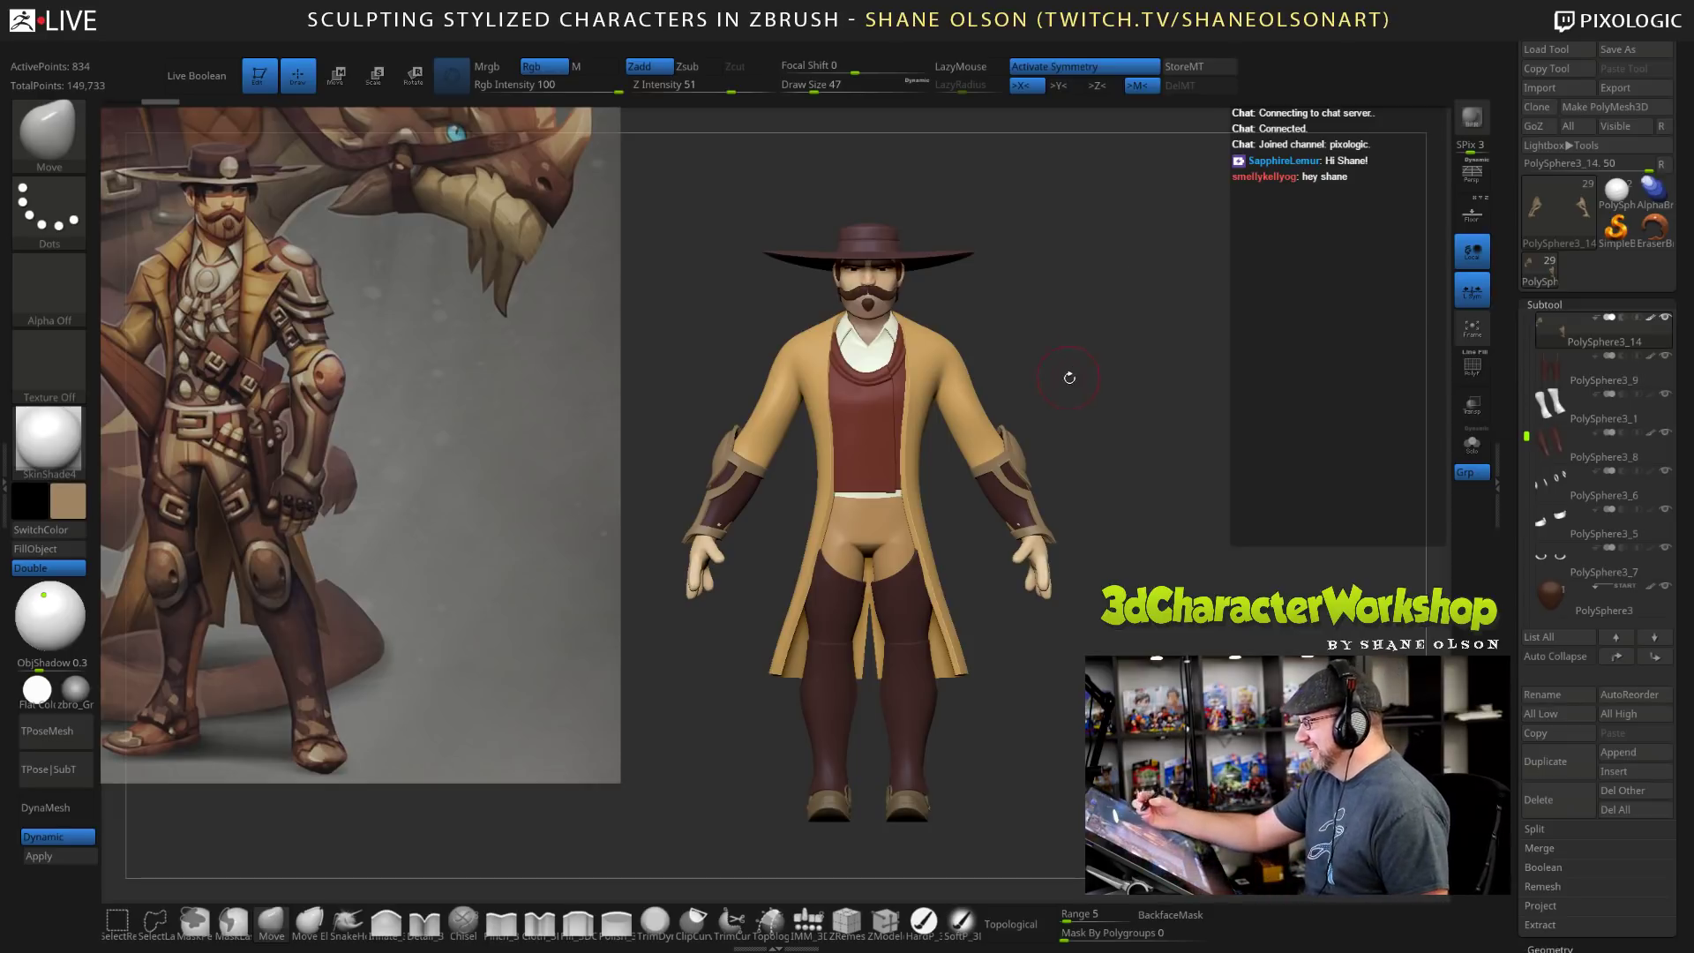
Make the forearm bracers the active subtool for the Inflate brush with a Draw Size of 69.
left_click_drag(1071, 377, 1094, 391)
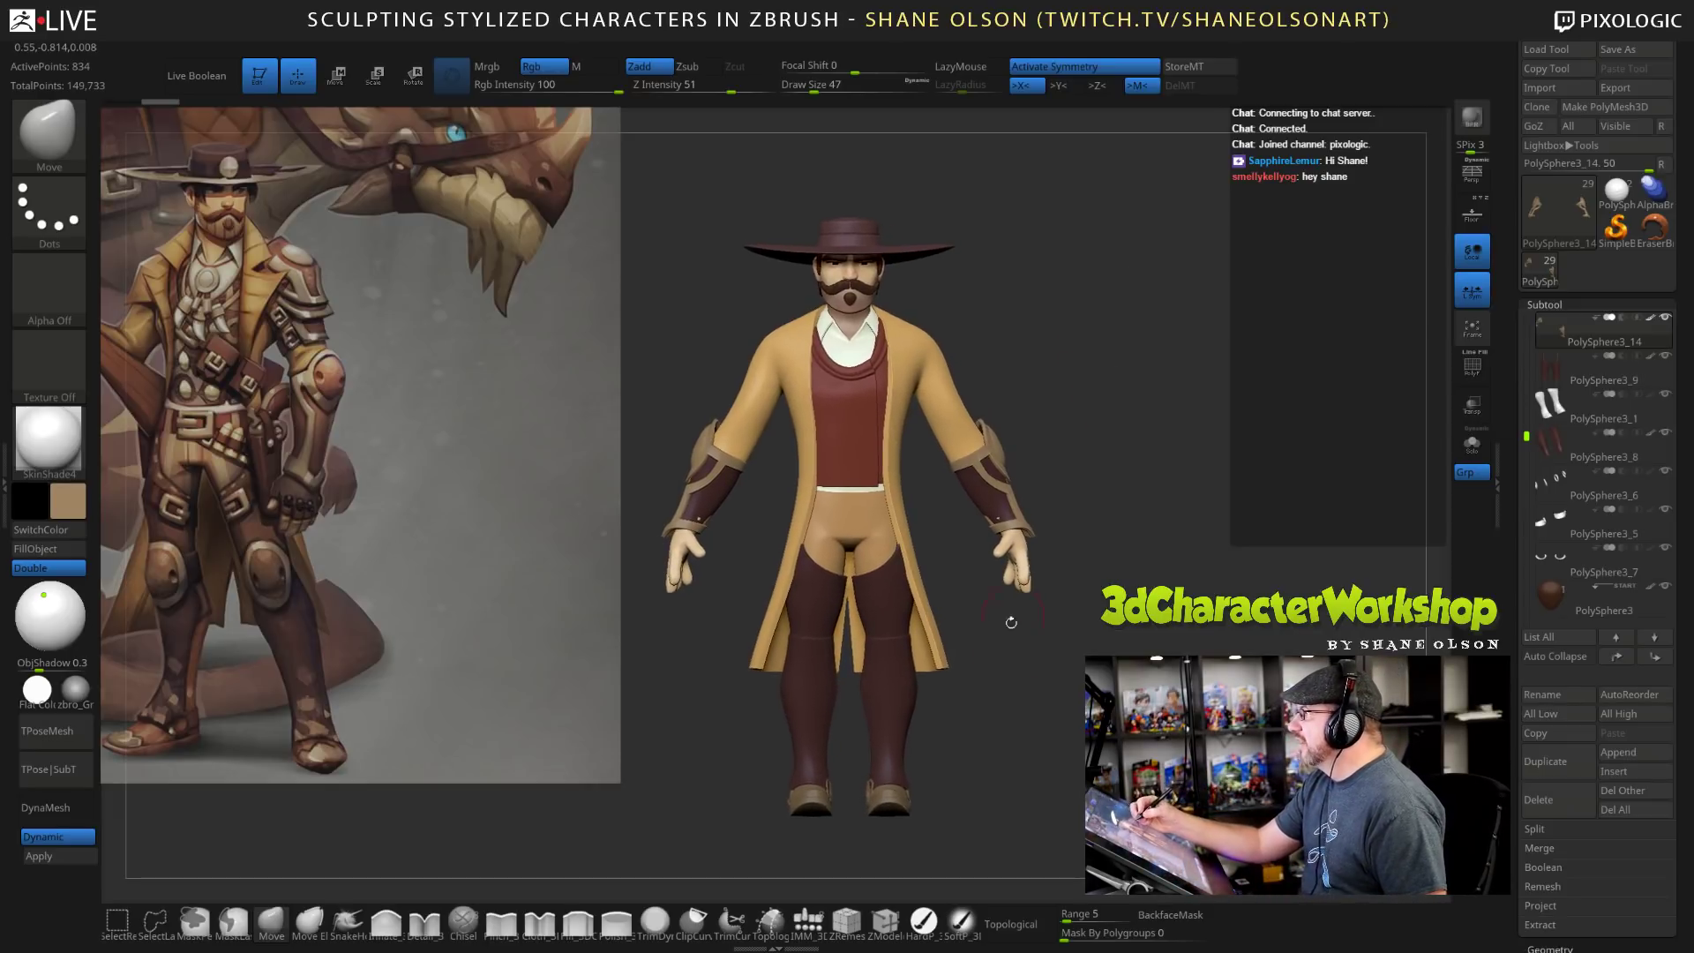
mouse_move(1068, 670)
left_mouse_down()
mouse_move(1253, 675)
mouse_move(1059, 670)
mouse_move(1073, 669)
left_mouse_up()
left_click_drag(1014, 494, 1020, 491)
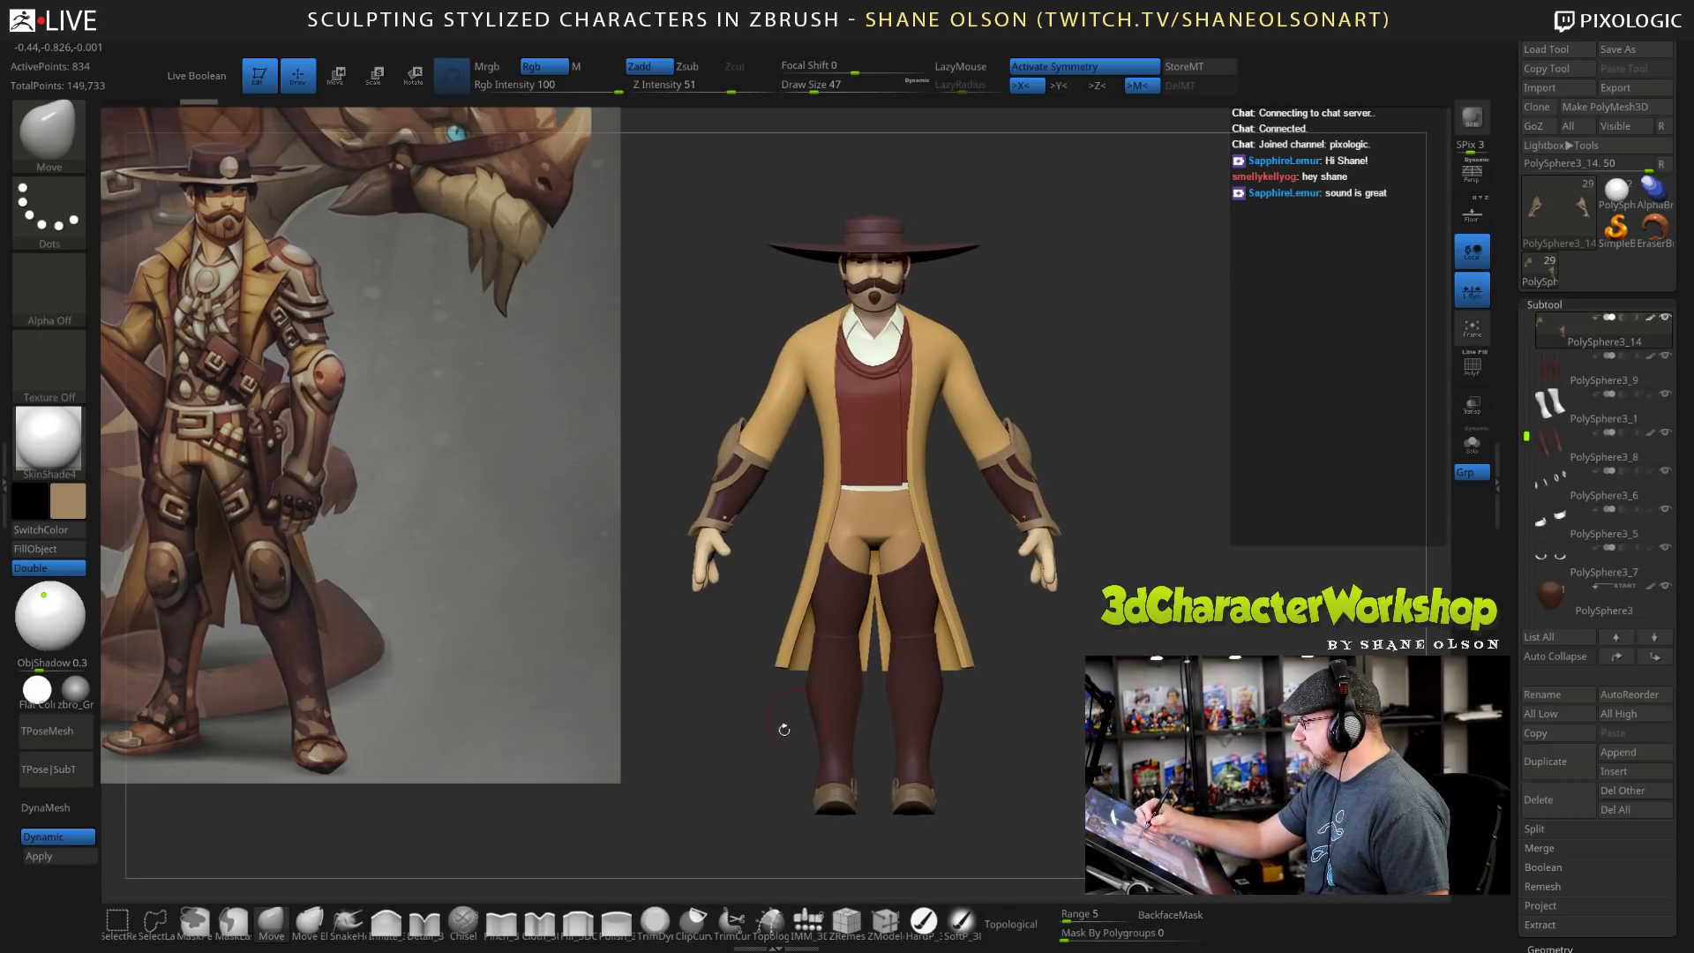
key("s")
mouse_move(1143, 466)
left_mouse_down()
mouse_move(1023, 497)
mouse_move(1127, 471)
mouse_move(1094, 466)
left_mouse_up()
left_click(1022, 499, "alt")
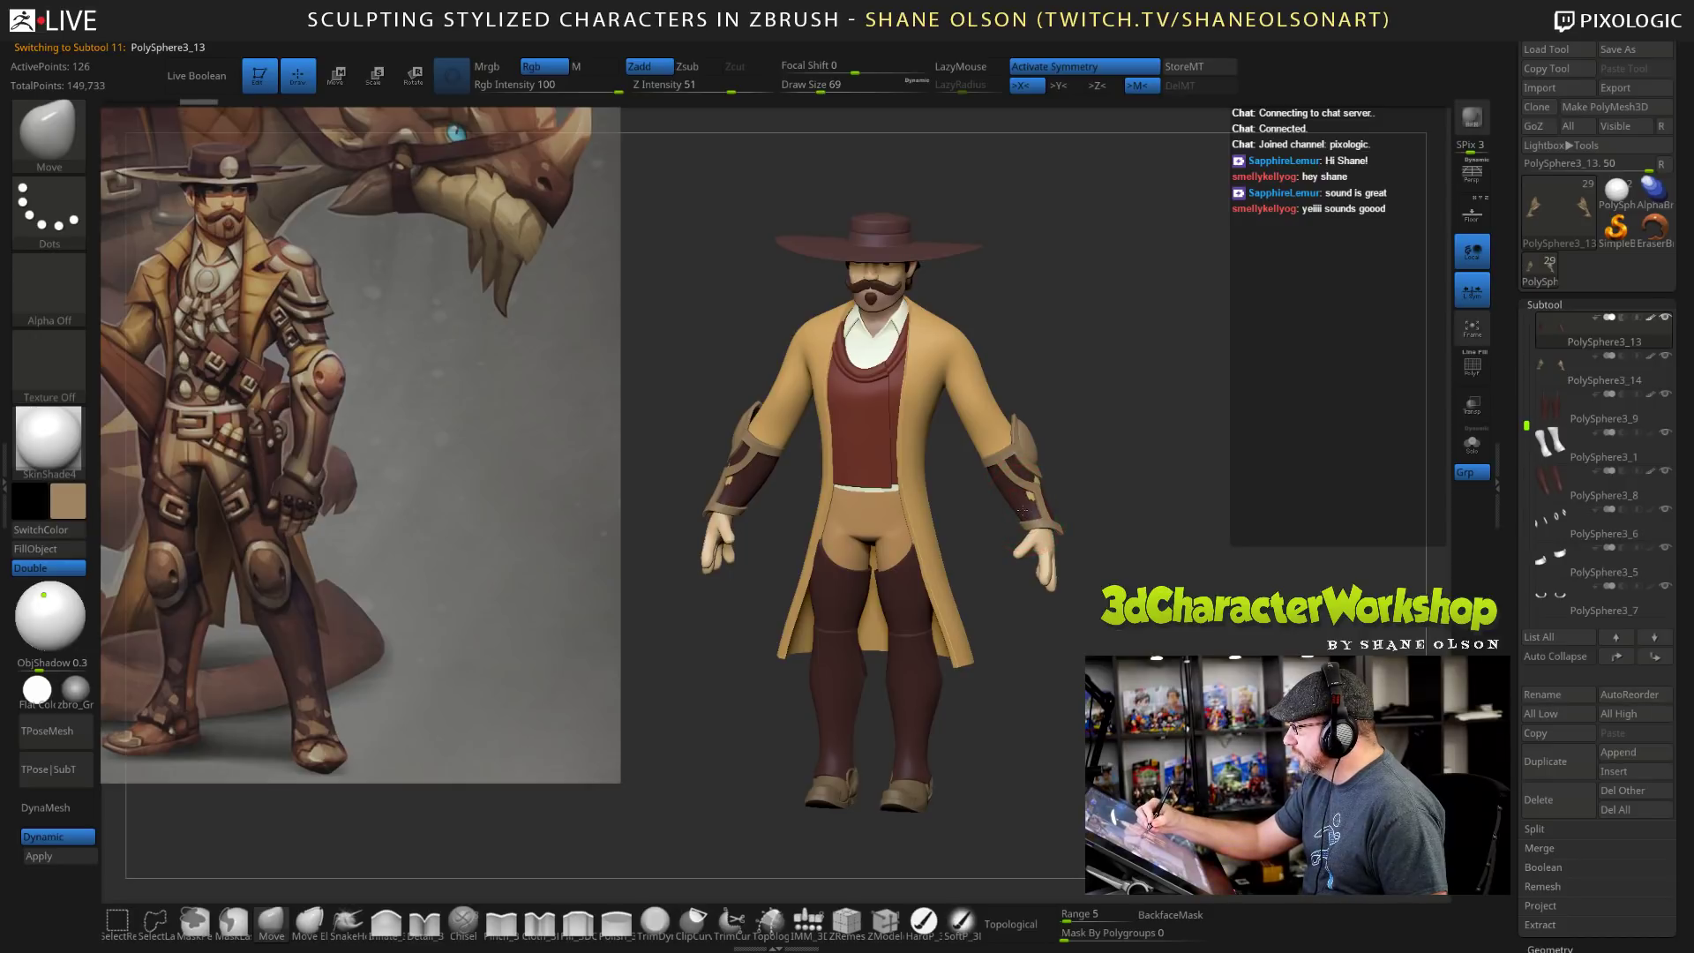
left_click(386, 922)
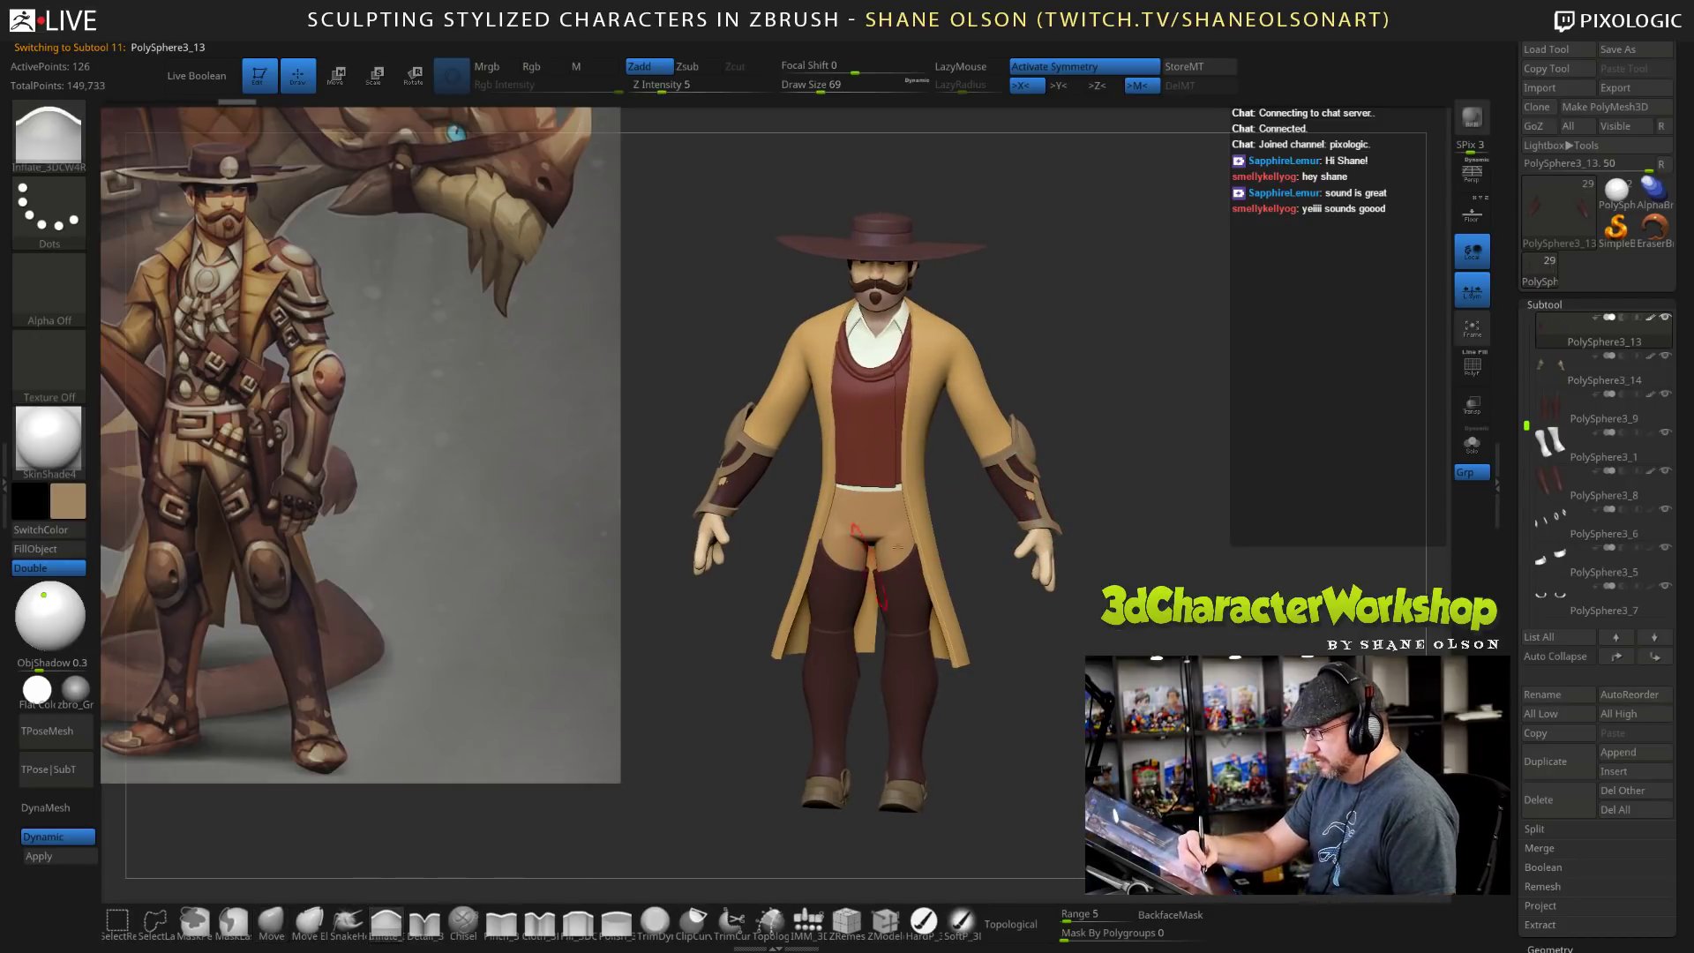
left_click_drag(1030, 503, 1030, 499)
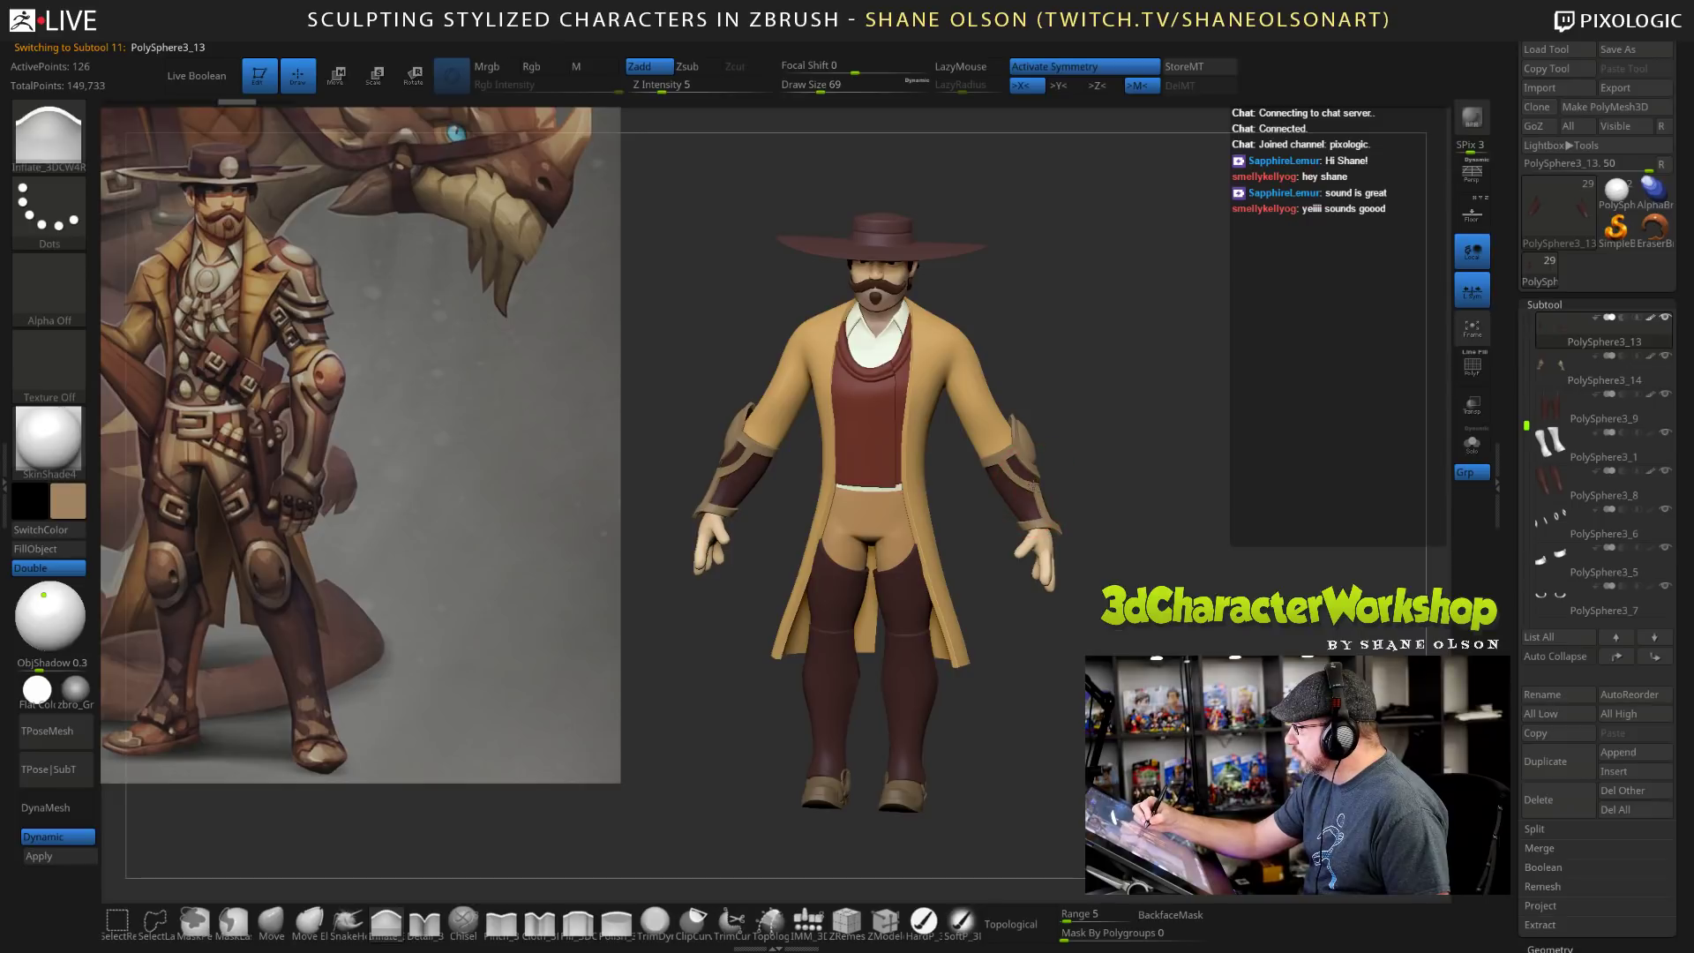
Turn off double-sided display for the forearm bracers.
left_click(63, 578)
left_click(42, 597)
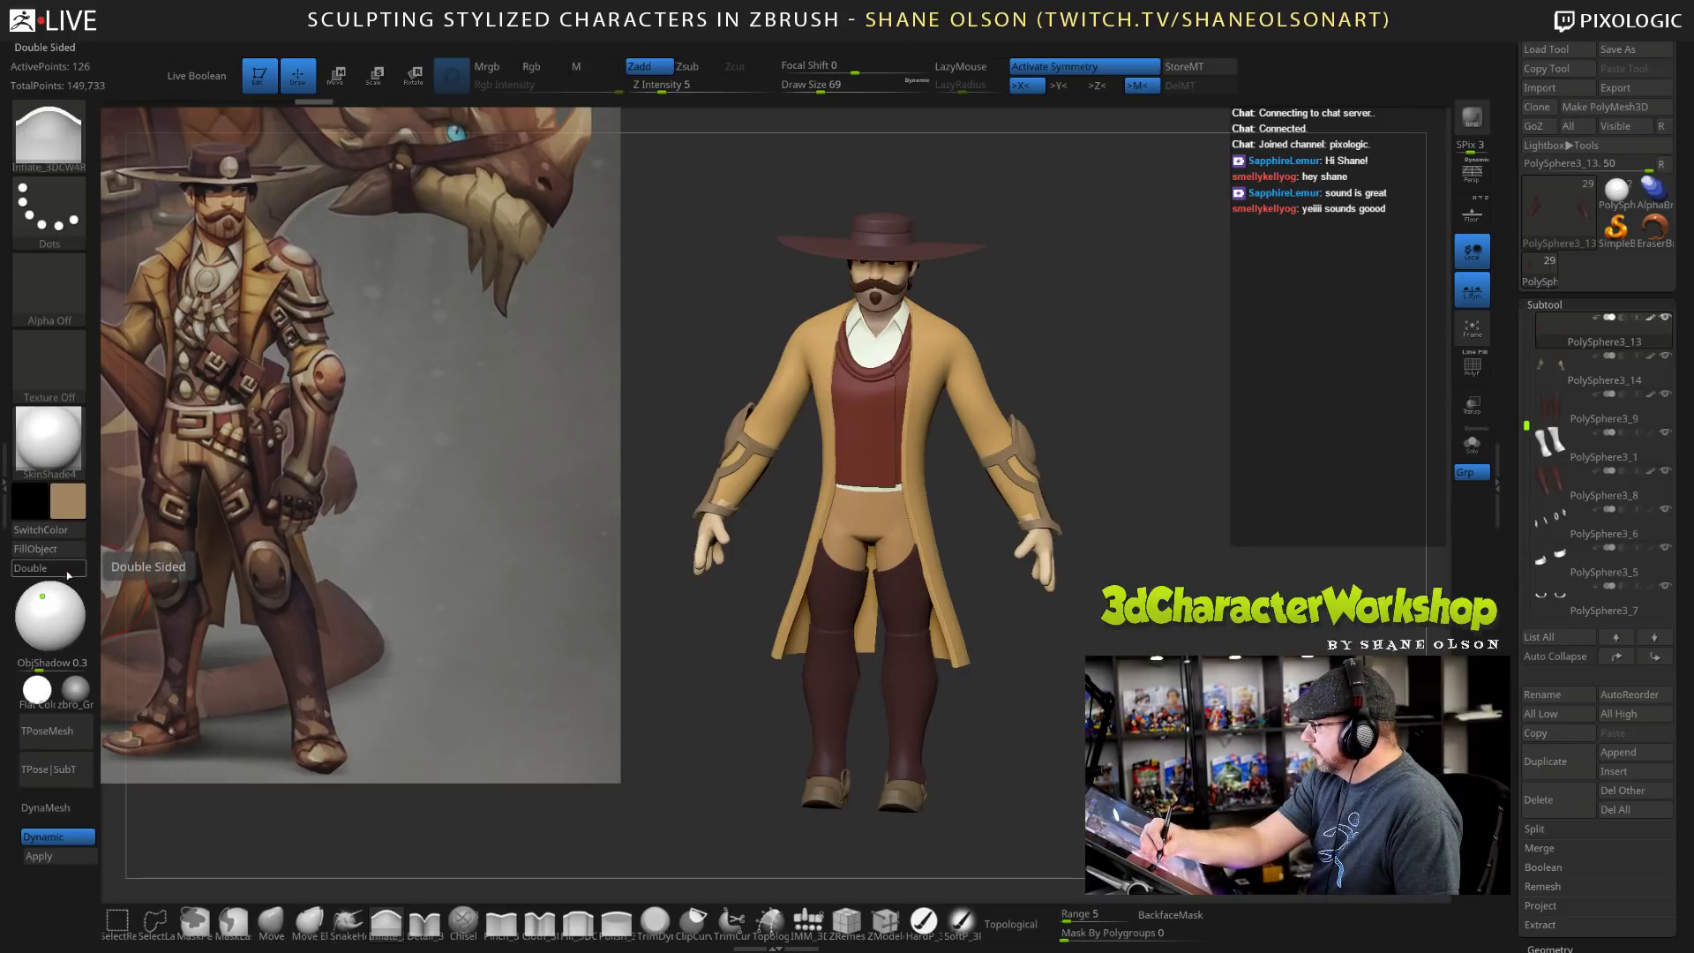
left_click(59, 569)
Save the tool as Cowboy_Blockout_07 in the Twitch folder, replacing the existing file.
mouse_move(1514, 731)
left_mouse_down()
mouse_move(1515, 220)
mouse_move(1515, 743)
left_mouse_up()
left_click(1635, 50)
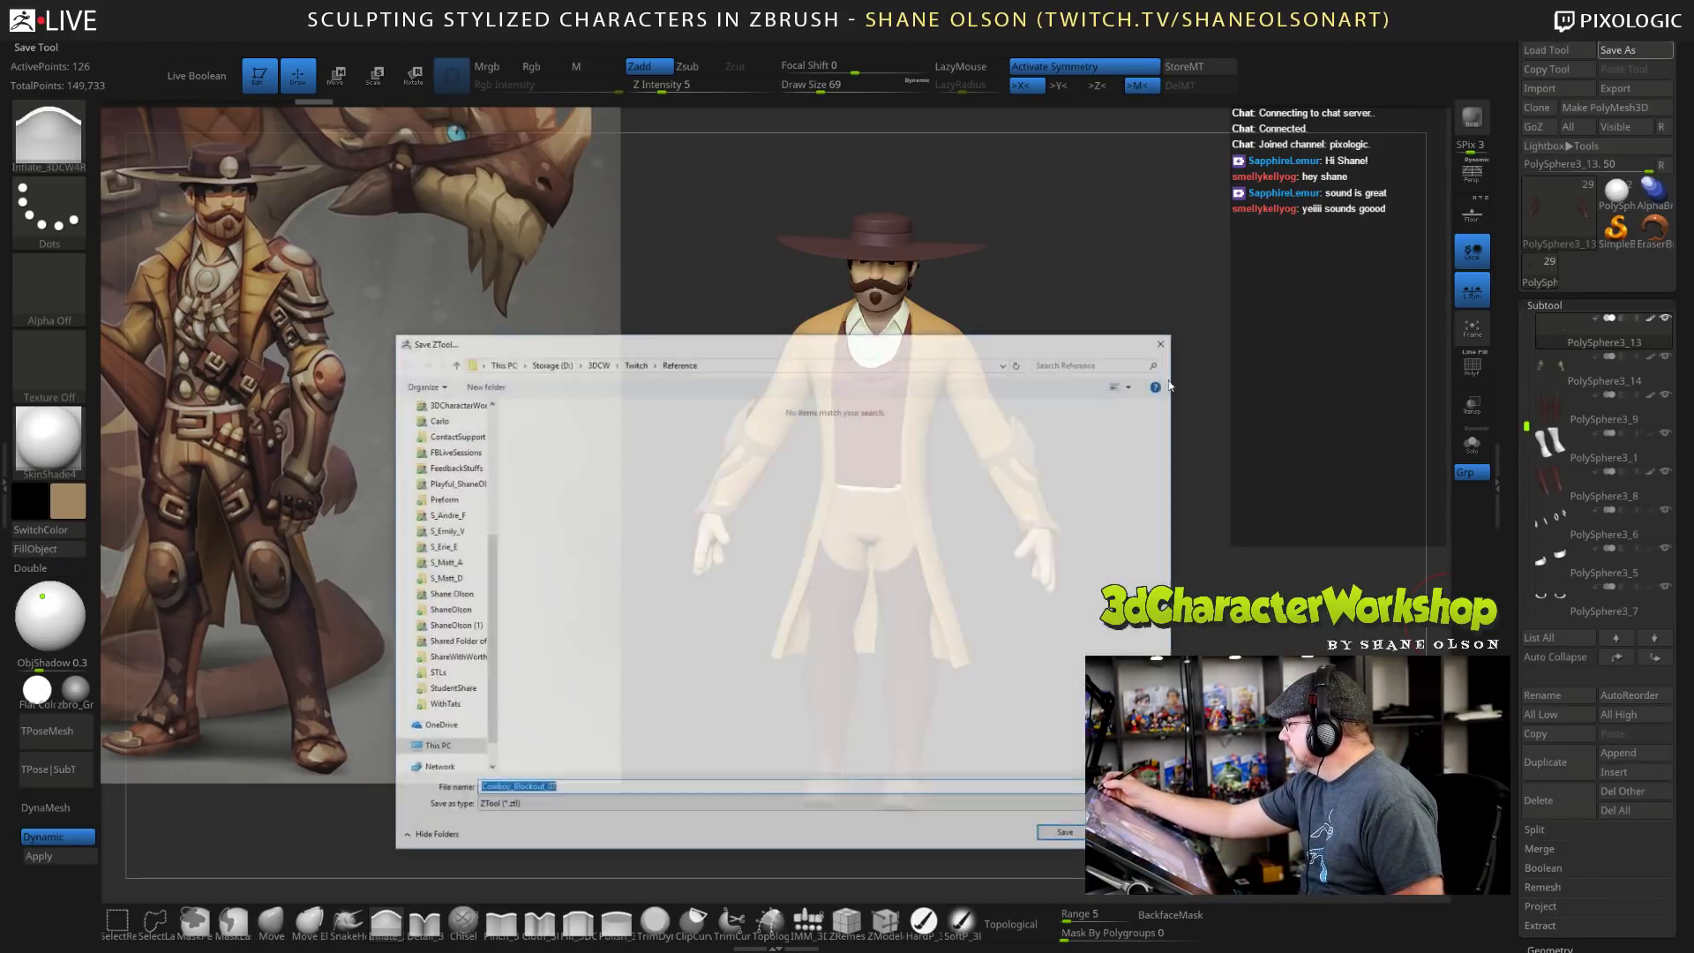
left_click(636, 363)
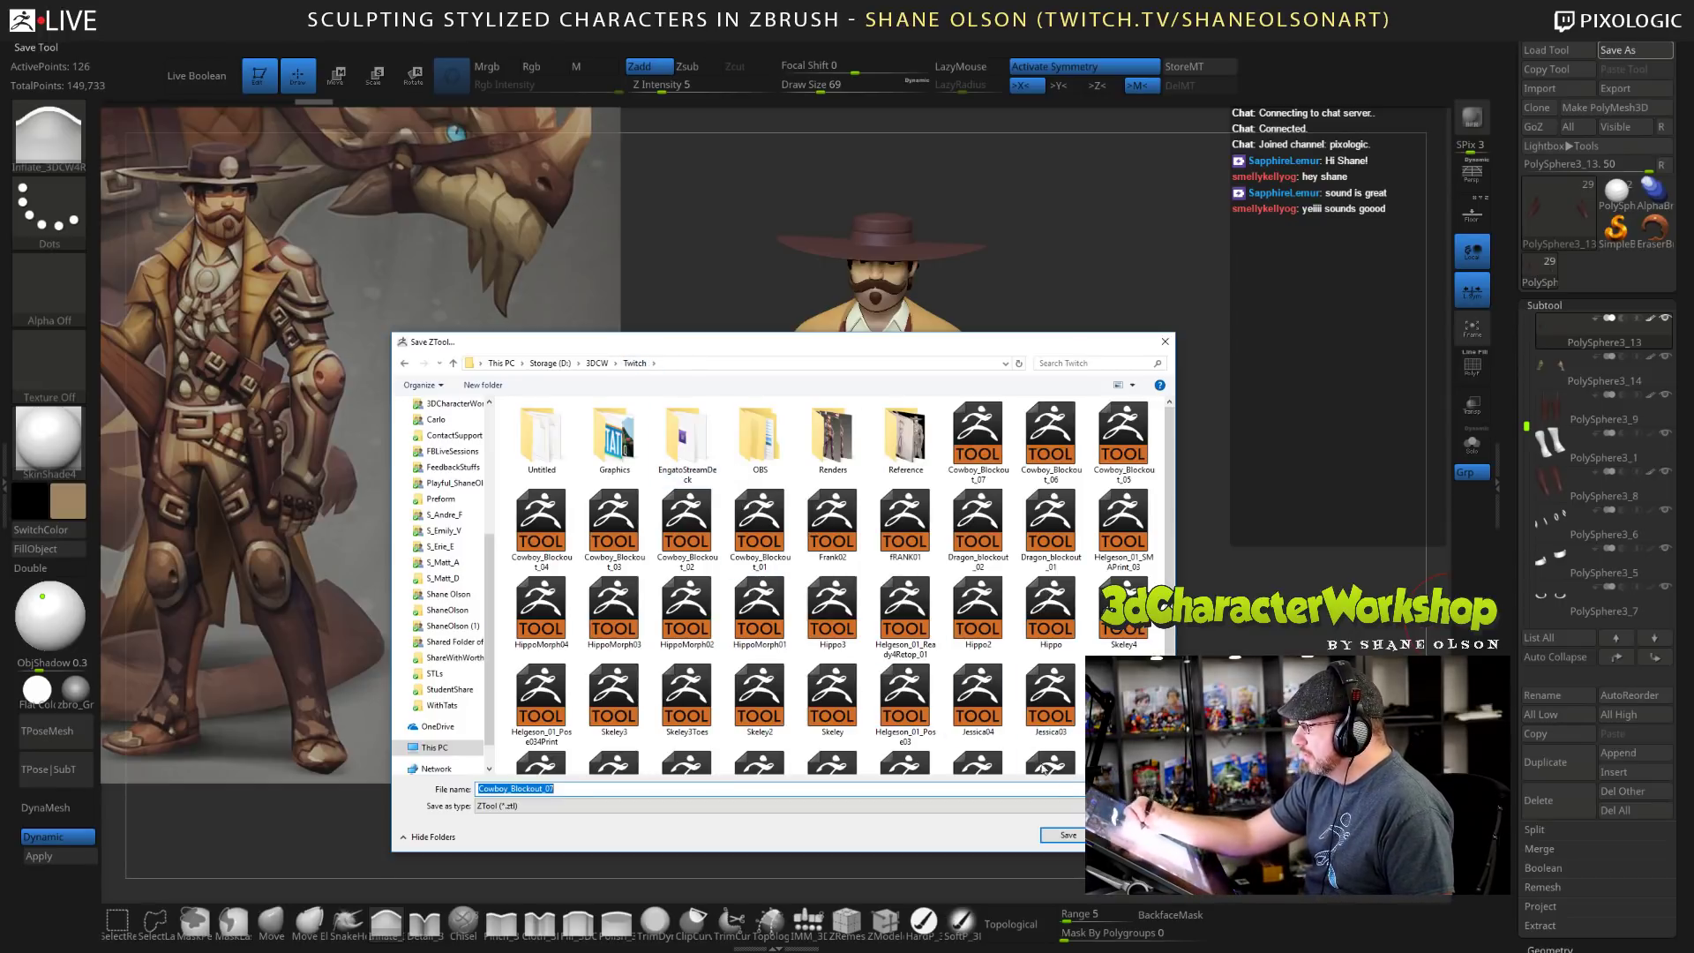
key("Return")
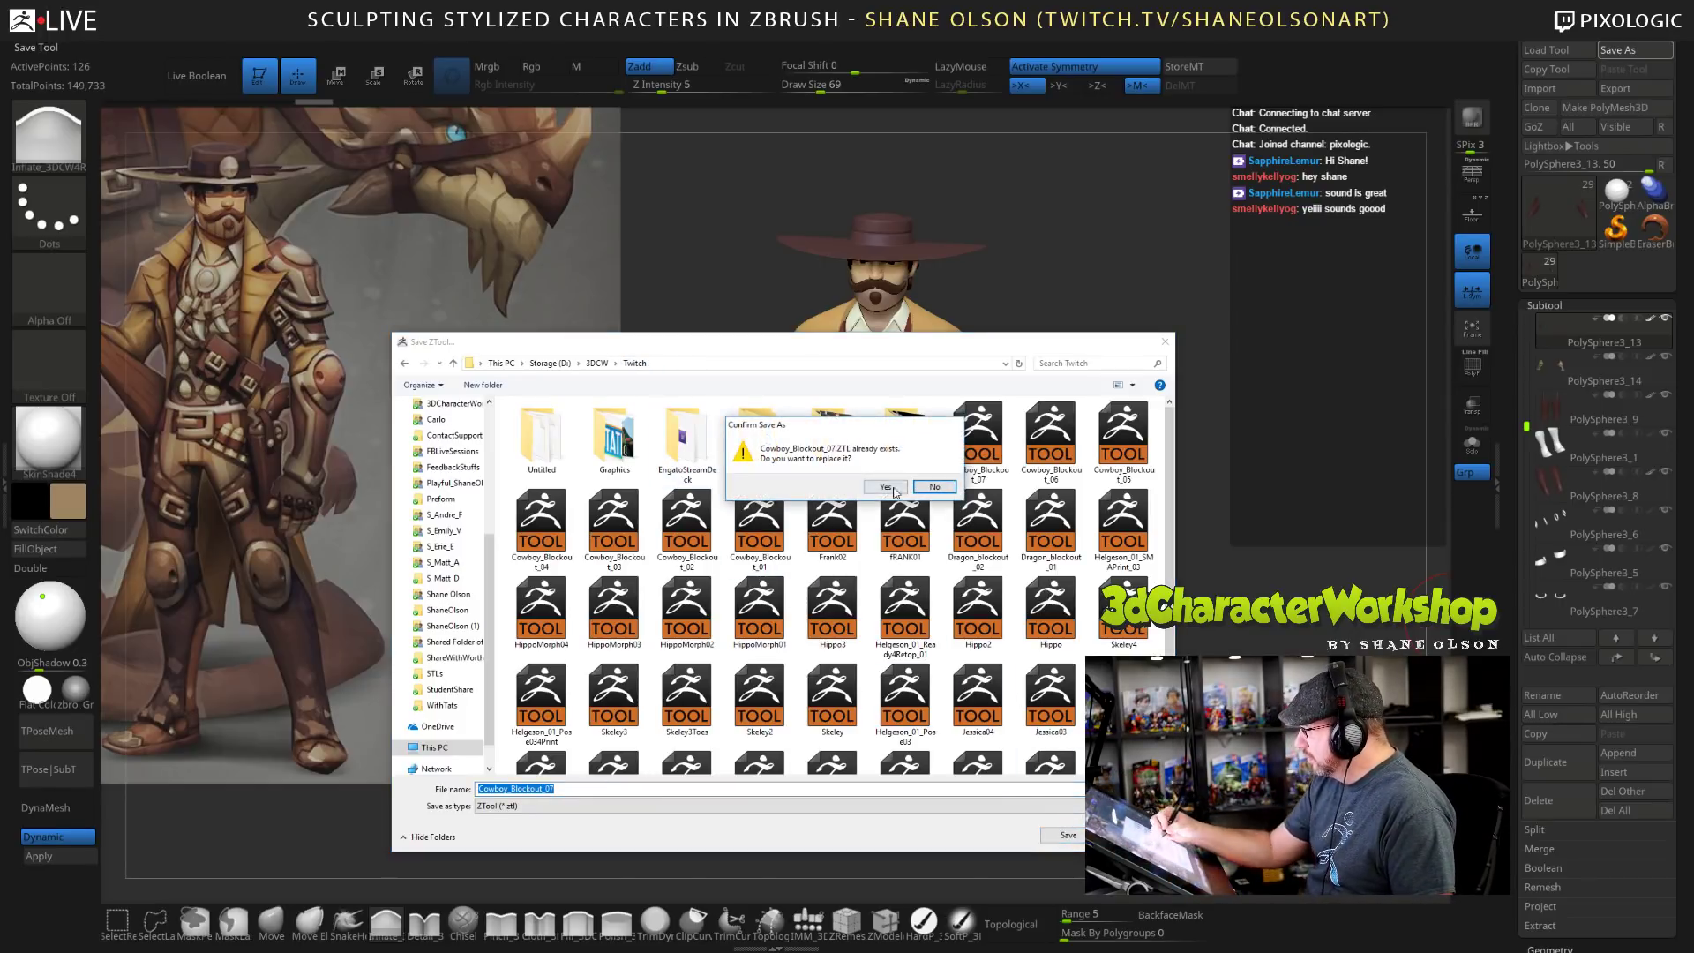
left_click(889, 488)
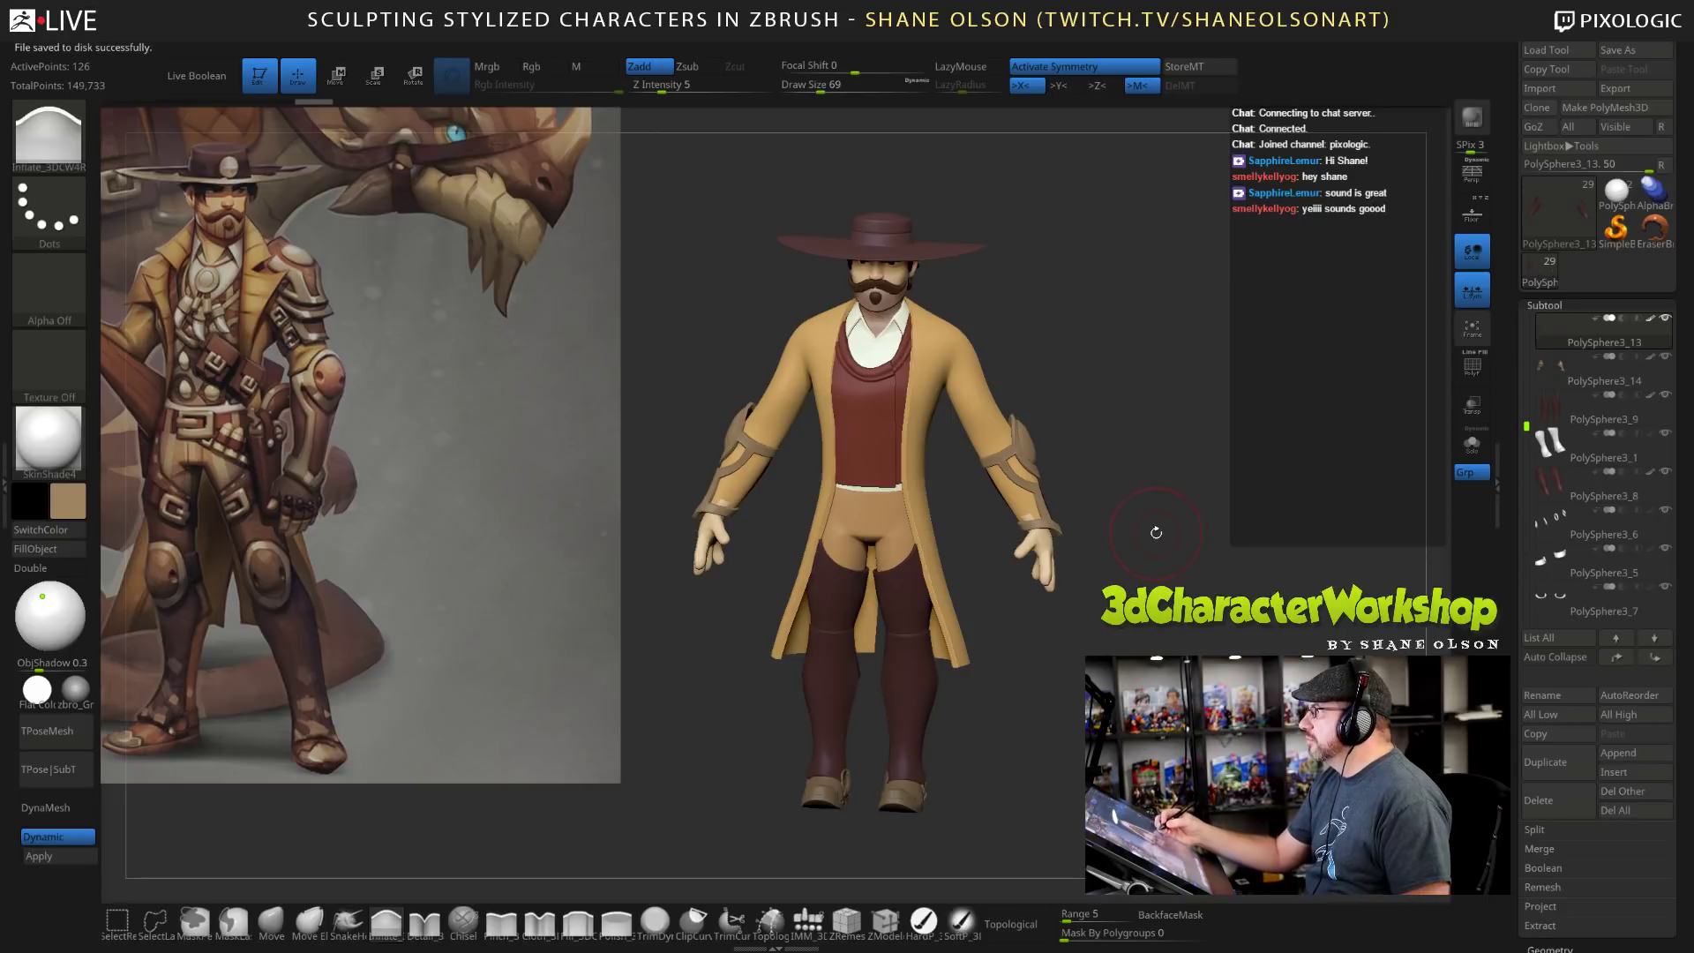
Flip the forearm bracers' surface normals in their display properties.
mouse_move(1156, 532)
left_mouse_down("shift")
mouse_move(1161, 503)
mouse_move(1161, 554)
left_mouse_up("shift")
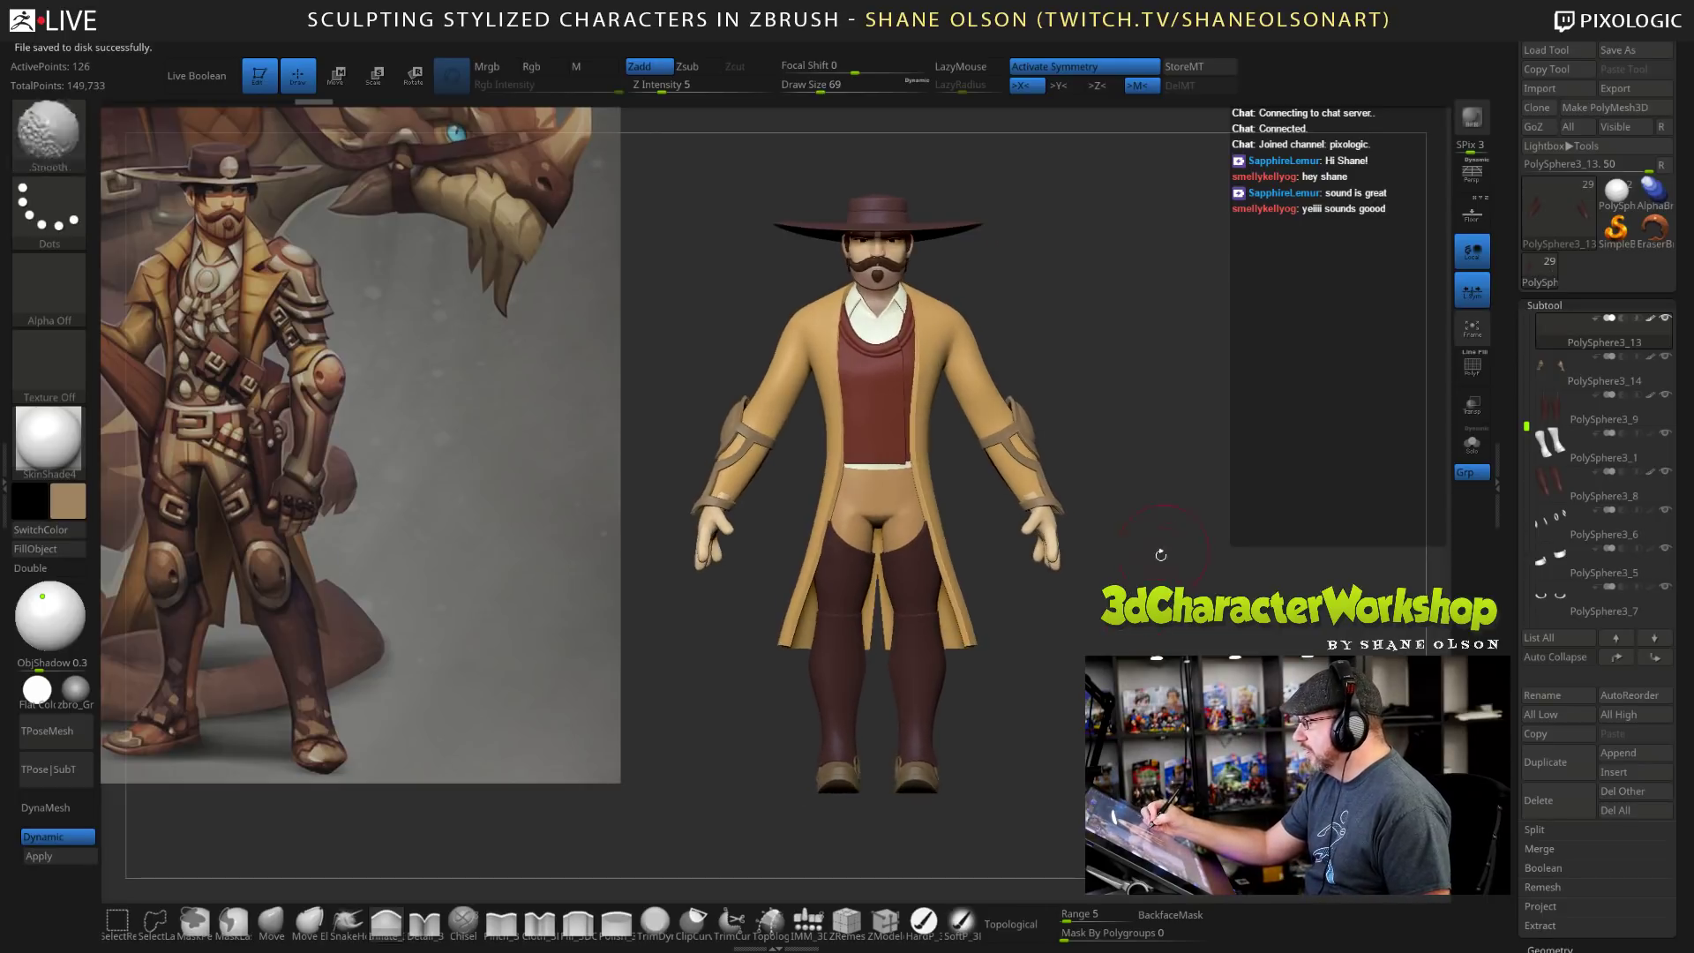
left_click_drag(1148, 618, 1130, 629, "alt")
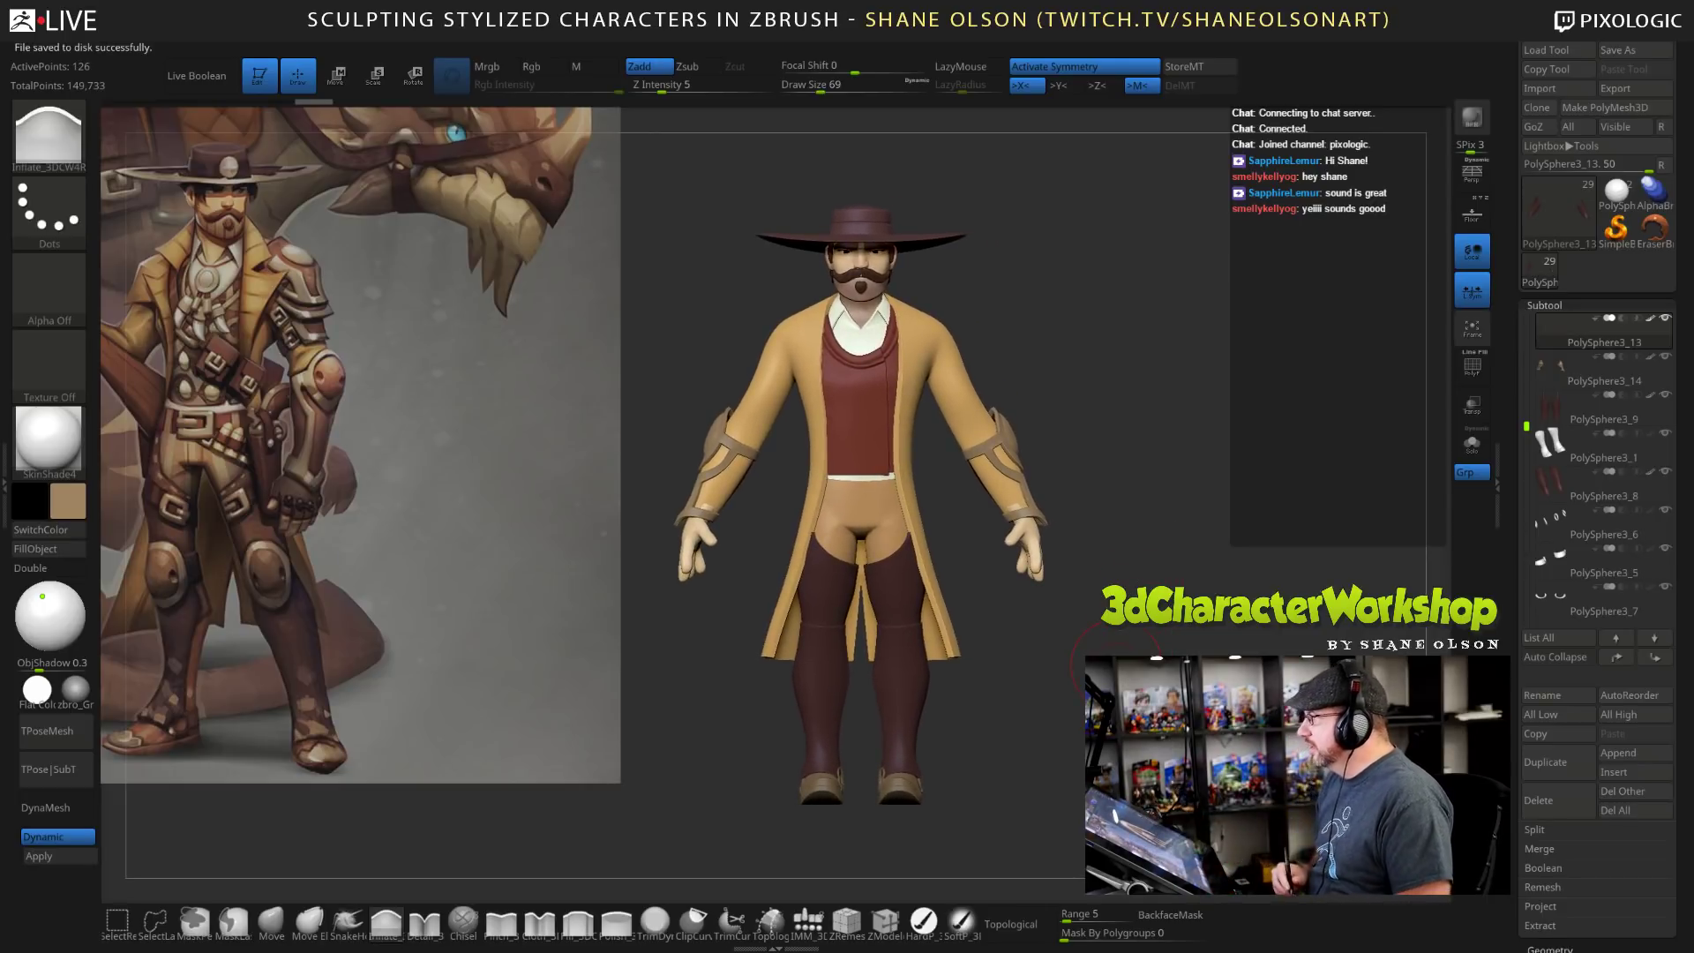
mouse_move(1221, 584)
left_mouse_down()
mouse_move(1221, 635)
mouse_move(1148, 649)
mouse_move(1266, 635)
mouse_move(1222, 635)
left_mouse_up()
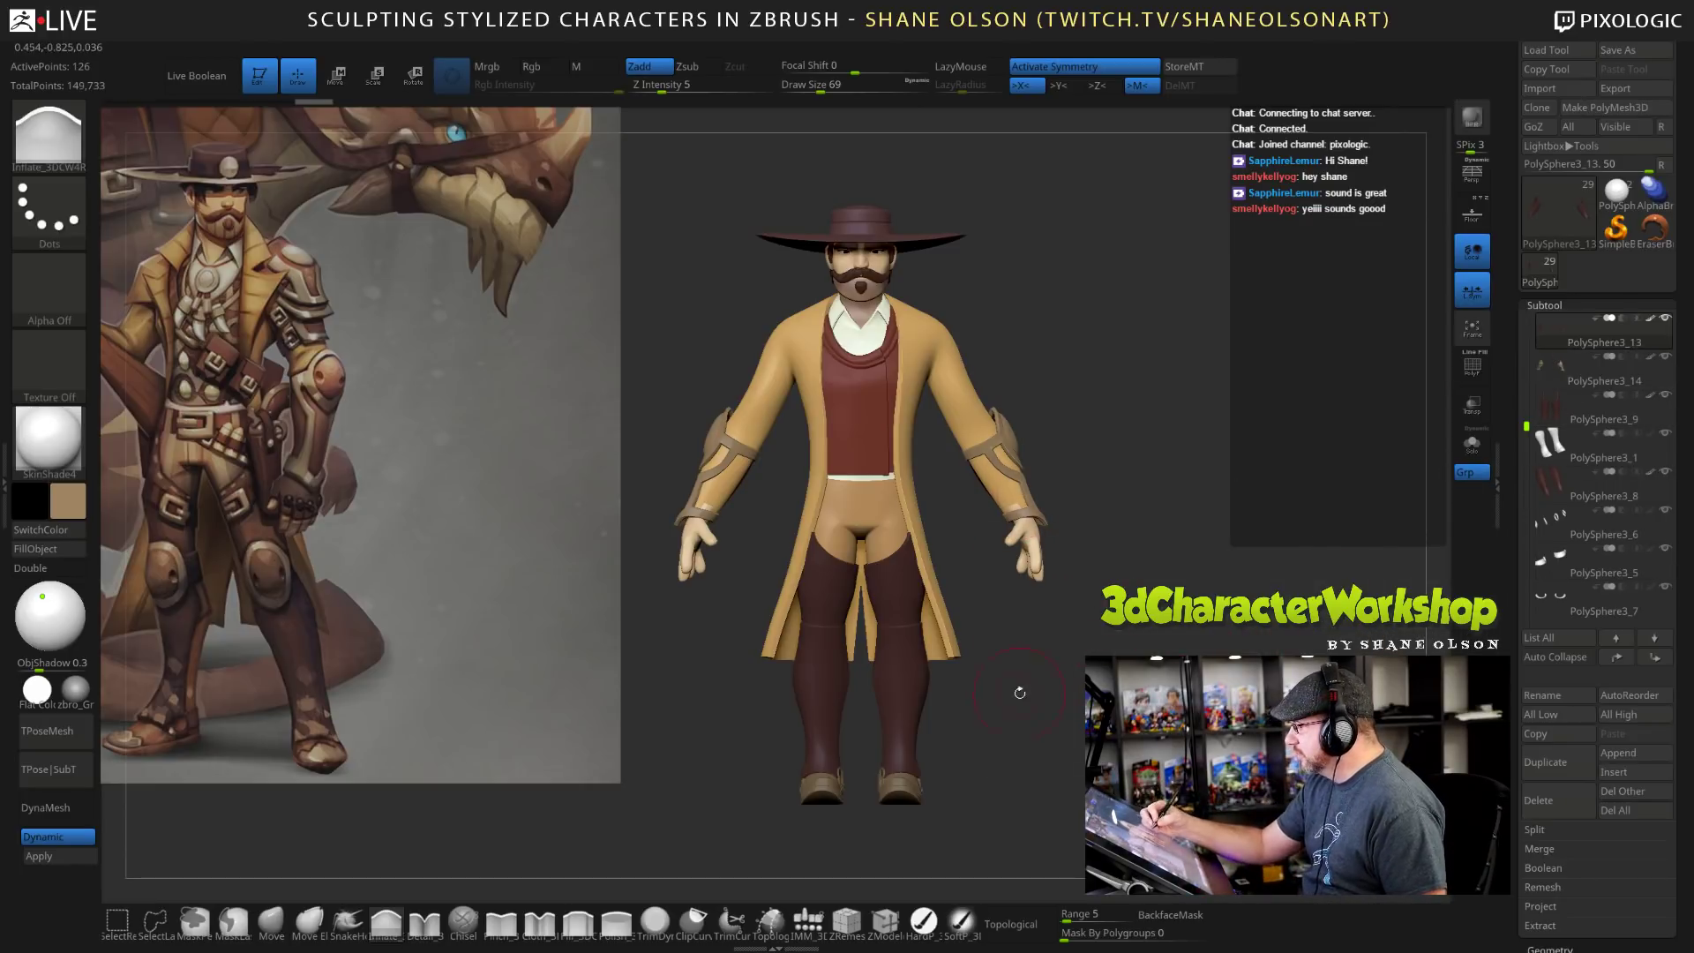
left_click_drag(1511, 750, 1500, 629)
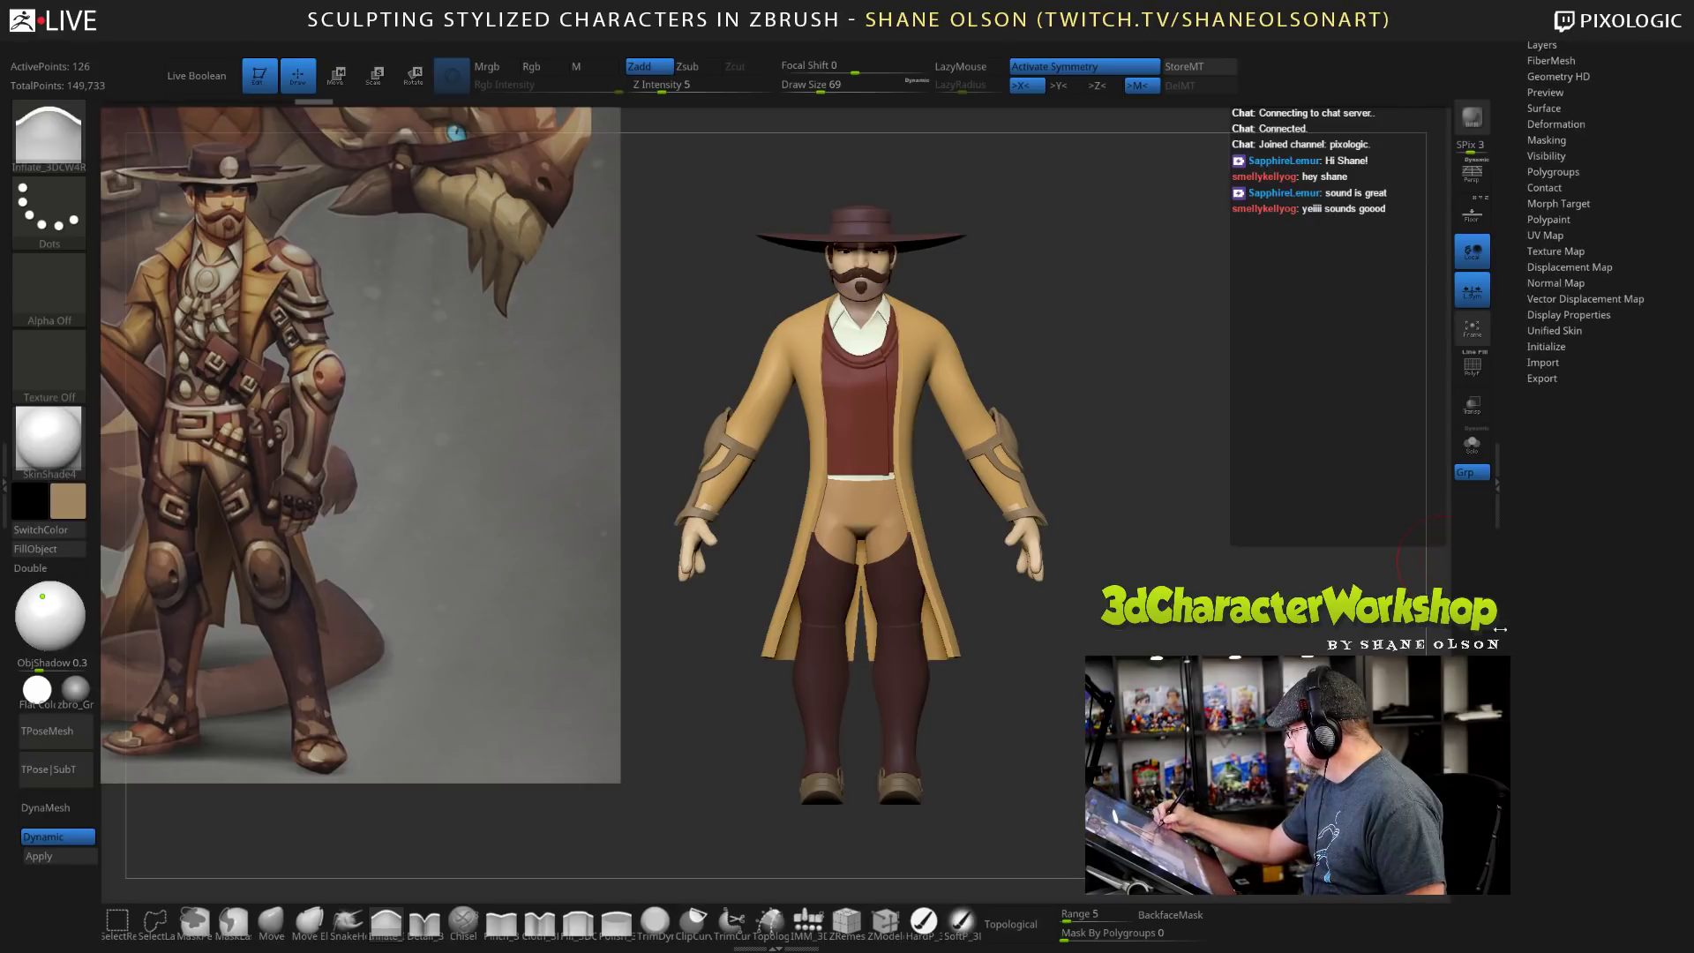
left_click(1559, 315)
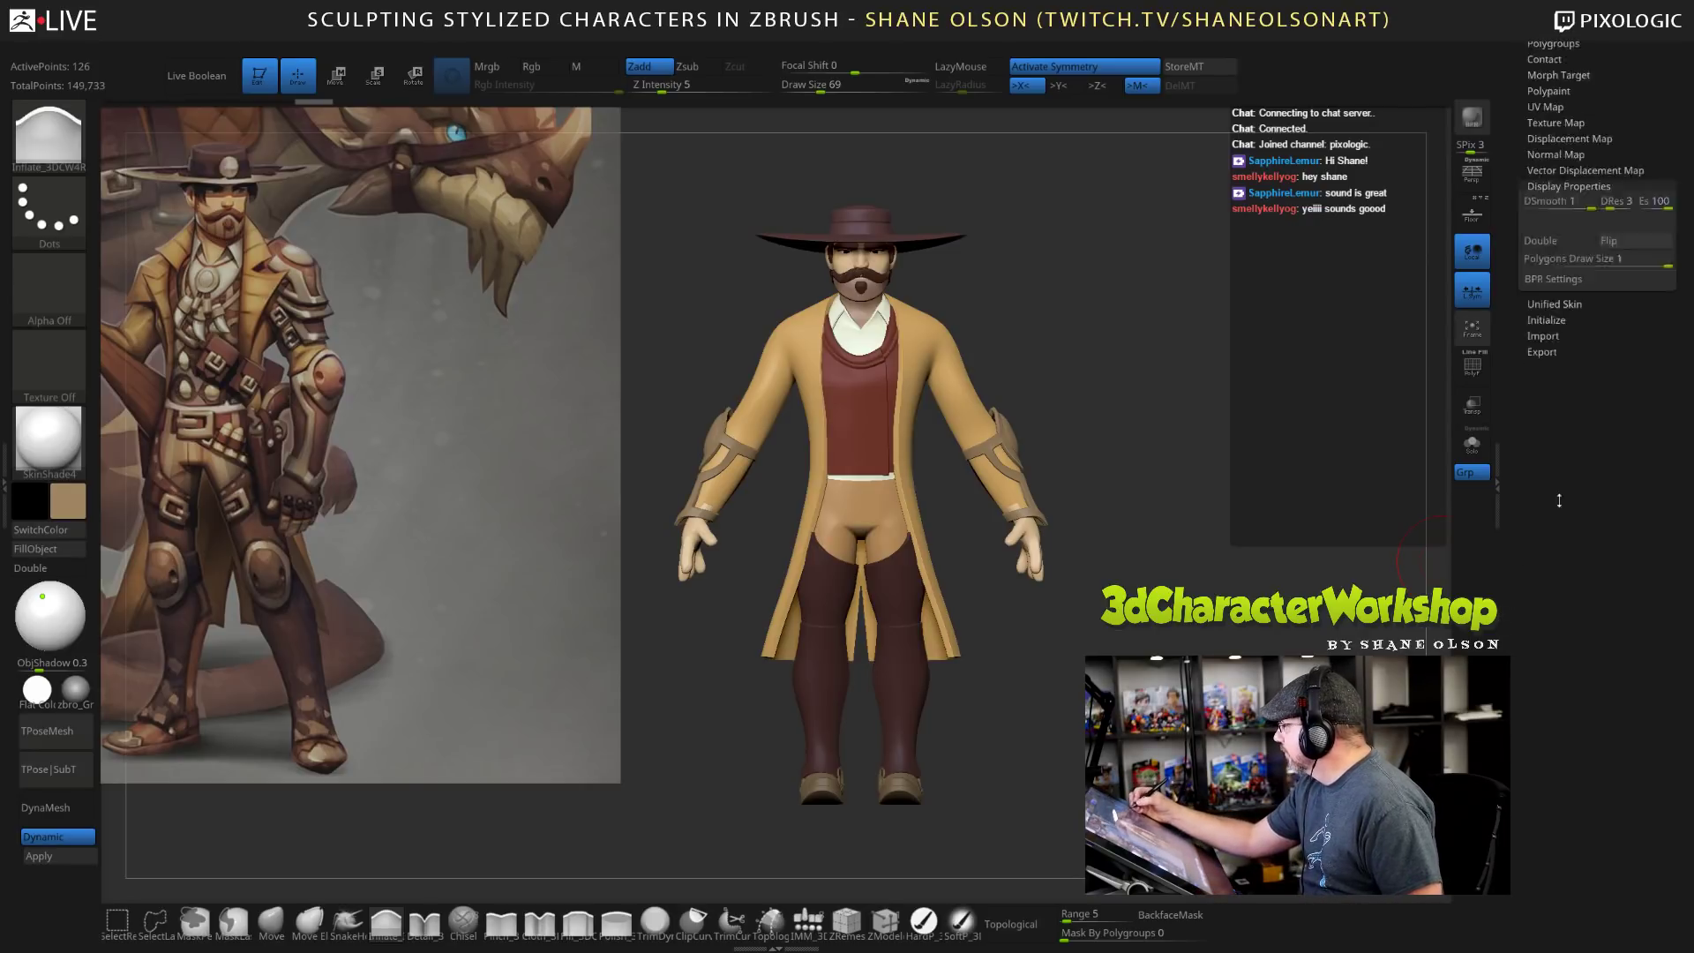
left_click(1618, 402)
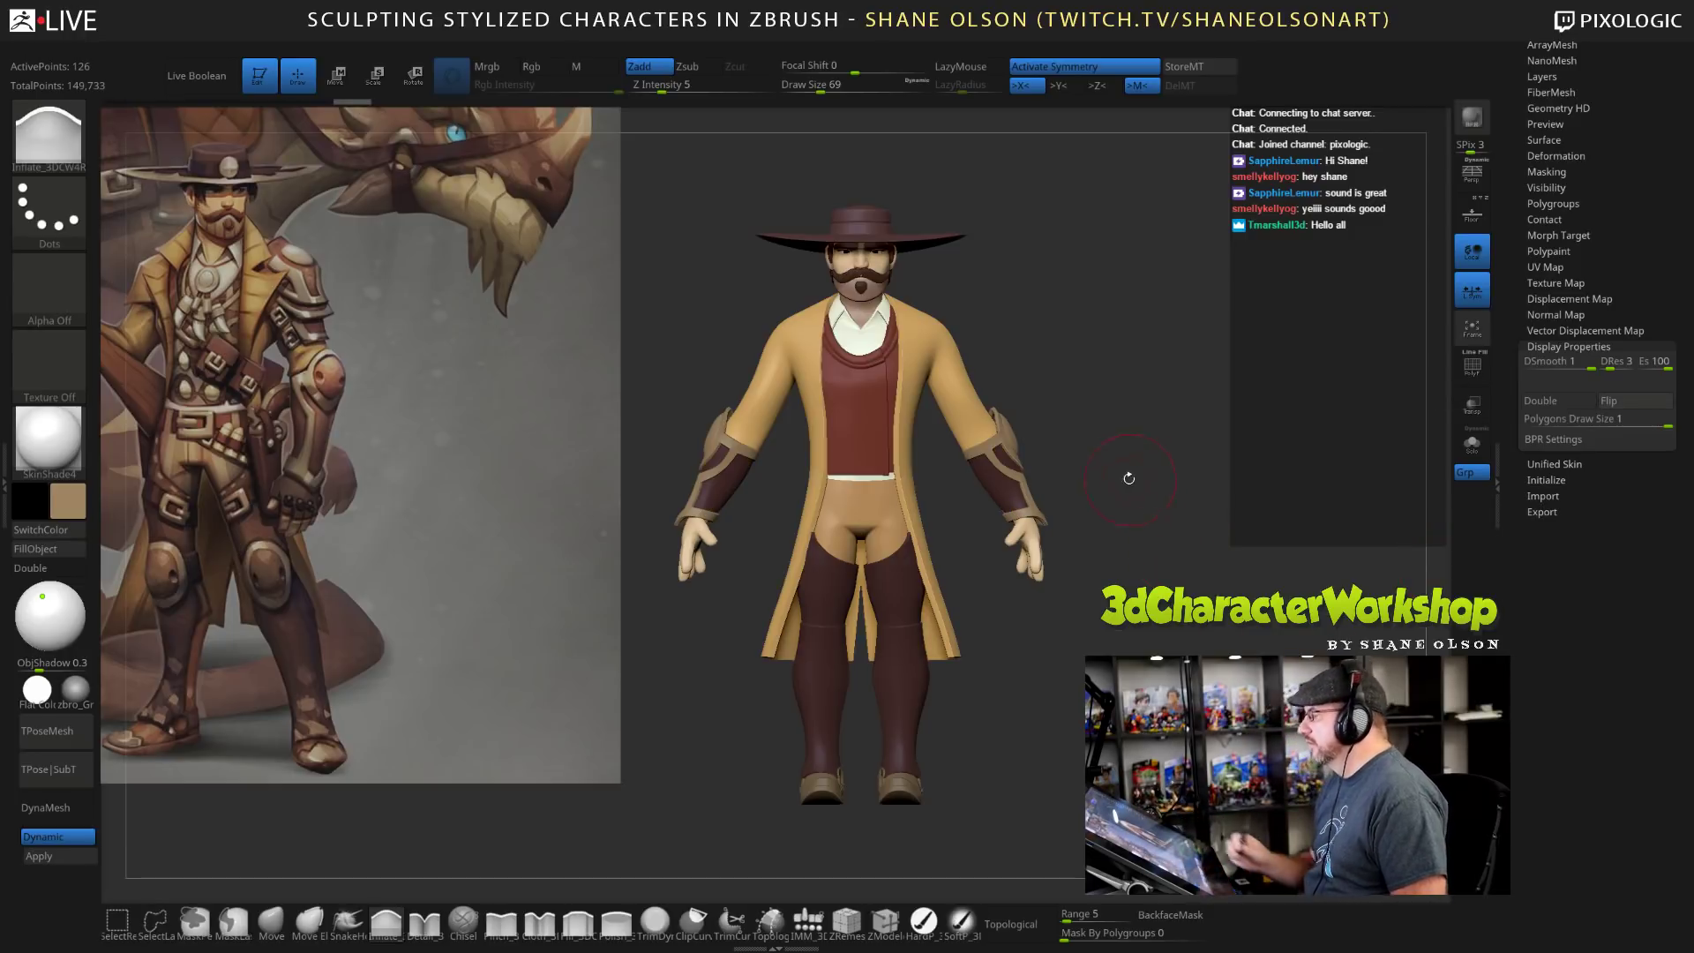
left_click_drag(1512, 267, 1511, 306)
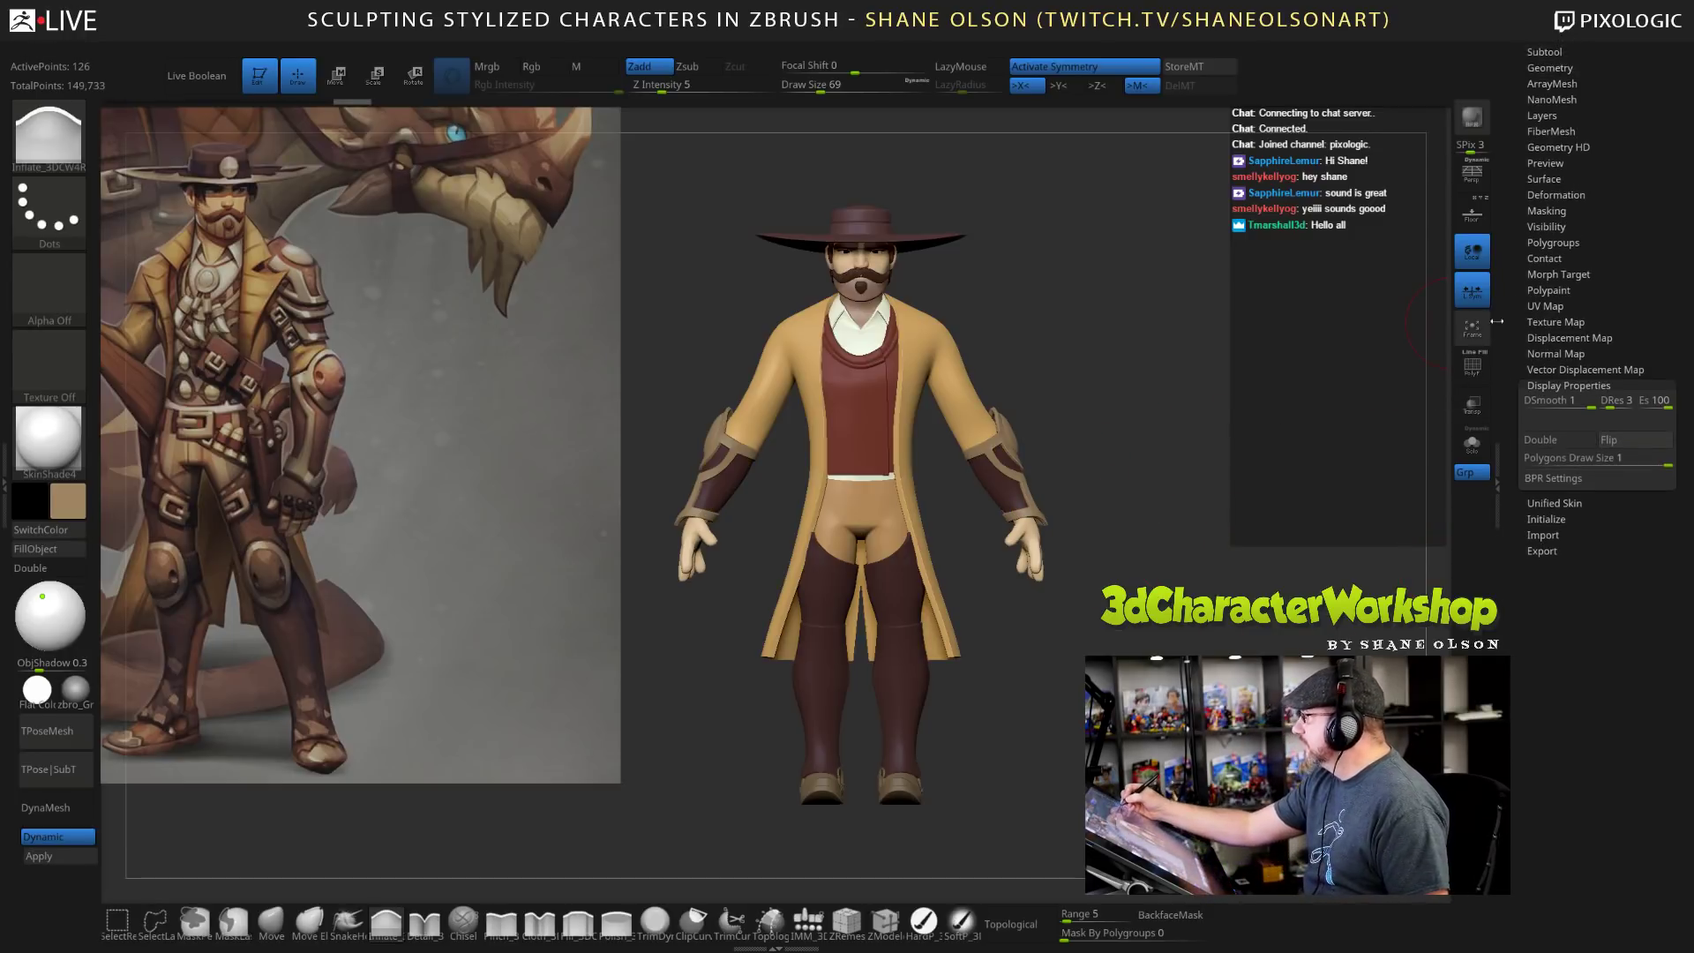
left_click_drag(1252, 444, 1167, 491)
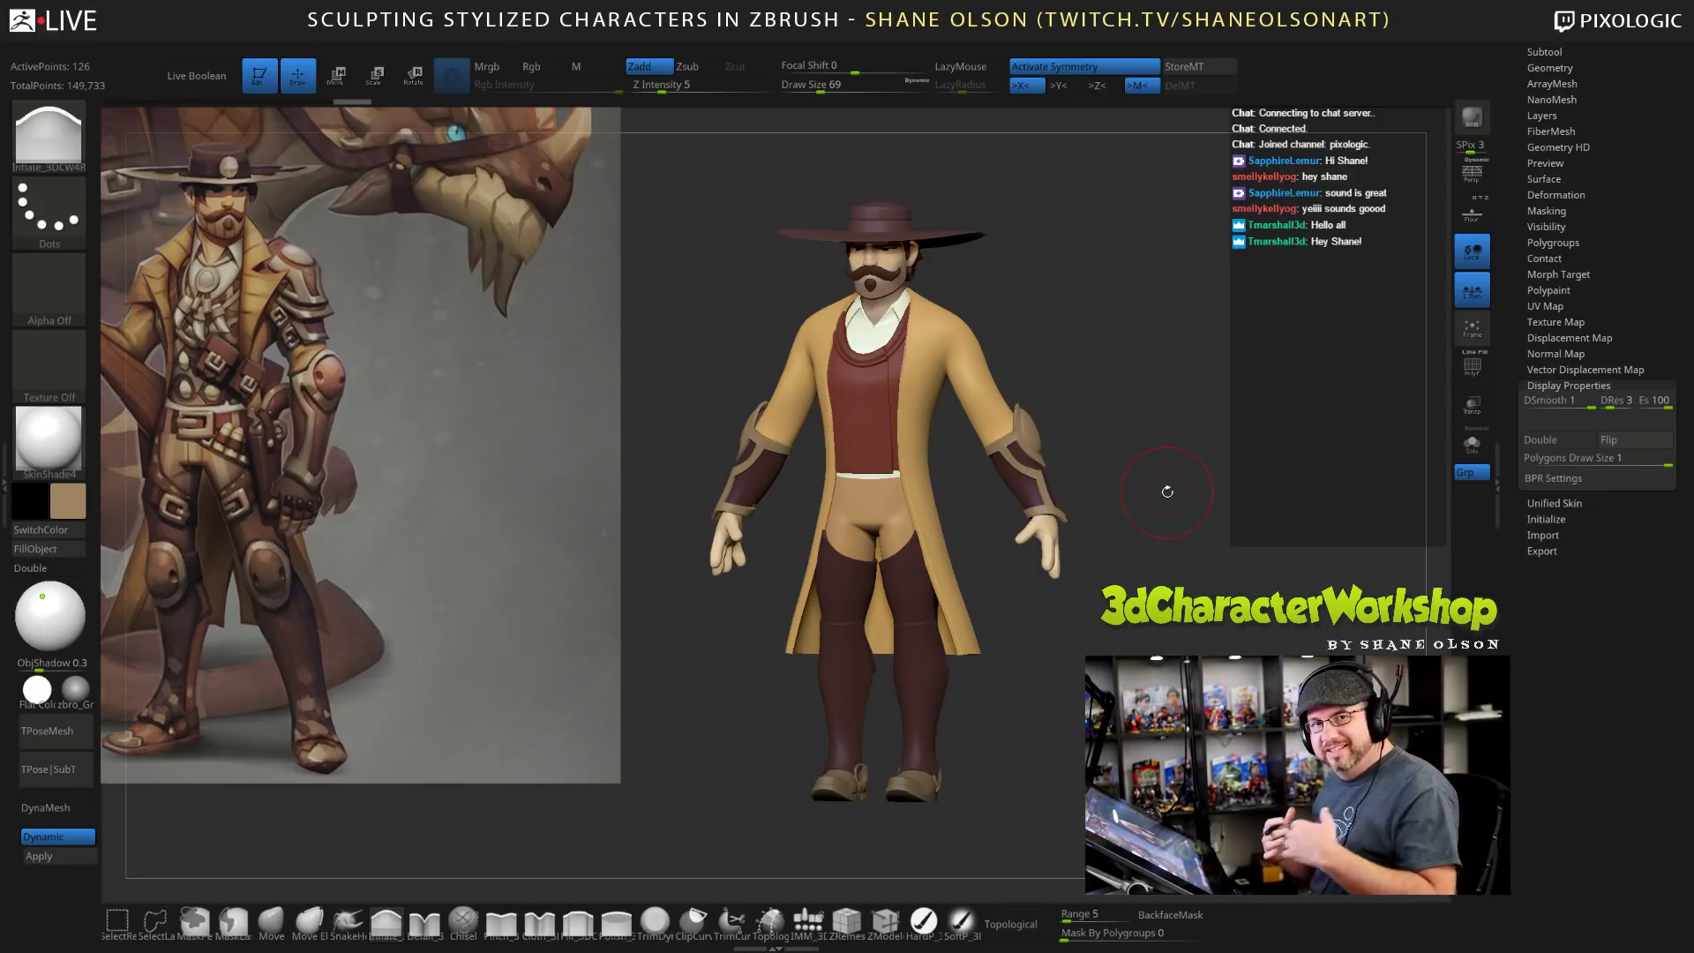
left_click_drag(1165, 578, 1143, 491)
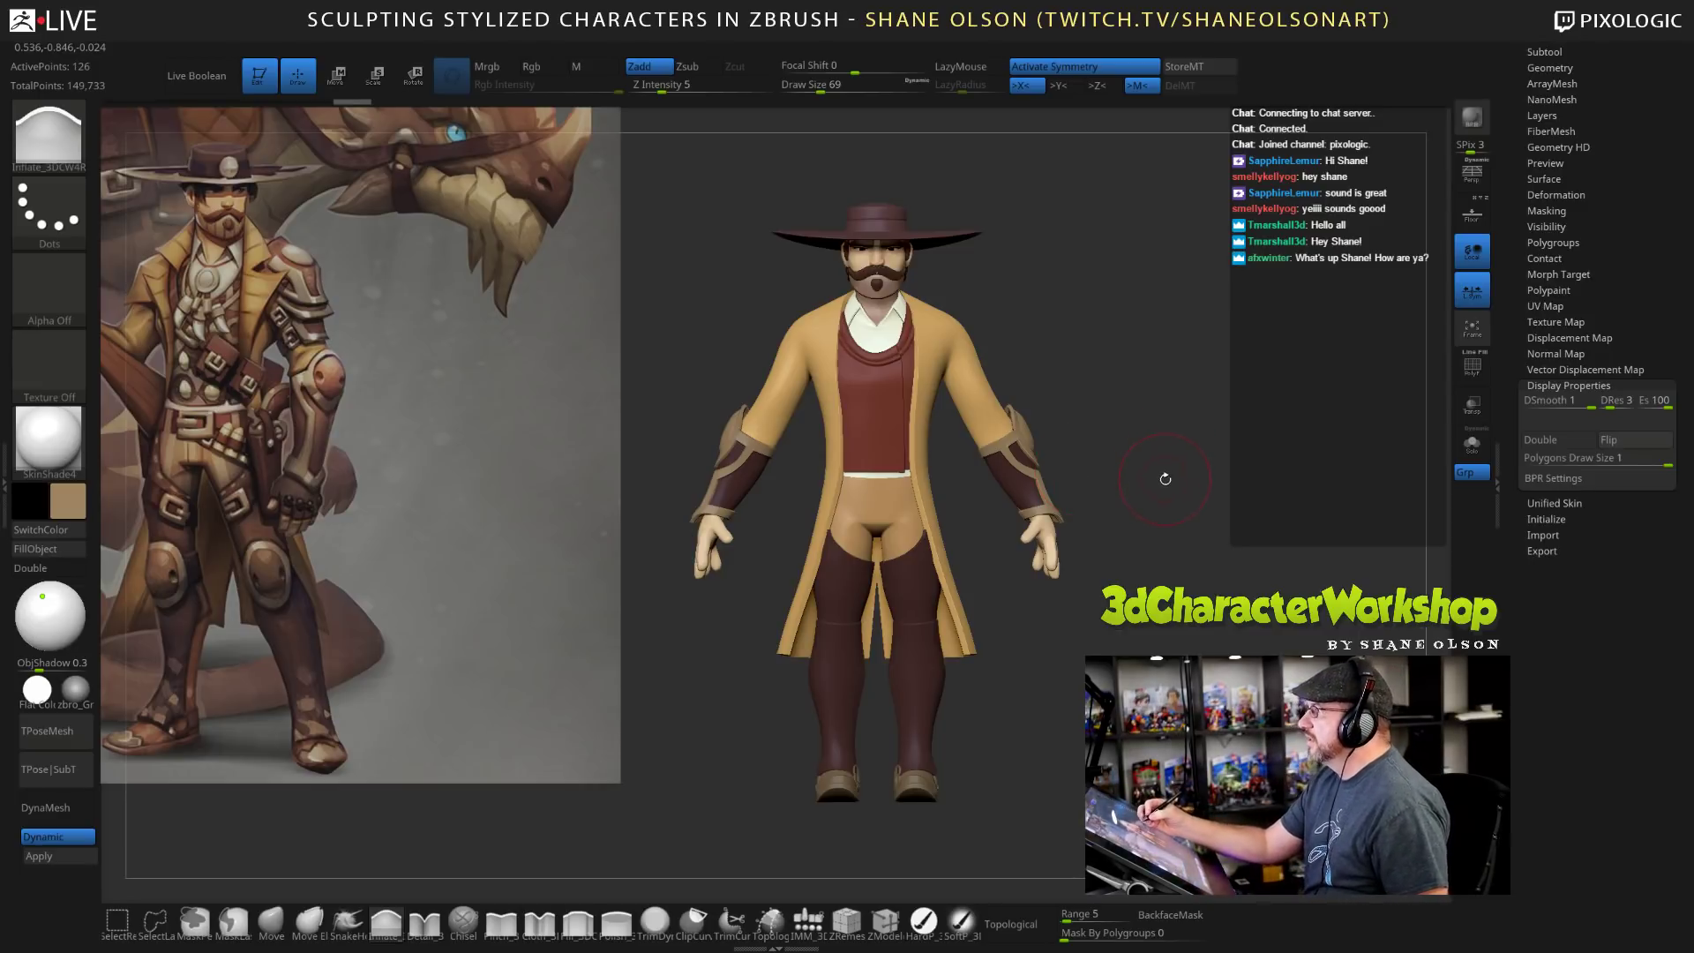
mouse_move(1163, 478)
left_mouse_down()
mouse_move(1187, 481)
mouse_move(1163, 485)
mouse_move(1161, 447)
left_mouse_up()
mouse_move(1115, 388)
left_mouse_down()
mouse_move(1145, 396)
mouse_move(1119, 401)
left_mouse_up()
left_click_drag(1103, 484, 1102, 476)
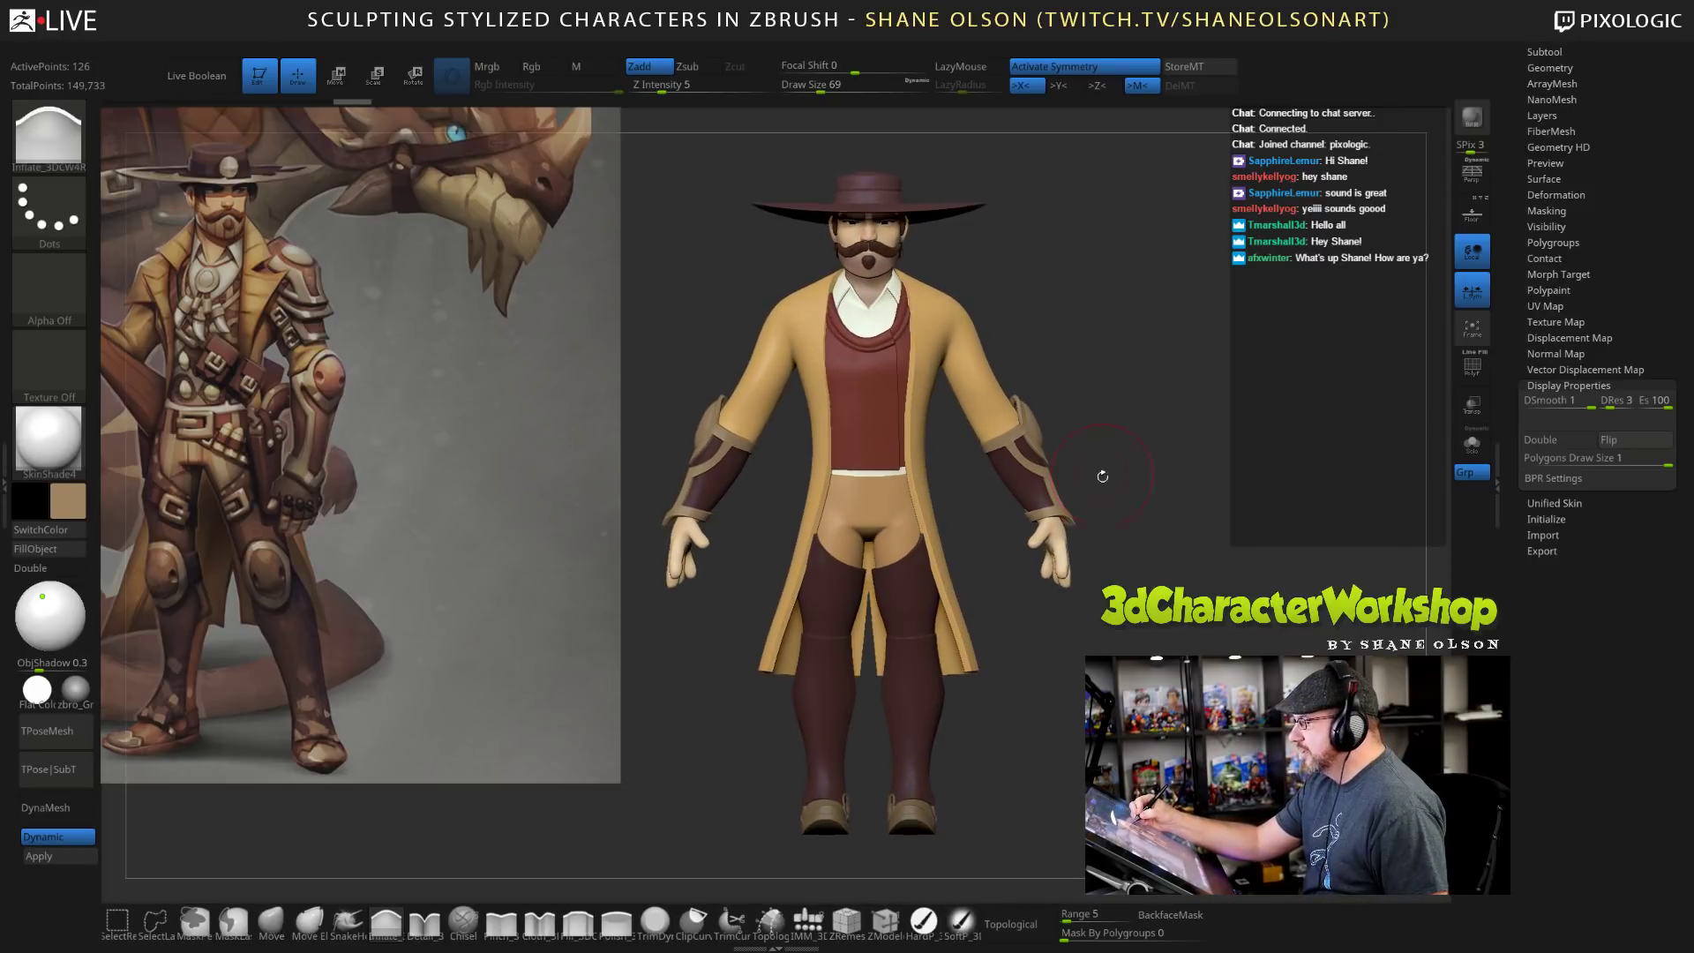
left_click_drag(1131, 533, 1152, 517, "alt")
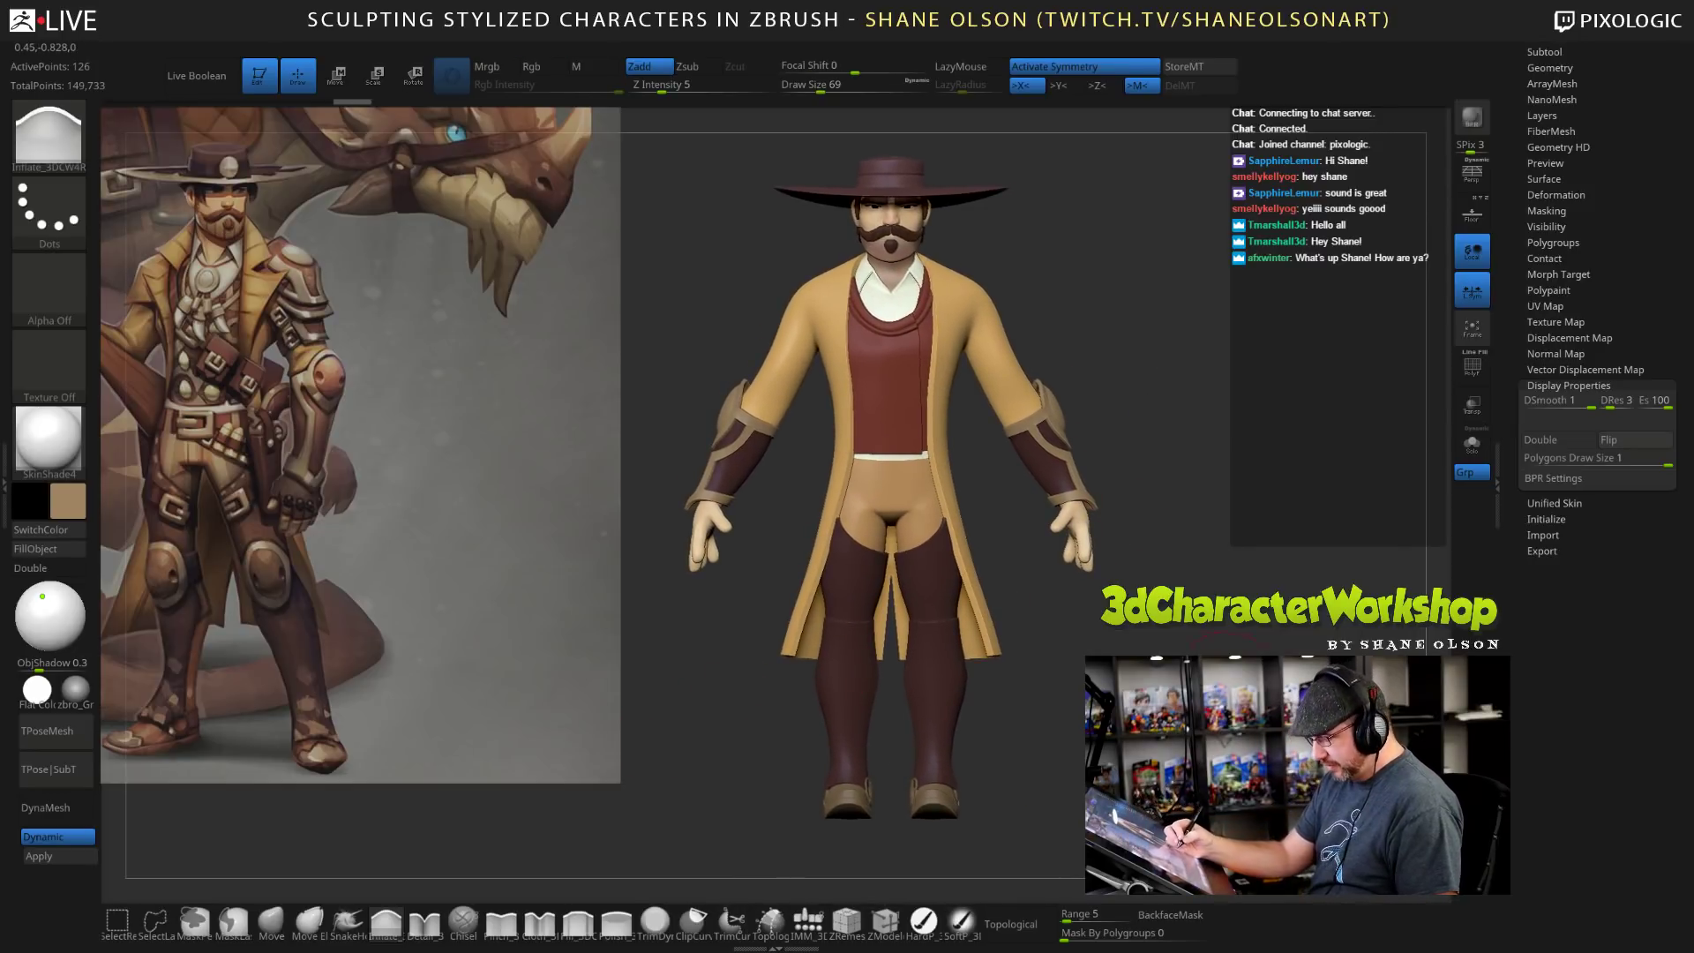
Choose the soft paint brush and sample a dark brown from the reference image as its colour.
left_click(962, 921)
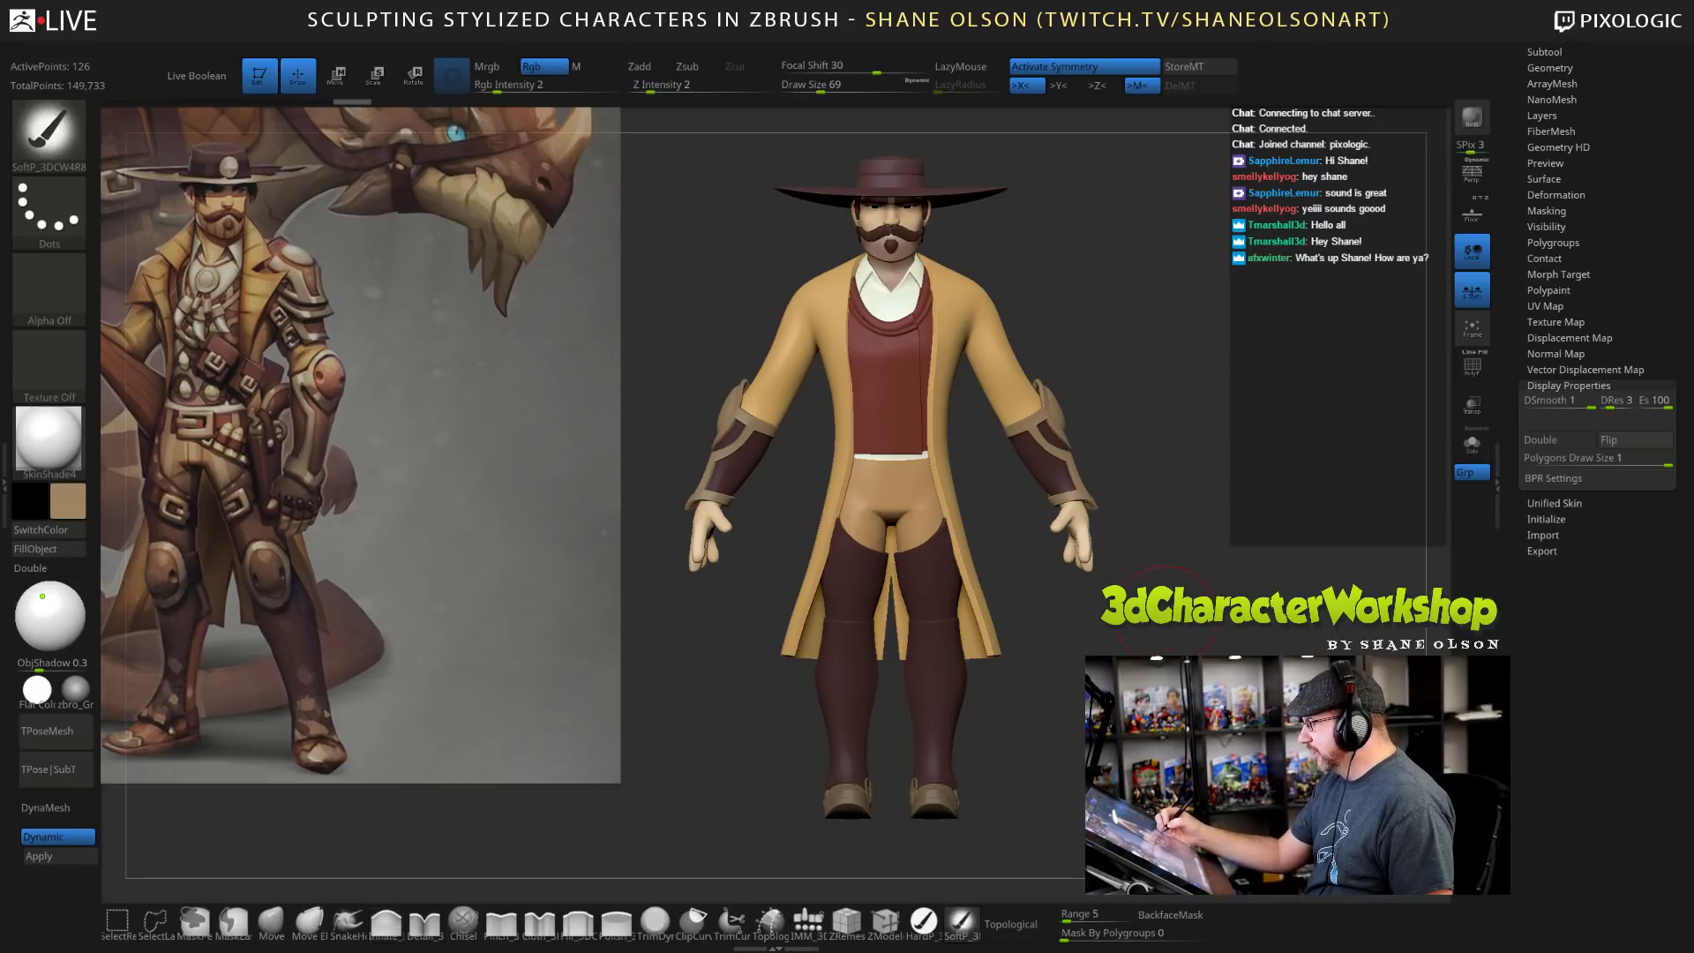
left_click_drag(1166, 611, 1166, 620)
mouse_move(1166, 619)
left_mouse_down("alt")
mouse_move(1159, 594)
mouse_move(1161, 614)
left_mouse_up("alt")
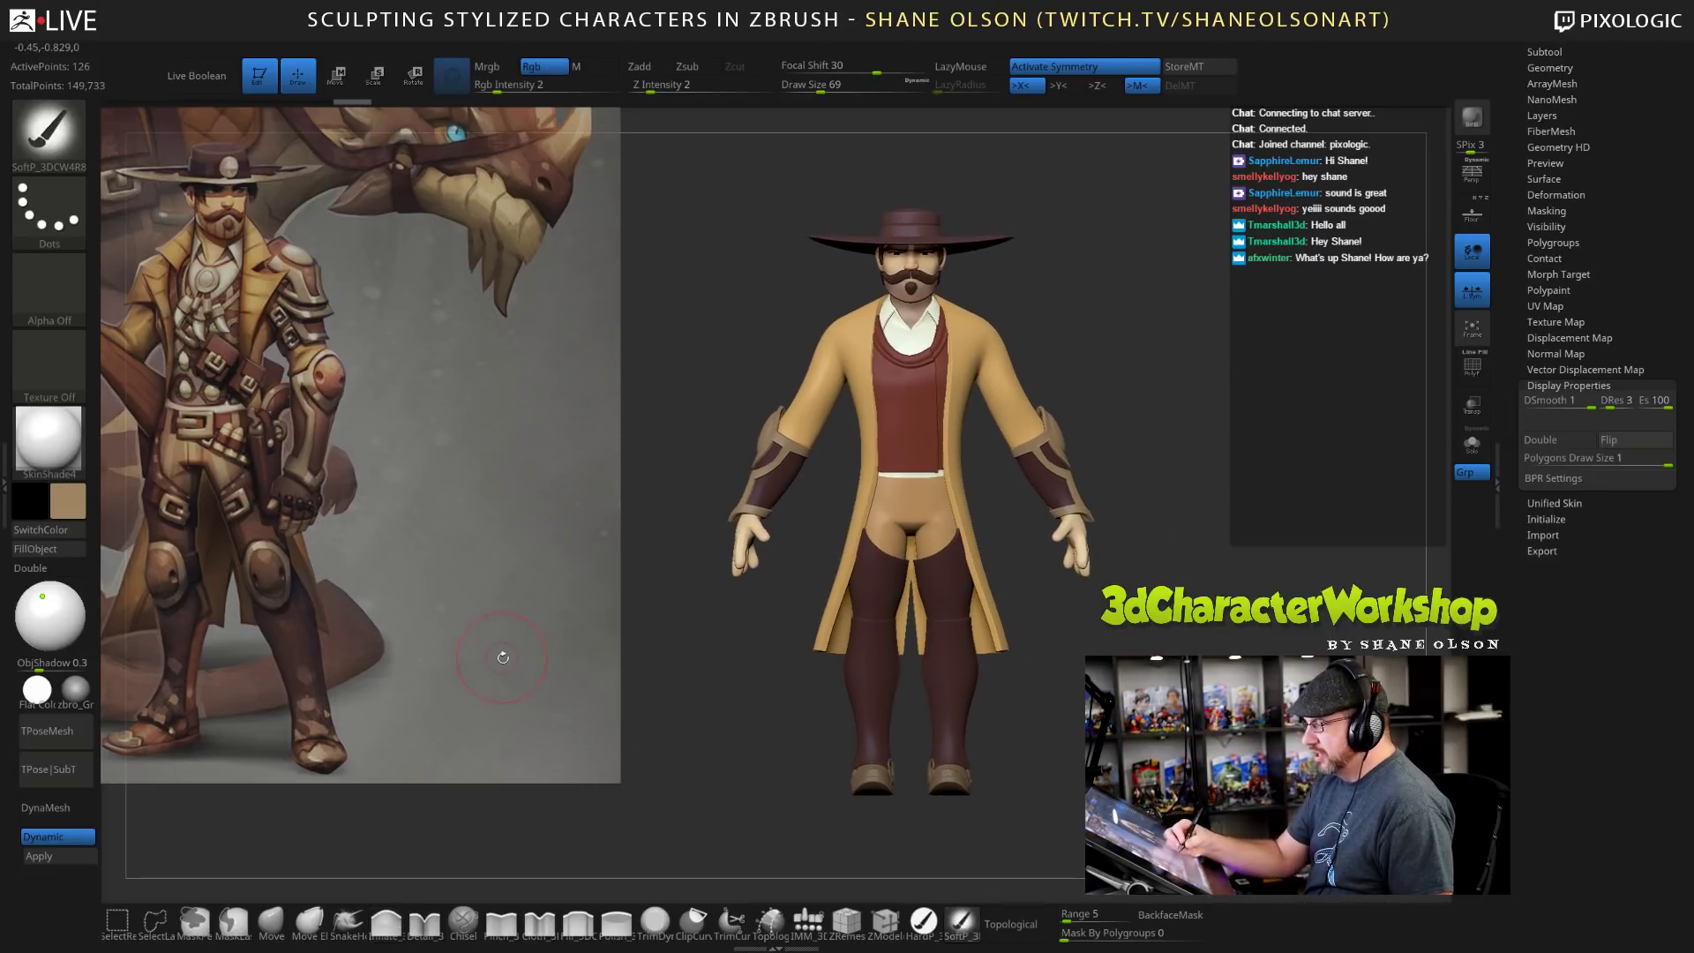
key("shift+z")
key("c")
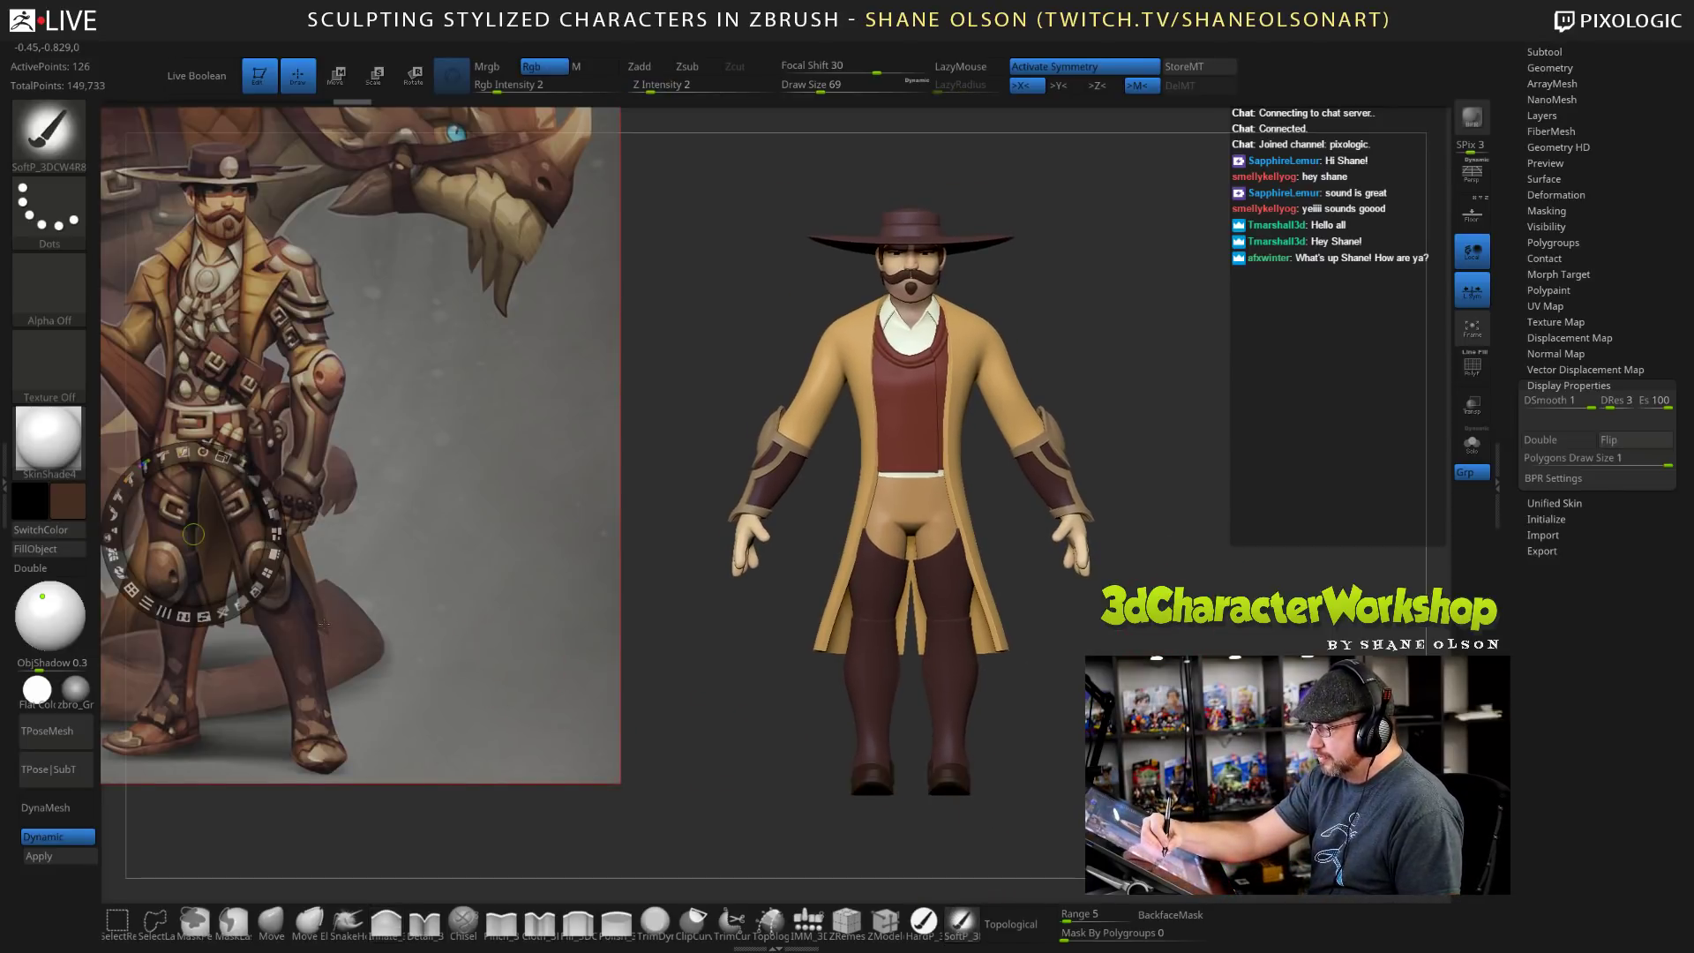
key("shift+z")
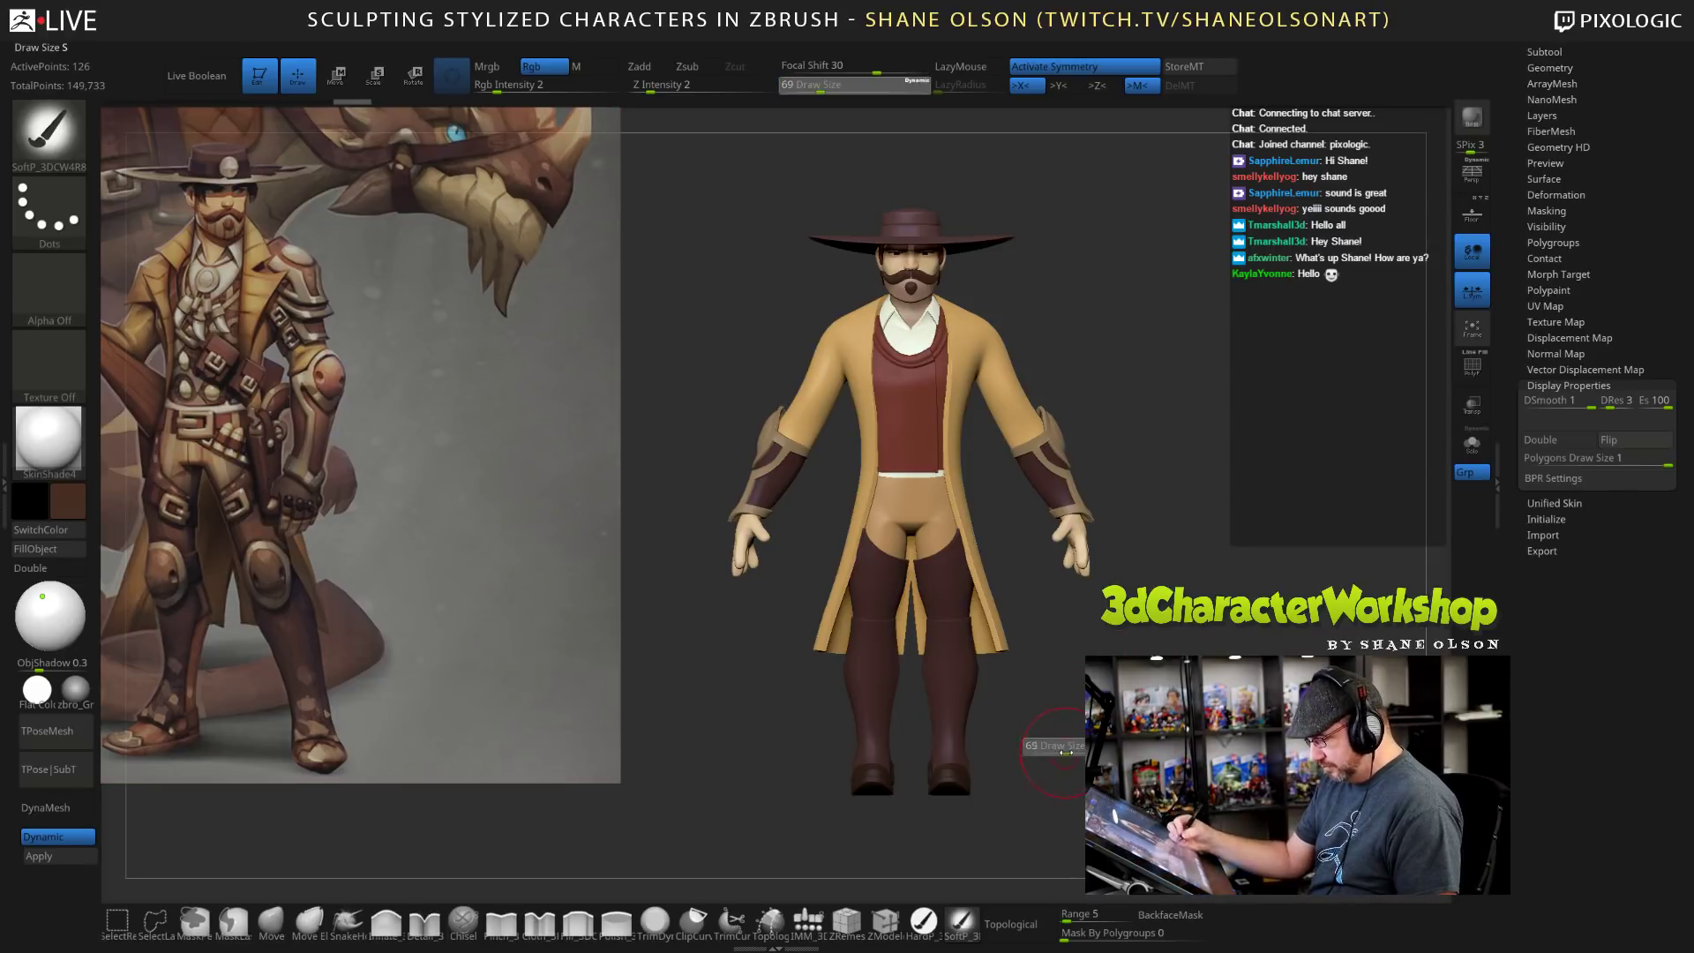
Paint soft dark brown shading onto the long coat's lower front at a Draw Size of 137.
key("]")
left_click(979, 589, "alt")
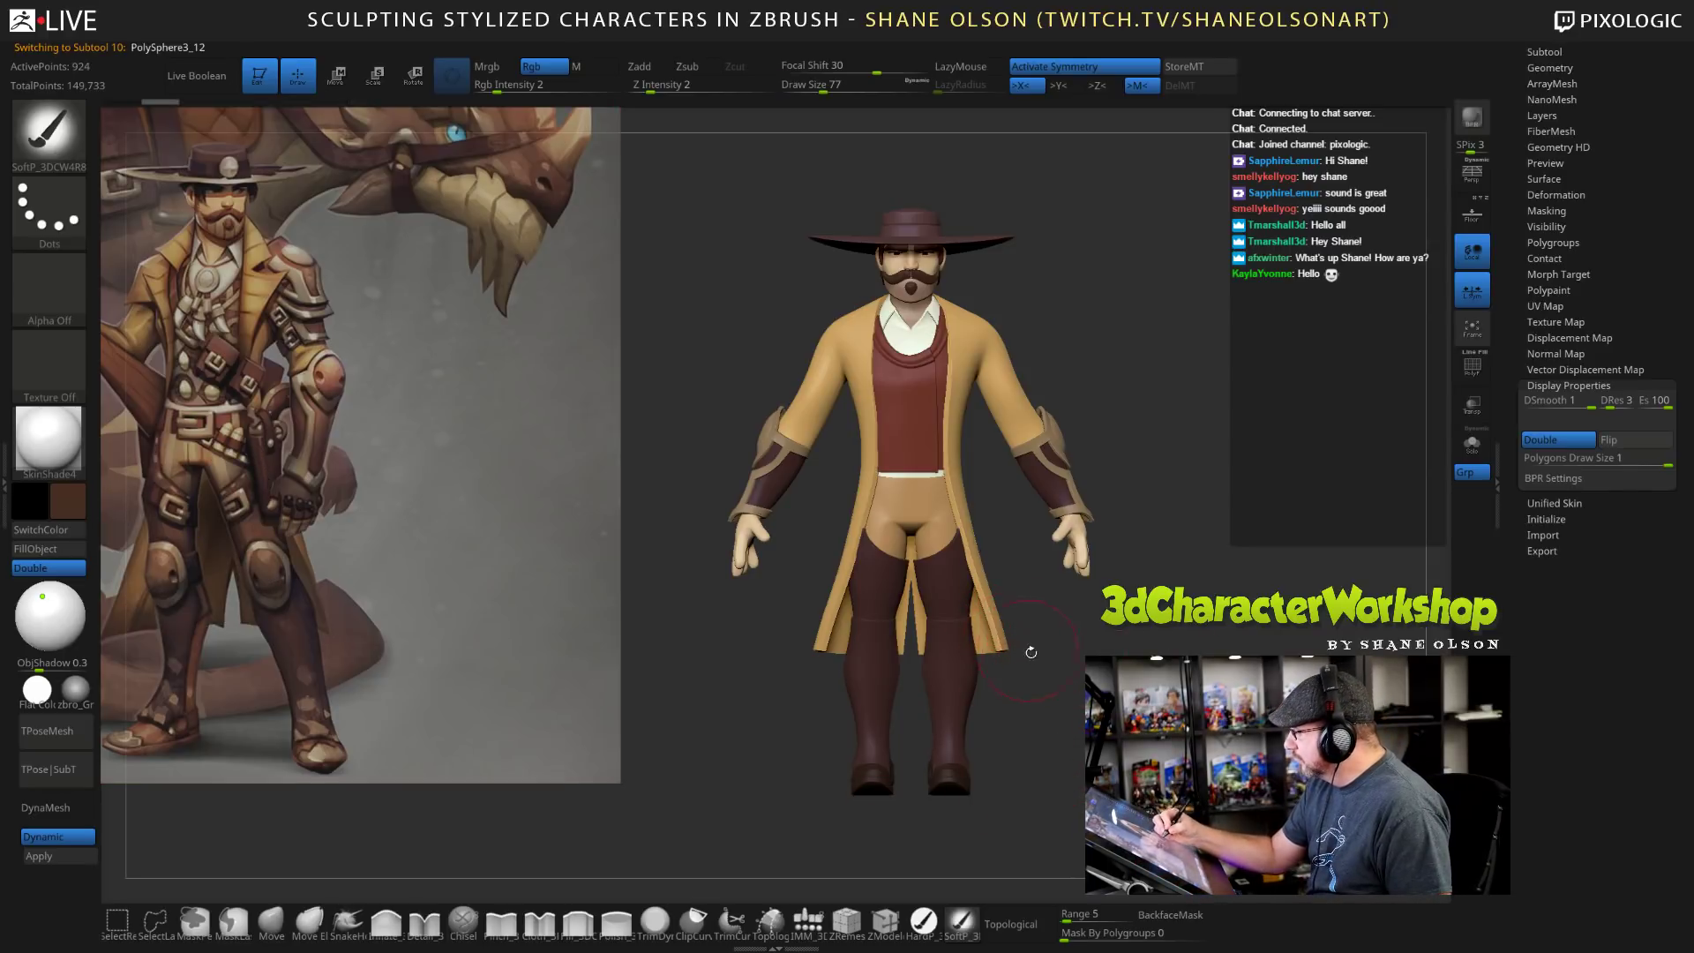
key("]")
key("]")
key("]")
key("]")
mouse_move(983, 619)
left_mouse_down()
mouse_move(985, 638)
mouse_move(921, 615)
mouse_move(911, 563)
mouse_move(971, 555)
mouse_move(1007, 650)
left_mouse_up()
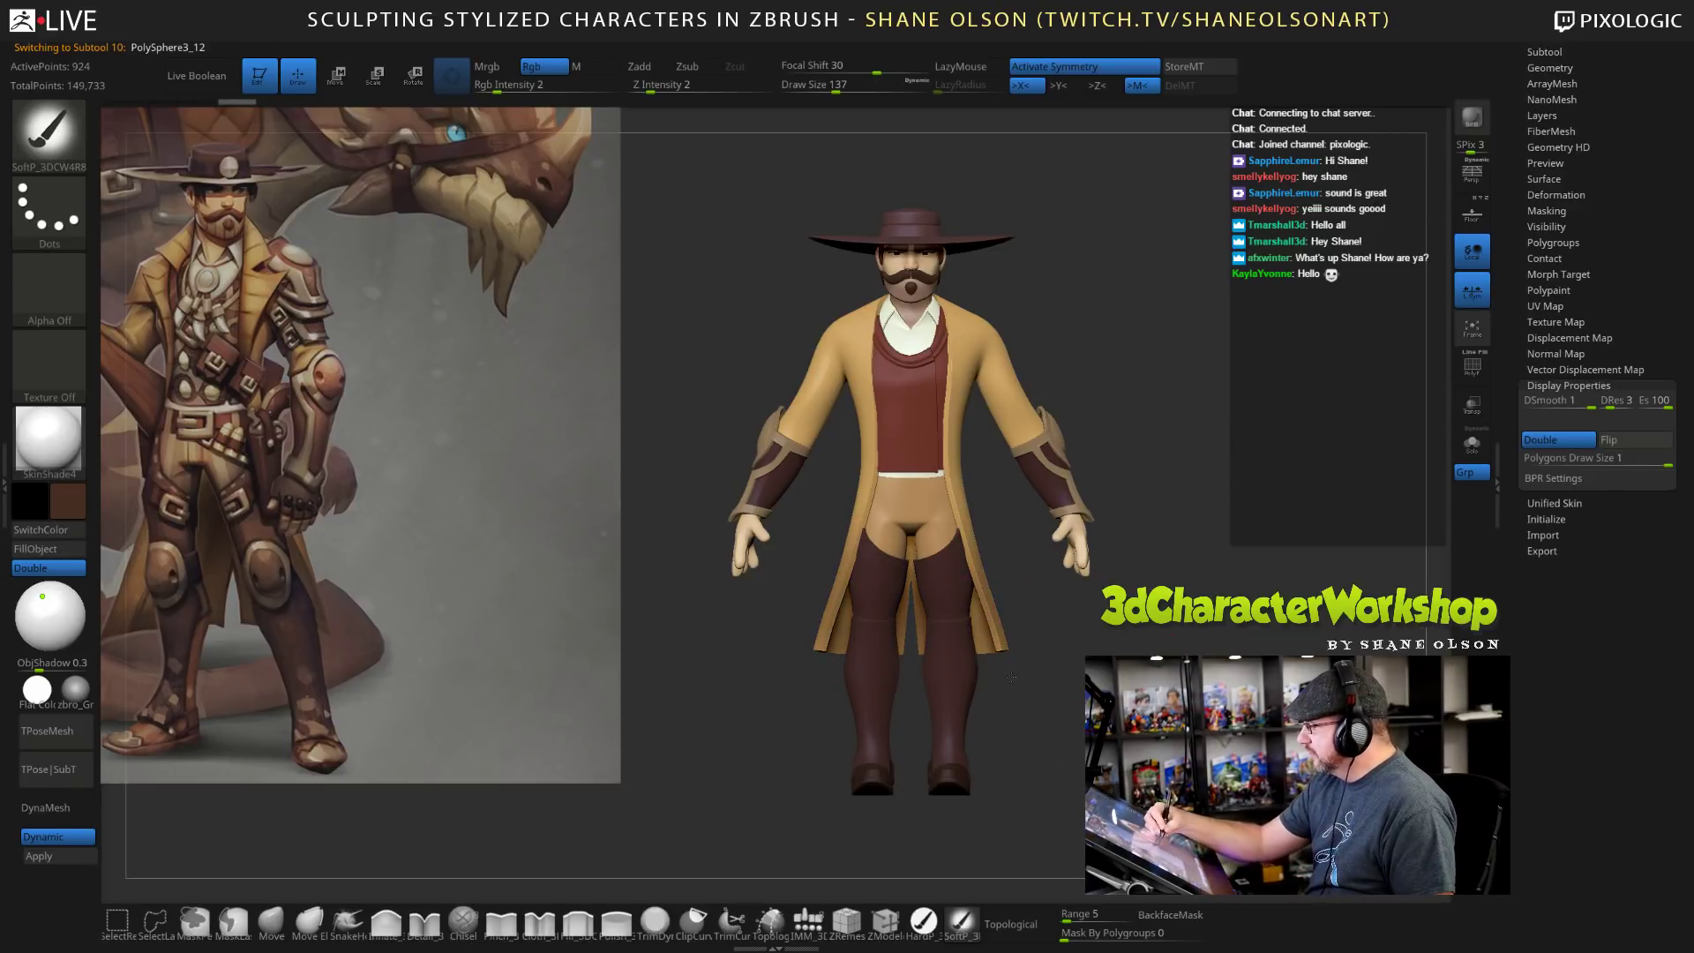
left_click_drag(953, 469, 959, 499)
left_click_drag(744, 376, 775, 406, "alt")
mouse_move(1108, 422)
left_mouse_down()
mouse_move(1071, 425)
mouse_move(1063, 565)
left_mouse_up()
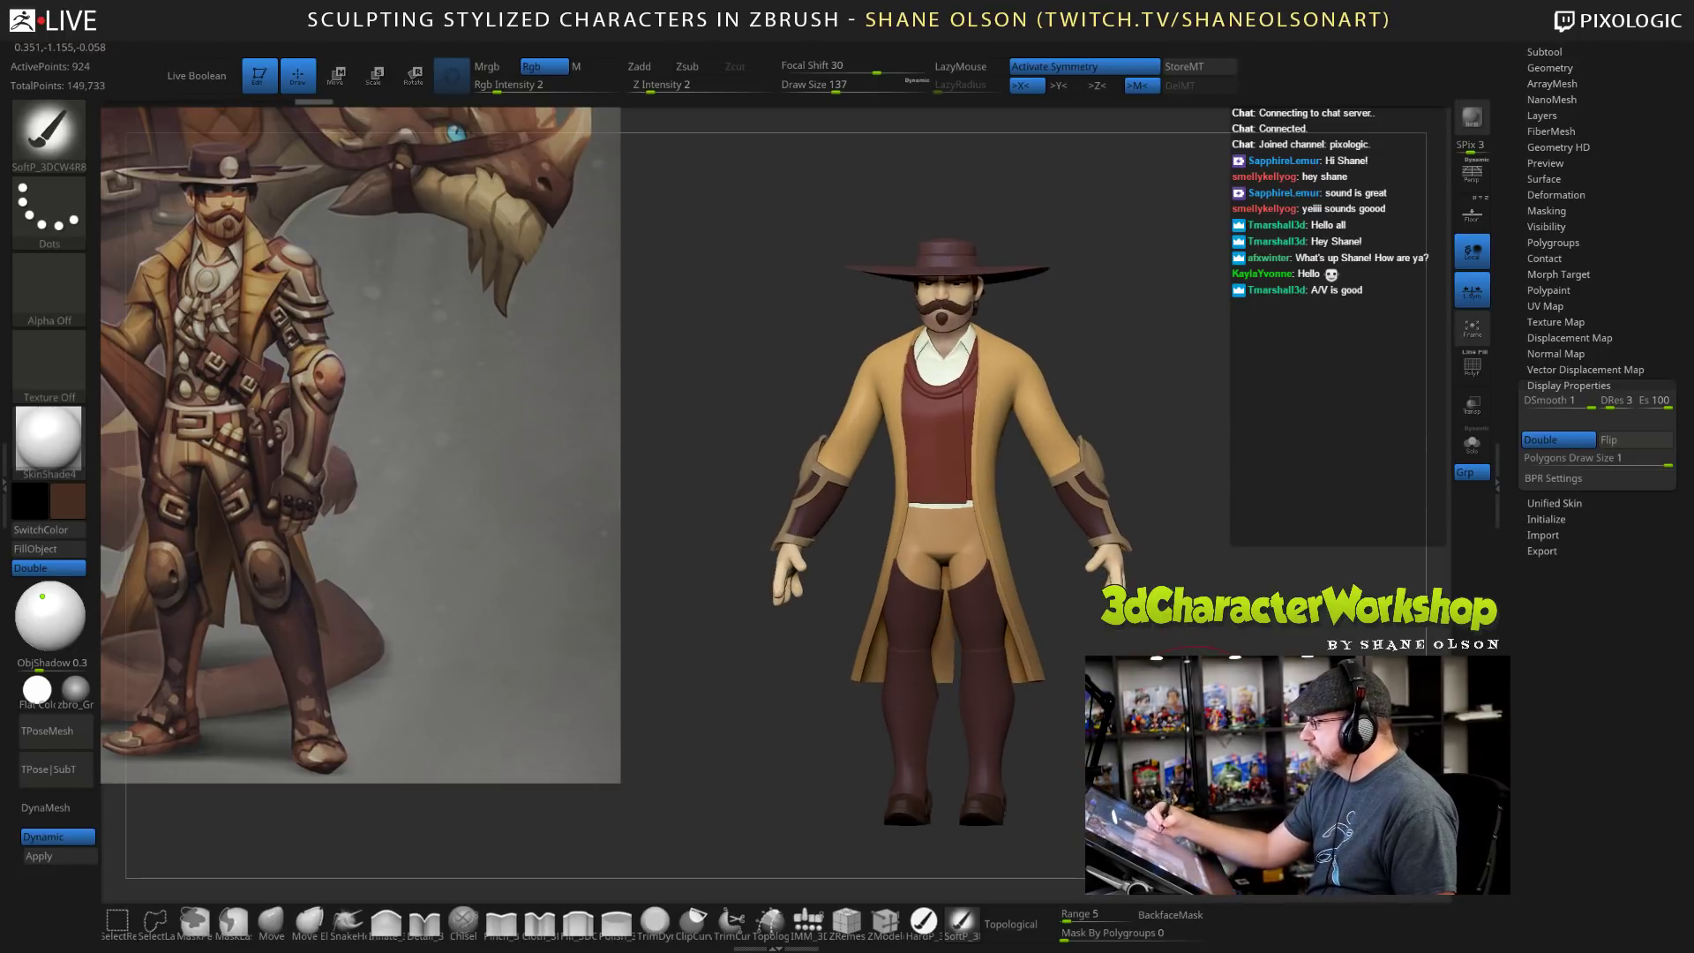
Sample a light beige from the reference image as the paint colour and make the shirt collar the active subtool.
mouse_move(1193, 724)
left_mouse_down("alt")
mouse_move(1207, 706)
mouse_move(1231, 732)
mouse_move(1209, 732)
mouse_move(1253, 733)
mouse_move(1233, 733)
left_mouse_up("alt")
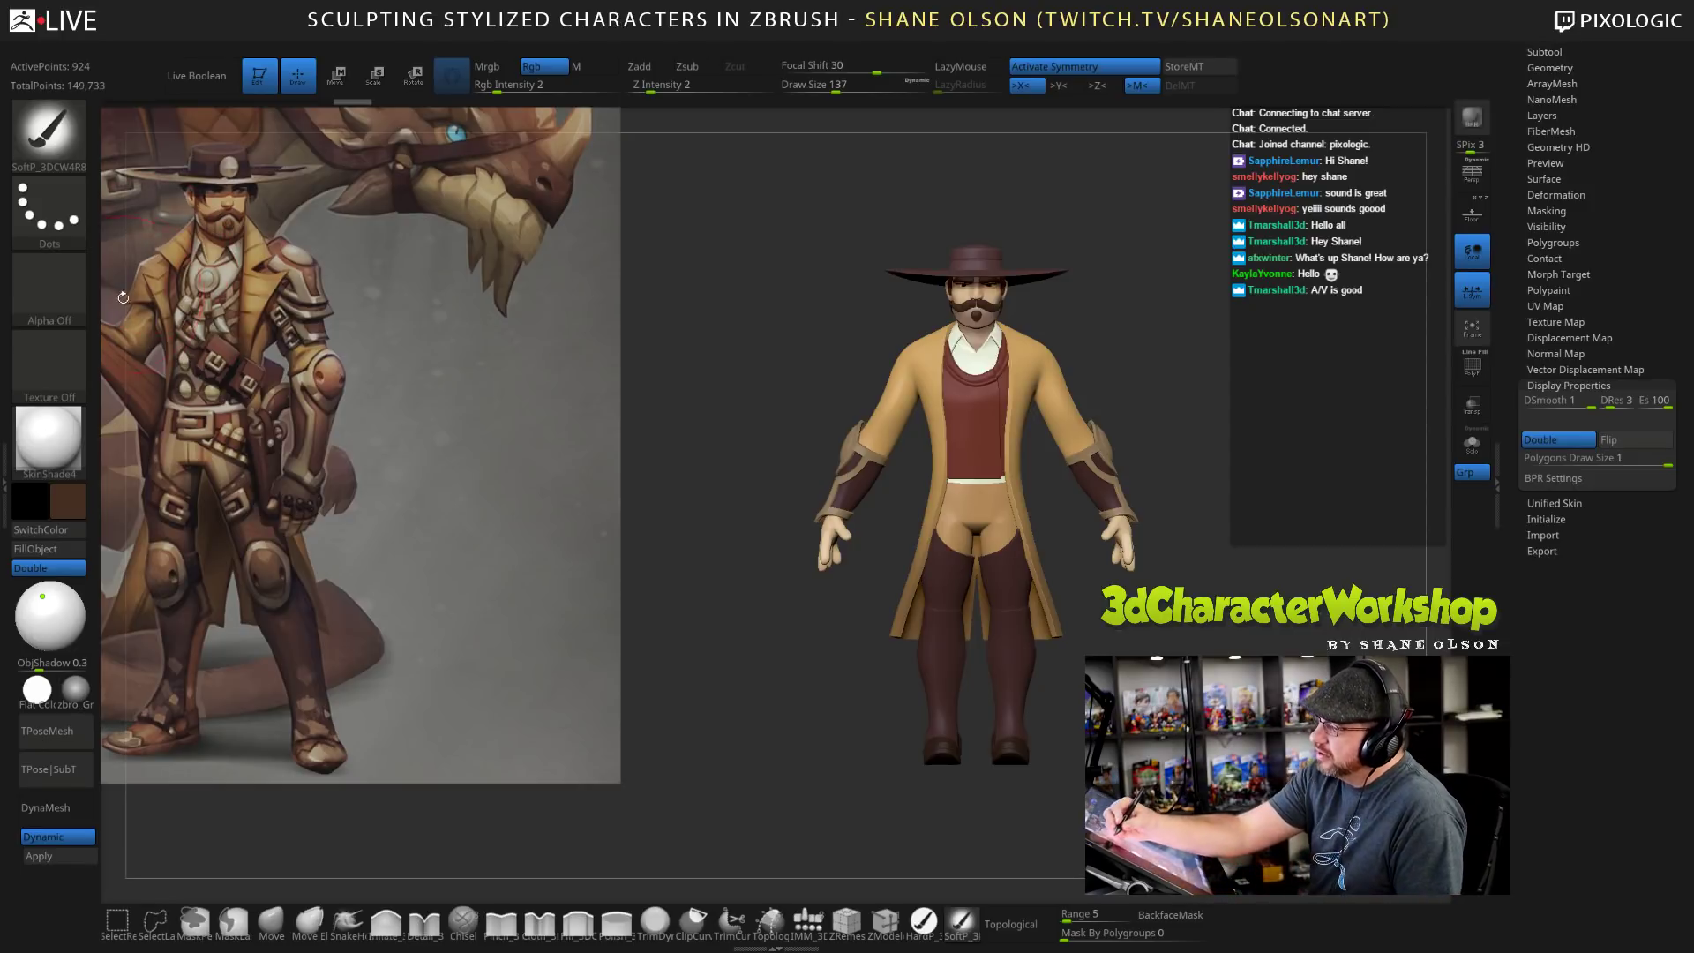
left_click_drag(1229, 645, 1211, 642, "alt")
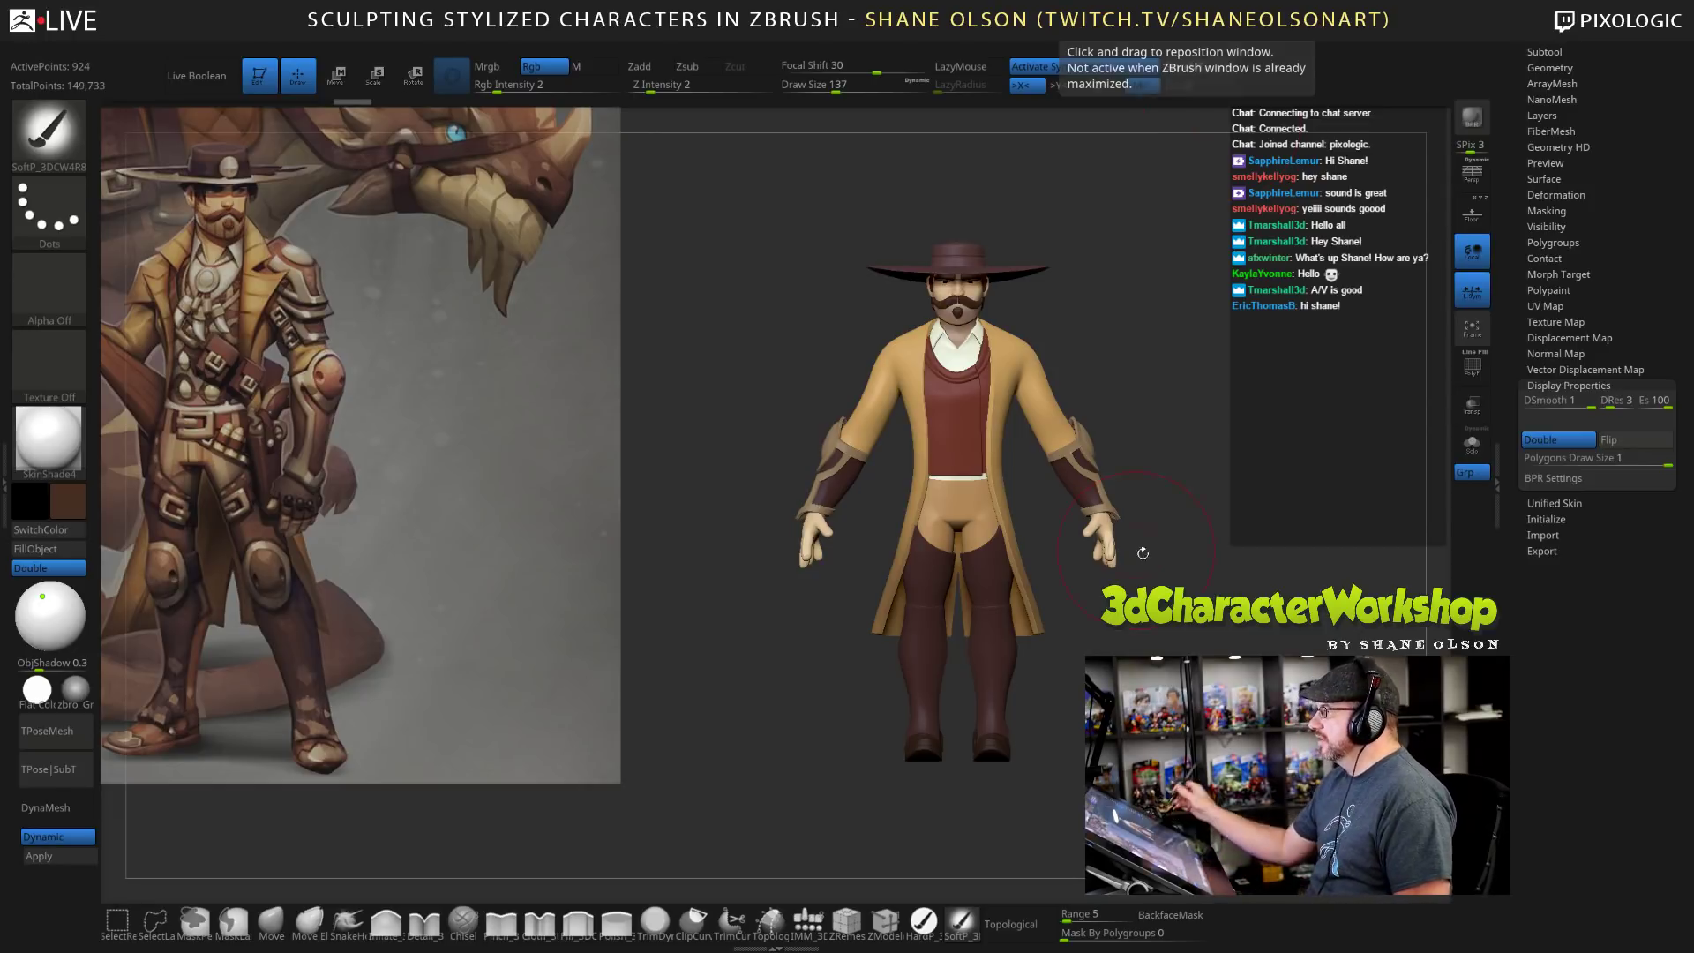
left_click_drag(1141, 553, 1155, 683)
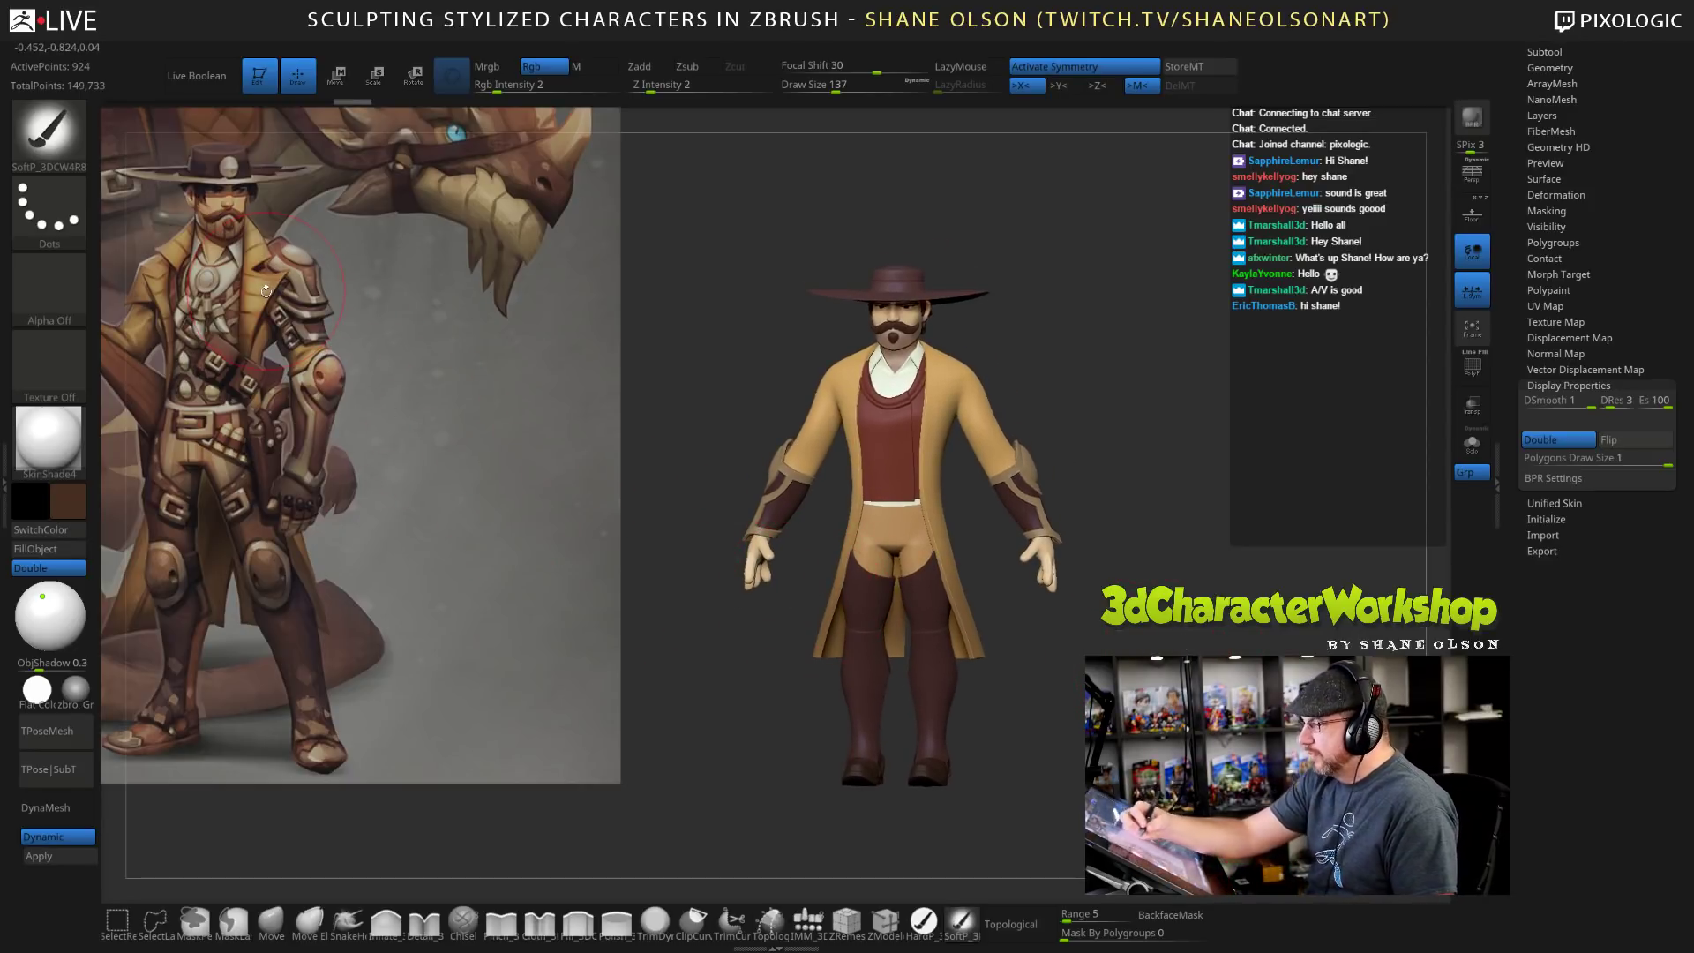
key("z")
key("c")
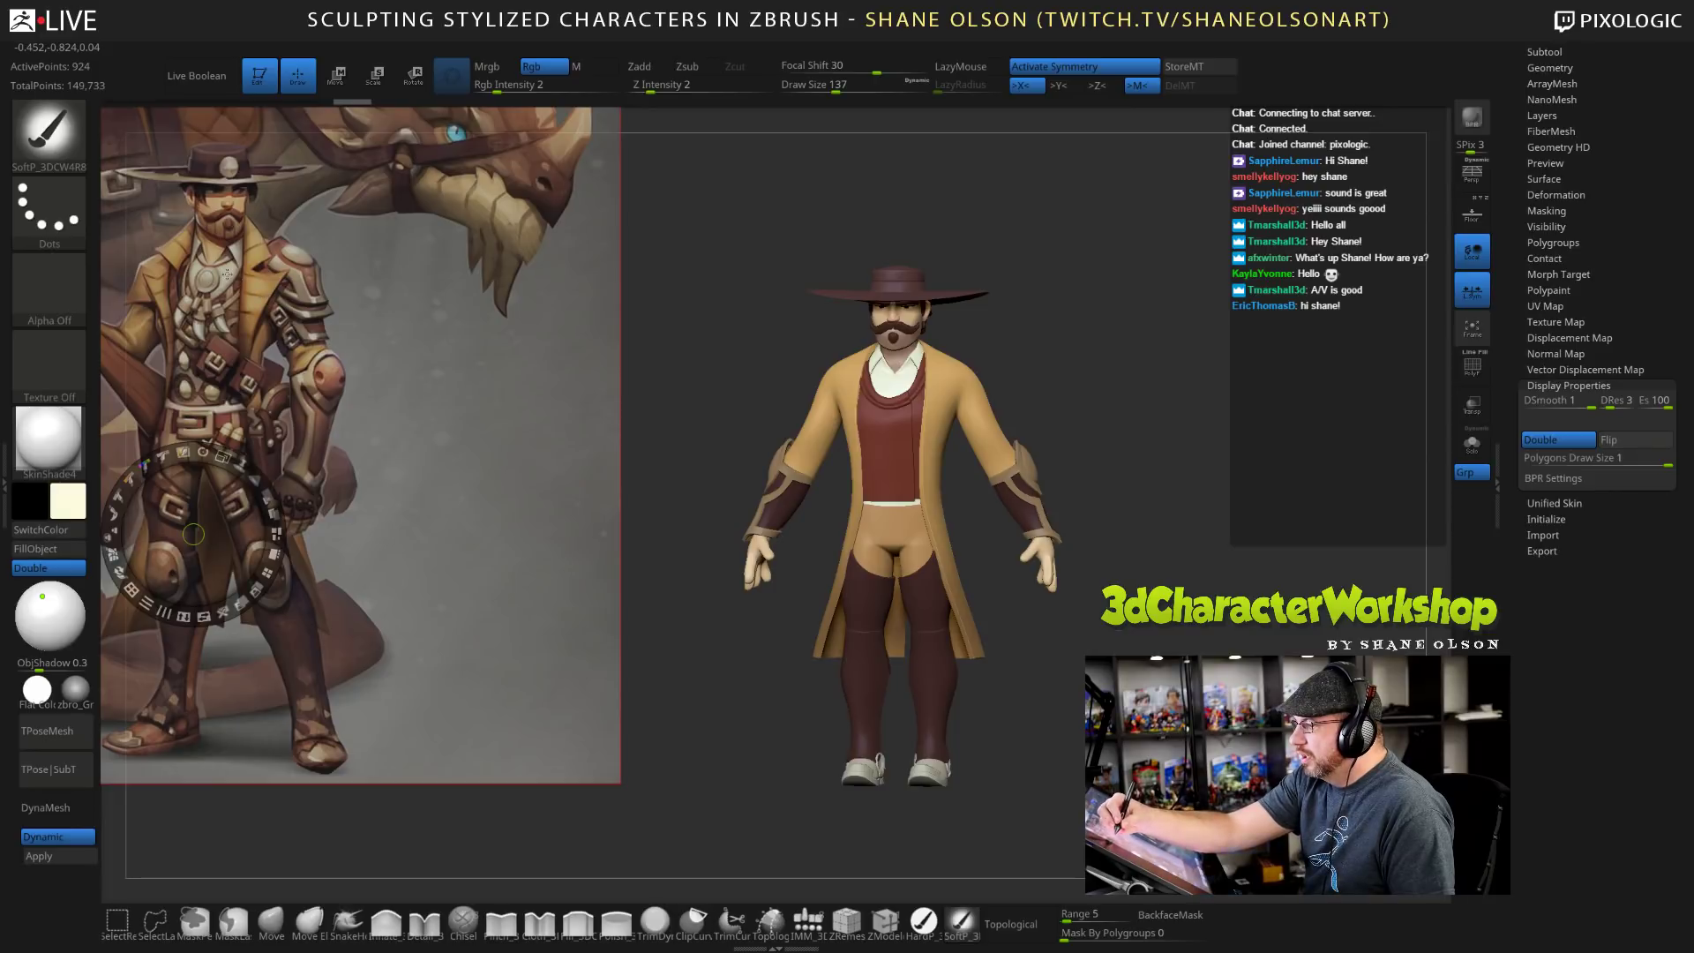
key("c")
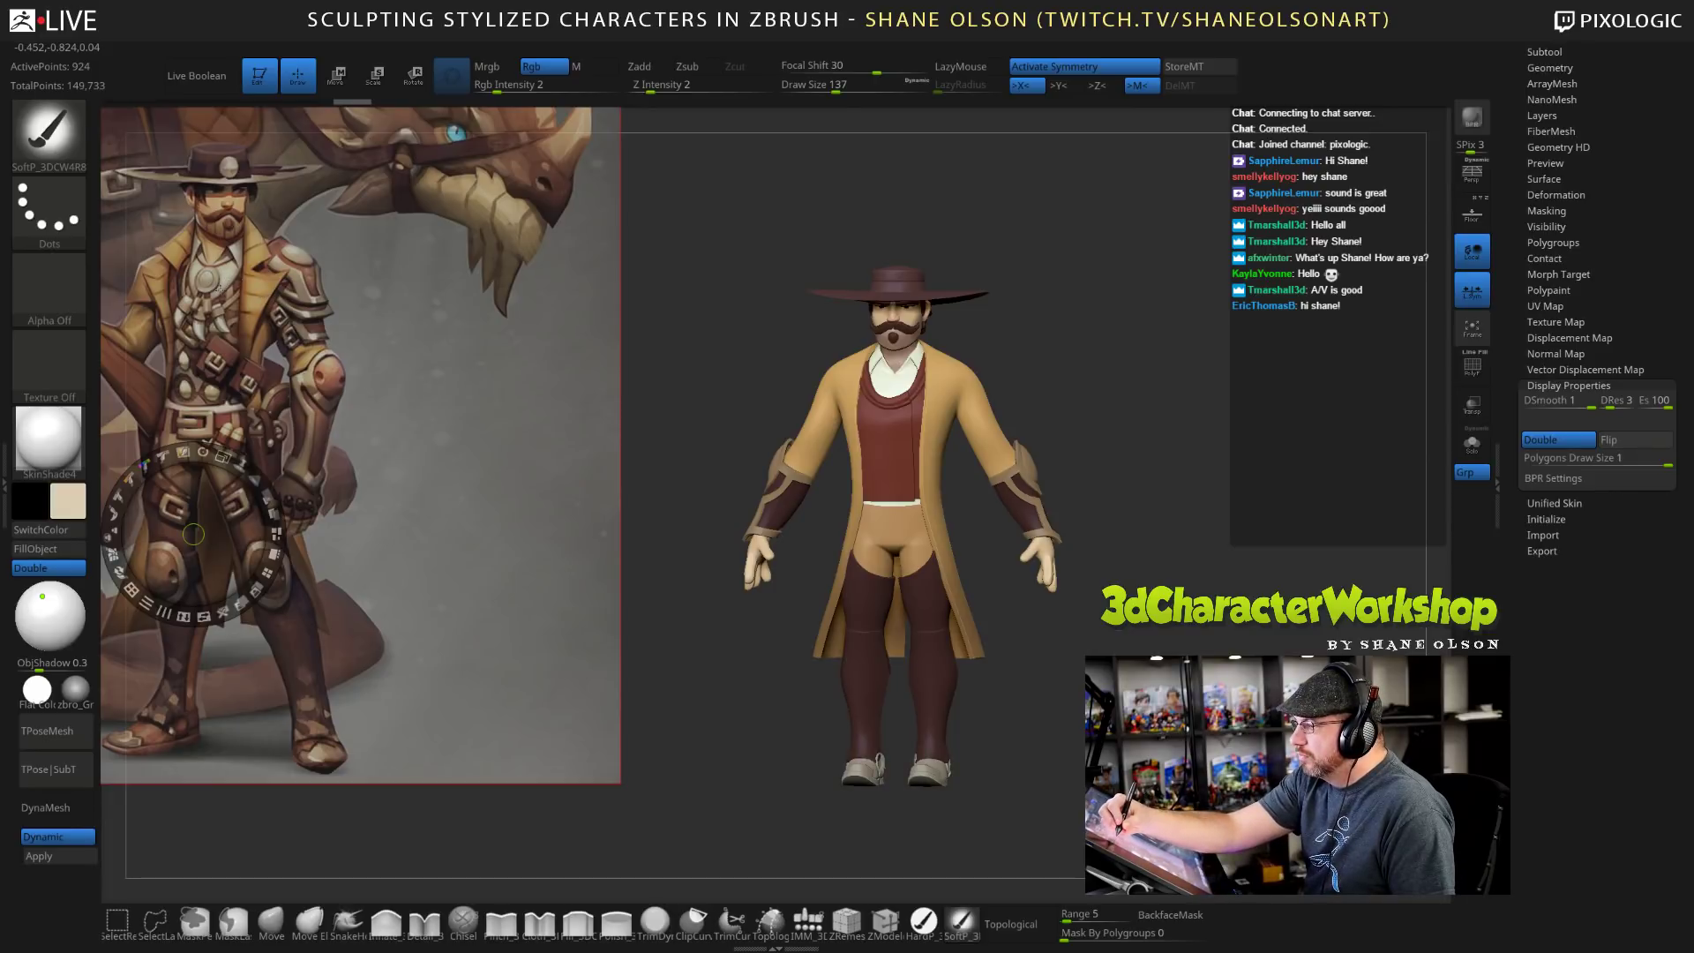
key("z")
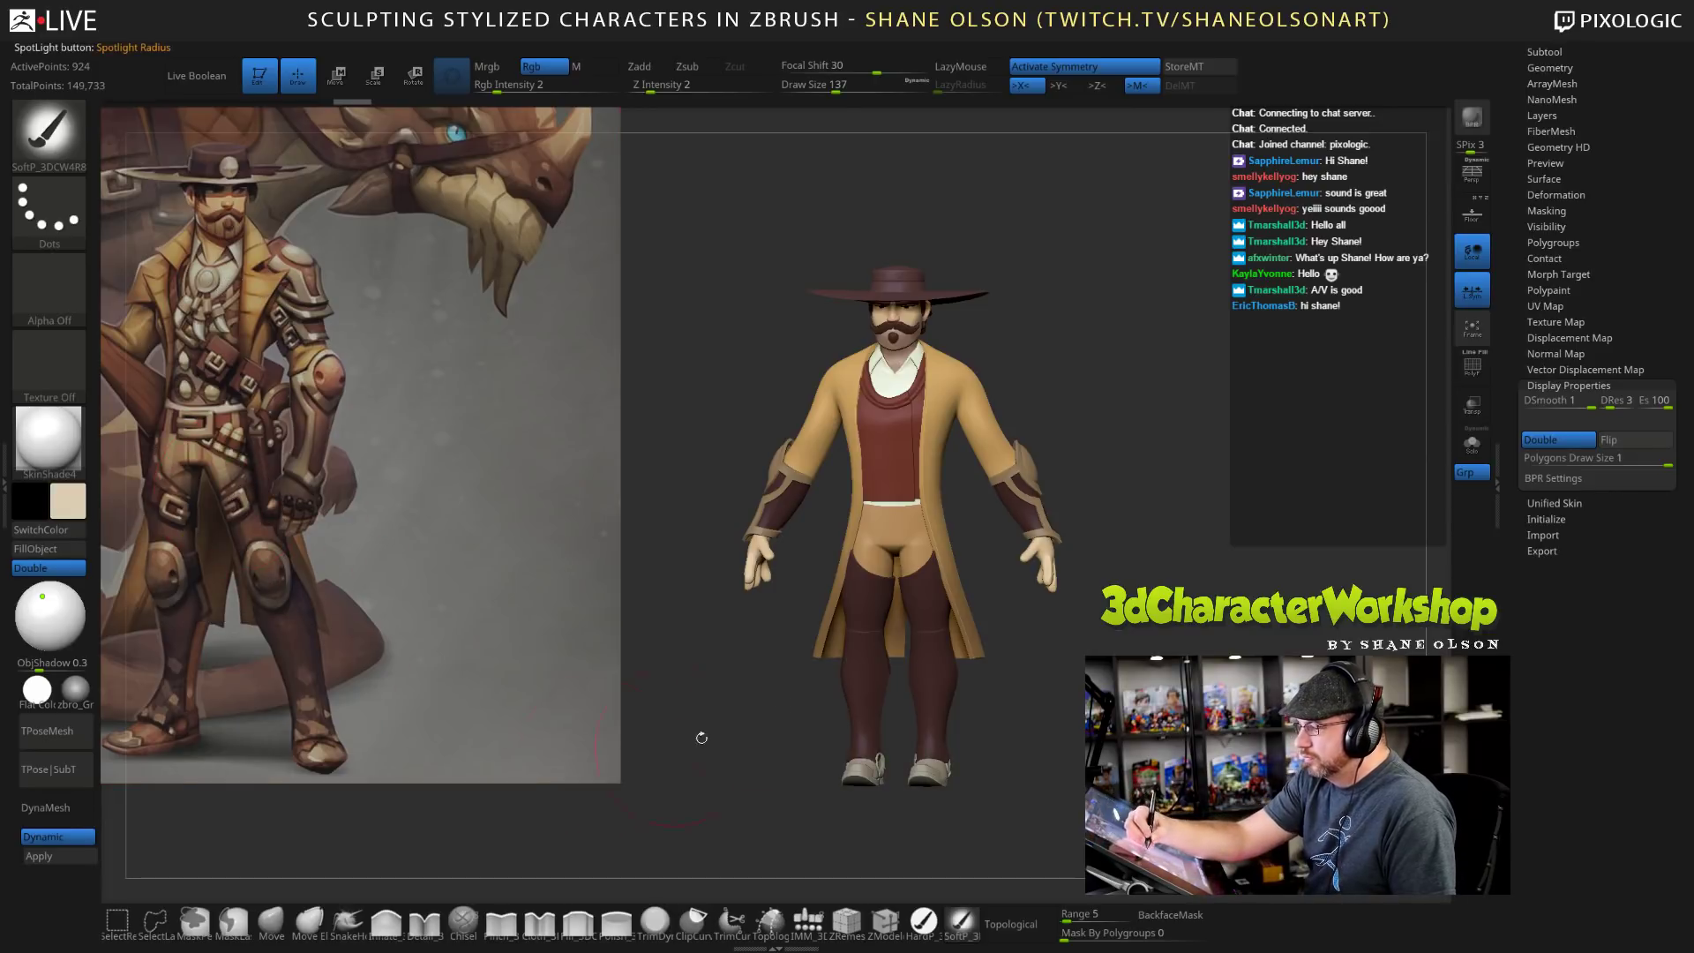
left_click(909, 375, "alt")
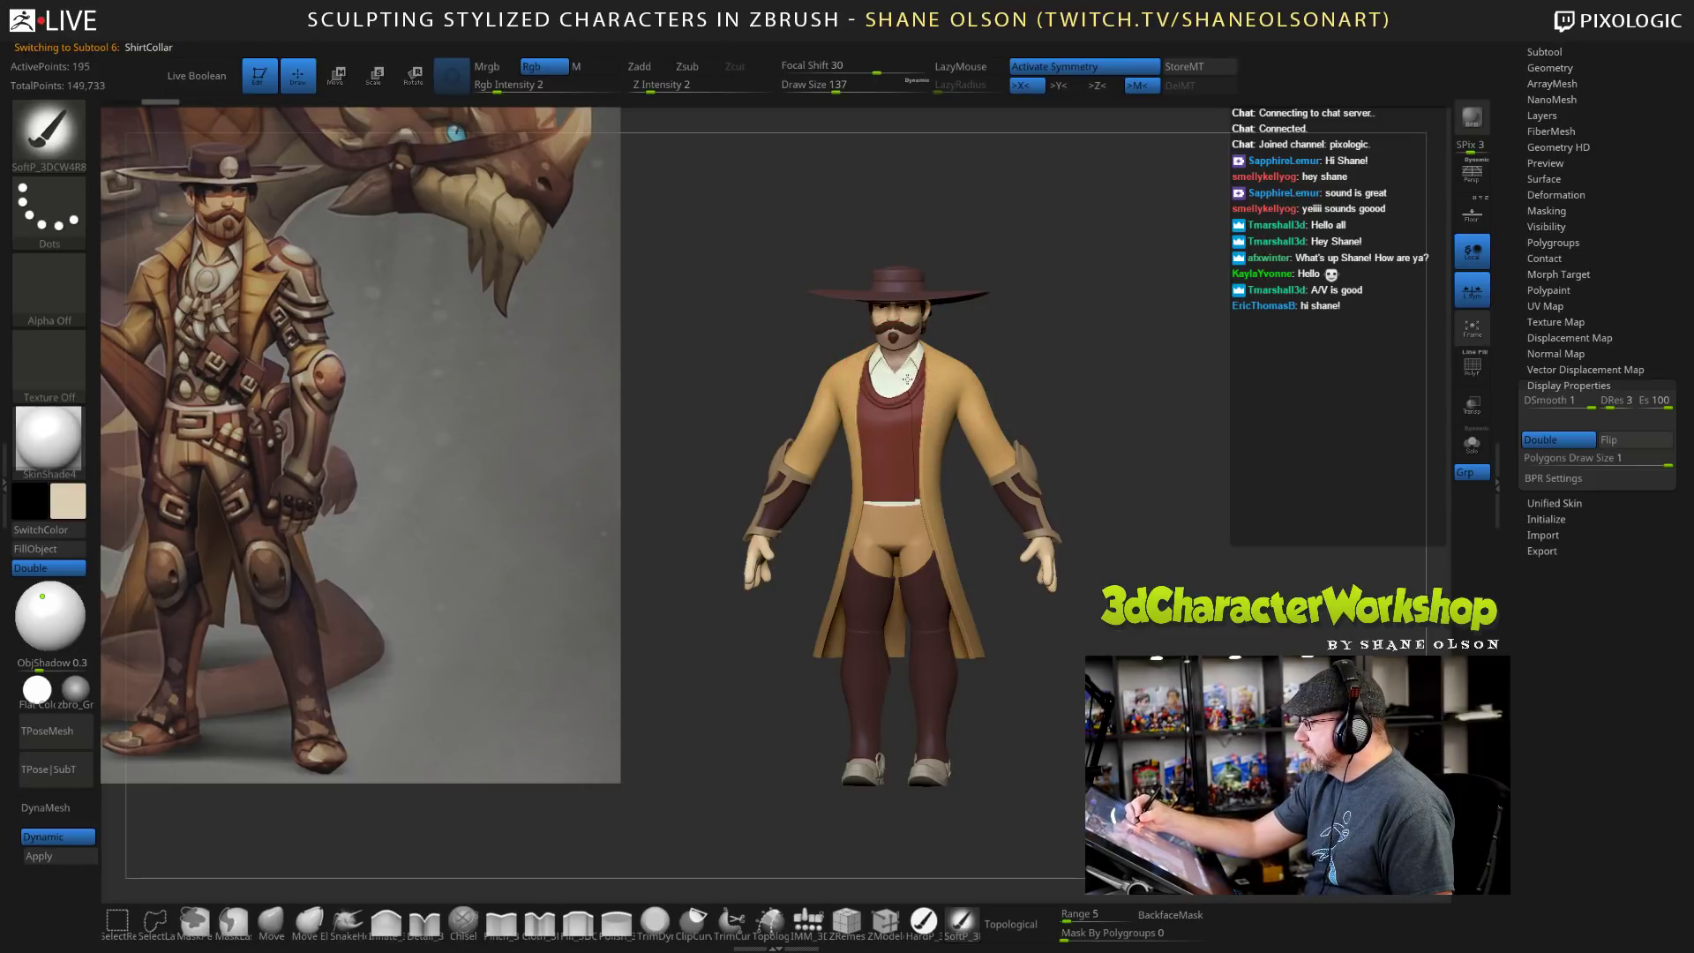
left_click_drag(1097, 355, 1147, 382, "shift")
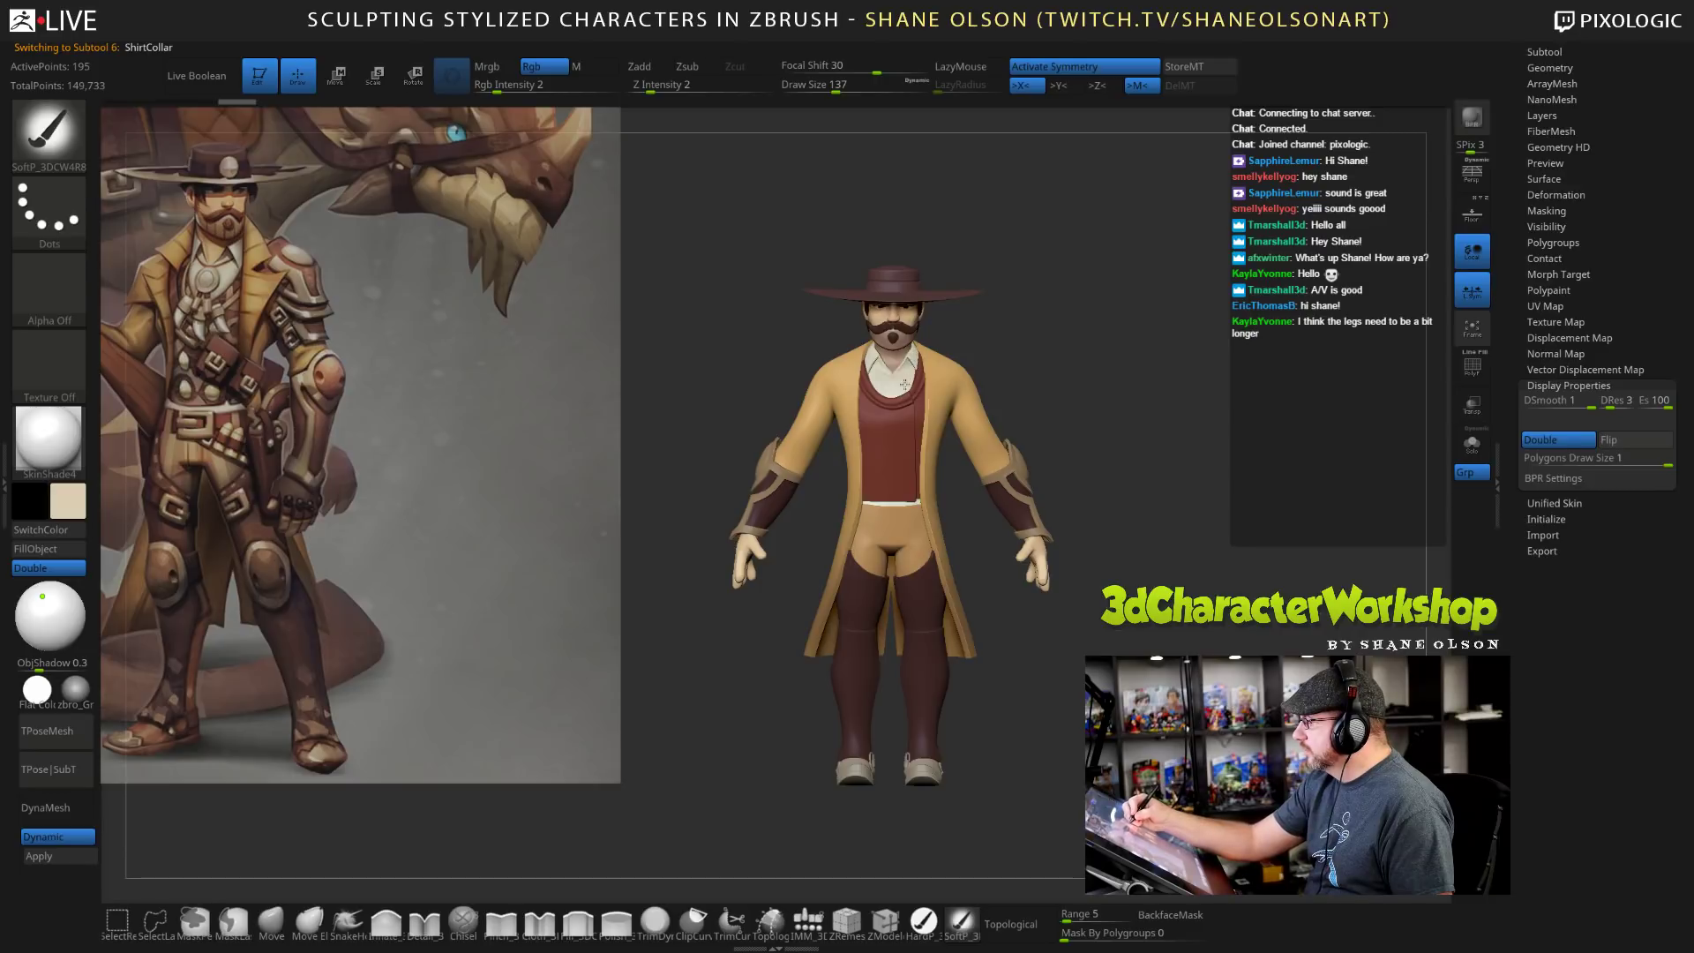
Compare the model's proportions with the reference by aligning the character behind the image and adjusting the Spotlight fade.
left_click_drag(1079, 548, 1180, 675)
left_click_drag(1147, 519, 613, 583, "alt")
left_click_drag(1205, 662, 1078, 678, "alt")
key("shift+z")
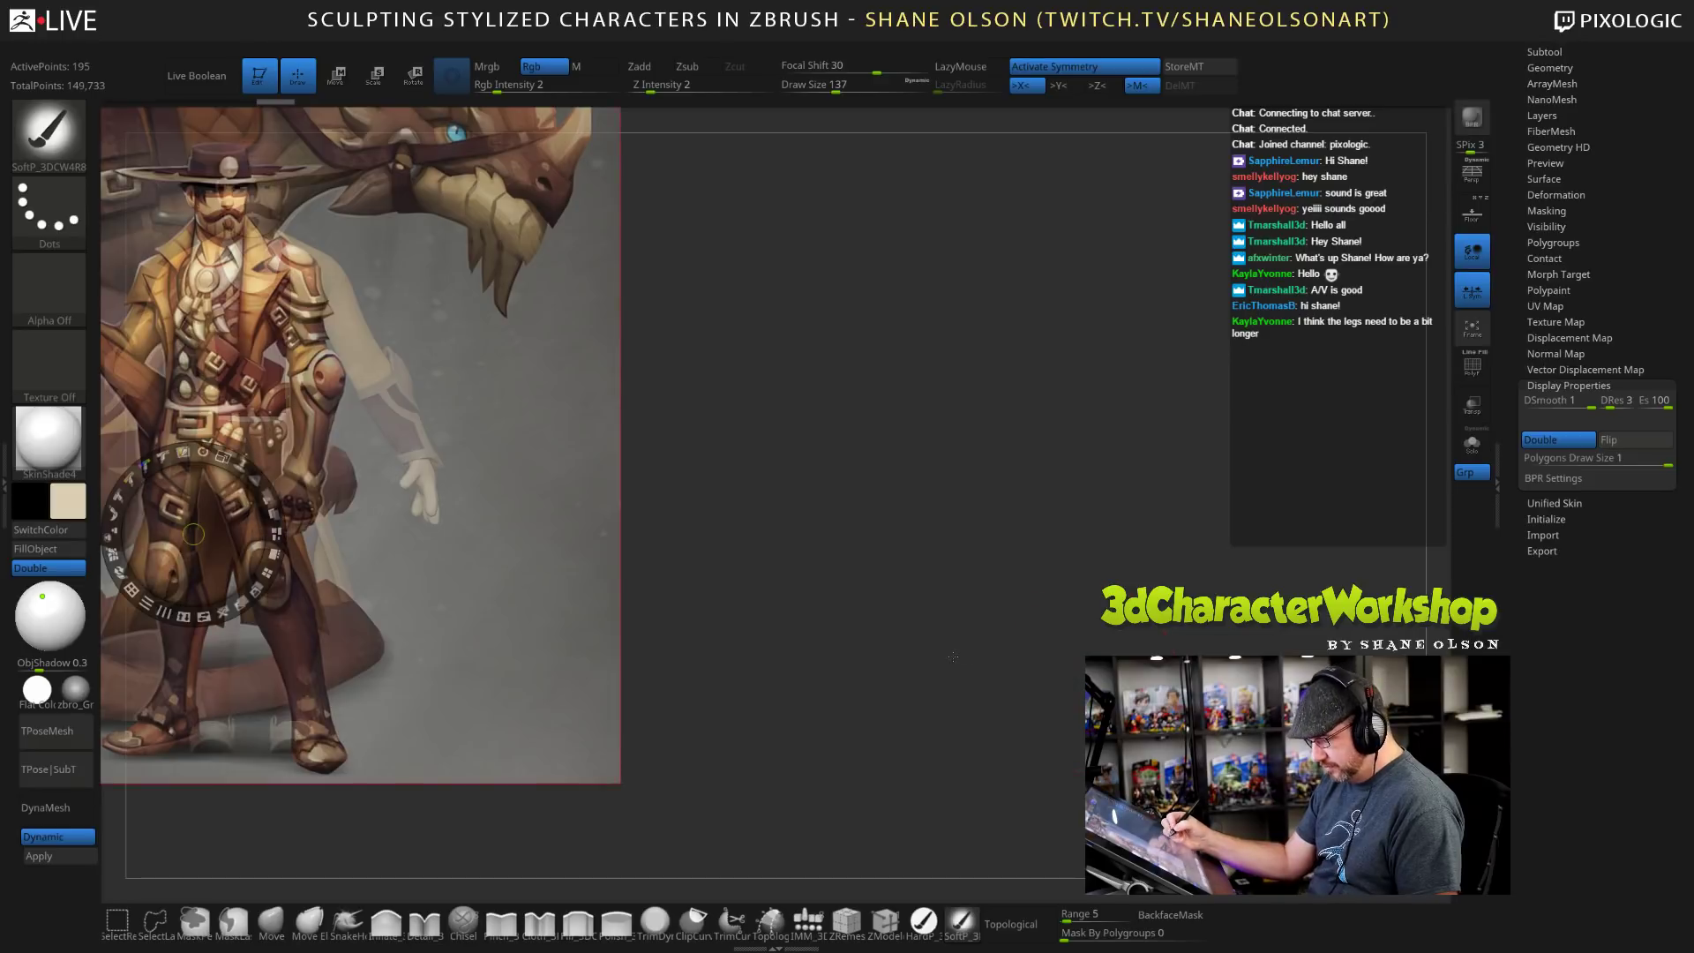
mouse_move(267, 496)
left_mouse_down()
mouse_move(234, 459)
mouse_move(256, 481)
left_mouse_up()
left_click_drag(222, 614, 266, 574)
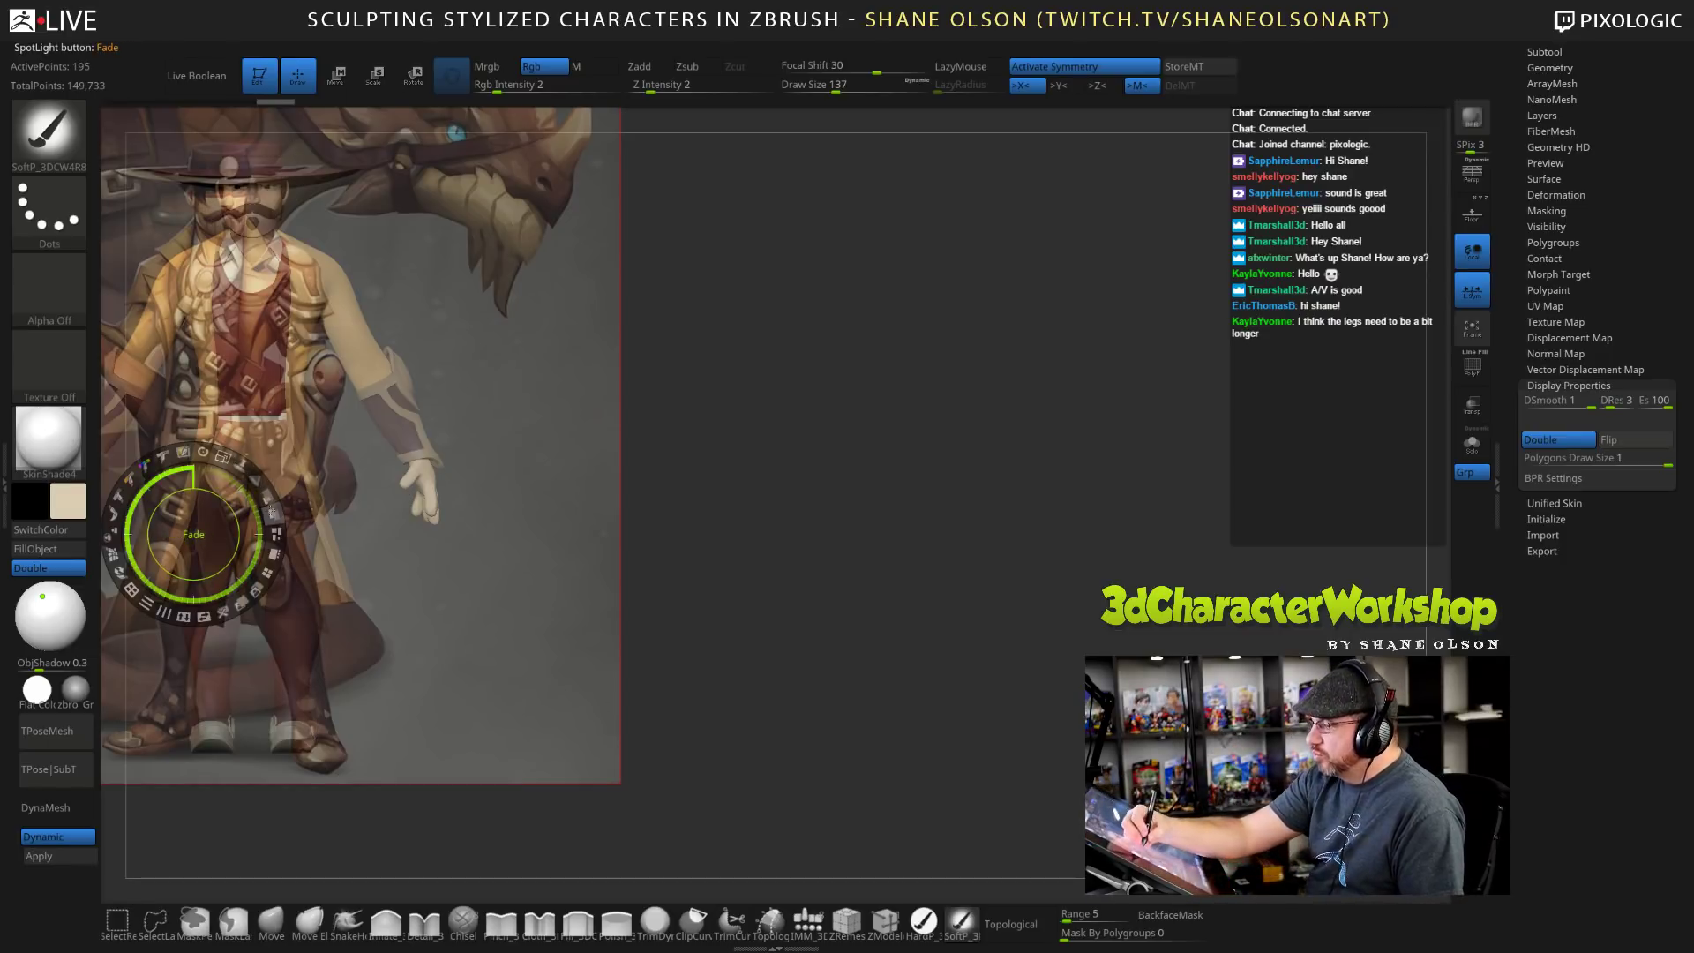
left_click_drag(266, 496, 265, 565)
key("z")
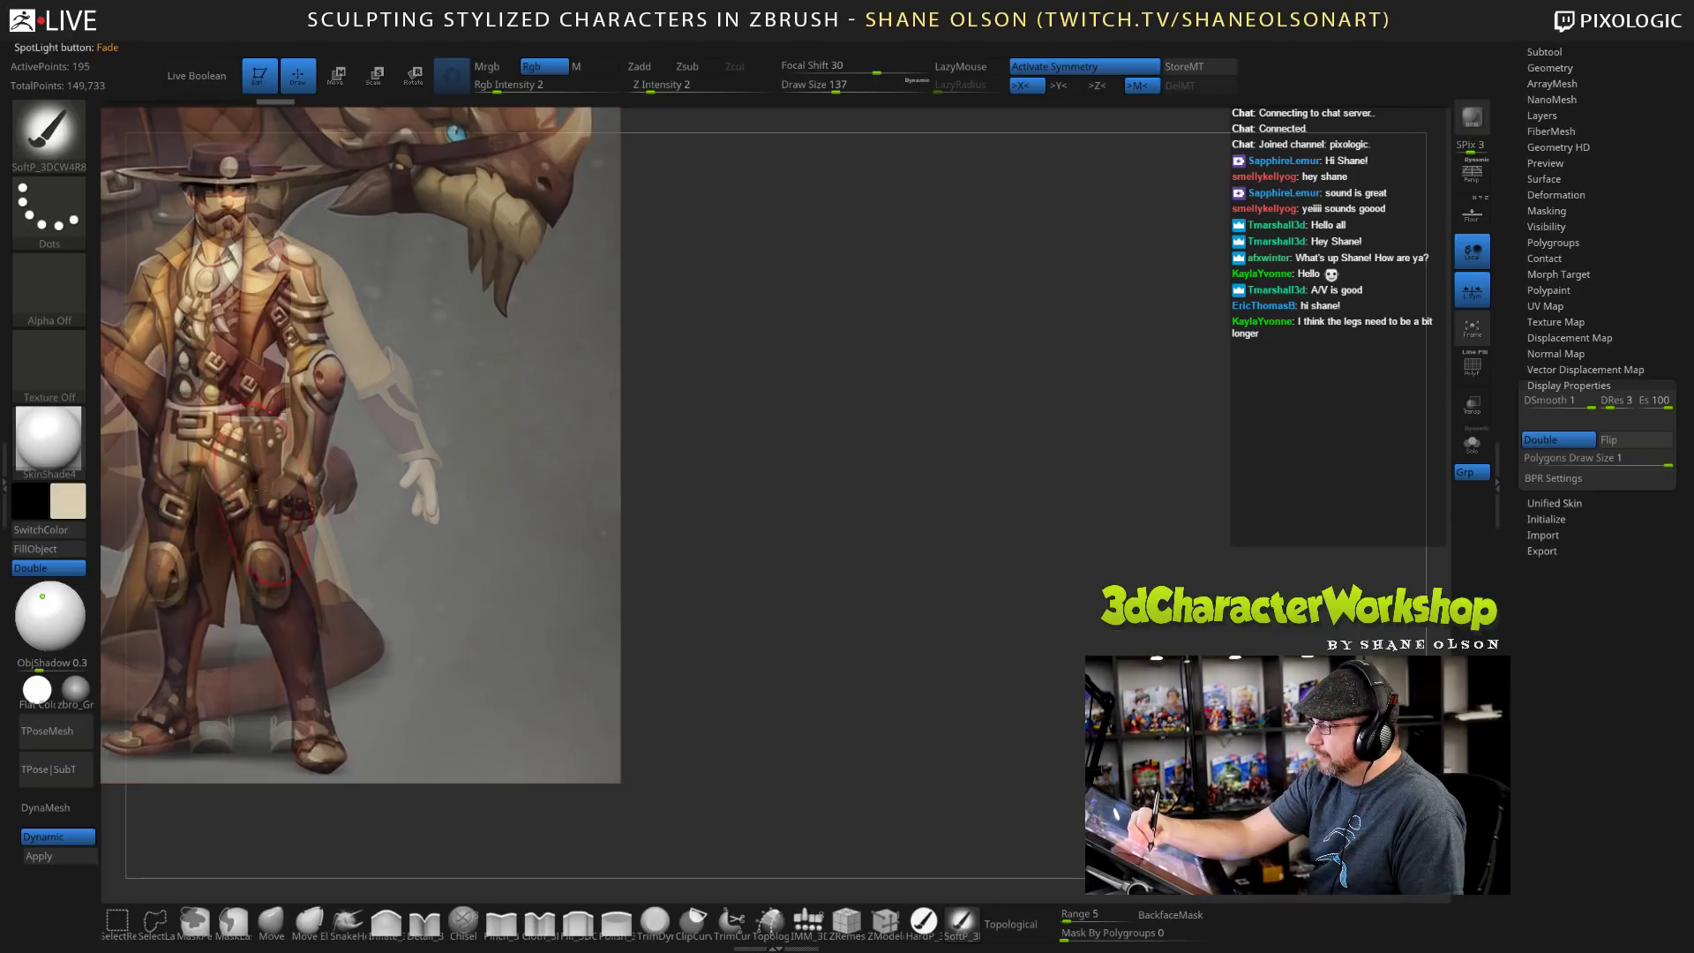
left_click_drag(679, 460, 1253, 569, "alt")
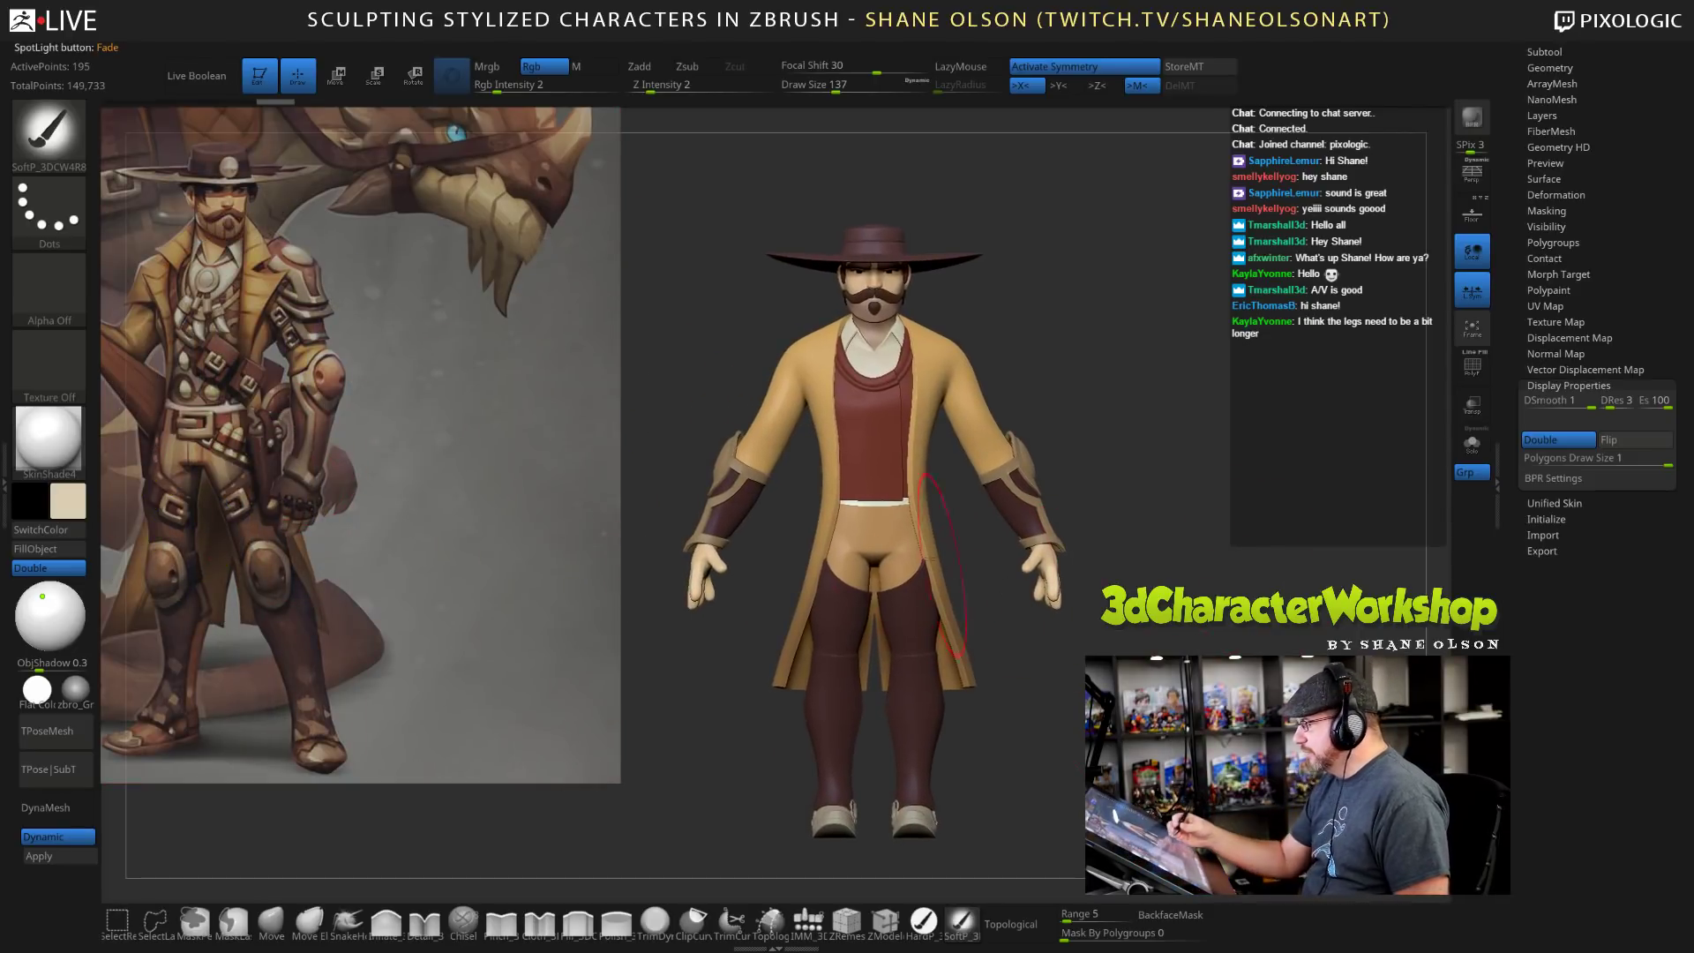
Reshape the trousers around the crotch and inner thighs with the Move brush at a Draw Size of 186.
left_click(876, 530, "alt")
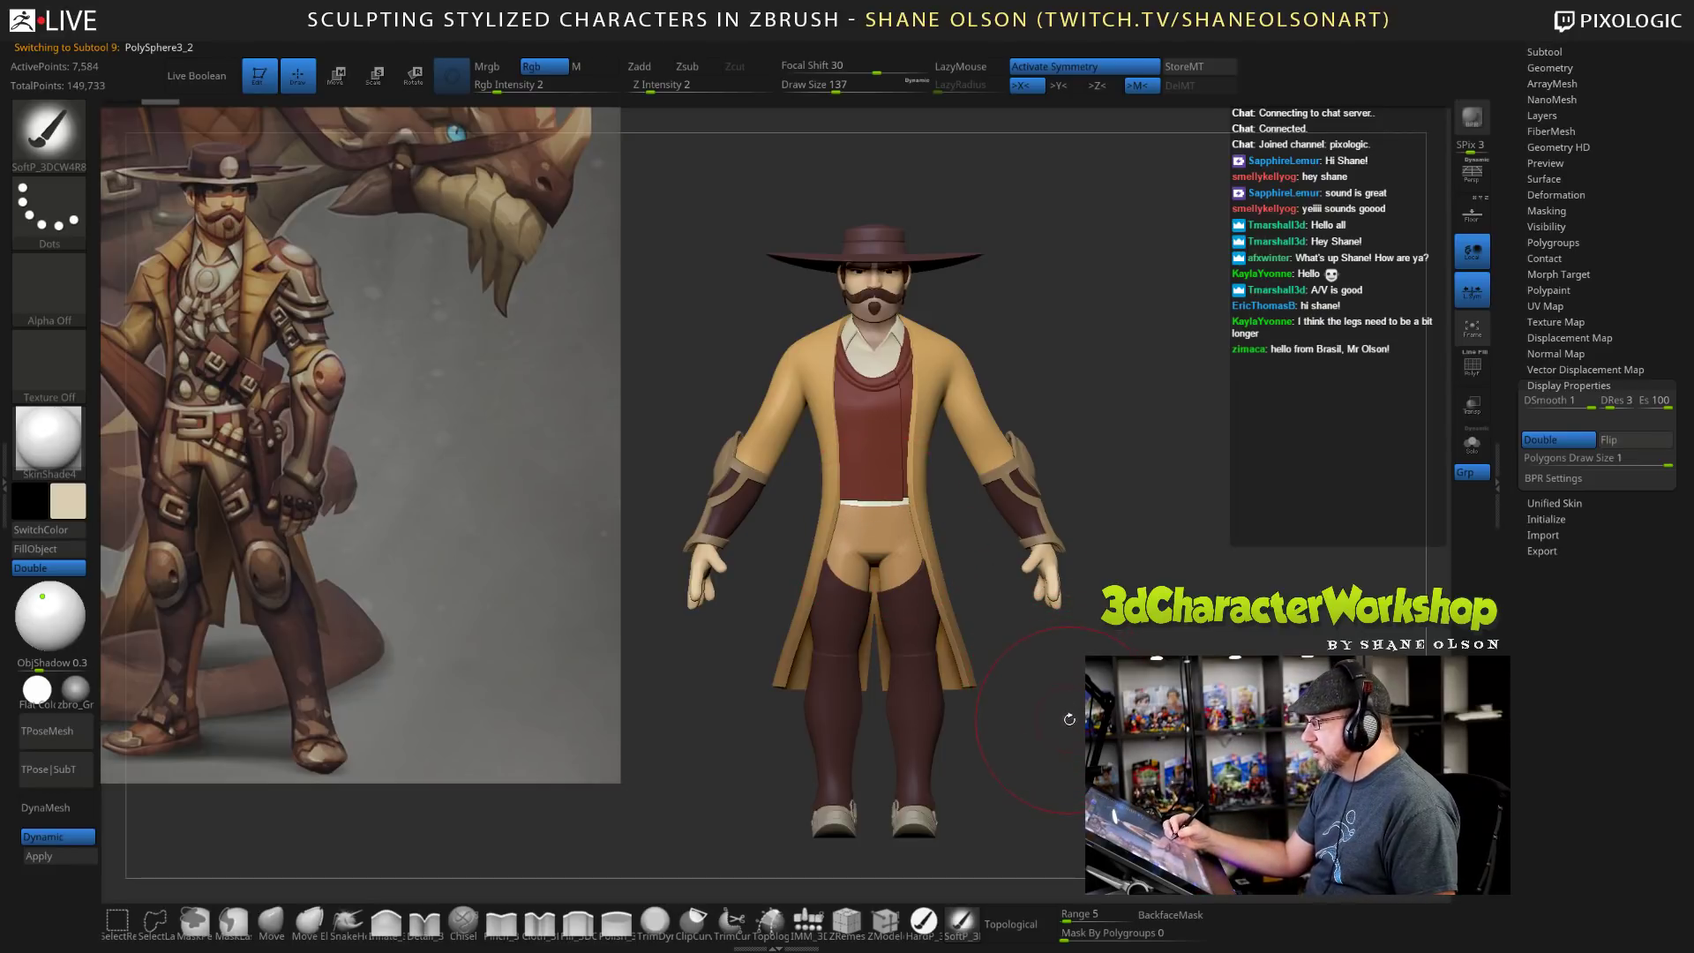
left_click(270, 922)
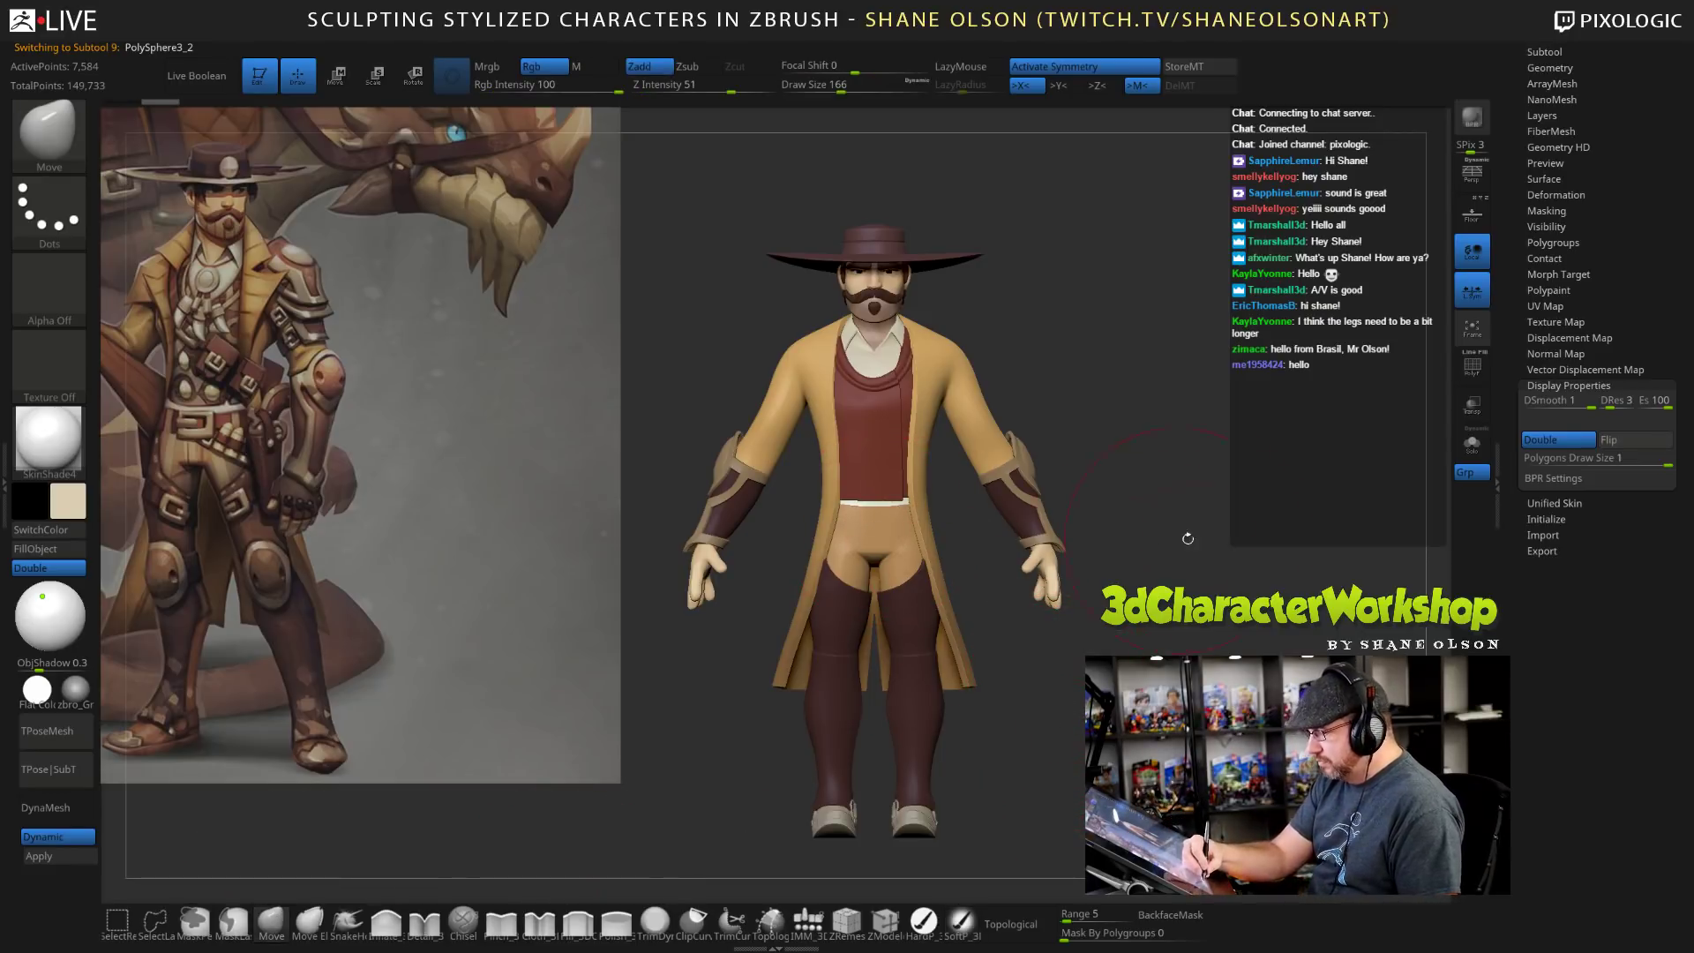
left_click_drag(1188, 540, 1192, 569, "alt")
key("s")
left_click_drag(1185, 451, 1161, 473)
left_click_drag(831, 567, 858, 569)
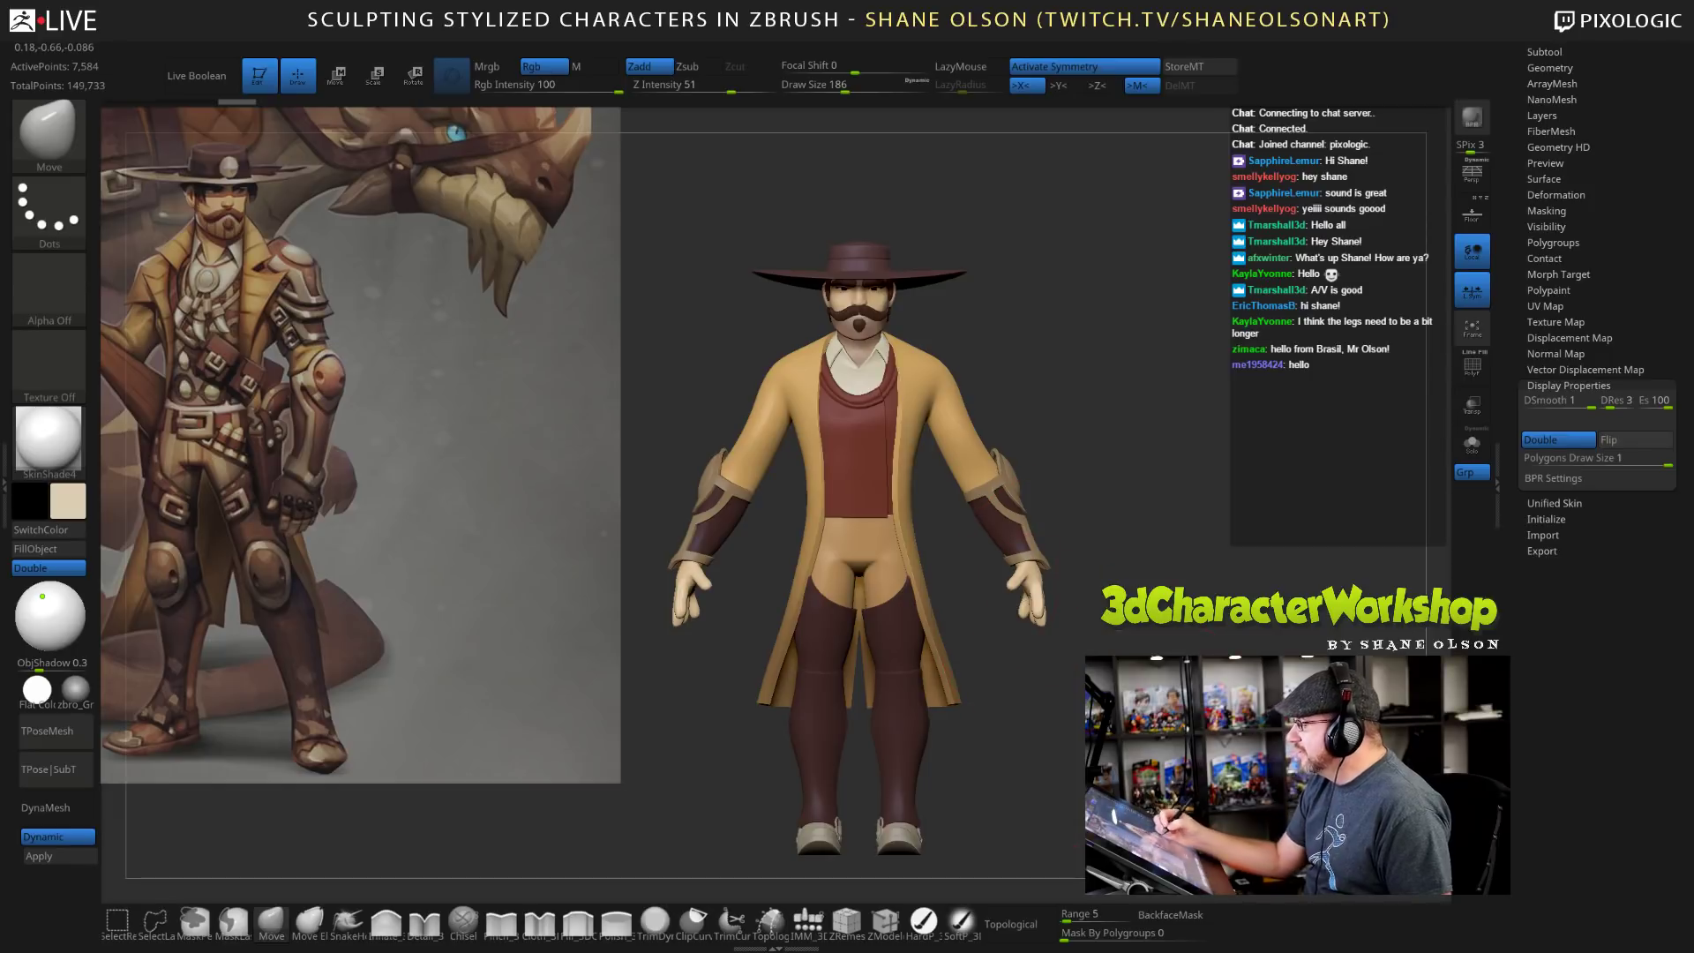
Try pulling the trousers' front waist down below the vest with the Move brush, and undo that stroke.
mouse_move(1121, 653)
left_mouse_down()
mouse_move(953, 662)
mouse_move(1103, 713)
left_mouse_up()
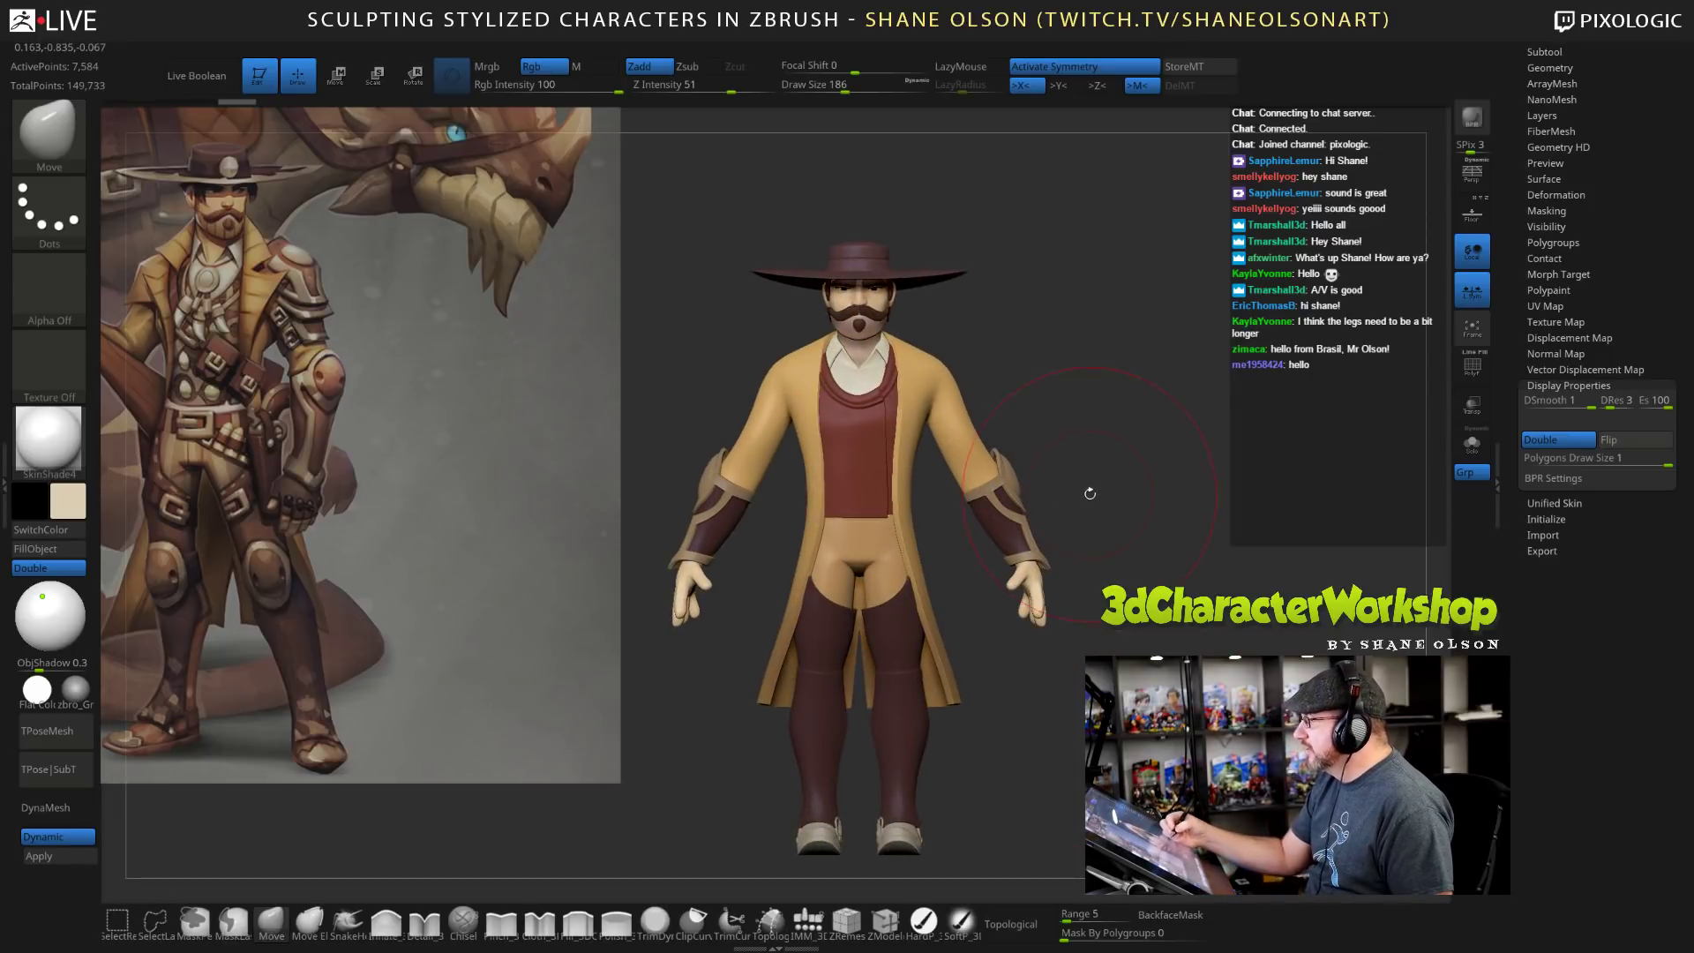
left_click_drag(1088, 492, 1091, 473, "alt")
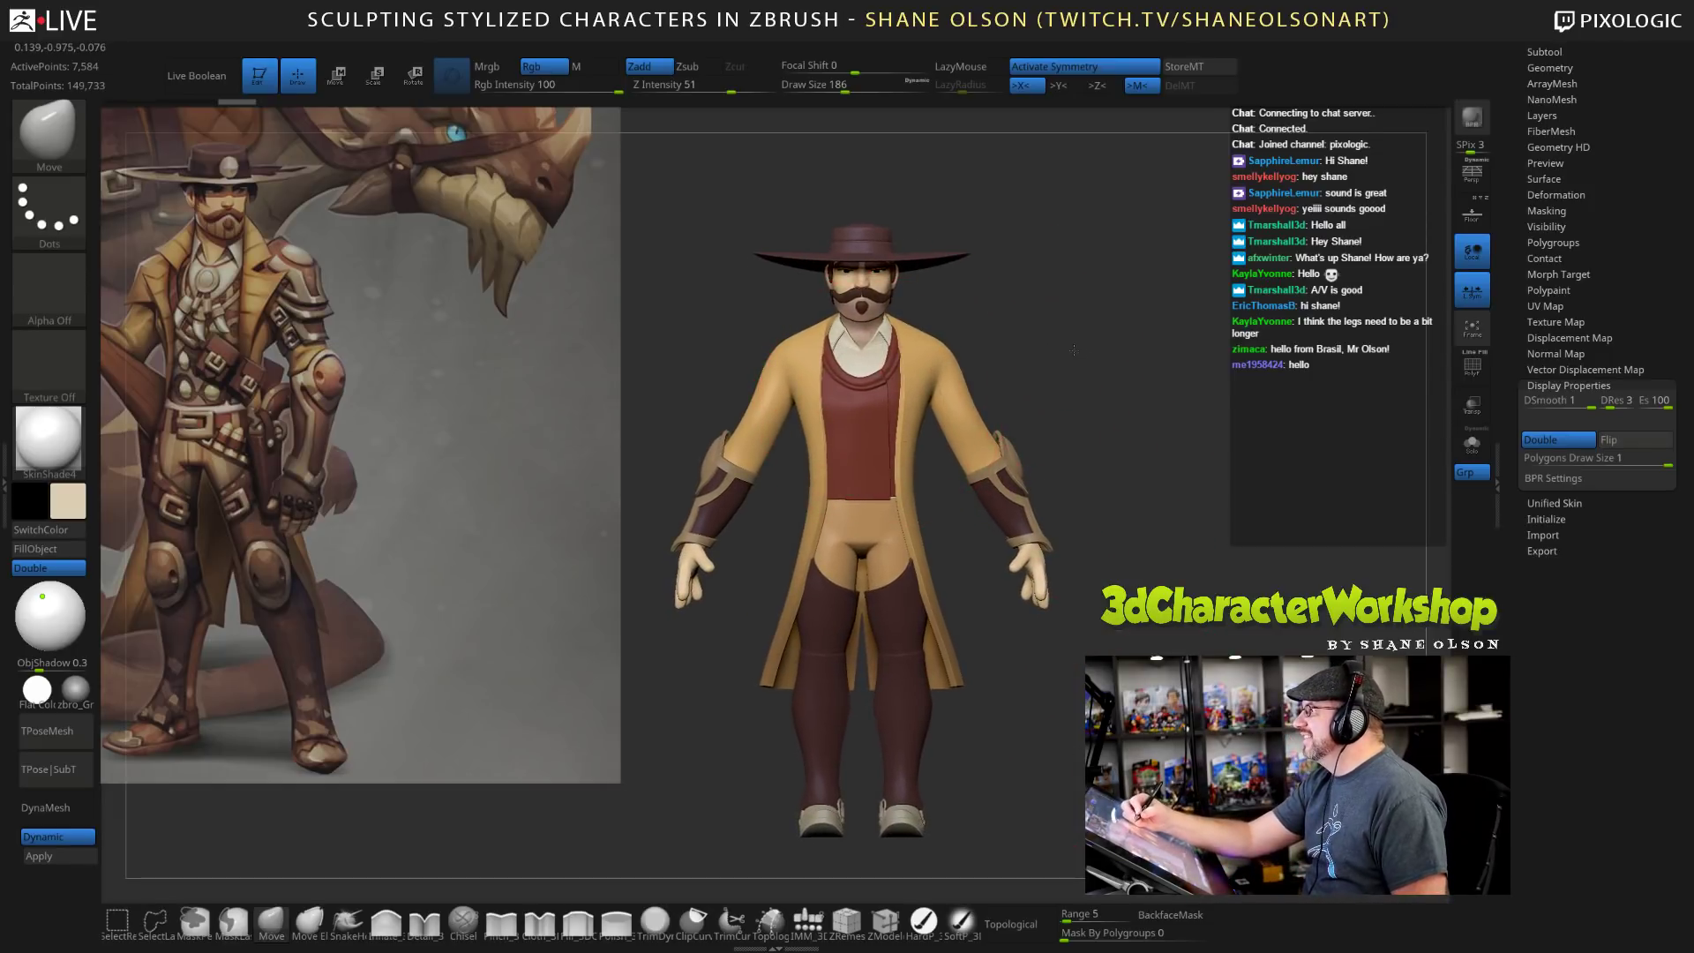
left_click_drag(1063, 340, 1053, 327, "alt")
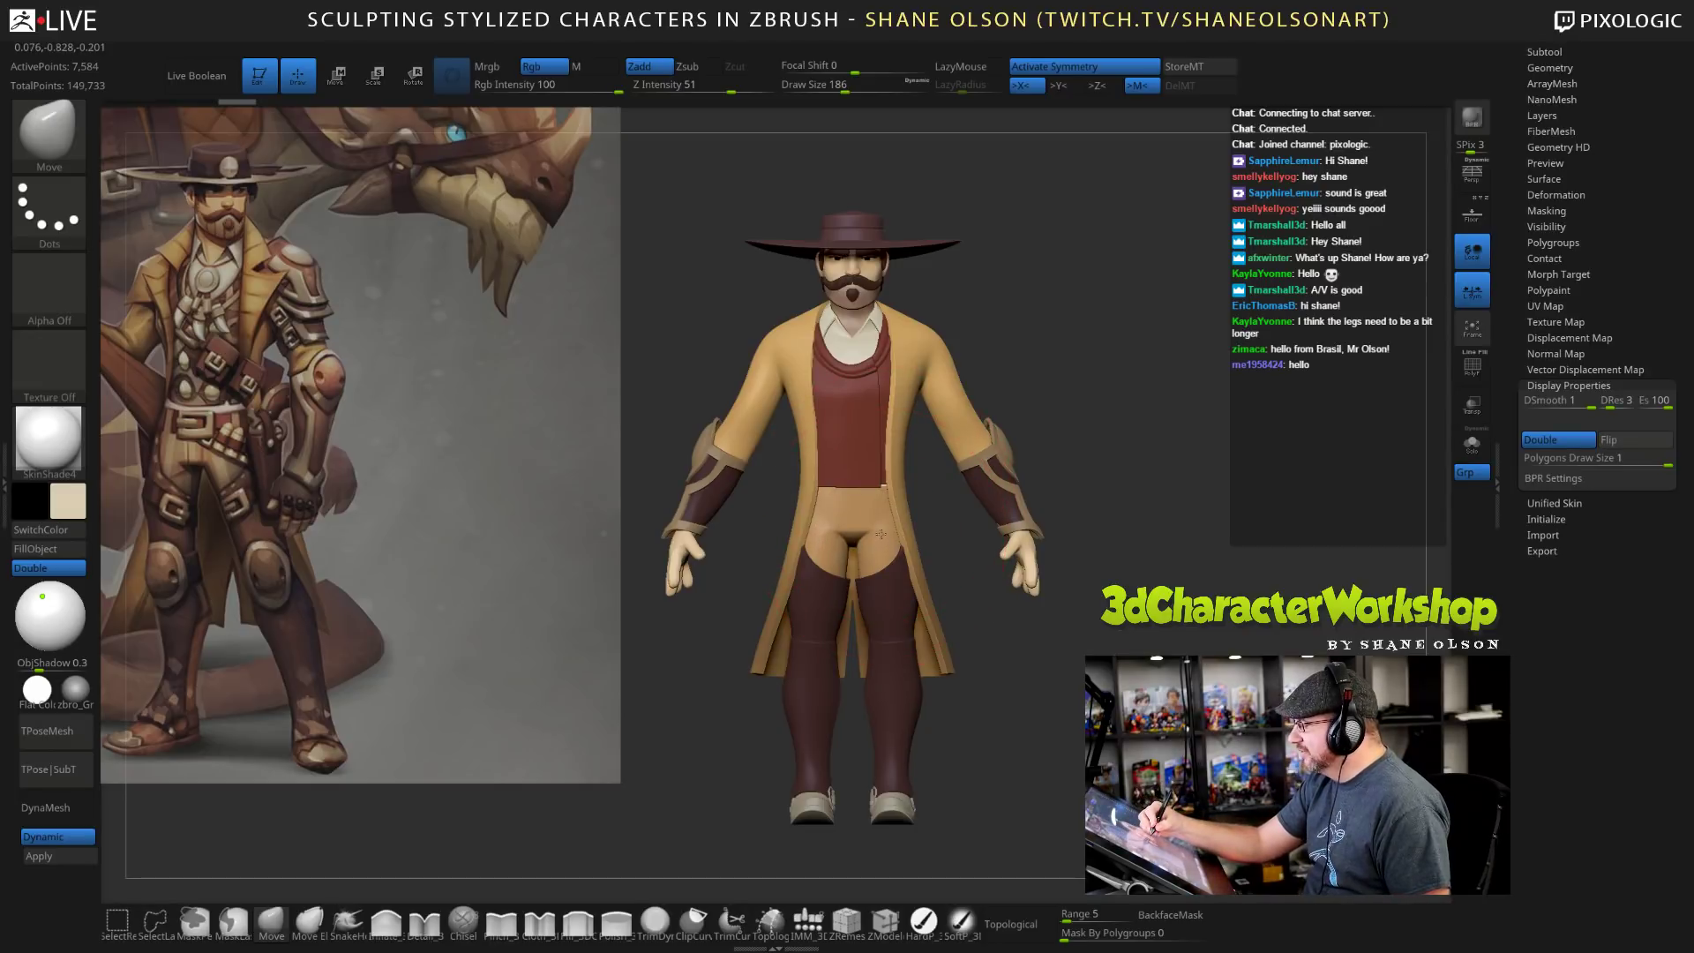
left_click_drag(1142, 438, 1102, 384)
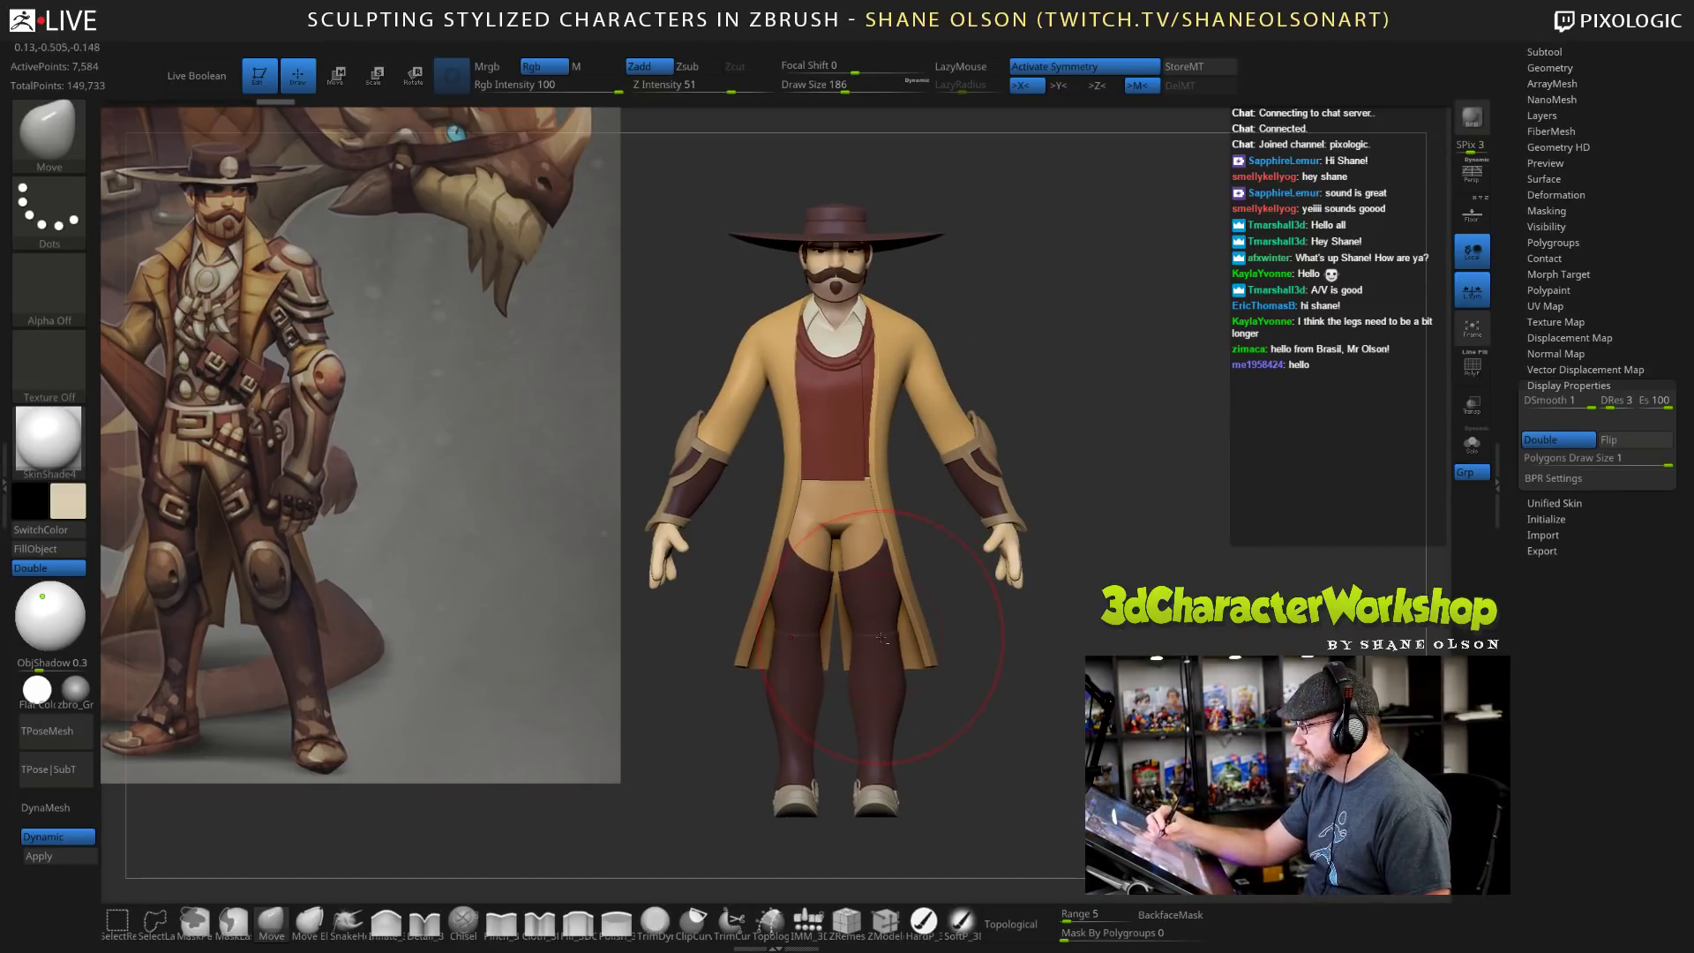
left_click_drag(1097, 758, 1098, 746, "alt")
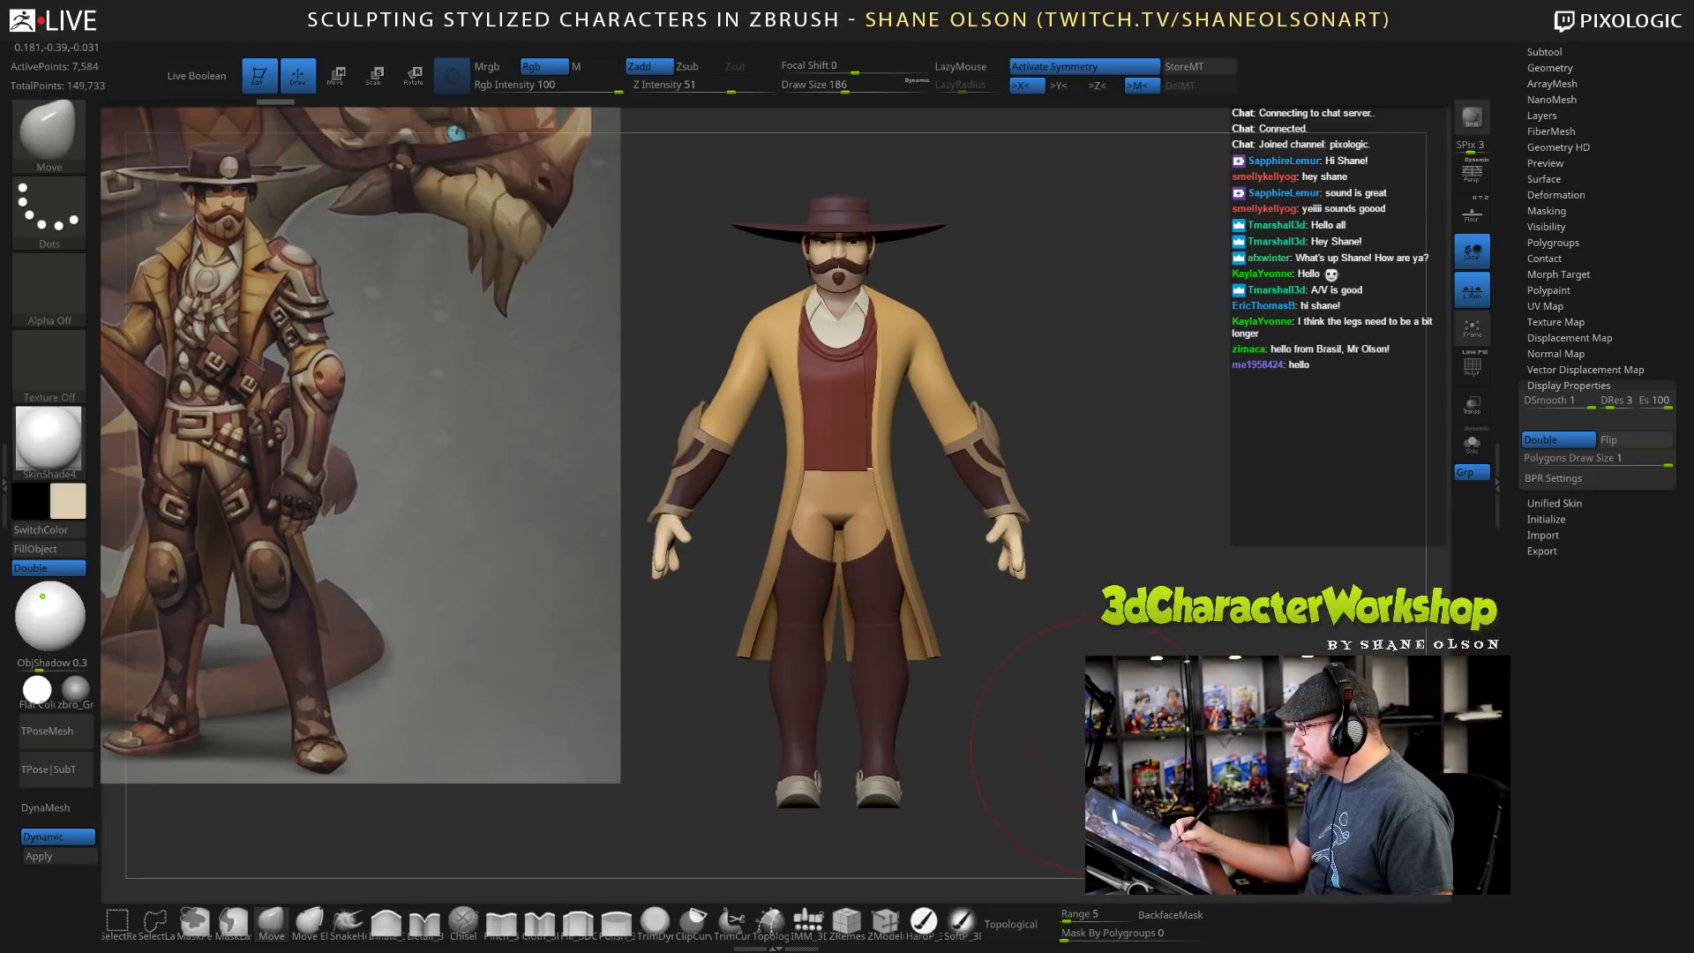
left_click_drag(833, 458, 833, 481)
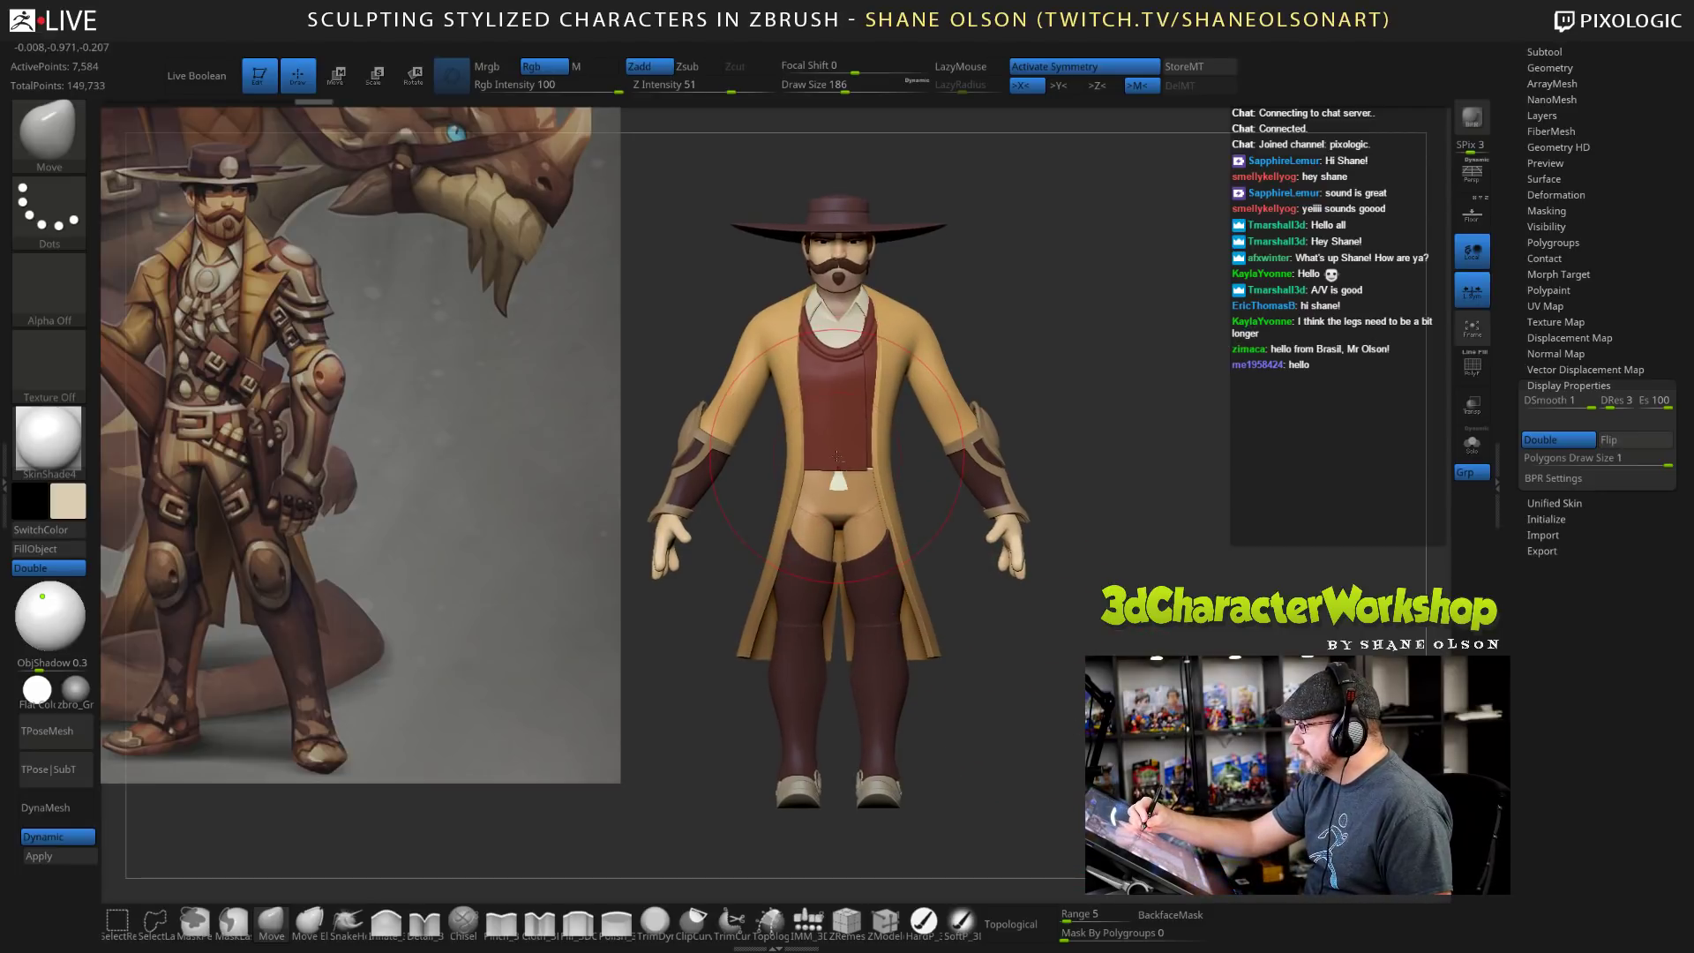
key("ctrl+z")
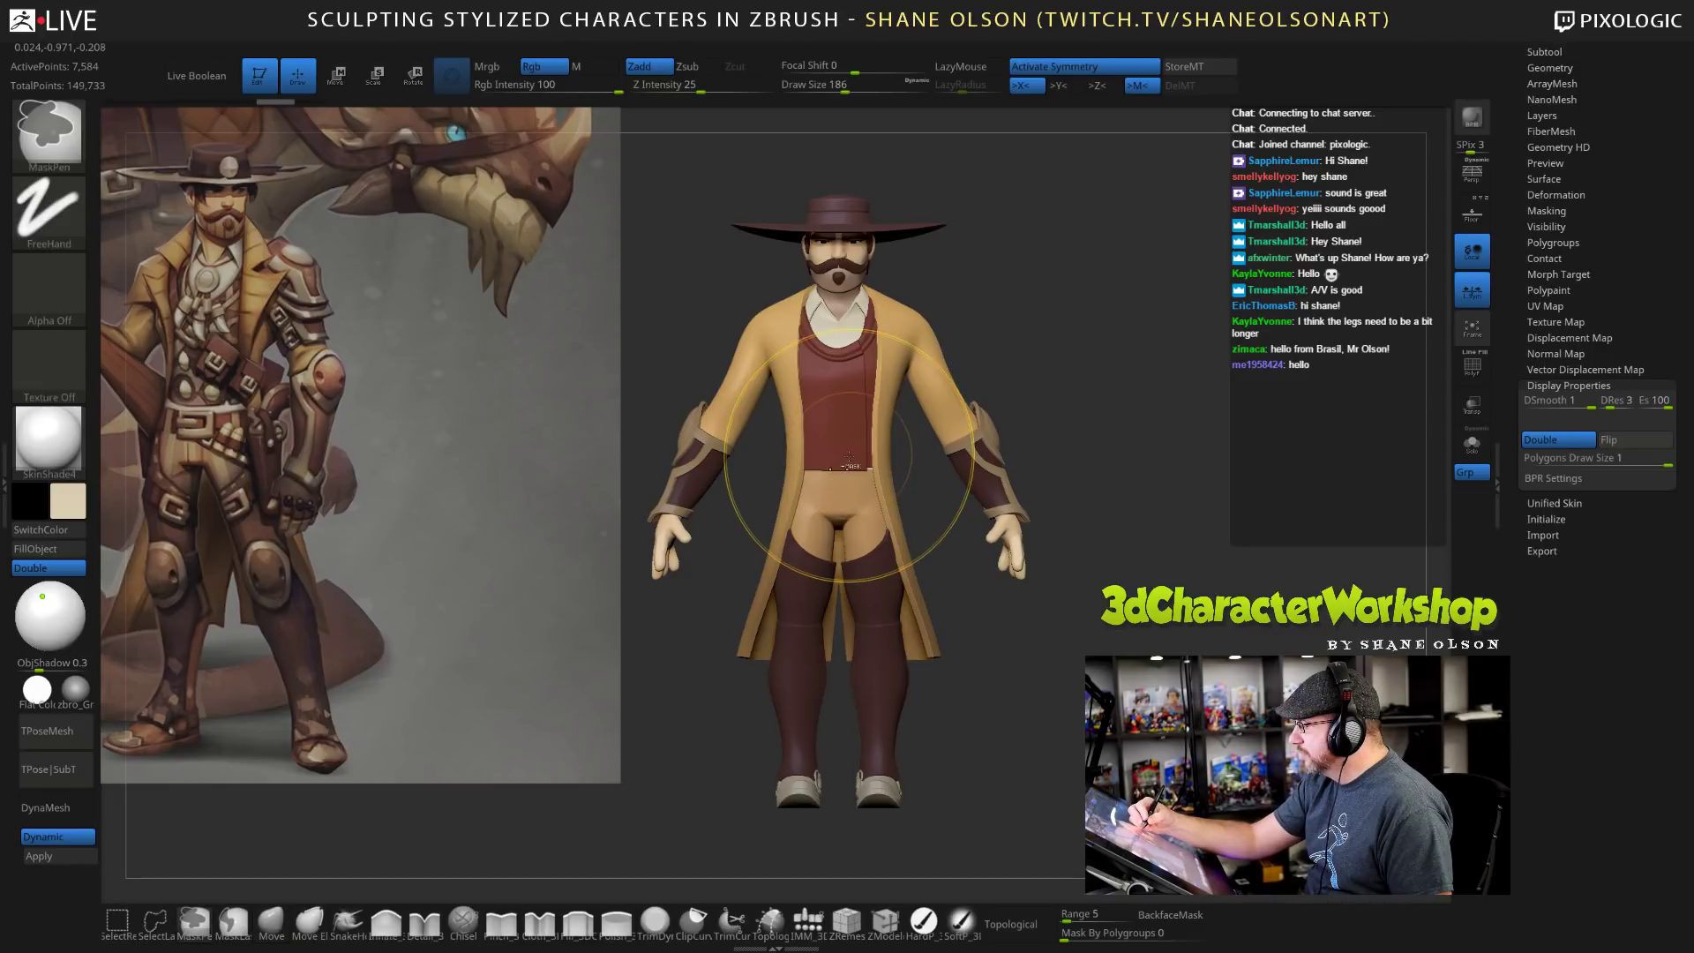
Switch from the trousers through the two vest pieces to the long coat and reduce the Move brush's Draw Size to 102.
left_click(833, 447, "alt")
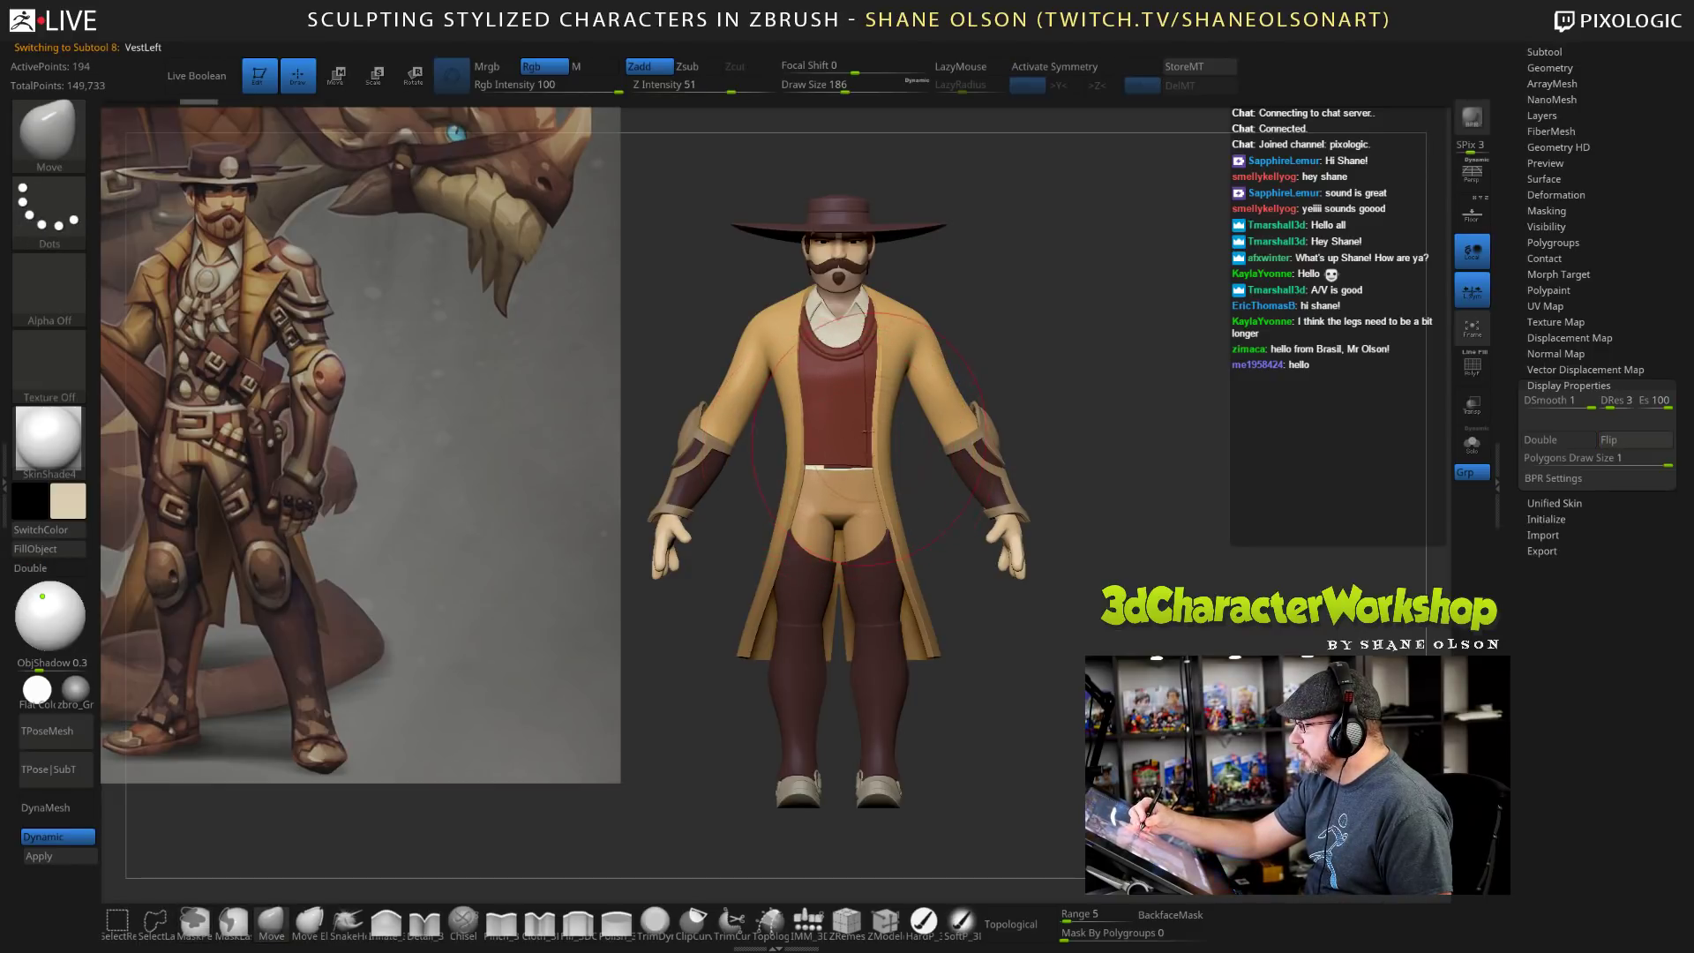
left_click(871, 368, "alt")
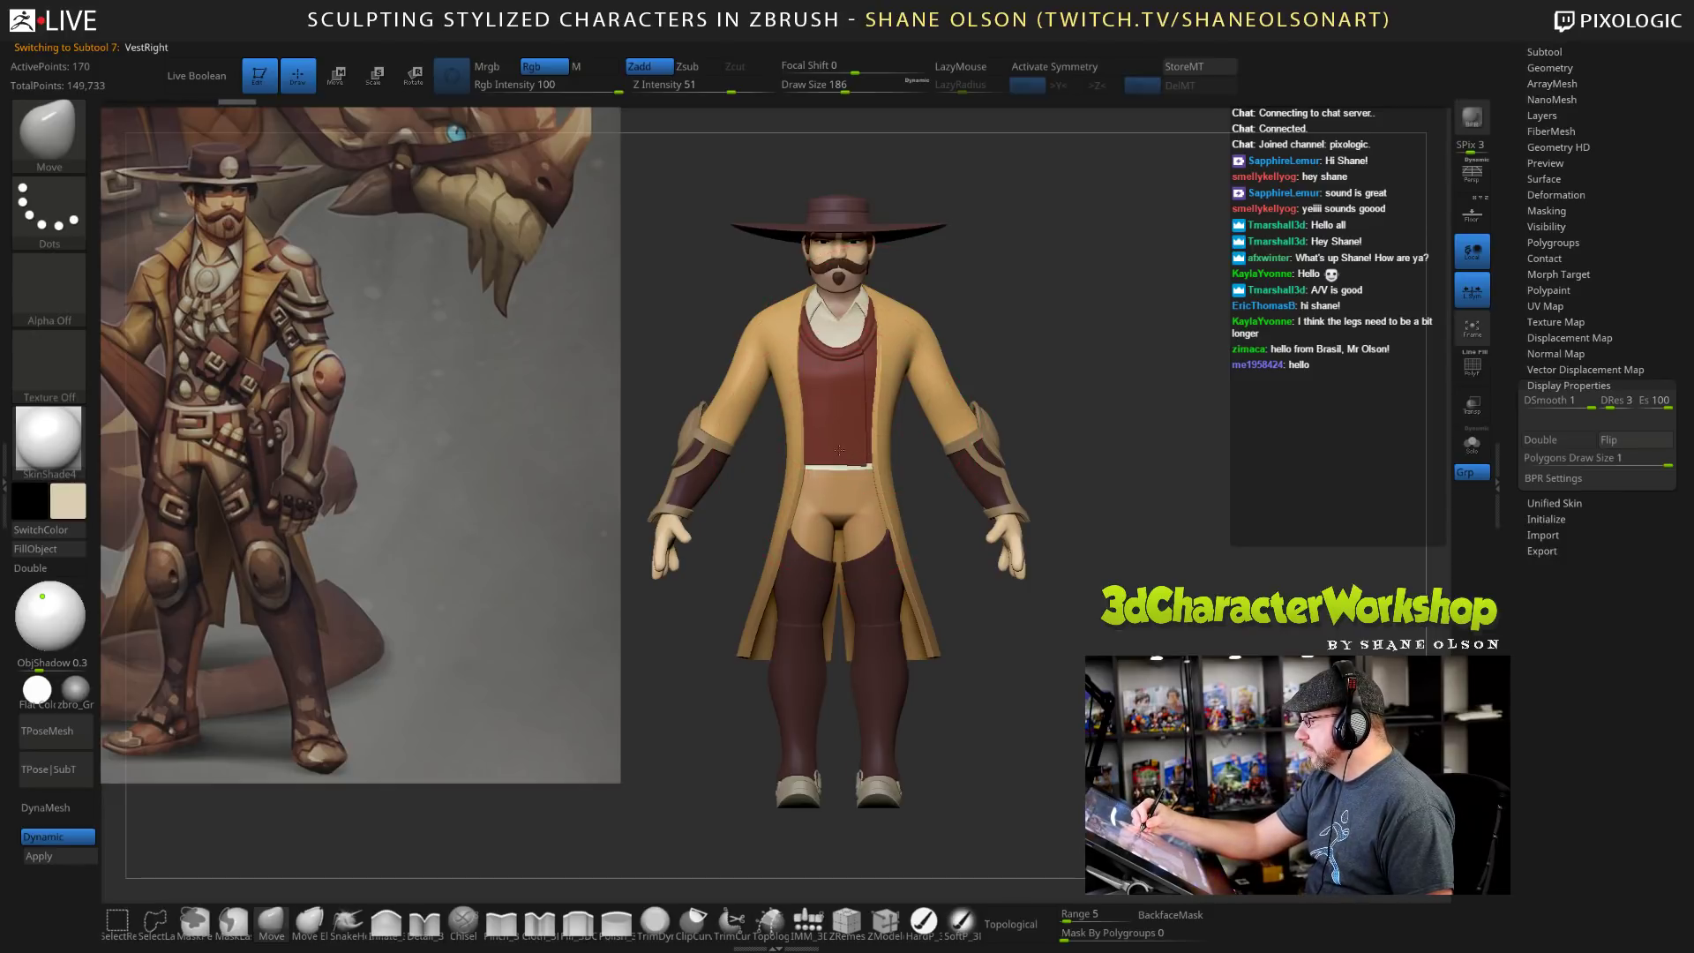
key("[")
left_click_drag(1160, 675, 1102, 690)
left_click_drag(1062, 424, 1084, 680, "alt")
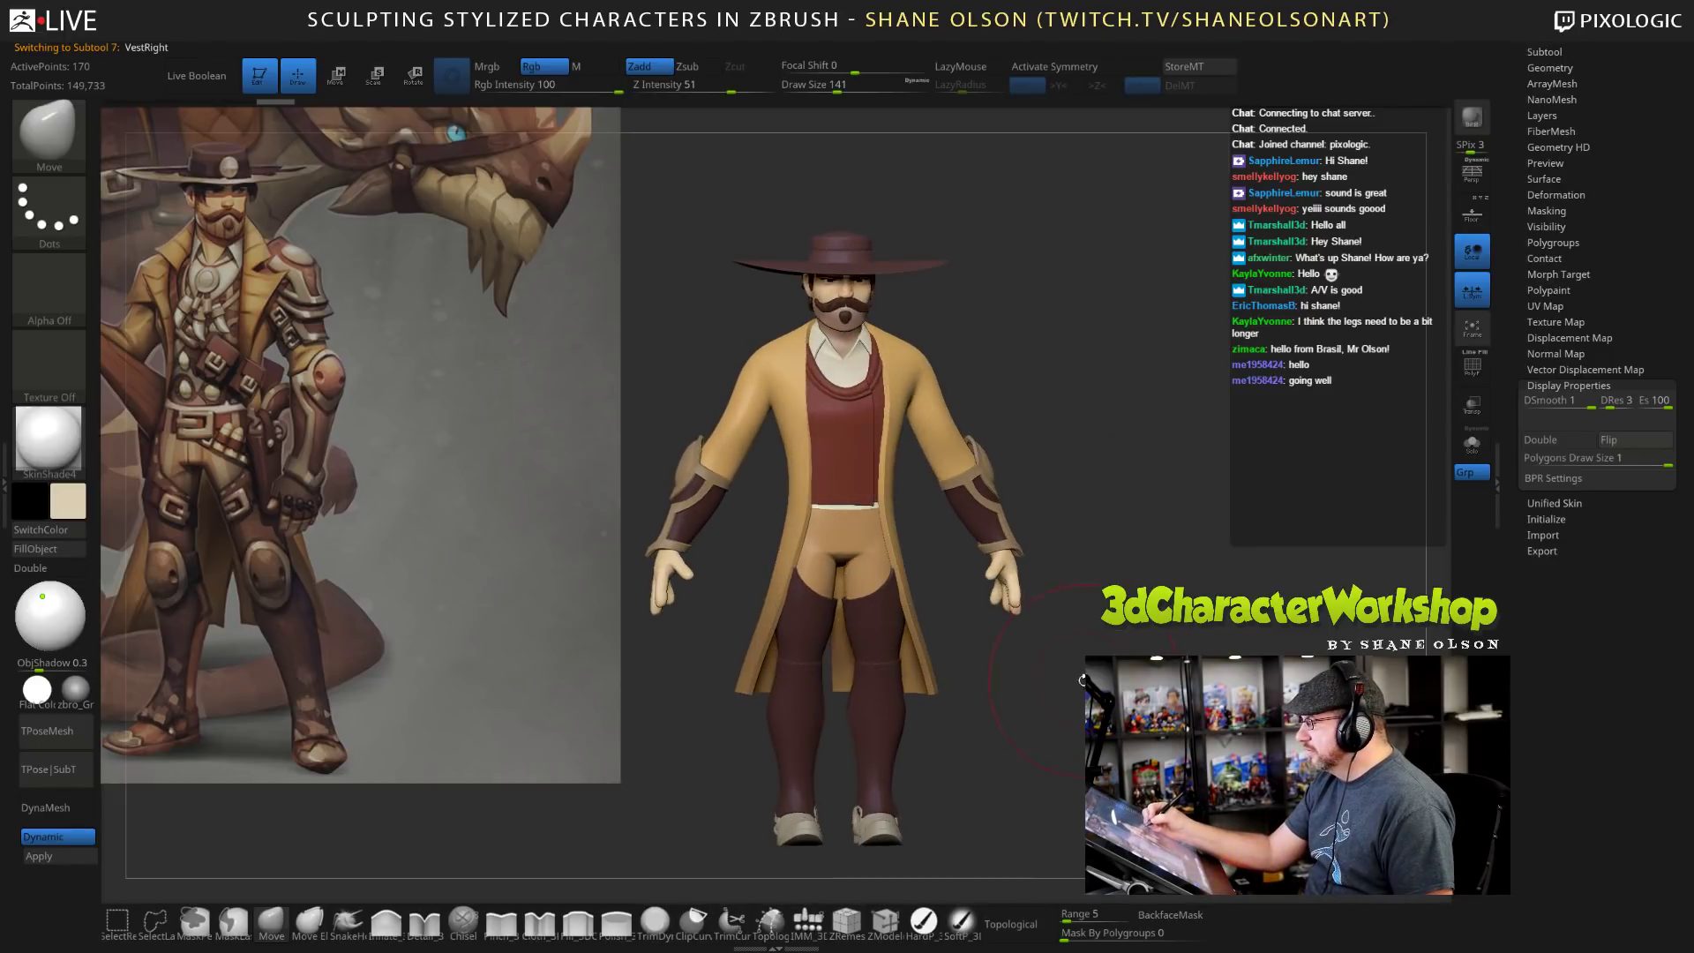
mouse_move(1107, 403)
left_mouse_down("alt")
mouse_move(995, 337)
mouse_move(1031, 391)
mouse_move(980, 406)
left_mouse_up("alt")
key("s")
left_click(907, 409, "alt")
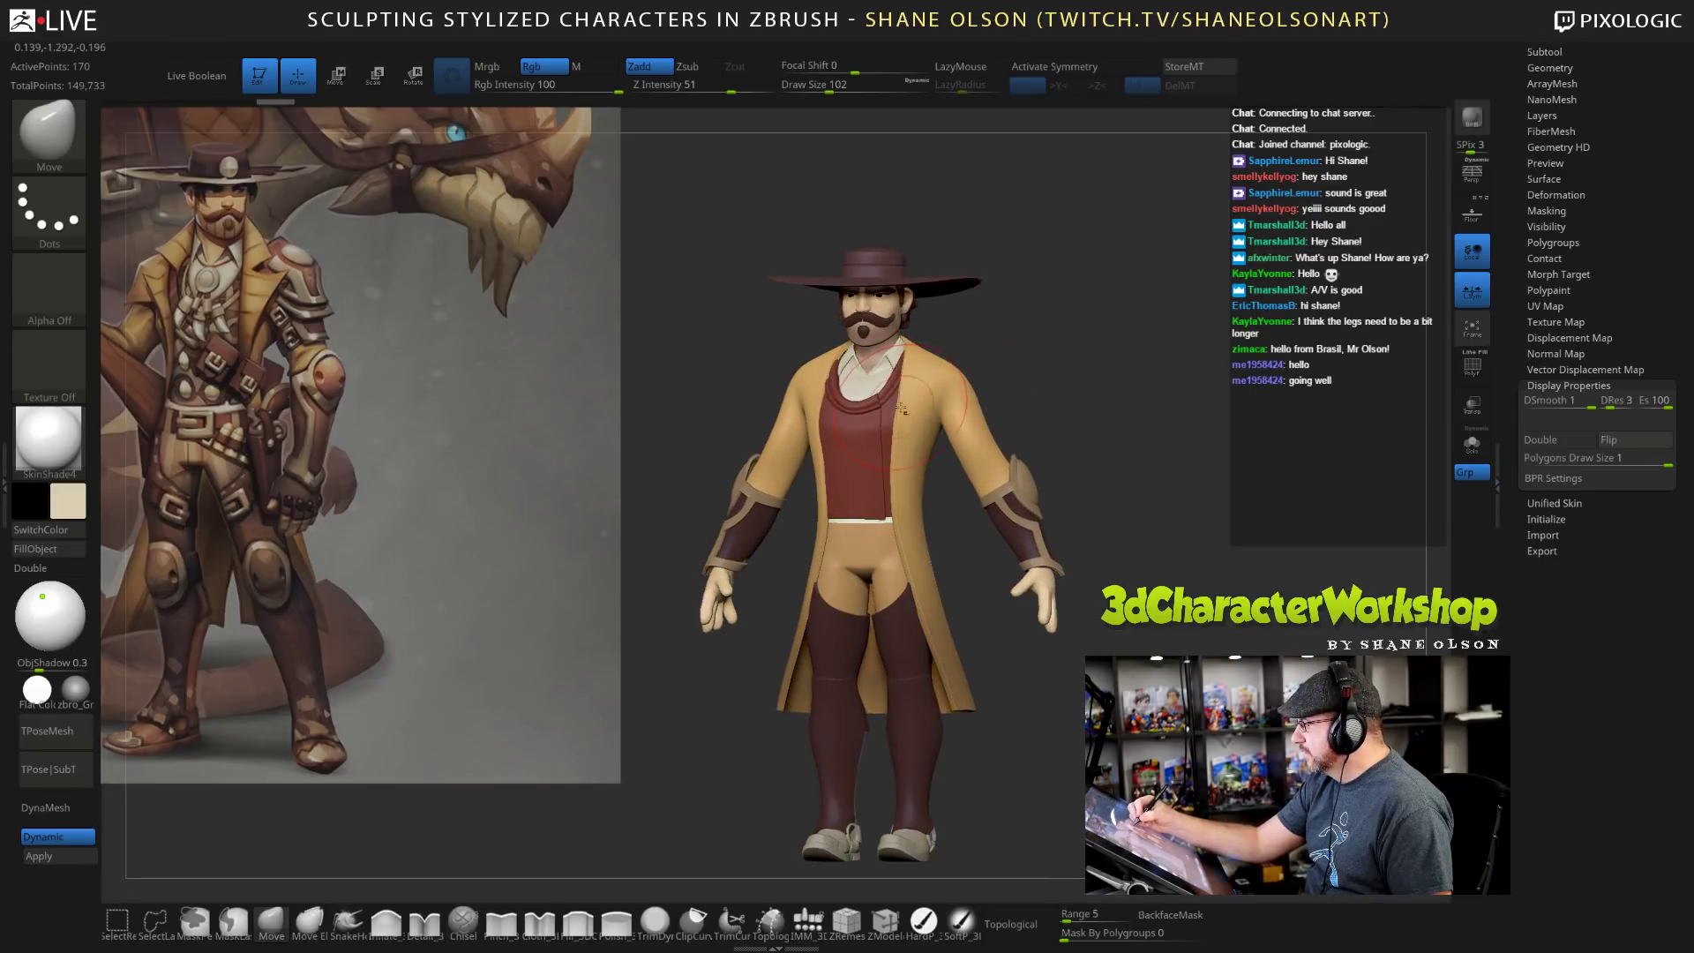
Insert a symmetrical pair of QuadSphere-1 meshes in front of the character's knees as kneepad bases.
left_click_drag(1086, 635, 1050, 589, "alt")
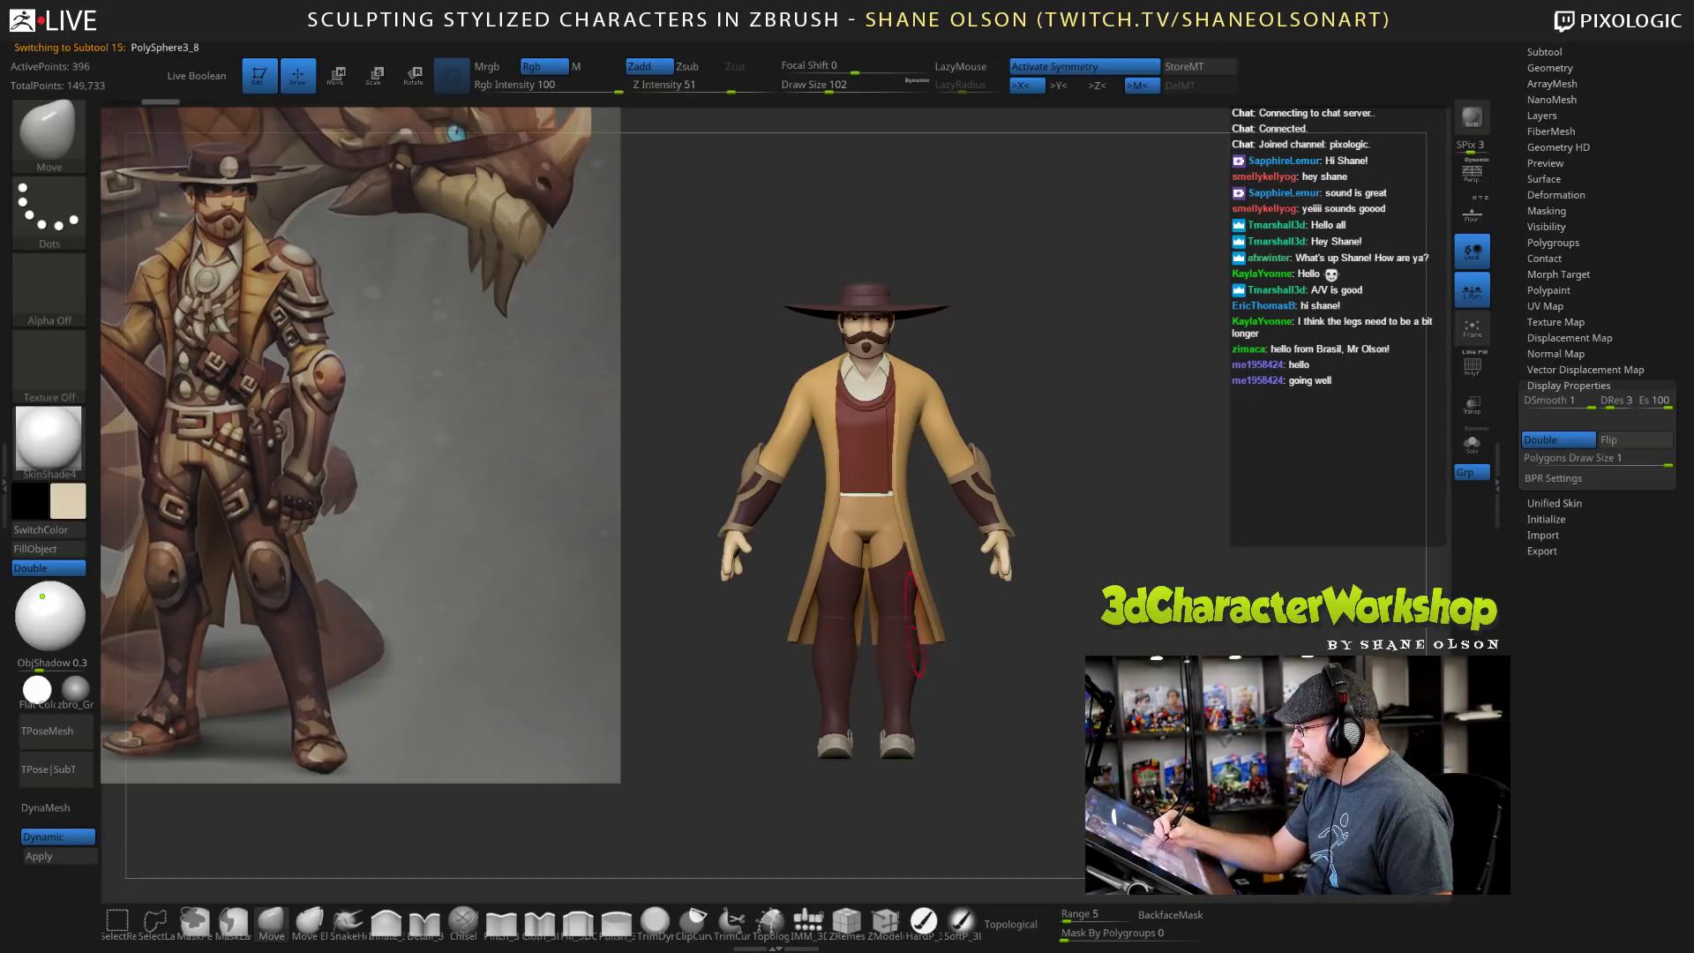
left_click_drag(1036, 715, 1078, 704)
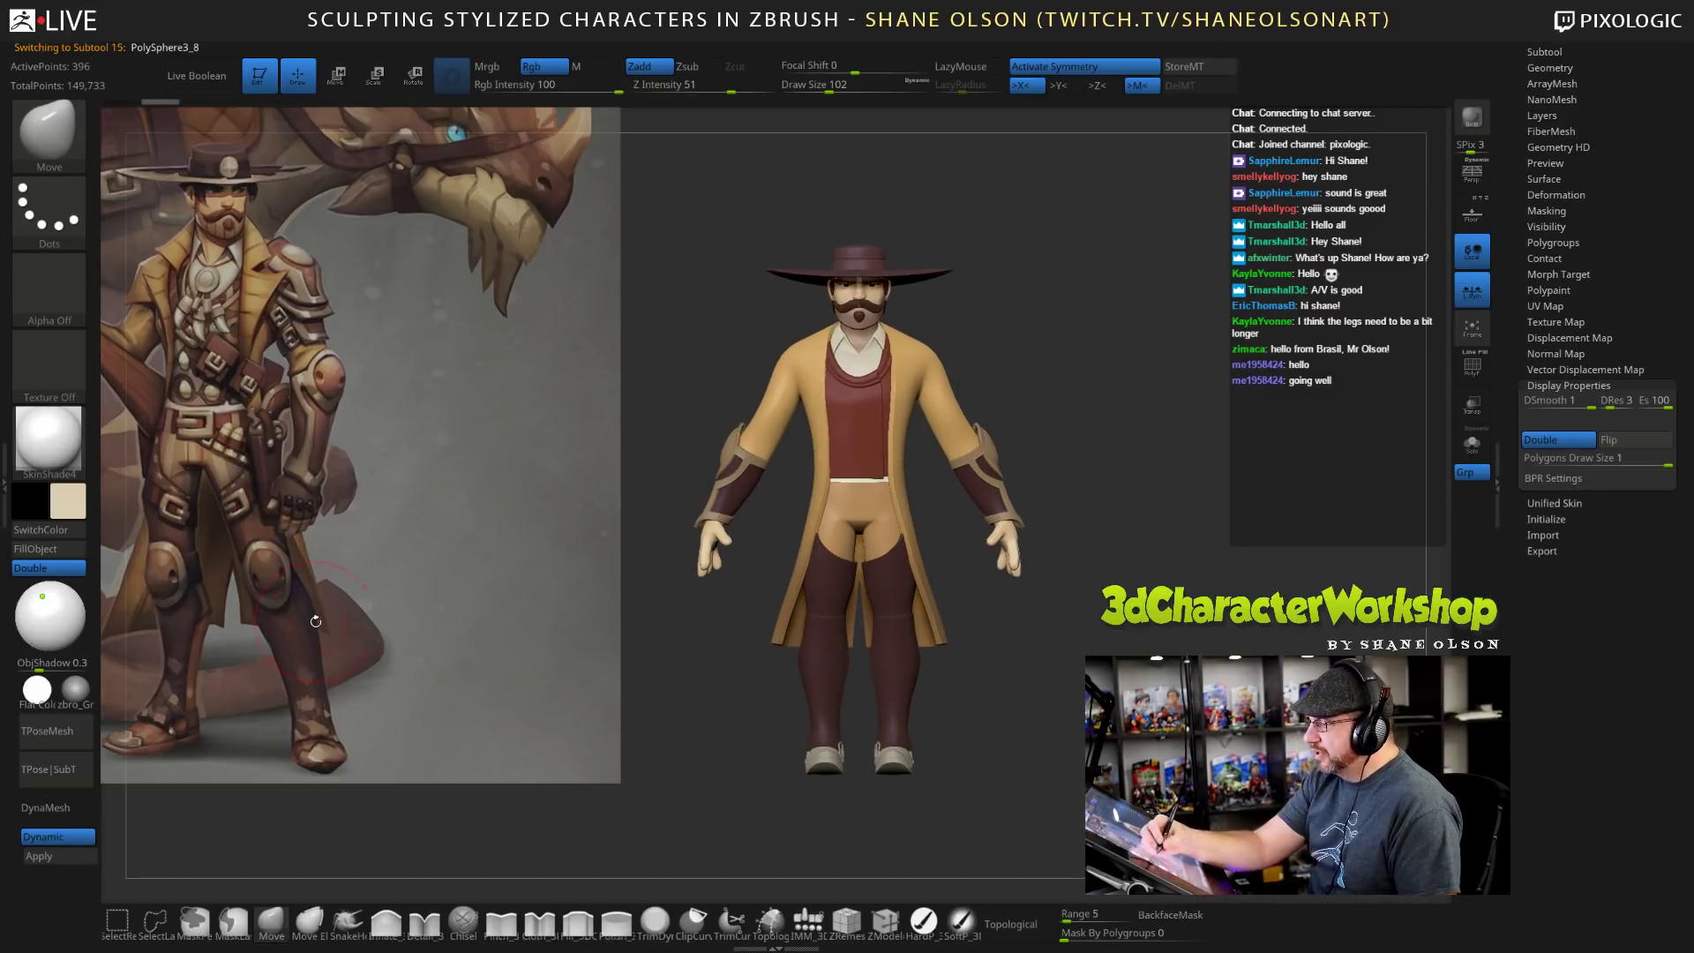
left_click_drag(617, 612, 1023, 760)
left_click(806, 919)
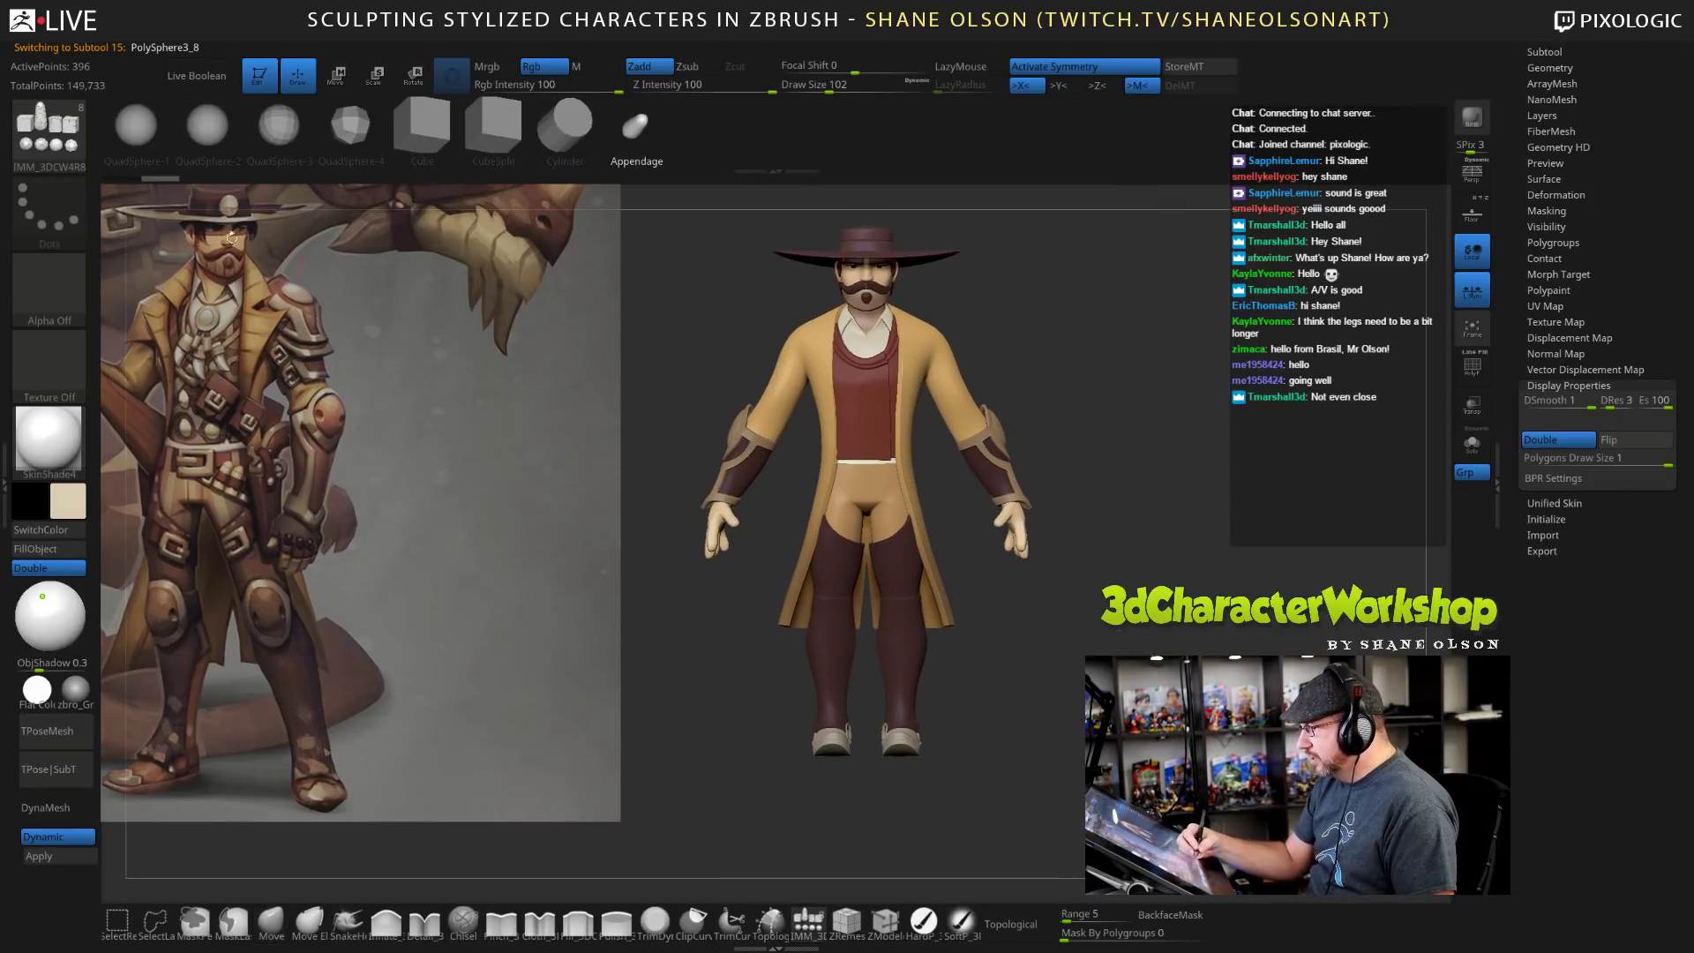
left_click(136, 125)
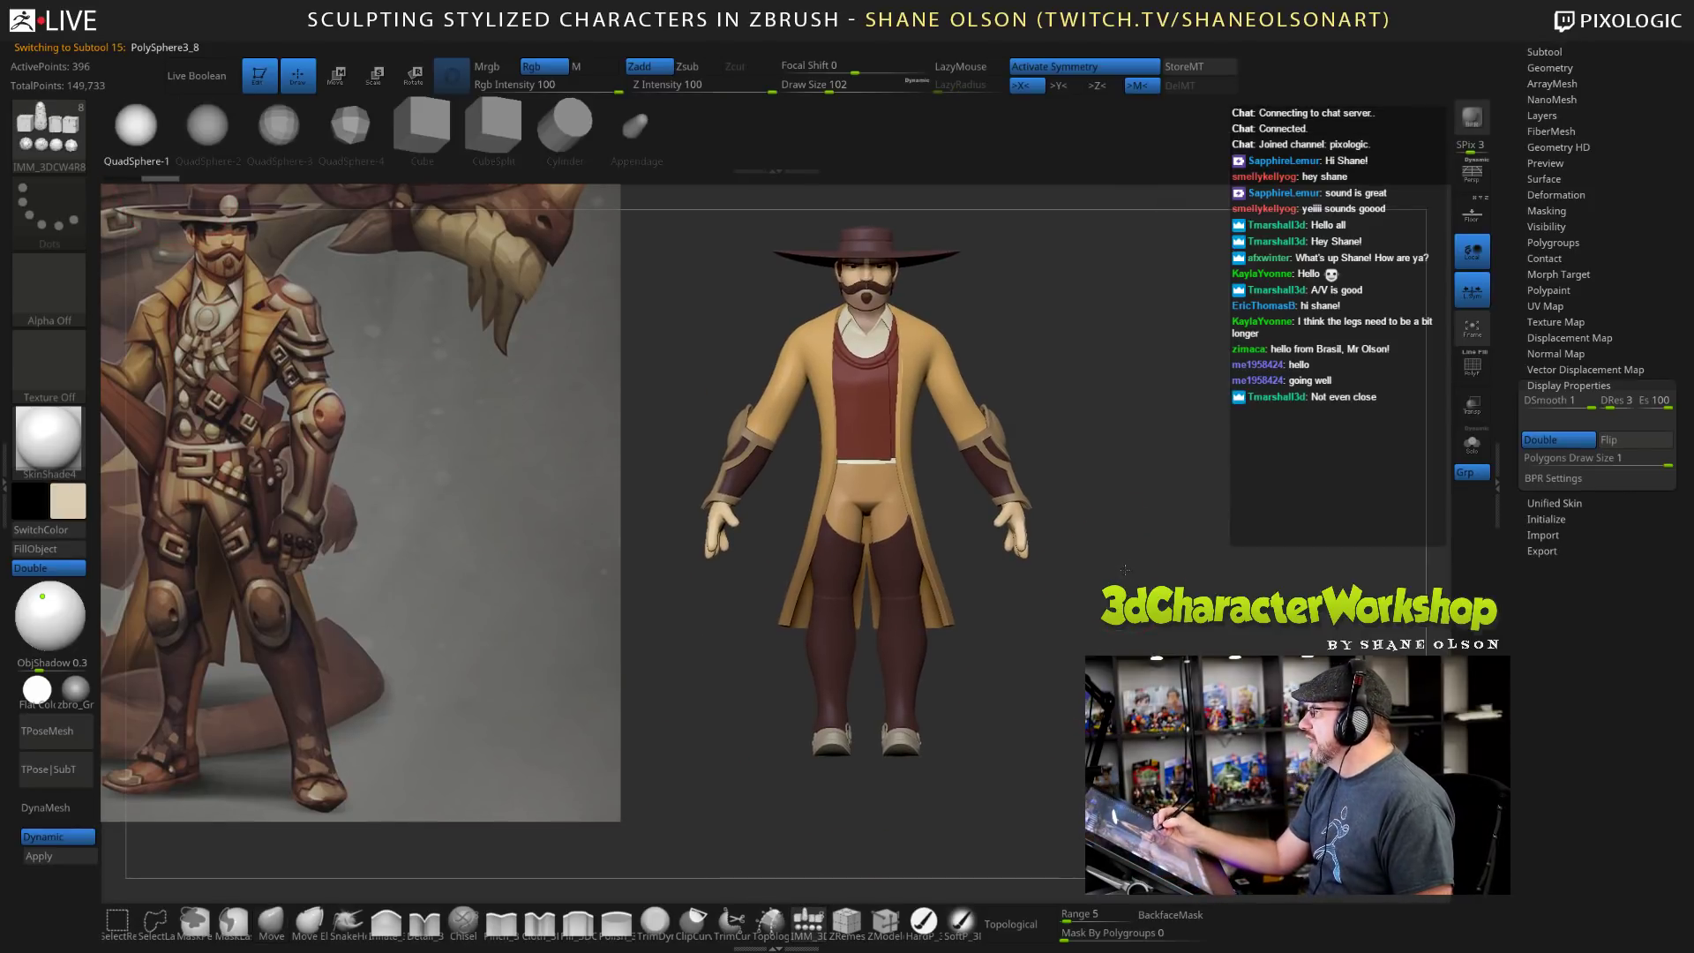
left_click_drag(1125, 570, 1152, 549, "alt")
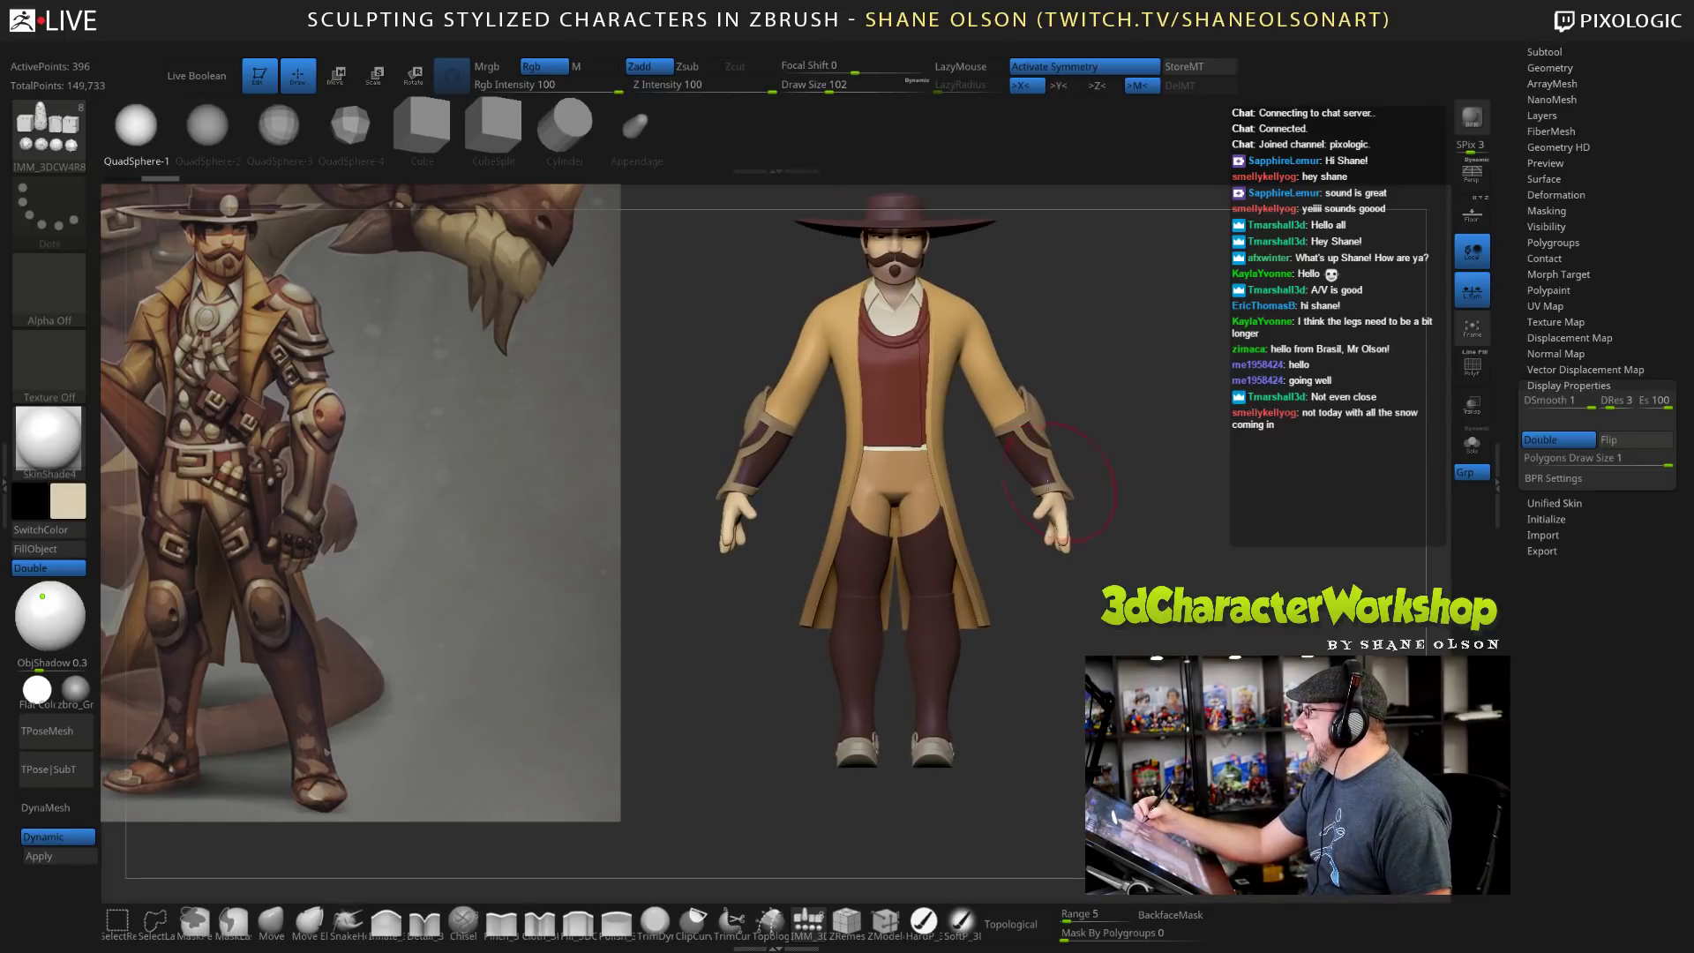
left_click_drag(934, 598, 933, 622)
Split the unmasked knee spheres off into their own subtool.
left_click_drag(1178, 706, 1142, 735)
key("3")
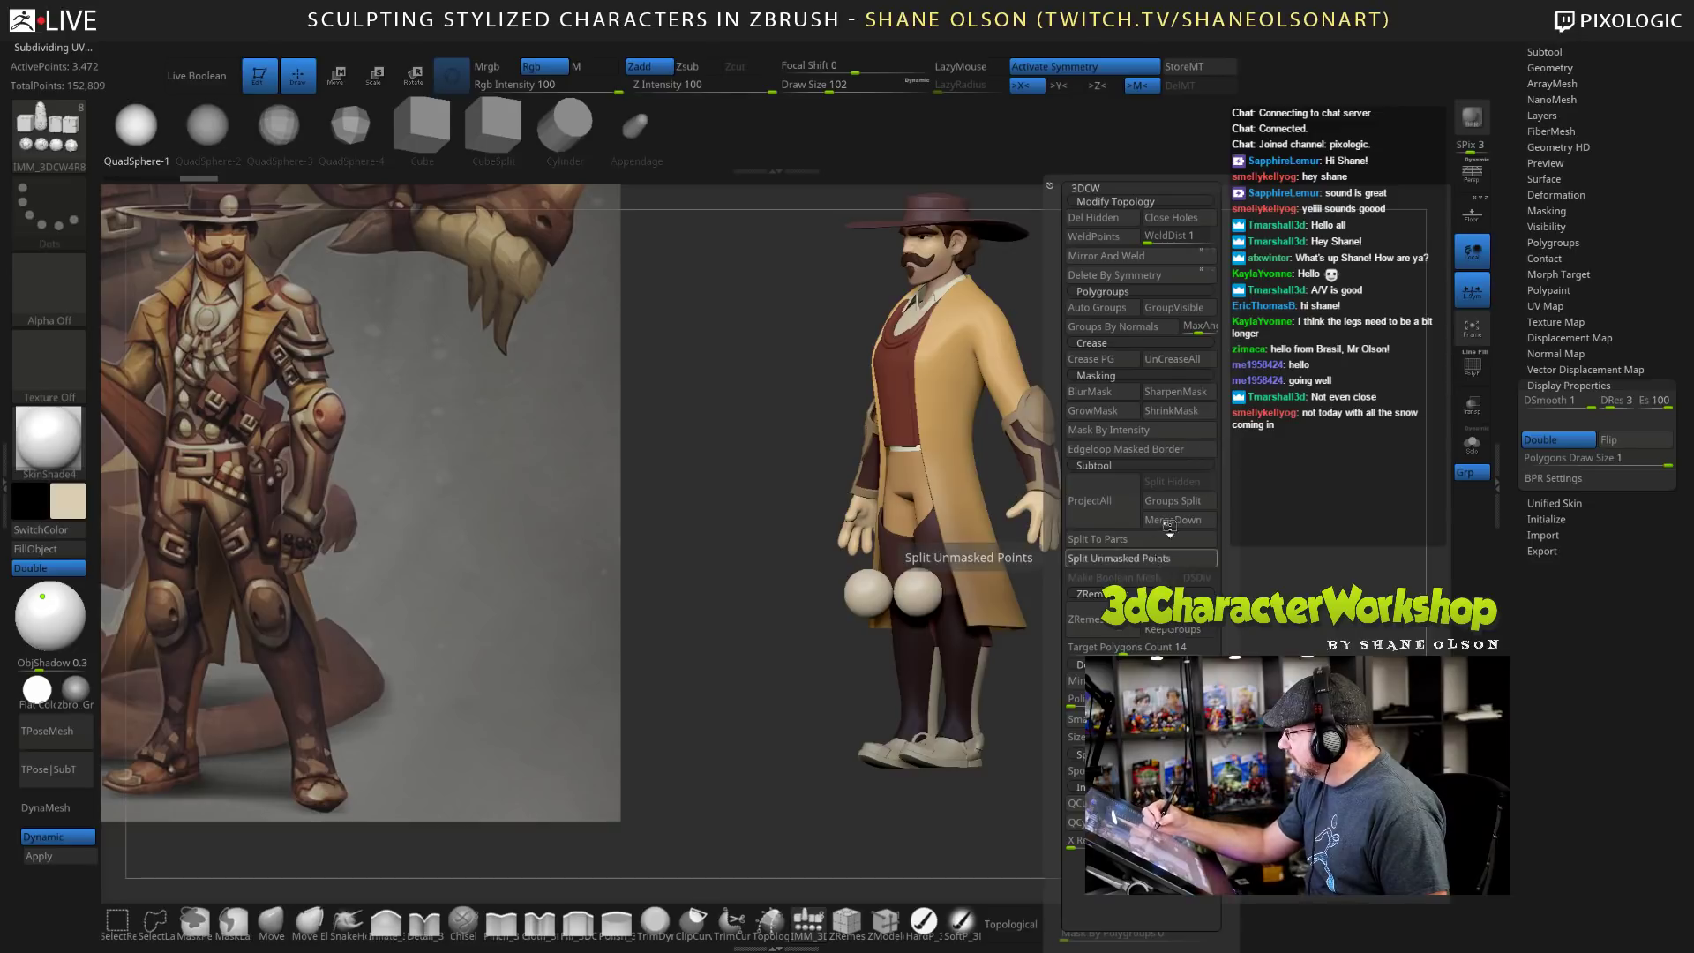
left_click(1119, 558)
left_click_drag(1200, 657, 1262, 693)
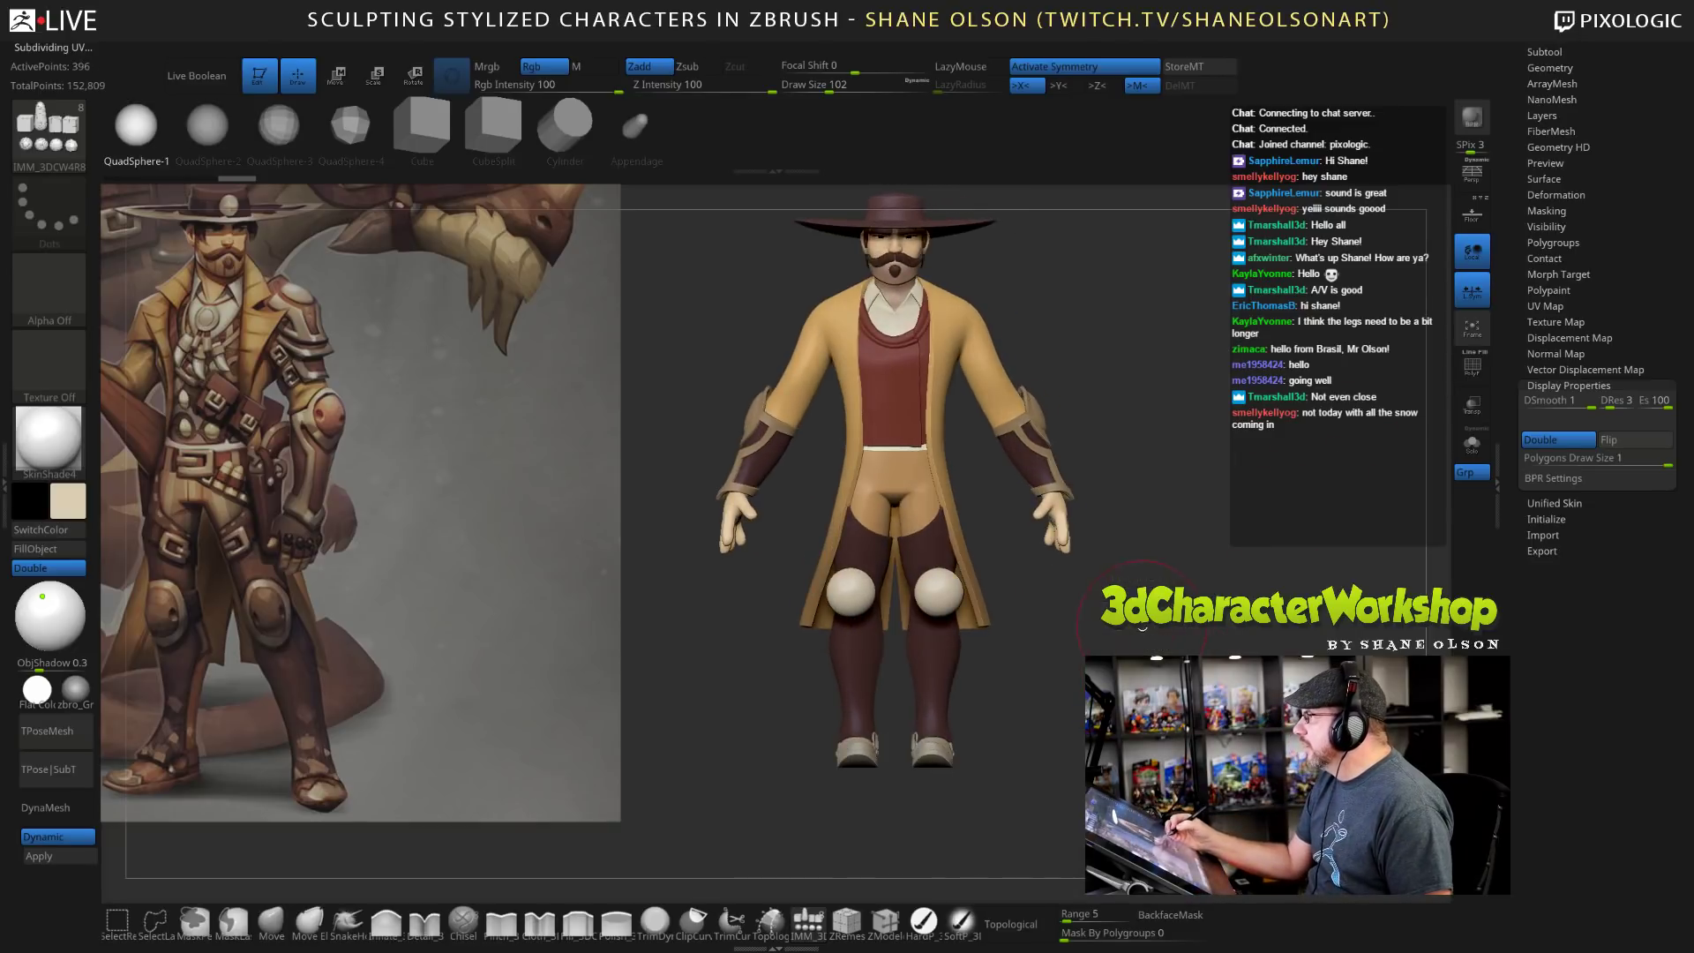
Bring up the Move gizmo on the knee sphere and reset its orientation to the world axes.
left_click_drag(1142, 624, 1147, 685, "alt")
key("w")
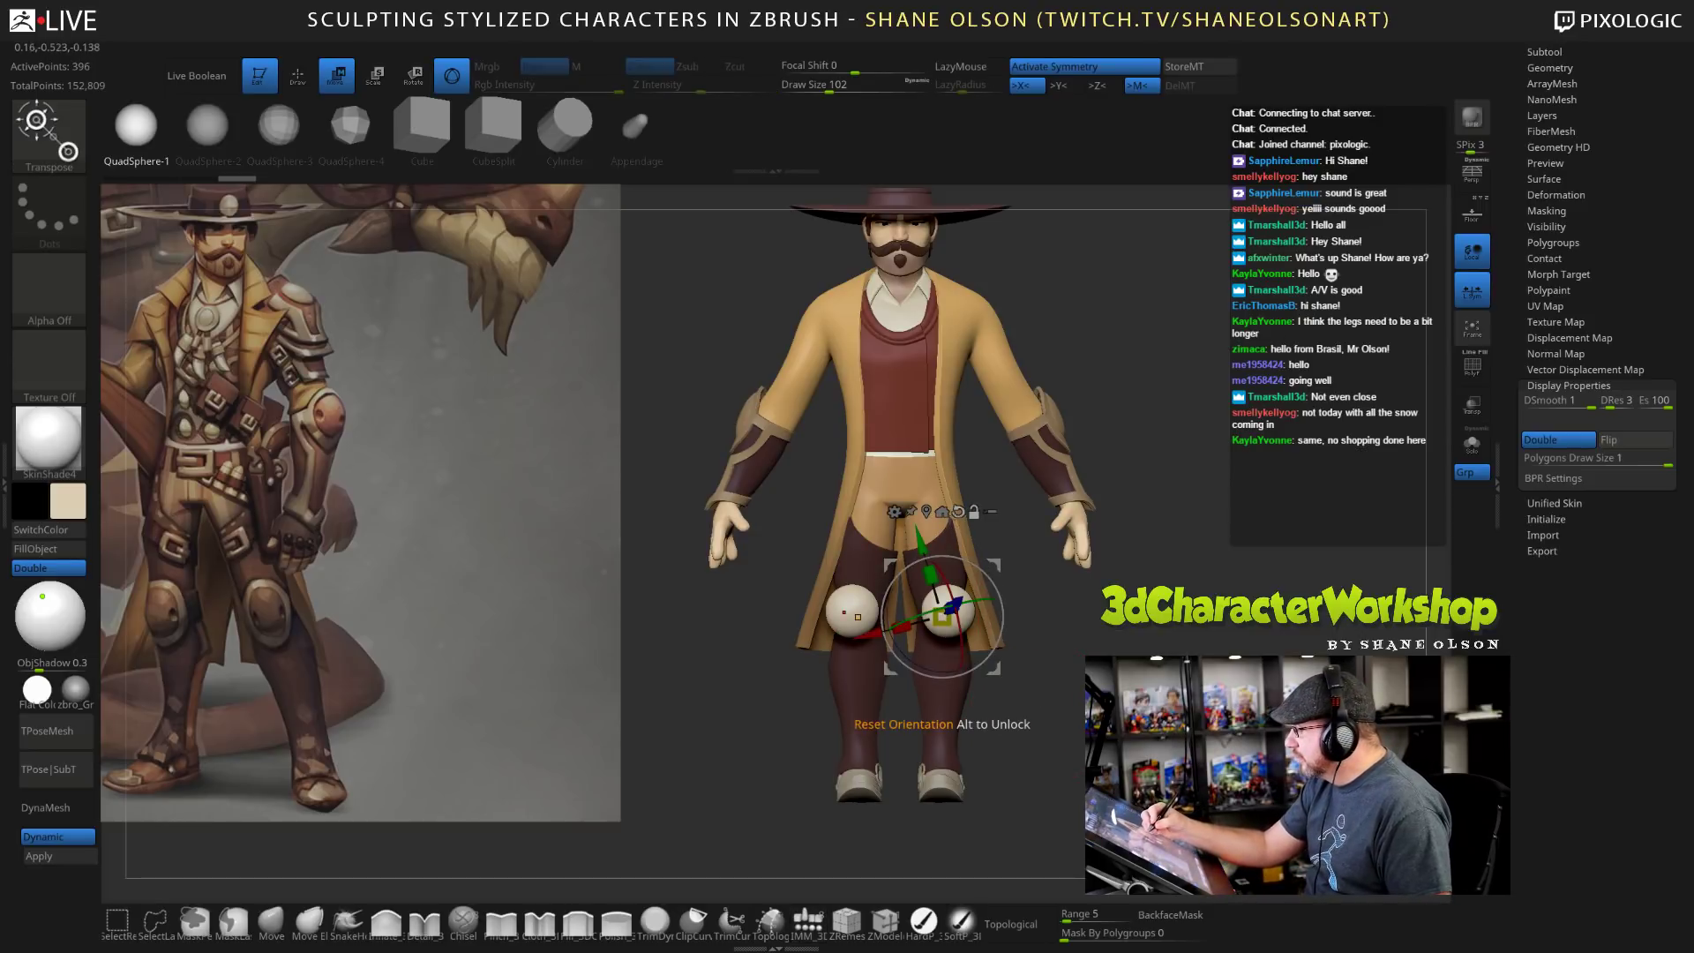
left_click(958, 512, "alt")
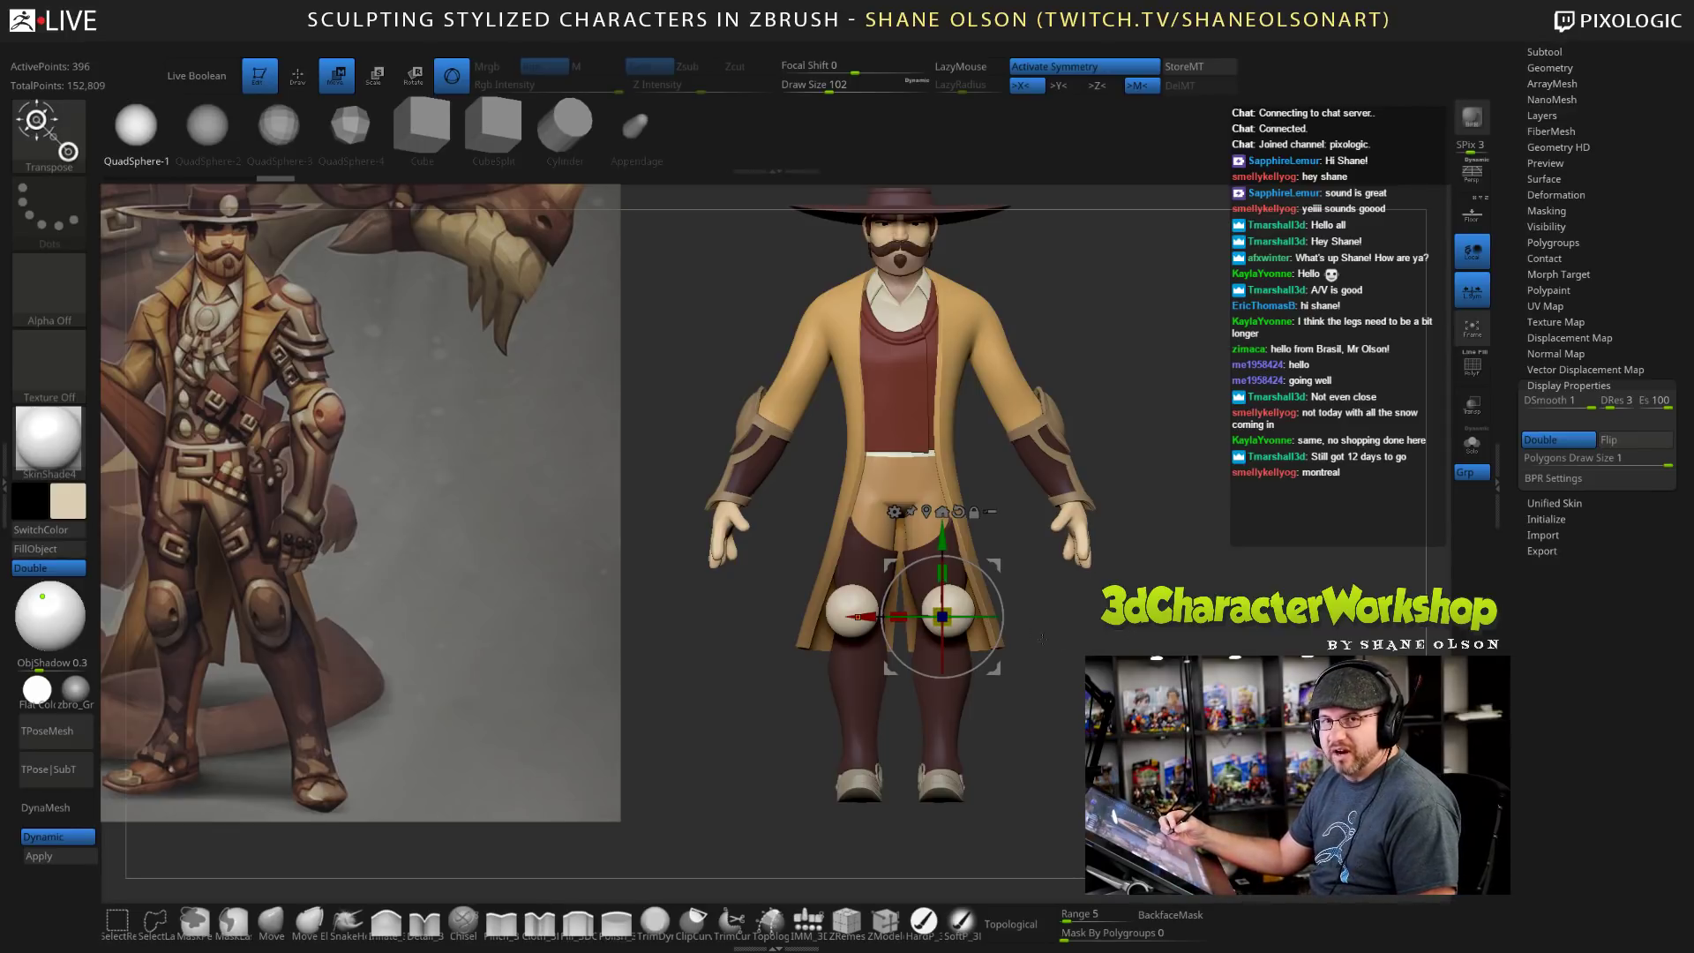
Make the knee-sphere subtool active and bring up the Move gizmo on it for adjusting in side view.
left_click_drag(942, 572, 943, 572)
left_click_drag(1157, 711, 1071, 717)
left_click(949, 586, "alt")
key("q")
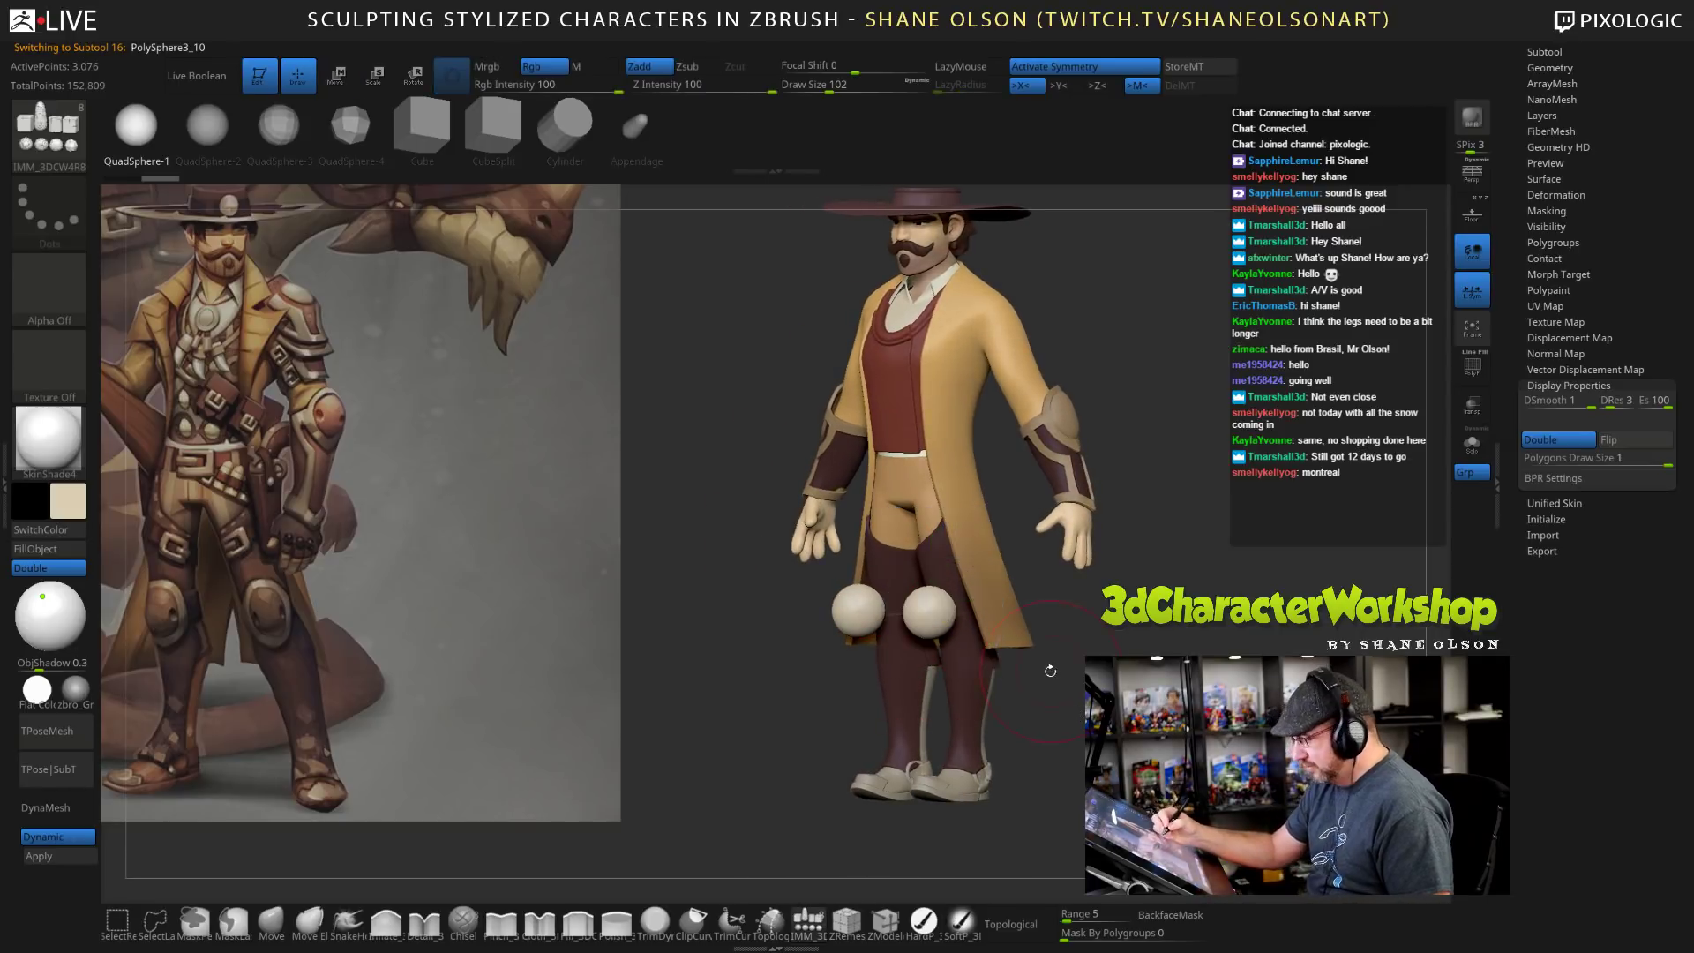
left_click_drag(929, 612, 928, 611)
mouse_move(1107, 728)
left_mouse_down()
mouse_move(1170, 717)
mouse_move(1094, 681)
left_mouse_up()
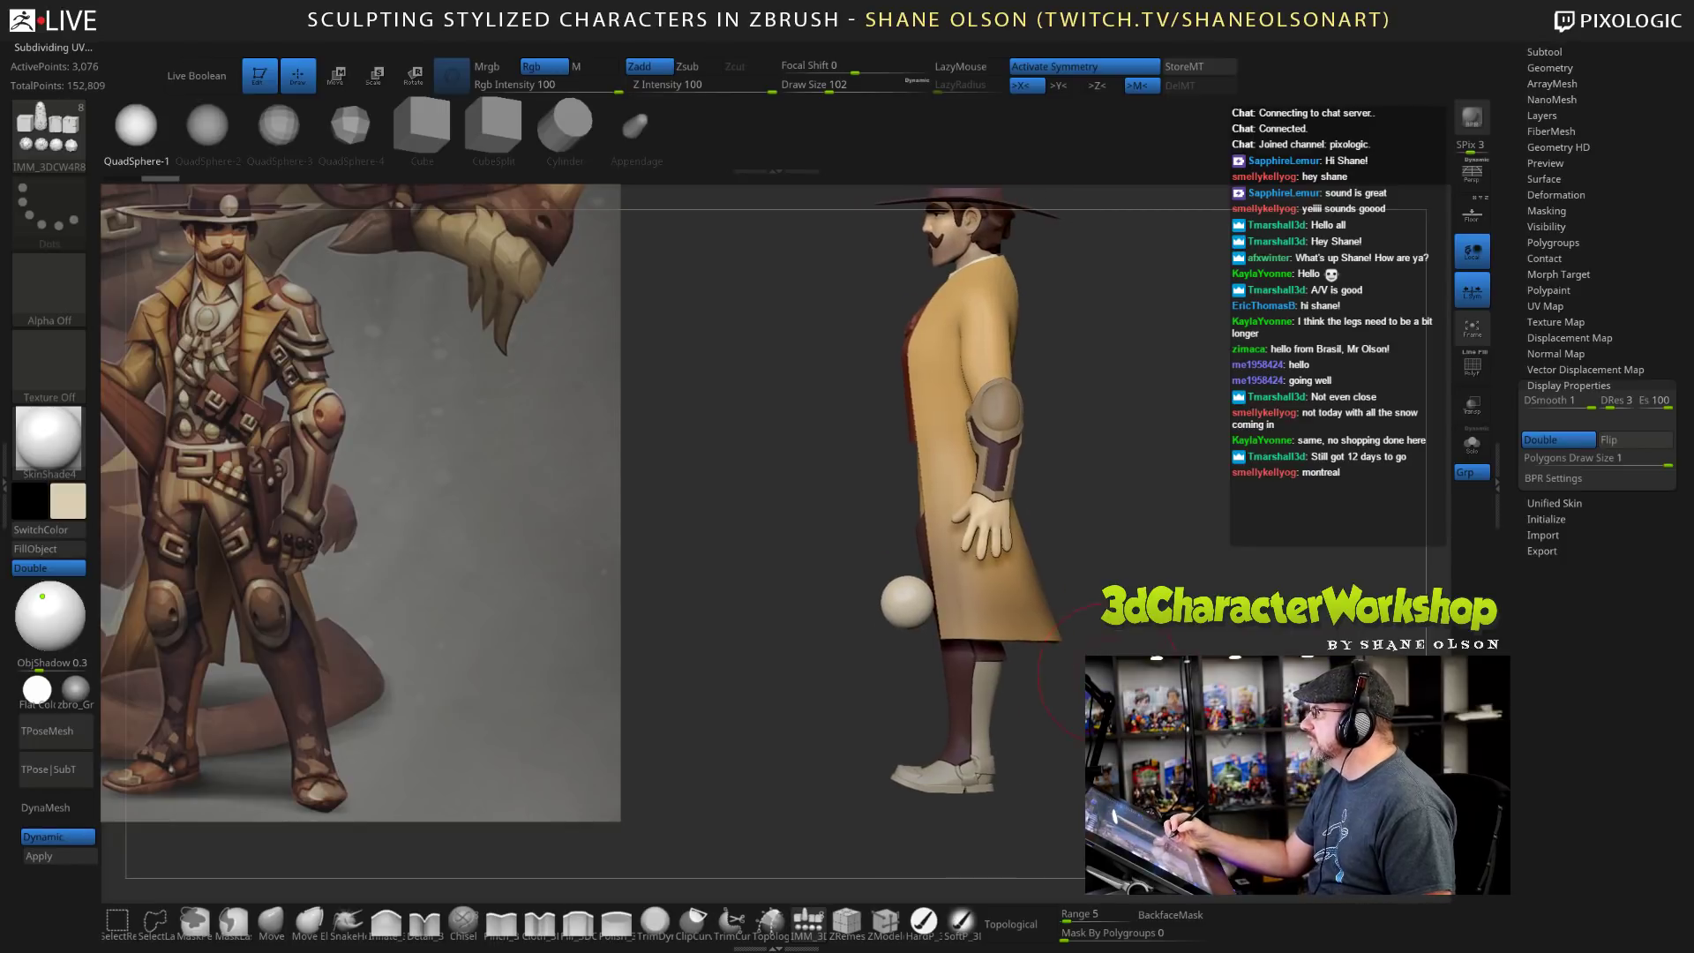
key("w")
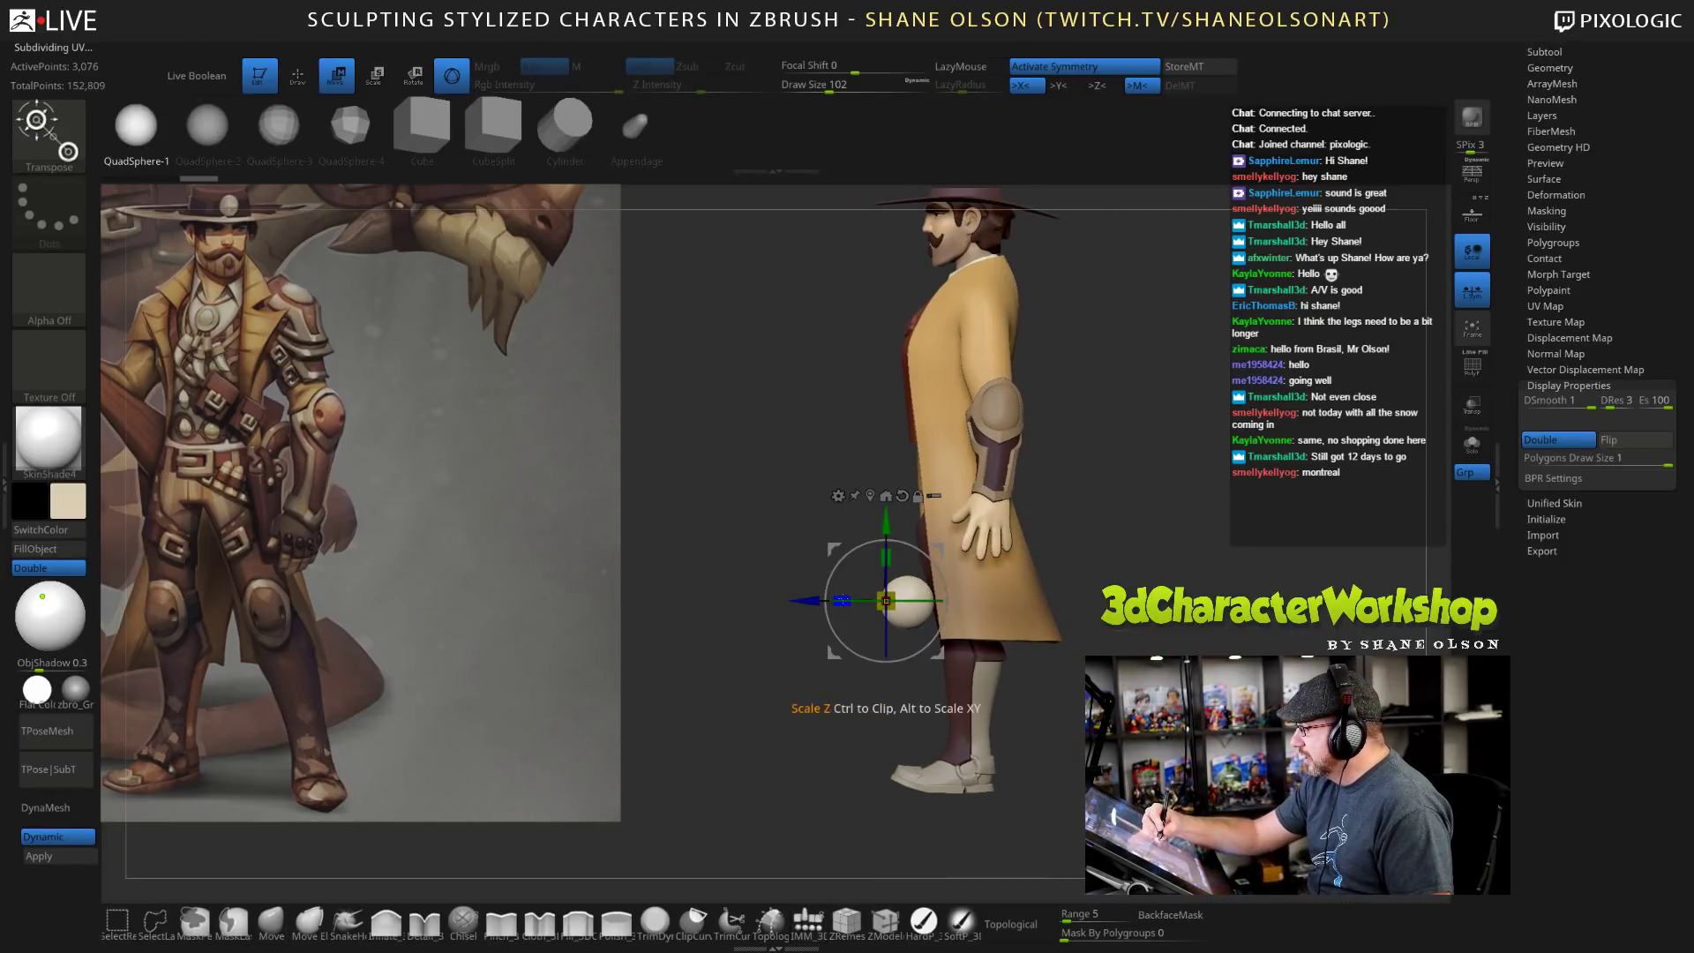
Flatten the knee spheres along Z and move them back onto the fronts of the character's knees.
left_click_drag(843, 601, 1017, 611)
left_click_drag(843, 601, 877, 616)
left_click_drag(979, 653, 842, 616)
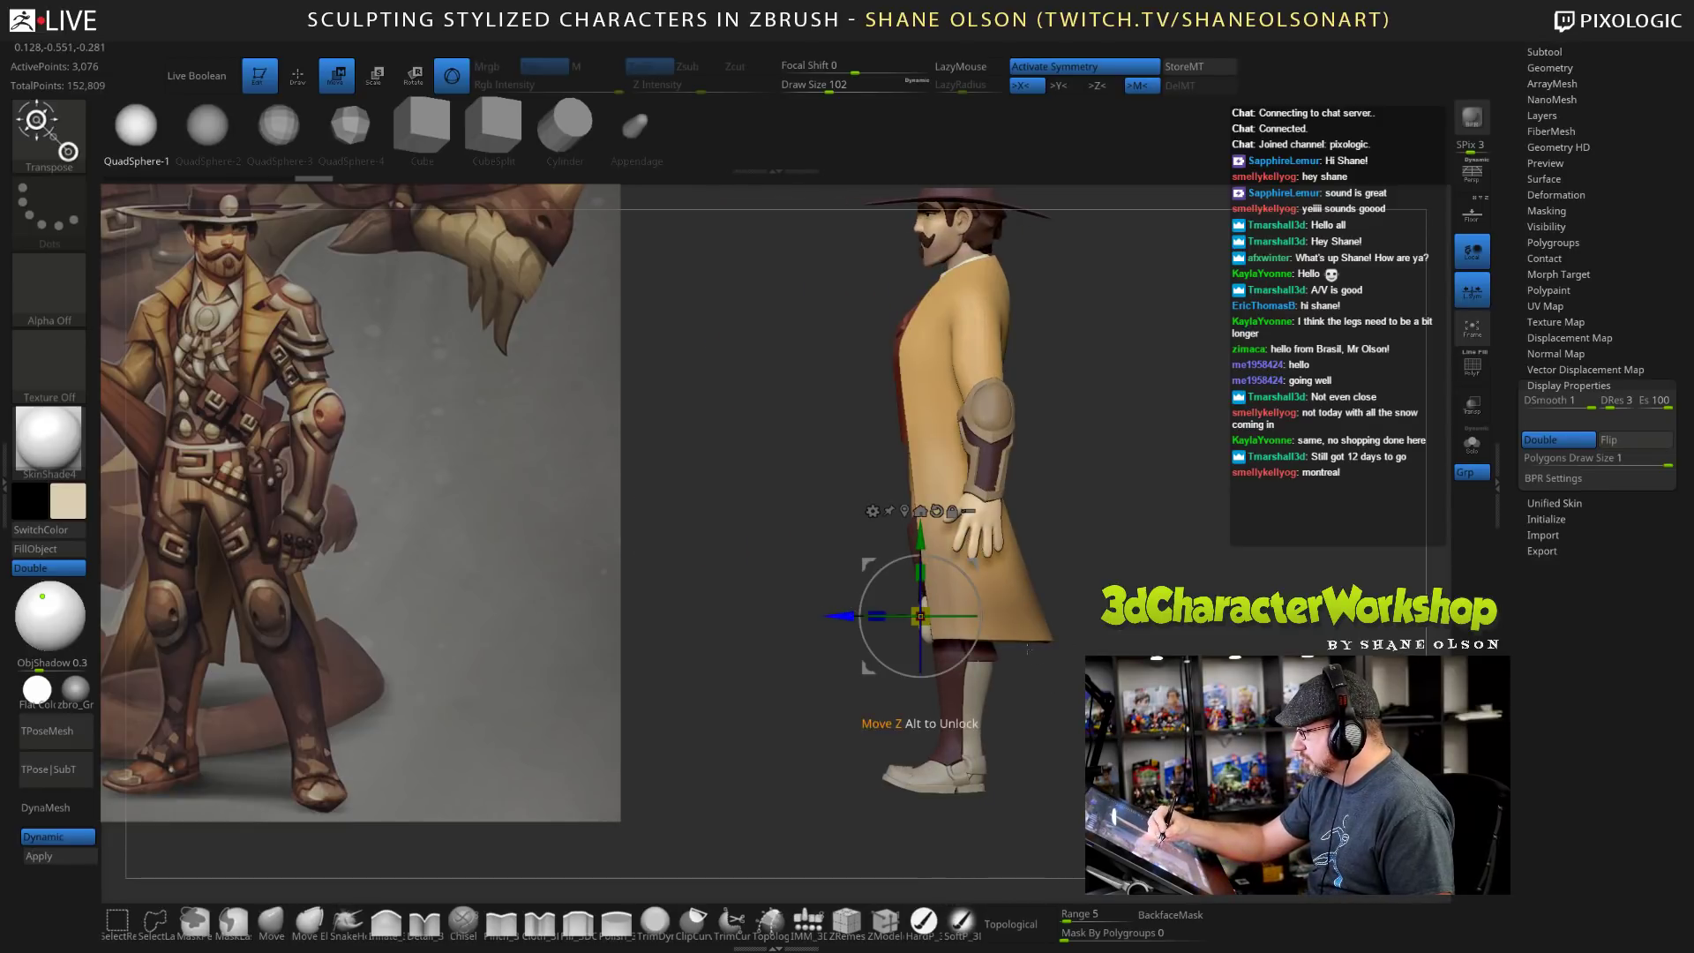
Tilt the flattened kneepads to follow the slope of the legs and lower them slightly on the knees.
left_click_drag(961, 569, 956, 565)
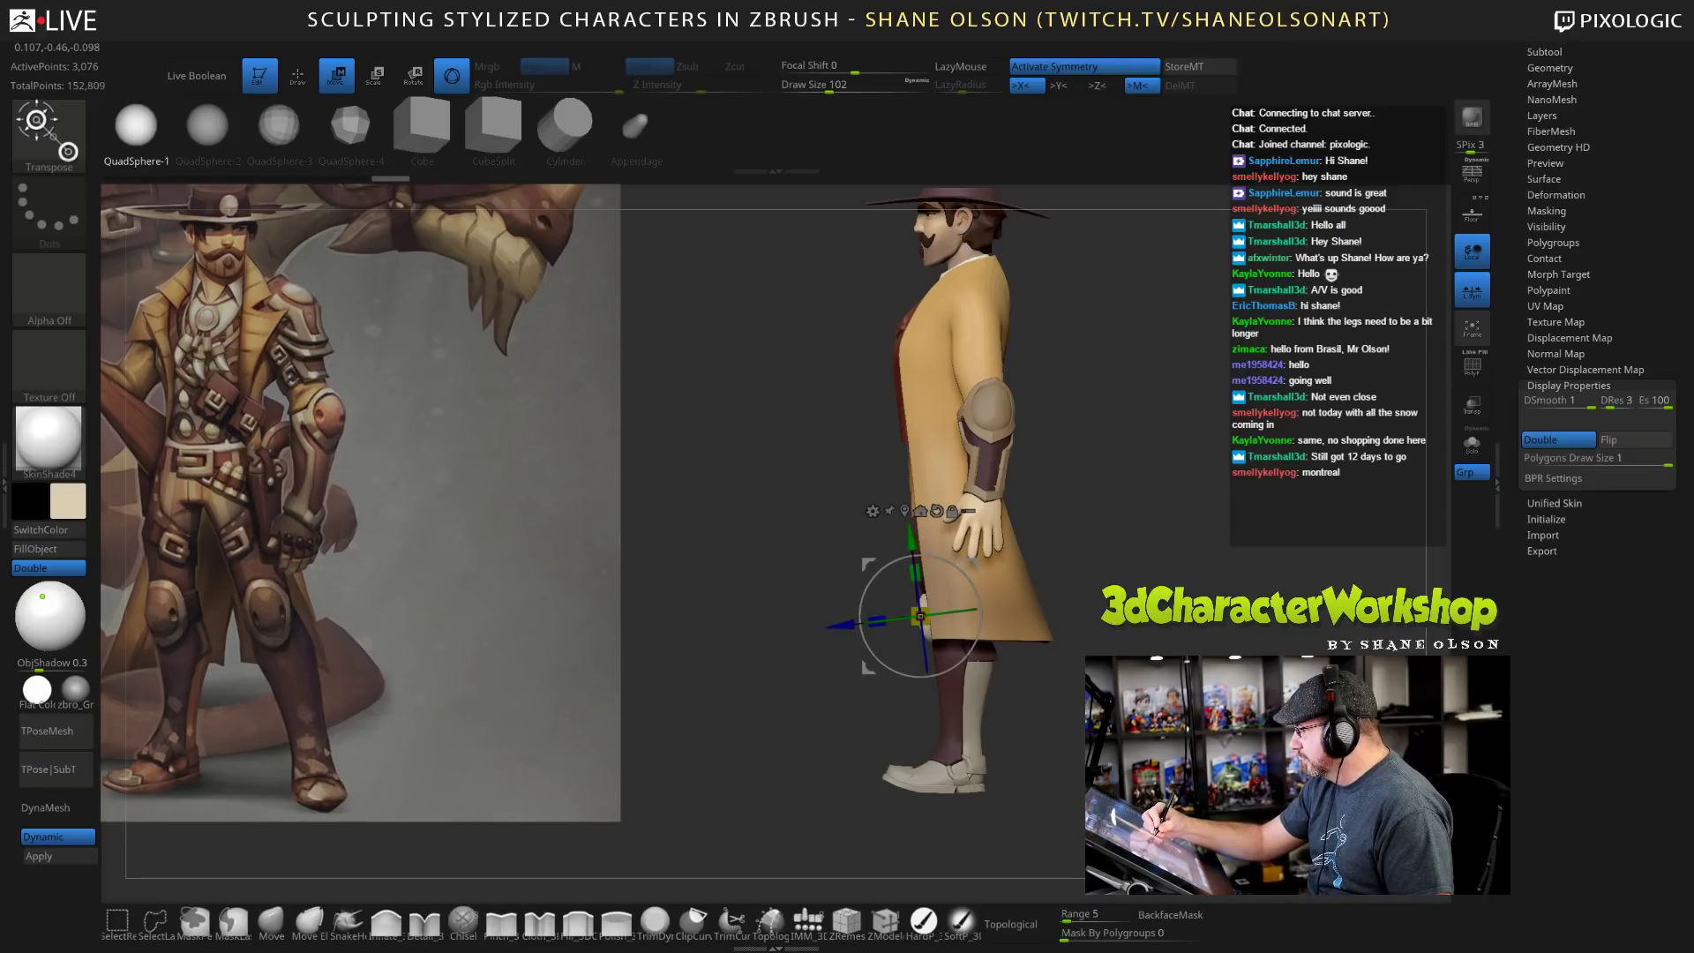
left_click_drag(1015, 688, 1156, 688)
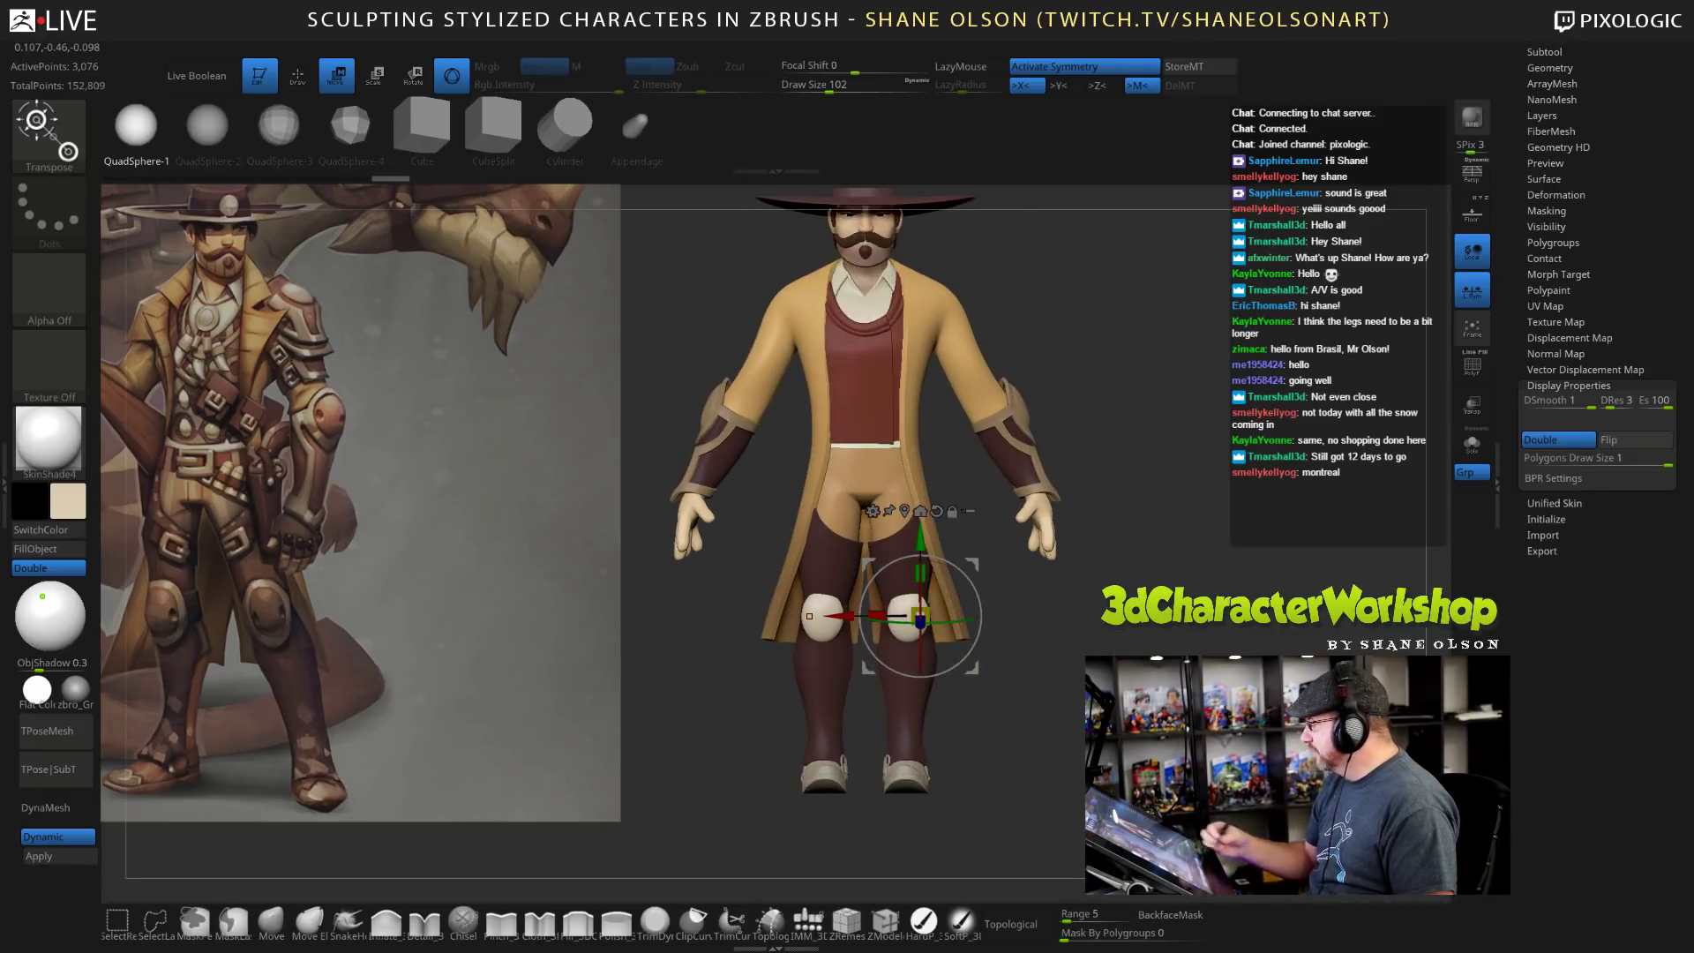
left_click_drag(921, 538, 920, 543)
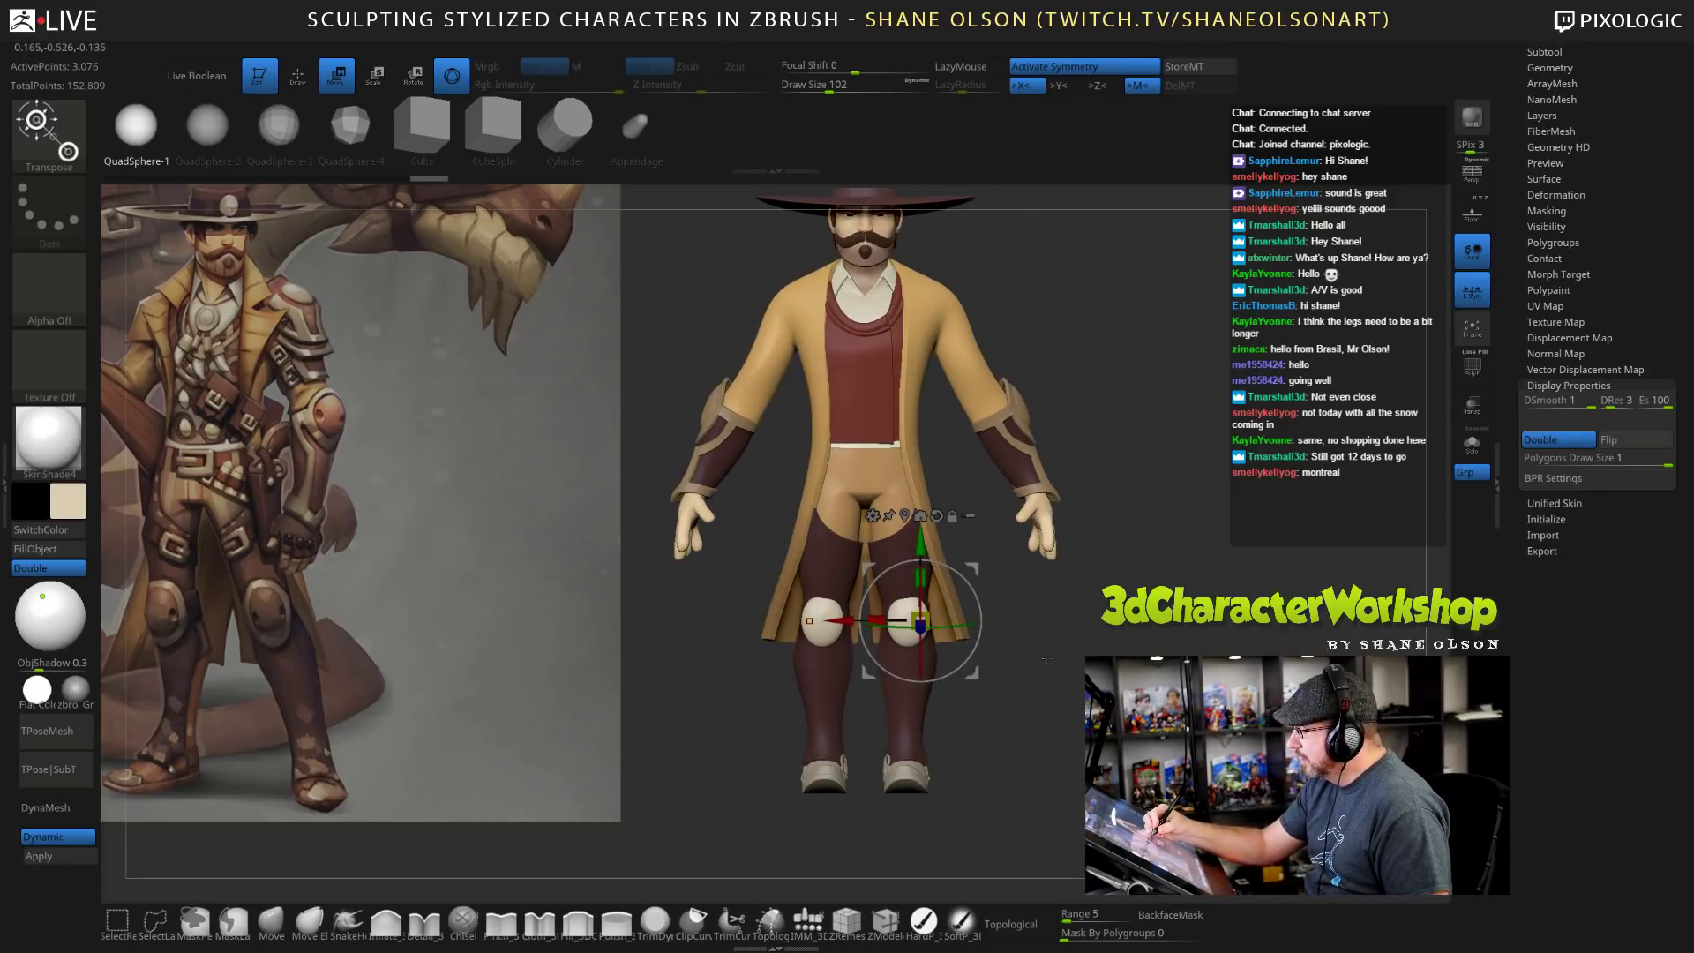
left_click_drag(1078, 680, 1015, 680)
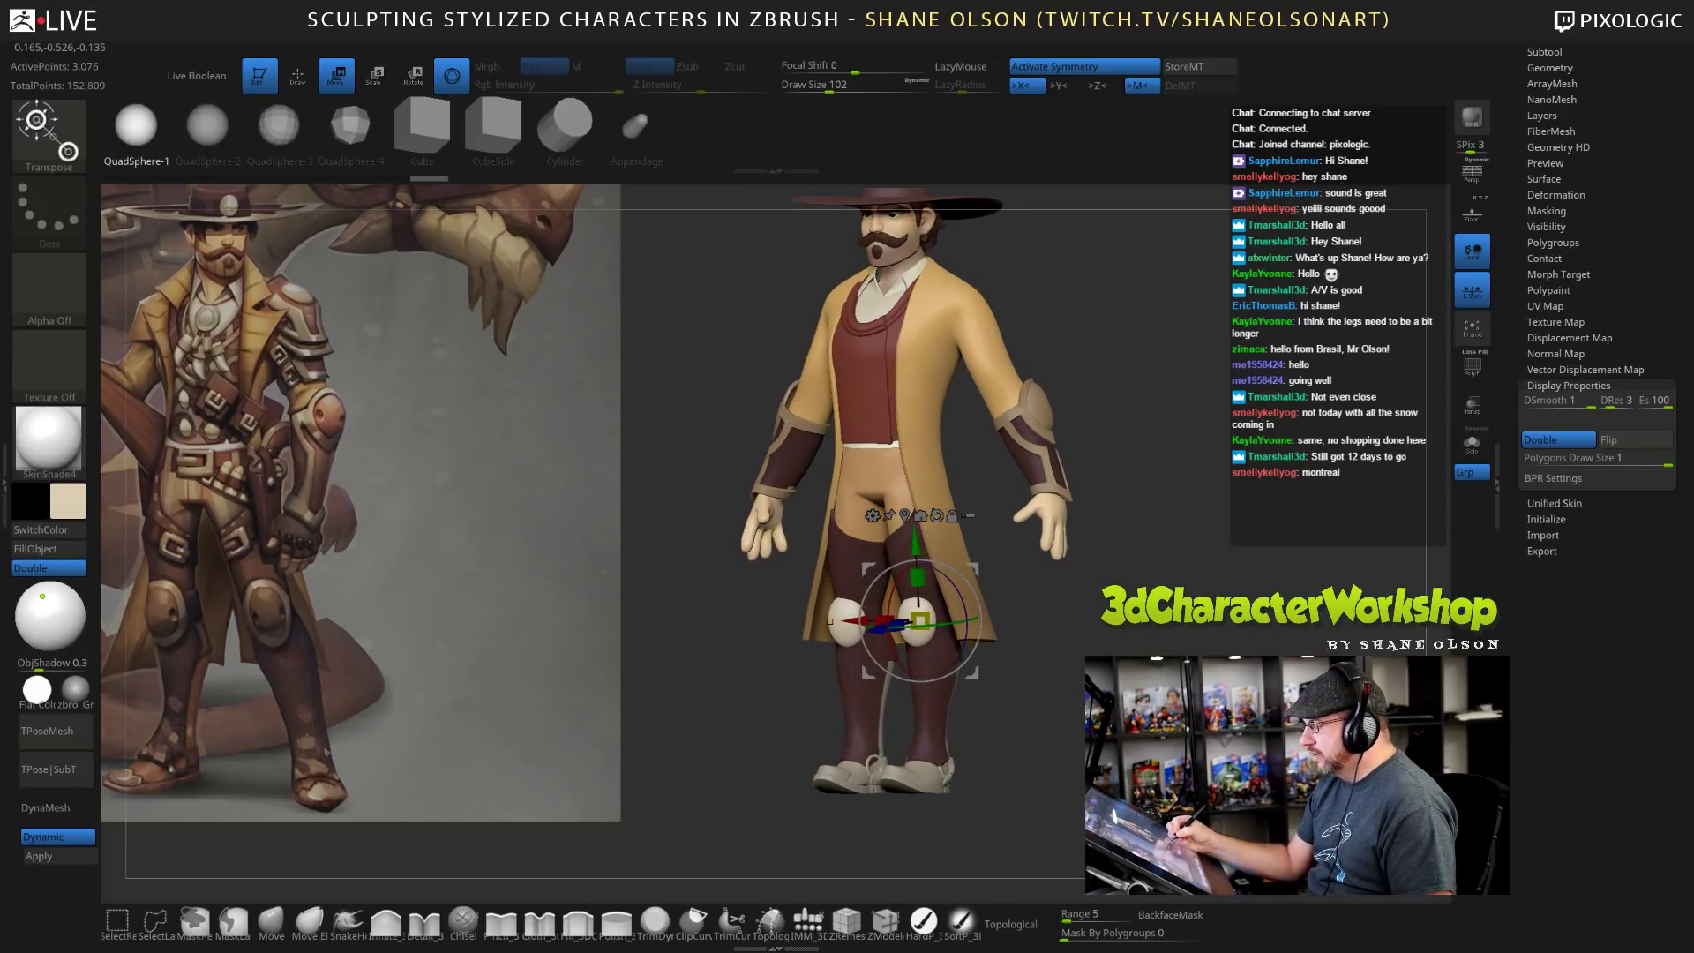
left_click_drag(1138, 699, 1057, 701, "shift")
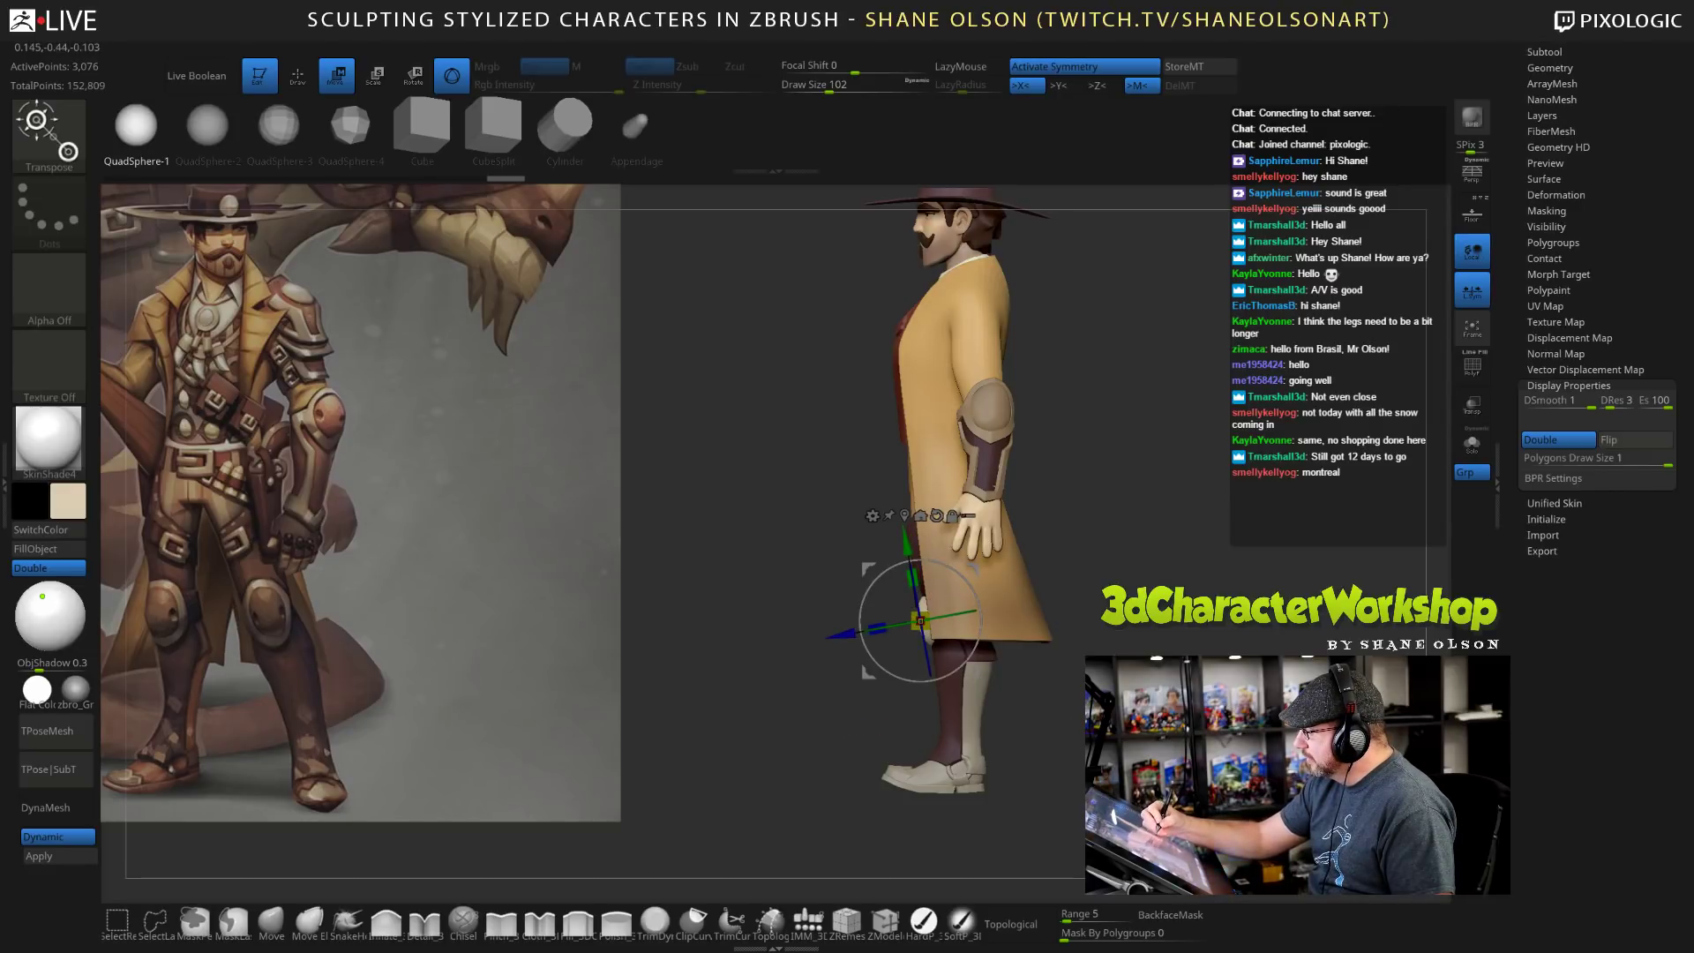
left_click_drag(706, 688, 883, 688)
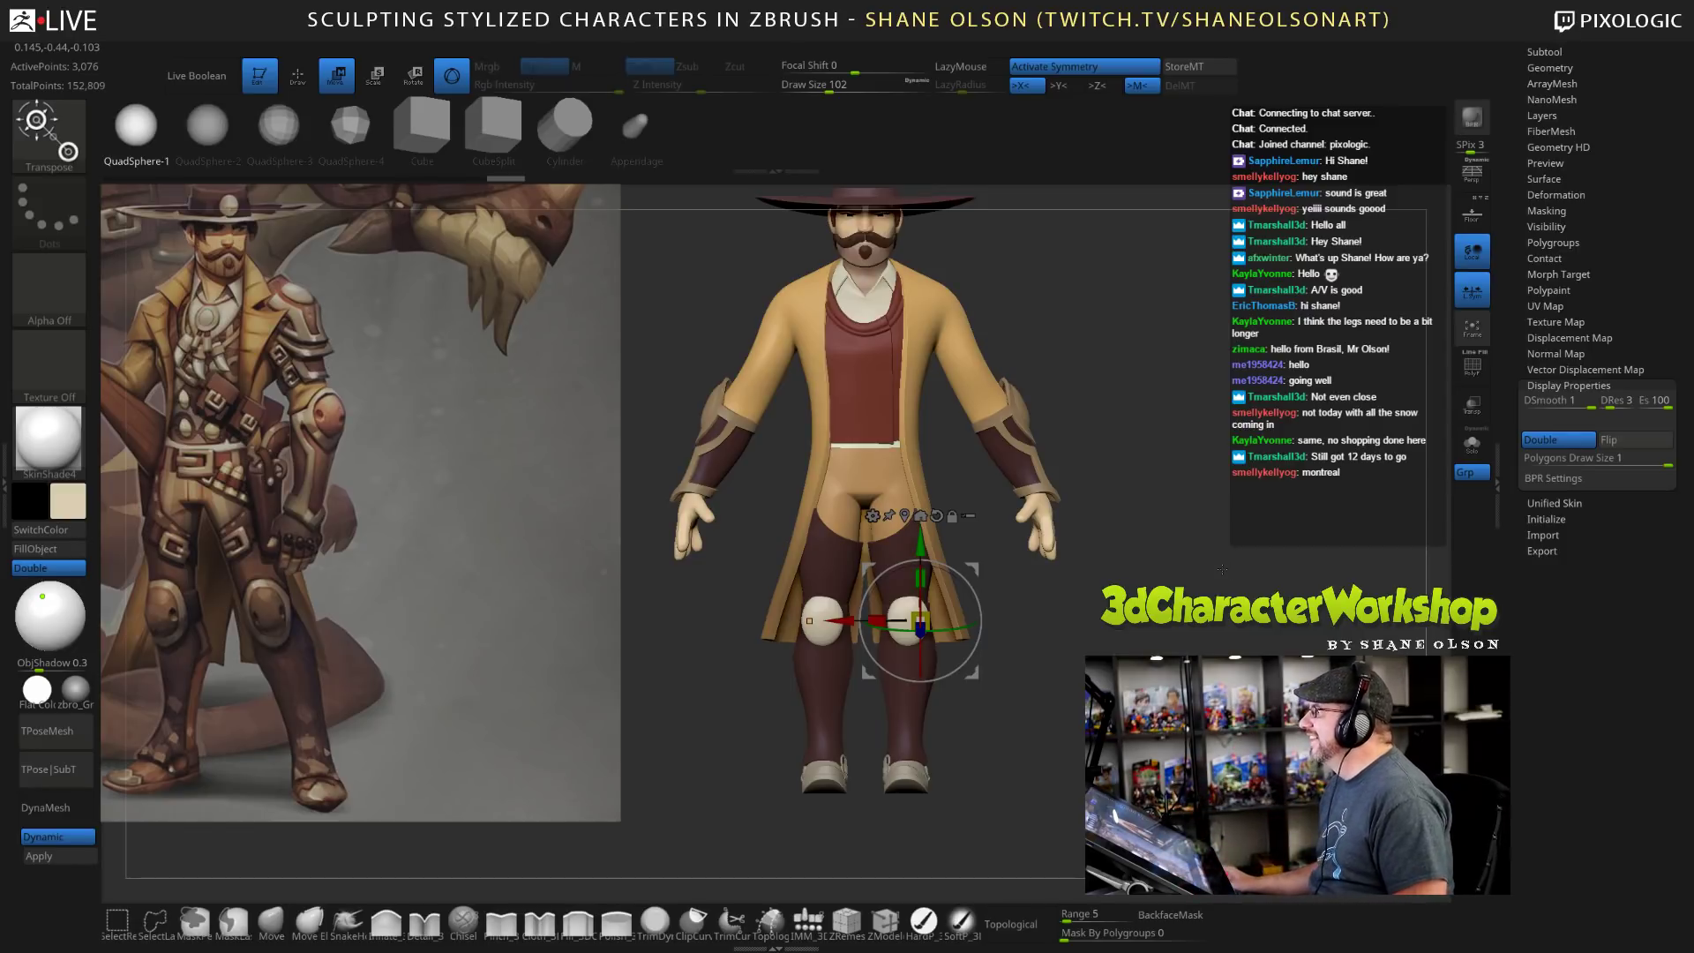
Reshape the kneepads from the front with the Move brush, reducing the Draw Size to 77.
mouse_move(1220, 568)
left_mouse_down("alt")
mouse_move(1229, 584)
mouse_move(1139, 583)
mouse_move(1222, 584)
left_mouse_up("alt")
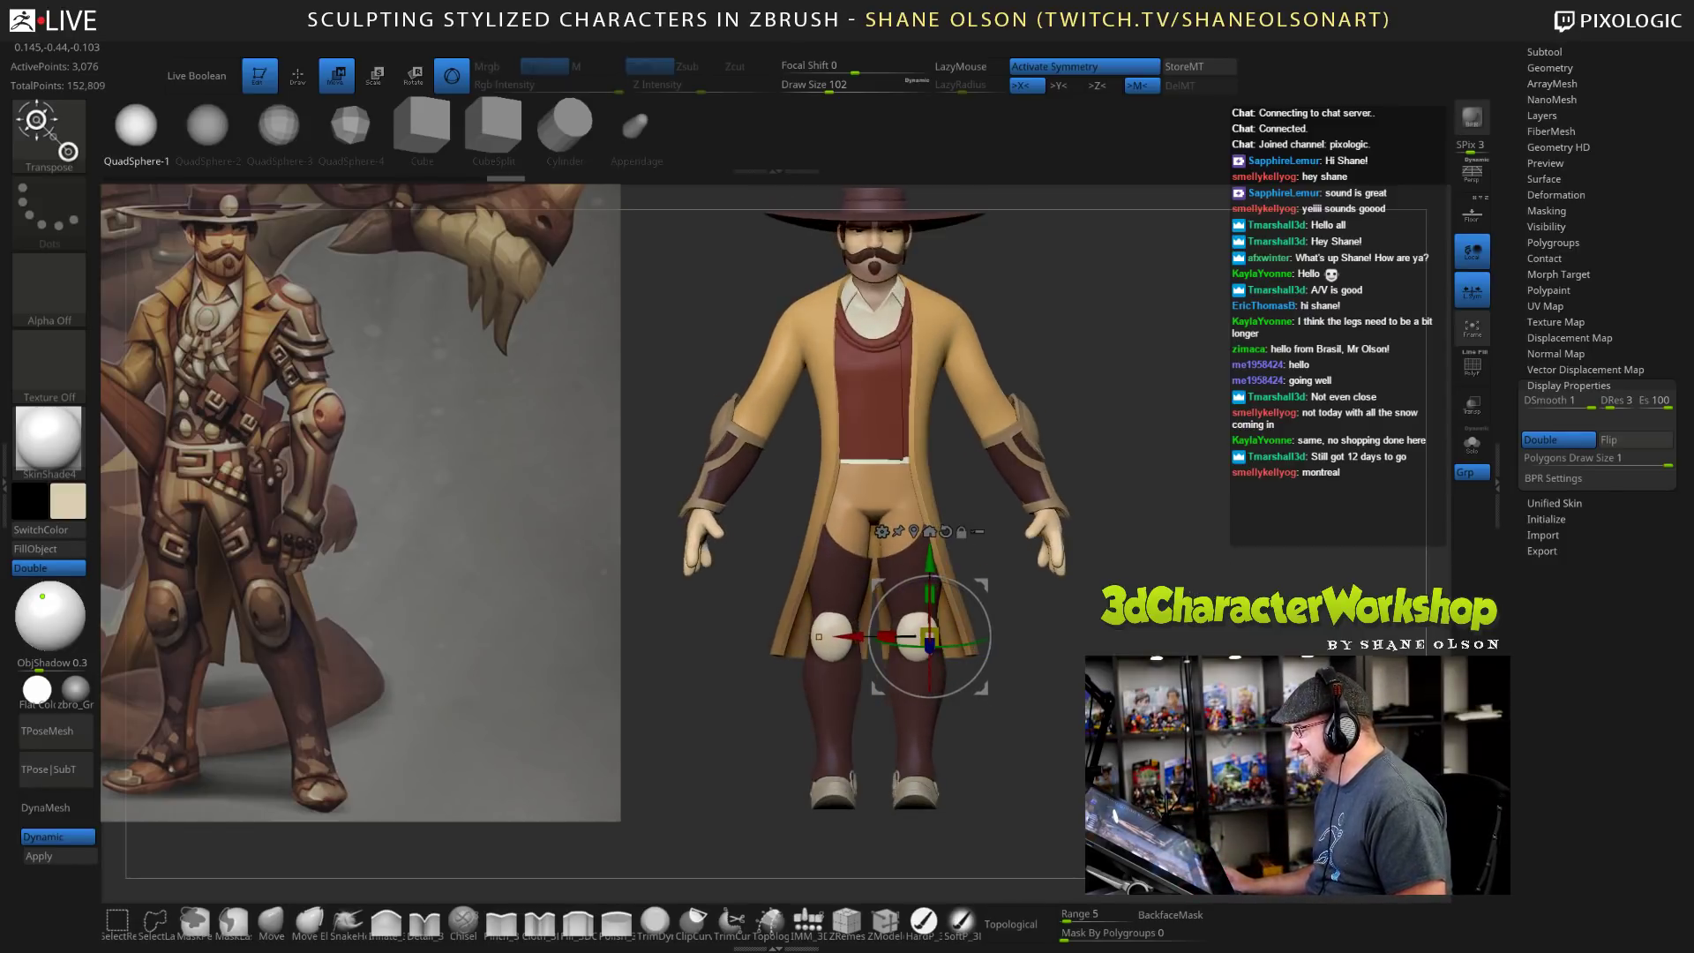
left_click(280, 919)
mouse_move(1209, 496)
left_mouse_down("alt")
mouse_move(1101, 606)
mouse_move(1234, 578)
left_mouse_up("alt")
key("s")
left_click_drag(916, 590, 927, 586)
left_click_drag(1035, 623, 991, 638)
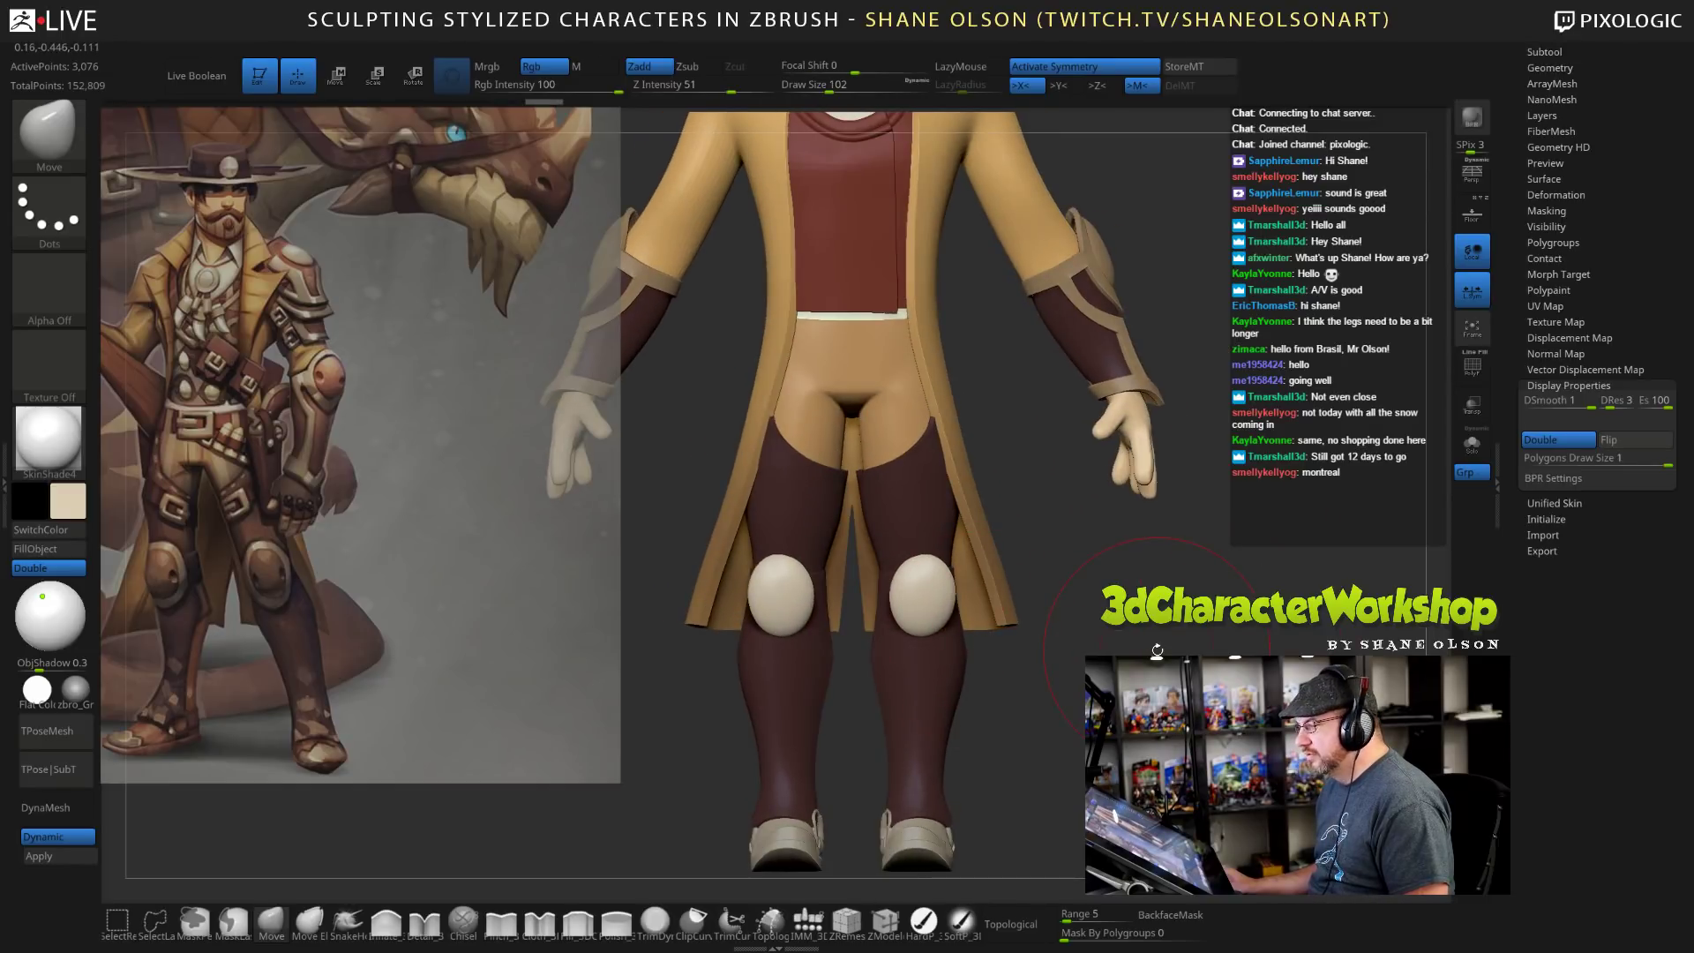
mouse_move(1157, 649)
left_mouse_down("alt")
mouse_move(1174, 593)
mouse_move(1158, 629)
left_mouse_up("alt")
key("s")
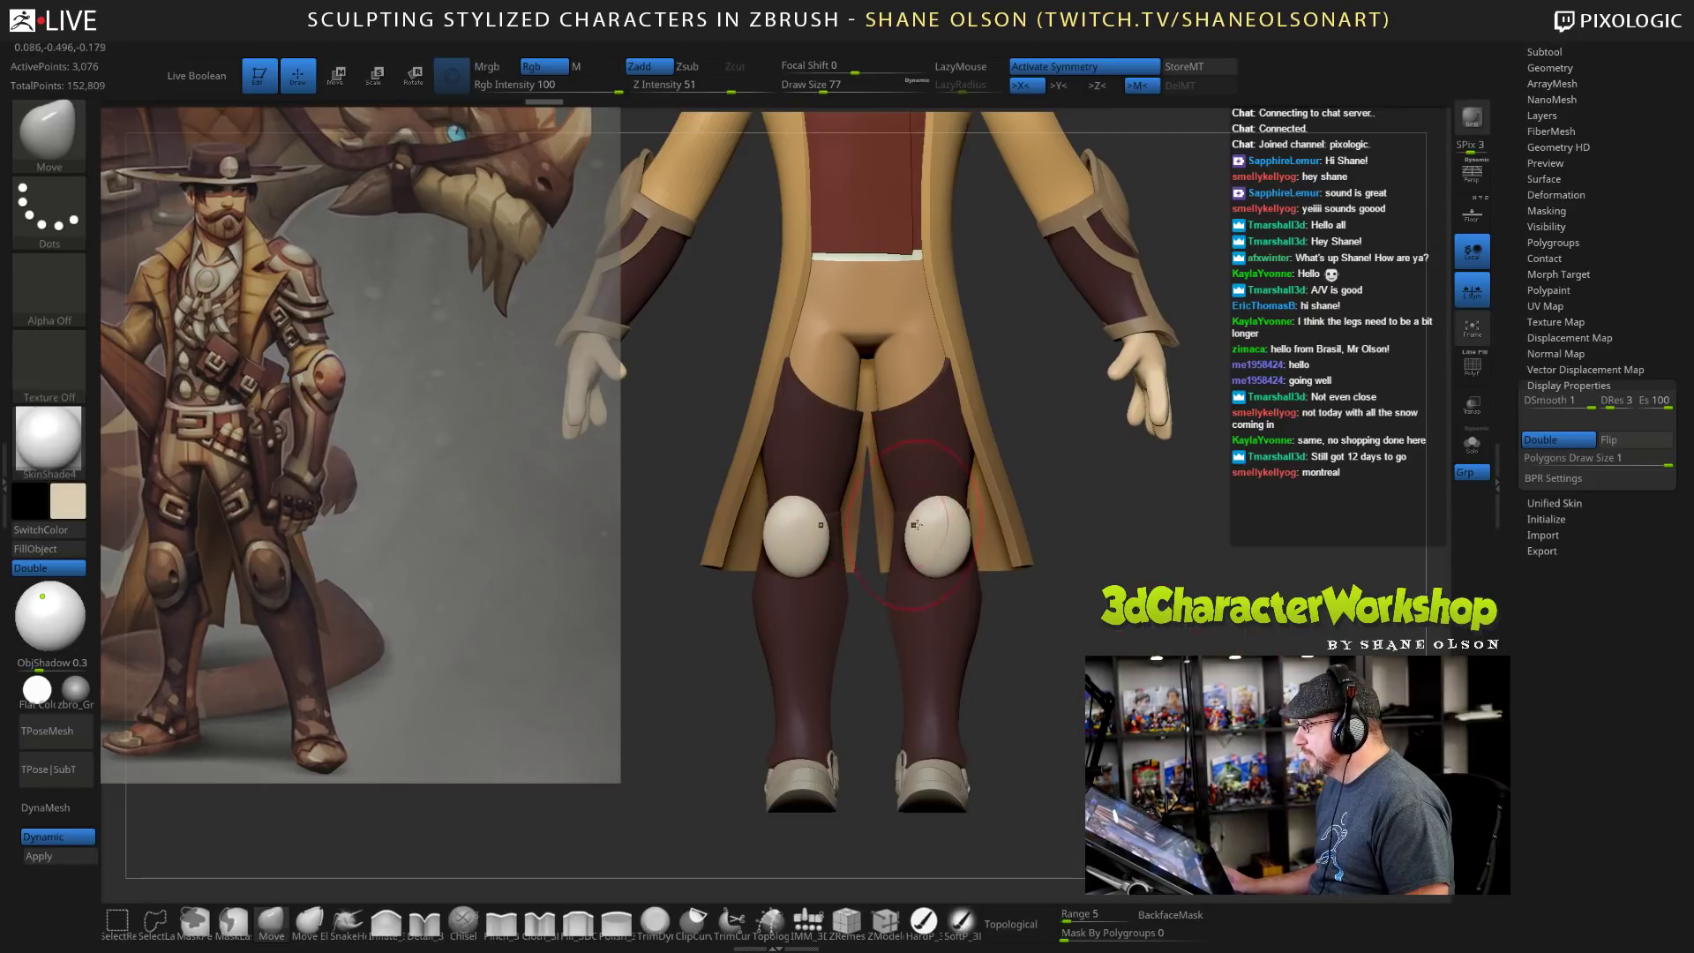
left_click_drag(930, 530, 923, 529)
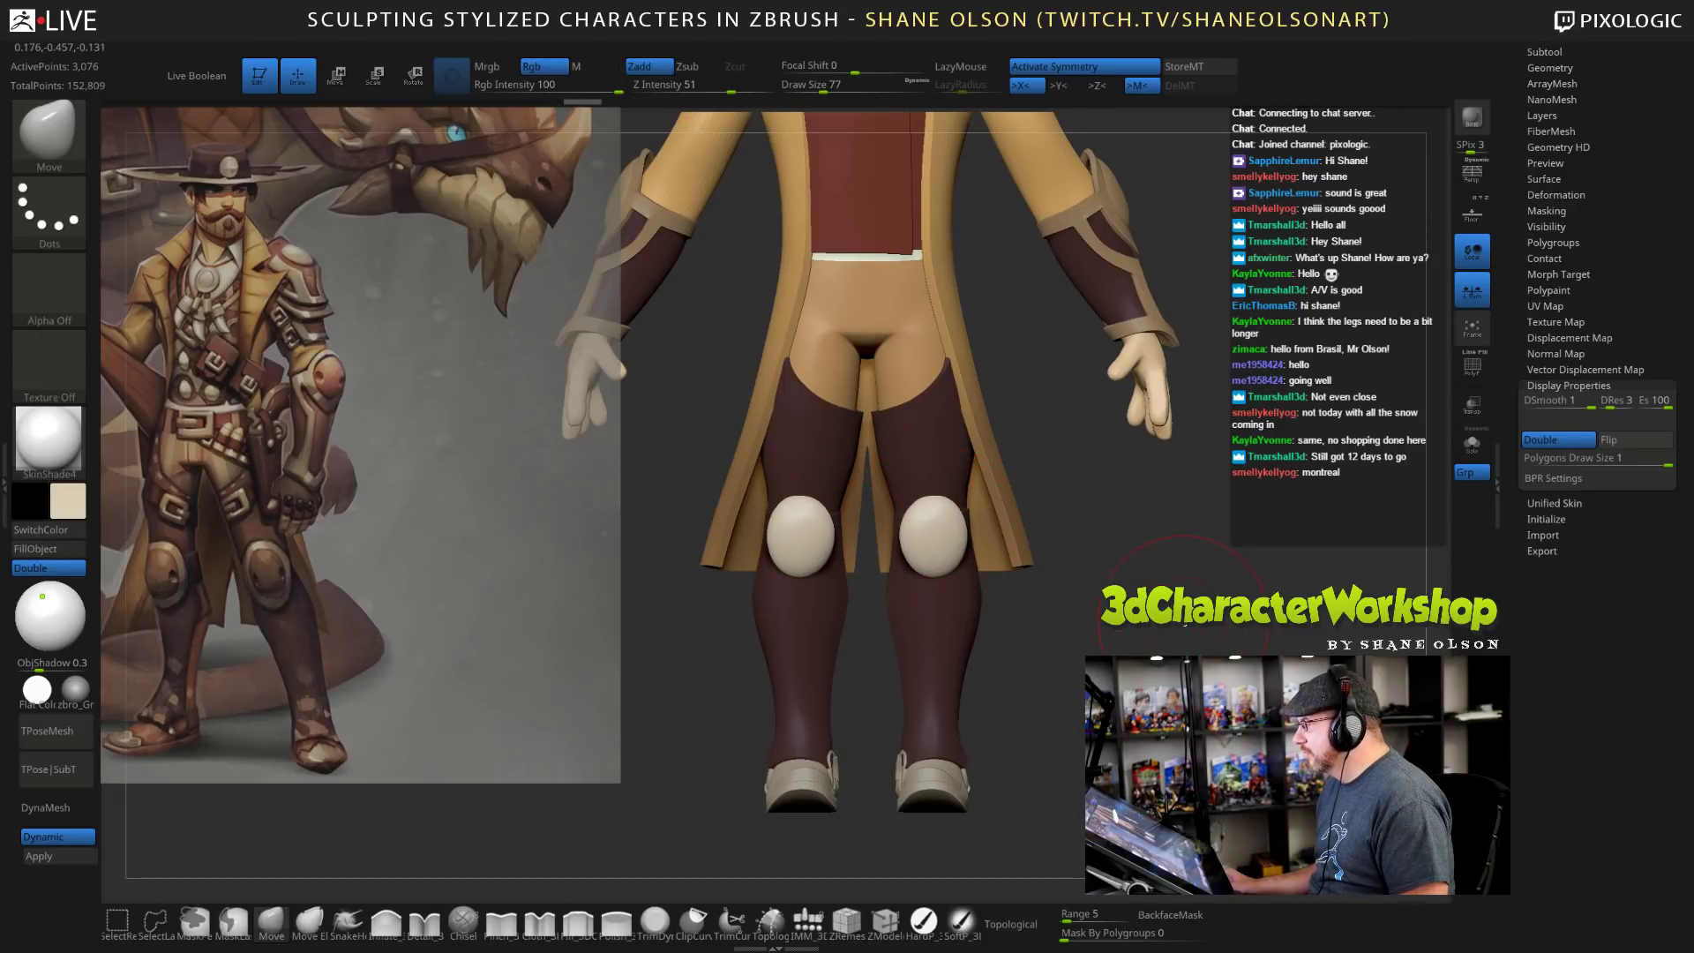
Refine the kneepads' edges and curvature around the knees with the Move brush, reducing the Draw Size to 65.
mouse_move(1184, 623)
left_mouse_down("alt")
mouse_move(1176, 648)
mouse_move(1166, 600)
mouse_move(1059, 611)
left_mouse_up("alt")
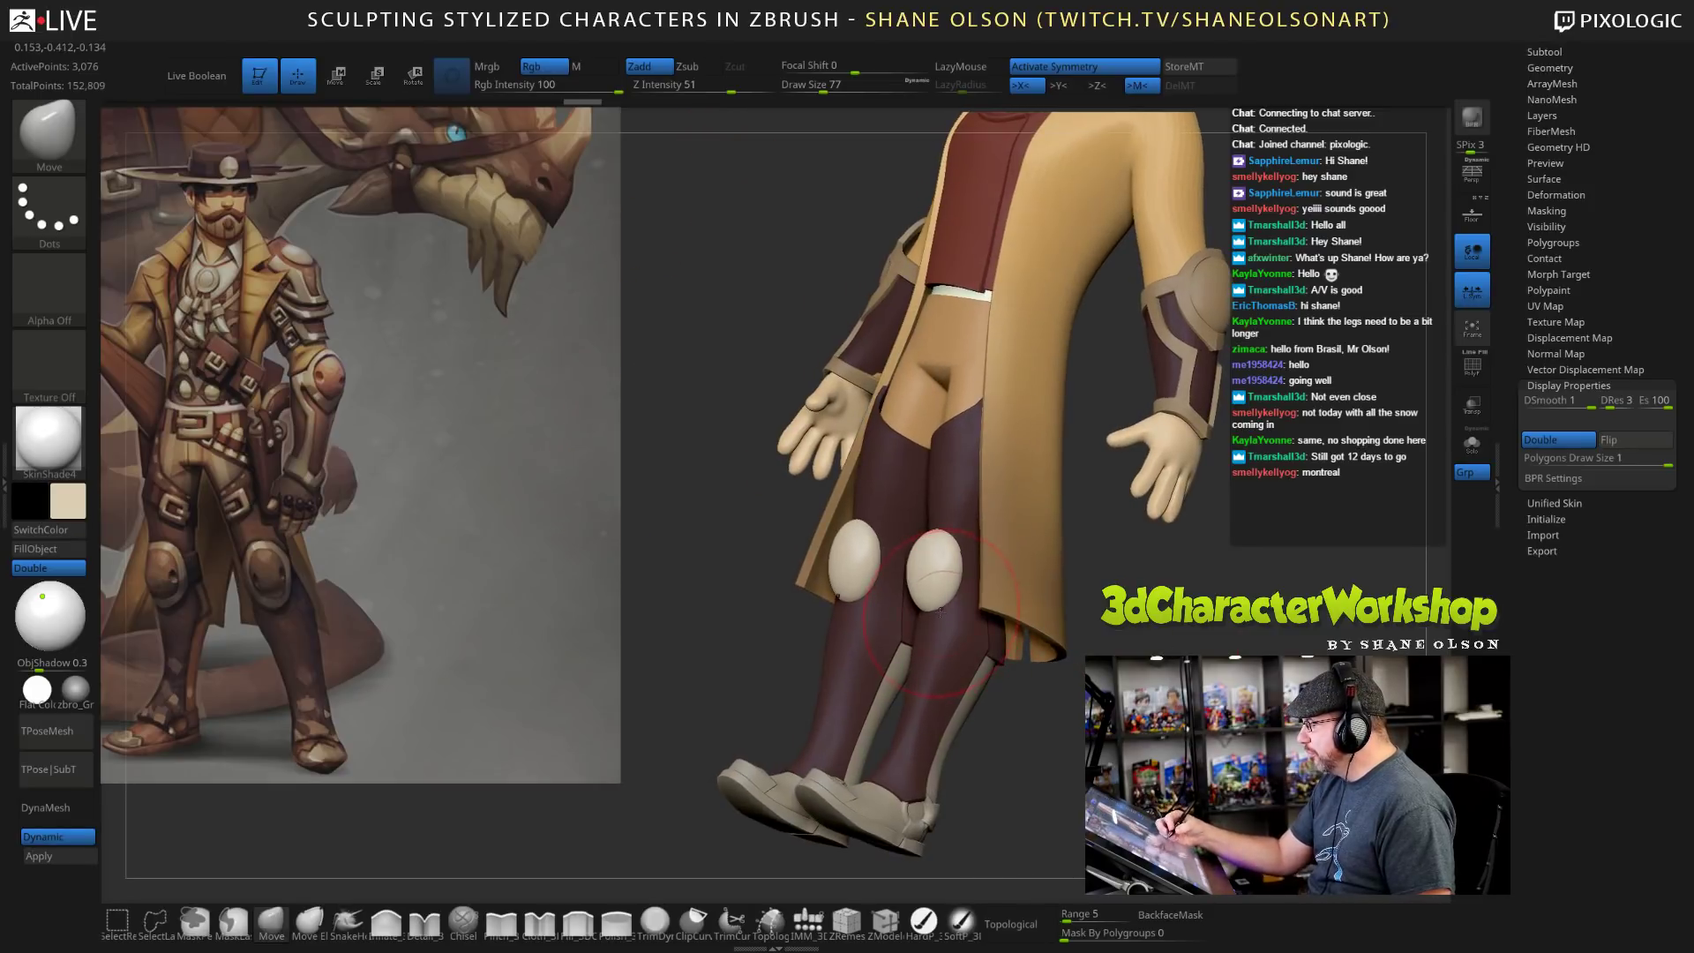
left_click_drag(914, 586, 930, 572)
key("s")
left_click_drag(1134, 586, 1110, 648)
right_click_drag(973, 599, 937, 596)
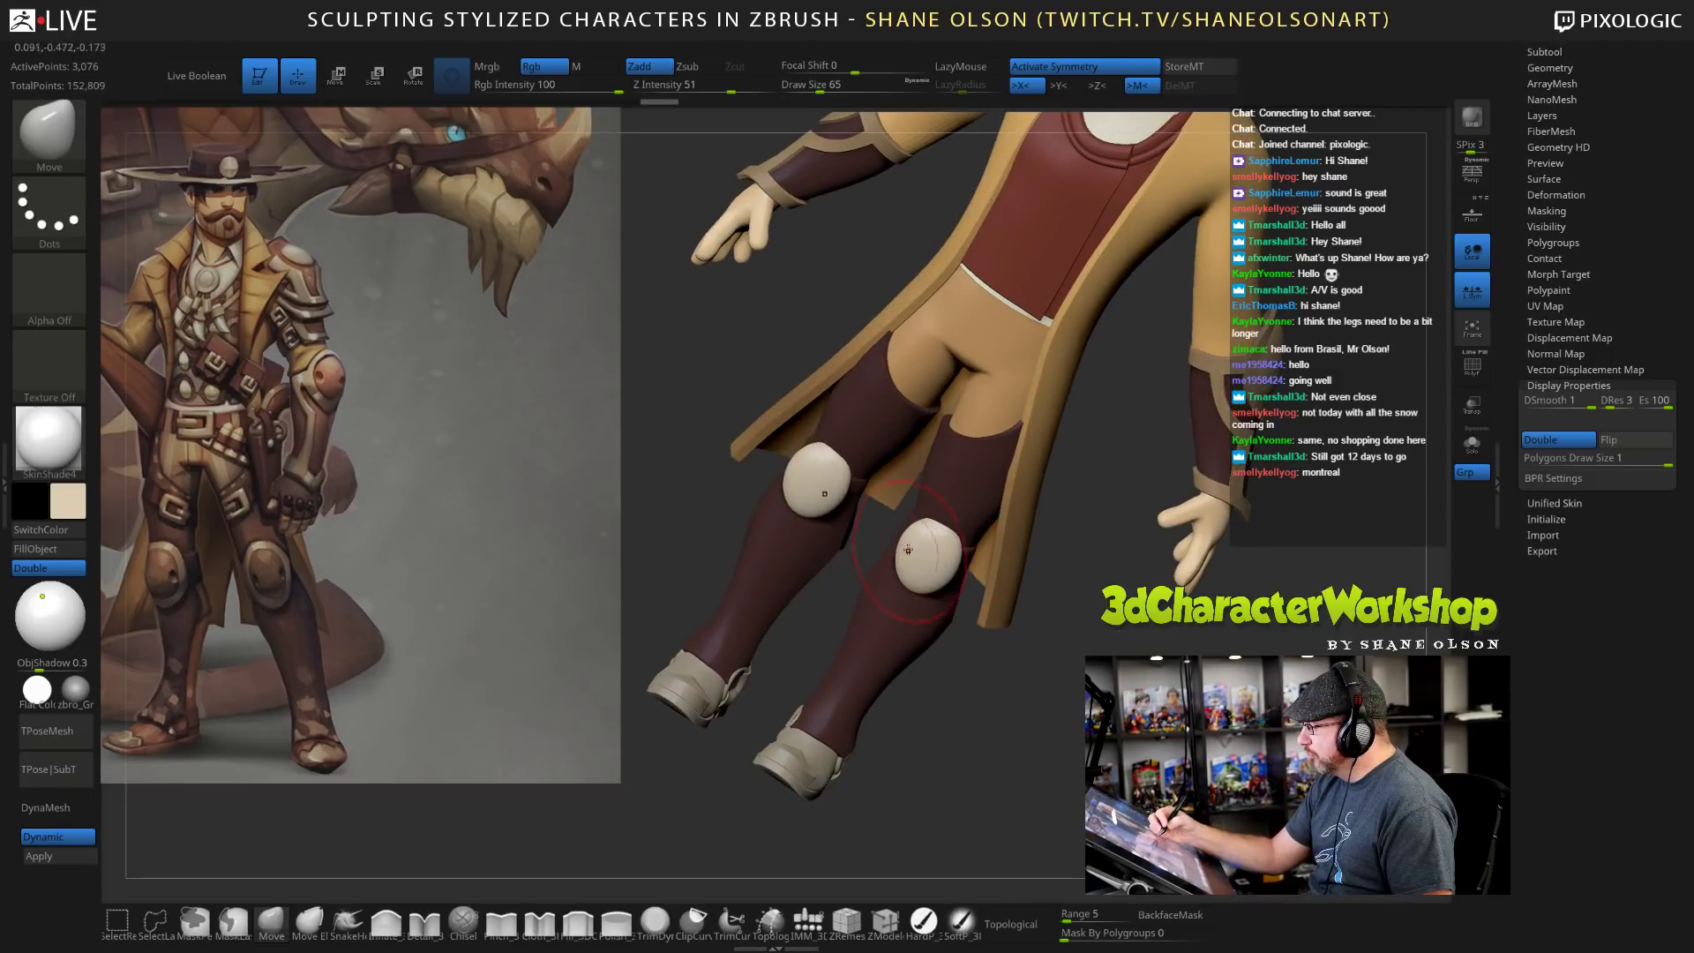
left_click_drag(936, 595, 930, 585)
right_click_drag(929, 586, 949, 582)
left_click_drag(948, 580, 925, 580)
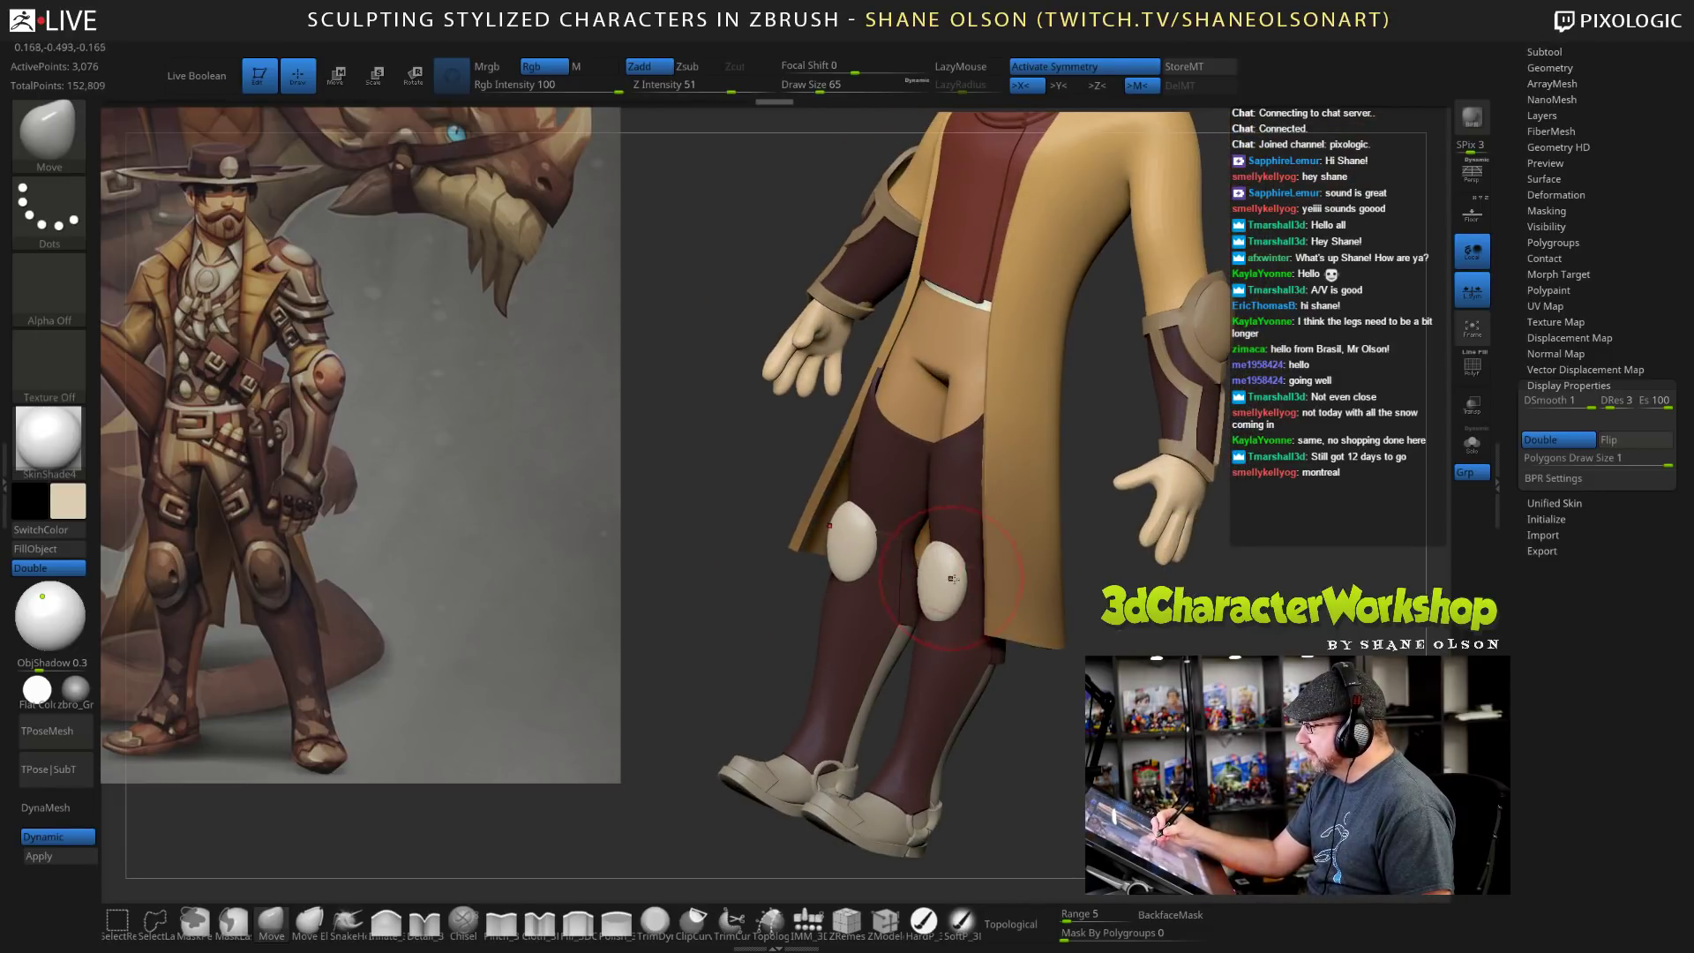
right_click_drag(952, 588, 925, 564)
left_click_drag(925, 572, 930, 569)
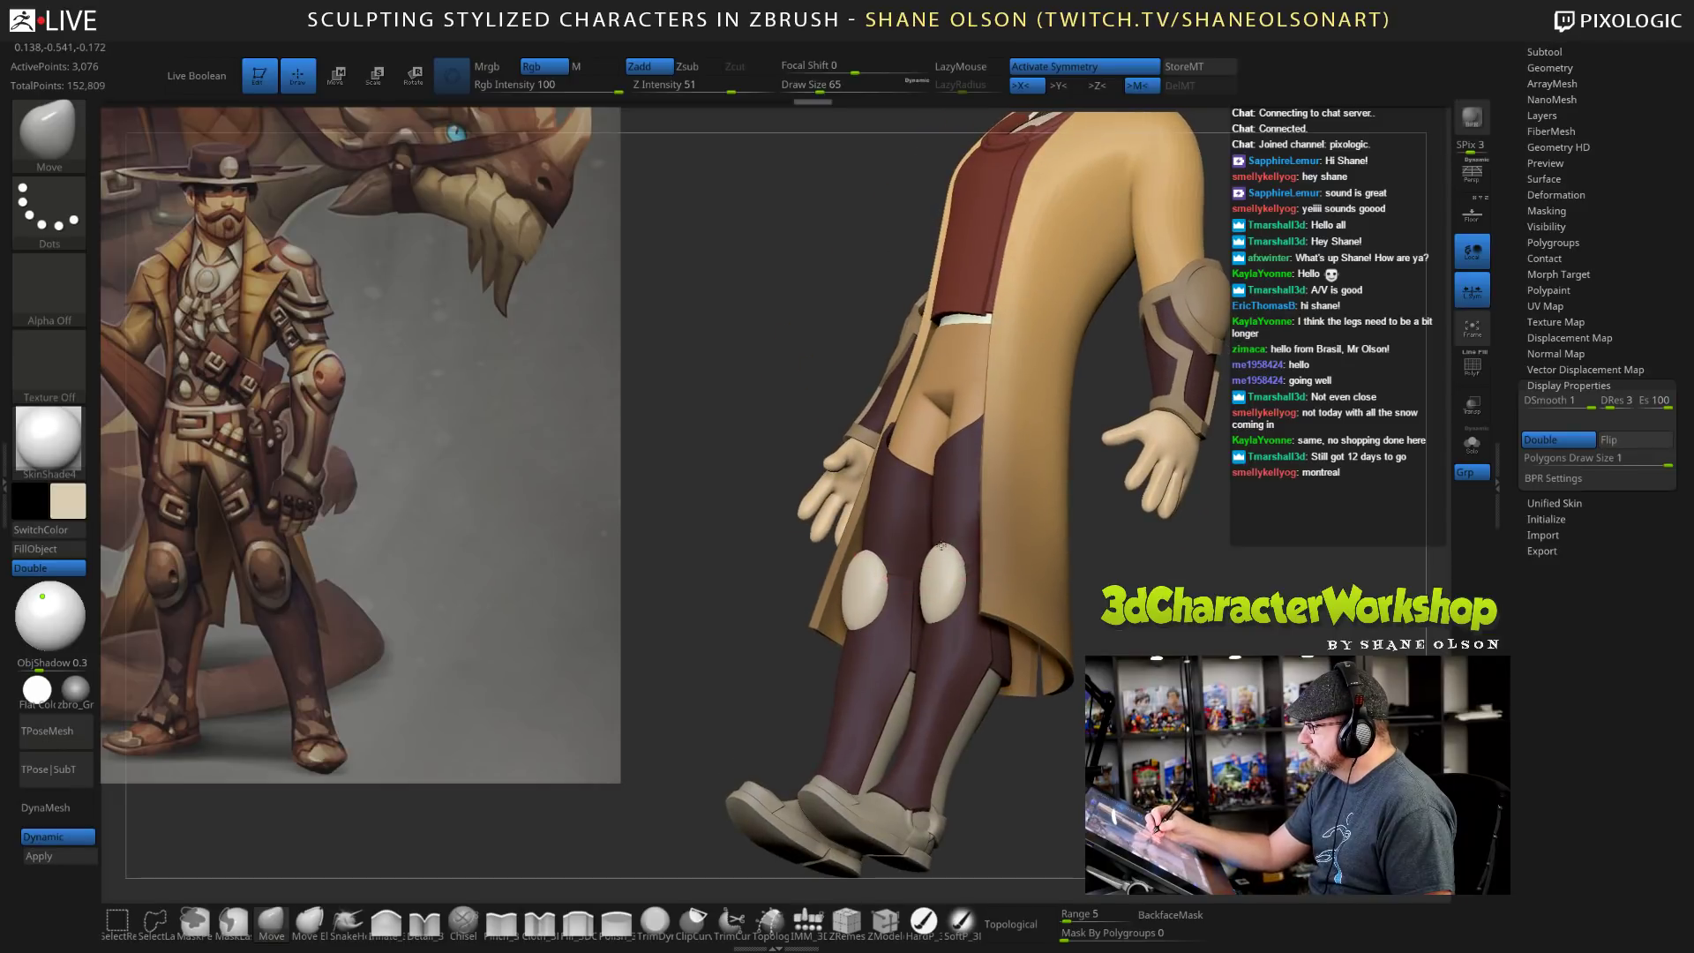
right_click_drag(955, 595, 940, 622)
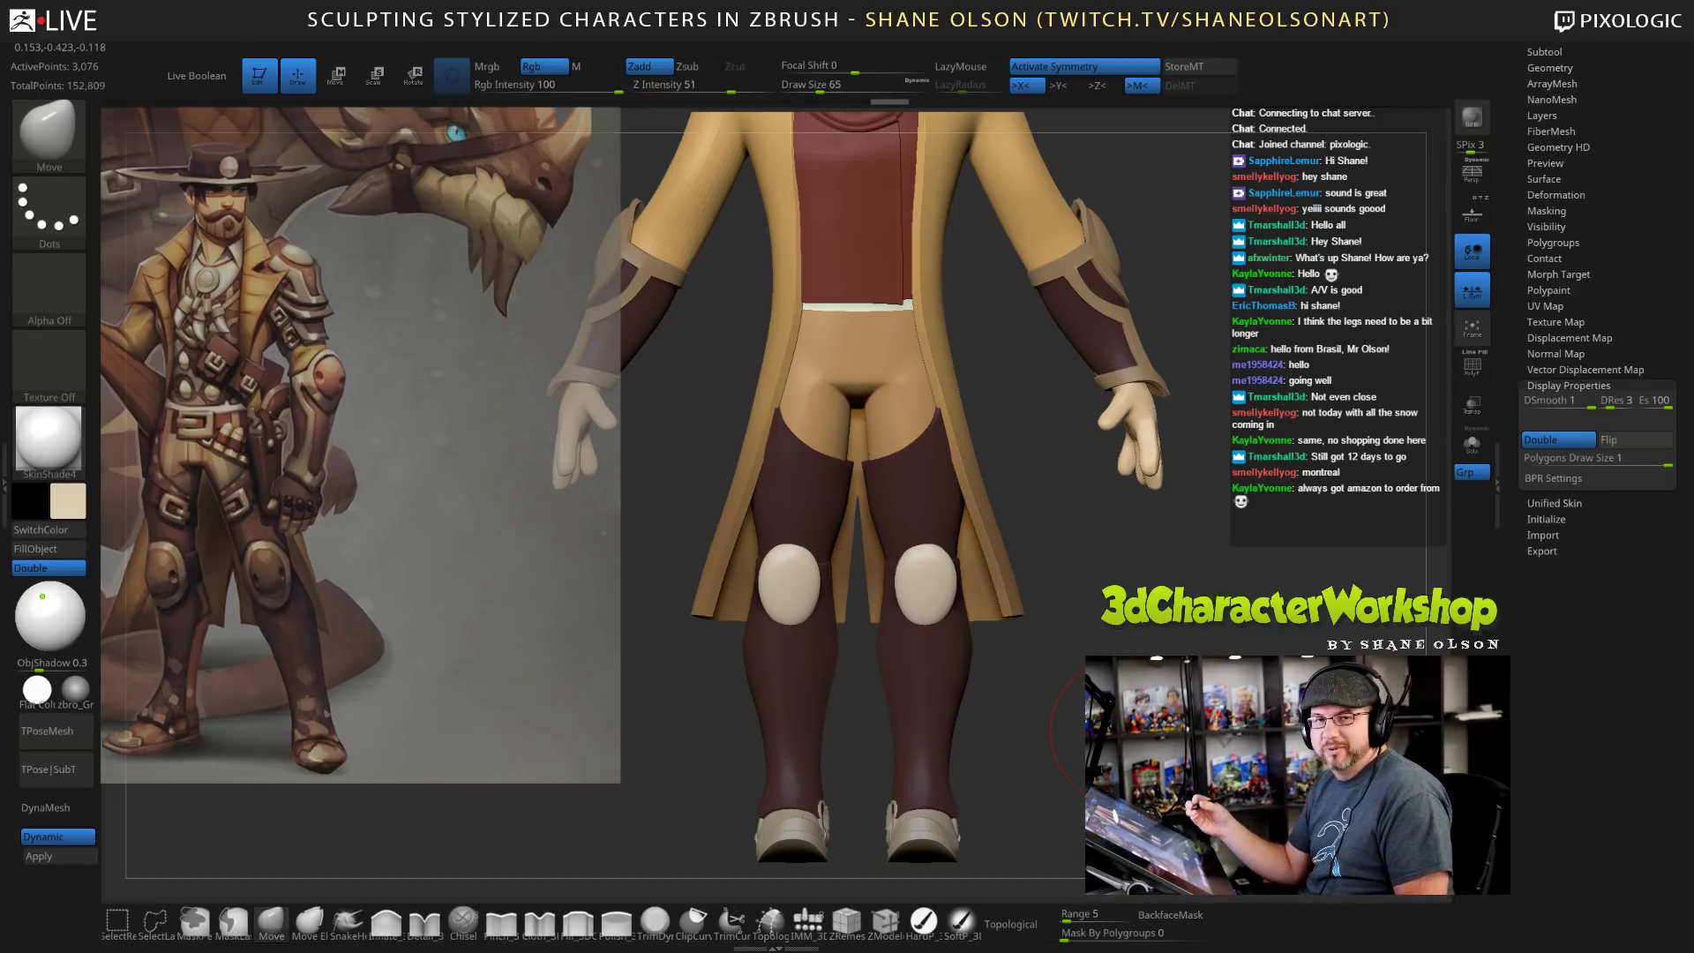
Turn off dynamic subdivision on the kneepads and display their polygon wireframe.
mouse_move(1116, 676)
right_mouse_down("alt")
mouse_move(1136, 661)
mouse_move(1114, 658)
right_mouse_up("alt")
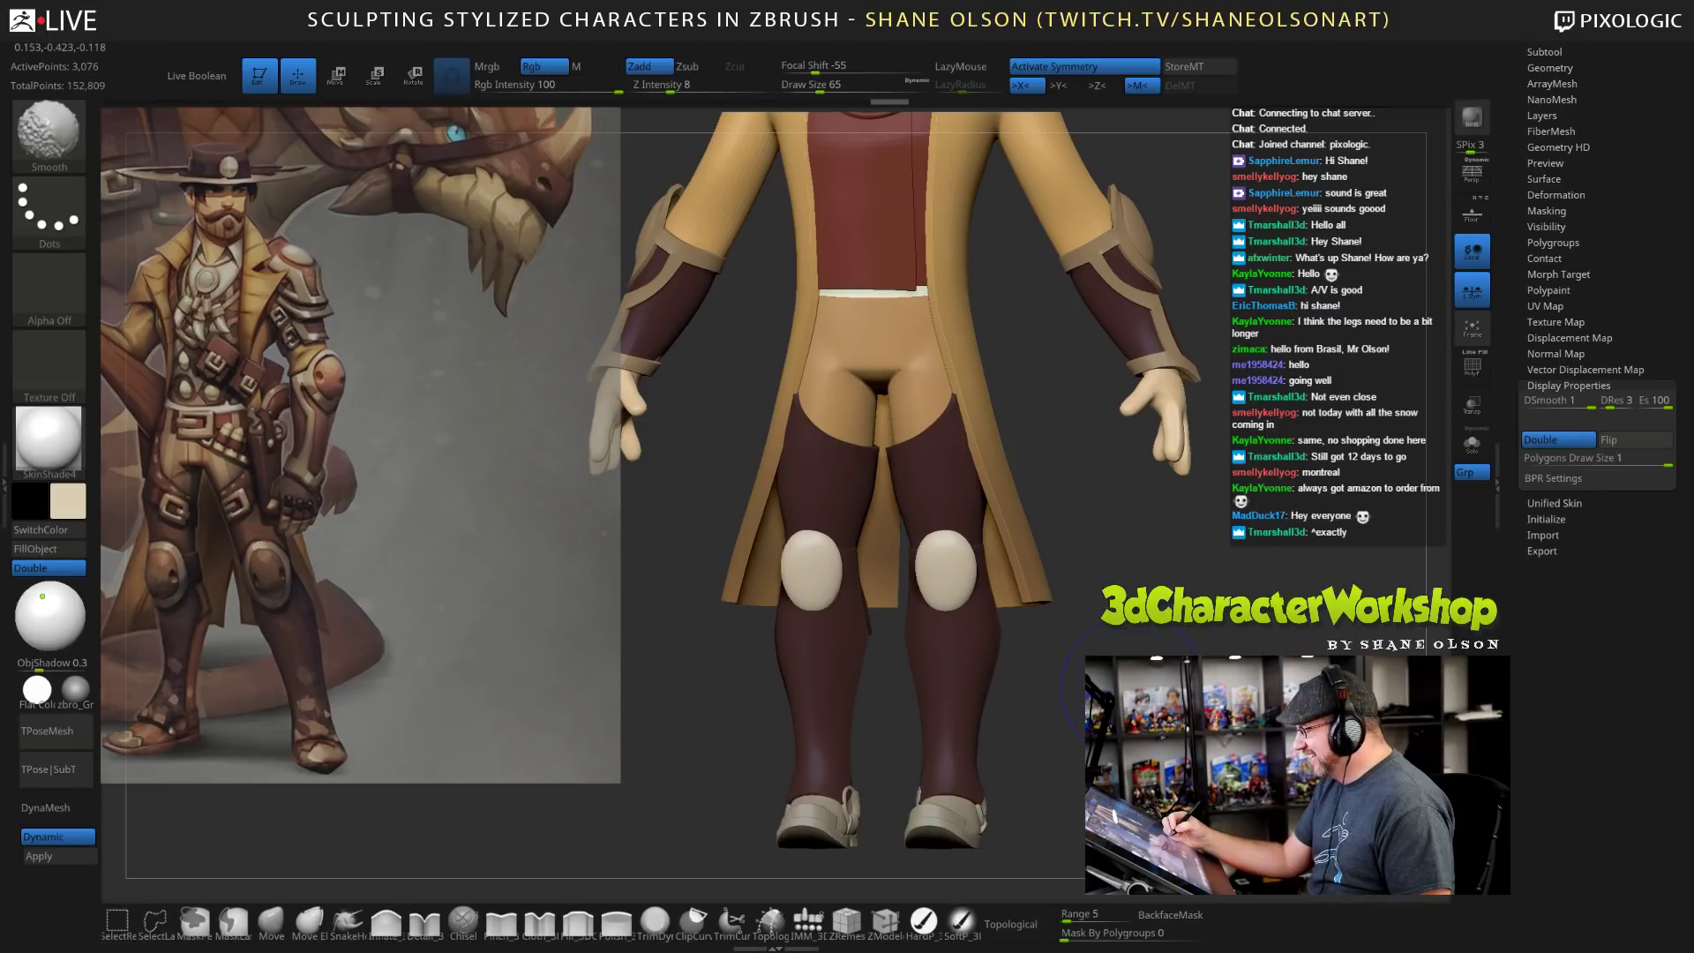
key("shift+d")
key("shift+f")
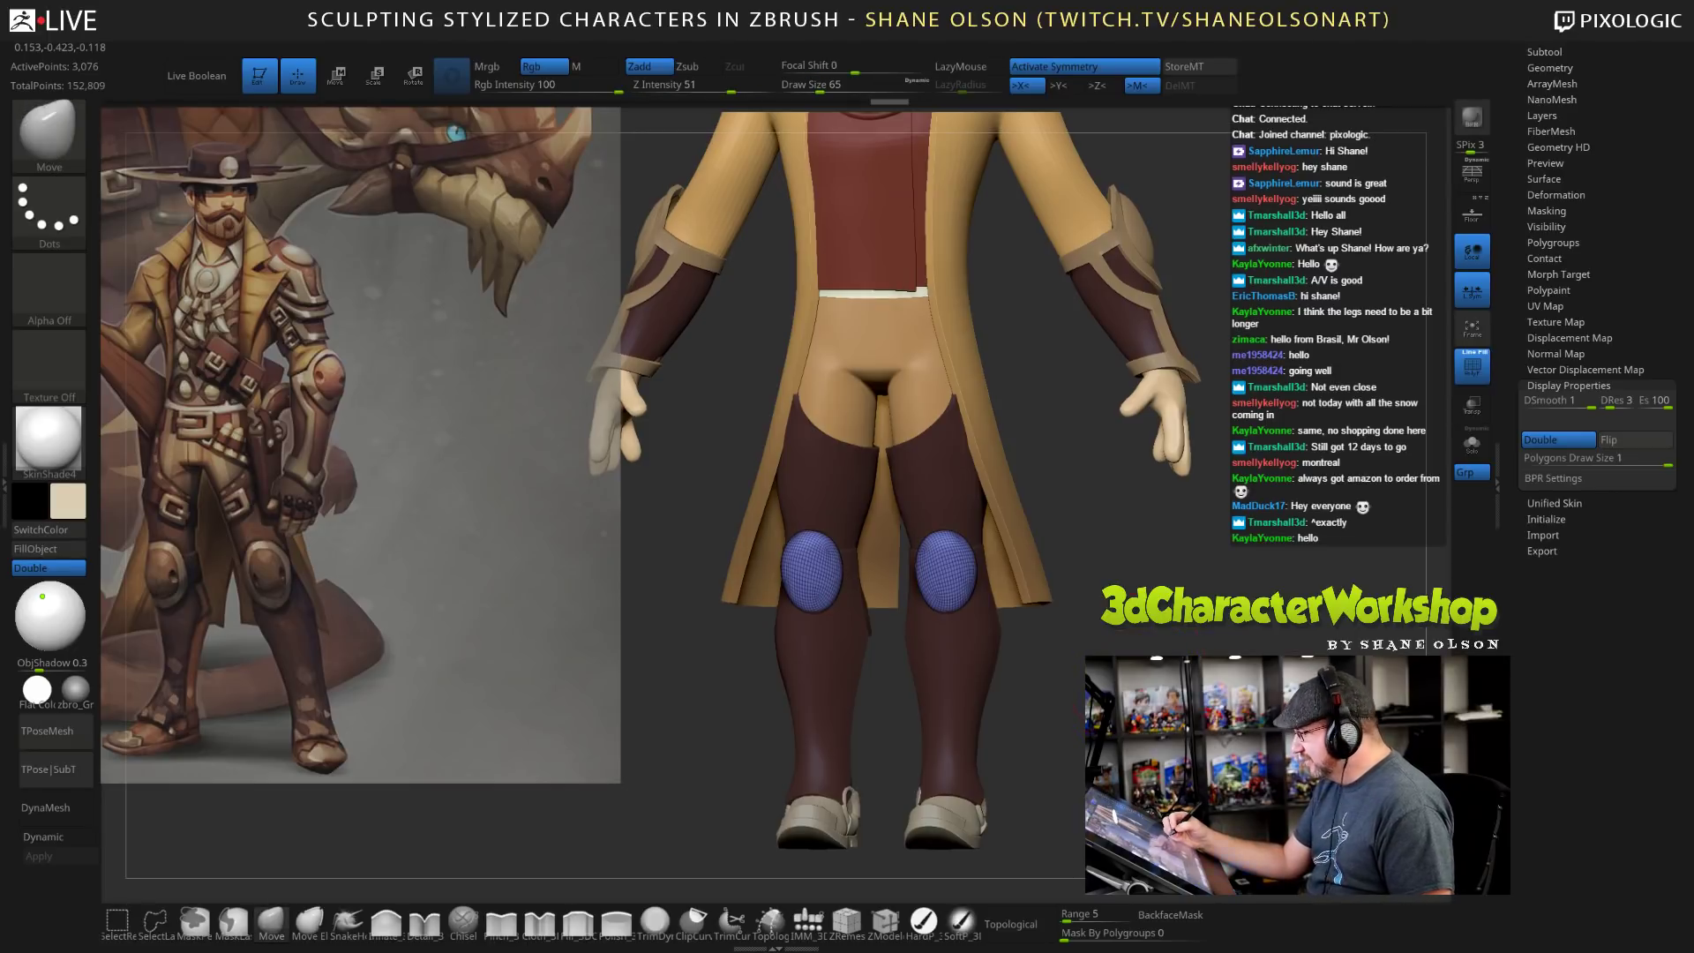
Adjust the upper outline of the kneepads with the Move brush at Draw Size 41.
right_click_drag(1113, 671, 1062, 611, "ctrl")
key("bracketleft")
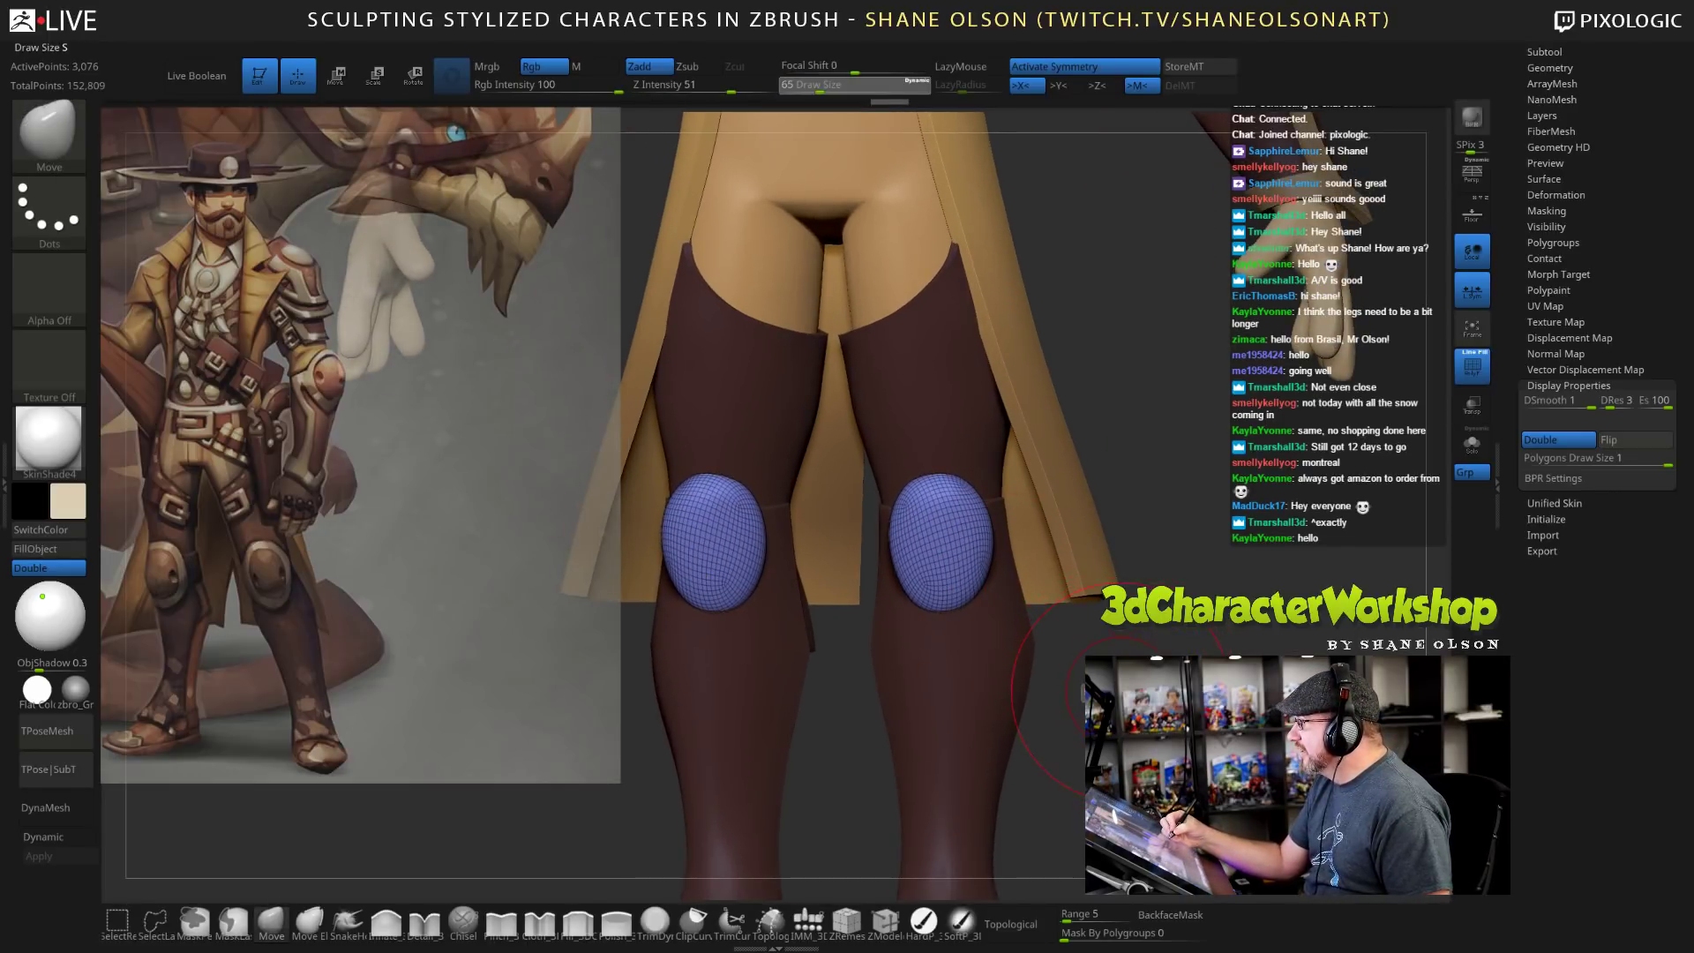
right_click_drag(1121, 688, 1202, 625, "shift")
key("bracketleft")
right_click_drag(953, 523, 956, 519, "alt")
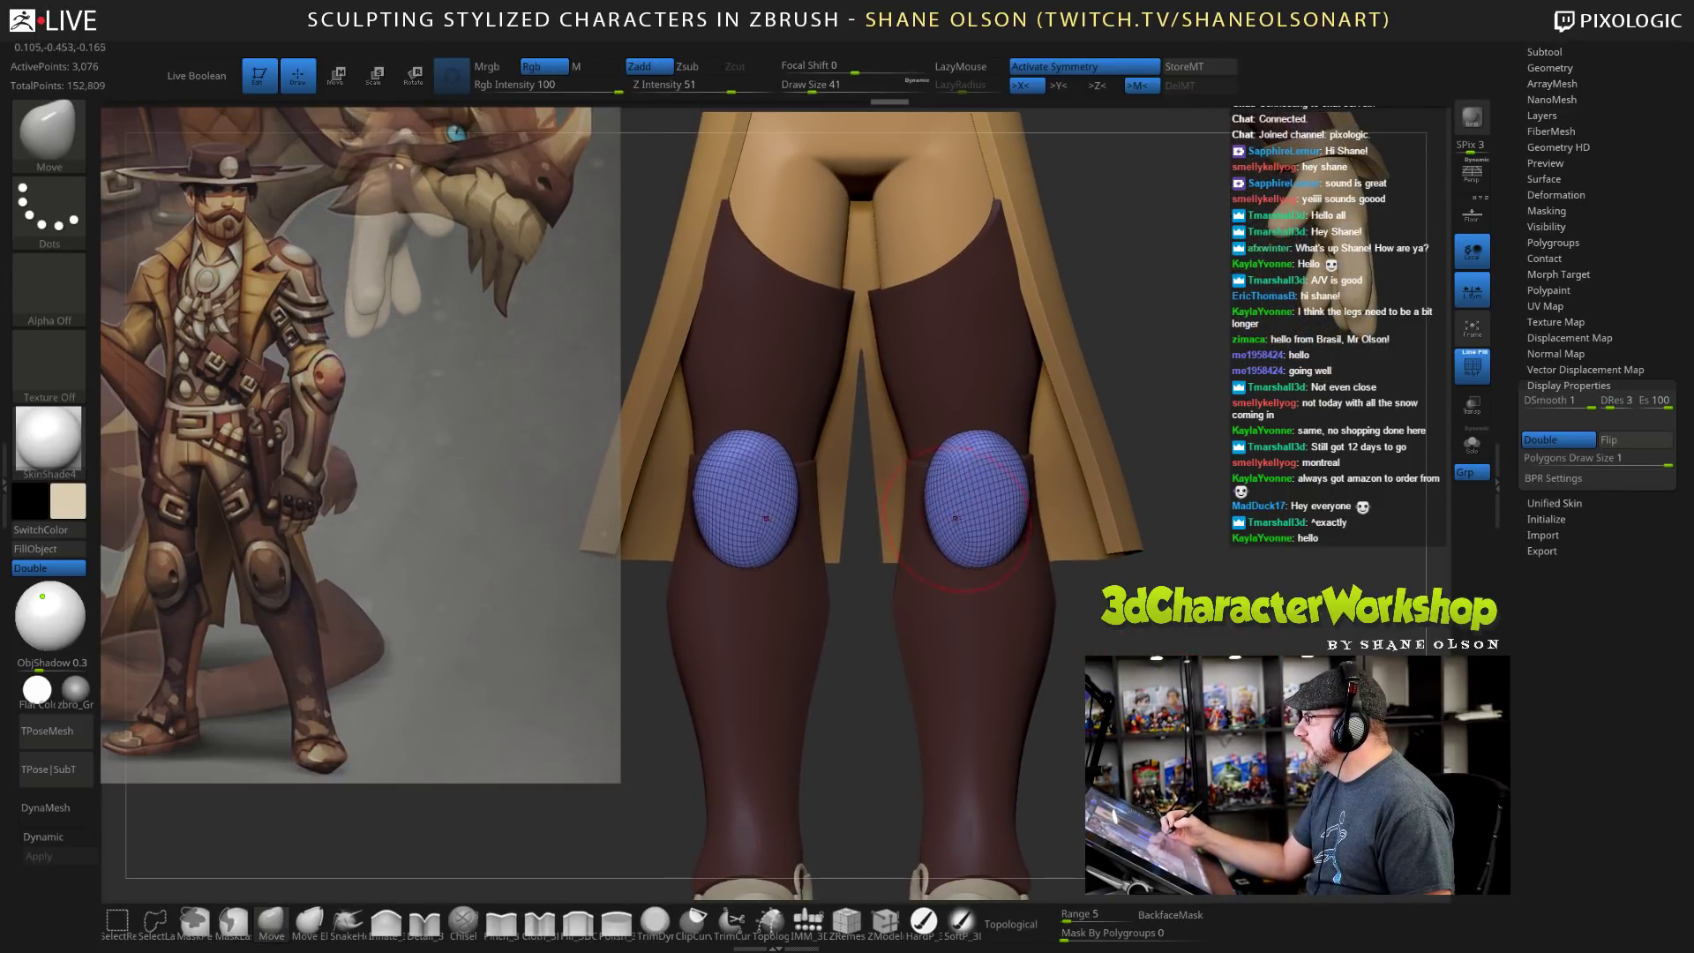
left_click_drag(986, 469, 995, 460)
left_click_drag(1118, 581, 1163, 595)
left_click_drag(996, 444, 1004, 483)
left_click_drag(1113, 577, 1156, 582)
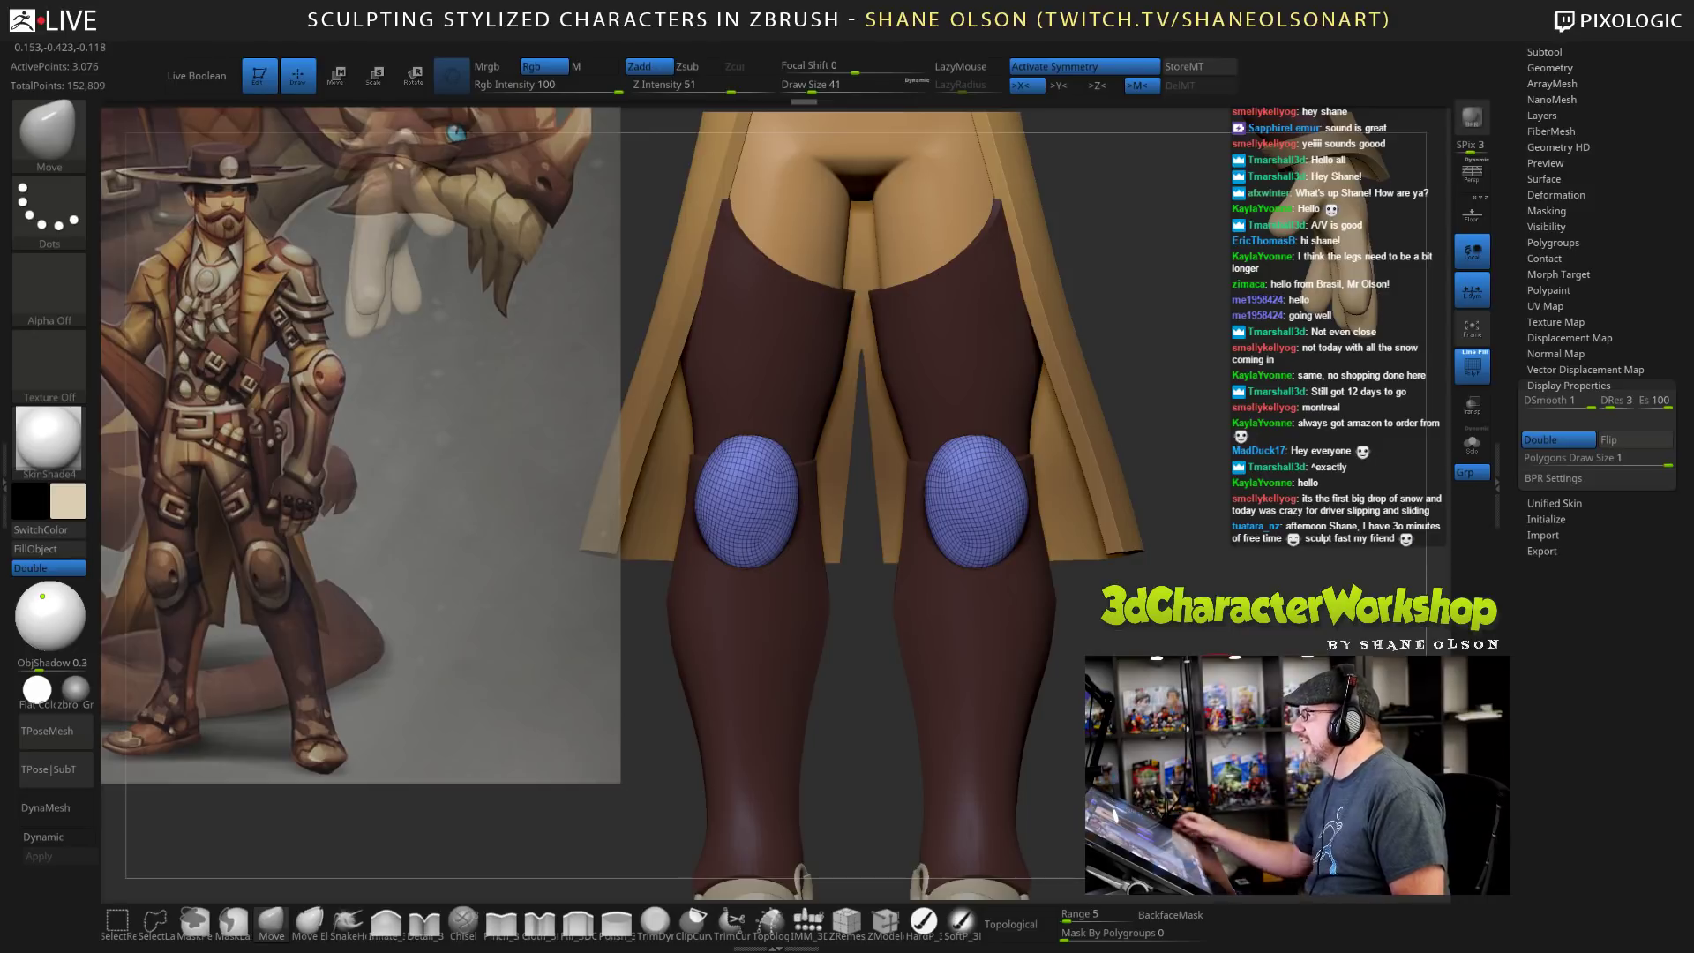
left_click_drag(1221, 695, 1251, 595, "alt")
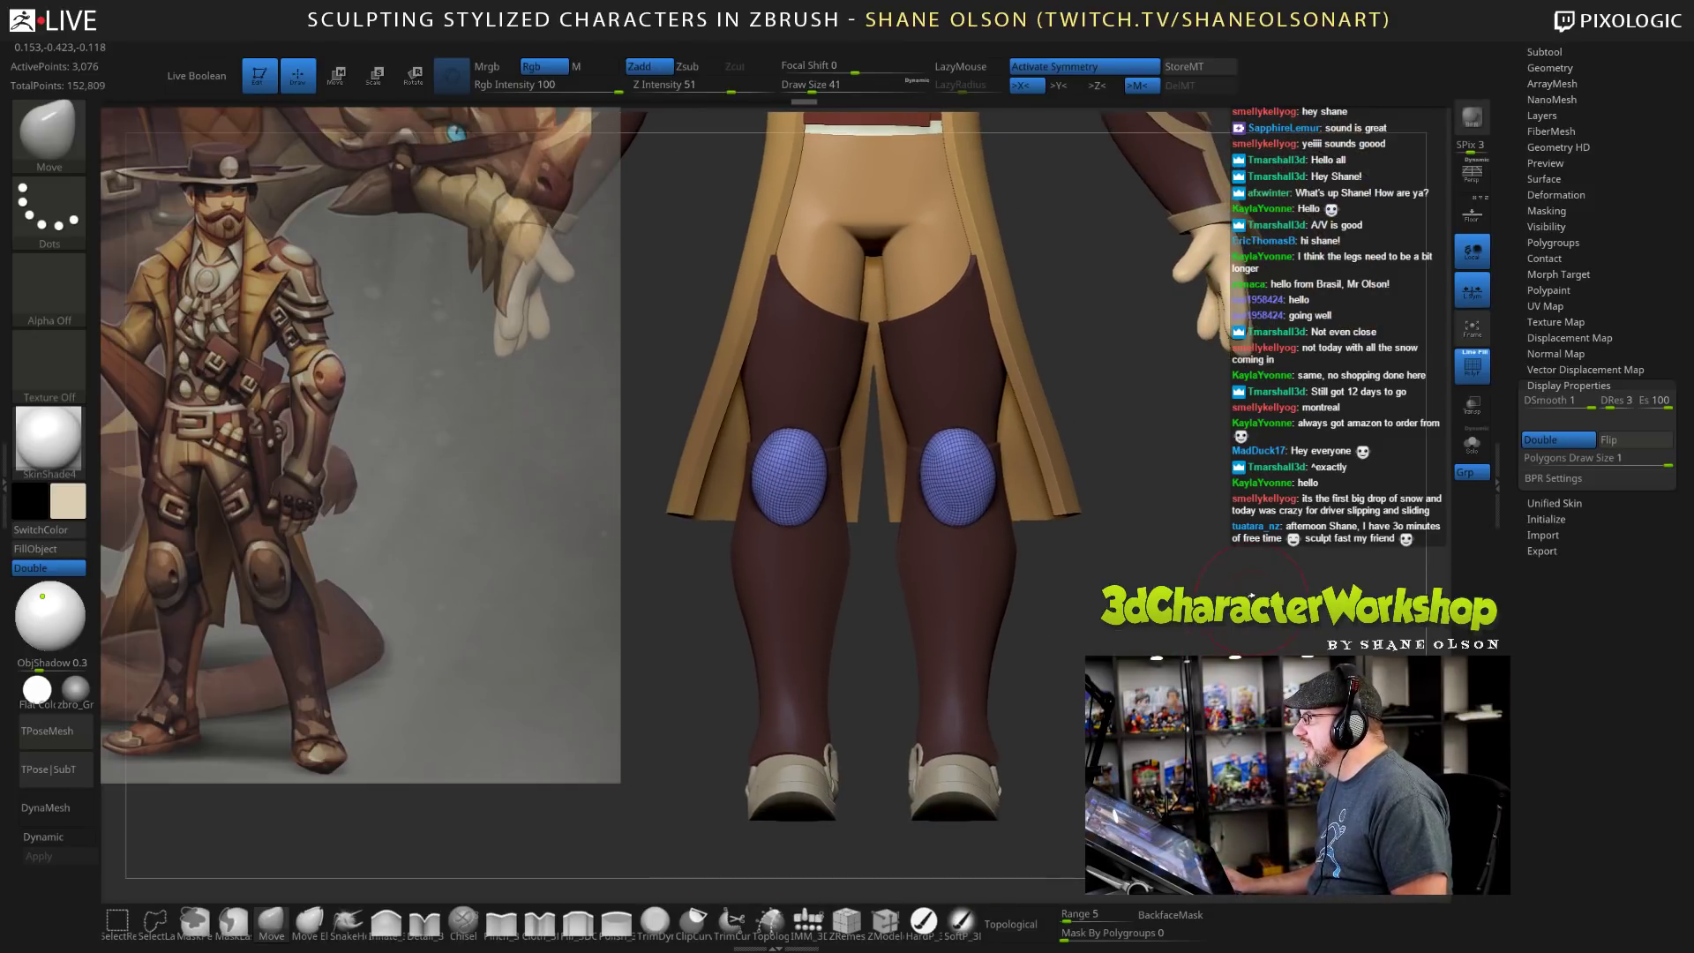
left_click_drag(1246, 532, 1225, 571, "alt")
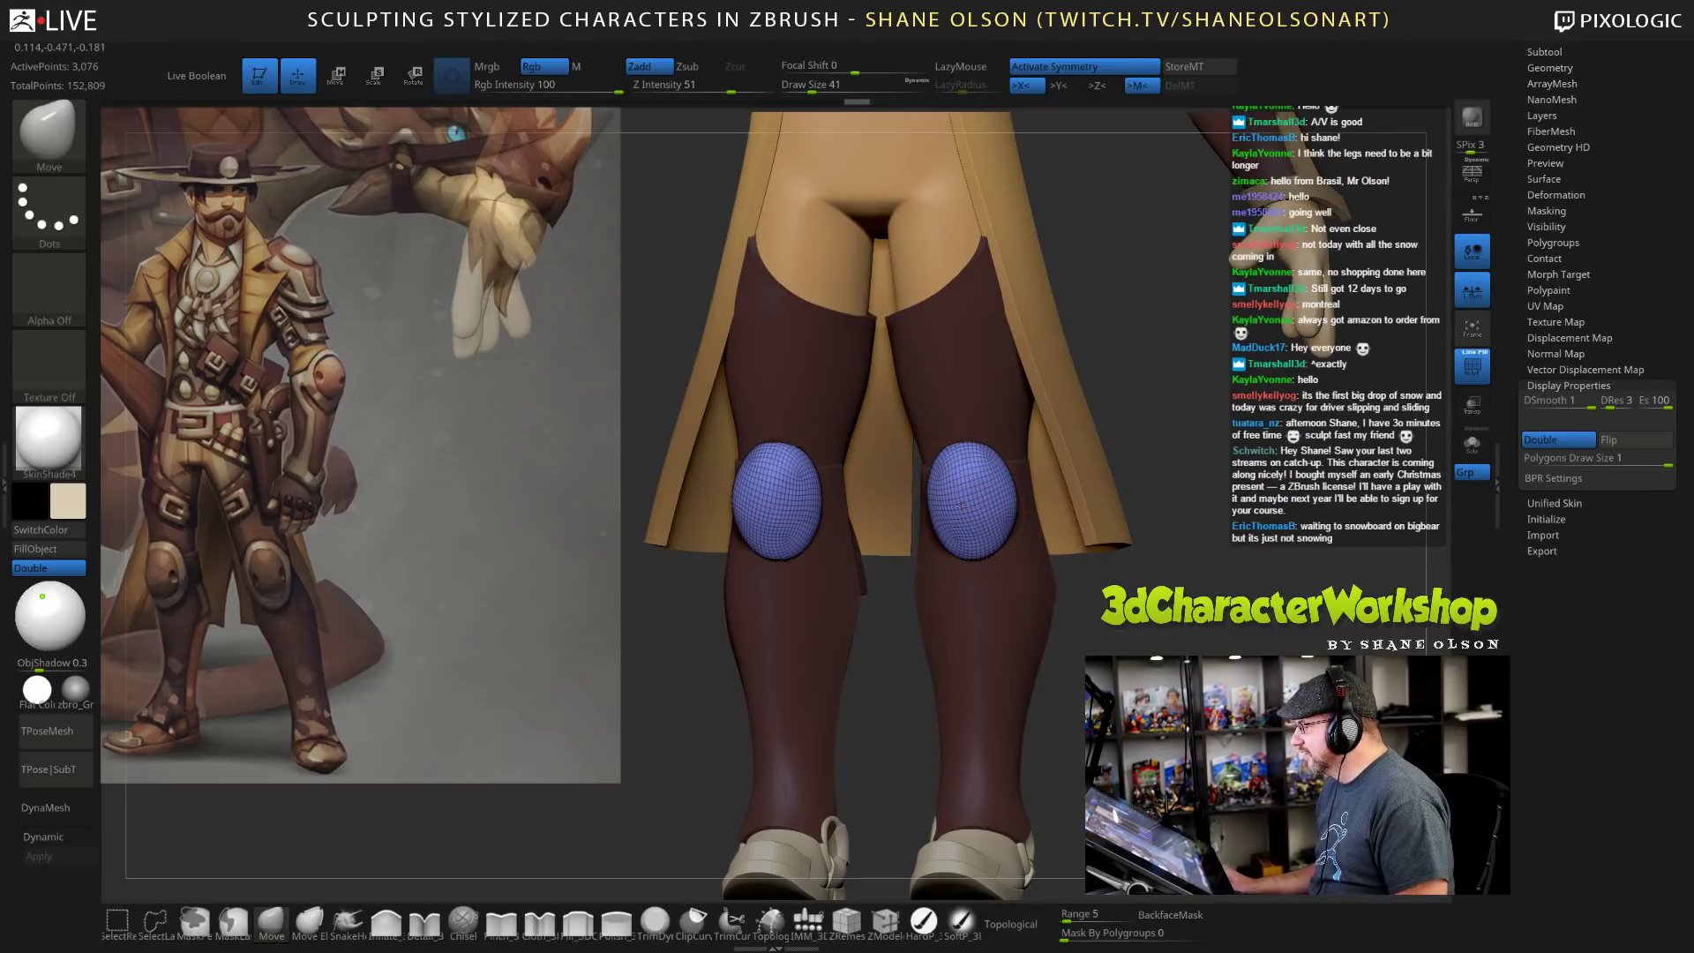
Reduce the Draw Size to 26, reconstruct two lower subdivision levels of the kneepads, and delete the higher levels.
left_click_drag(1252, 485, 1266, 669, "alt")
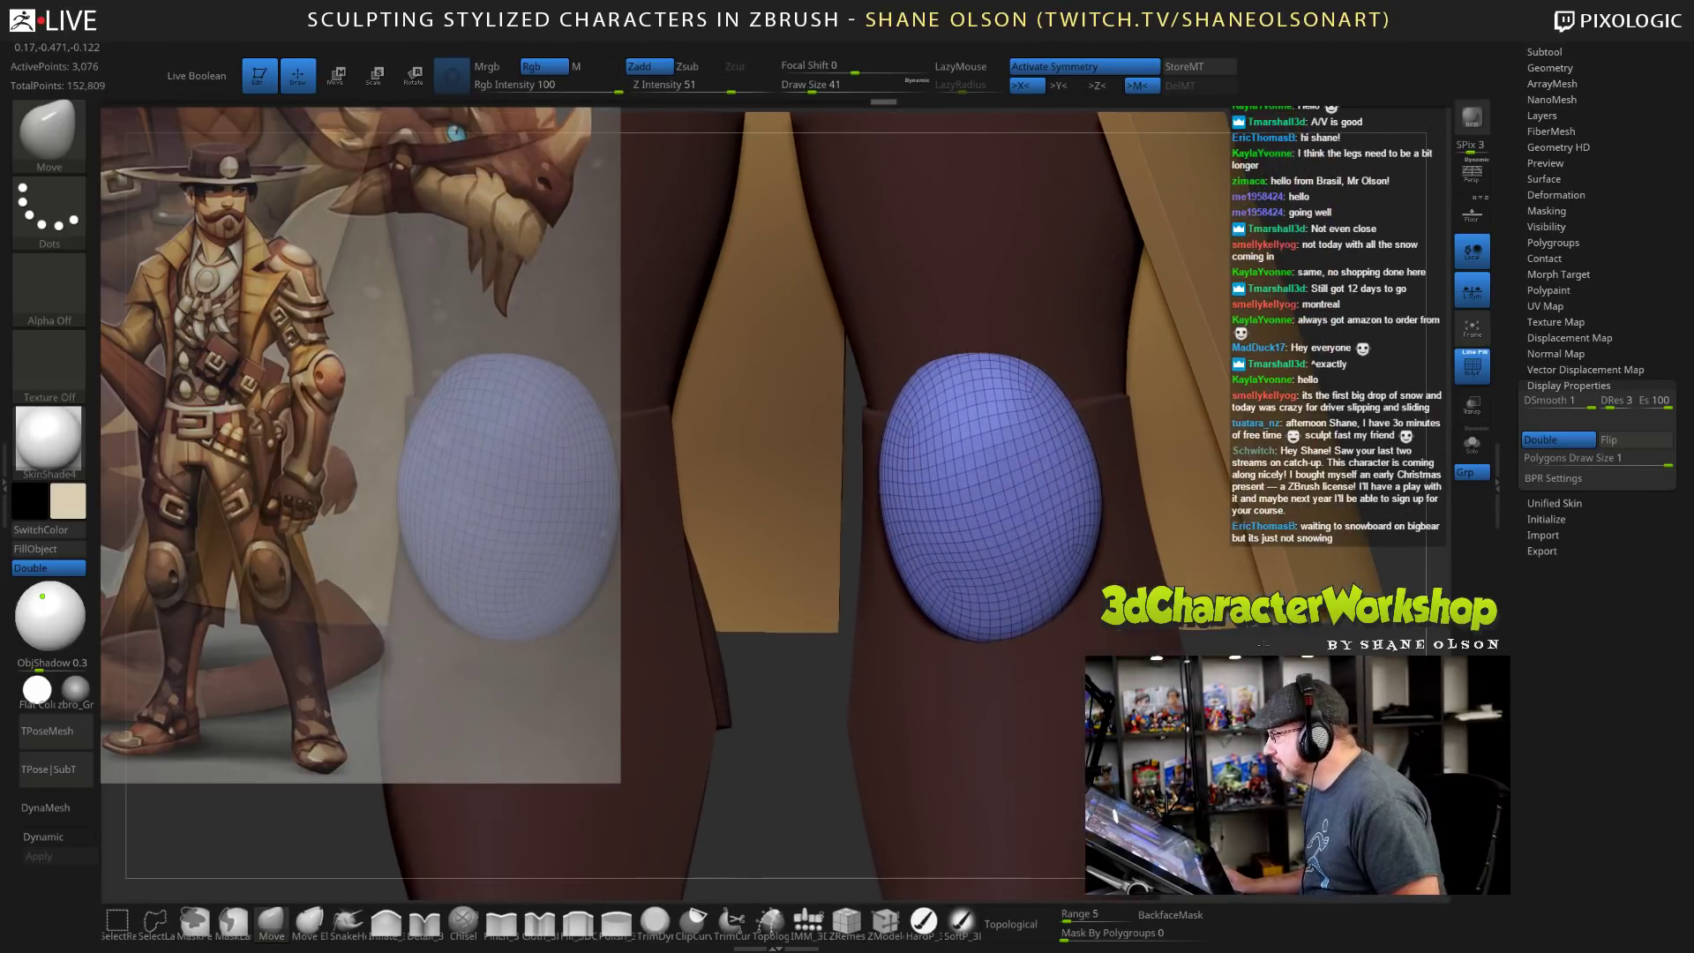
key("s")
left_click_drag(1377, 646, 1368, 647)
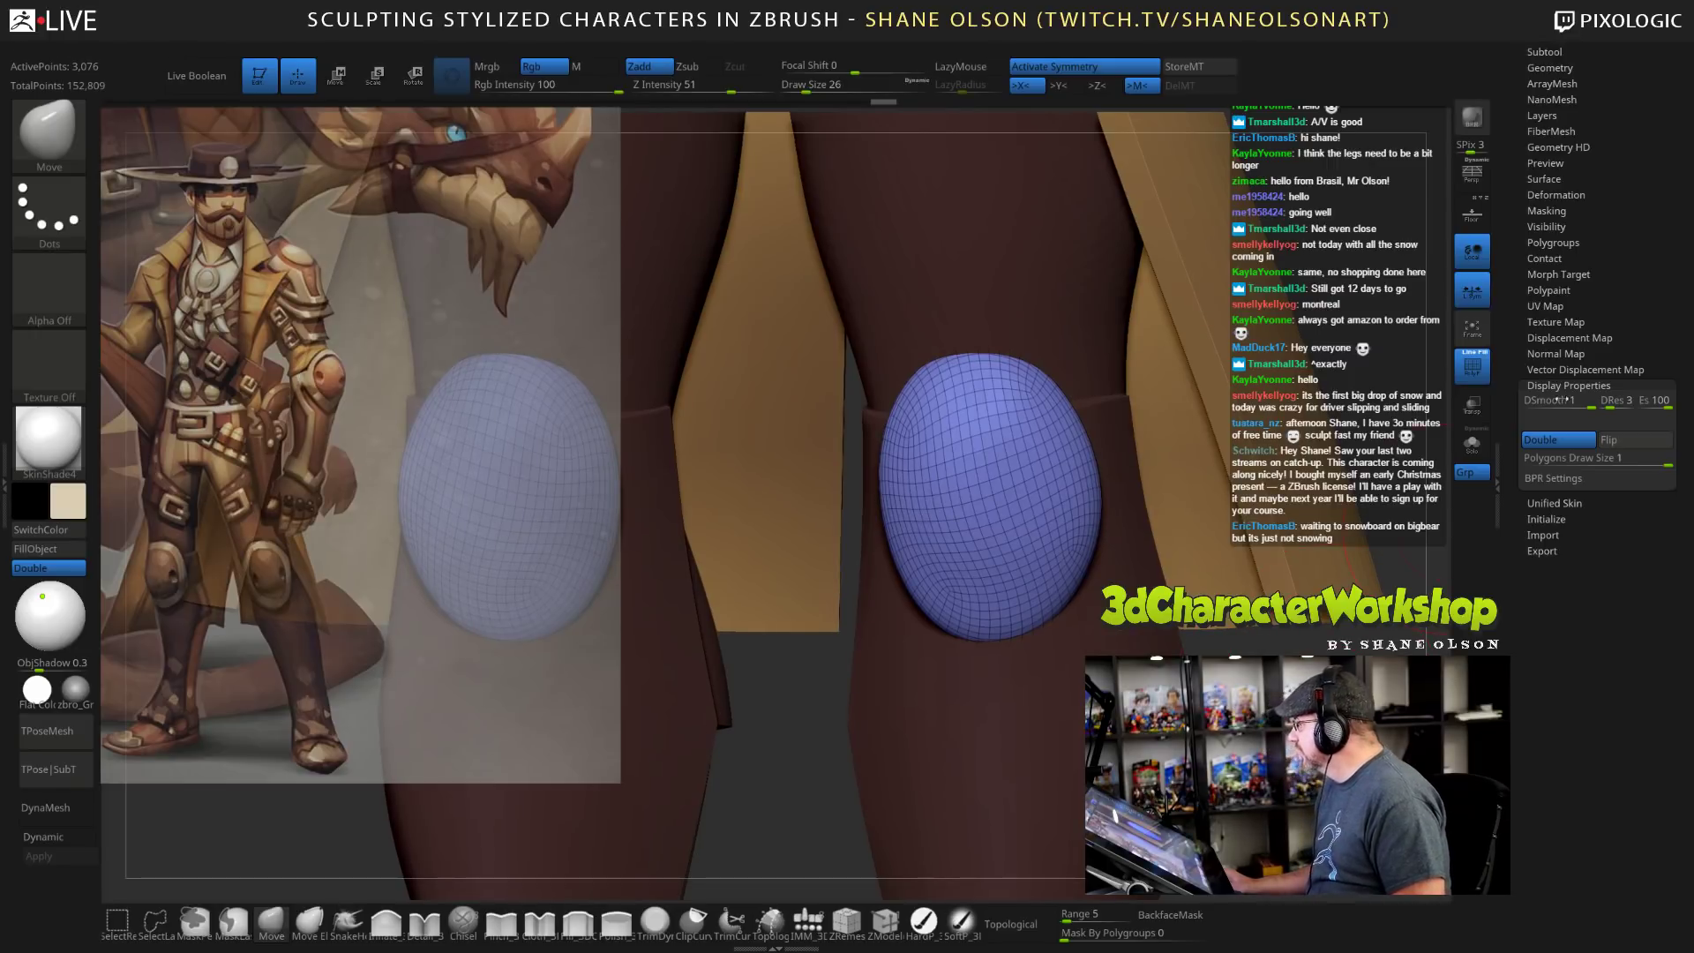
left_click(1569, 386)
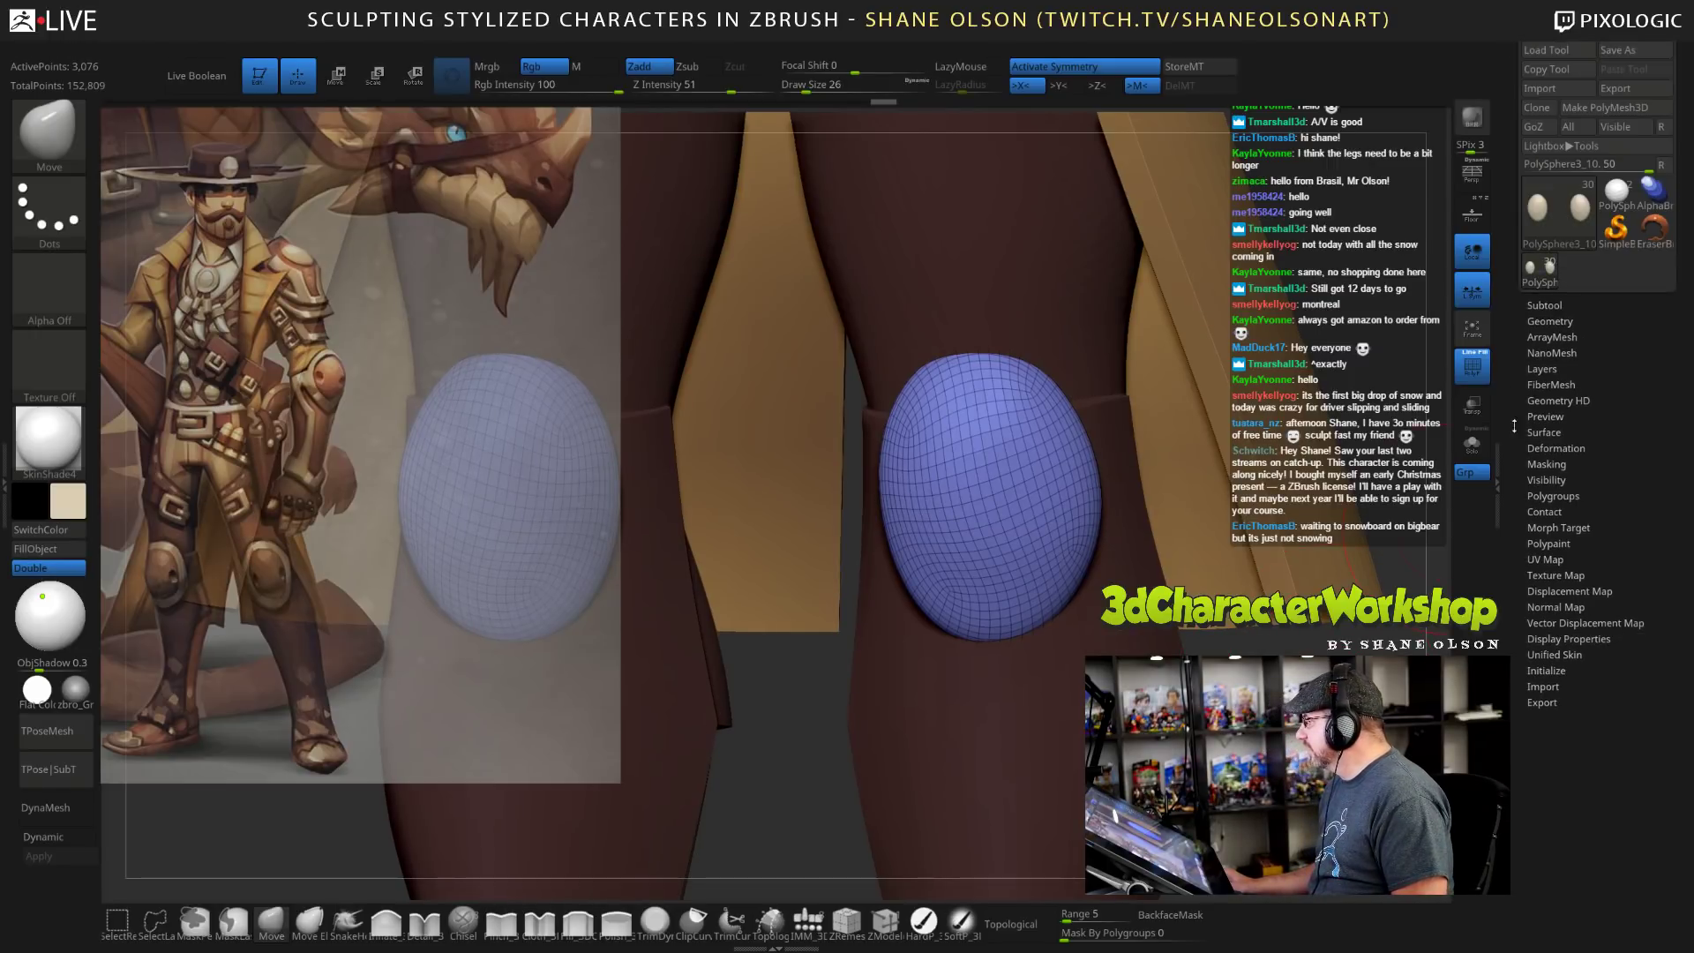
left_click(1533, 321)
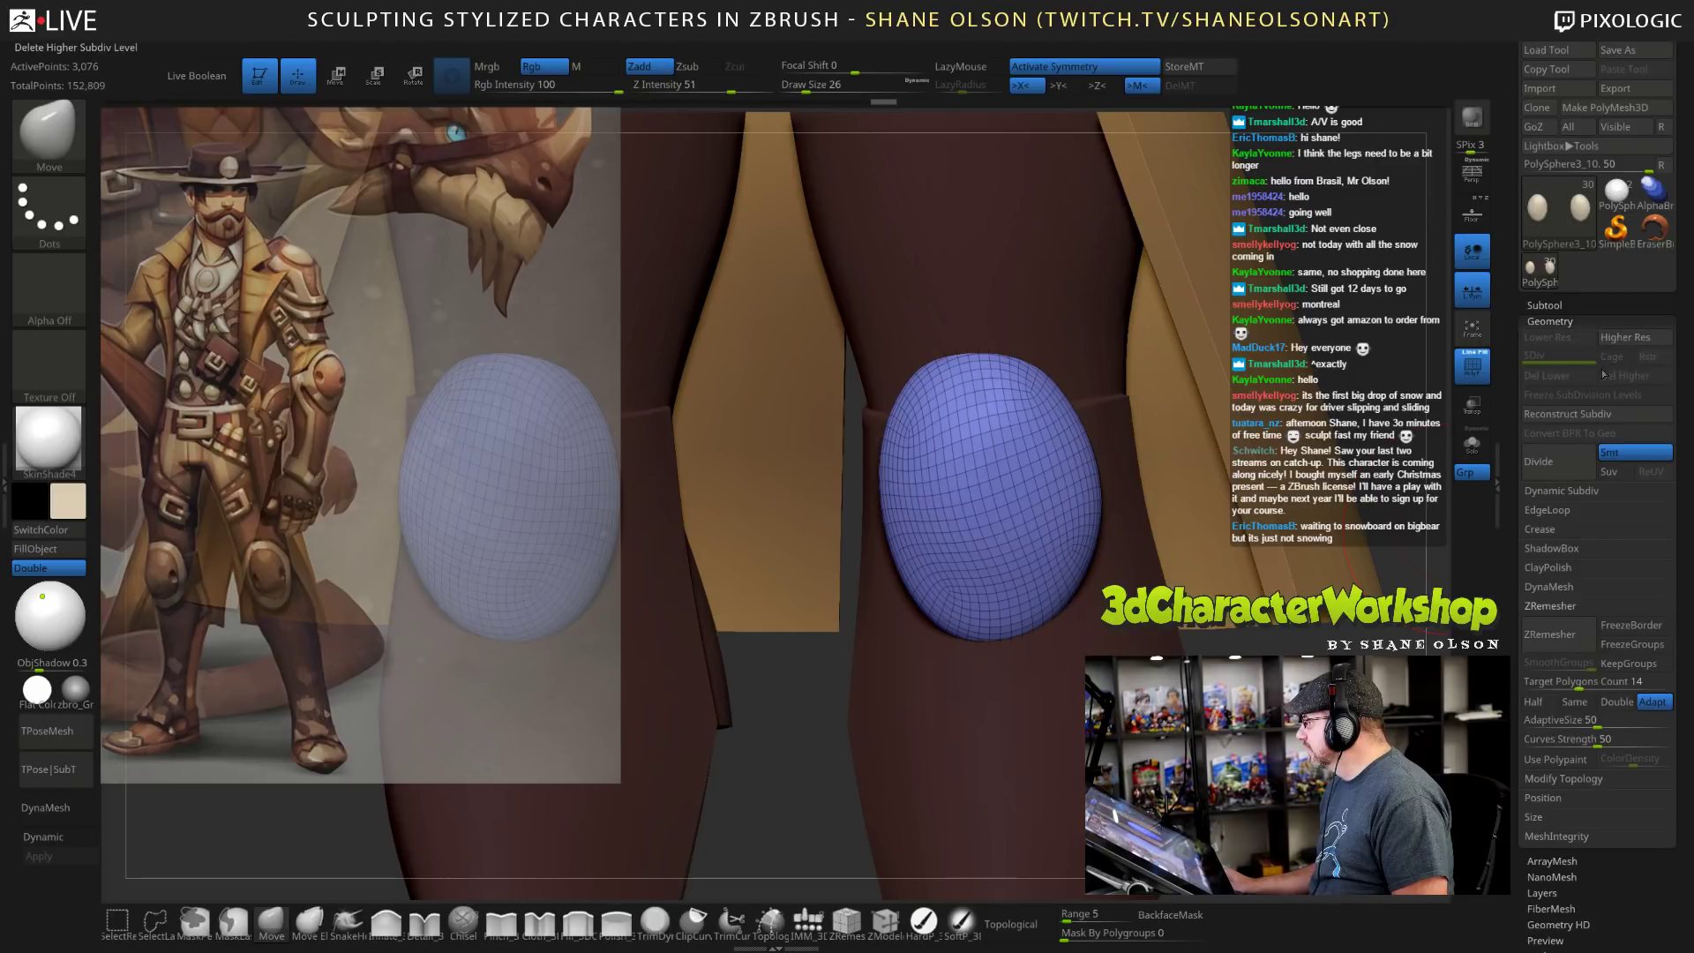
left_click(1584, 415)
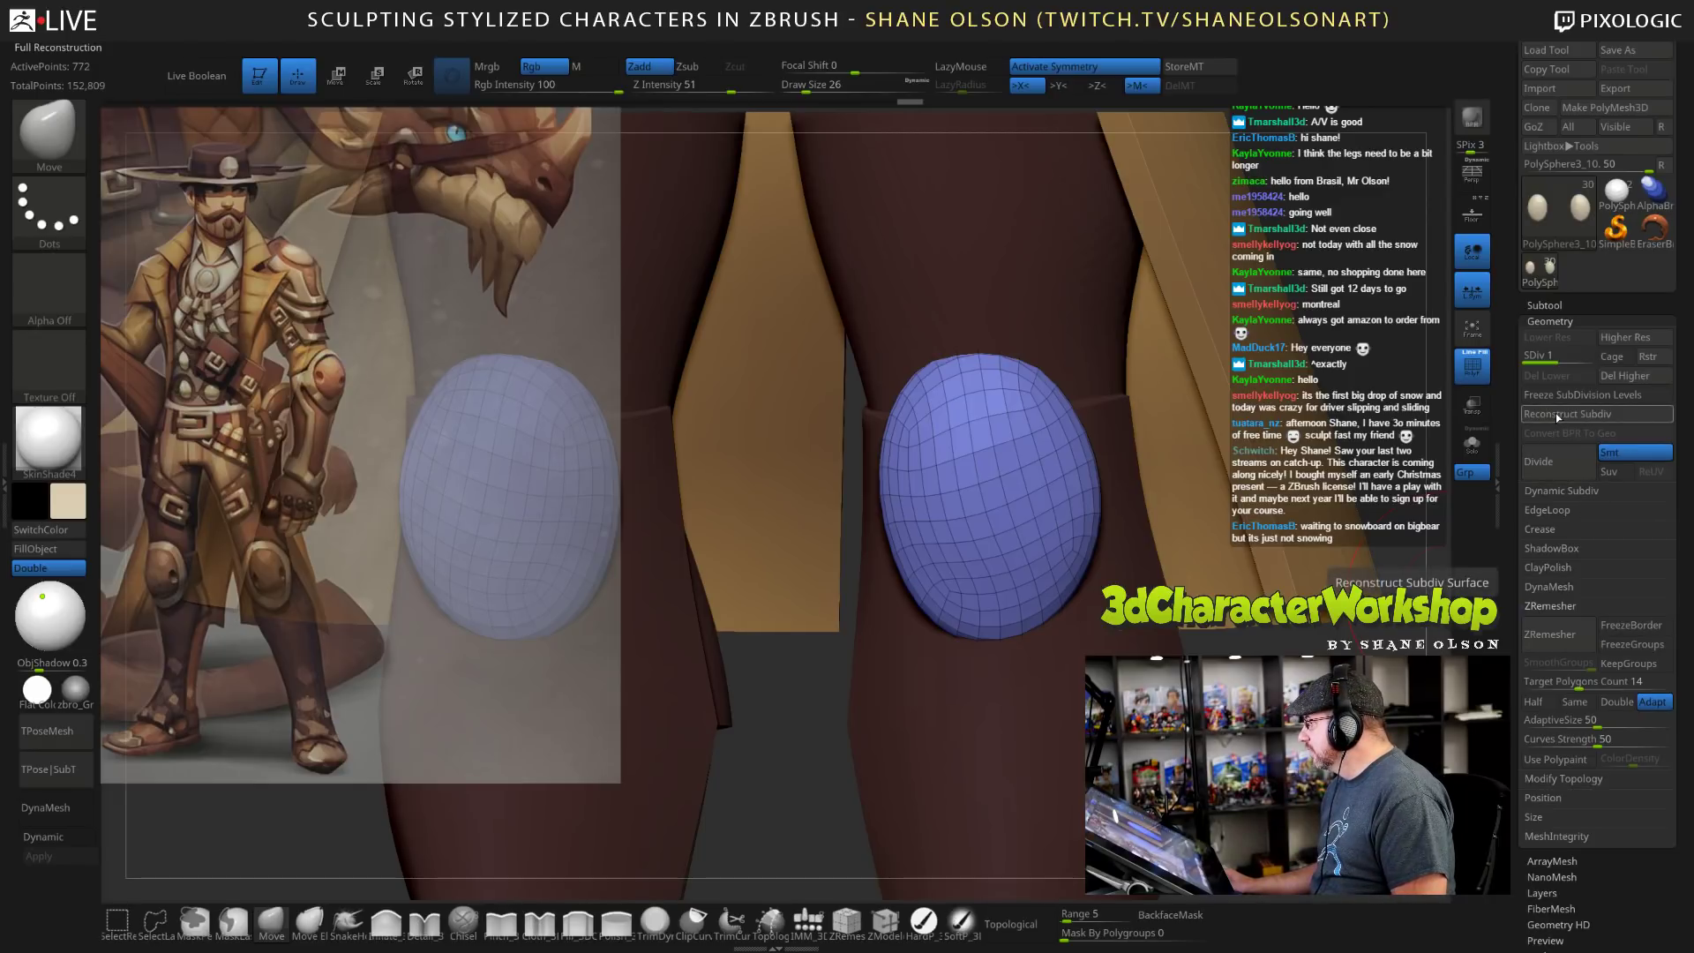
left_click(1555, 413)
mouse_move(953, 494)
right_mouse_down()
mouse_move(1059, 485)
mouse_move(969, 476)
right_mouse_up()
left_click(1624, 376)
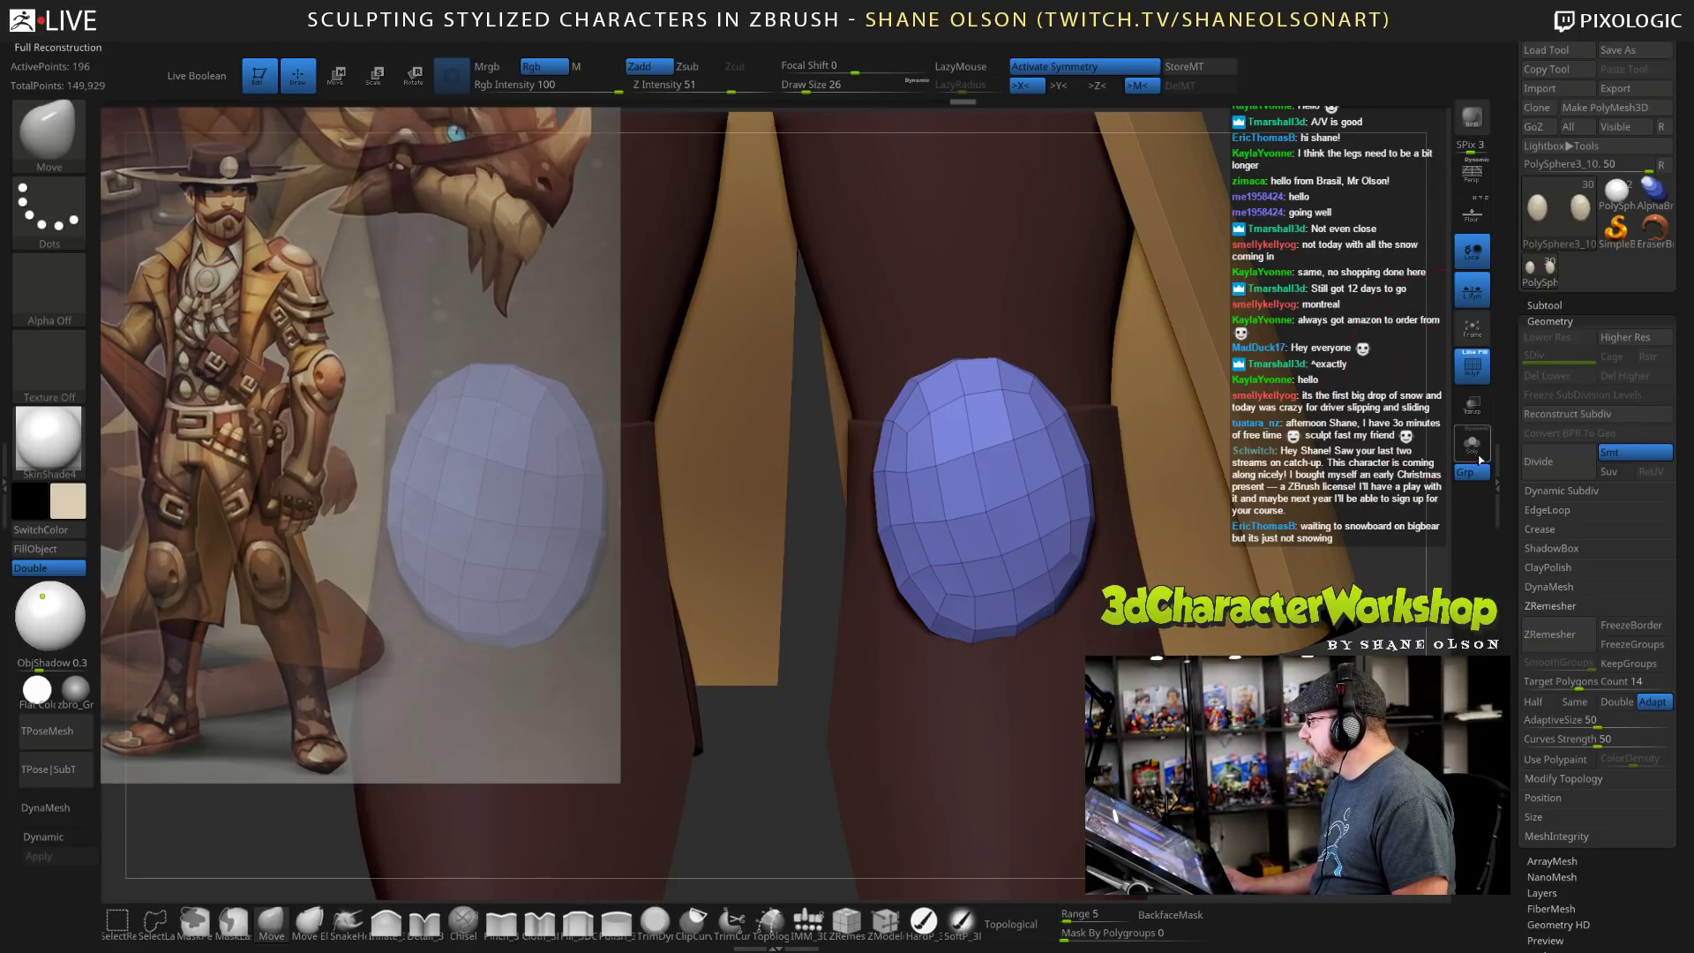
Isolate the kneepads, hide the polygon loops on their back sides, and delete the hidden geometry to leave open front shells.
left_click(1480, 459)
right_click_drag(1341, 504, 1253, 508)
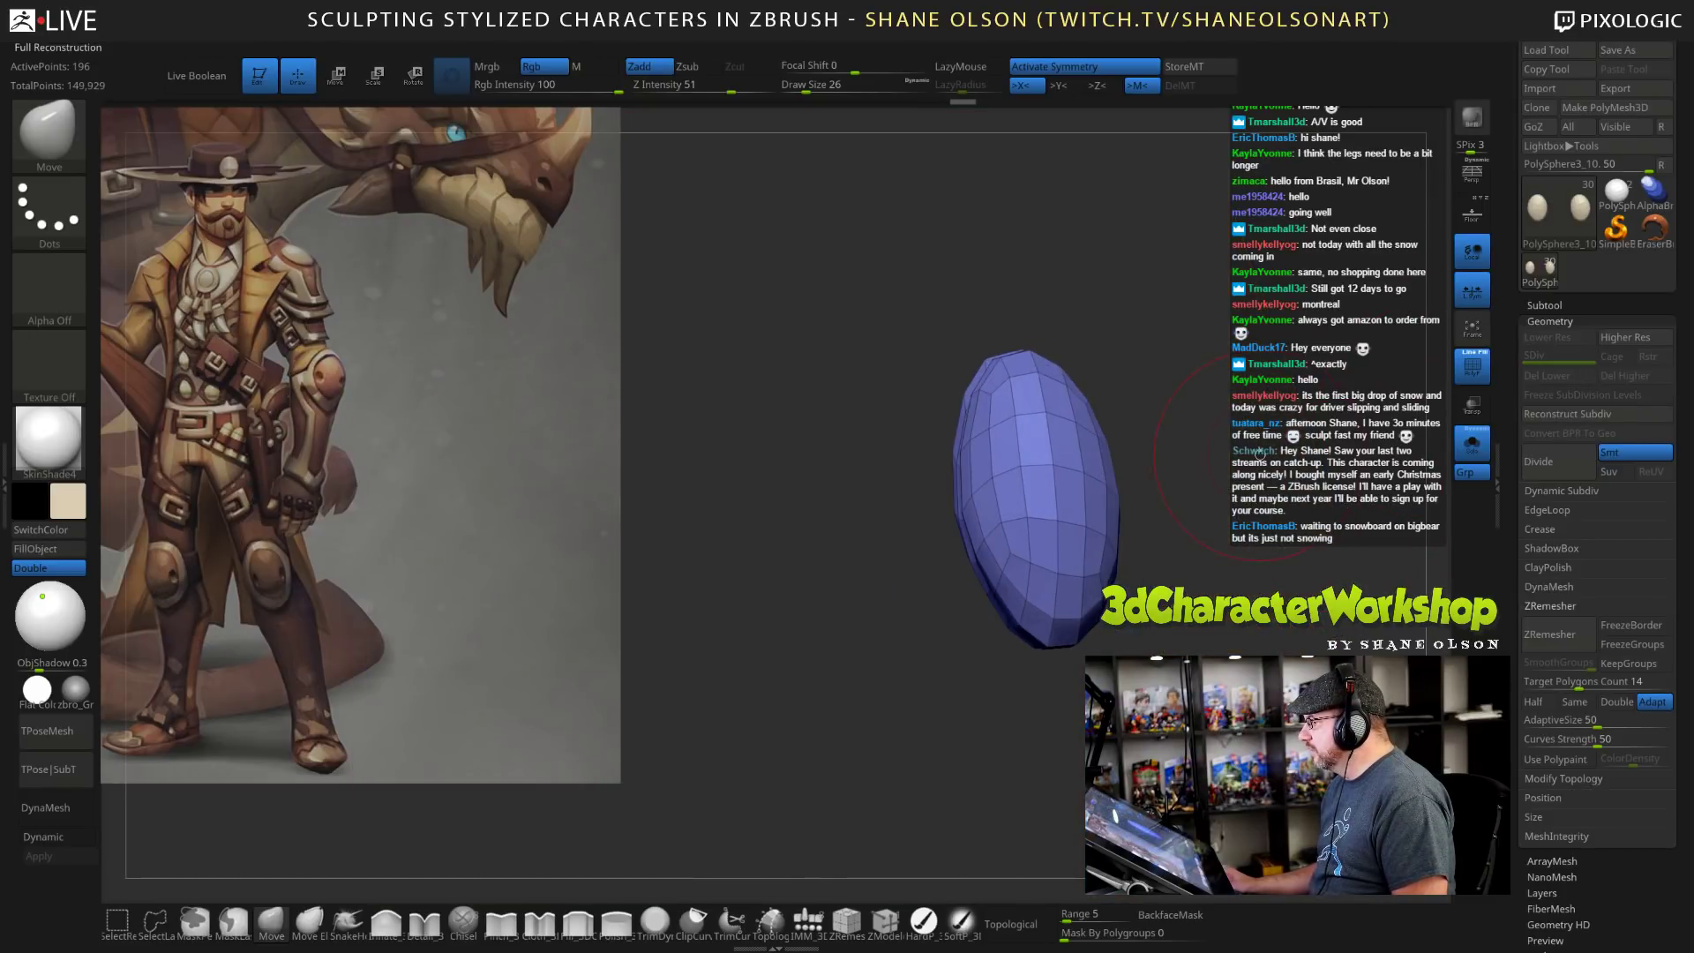
left_click(1072, 539, "ctrl+shift")
right_click_drag(1150, 653, 1223, 644)
mouse_move(1081, 379)
left_mouse_down("ctrl+shift")
mouse_move(1138, 583)
mouse_move(1187, 608)
left_mouse_up("ctrl+shift")
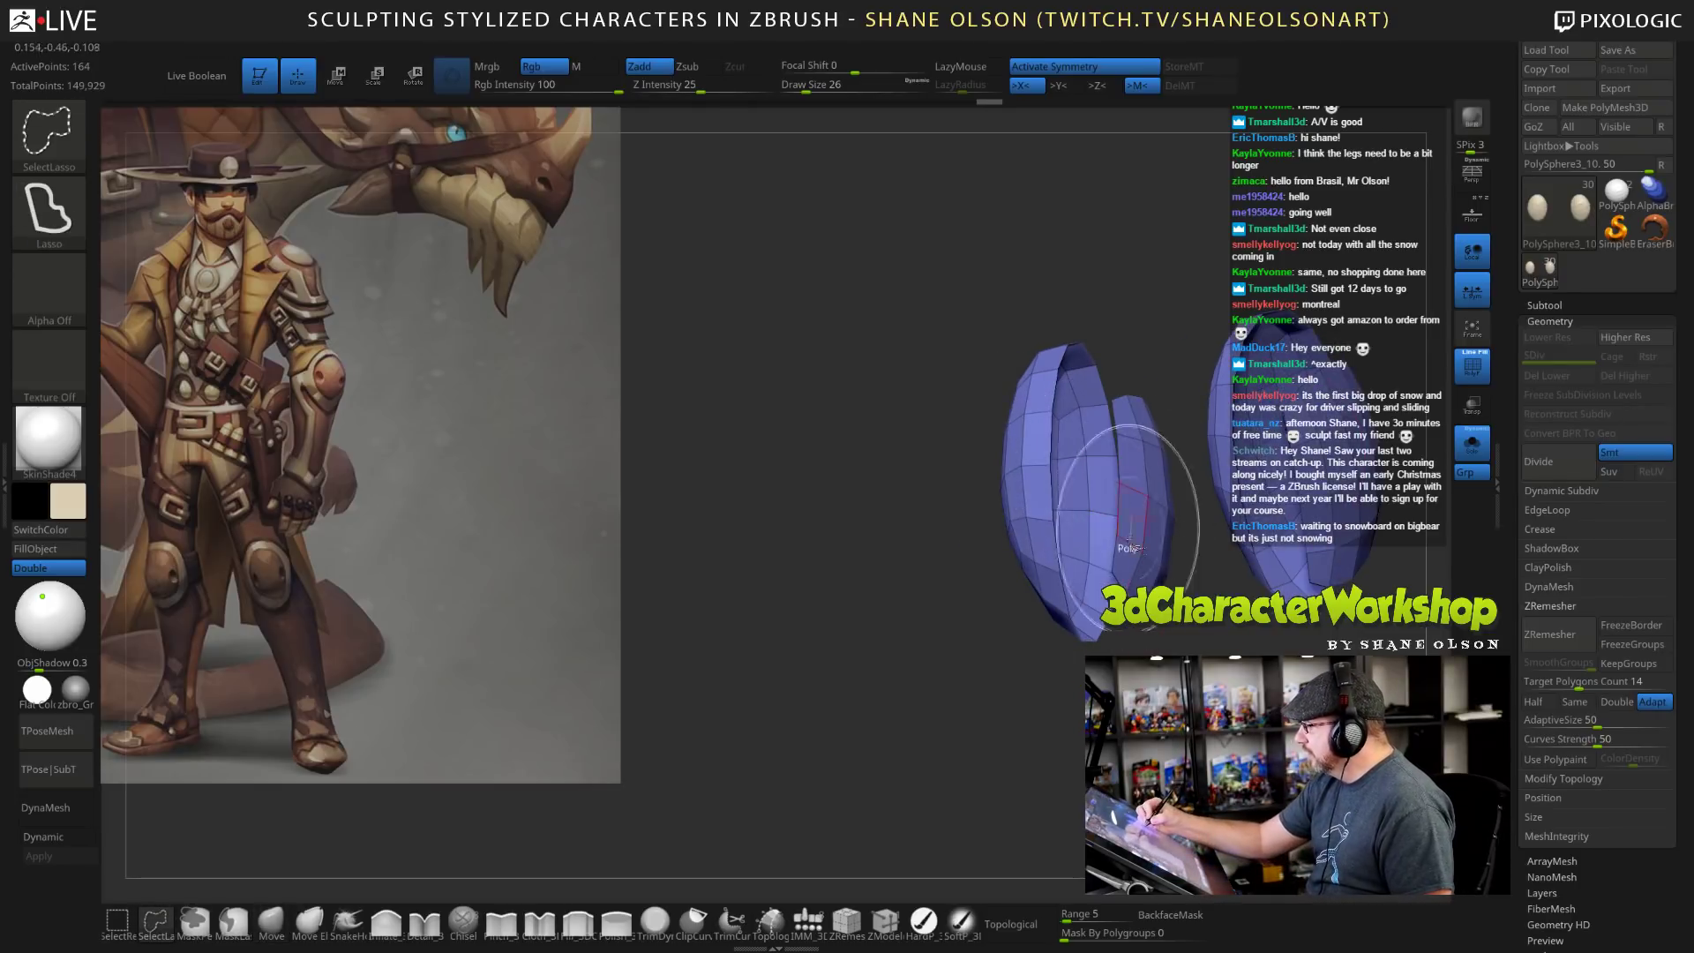
mouse_move(1187, 618)
right_mouse_down()
mouse_move(1160, 657)
mouse_move(1205, 648)
mouse_move(1217, 609)
right_mouse_up()
left_click(1081, 531, "ctrl+shift")
left_click(1066, 530, "ctrl+shift")
left_click(1136, 534, "ctrl+shift")
left_click(1169, 534, "ctrl+shift")
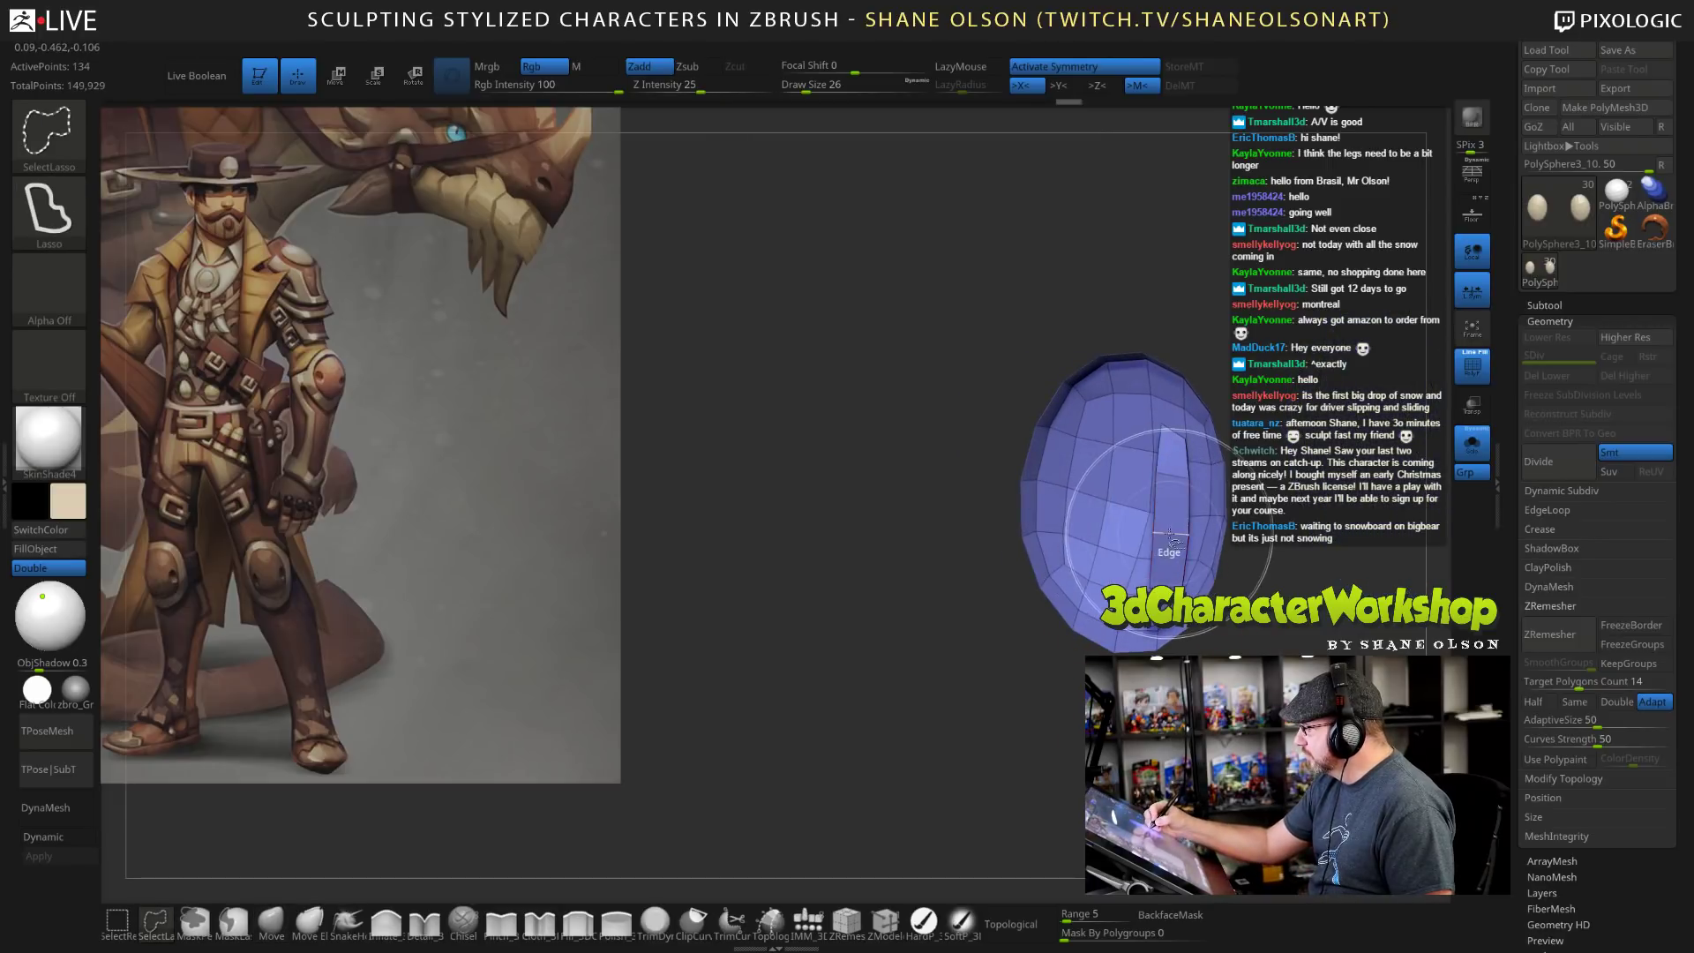
right_click_drag(1225, 718, 1284, 709)
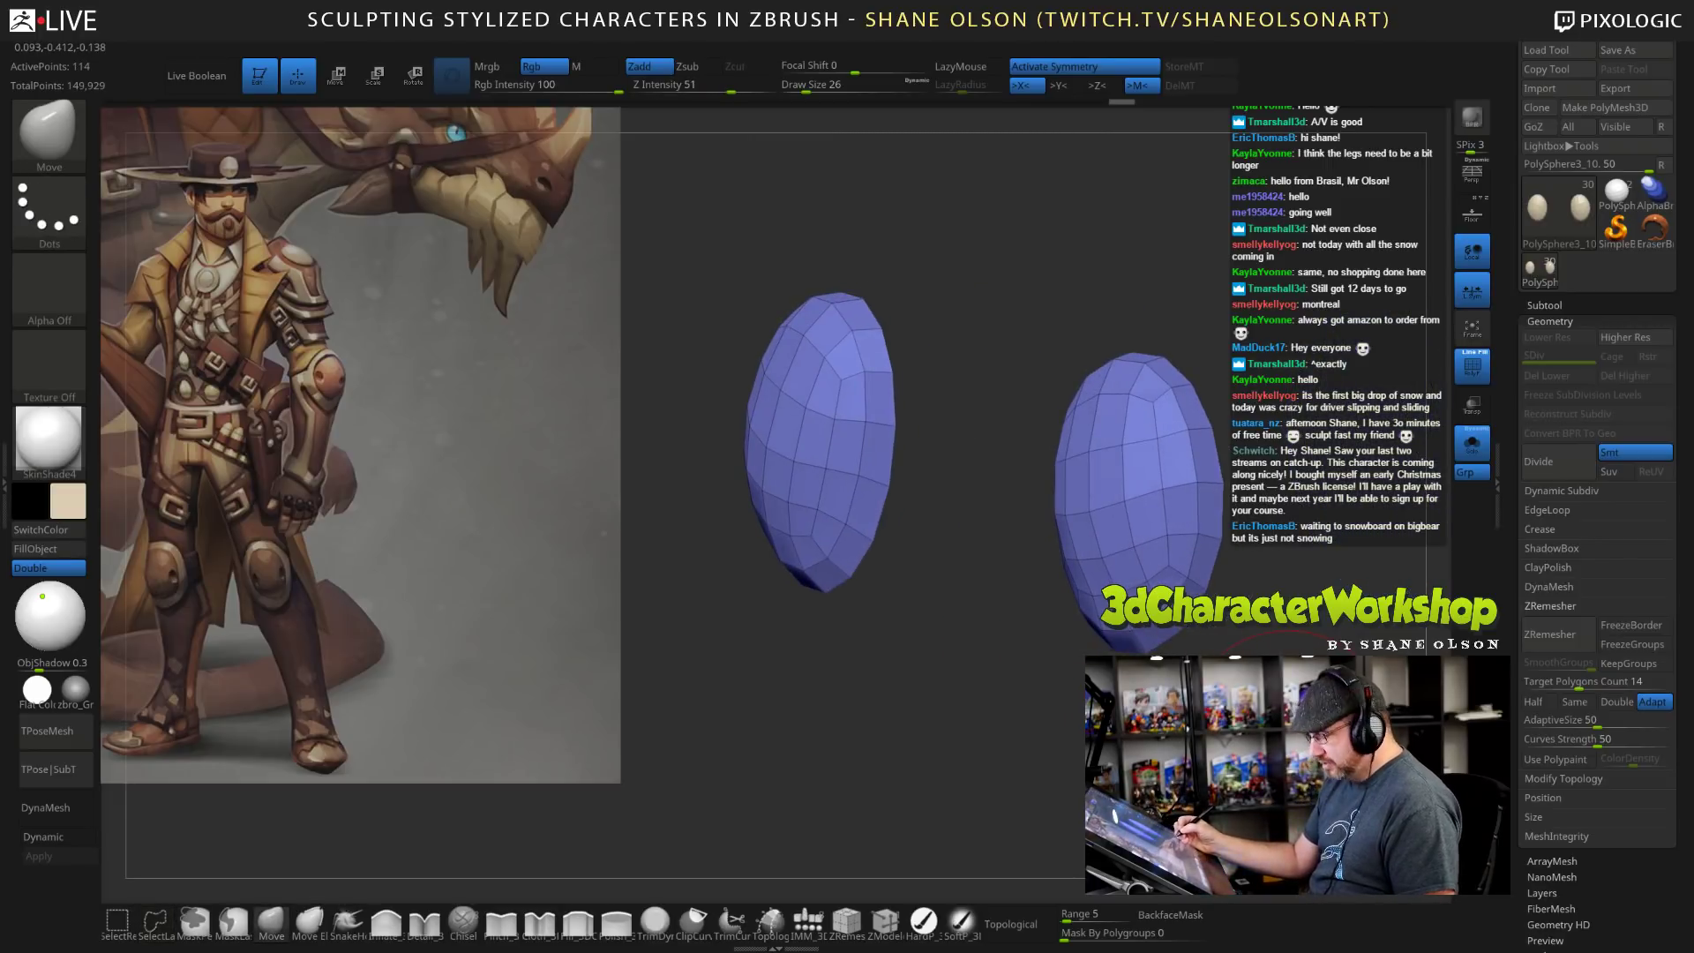
key("3")
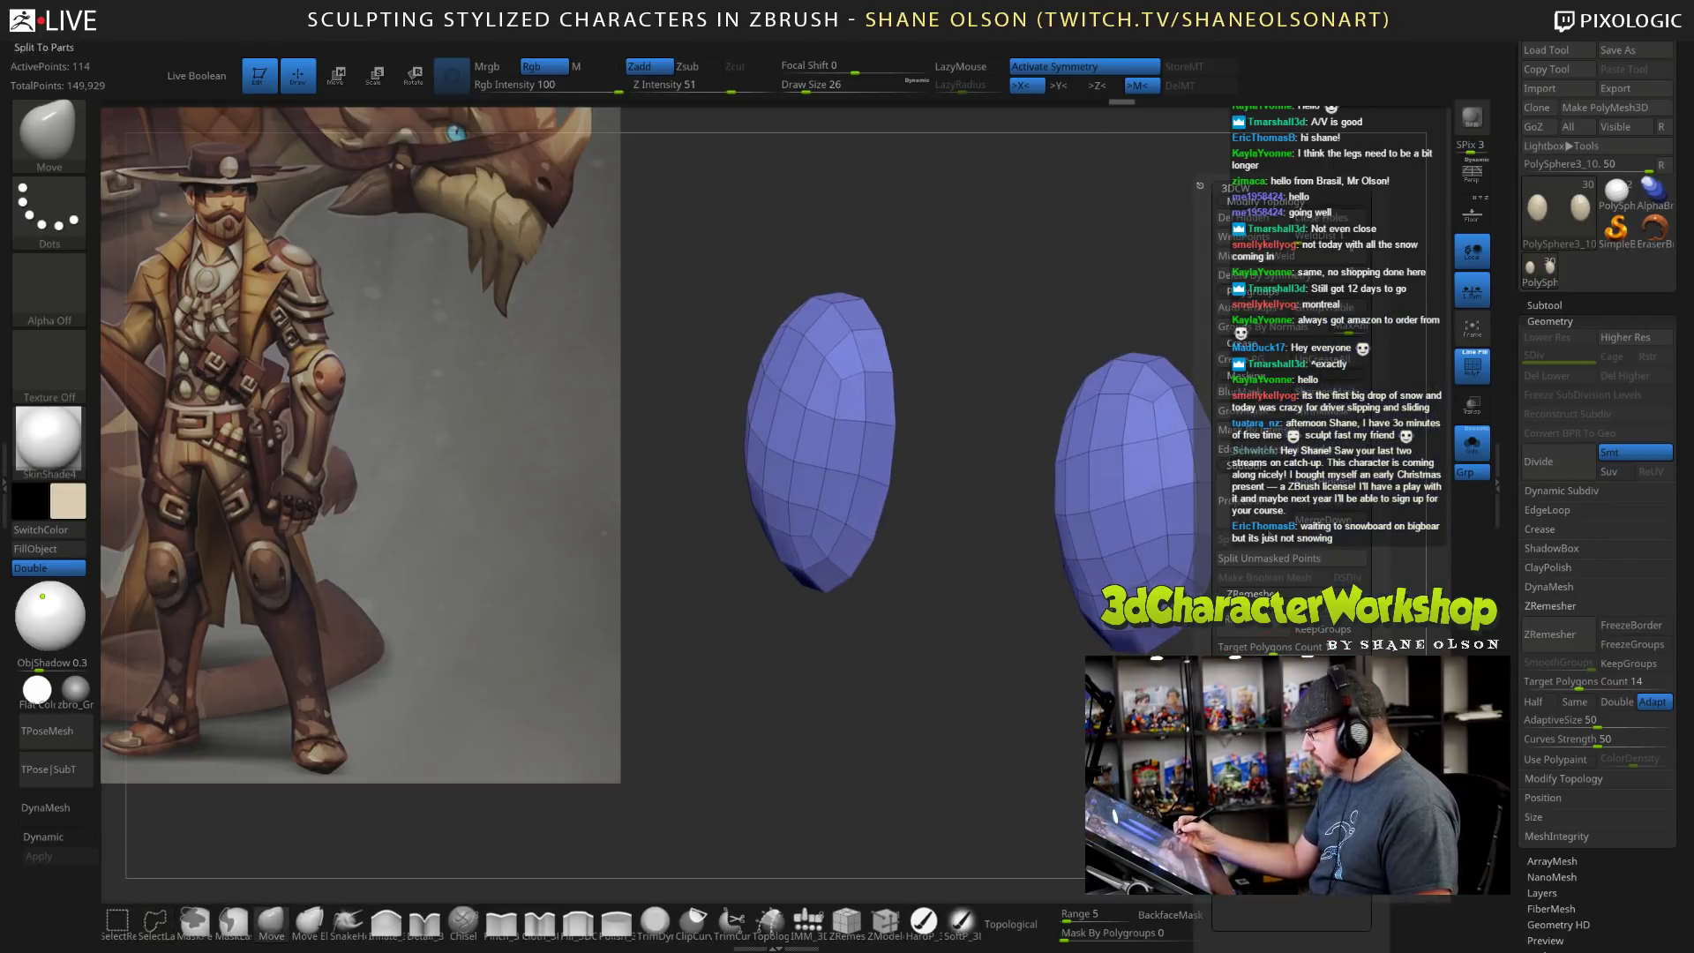
left_click(1299, 254)
mouse_move(1119, 714)
left_mouse_down("alt")
mouse_move(1066, 698)
mouse_move(1149, 729)
left_mouse_up("alt")
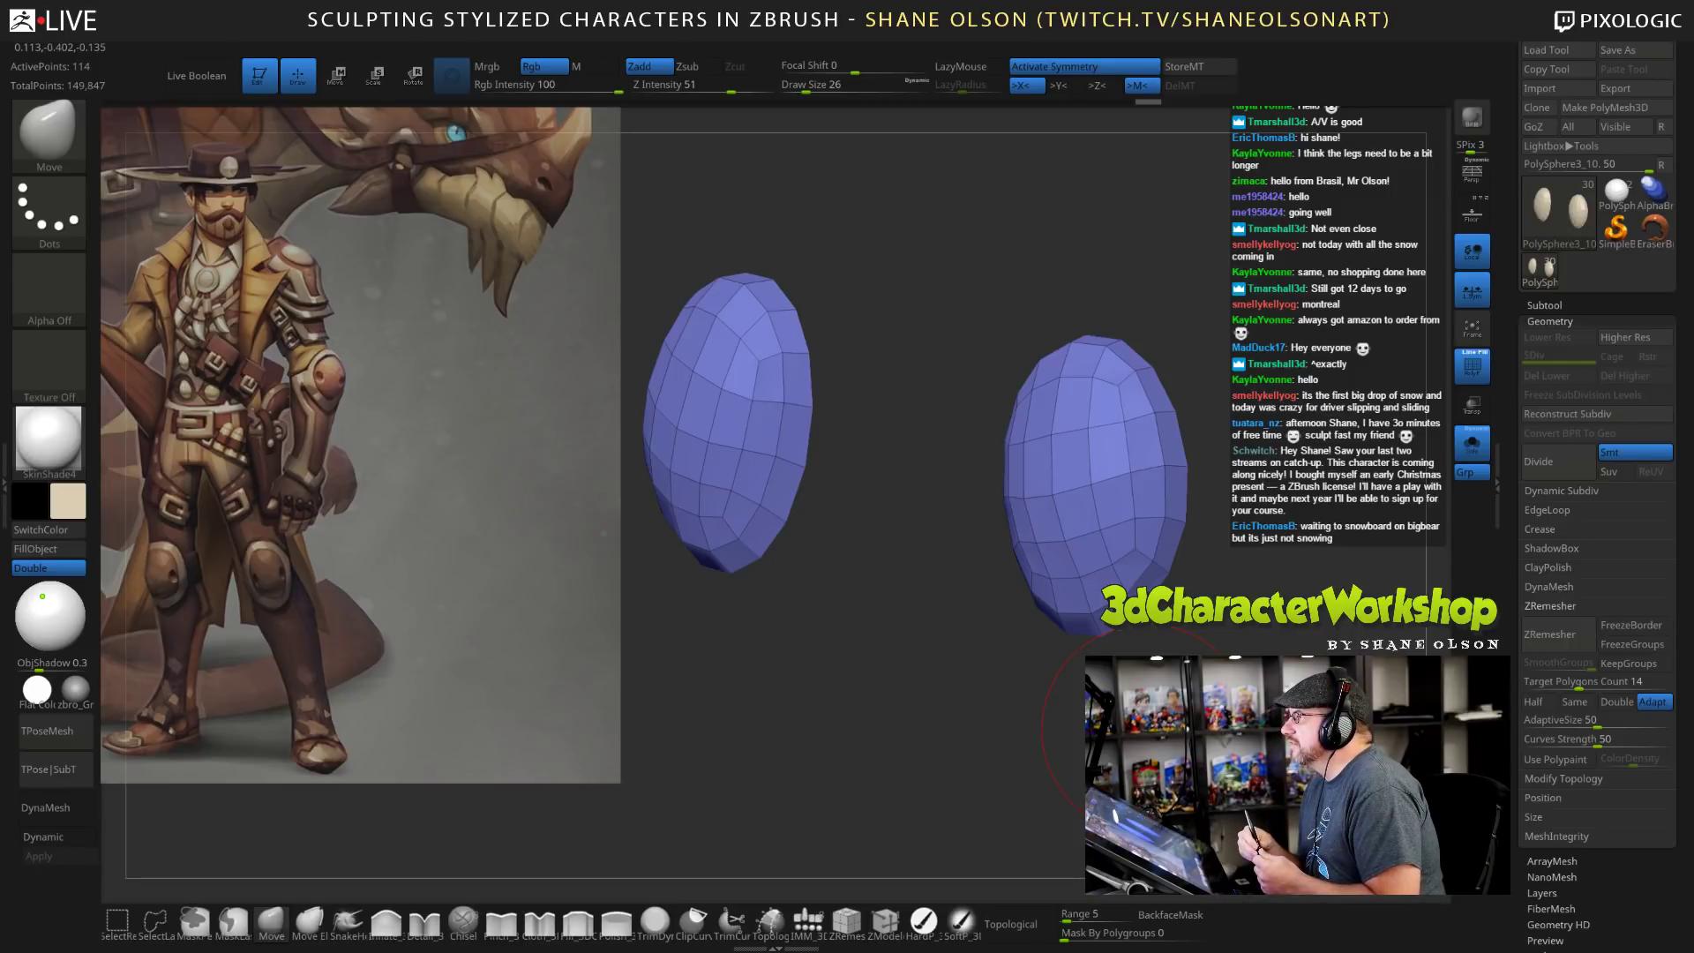
Even out the polygon spacing across the kneepad fronts with the Move brush at Draw Size 26.
left_click_drag(1251, 569, 1251, 644)
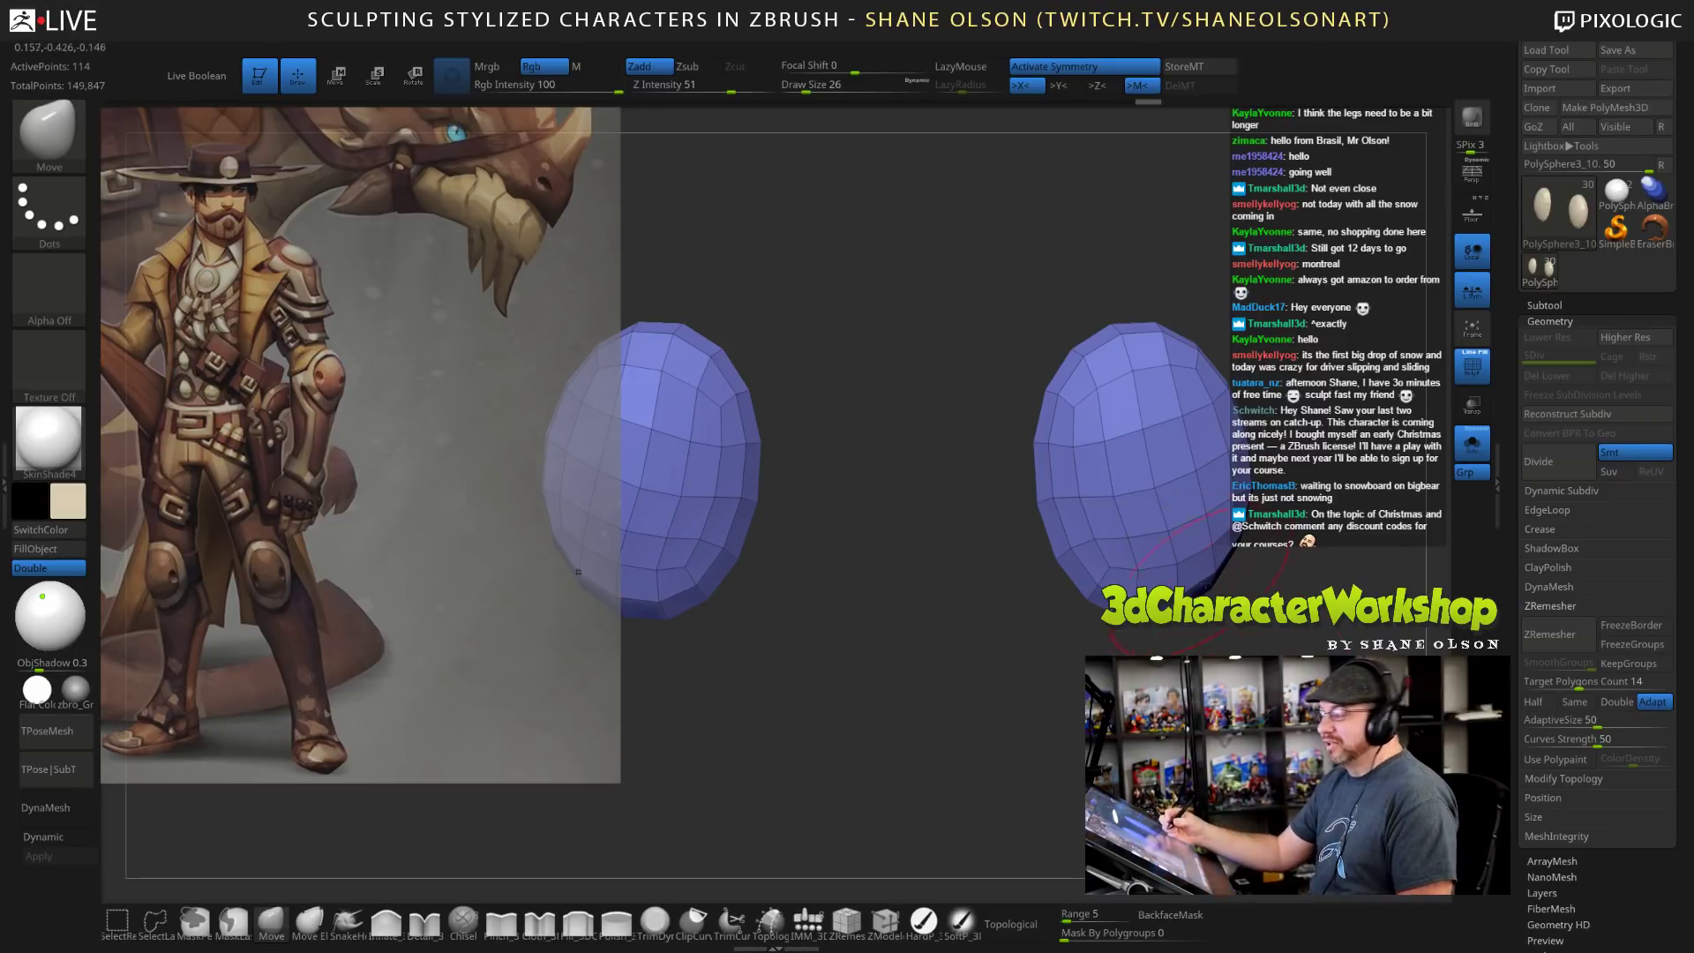
left_click_drag(1222, 609, 1086, 629)
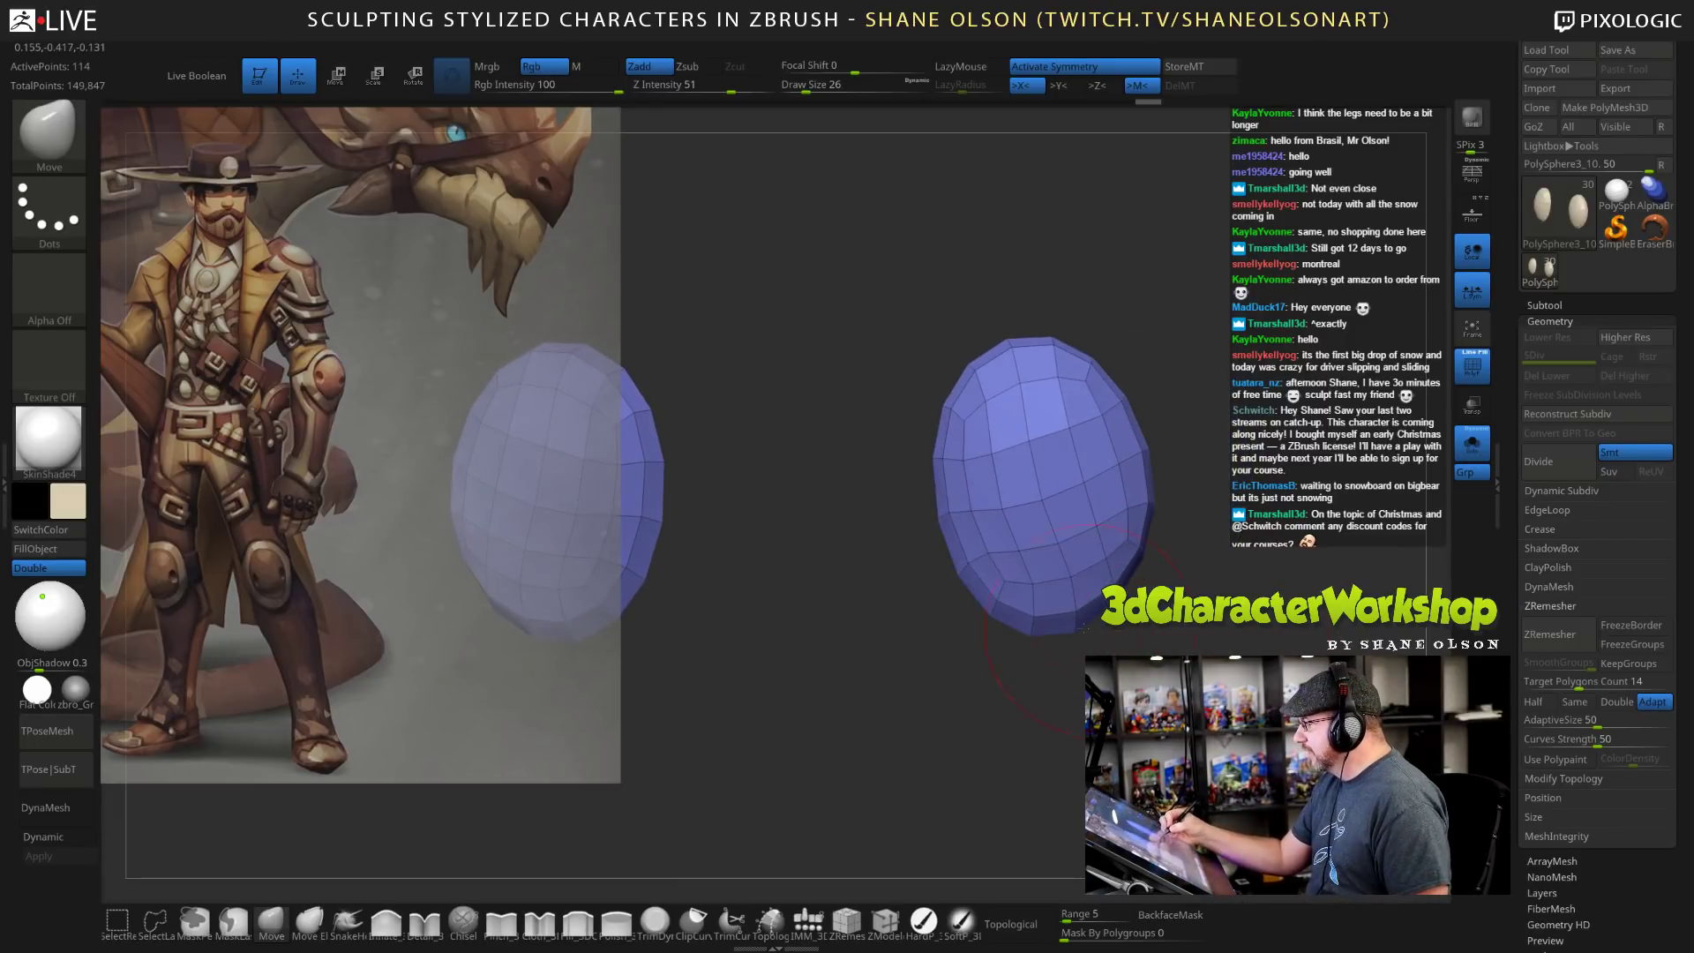
left_click_drag(957, 662, 1140, 670)
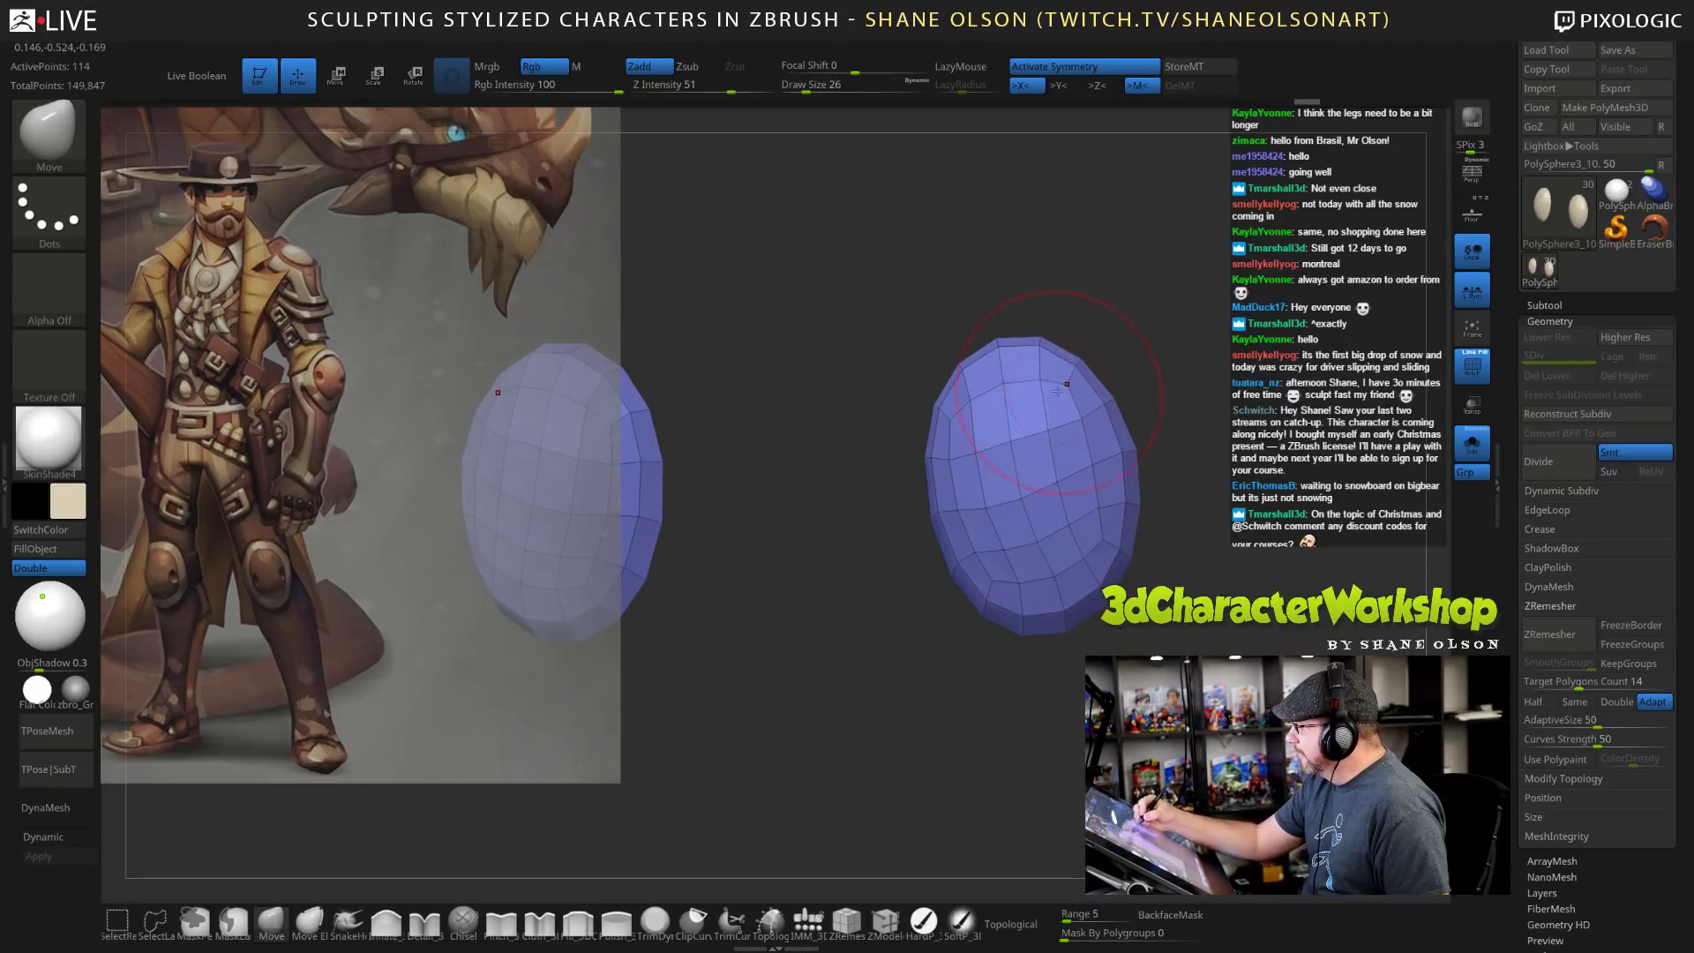
left_click_drag(1240, 561, 1188, 504)
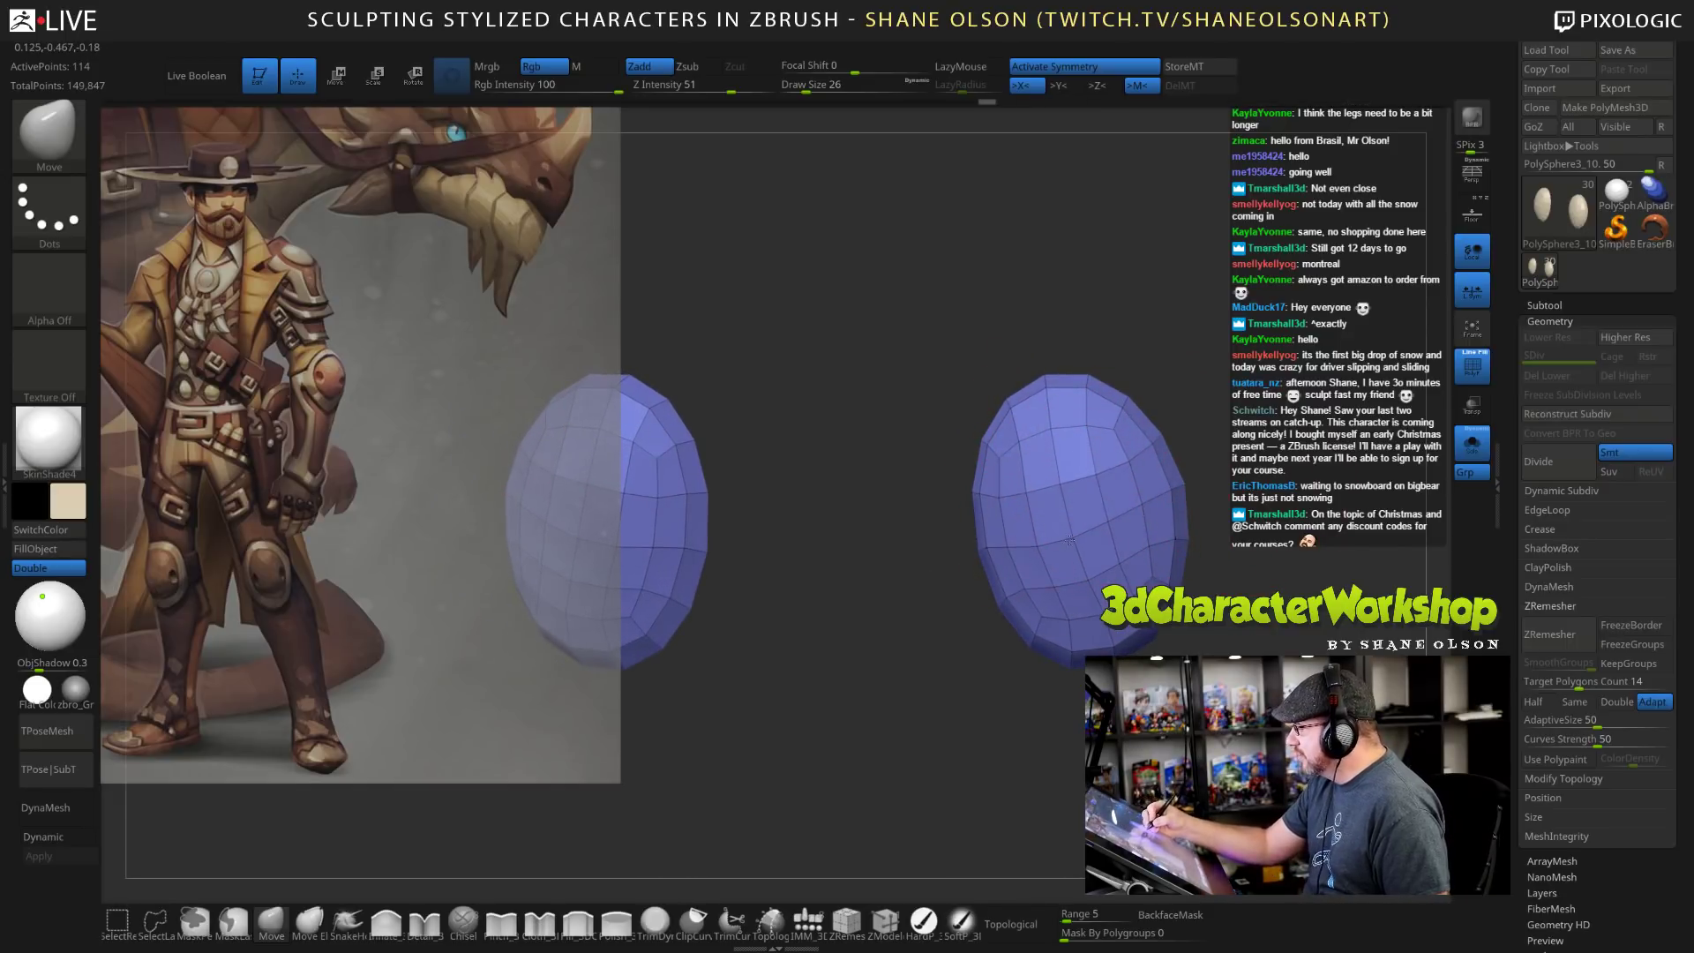
left_click_drag(1071, 541, 1054, 540)
mouse_move(936, 573)
left_mouse_down()
mouse_move(916, 582)
mouse_move(953, 628)
left_mouse_up()
Smooth the low-poly surface across the fronts of both kneepads to relax the edge flow.
left_click_drag(1066, 513, 1060, 489, "shift")
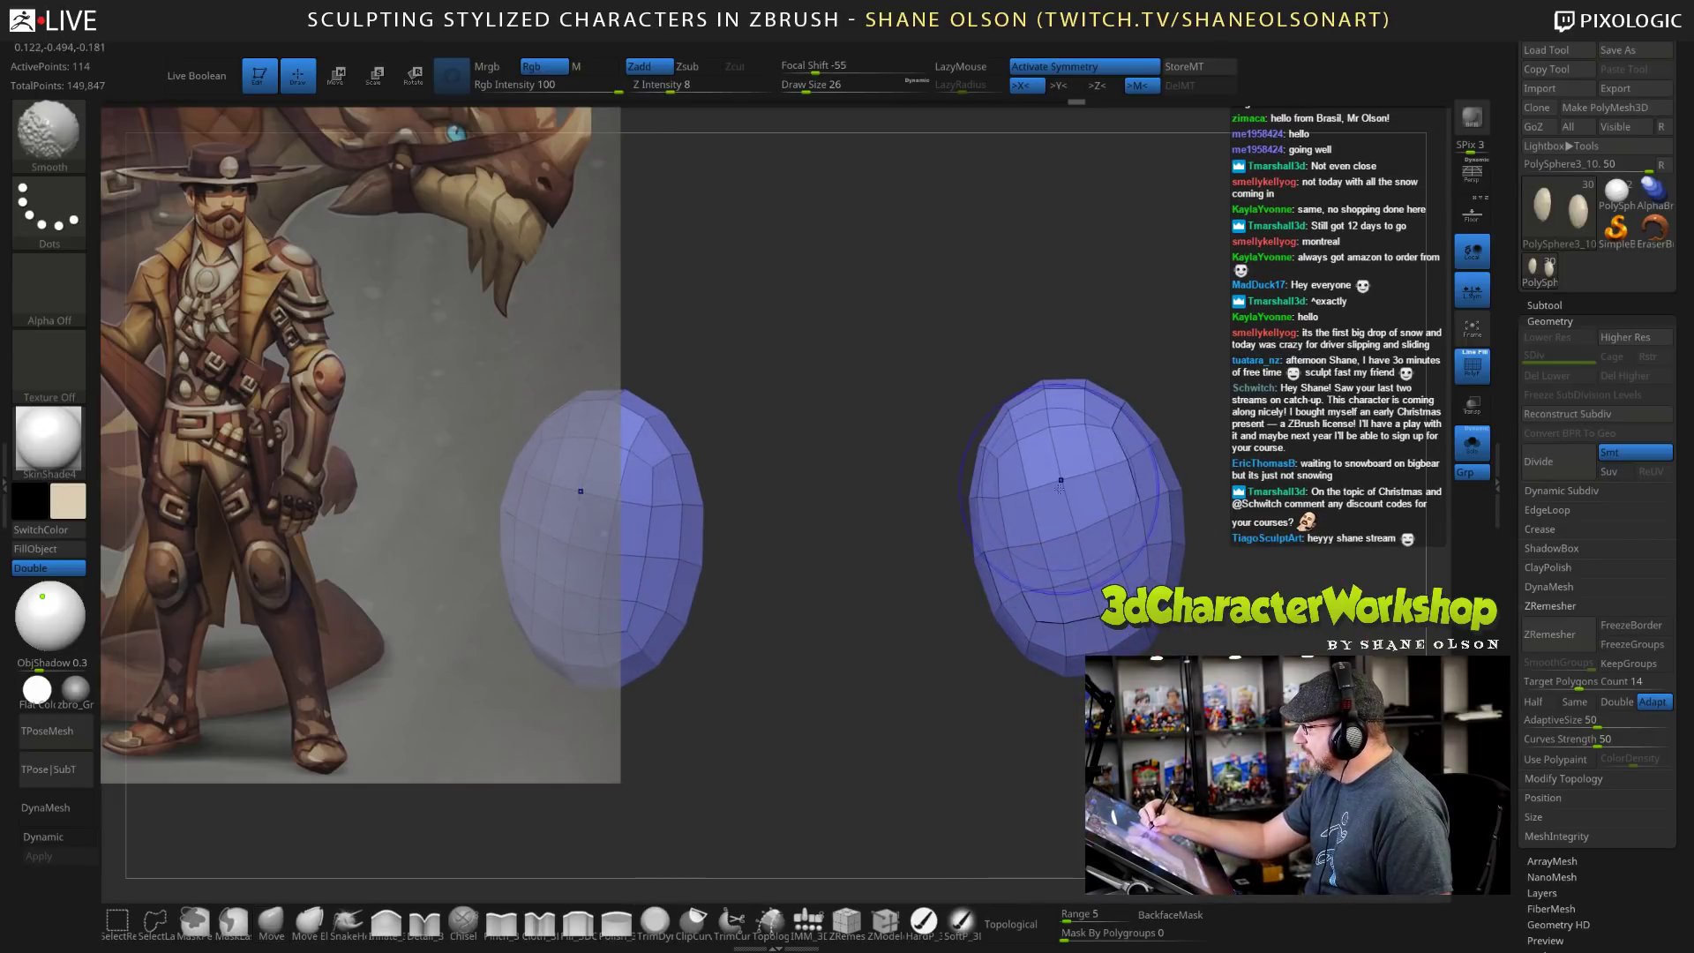
left_click_drag(931, 573, 906, 577)
mouse_move(1003, 494)
left_mouse_down("shift")
mouse_move(1023, 547)
mouse_move(1015, 529)
left_mouse_up("shift")
left_click_drag(909, 574, 956, 570)
mouse_move(1081, 481)
left_mouse_down("shift")
mouse_move(1116, 498)
mouse_move(1108, 529)
left_mouse_up("shift")
mouse_move(908, 574)
left_mouse_down()
mouse_move(949, 566)
mouse_move(913, 572)
left_mouse_up()
left_click_drag(1108, 498, 1113, 479, "shift")
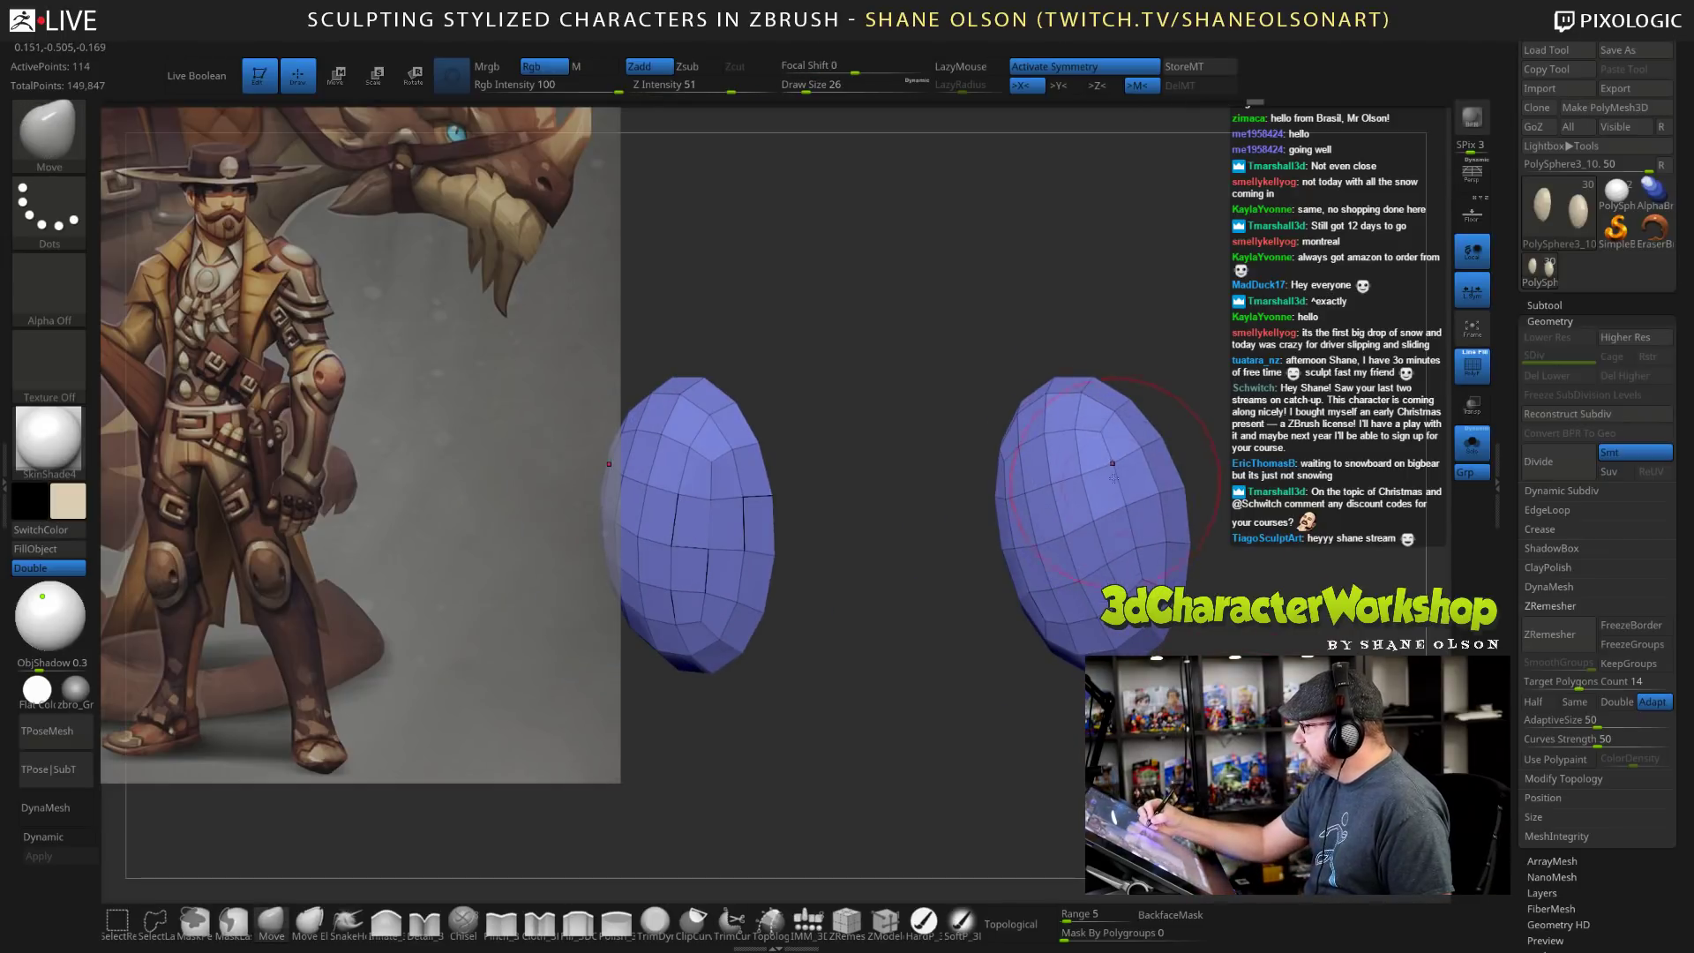
mouse_move(1247, 589)
left_mouse_down()
mouse_move(1359, 589)
mouse_move(1208, 591)
mouse_move(1228, 593)
mouse_move(1202, 609)
mouse_move(1222, 587)
left_mouse_up()
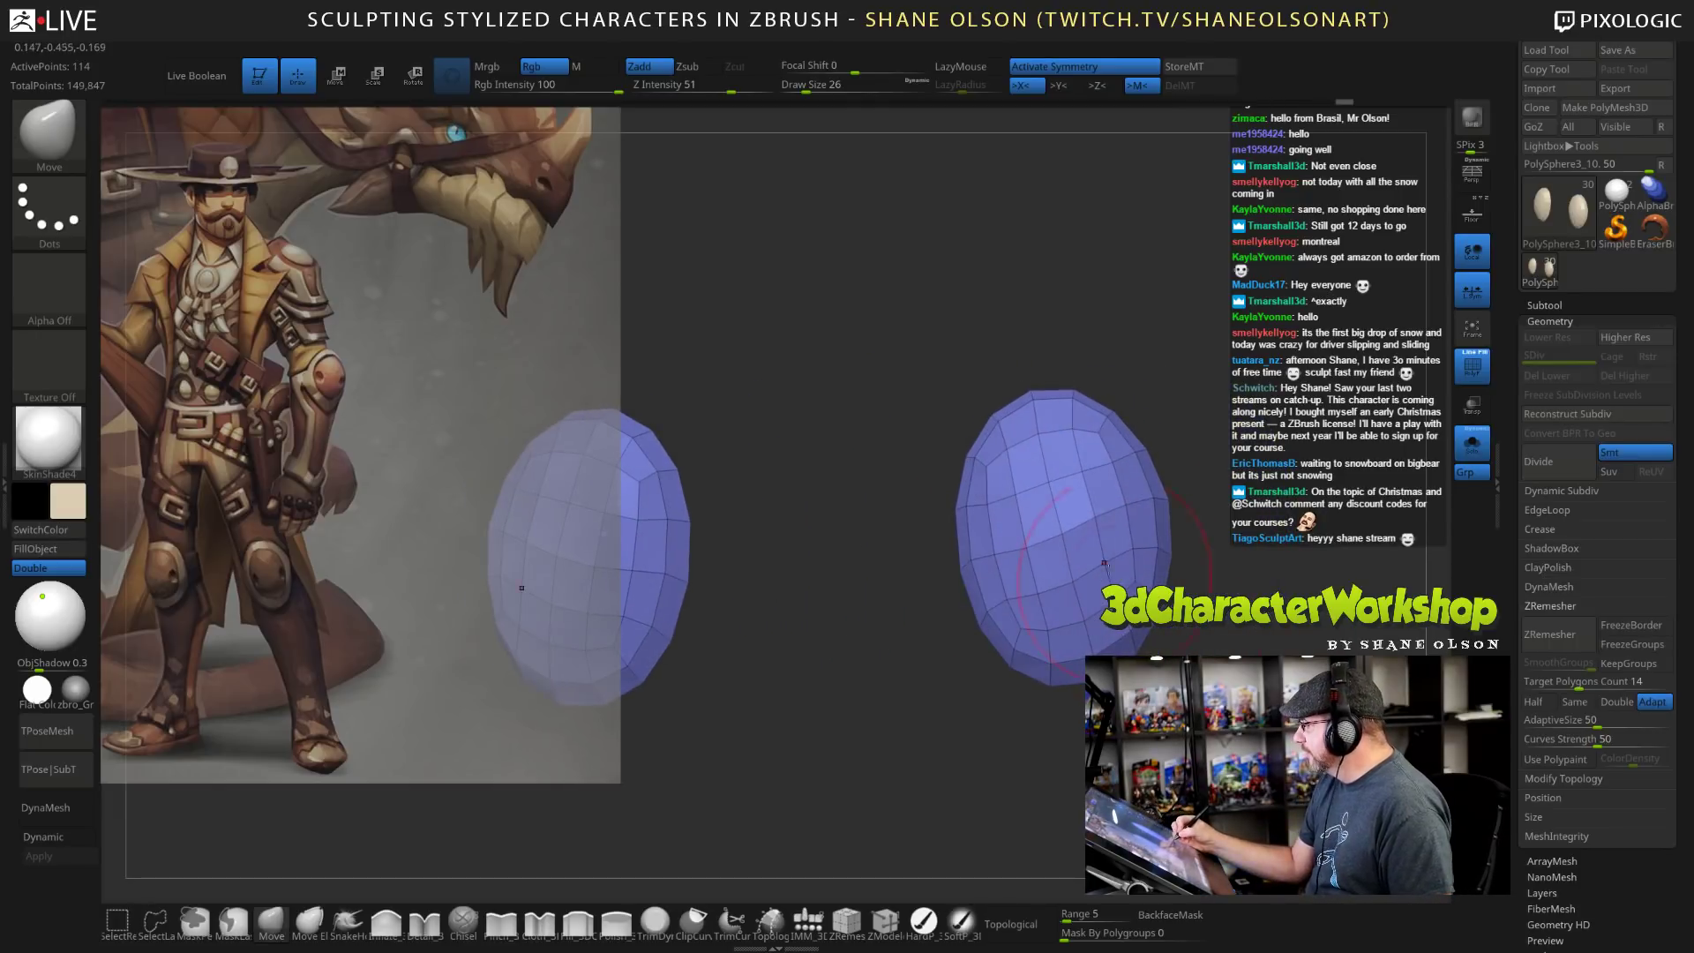
left_click_drag(1066, 546, 1071, 482, "shift")
Set the Draw Size to 38 and reshape the kneepads' sides with the Move brush.
mouse_move(1209, 688)
left_mouse_down()
mouse_move(1246, 679)
mouse_move(1234, 701)
mouse_move(1182, 675)
left_mouse_up()
left_click_drag(1199, 511, 1206, 445)
key("s")
left_click_drag(1213, 609, 1237, 613)
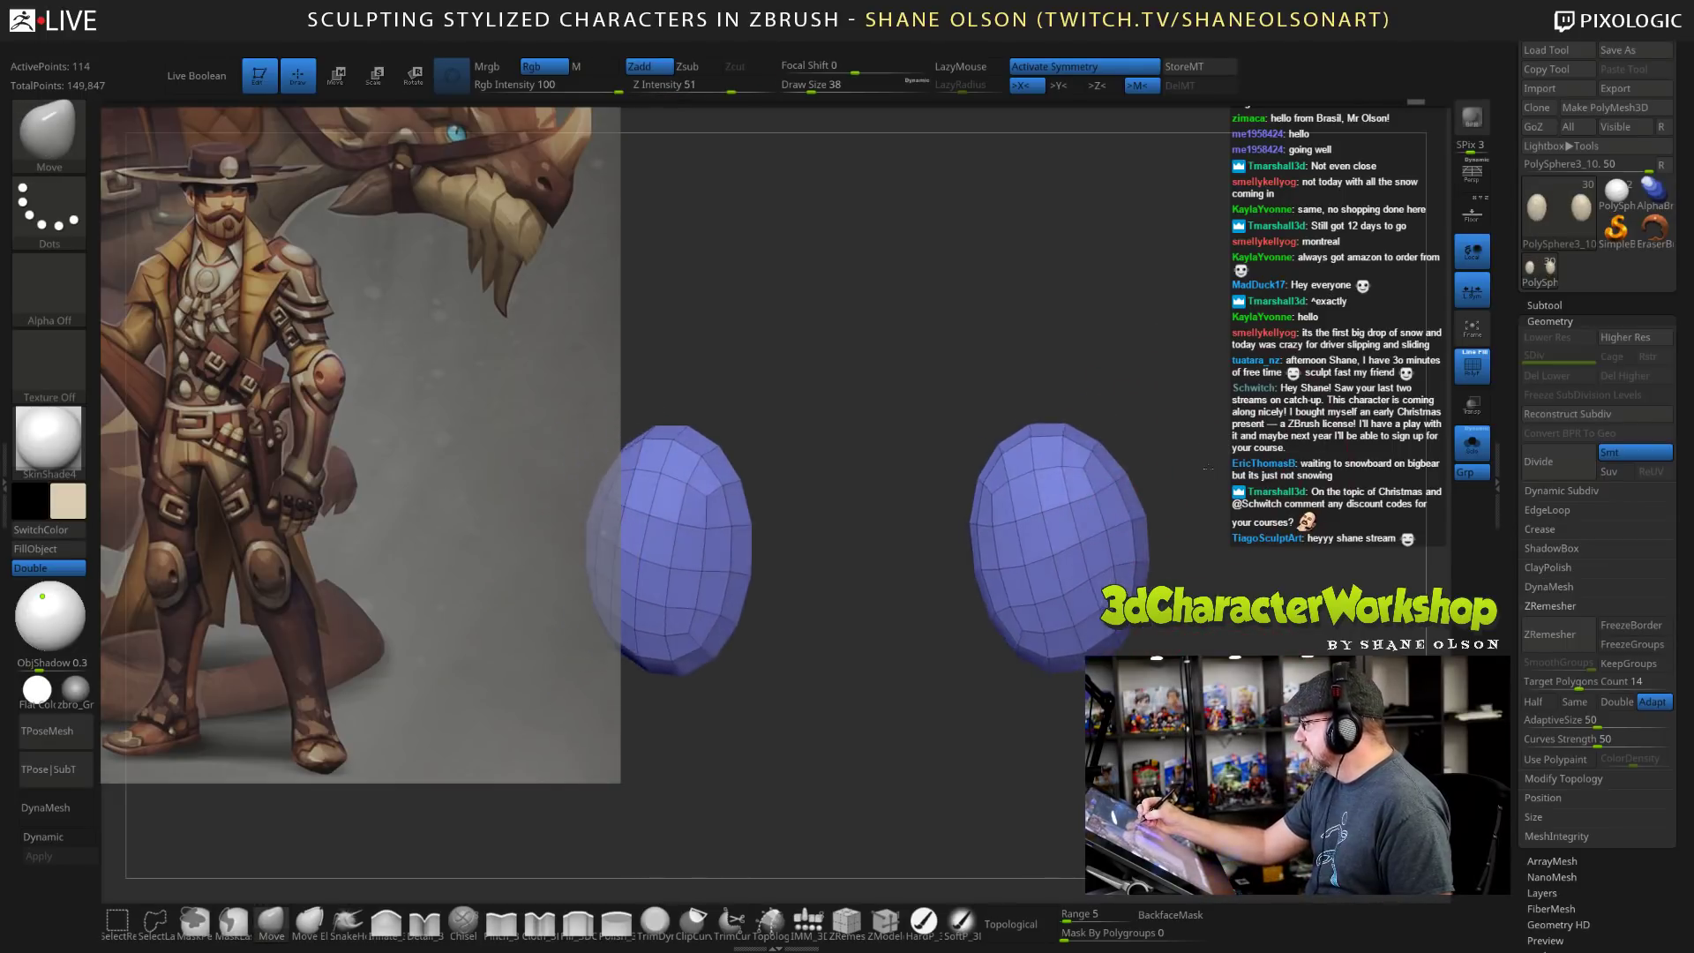
left_click_drag(1133, 481, 1122, 472)
left_click_drag(1249, 642, 1222, 631)
left_click_drag(1122, 483, 1095, 474)
right_click_drag(1226, 609, 1240, 630)
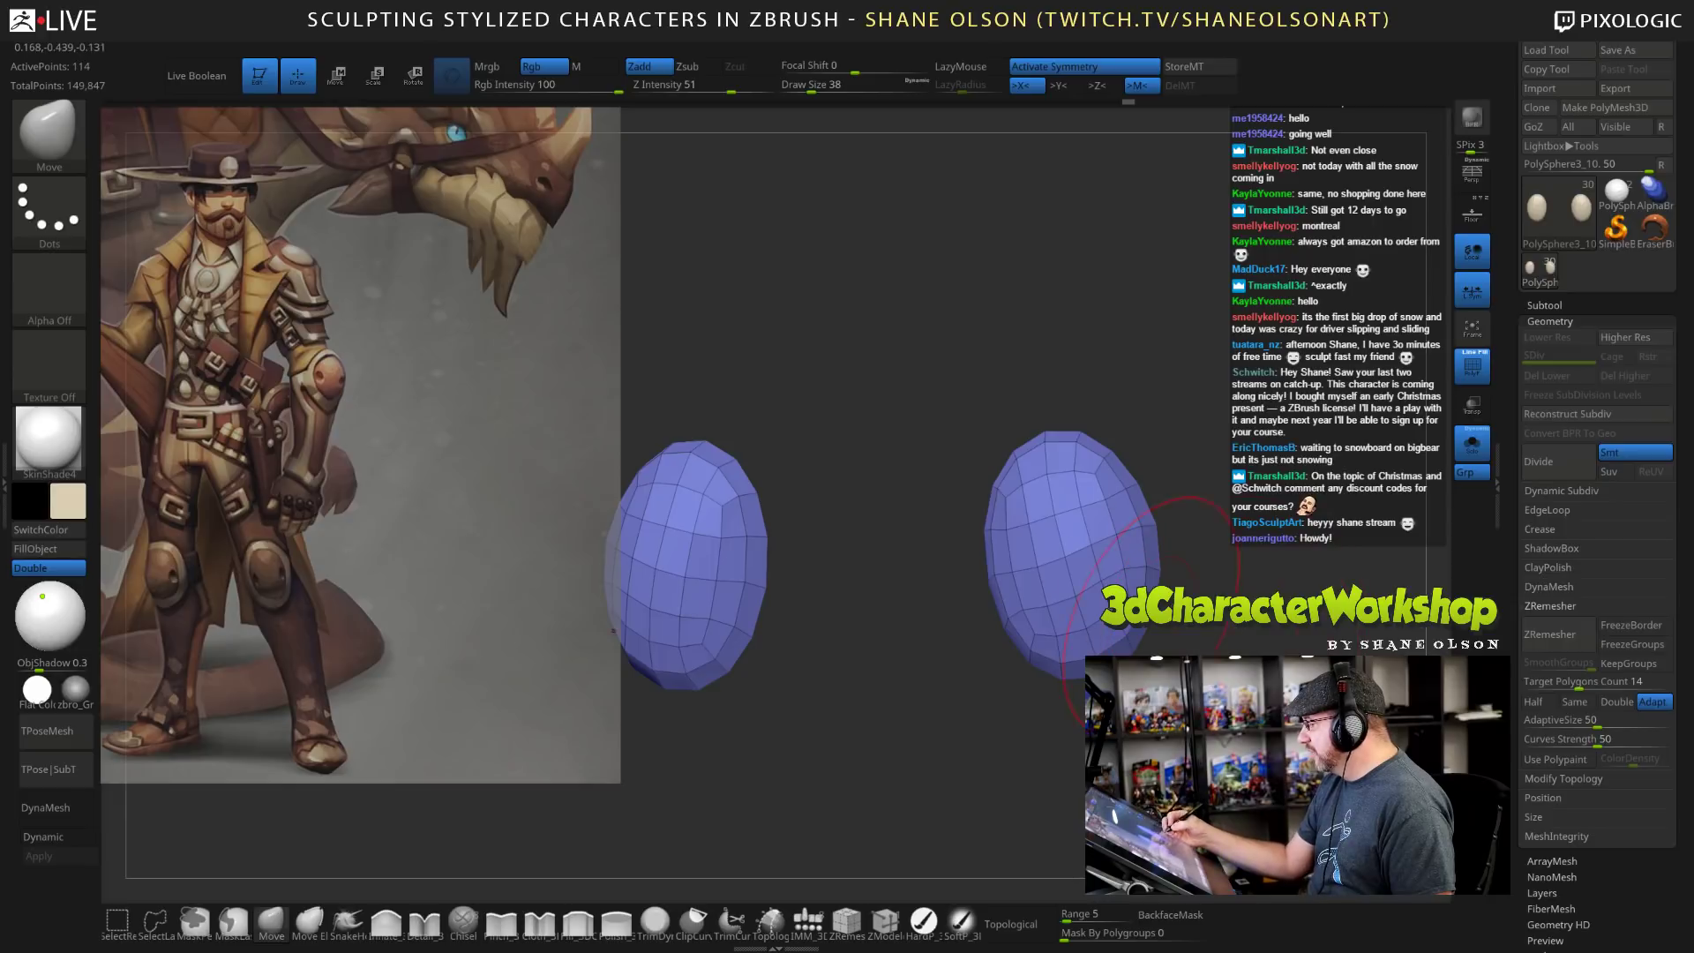
Reduce the Draw Size to 25 and then 11, and fine-tune individual points of the kneepads with the Move brush.
key("bracketleft")
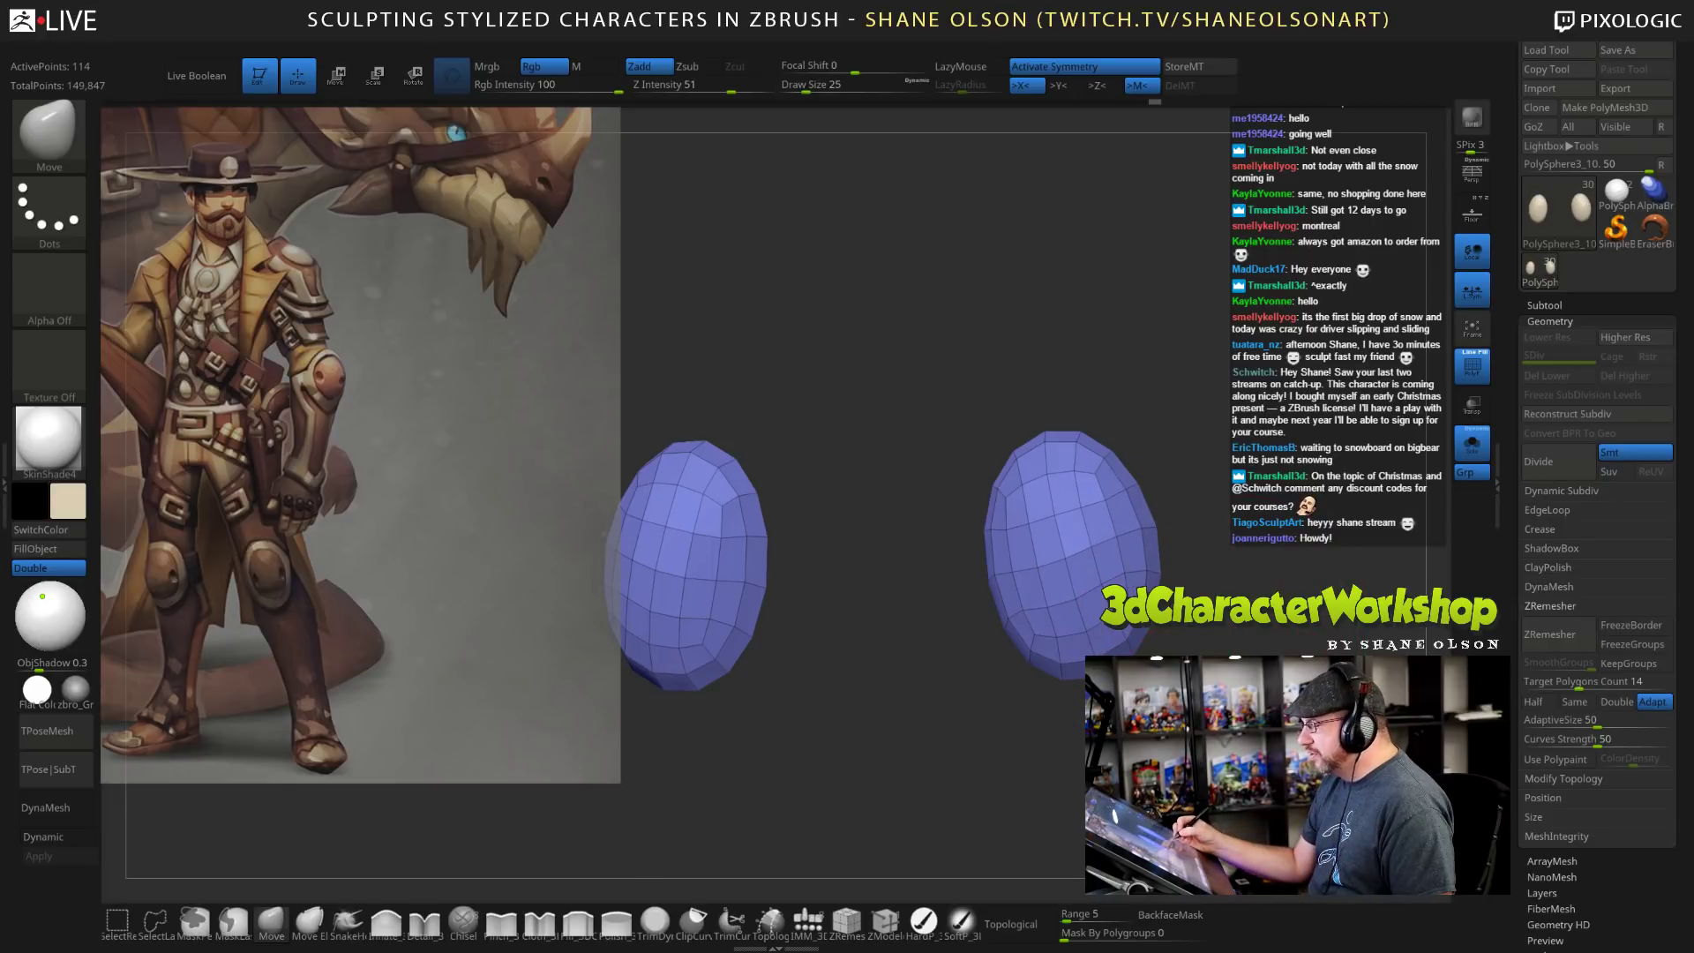
mouse_move(1237, 675)
right_mouse_down()
mouse_move(1202, 669)
mouse_move(1227, 670)
mouse_move(1208, 670)
mouse_move(1197, 731)
right_mouse_up()
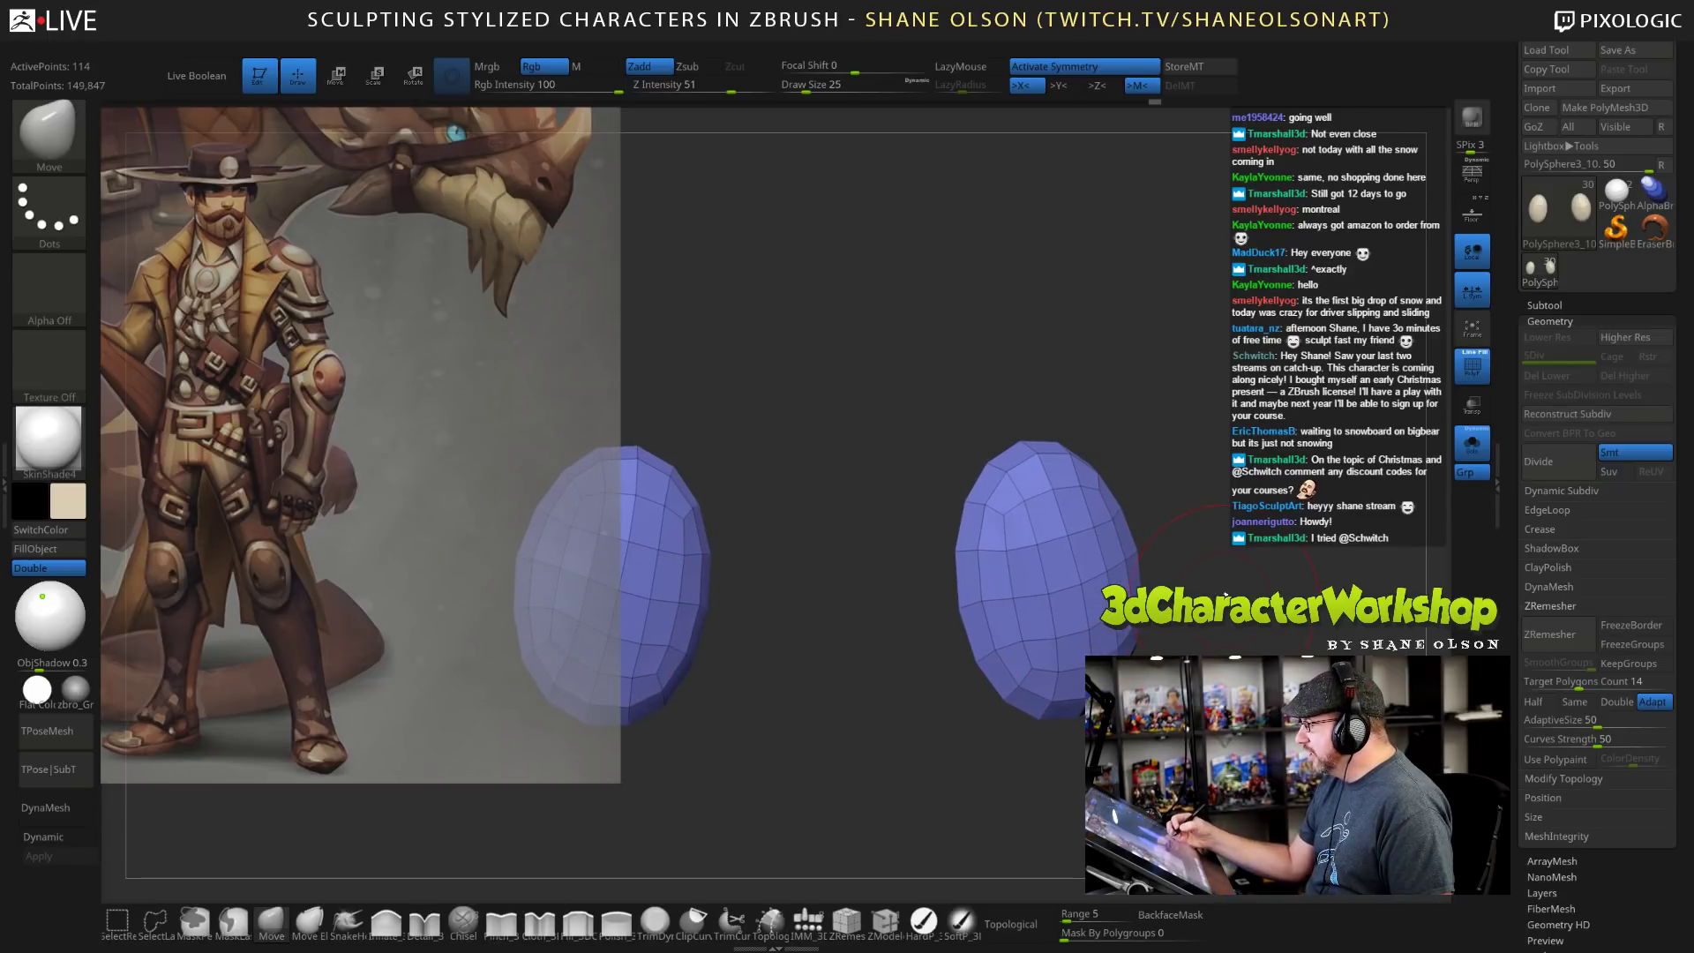
key("[")
right_click_drag(1200, 574, 1182, 550)
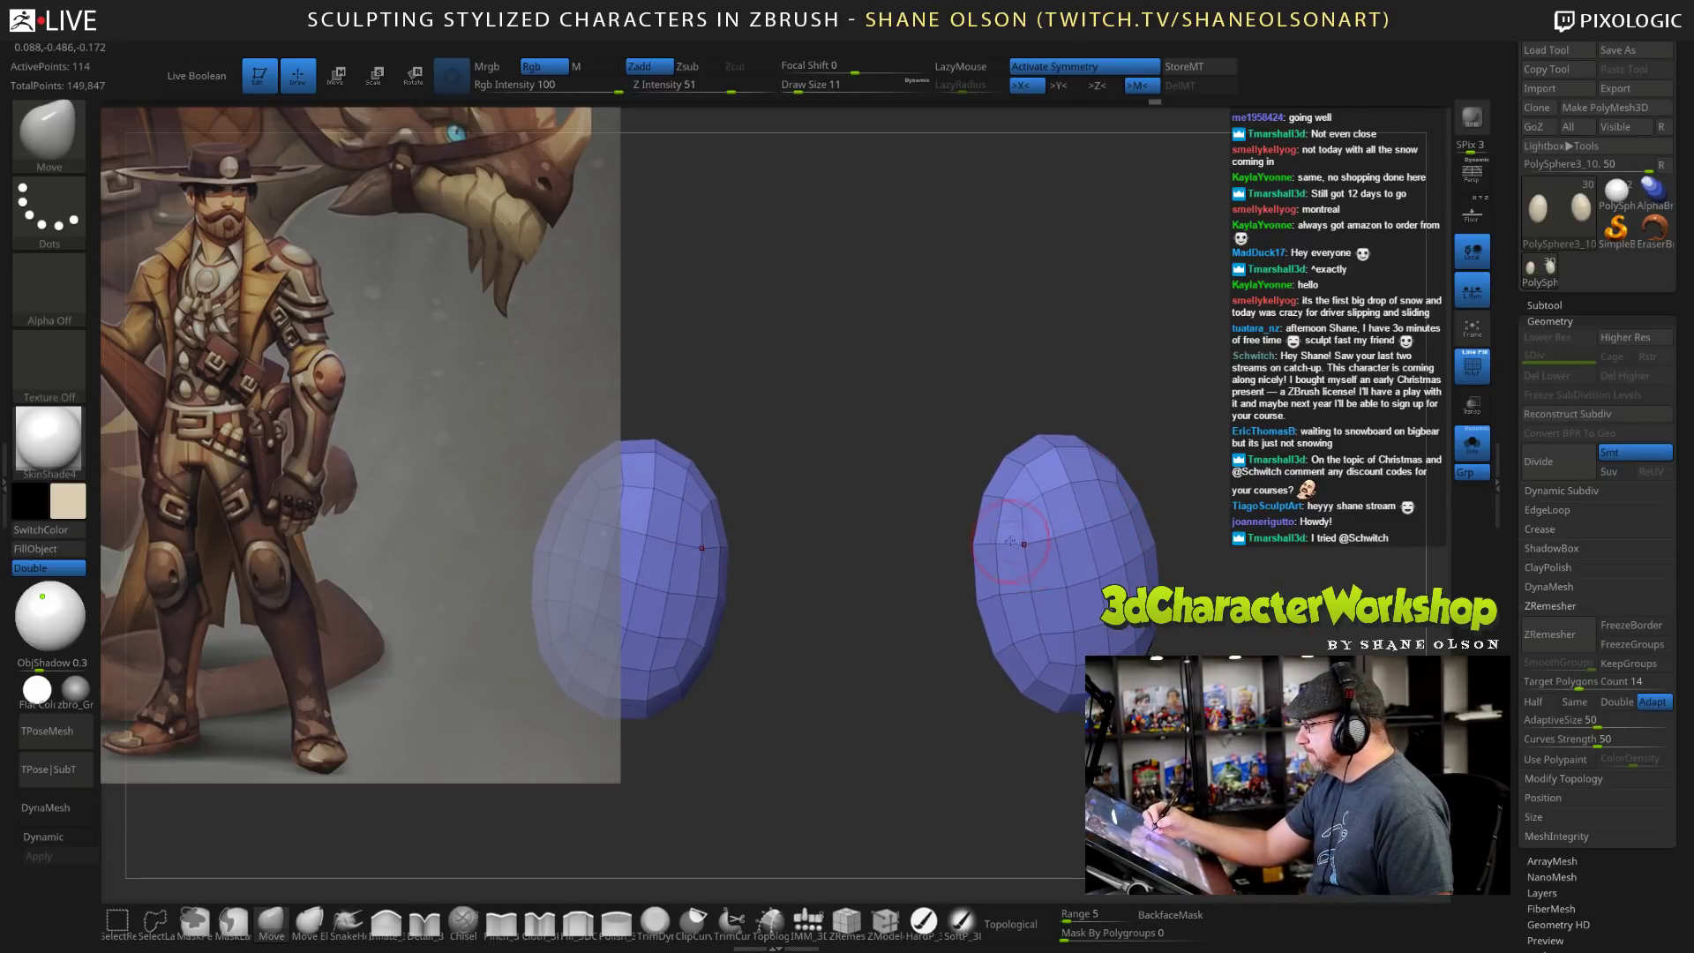
mouse_move(1270, 708)
left_mouse_down()
mouse_move(1238, 689)
mouse_move(1267, 703)
left_mouse_up()
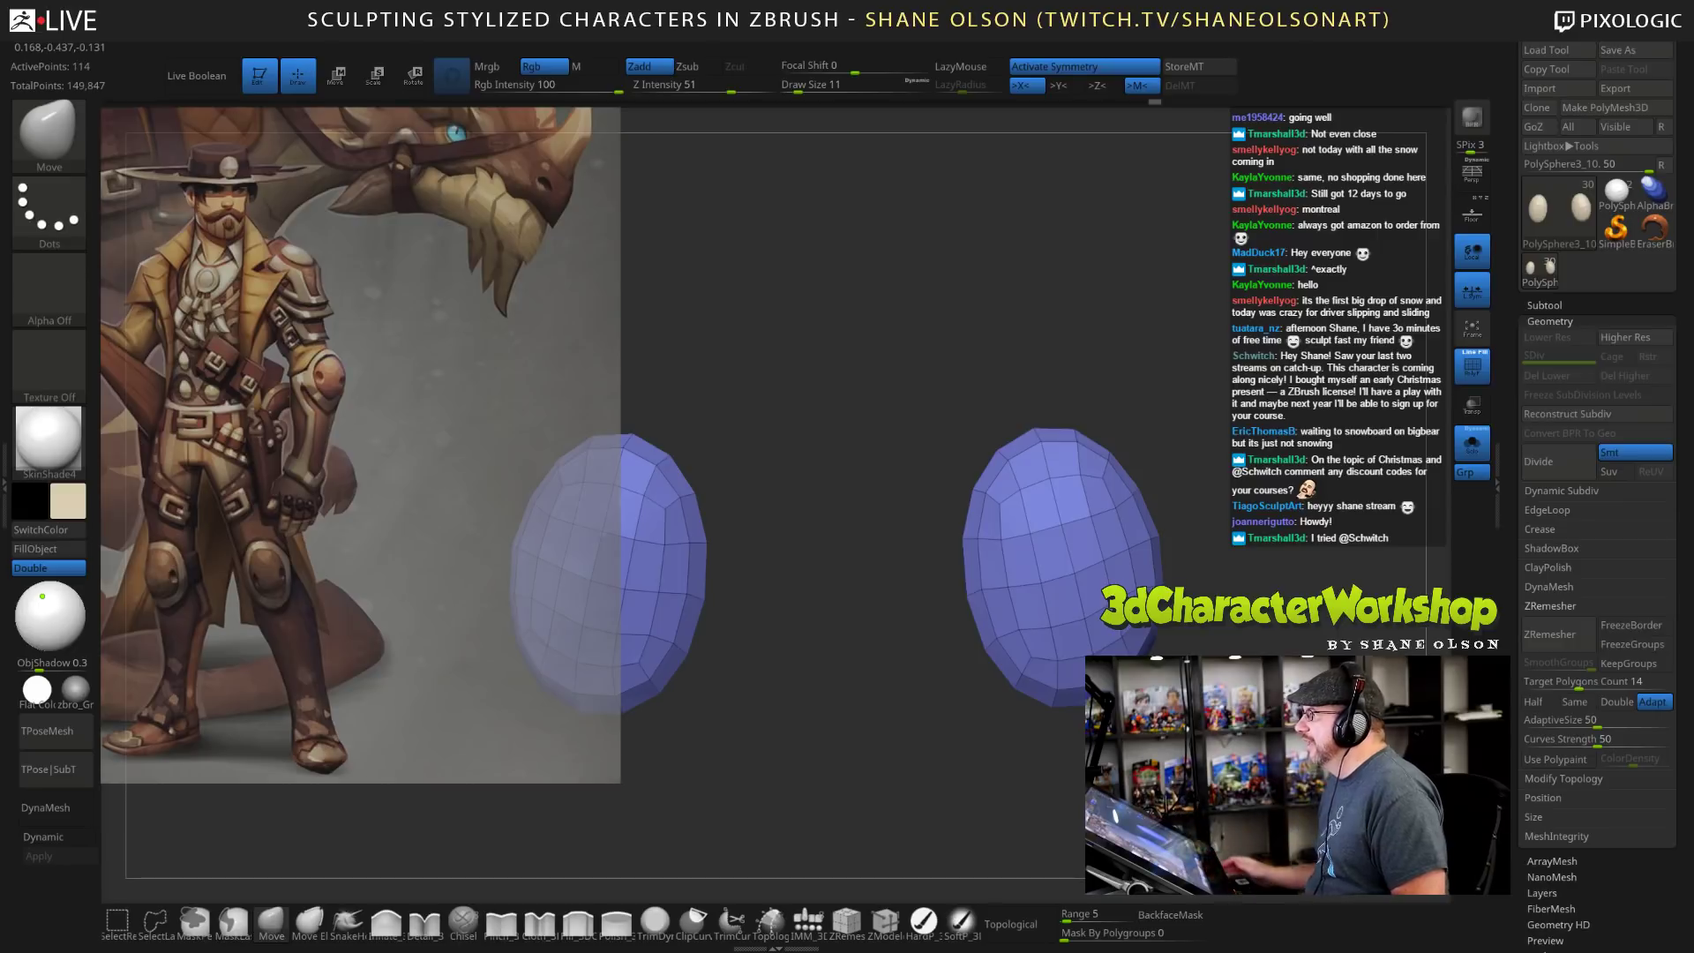
left_click_drag(1220, 549, 1243, 525, "alt")
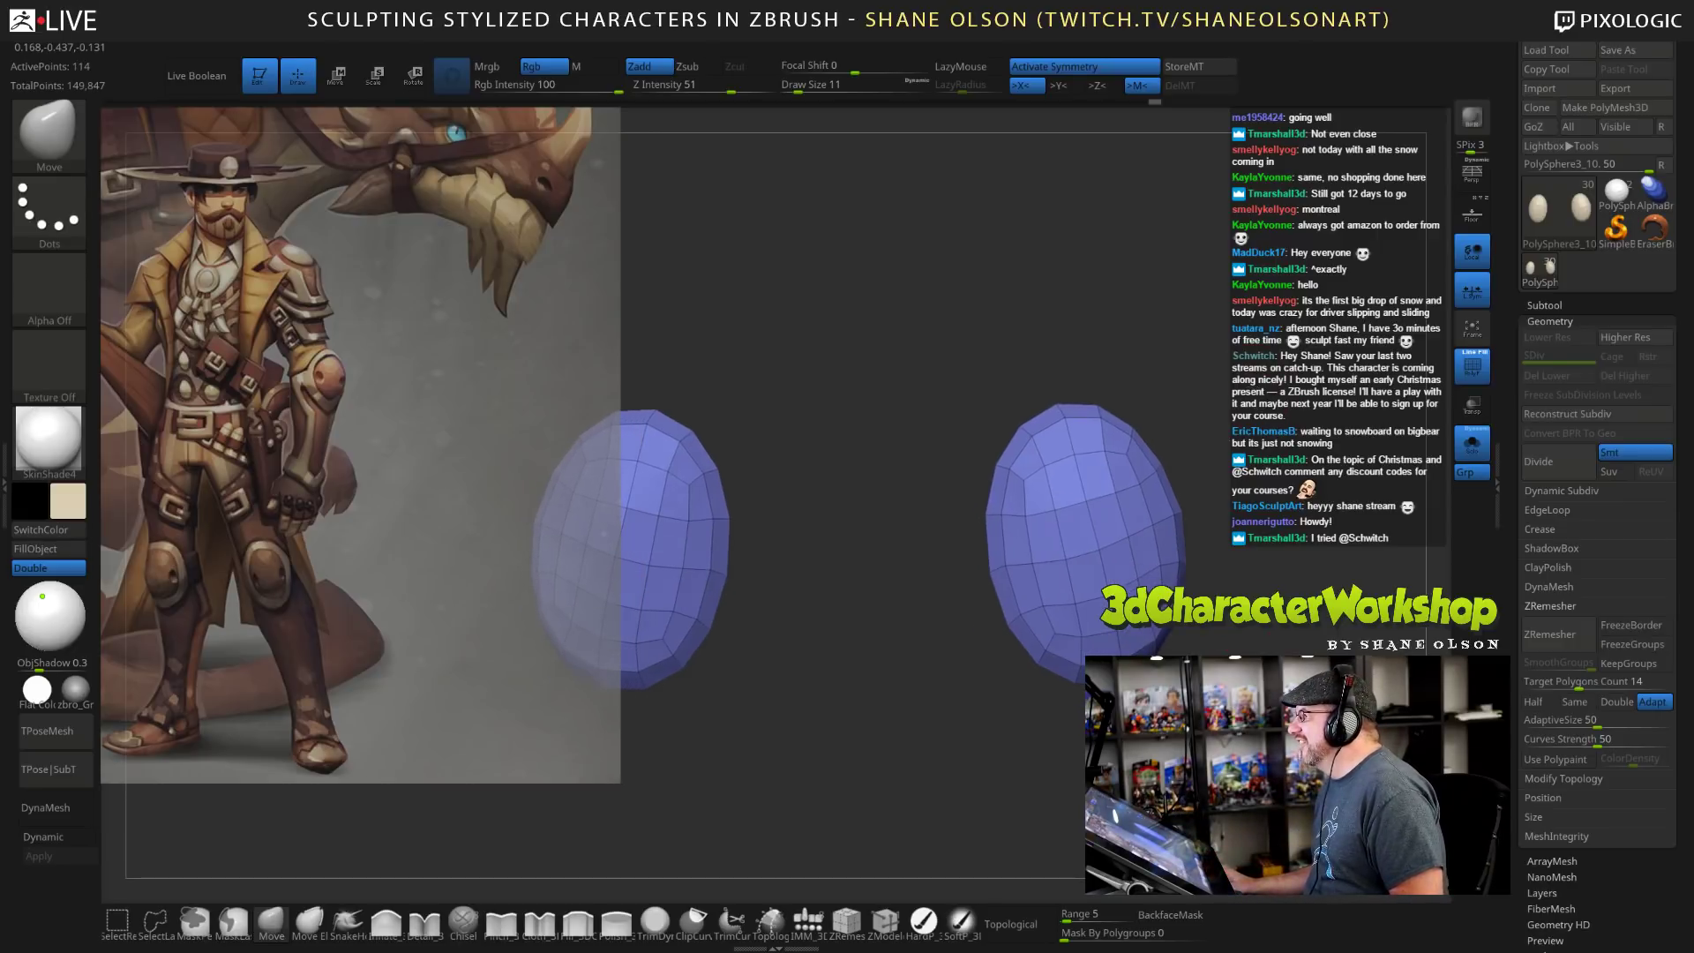
left_click_drag(1249, 368, 1285, 352, "alt")
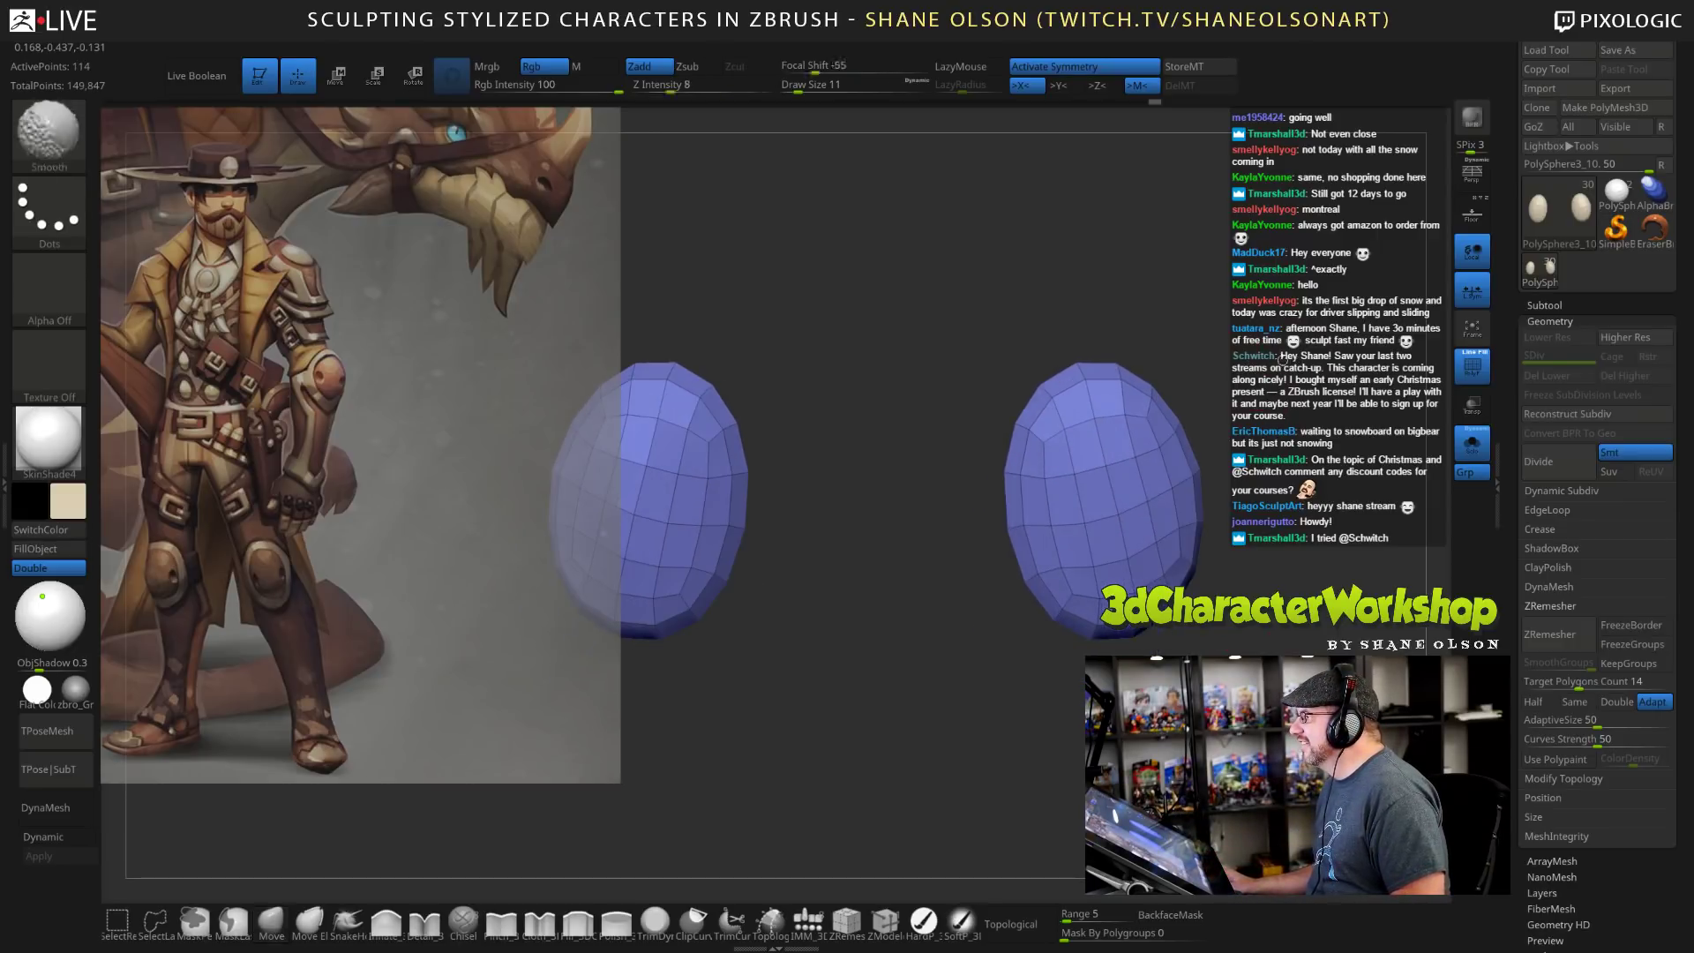
right_click_drag(1281, 352, 1273, 386)
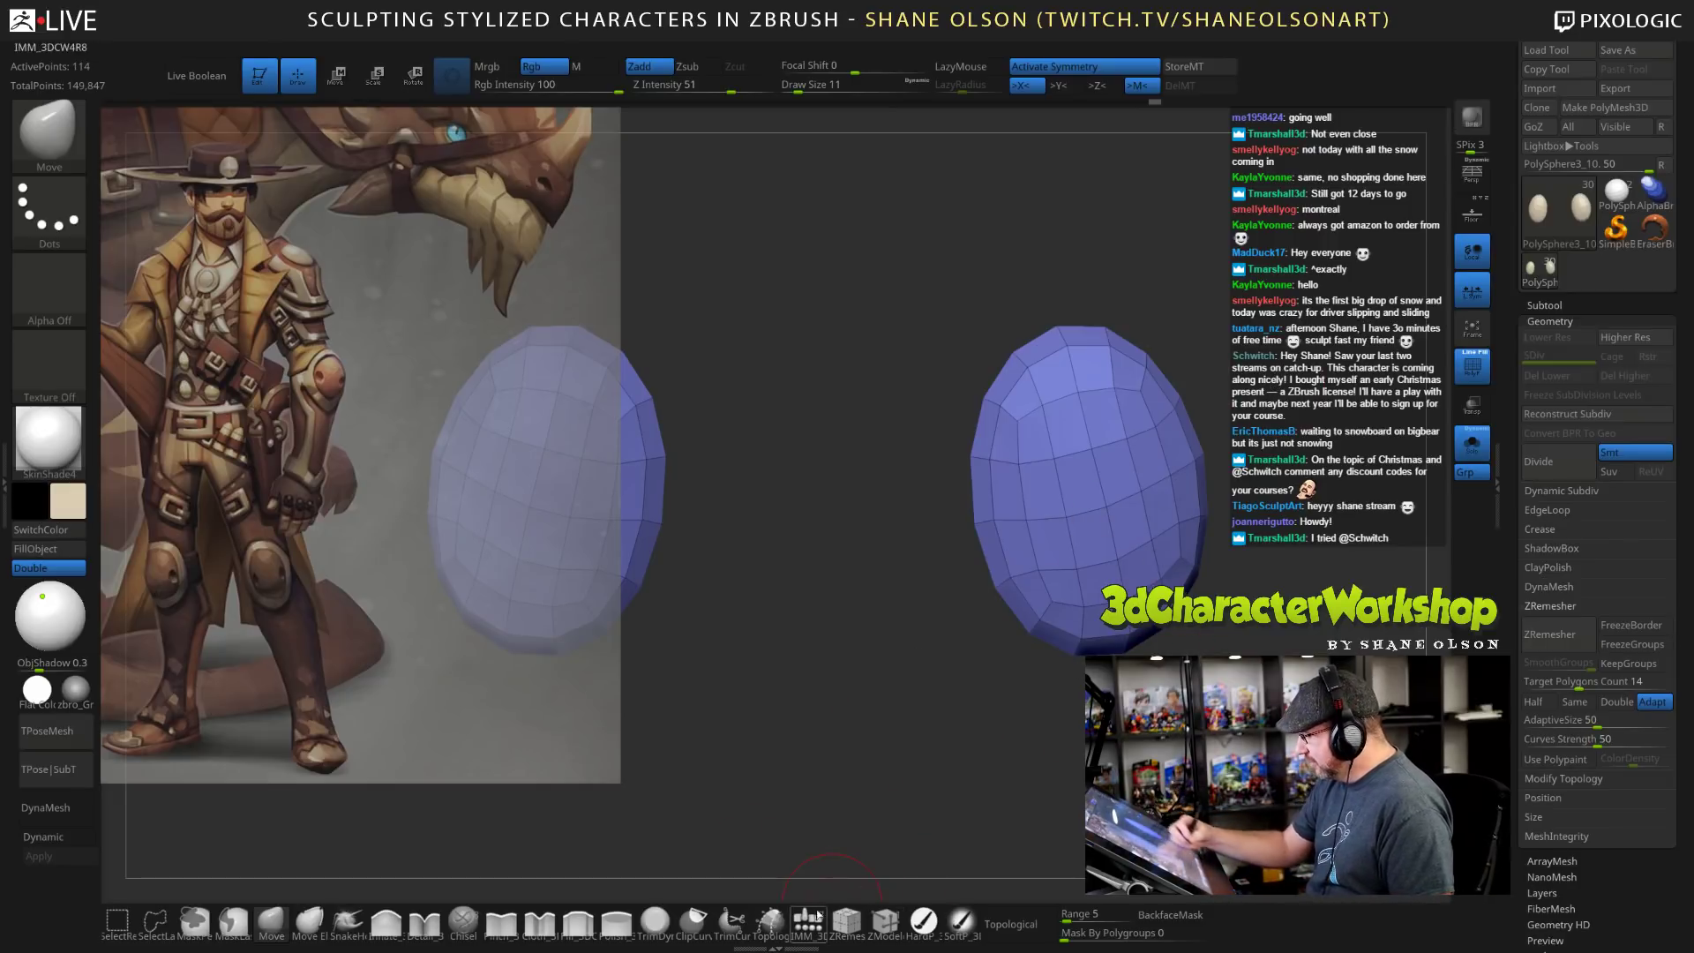
Slide the kneepads' inner edge loops with the ZModeler brush, using the Slide edge action on EdgeLoop Complete.
left_click(885, 922)
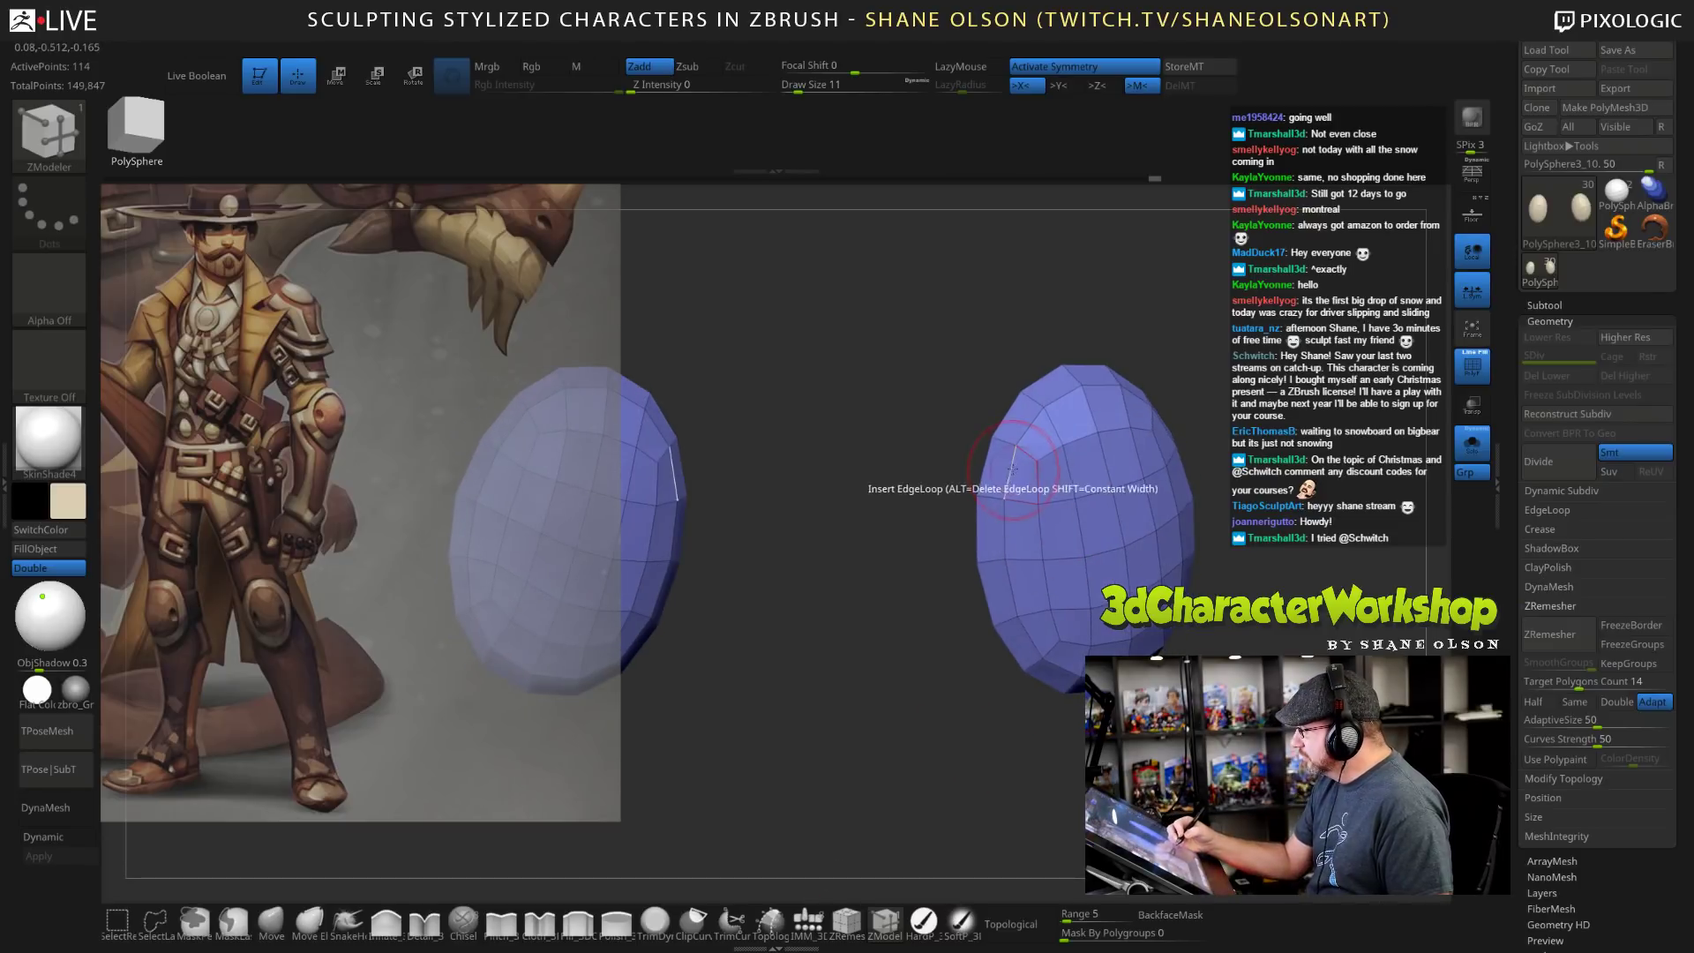
key("space")
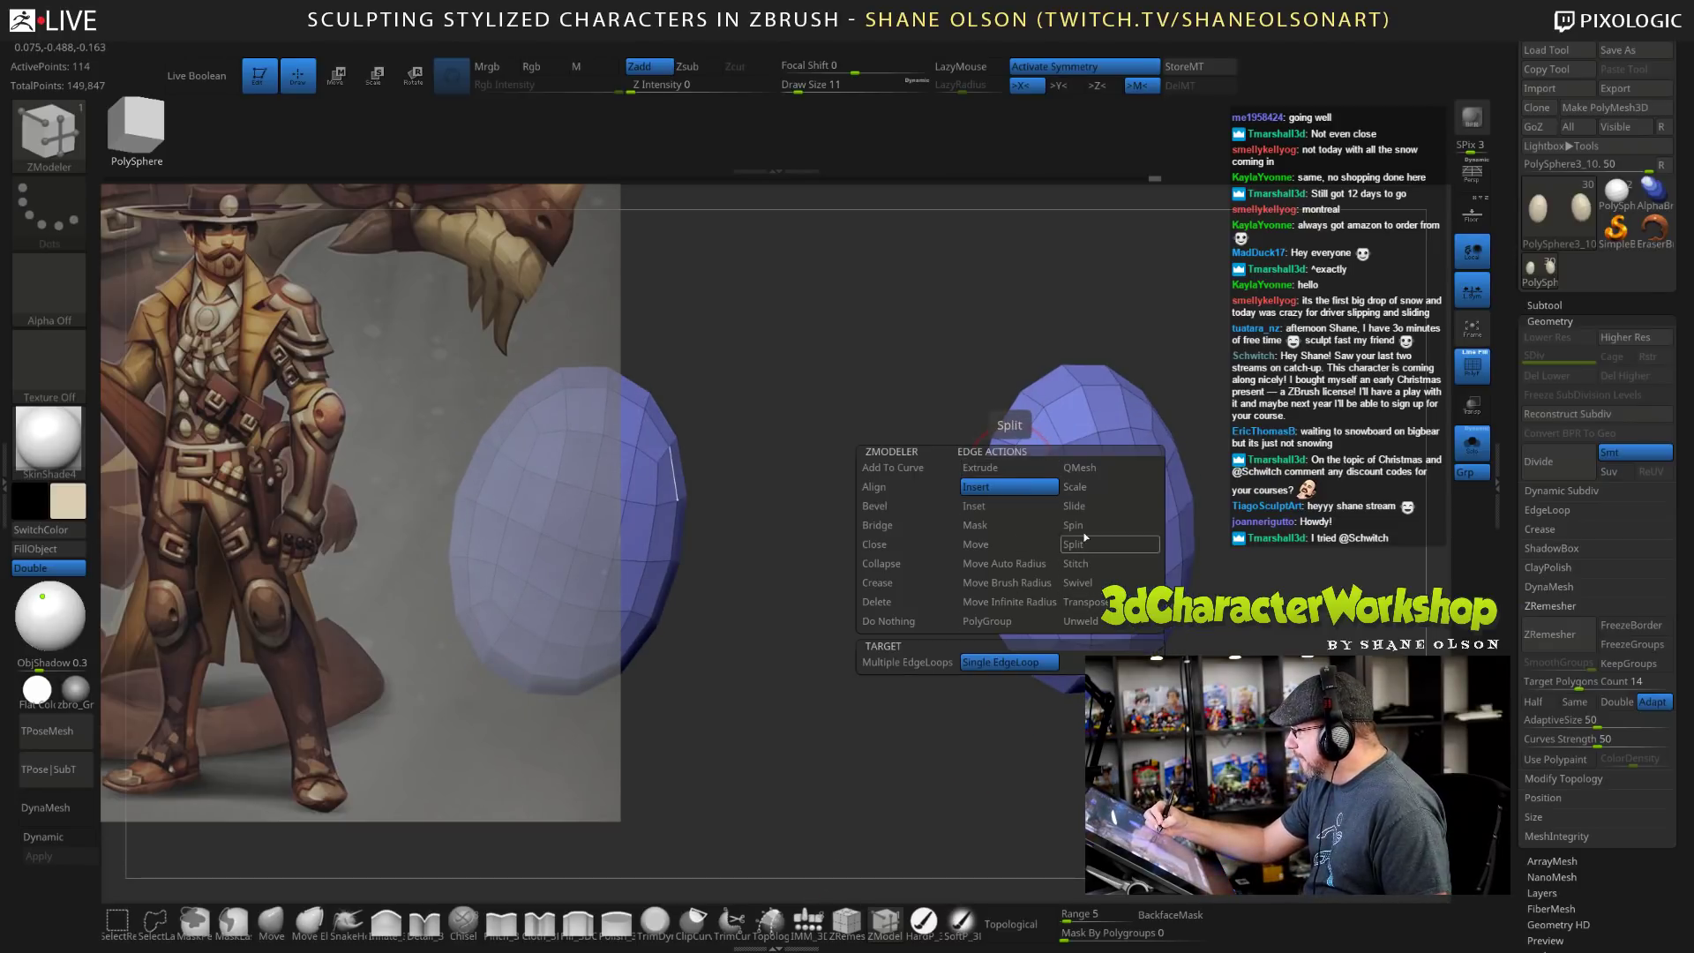
left_click(1075, 505)
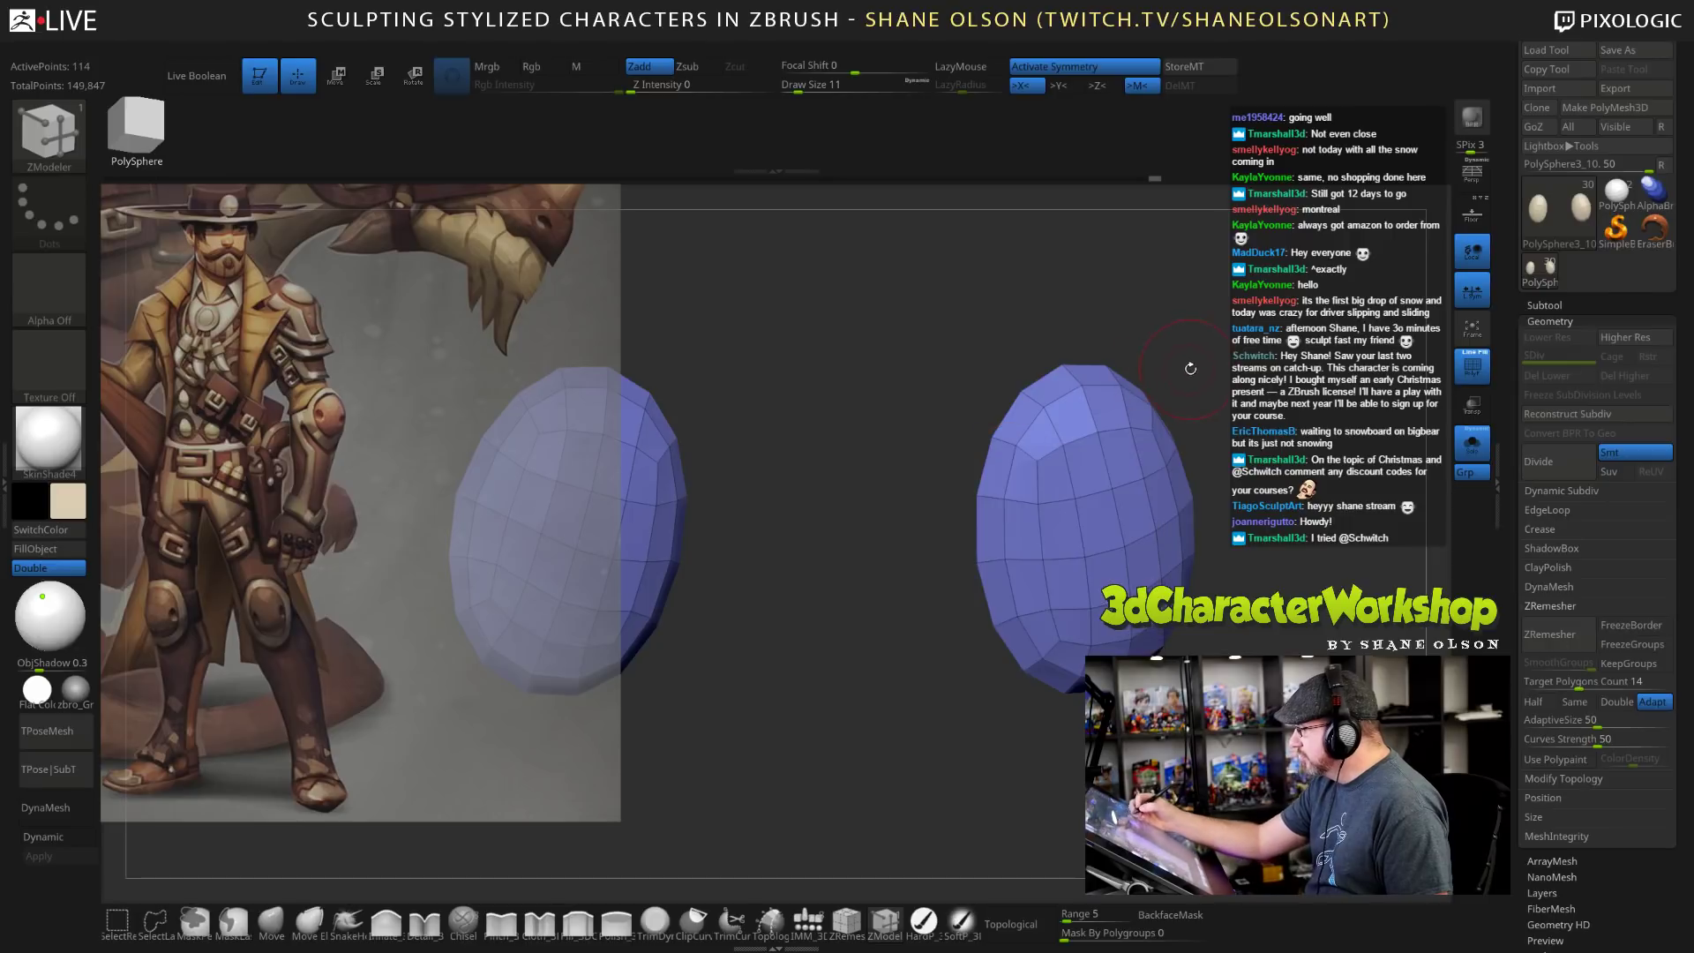
left_click_drag(1189, 367, 1253, 372)
left_click_drag(1049, 473, 1062, 476)
mouse_move(1210, 389)
left_mouse_down()
mouse_move(1271, 397)
mouse_move(1289, 424)
mouse_move(1261, 554)
mouse_move(1260, 526)
left_mouse_up()
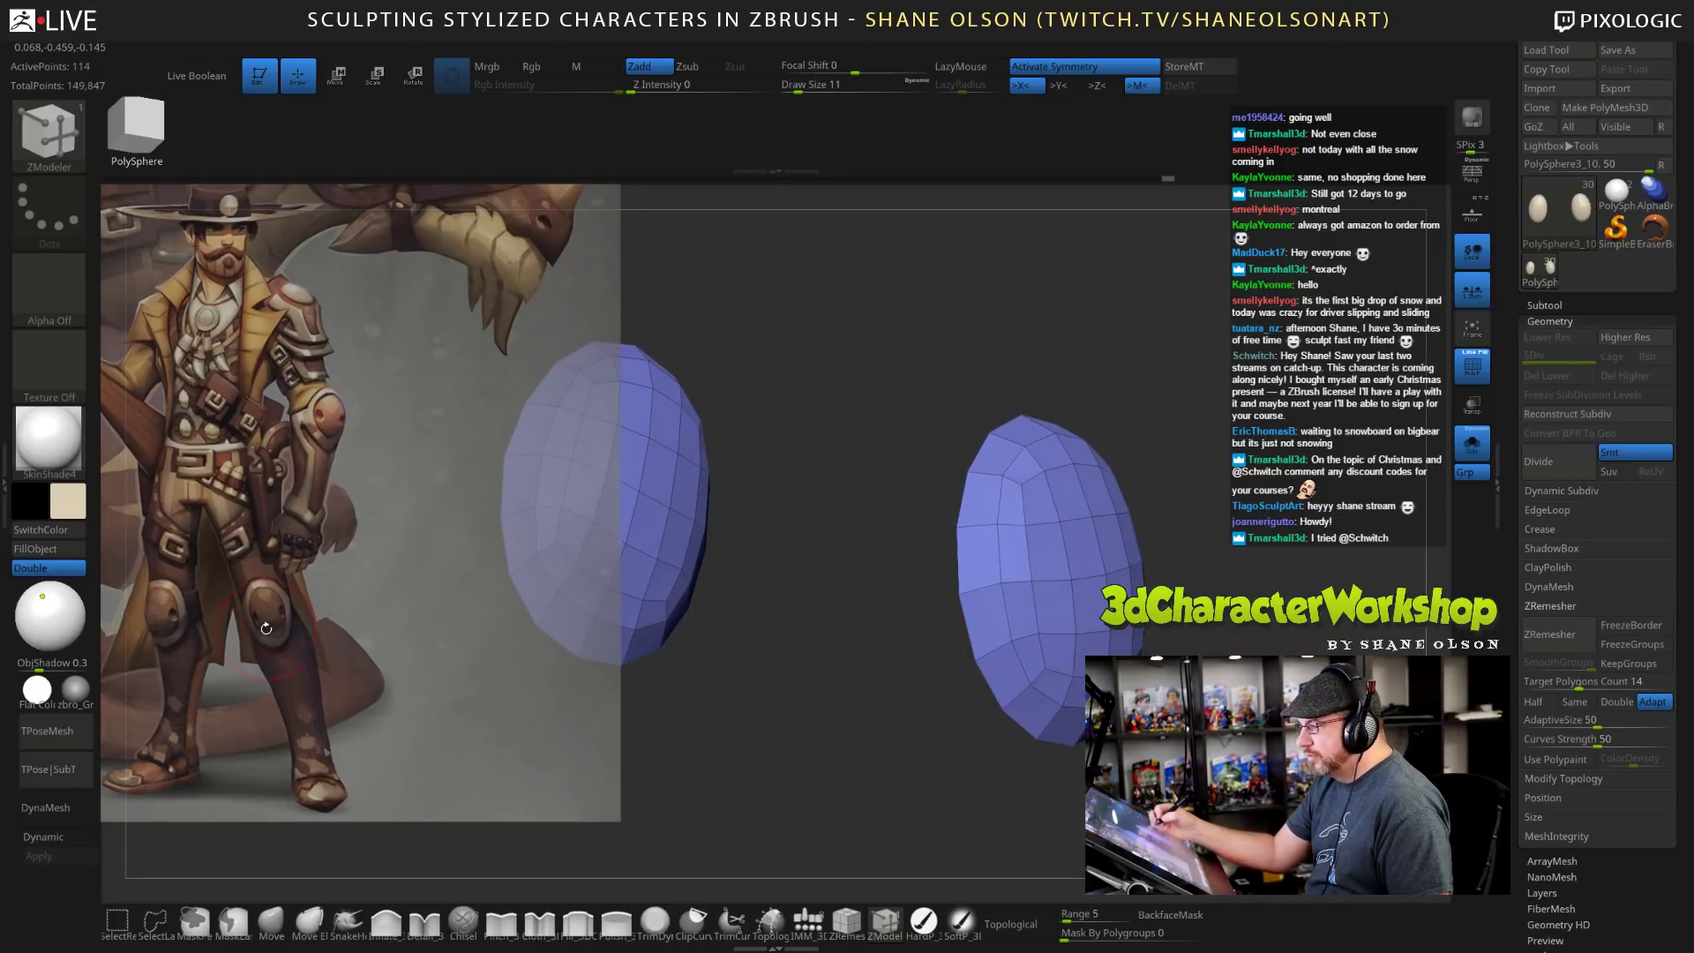
left_click_drag(890, 768, 1156, 746)
left_click_drag(1178, 548, 1134, 552)
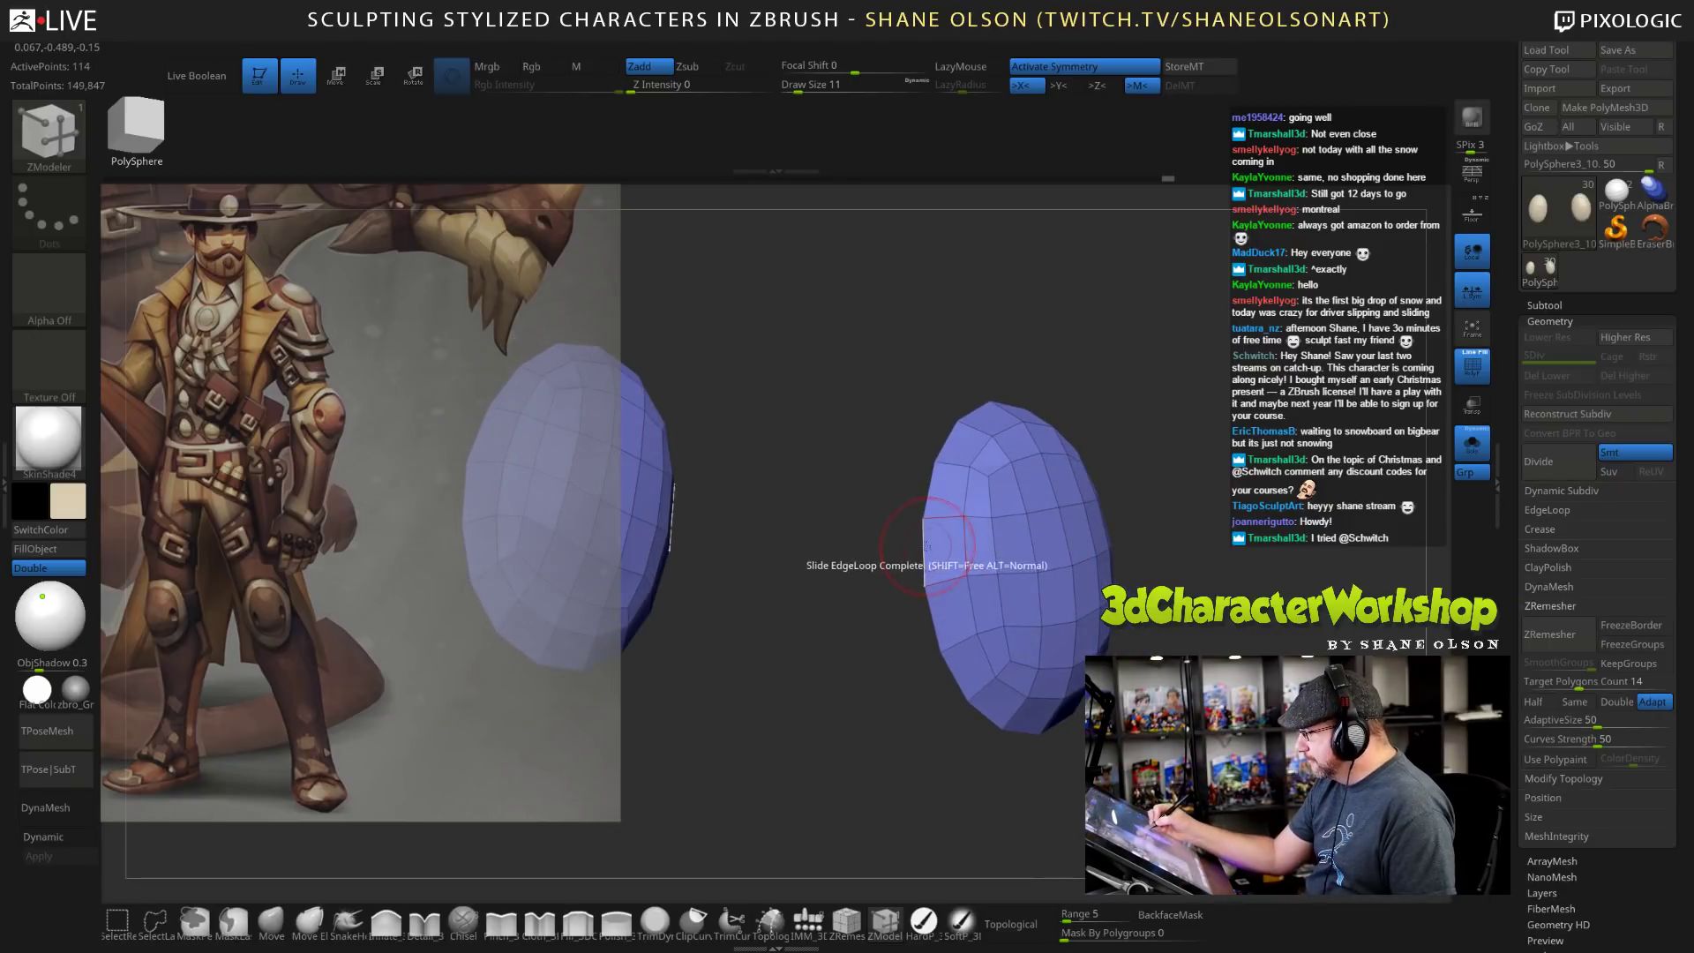
Adjust an edge loop at the kneepads' side with the gizmo, using ZModeler's Transpose edge action on EdgeLoop Partial.
key("space")
left_click(997, 625)
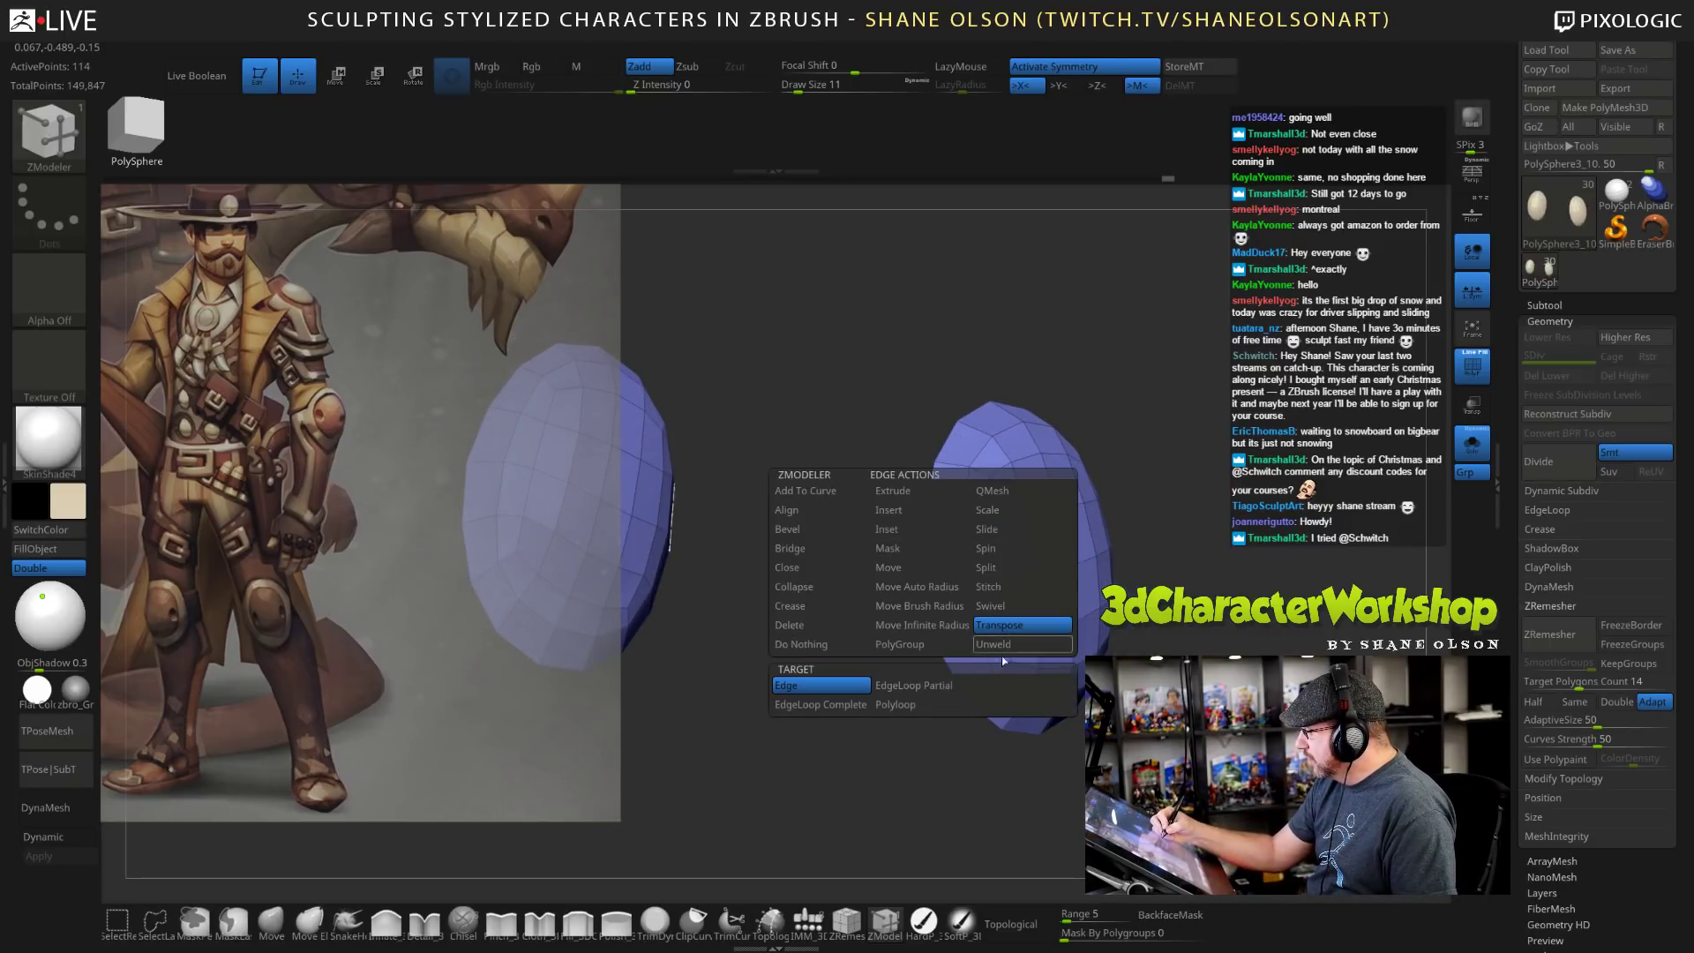
left_click(935, 687)
left_click(922, 565)
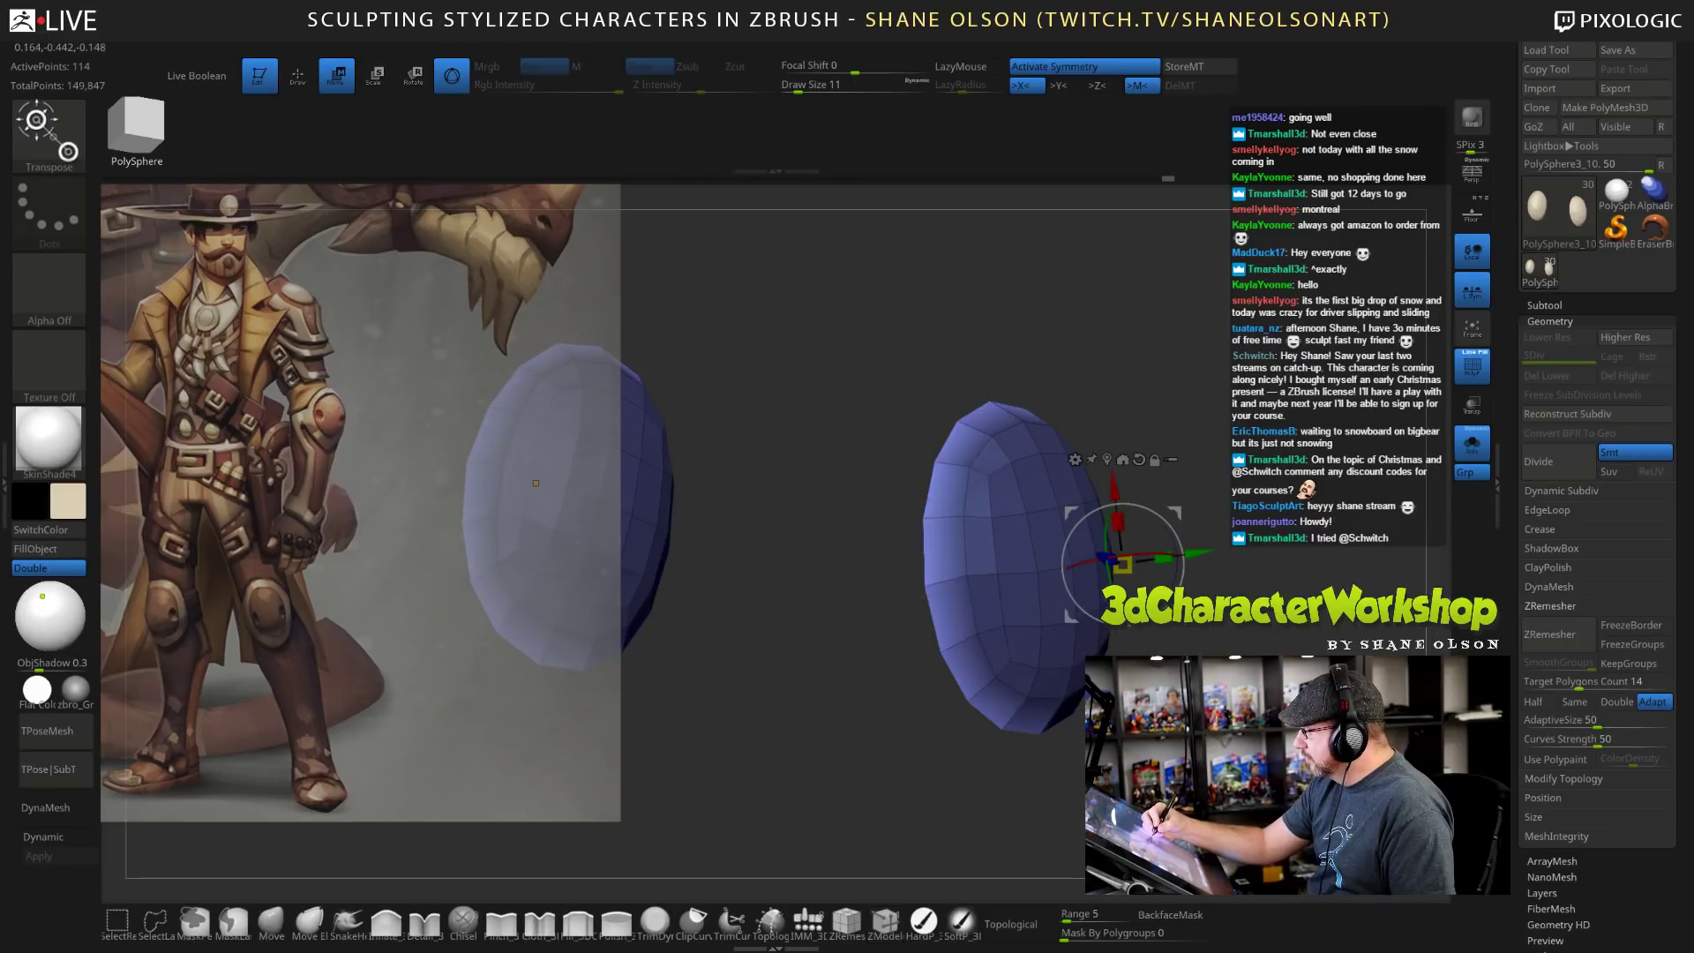
left_click_drag(1191, 692, 1156, 693)
left_click_drag(1193, 554, 1181, 553)
left_click_drag(531, 489, 557, 478)
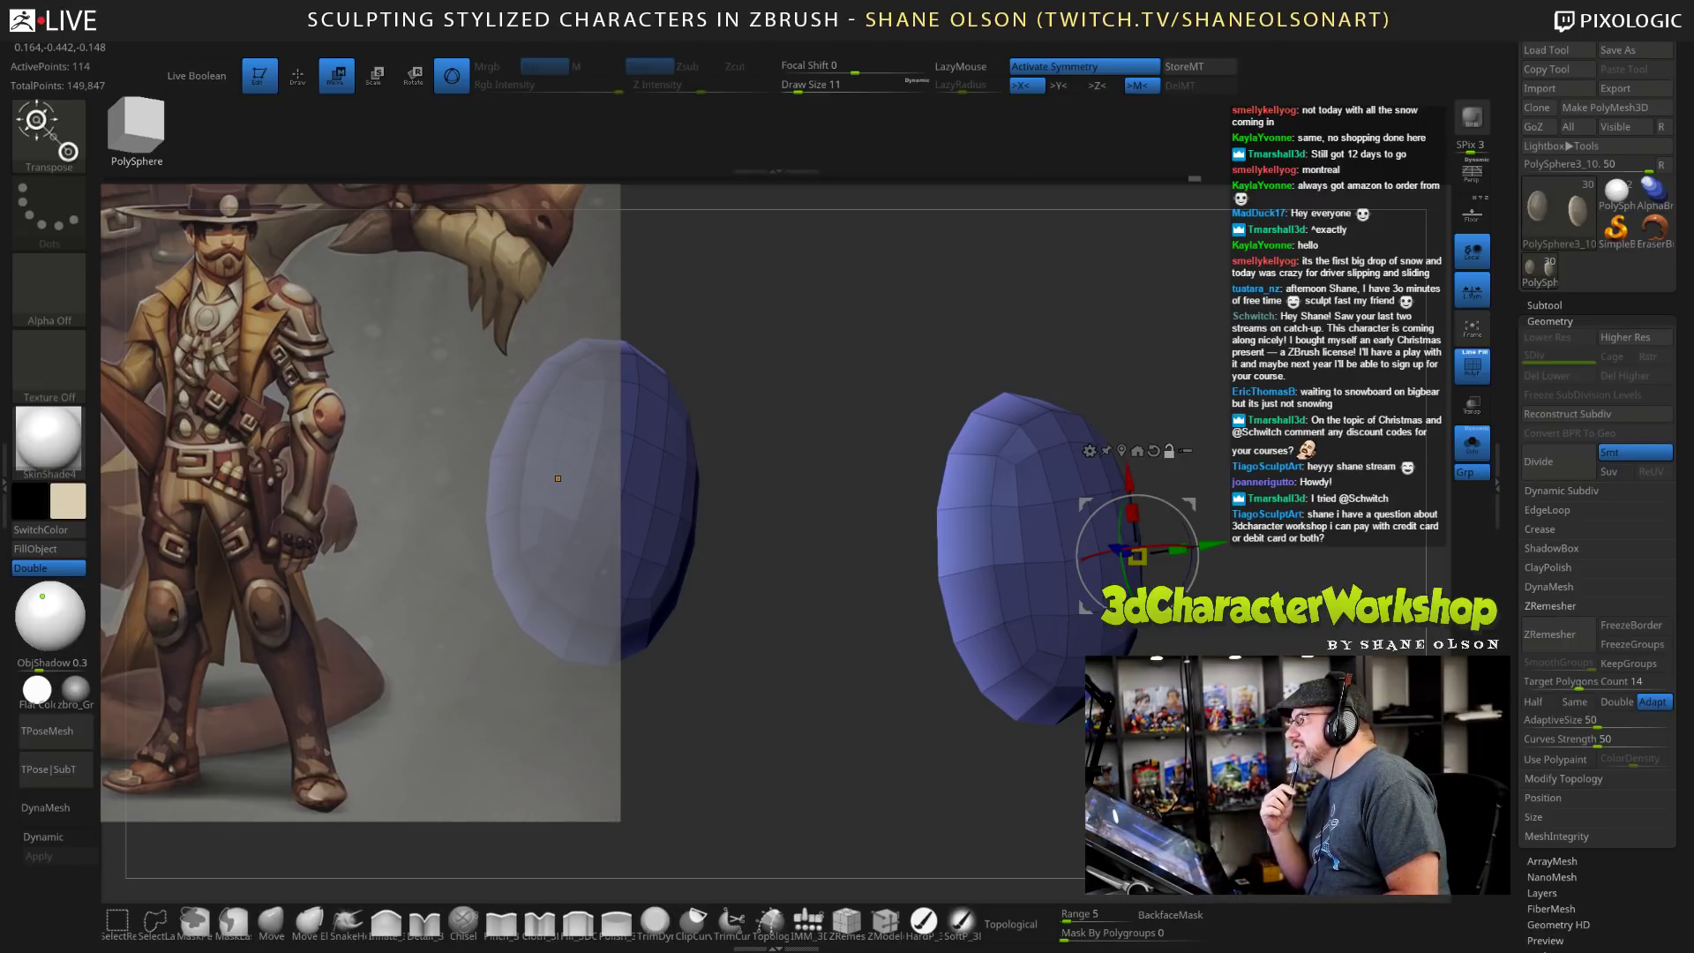
left_click_drag(1235, 499, 1200, 501)
mouse_move(458, 495)
left_mouse_down()
mouse_move(487, 491)
mouse_move(478, 358)
mouse_move(487, 408)
mouse_move(520, 415)
mouse_move(526, 448)
mouse_move(543, 426)
left_mouse_up()
key("q")
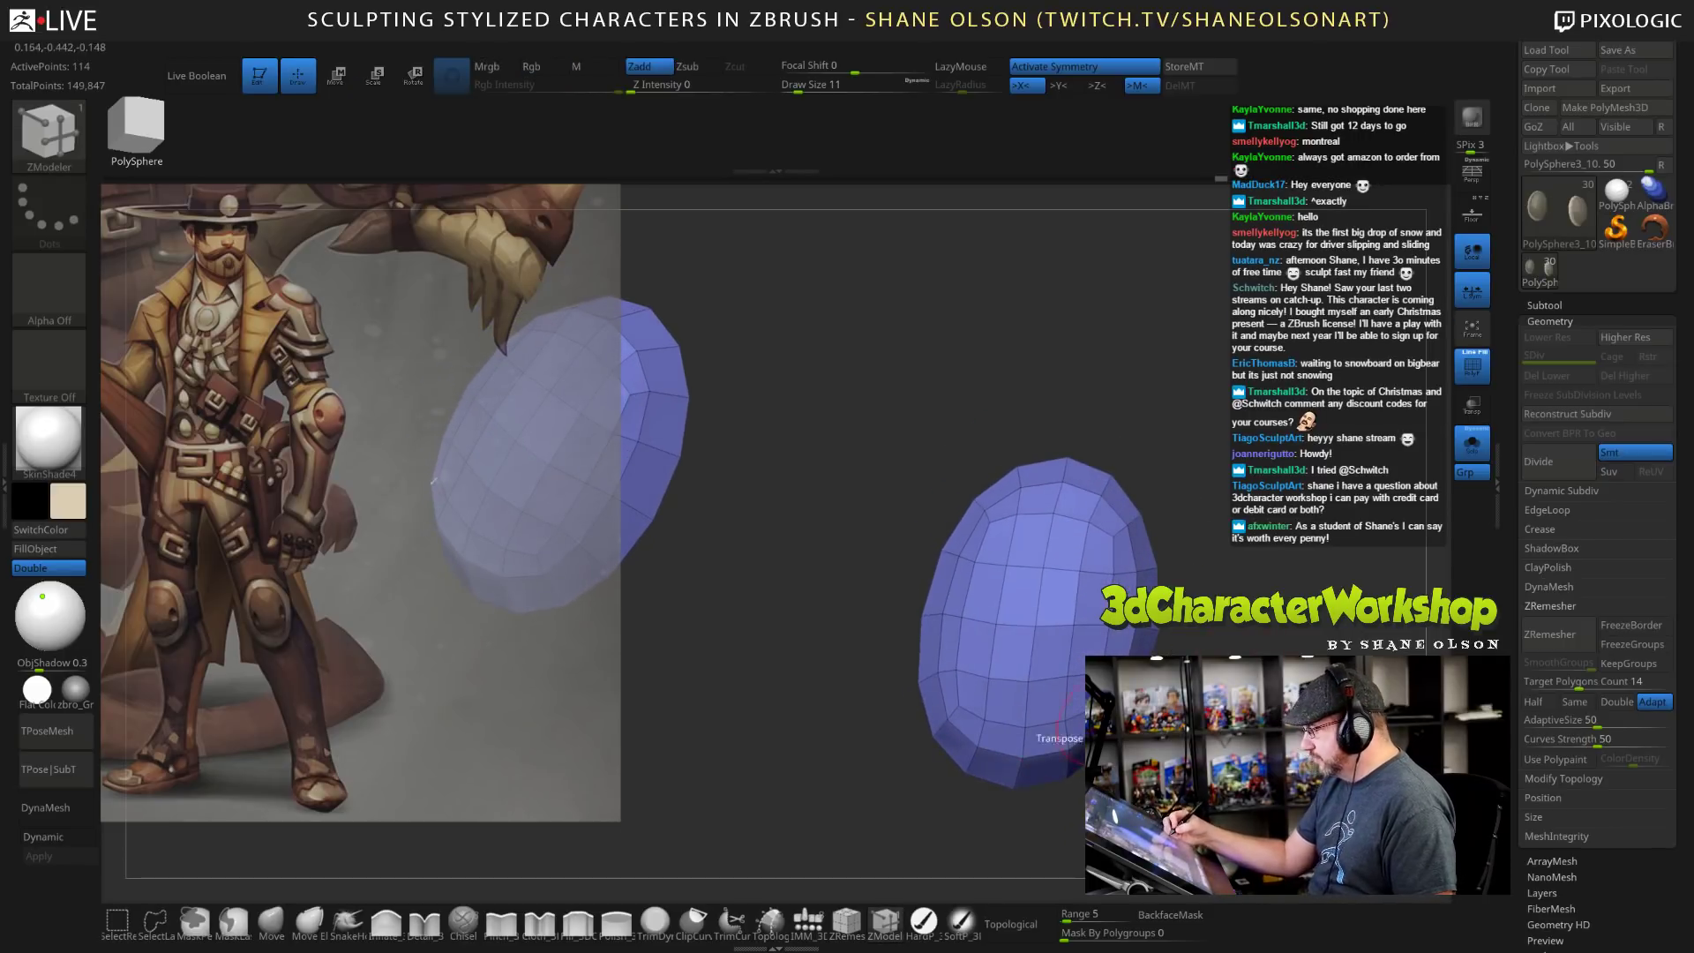
Refine the kneepad outlines with the Move brush at Draw Size 23, then reduce the Draw Size to 14.
left_click(271, 920)
key("s")
left_click_drag(1158, 359, 1162, 362)
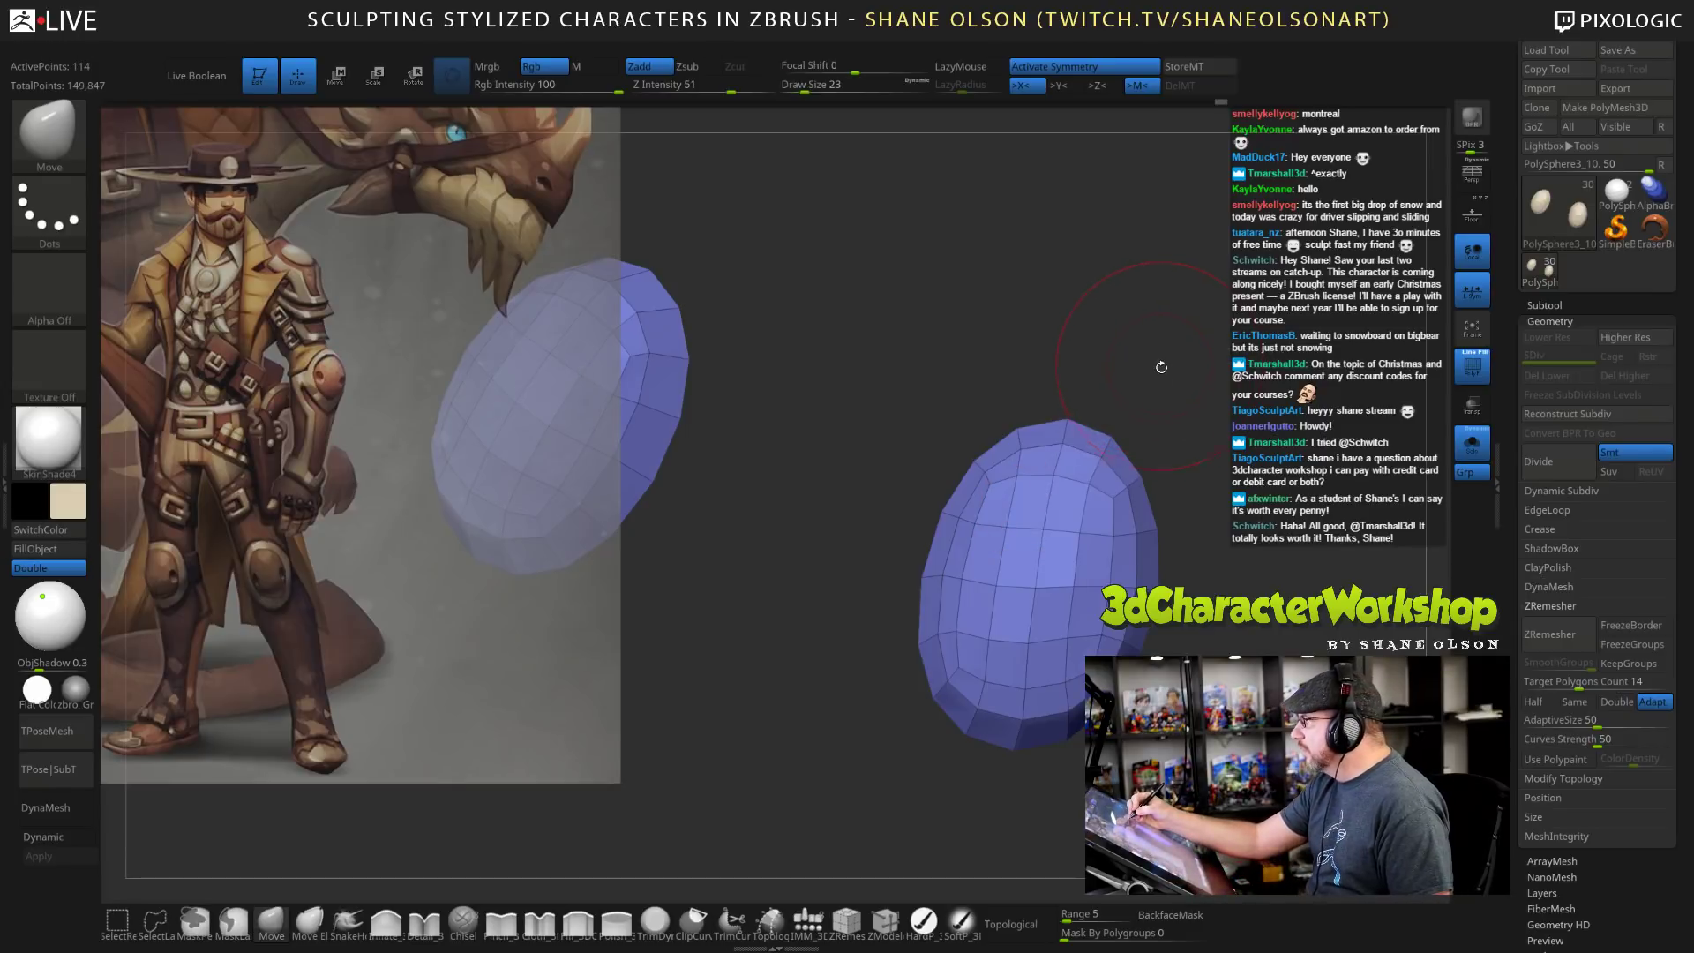
left_click_drag(1197, 468, 1156, 467)
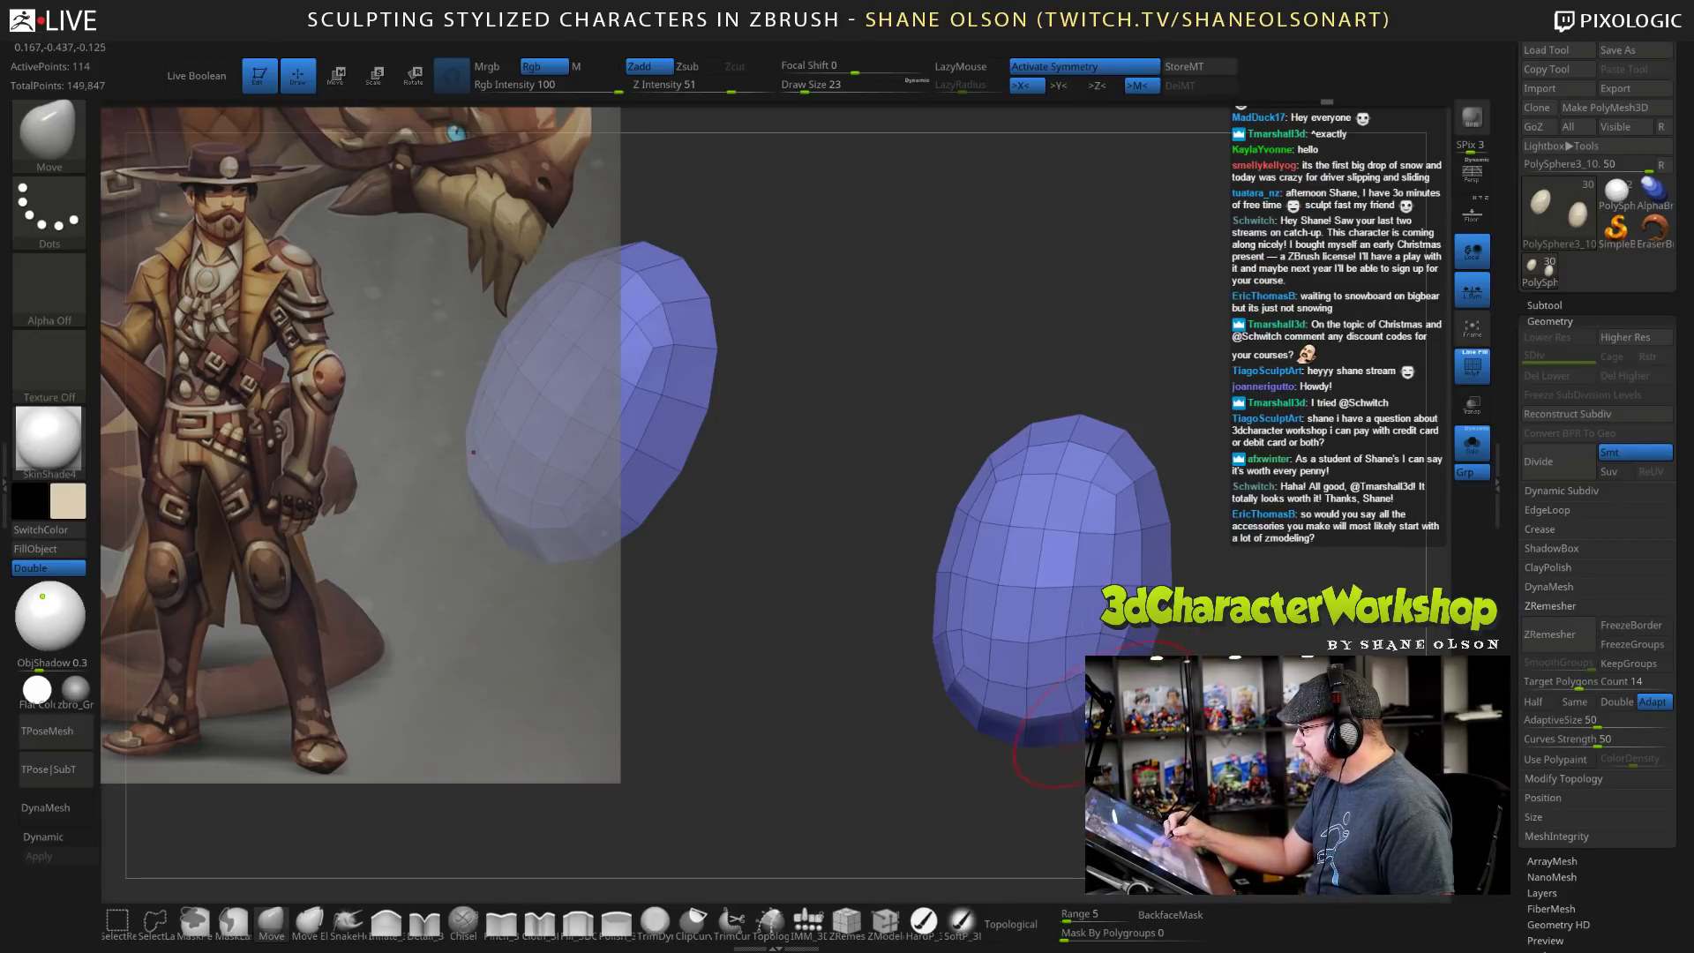
mouse_move(1197, 753)
left_mouse_down()
mouse_move(1144, 746)
mouse_move(1195, 739)
left_mouse_up()
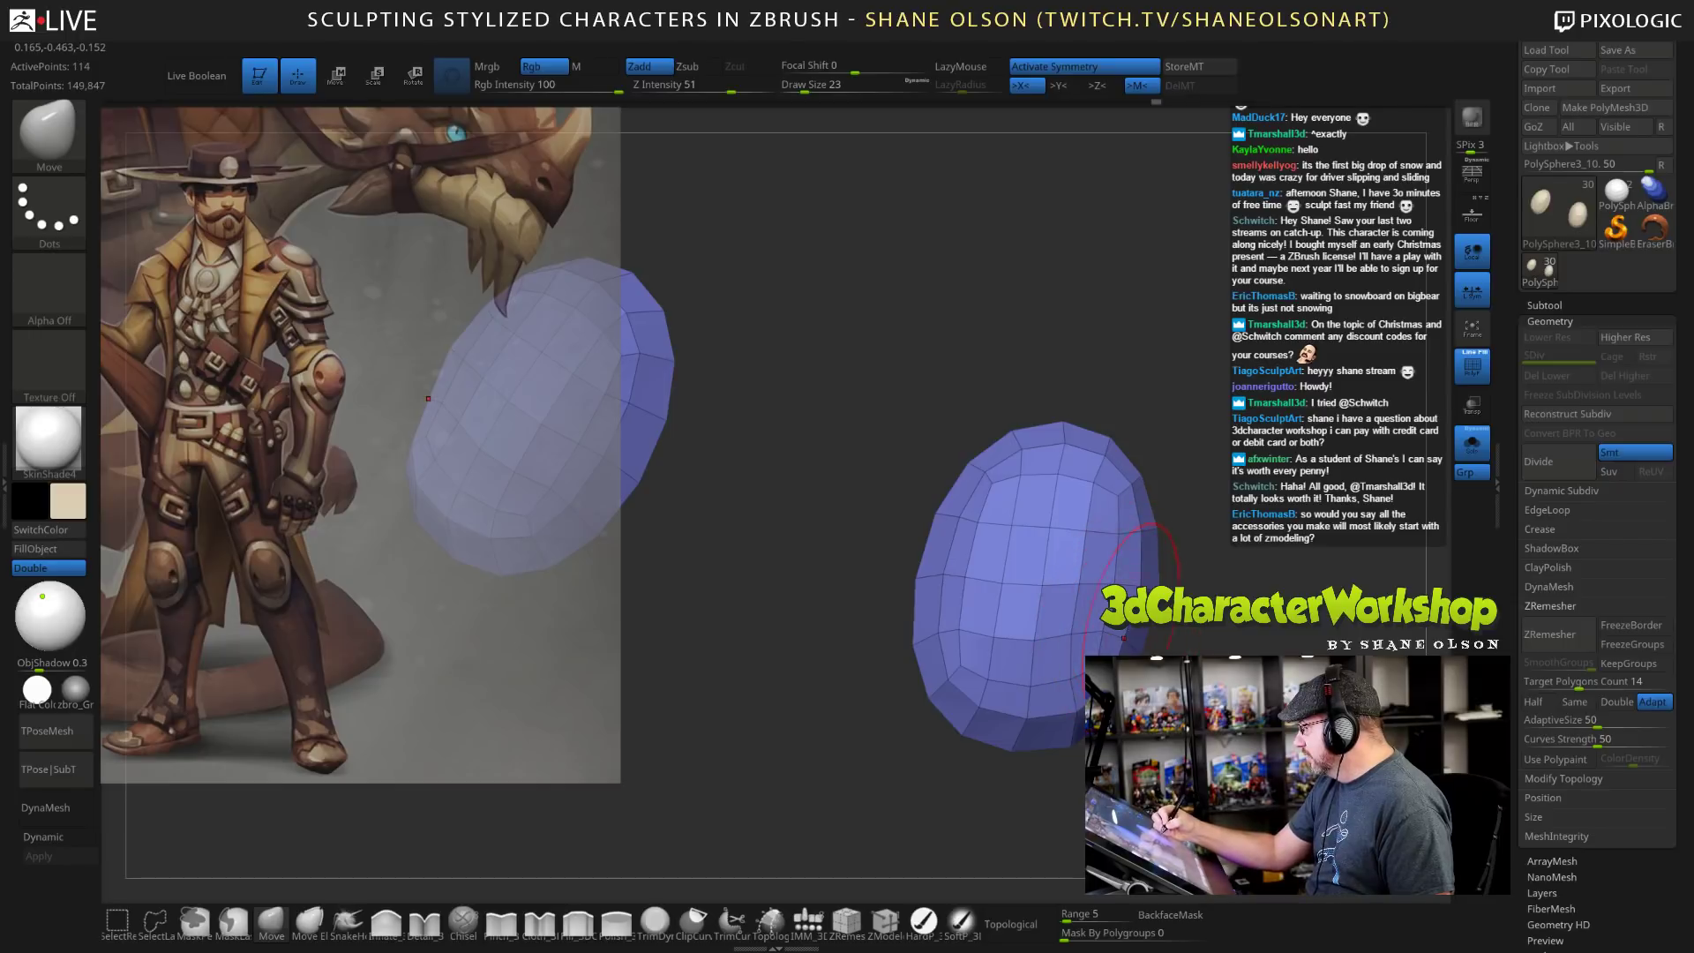
key("bracketleft")
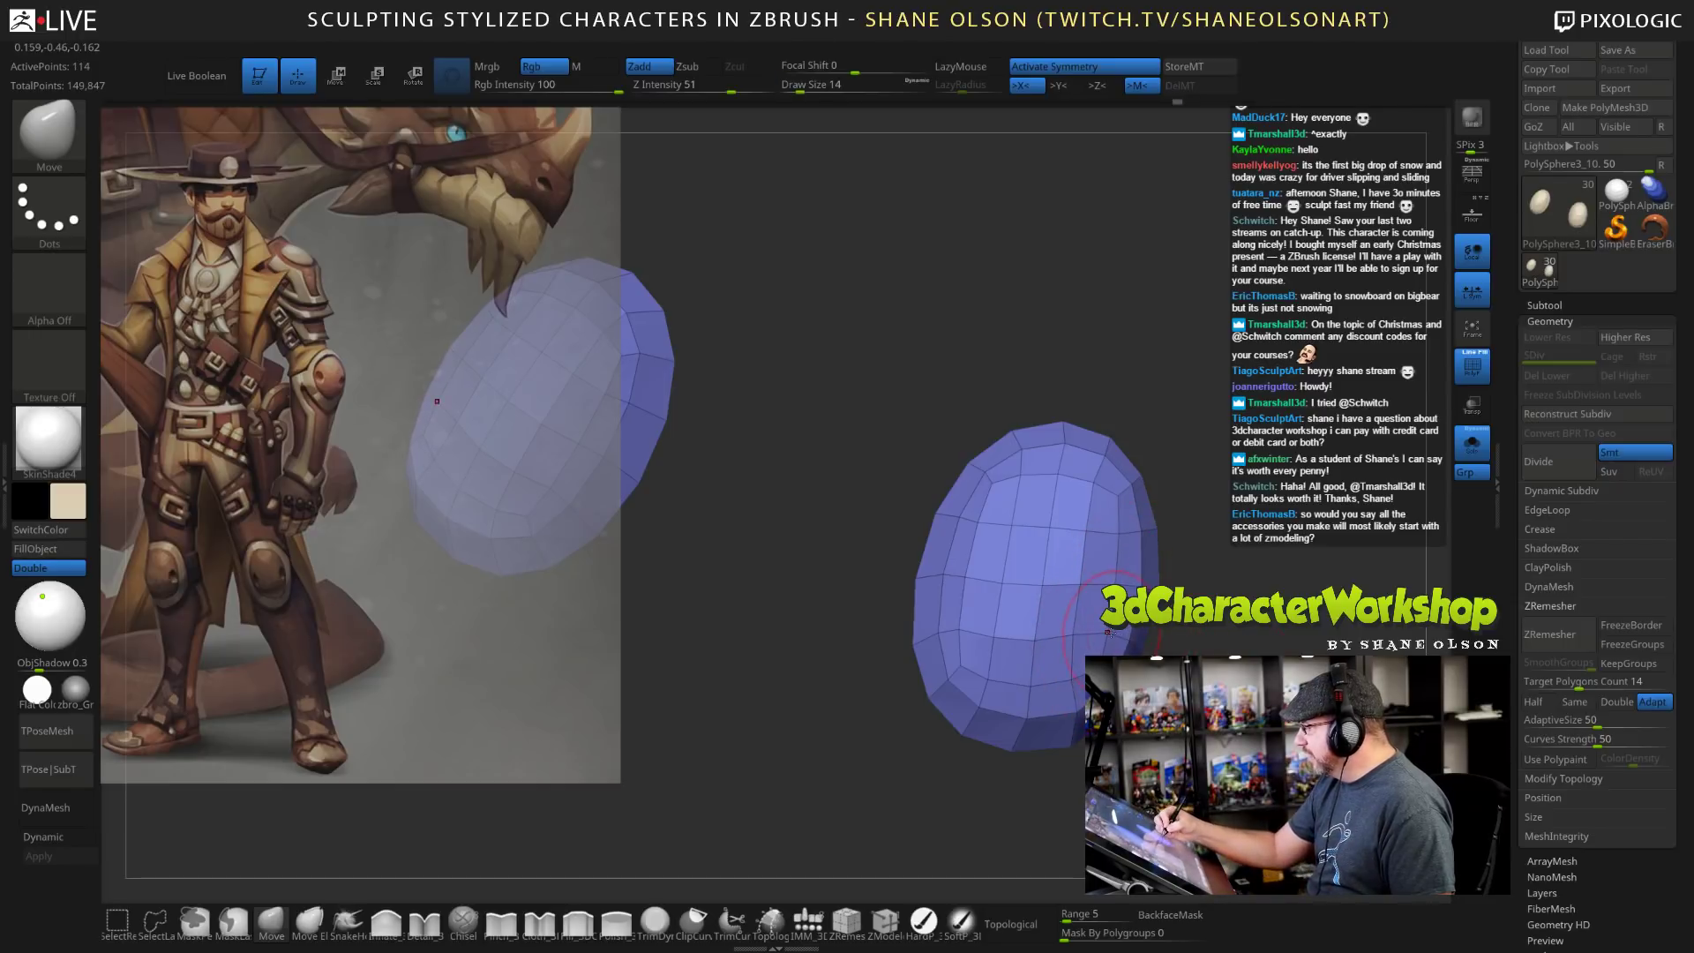
Nudge the kneepads' sides and lower edges with the Move brush, raising the Draw Size to 19.
left_click_drag(1108, 632, 1060, 621)
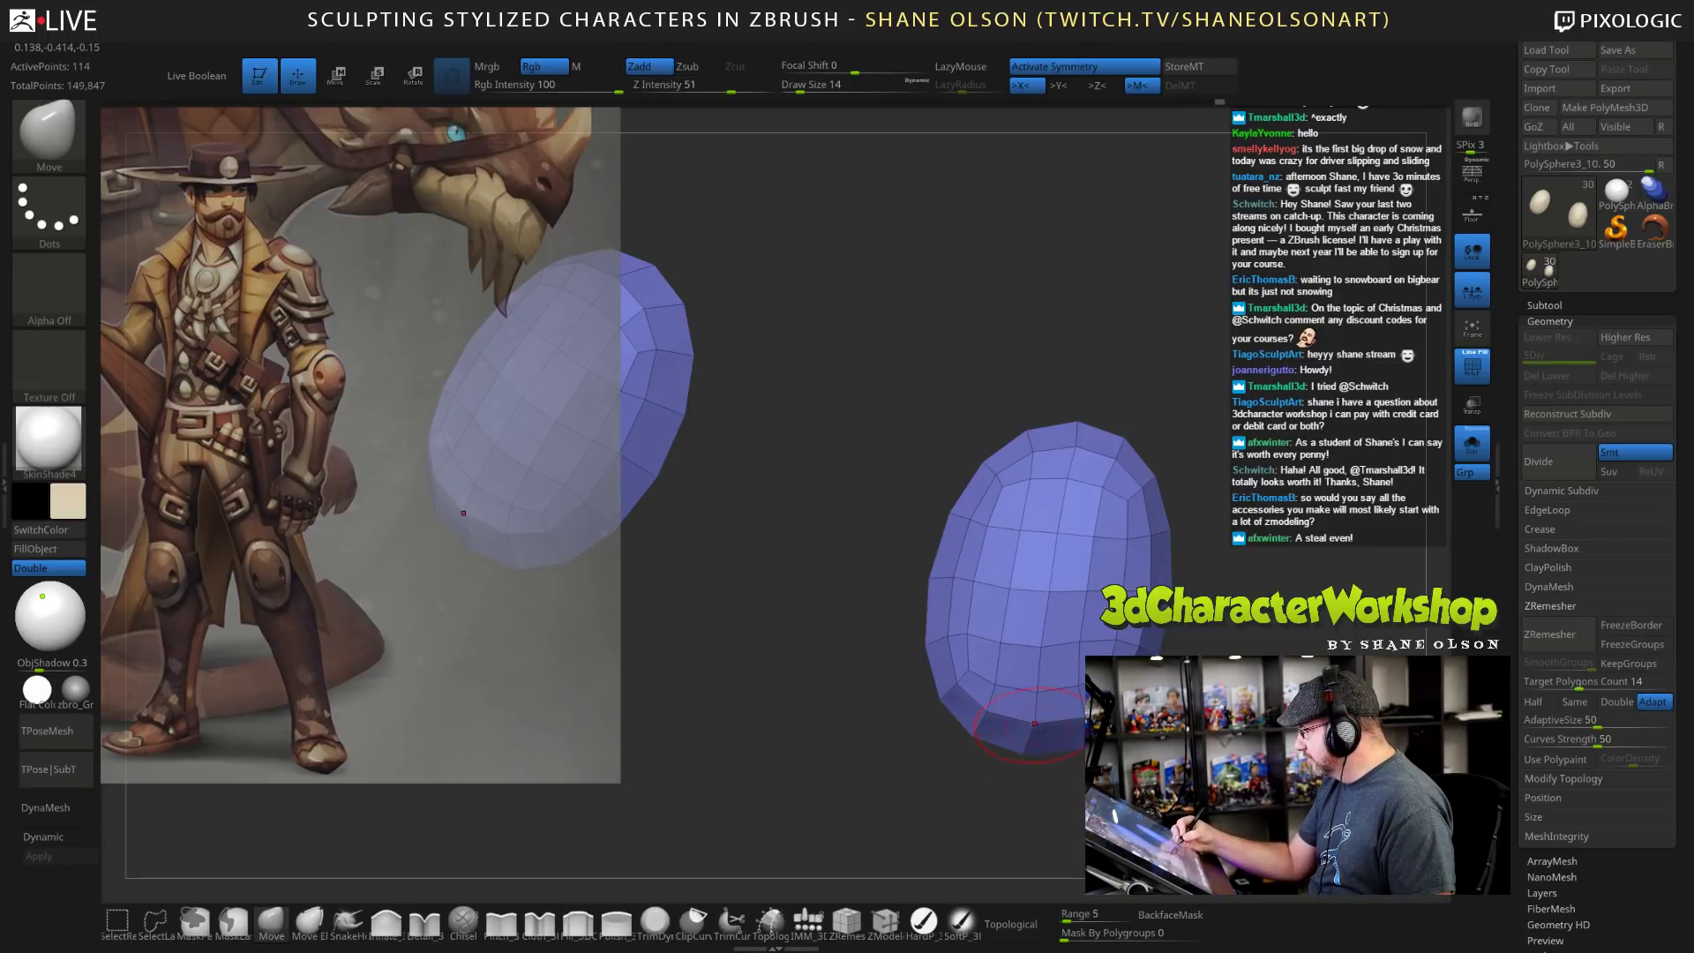
right_click_drag(1032, 724, 995, 736, "alt")
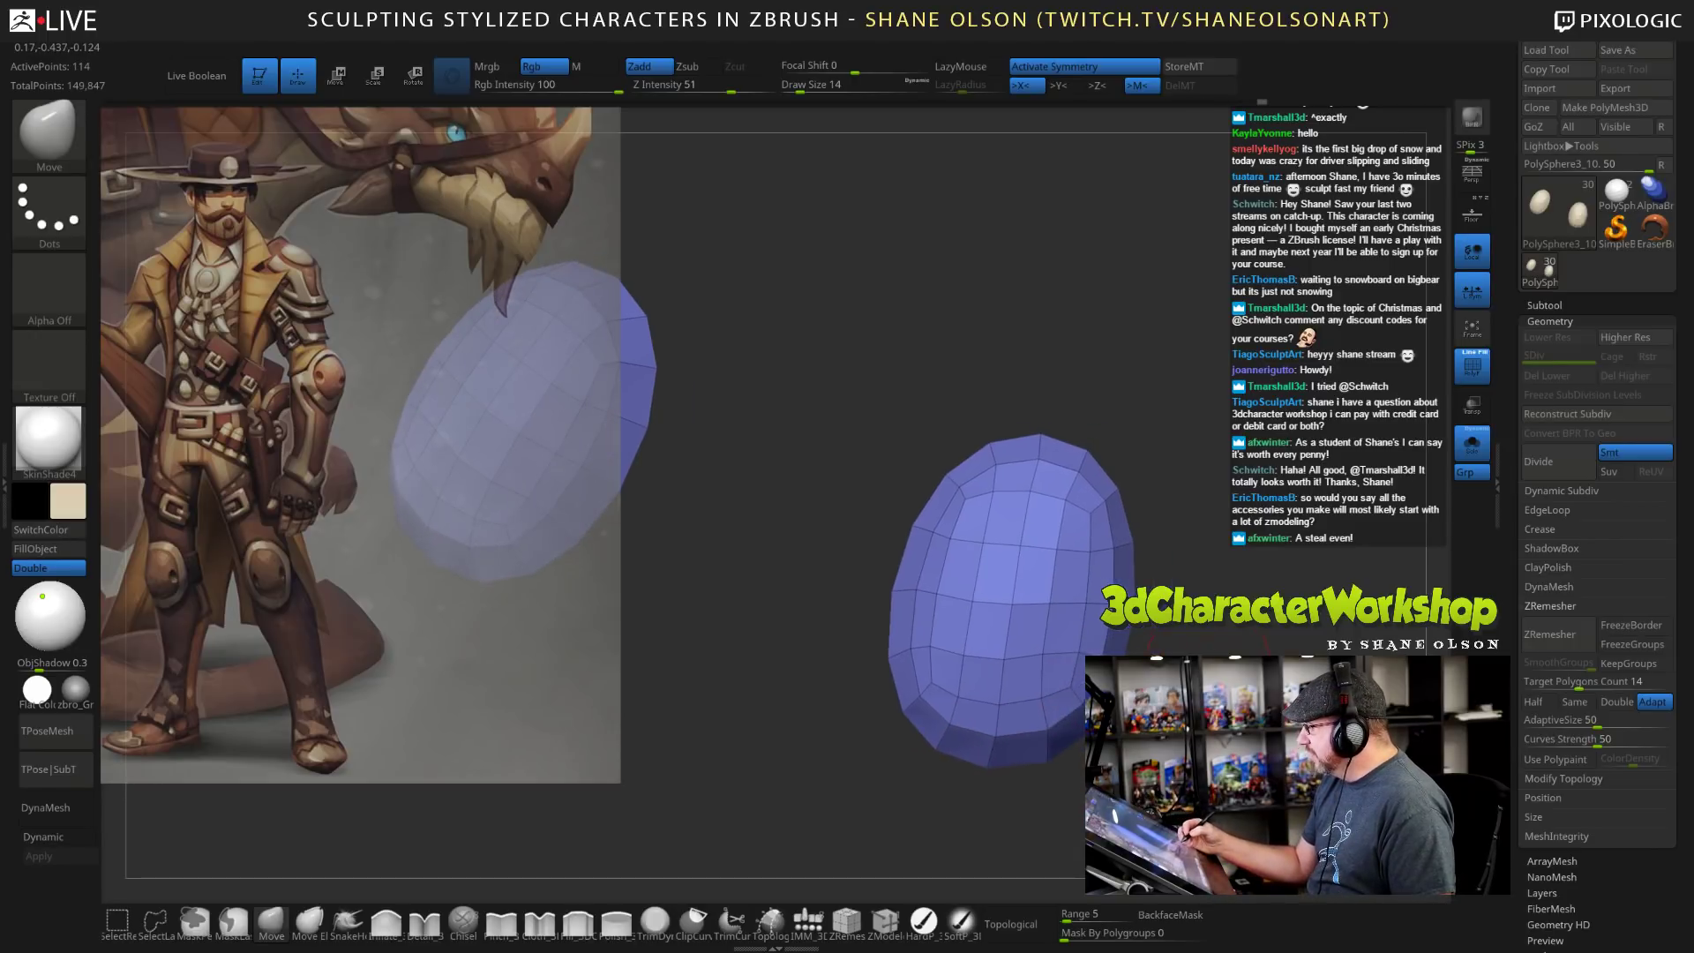
key("bracketright")
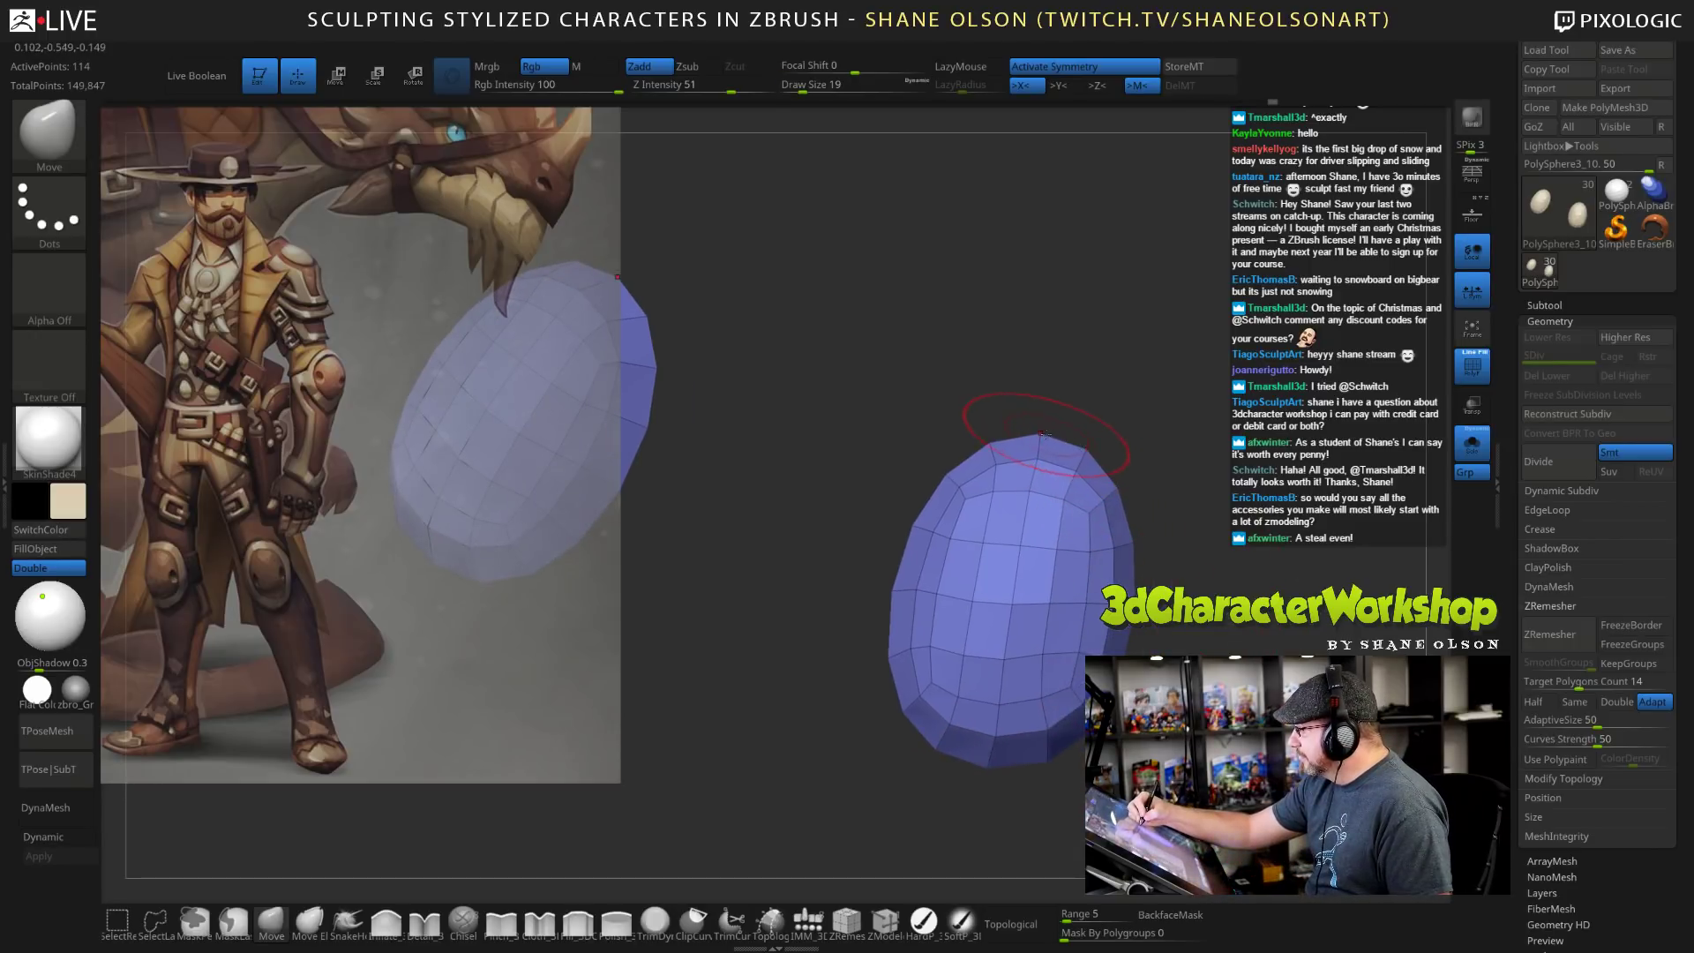
left_click_drag(1080, 471, 1072, 397, "alt")
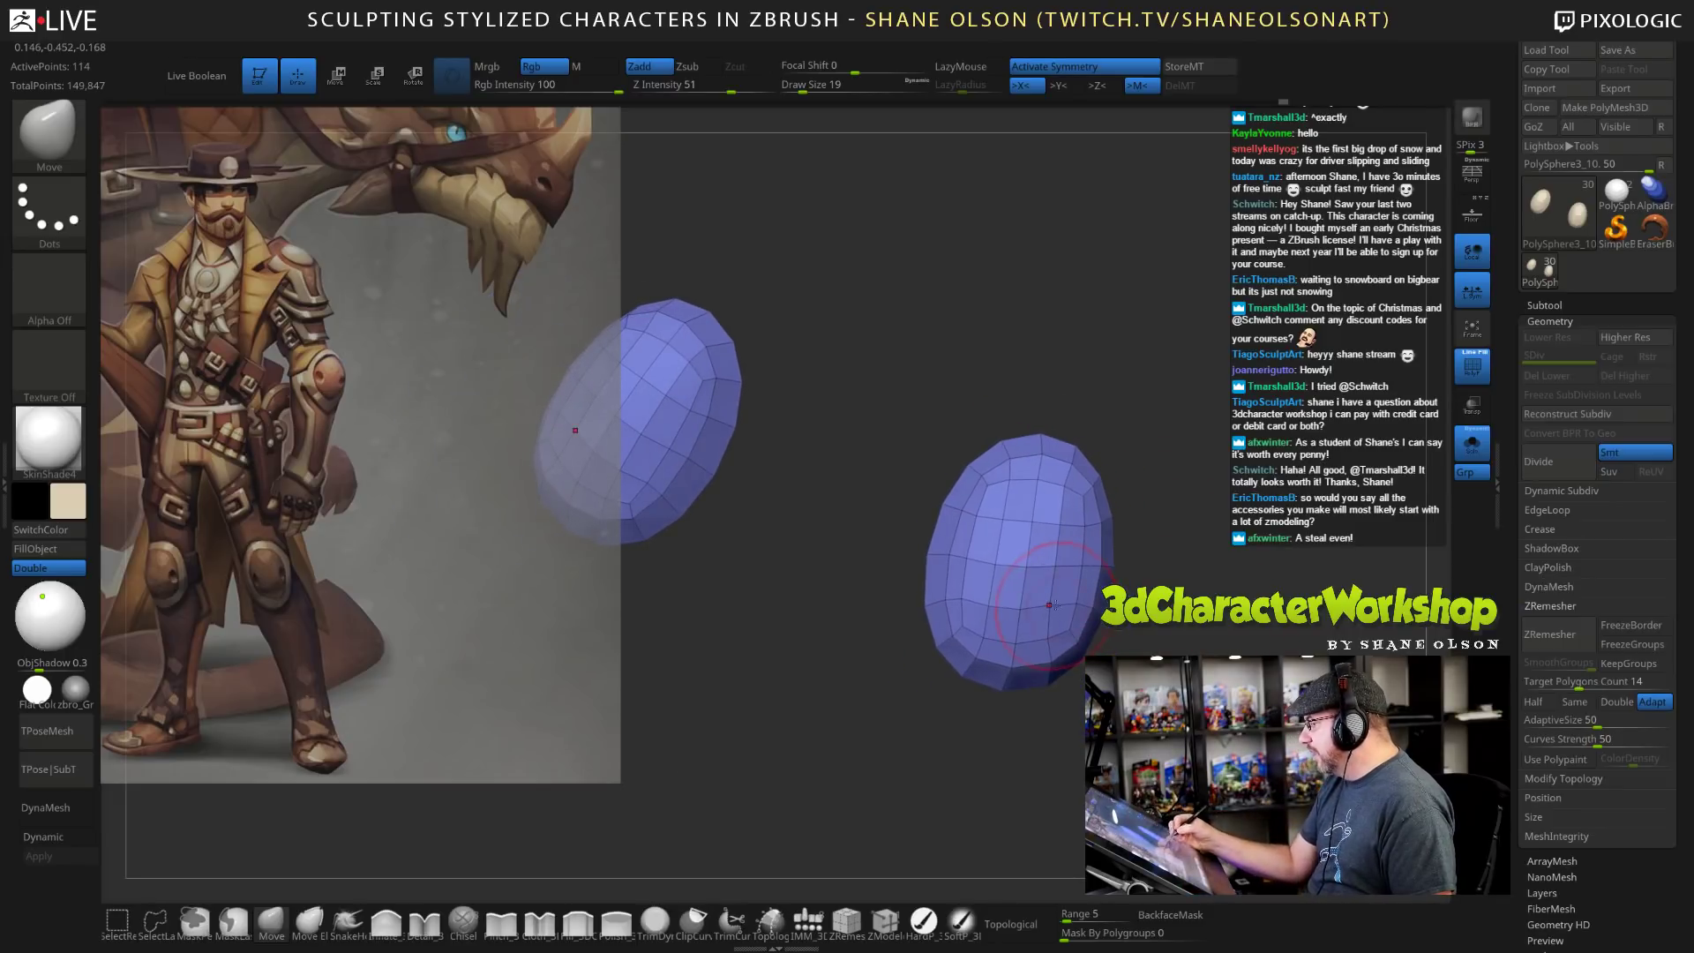
right_click_drag(1064, 583, 1043, 565, "shift")
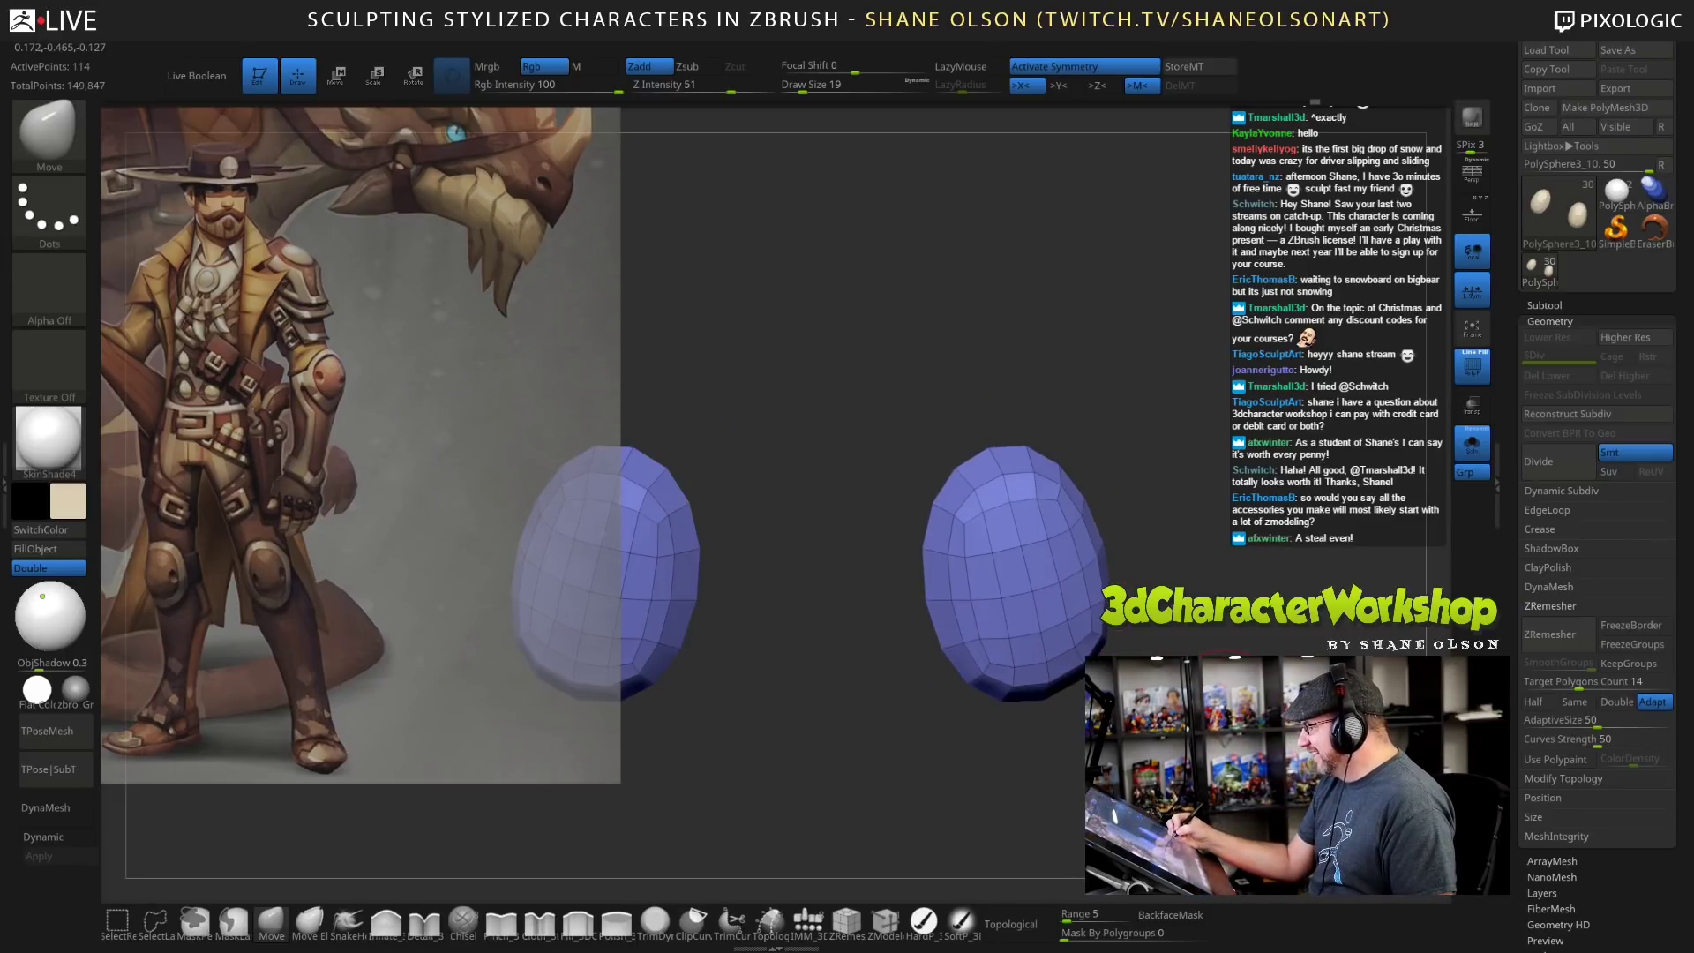
mouse_move(1042, 663)
right_mouse_down()
mouse_move(1103, 702)
mouse_move(1074, 712)
right_mouse_up()
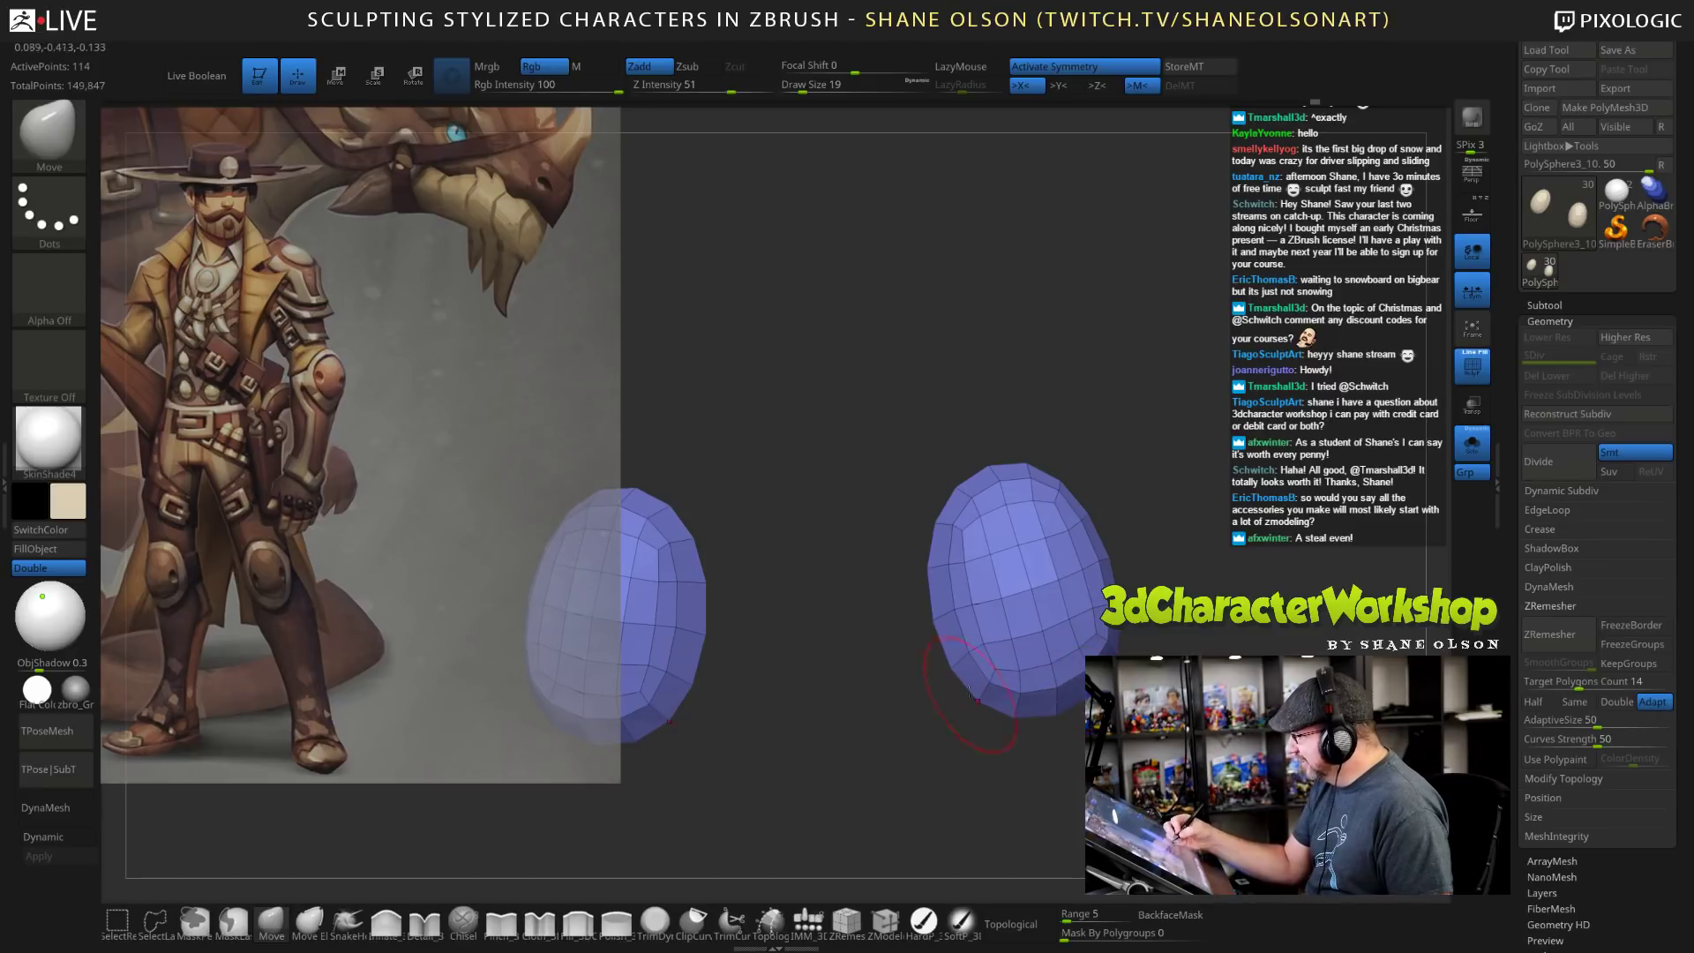
Even out the kneepads' open back rim and upper edge with the Move brush at Draw Size 19.
left_click_drag(1116, 697, 1183, 609)
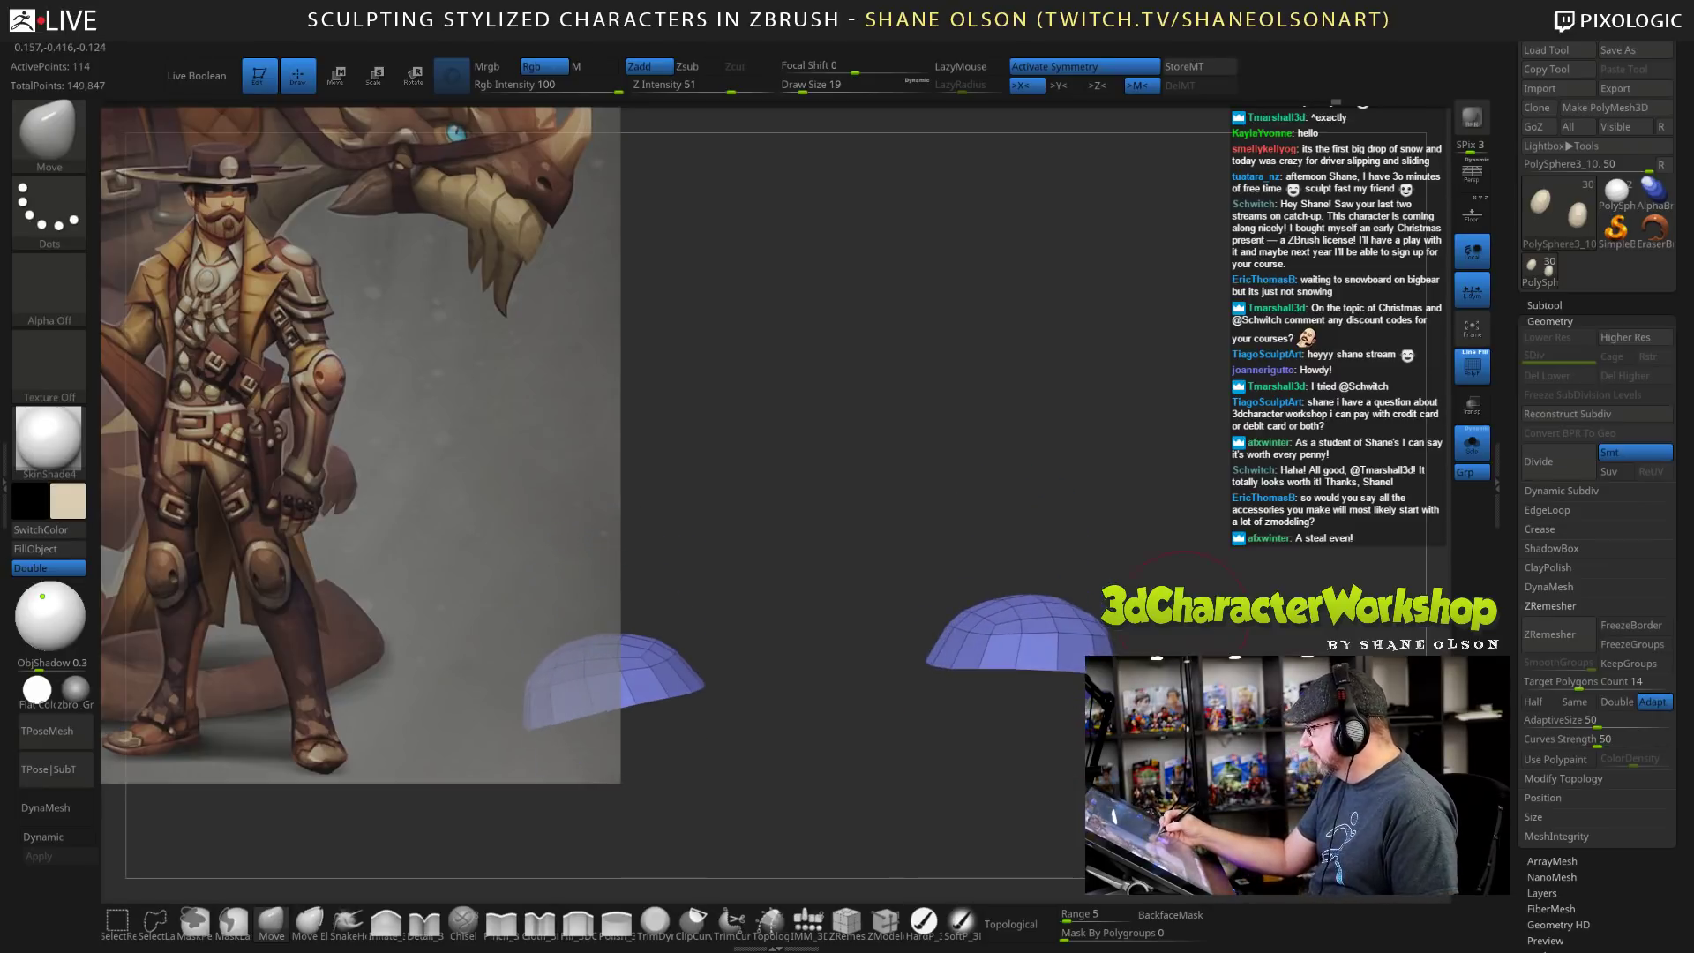
left_click_drag(1086, 675, 1036, 683)
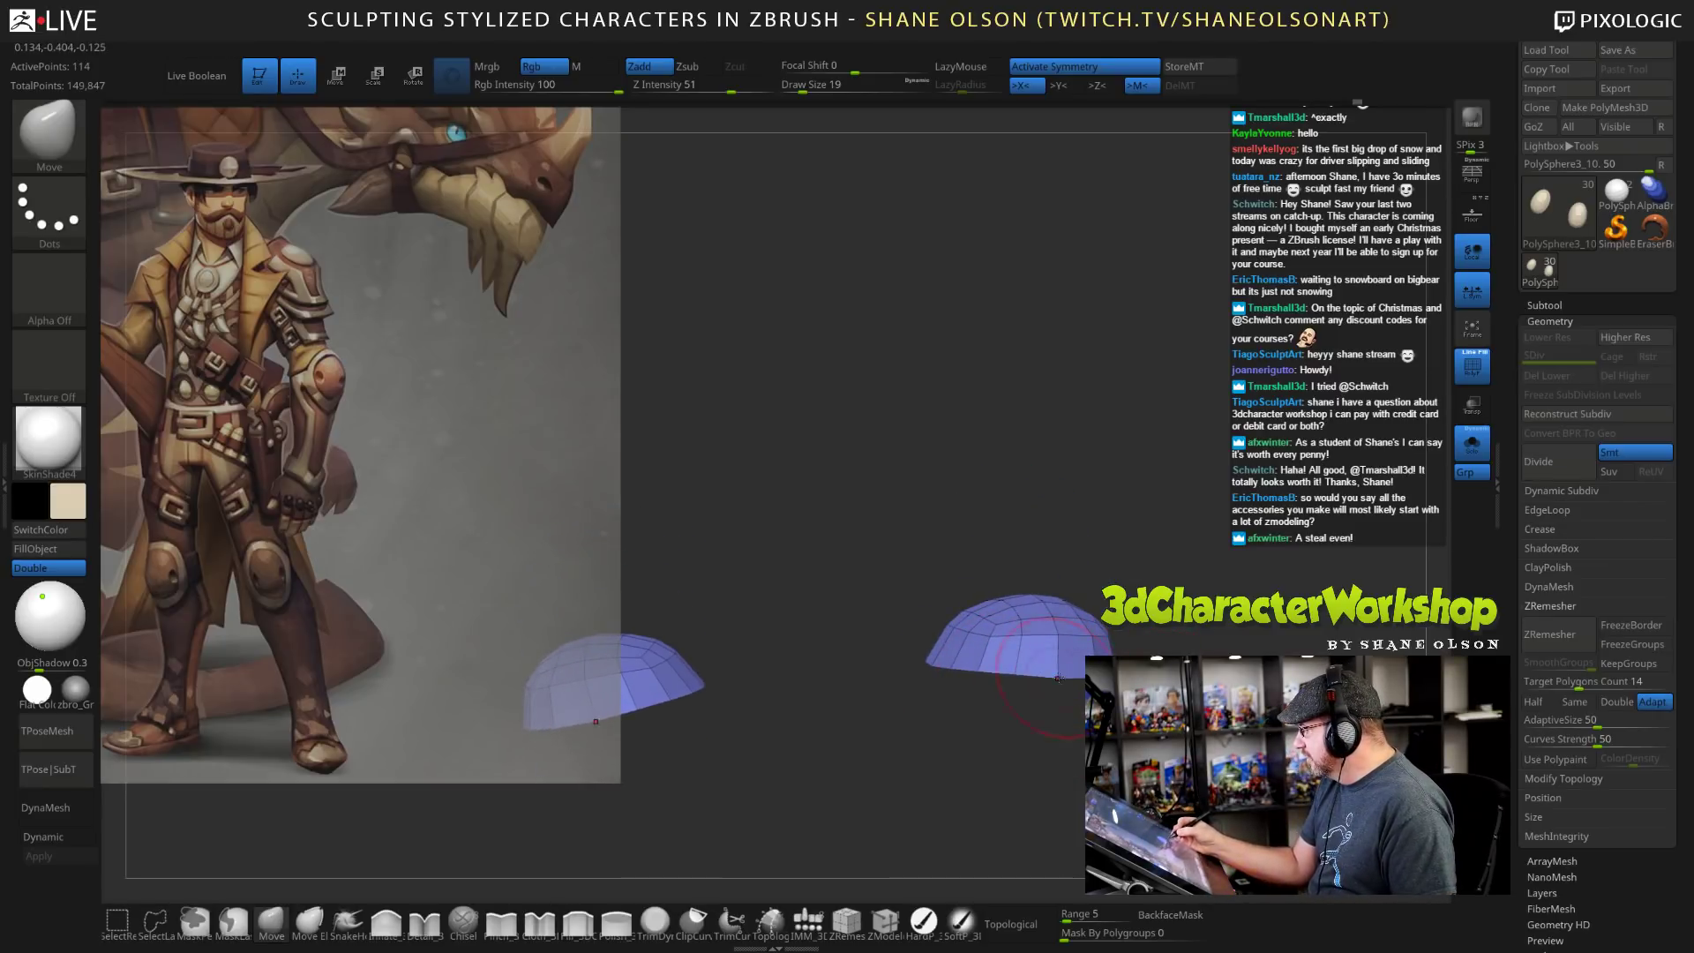
mouse_move(1045, 706)
right_mouse_down()
mouse_move(1173, 702)
mouse_move(1090, 697)
mouse_move(1006, 737)
mouse_move(960, 788)
mouse_move(1059, 777)
right_mouse_up()
mouse_move(1113, 515)
left_mouse_down()
mouse_move(1135, 488)
mouse_move(1176, 526)
mouse_move(1301, 521)
mouse_move(1109, 520)
left_mouse_up()
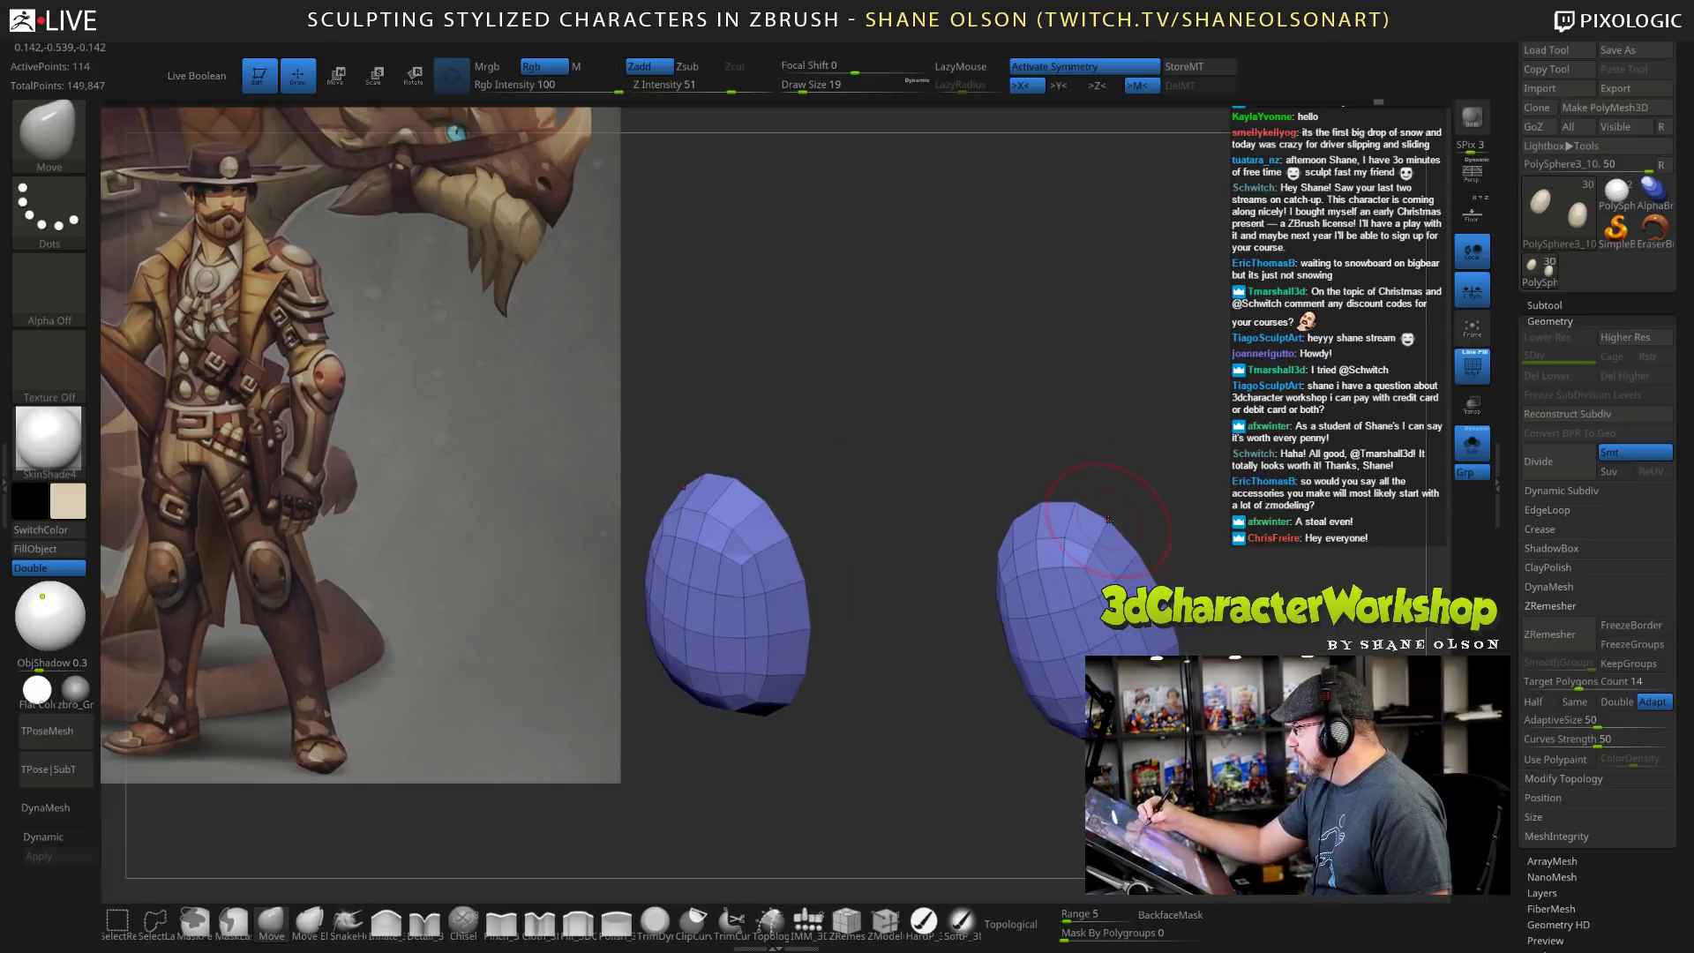
left_click_drag(1185, 564, 1131, 572)
left_click_drag(1268, 686, 1211, 628)
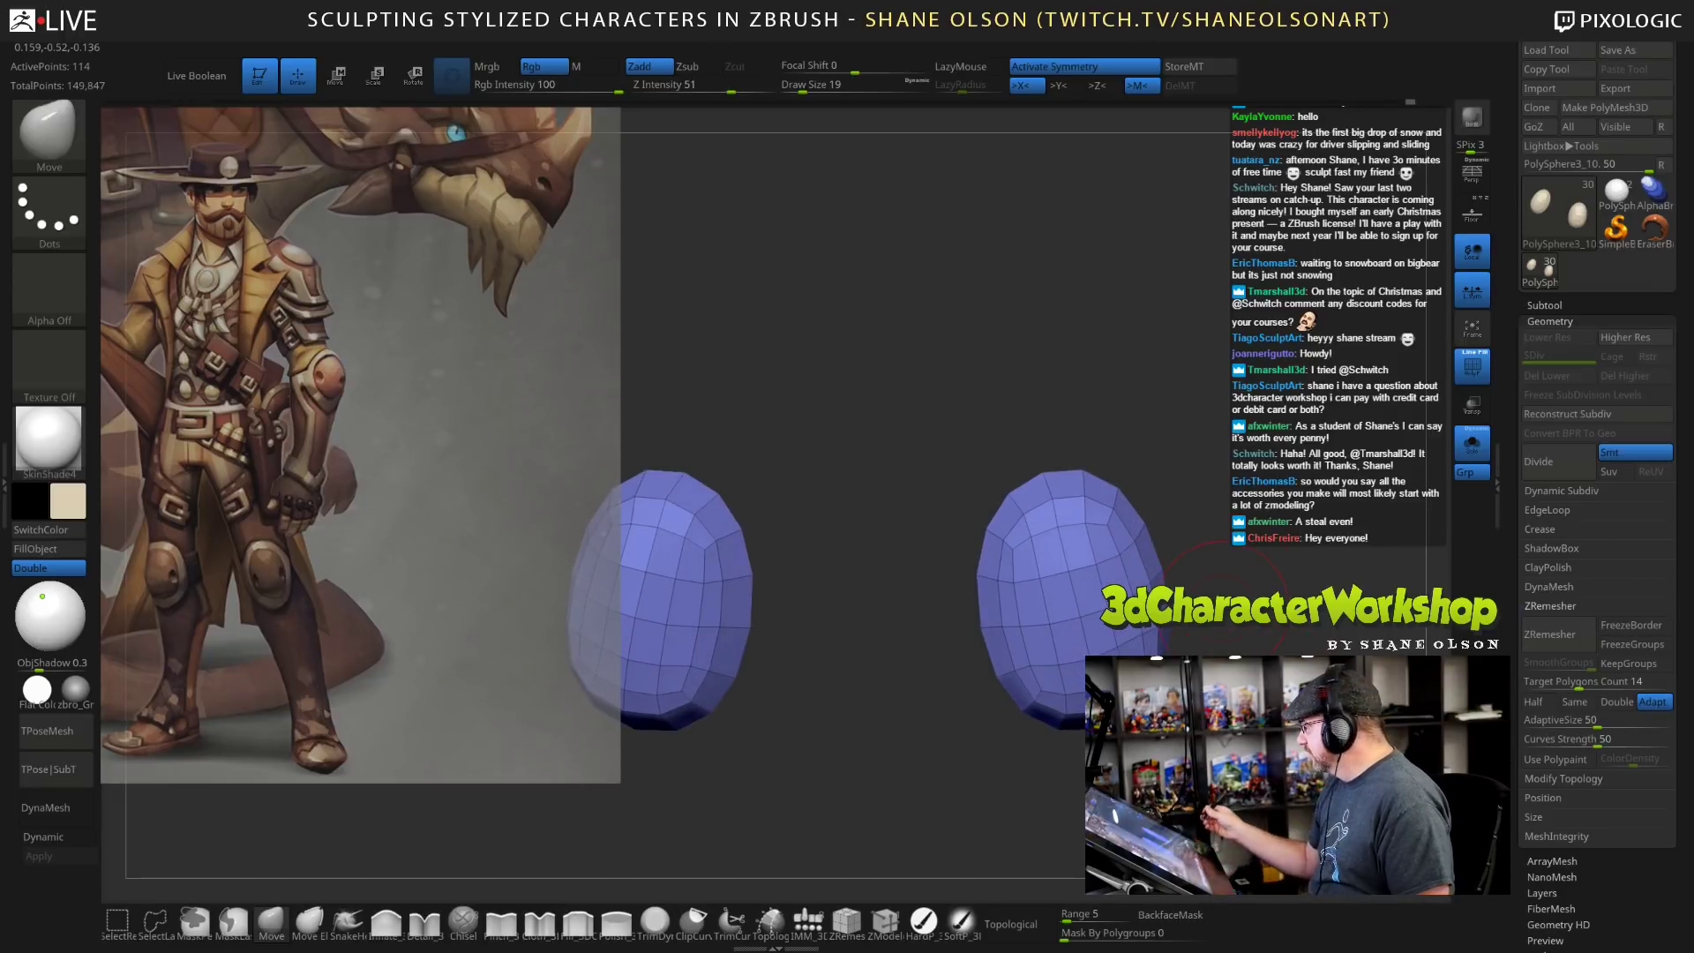
Reduce the Draw Size to 13 and fine-tune the points along the kneepads' upper edge with the Move brush.
mouse_move(1062, 332)
left_mouse_down("alt")
mouse_move(1108, 371)
mouse_move(1098, 318)
left_mouse_up("alt")
key("s")
left_click_drag(1210, 420, 1183, 406)
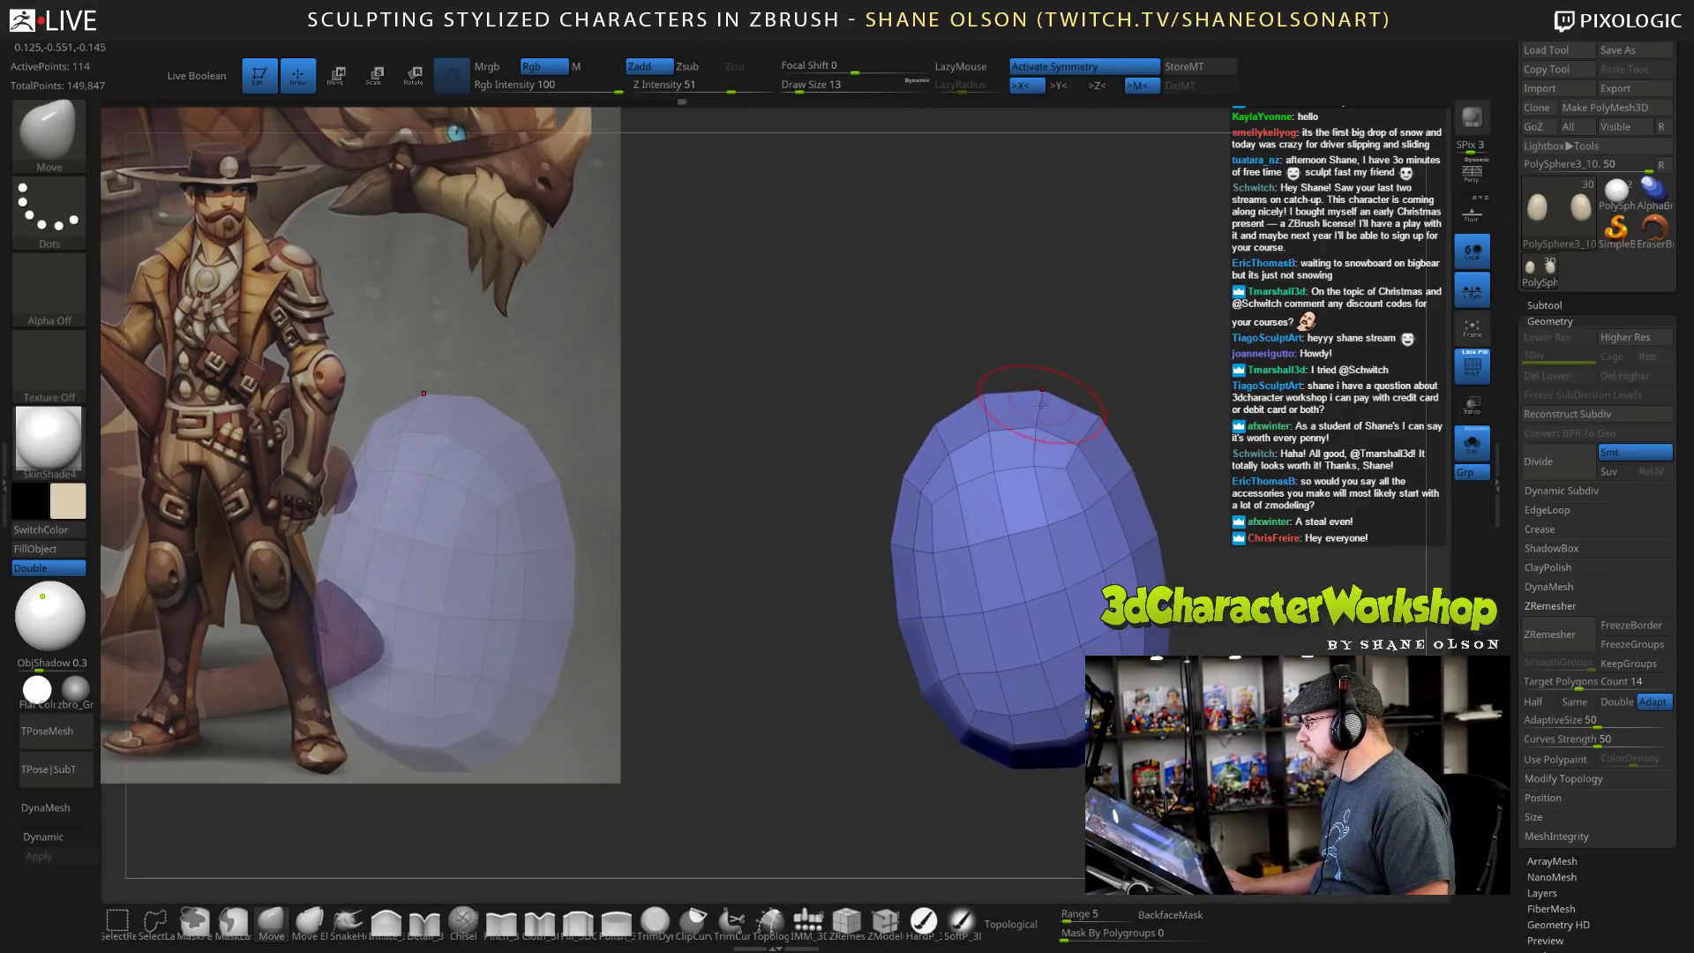
mouse_move(1181, 380)
left_mouse_down()
mouse_move(1165, 379)
mouse_move(1209, 389)
mouse_move(1194, 399)
left_mouse_up()
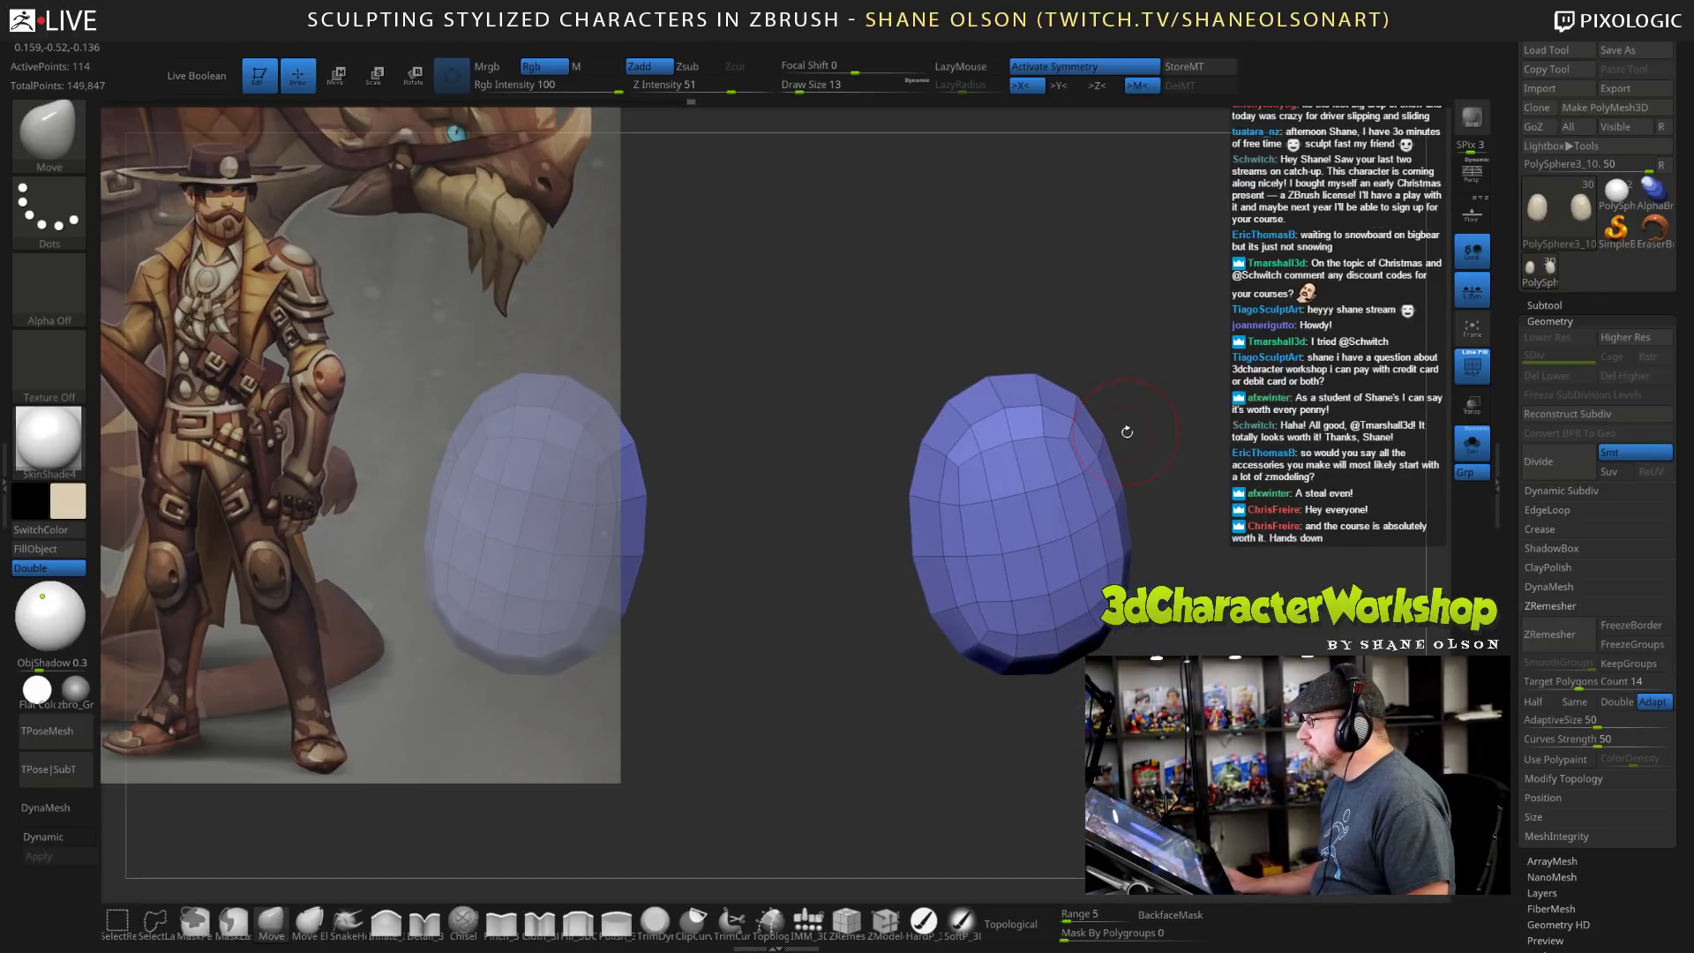
left_click_drag(1218, 323, 1222, 291)
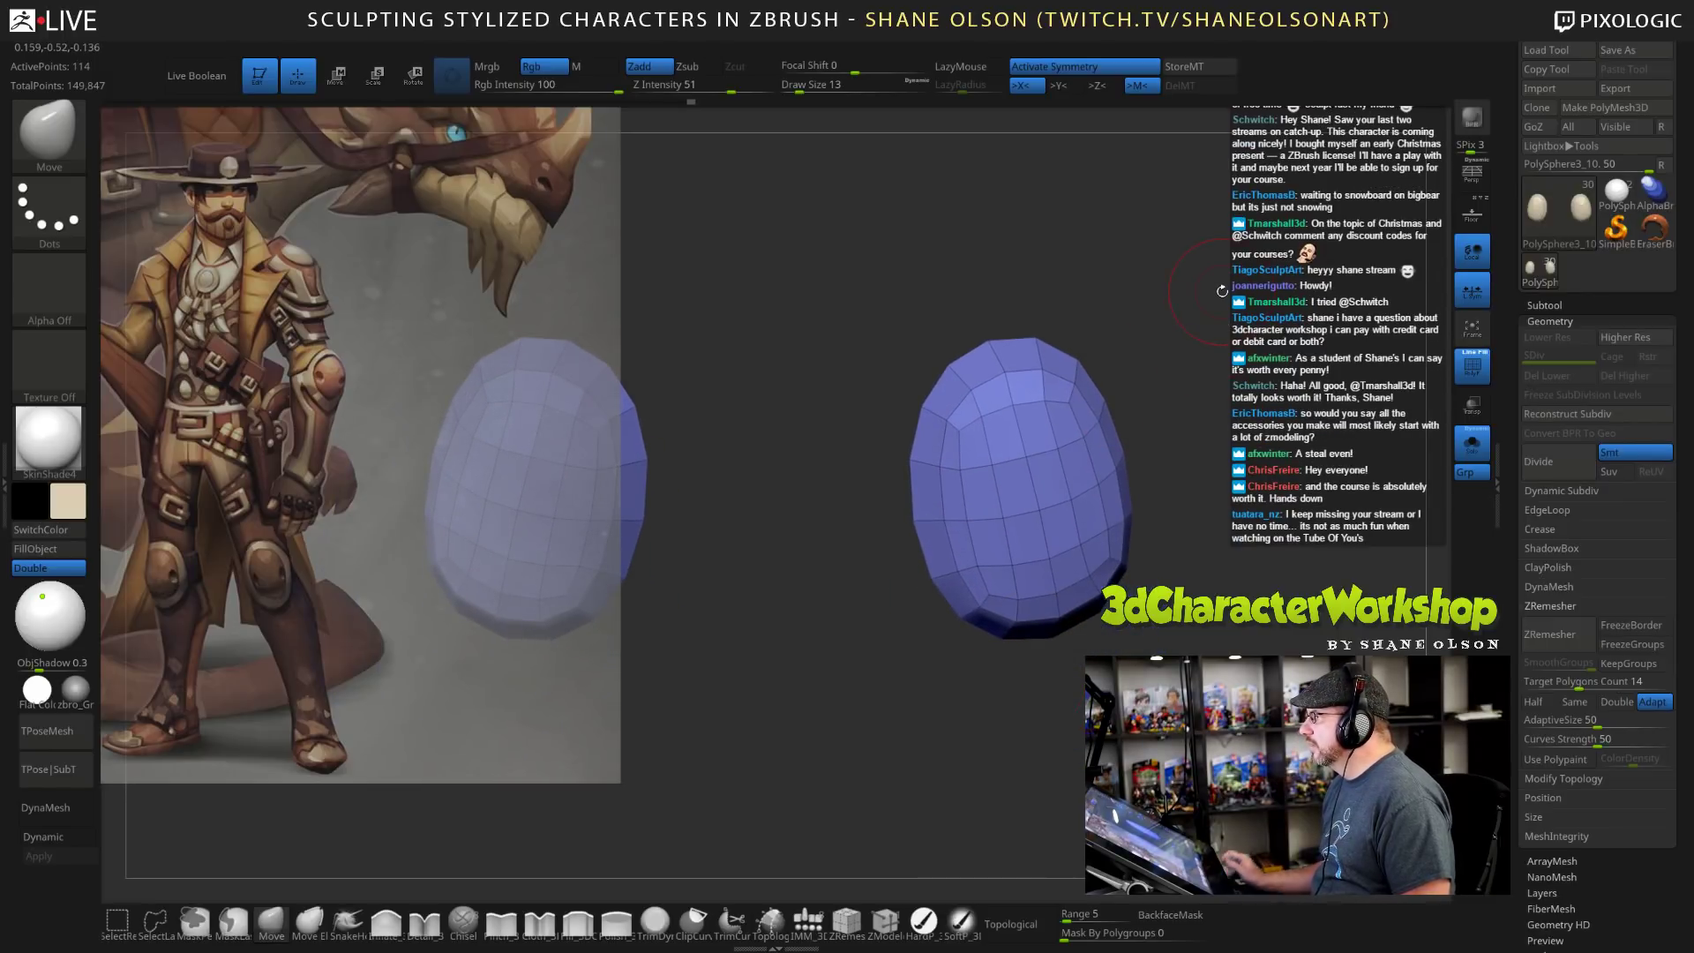
Examine the kneepad shells from the front, side and below for an even silhouette and clean edge flow.
left_click_drag(1219, 553, 1197, 404)
left_click_drag(1230, 331, 1263, 325)
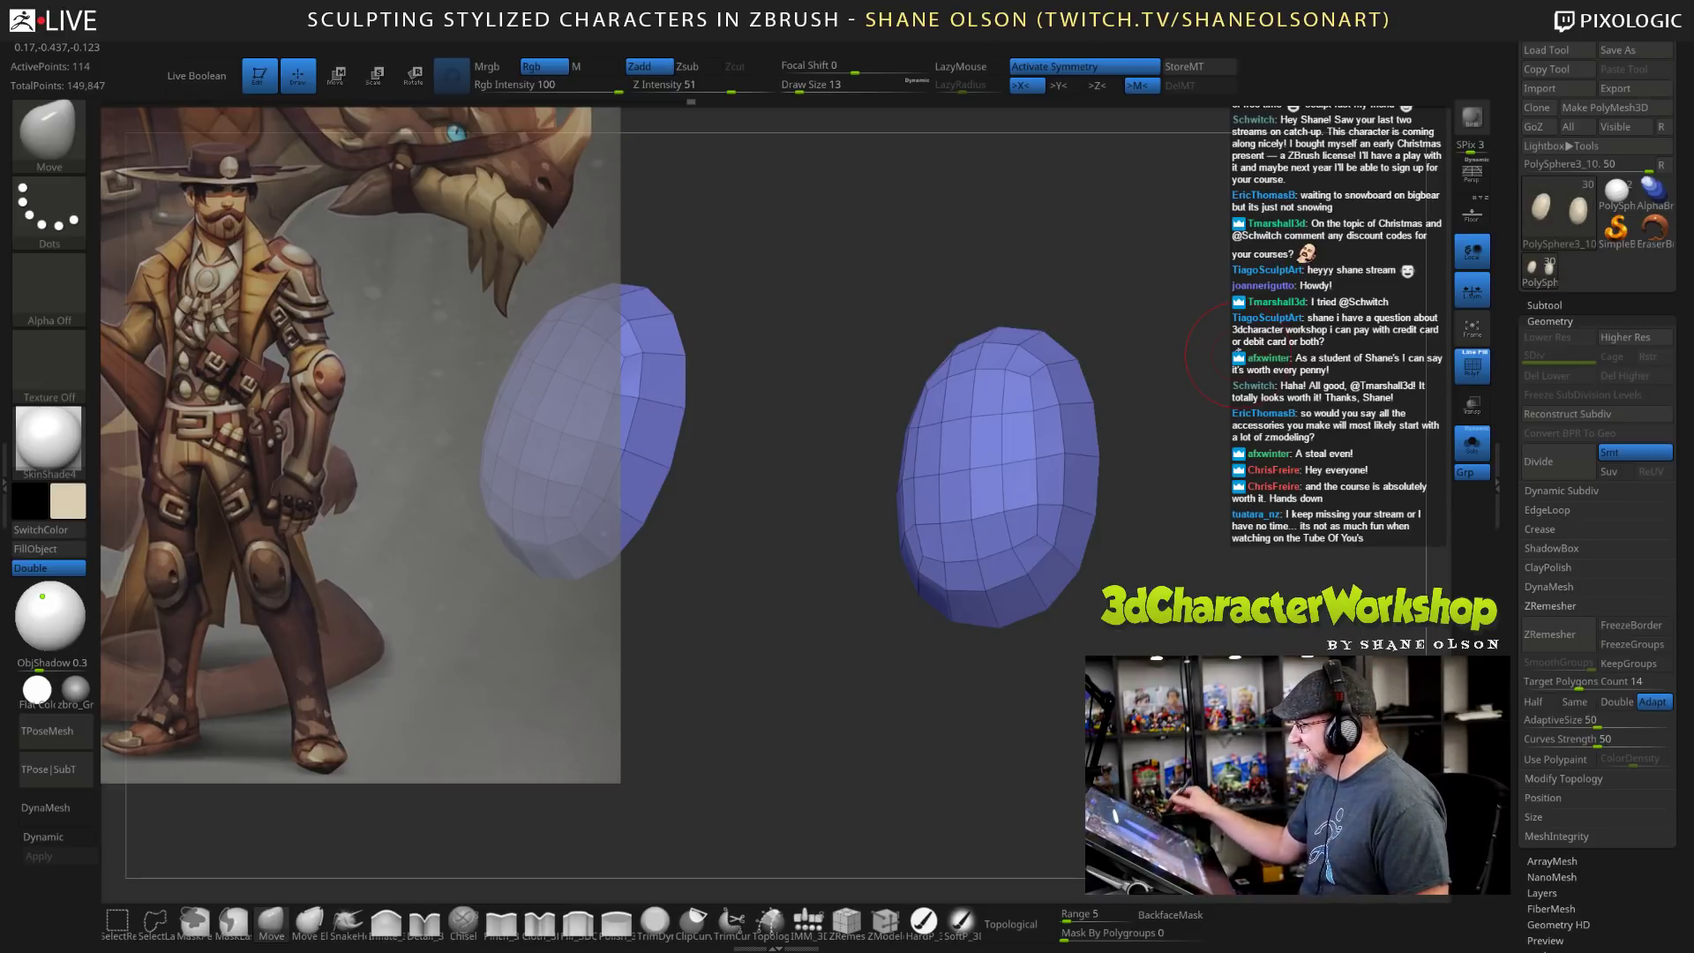
left_click_drag(1231, 358, 1212, 568)
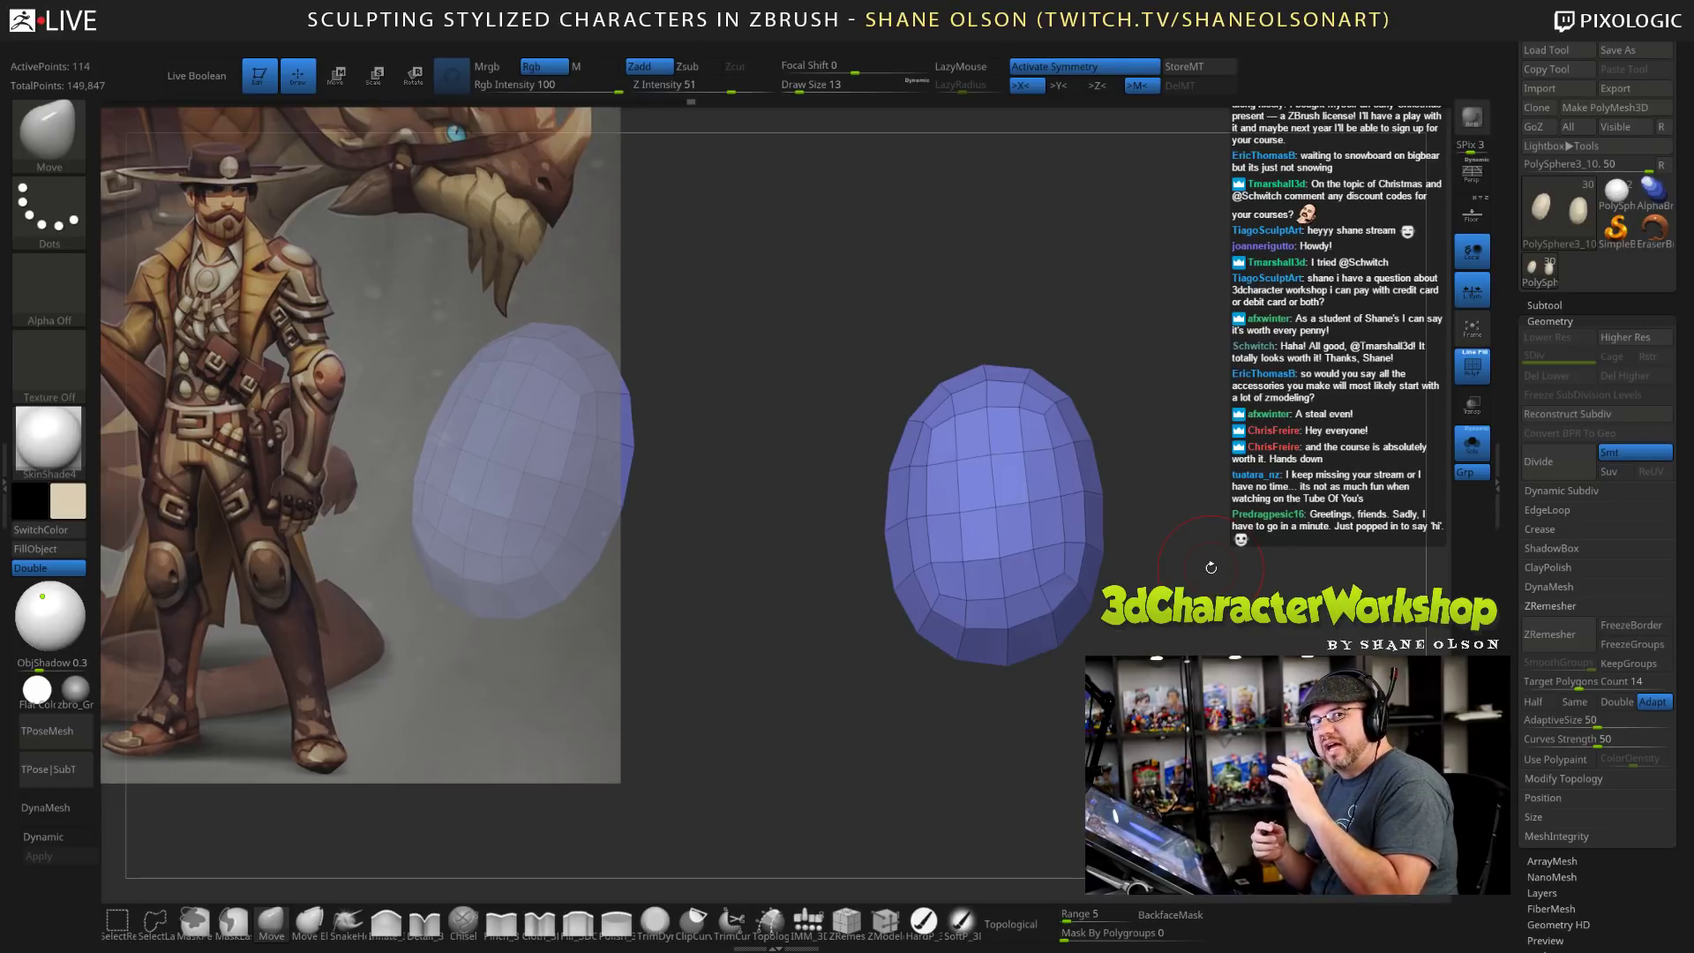
left_click_drag(1184, 551, 1184, 569)
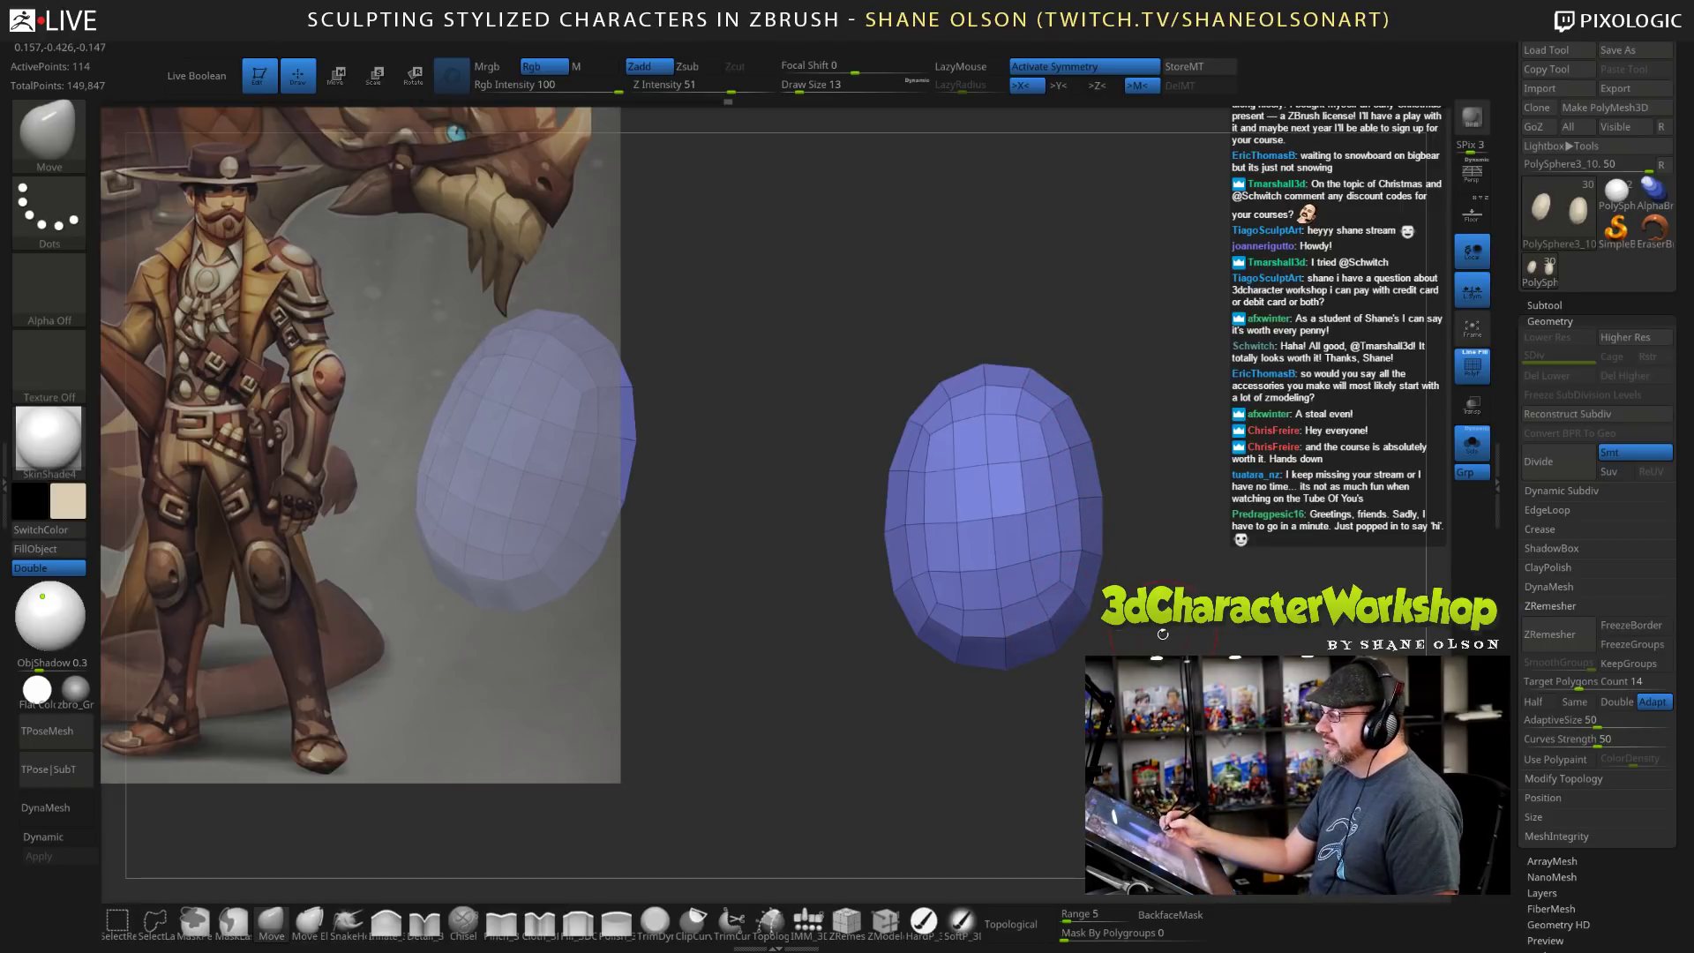
left_click_drag(1163, 638, 1093, 632)
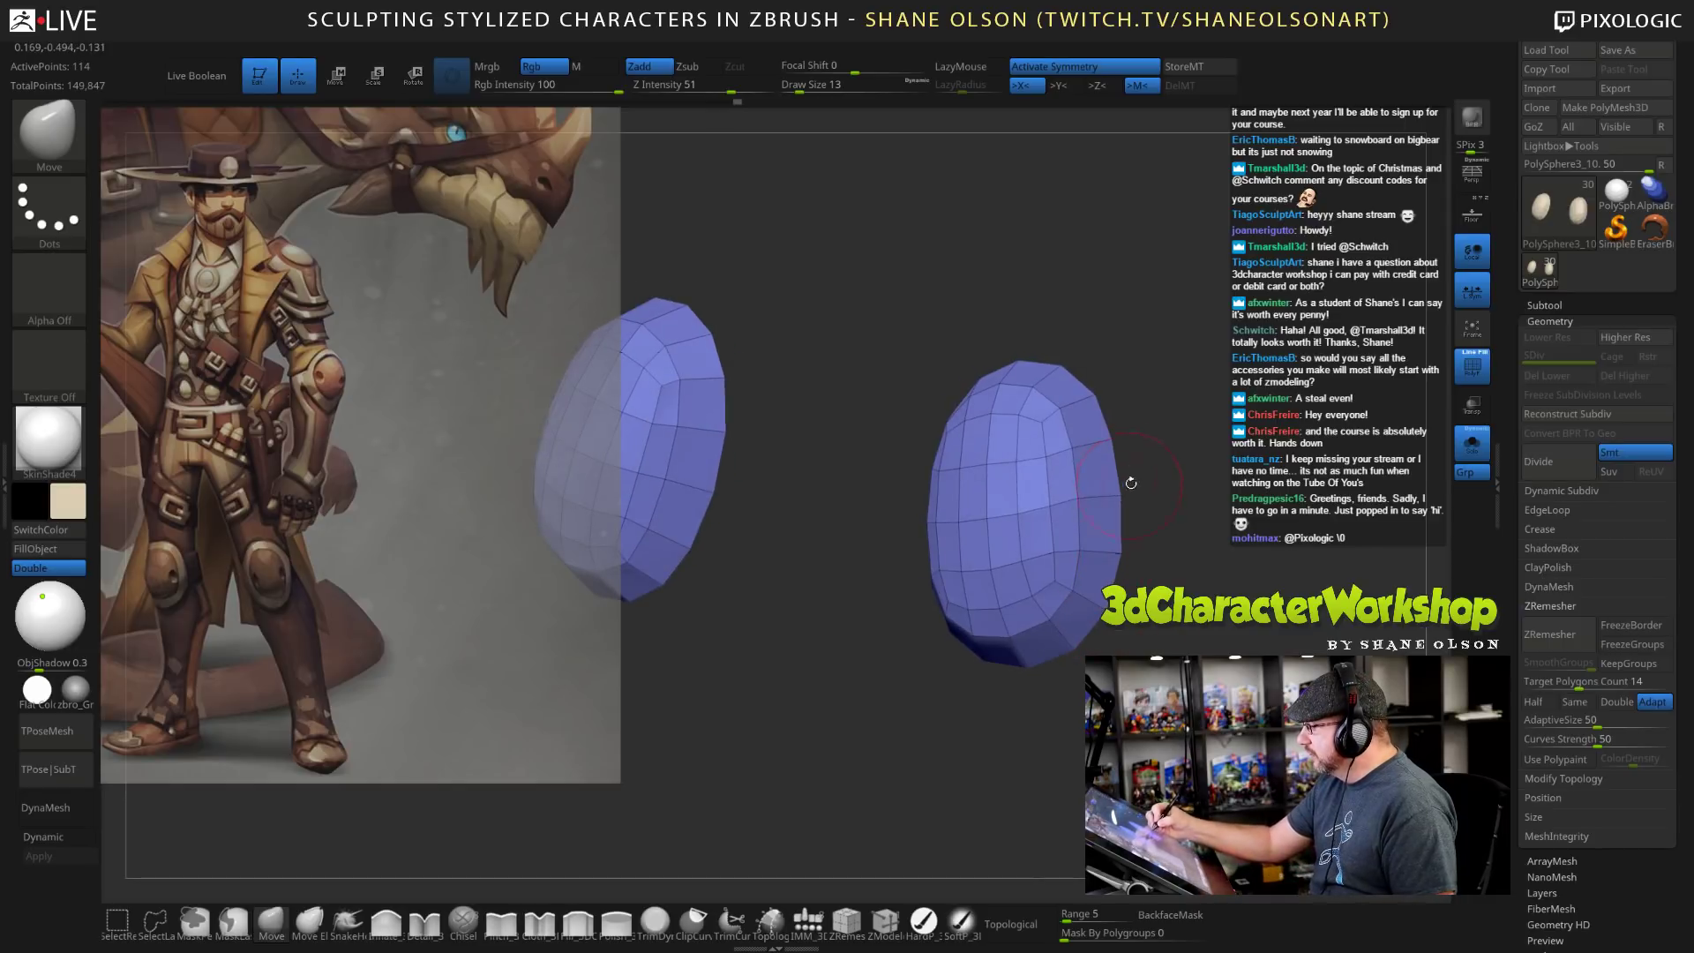
mouse_move(1190, 568)
left_mouse_down()
mouse_move(1216, 585)
mouse_move(1206, 466)
mouse_move(1134, 415)
left_mouse_up()
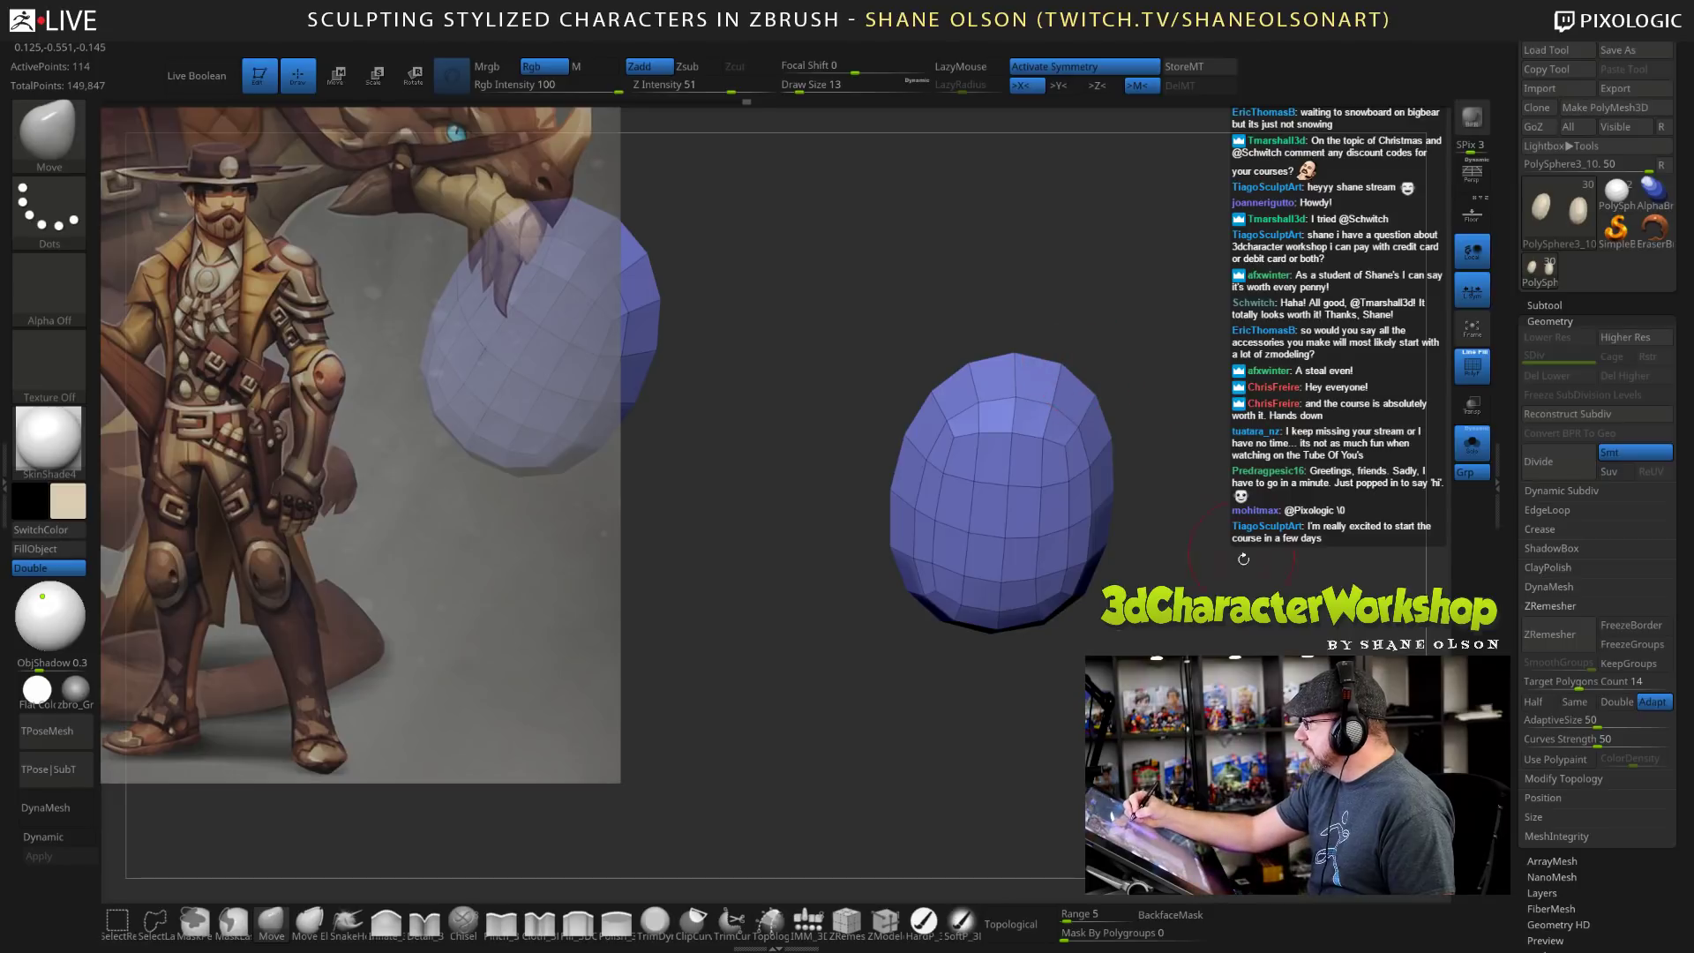
left_click_drag(1244, 558, 1232, 529)
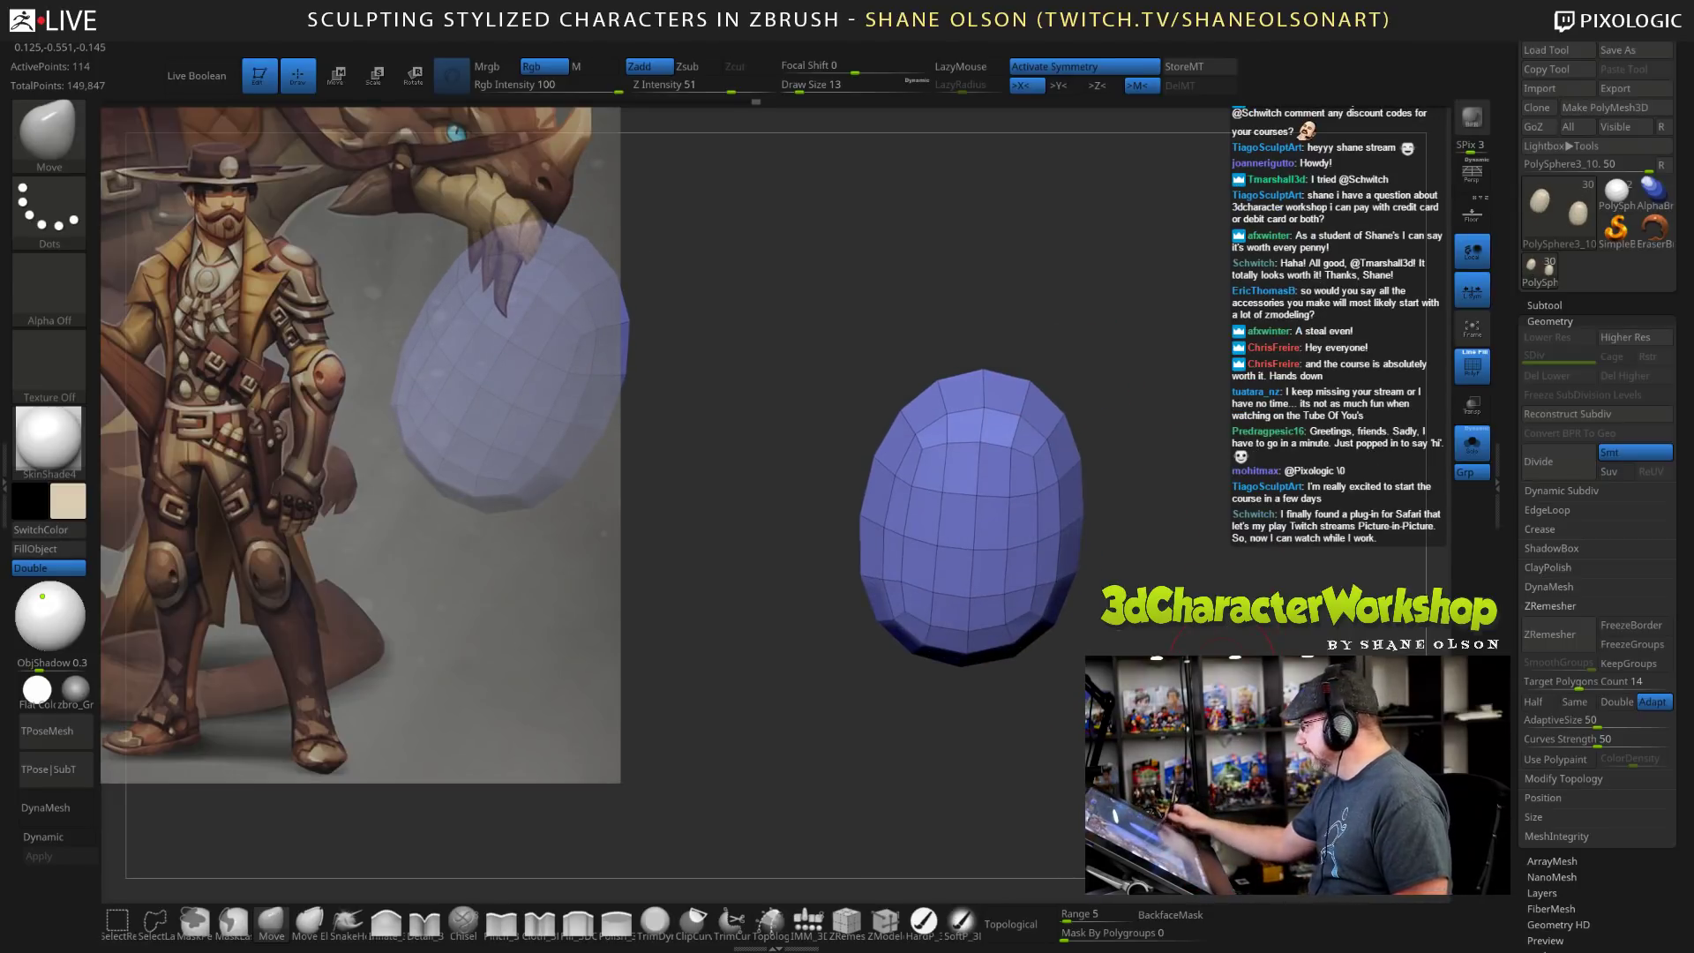
left_click_drag(1222, 678, 1293, 644, "shift")
Give the kneepad shells thickness with the ZModeler brush, using the Extrude polygon action on Polygroup All.
mouse_move(836, 492)
left_mouse_down()
mouse_move(761, 495)
mouse_move(734, 517)
mouse_move(1126, 517)
mouse_move(1089, 440)
left_mouse_up()
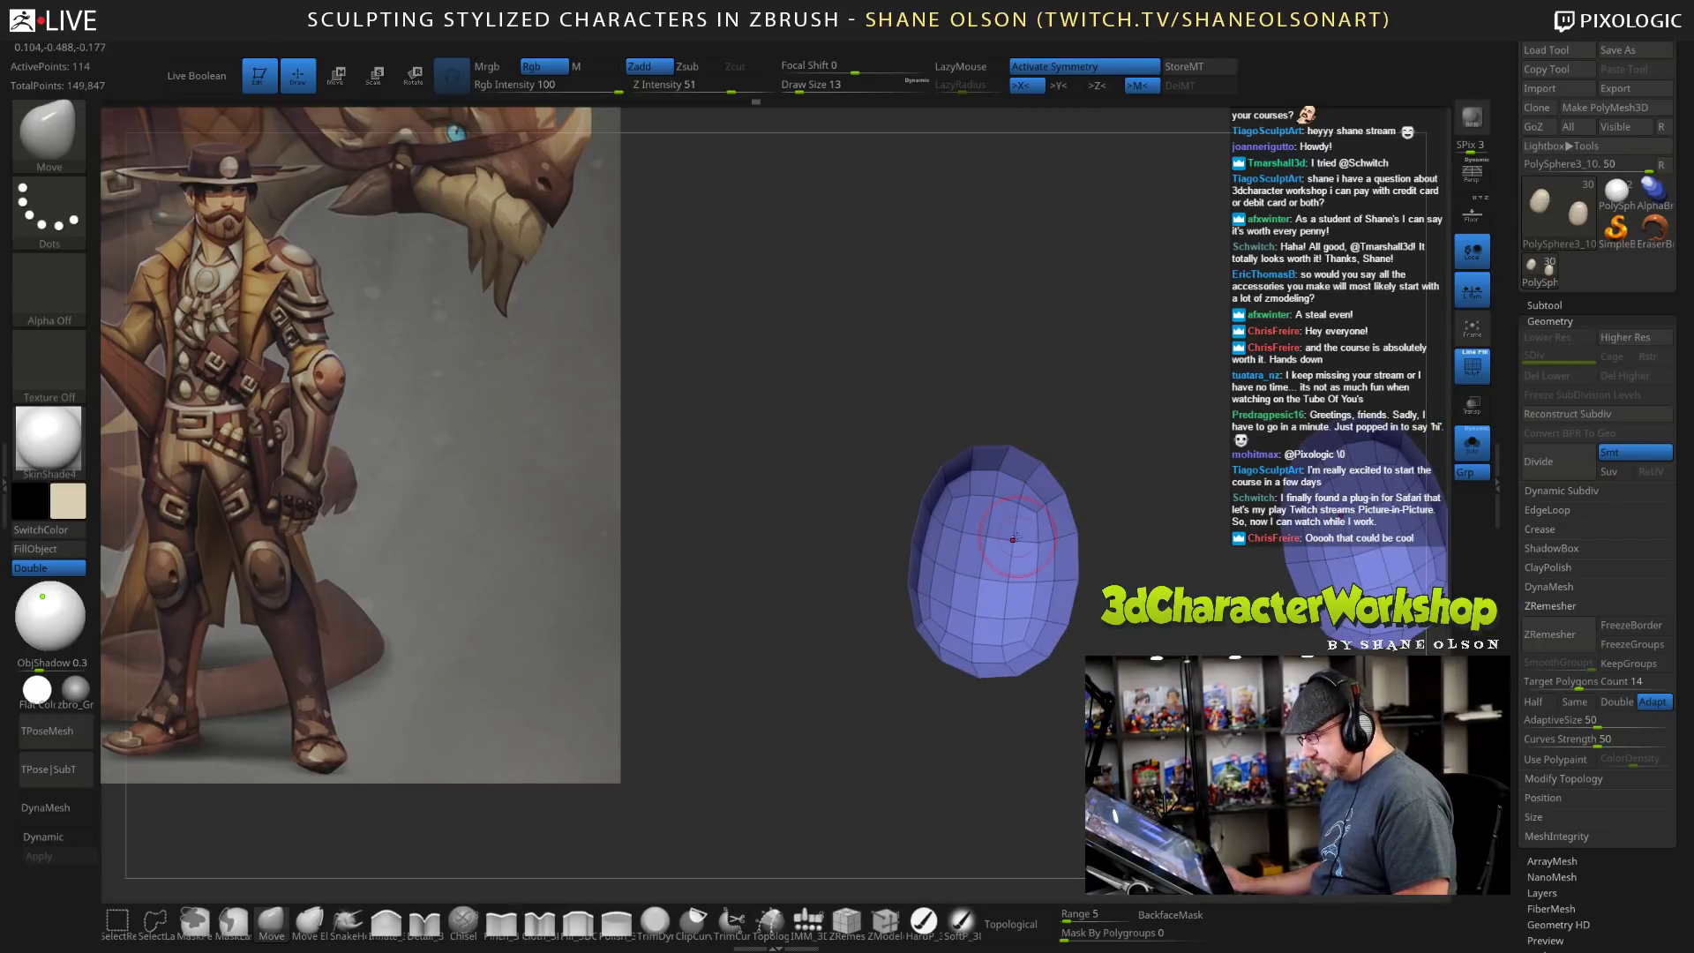
left_click(885, 922)
key("space")
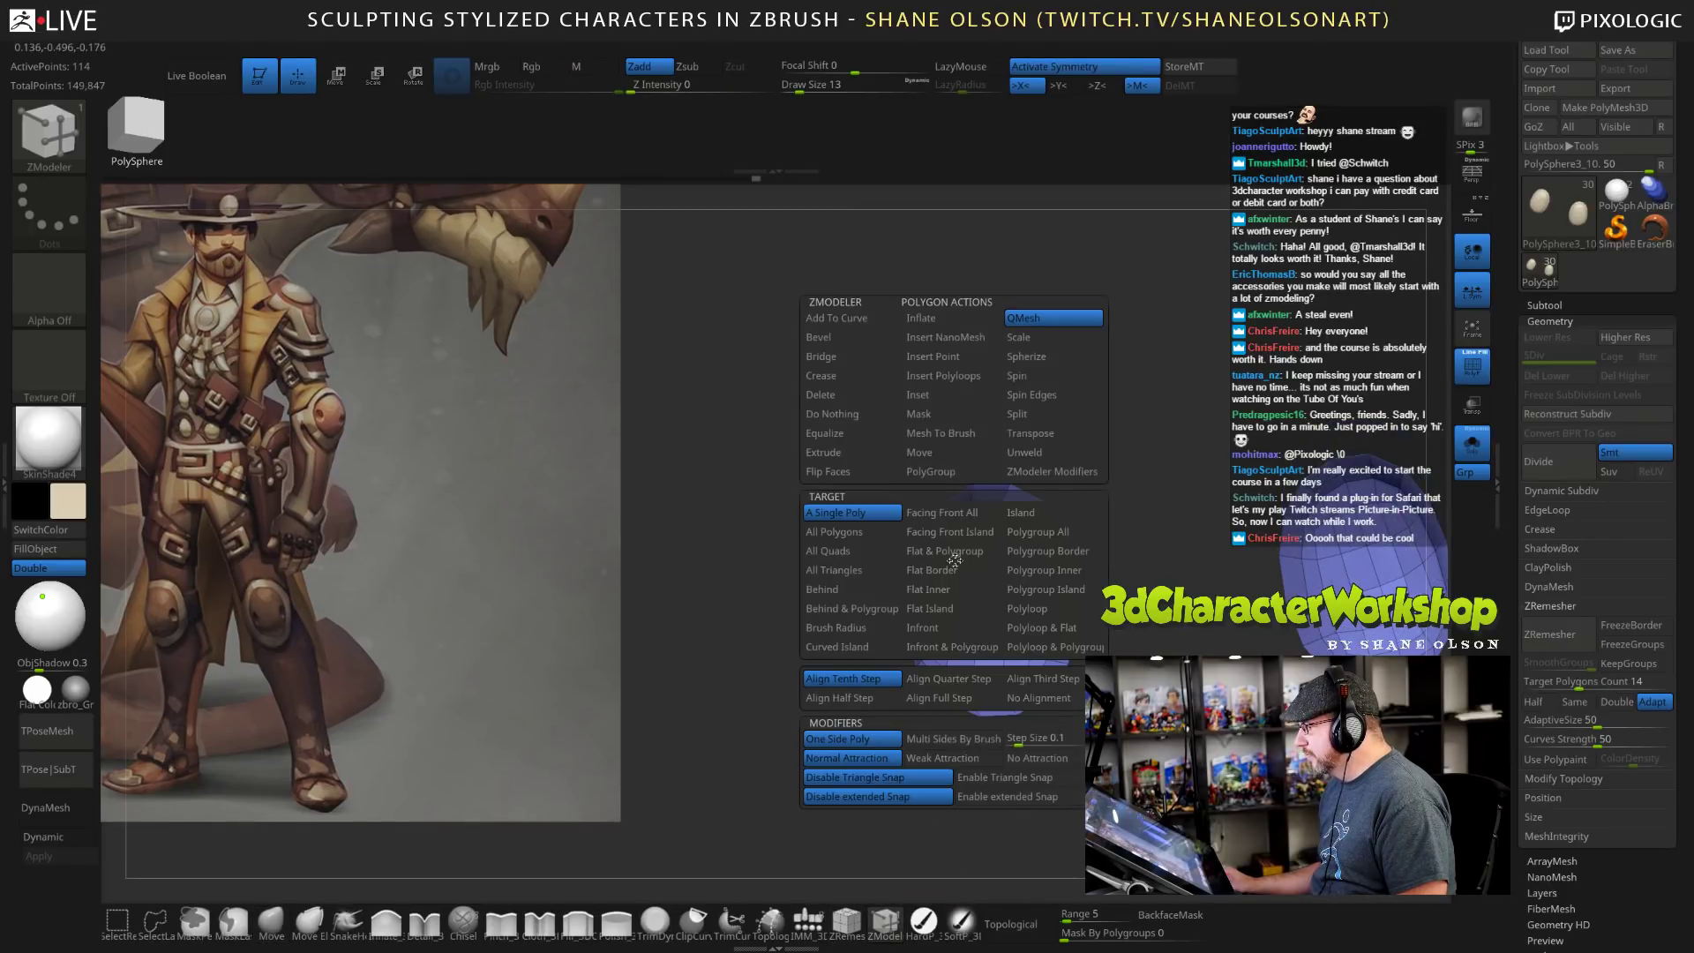
left_click(827, 457)
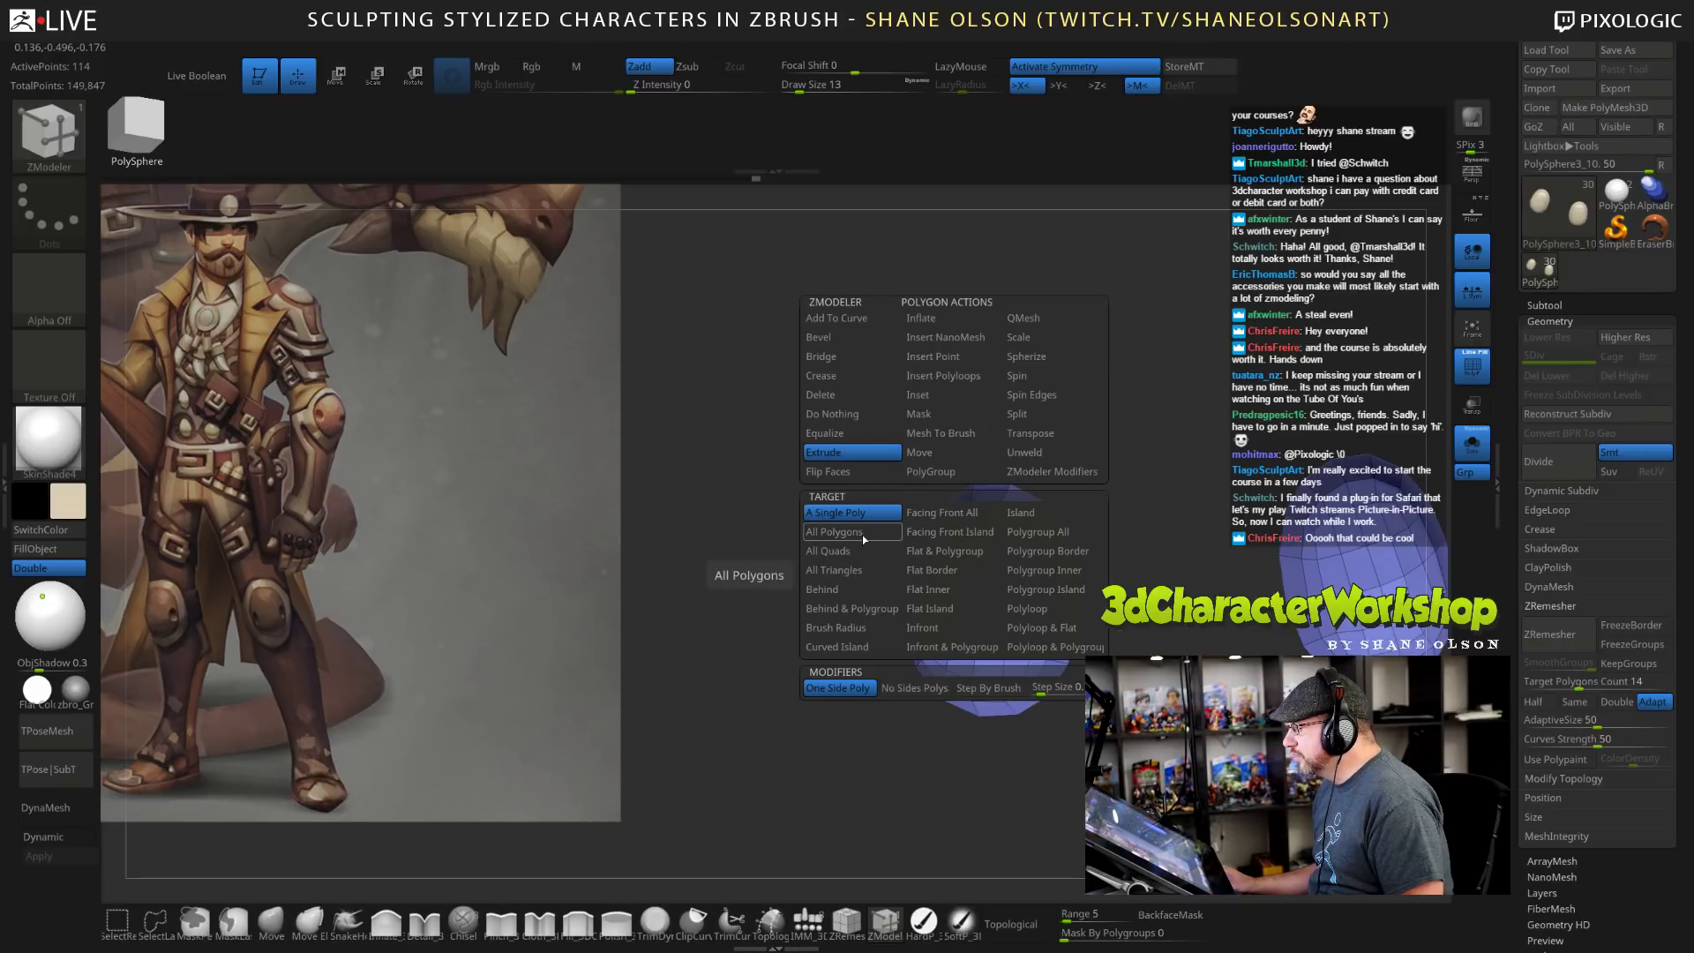
left_click(1012, 530)
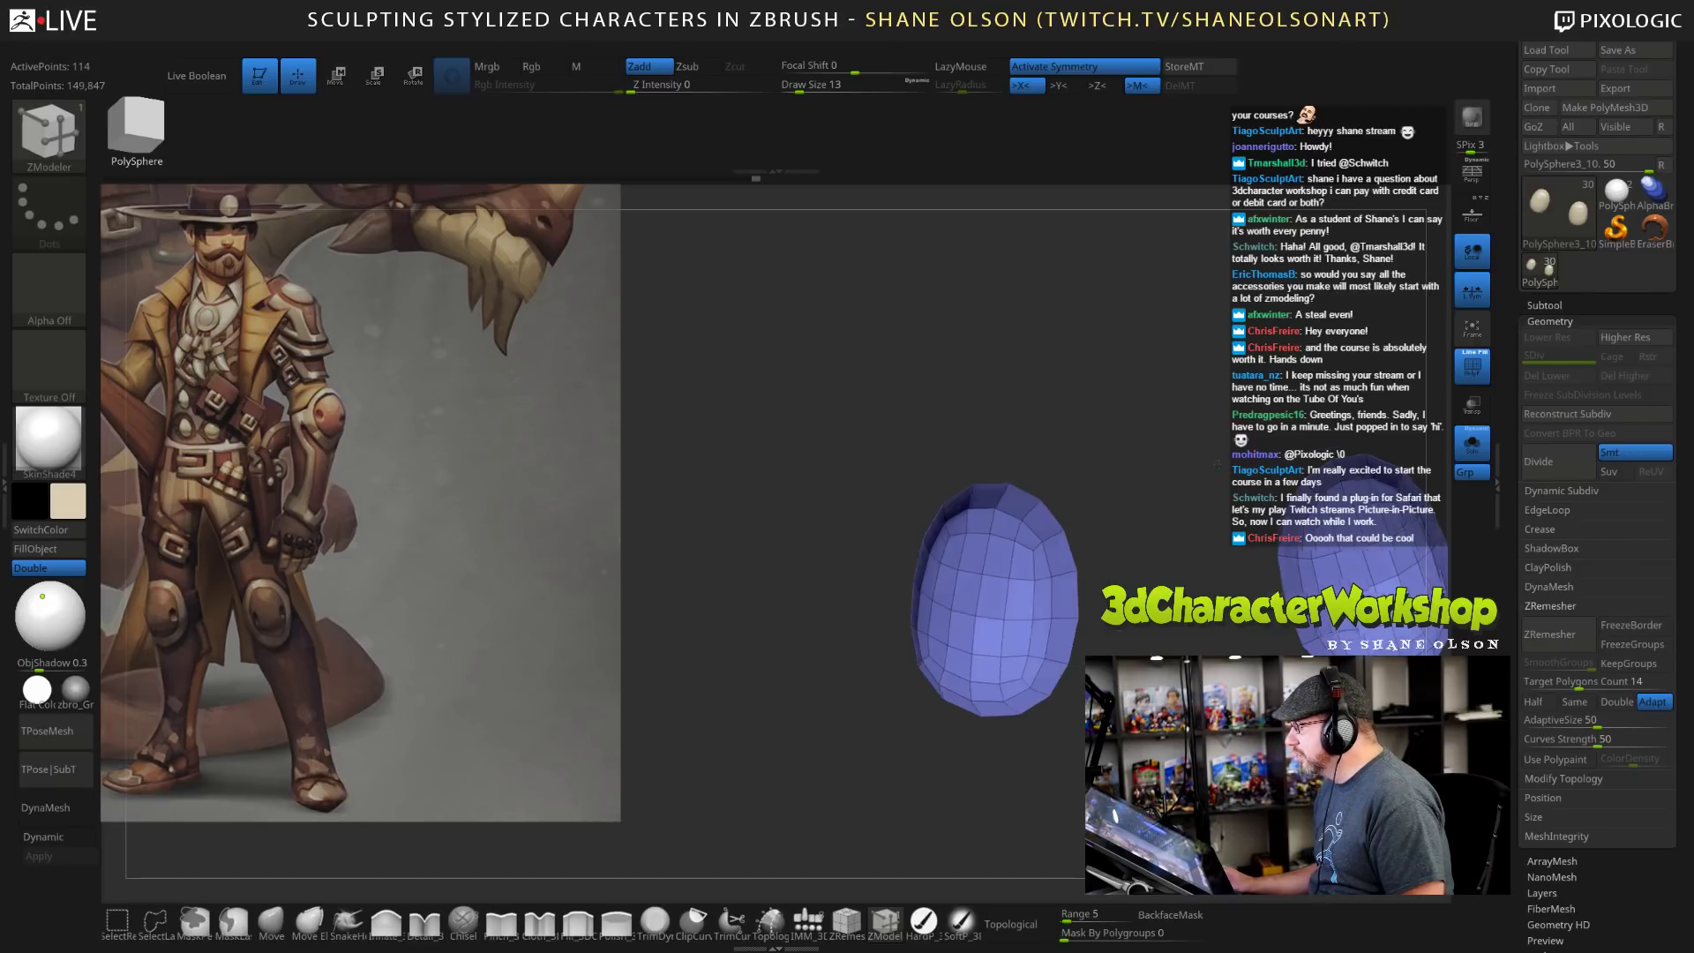
left_click_drag(995, 557, 1052, 576)
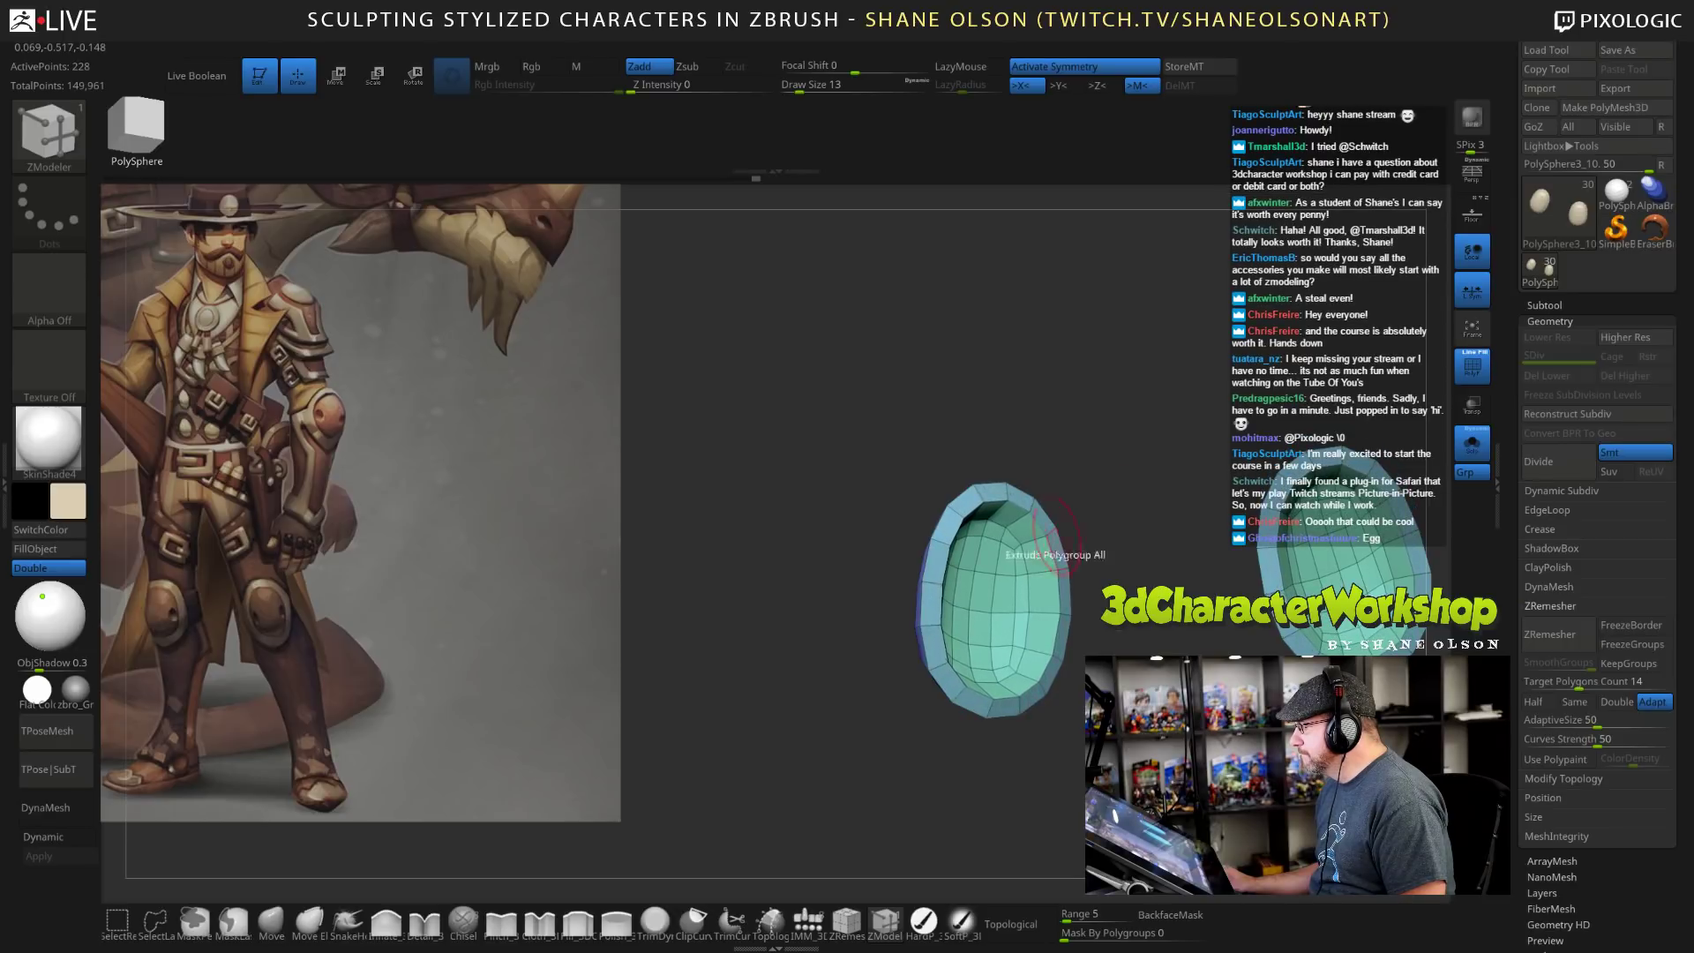
Turn off Solo to bring back the rest of the character and enable Dynamic Subdiv smoothing on the kneepads.
left_click_drag(1050, 441, 1116, 376)
left_click_drag(1008, 363, 965, 375)
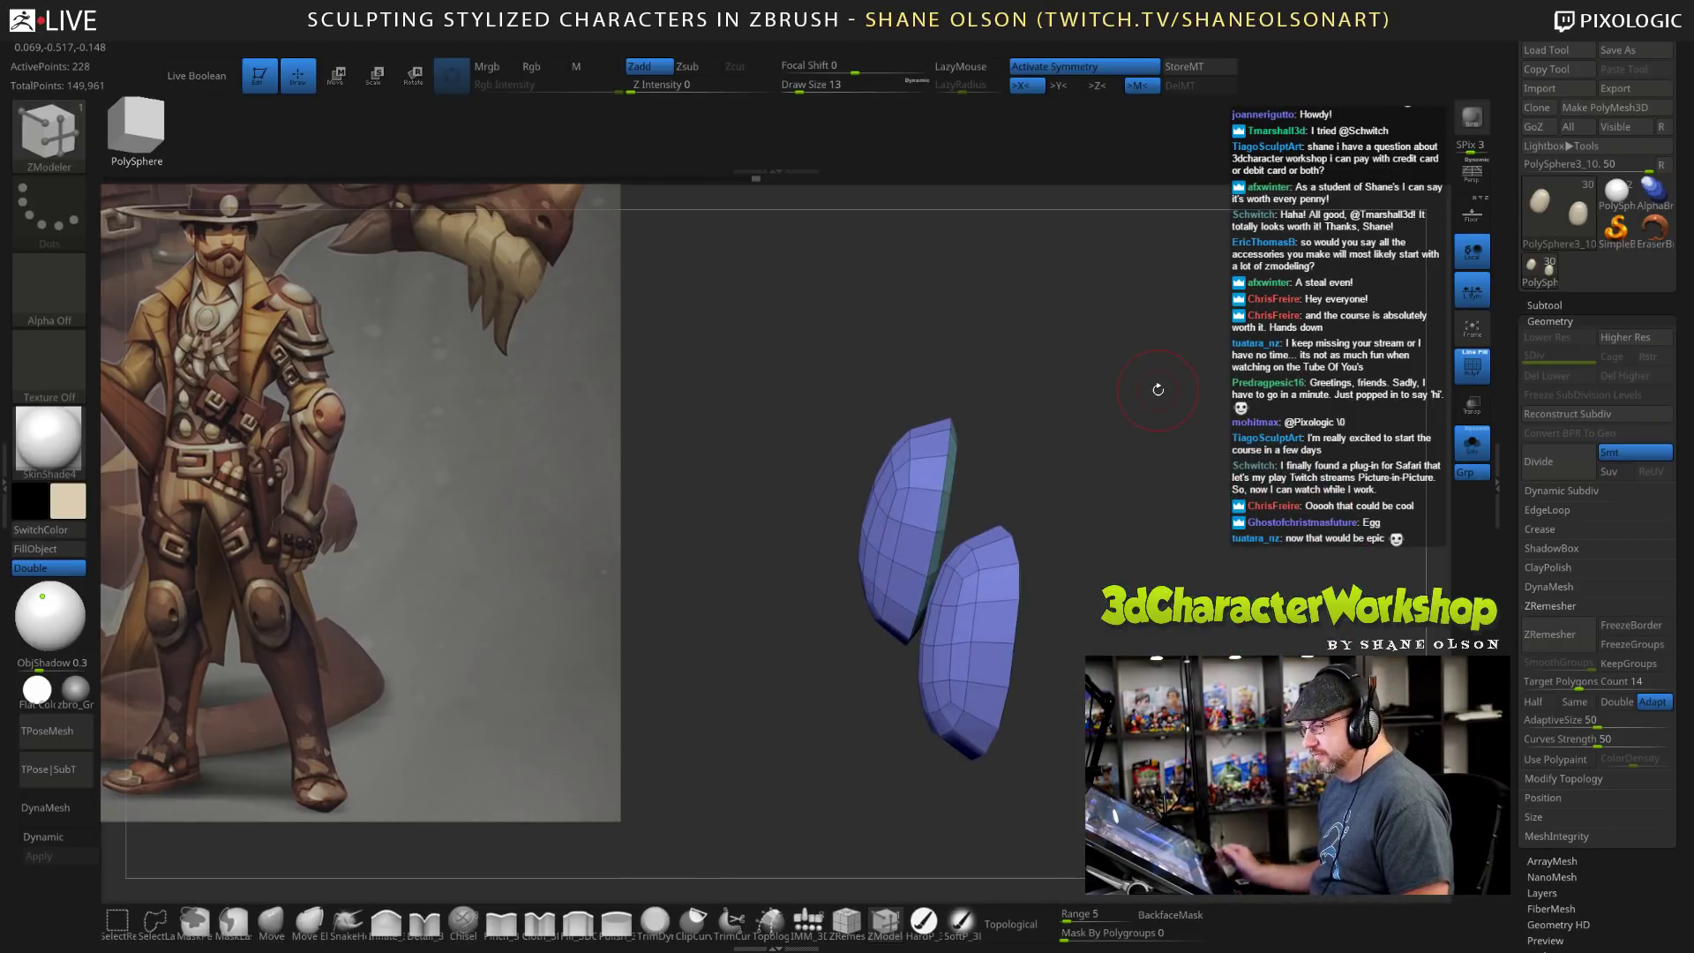
left_click(1468, 450)
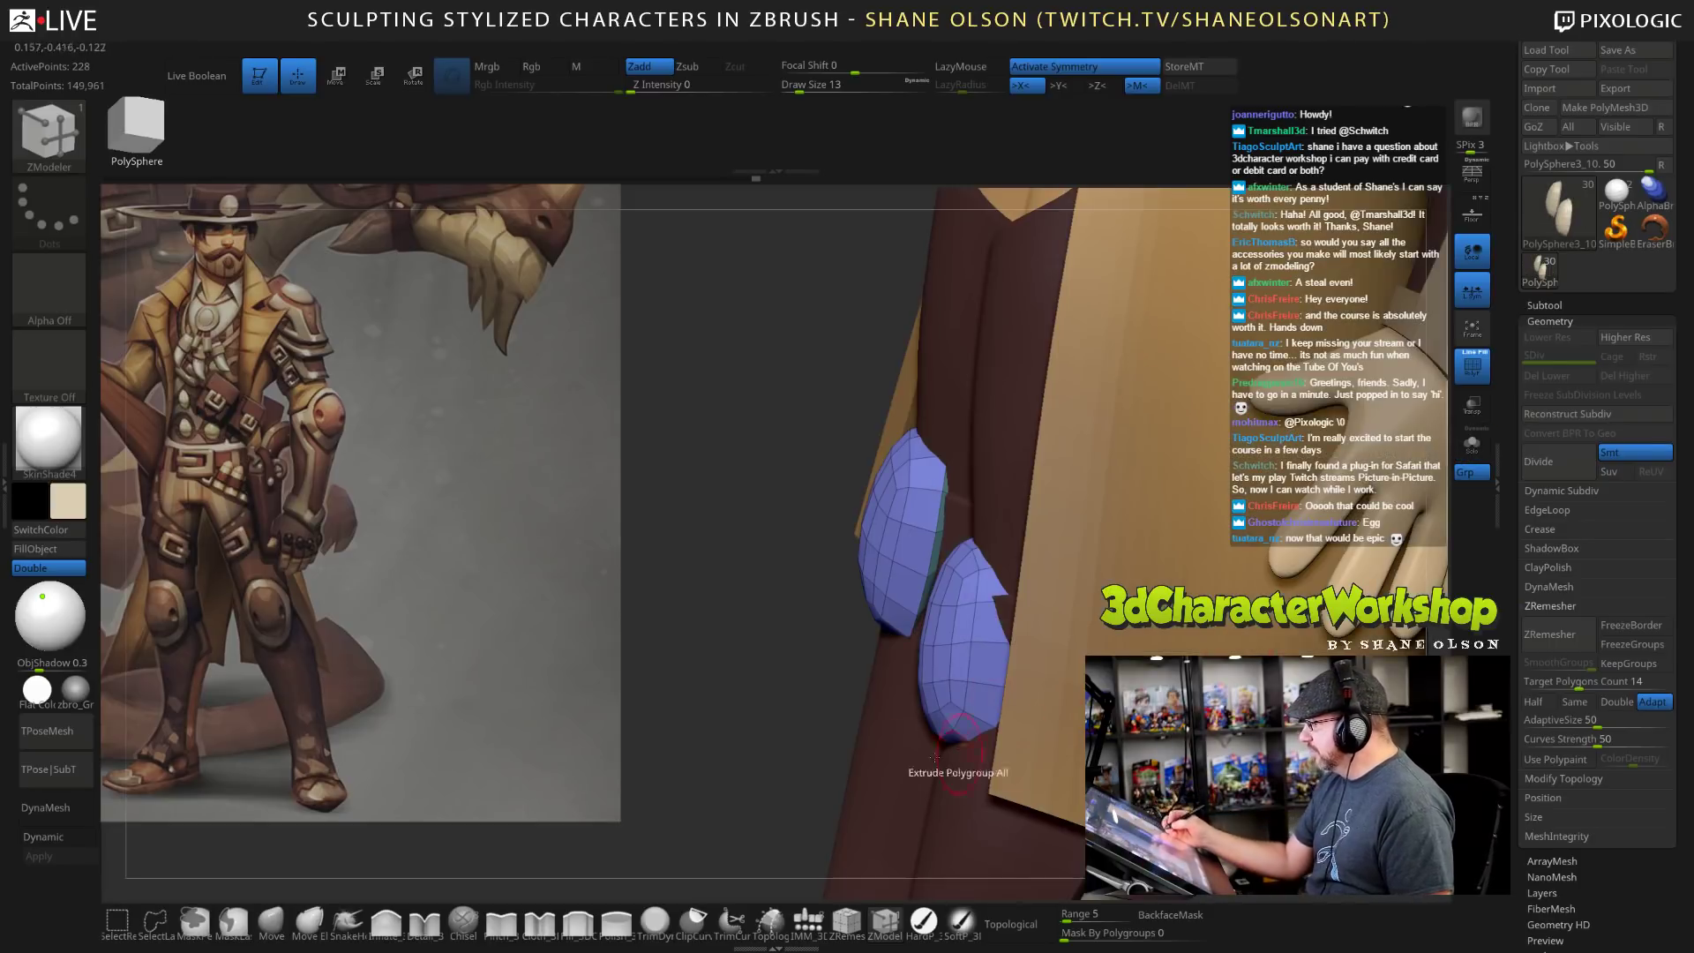
left_click_drag(964, 750, 1121, 662)
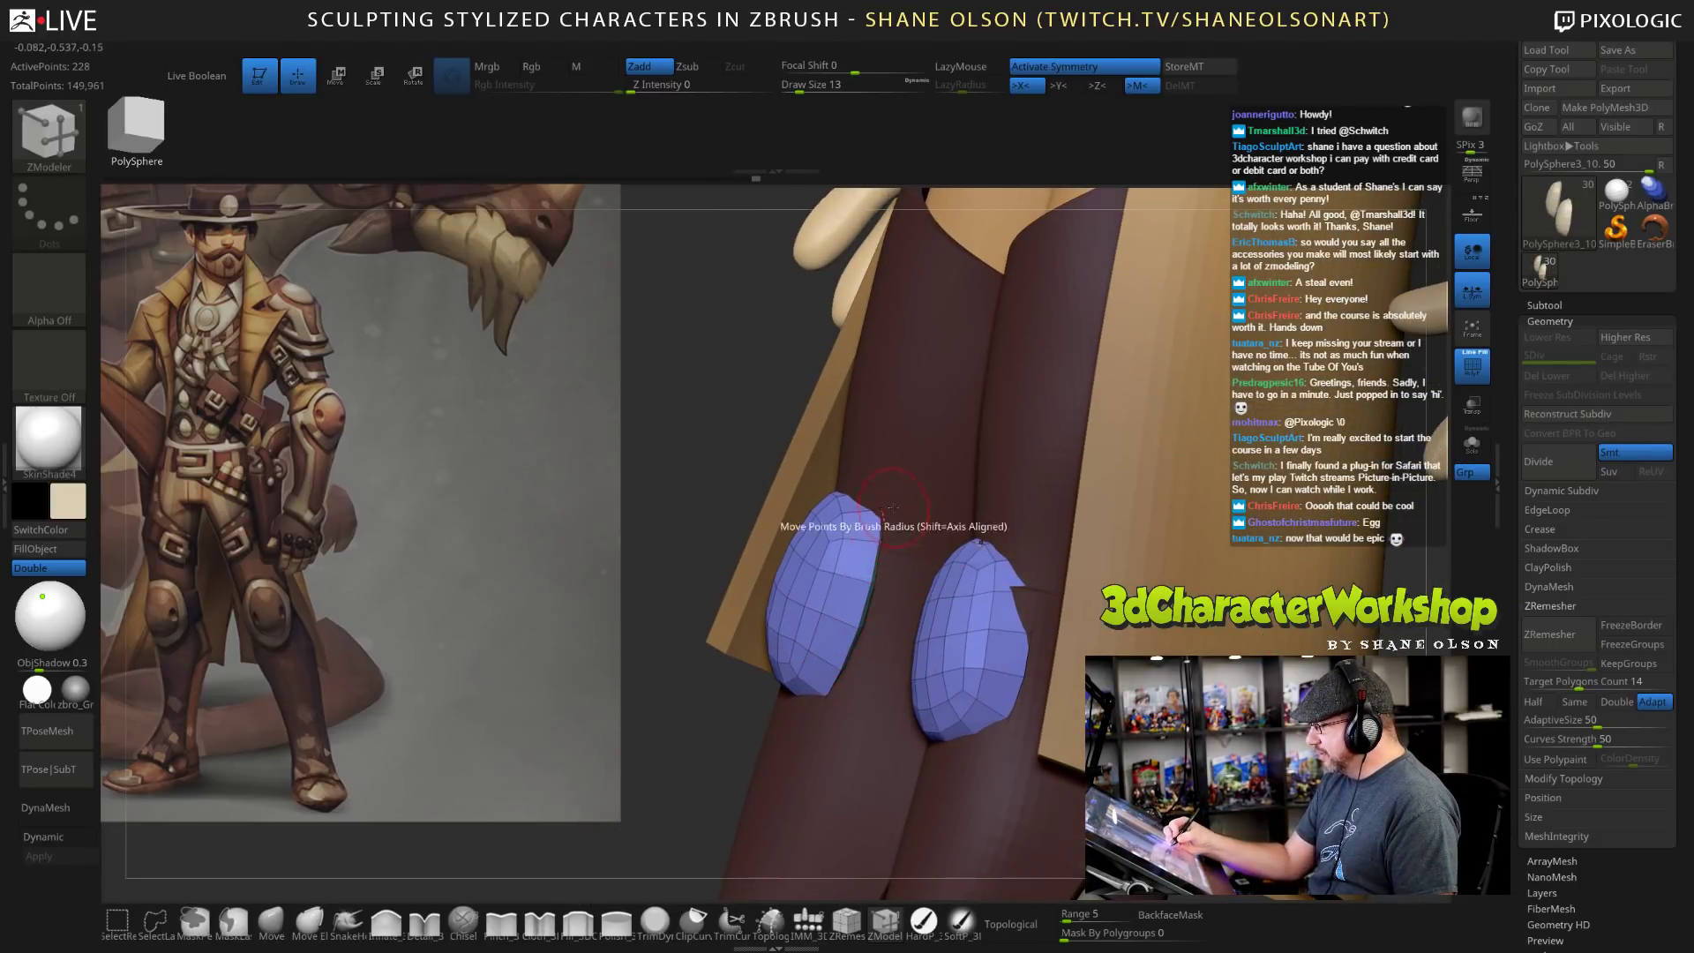
left_click_drag(909, 702, 1147, 640)
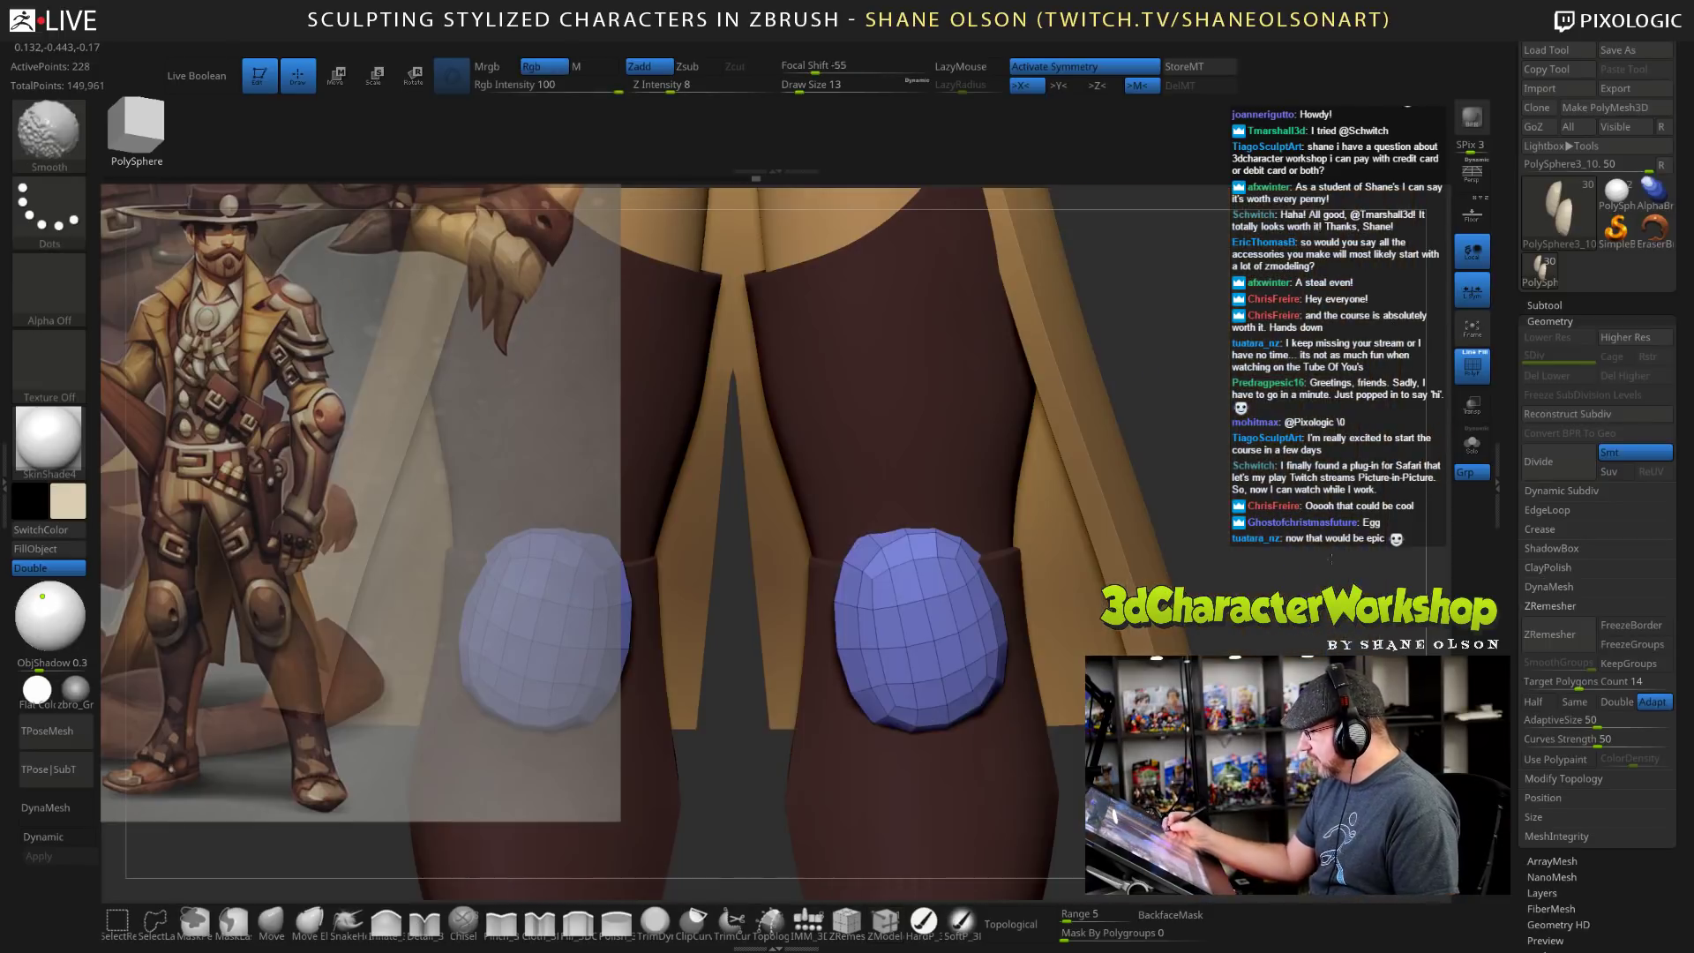
left_click_drag(1319, 580, 1330, 529, "alt")
key("d")
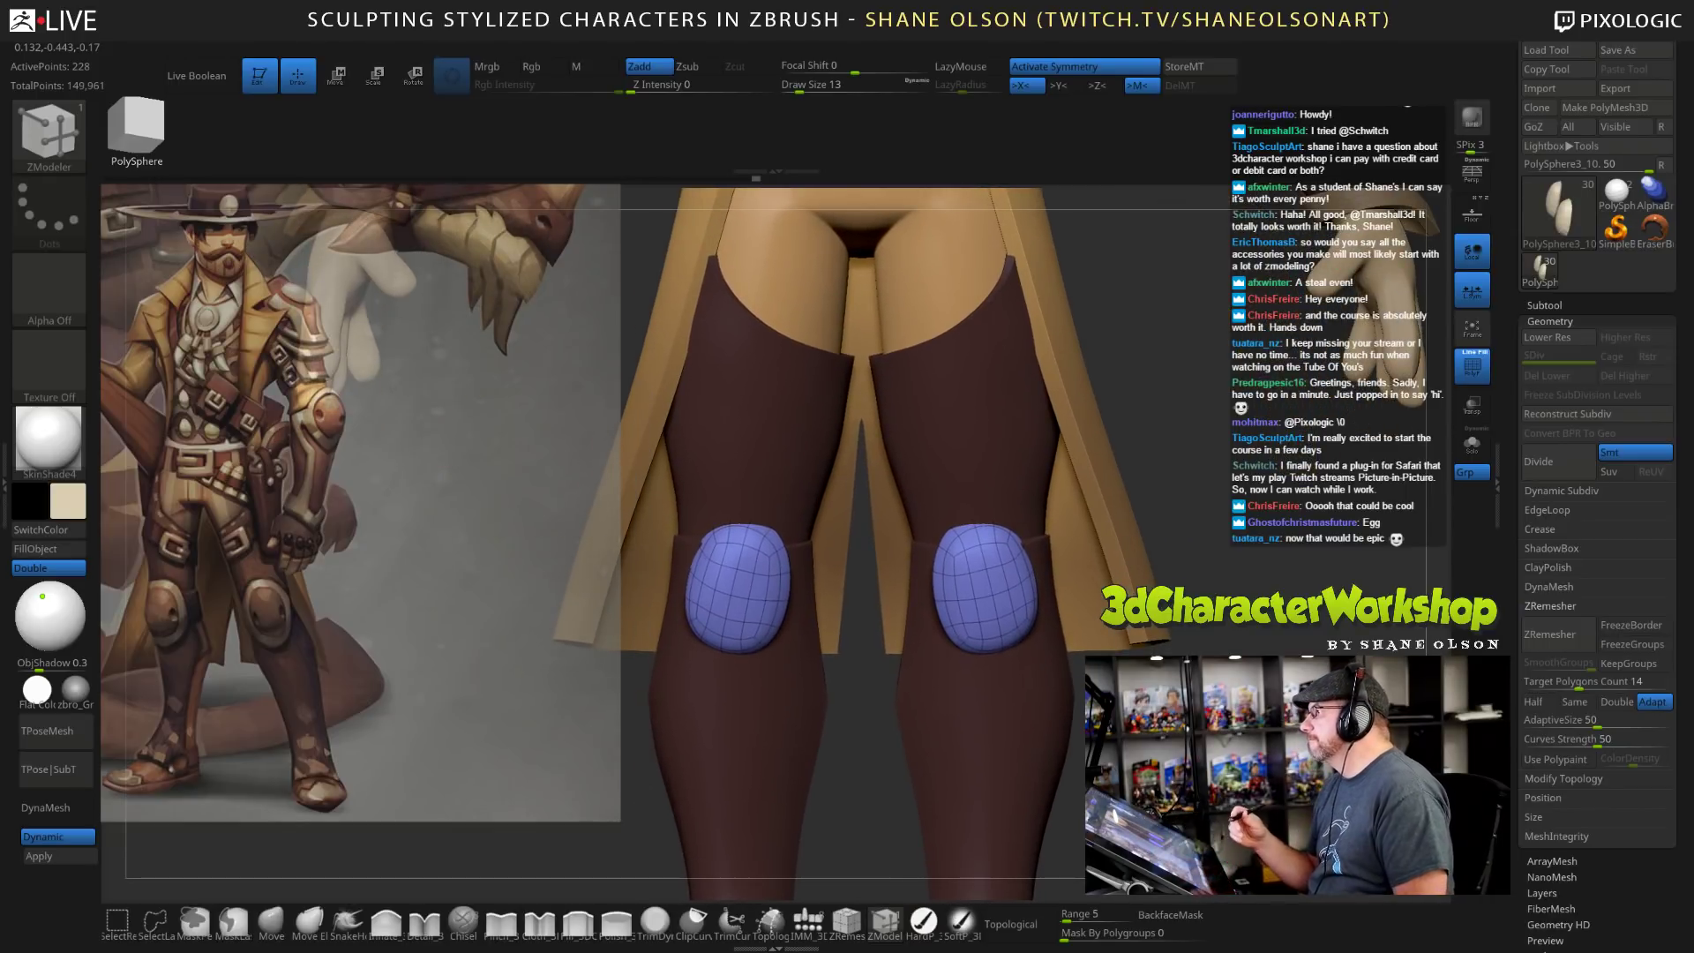
Switch to the Move brush at Draw Size 56 and adjust the overall shape and placement of the kneepads over the knees.
left_click_drag(1262, 564, 1268, 538, "alt")
left_click(271, 922)
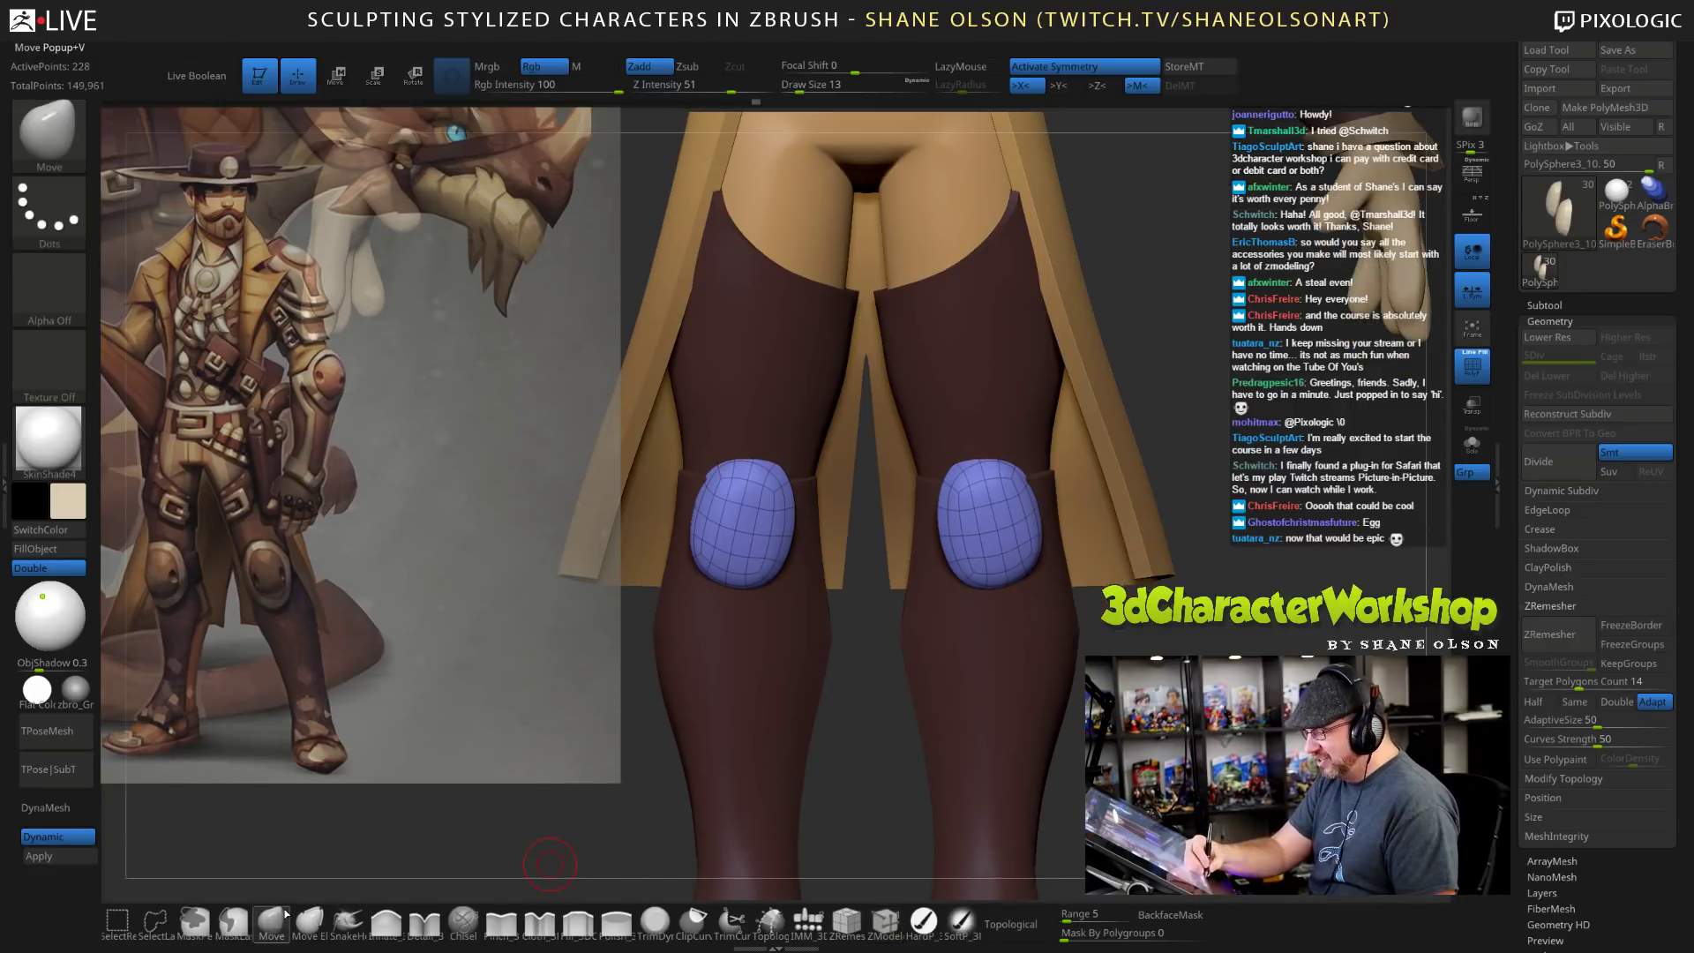
key("s")
left_click_drag(1229, 473, 1236, 474)
mouse_move(1204, 412)
left_mouse_down("alt")
mouse_move(1240, 430)
mouse_move(1184, 477)
left_mouse_up("alt")
key("s")
left_click_drag(1041, 496, 1038, 487)
mouse_move(1178, 472)
left_mouse_down()
mouse_move(1178, 458)
mouse_move(1154, 469)
left_mouse_up()
left_click_drag(1236, 717, 1134, 717)
left_click_drag(912, 551, 1099, 547)
left_click_drag(997, 539, 1041, 537)
left_click_drag(958, 540, 966, 534)
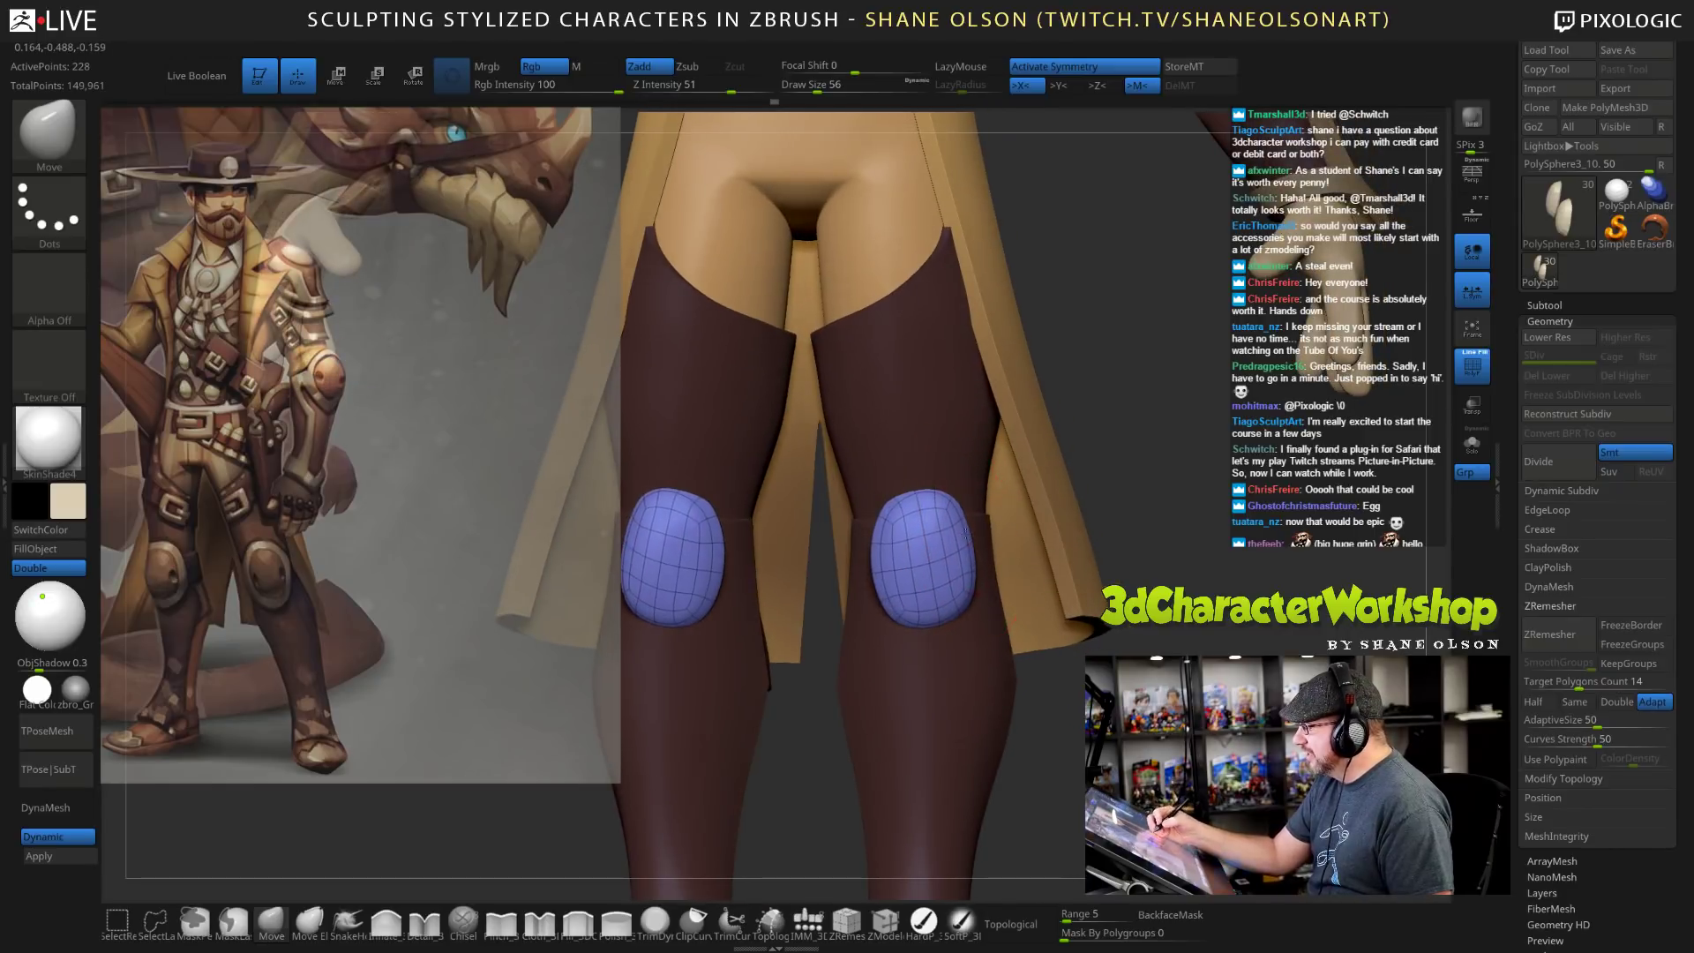
Fit the thickened kneepads against the legs from several angles with the Move brush, keeping the Draw Size at 56.
right_click_drag(959, 572, 998, 569)
left_click_drag(871, 544, 879, 544)
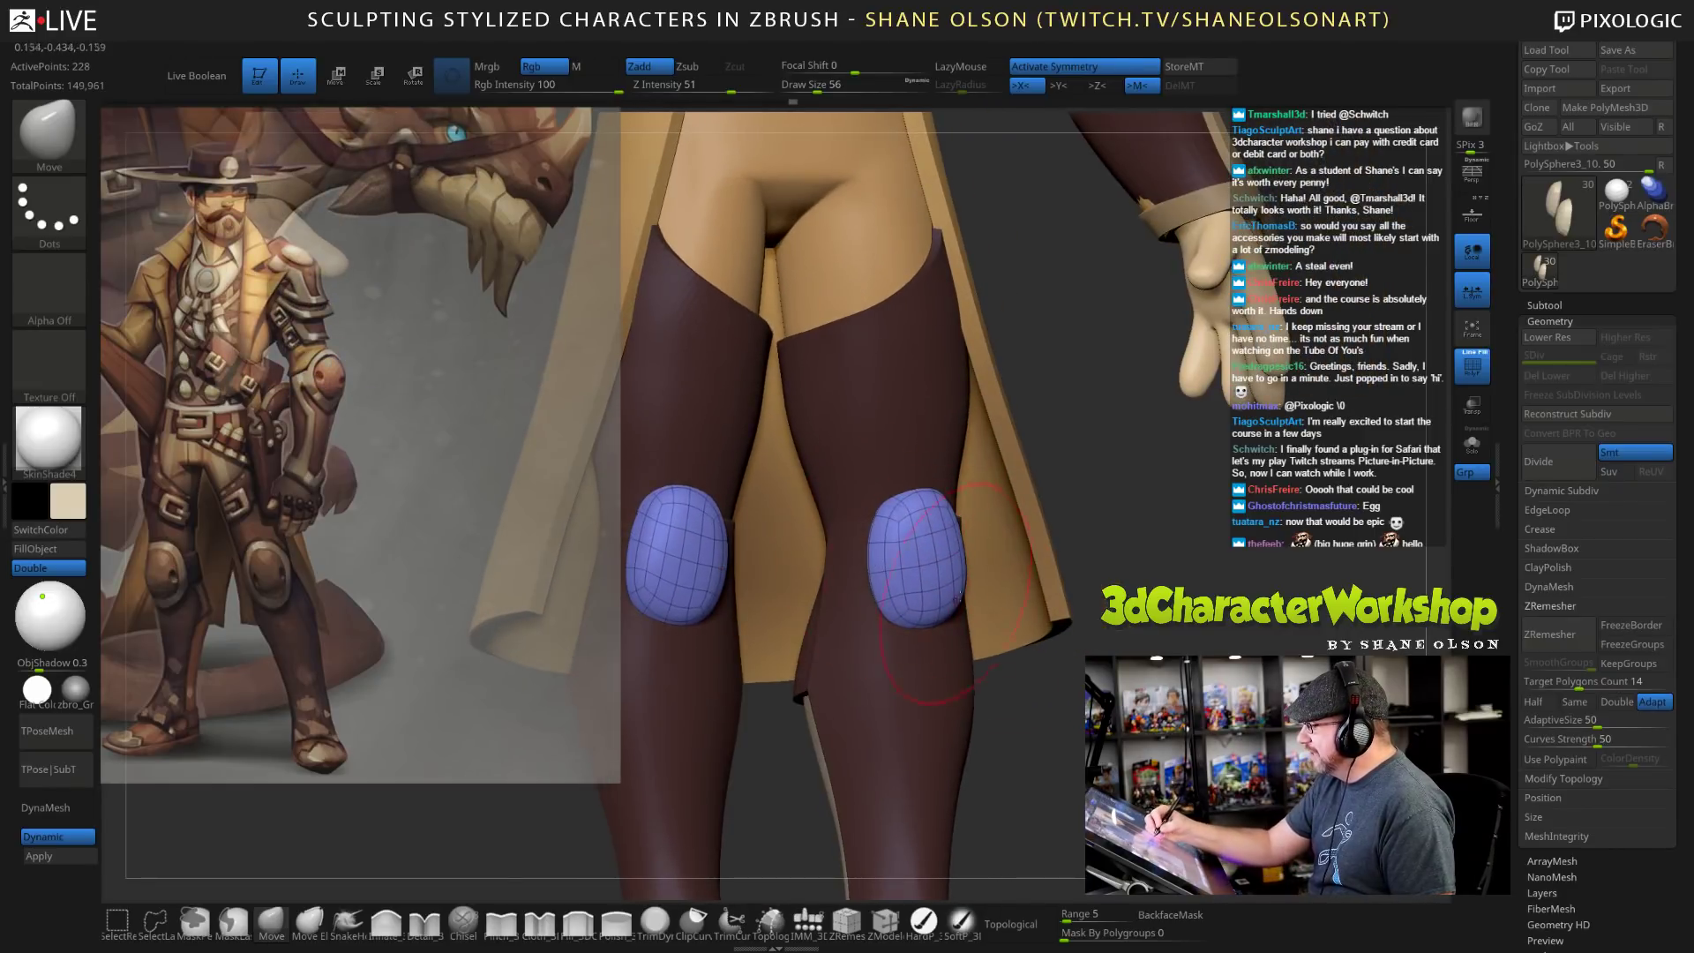
right_click_drag(980, 587, 942, 578)
left_click_drag(957, 636, 967, 611)
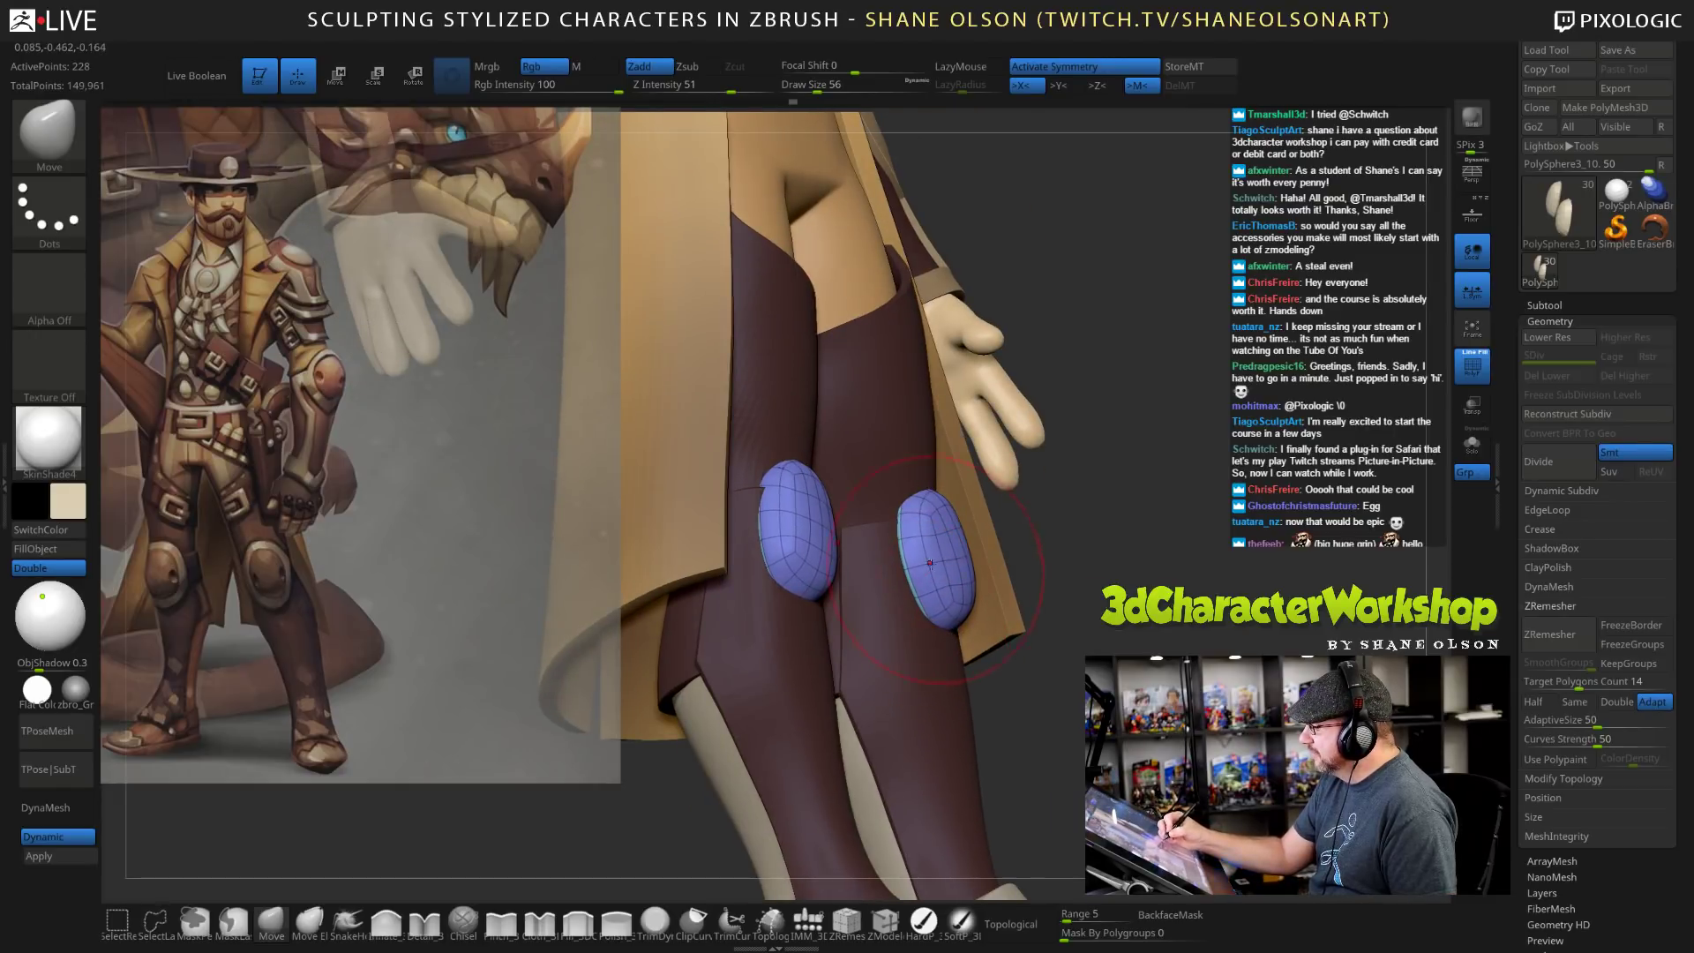
left_click_drag(919, 506, 923, 497)
right_click_drag(969, 488, 843, 485)
left_click_drag(962, 420, 945, 526)
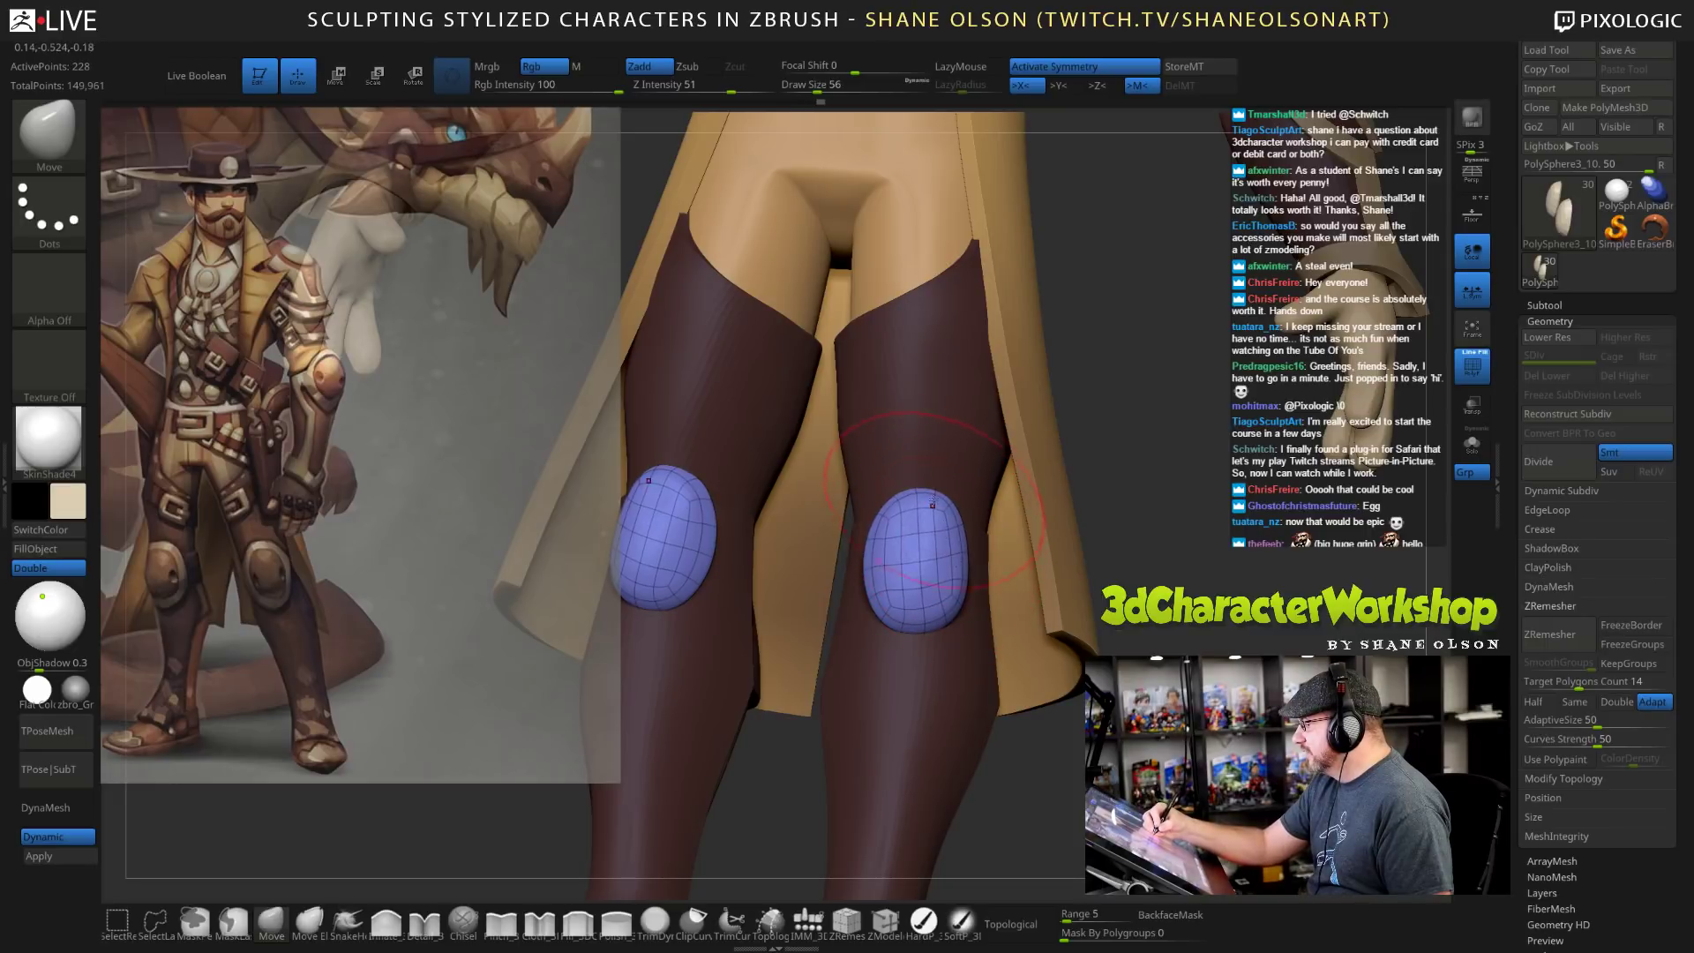
right_click_drag(948, 553, 1010, 554)
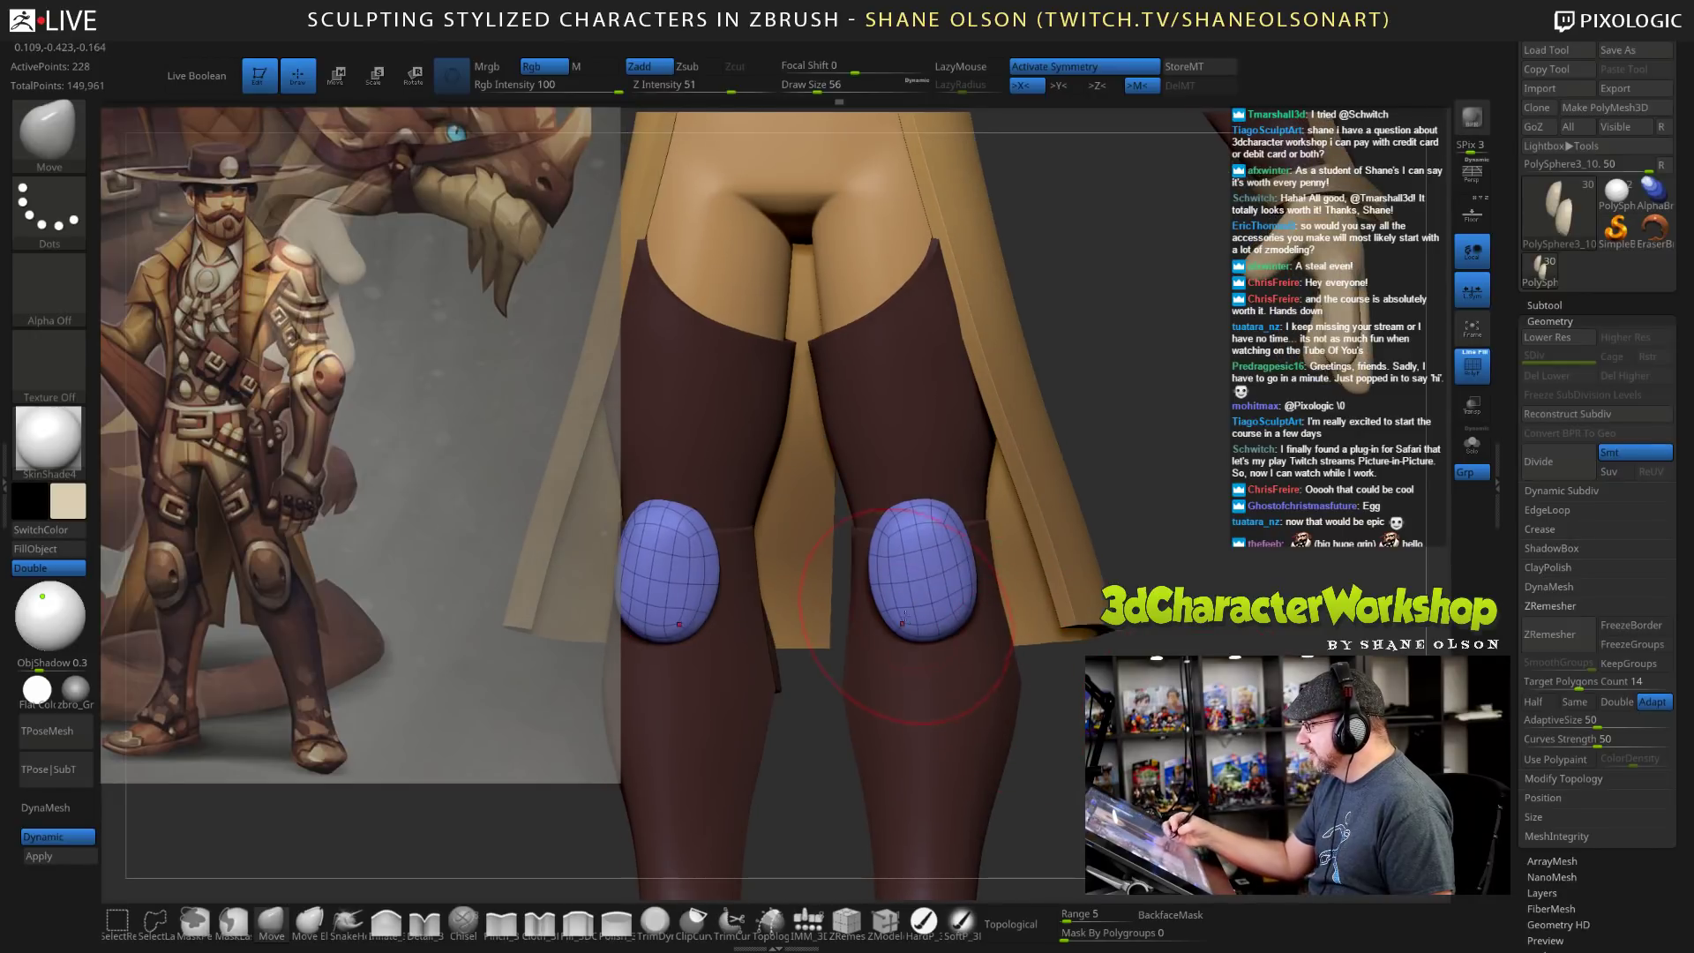
Refine the upper outer edges of the kneepads with the Move brush at Draw Size 45 and smooth their surface.
right_click_drag(829, 591, 953, 607)
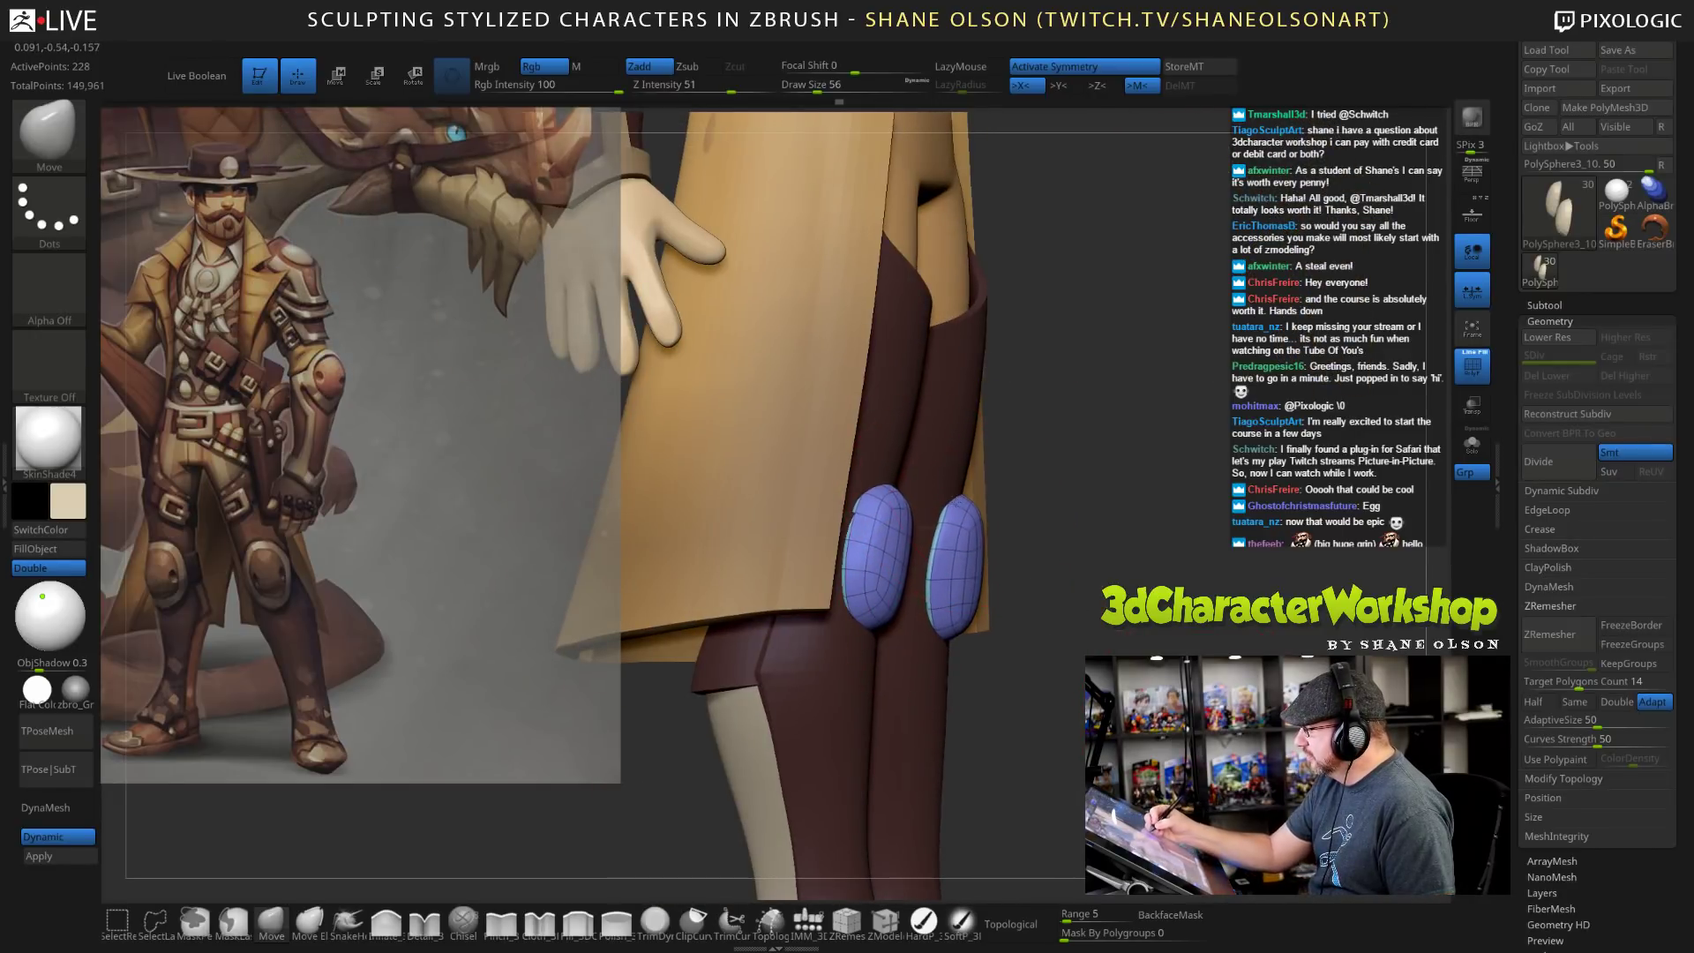
right_click_drag(1175, 466, 1128, 474)
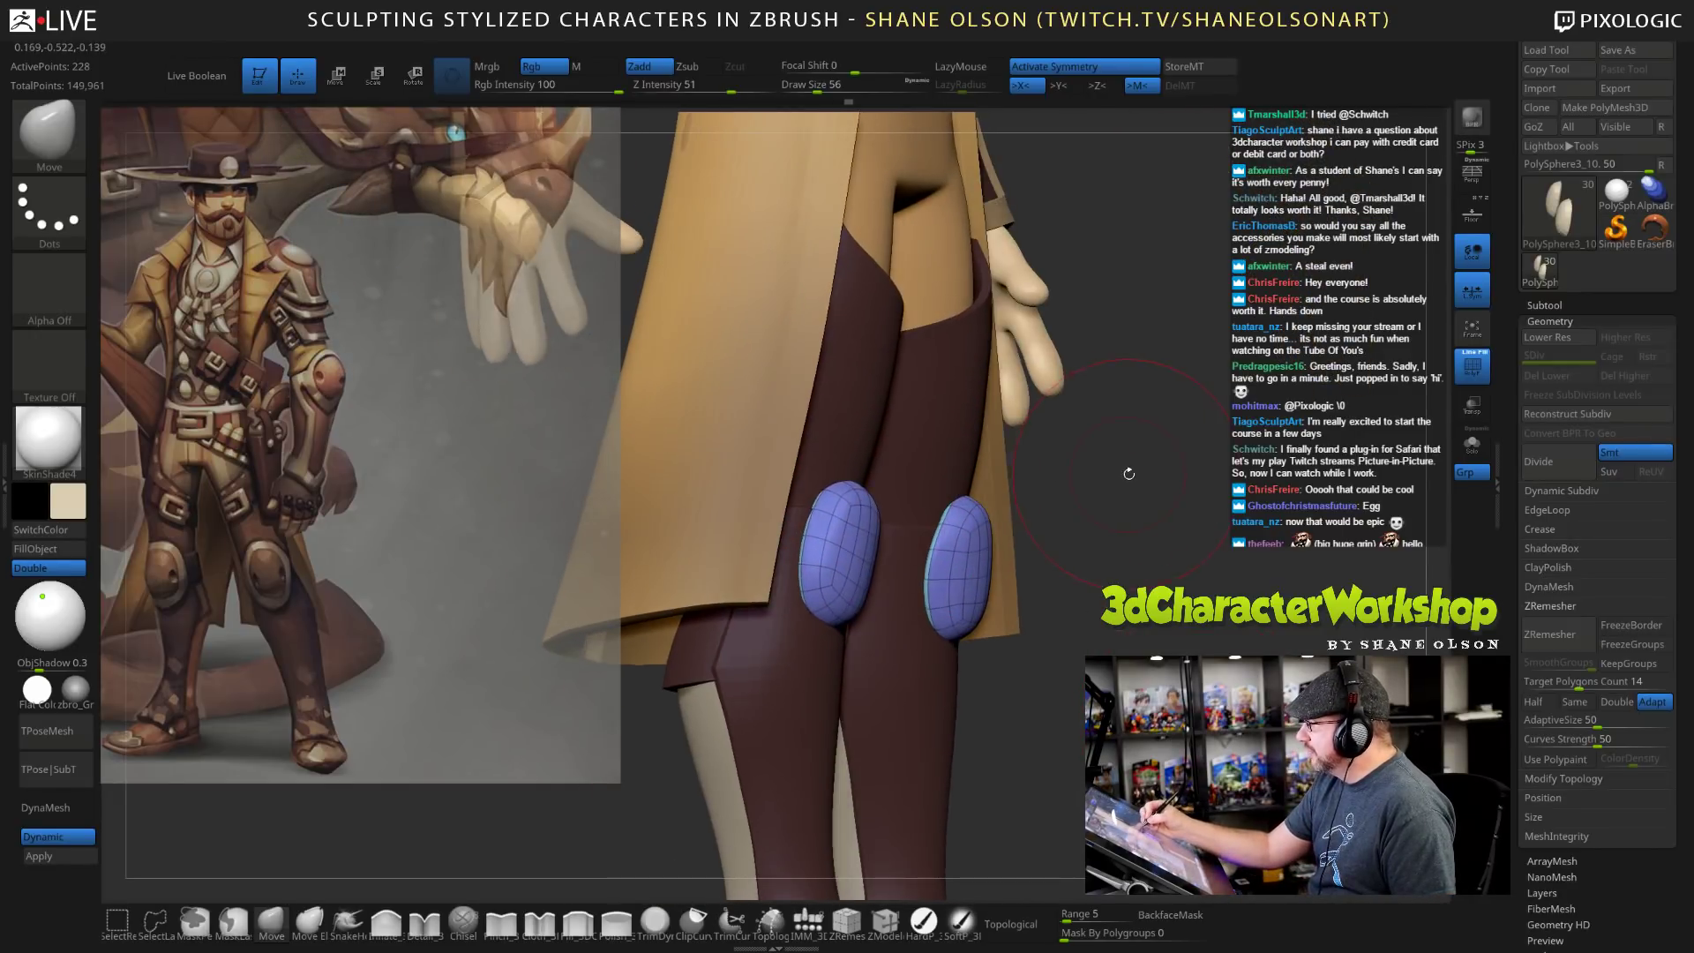
key("s")
left_click_drag(1129, 474, 1124, 474)
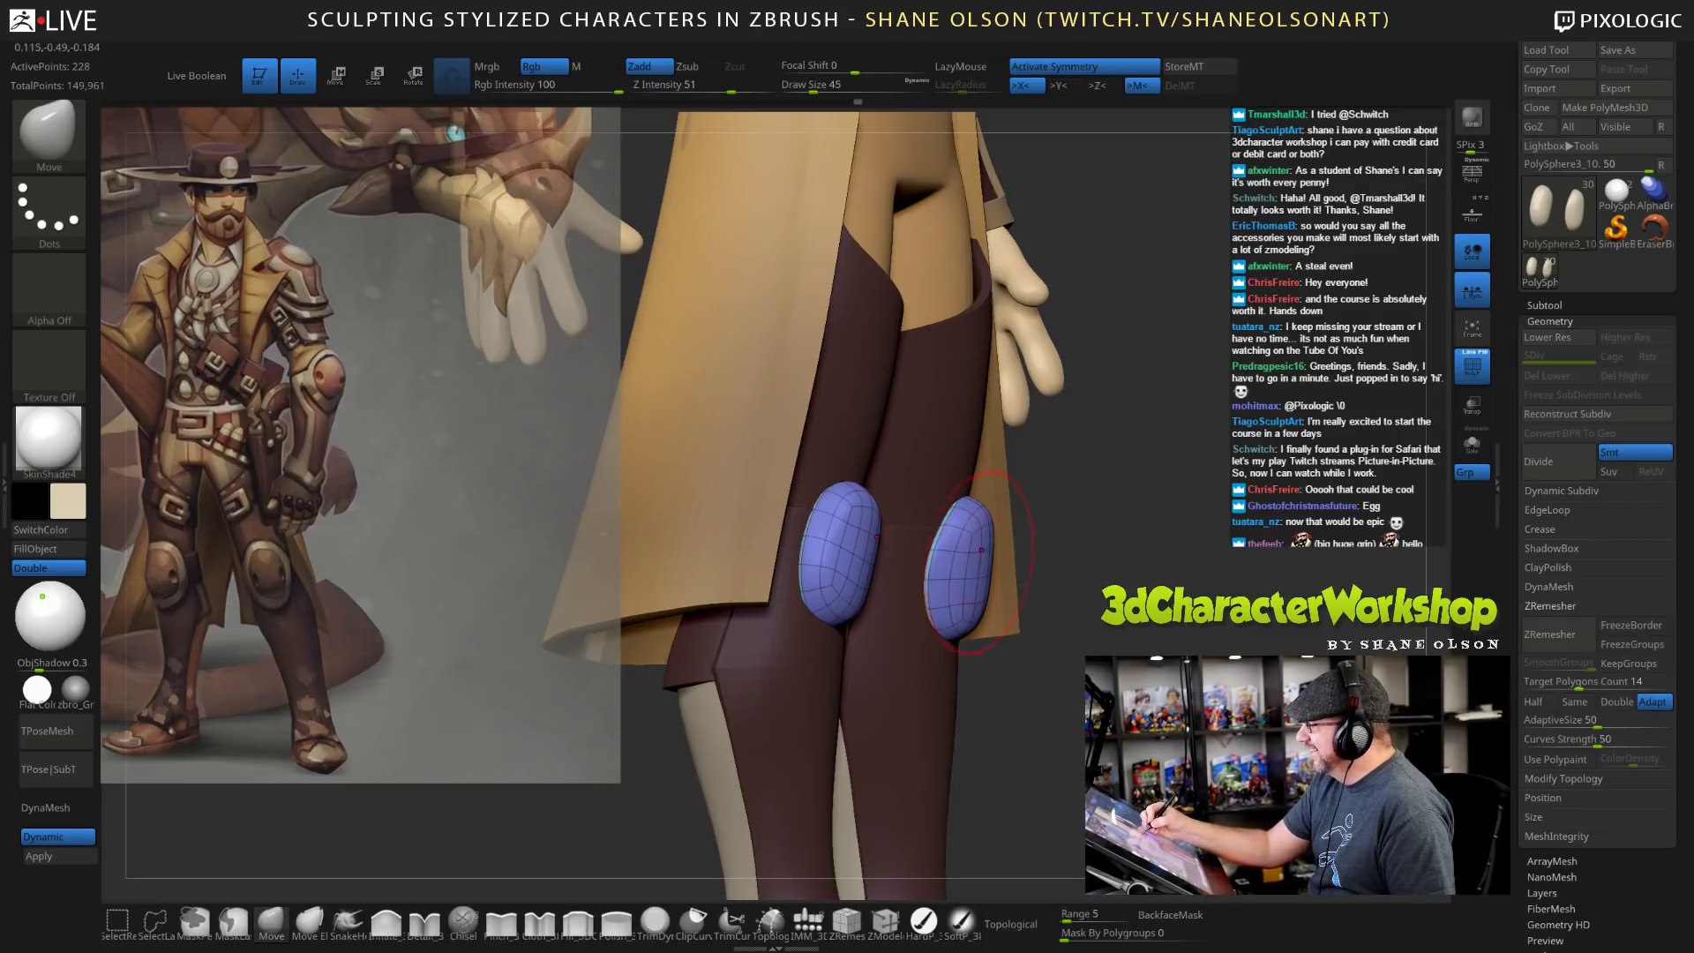
right_click_drag(1103, 680, 1009, 642)
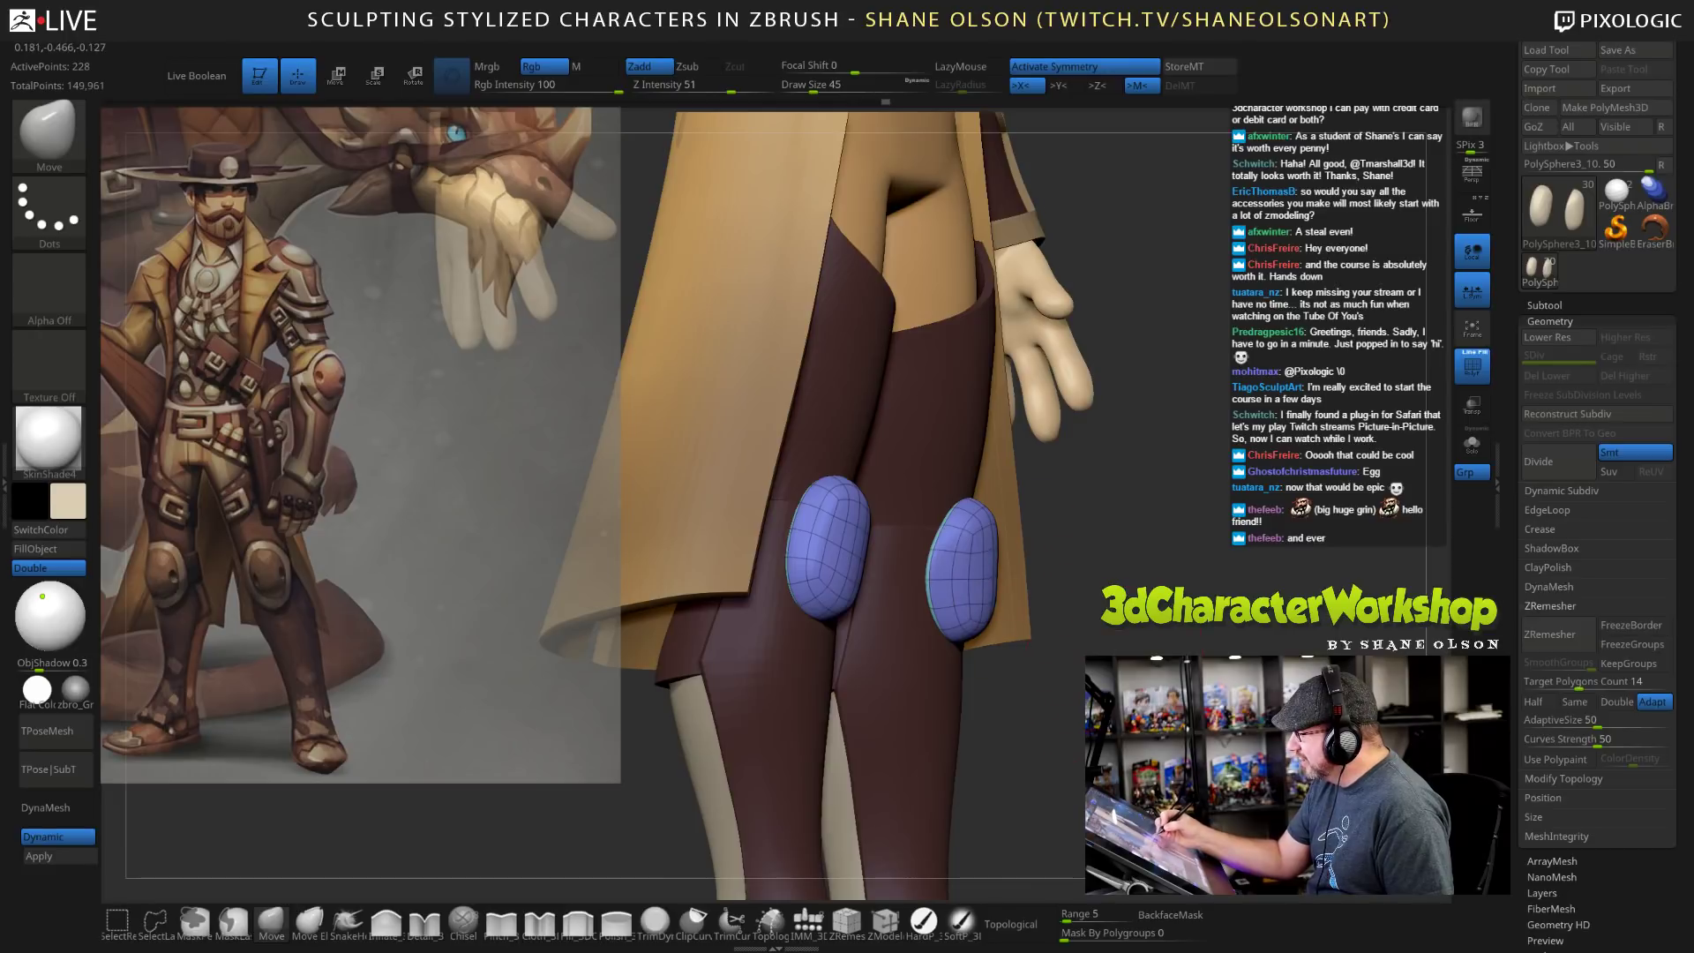
right_click_drag(953, 530, 1024, 546)
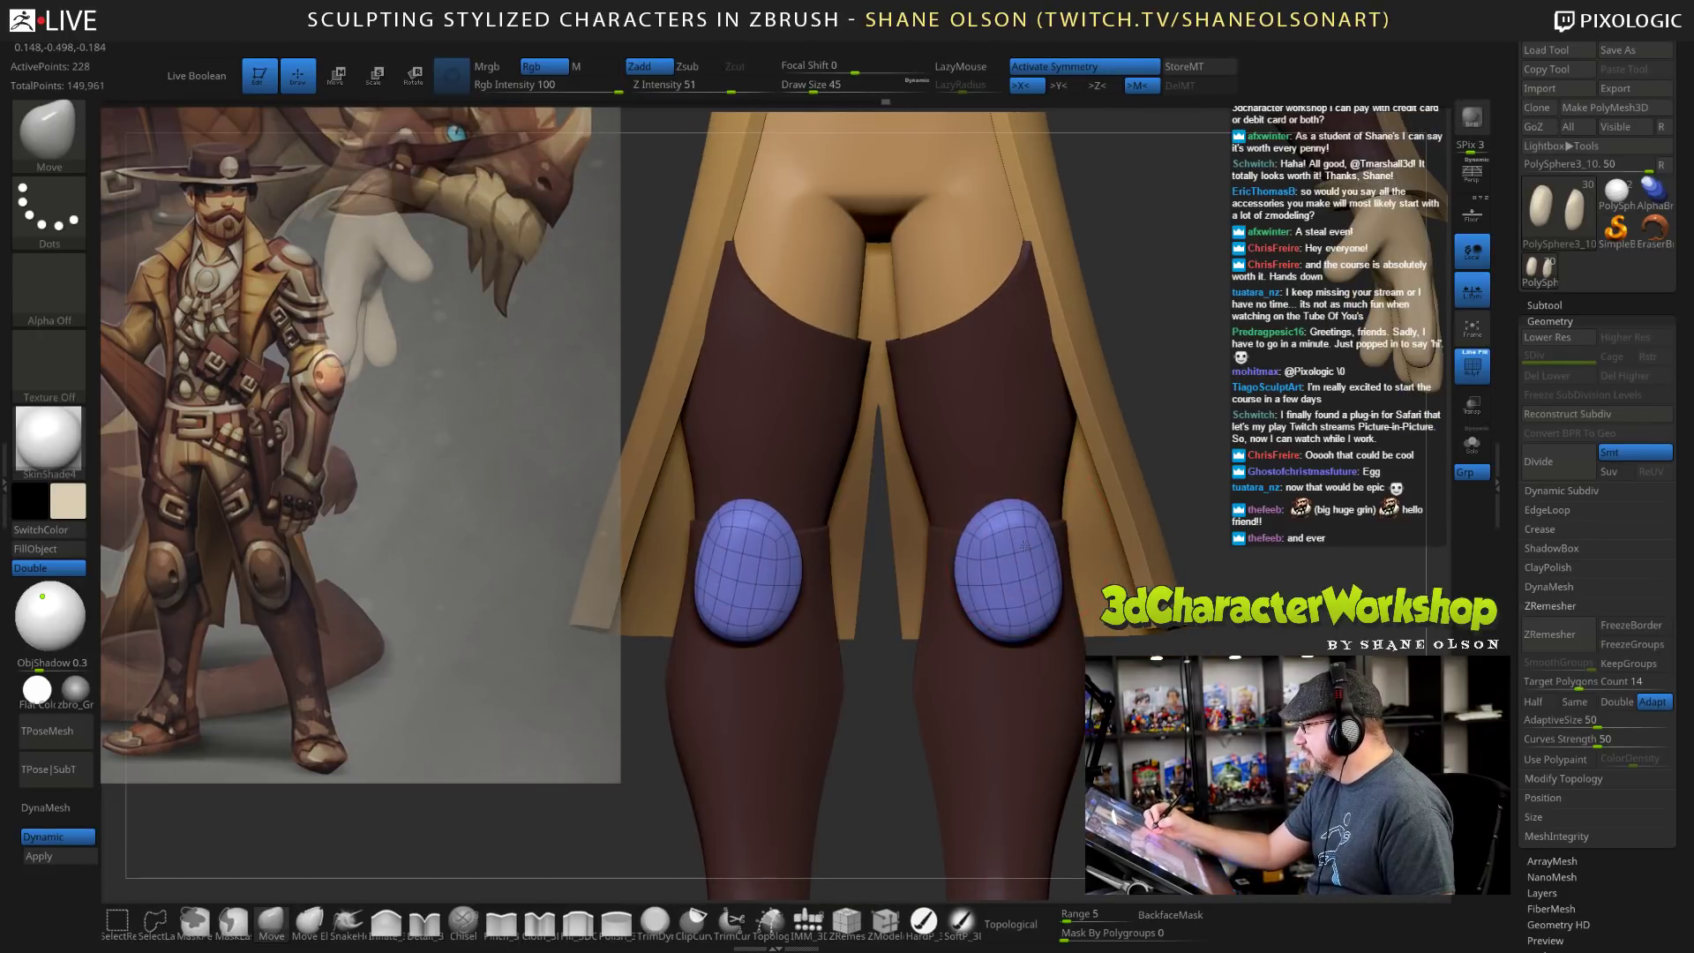
left_click_drag(1045, 515, 1031, 523)
right_click_drag(1051, 494, 957, 503)
mouse_move(1067, 529)
left_mouse_down("shift")
mouse_move(1073, 561)
mouse_move(1057, 535)
mouse_move(1028, 604)
left_mouse_up("shift")
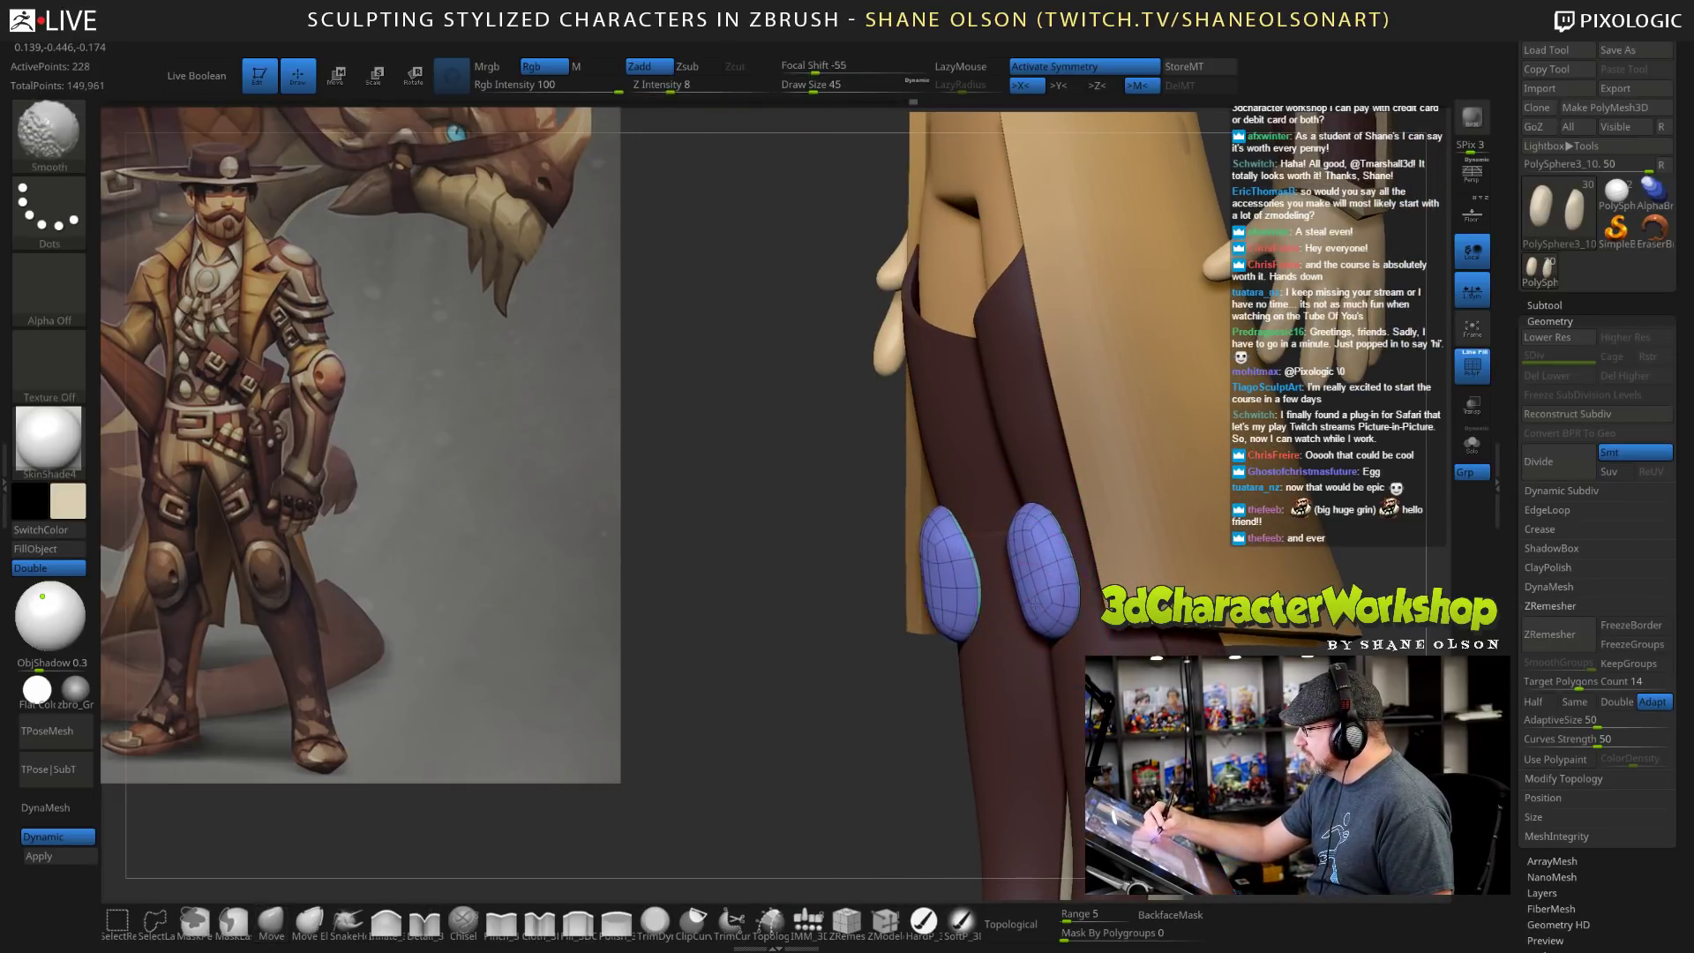
right_click_drag(1029, 602, 964, 585)
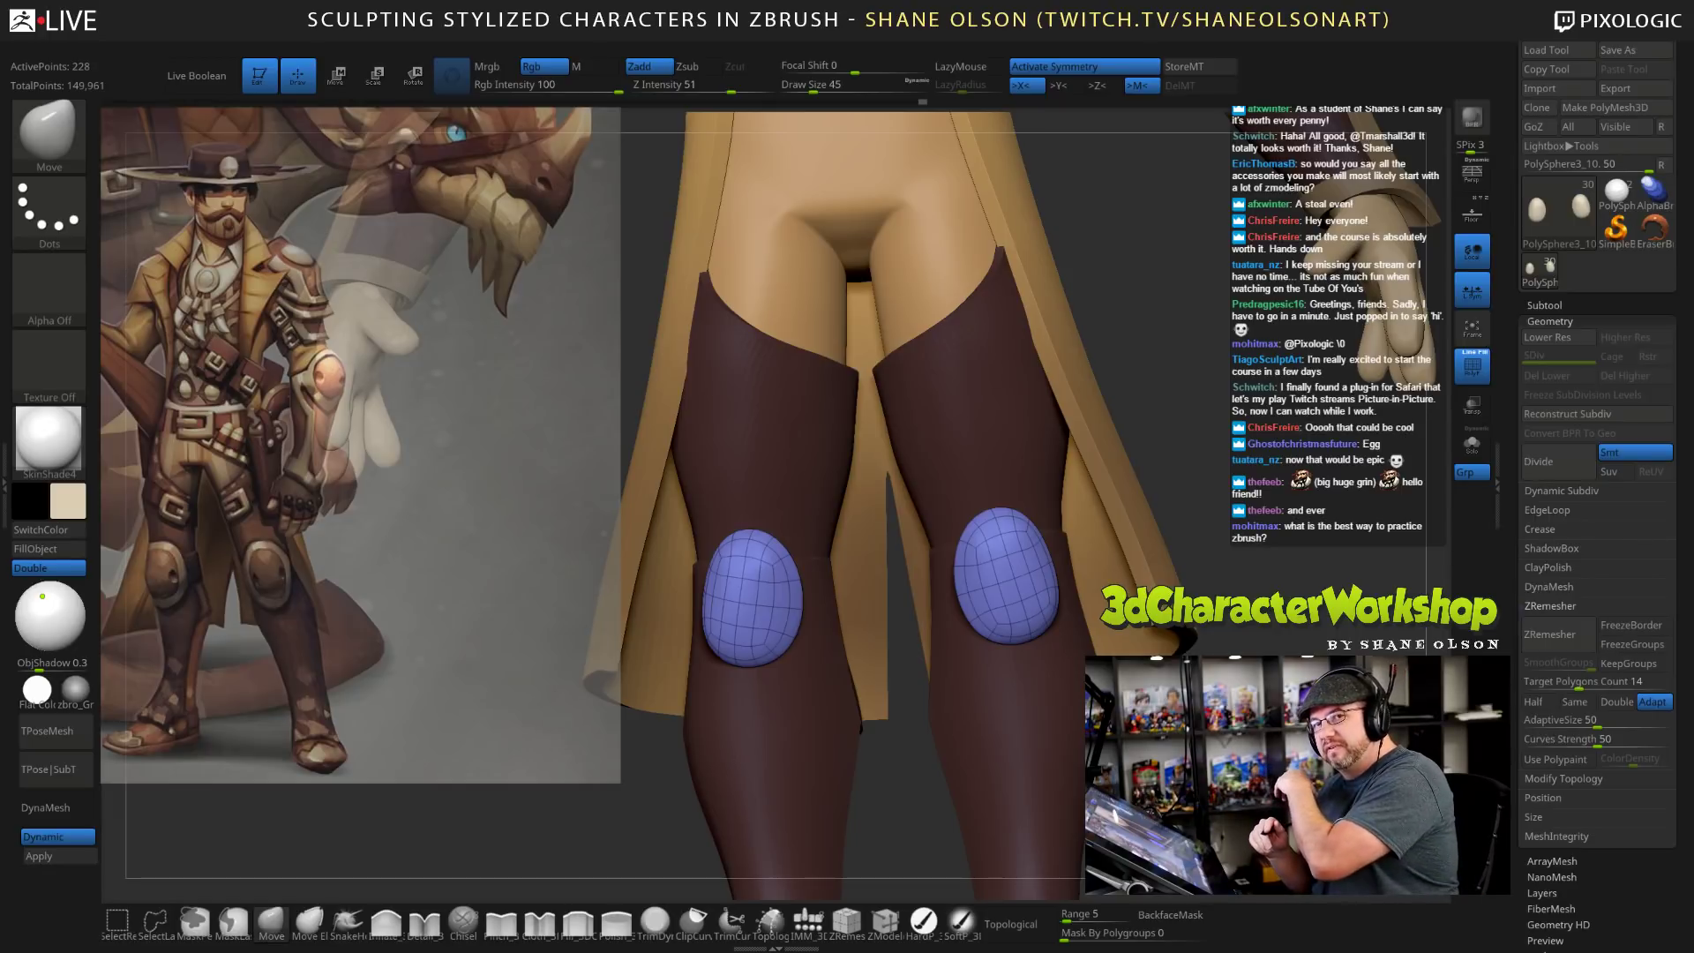
Adjust and smooth the kneepads' lower edges, and reshape their upper outer contour with the Move brush at Draw Size 60.
mouse_move(1218, 750)
left_mouse_down()
mouse_move(1359, 750)
mouse_move(1218, 750)
mouse_move(1231, 696)
left_mouse_up()
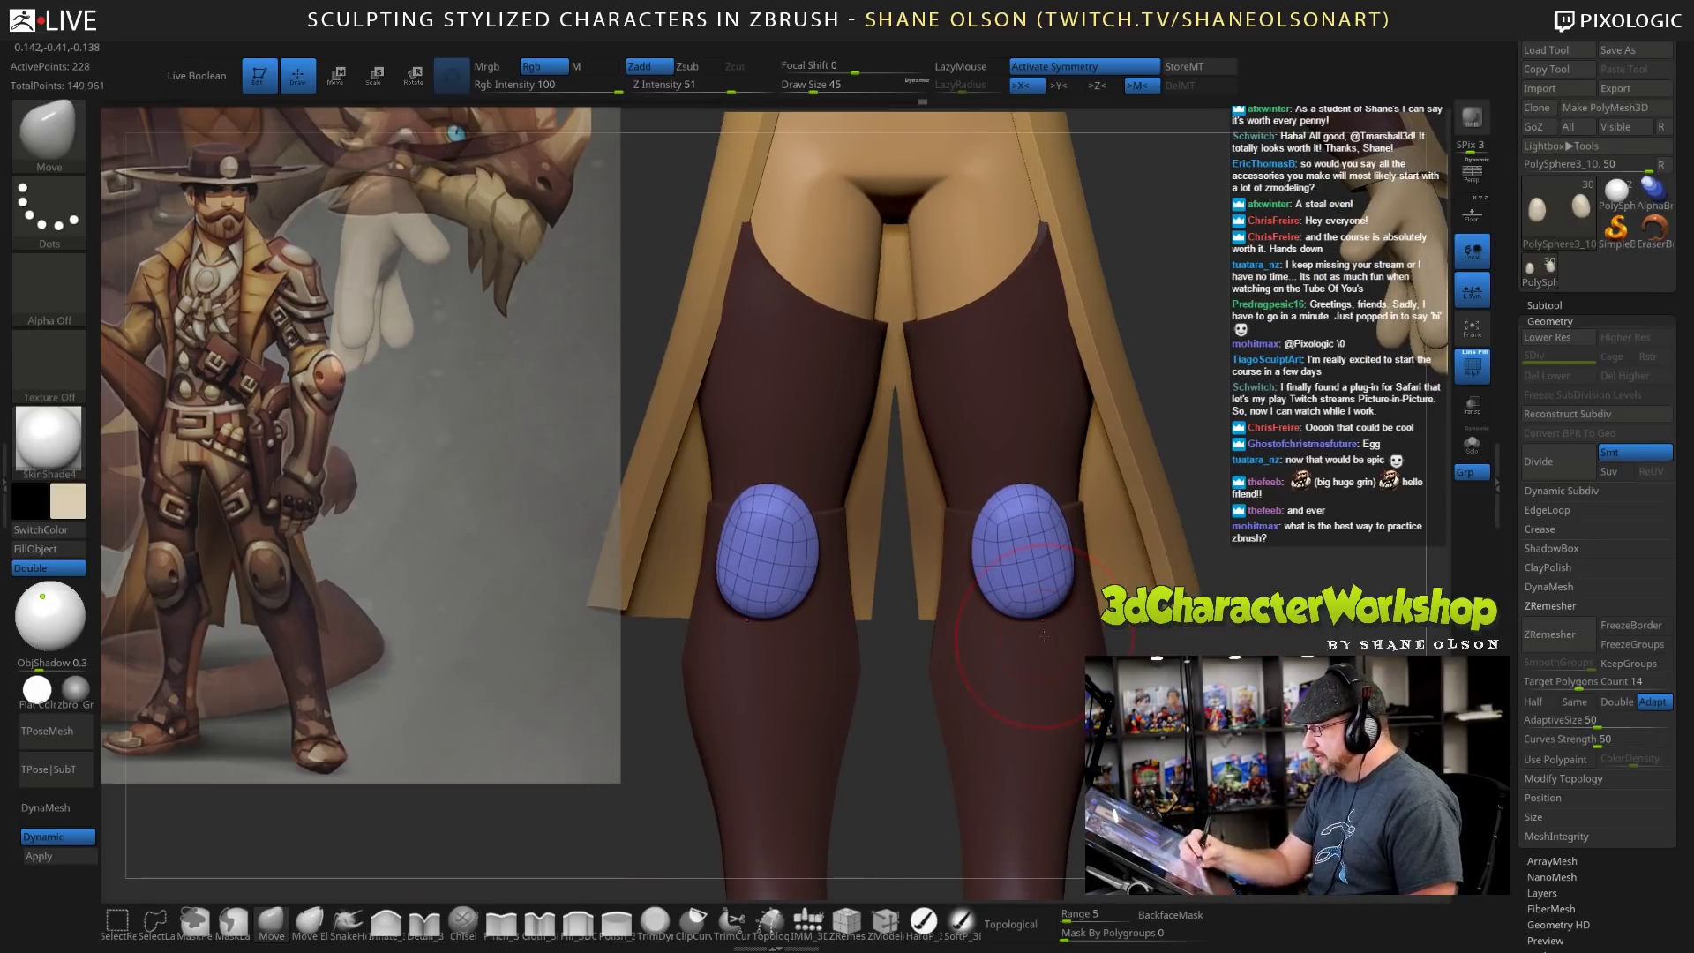
left_click_drag(1044, 613, 1045, 625)
left_click_drag(1156, 706, 1106, 674)
left_click_drag(1034, 553, 1036, 536, "shift")
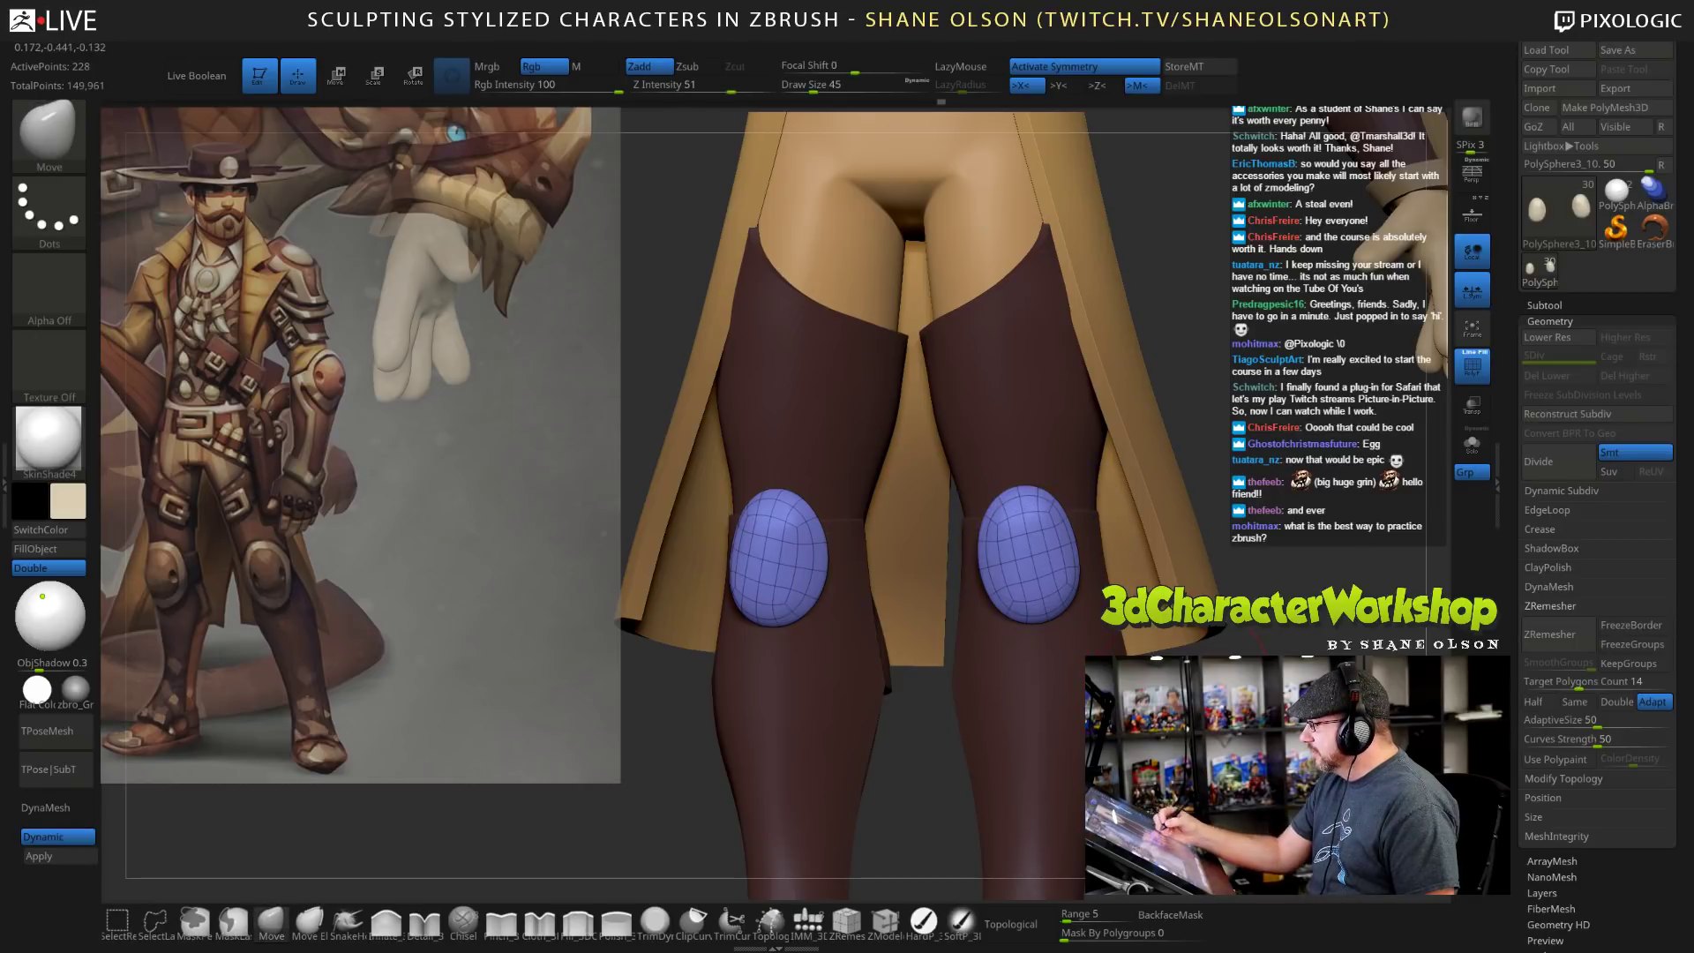
left_click_drag(1231, 664, 1186, 651, "shift")
key("bracketright")
left_click_drag(1056, 502, 1080, 524)
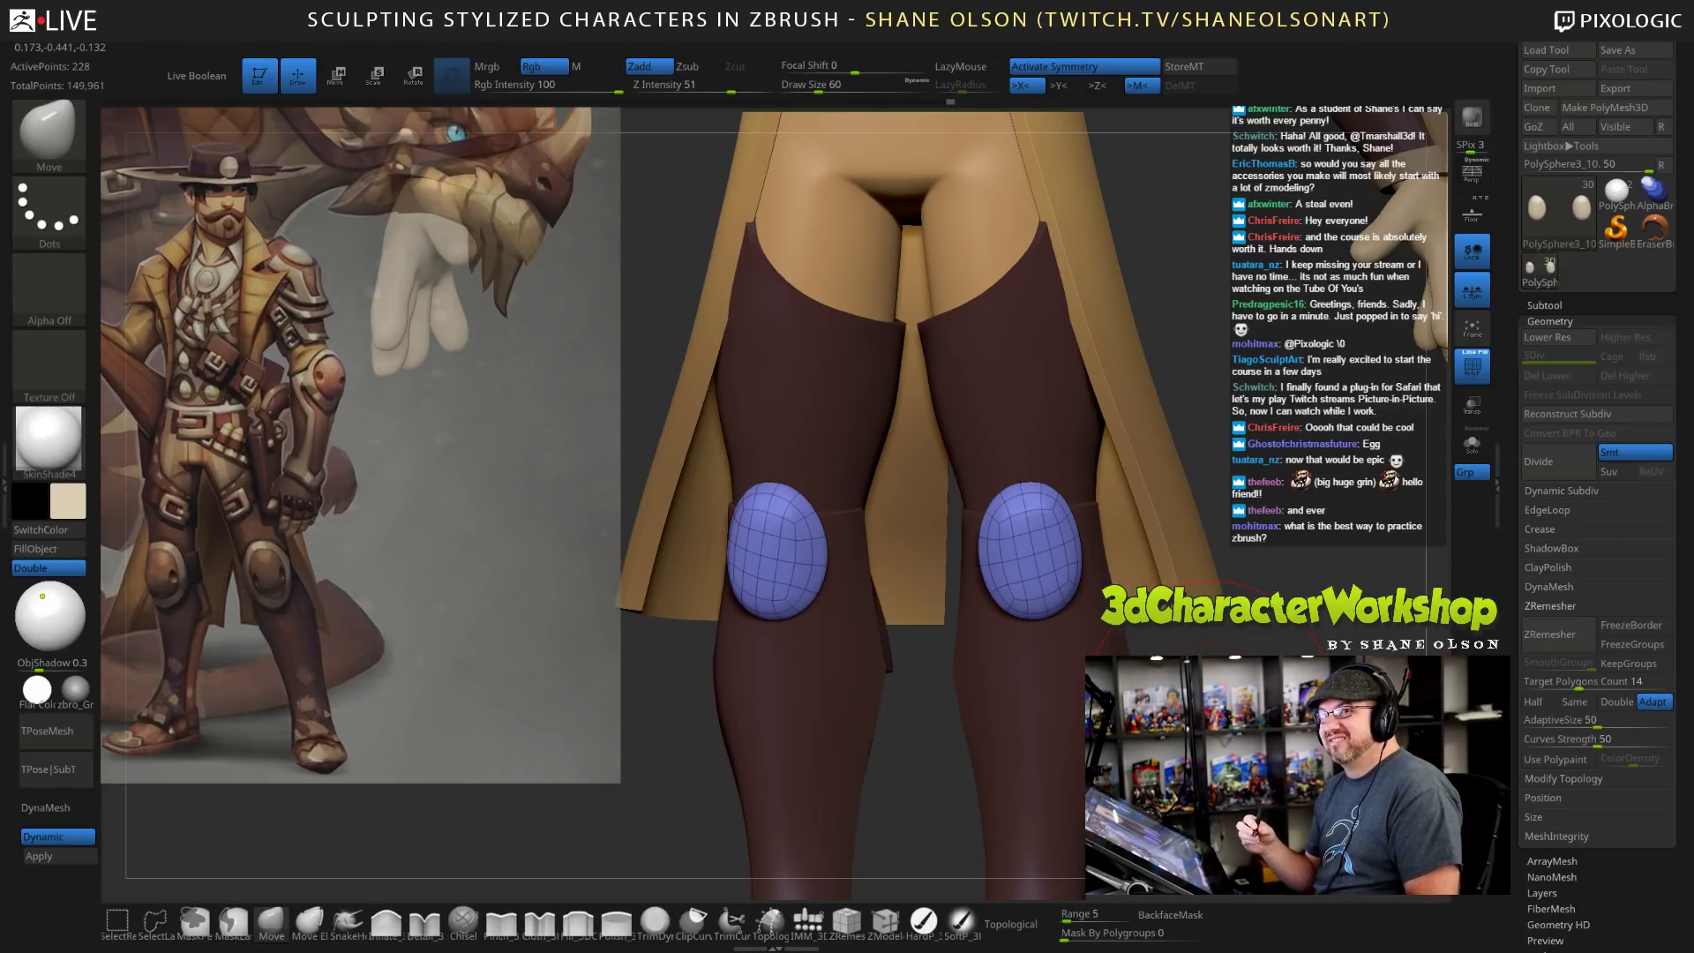
Nudge the upper inner edges of the kneepads at Draw Size 60 and turn off the polyframe display.
left_click_drag(1209, 688, 1196, 636)
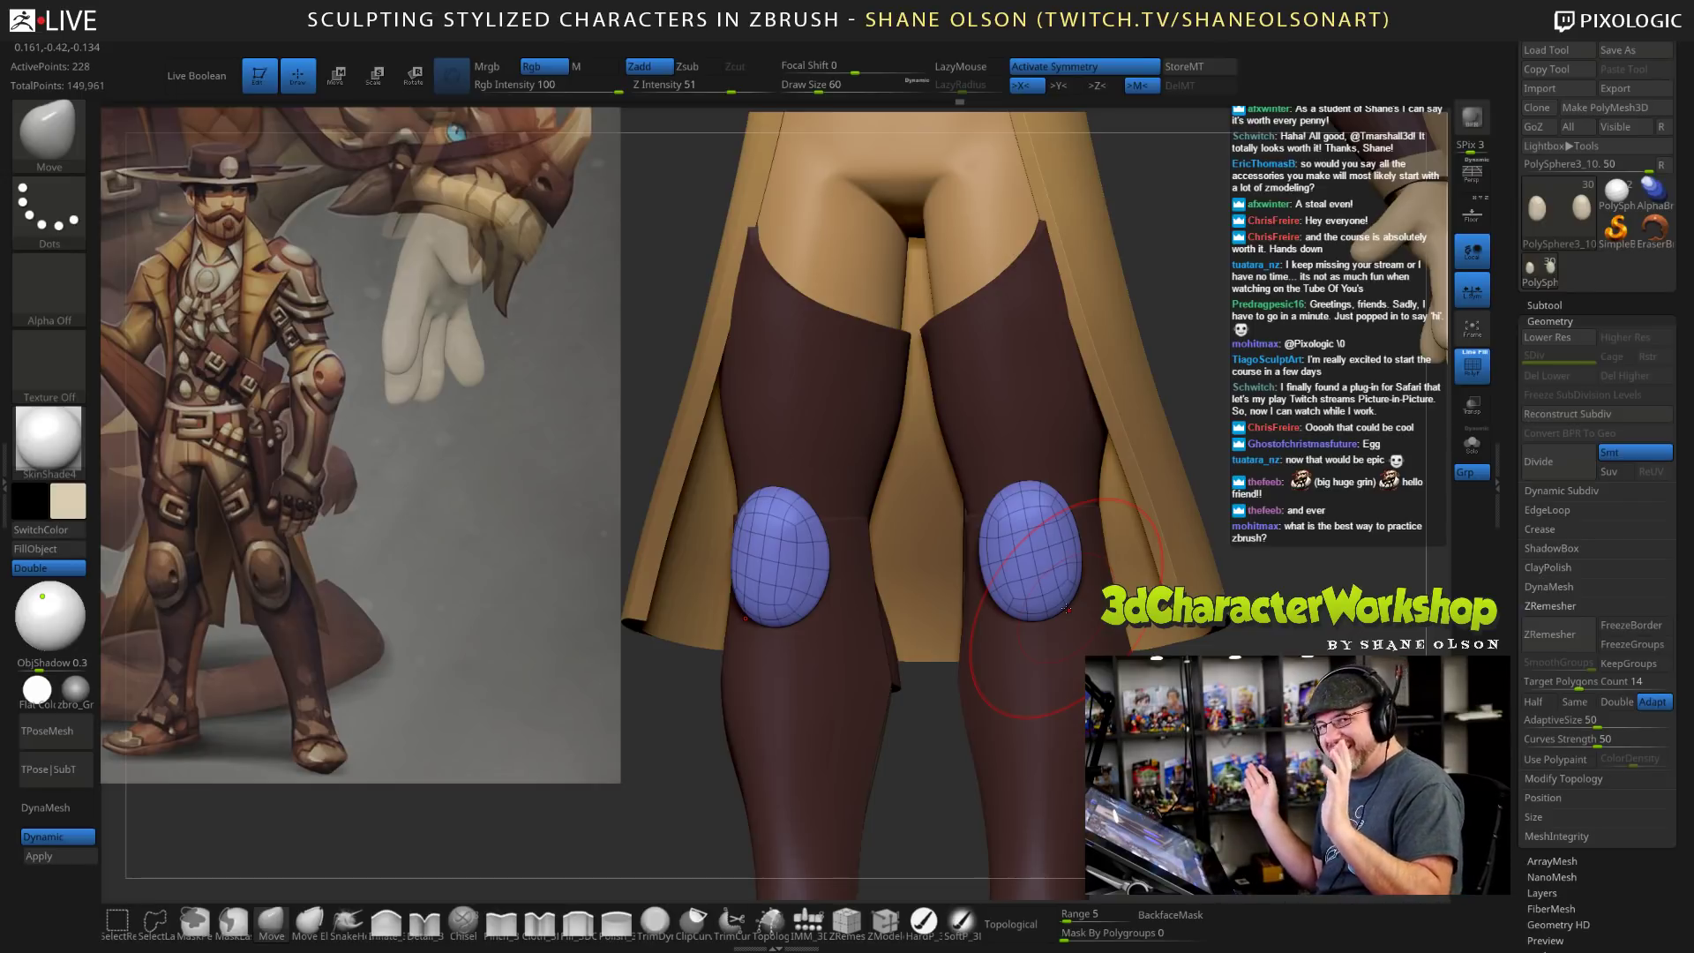
mouse_move(1240, 732)
left_mouse_down()
mouse_move(1244, 686)
mouse_move(1273, 706)
left_mouse_up()
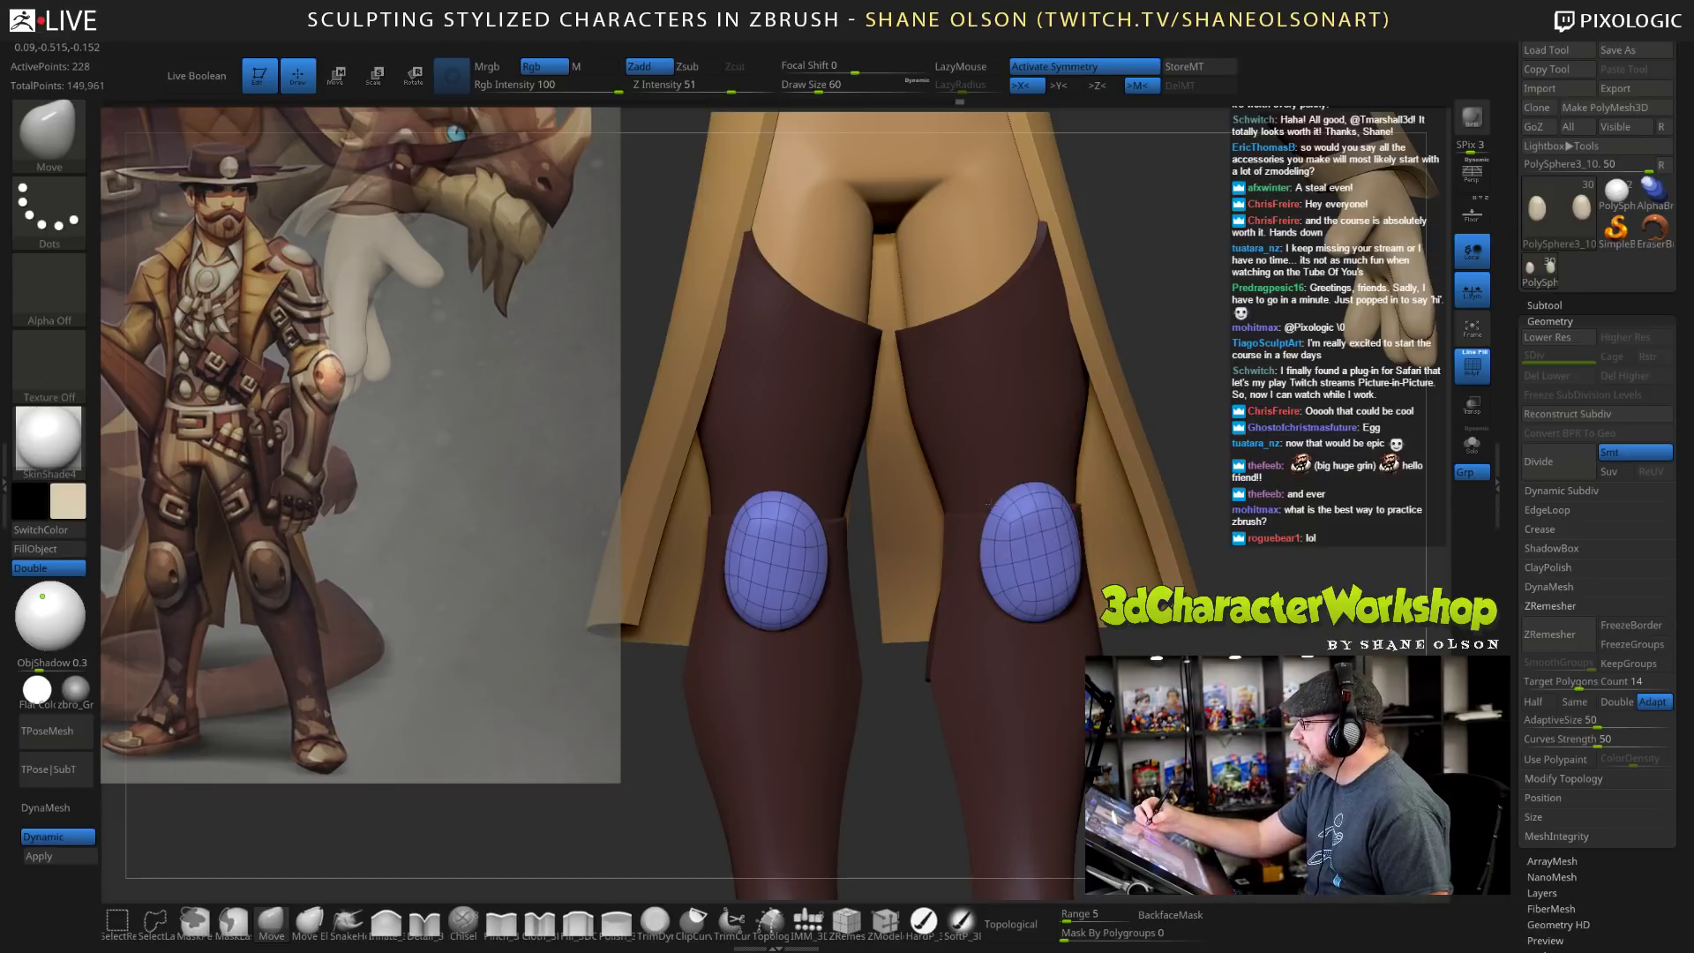
left_click_drag(1000, 524, 994, 518)
mouse_move(1247, 658)
left_mouse_down()
mouse_move(1227, 668)
mouse_move(1244, 653)
mouse_move(1237, 618)
mouse_move(1228, 684)
left_mouse_up()
key("shift+f")
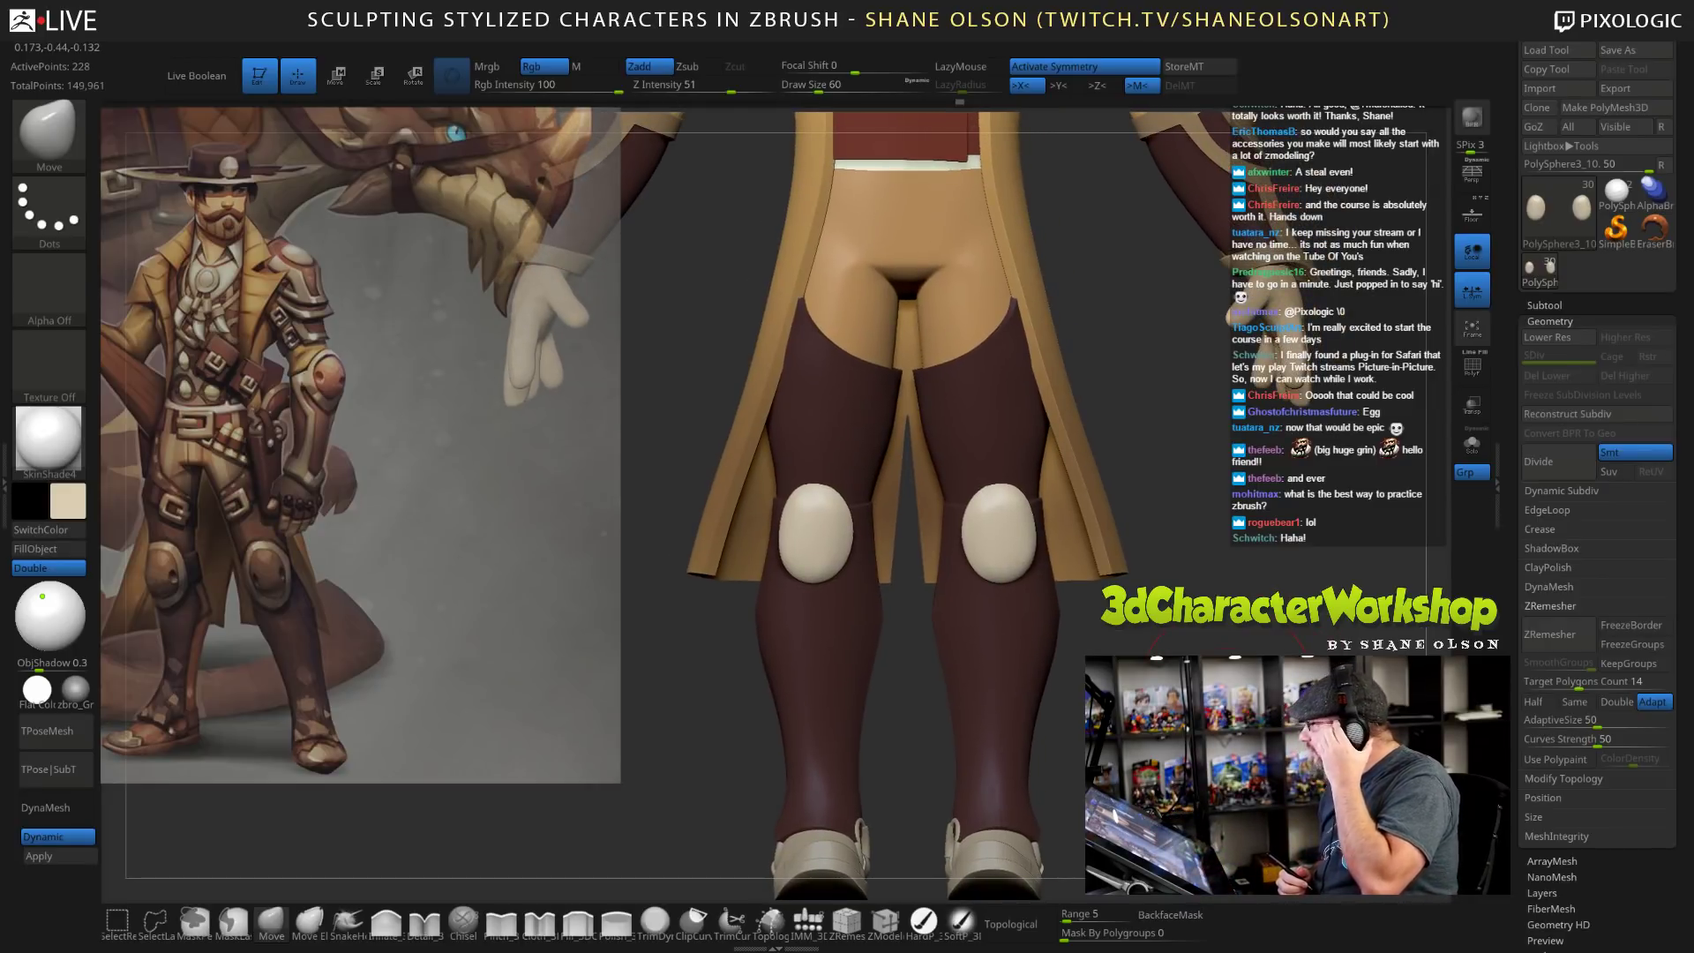
left_click_drag(1187, 671, 1183, 678, "alt")
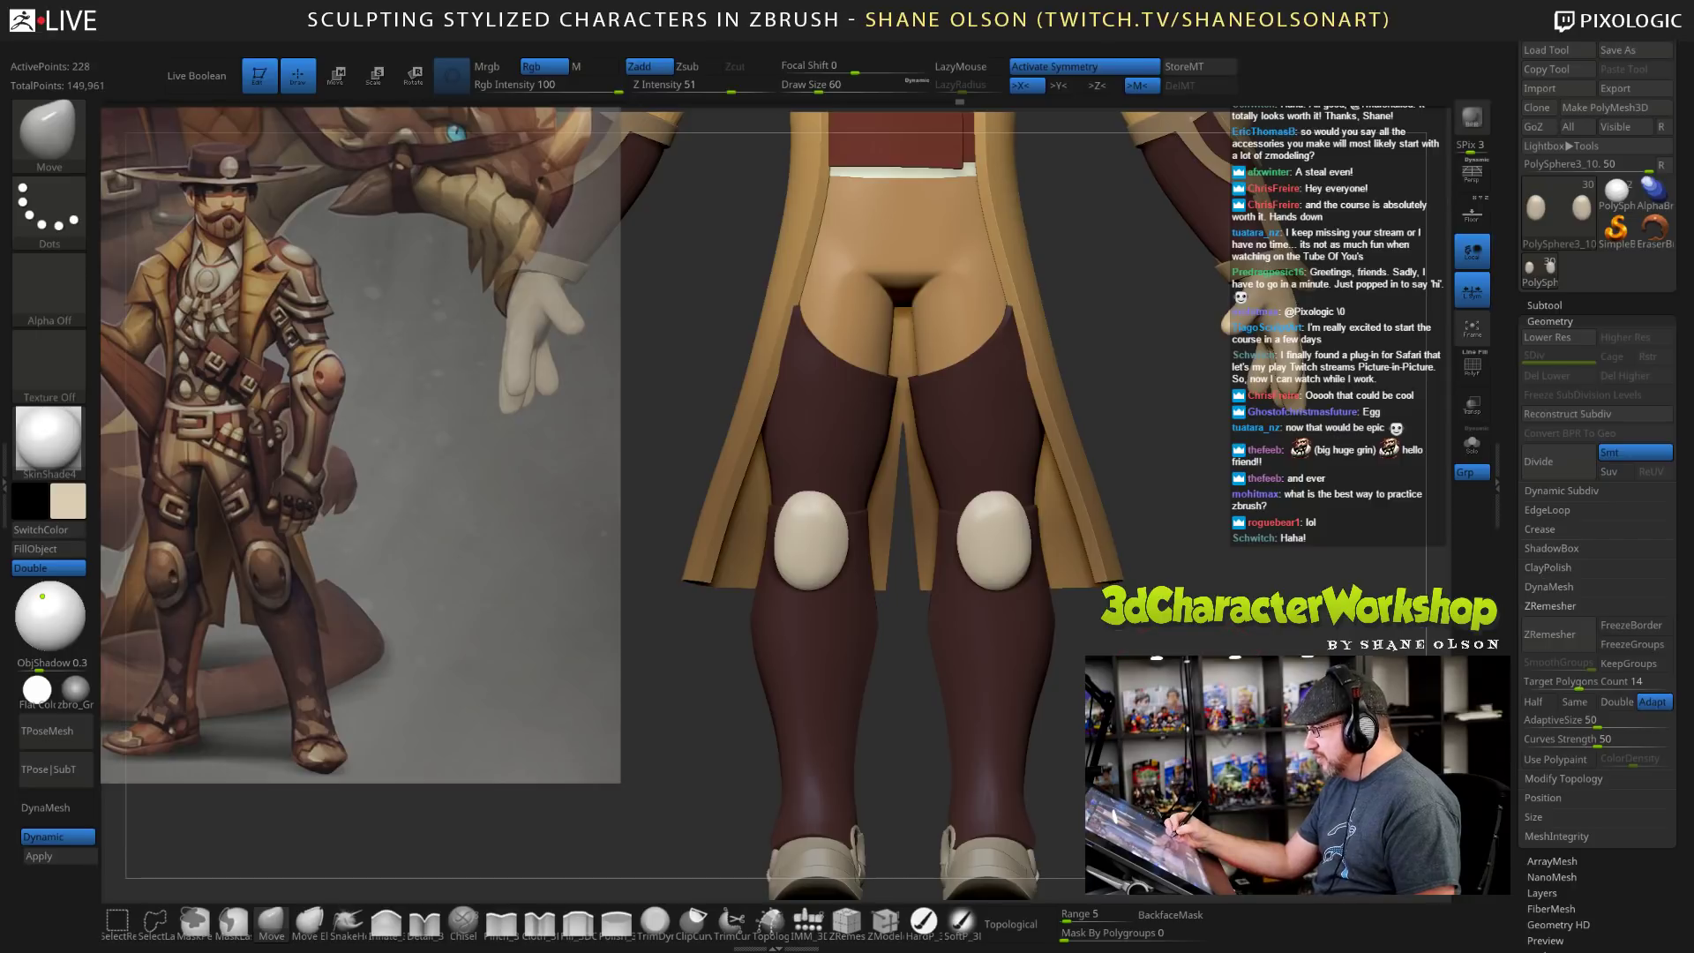
mouse_move(1187, 649)
left_mouse_down()
mouse_move(1236, 666)
mouse_move(1156, 643)
left_mouse_up()
Reshape the outer sides and centers of the kneepads from angled views with the Move brush at Draw Size 45, smoothing the surface.
left_click(813, 87)
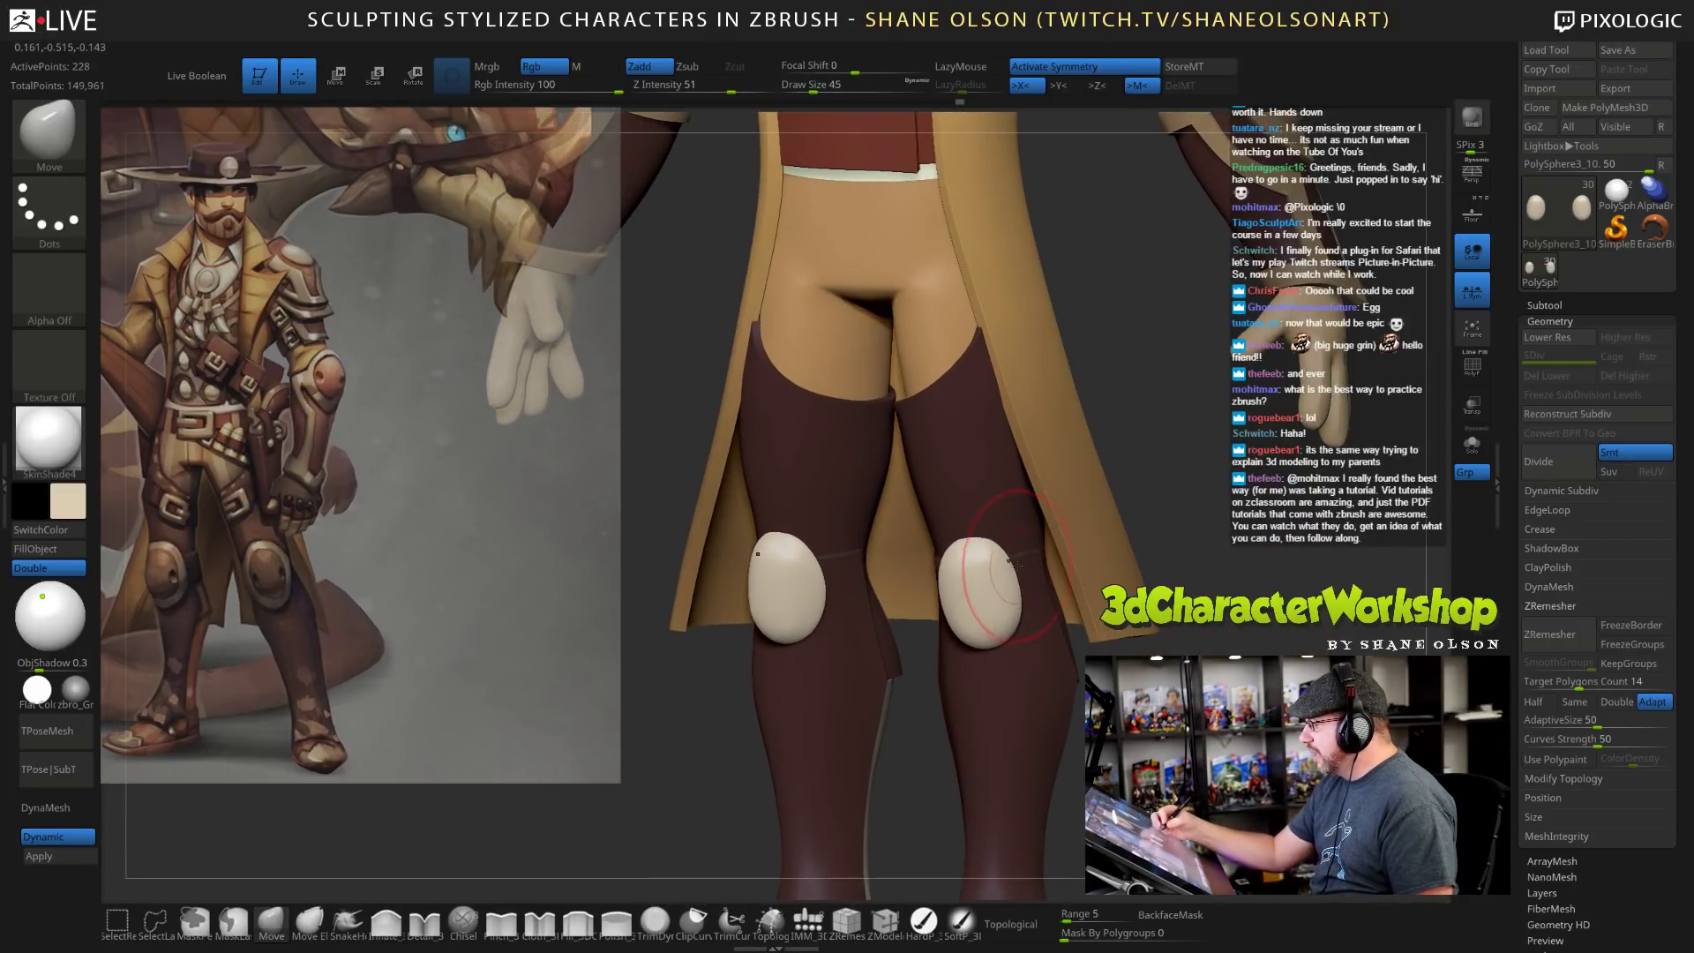
left_click_drag(1012, 565, 1020, 558)
mouse_move(1209, 657)
left_mouse_down()
mouse_move(1178, 635)
mouse_move(1192, 662)
left_mouse_up()
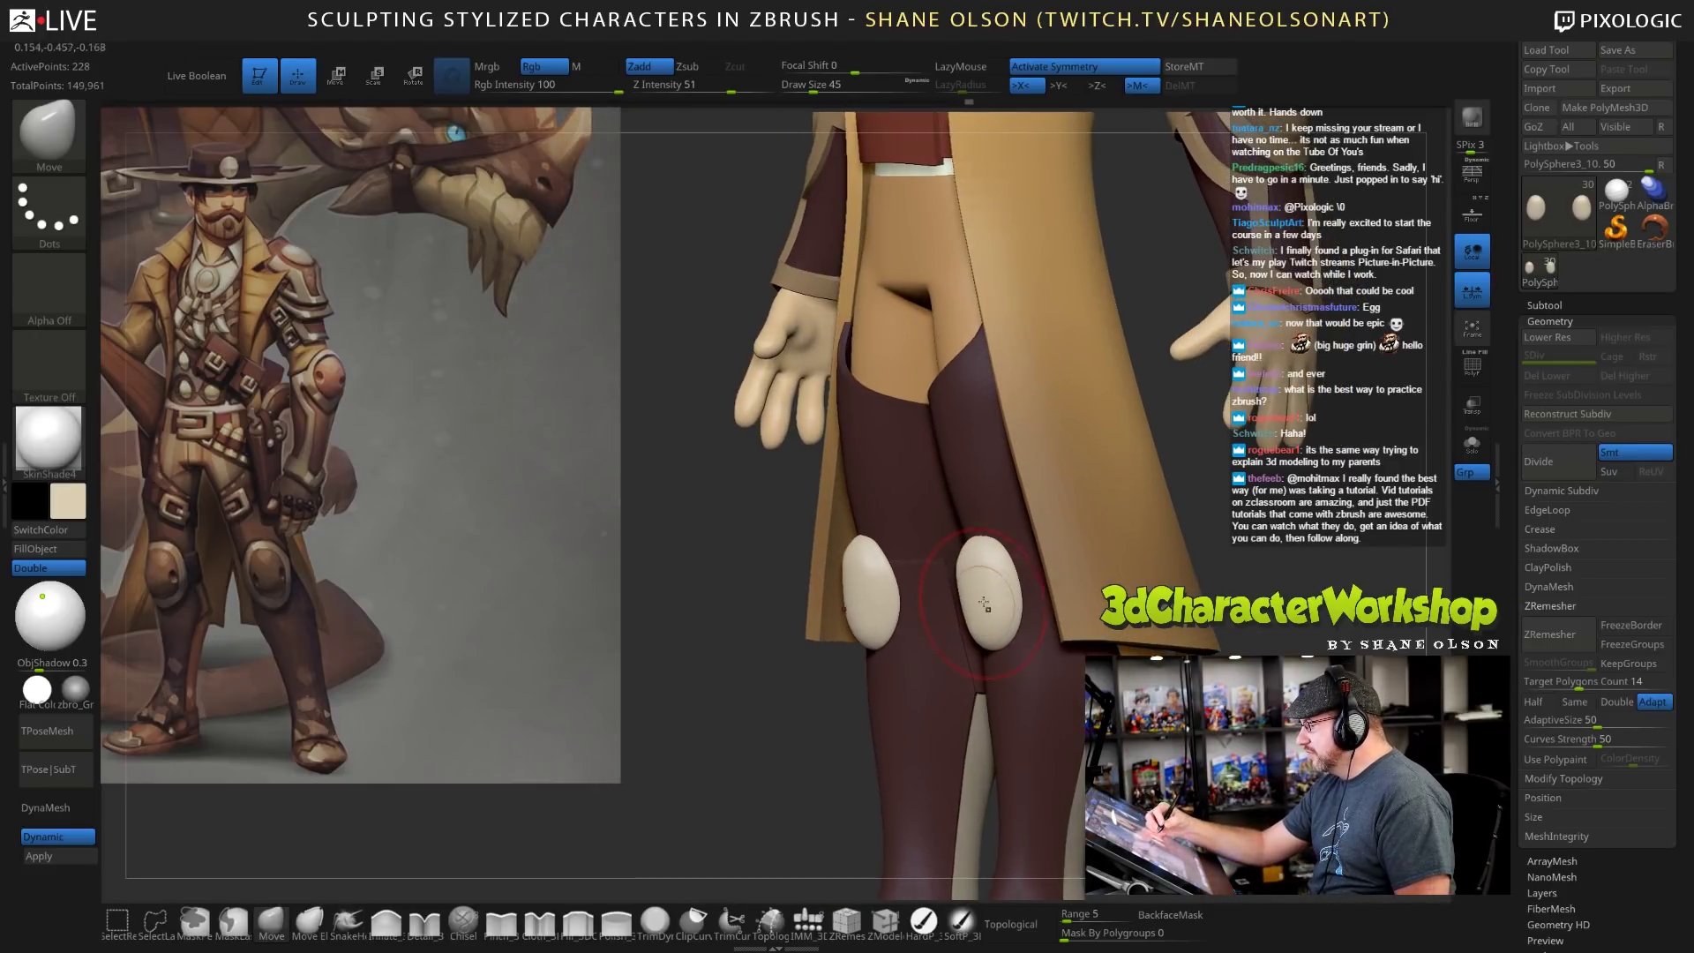
left_click_drag(973, 603, 967, 610)
left_click_drag(983, 551, 987, 590)
left_click_drag(1147, 670, 1231, 672)
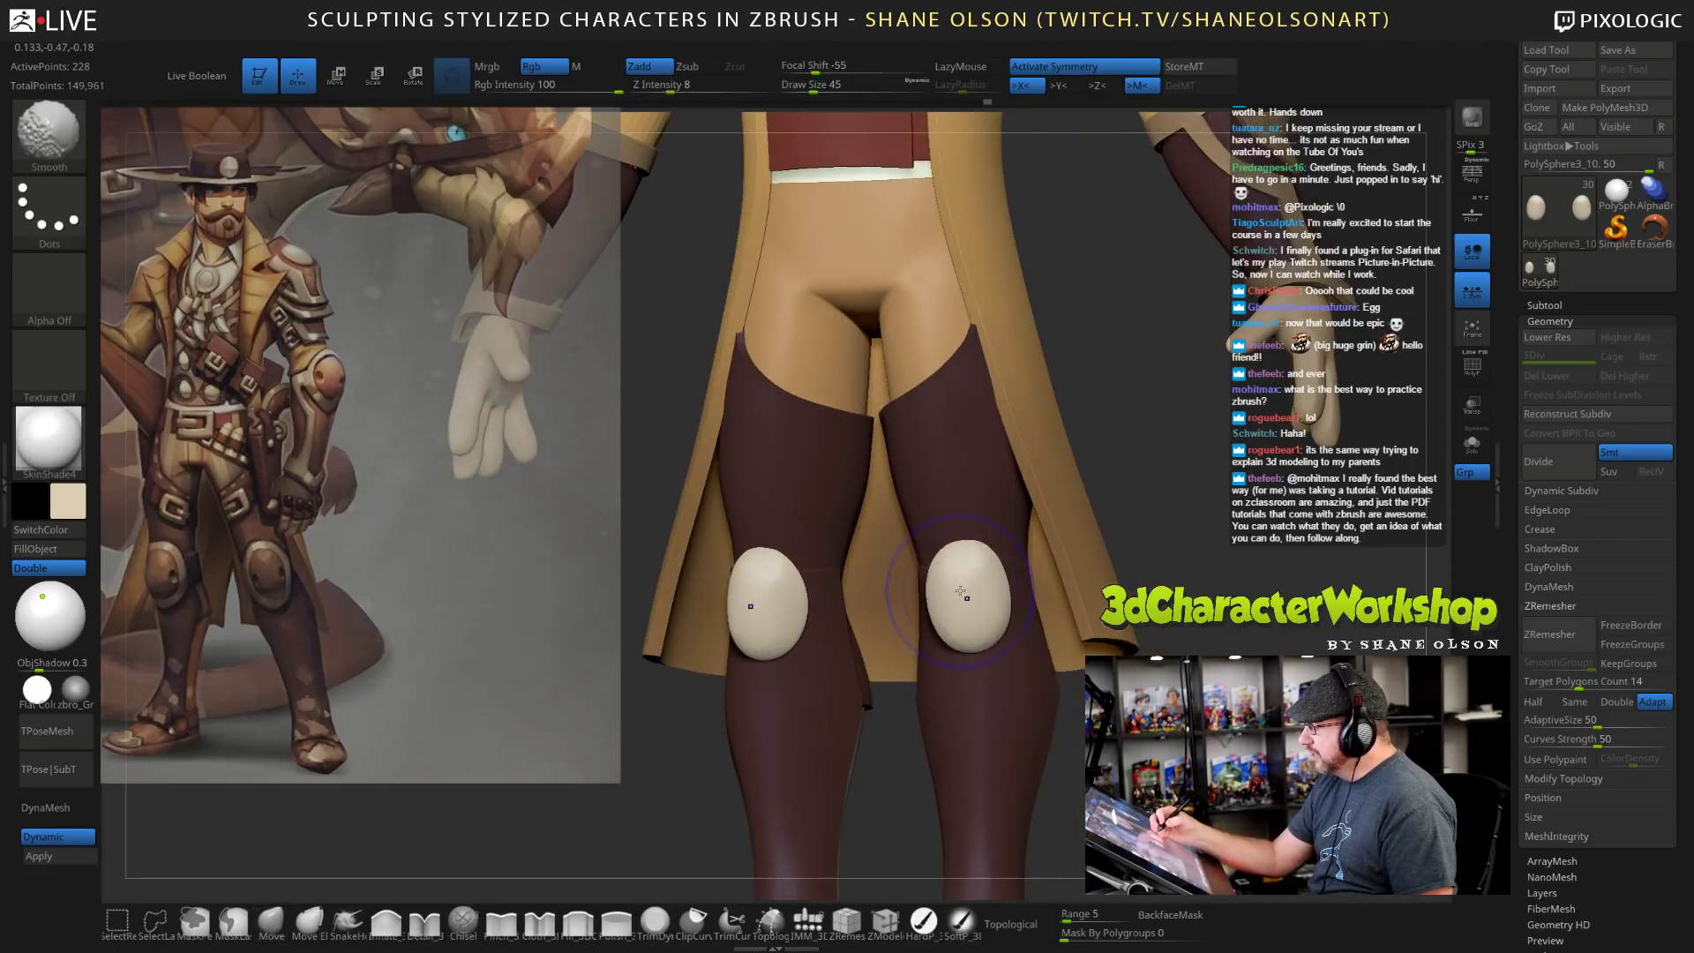
left_click_drag(1170, 578, 1140, 577)
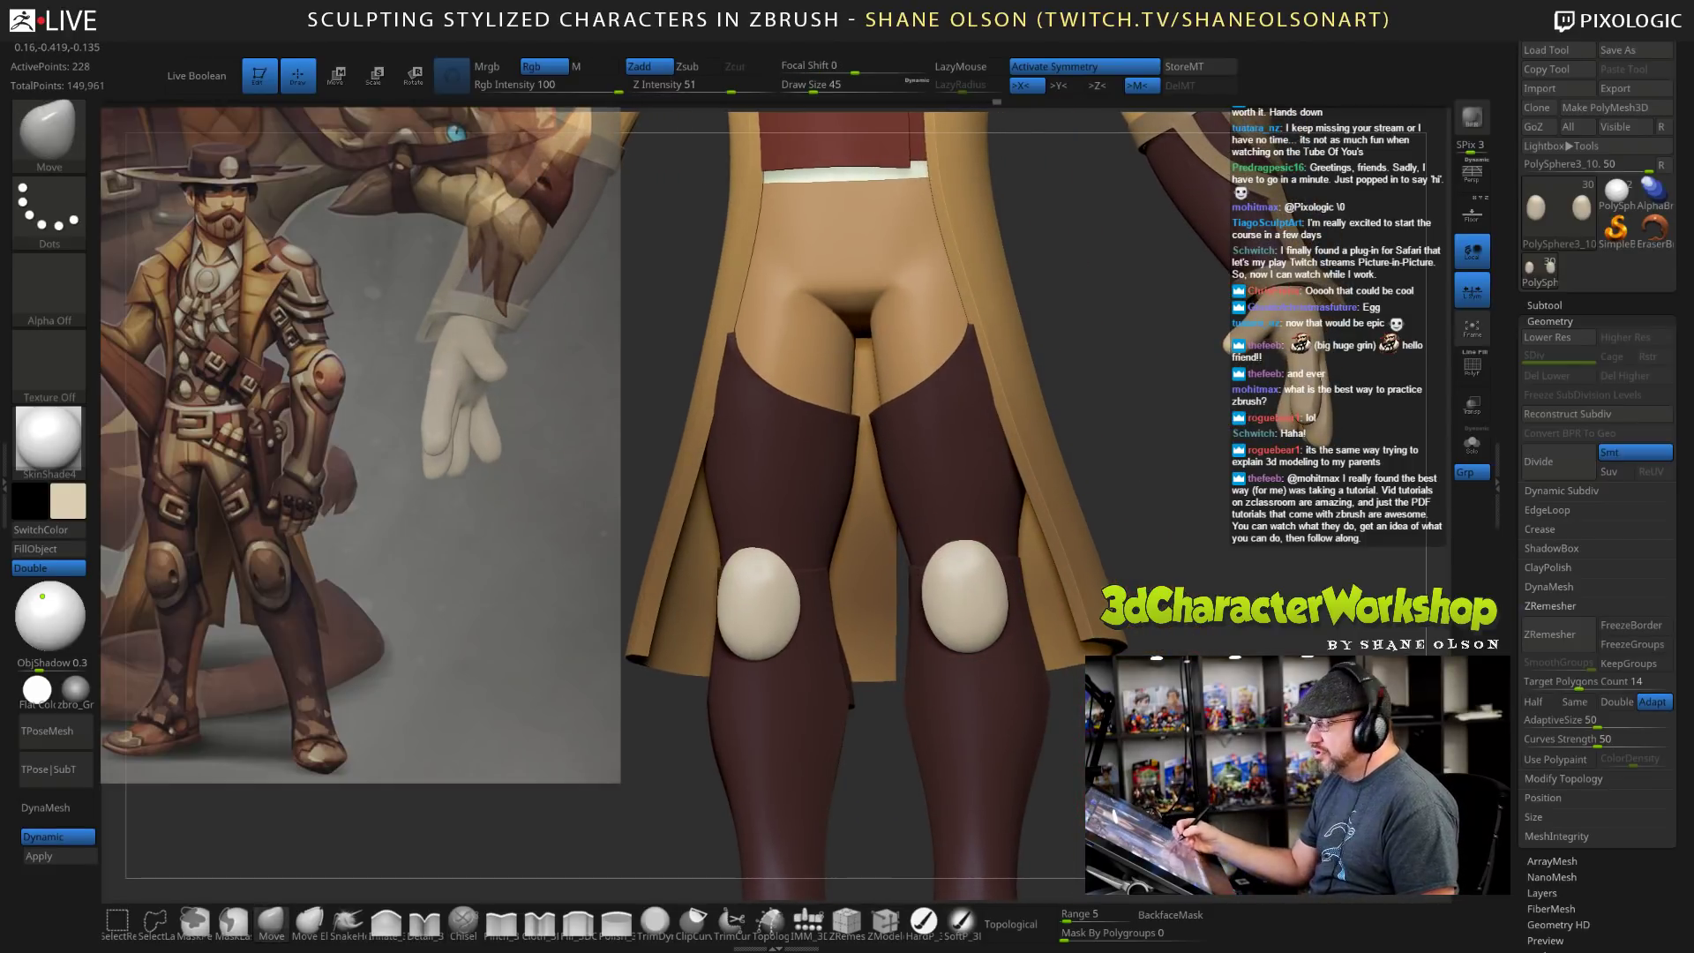
Adjust the inner contour of the kneepads from the front with the Move brush at Draw Size 56.
left_click_drag(1253, 672, 1262, 673, "shift")
left_click_drag(1159, 711, 1191, 678, "alt")
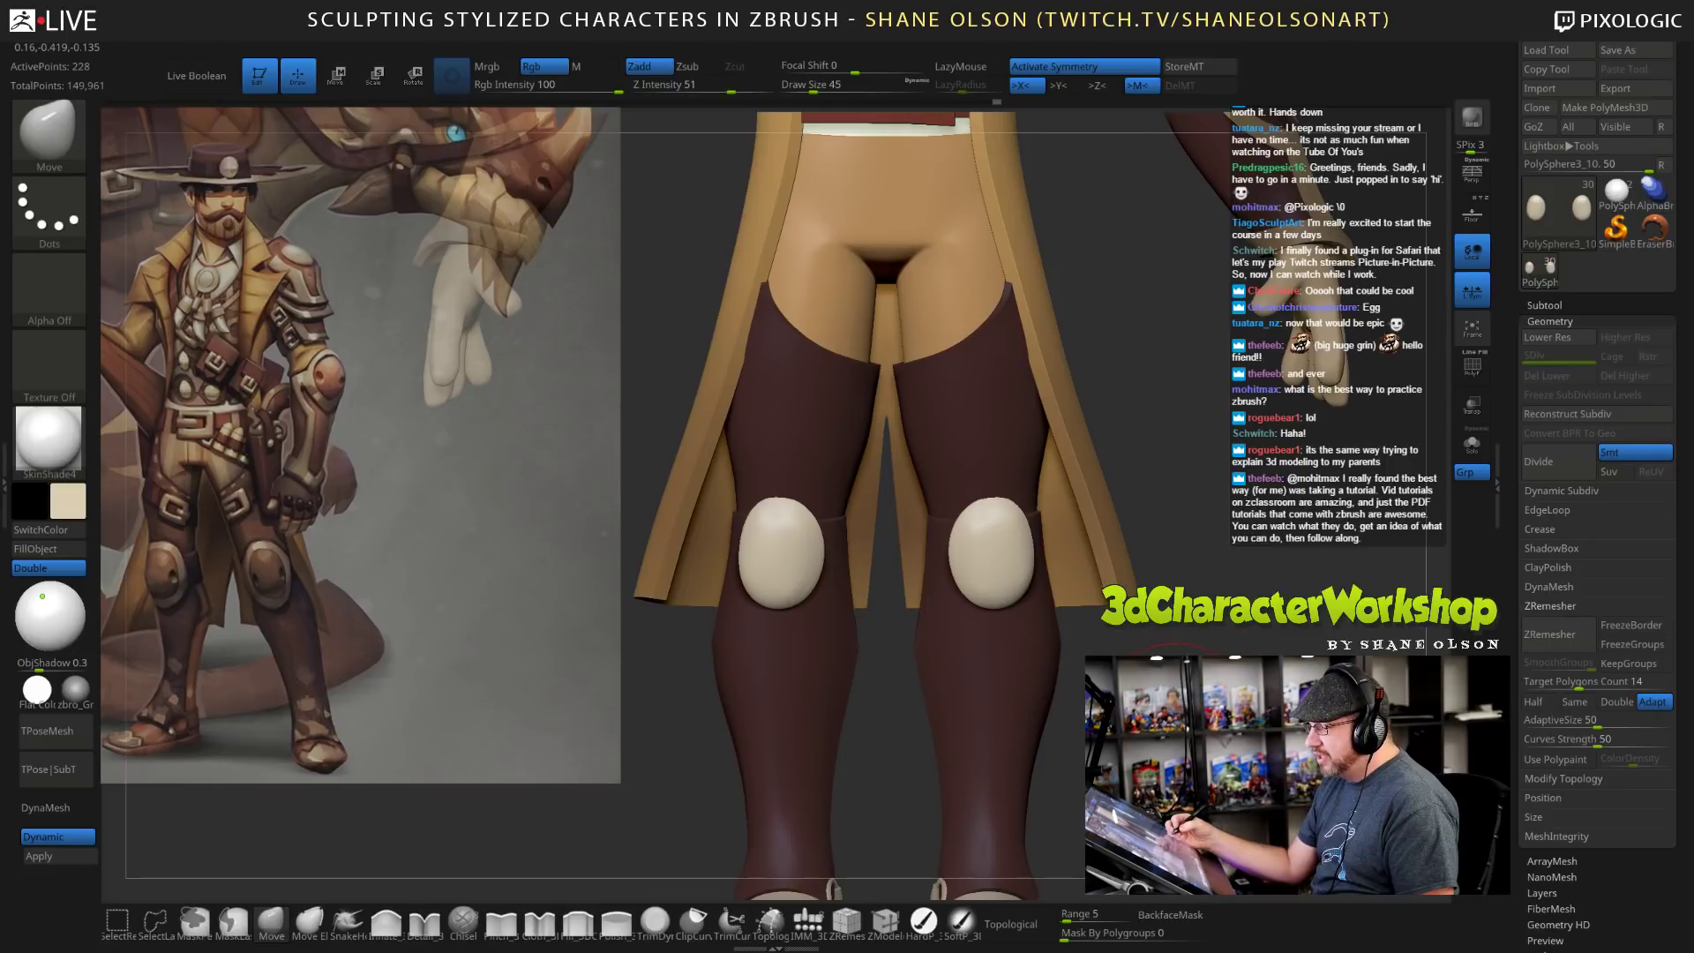
key("s")
left_click_drag(882, 658, 886, 658)
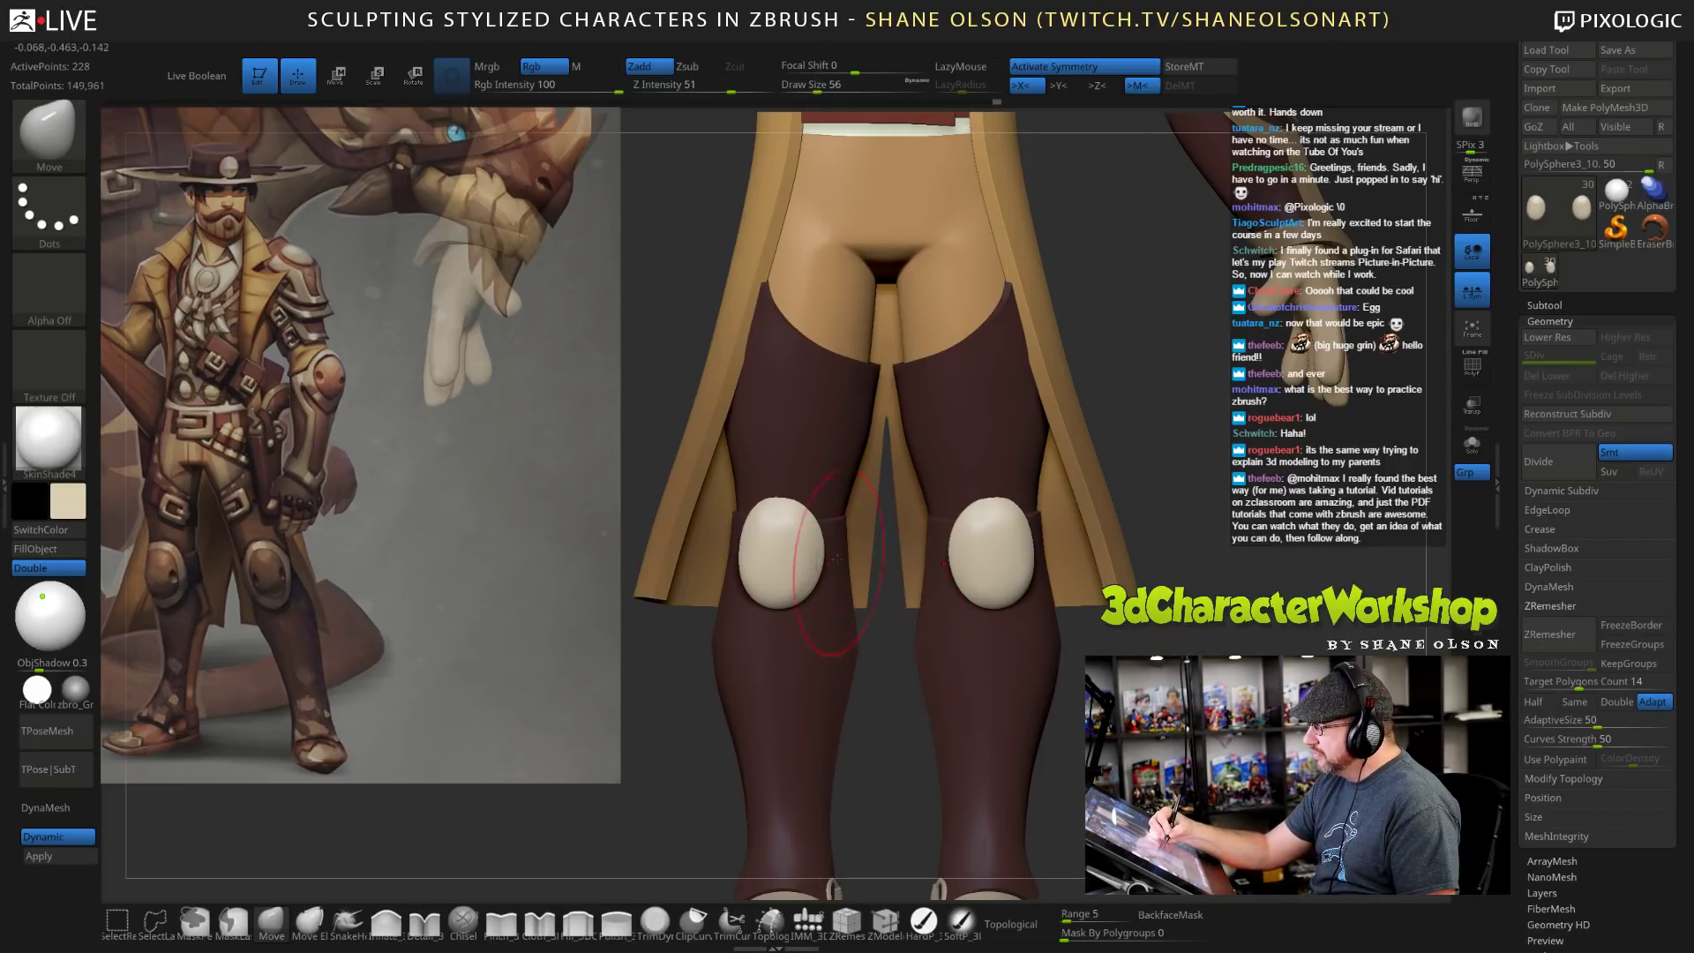
left_click_drag(814, 527, 810, 527)
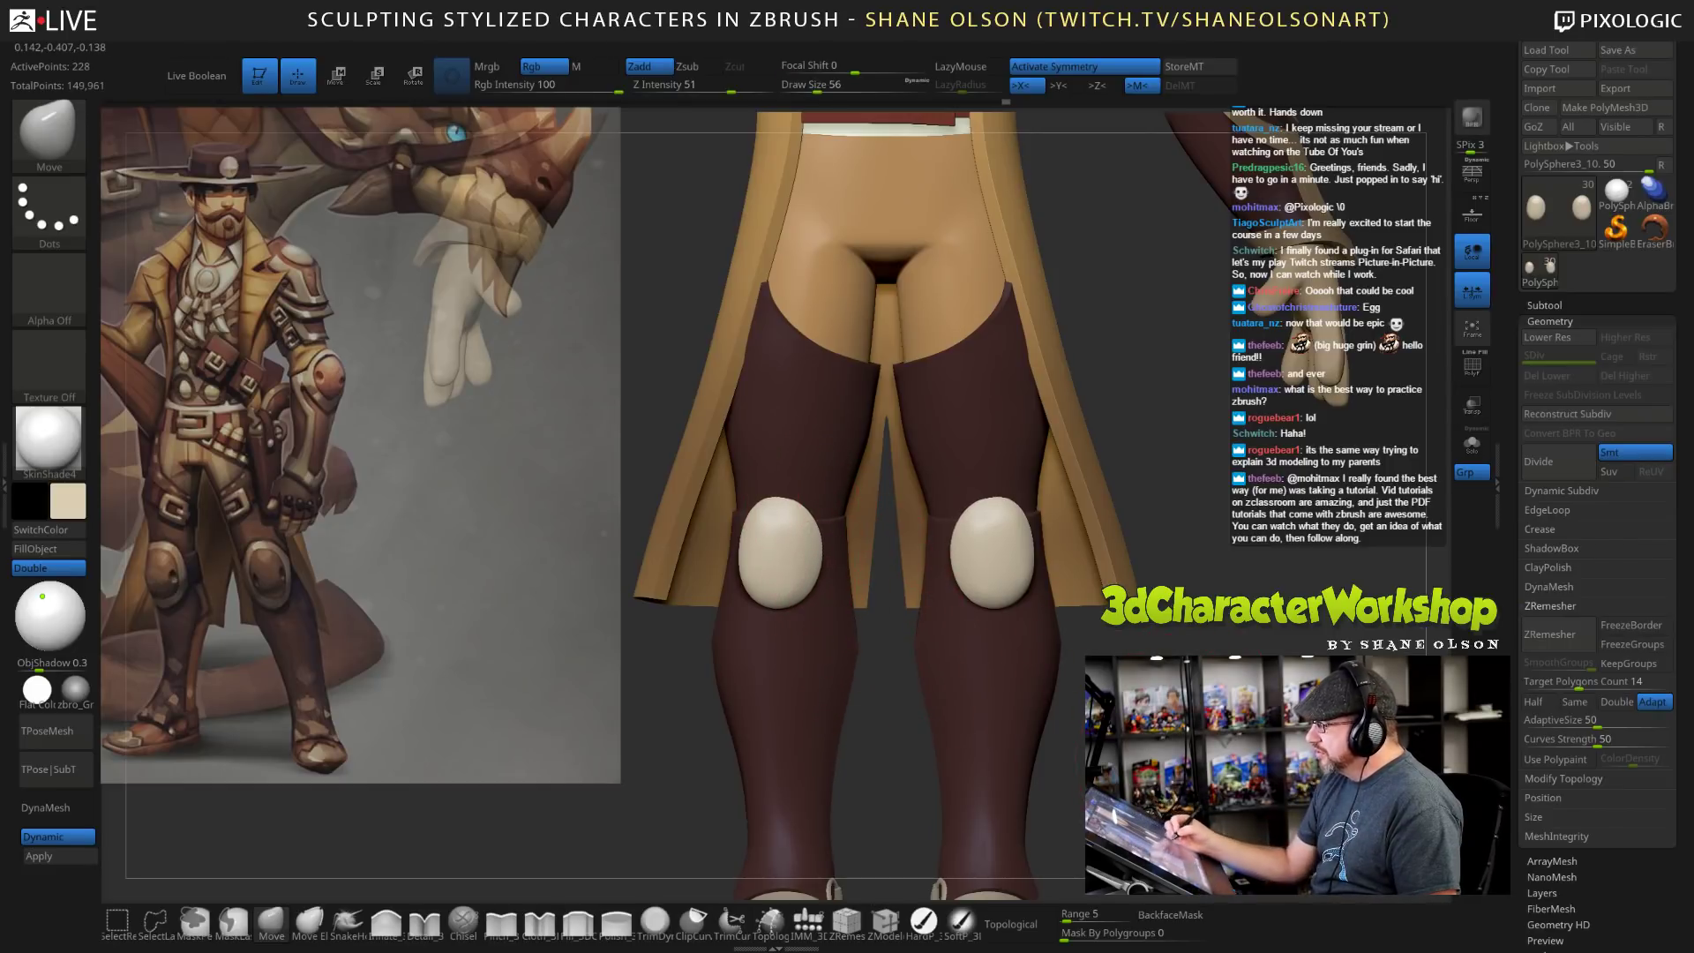
mouse_move(1081, 693)
left_mouse_down()
mouse_move(1017, 692)
mouse_move(1070, 694)
left_mouse_up()
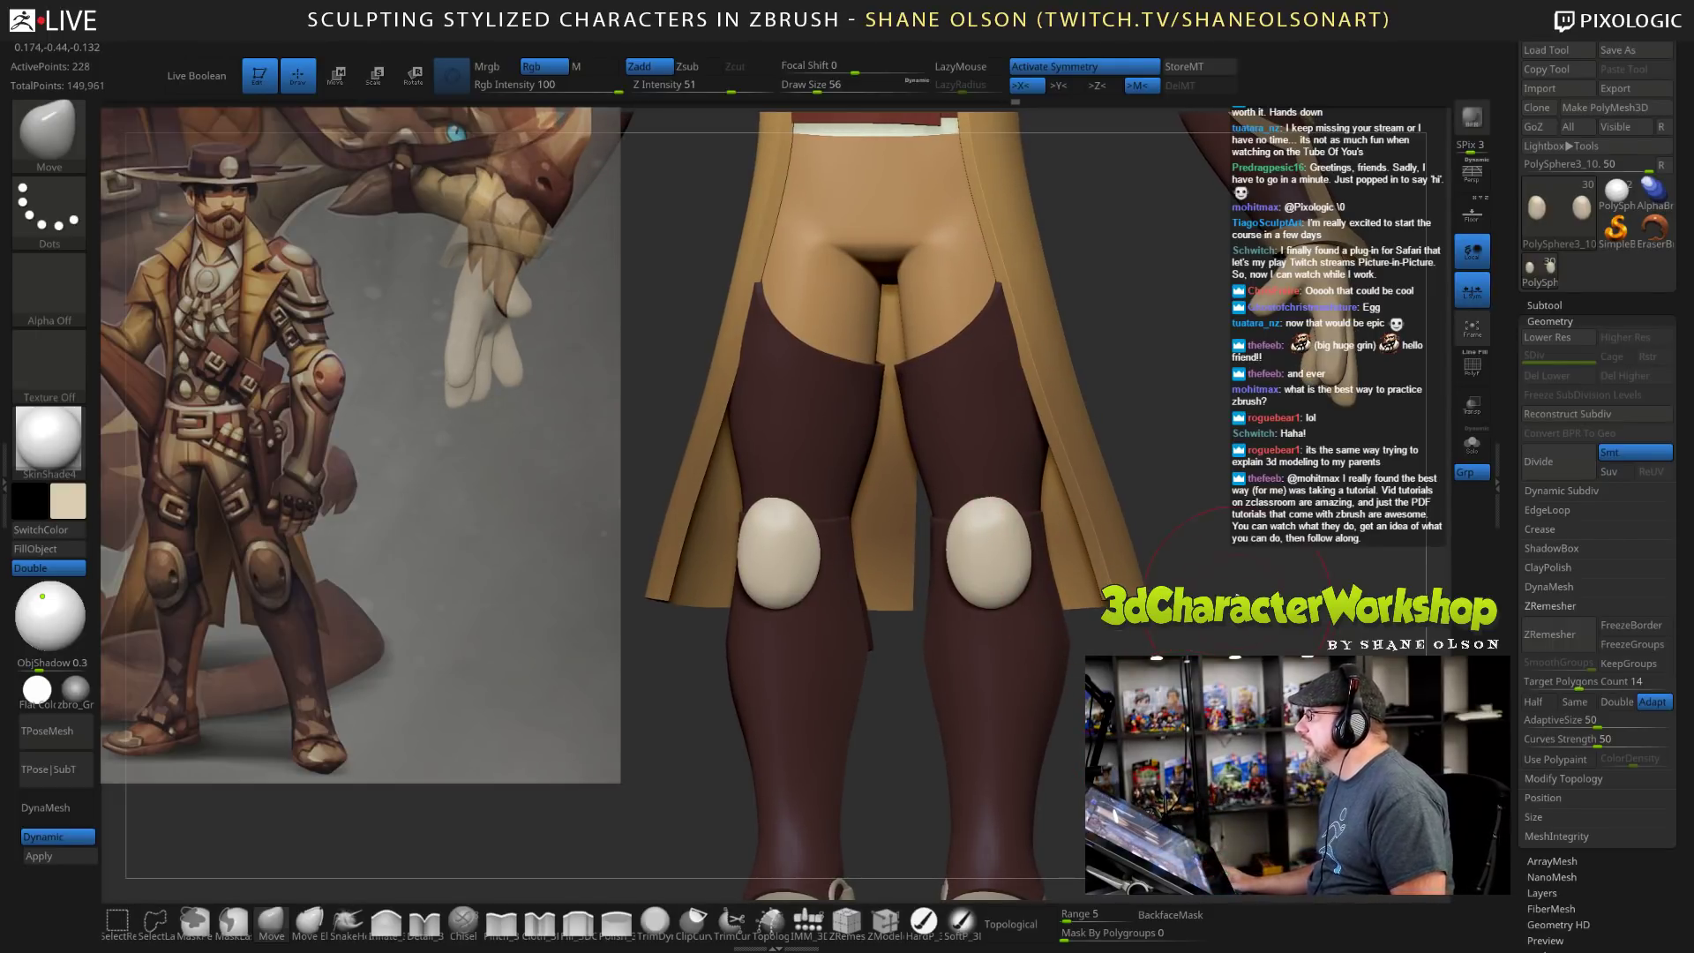
Reduce the Draw Size to 38 and review how the kneepads sit on the legs, with and without polyframe.
key("s")
mouse_move(1238, 598)
left_mouse_down()
mouse_move(1293, 607)
mouse_move(1298, 560)
left_mouse_up()
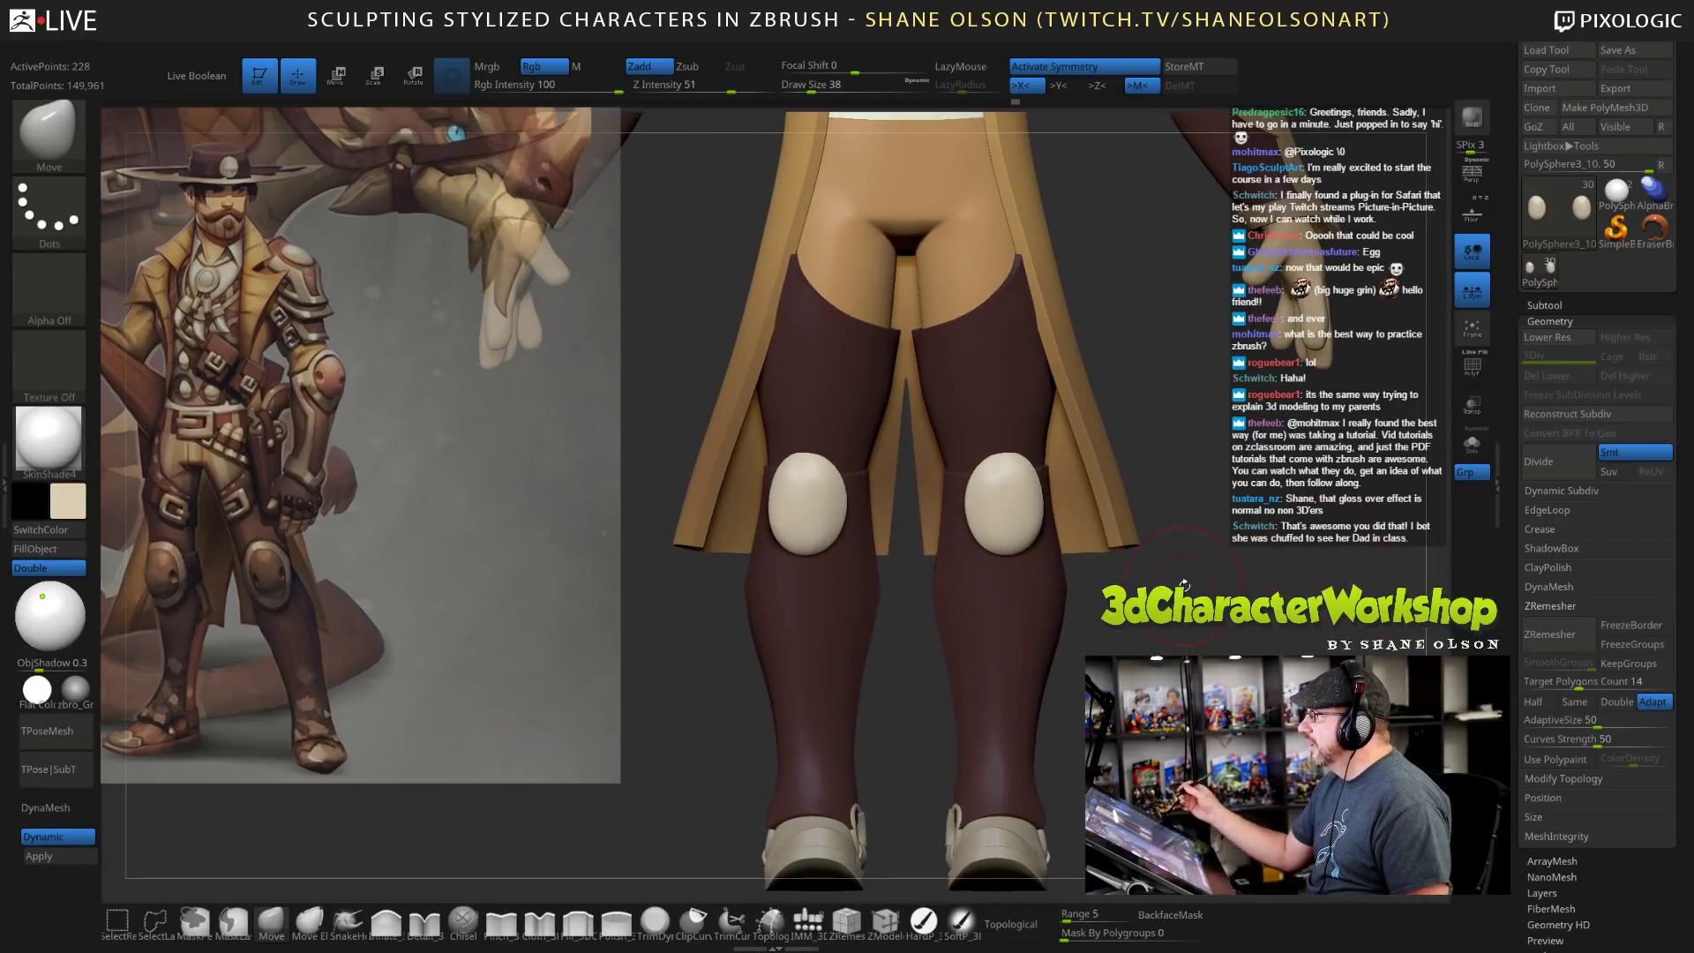
mouse_move(1184, 586)
left_mouse_down()
mouse_move(1163, 609)
mouse_move(1176, 631)
left_mouse_up()
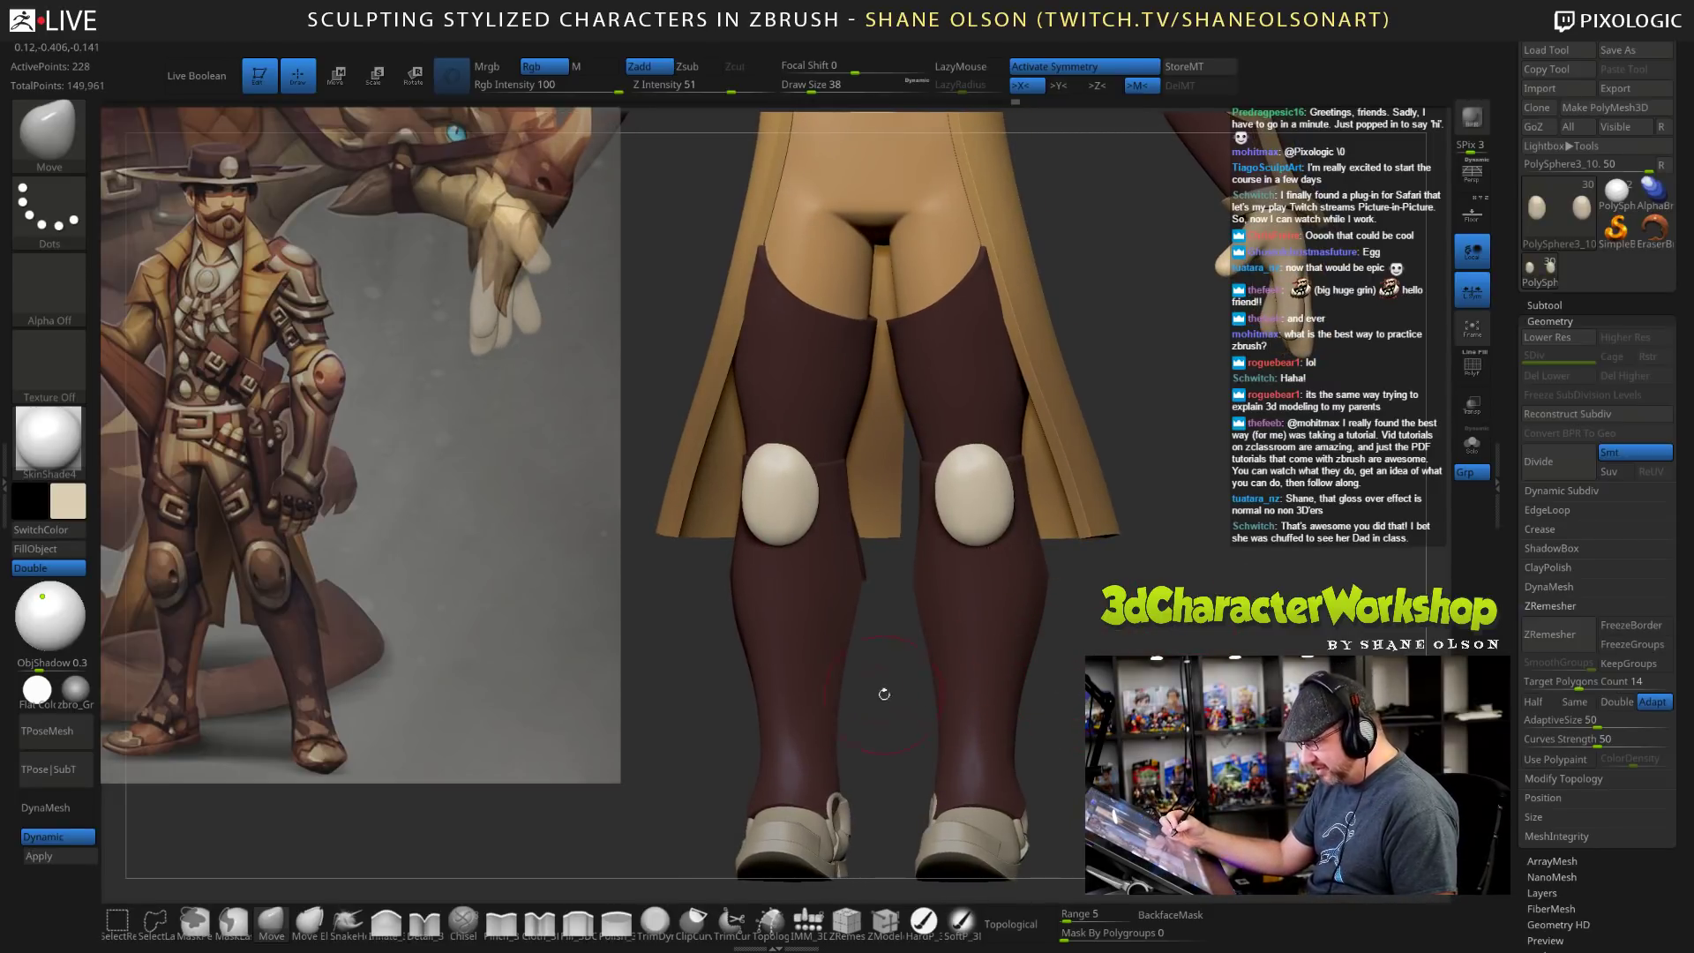
key("shift+f")
key("shift+f")
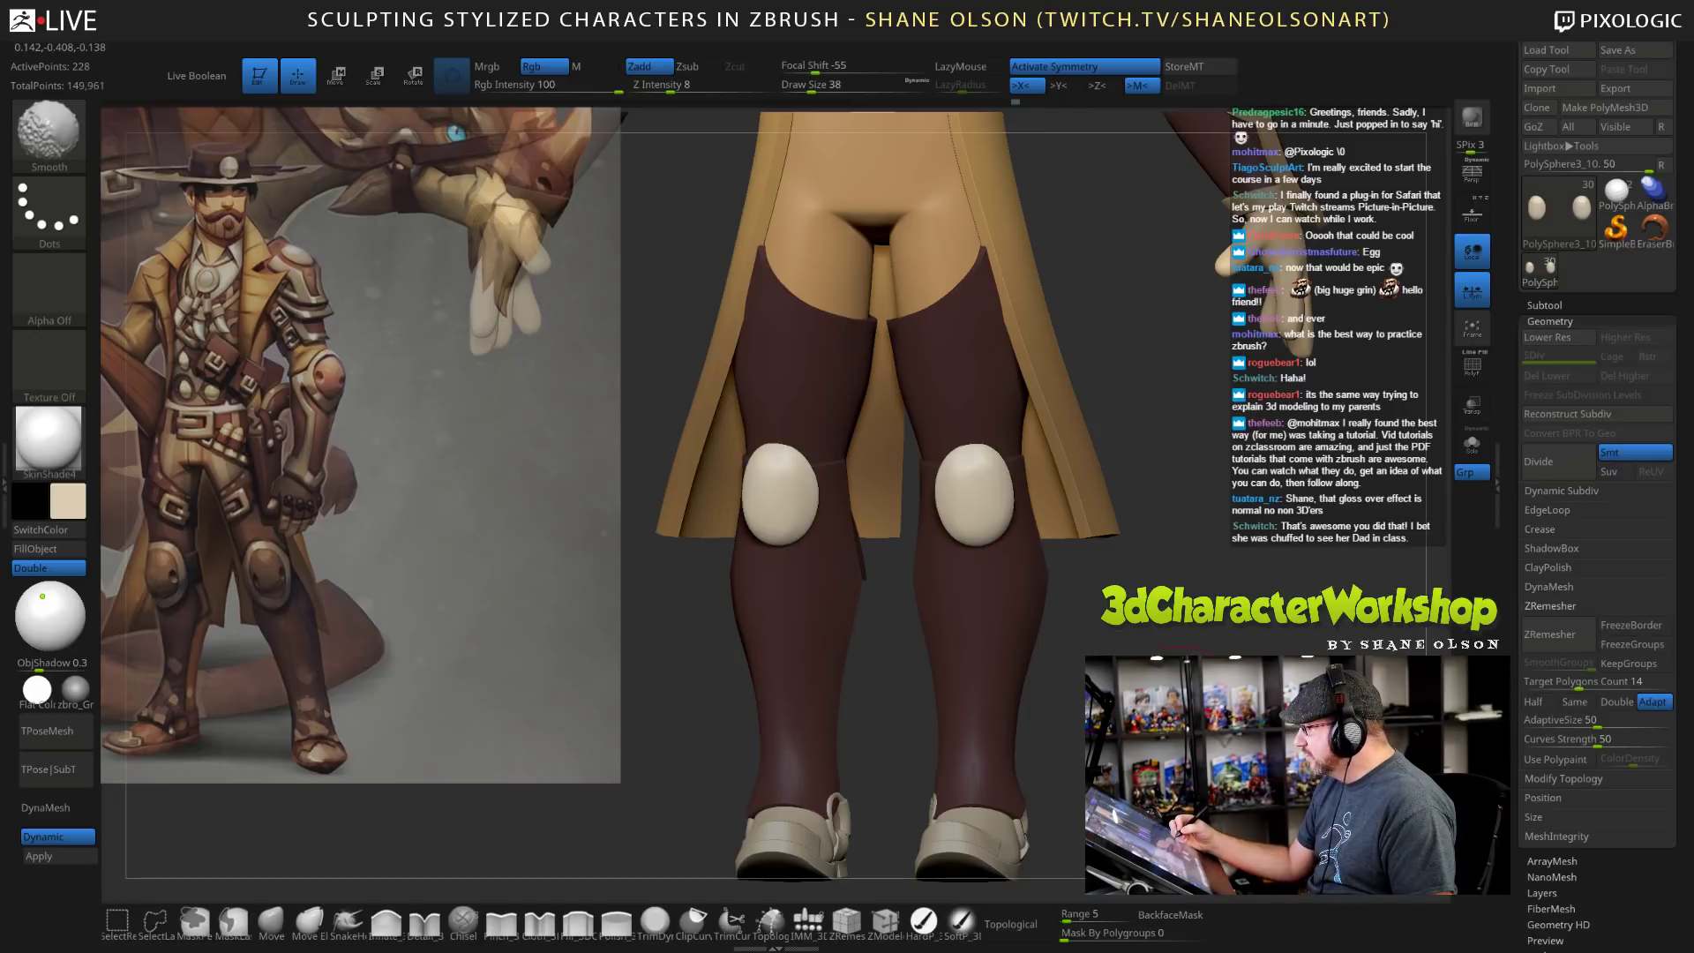
mouse_move(1176, 600)
left_mouse_down("alt")
mouse_move(1156, 635)
mouse_move(1170, 706)
mouse_move(1204, 684)
left_mouse_up("alt")
Show the kneepads' polyframe with Dynamic Subdiv turned off and reduce the Draw Size to 13.
left_click(806, 87)
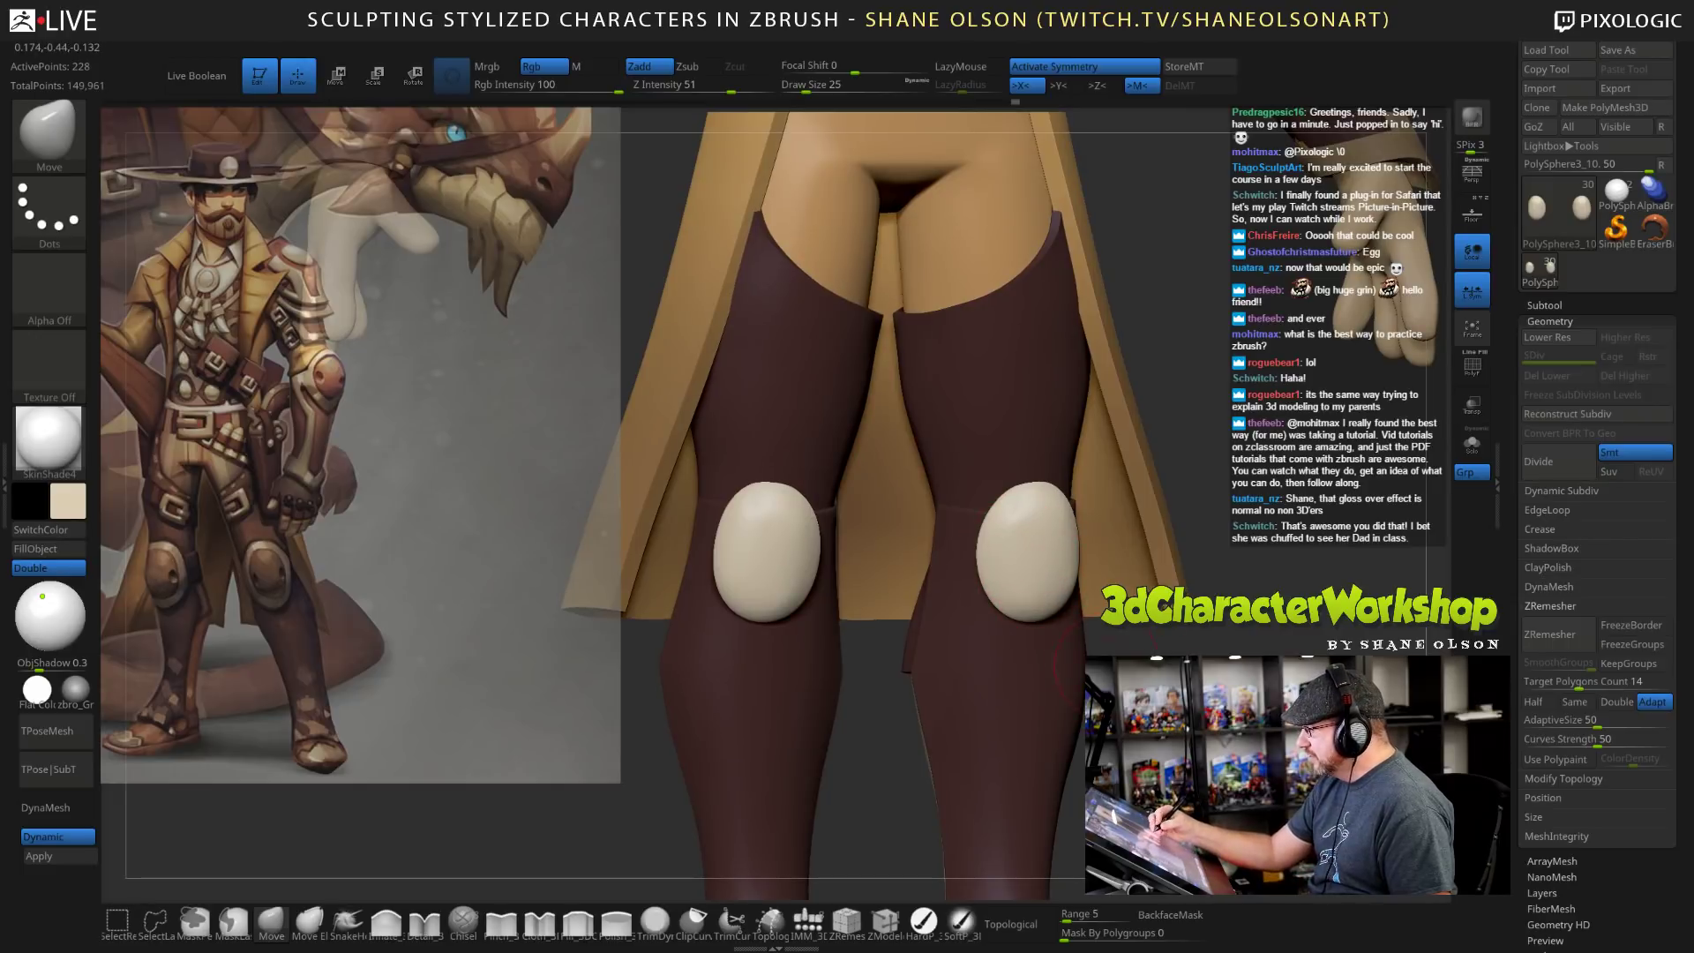
key("shift+f")
key("shift+d")
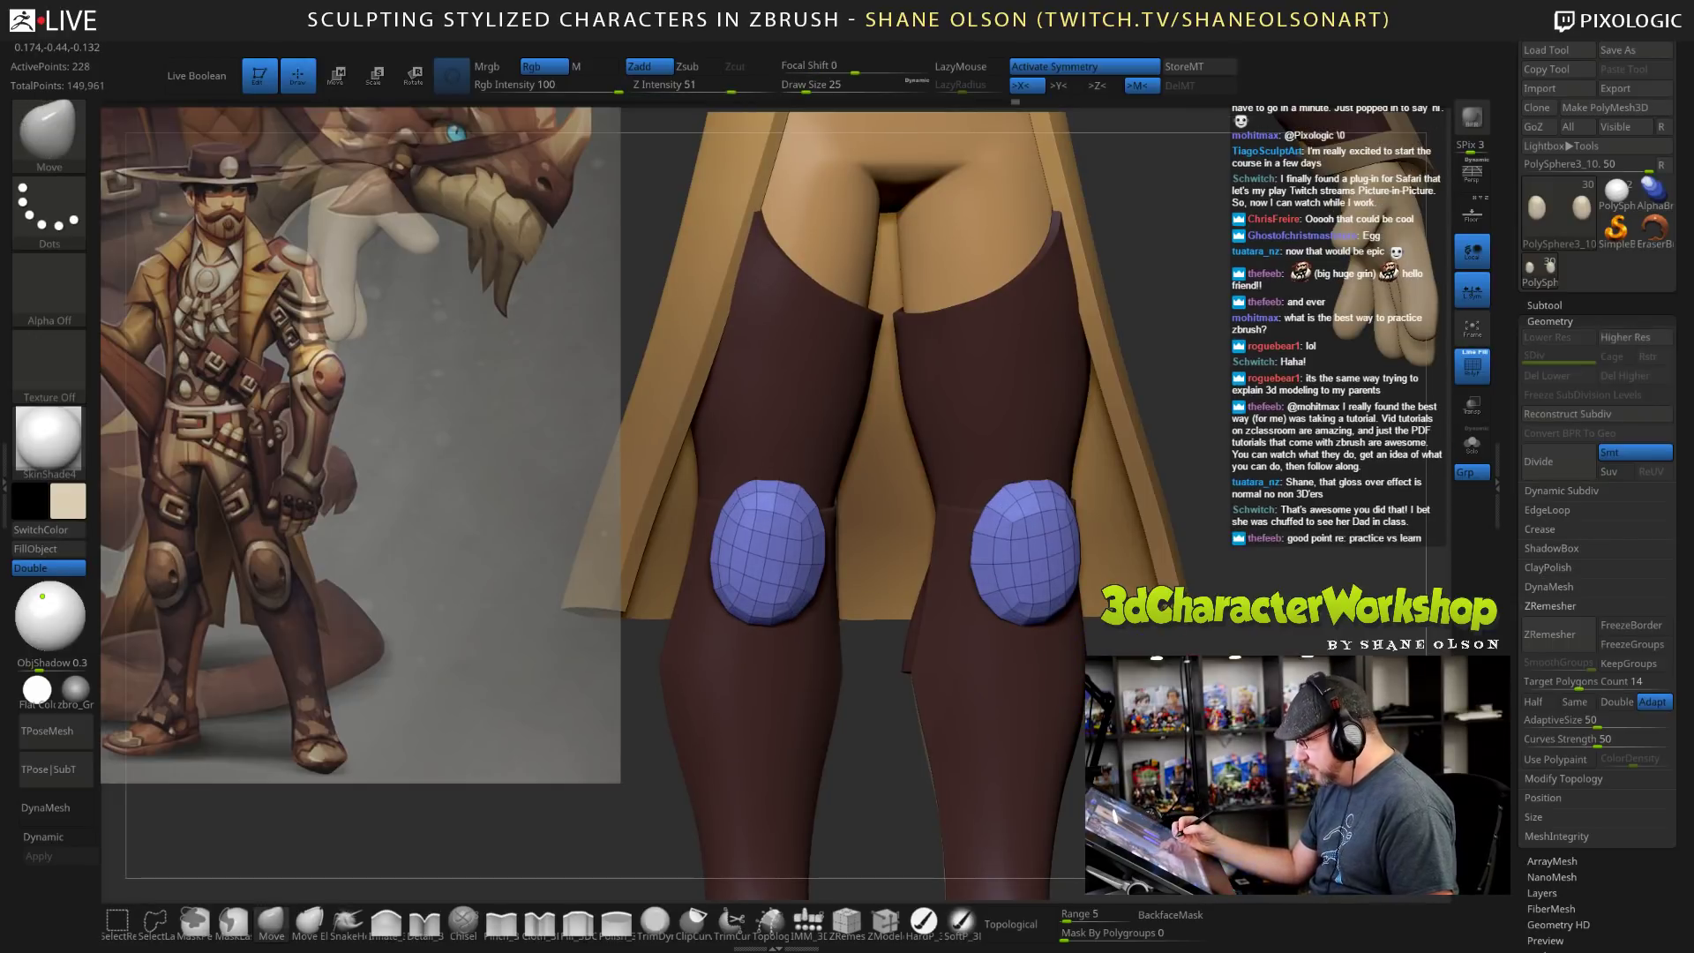
left_click_drag(1139, 693, 1140, 710, "alt")
mouse_move(1306, 529)
left_mouse_down("alt")
mouse_move(1277, 650)
mouse_move(1325, 652)
left_mouse_up("alt")
key("s")
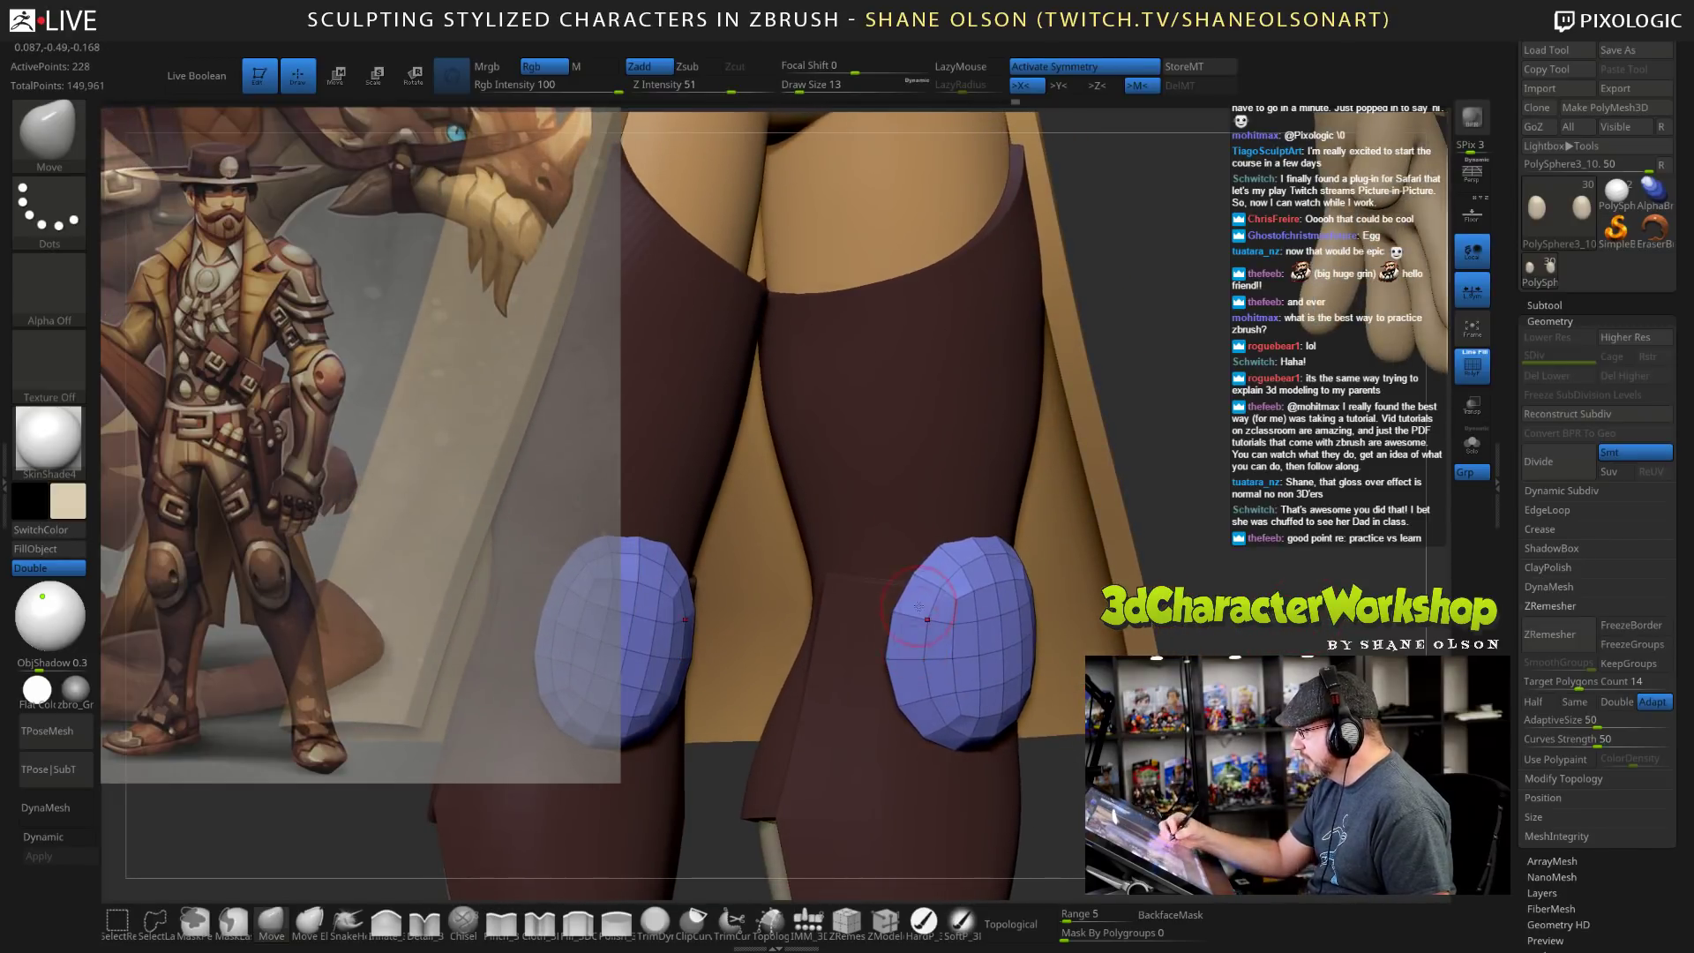
Insert a single edge loop just inside the border of the kneepads with the ZModeler brush.
left_click(885, 920)
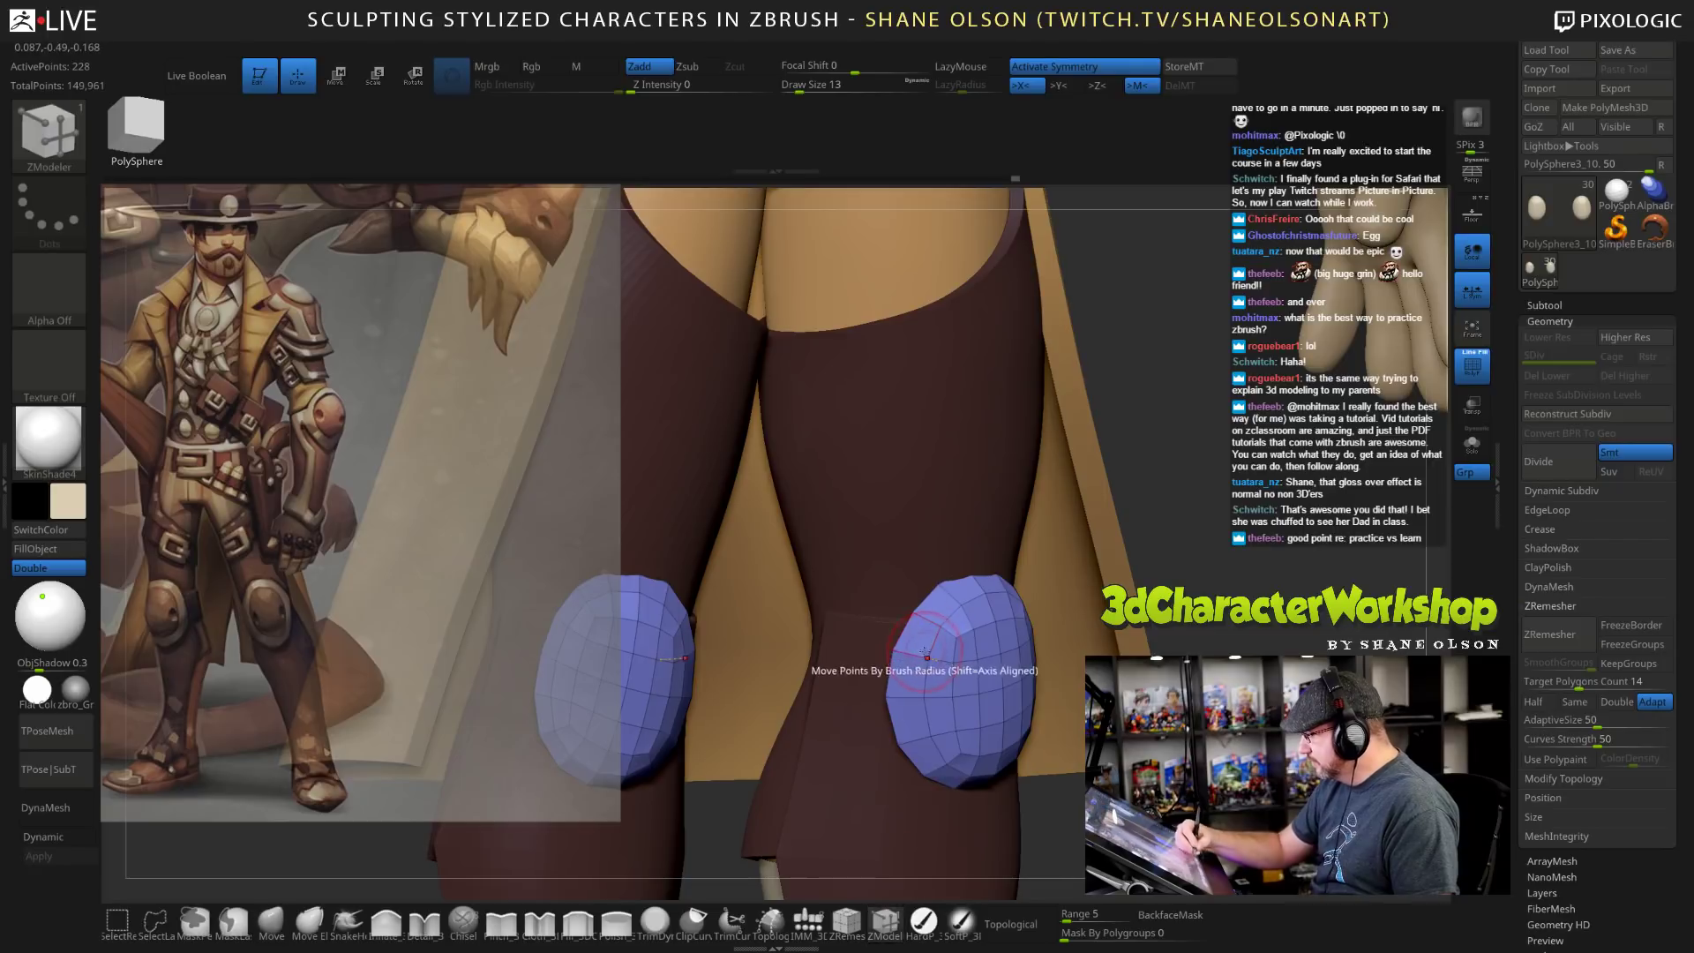
key("space")
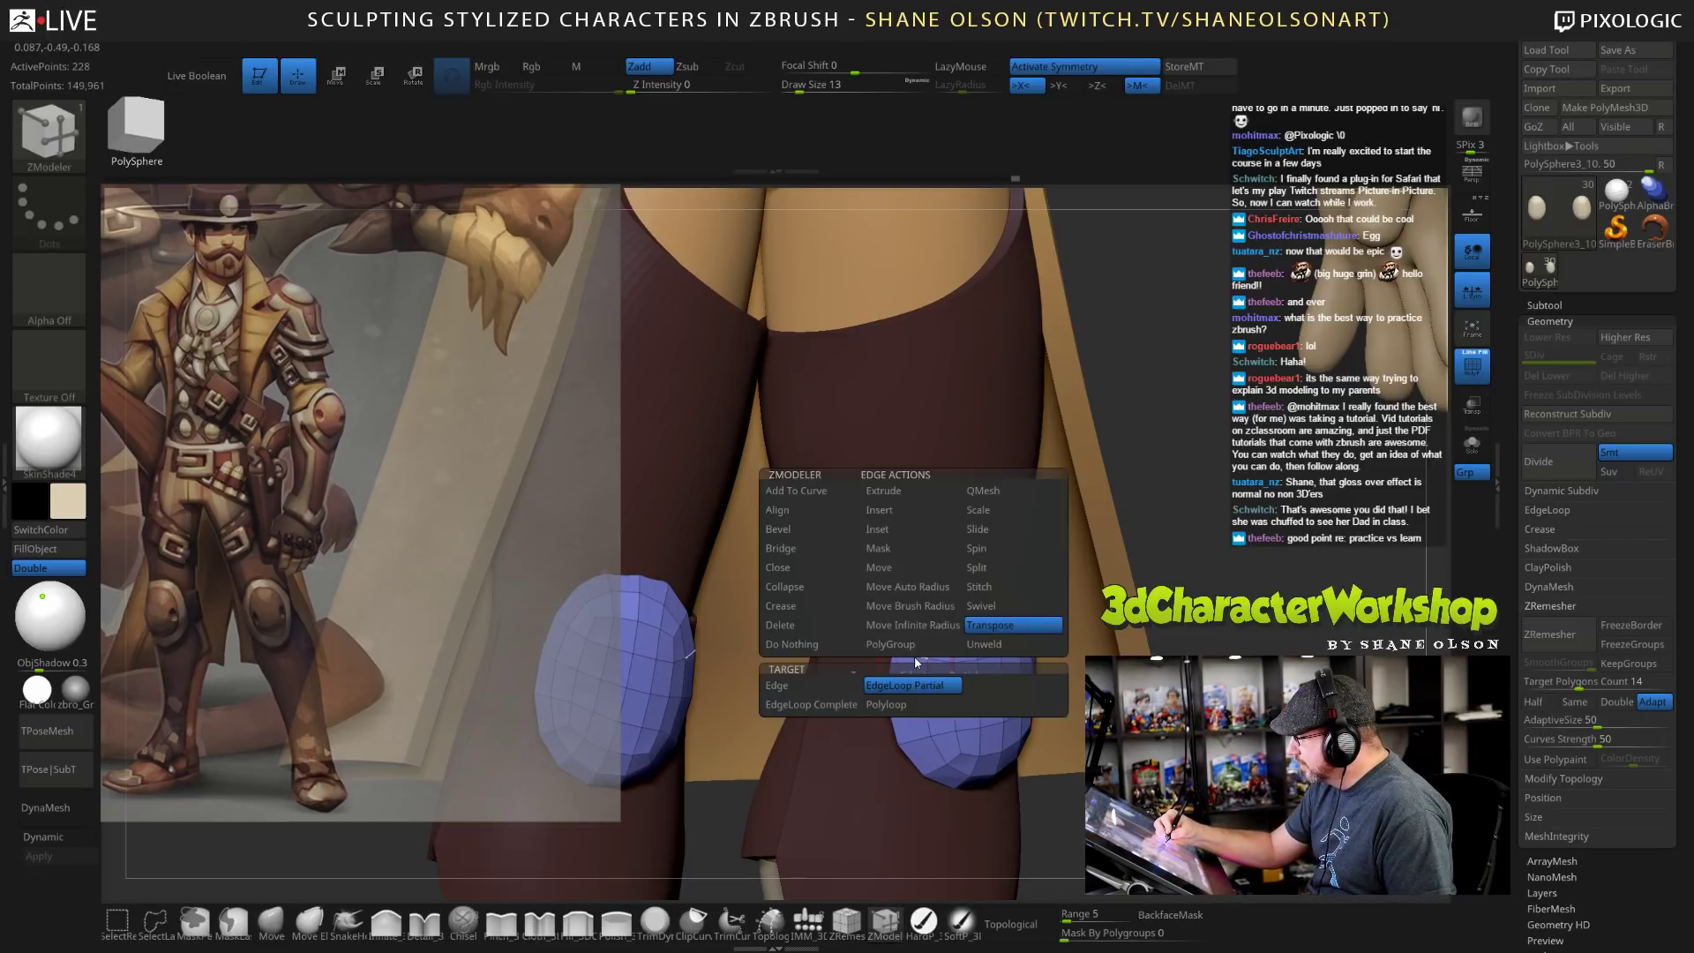
left_click(911, 510)
left_click(905, 529)
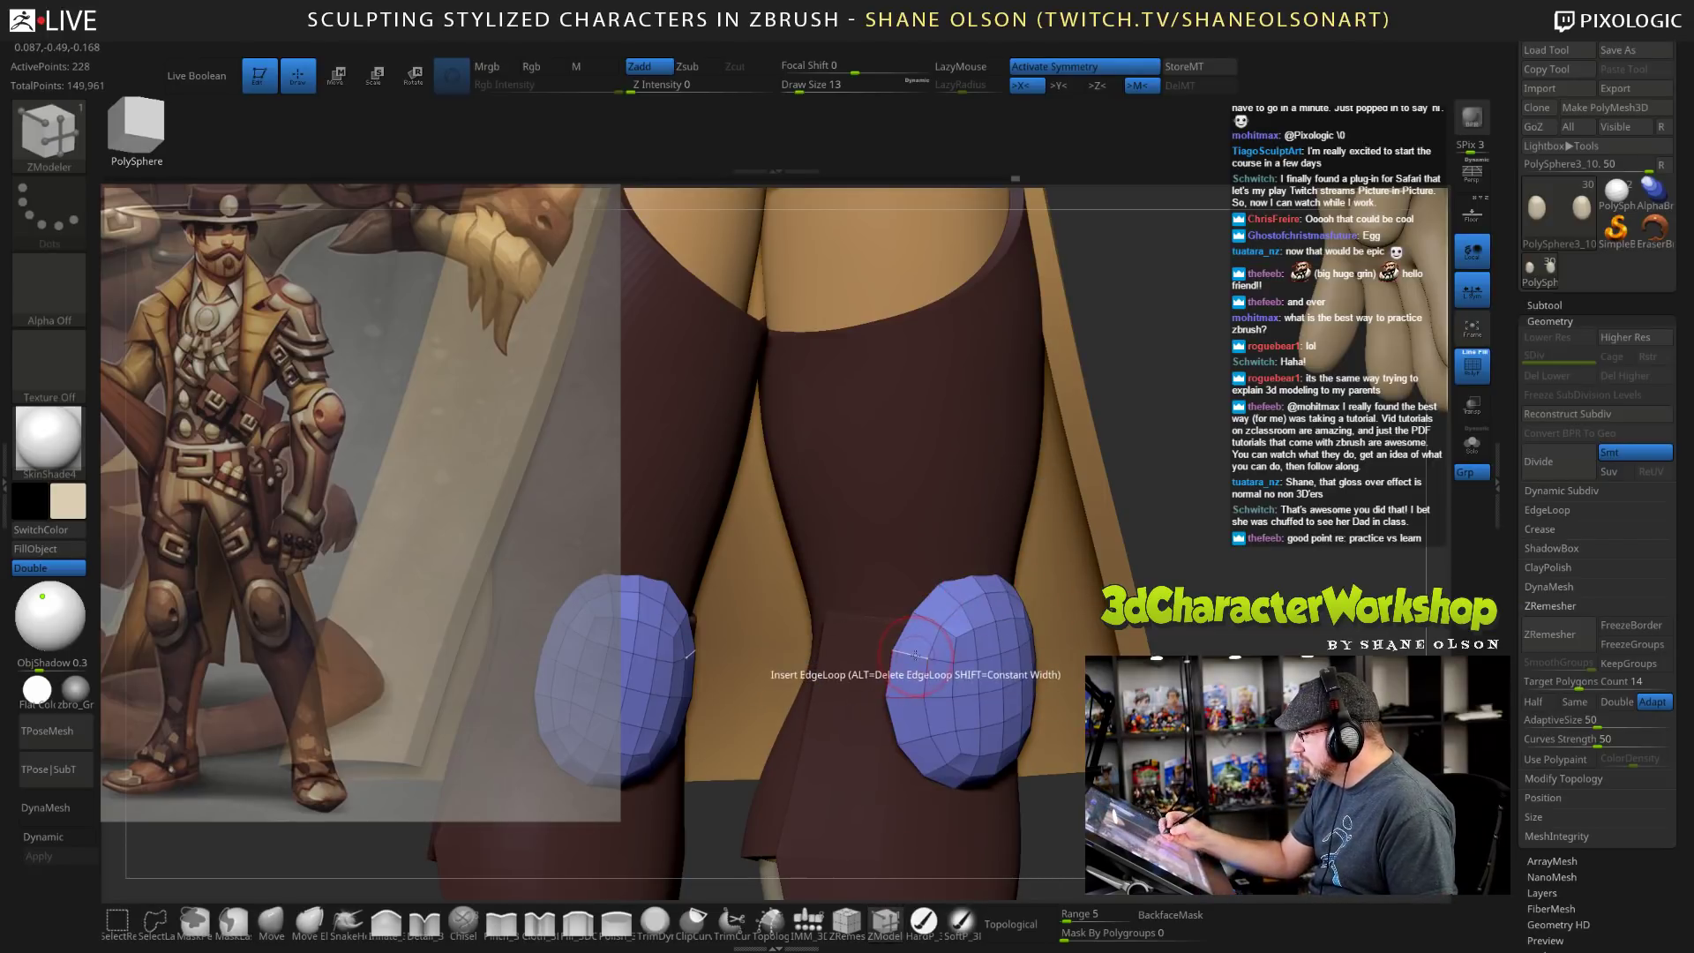
right_click_drag(968, 655, 962, 663, "ctrl")
left_click(922, 656)
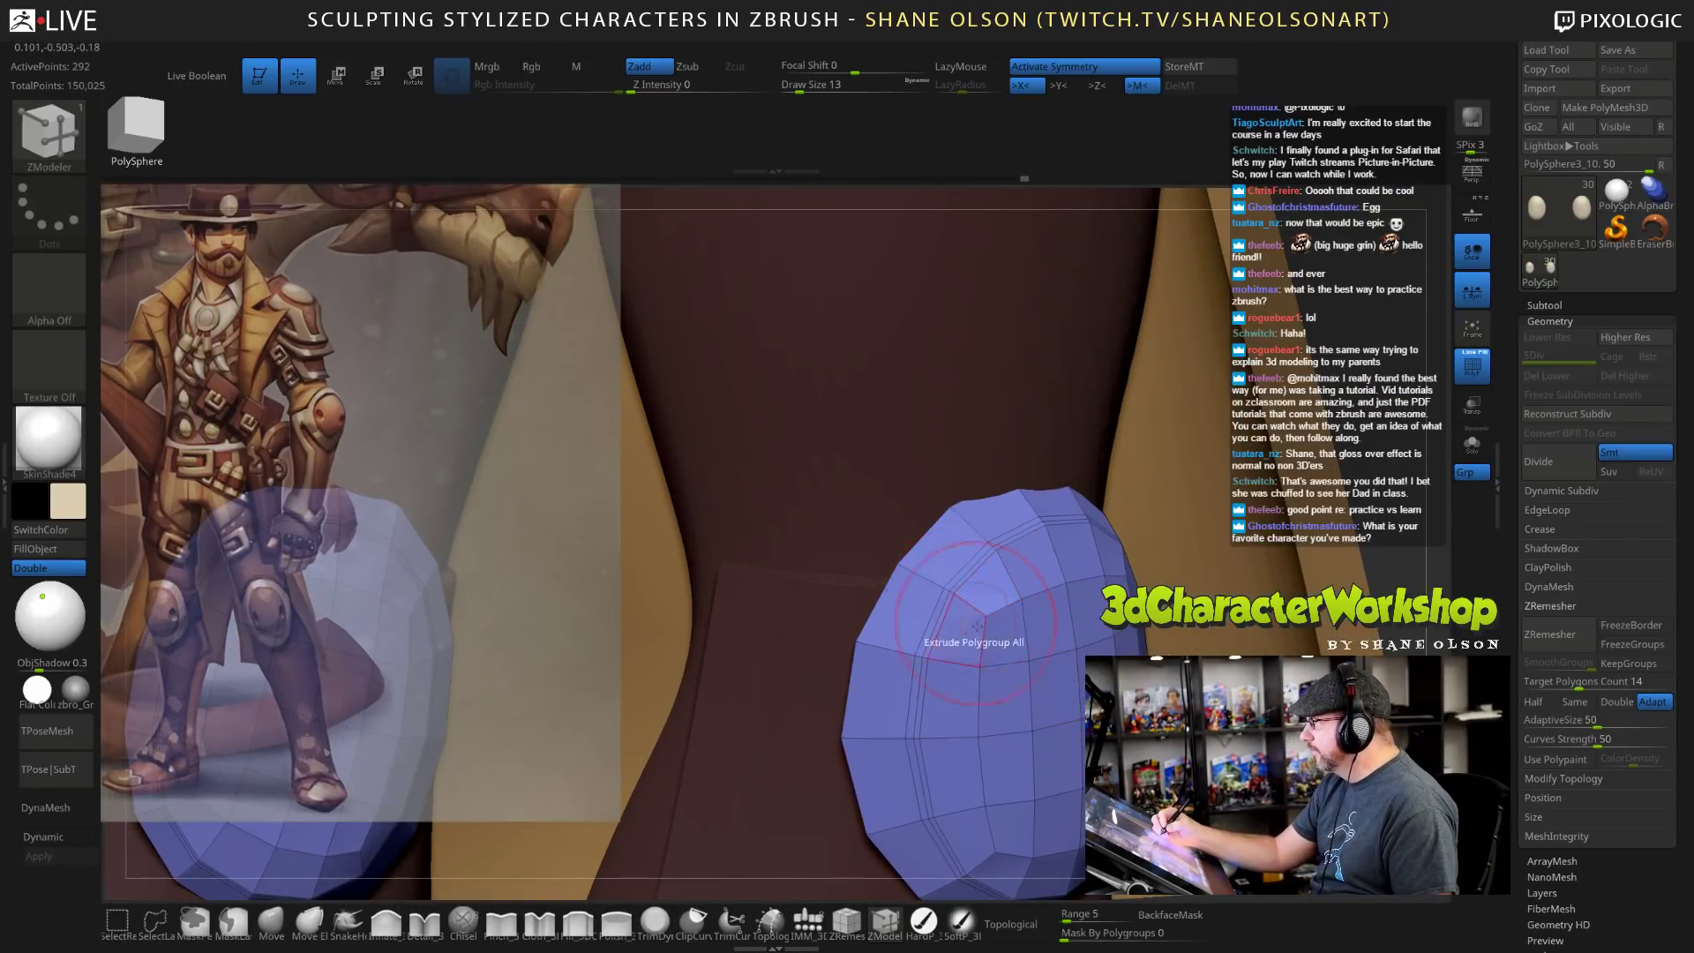
Set the ZModeler edge action to Transpose for the kneepads' edges.
right_click_drag(979, 630, 953, 632)
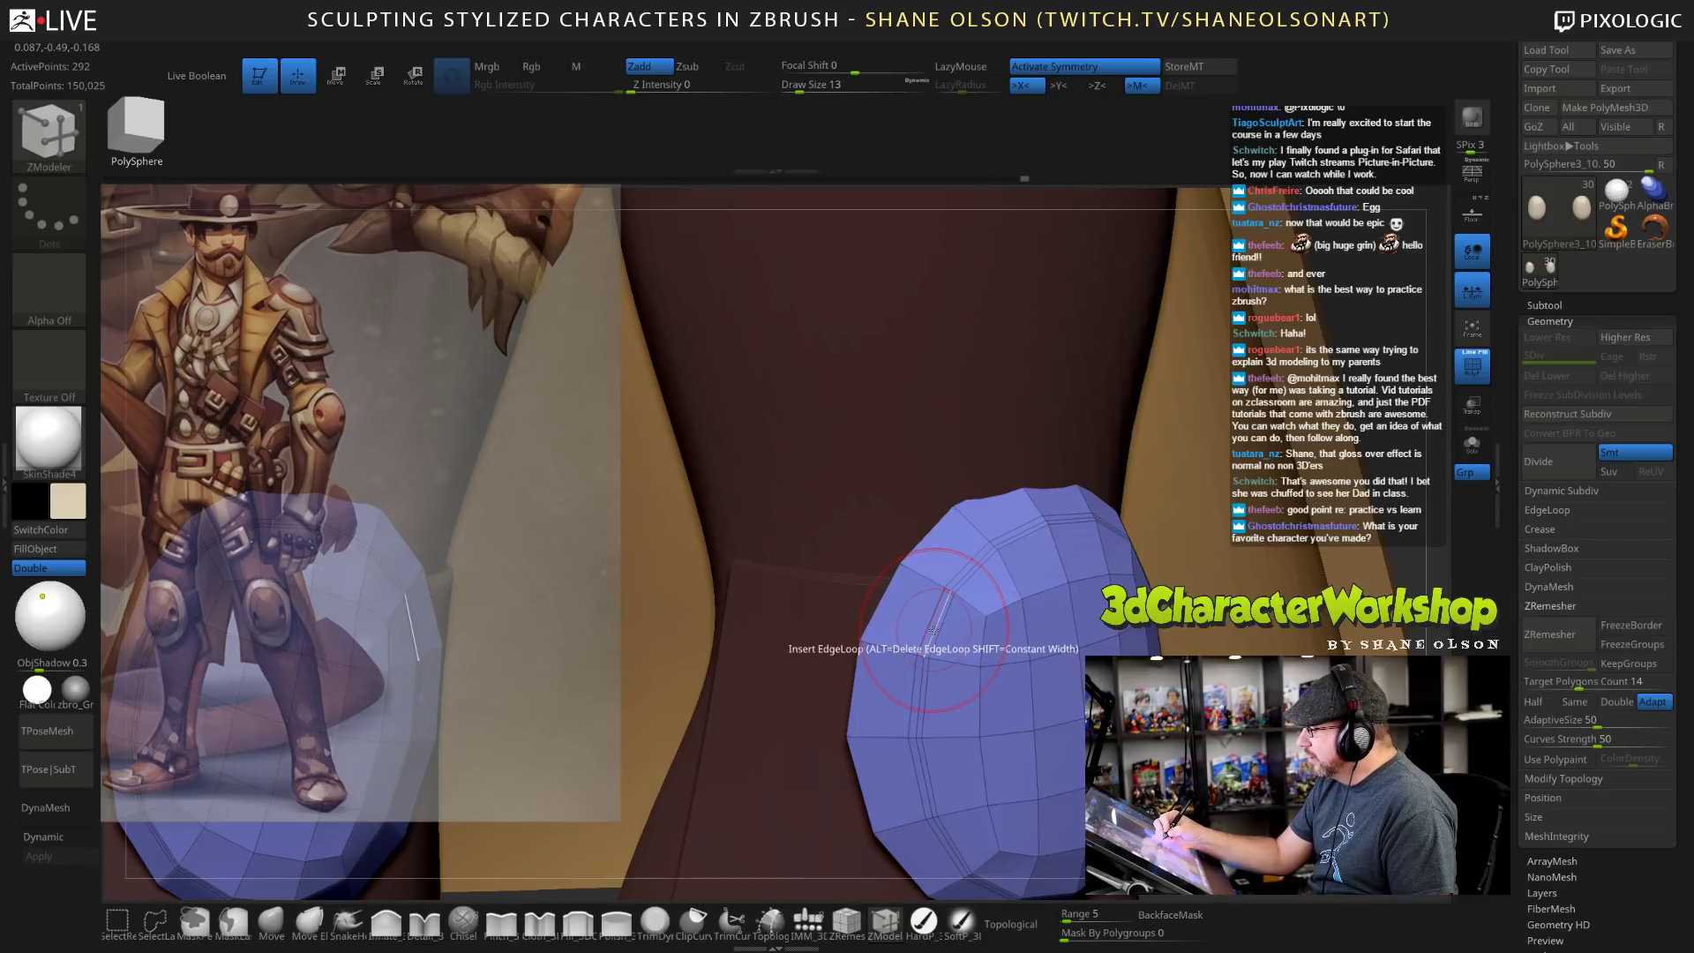
key("space")
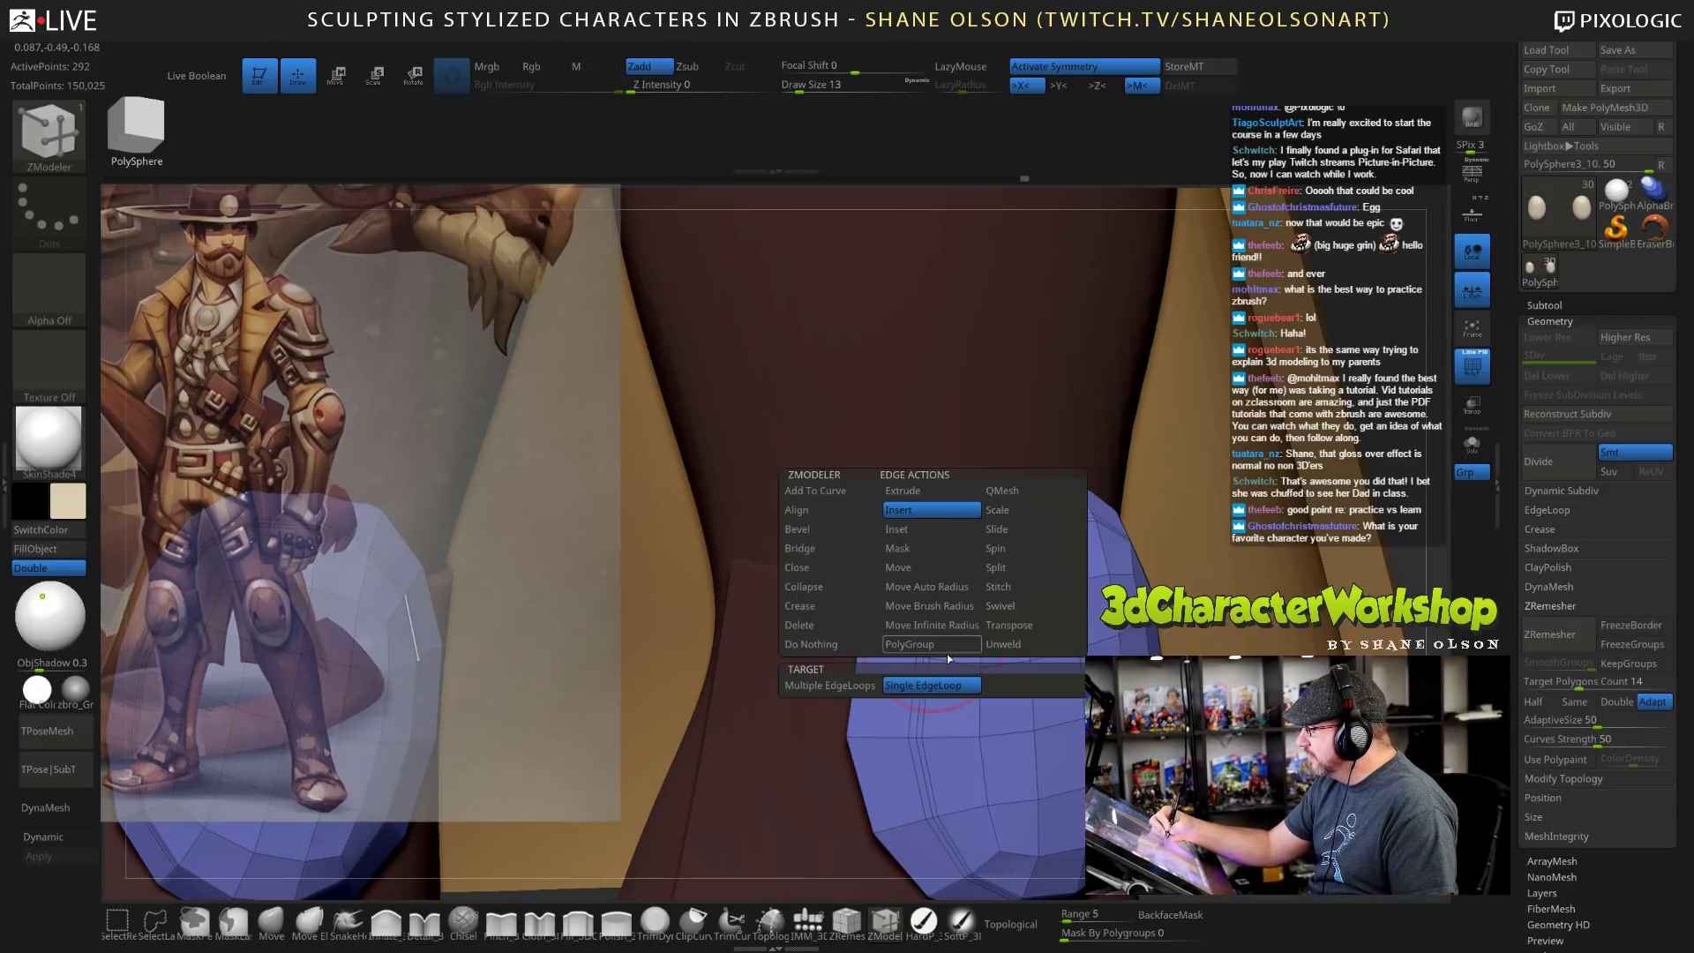
left_click(1035, 626)
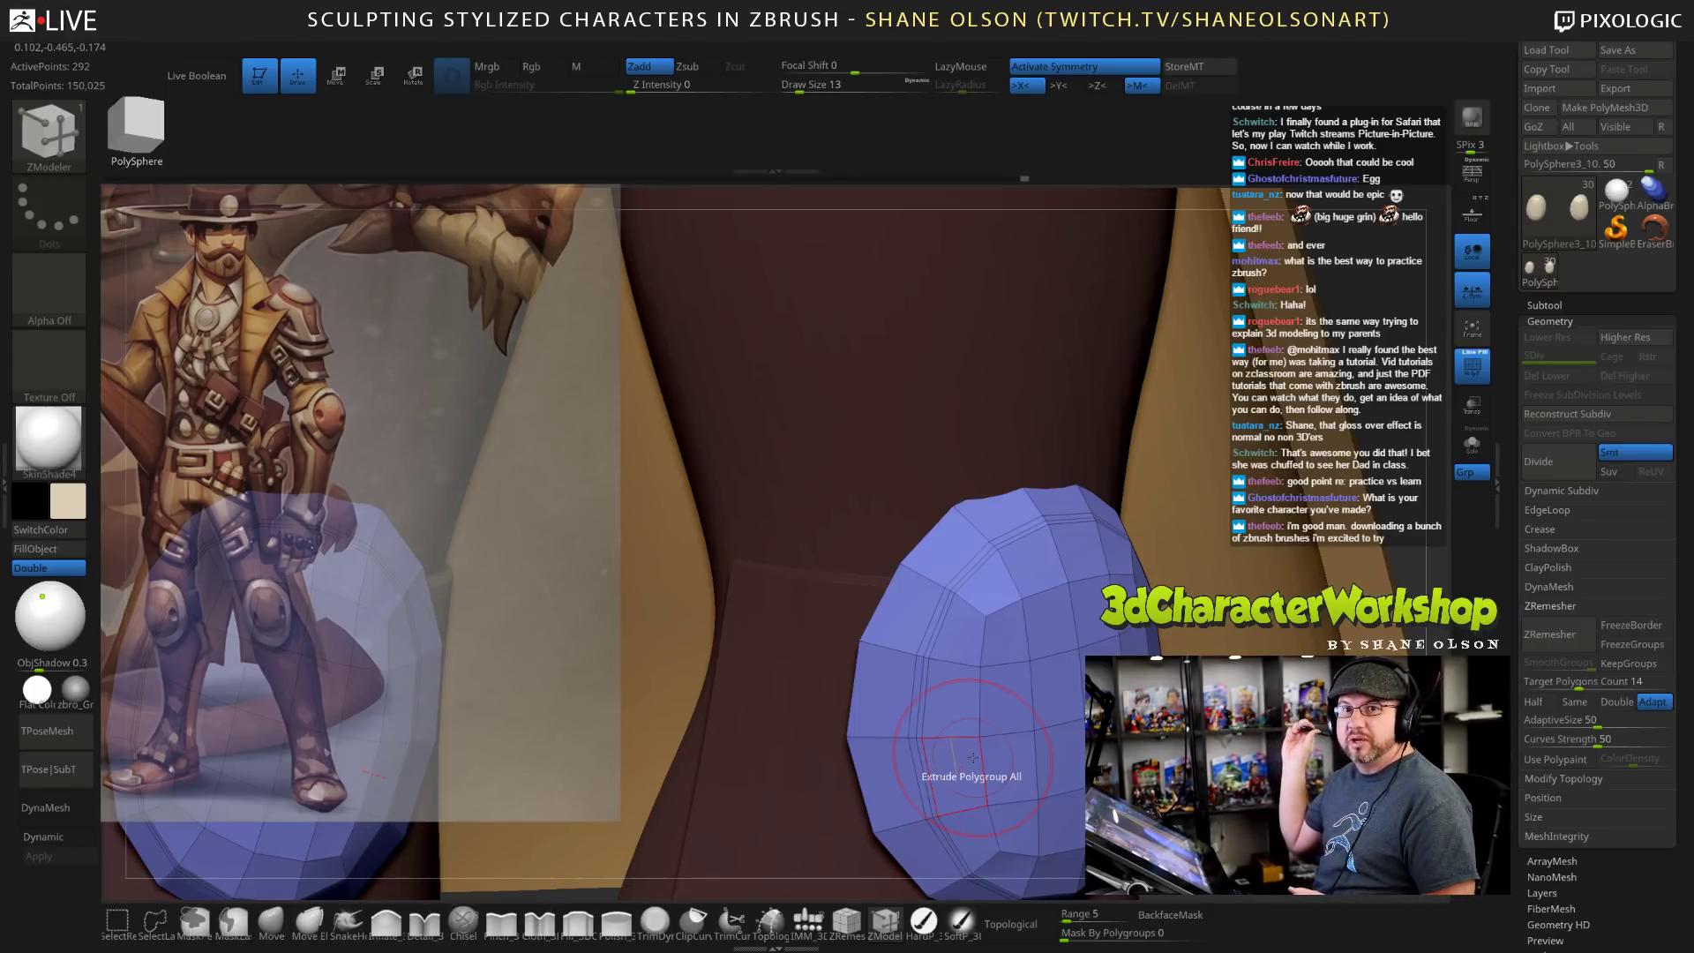
Isolate the kneepads' inserted edge loop with the Transpose edge action and scale it slightly in all axes.
left_click(919, 620)
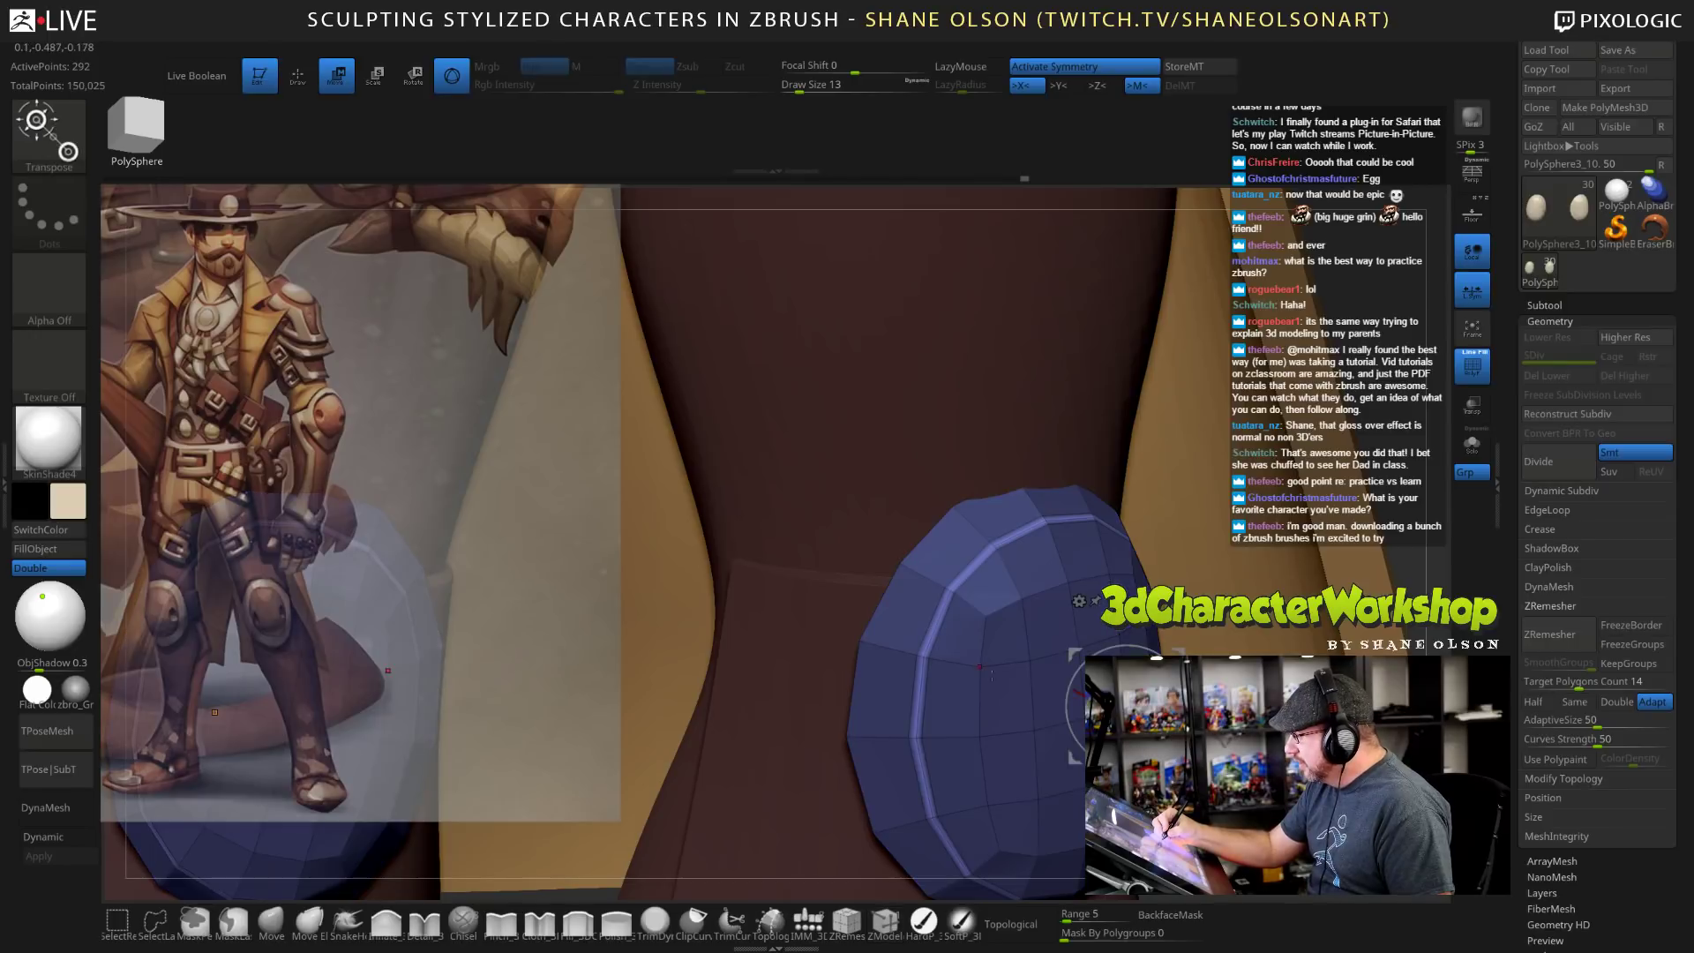
left_click_drag(1430, 598, 1328, 548, "alt")
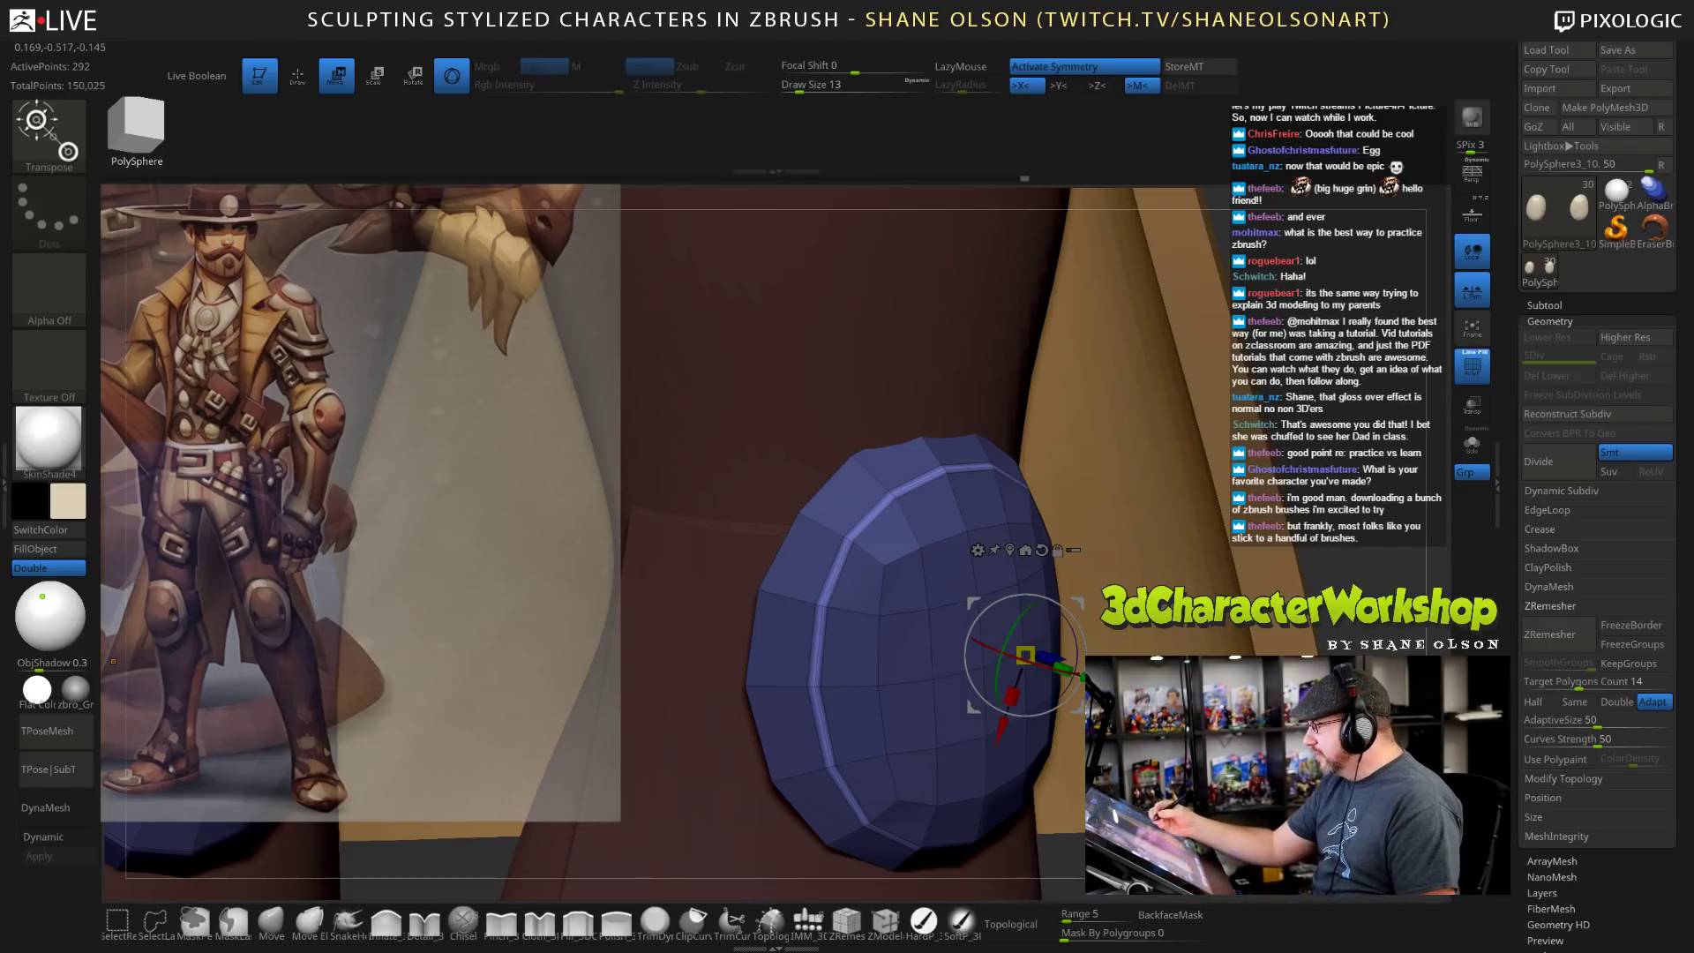
left_click_drag(113, 661, 95, 661)
left_click_drag(1025, 654, 1026, 655)
right_click_drag(1027, 655, 1116, 643)
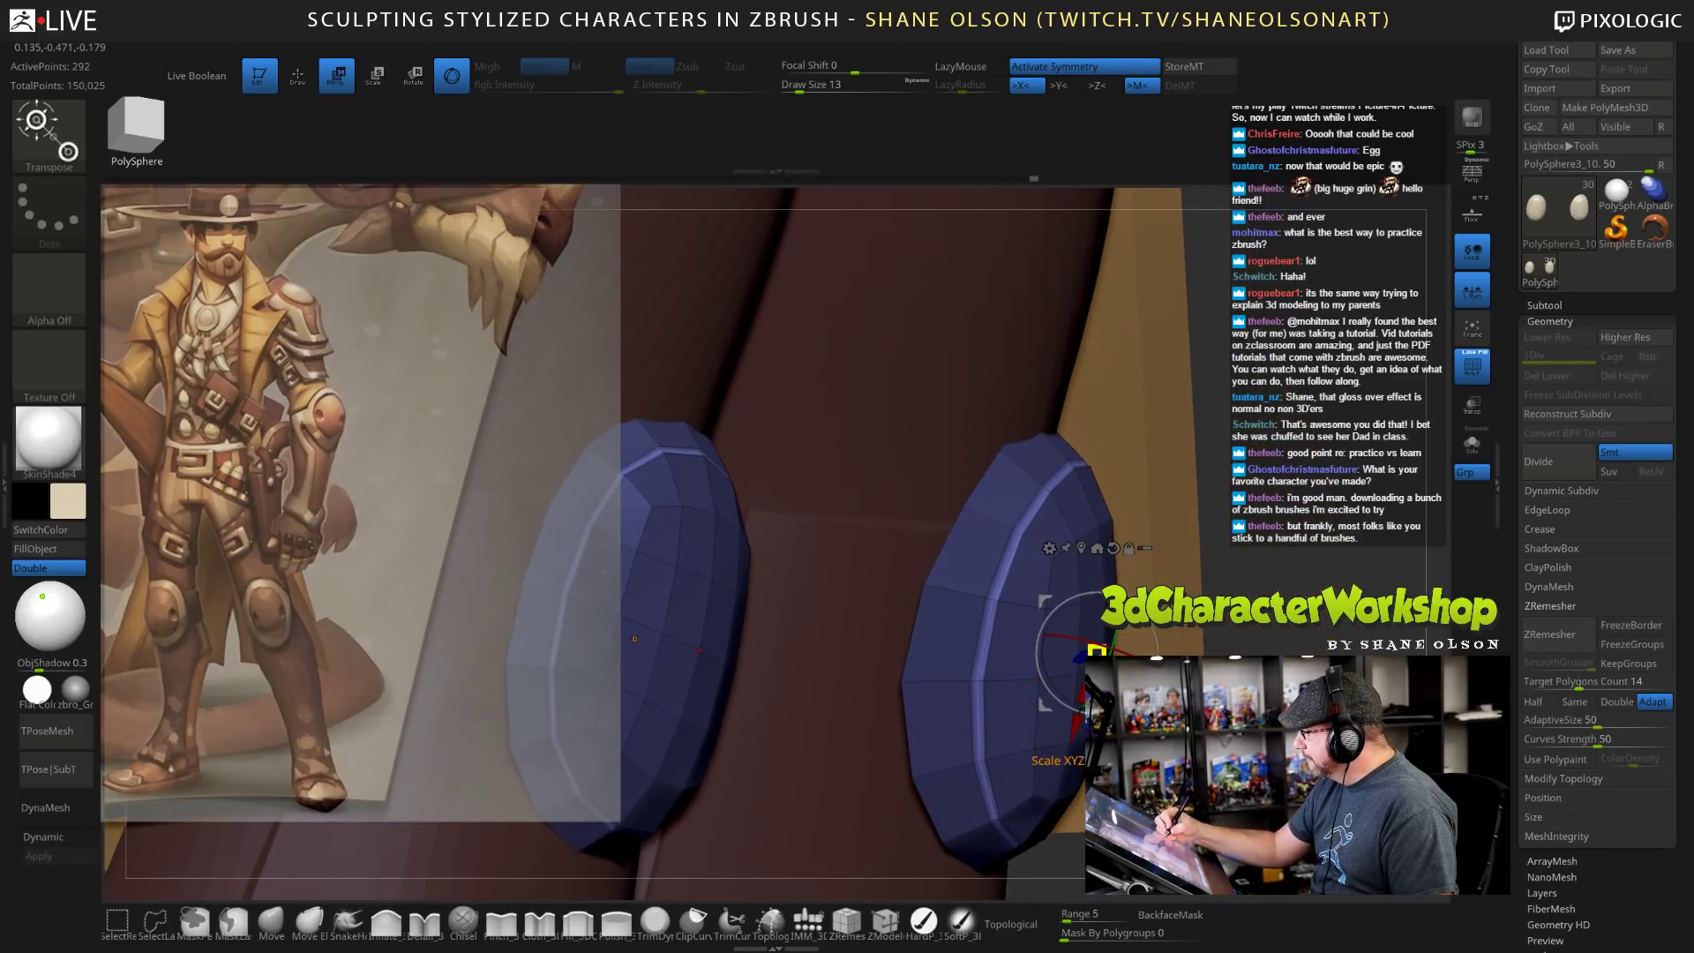
left_click_drag(1096, 653, 1096, 653)
right_click_drag(1096, 653, 1021, 652)
right_click_drag(334, 642, 456, 652)
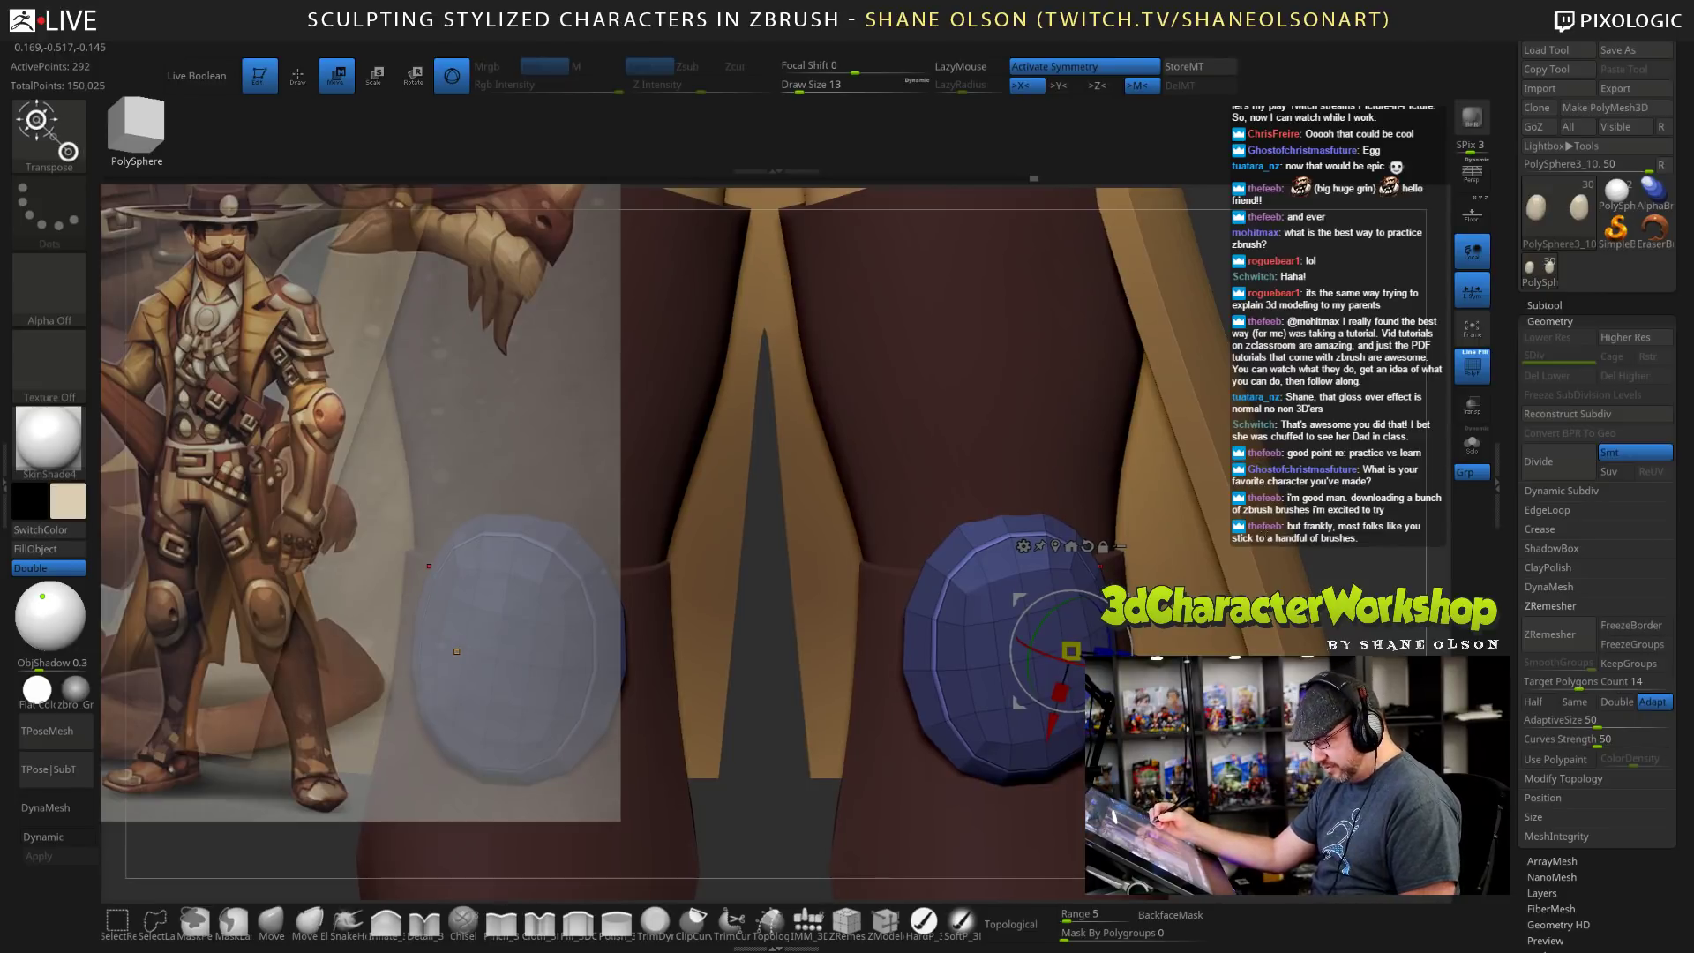
Clear the mask on the kneepads and preview them in Draw mode with Dynamic Subdiv on and the polyframe hidden.
key("d")
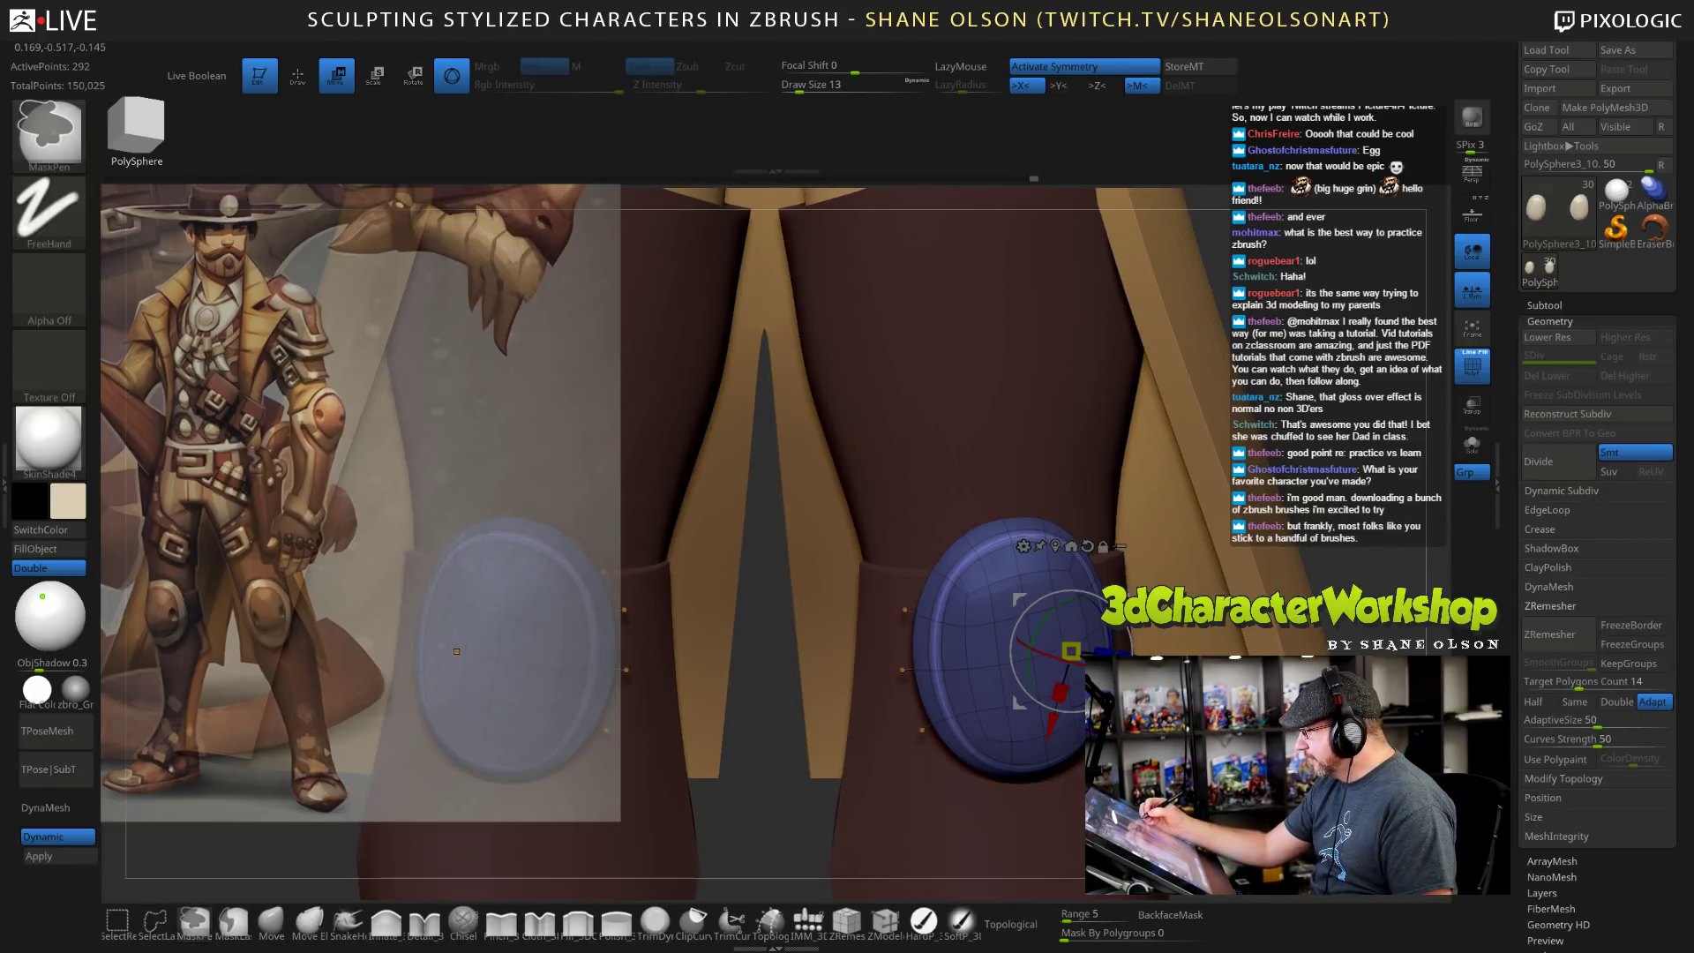
left_click_drag(429, 567, 409, 585, "ctrl")
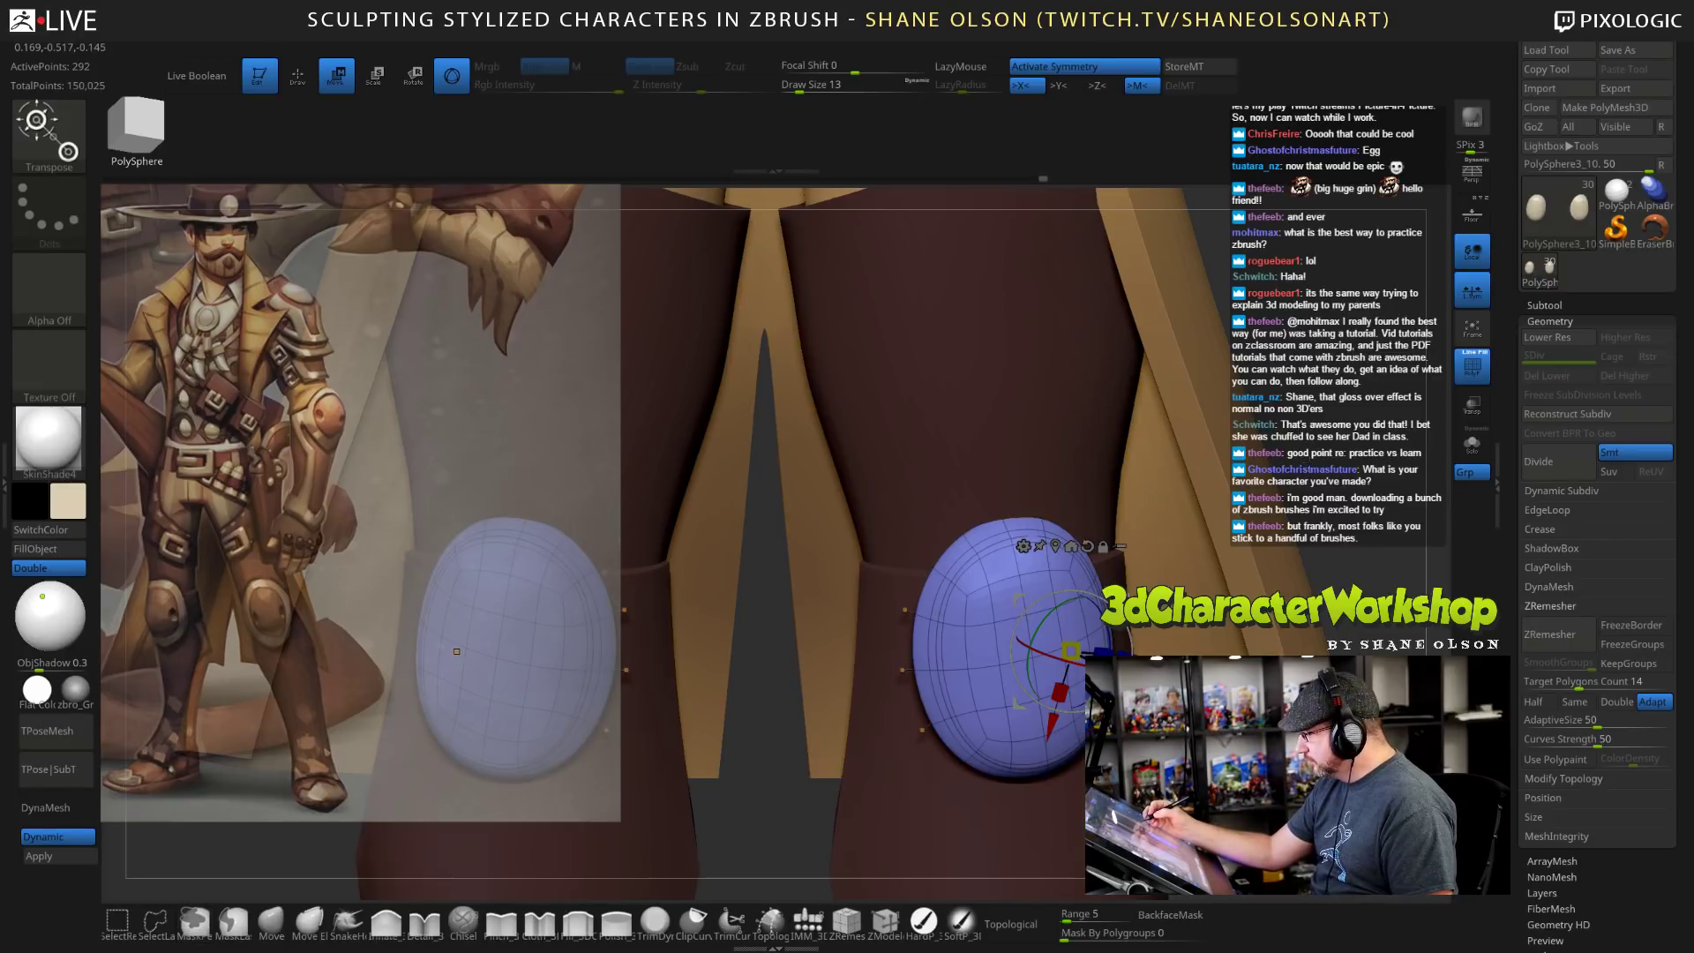
key("q")
right_click_drag(1356, 314, 1353, 385, "ctrl")
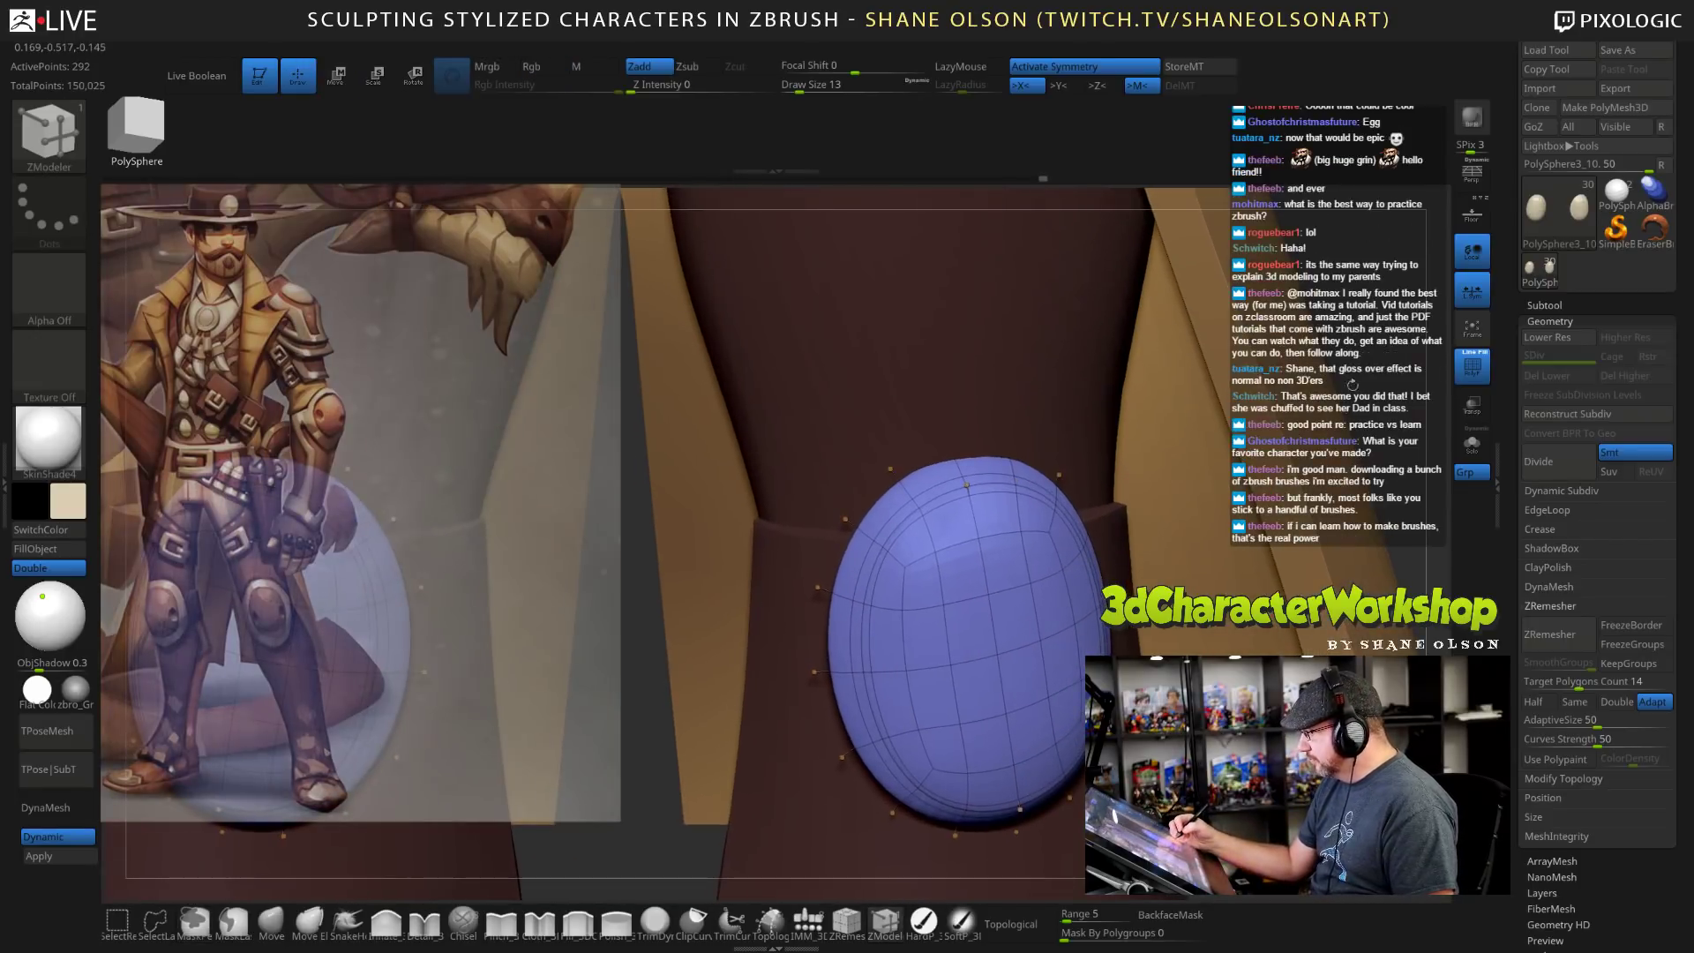
key("shift+f")
right_click_drag(1096, 573, 1042, 593, "alt")
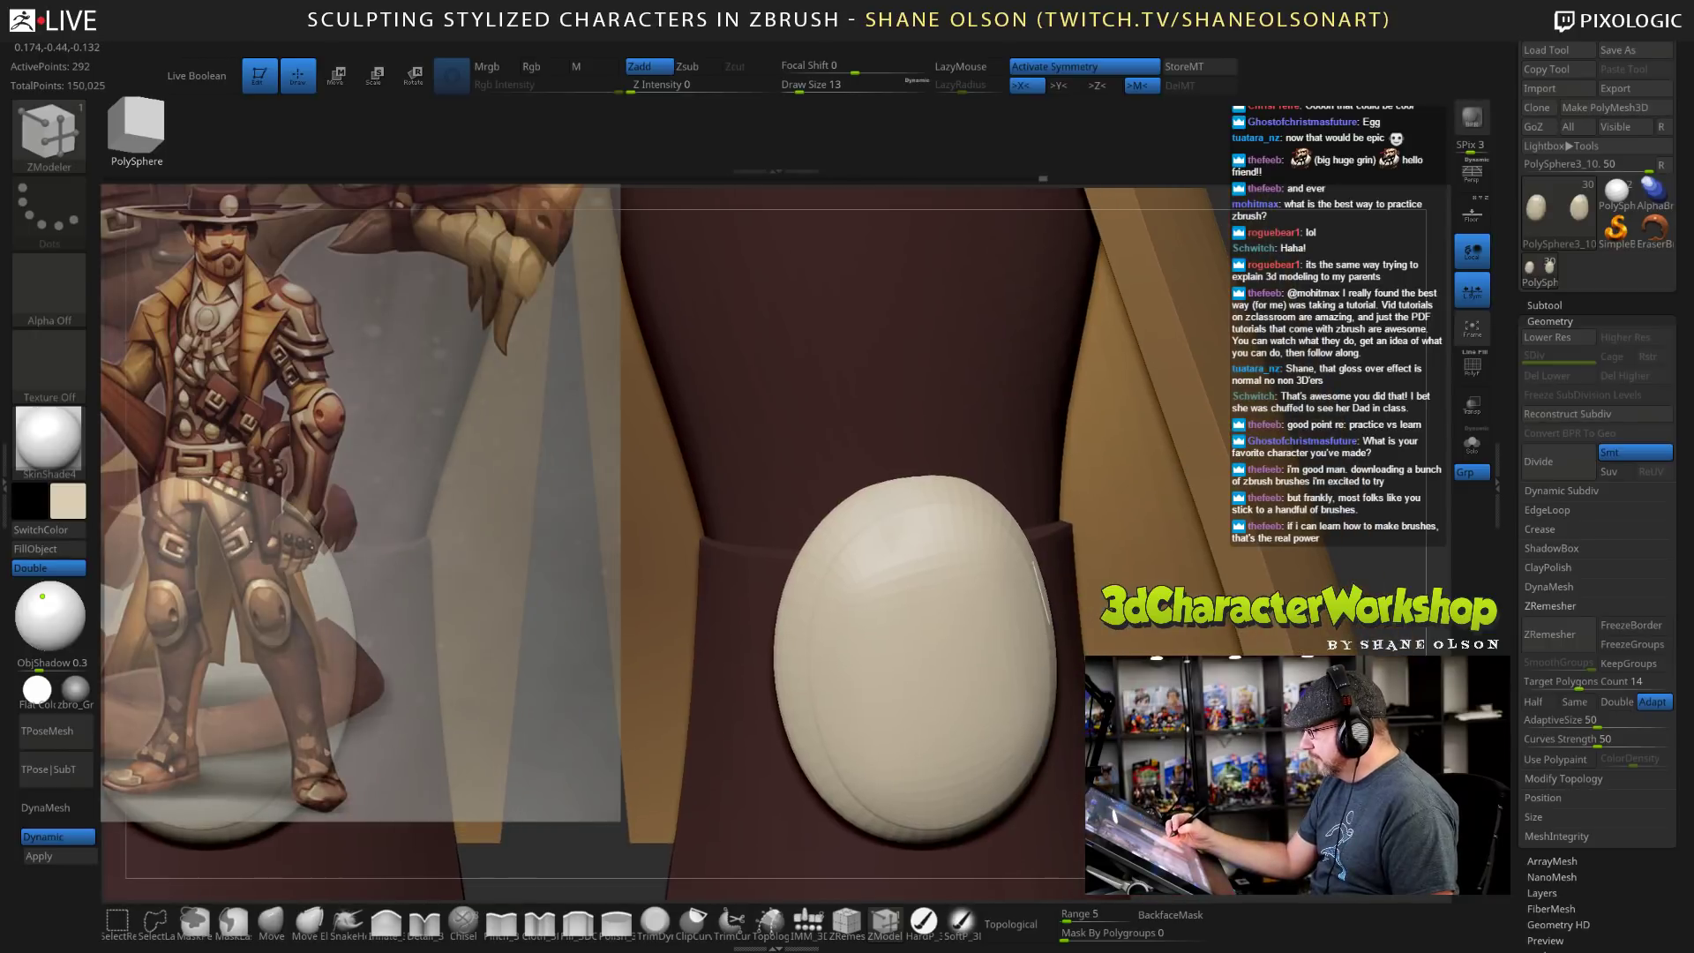
Isolate the kneepads in Solo mode, show their polyframe without Dynamic Subdiv and reduce the Draw Size to 7.
key("shift")
left_click(1472, 444)
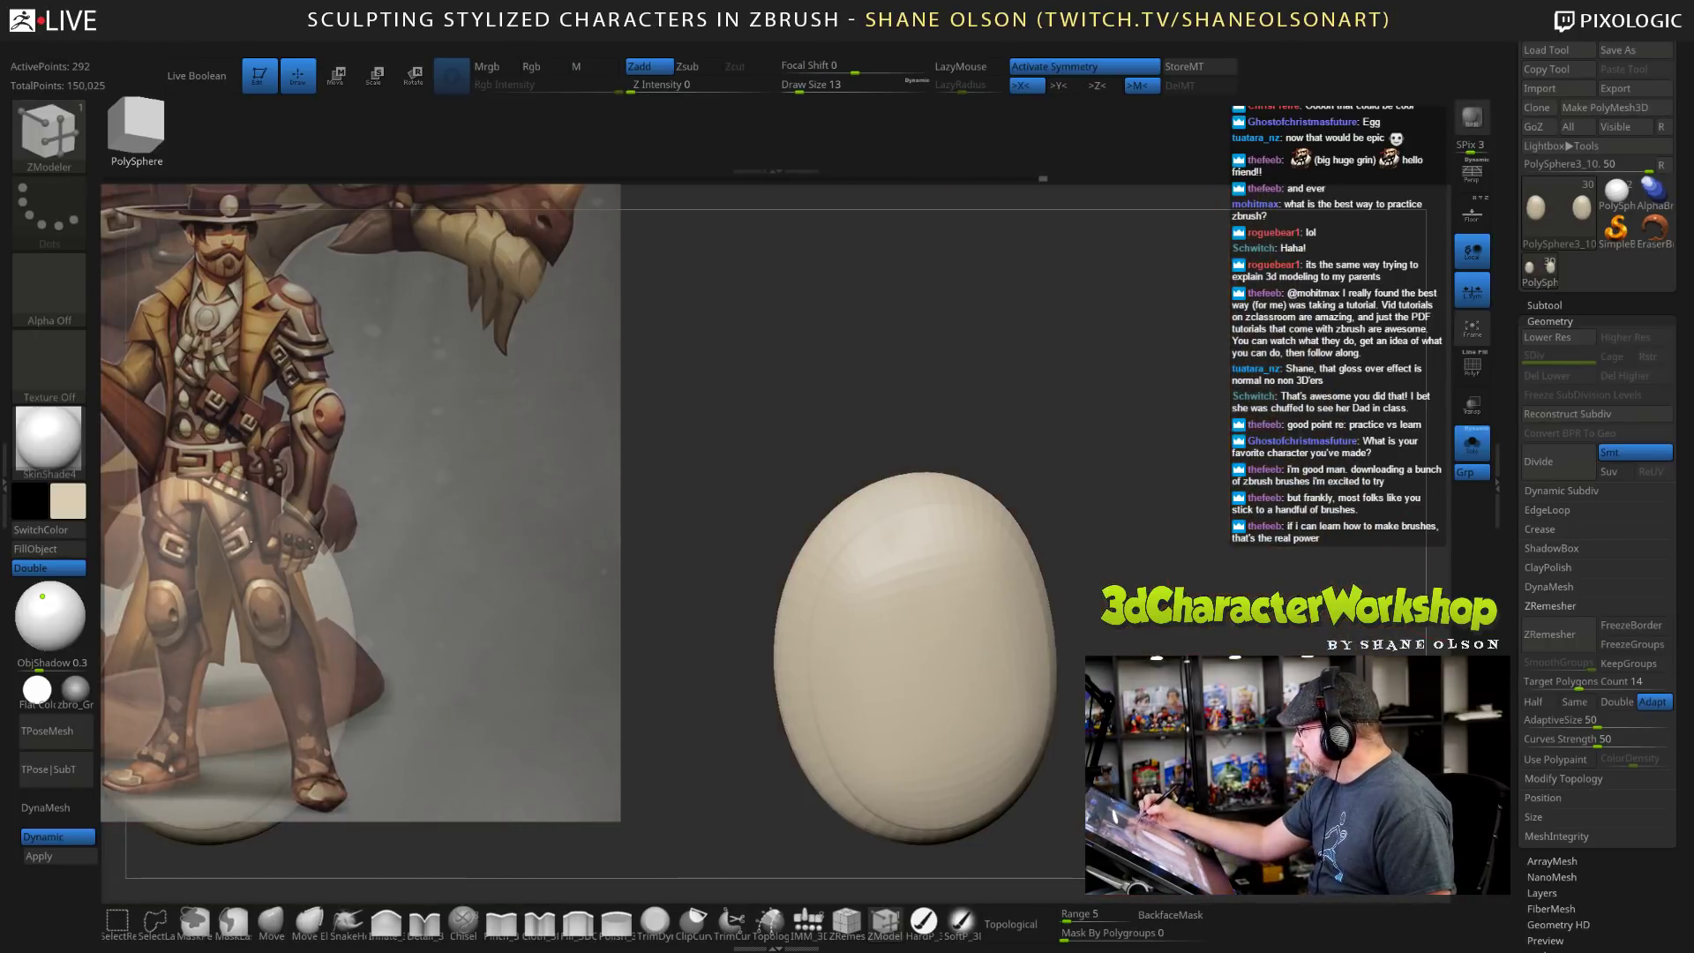
mouse_move(1147, 379)
right_mouse_down()
mouse_move(1342, 388)
mouse_move(1169, 392)
right_mouse_up()
key("shift")
key("shift+f")
key("shift")
key("shift+d")
mouse_move(1156, 618)
left_mouse_down()
mouse_move(1138, 622)
mouse_move(1207, 559)
mouse_move(1182, 607)
mouse_move(1214, 602)
mouse_move(1158, 605)
mouse_move(1179, 573)
mouse_move(1156, 609)
mouse_move(1174, 611)
left_mouse_up()
key("s")
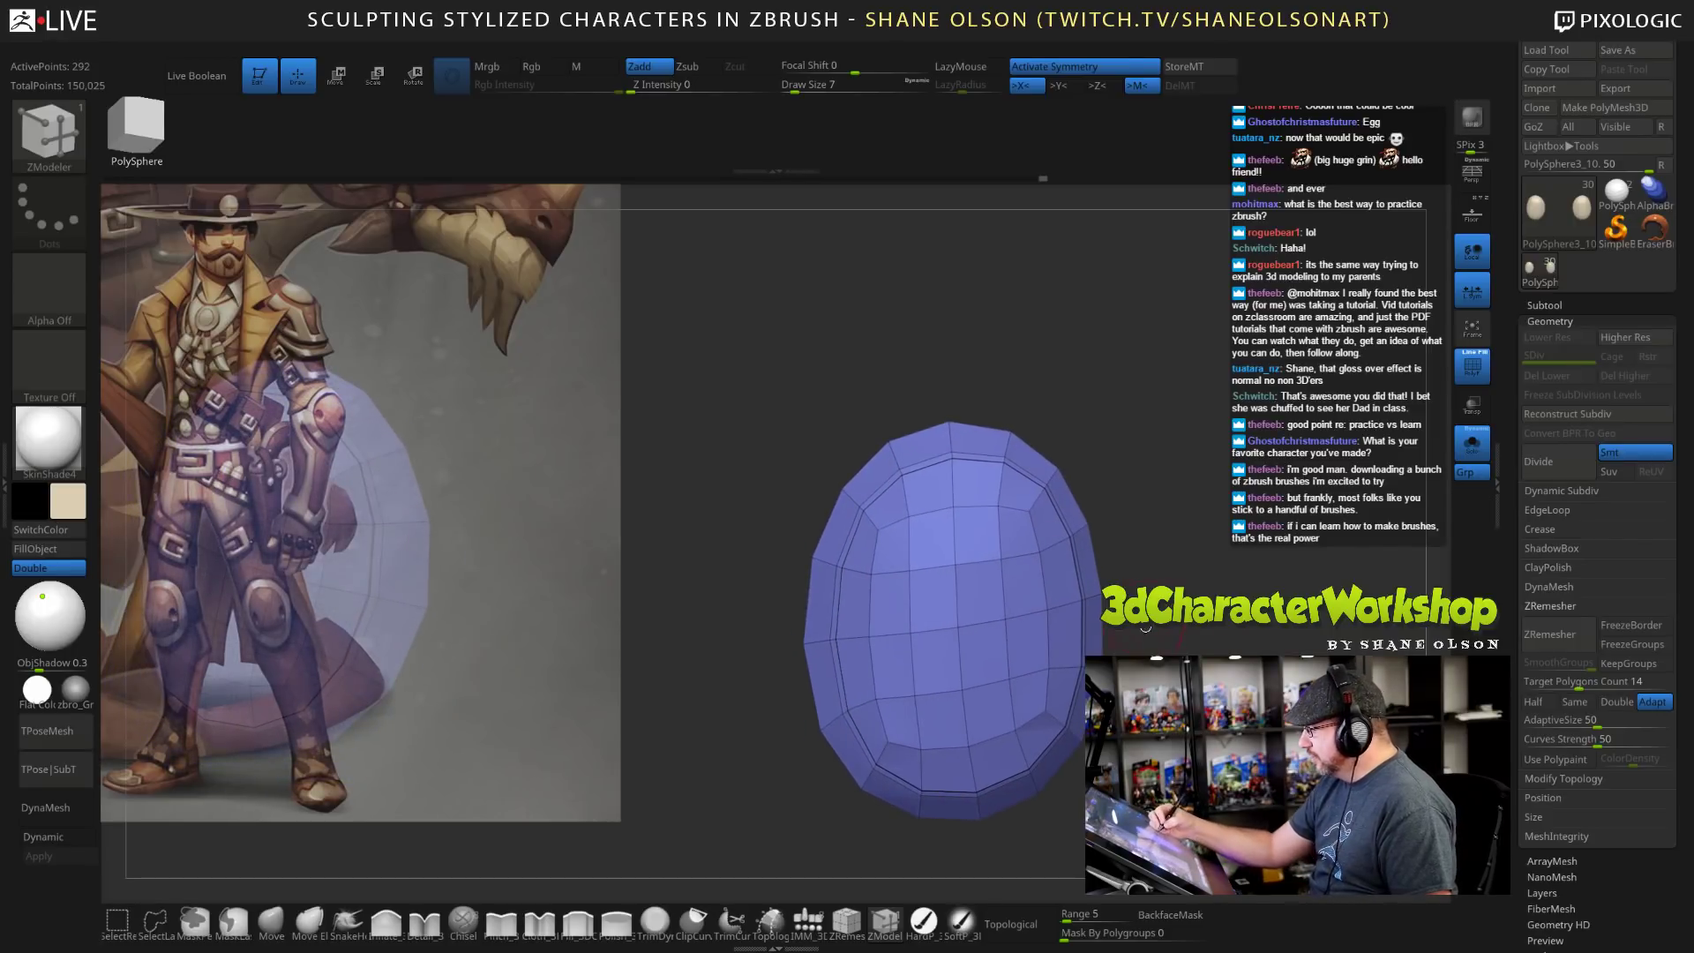
Mask everything except the kneepads' inserted edge loop with the ZModeler Transpose edge action and bring up the gizmo on it.
left_click_drag(1050, 739, 1213, 741)
left_click_drag(1165, 671, 1275, 648)
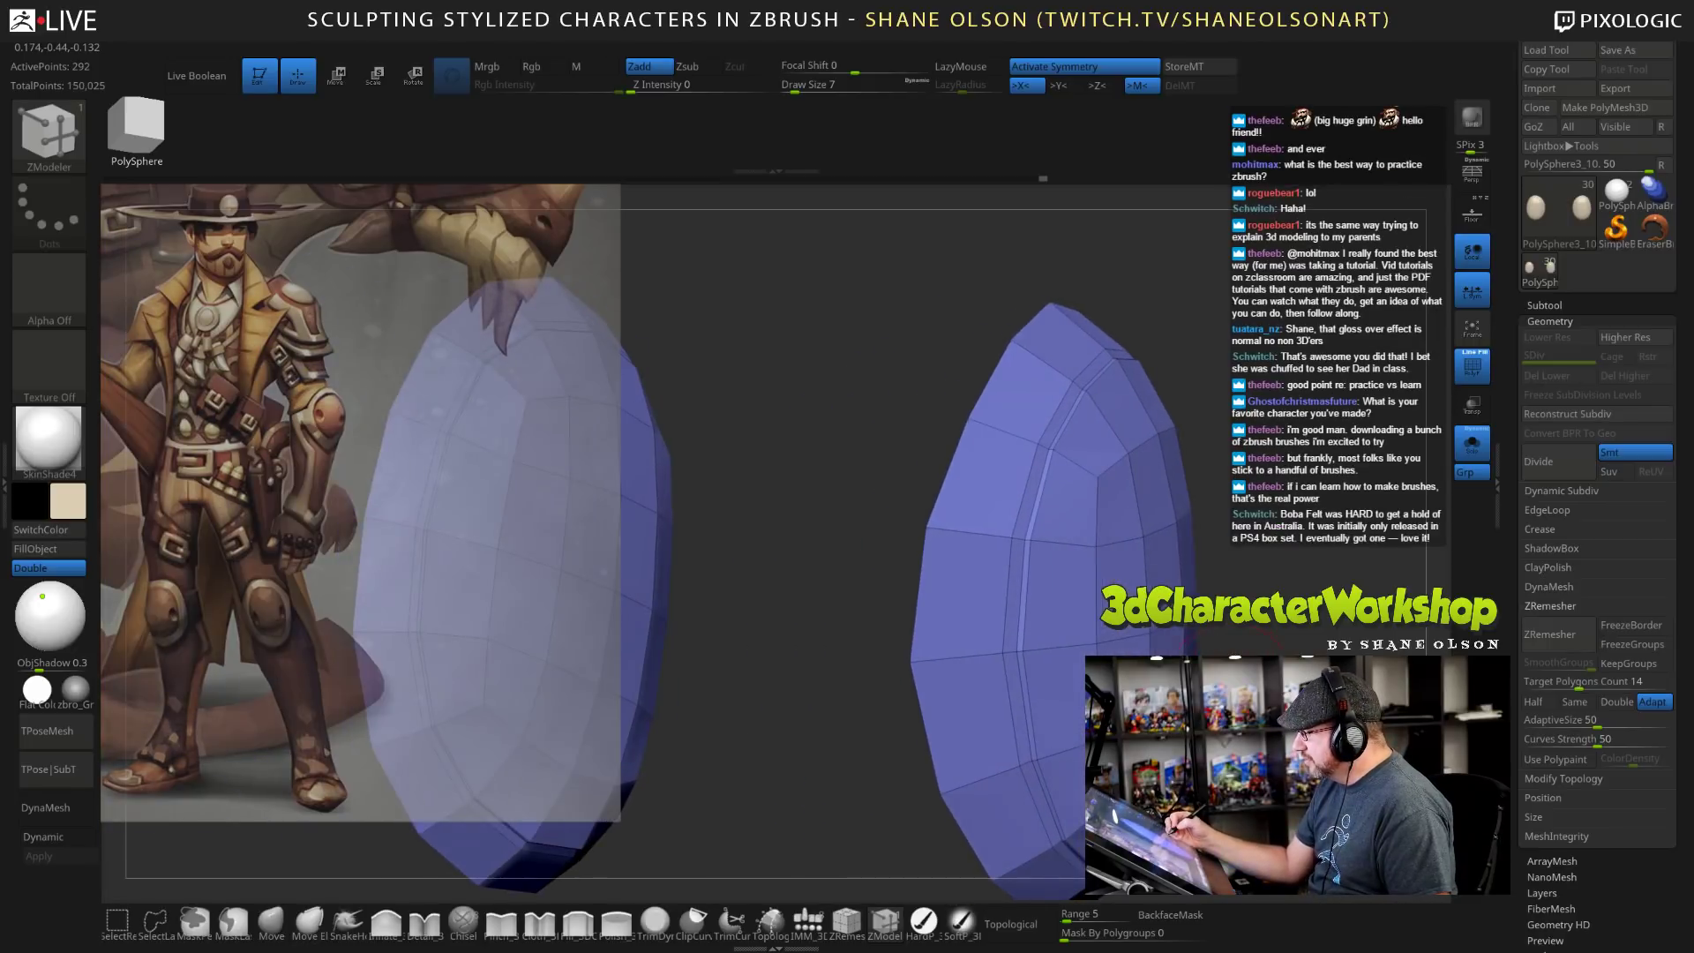
key("space")
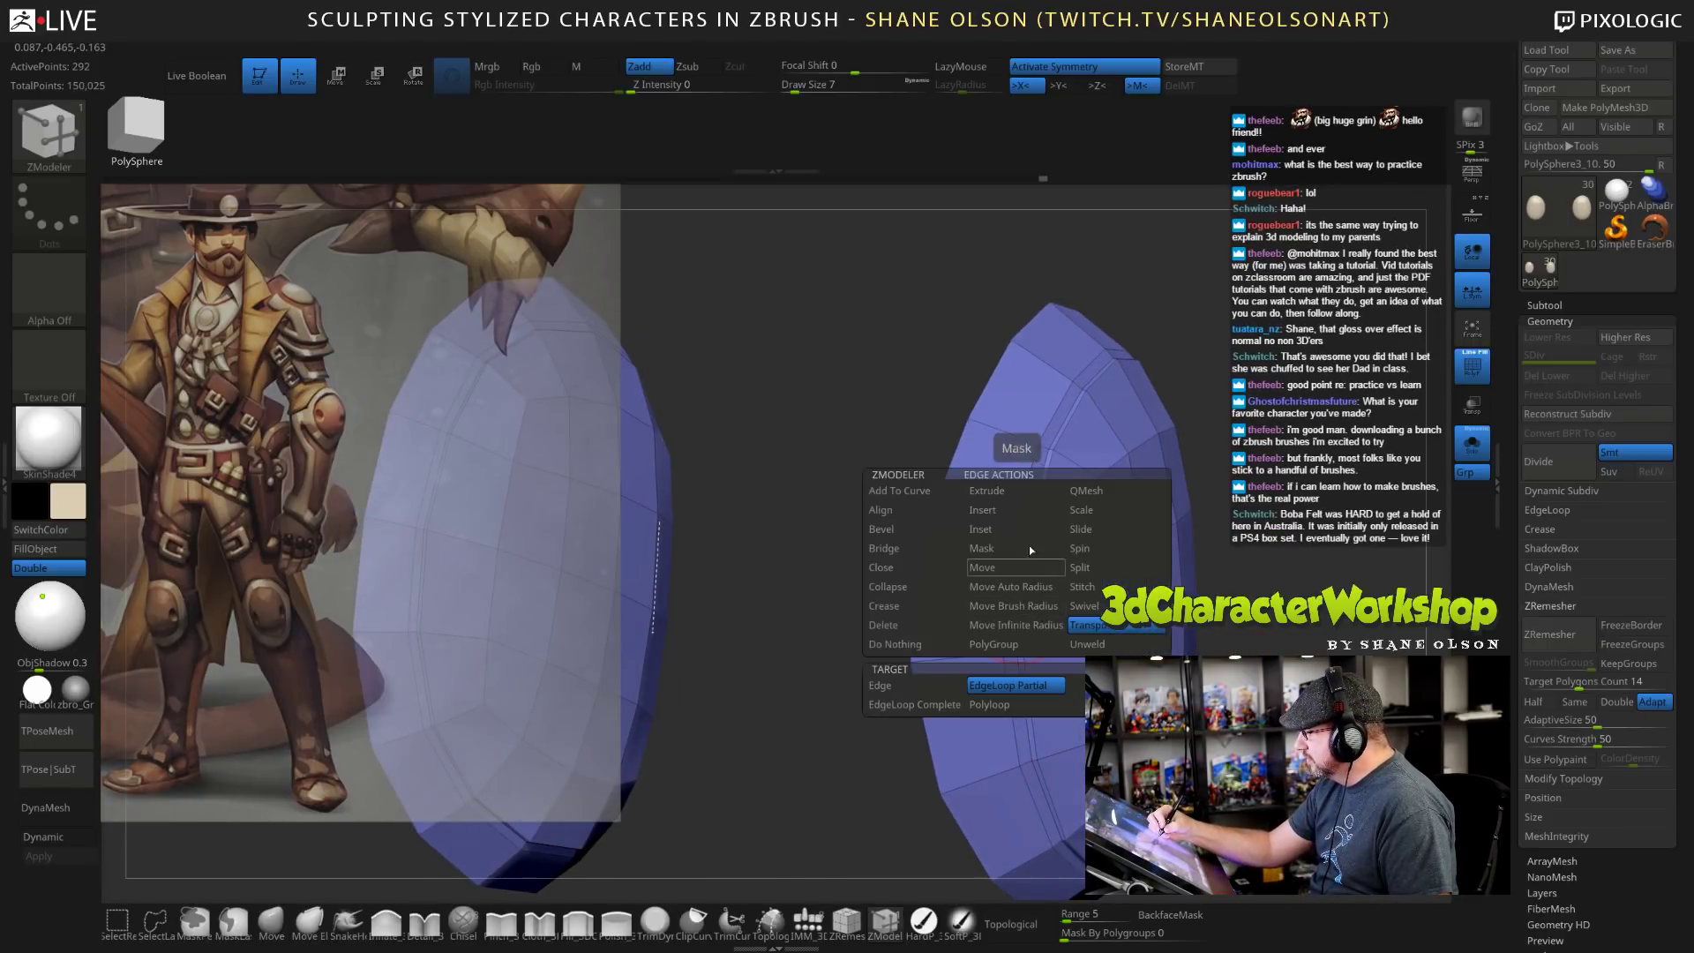
left_click(1092, 644)
key("w")
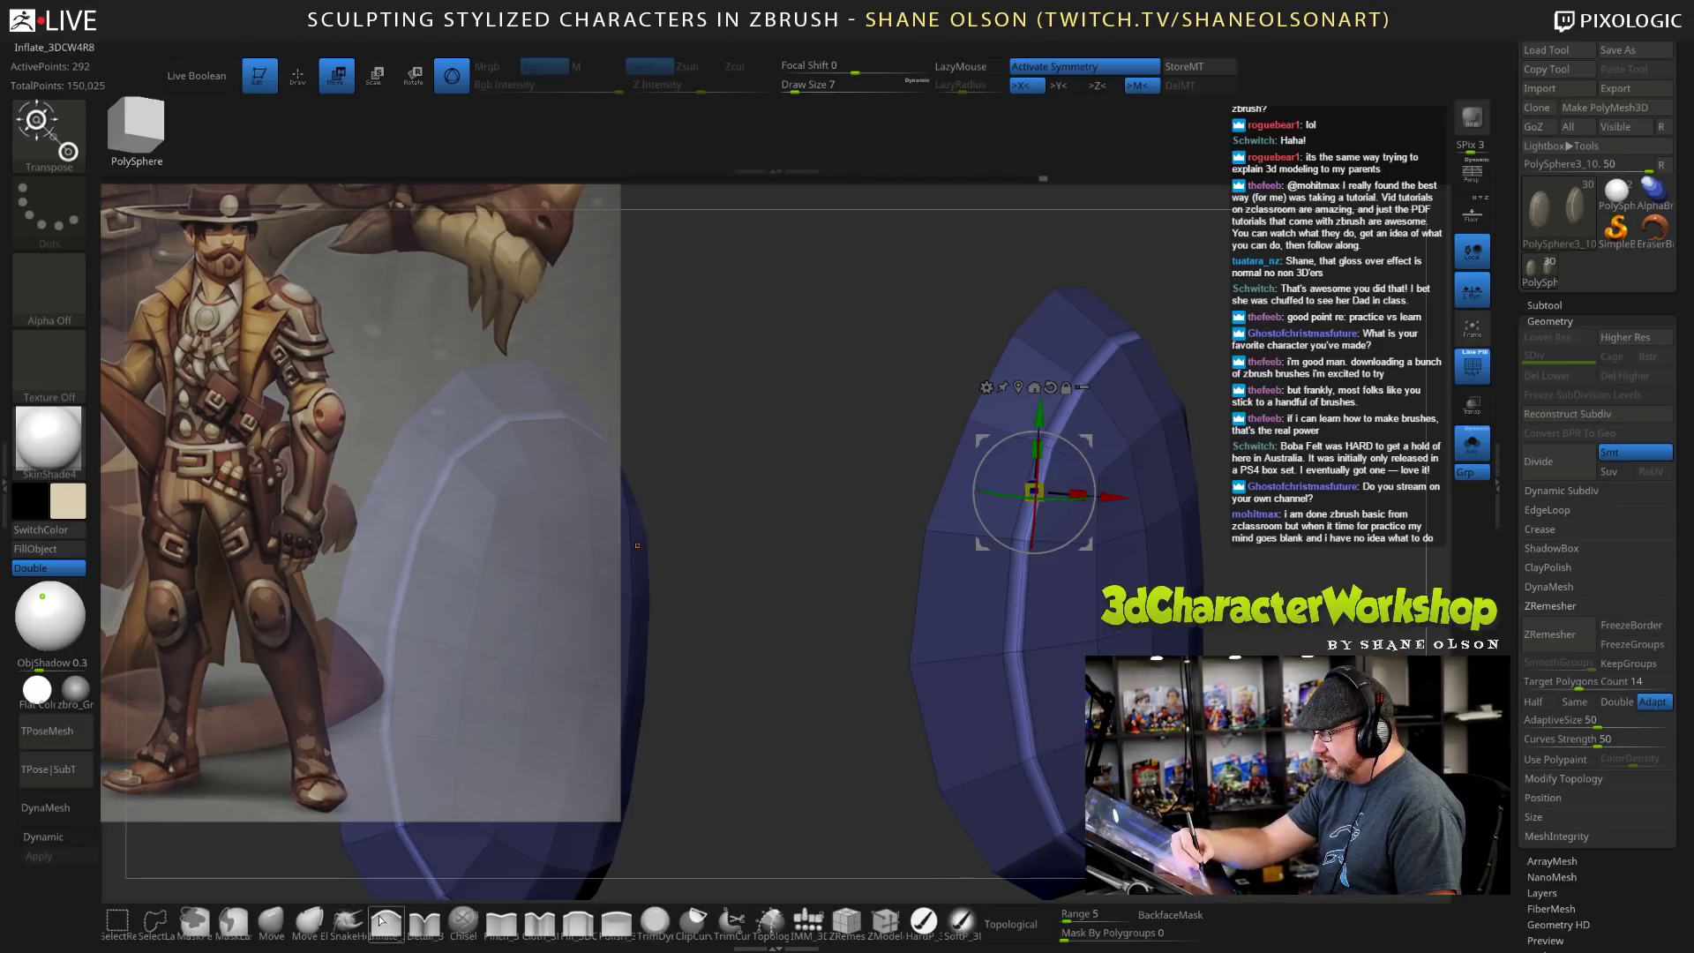
left_click_drag(1219, 578, 1272, 571)
left_click_drag(1087, 440, 1043, 441)
left_click_drag(1227, 573, 949, 585)
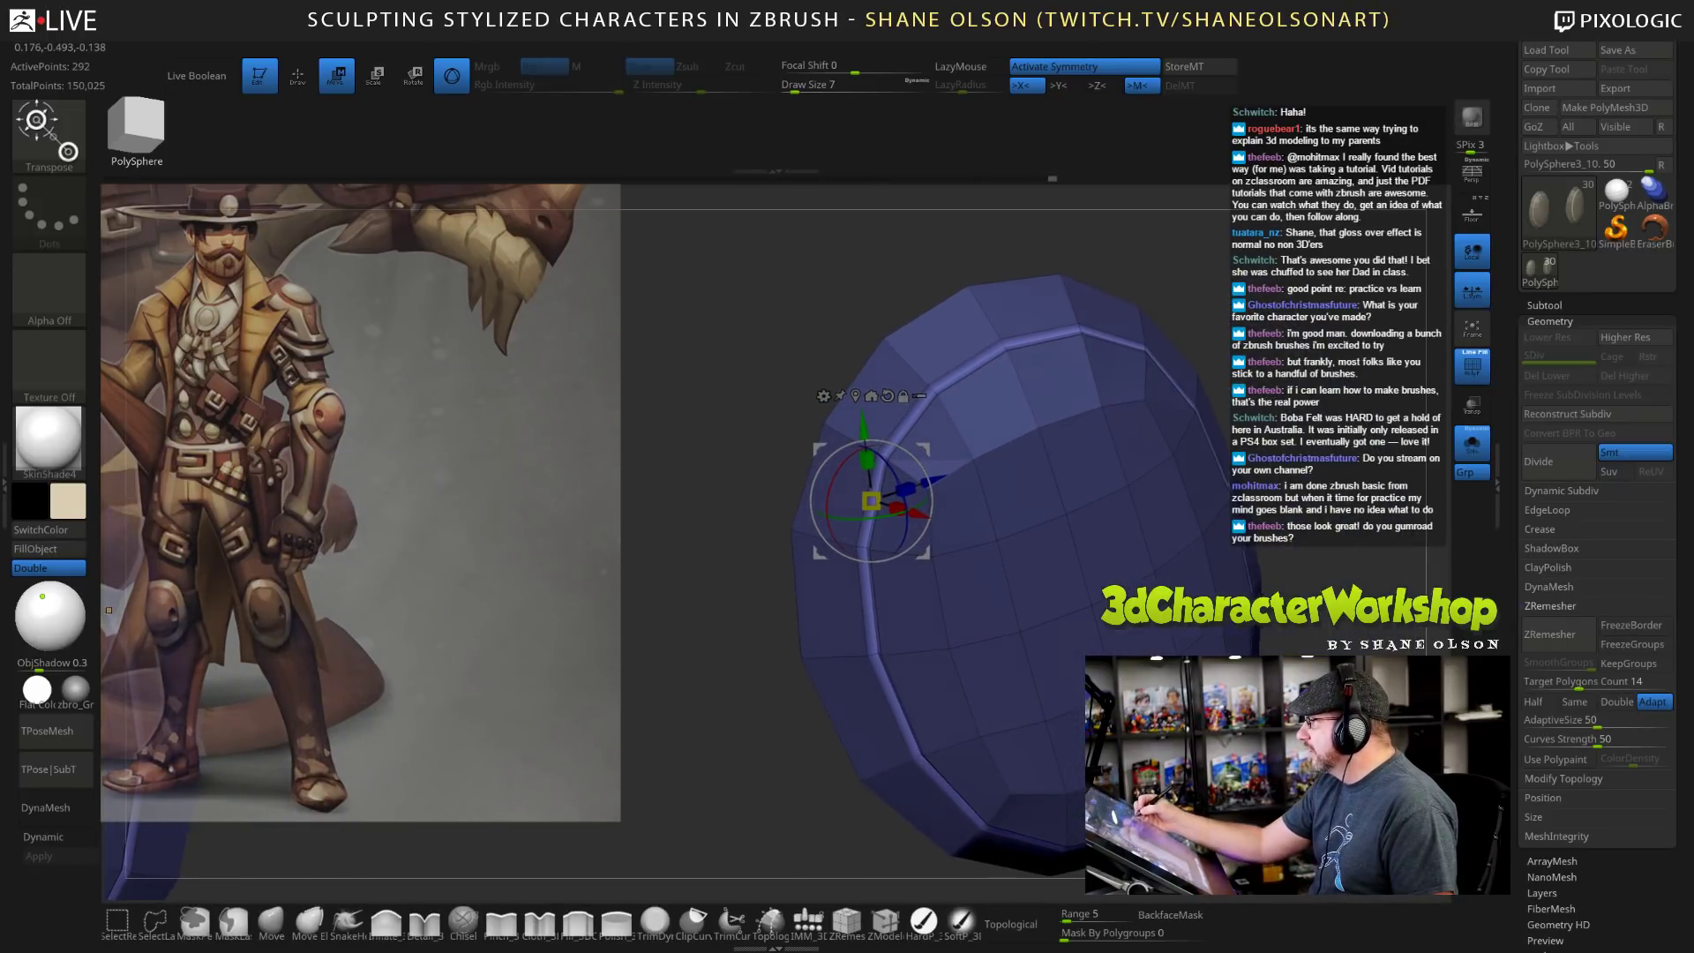
left_click_drag(1273, 569, 1298, 563)
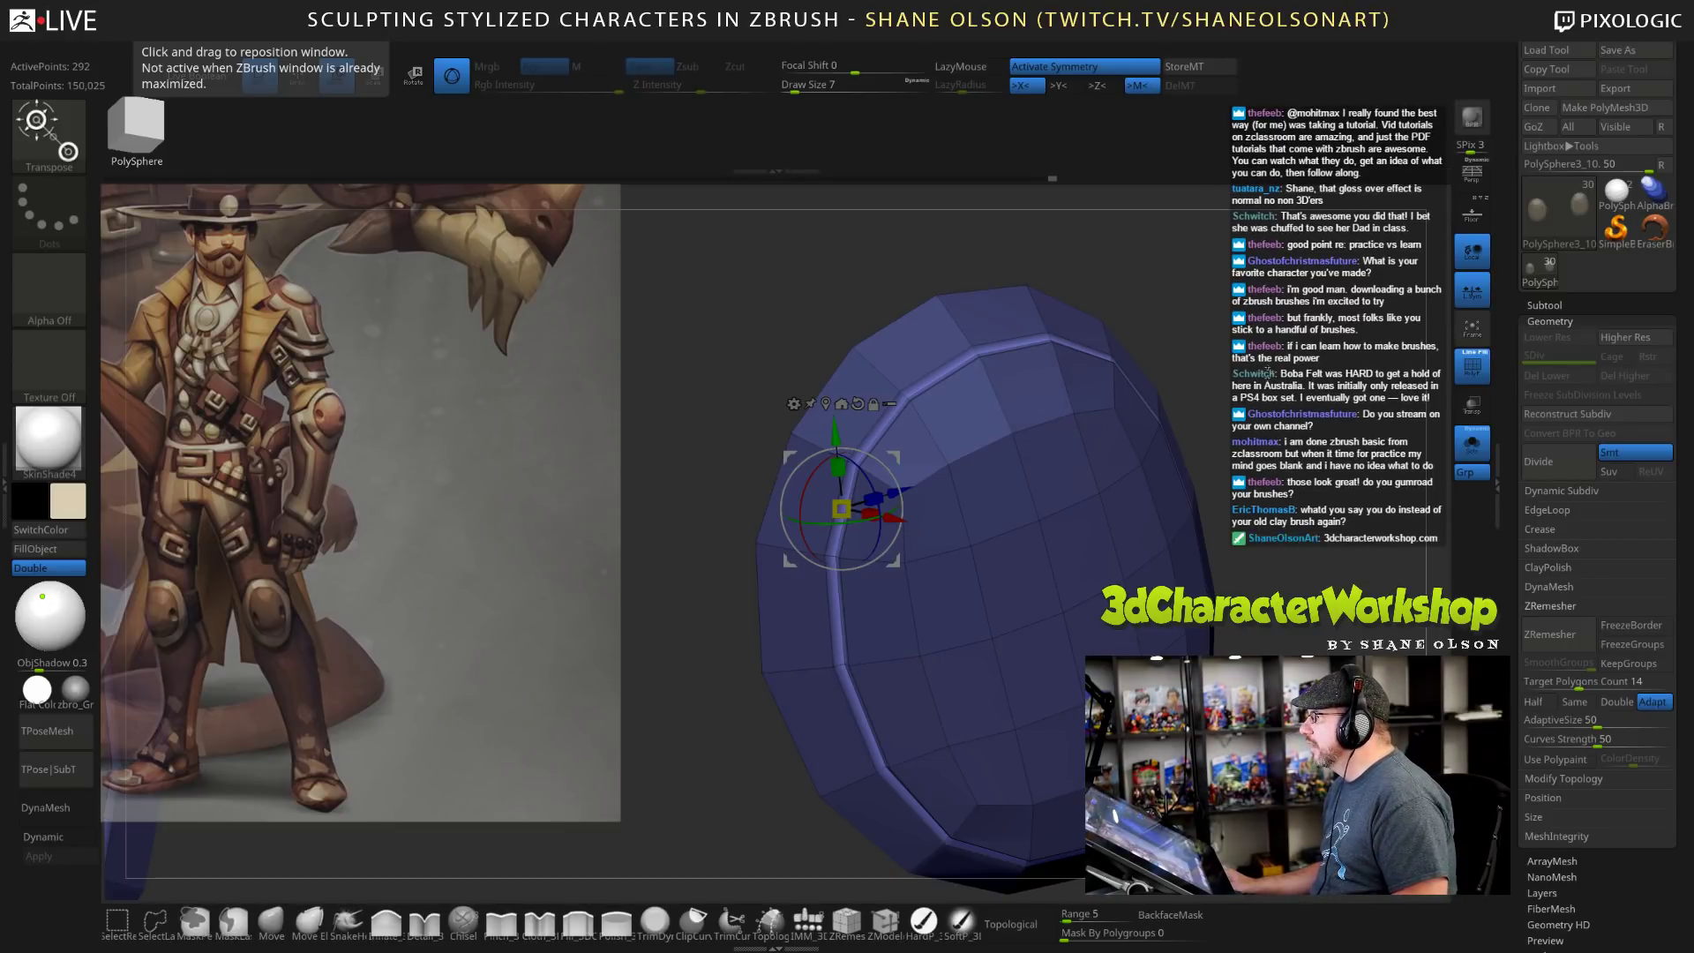
left_click_drag(1272, 366, 1242, 339)
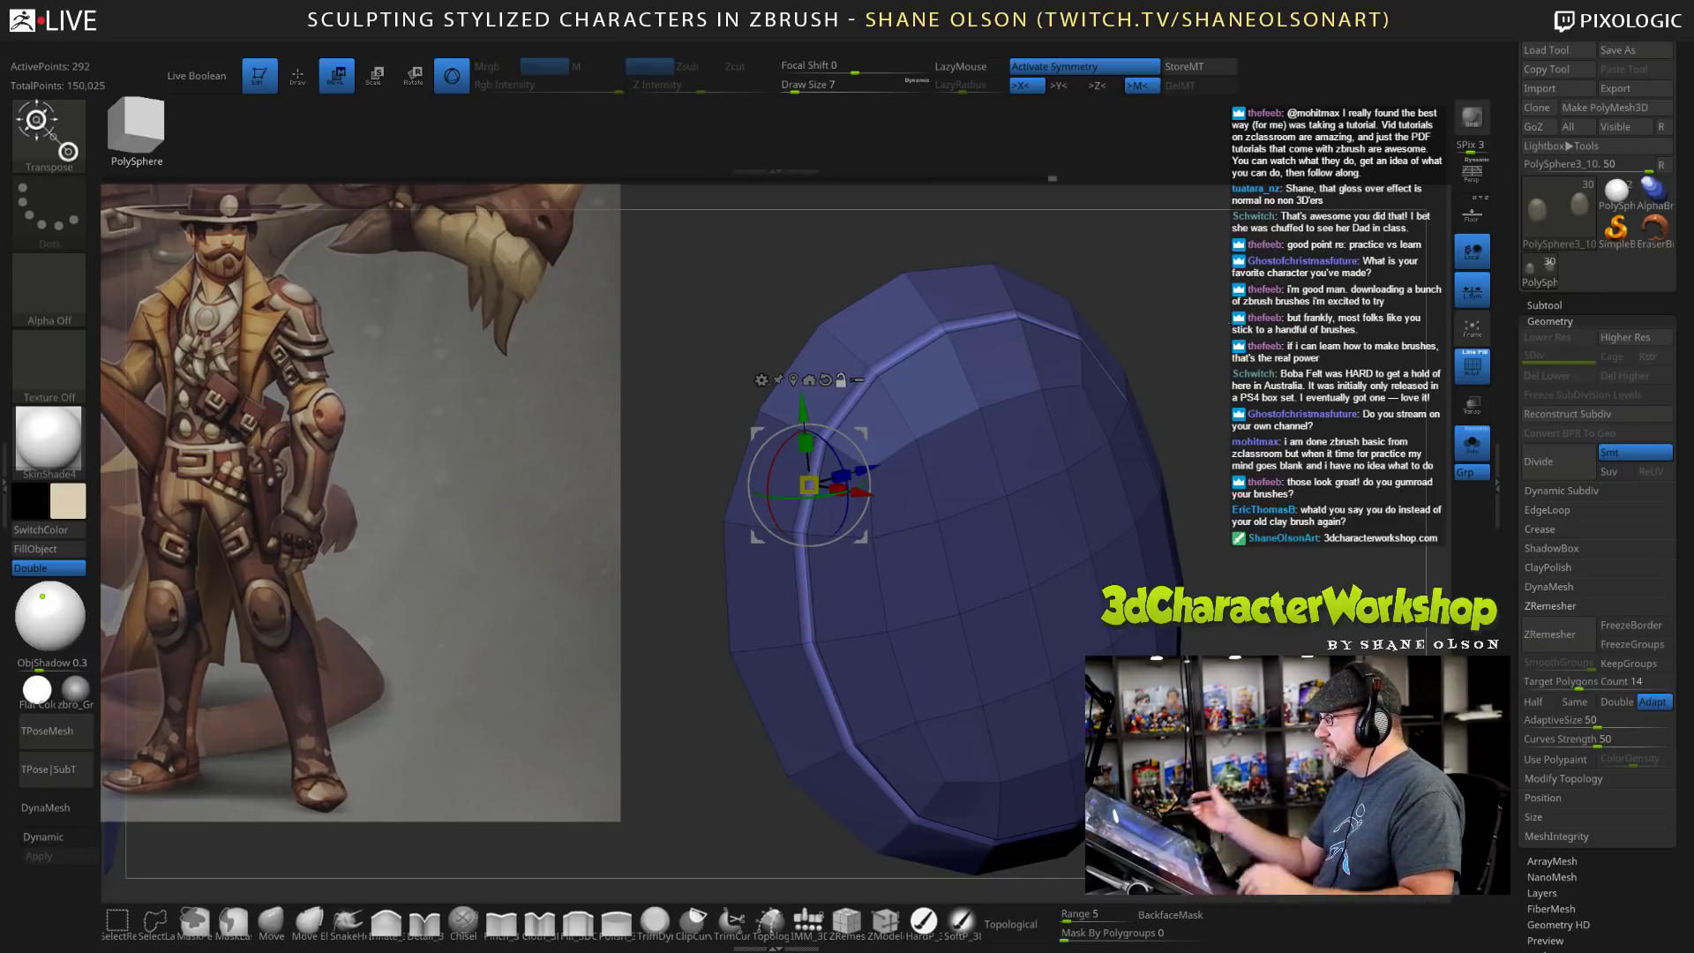
left_click_drag(1273, 540, 1254, 541)
key("3")
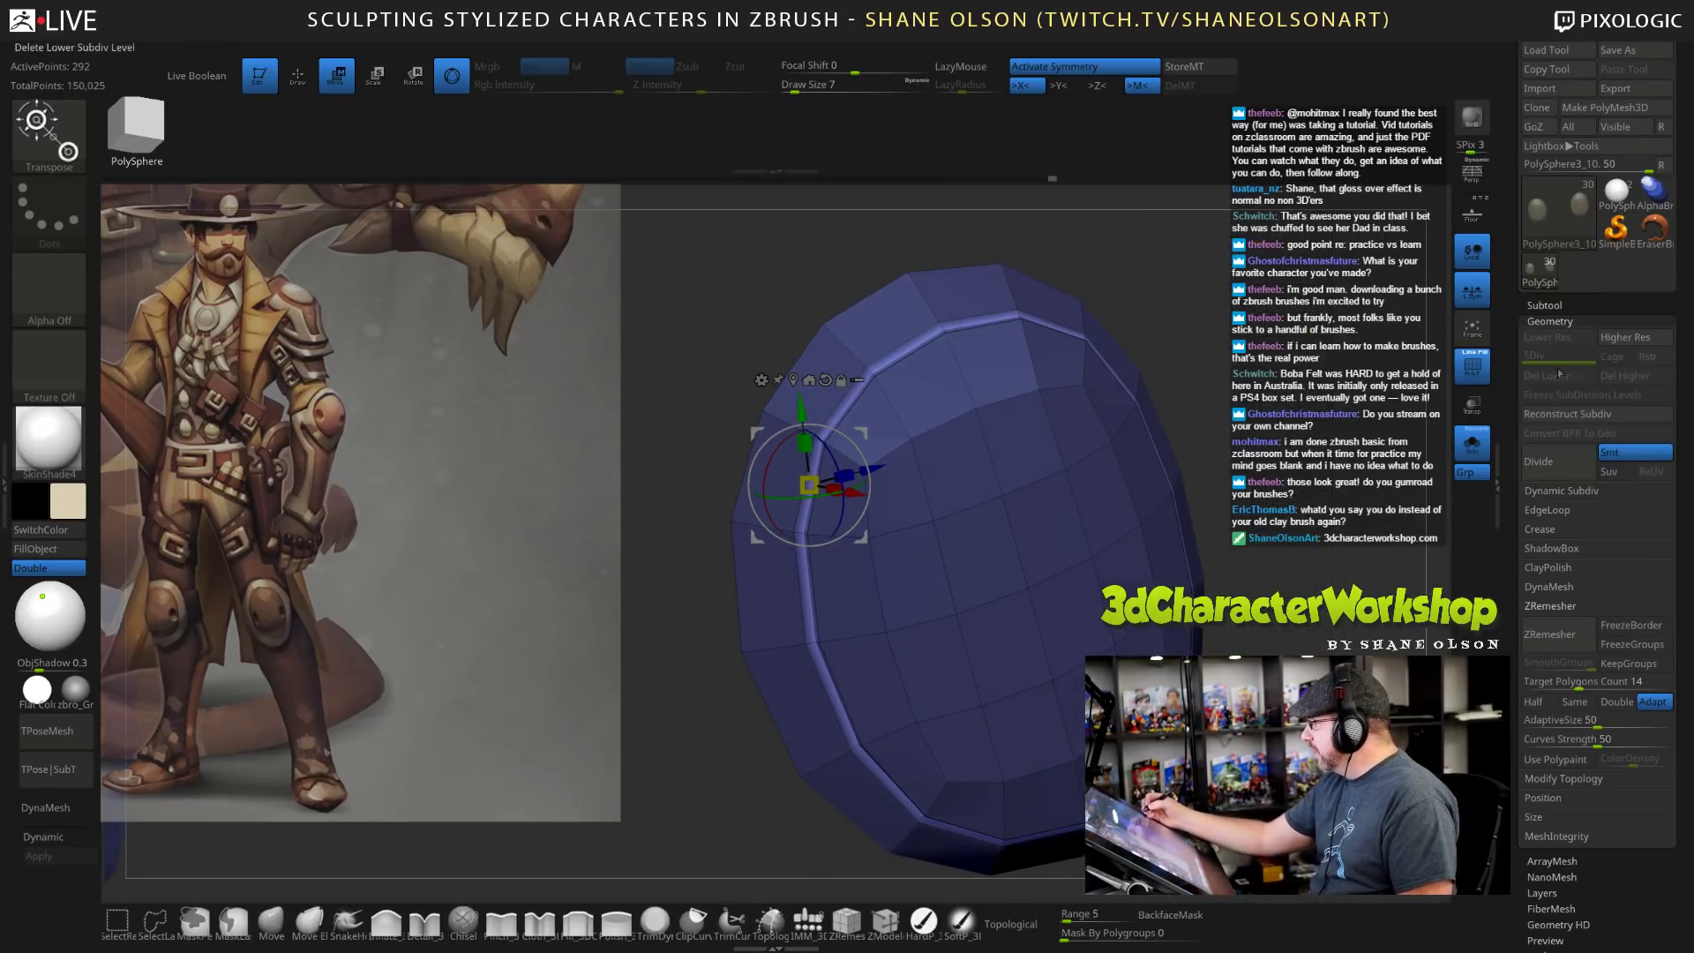
Select the SO_20CM_Ruler subtool, frame it from the front and turn off Solo to compare it with the whole character.
left_click(1541, 304)
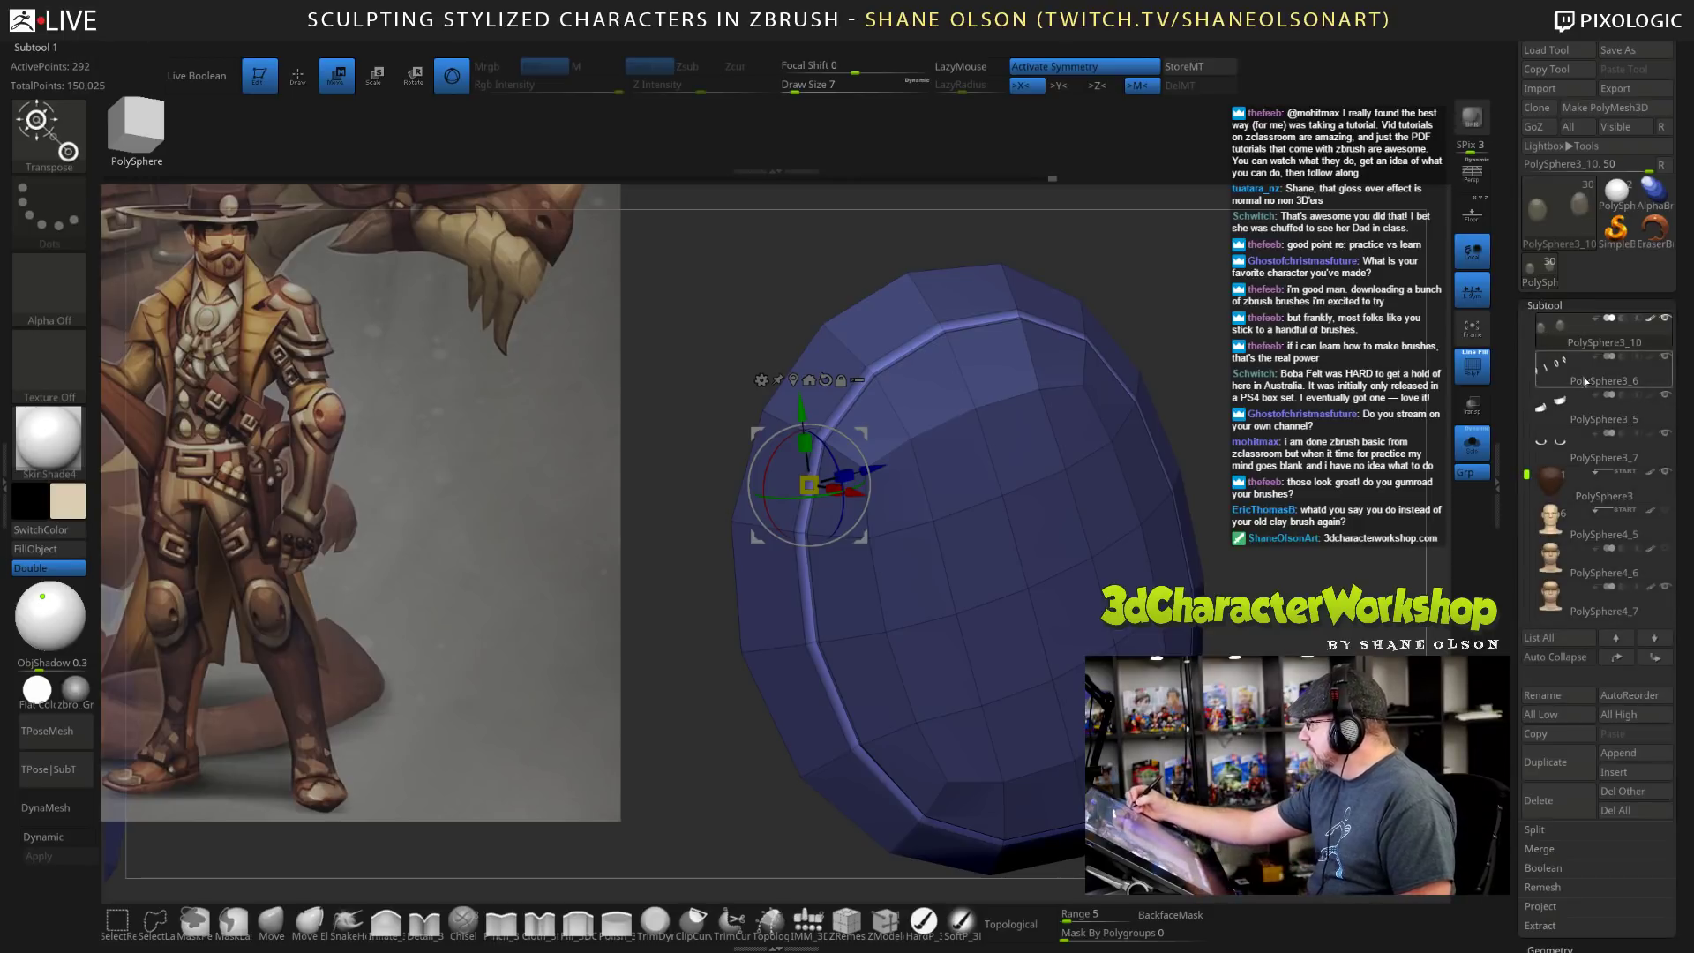
left_click_drag(1525, 474, 1520, 562)
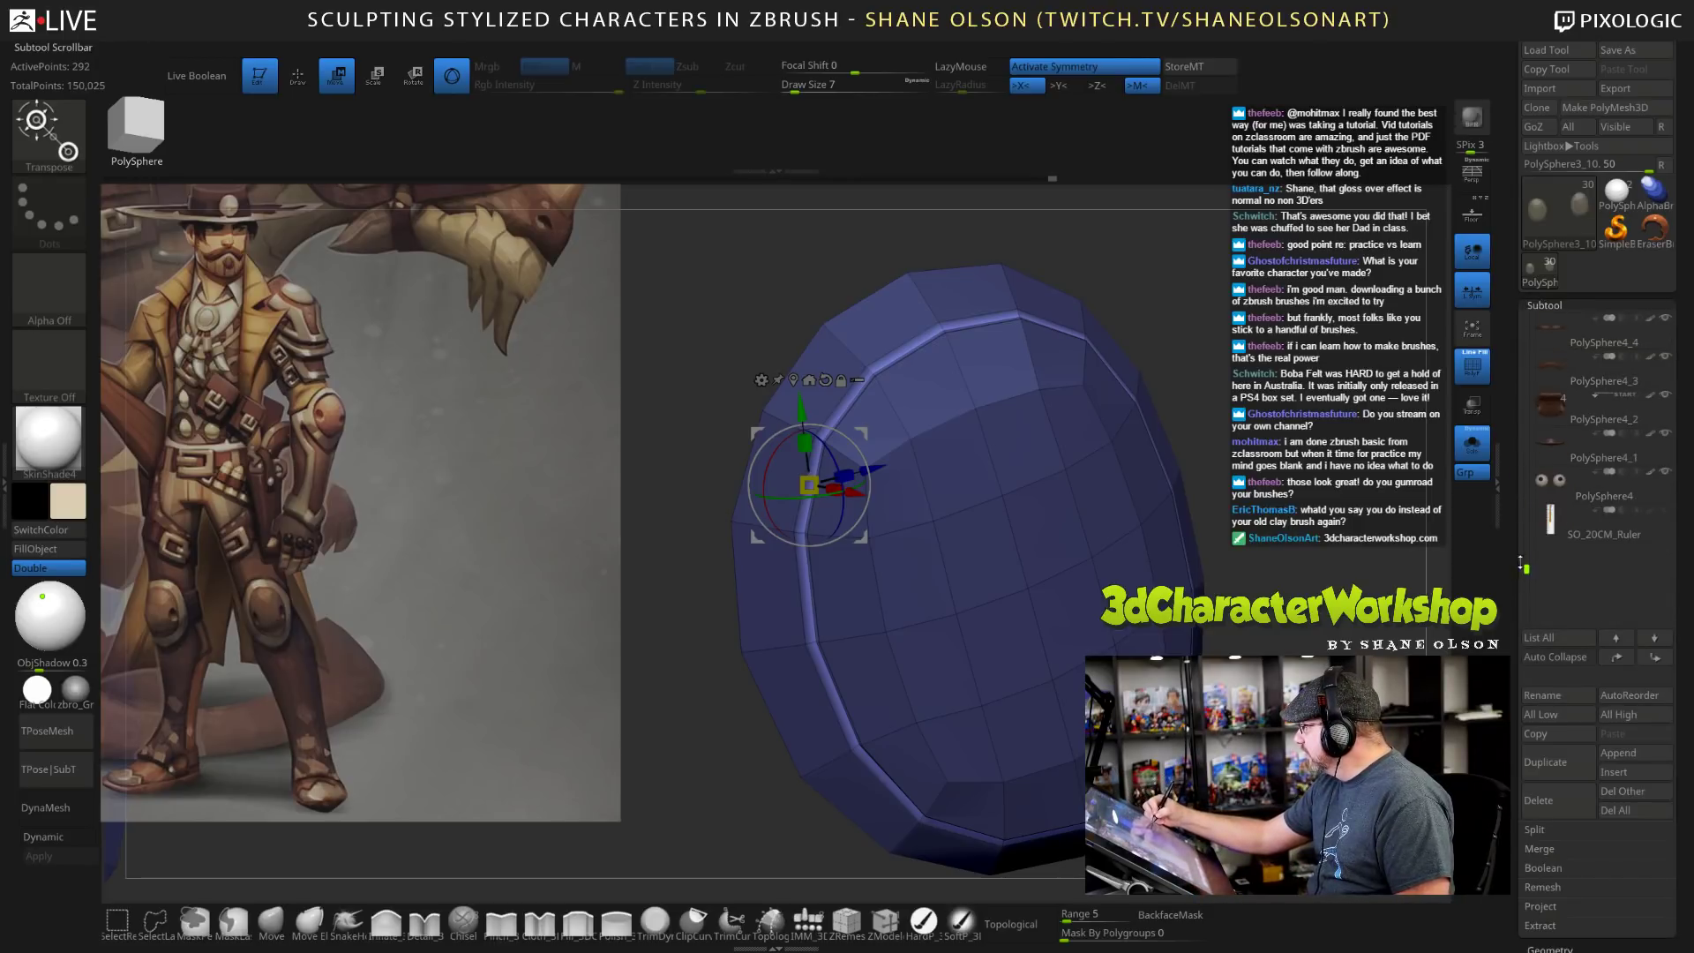
left_click(1653, 522)
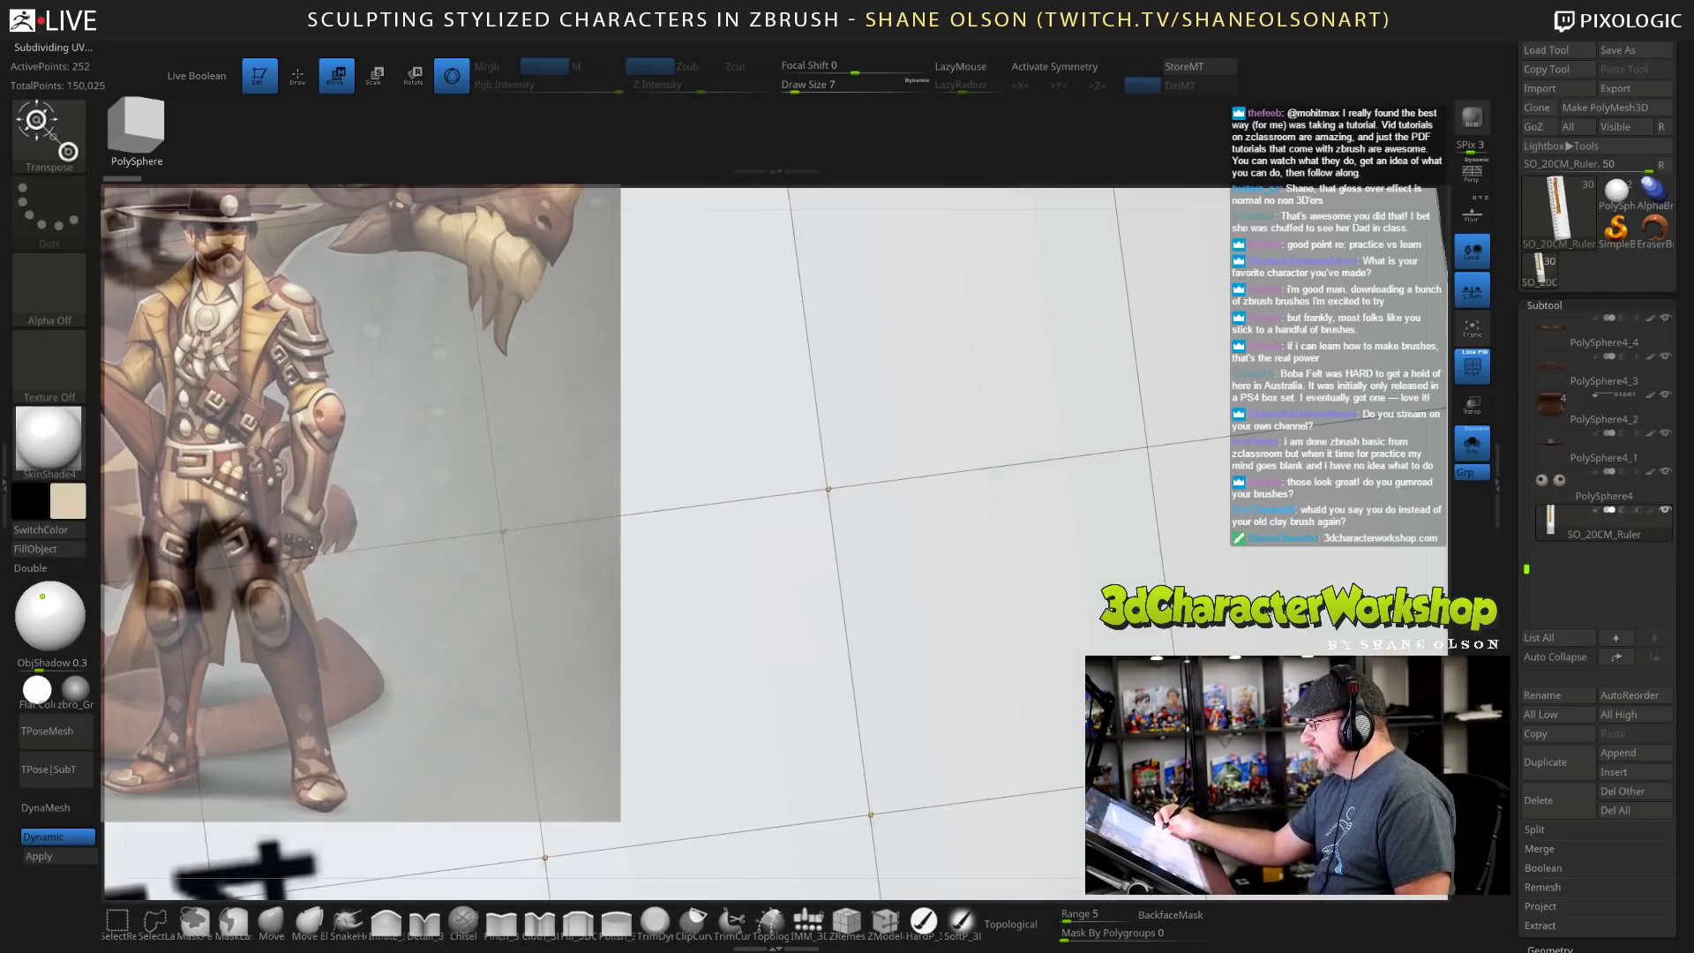
key("f")
right_click_drag(854, 740, 840, 528, "shift")
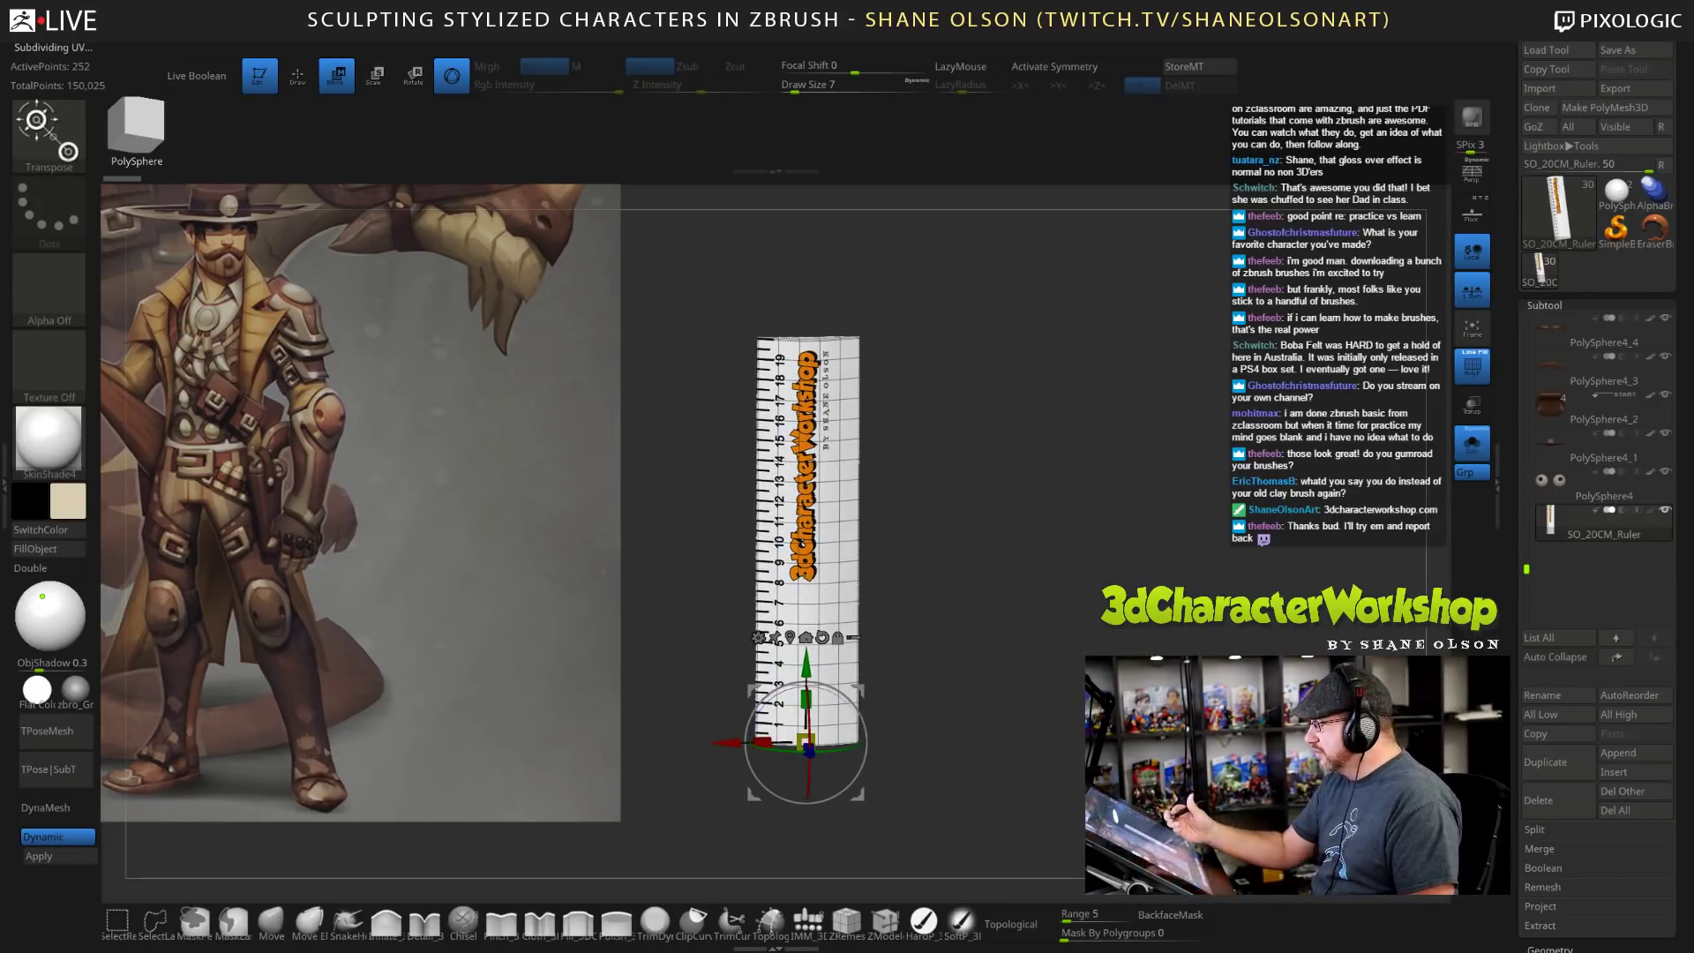
right_click_drag(840, 528, 835, 529)
right_click_drag(835, 530, 837, 565, "ctrl")
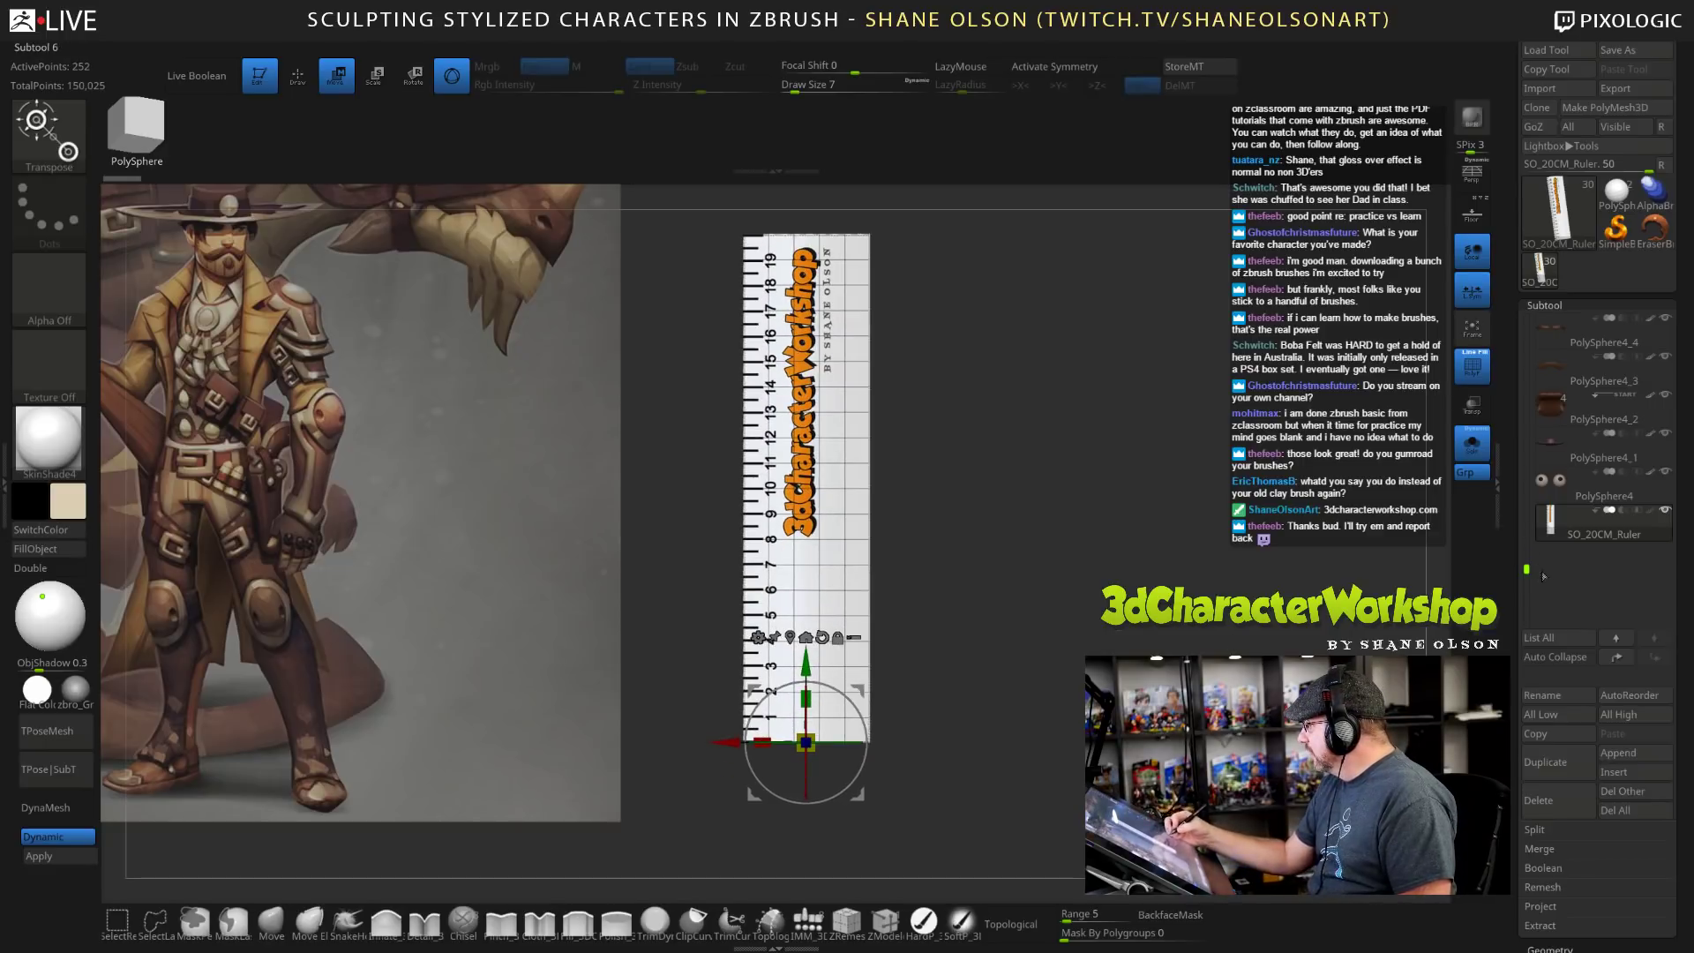
left_click_drag(1526, 568, 1526, 436)
left_click(1482, 452)
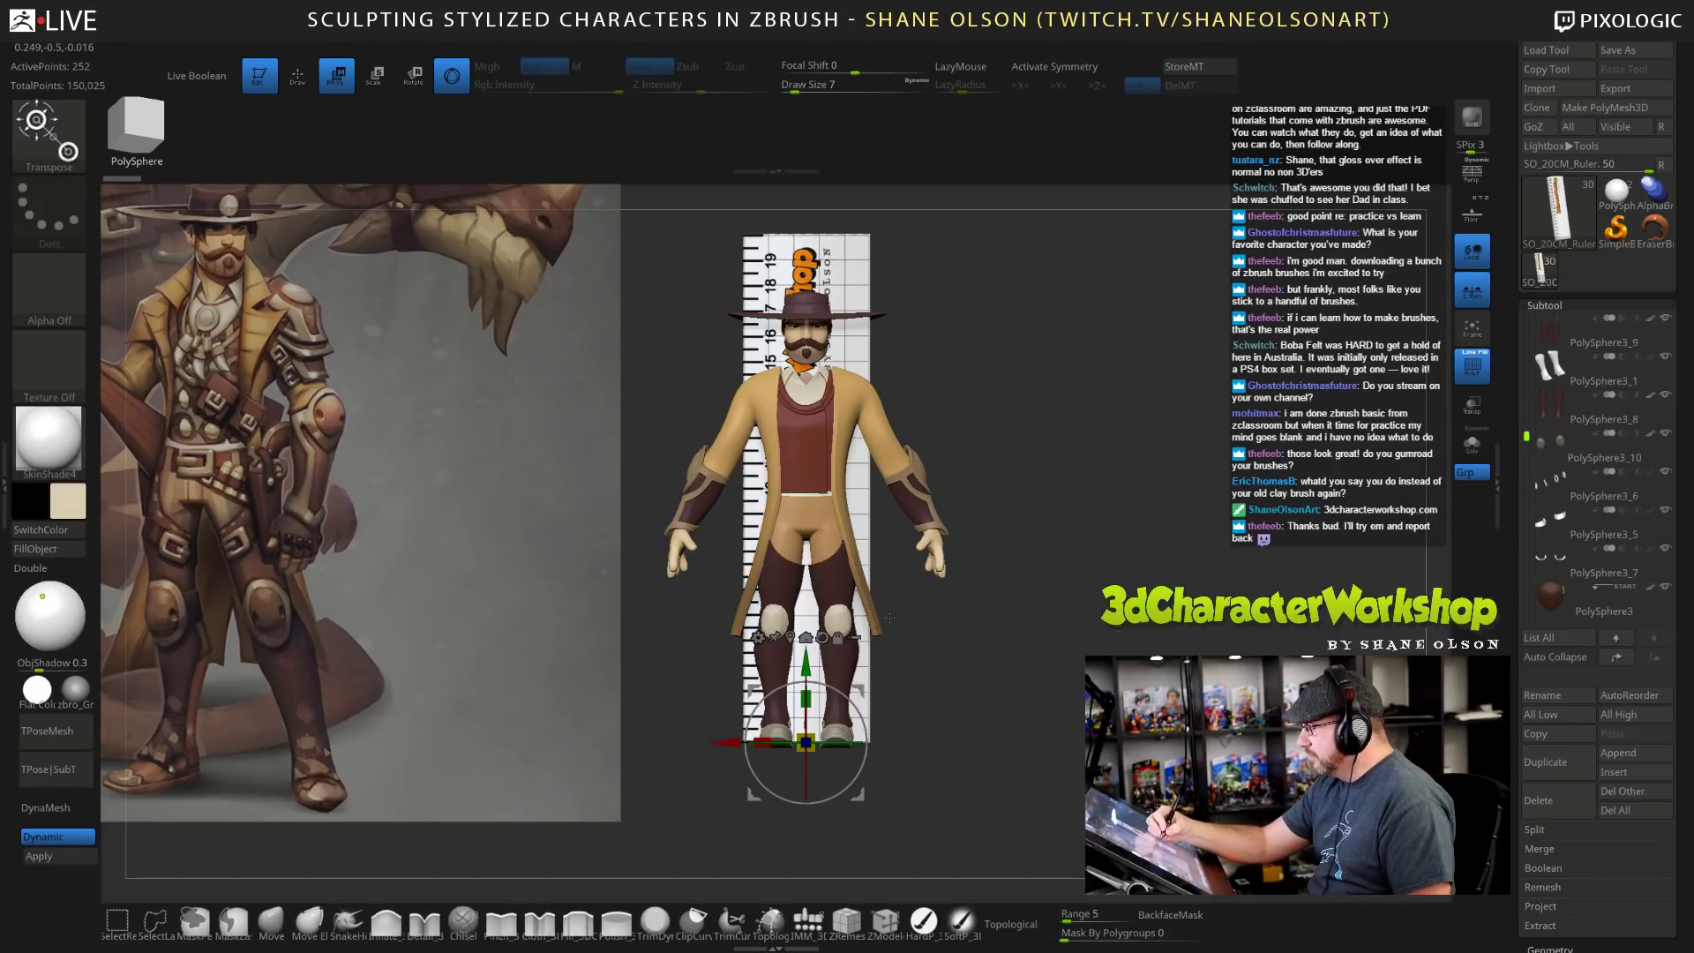
Reselect the kneepads subtool in Draw mode, frame it and isolate it in Solo mode.
key("q")
left_click(838, 622, "alt")
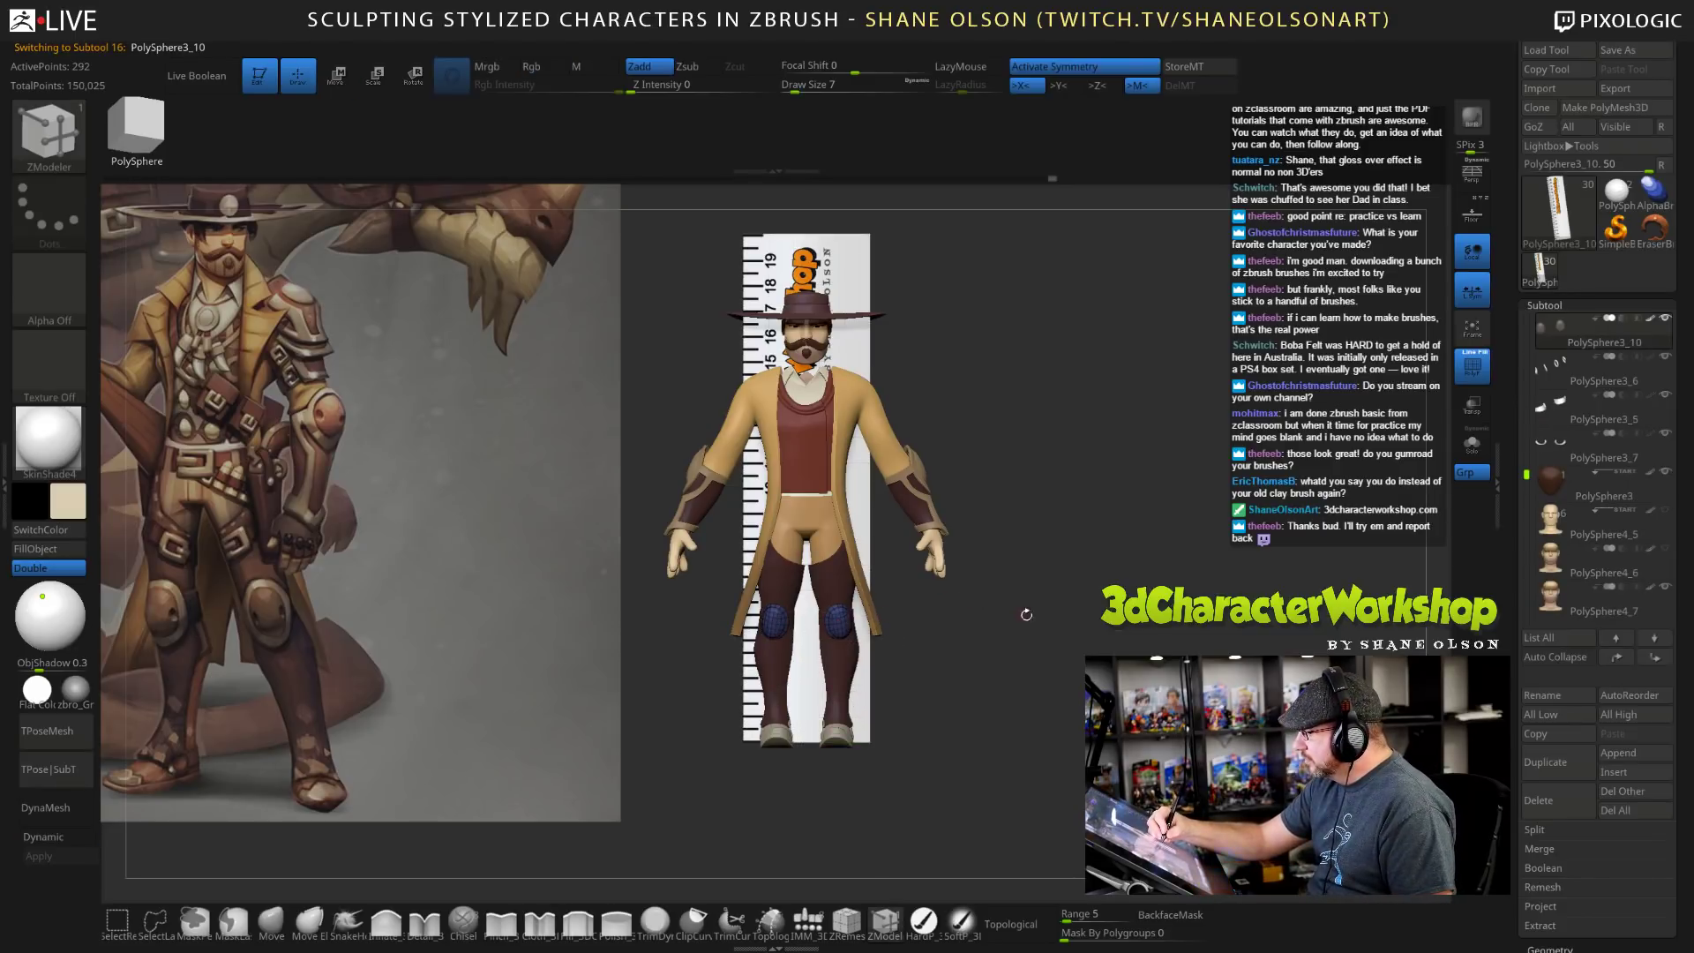
key("f")
left_click_drag(1006, 618, 1006, 716, "alt")
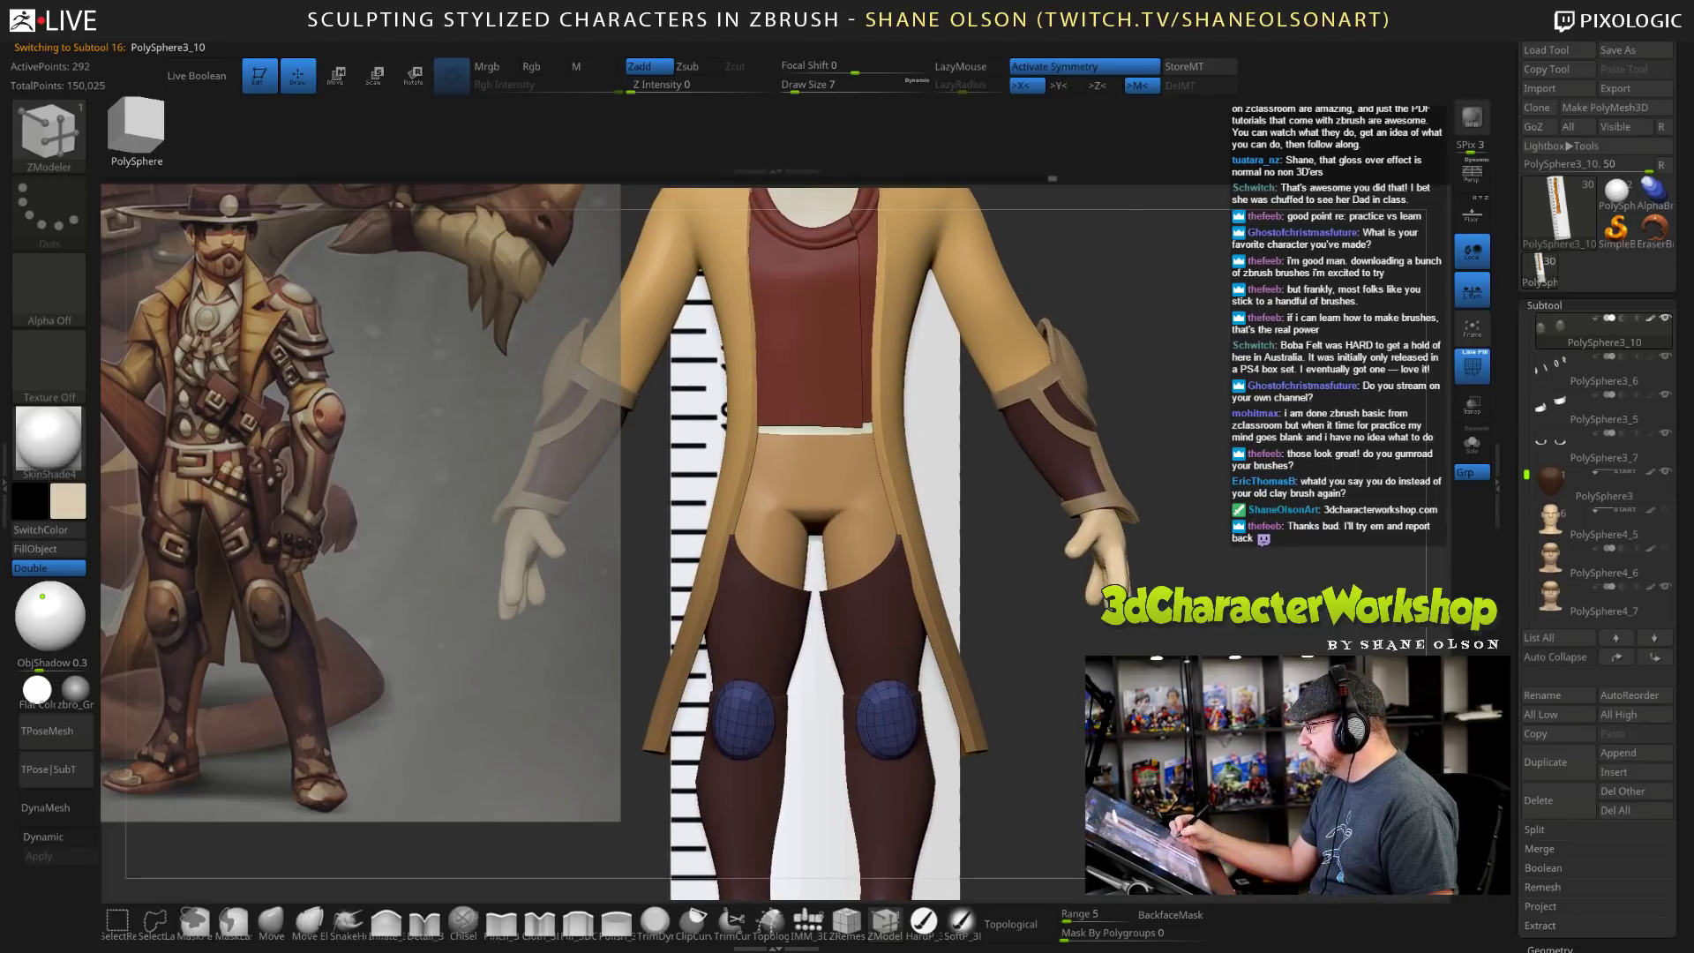
left_click(1473, 443)
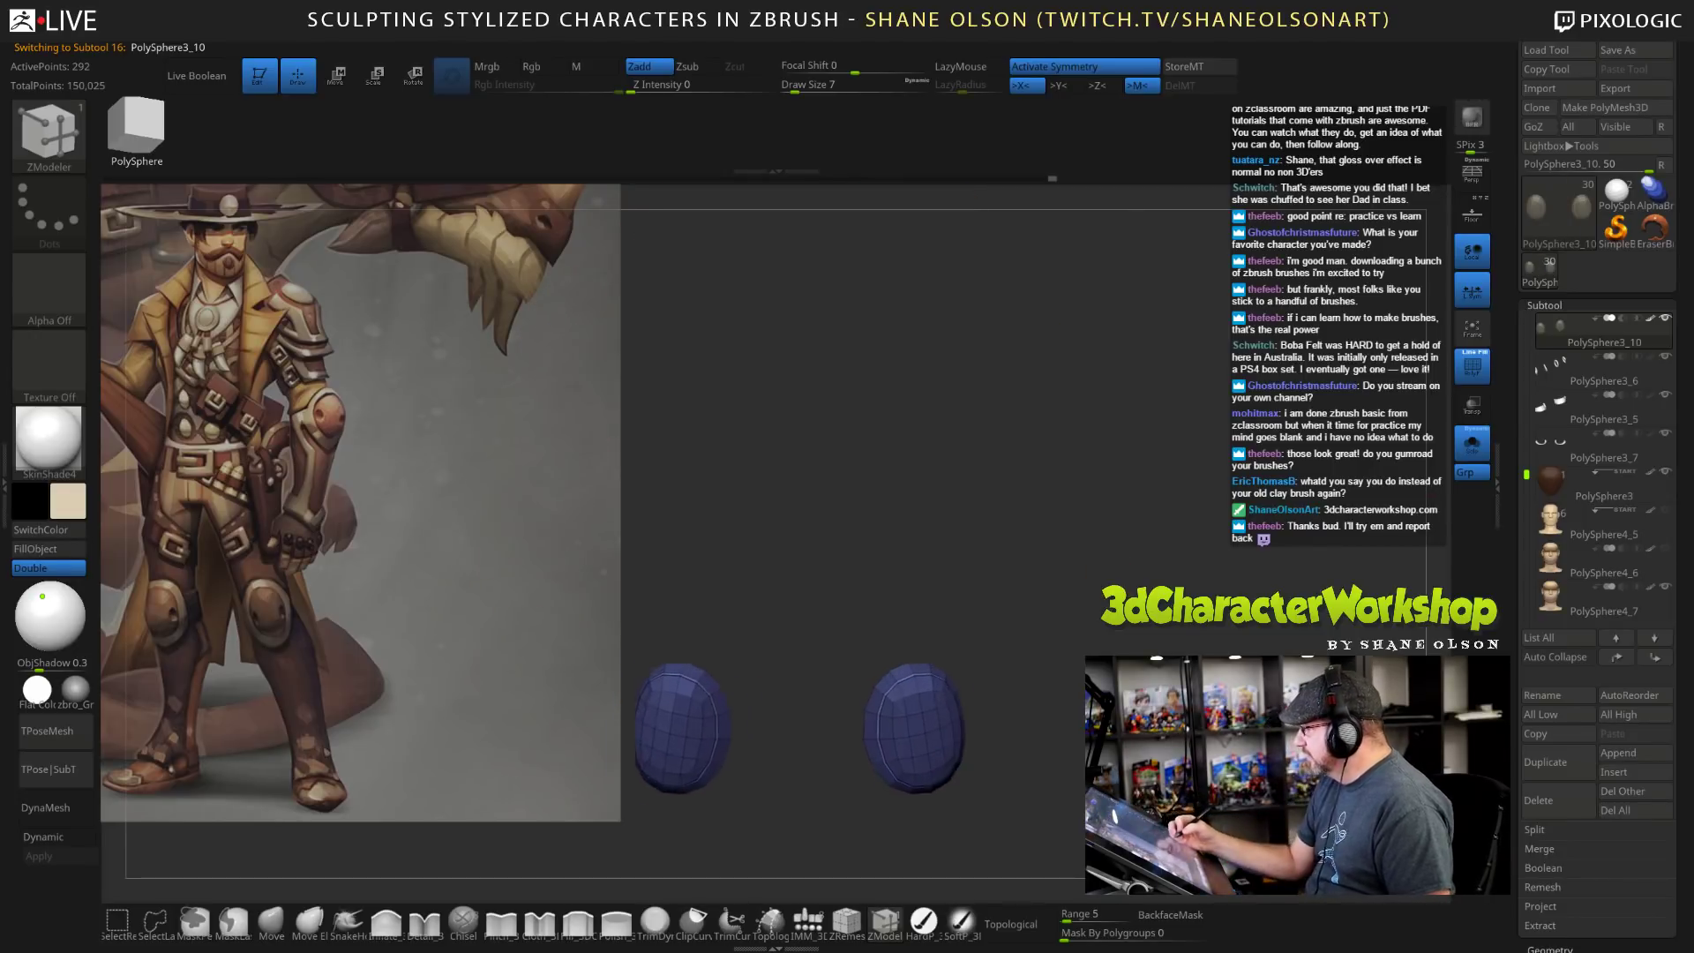
left_click_drag(1188, 638, 1224, 619, "alt")
left_click_drag(1187, 678, 1209, 647, "alt")
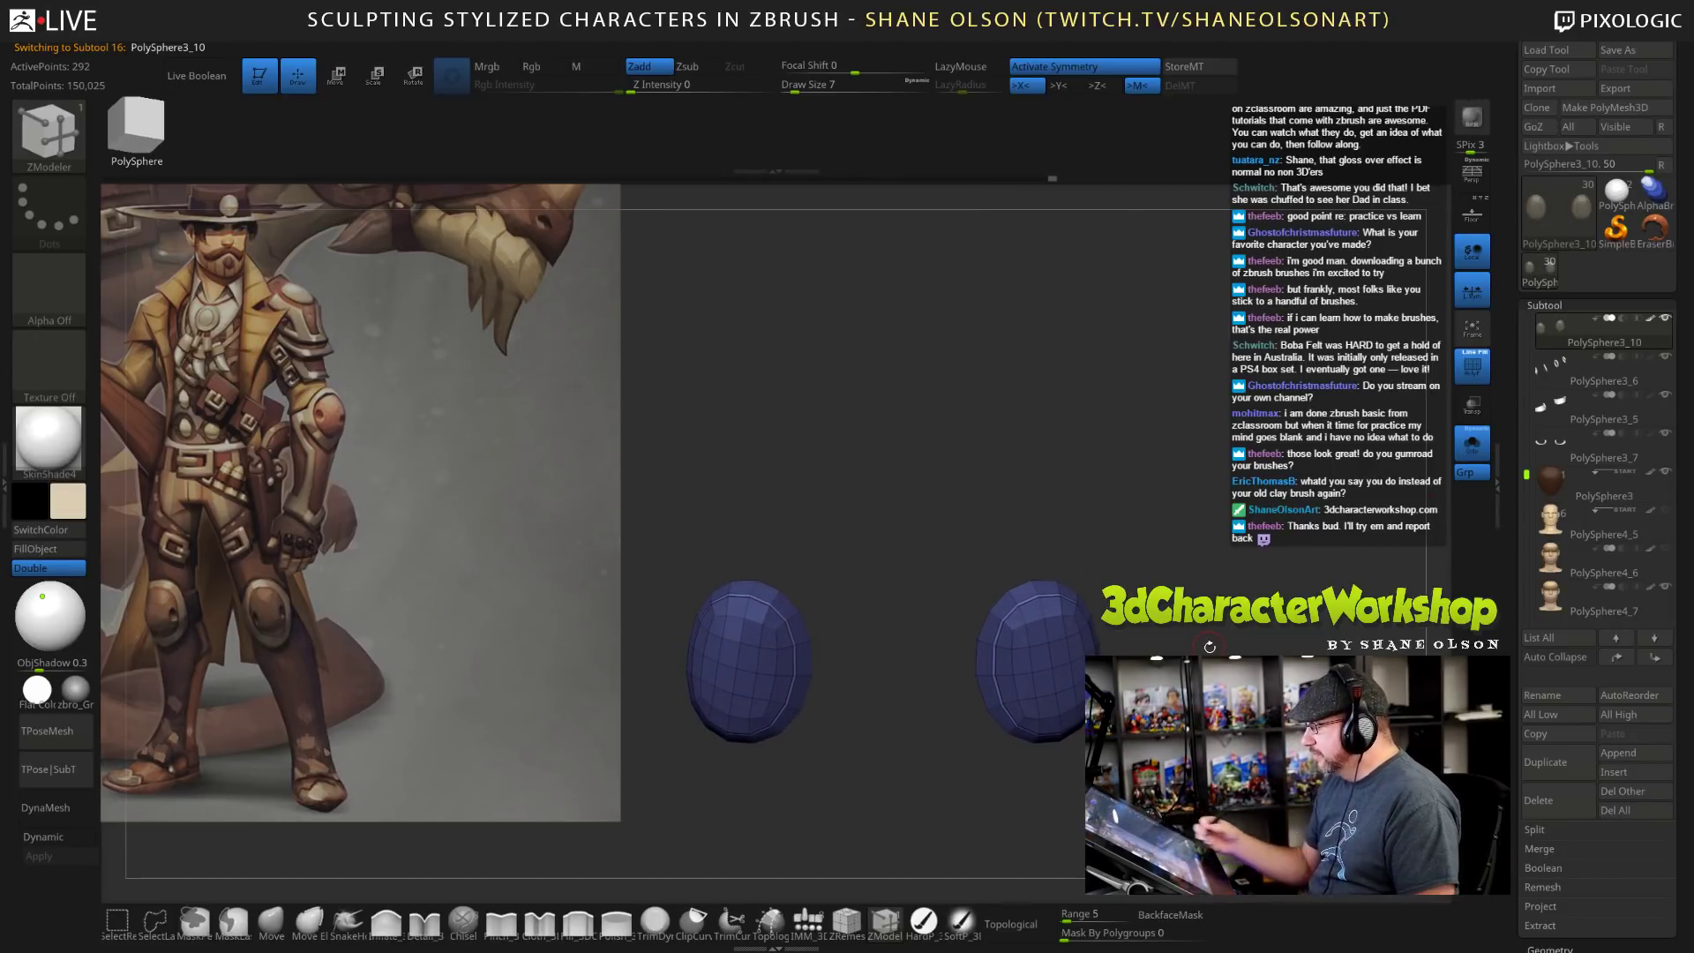
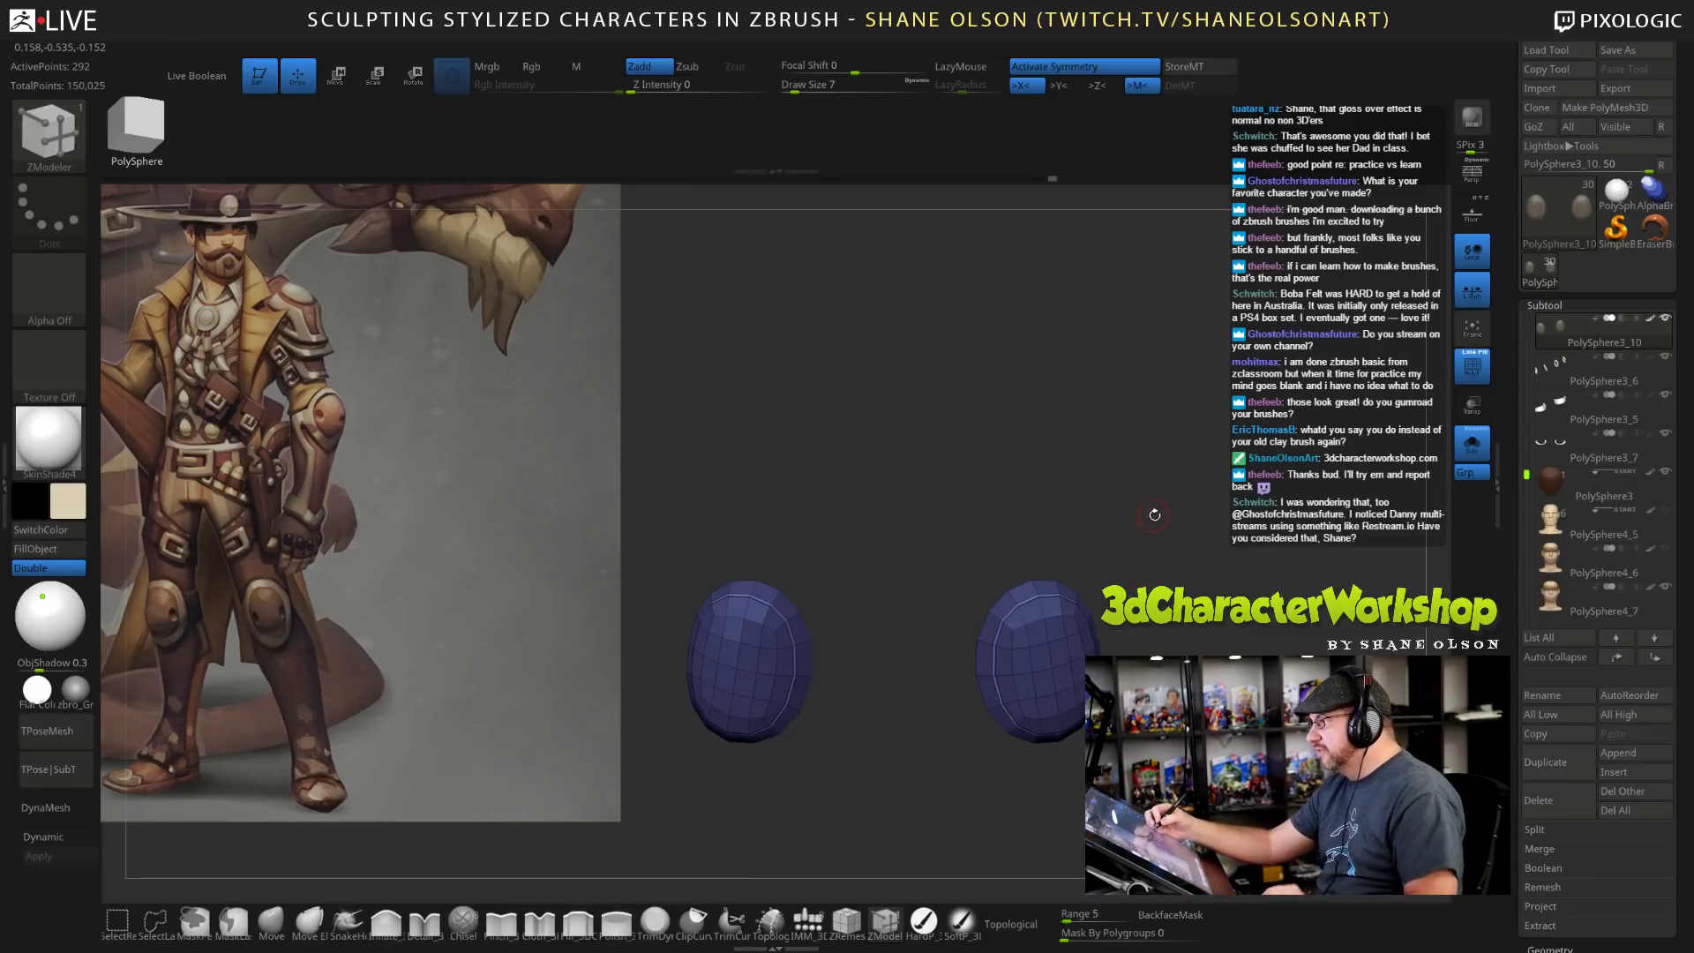
Save the current project.
left_click_drag(1152, 517, 1195, 538)
left_click_drag(1205, 678, 1214, 667, "alt")
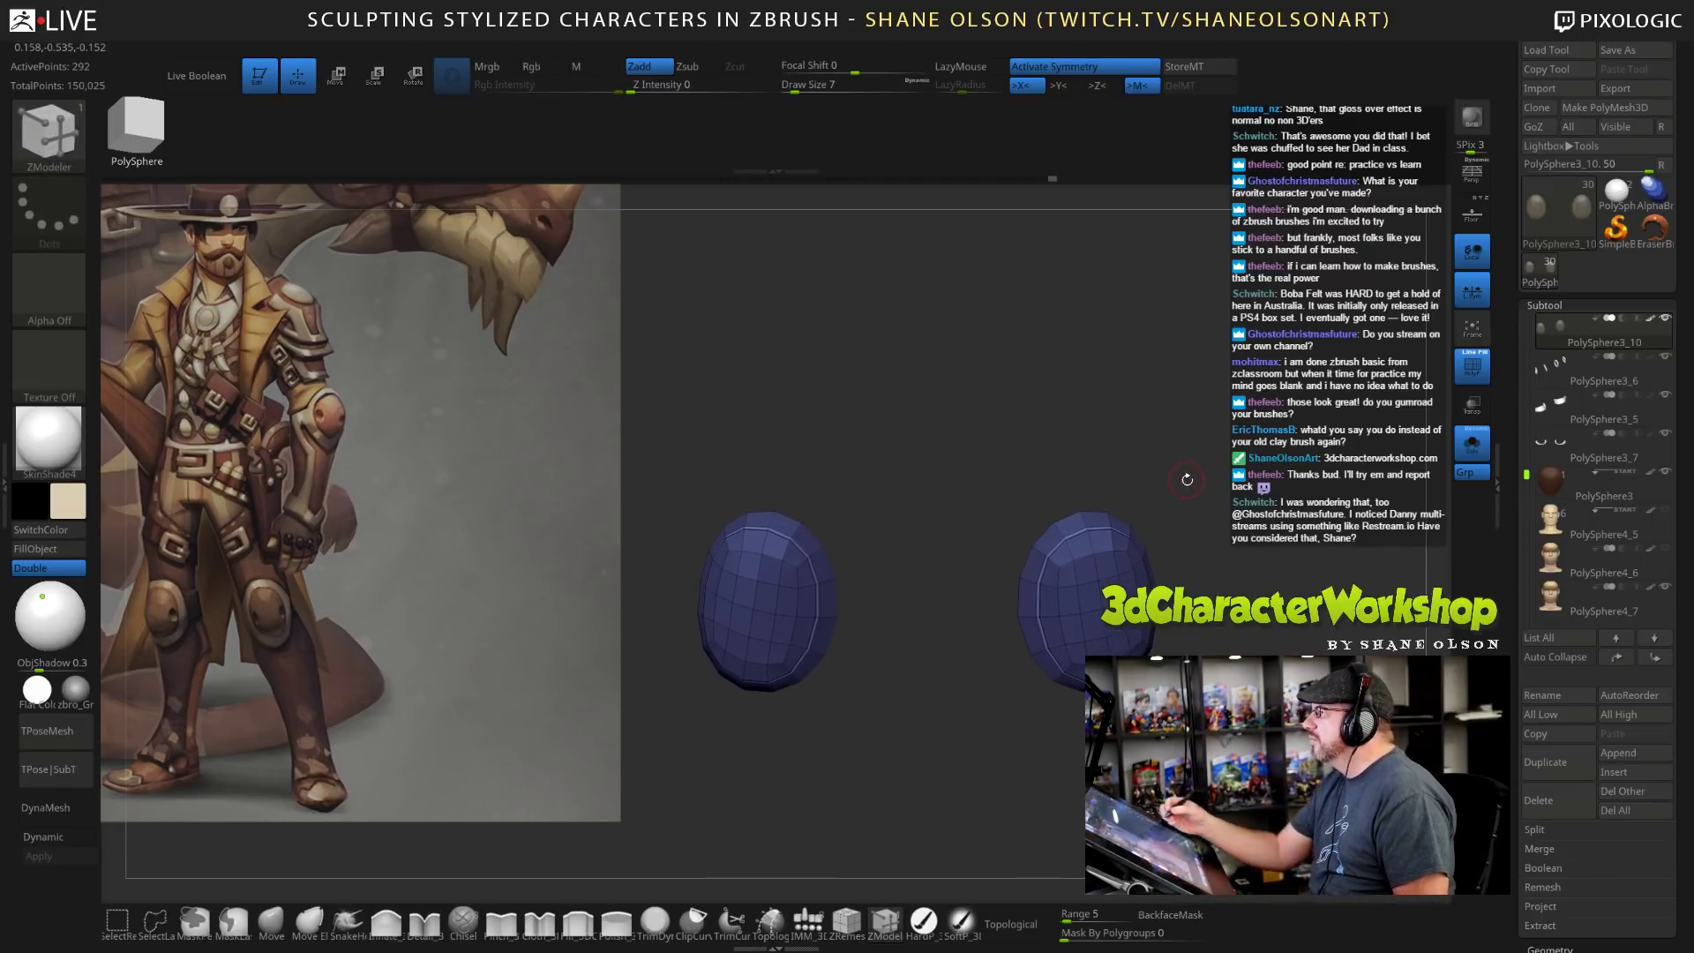
left_click_drag(1187, 479, 1154, 428)
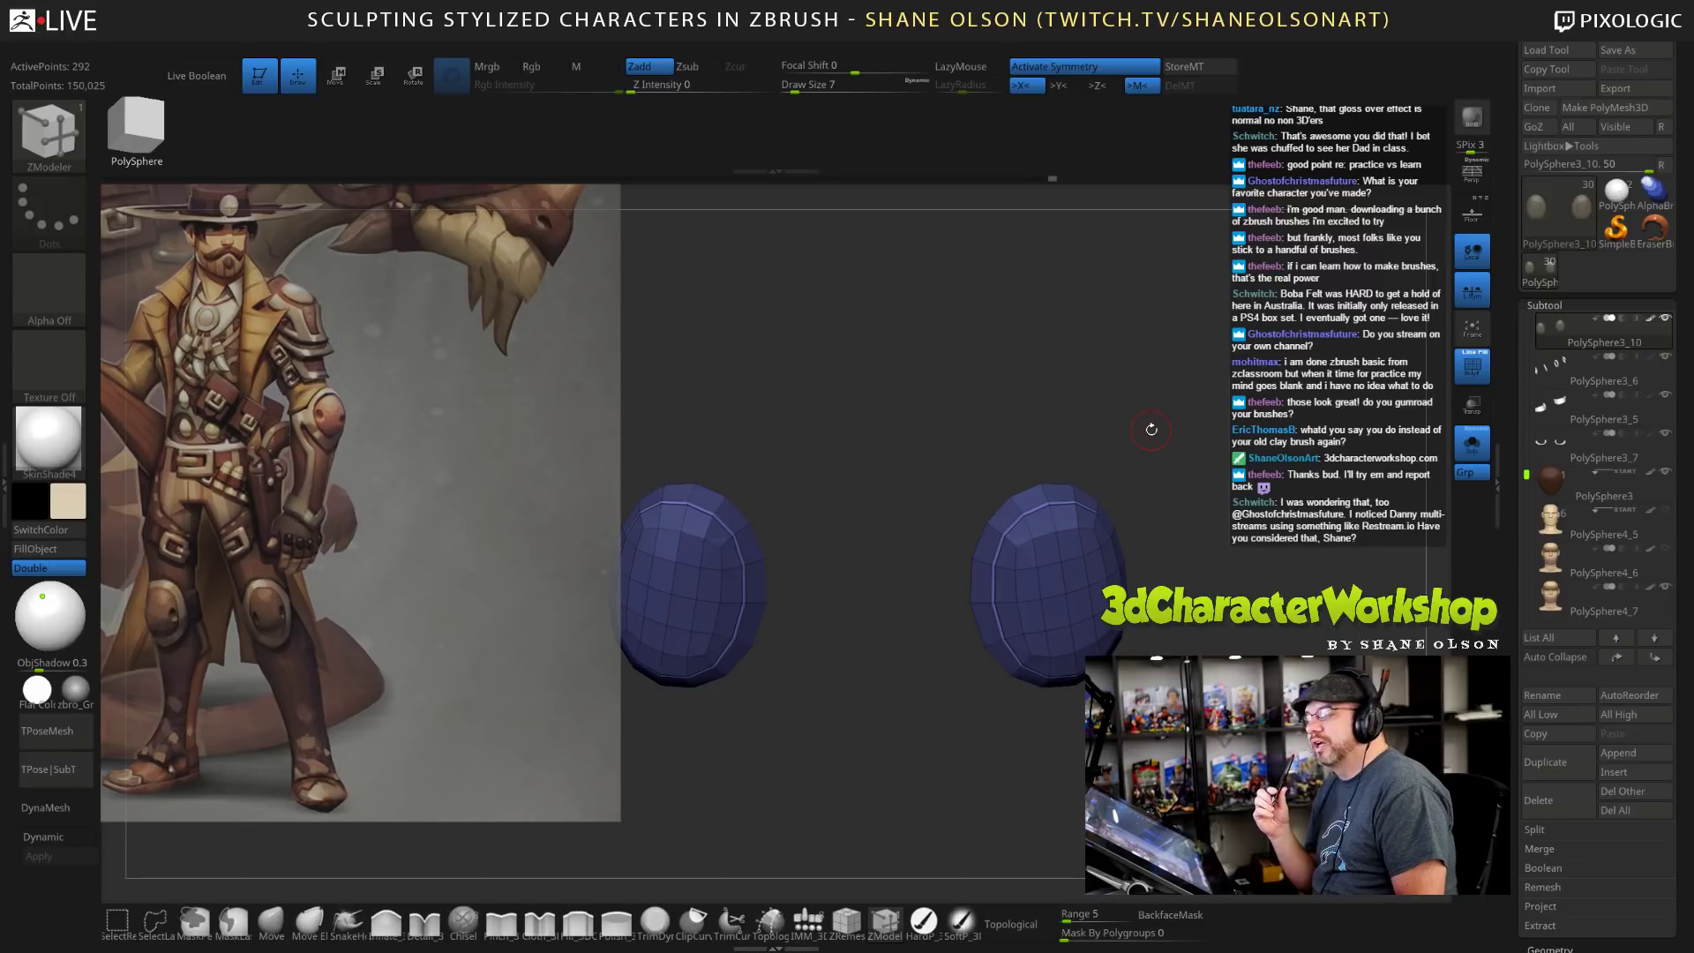
key("ctrl+s")
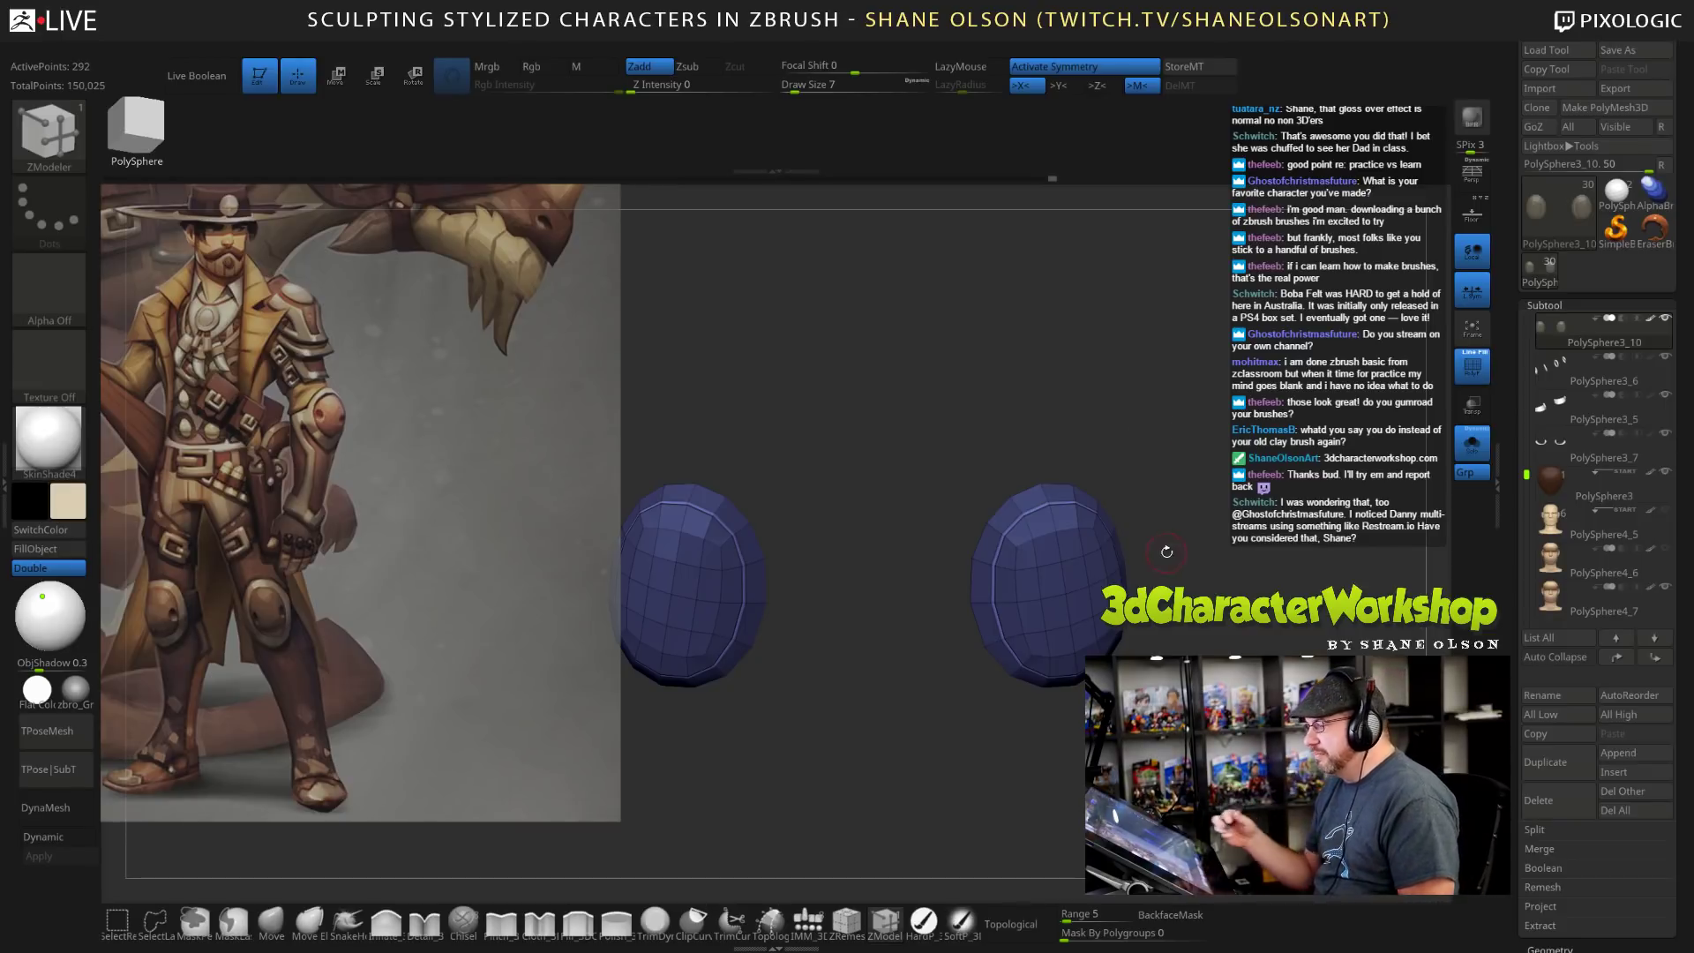
Examine the hollow back side of the kneepads, toggling Dynamic Subdiv on and off.
left_click_drag(1187, 552, 1072, 684)
key("d")
key("shift+d")
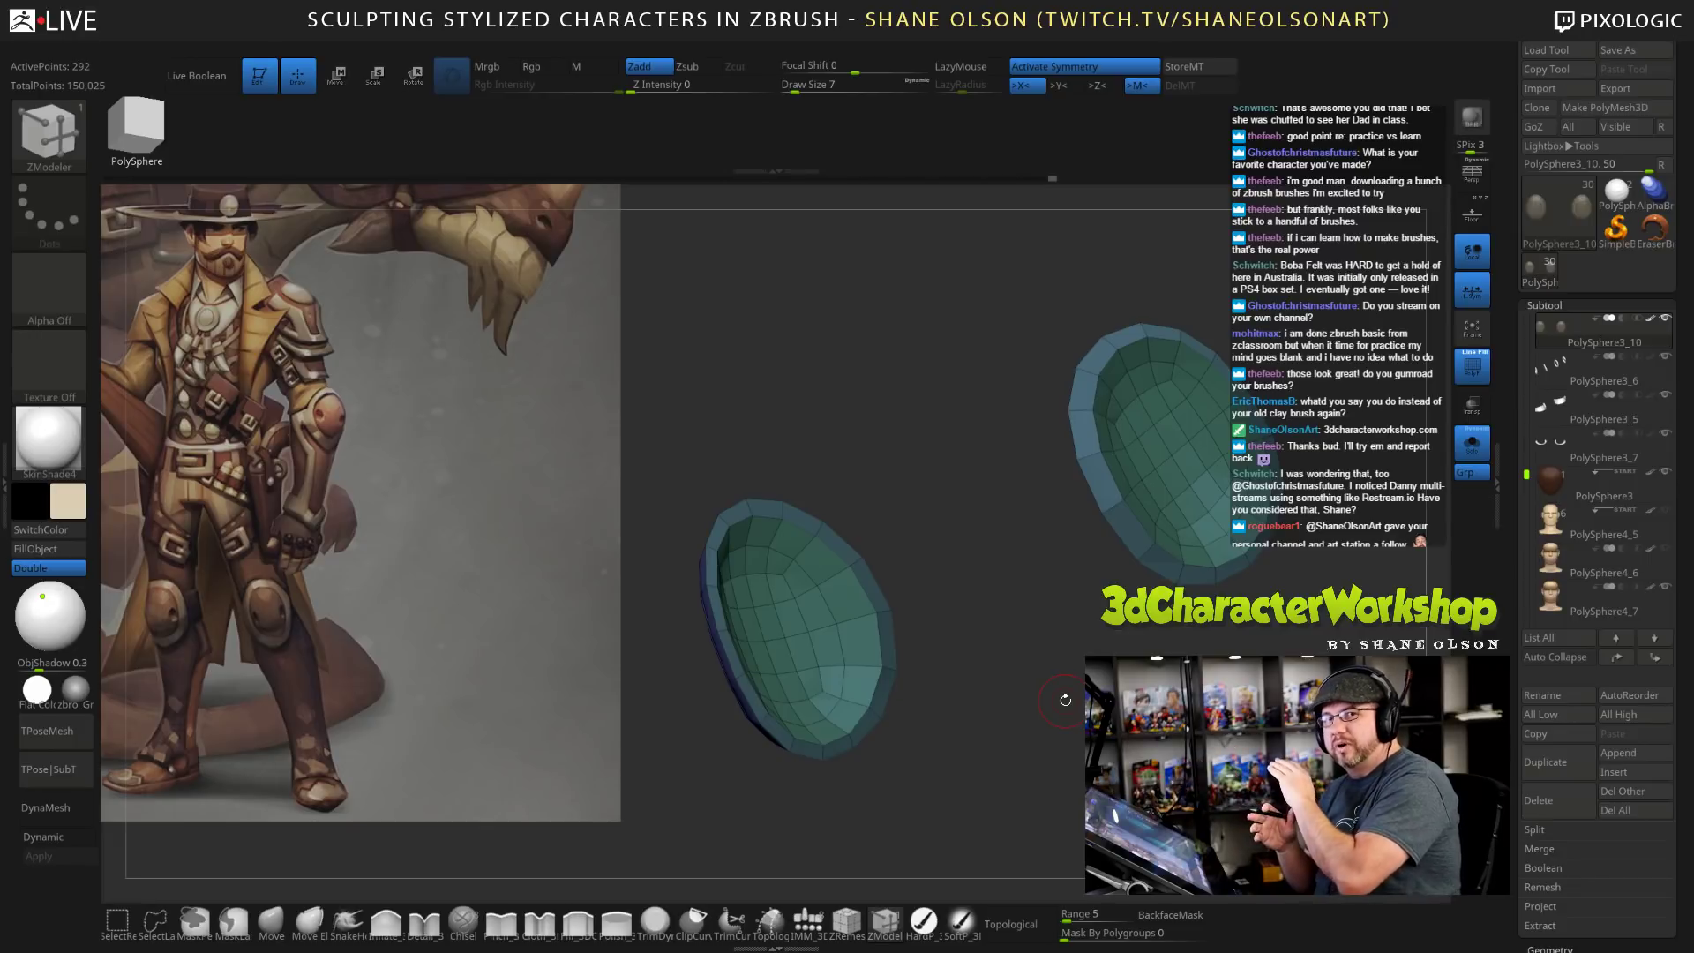
left_click_drag(1062, 672, 1031, 658)
key("d")
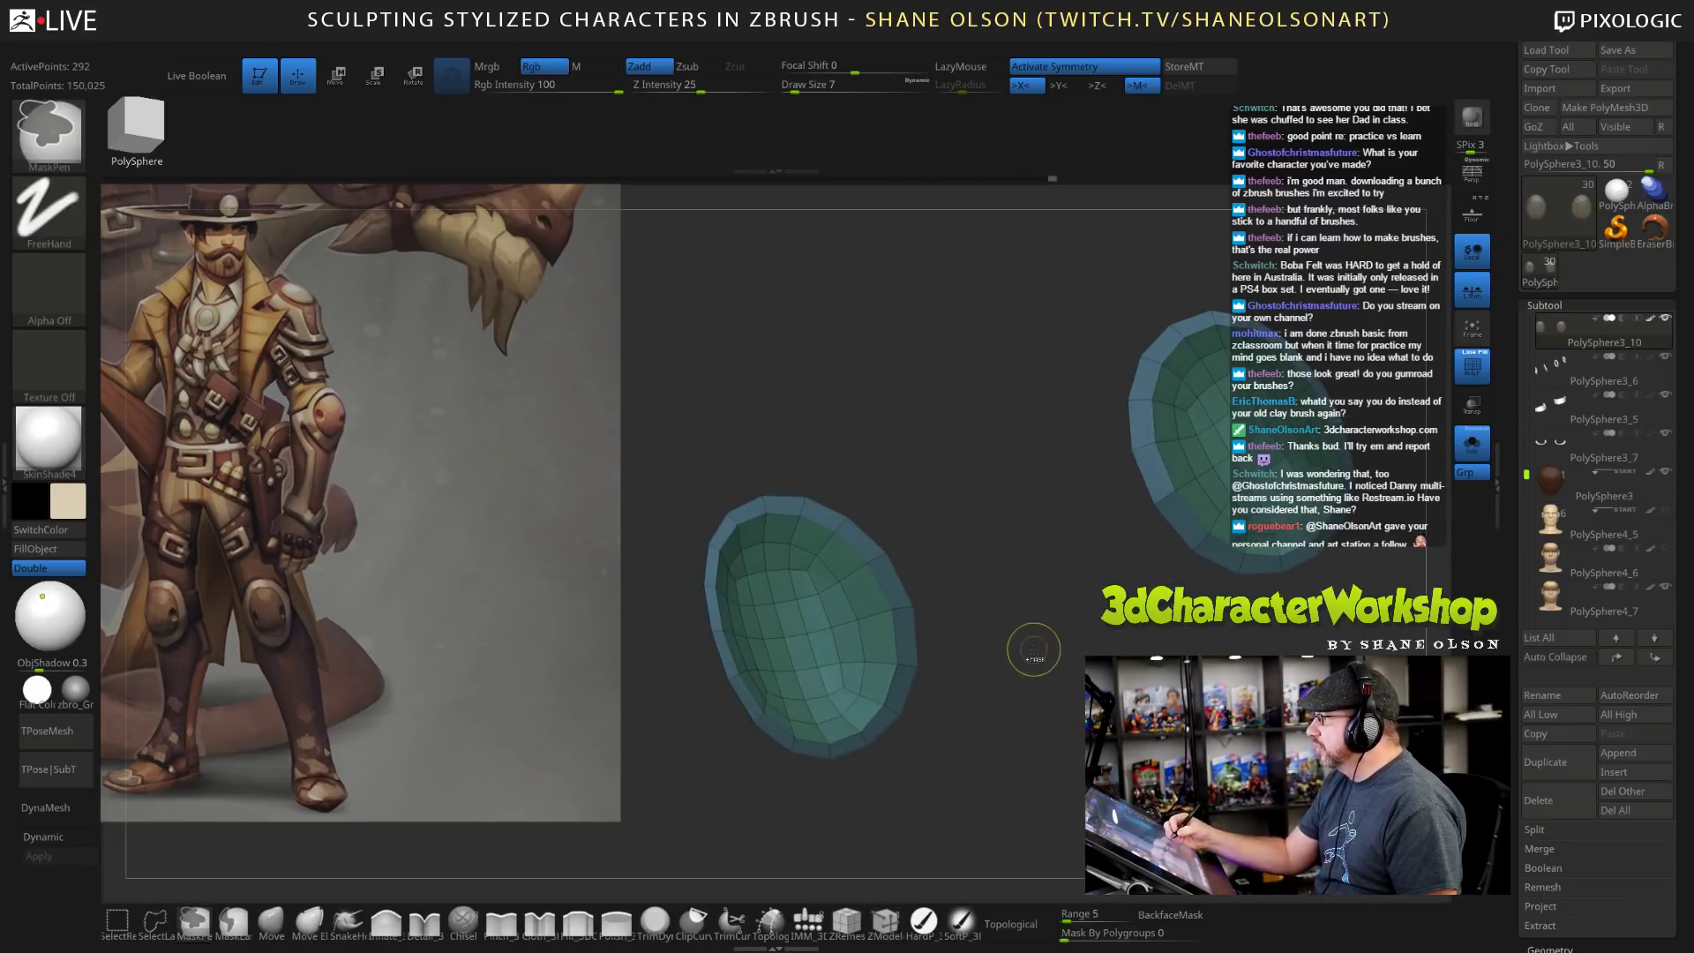
key("shift+d")
mouse_move(1017, 590)
left_mouse_down("alt")
mouse_move(1018, 621)
mouse_move(1044, 564)
mouse_move(1062, 594)
mouse_move(1078, 464)
mouse_move(1071, 528)
mouse_move(1084, 492)
left_mouse_up("alt")
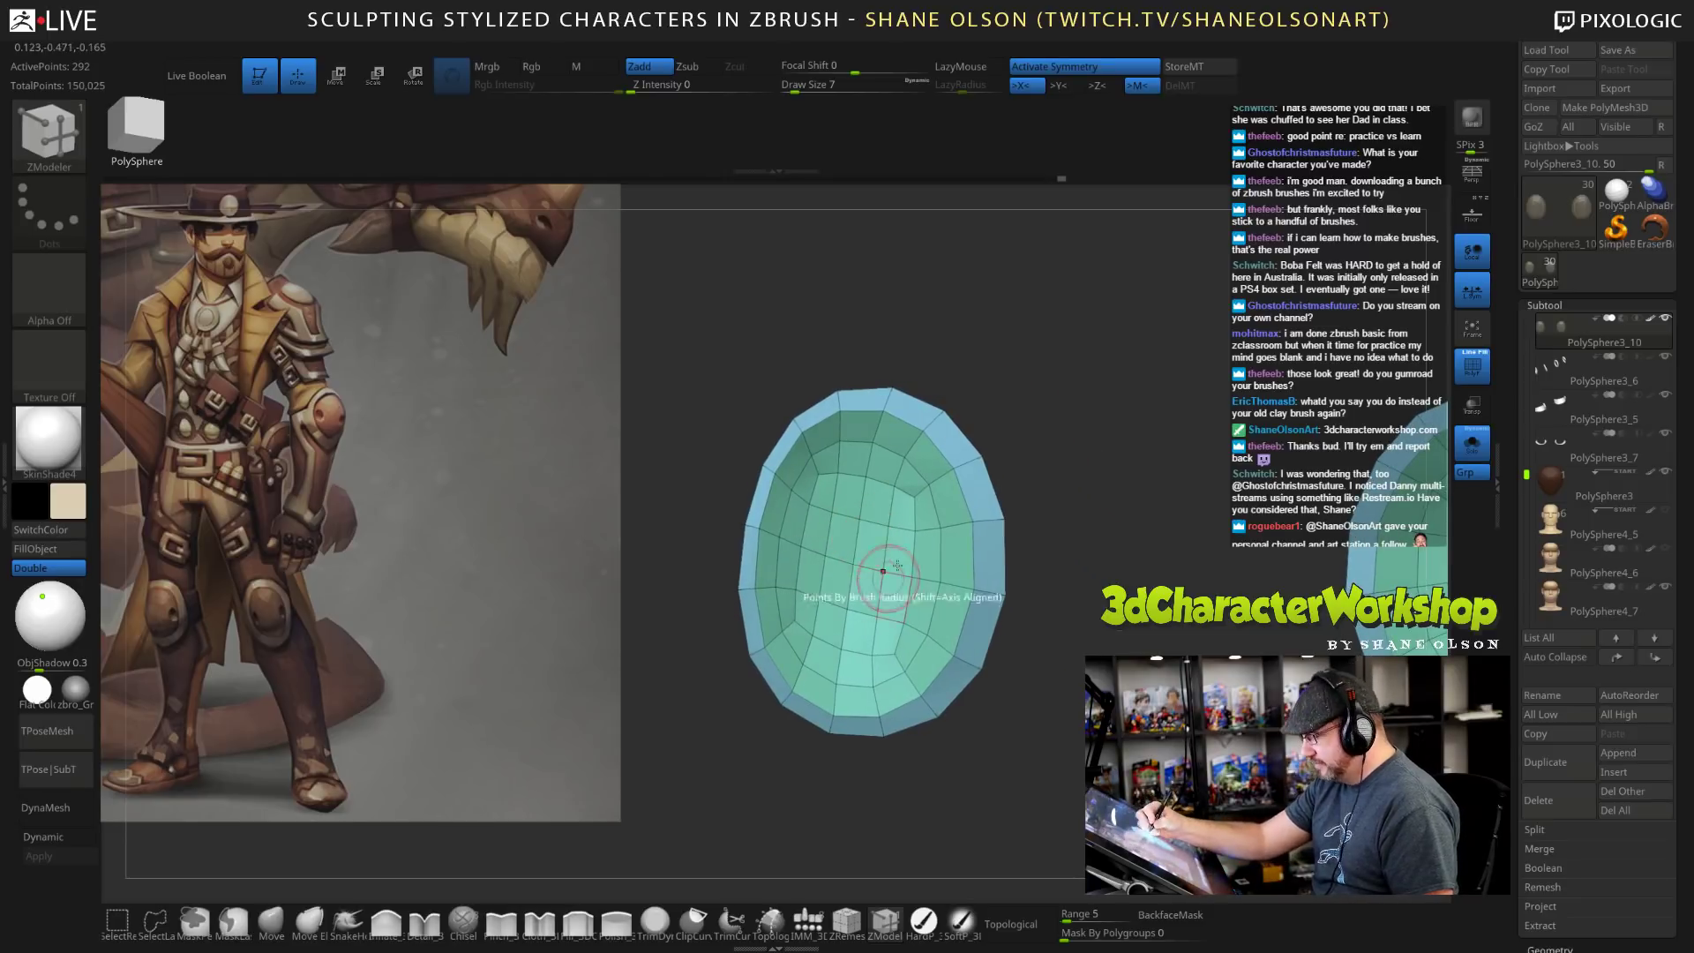
left_click_drag(1076, 374, 977, 512)
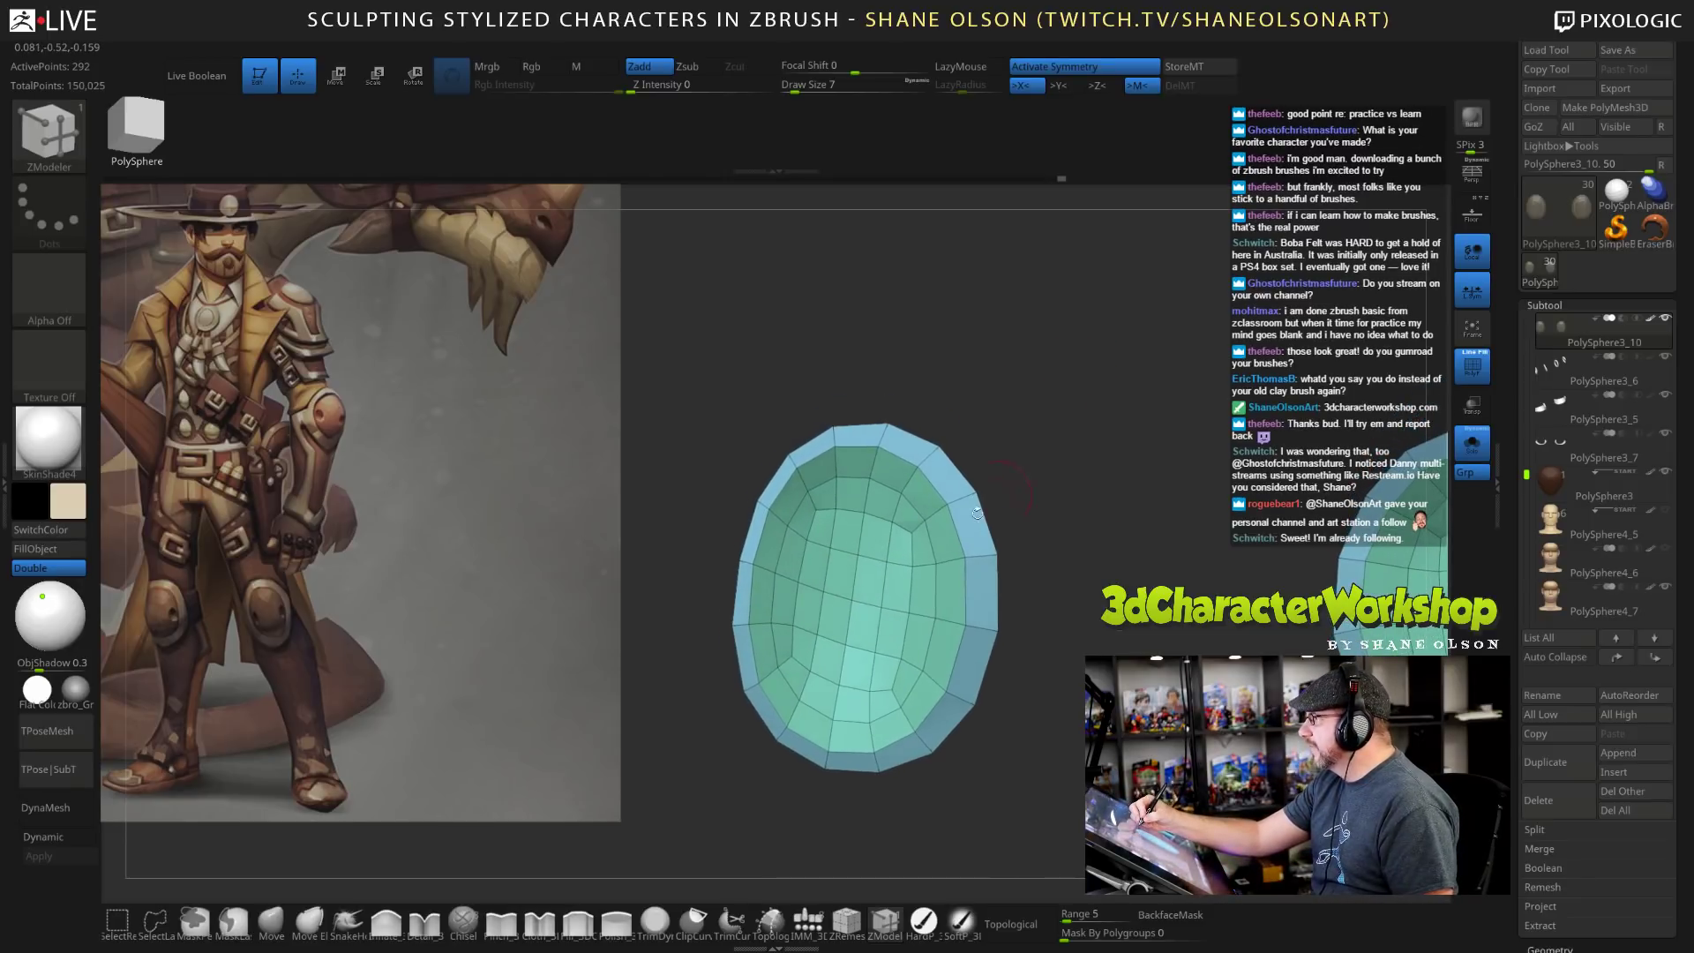
Nudge the kneepads slightly with the Move gizmo from the back view and return to Draw mode.
key("w")
left_click(853, 602, "ctrl")
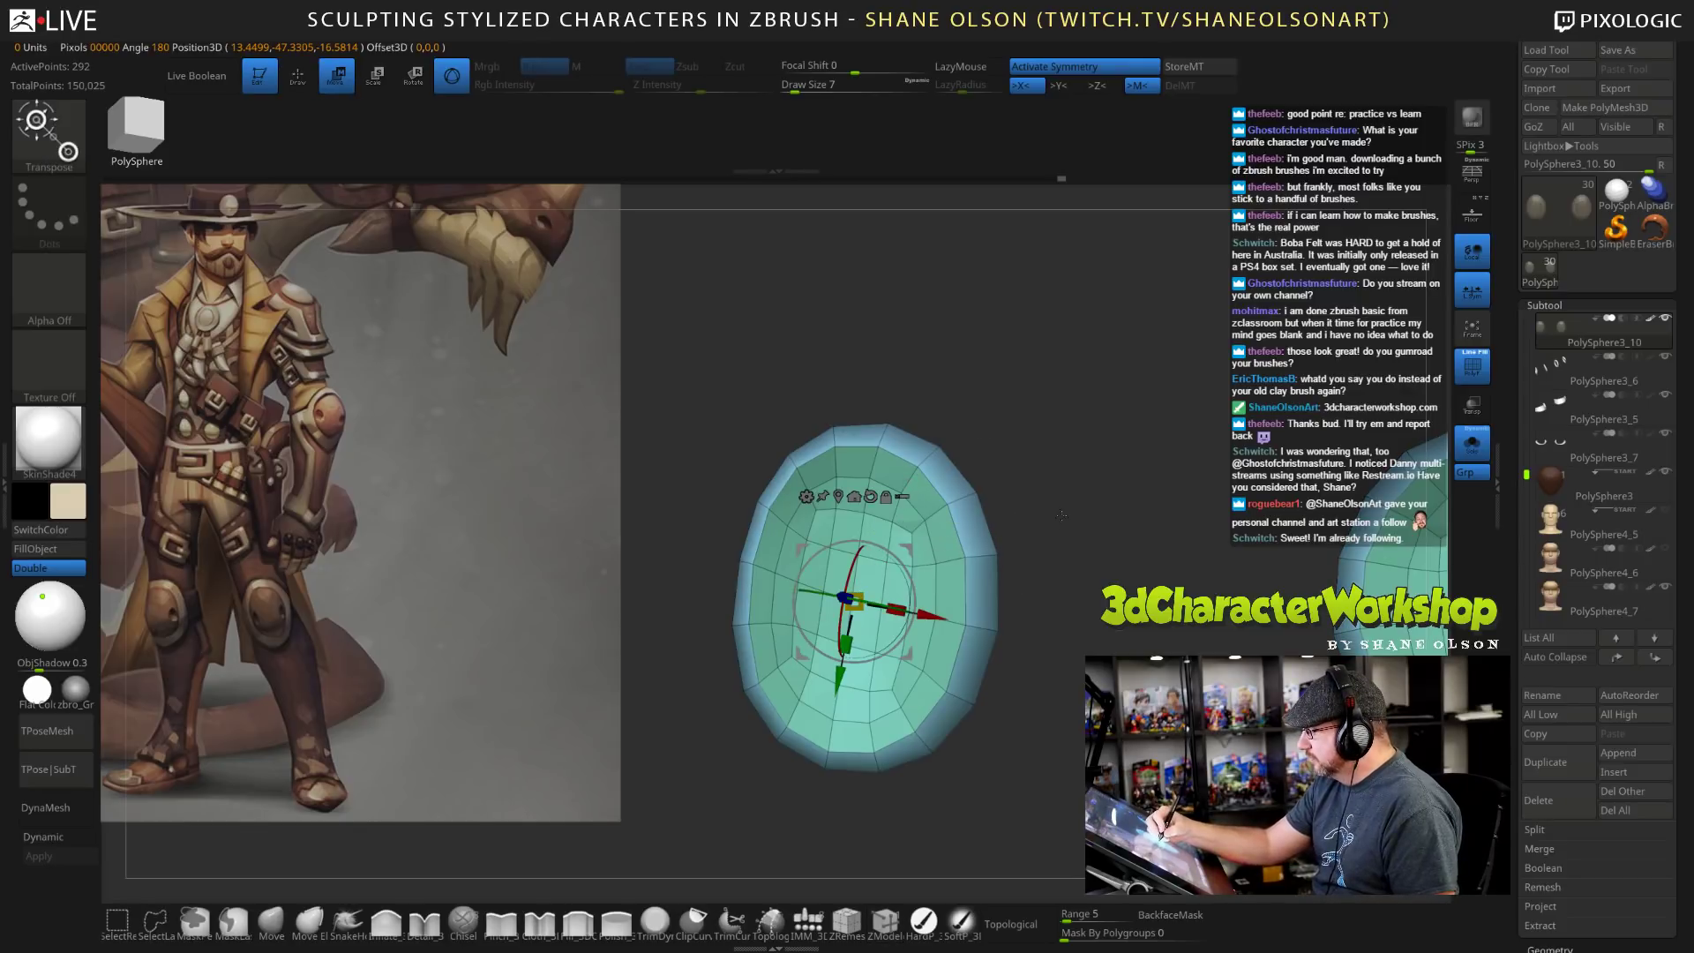
left_click_drag(913, 554, 918, 551)
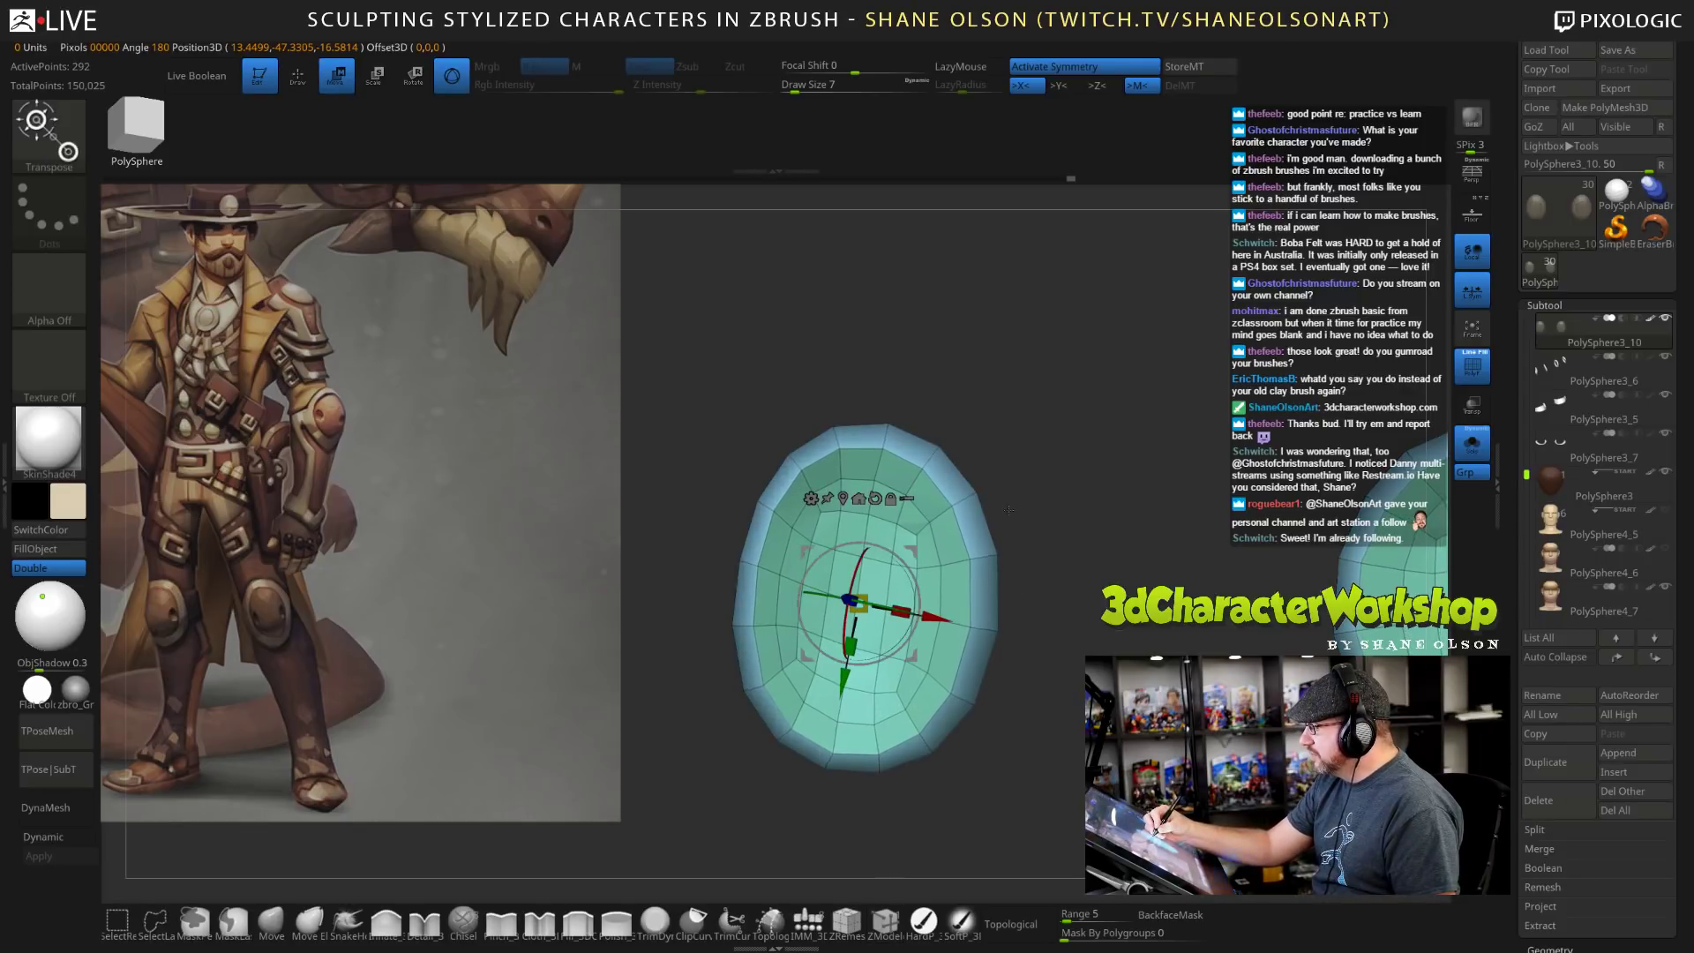
mouse_move(1050, 496)
left_mouse_down()
mouse_move(891, 512)
mouse_move(1057, 500)
left_mouse_up()
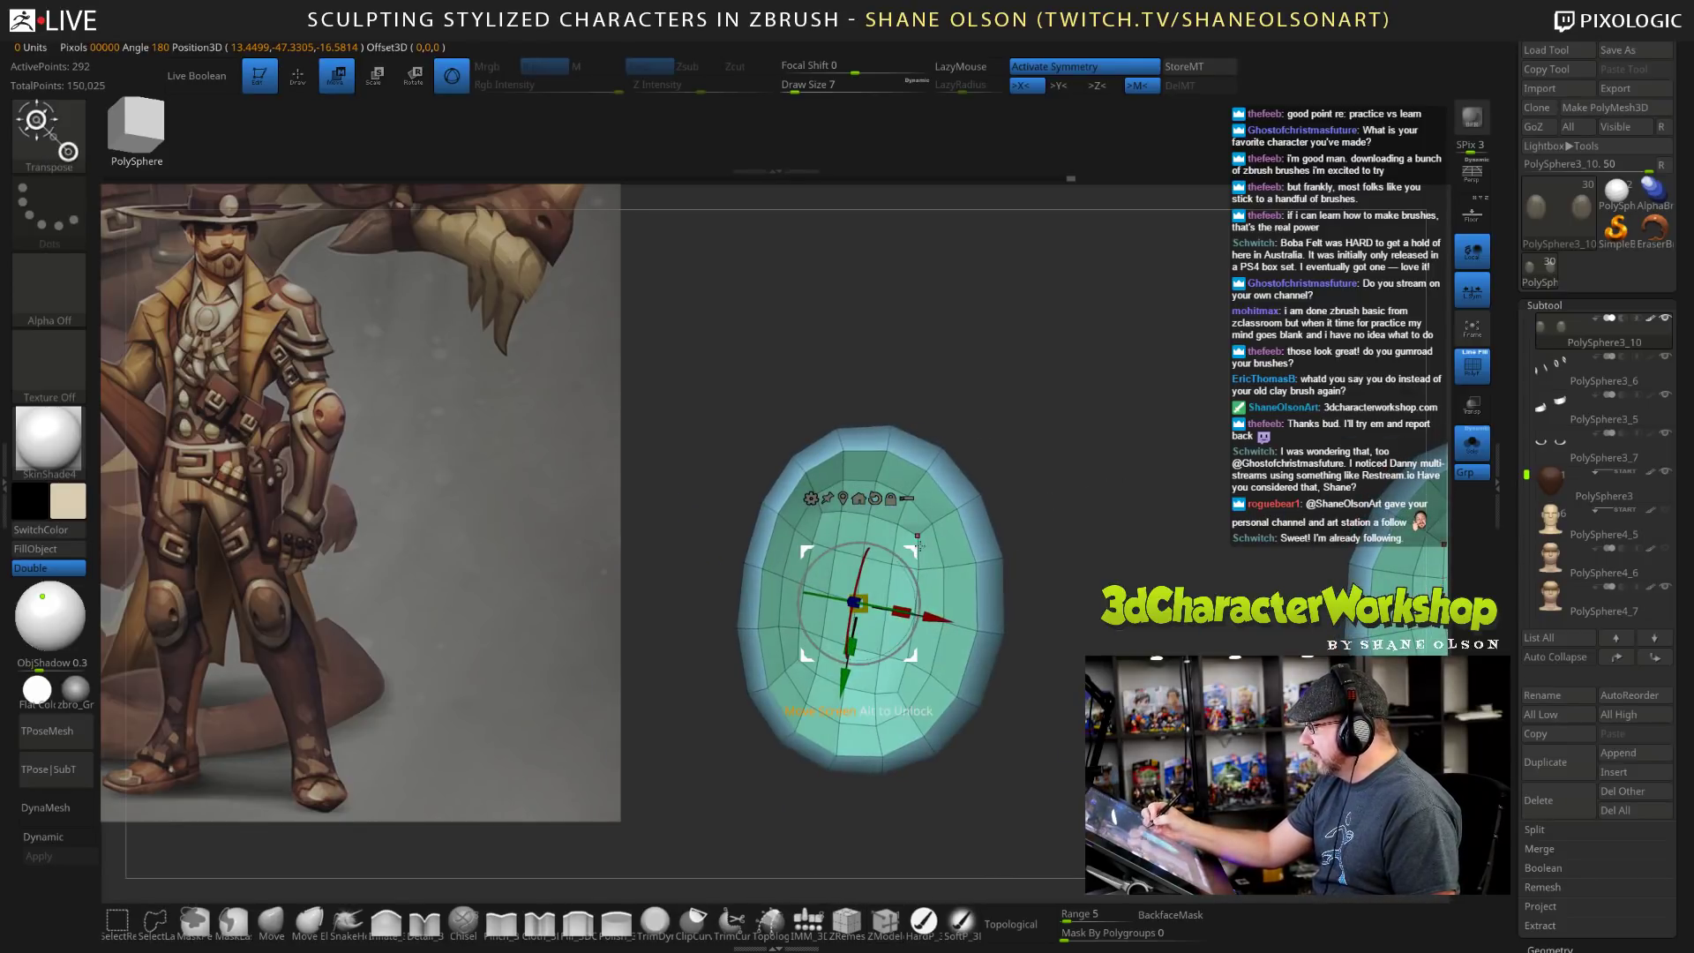
left_click_drag(915, 551, 919, 544)
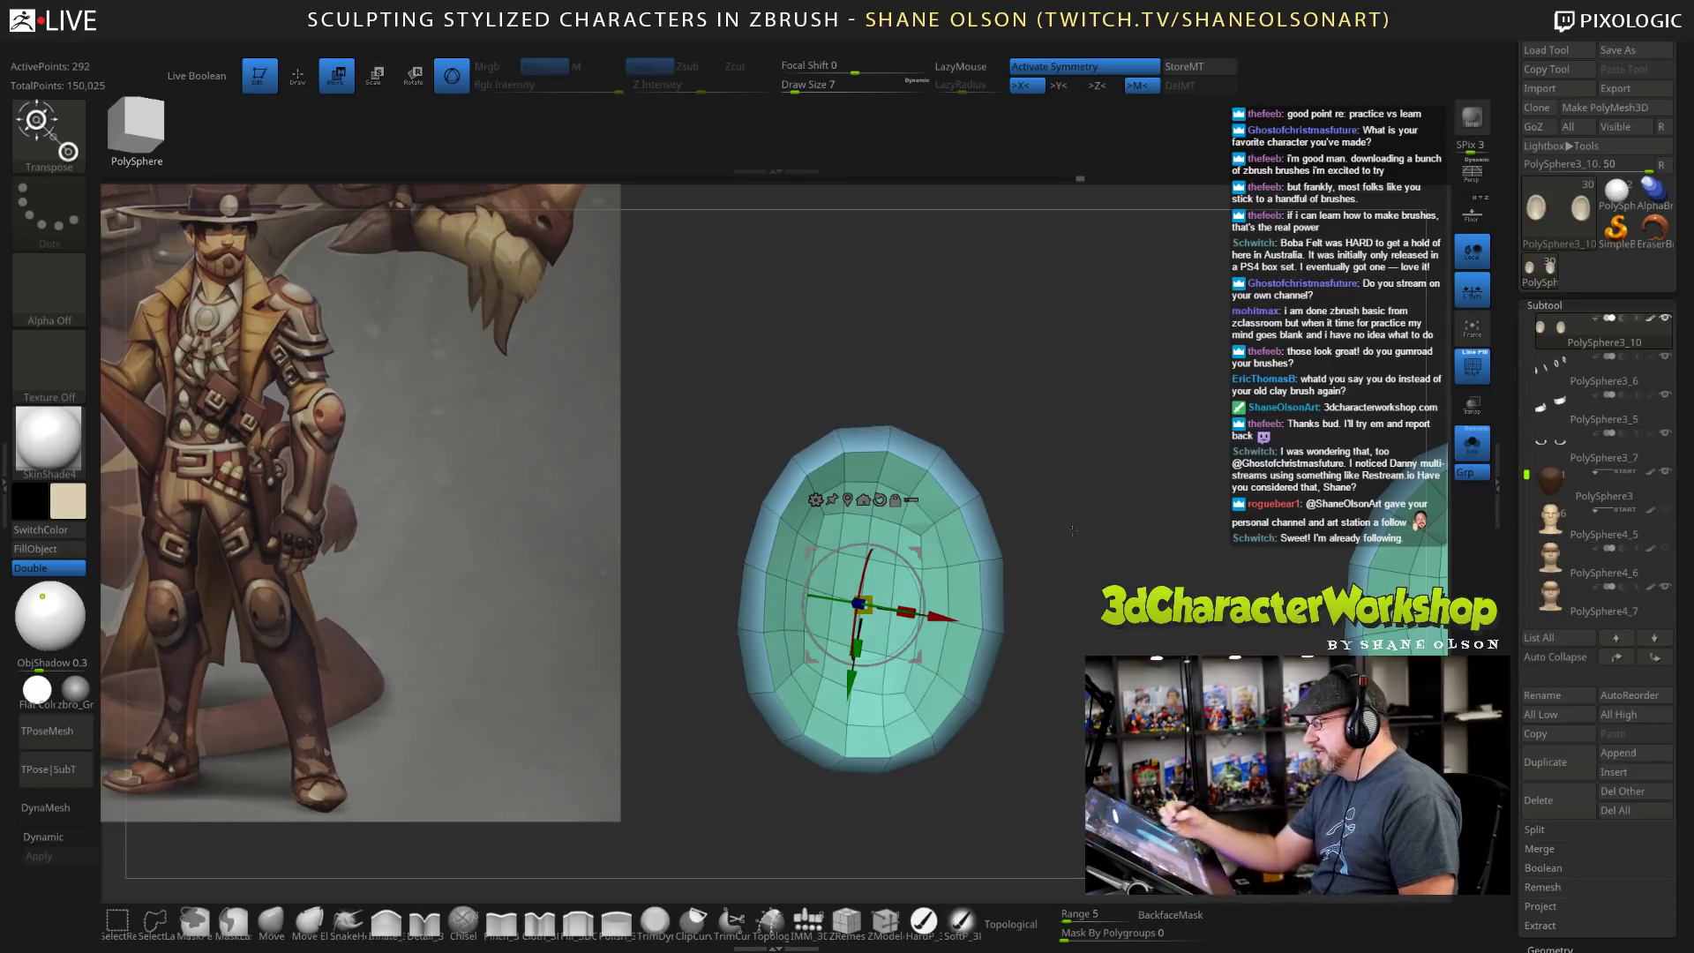
mouse_move(1092, 543)
left_mouse_down()
mouse_move(1094, 572)
mouse_move(1087, 558)
left_mouse_up()
key("q")
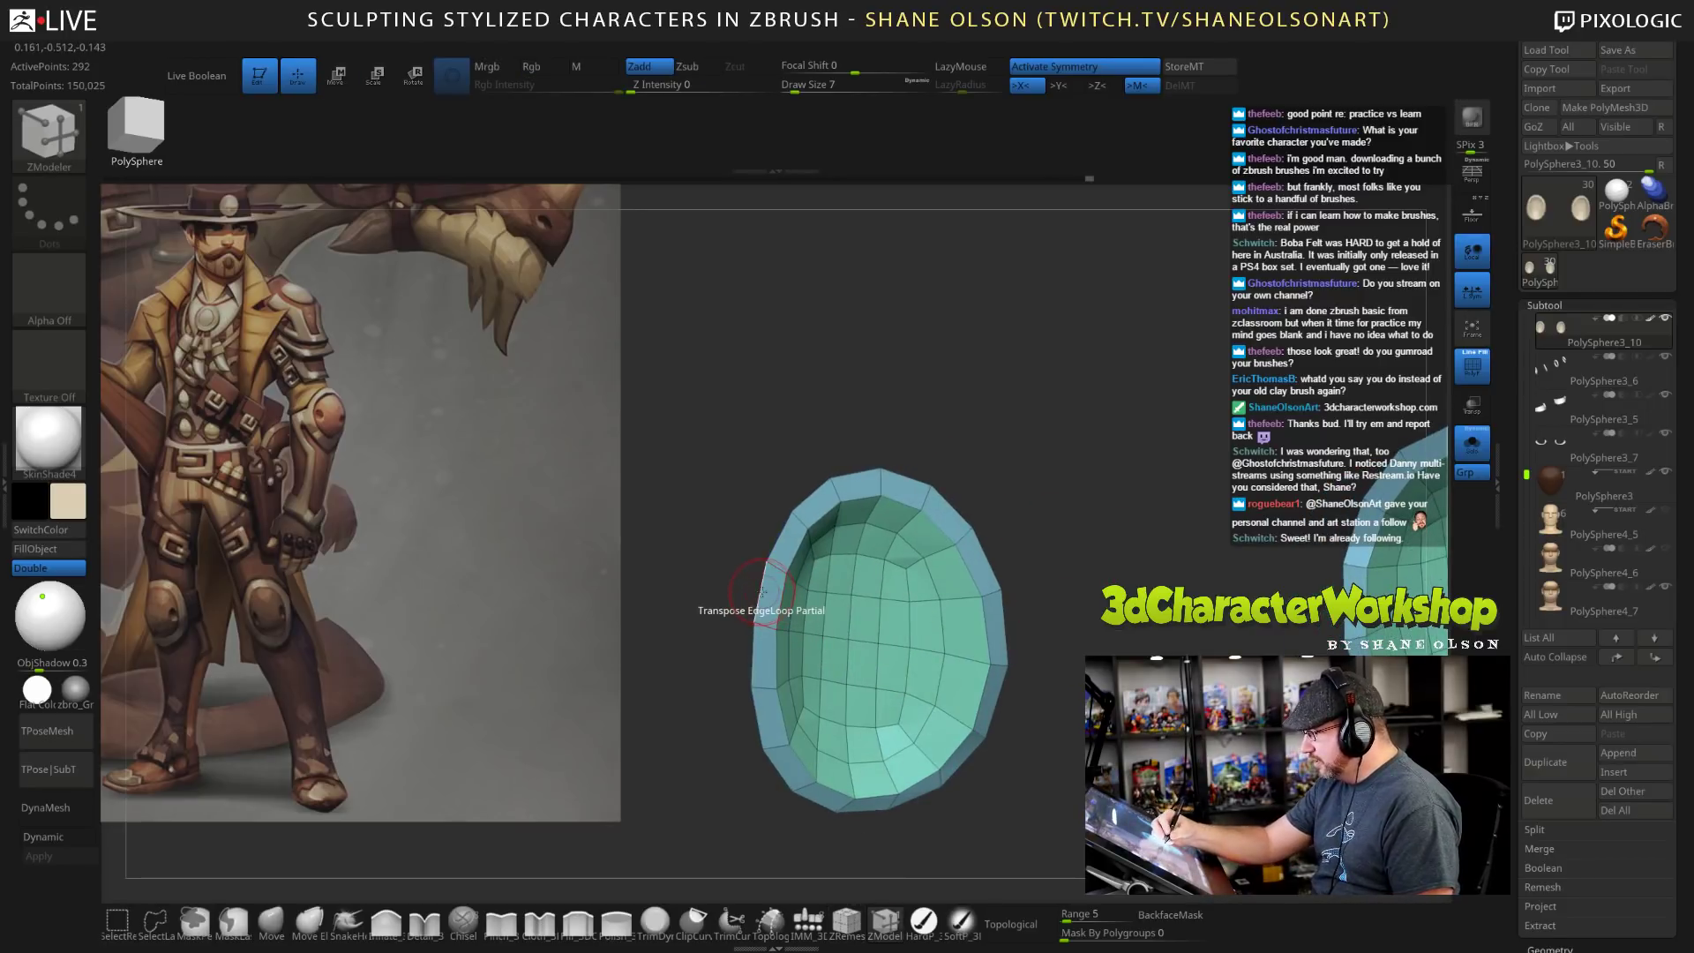
Set the ZModeler edge action to Crease with EdgeLoop Partial and crease the loop on the kneepad's back rim.
key("space")
left_click(653, 605)
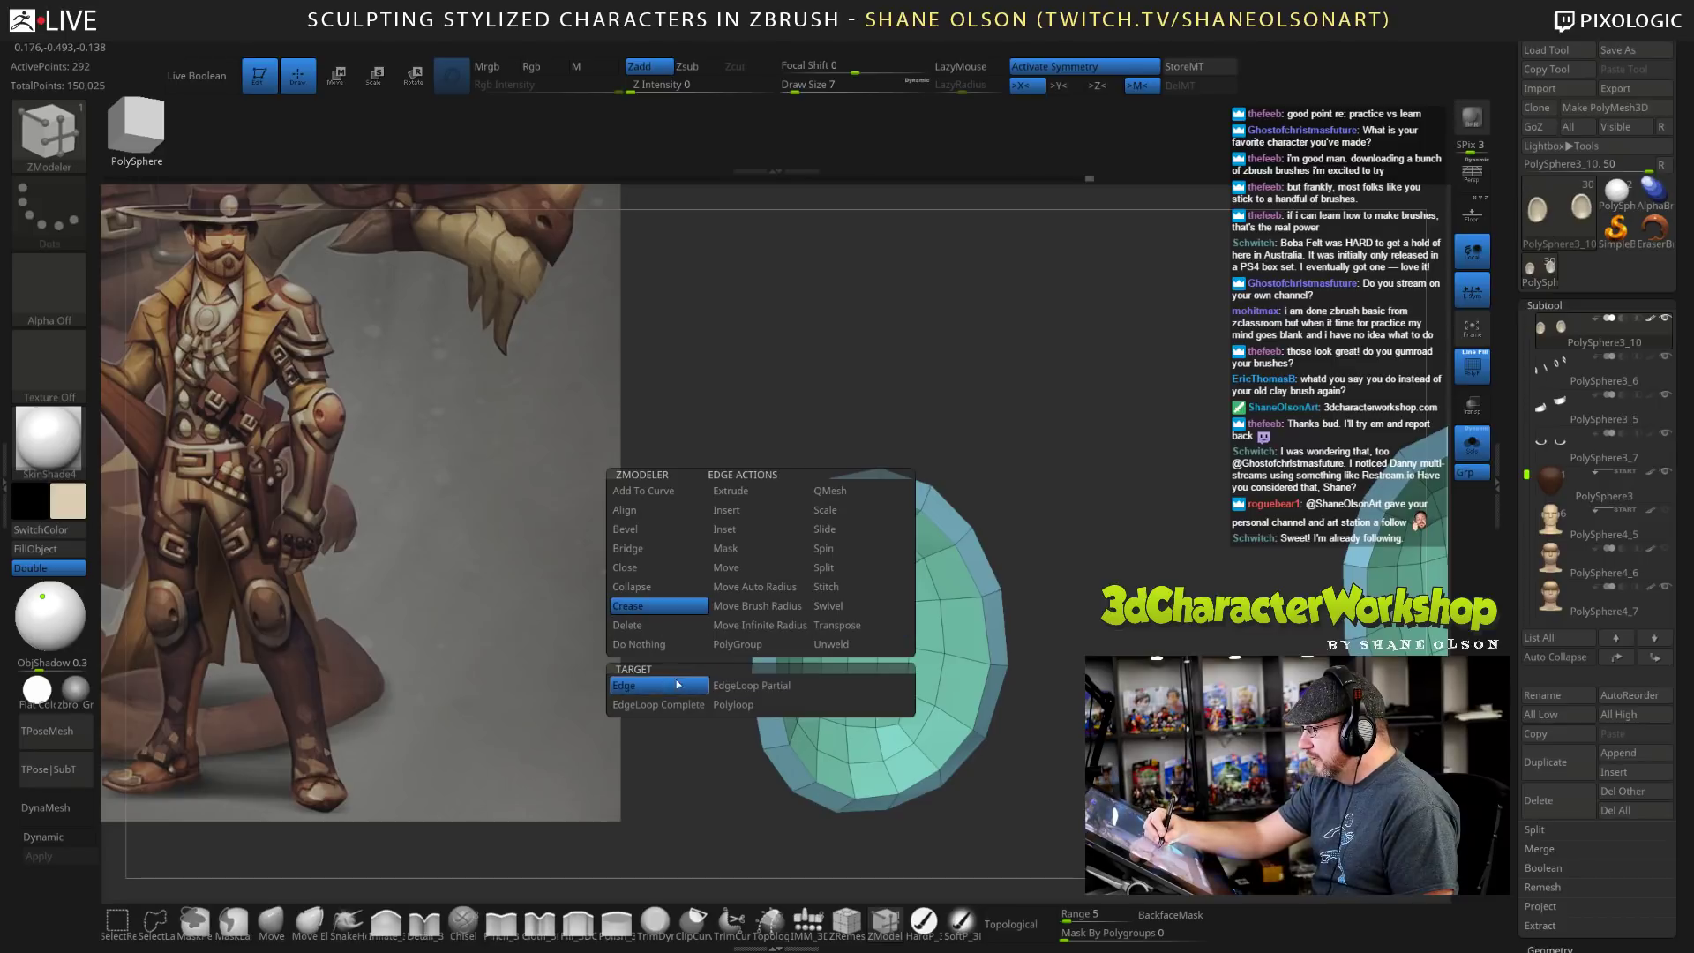
left_click(732, 694)
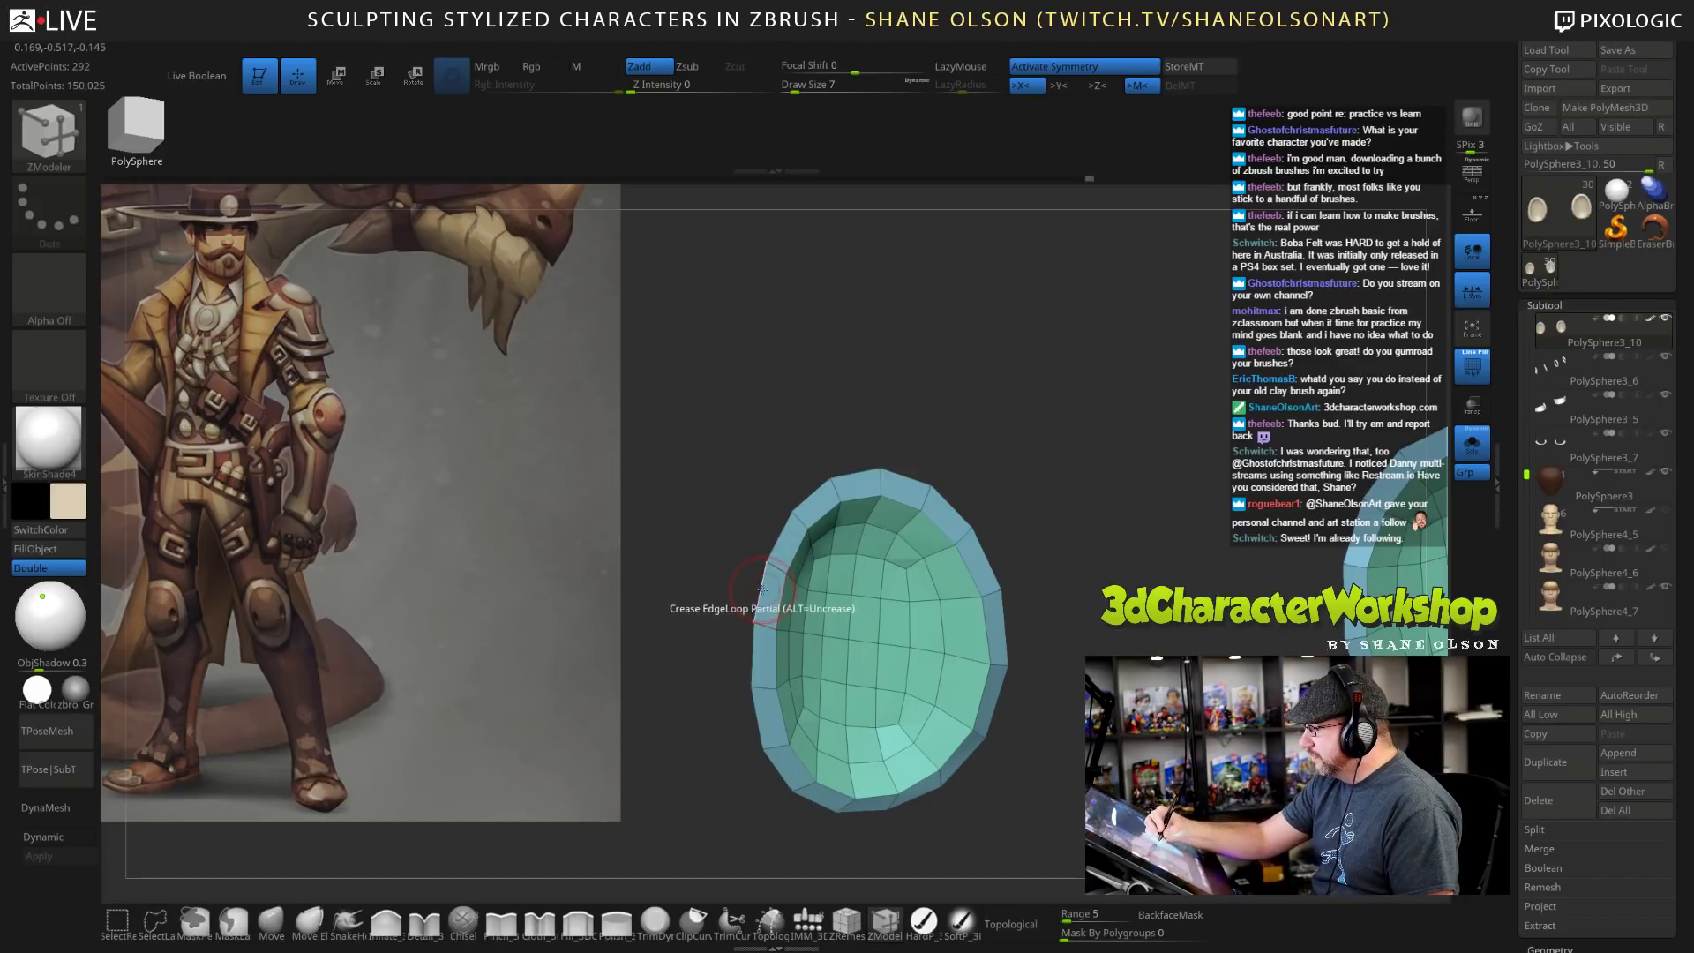
left_click(779, 602)
Crease the edge loops along the groove on the kneepad's outer face.
left_click_drag(680, 723, 326, 752)
left_click_drag(1210, 585, 1346, 576, "alt")
mouse_move(1089, 543)
left_mouse_down("alt")
mouse_move(1084, 648)
mouse_move(1144, 586)
mouse_move(1072, 516)
left_mouse_up("alt")
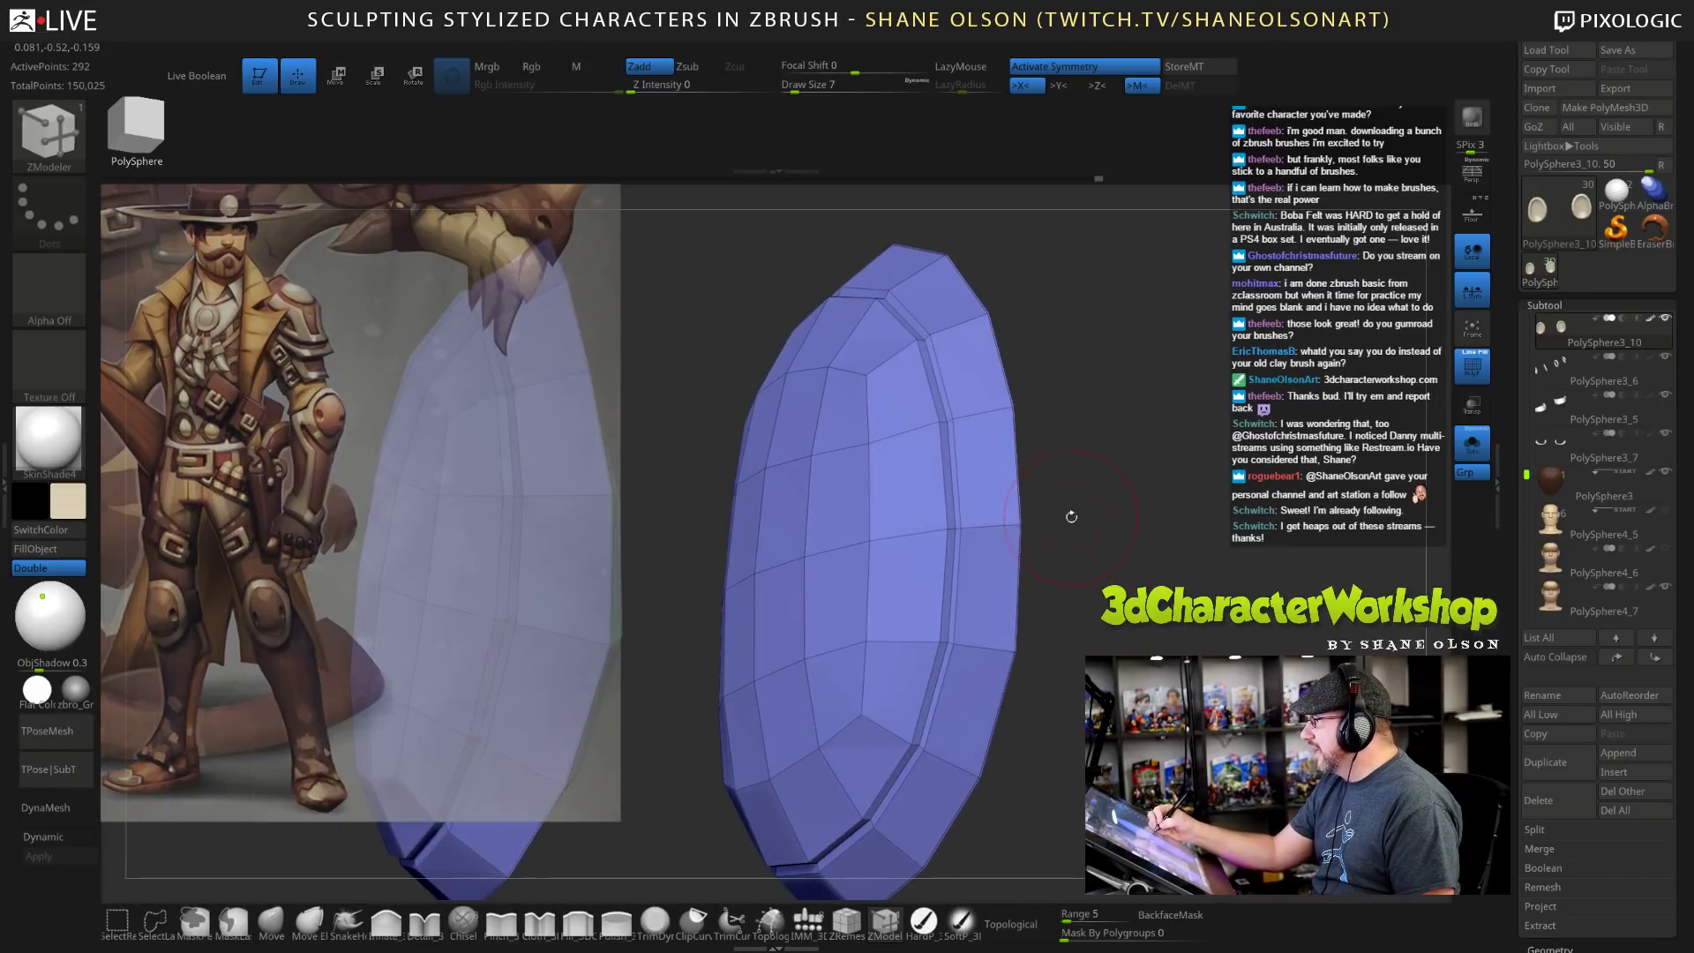
left_click(956, 587)
left_click(949, 588)
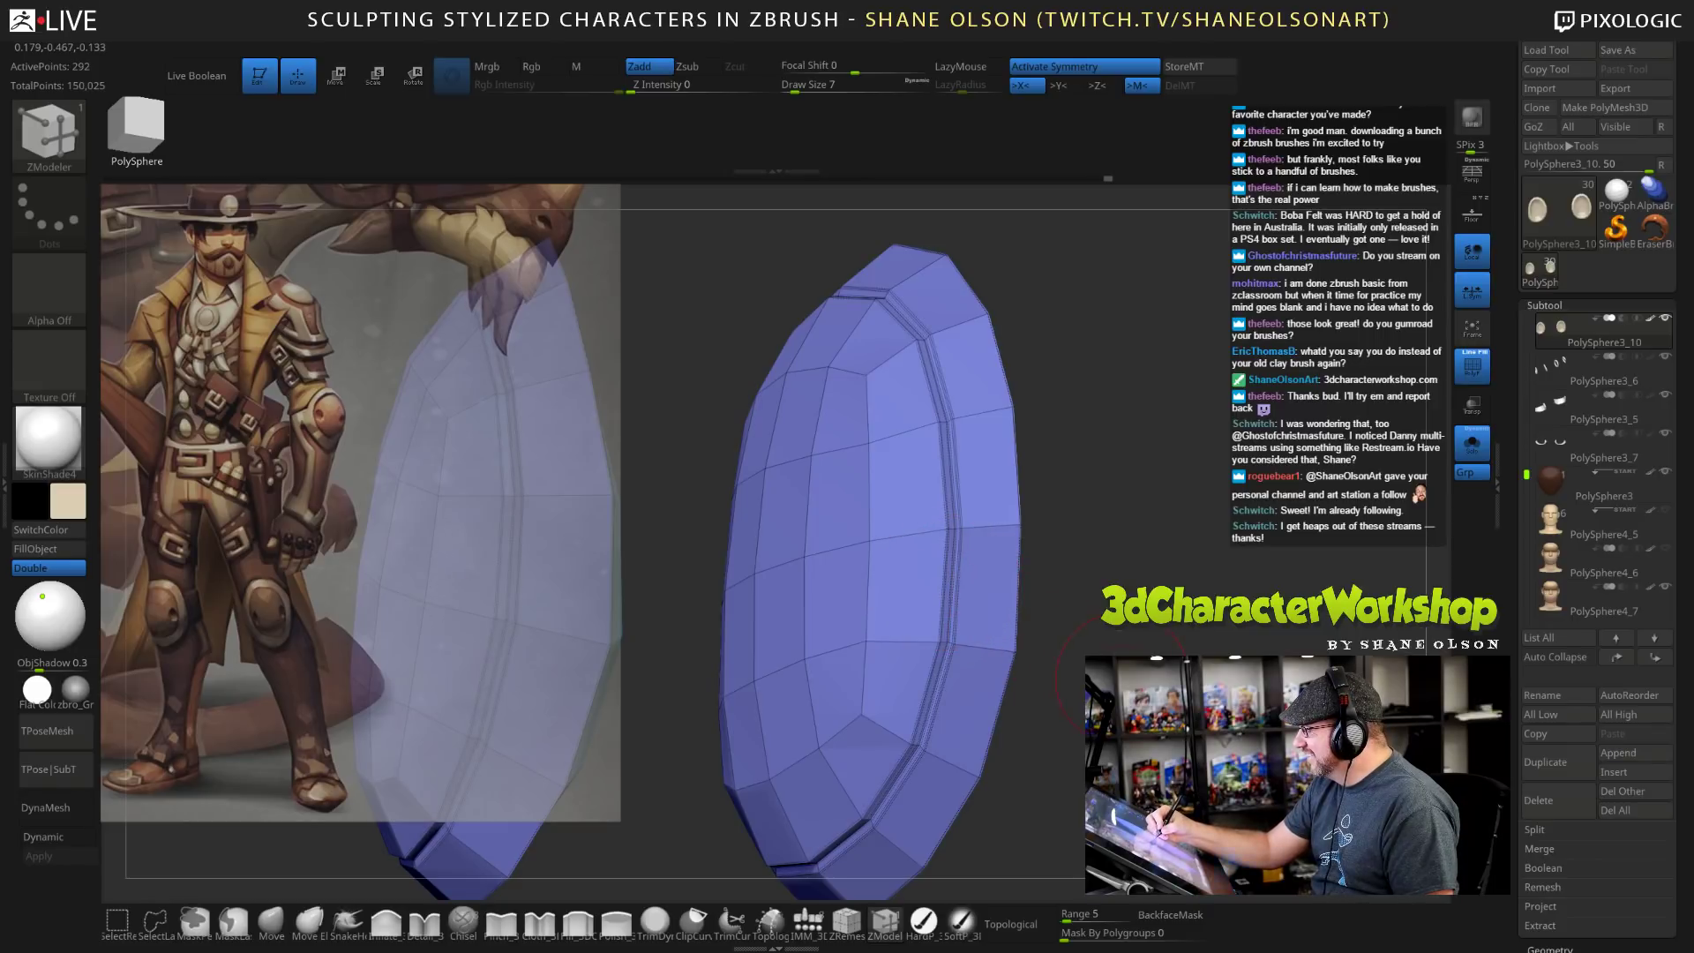
Examine the creased kneepads with Dynamic Subdiv on and the wireframe hidden, and return to the low-poly mesh.
left_click_drag(1081, 574, 1138, 575)
key("d")
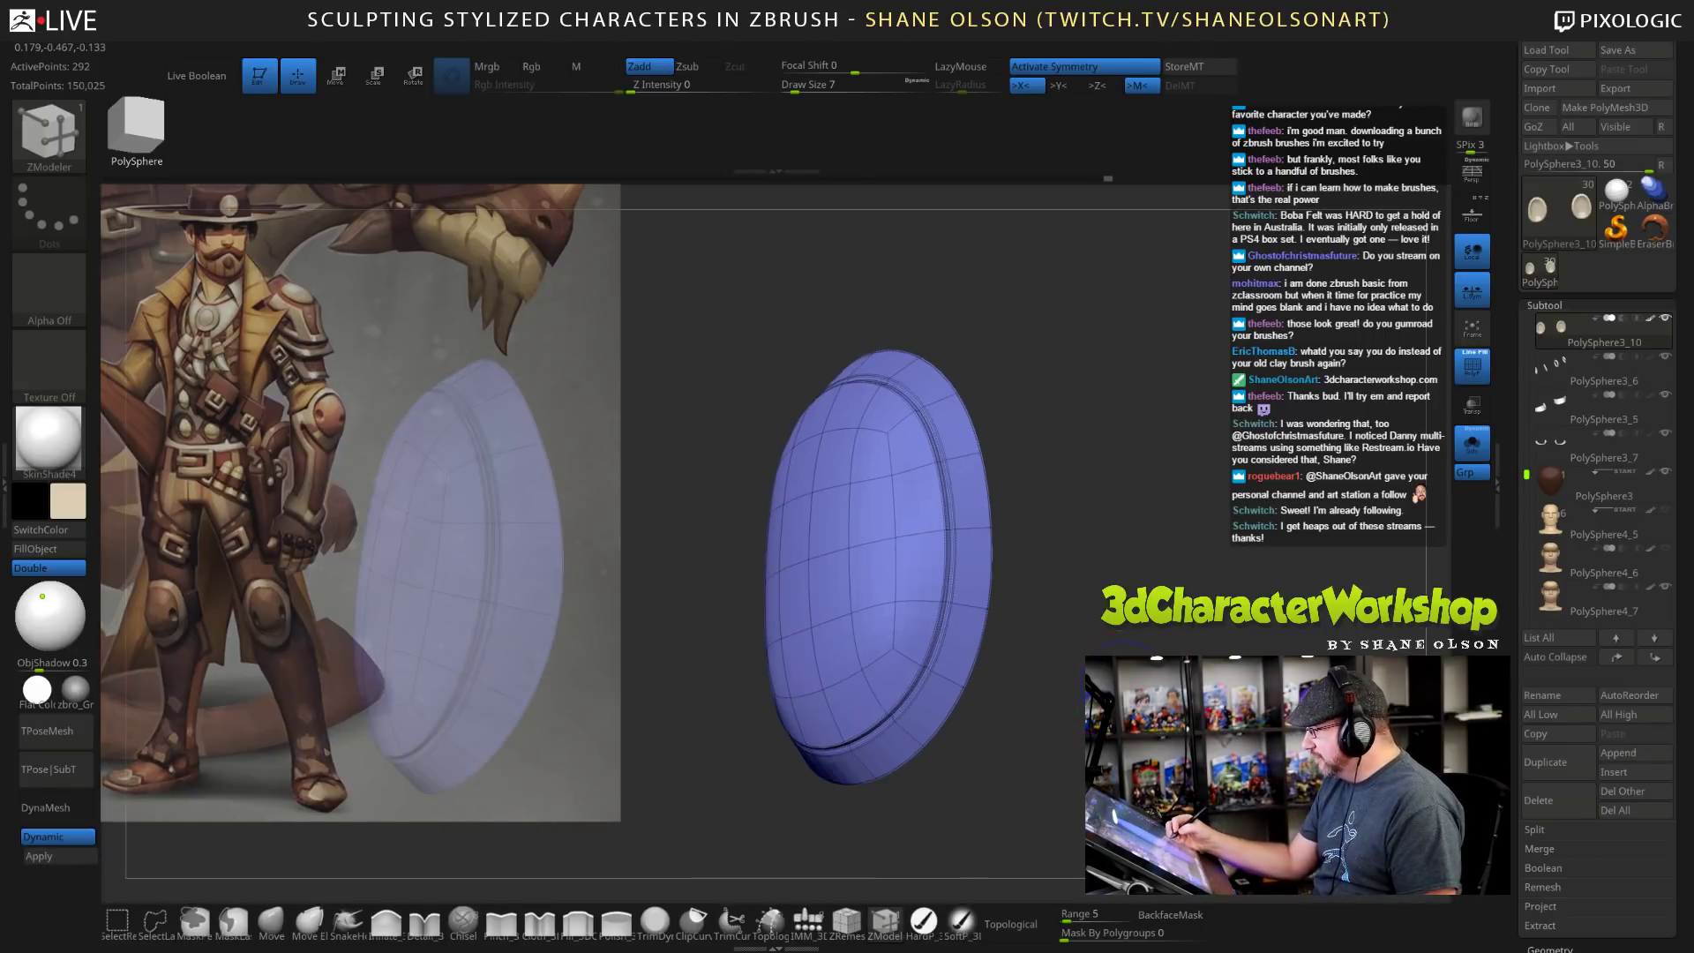
key("shift+f")
left_click_drag(1129, 671, 1146, 715)
left_click_drag(993, 496, 1075, 670)
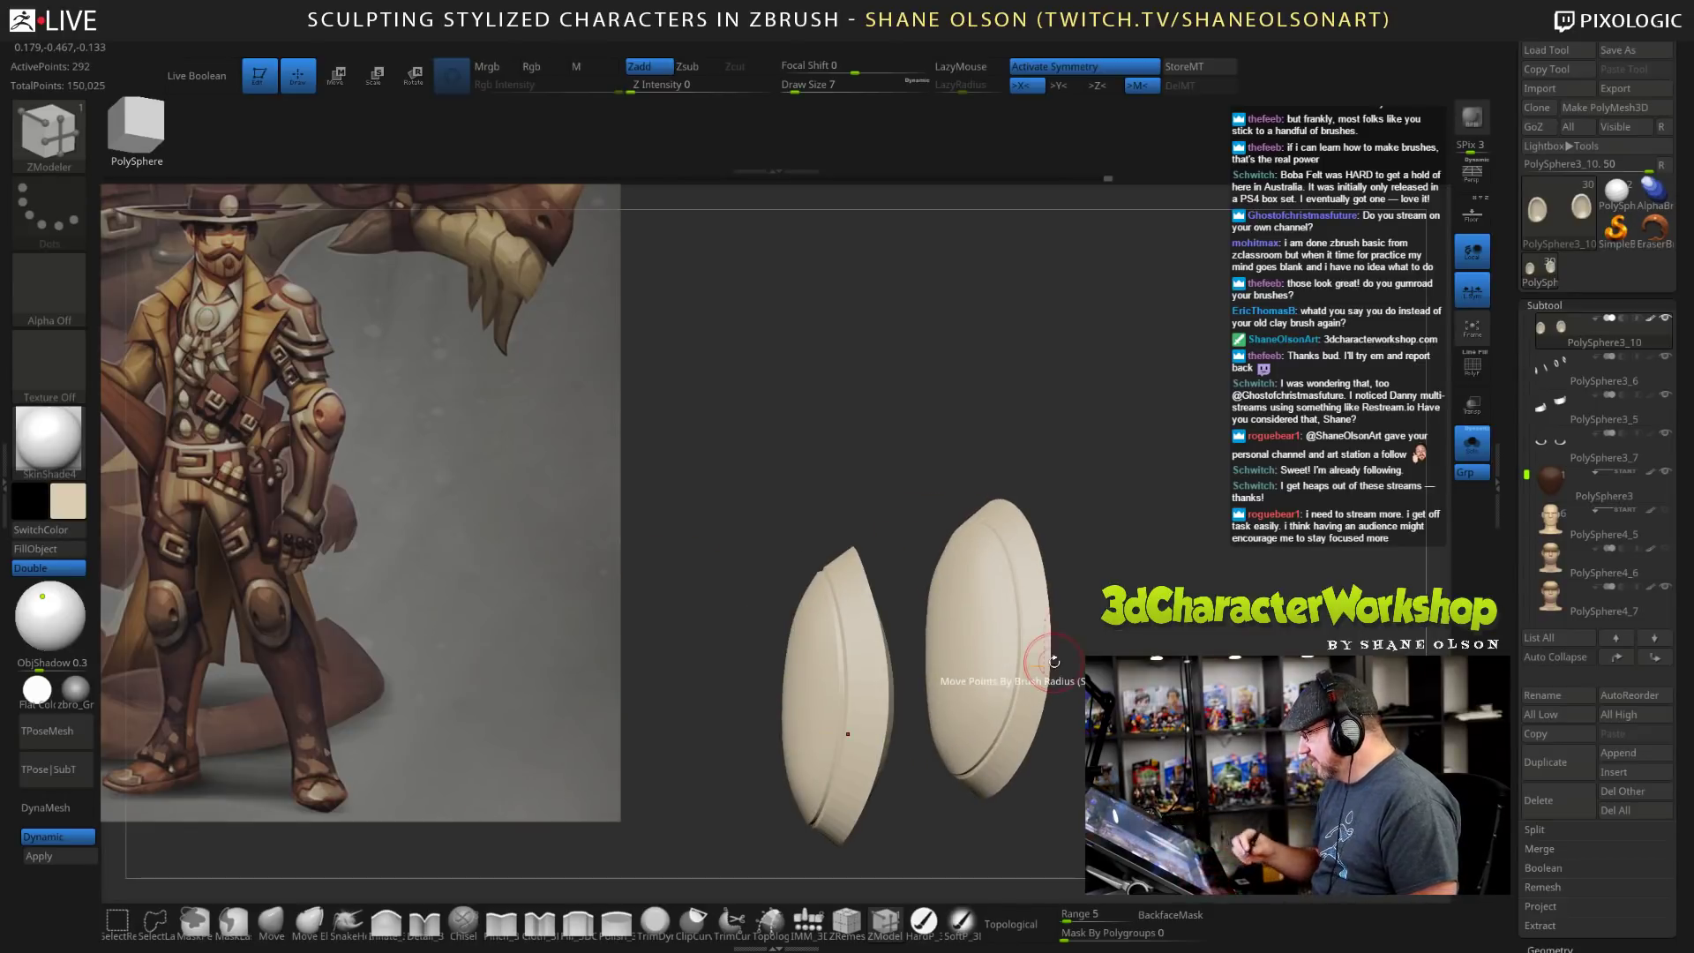
mouse_move(776, 587)
left_mouse_down()
mouse_move(922, 631)
mouse_move(759, 590)
left_mouse_up()
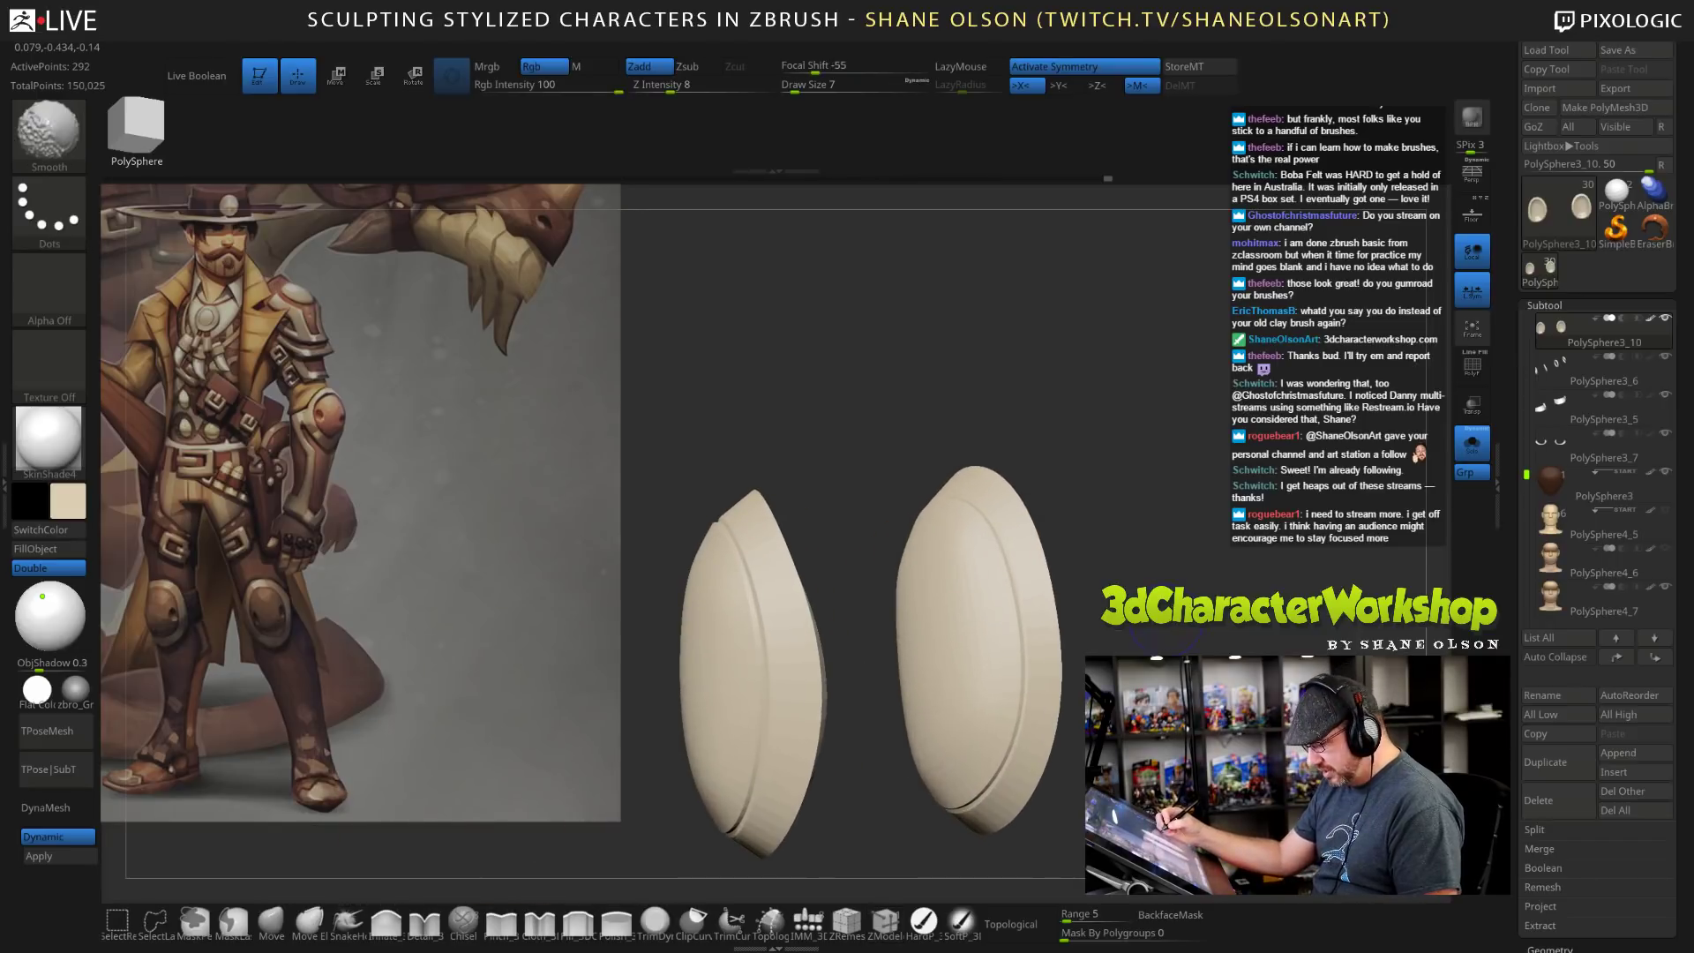
left_click_drag(1171, 634, 1166, 636)
key("shift+d")
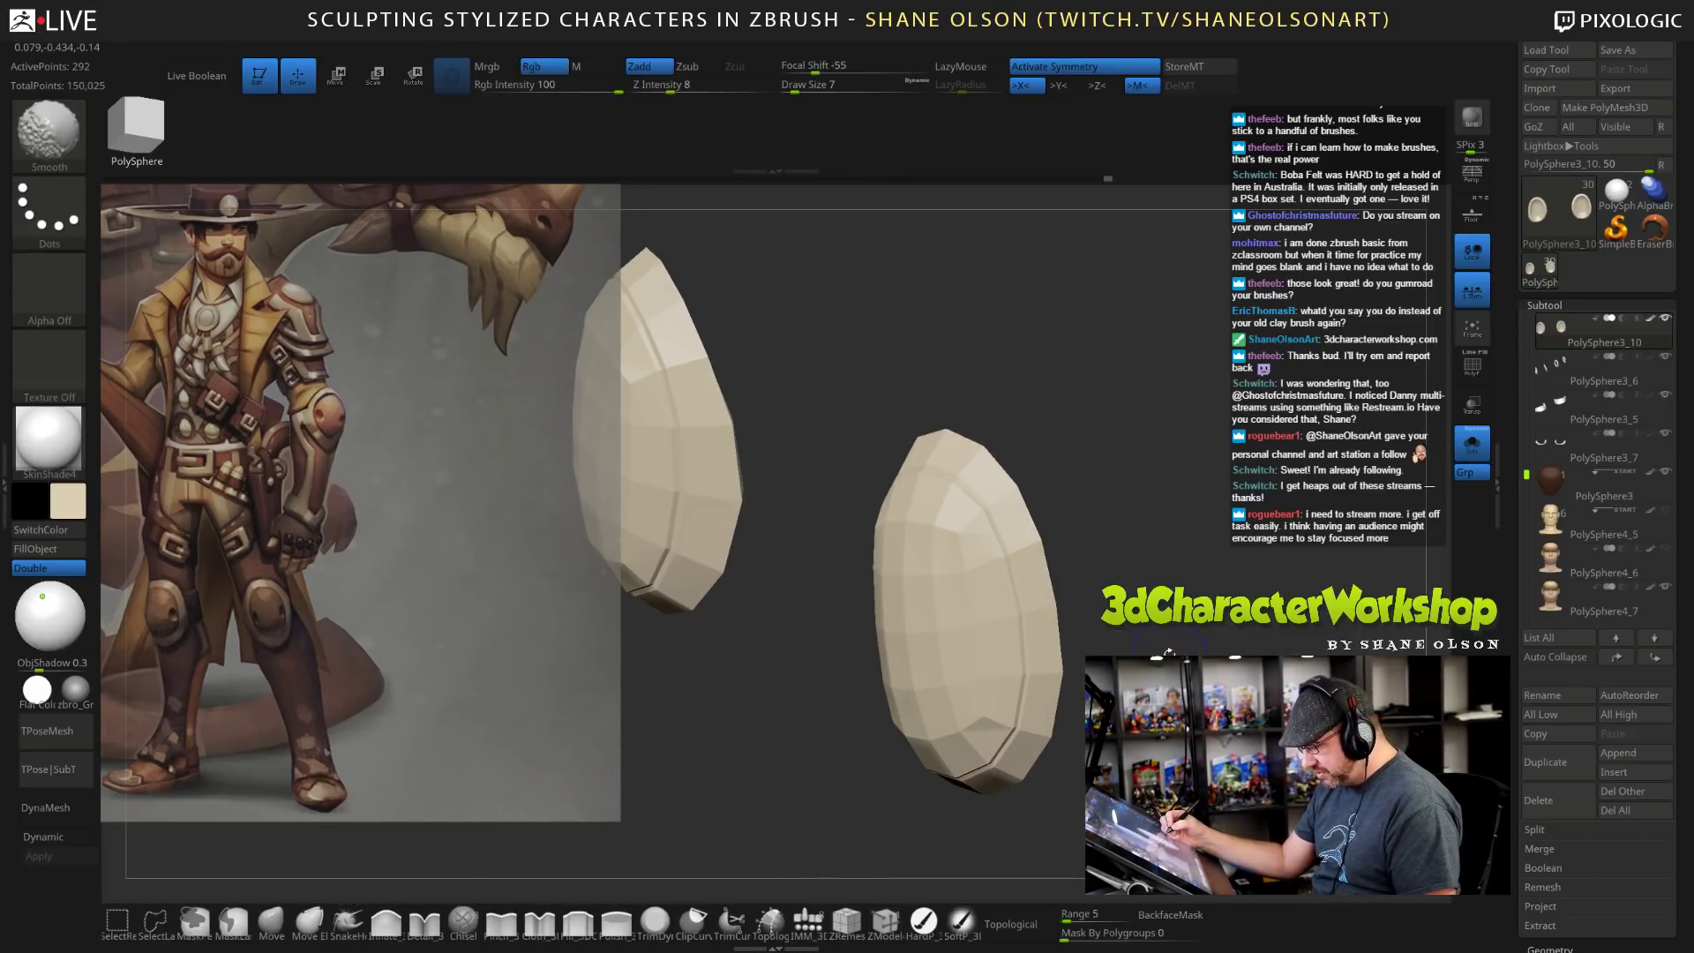
Adjust the outer contour of the low-poly kneepads with the Move brush at Draw Size 8.
left_click_drag(772, 761, 829, 764)
left_click(271, 922)
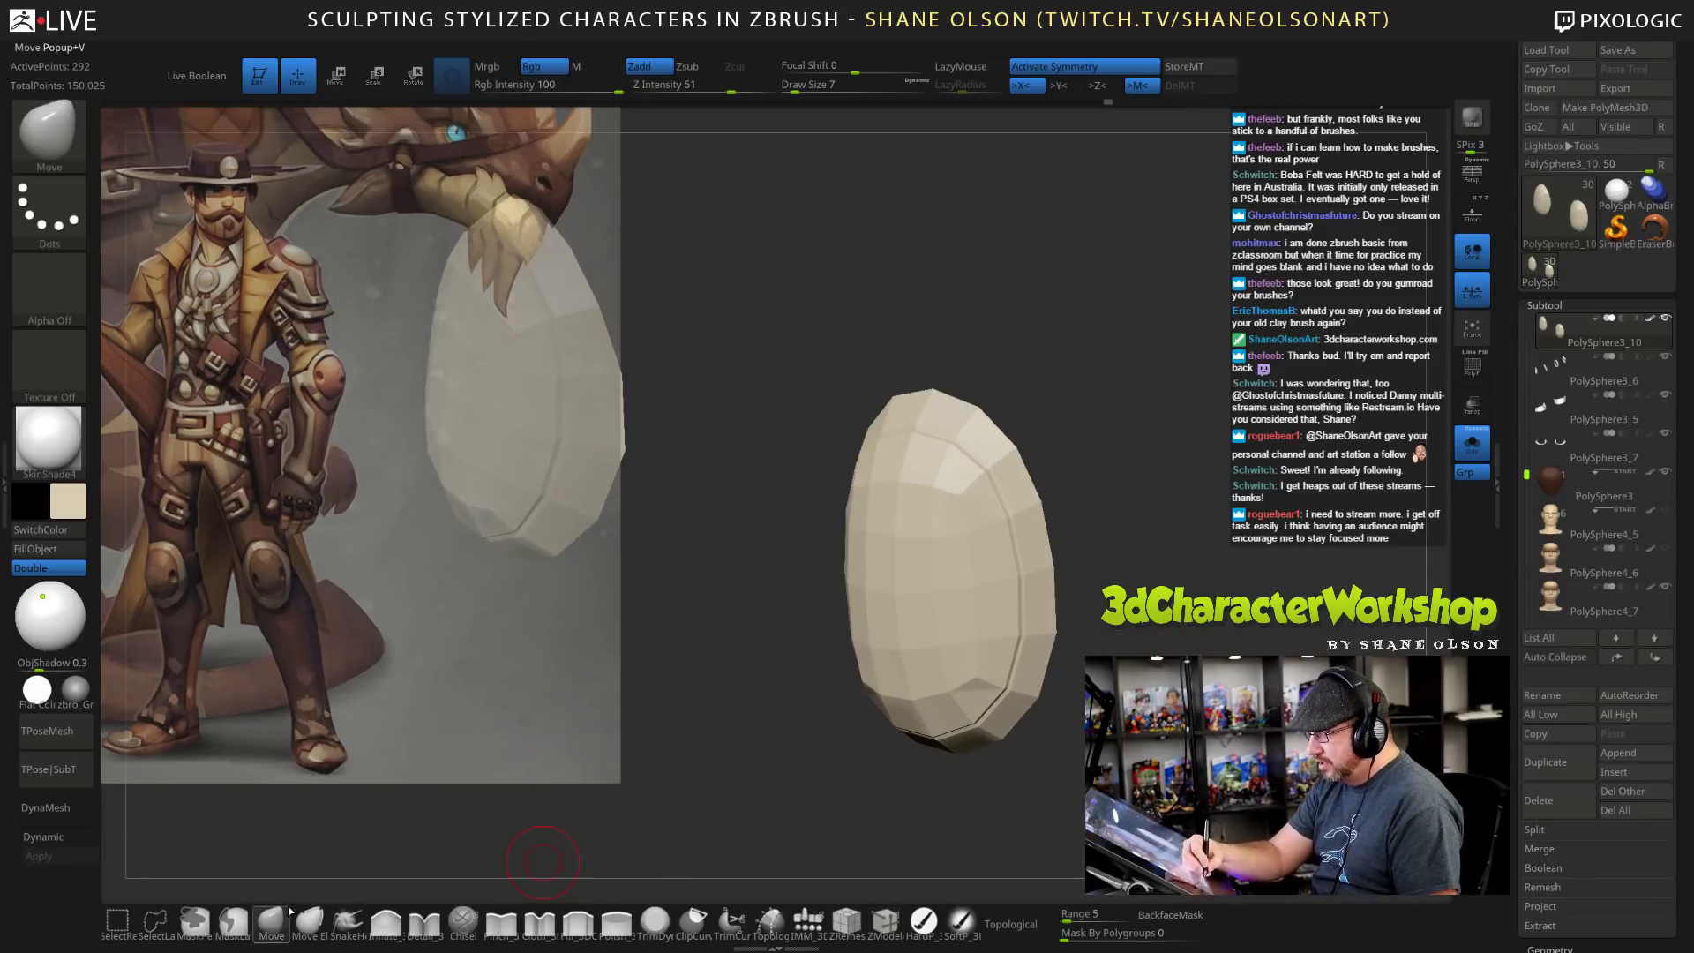
key("s")
mouse_move(1007, 376)
left_mouse_down()
mouse_move(975, 424)
mouse_move(1029, 500)
left_mouse_up()
left_click_drag(1037, 562, 1051, 558)
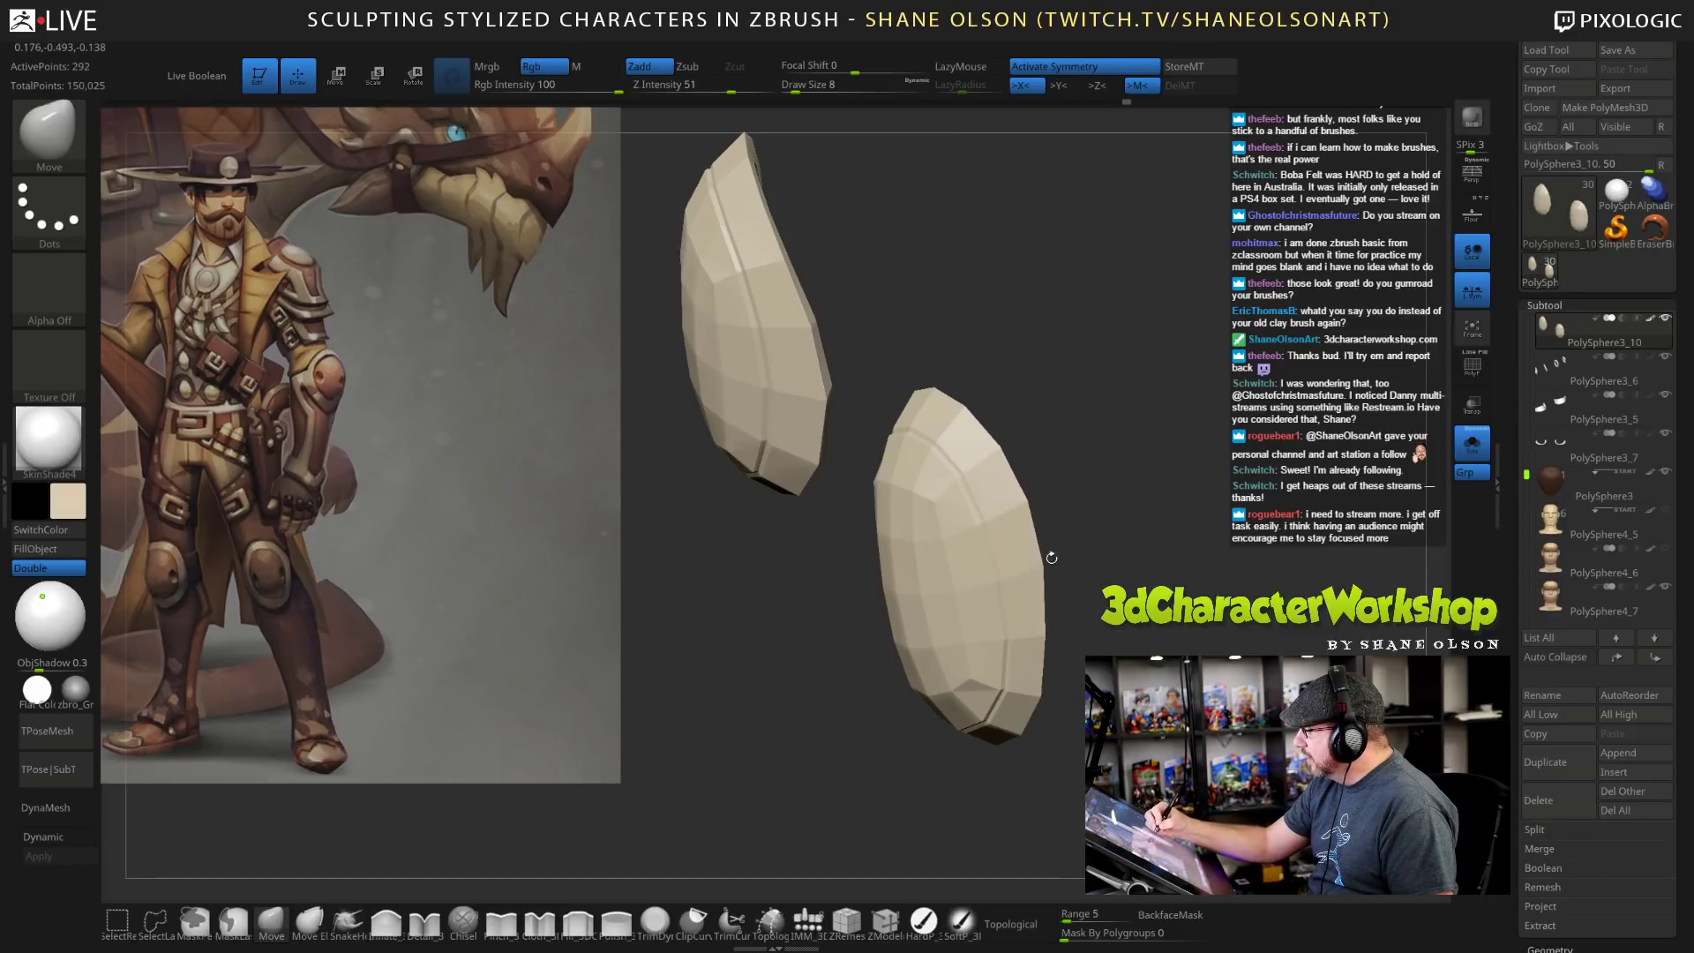
mouse_move(1047, 635)
left_mouse_down()
mouse_move(1051, 680)
mouse_move(1078, 671)
mouse_move(1103, 706)
mouse_move(1087, 662)
mouse_move(1082, 678)
mouse_move(1001, 669)
left_mouse_up()
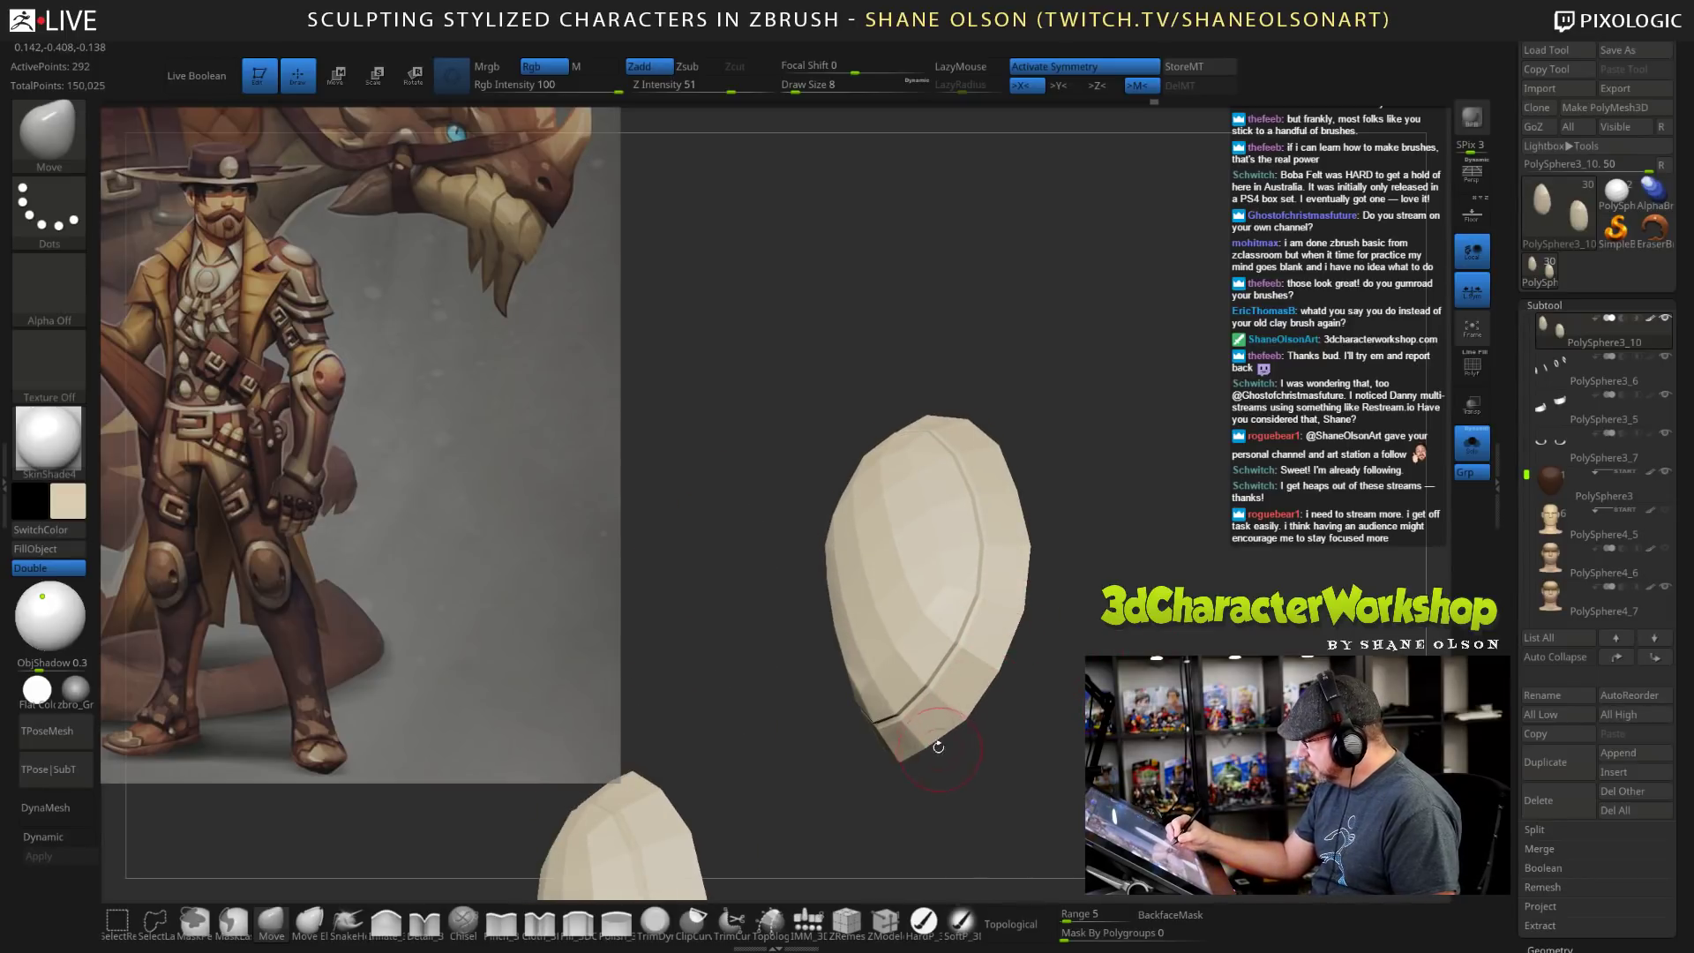
left_click_drag(1017, 735, 1054, 723)
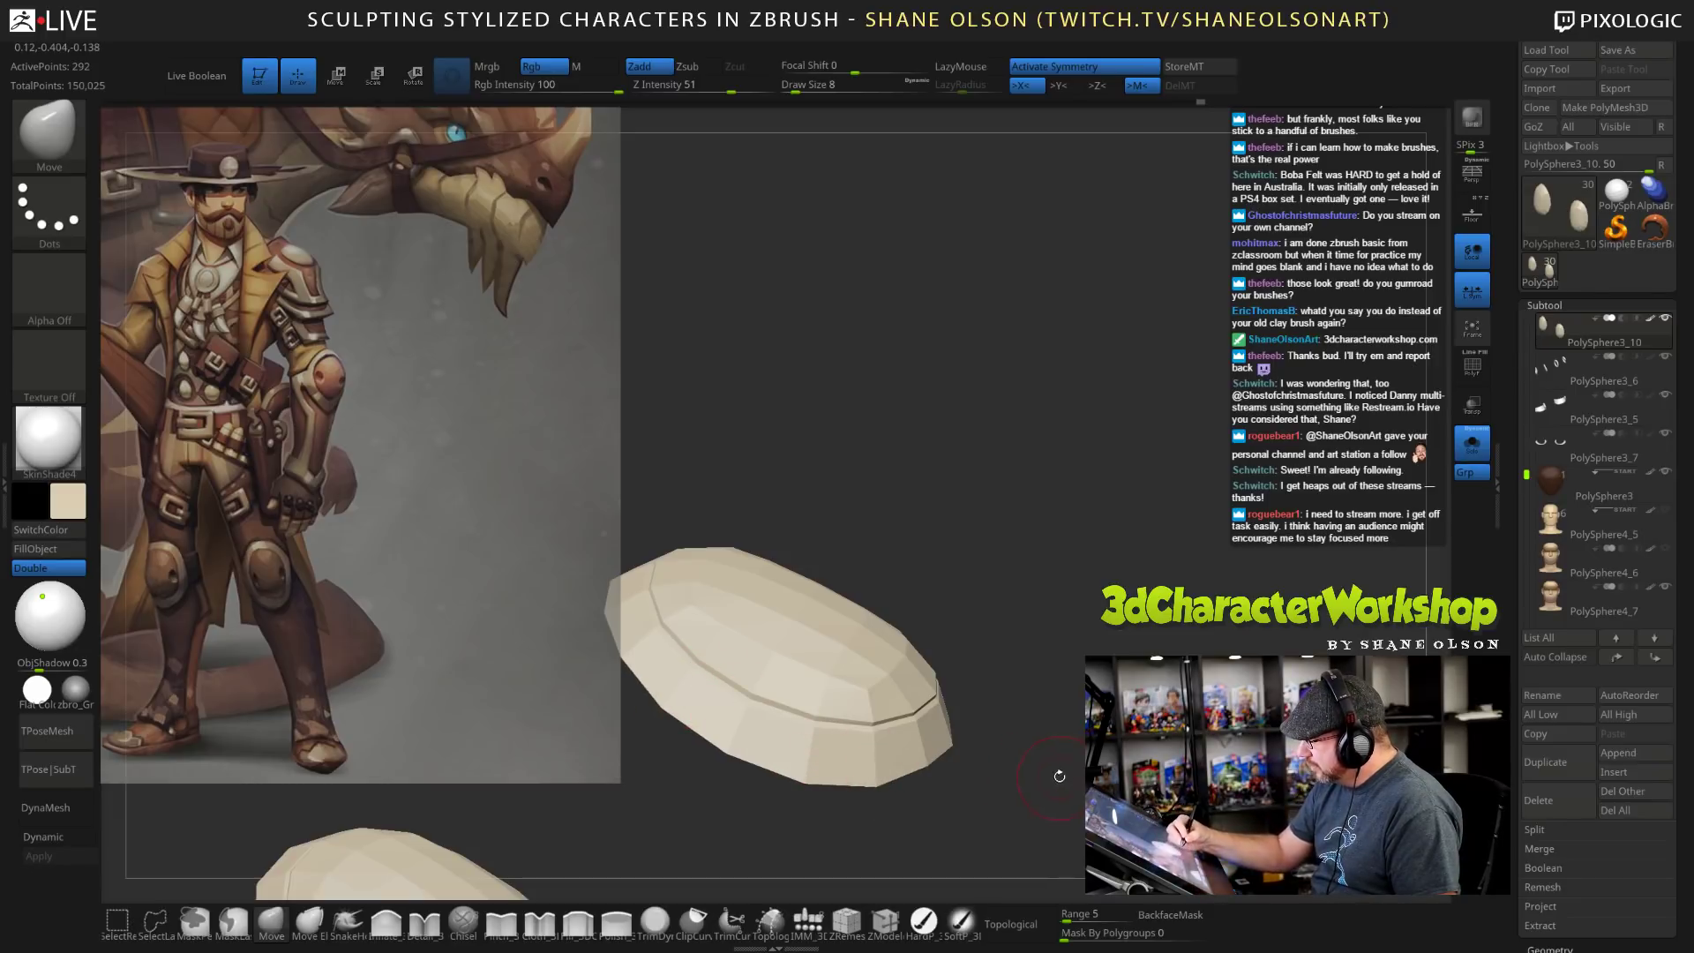
Turn on Dynamic Subdiv and the wireframe for the kneepads, and turn off Solo to view them on the character.
key("shift+d")
left_click_drag(1067, 759, 1064, 719)
key("shift+f")
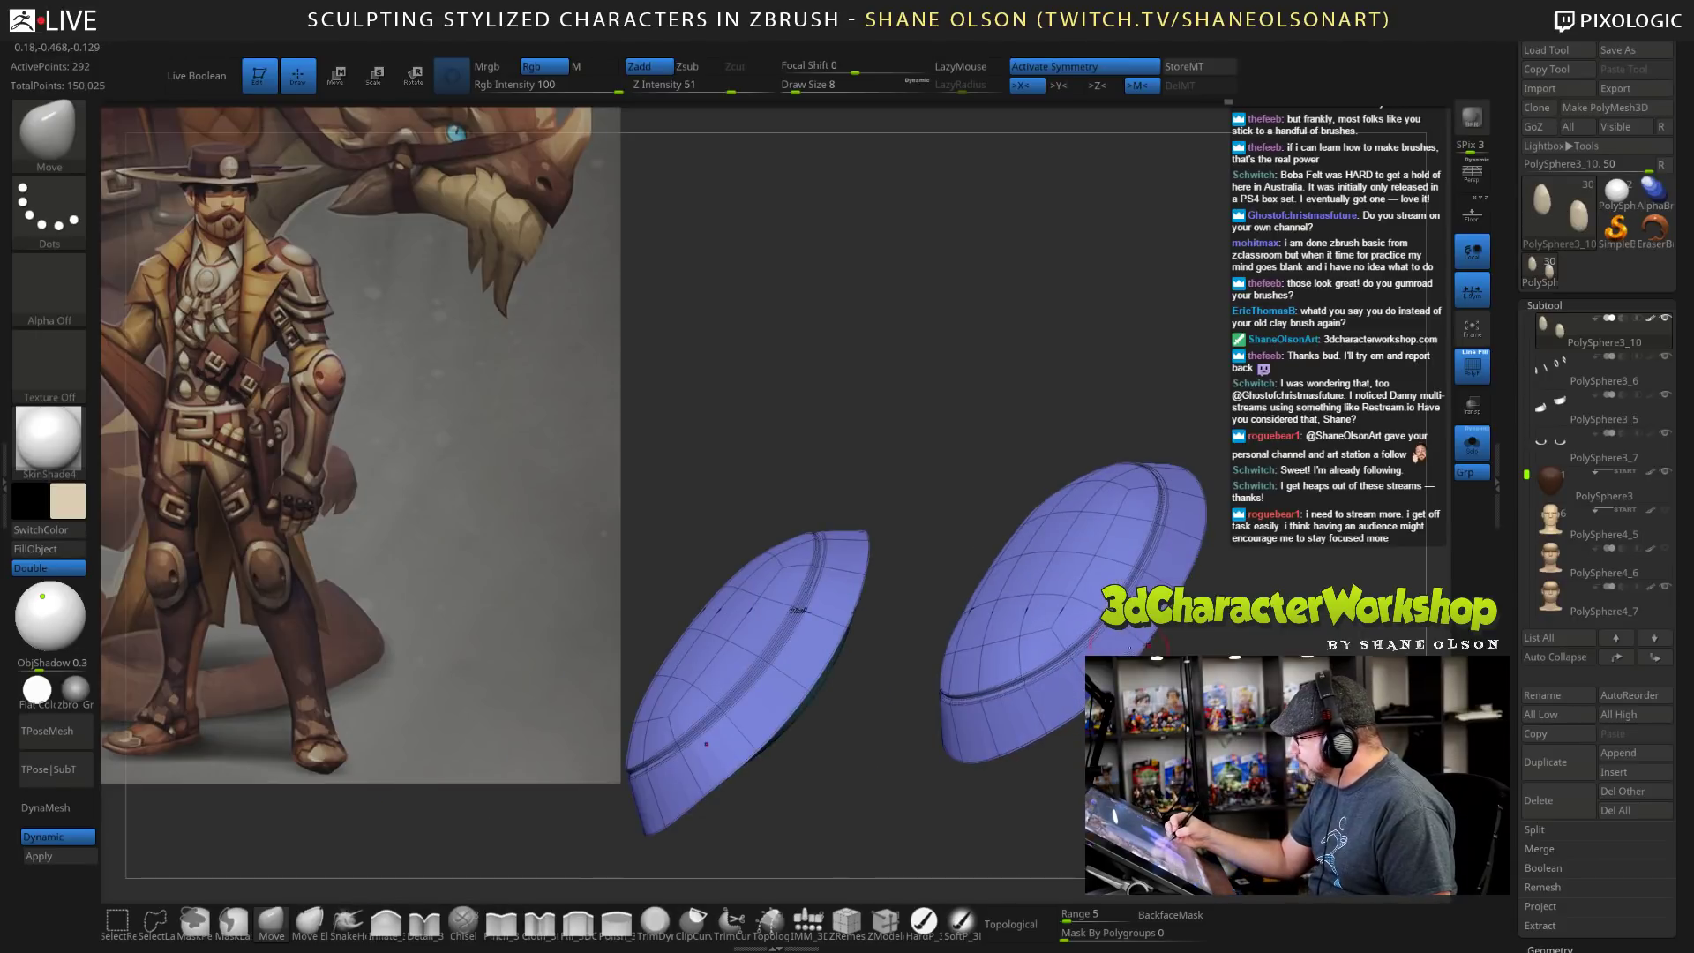
left_click(1472, 443)
right_click_drag(708, 745, 724, 497)
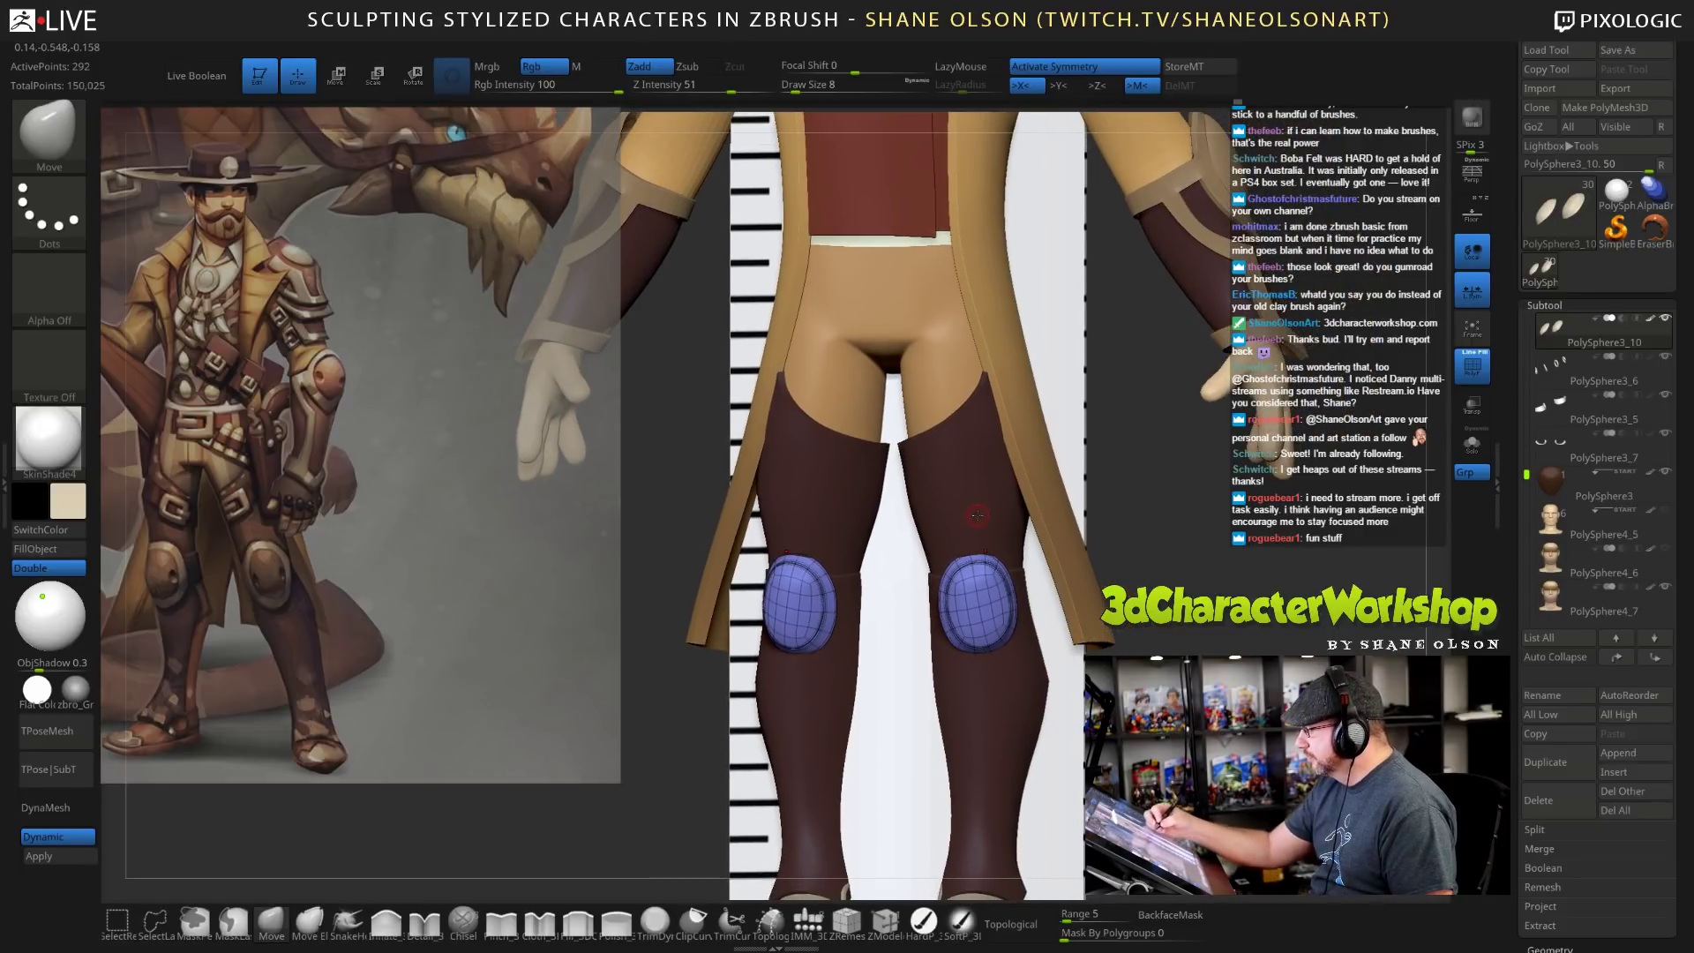
Select the upper-leg covering subtool PolySphere3_9 and enlarge the Move brush to Draw Size 65.
left_click(822, 496, "alt")
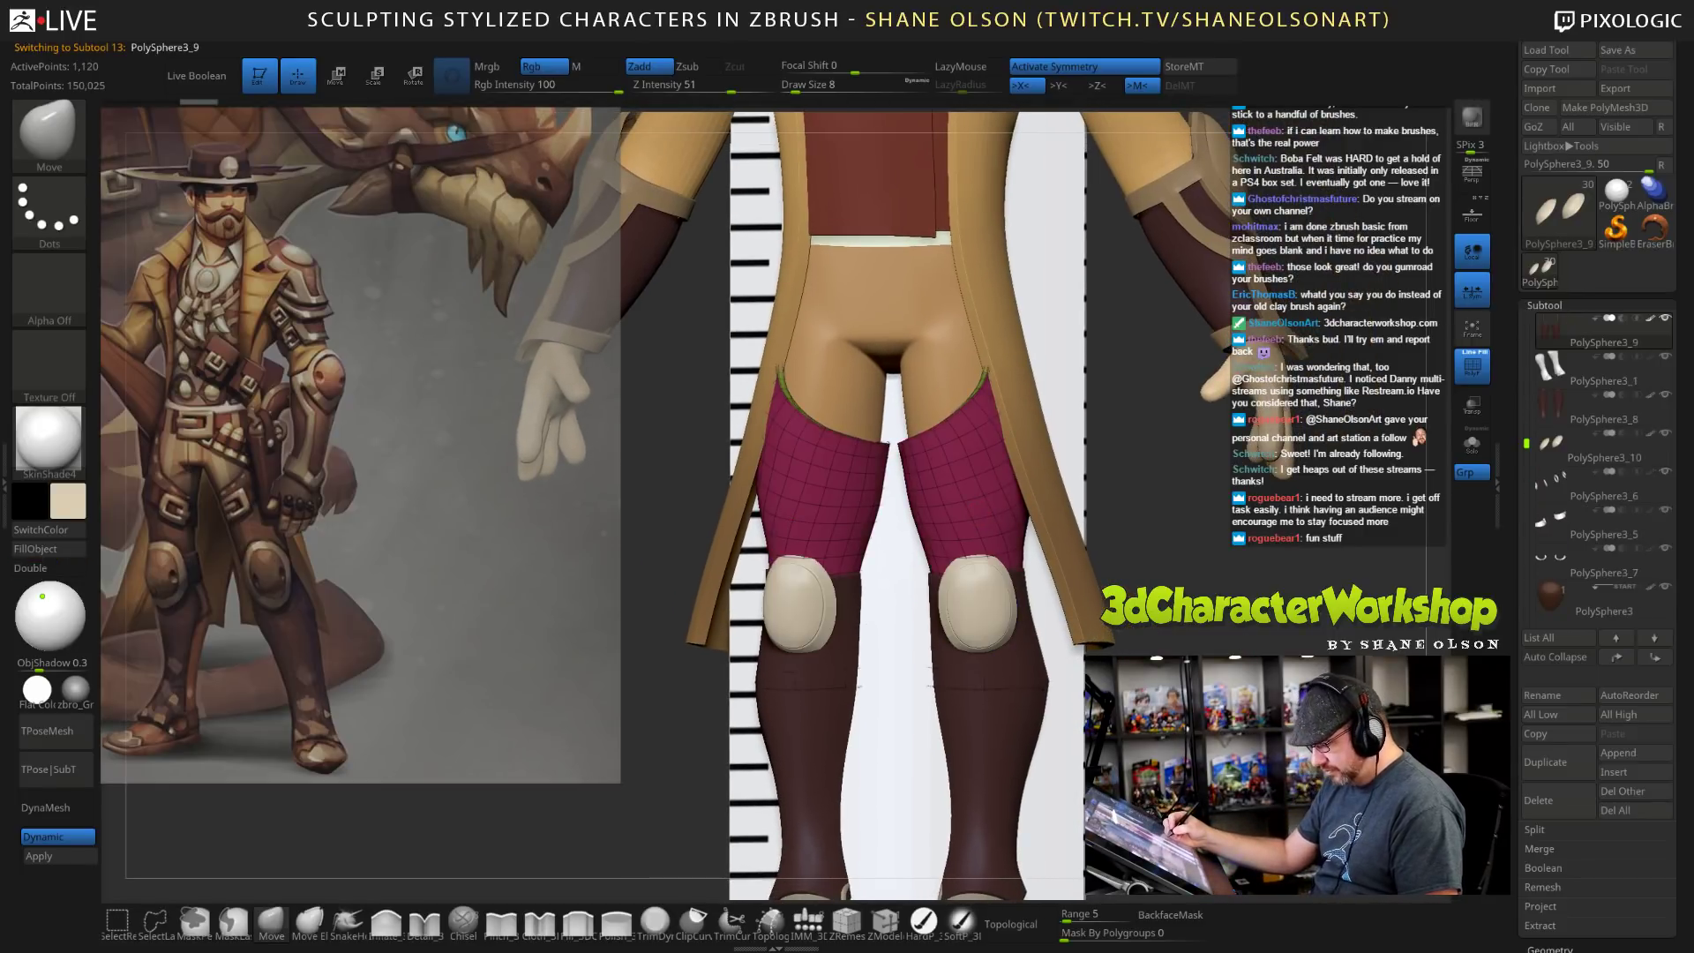
left_click_drag(1190, 651, 1230, 628)
left_click(813, 86)
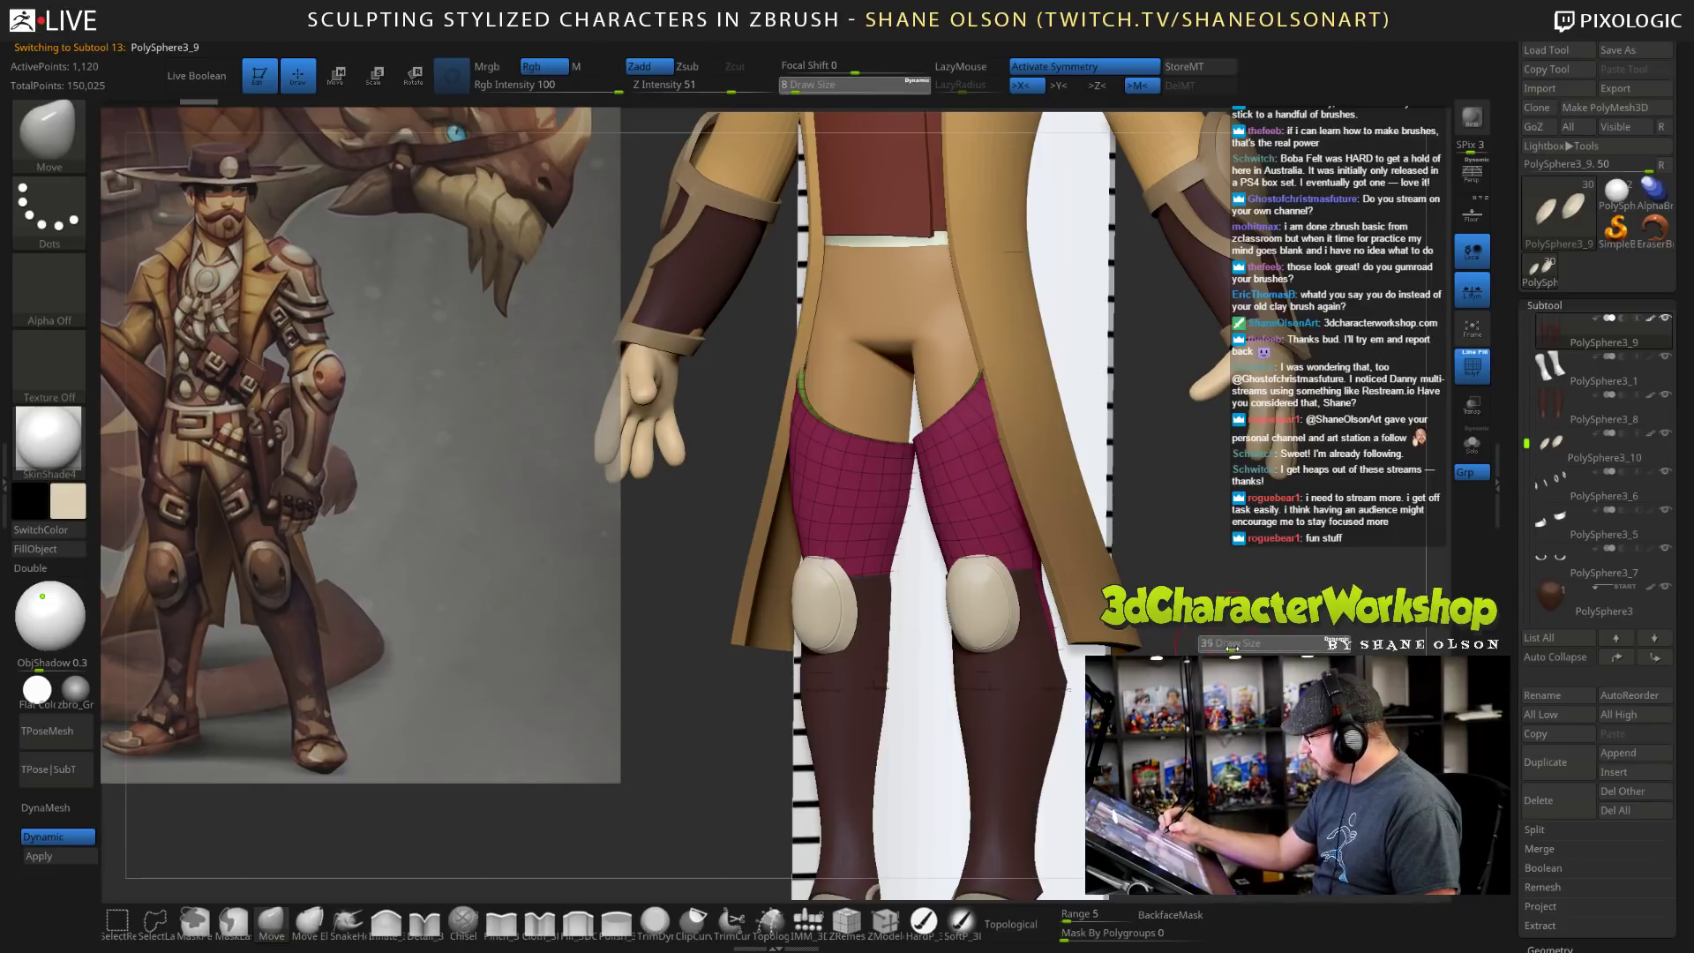
right_click_drag(1014, 546, 975, 542)
key("s")
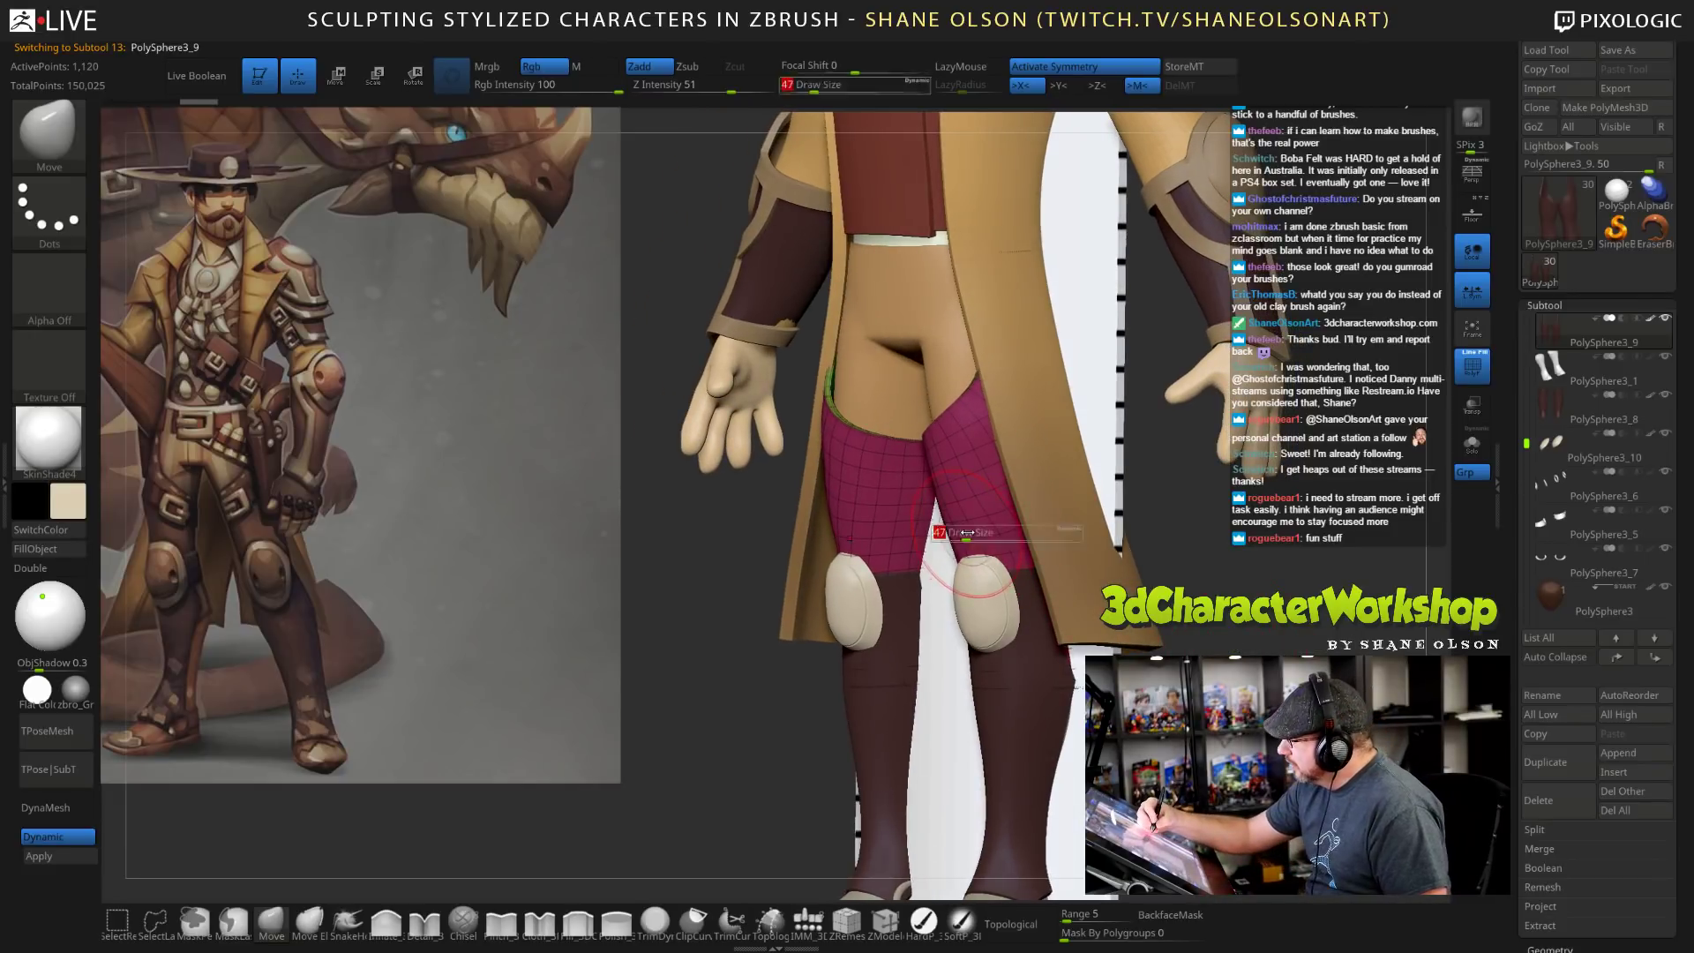
left_click_drag(962, 534, 968, 534)
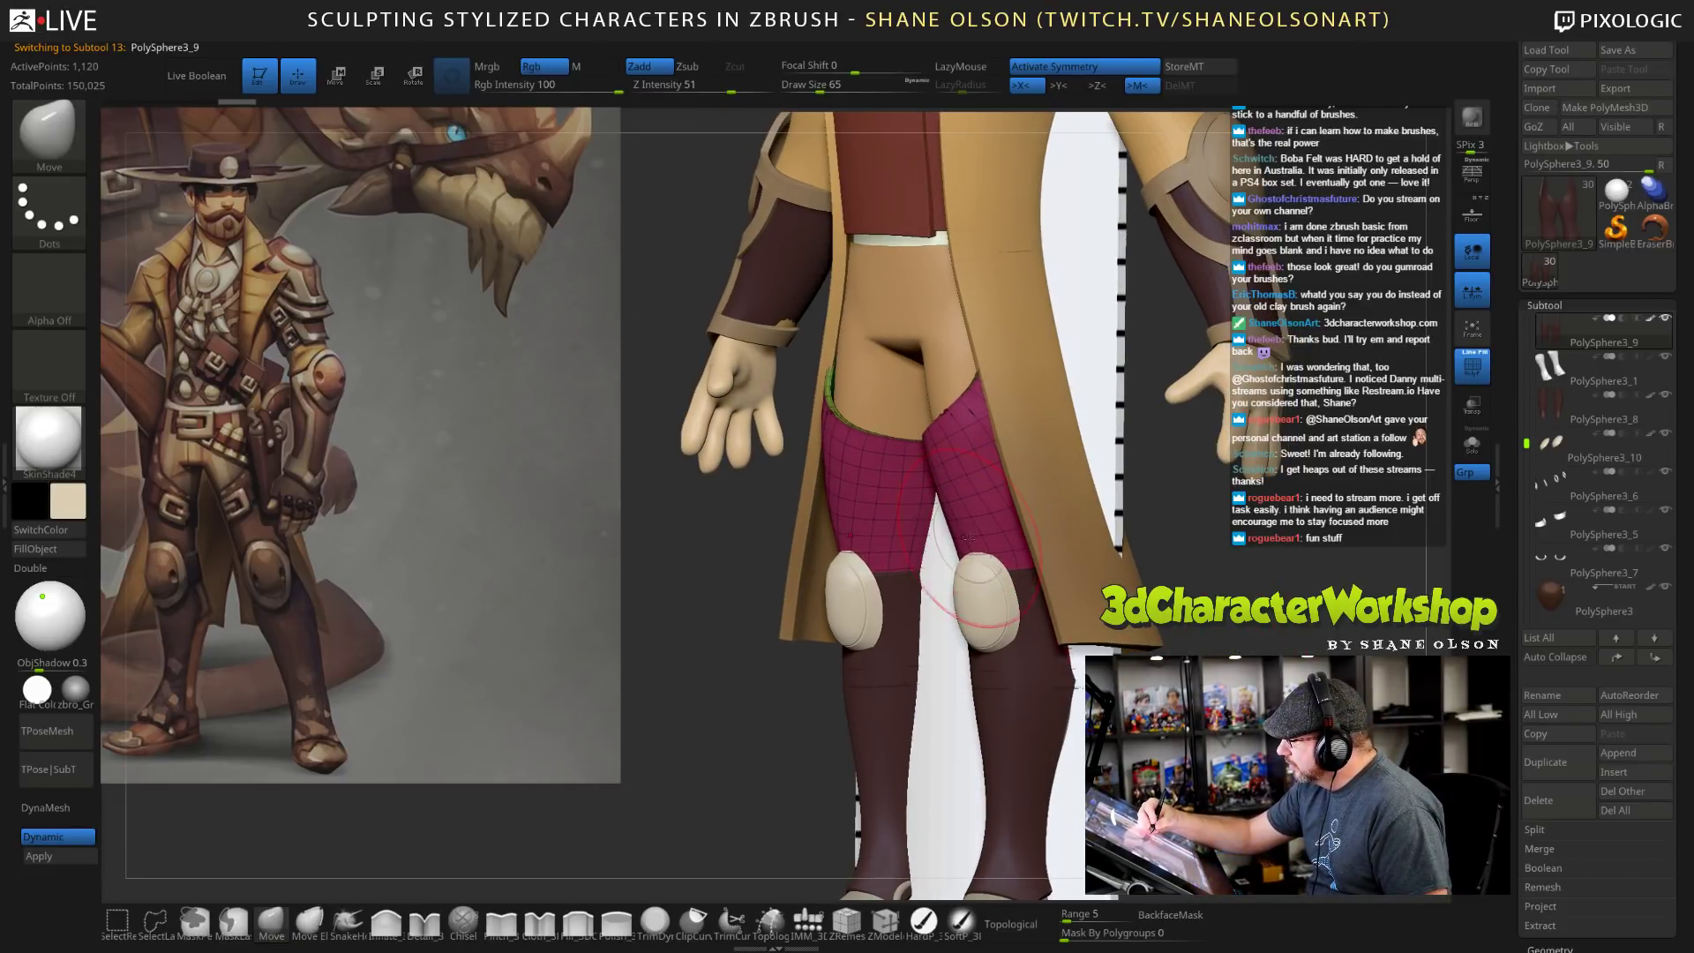
right_click_drag(1163, 669, 1044, 687)
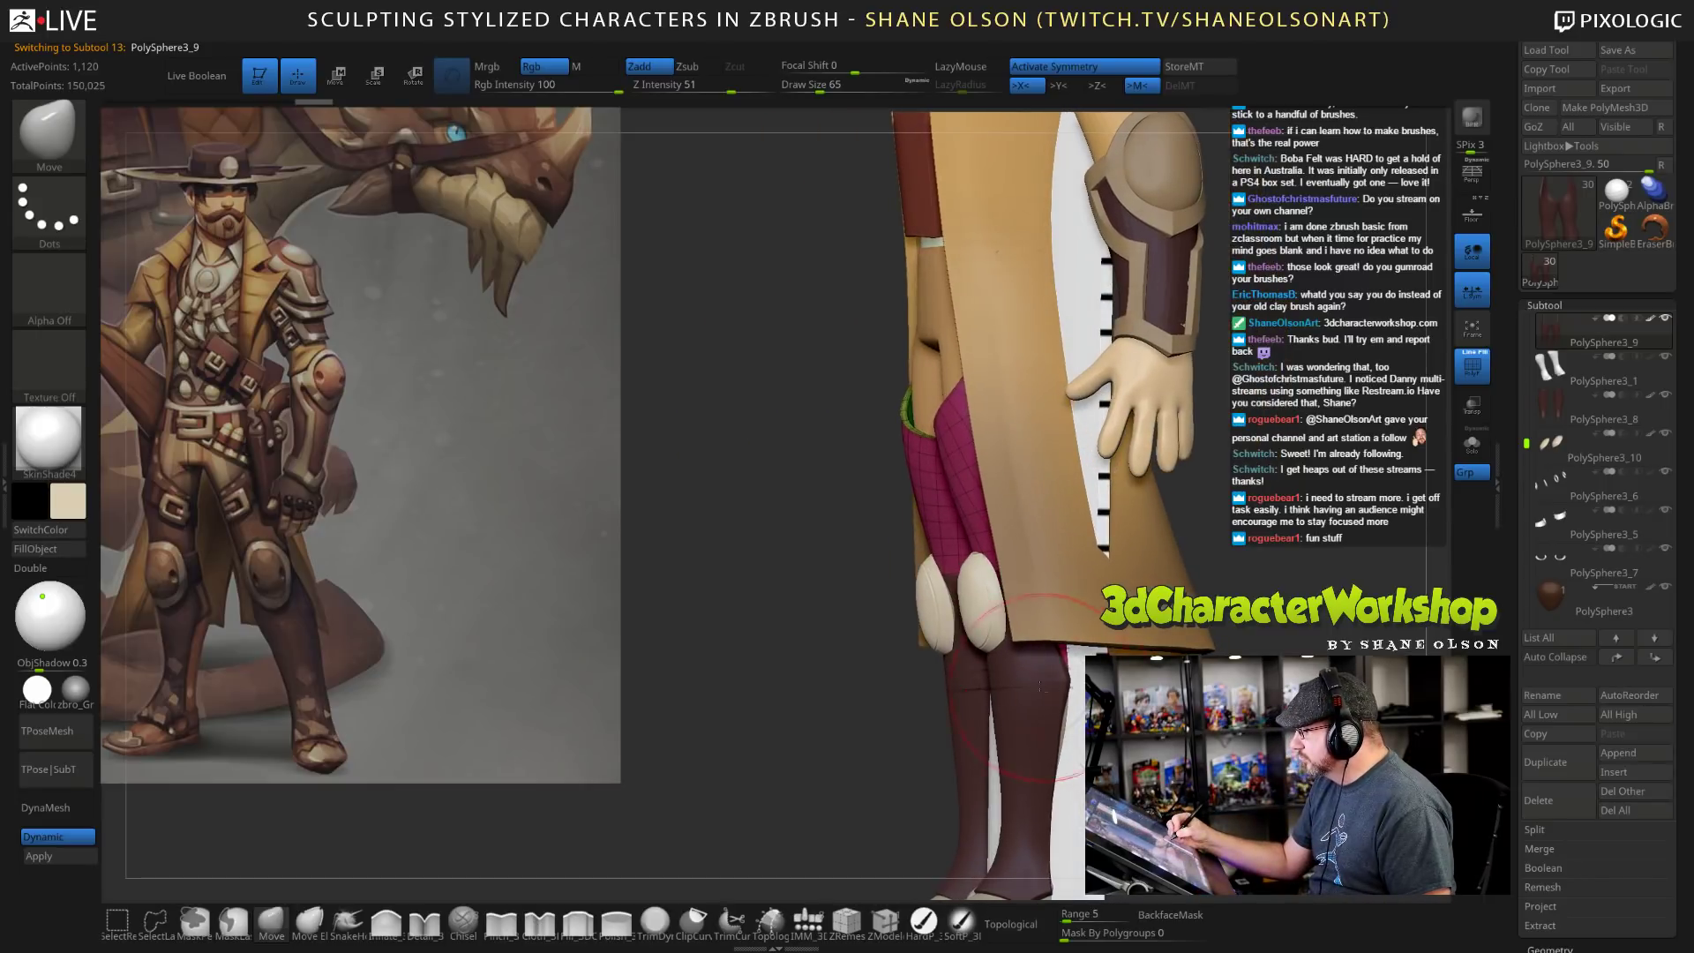
Hide the ruler behind the character and reselect the upper-leg covering subtool after checking the lower-leg one.
left_click(993, 653, "alt")
left_click_drag(1001, 655, 1005, 652)
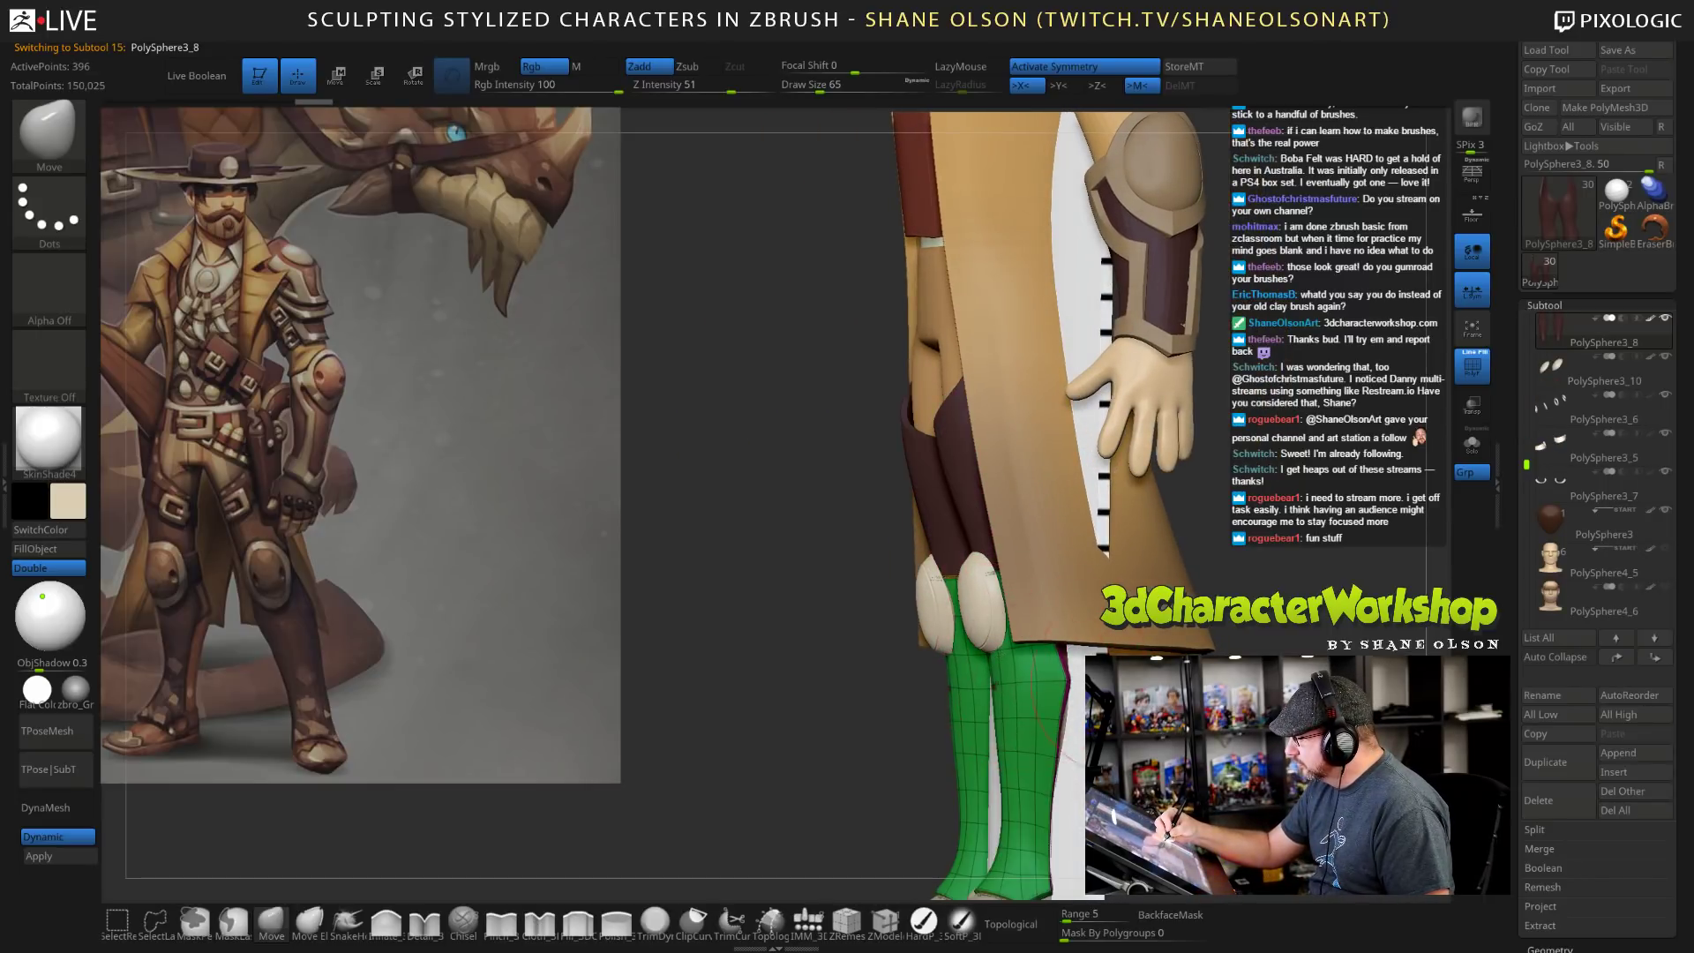
mouse_move(879, 538)
left_mouse_down()
mouse_move(1041, 538)
mouse_move(710, 536)
left_mouse_up()
left_click_drag(1527, 464, 1527, 571)
left_click(1666, 475)
left_click_drag(758, 539, 874, 538)
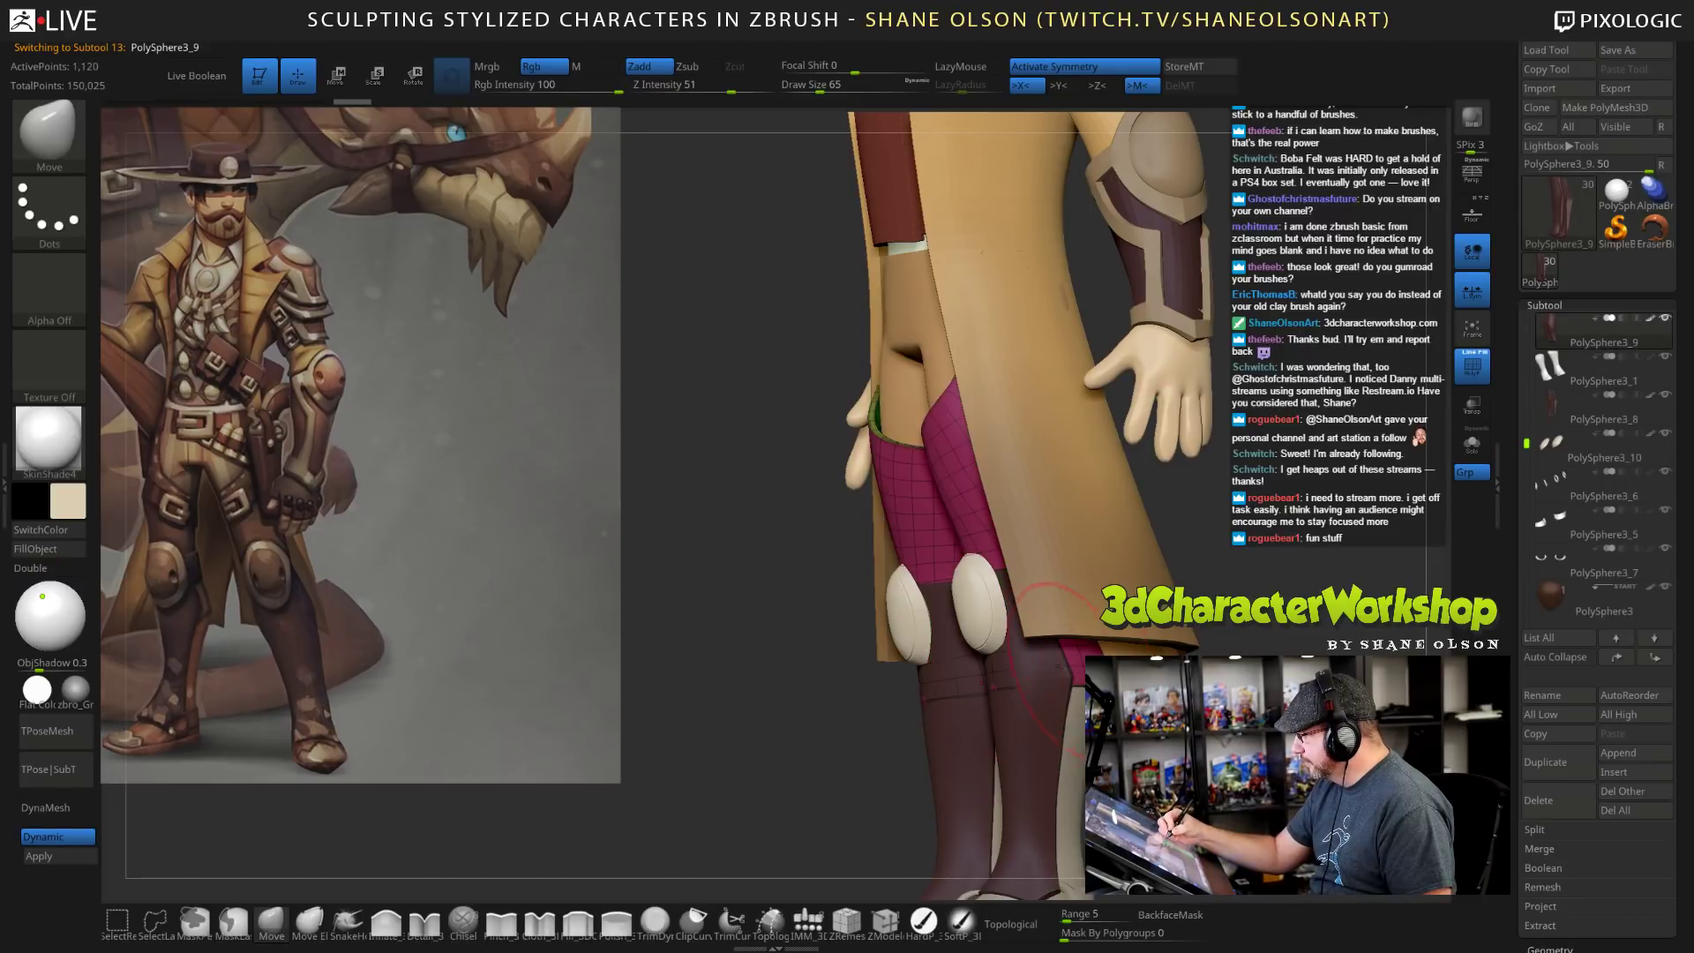
Reshape the upper-leg coverings around the knees with the Move brush, reducing its Draw Size to 56.
left_click_drag(1009, 680, 1028, 685)
left_click_drag(821, 706, 850, 690)
key("bracketleft")
left_click_drag(1002, 688, 1015, 690)
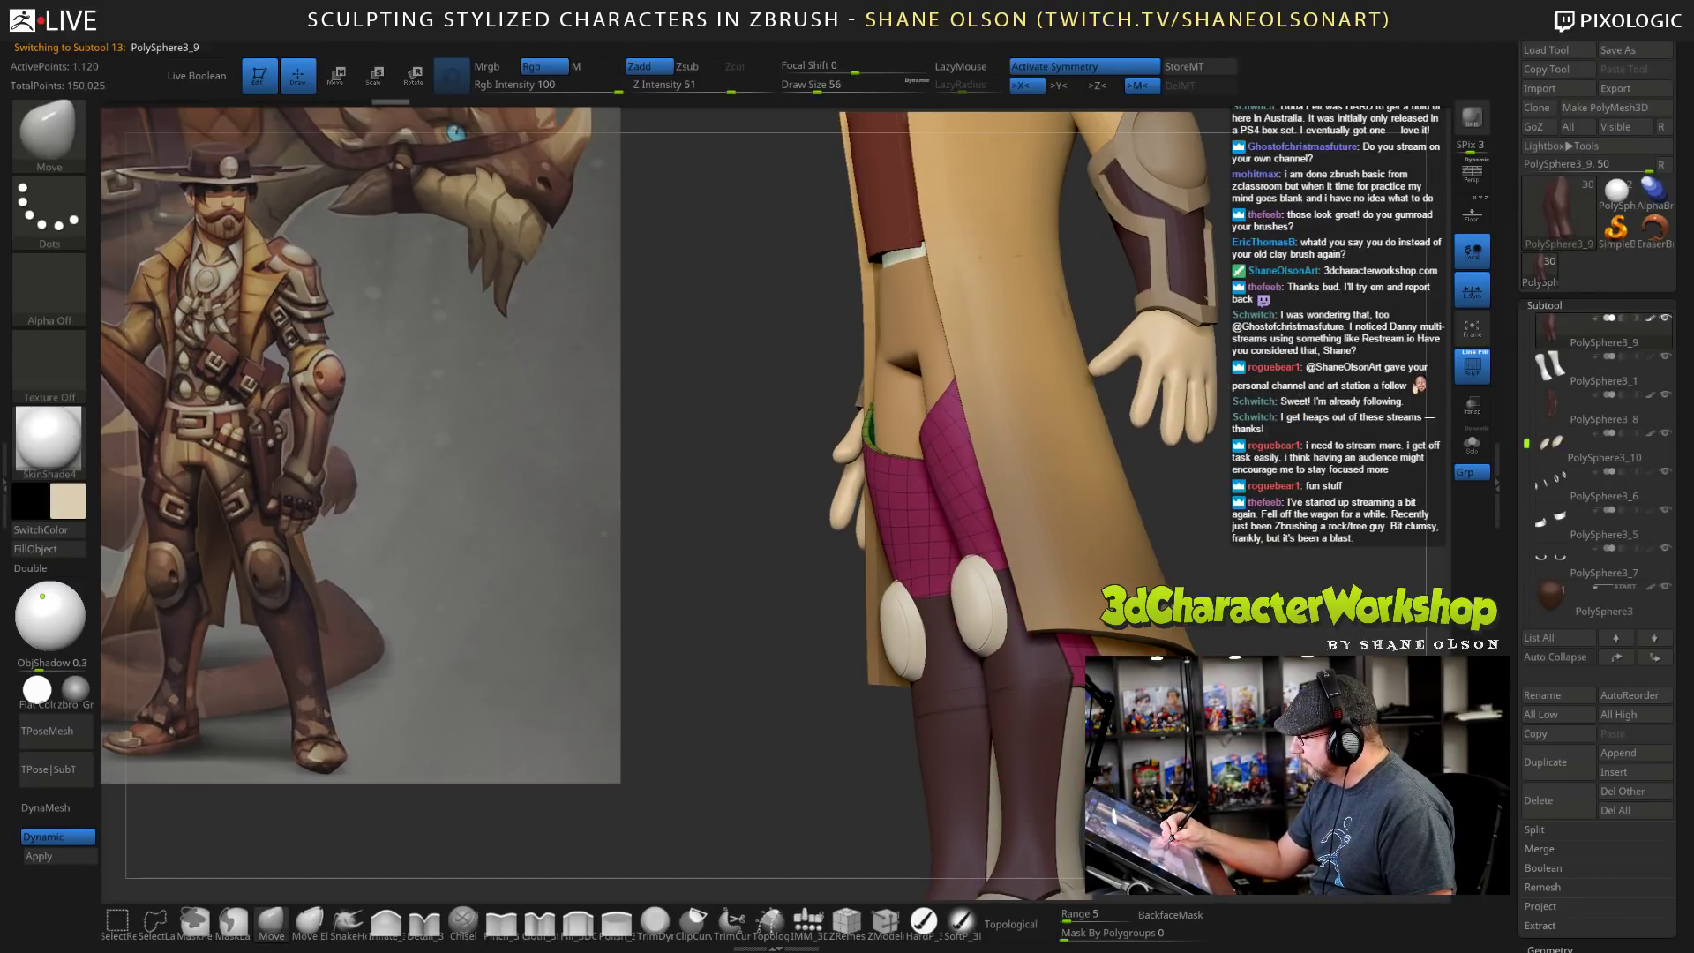
left_click_drag(794, 706, 860, 706)
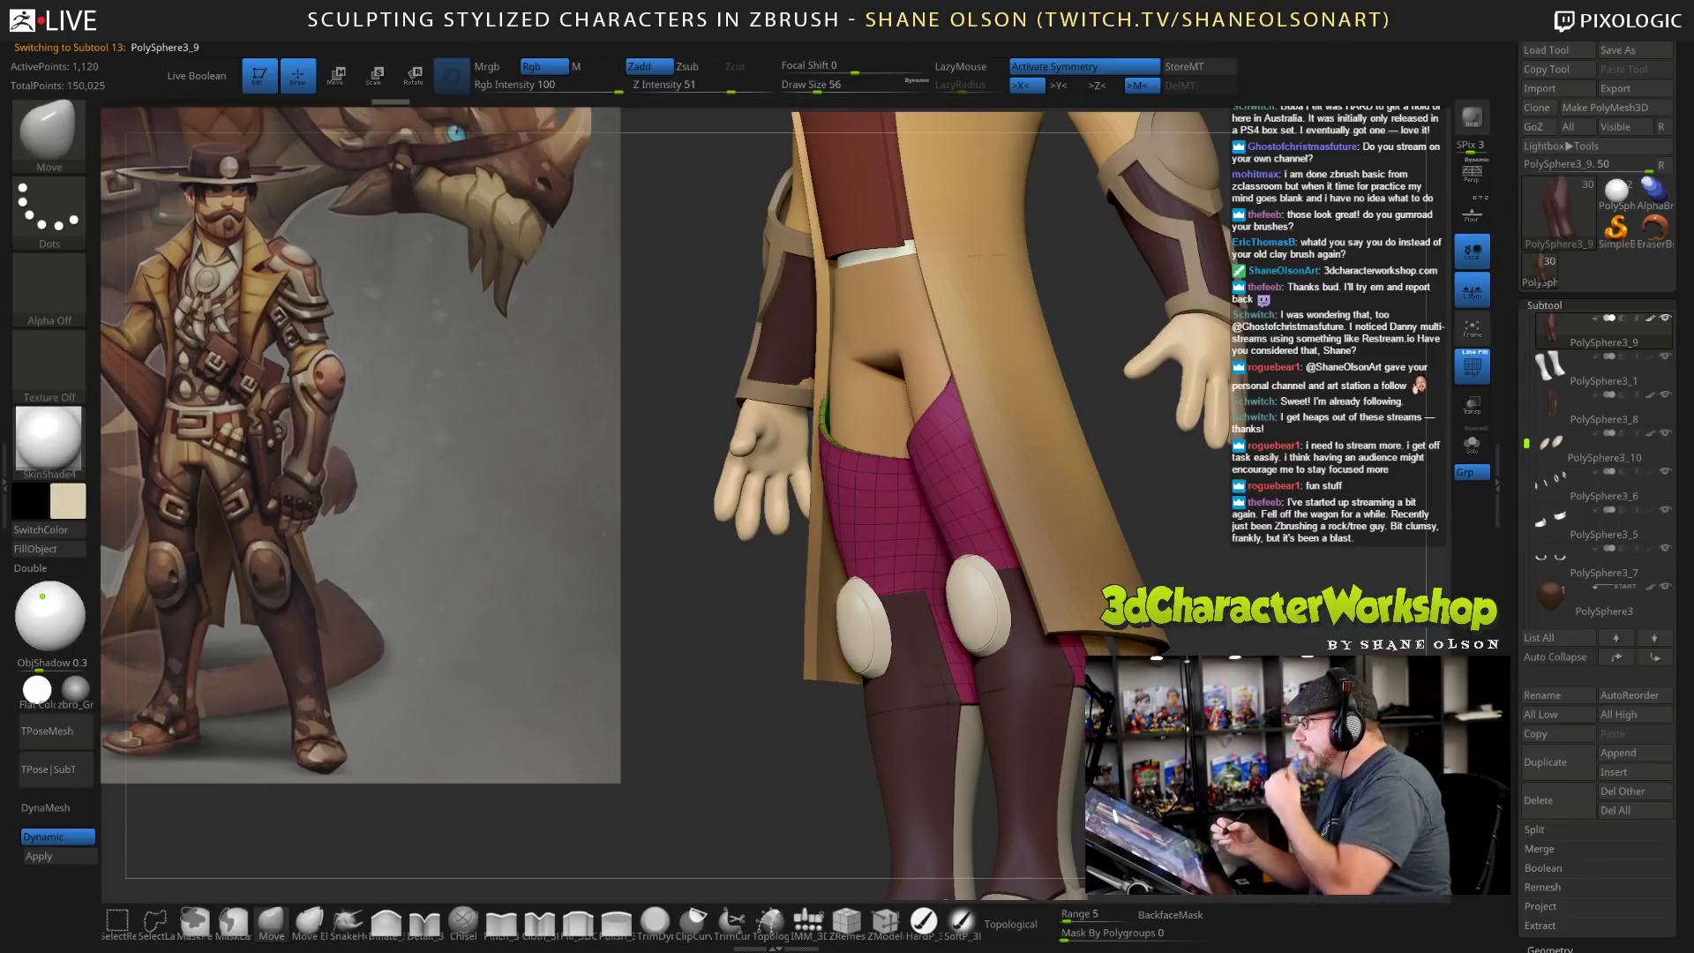
Refine the coverings' contour at the inner knees from the front with the Move brush at Draw Size 74.
mouse_move(697, 529)
left_mouse_down()
mouse_move(786, 526)
mouse_move(706, 526)
mouse_move(706, 485)
mouse_move(695, 529)
mouse_move(680, 530)
mouse_move(706, 556)
mouse_move(678, 530)
mouse_move(696, 530)
left_mouse_up()
left_click_drag(1209, 732, 1214, 733)
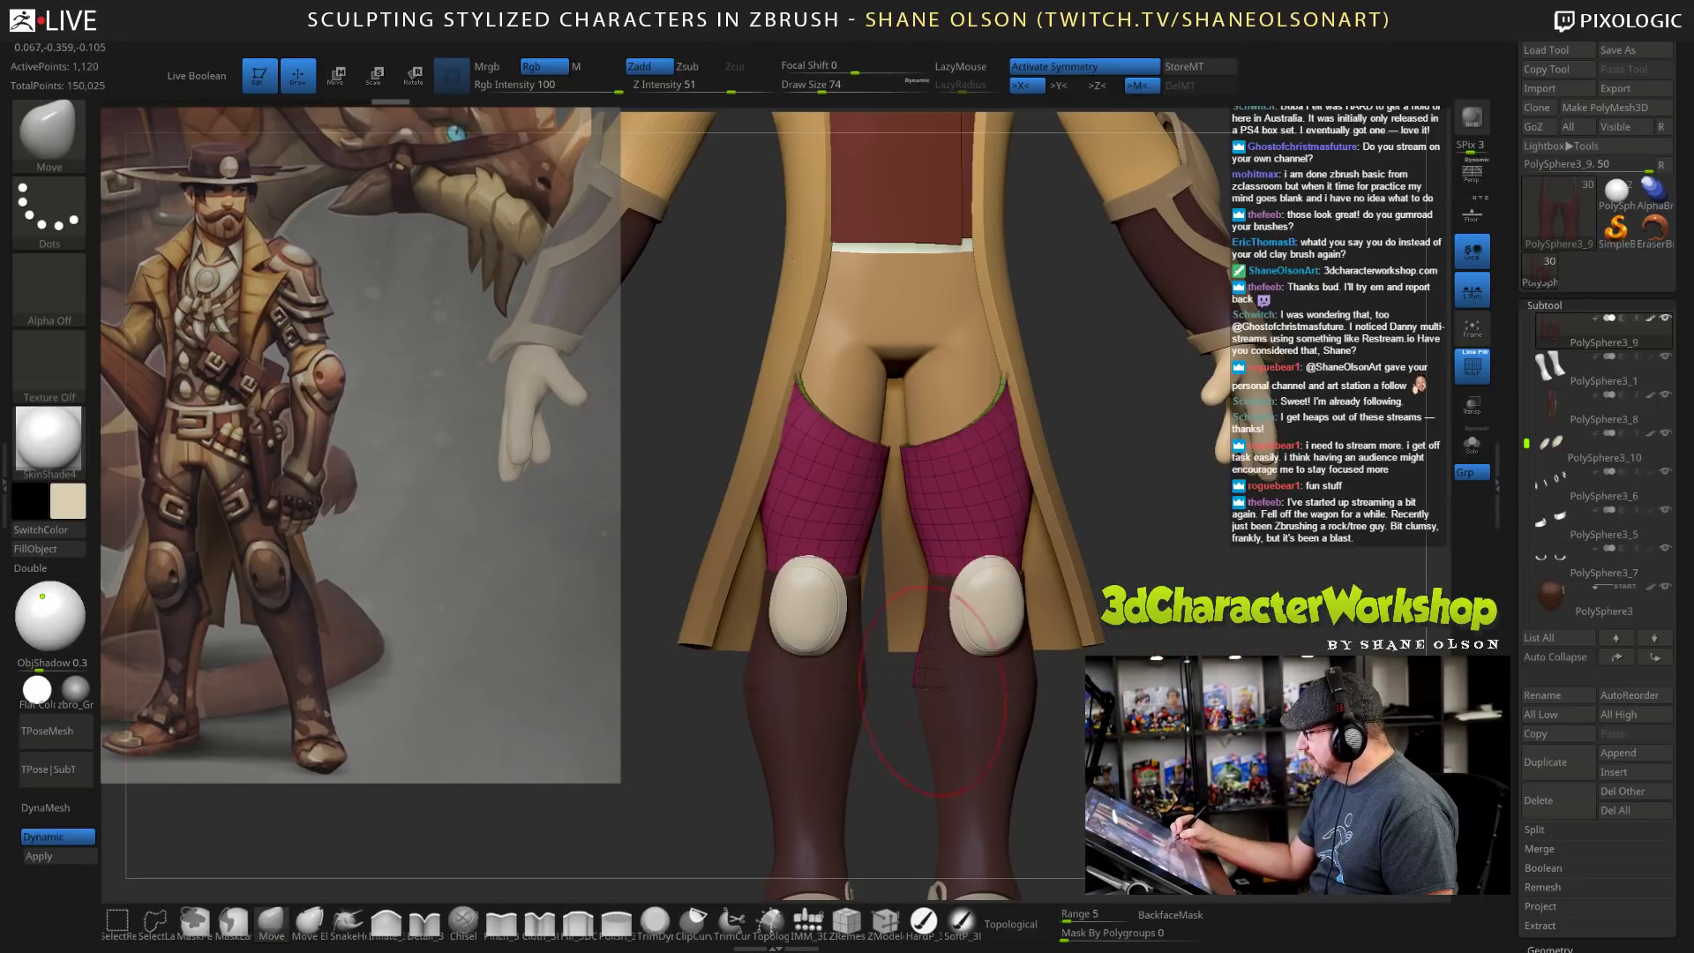
left_click_drag(974, 618, 987, 600)
left_click_drag(1054, 707, 992, 707)
left_click_drag(941, 616, 954, 614)
left_click_drag(1065, 764, 1125, 771)
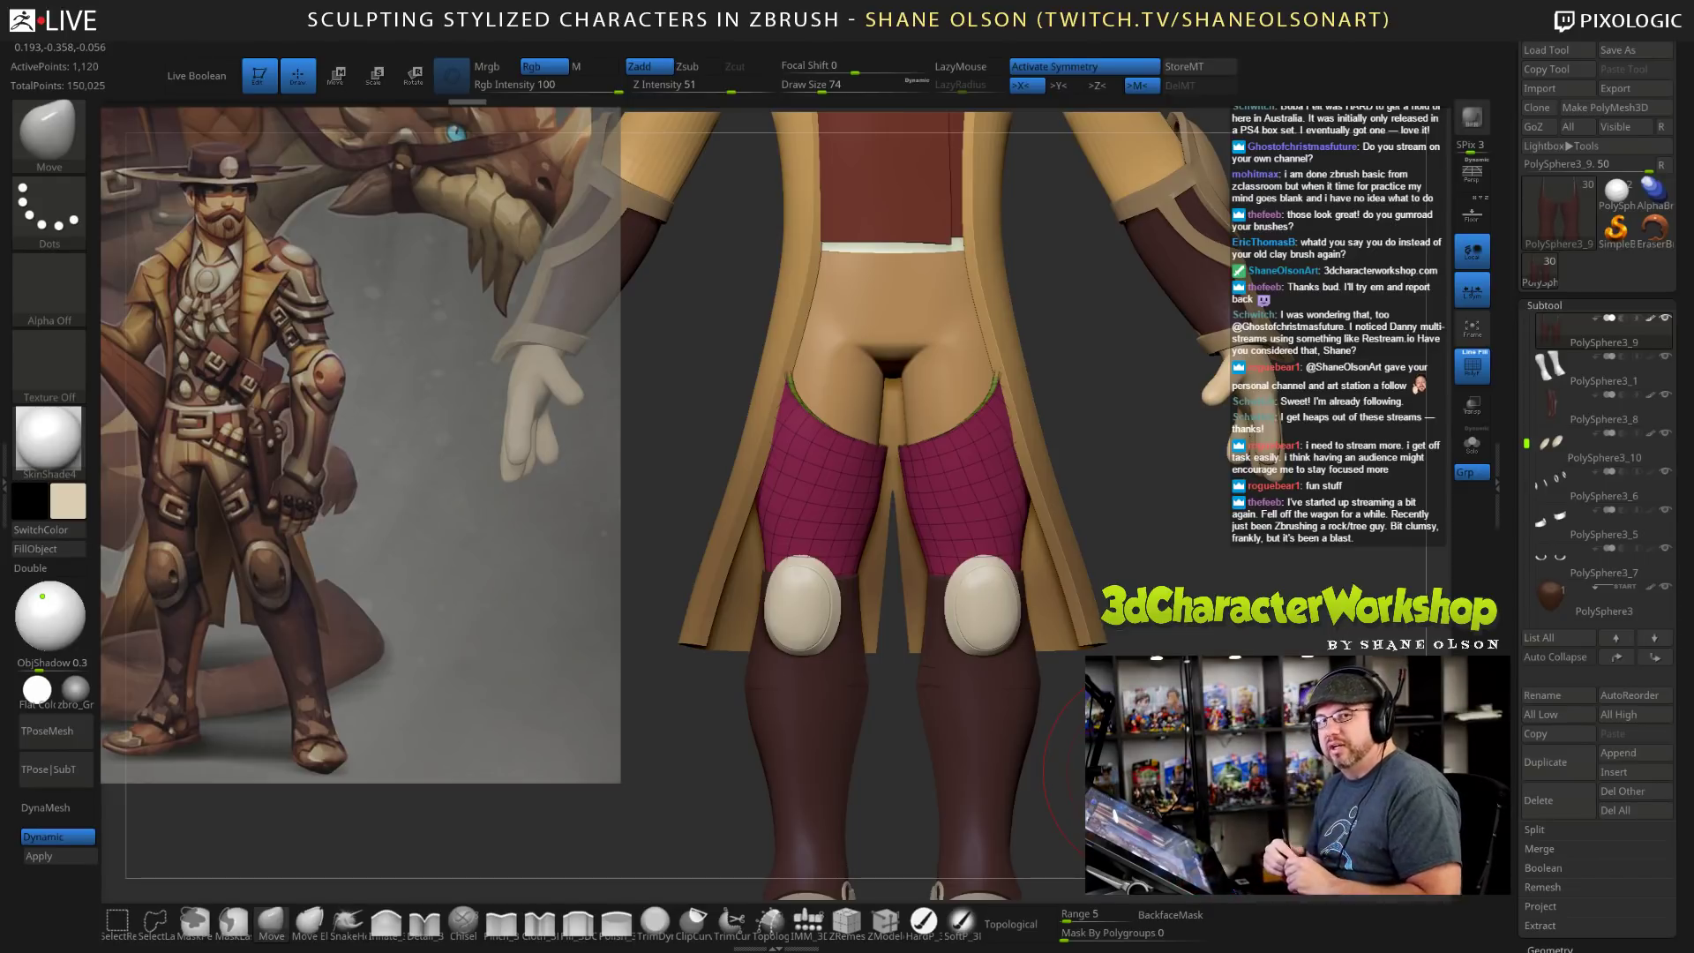
Hide the wireframe and frame the figure from the front to compare it with the reference.
key("shift+f")
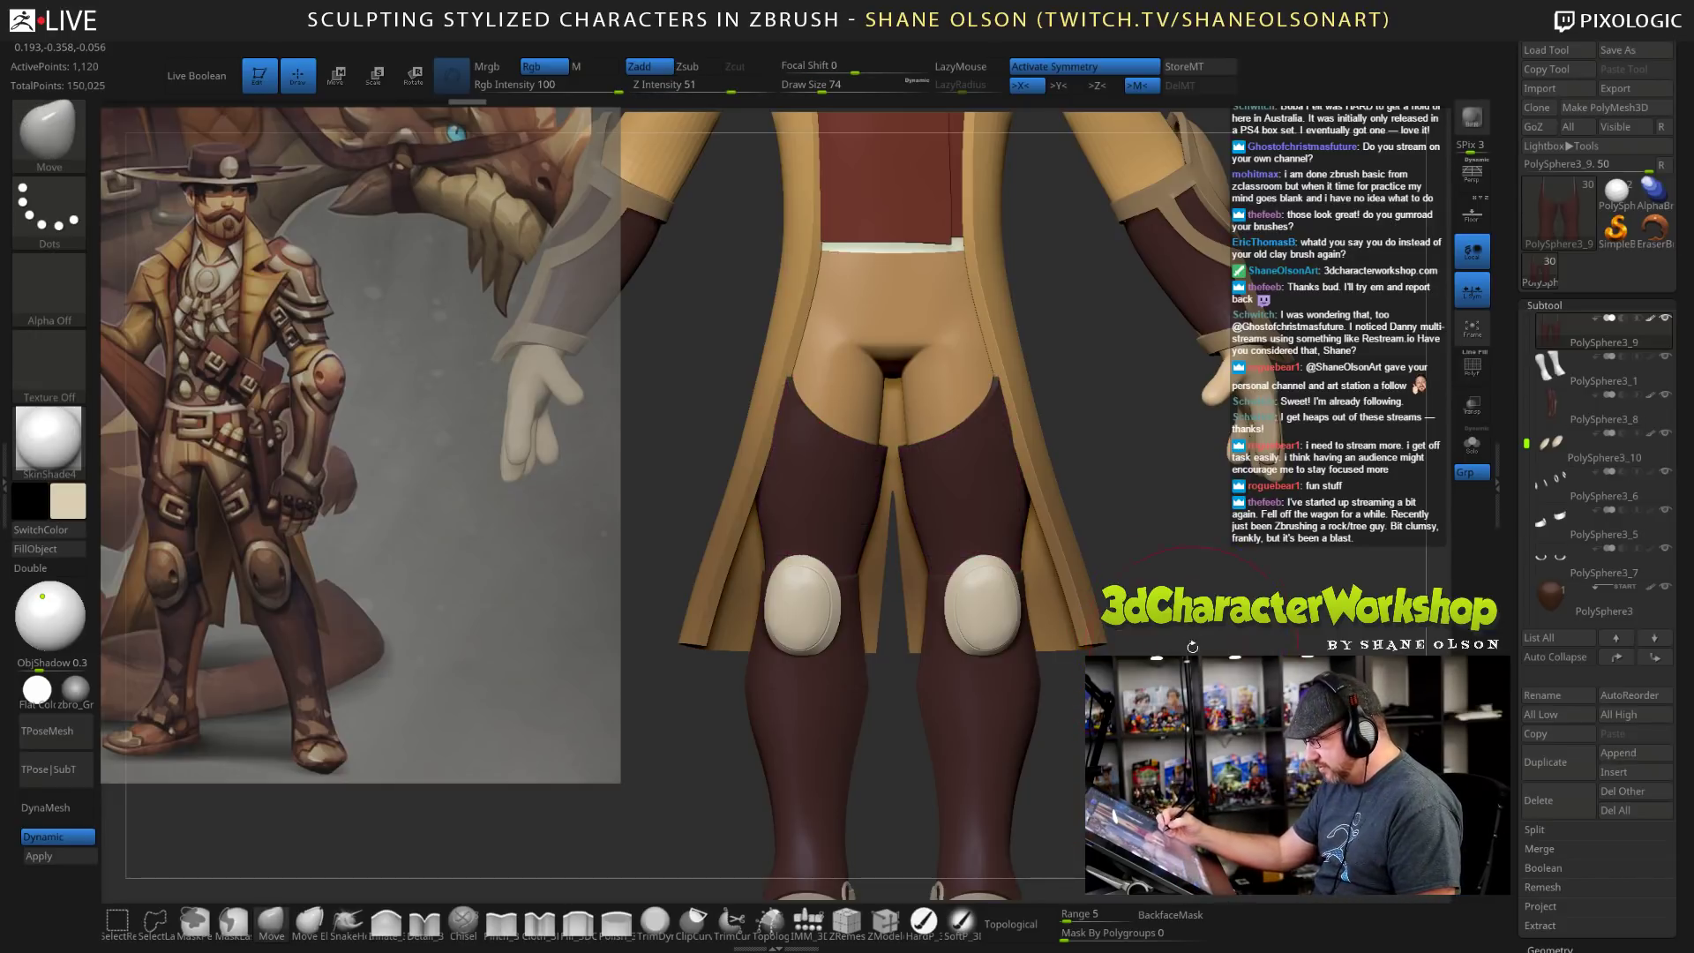
key("f")
mouse_move(1085, 618)
left_mouse_down()
mouse_move(997, 619)
mouse_move(1077, 618)
left_mouse_up()
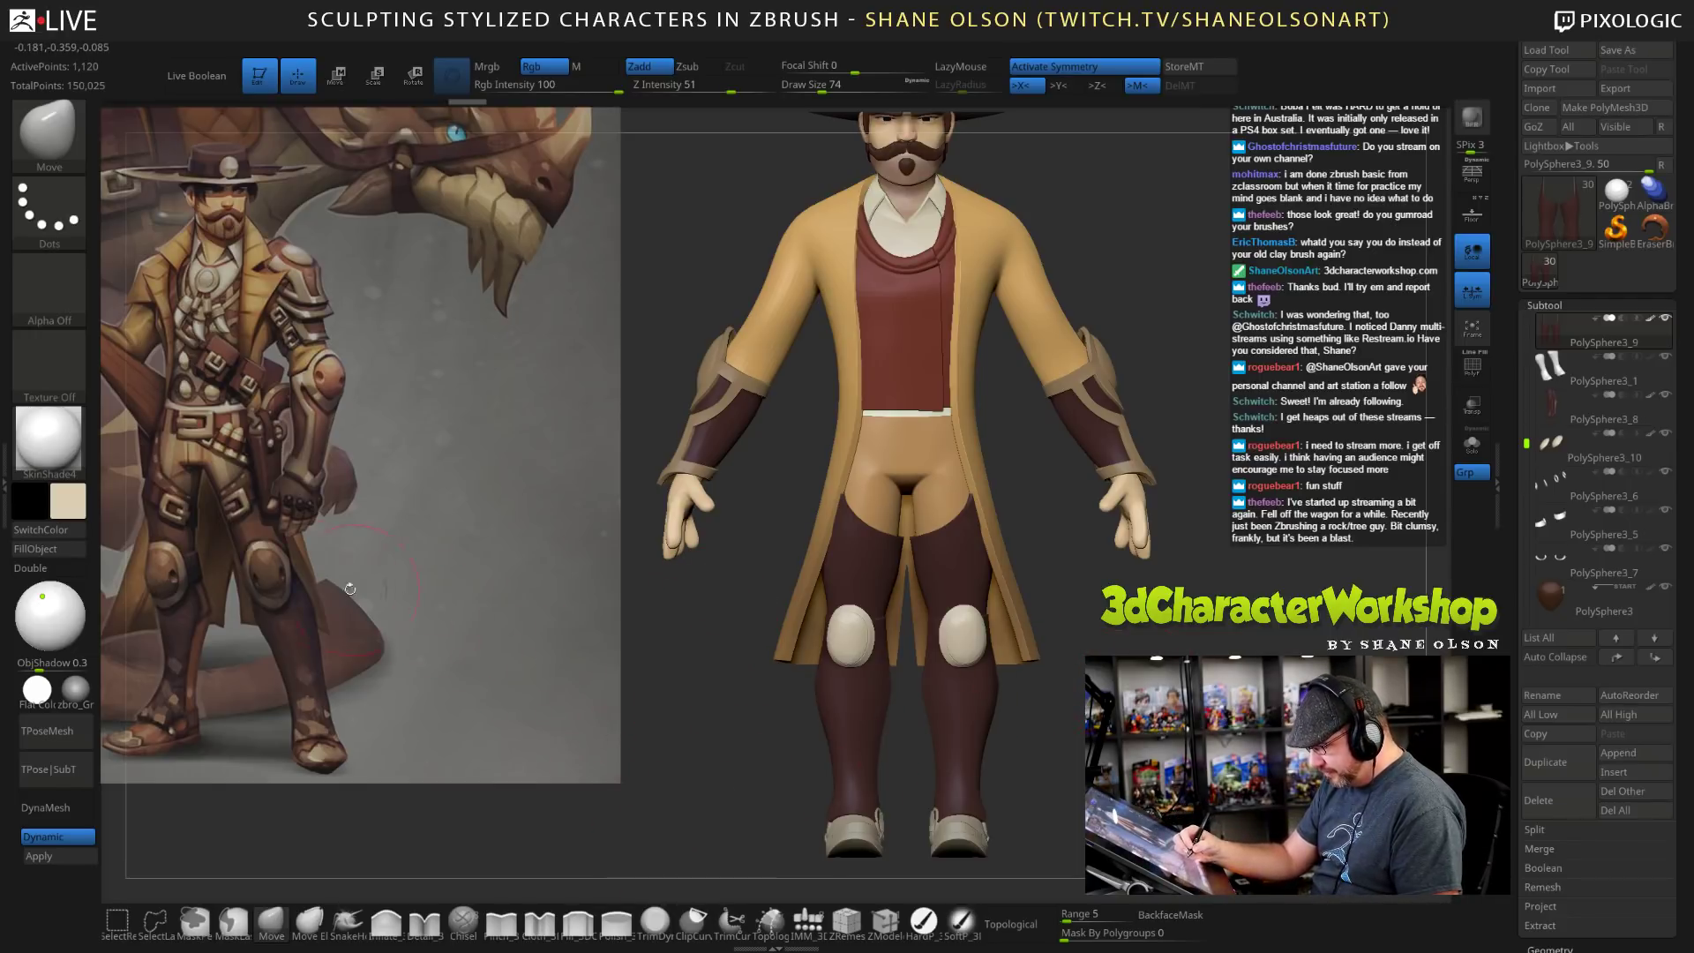
Sample a brown from the Spotlight reference image as the current color and select the HardR paint brush.
key("shift+z")
key("c")
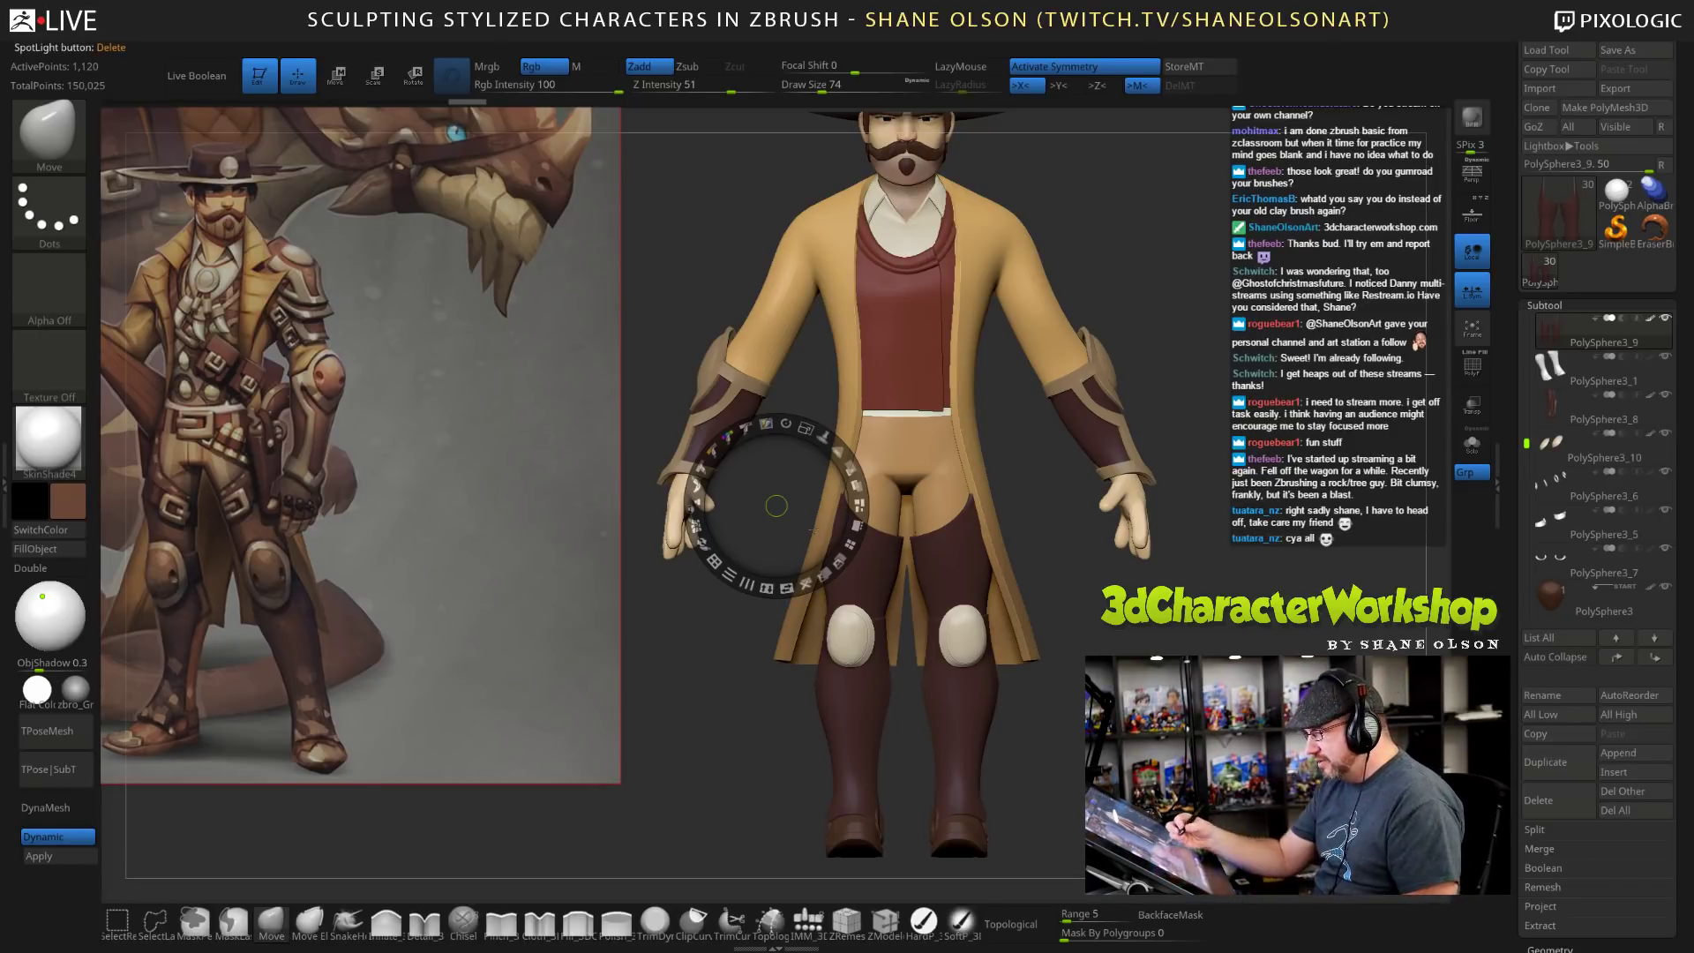
key("z")
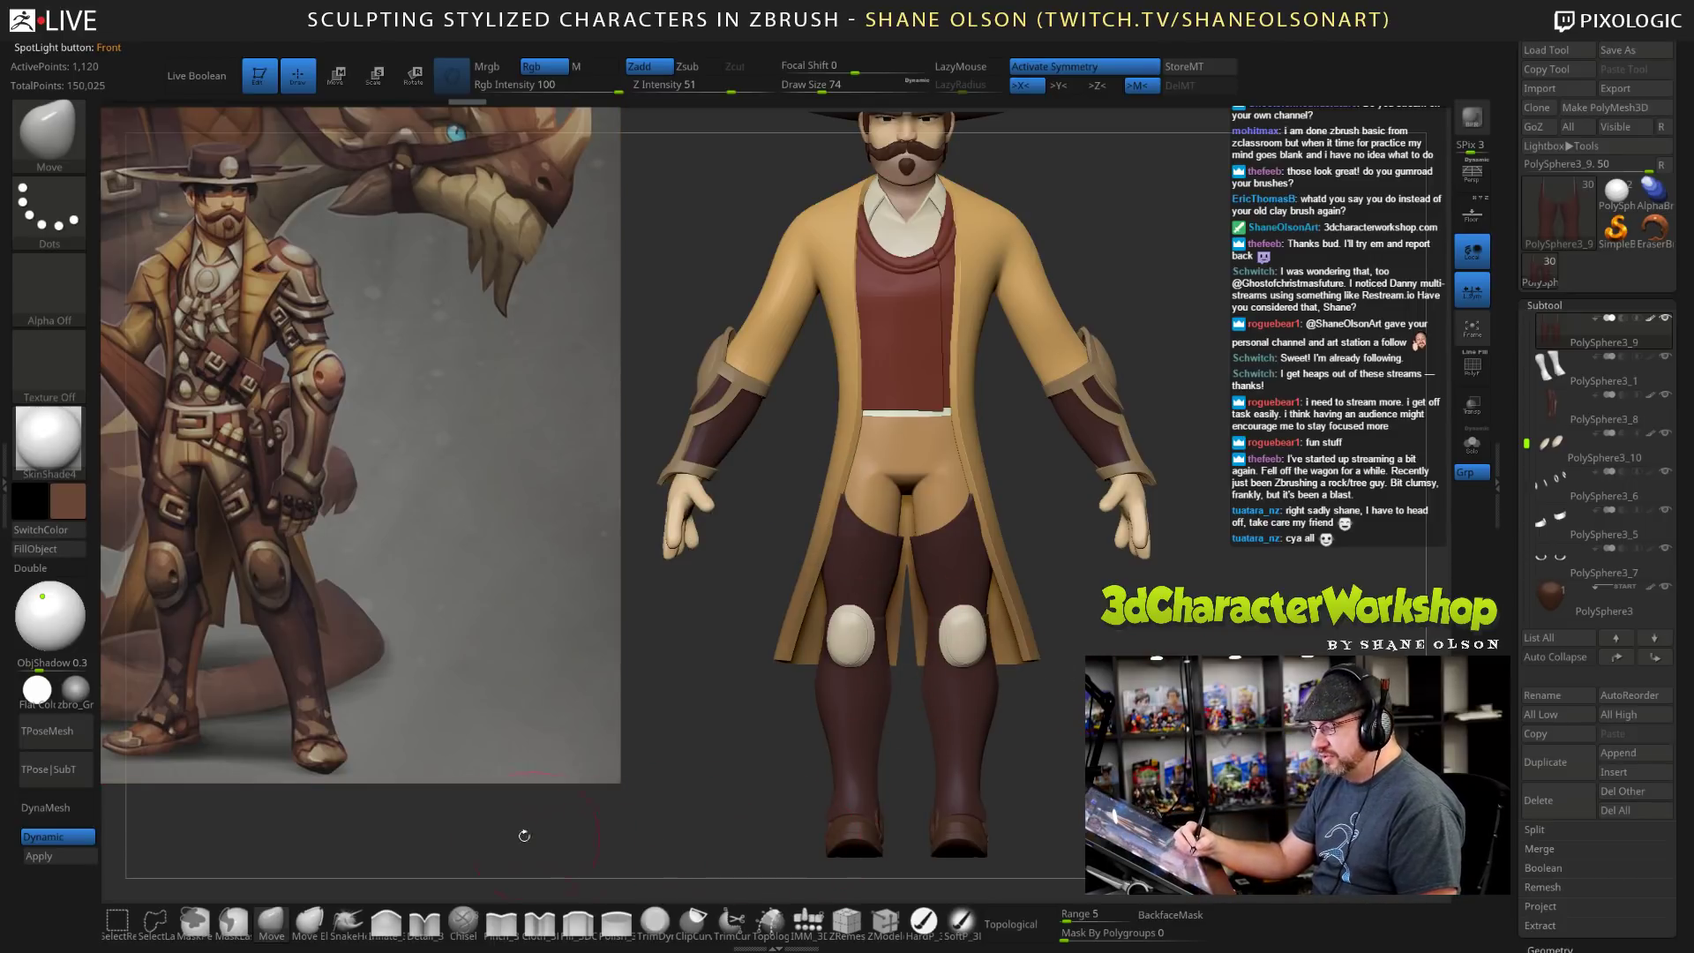
left_click(923, 922)
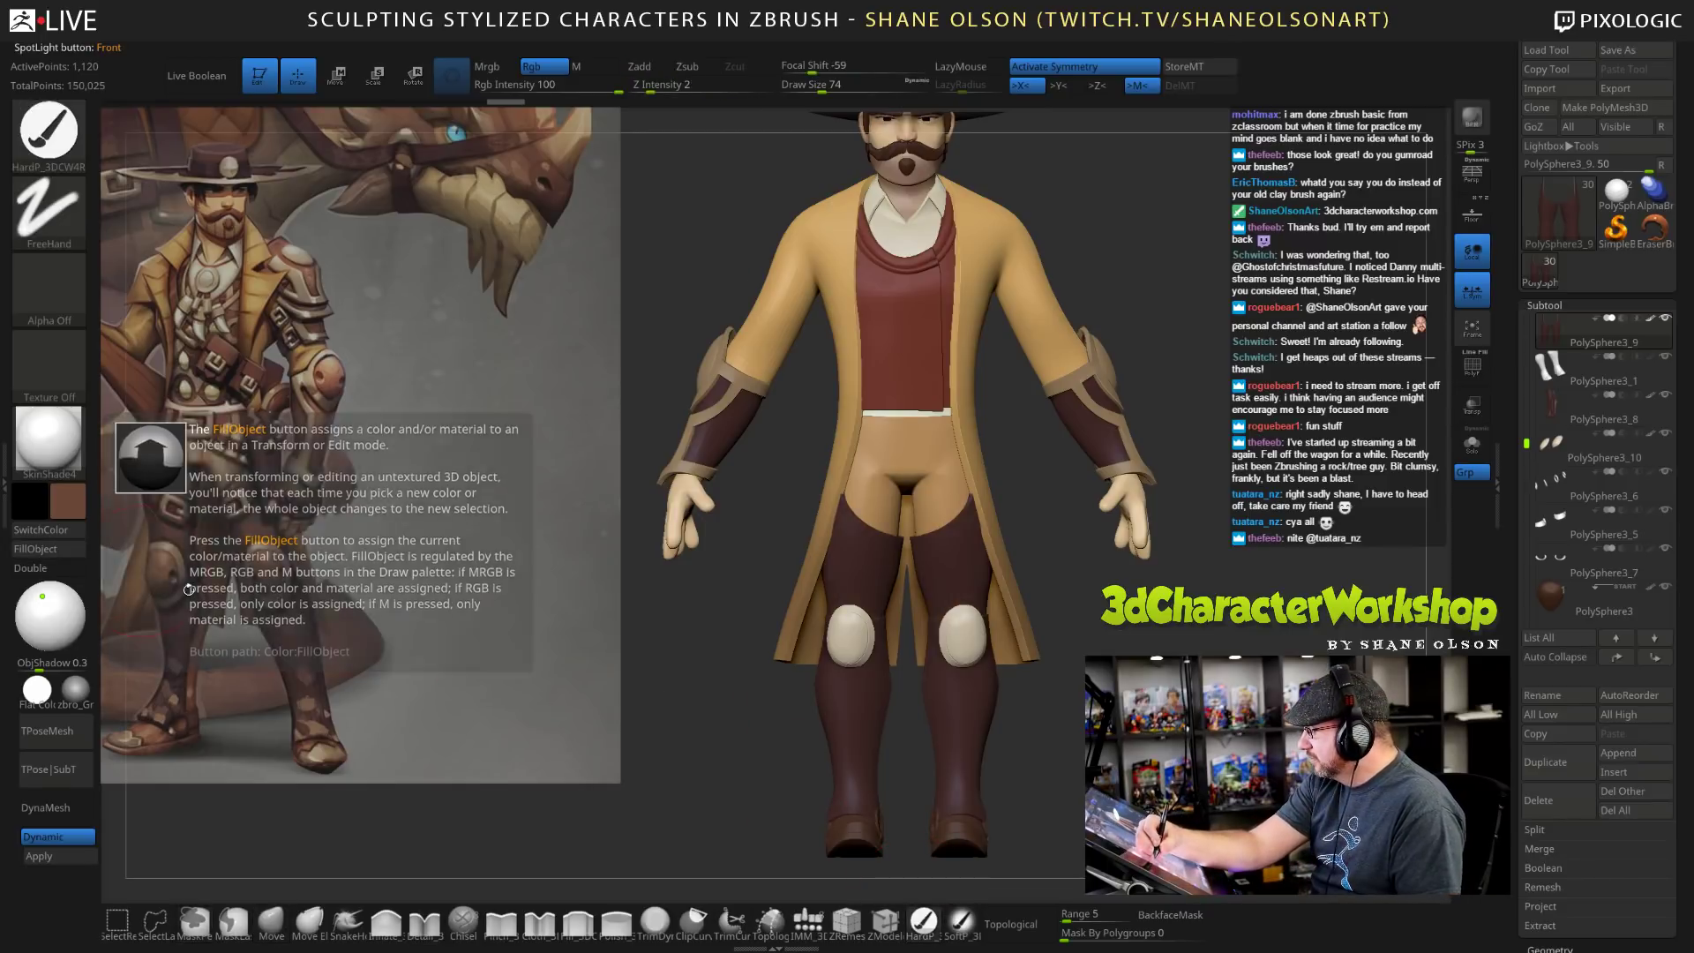
Select the cream kneepads and fill them with the sampled brown, then frame the figure against the reference.
left_click(846, 632, "alt")
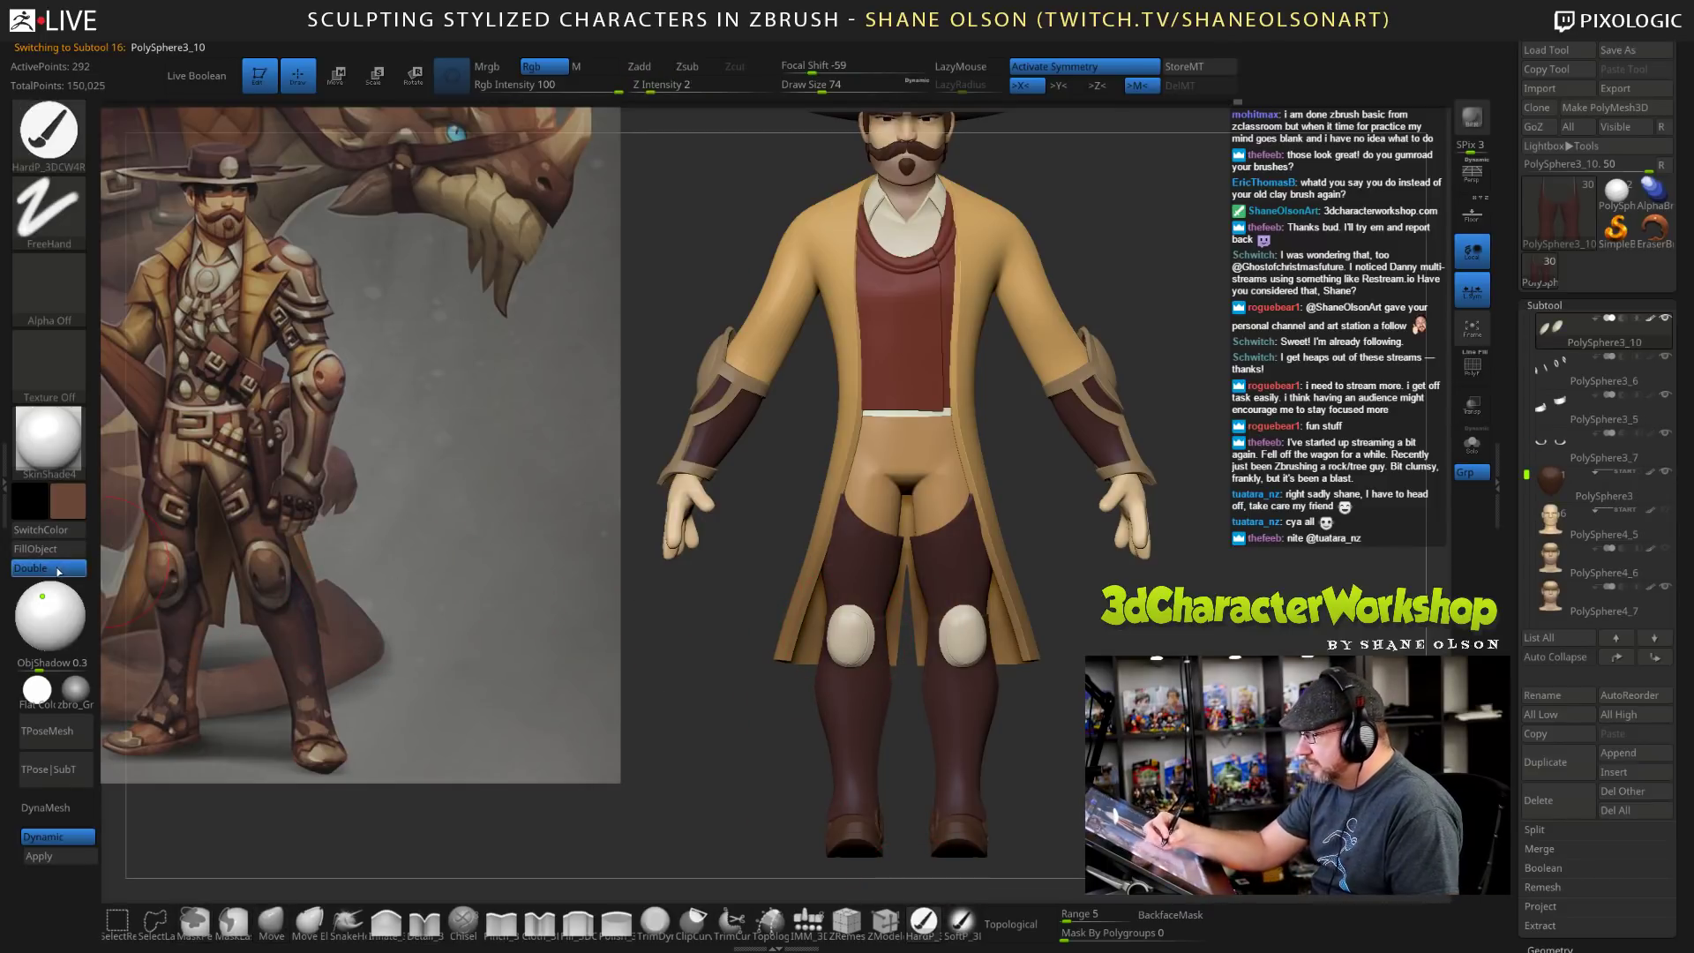
mouse_move(706, 671)
left_mouse_down("alt")
mouse_move(704, 618)
mouse_move(717, 653)
mouse_move(742, 655)
mouse_move(708, 684)
left_mouse_up("alt")
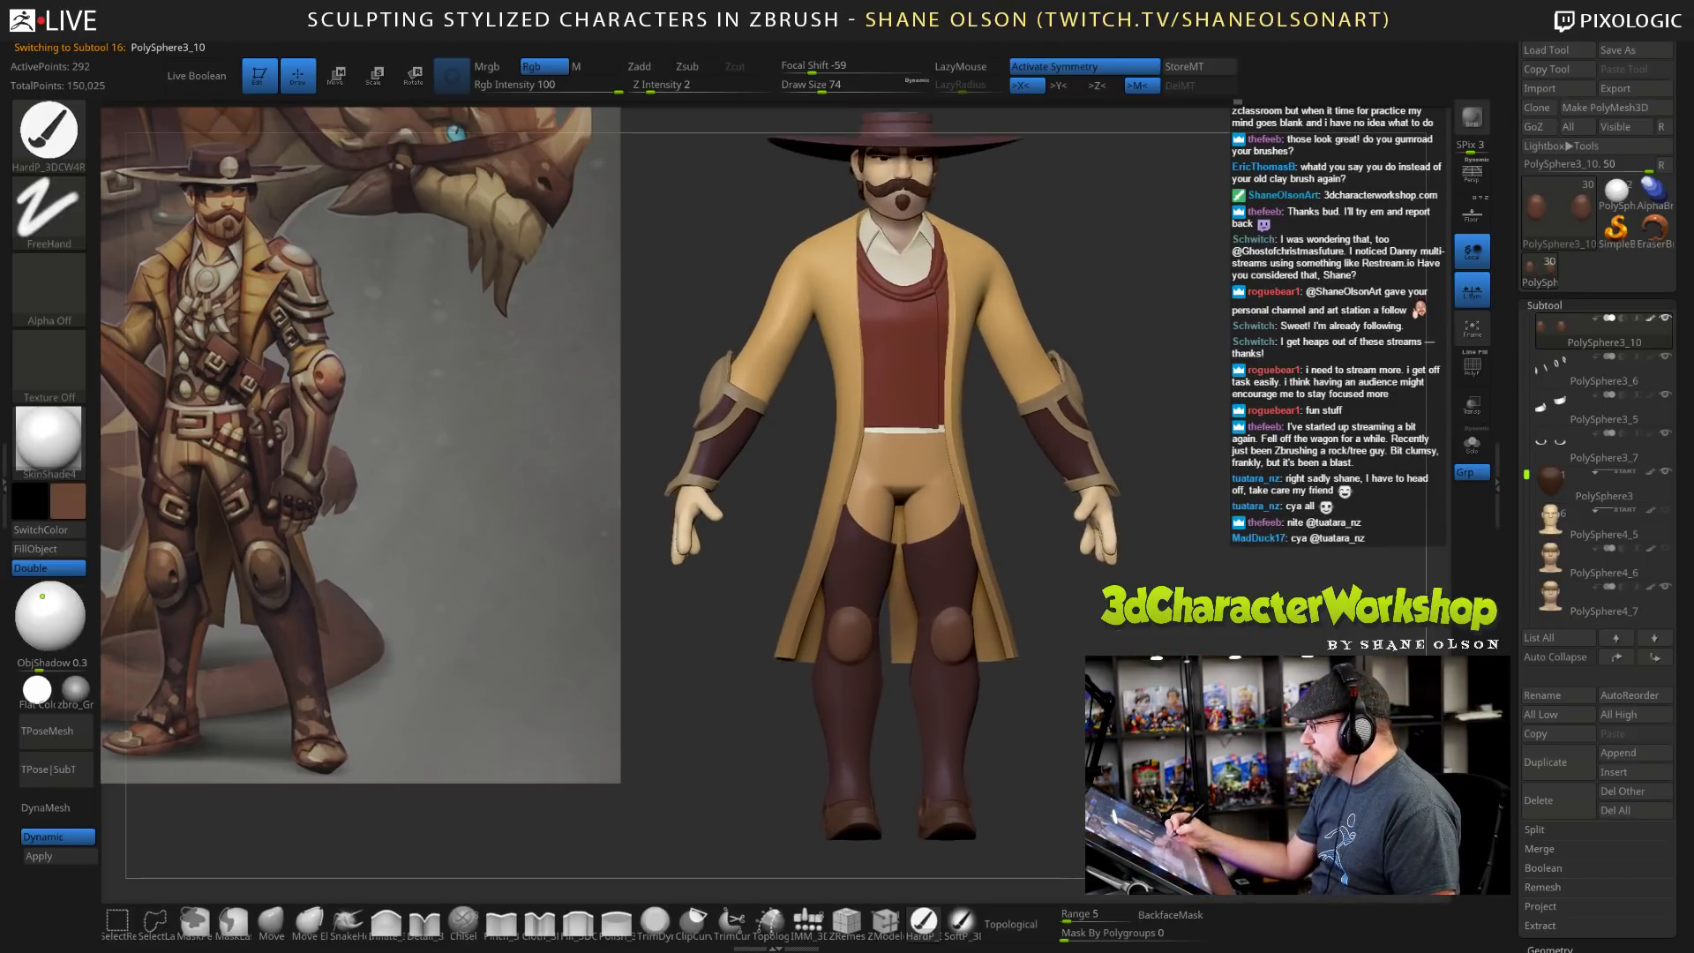
mouse_move(1187, 697)
left_mouse_down("alt")
mouse_move(1189, 733)
mouse_move(1191, 697)
left_mouse_up("alt")
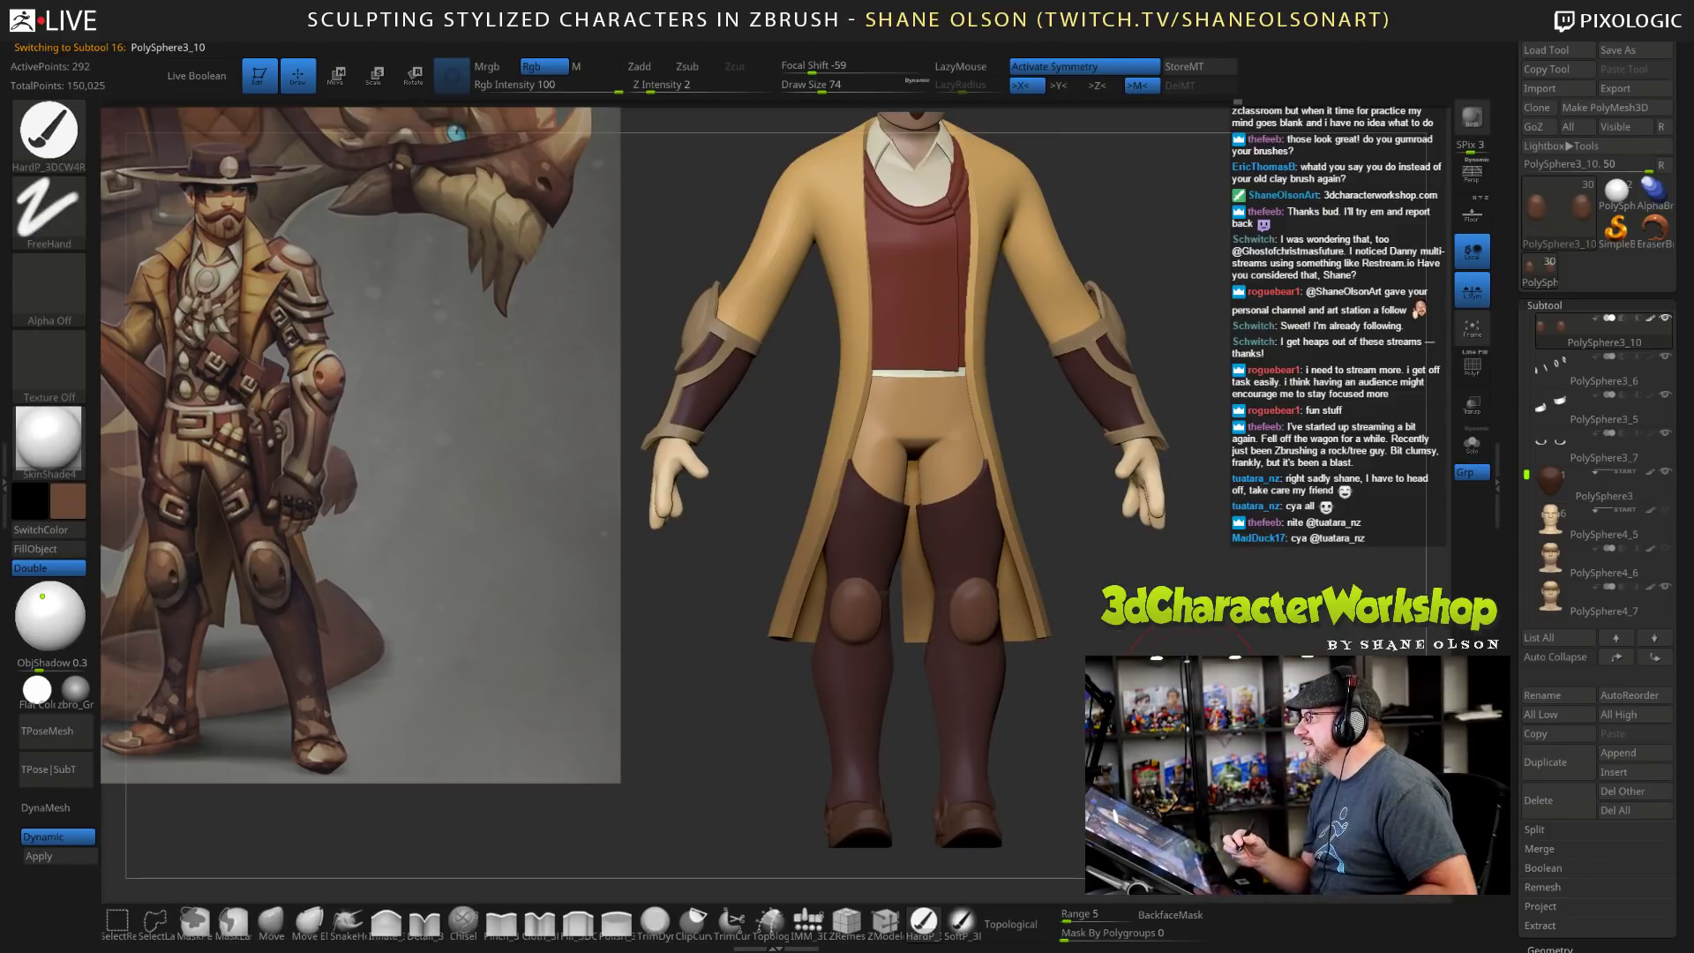
mouse_move(1191, 690)
left_mouse_down("shift")
mouse_move(1239, 690)
mouse_move(1232, 669)
left_mouse_up("shift")
Switch to the Move brush at Draw Size 82 and examine the kneepads and legs from three-quarter and side views.
key("s")
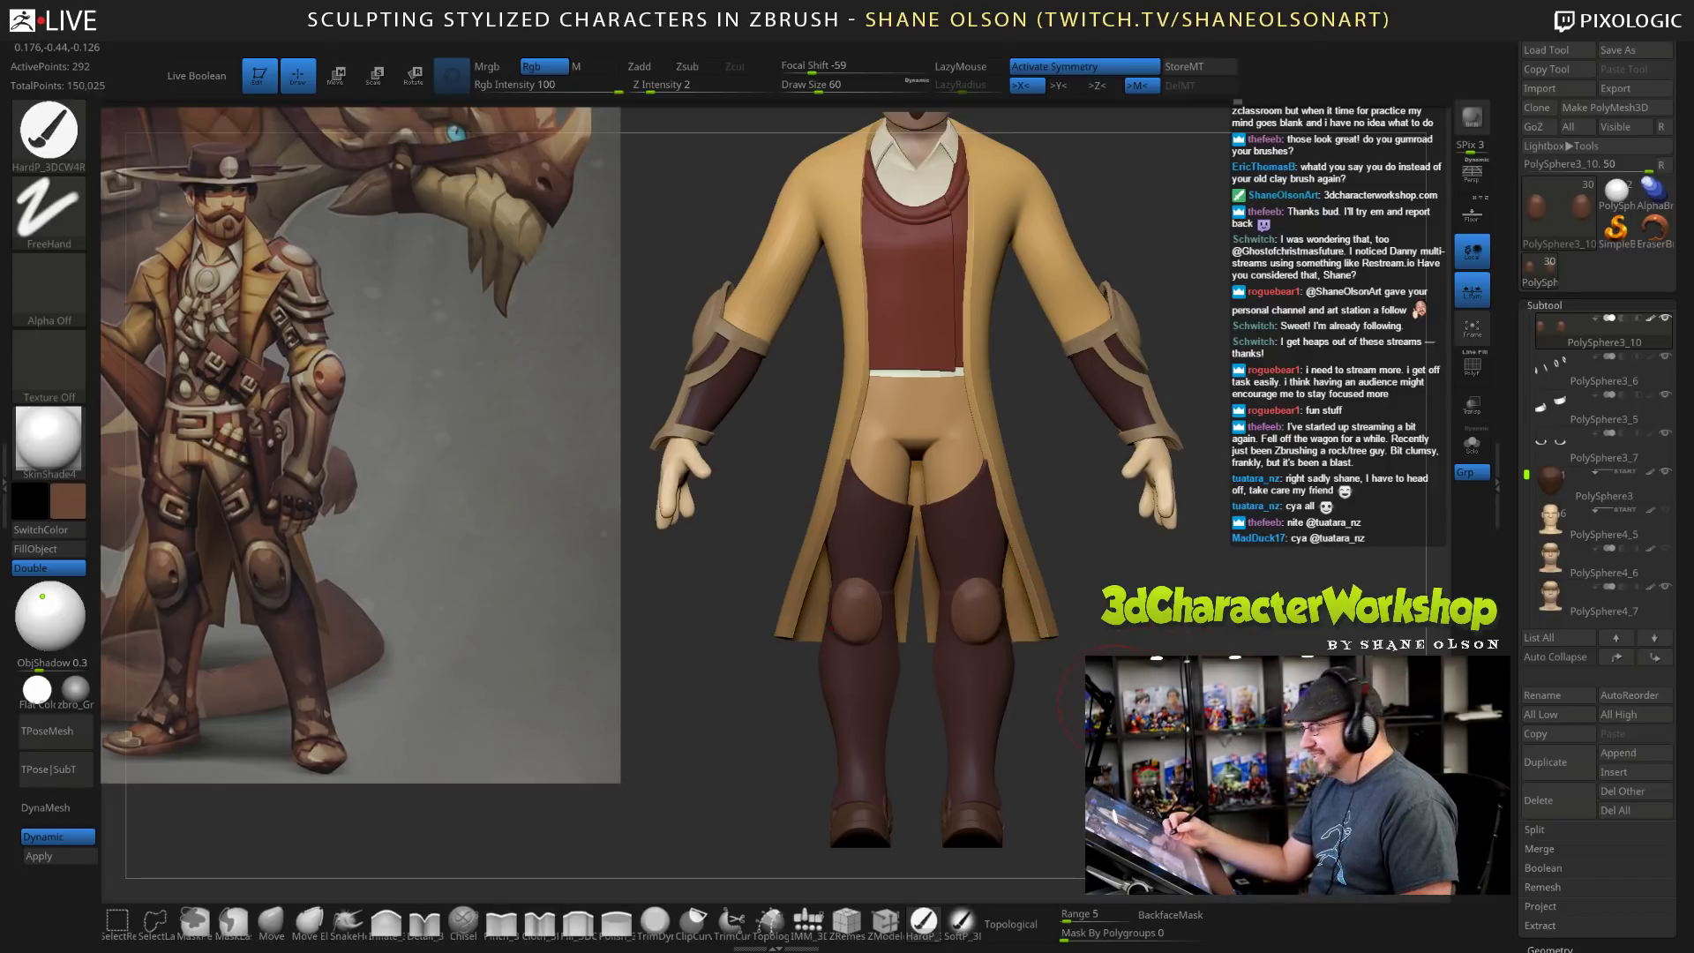
left_click_drag(1117, 705, 1058, 692)
left_click(272, 922)
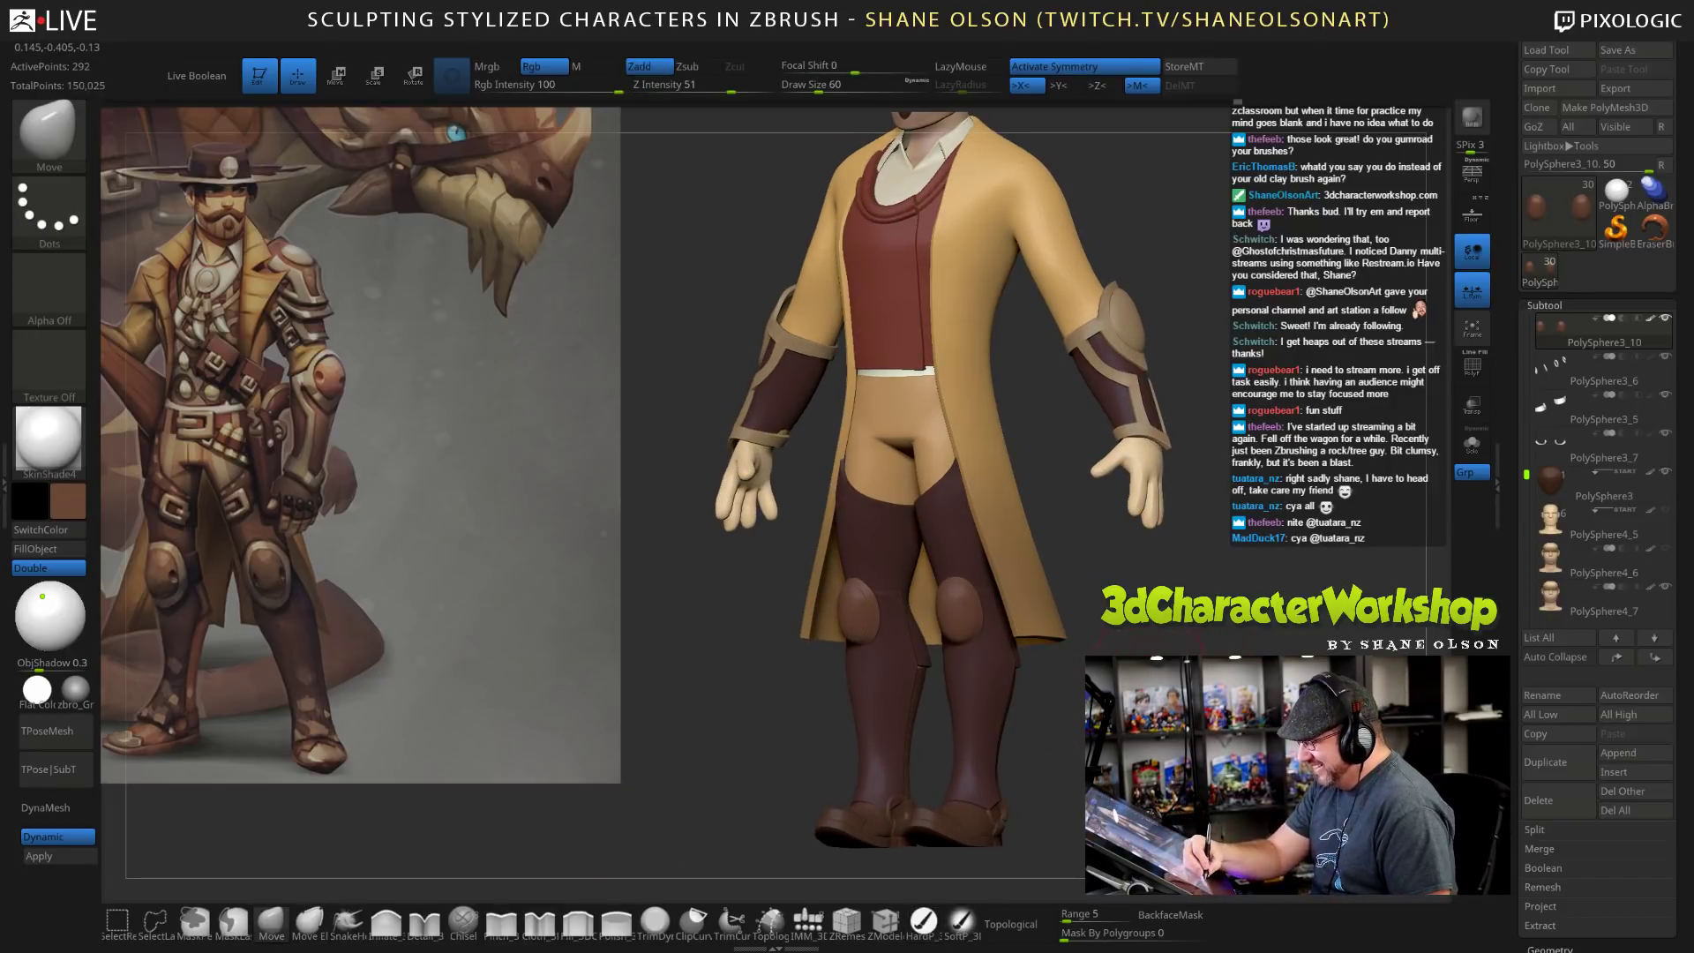
key("bracketright")
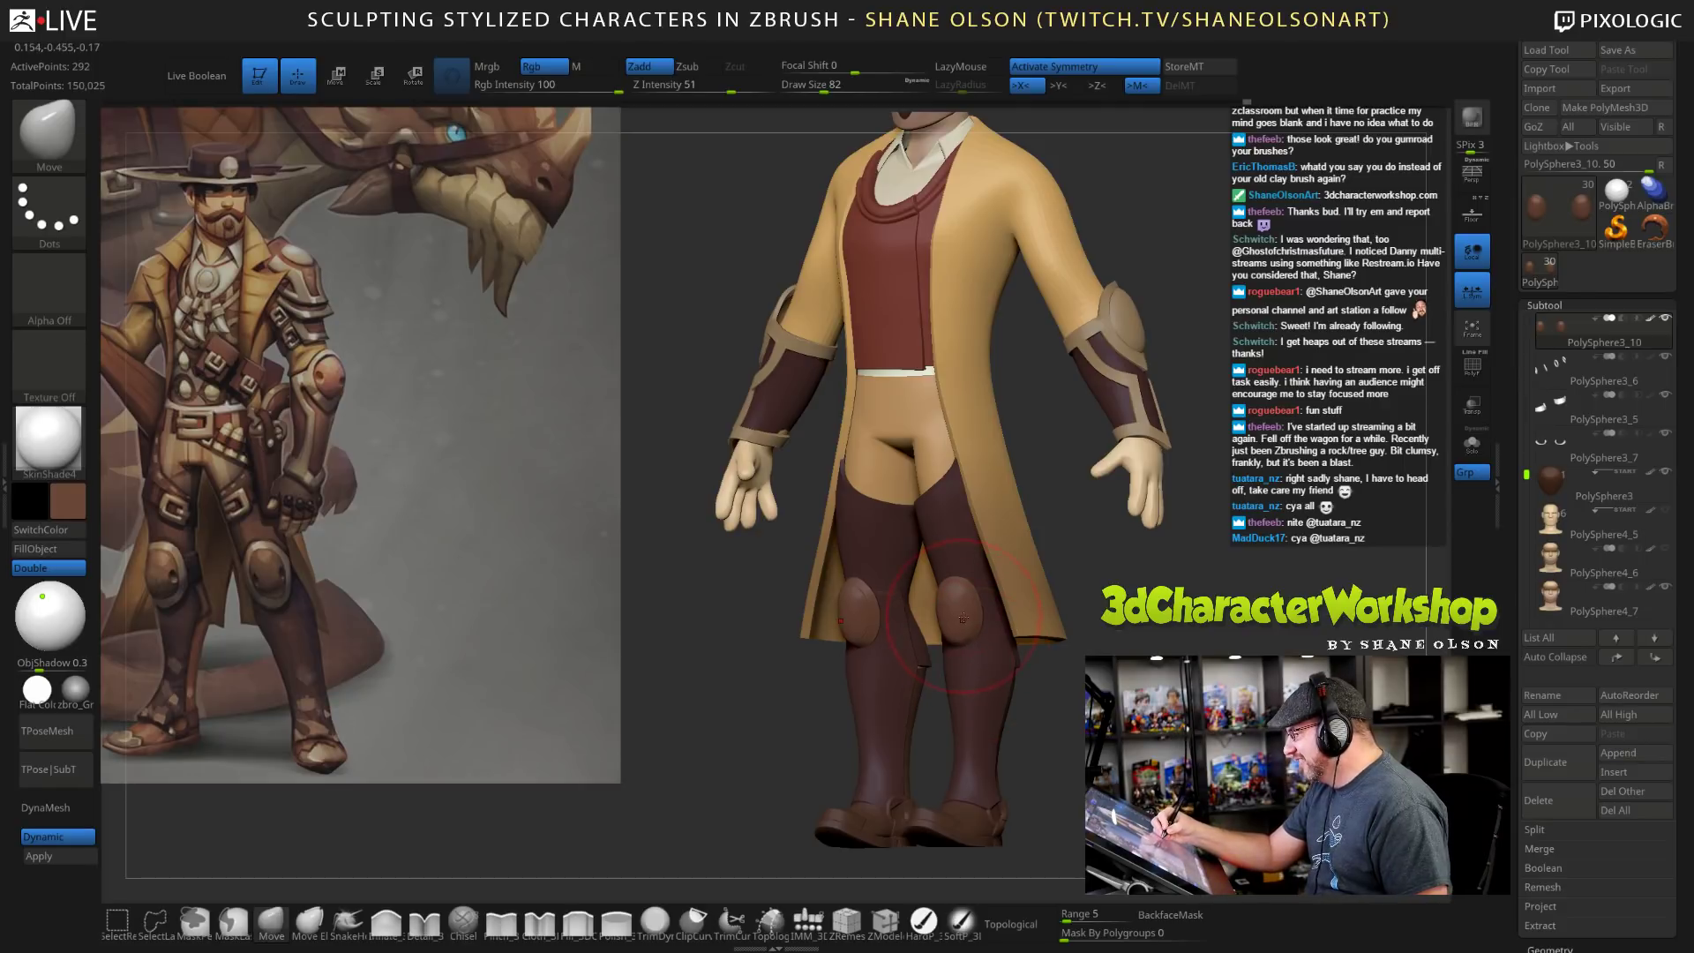
left_click_drag(1085, 706, 1007, 681)
left_click_drag(1099, 719, 1050, 688, "shift")
mouse_move(1253, 732)
left_mouse_down()
mouse_move(1057, 737)
mouse_move(1187, 738)
mouse_move(1114, 735)
mouse_move(1182, 732)
mouse_move(1165, 731)
left_mouse_up()
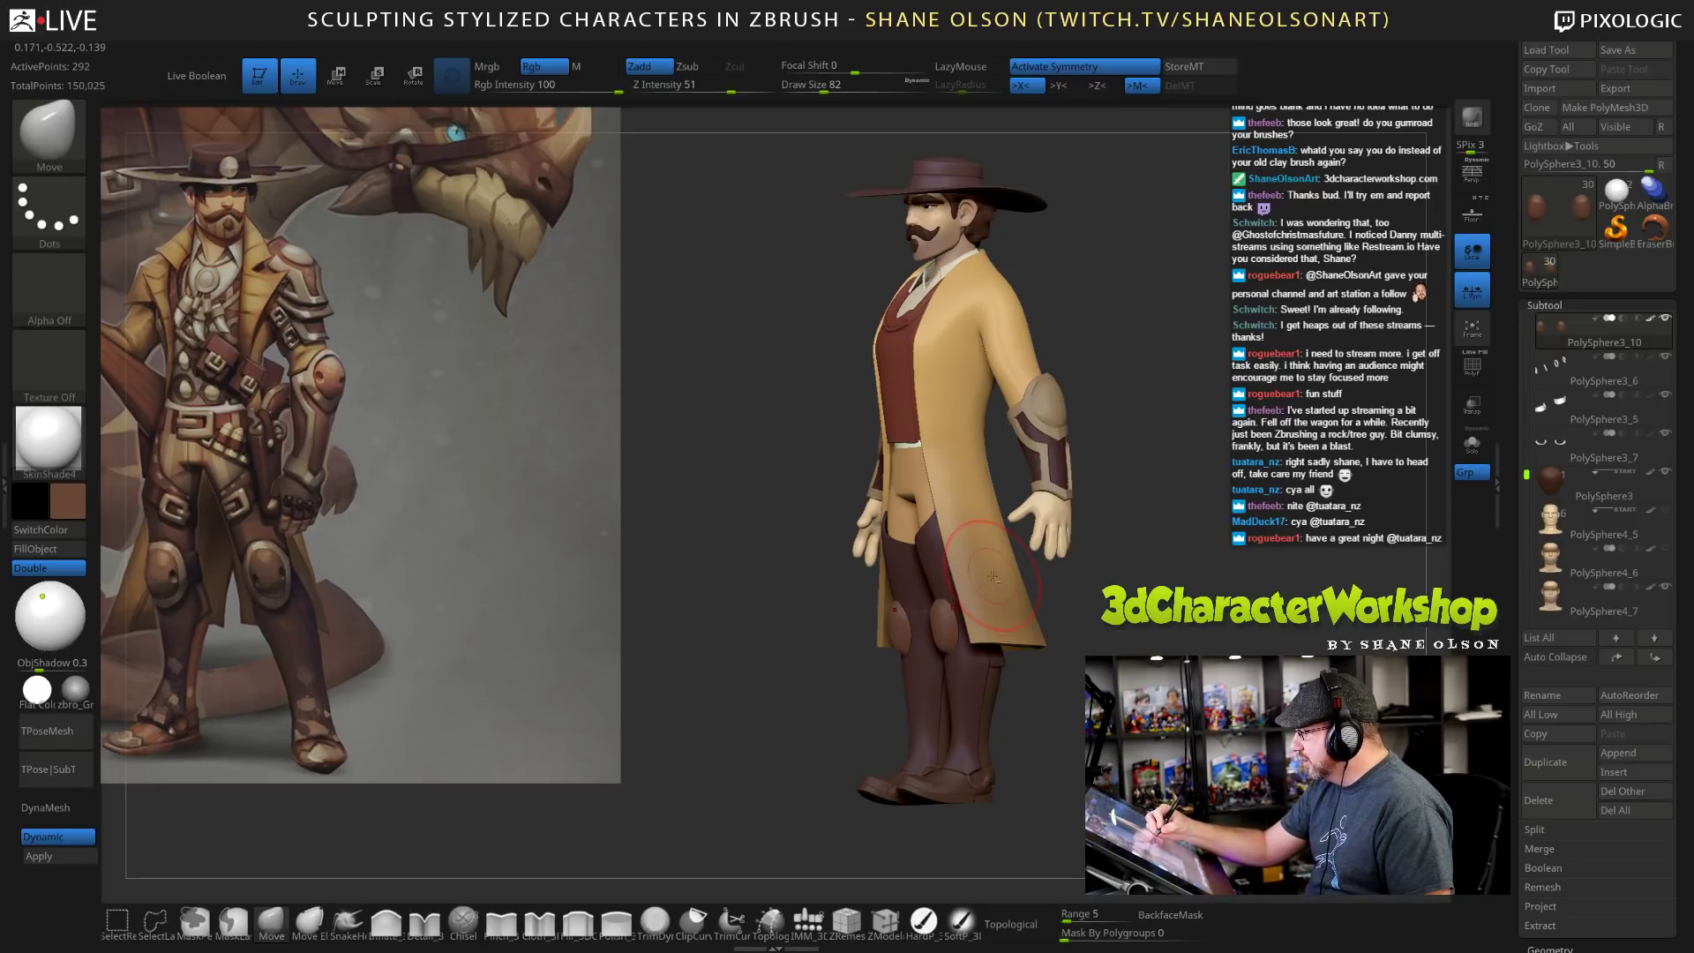
left_click_drag(1118, 709, 1130, 795)
mouse_move(1138, 644)
left_mouse_down()
mouse_move(1174, 637)
mouse_move(1113, 633)
left_mouse_up()
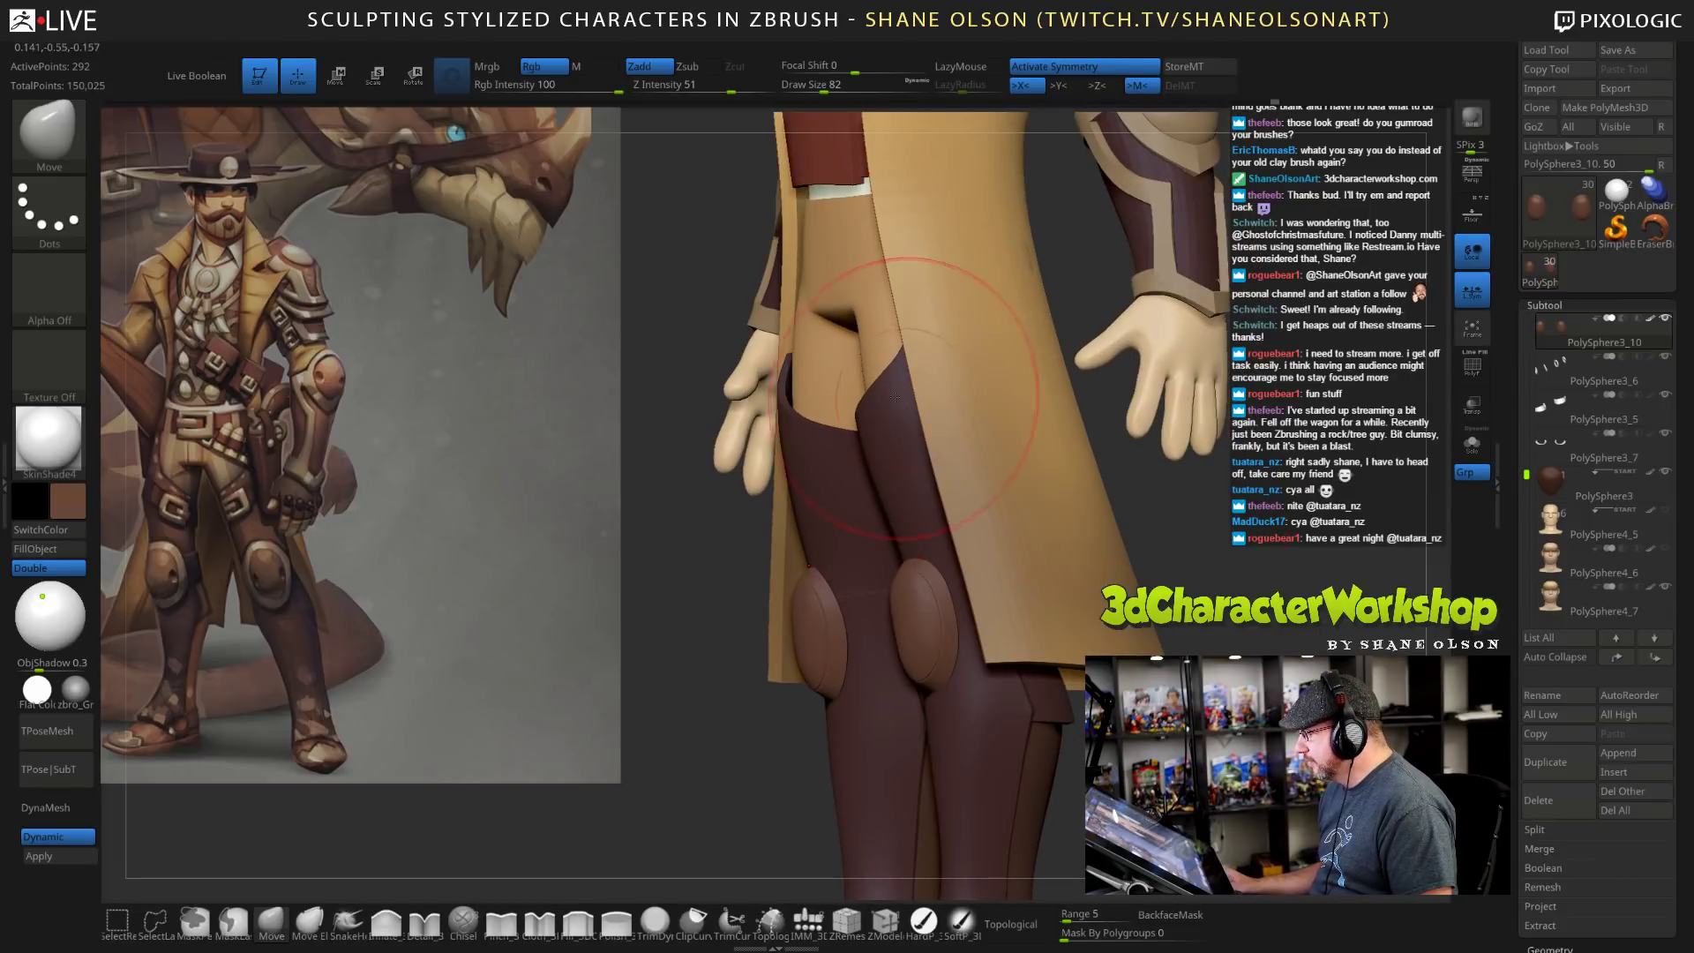
Isolate the tan trousers with their wireframe shown and duplicate their subtool.
left_click(837, 386, "alt")
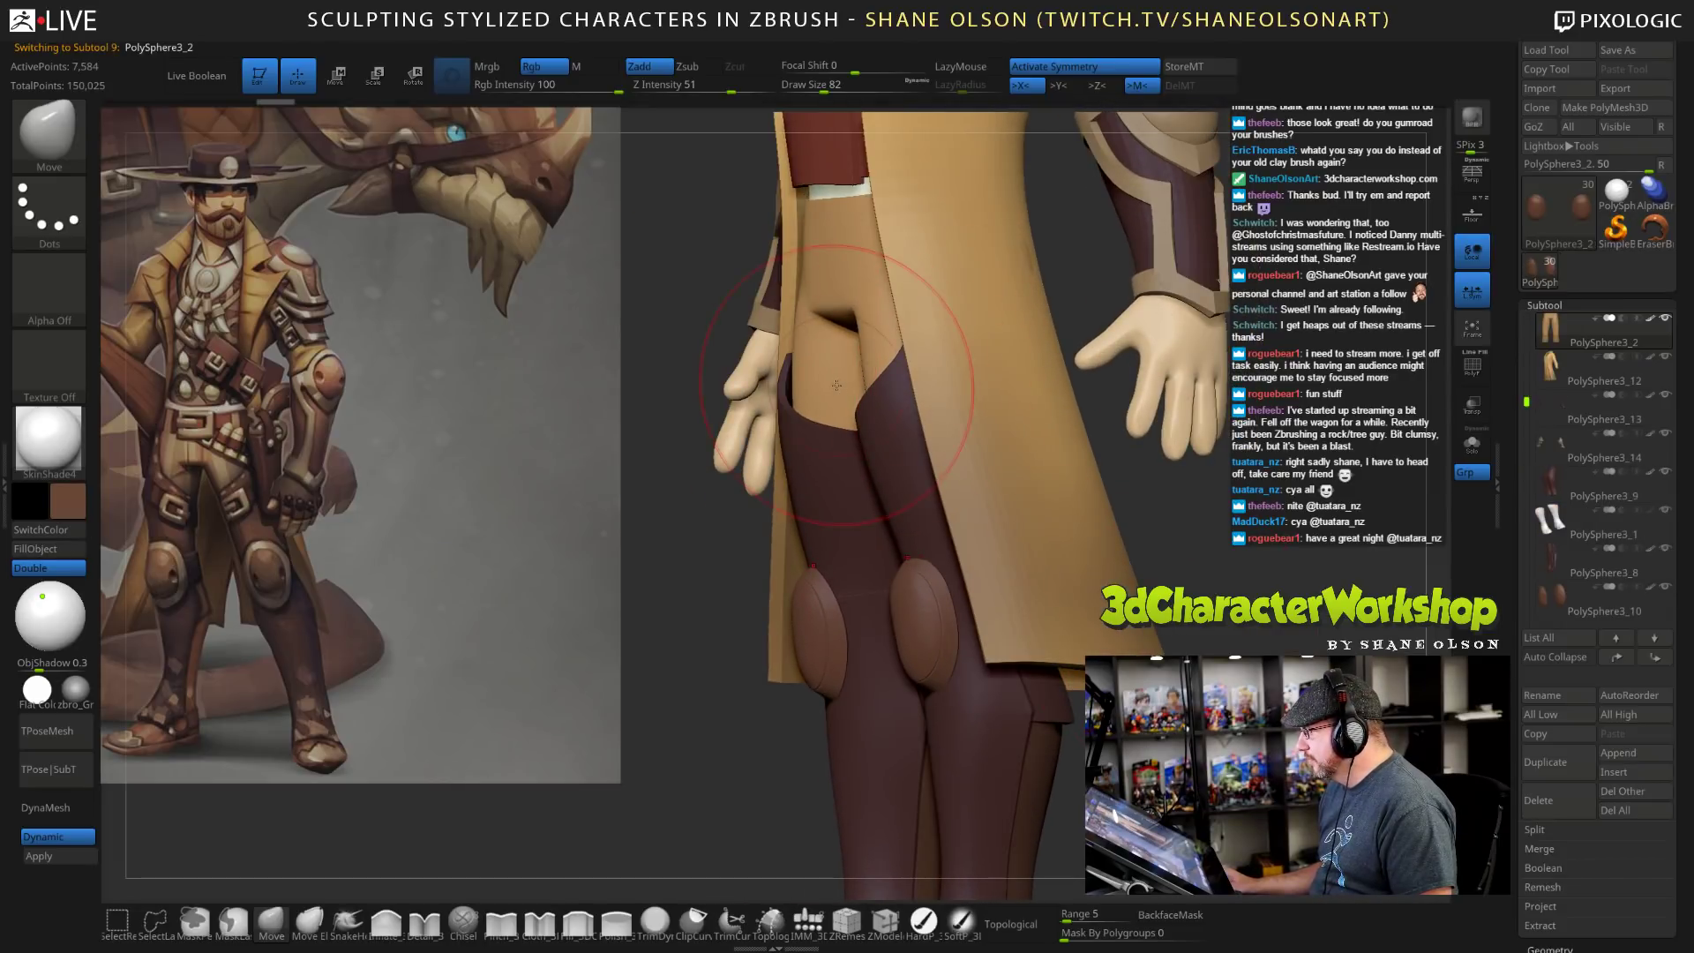
left_click(1472, 443)
key("shift+f")
left_click_drag(1095, 680, 1019, 695)
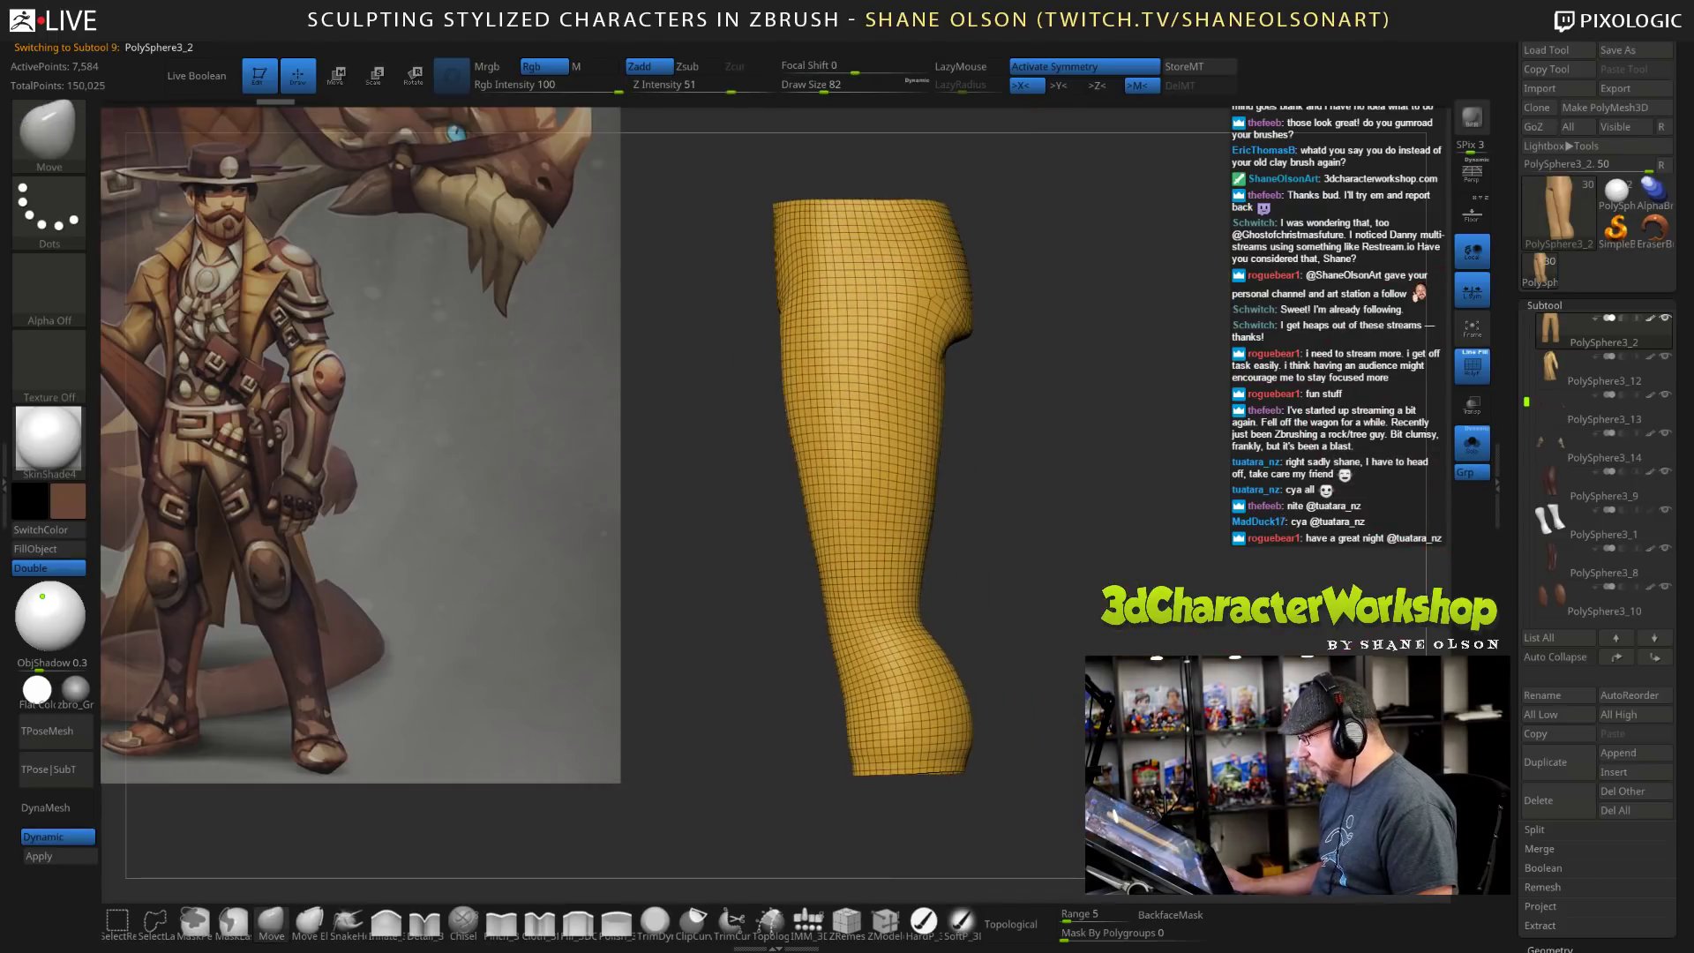
key("s")
left_click_drag(1221, 560, 1209, 556)
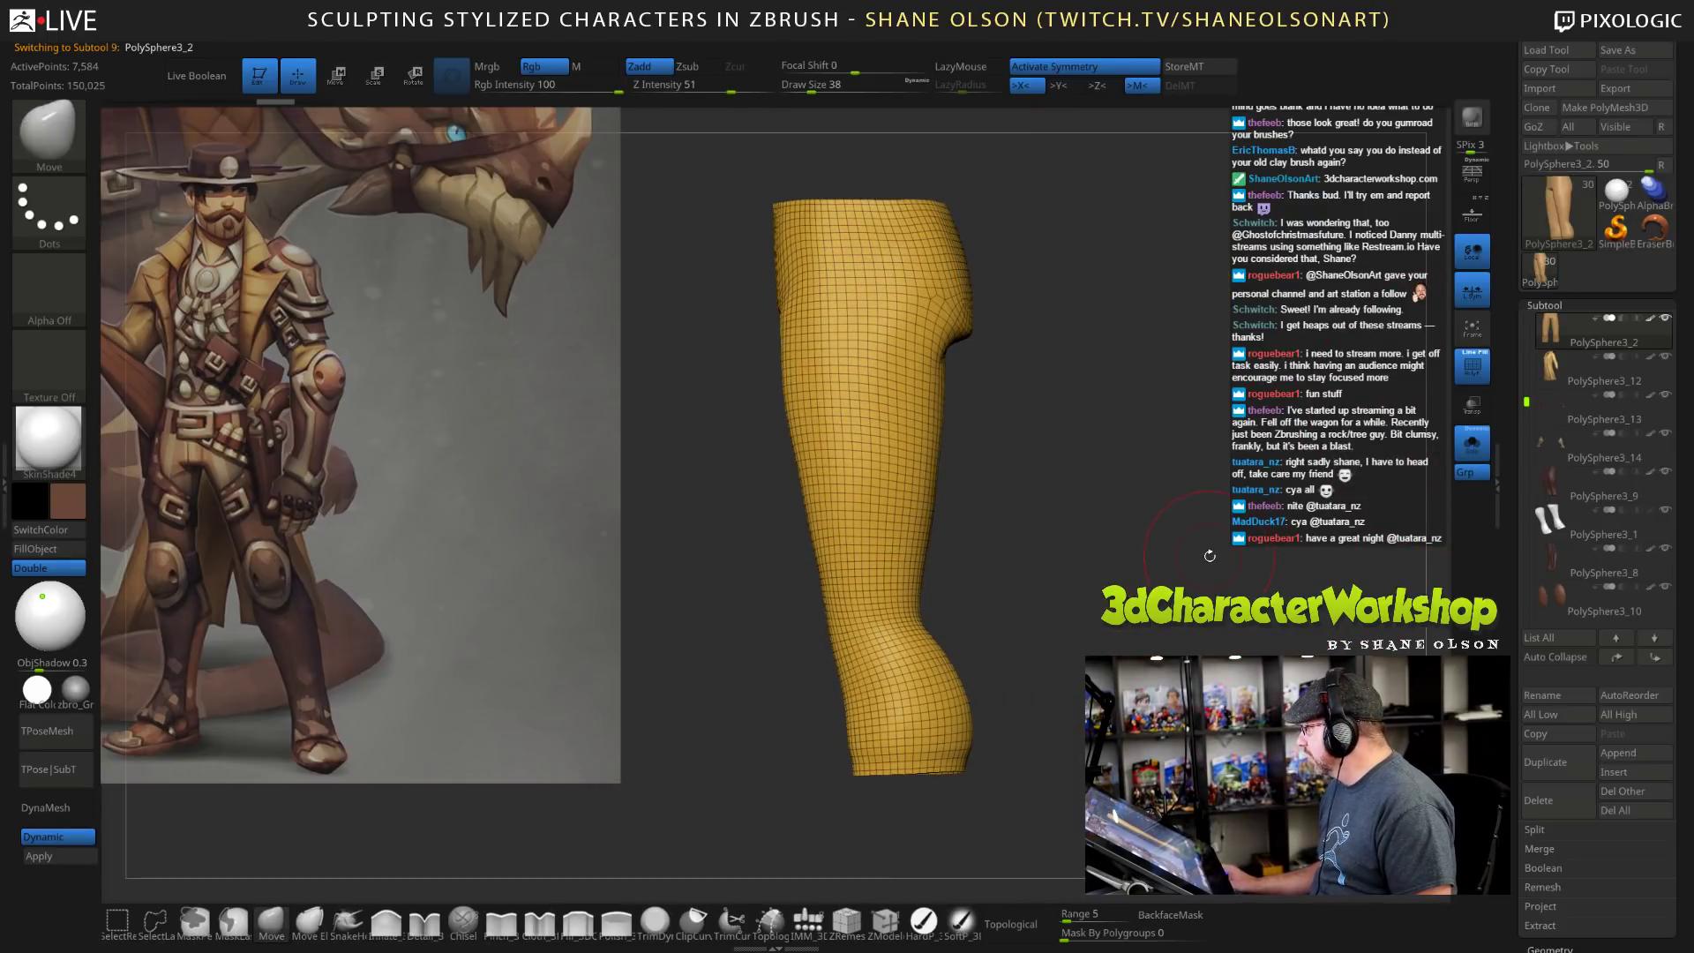
left_click(1545, 761)
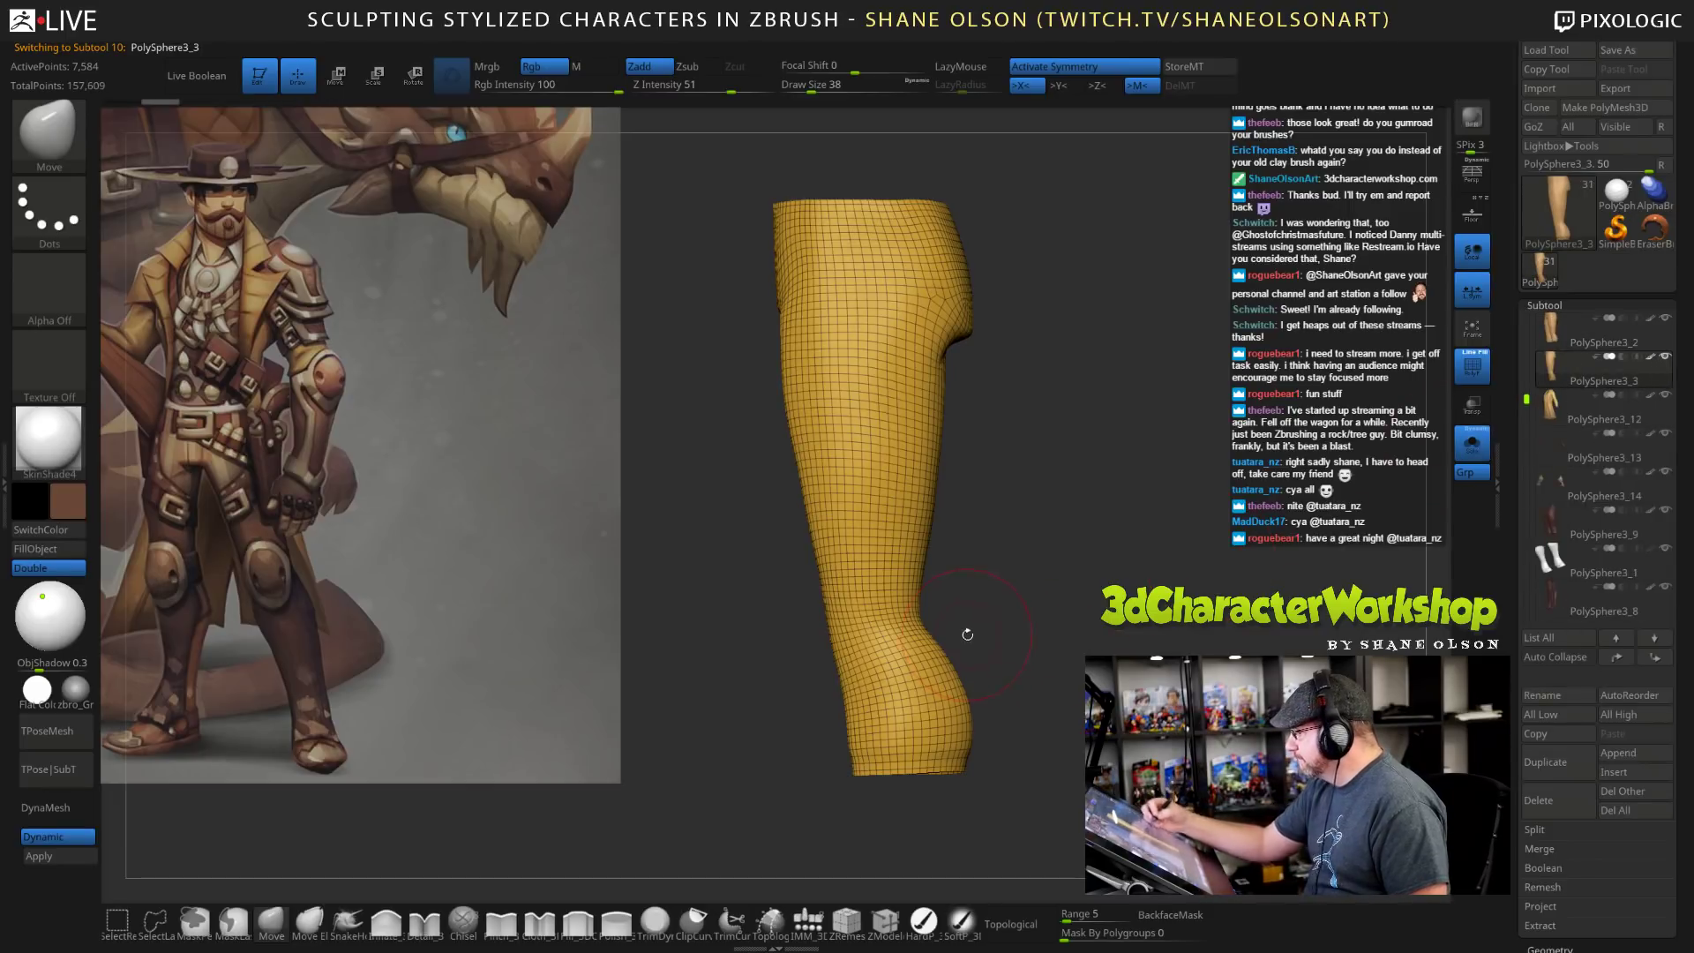
Reduce the Draw Size to 21 and choose the SelectLasso selection brush for the duplicated trousers' knee area.
mouse_move(1008, 561)
left_mouse_down("alt")
mouse_move(1007, 592)
mouse_move(1032, 580)
left_mouse_up("alt")
key("s")
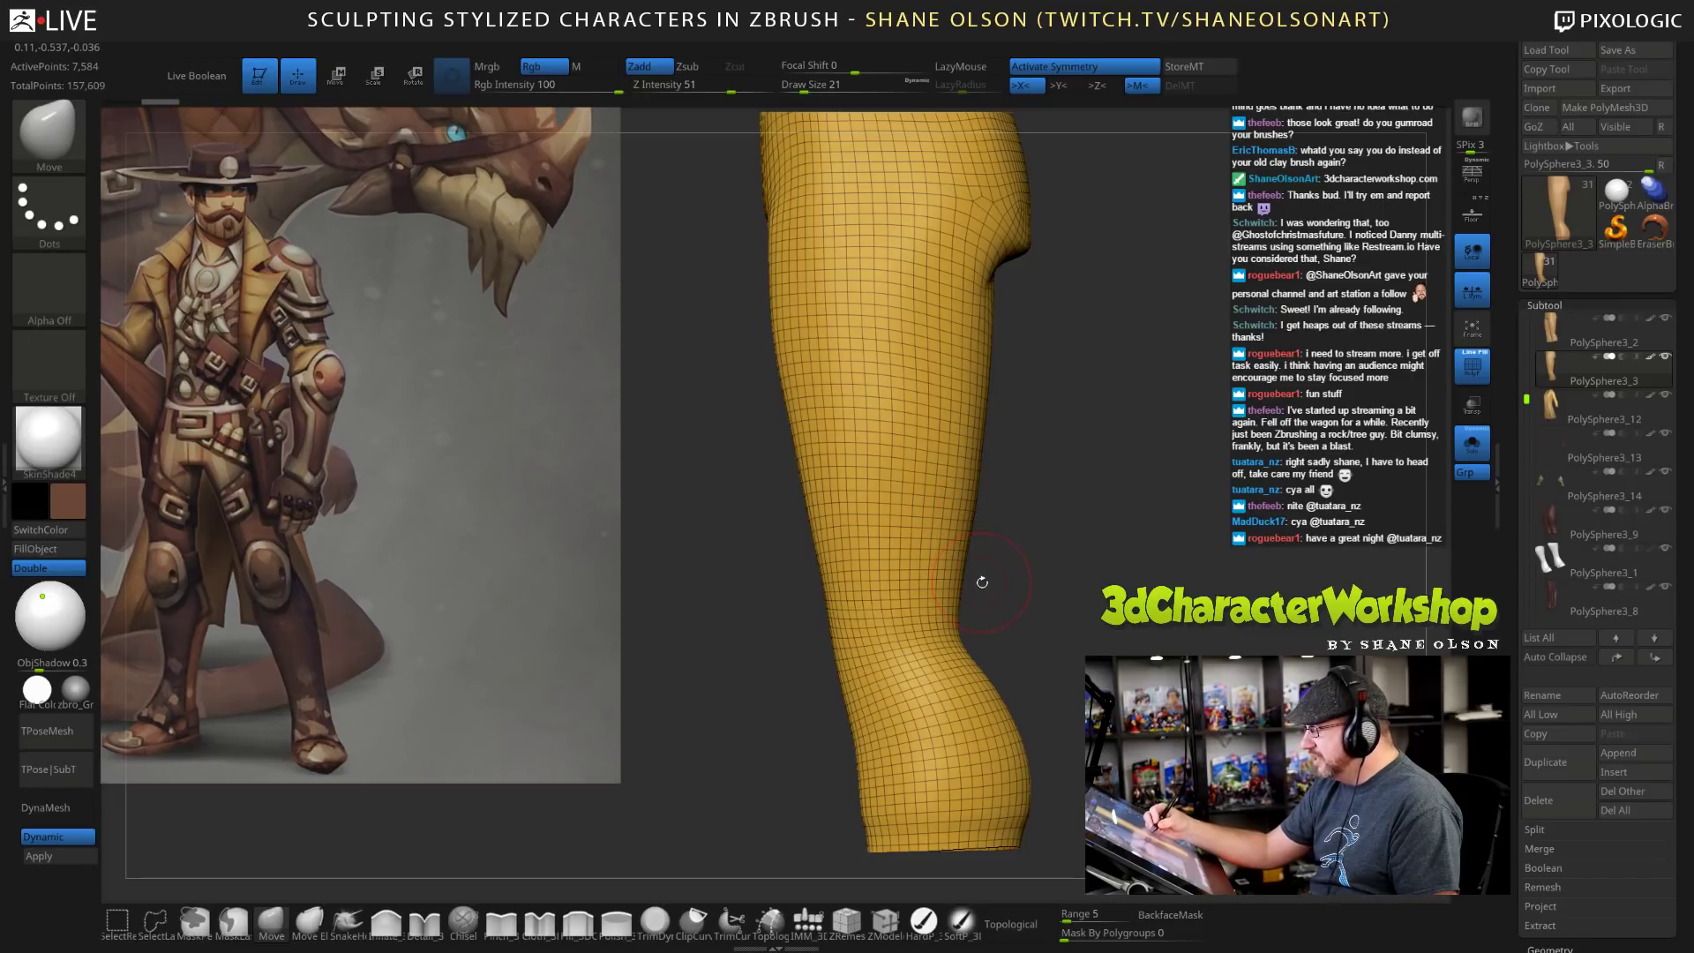
mouse_move(1027, 583)
left_mouse_down()
mouse_move(1098, 569)
mouse_move(1091, 553)
mouse_move(1111, 547)
mouse_move(1097, 564)
left_mouse_up()
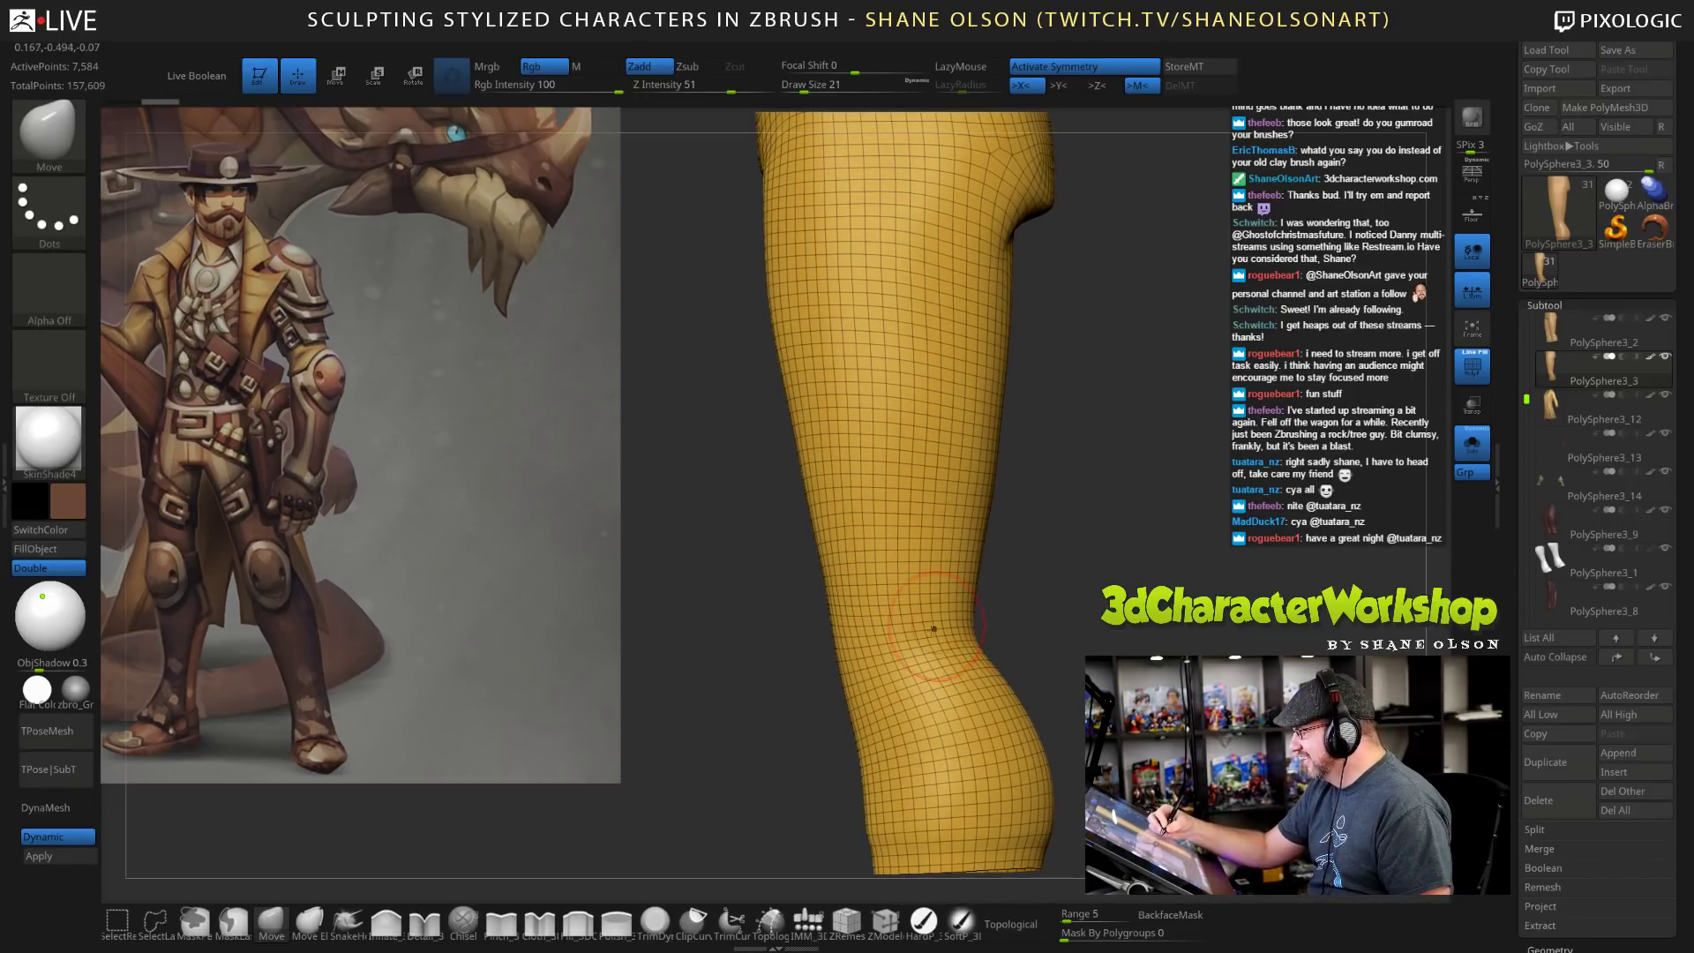
left_click(158, 924)
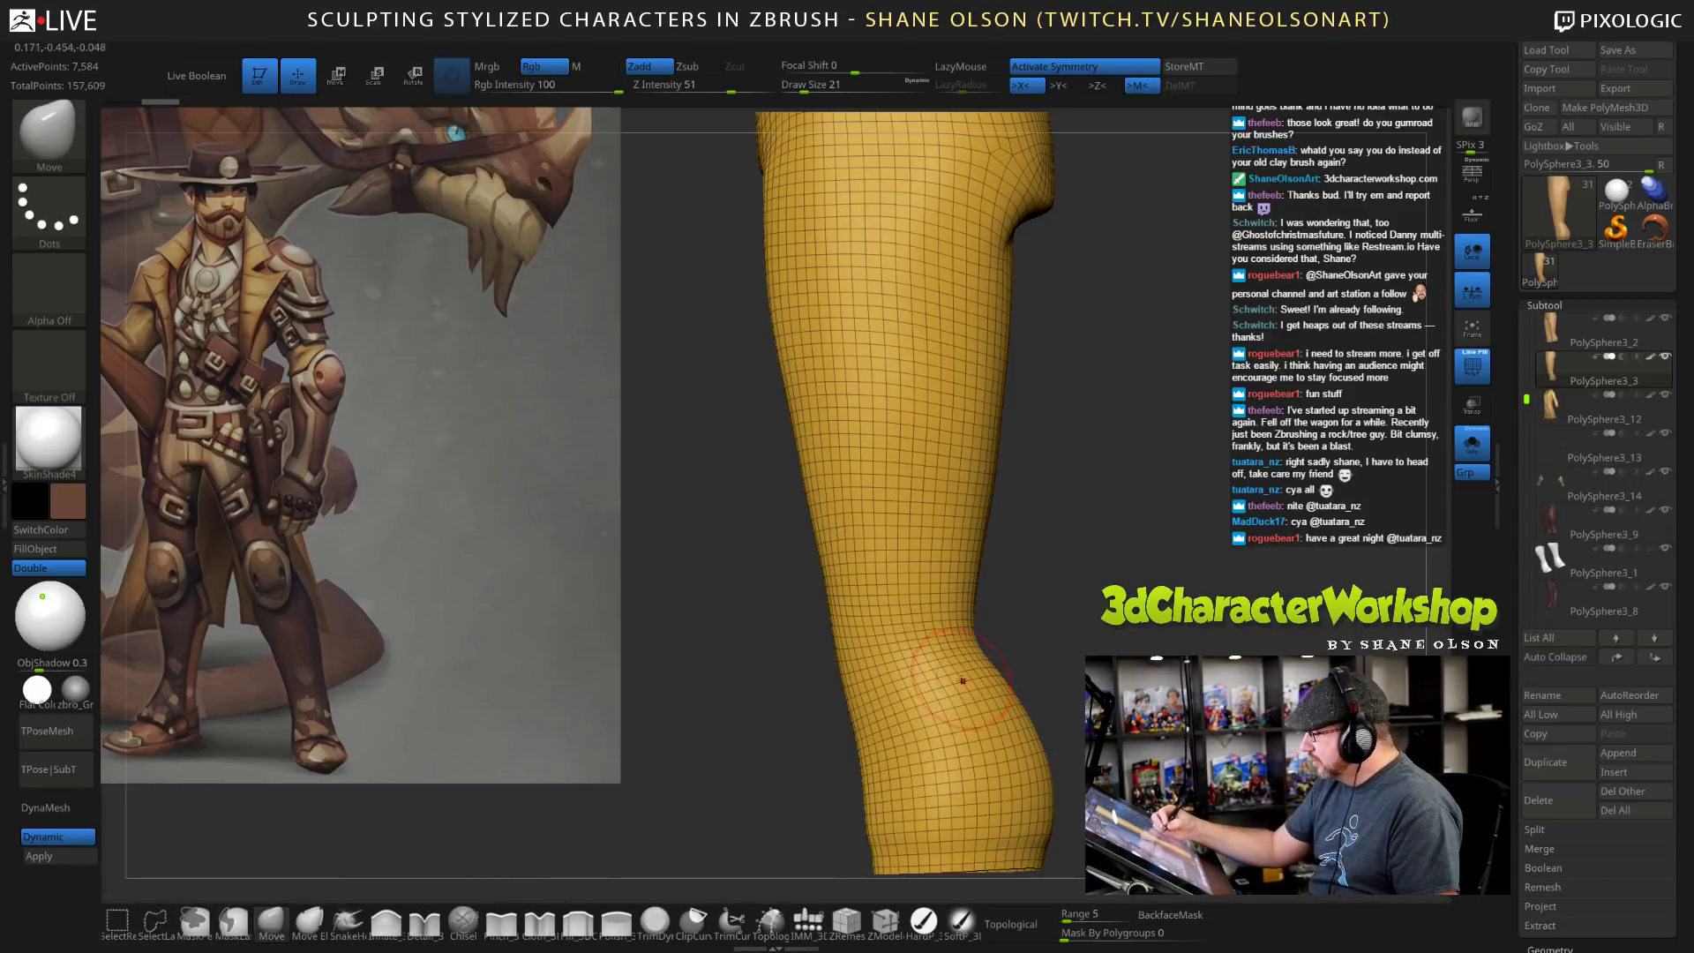
Try hiding a single edge loop around the legs just below the knees.
key("ctrl+shift")
left_click(930, 685, "ctrl+shift")
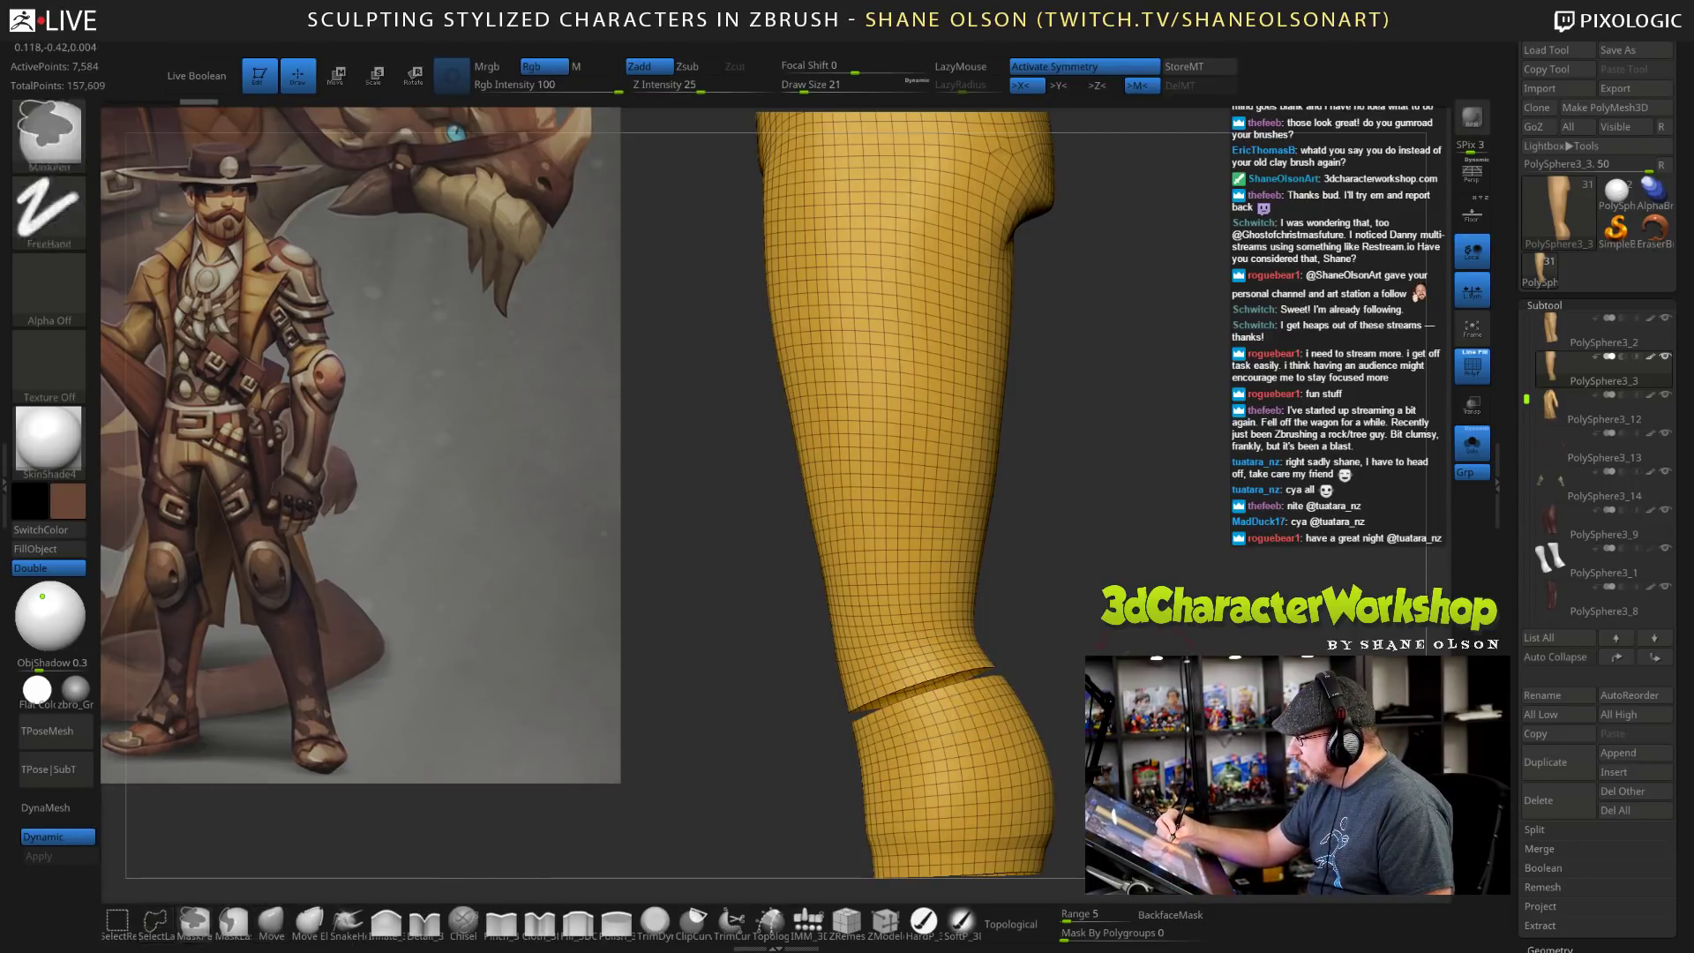
left_click_drag(1078, 750, 1178, 767)
left_click_drag(1187, 706, 1110, 628)
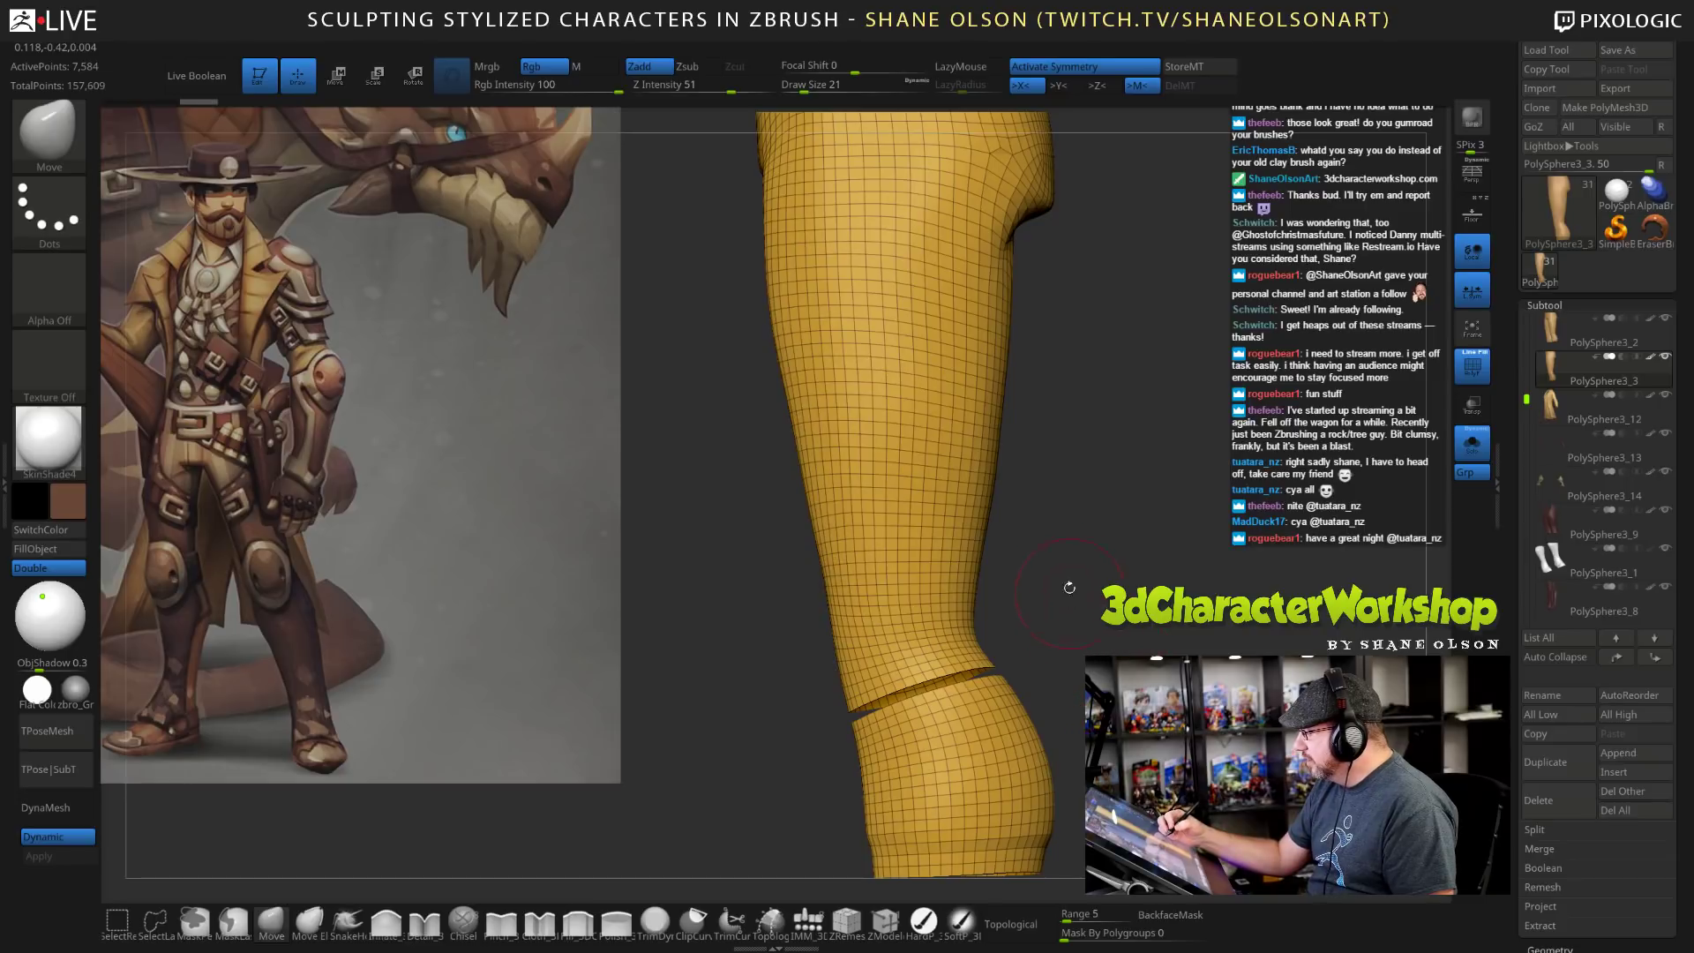
left_click_drag(1070, 588, 1042, 628)
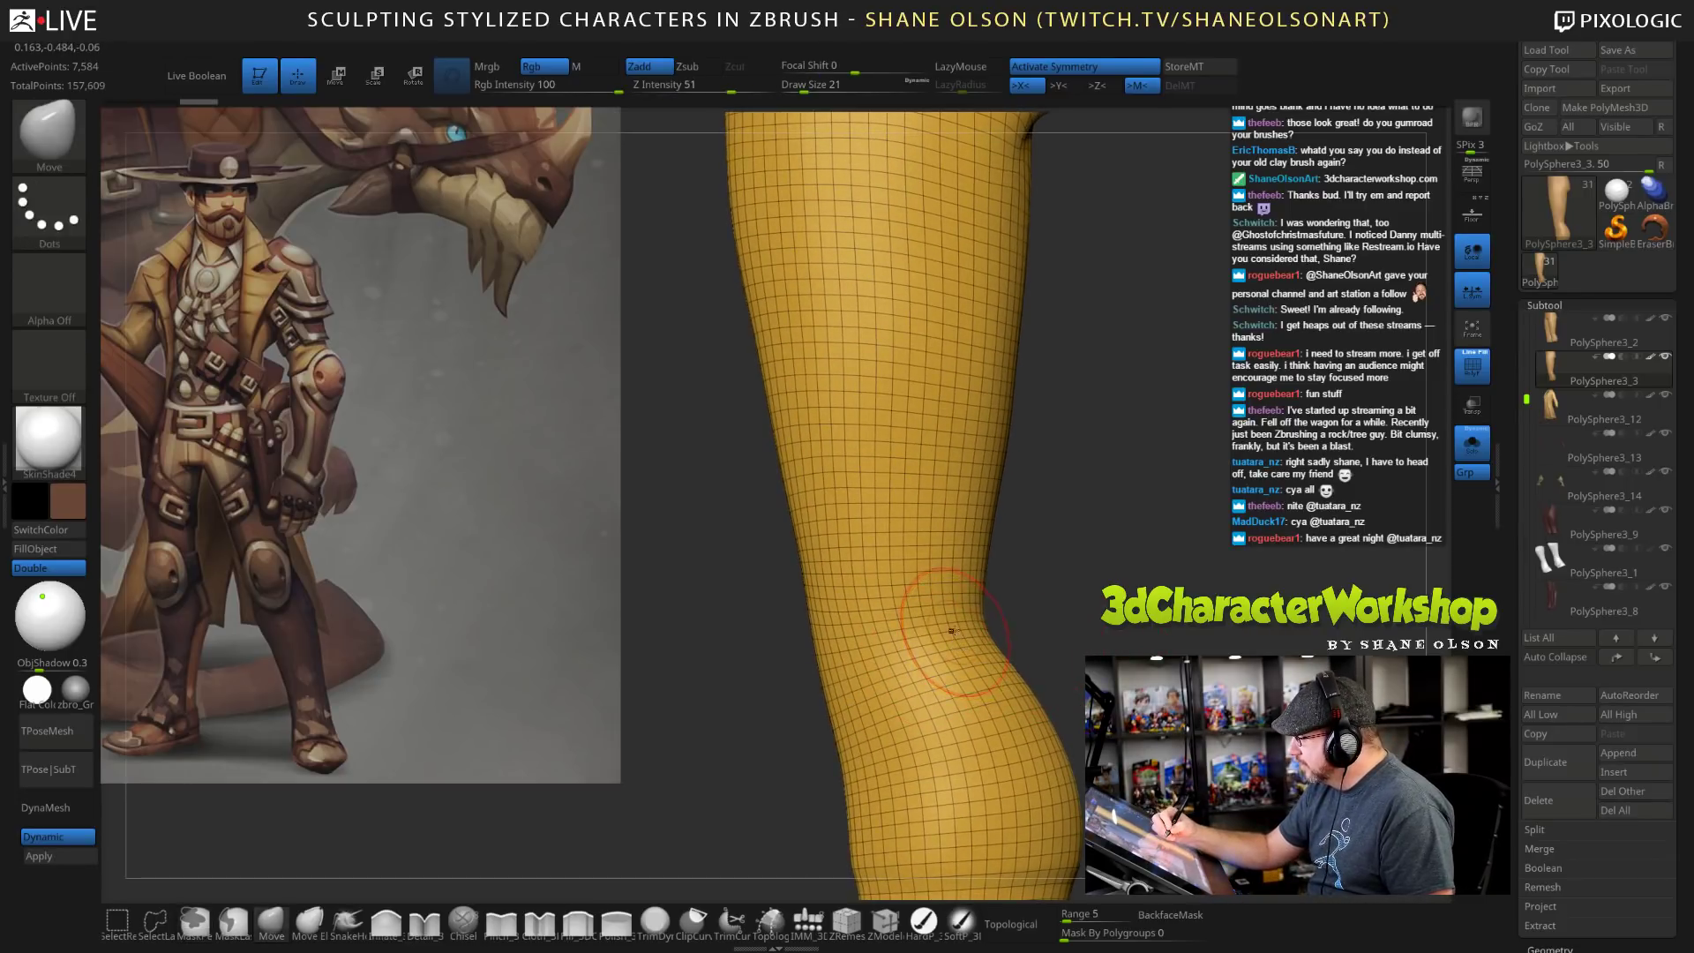
Hide one edge loop below the knees and another above them on the duplicated trousers, separating the knee sections.
left_click(929, 664, "ctrl+shift")
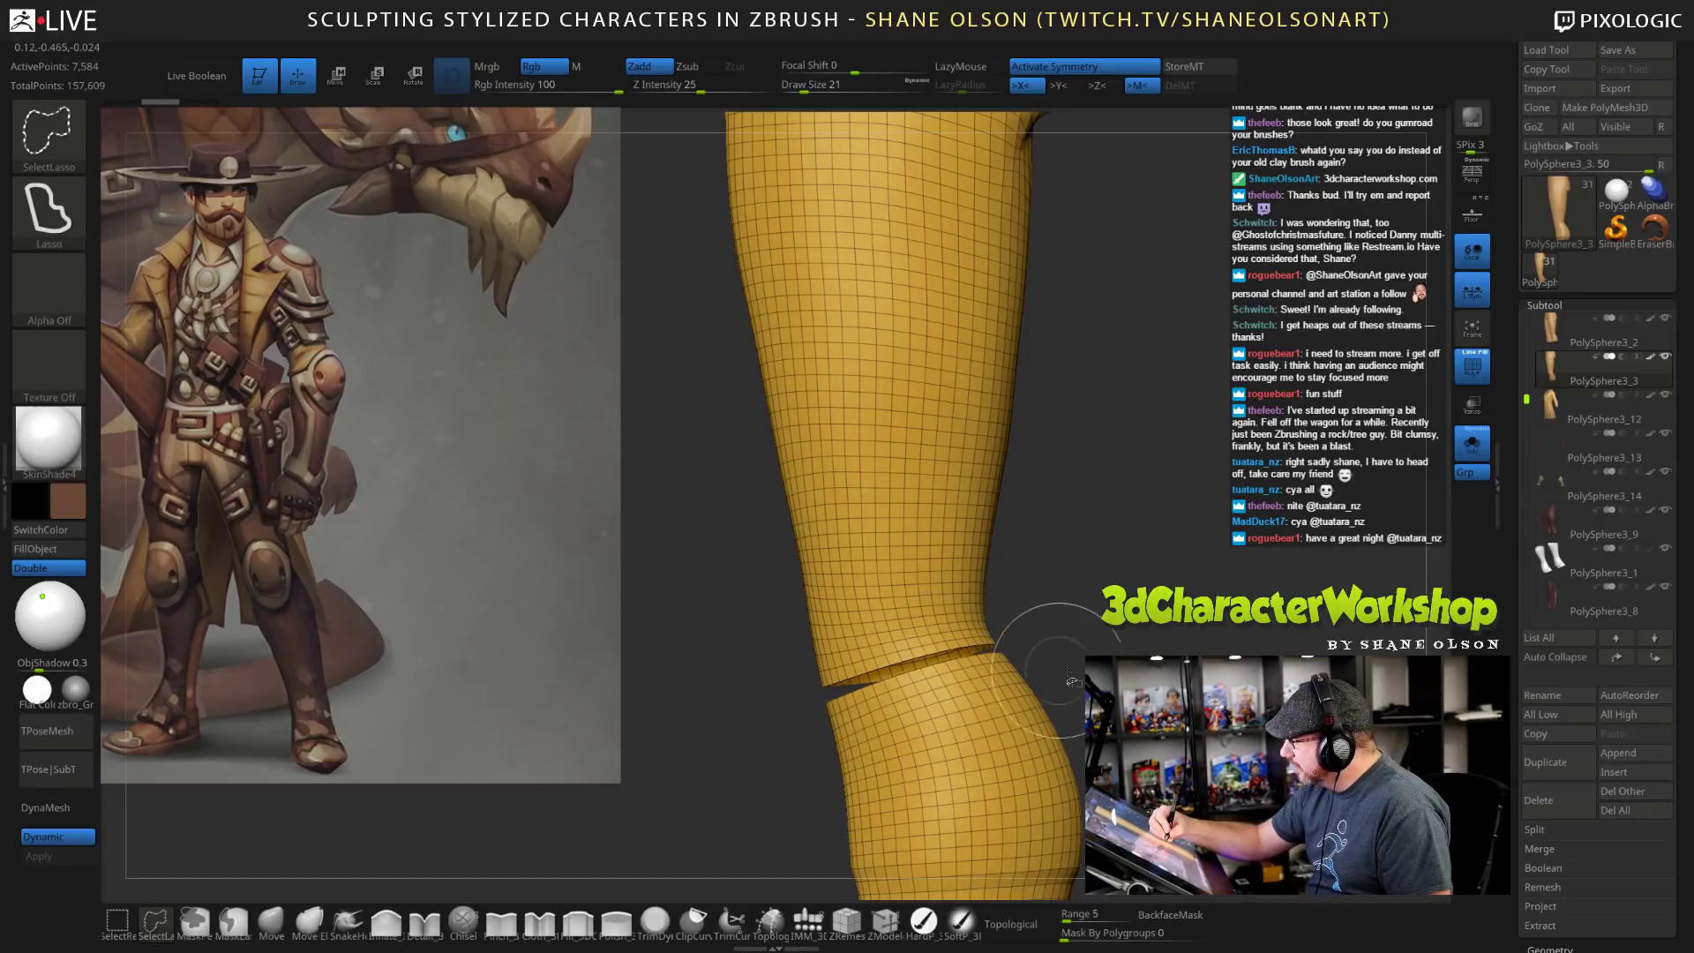
left_click(906, 510, "ctrl+shift")
mouse_move(1138, 689)
left_mouse_down("alt")
mouse_move(1135, 644)
mouse_move(1226, 666)
mouse_move(1091, 658)
mouse_move(1145, 655)
left_mouse_up("alt")
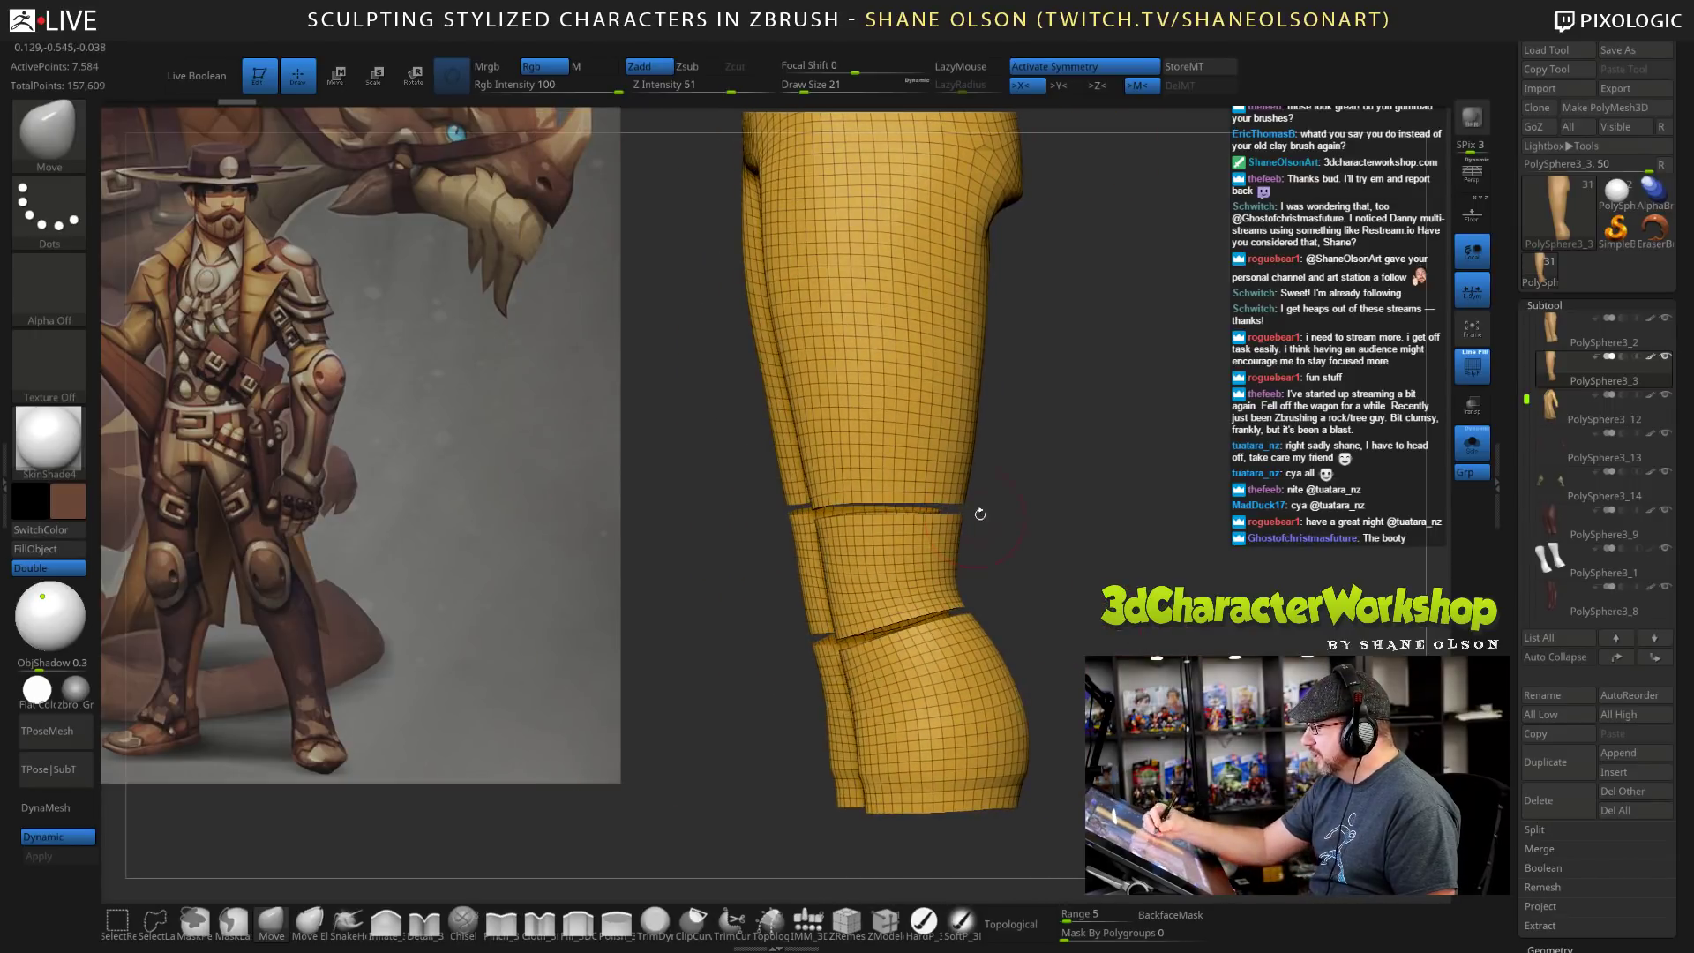
left_click_drag(981, 514, 1121, 531)
Assign separate polygroups to the disconnected leg sections with Auto Groups and unhide the whole mesh.
key("space")
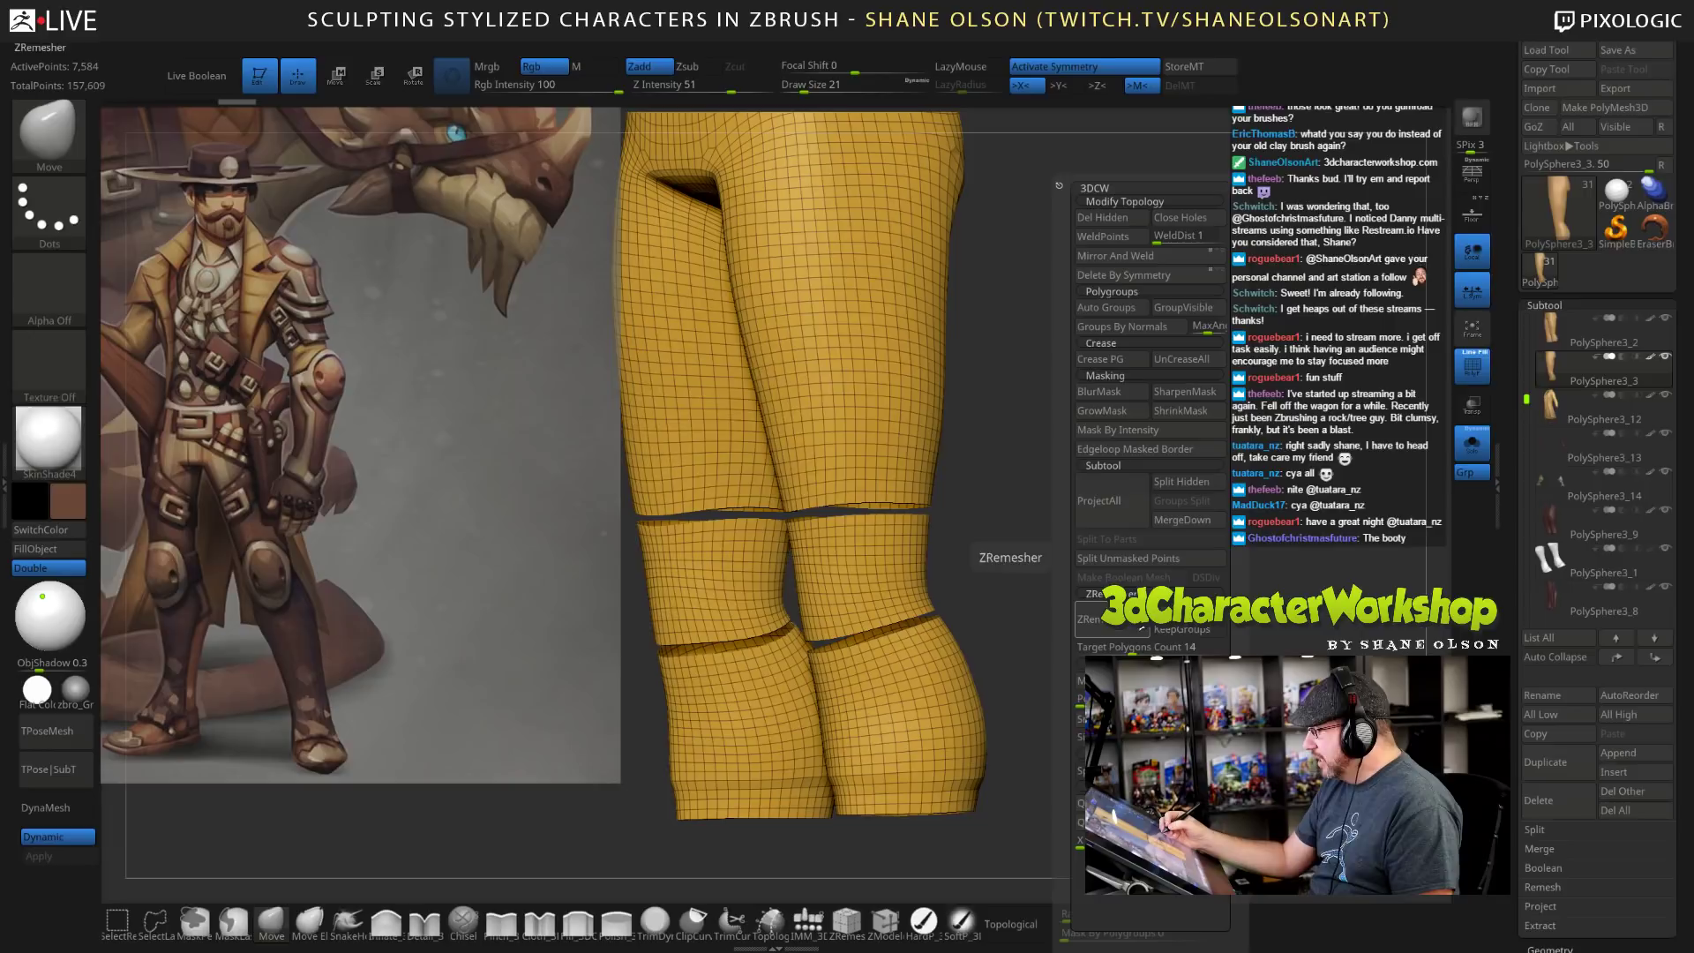
left_click(1120, 309)
key("f")
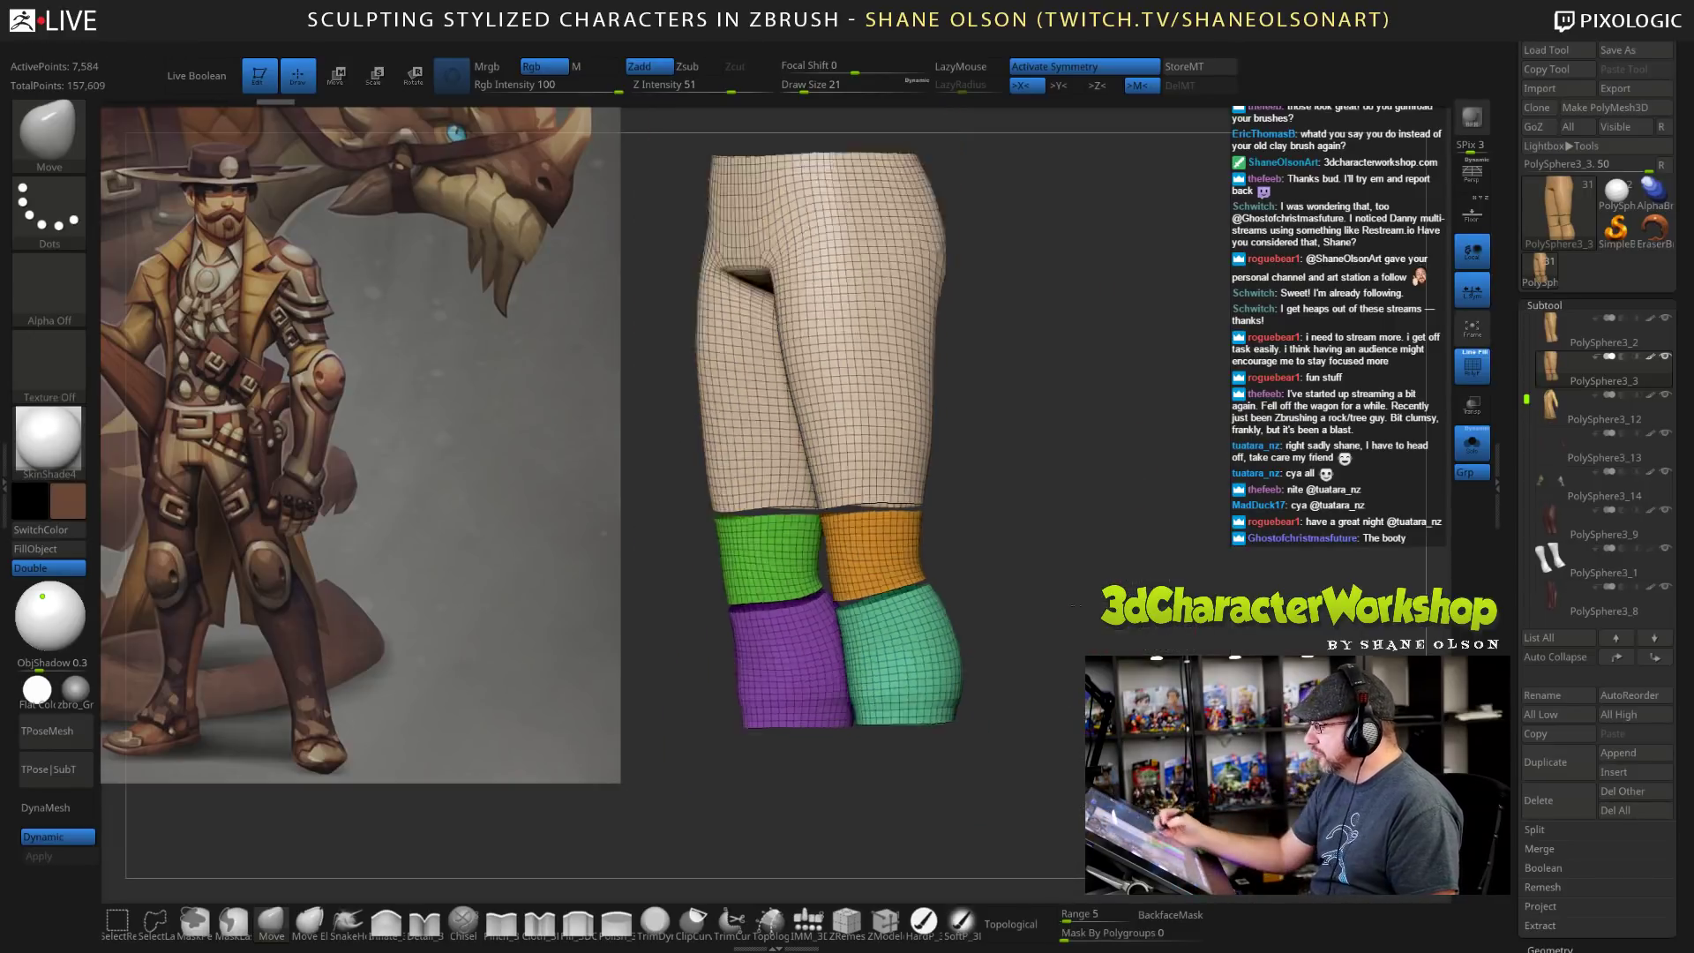
left_click_drag(1076, 605, 1120, 706, "alt")
left_click(1066, 600, "ctrl+shift")
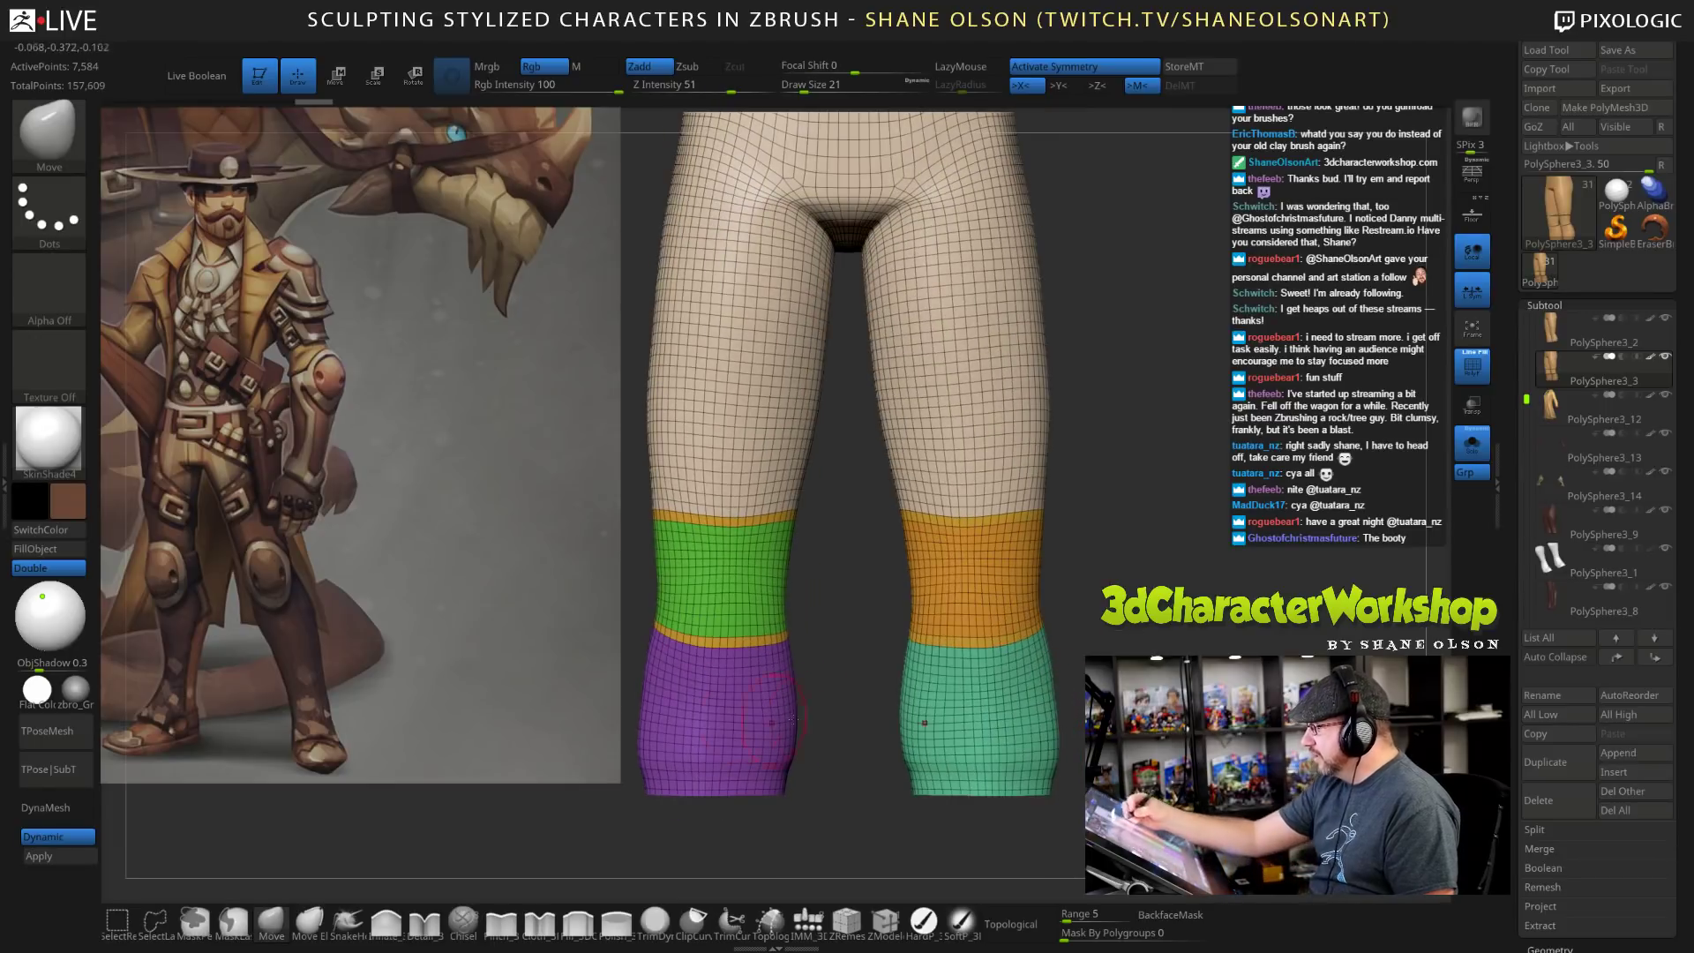
Apply Mirror And Weld to the duplicated trousers so both legs share matching polygroups.
left_click_drag(1208, 660, 1235, 654, "alt")
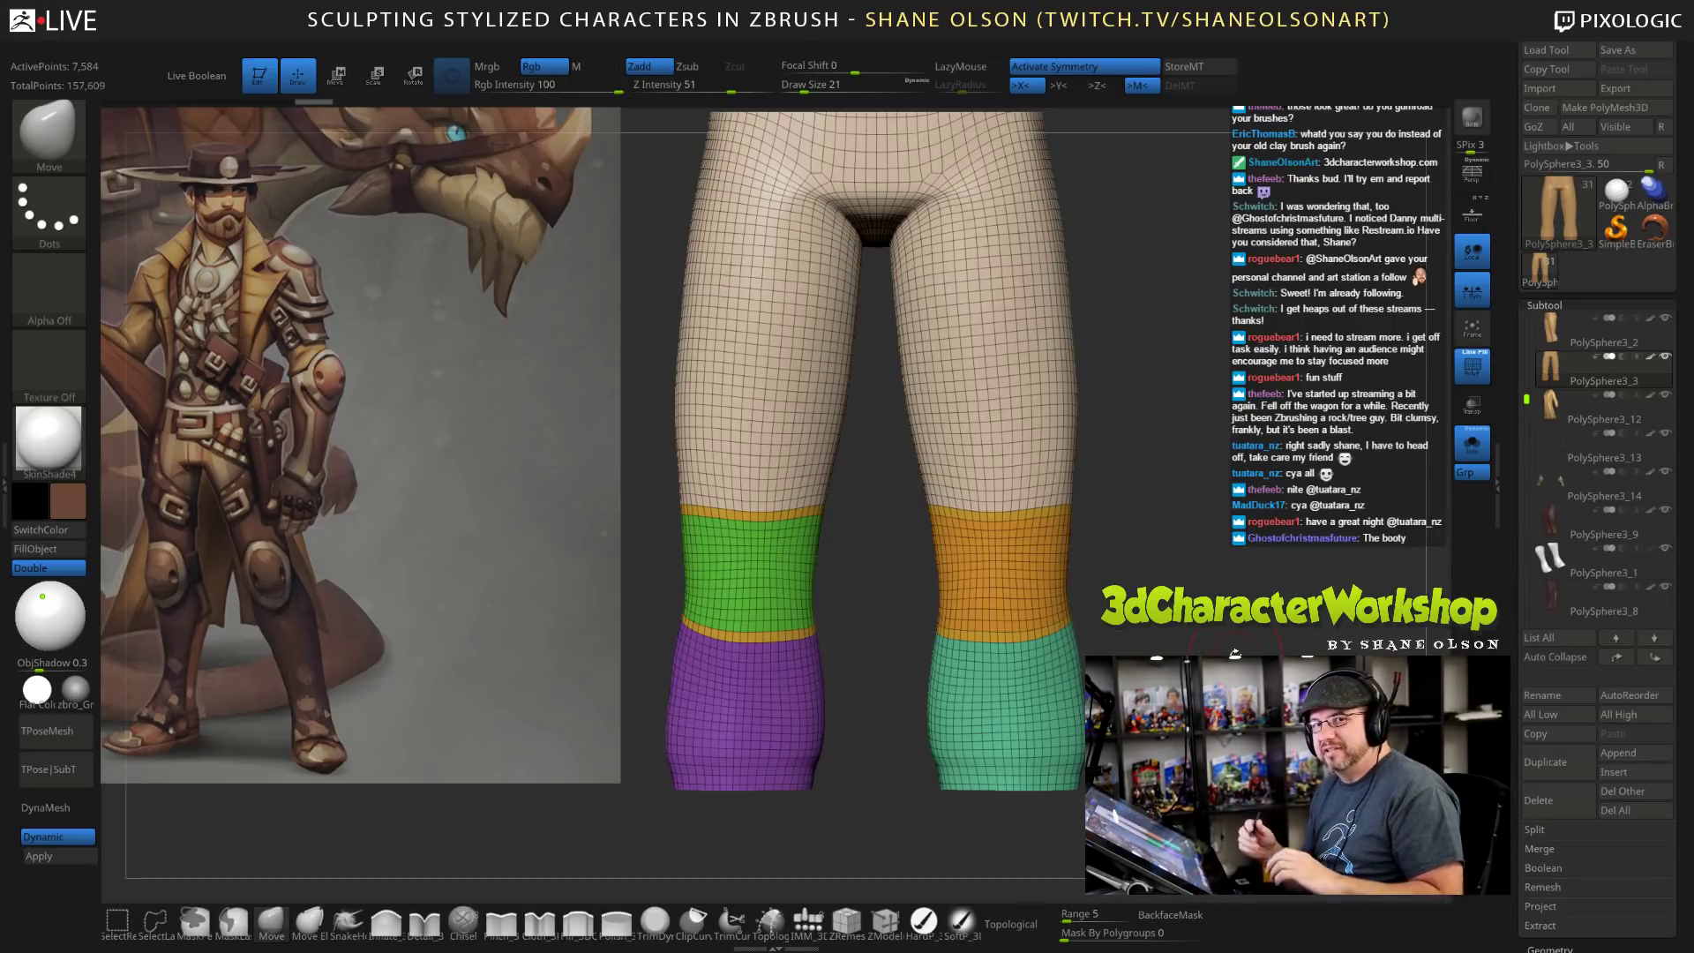
left_click_drag(1202, 460, 1202, 590)
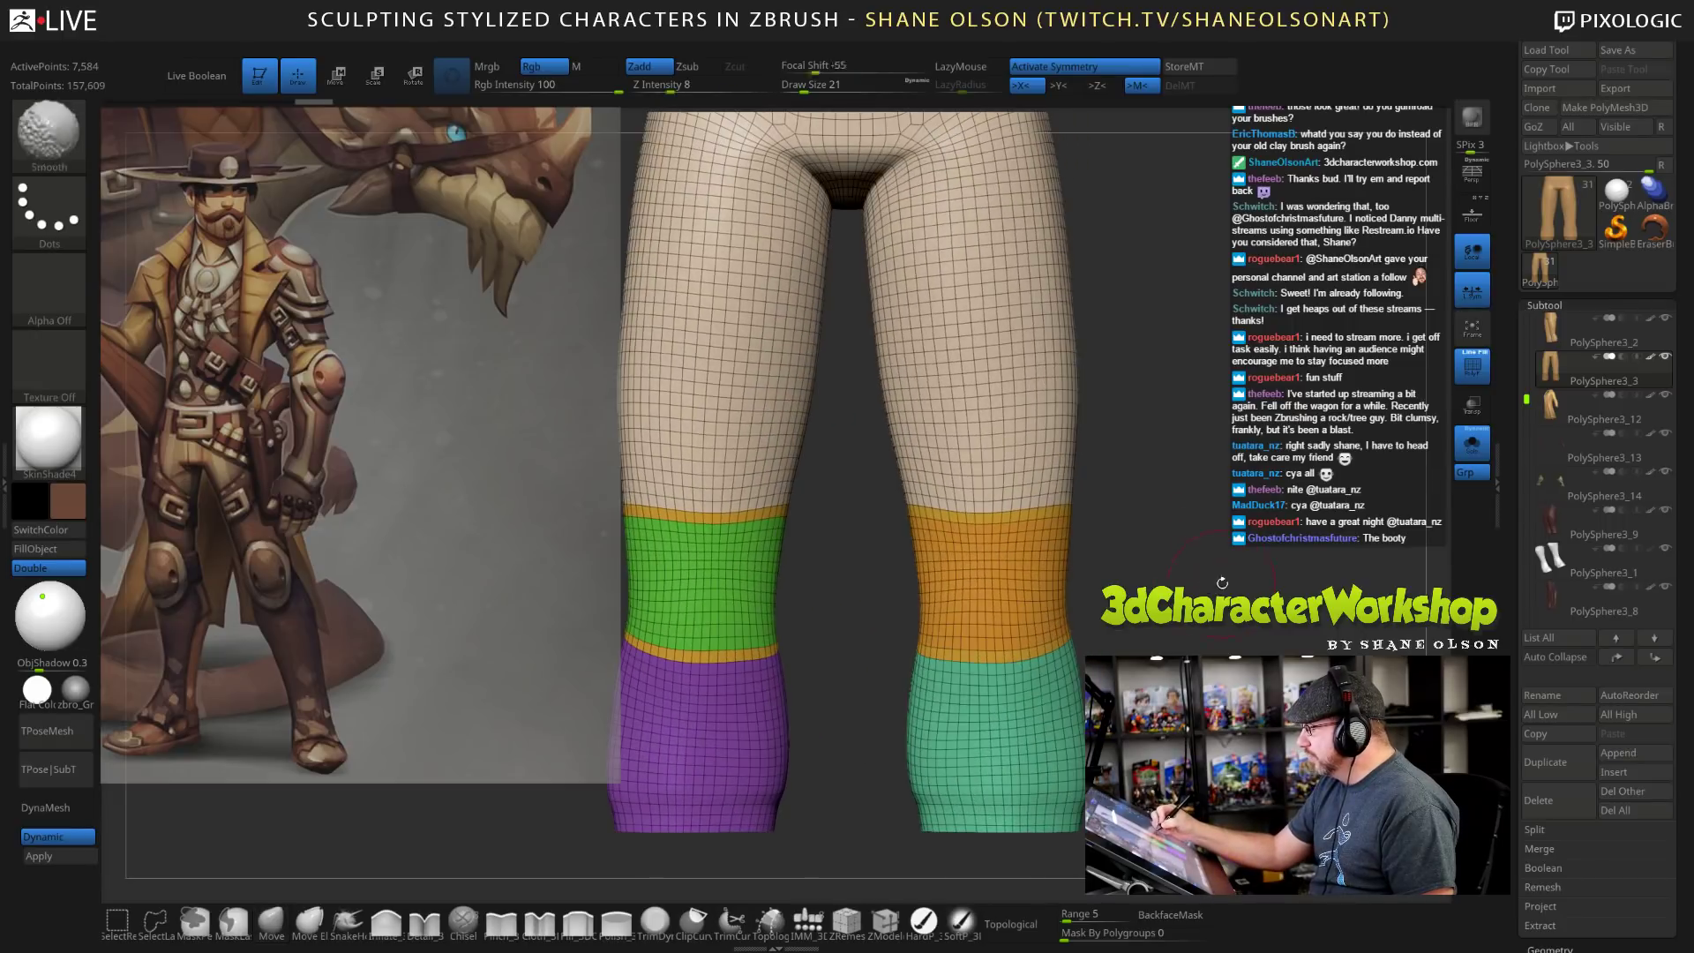
left_click_drag(1118, 508, 1131, 495, "alt")
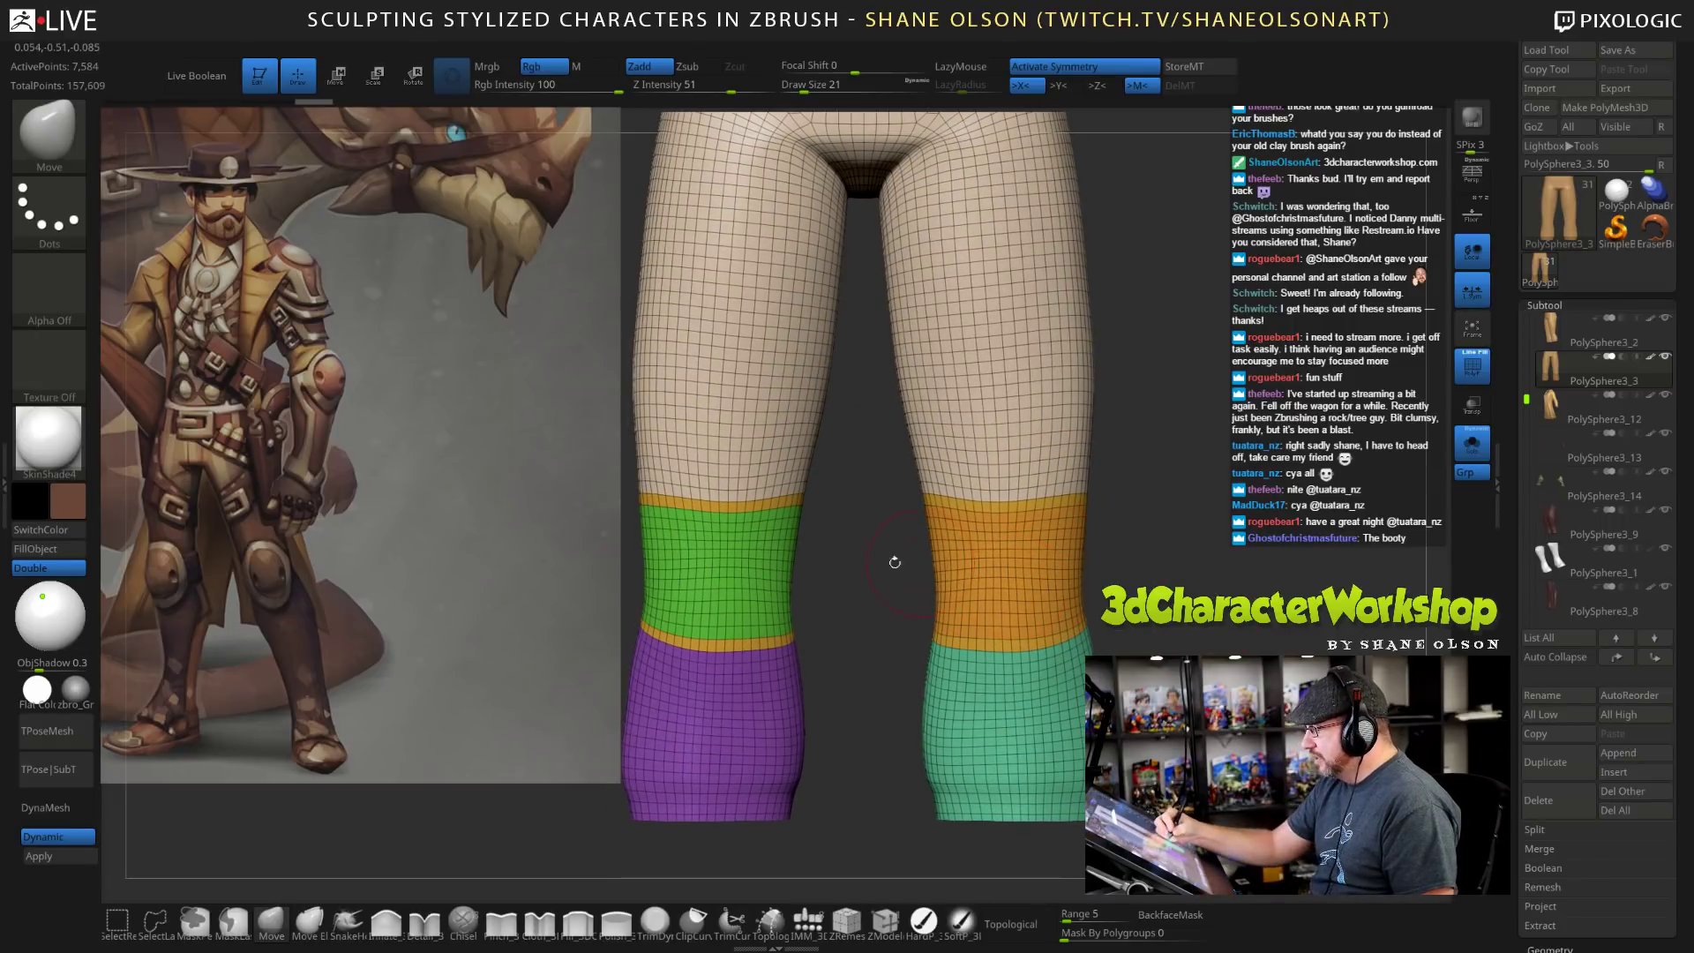
mouse_move(1148, 600)
left_mouse_down("alt")
mouse_move(1158, 555)
mouse_move(1139, 608)
left_mouse_up("alt")
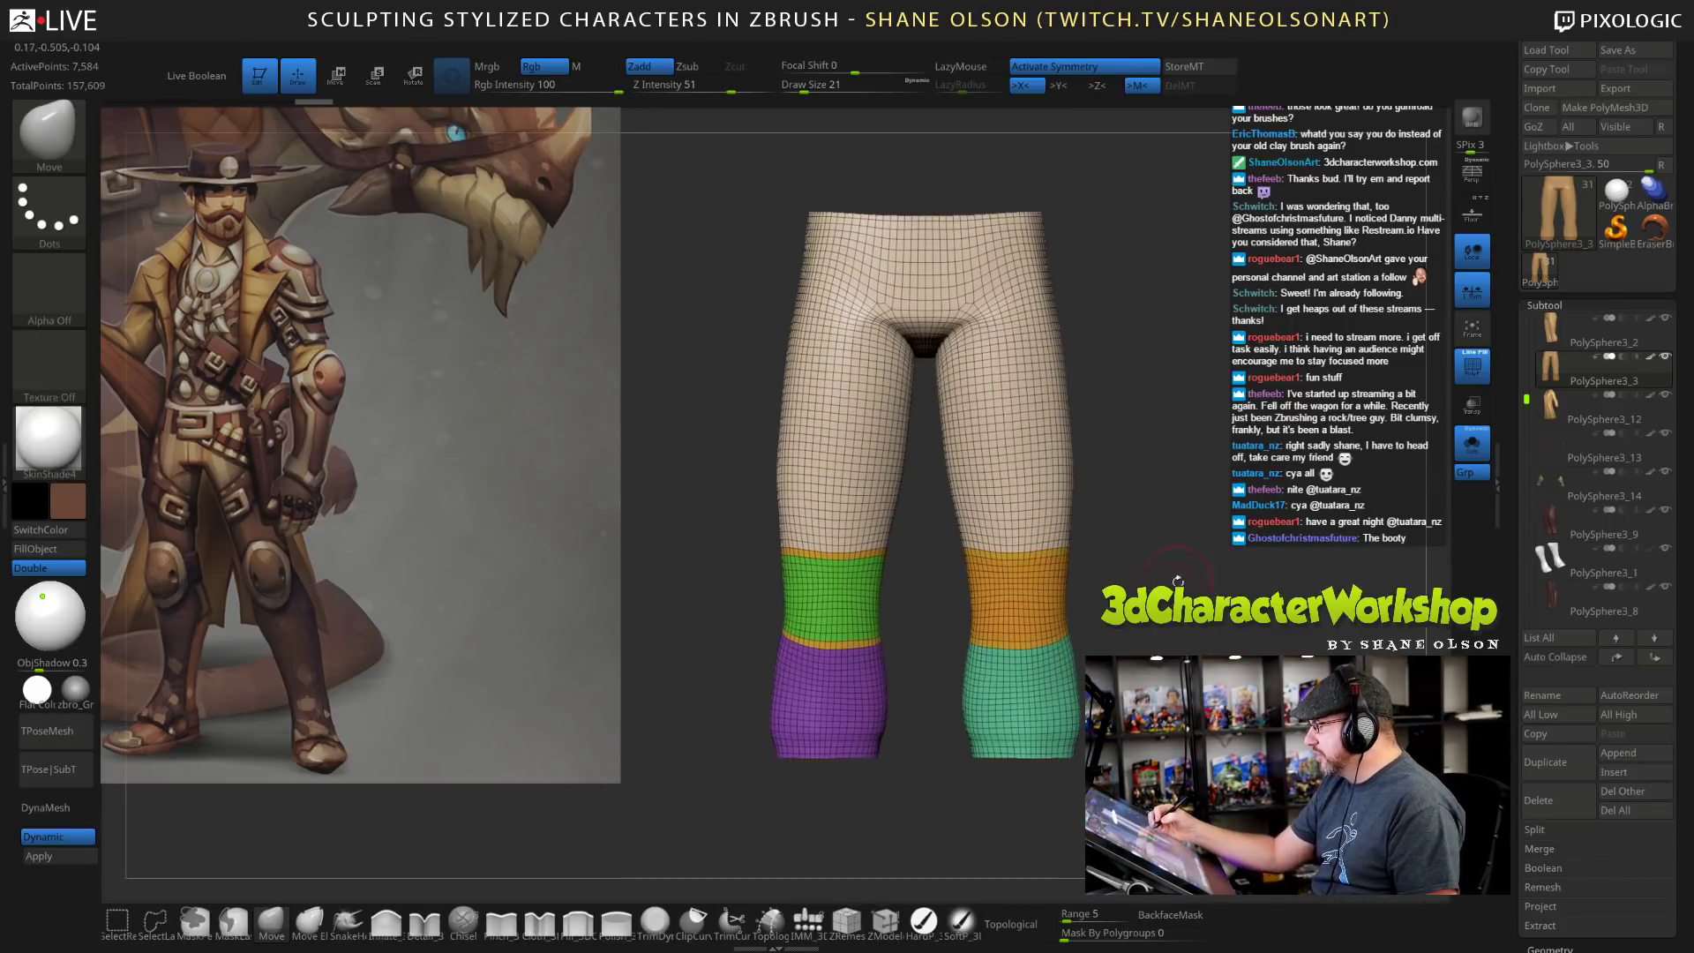
key("space")
left_click(1152, 256)
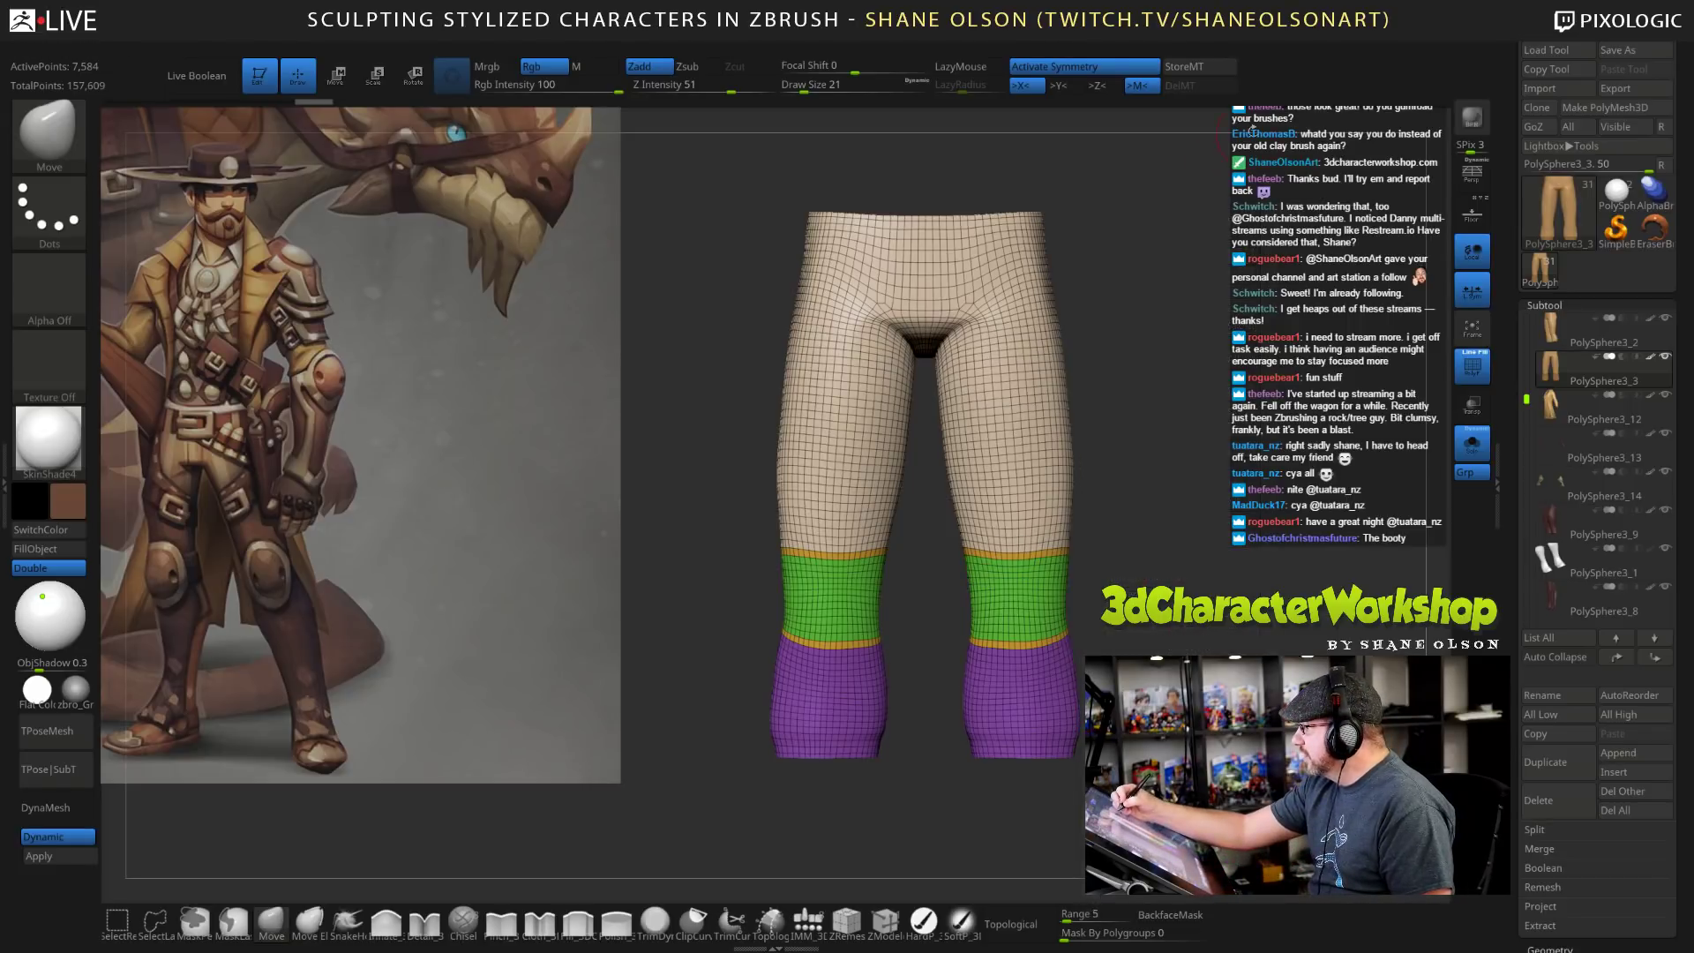
Isolate the green knee polygroup and delete the hidden remainder of the duplicated trousers.
key("ctrl+shift")
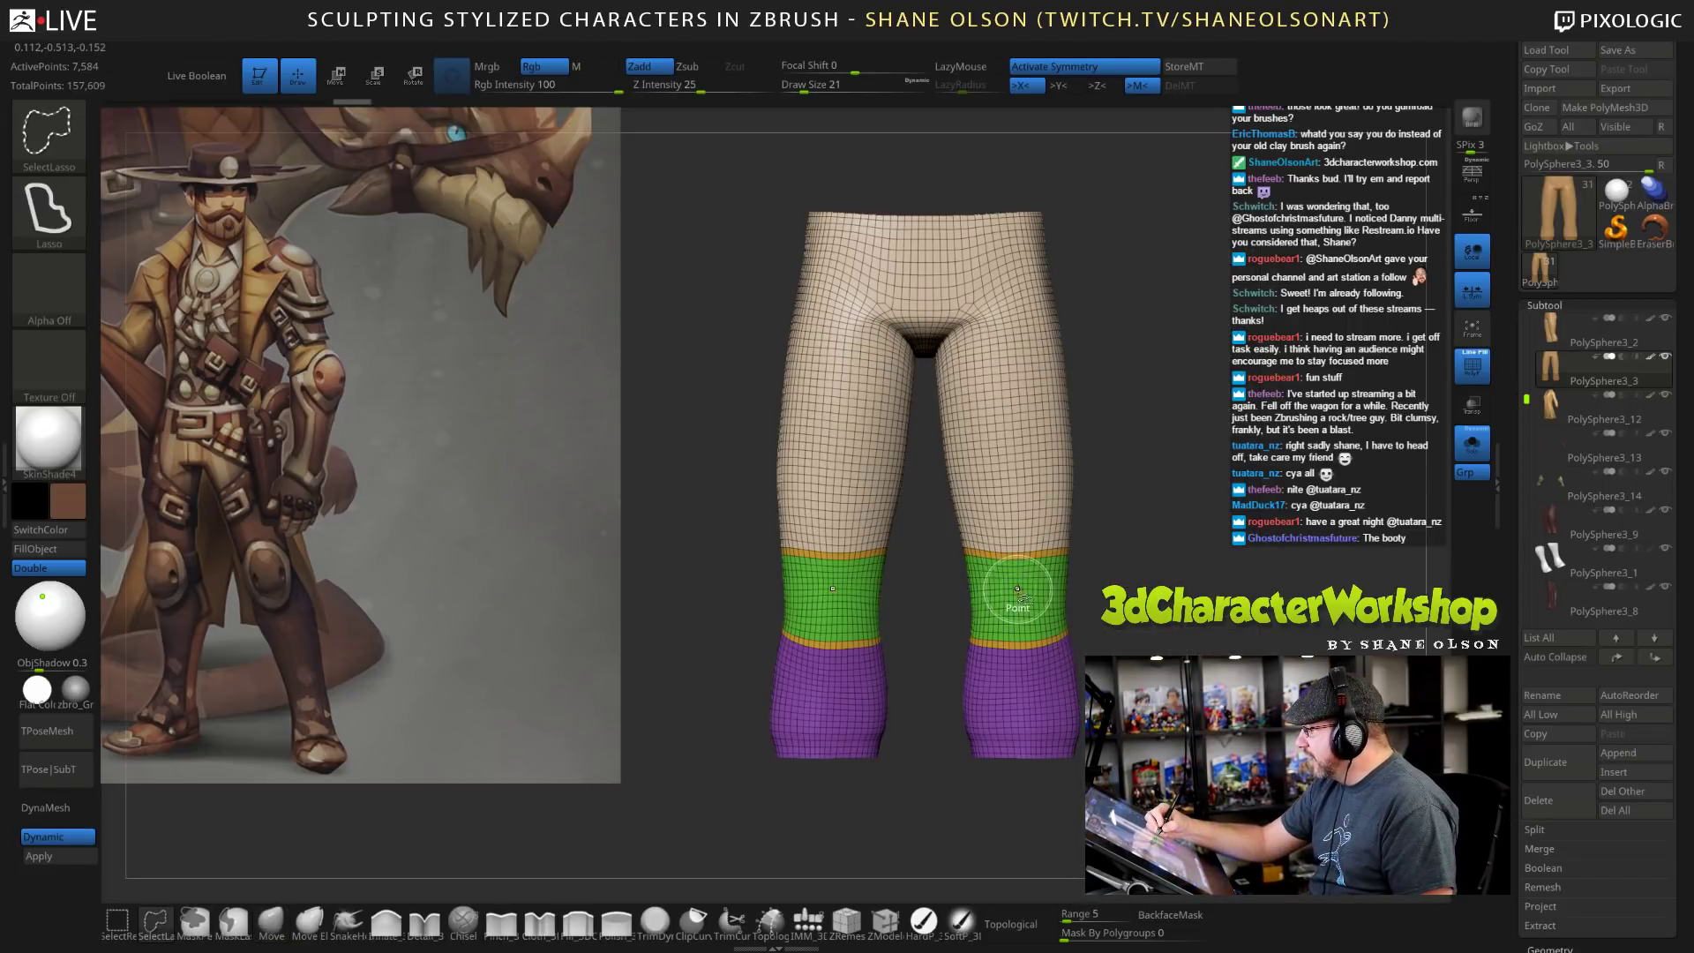
left_click(1017, 589, "ctrl+shift")
mouse_move(1139, 697)
left_mouse_down()
mouse_move(1262, 701)
mouse_move(1187, 706)
mouse_move(1208, 693)
mouse_move(1181, 714)
left_mouse_up()
key("space")
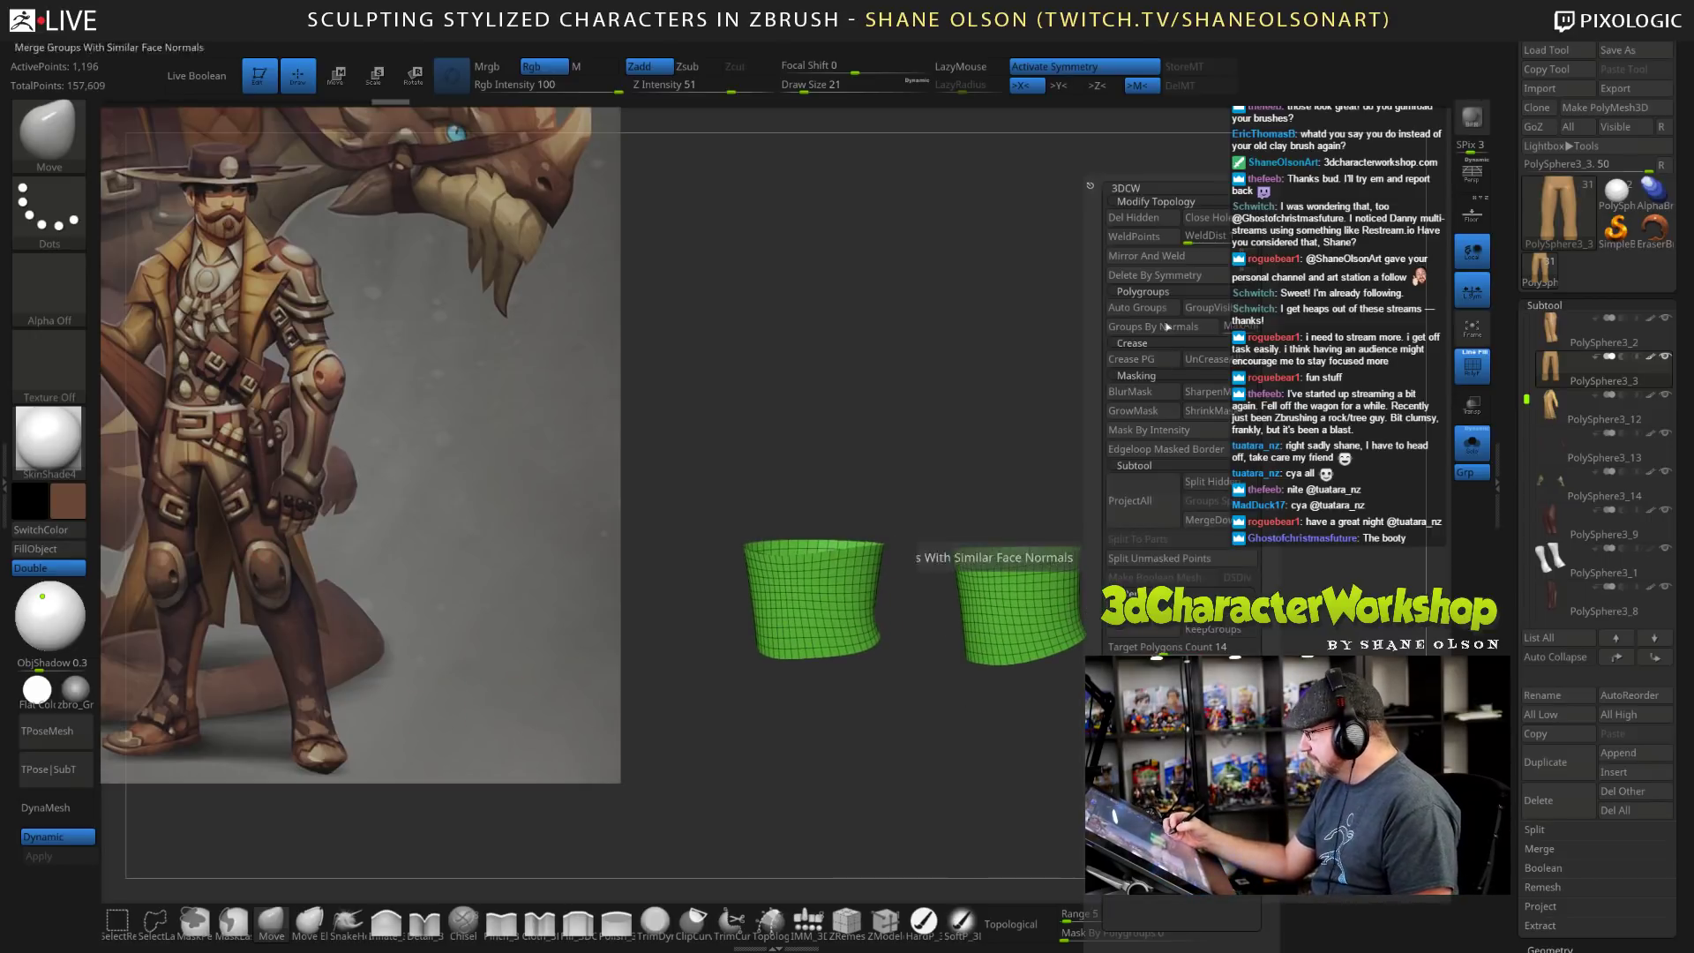
left_click(1137, 218)
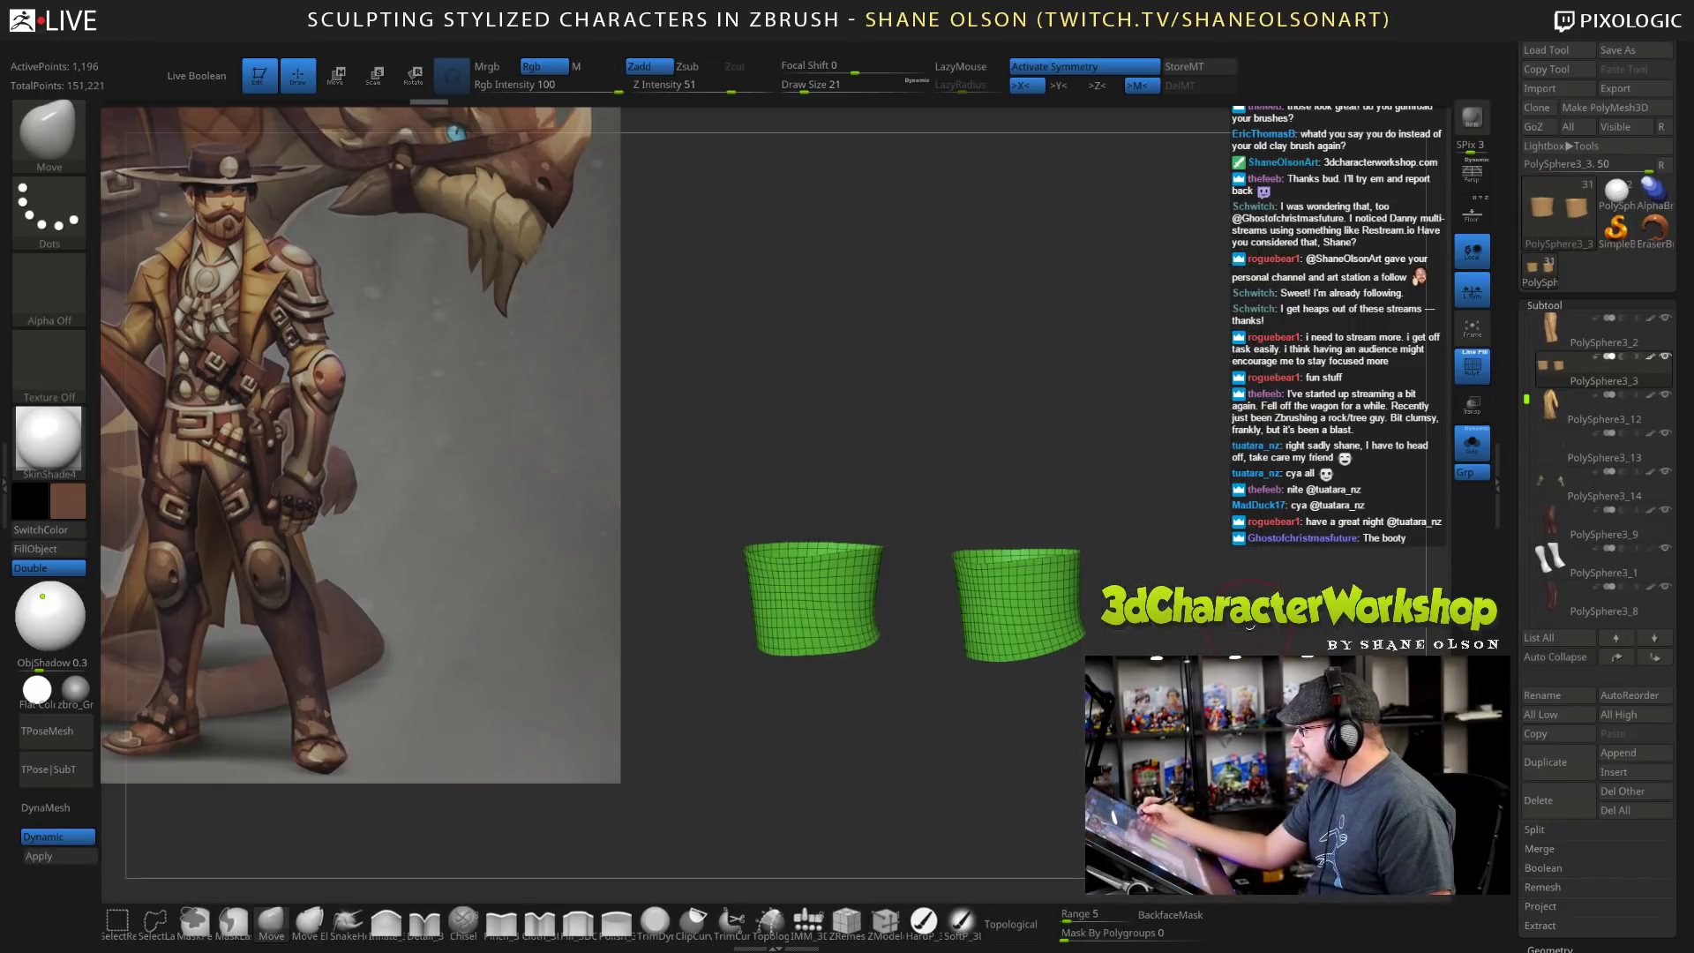
Exit Solo mode, turn on Transparency and examine how the knee bands sit around the legs and kneepads.
left_click_drag(1218, 697, 949, 520)
left_click_drag(1235, 697, 1184, 697)
left_click(1185, 697, "ctrl+shift")
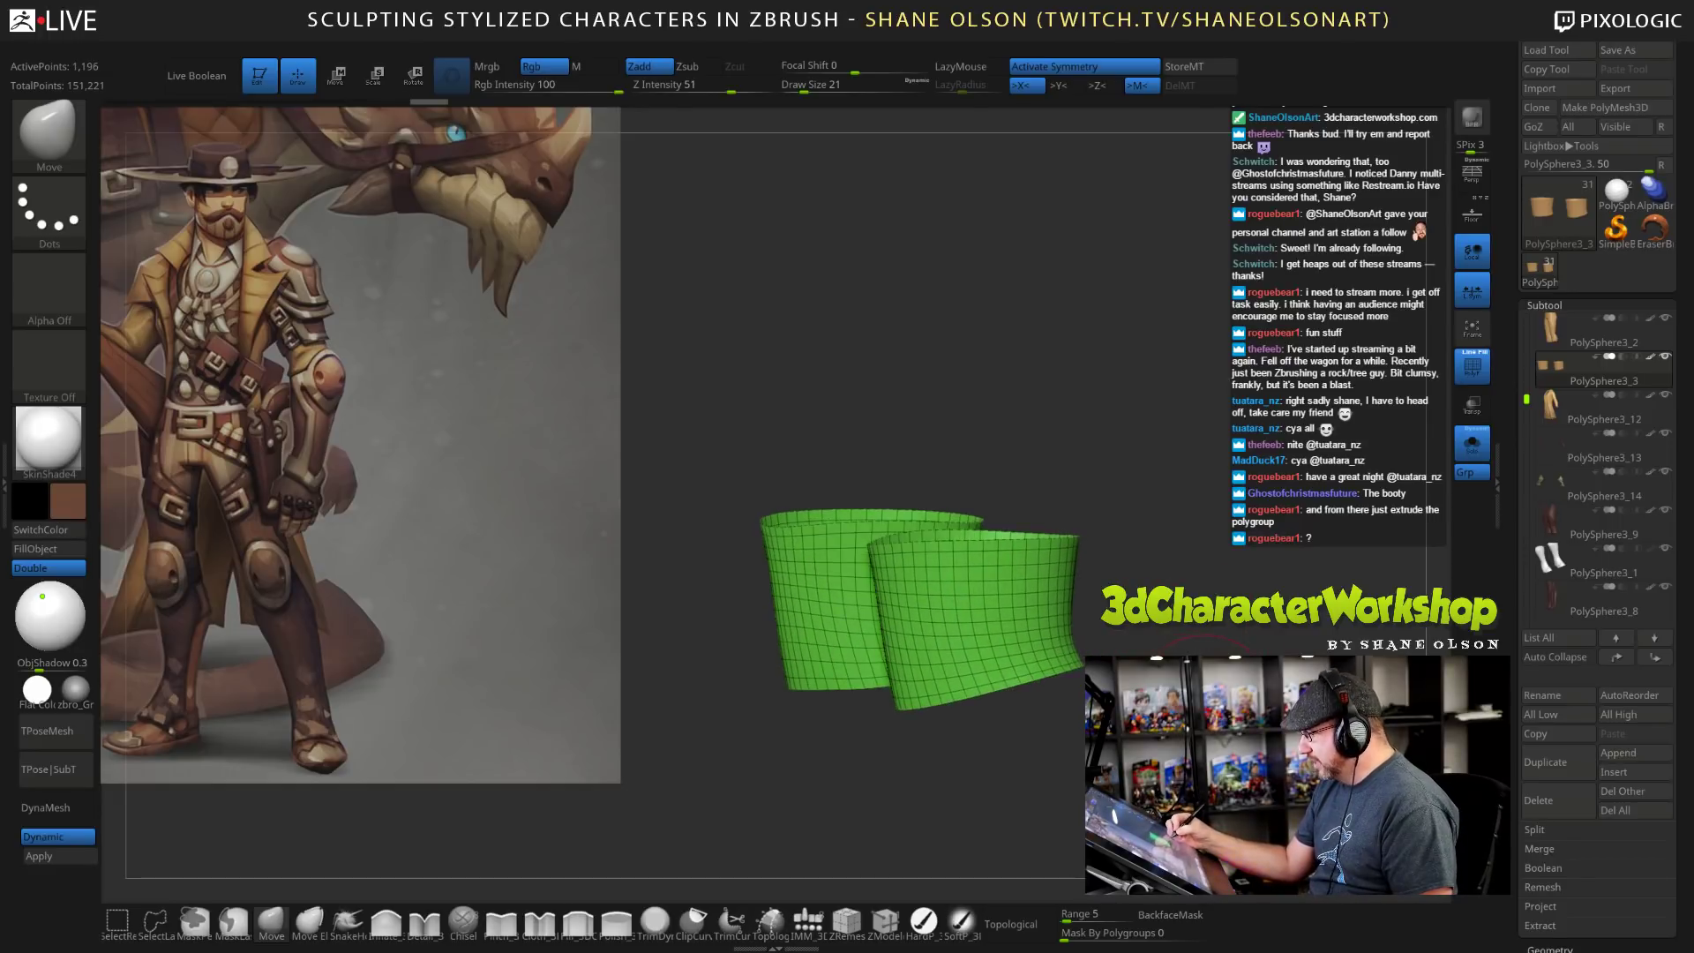
left_click(1472, 446)
left_click_drag(671, 829, 953, 826)
left_click(1473, 407)
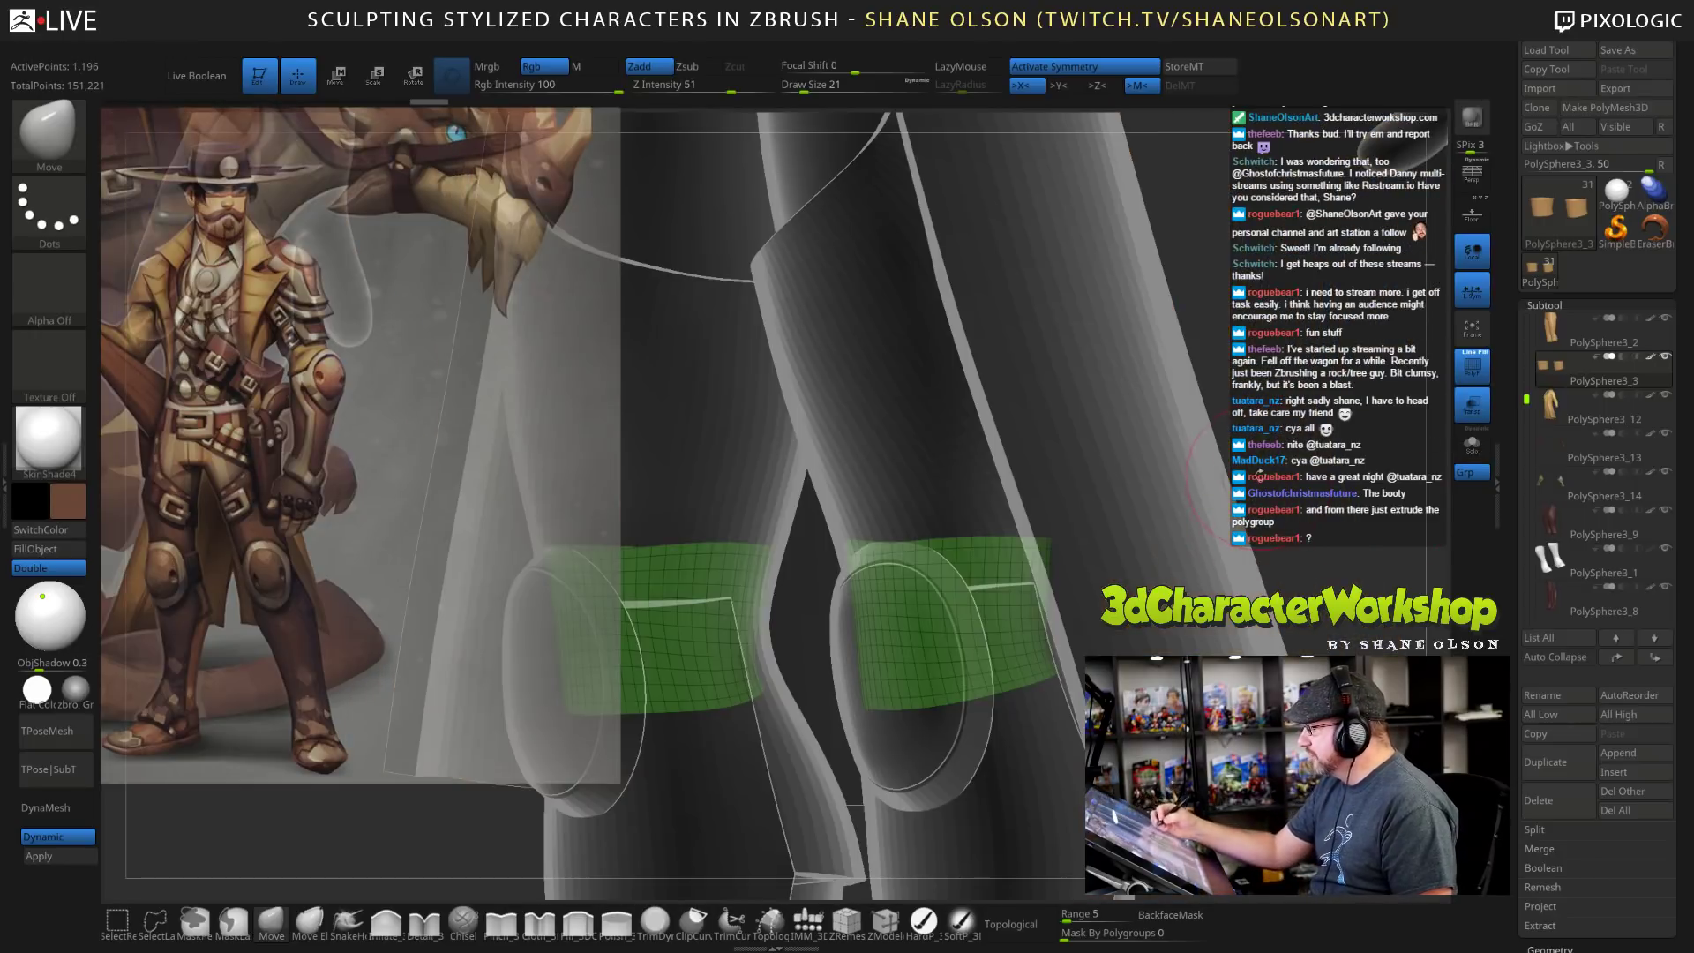
left_click_drag(1260, 475, 1329, 492)
left_click_drag(1271, 618, 1113, 645, "alt")
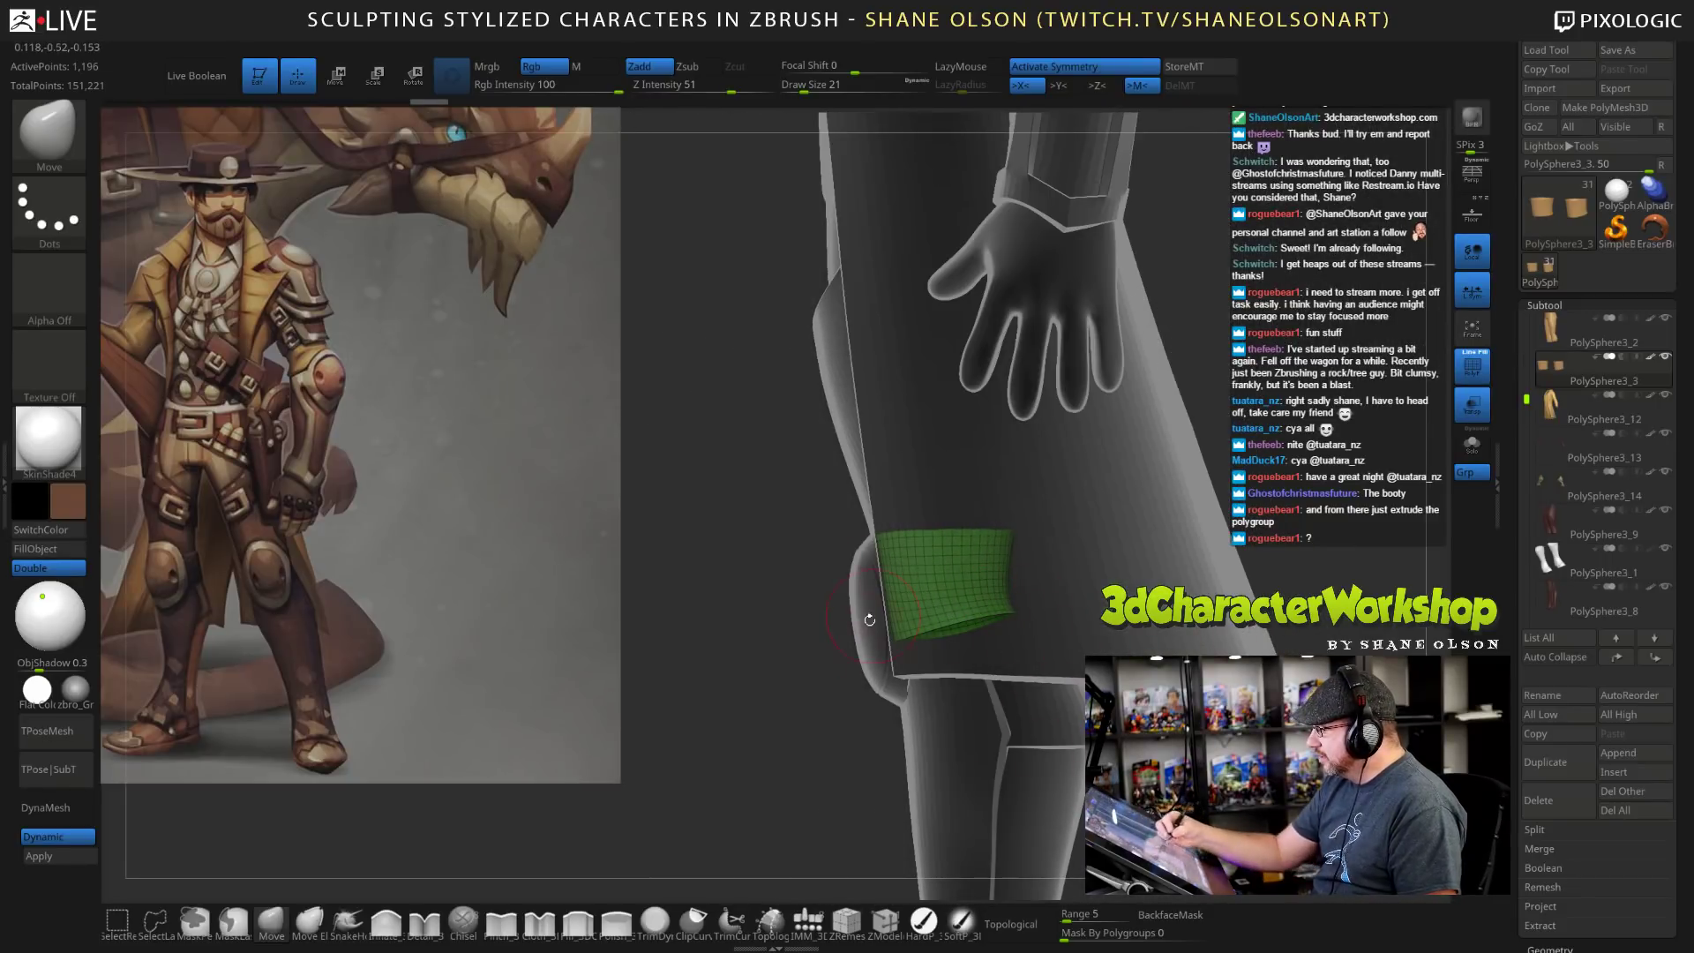
left_click_drag(785, 795, 835, 757)
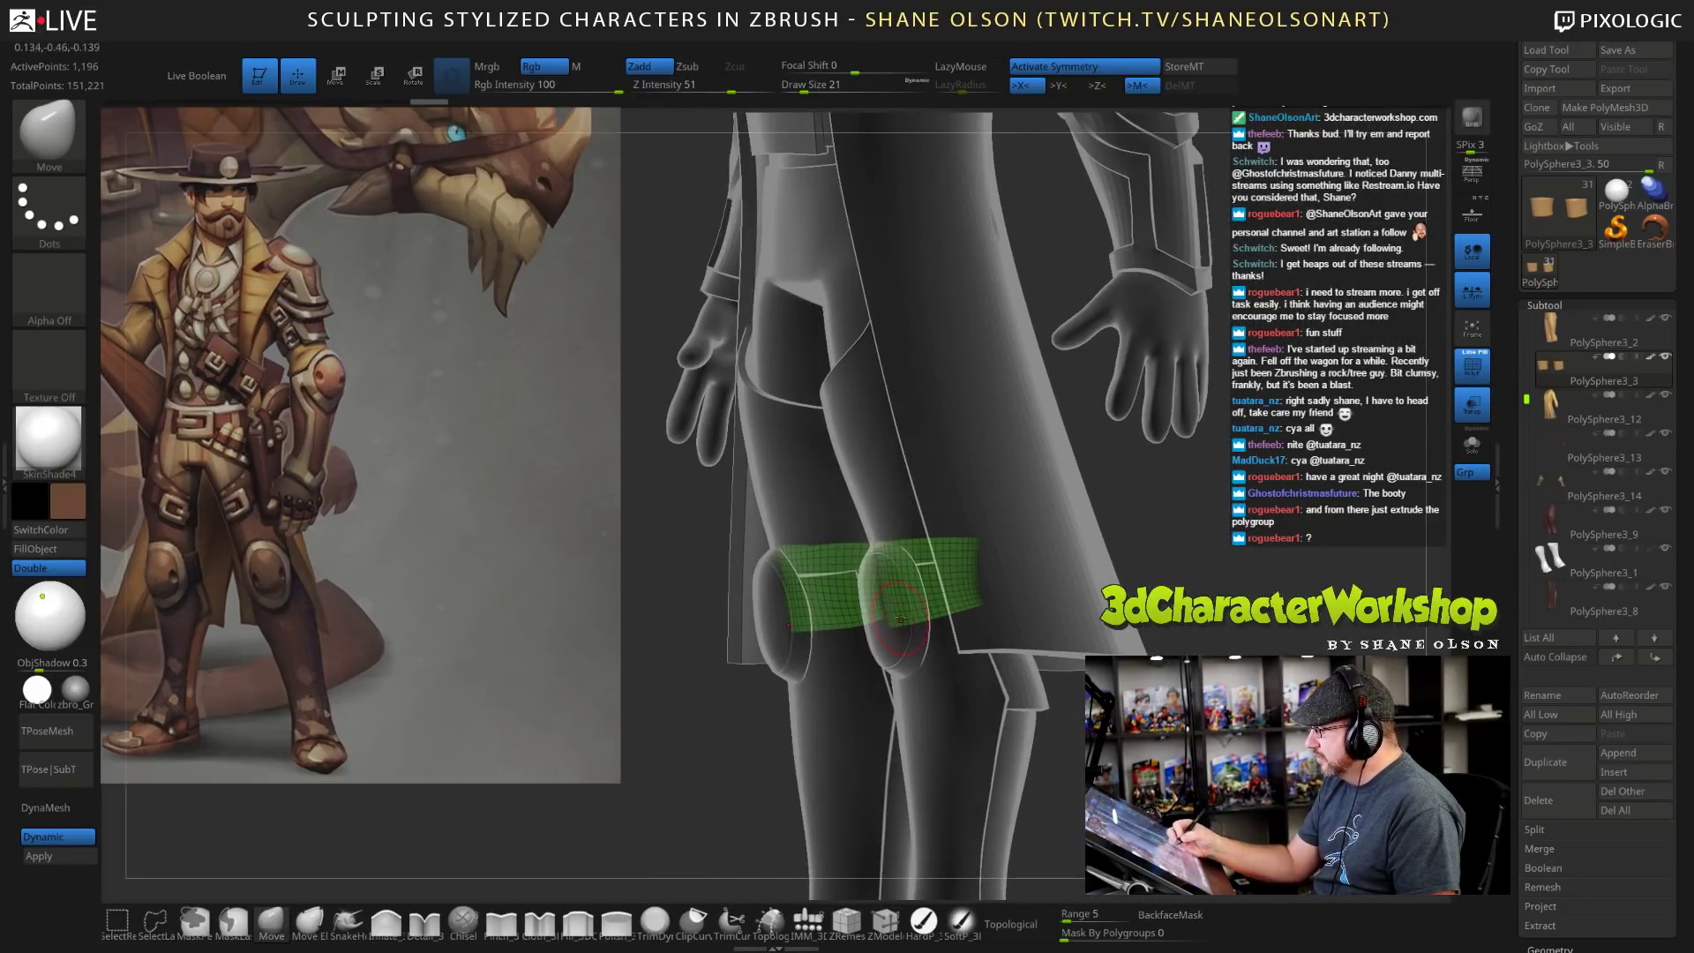
ZRemesh the knee bands with the target polygon count lowered to 0.1.
left_click_drag(1057, 737, 980, 739)
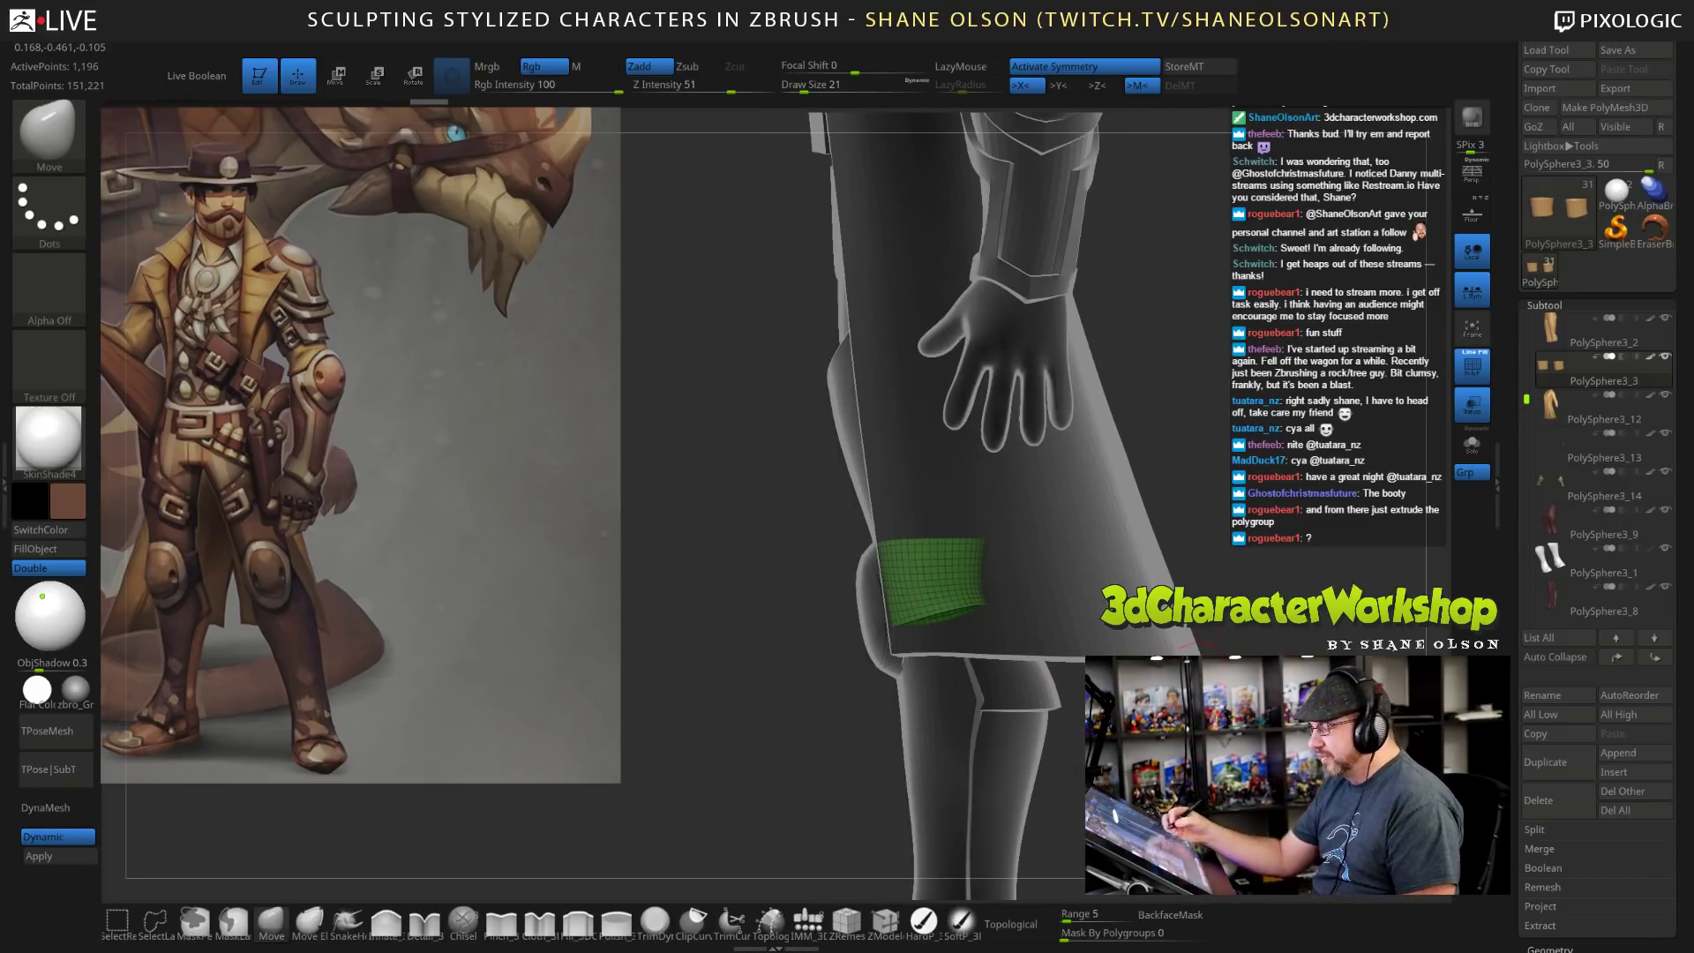
left_click_drag(1202, 668, 1204, 728, "alt")
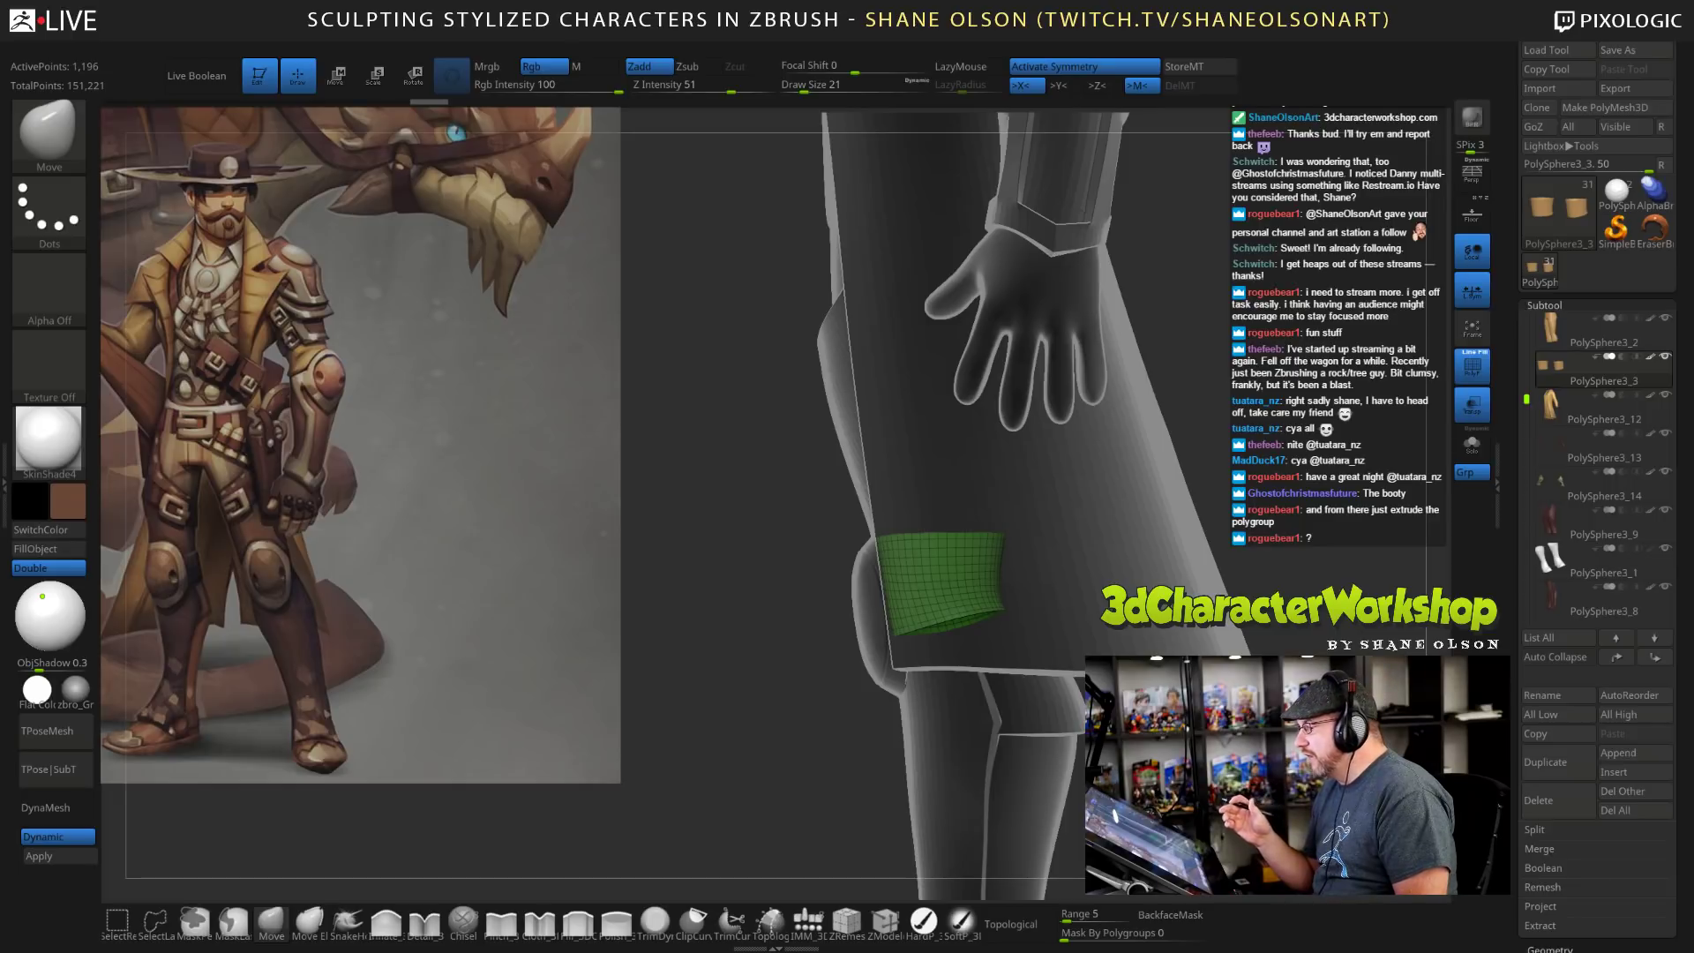
left_click_drag(1512, 606, 1503, 496)
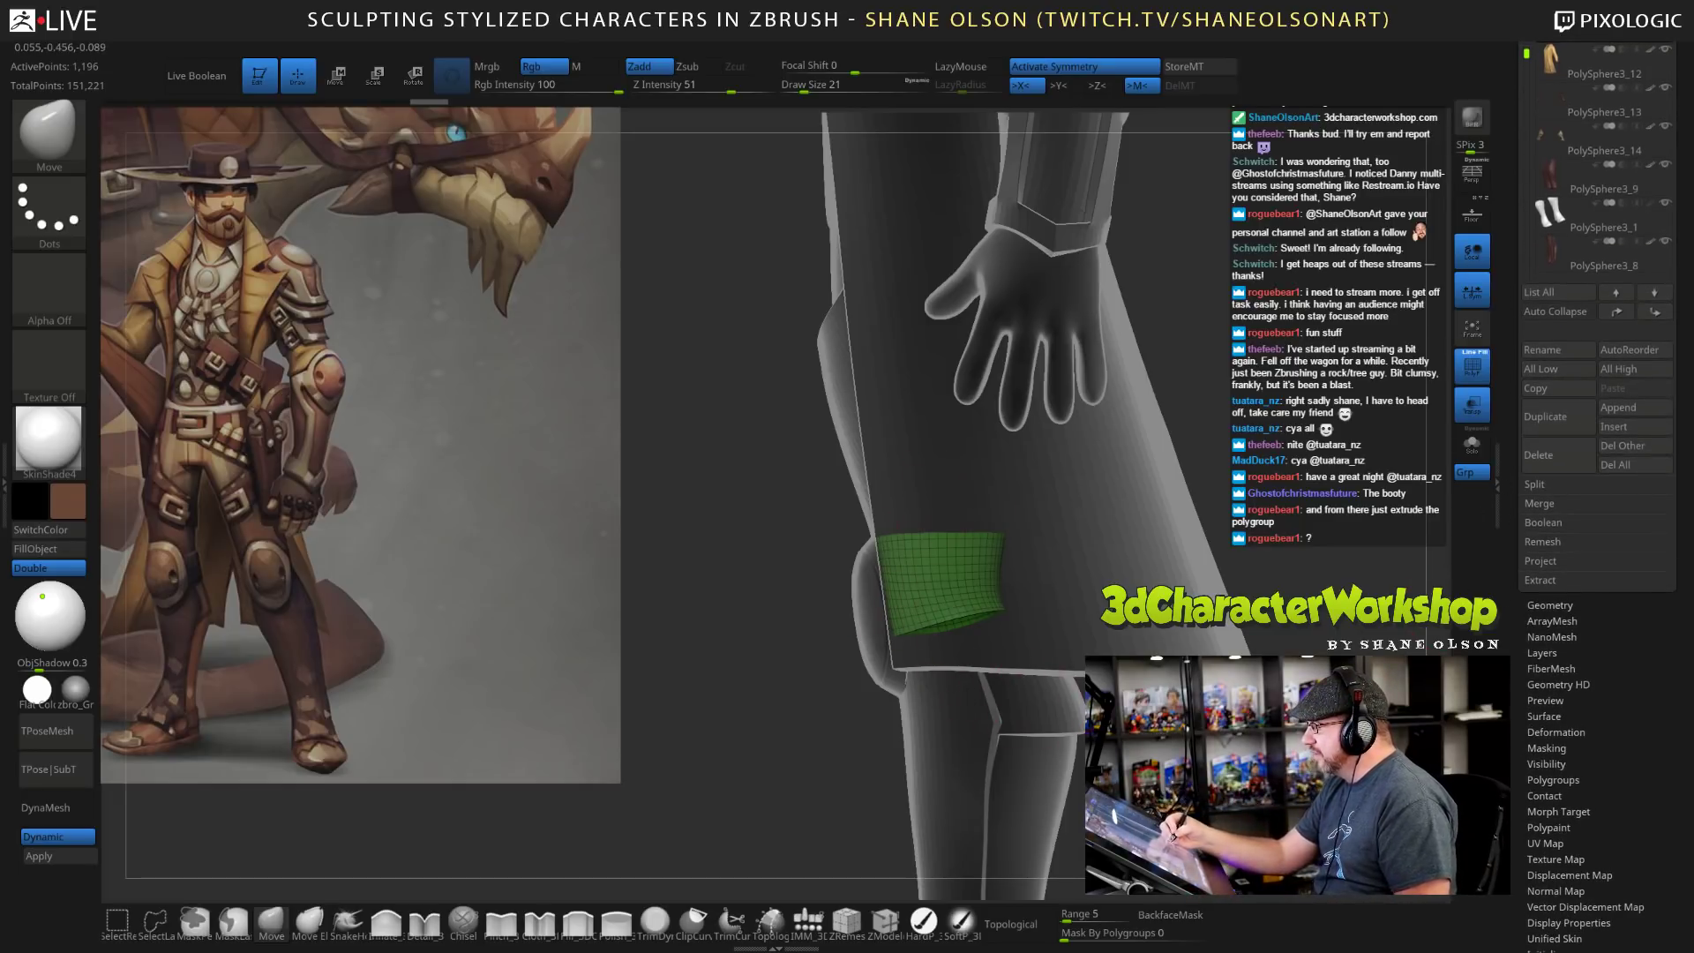
left_click_drag(723, 564, 817, 565)
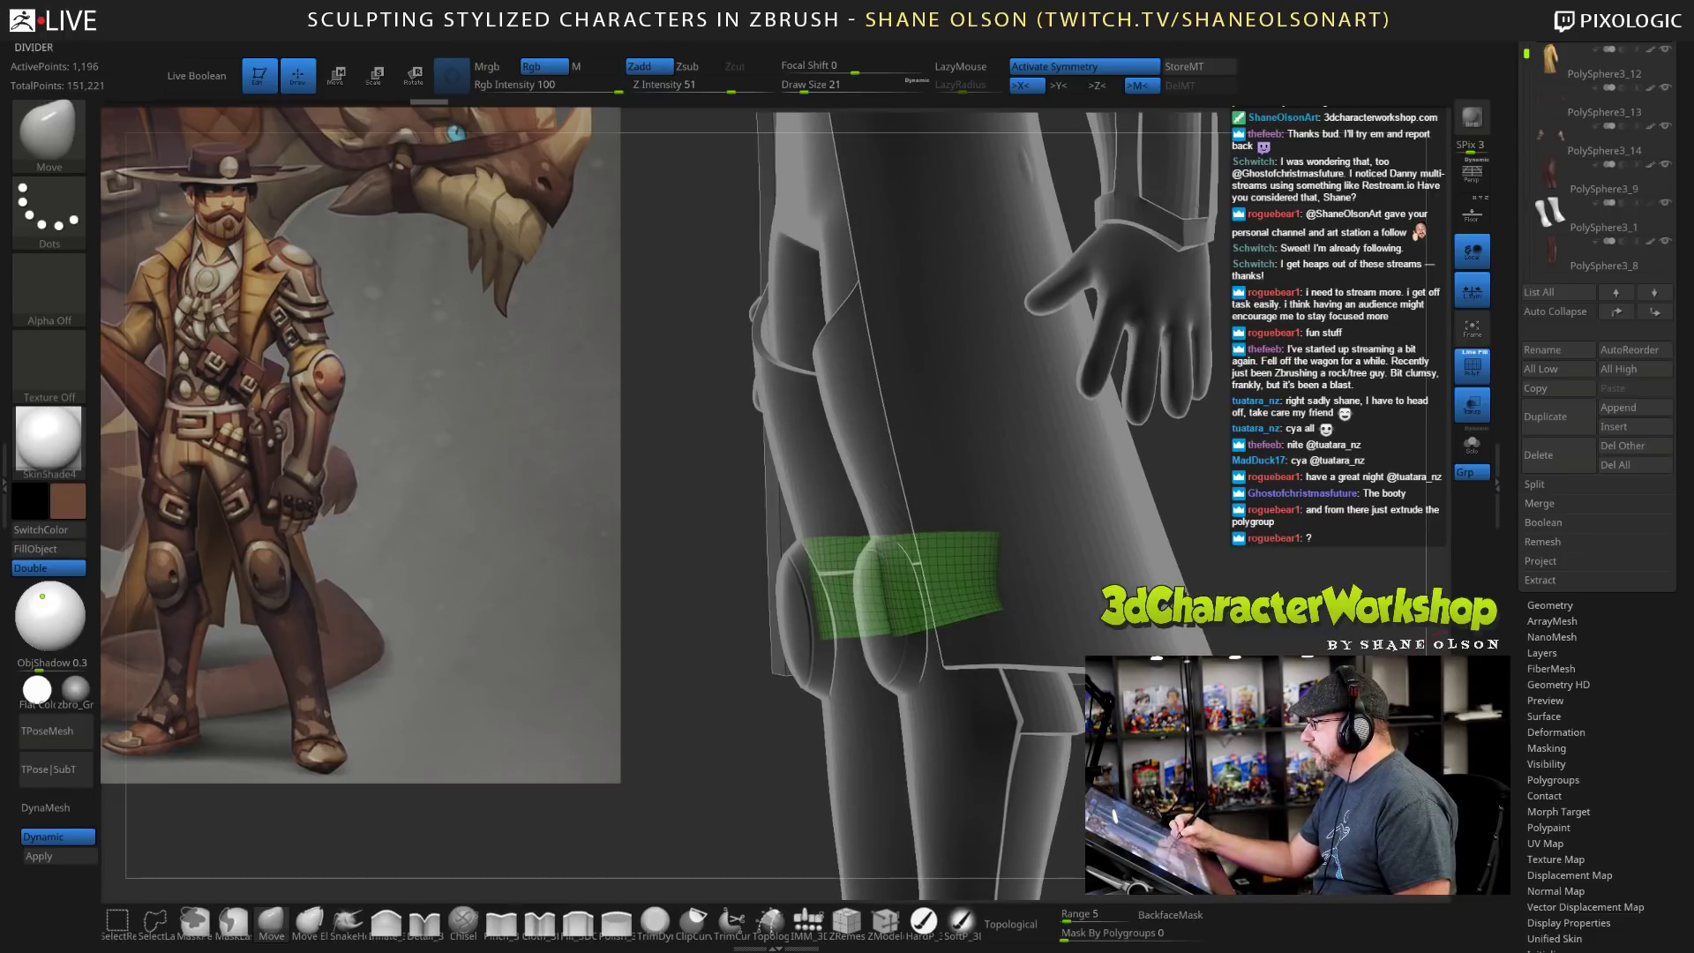
left_click(1549, 616)
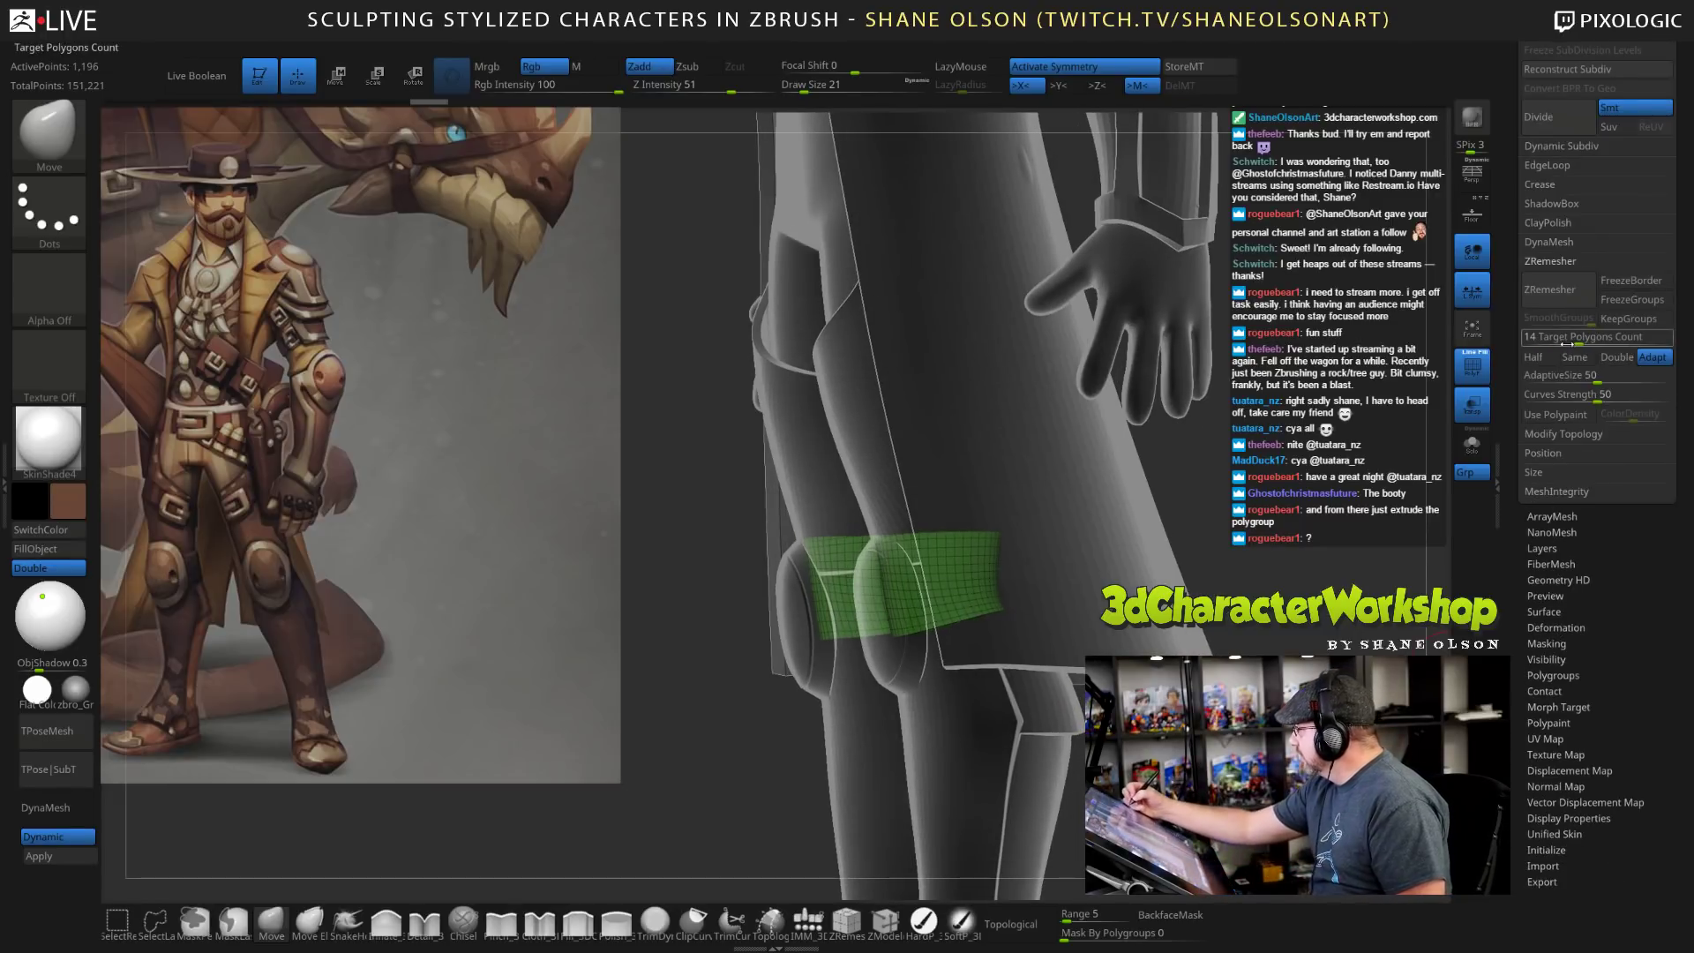
left_click_drag(1575, 339, 1524, 345)
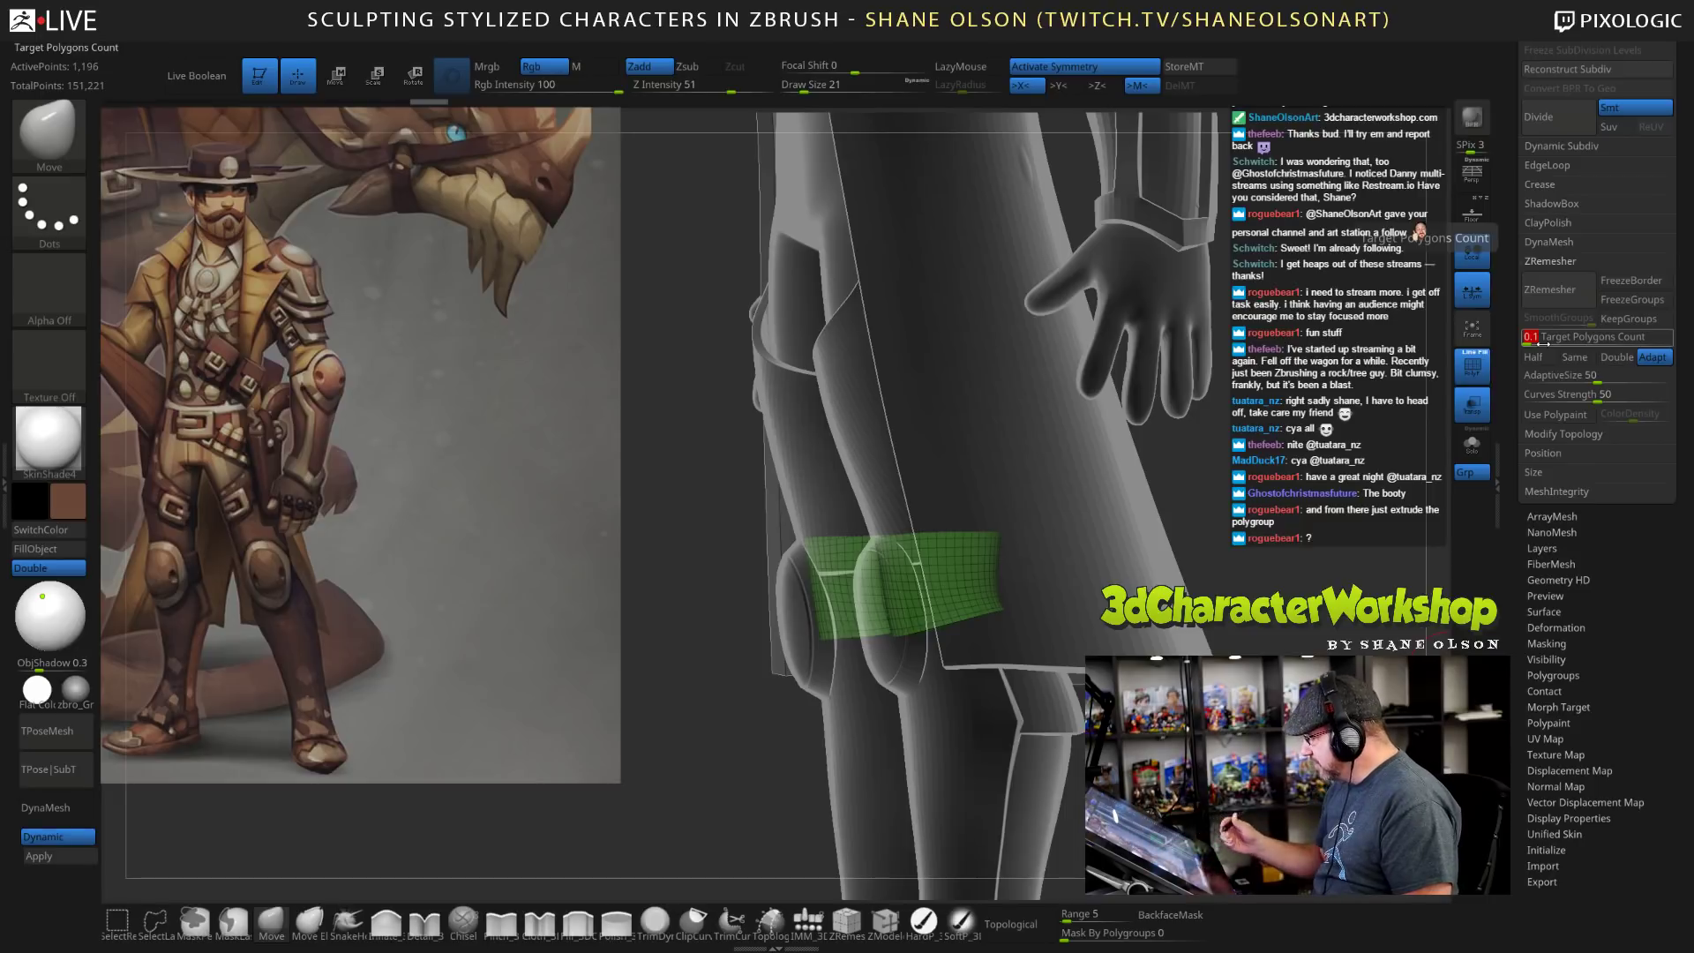
left_click(1550, 289)
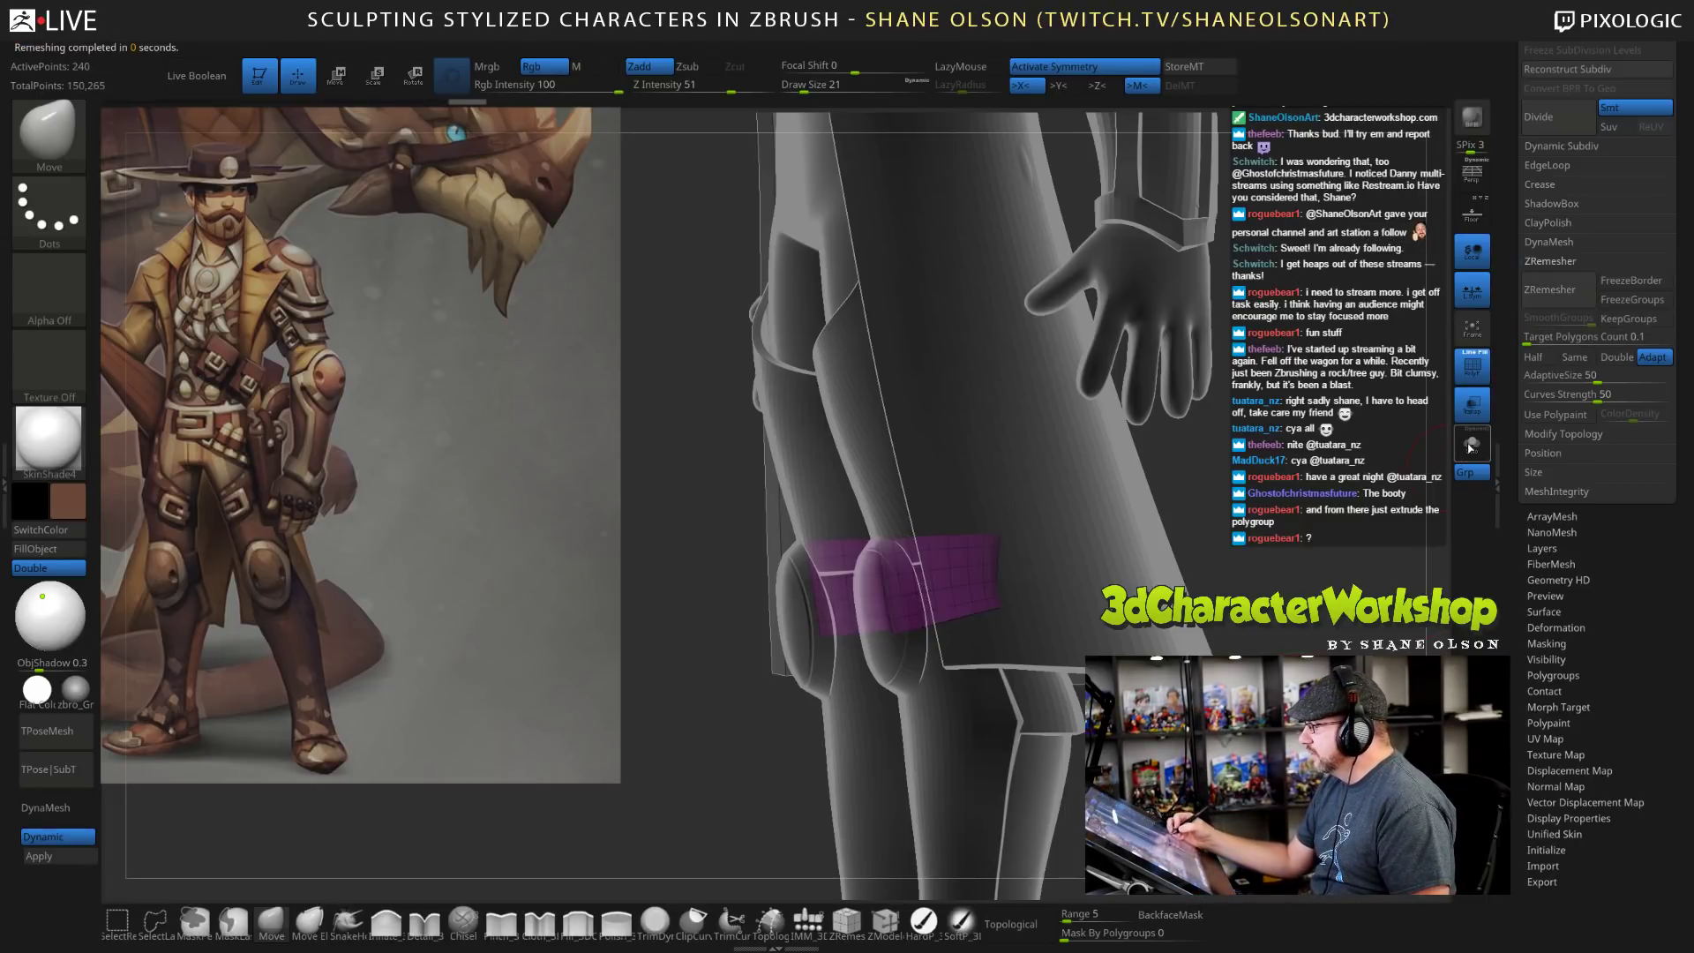
Isolate the remeshed knee bands, turn off Dynamic Subdivision and bring the other subtools back into view.
left_click(1472, 444)
left_click_drag(936, 750, 936, 812, "alt")
mouse_move(882, 751)
left_mouse_down()
mouse_move(1059, 750)
mouse_move(865, 750)
left_mouse_up()
key("shift+d")
mouse_move(971, 777)
left_mouse_down()
mouse_move(847, 776)
mouse_move(979, 778)
left_mouse_up()
left_click(1474, 446)
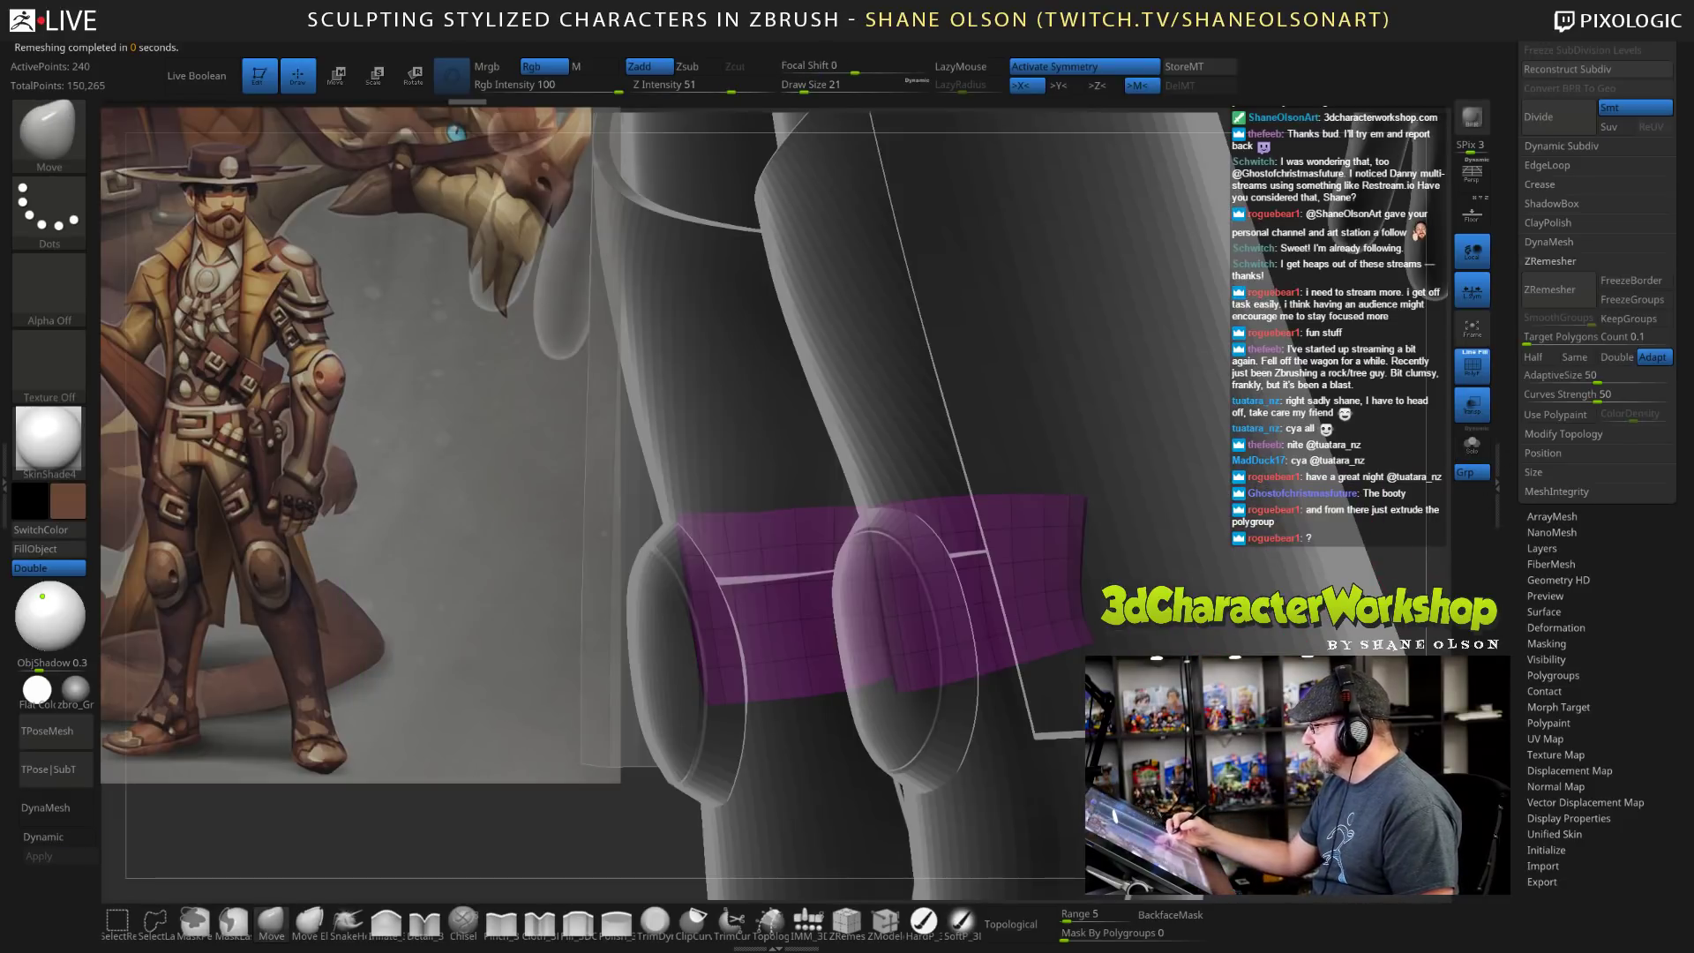
Thicken both knee bands outward using the ZModeler polygon action Extrude with the Polygroup All target.
left_click_drag(530, 829, 653, 763, "alt")
left_click_drag(529, 777, 529, 821, "alt")
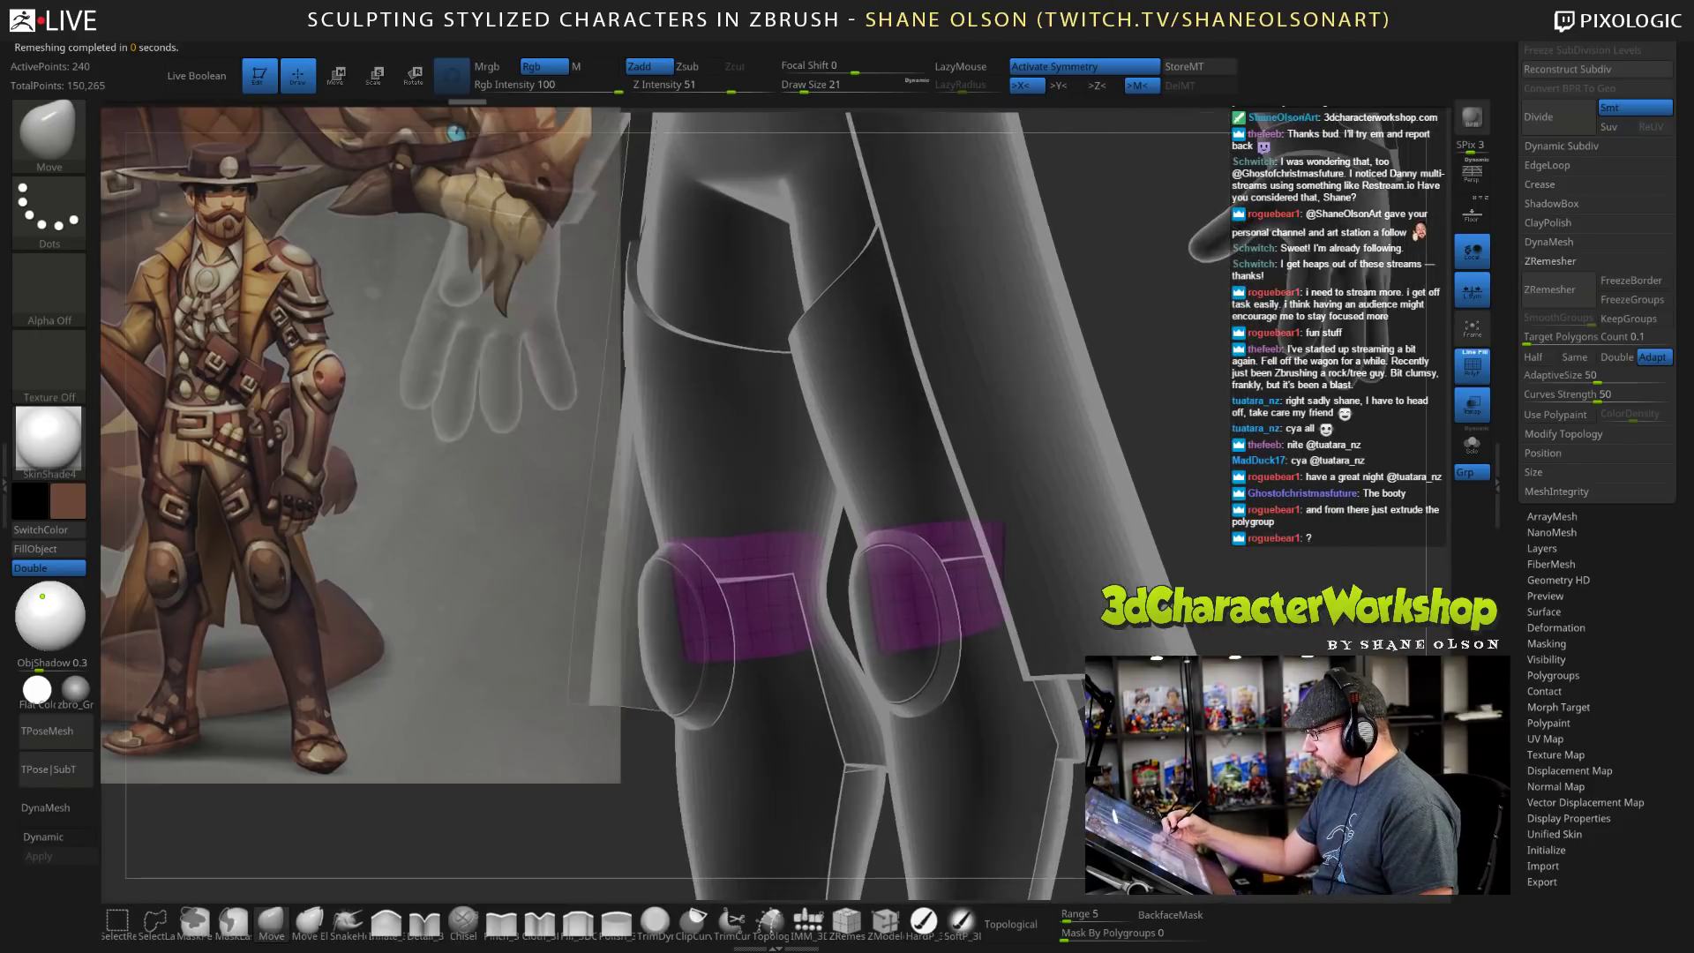
left_click(882, 922)
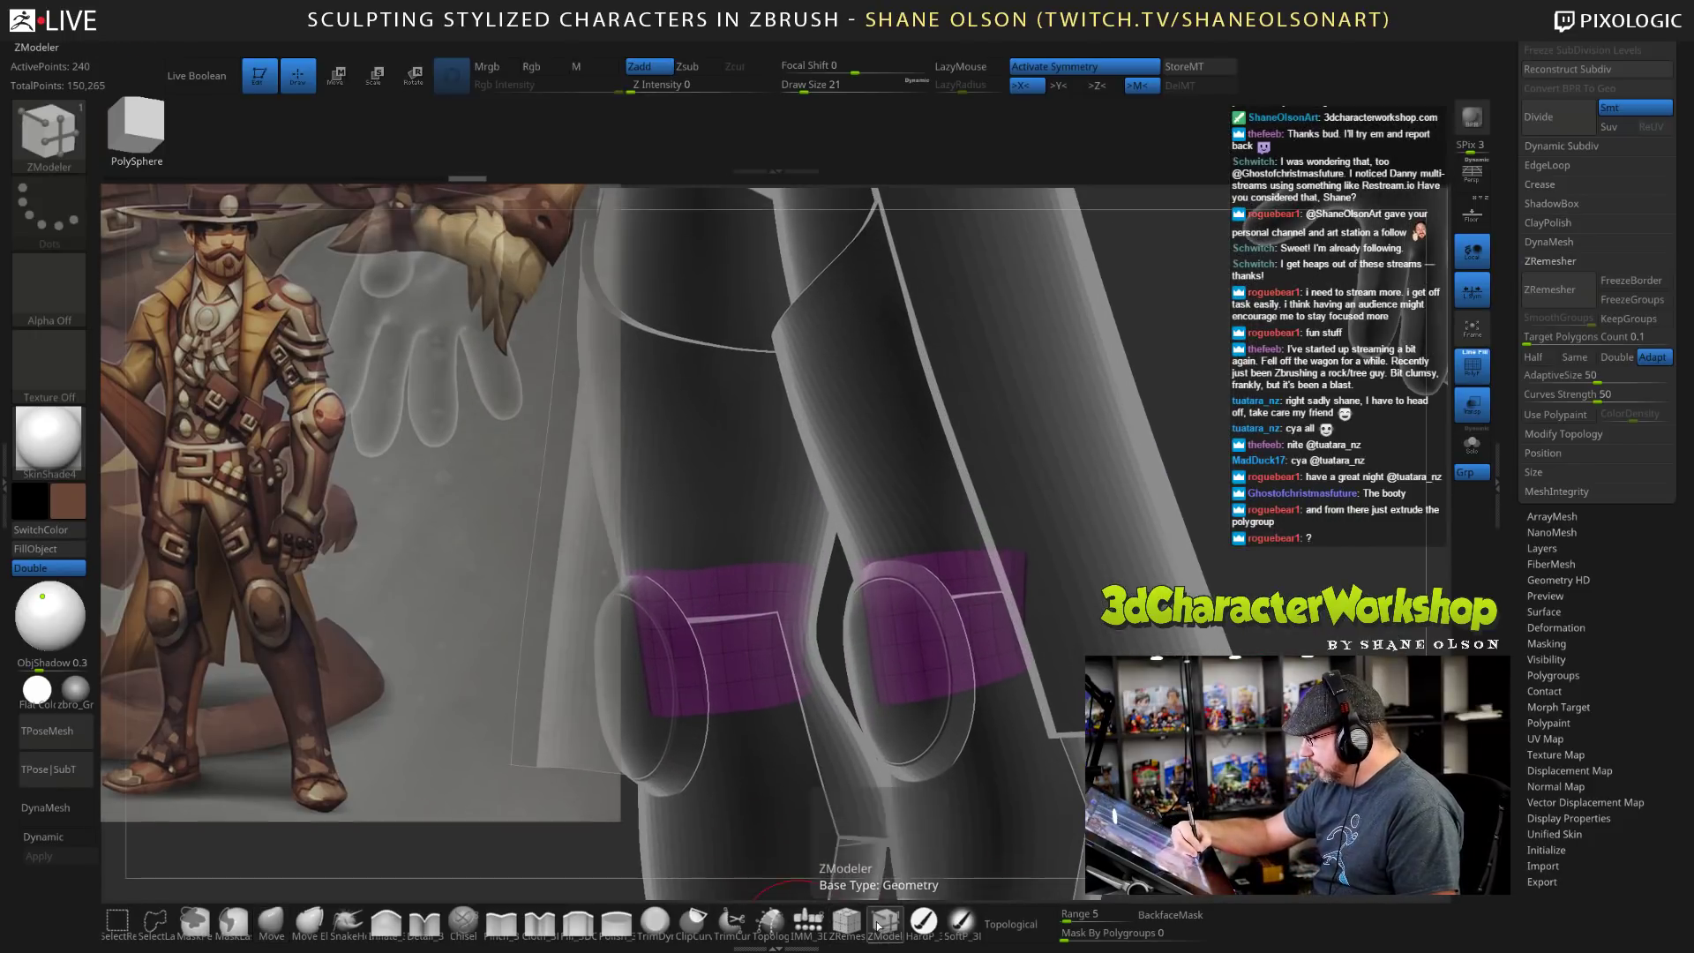
key("space")
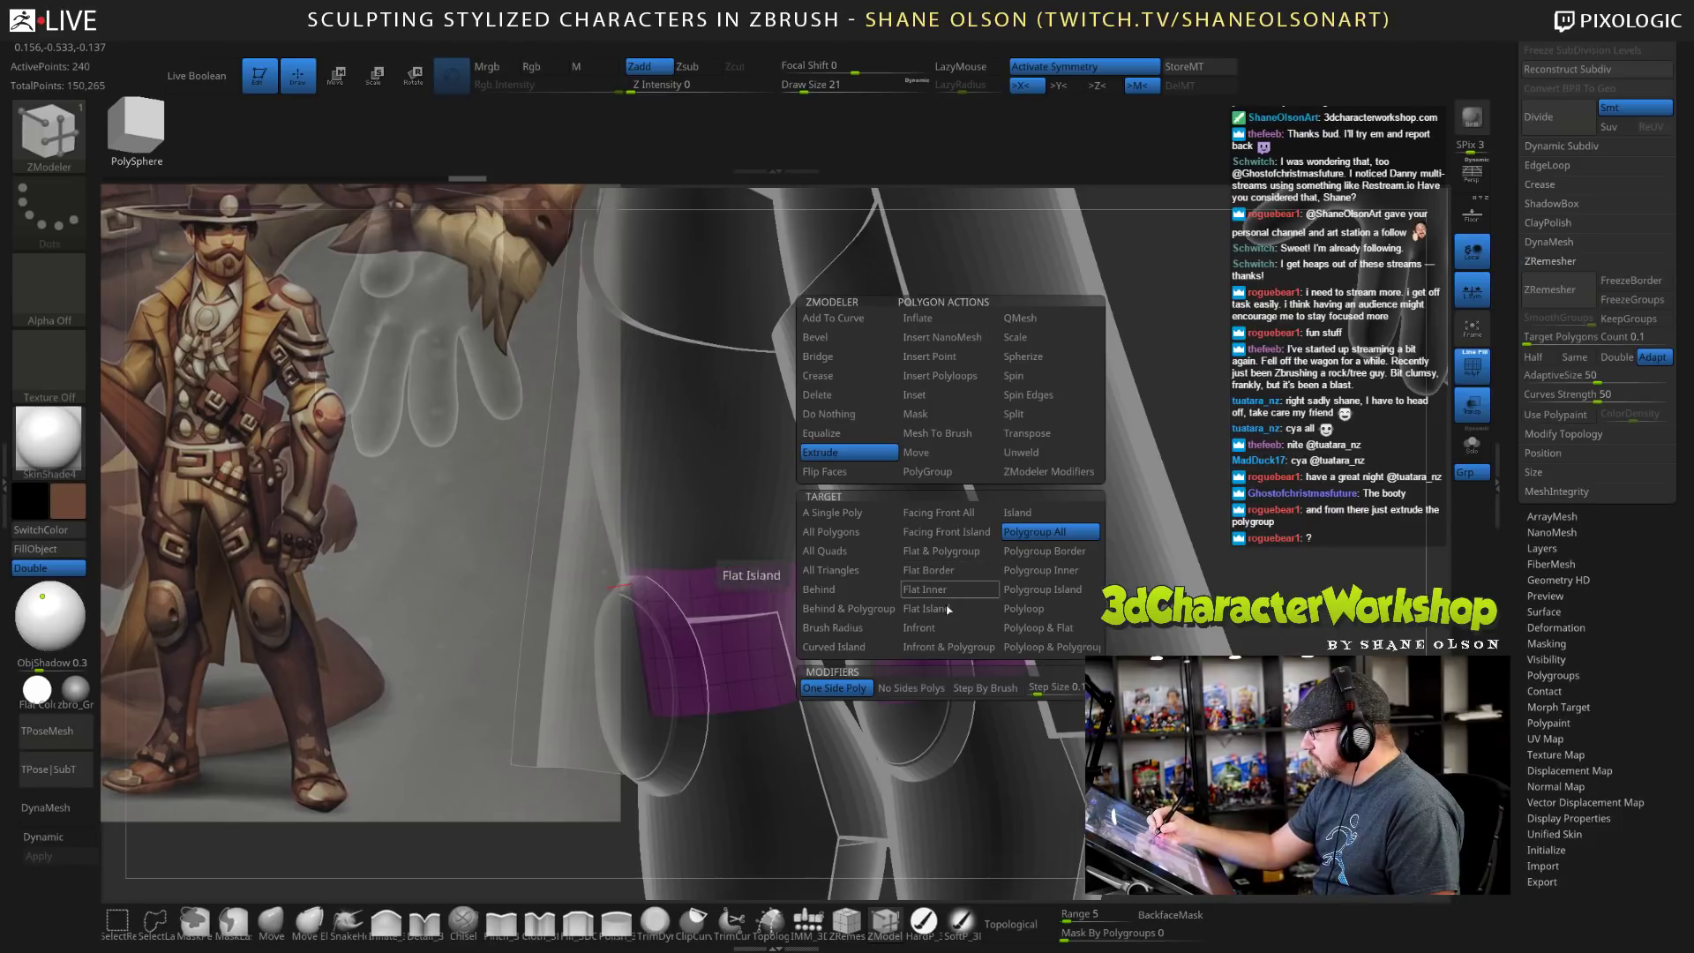
left_click(848, 452)
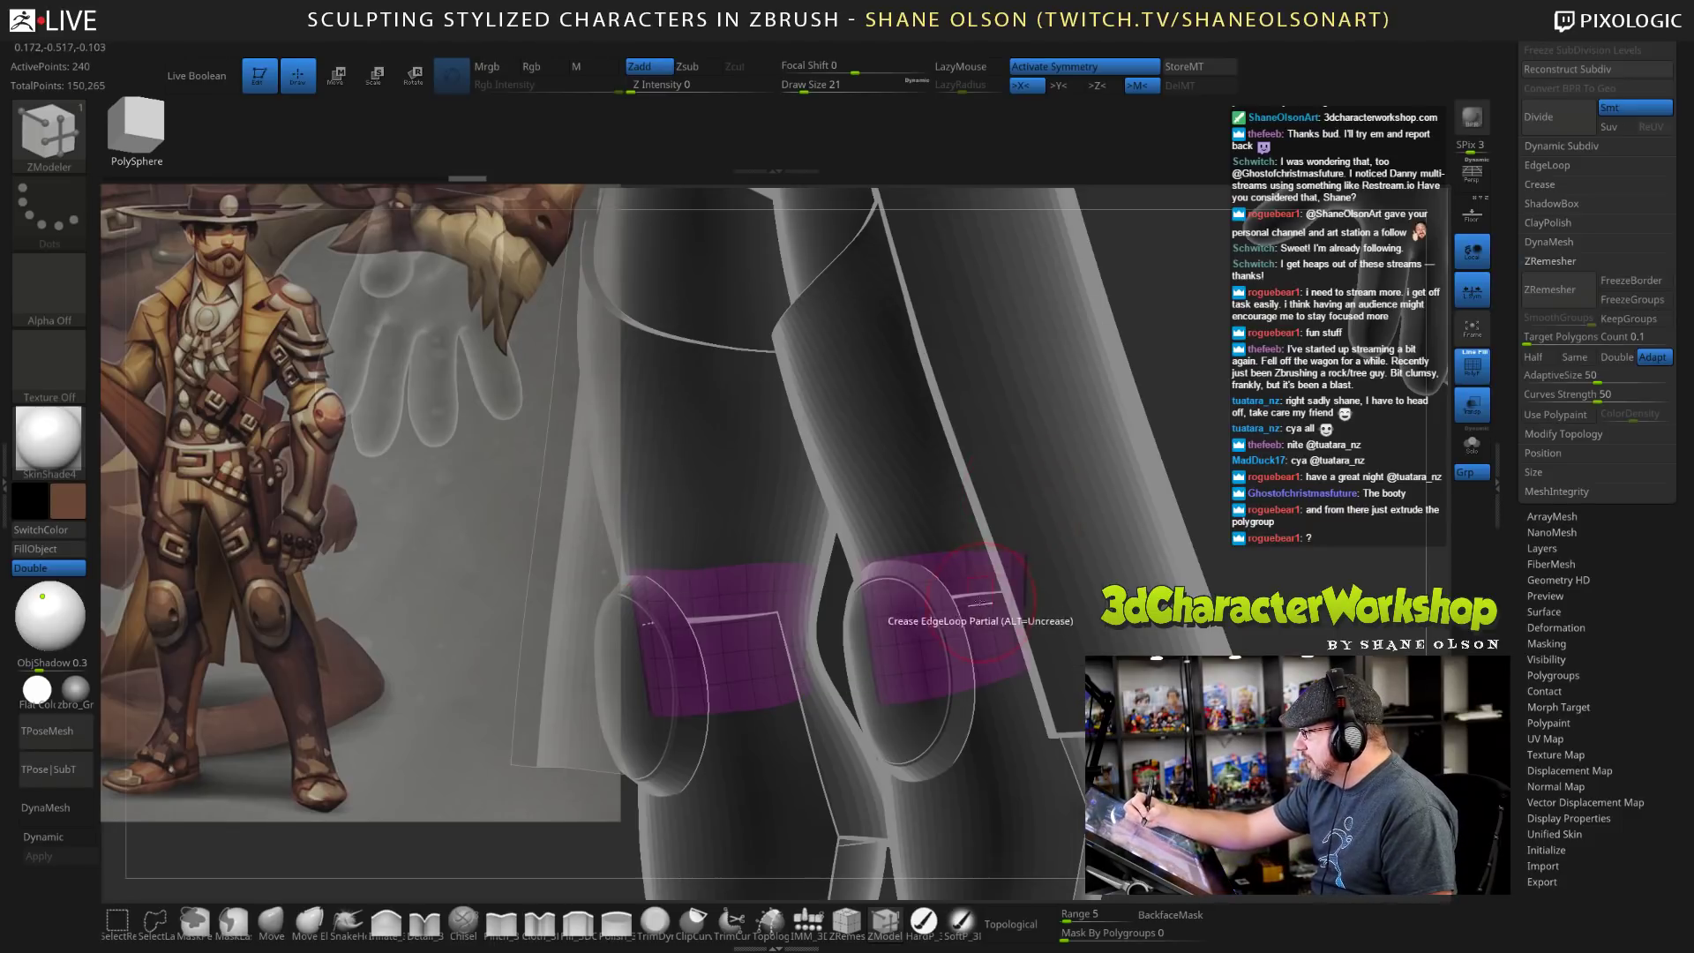
left_click_drag(979, 603, 1016, 557)
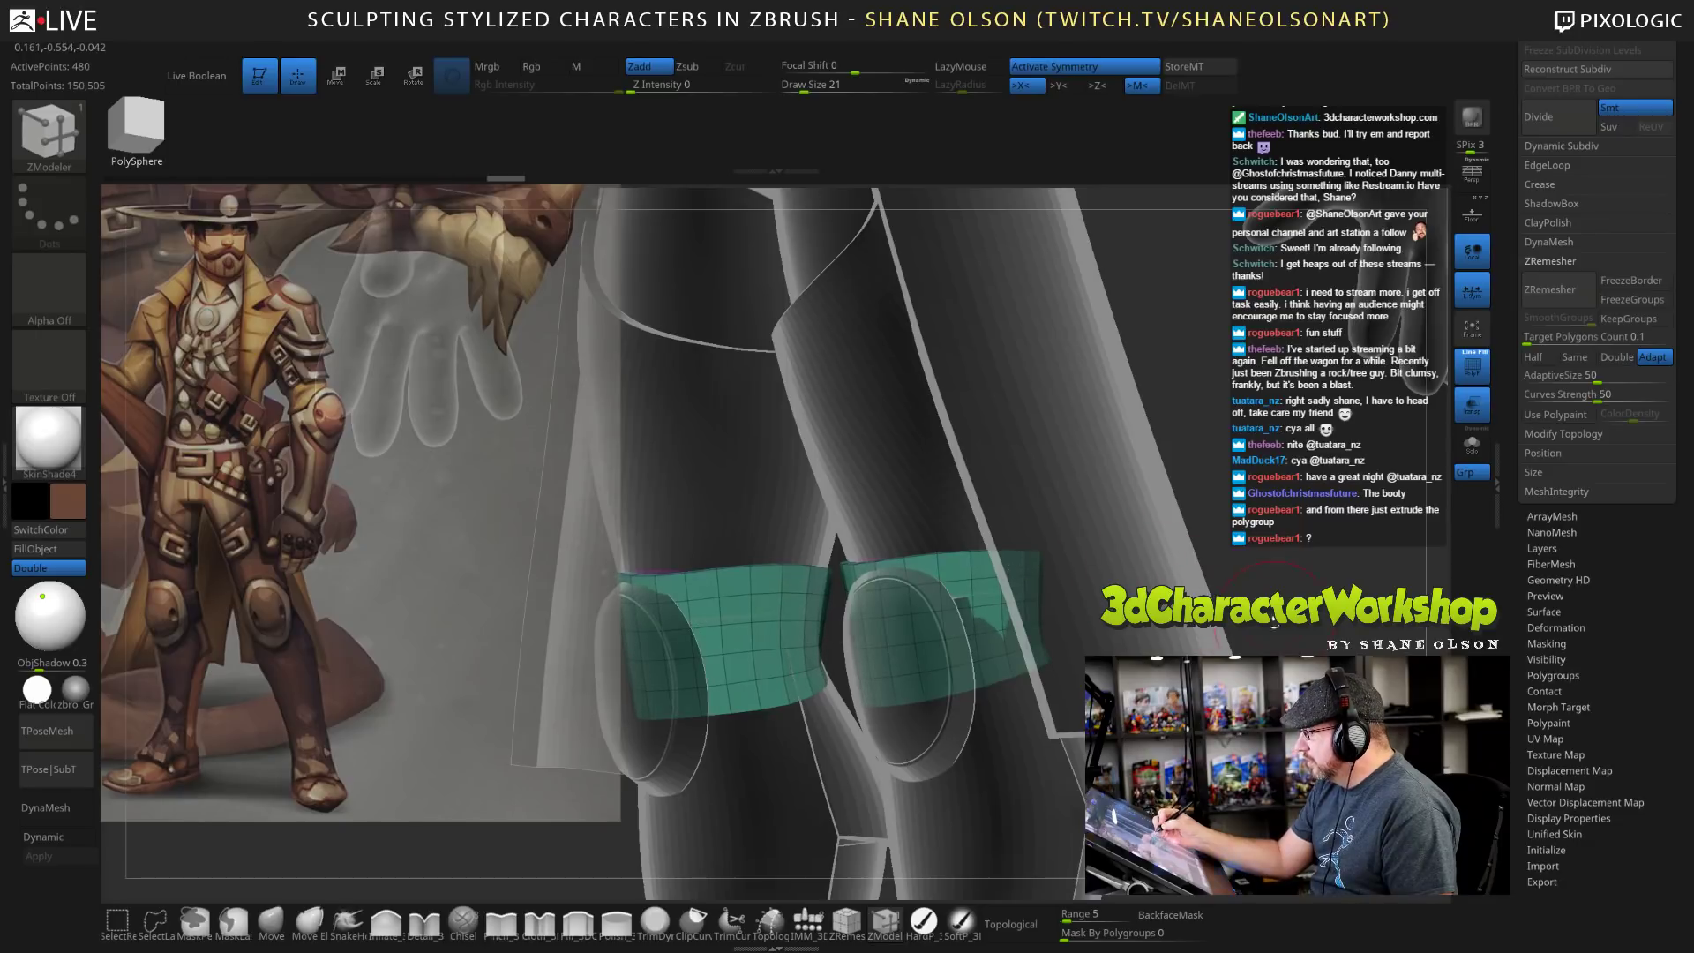
left_click_drag(1273, 622, 1279, 704)
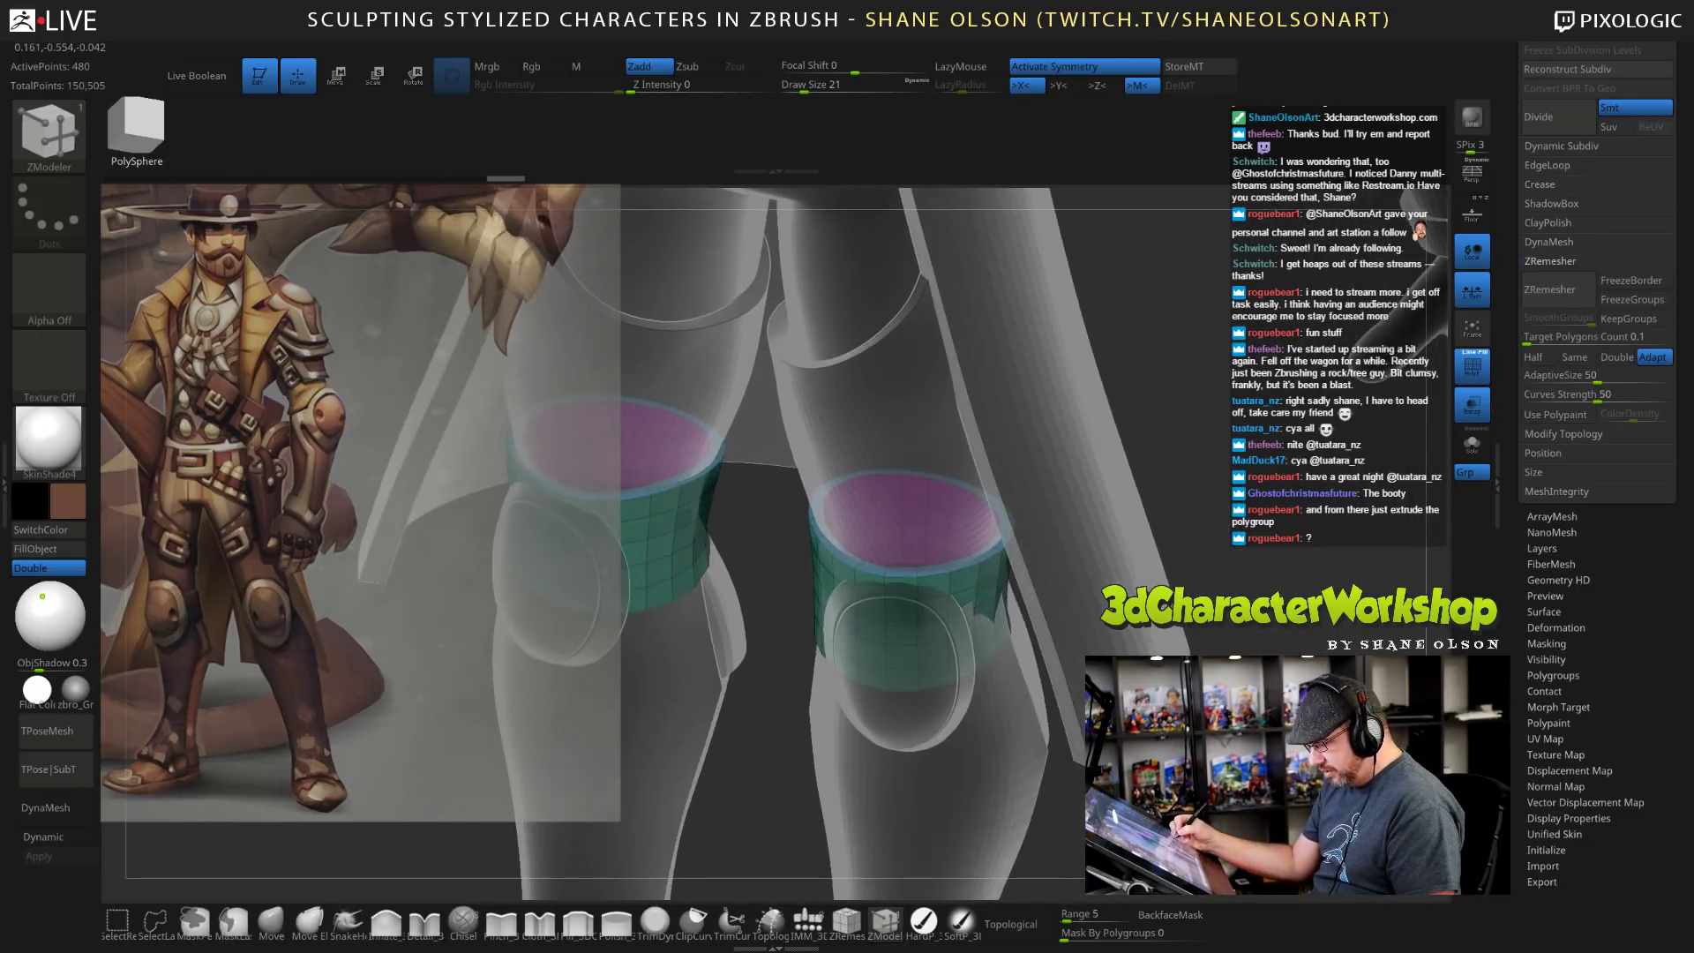
left_click_drag(1191, 458, 1235, 424)
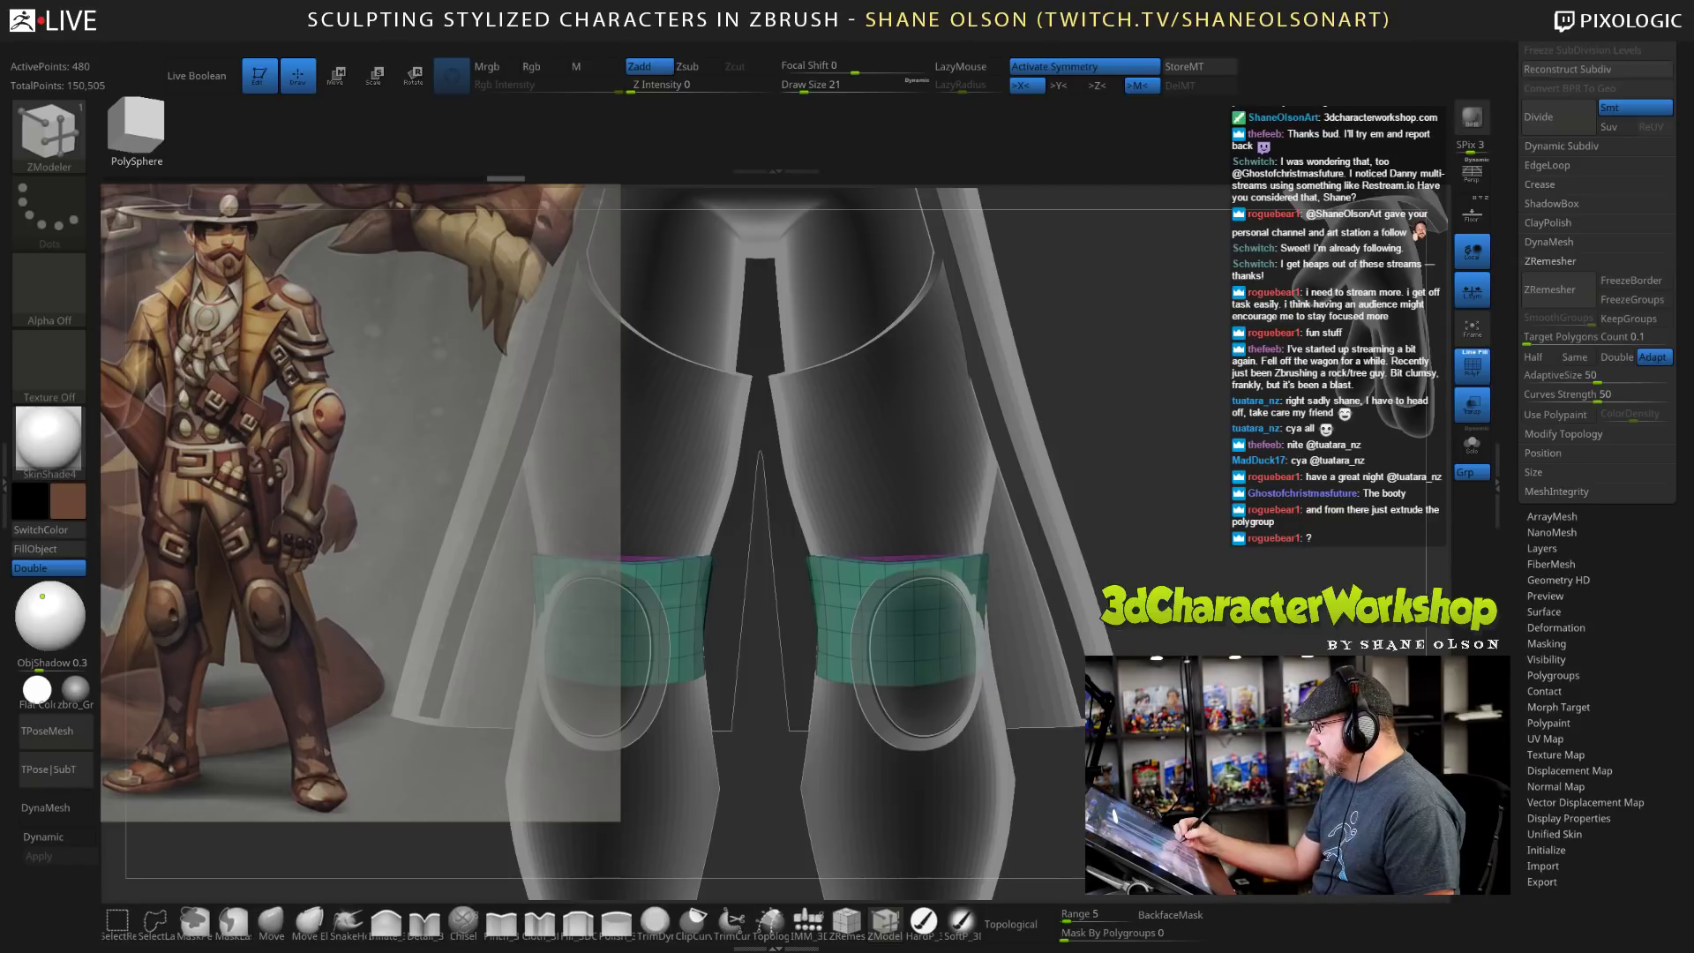
Adjust the shape of the thickened knee bands around the legs with the Move brush at draw size 67.
left_click_drag(1059, 573, 1158, 525, "alt")
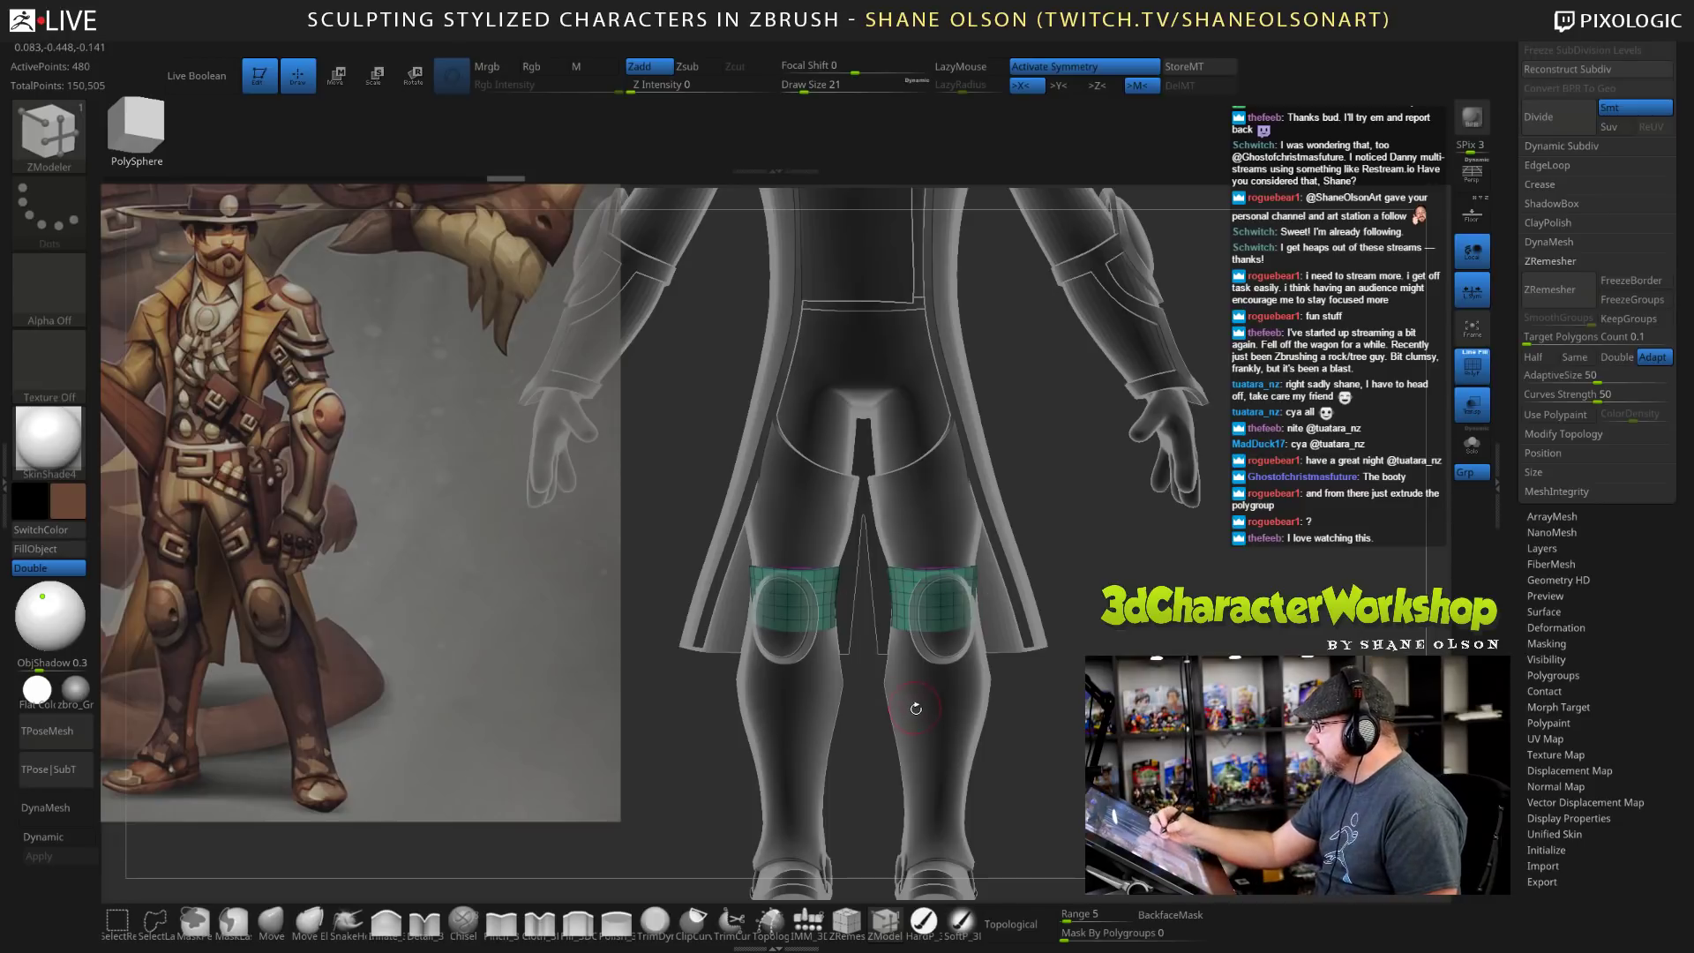
mouse_move(1023, 678)
left_mouse_down()
mouse_move(1050, 675)
mouse_move(1025, 676)
left_mouse_up()
left_click_drag(1121, 723, 1147, 655, "alt")
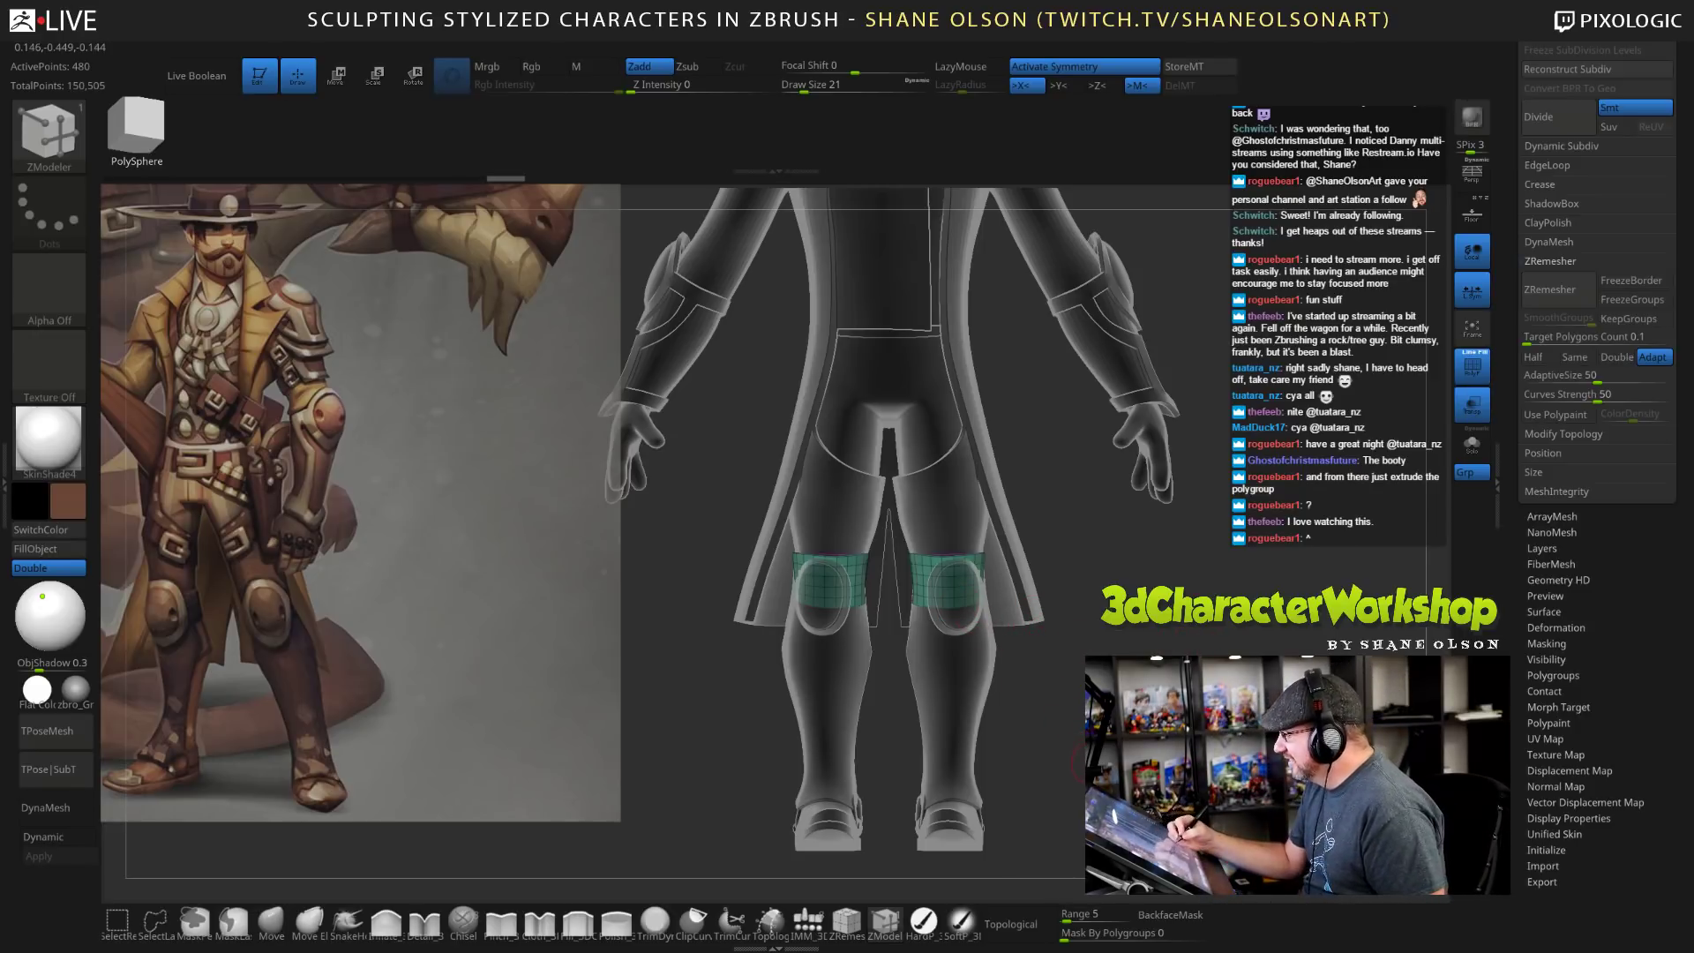
left_click_drag(1082, 751, 1037, 751)
left_click(270, 924)
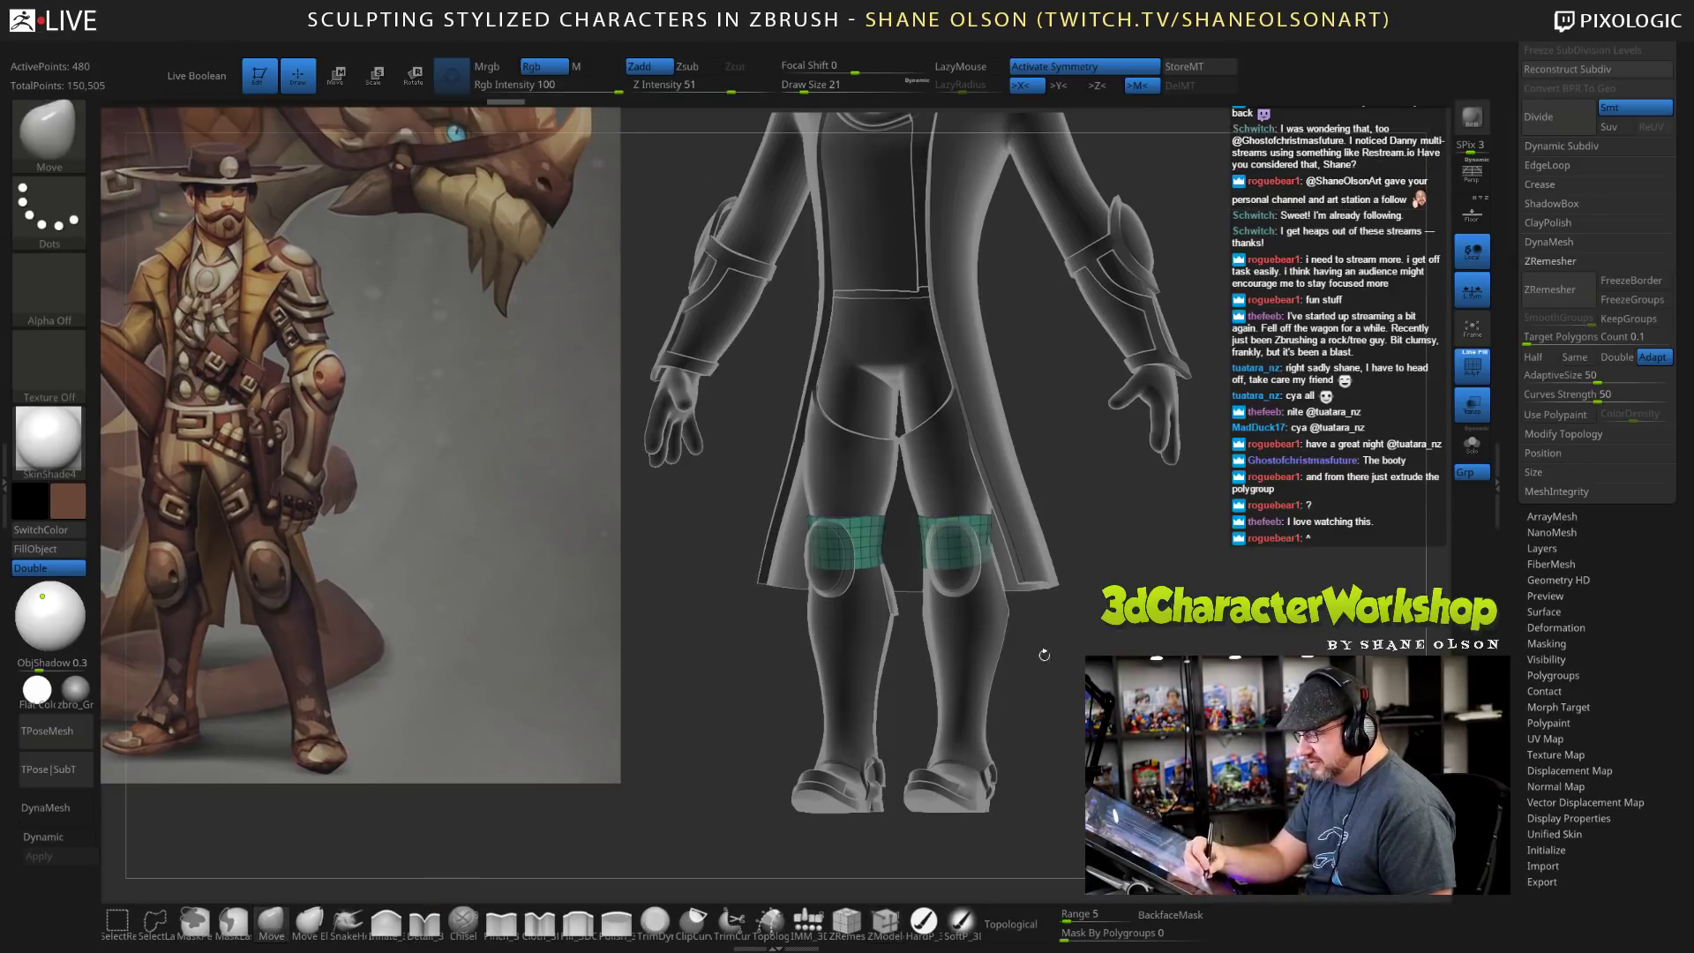
left_click_drag(1147, 547, 1147, 635, "alt")
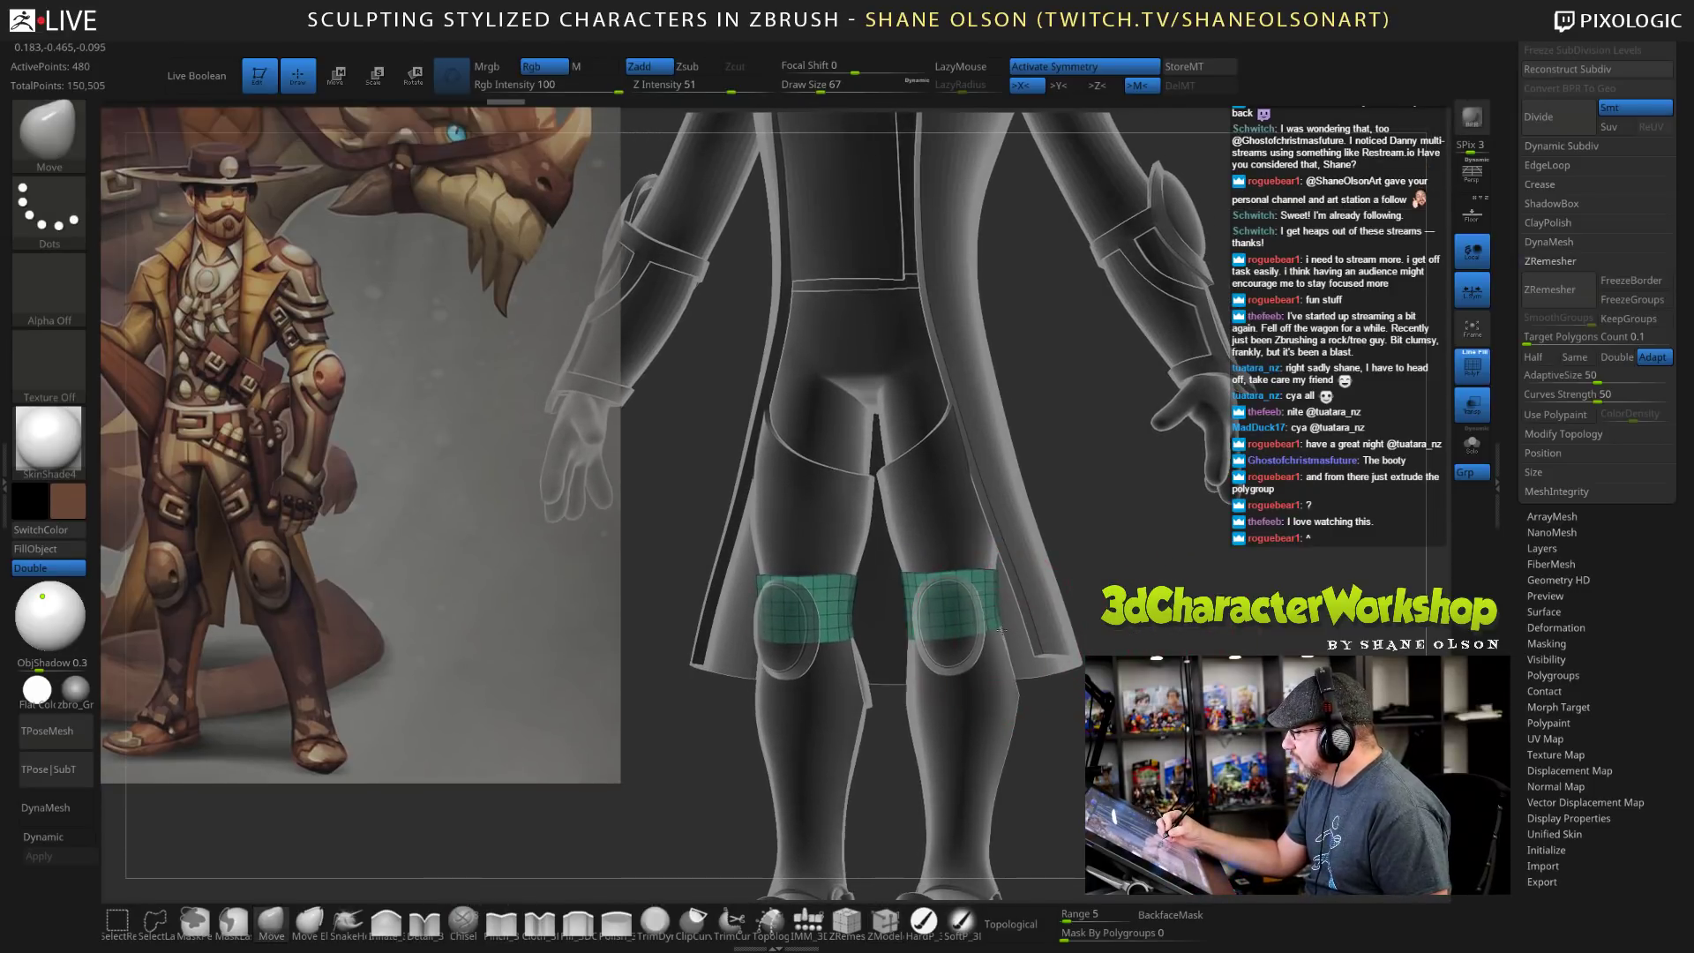
mouse_move(1063, 739)
left_mouse_down()
mouse_move(1030, 711)
mouse_move(1017, 747)
left_mouse_up()
left_click_drag(906, 627, 931, 584)
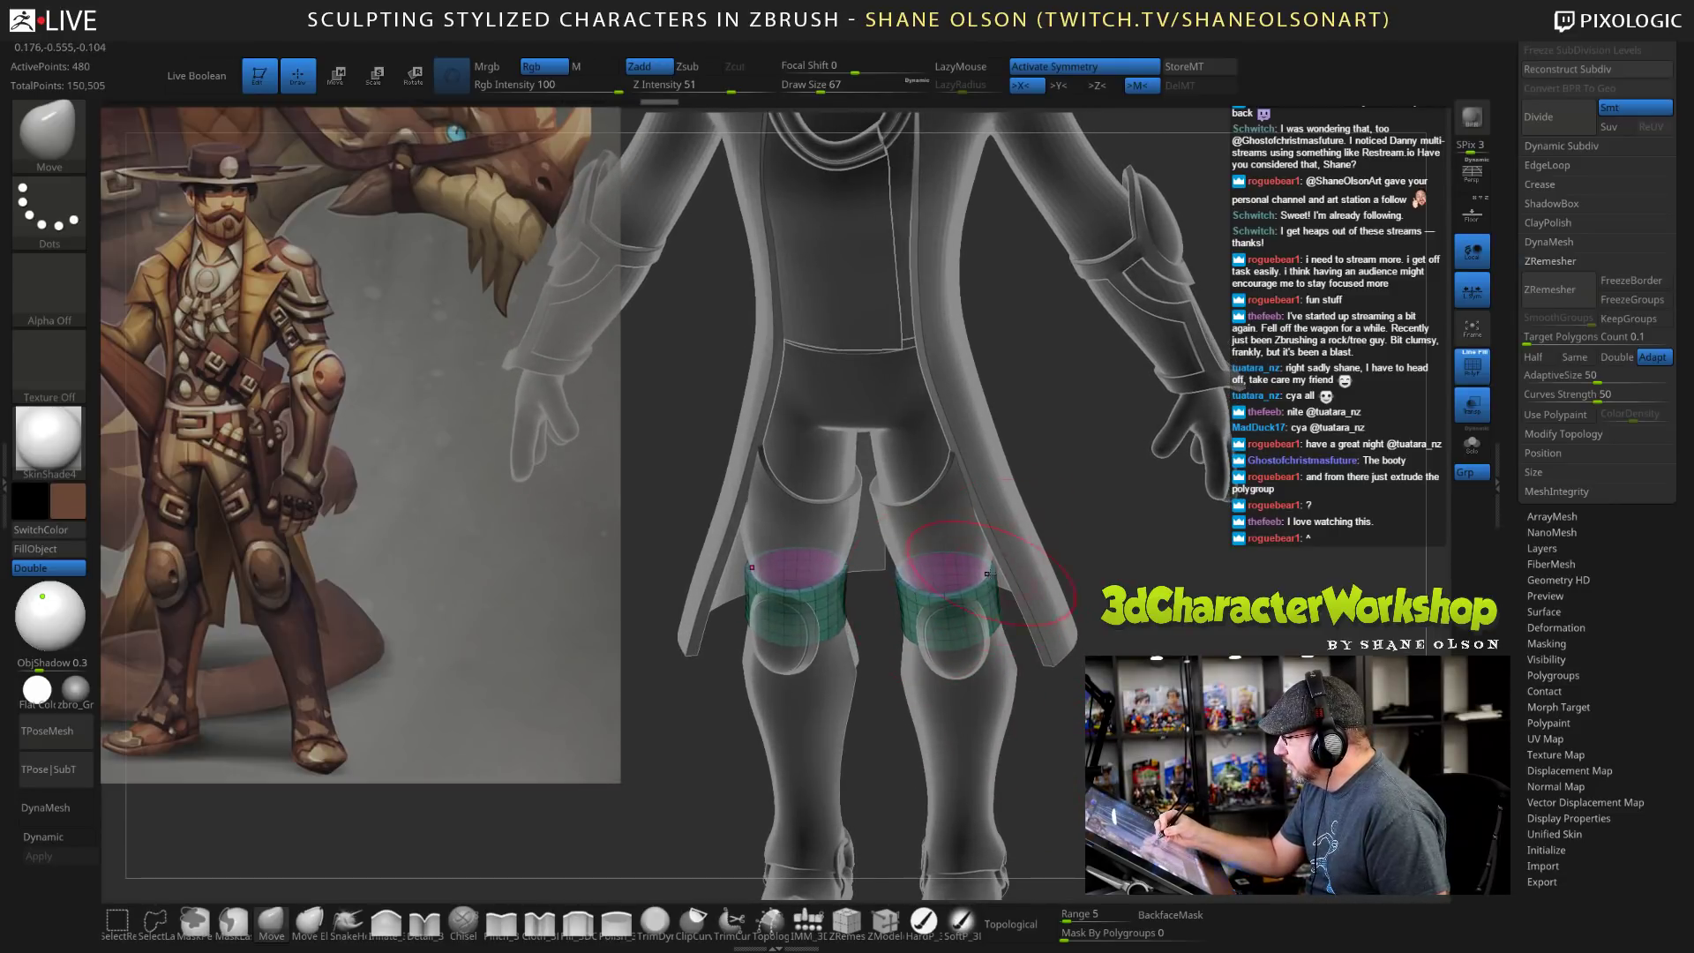
mouse_move(1071, 734)
left_mouse_down()
mouse_move(1090, 750)
mouse_move(1129, 720)
left_mouse_up()
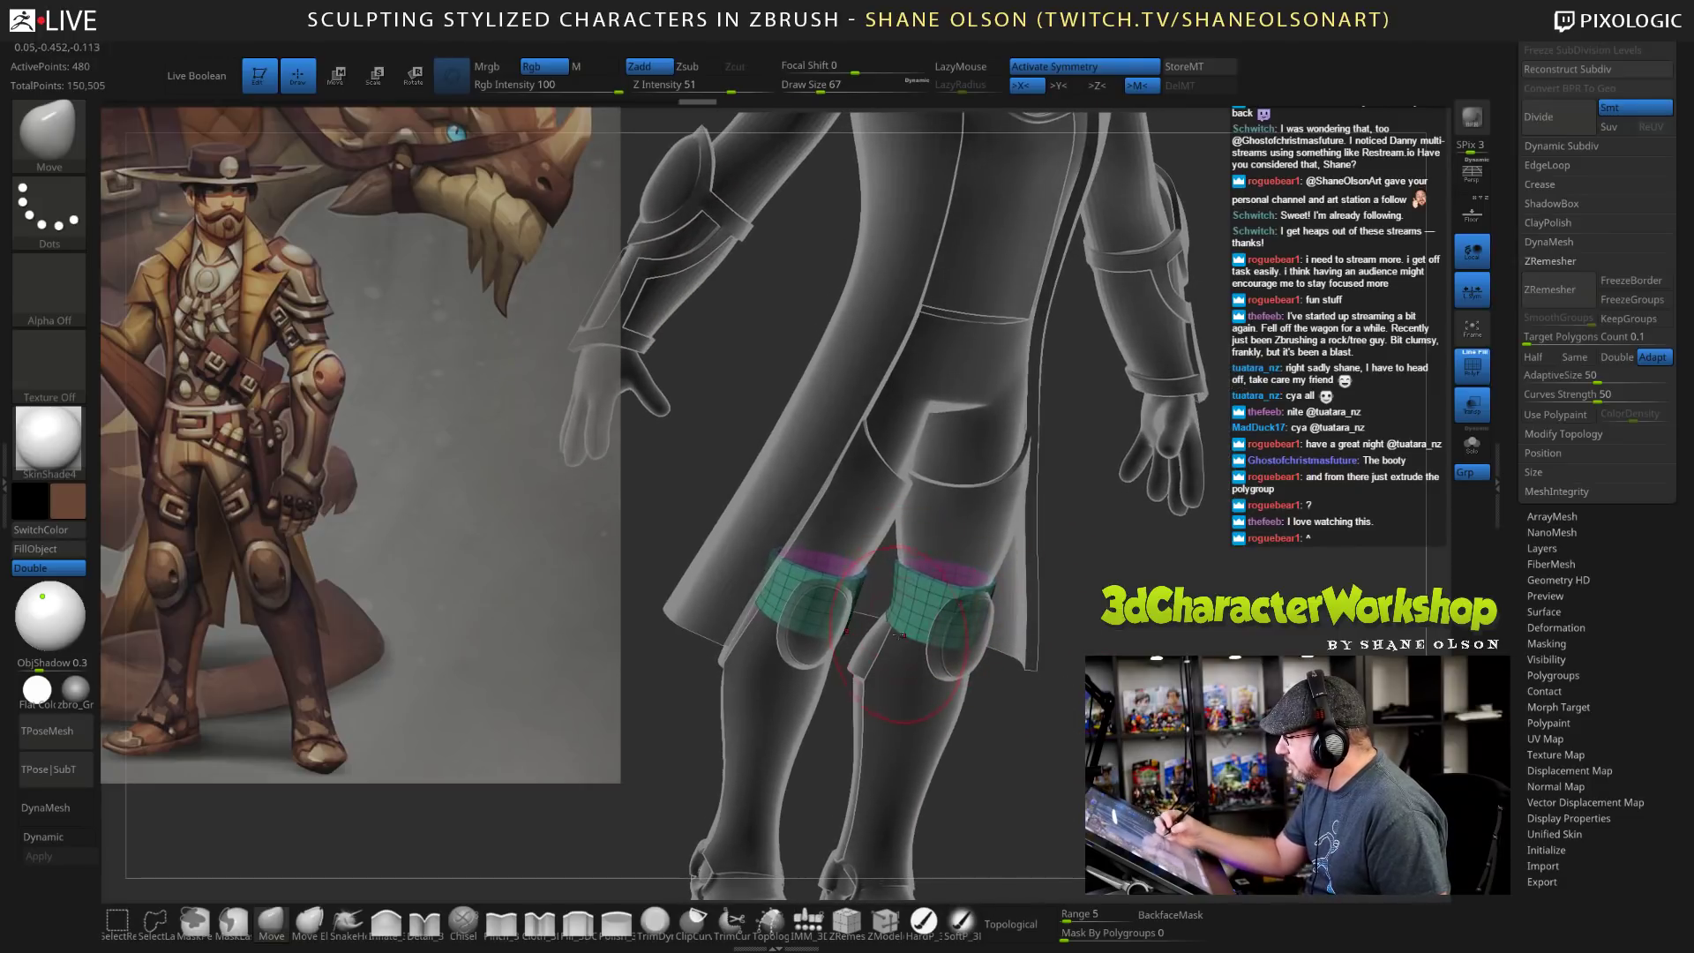
mouse_move(1082, 793)
left_mouse_down()
mouse_move(1090, 750)
mouse_move(1124, 774)
mouse_move(1177, 704)
left_mouse_up()
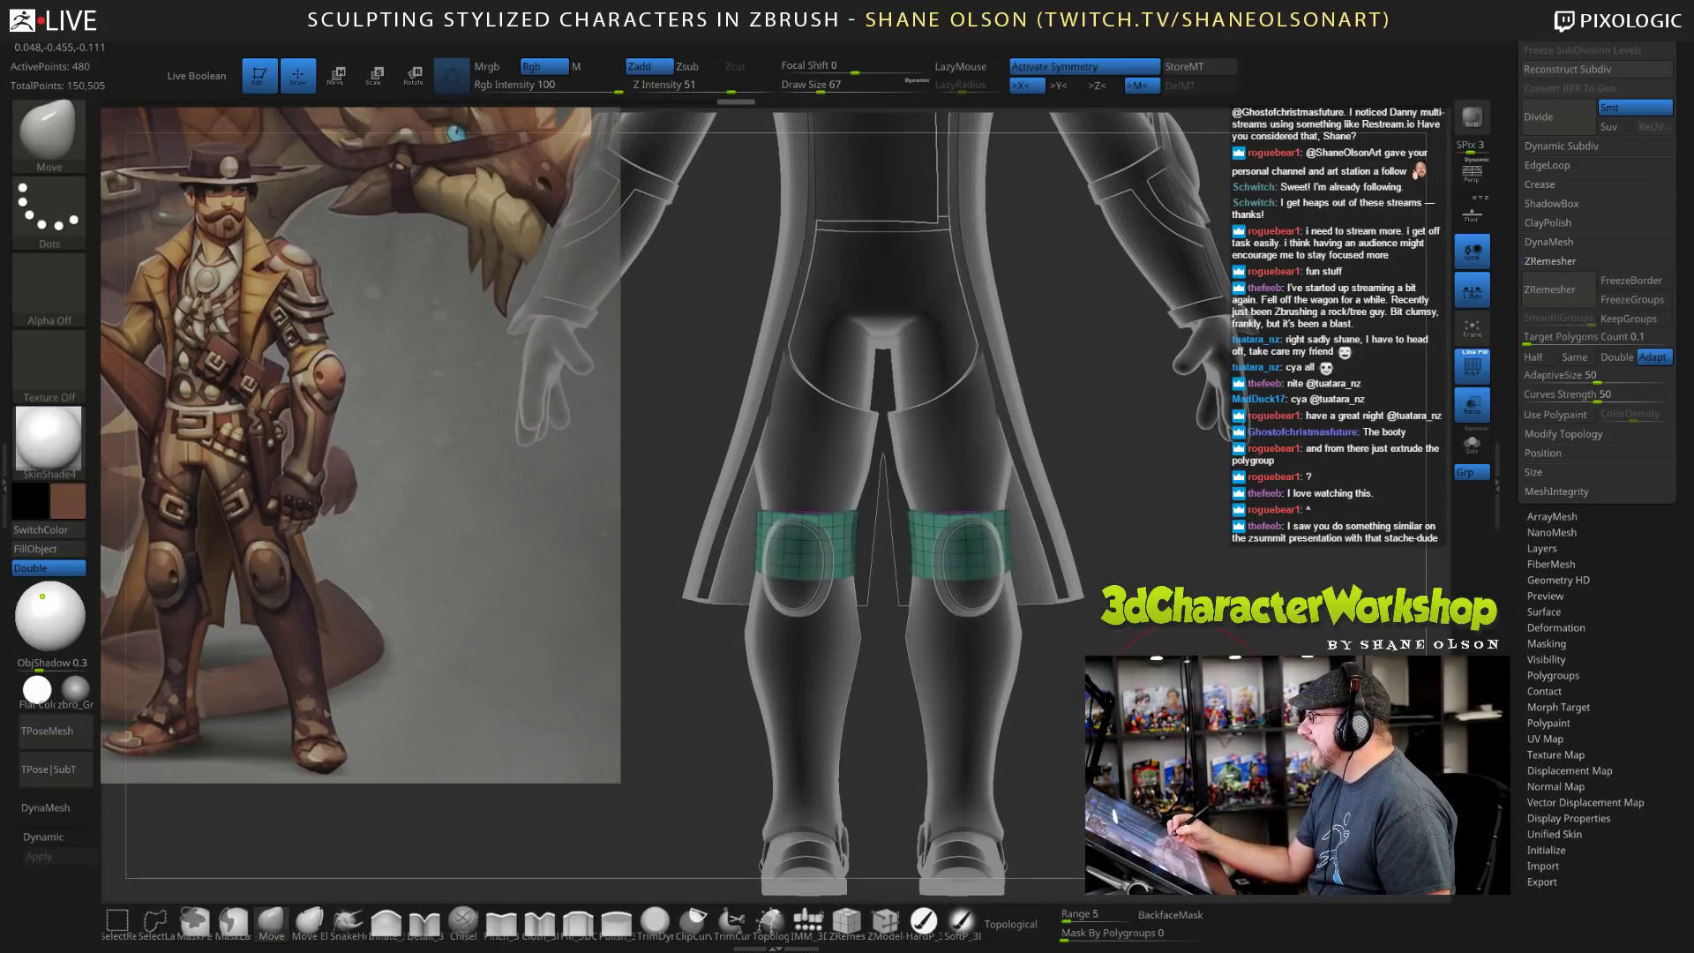
Set the brush size to 43, select the knee pads and shift them slightly upward on the legs.
key("bracketleft")
key("bracketleft")
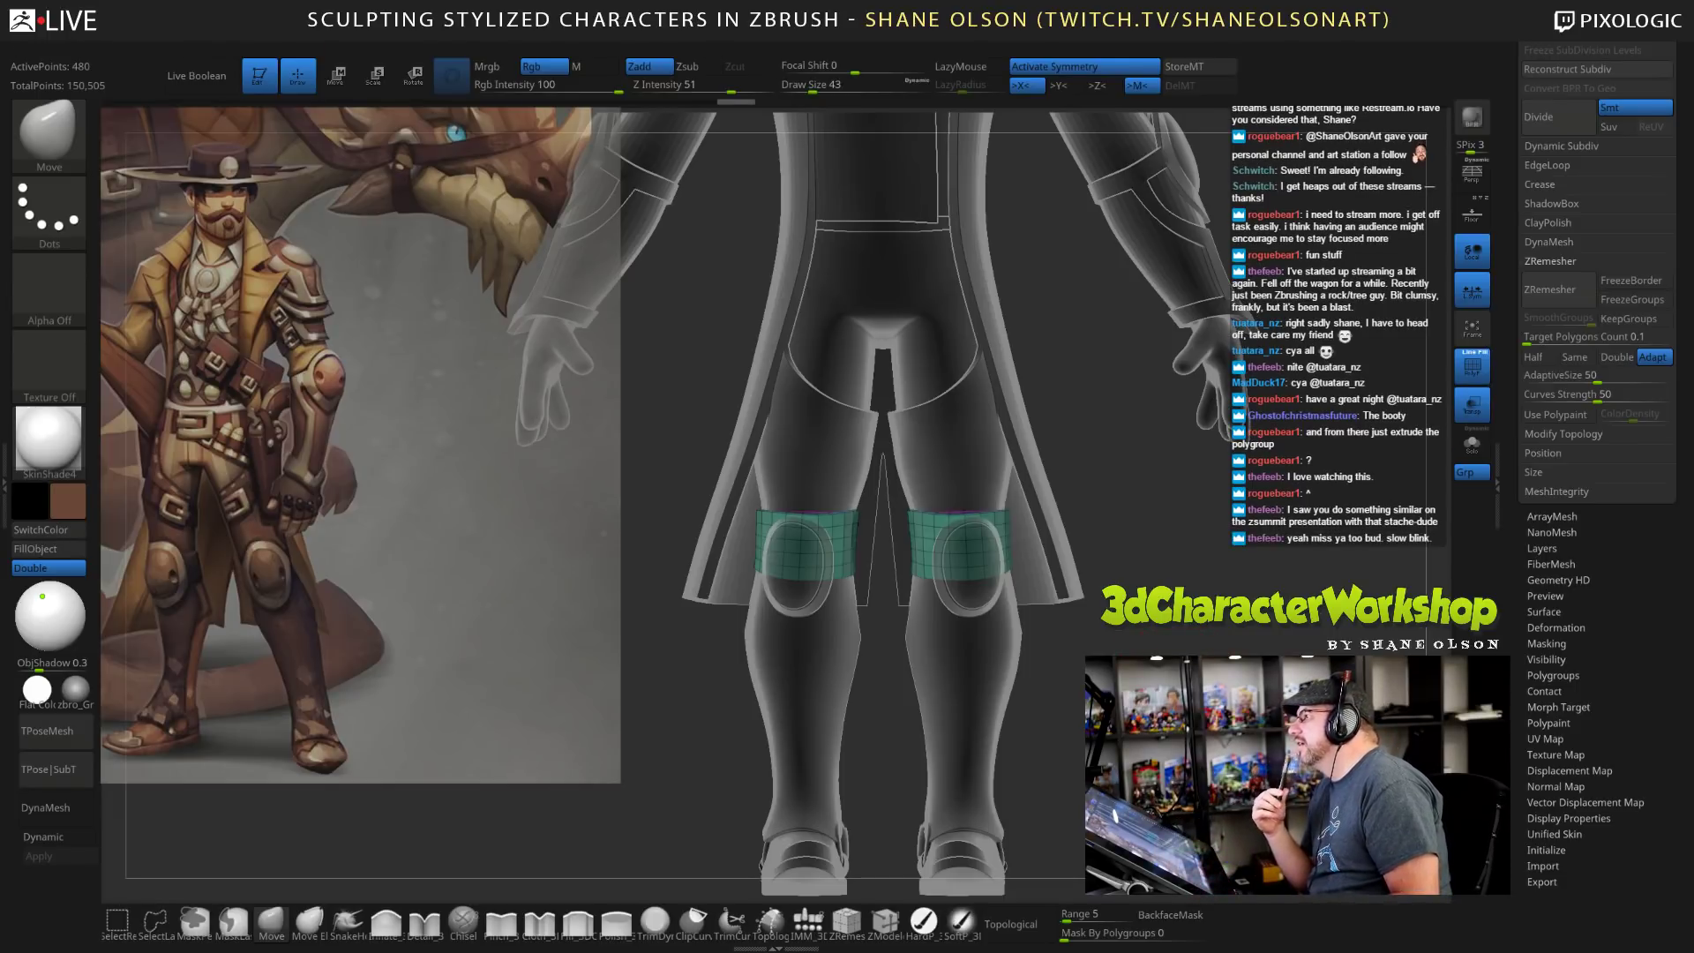
mouse_move(1107, 530)
left_mouse_down()
mouse_move(1055, 536)
mouse_move(1033, 572)
left_mouse_up()
left_click_drag(1293, 706, 1191, 717)
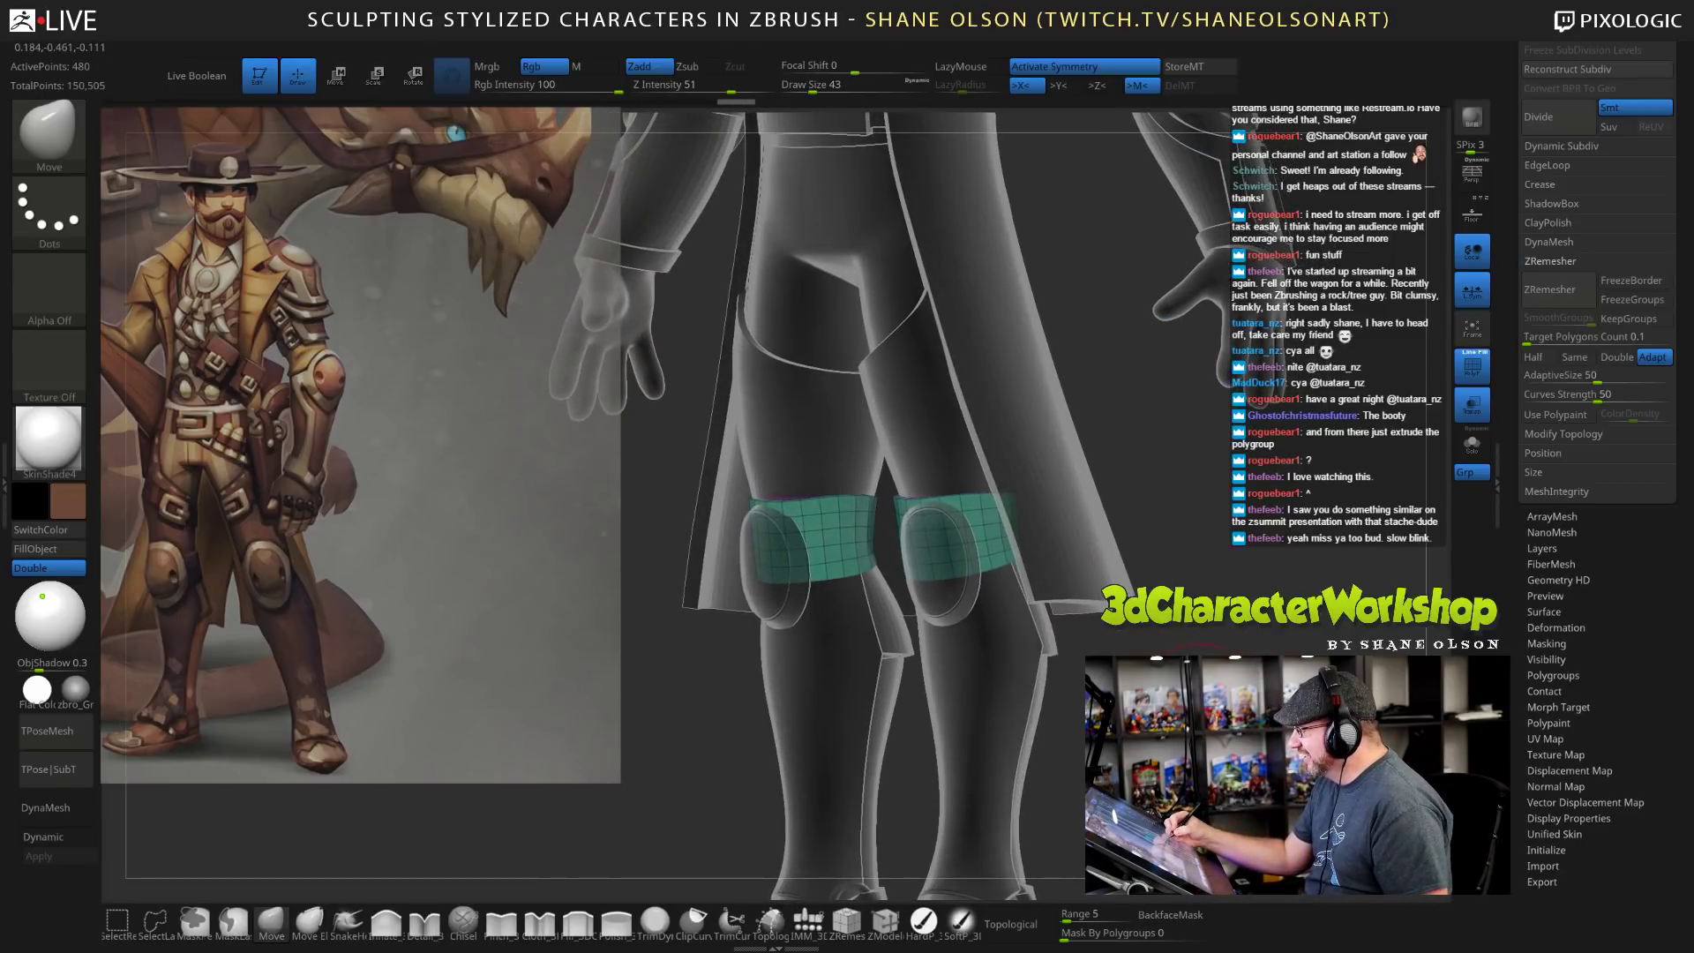
left_click(969, 576, "alt")
left_click_drag(969, 576, 829, 576)
key("w")
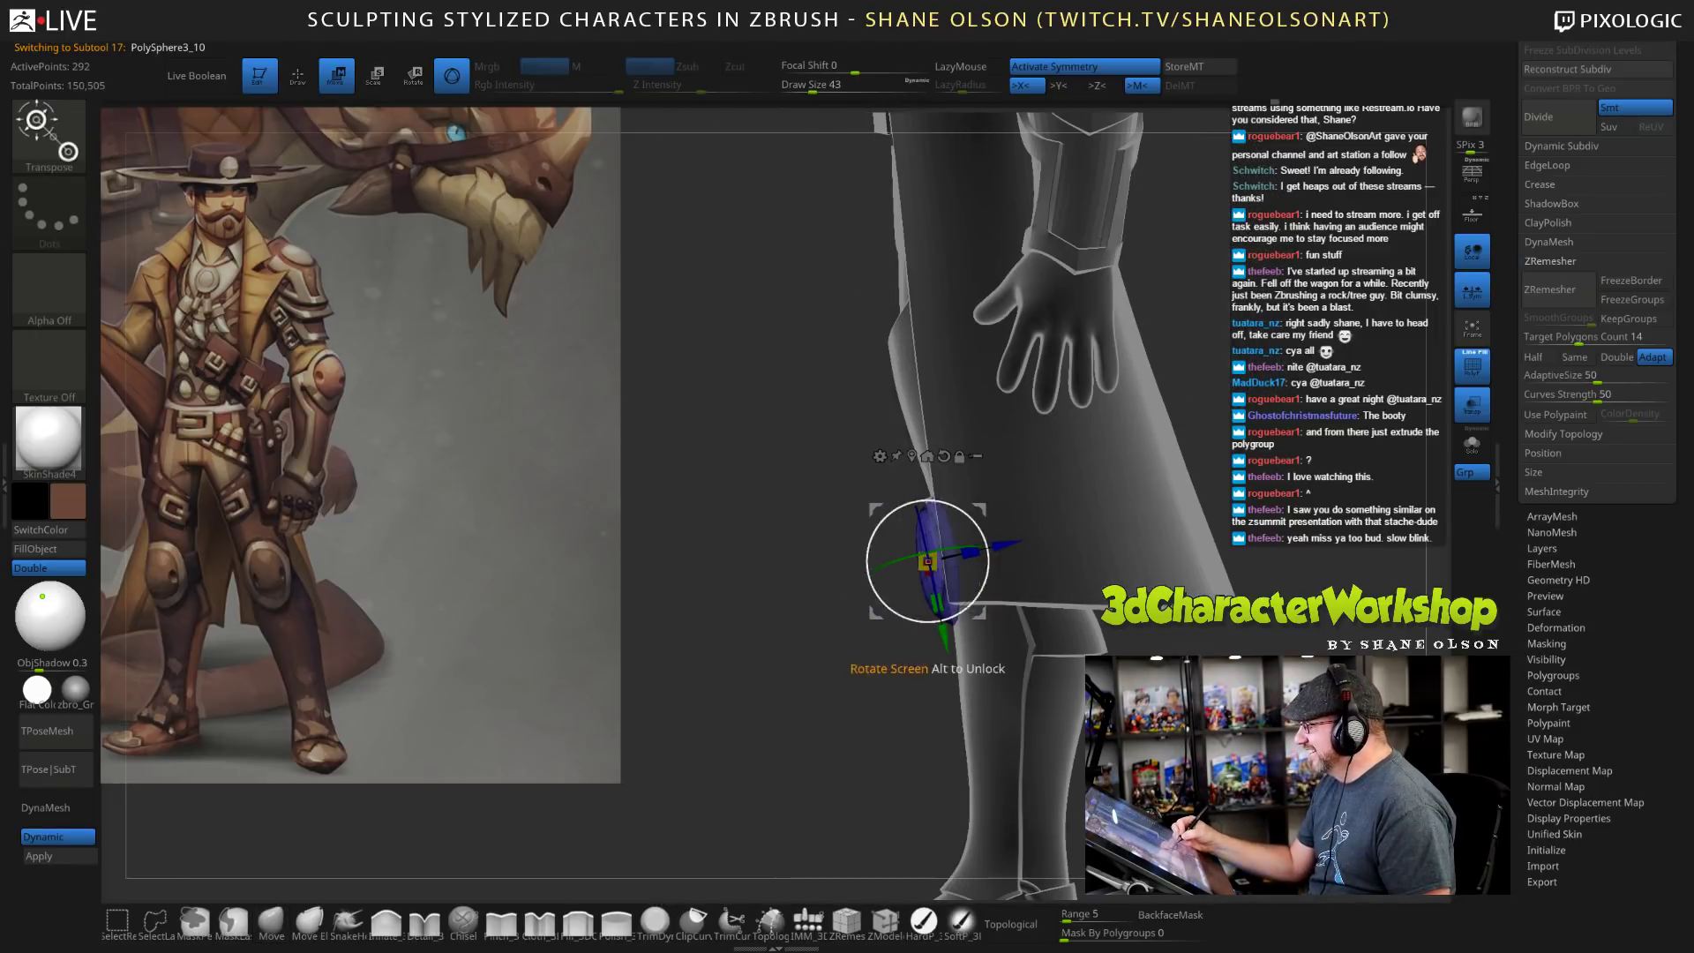
left_click_drag(944, 637, 940, 622)
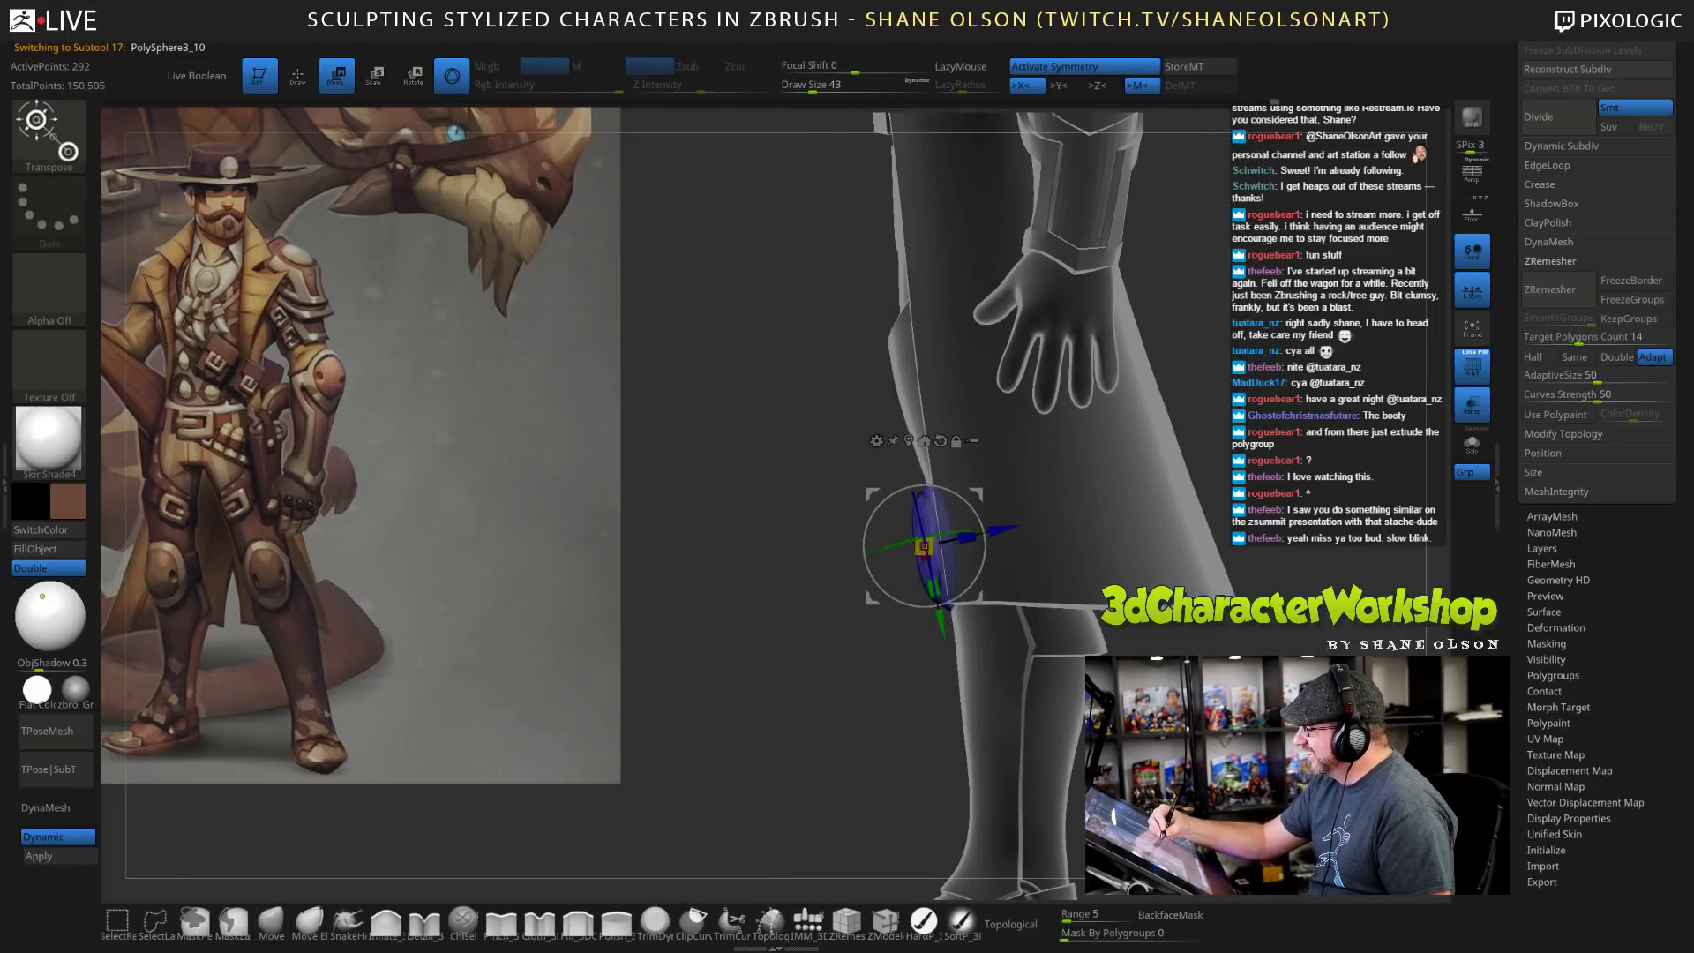
left_click_drag(794, 671, 990, 669)
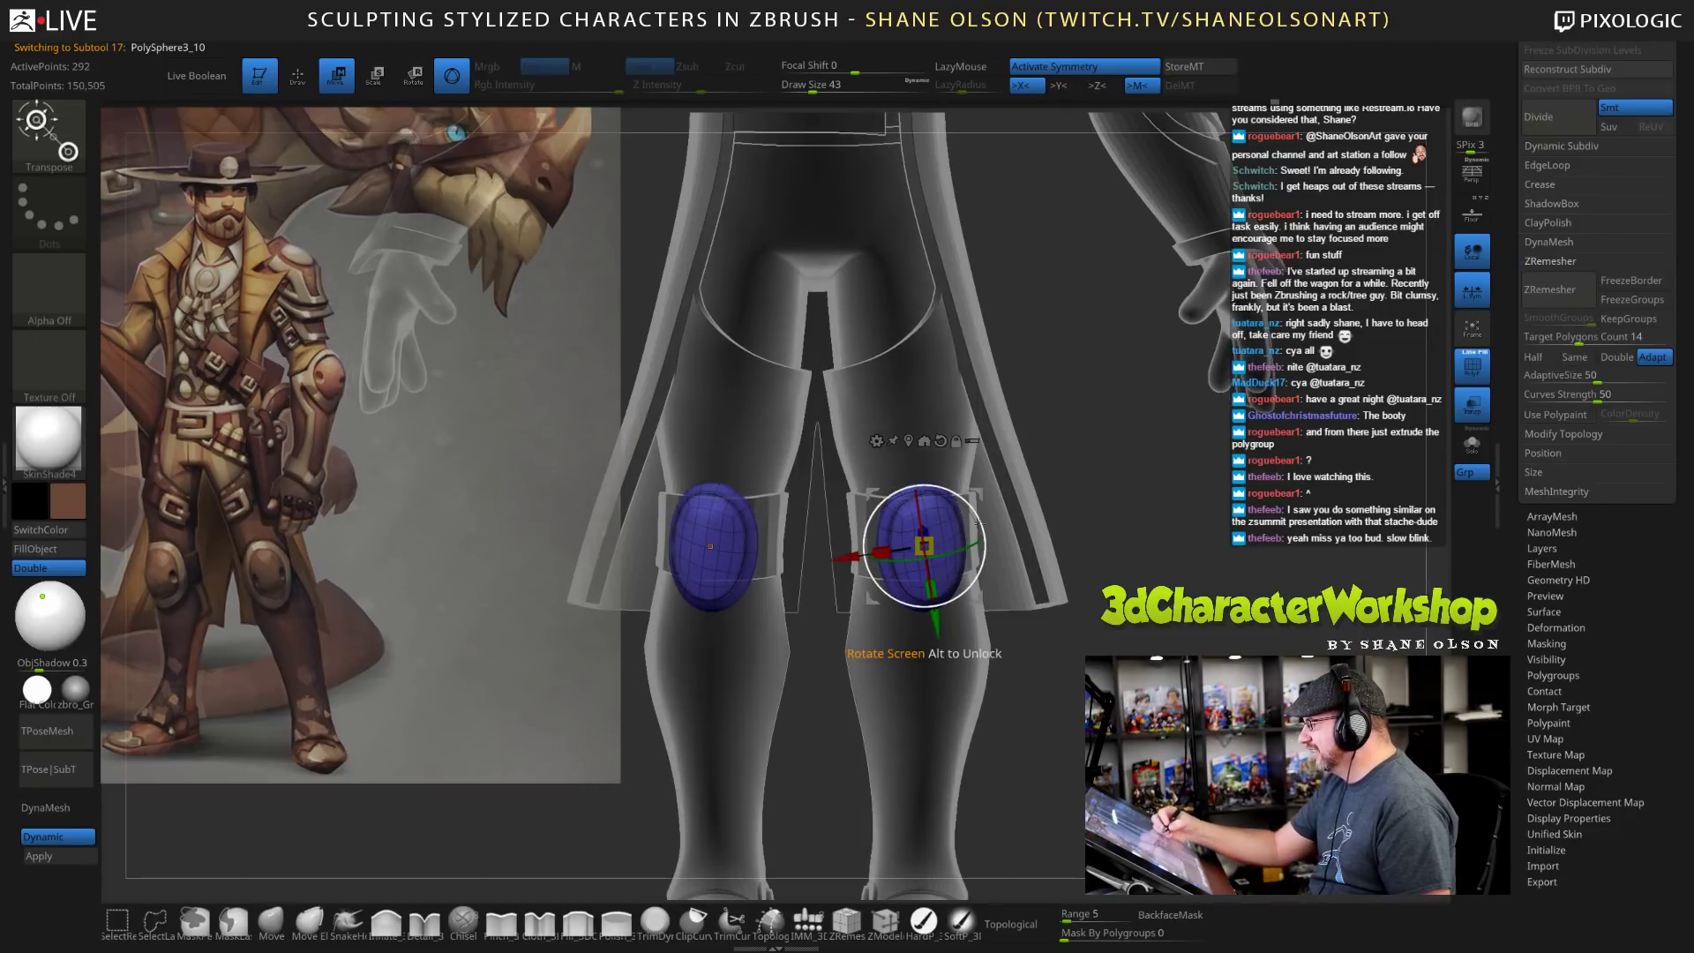
left_click_drag(981, 529, 980, 526)
Switch from the transform gizmo back to the Move brush and turn off the transparent display of the surrounding body parts.
left_click_drag(1087, 673, 1091, 728)
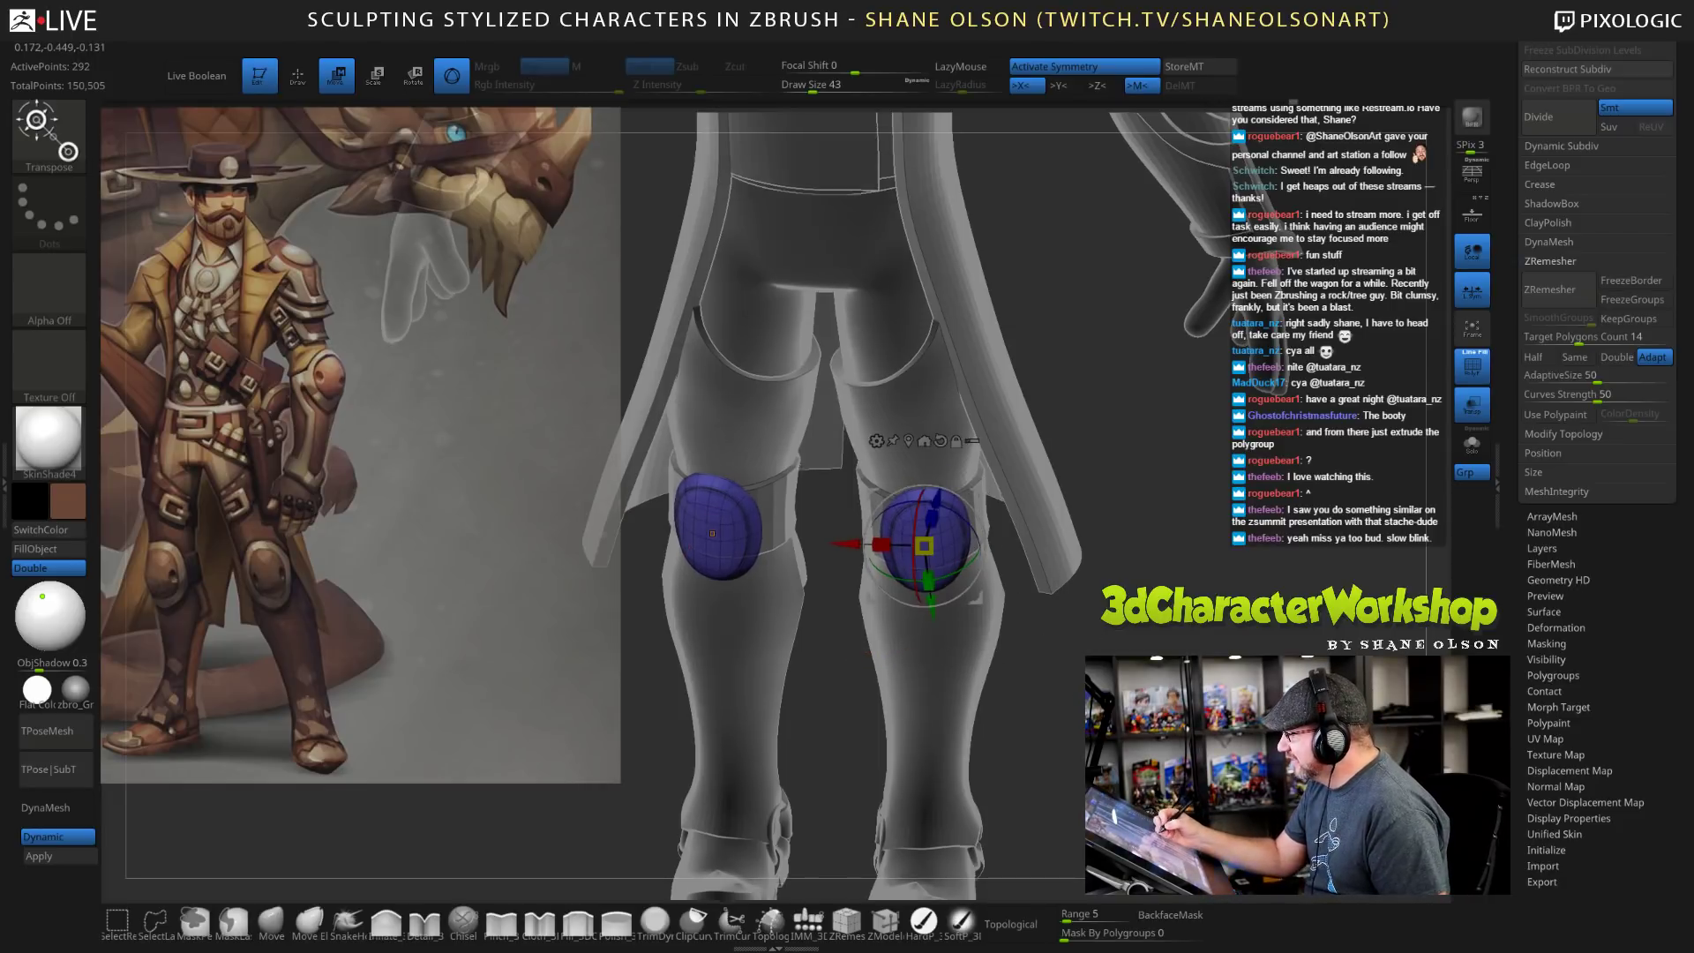
left_click_drag(1059, 705, 1086, 651)
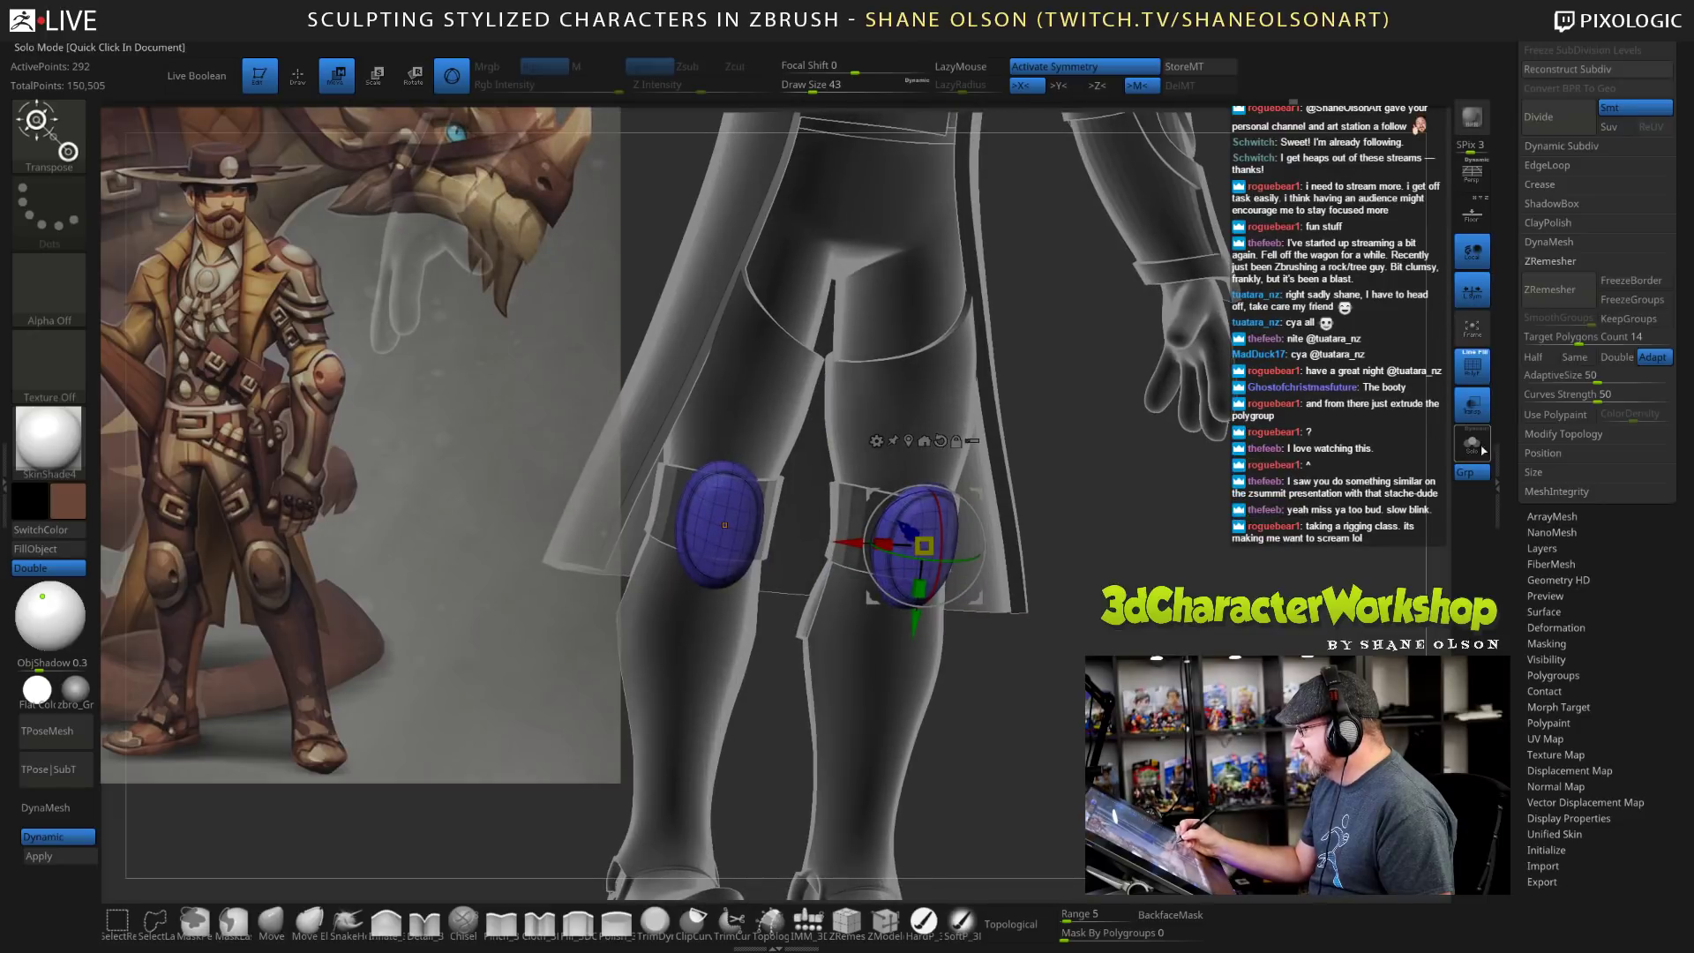
left_click_drag(1050, 706, 1015, 706, "shift")
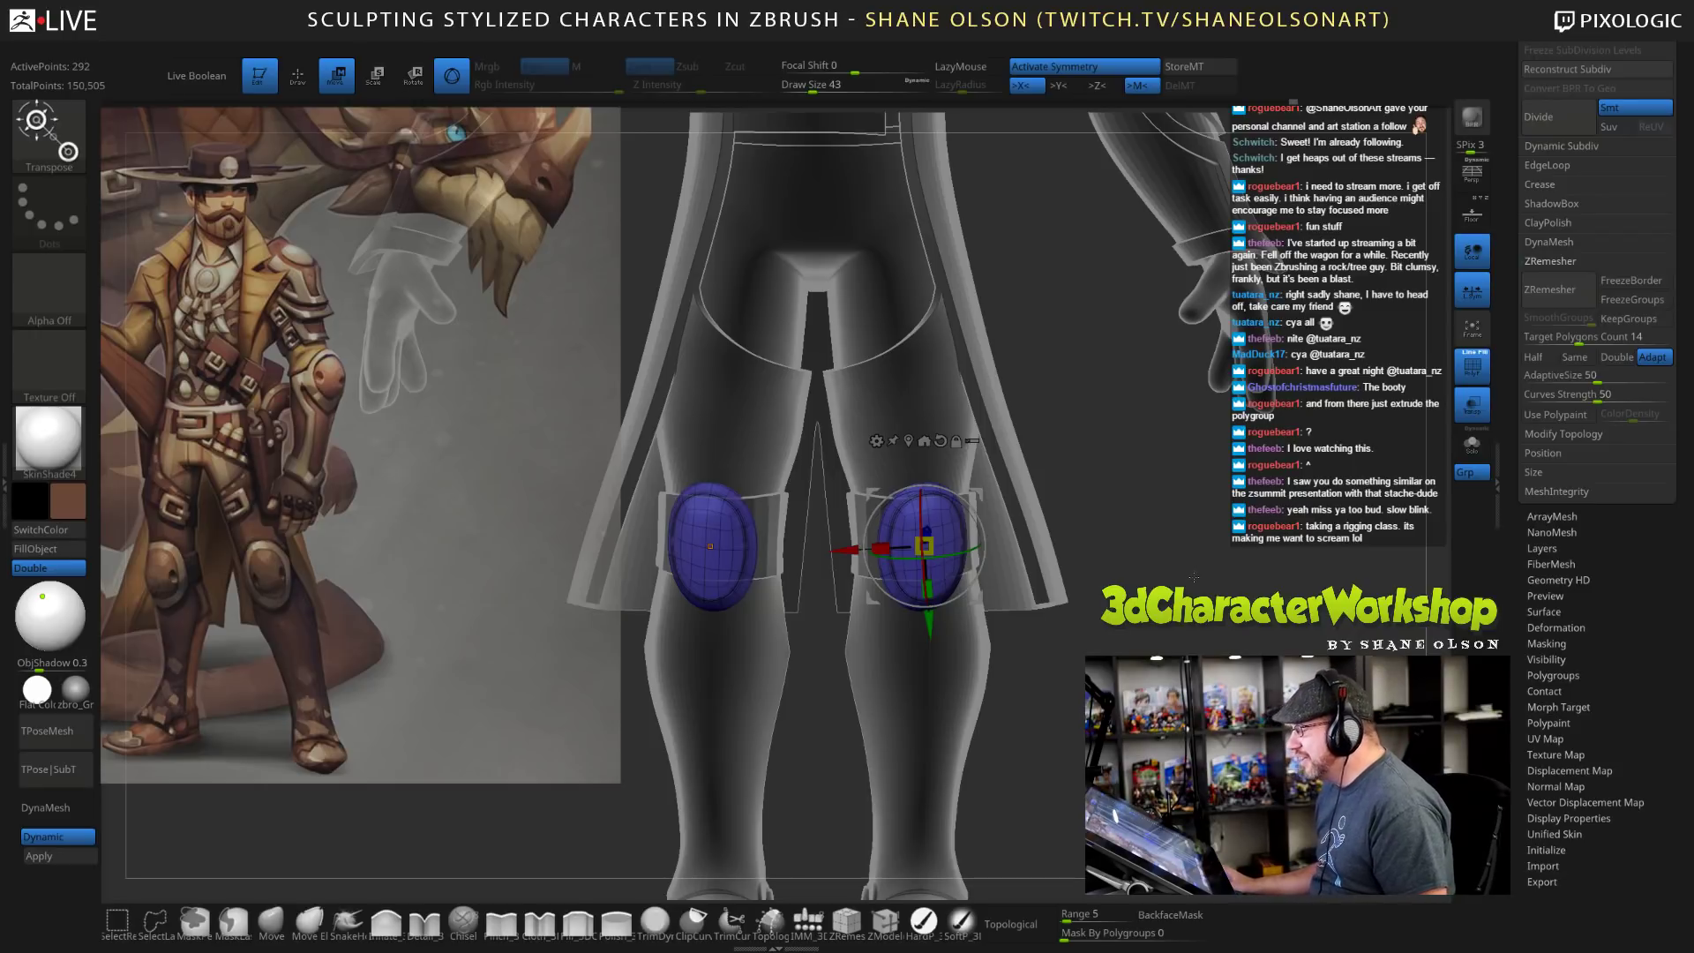
left_click_drag(1193, 578, 1194, 649, "alt")
key("q")
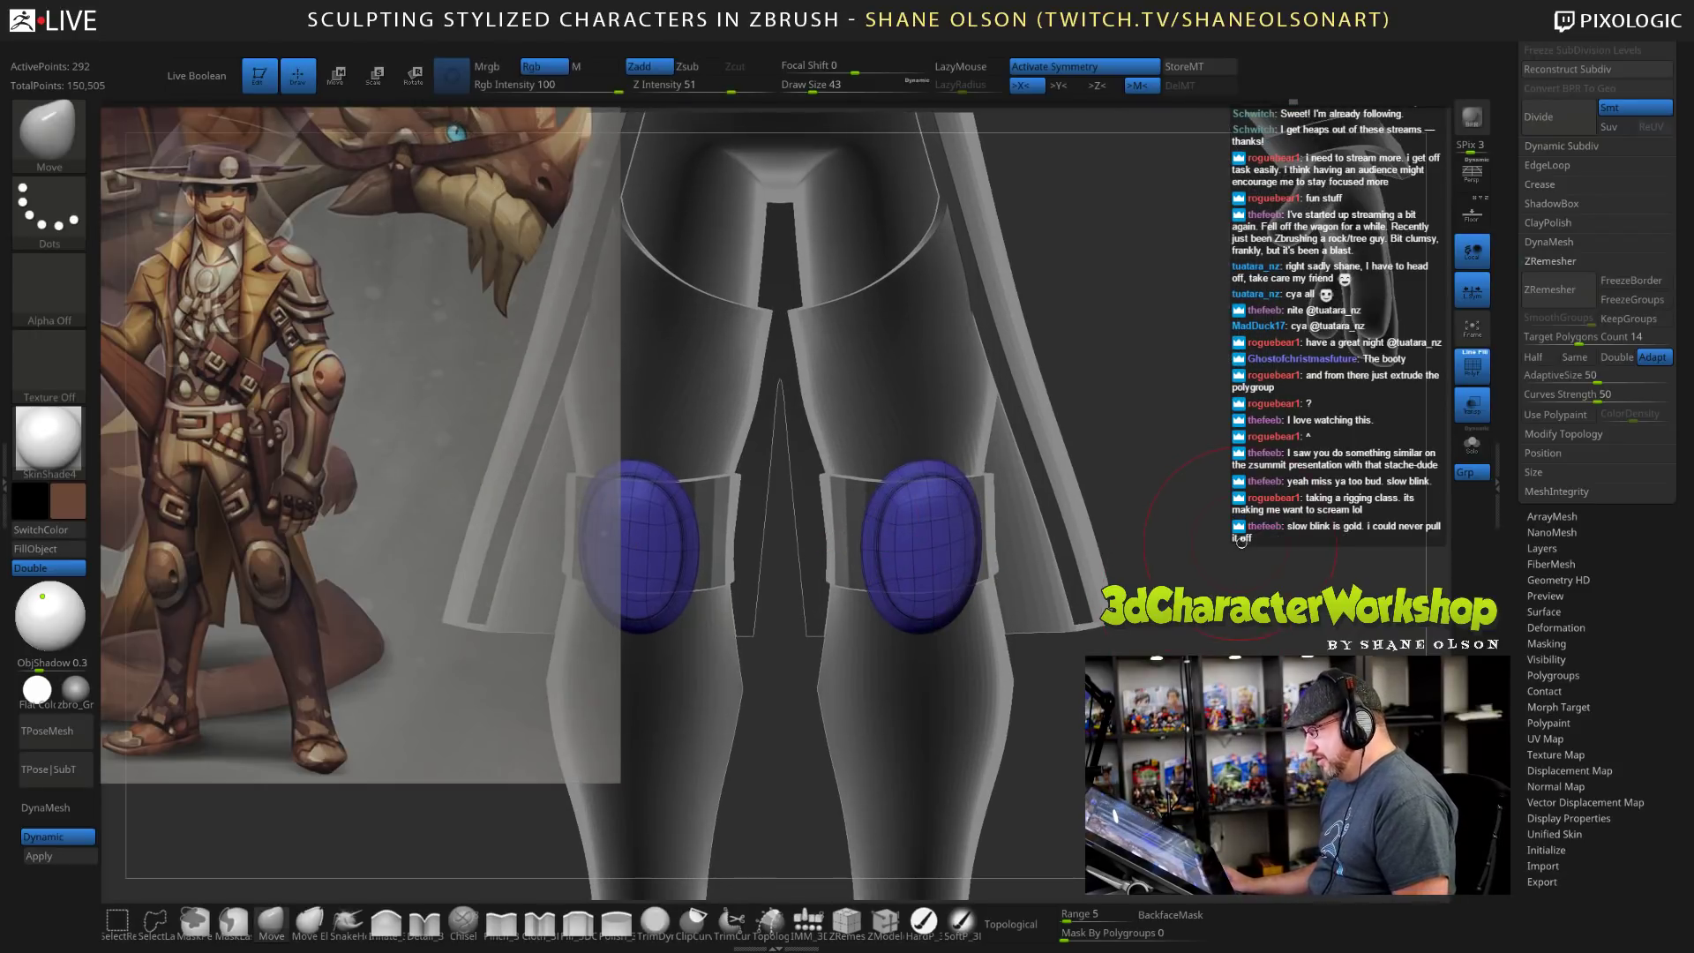
left_click_drag(1218, 516, 1262, 522)
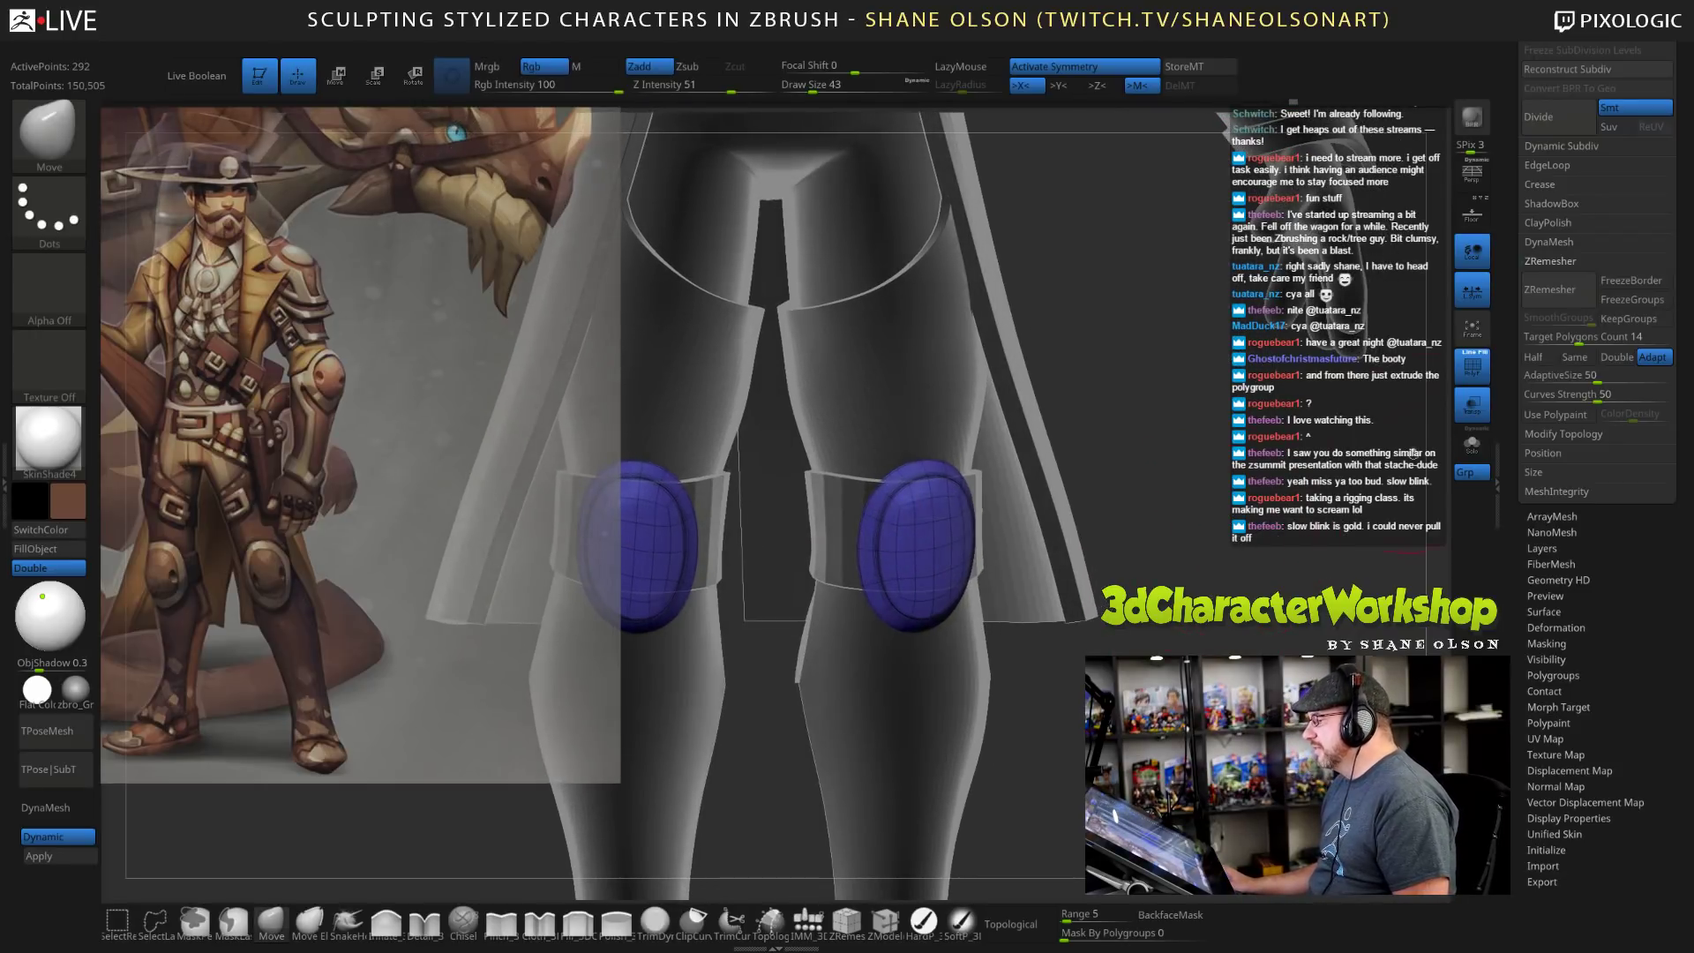
left_click(1475, 452)
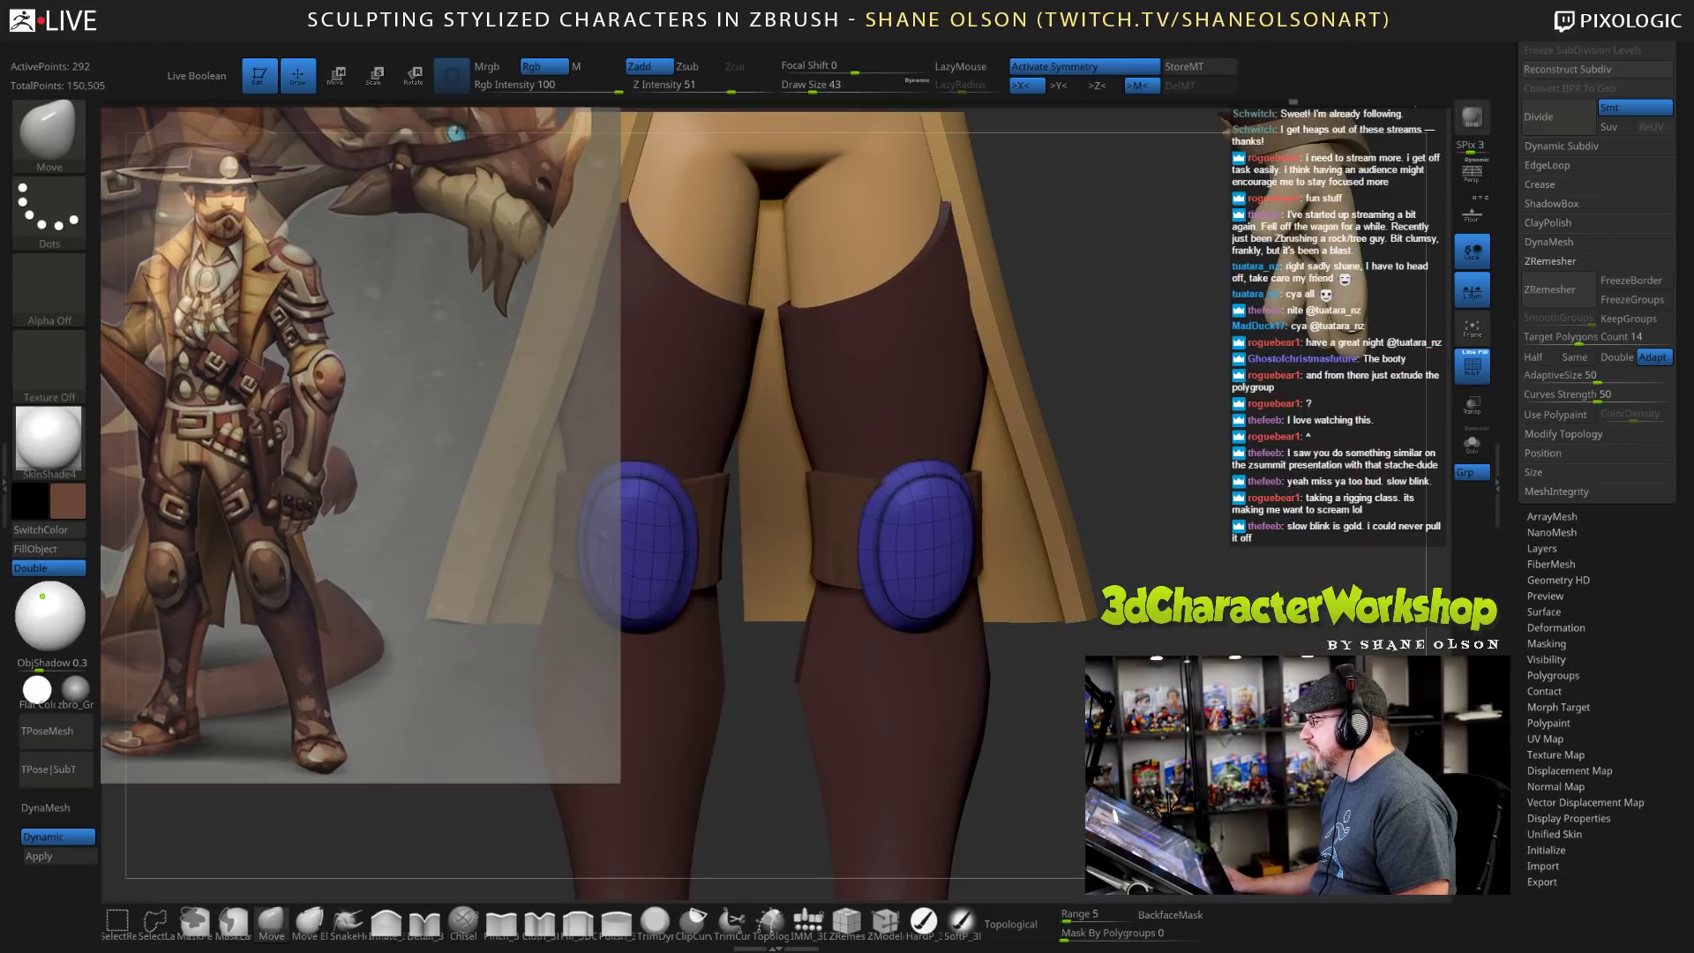
Enlarge the Move brush to 67 and nudge the inner and lower edges of the knee pads with symmetry.
left_click_drag(1227, 565, 1227, 487, "alt")
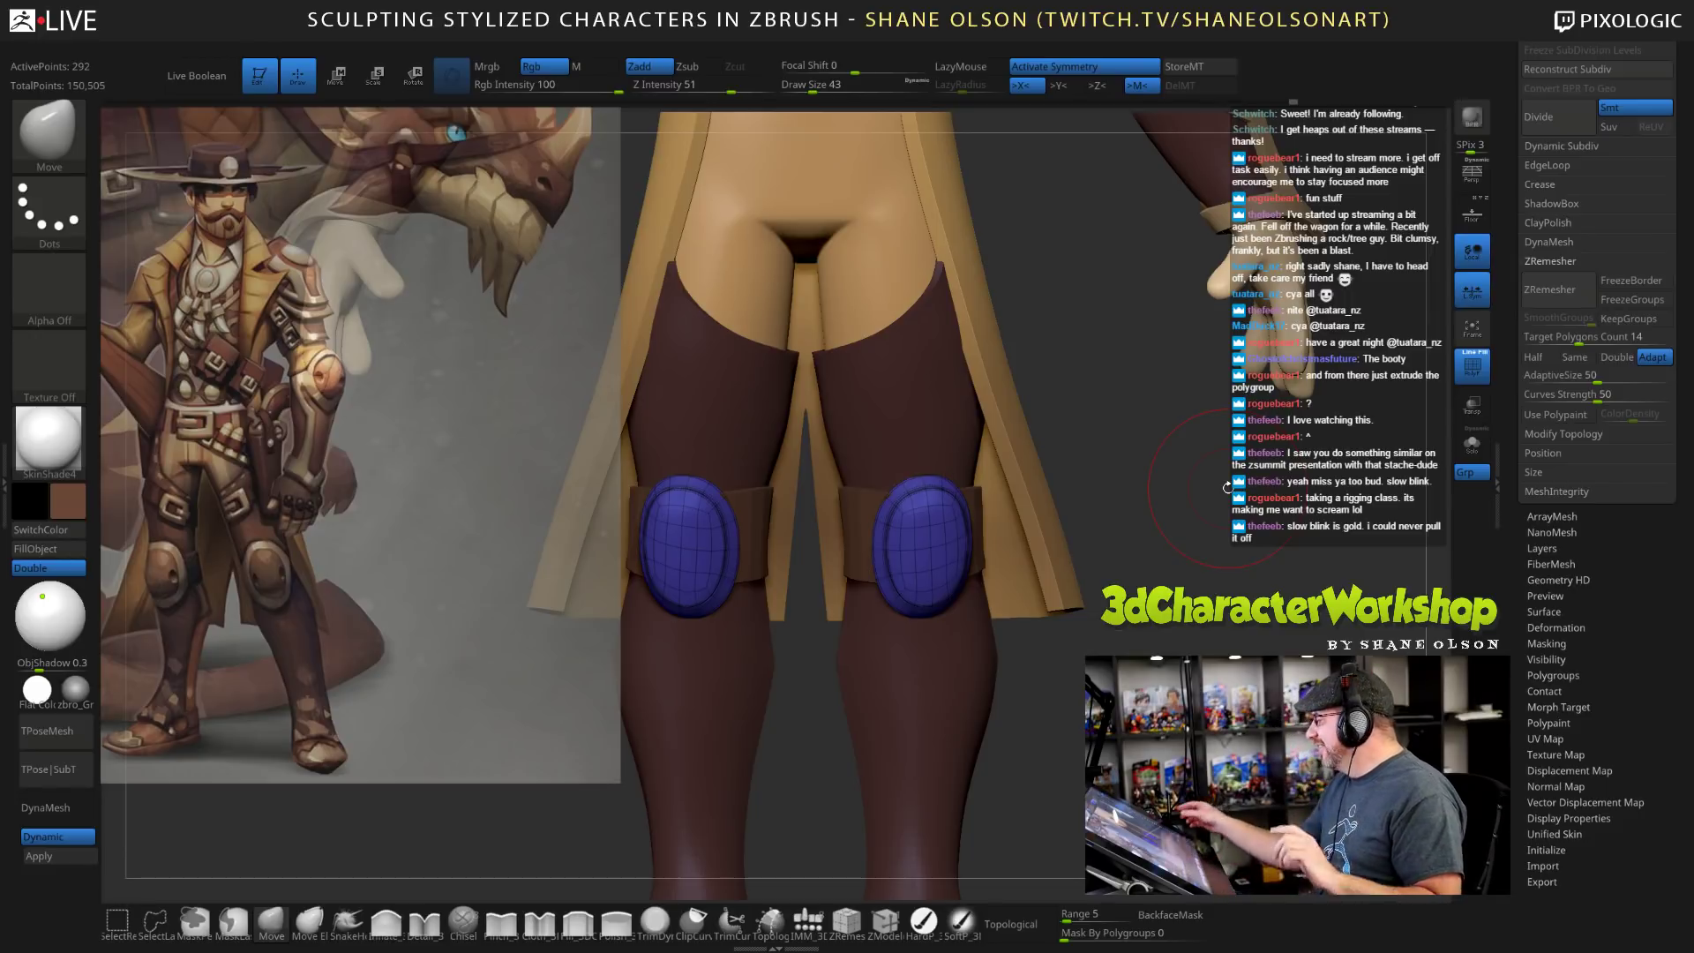
left_click_drag(1001, 687, 1034, 675)
left_click(820, 87)
left_click_drag(882, 509, 879, 503)
left_click_drag(1043, 684, 1036, 664)
left_click_drag(918, 617, 918, 607)
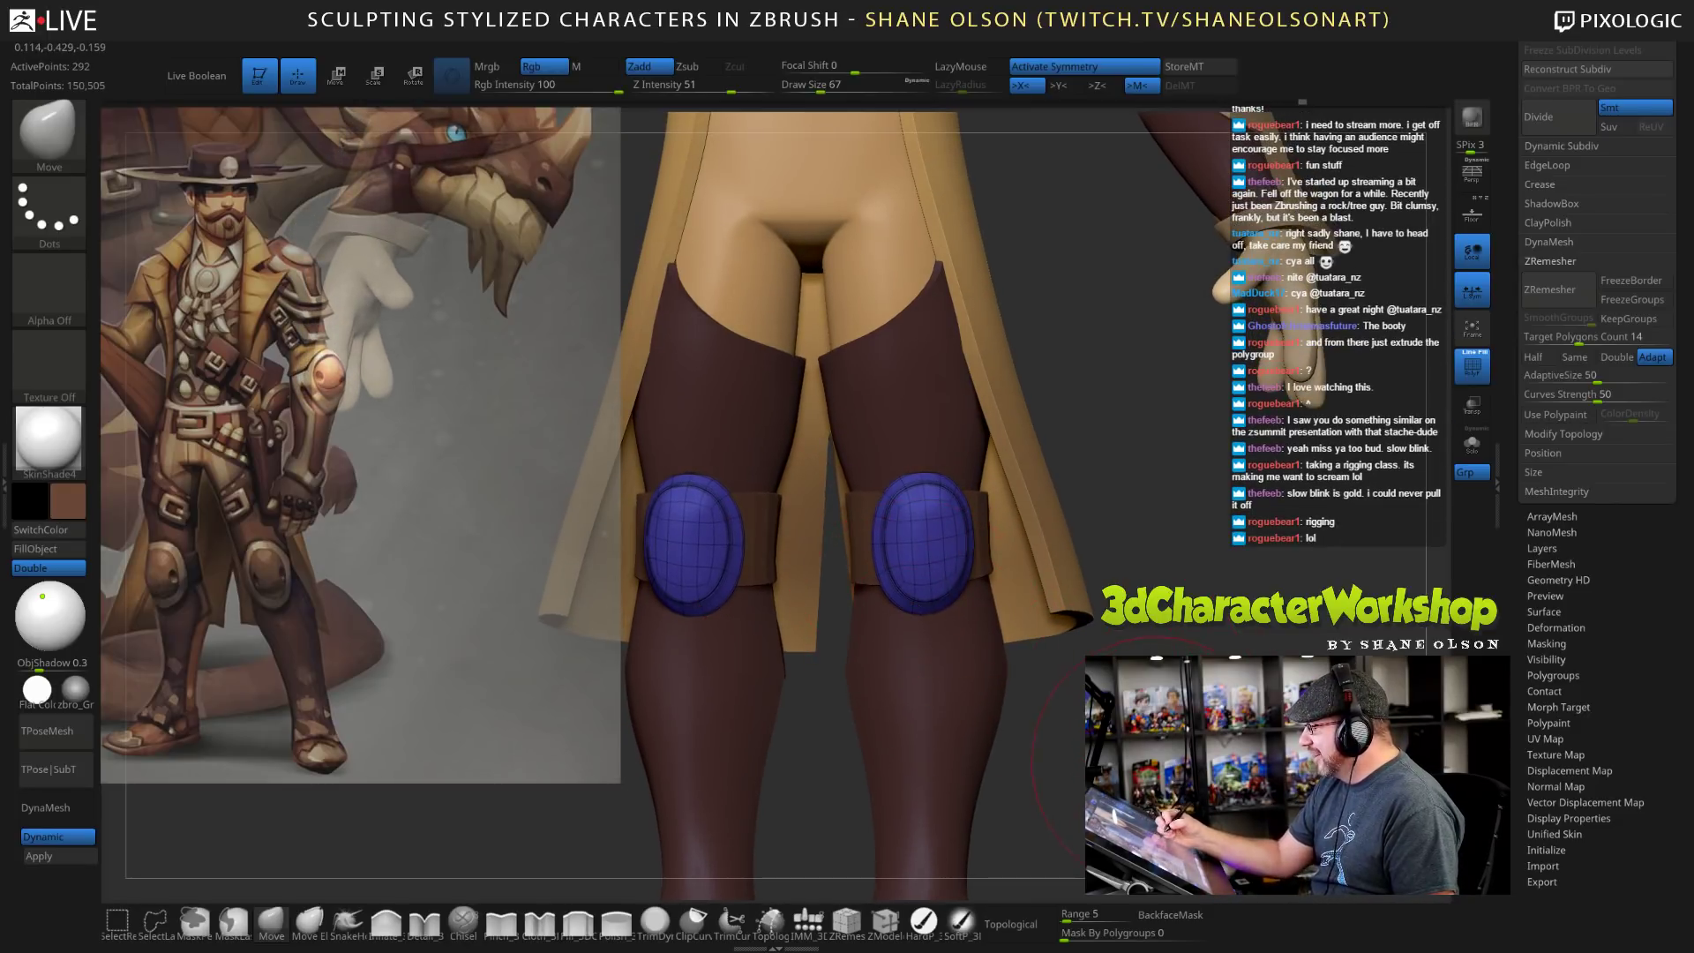
Refine the knee pads' oval outline along the inner side, checking it from front and raised angles.
mouse_move(1032, 689)
left_mouse_down()
mouse_move(1059, 719)
mouse_move(1055, 688)
left_mouse_up()
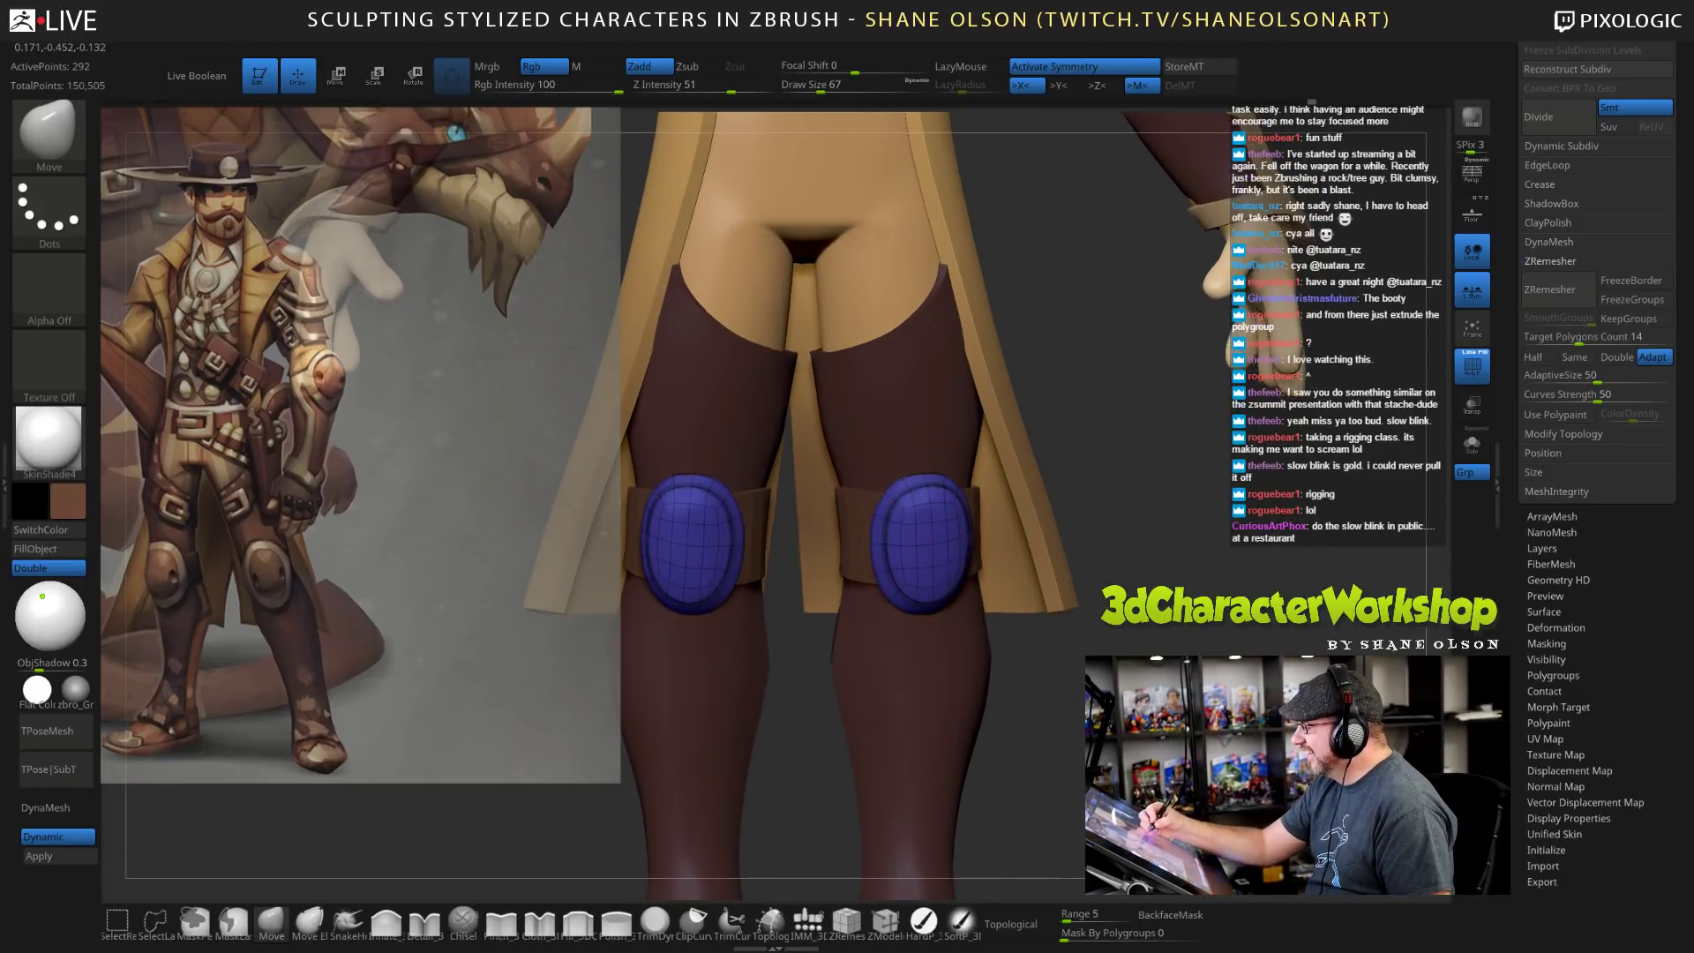
right_click_drag(878, 524, 890, 505)
left_click_drag(889, 505, 893, 499)
left_click_drag(892, 584, 896, 580)
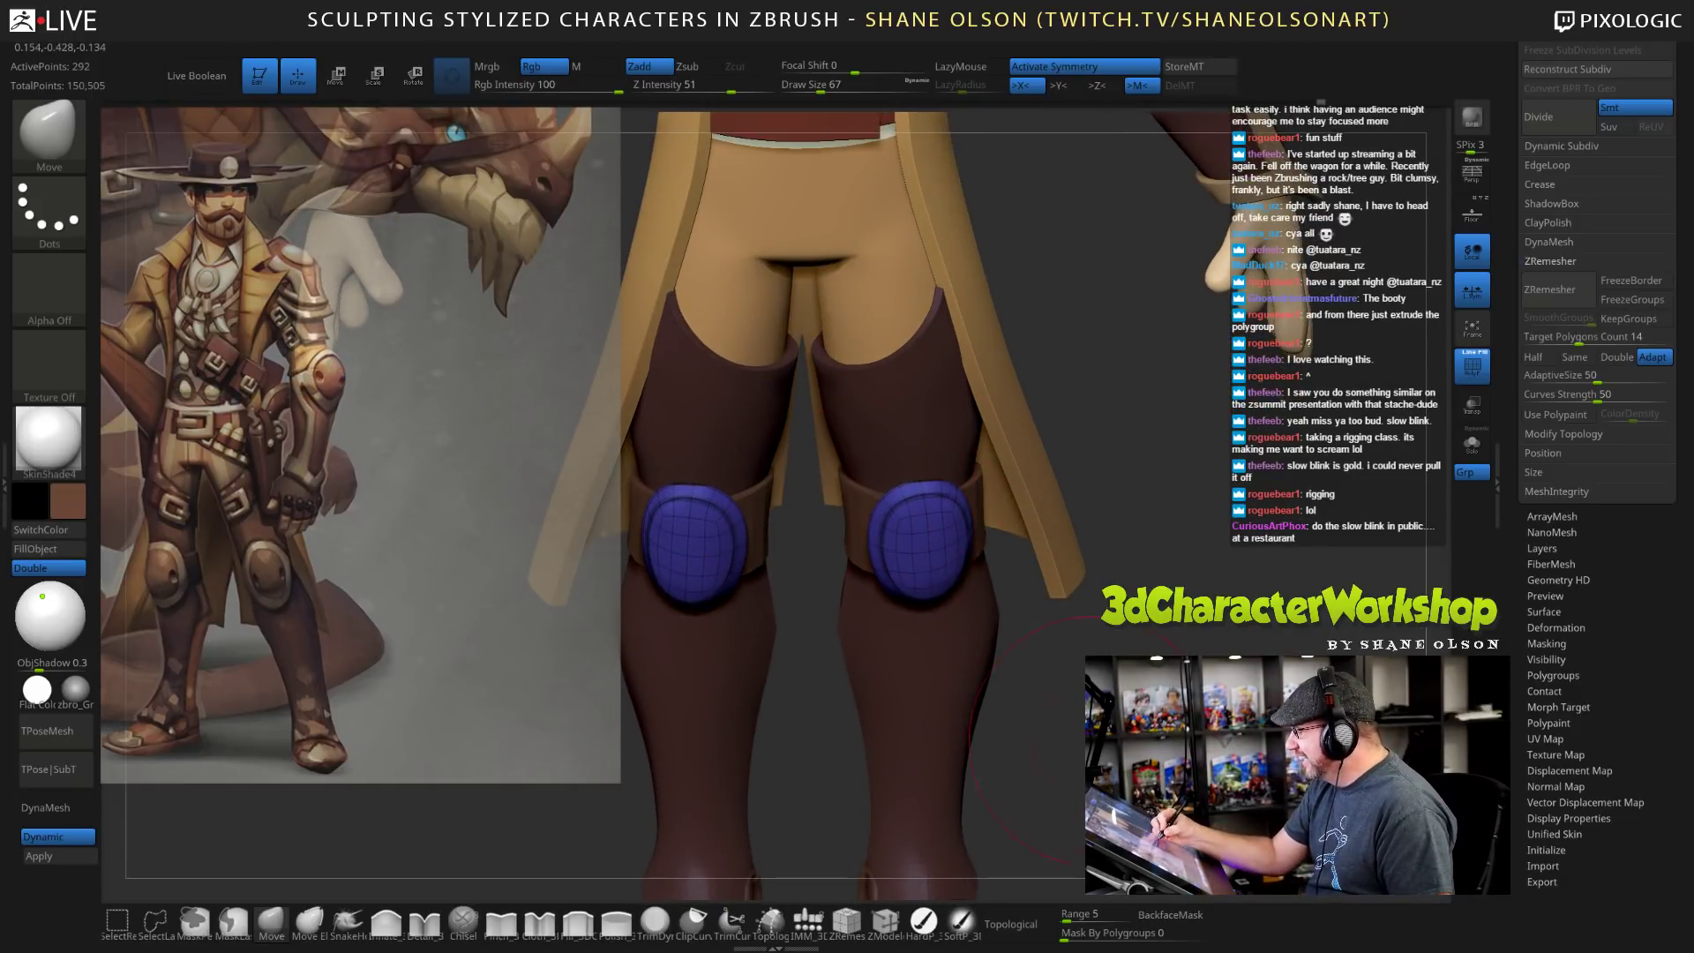
left_click_drag(1093, 723, 1048, 655)
mouse_move(1055, 659)
right_mouse_down()
mouse_move(922, 597)
mouse_move(979, 623)
mouse_move(1028, 617)
right_mouse_up()
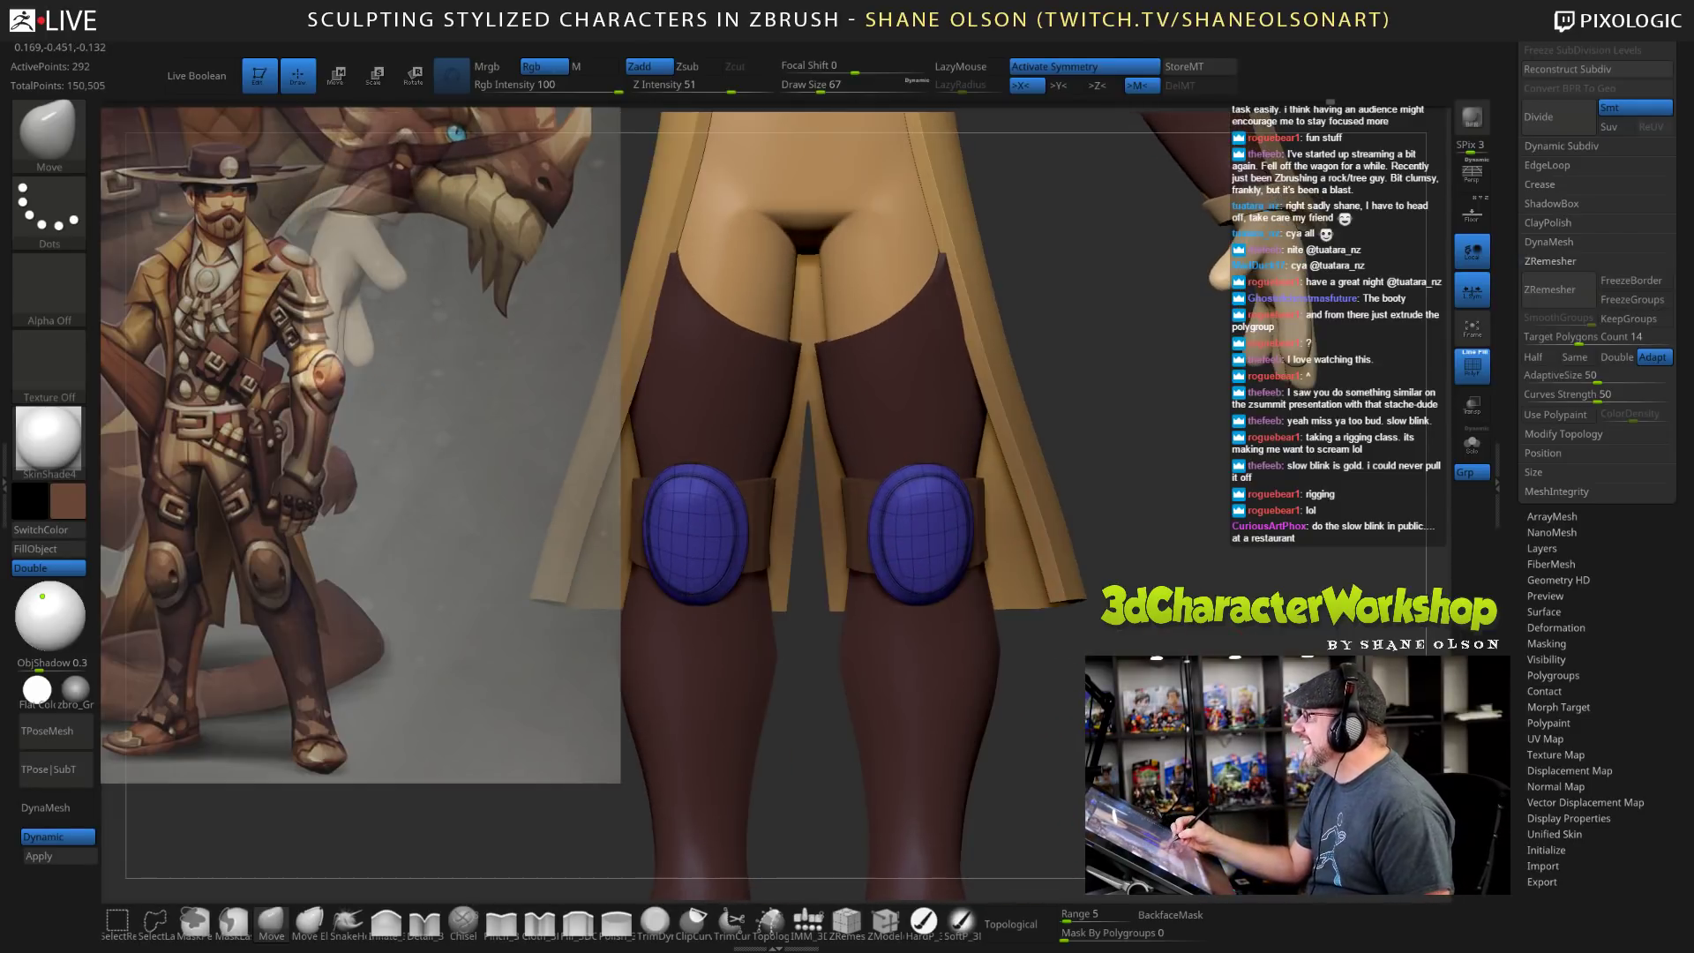
Reduce the Move brush to 43 and fine-tune the lower edge of the knee pads.
mouse_move(927, 606)
right_mouse_down("ctrl")
mouse_move(1133, 684)
mouse_move(1213, 617)
right_mouse_up("ctrl")
key("bracketleft")
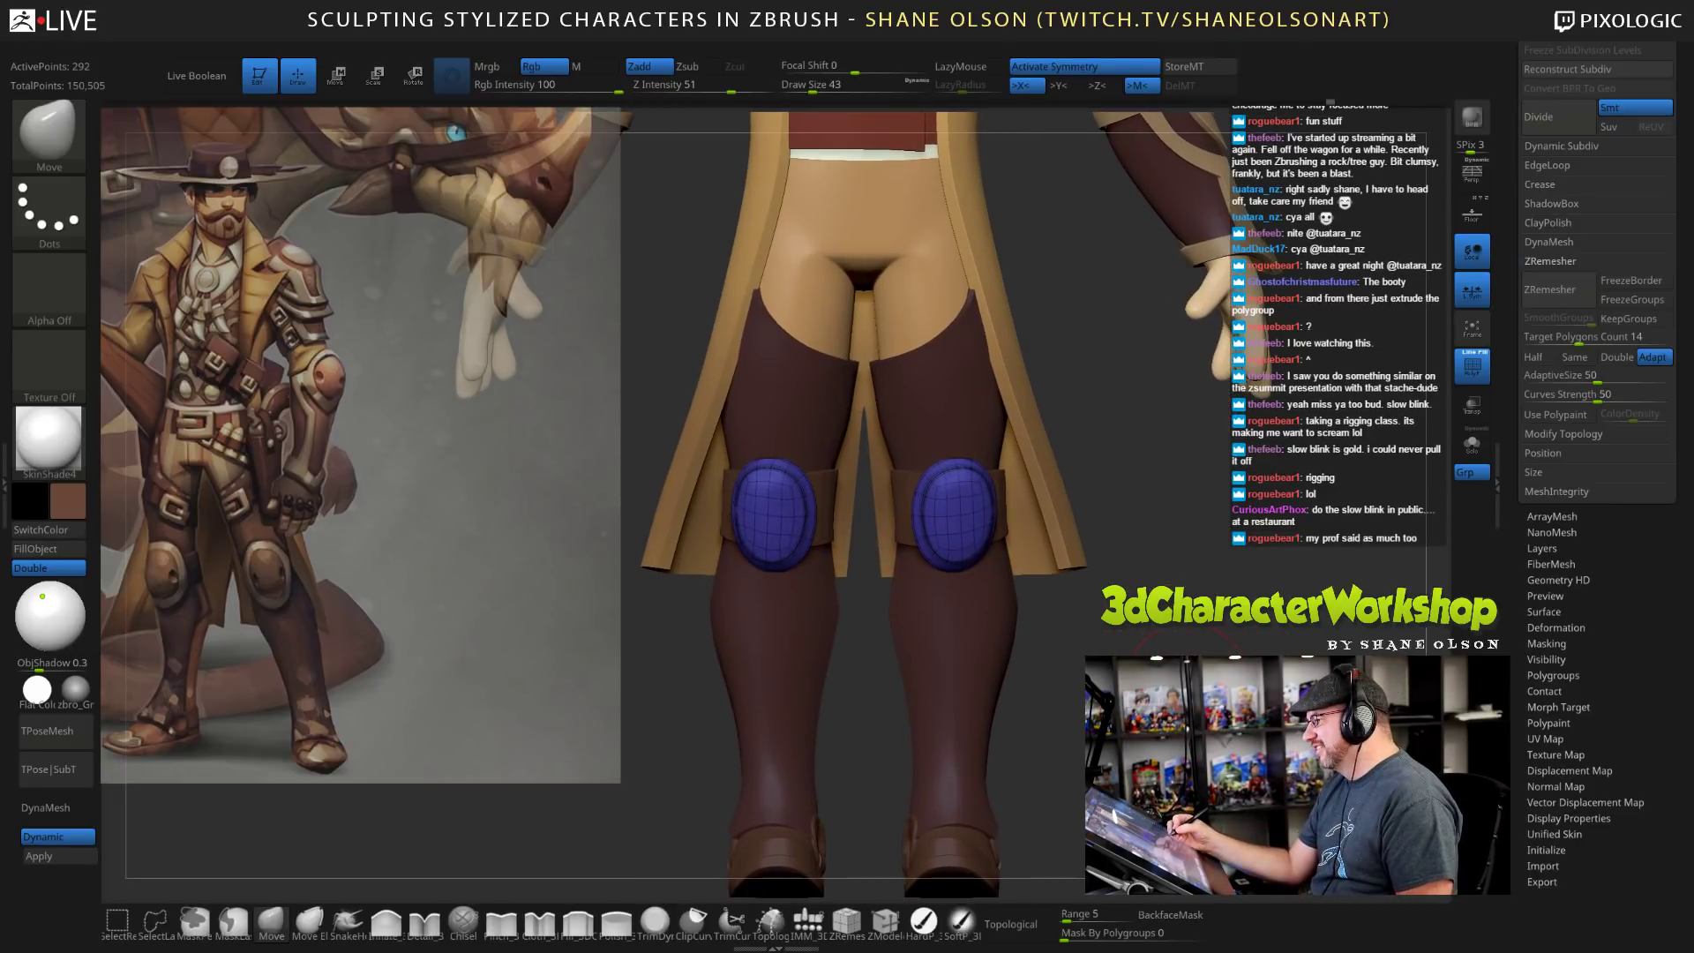
mouse_move(1176, 600)
right_mouse_down("ctrl")
mouse_move(1191, 578)
mouse_move(1232, 586)
right_mouse_up("ctrl")
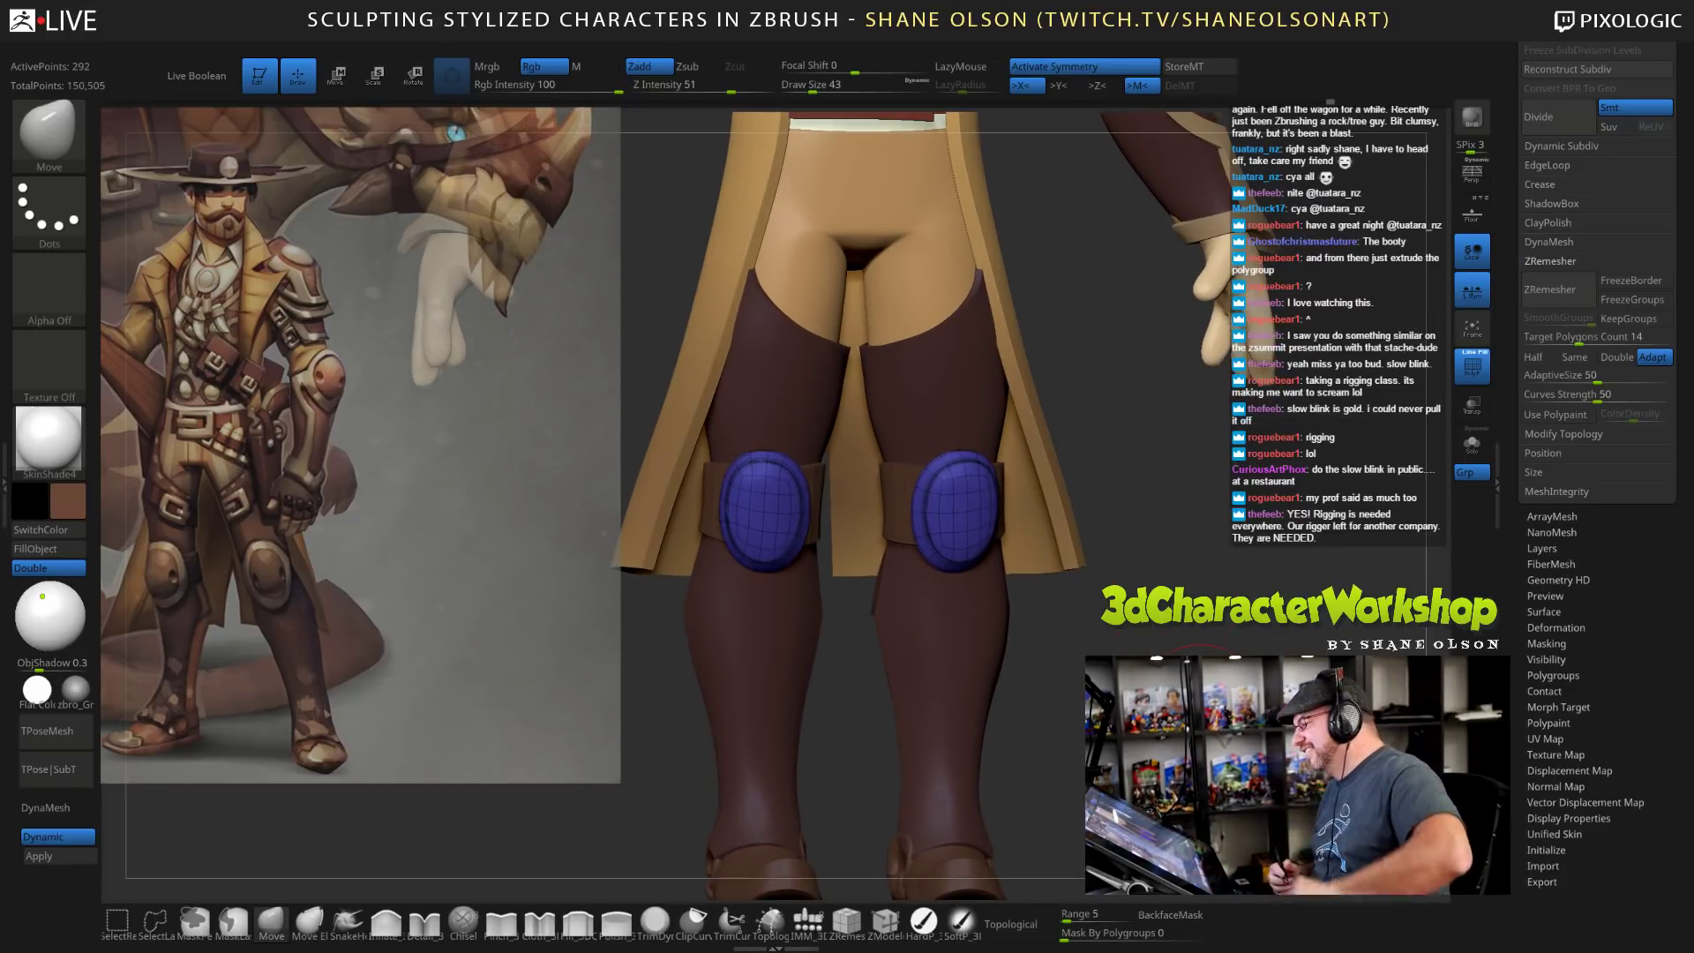
right_click_drag(1150, 522, 1113, 524)
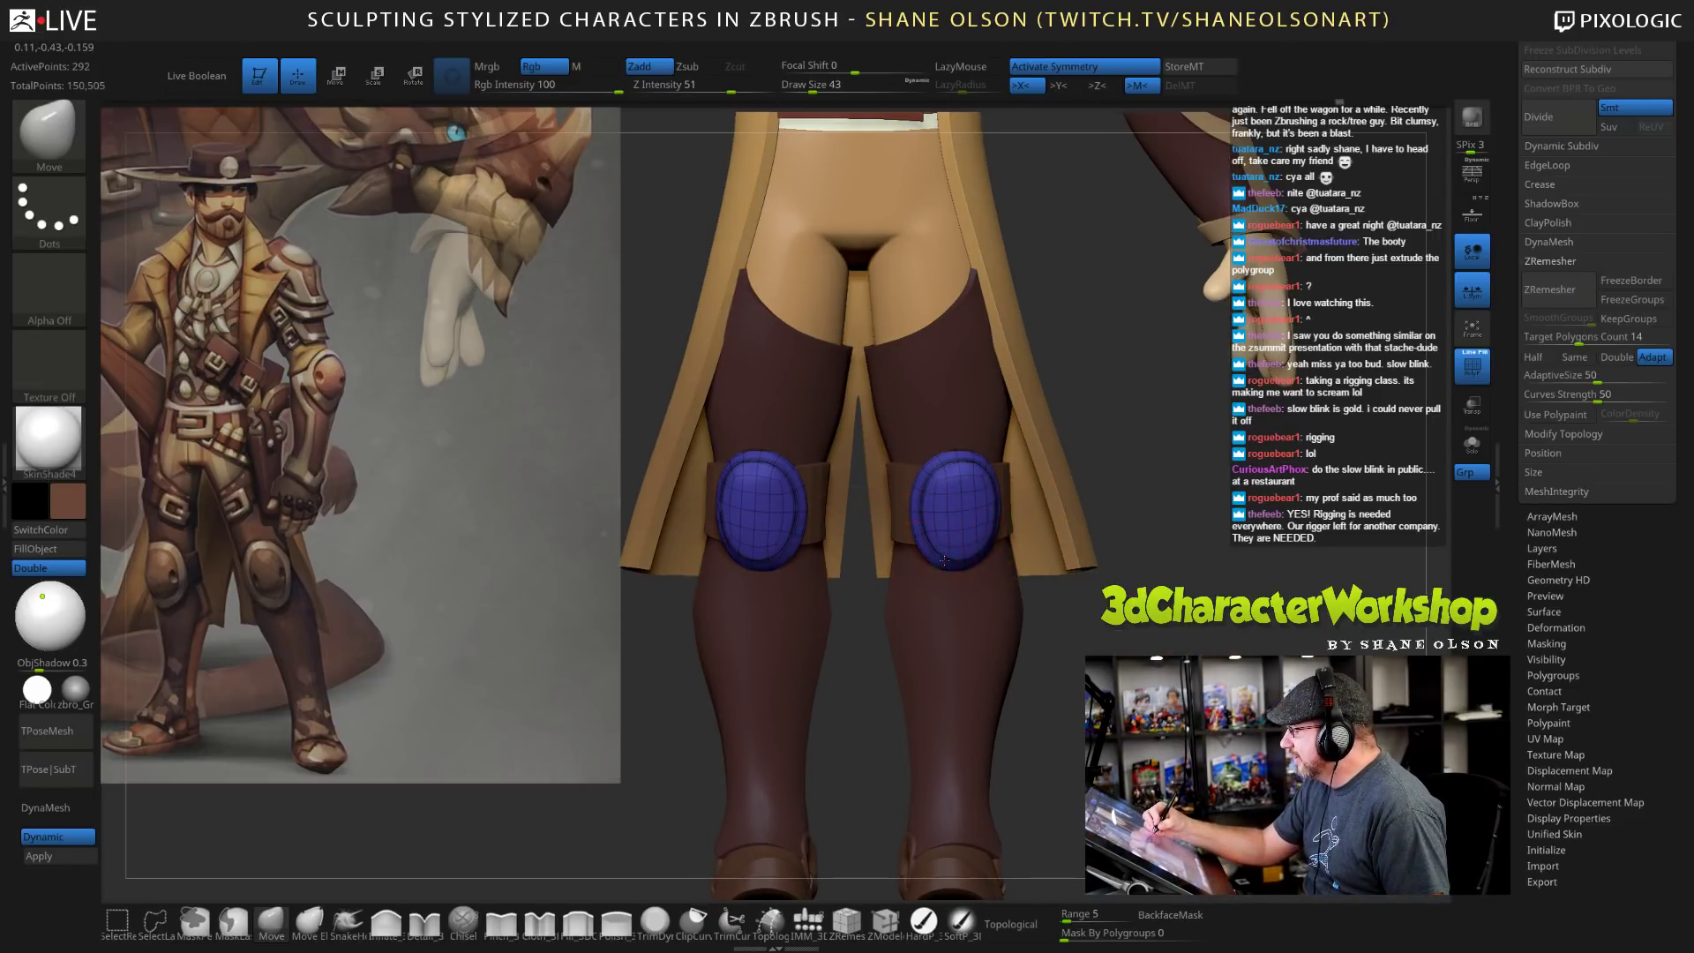
left_click_drag(1147, 715, 1125, 726)
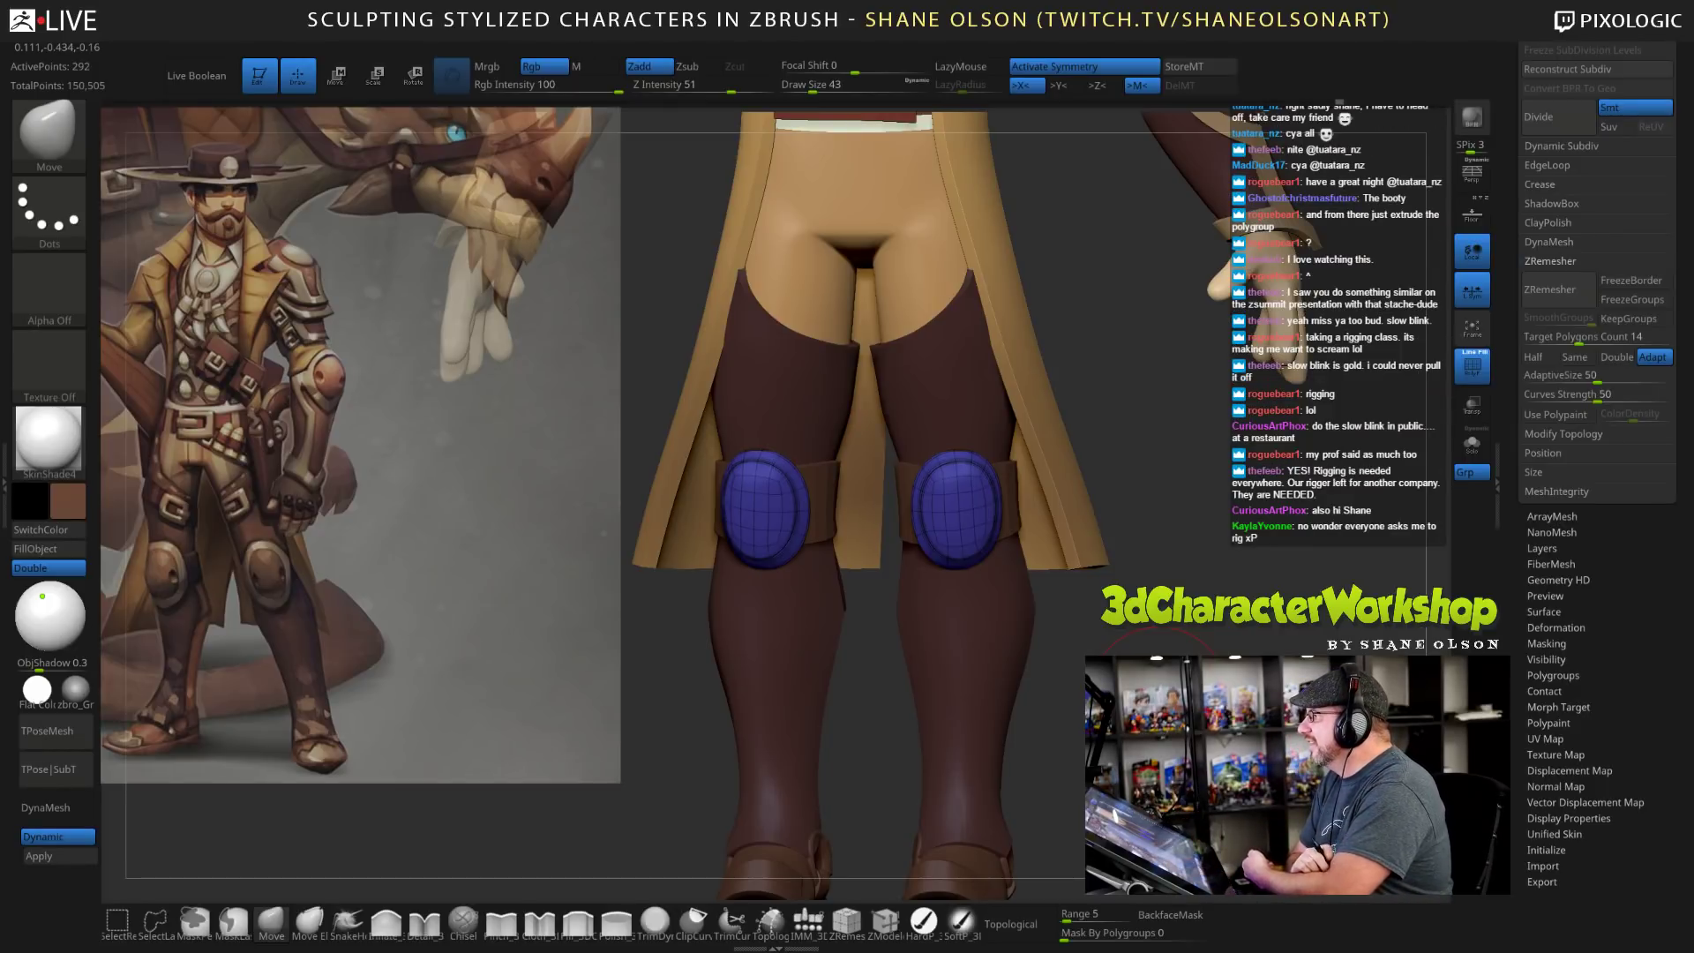
mouse_move(1157, 716)
left_mouse_down("alt")
mouse_move(1163, 750)
mouse_move(1221, 714)
left_mouse_up("alt")
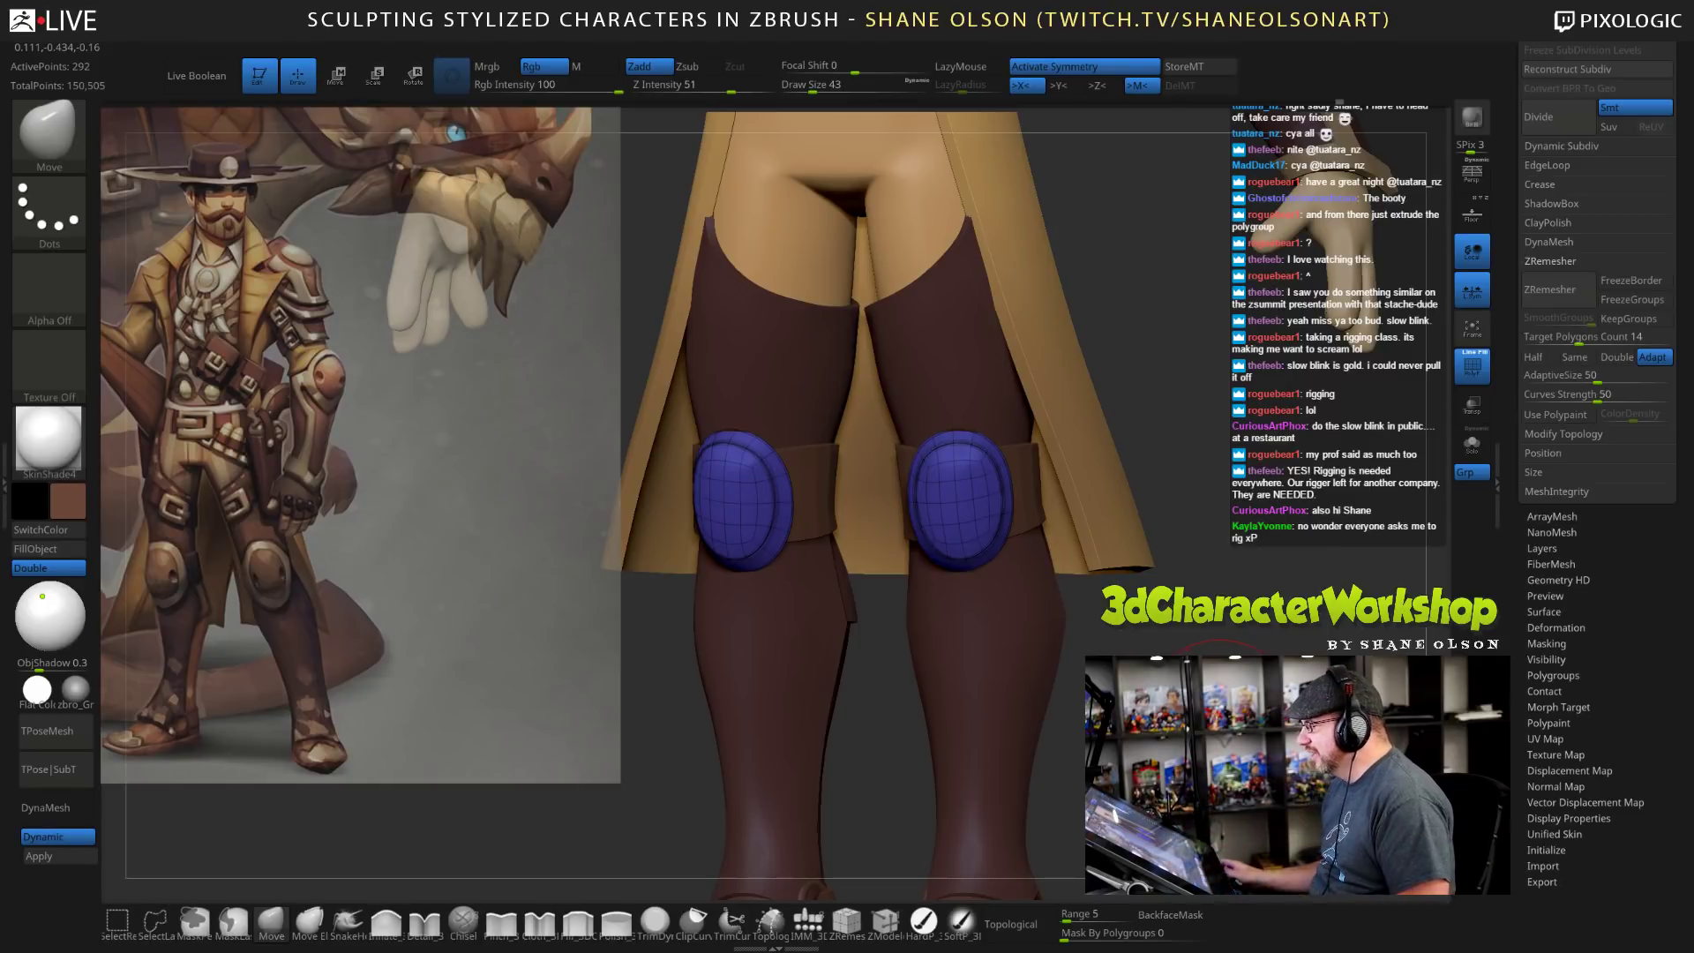
Turn off the wireframe and polygroup overlay to show the knee pads in their plain colour.
key("shift")
key("shift+f")
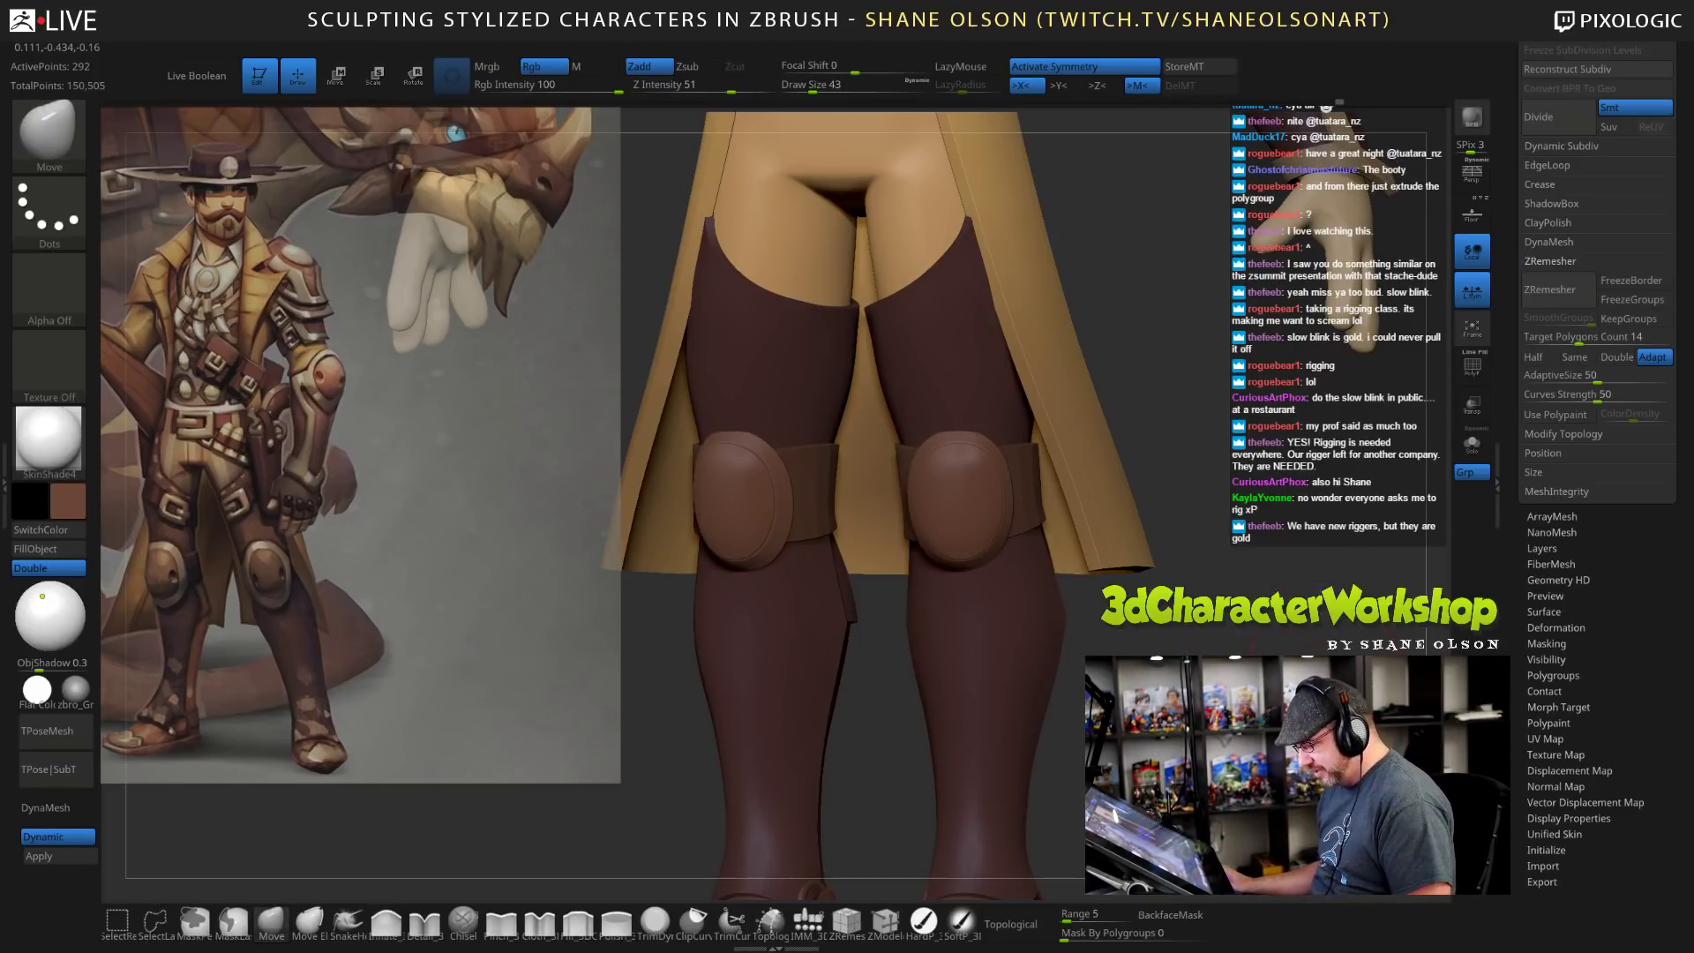
mouse_move(882, 680)
left_mouse_down()
mouse_move(808, 683)
mouse_move(845, 727)
left_mouse_up()
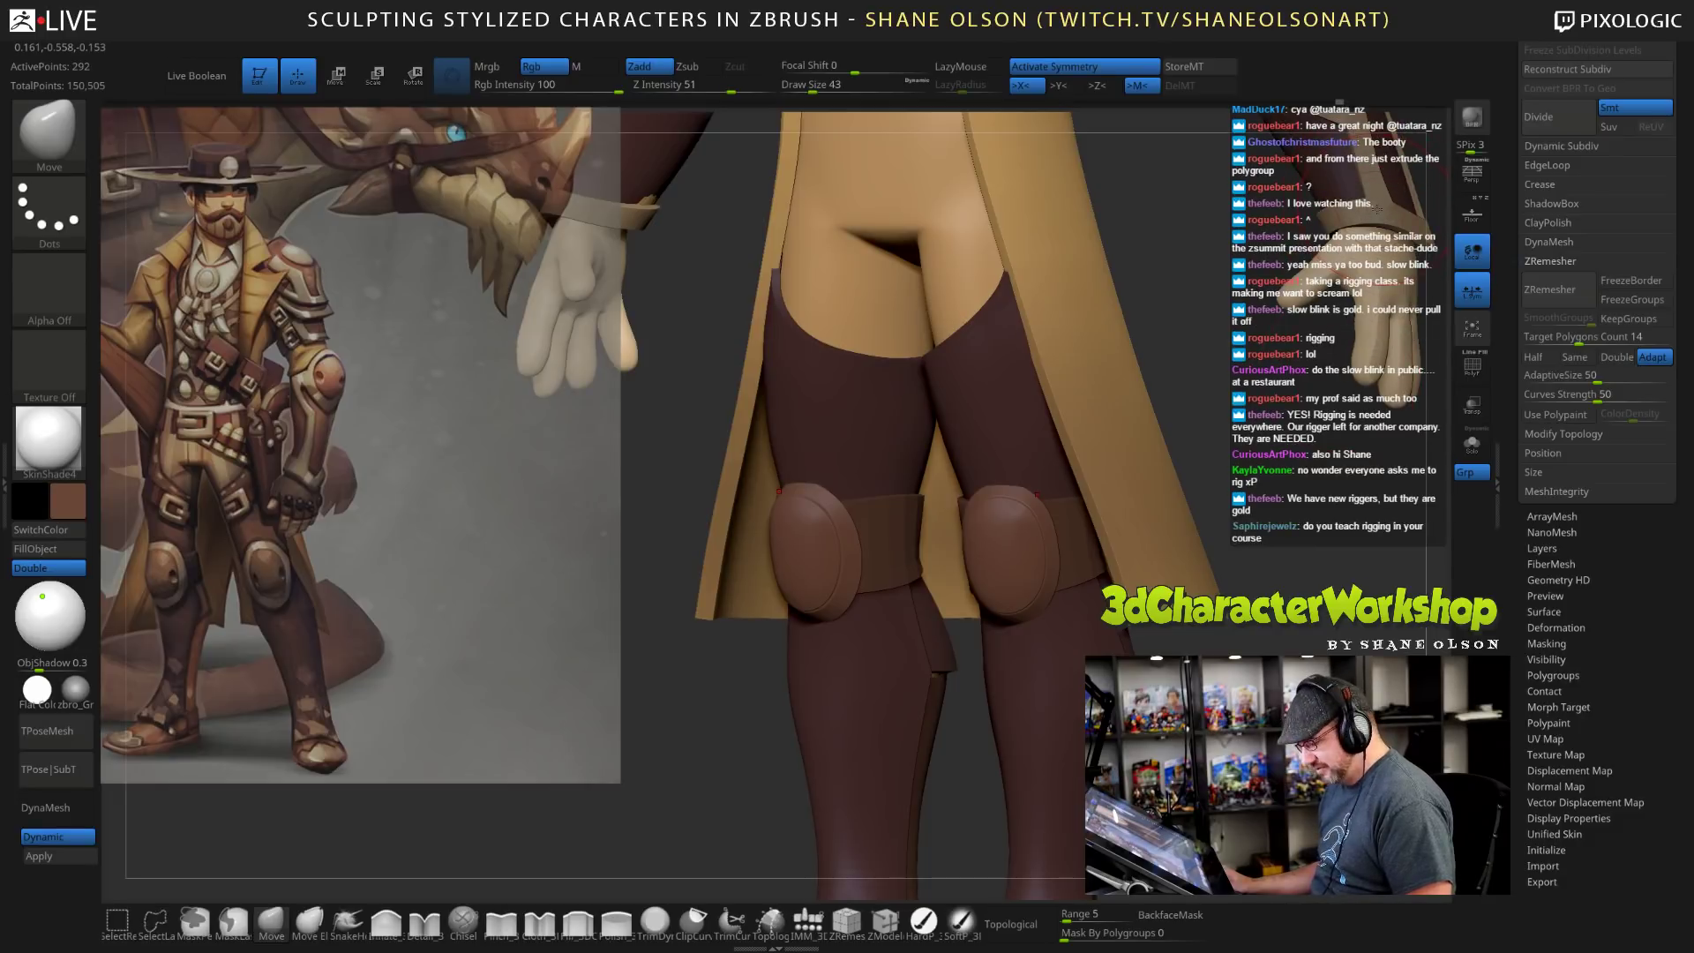
Select the knee straps and sample a very dark brown for them from the character's legs in the reference image.
key("c")
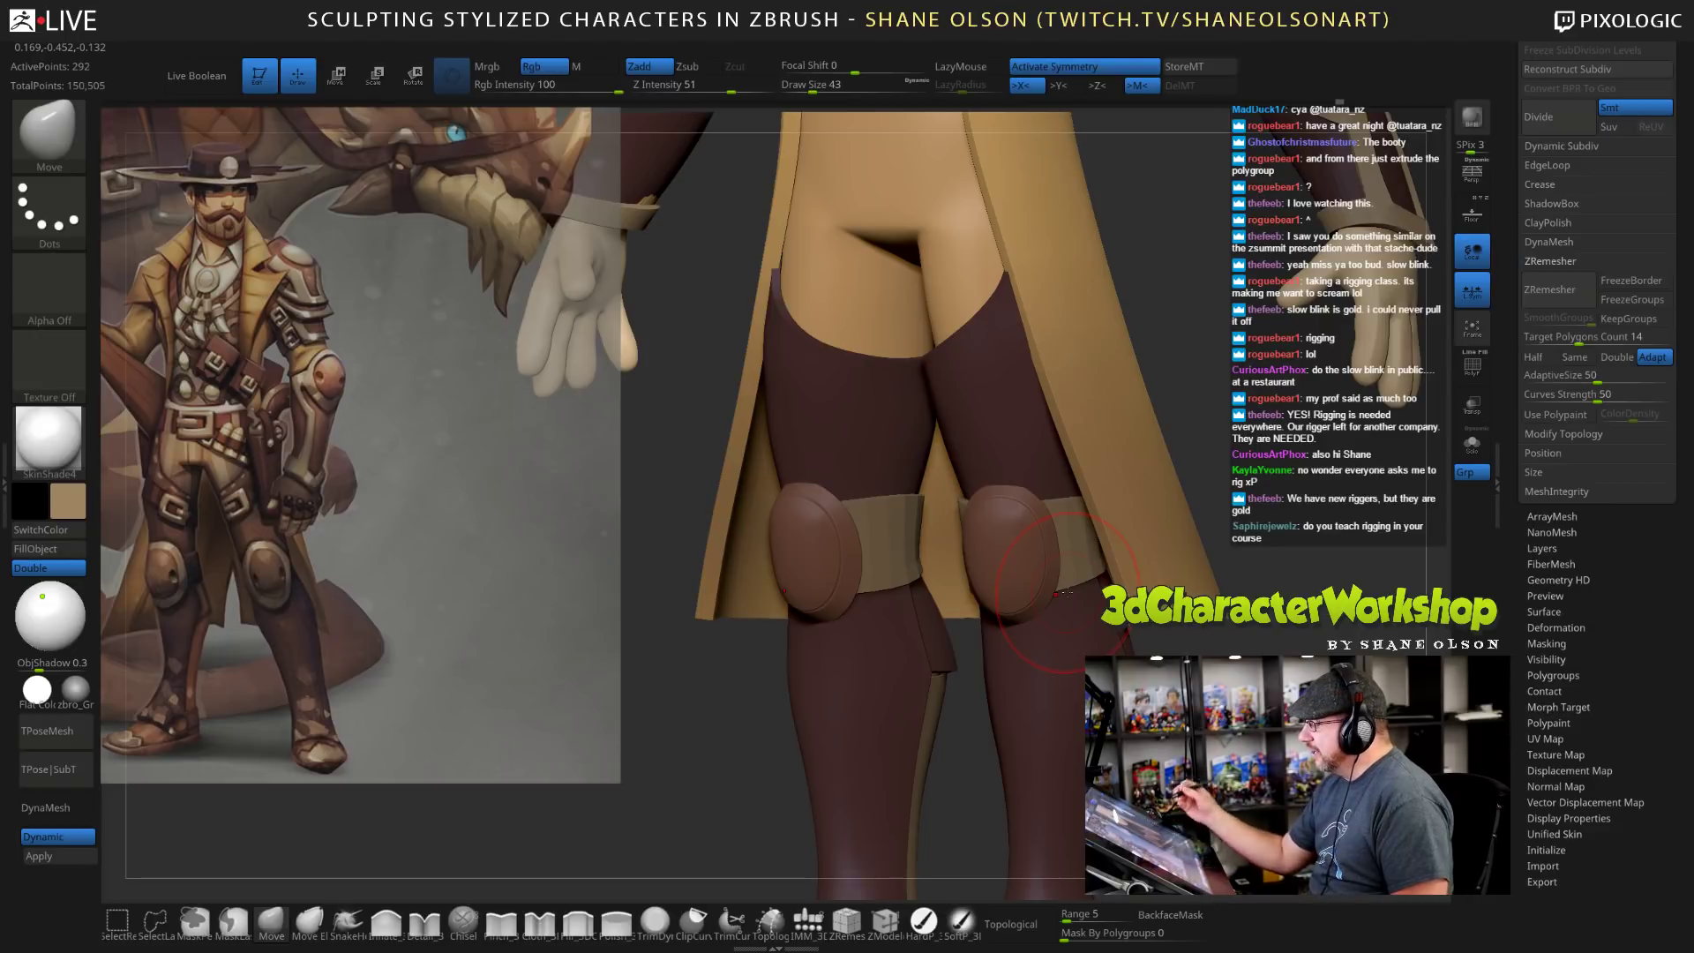
left_click_drag(963, 706, 953, 713, "alt")
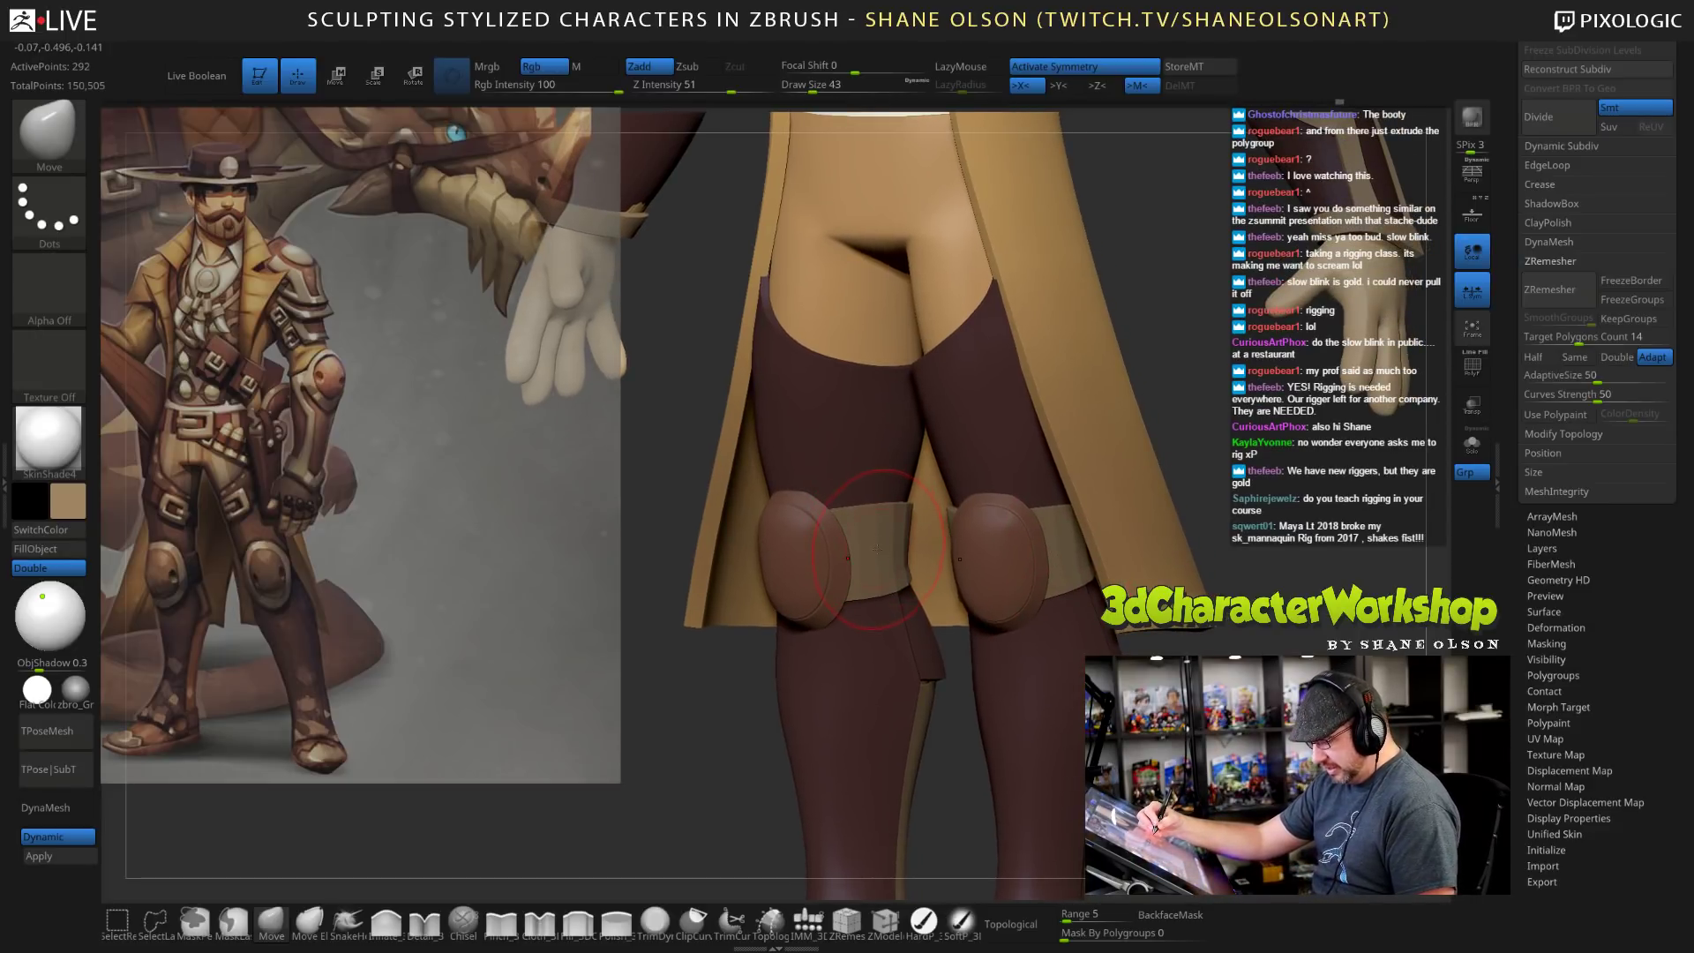
key("shift+z")
key("c")
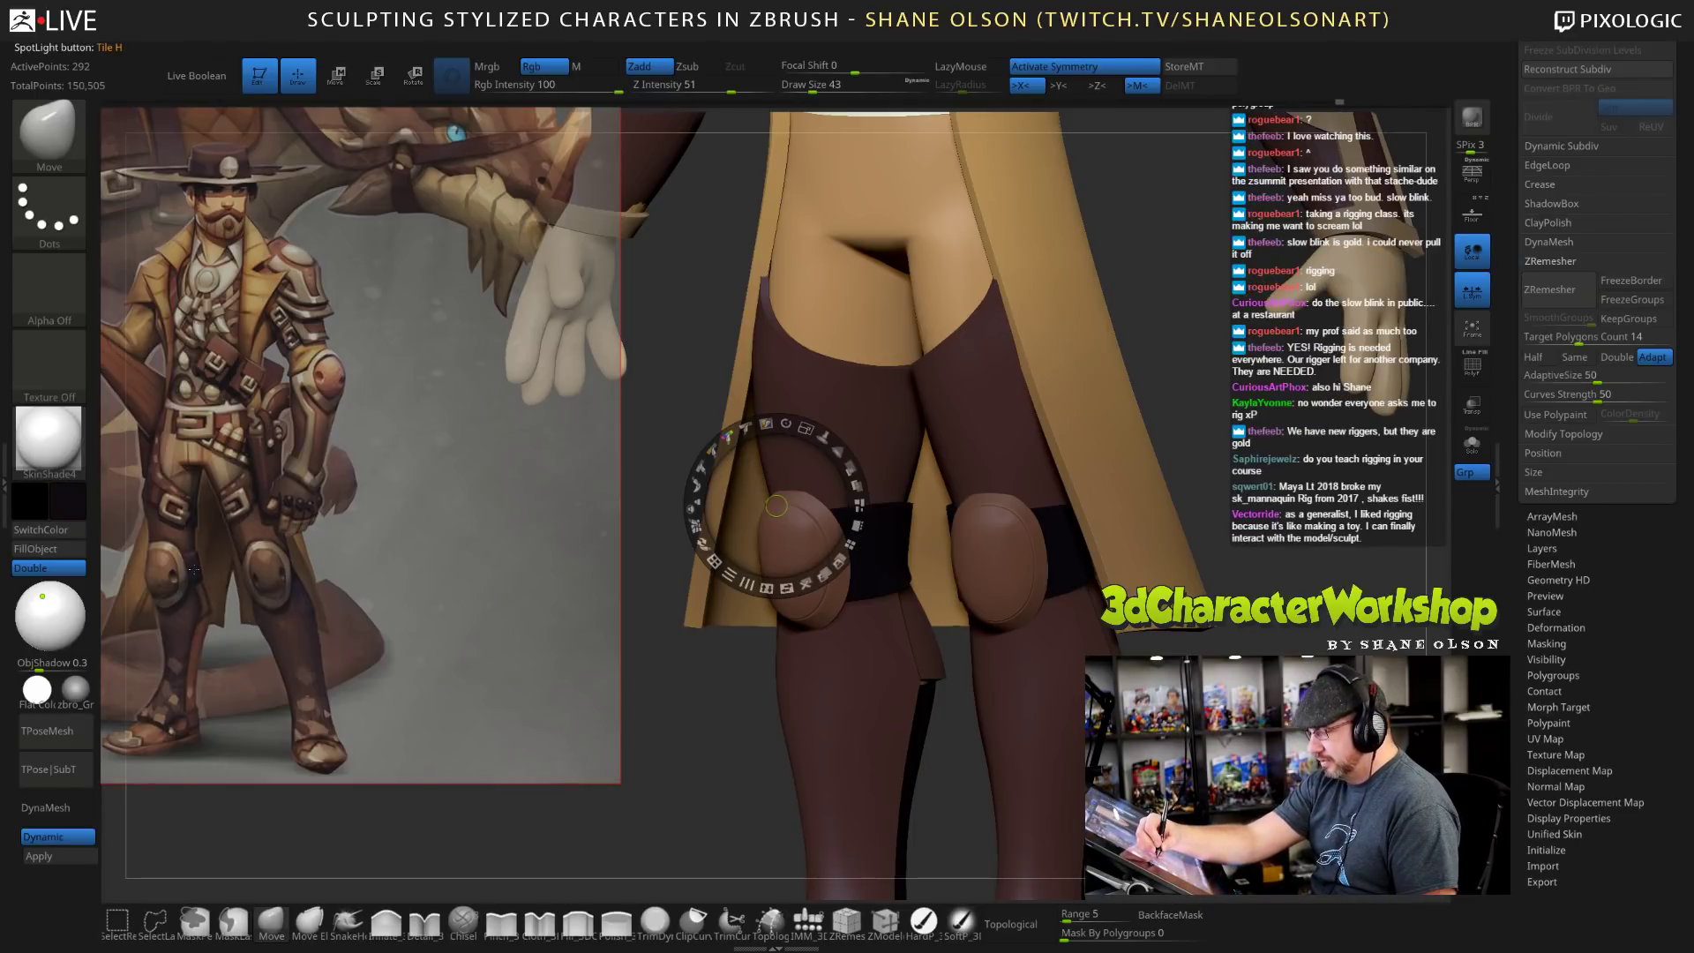
key("z")
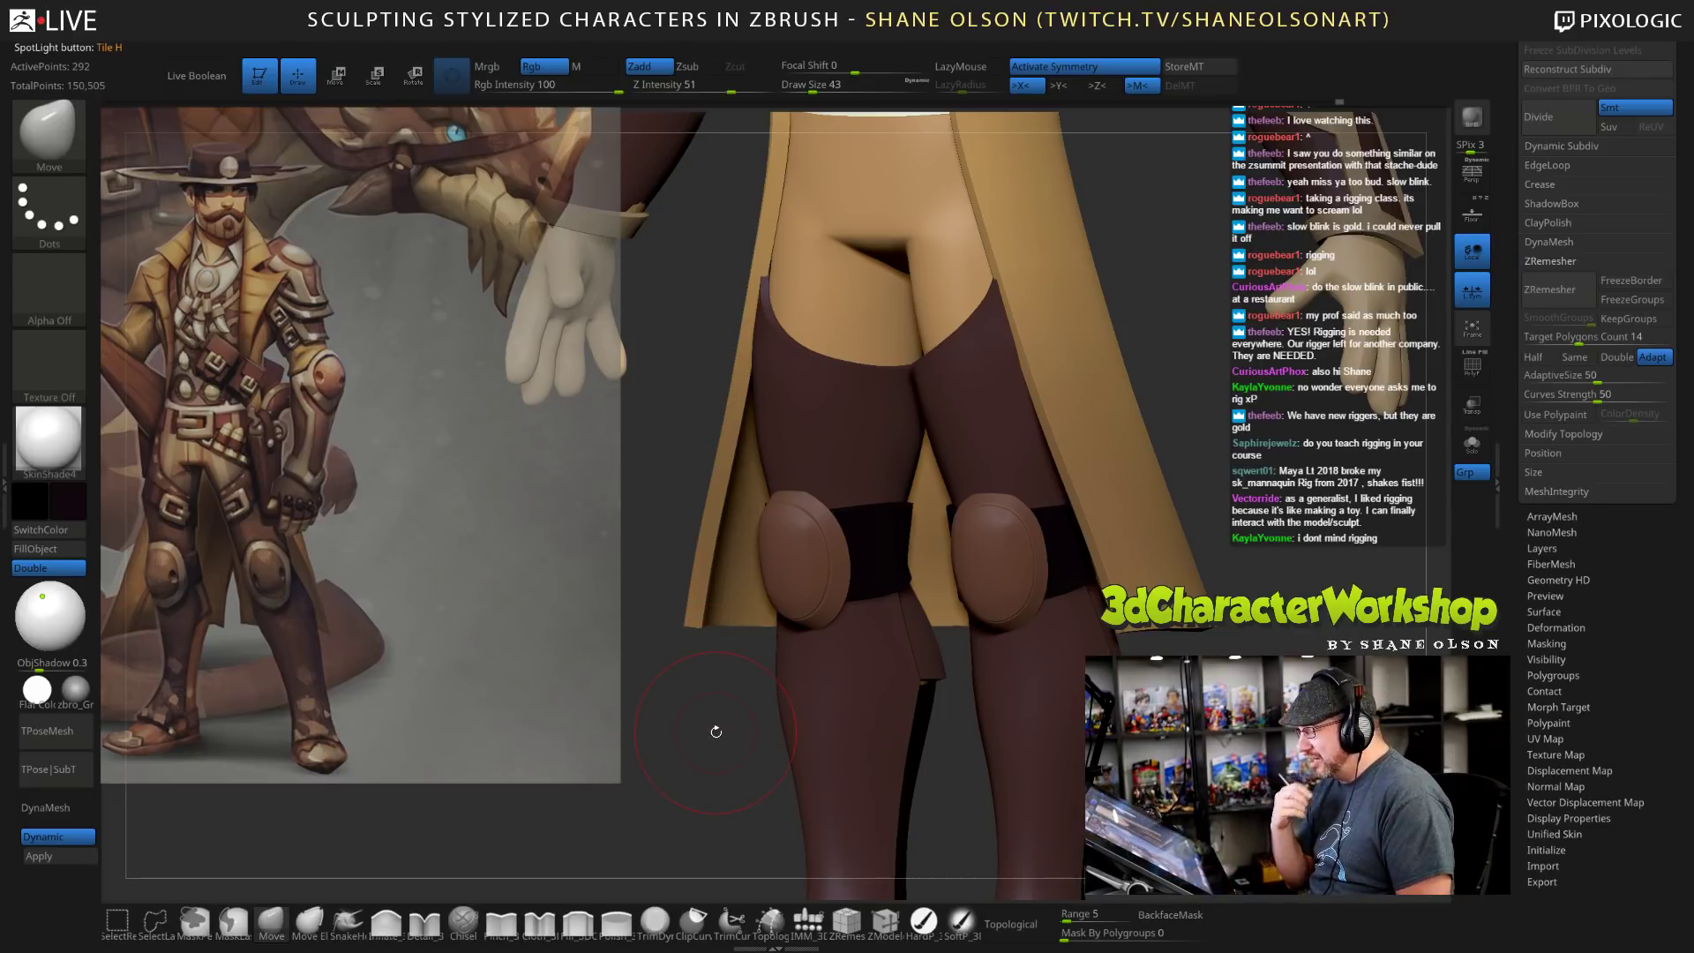
left_click_drag(716, 732, 786, 734)
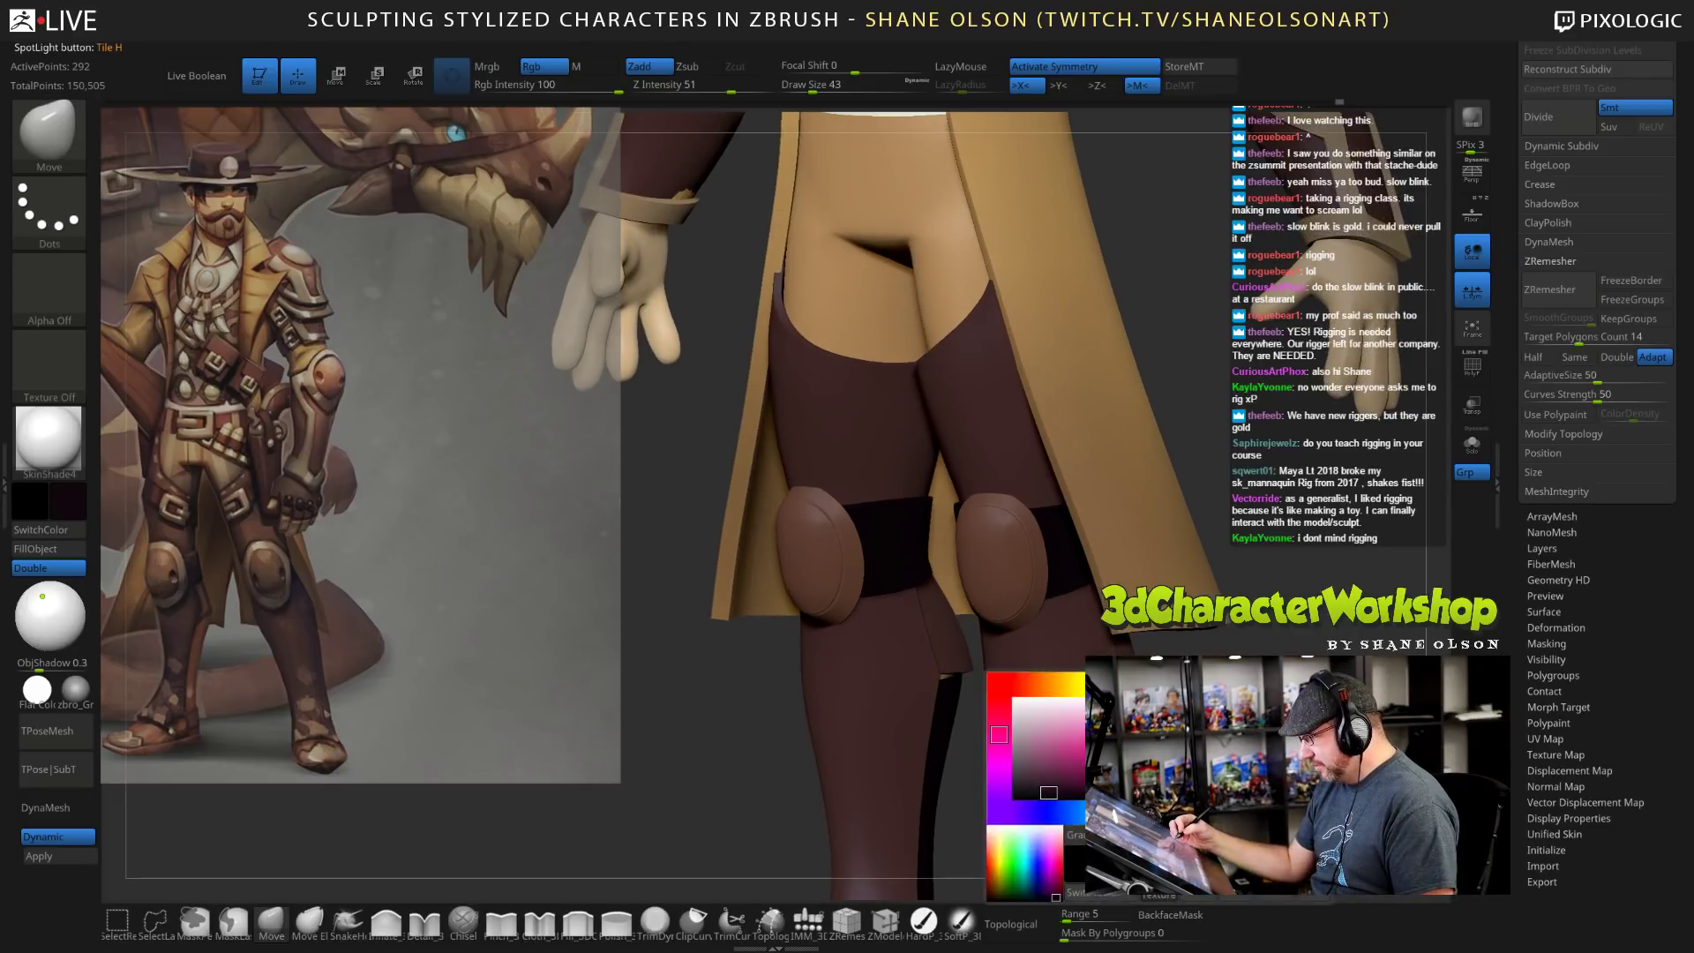
left_click(874, 541, "alt")
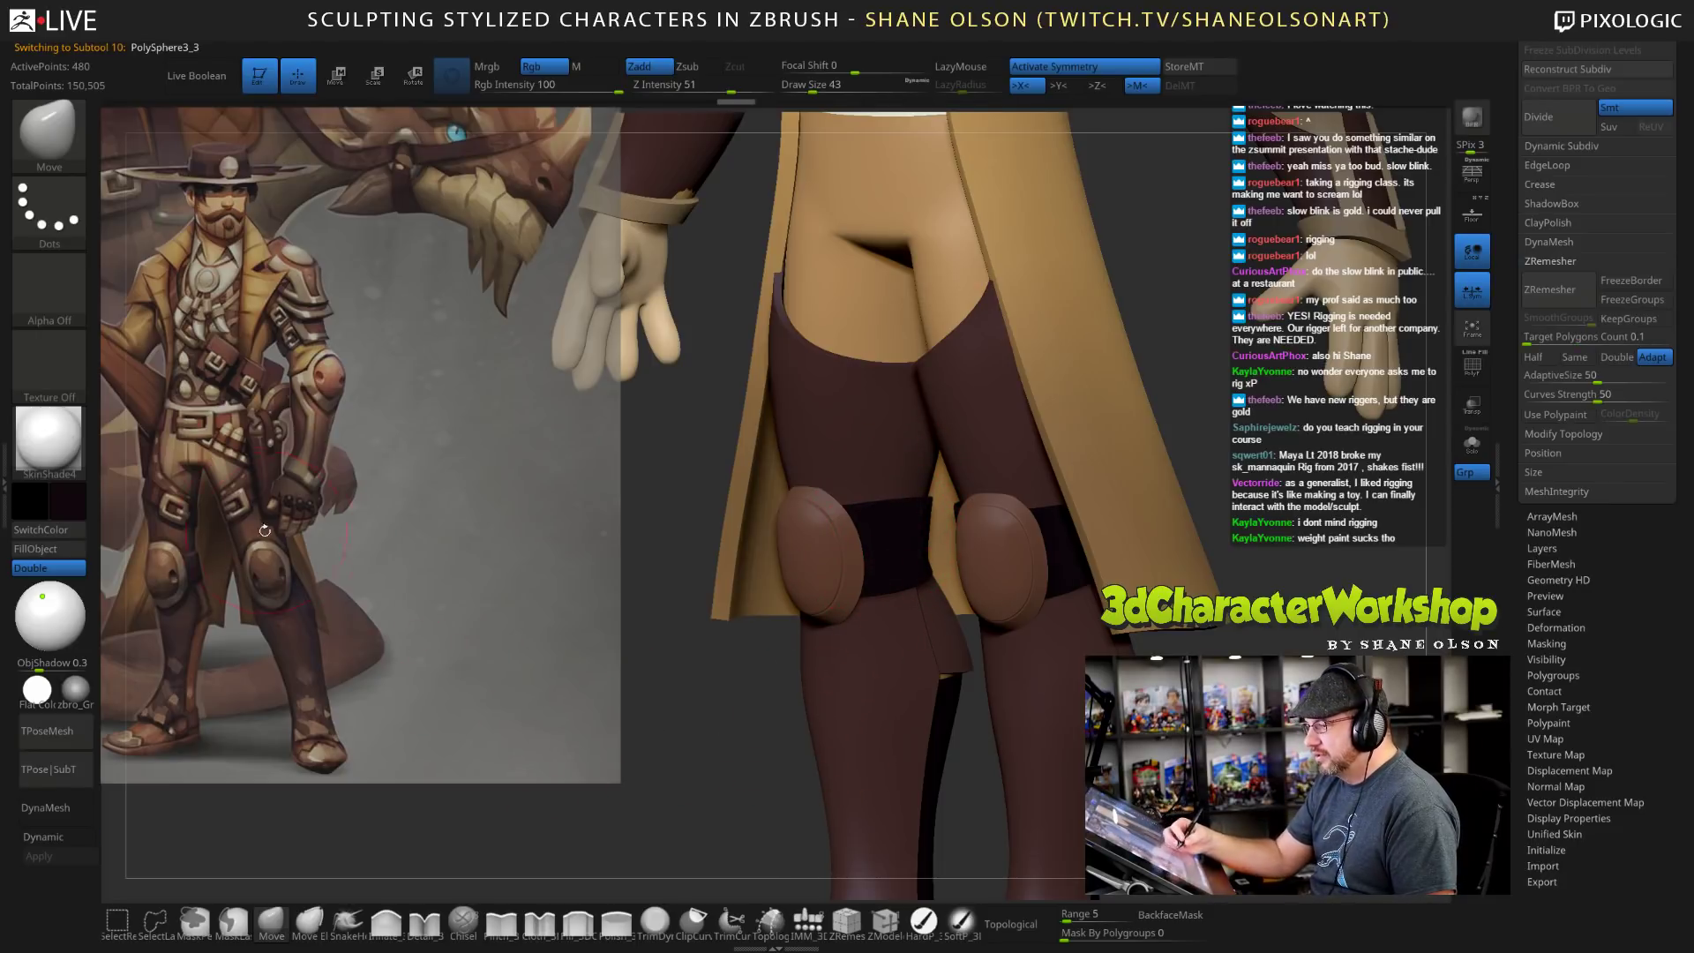
key("z")
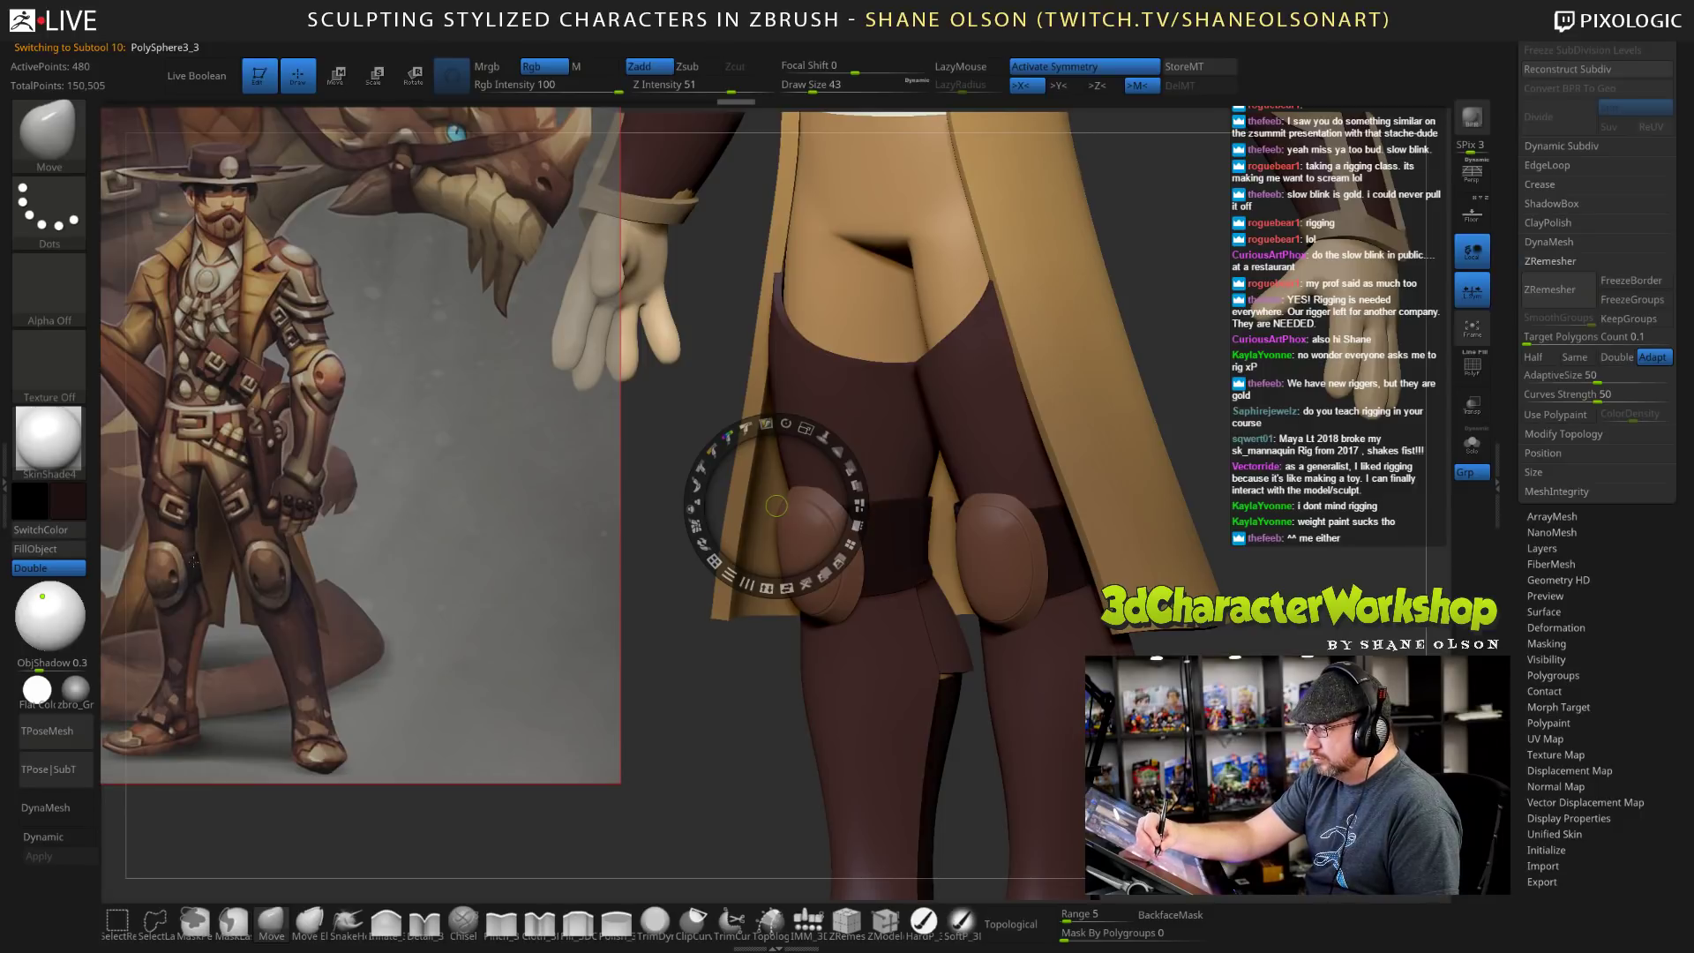
key("z")
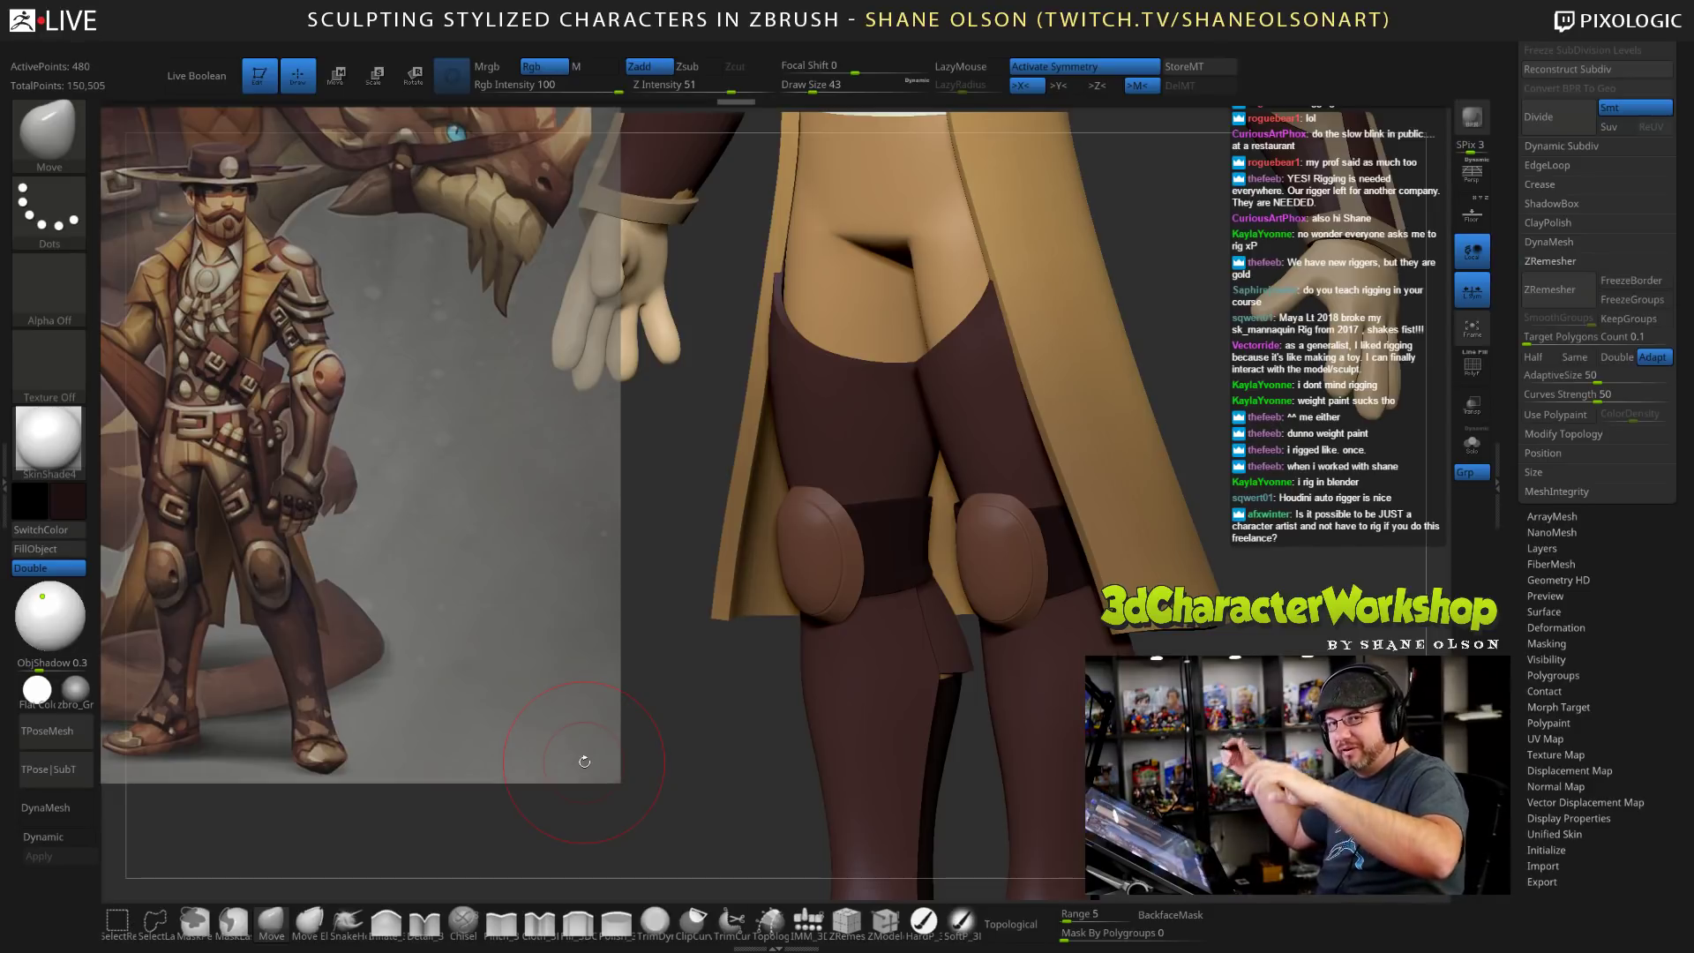
Open the subtool list with the knee straps as the active subtool and frame both knees.
left_click_drag(1094, 706, 1231, 702)
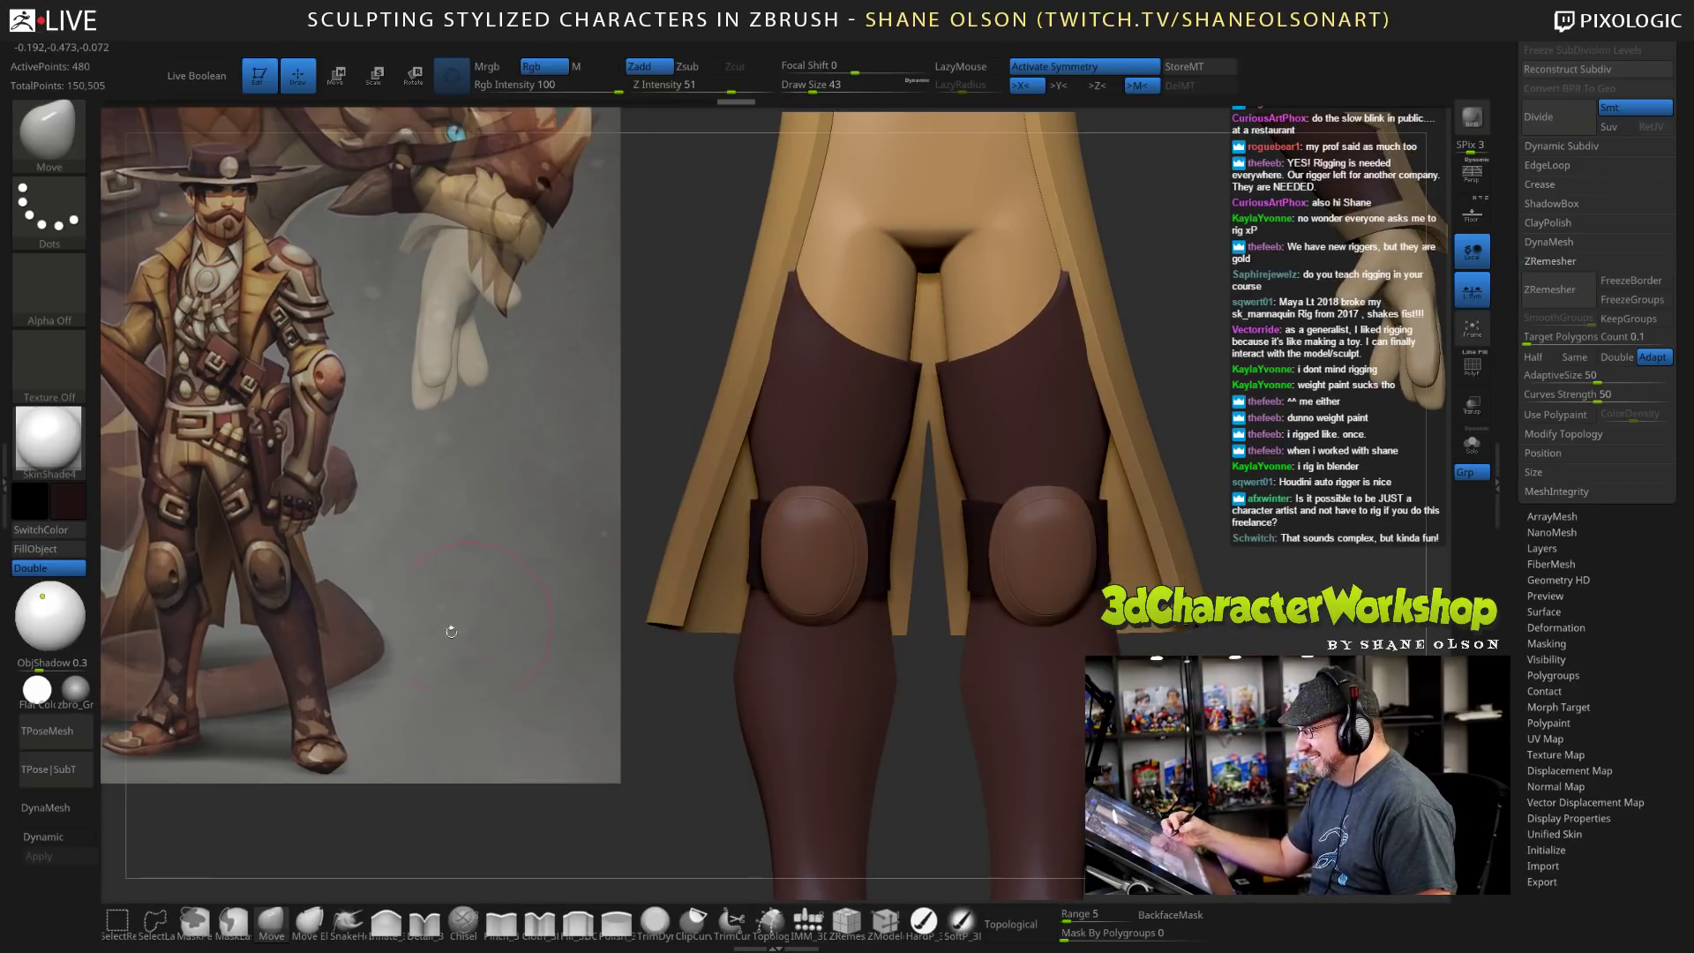
left_click_drag(1259, 569, 1204, 545, "alt")
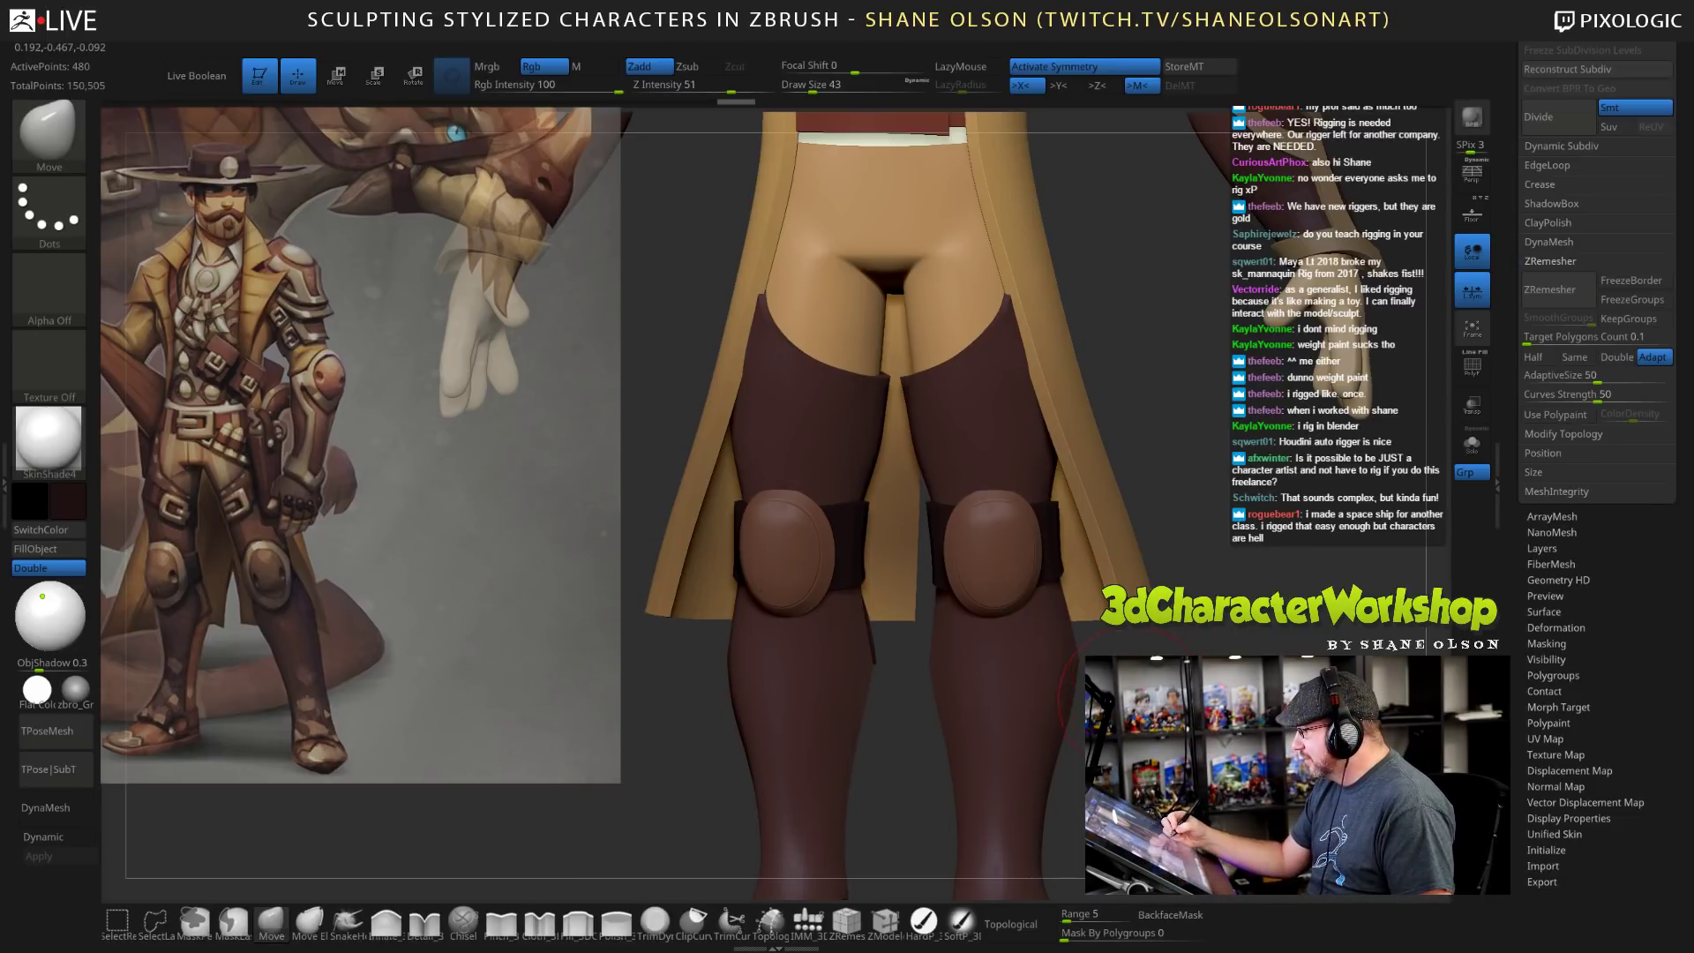
left_click_drag(1511, 291, 1509, 633)
left_click(1540, 306)
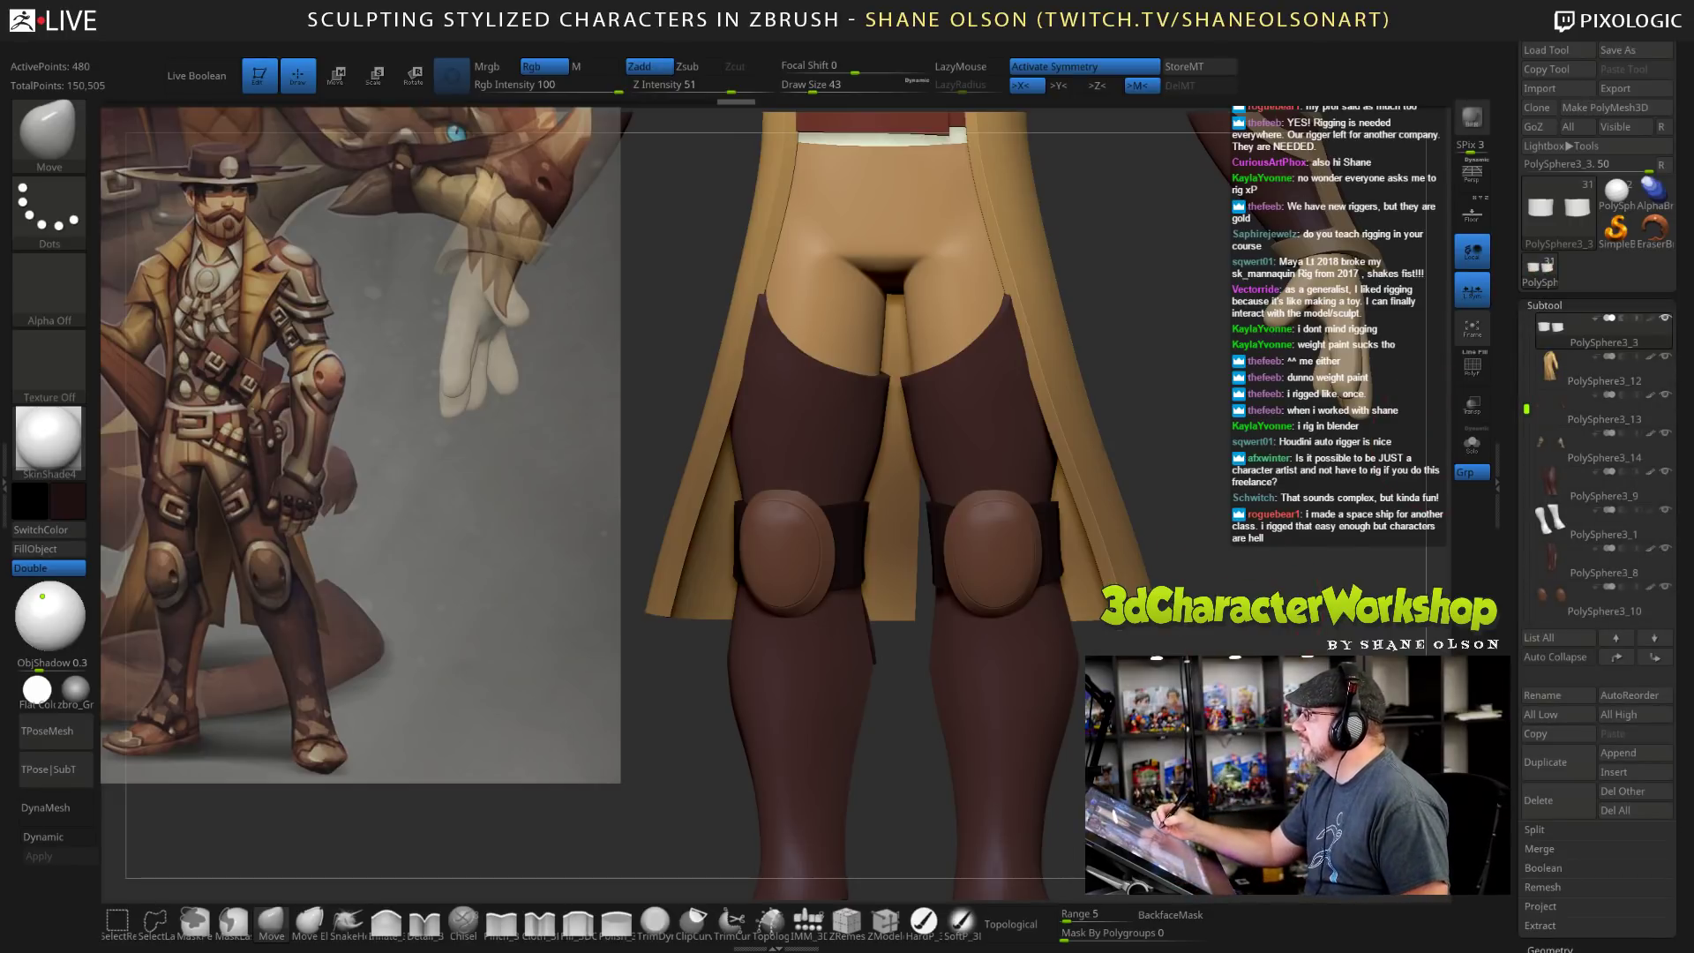
left_click_drag(924, 525, 912, 555, "alt")
left_click_drag(1320, 654, 1304, 652)
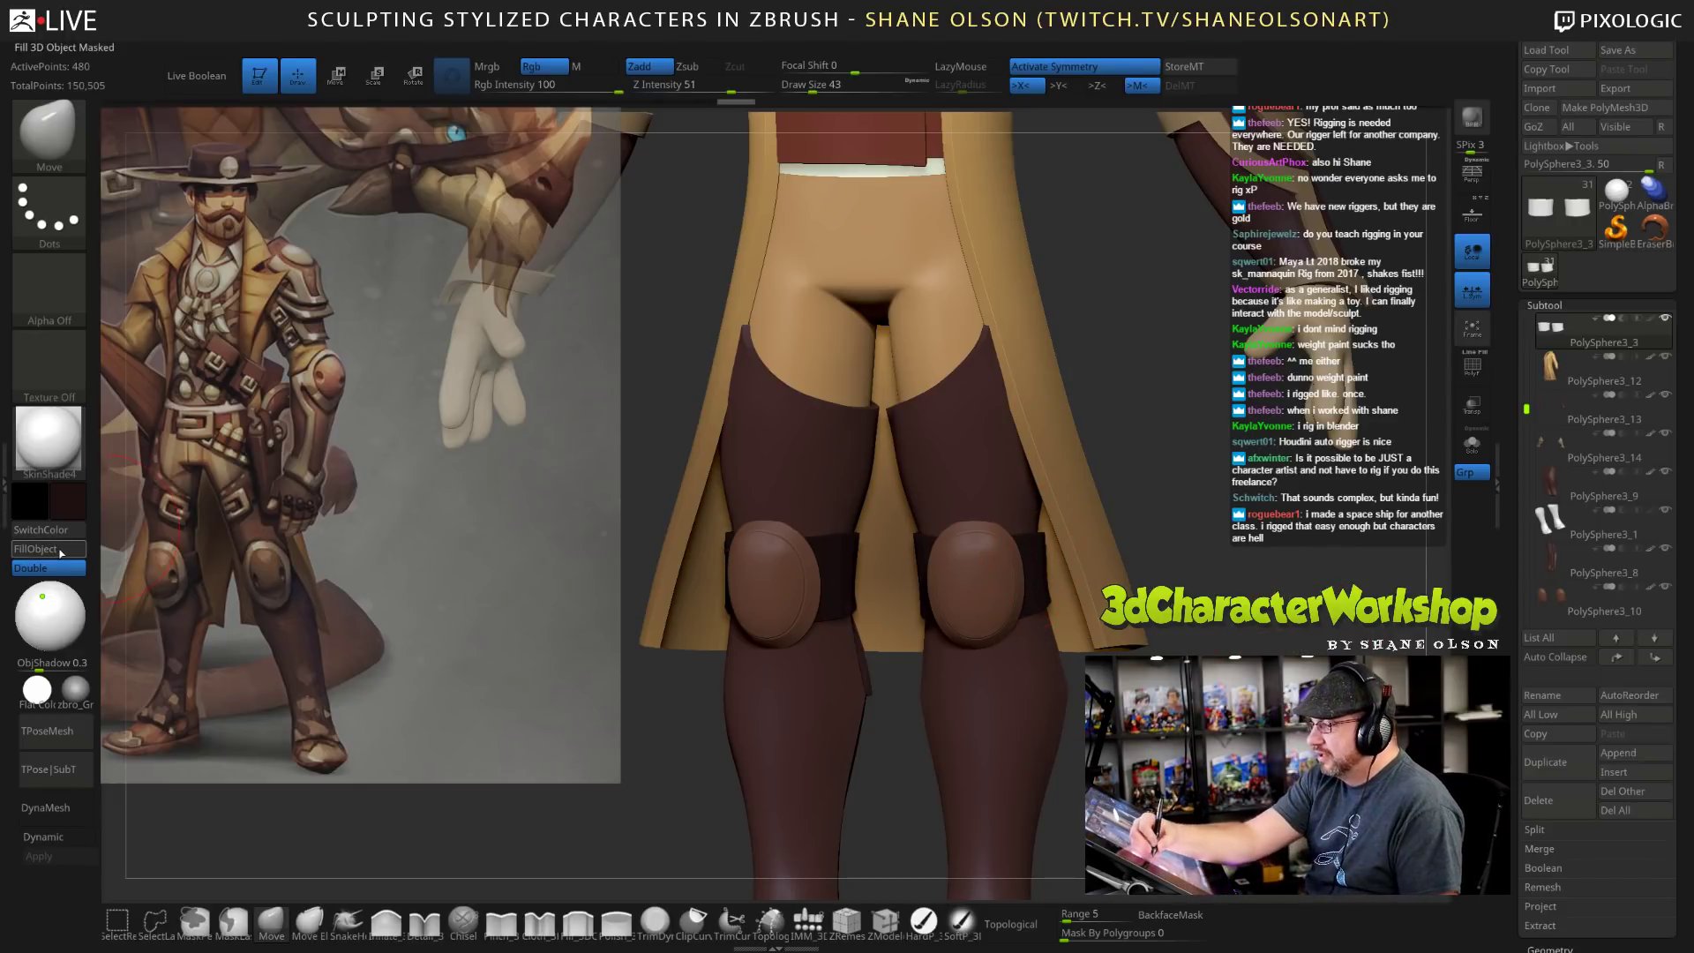
Set the draw size to 49 and quick-save the project.
mouse_move(1156, 494)
left_mouse_down()
mouse_move(1120, 496)
mouse_move(1136, 494)
left_mouse_up()
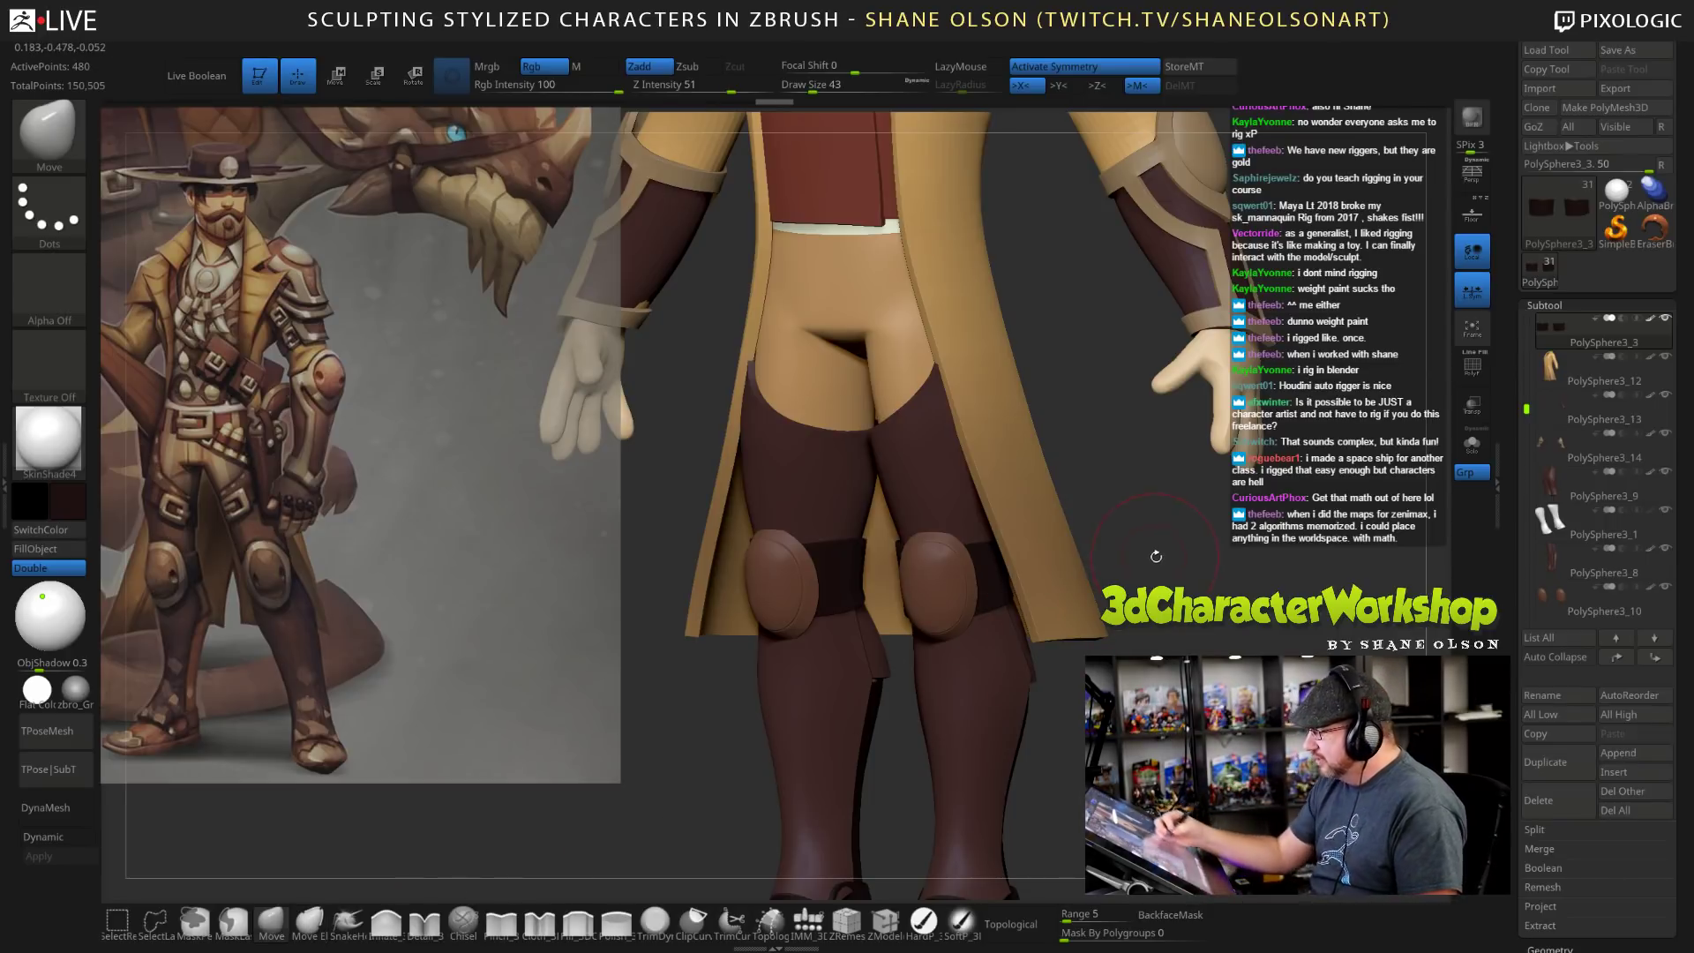
key("s")
left_click(1159, 559)
mouse_move(1198, 596)
left_mouse_down()
mouse_move(1019, 590)
mouse_move(1070, 590)
left_mouse_up()
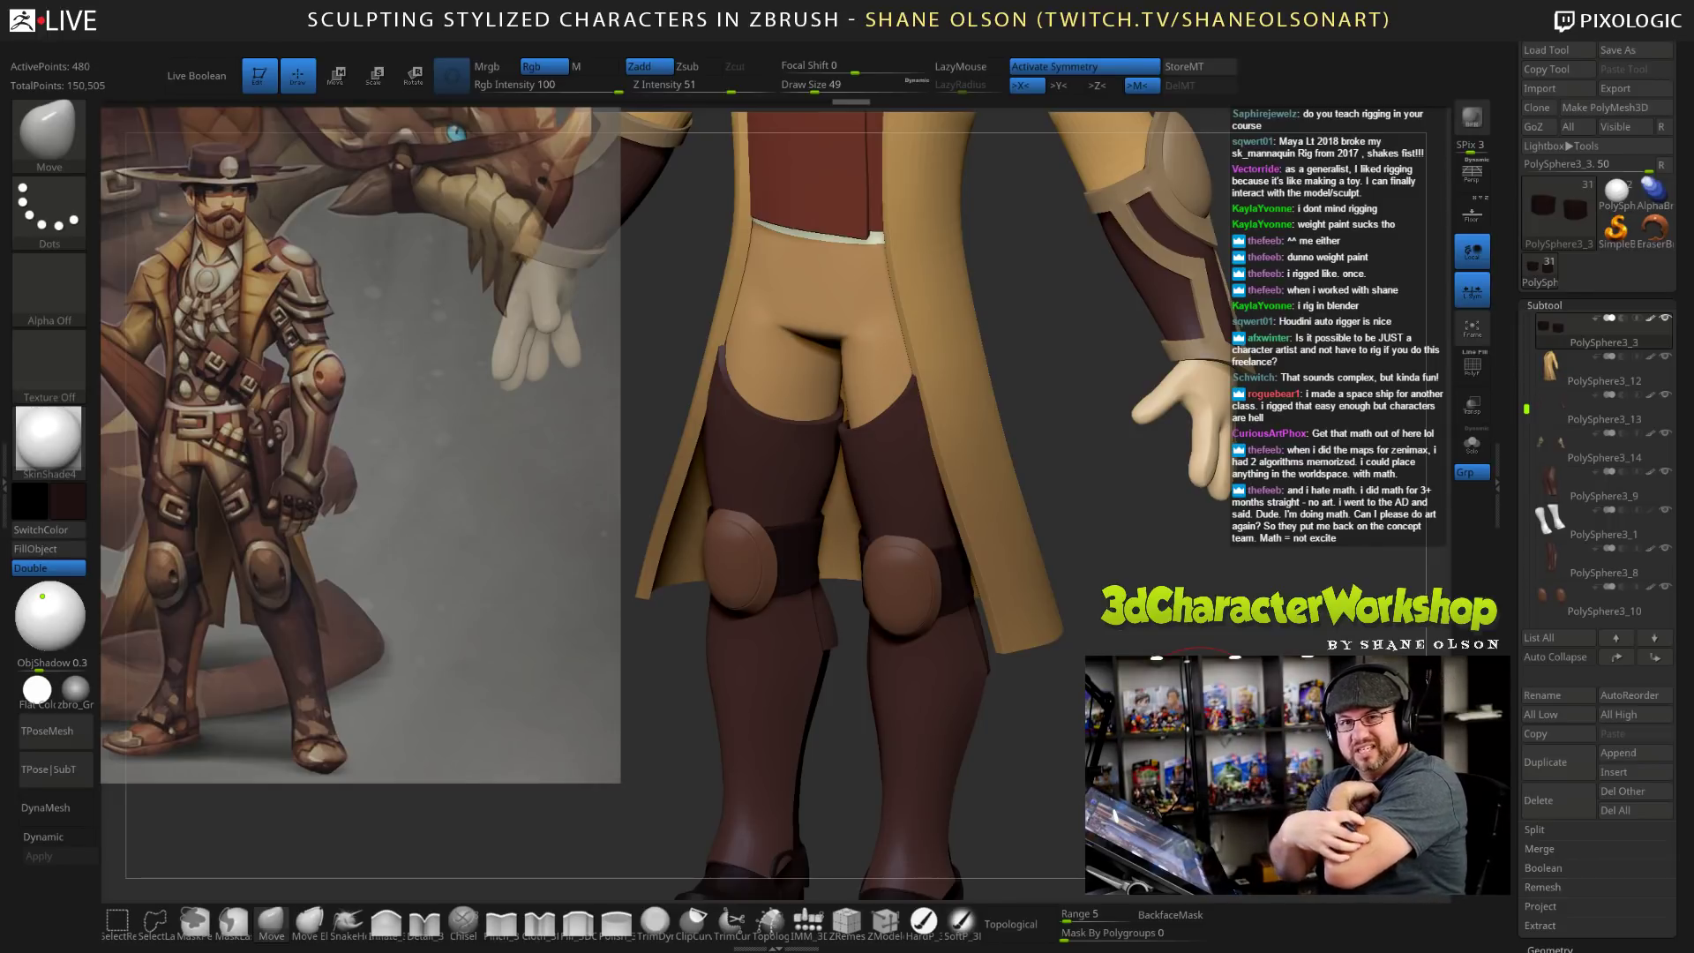
key("ctrl+s")
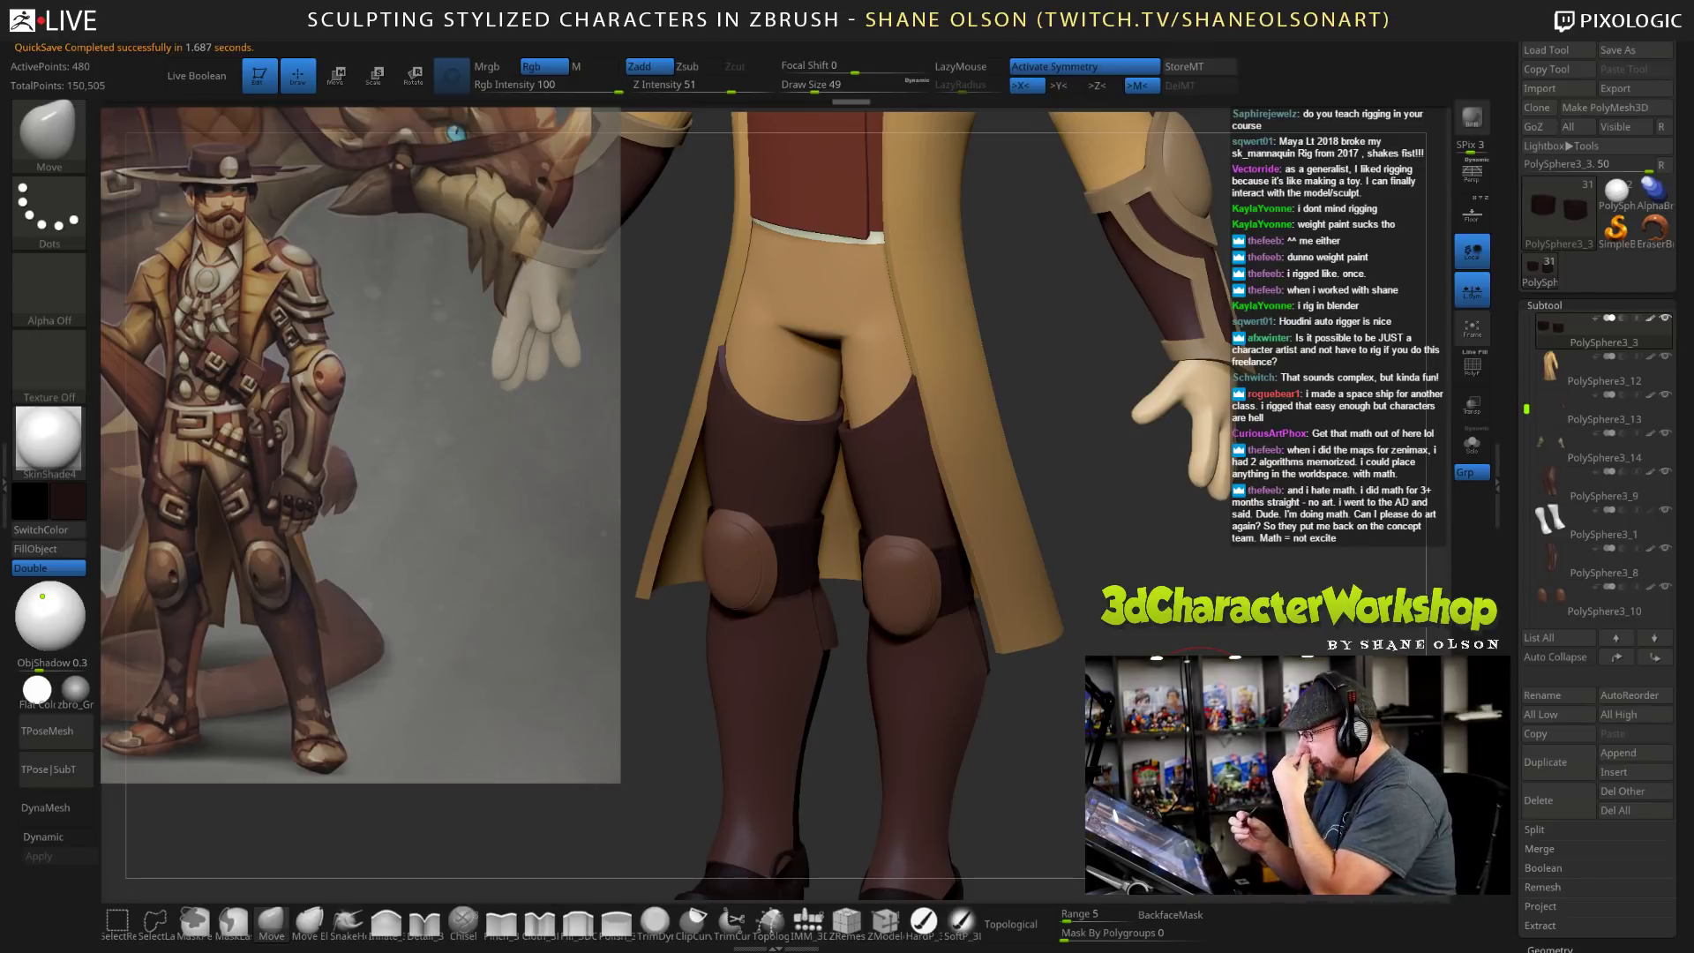
left_click_drag(1190, 650, 1231, 646)
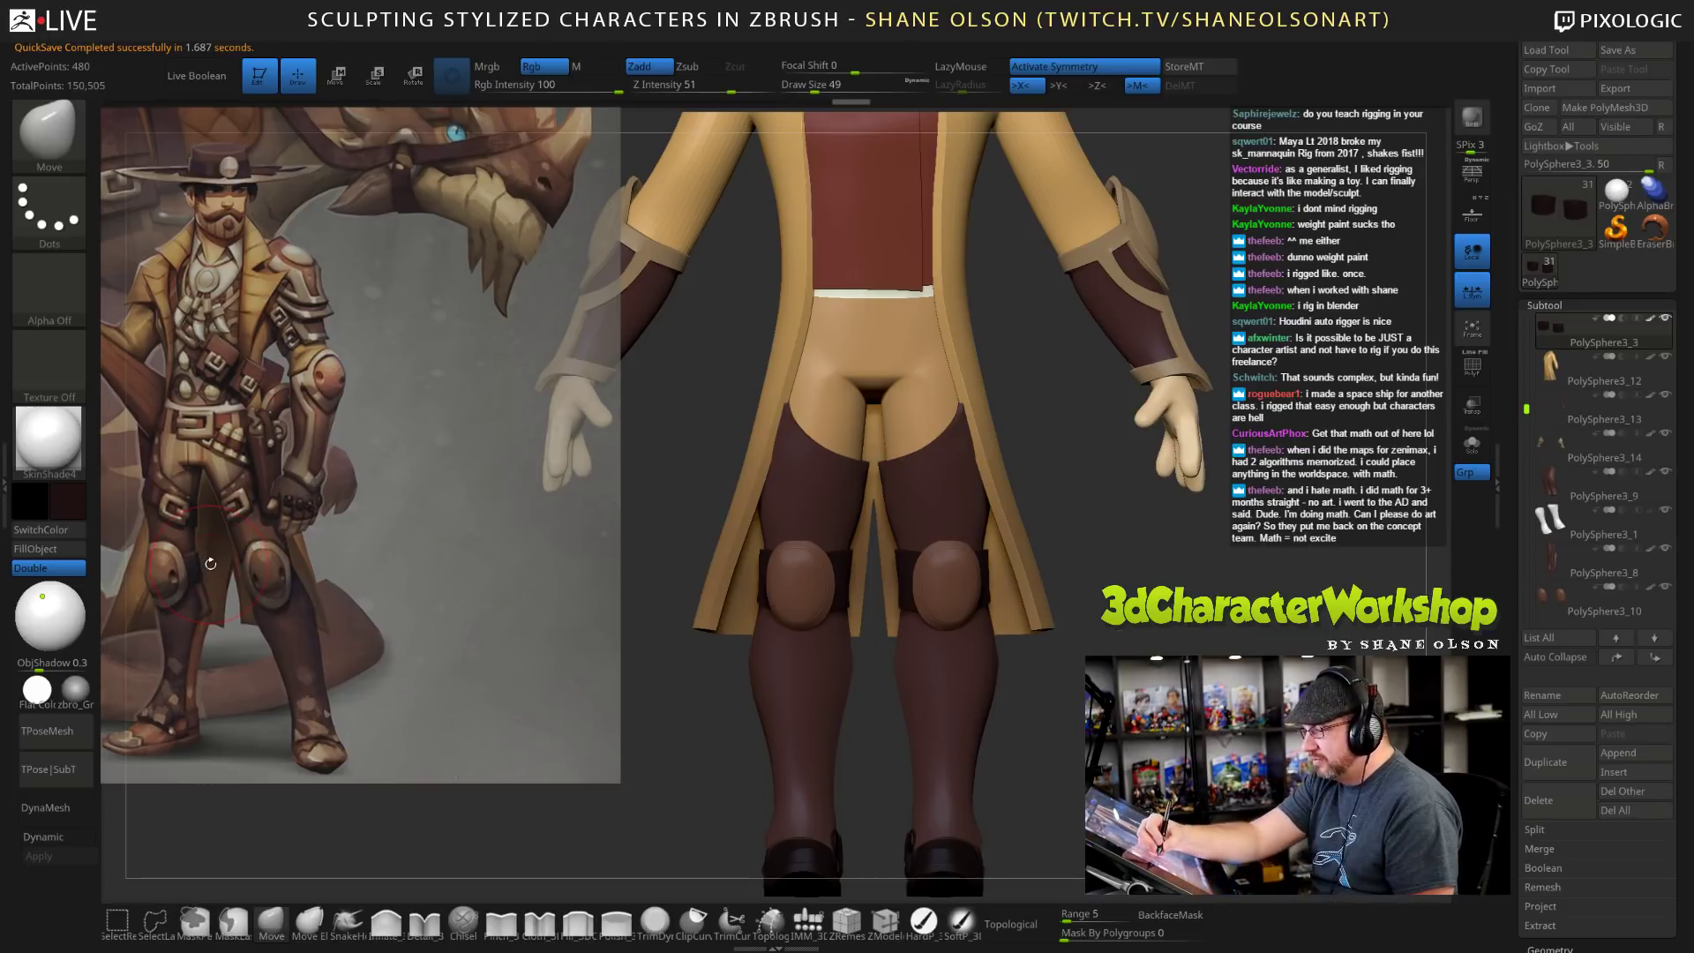
Sample an orange-brown for the boots from the reference image and reduce its saturation slightly in the colour picker.
key("alt+Tab")
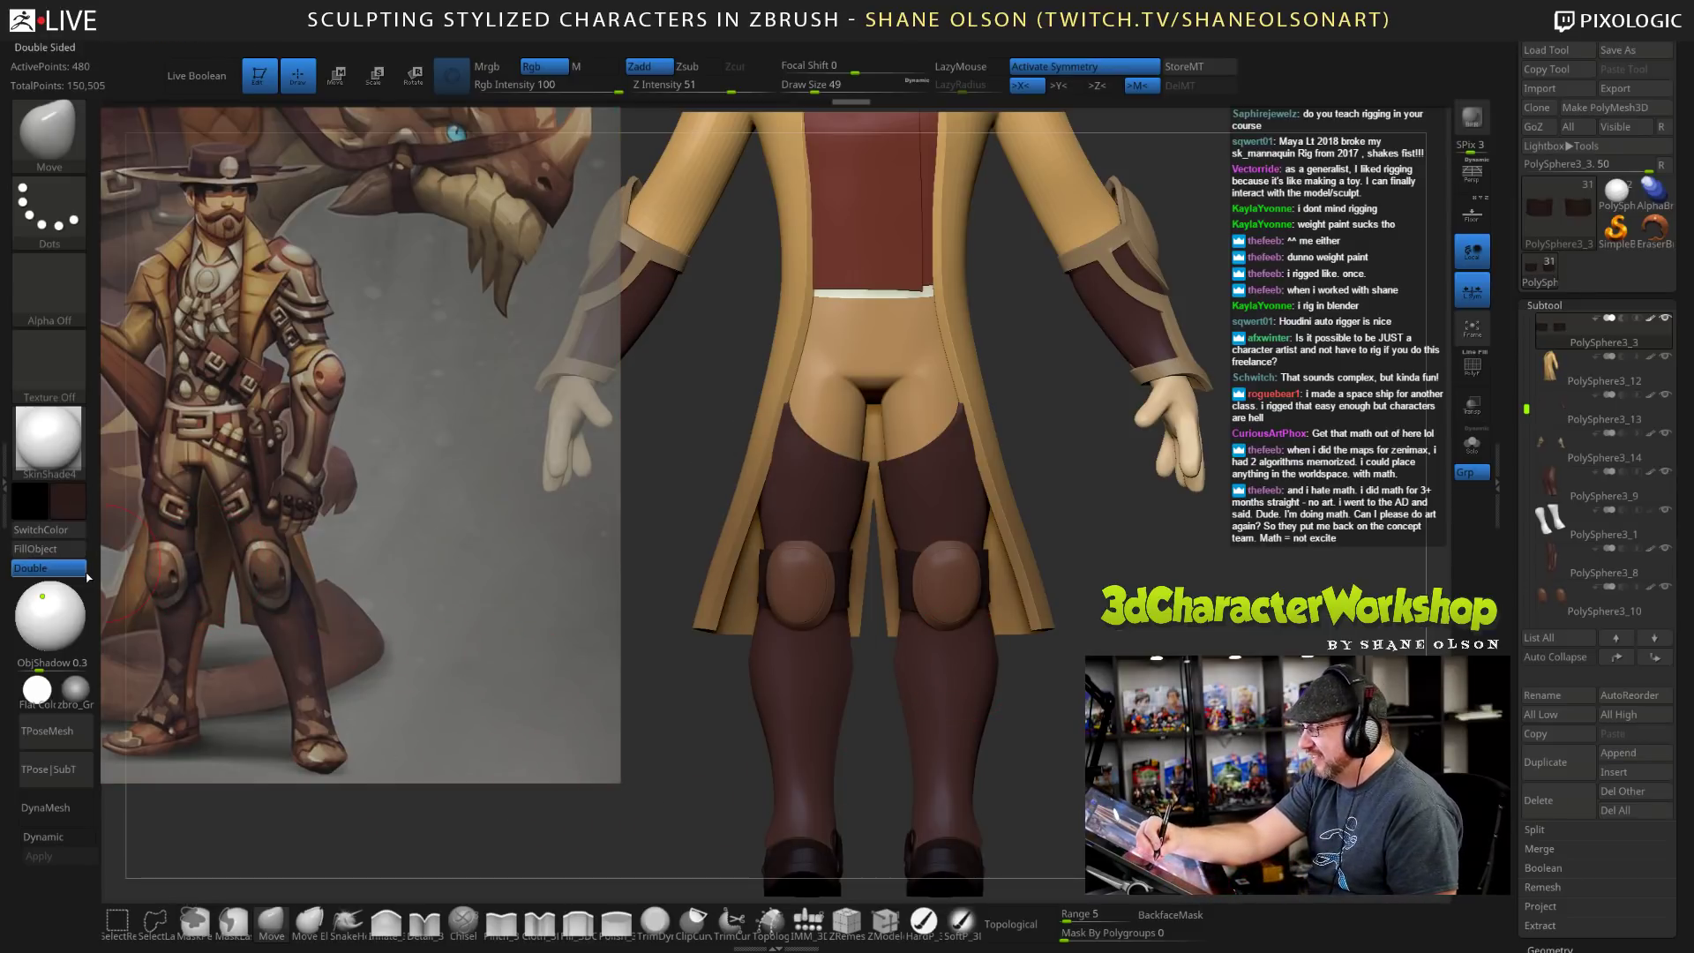
left_click_drag(700, 764, 593, 644)
left_click_drag(542, 767, 522, 788)
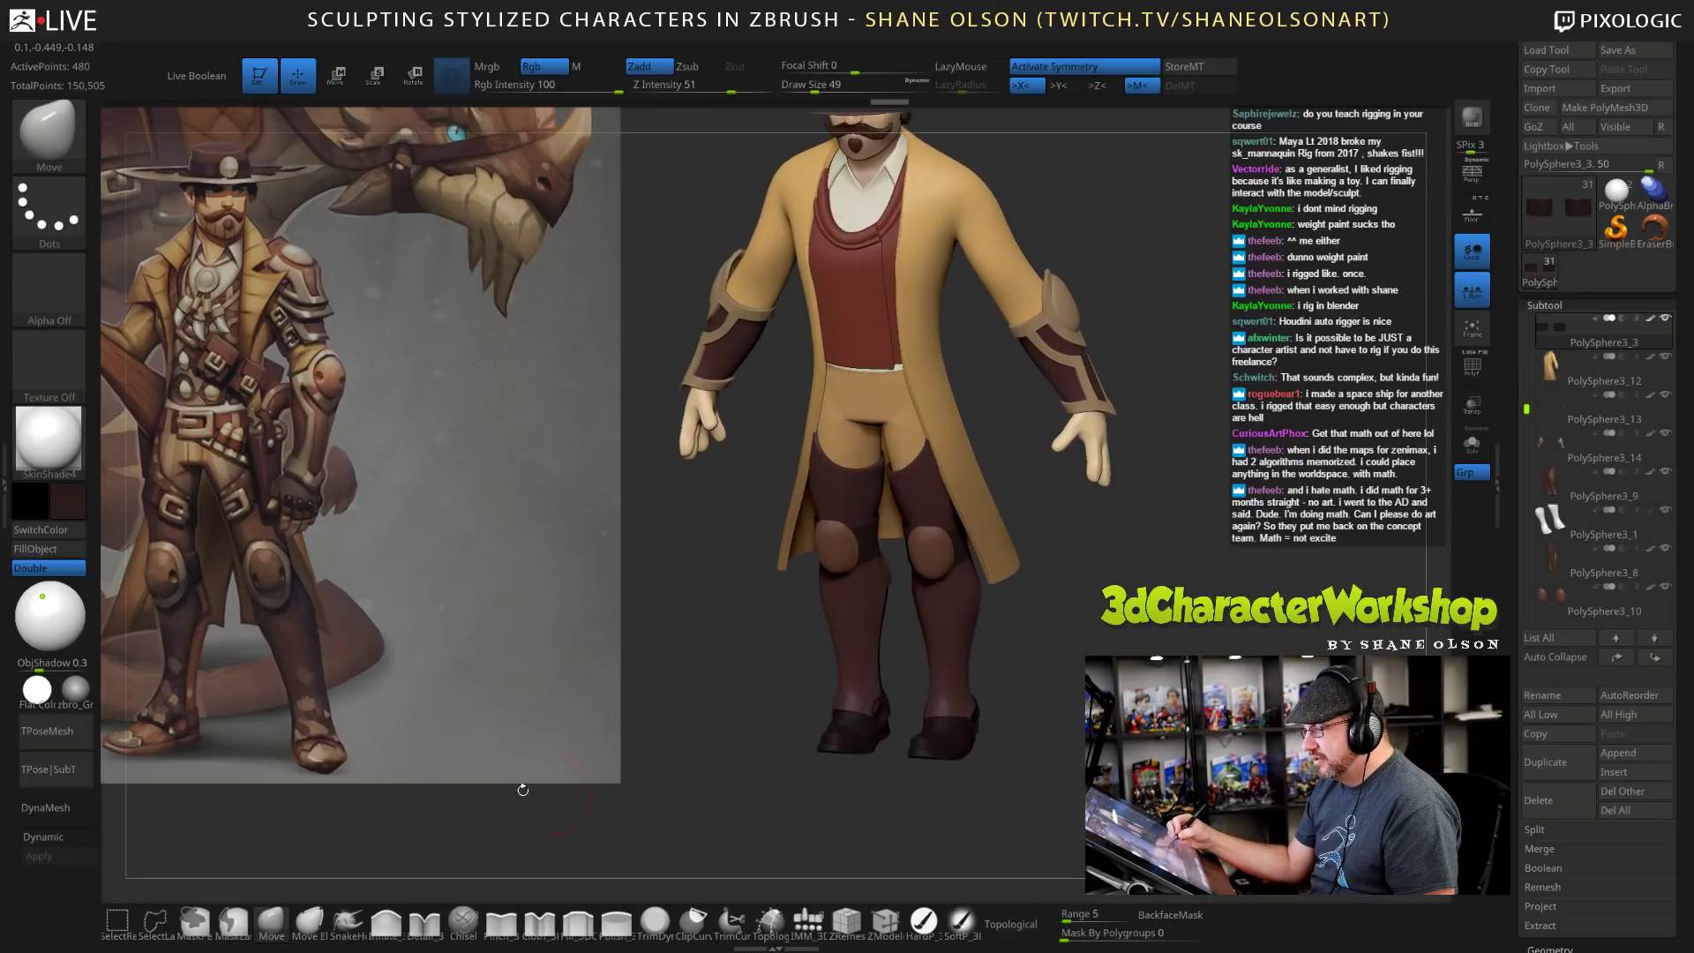
key("z")
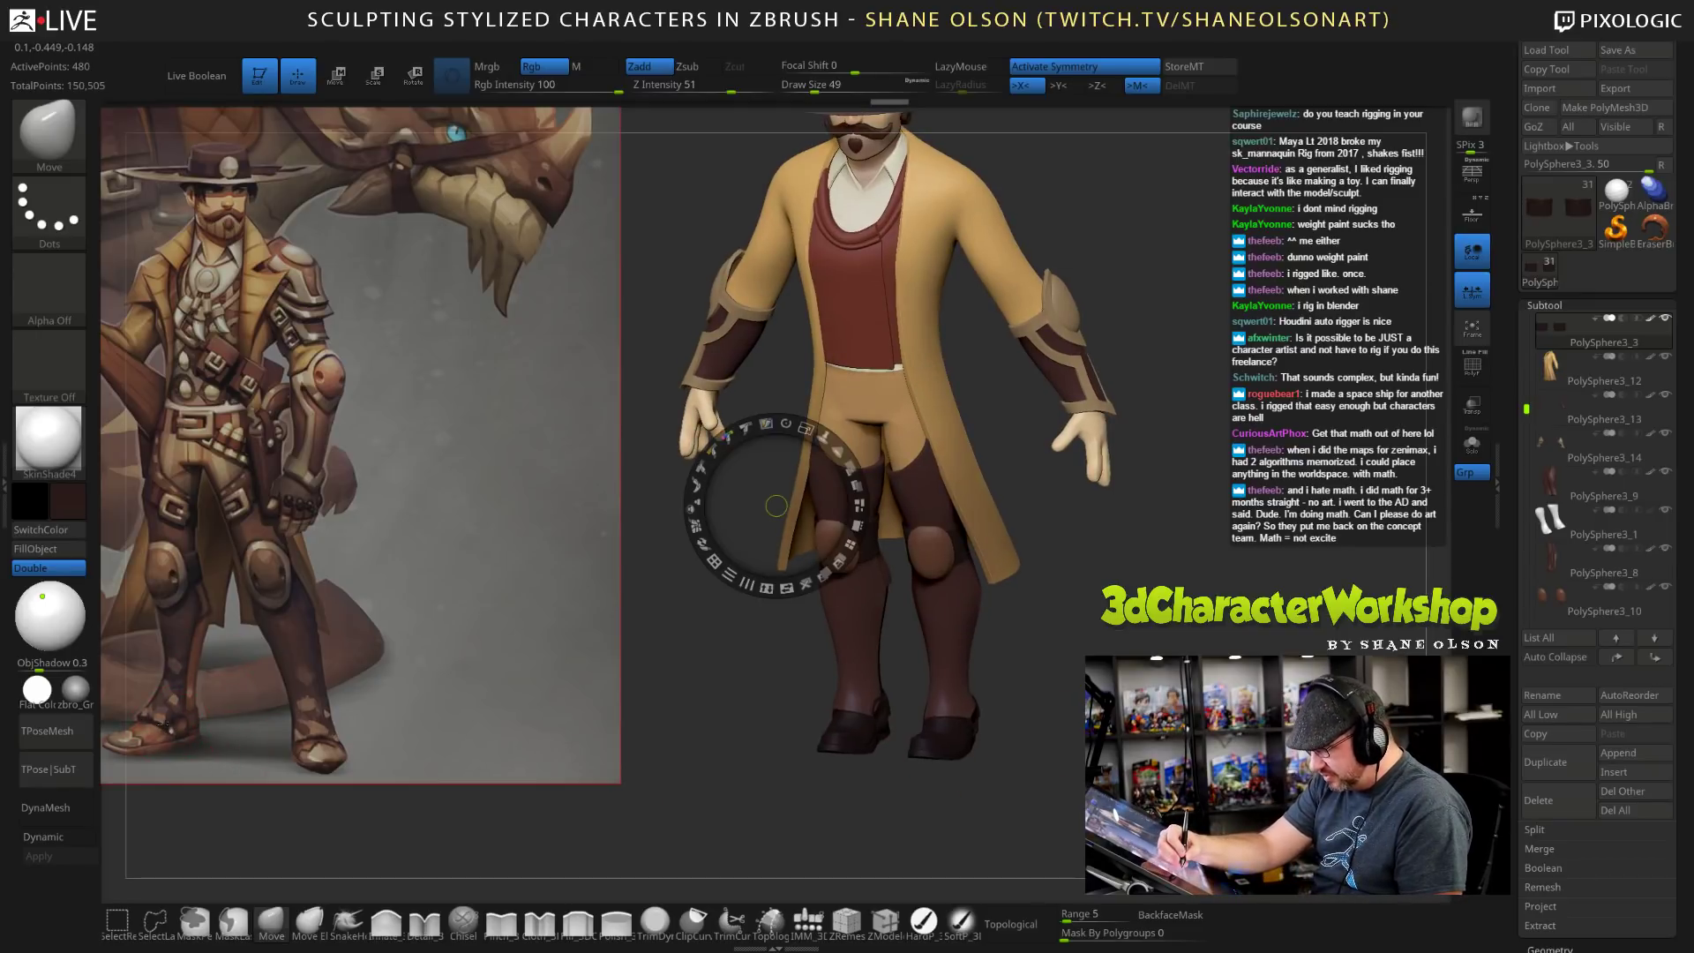
key("c")
key("ctrl+f")
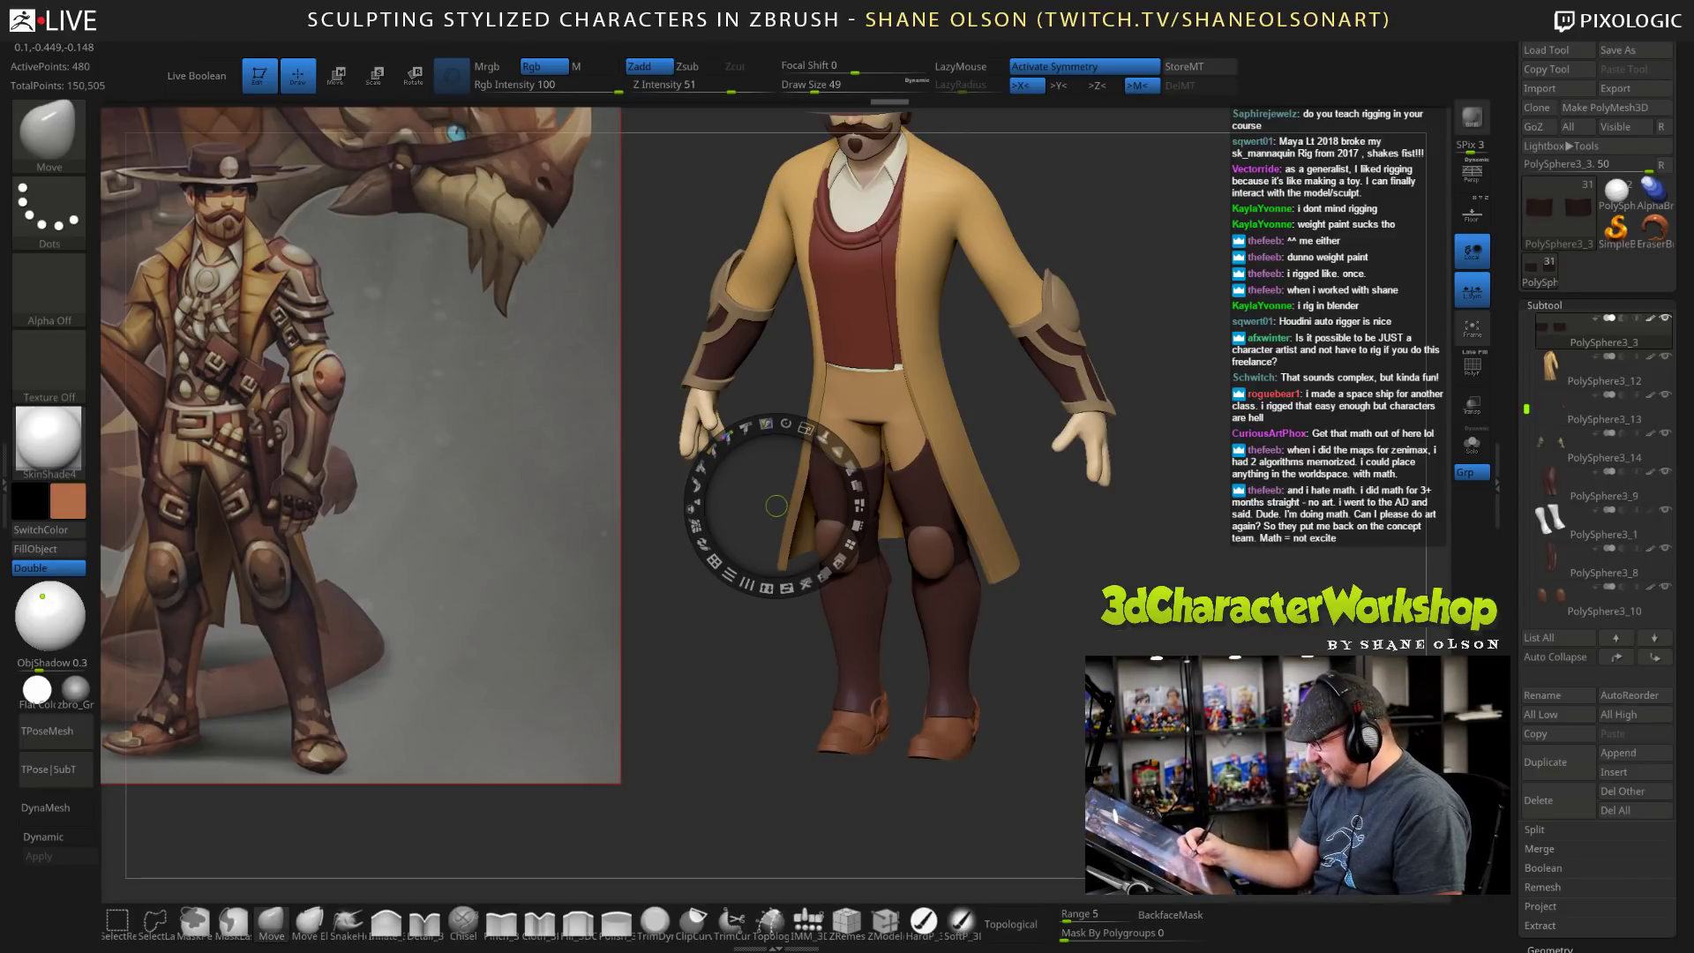
left_click_drag(1138, 779, 1141, 793)
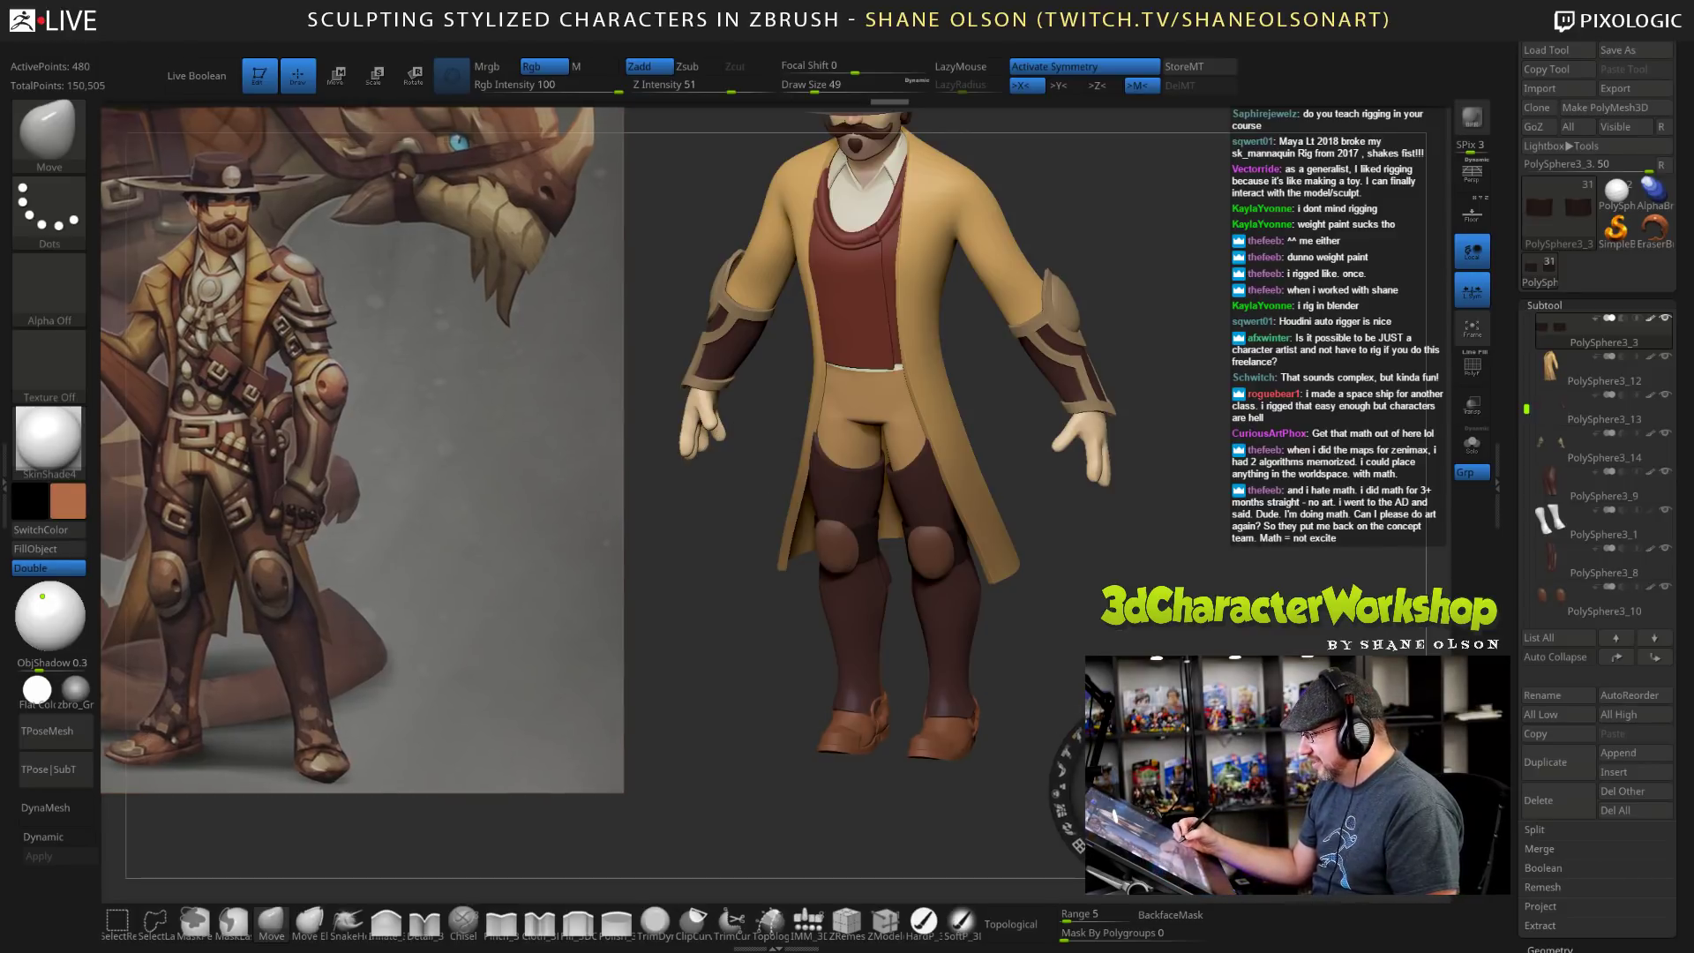
left_click(70, 503)
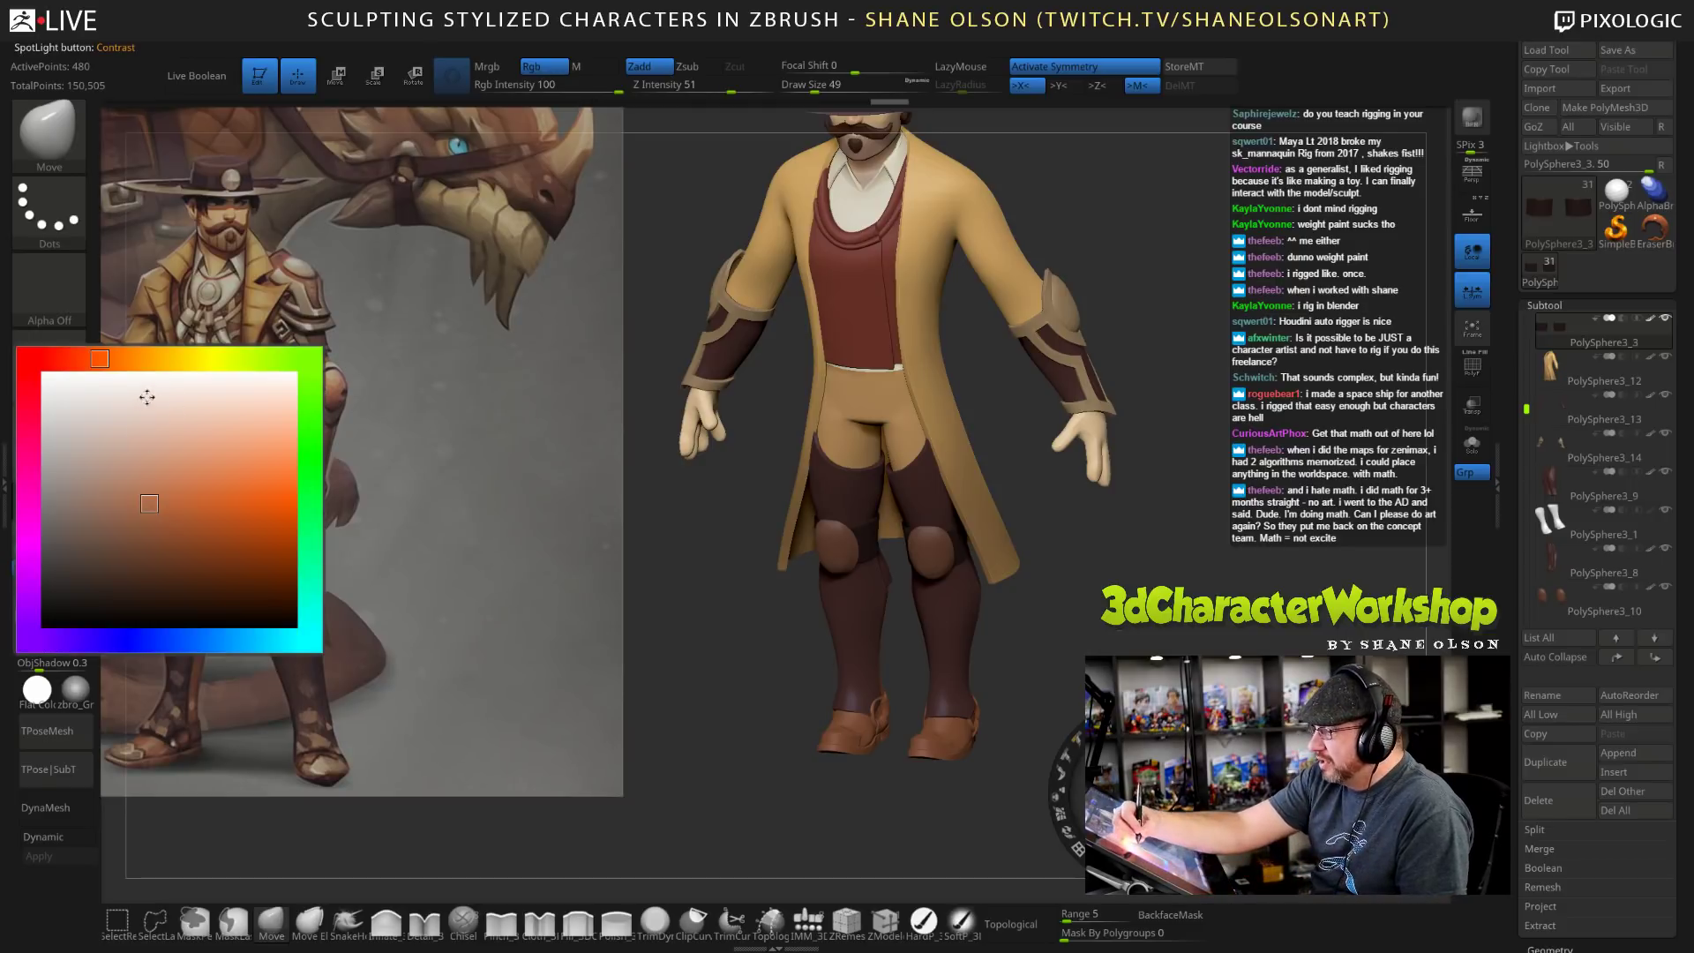
left_click(126, 506)
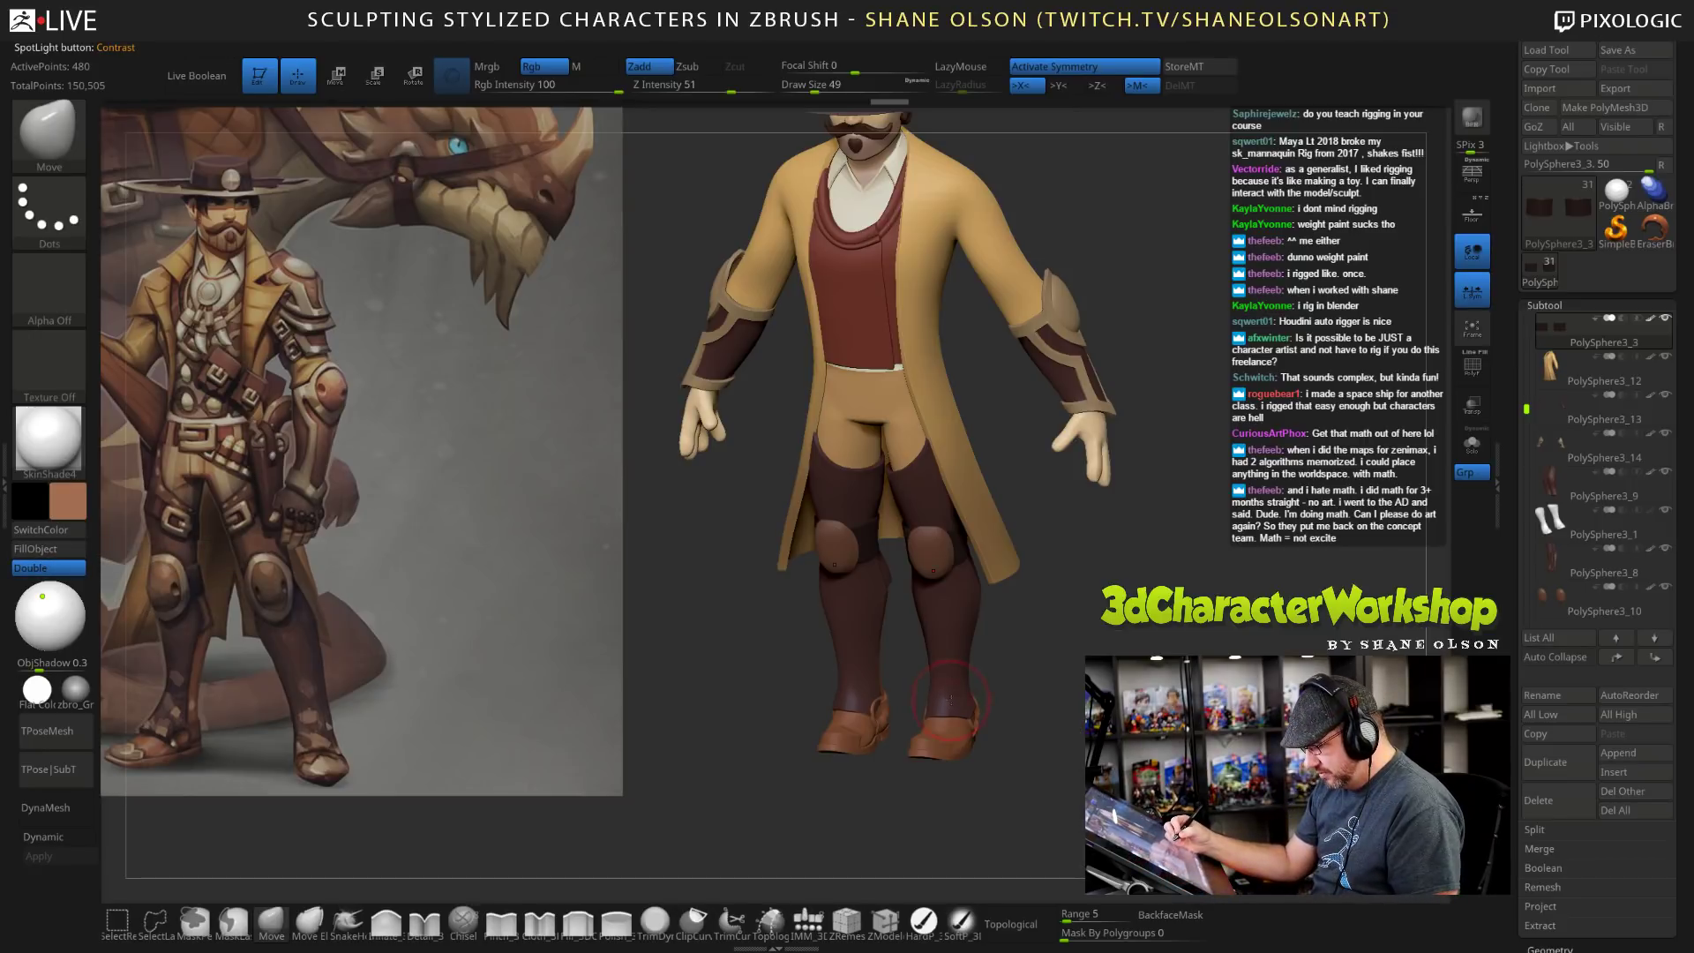
Make the boots the active subtool and fill them with orange-brown.
left_click(953, 728, "alt")
mouse_move(1024, 697)
left_mouse_down()
mouse_move(1059, 697)
mouse_move(1042, 733)
mouse_move(1064, 712)
left_mouse_up()
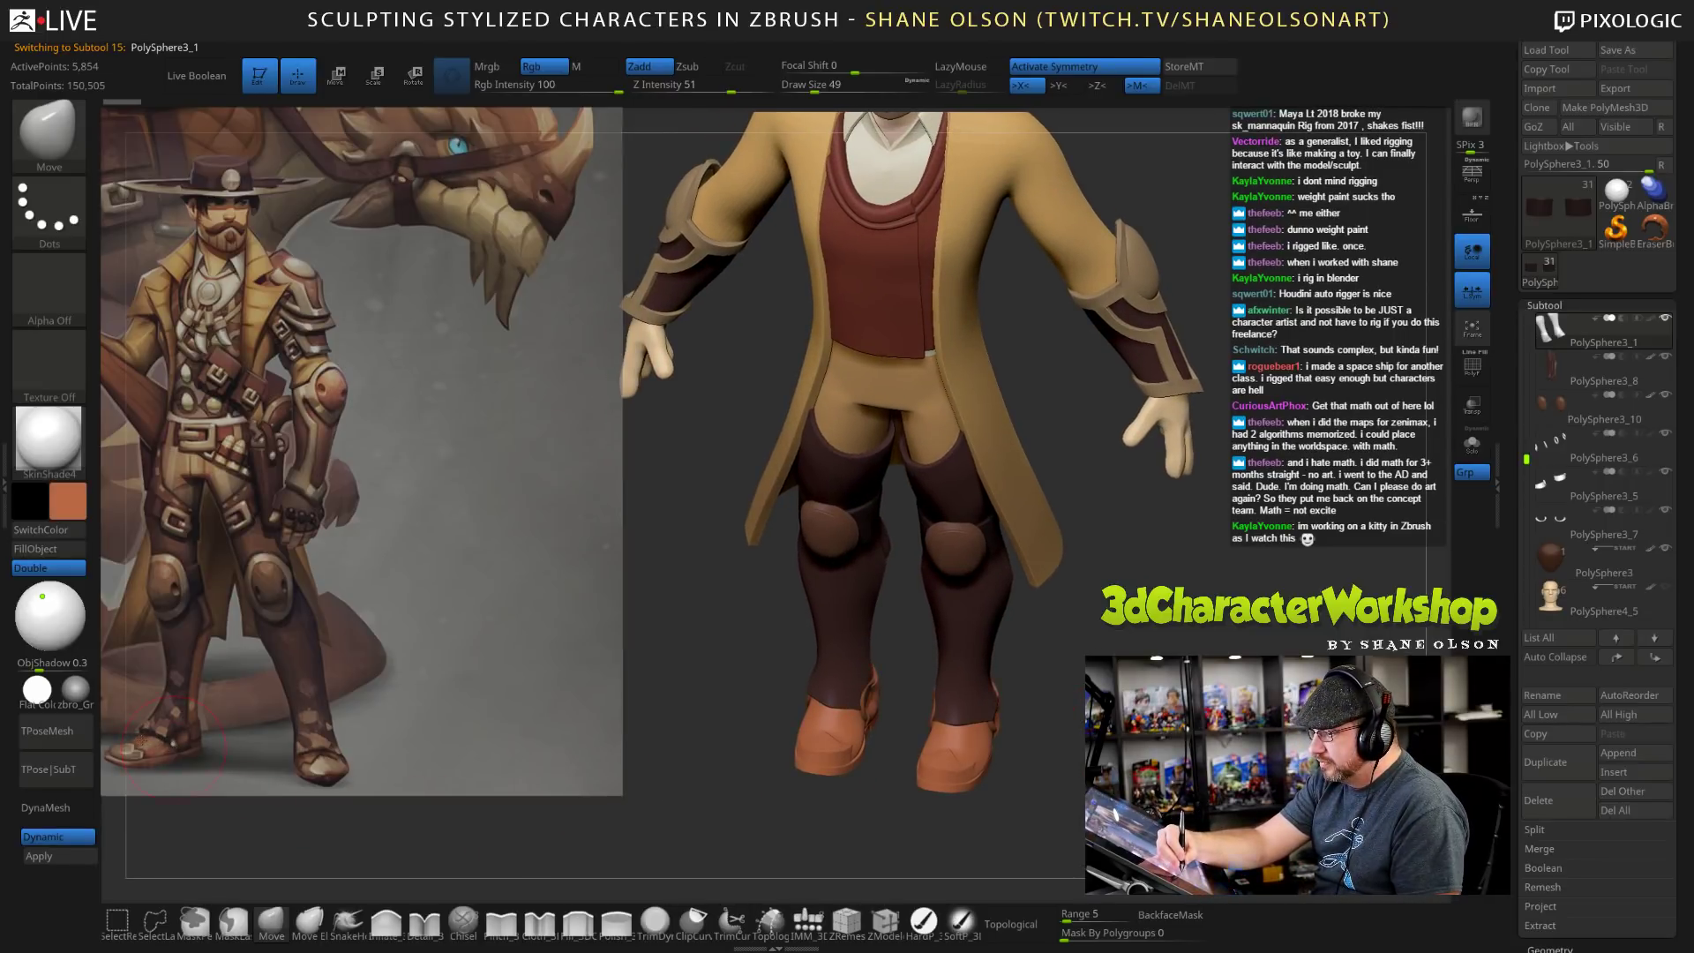
left_click(54, 551)
left_click_drag(681, 776, 724, 675)
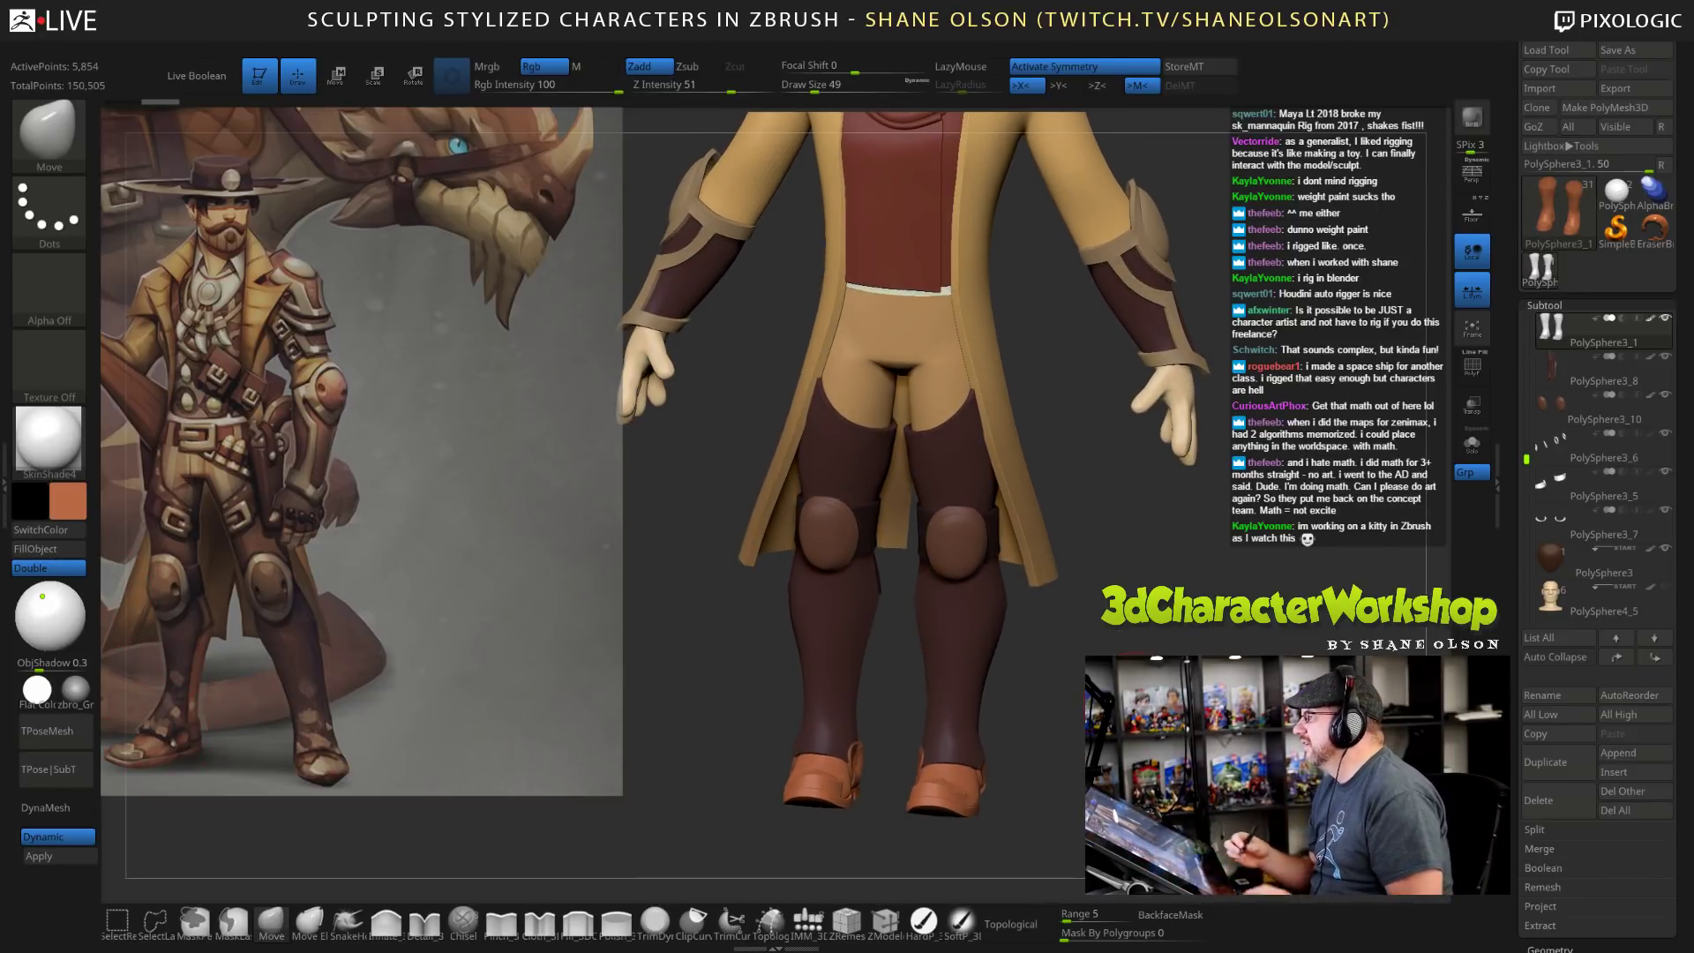
left_click_drag(1197, 641, 1198, 650, "shift")
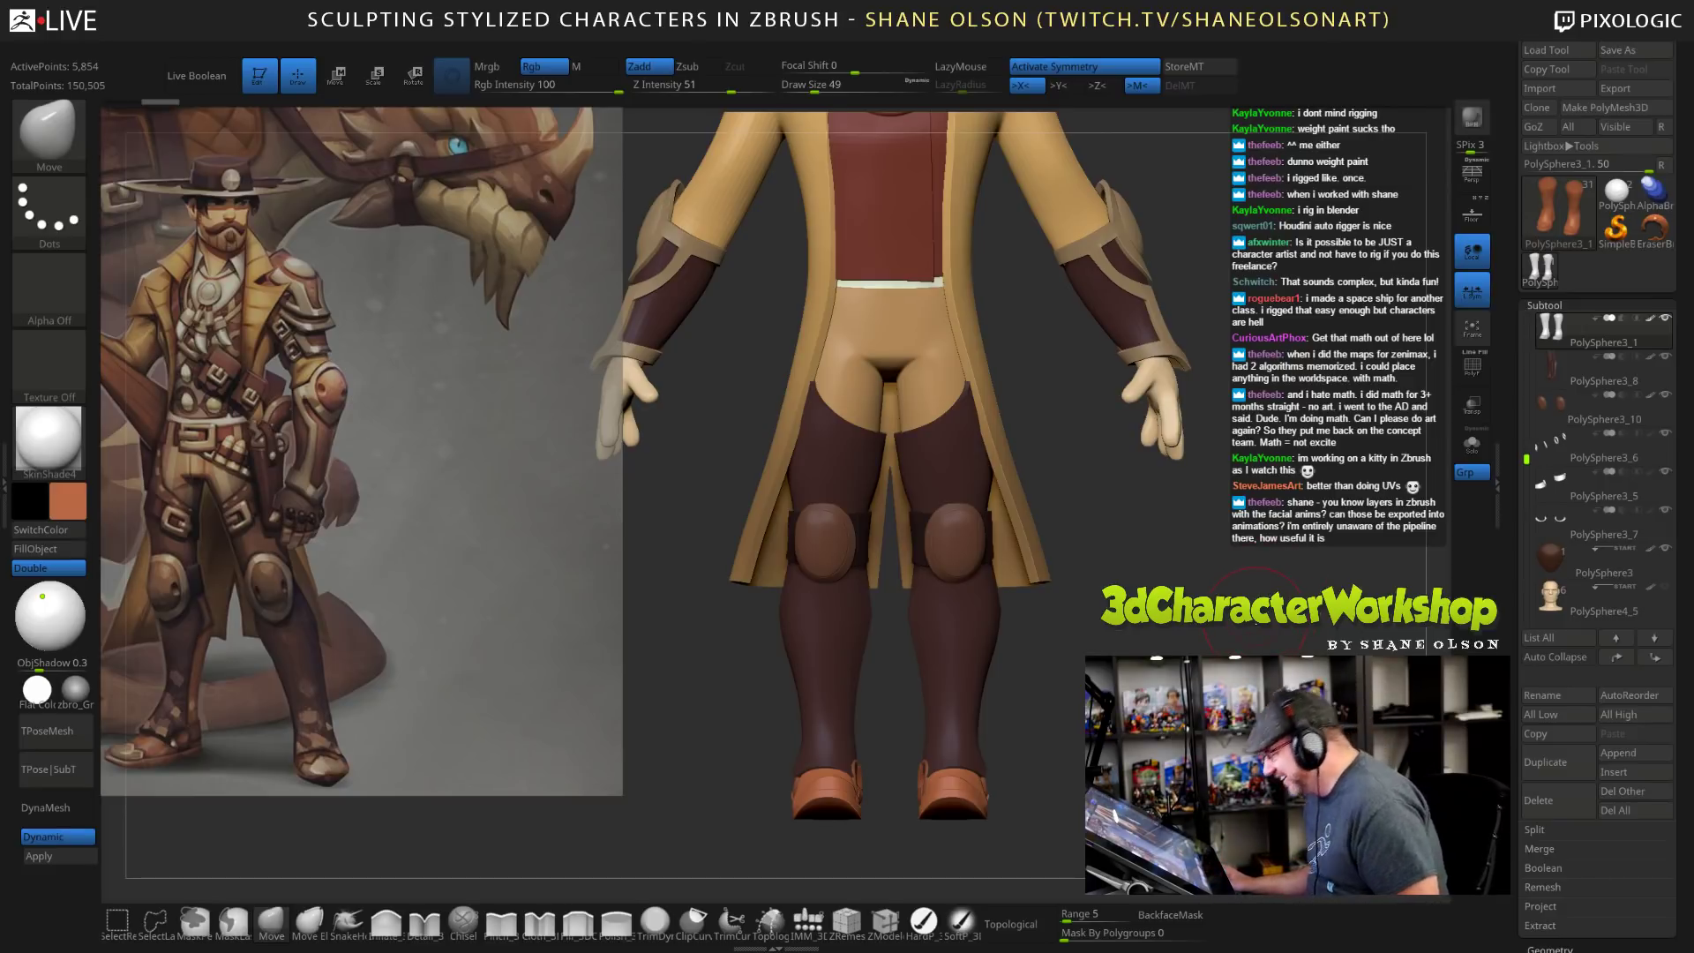
left_click_drag(1251, 611, 1144, 689)
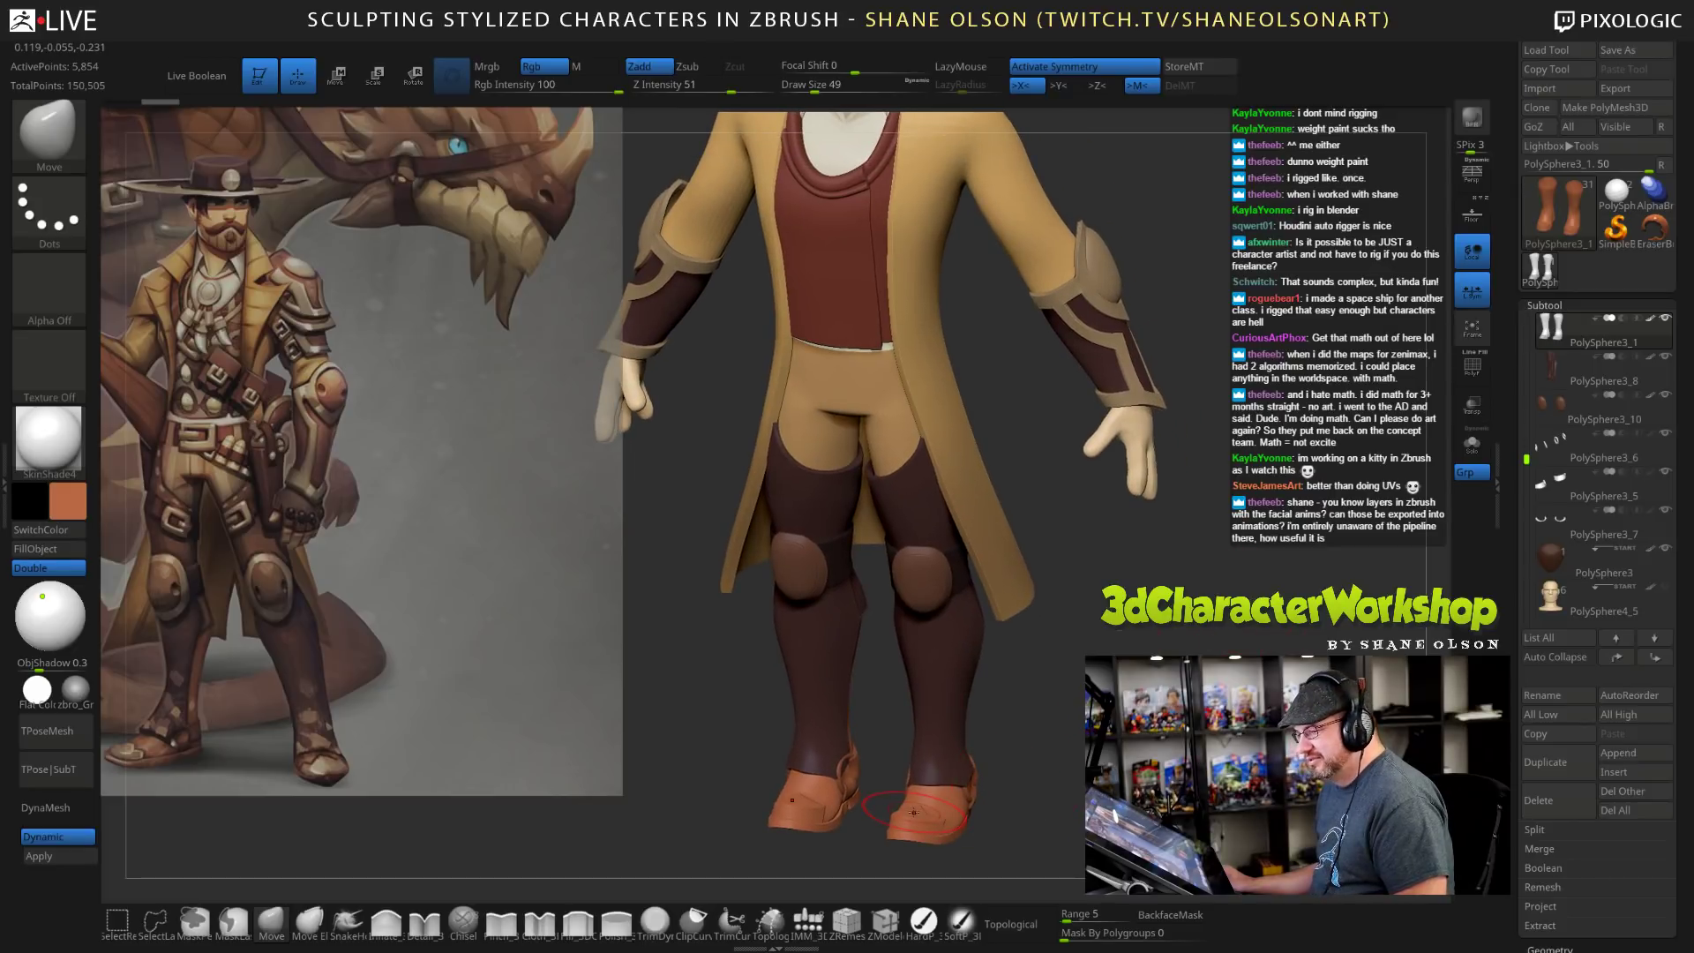
left_click_drag(1068, 765, 1068, 771)
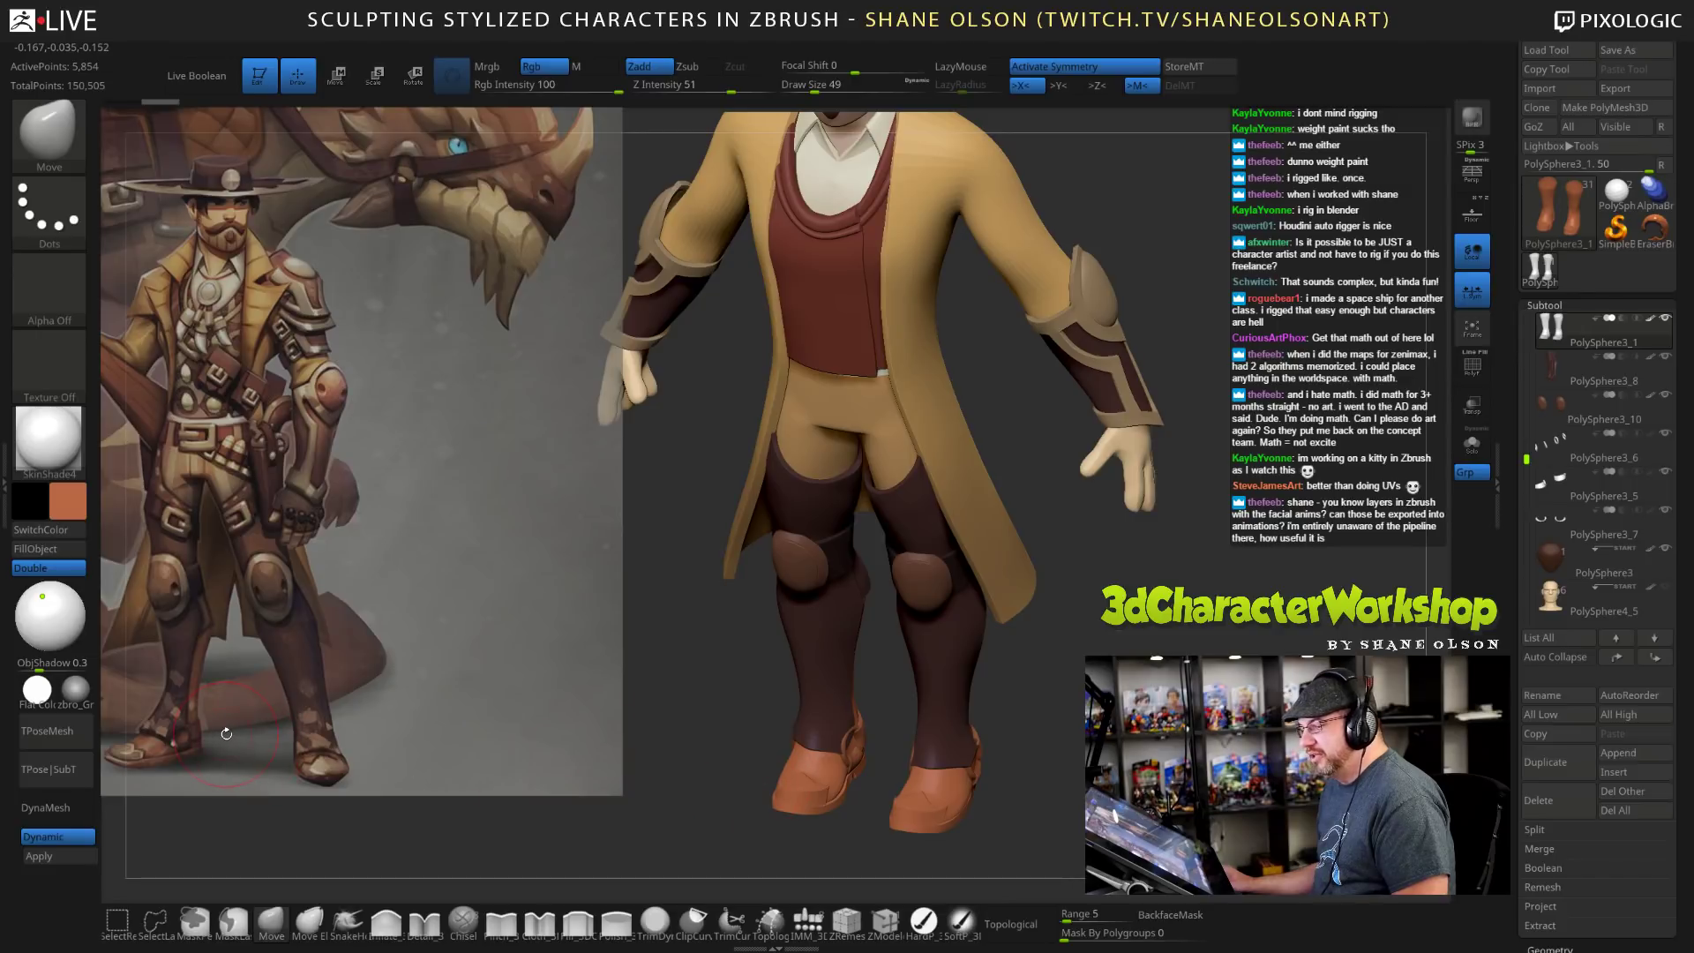
Resample a darker reddish brown from the reference image and refill the boots with it.
key("z")
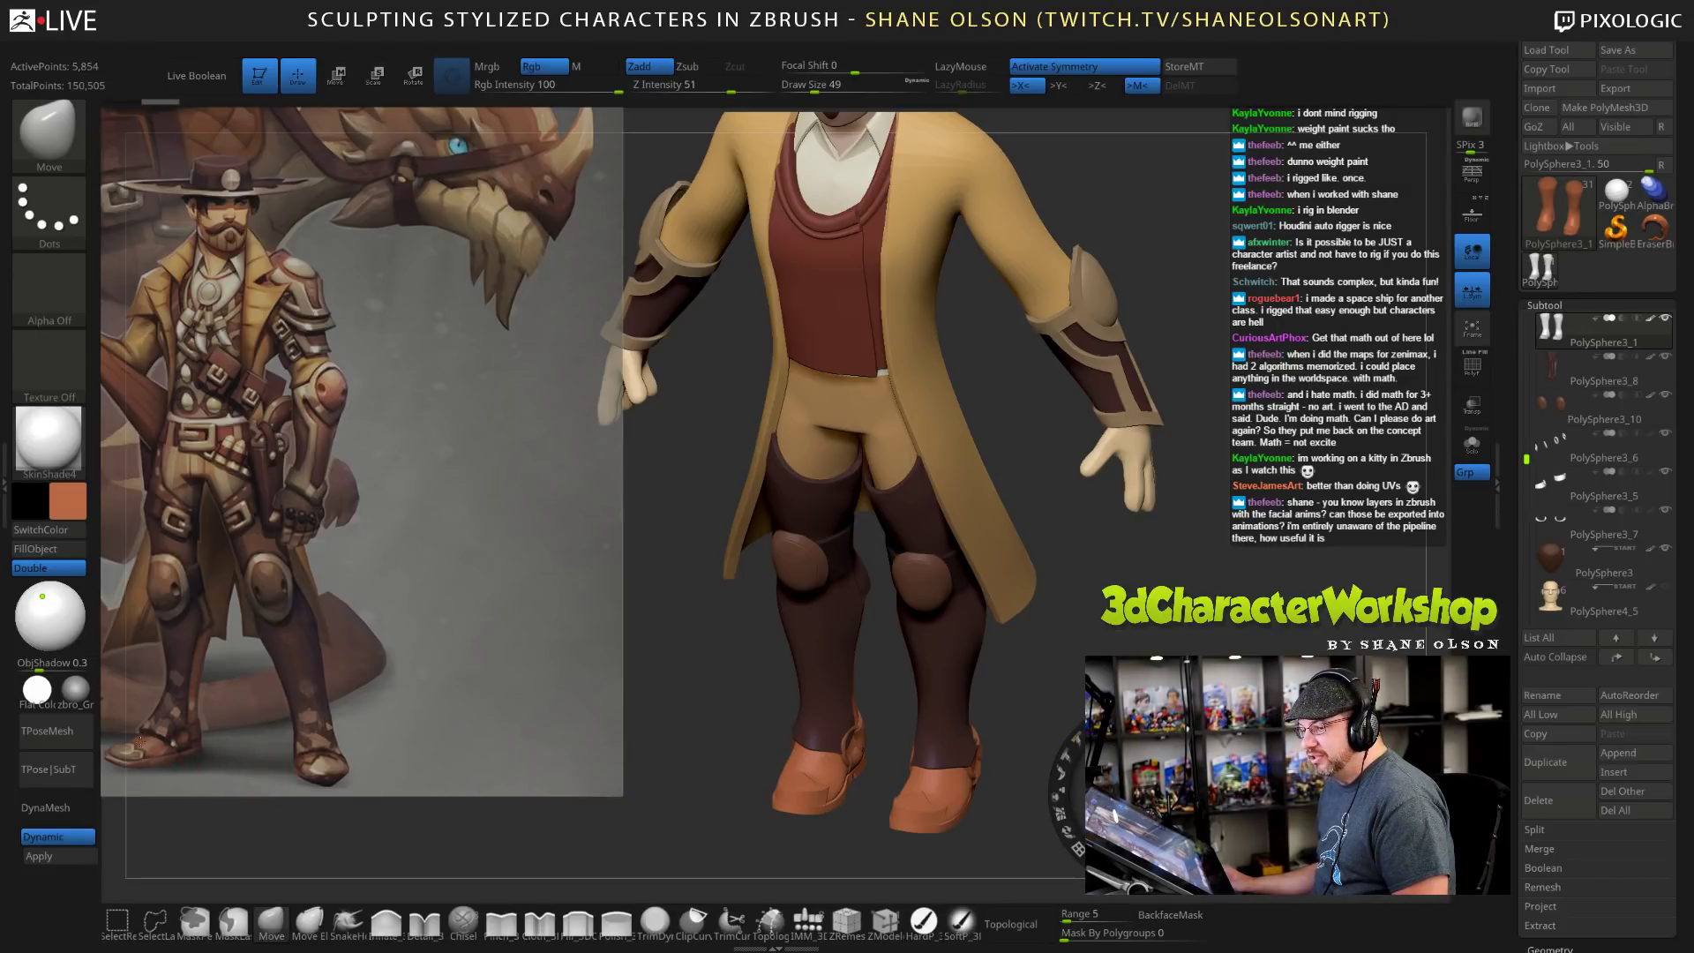
key("c")
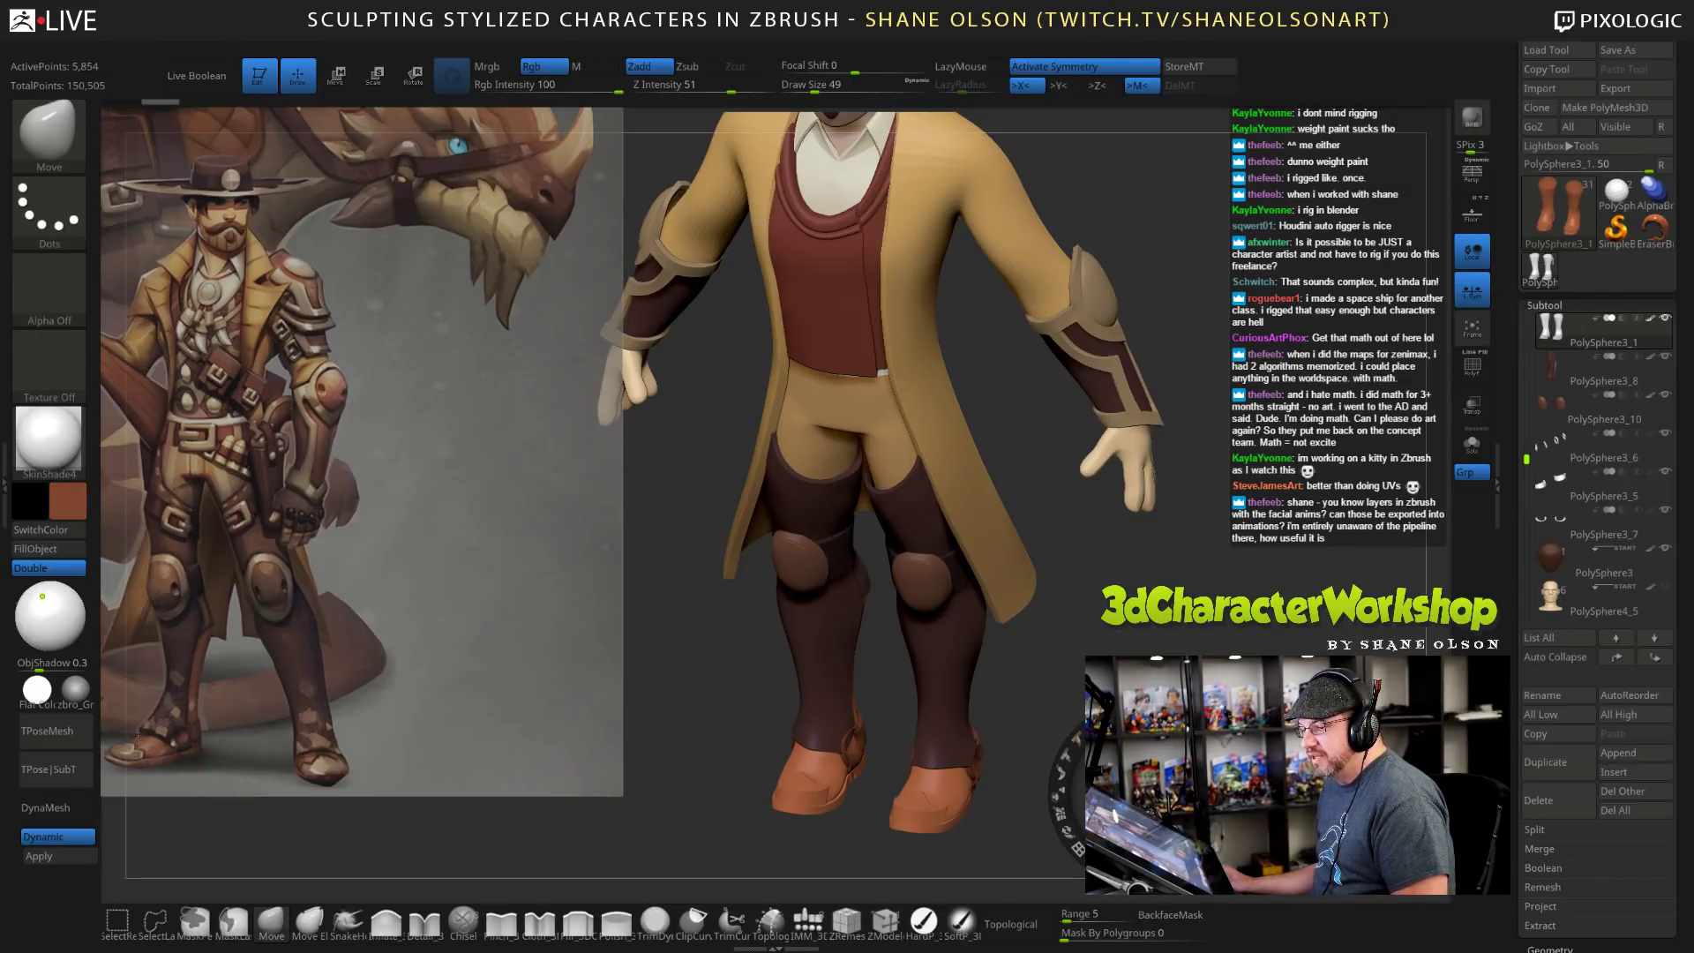
key("c")
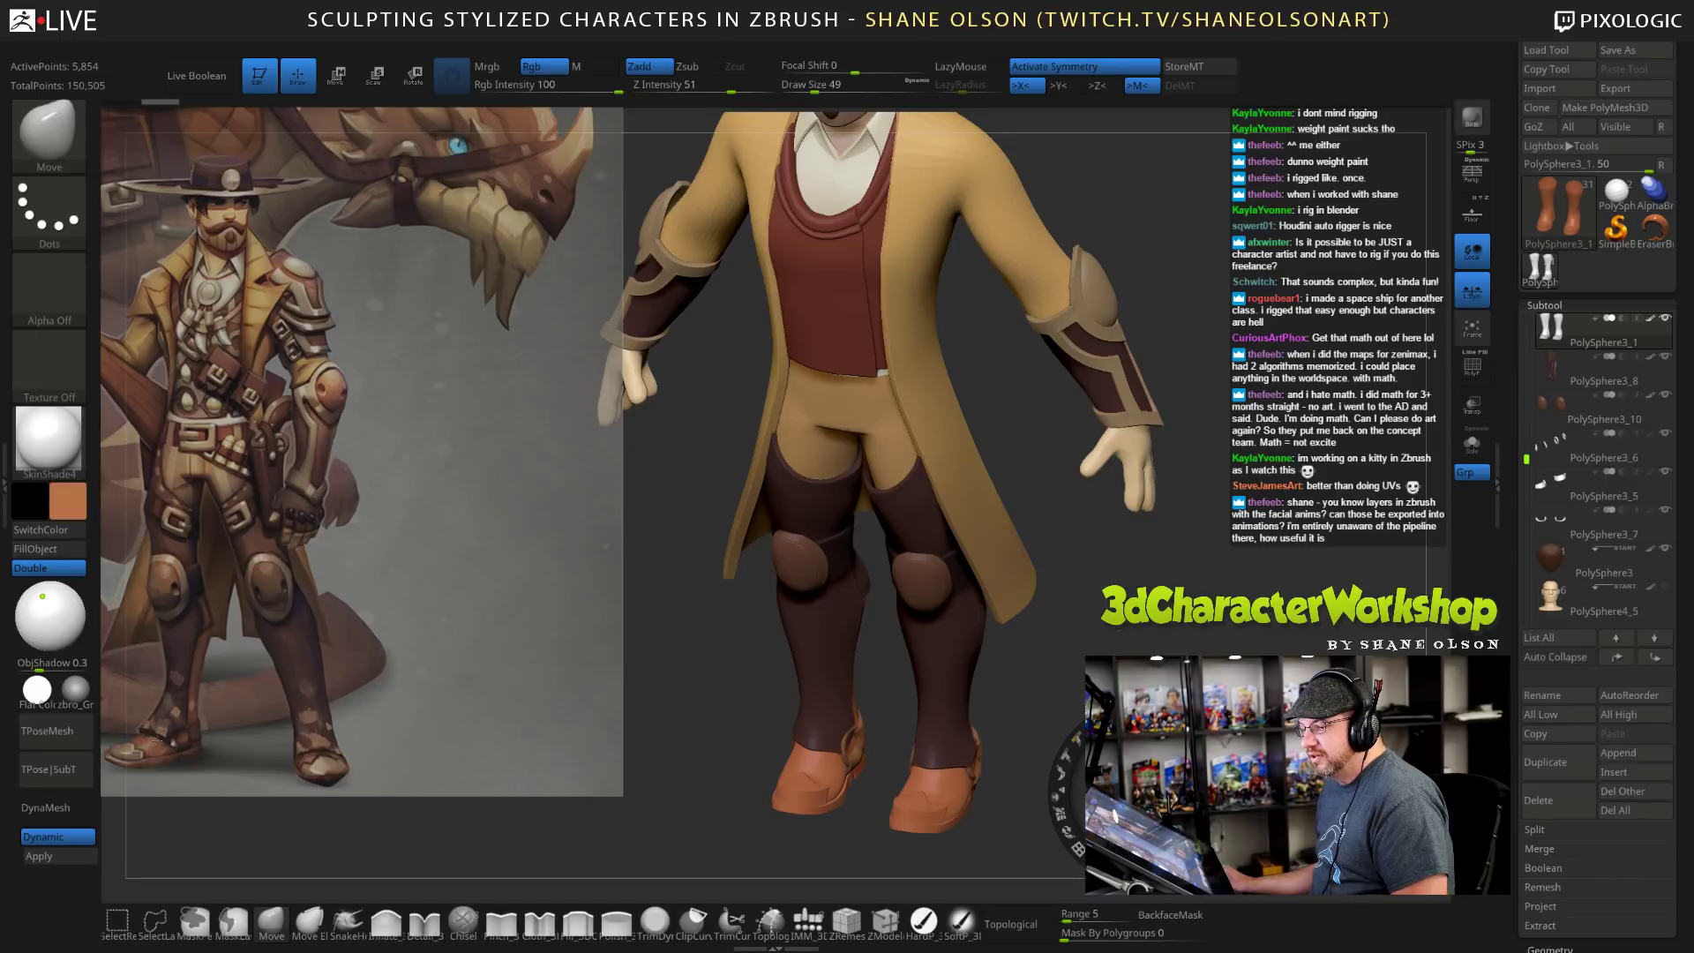
key("c")
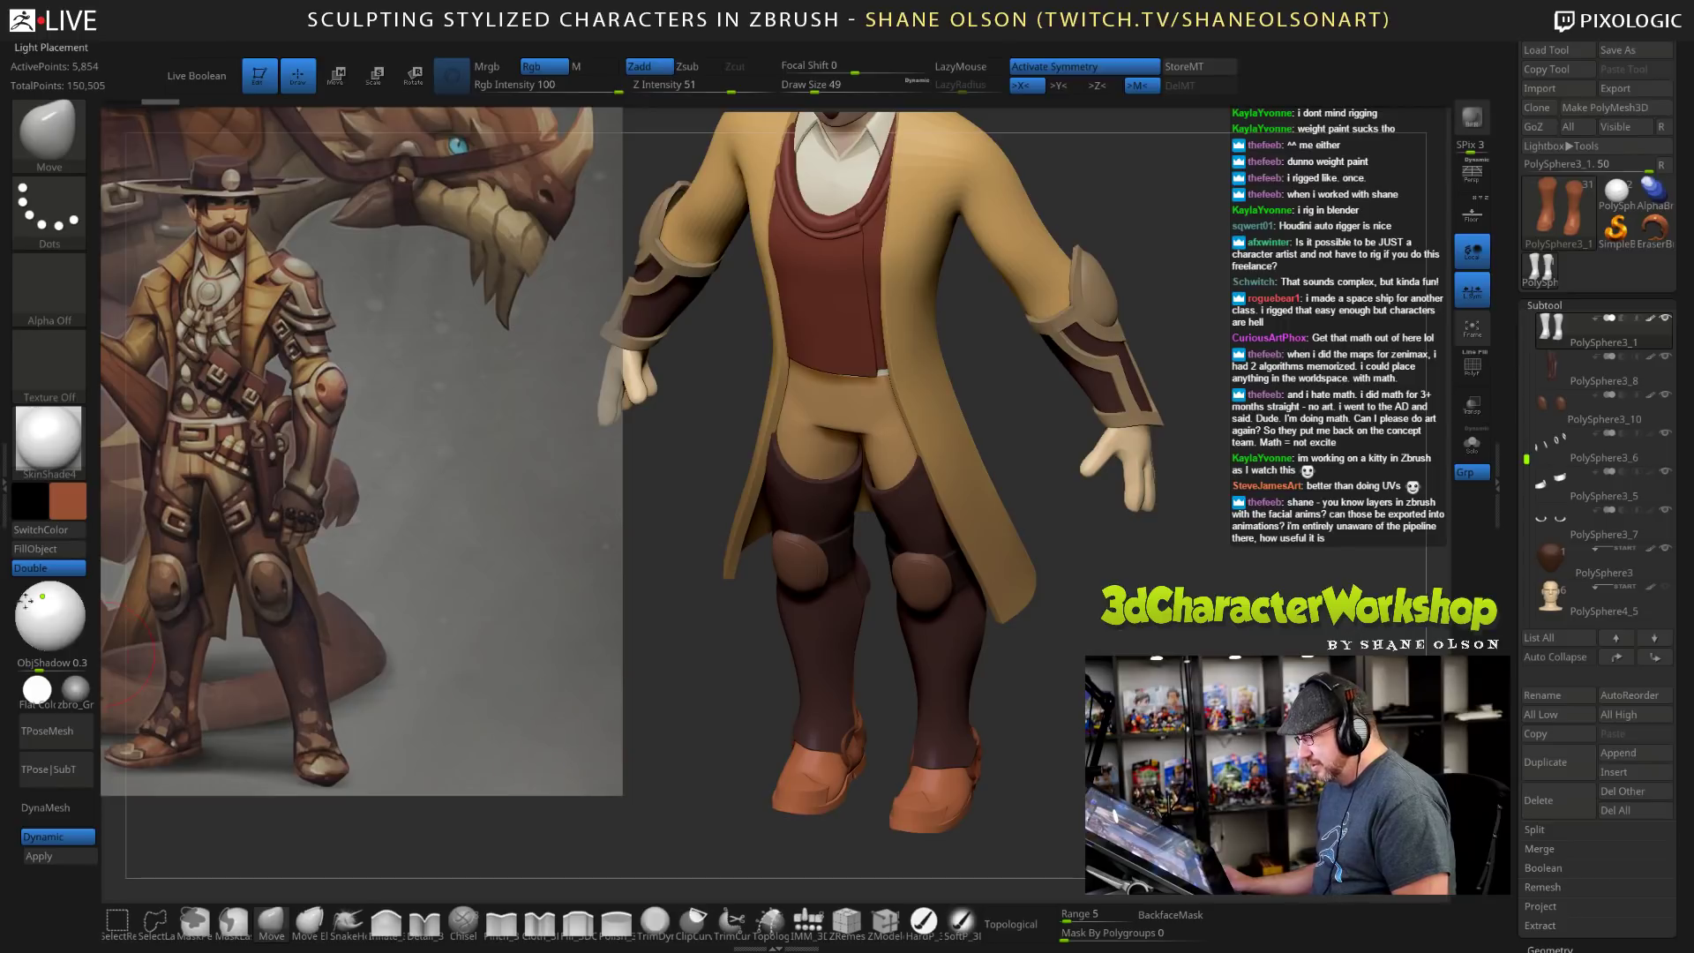
left_click(48, 549)
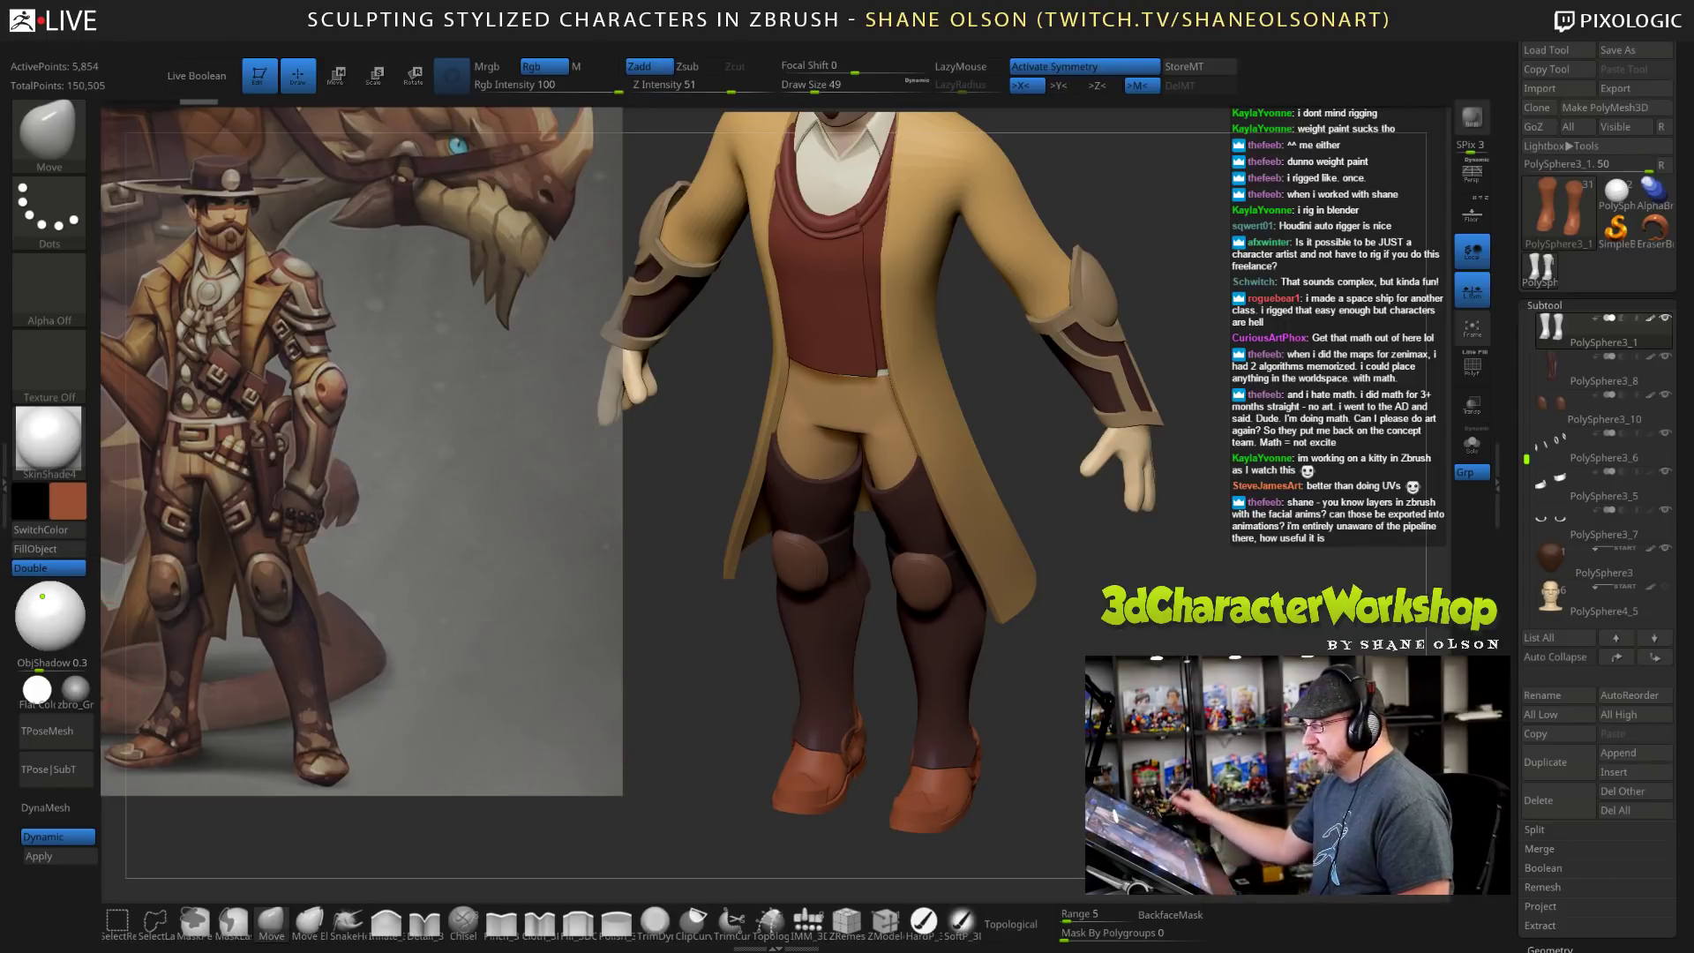
left_click_drag(1041, 724, 1078, 732)
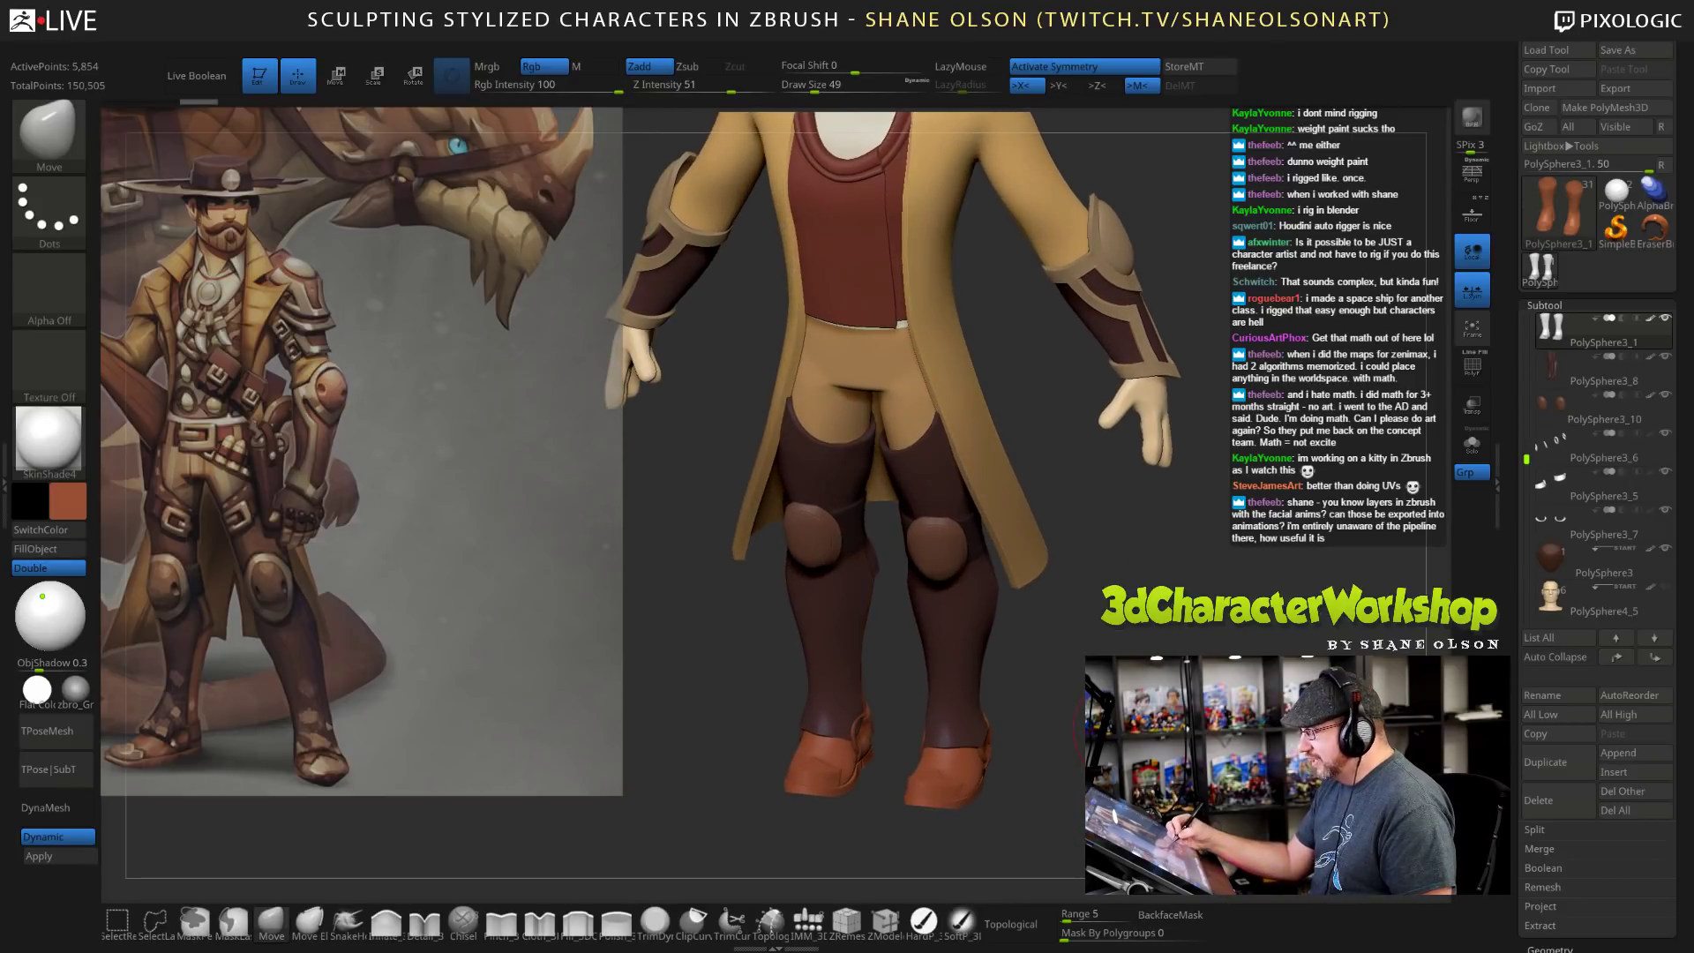
Choose a more muted brown and softly tint the boots using the soft paint brush at size 90.
left_click(68, 501)
left_click(121, 548)
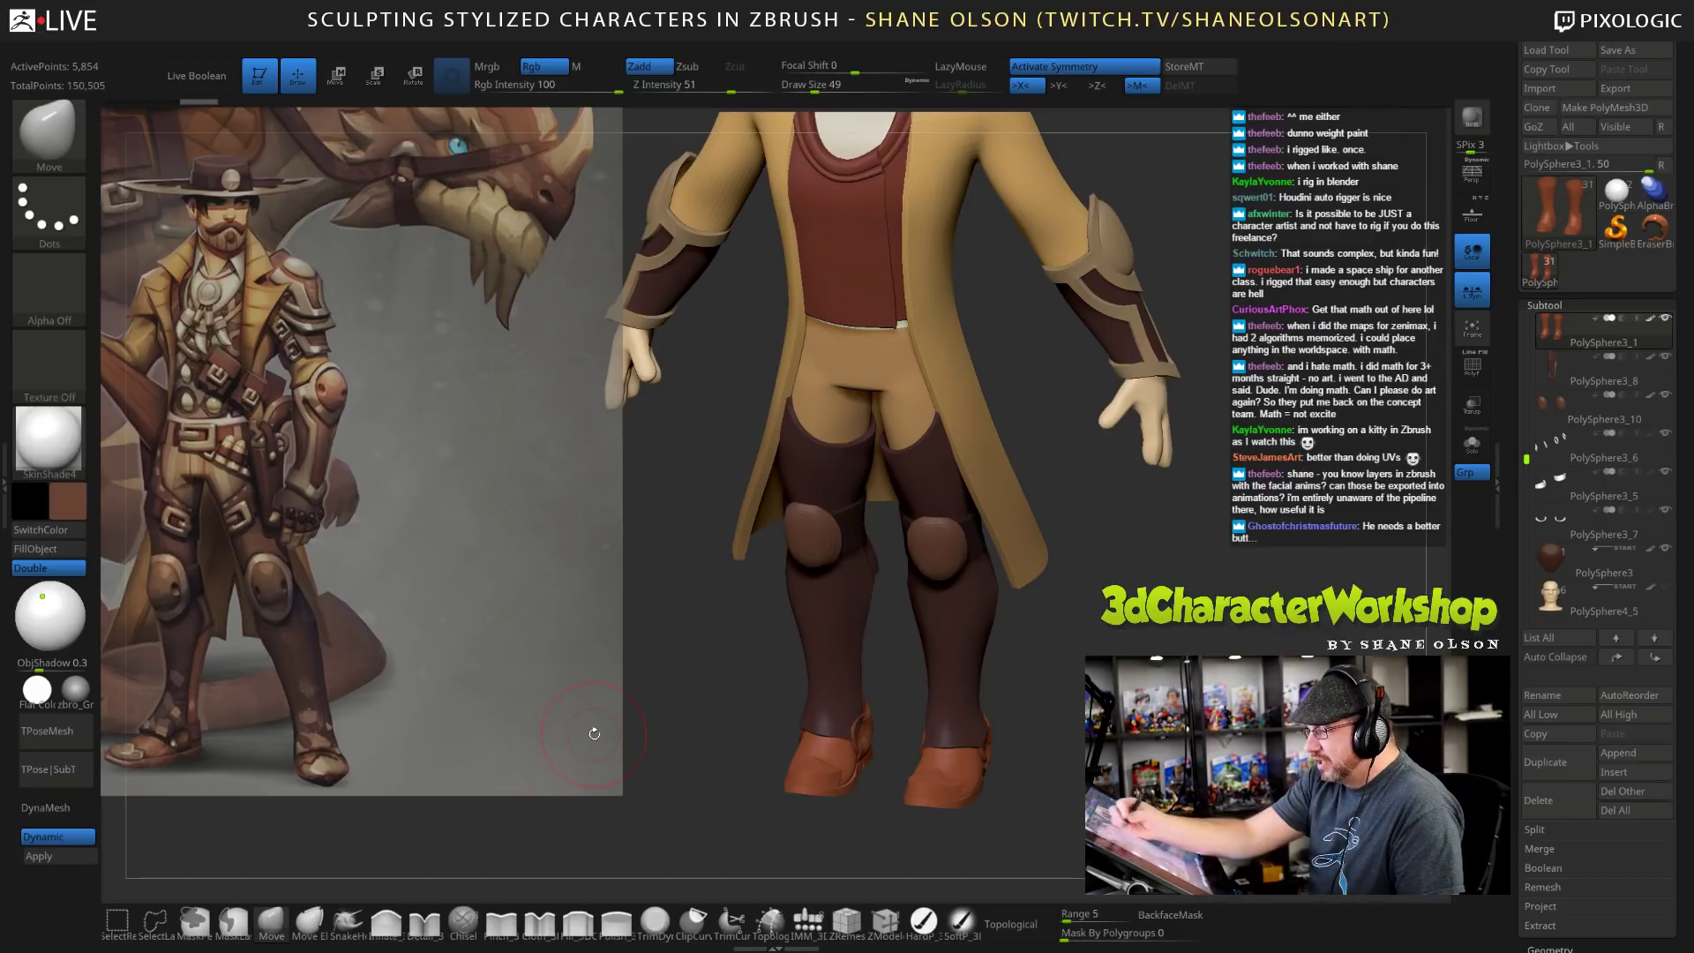
left_click(965, 923)
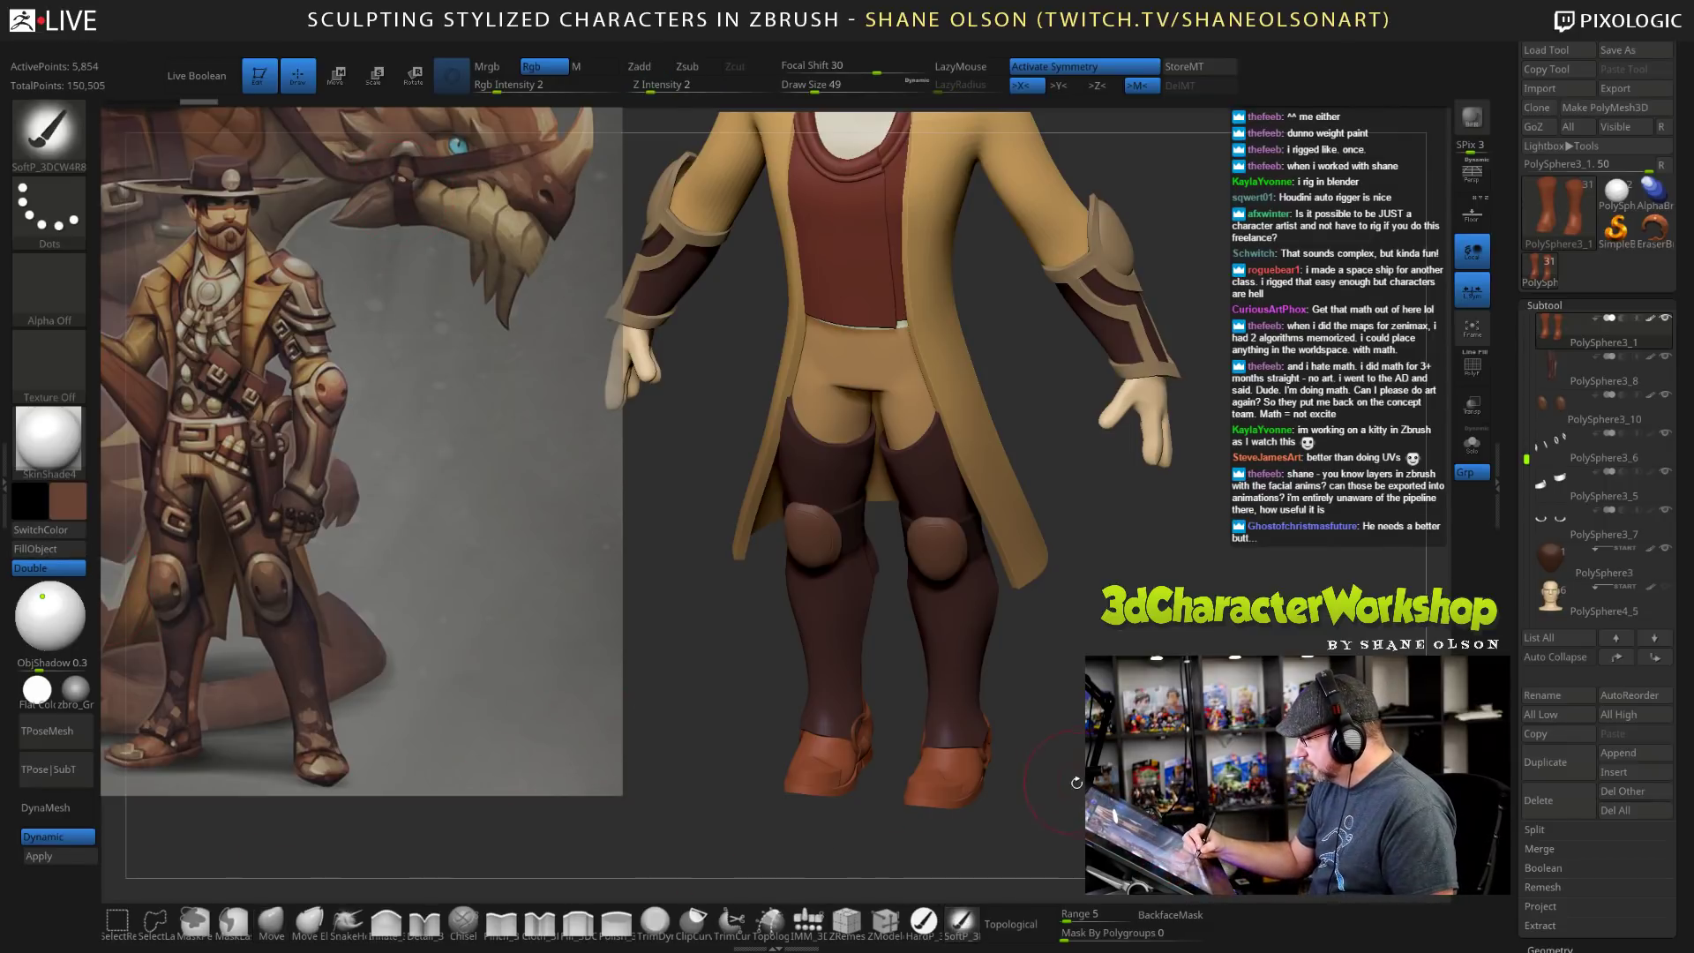
key("s")
mouse_move(1071, 753)
left_mouse_down()
mouse_move(1090, 782)
mouse_move(1028, 768)
mouse_move(1052, 758)
left_mouse_up()
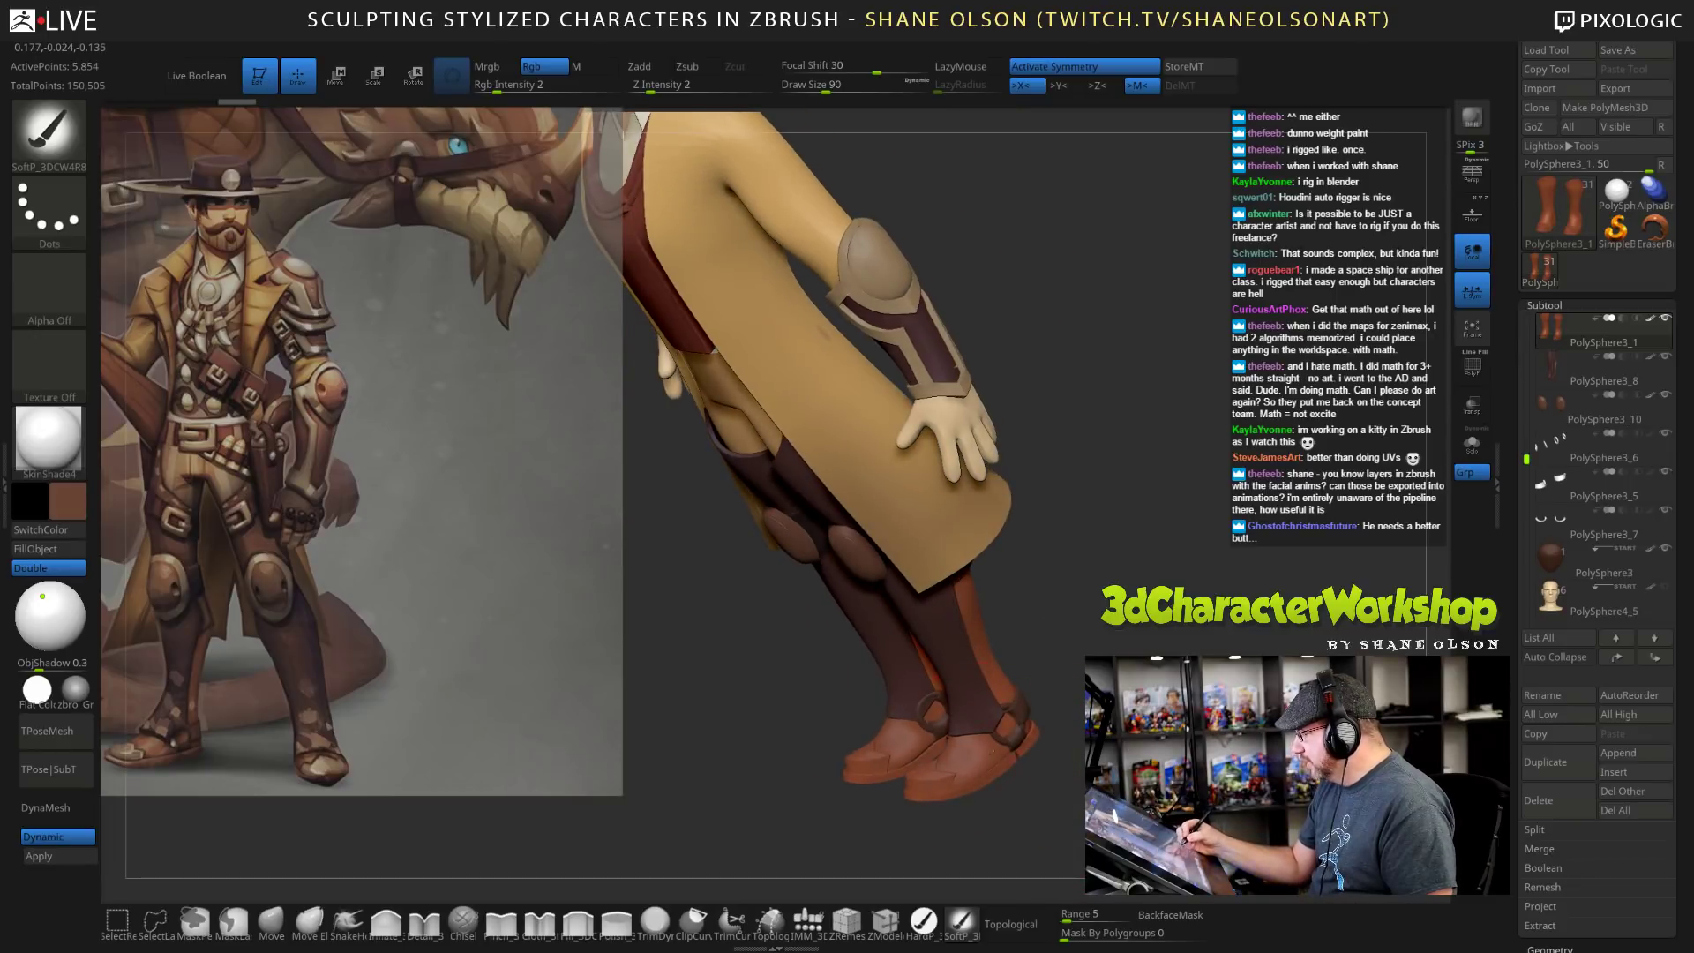
mouse_move(1046, 653)
left_mouse_down()
mouse_move(781, 675)
mouse_move(1201, 654)
mouse_move(1182, 725)
mouse_move(1139, 726)
mouse_move(1135, 784)
mouse_move(1174, 783)
mouse_move(1152, 750)
mouse_move(1132, 792)
left_mouse_up()
Sample a light tan from the reference image and nudge the image slightly sideways.
key("z")
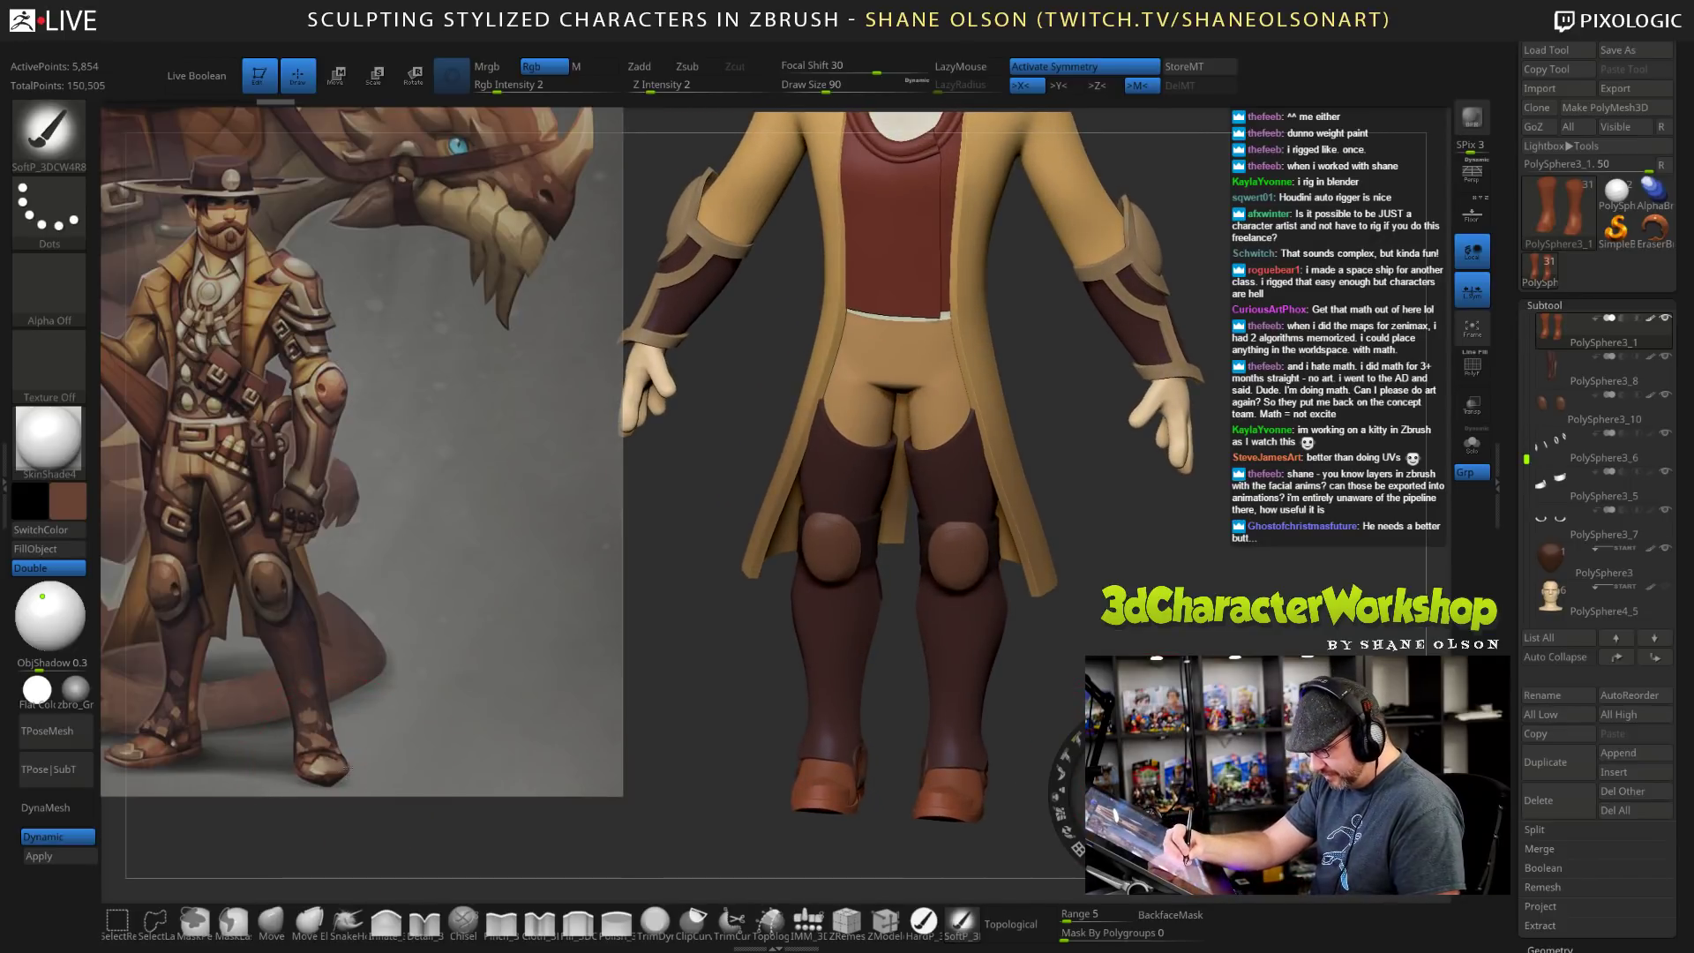
key("c")
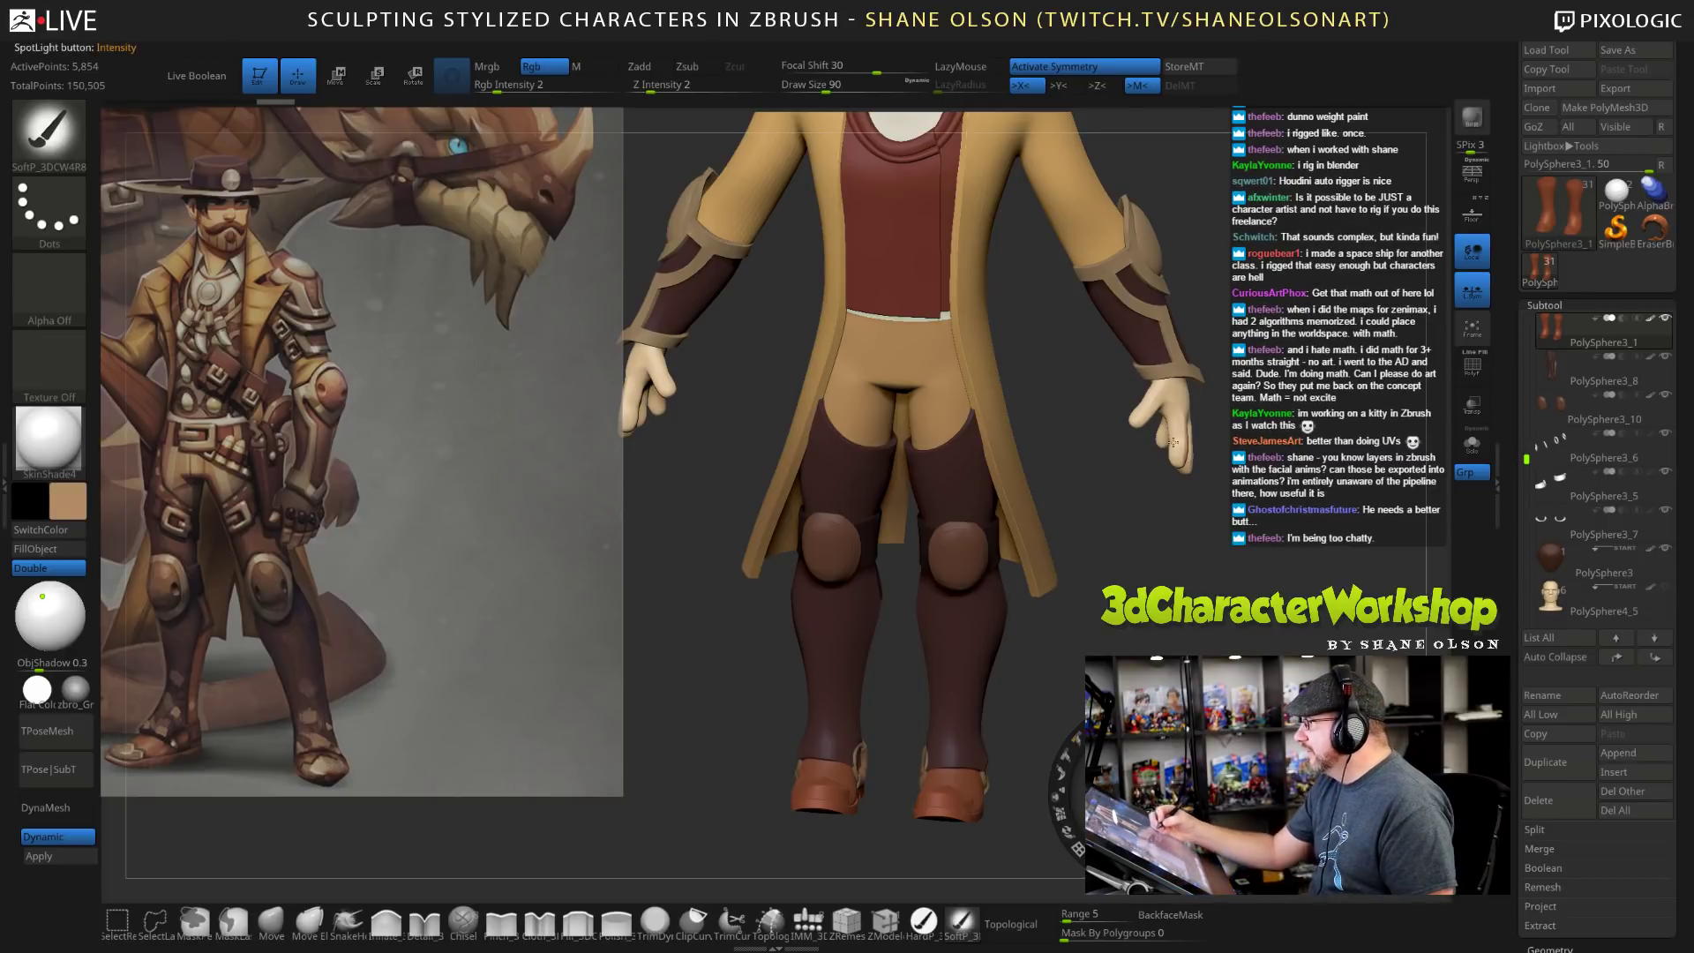
left_click_drag(1193, 586, 1185, 586)
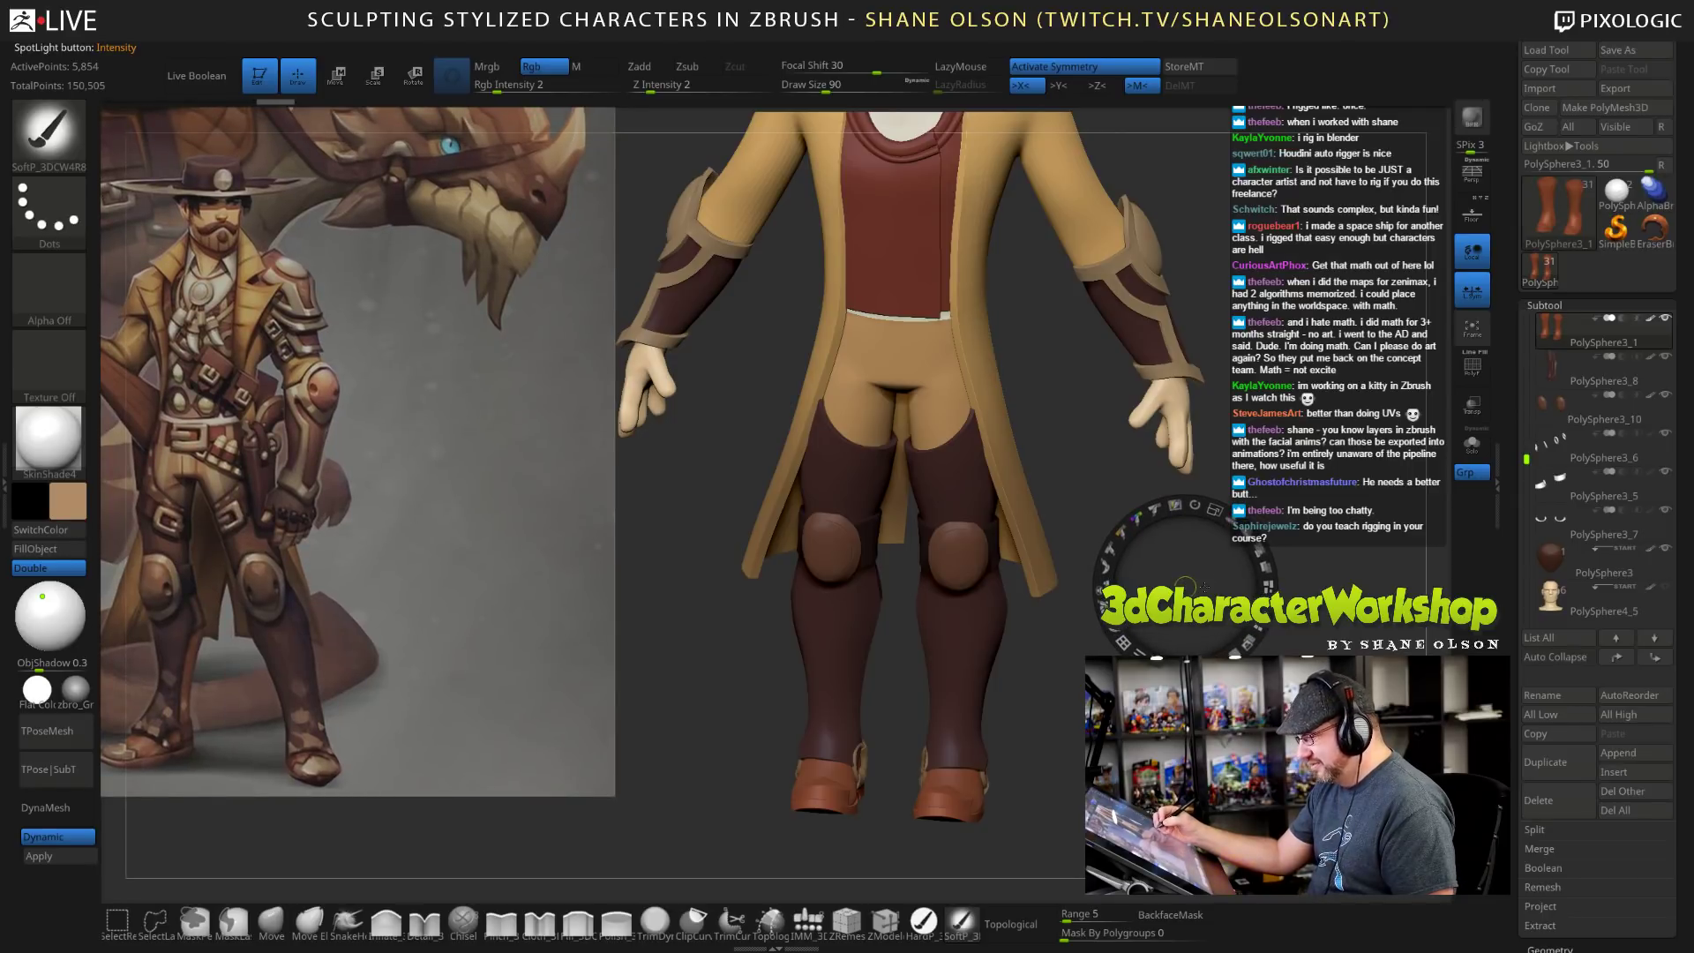
key("z")
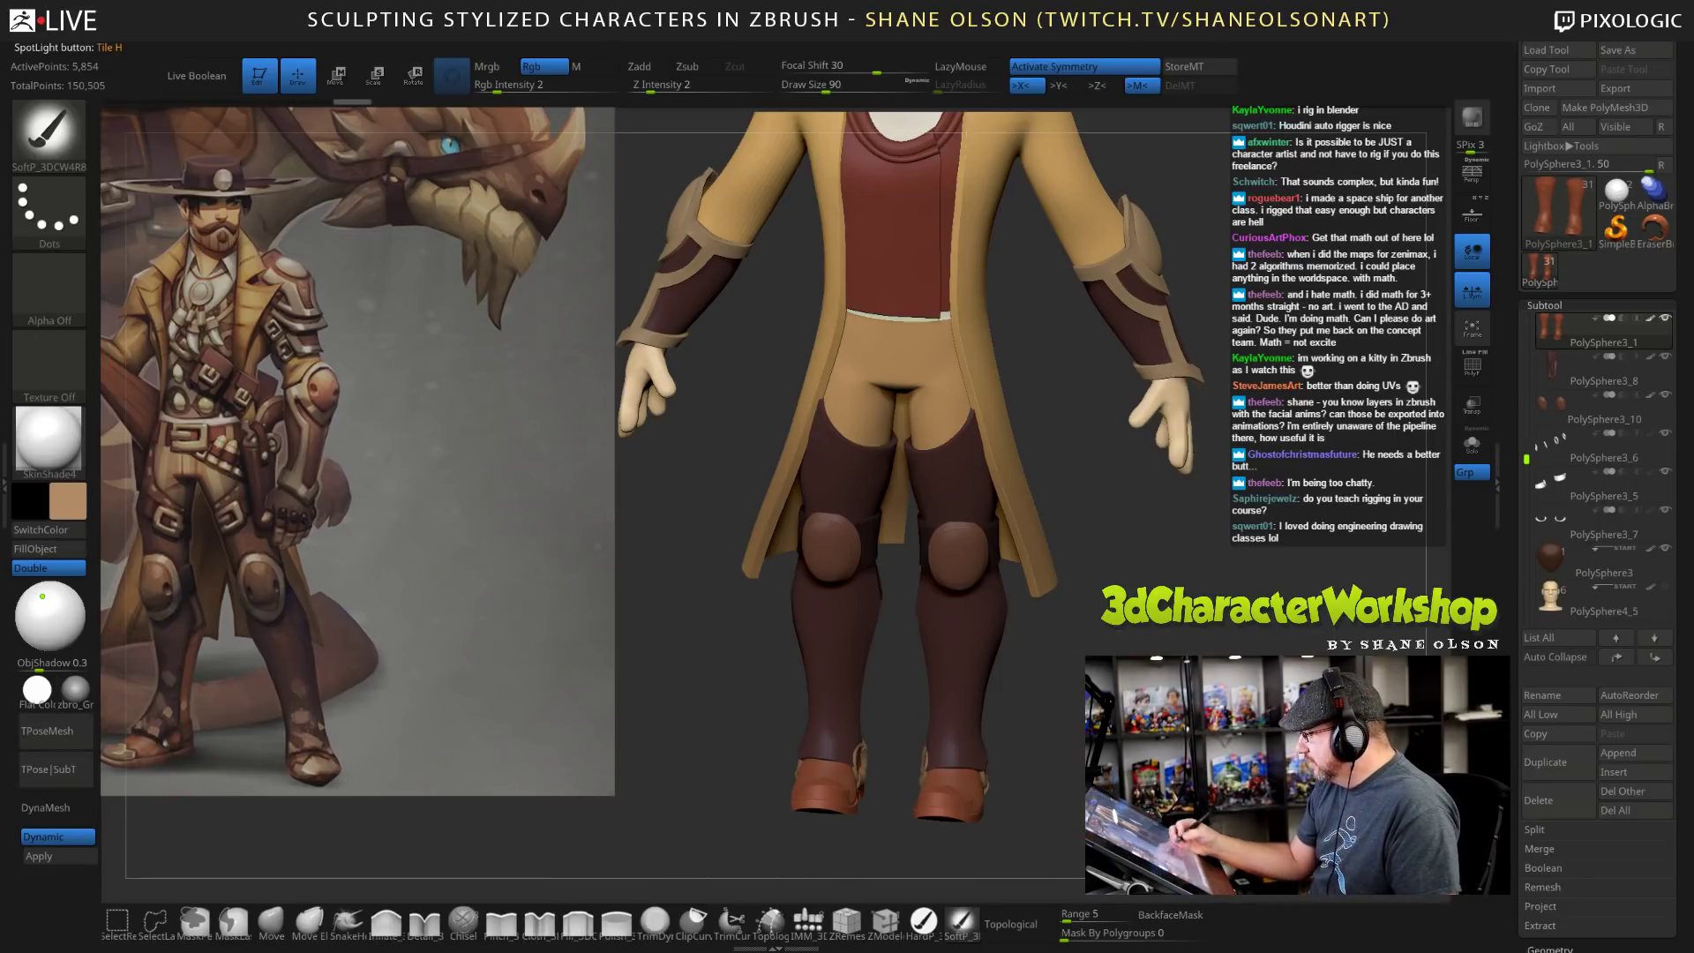
Turn on the wireframe and polygroup display for the boots and reduce the paint brush to 58.
left_click_drag(1072, 769, 993, 776)
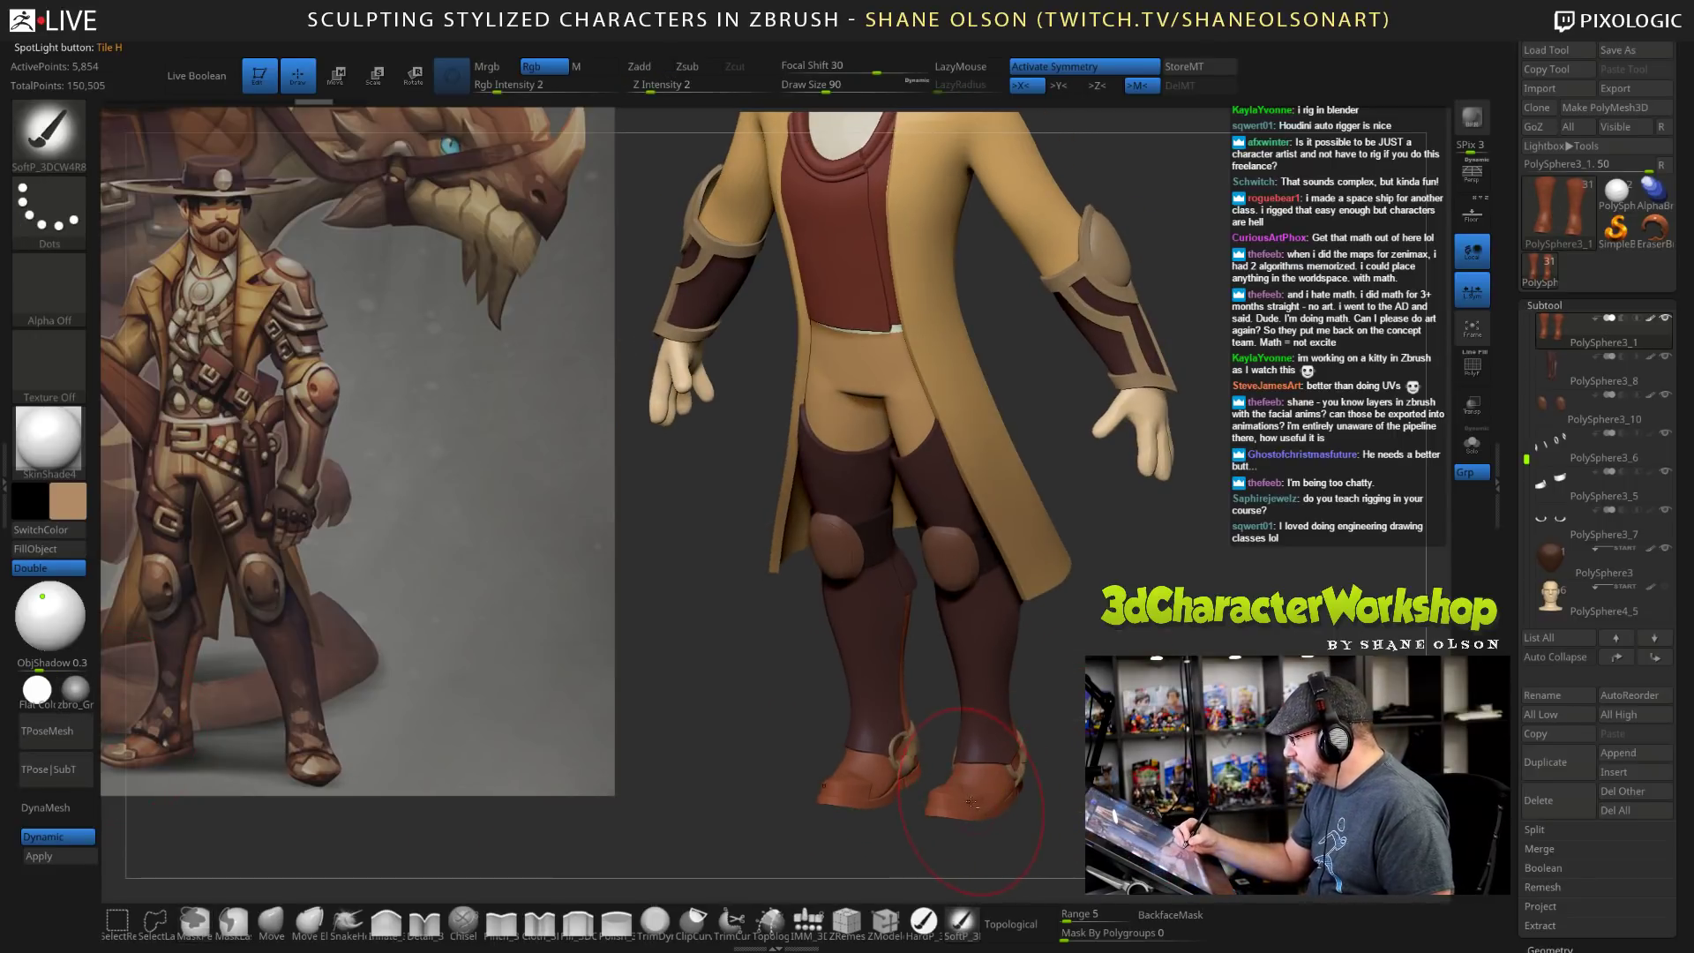
mouse_move(1204, 750)
left_mouse_down()
mouse_move(1152, 740)
mouse_move(1165, 748)
mouse_move(1188, 707)
mouse_move(1179, 663)
mouse_move(1157, 690)
left_mouse_up()
key("shift+f")
key("s")
left_click_drag(1157, 691, 1151, 732)
left_click_drag(1151, 733, 1184, 711, "alt")
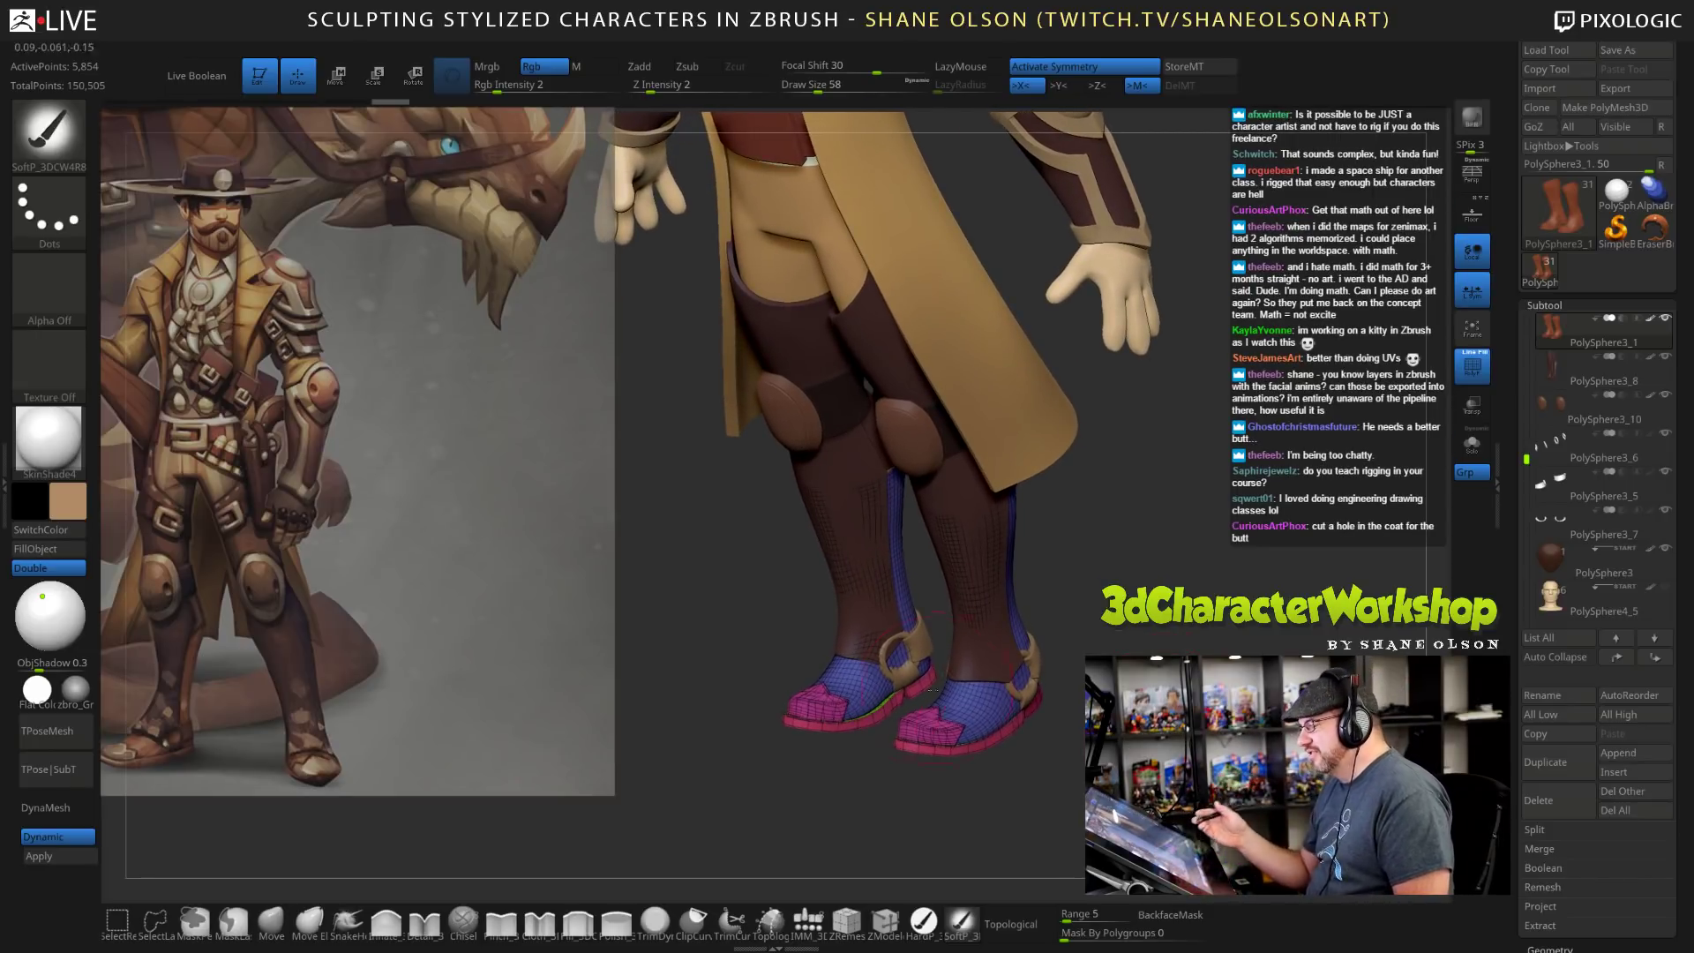
Hide the upper polygroups of the boots to isolate the soles, and reduce the paint brush to 43.
left_click(928, 719, "ctrl+alt+shift")
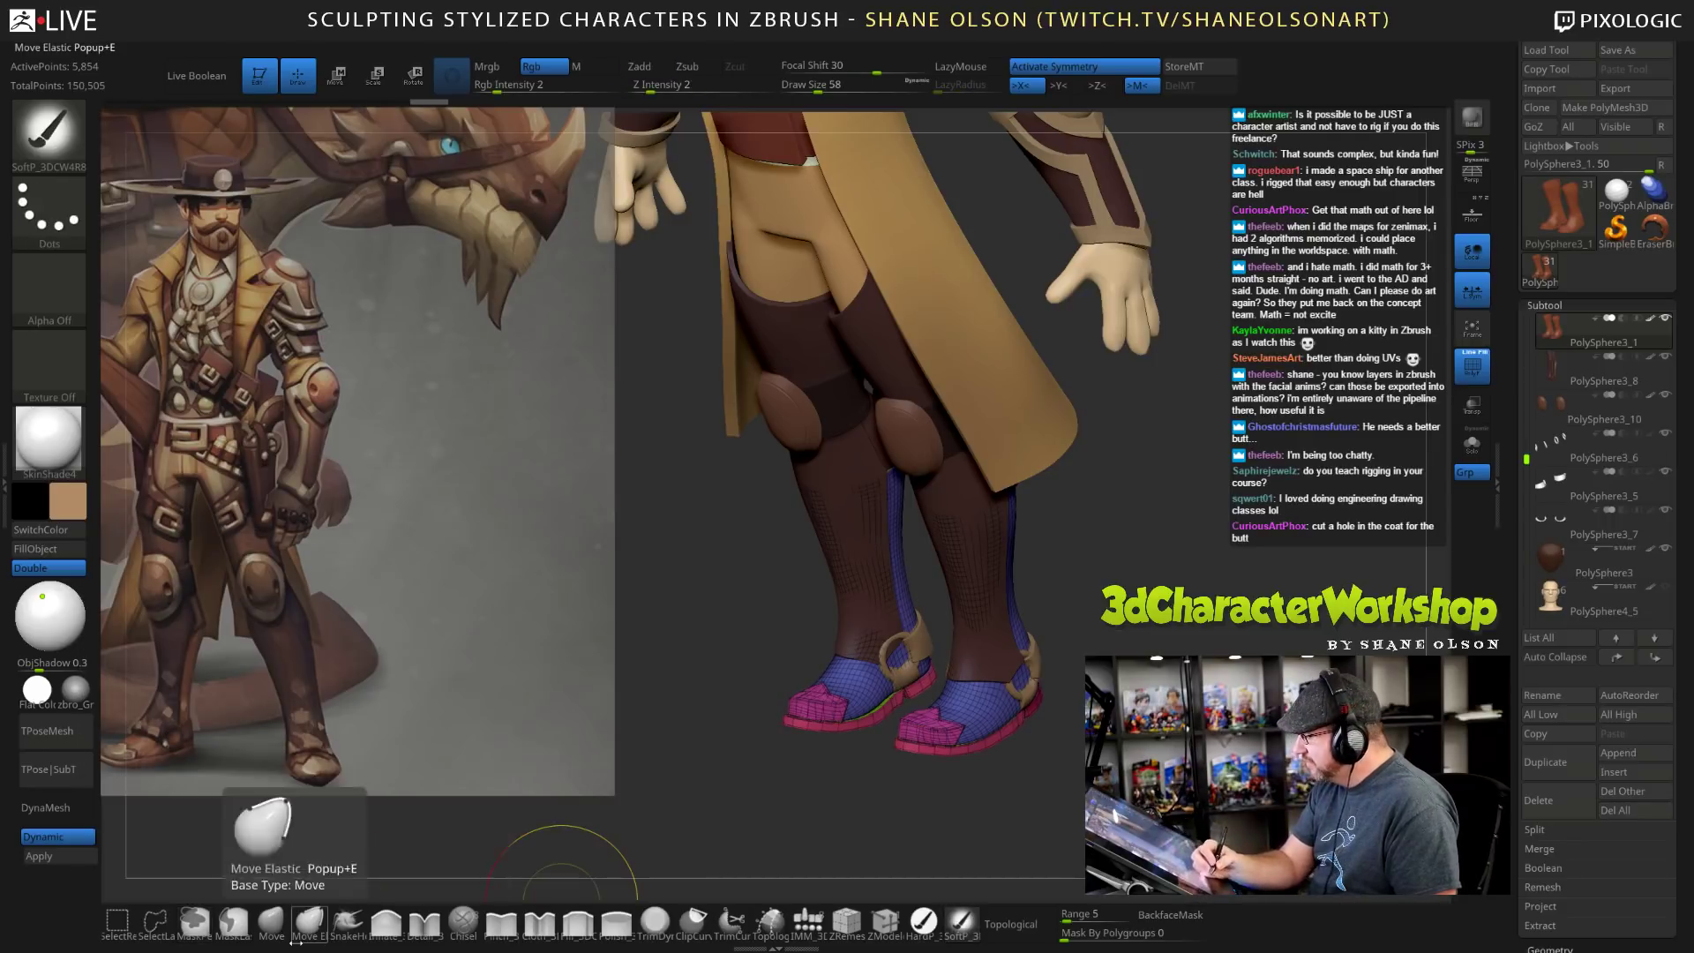
left_click(934, 732, "ctrl+shift")
mouse_move(1025, 766)
left_mouse_down("ctrl+shift")
mouse_move(1083, 764)
mouse_move(1068, 781)
left_mouse_up("ctrl+shift")
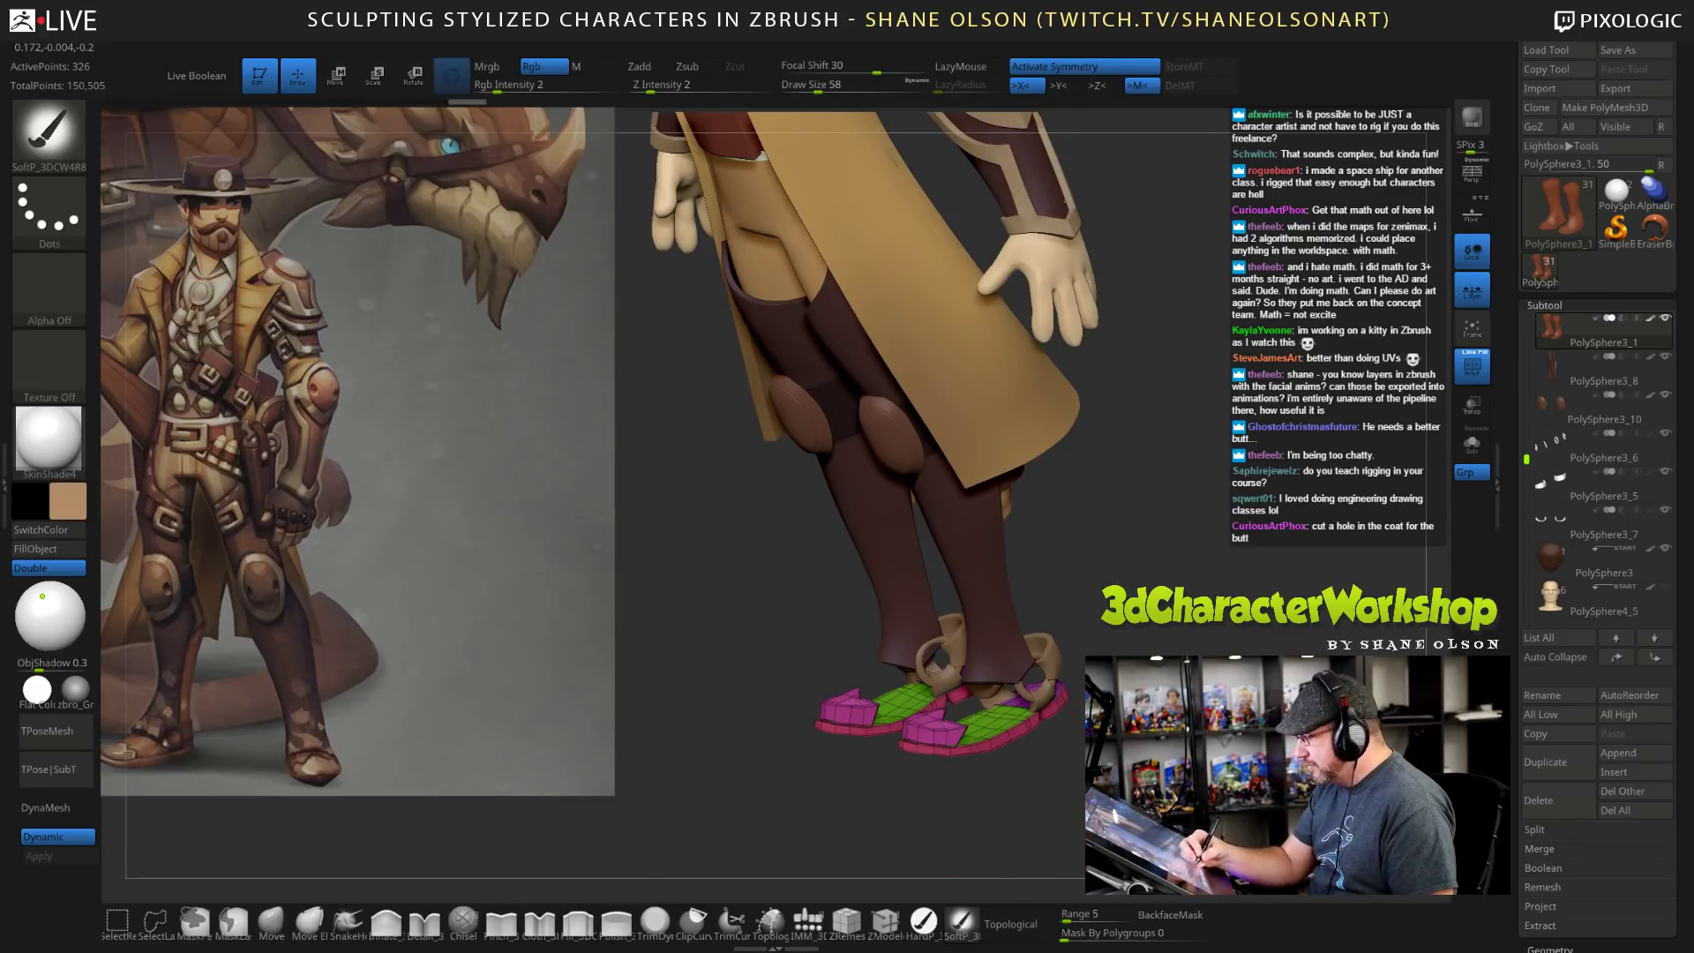
mouse_move(1121, 750)
left_mouse_down("alt")
mouse_move(1133, 805)
mouse_move(1070, 775)
mouse_move(1099, 810)
mouse_move(1084, 807)
mouse_move(1151, 806)
left_mouse_up("alt")
key("bracketleft")
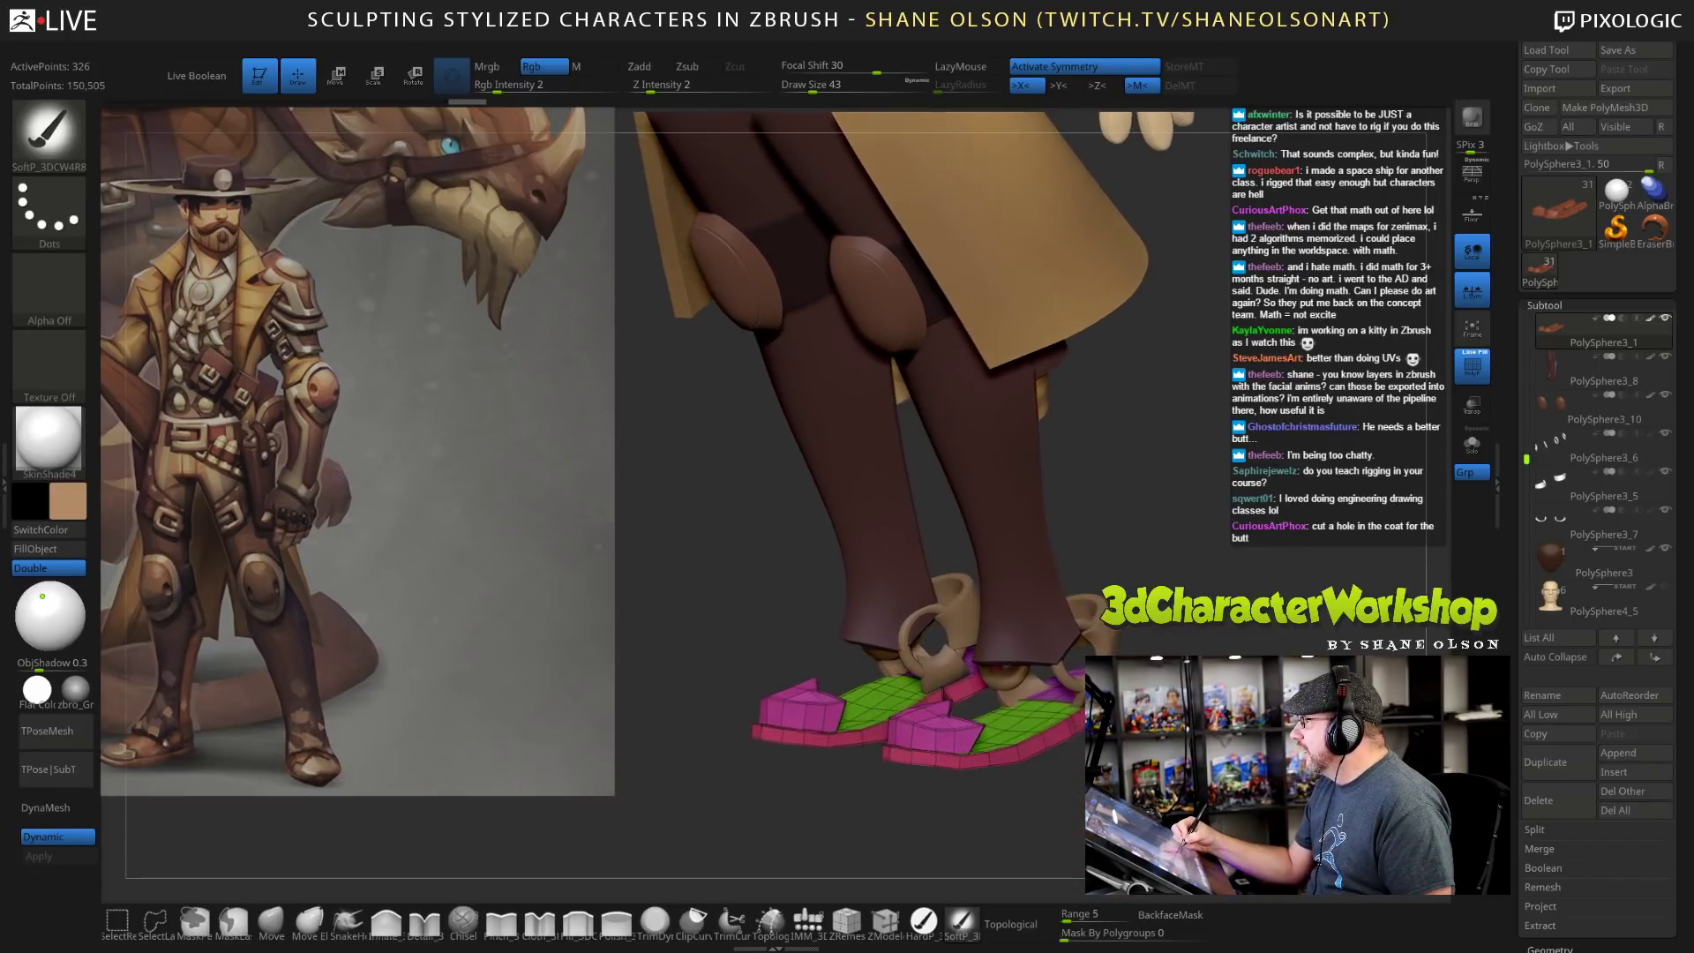
left_click_drag(1010, 786, 1068, 763)
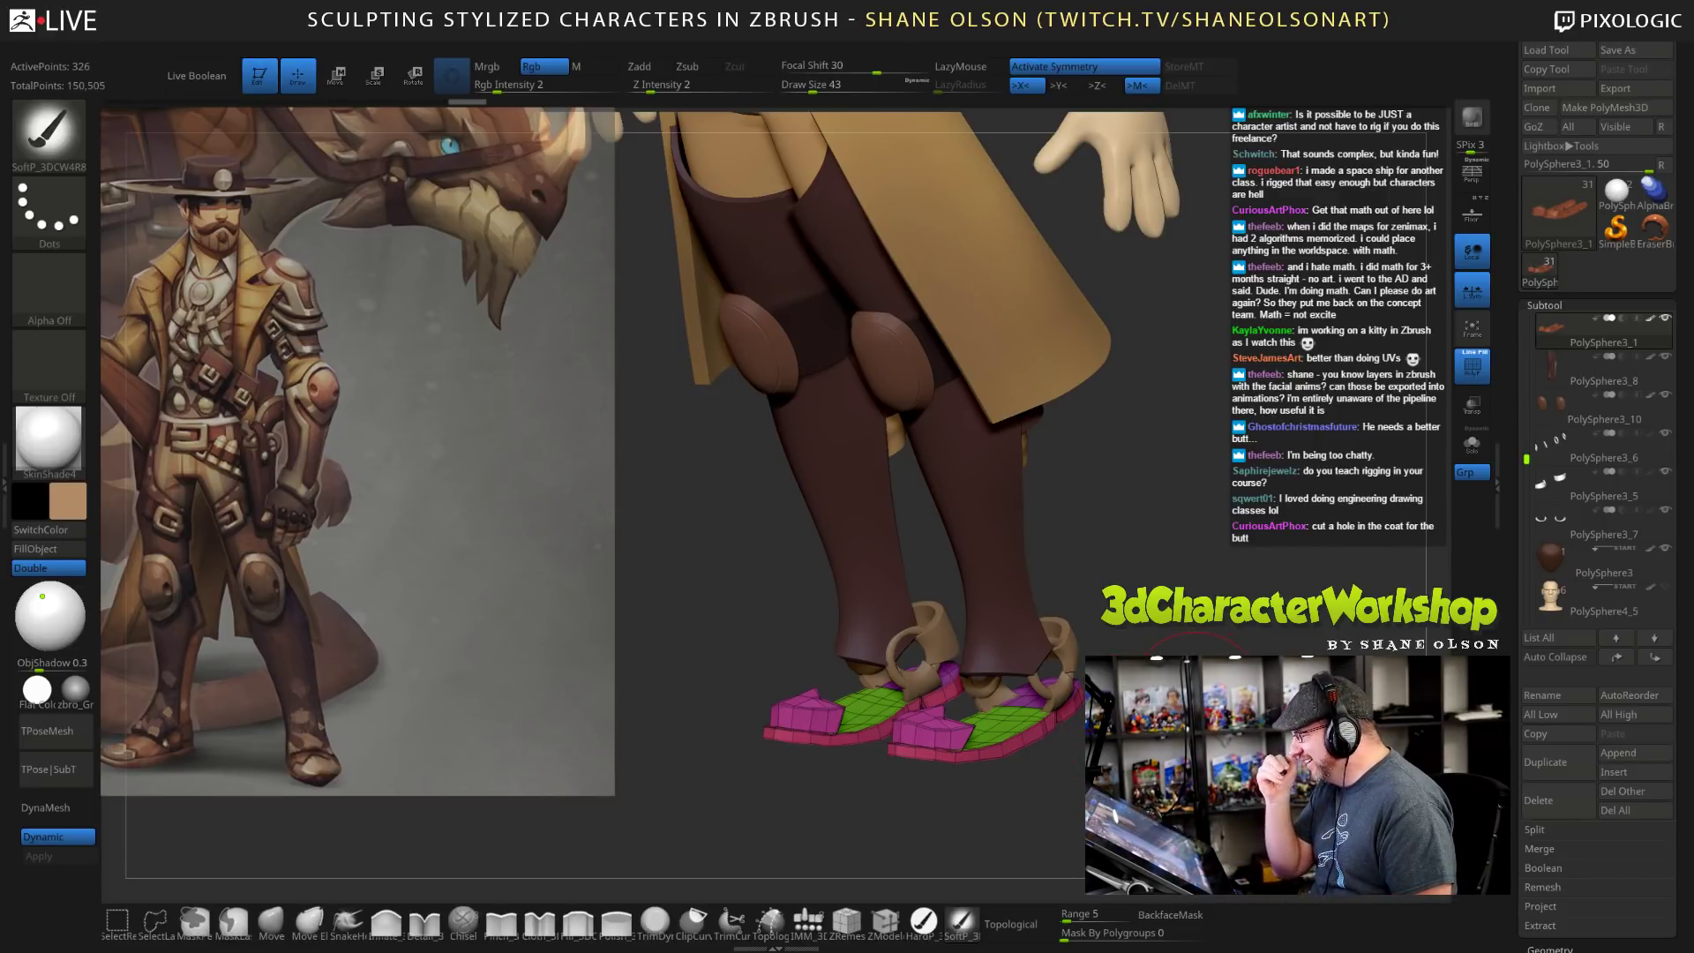
Turn off the wireframe and polygroup display and sample the tan of the forearm guard trim for the isolated soles.
left_click_drag(1050, 777, 990, 814)
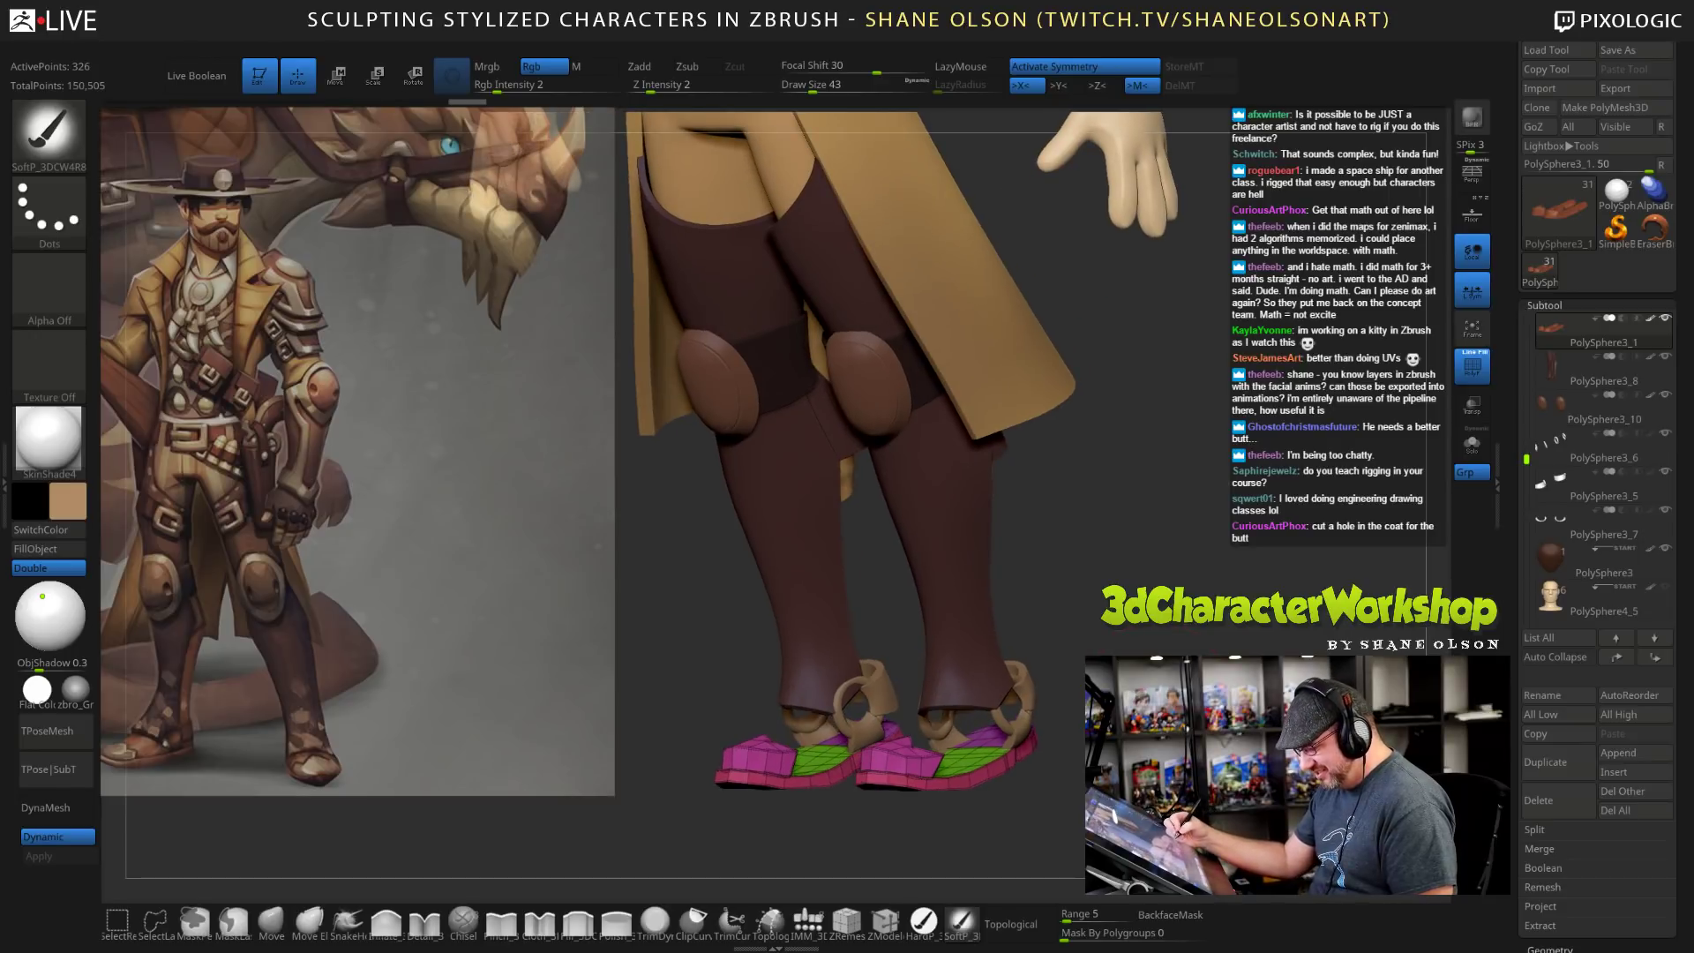
key("shift+f")
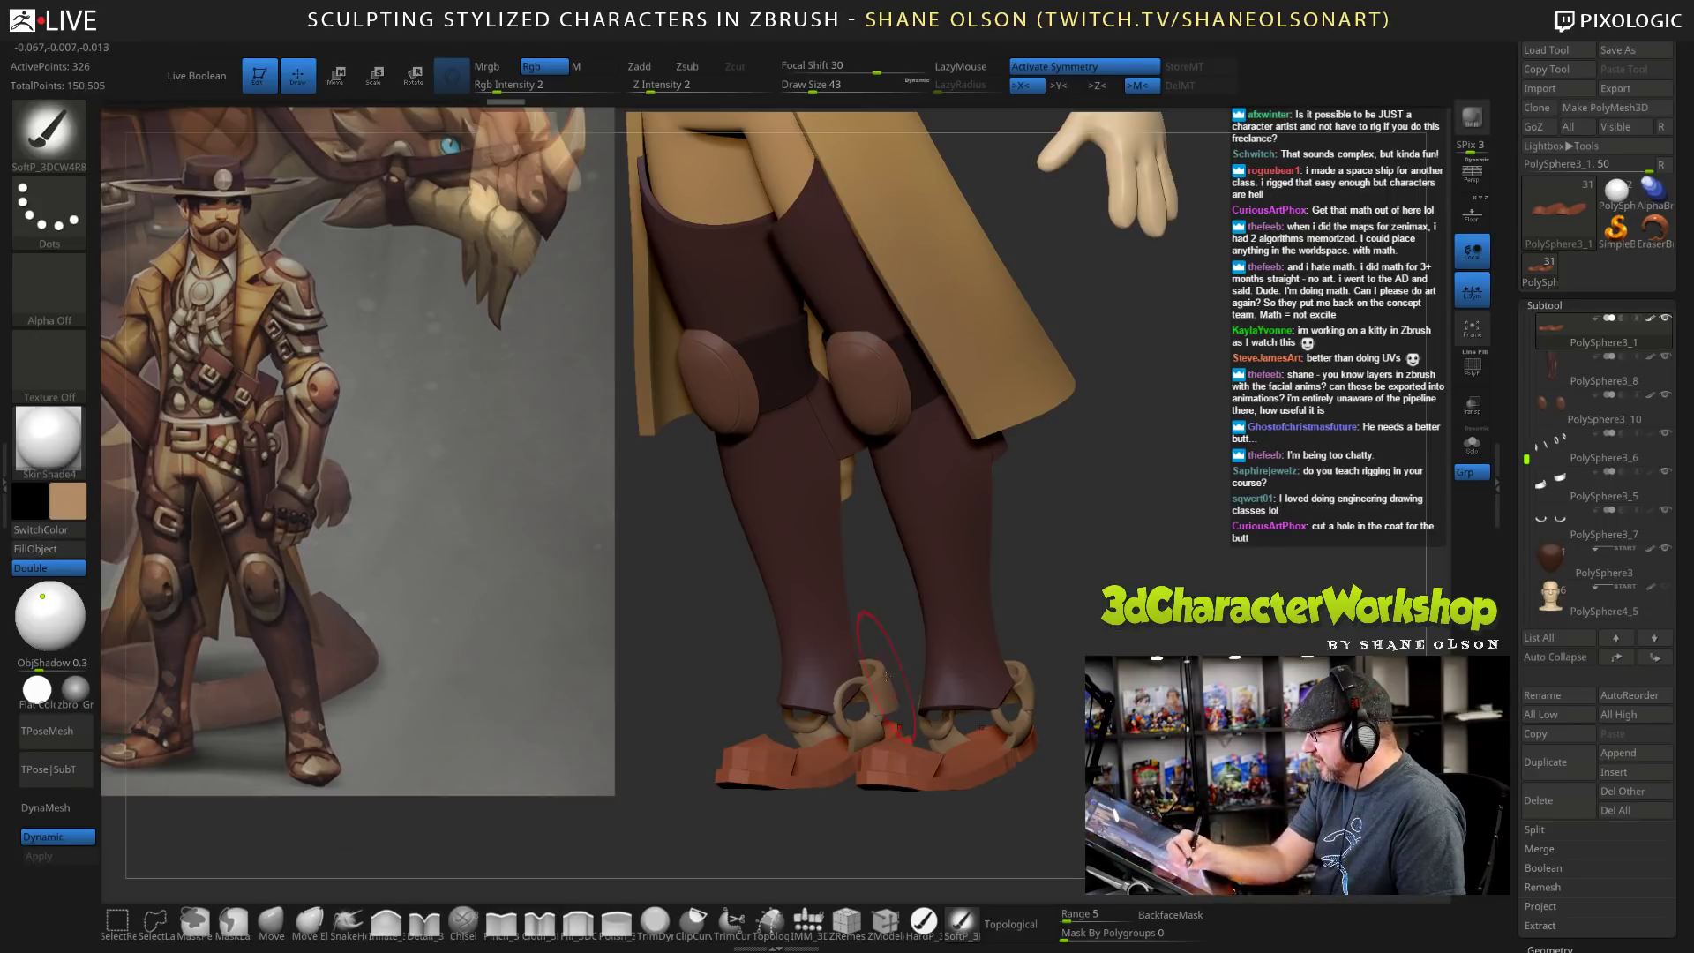
left_click_drag(1162, 483, 1131, 707, "alt")
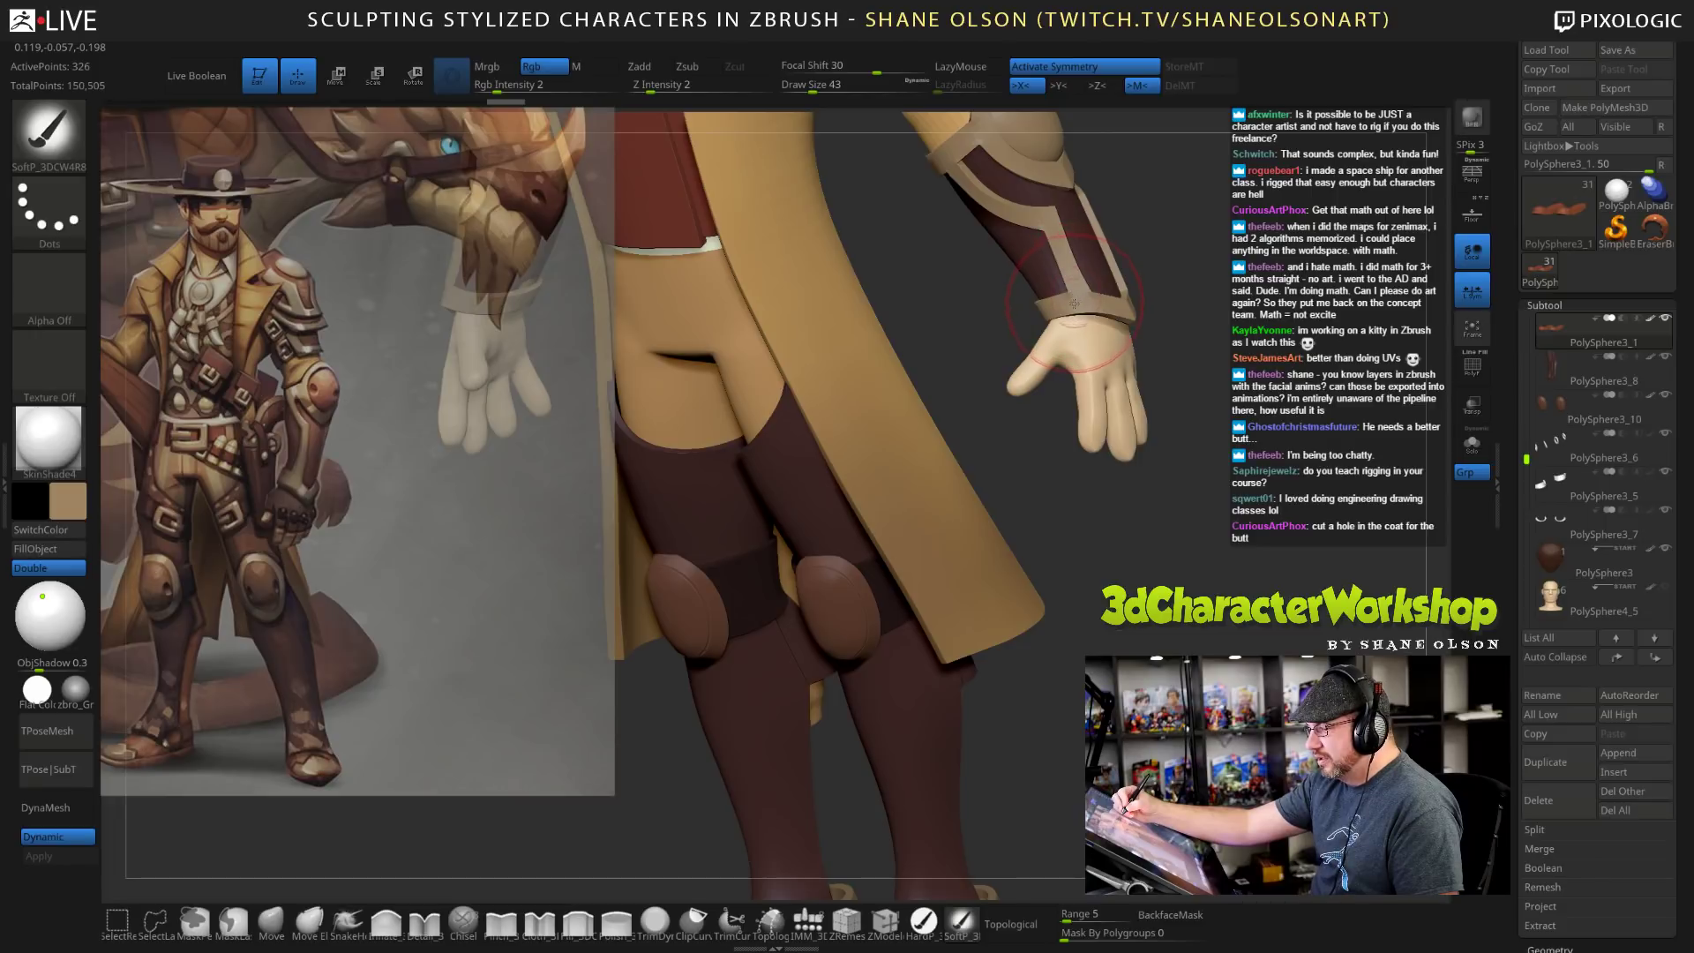
left_click(66, 551)
mouse_move(1150, 800)
left_mouse_down("alt")
mouse_move(1146, 600)
mouse_move(1105, 627)
left_mouse_up("alt")
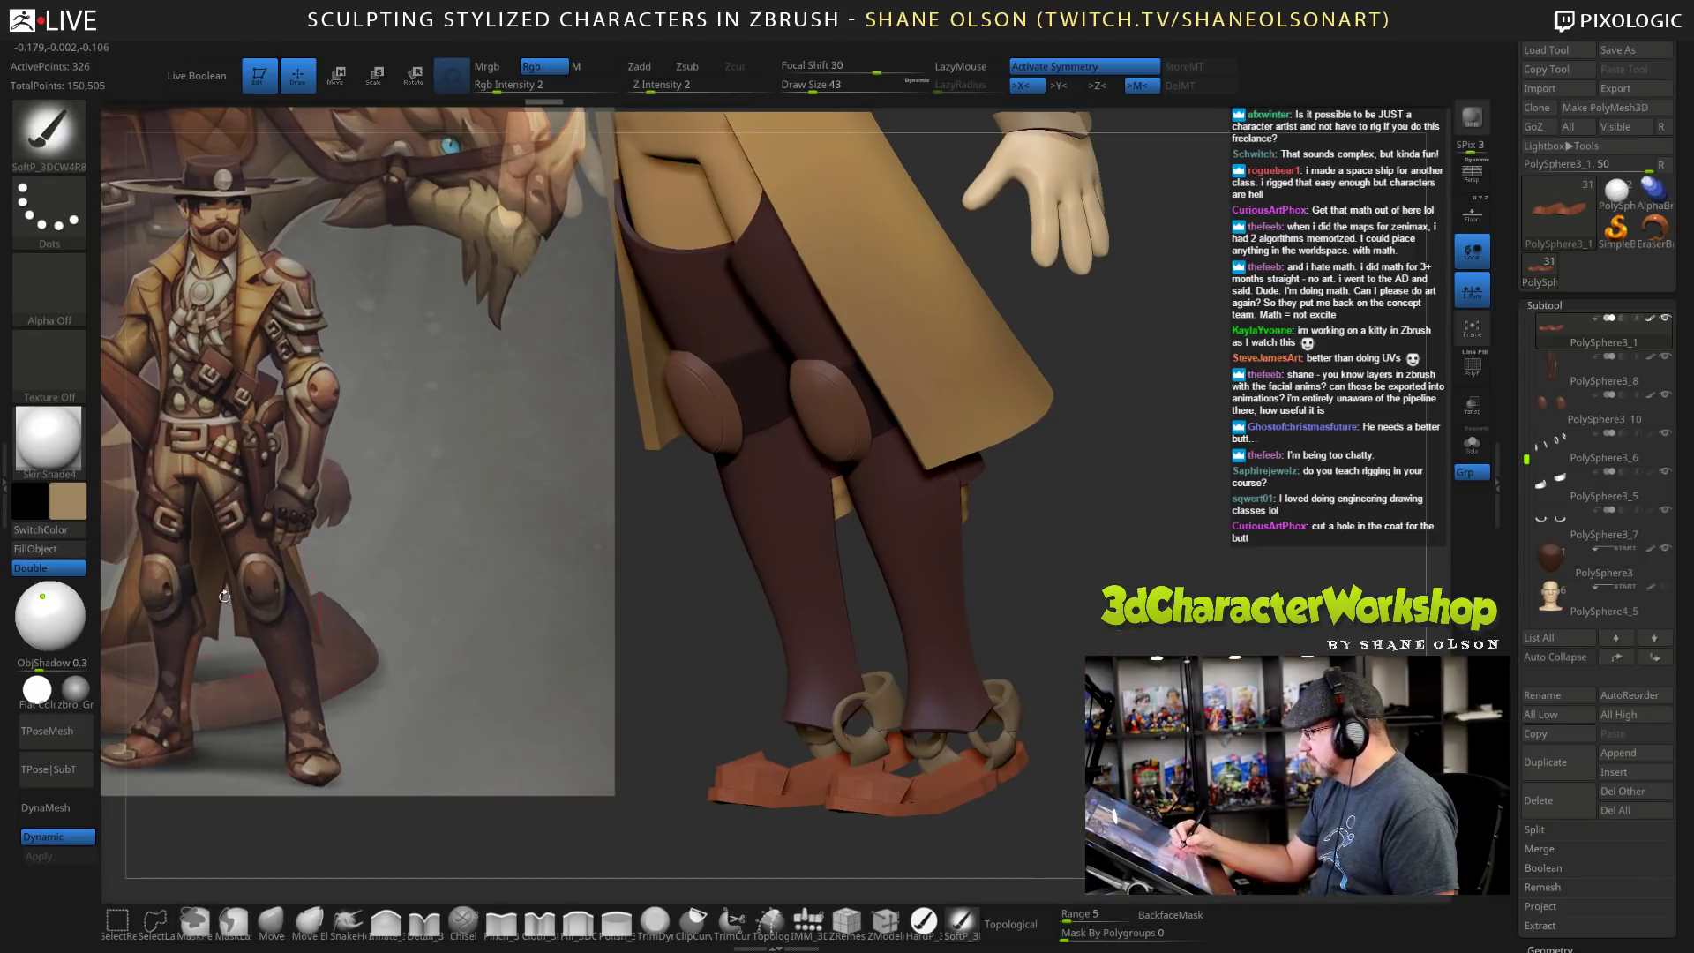
Fill the isolated soles with the sampled tan using the hard paint brush at RGB intensity 100, and unhide the rest of the boots.
left_click(923, 921)
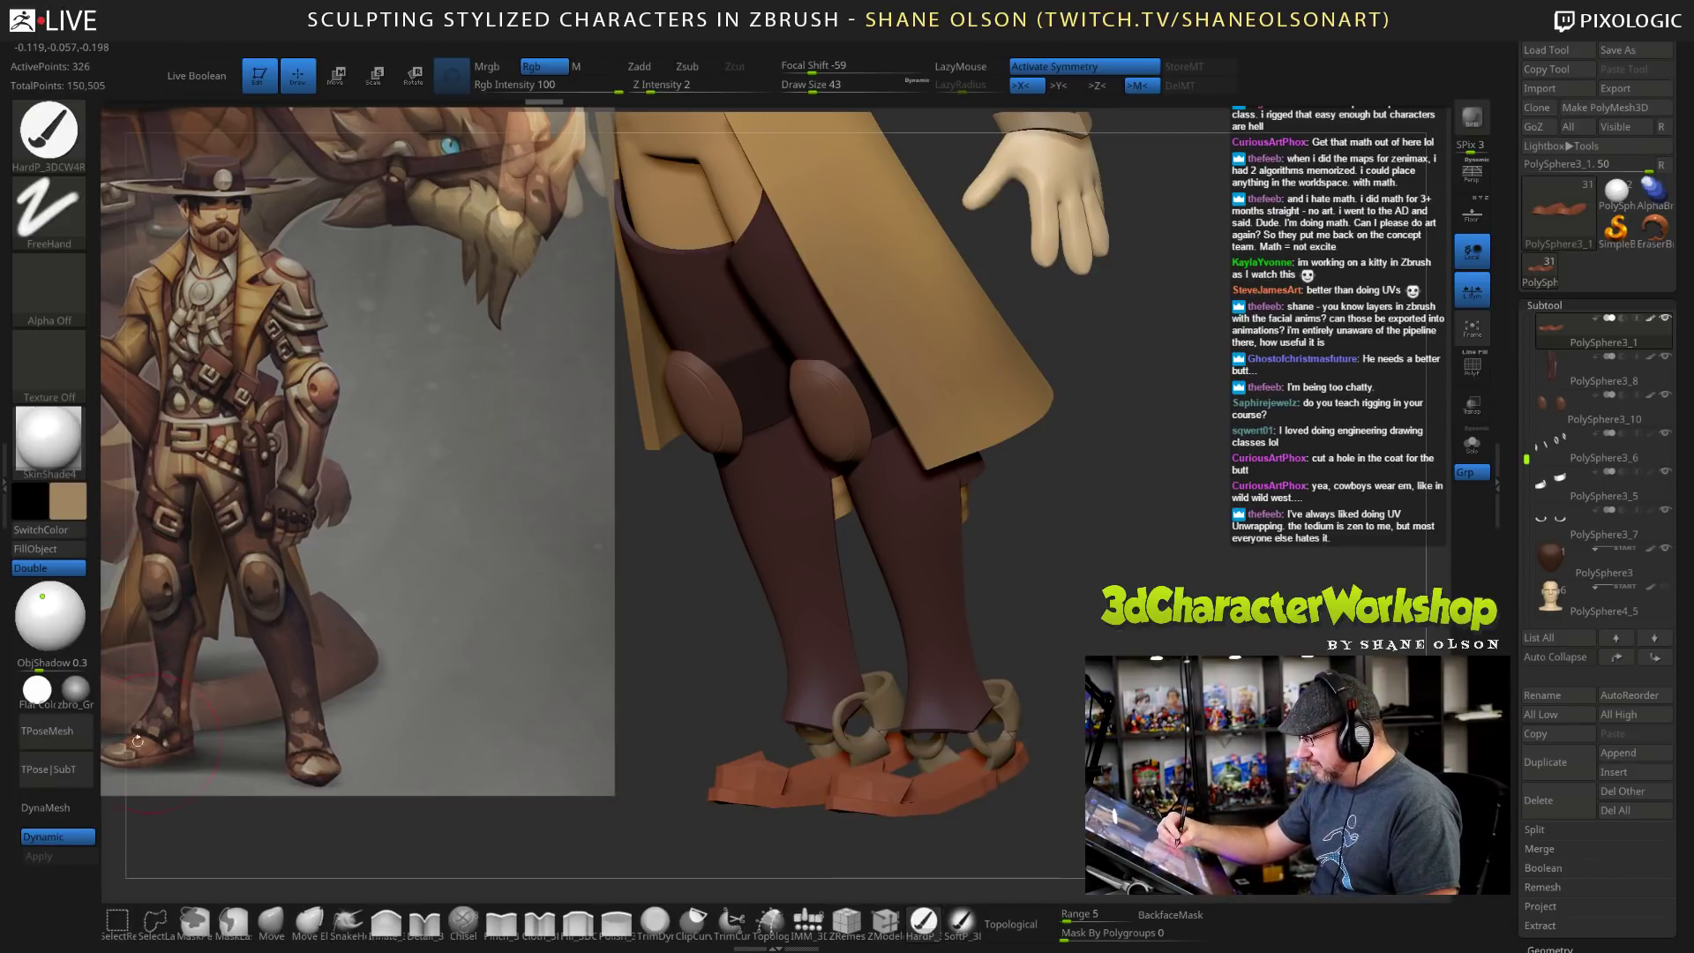
left_click(36, 548)
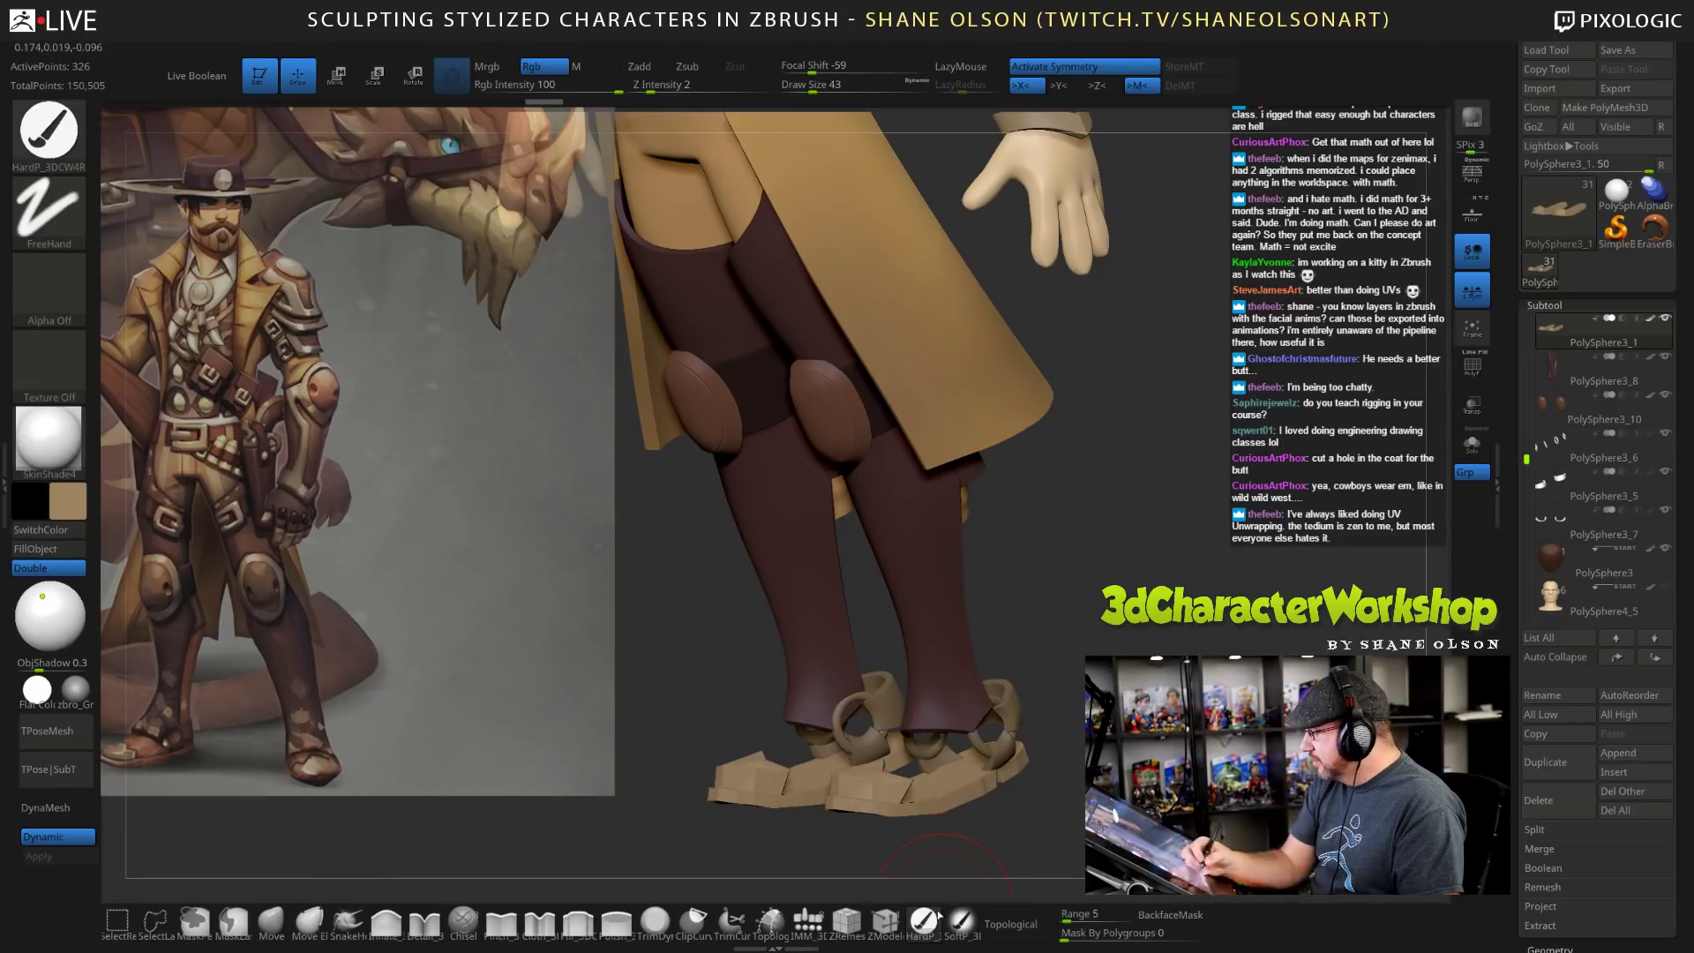
mouse_move(1015, 768)
left_mouse_down()
mouse_move(1132, 741)
mouse_move(1037, 684)
mouse_move(1182, 561)
left_mouse_up()
left_click(1138, 703, "ctrl+shift")
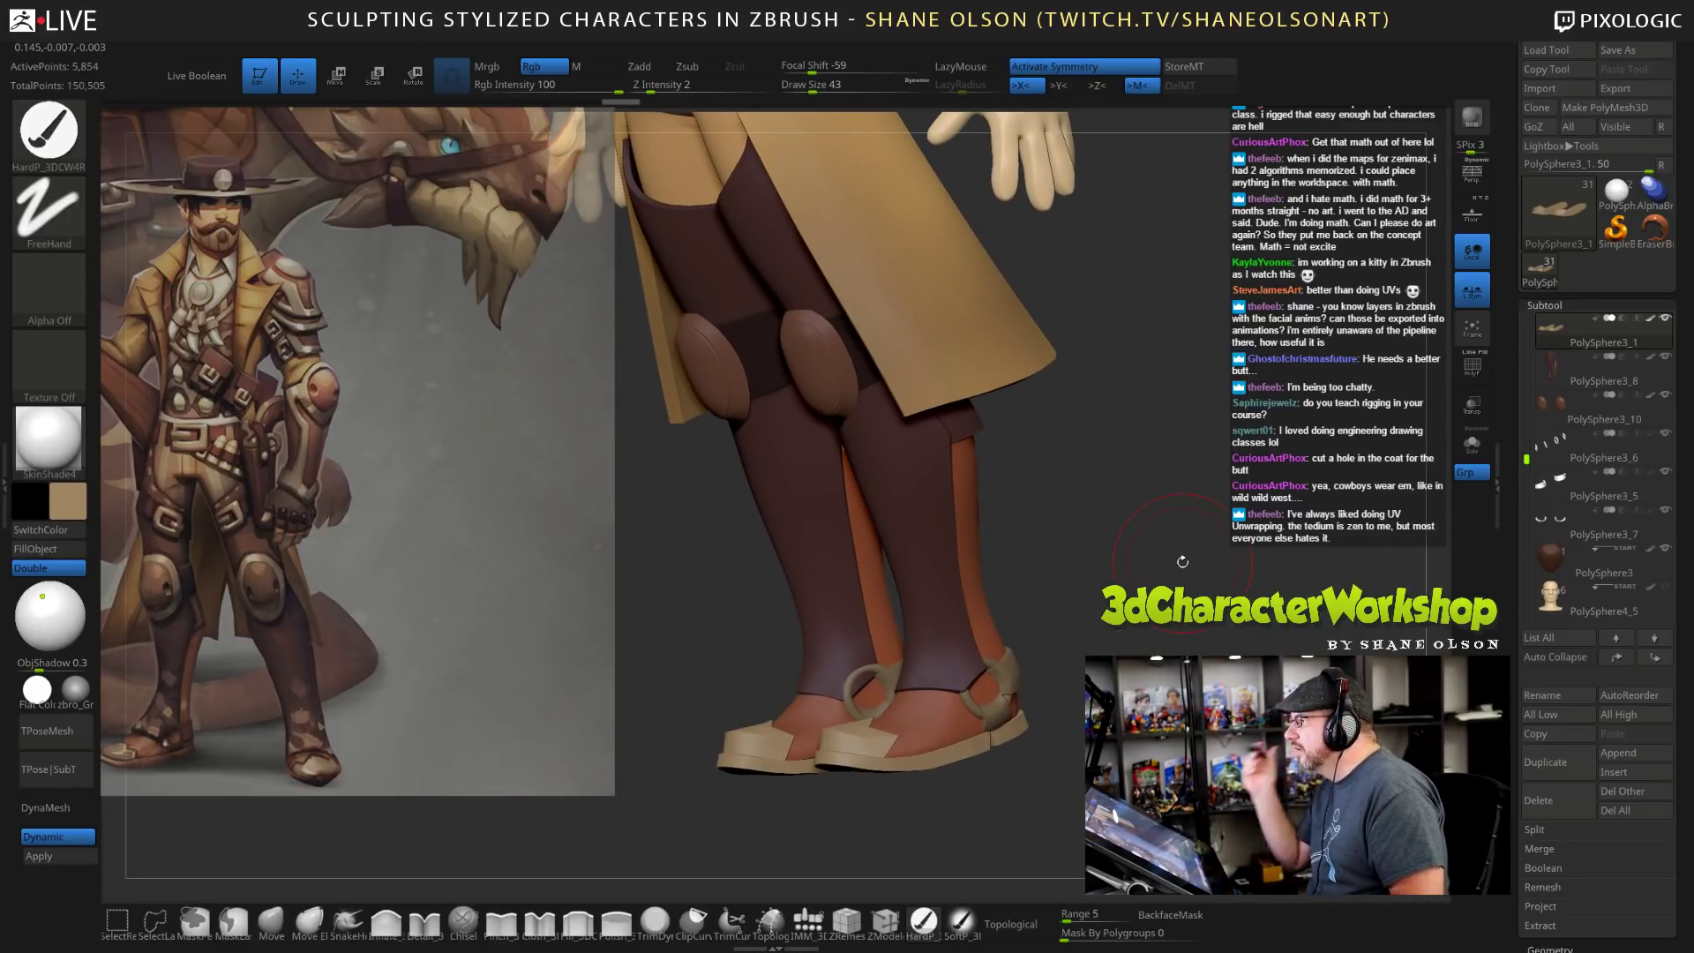
Select the ankle rings on the boots and fill them with the same tan.
mouse_move(1129, 589)
left_mouse_down("alt")
mouse_move(1122, 663)
mouse_move(1146, 658)
mouse_move(1103, 645)
left_mouse_up("alt")
left_click(1001, 694)
key("ctrl+z")
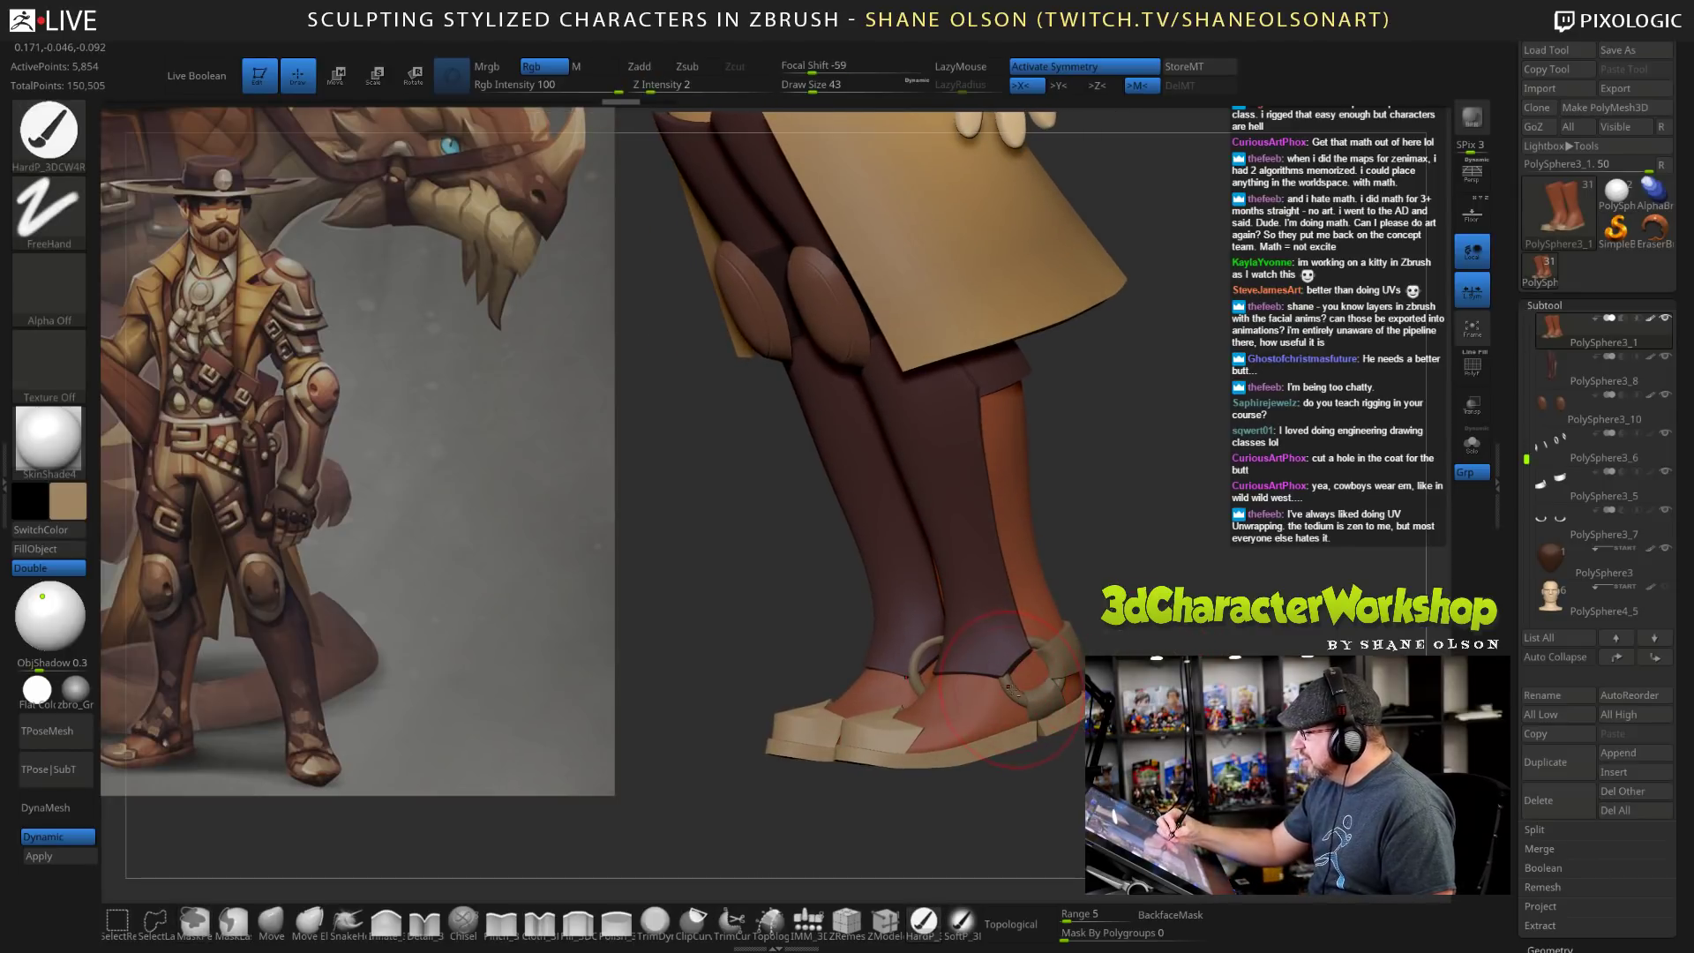
left_click(1014, 694, "alt")
left_click_drag(1125, 728, 1149, 729)
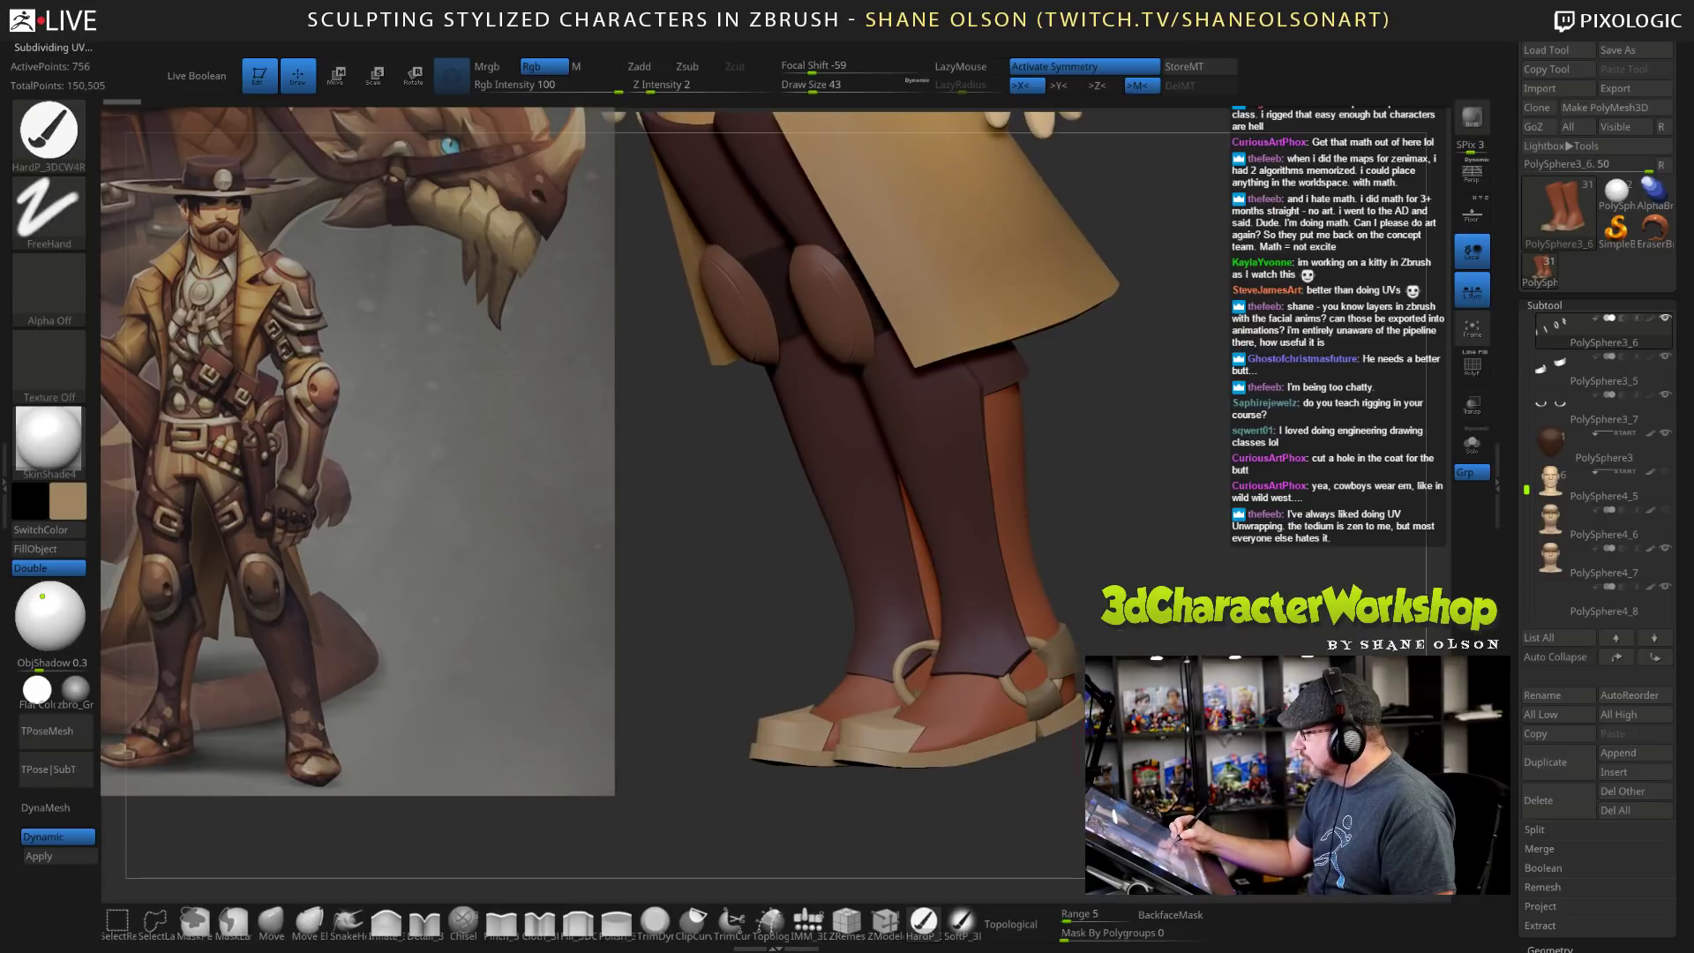
left_click(46, 548)
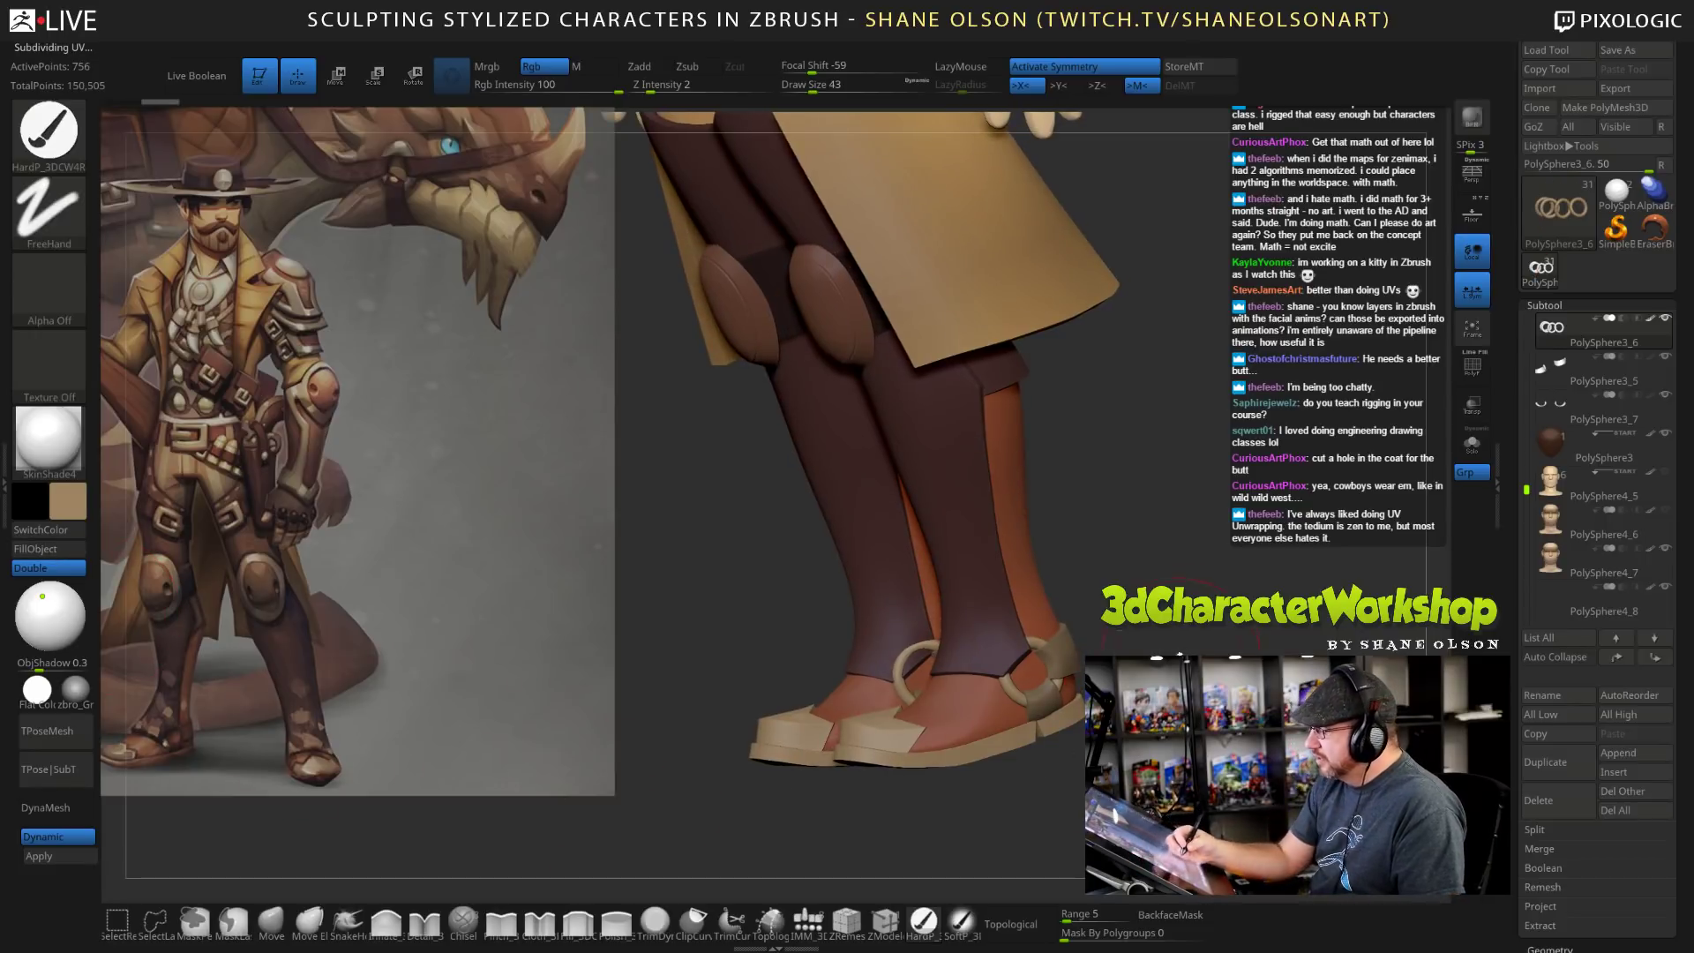
Reduce the brush to 26, sample the dark brown of the shin guards, and fill both sets of ankle straps with it.
key("bracketleft")
left_click_drag(1147, 649, 1253, 635)
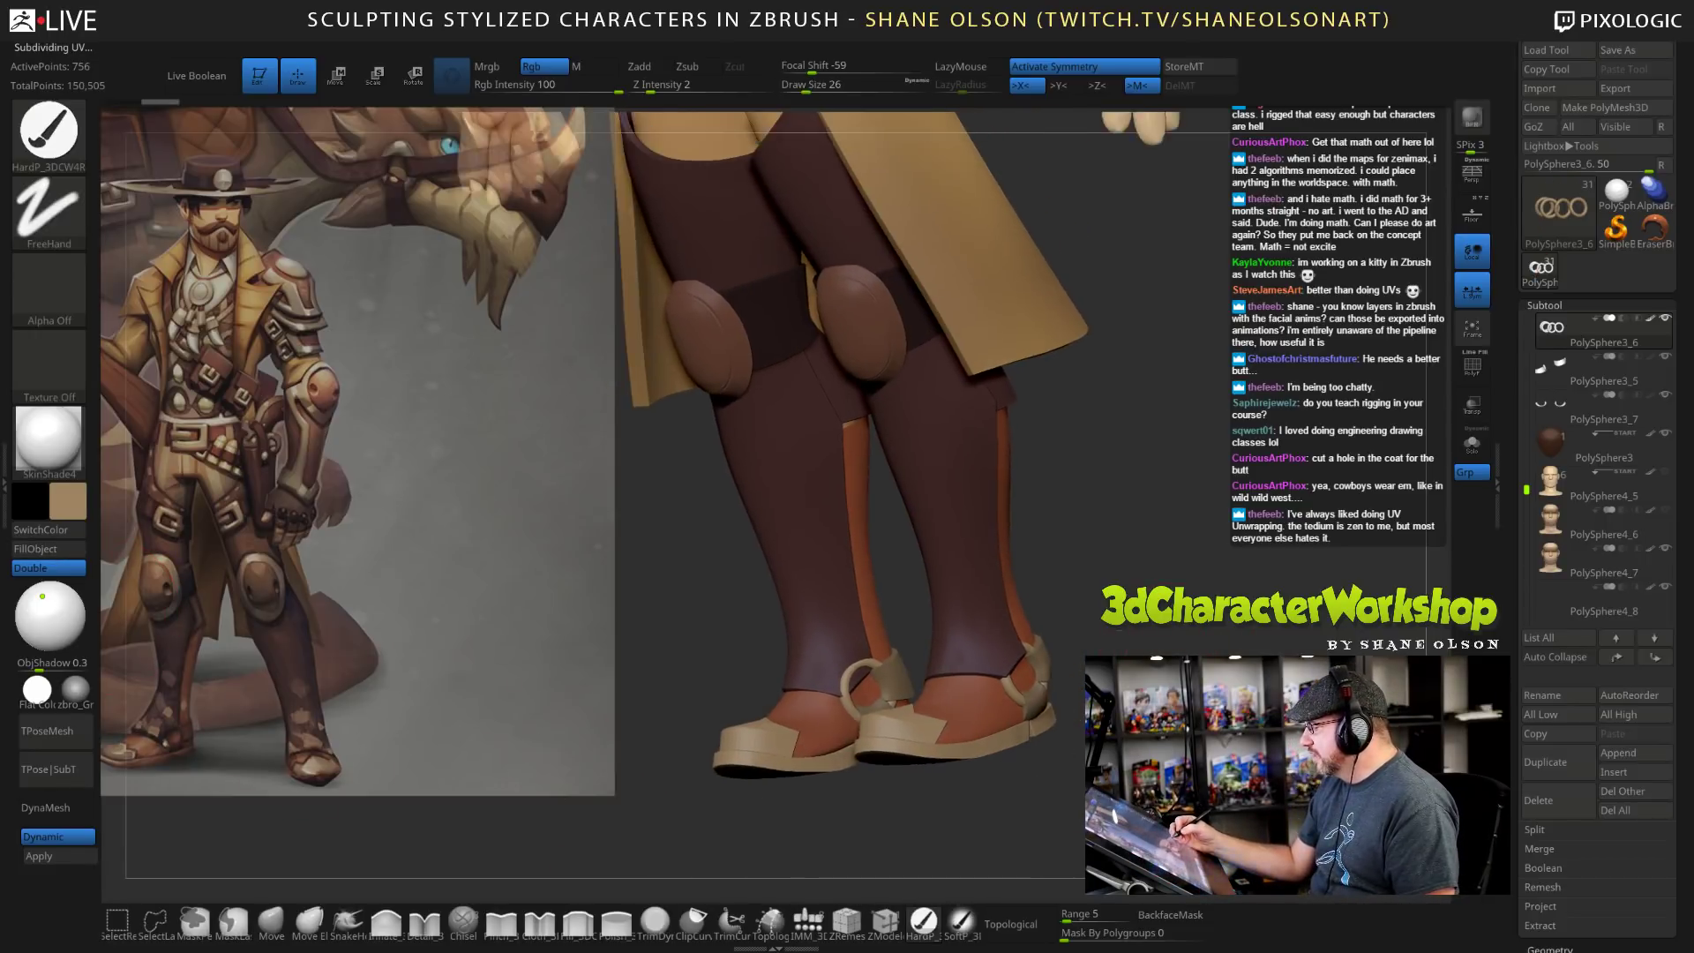
left_click_drag(1147, 618, 926, 569, "alt")
key("c")
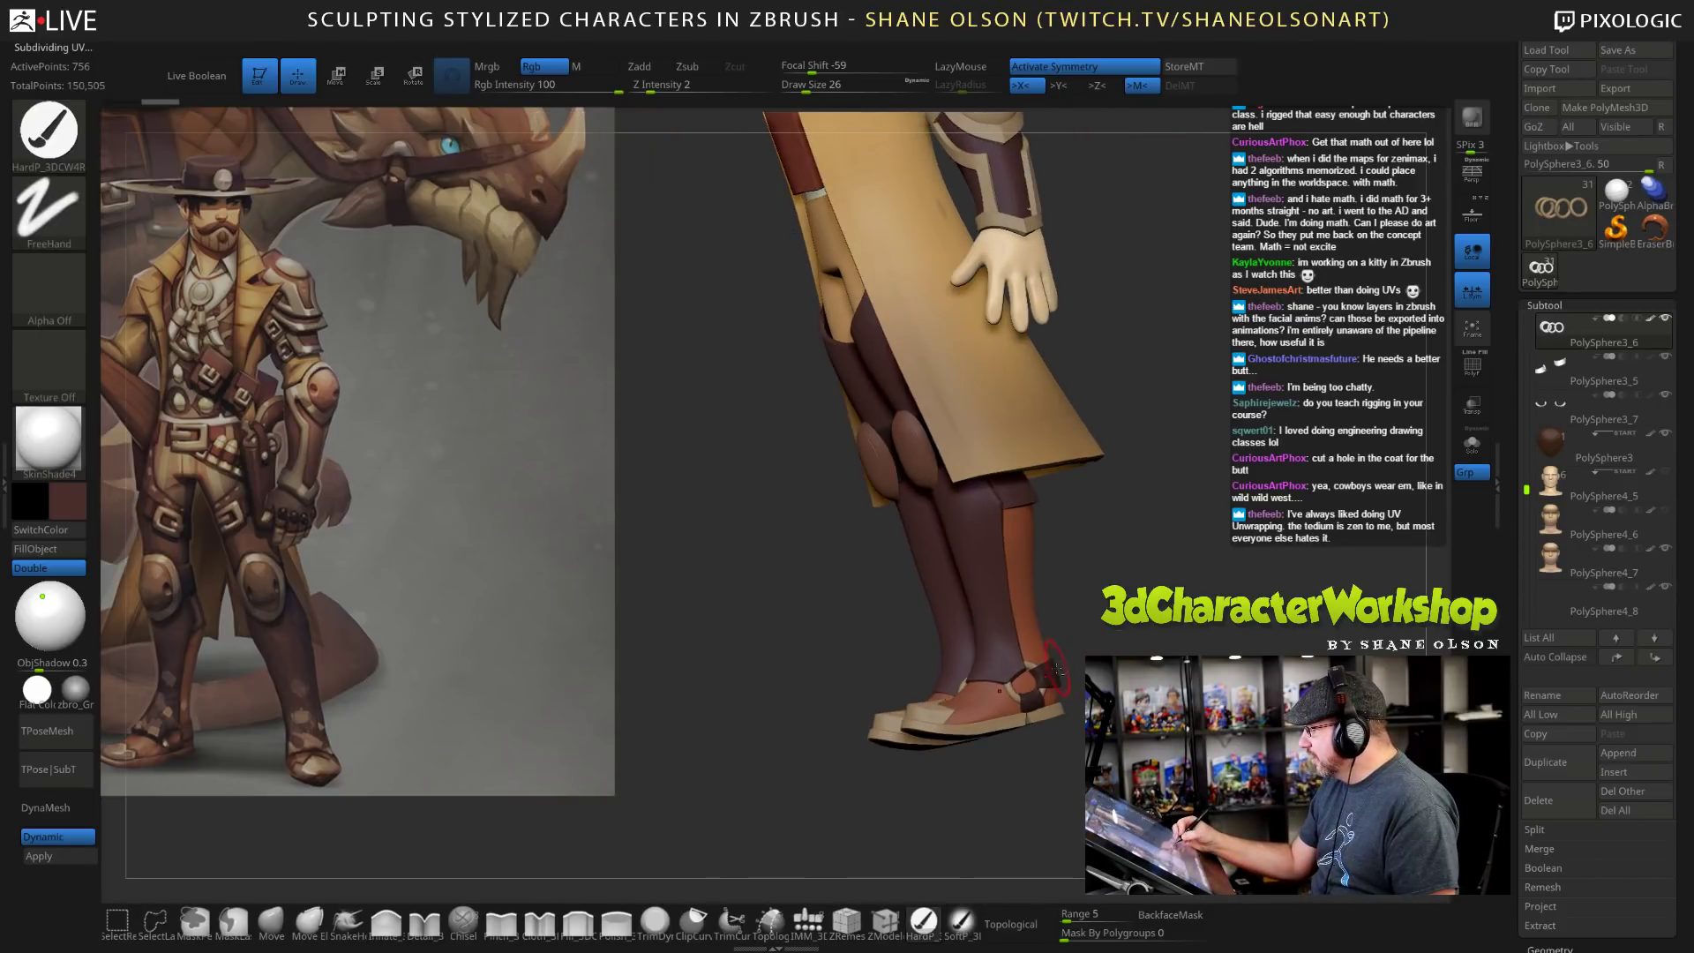
left_click(1055, 673, "alt")
left_click_drag(1121, 583, 1077, 564)
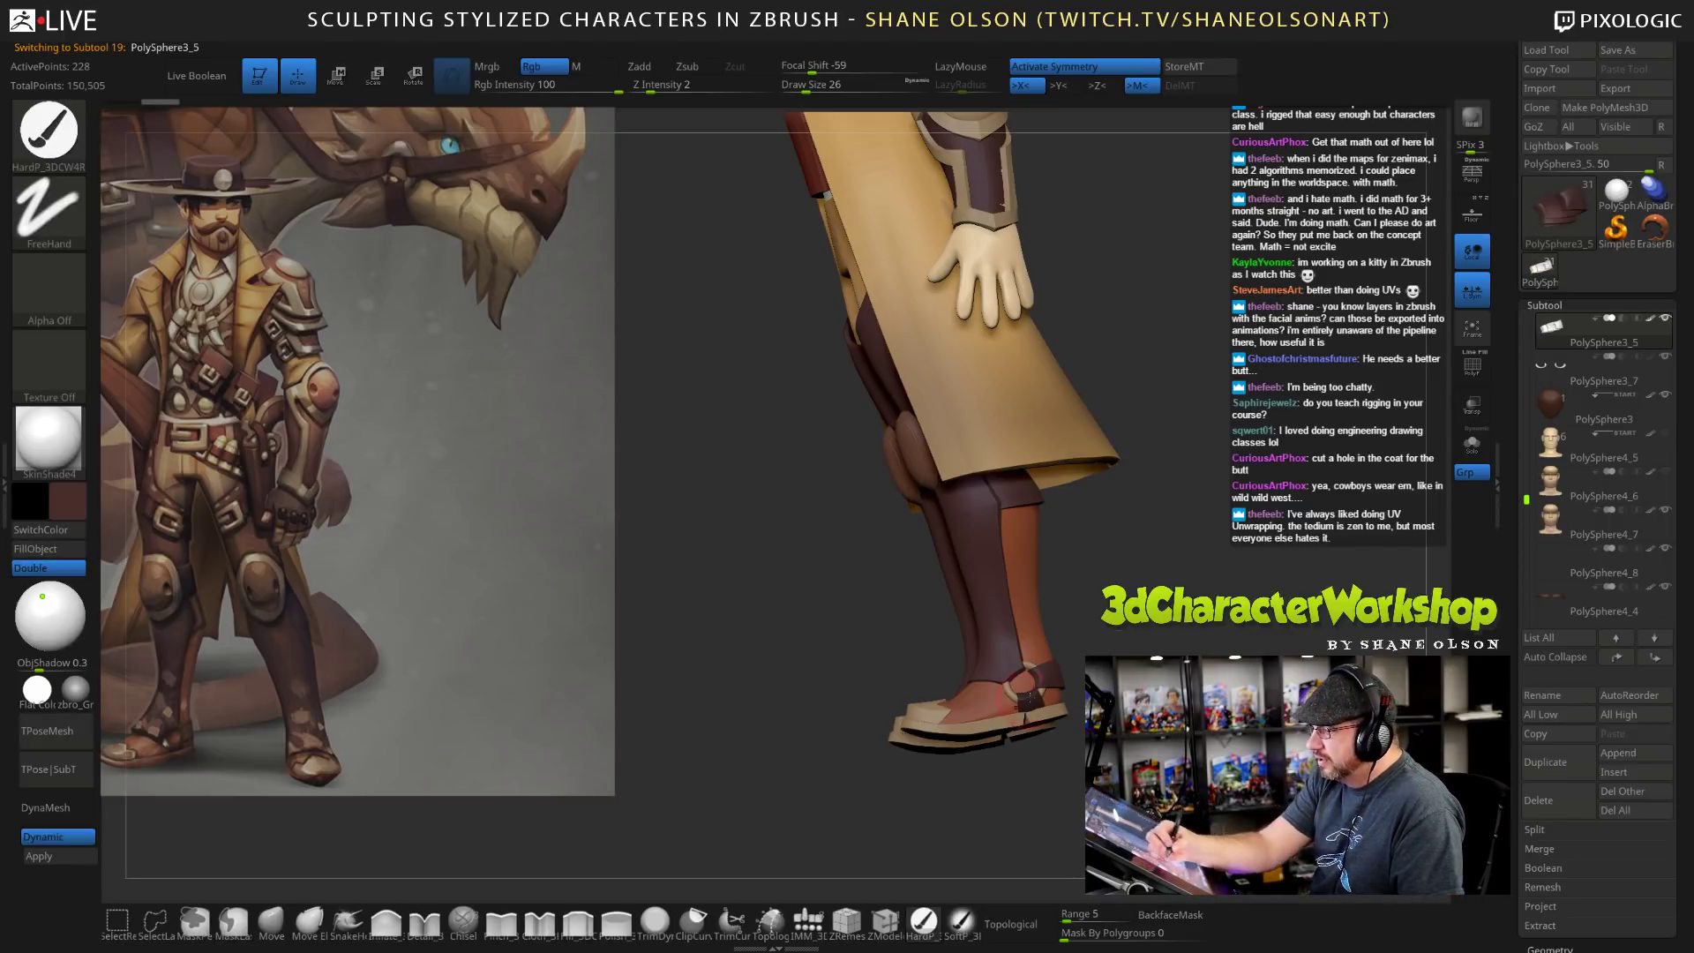
left_click(1032, 701, "alt")
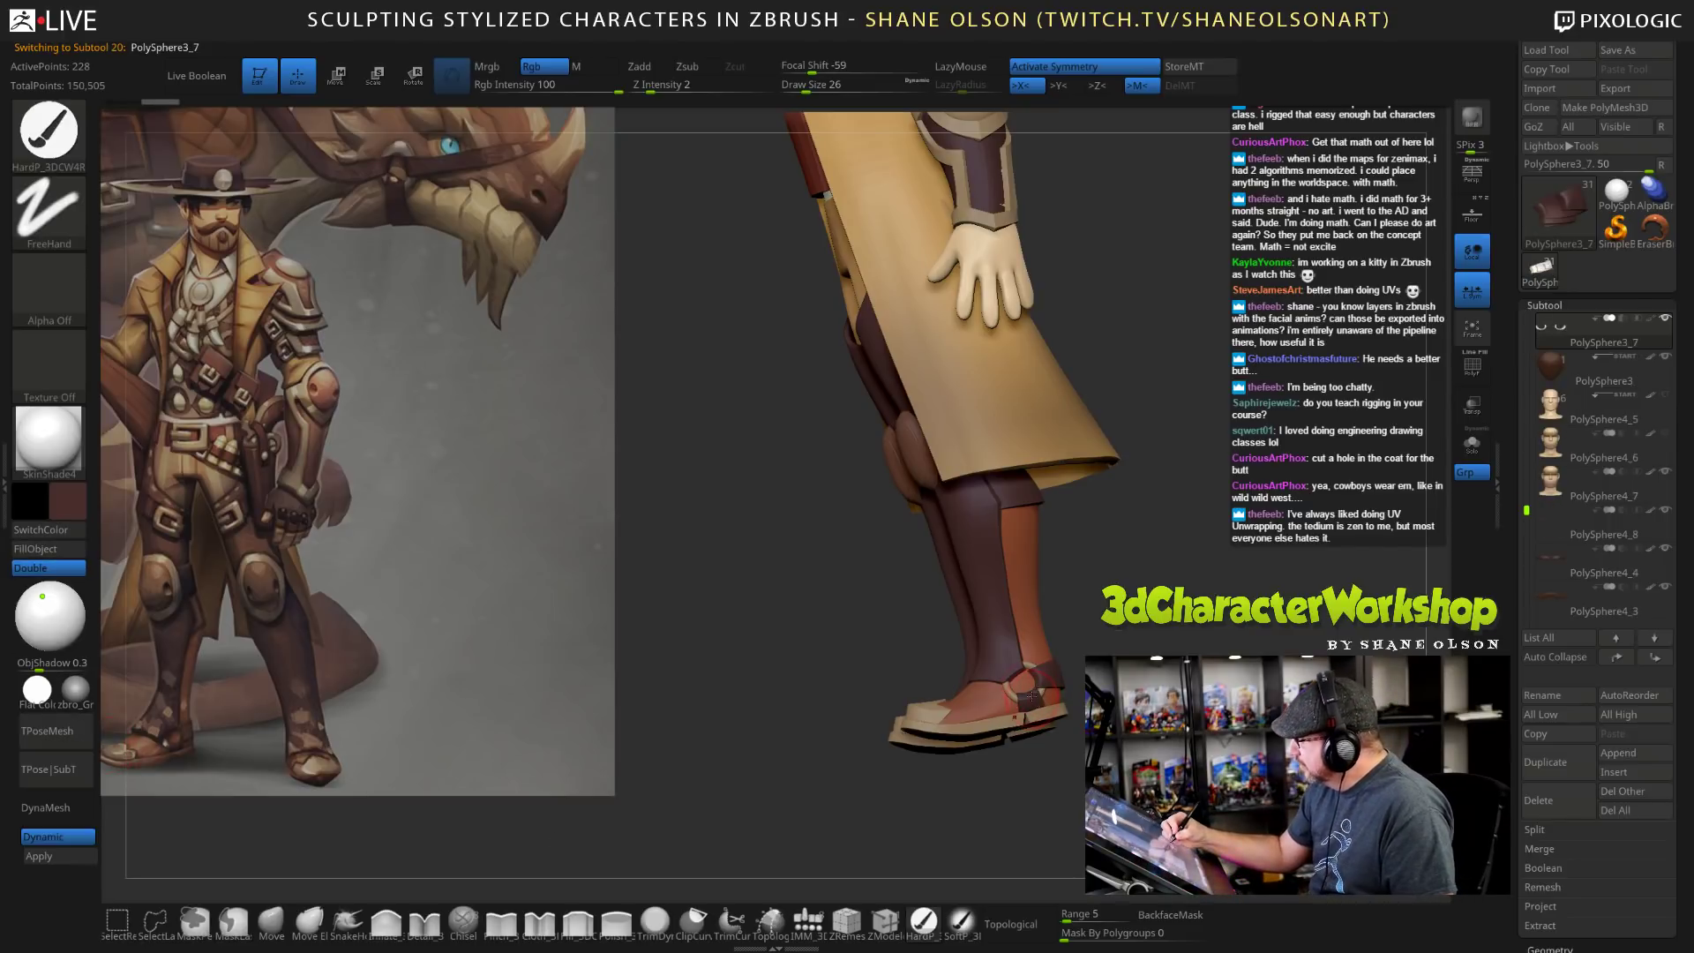
left_click(82, 556)
Nudge the lower edge of the shin guards at the ankle using the Move brush at size 43.
left_click_drag(847, 785, 1072, 794)
left_click_drag(653, 812, 653, 900, "alt")
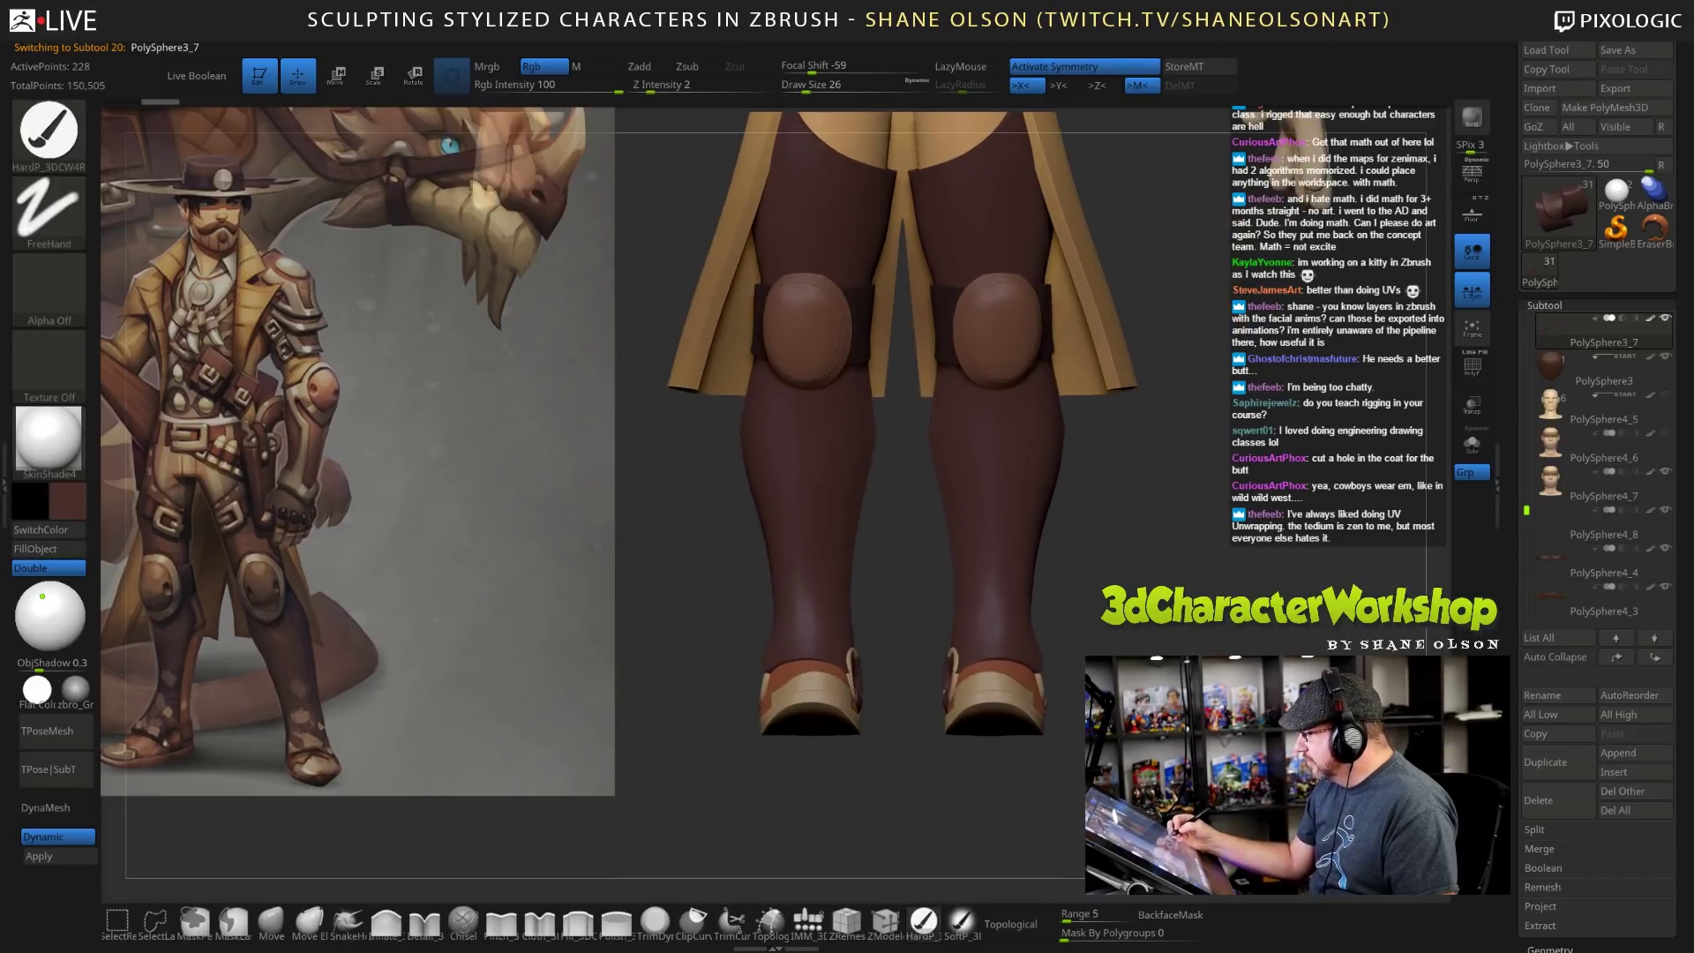
left_click(804, 538, "alt")
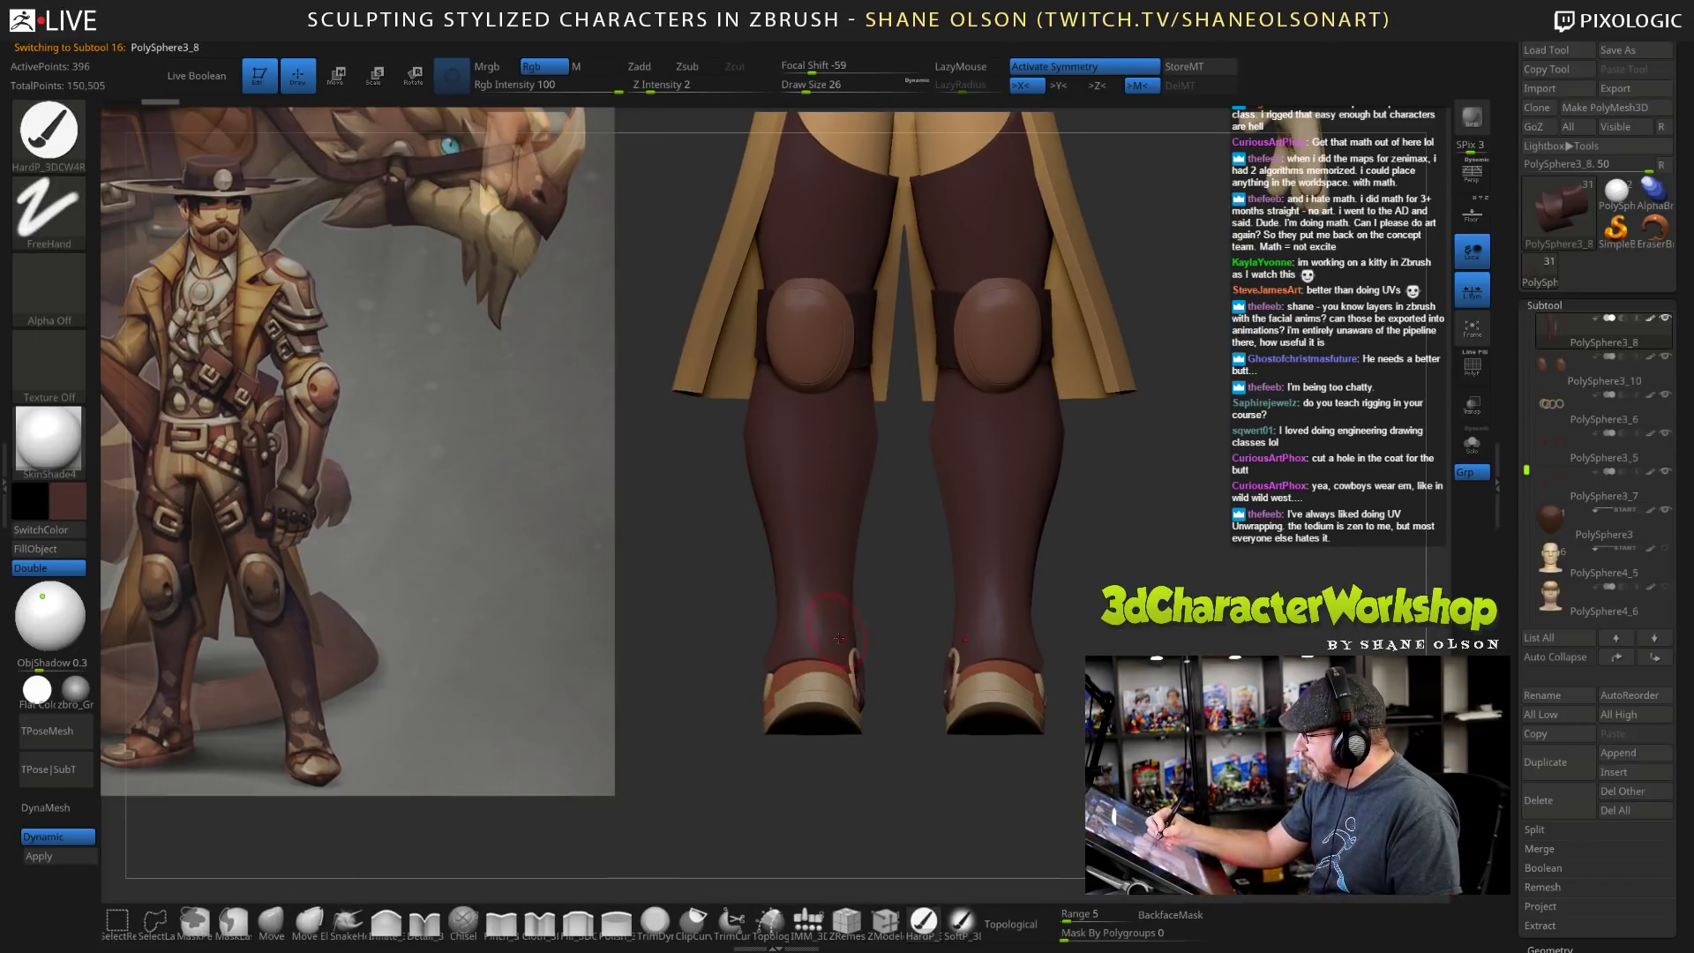
left_click(272, 922)
left_click_drag(703, 781, 677, 792)
left_click(813, 86)
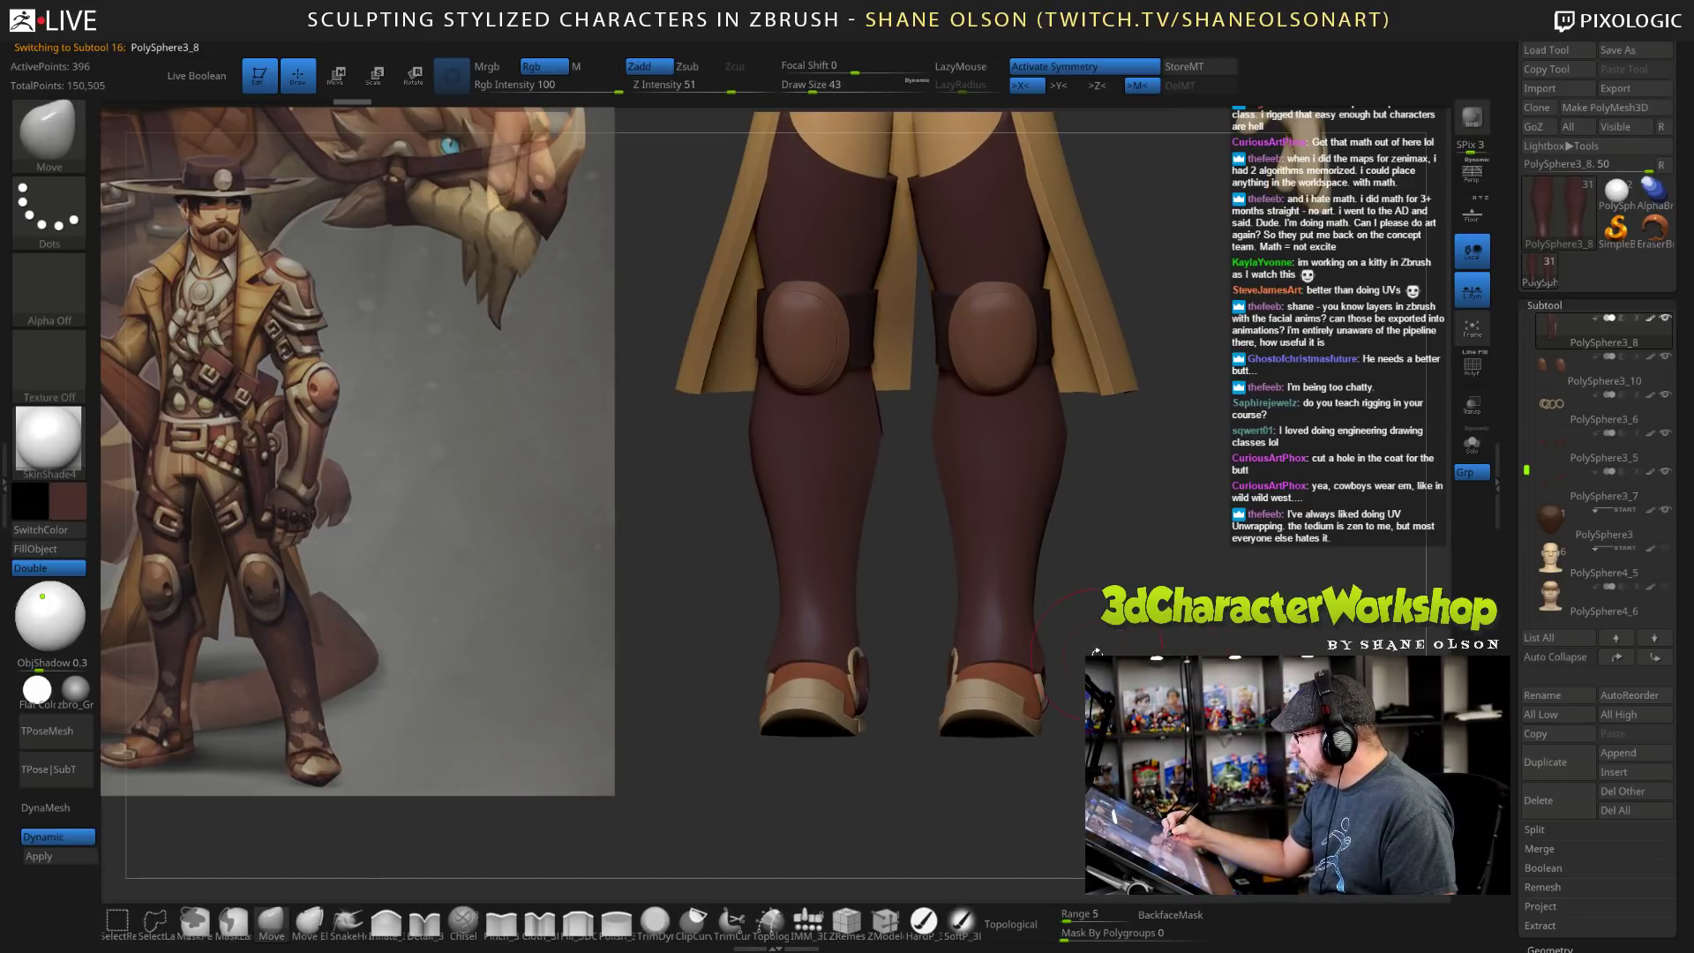
left_click_drag(841, 651, 846, 648)
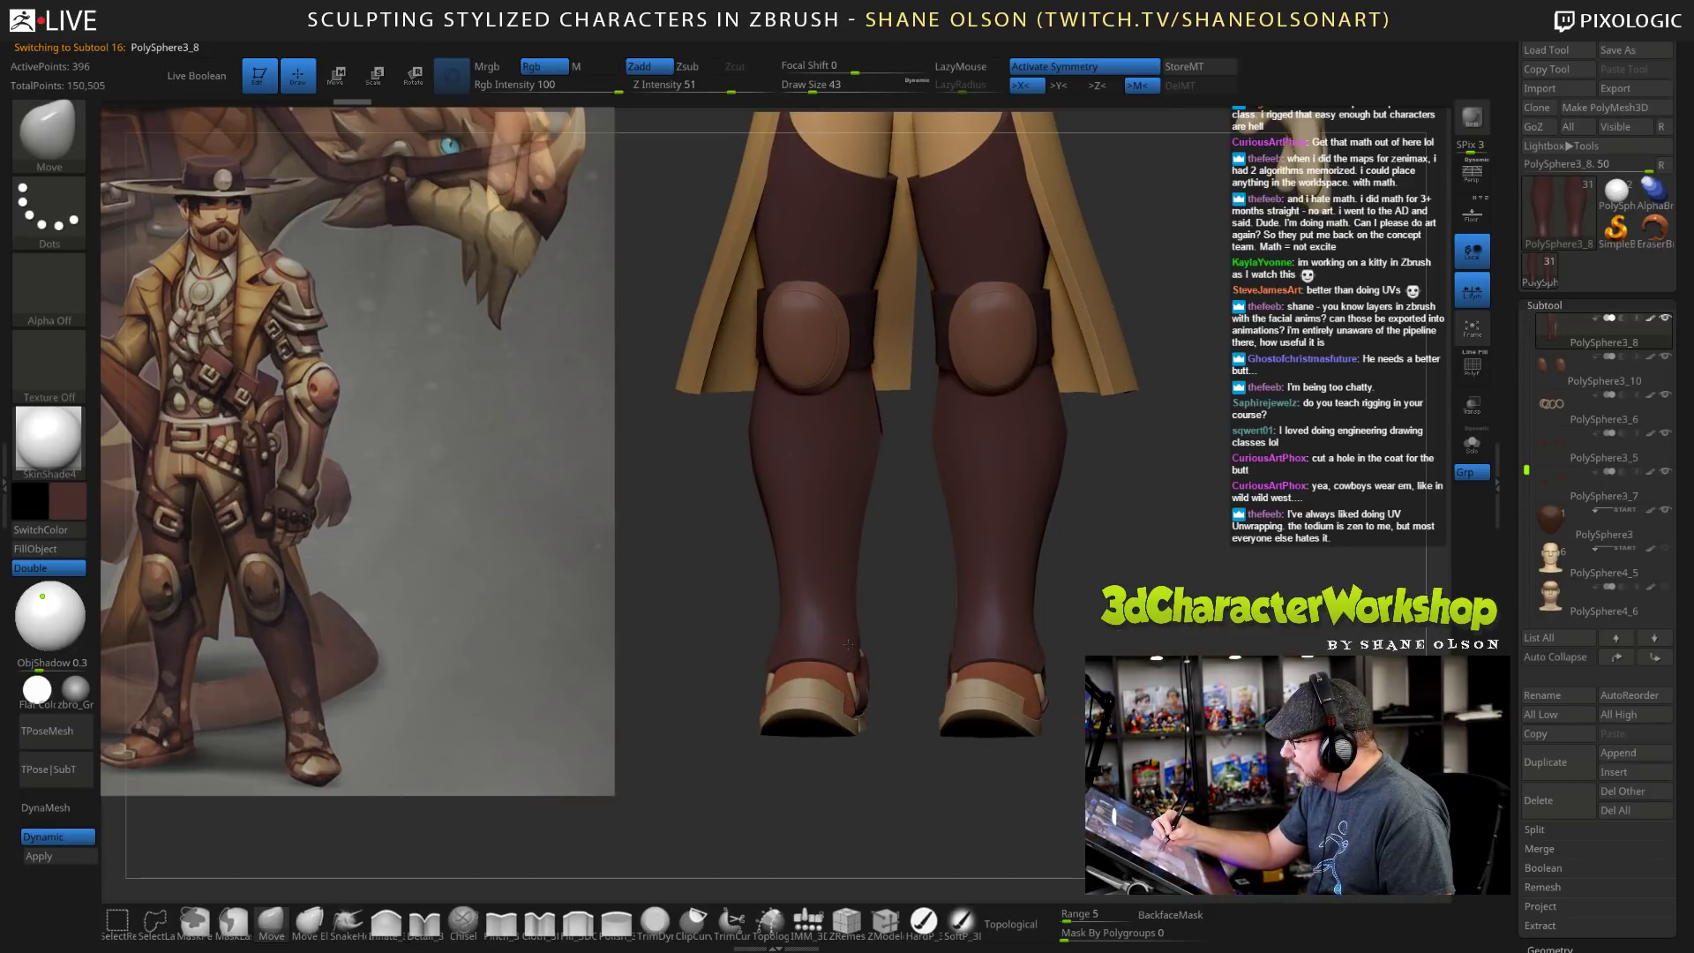
left_click_drag(905, 777, 781, 801)
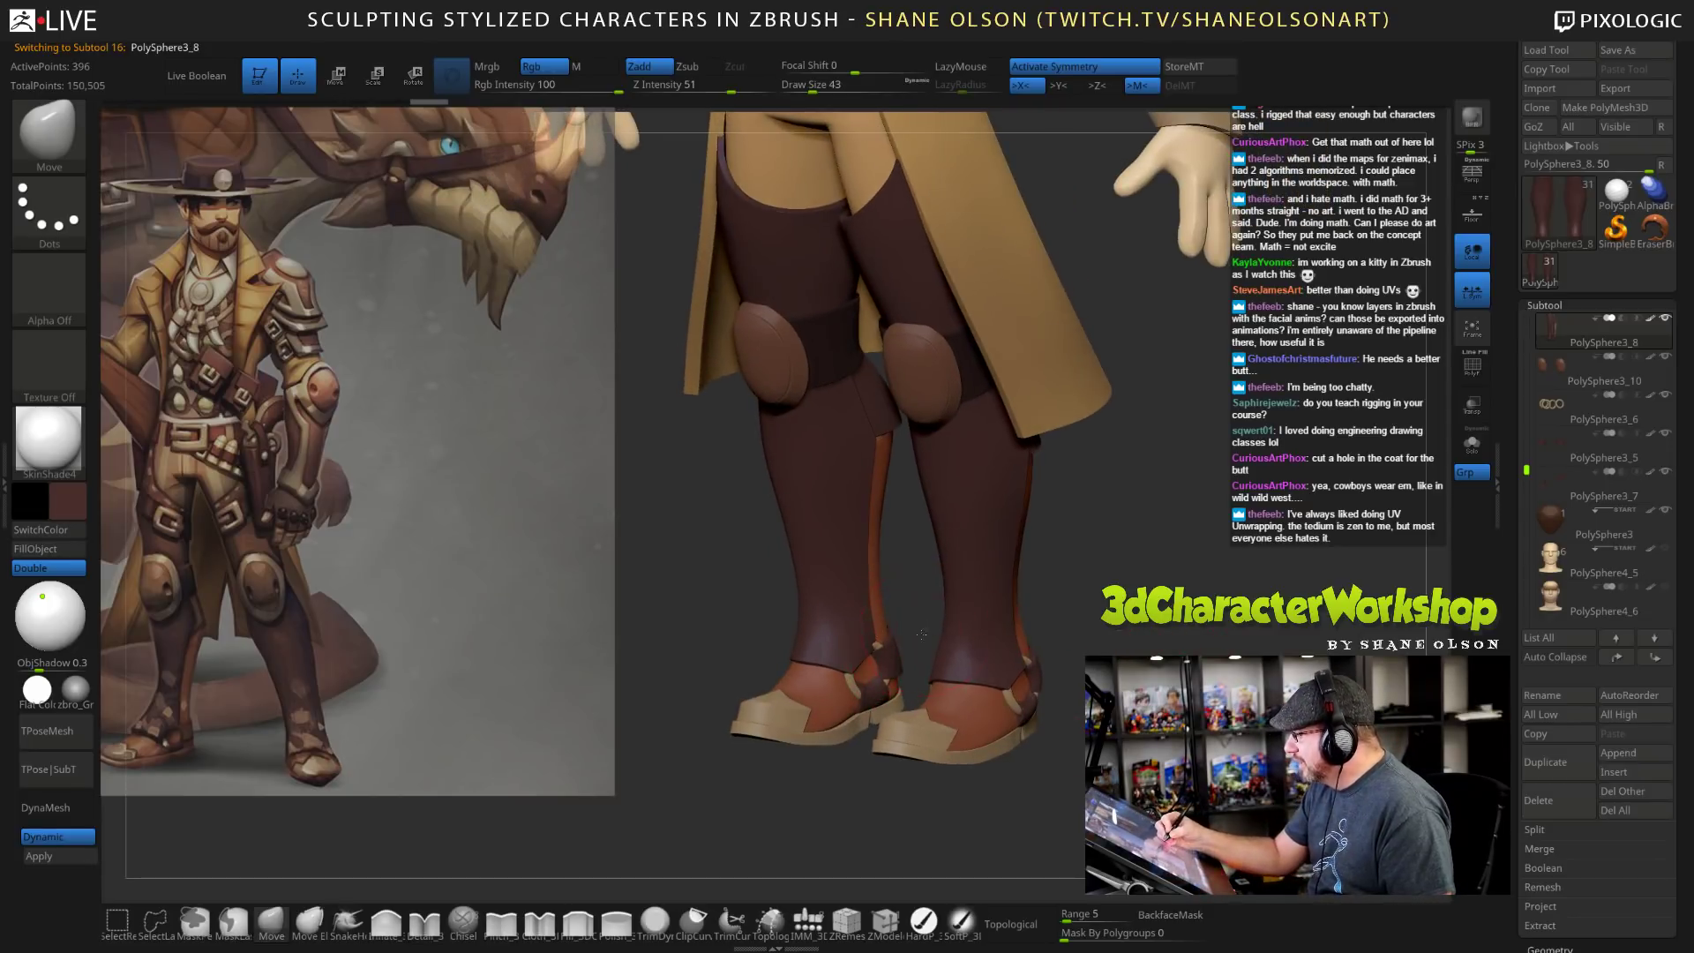
left_click_drag(921, 633, 804, 601)
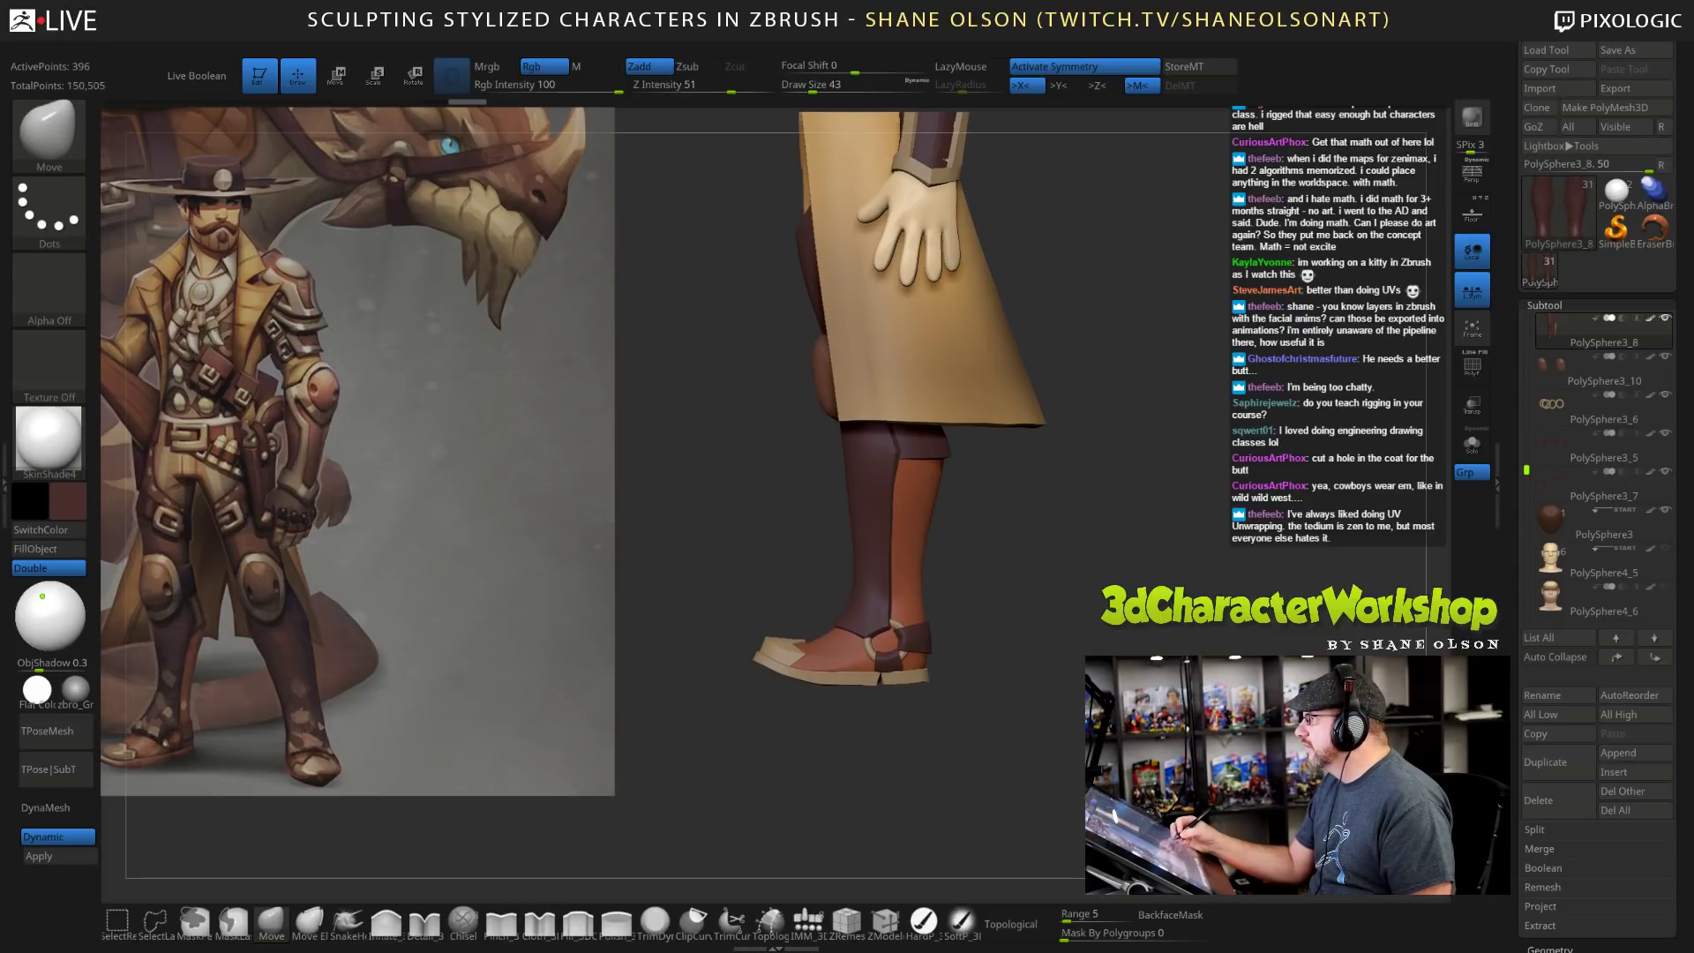
left_click_drag(974, 661, 928, 637)
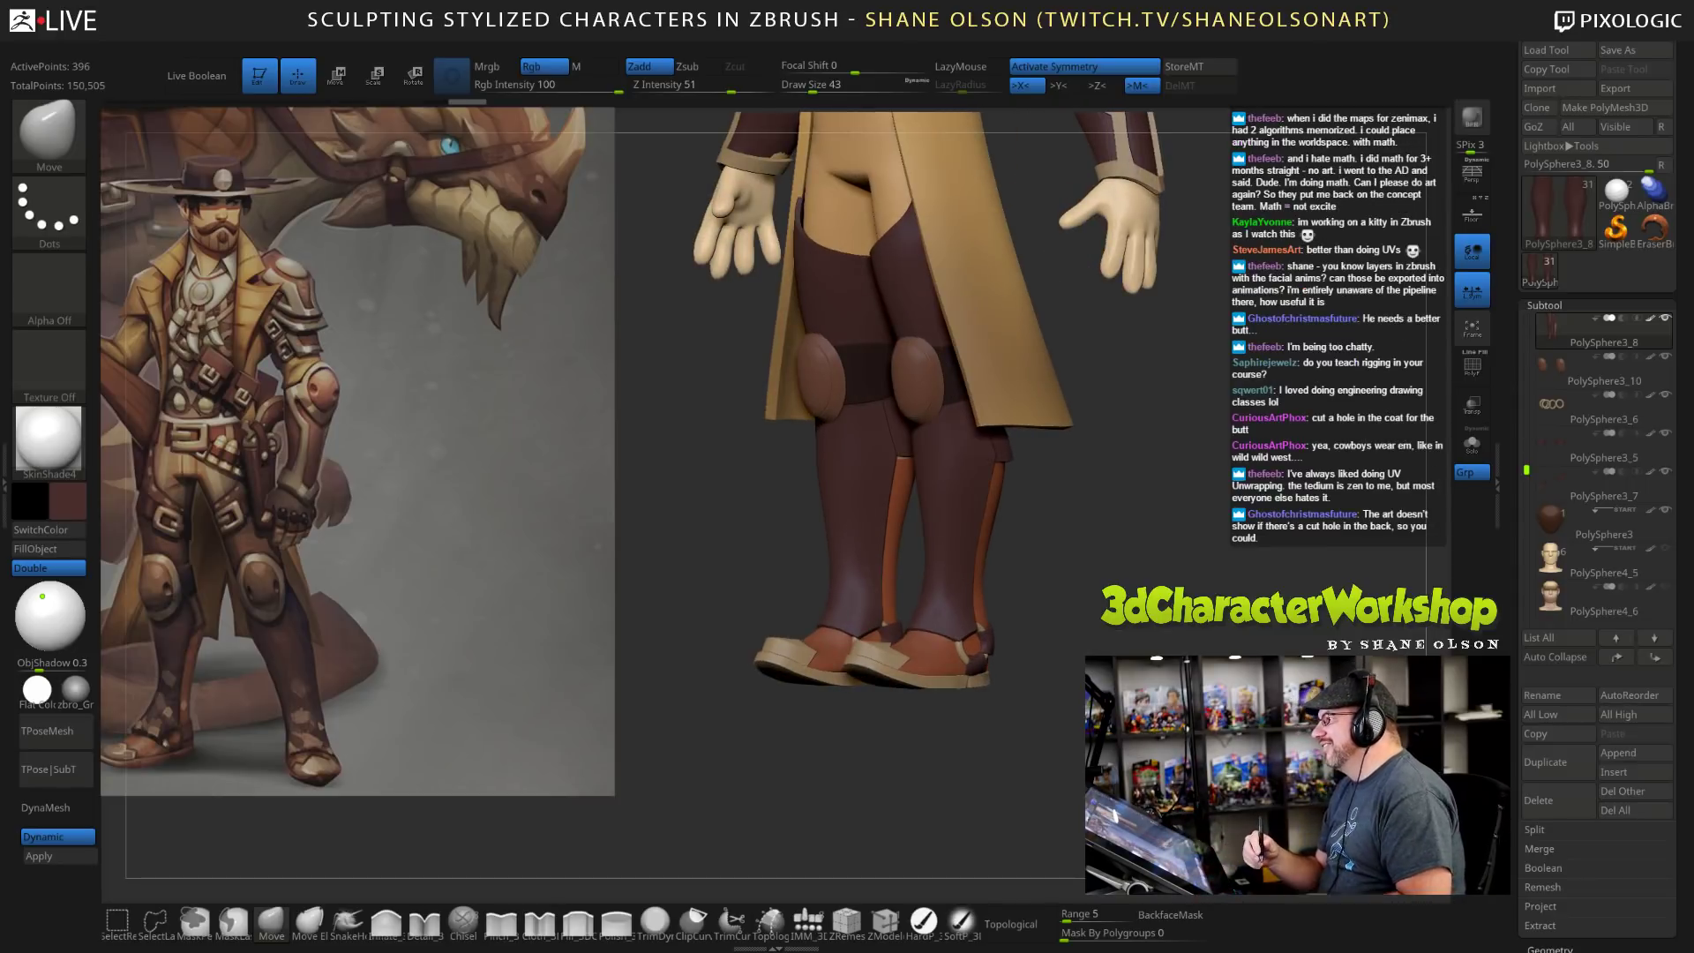
Select the coat and slightly reshape its side below the waist using the Move brush at size 82.
left_click_drag(935, 750, 675, 750)
left_click_drag(1015, 574, 1293, 666)
key("f")
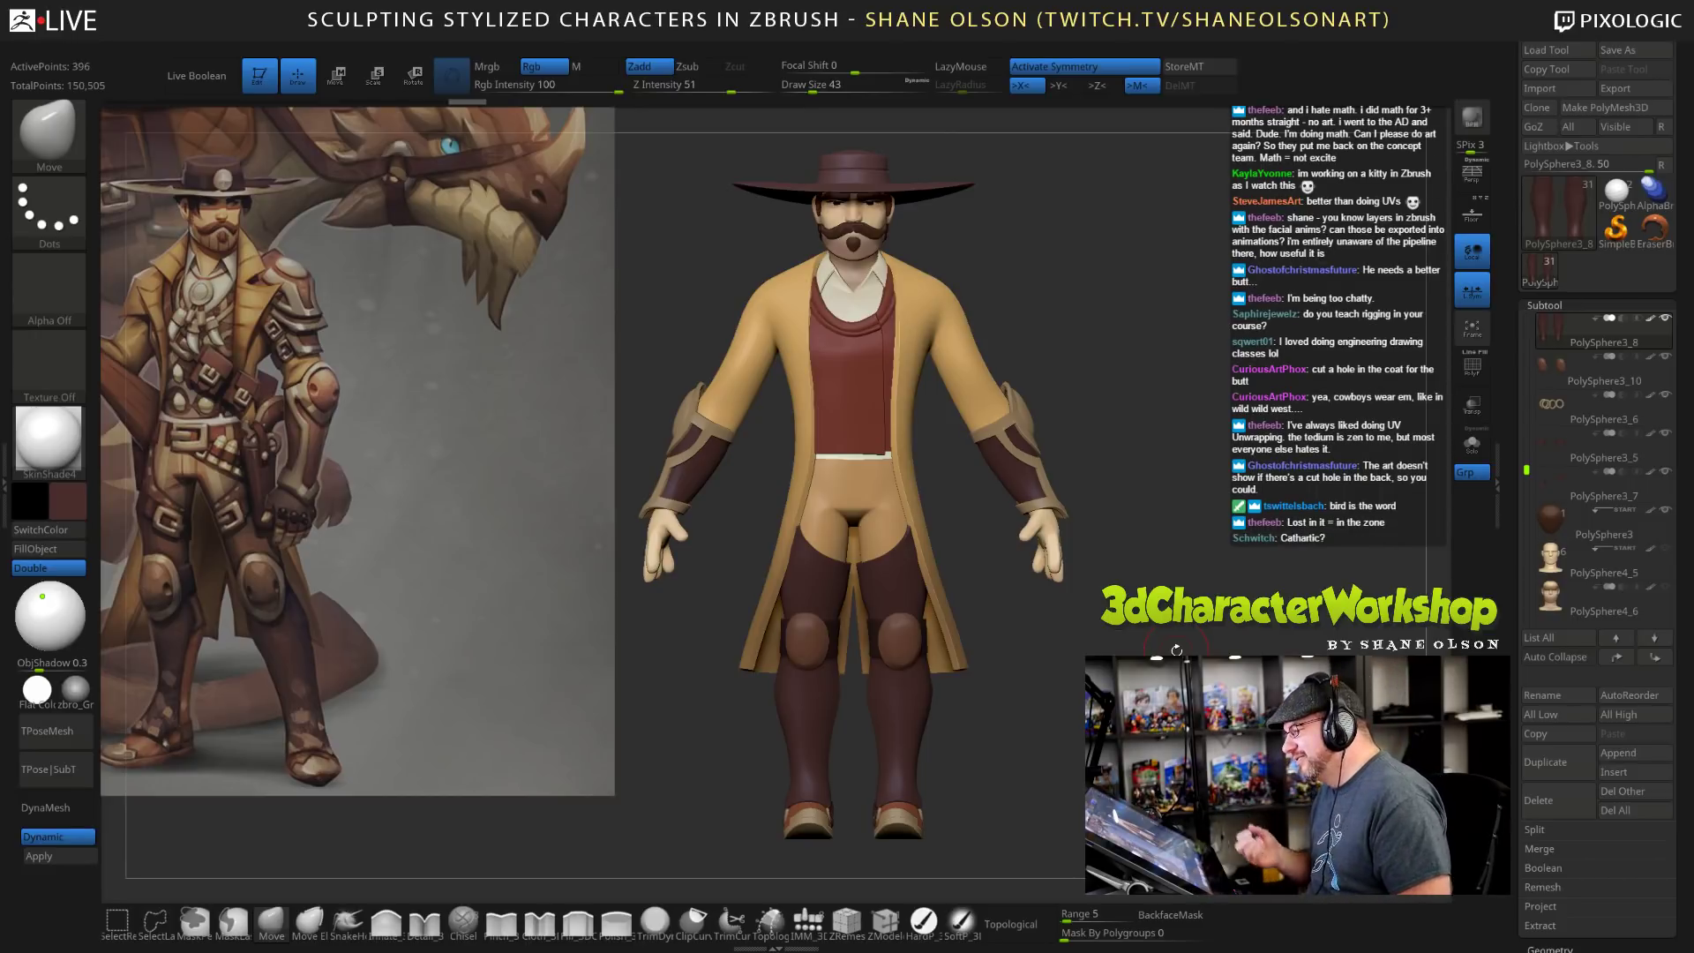
mouse_move(1177, 650)
left_mouse_down()
mouse_move(958, 651)
mouse_move(1053, 631)
left_mouse_up()
left_click(892, 582, "alt")
key("s")
left_click_drag(872, 488, 885, 490)
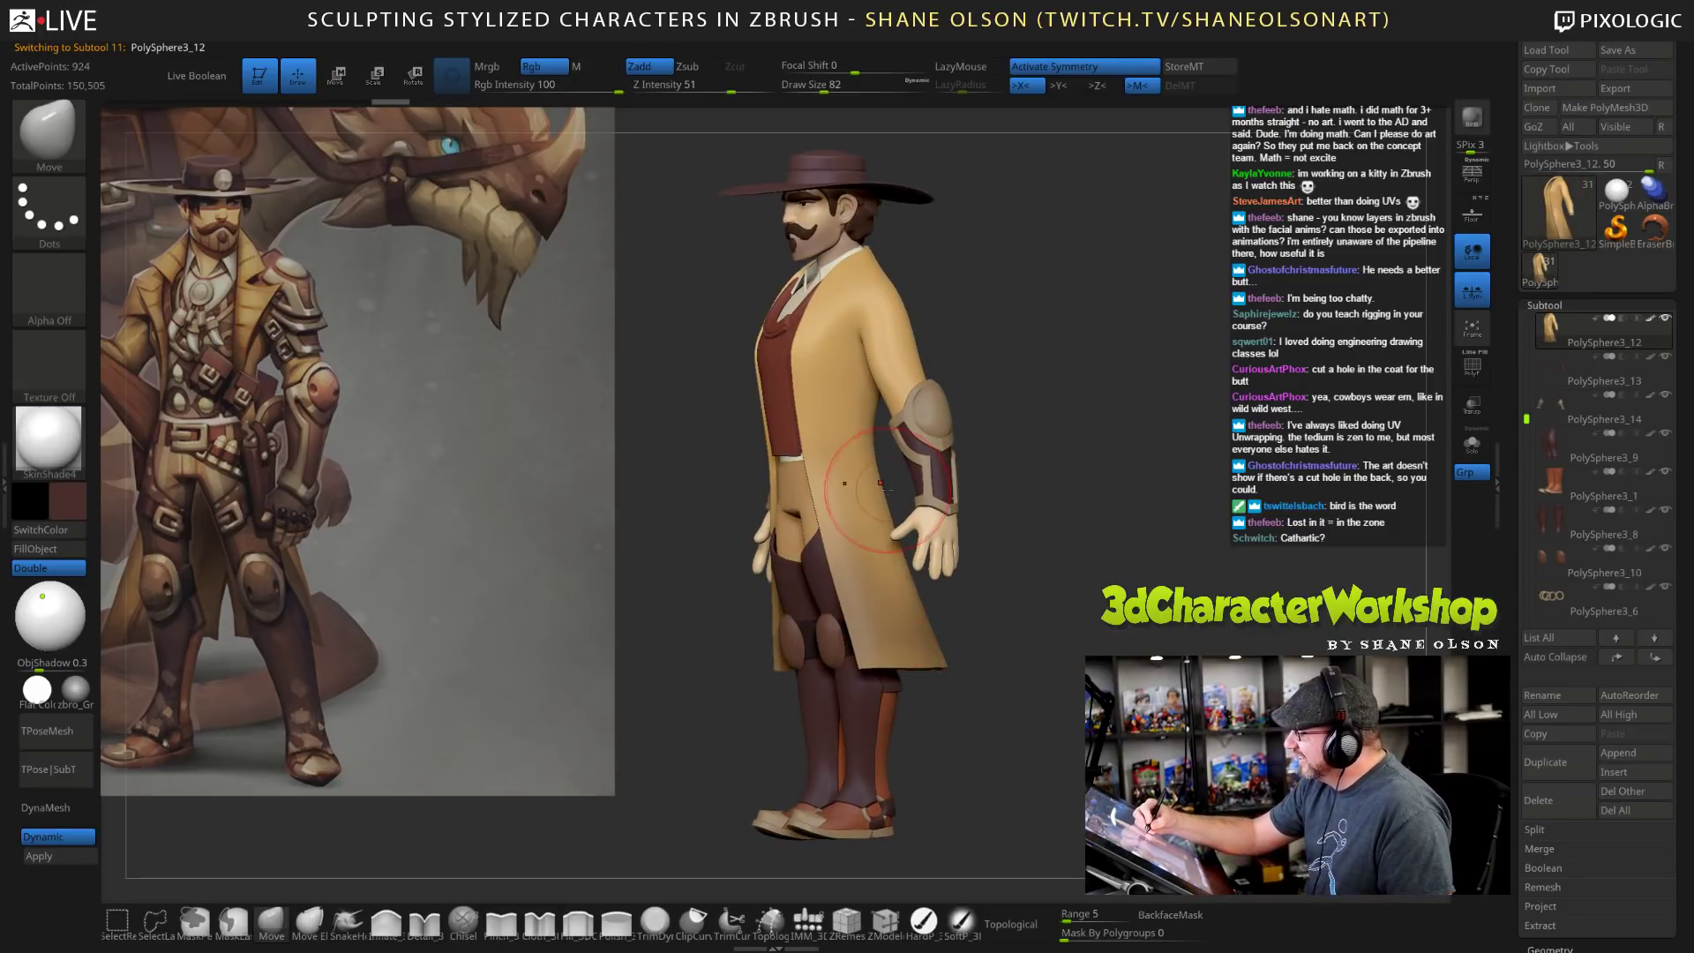
left_click_drag(989, 530, 1063, 523)
mouse_move(1138, 635)
left_mouse_down()
mouse_move(1209, 675)
mouse_move(1193, 782)
mouse_move(1190, 647)
left_mouse_up()
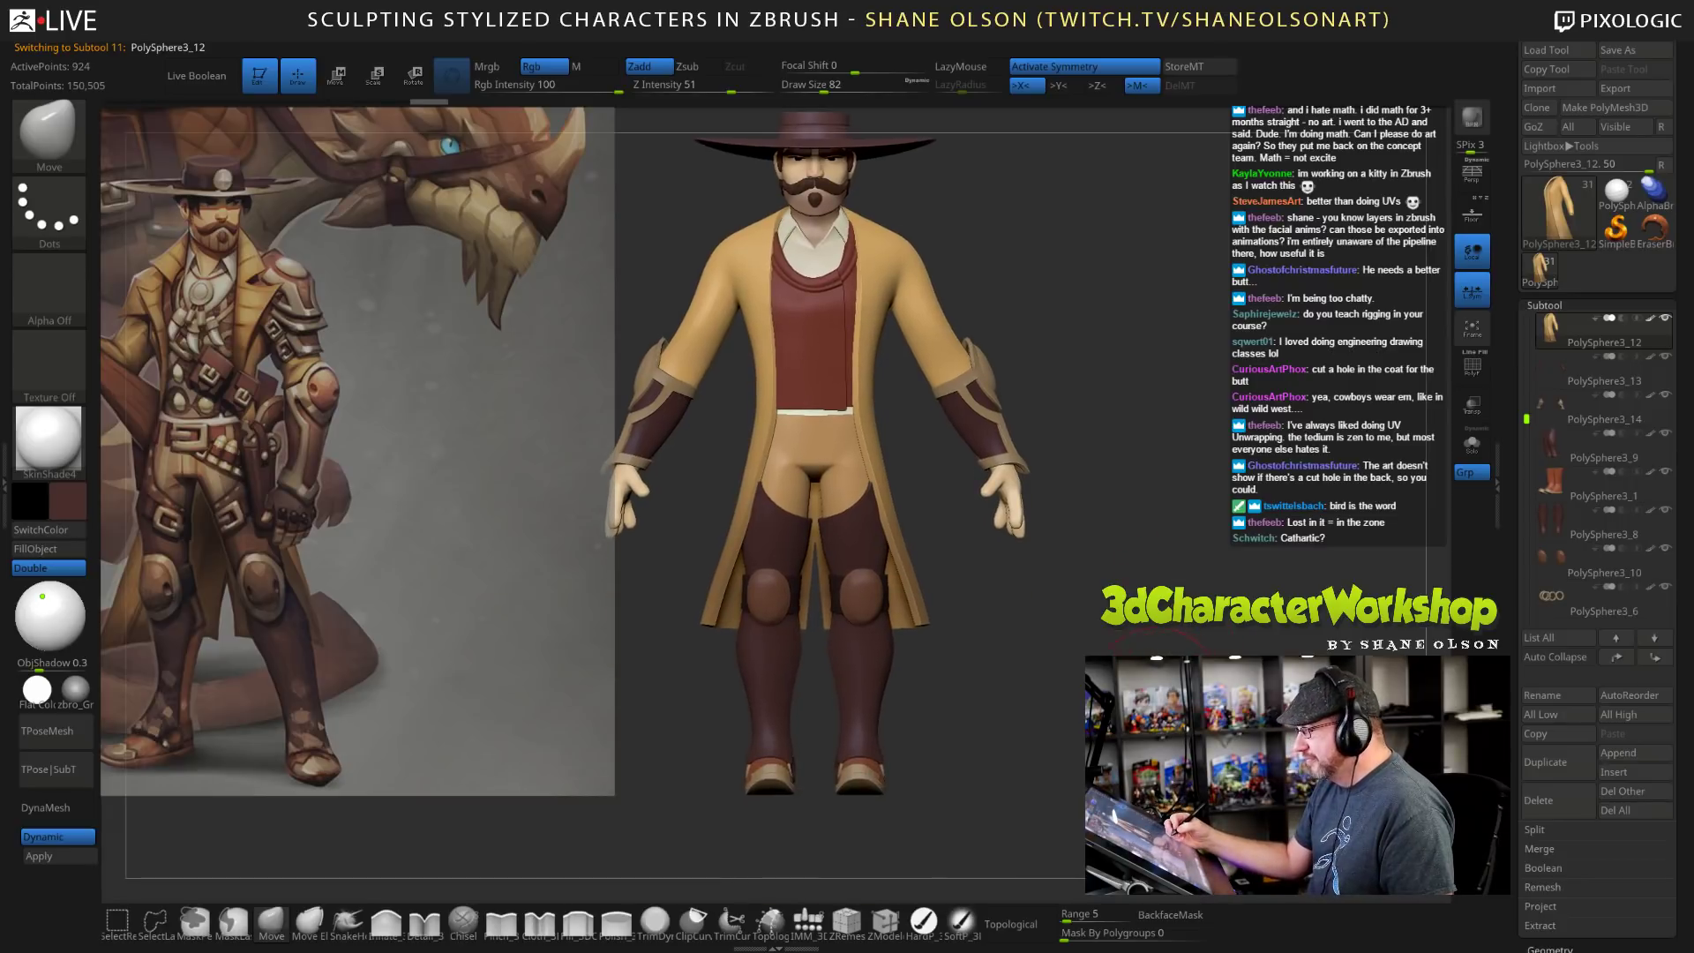
left_click(863, 622, "alt")
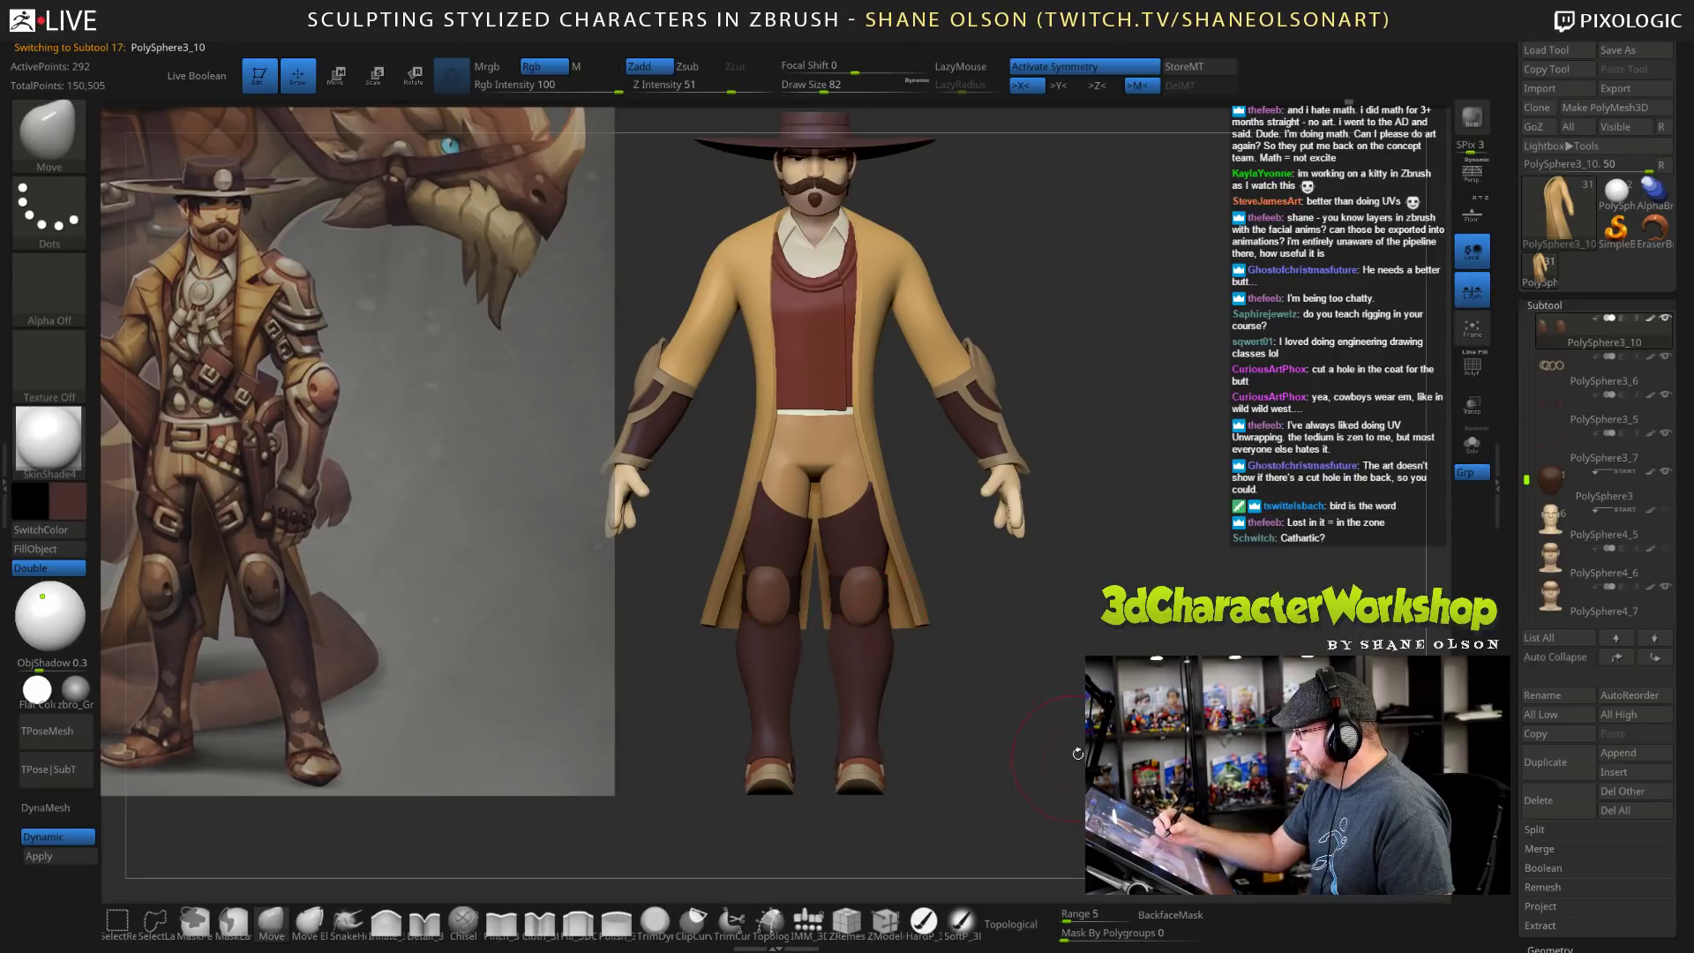
left_click_drag(1135, 737, 1155, 651, "alt")
left_click_drag(1138, 474, 1148, 376, "alt")
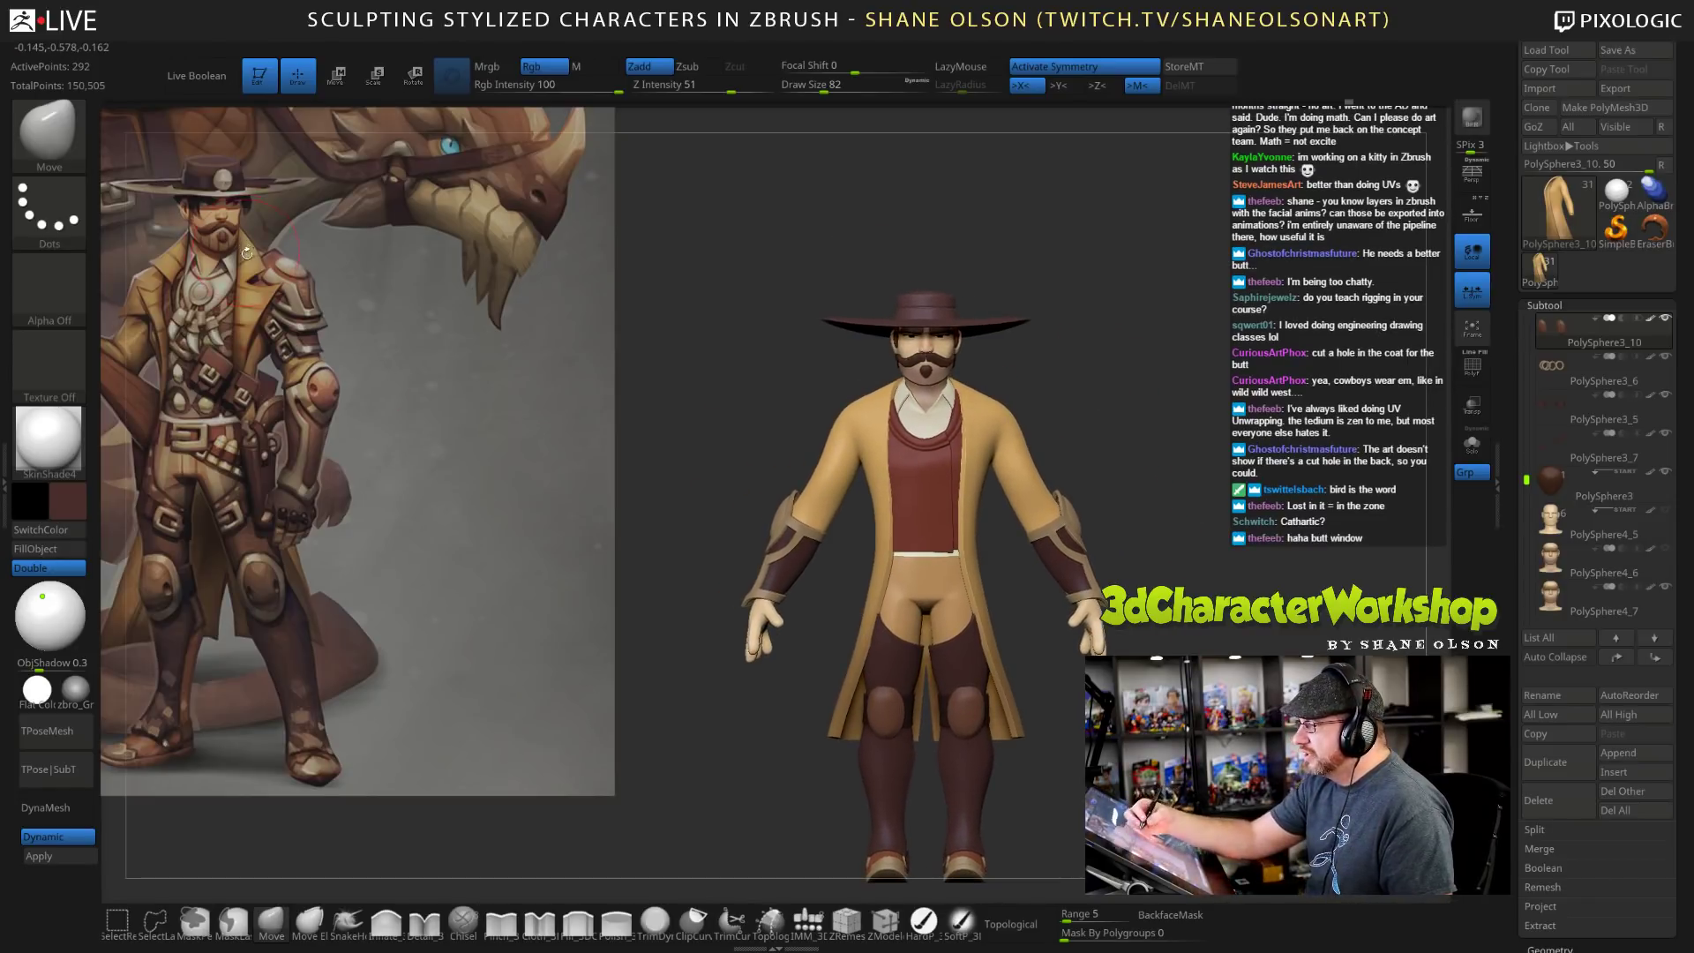
left_click_drag(1208, 536, 1206, 569, "alt")
Reselect the coat and save the tool over the existing Cowboy_Blockout_07 file.
left_click(997, 424, "alt")
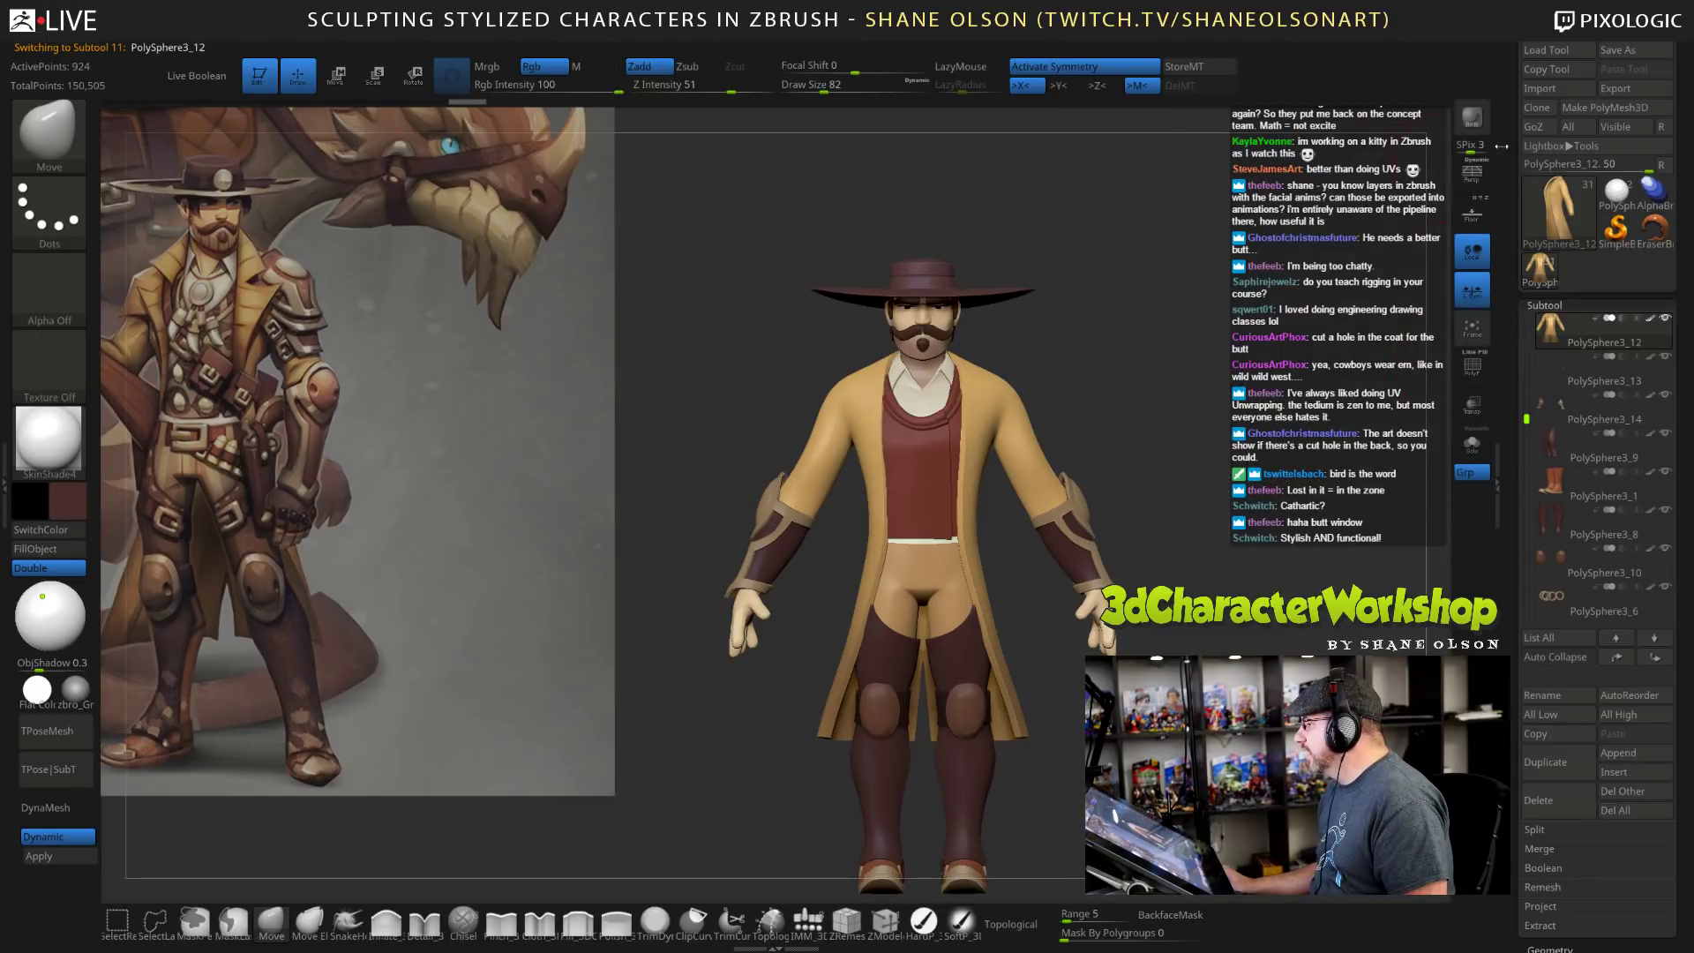
left_click(1633, 50)
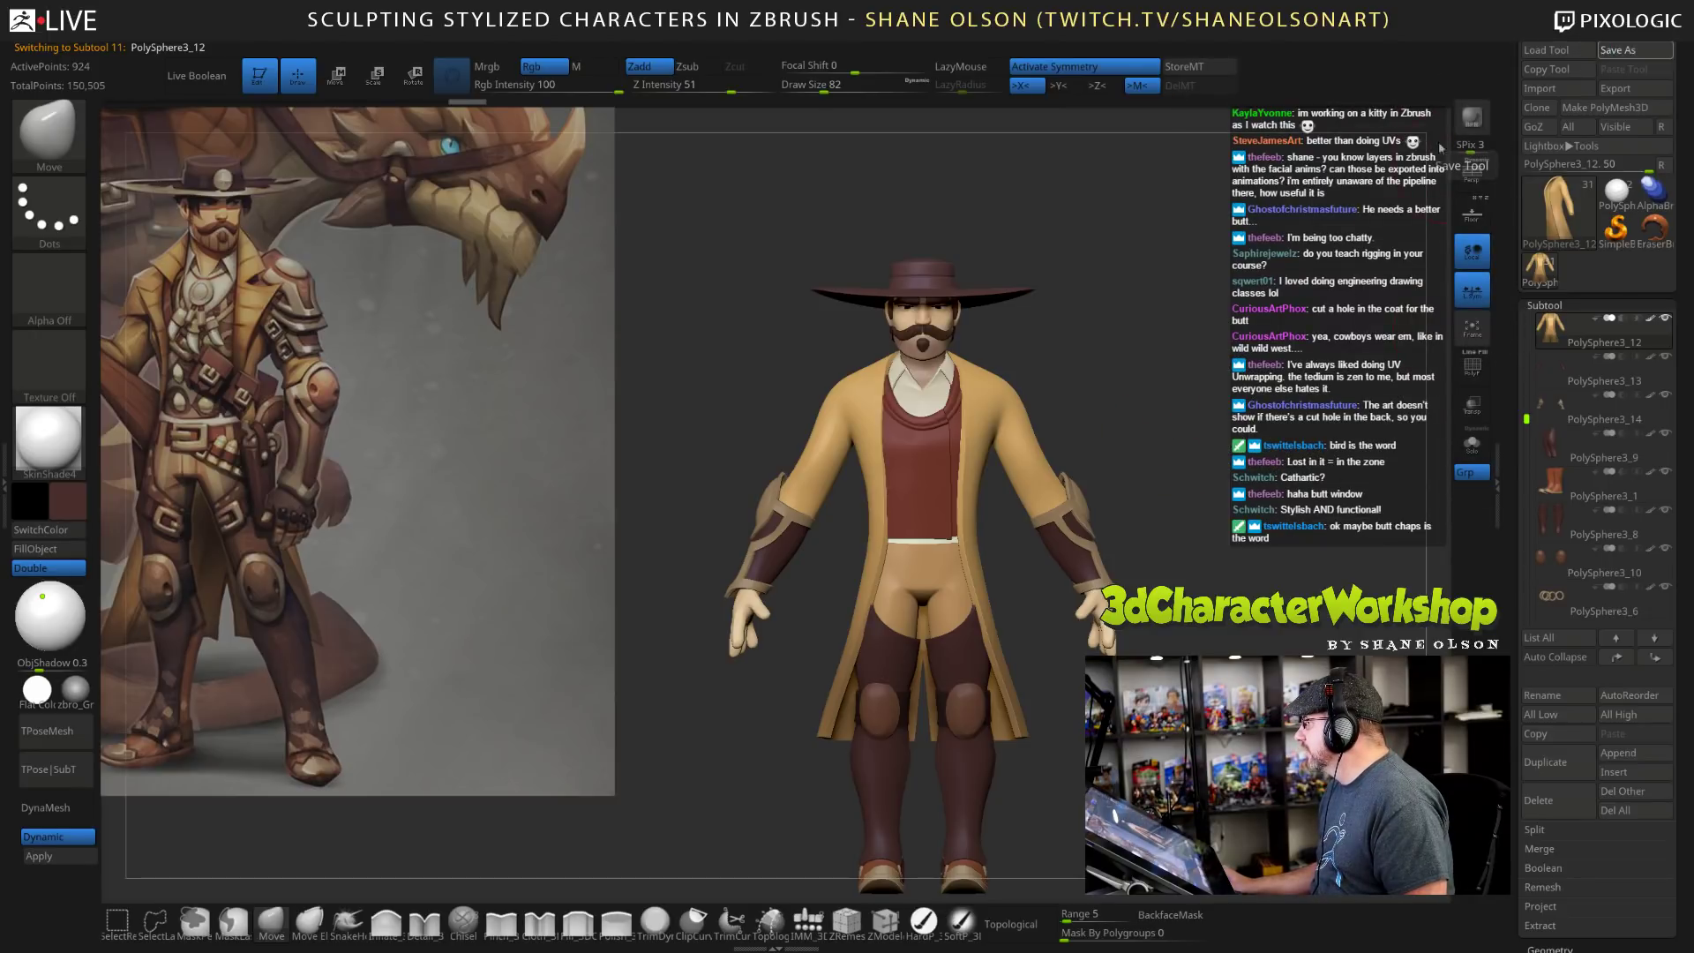
key("Return")
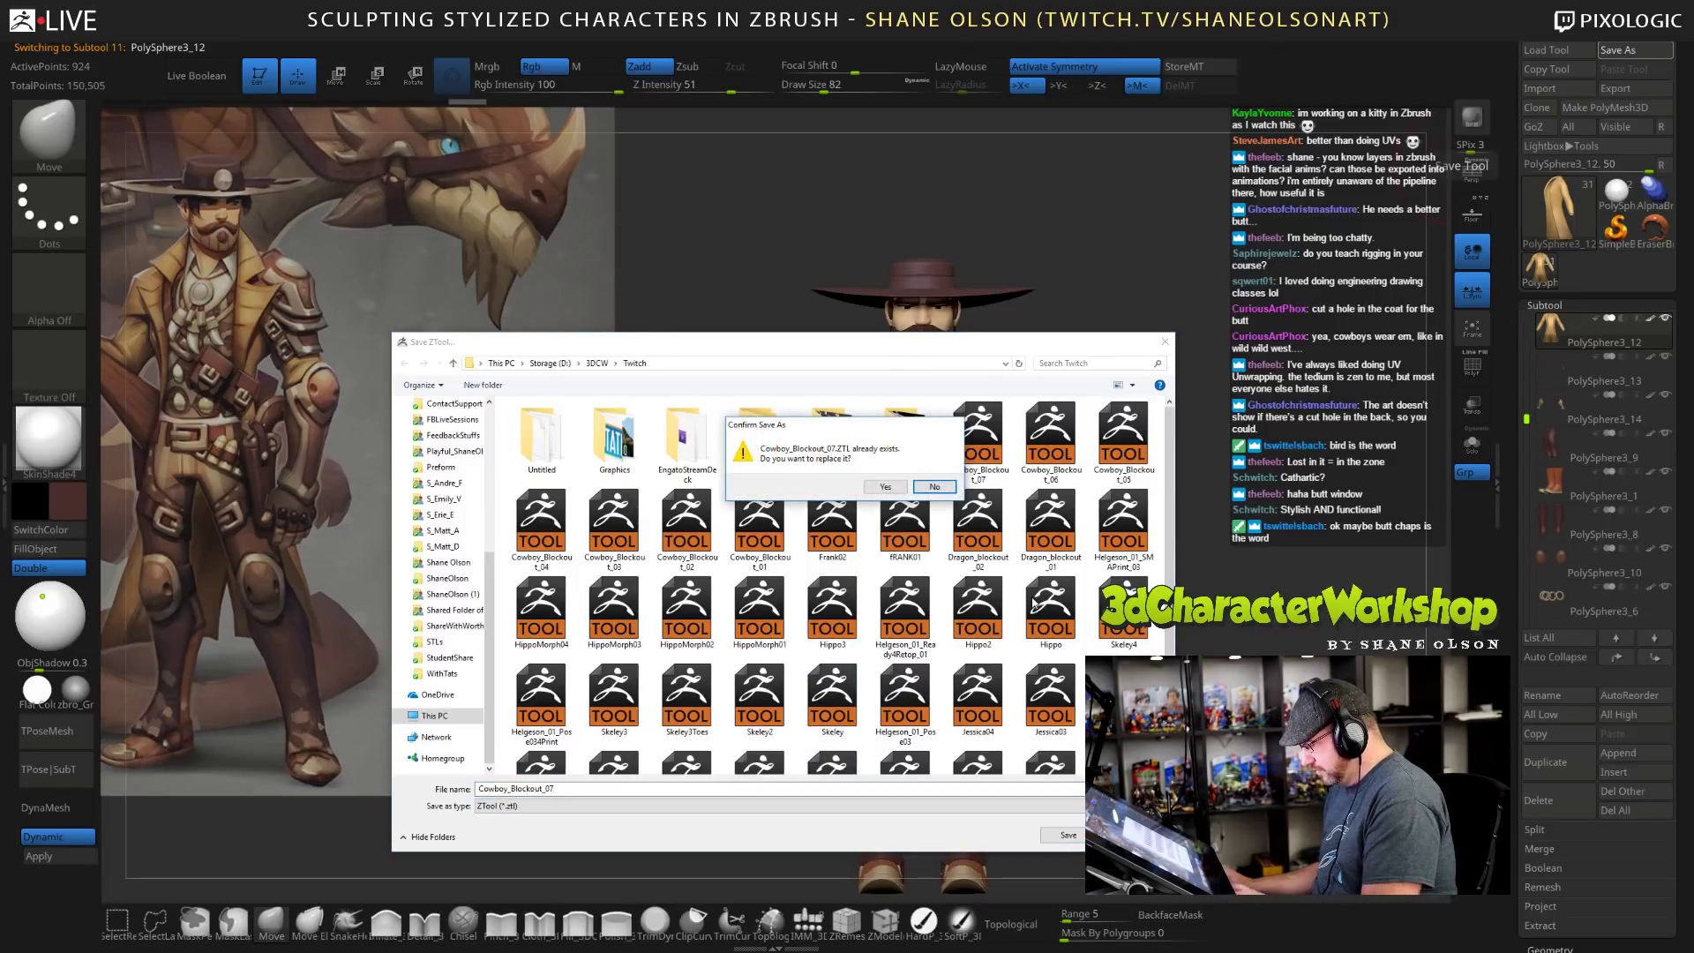
left_click(882, 487)
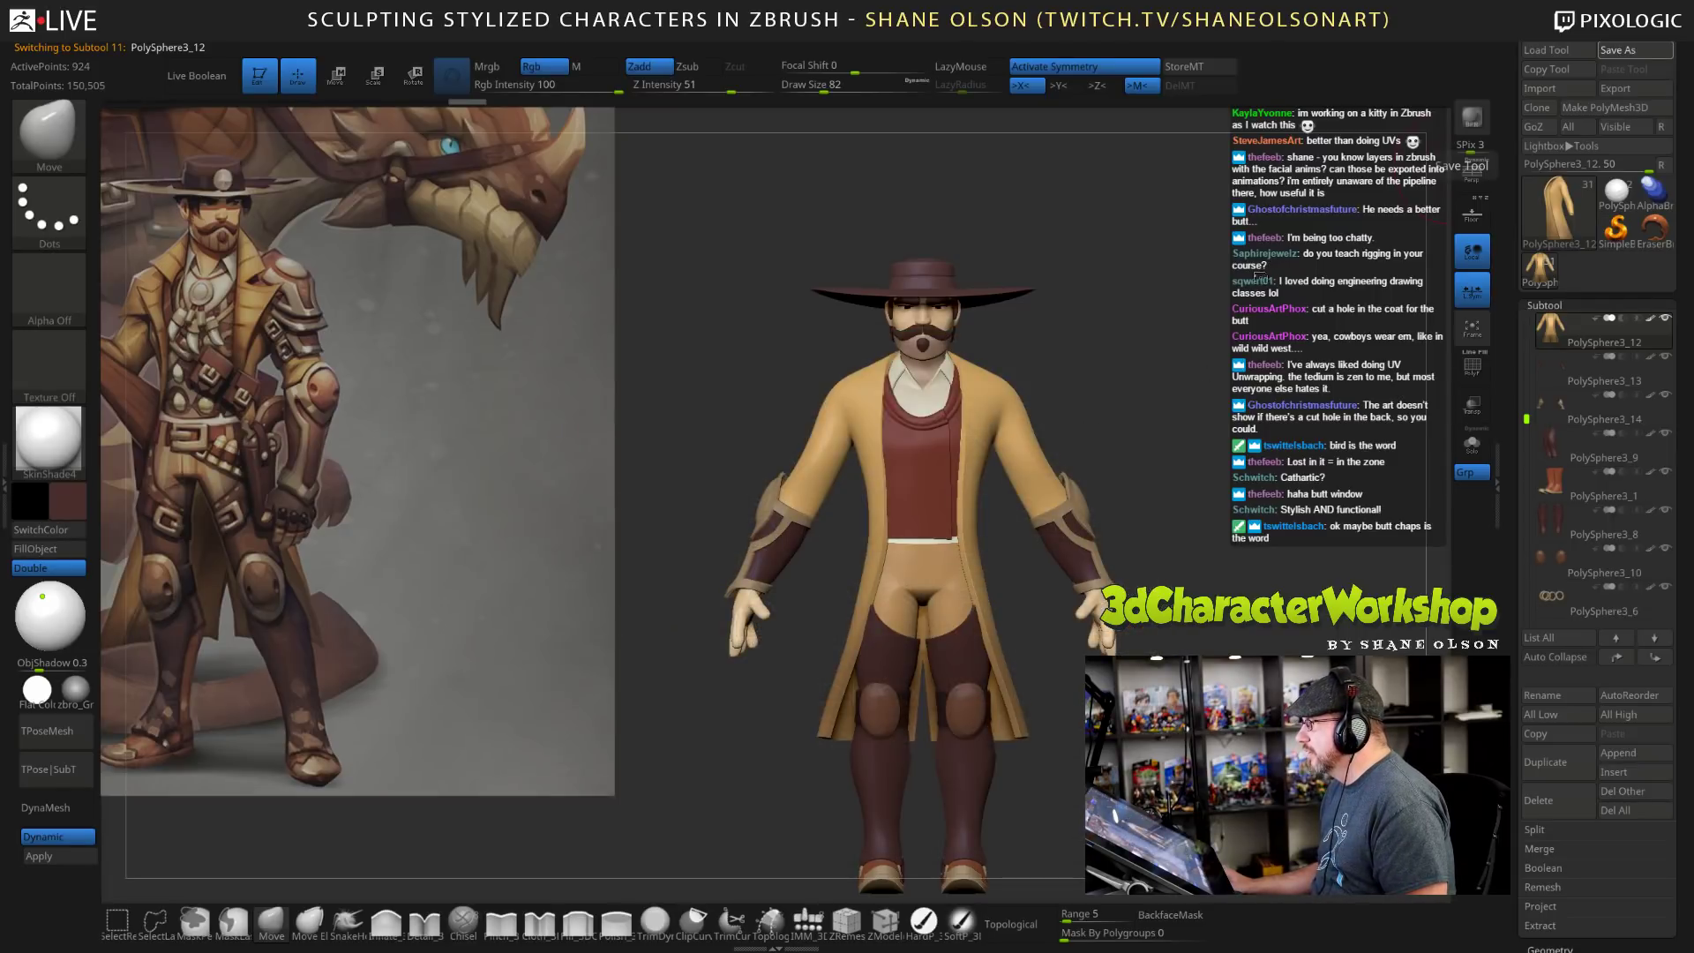
Hide the coat subtool and select the pants subtool, PolySphere3_2.
left_click_drag(1271, 351, 1216, 360)
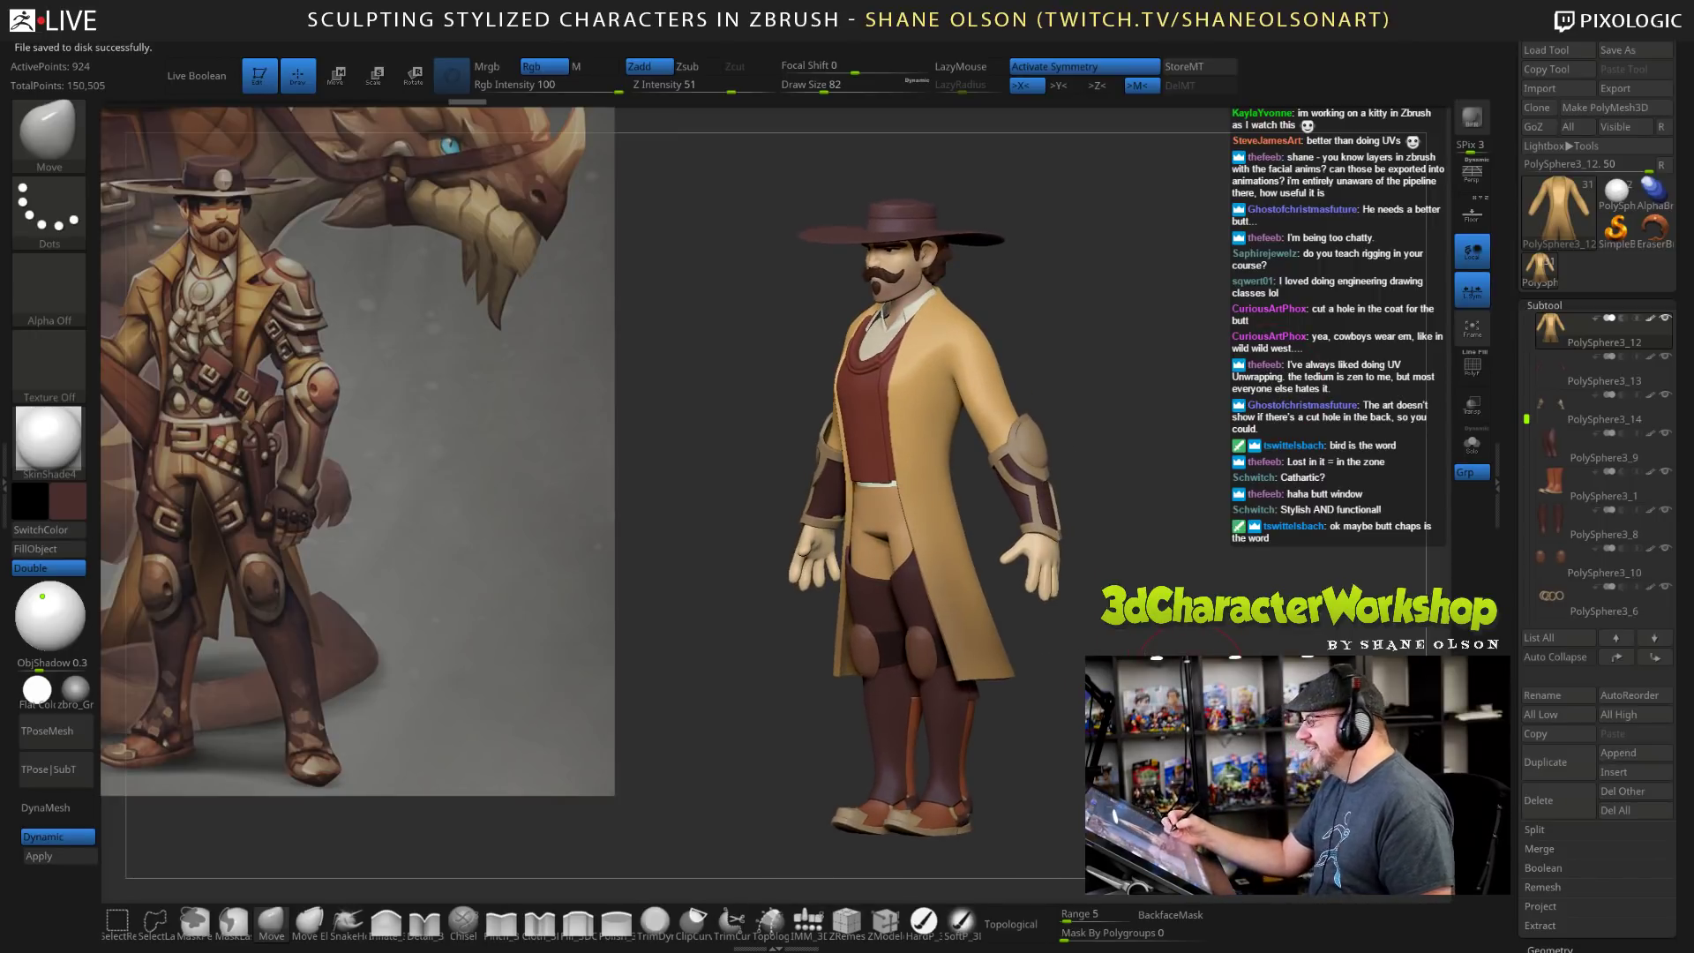
left_click_drag(1191, 682, 1139, 676)
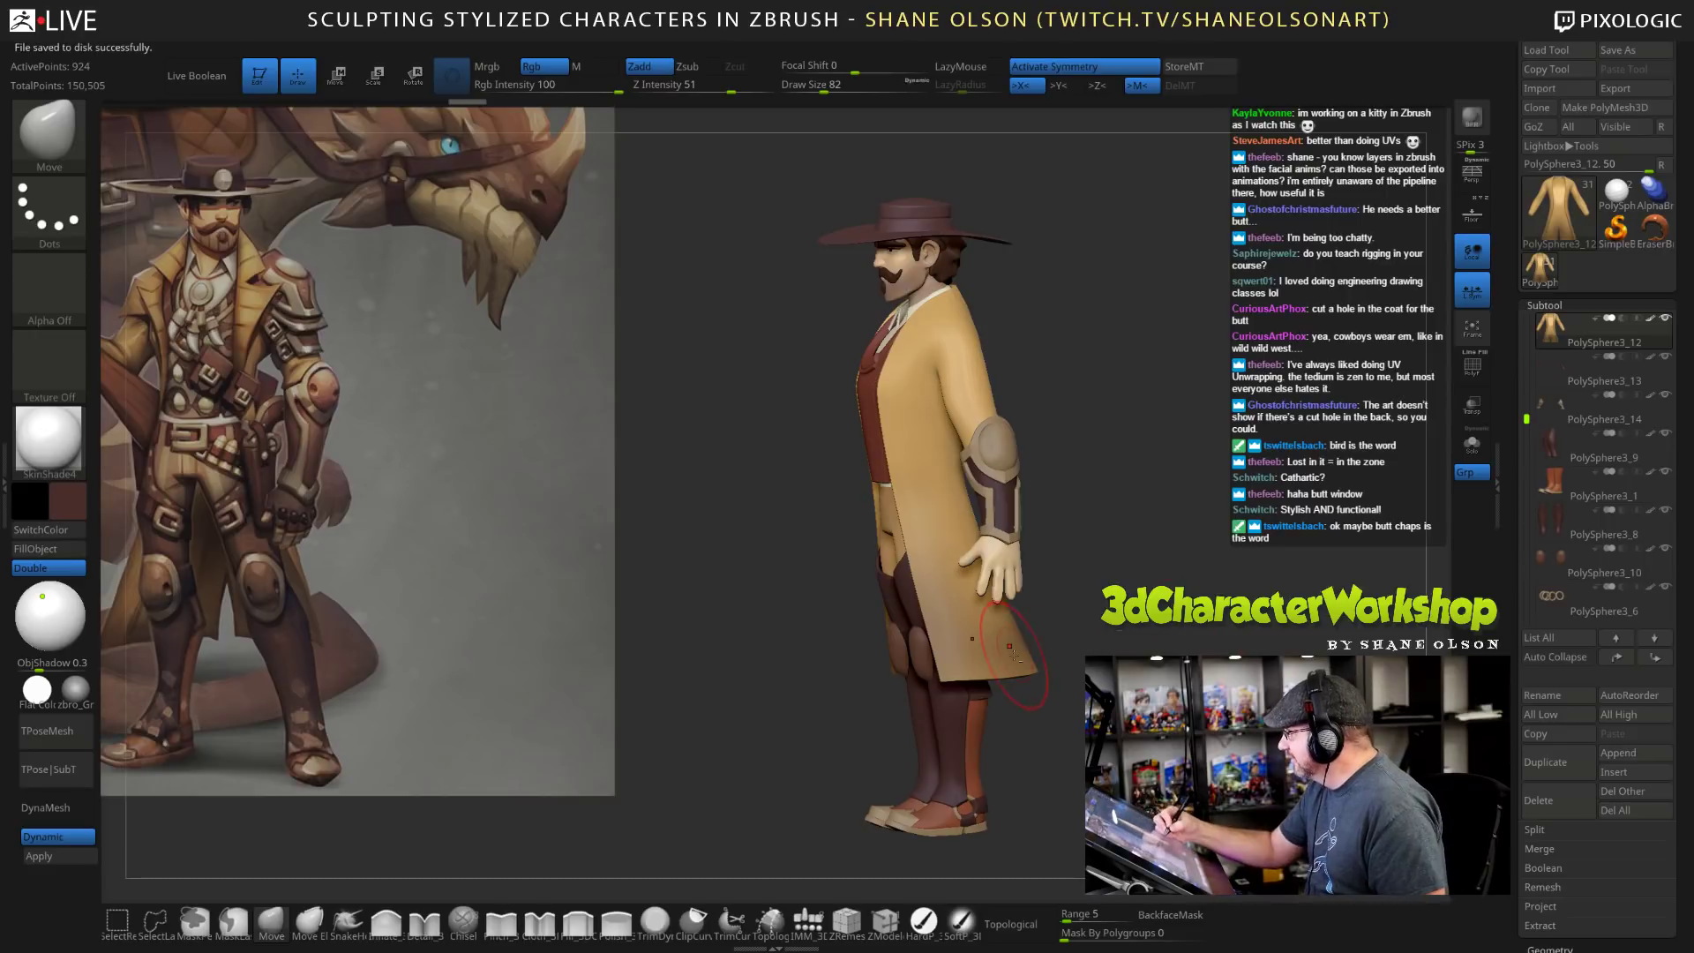
mouse_move(1527, 418)
left_mouse_down()
mouse_move(1526, 332)
mouse_move(1526, 380)
left_mouse_up()
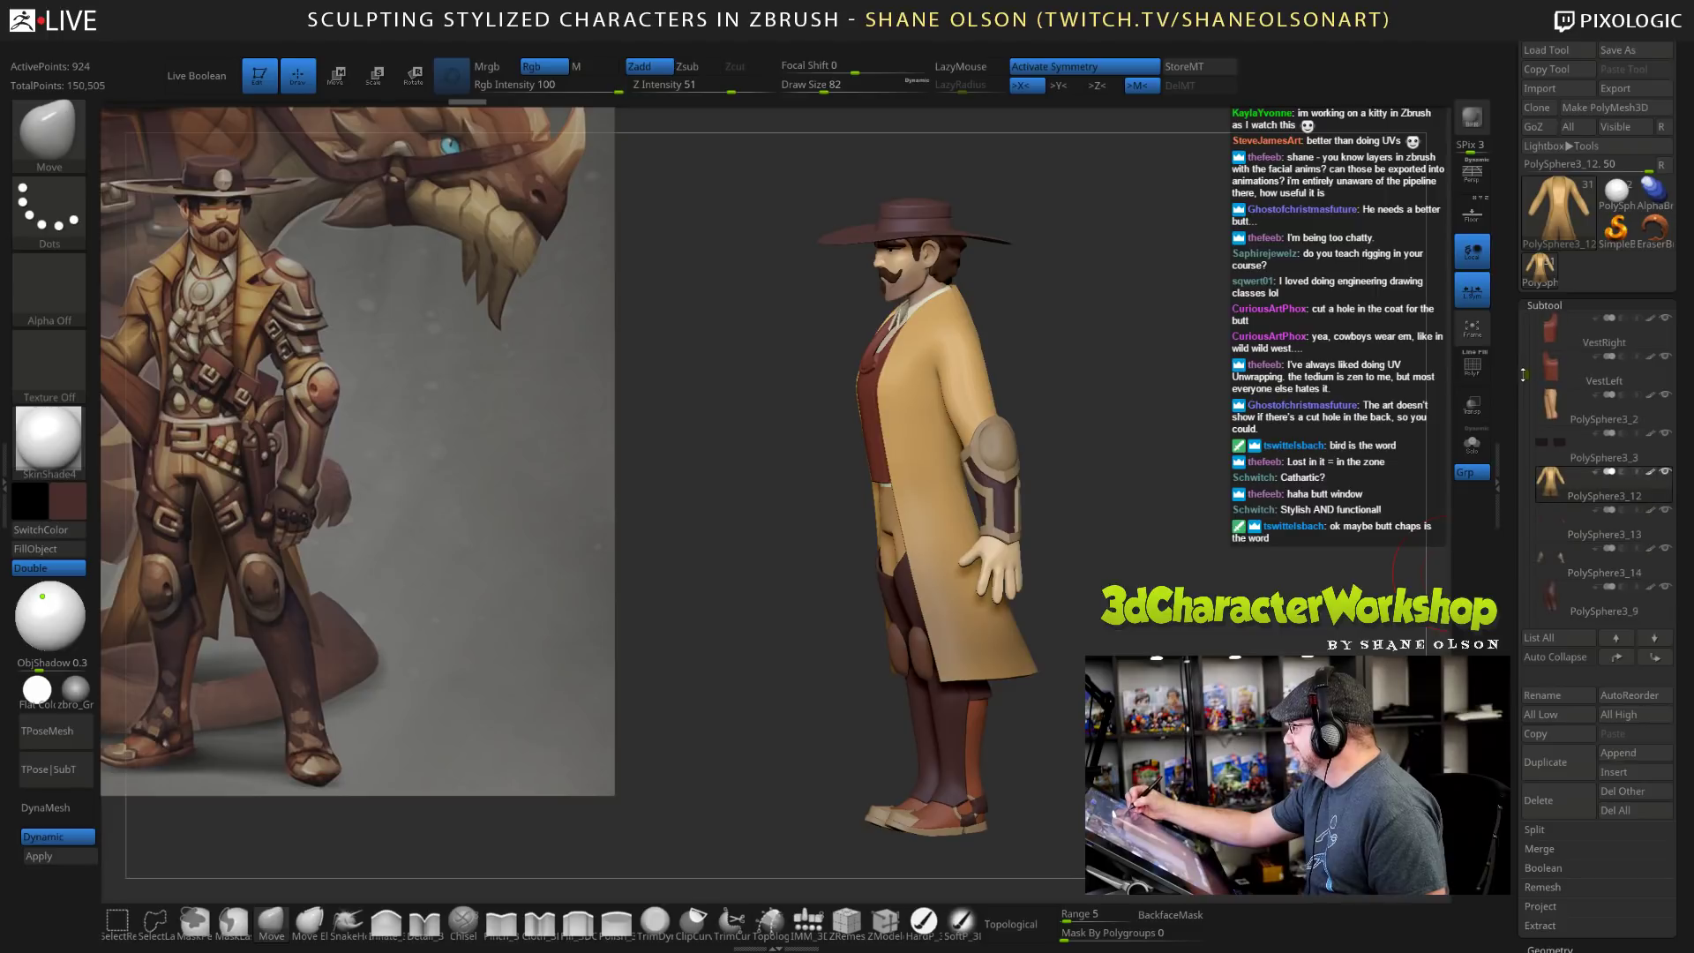
left_click(1665, 472)
left_click(1560, 418)
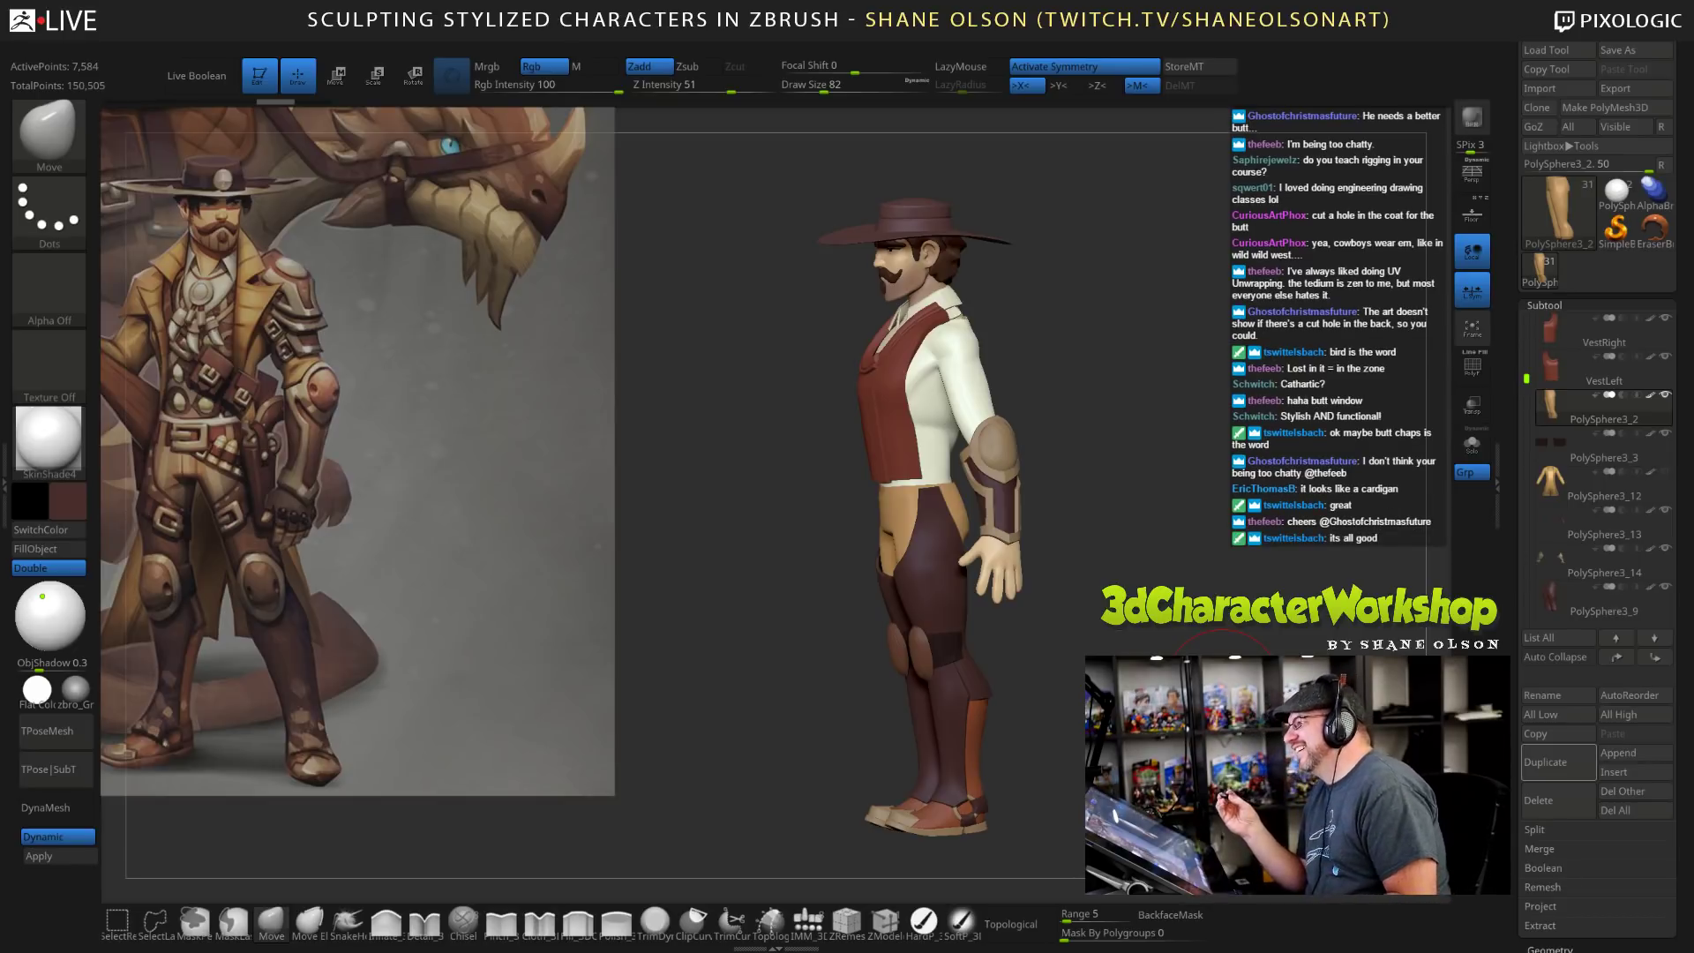
mouse_move(1192, 562)
left_mouse_down("alt")
mouse_move(1185, 532)
mouse_move(1197, 562)
left_mouse_up("alt")
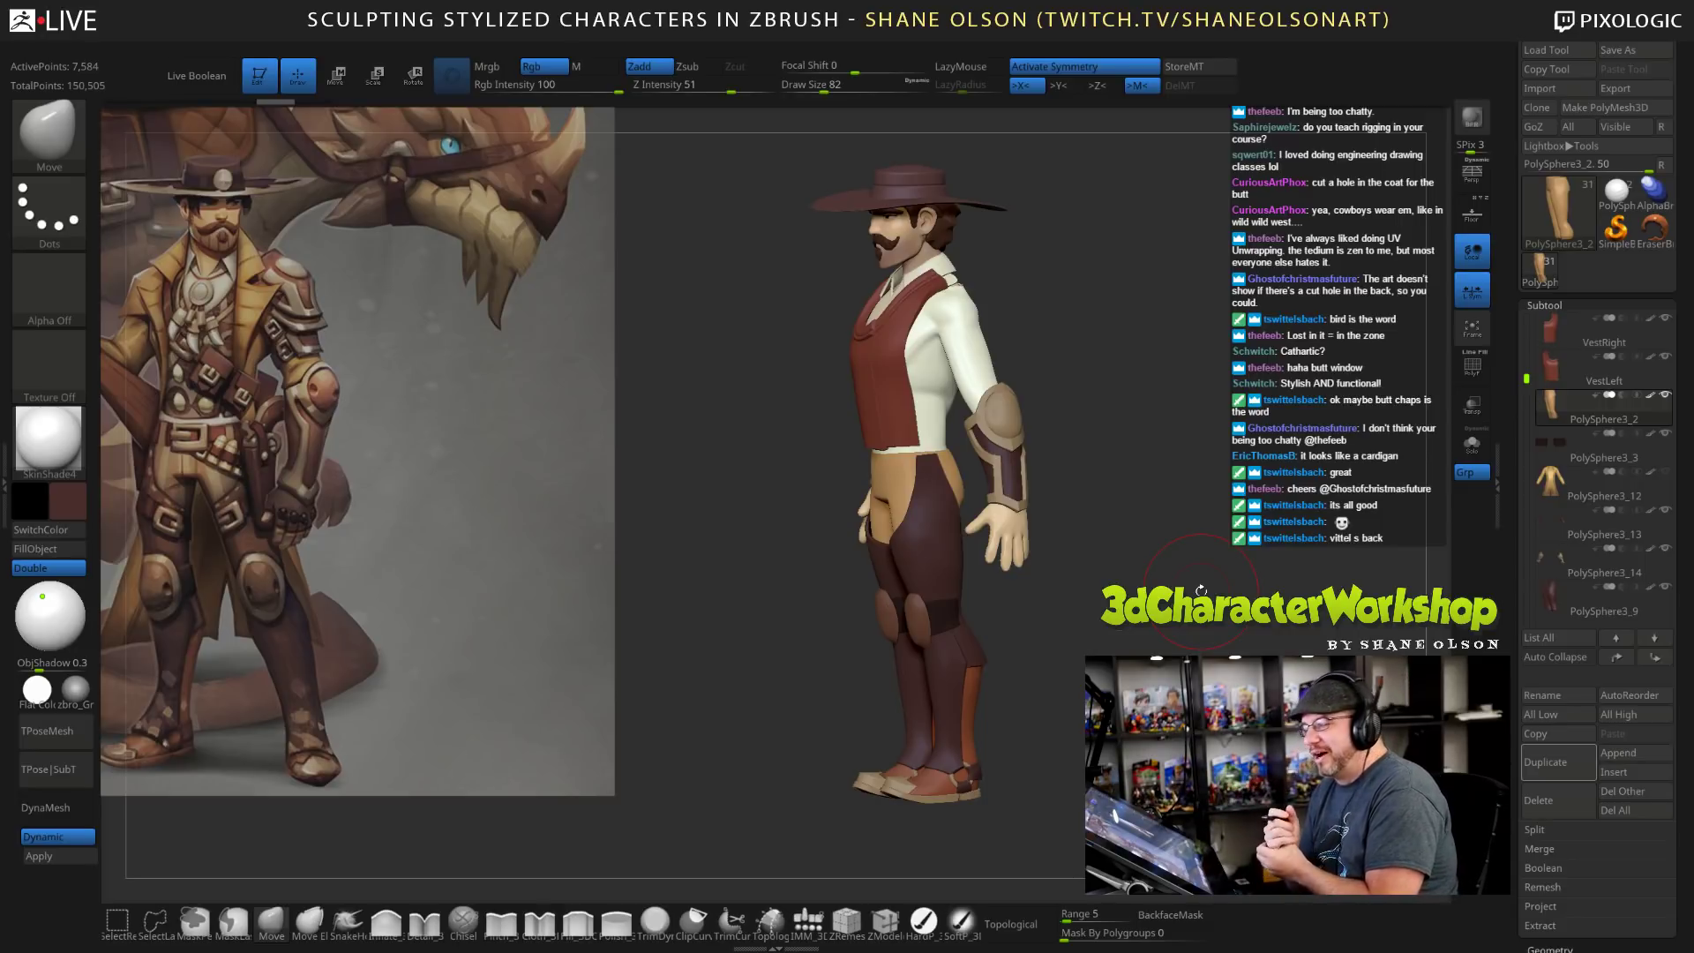
Inspect the character's vest, pants and chaps from the front and back with the coat hidden.
mouse_move(1147, 547)
left_mouse_down()
mouse_move(997, 540)
mouse_move(1146, 553)
left_mouse_up()
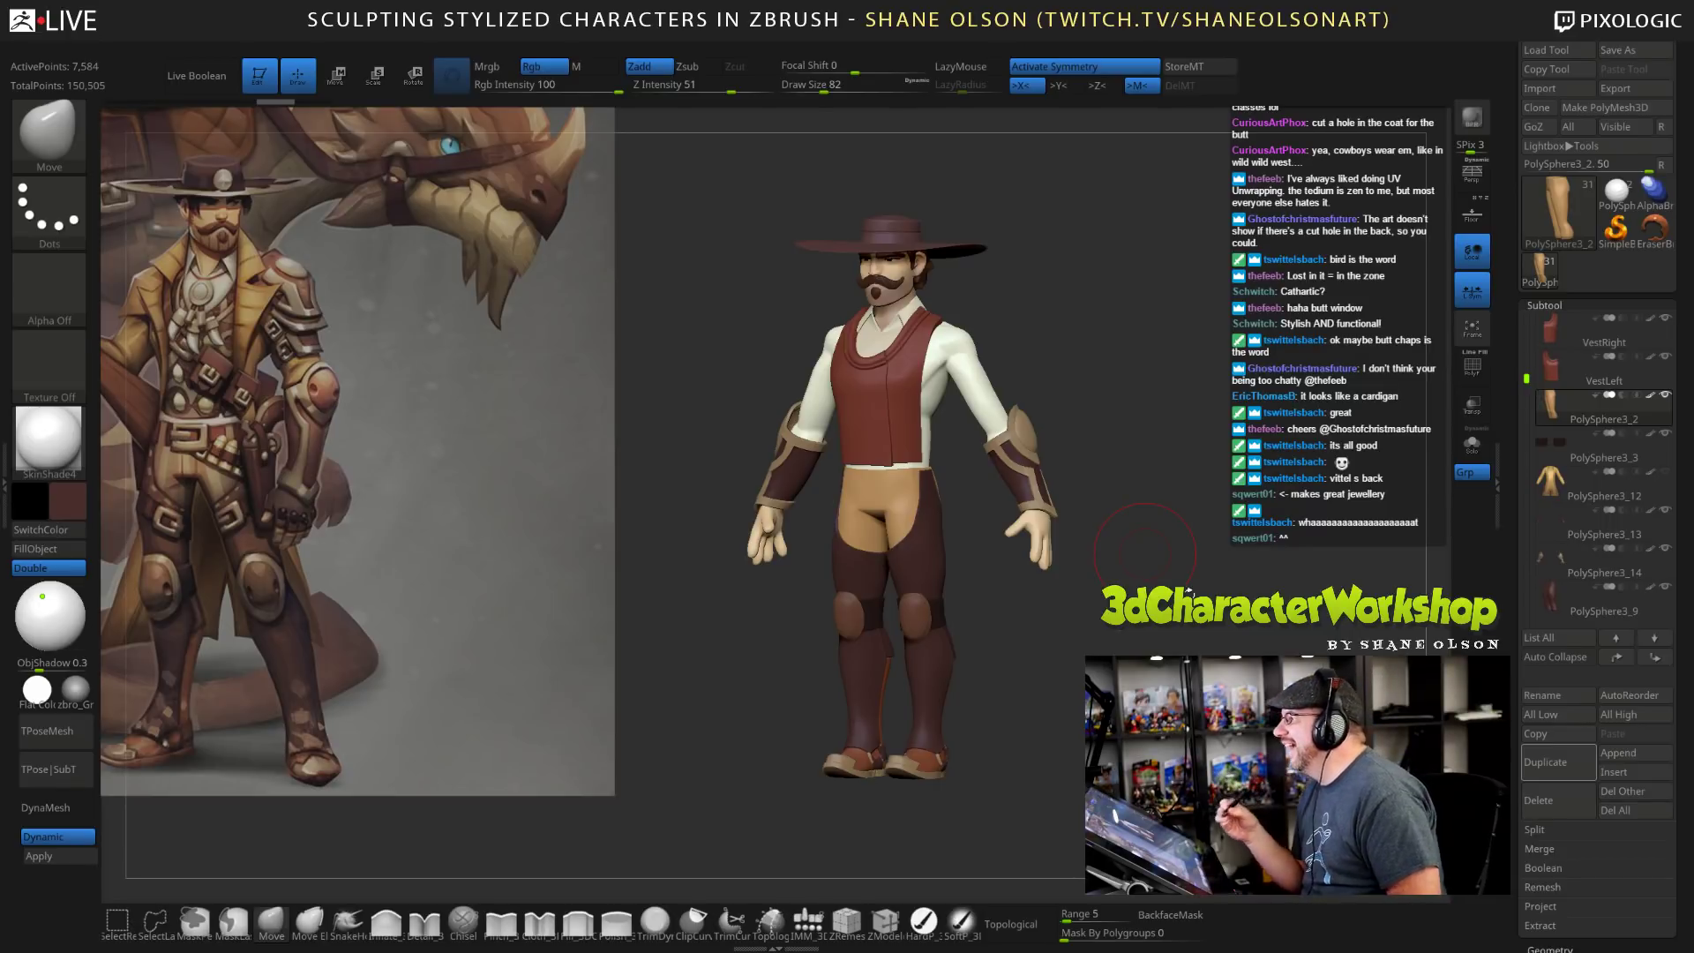
mouse_move(1191, 578)
left_mouse_down("shift")
mouse_move(1196, 591)
mouse_move(1174, 556)
mouse_move(1158, 417)
mouse_move(1160, 445)
left_mouse_up("shift")
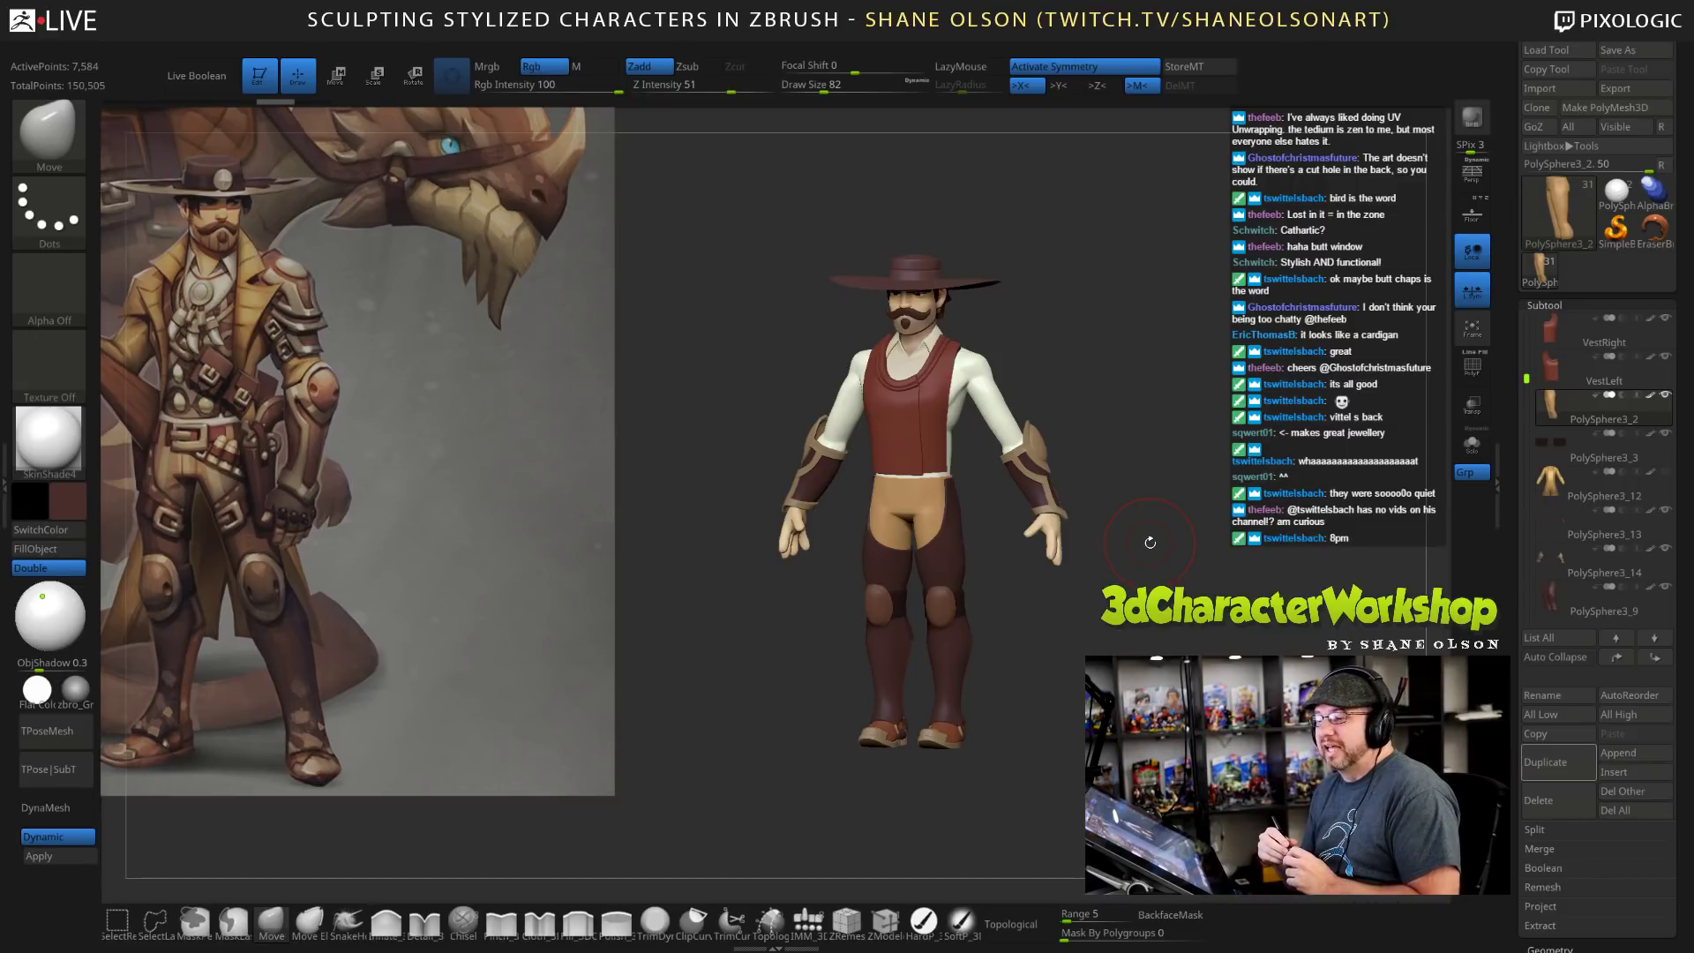
left_click_drag(1150, 542, 1214, 542)
left_click_drag(1161, 593, 1201, 686, "alt")
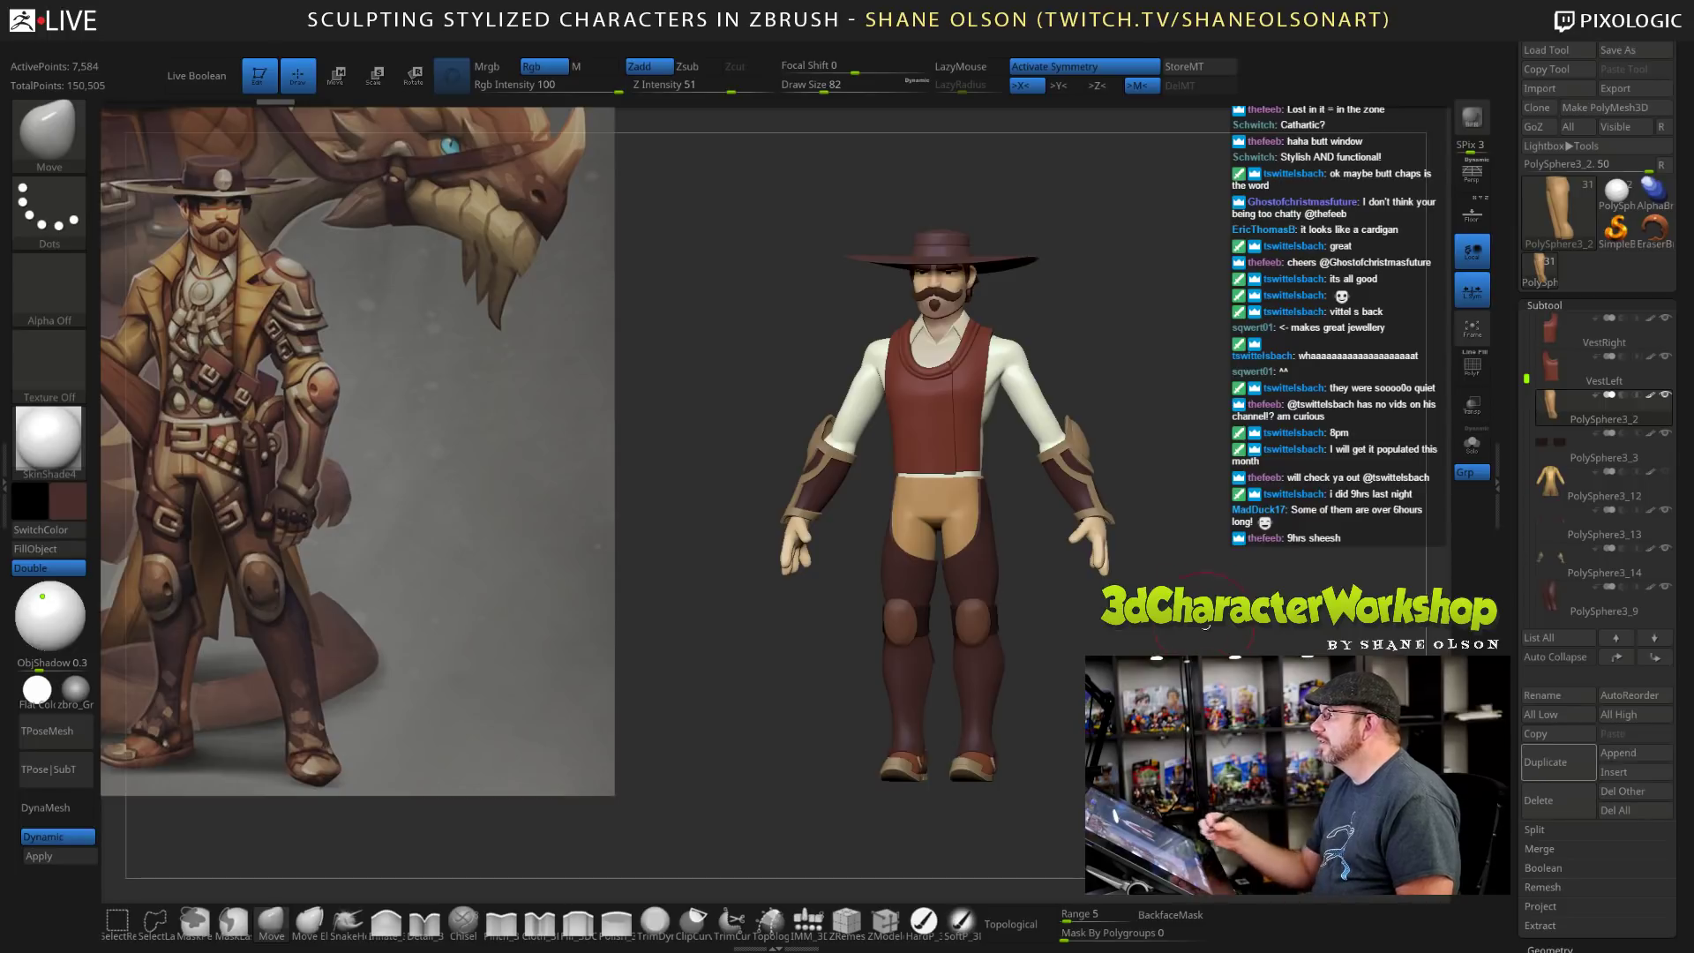
left_click_drag(1184, 693, 1209, 679)
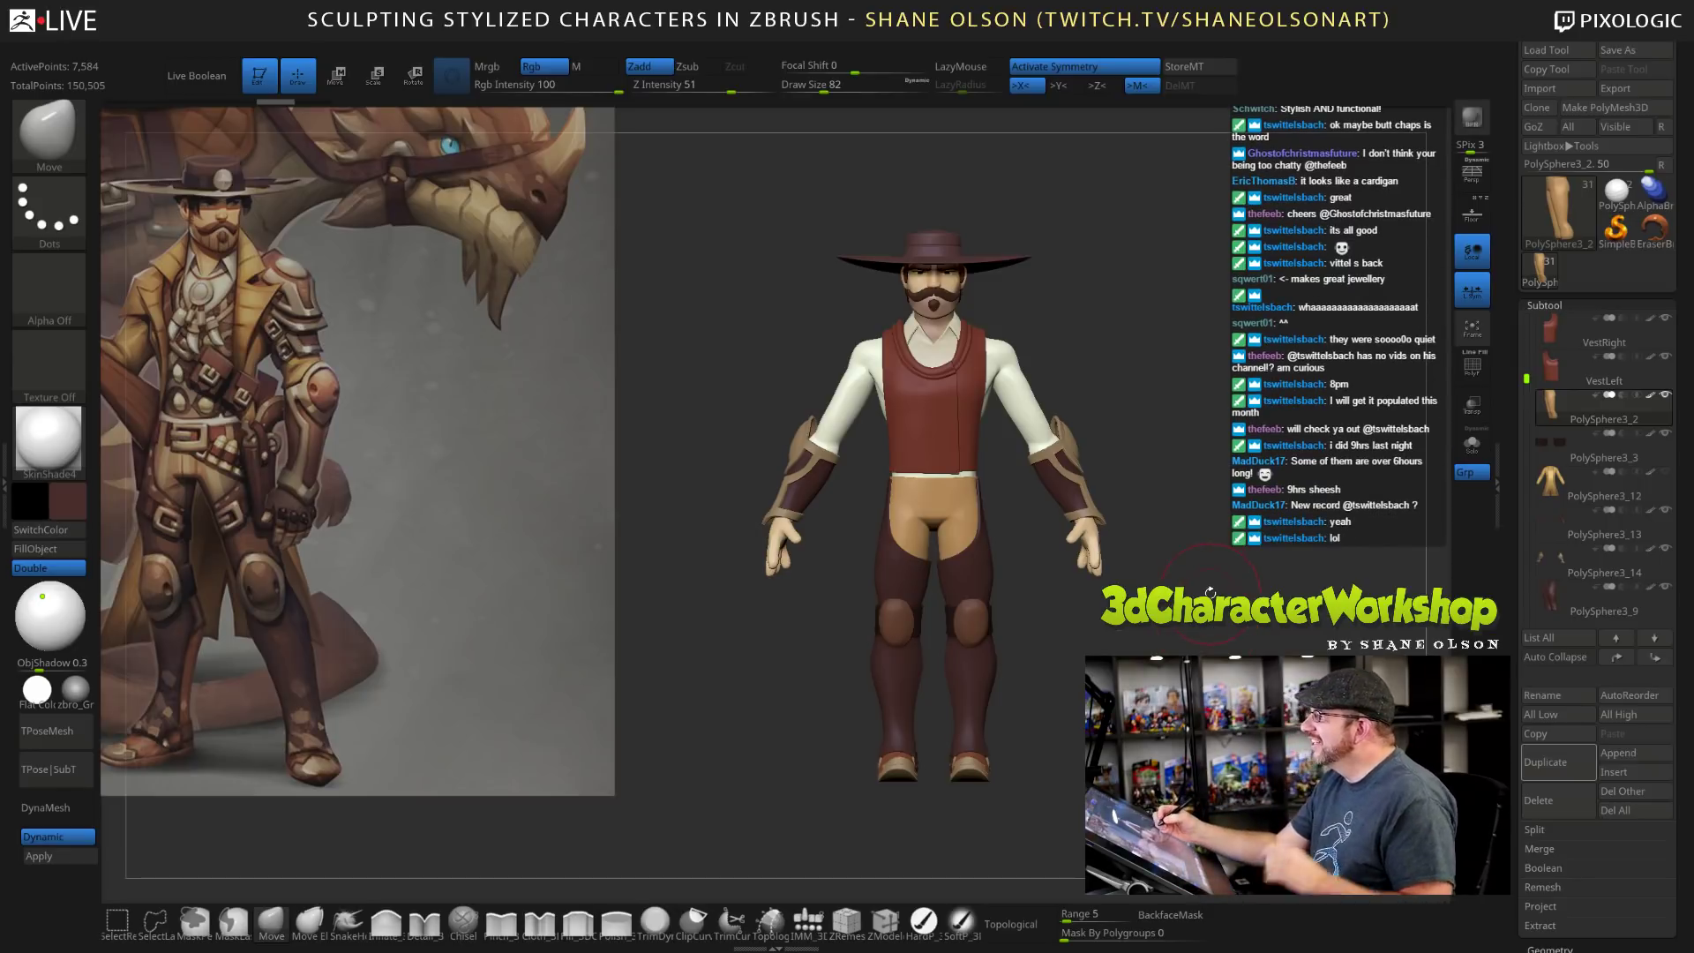
left_click_drag(1183, 465, 1183, 497)
left_click_drag(1193, 622, 1006, 693)
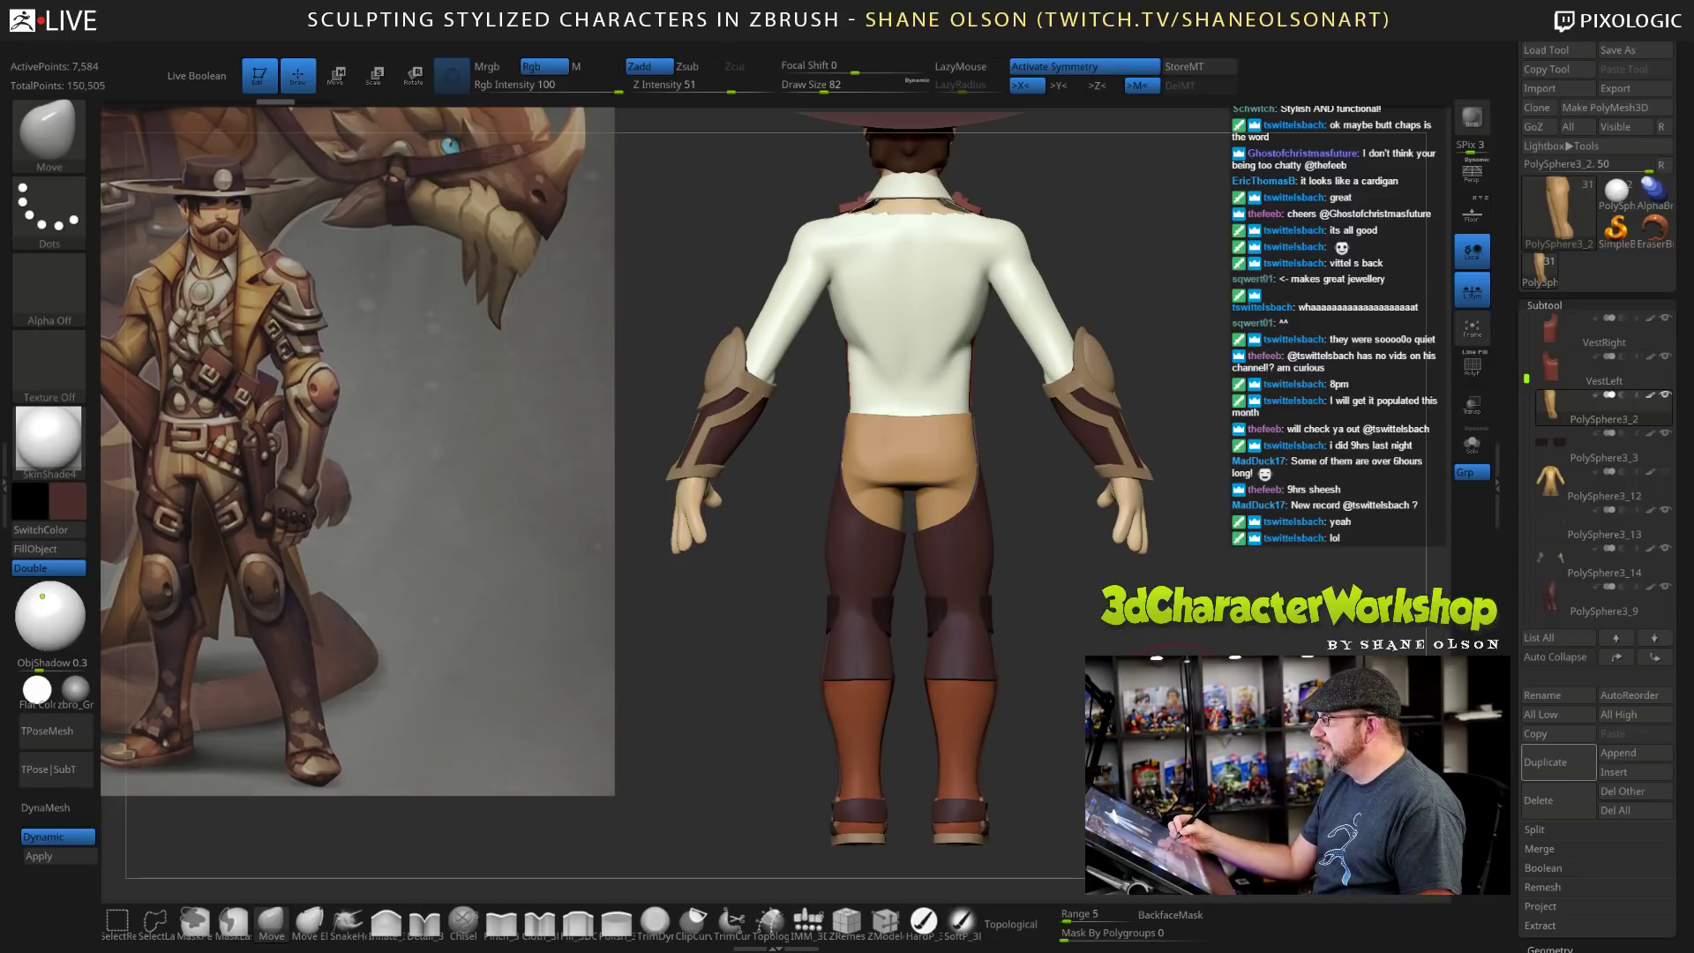
mouse_move(1059, 618)
left_mouse_down()
mouse_move(1015, 620)
mouse_move(1094, 619)
mouse_move(1004, 617)
mouse_move(1119, 600)
mouse_move(1015, 600)
mouse_move(1058, 609)
mouse_move(1059, 627)
left_mouse_up()
left_click_drag(1059, 617, 987, 618)
mouse_move(1178, 616)
left_mouse_down()
mouse_move(1120, 616)
mouse_move(1204, 616)
left_mouse_up()
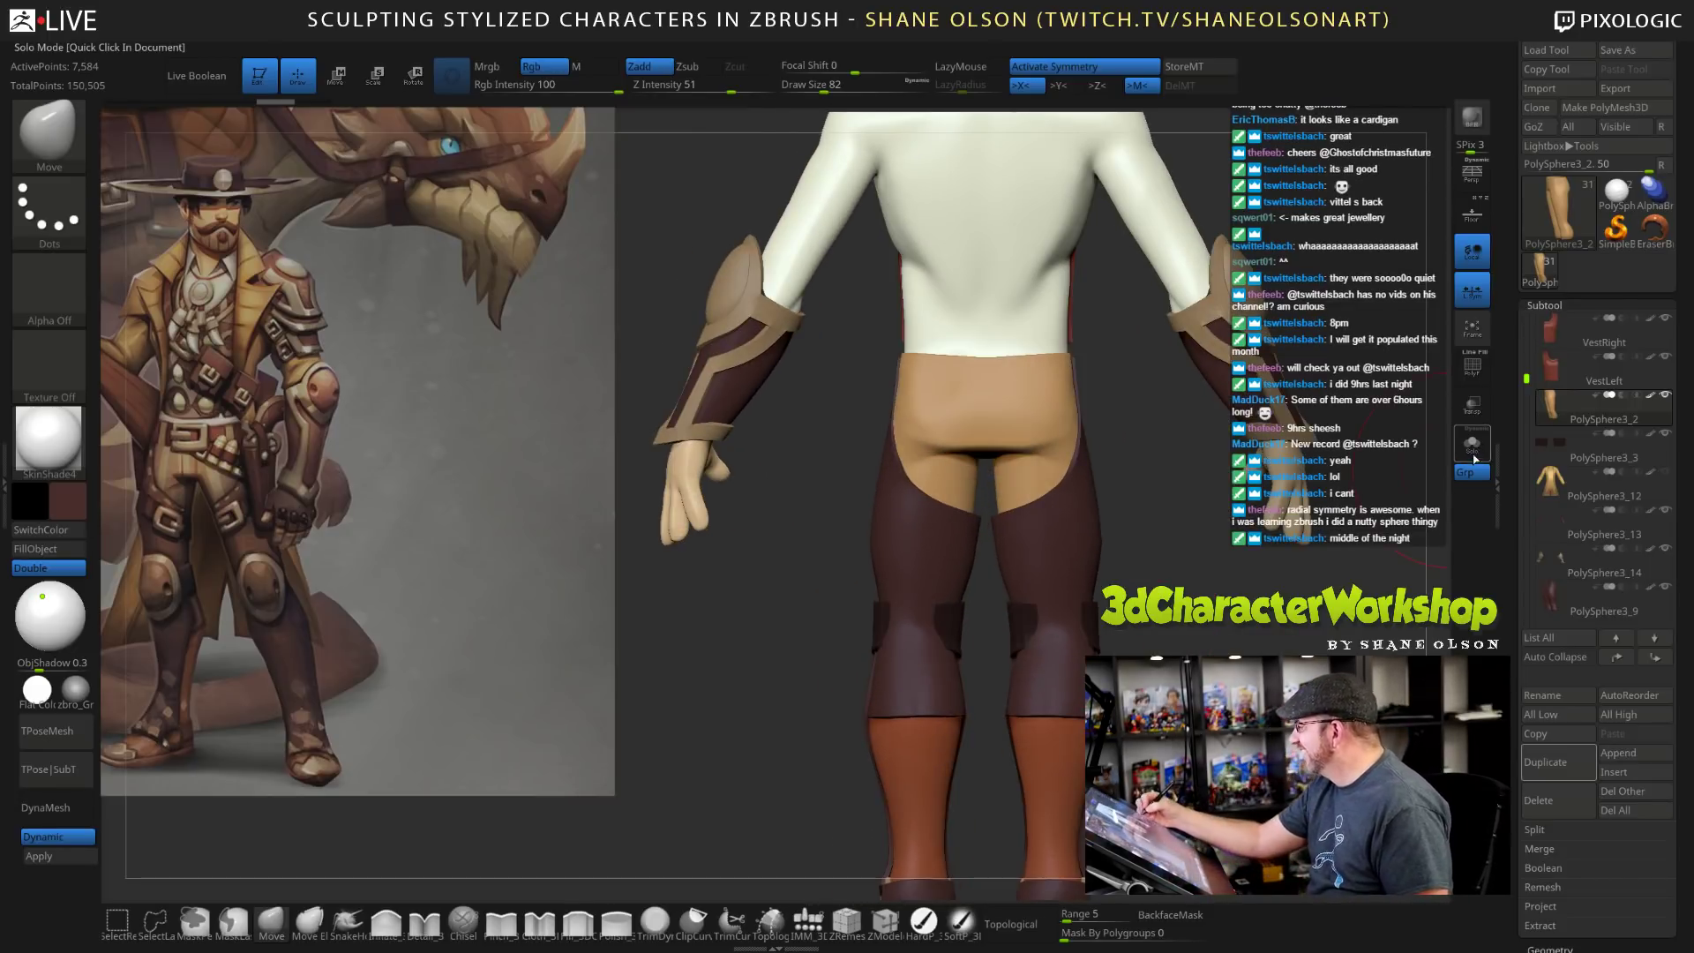
Show the coat subtool PolySphere3_12 again, review the whole figure against the concept art, and set the draw size to 60.
left_click(1665, 473)
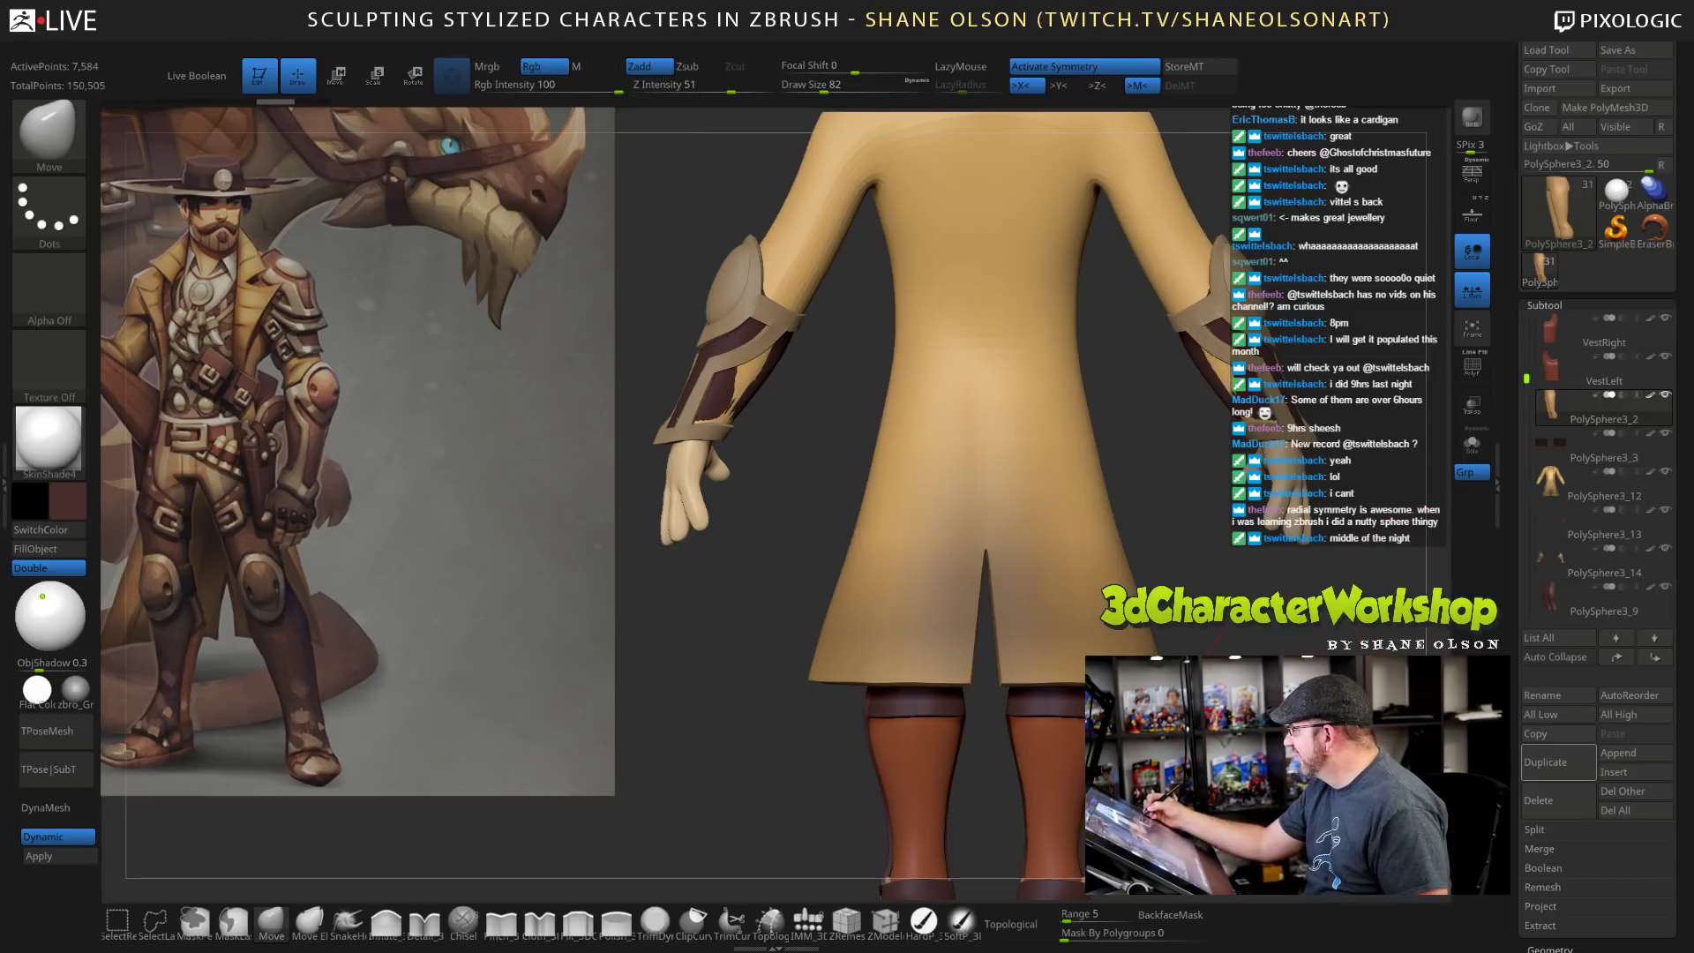
left_click_drag(1218, 640, 1209, 476, "alt")
left_click_drag(1182, 618, 917, 618)
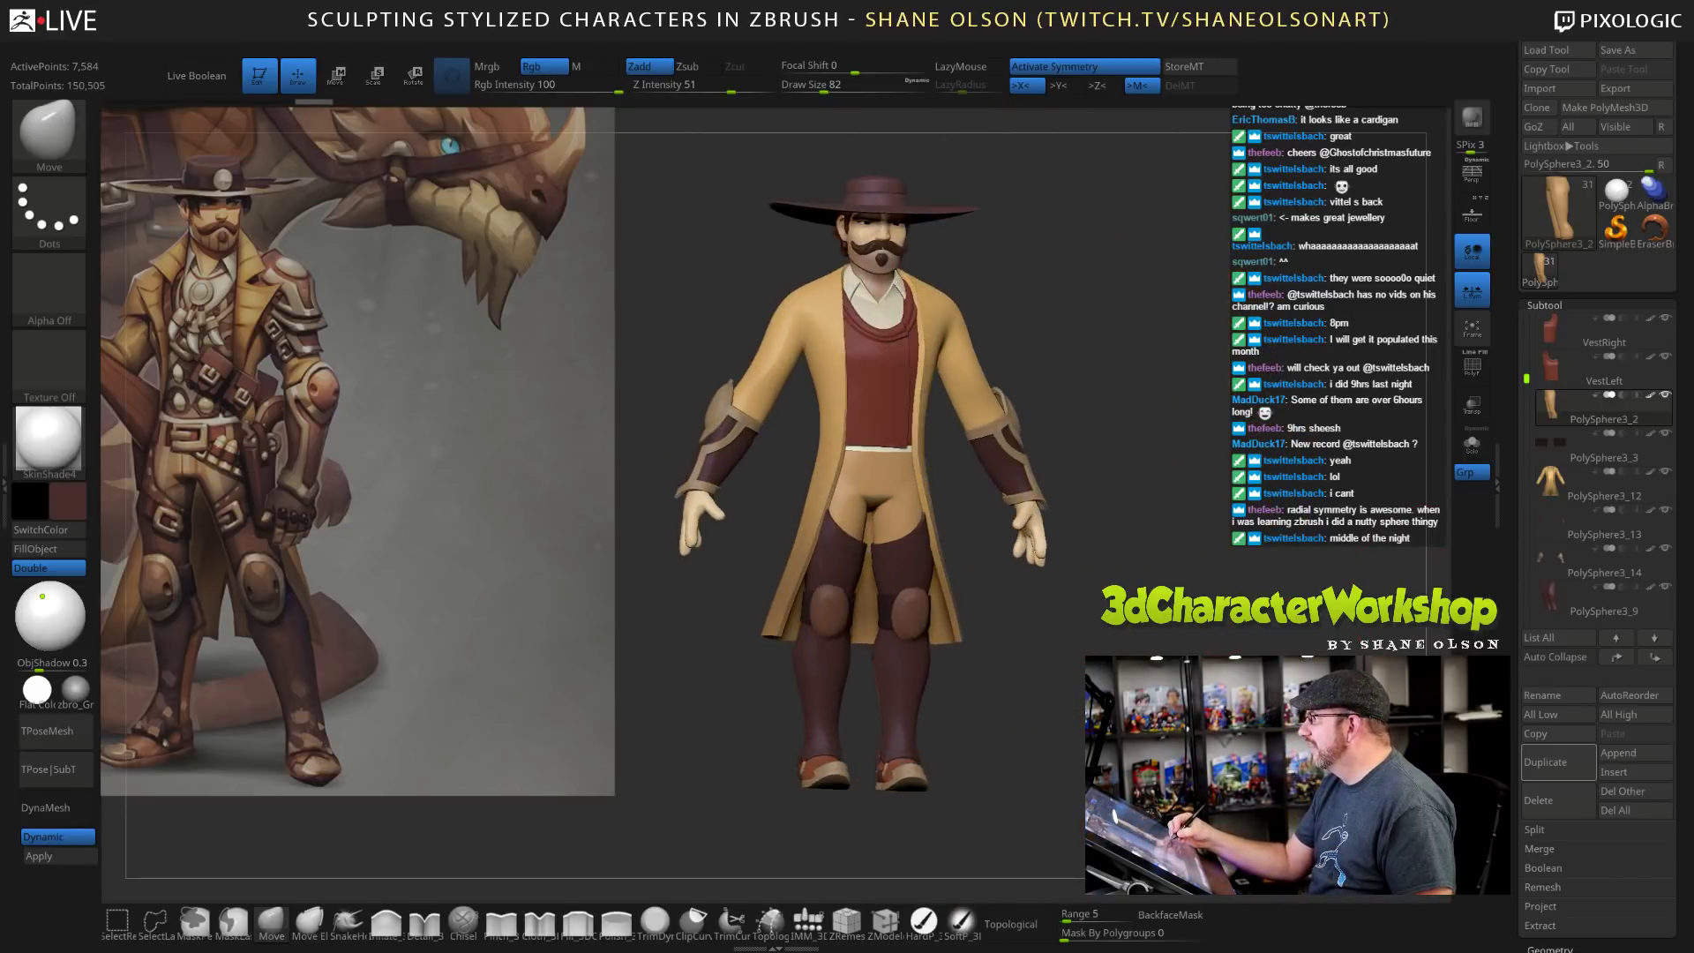
mouse_move(1235, 671)
left_mouse_down("shift")
mouse_move(1176, 699)
mouse_move(1211, 675)
left_mouse_up("shift")
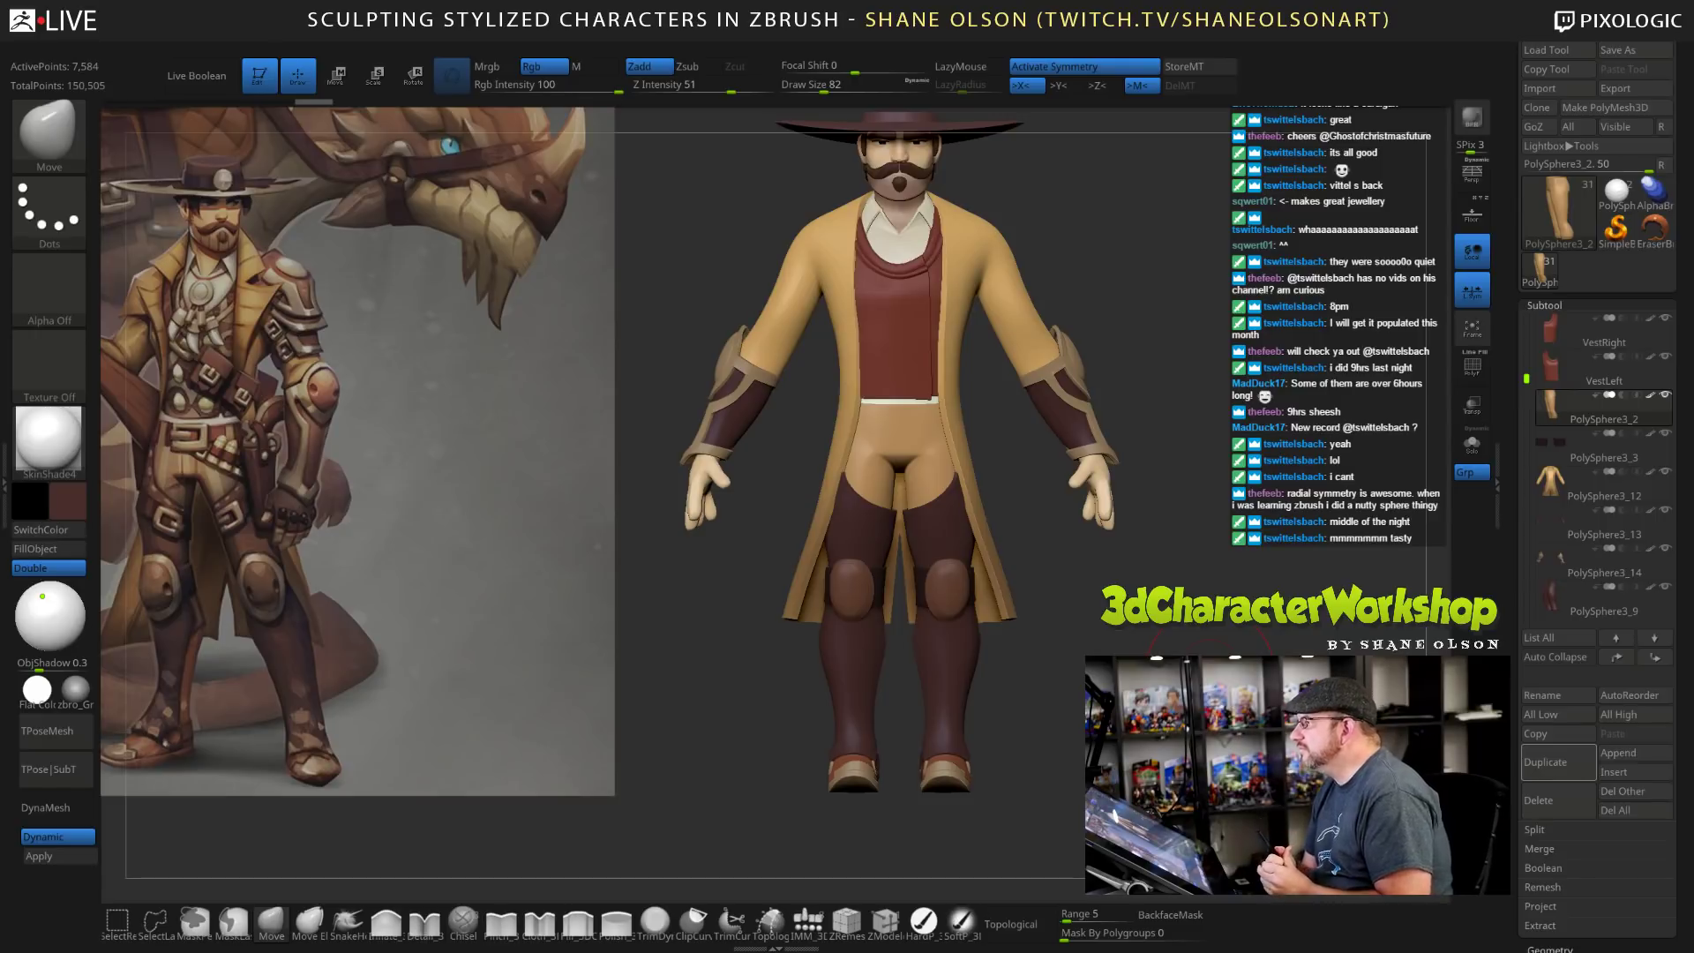
left_click_drag(1198, 575, 1204, 590, "alt")
key("s")
left_click_drag(1200, 487, 1199, 517, "alt")
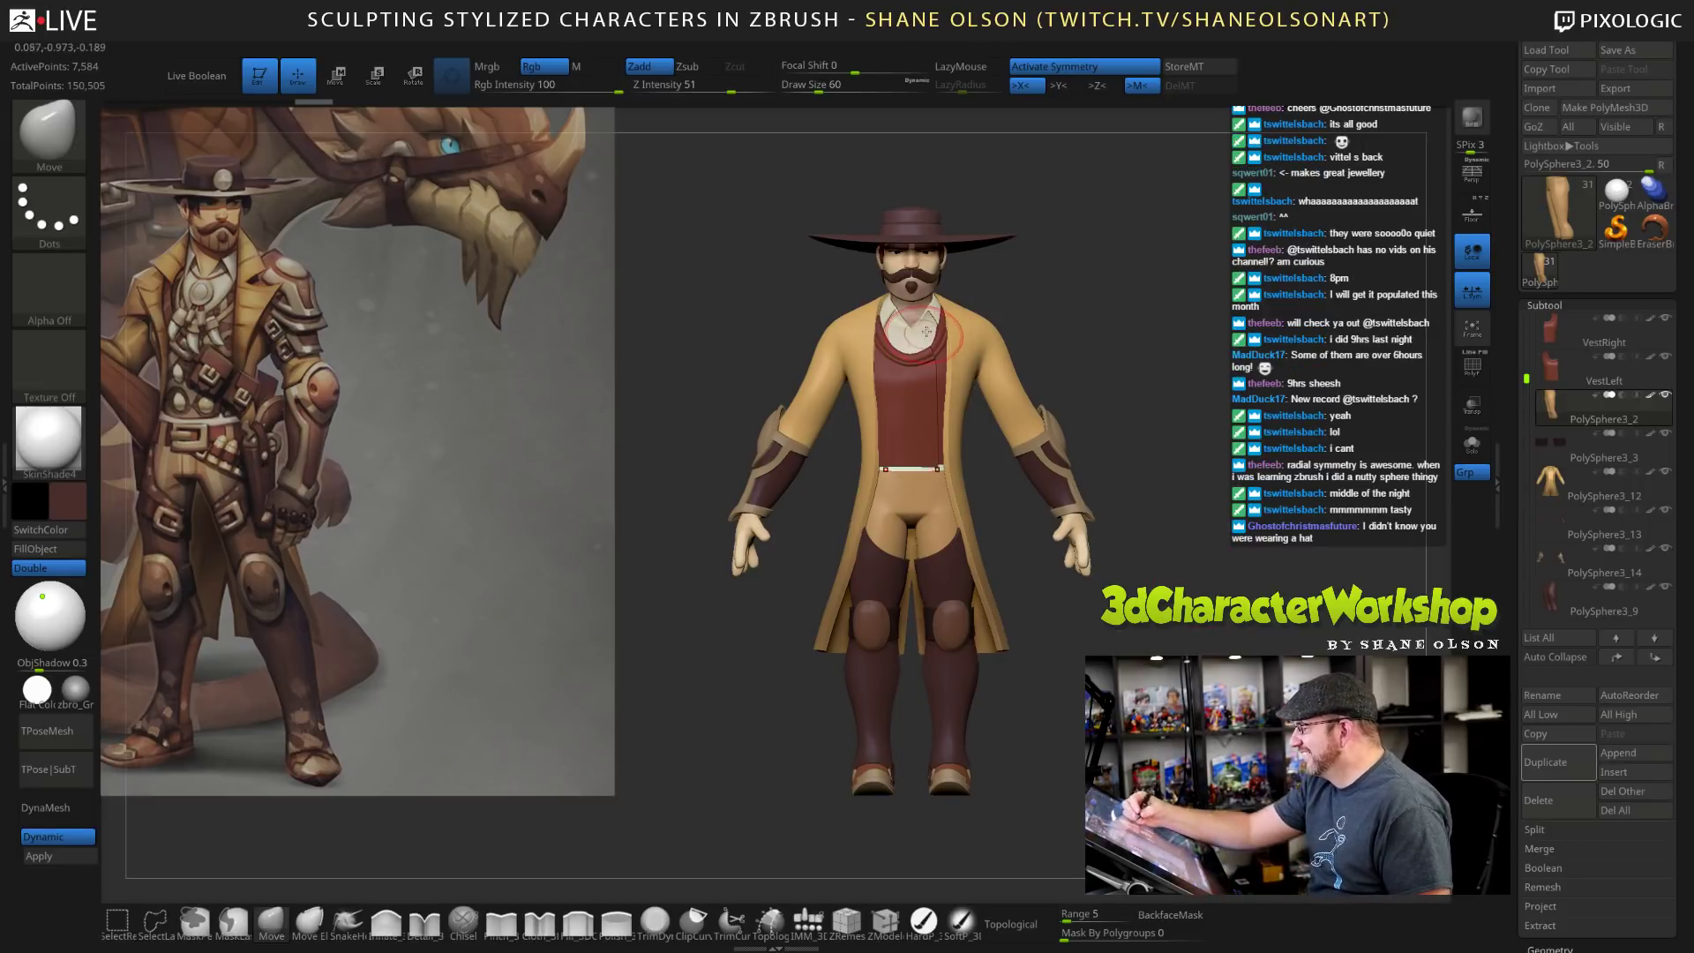
left_click_drag(1125, 344, 1219, 530, "alt")
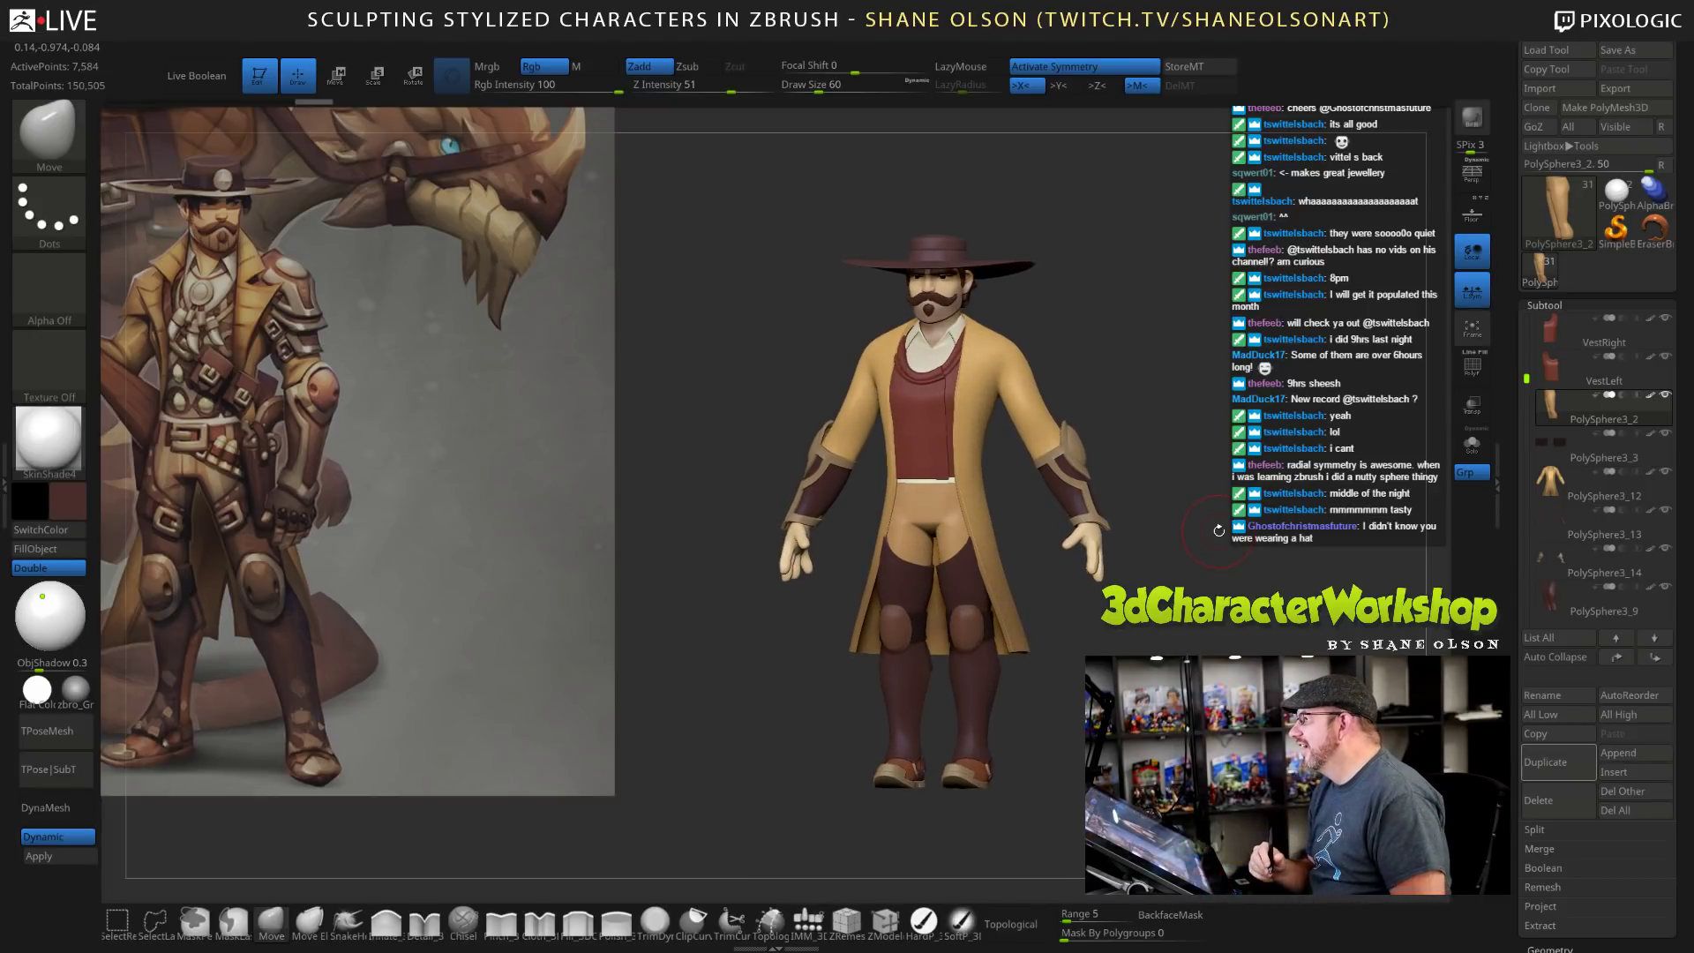
left_click_drag(1155, 430, 1174, 380, "alt")
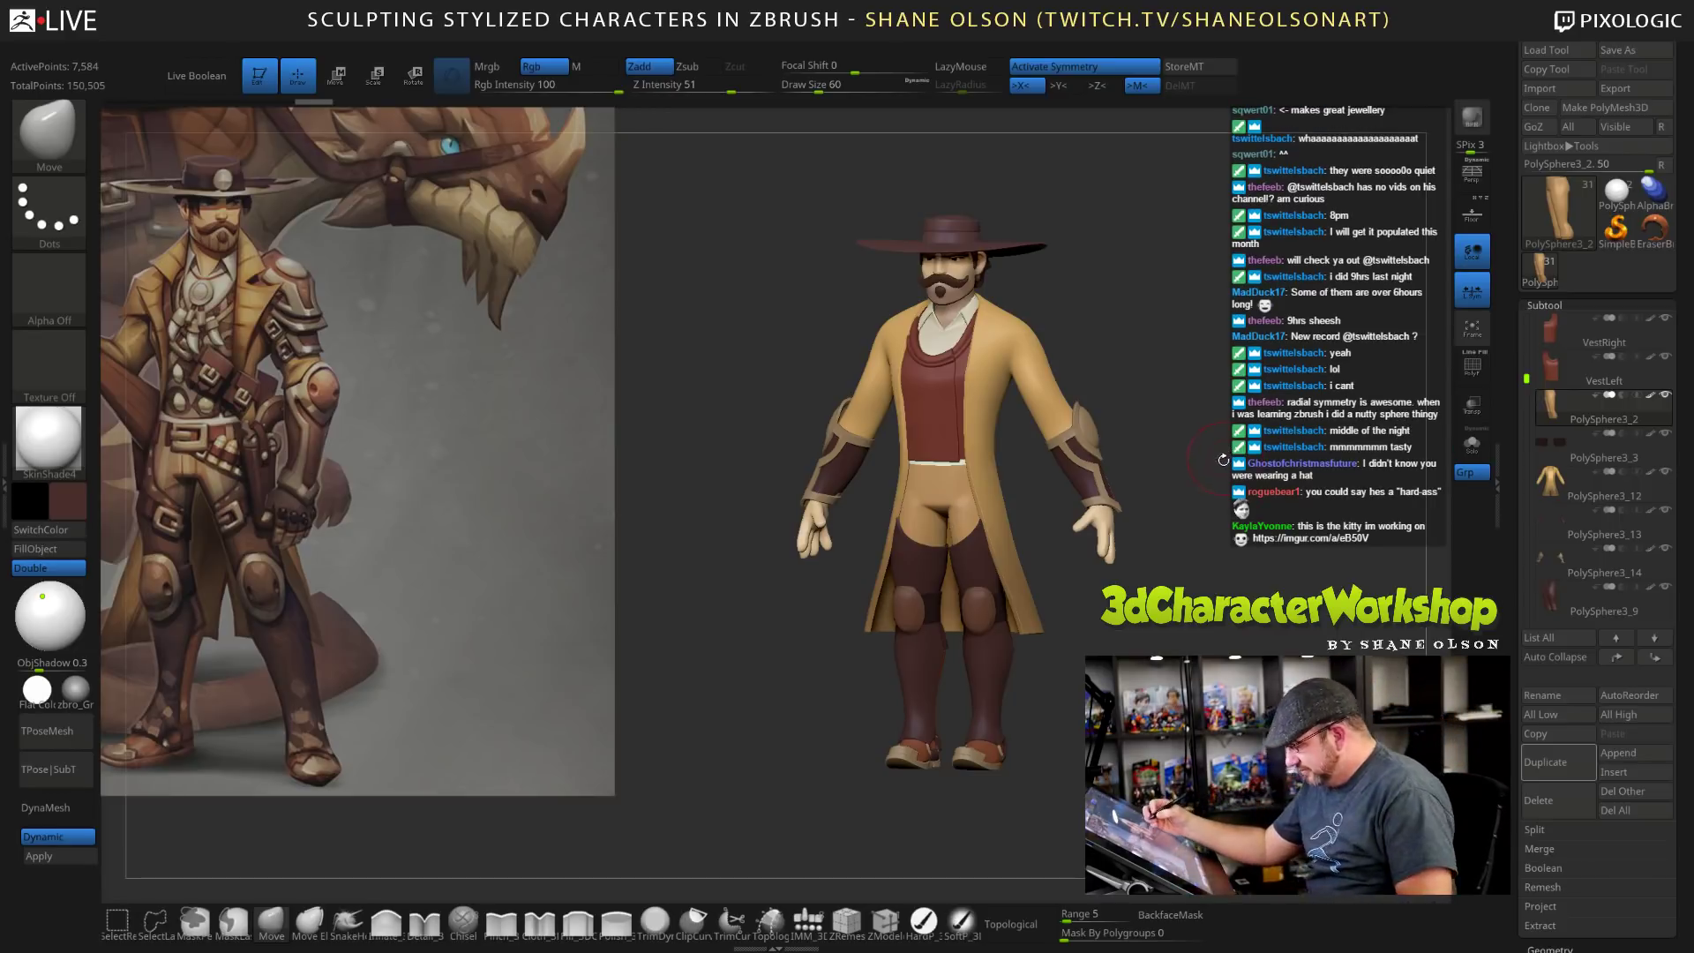
mouse_move(1224, 461)
left_mouse_down()
mouse_move(1257, 460)
mouse_move(1217, 458)
mouse_move(1203, 432)
mouse_move(1223, 446)
left_mouse_up()
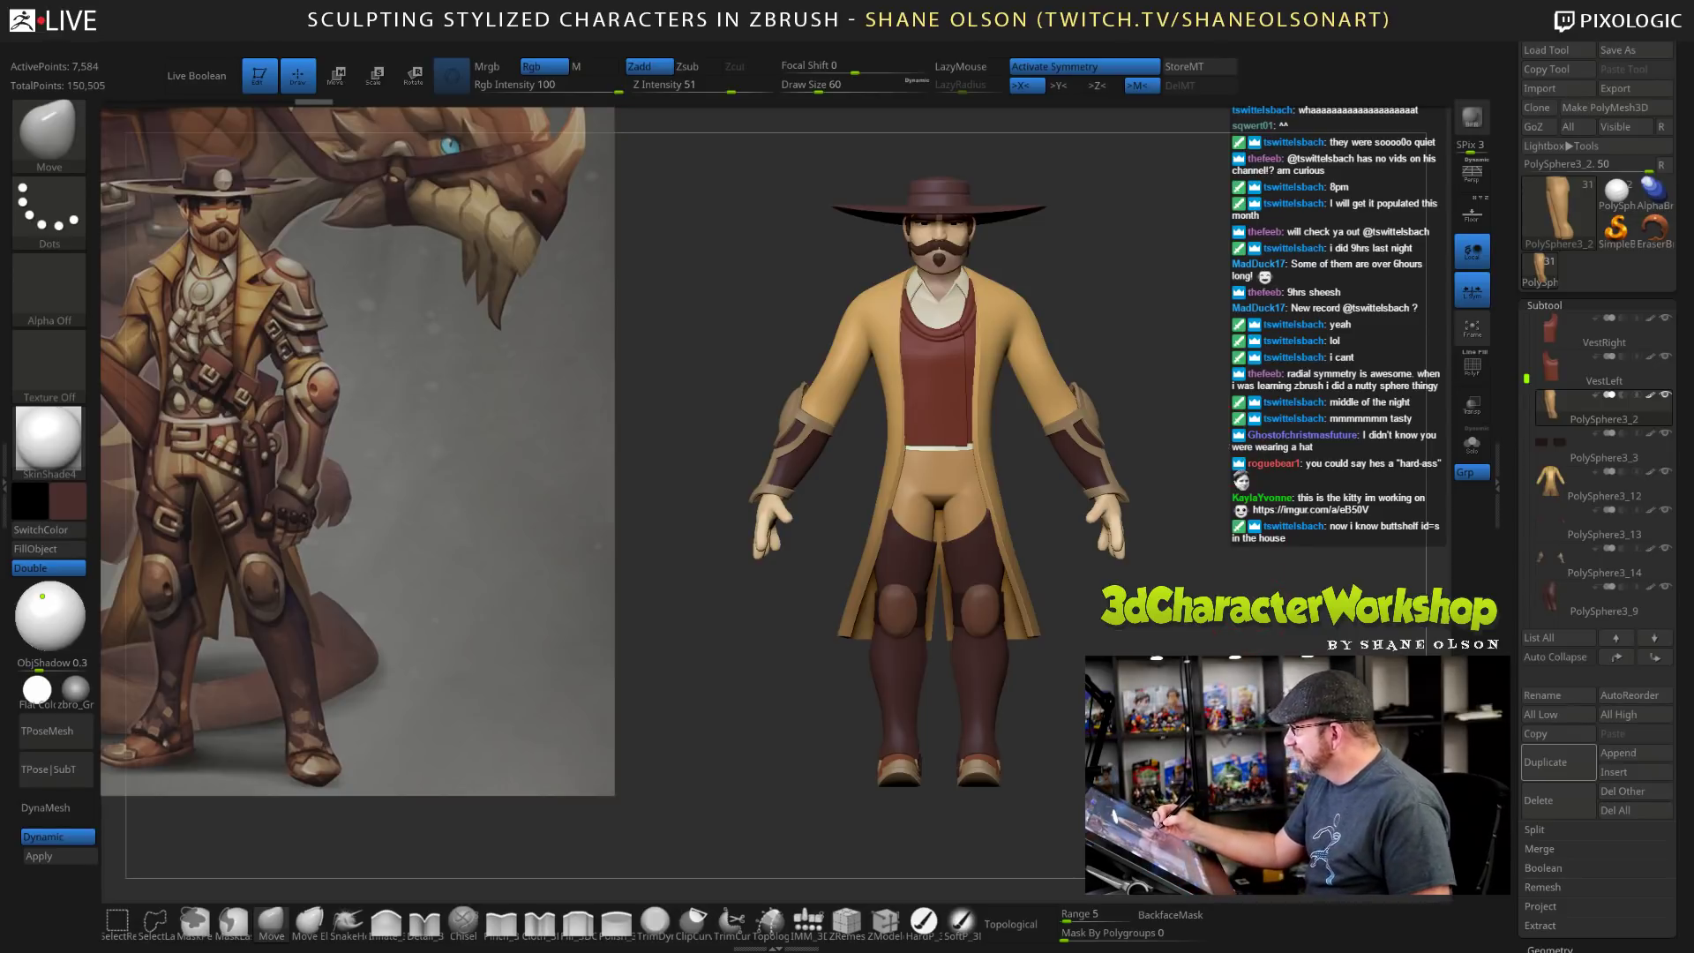
left_click_drag(1256, 610, 1219, 651)
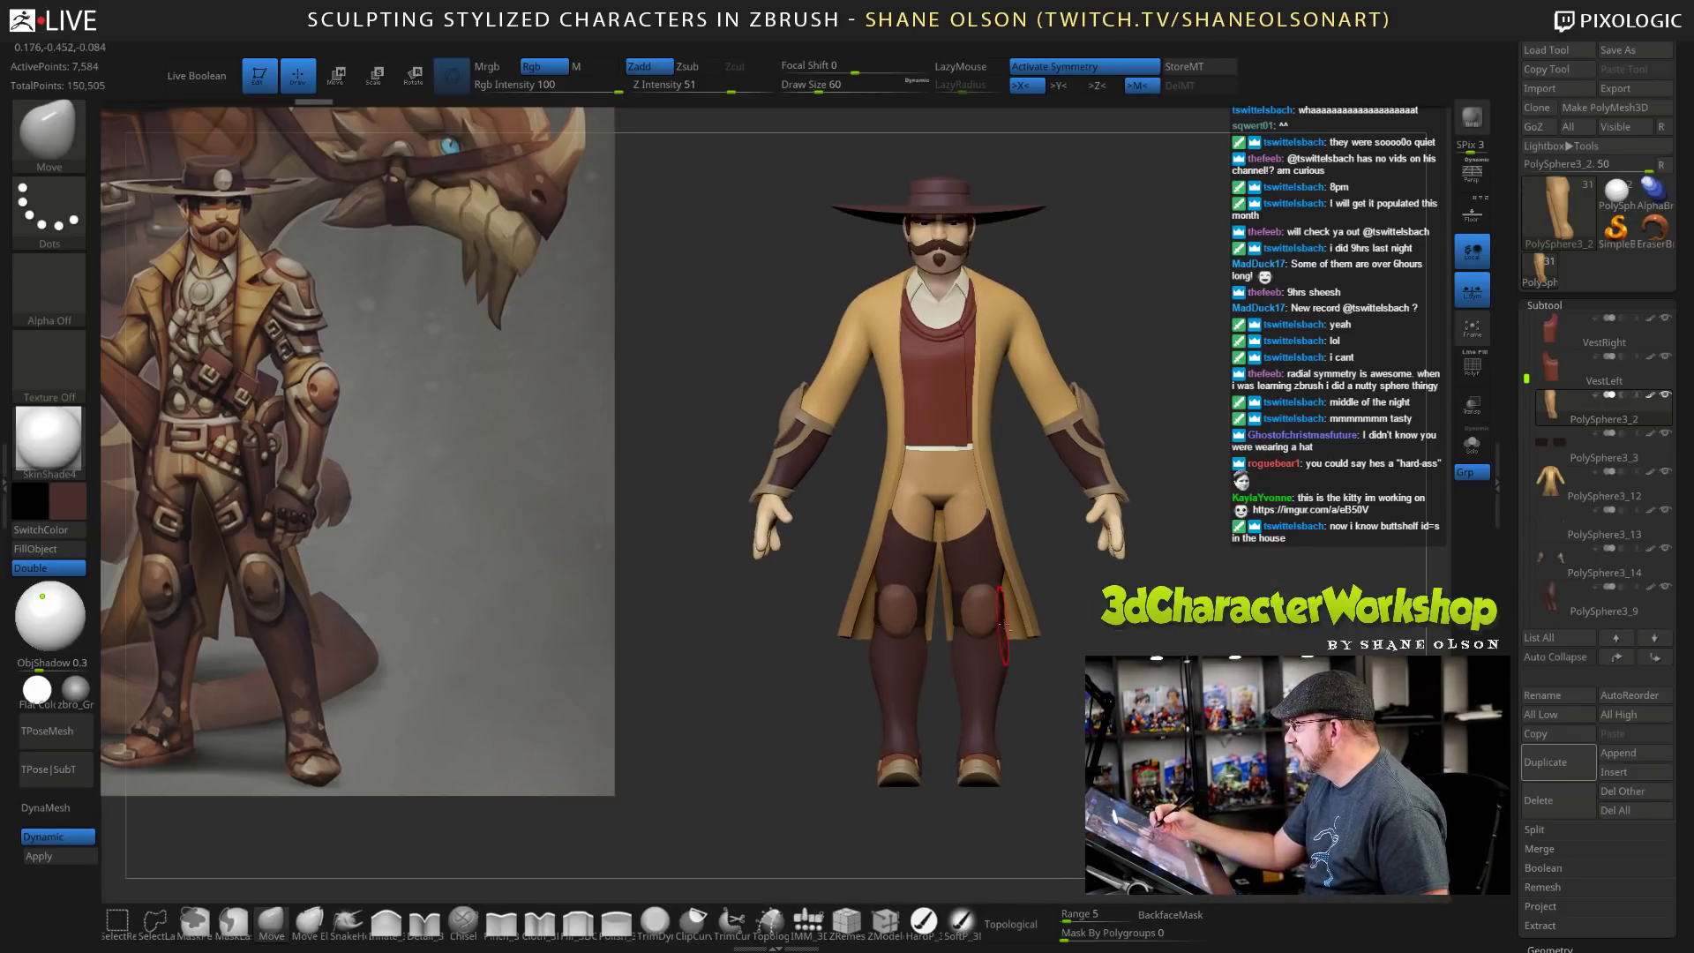
Duplicate the coat subtool PolySphere3_12 and hide the original, keeping the copy active.
left_click(1590, 487)
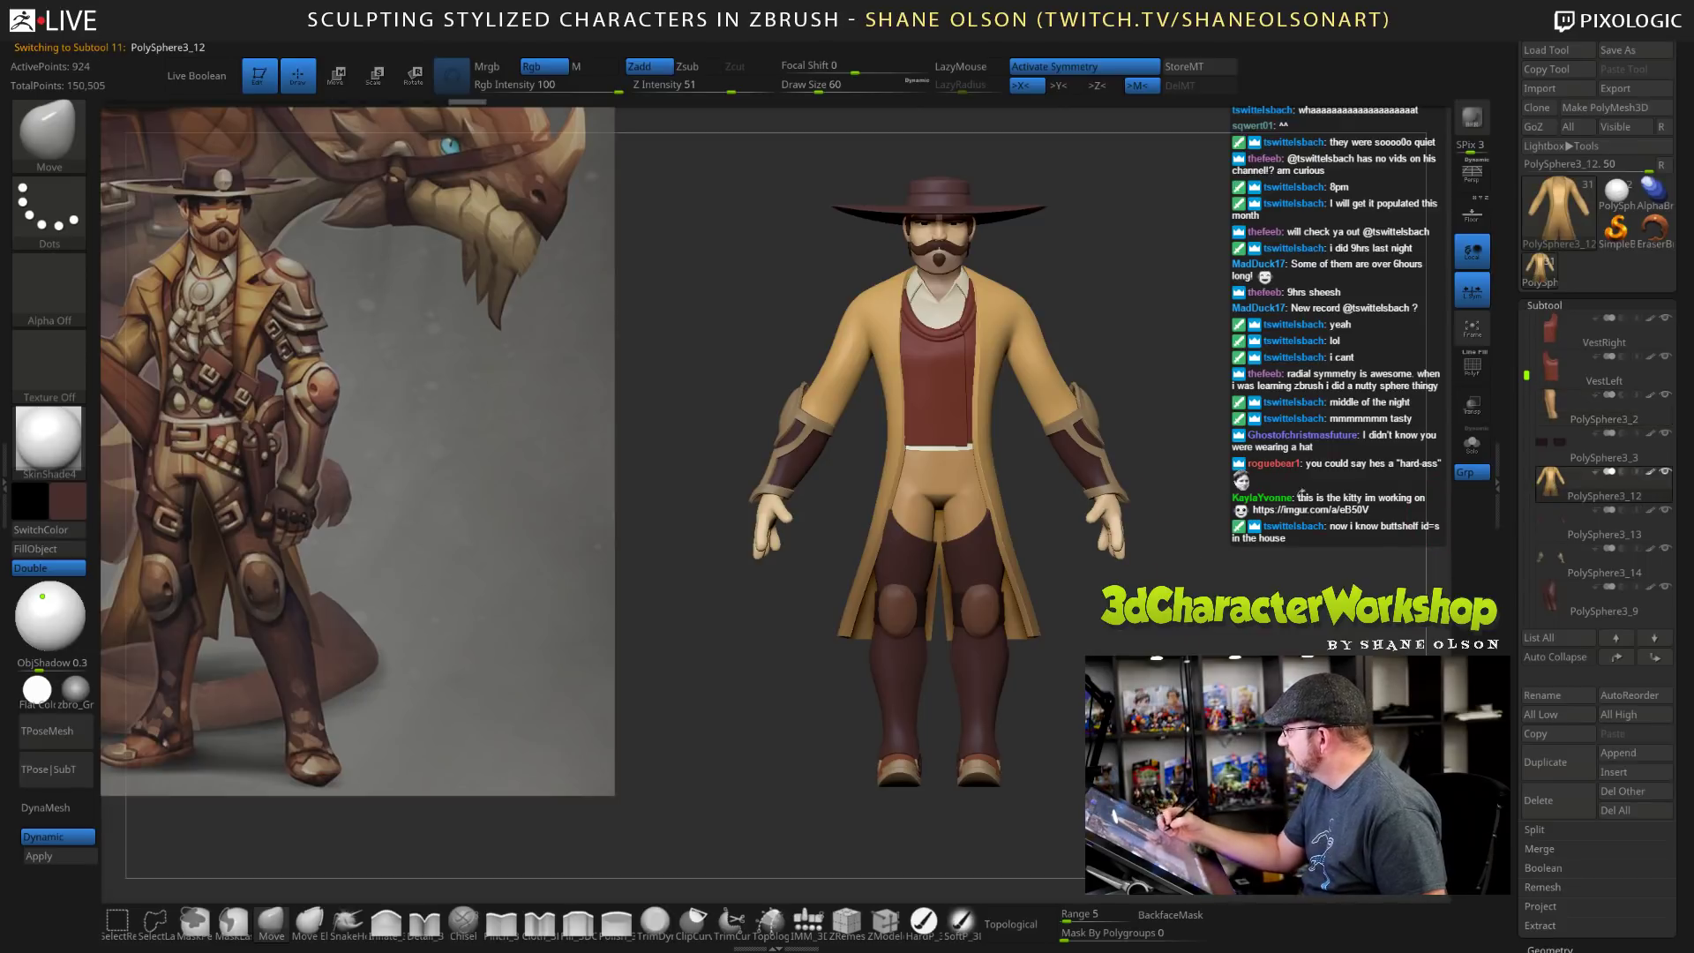
left_click(1559, 762)
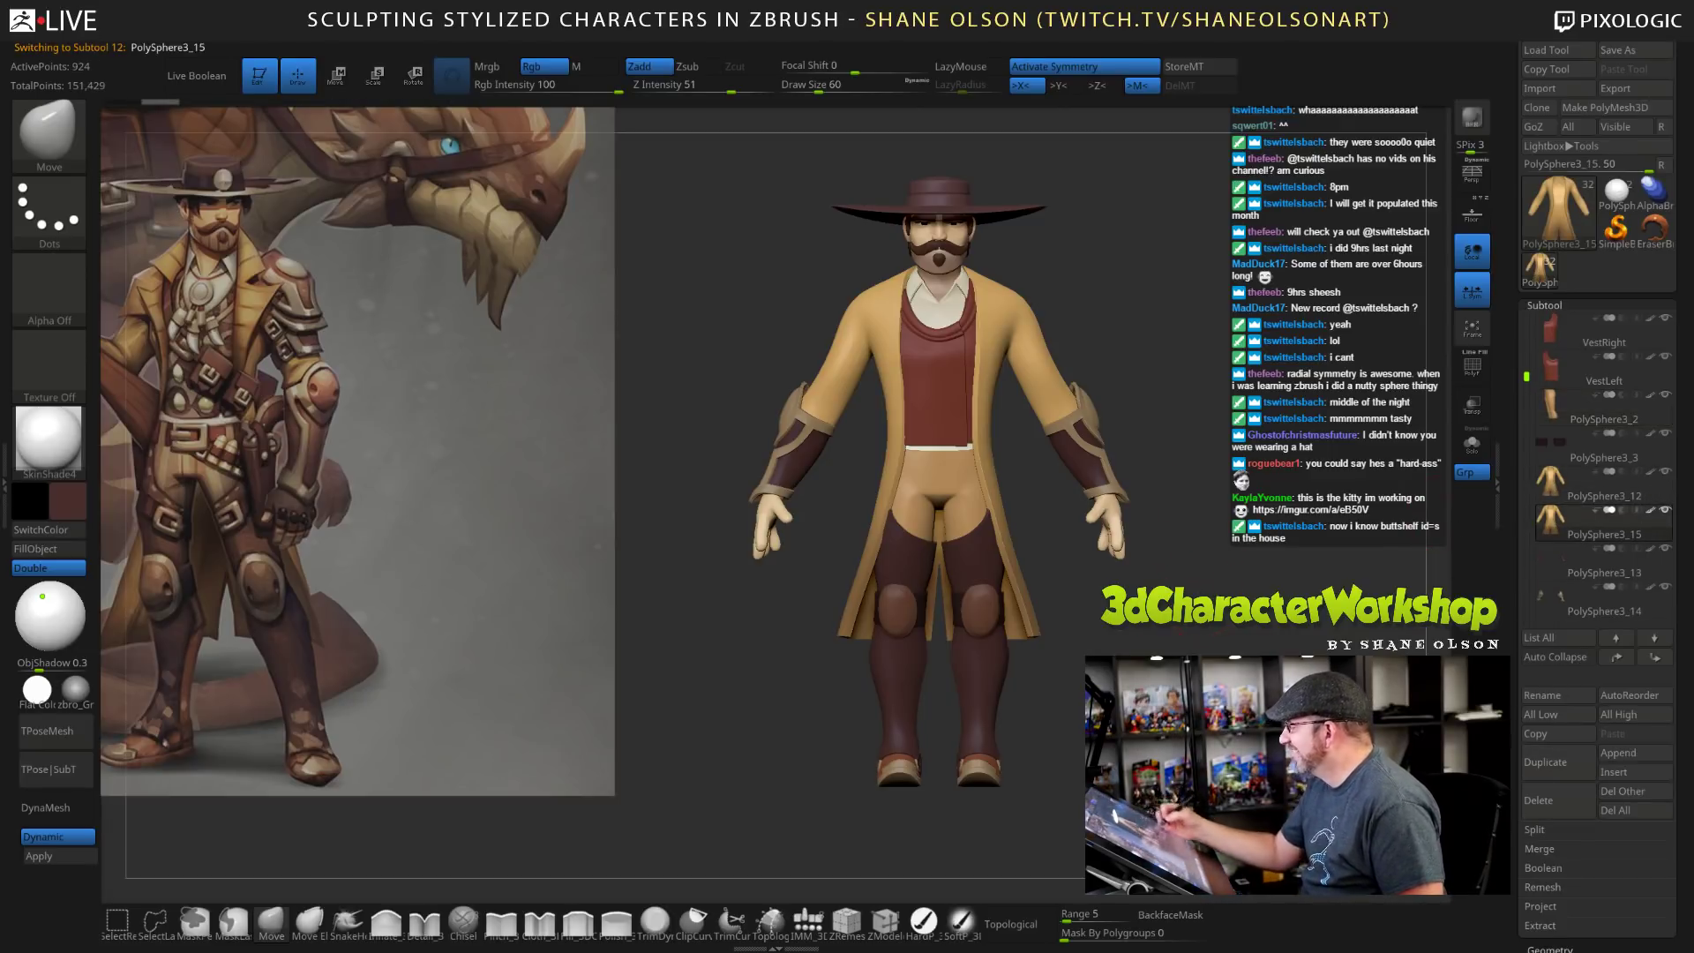
left_click_drag(1180, 647, 1183, 699, "alt")
left_click(1667, 475)
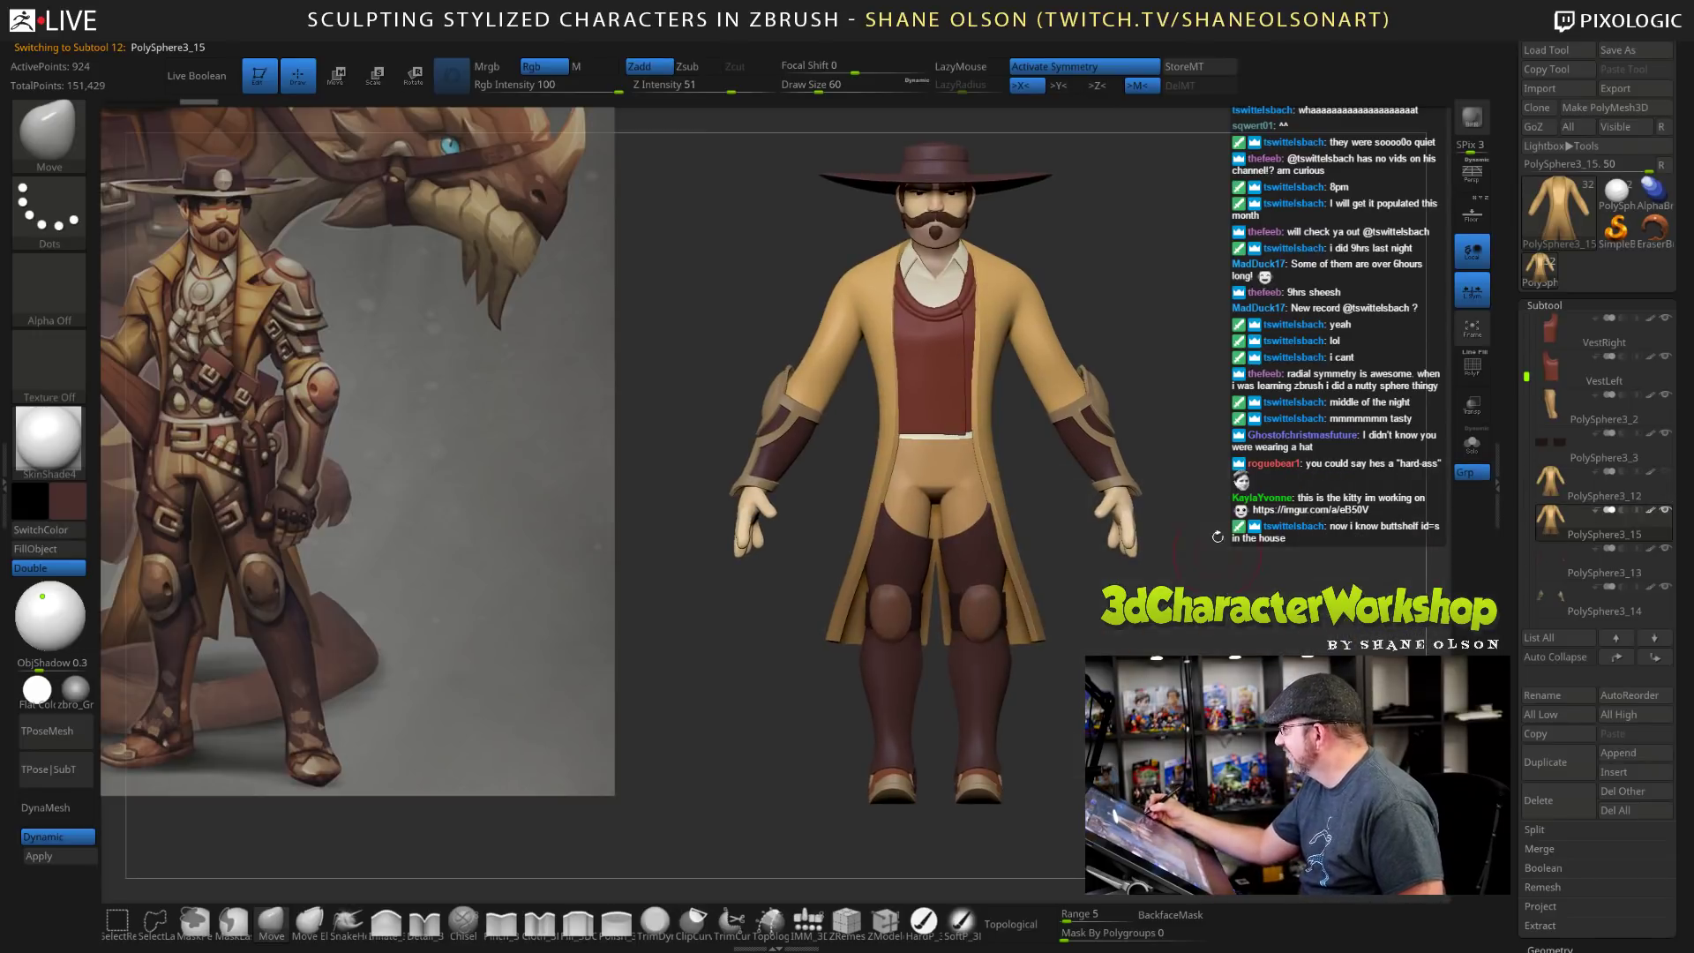
Switch to the Topology brush with a draw size of 23 and frame the upper front of the coat.
mouse_move(1226, 397)
left_mouse_down("alt")
mouse_move(1181, 563)
mouse_move(1231, 405)
left_mouse_up("alt")
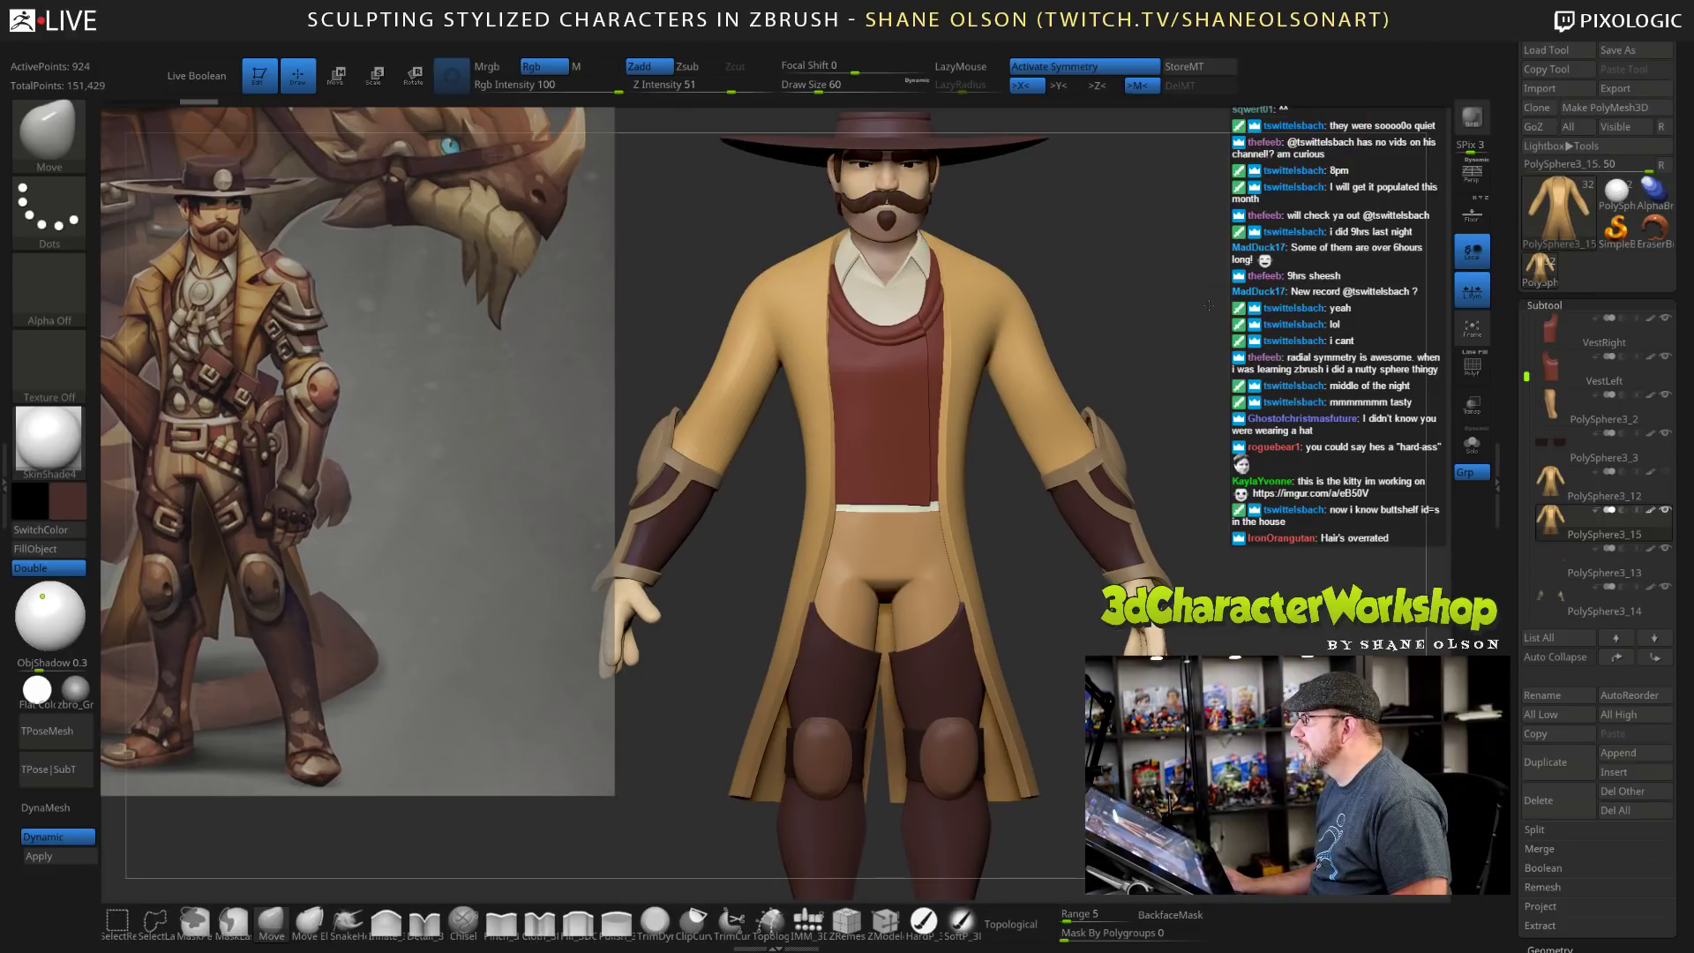
left_click_drag(1208, 304, 1216, 305)
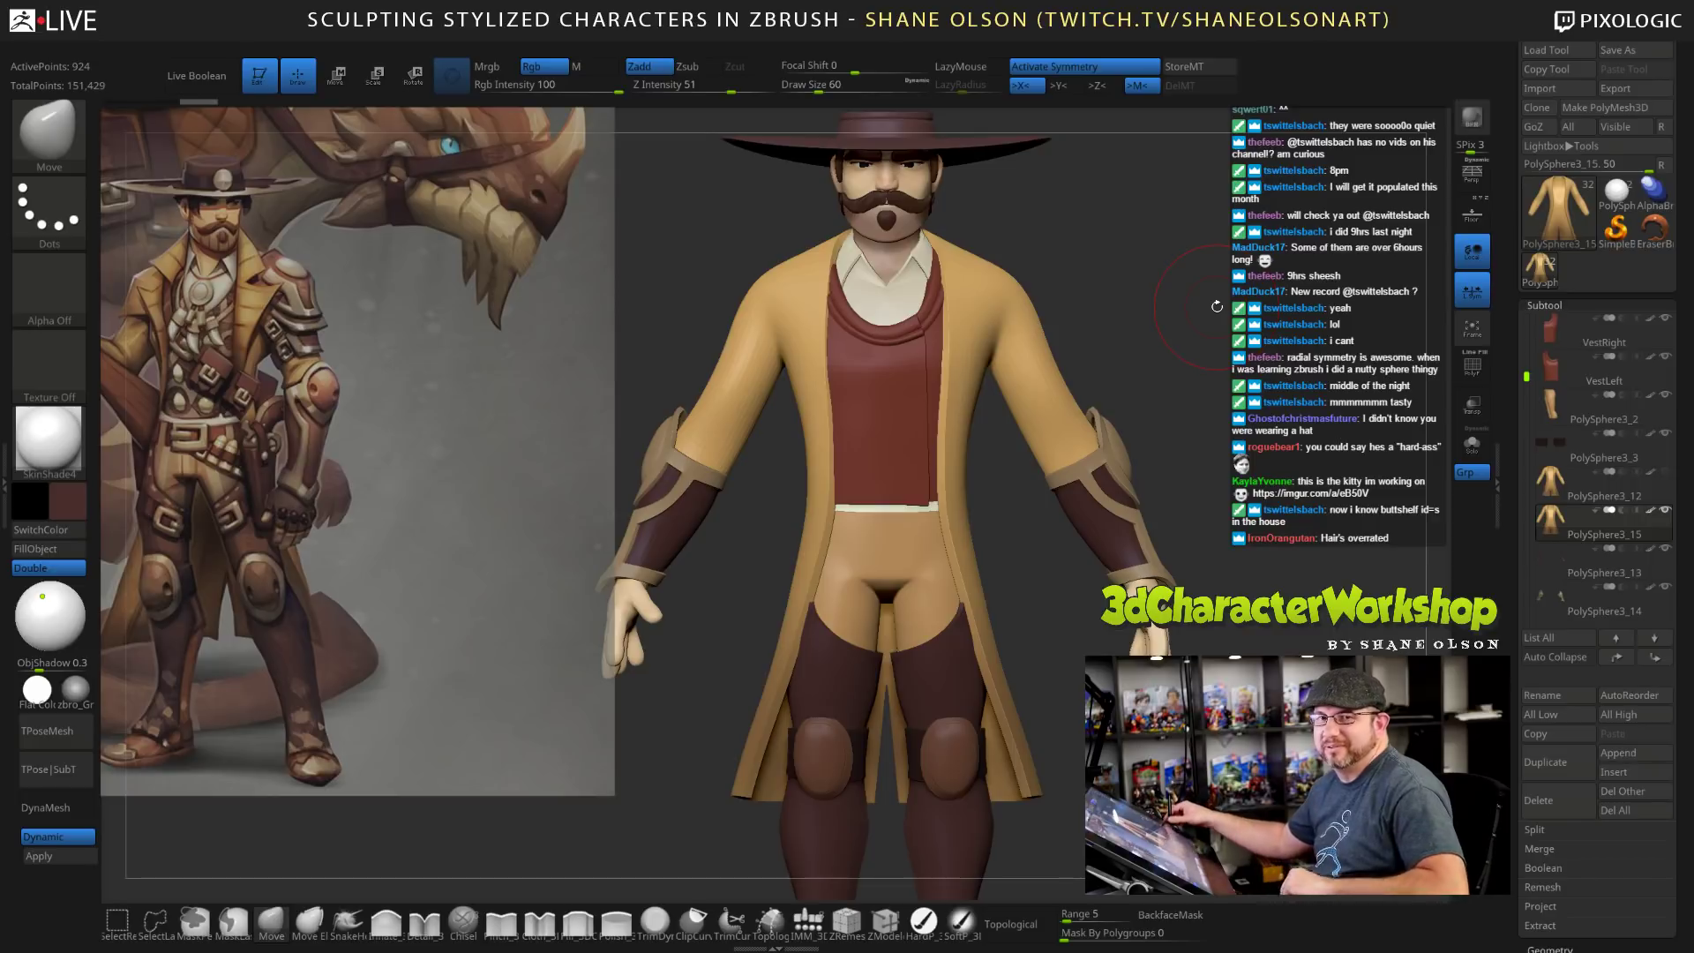
left_click_drag(1204, 445, 1209, 417, "alt")
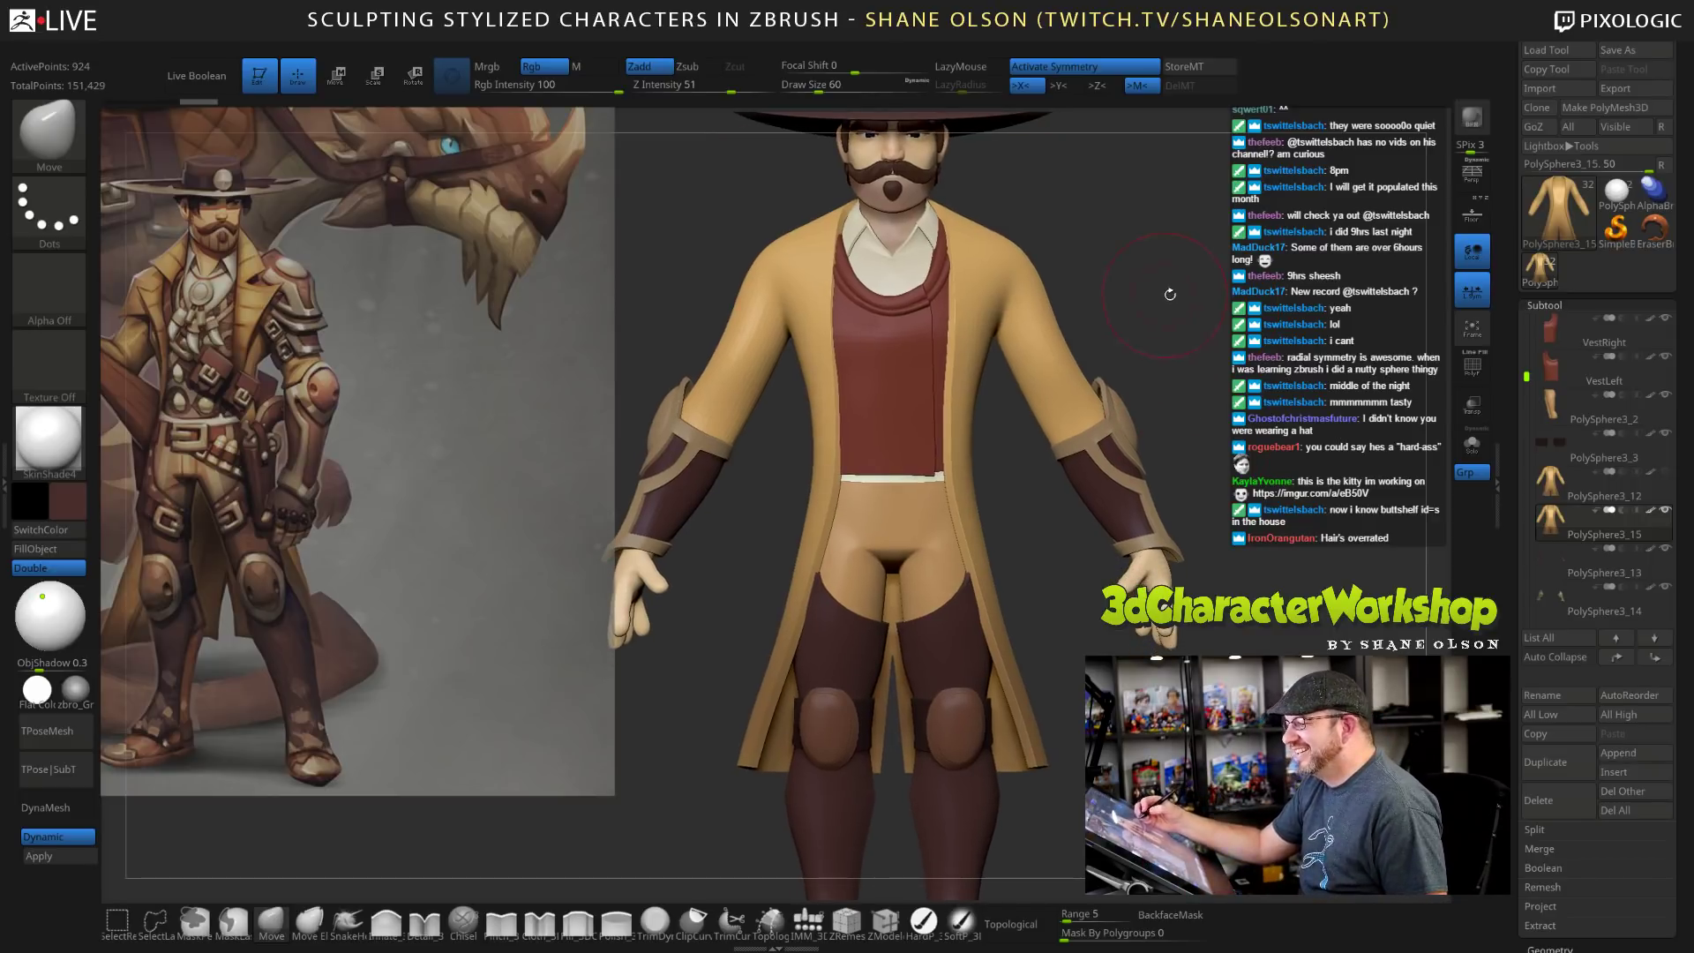
left_click_drag(1208, 265, 1161, 424, "alt")
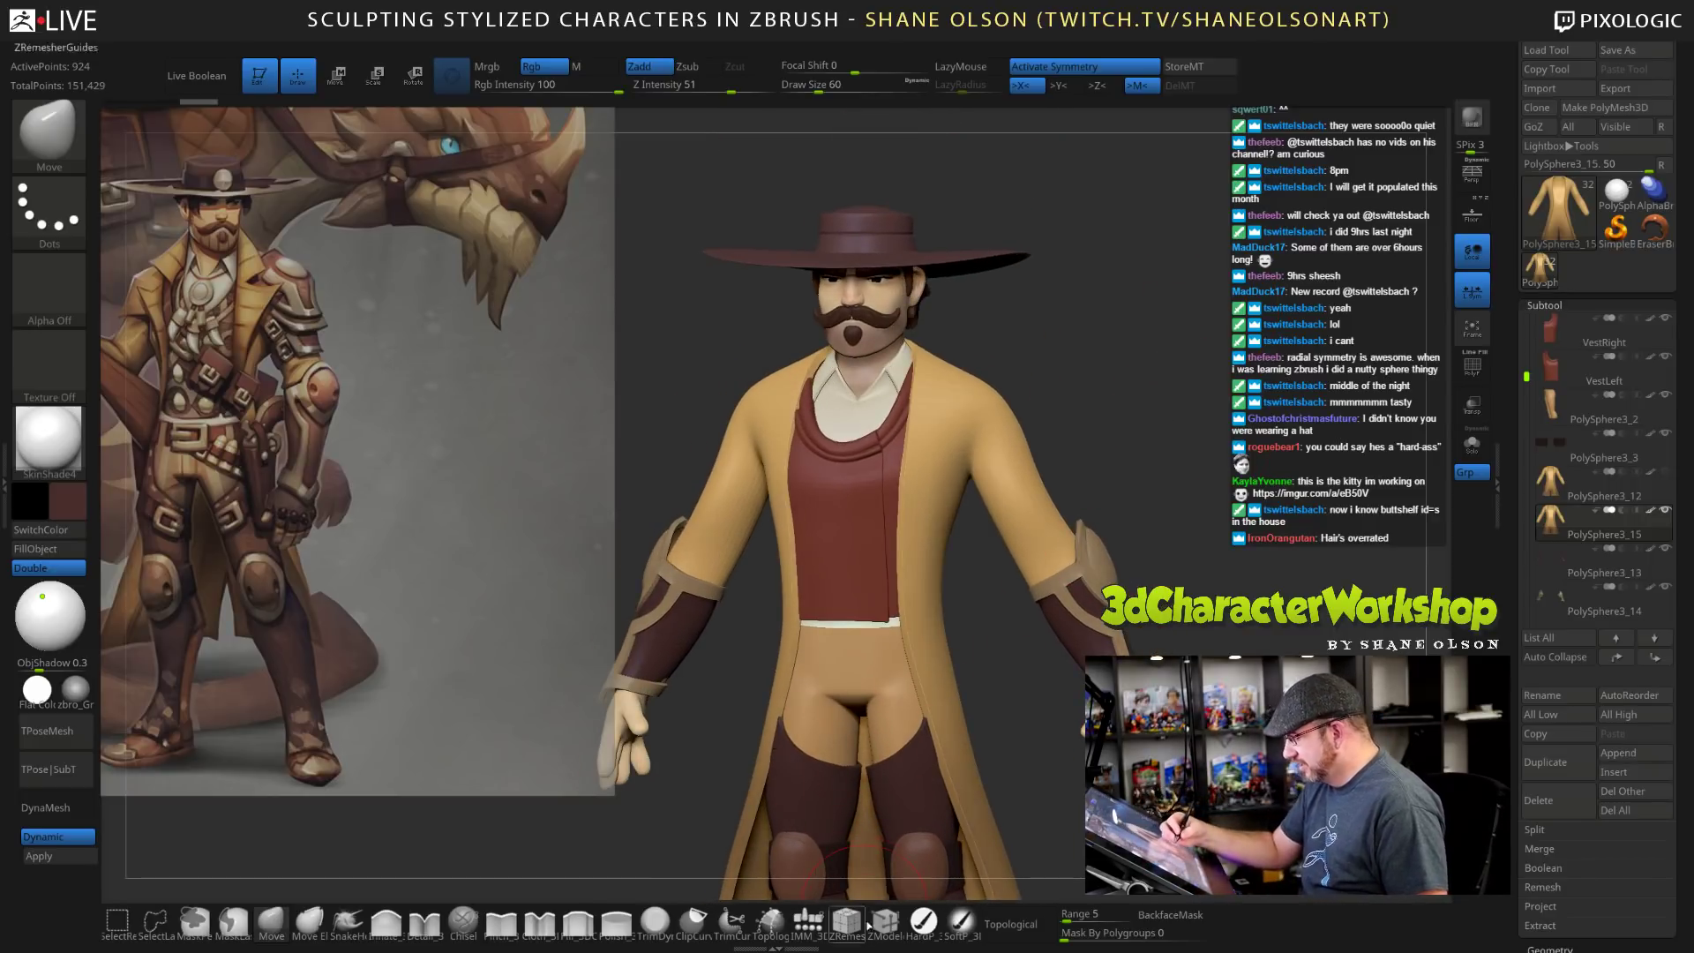
left_click(853, 920)
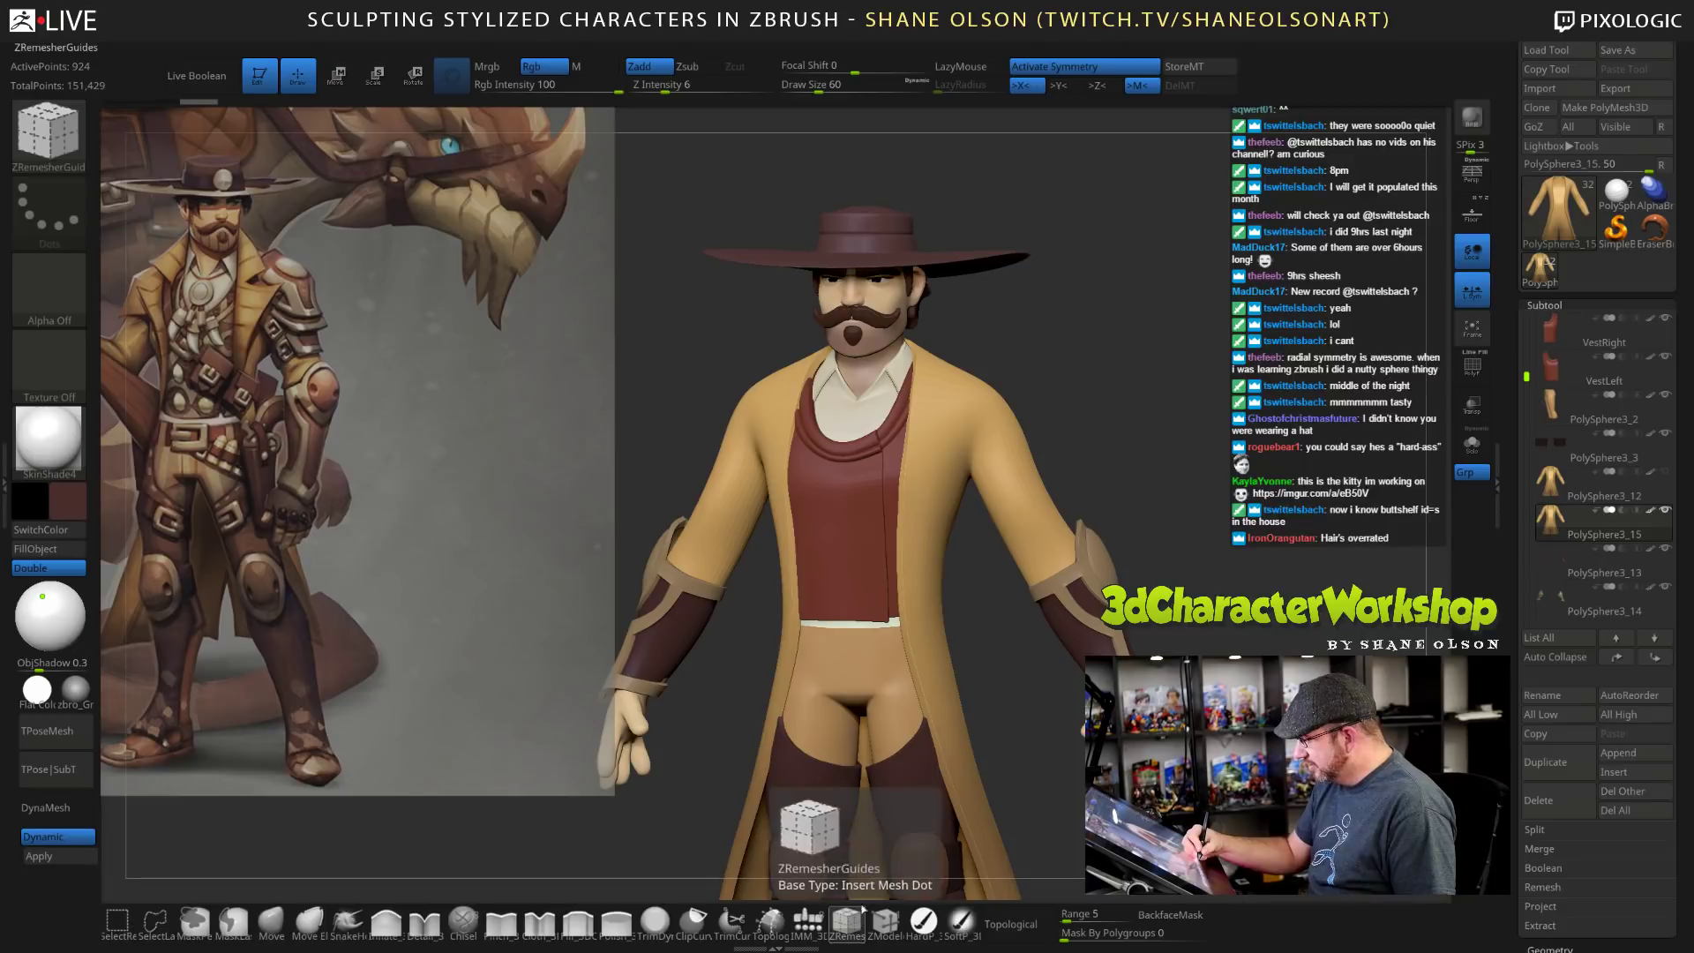
left_click(770, 919)
key("s")
left_click_drag(1157, 486, 1191, 310)
mouse_move(1181, 431)
left_mouse_down("alt")
mouse_move(1166, 563)
mouse_move(1178, 480)
left_mouse_up("alt")
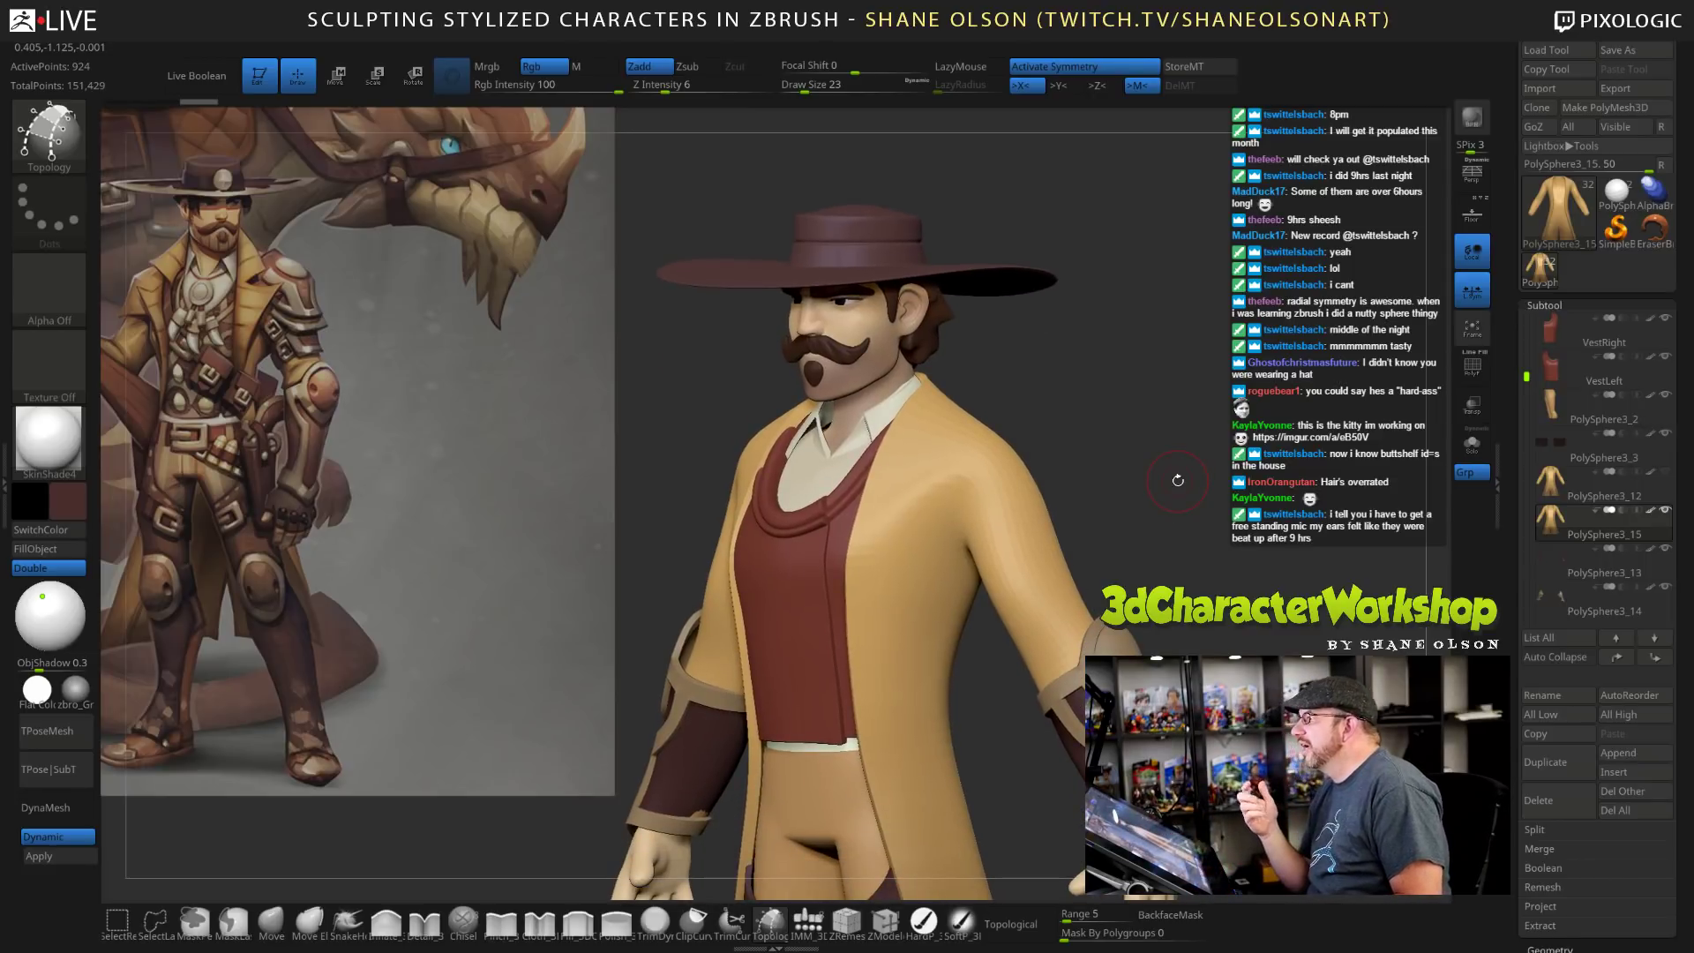
left_click_drag(1178, 480, 1164, 394)
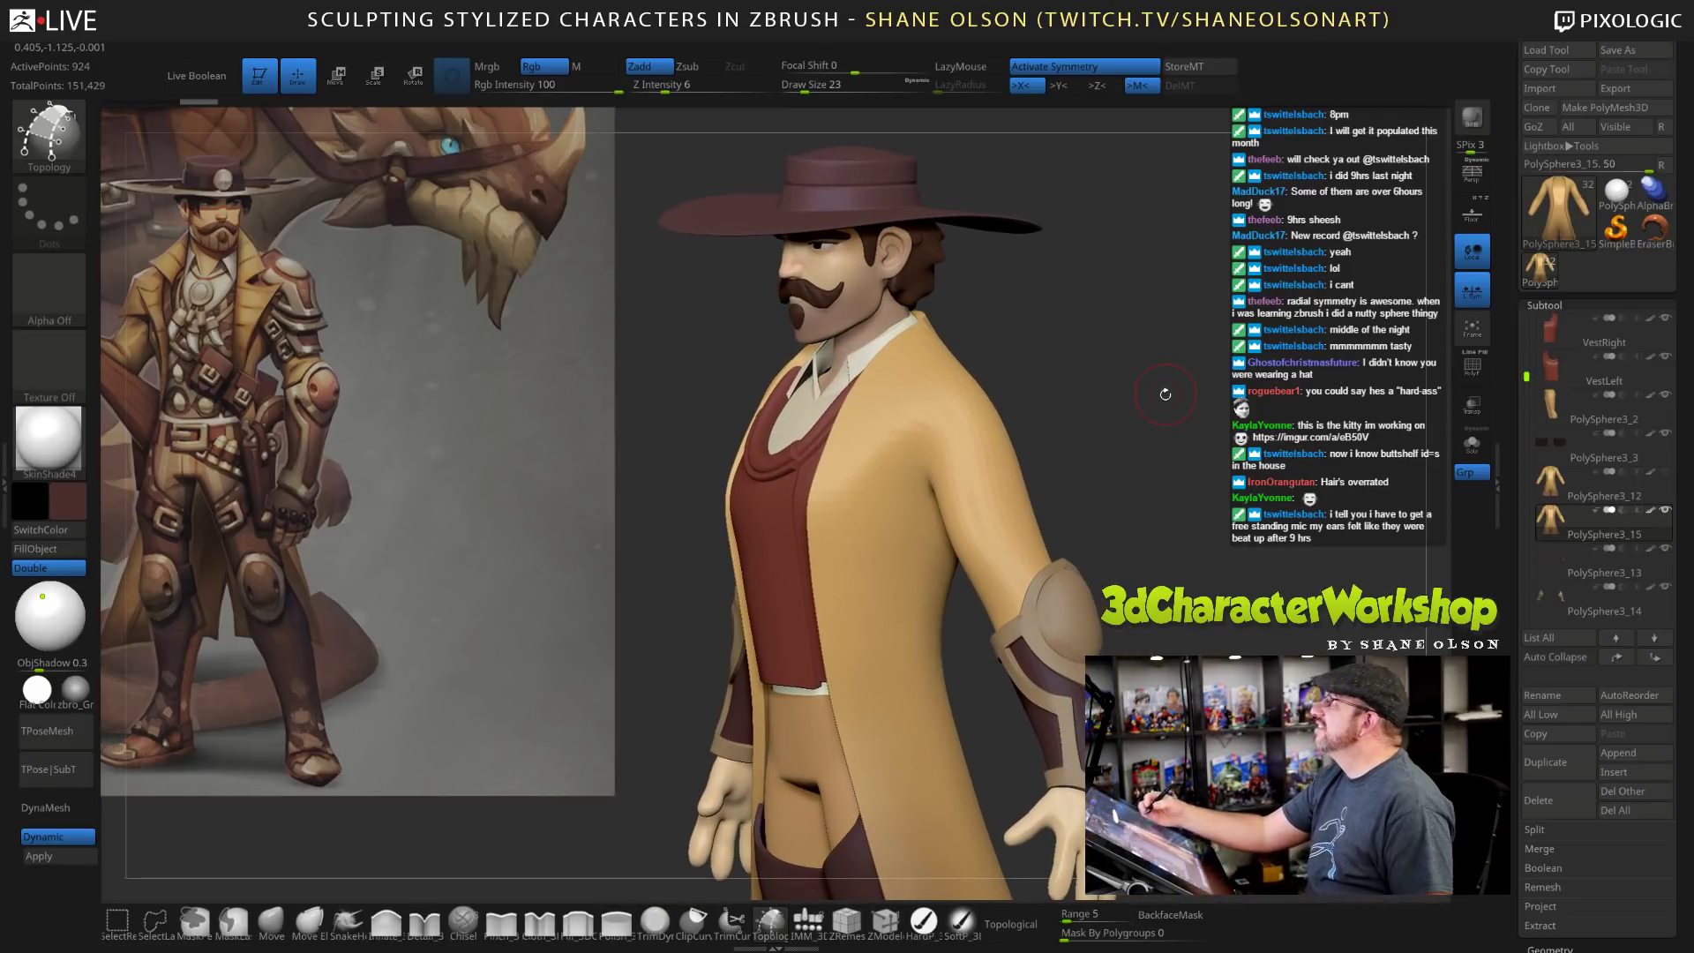
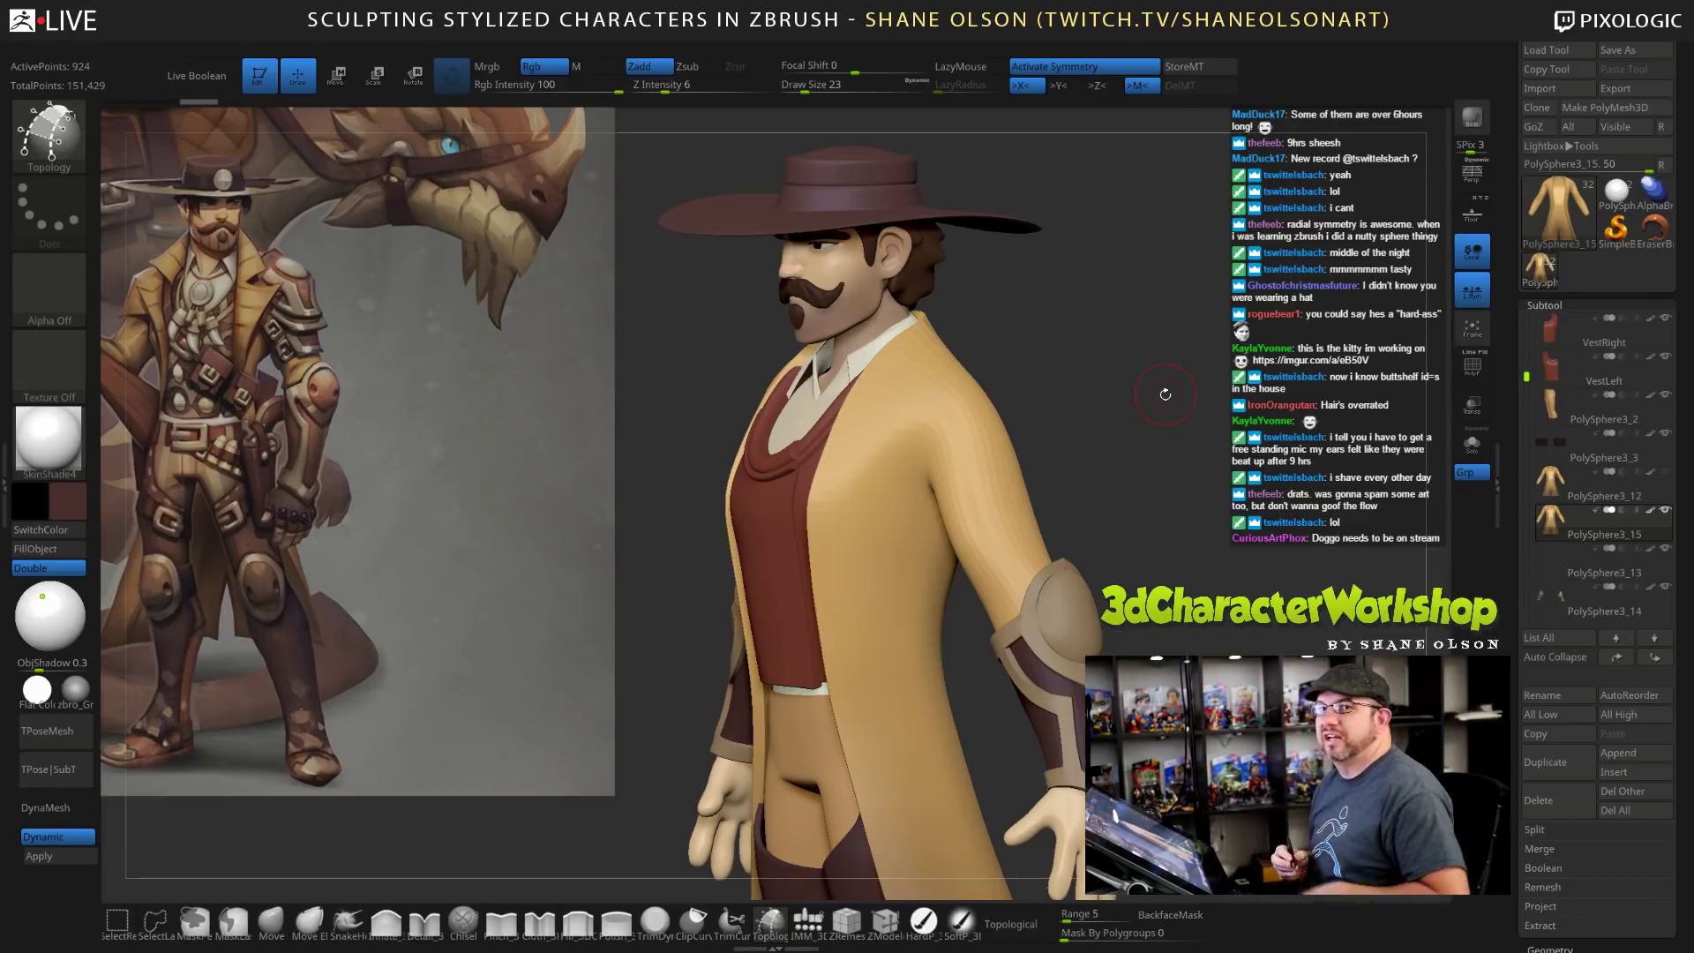
Draw a topology curve down the coat's front just beside the opening, from the neck to about the waist.
left_click_drag(1235, 531, 1148, 499, "alt")
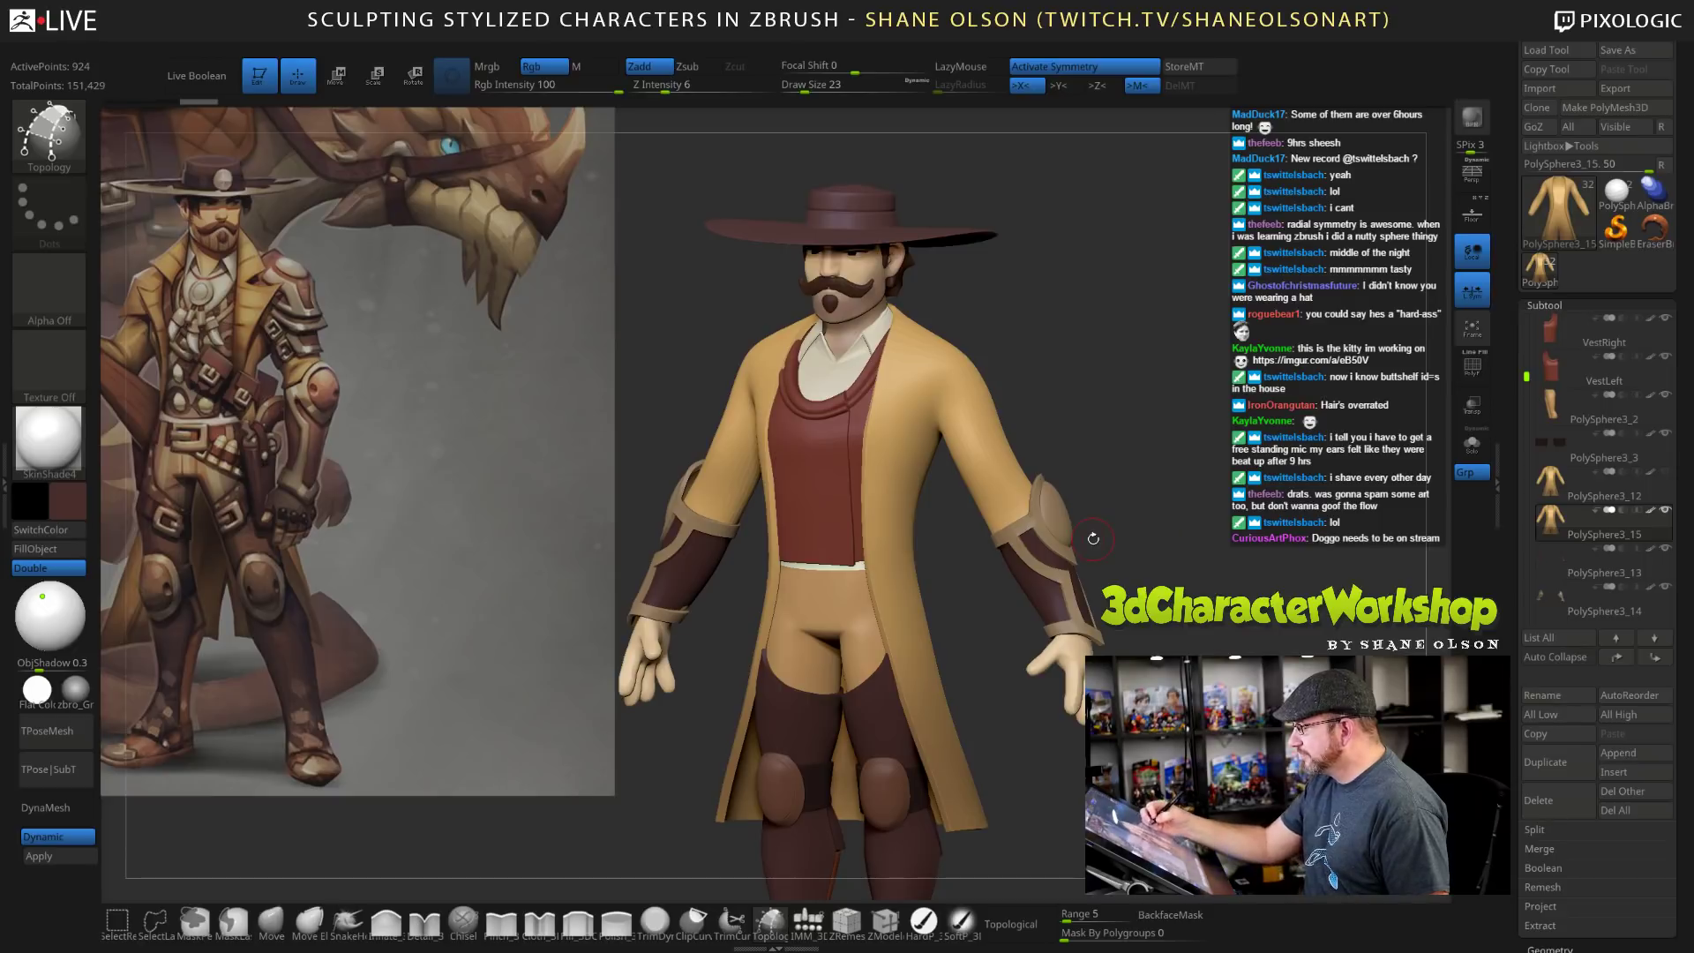
left_click_drag(1157, 427, 1163, 468, "alt")
left_click_drag(1094, 363, 1204, 458, "alt")
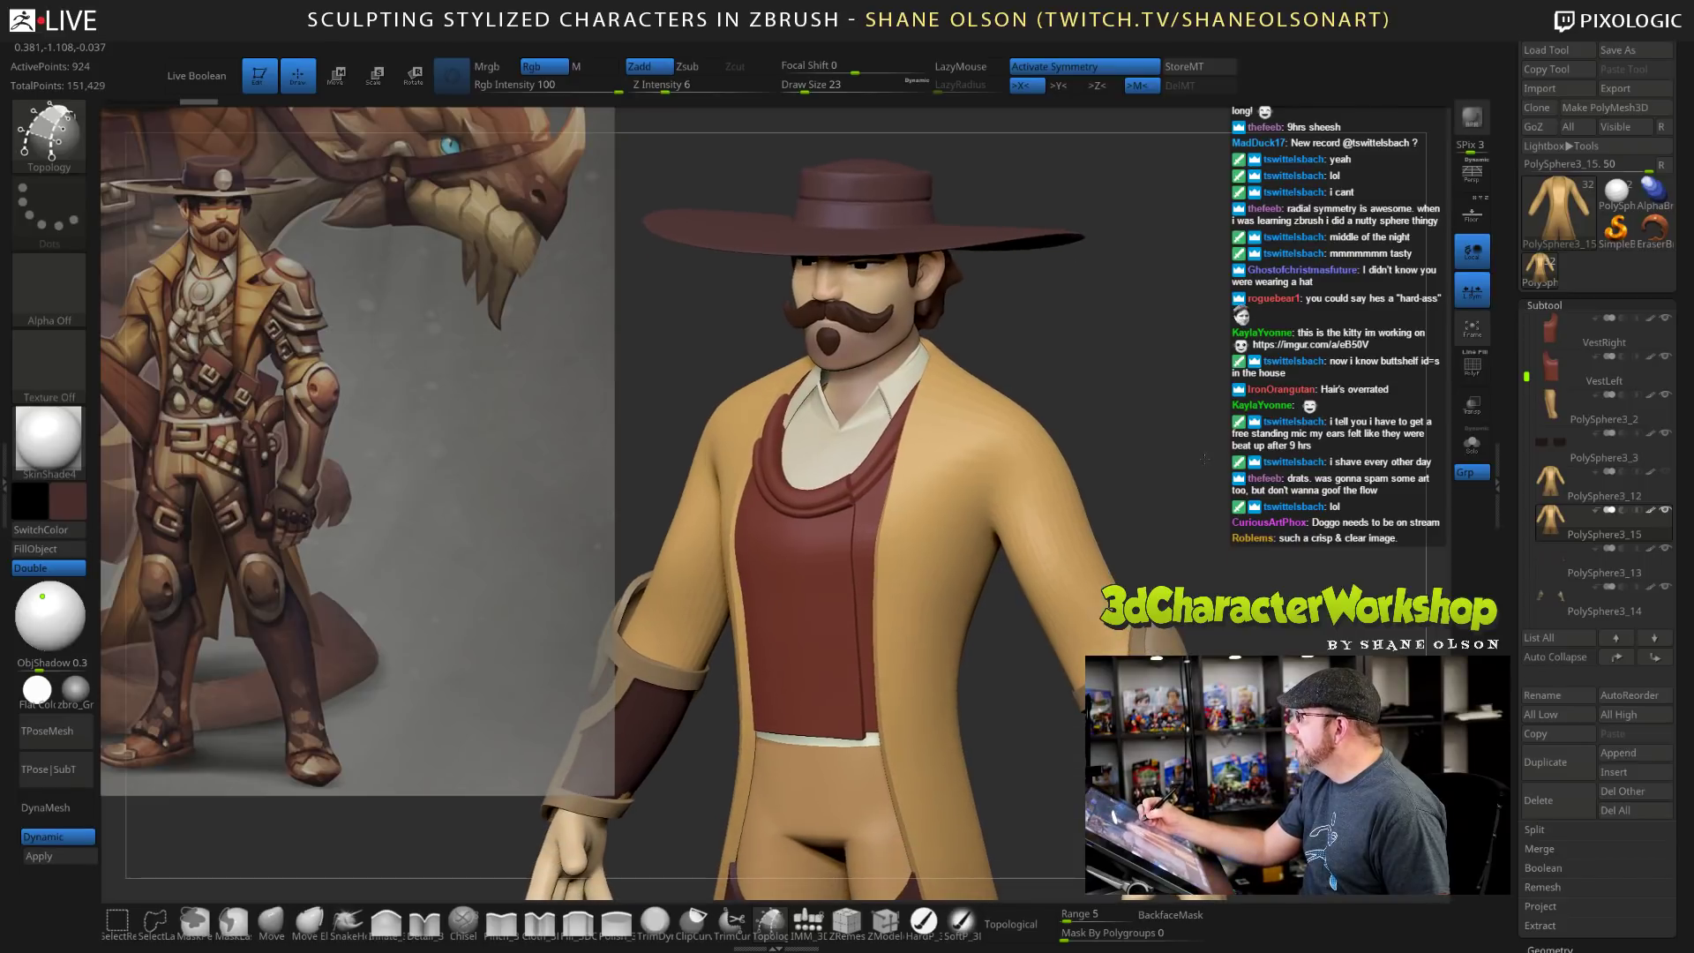
left_click_drag(1141, 396, 969, 366)
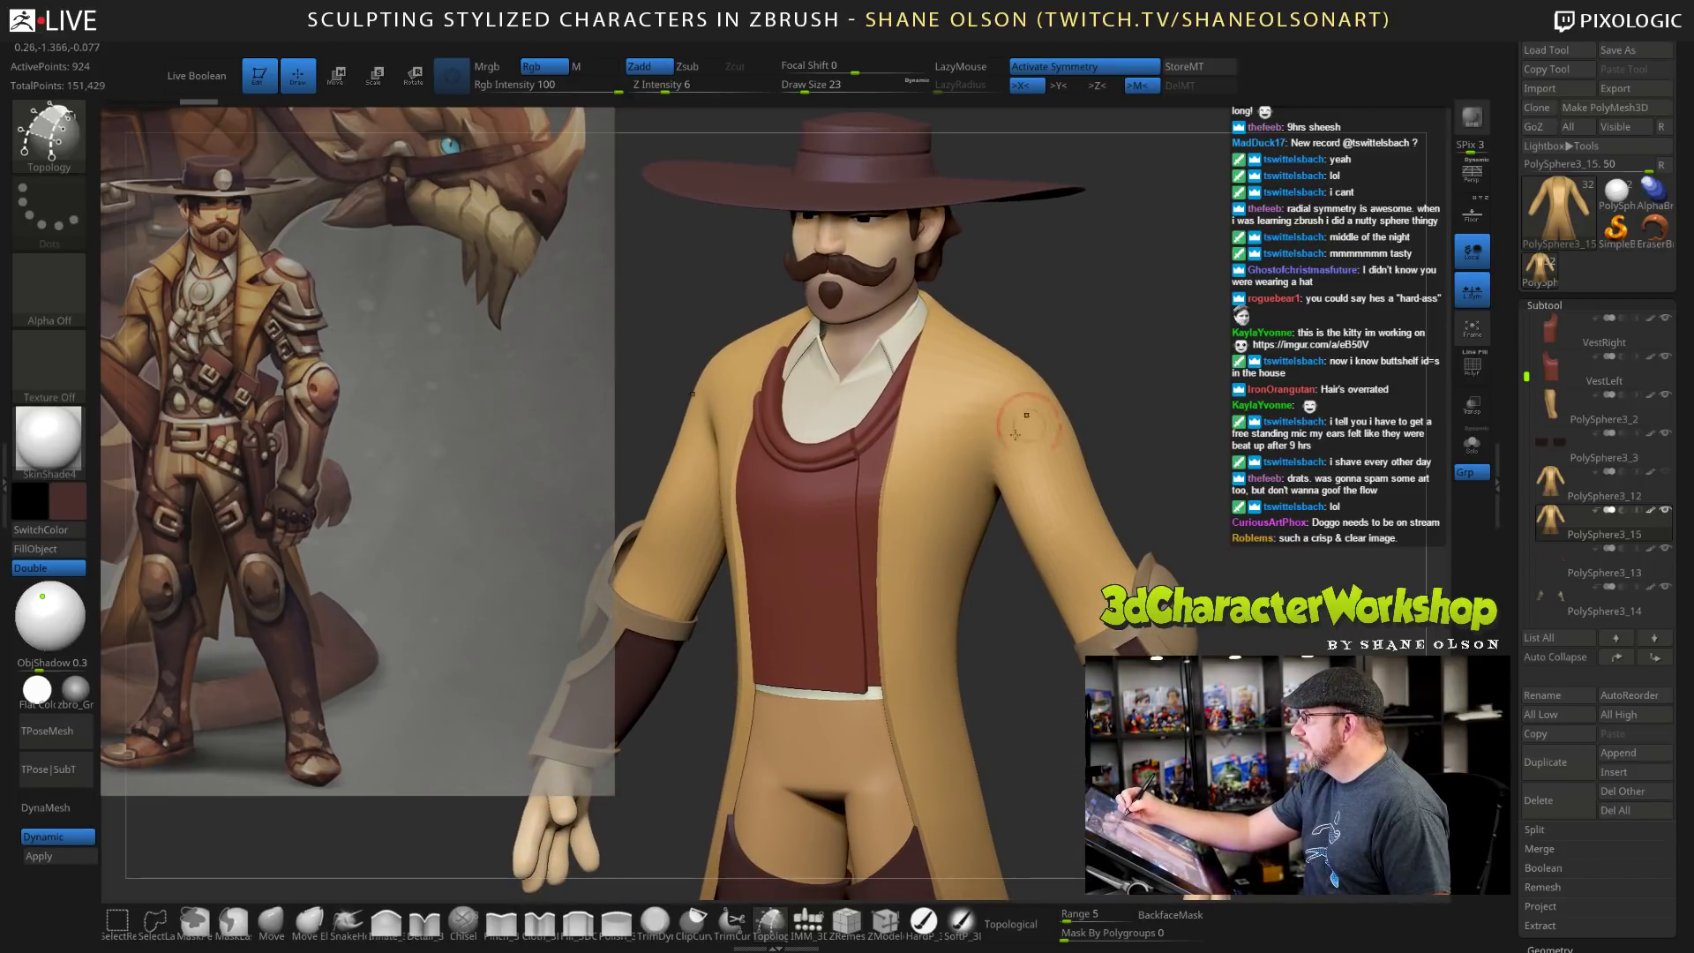
mouse_move(986, 301)
left_mouse_down()
mouse_move(1067, 309)
mouse_move(984, 415)
left_mouse_up()
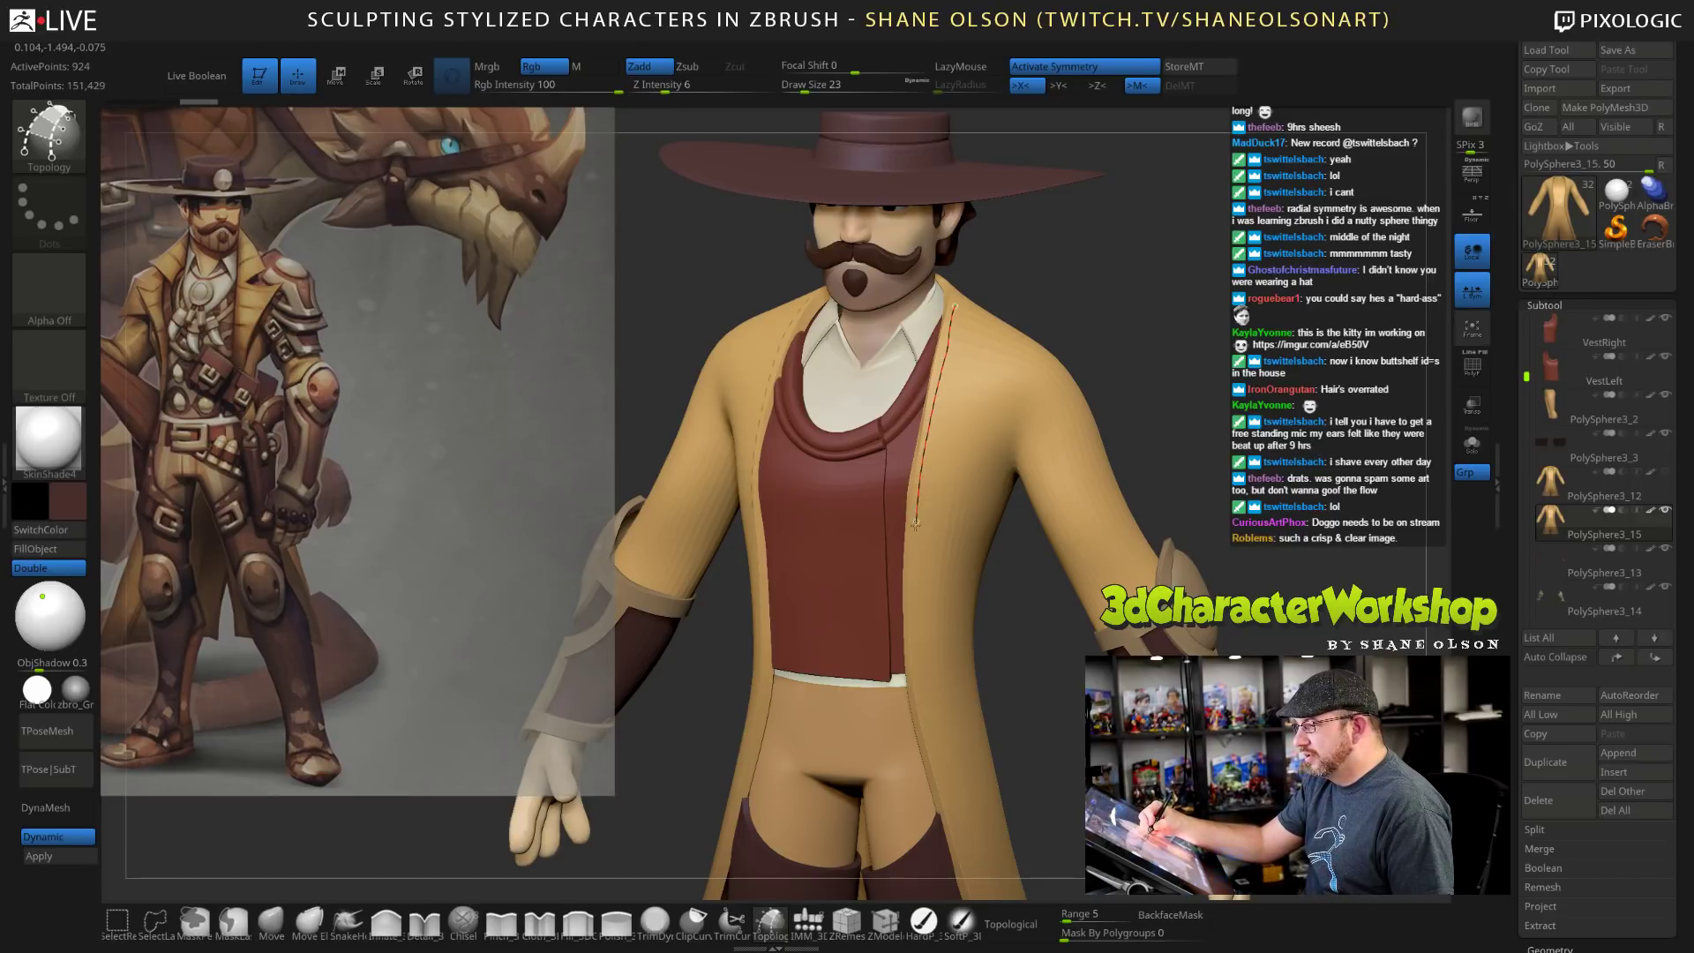
left_click_drag(920, 701, 920, 703)
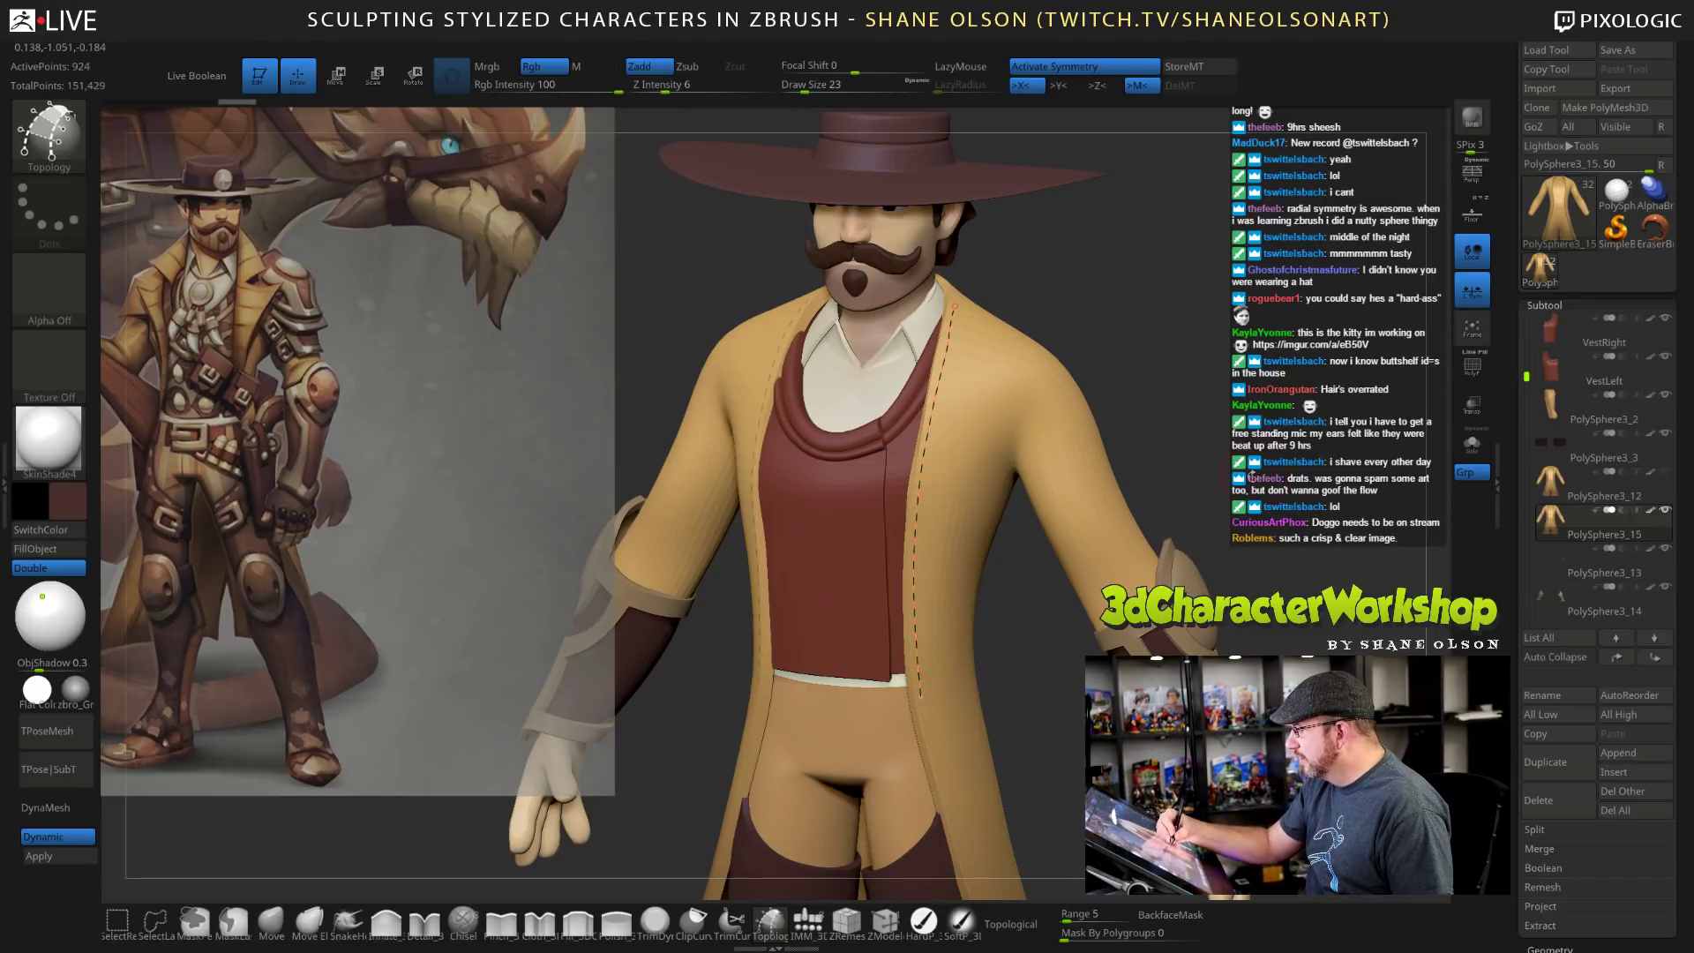
Set the draw size to 17 and extend the topology curve over the shoulder along the neckline towards the back.
left_click_drag(1218, 353, 1118, 352)
mouse_move(1240, 304)
left_mouse_down("alt")
mouse_move(1199, 452)
mouse_move(1172, 435)
mouse_move(1191, 462)
mouse_move(1179, 386)
mouse_move(1200, 430)
left_mouse_up("alt")
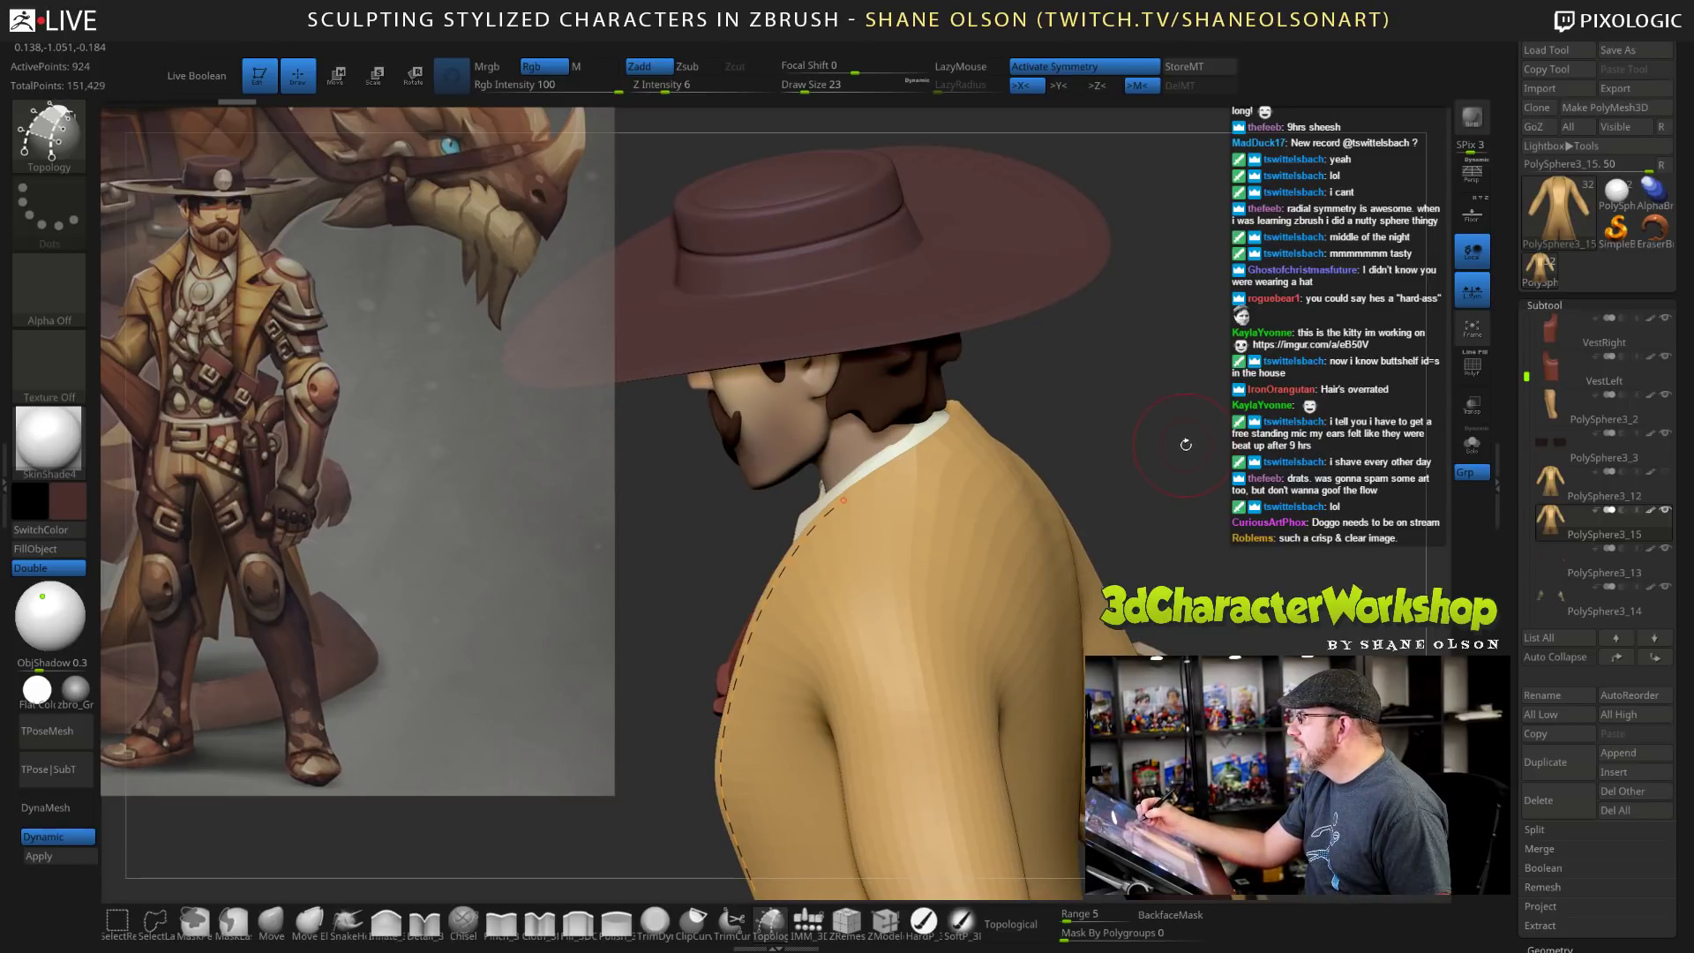
key("s")
left_click_drag(1183, 450, 1198, 449)
left_click_drag(1178, 399, 1154, 429)
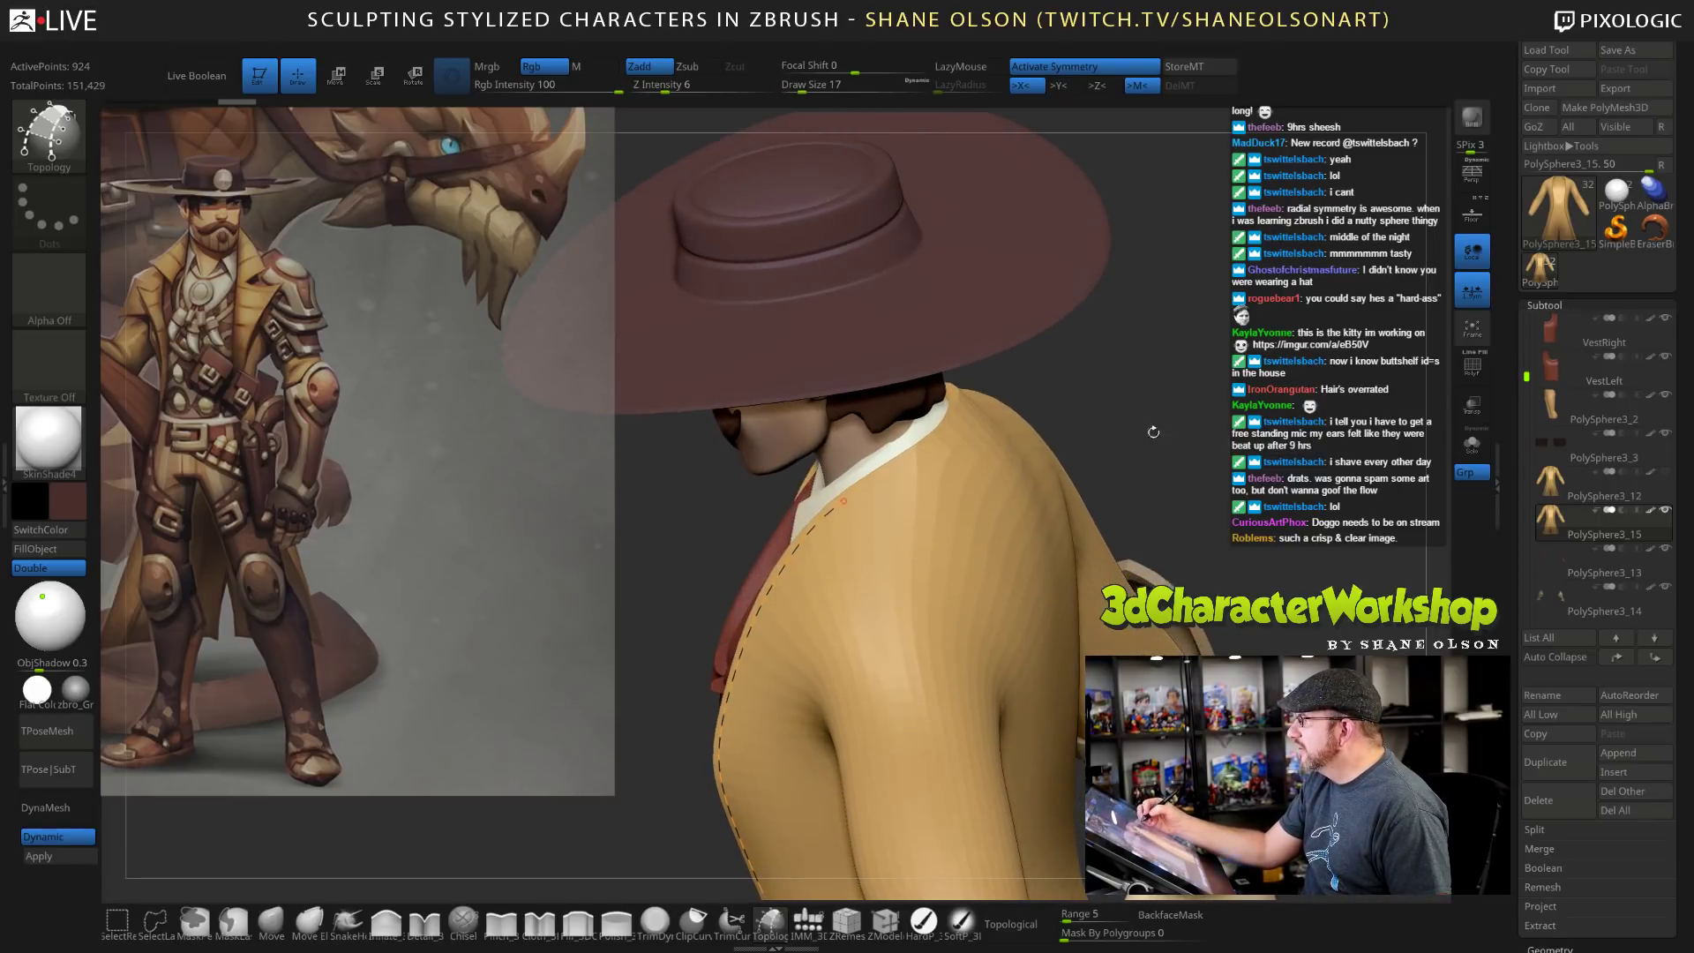
left_click_drag(846, 501, 966, 408)
Draw a topology curve over the shoulder, parallel to the neckline curve, for the collar's outer edge.
left_click_drag(1178, 357, 1060, 352)
left_click_drag(1177, 358, 1209, 405)
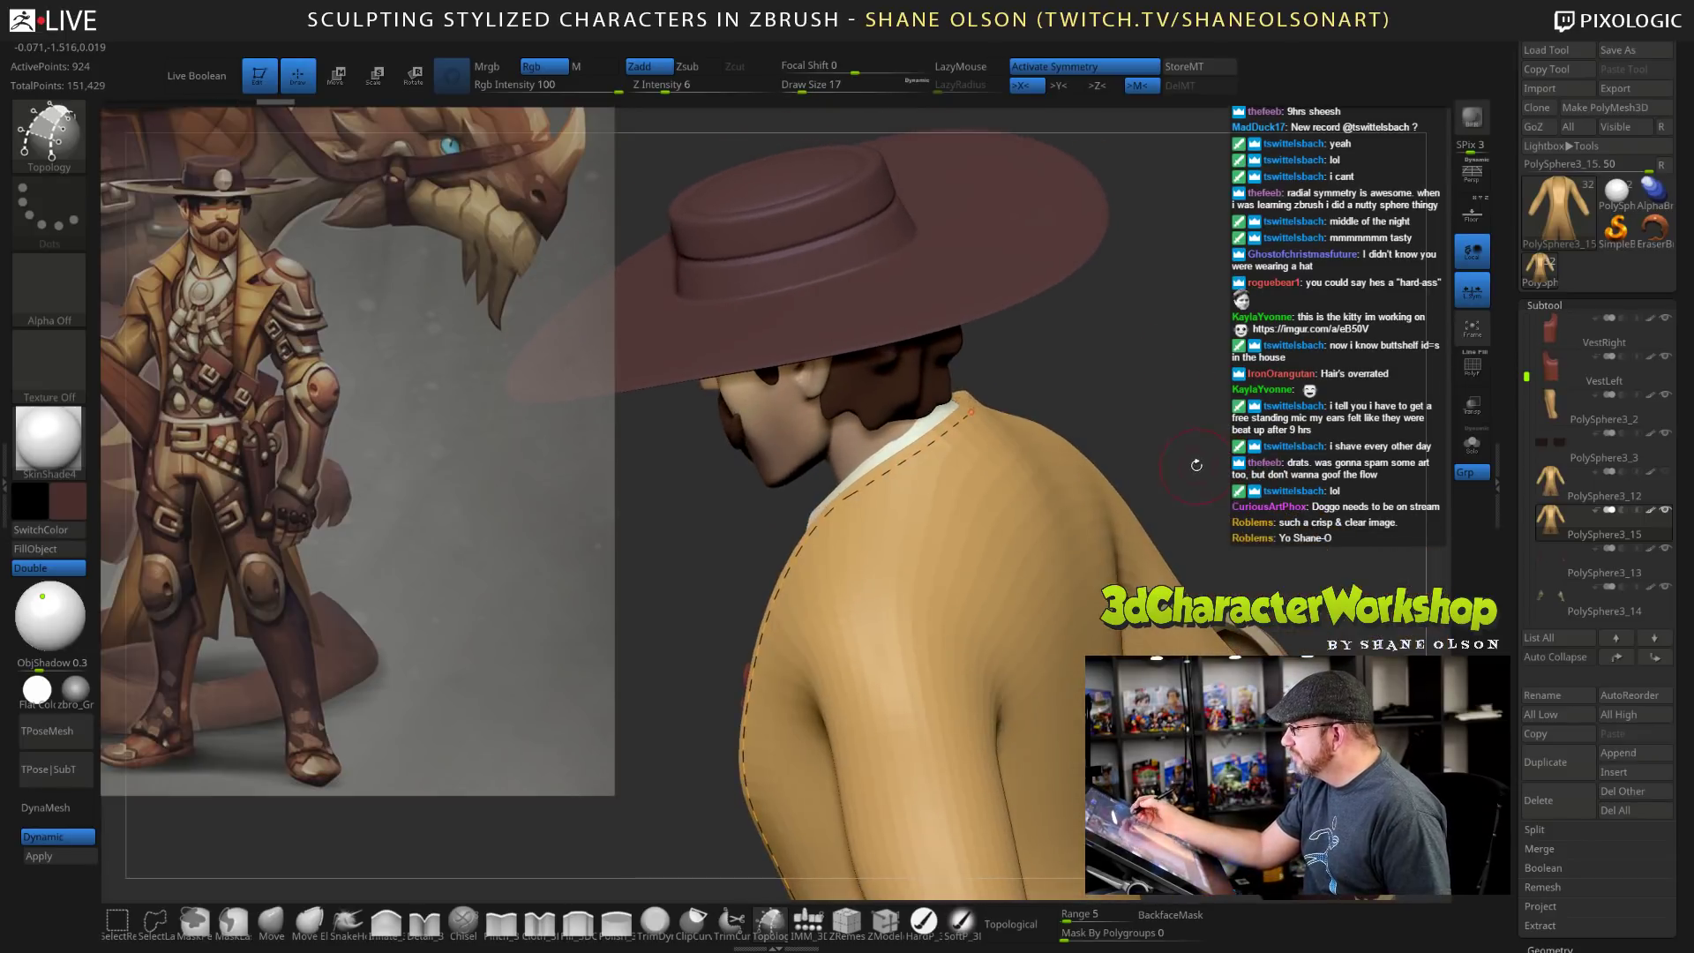
mouse_move(1196, 463)
left_mouse_down()
mouse_move(1193, 393)
mouse_move(1095, 415)
left_mouse_up()
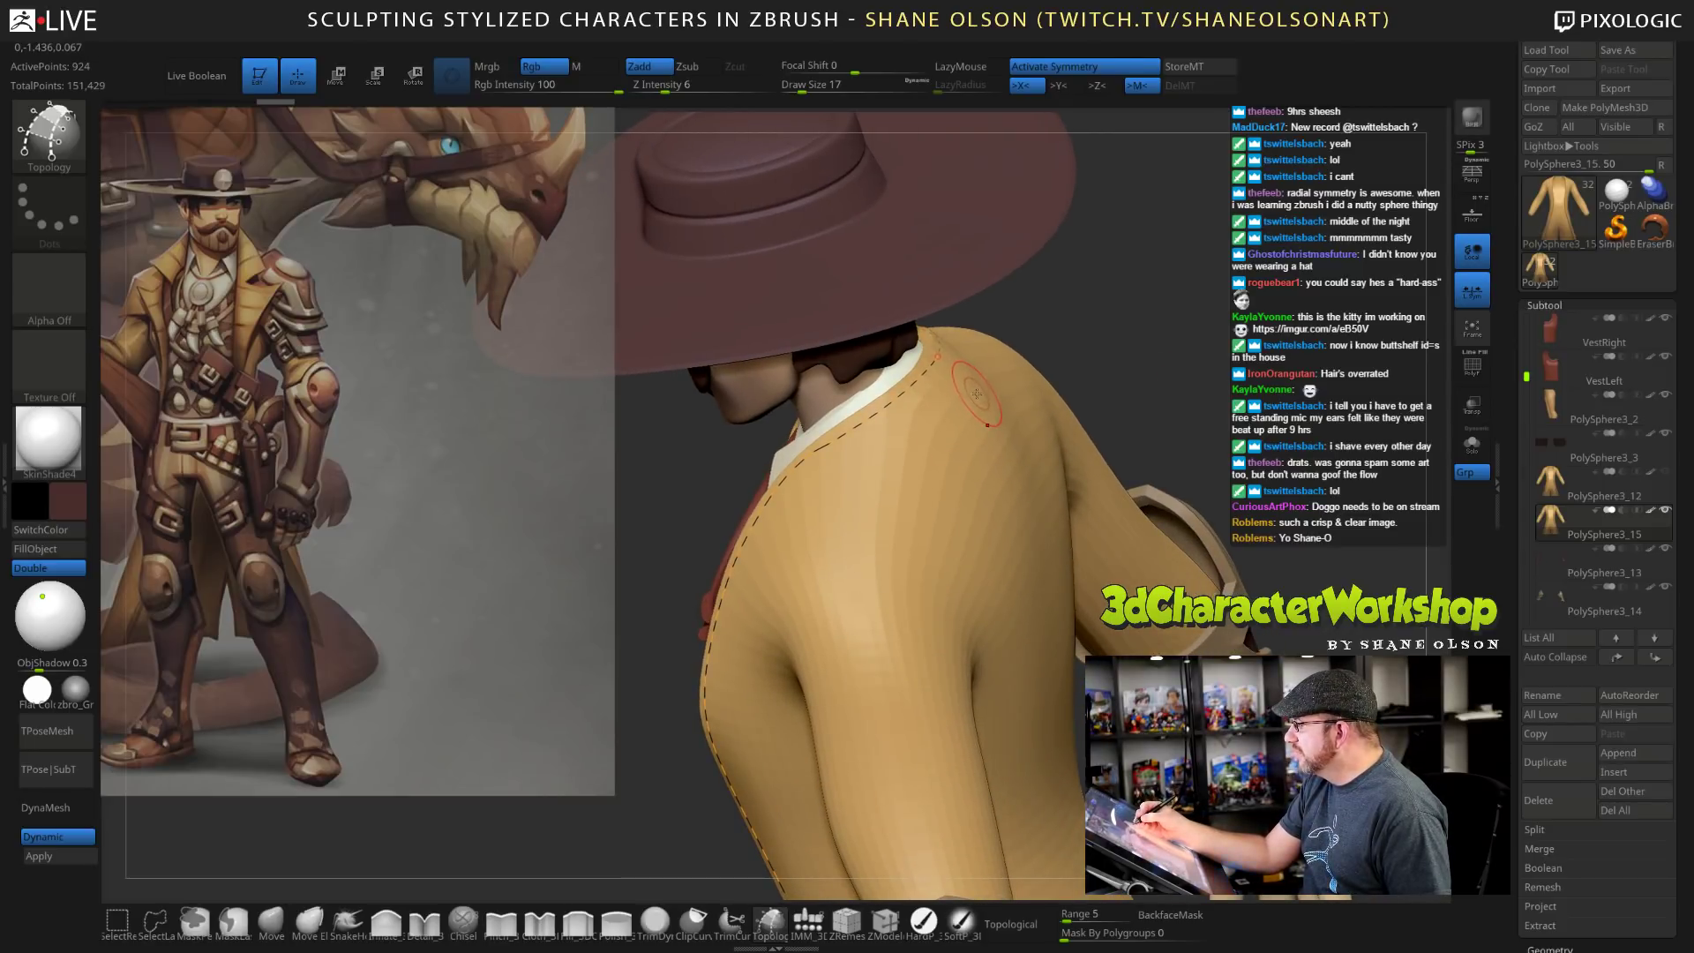
left_click_drag(970, 401, 866, 492)
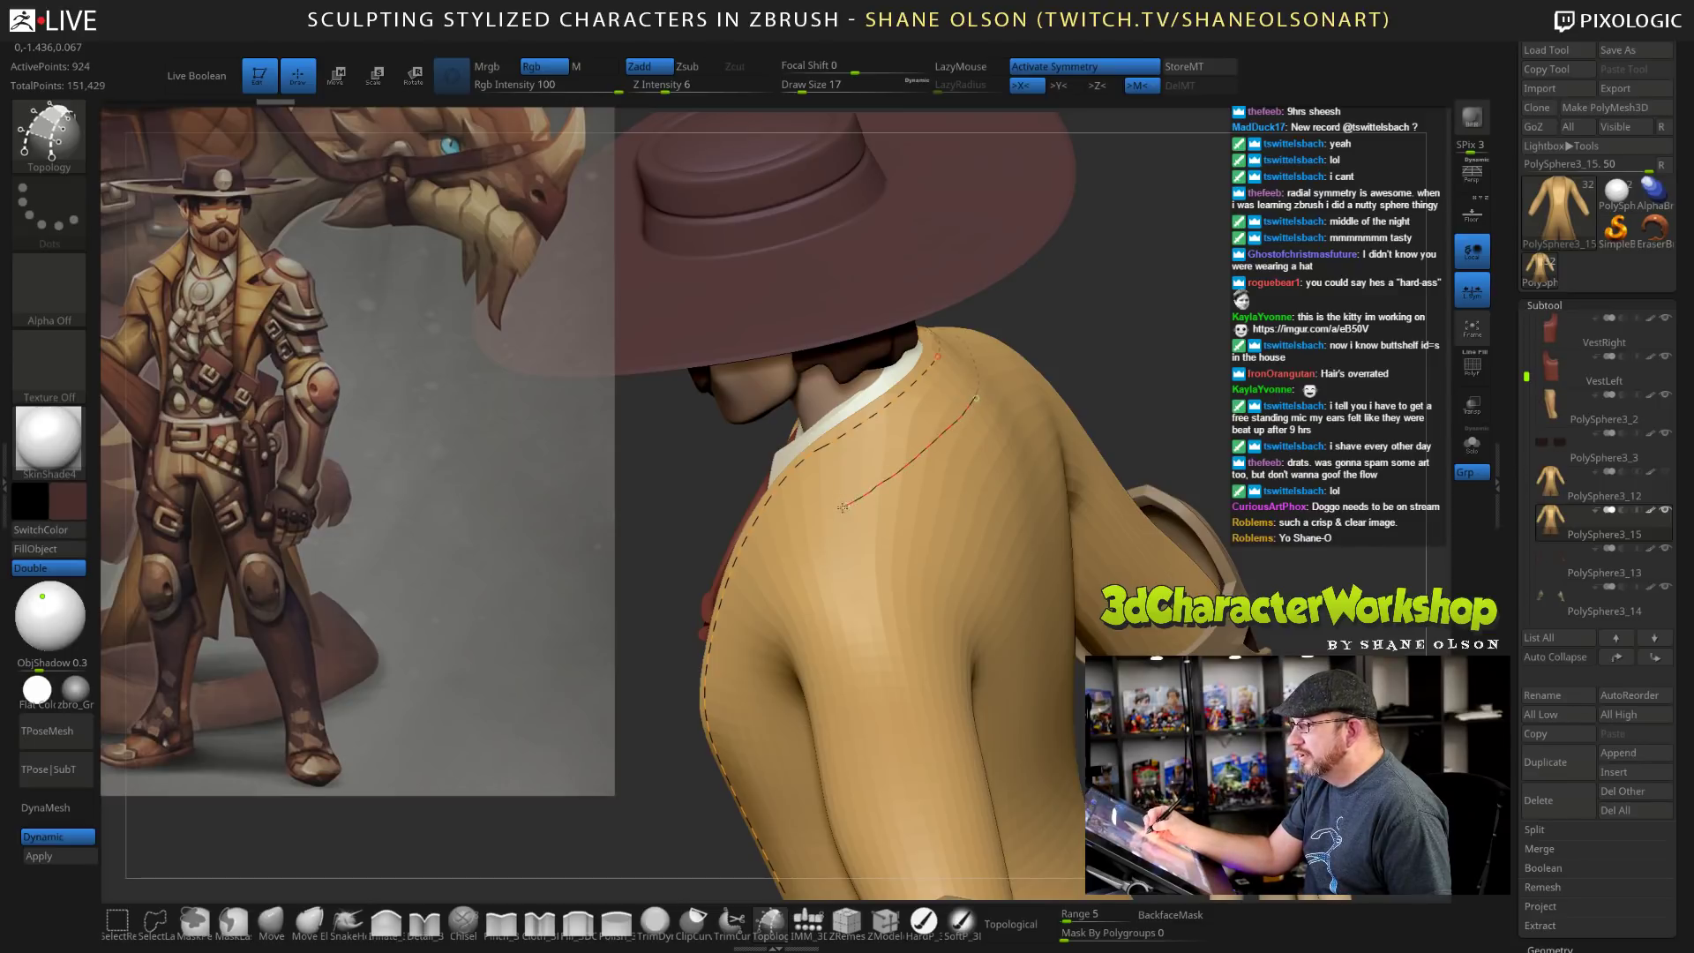
left_click_drag(1207, 415, 1333, 388)
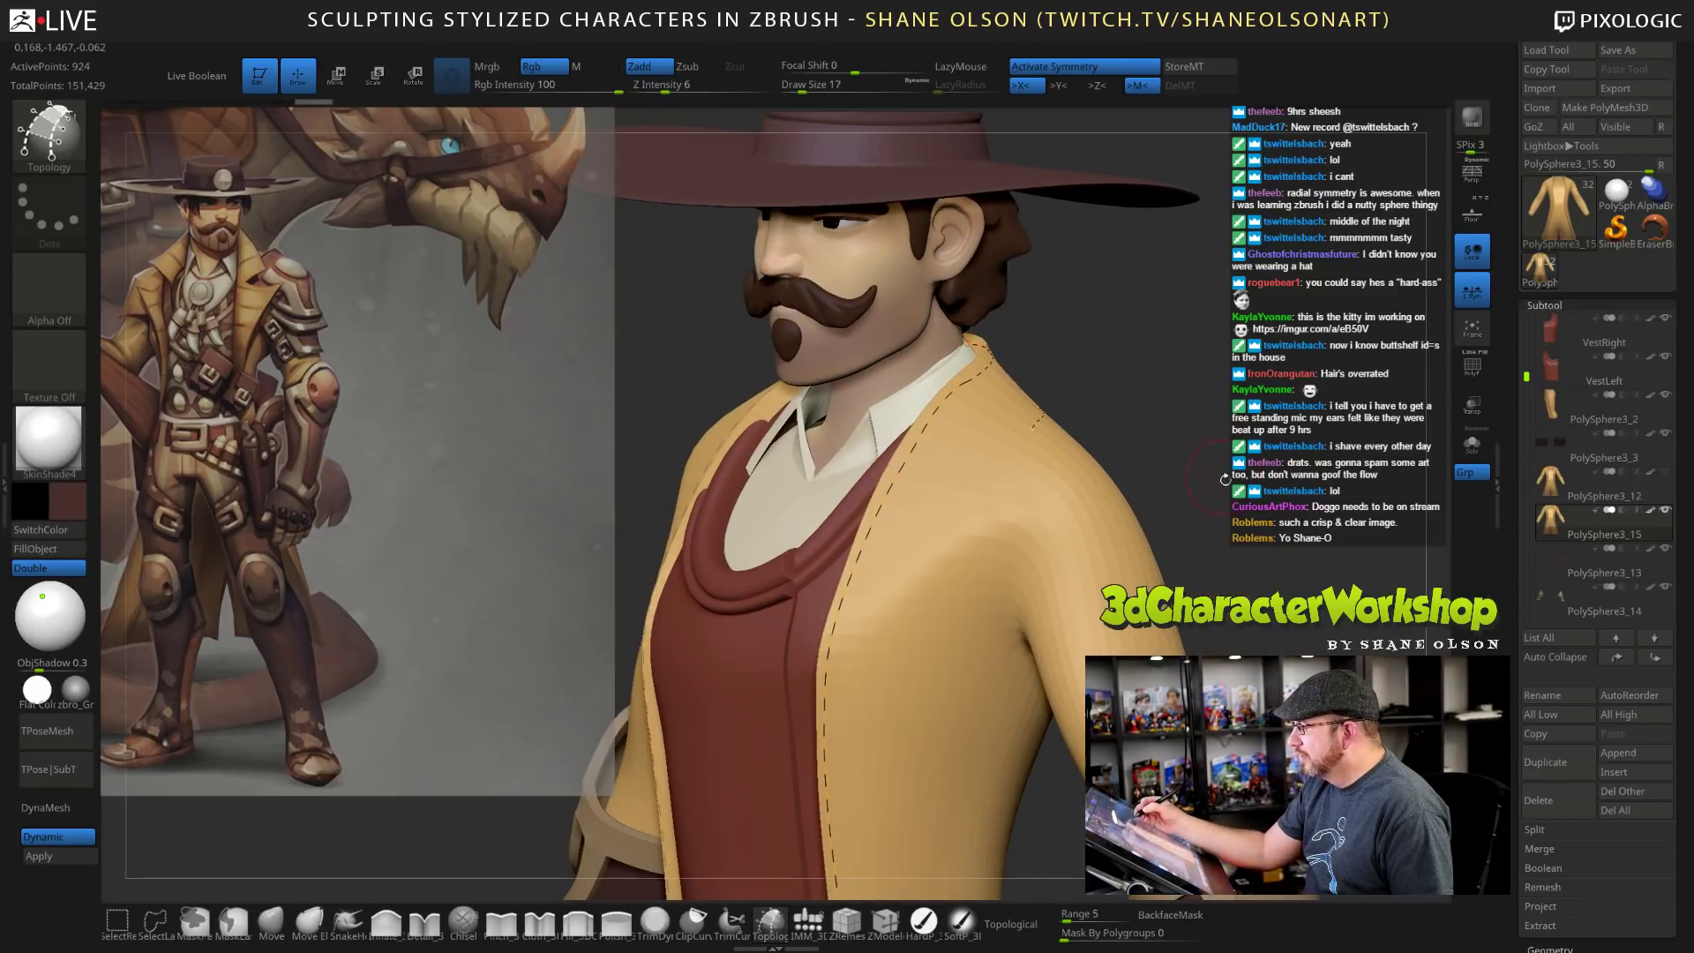
Draw a topology curve across the collar's front end, from the outer collar curve to the curve beside the coat opening.
left_click_drag(1227, 512, 1192, 463)
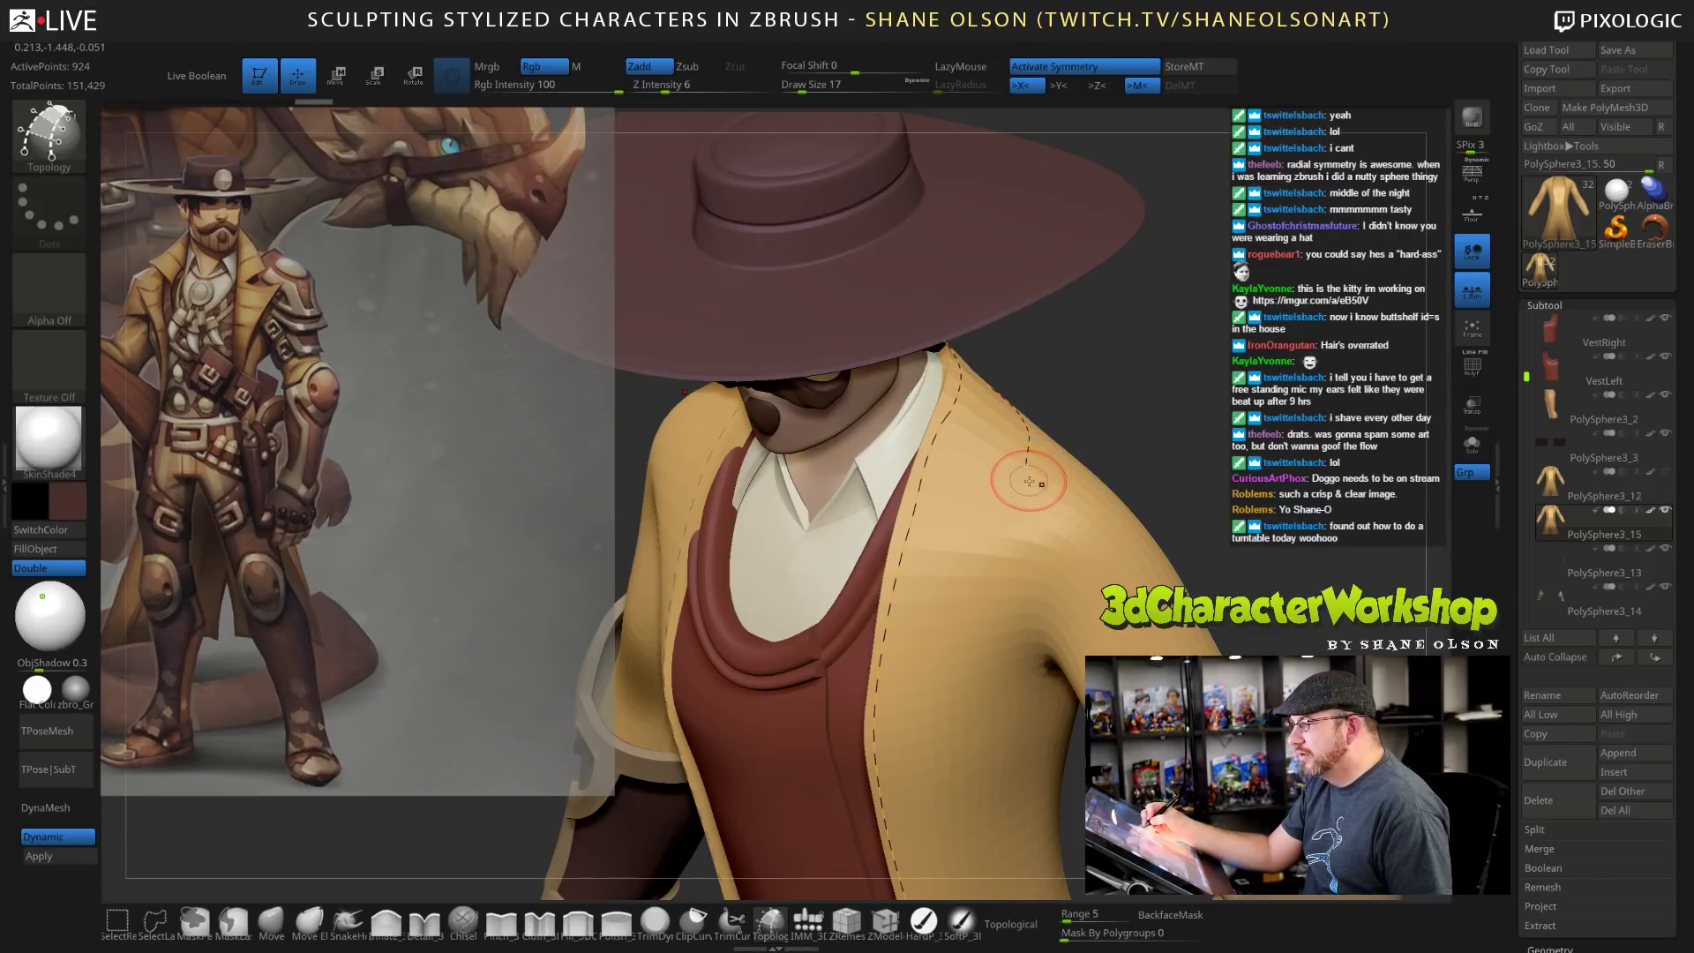
left_click_drag(1203, 445, 1183, 369)
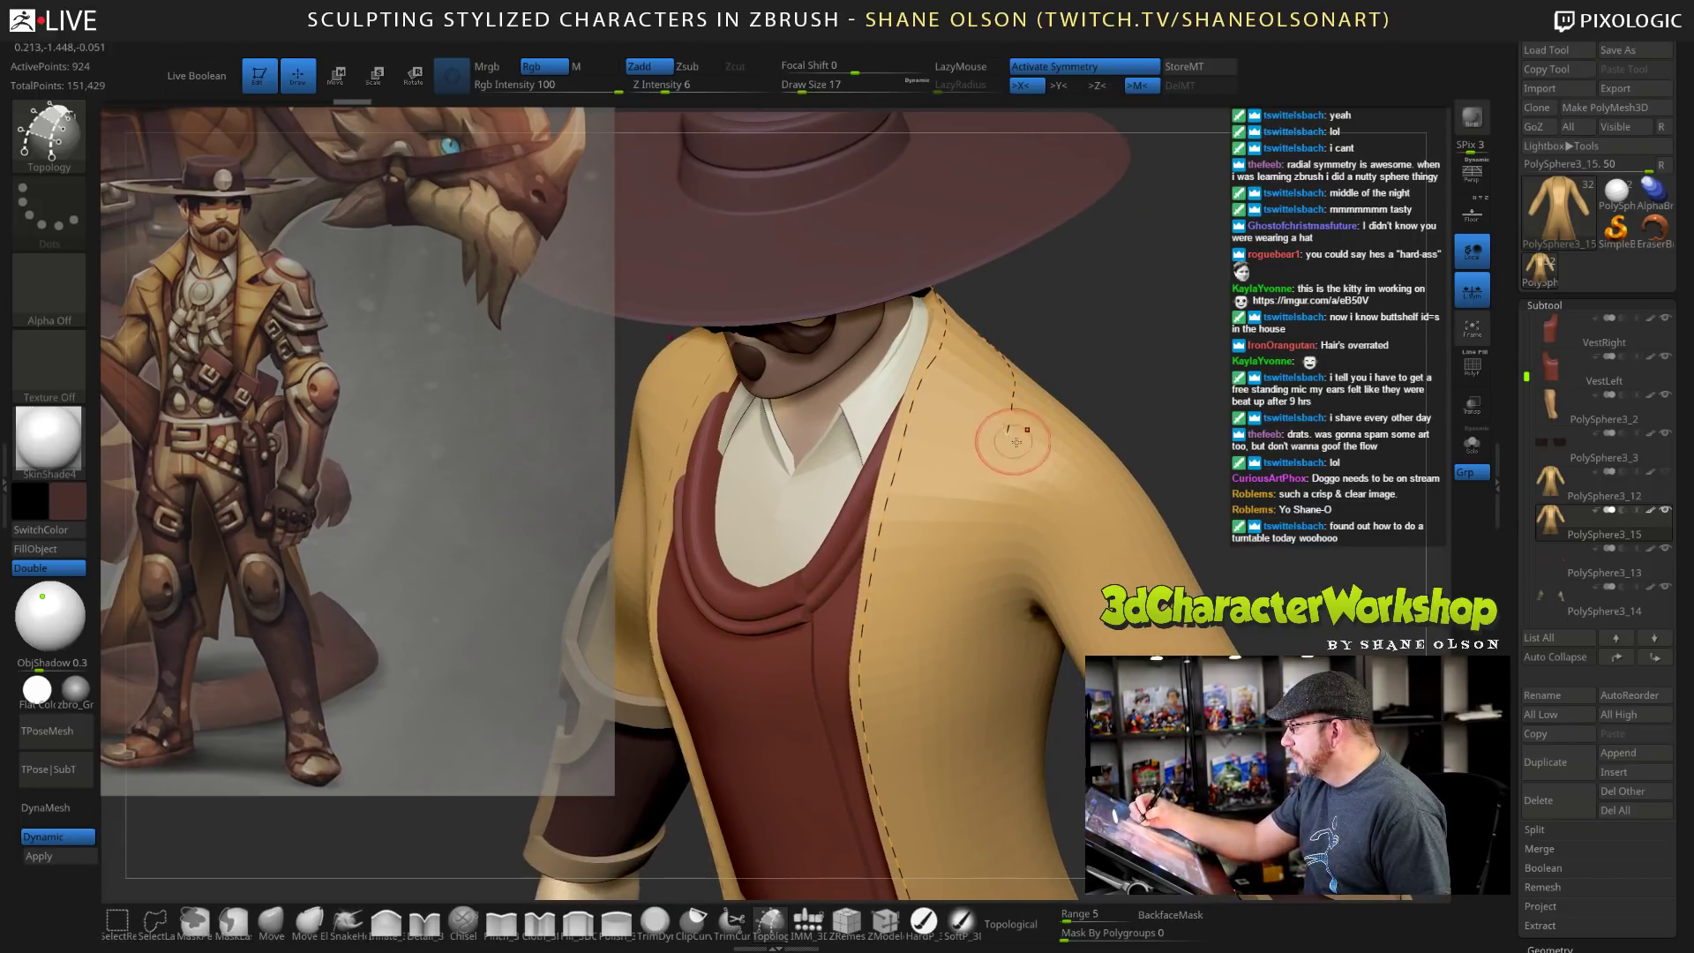
left_click_drag(1042, 426, 886, 424)
left_click_drag(1186, 397, 1080, 302)
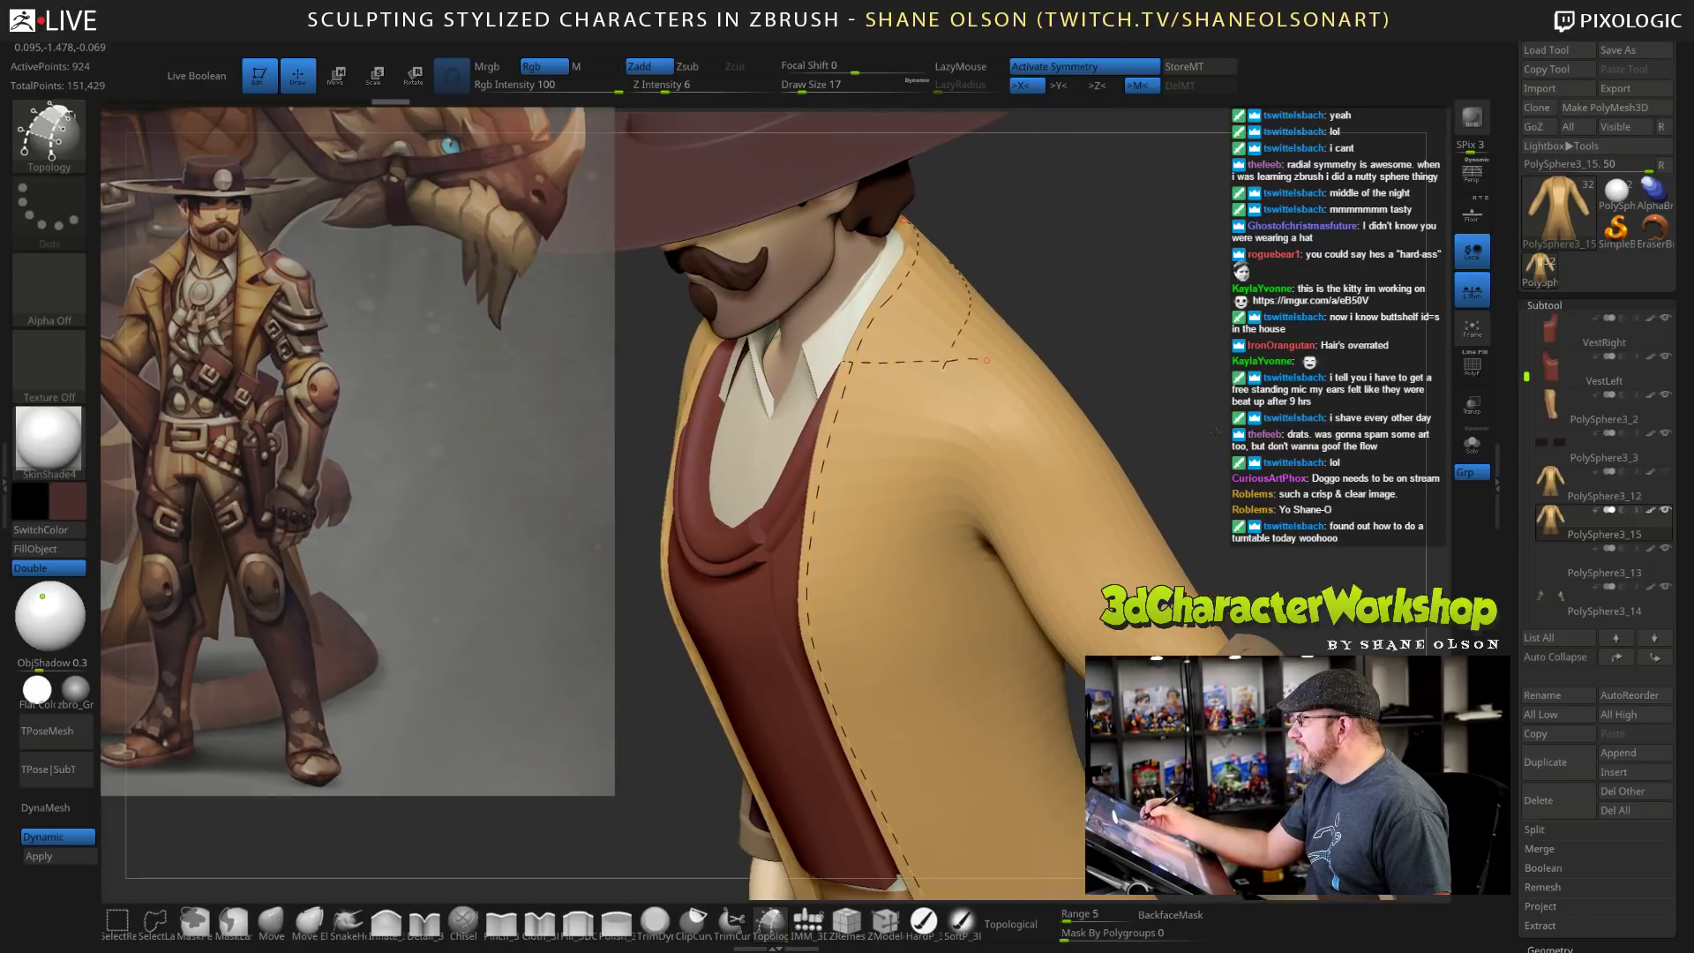
left_click_drag(1235, 443, 1284, 446)
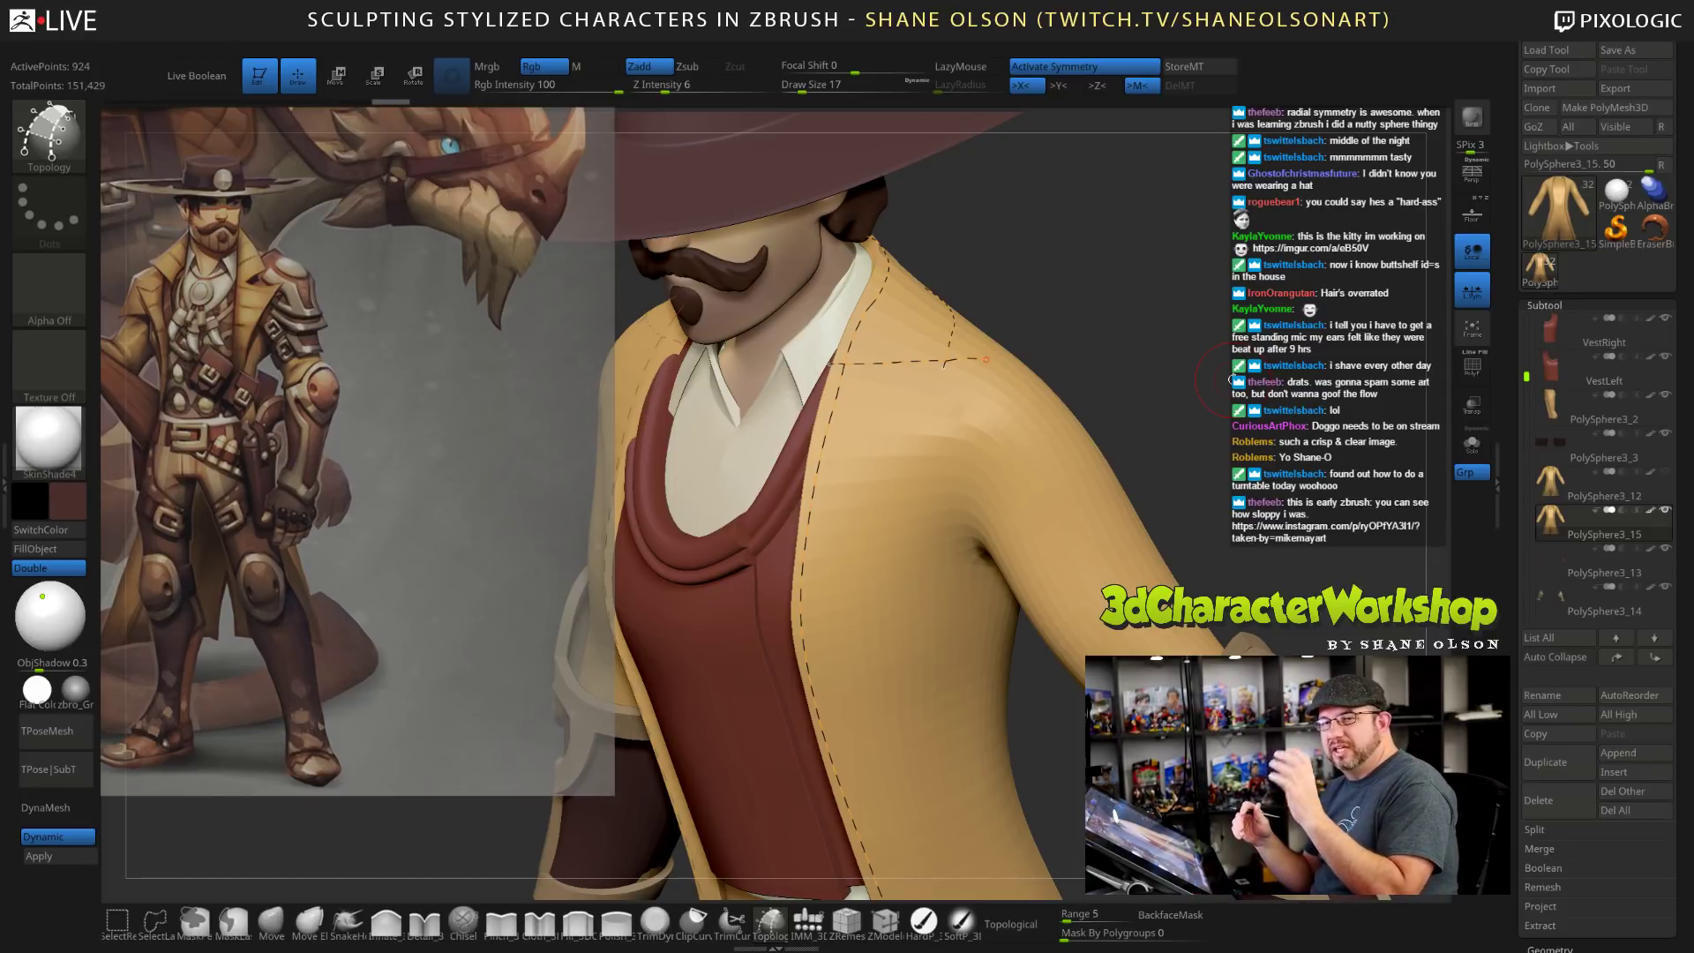
Draw a short topology curve at the back of the neck, joining the neckline curve to the outer collar curve.
left_click_drag(1190, 390, 1082, 304)
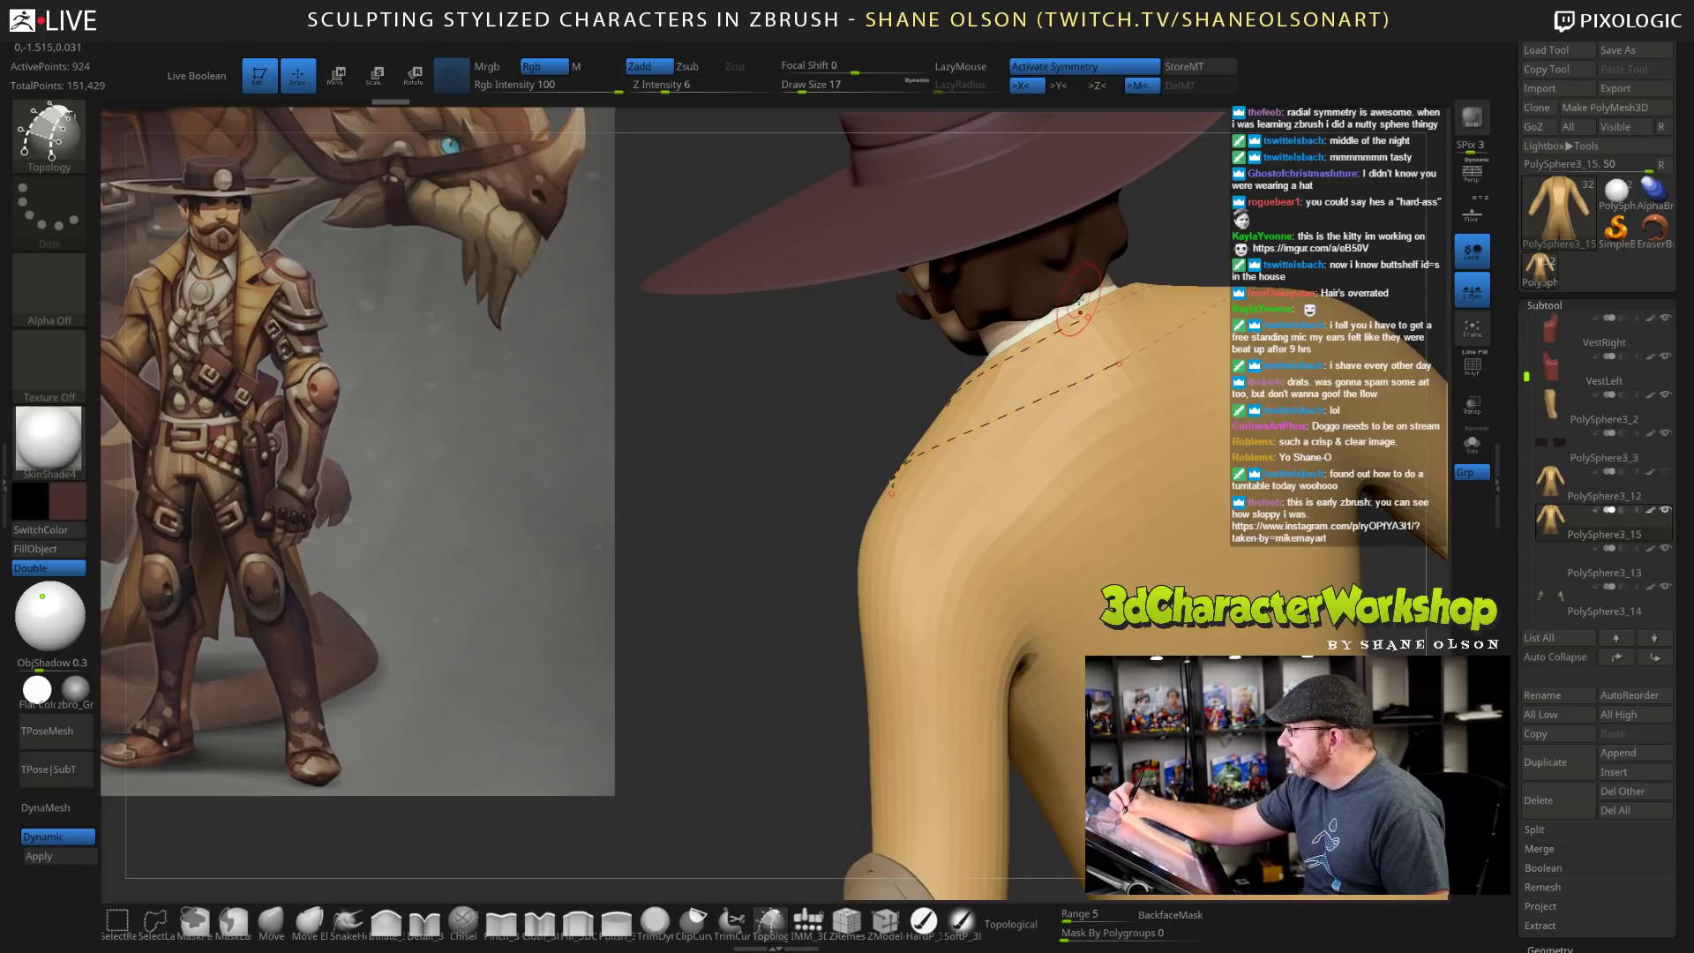
left_click_drag(1123, 375, 1129, 388)
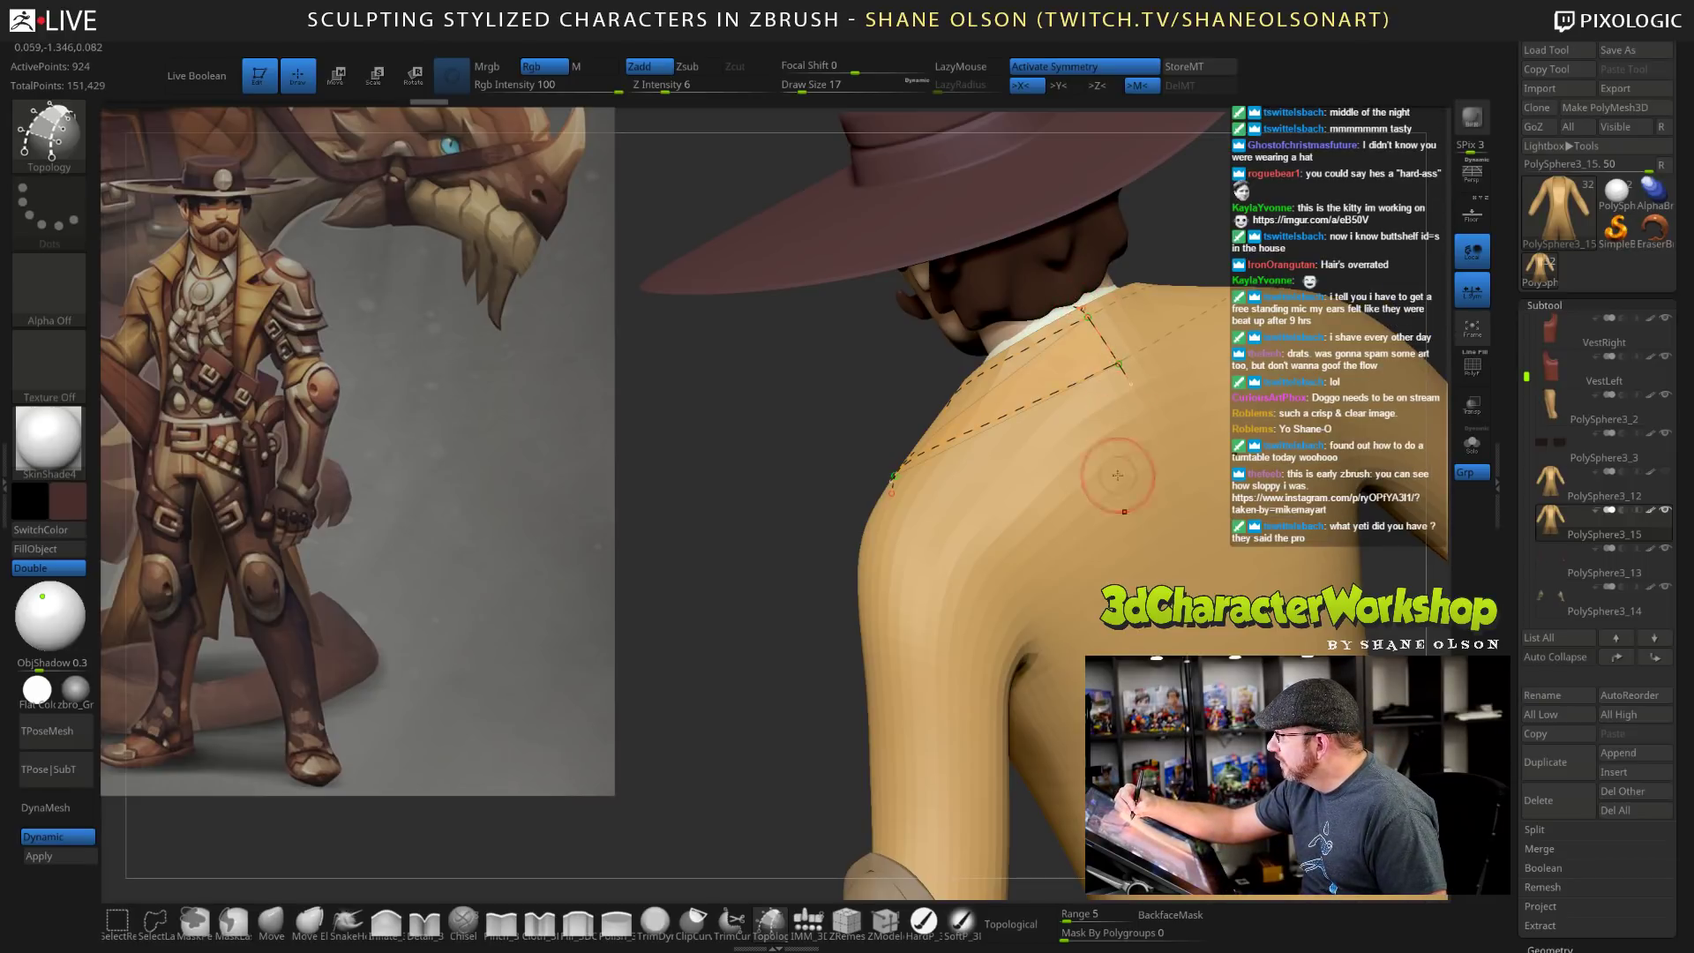
right_click_drag(1147, 561, 1206, 514)
left_click_drag(1206, 514, 1179, 425)
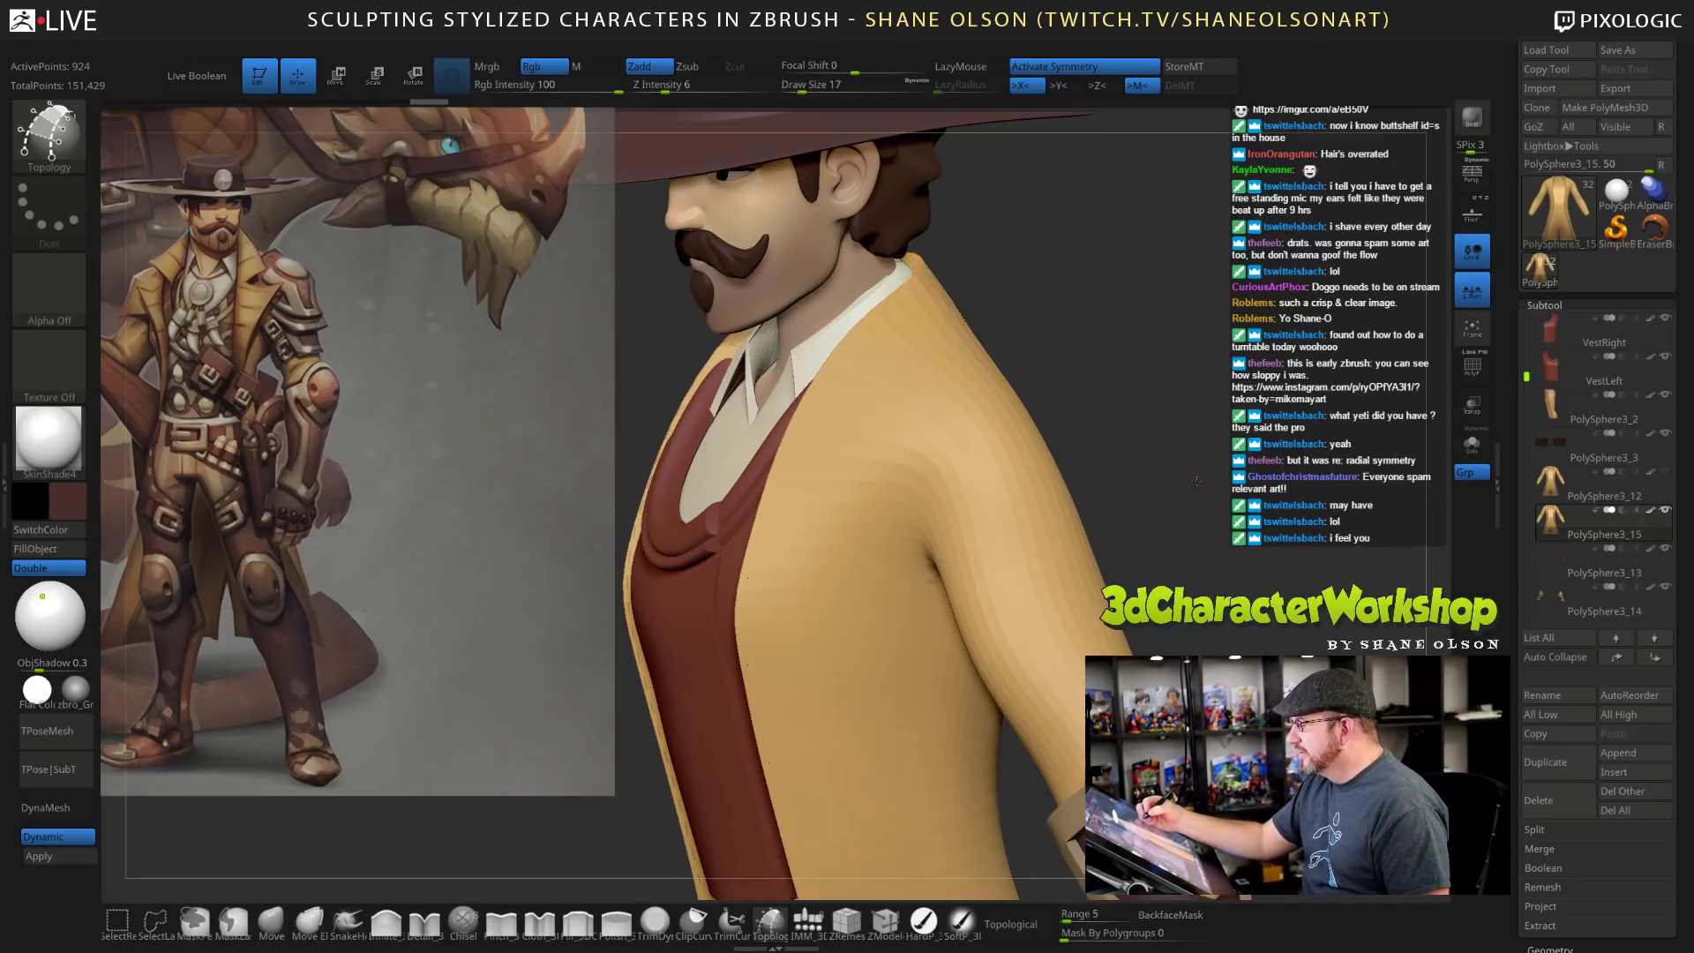
Draw a lengthwise topology curve through the middle of the collar, from its front end over the shoulder towards the back.
left_click_drag(1193, 474, 1180, 538)
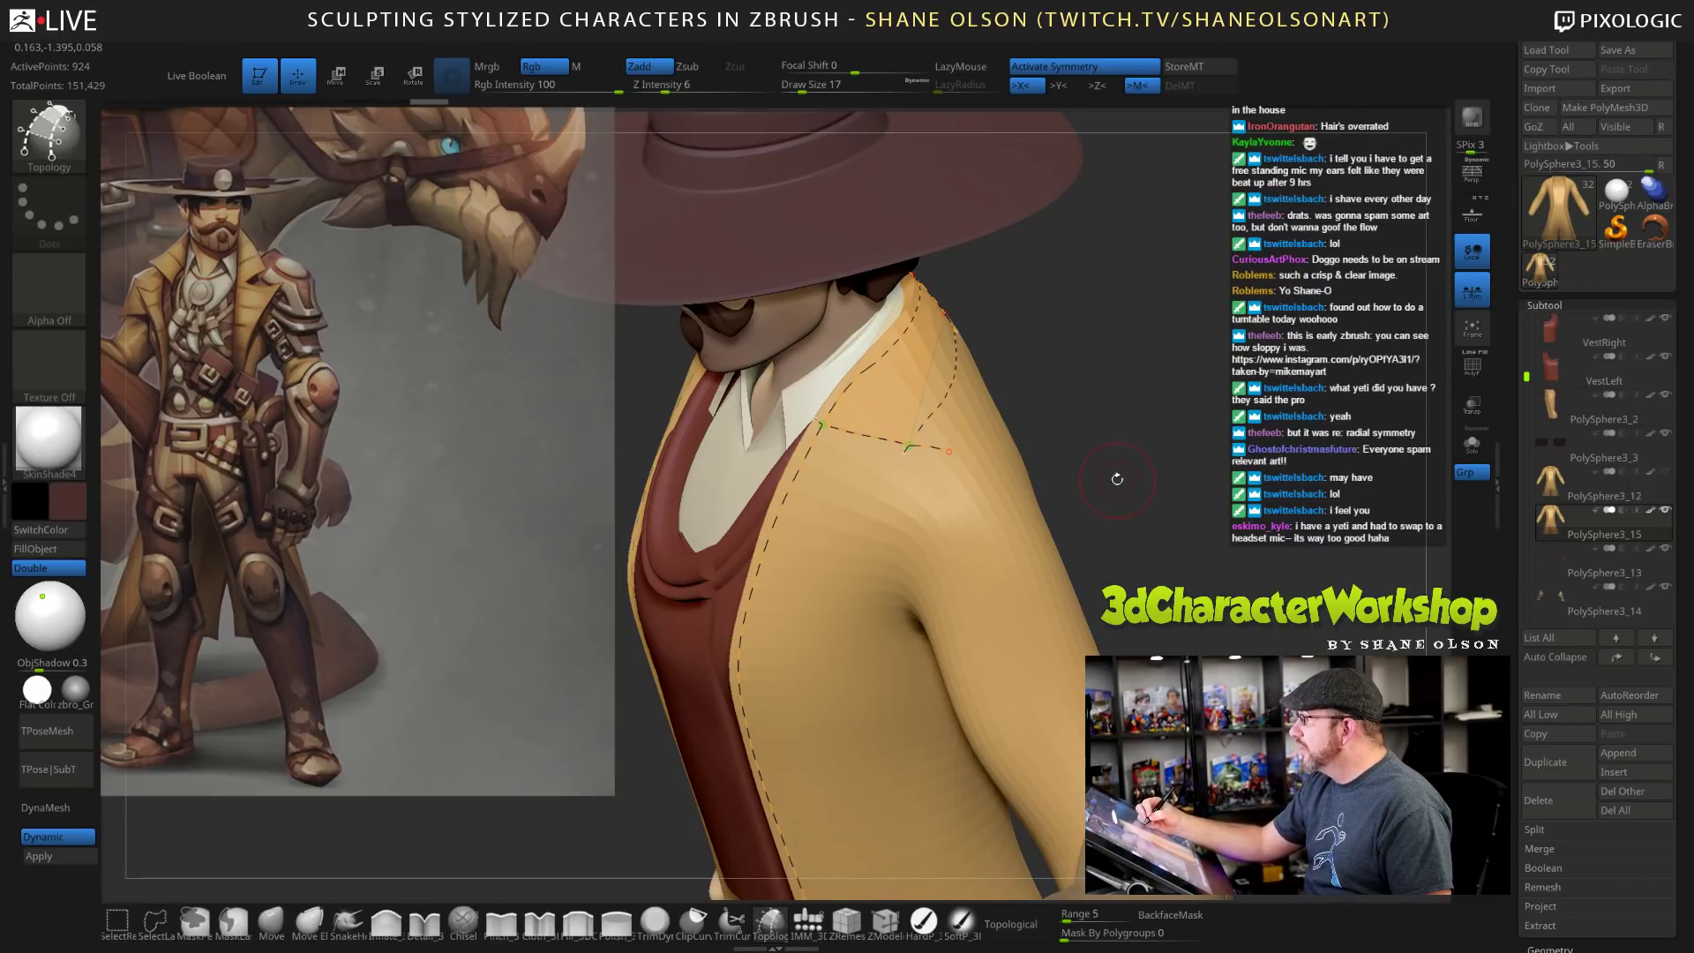
left_click_drag(1120, 473, 1138, 441)
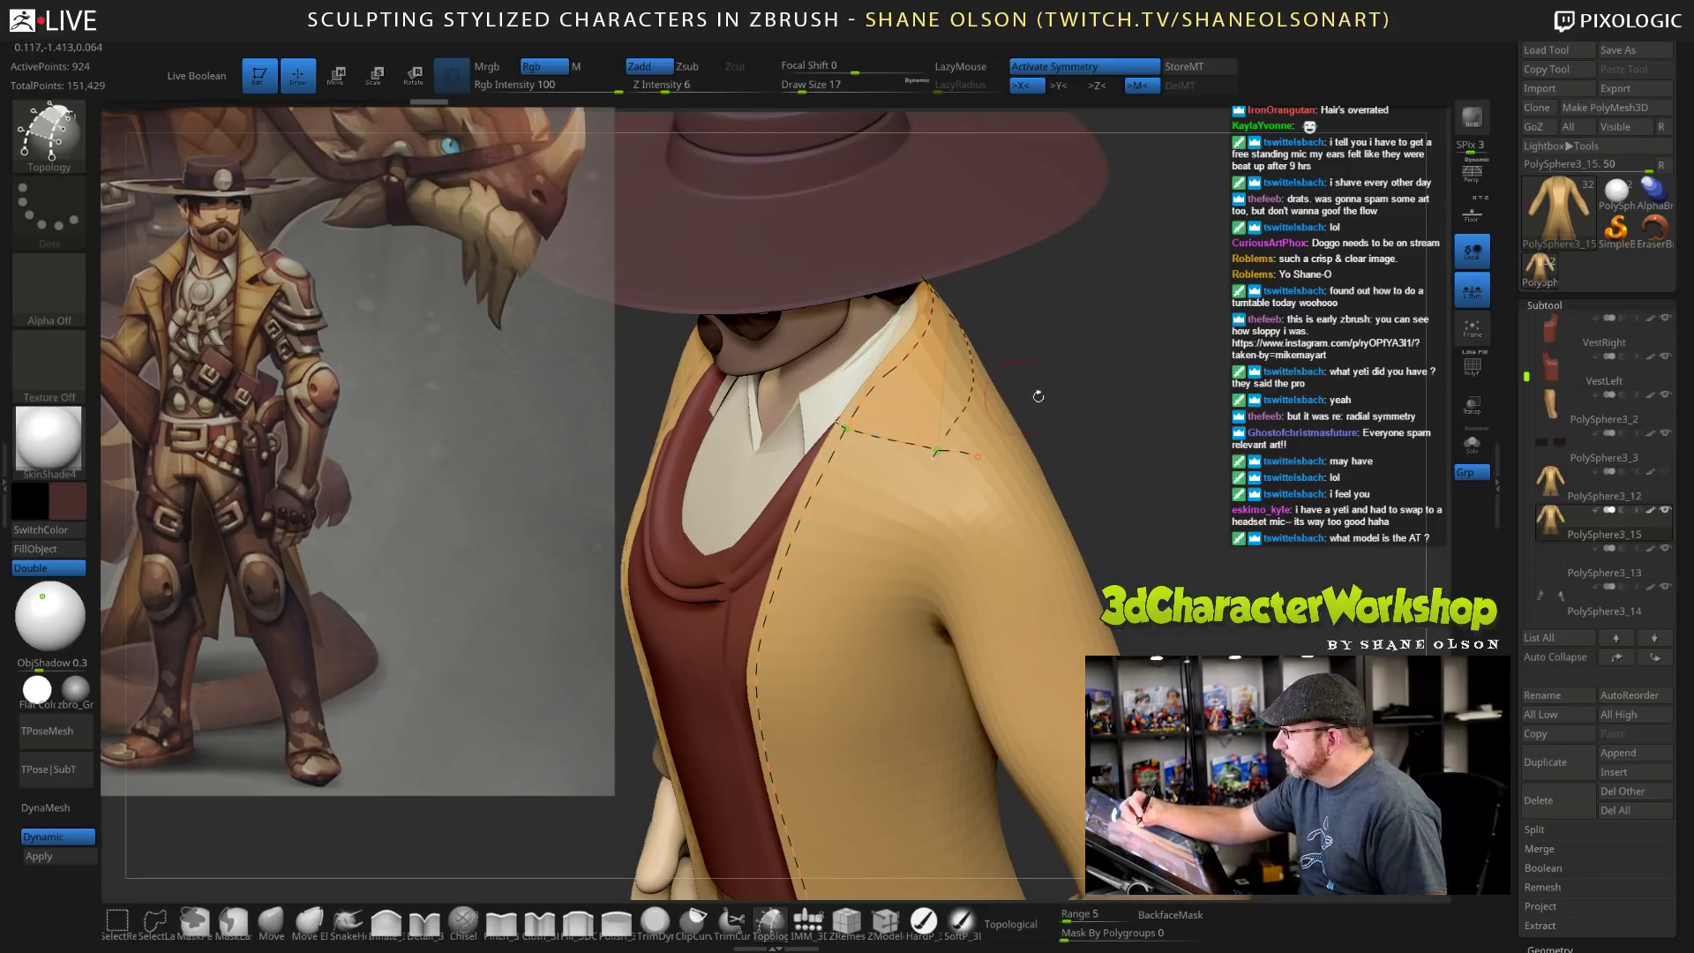
left_click_drag(1033, 390, 1209, 487)
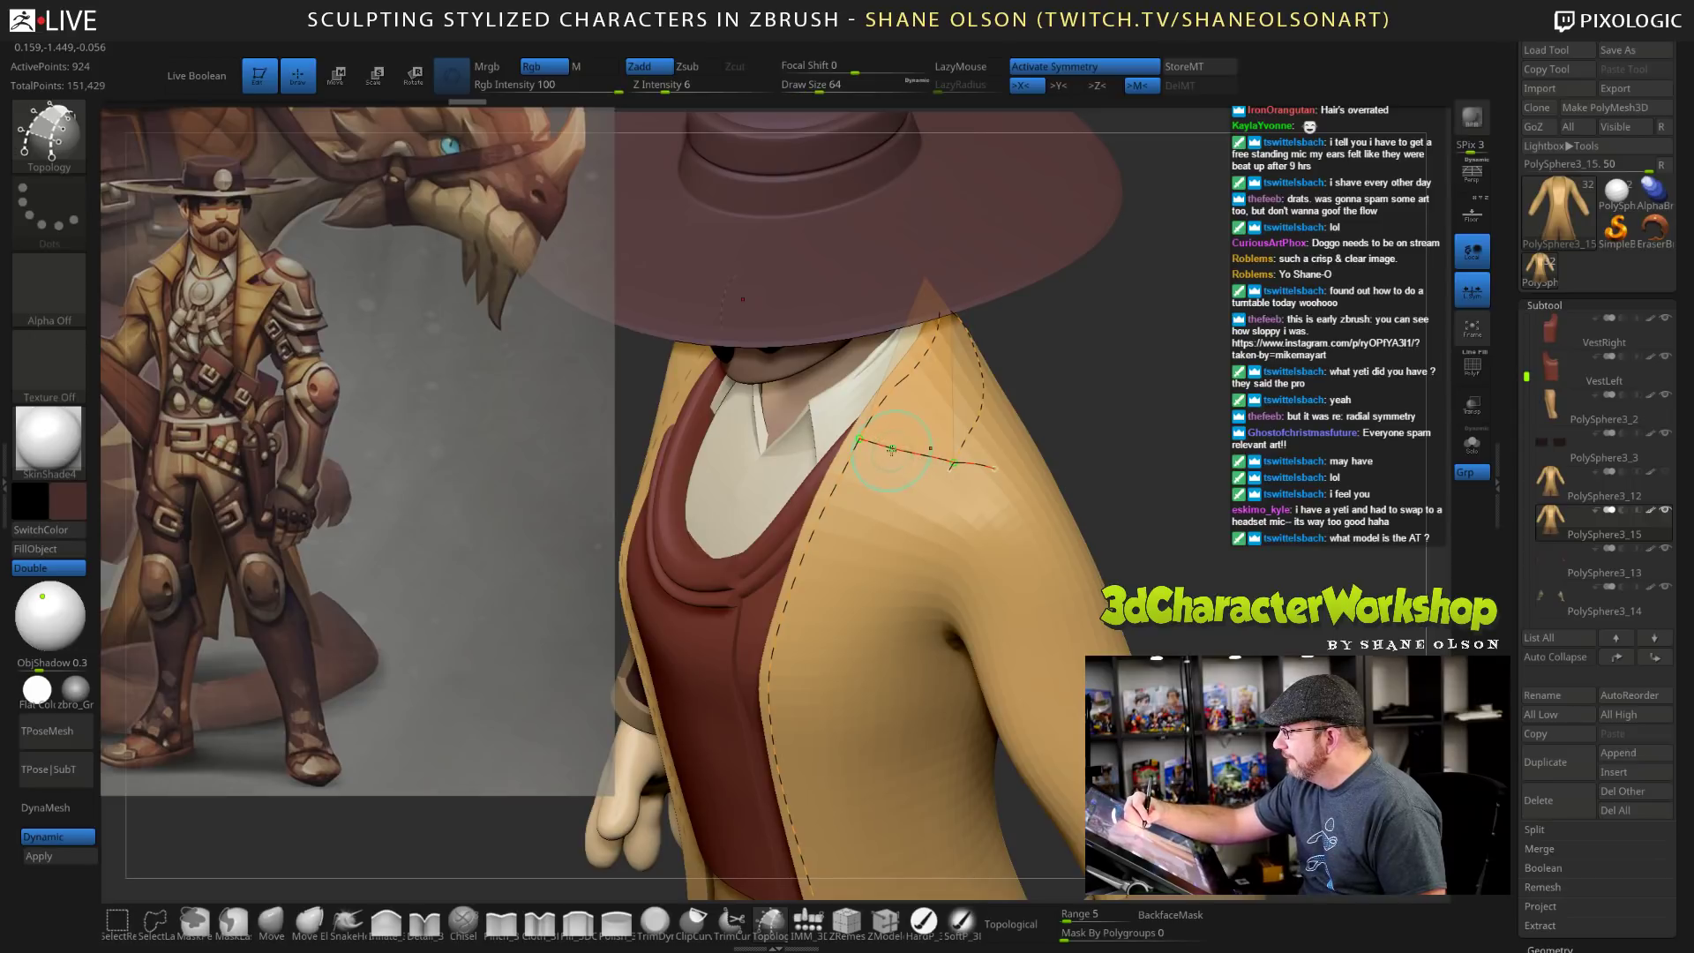
left_click_drag(1222, 441, 1163, 537)
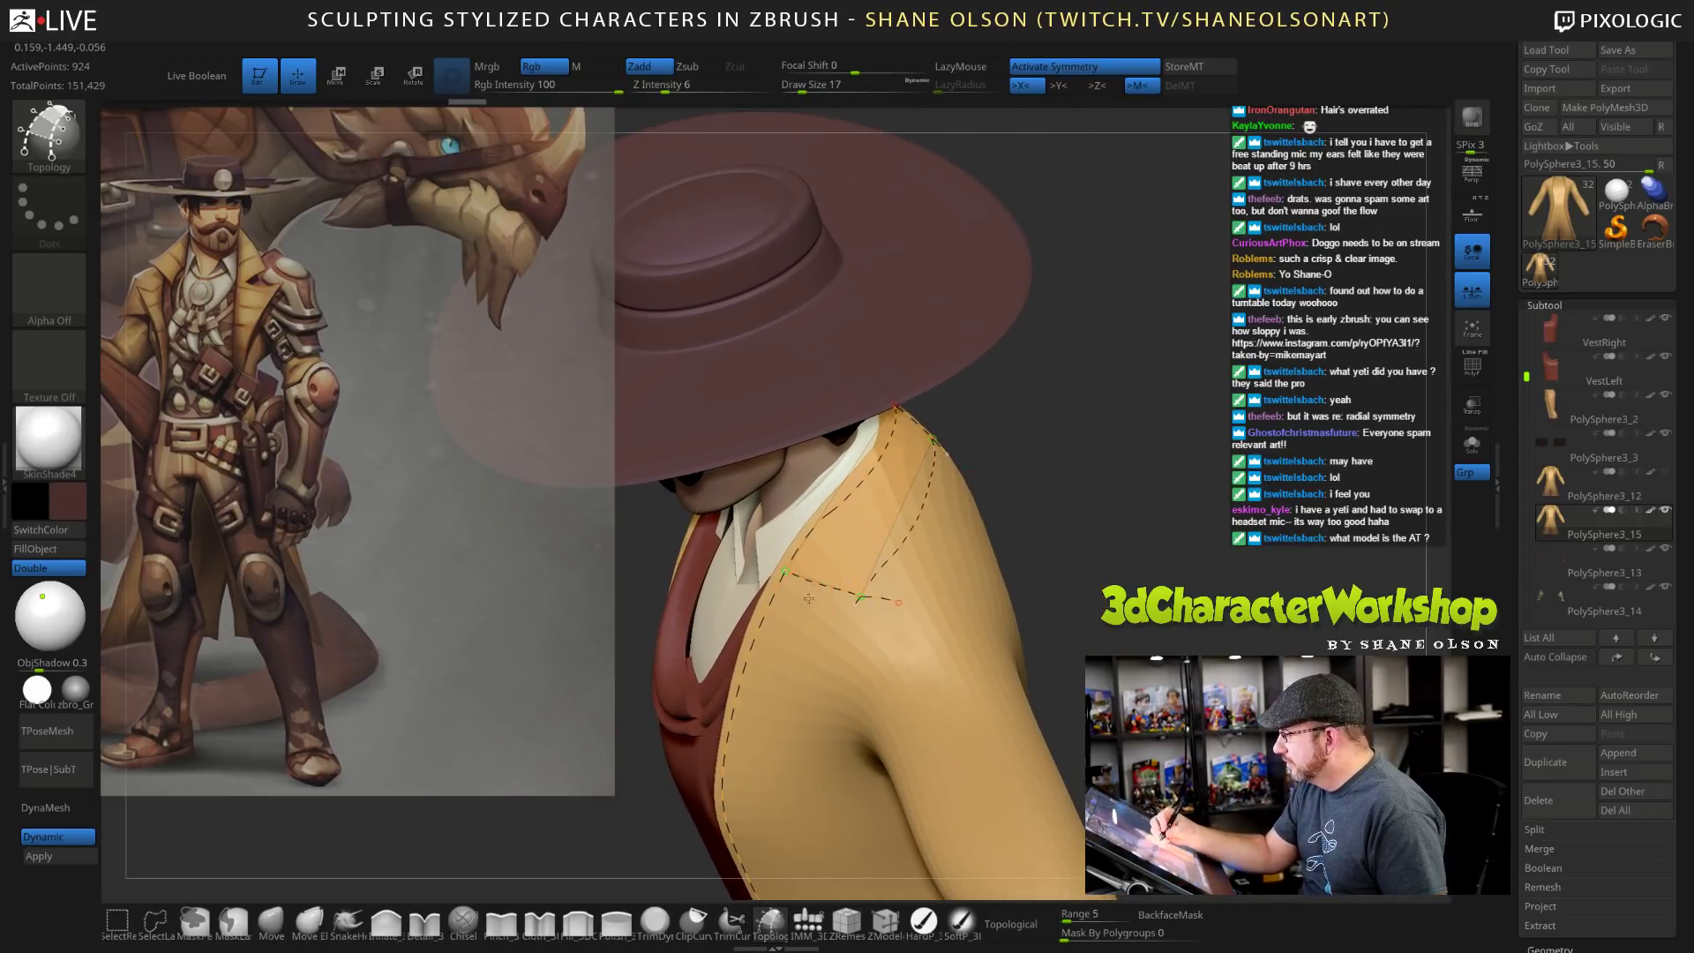
left_click_drag(804, 603, 900, 478)
left_click_drag(1147, 388, 1059, 472)
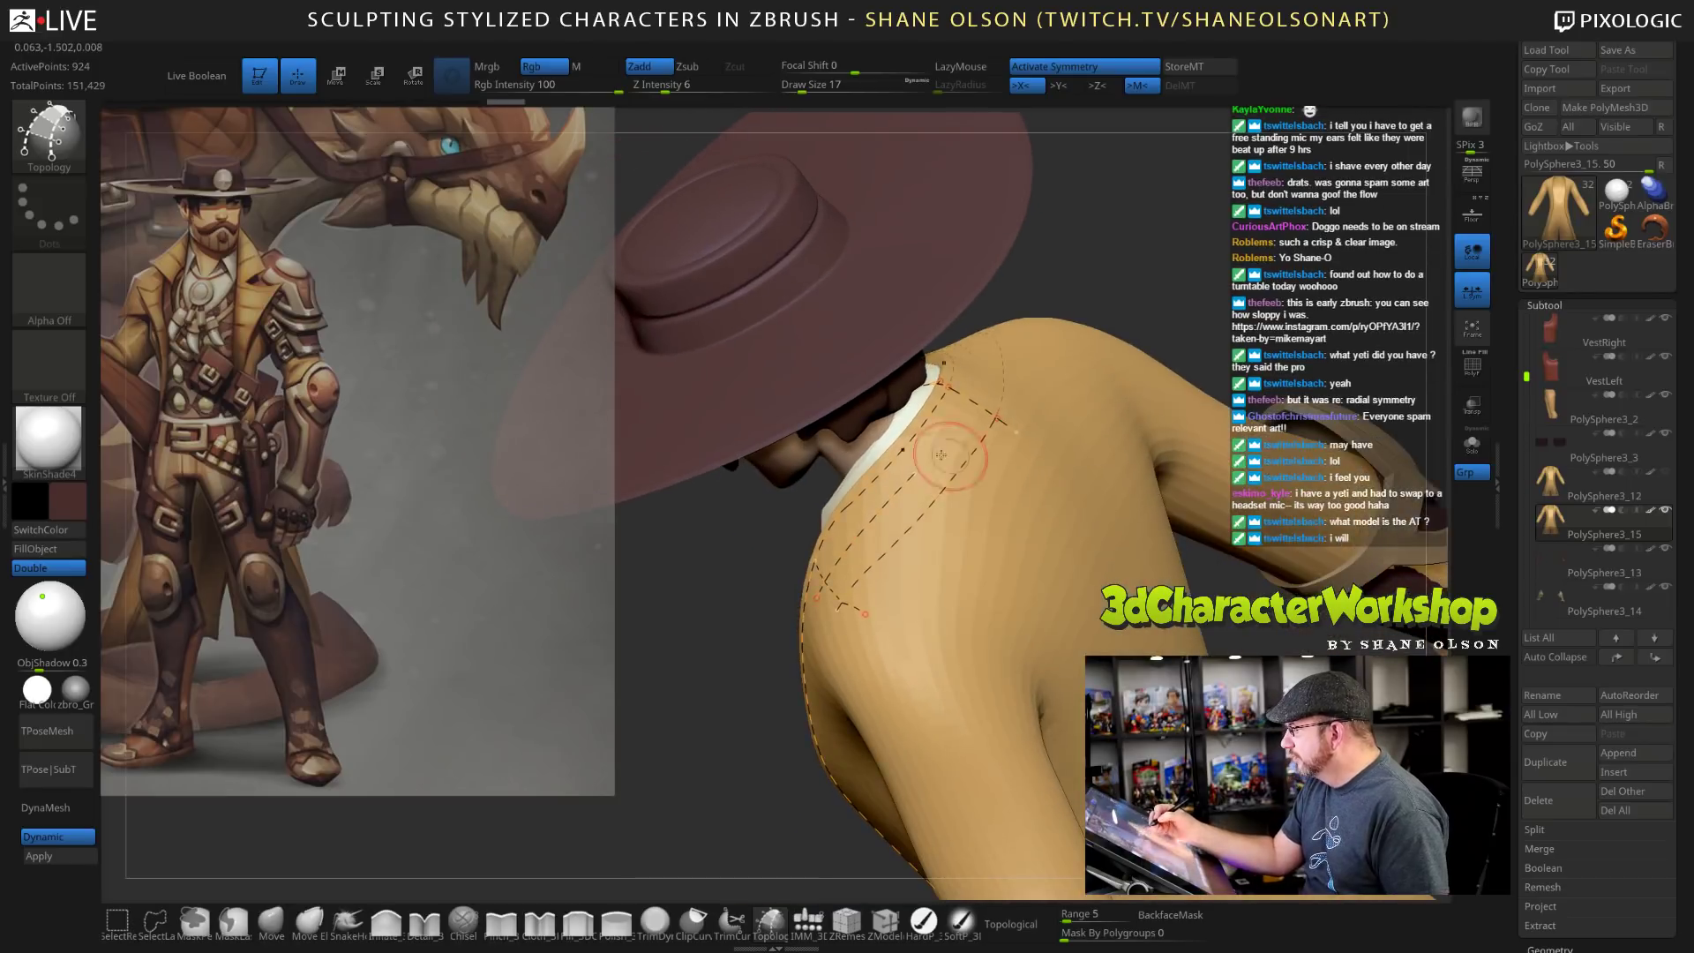
left_click_drag(959, 413, 977, 389)
Draw a series of evenly spaced topology curves across the collar, from the neckline to its outer edge.
right_click_drag(1120, 445, 1063, 441)
left_click_drag(918, 411, 1003, 474)
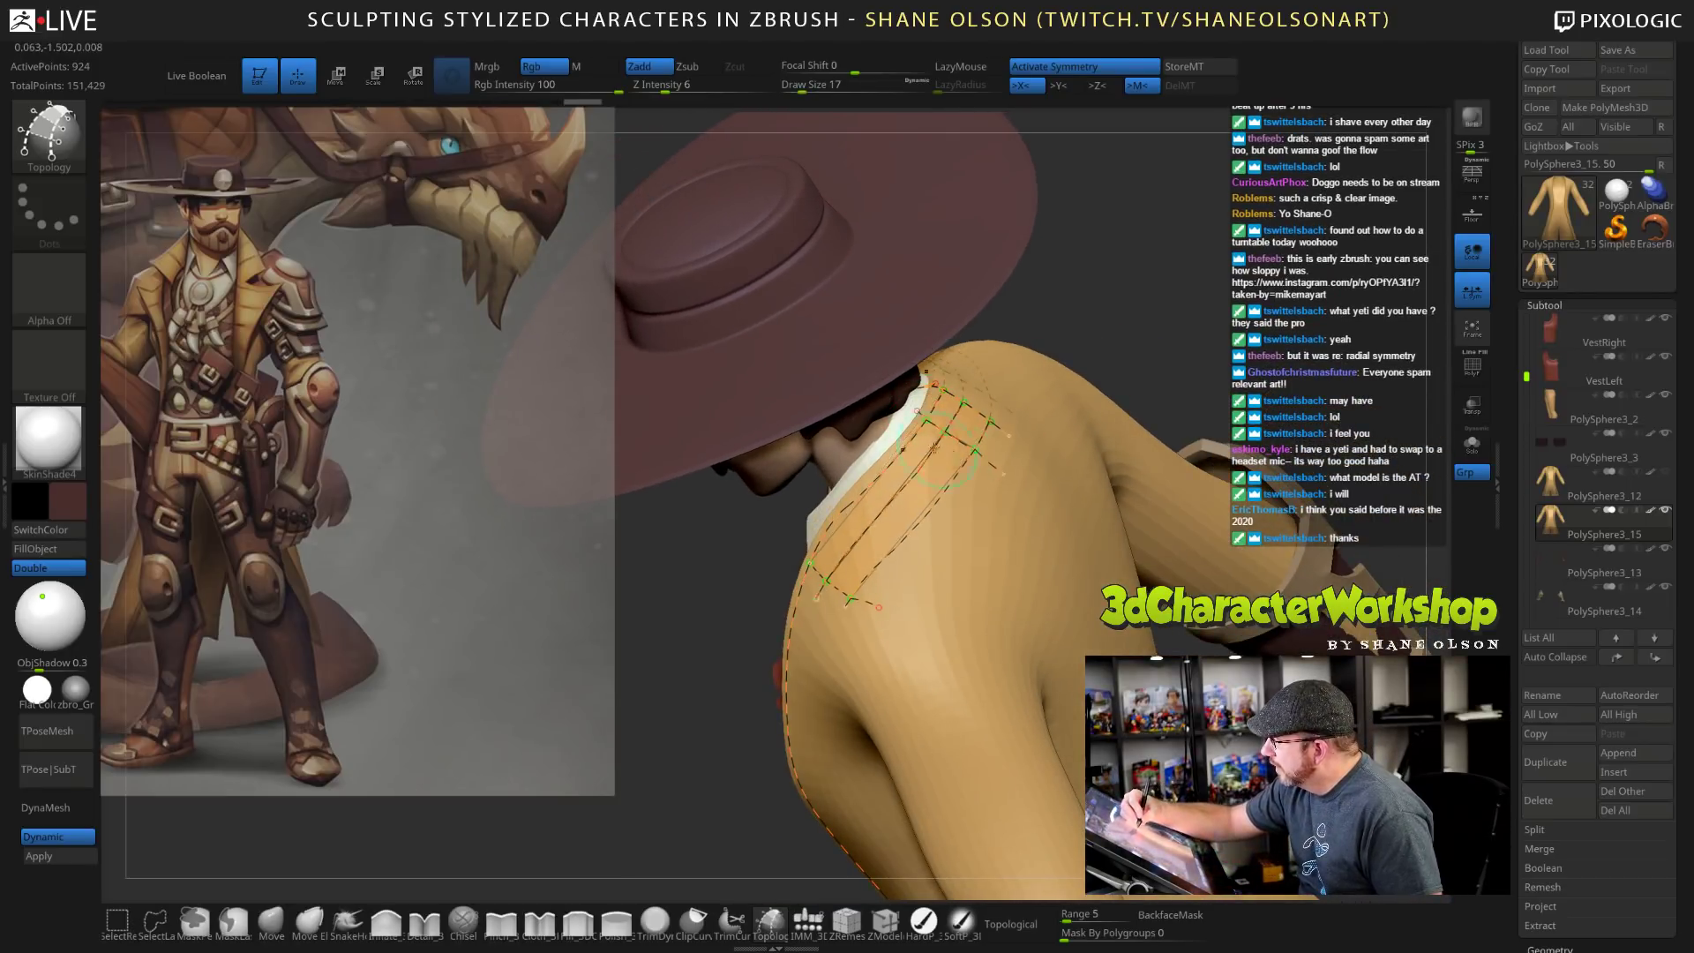
left_click_drag(907, 452, 976, 507)
left_click_drag(863, 467, 950, 547)
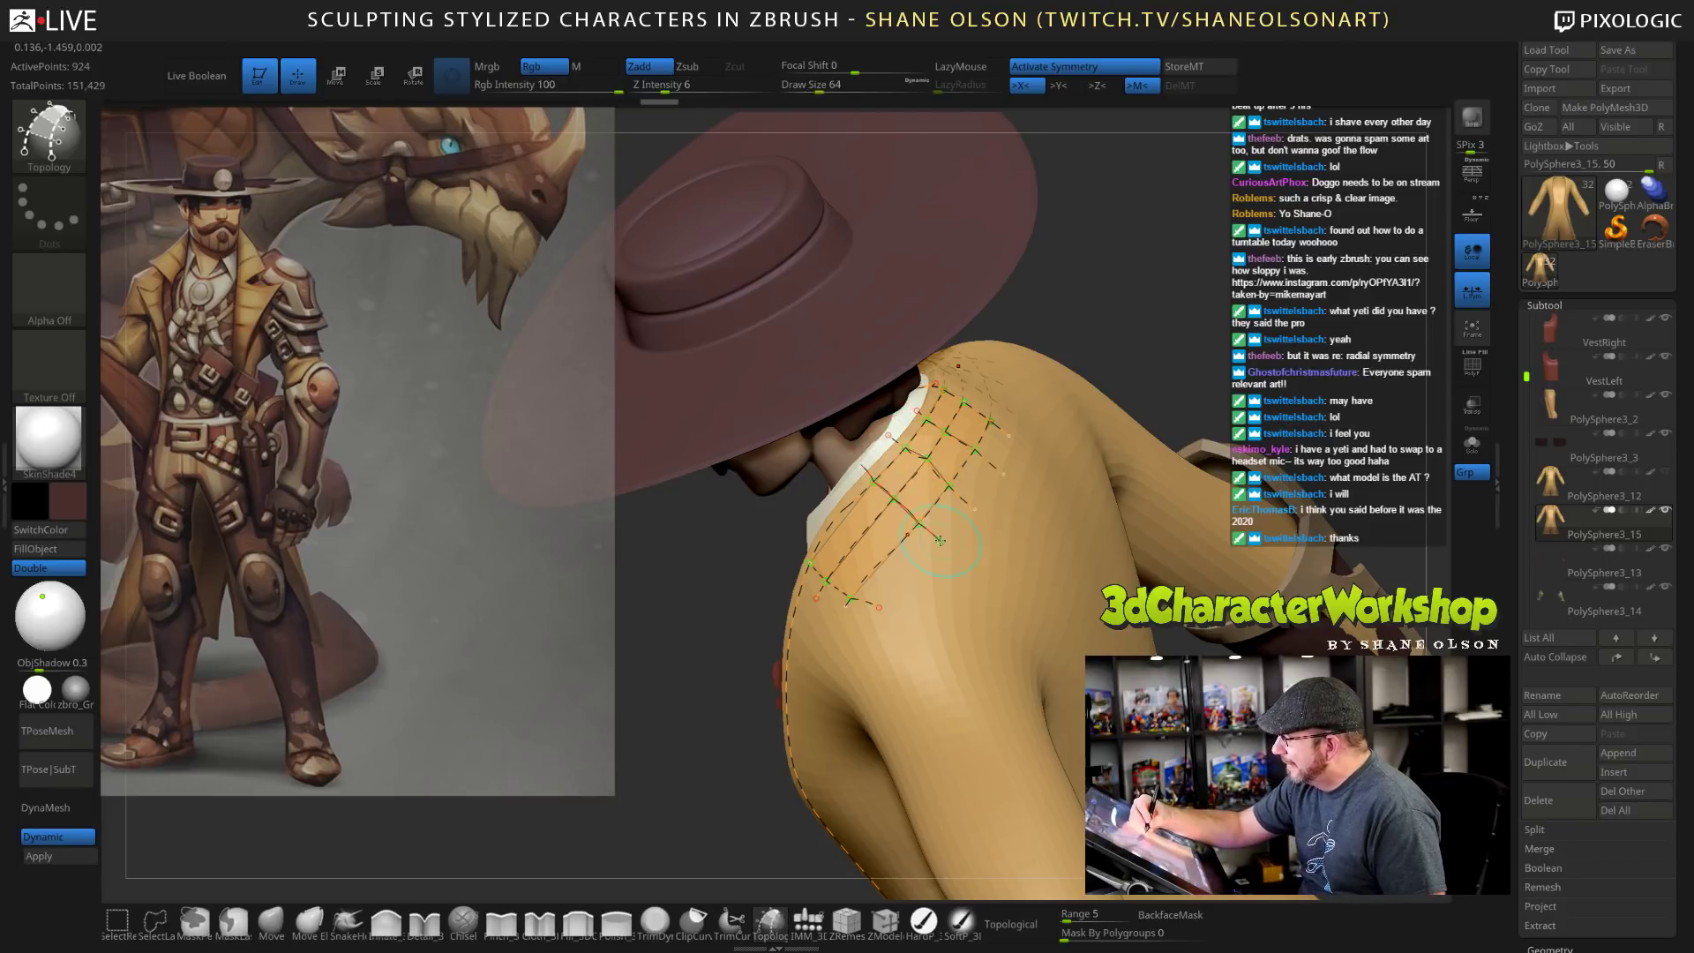
left_click_drag(1165, 348, 1179, 384)
left_click_drag(925, 556, 946, 556)
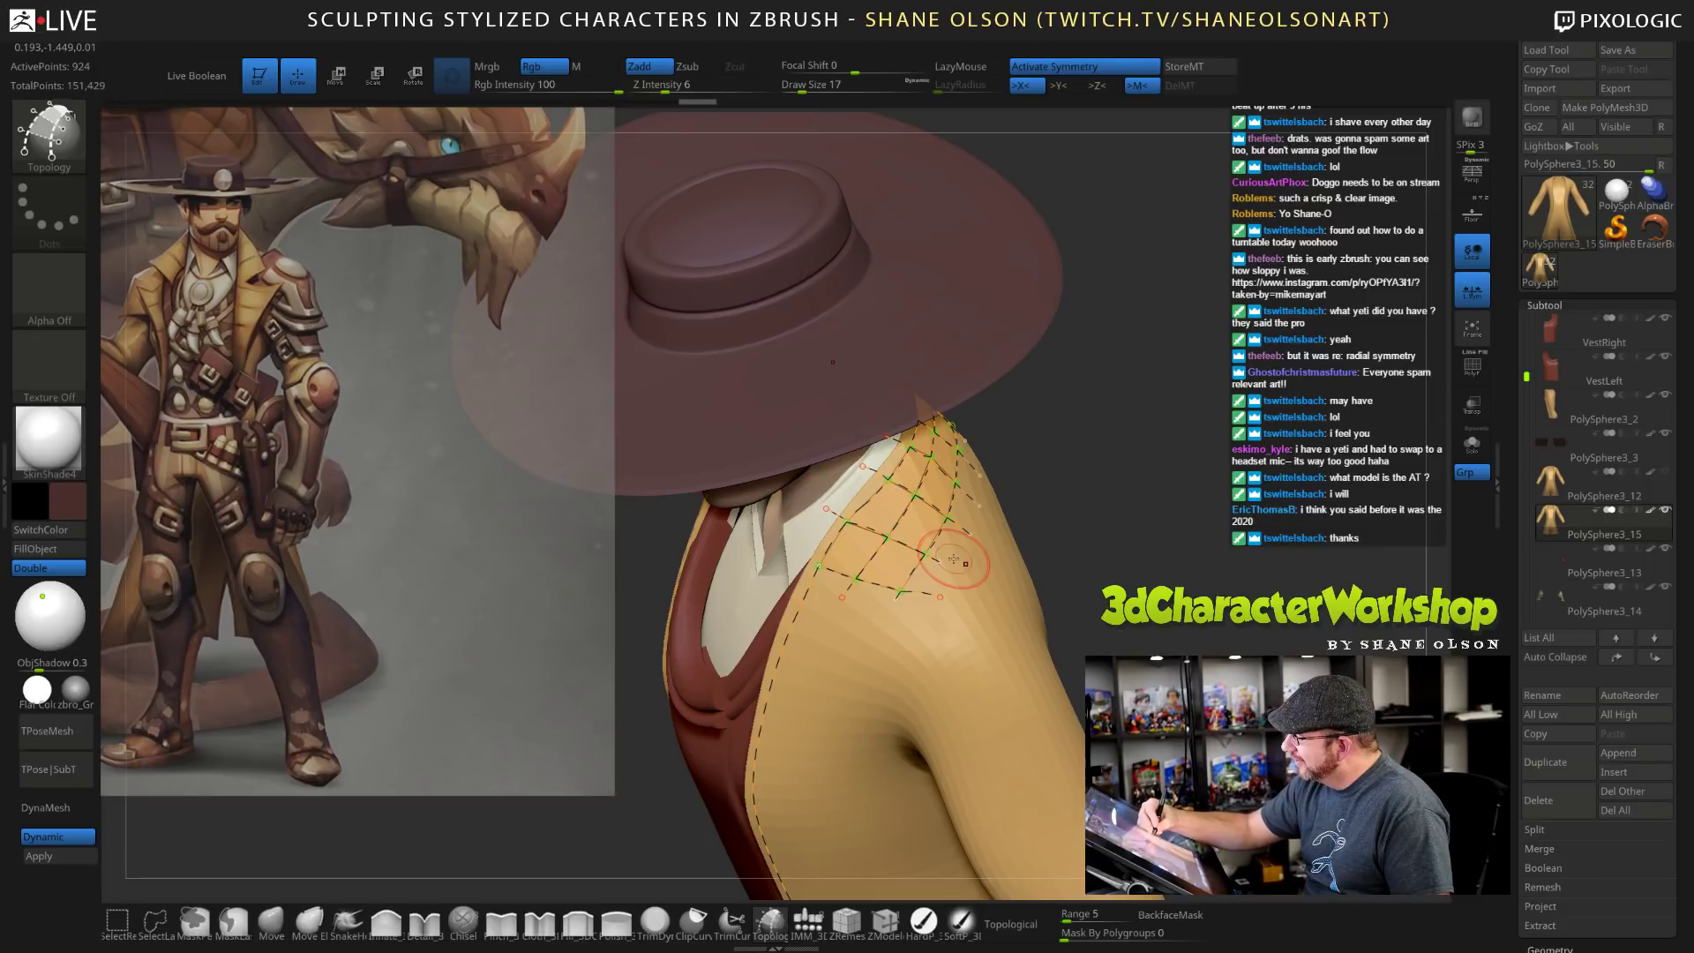
Draw a diagonal topology curve from the collar's front end out towards the shoulder for the lapel's upper edge.
left_click_drag(1147, 609, 1185, 573)
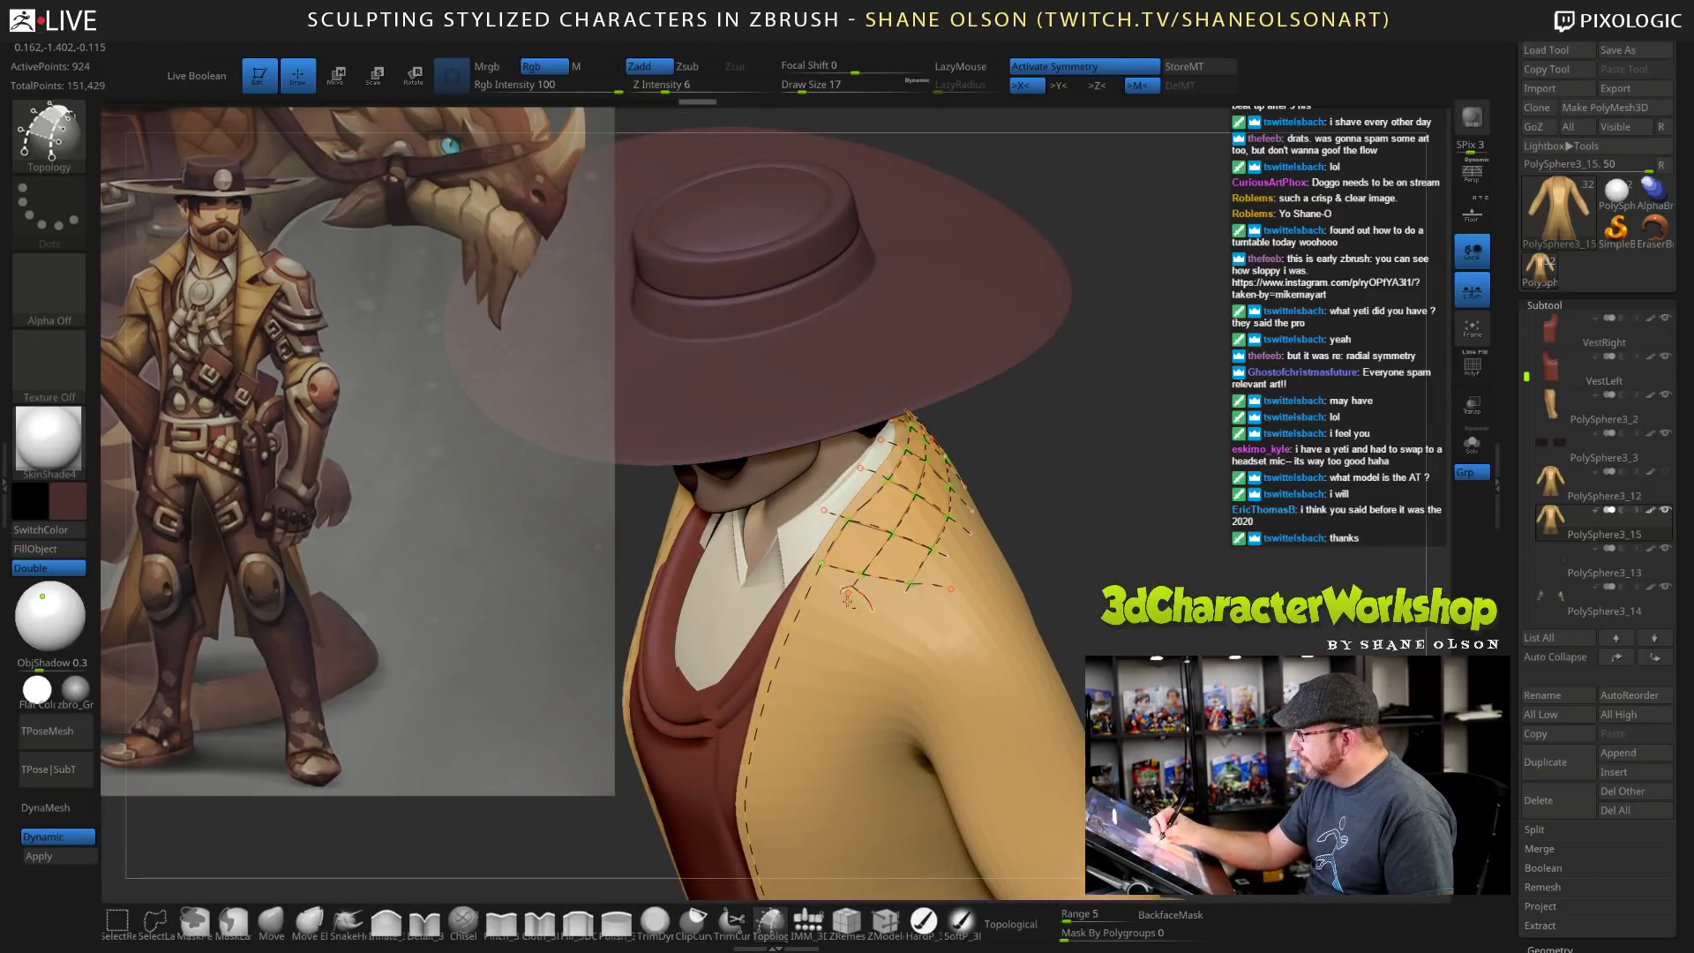
left_click_drag(1175, 633, 1138, 597)
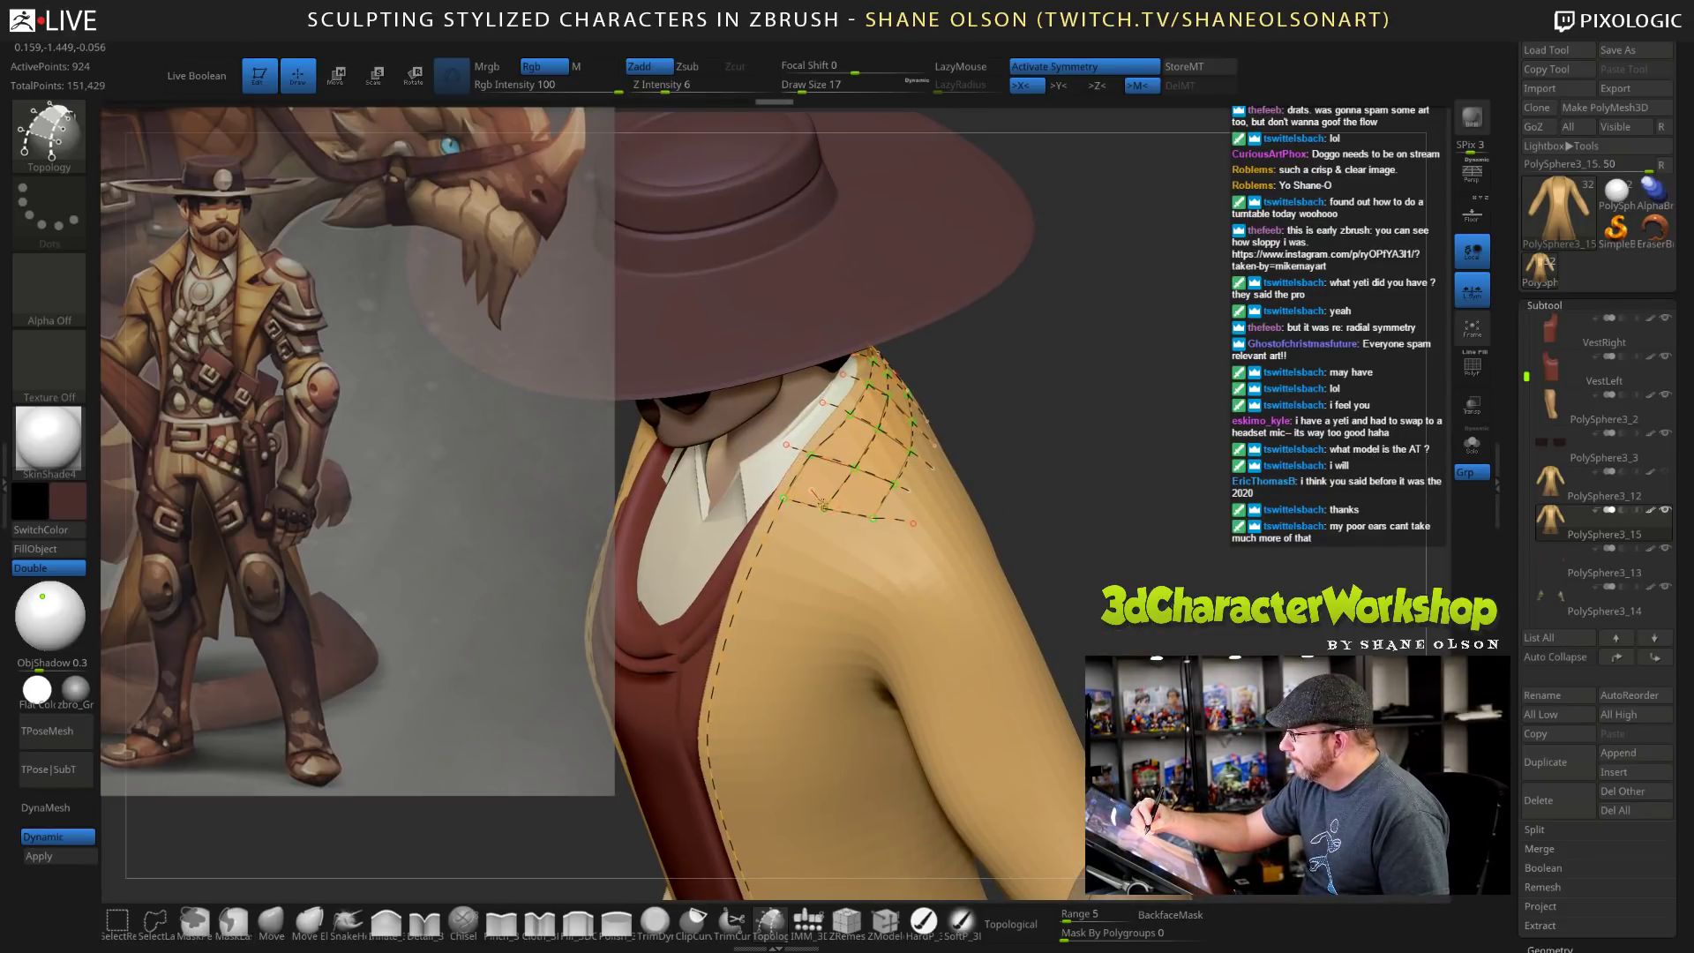
left_click_drag(916, 587, 917, 589)
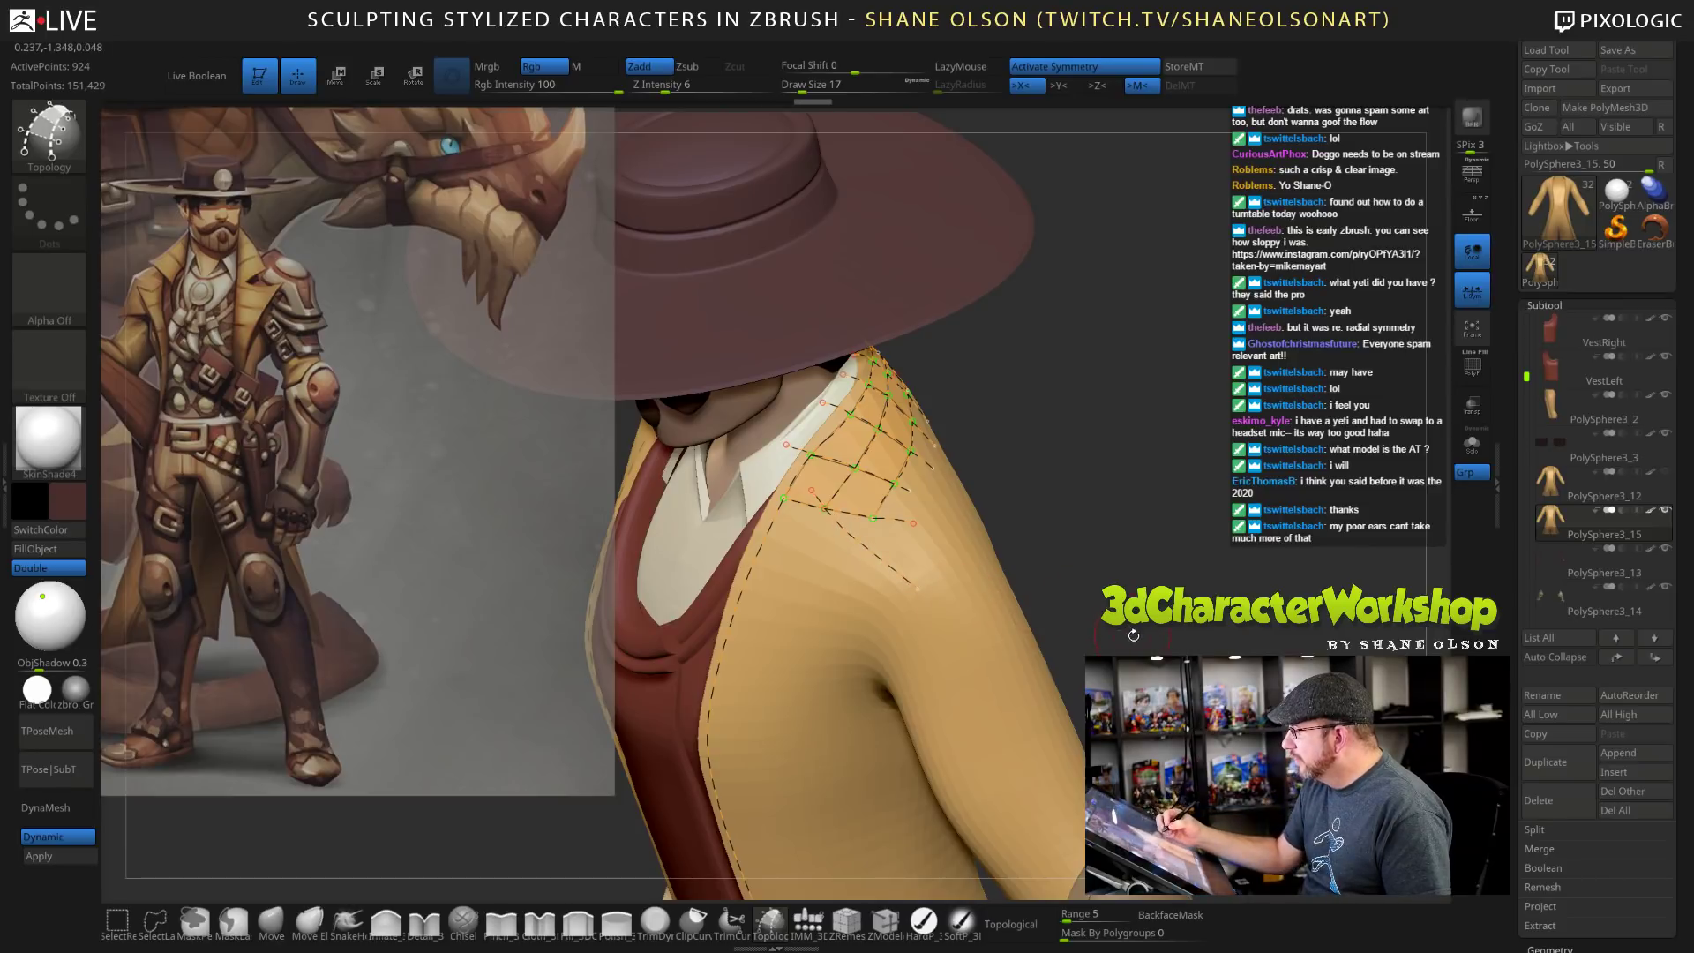
Draw the lapel's outer edge curve from its upper corner down the chest to the coat opening below the waist.
left_click_drag(1149, 640, 1195, 452)
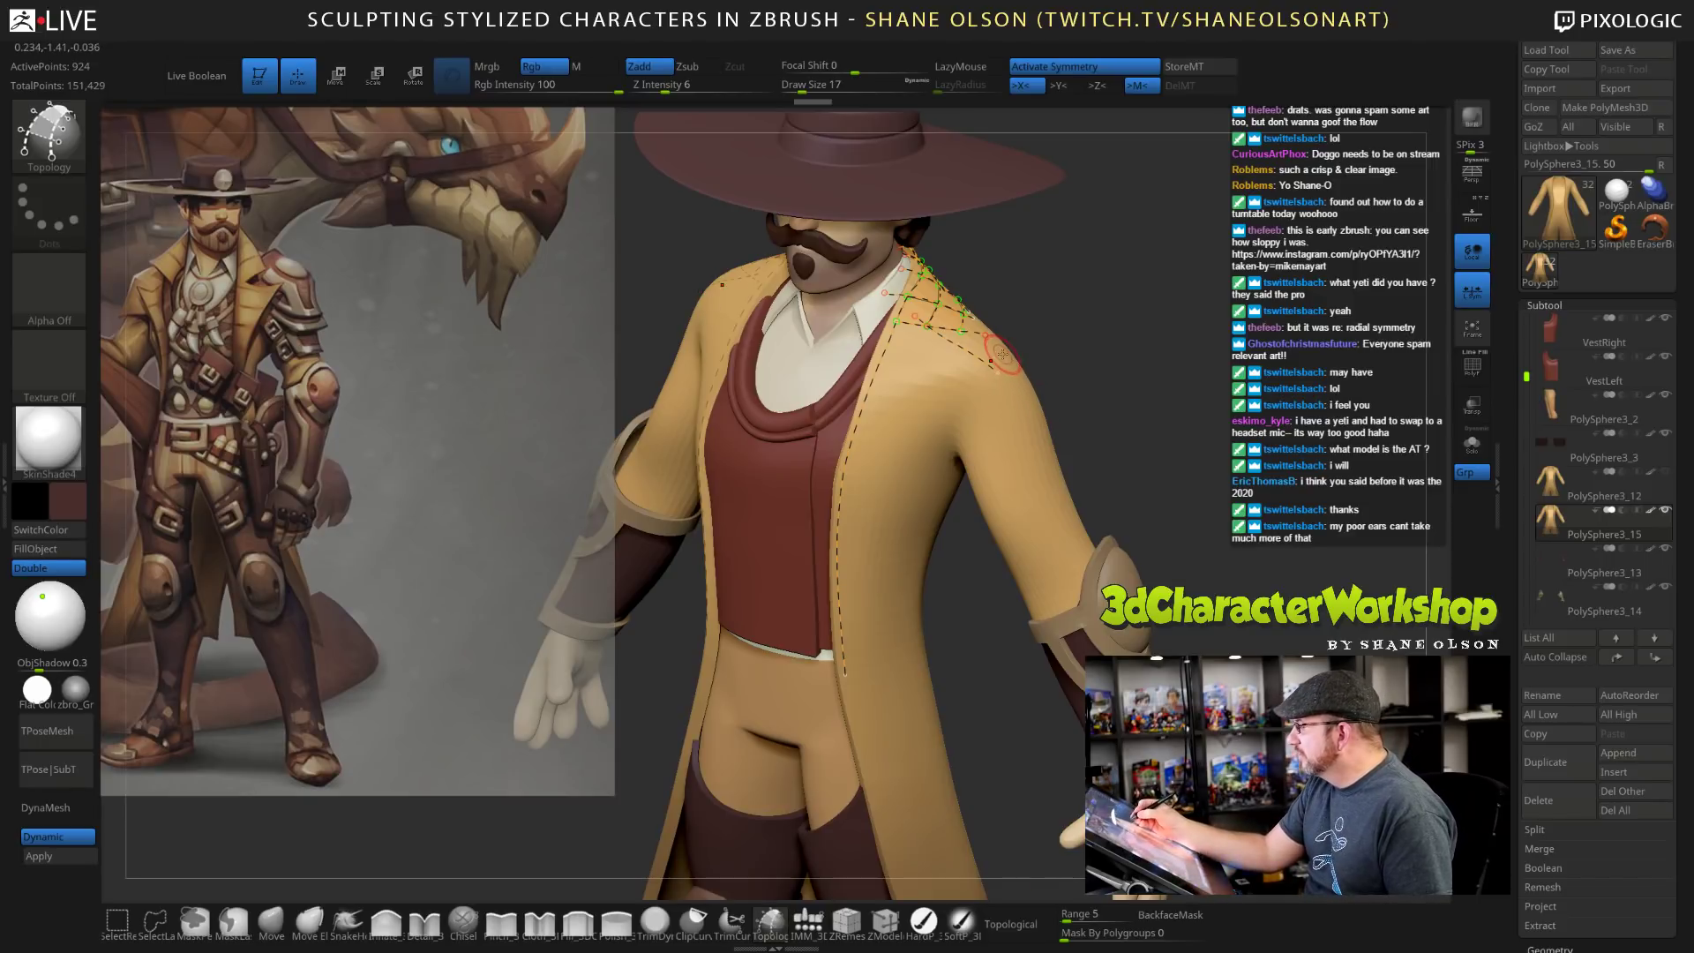
left_click_drag(941, 410, 908, 460)
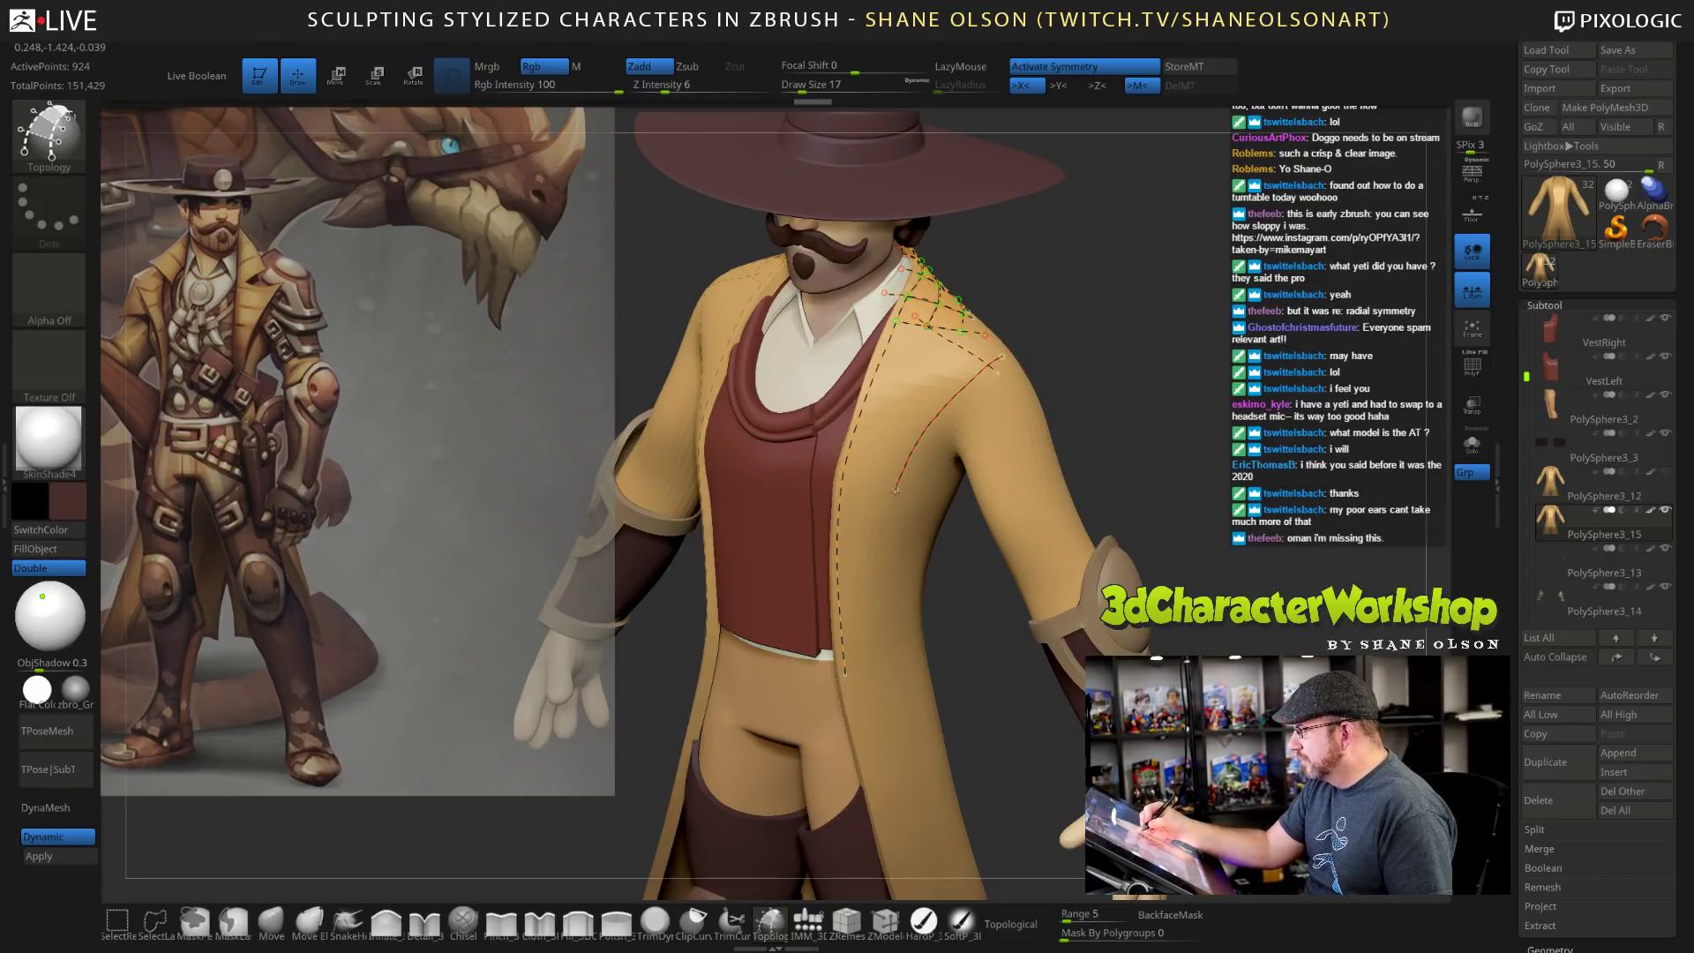
left_click_drag(877, 567, 859, 741)
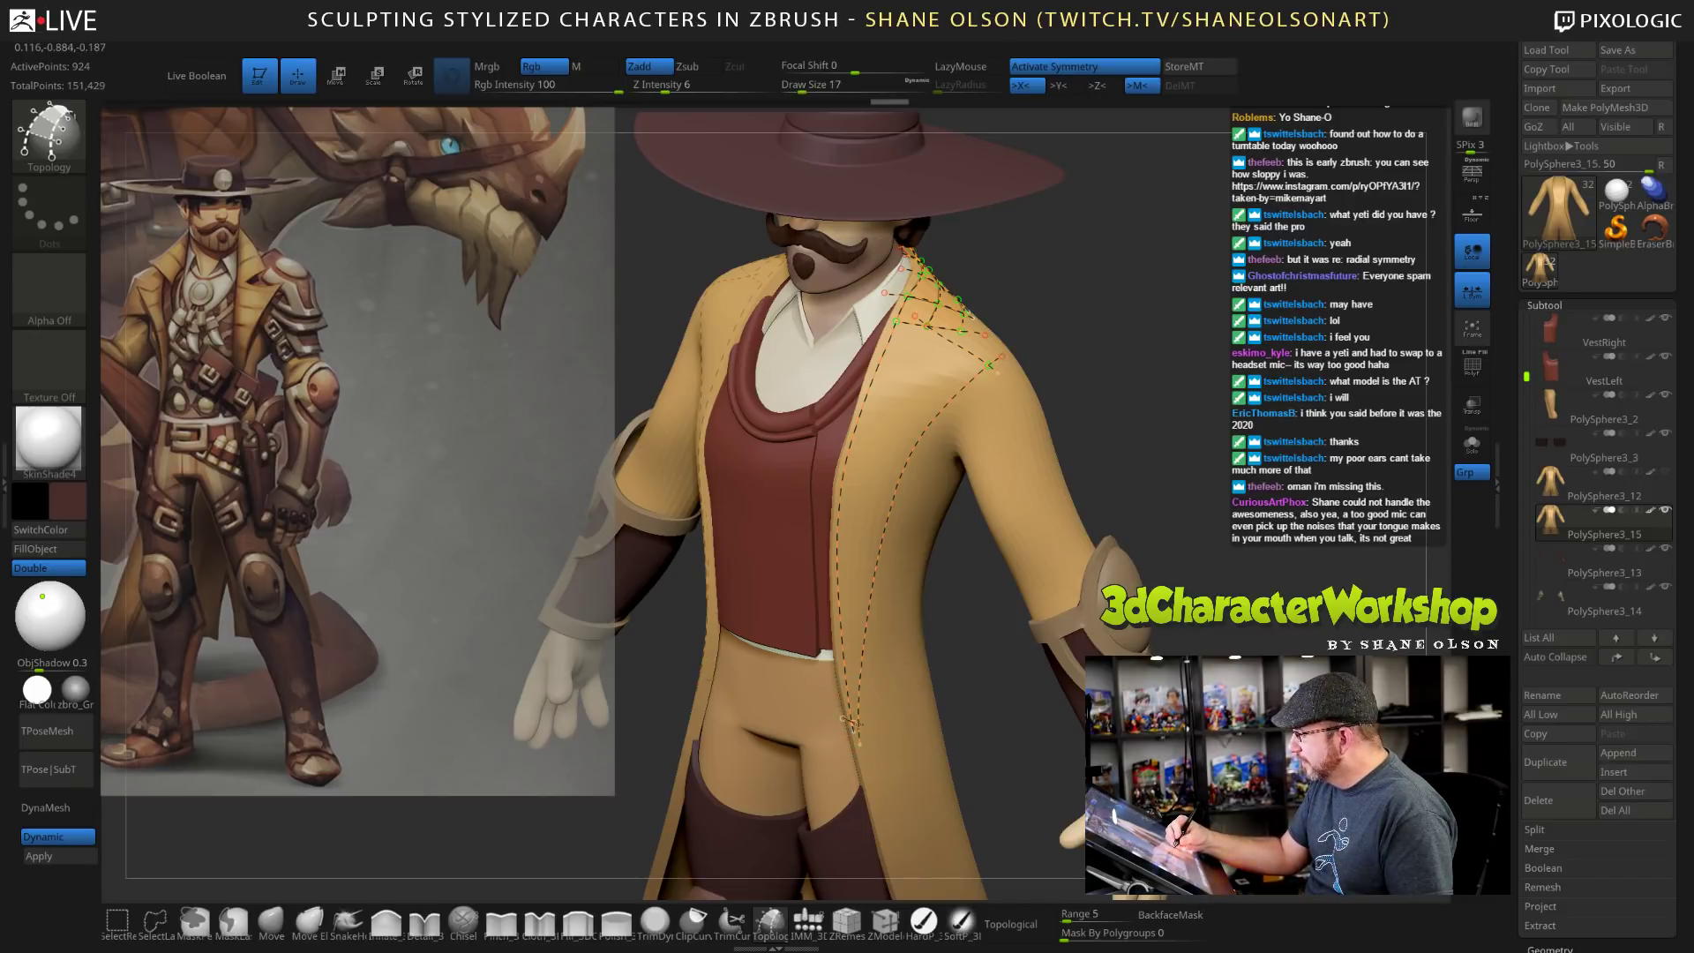
left_click_drag(1195, 480, 1191, 489)
left_click_drag(1181, 409, 1229, 439, "alt")
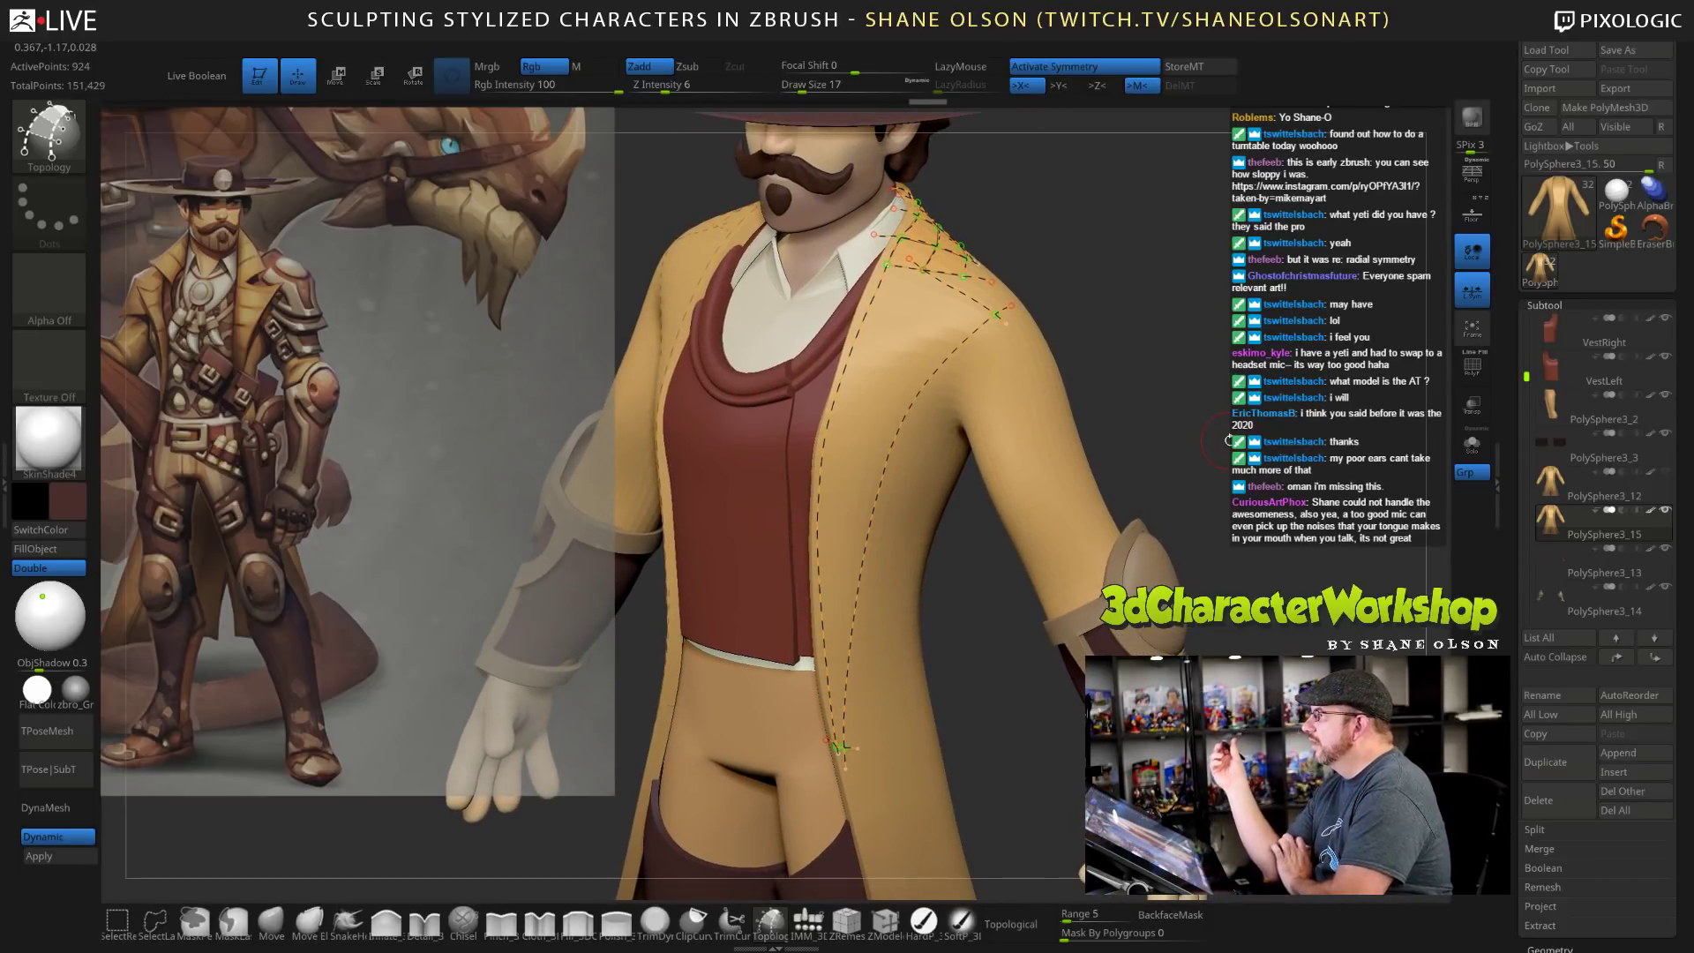
Draw a lengthwise topology curve down the middle of the lapel, from the collar's front end towards its lower tip.
left_click_drag(1209, 436, 1240, 420)
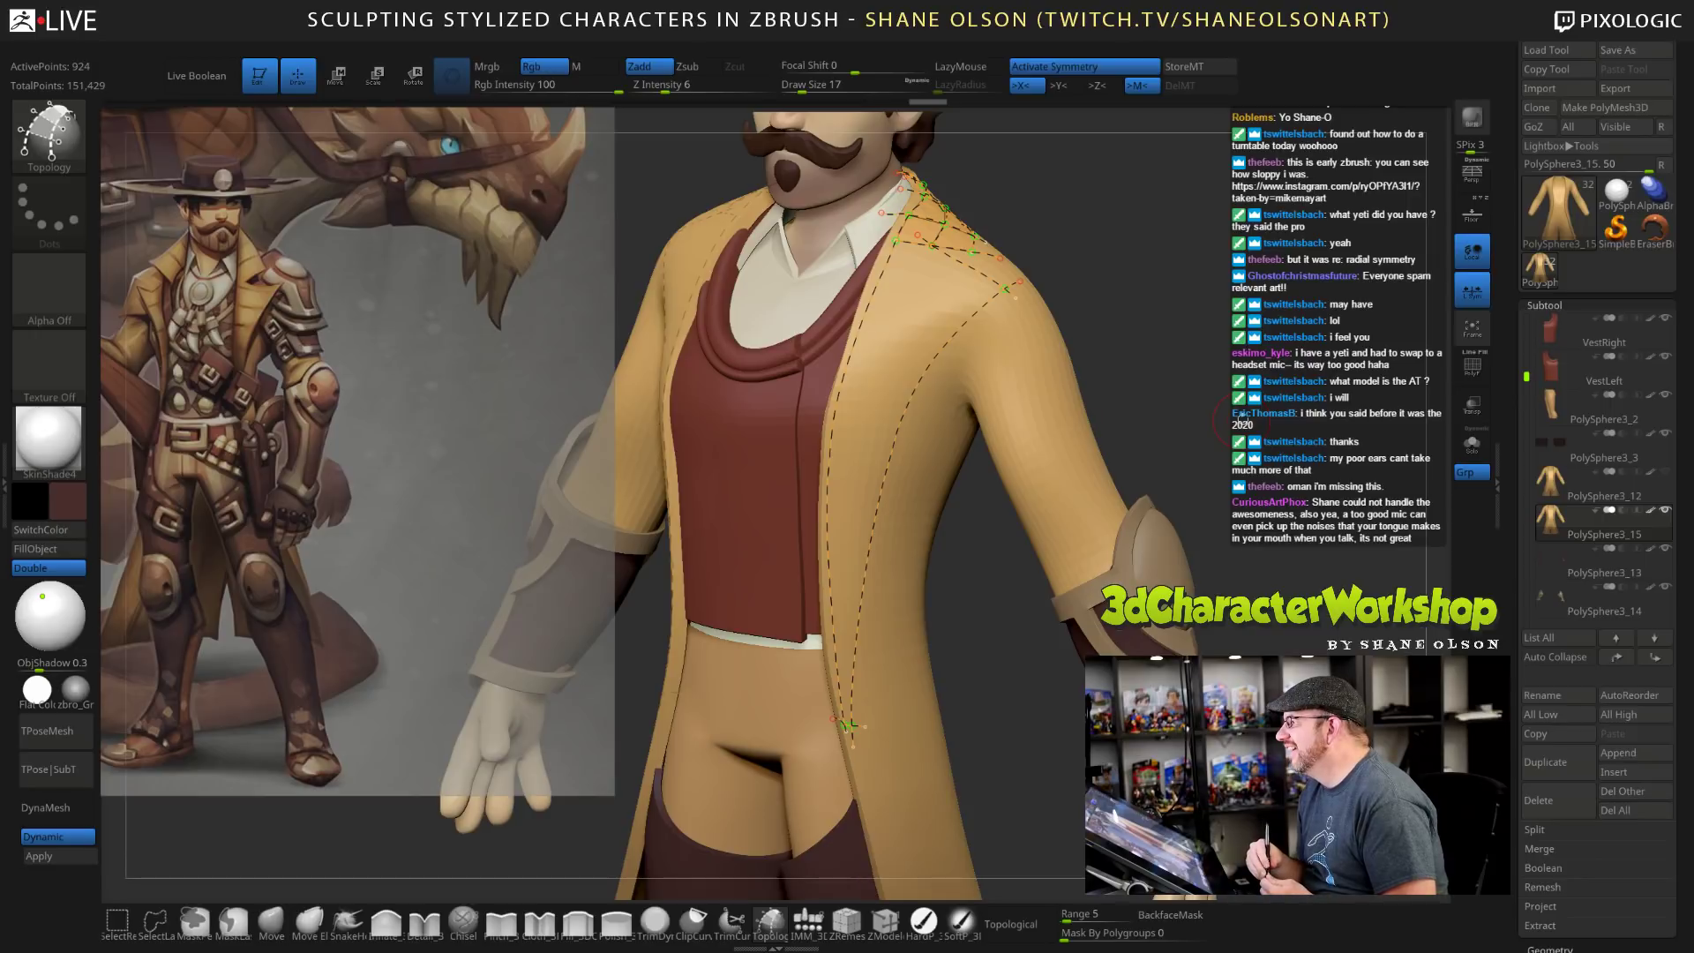
left_click_drag(1236, 418, 1216, 319)
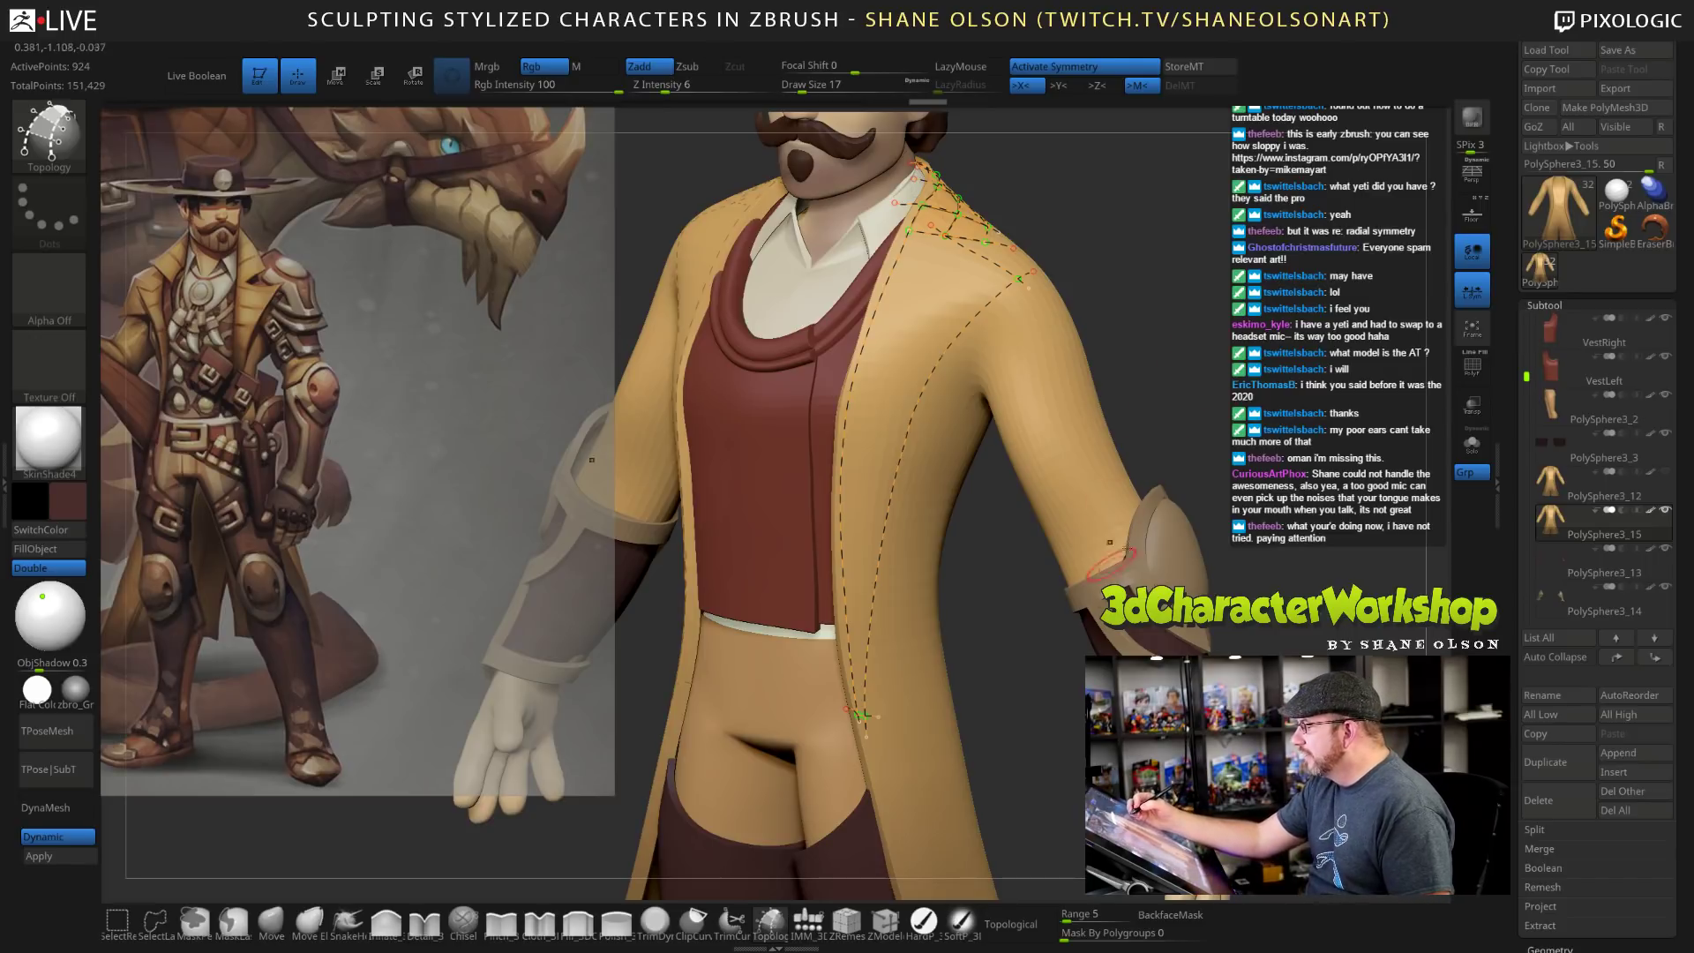
mouse_move(1248, 415)
left_mouse_down()
mouse_move(1279, 381)
mouse_move(1193, 365)
mouse_move(1225, 364)
left_mouse_up()
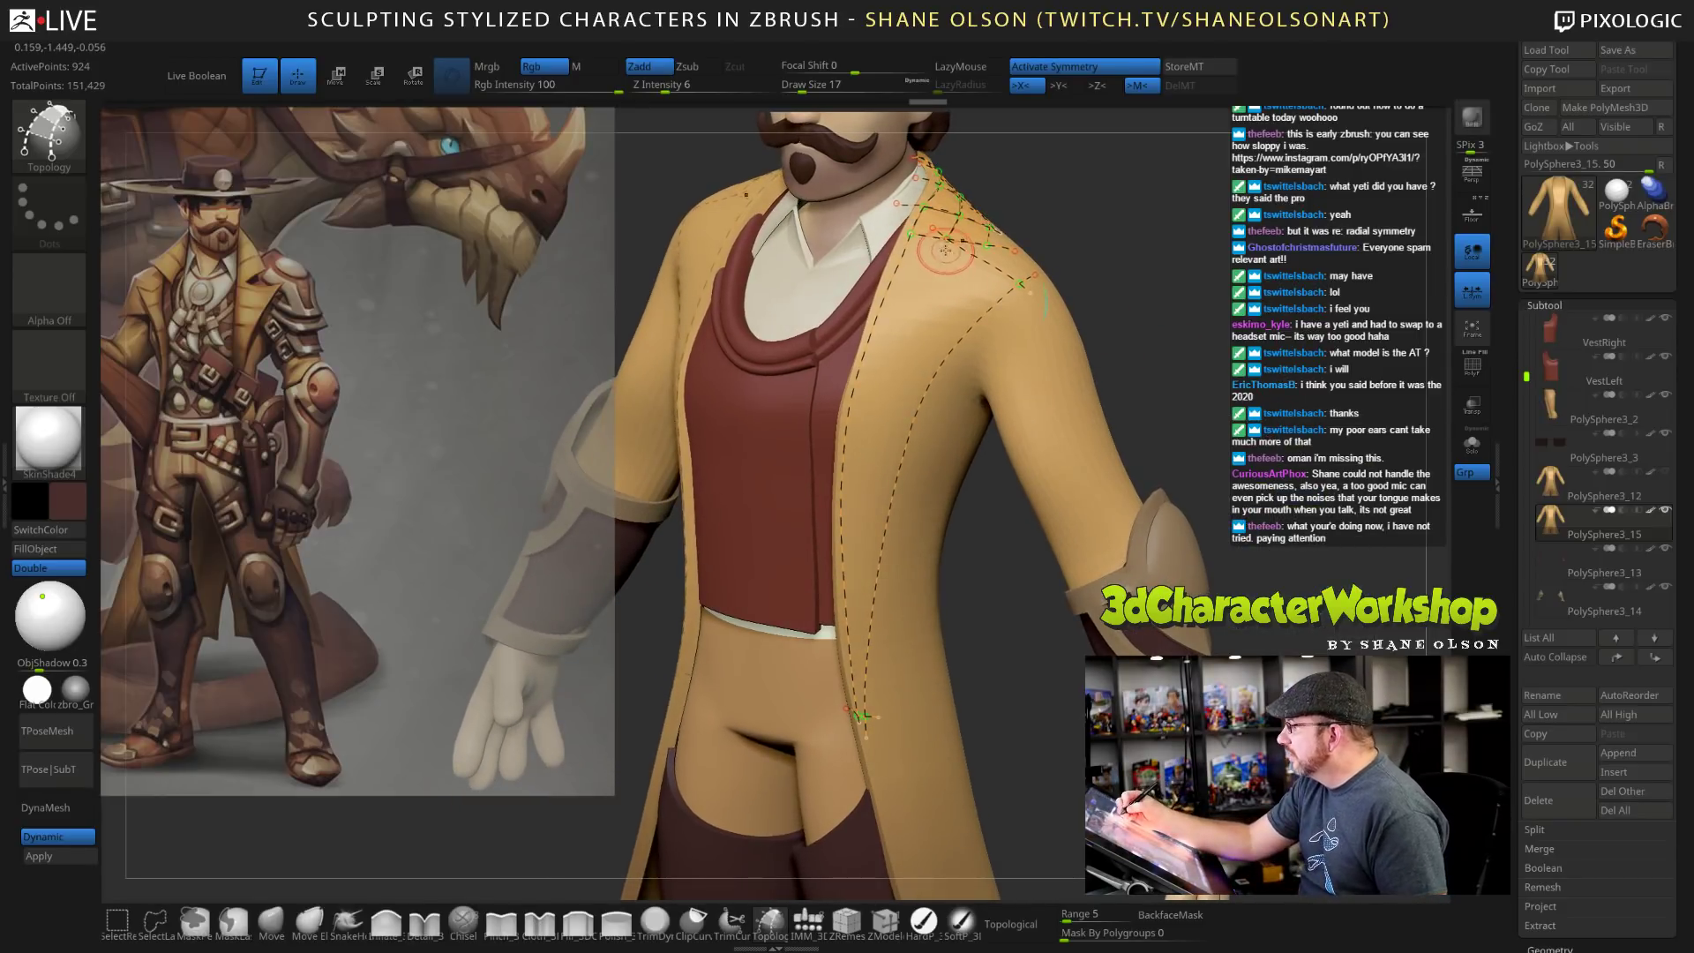
key("shift")
left_click_drag(934, 268, 908, 329)
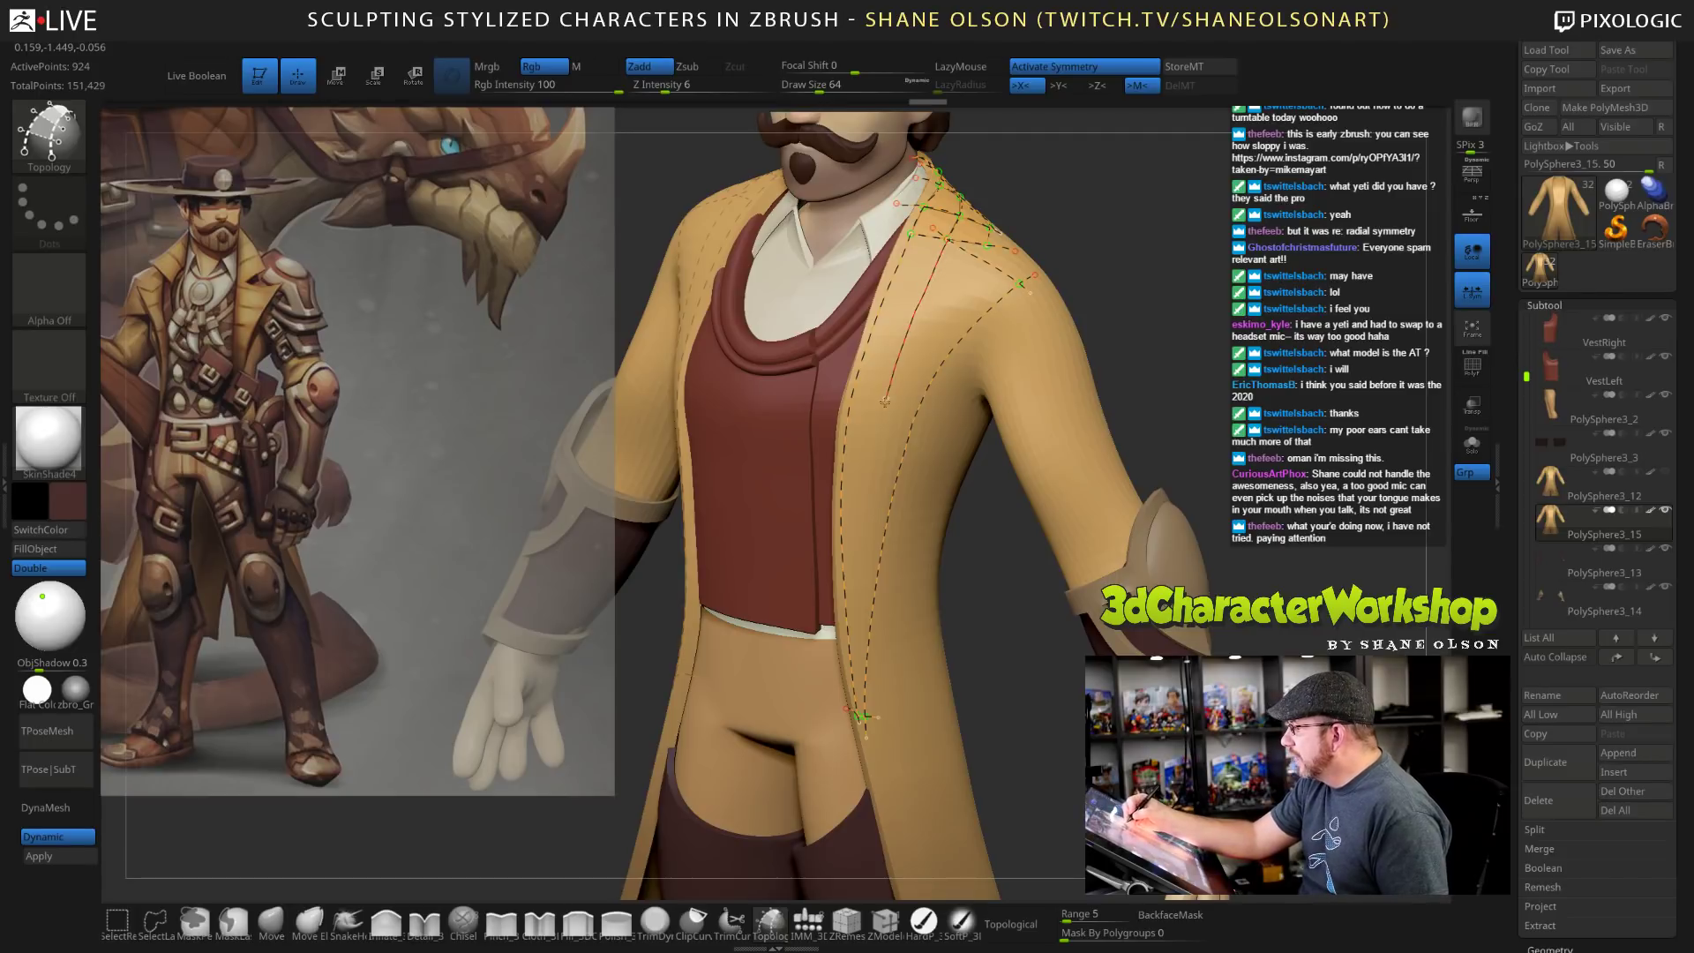
left_click_drag(869, 479, 859, 555)
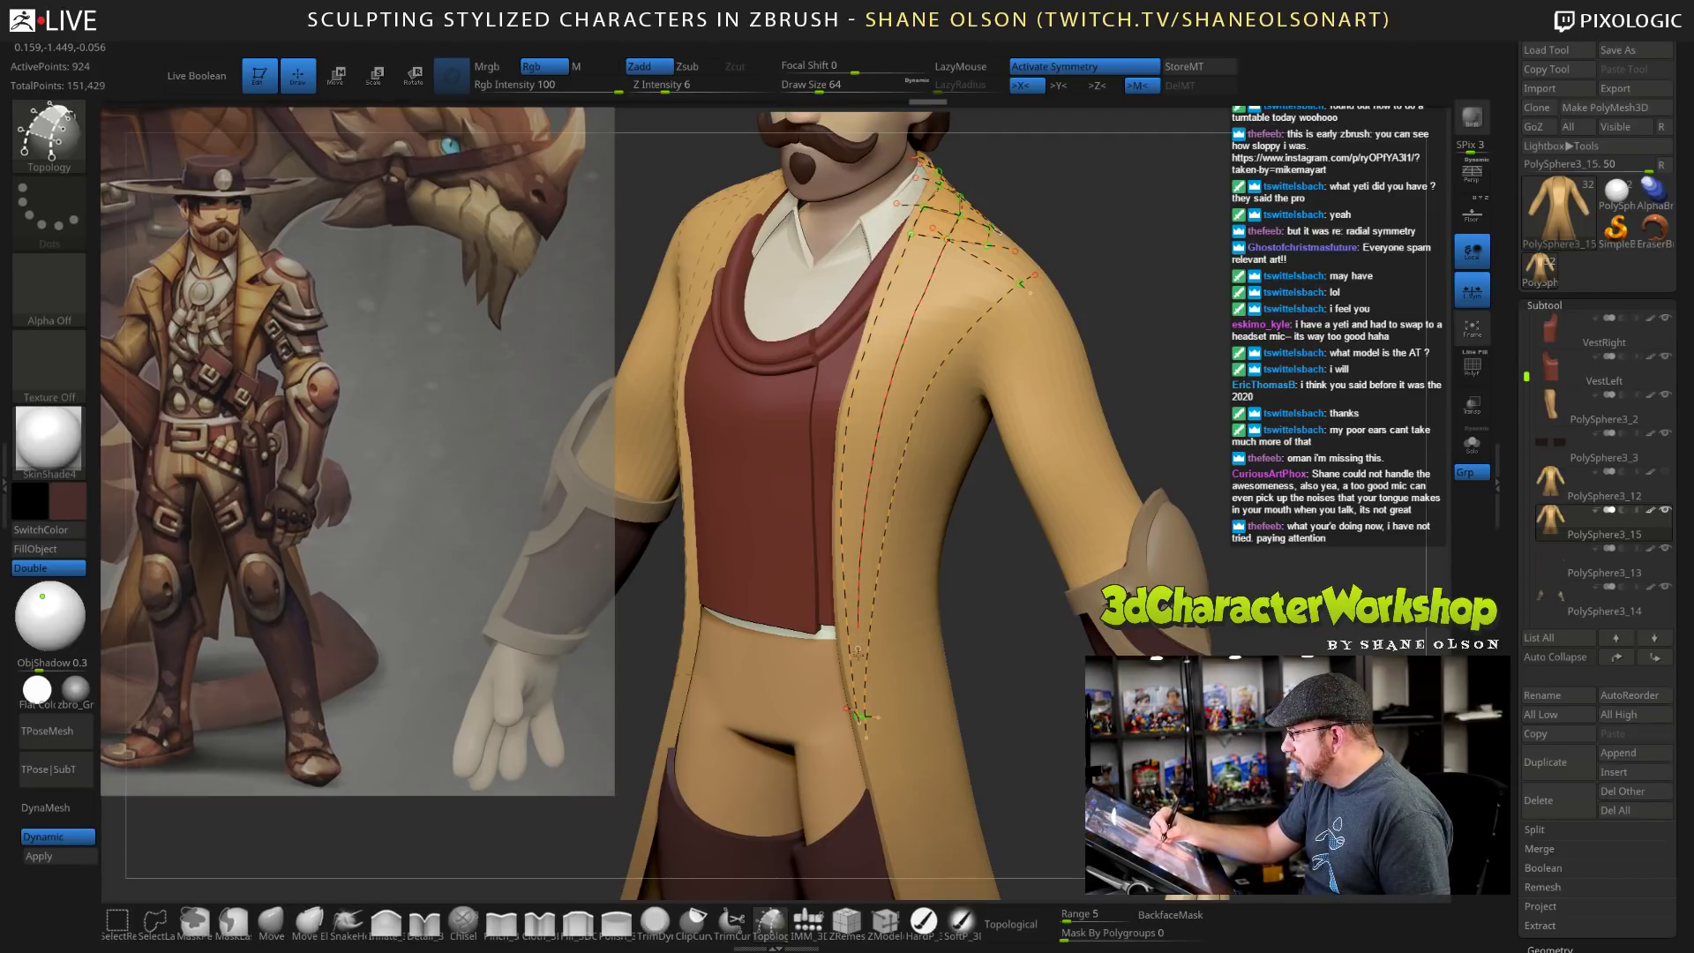
left_click_drag(857, 653, 858, 658)
Set the draw size to 6 and extend the lapel's middle curve down to its lower tip.
left_click_drag(997, 539, 999, 635, "alt")
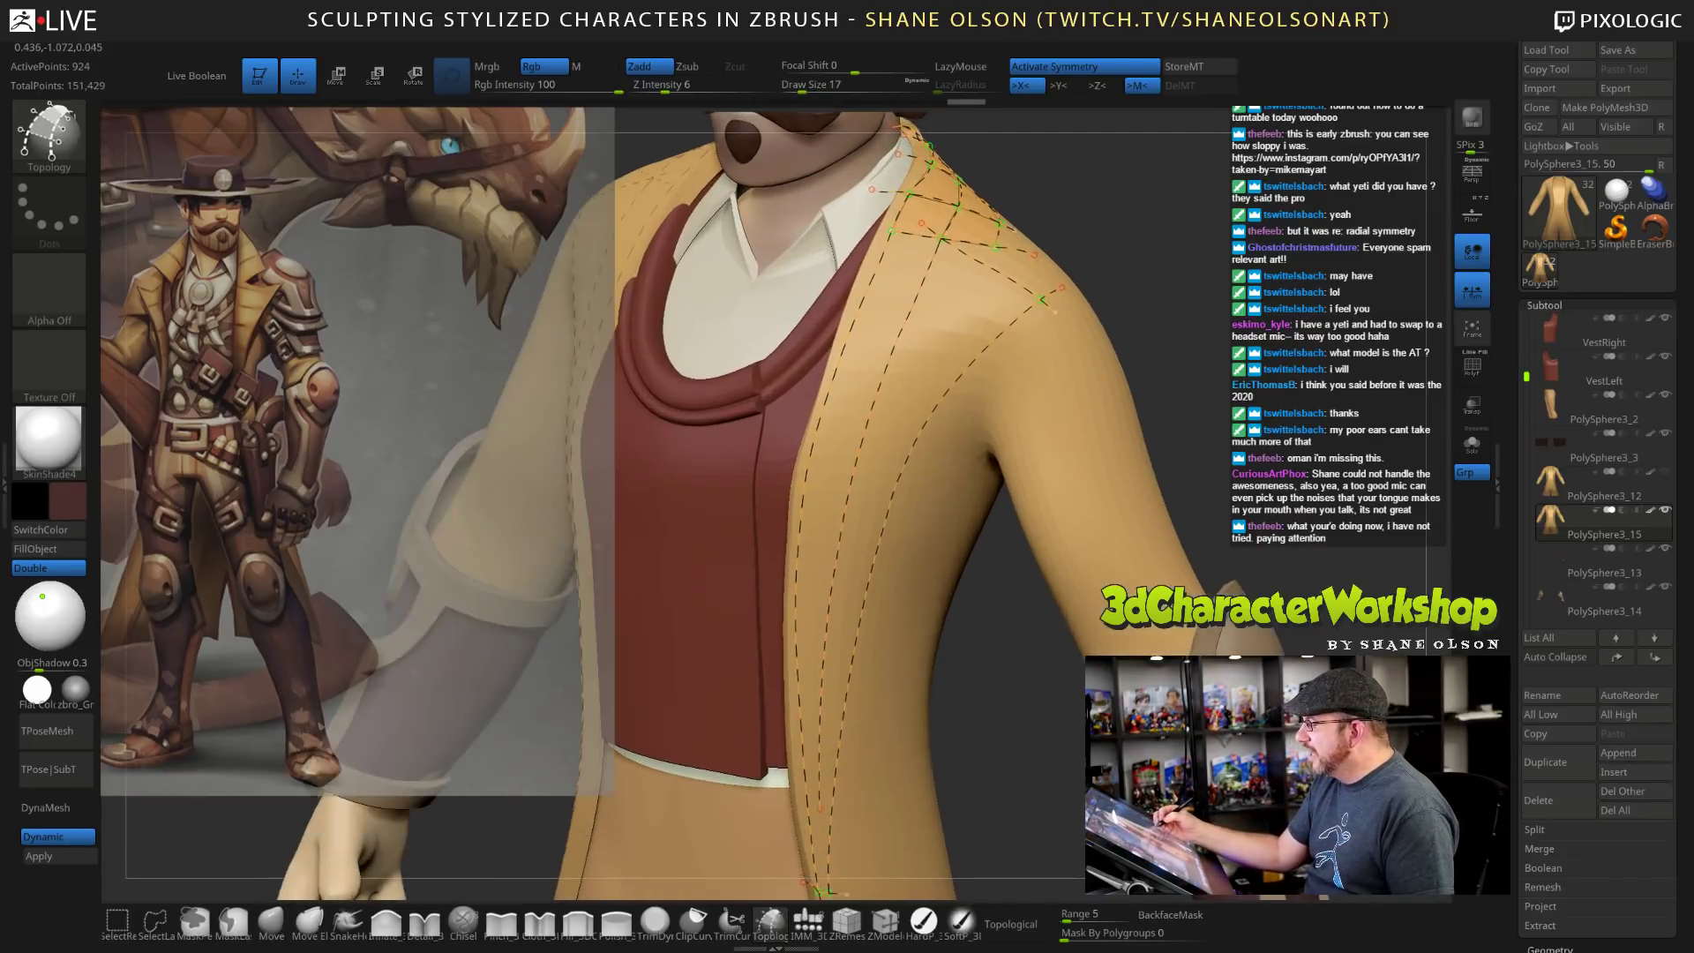
left_click_drag(1003, 889, 1012, 643, "alt")
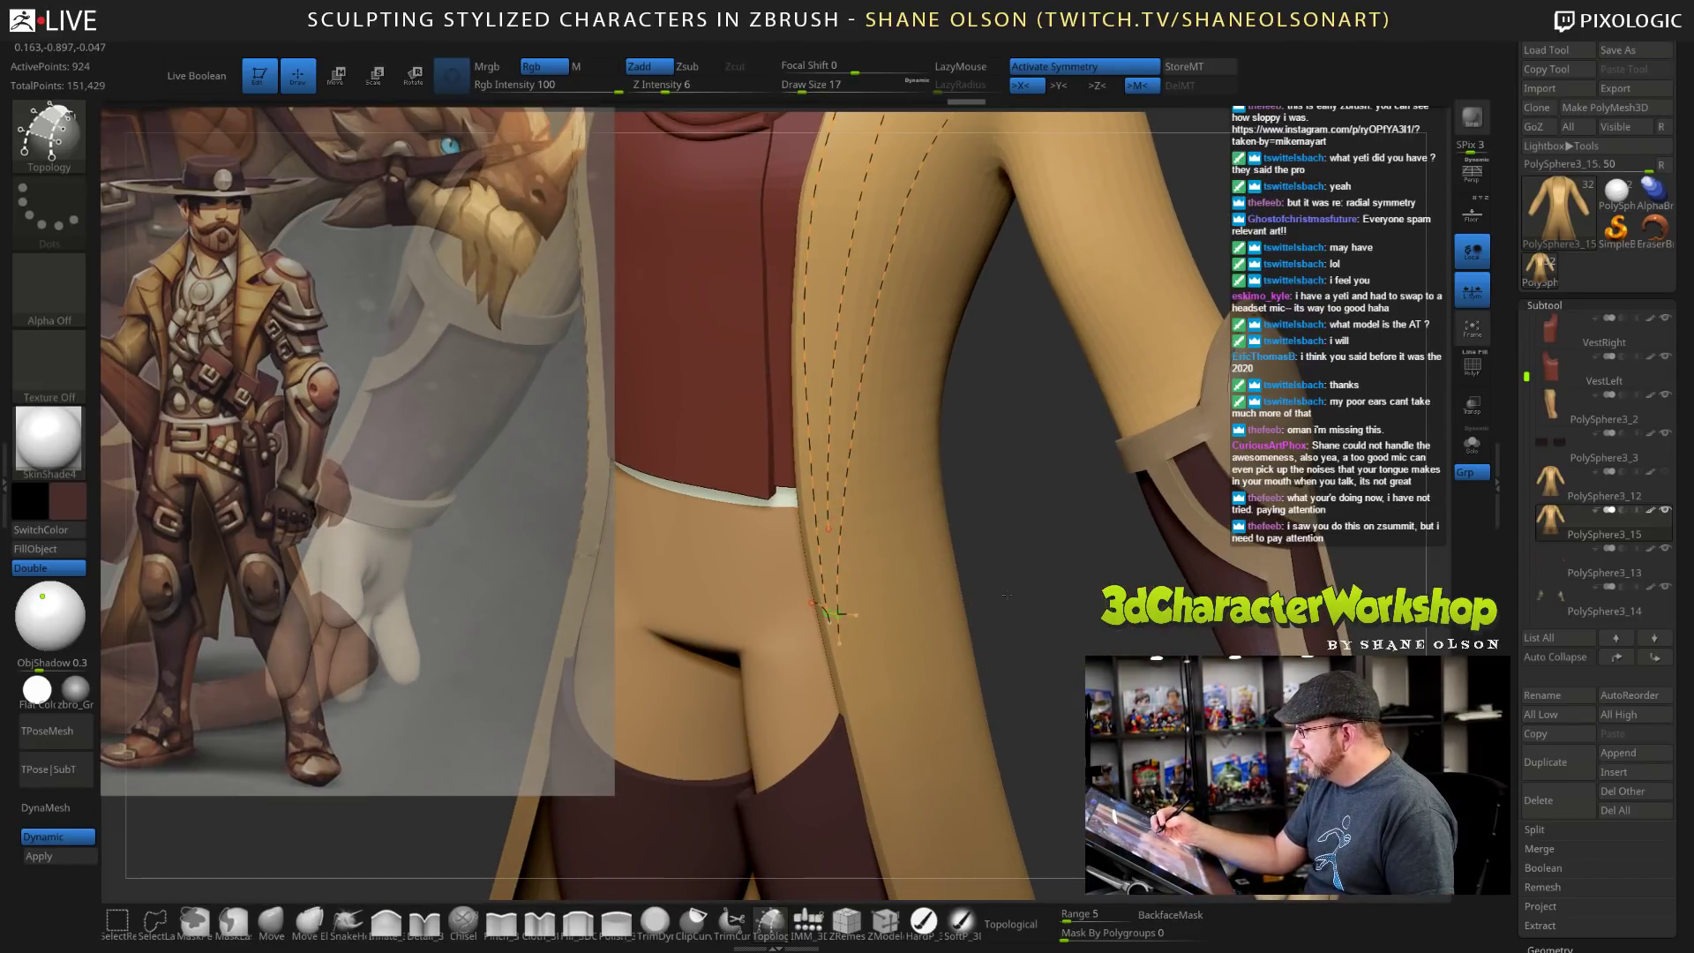
left_click_drag(1007, 594, 1007, 709, "alt")
mouse_move(1059, 865)
left_mouse_down("alt")
mouse_move(1083, 680)
mouse_move(1076, 533)
mouse_move(1090, 532)
left_mouse_up("alt")
key("s")
left_click(1080, 531)
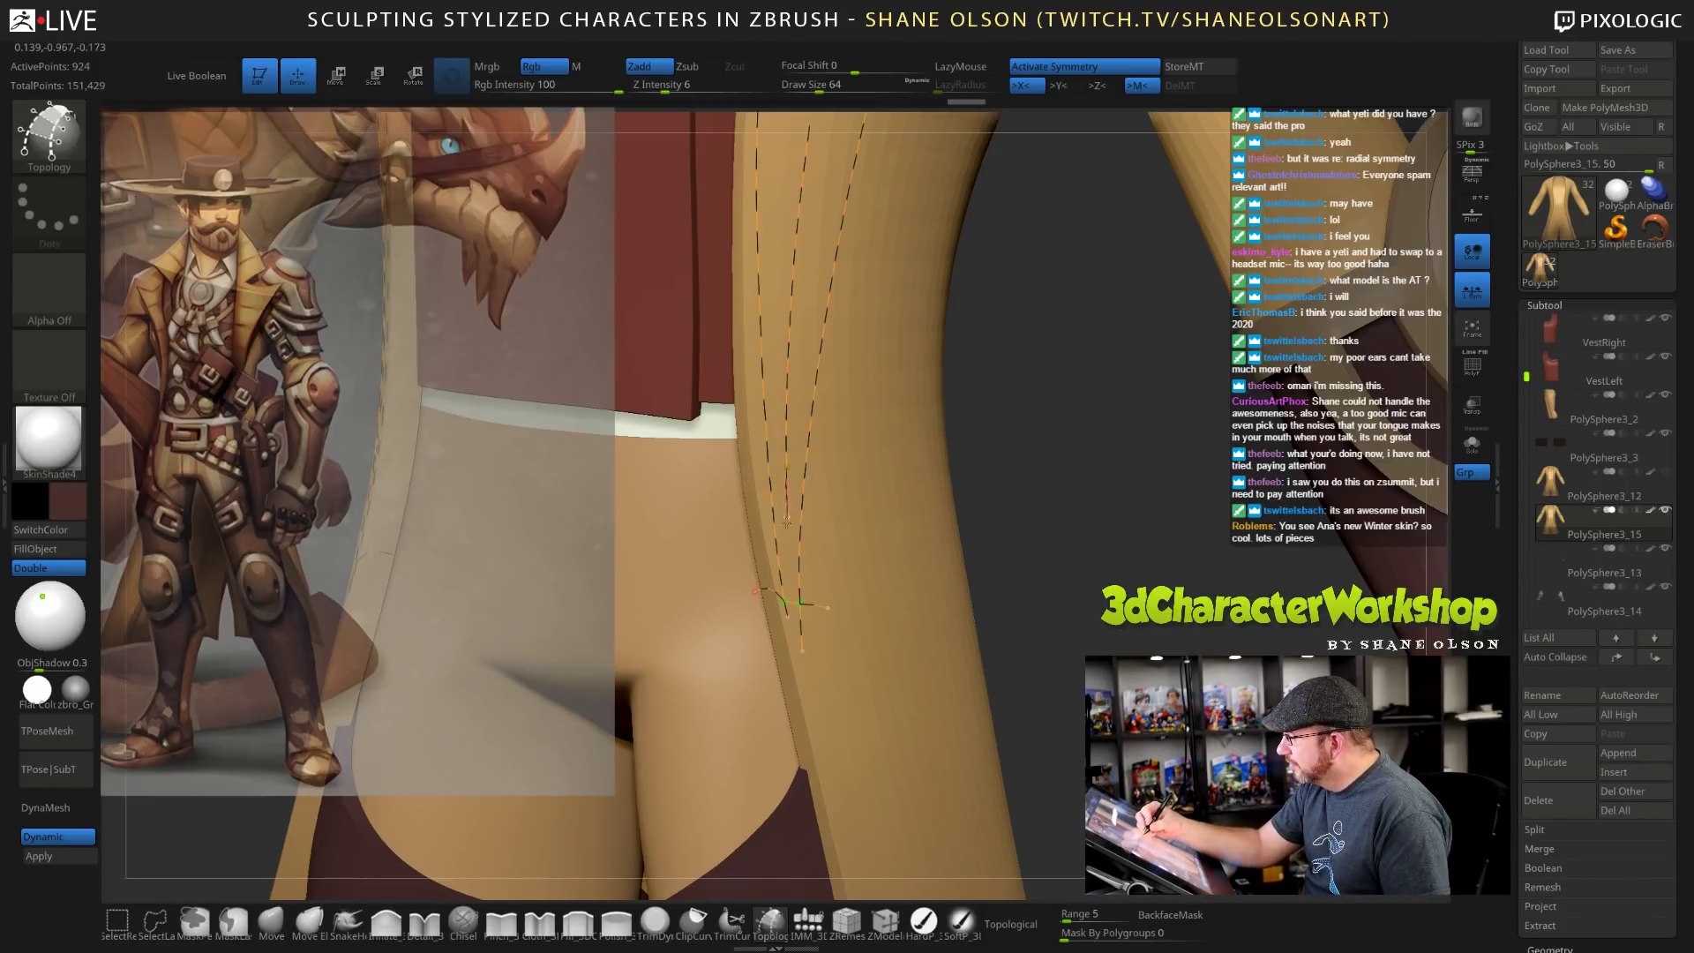
left_click_drag(796, 688, 796, 691)
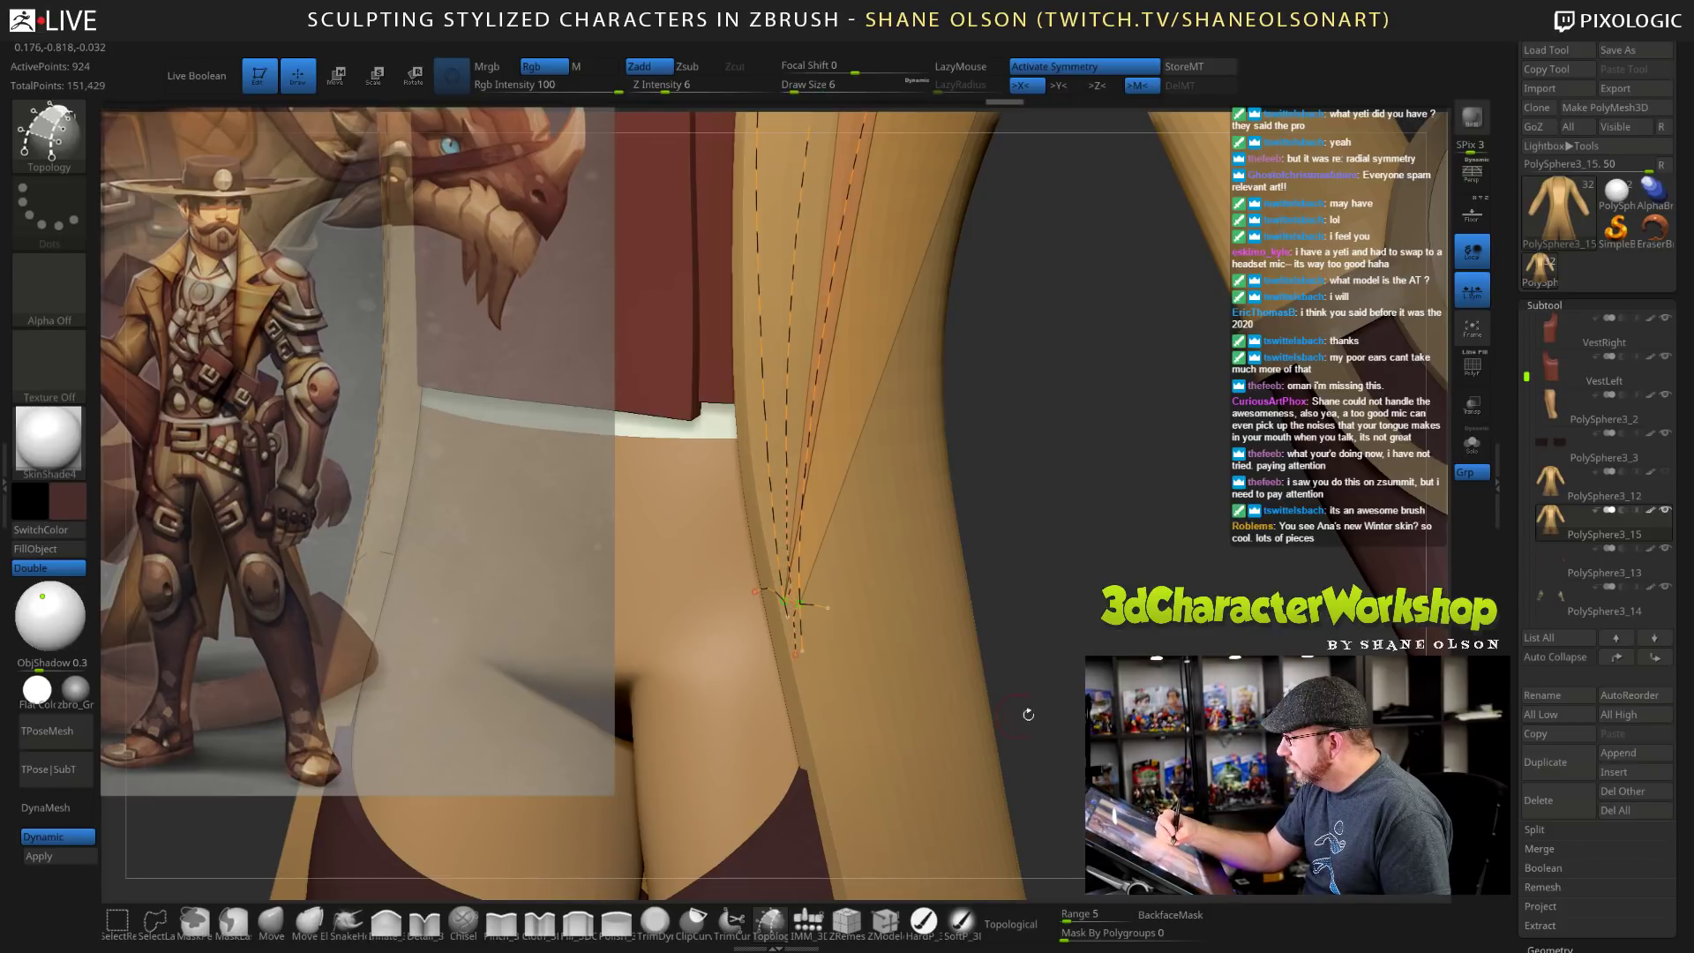
Draw a series of crosswise topology curves across the lower lapel, from its tip below the waist up to the lower chest.
left_click_drag(1050, 688, 996, 710)
mouse_move(935, 639)
left_mouse_down()
mouse_move(743, 587)
mouse_move(884, 649)
left_mouse_up()
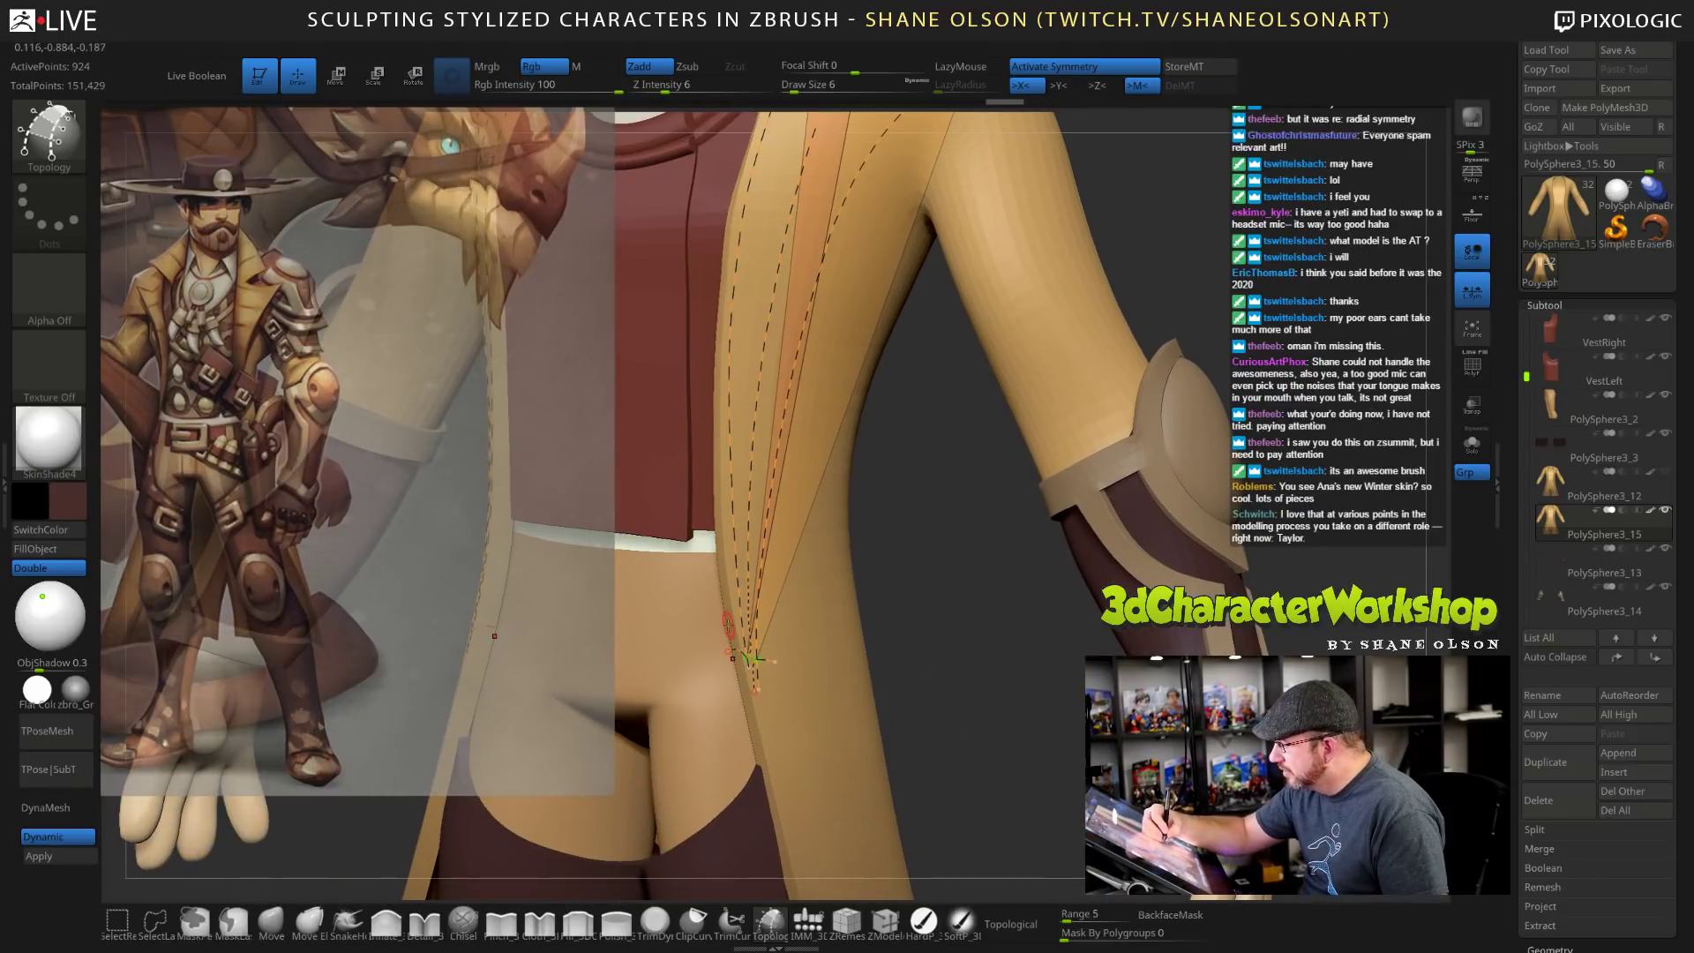
left_click_drag(730, 627, 791, 646)
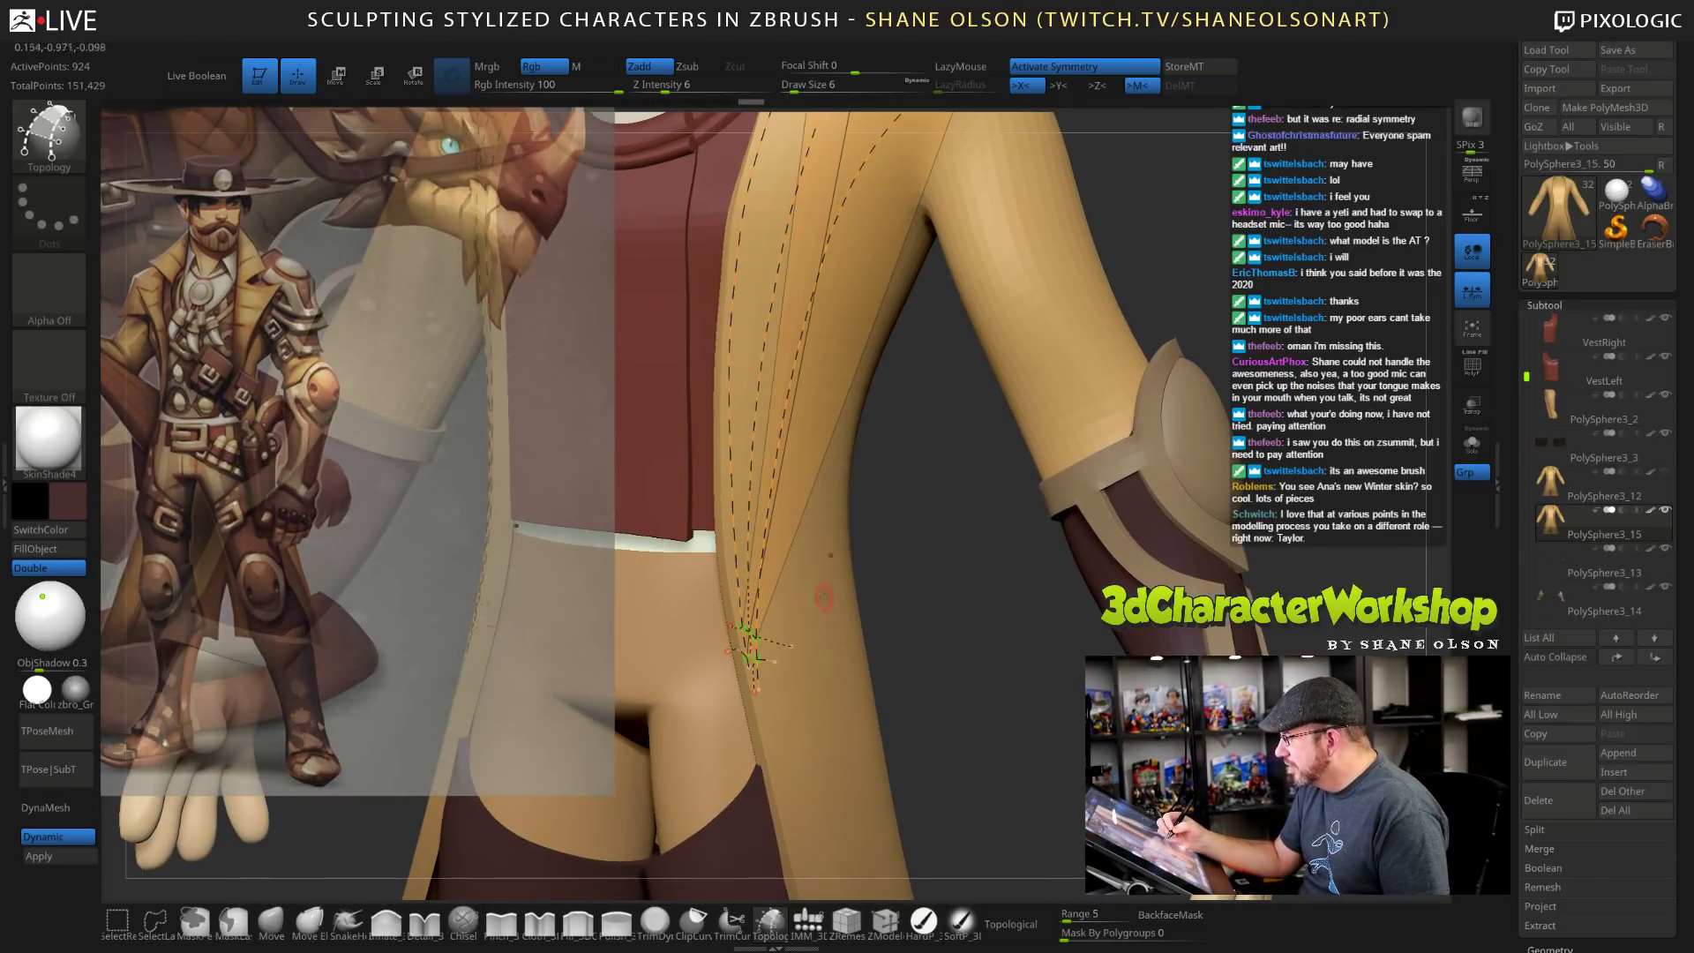
left_click_drag(732, 593, 786, 600)
left_click_drag(723, 536, 786, 556)
left_click_drag(730, 485, 803, 507)
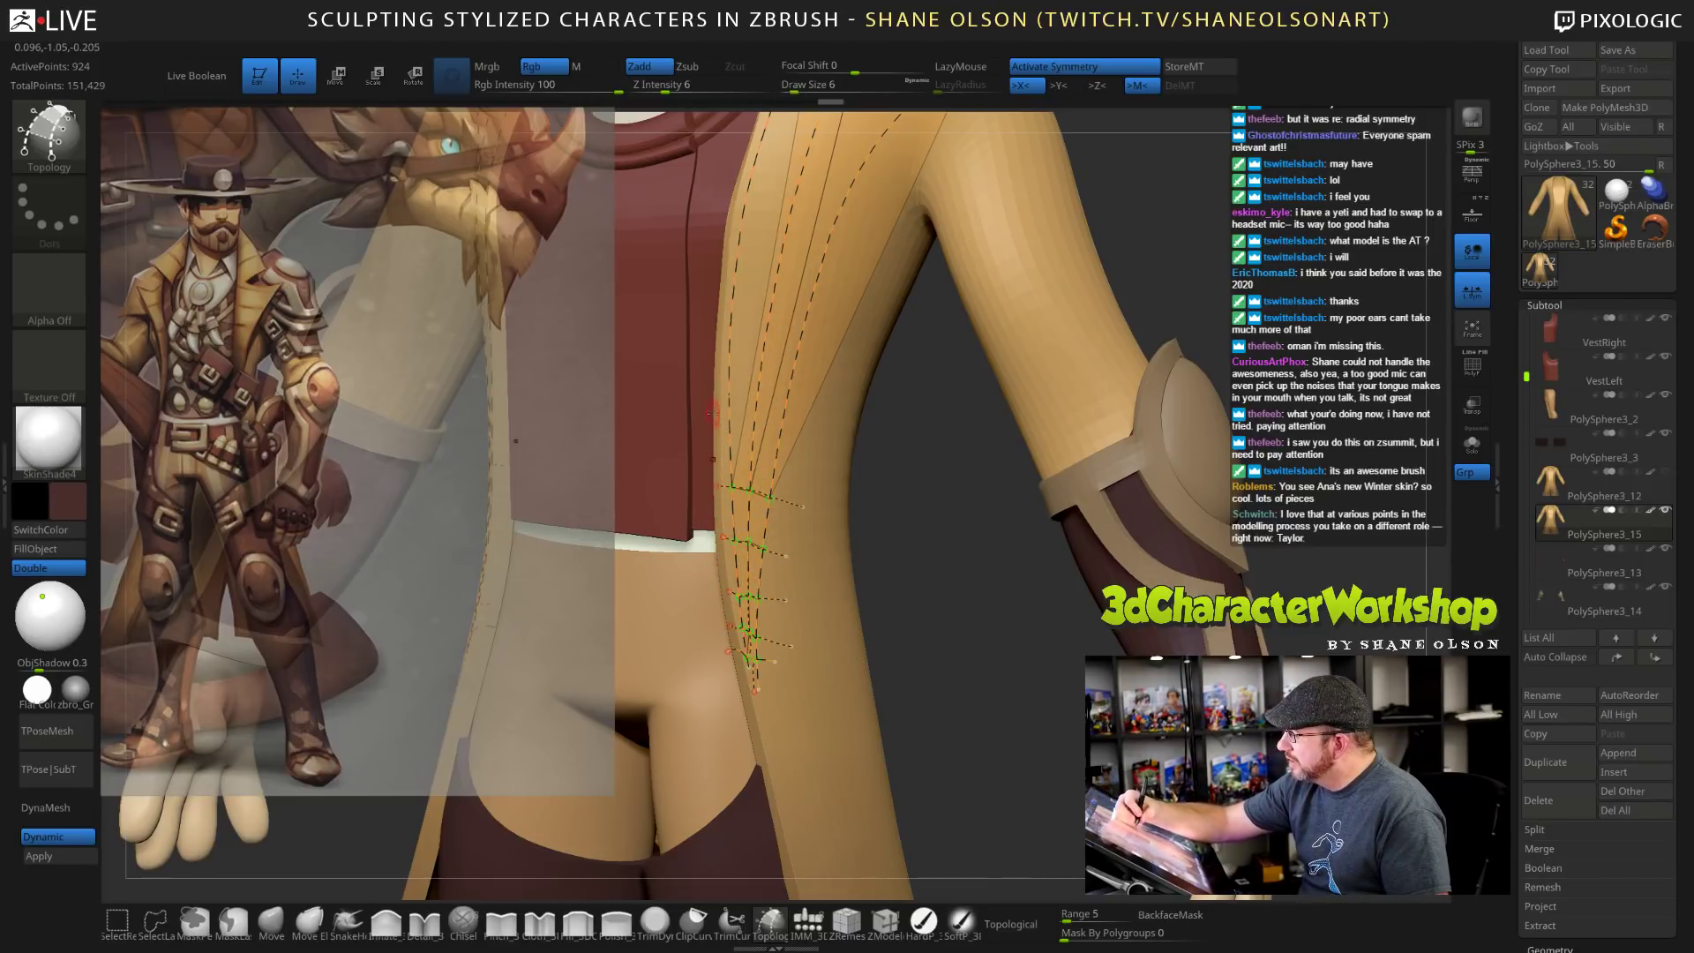
left_click_drag(715, 413, 801, 453)
left_click_drag(722, 348, 822, 395)
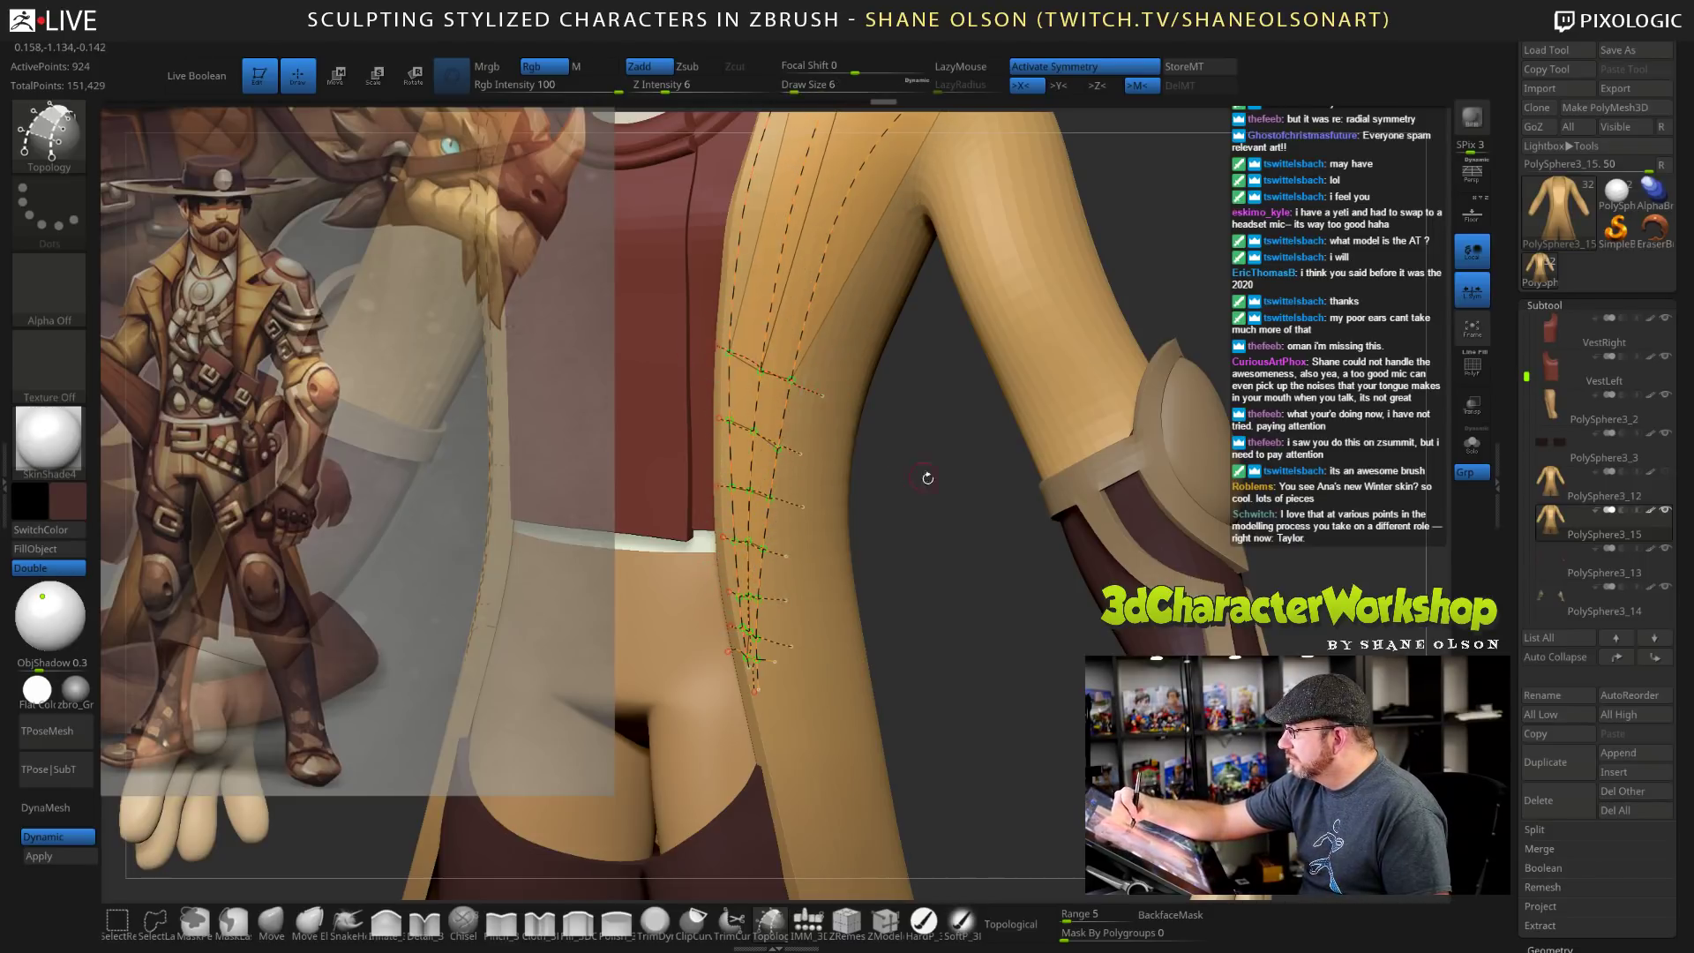
Continue the crosswise topology curves up the upper lapel, from the lower chest towards the collar.
left_click_drag(928, 478, 860, 648, "alt")
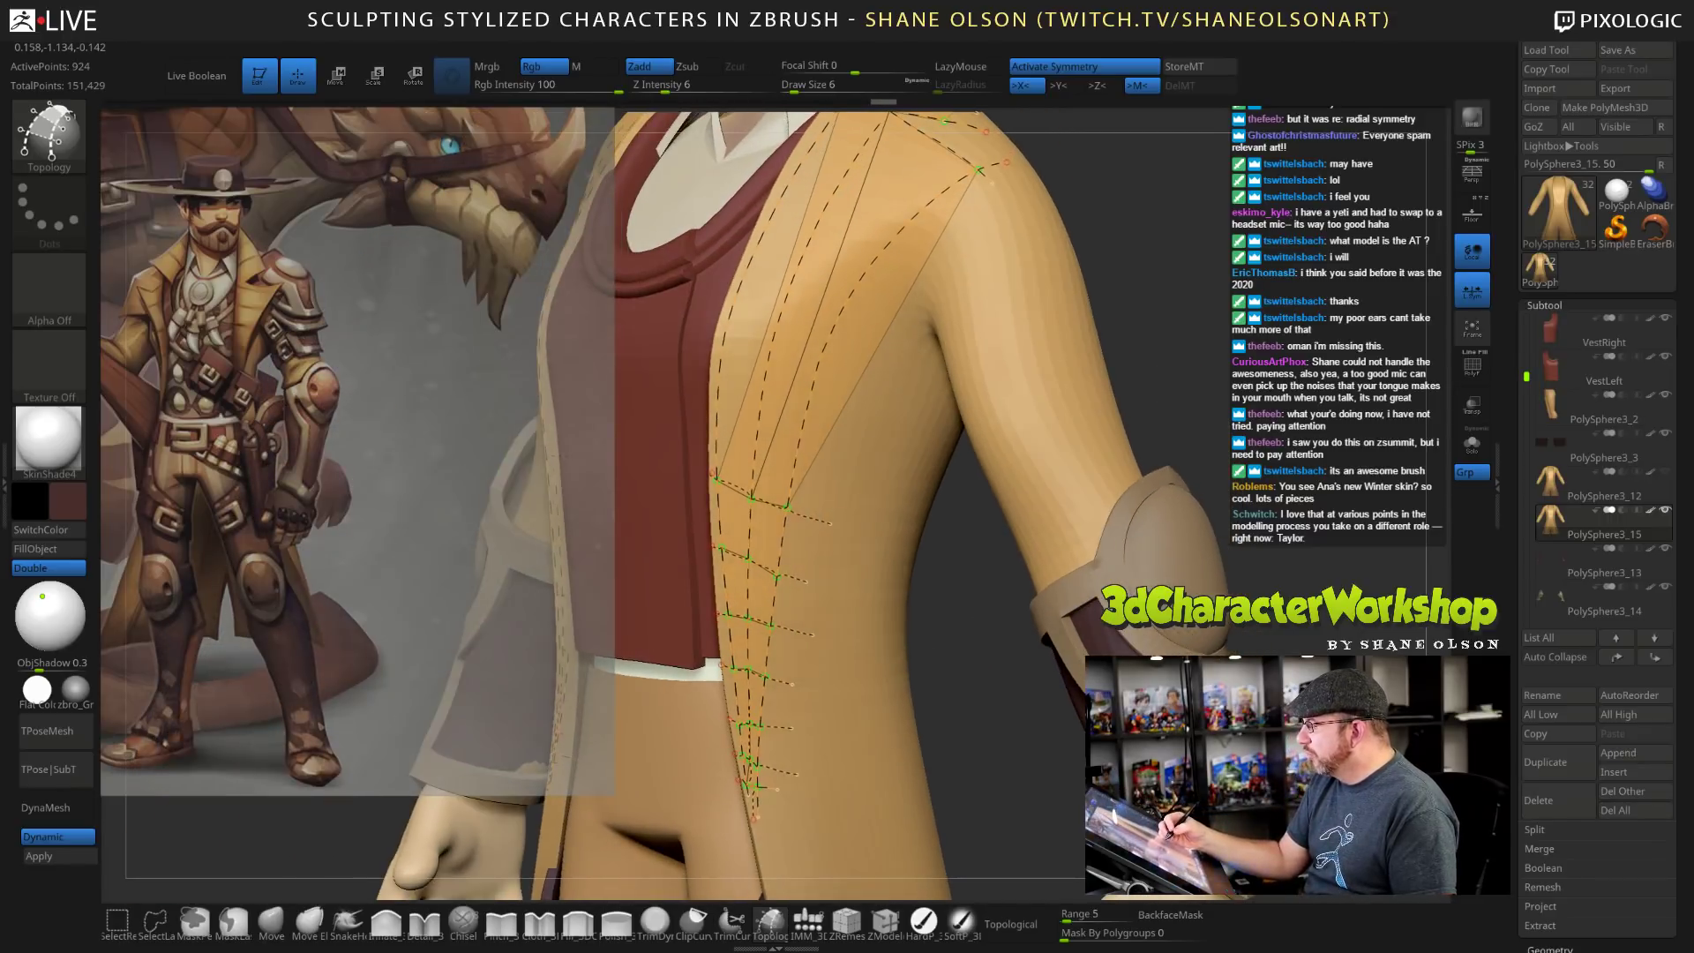
left_click_drag(765, 437, 823, 459)
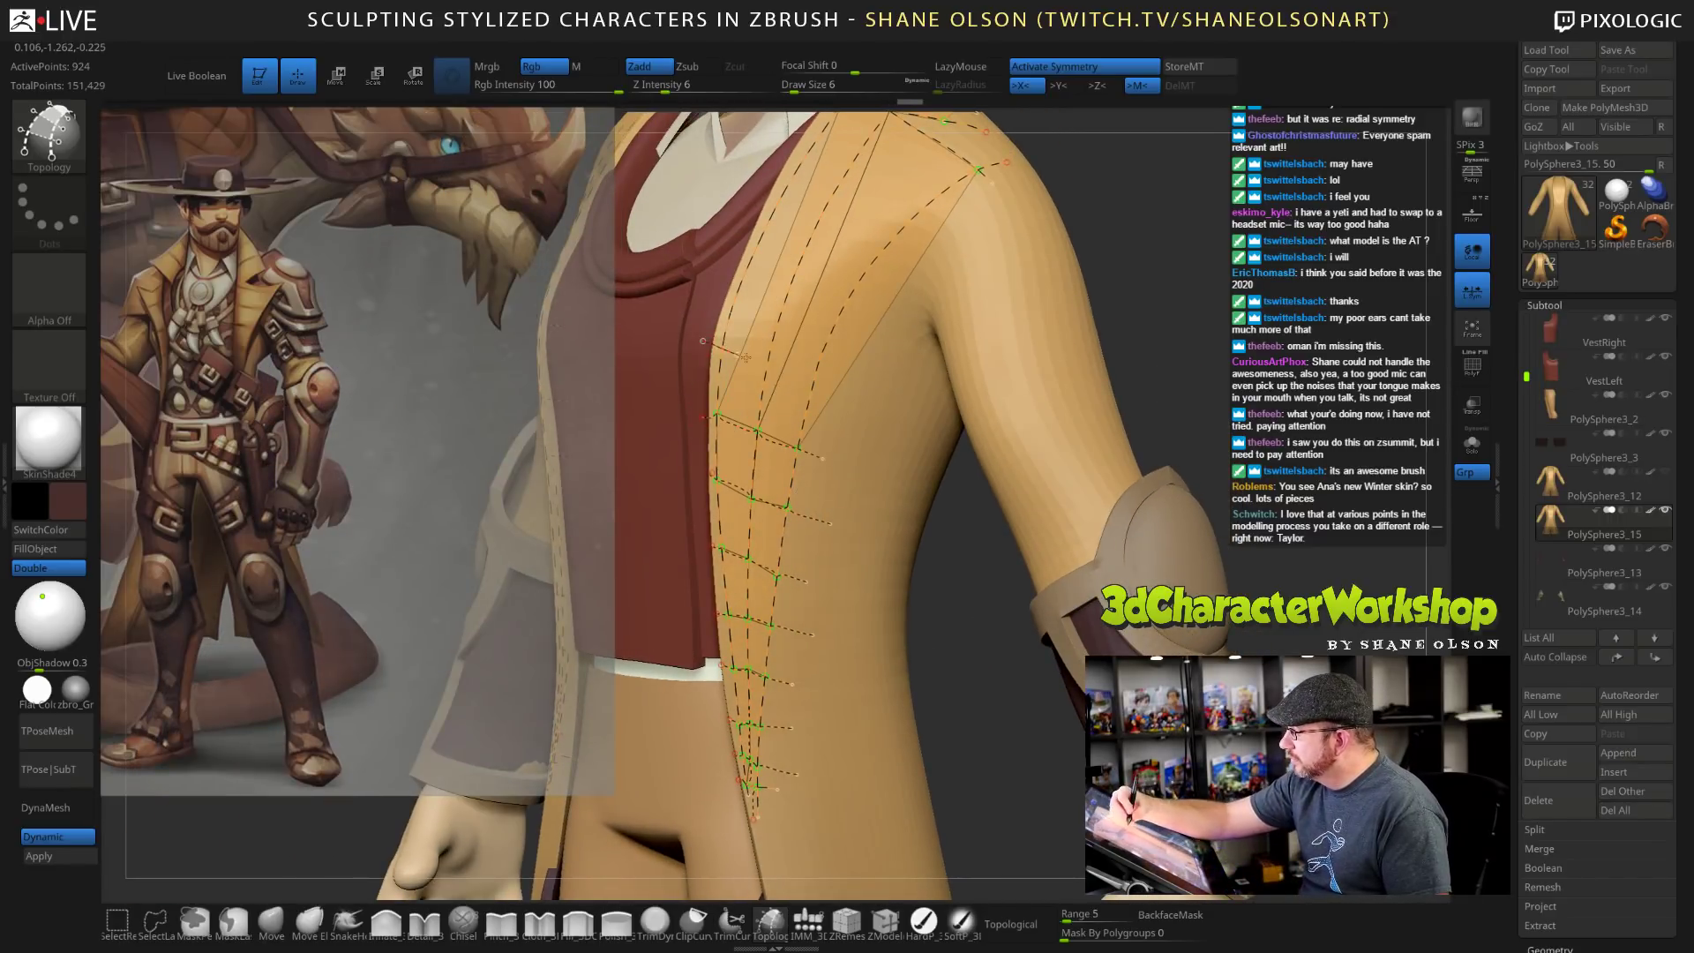
left_click_drag(745, 357, 847, 399)
left_click_drag(726, 264, 863, 334)
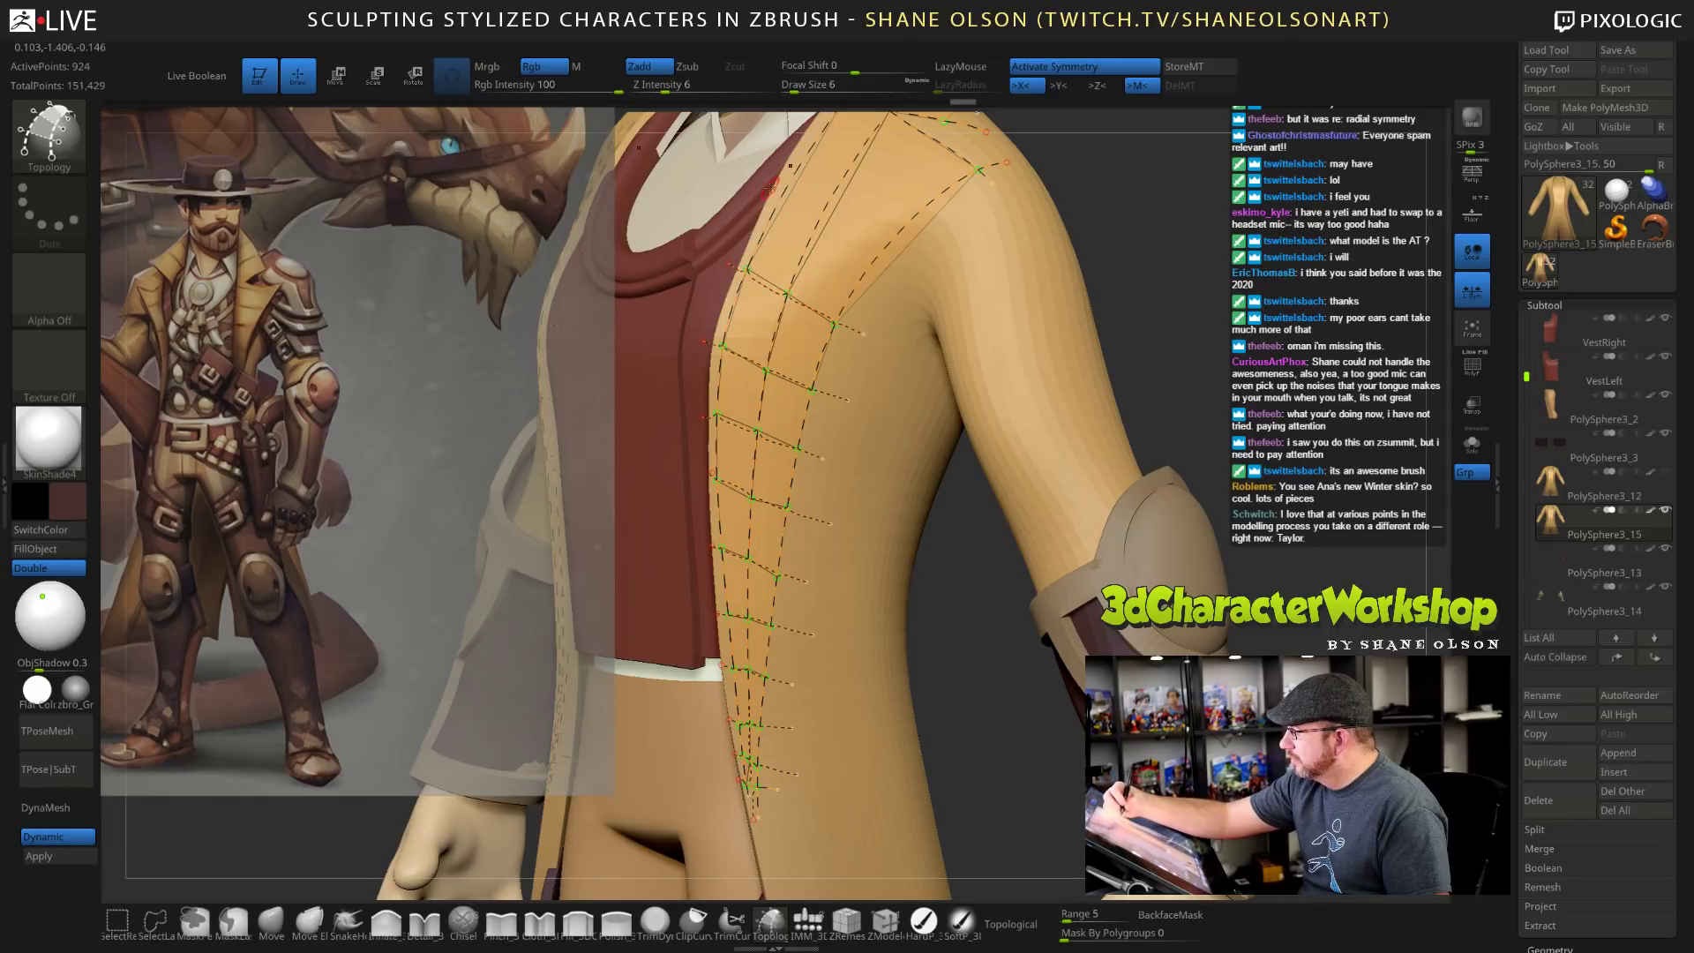
right_click_drag(971, 282, 937, 587)
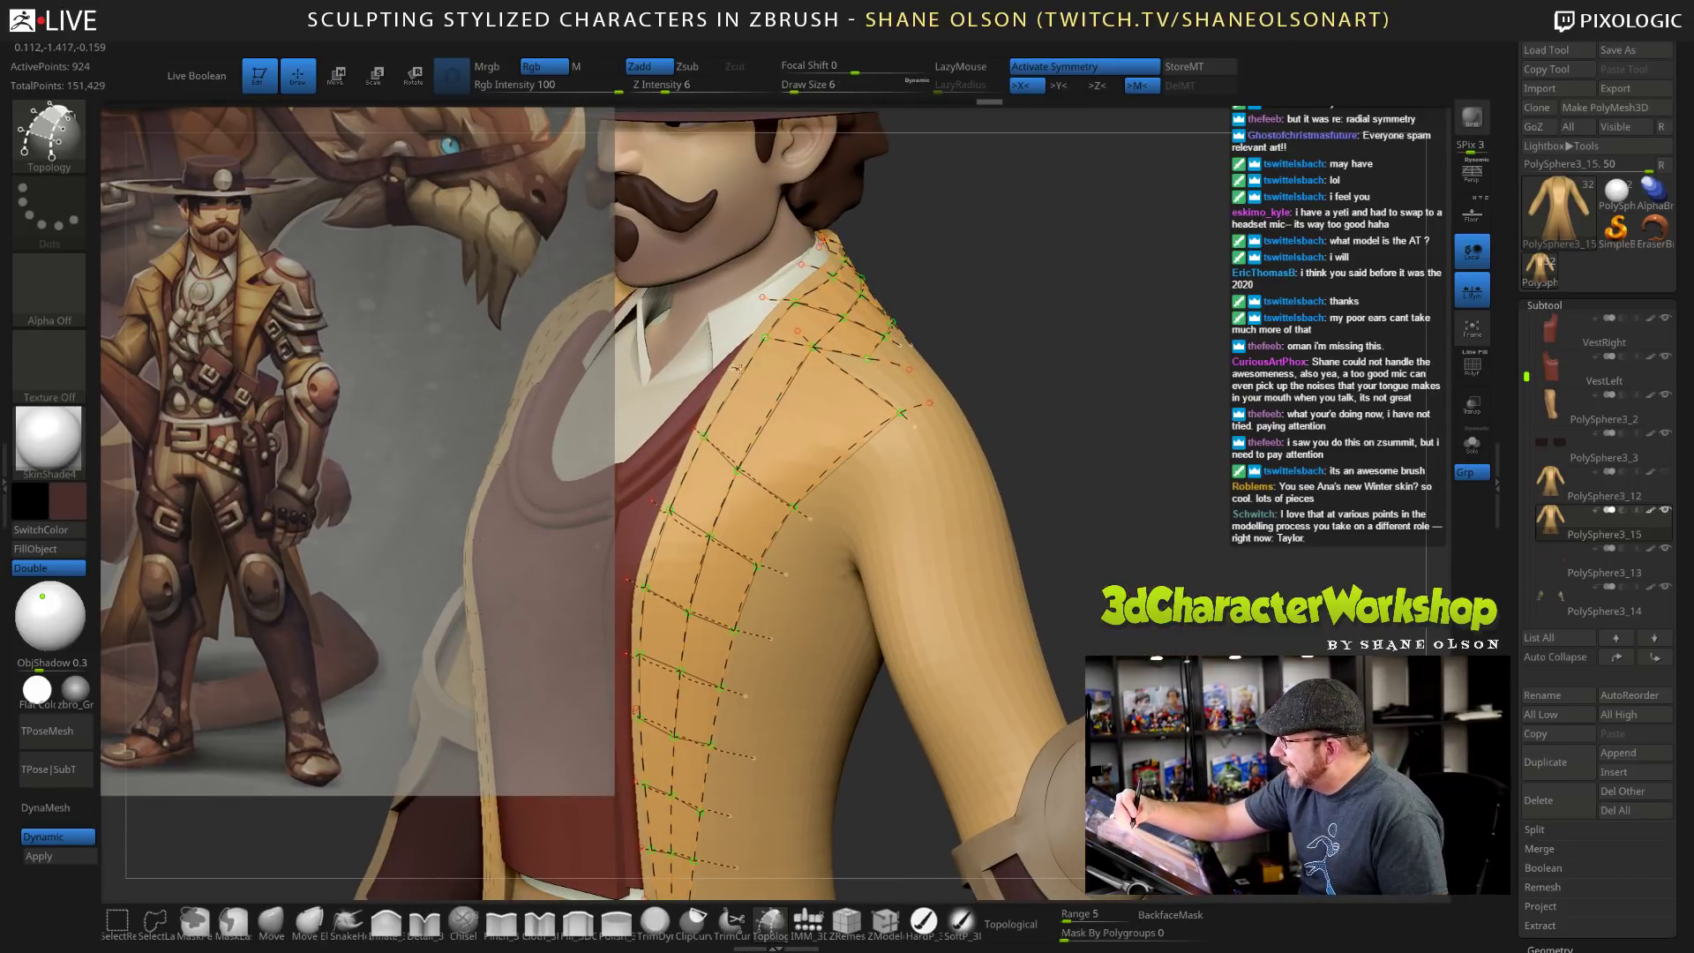
Trim the loose ends of the topology curves that stick out beyond the collar and lapel outline.
mouse_move(1130, 565)
right_mouse_down()
mouse_move(1163, 551)
mouse_move(1103, 516)
mouse_move(1125, 529)
right_mouse_up()
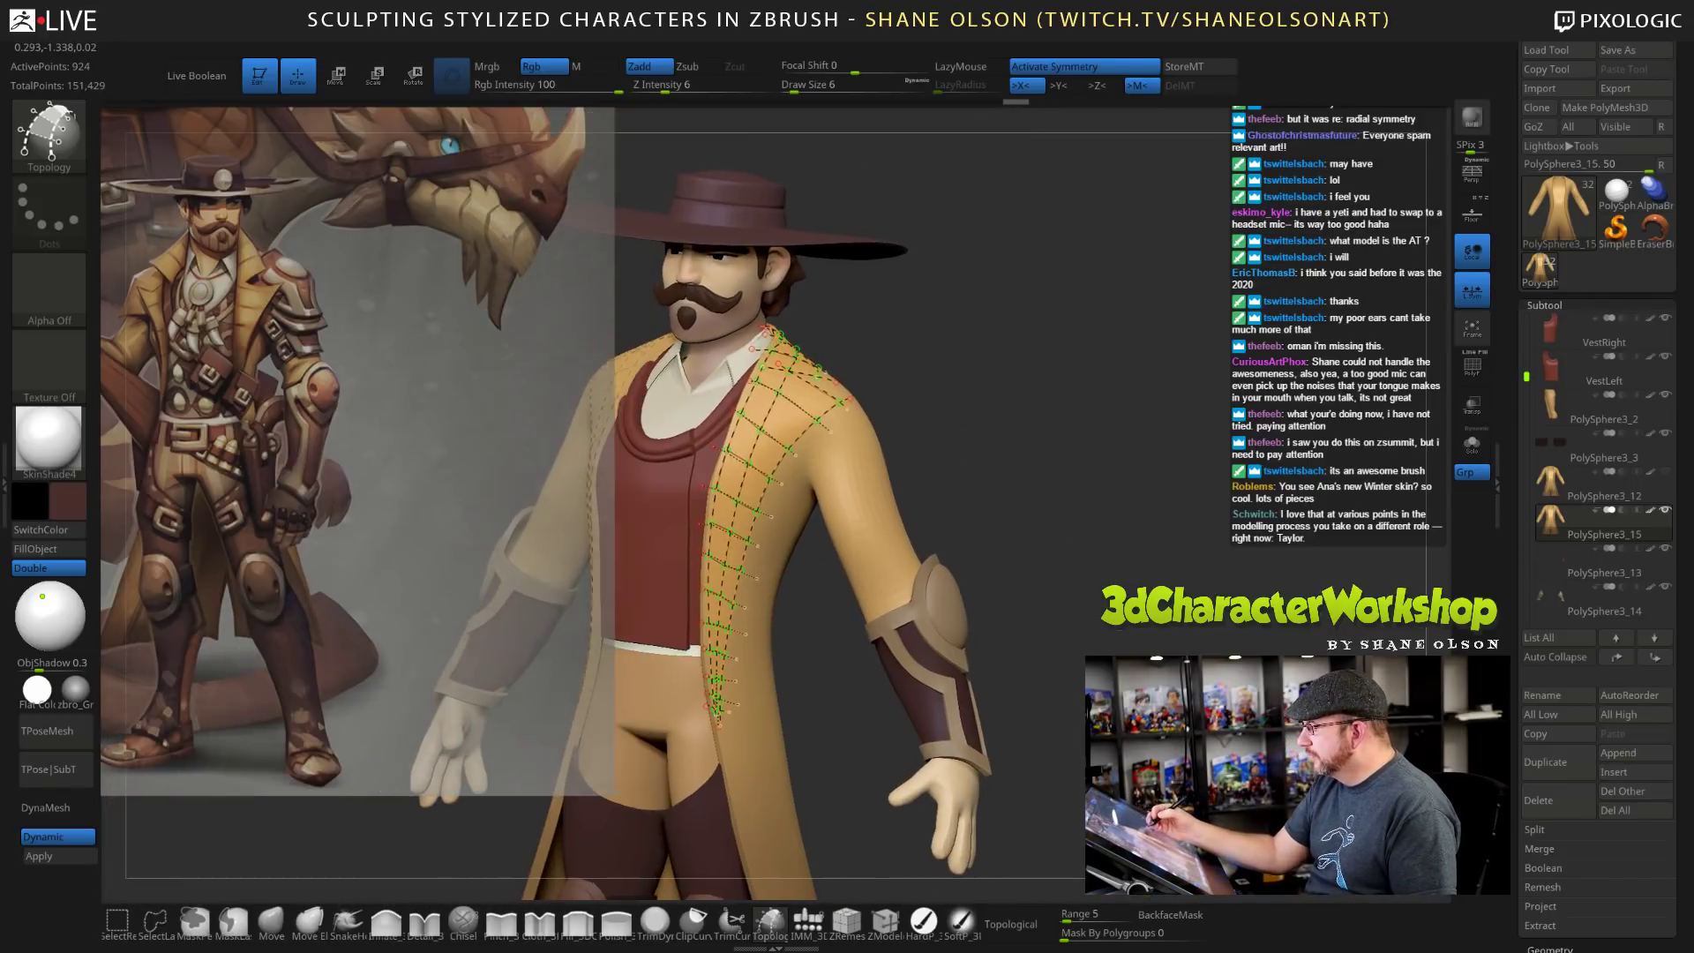
left_click_drag(1128, 508, 1224, 541, "alt")
right_click_drag(1121, 443, 1114, 512, "ctrl")
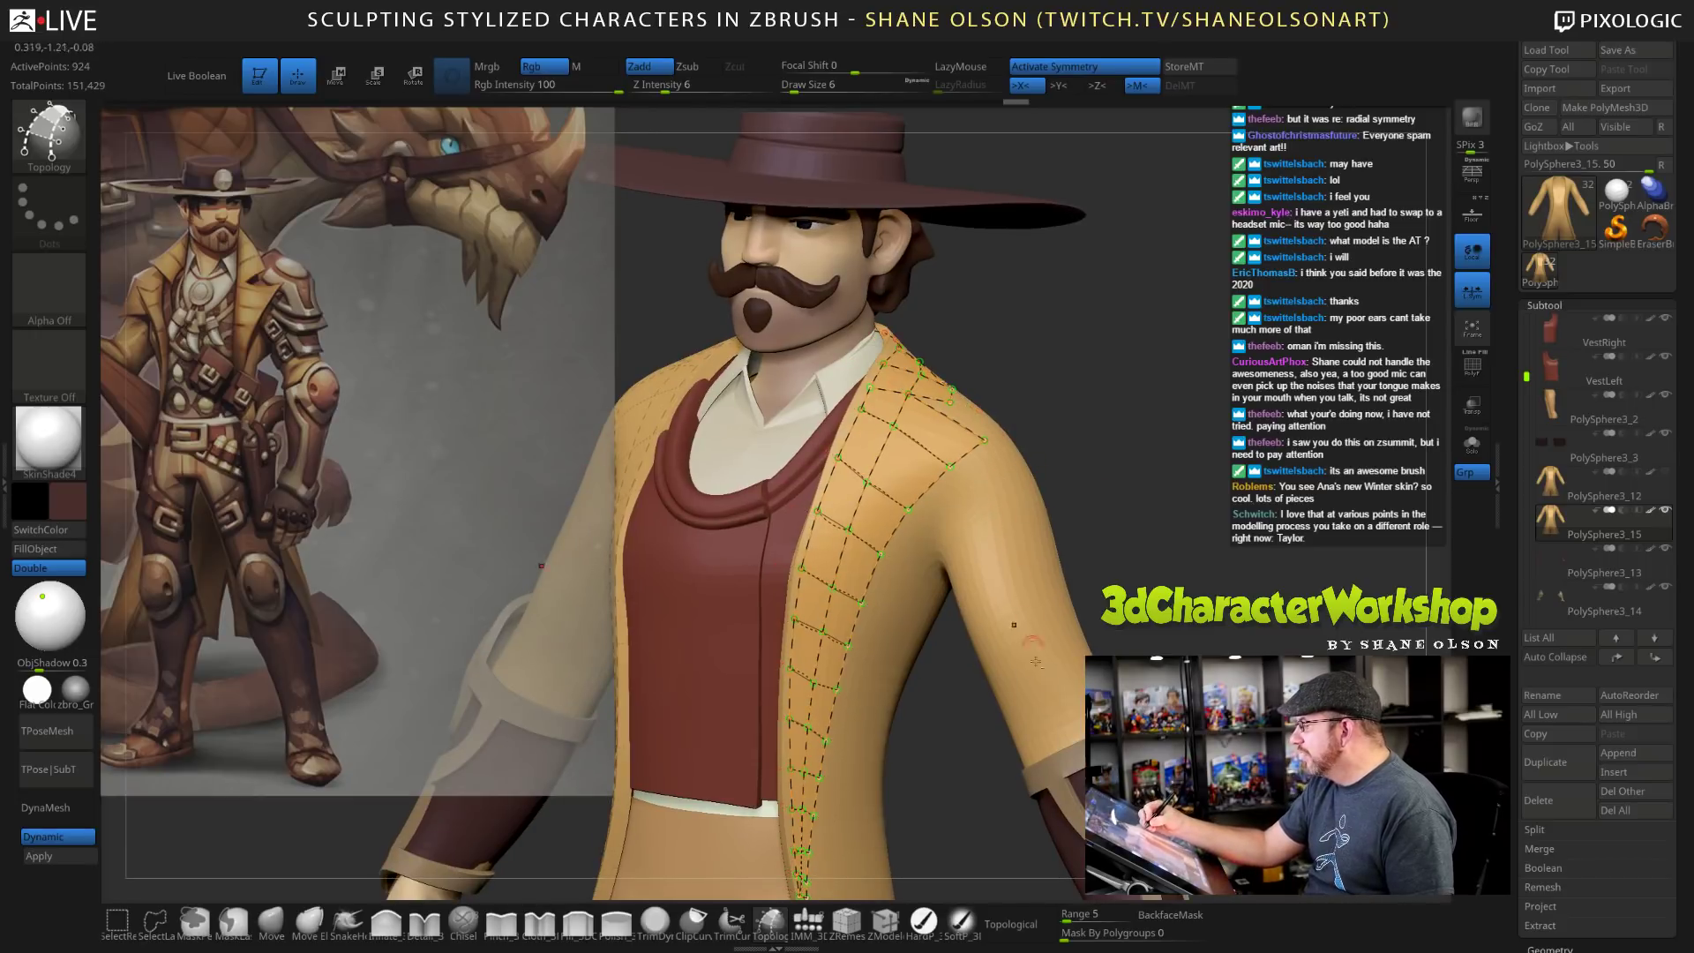
Undo the stray curve at the lapel's lower tip and trim the surplus curve ends there, leaving a closed tip.
mouse_move(1211, 535)
left_mouse_down()
mouse_move(1184, 574)
mouse_move(1140, 578)
mouse_move(1216, 568)
mouse_move(1207, 437)
left_mouse_up()
mouse_move(1022, 787)
left_mouse_down("alt")
mouse_move(1020, 739)
mouse_move(851, 752)
left_mouse_up("alt")
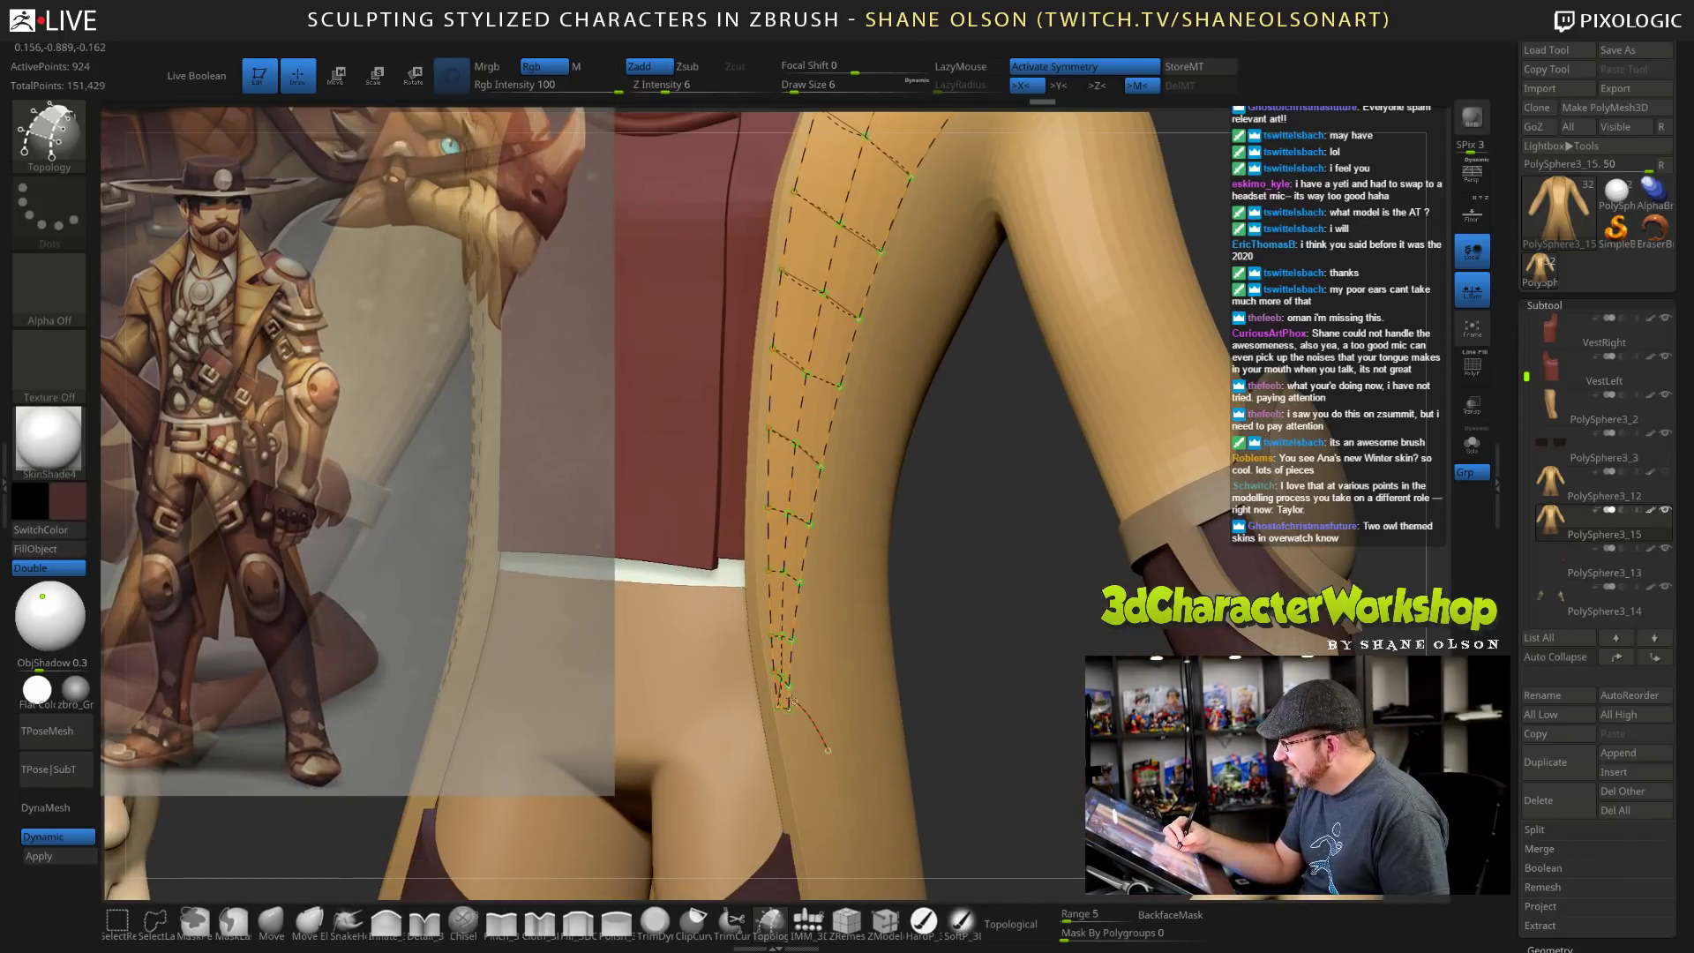
key("ctrl+z")
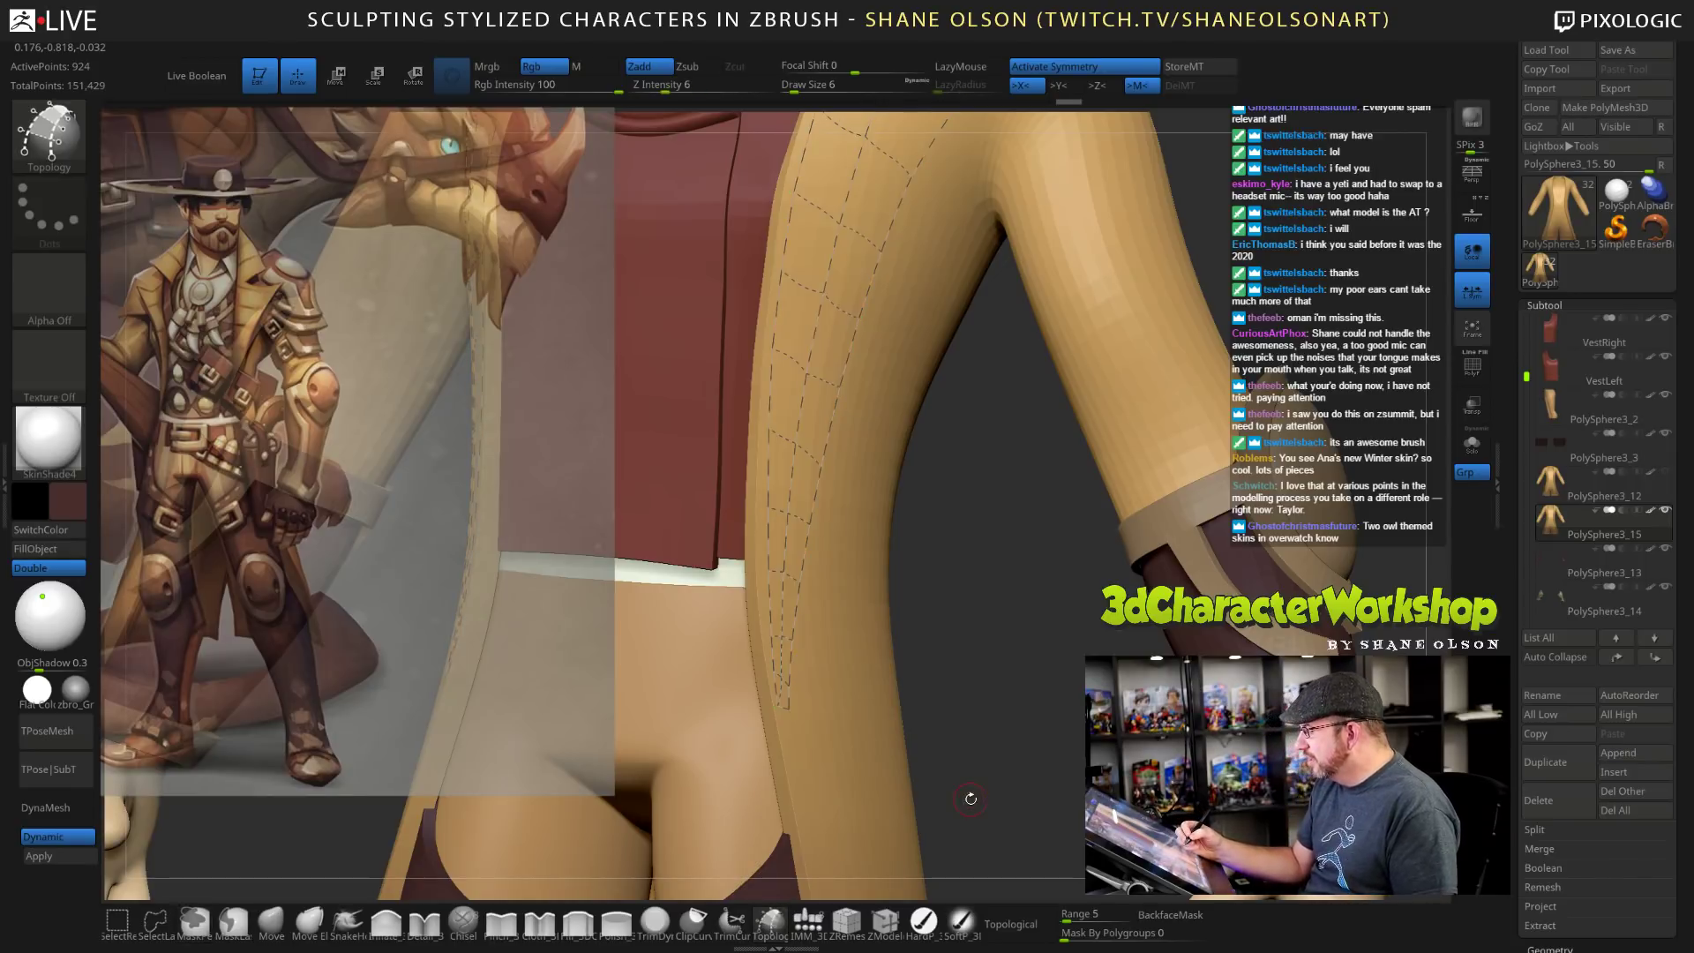
left_click_drag(970, 799, 892, 764, "alt")
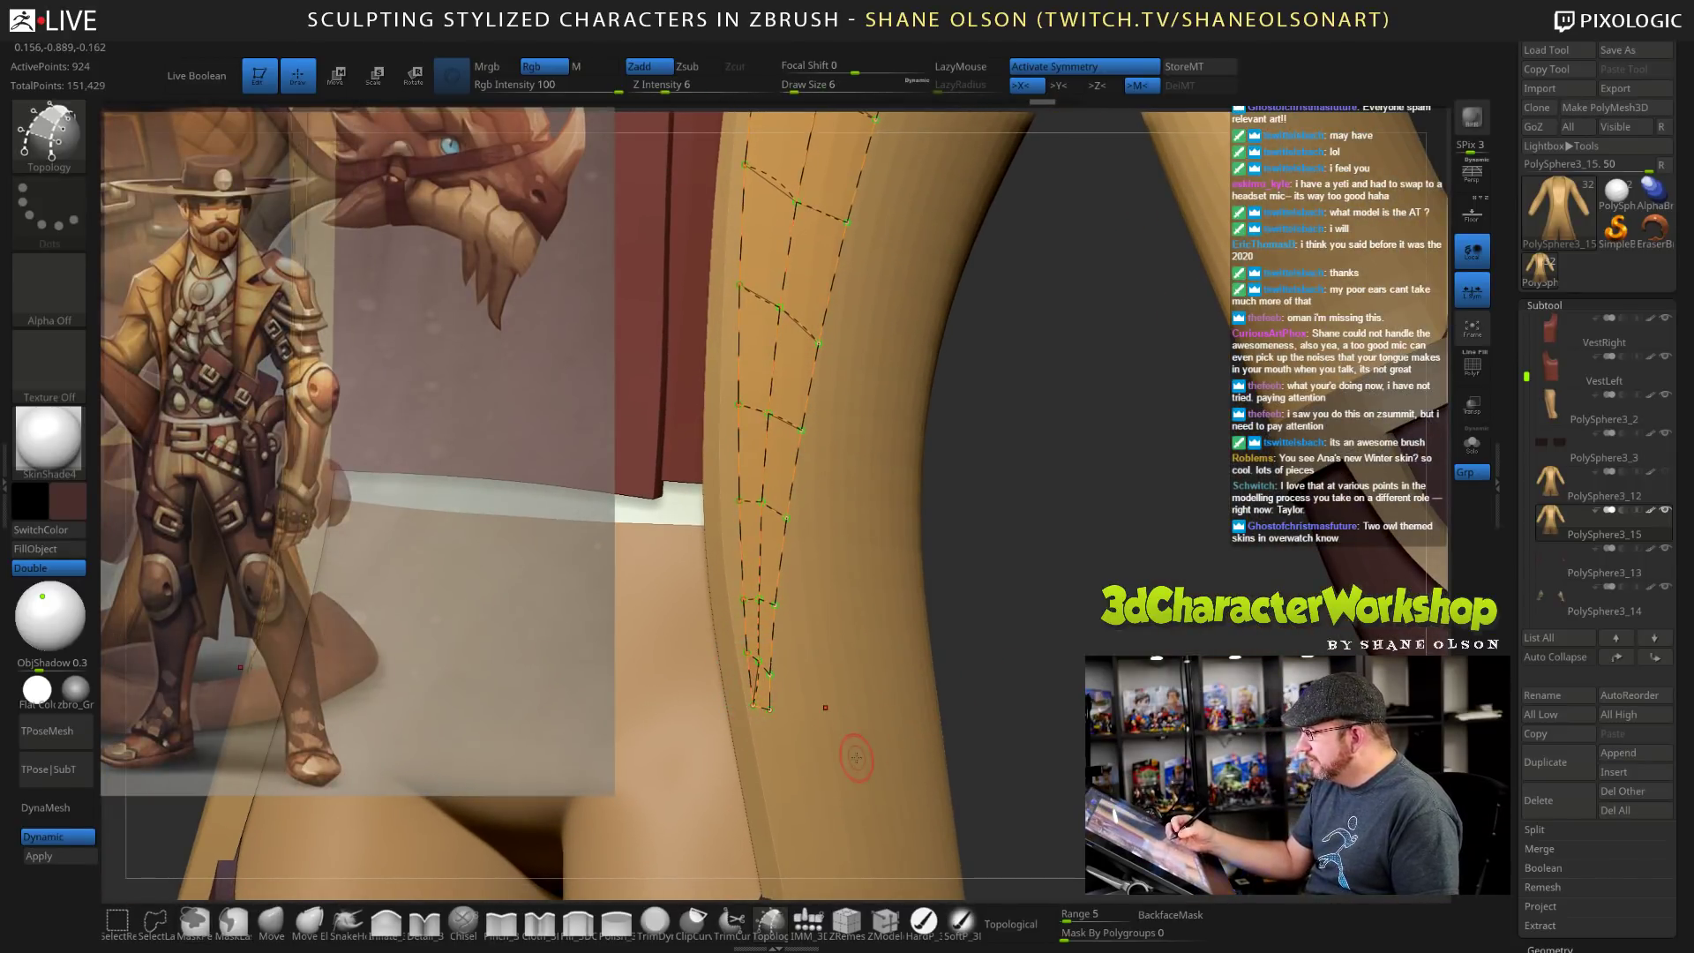
mouse_move(829, 764)
left_mouse_down("alt")
mouse_move(789, 708)
mouse_move(743, 685)
mouse_move(734, 726)
left_mouse_up("alt")
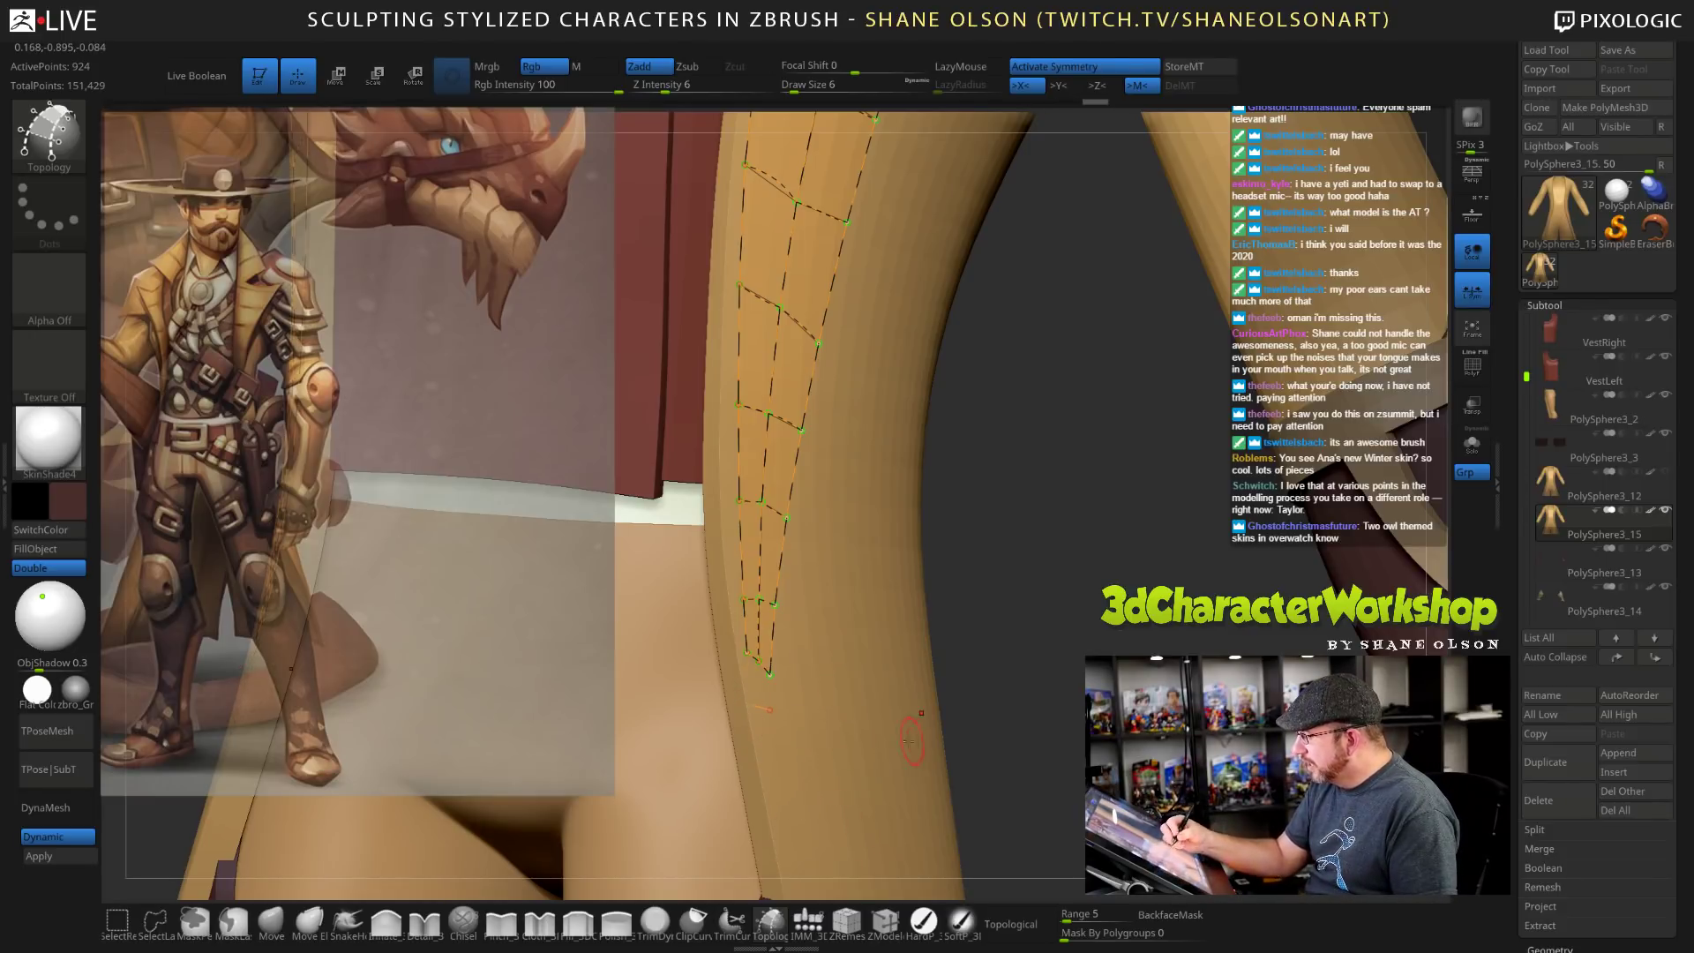
left_click_drag(793, 699, 808, 748)
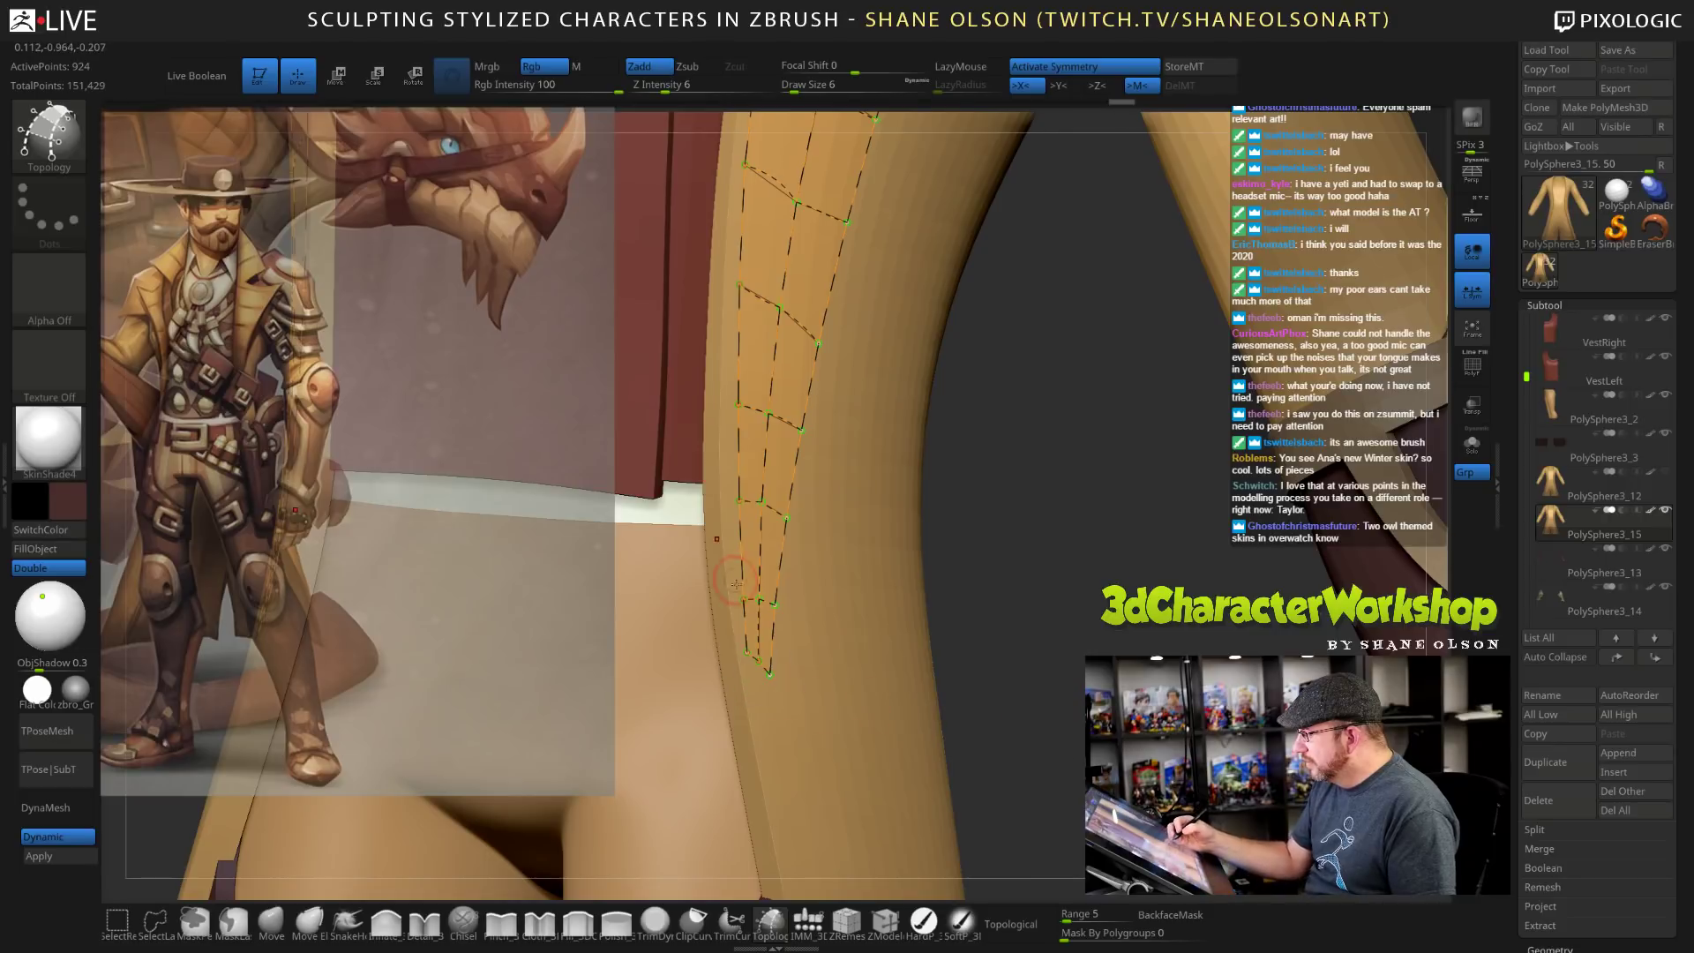
mouse_move(1041, 697)
left_mouse_down()
mouse_move(1077, 722)
mouse_move(1050, 750)
mouse_move(1015, 591)
left_mouse_up()
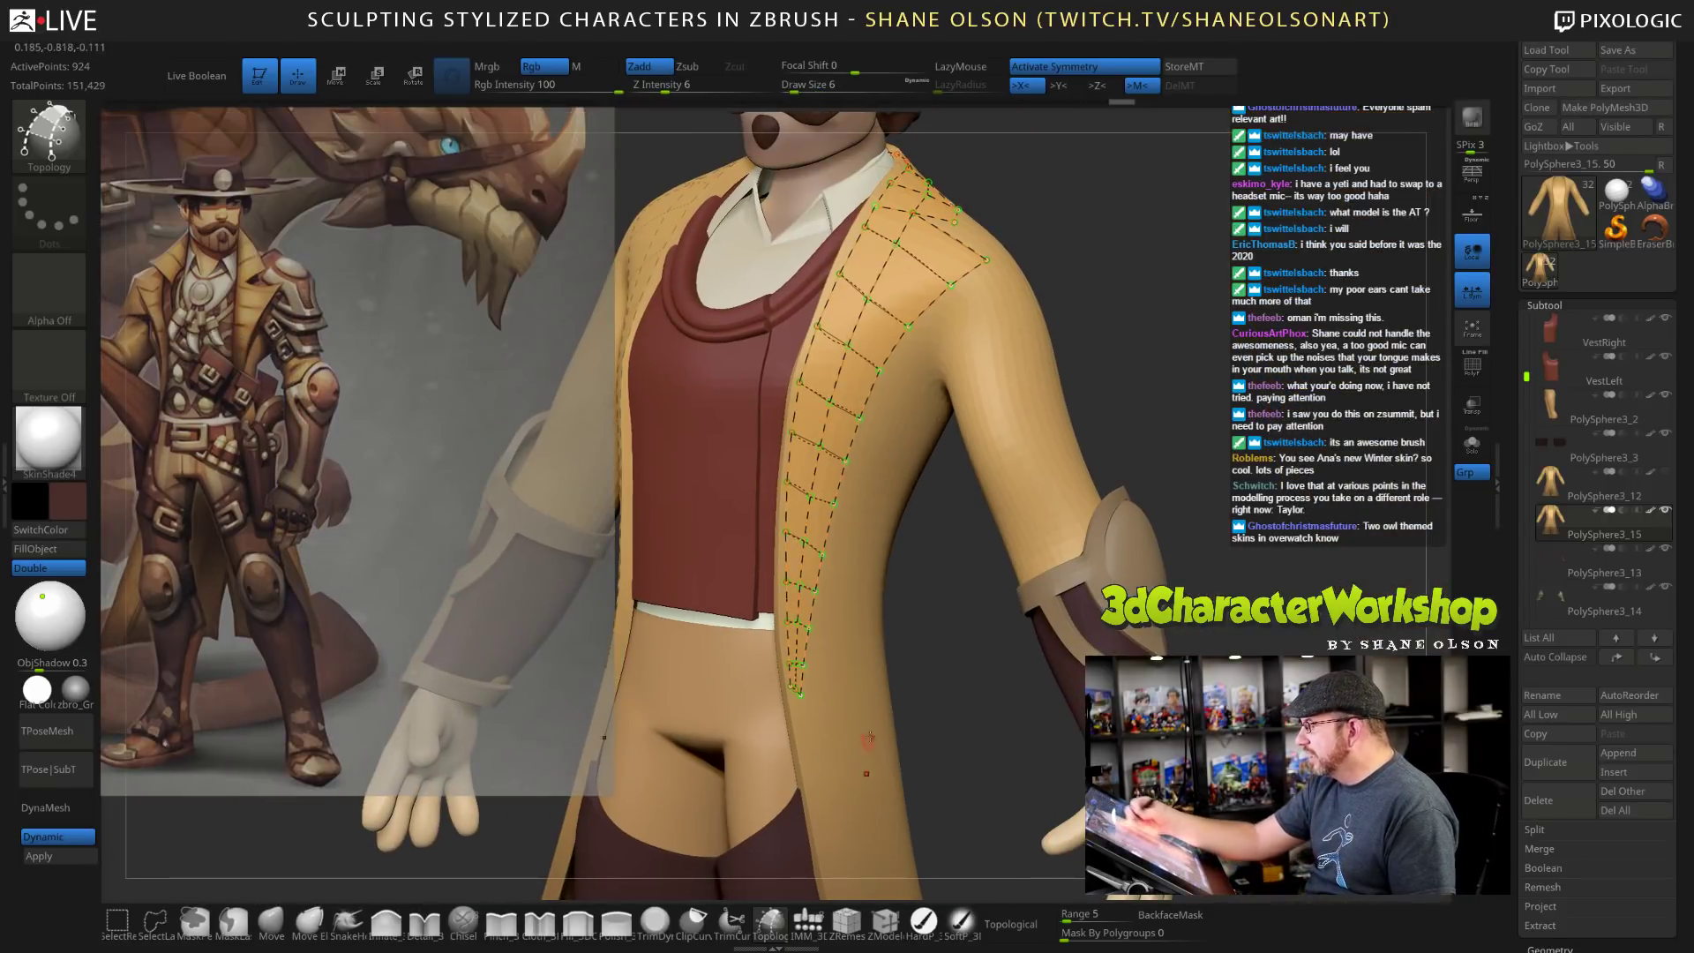
Examine the finished collar and lapel curve grid from the side, back and front of the character.
mouse_move(1015, 653)
left_mouse_down("alt")
mouse_move(1147, 468)
mouse_move(1121, 472)
mouse_move(1155, 474)
mouse_move(1061, 448)
left_mouse_up("alt")
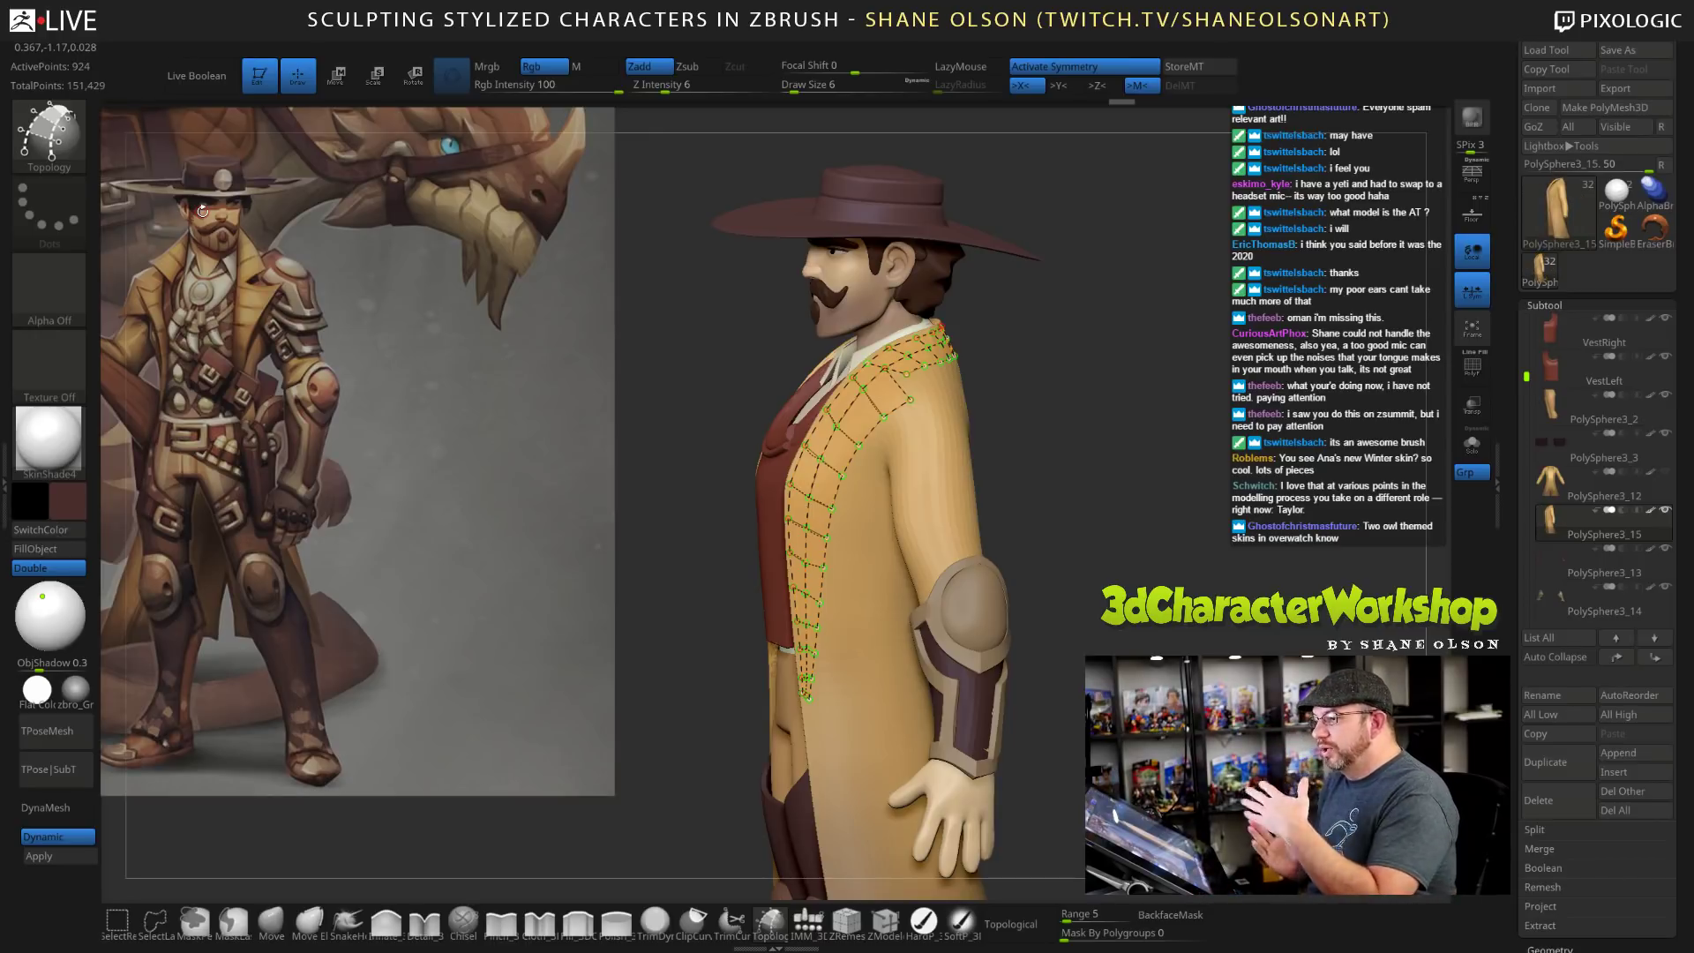
mouse_move(1179, 559)
left_mouse_down()
mouse_move(1162, 537)
mouse_move(1113, 595)
left_mouse_up()
type("sity 6")
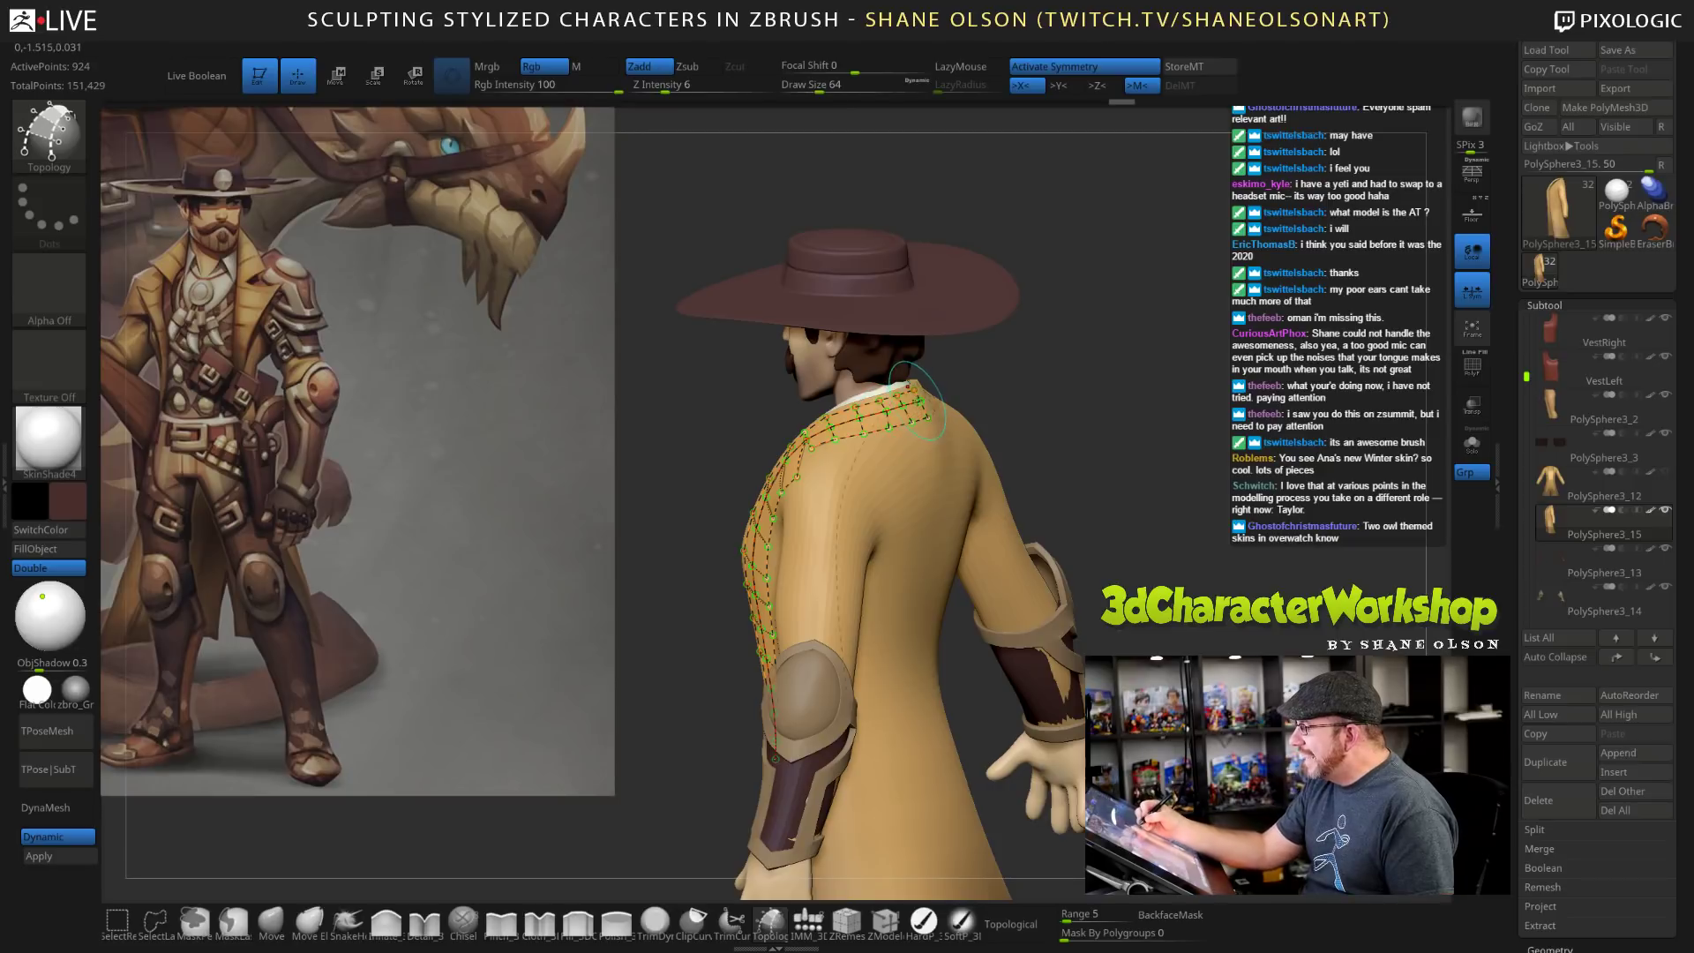
key("Return")
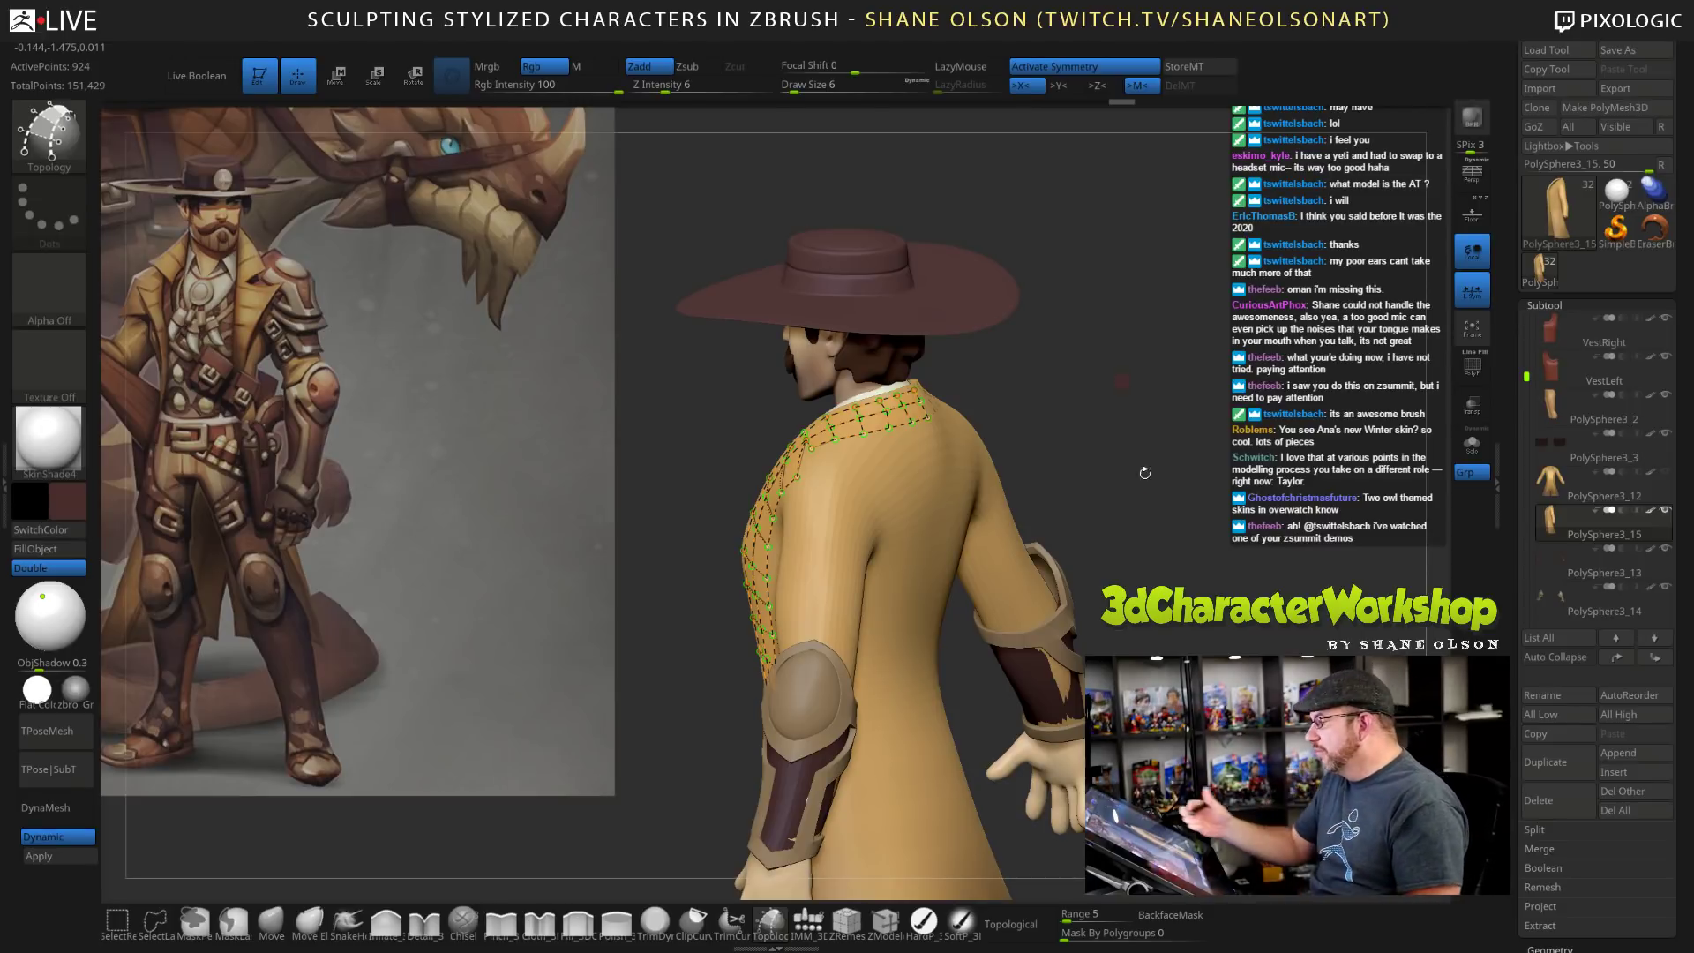
left_click_drag(1173, 492, 1158, 402)
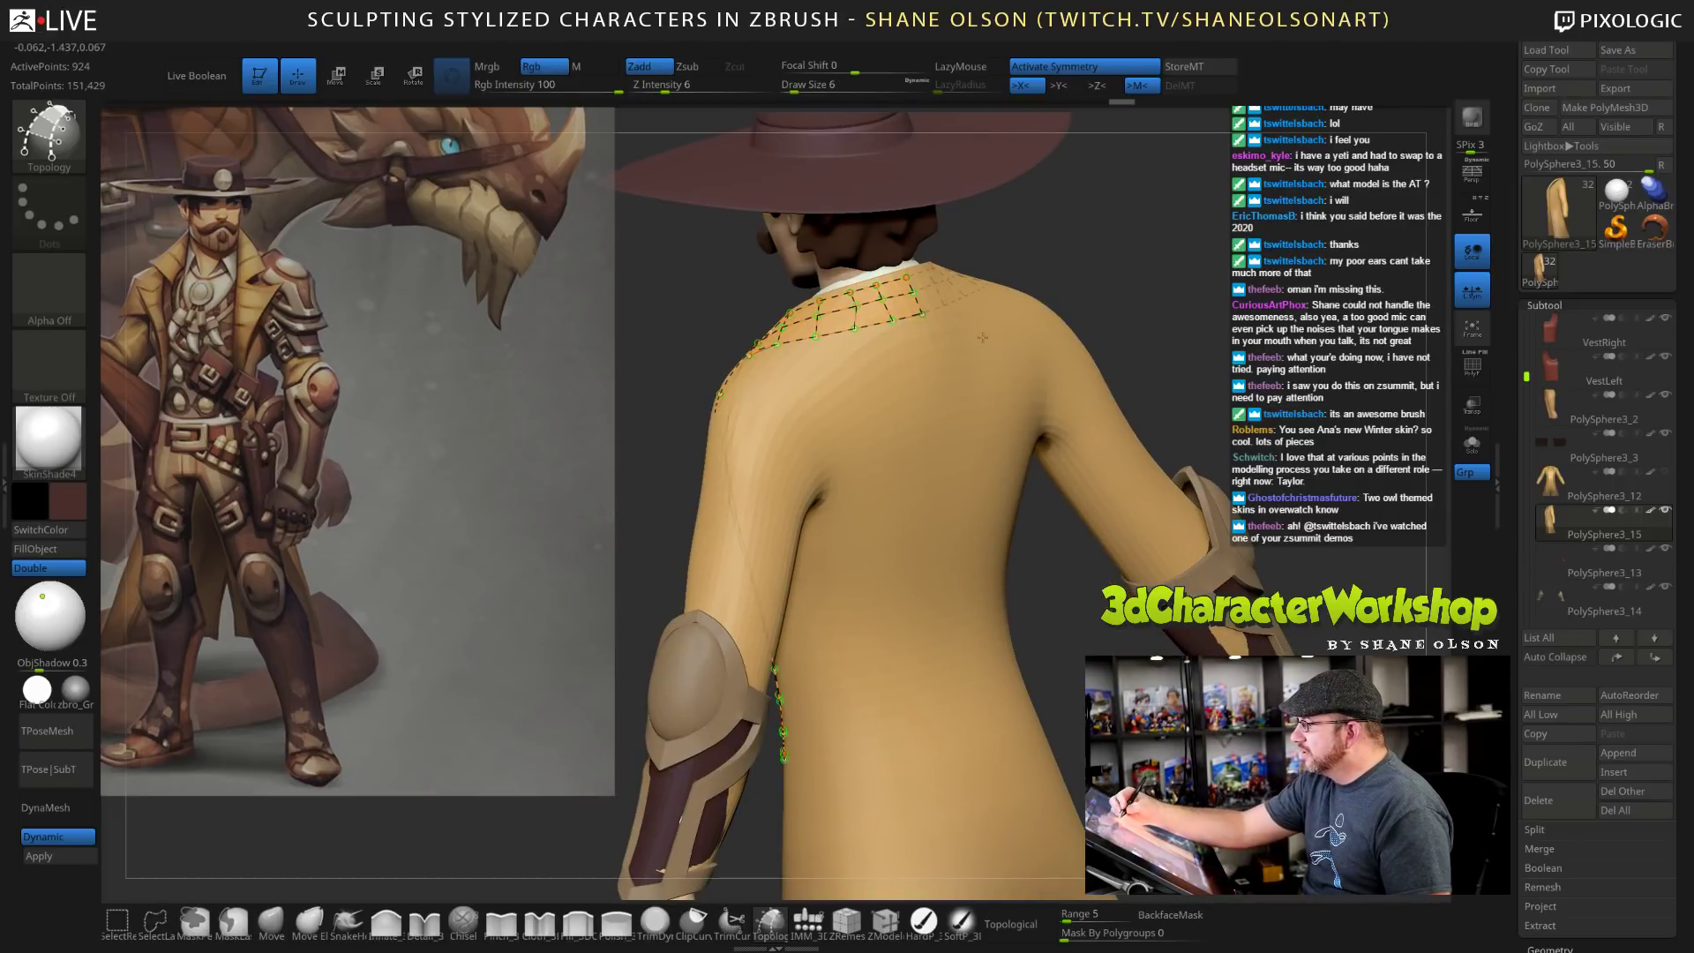
left_click_drag(1125, 289, 1133, 326)
key("bracketright")
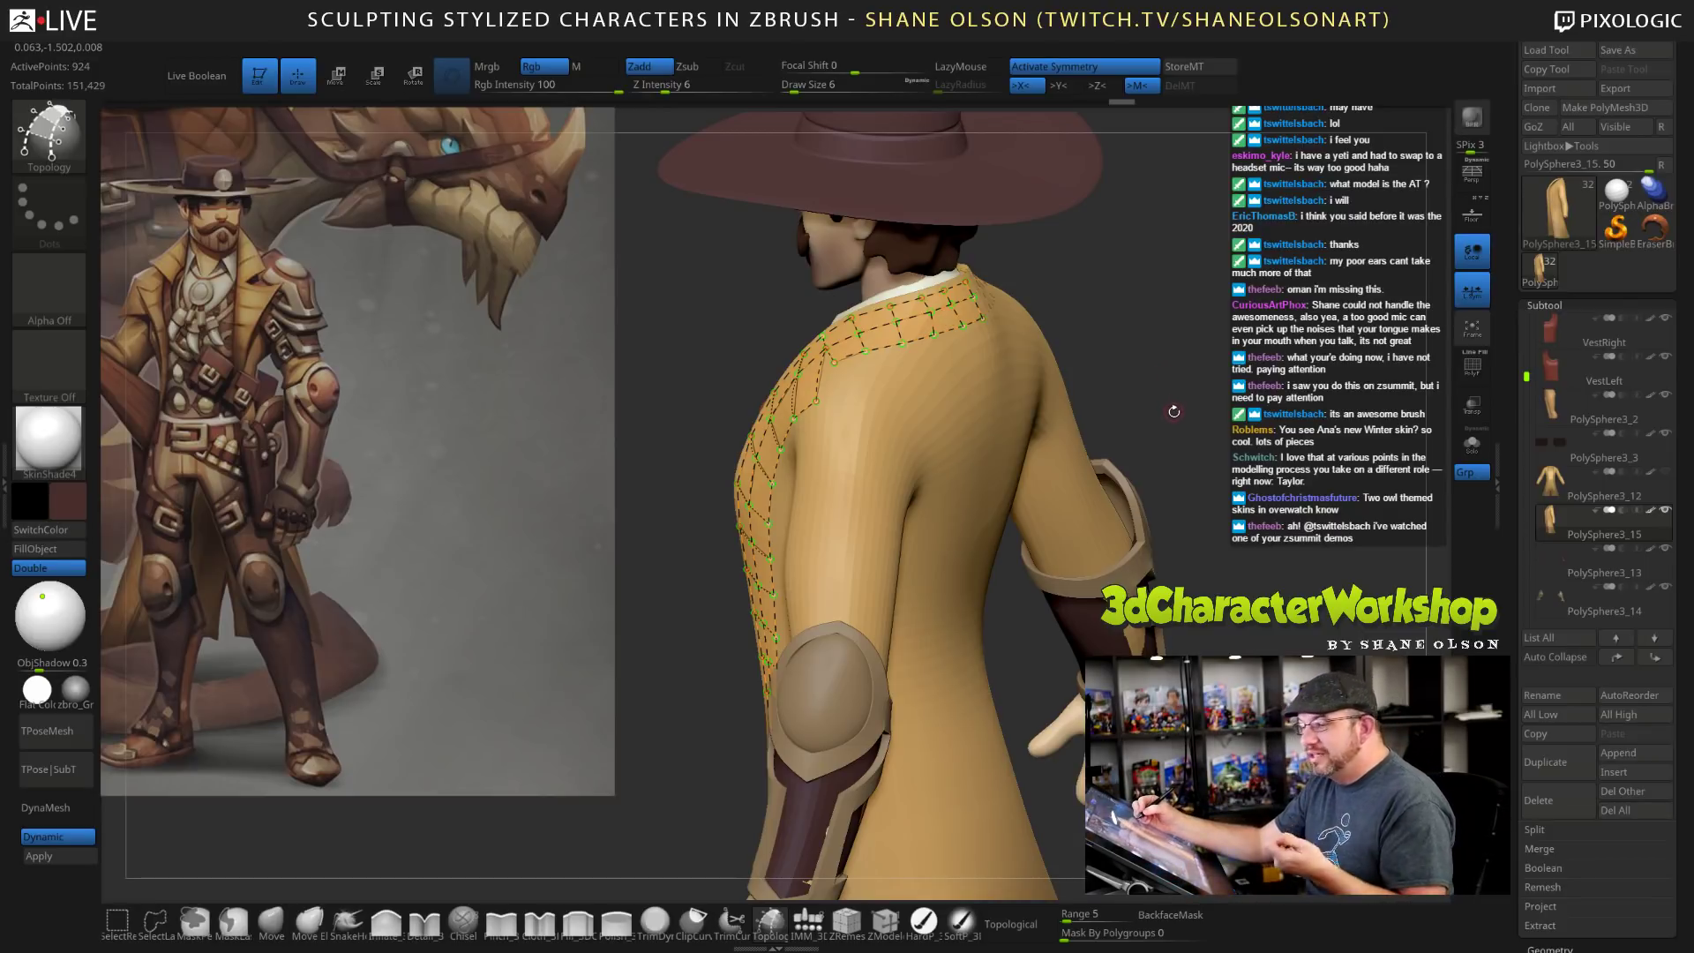
left_click_drag(1209, 421, 1120, 334)
left_click_drag(1102, 445, 1102, 481)
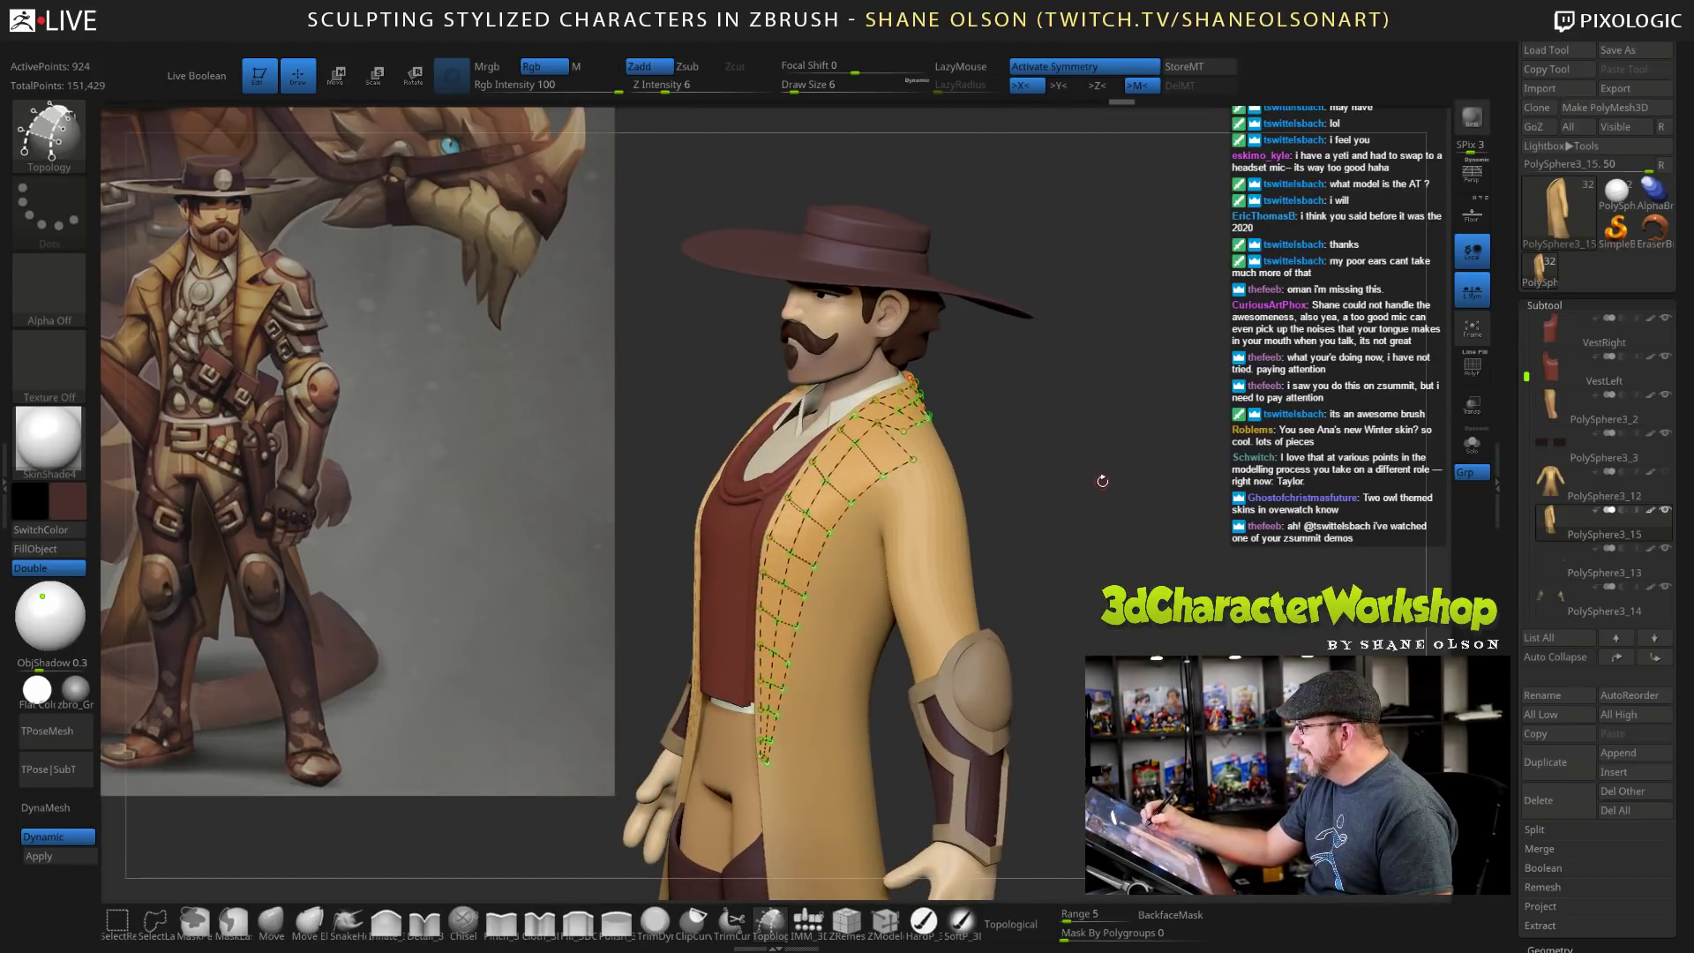
left_click_drag(1147, 581, 960, 389, "alt")
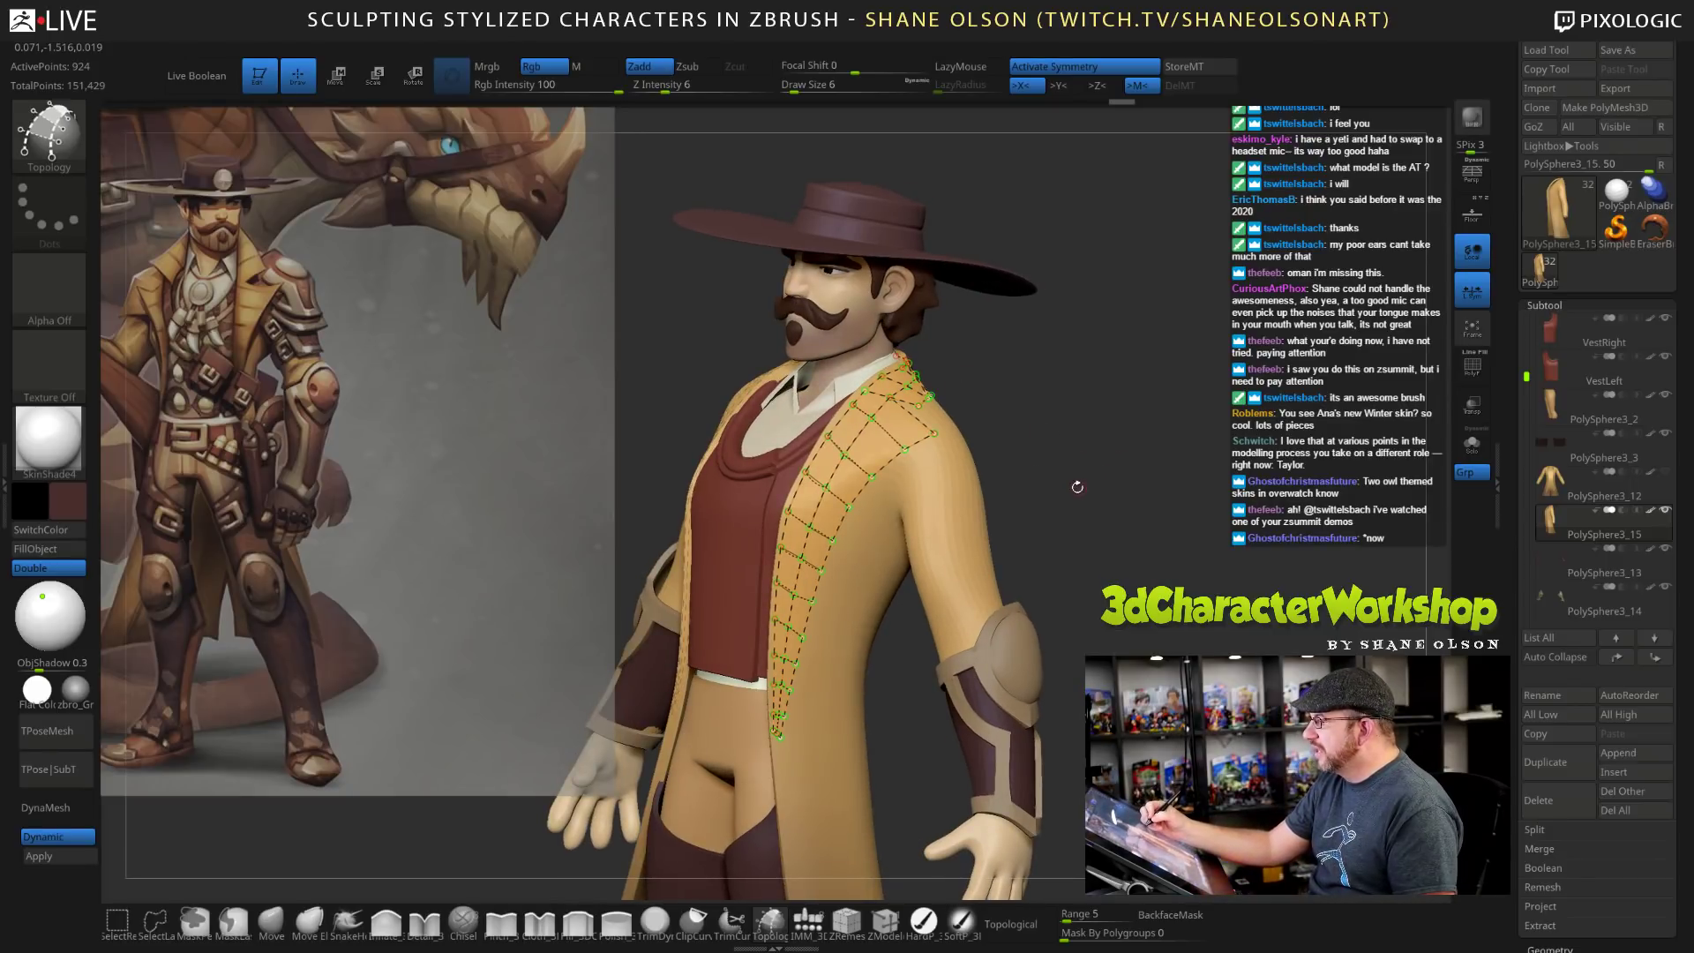
Set the draw size to 1 and generate the thin collar and lapel mesh from the topology curves on the coat.
left_click(783, 89)
left_click_drag(1072, 388, 989, 415)
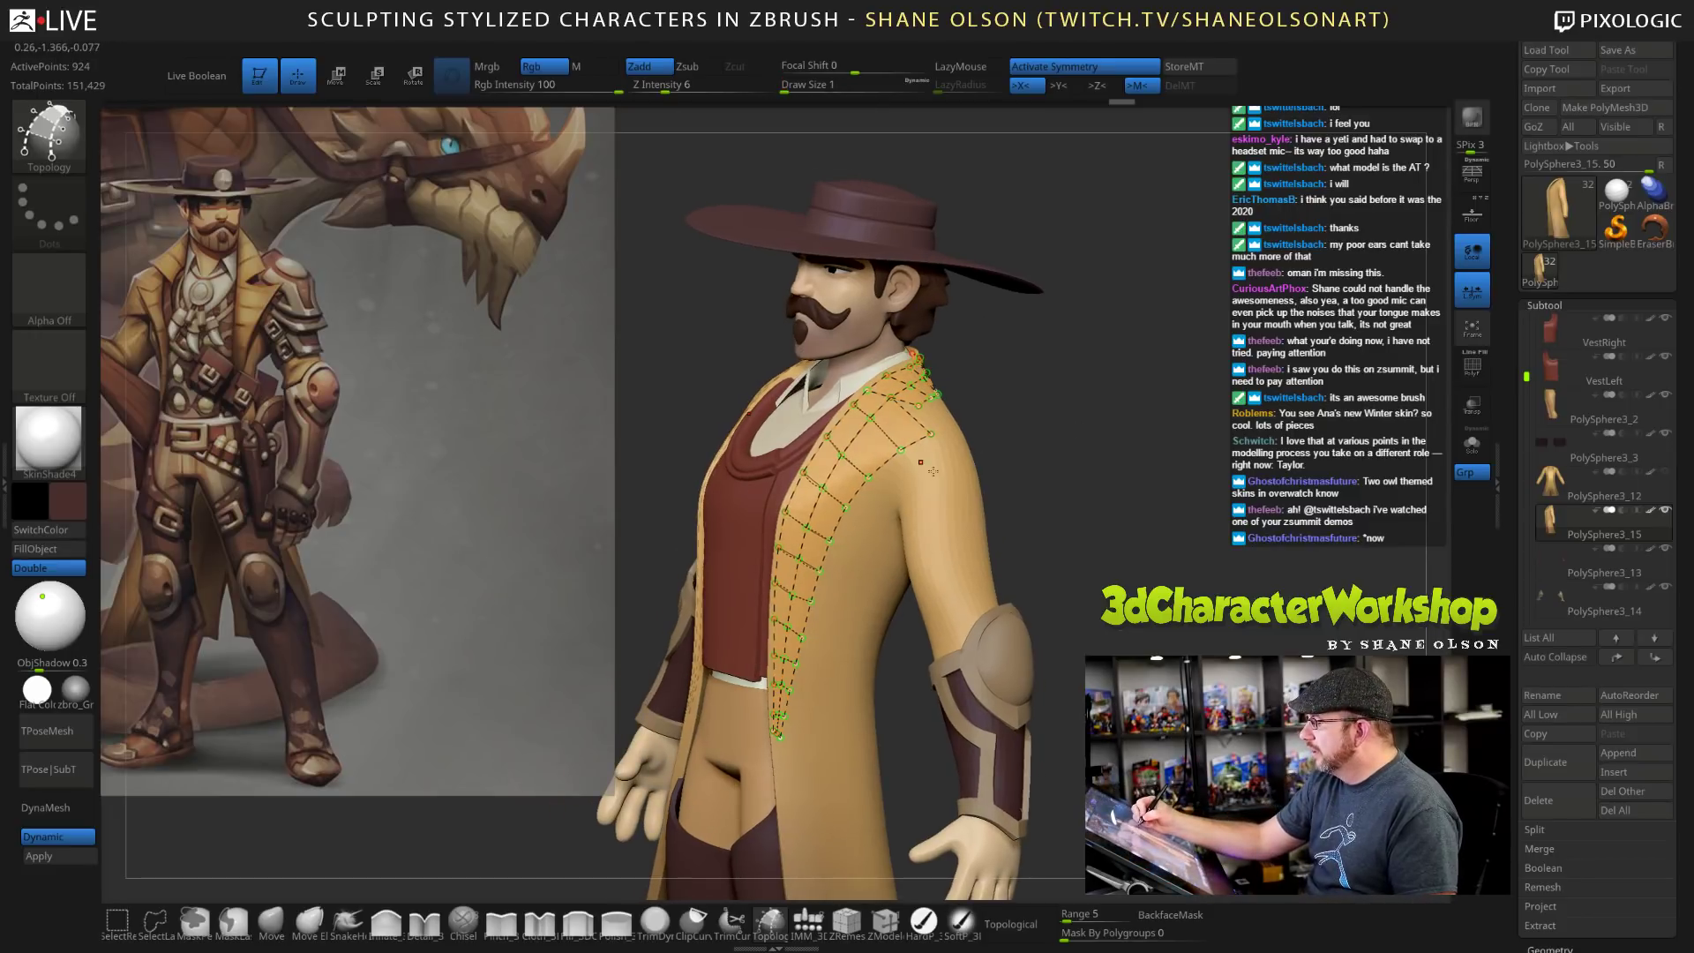
left_click(951, 480)
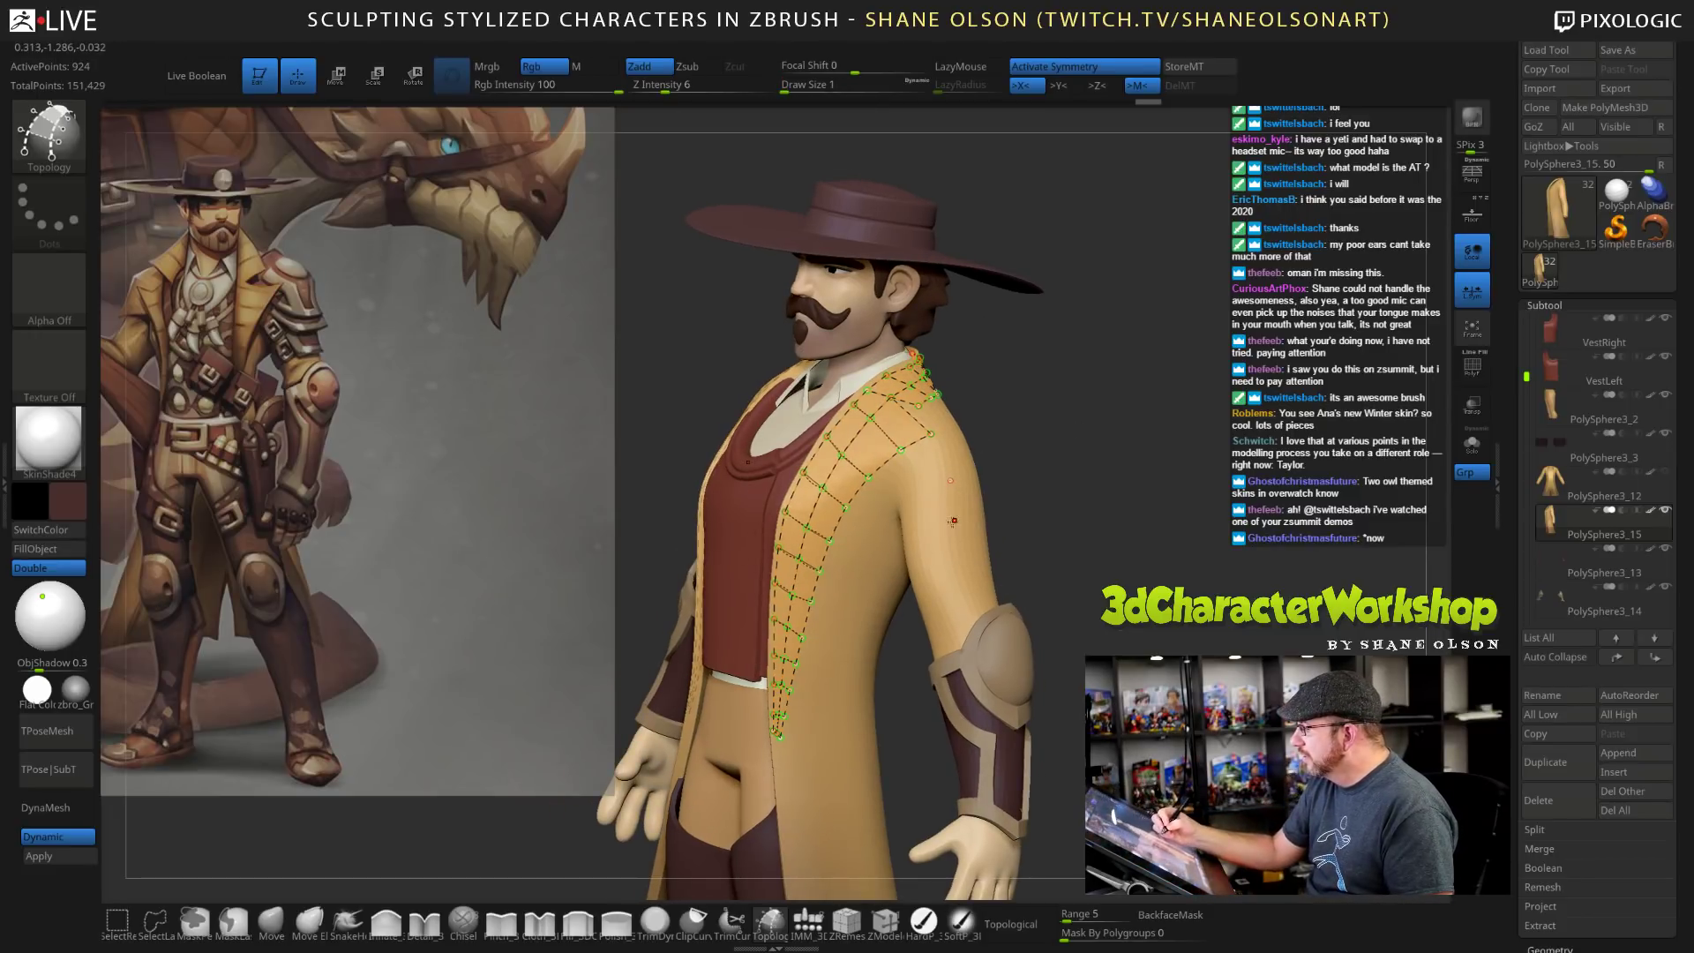
left_click(947, 442)
left_click(932, 477)
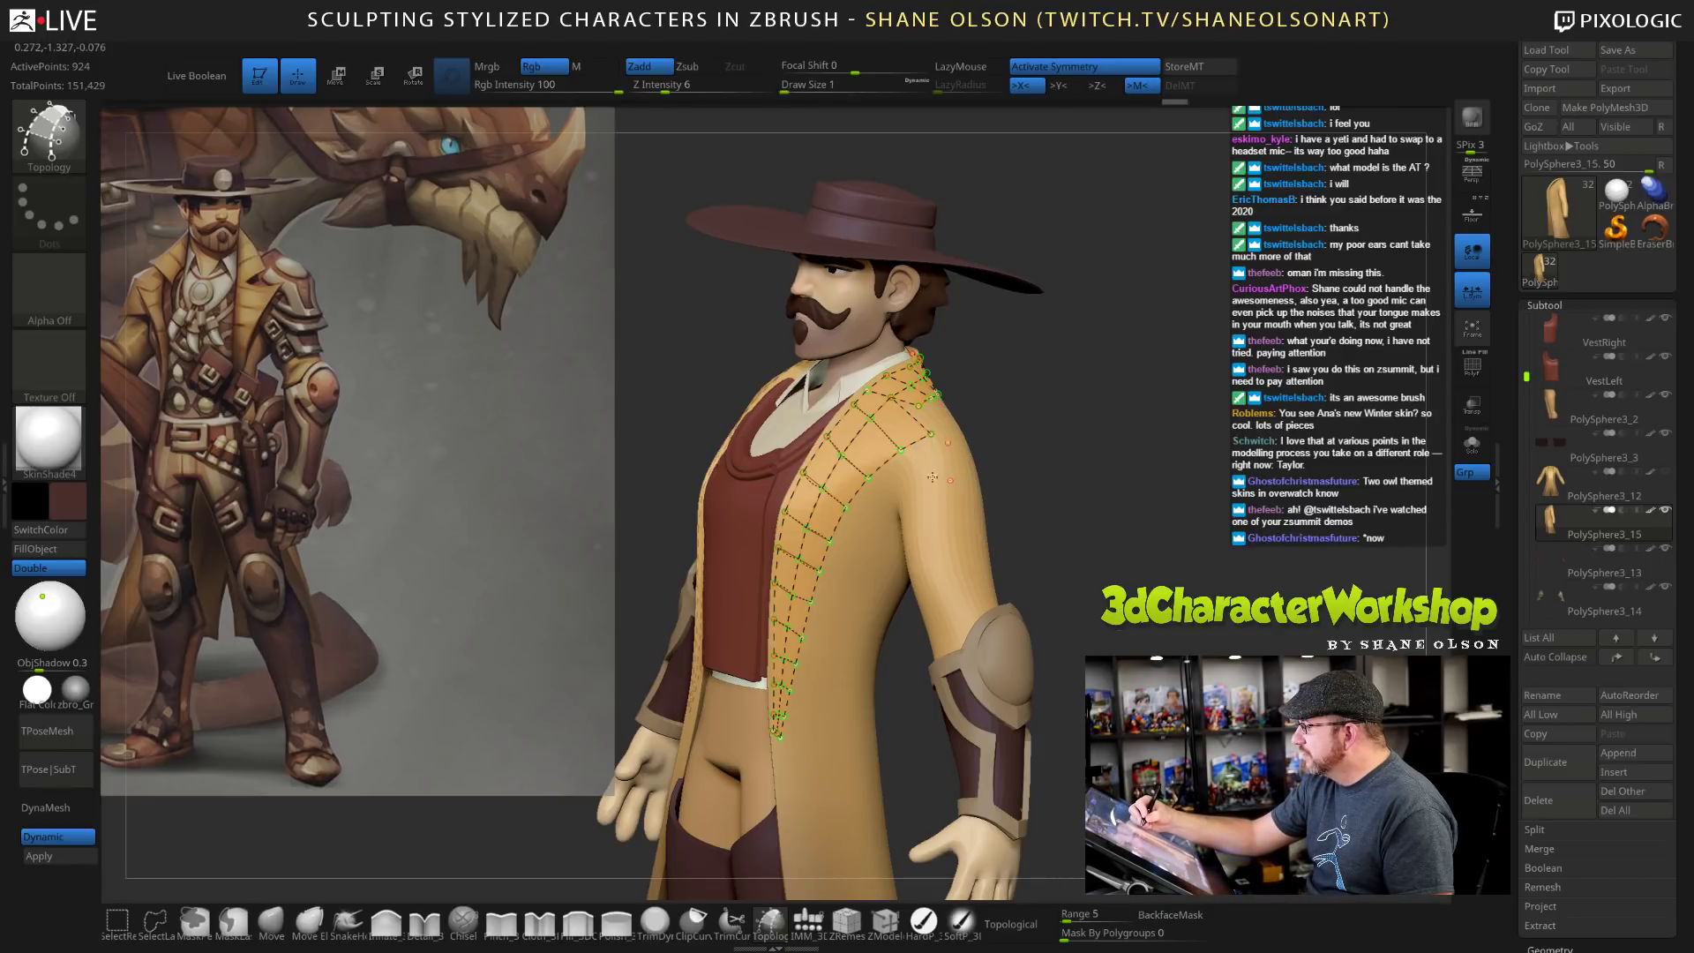
left_click(939, 523)
left_click(958, 502)
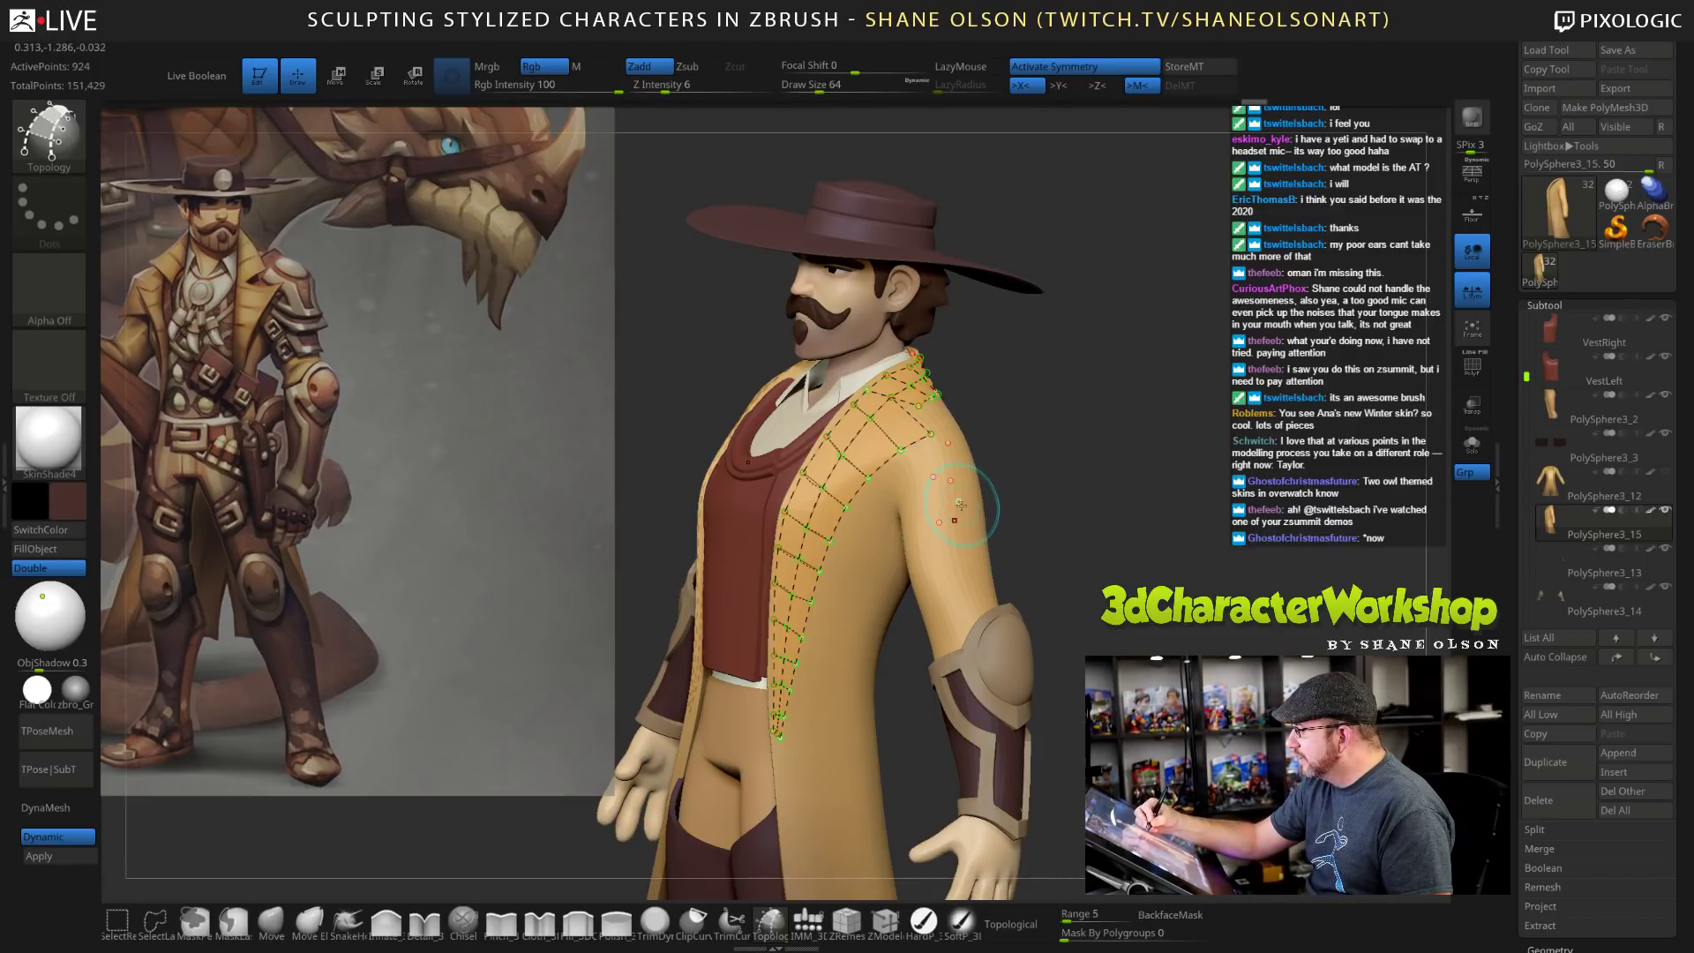
left_click(966, 516)
left_click_drag(1171, 566, 1178, 628)
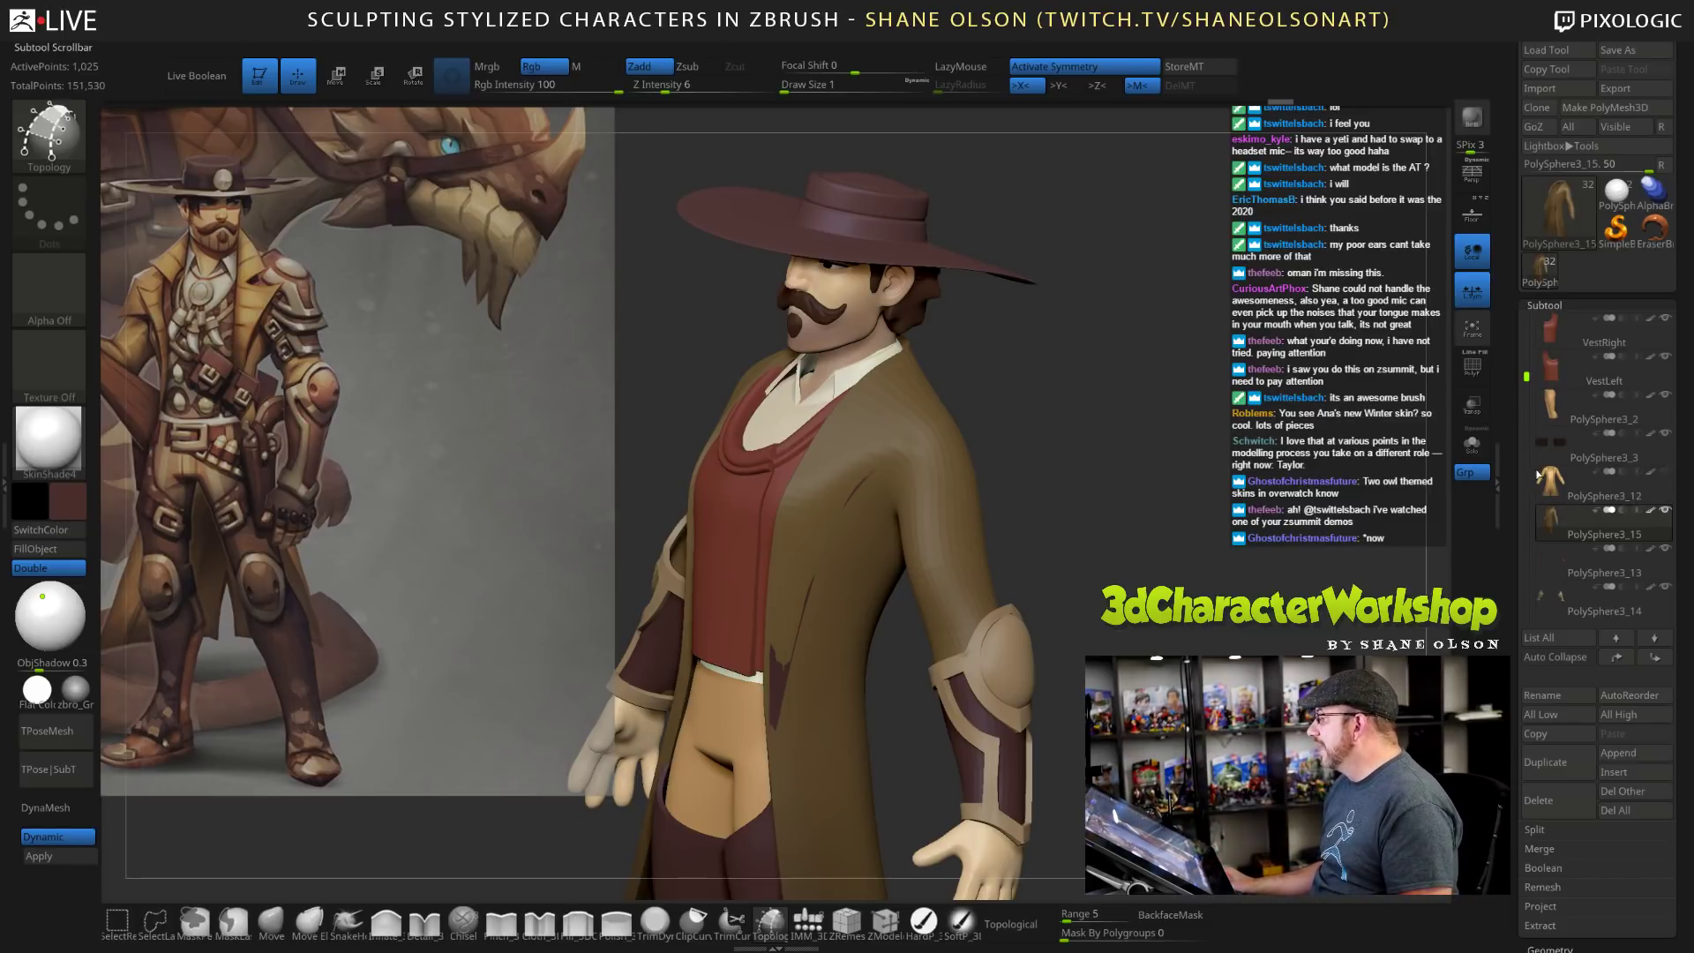
Hide the coat's outer surface polygroup to expose the new collar and lapel mesh.
mouse_move(1558, 496)
mouse_move(1567, 527)
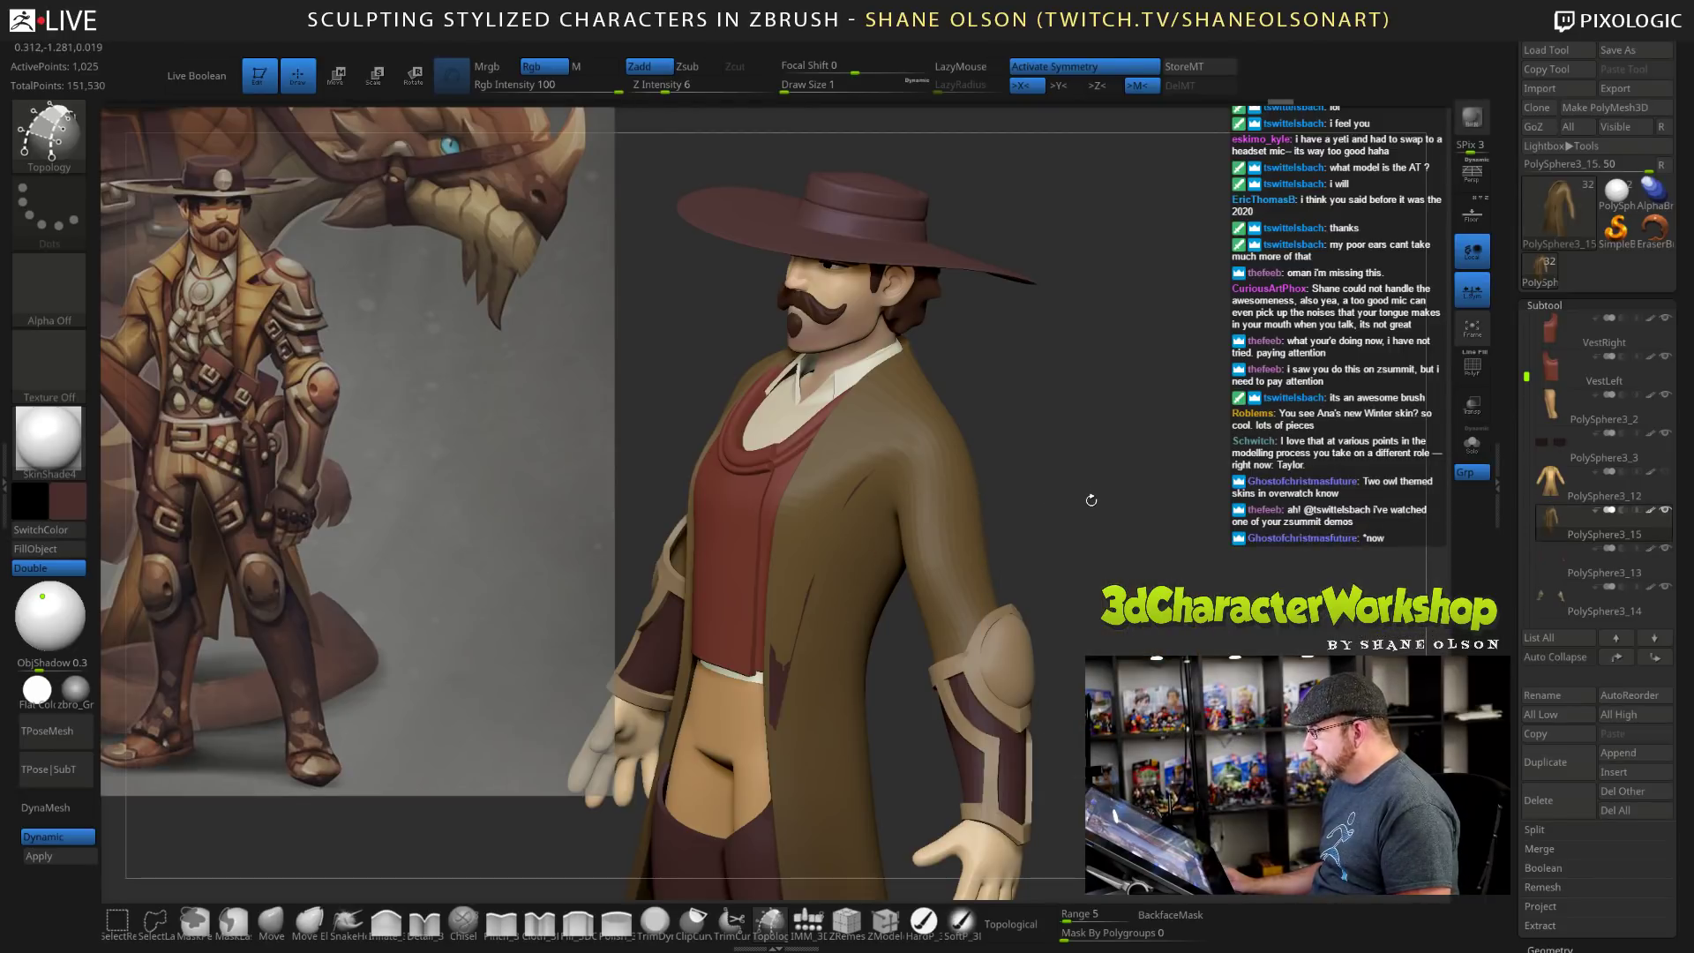
key("s")
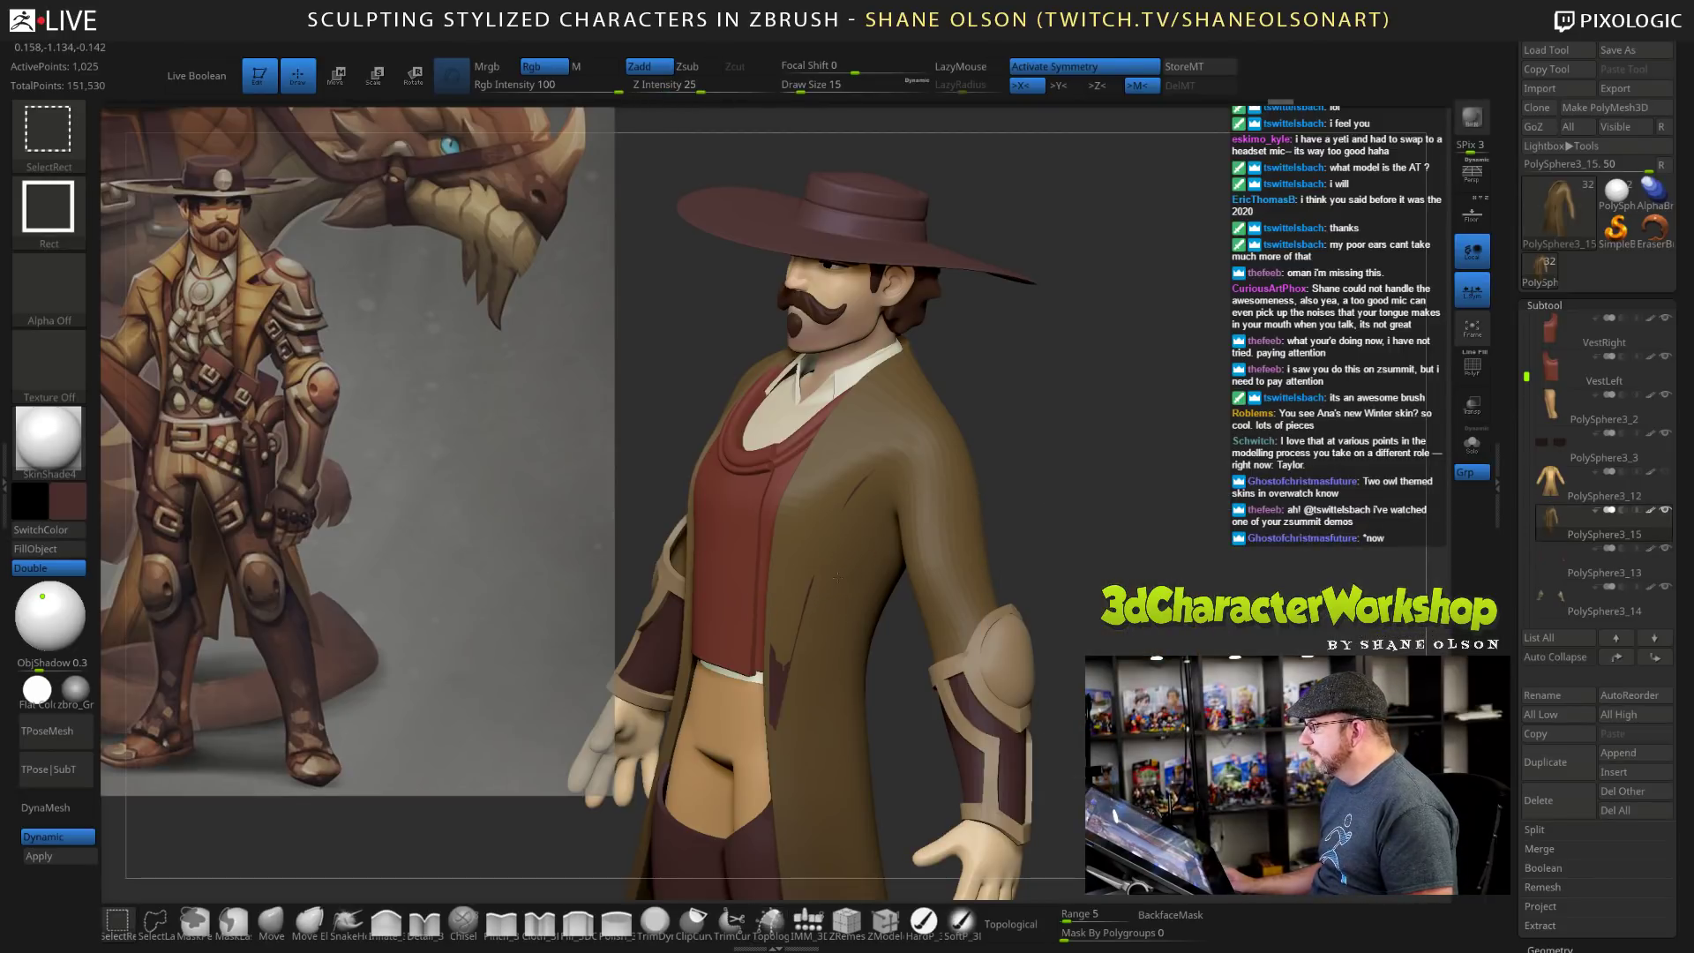
left_click(833, 581, "ctrl+shift")
left_click(862, 583, "ctrl+shift")
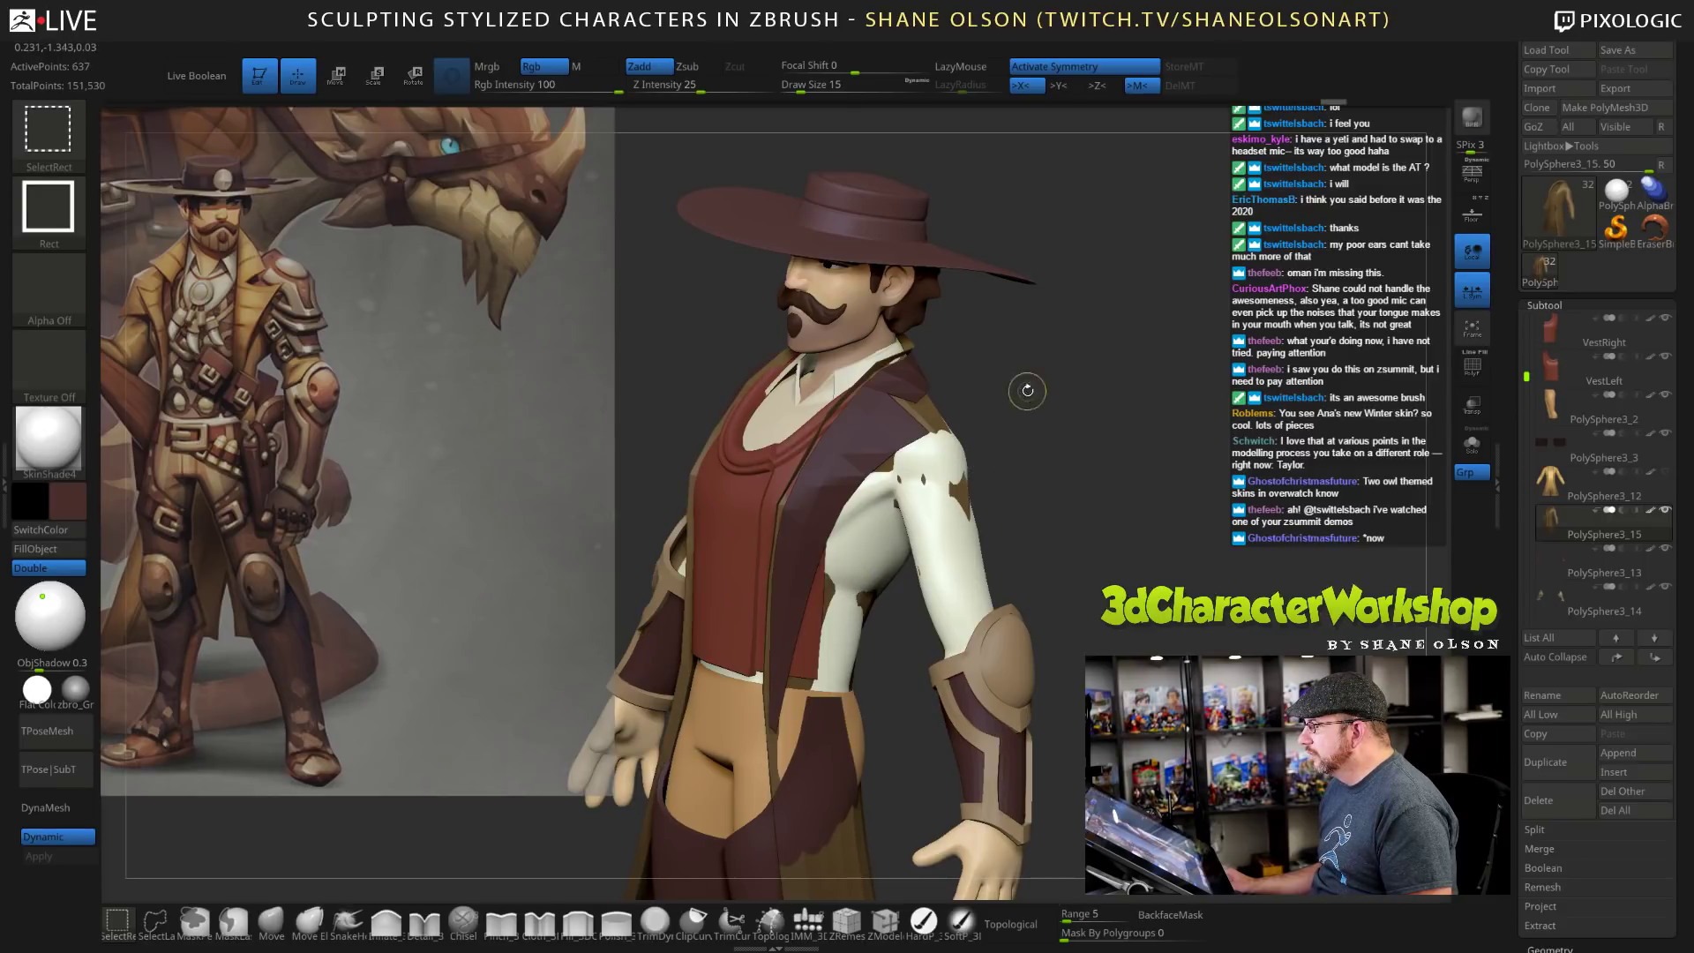
key("f")
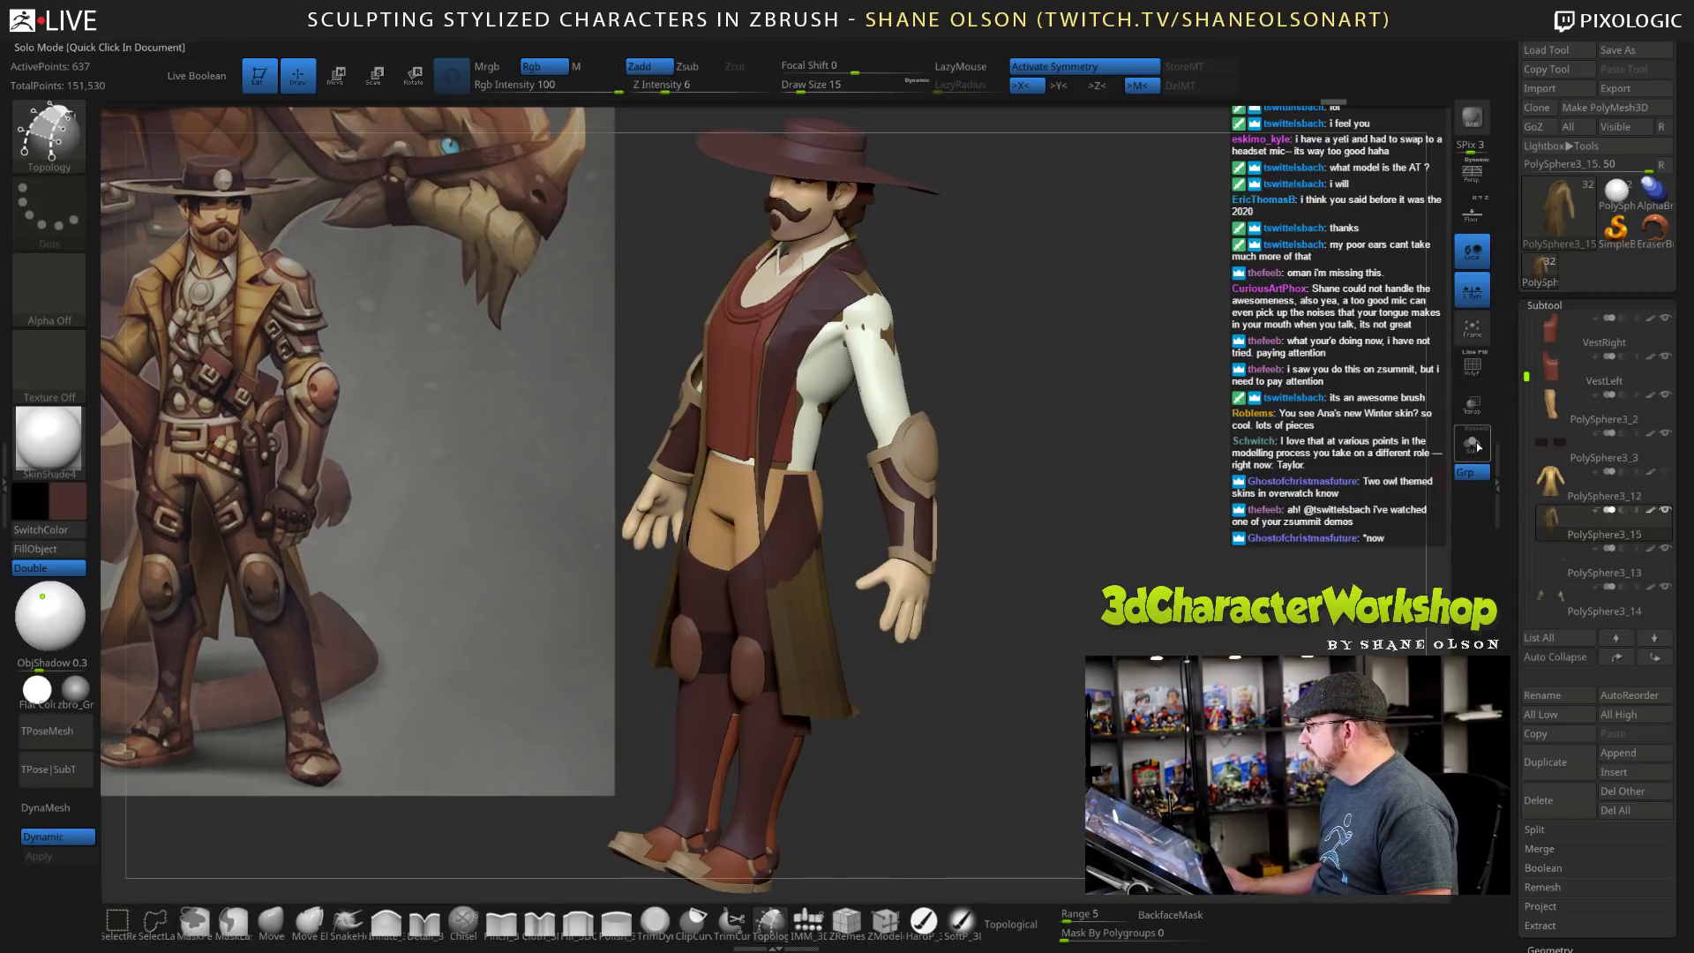
Solo the coat subtool, hide its inner surface polygroup around the new lapel mesh and turn on the polyframe display.
left_click(1472, 444)
left_click_drag(1121, 381, 1206, 344)
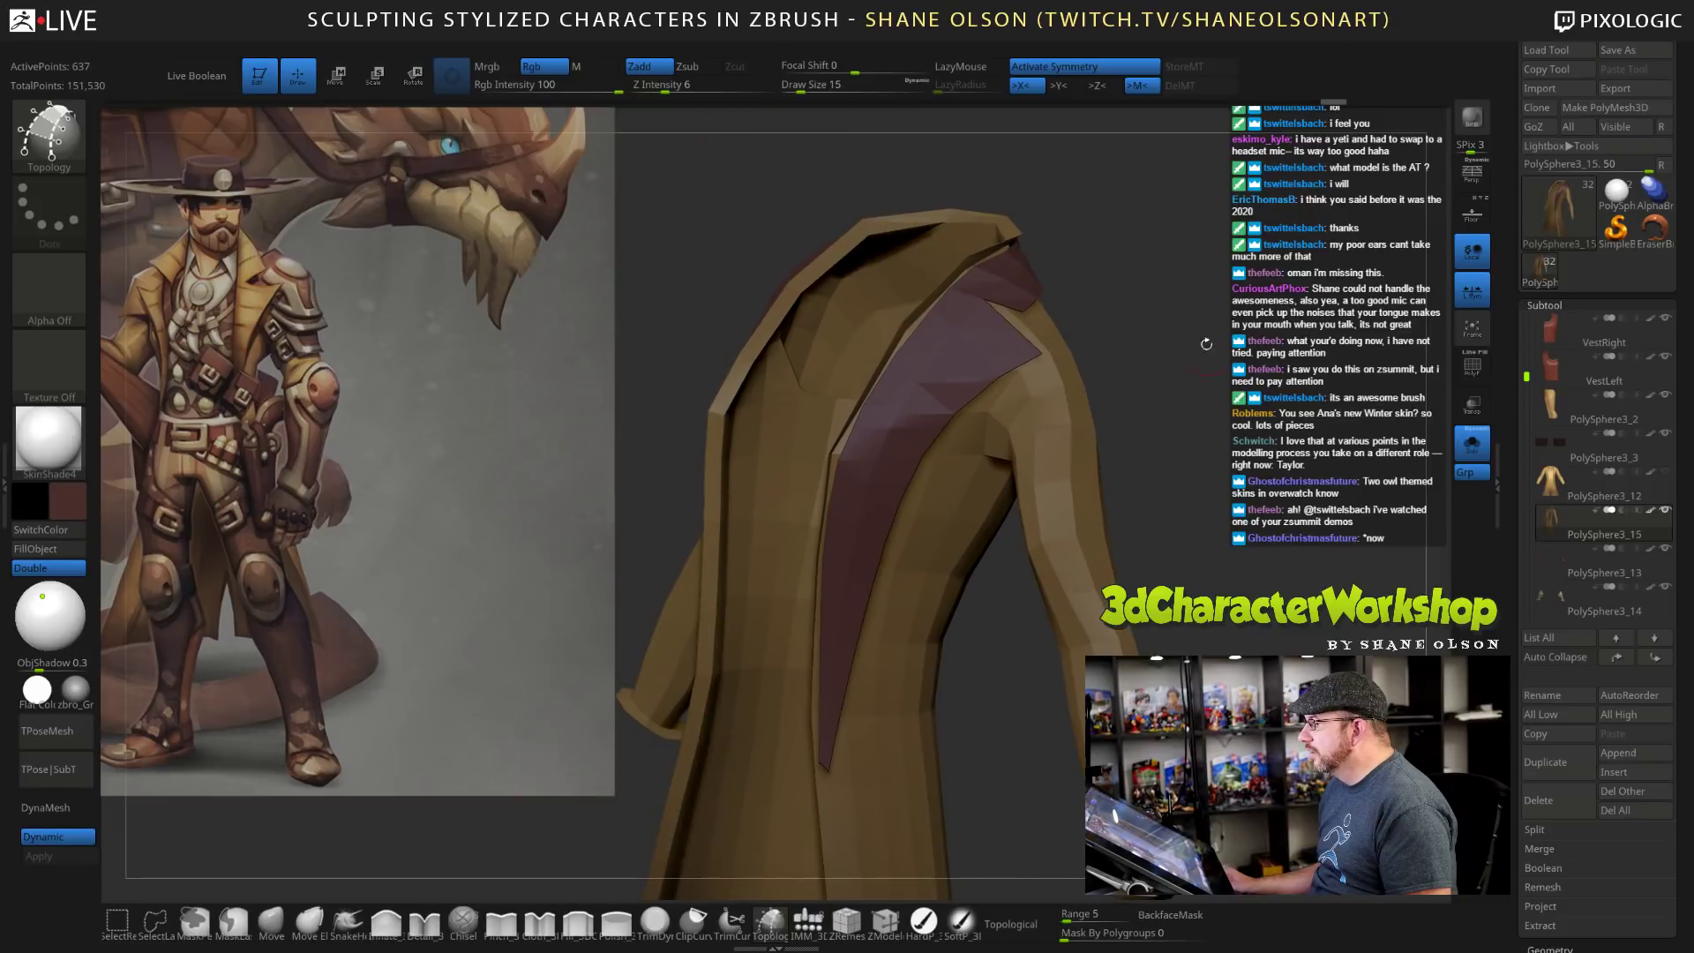
left_click(1043, 472, "ctrl+alt+shift")
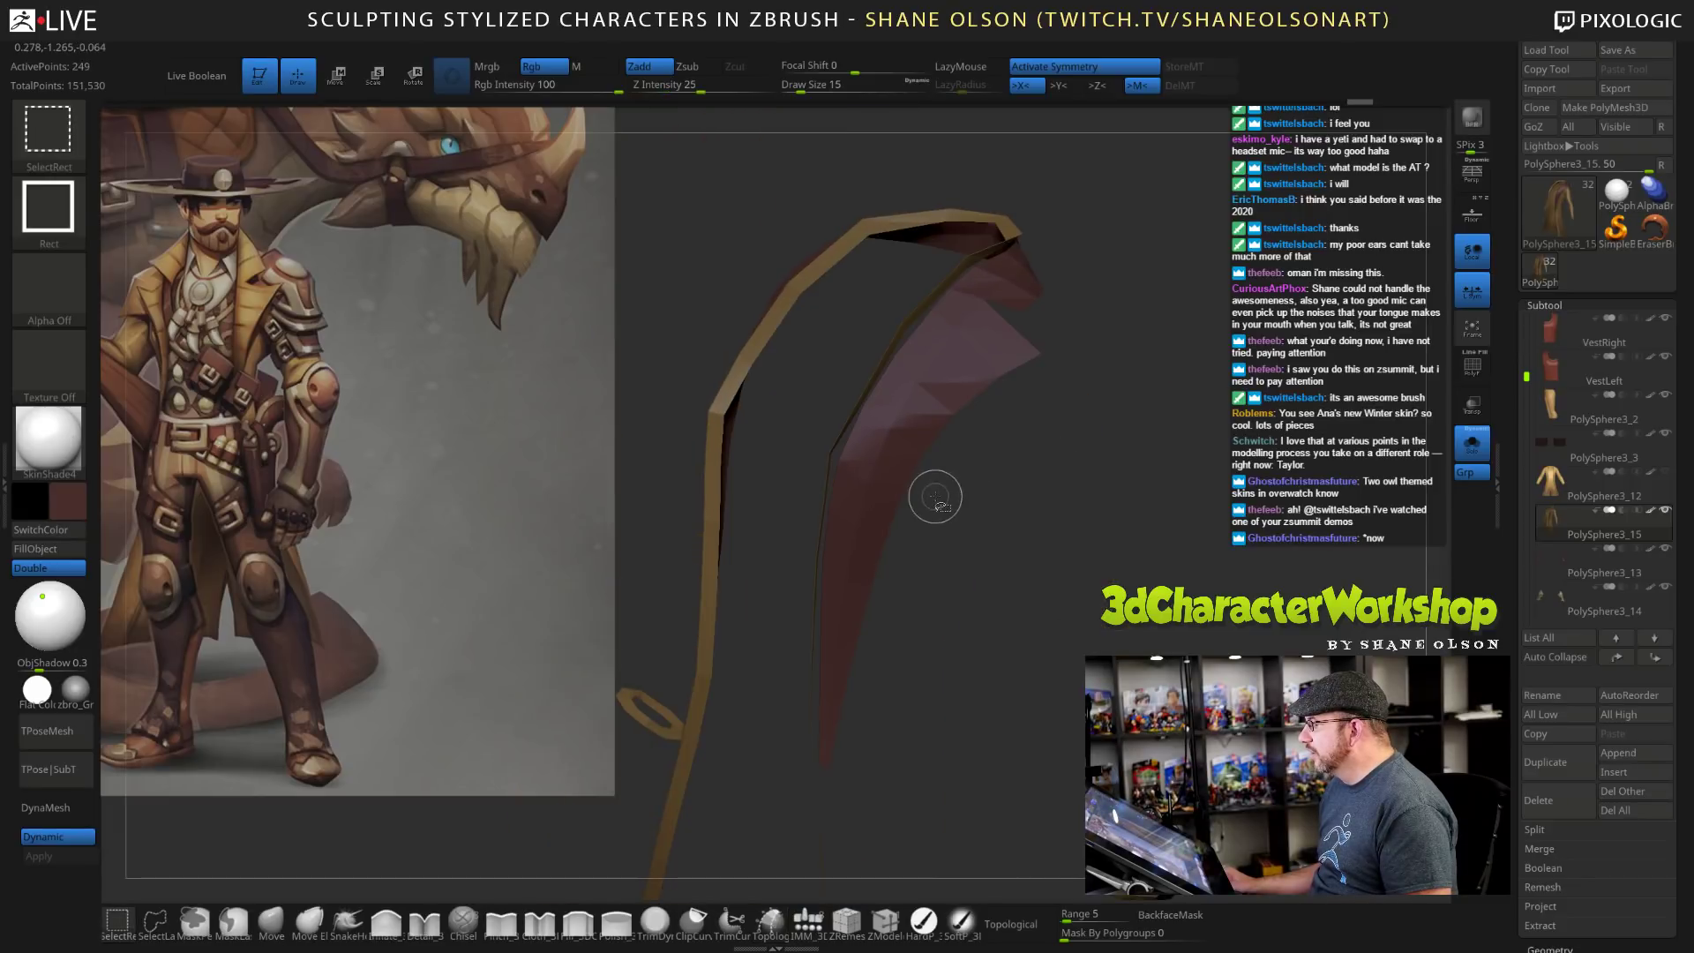
key("shift+f")
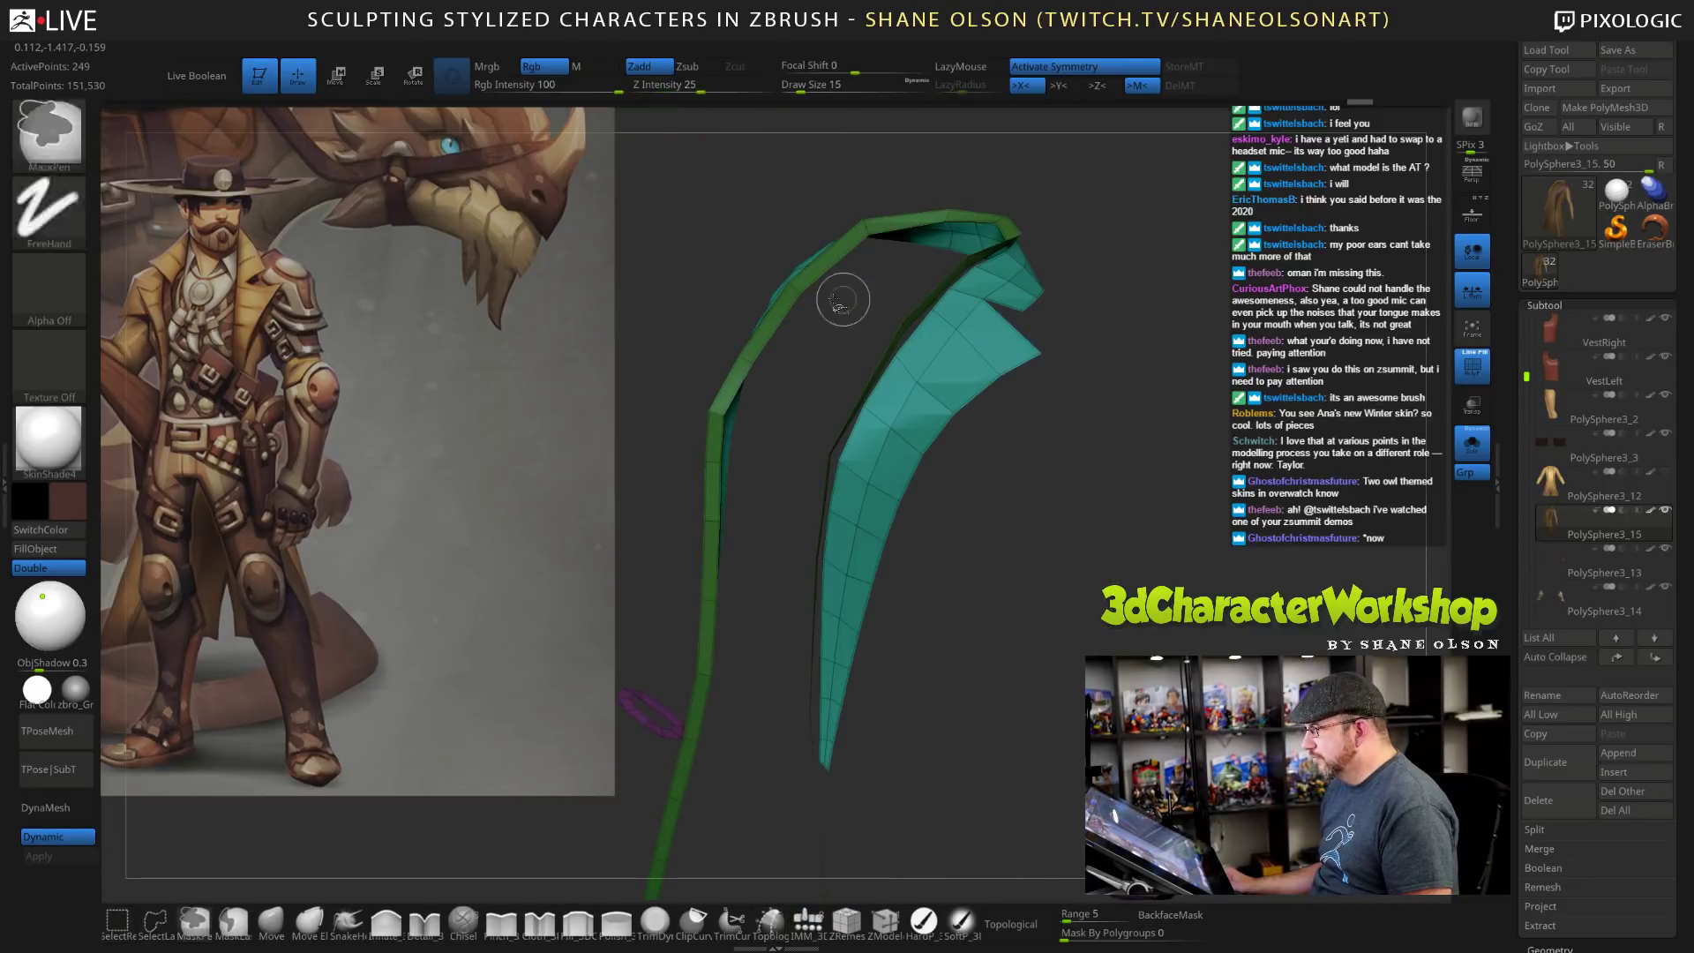
Hide the green border polygroup and the stray leftover pieces, keeping only the collar and lapel surface visible.
left_click(805, 296, "ctrl+shift")
key("b")
key("t")
key("o")
mouse_move(1202, 492)
left_mouse_down()
mouse_move(1141, 517)
mouse_move(1173, 505)
mouse_move(1184, 533)
left_mouse_up()
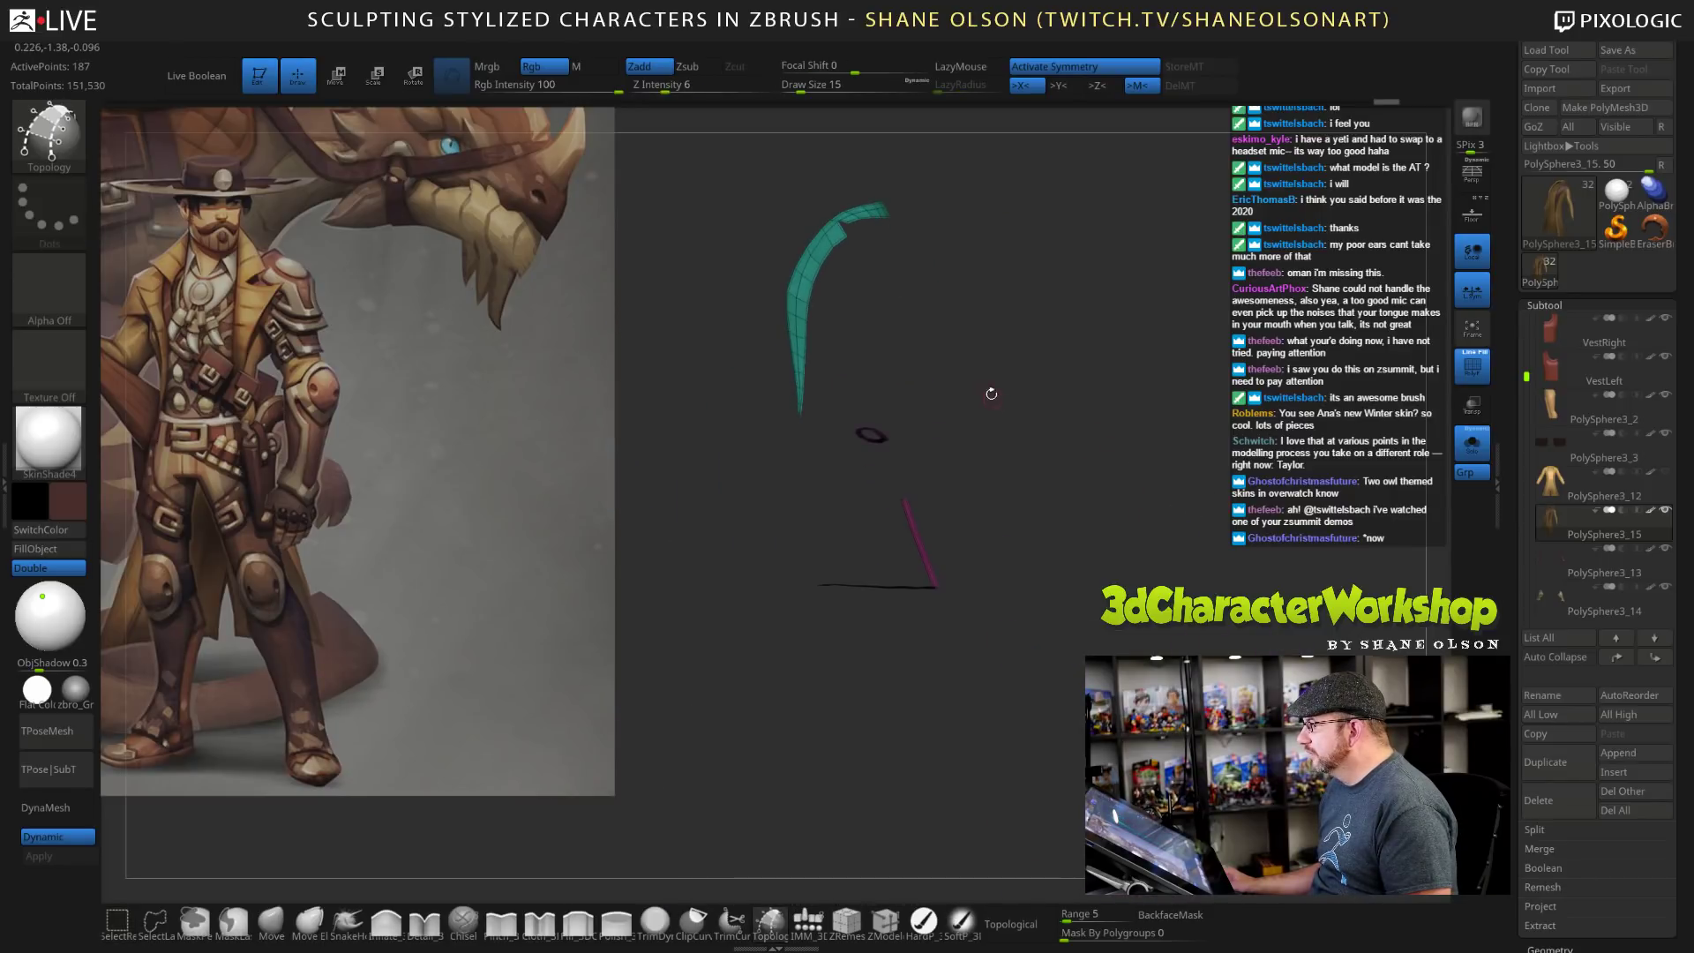
mouse_move(1017, 372)
left_mouse_down("ctrl+shift")
mouse_move(945, 706)
mouse_move(818, 735)
left_mouse_up("ctrl+shift")
left_click_drag(1070, 706, 691, 497, "ctrl+shift")
mouse_move(881, 478)
left_mouse_down()
mouse_move(1032, 427)
mouse_move(1004, 426)
left_mouse_up()
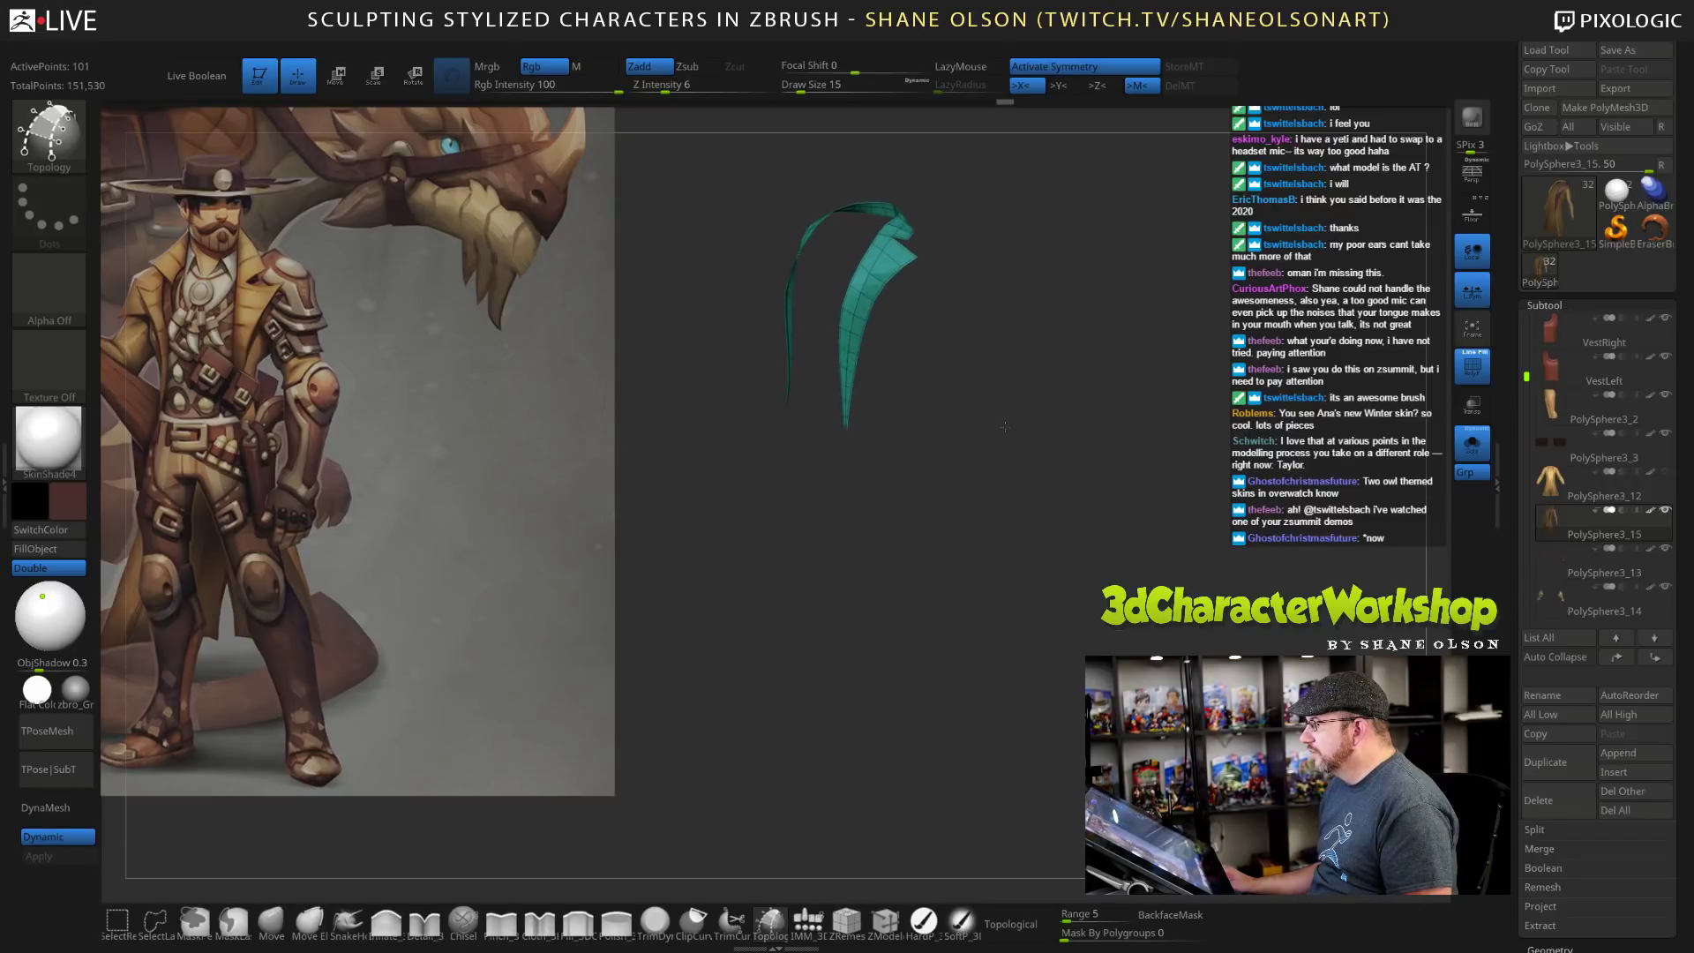
left_click_drag(1052, 362, 1153, 474, "alt")
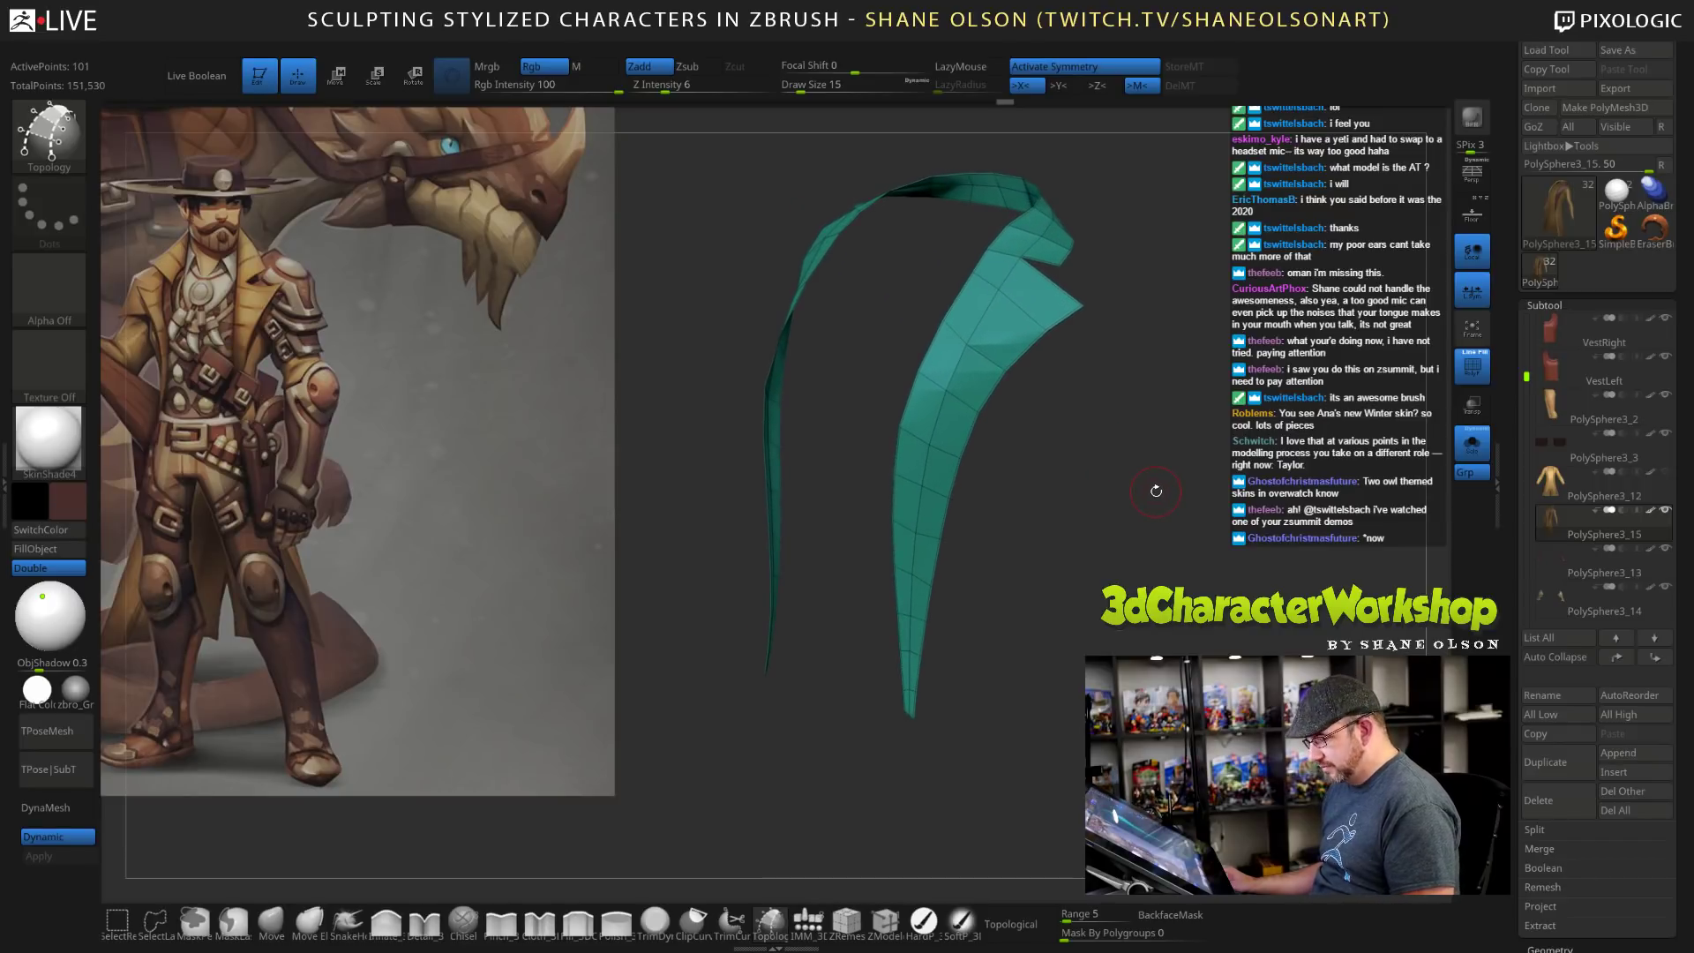
Delete the hidden geometry and turn off dynamic subdivision for the collar and lapel mesh.
key("space")
key("space")
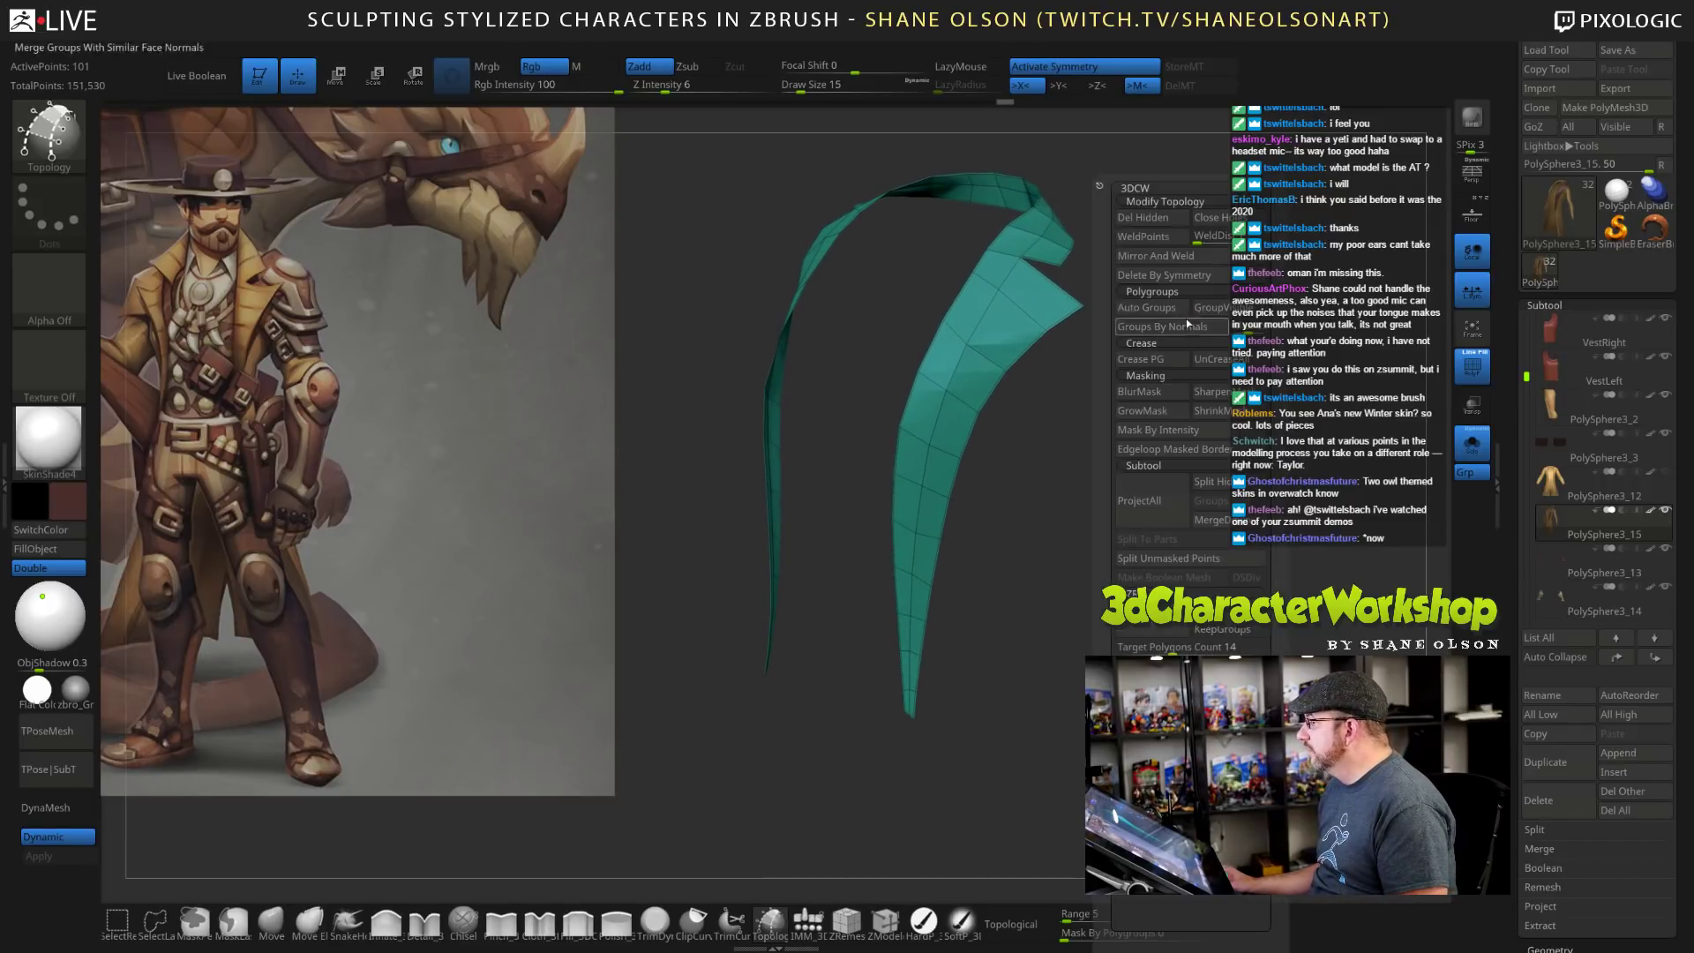
left_click(1153, 222)
left_click_drag(1323, 401, 1246, 389, "alt")
key("shift+d")
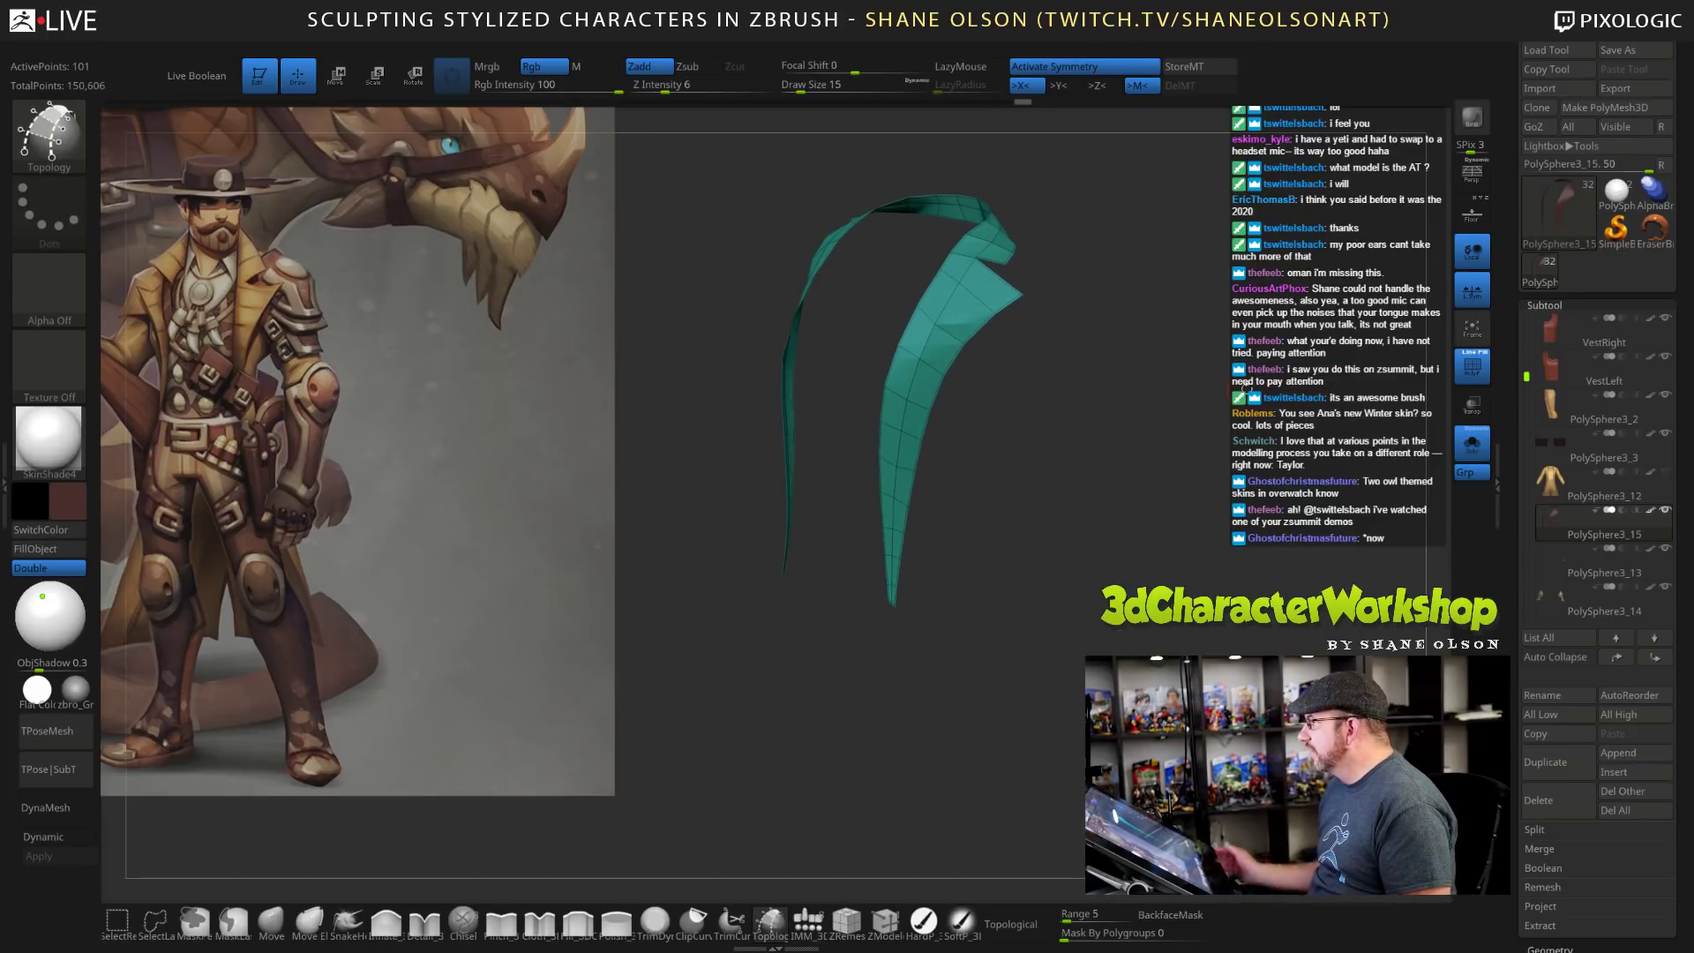
left_click_drag(1148, 507, 1131, 511)
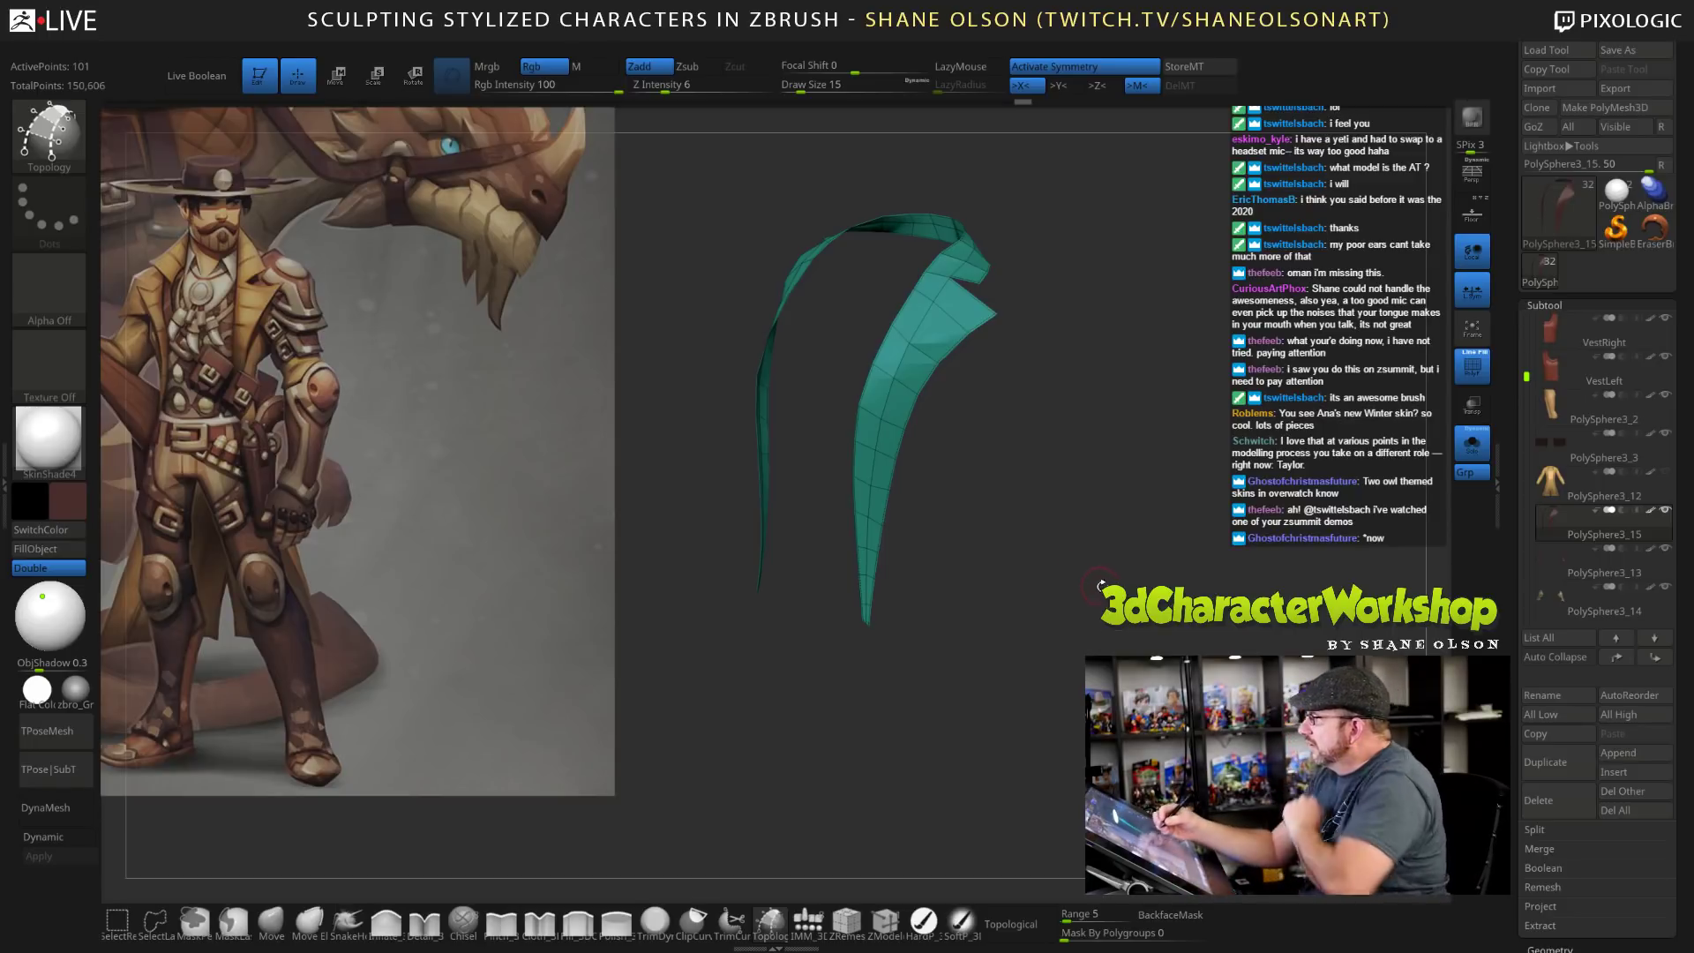
left_click_drag(1101, 585, 1132, 523, "shift")
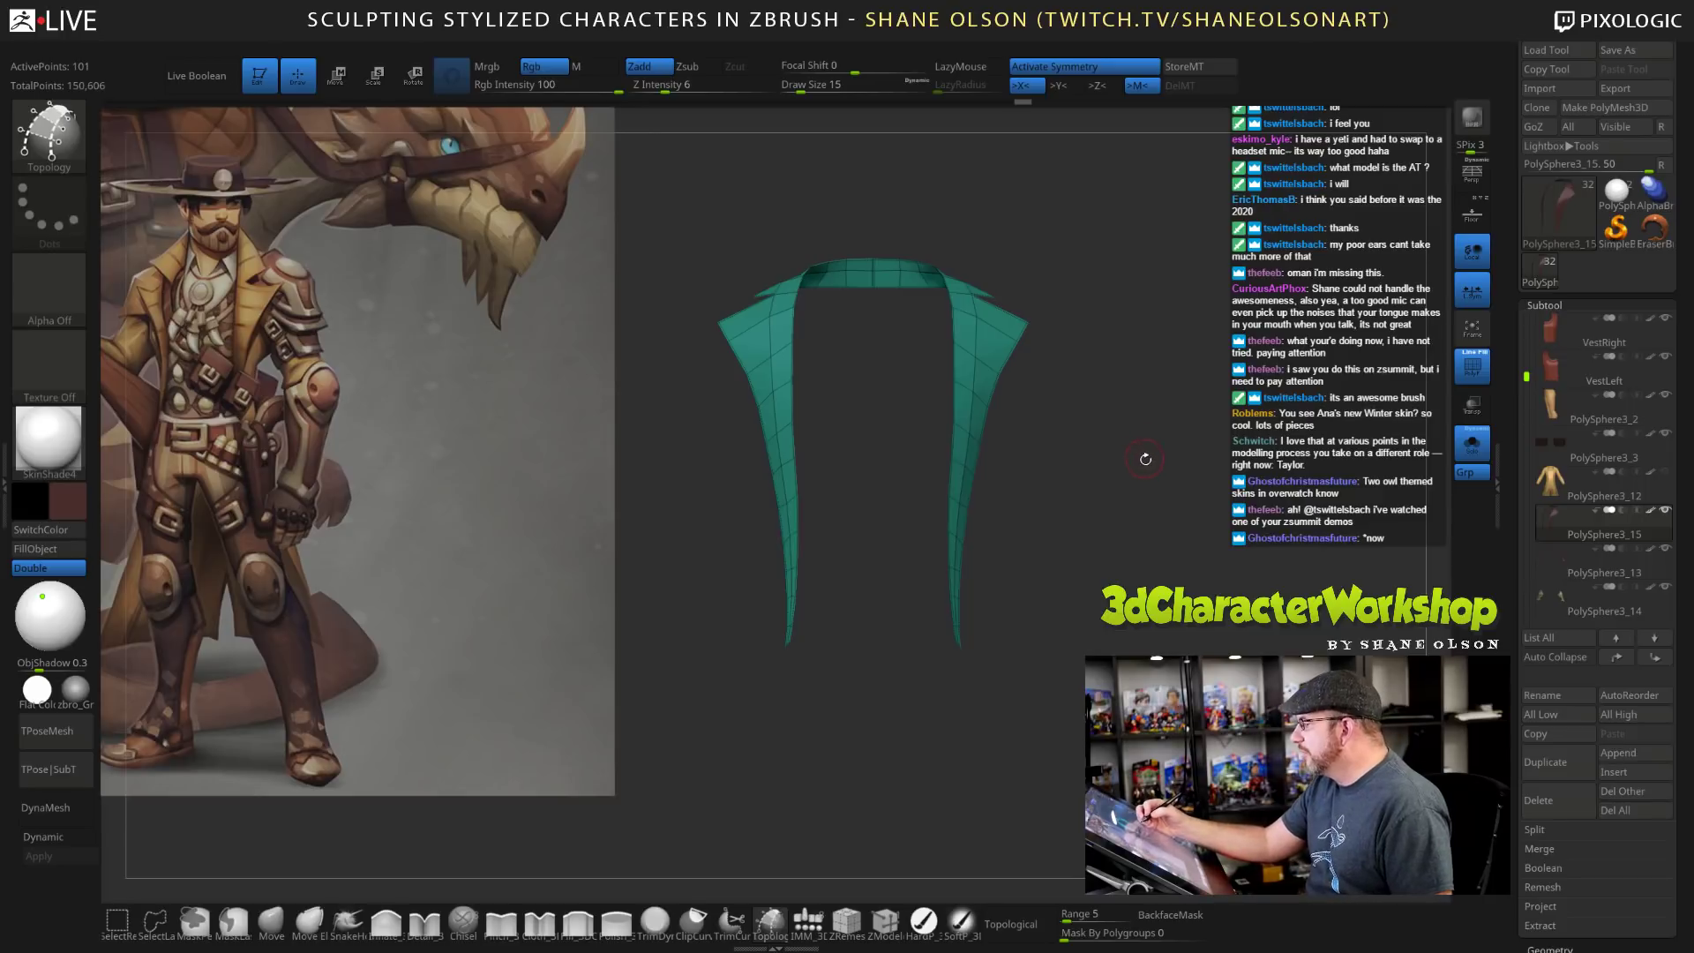
Pull the back of the collar upward and outward using the Move brush at draw size 19.
left_click_drag(1145, 459, 1138, 482)
left_click(271, 922)
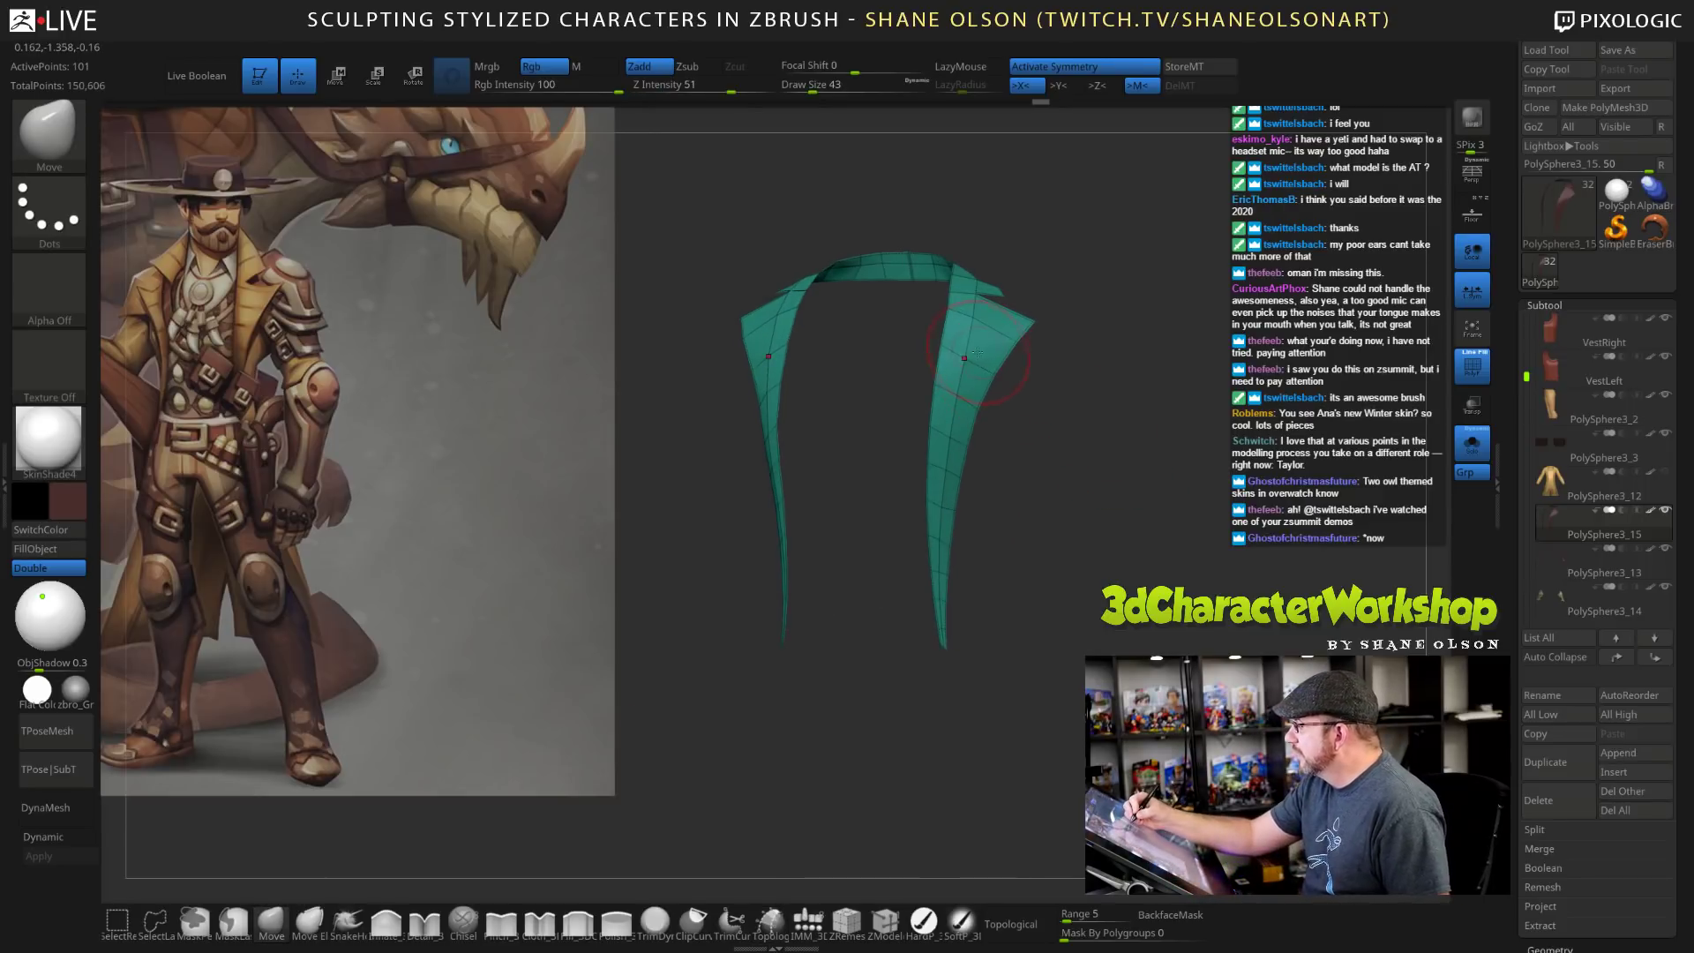
left_click_drag(1126, 415, 1097, 427)
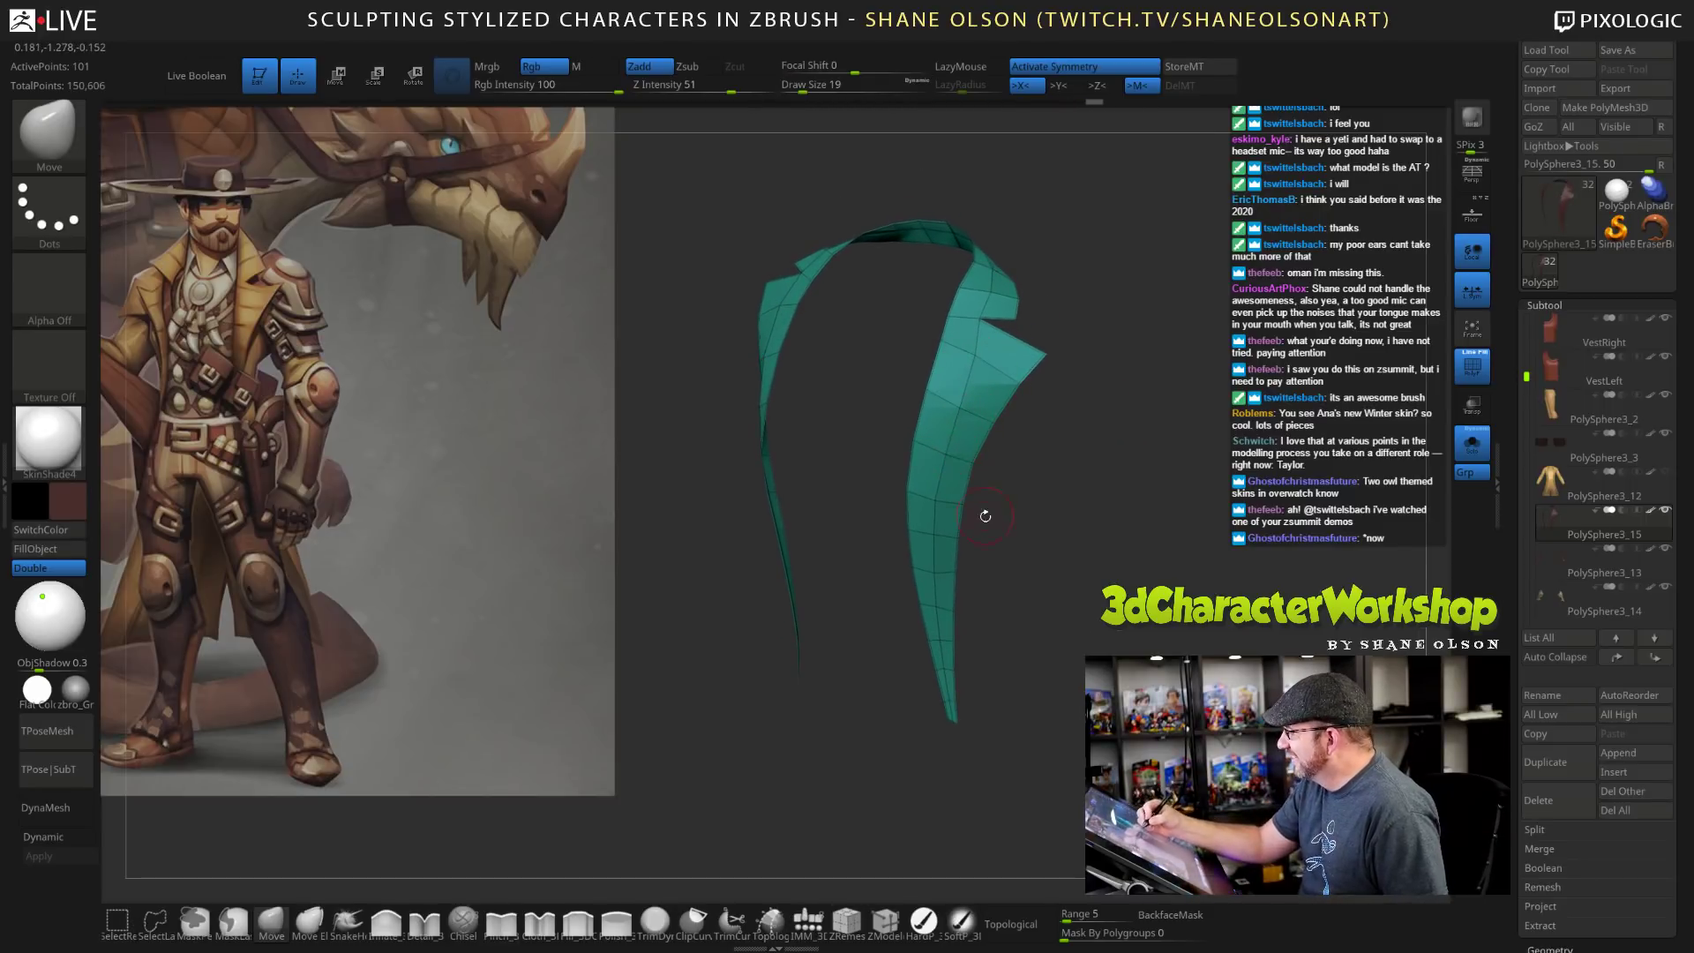
left_click_drag(1200, 424, 1136, 586)
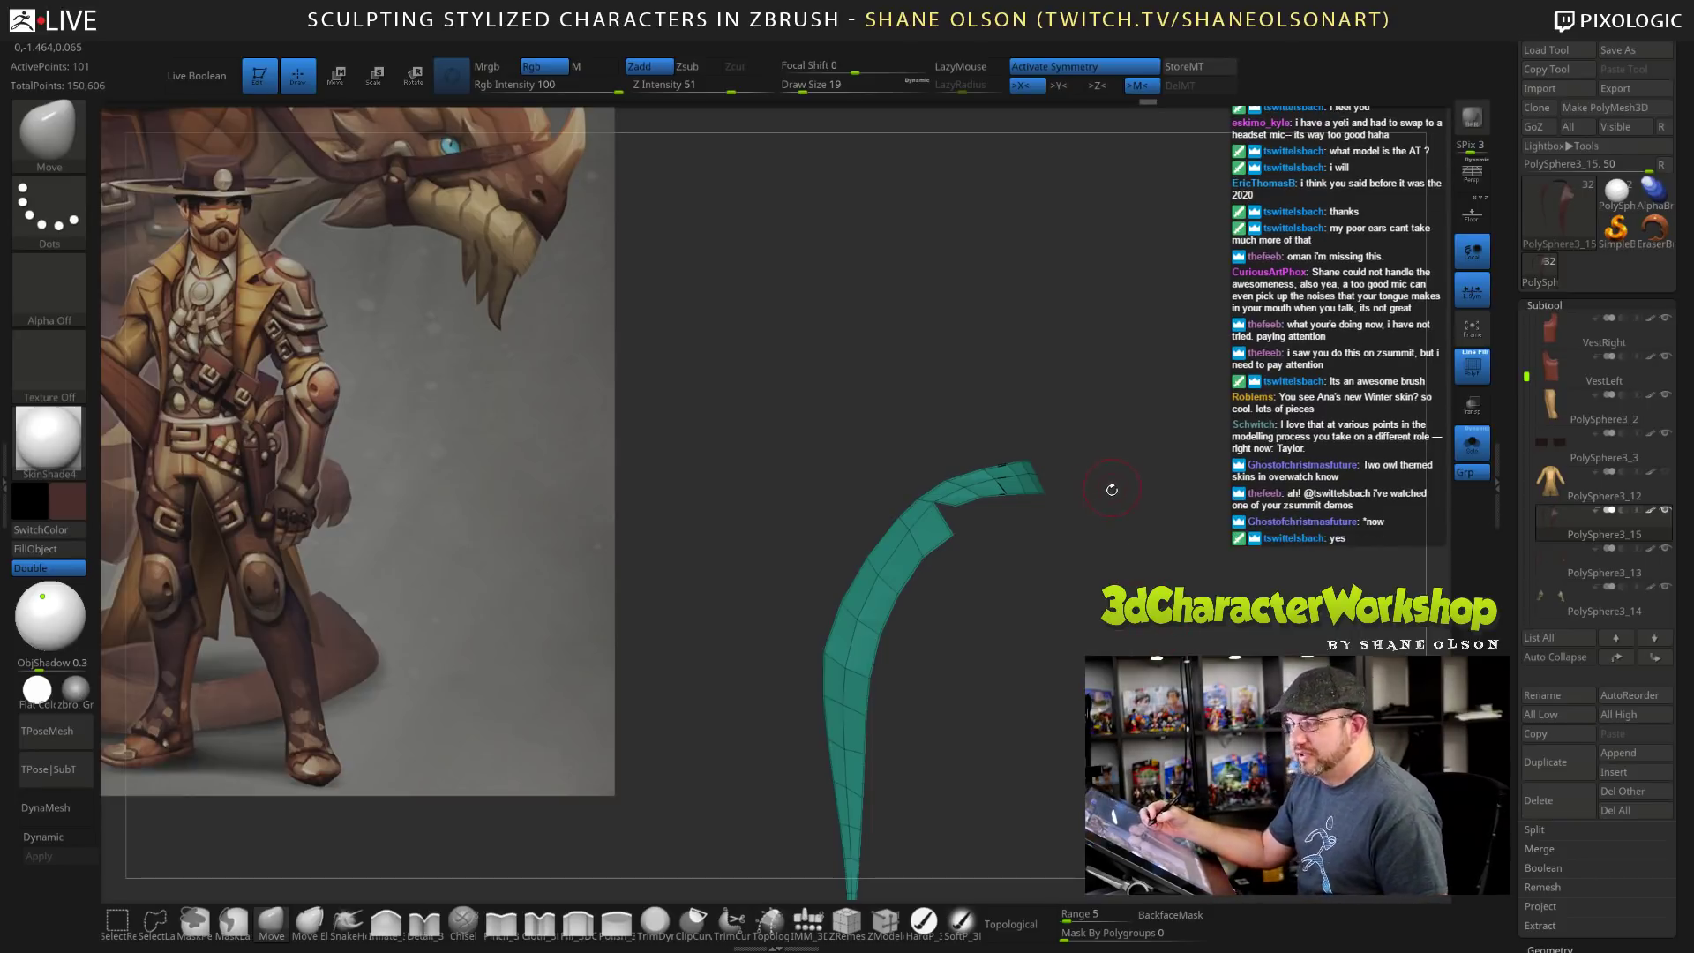
mouse_move(1112, 489)
left_mouse_down()
mouse_move(1016, 535)
mouse_move(1052, 524)
mouse_move(1019, 510)
mouse_move(1023, 487)
mouse_move(1014, 528)
left_mouse_up()
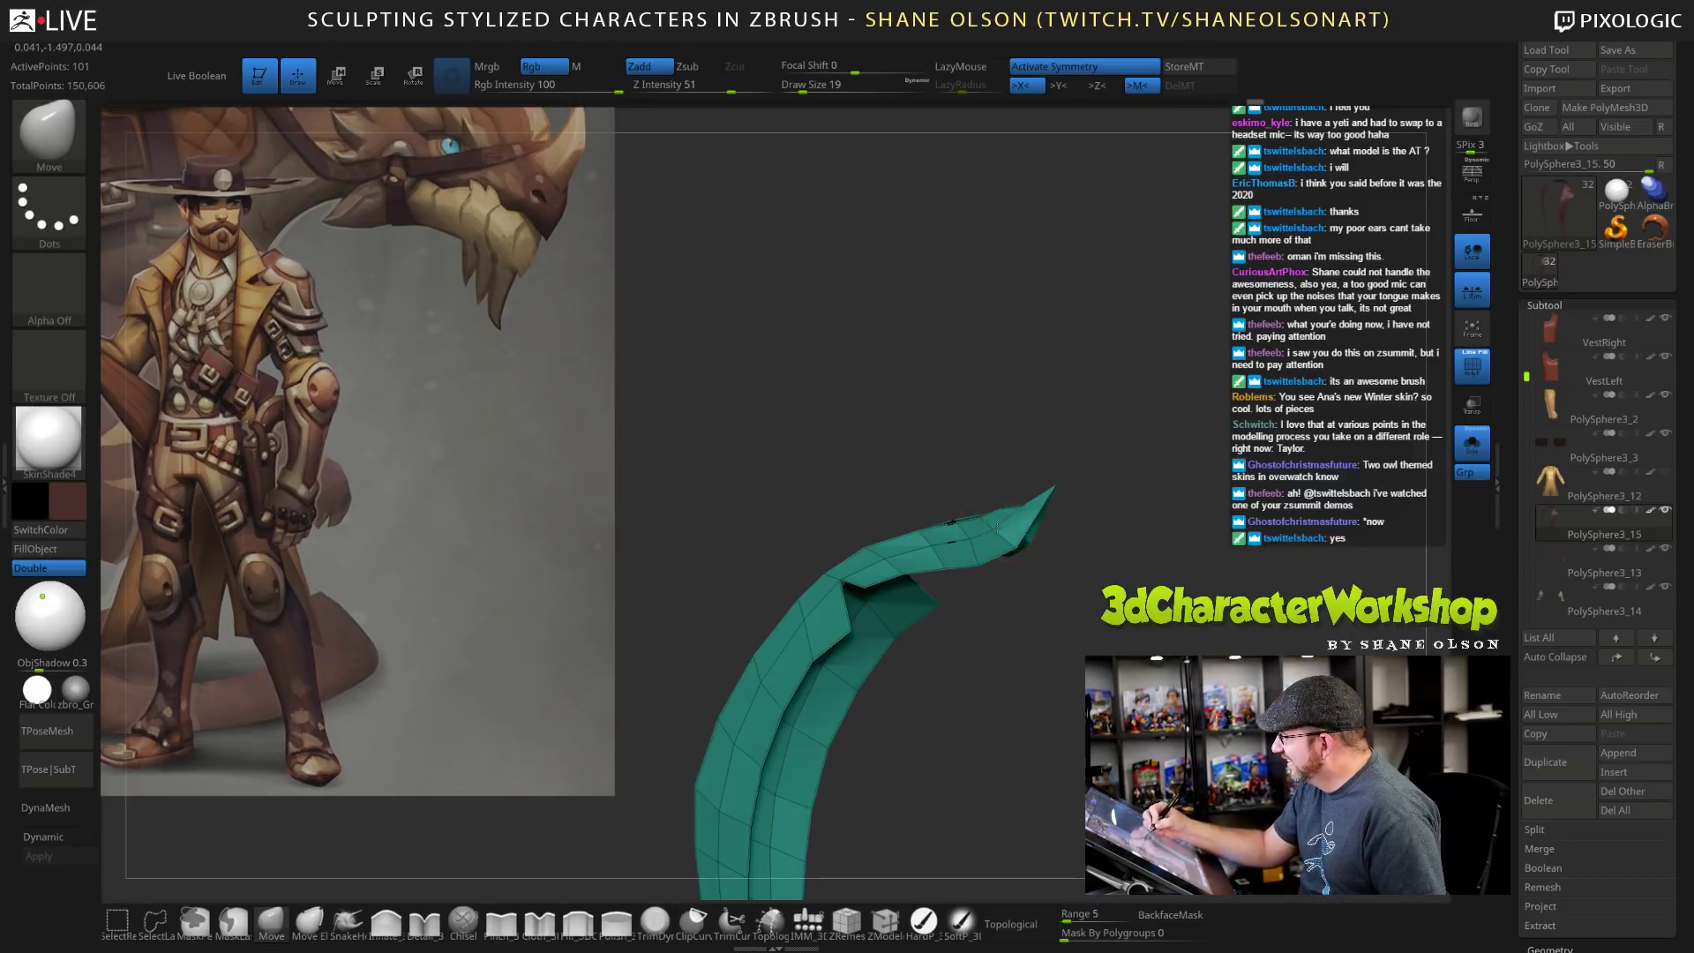
Reduce the draw size to 14 and reshape the back of the collar so that it stands up and flares outward.
left_click_drag(929, 472, 1141, 617)
key("s")
left_click(1063, 567)
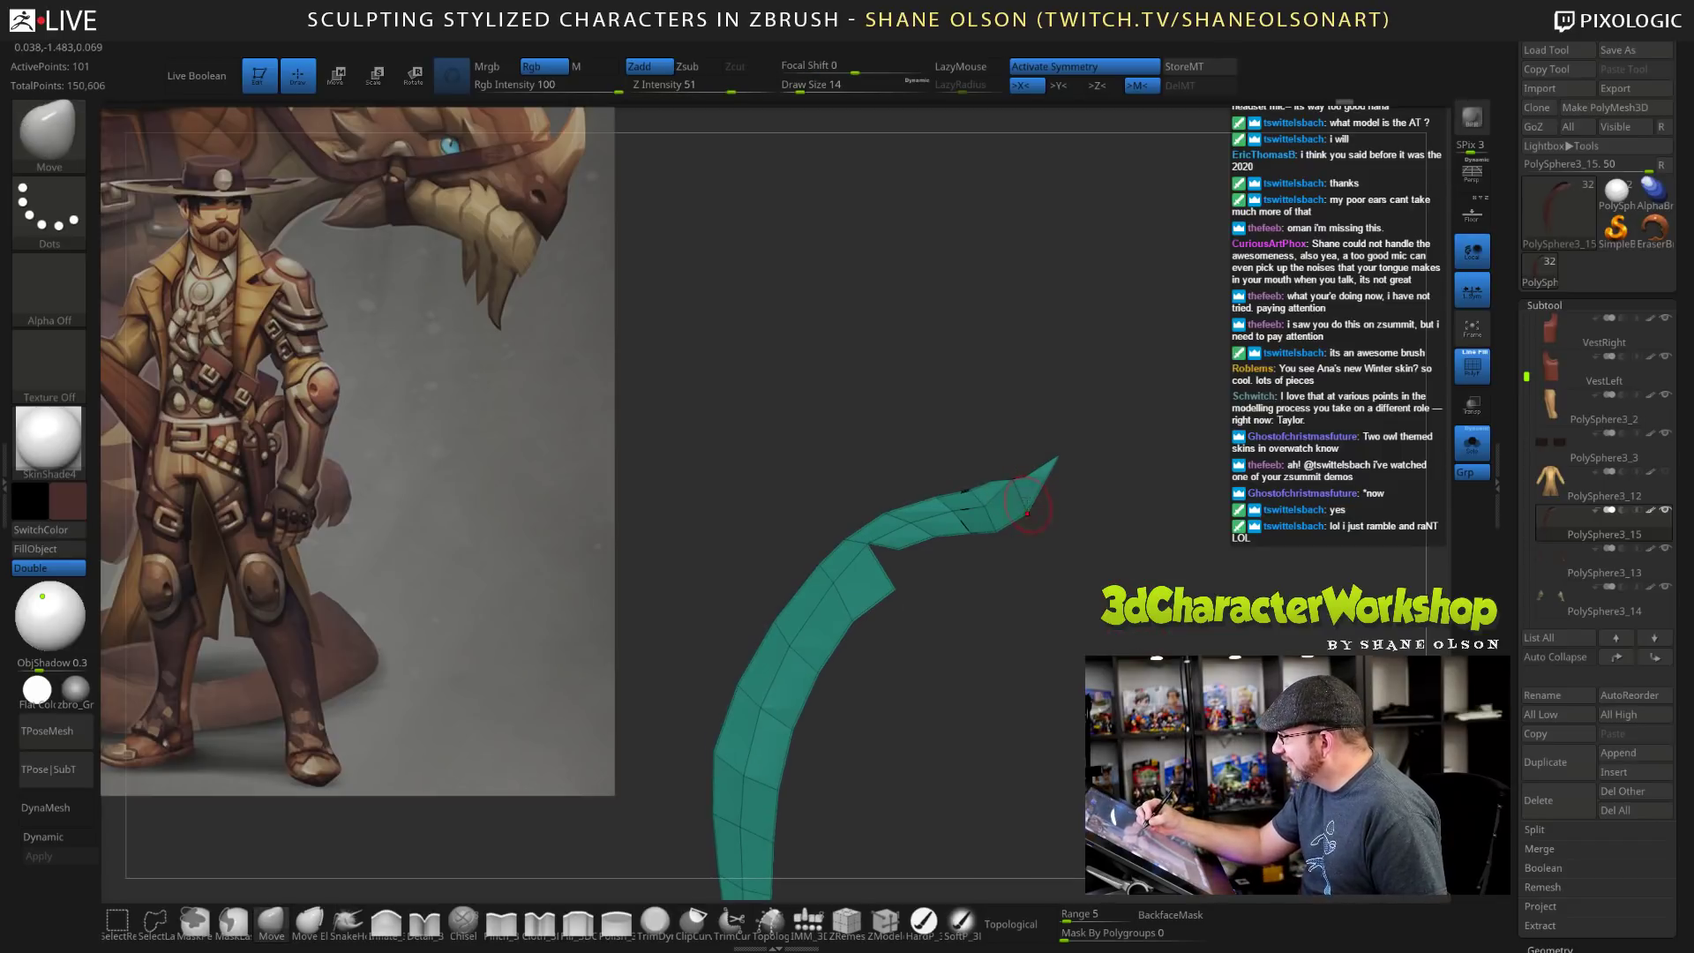
left_click_drag(975, 496, 1009, 457)
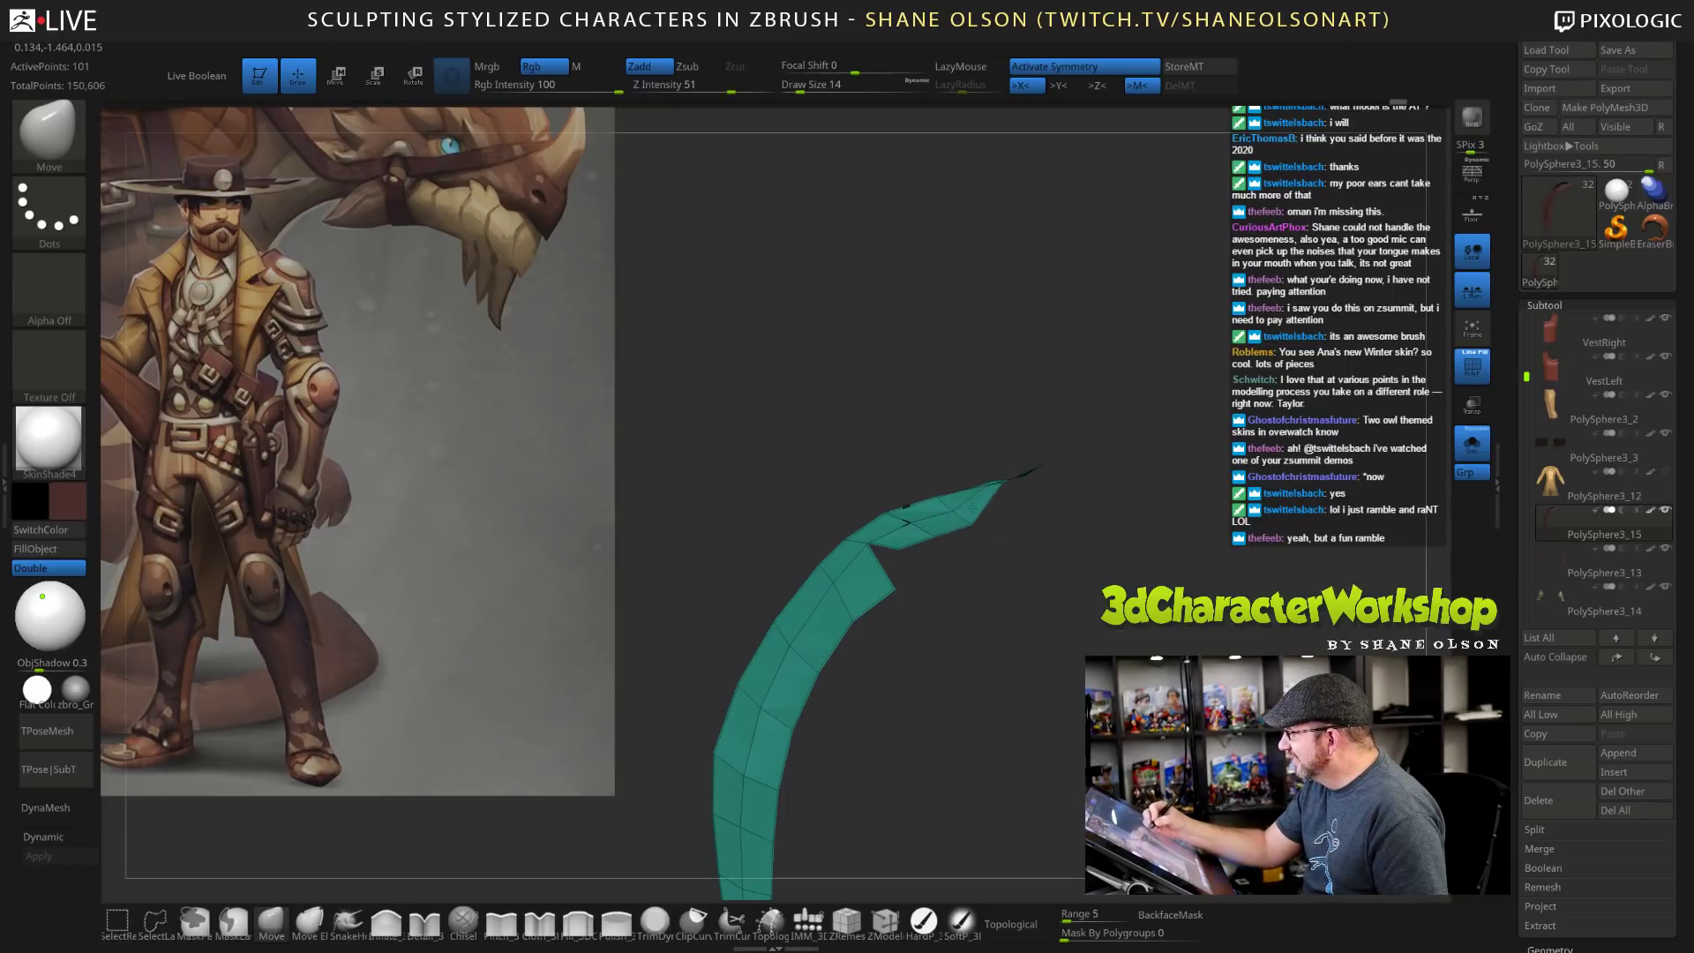
left_click_drag(1005, 529, 1099, 514)
mouse_move(920, 433)
left_mouse_down()
mouse_move(931, 420)
mouse_move(954, 455)
left_mouse_up()
left_click_drag(1107, 567, 976, 453)
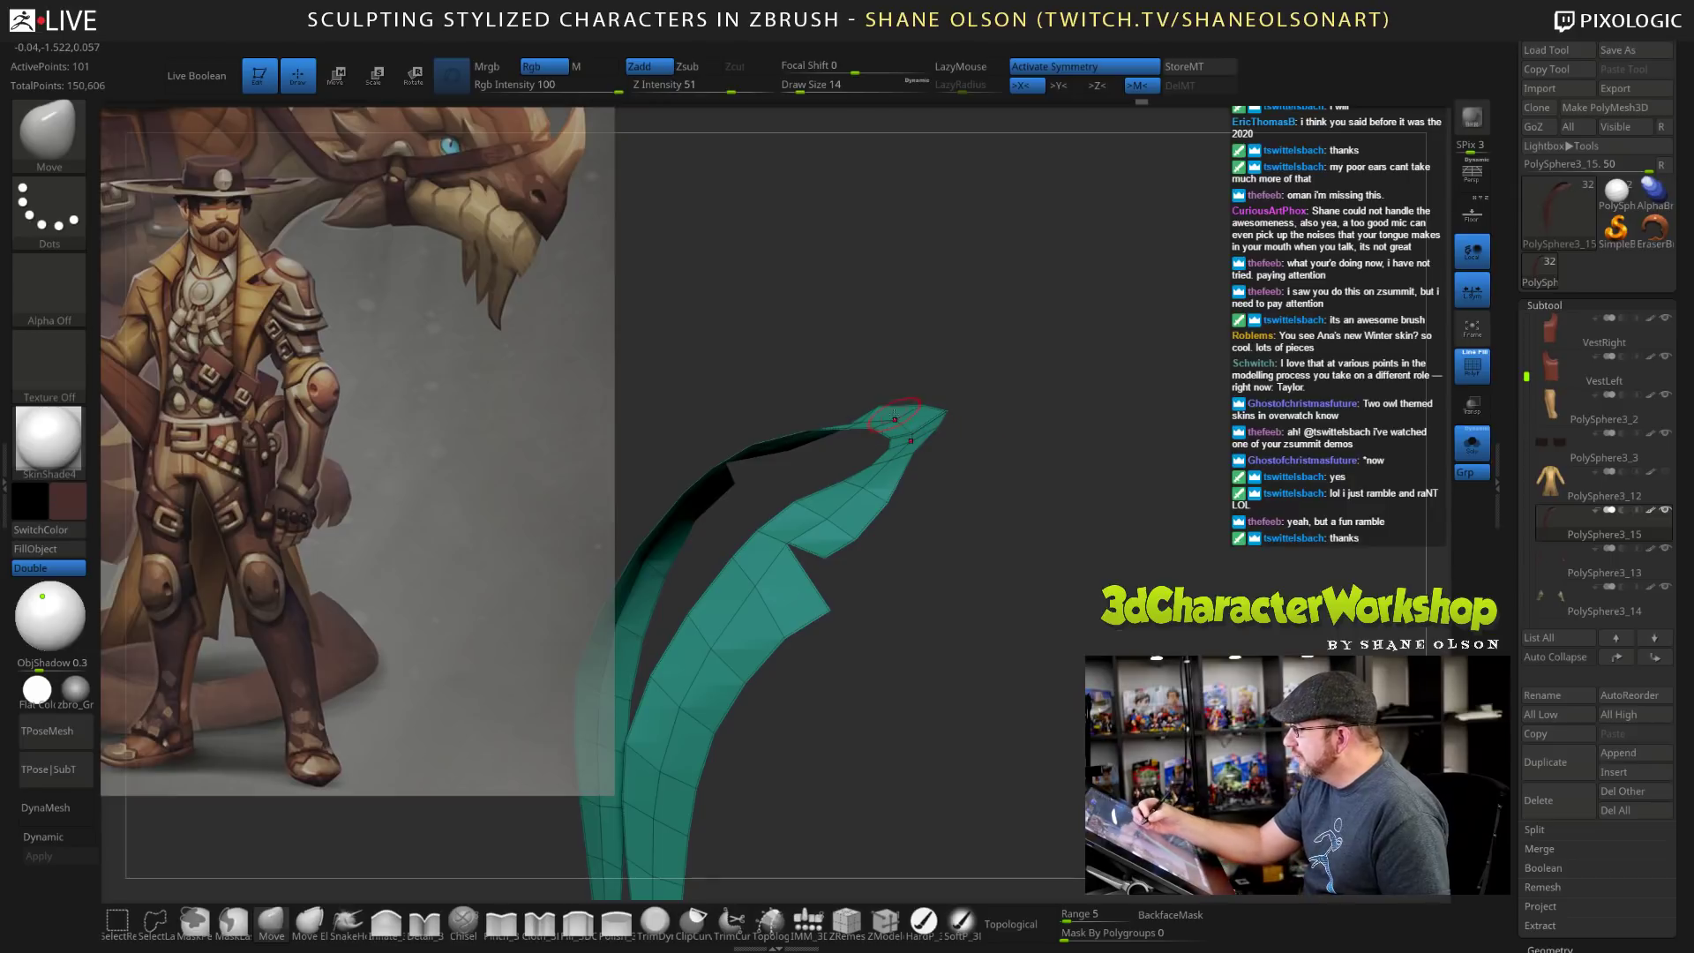
left_click_drag(1020, 379, 1018, 397)
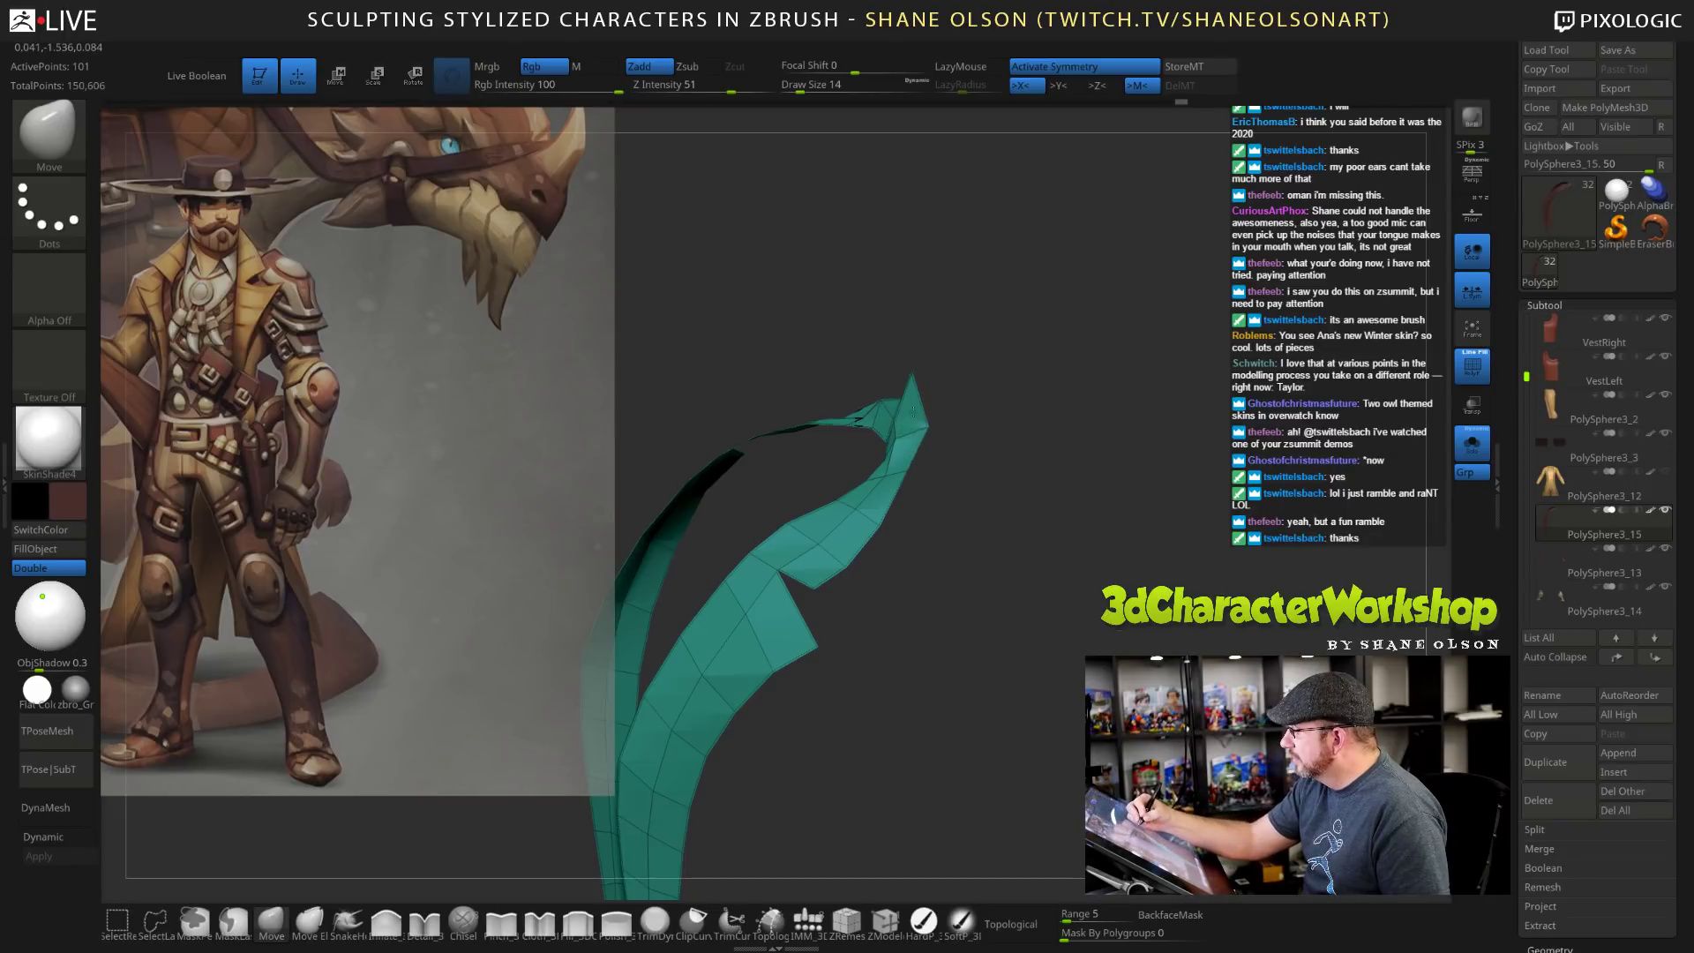
Round the collar's raised back edge into an even arch around the neck with the Move brush.
left_click_drag(1026, 473, 944, 428)
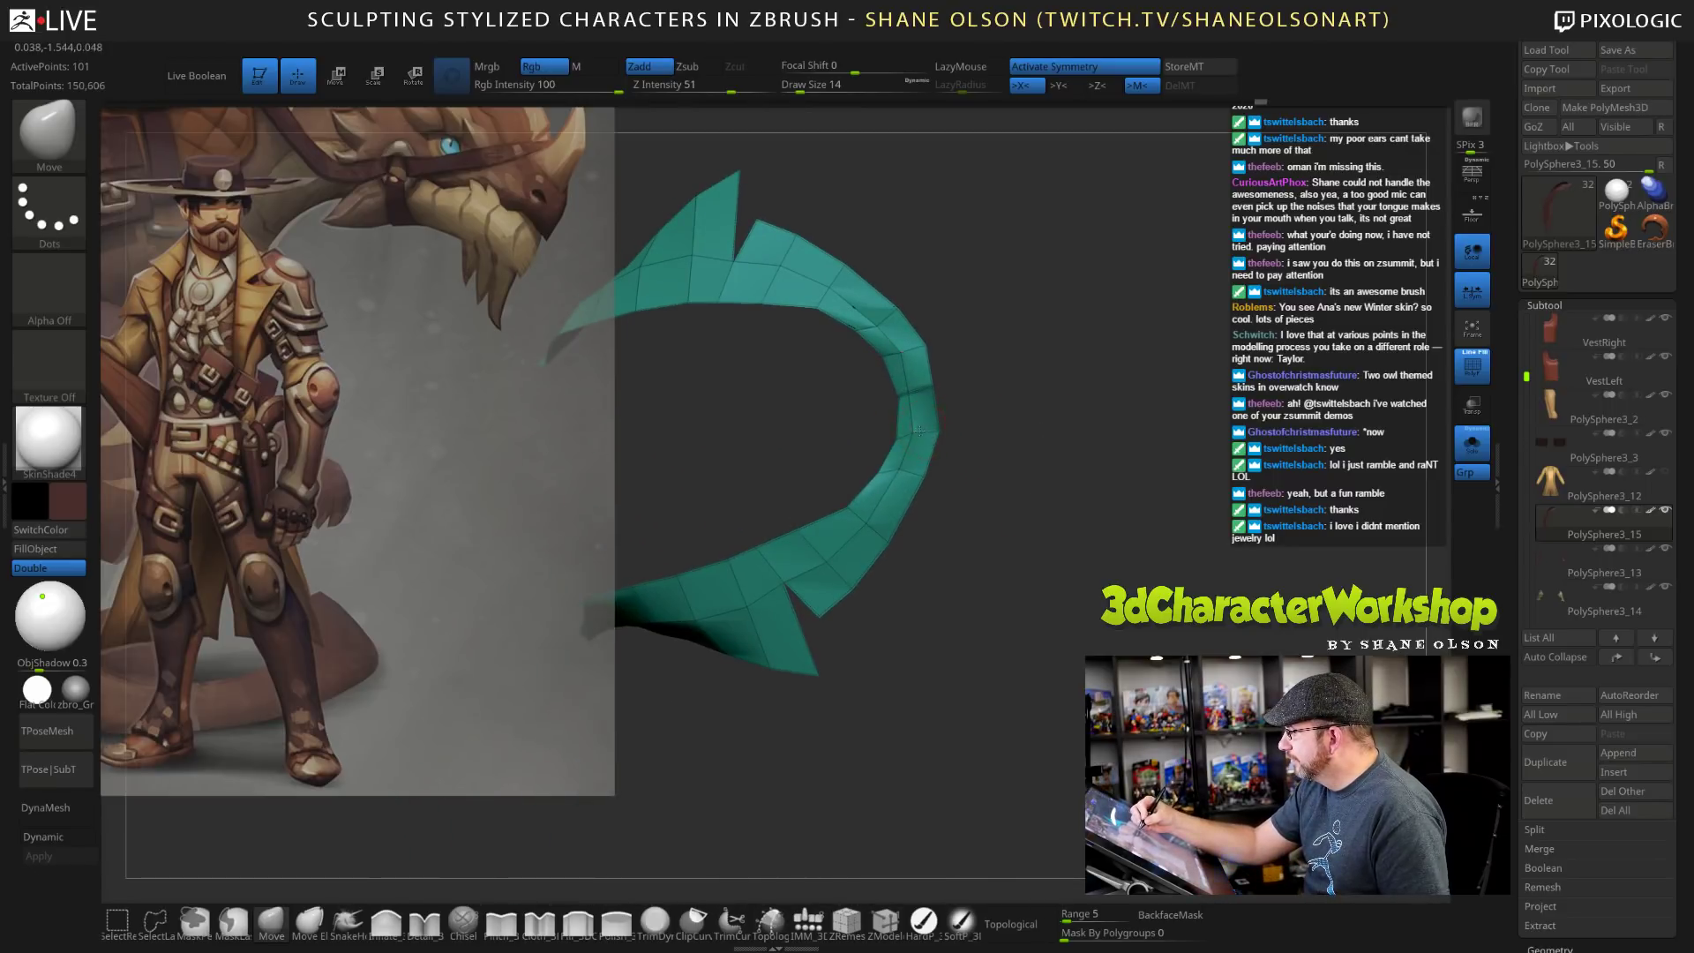
left_click_drag(1003, 502, 1029, 441)
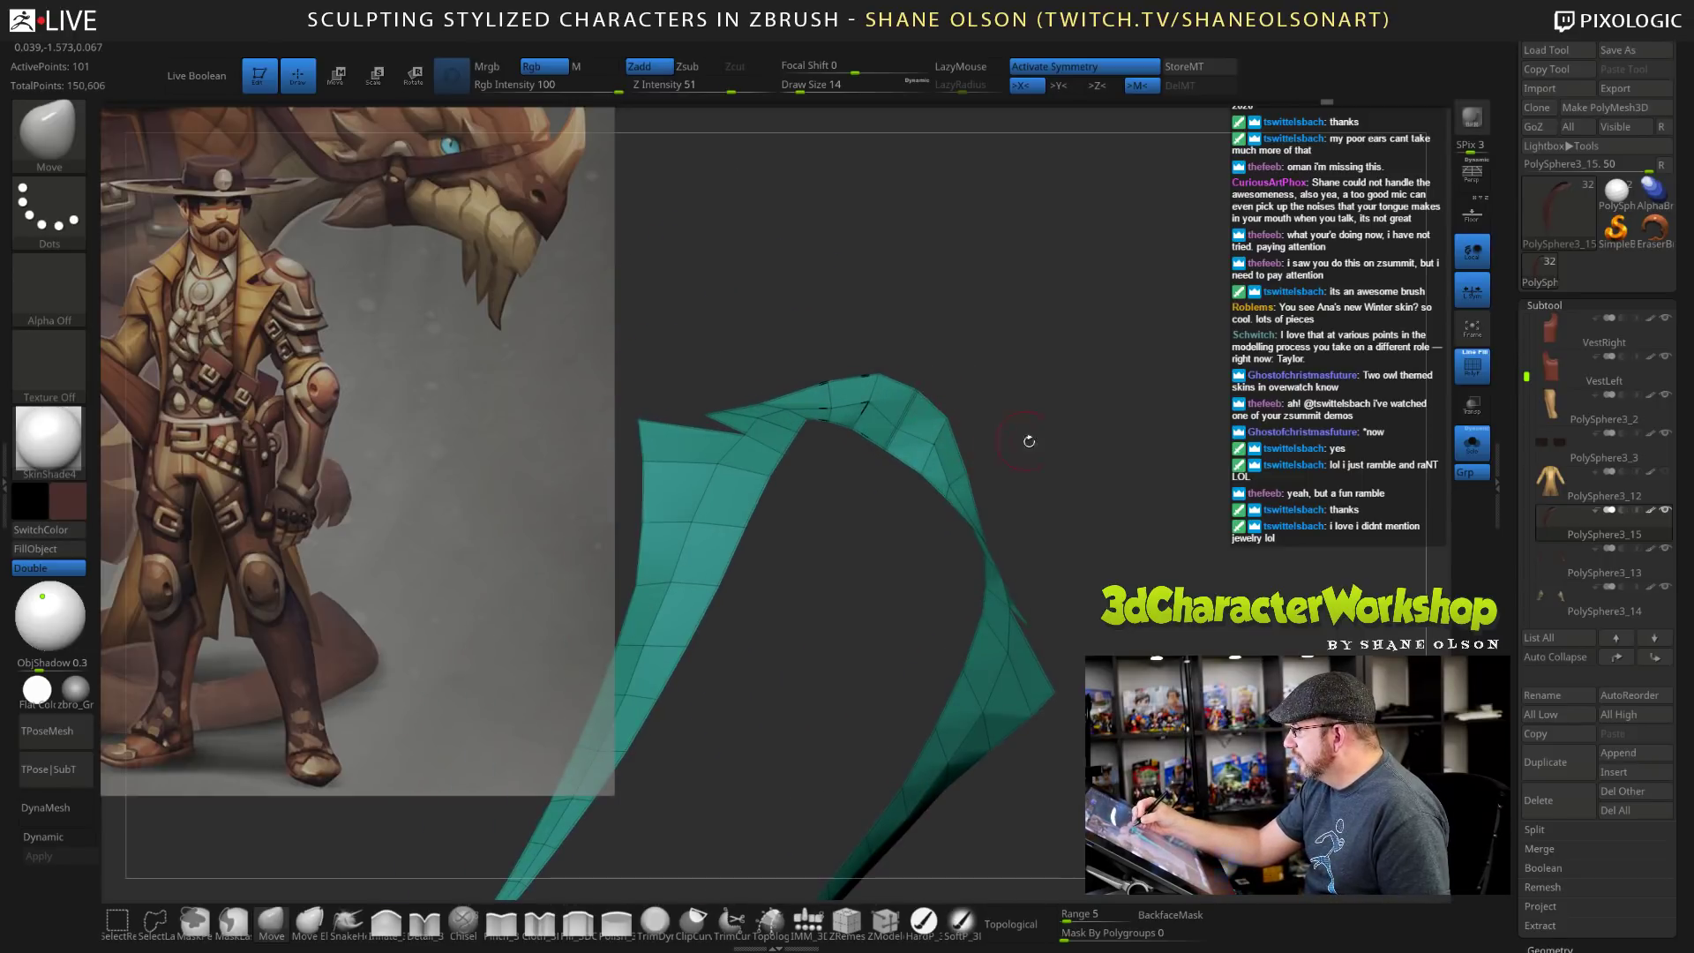
mouse_move(1144, 560)
left_mouse_down("shift")
mouse_move(1208, 574)
mouse_move(1163, 558)
left_mouse_up("shift")
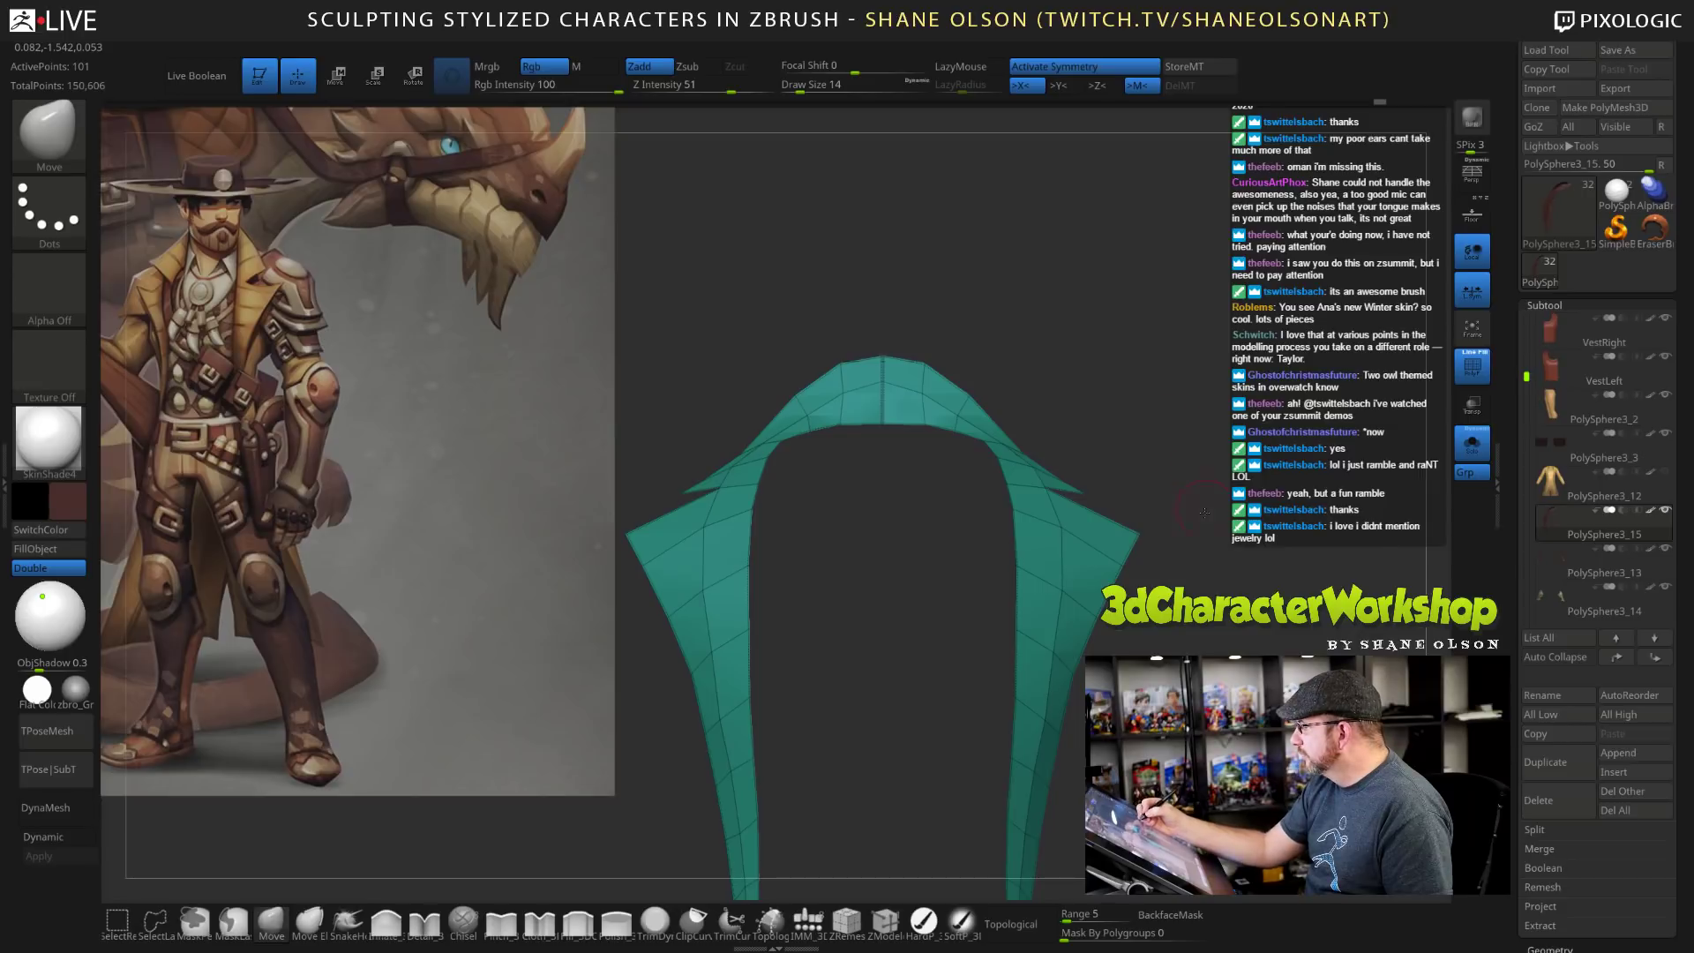
left_click_drag(1205, 512, 1142, 480)
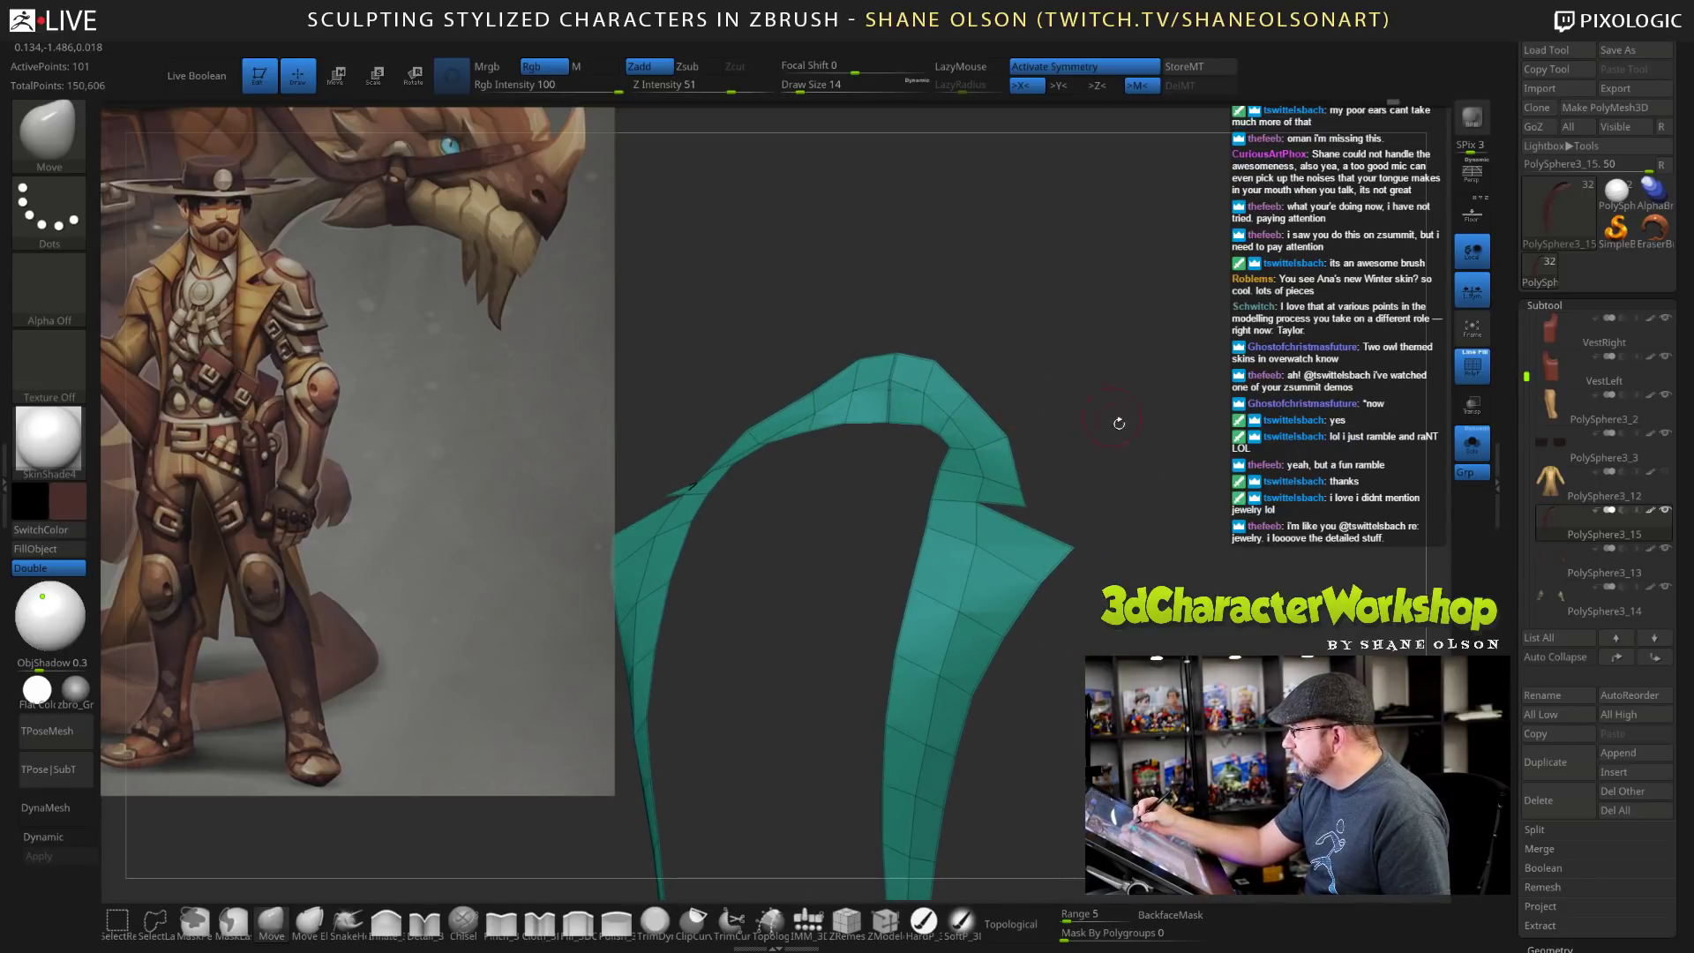
mouse_move(1119, 423)
left_mouse_down()
mouse_move(1178, 420)
mouse_move(1152, 422)
left_mouse_up()
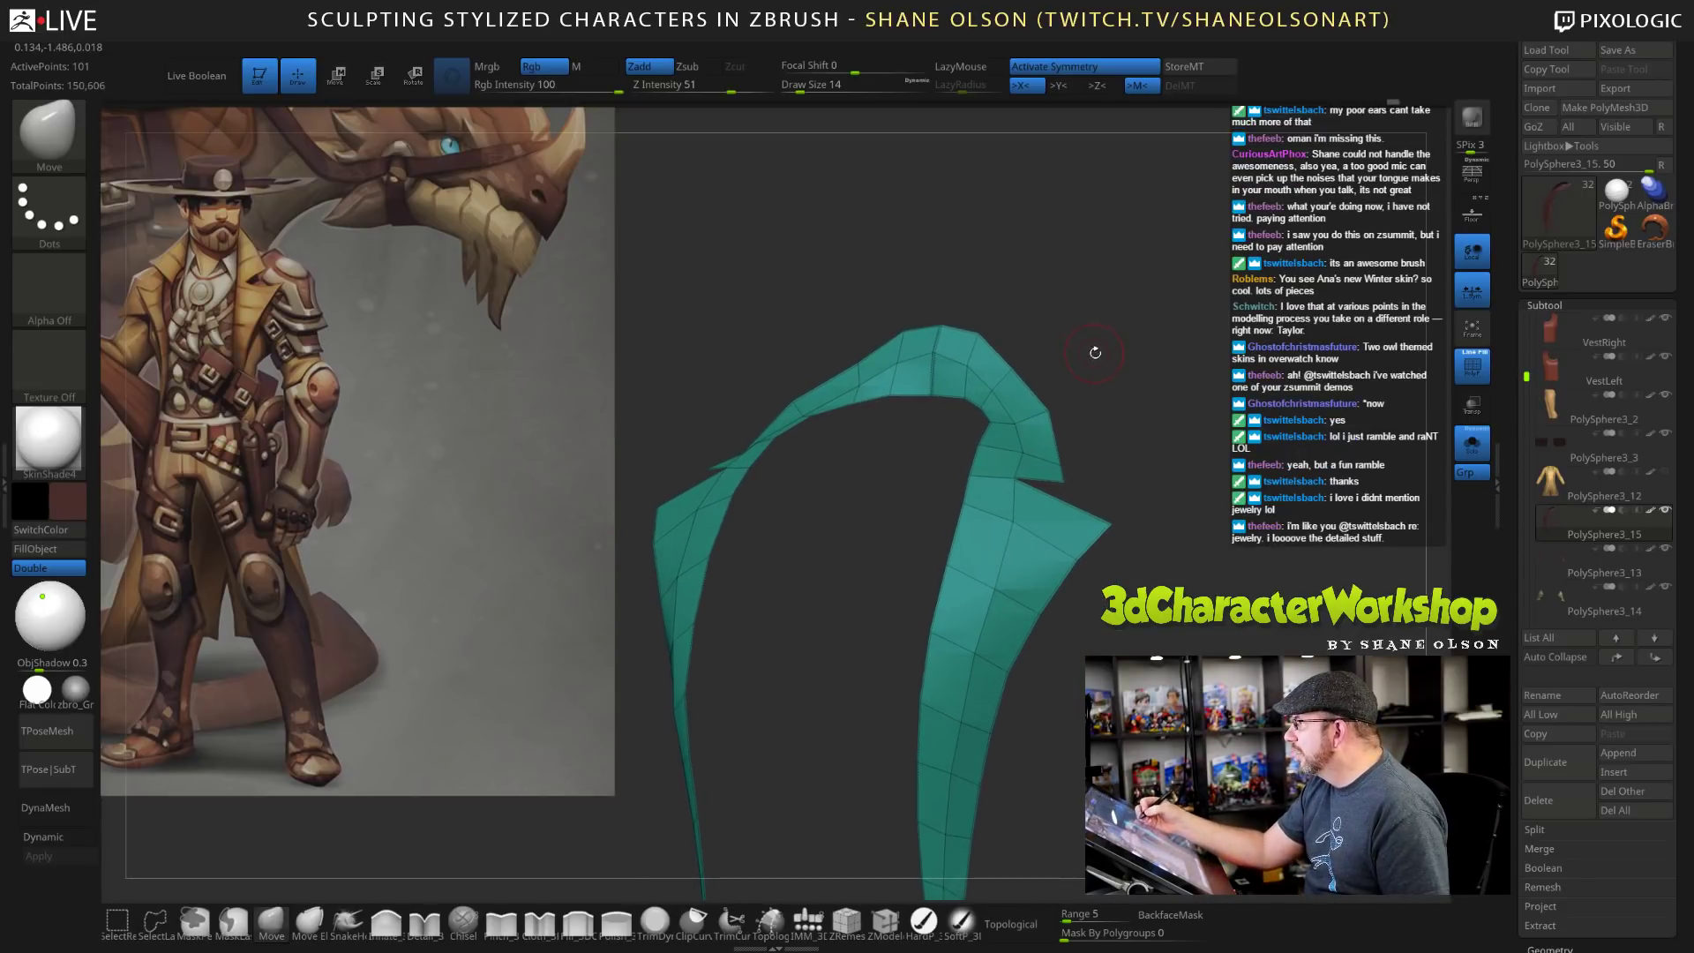
left_click_drag(1095, 352, 1080, 331)
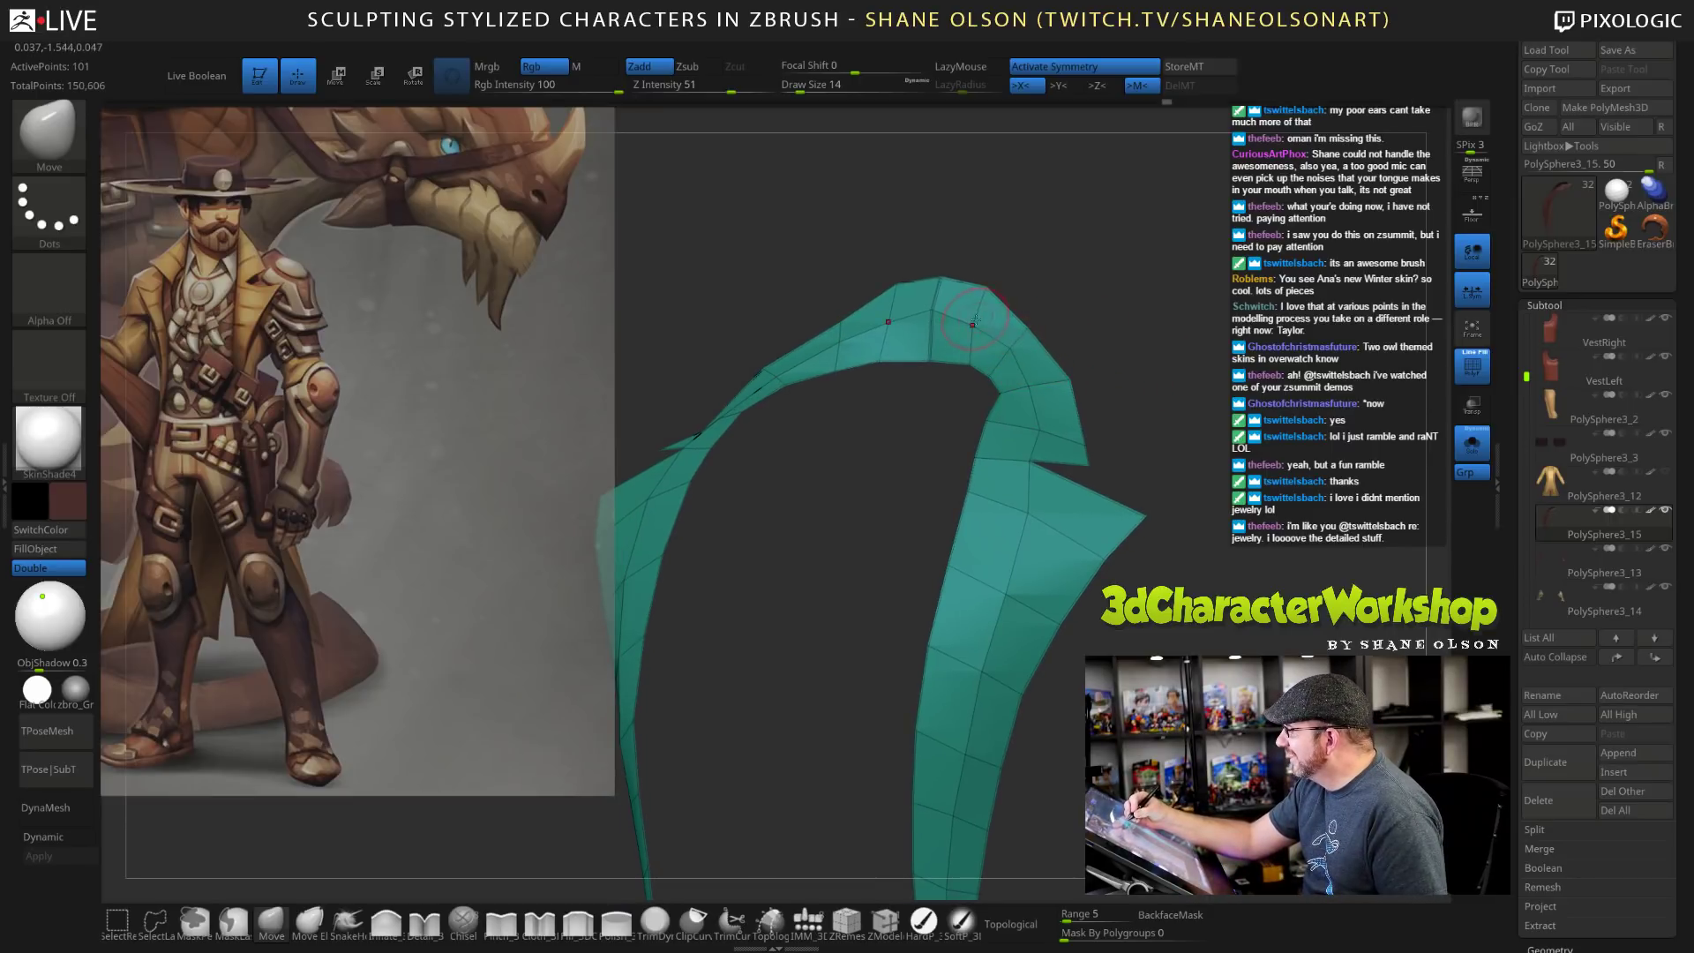
left_click_drag(1059, 381, 1053, 362)
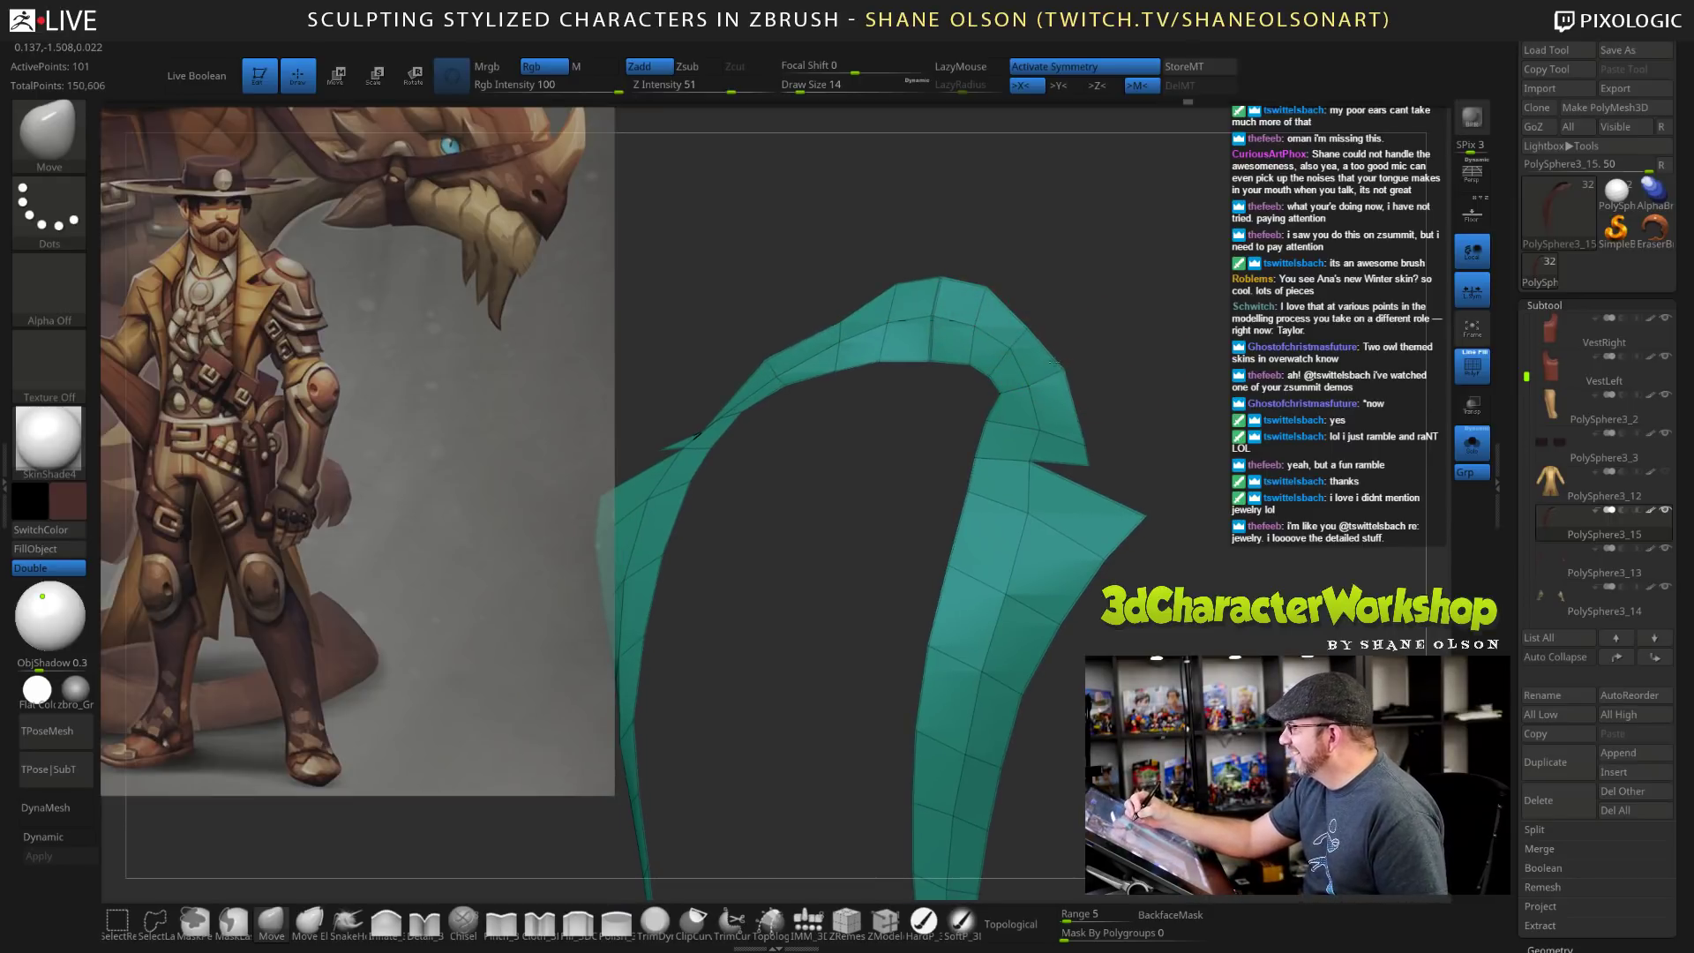
Widen the sides of the collar and even out its outer edge down to the lapel notches with the Move brush.
mouse_move(1160, 365)
left_mouse_down()
mouse_move(1223, 388)
mouse_move(1184, 348)
mouse_move(1225, 406)
left_mouse_up()
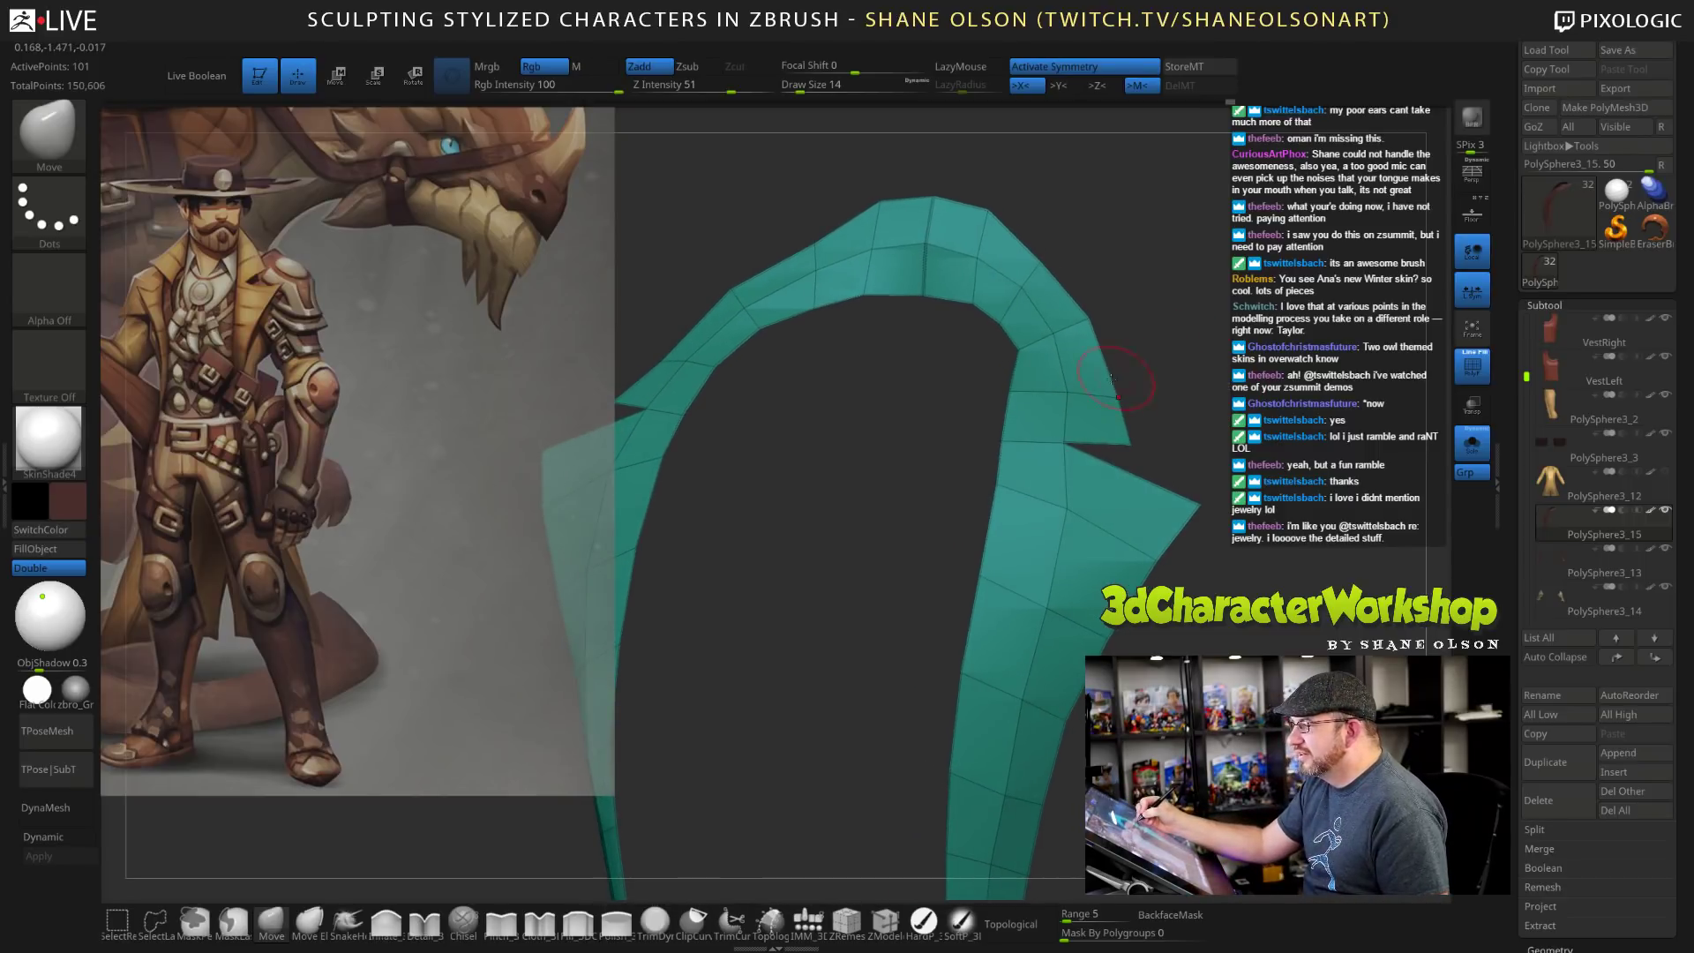
mouse_move(1103, 388)
left_mouse_down()
mouse_move(1162, 379)
mouse_move(1117, 394)
mouse_move(1143, 368)
mouse_move(1129, 352)
mouse_move(1194, 394)
mouse_move(1207, 448)
mouse_move(1185, 445)
left_mouse_up()
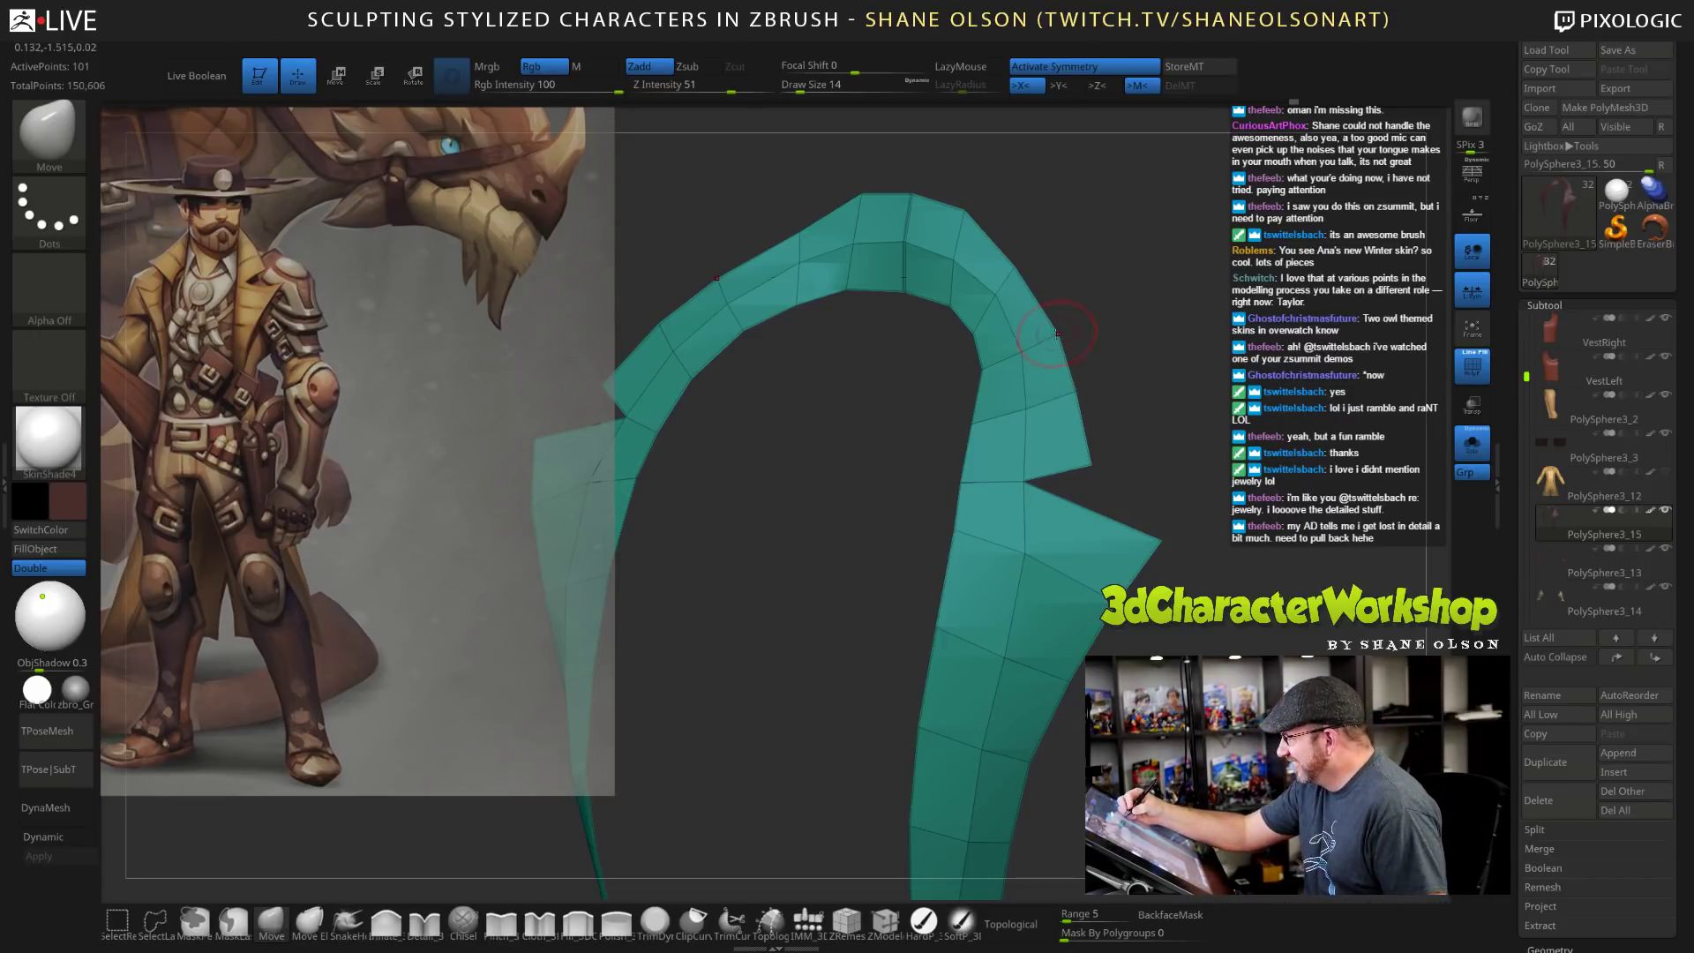
mouse_move(1067, 272)
left_mouse_down()
mouse_move(1006, 227)
mouse_move(937, 303)
mouse_move(958, 262)
left_mouse_up()
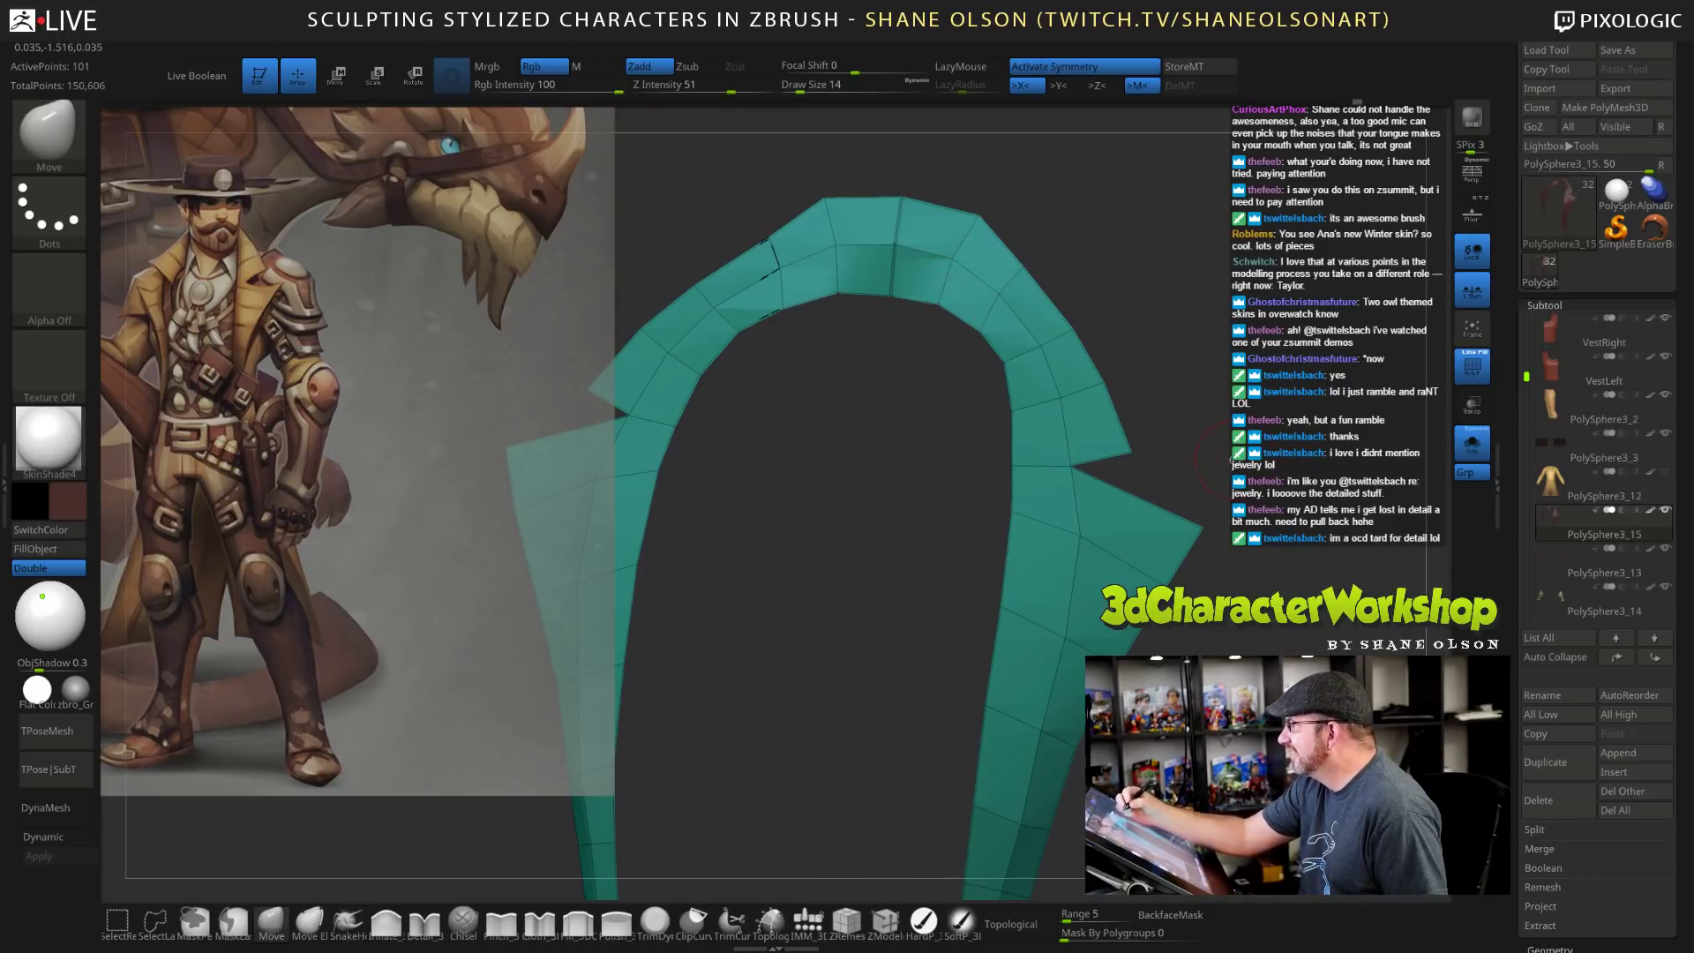
left_click_drag(1233, 459, 1198, 461, "alt")
left_click_drag(1222, 532, 1179, 583)
mouse_move(1082, 305)
left_mouse_down("alt")
mouse_move(1116, 488)
mouse_move(870, 382)
mouse_move(820, 415)
left_mouse_up("alt")
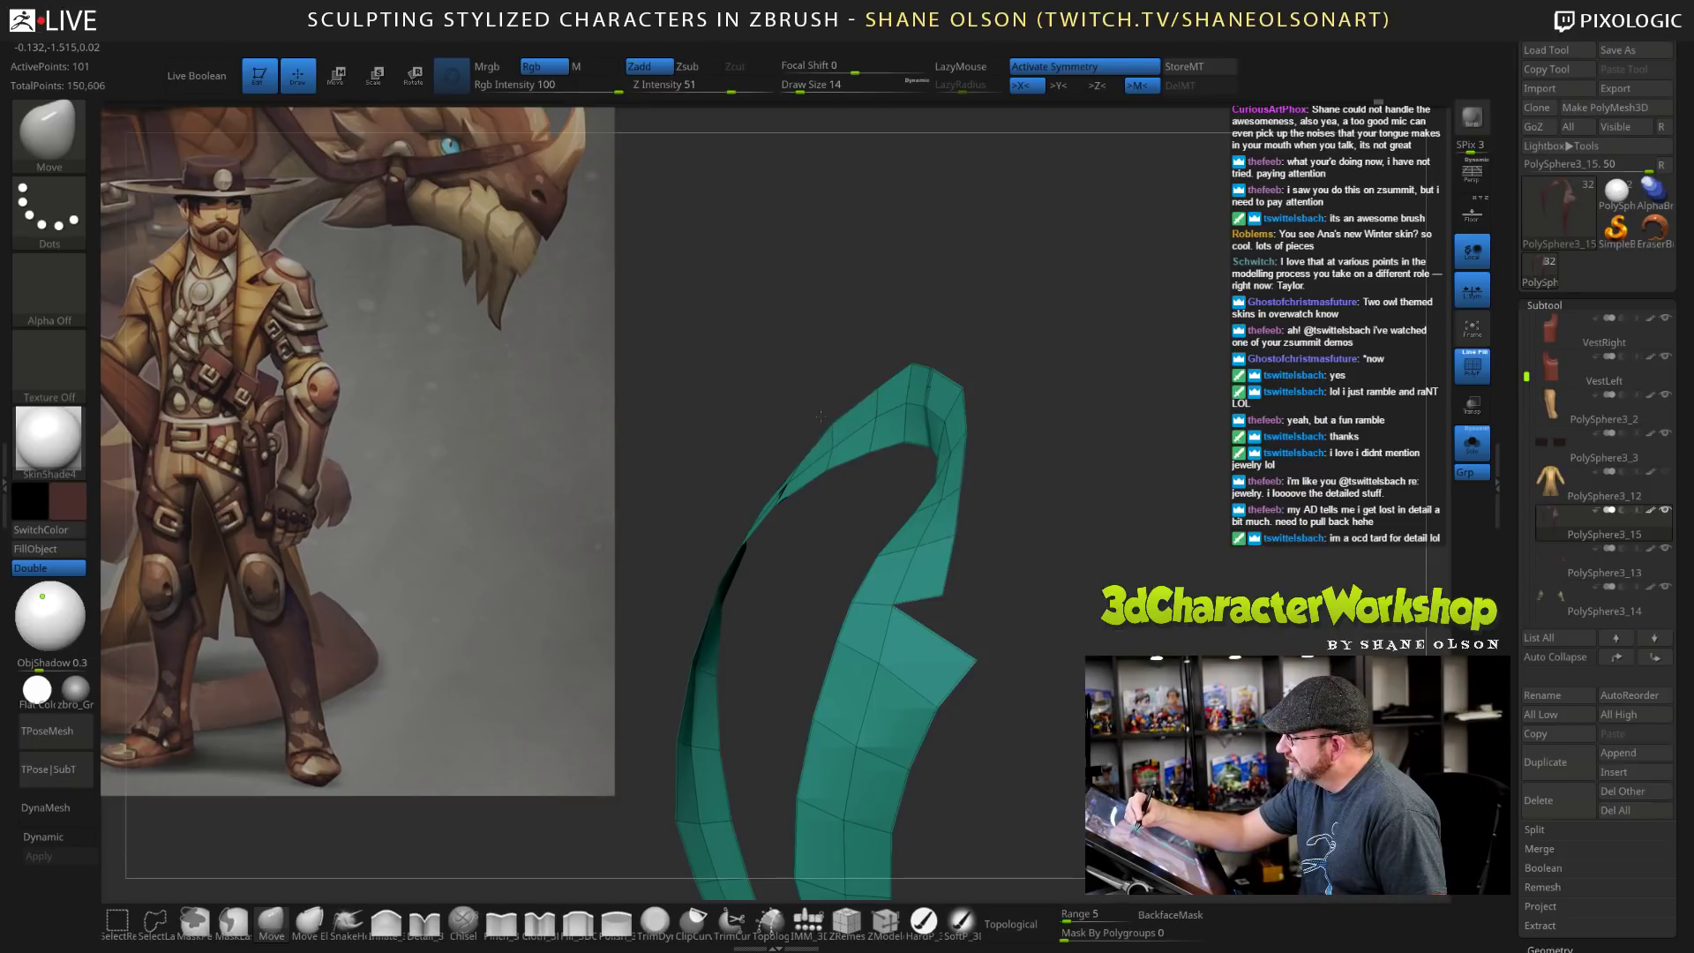
mouse_move(1051, 507)
left_mouse_down()
mouse_move(1070, 484)
mouse_move(1063, 529)
left_mouse_up()
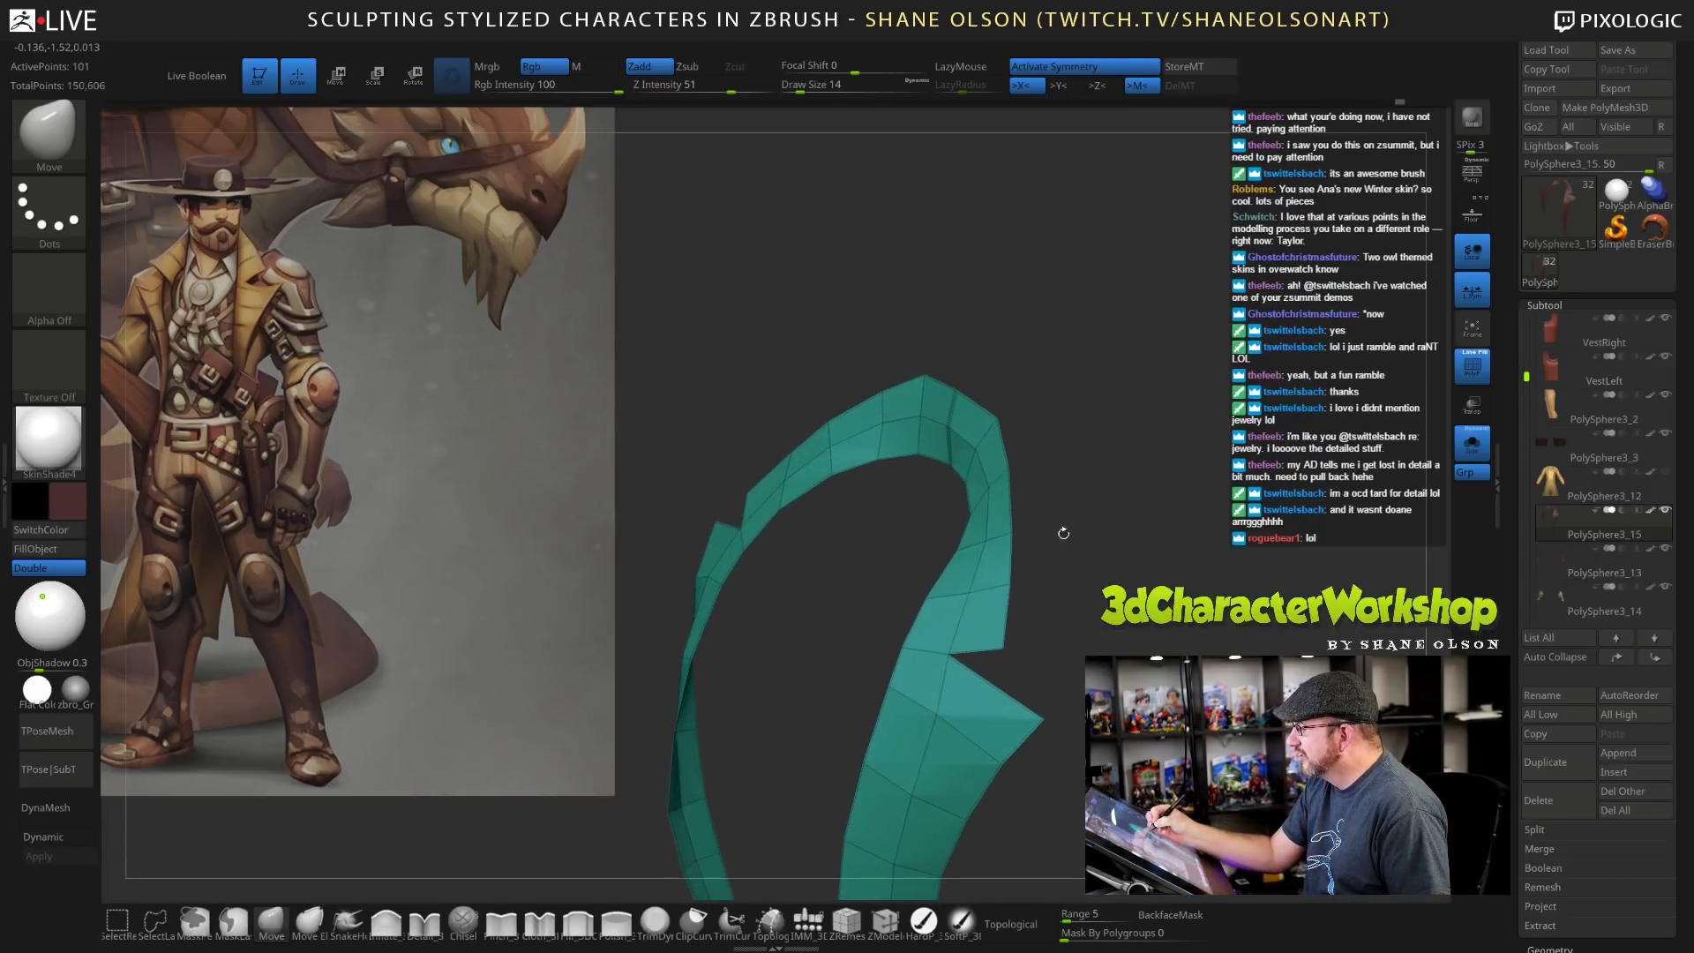
Examine the reshaped collar and lapels from the front and from the side.
left_click_drag(1095, 423, 1155, 521)
left_click_drag(1235, 571, 1195, 621, "shift")
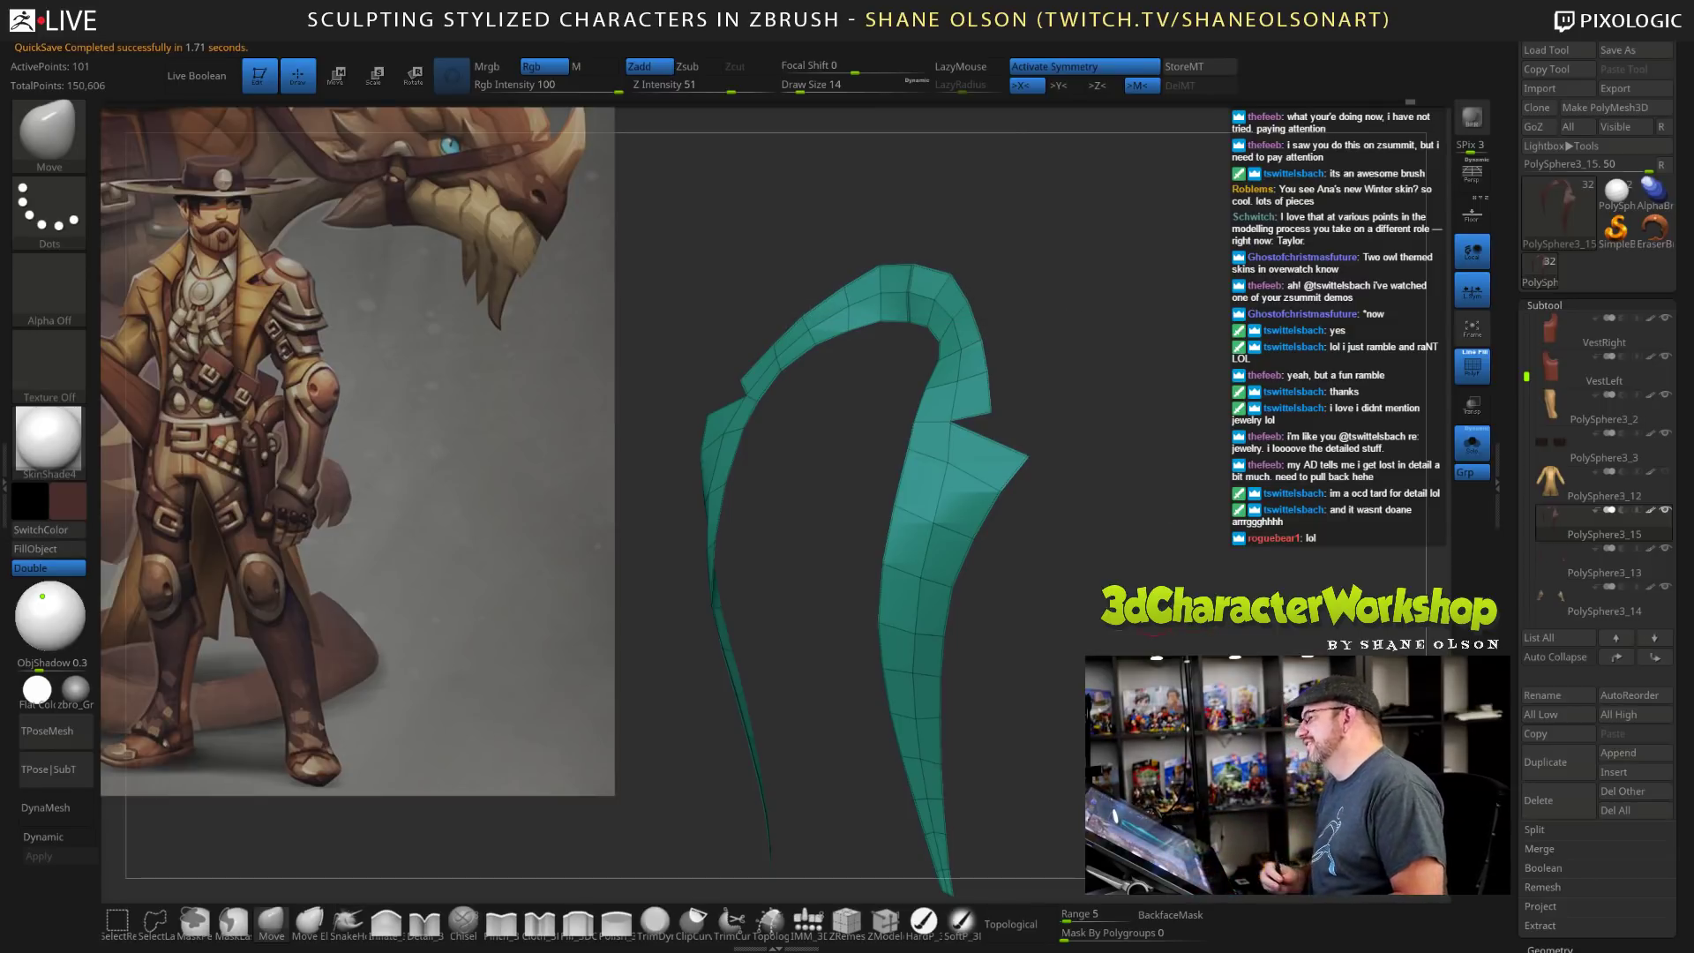
left_click_drag(1119, 464, 1131, 569)
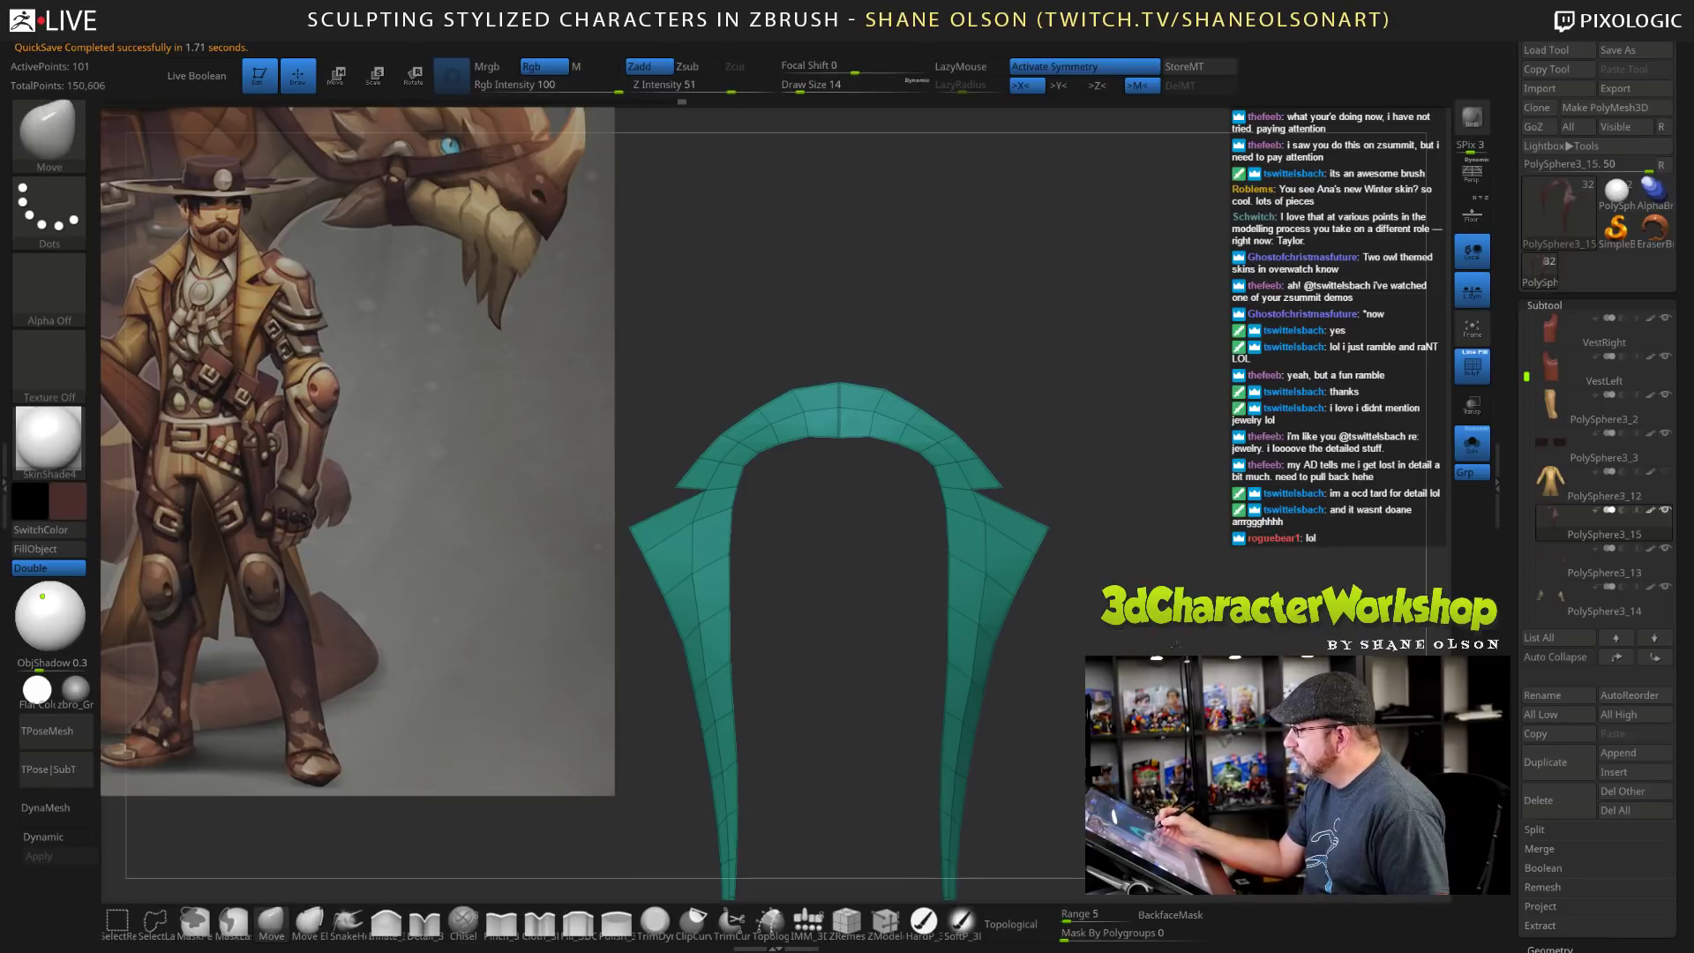
left_click_drag(1176, 645, 1097, 524, "alt")
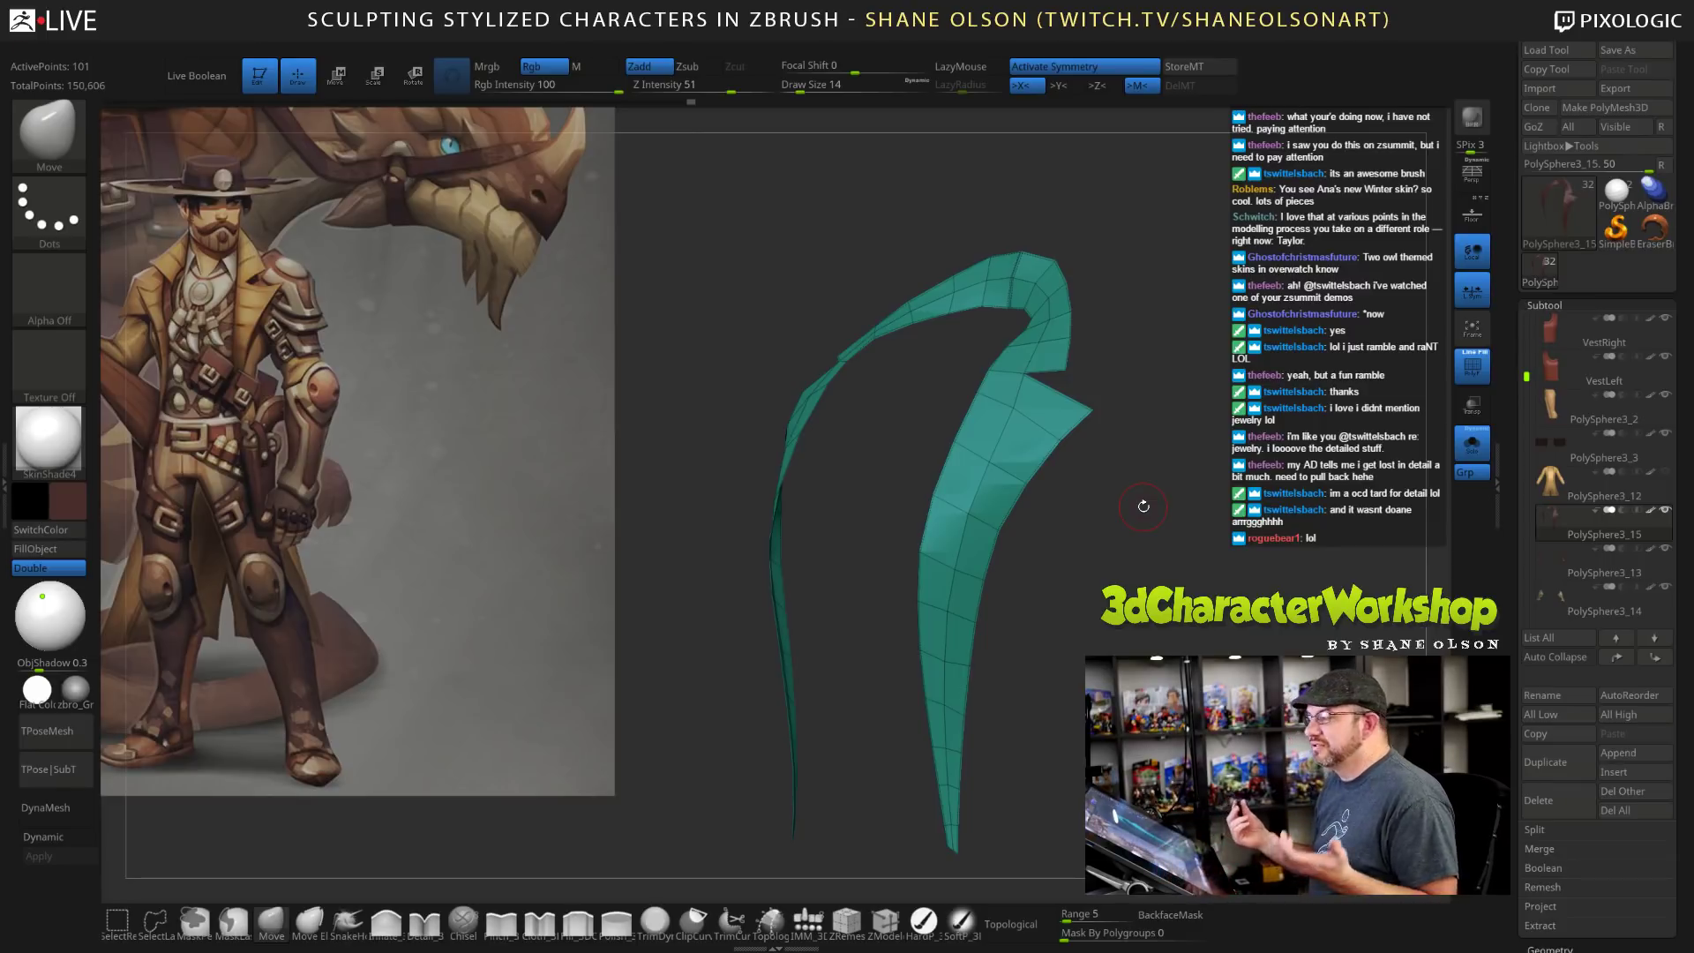
left_click_drag(1173, 512, 1147, 485)
left_click_drag(1208, 648, 1060, 469)
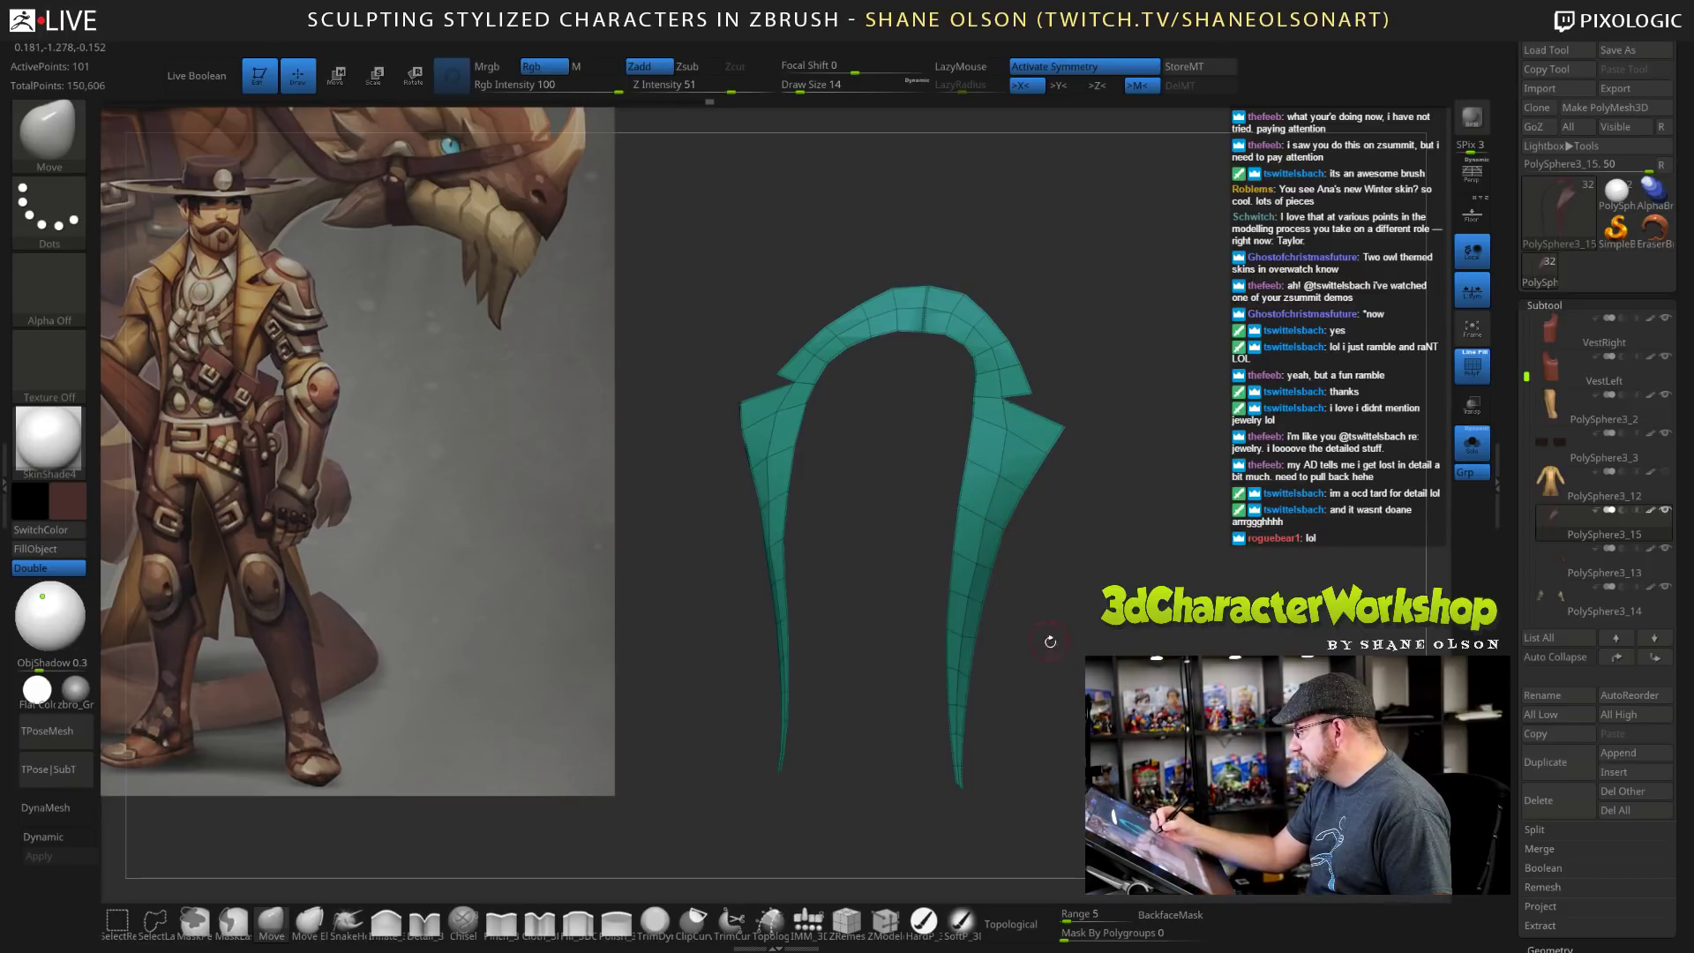
left_click_drag(1050, 641, 1077, 681)
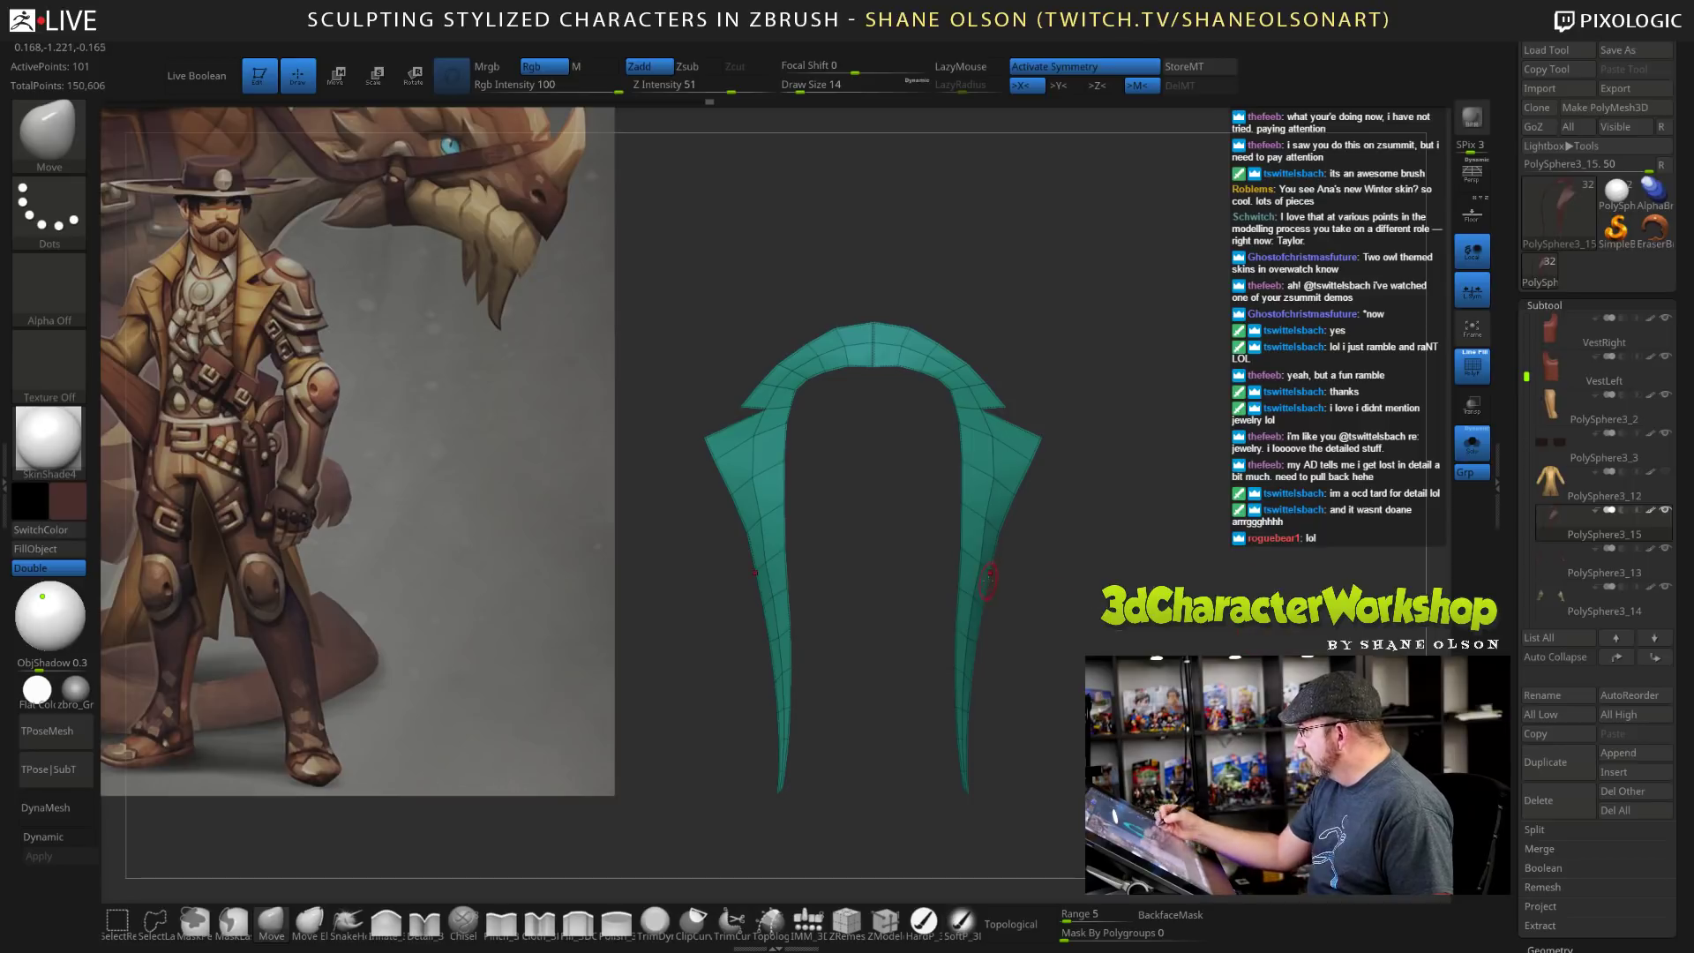
Turn off solo mode and check how the collar and lapels sit on the full character.
left_click(1472, 441)
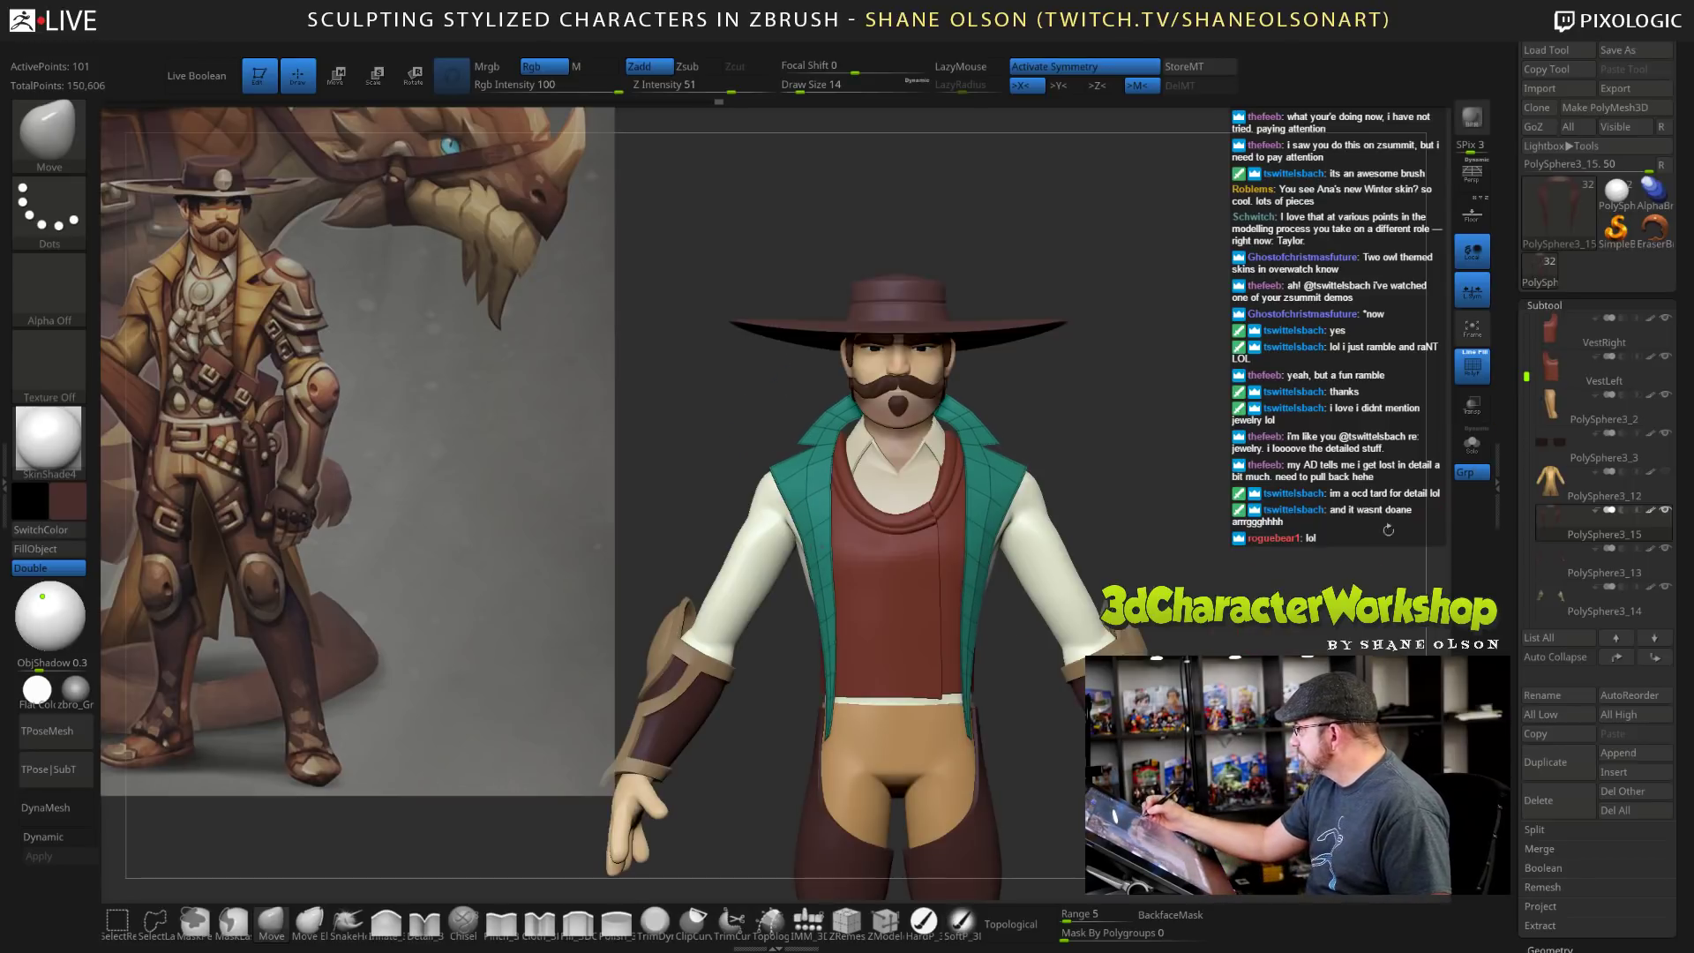
left_click_drag(1279, 631, 1204, 558)
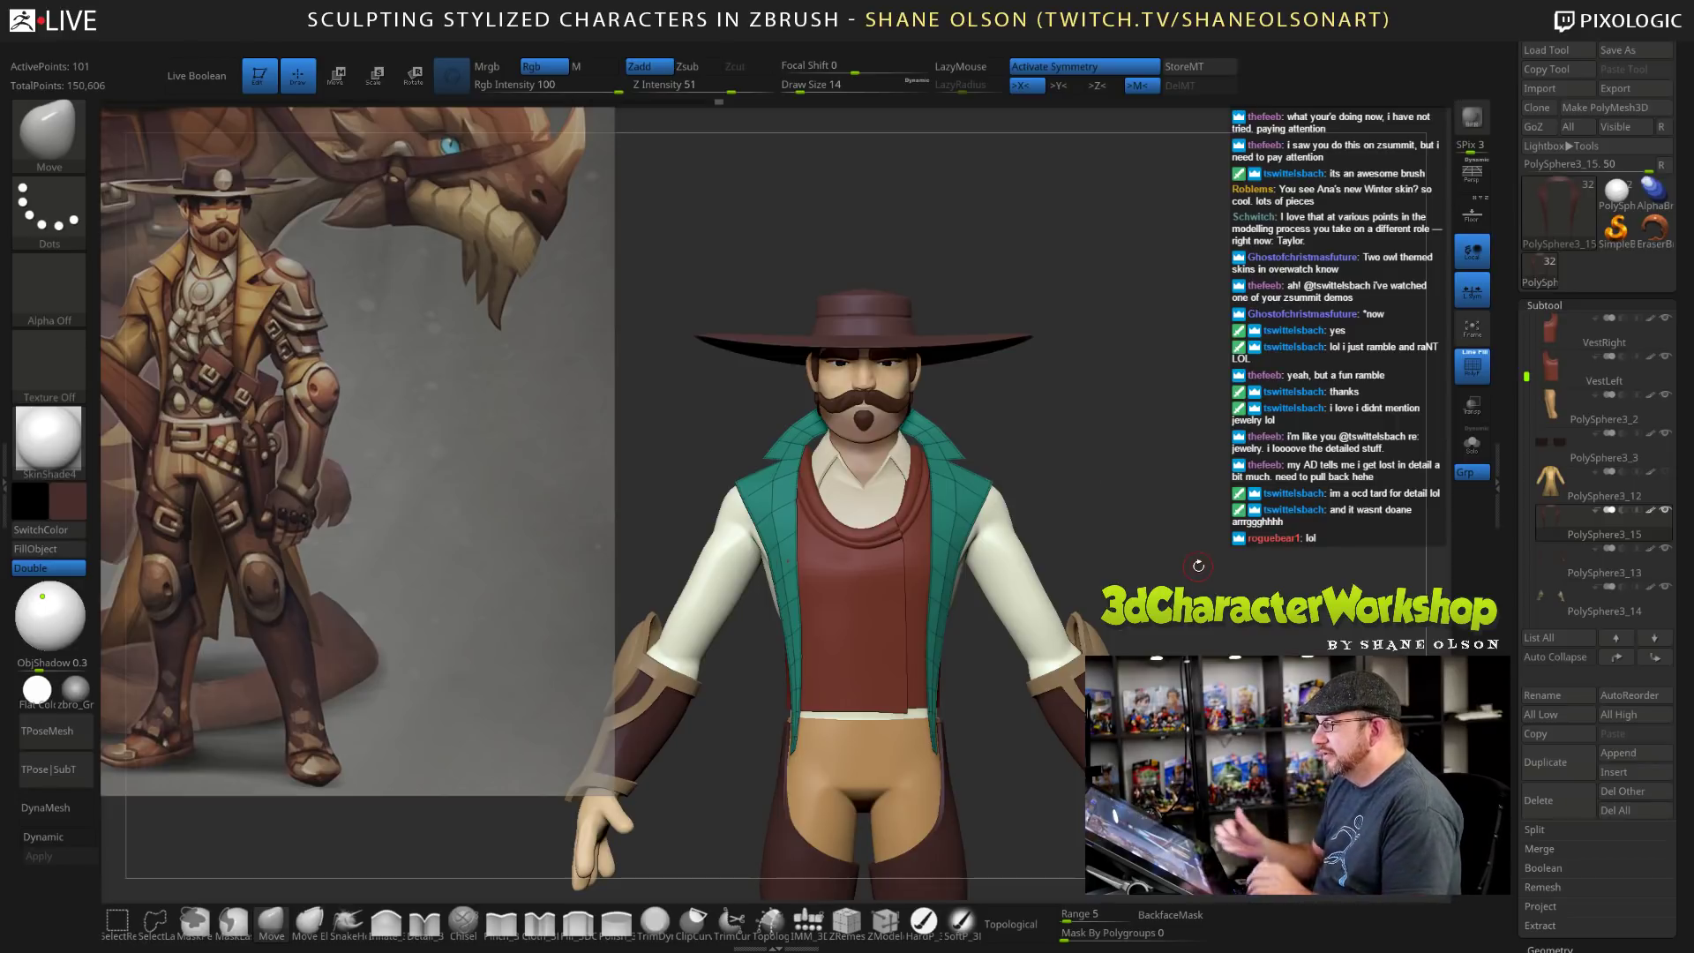
left_click_drag(1152, 496, 1186, 471)
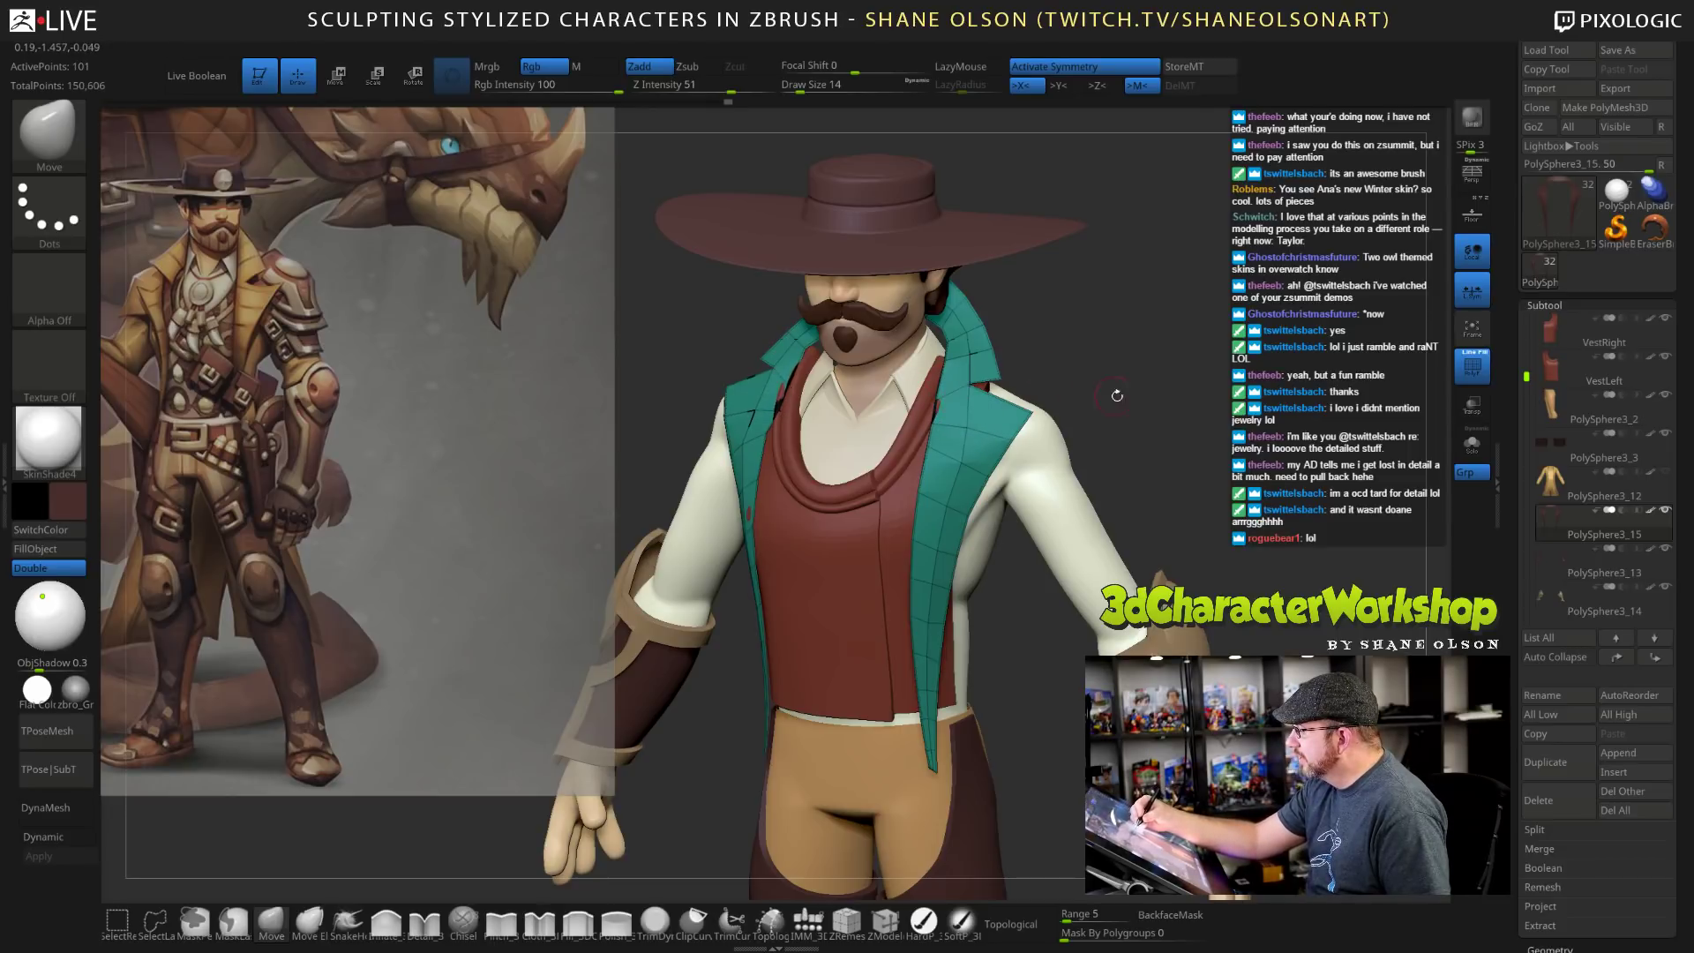
Inspect the collar and lapels from the front, the side and above, comparing them with the concept art.
left_click_drag(1116, 397, 1032, 380)
left_click_drag(1079, 440, 969, 427)
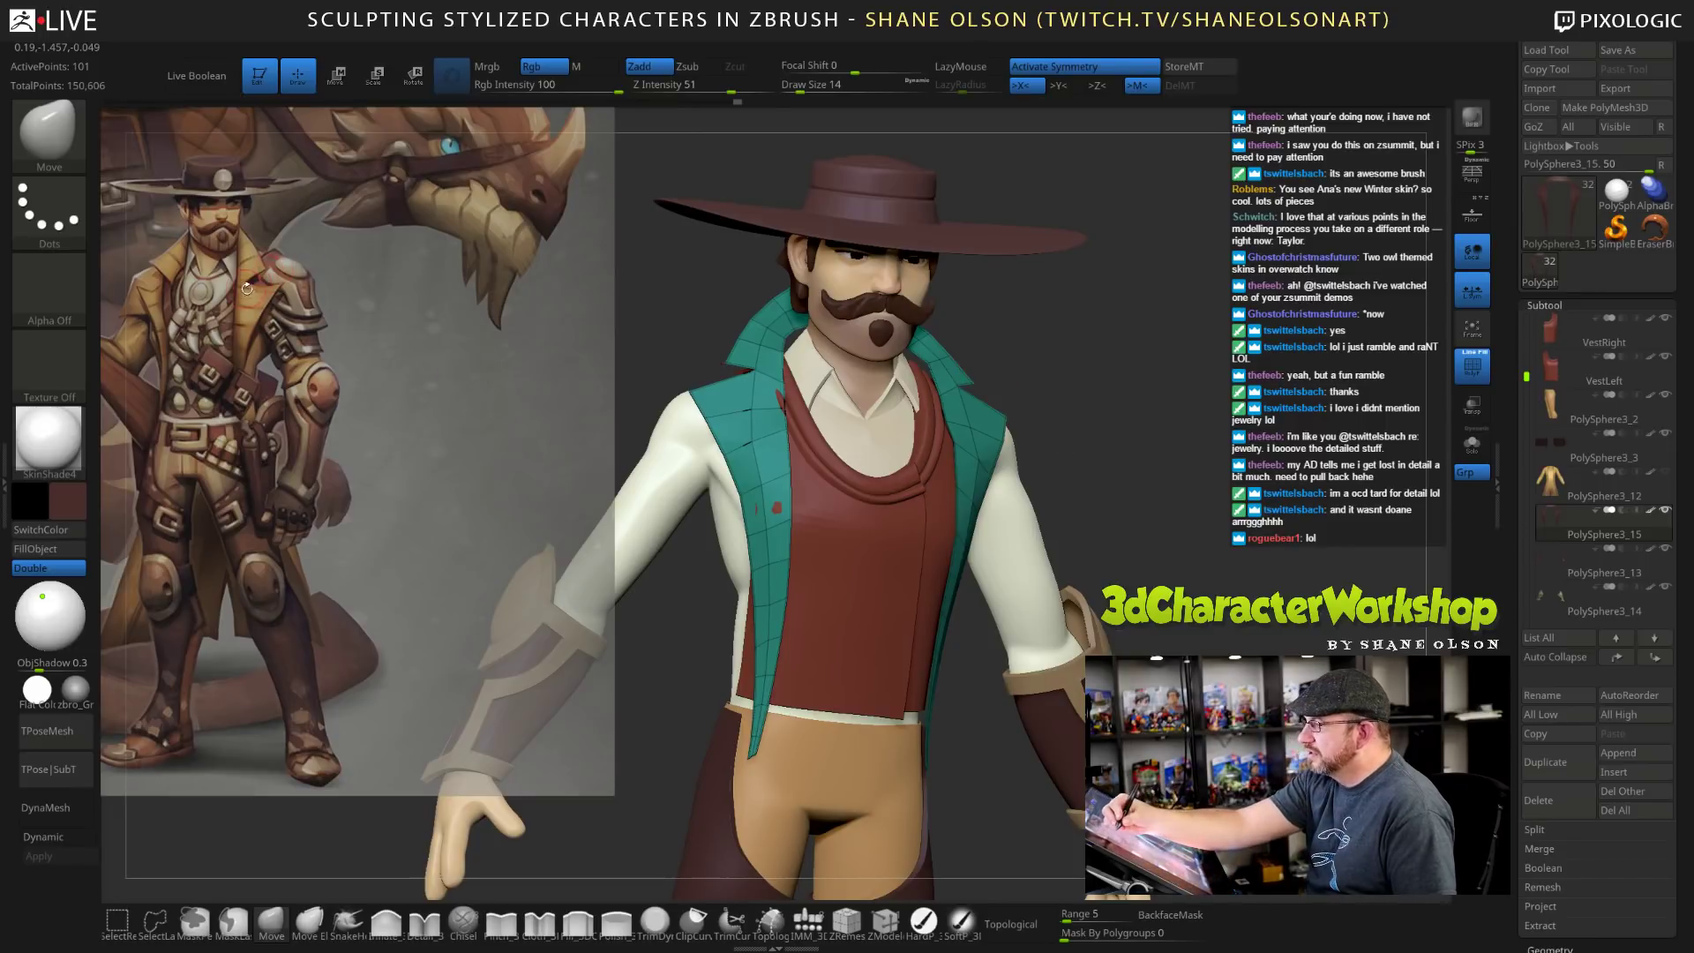
left_click_drag(522, 373, 1142, 443)
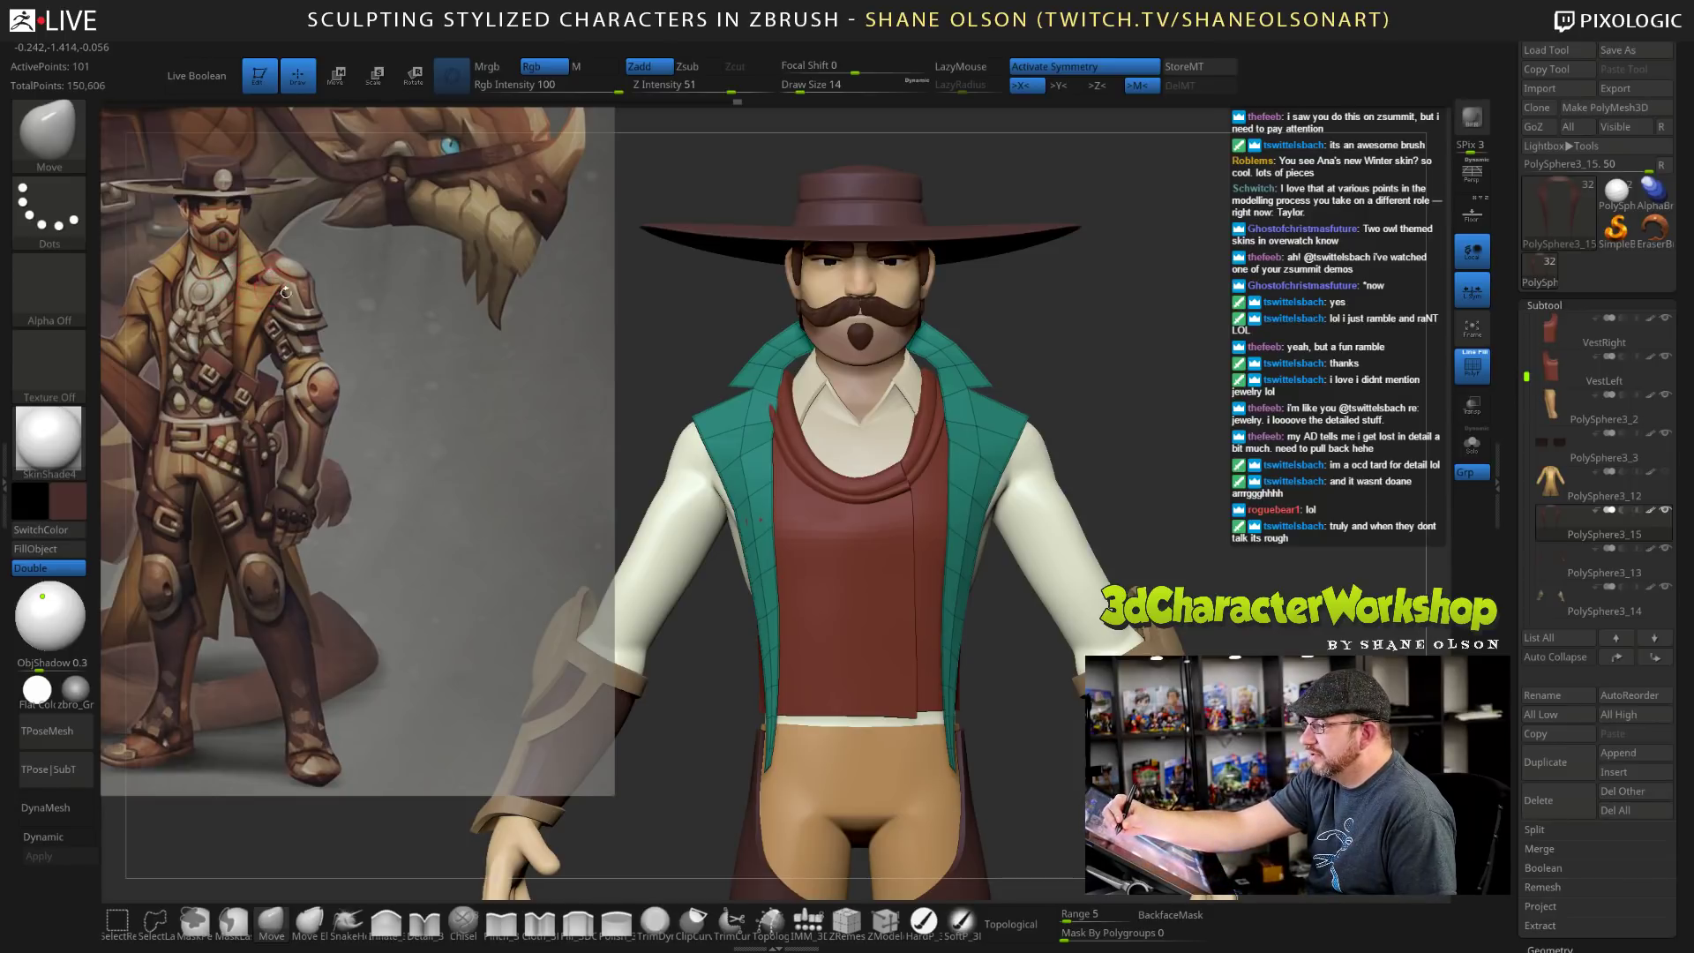
left_click_drag(1100, 374, 1225, 520)
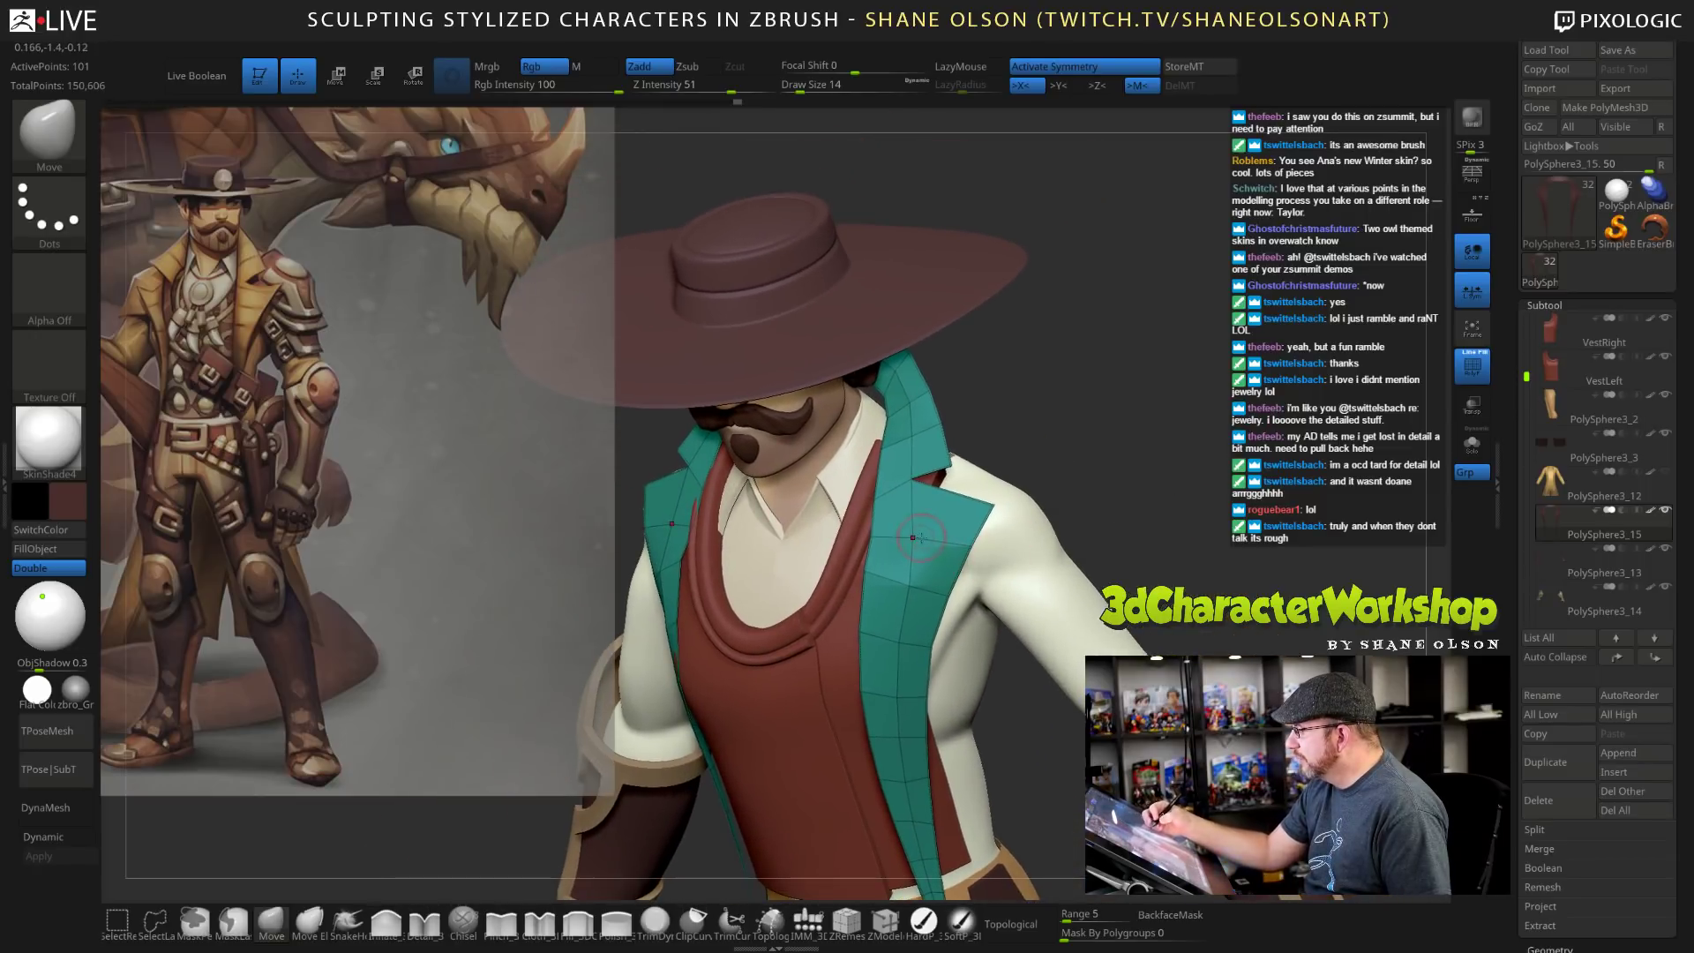
left_click_drag(1157, 473, 1123, 485)
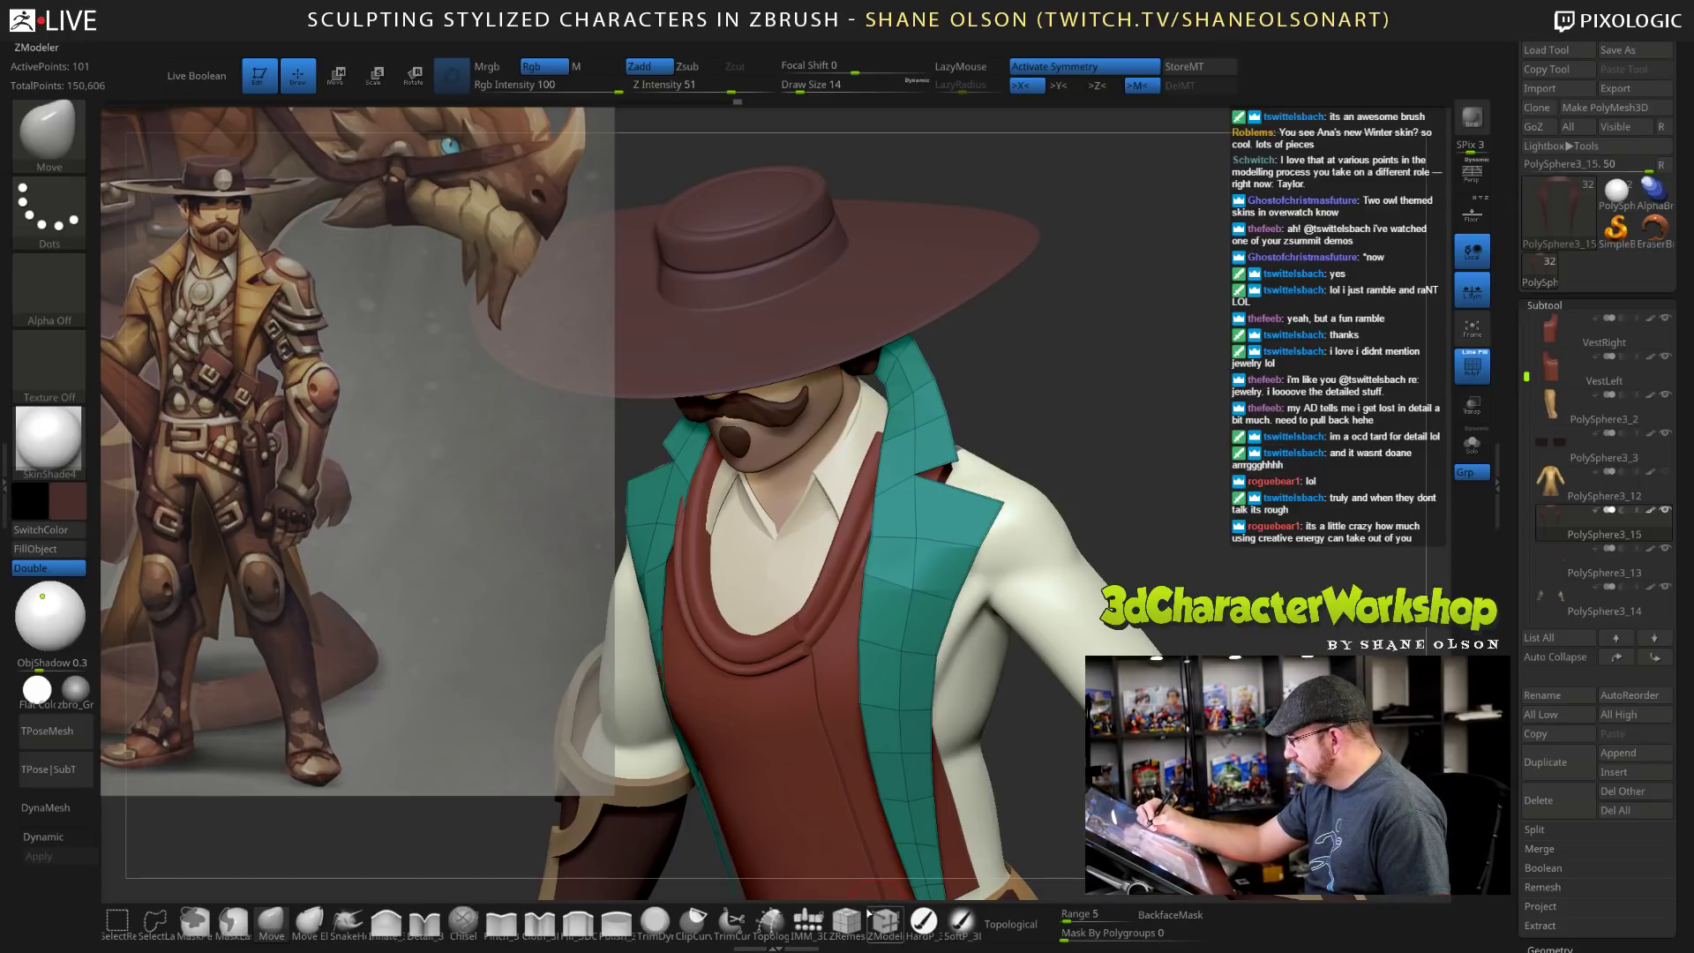
key("space")
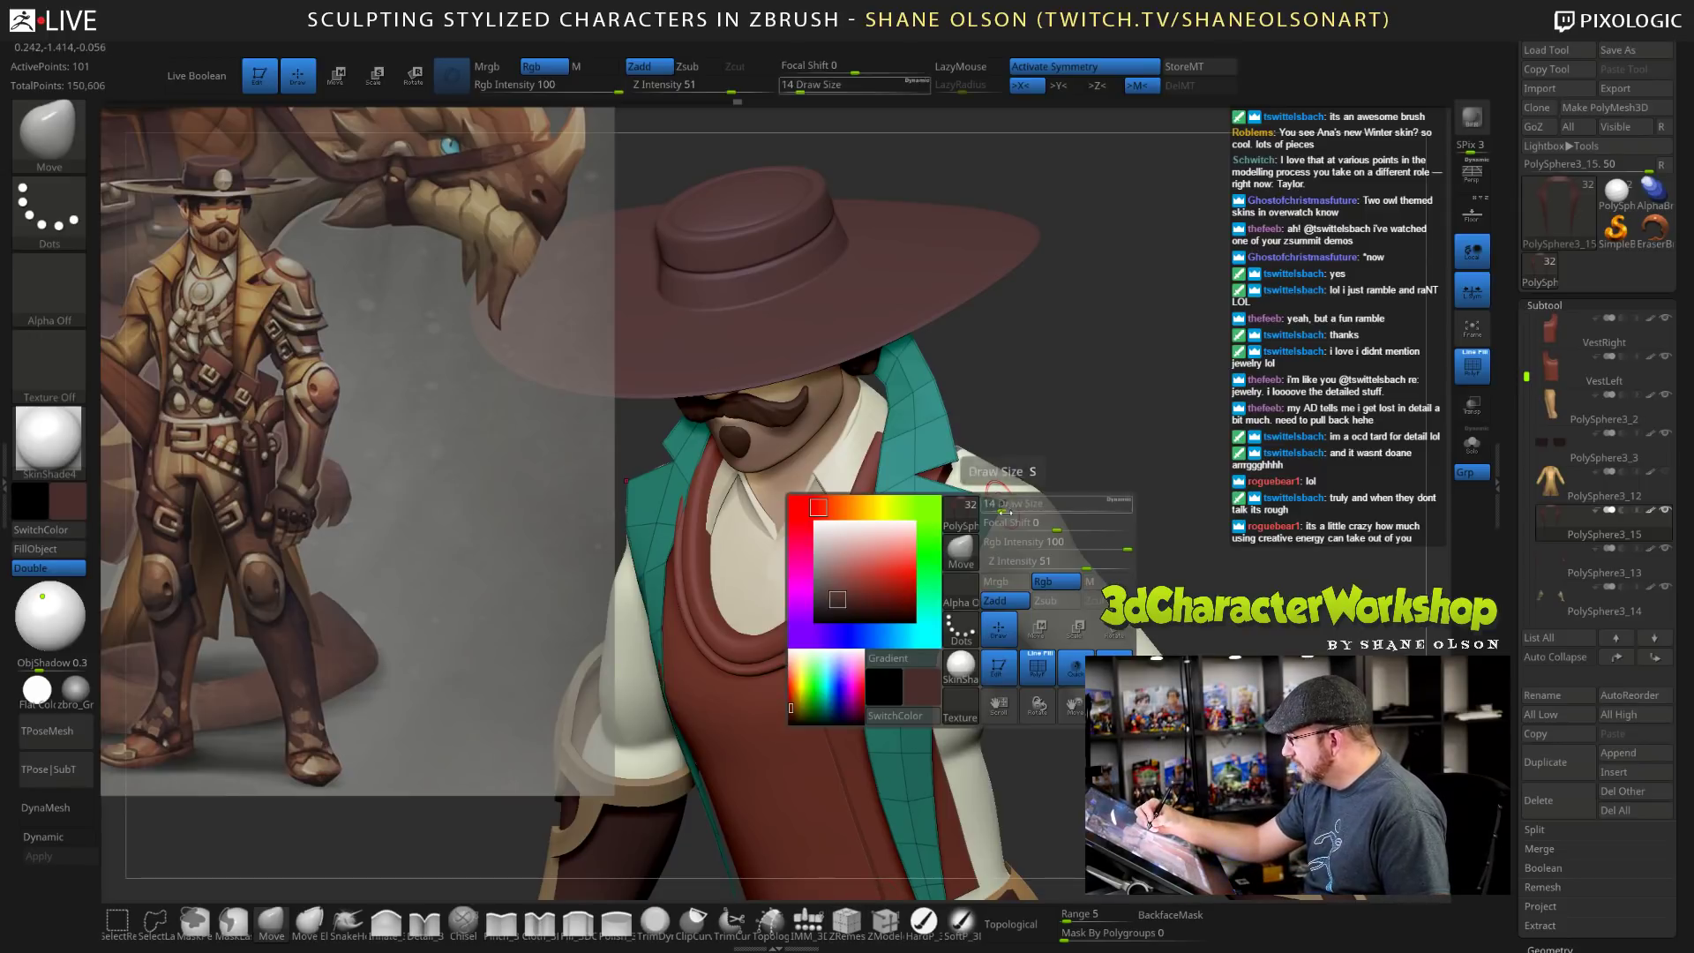
left_click(885, 922)
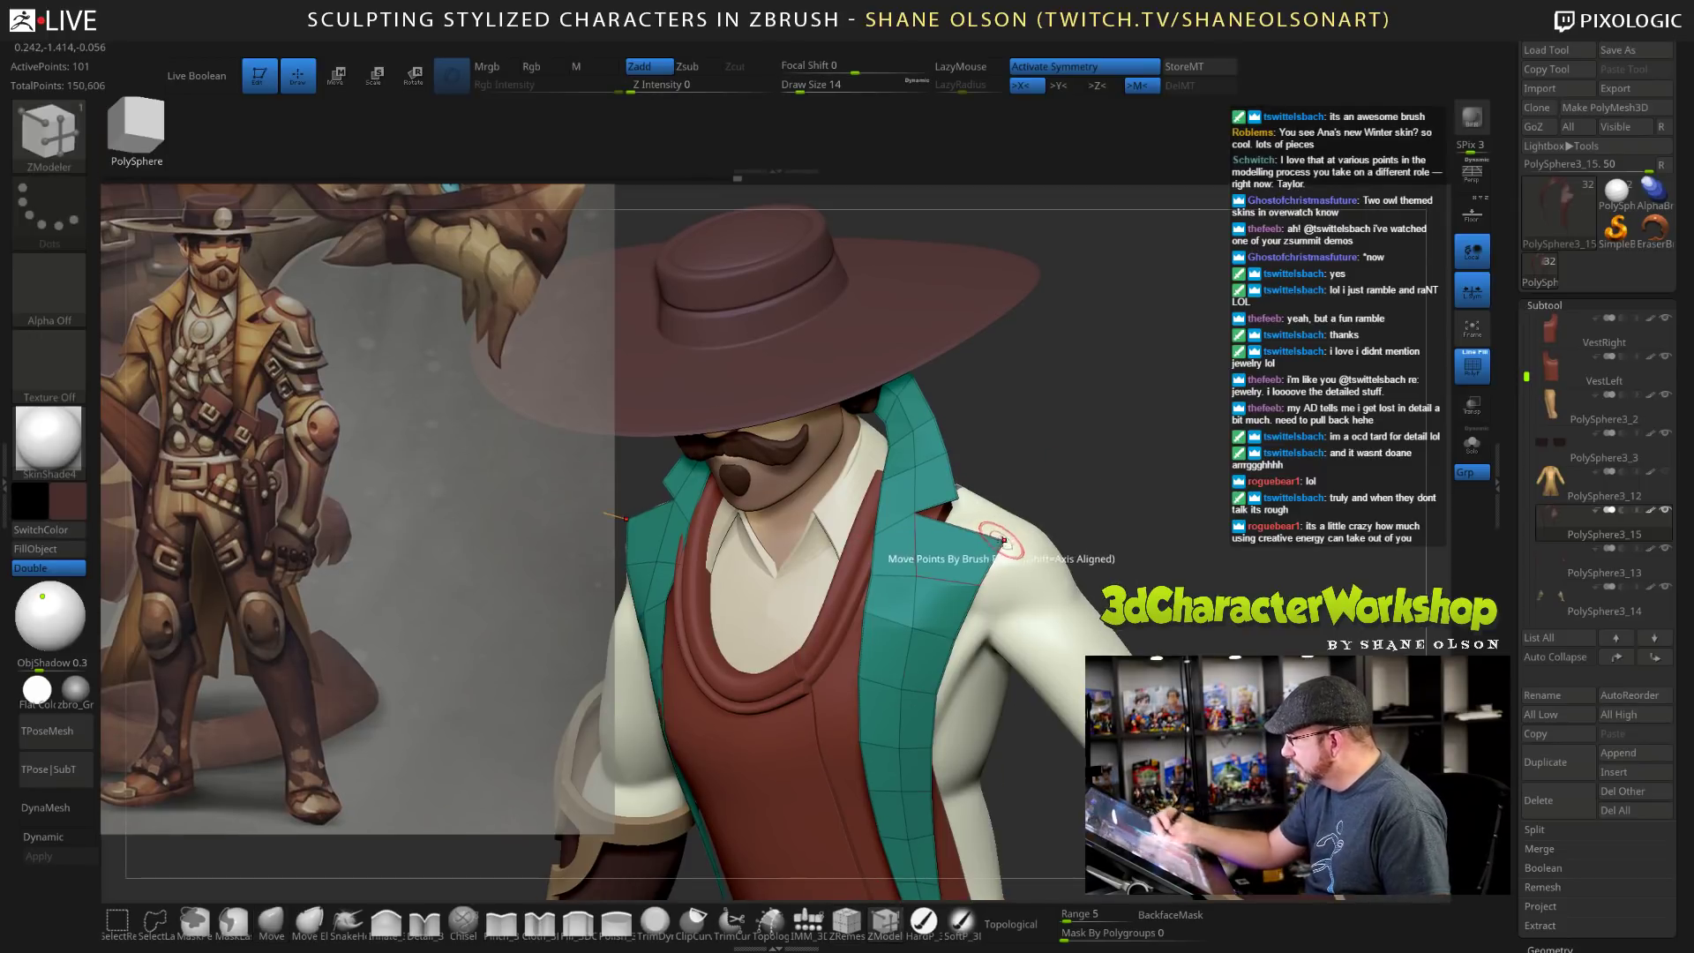
key("space")
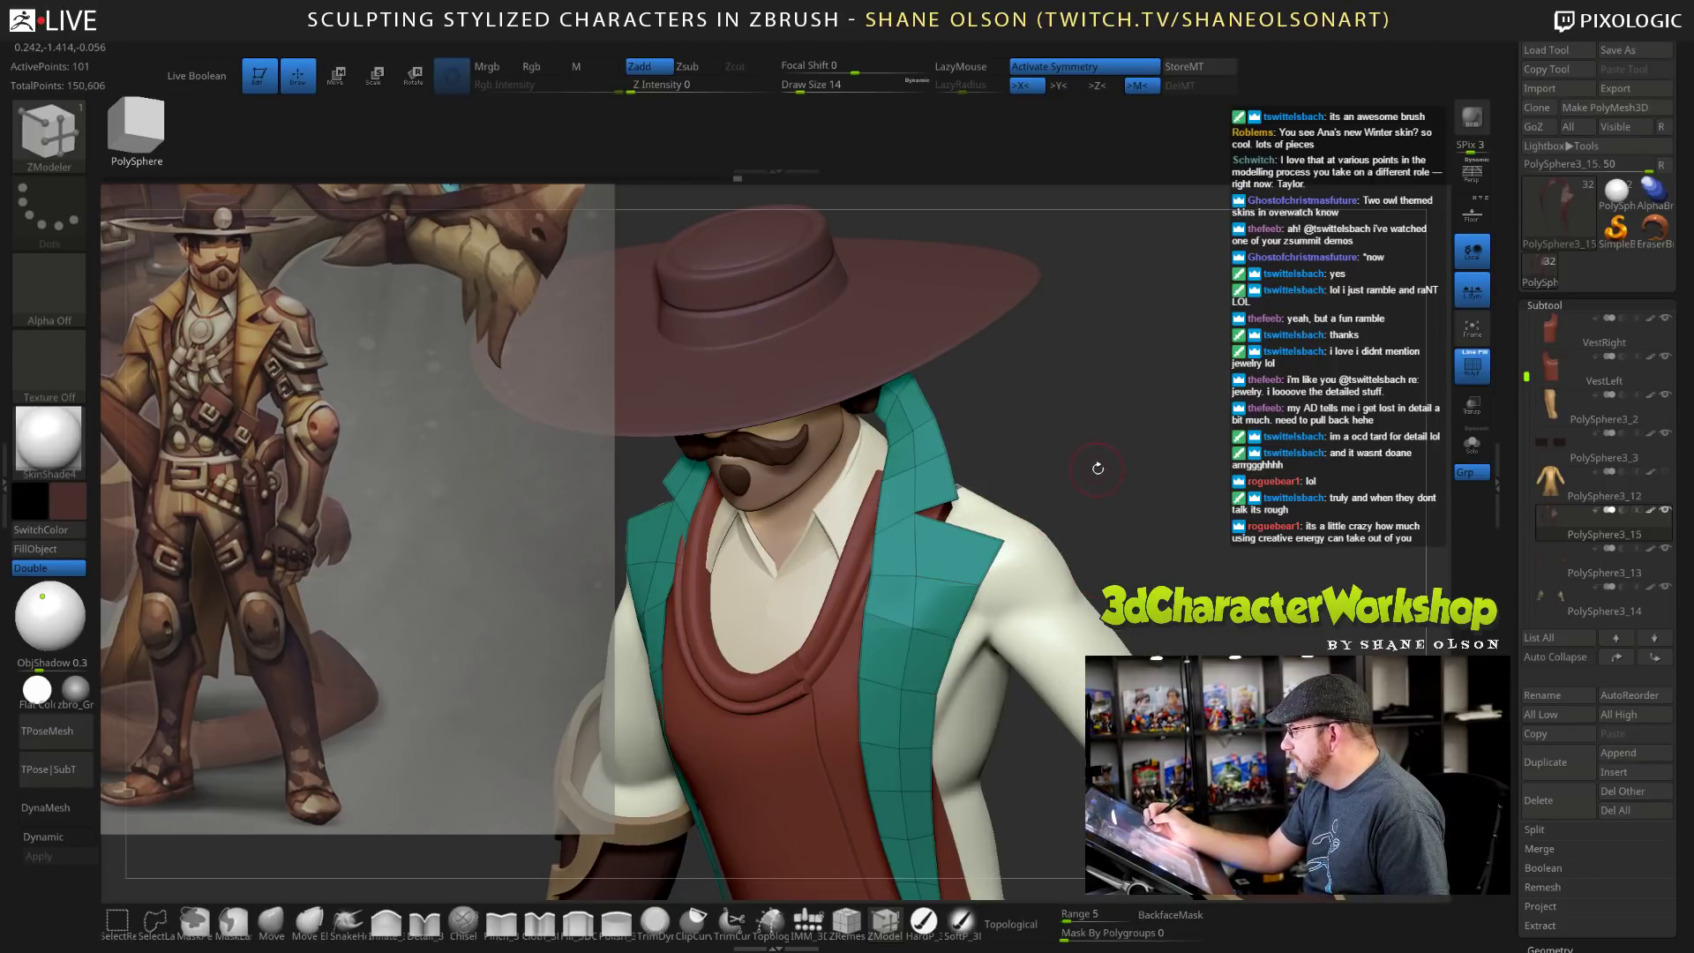
left_click_drag(1177, 530, 935, 609)
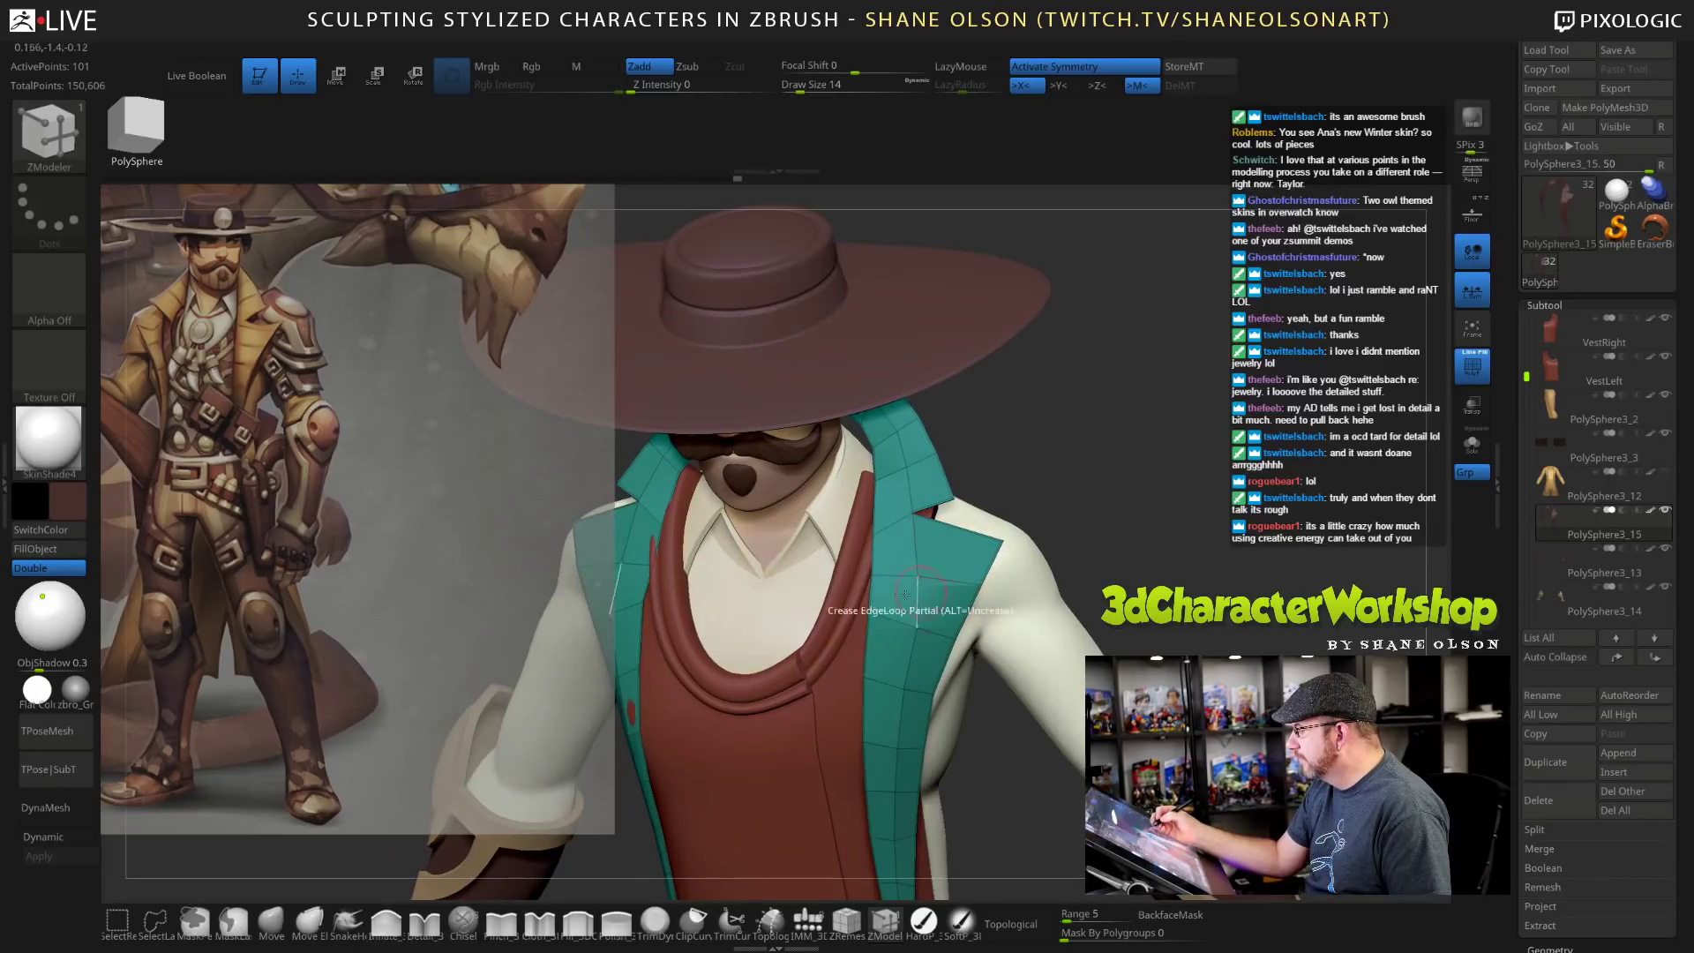
Adjust the lapels' pointed outer corners and the notches below the collar with the Move brush at draw size 31.
left_click(270, 922)
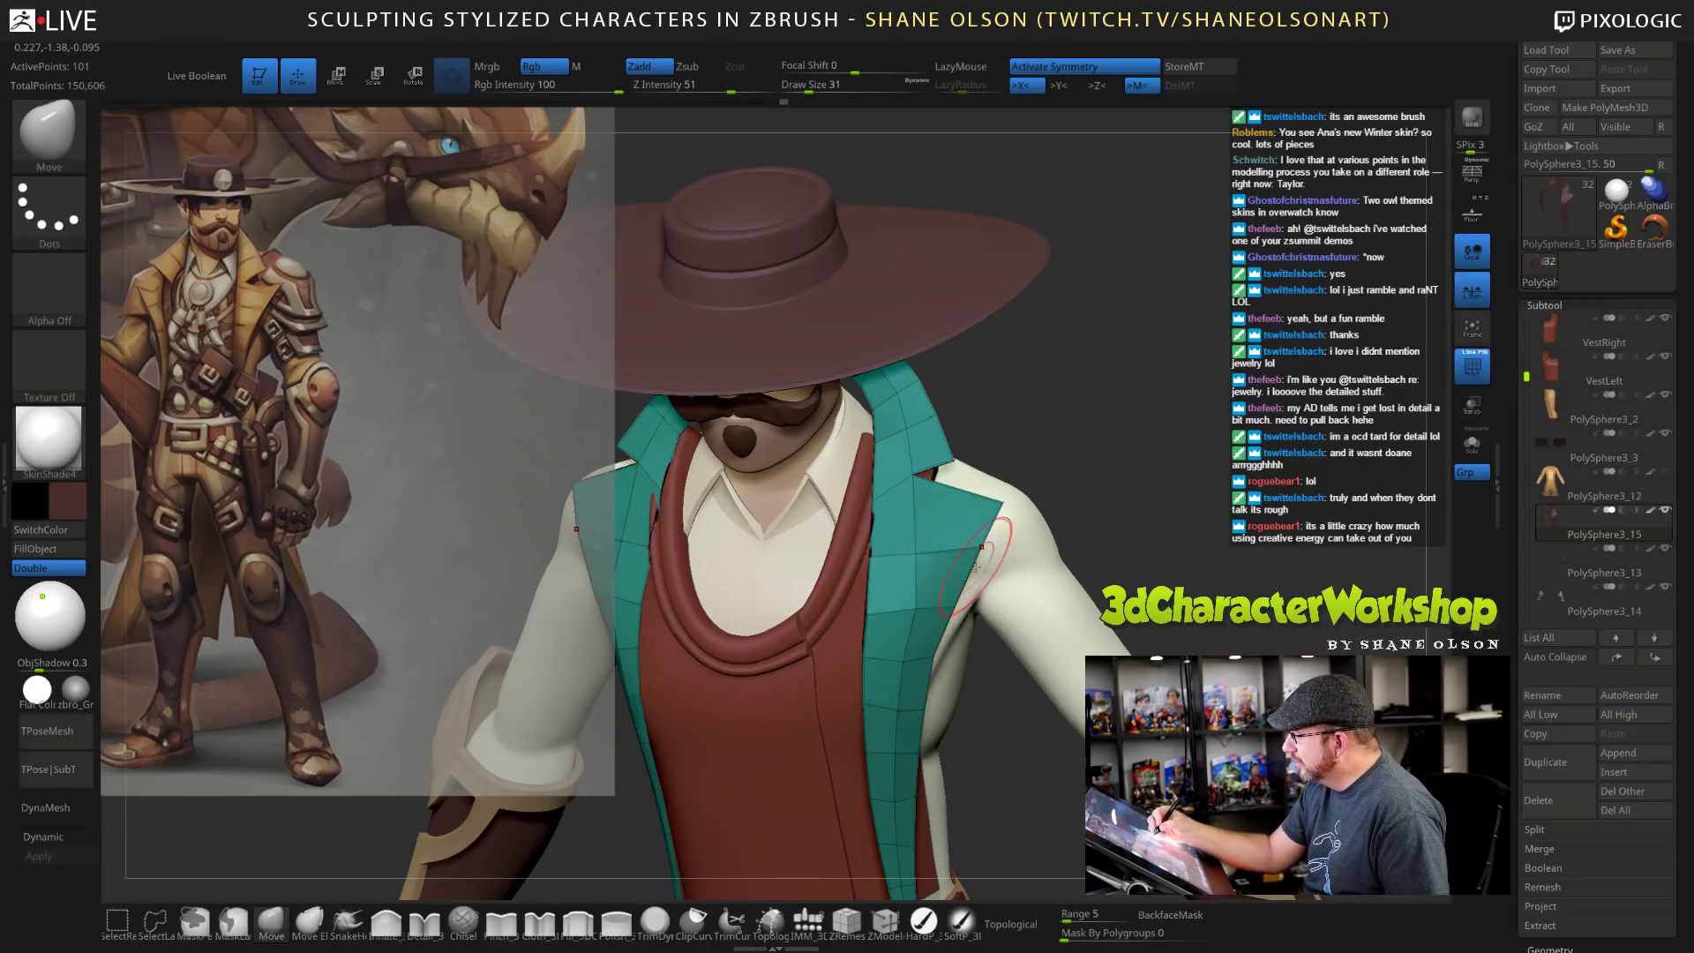
mouse_move(974, 559)
right_mouse_down()
mouse_move(1007, 613)
mouse_move(989, 622)
right_mouse_up()
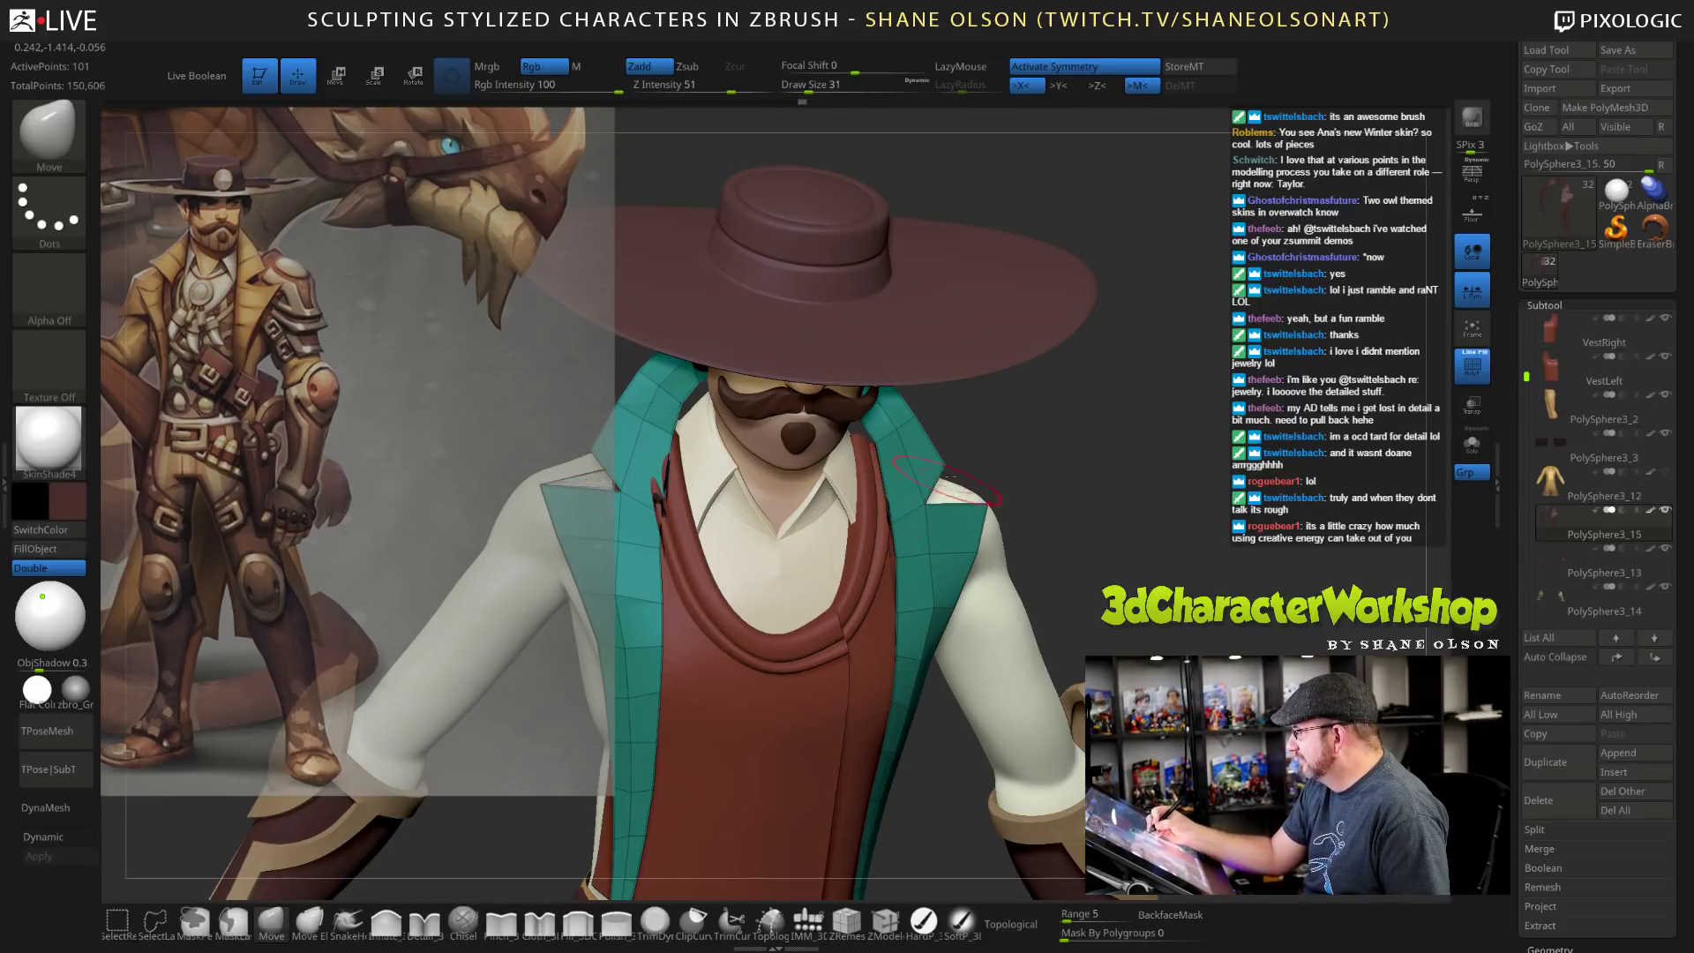
right_click_drag(1094, 525, 997, 500)
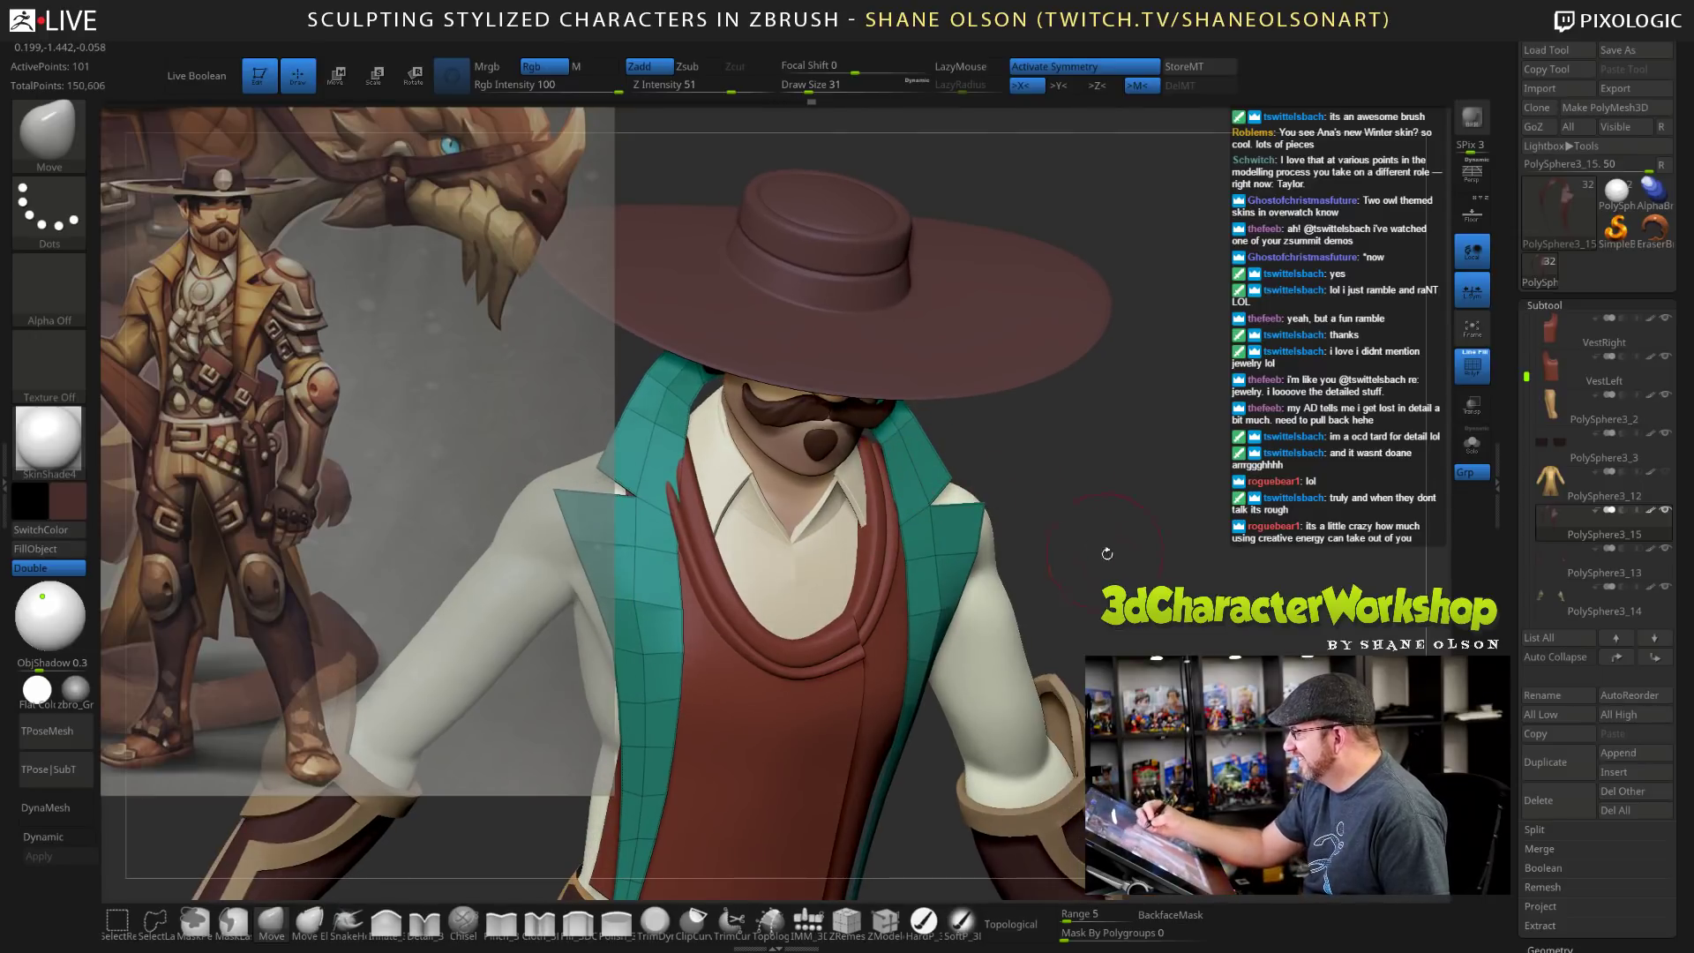
right_click_drag(1107, 554, 880, 522)
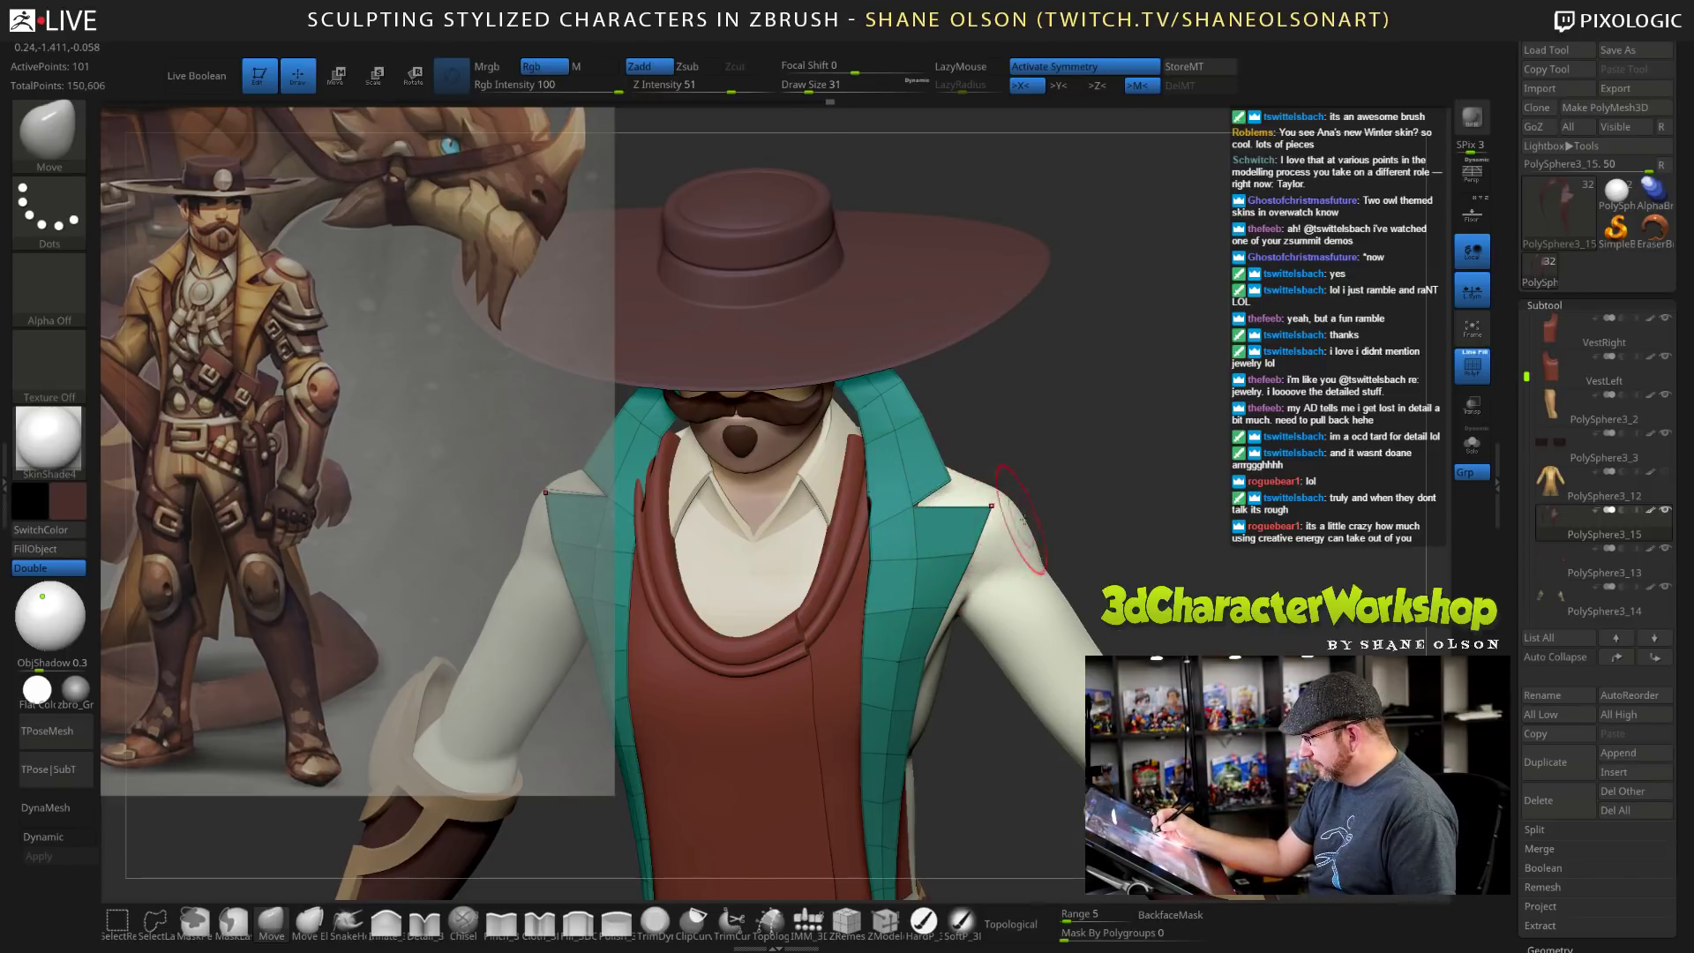
right_click_drag(1126, 505, 990, 405)
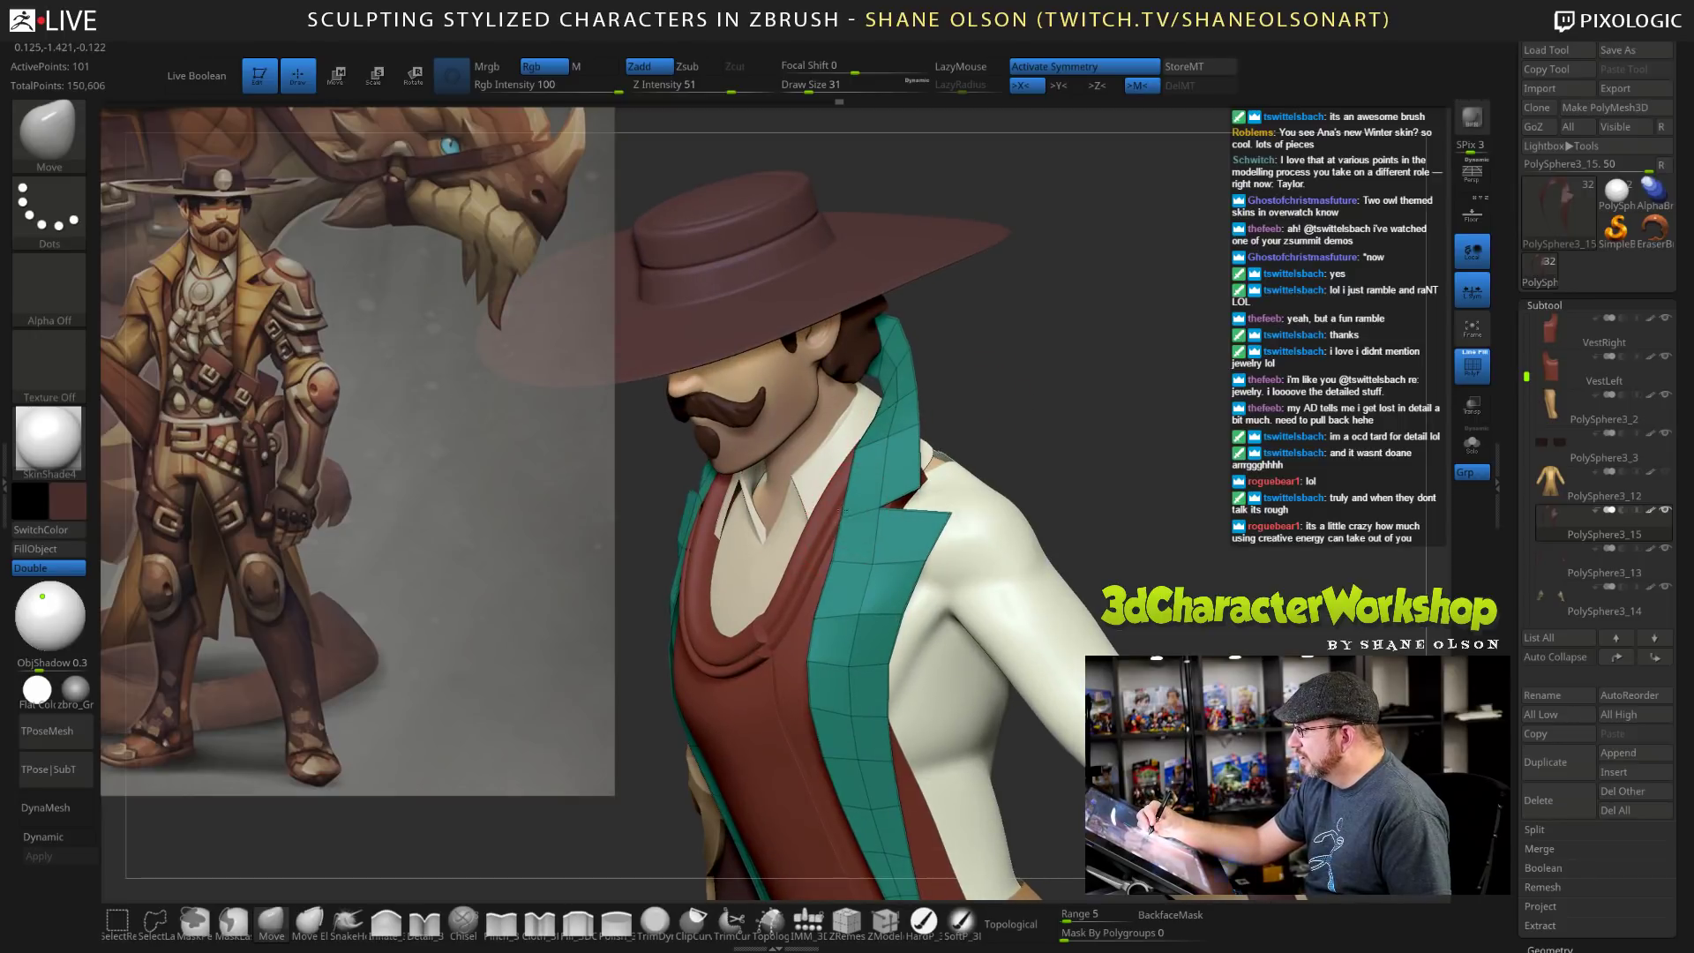
right_click_drag(886, 437, 1008, 432)
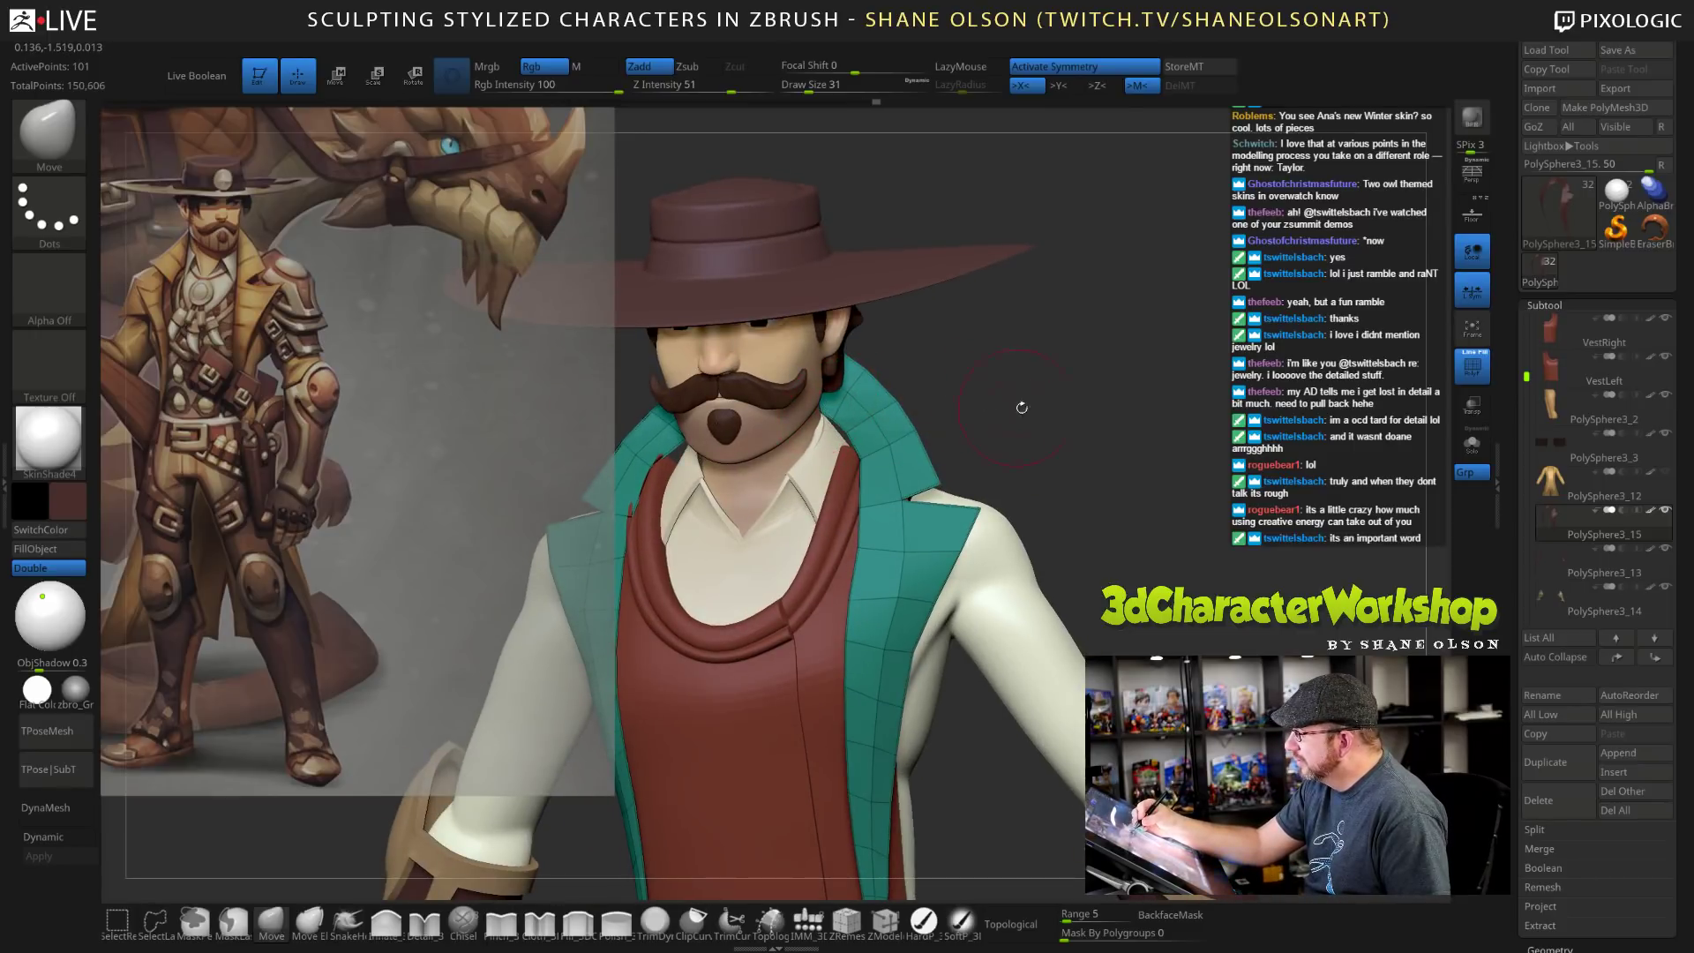
Make the hidden coat subtool visible again beneath the collar and lapels.
mouse_move(1068, 413)
left_mouse_down()
mouse_move(982, 422)
mouse_move(1039, 426)
left_mouse_up()
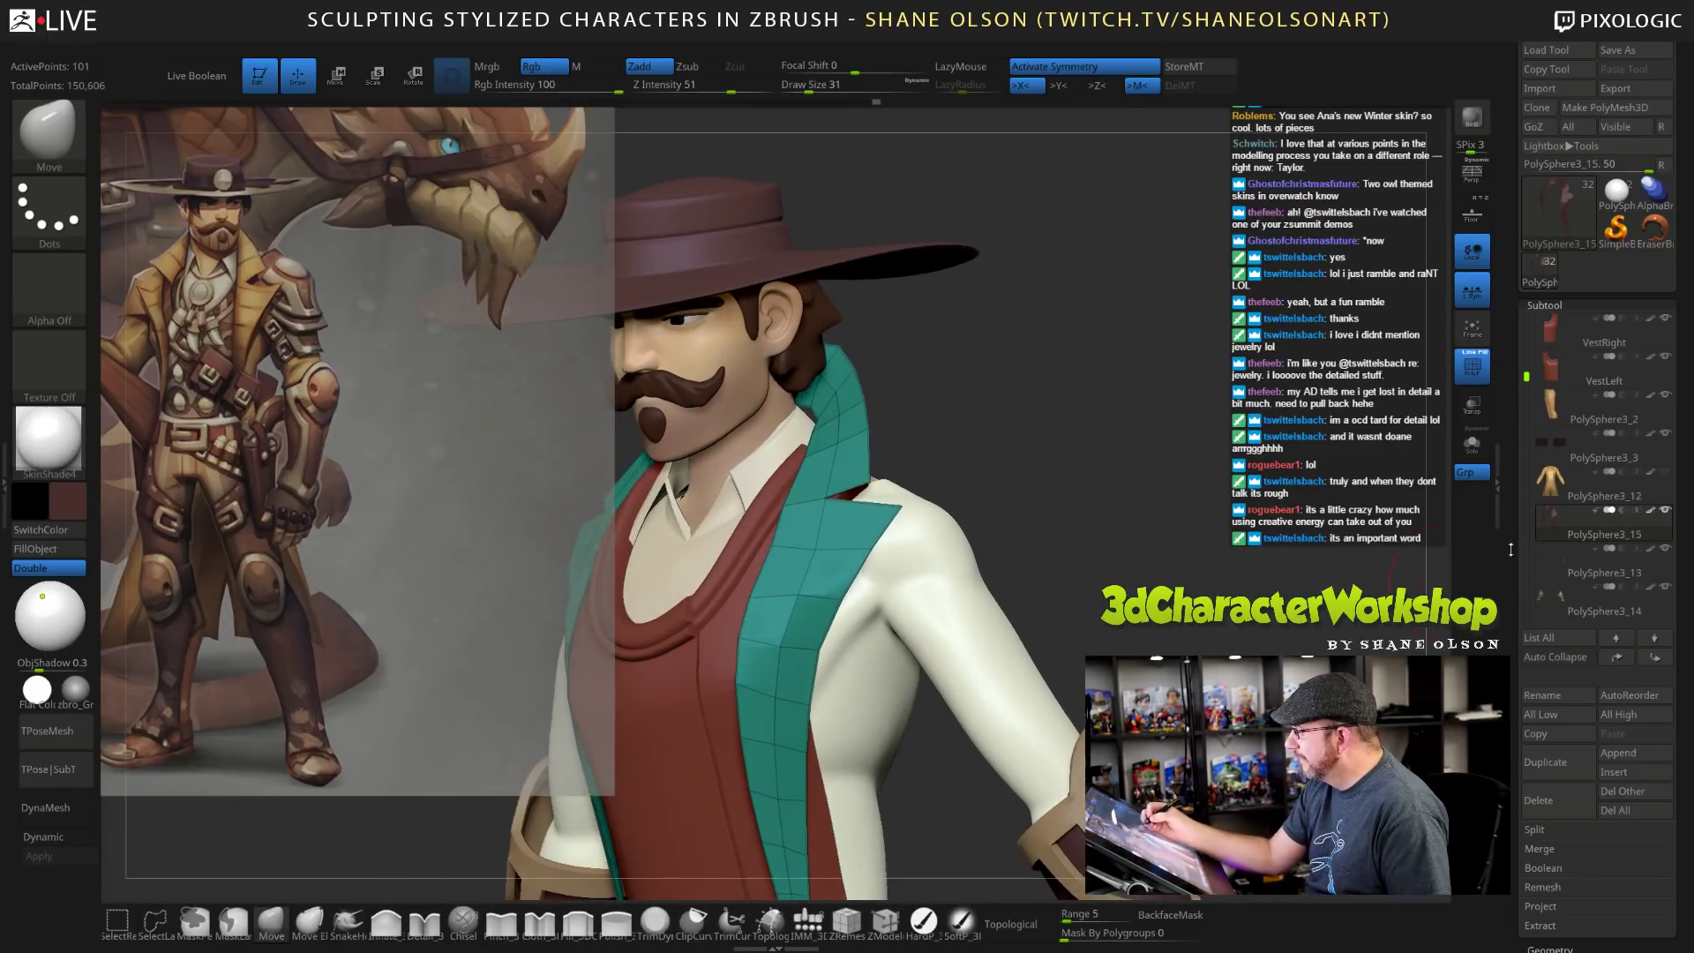
left_click(1665, 474)
mouse_move(1161, 522)
left_mouse_down("alt")
mouse_move(1205, 533)
mouse_move(1156, 509)
mouse_move(1157, 539)
mouse_move(1127, 508)
mouse_move(1227, 529)
mouse_move(1189, 527)
left_mouse_up("alt")
Pull the upper lapels and the collar notches out in front of the coat with the Move brush at draw size 93.
key("s")
left_click(1117, 448)
key("s")
left_click_drag(1024, 459, 1031, 460)
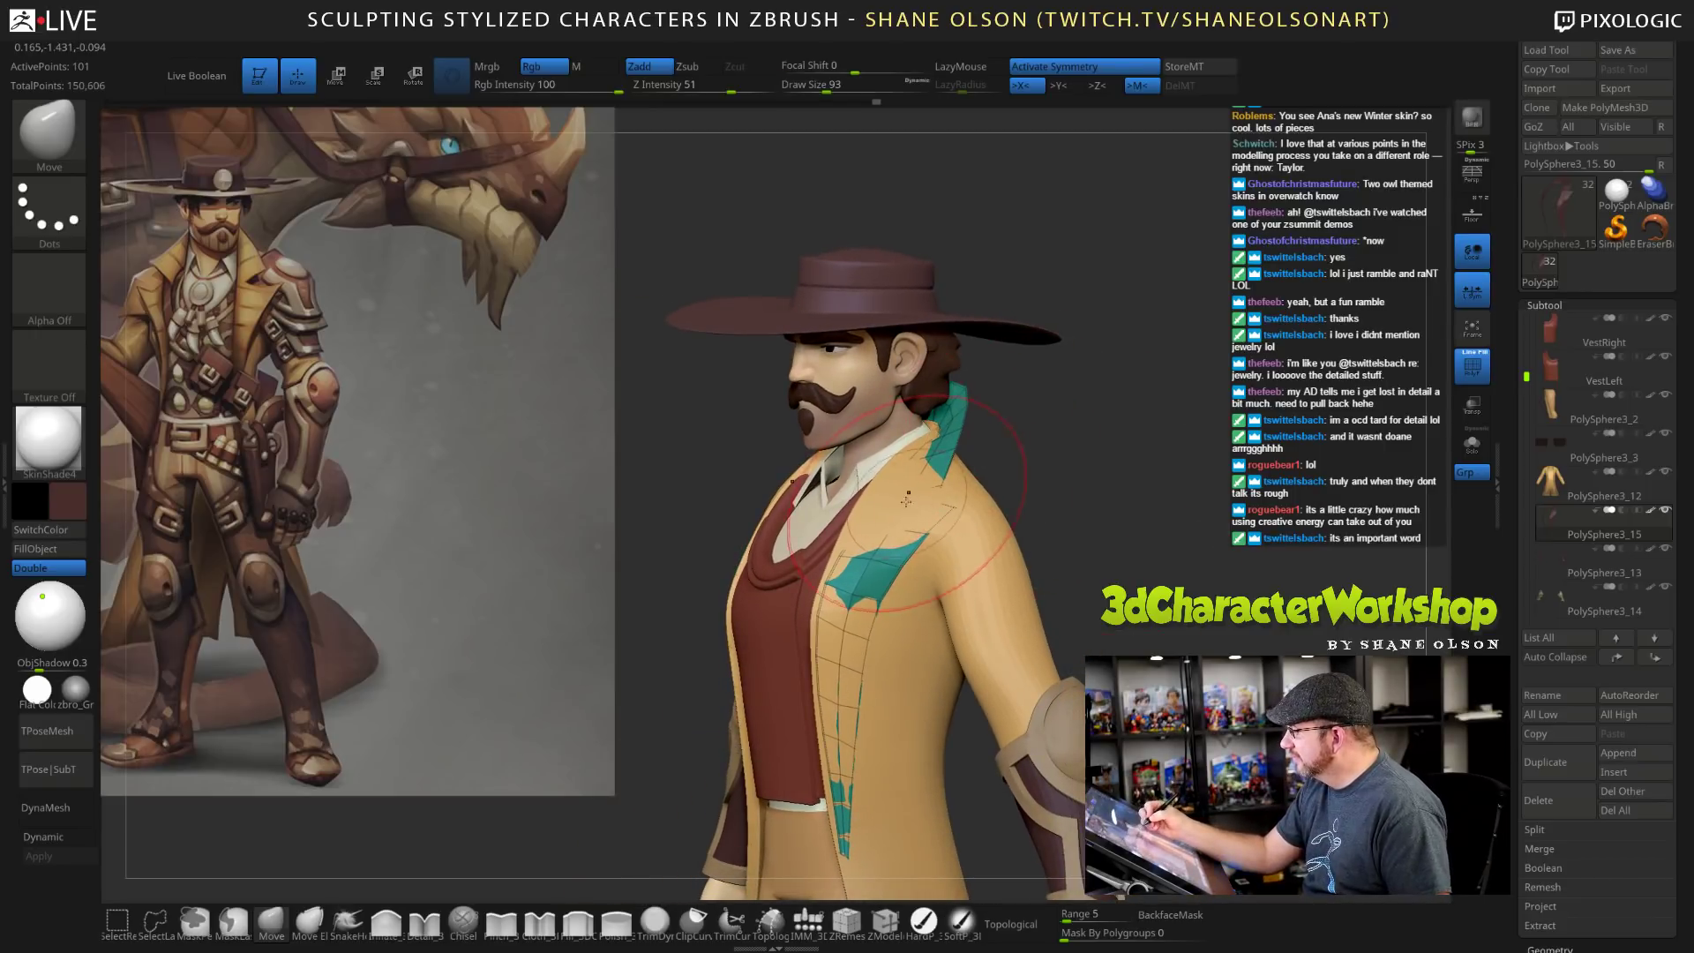
left_click_drag(896, 552, 884, 539)
left_click_drag(937, 468, 941, 437)
mouse_move(1043, 477)
left_mouse_down()
mouse_move(1084, 496)
mouse_move(1032, 484)
left_mouse_up()
left_click_drag(958, 542, 948, 537)
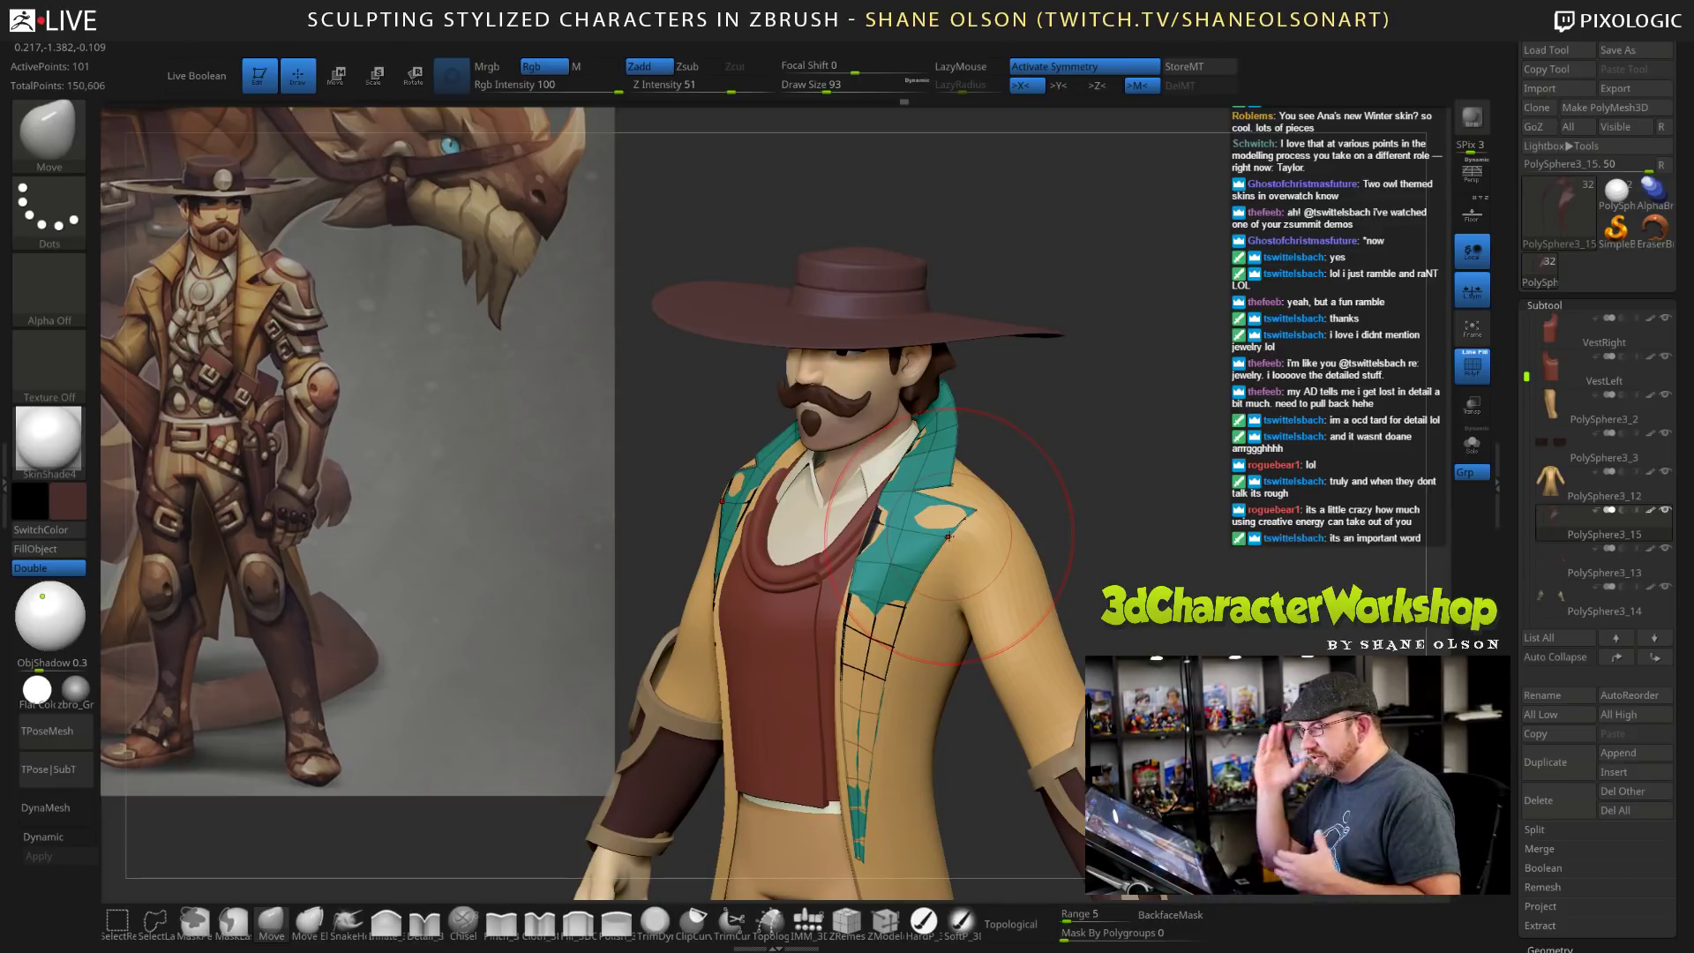
Bring the lower lapels and the upper lapel corners forward so they lie over the coat's front edge.
mouse_move(1257, 655)
left_mouse_down()
mouse_move(1165, 664)
mouse_move(1139, 576)
mouse_move(1122, 577)
left_mouse_up()
left_click_drag(859, 603, 845, 600)
left_click_drag(872, 706, 864, 704)
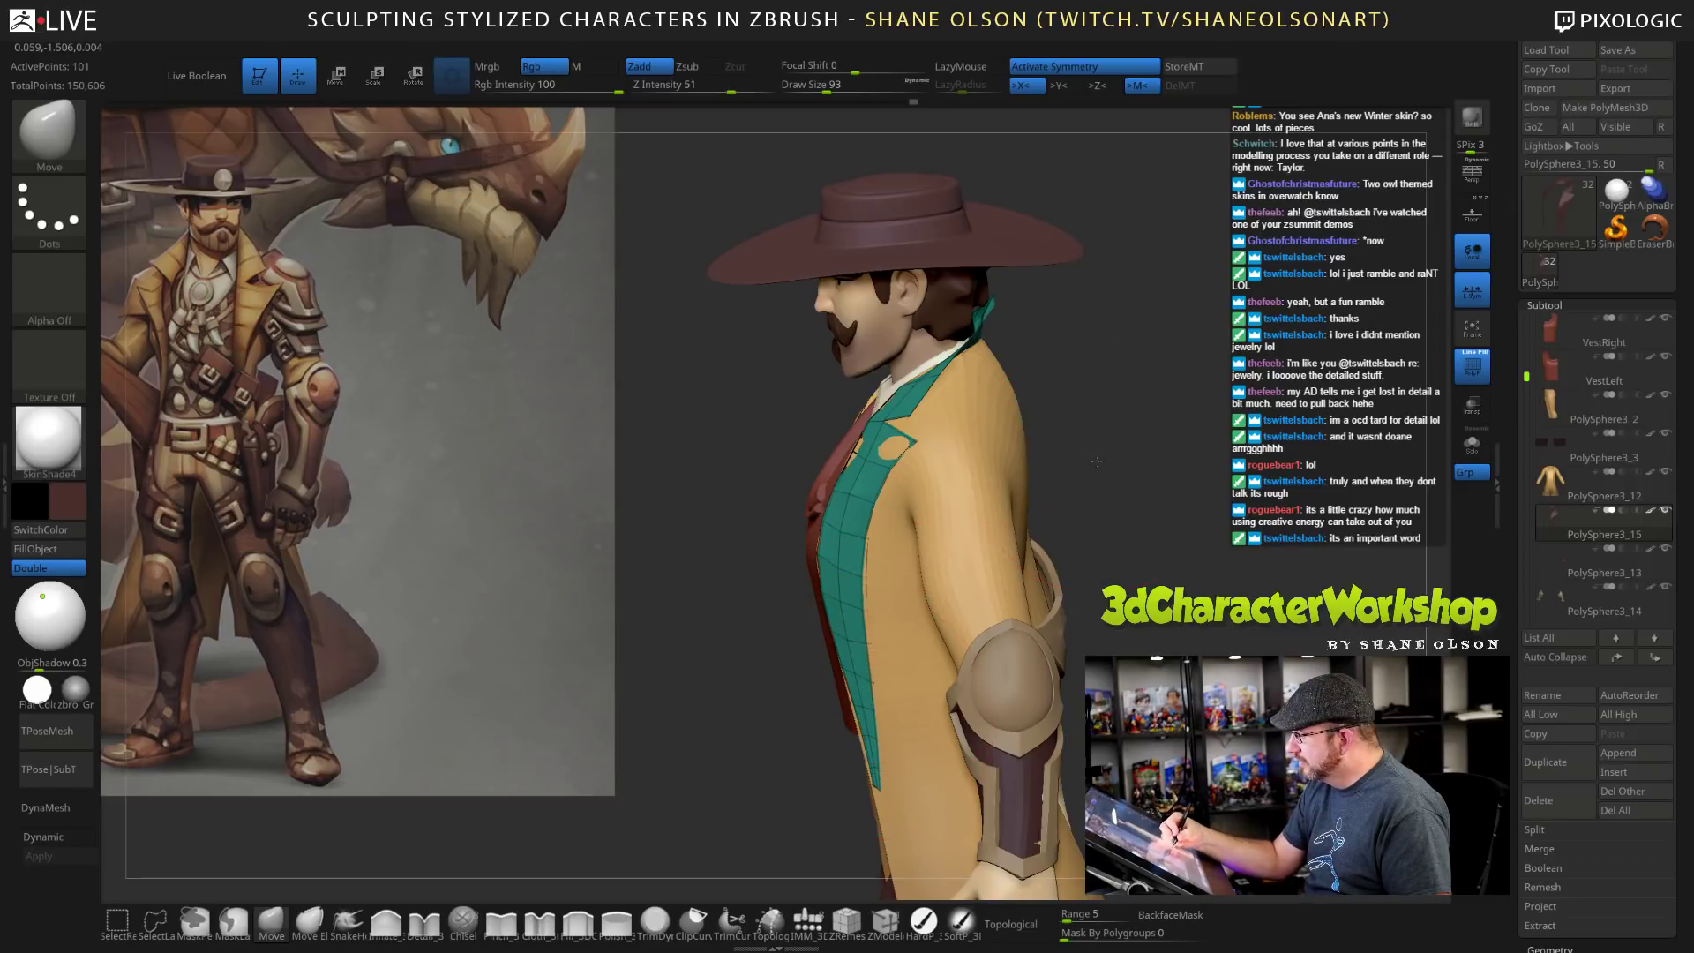
left_click_drag(1097, 461, 1079, 462)
left_click_drag(881, 441, 872, 434)
Shape the collar's sides around the neck and lift them clear of the coat with the Move brush at draw size 74.
left_click_drag(1063, 491, 1144, 499)
key("s")
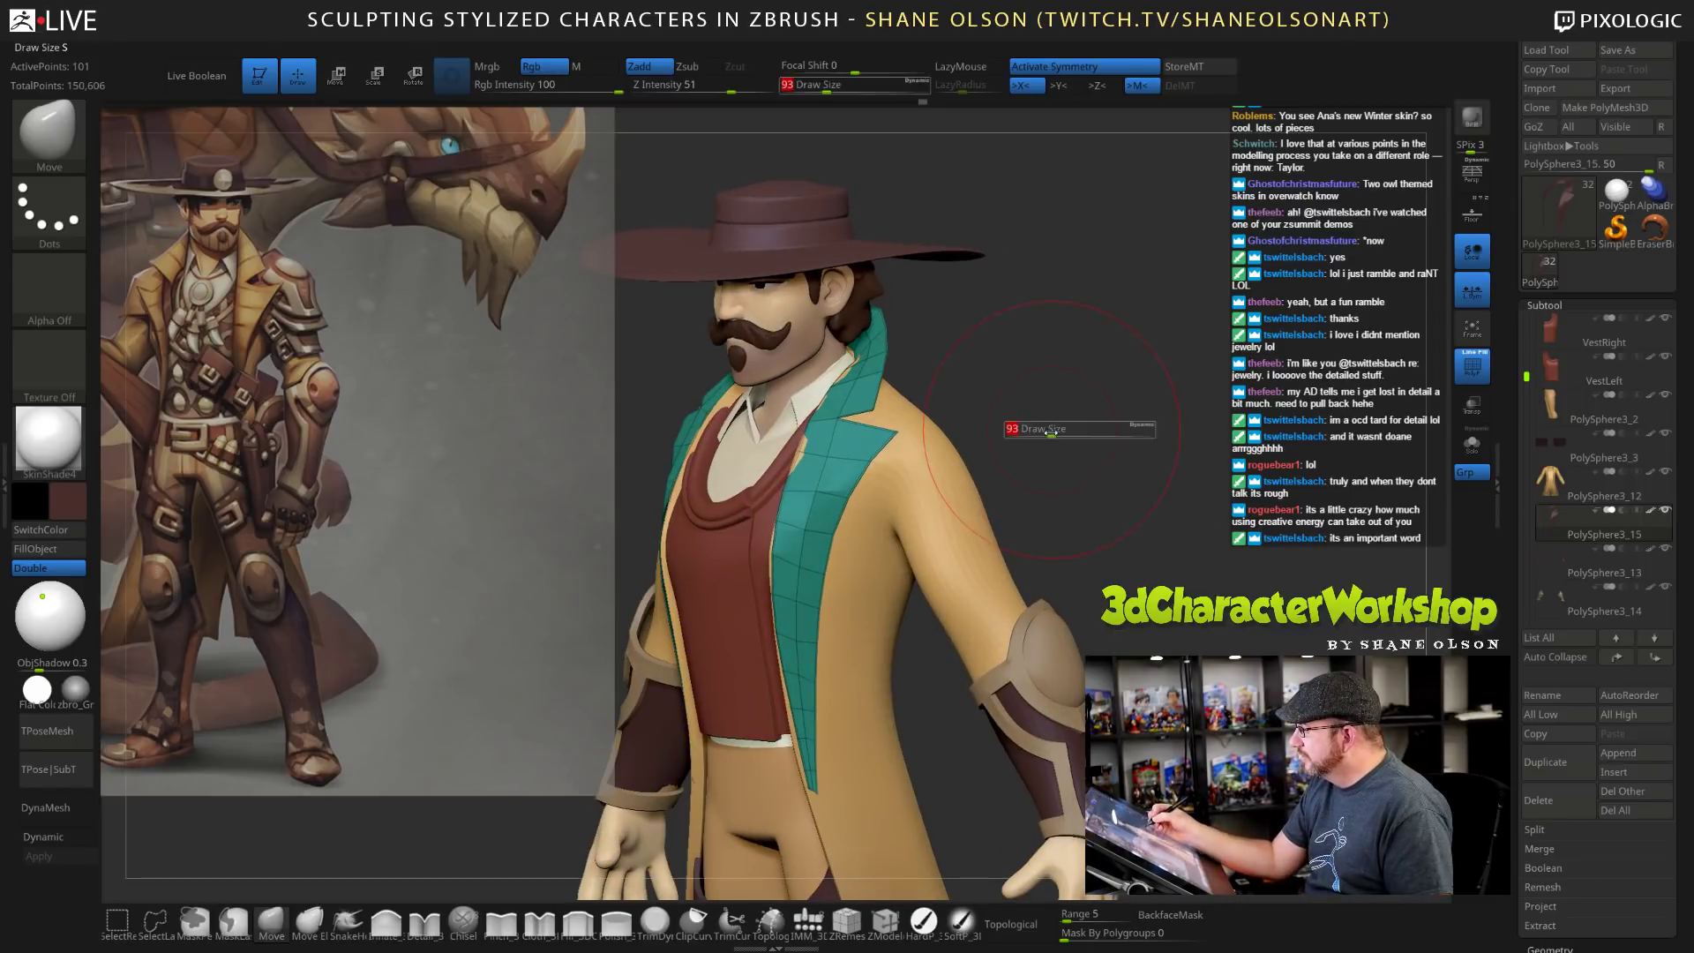
mouse_move(1051, 433)
left_mouse_down()
mouse_move(1050, 448)
mouse_move(1121, 434)
left_mouse_up()
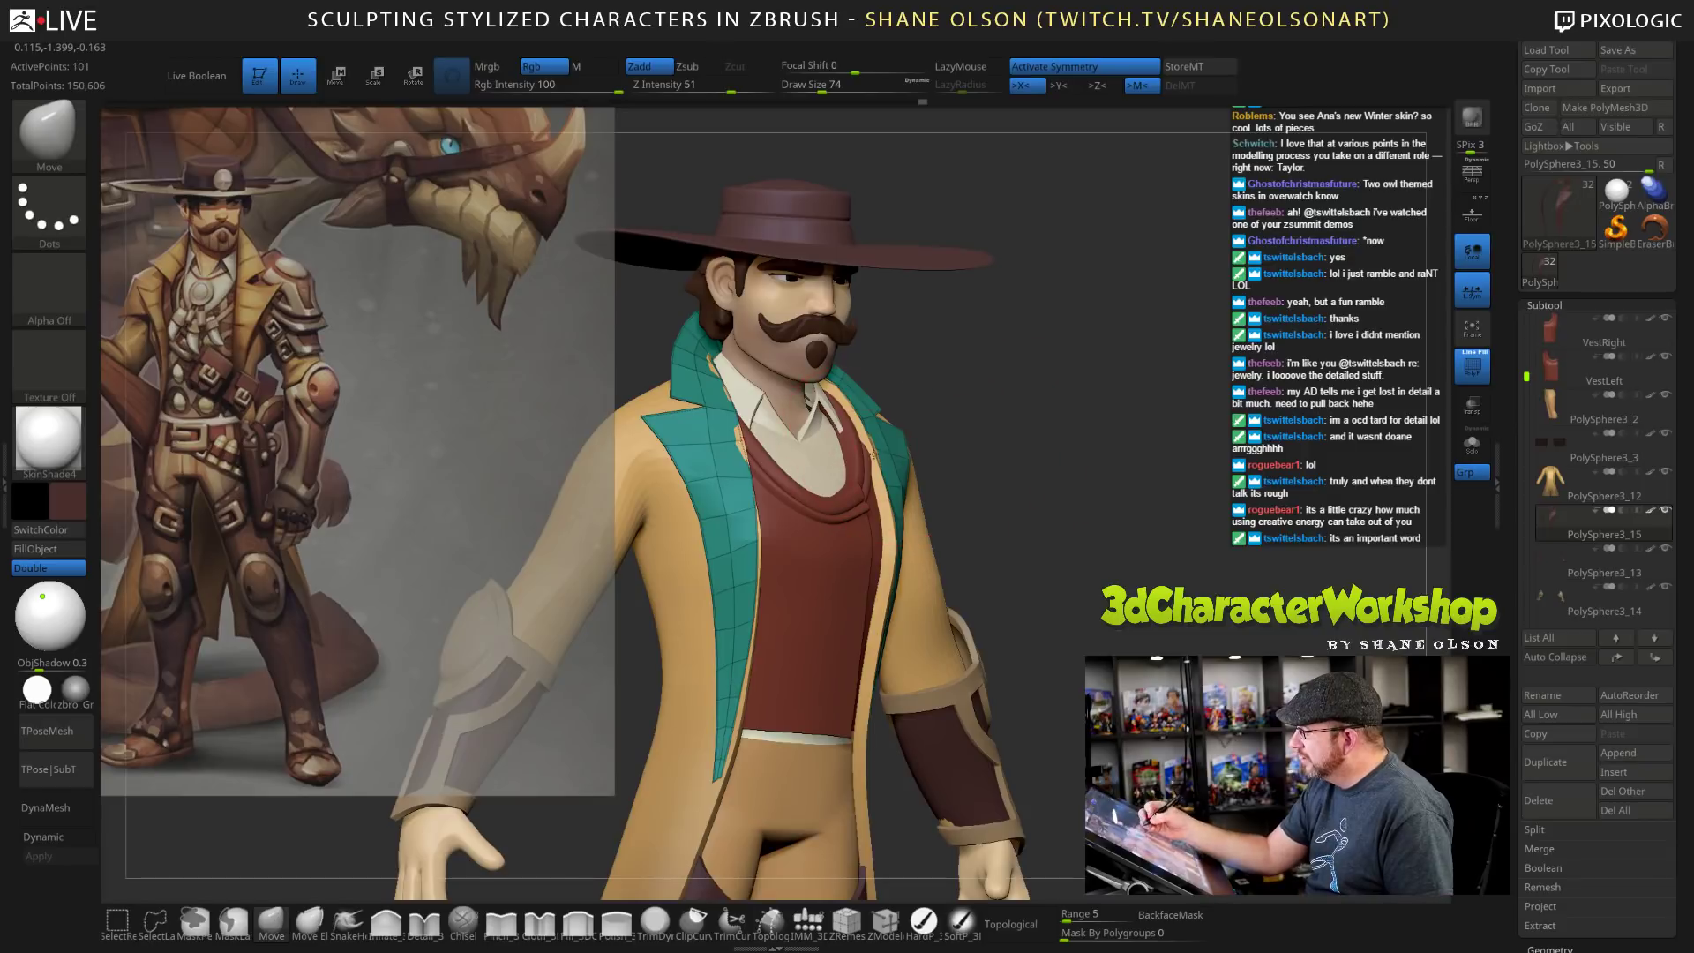
left_click_drag(873, 455, 870, 457)
left_click_drag(1163, 523, 1087, 535)
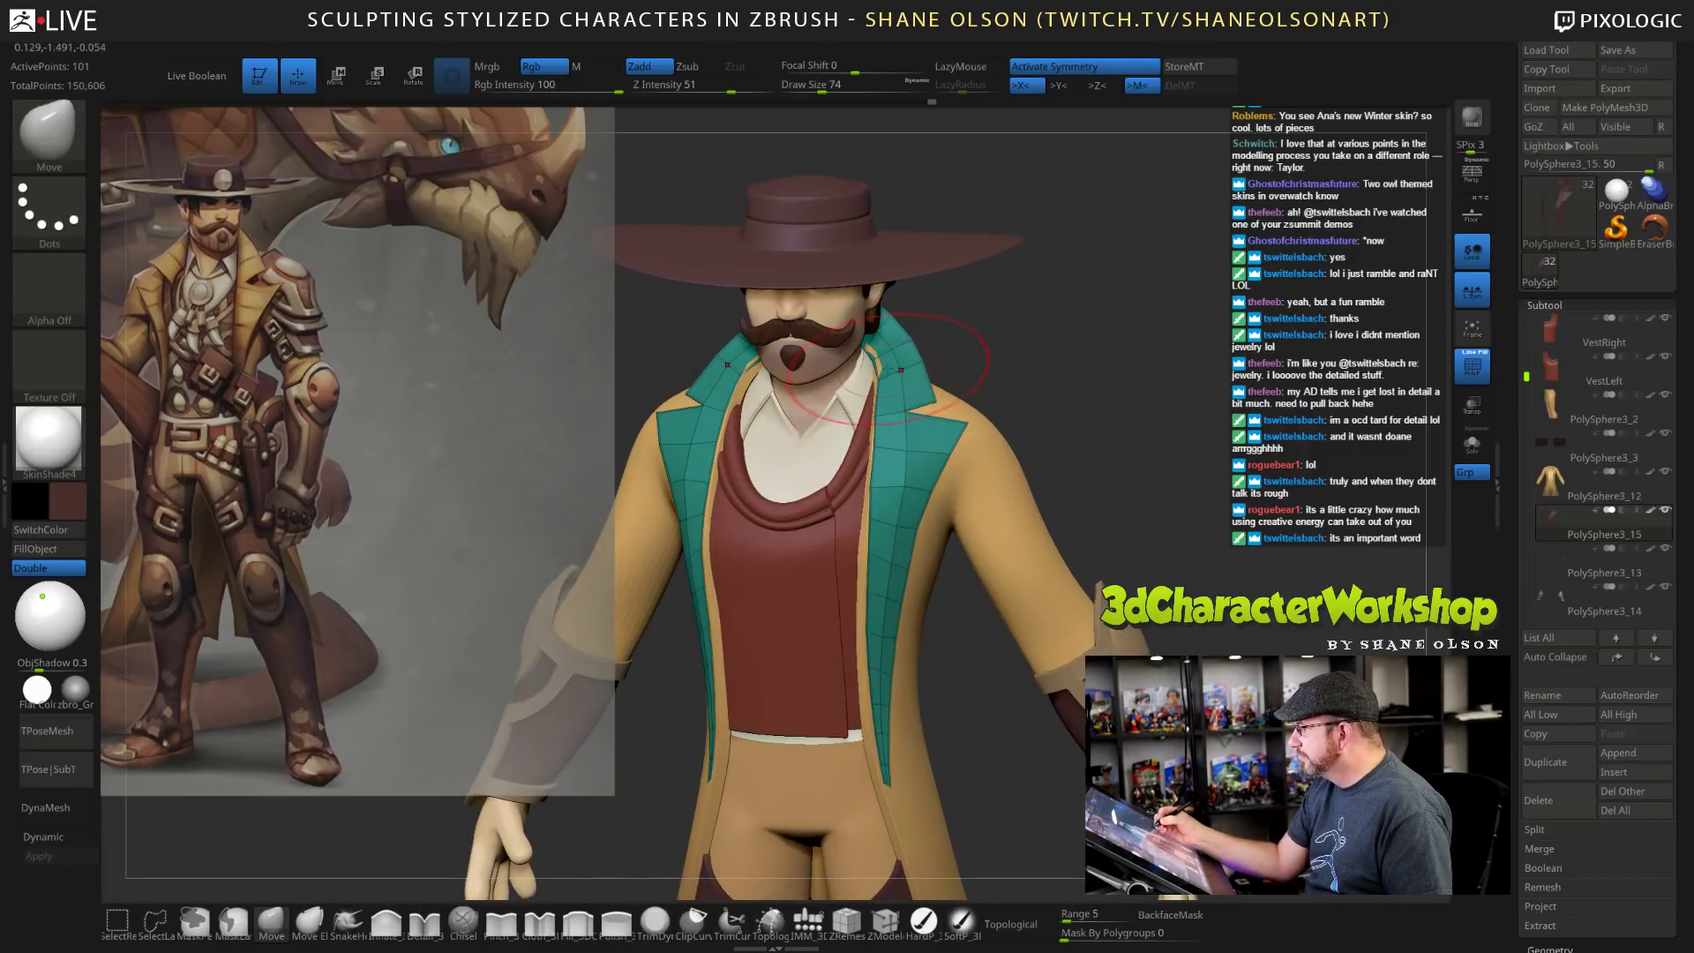
left_click_drag(1112, 399, 1115, 395)
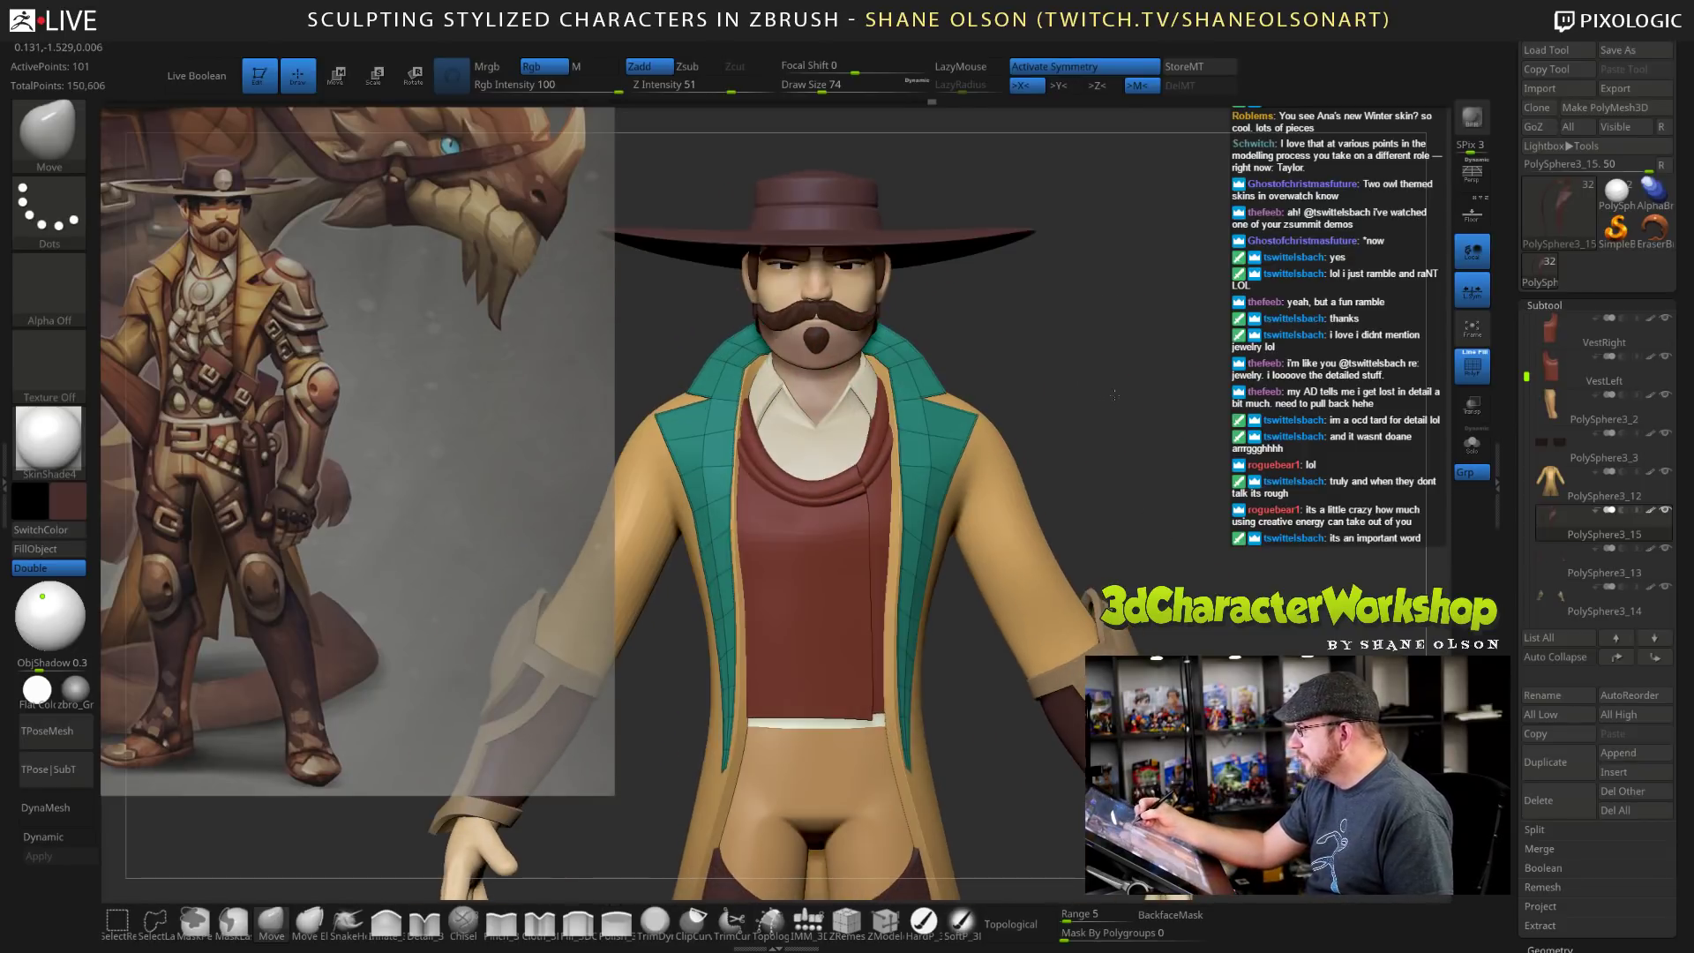
left_click_drag(1152, 492, 1029, 420)
left_click_drag(1050, 356, 1039, 332)
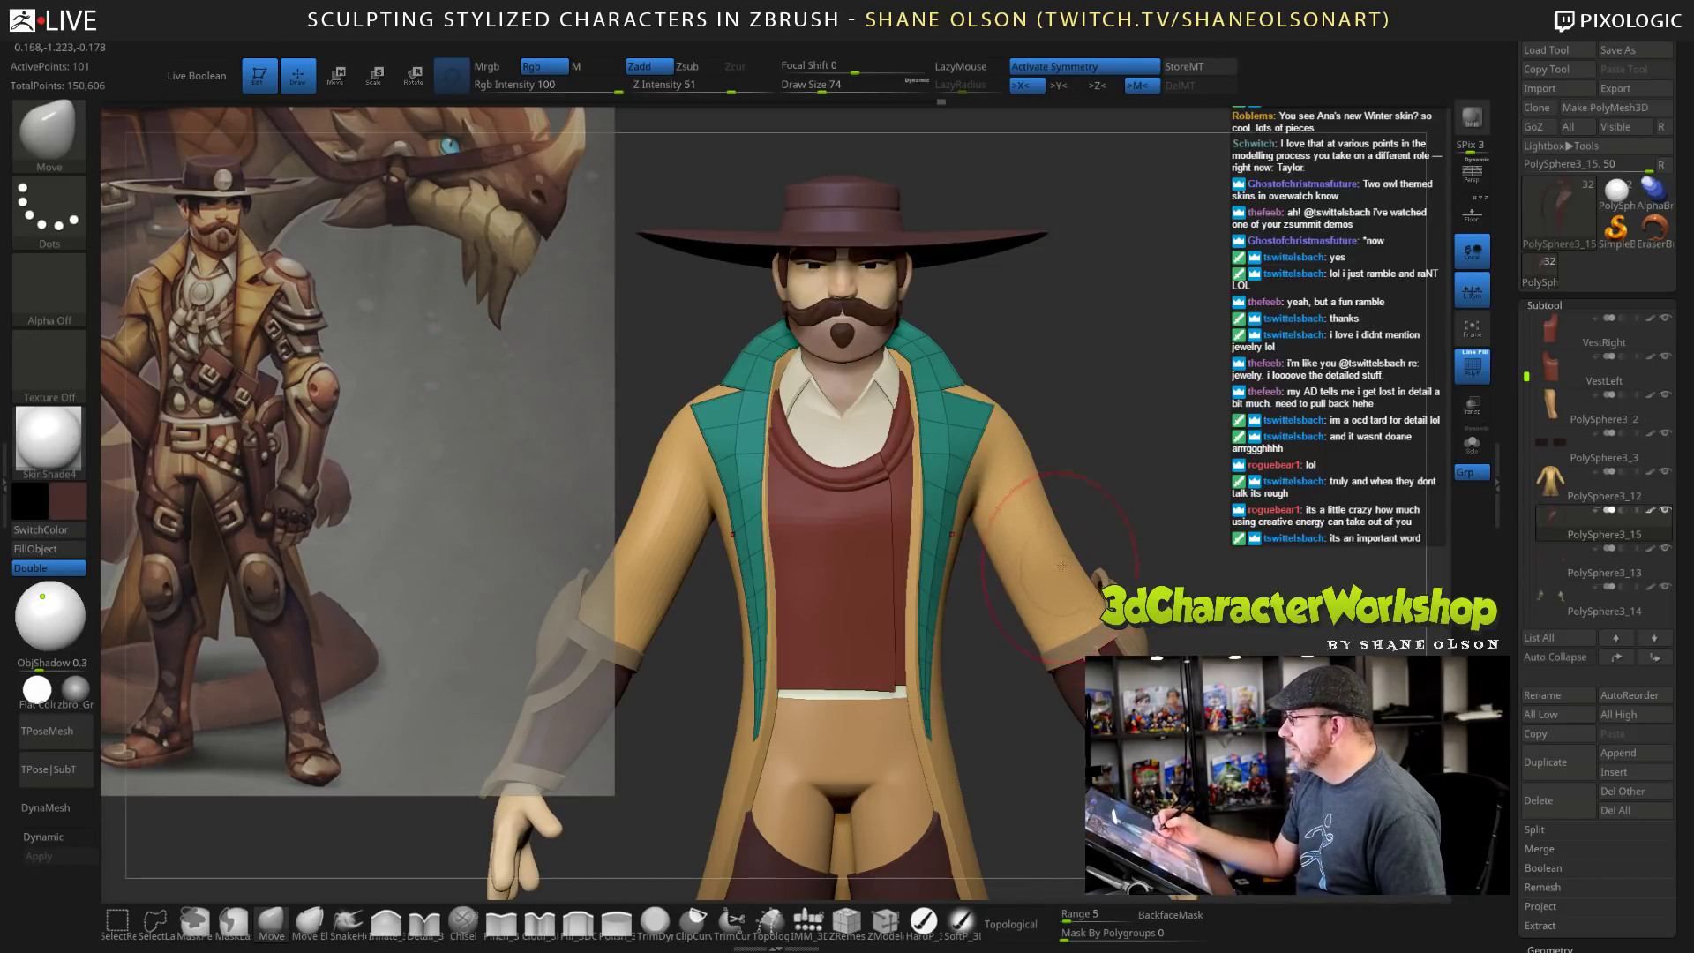
Refine the collar's side folds and the upper lapels' inner edges with the Move brush at draw size 56.
mouse_move(1116, 431)
left_mouse_down("alt")
mouse_move(1198, 378)
mouse_move(1208, 420)
left_mouse_up("alt")
key("s")
key("s")
left_click_drag(1213, 491, 1203, 512)
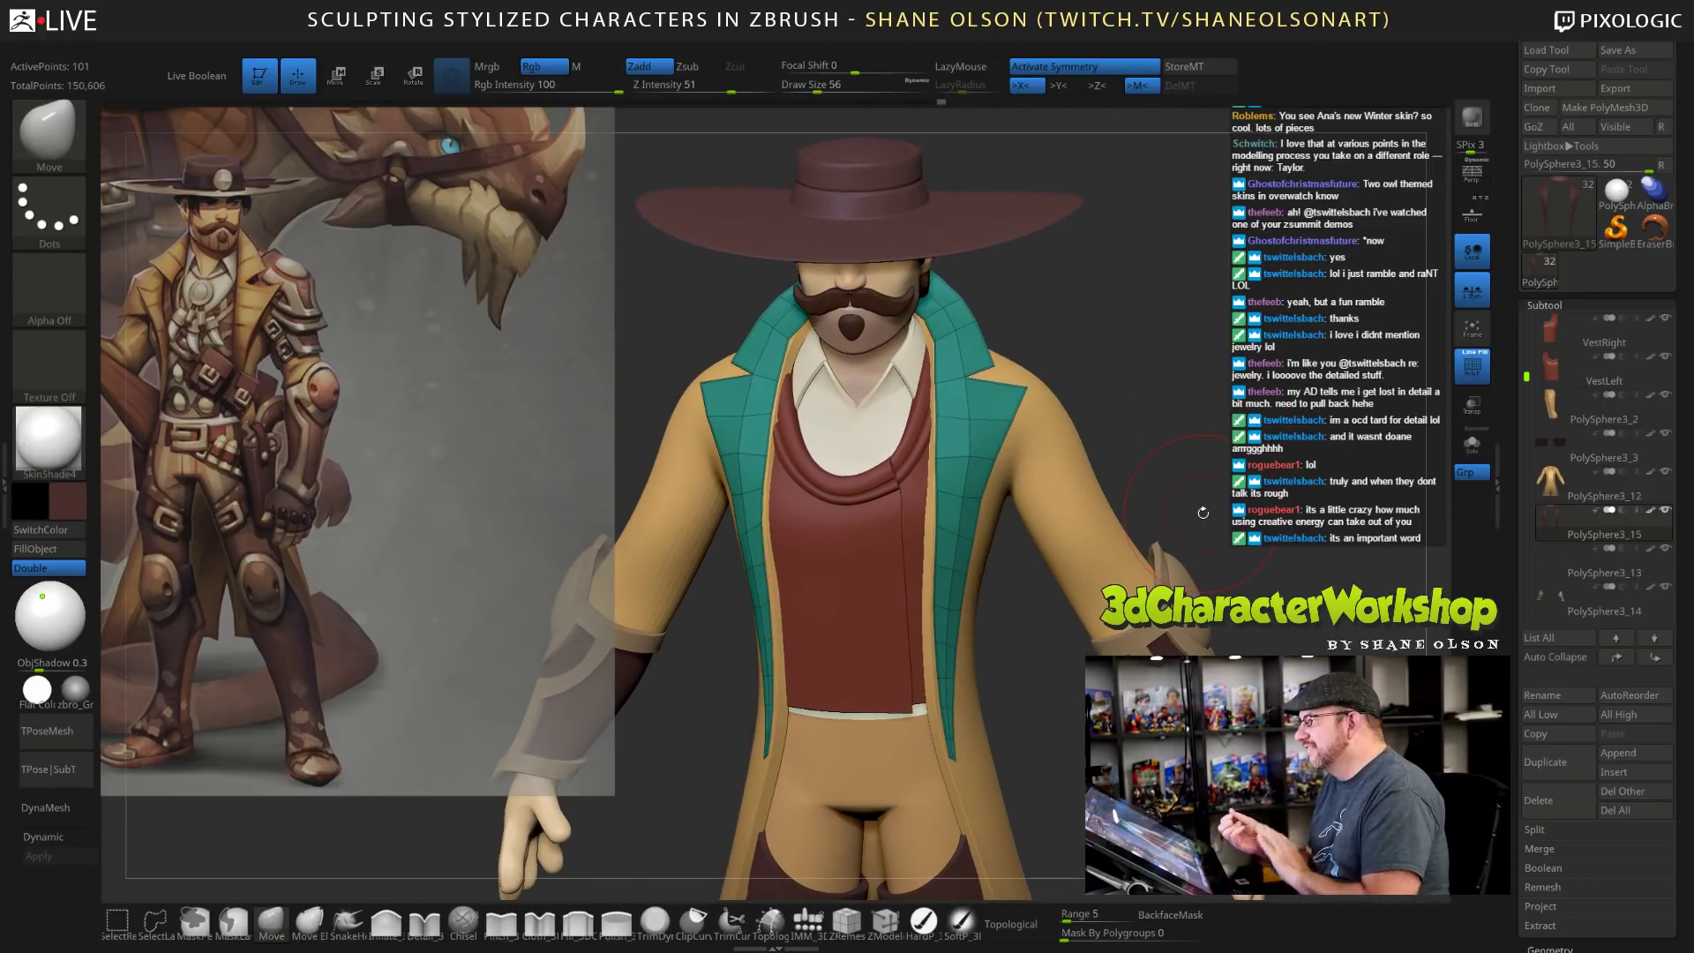
left_click_drag(936, 341, 925, 337)
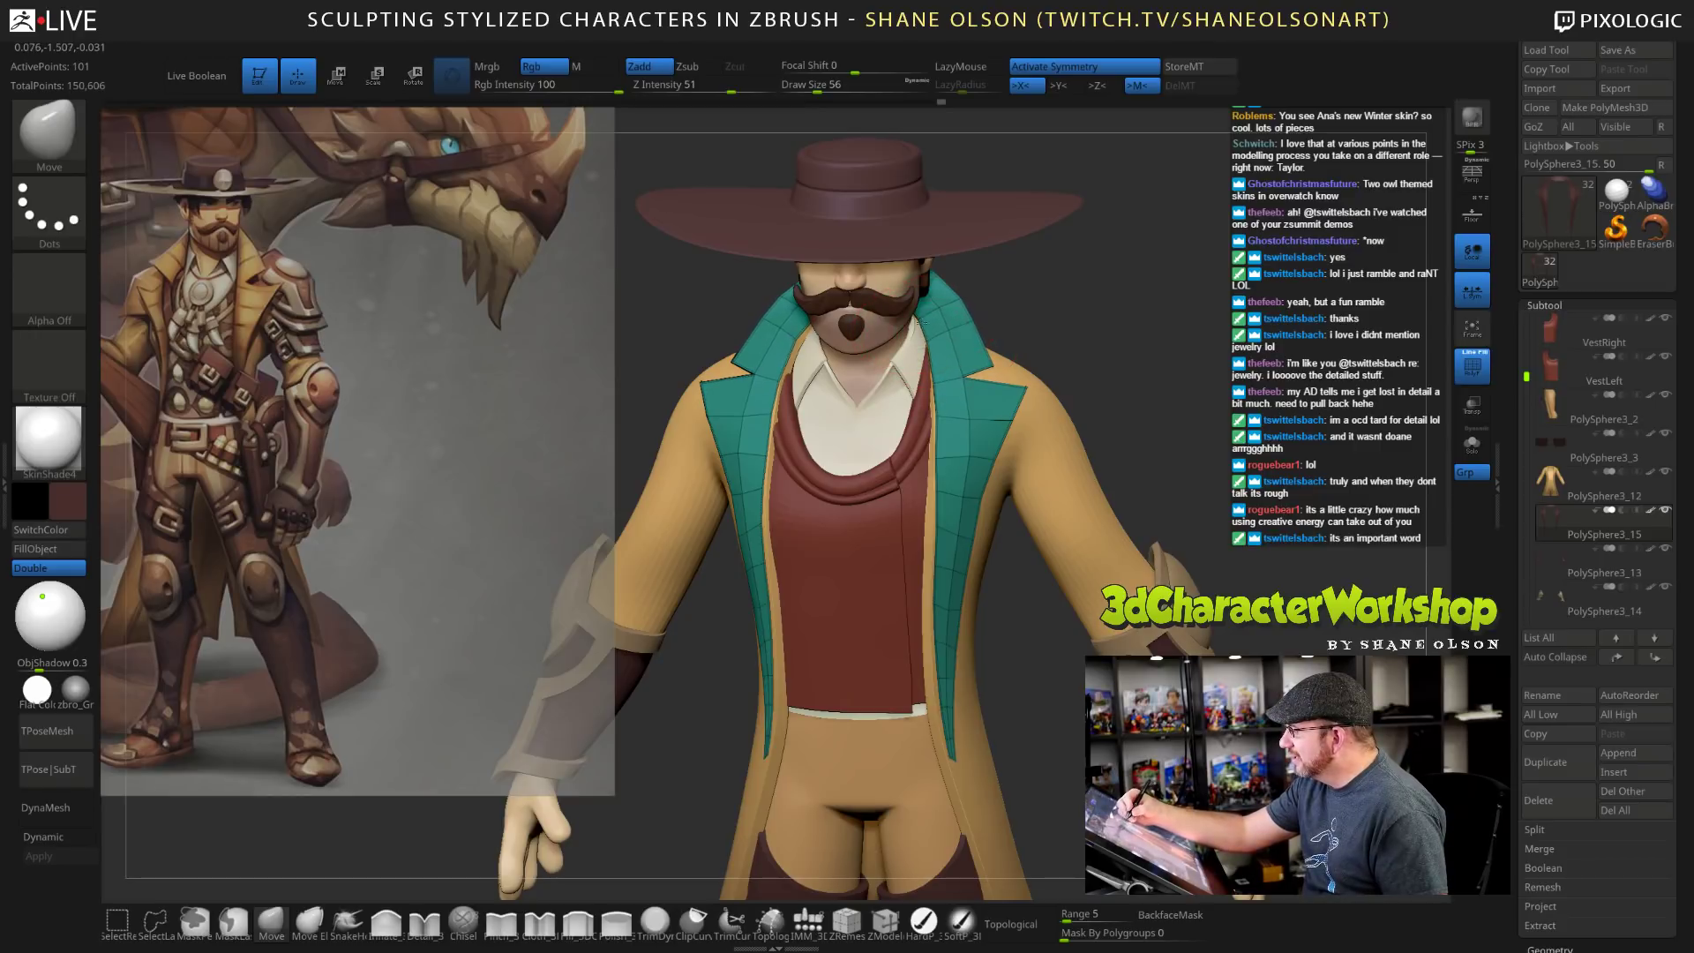
mouse_move(1101, 374)
left_mouse_down()
mouse_move(924, 309)
mouse_move(934, 415)
left_mouse_up()
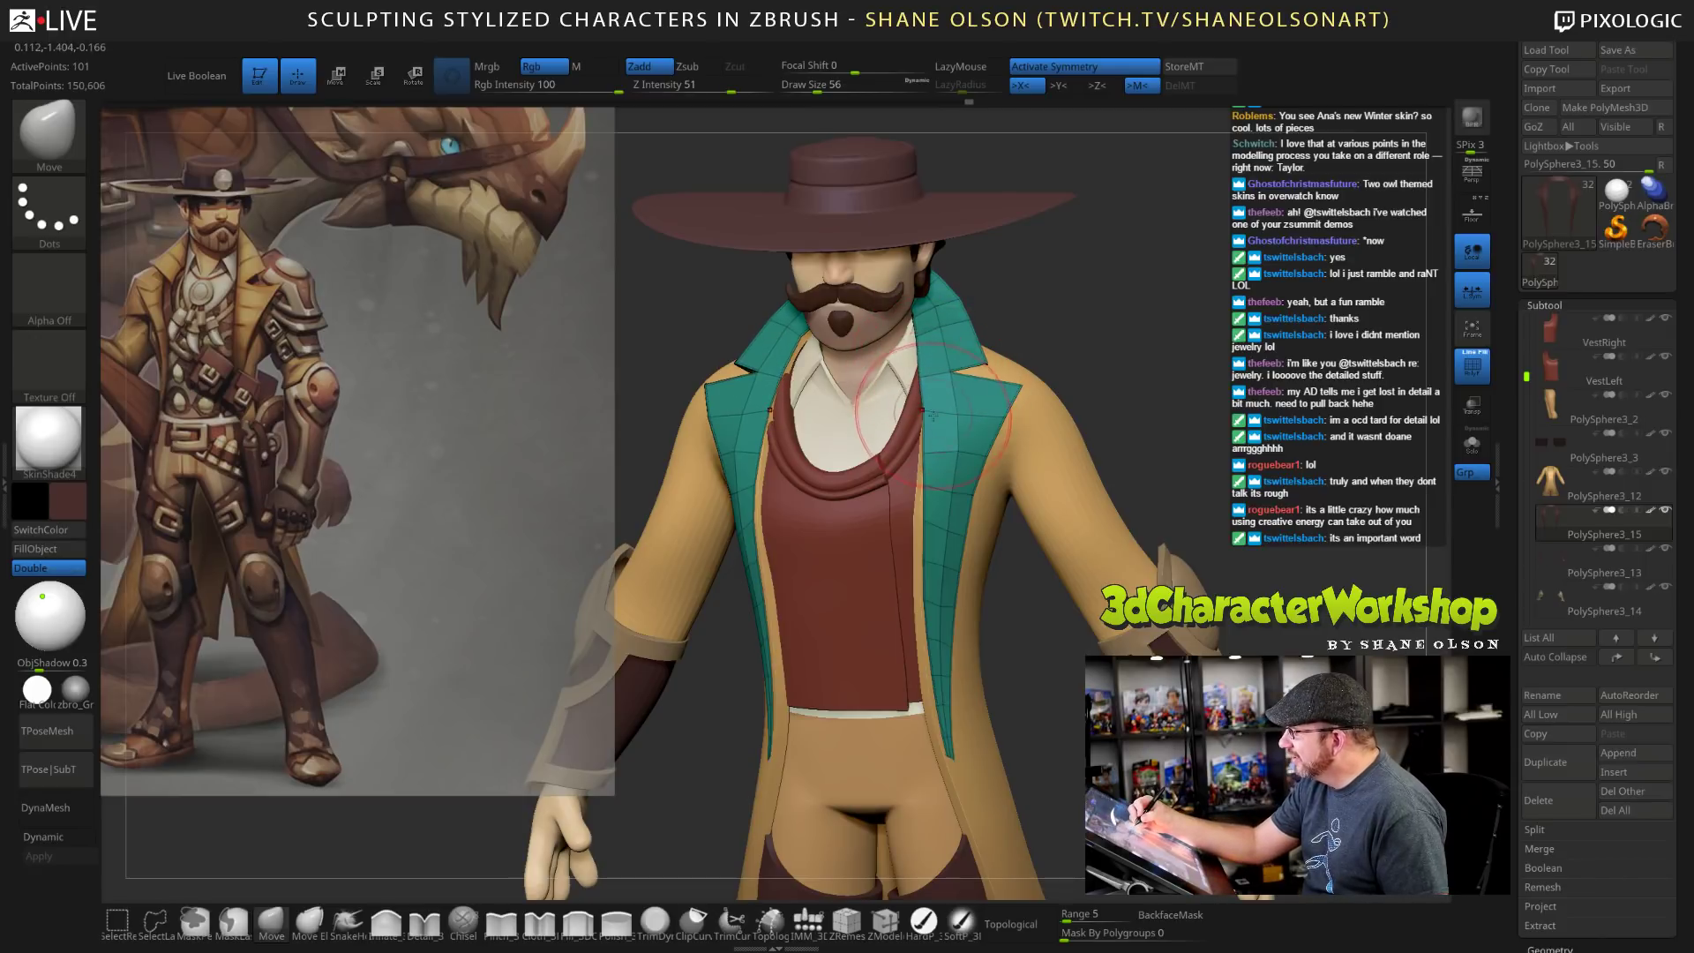
mouse_move(1158, 458)
left_mouse_down()
mouse_move(1203, 466)
mouse_move(1165, 462)
left_mouse_up()
left_click_drag(928, 476, 921, 477)
Reshape the middle of both lapels along the chest with the Move brush at draw size 88.
key("s")
mouse_move(1116, 406)
left_mouse_down()
mouse_move(1142, 471)
mouse_move(951, 532)
left_mouse_up()
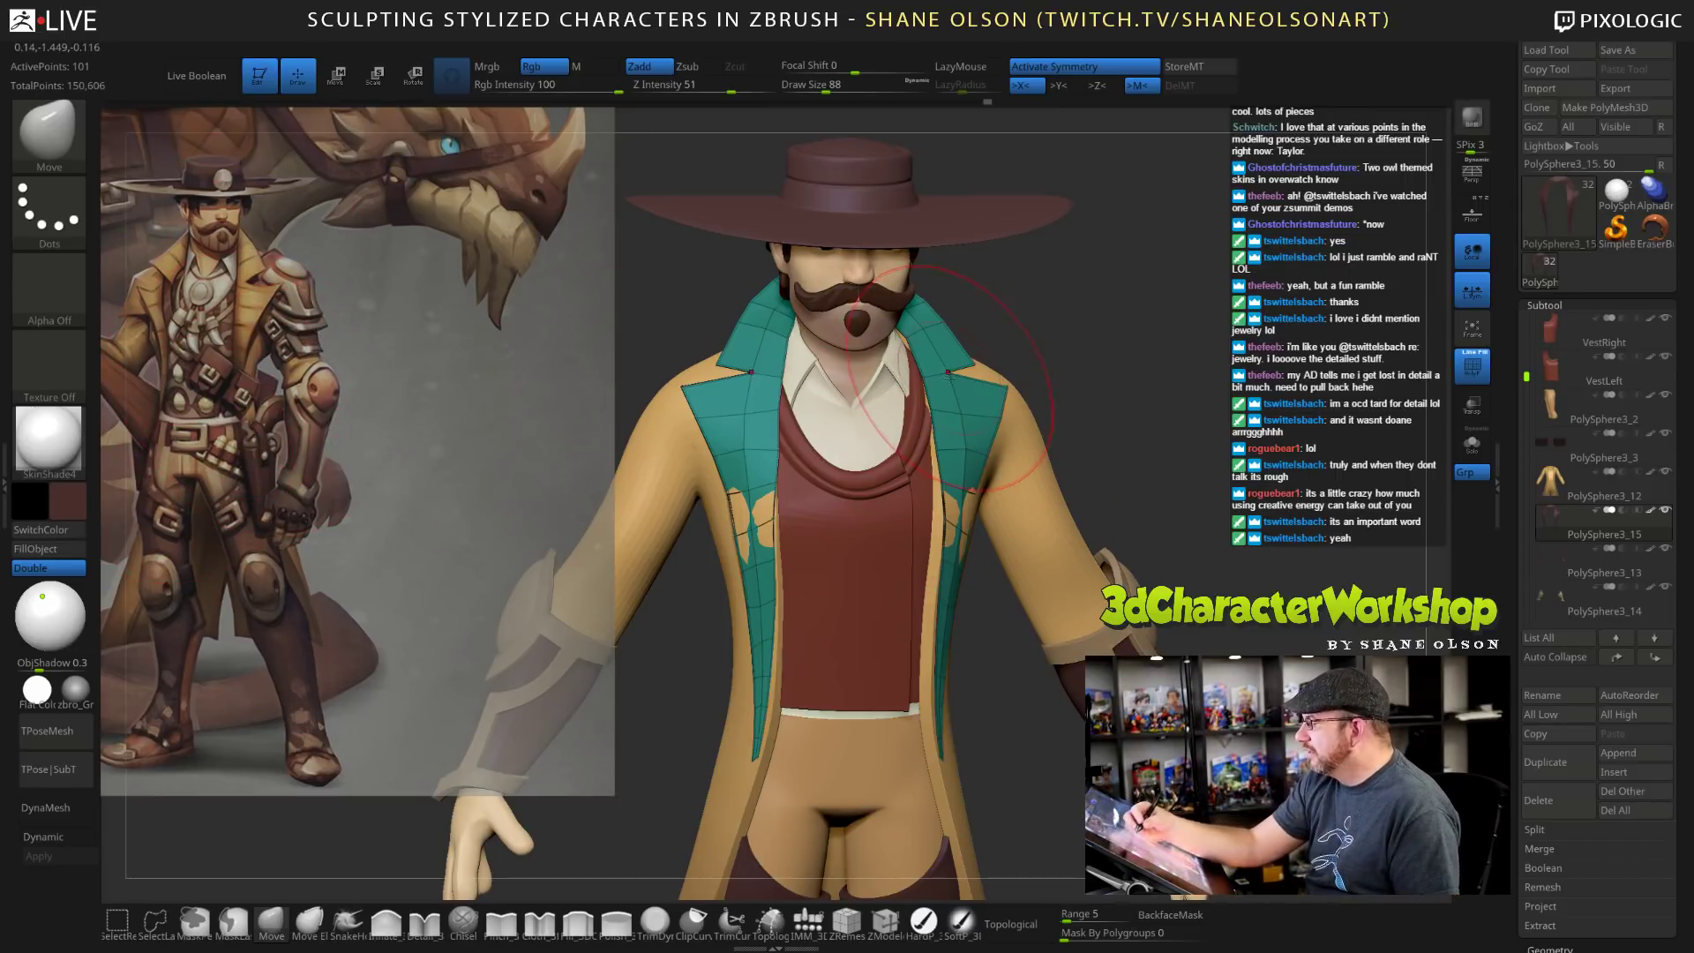
mouse_move(1098, 328)
left_mouse_down()
mouse_move(1066, 343)
mouse_move(1162, 381)
mouse_move(1158, 344)
left_mouse_up()
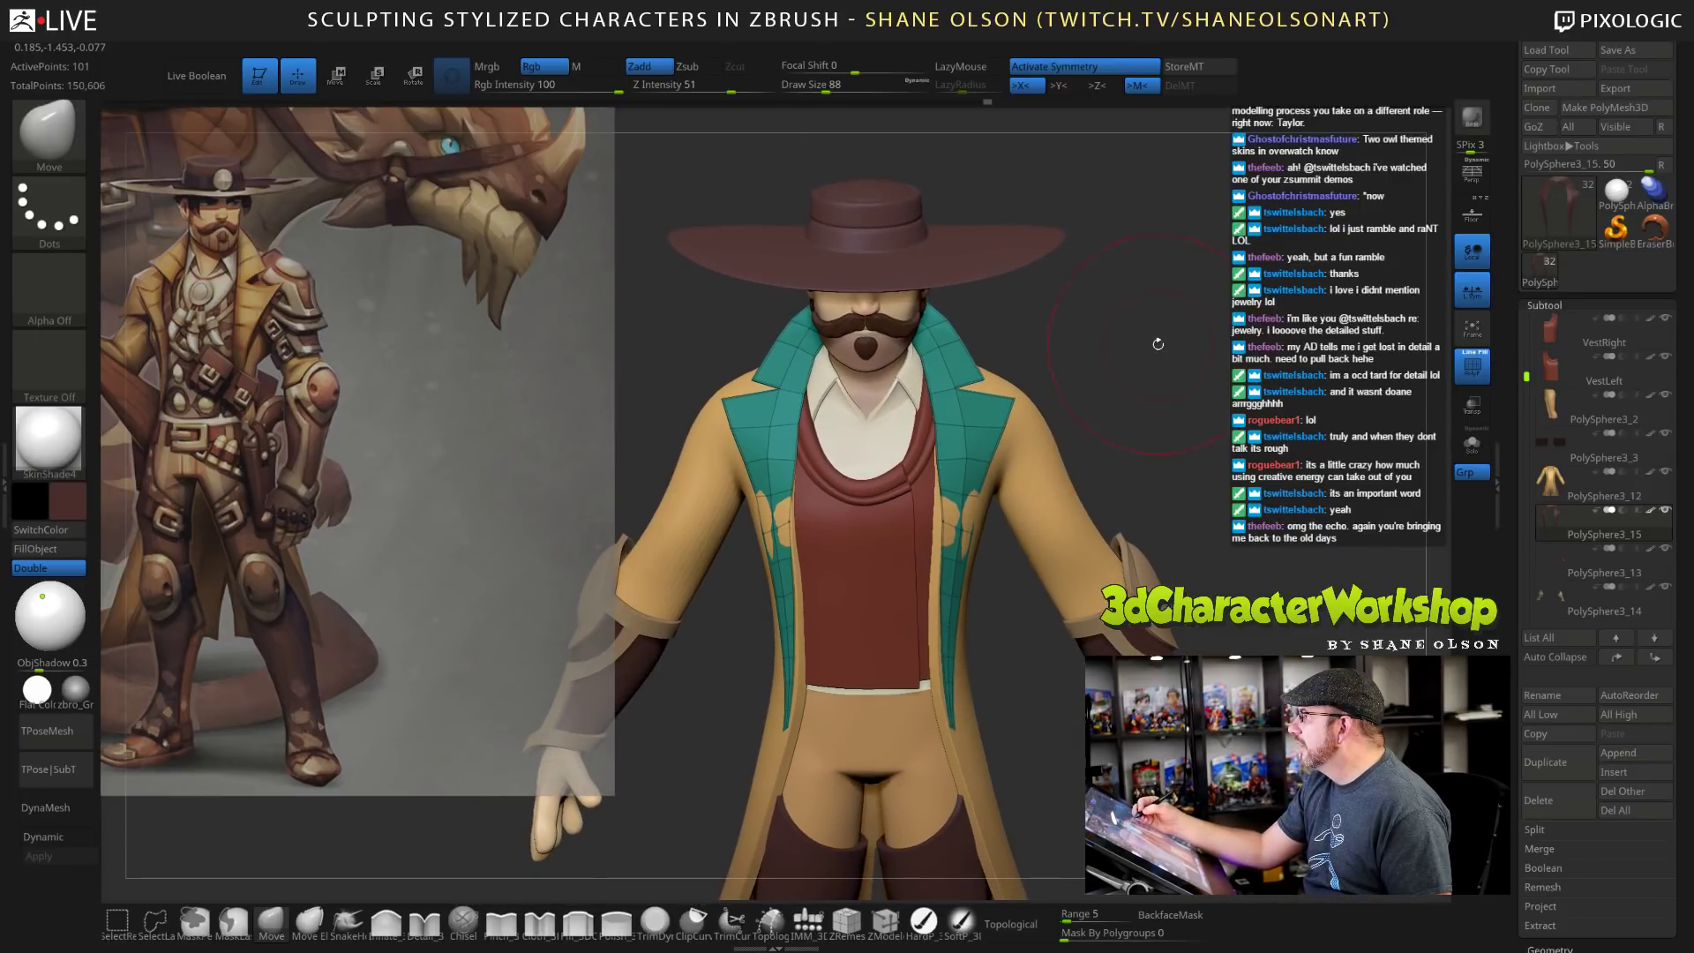
Adjust the lapels' contour from the notch down to the mid-chest with the Move brush at draw size 77.
left_click_drag(1155, 403, 1180, 388)
key("s")
left_click(1147, 390)
left_click_drag(936, 428, 937, 428)
left_click_drag(1132, 449, 1098, 450)
left_click_drag(960, 499, 943, 491)
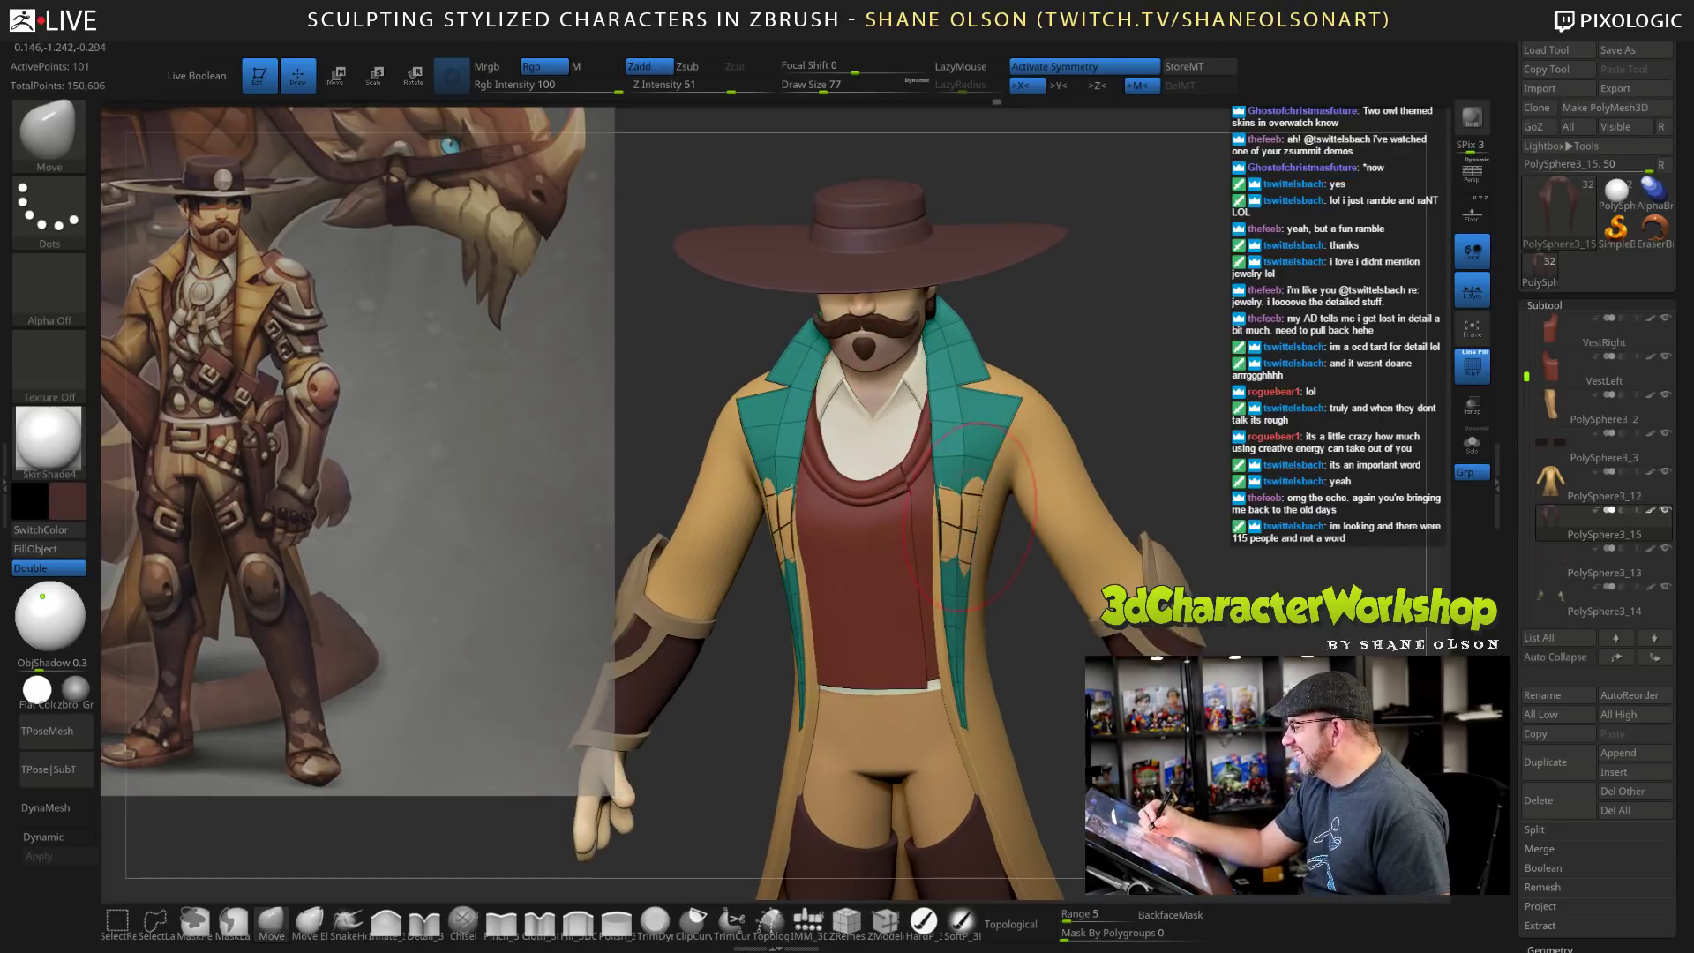
Pull the middle and lower lapels forward in side view so they sit on top of the coat's front.
left_click_drag(1341, 463, 1186, 485)
left_click_drag(976, 524, 962, 523)
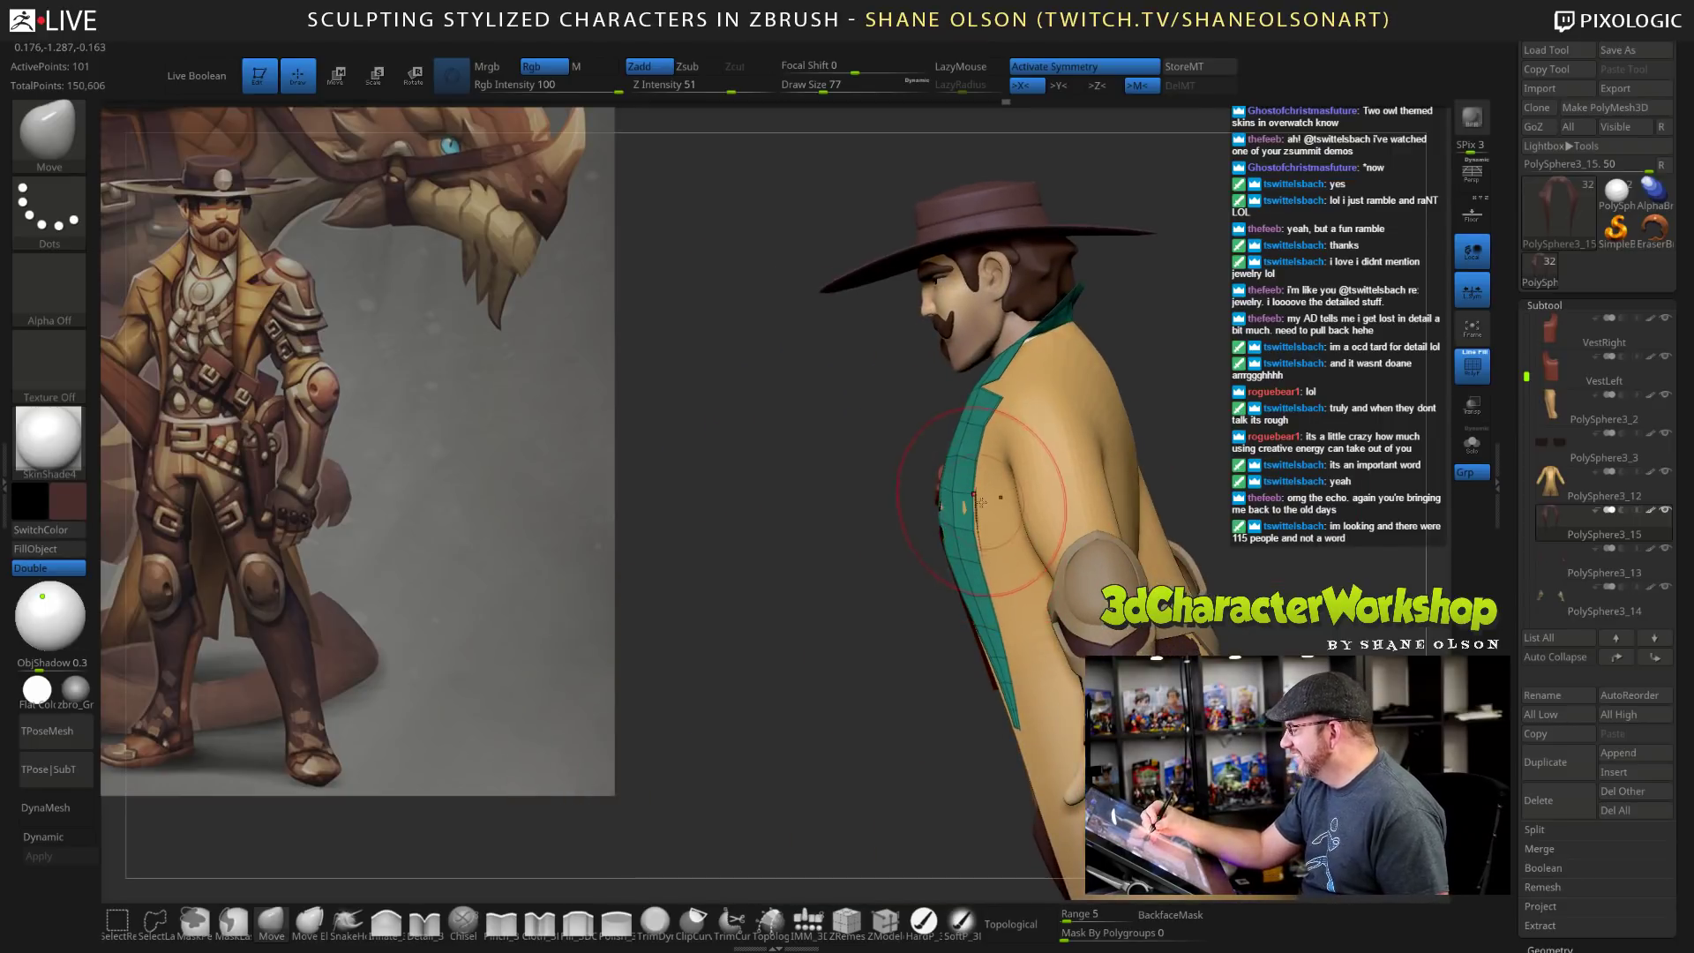
mouse_move(1181, 376)
left_mouse_down()
mouse_move(1193, 402)
mouse_move(1143, 477)
mouse_move(1142, 385)
mouse_move(1164, 435)
left_mouse_up()
left_click_drag(870, 605, 856, 606)
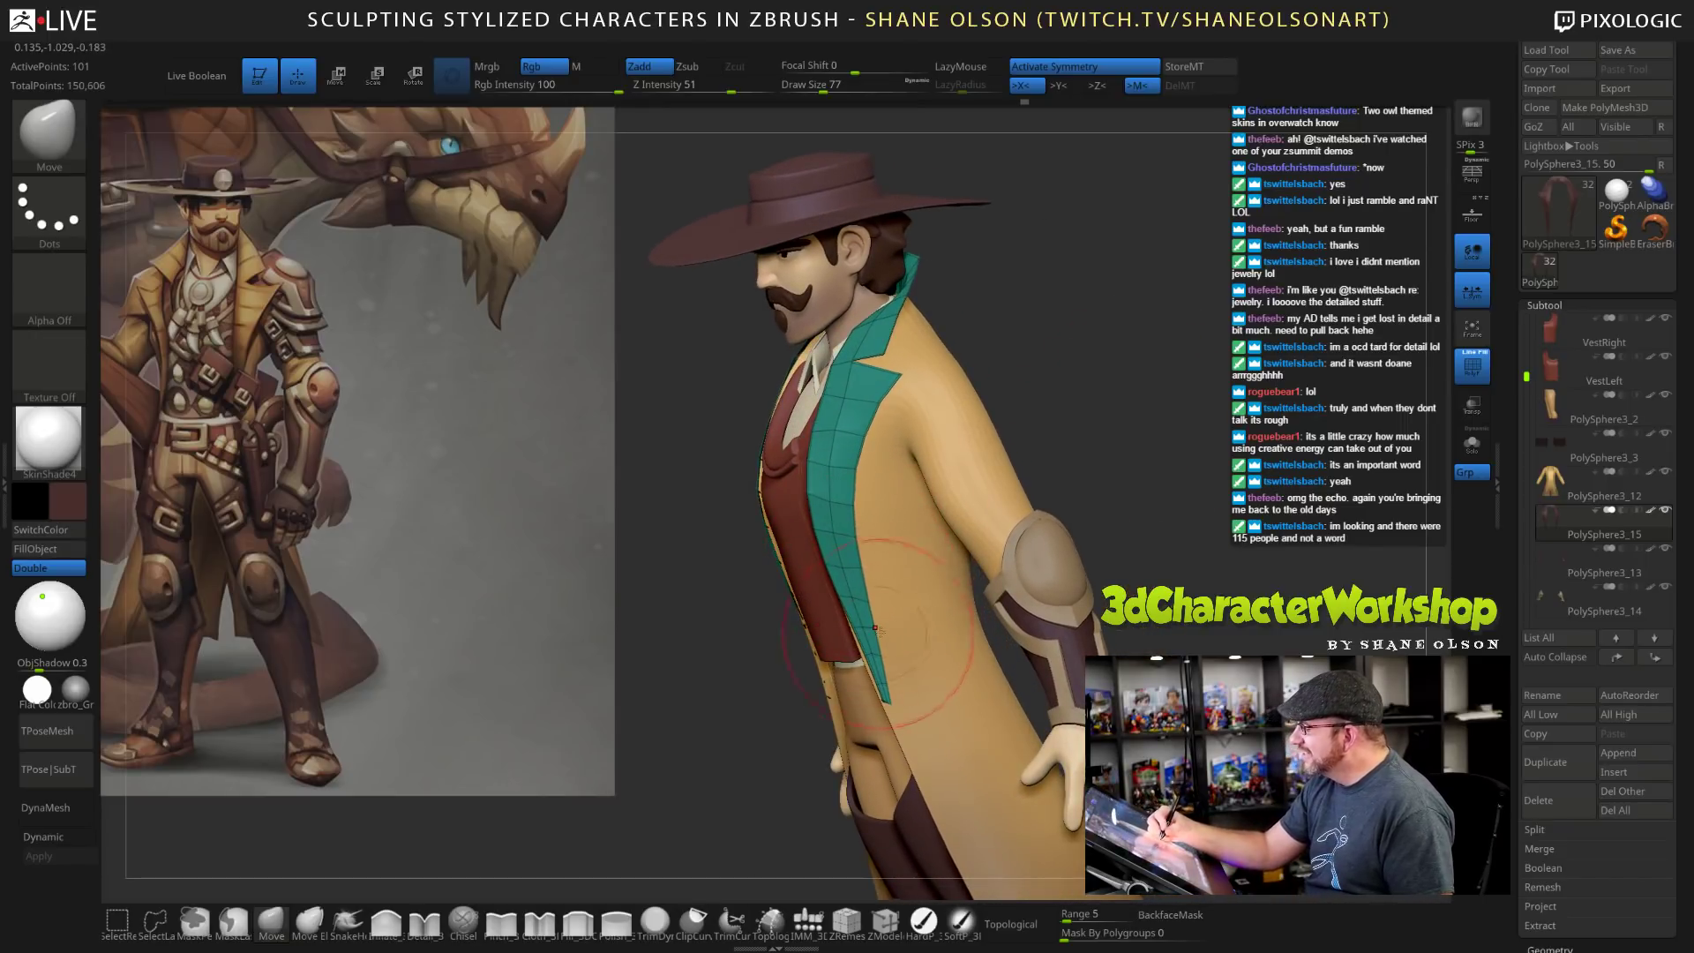
Fine-tune the collar and upper lapels against the coat with the Move brush at draw size 62.
mouse_move(1005, 415)
left_mouse_down()
mouse_move(1071, 488)
mouse_move(1046, 419)
left_mouse_up()
key("s")
left_click_drag(1118, 399, 1015, 371)
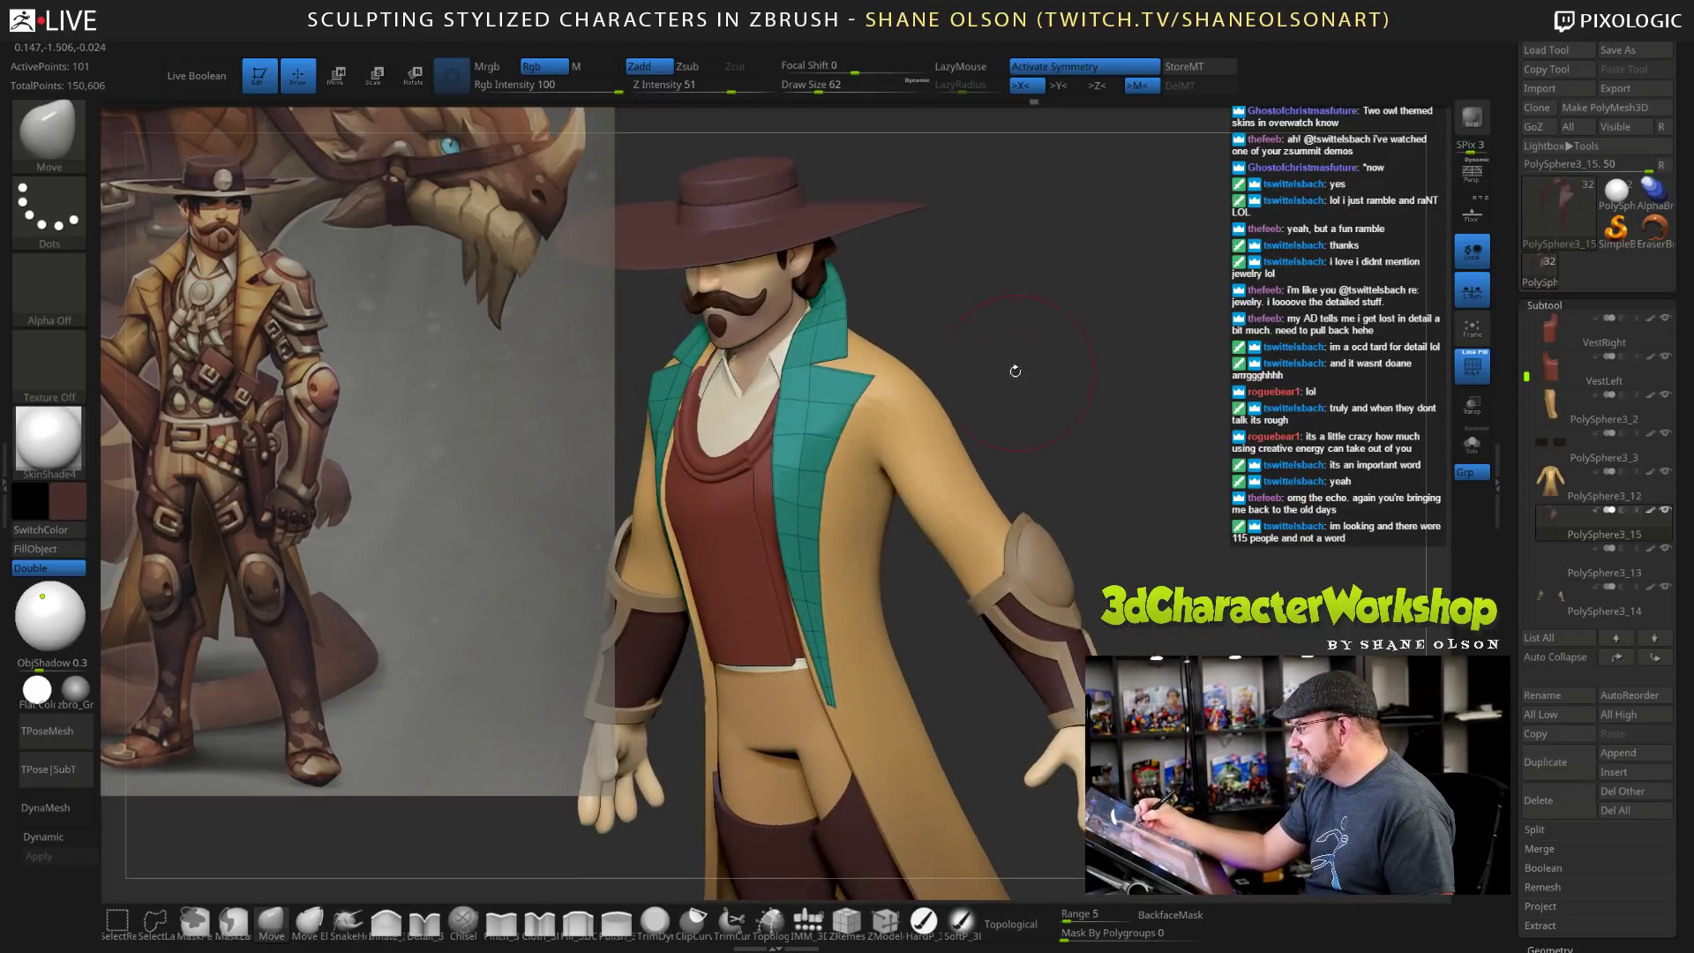
mouse_move(1094, 407)
left_mouse_down()
mouse_move(1112, 416)
mouse_move(1024, 404)
mouse_move(1131, 468)
left_mouse_up()
Fit the lapels' outer tips to the coat's chest at draw size 39, and set the Move brush's draw size to 60.
key("s")
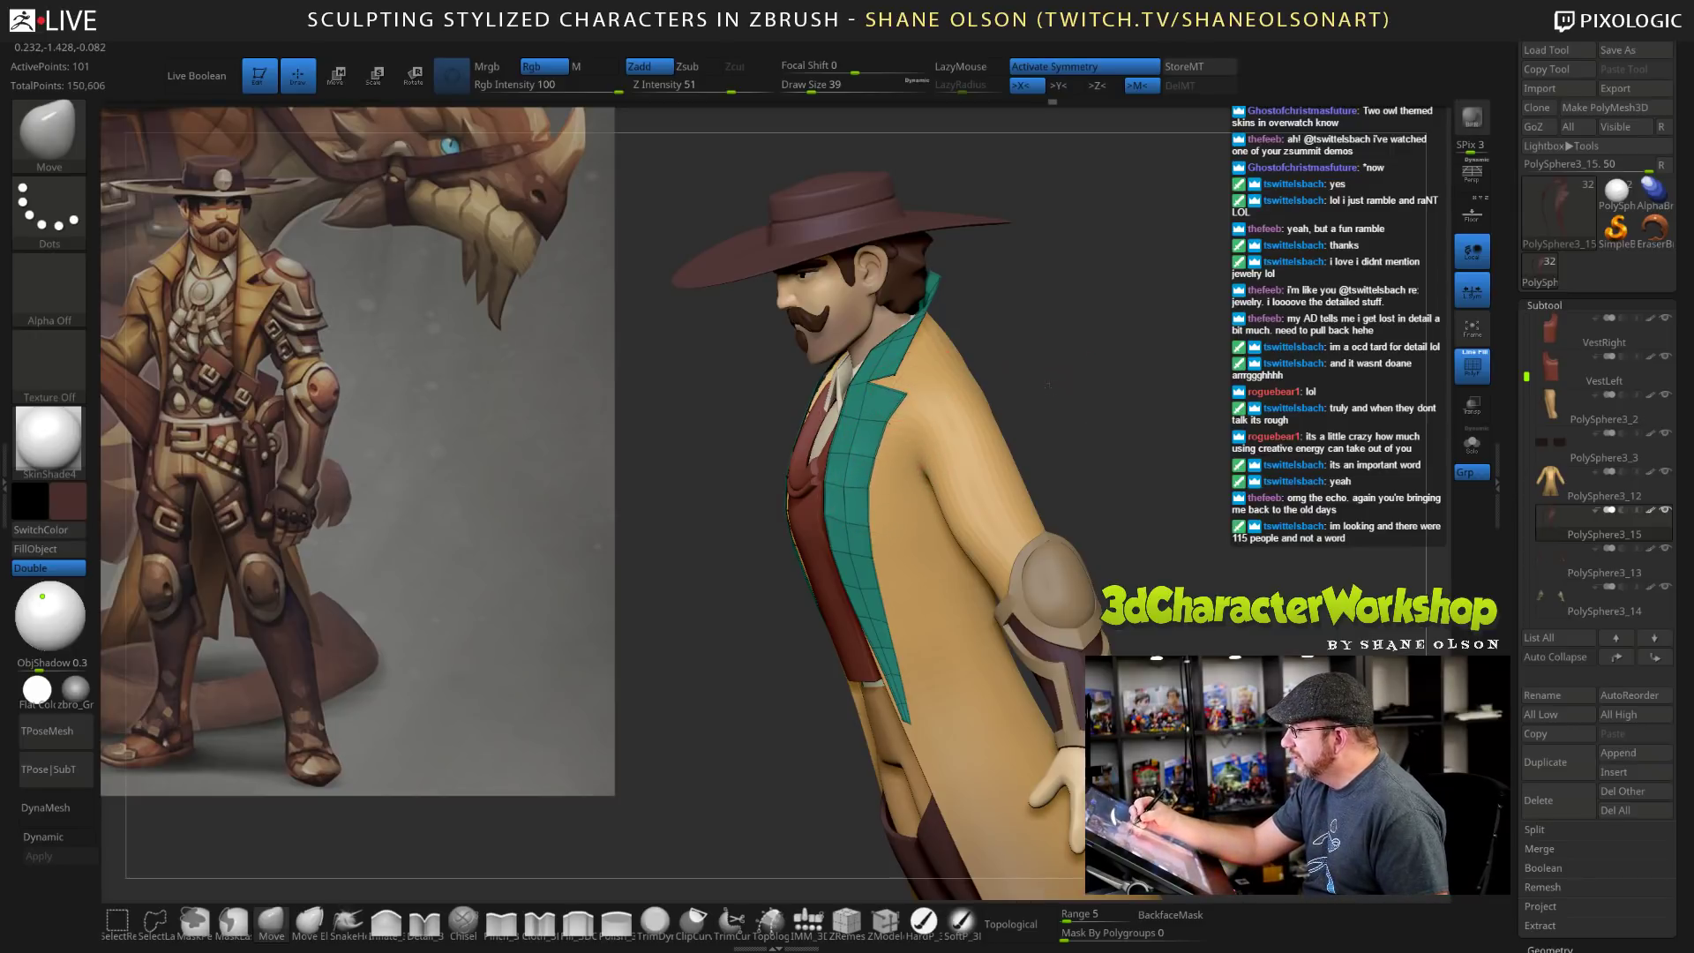
left_click_drag(1049, 386, 1122, 390)
left_click_drag(912, 397, 895, 390)
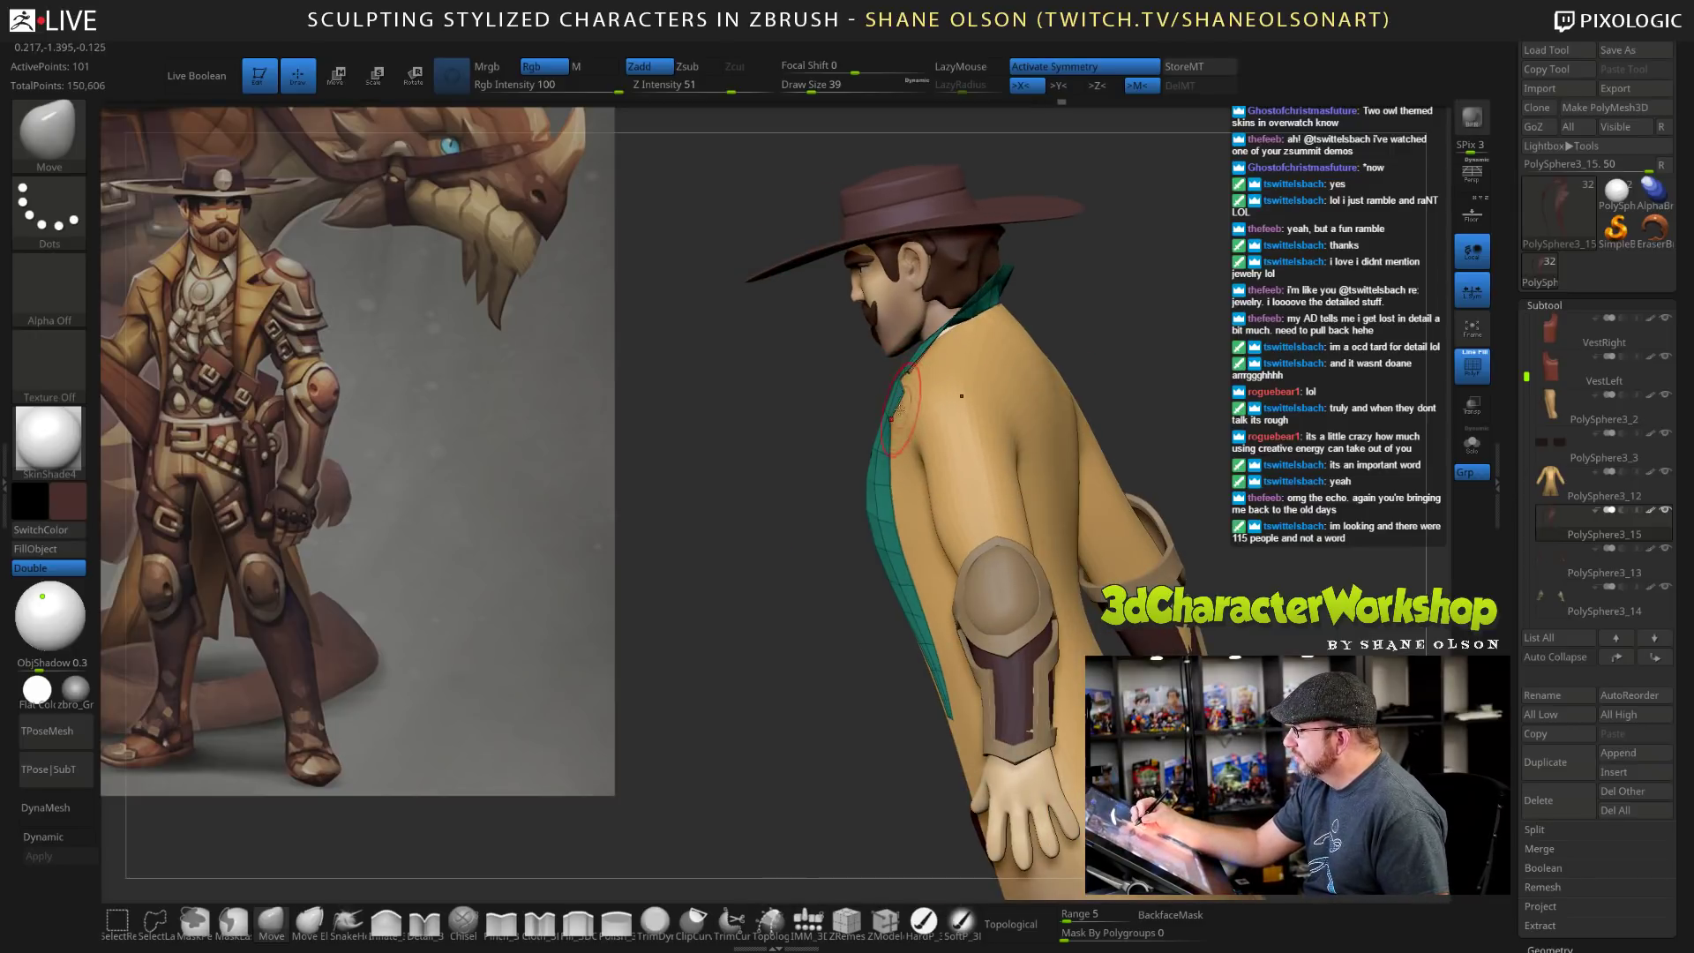
key("s")
left_click(901, 402)
right_click_drag(892, 388, 1107, 399)
key("s")
left_click_drag(1088, 379, 1142, 379)
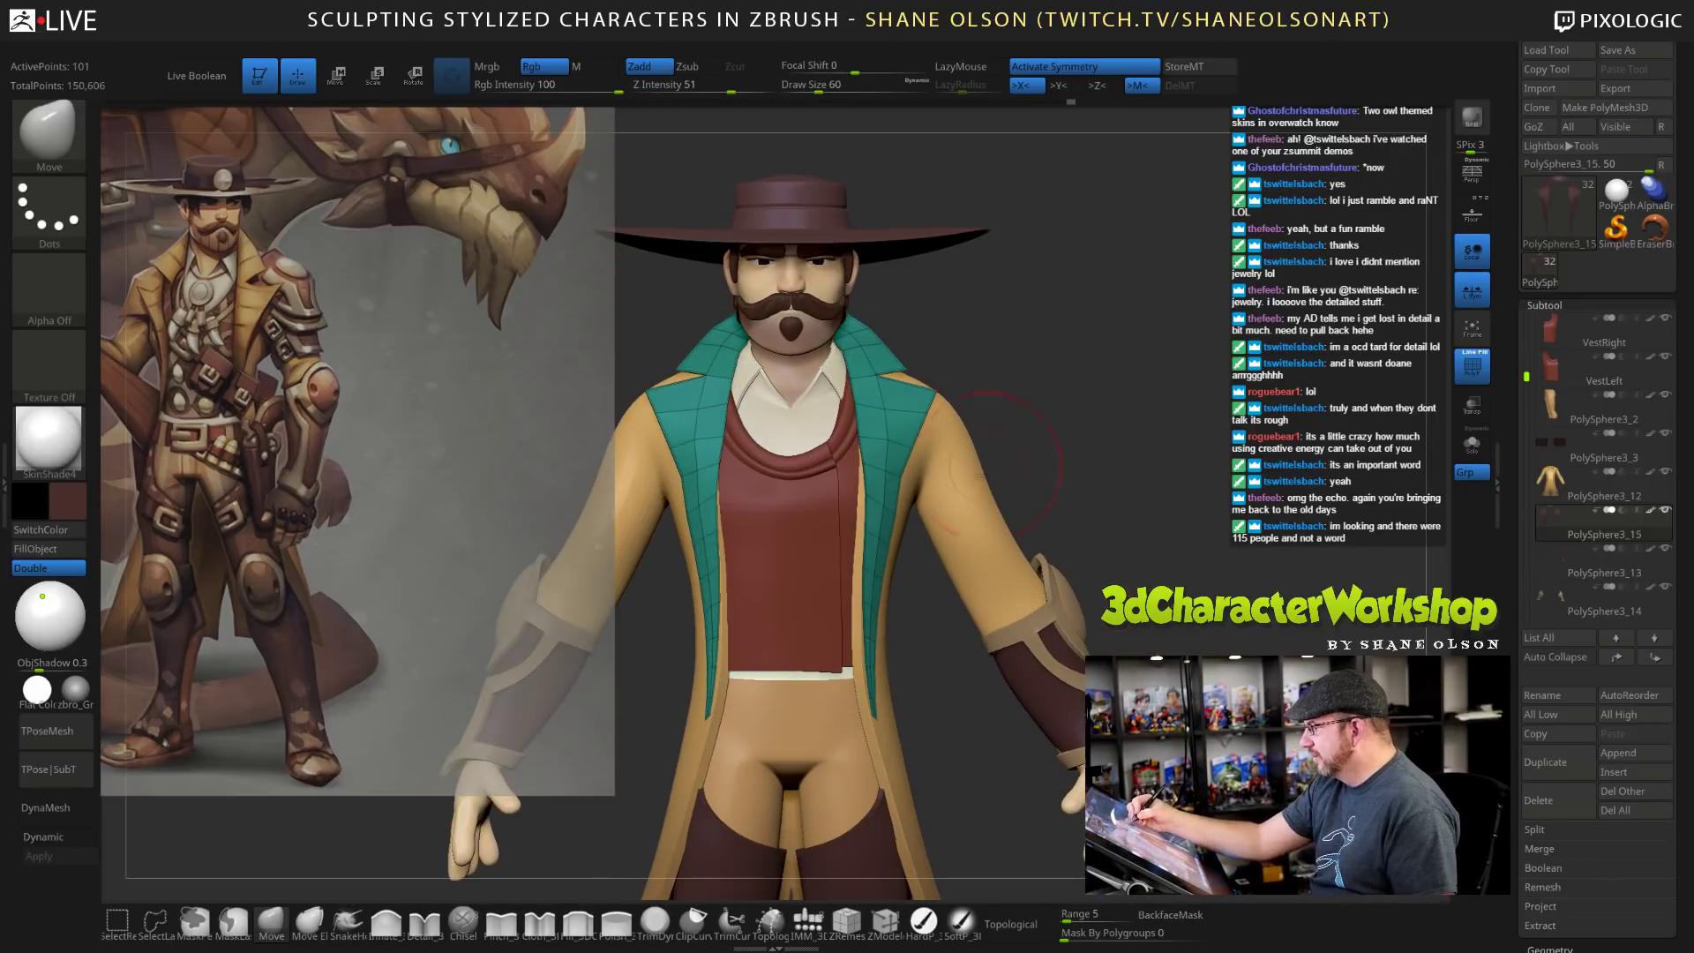
Select the coat and pull its front opening edges inward beneath the lapels with the Move brush at draw size 120.
right_click_drag(1057, 437, 1098, 409, "alt")
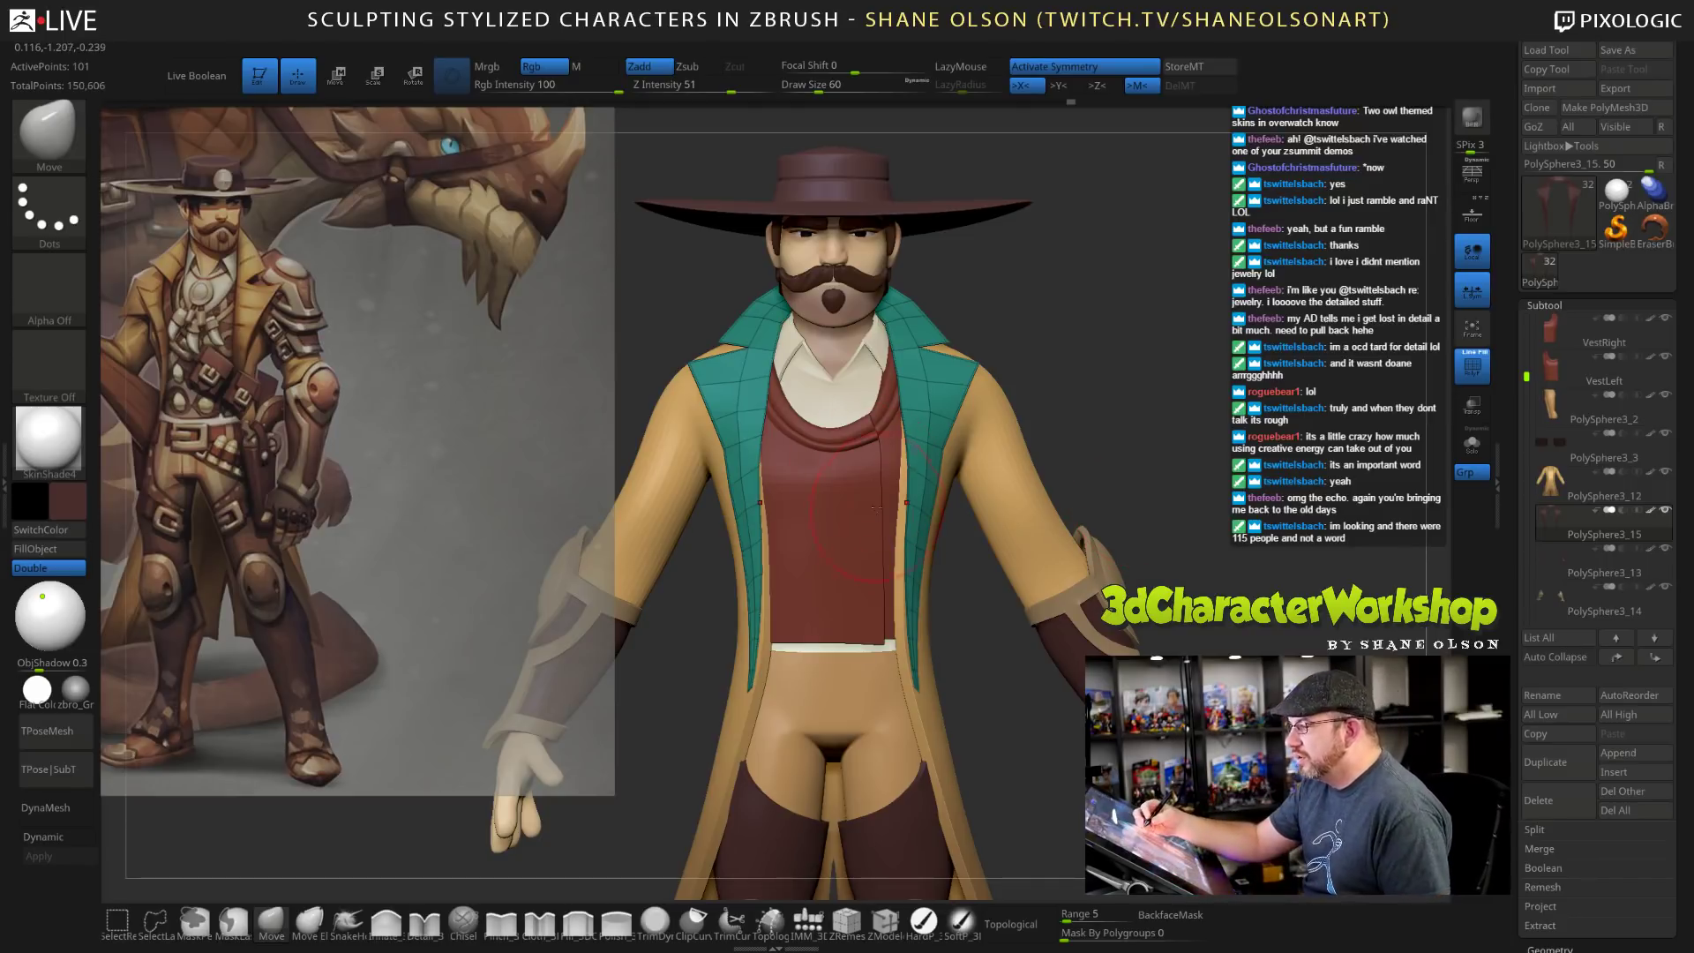
left_click(913, 644, "alt")
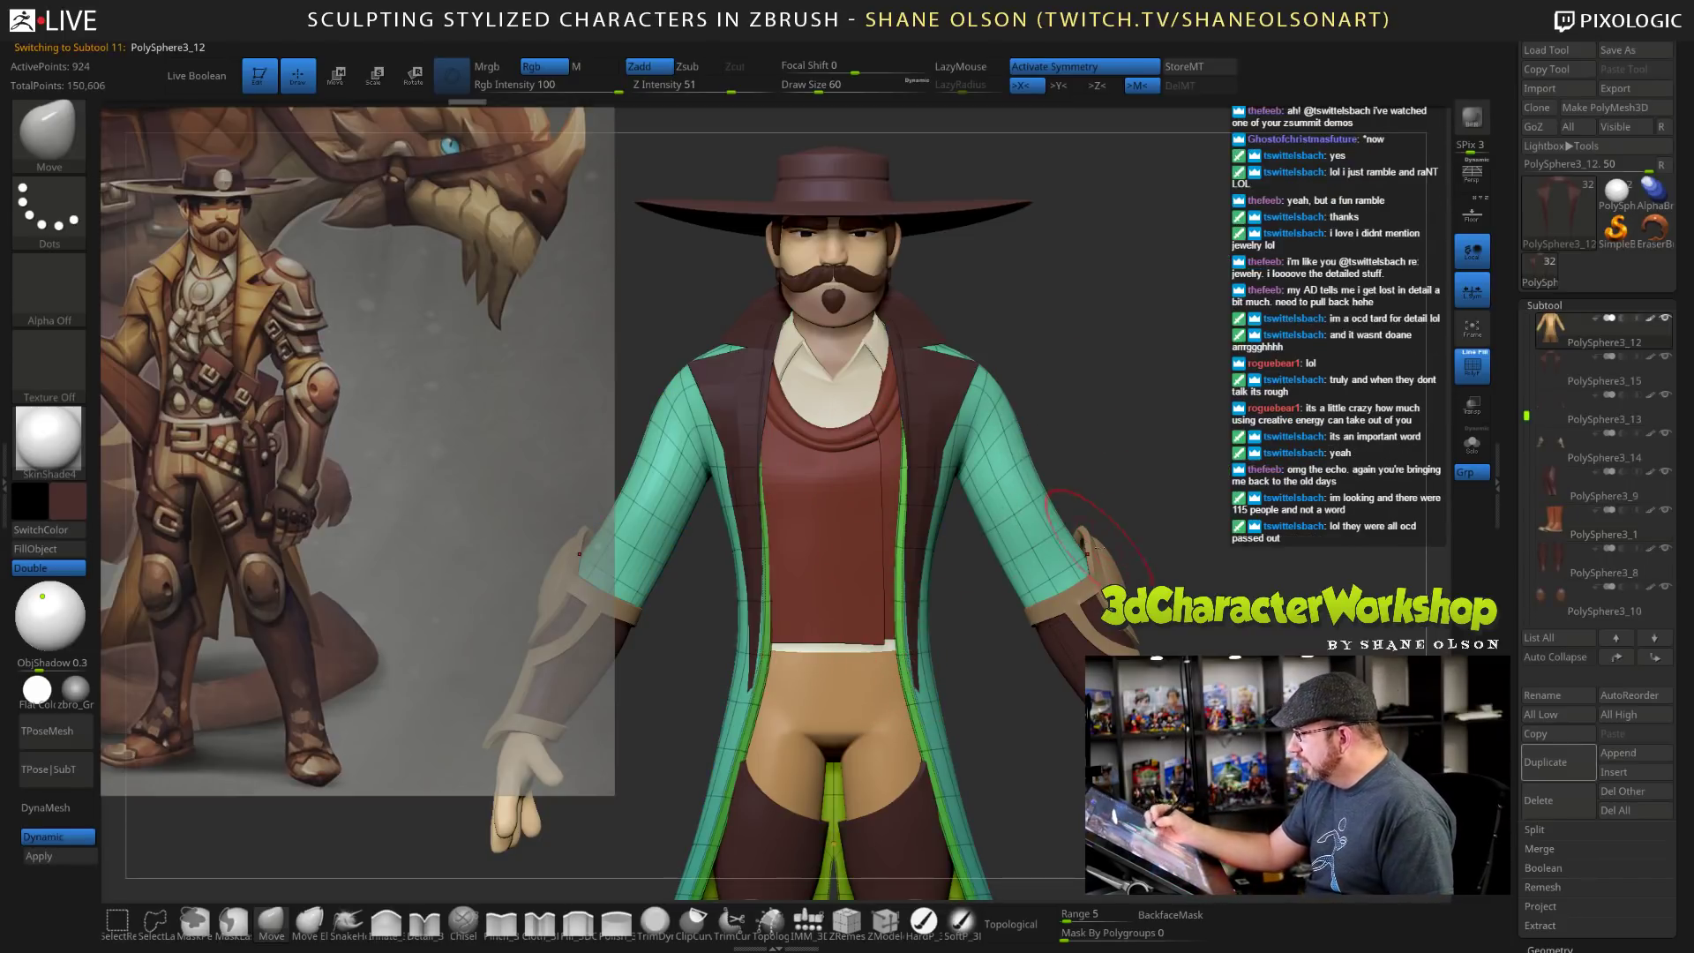
key("s")
left_click_drag(1108, 462, 1122, 461)
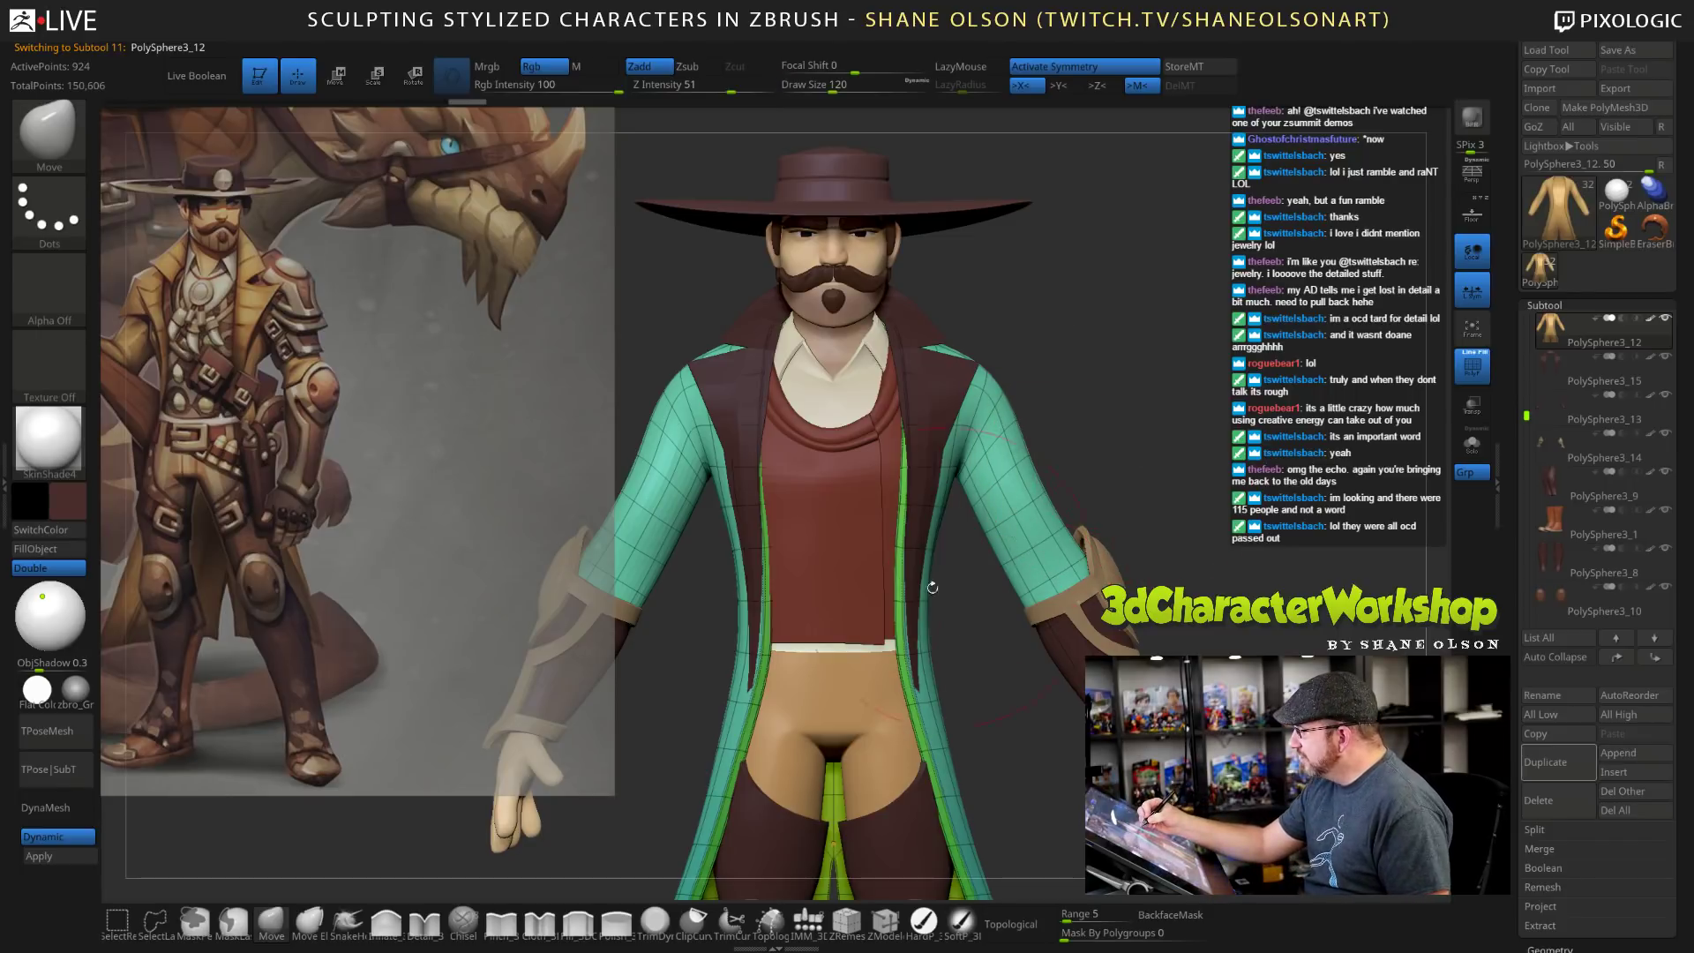
left_click_drag(901, 596, 888, 594)
left_click_drag(894, 524, 886, 527)
left_click_drag(974, 620, 890, 579)
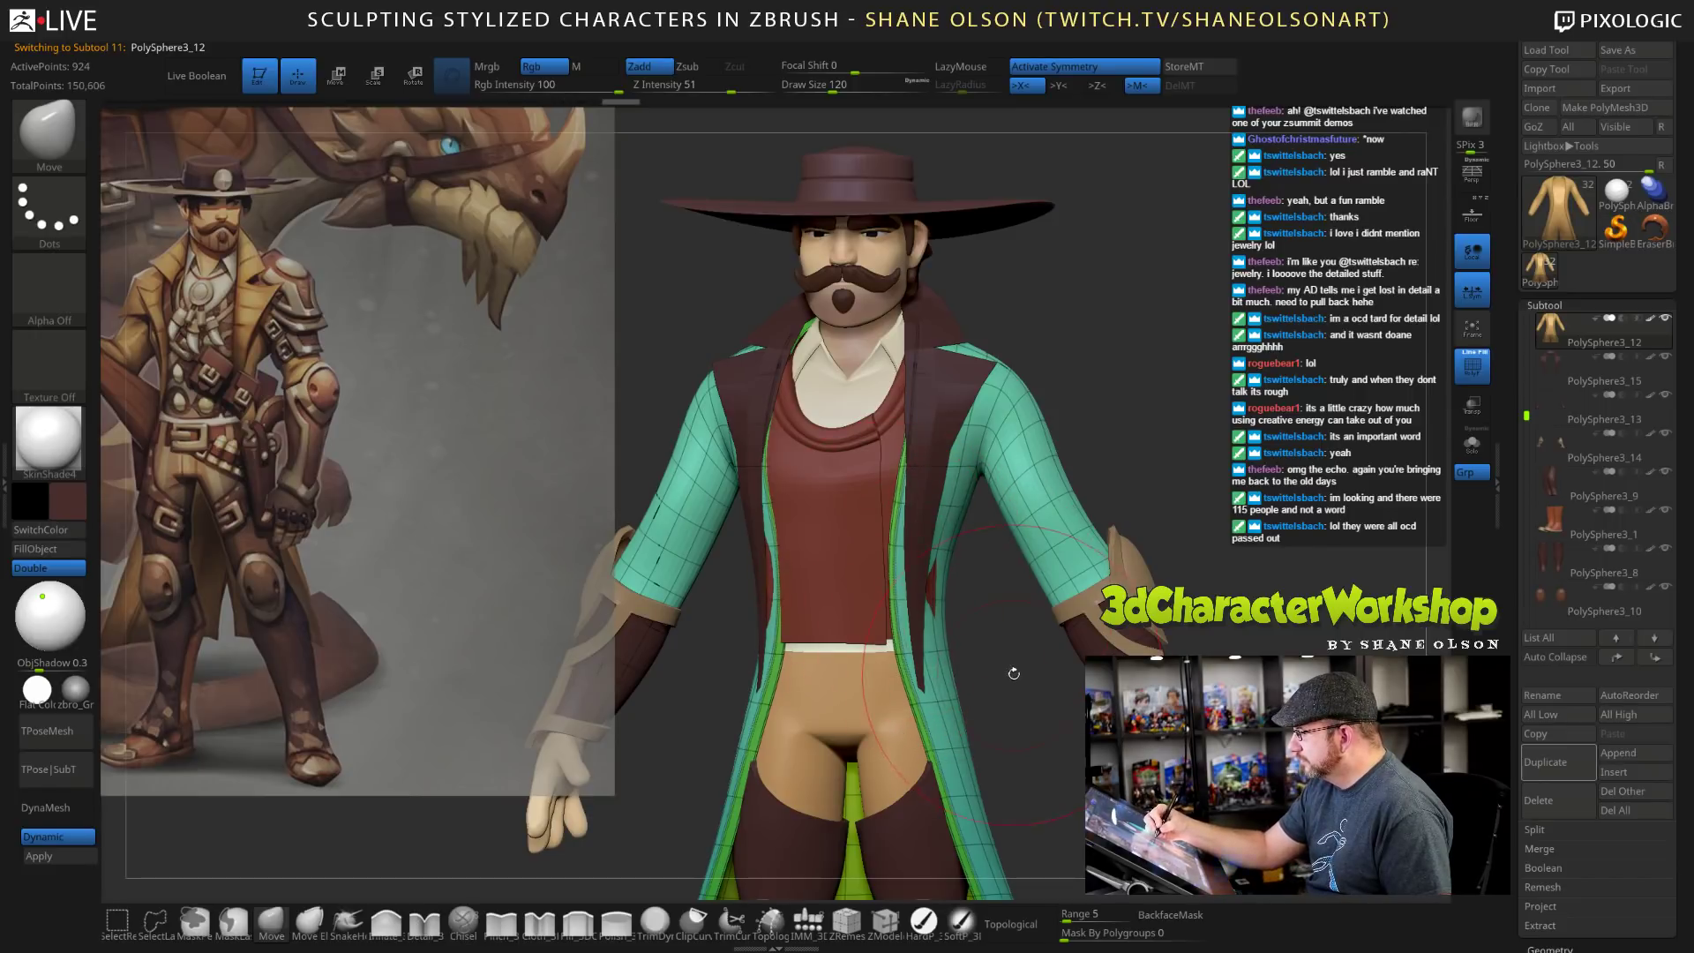
left_click_drag(1013, 673, 1094, 668)
left_click_drag(906, 590, 892, 590)
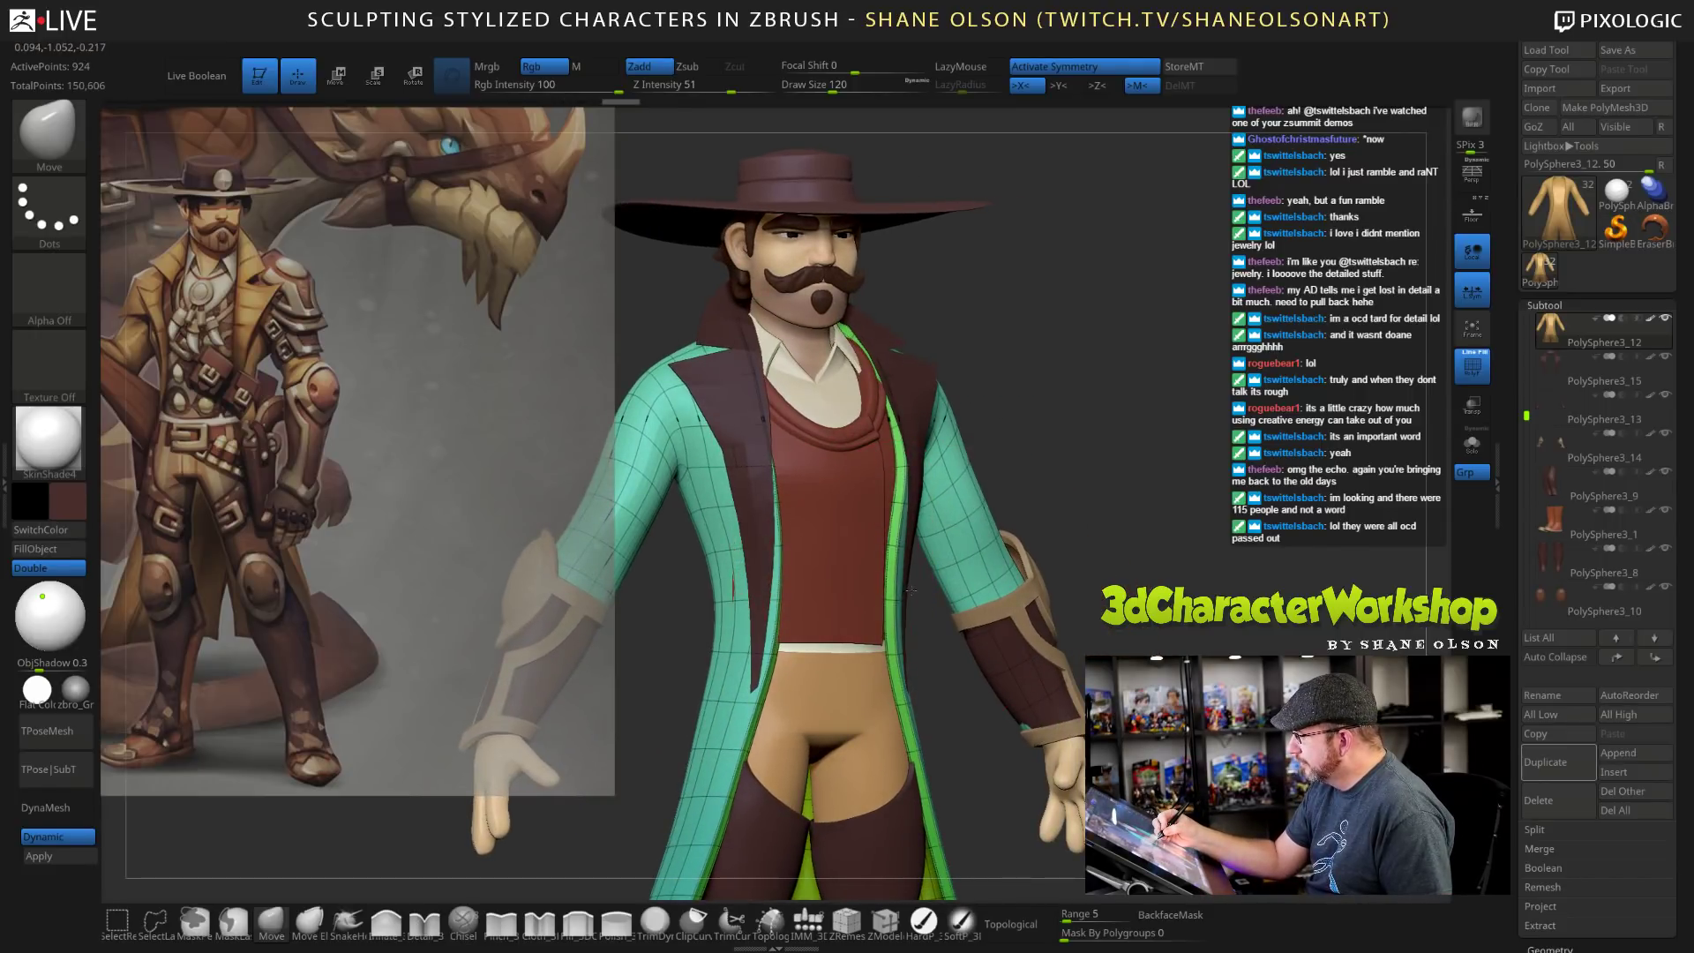
mouse_move(1192, 484)
left_mouse_down("shift")
mouse_move(1130, 481)
mouse_move(1173, 519)
left_mouse_up("shift")
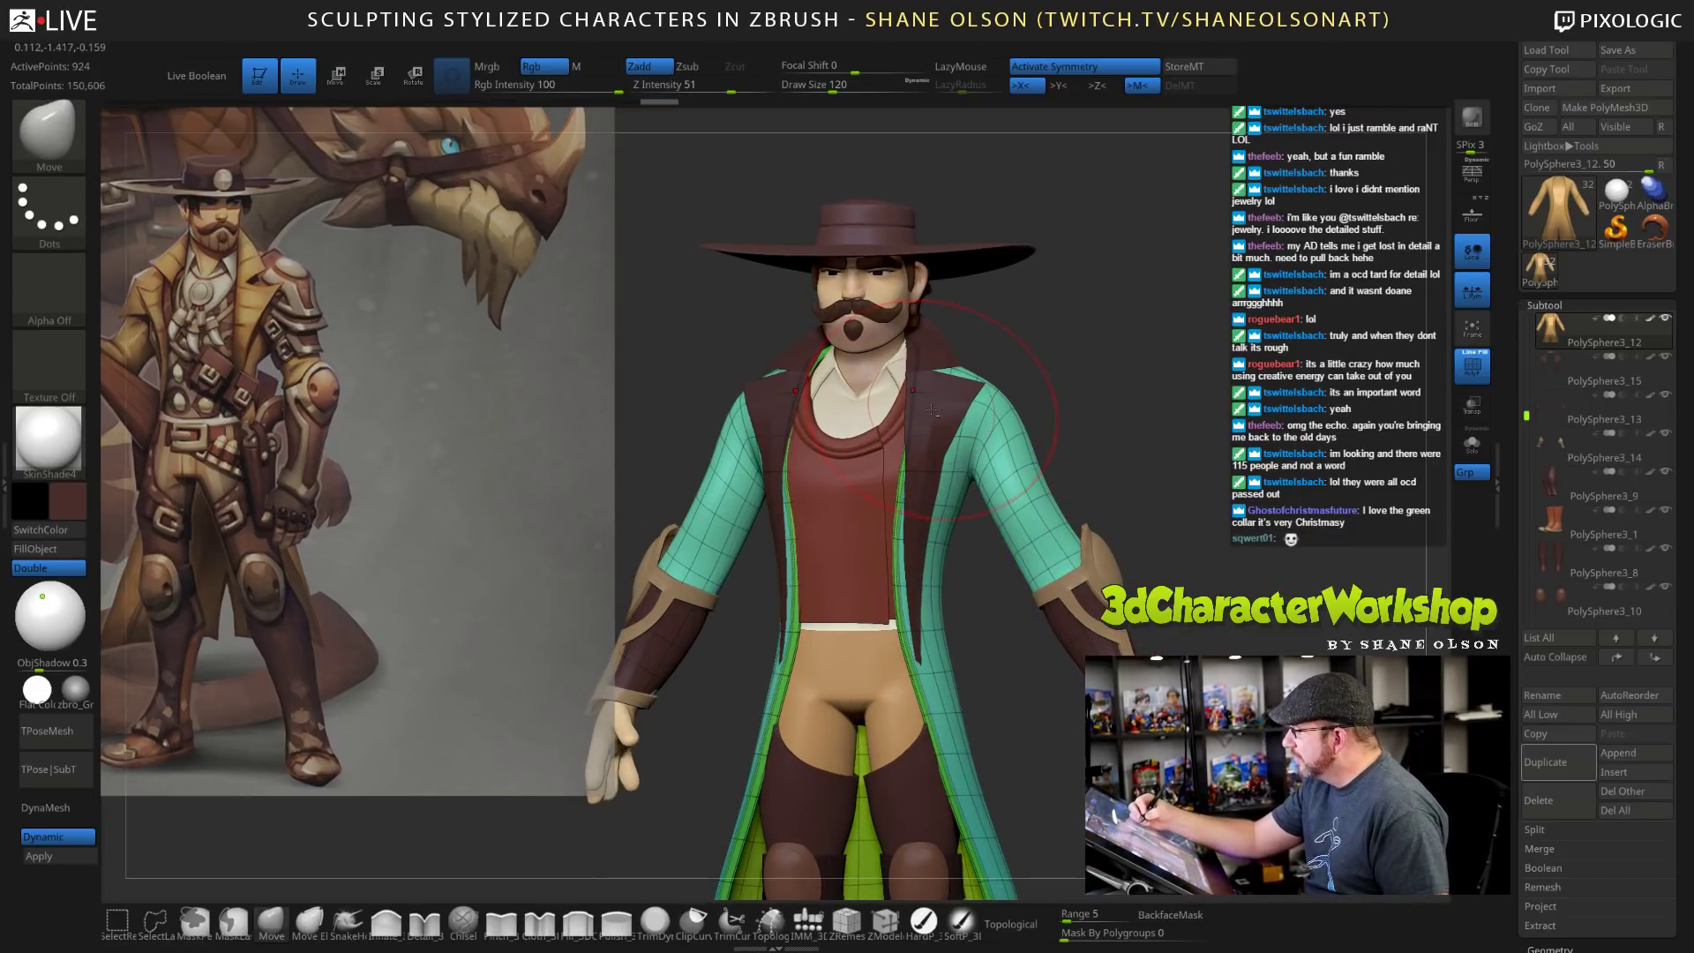
Select the collar and lapel mesh and set the Move brush's draw size to 56.
left_click(946, 340, "alt")
mouse_move(970, 547)
left_mouse_down()
mouse_move(988, 537)
mouse_move(933, 585)
mouse_move(973, 538)
left_mouse_up()
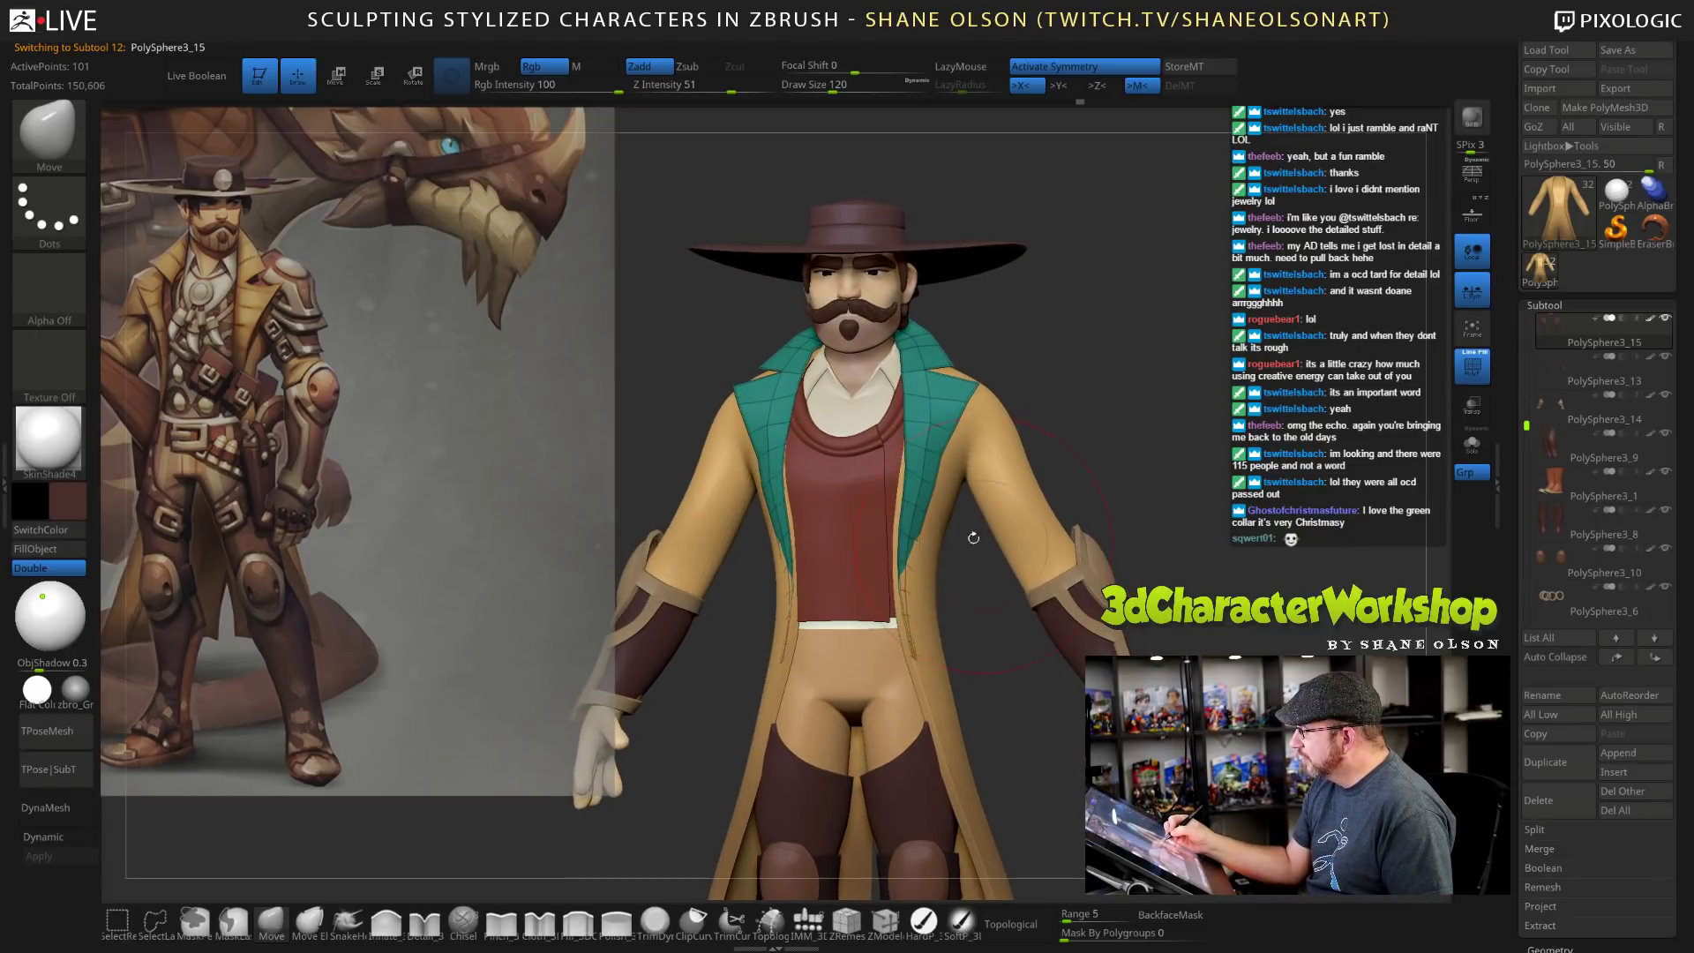
left_click_drag(1148, 472, 1122, 400)
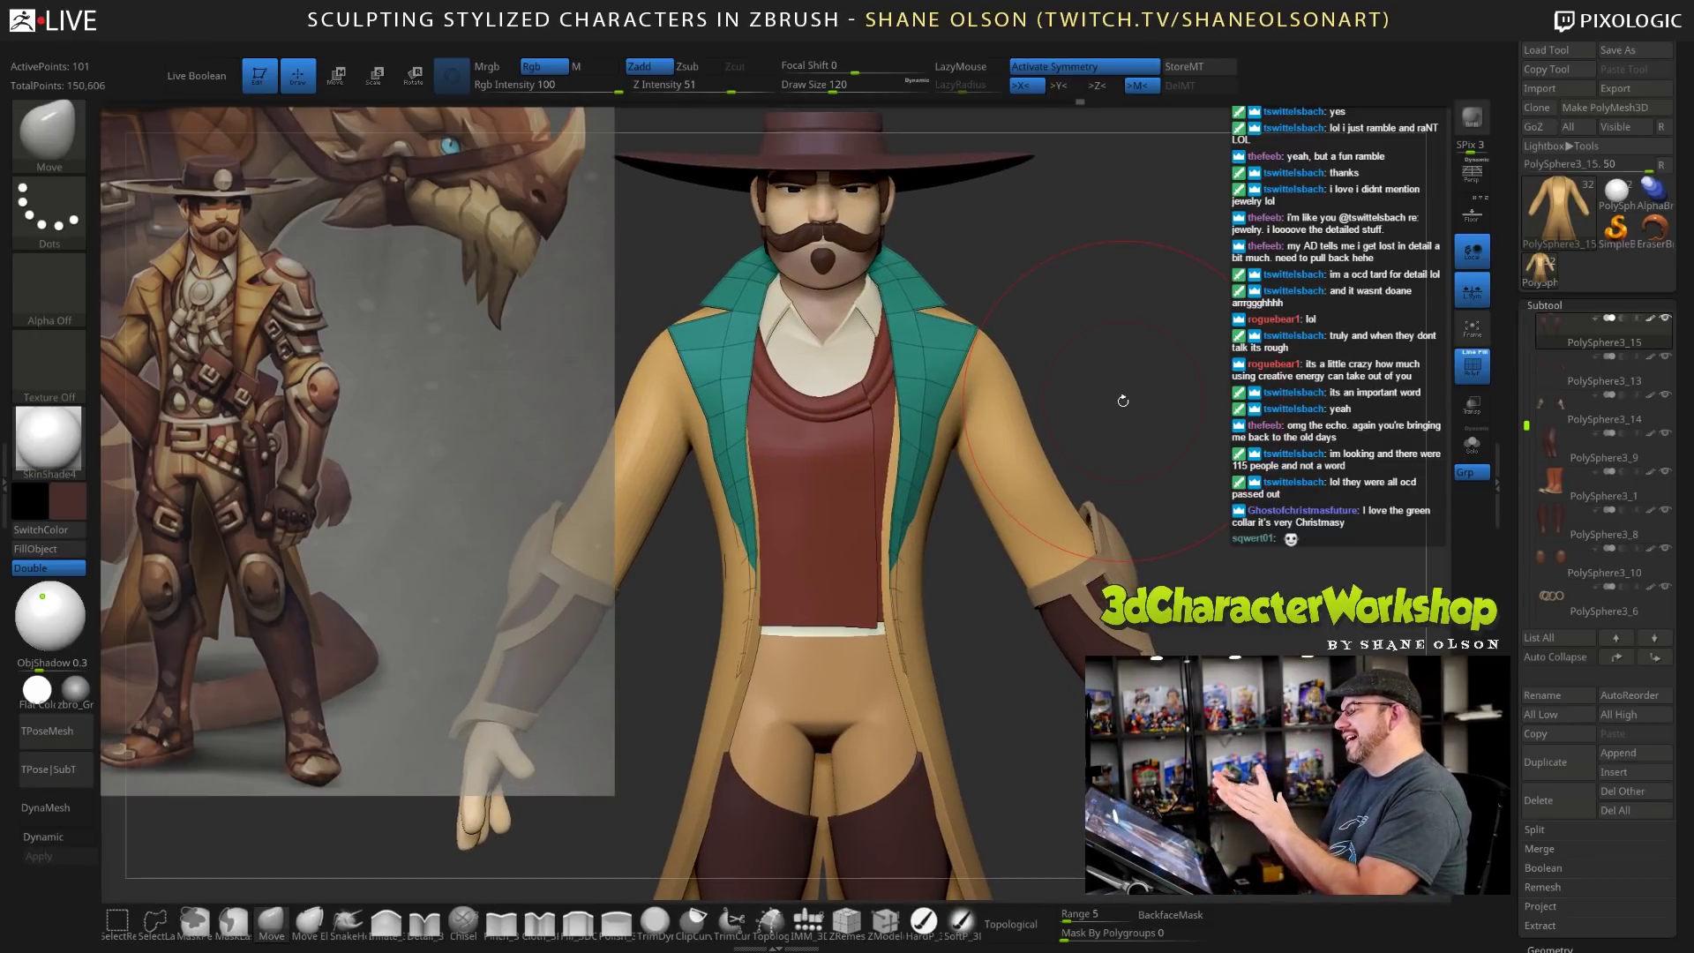
left_click_drag(1097, 373, 1092, 363)
key("s")
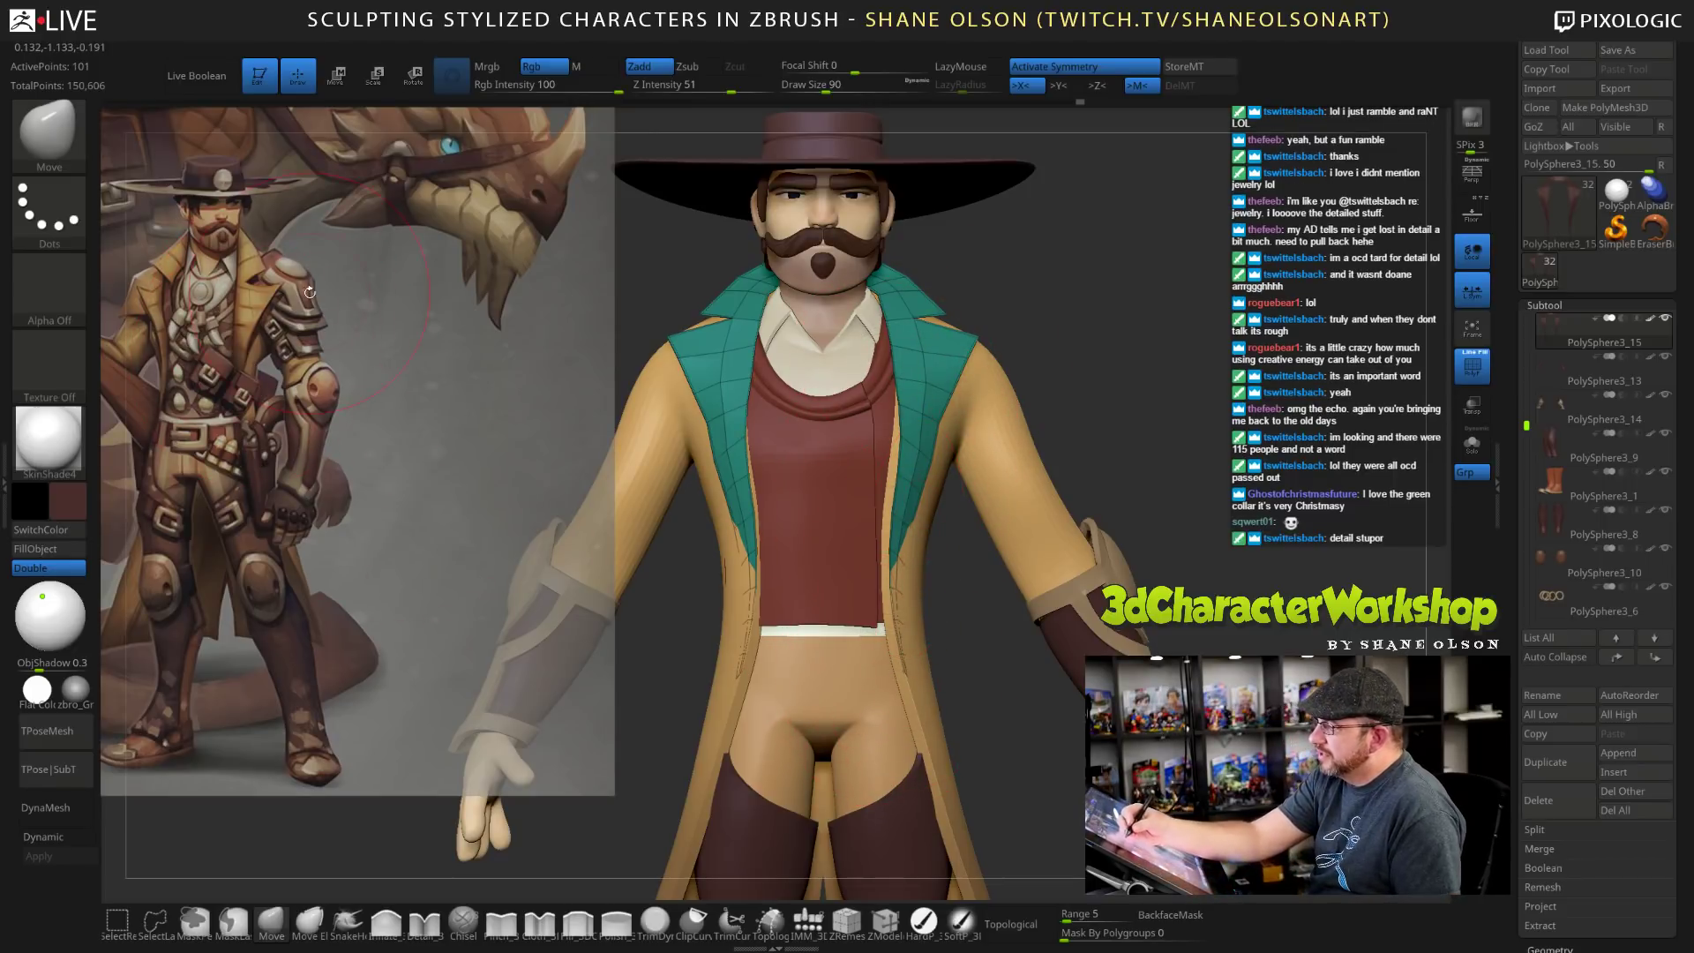
key("s")
mouse_move(1180, 409)
left_mouse_down()
mouse_move(785, 508)
mouse_move(1021, 528)
left_mouse_up()
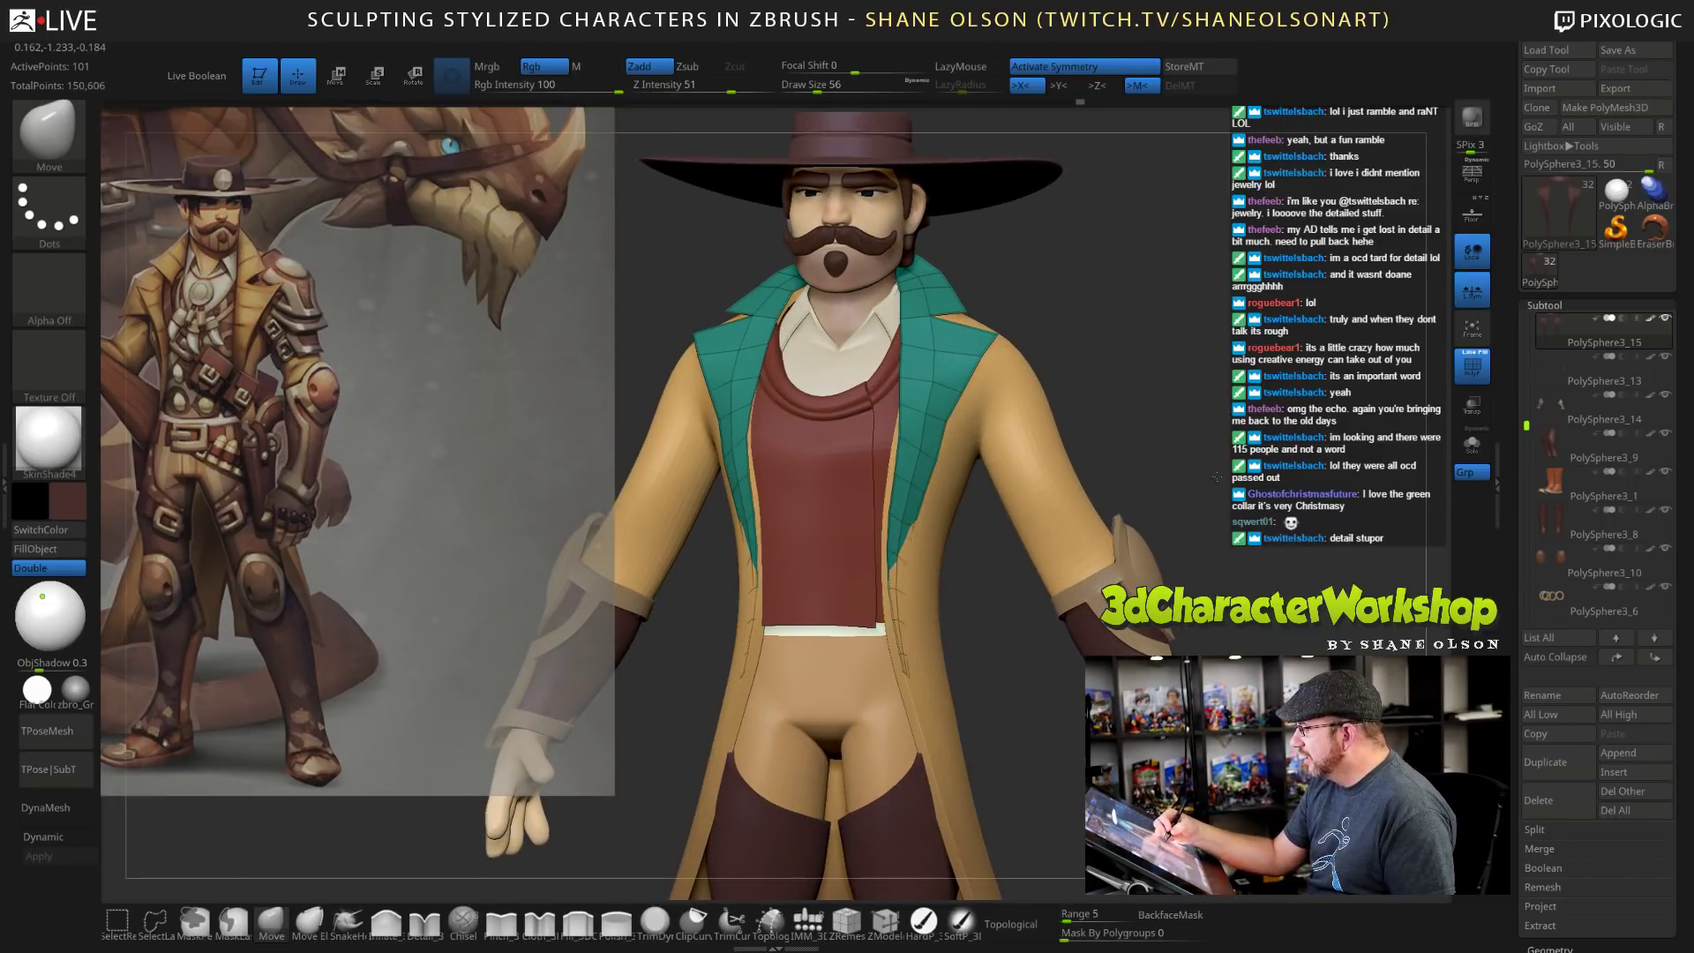
left_click_drag(1147, 503, 1211, 496)
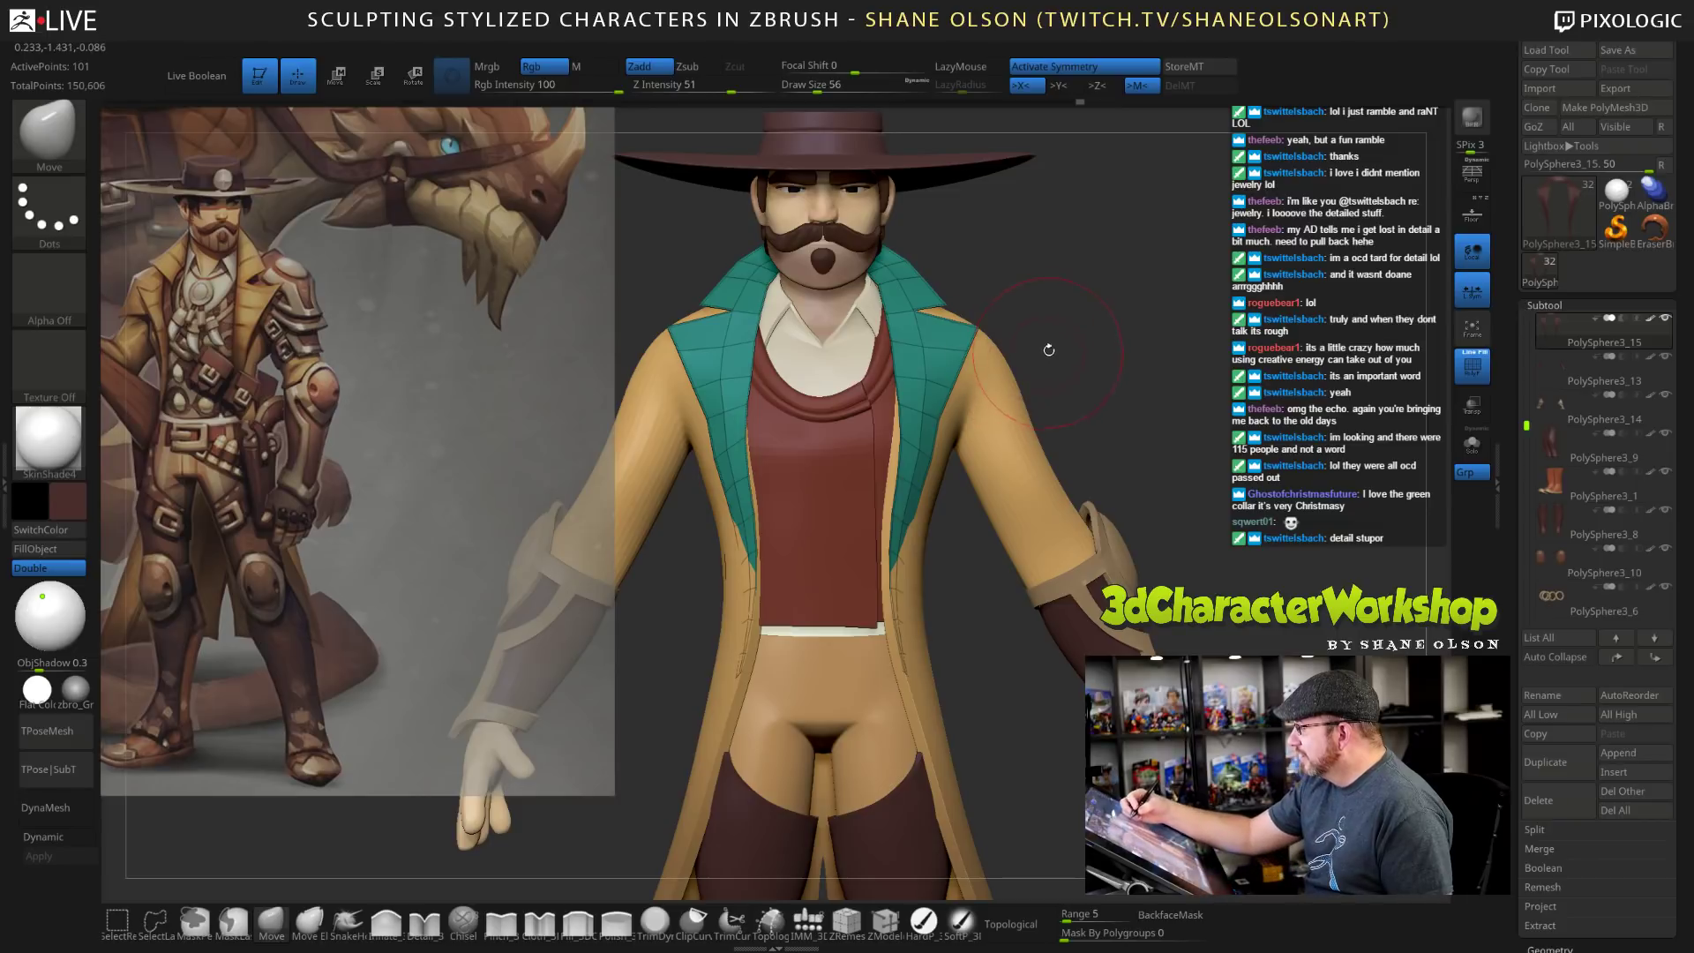
Isolate the collar and lapel mesh and mask the upper collar, leaving the lapels unmasked.
mouse_move(869, 293)
left_mouse_down("ctrl")
mouse_move(909, 517)
mouse_move(897, 664)
left_mouse_up("ctrl")
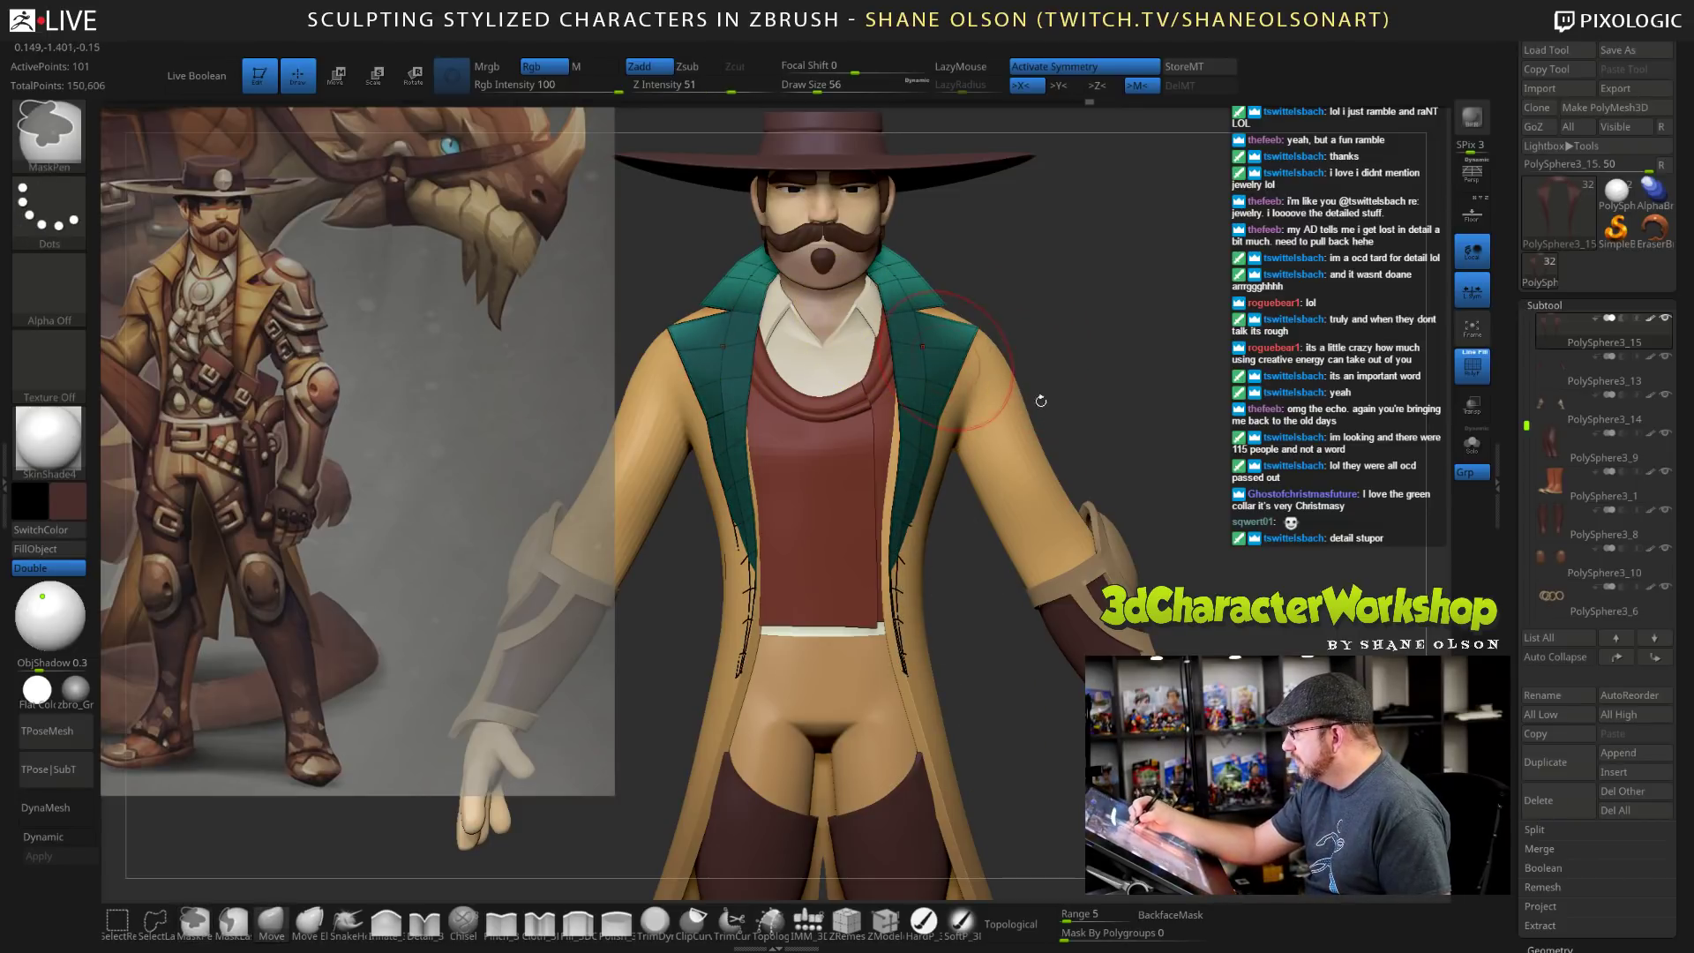
left_click(1472, 443)
left_click_drag(1138, 471, 1106, 497, "ctrl")
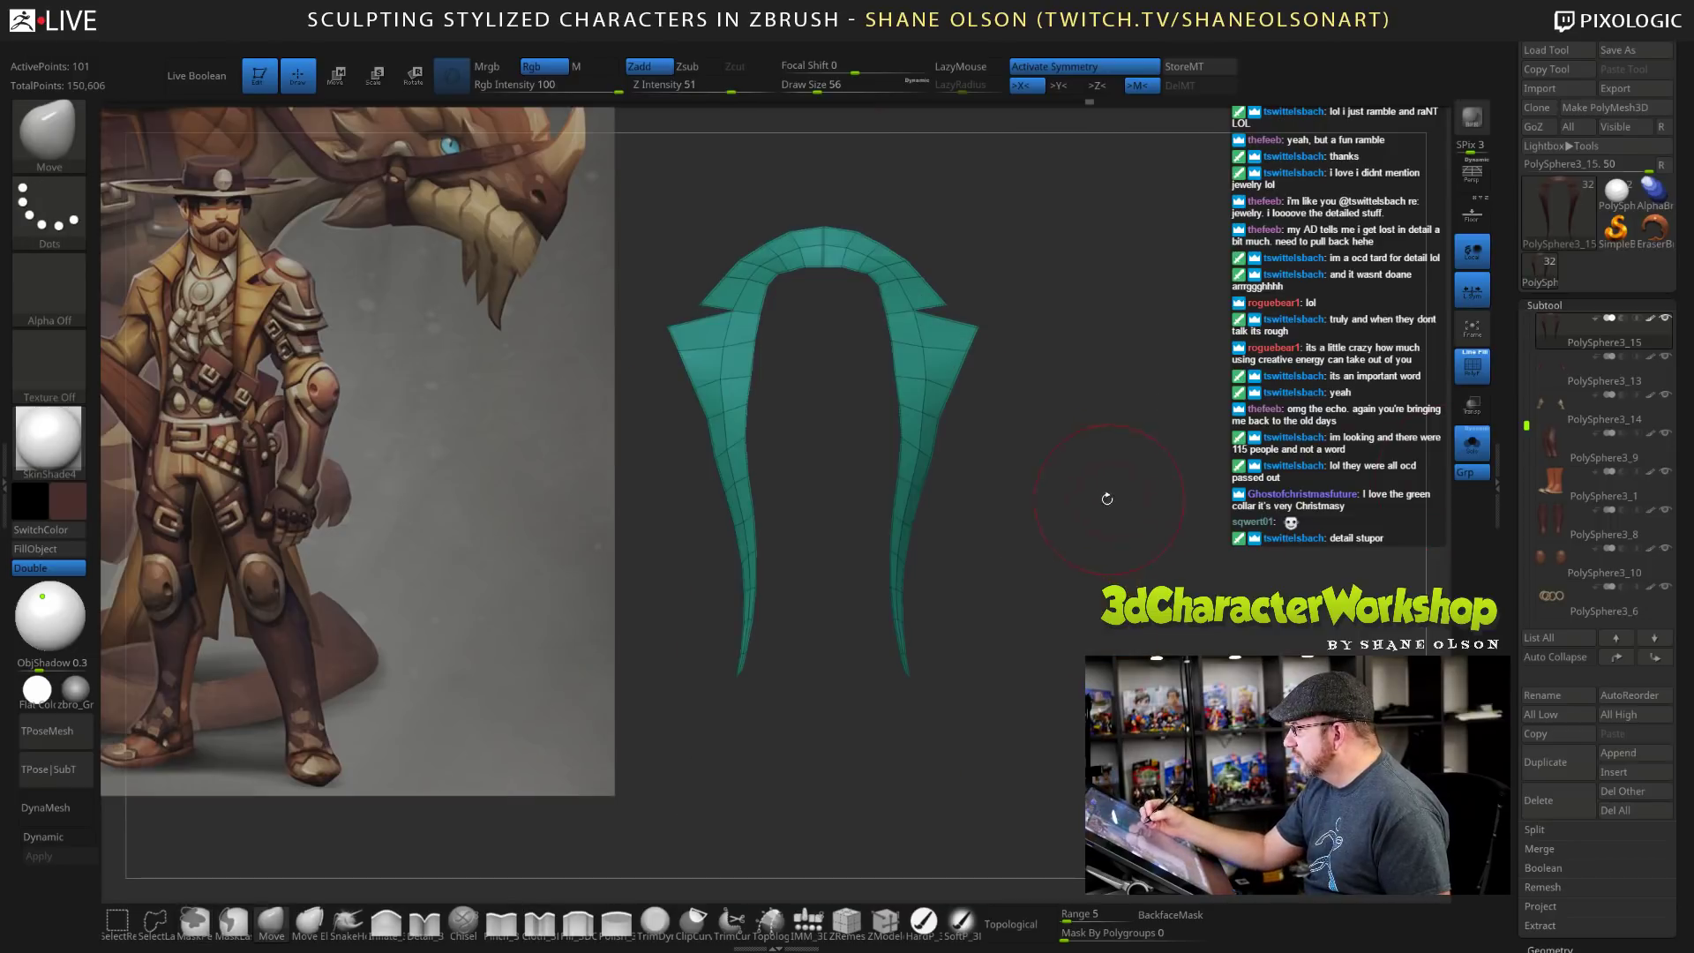
left_click_drag(882, 687, 908, 636, "alt")
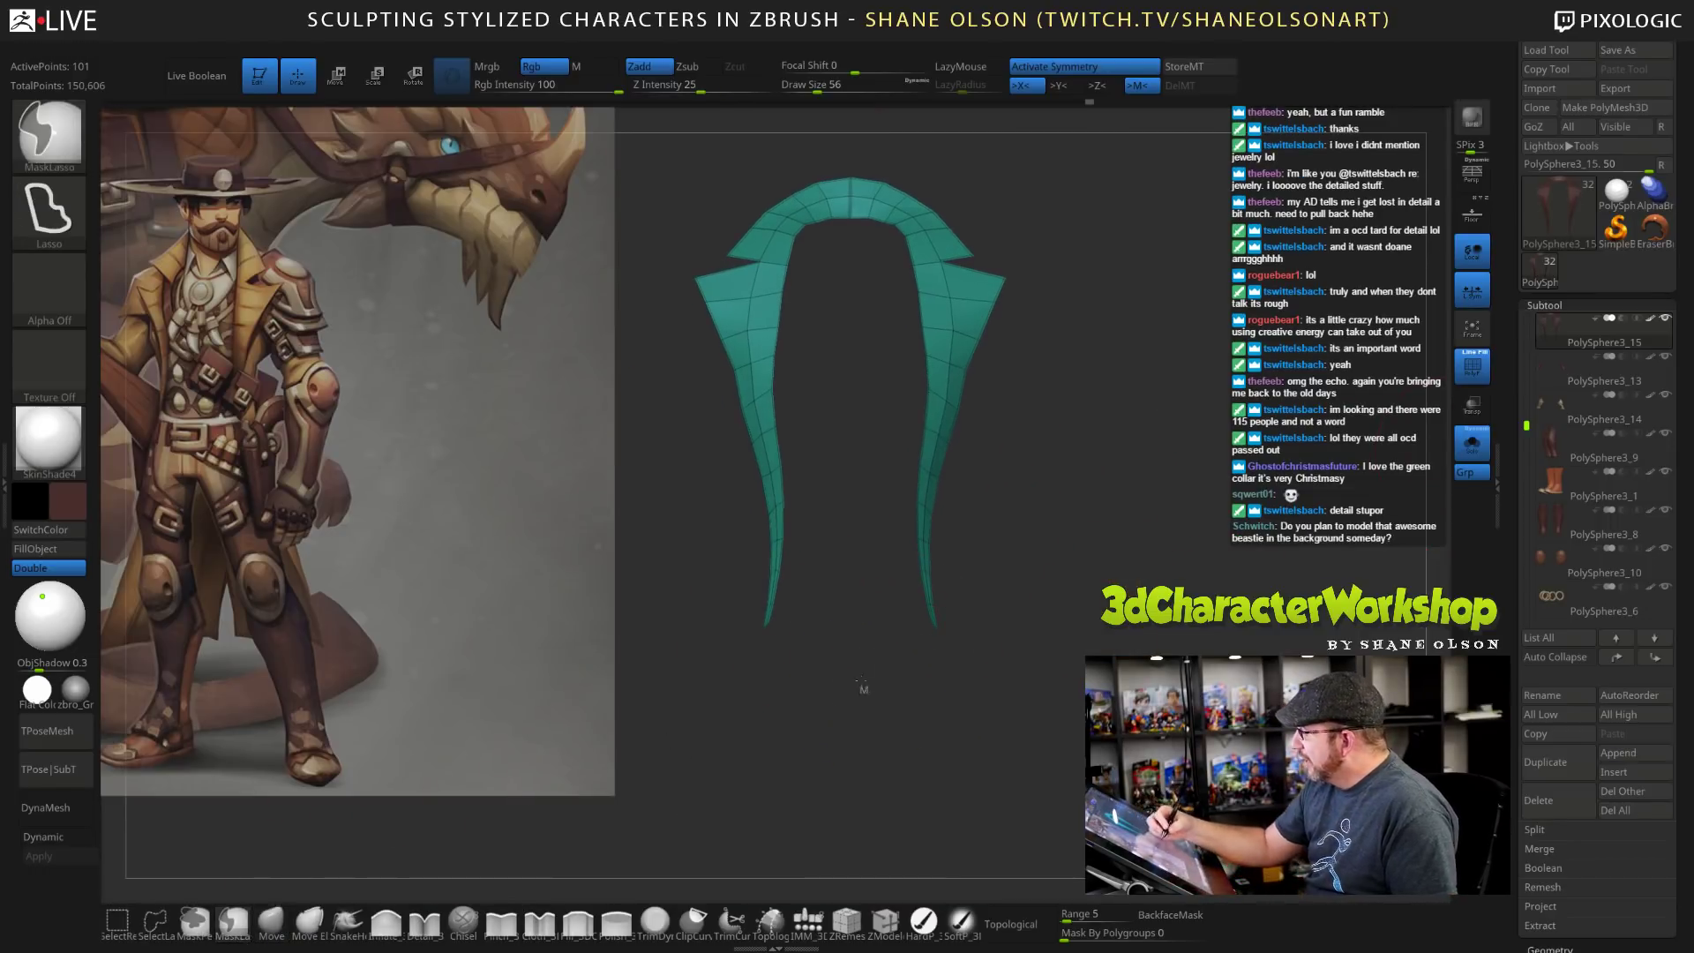
mouse_move(863, 684)
left_mouse_down("ctrl")
mouse_move(851, 318)
mouse_move(883, 281)
mouse_move(922, 286)
mouse_move(928, 447)
mouse_move(869, 675)
left_mouse_up("ctrl")
mouse_move(991, 720)
left_mouse_down("ctrl")
mouse_move(869, 609)
mouse_move(877, 756)
left_mouse_up("ctrl")
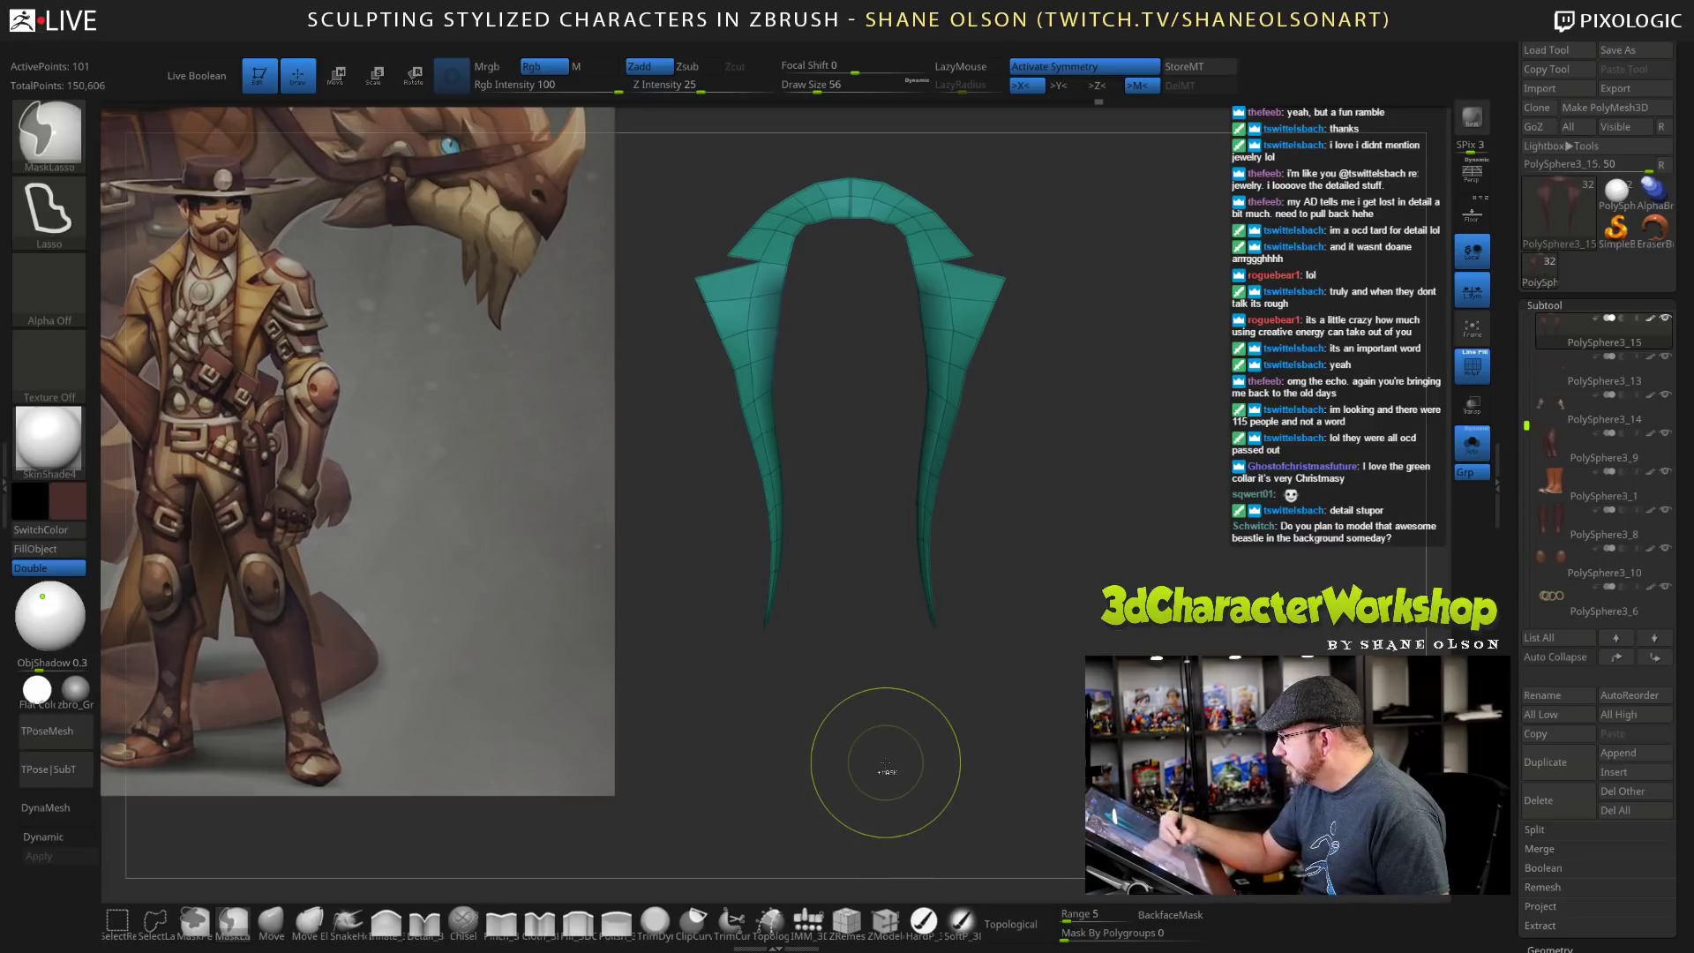
mouse_move(861, 353)
left_mouse_down("ctrl")
mouse_move(877, 260)
mouse_move(791, 154)
mouse_move(750, 264)
left_mouse_up("ctrl")
left_click_drag(1131, 531, 1110, 554, "alt")
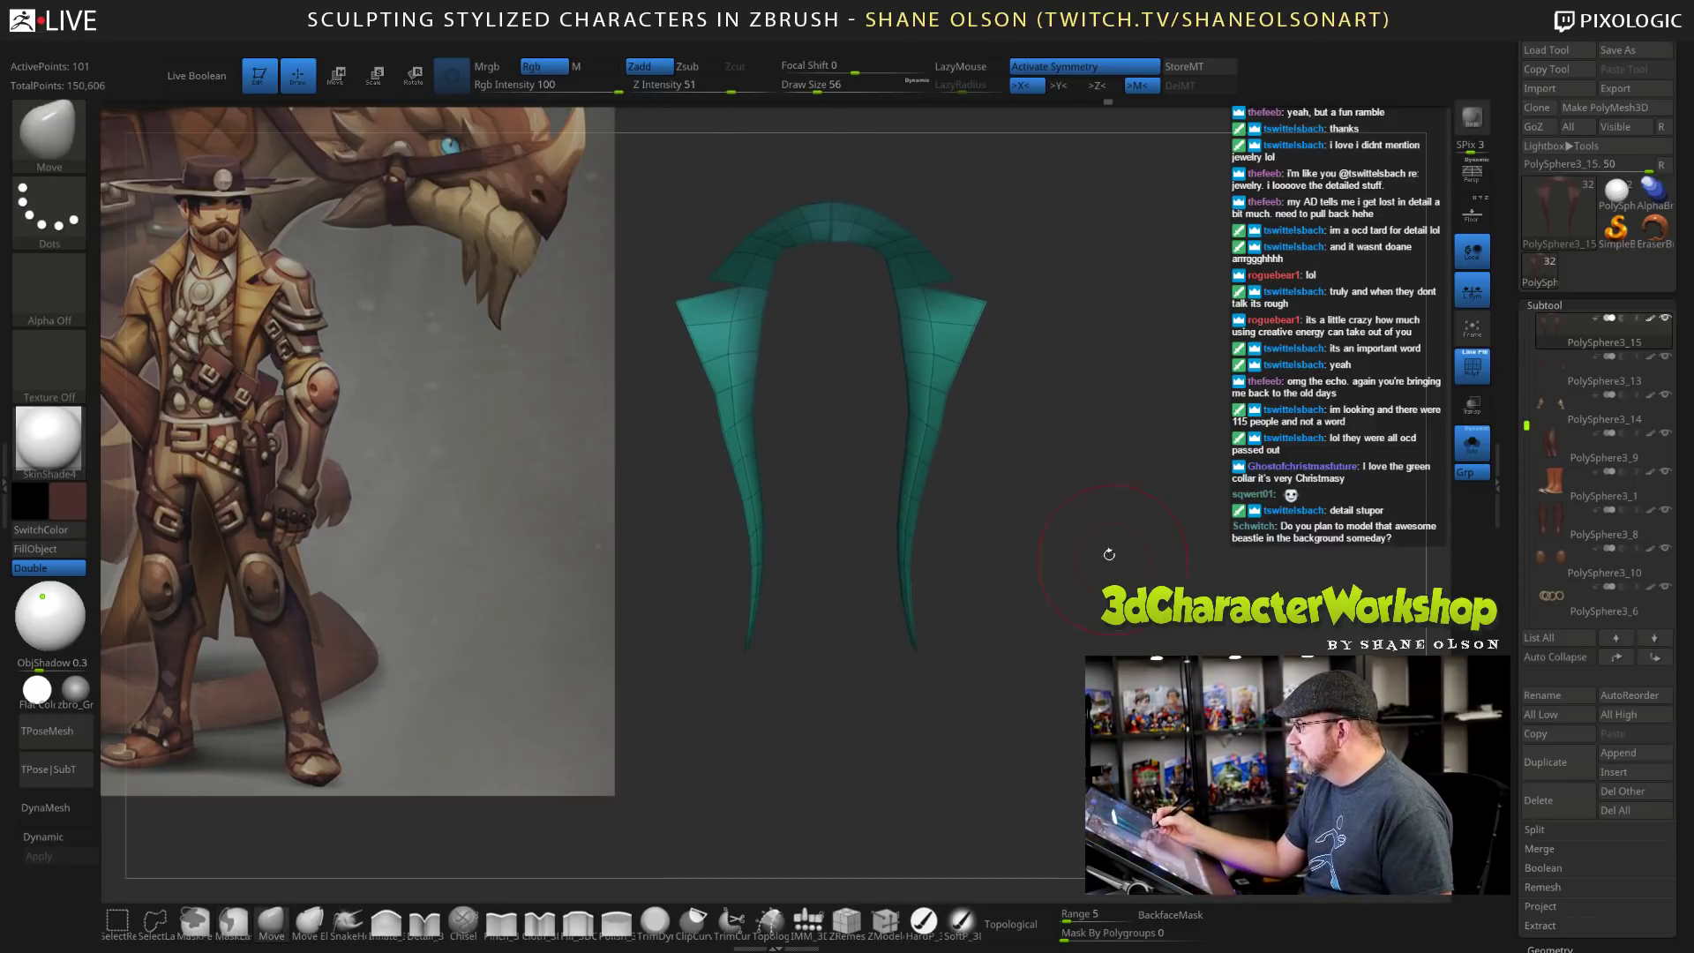
Place the transform gizmo on the lapel and rotate the unmasked lapels, working from a view below the mesh.
mouse_move(1014, 639)
left_mouse_down()
mouse_move(940, 658)
mouse_move(1018, 666)
left_mouse_up()
left_click_drag(1041, 564, 1070, 598)
mouse_move(1112, 545)
left_mouse_down()
mouse_move(1110, 564)
mouse_move(1137, 550)
left_mouse_up()
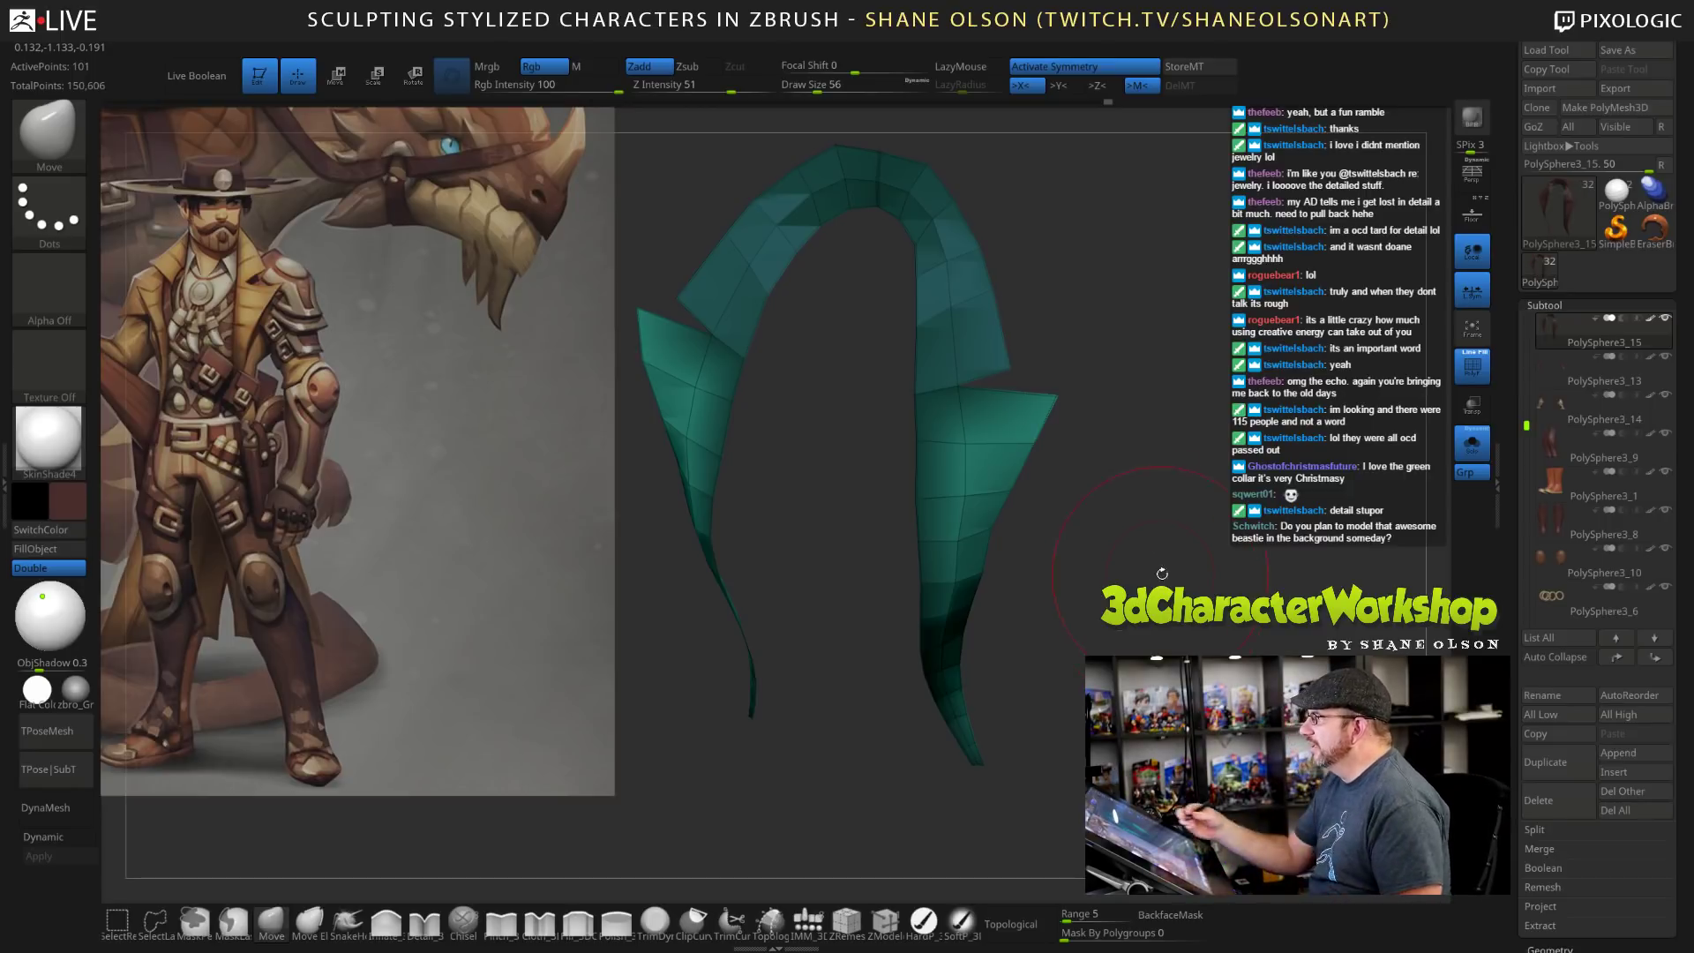
left_click_drag(1162, 574, 1166, 576)
key("e")
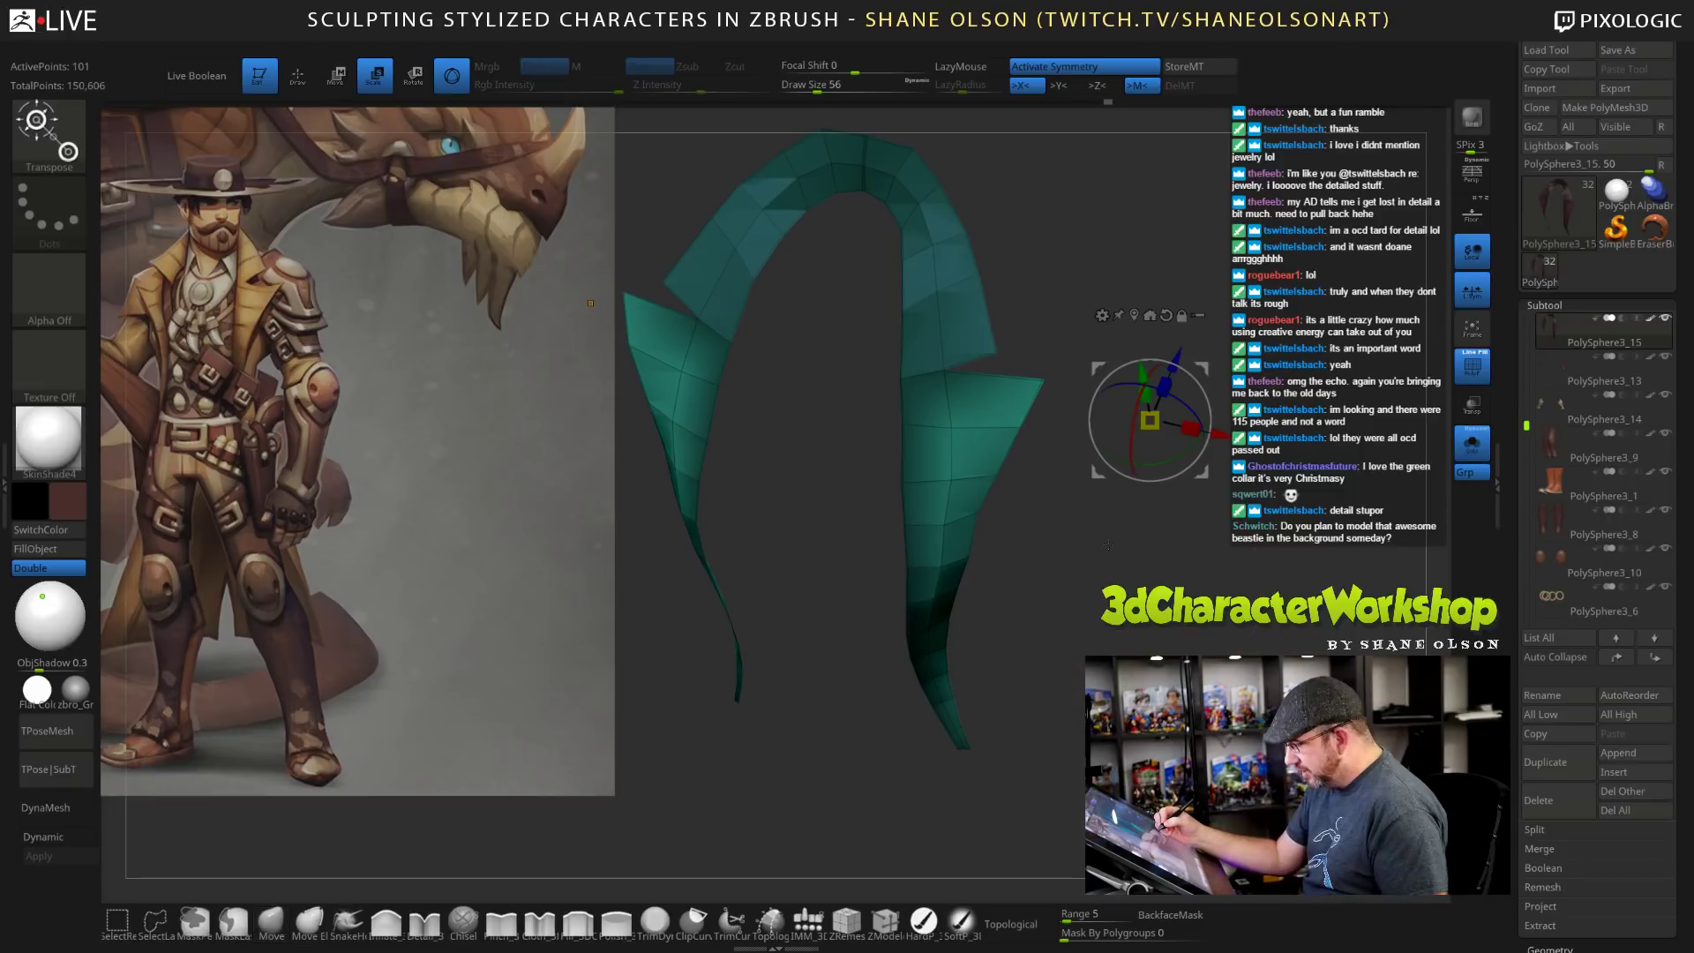
left_click_drag(1094, 532, 1147, 538)
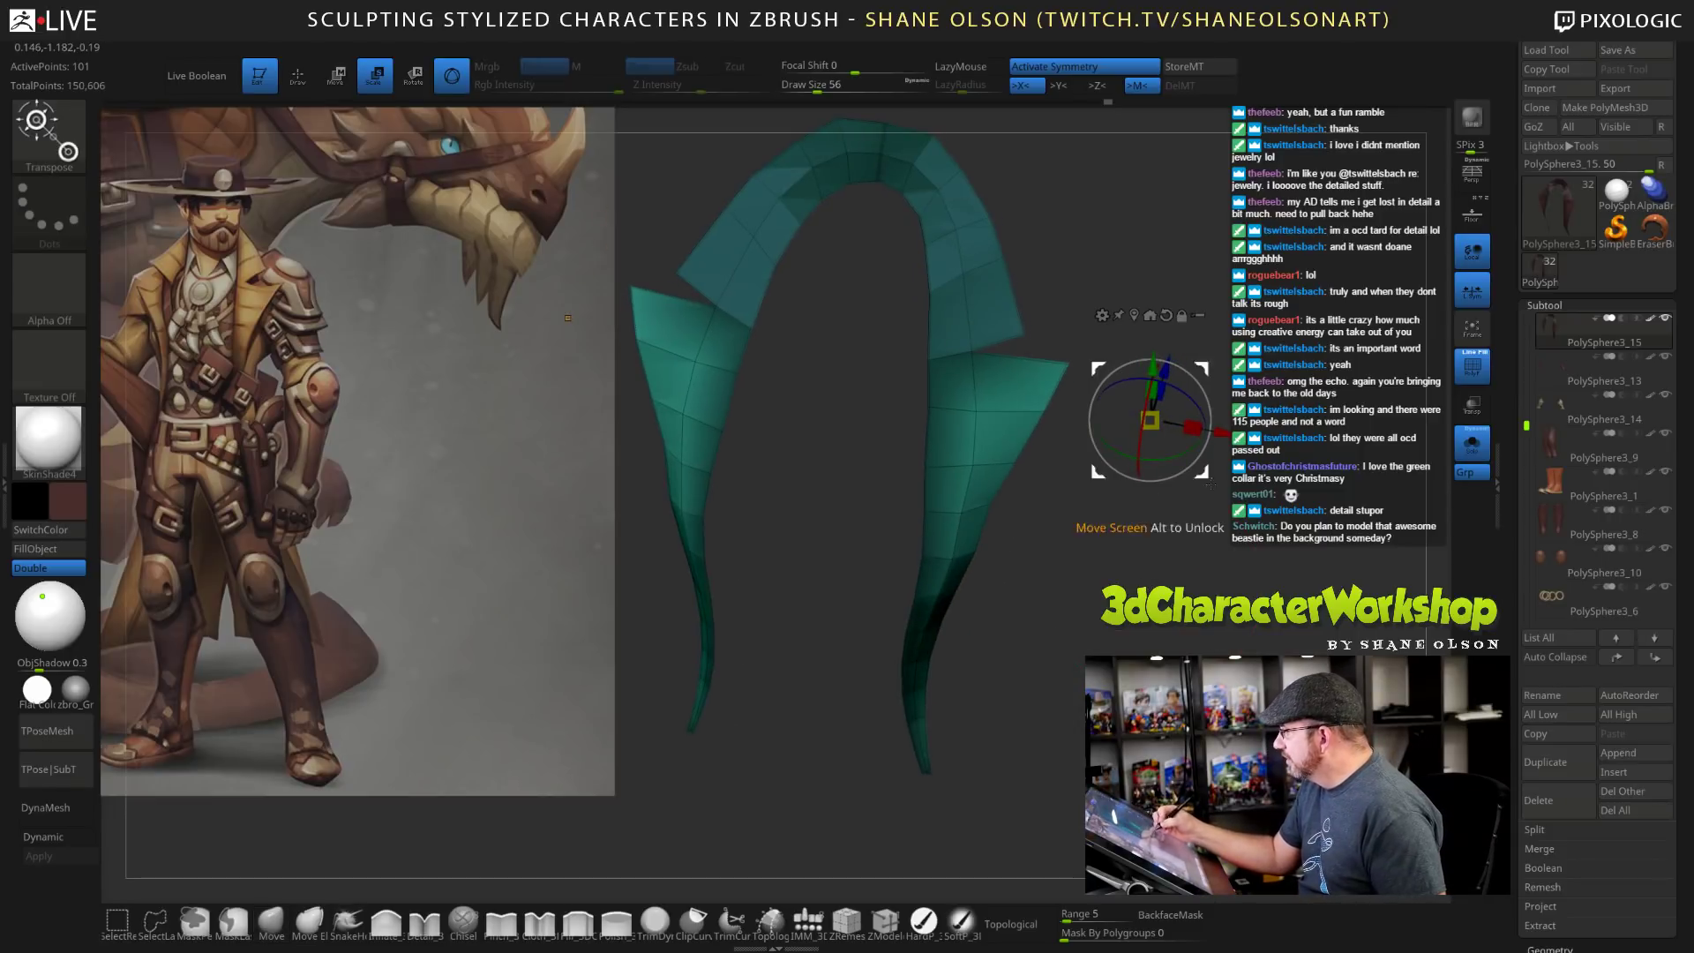
left_click_drag(1288, 569, 1249, 576)
left_click_drag(1200, 472, 963, 598, "alt")
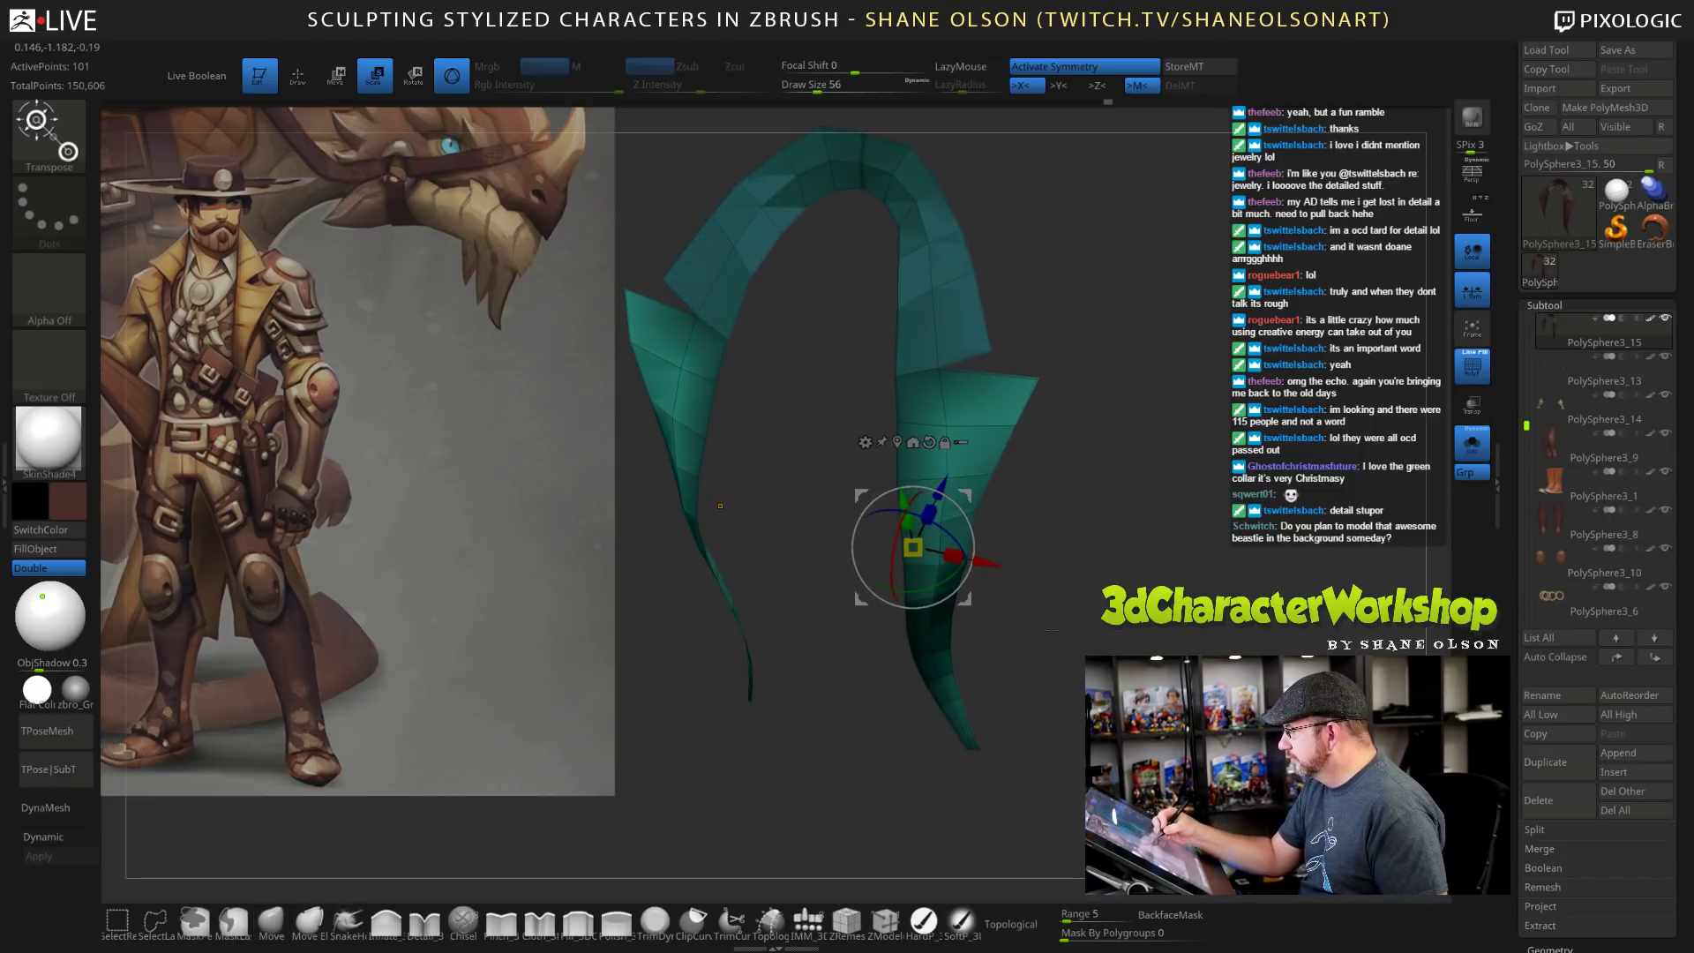
left_click_drag(1132, 573, 1108, 415)
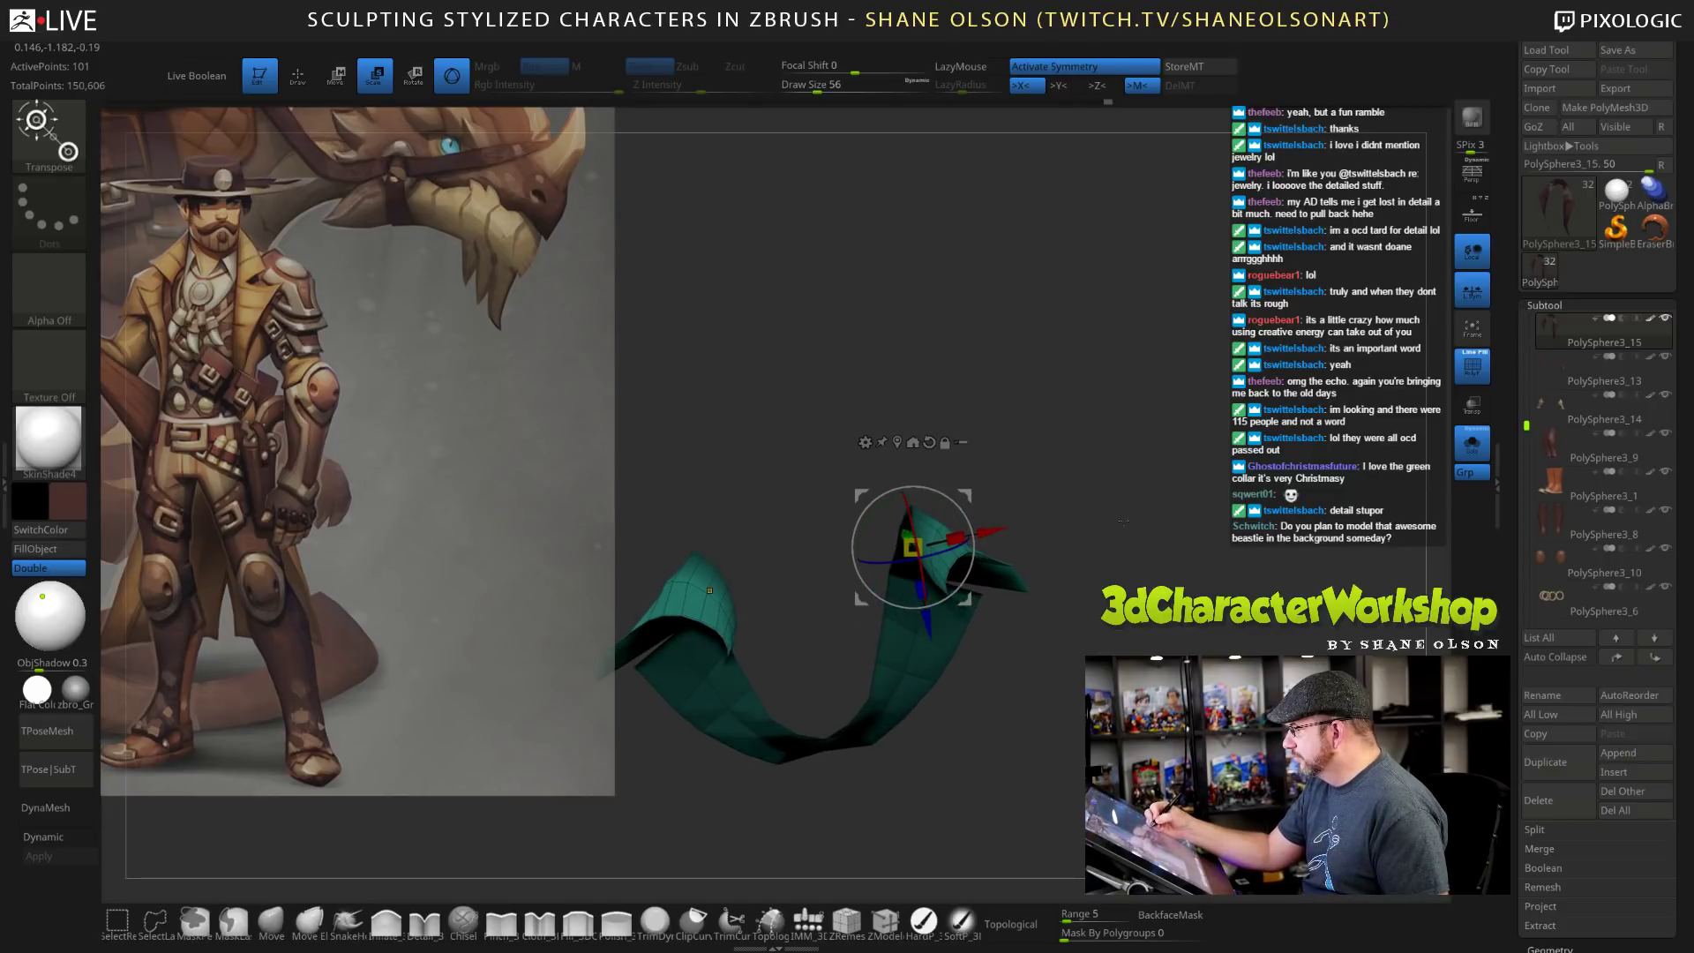
left_click_drag(956, 502, 934, 472)
left_click_drag(1180, 470, 1175, 609)
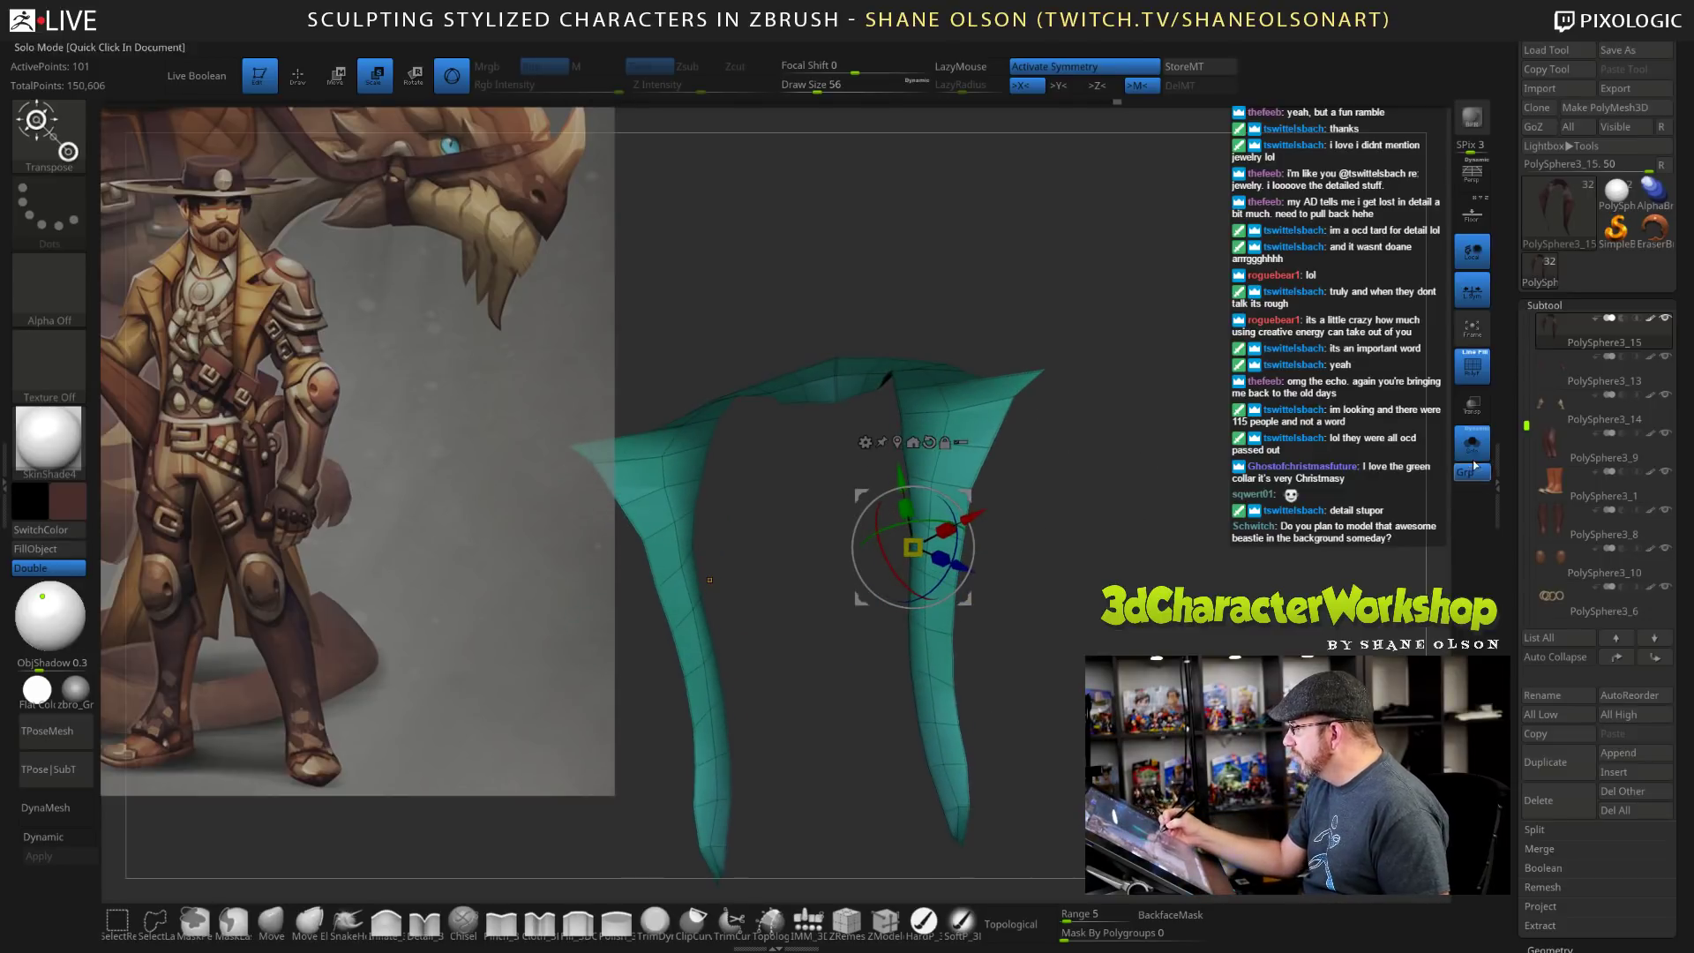
Show the whole character again, clear the mask, and set the Move brush's draw size to 38.
left_click(1472, 443)
mouse_move(708, 580)
left_mouse_down()
mouse_move(795, 521)
mouse_move(821, 531)
mouse_move(795, 520)
mouse_move(846, 523)
left_mouse_up()
mouse_move(1214, 511)
left_mouse_down("ctrl")
mouse_move(1222, 530)
mouse_move(1191, 476)
left_mouse_up("ctrl")
left_click(272, 921)
mouse_move(1191, 416)
left_mouse_down("alt")
mouse_move(1206, 424)
mouse_move(1200, 403)
mouse_move(1037, 405)
left_mouse_up("alt")
key("s")
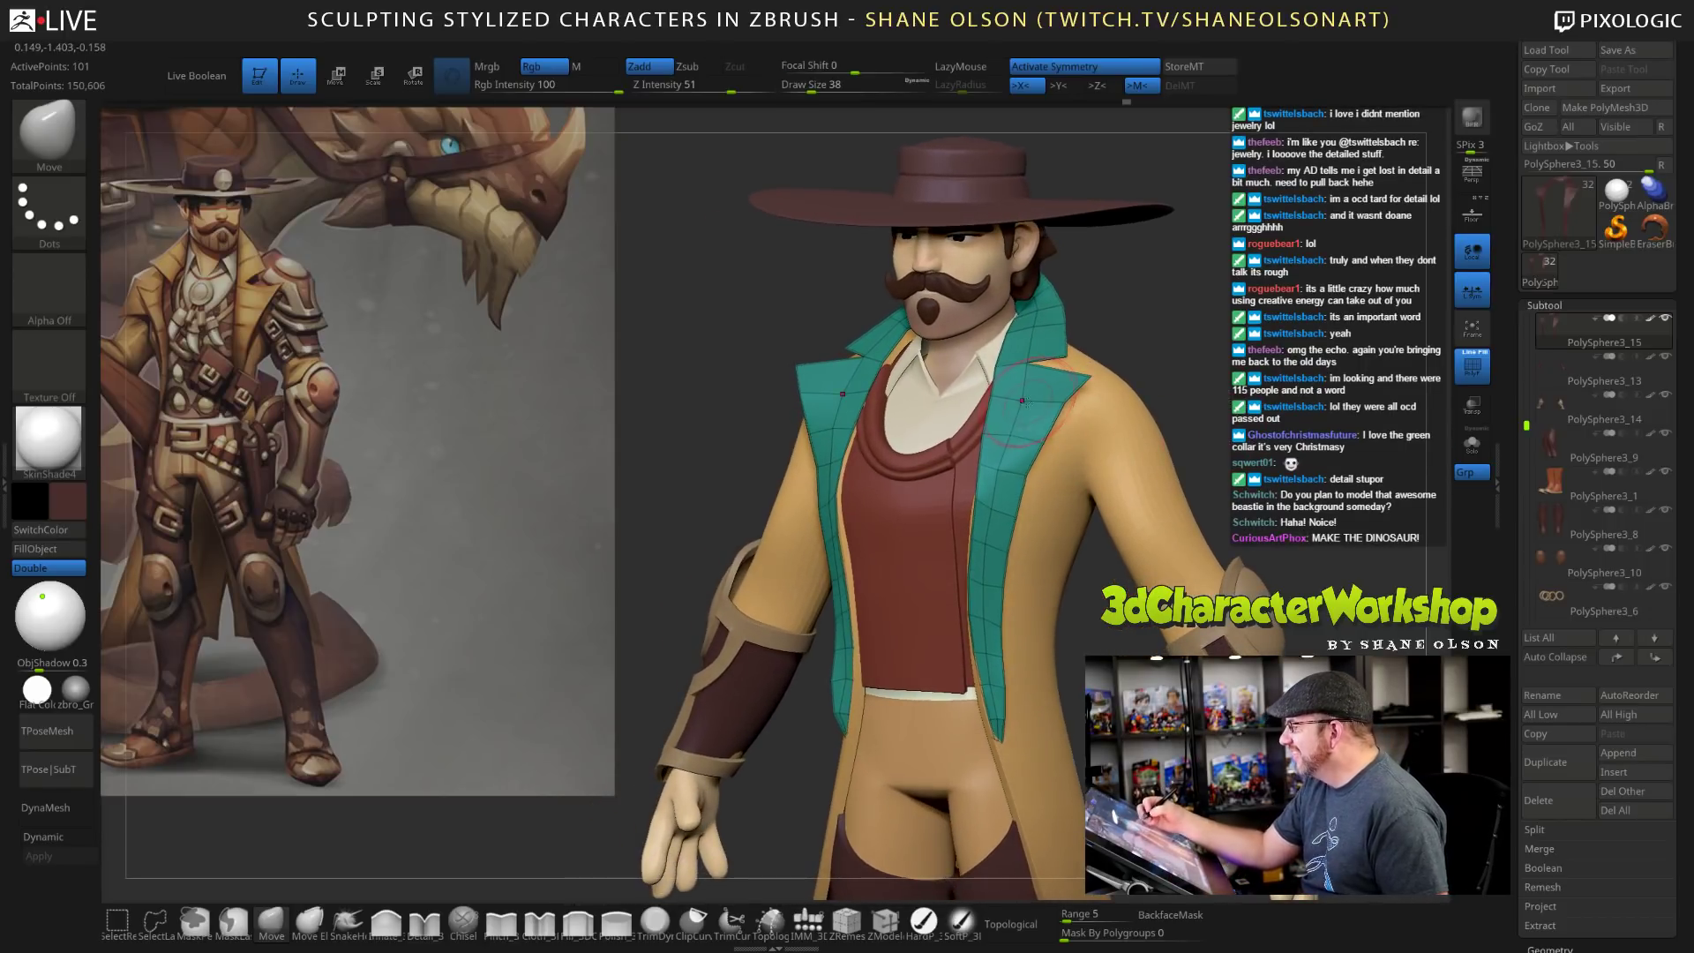
Fit the lapels' notch and outer tips to the coat in side view with the Move brush, reducing draw size to 18.
left_click_drag(1237, 390, 1072, 390)
left_click_drag(1210, 360, 1072, 380)
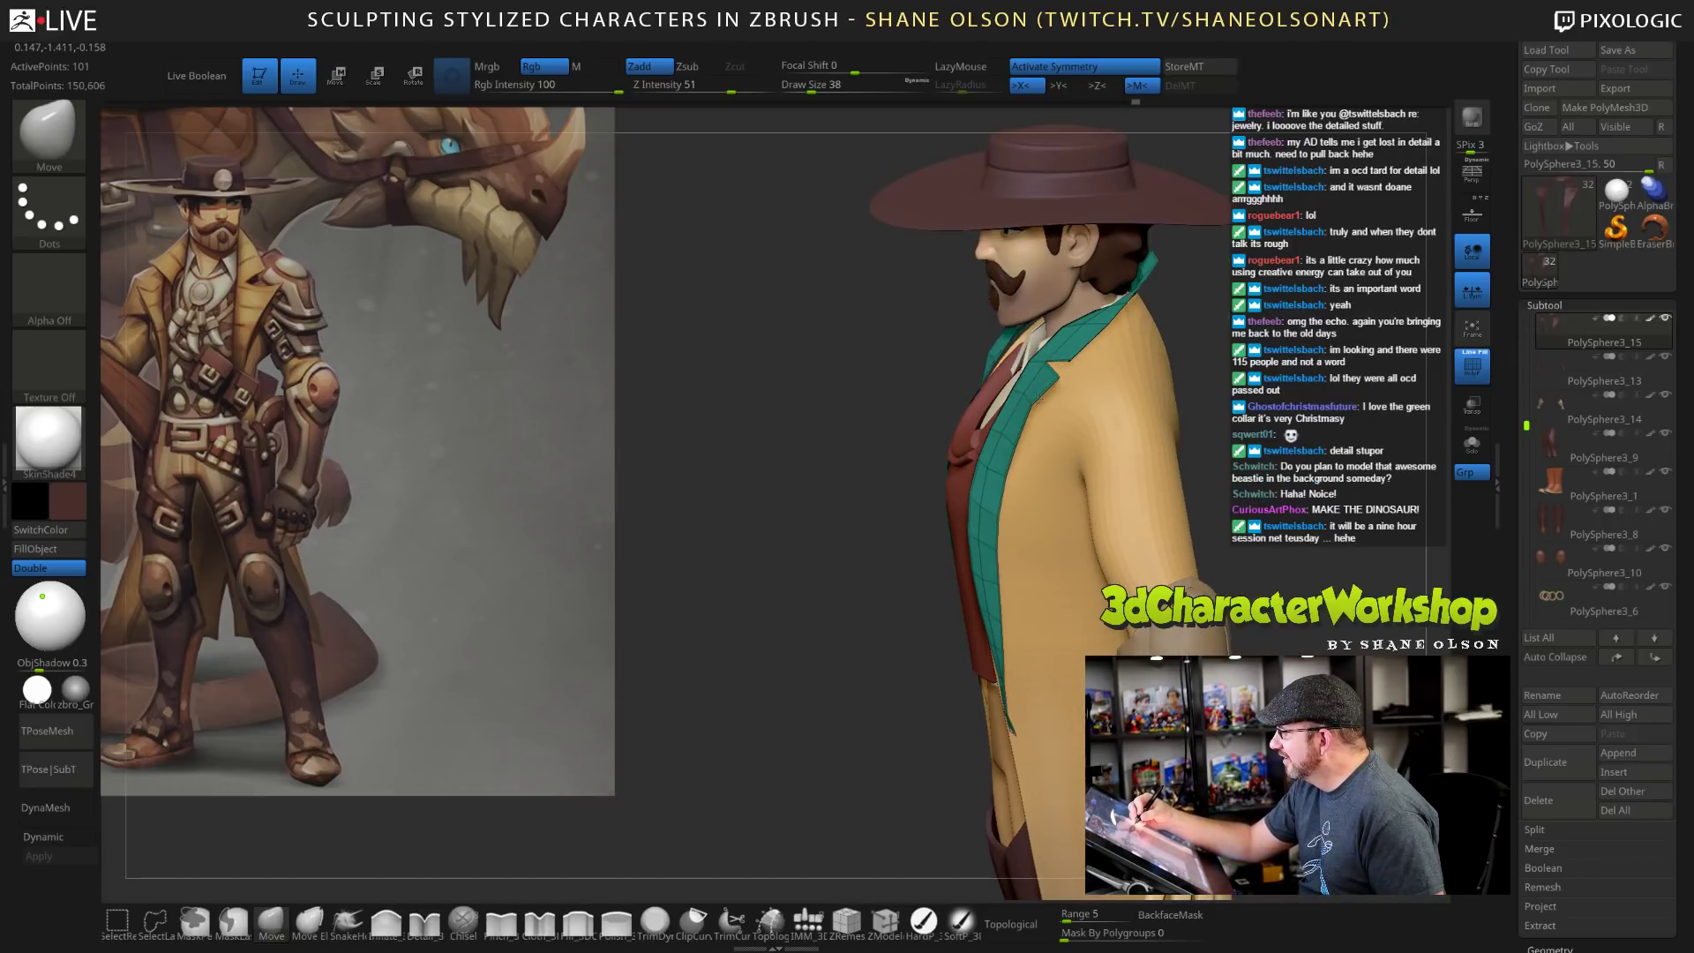
left_click_drag(1030, 404, 1044, 409)
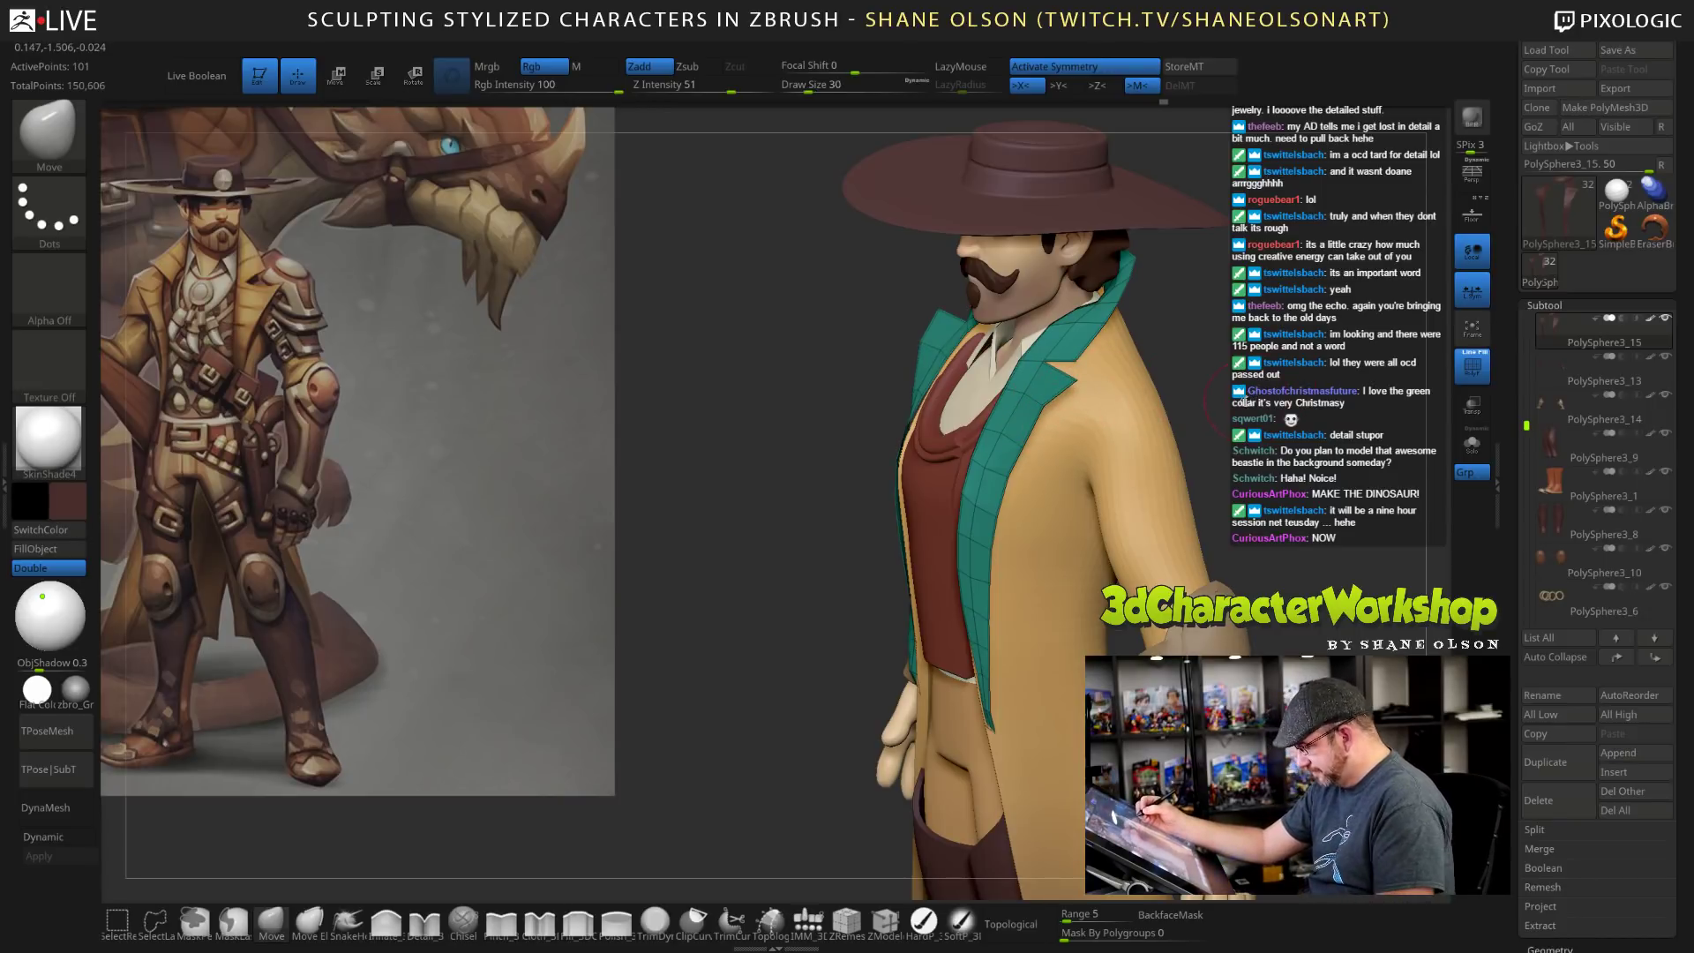
left_click_drag(1240, 401, 1170, 411)
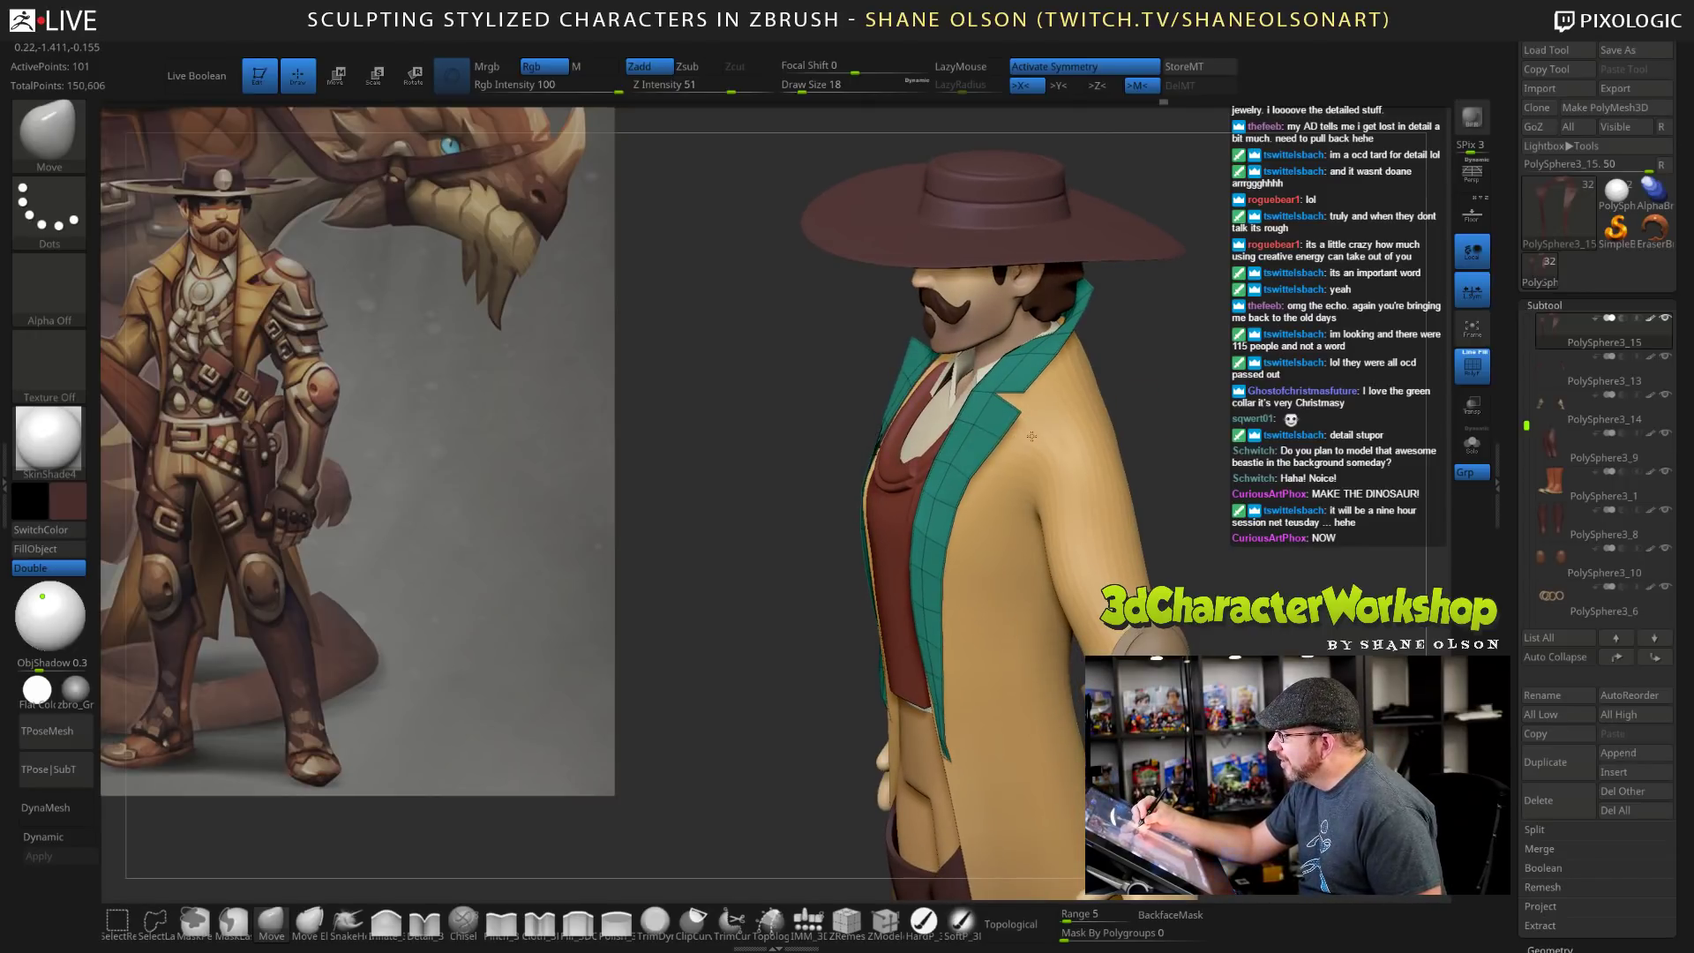
left_click_drag(1180, 457, 1152, 510)
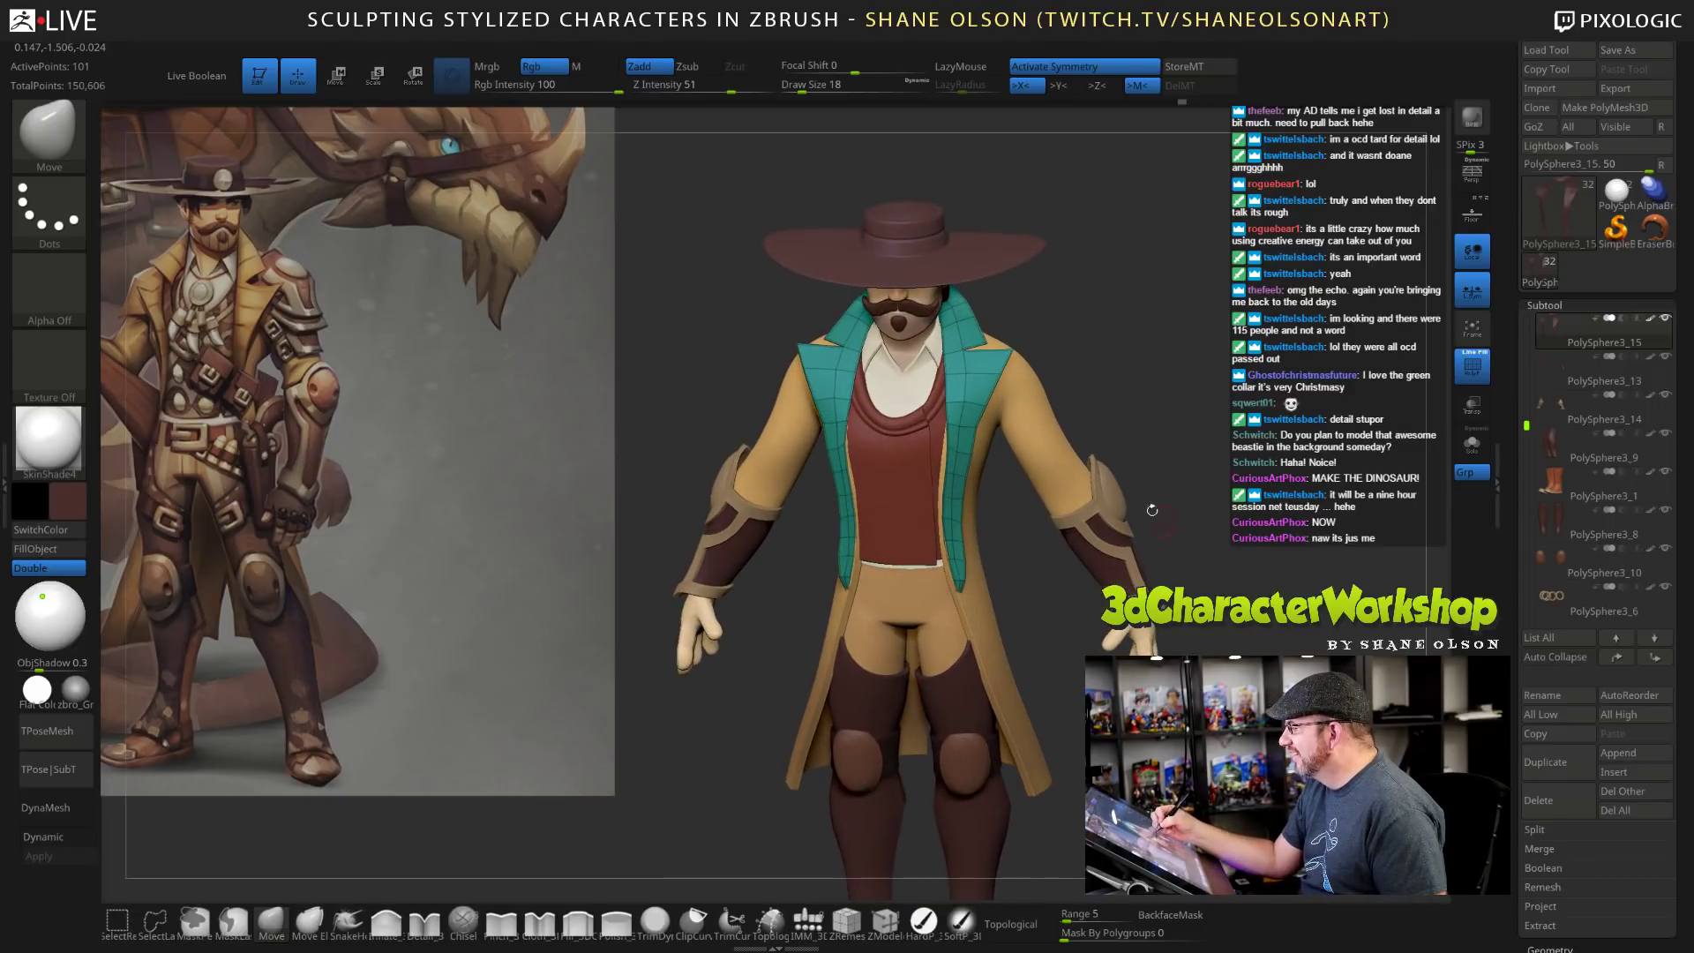
Reshape the lapels' middle section along the chest with the Move brush at draw size 49.
mouse_move(1144, 390)
left_mouse_down()
mouse_move(1143, 370)
mouse_move(1147, 419)
mouse_move(1170, 427)
mouse_move(1149, 452)
left_mouse_up()
key("s")
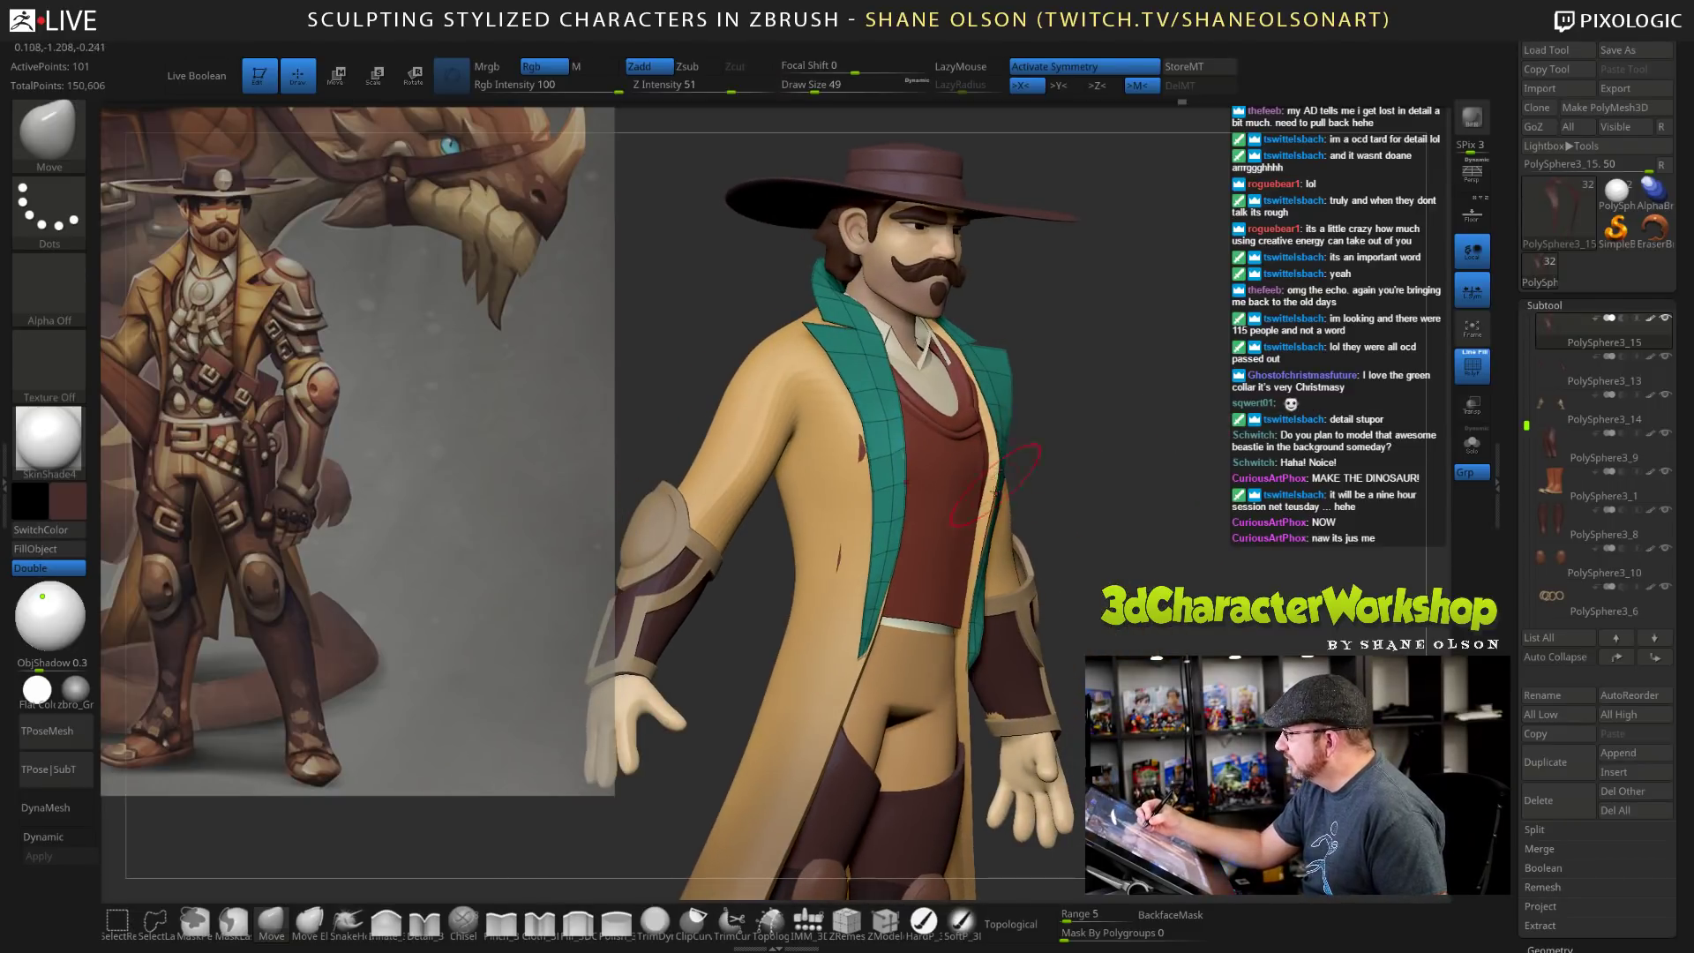
left_click_drag(1194, 631, 1144, 636)
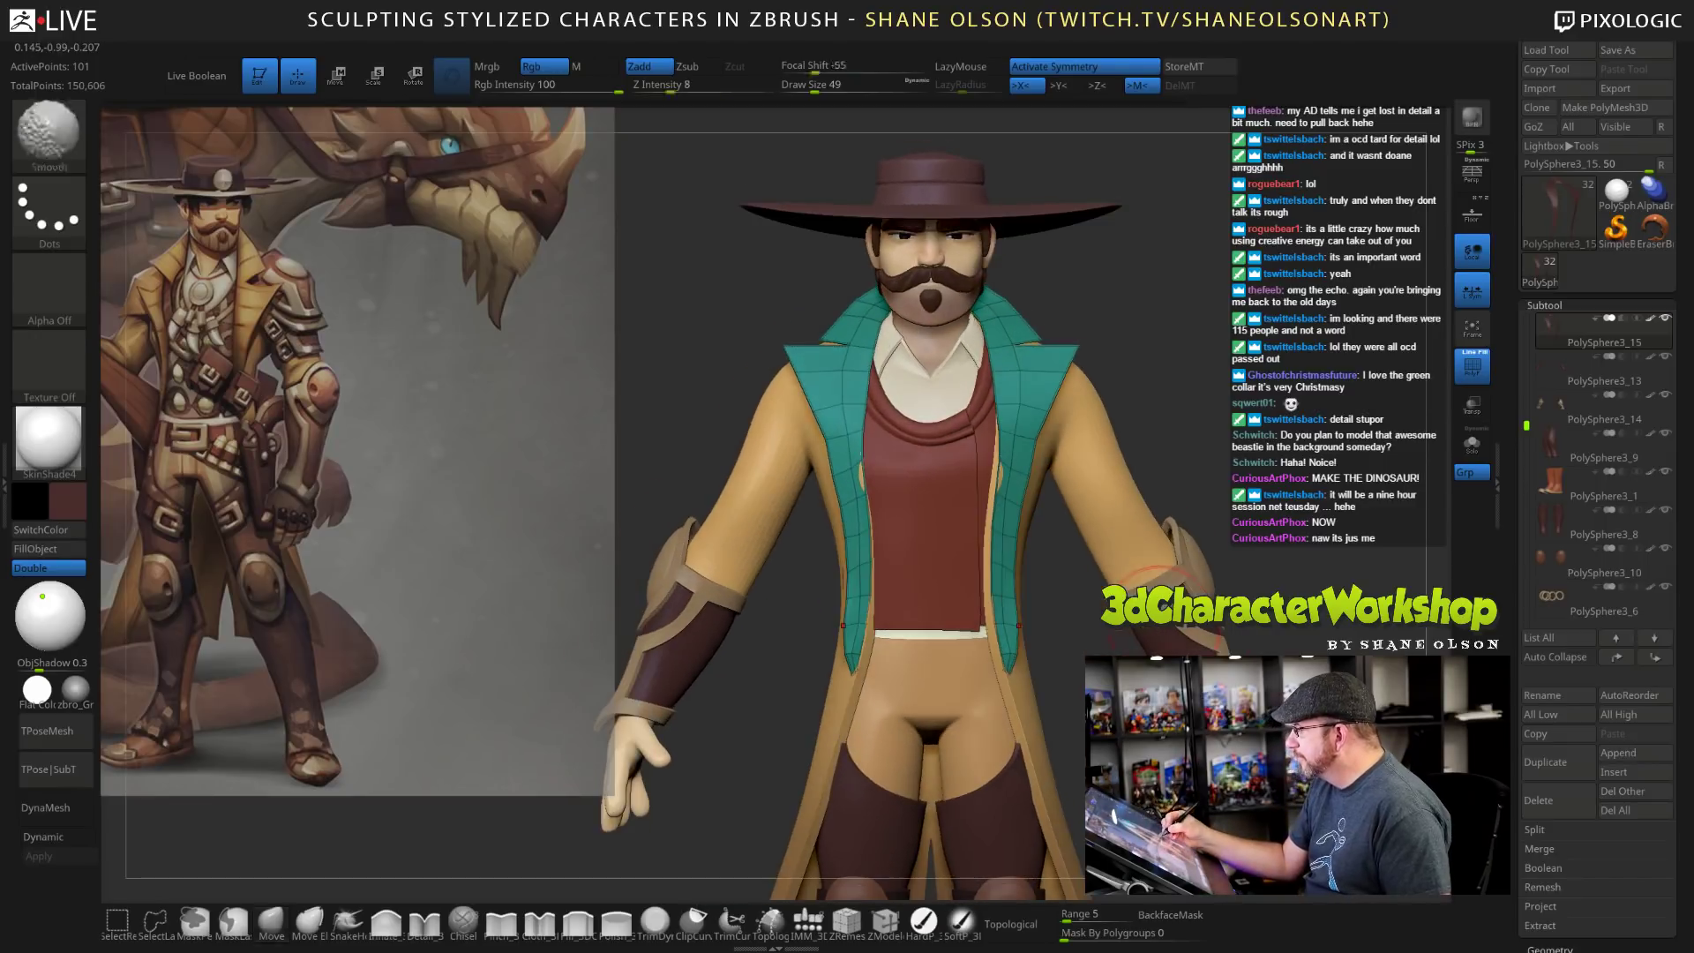
left_click_drag(1114, 446, 1087, 434)
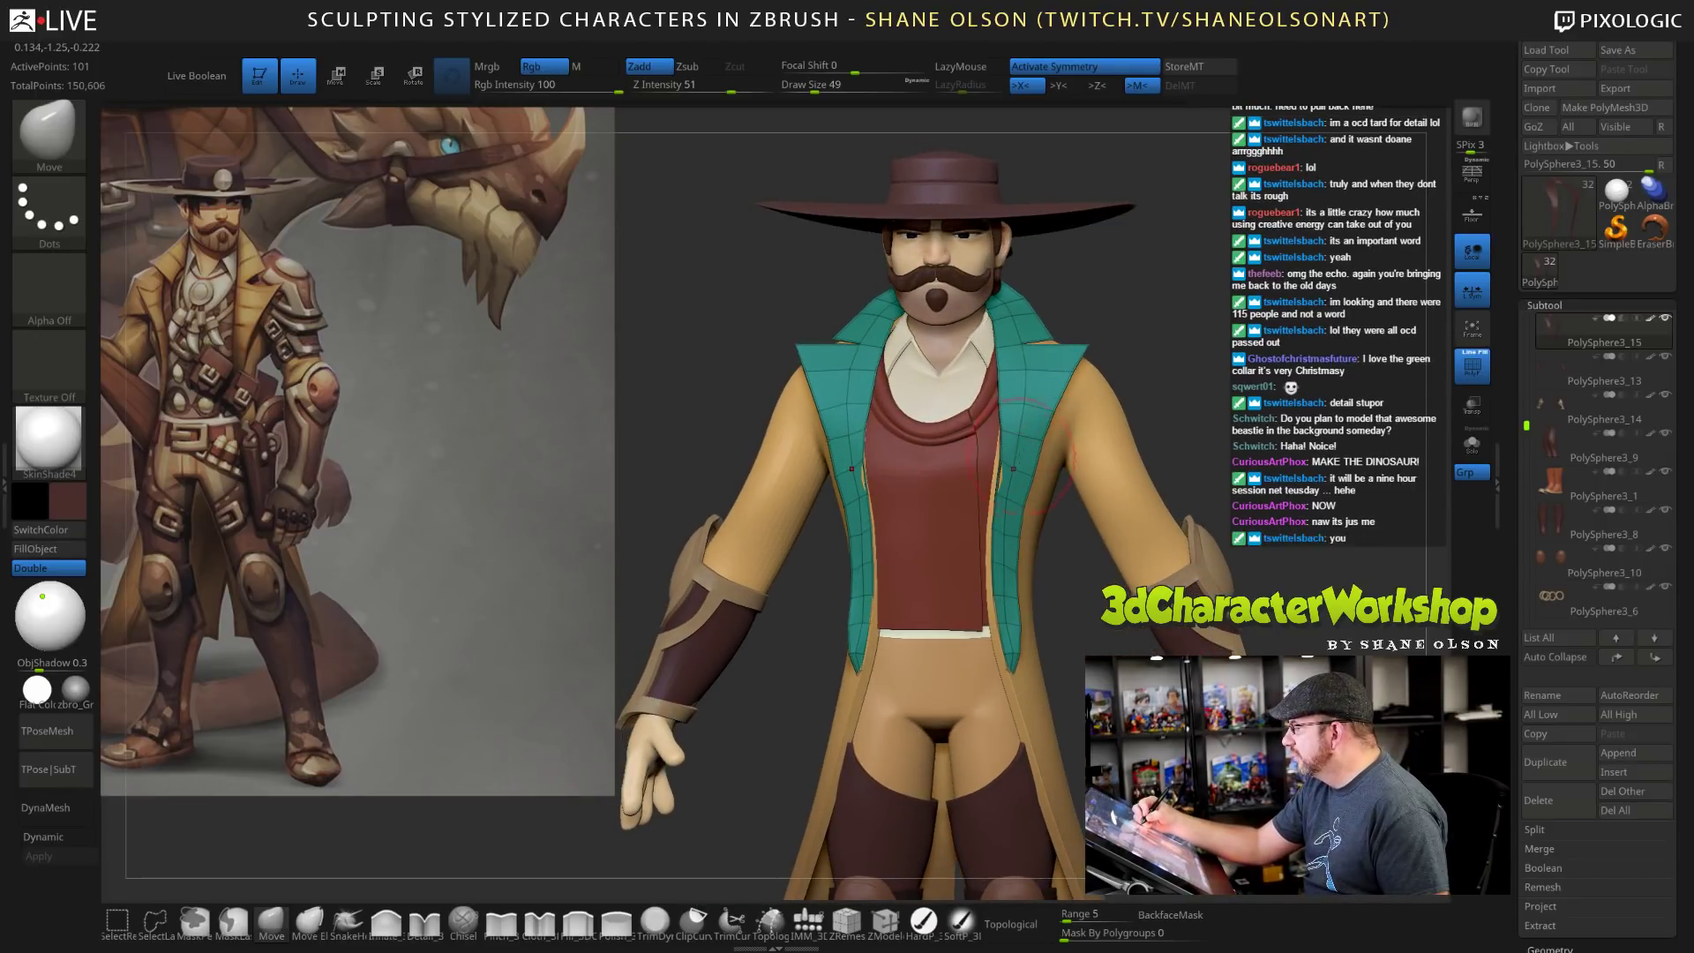
left_click_drag(1165, 371, 1008, 496)
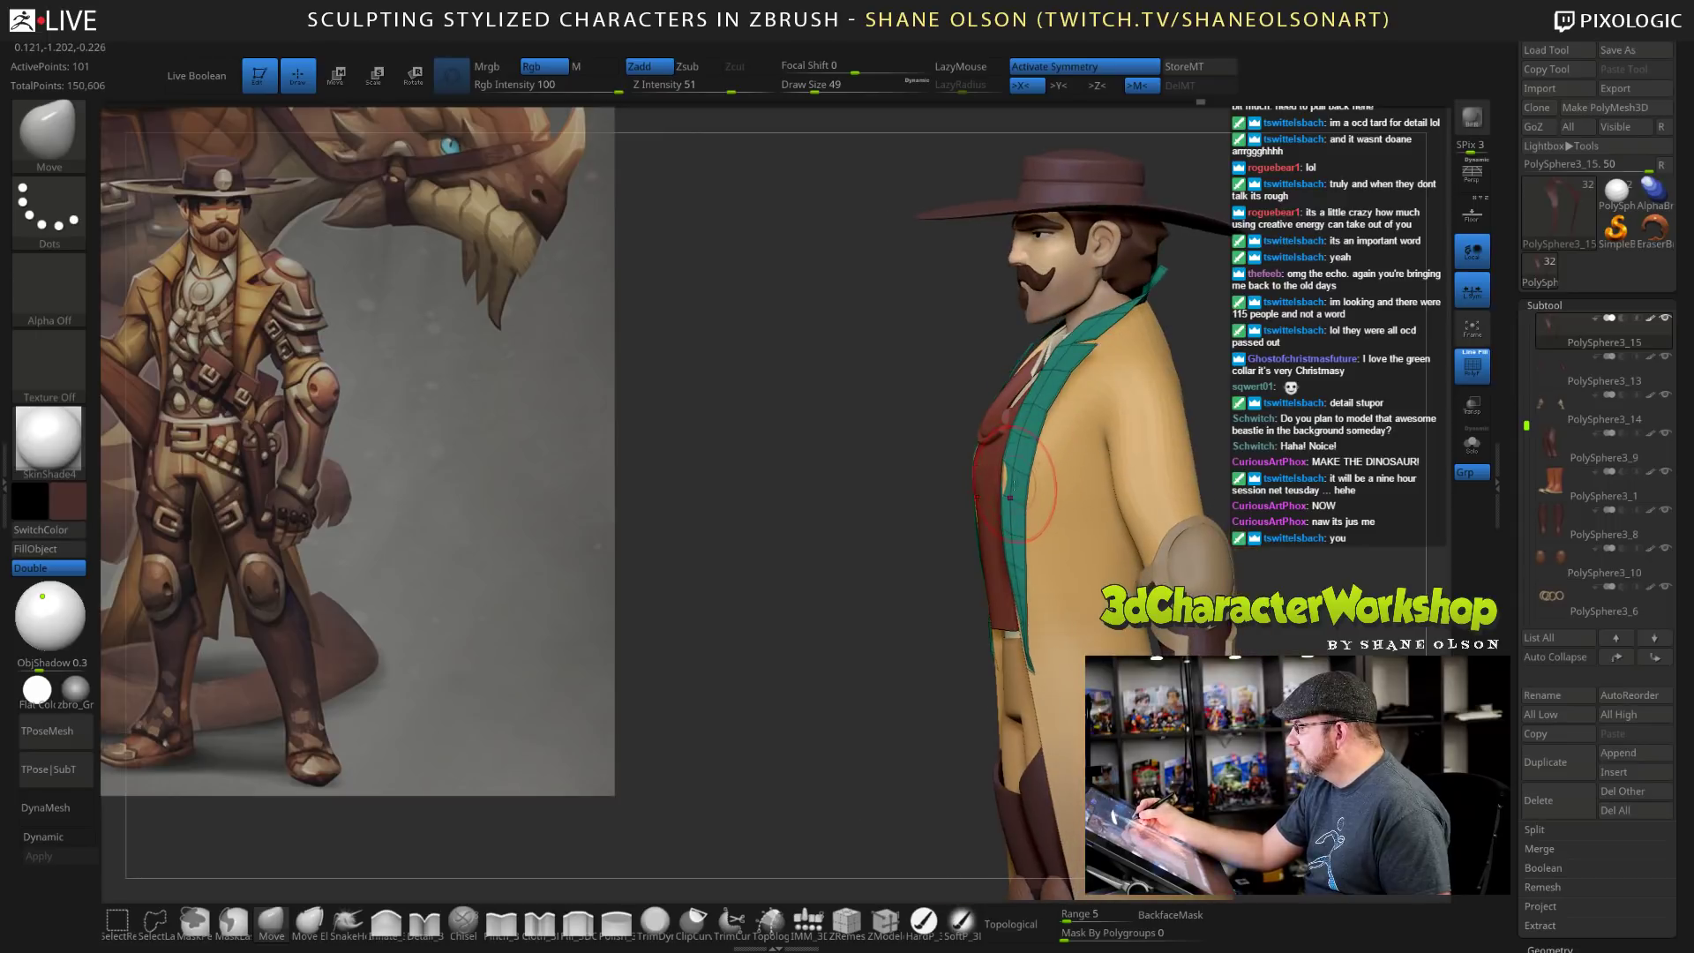
right_click_drag(1050, 504, 1103, 579)
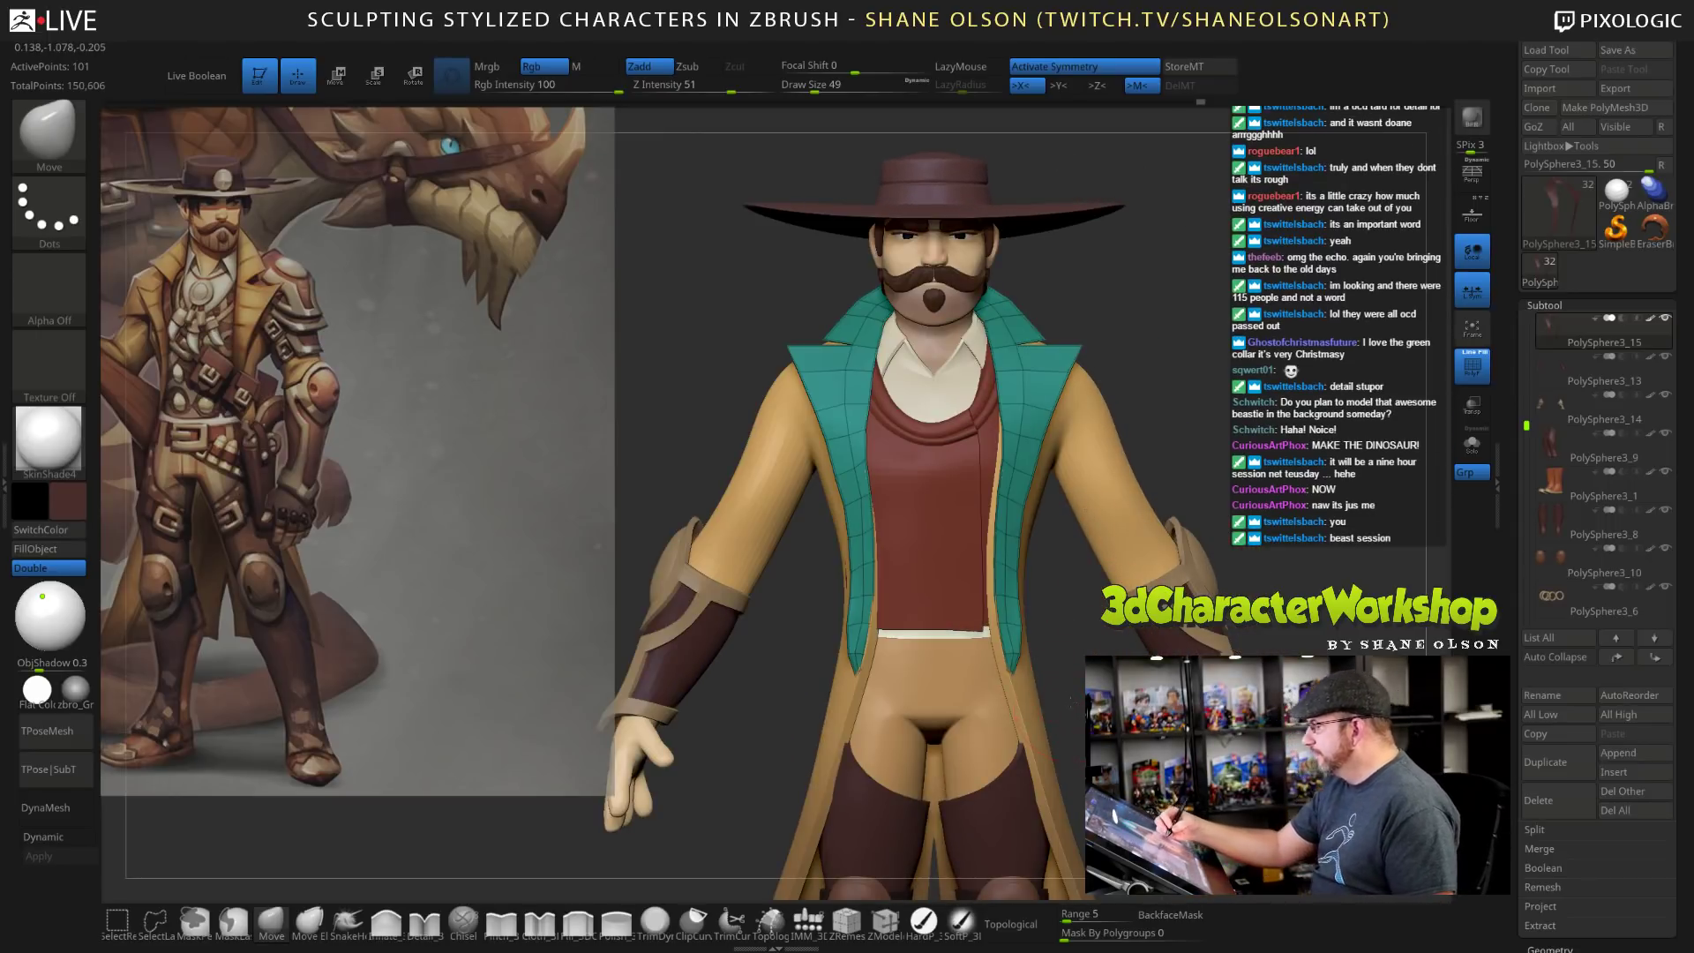
Refine the lapels' inner edges and lower points over the coat with the Move brush at draw size 31.
mouse_move(1015, 618)
left_mouse_down()
mouse_move(1073, 618)
mouse_move(1028, 494)
left_mouse_up()
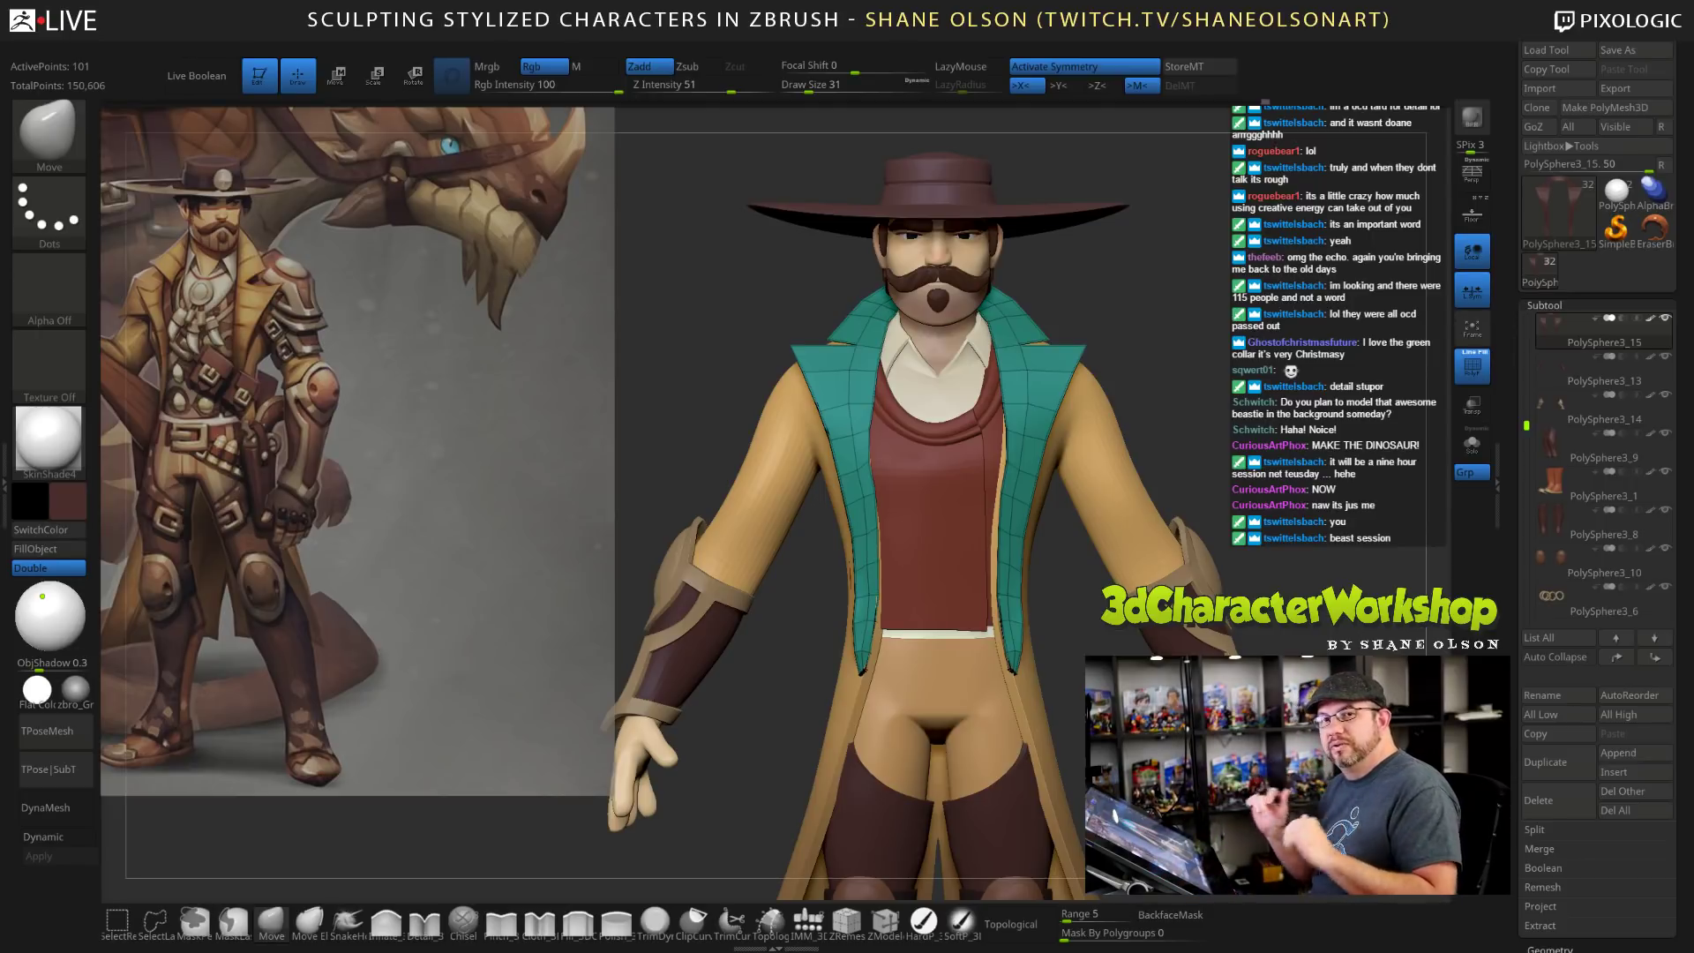
left_click_drag(1205, 394, 1196, 404)
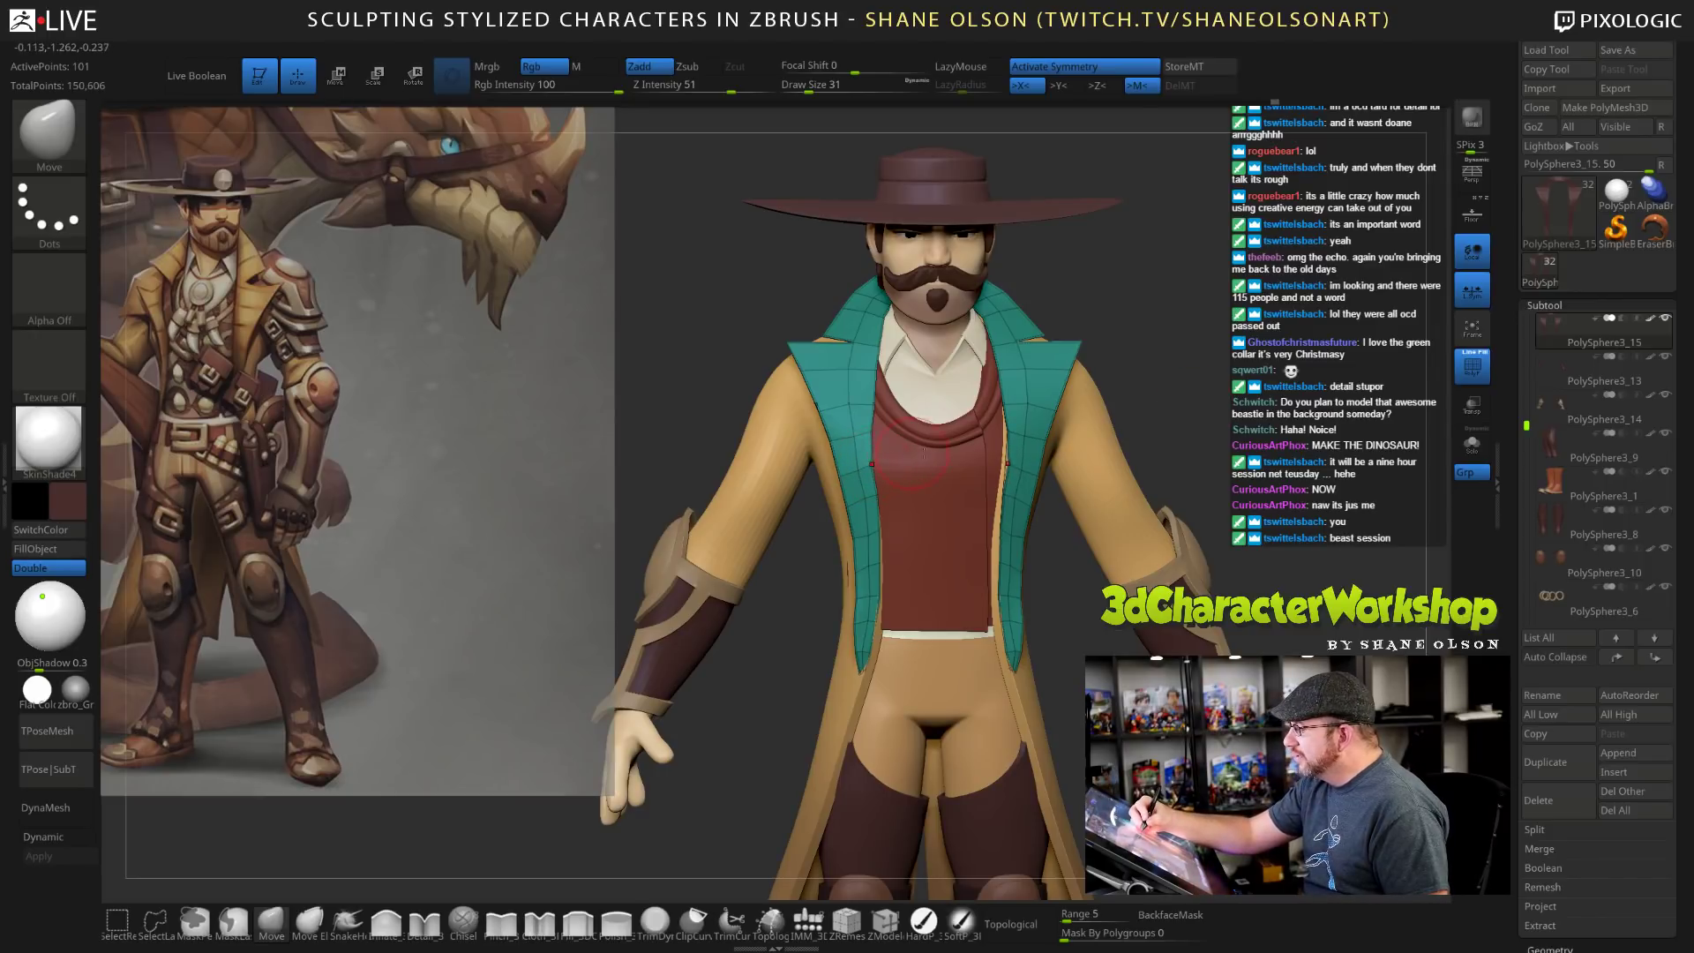
left_click_drag(1139, 422, 1212, 392)
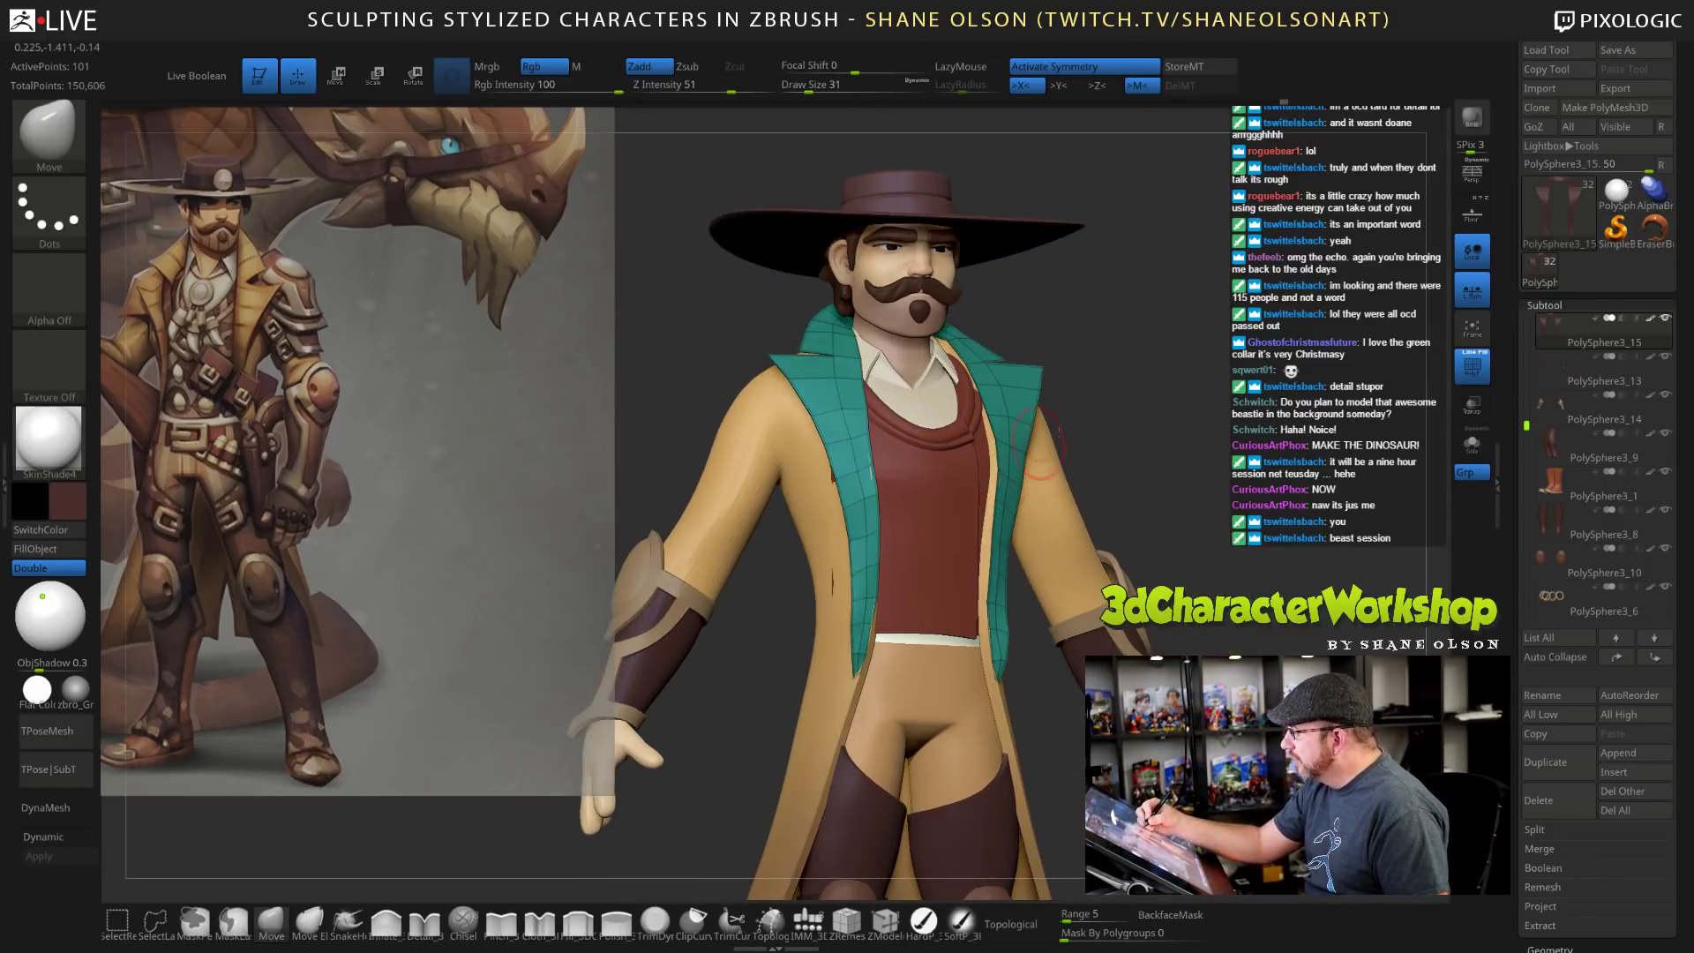
Adjust the lapels' outer edges over the coat's chest with the Move brush at draw size 31.
mouse_move(1109, 457)
left_mouse_down()
mouse_move(1172, 473)
mouse_move(1165, 455)
left_mouse_up()
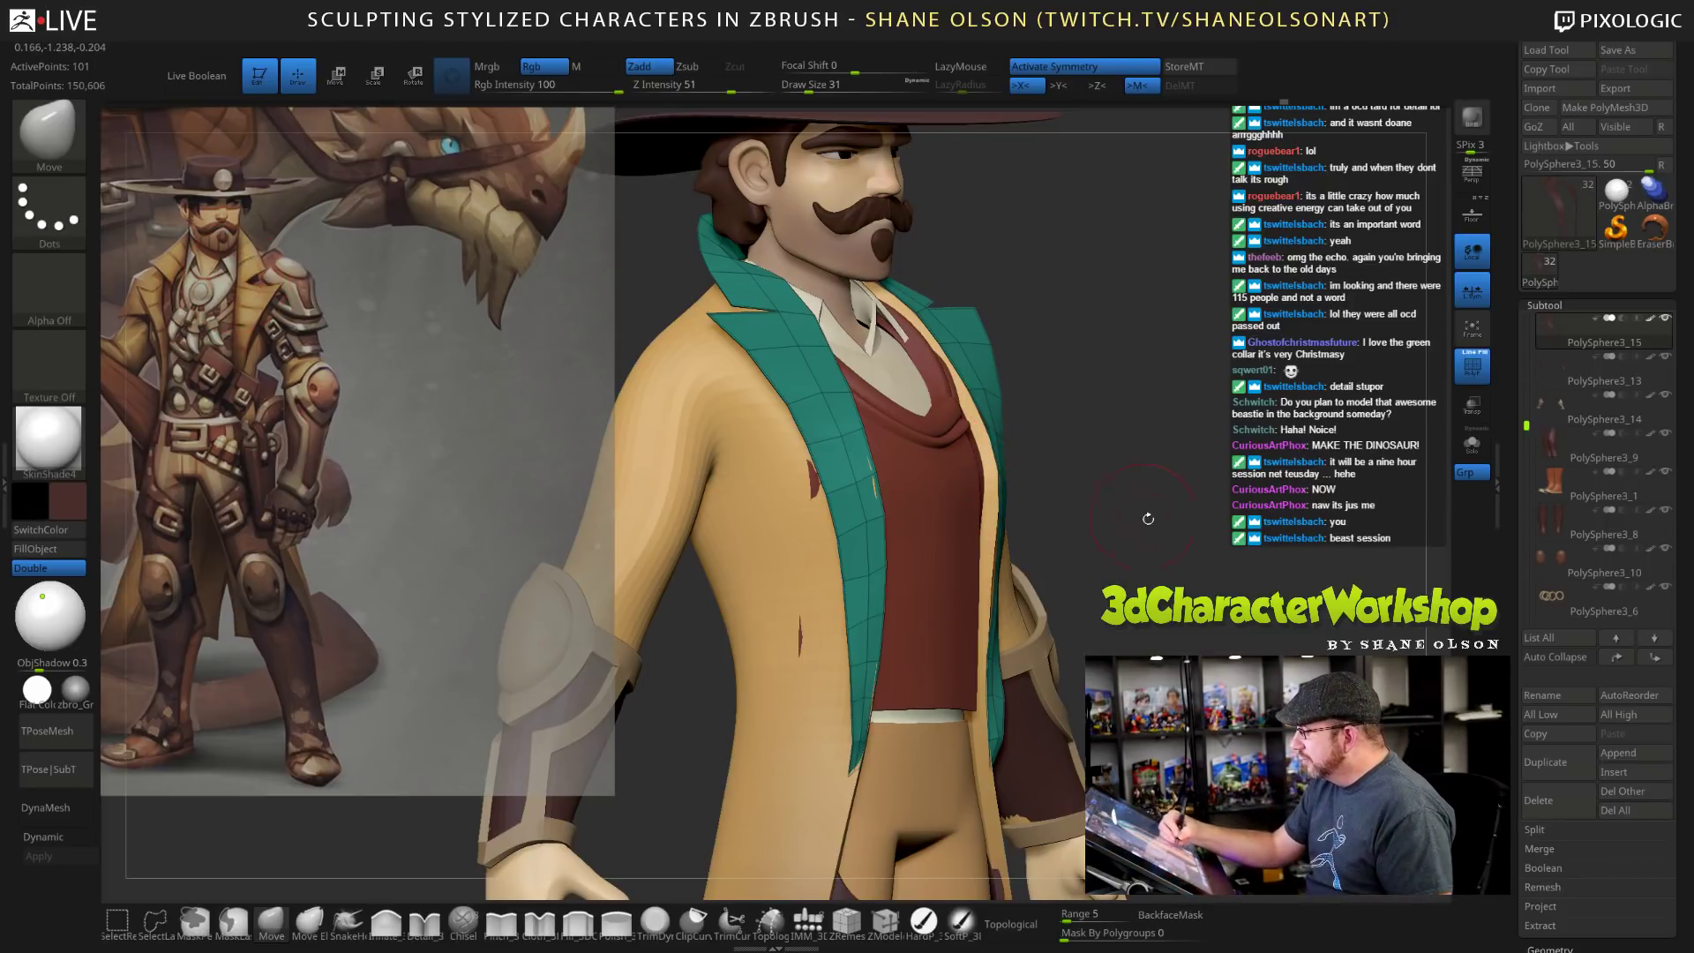
left_click_drag(1148, 519, 1028, 481)
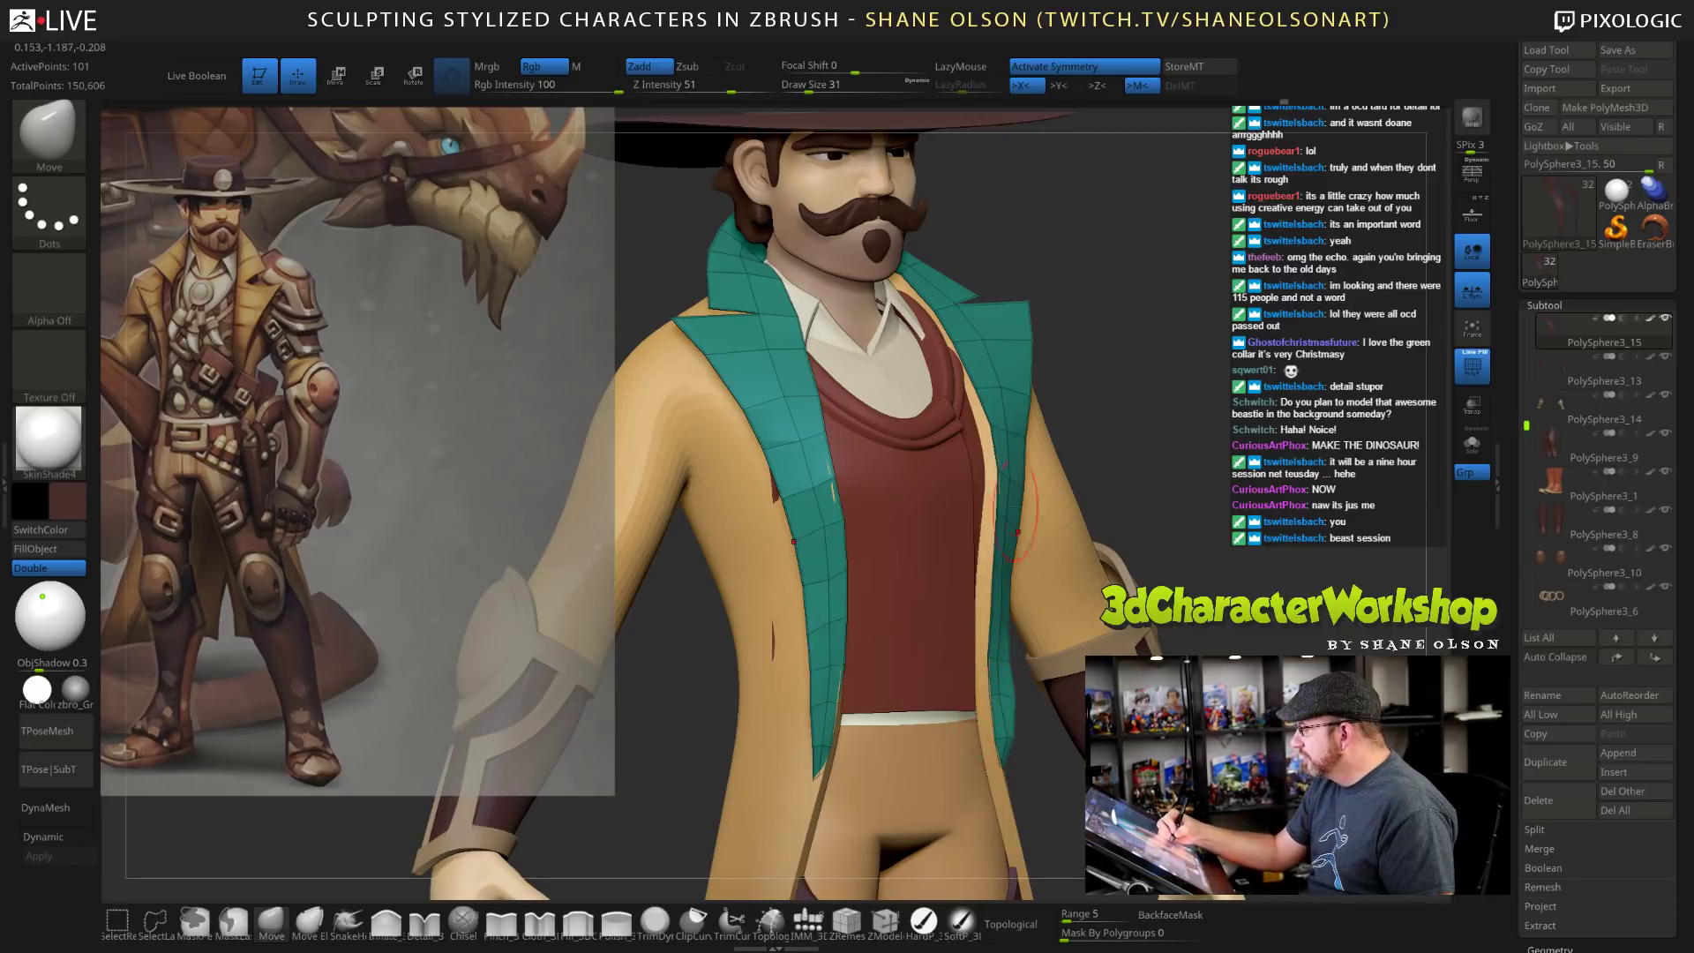
left_click_drag(1147, 428, 1071, 414)
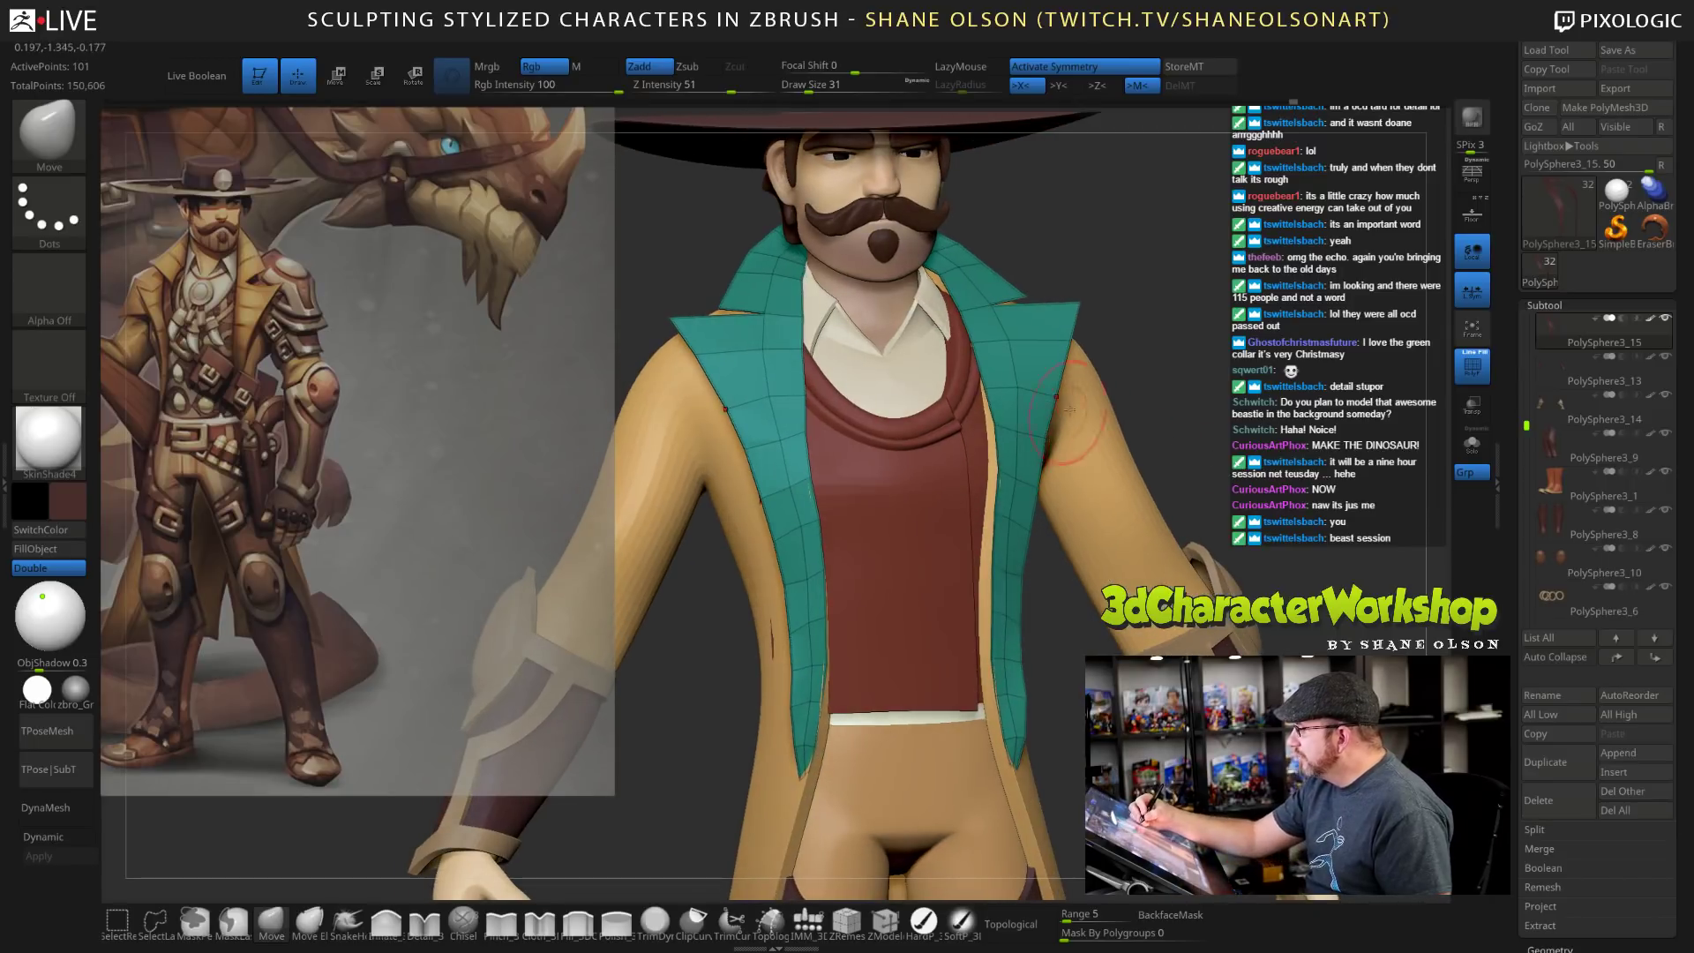
right_click_drag(1067, 410, 1014, 547)
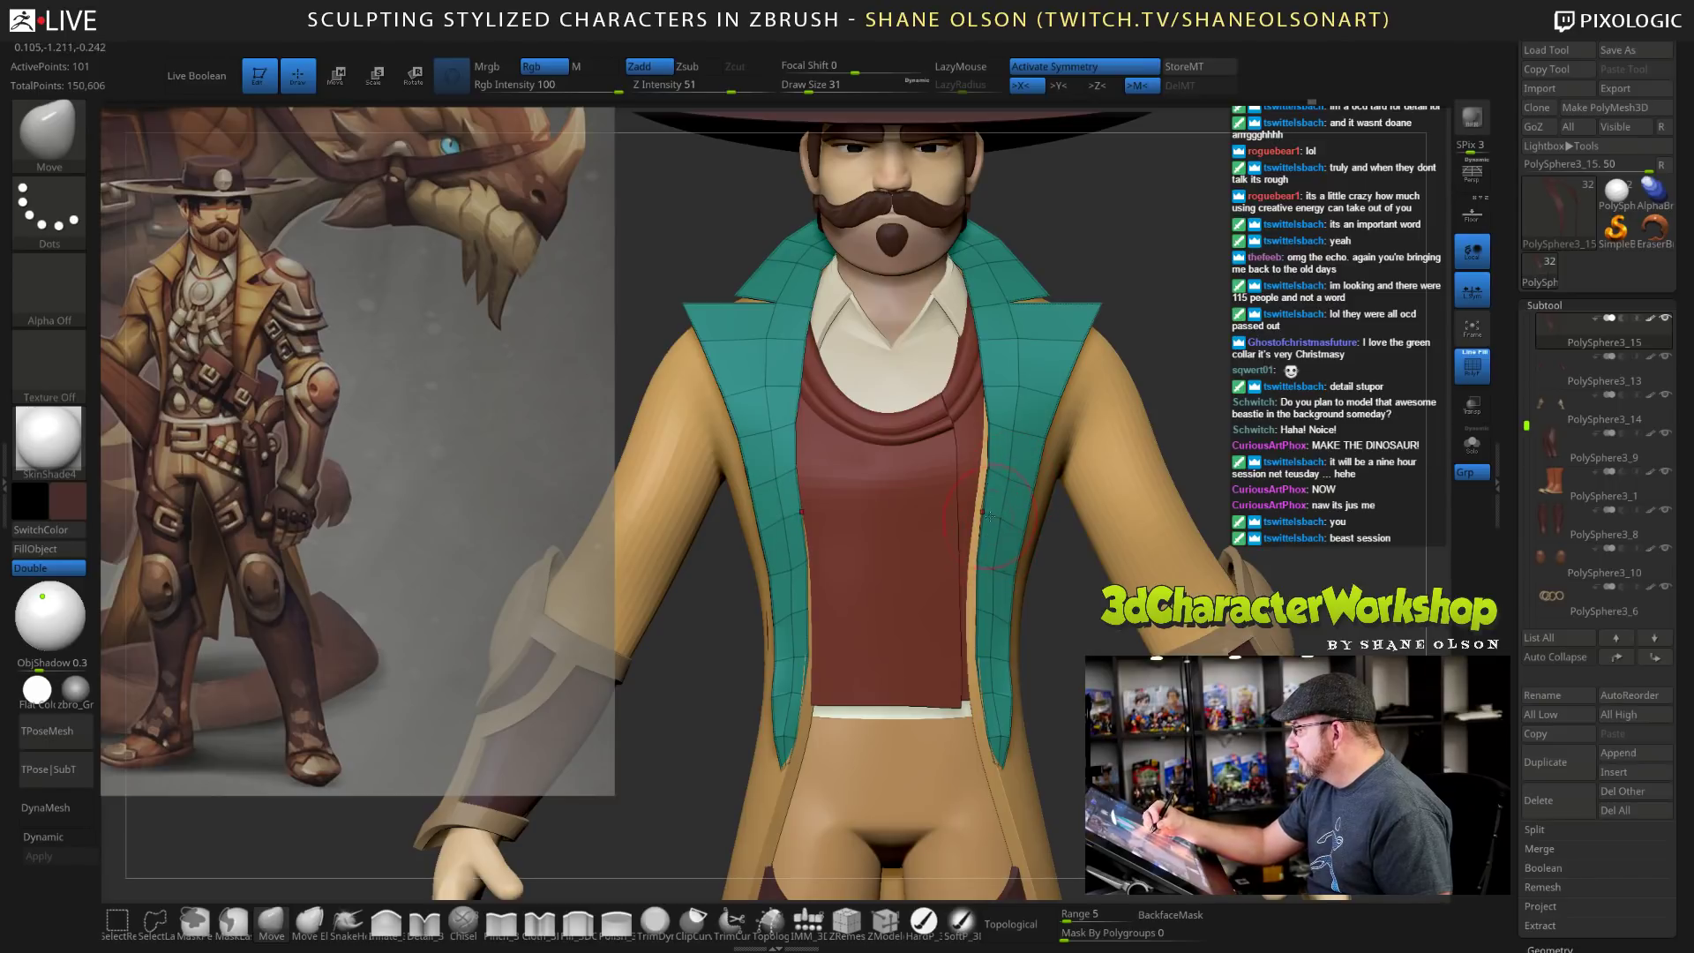
Reduce the Move brush's draw size to 17 and refine the lapels' lower ends near the waist.
mouse_move(1089, 711)
right_mouse_down("ctrl")
mouse_move(1200, 467)
mouse_move(1210, 487)
right_mouse_up("ctrl")
key("s")
left_click_drag(1213, 487, 1193, 487)
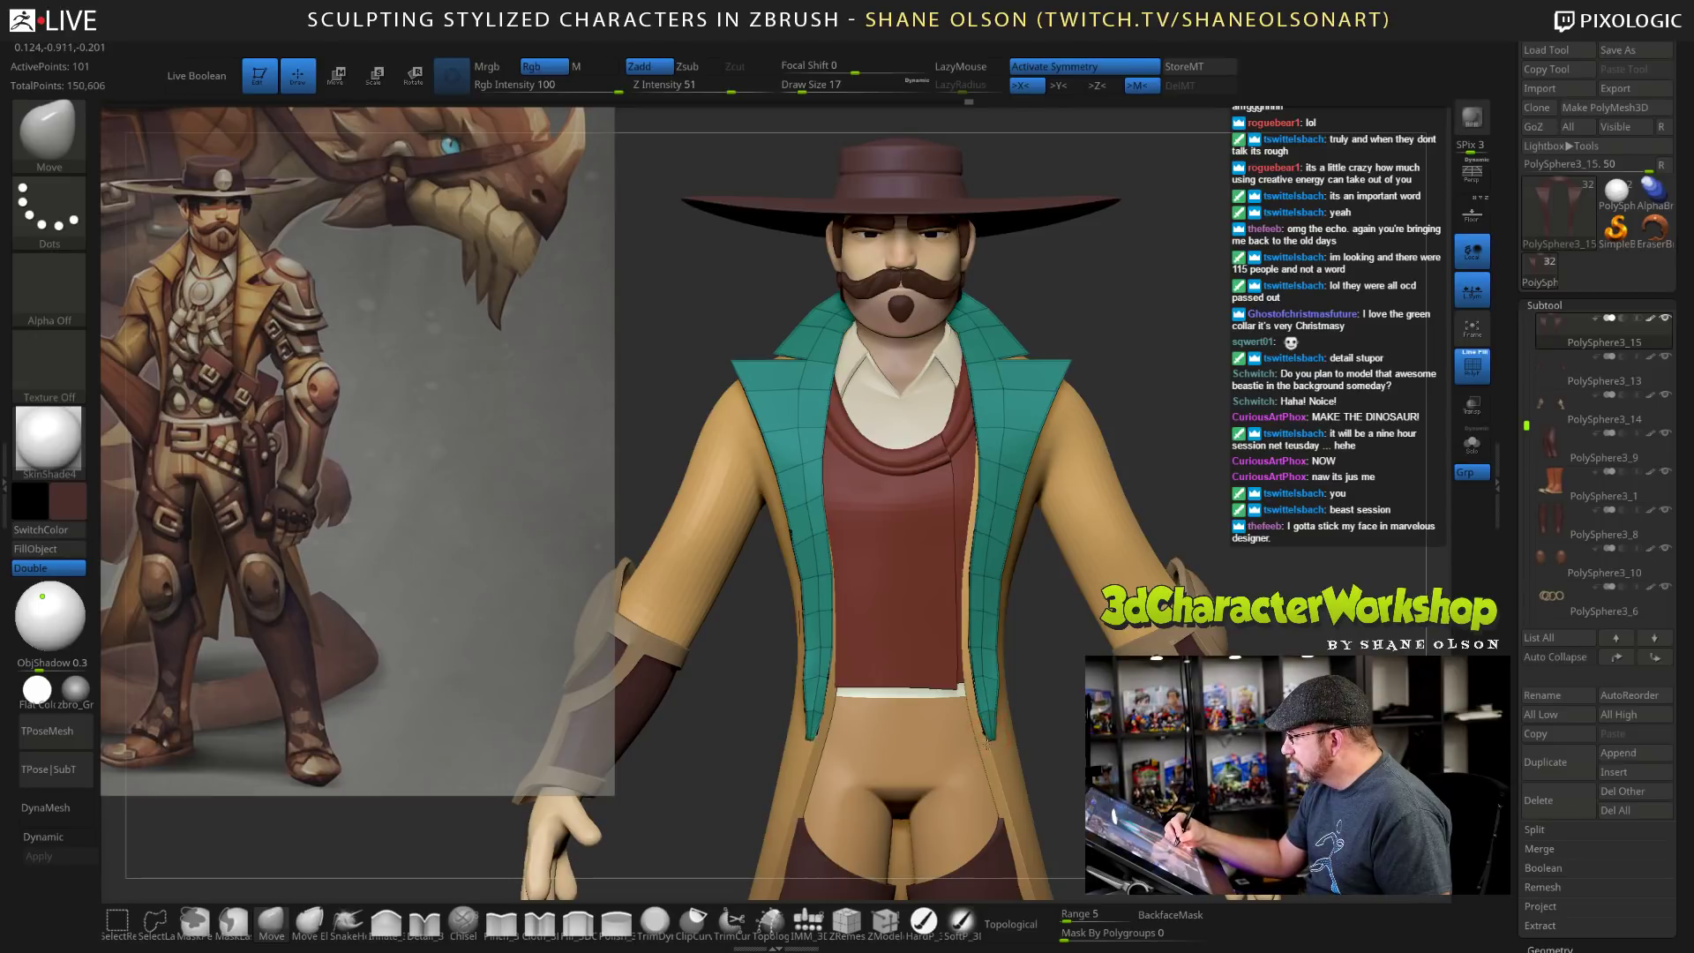
left_click_drag(1089, 750, 1064, 738)
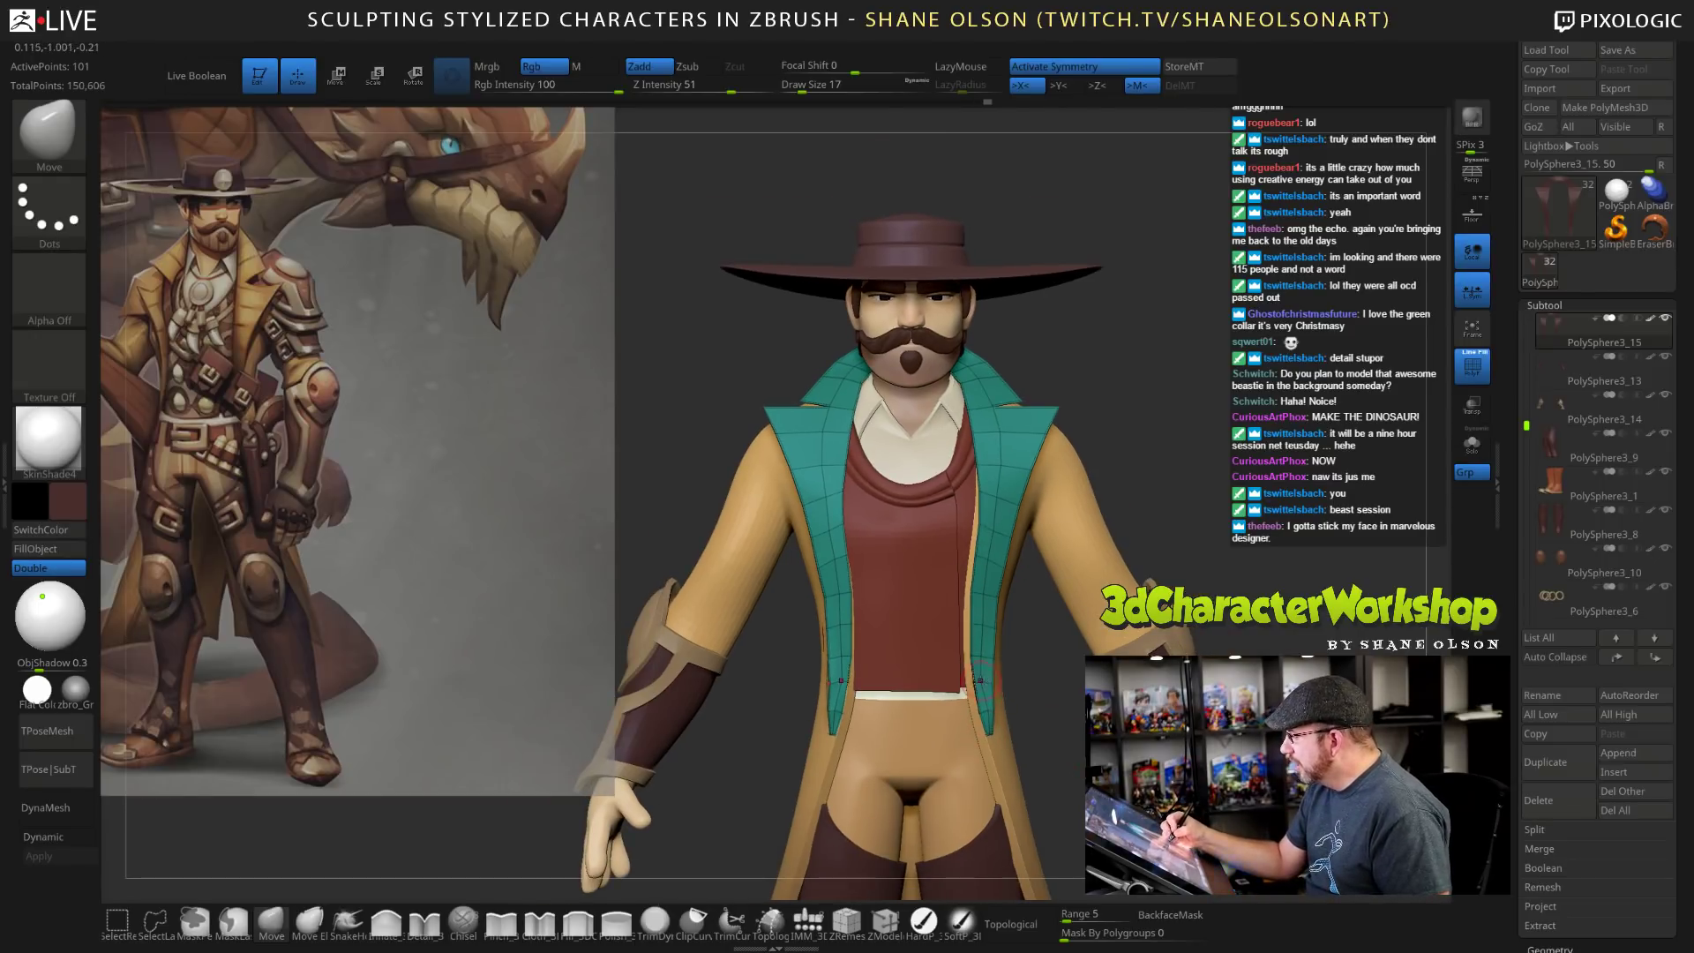
left_click_drag(1065, 747, 948, 746)
right_click_drag(1036, 729, 1031, 782, "ctrl")
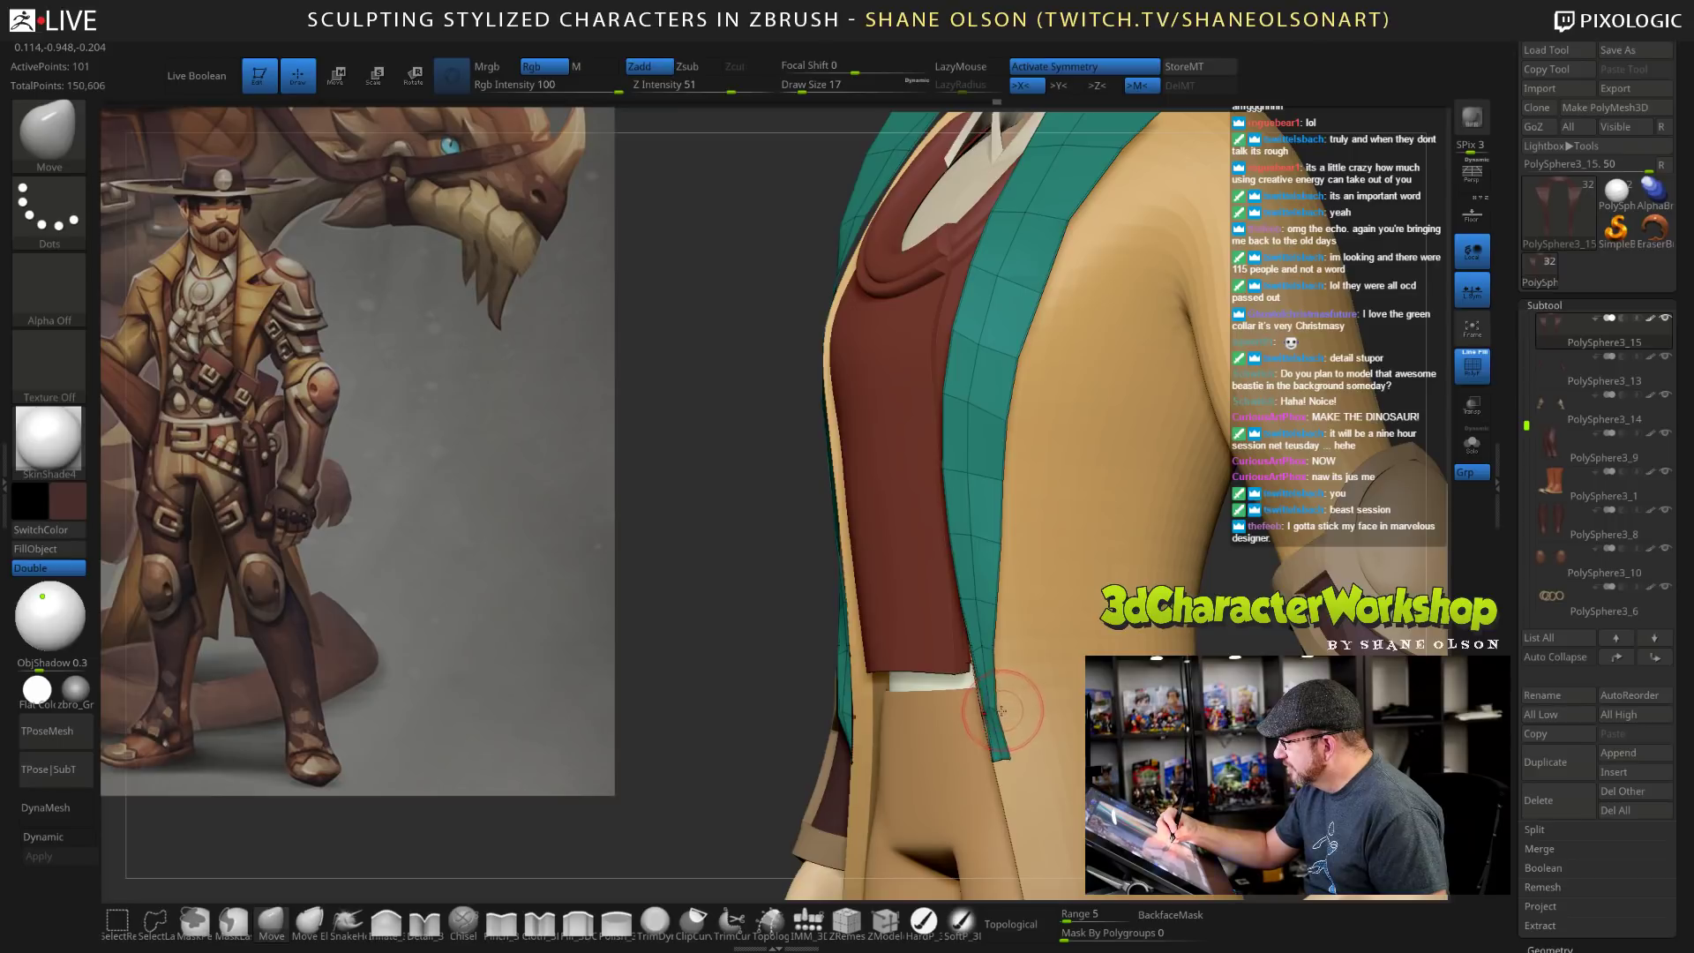
Fit the lapels' lower tips closely to the coat's front edges with the Move brush at draw size 8.
key("bracketleft")
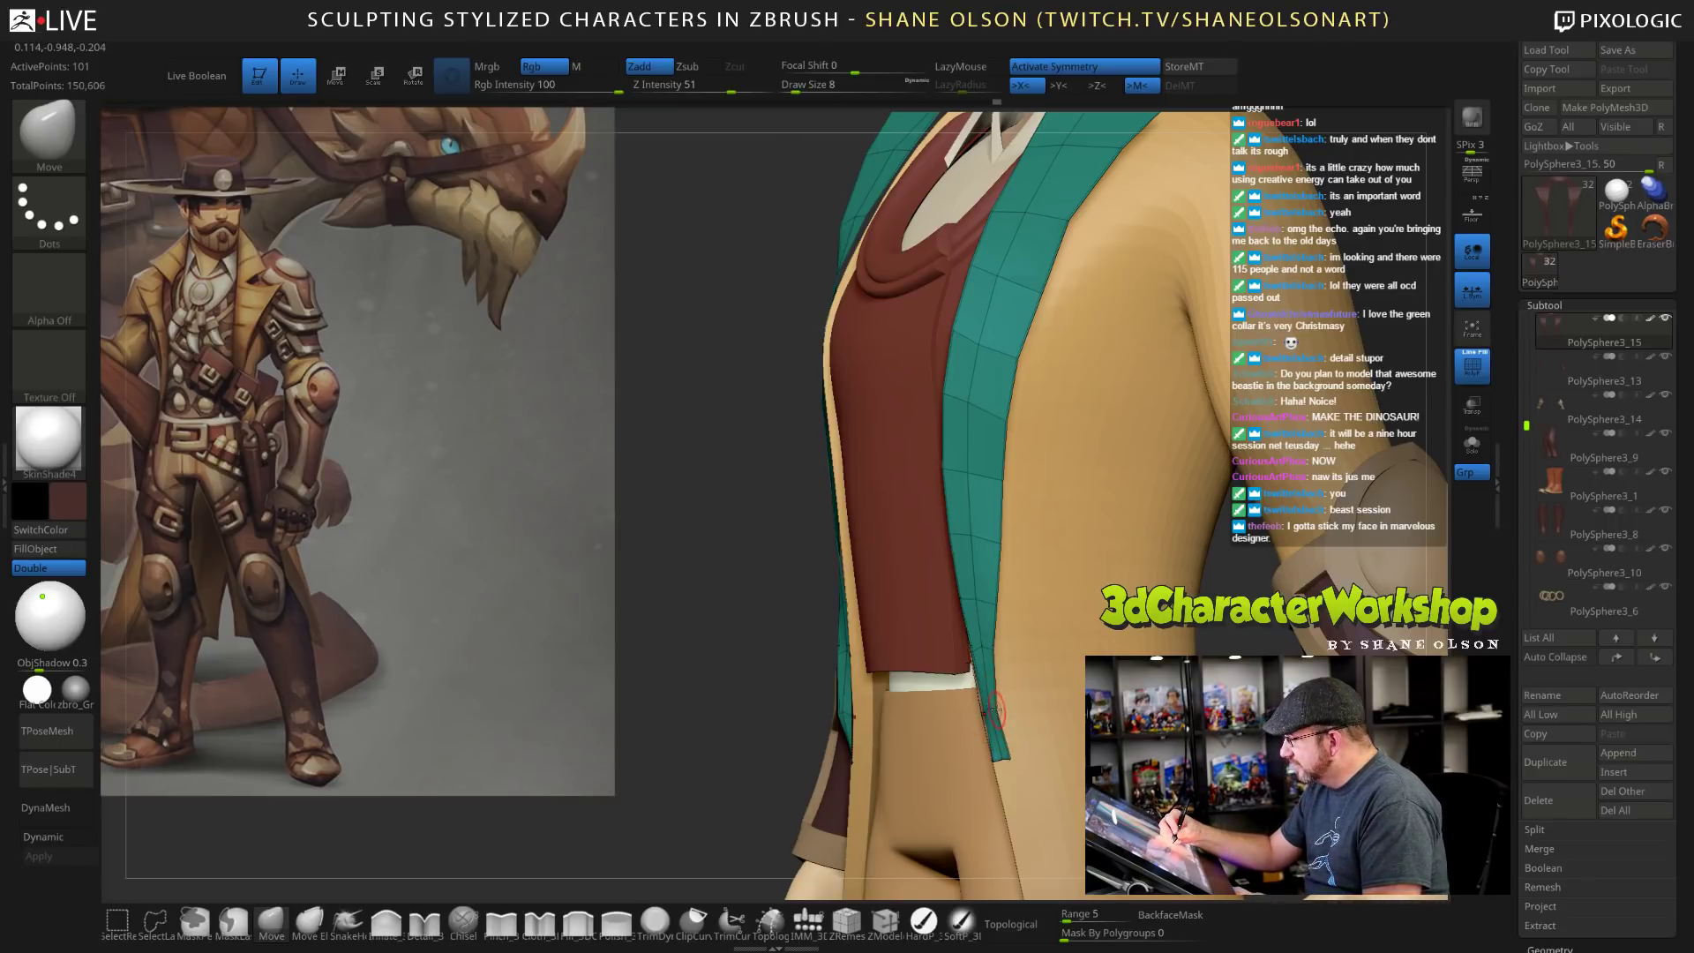
mouse_move(1007, 689)
left_mouse_down()
mouse_move(1037, 708)
mouse_move(1033, 648)
mouse_move(1001, 705)
mouse_move(968, 710)
mouse_move(1005, 704)
left_mouse_up()
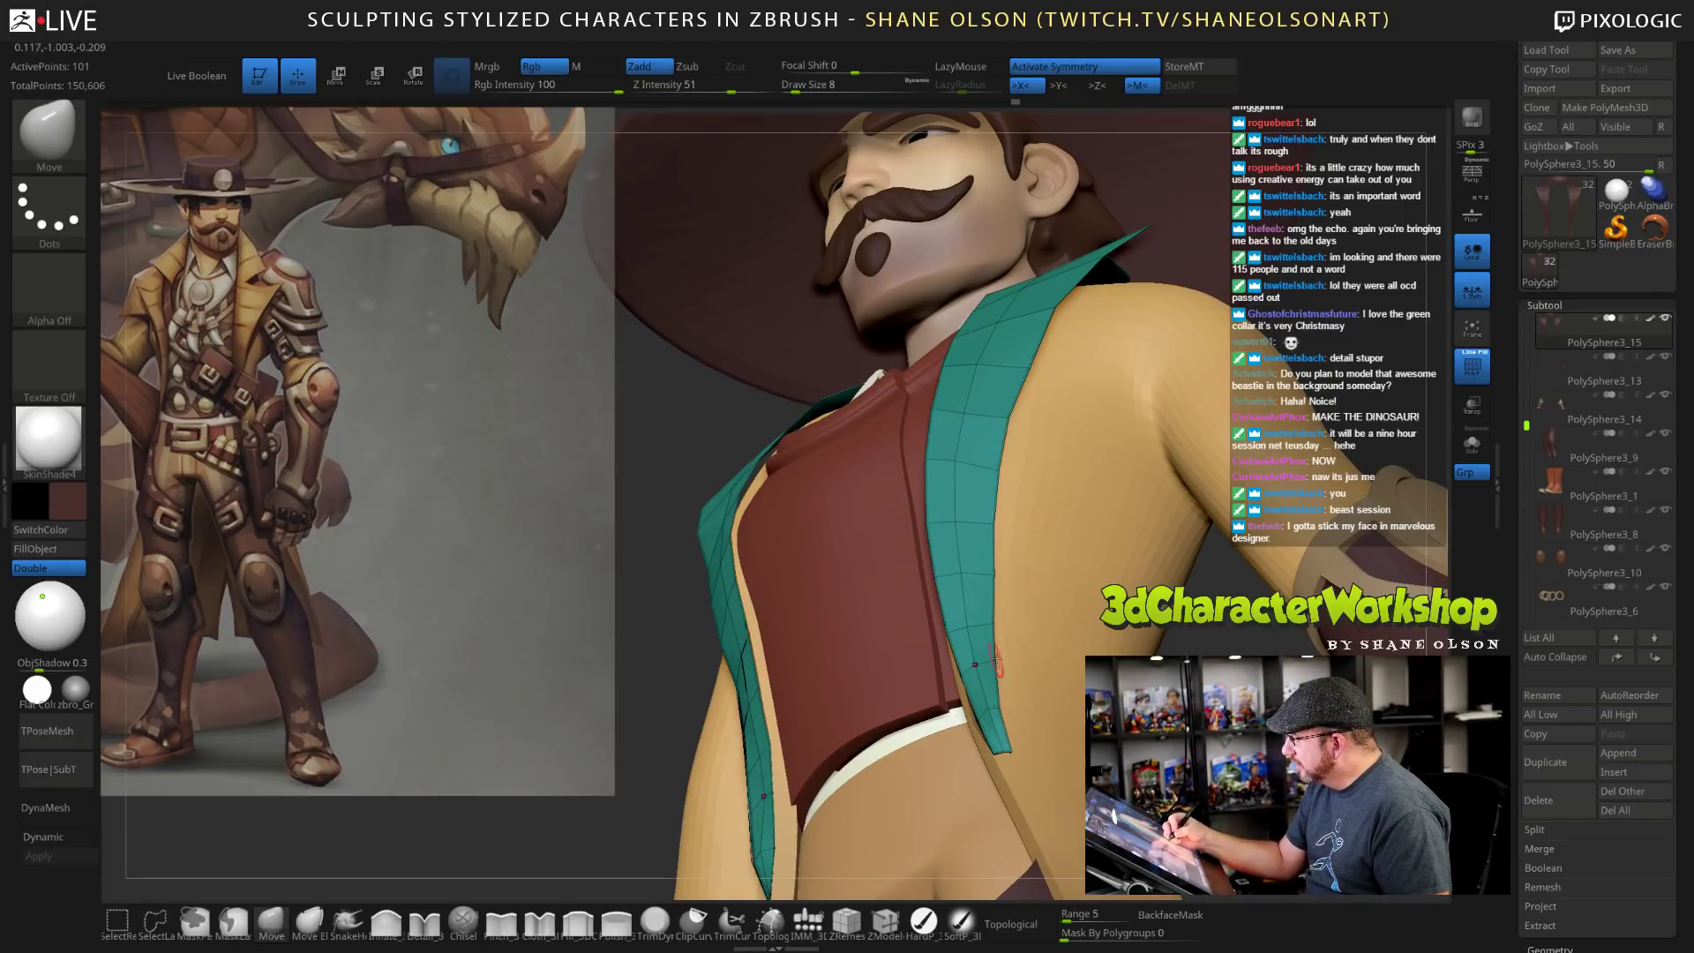
right_click_drag(1007, 674, 1046, 609)
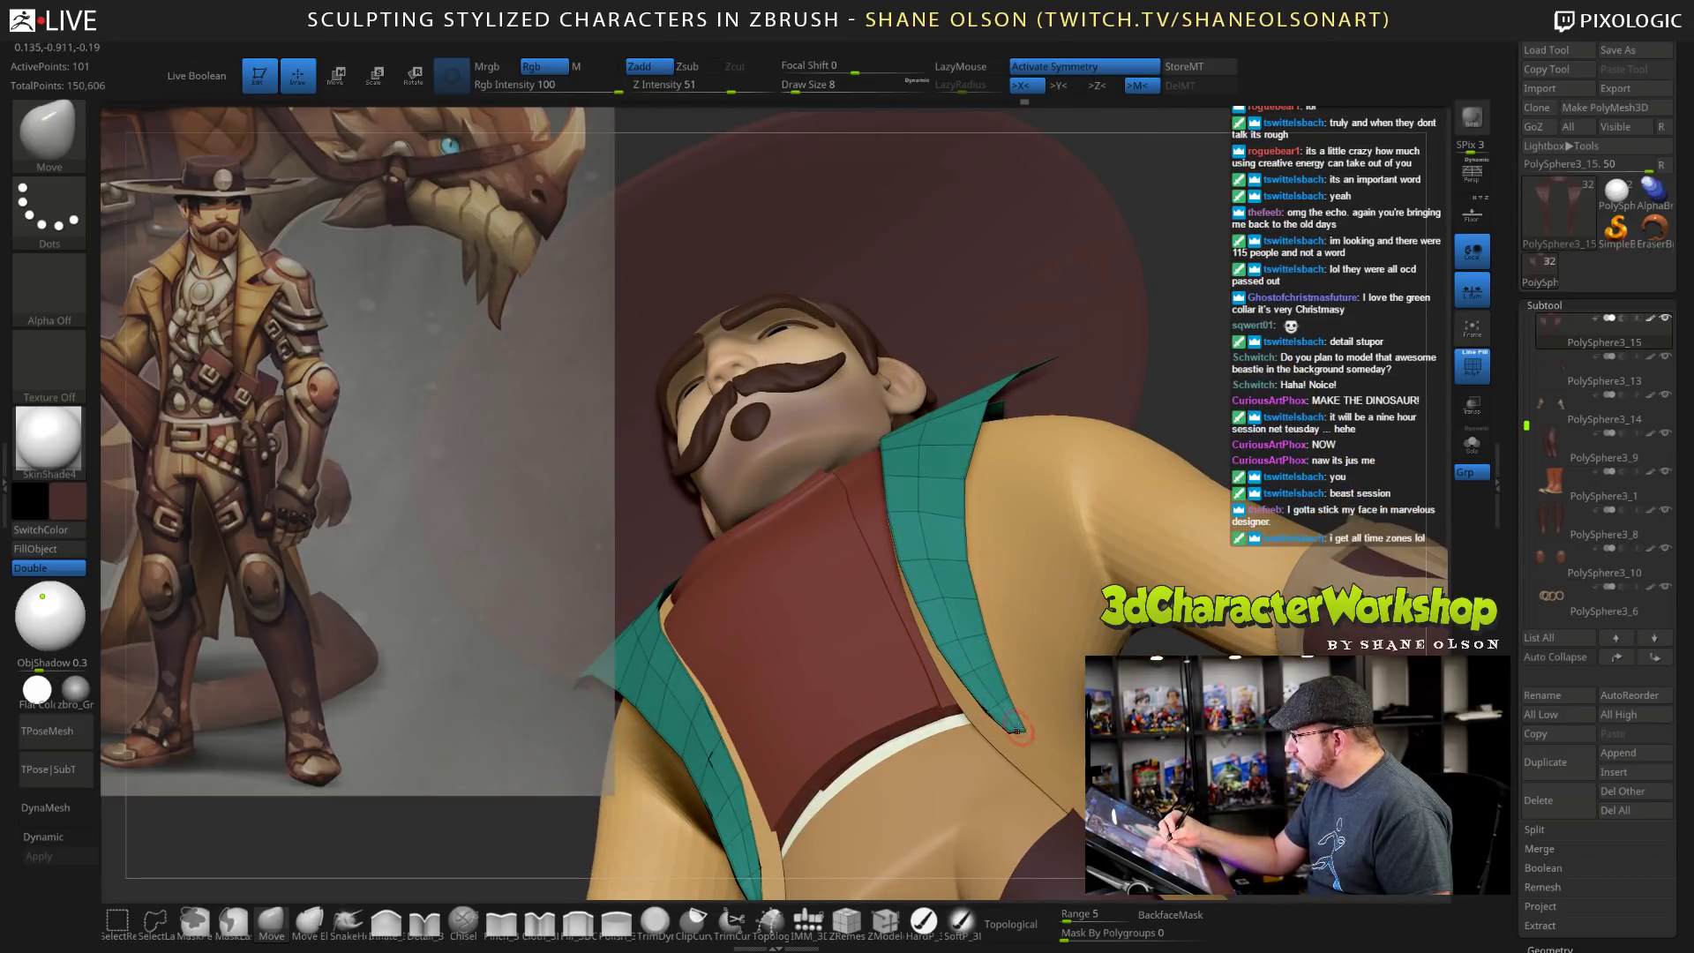
right_click_drag(709, 759, 996, 734)
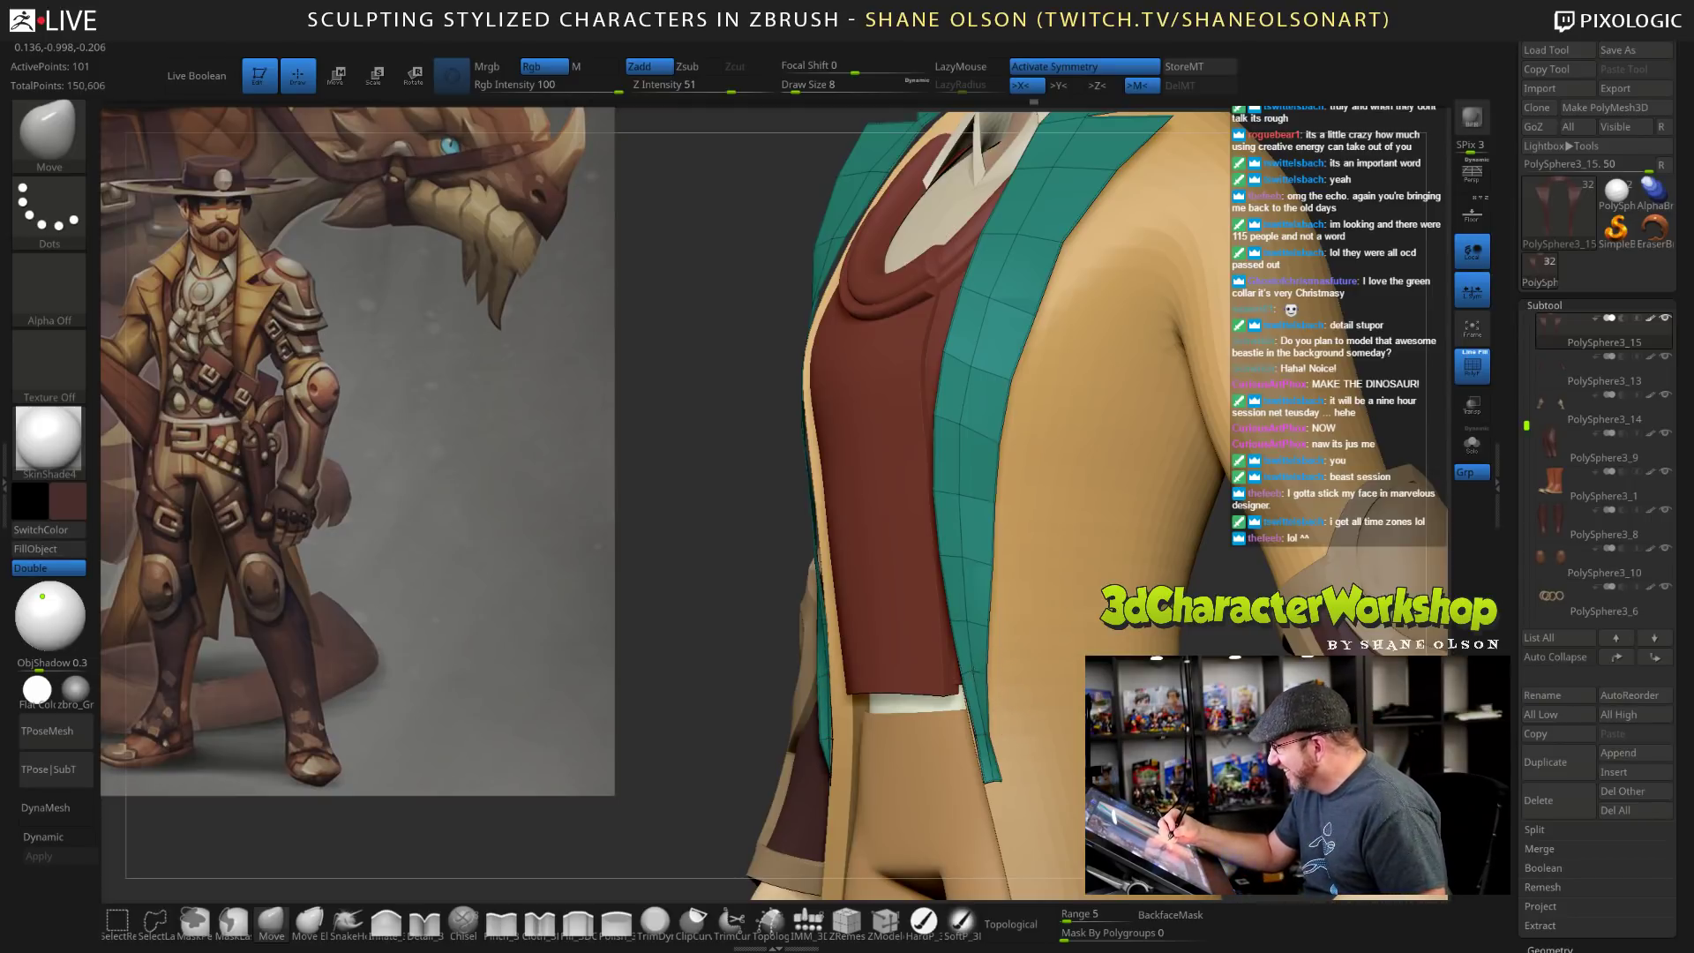
right_click_drag(1004, 731, 1002, 740)
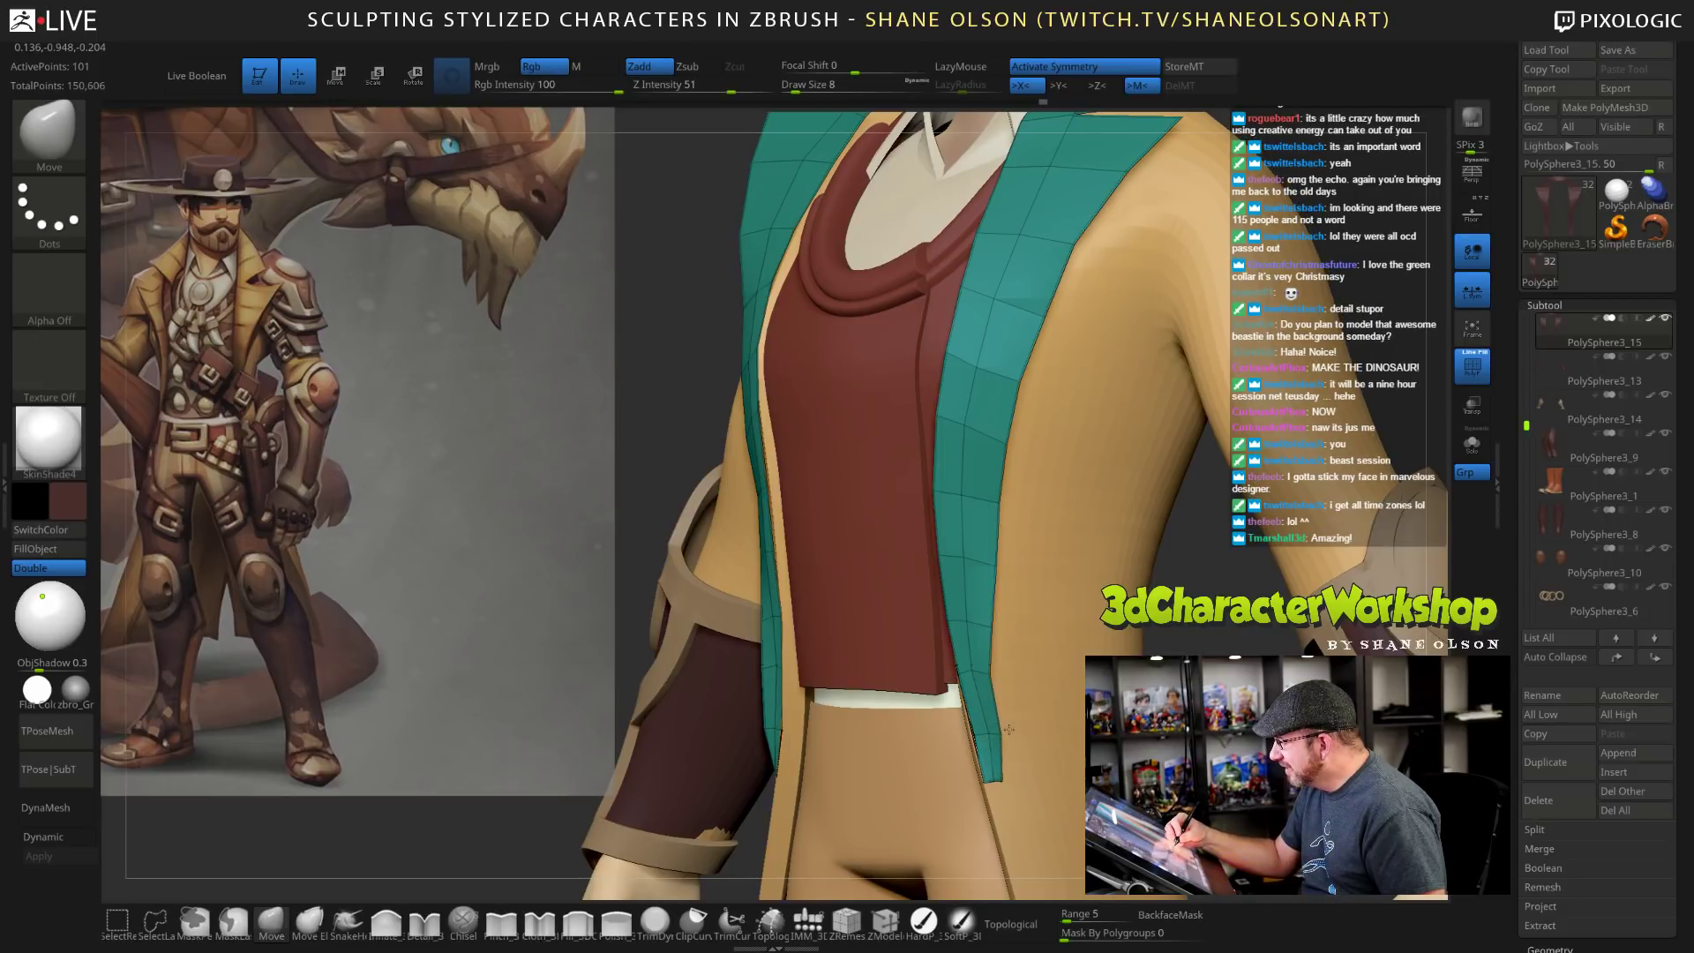
mouse_move(995, 720)
right_mouse_down()
mouse_move(926, 719)
mouse_move(1085, 726)
mouse_move(990, 734)
right_mouse_up()
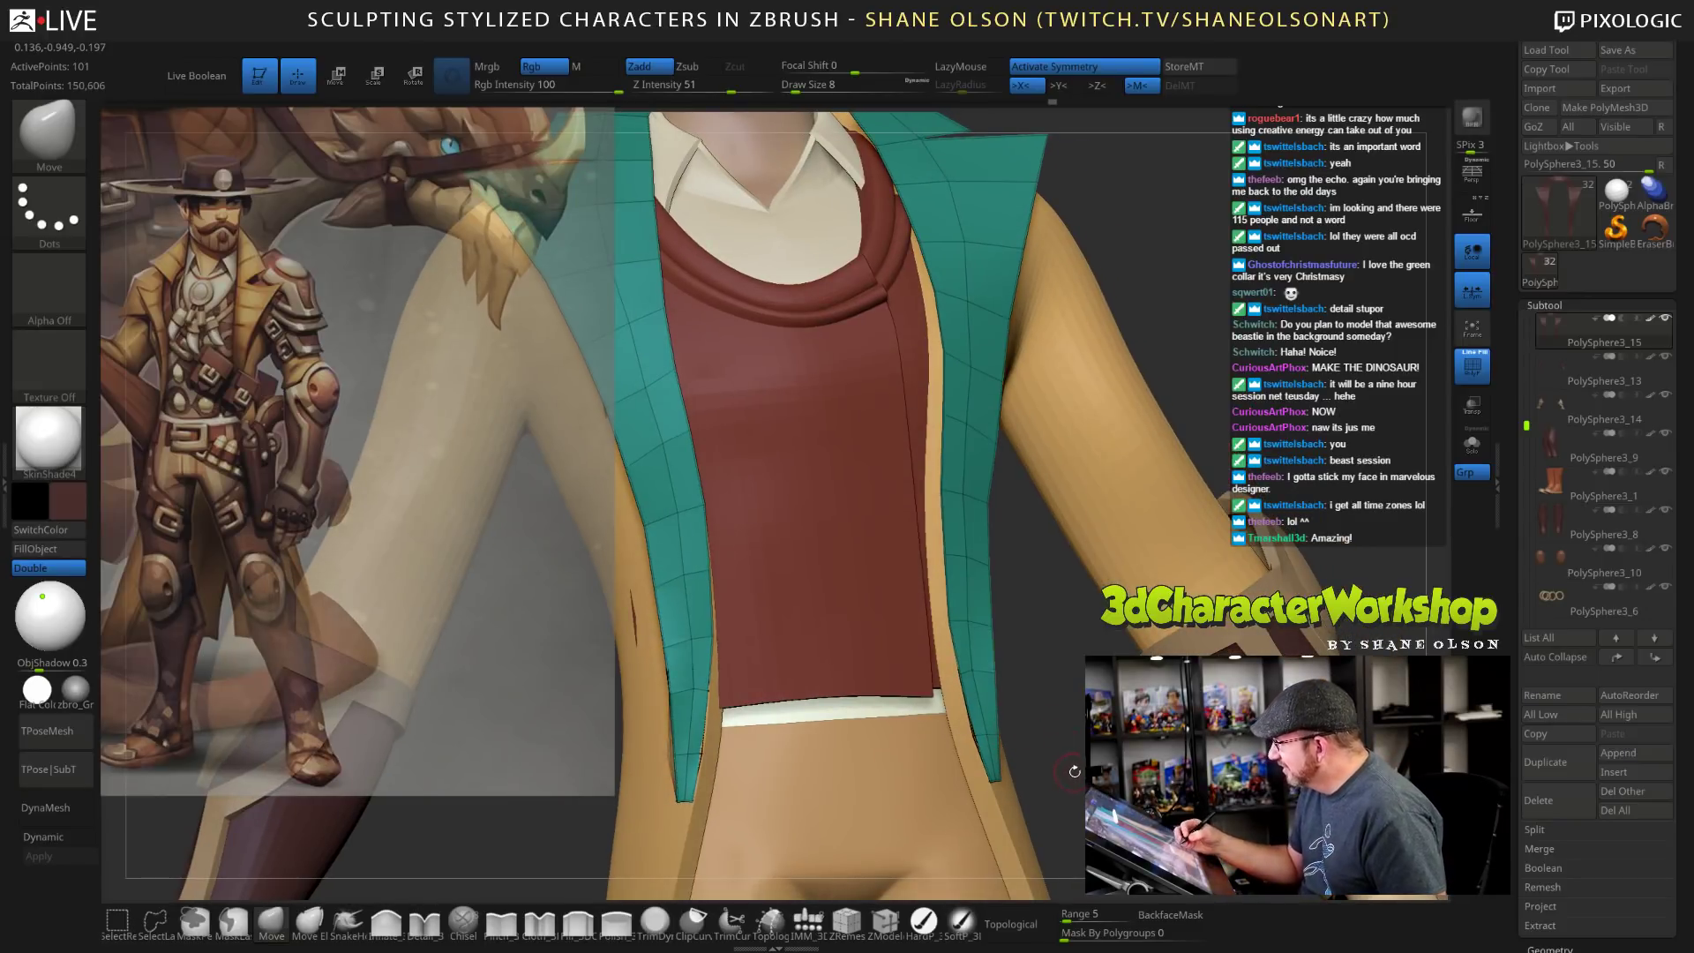
Turn off the polyframe display in front view and sample the coat sleeve's tan as the active color.
mouse_move(1075, 772)
right_mouse_down("ctrl")
mouse_move(1029, 707)
mouse_move(1214, 555)
mouse_move(1206, 530)
mouse_move(1240, 571)
mouse_move(1227, 567)
right_mouse_up("ctrl")
right_click_drag(1227, 568, 1152, 520, "shift")
key("shift+f")
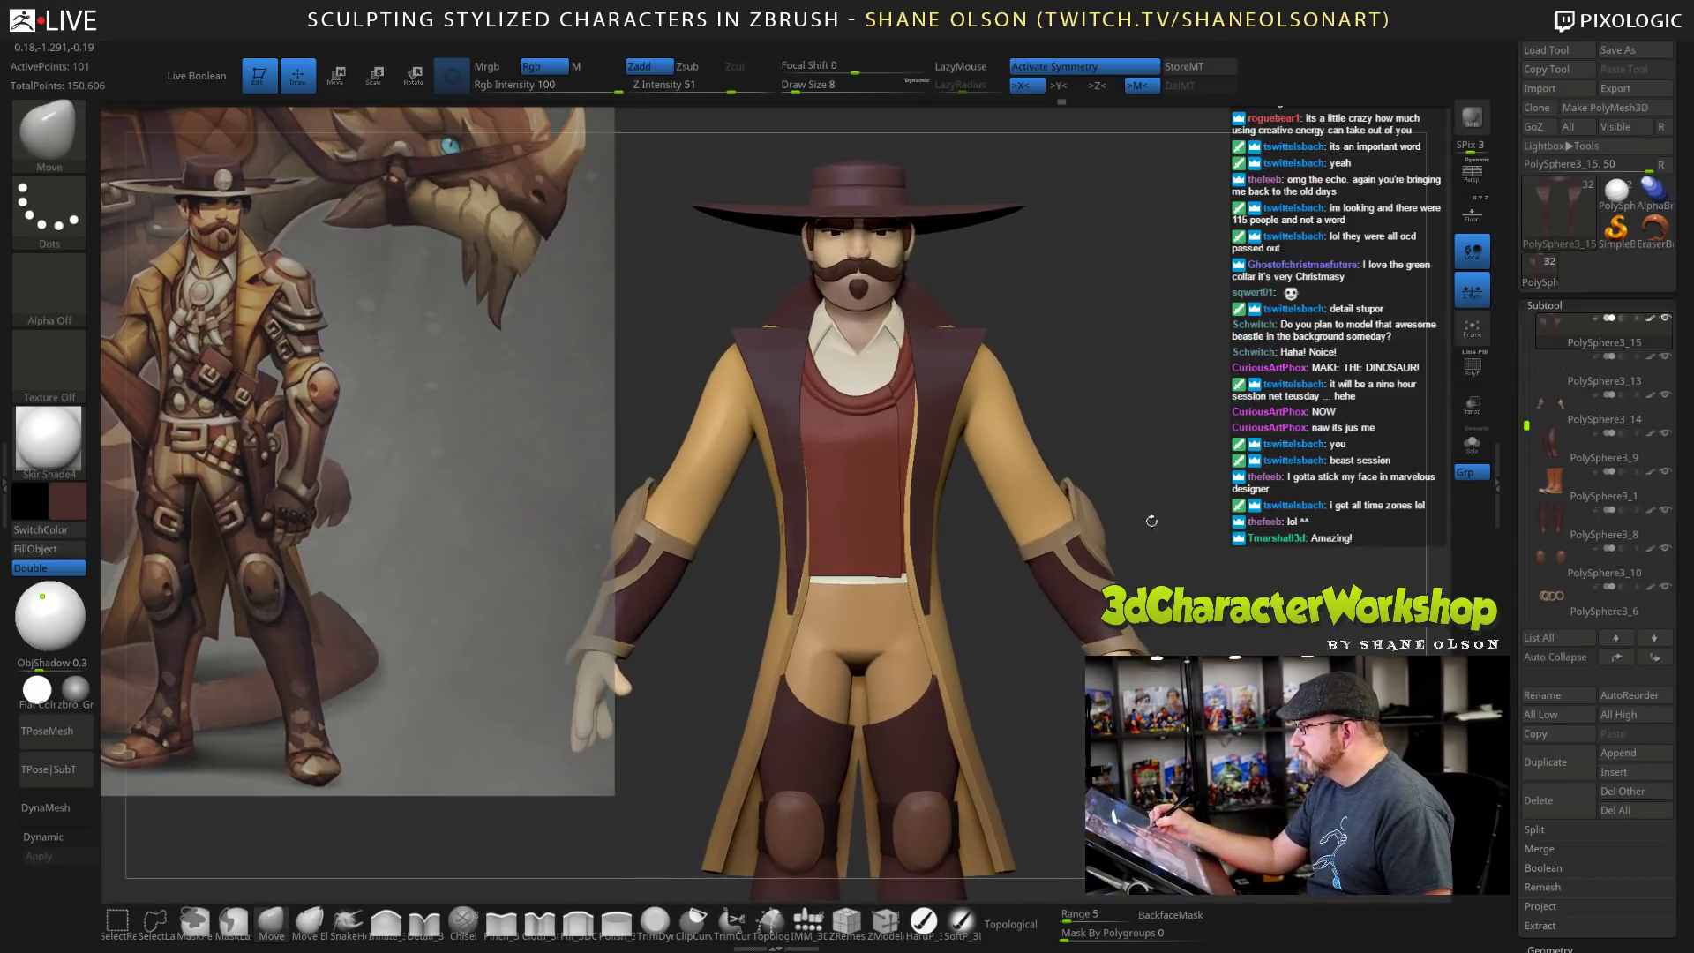
key("c")
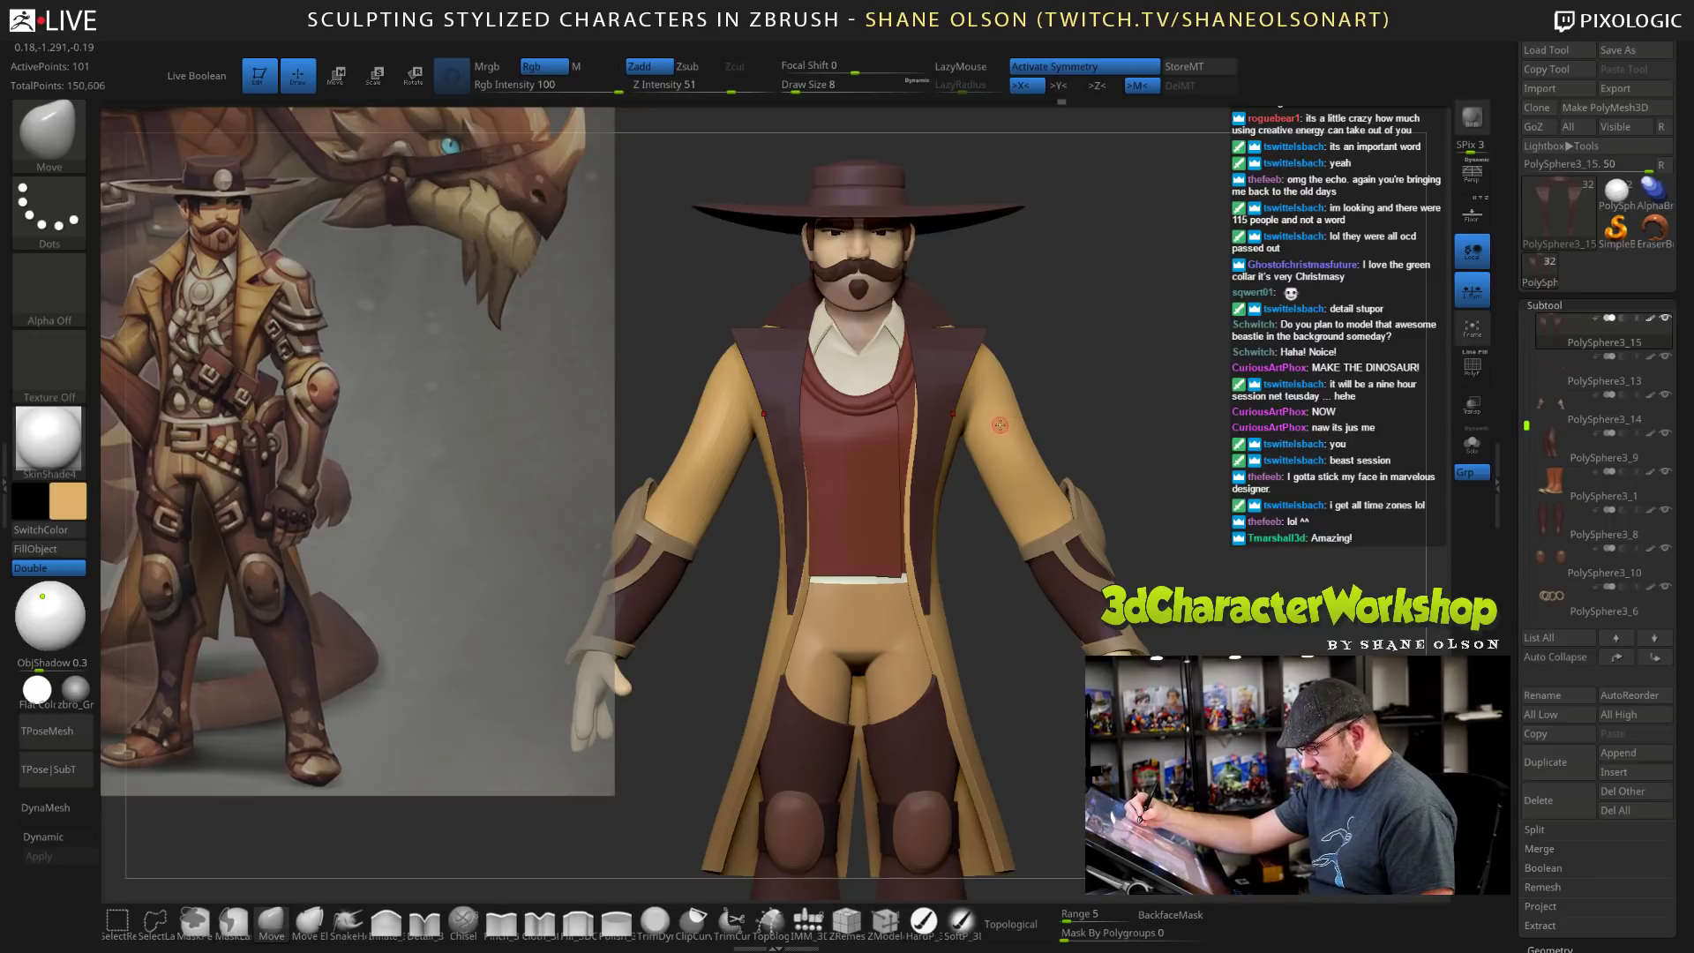
Fill the coat's collar and lapel piece with the light tan colour to match the coat.
left_click(64, 558)
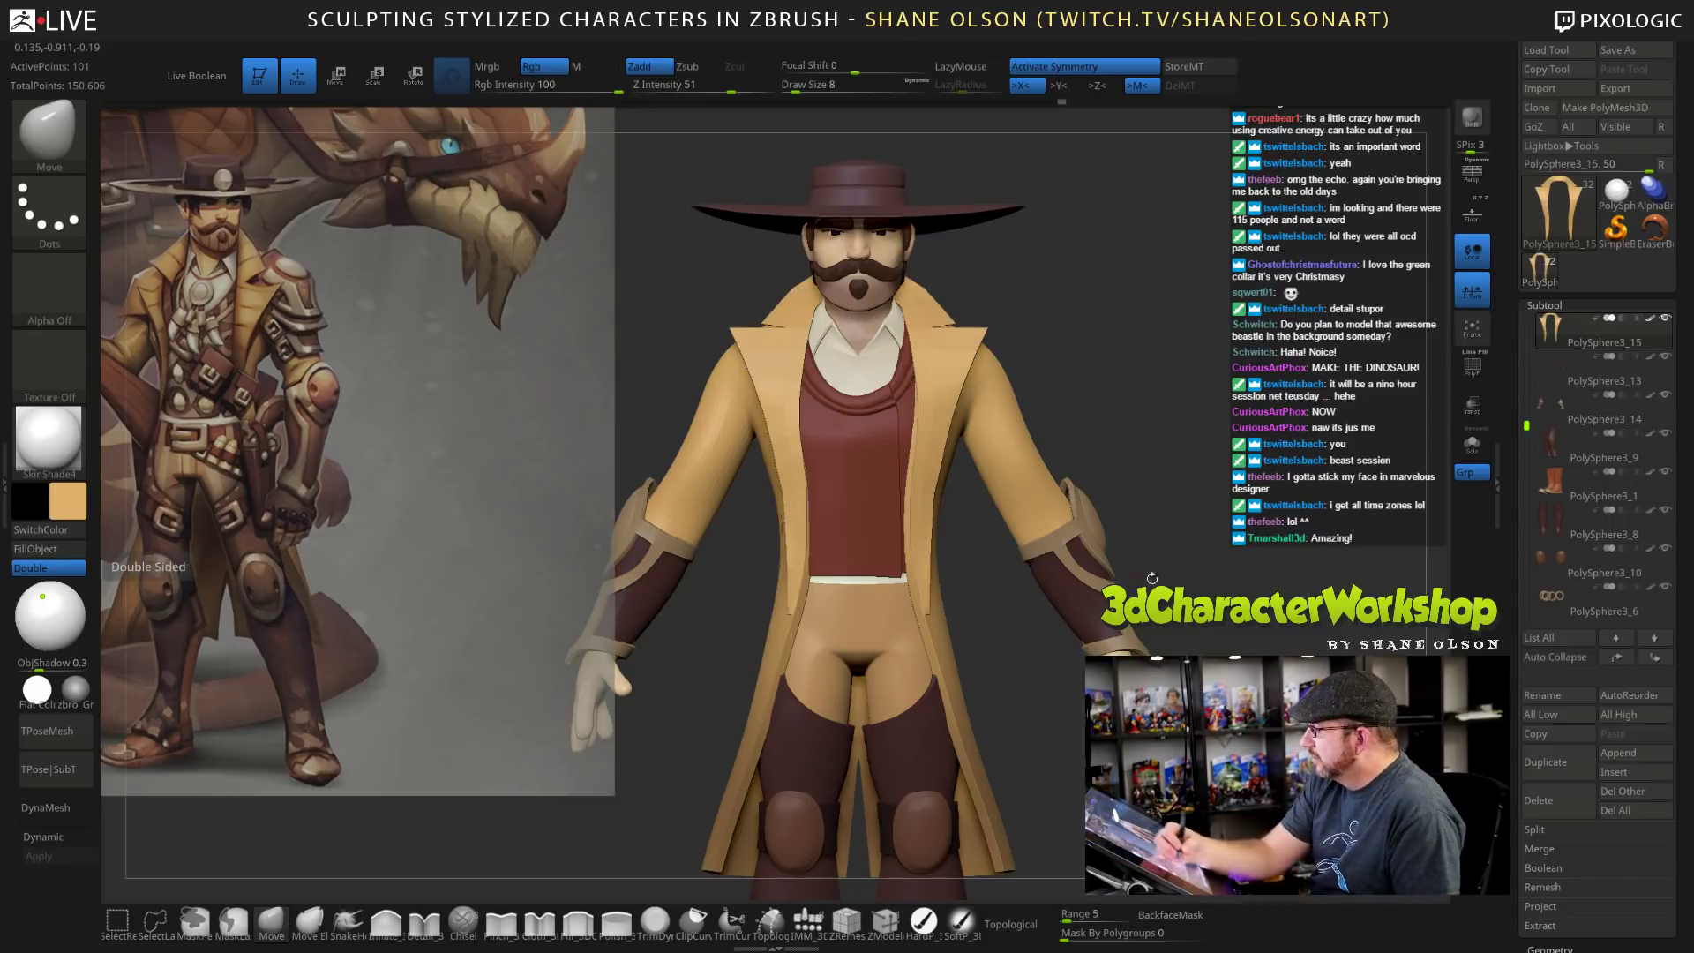
left_click_drag(1202, 574, 1234, 593)
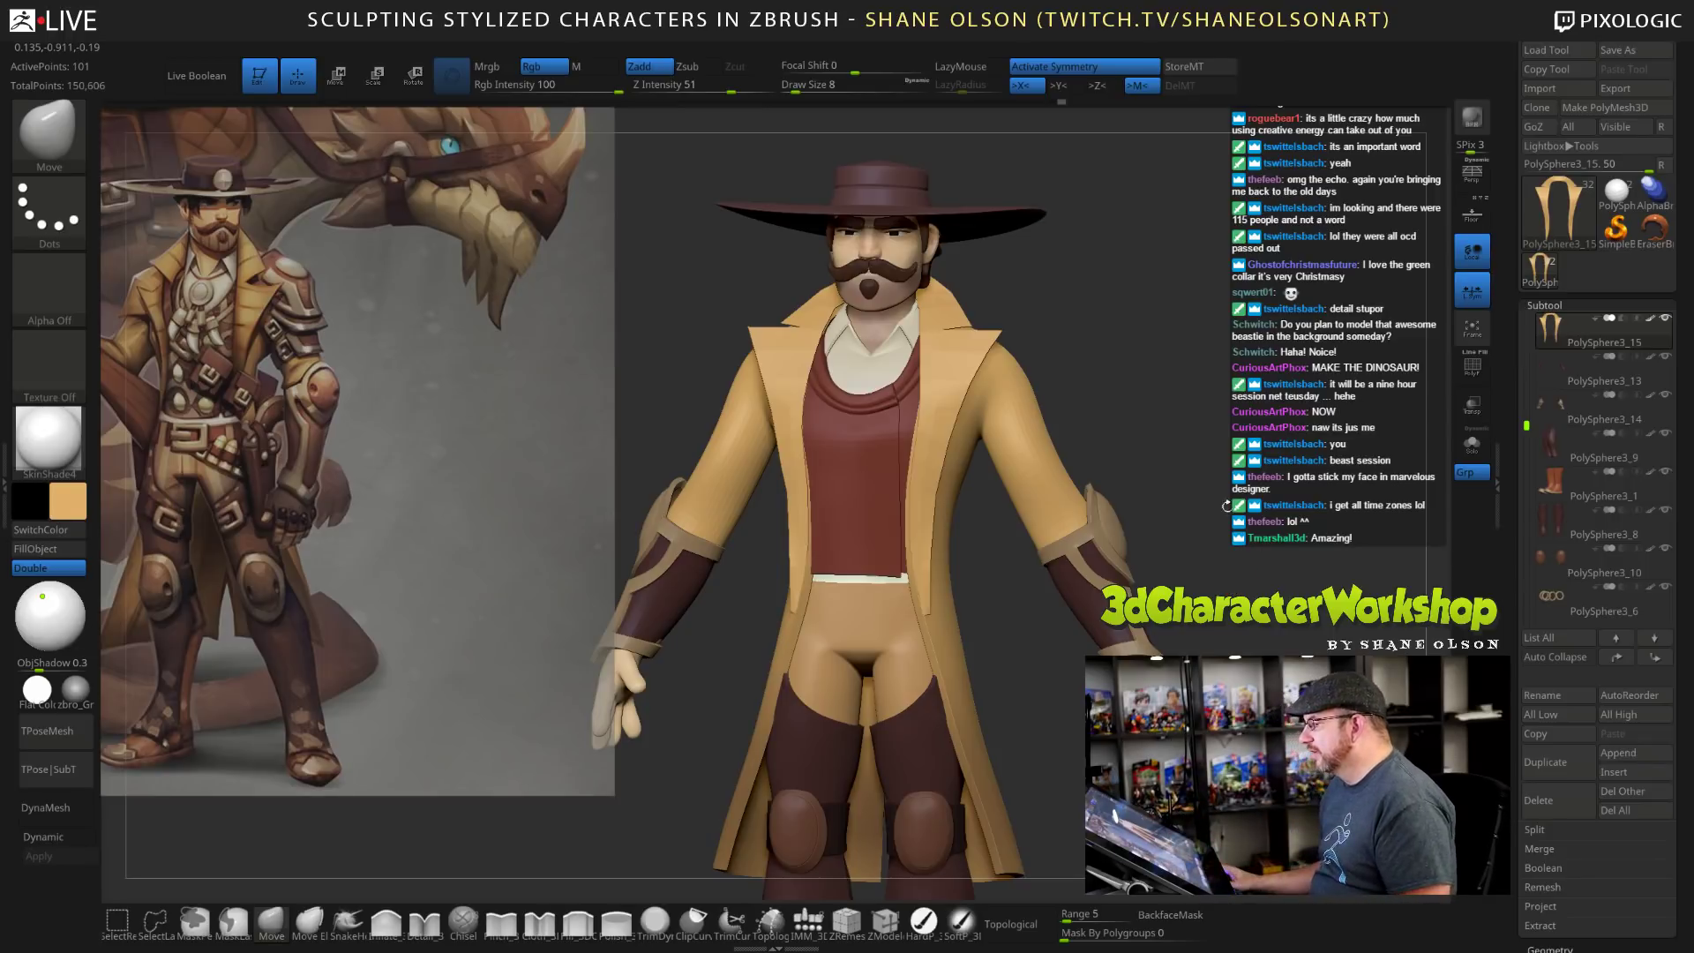
left_click_drag(1148, 435, 1142, 412, "alt")
left_click_drag(1119, 530, 1104, 540)
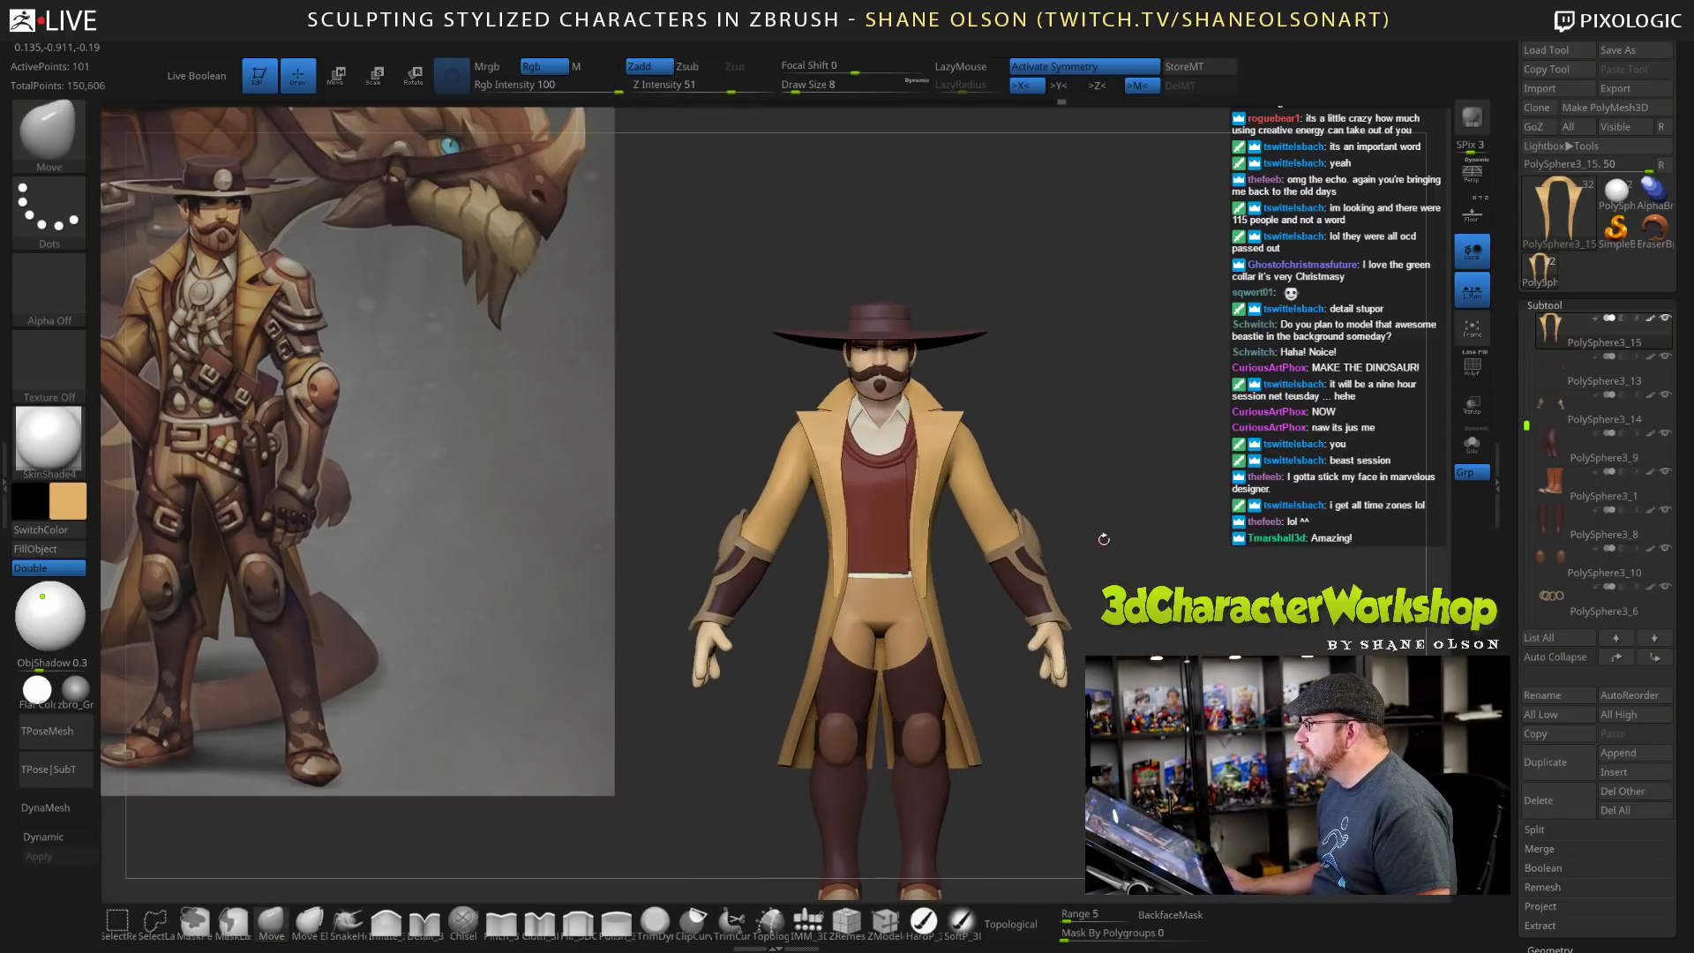
left_click_drag(1230, 279, 1223, 336, "alt")
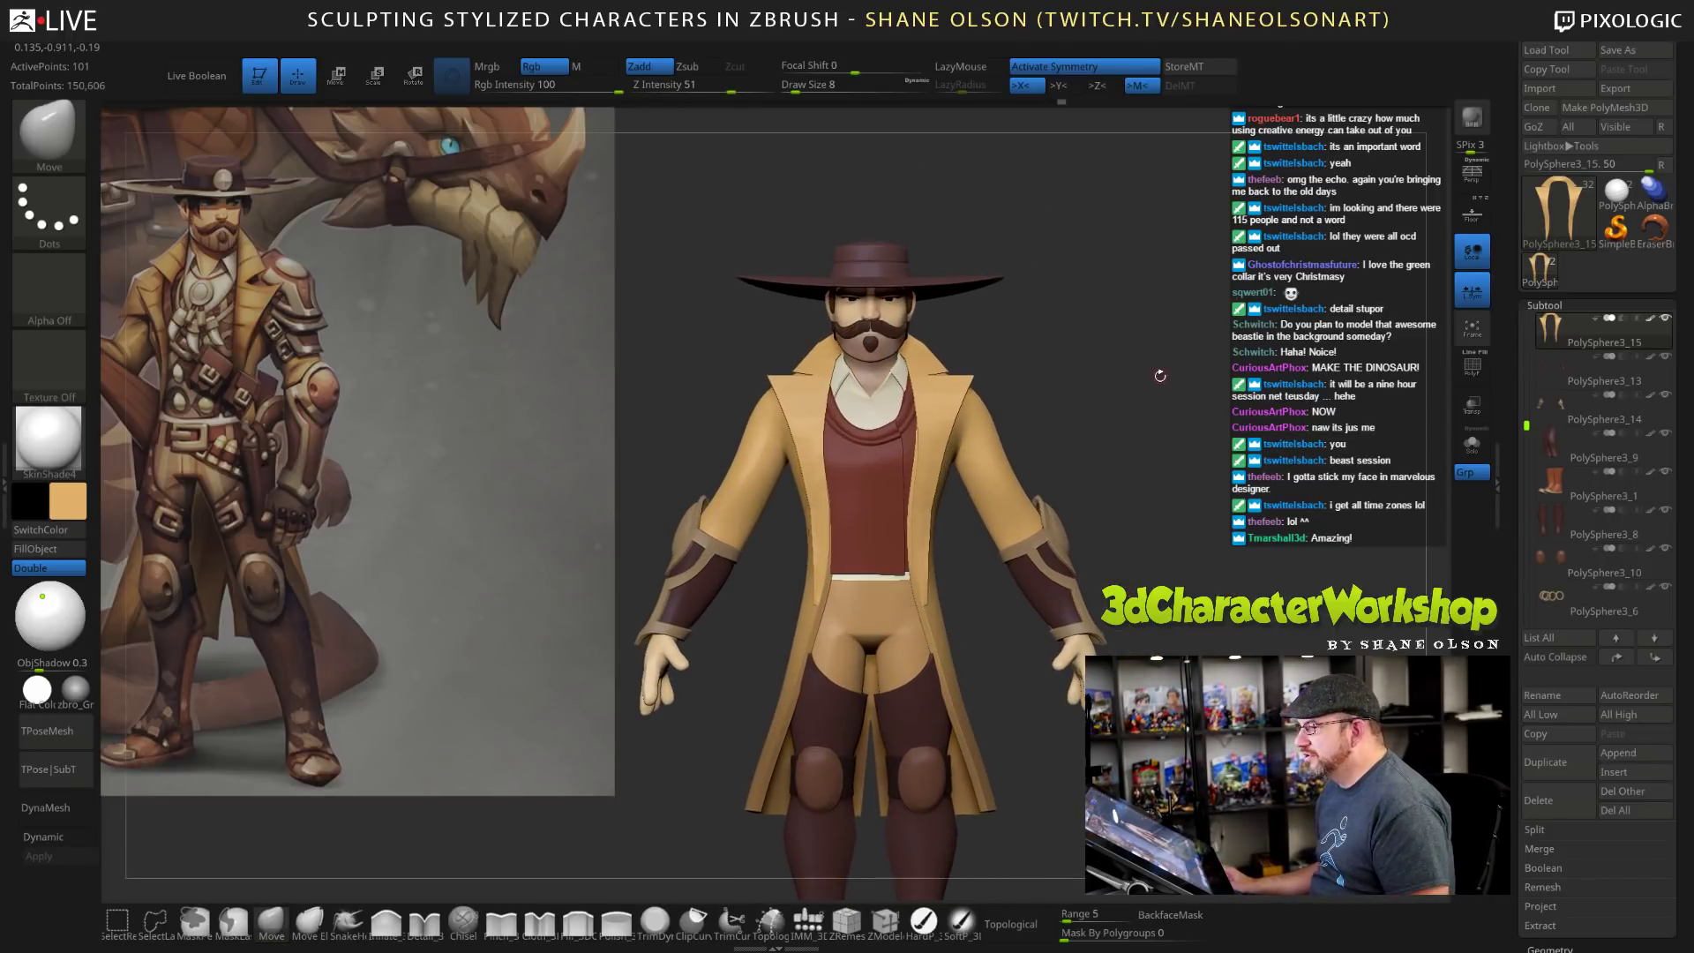
Set the Draw Size to 25 and show the polygon wireframe on the coat's collar and lapels.
left_click_drag(1132, 392, 1181, 417)
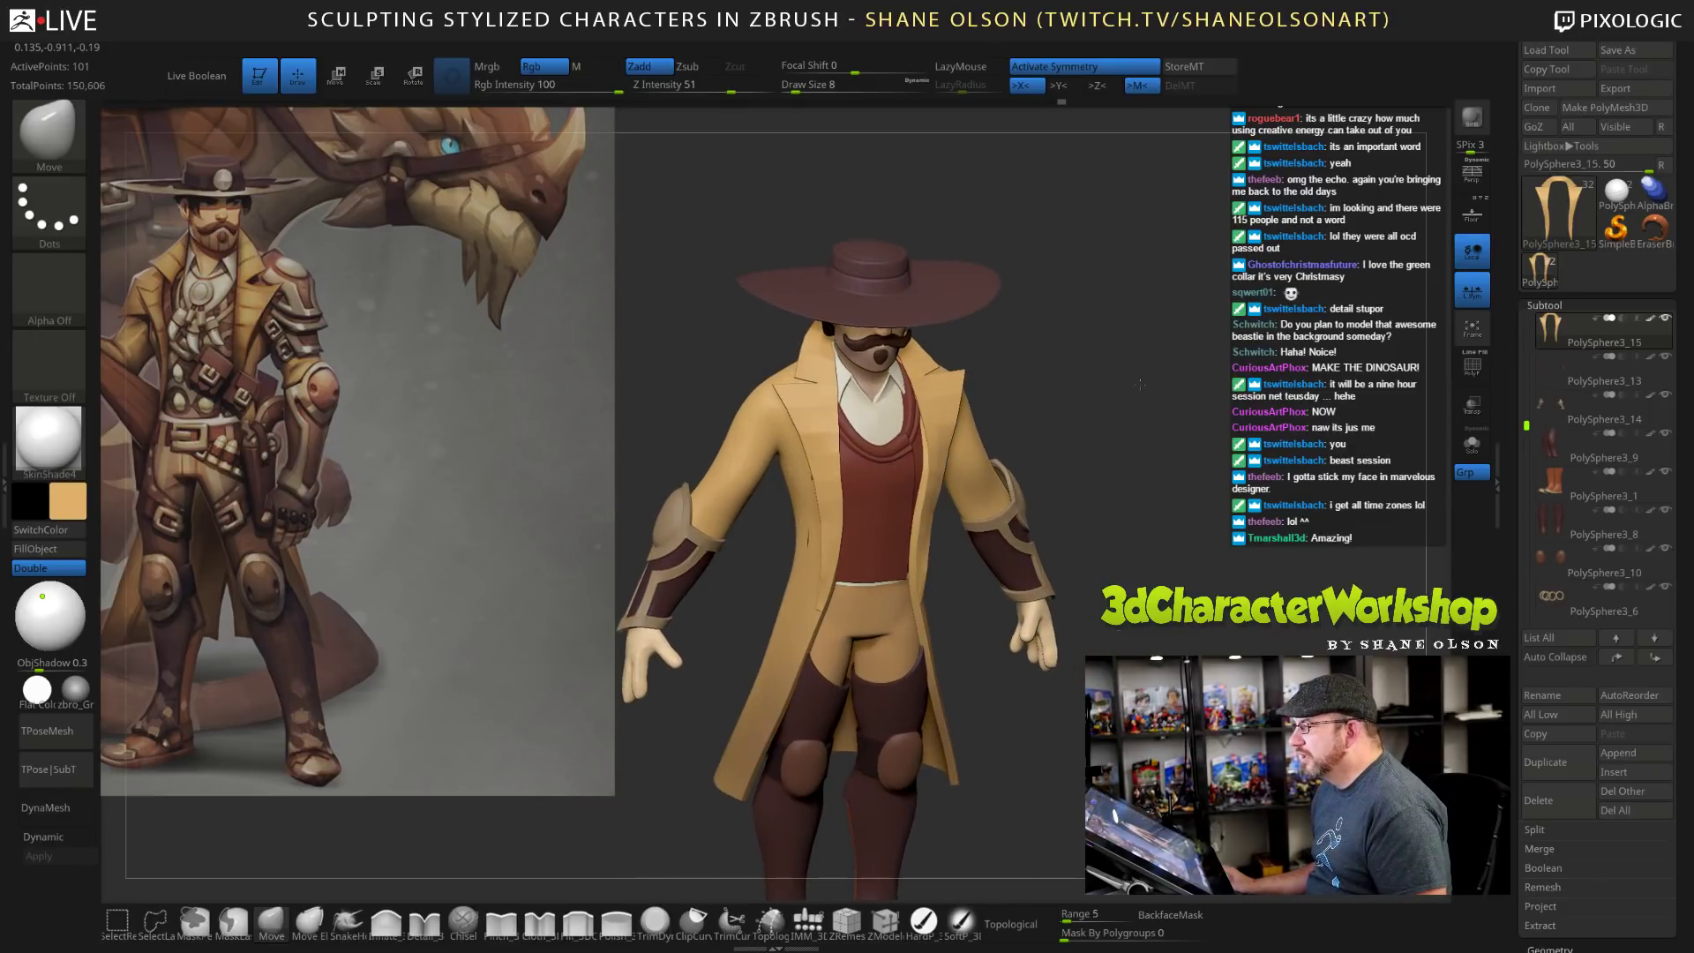
left_click_drag(1128, 243, 1117, 305, "alt")
left_click_drag(1189, 245, 1097, 341, "alt")
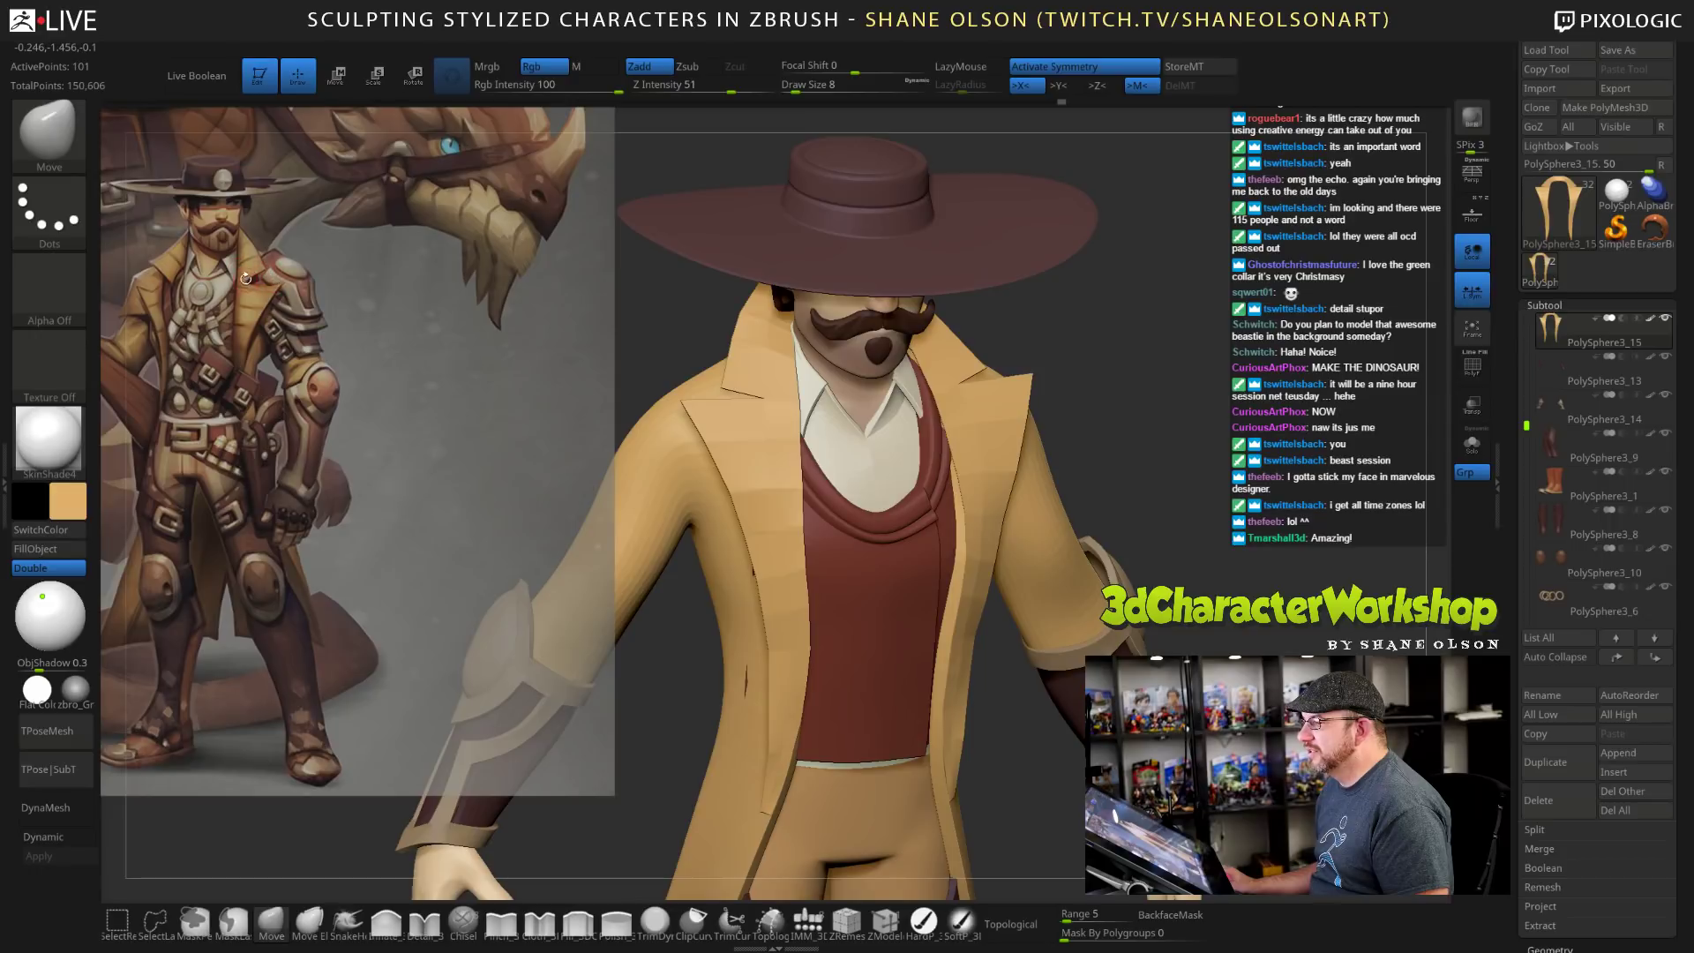
key("s")
left_click_drag(1082, 355, 1093, 355)
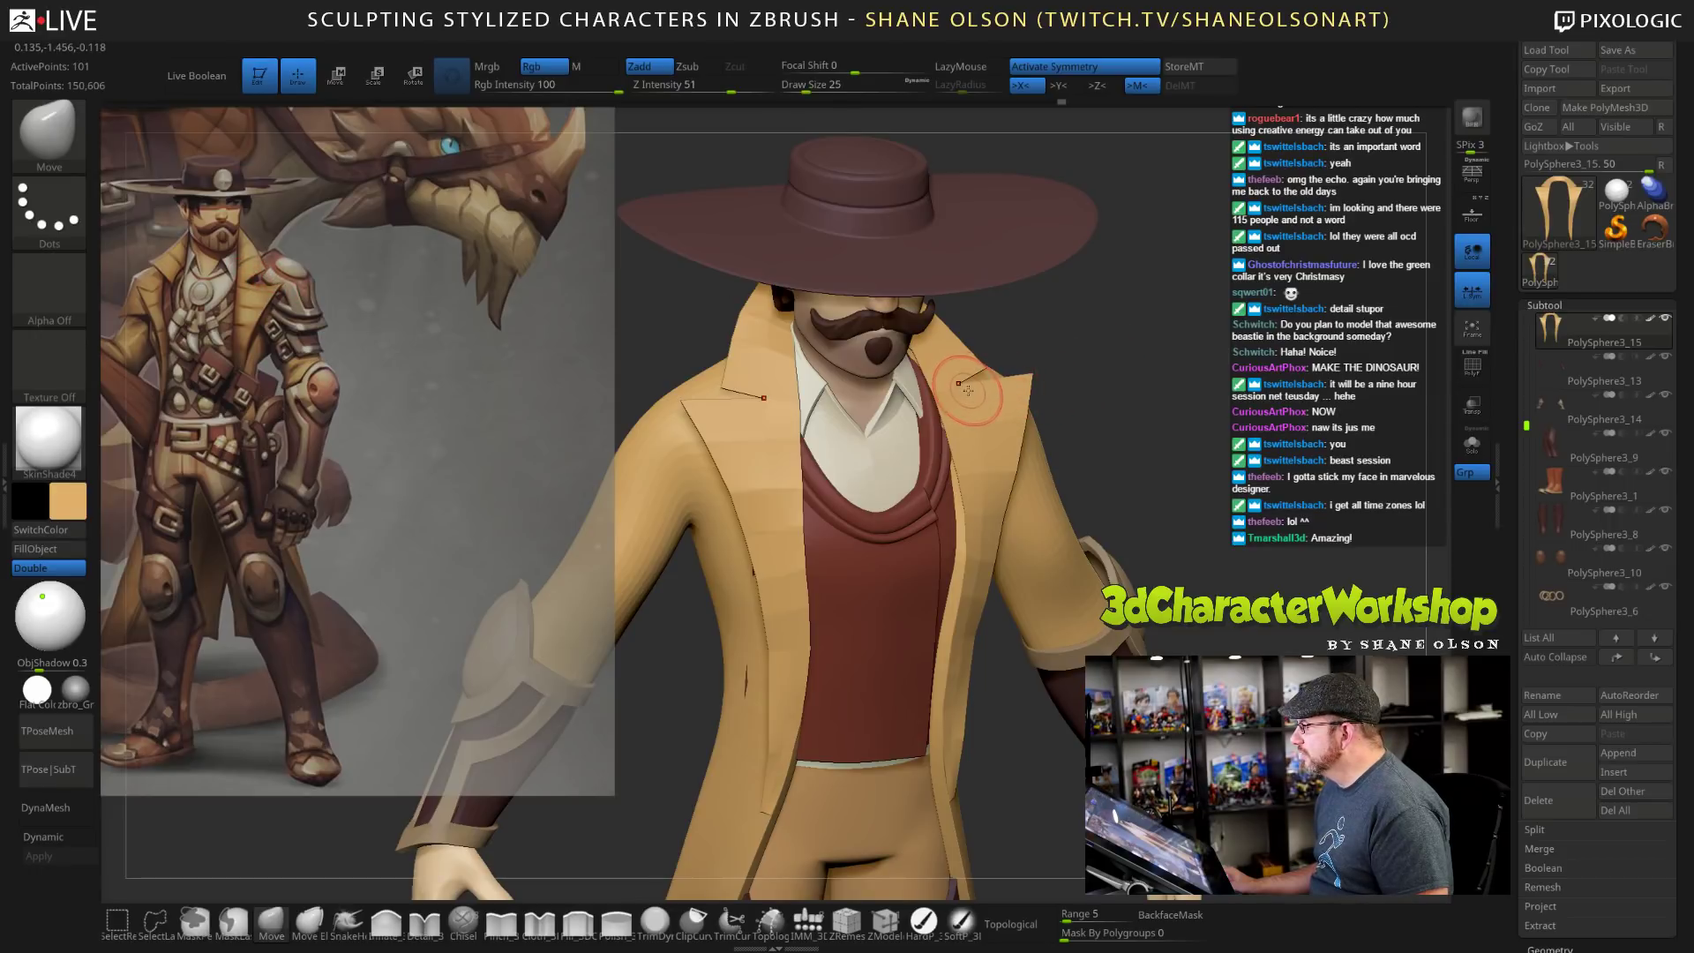
key("shift+f")
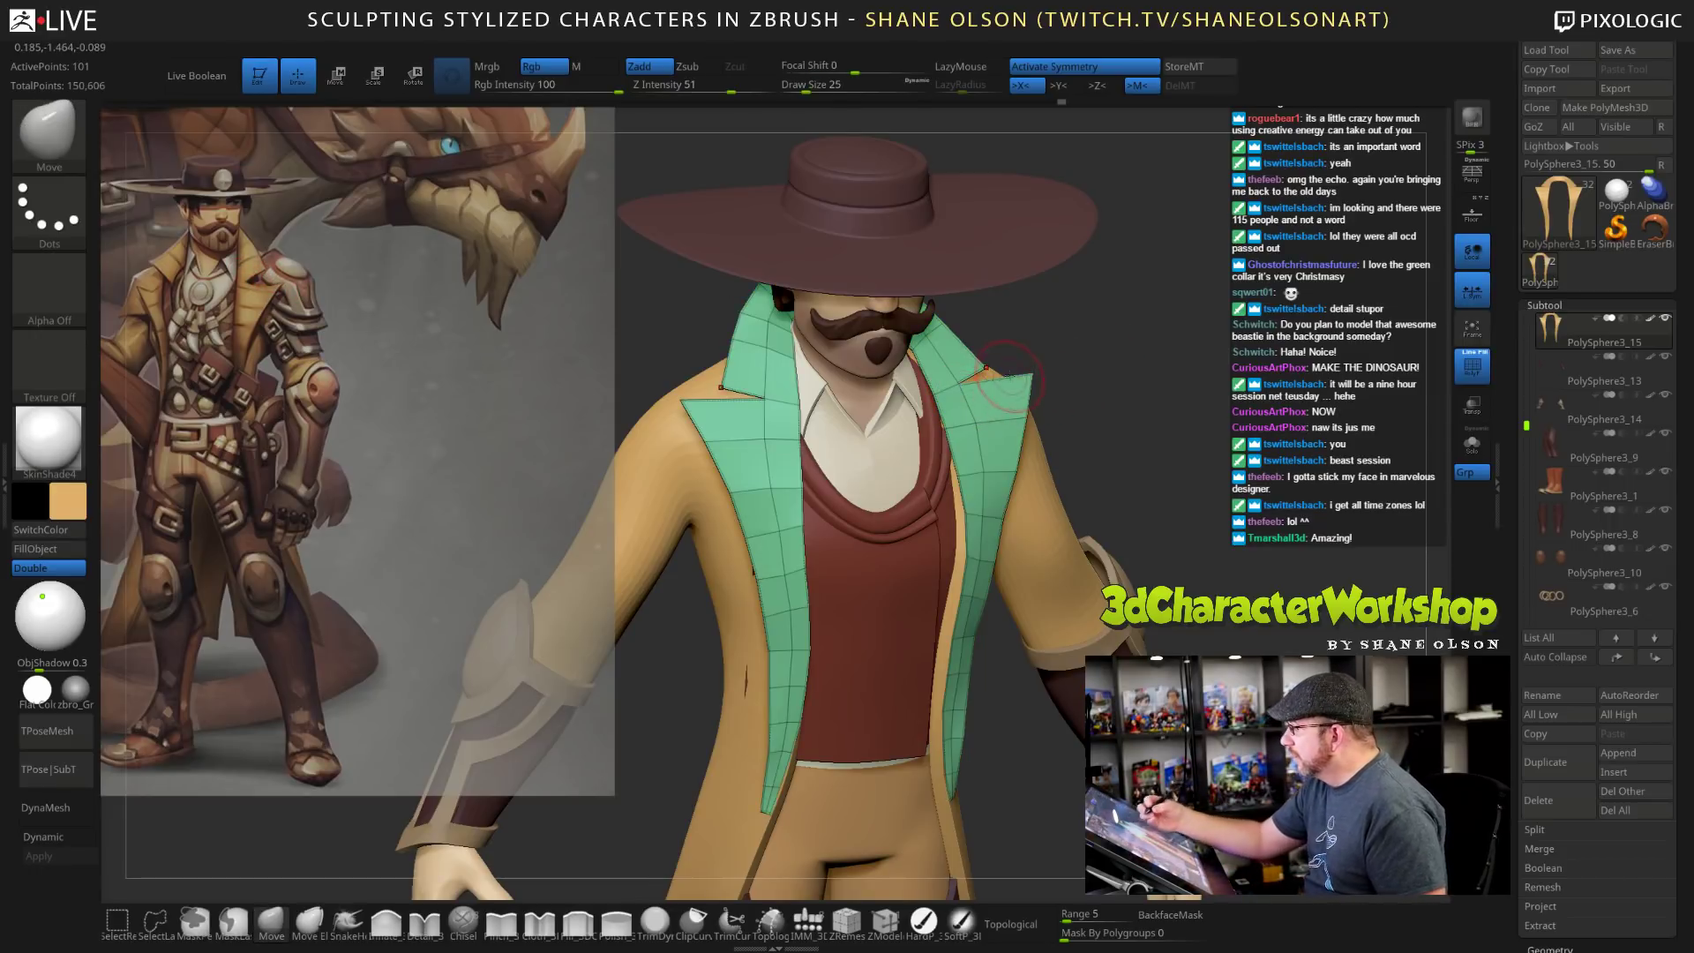
mouse_move(1161, 484)
left_mouse_down()
mouse_move(1137, 486)
mouse_move(1130, 441)
mouse_move(1187, 364)
mouse_move(1188, 397)
left_mouse_up()
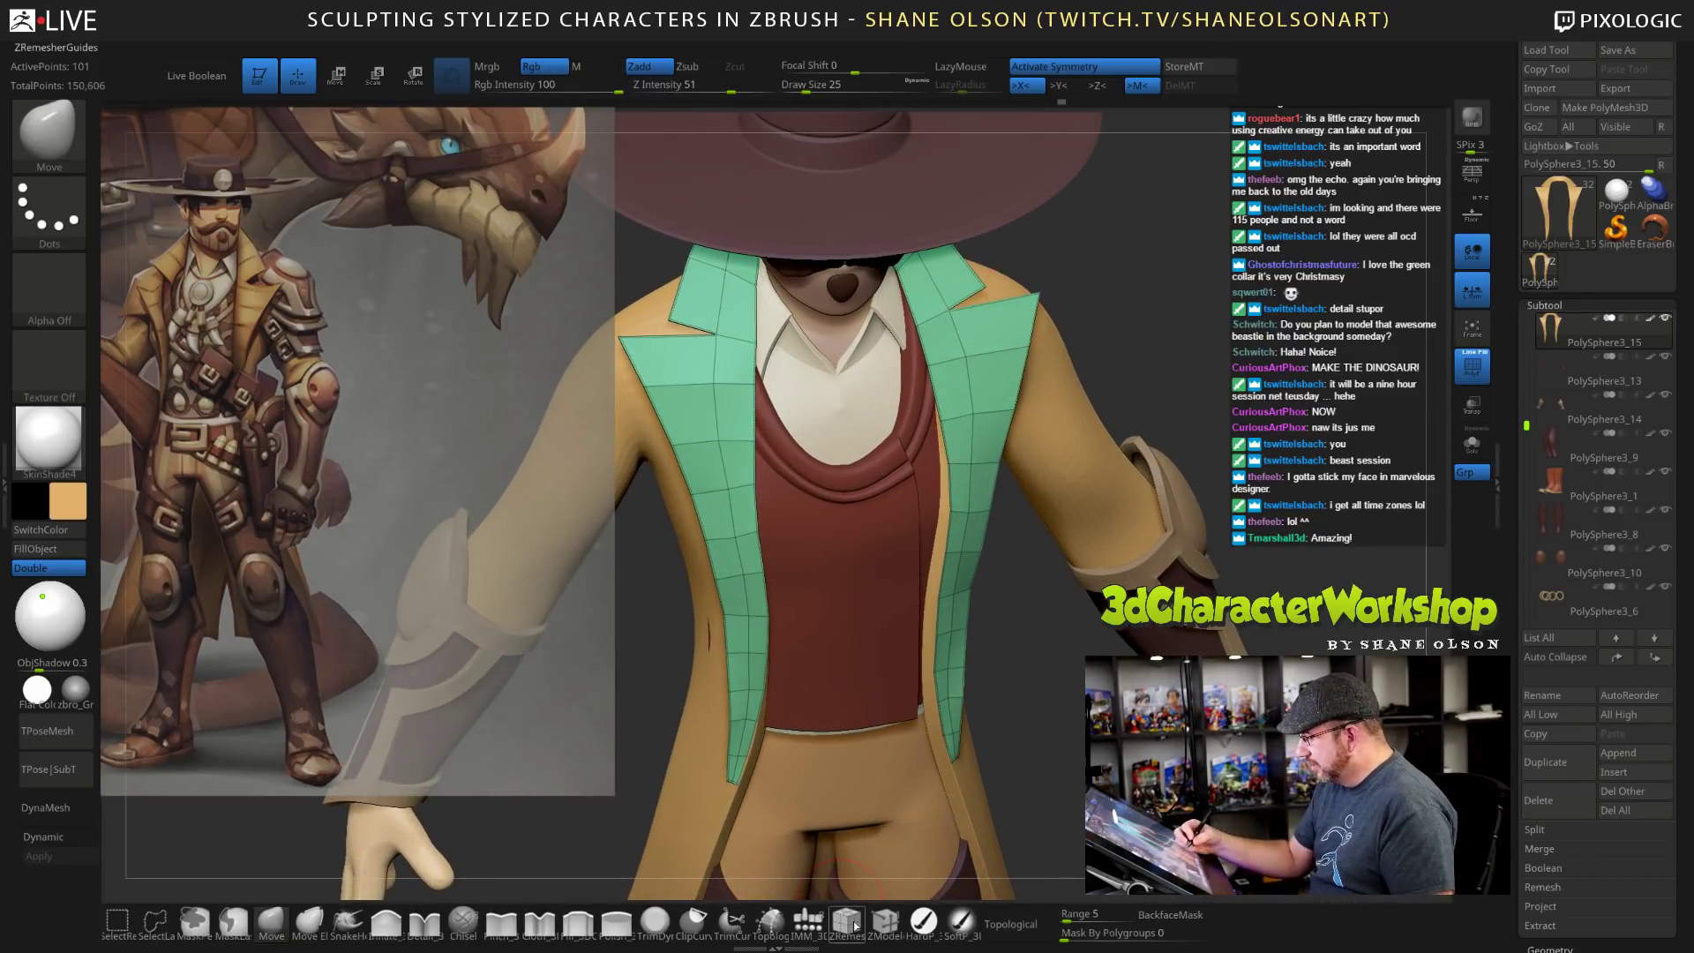
Insert a single edge loop along the length of the lapels with the ZModeler brush.
left_click(885, 922)
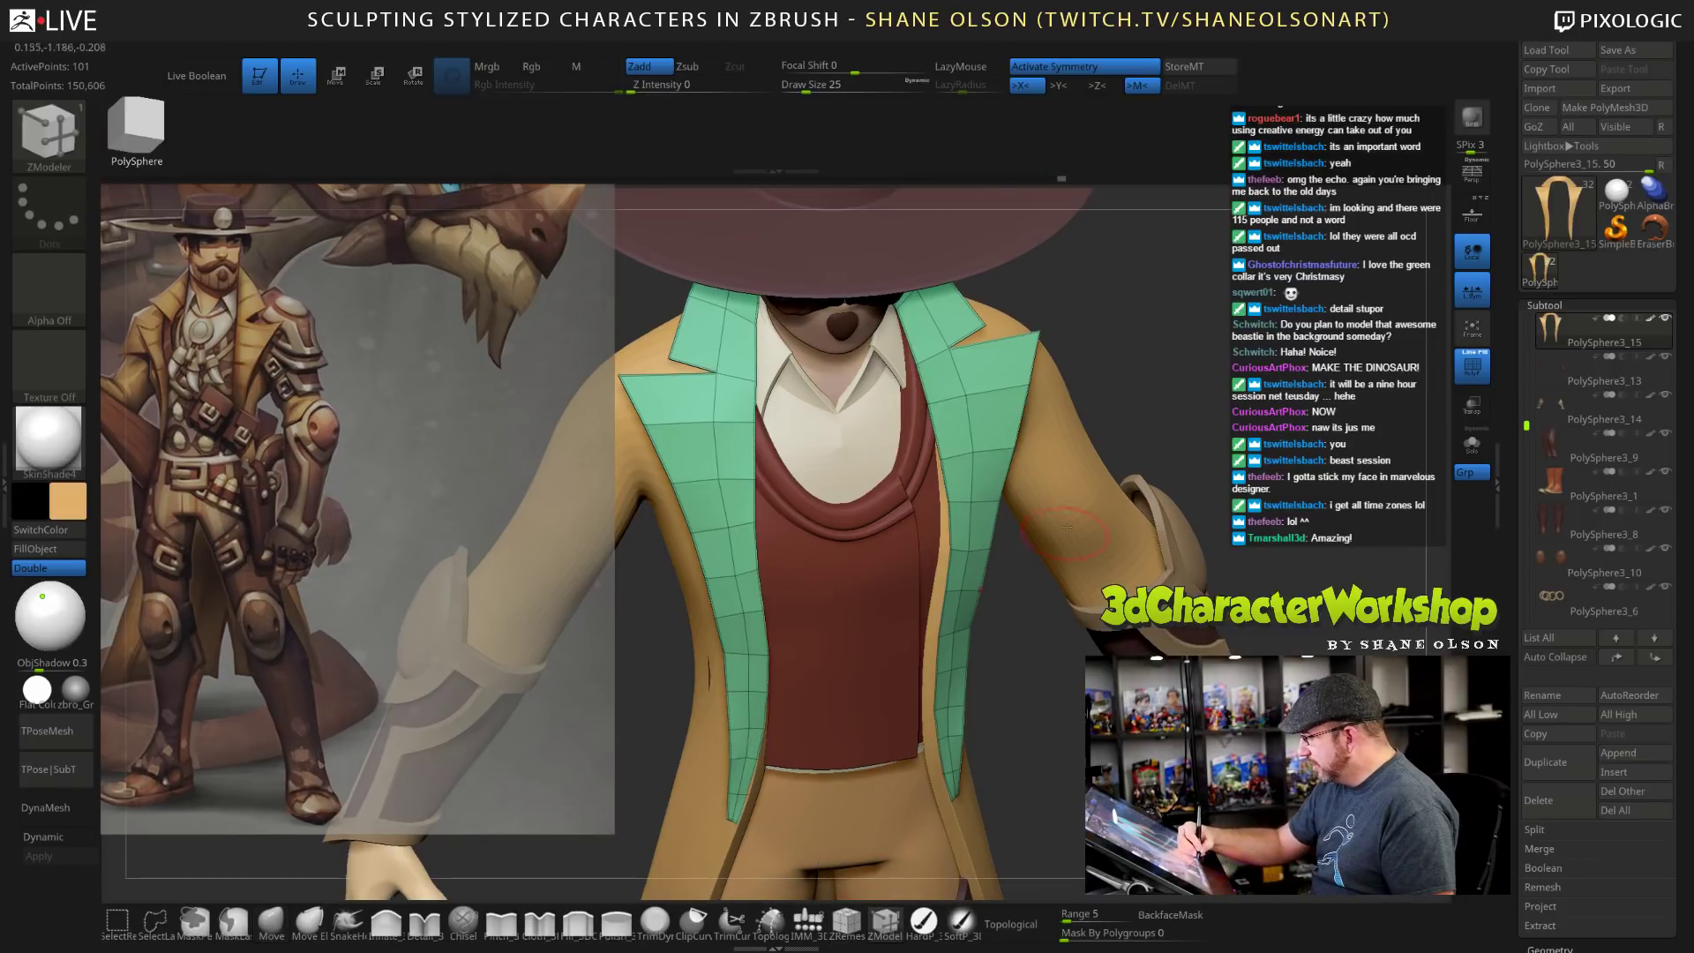
key("space")
left_click(1006, 402)
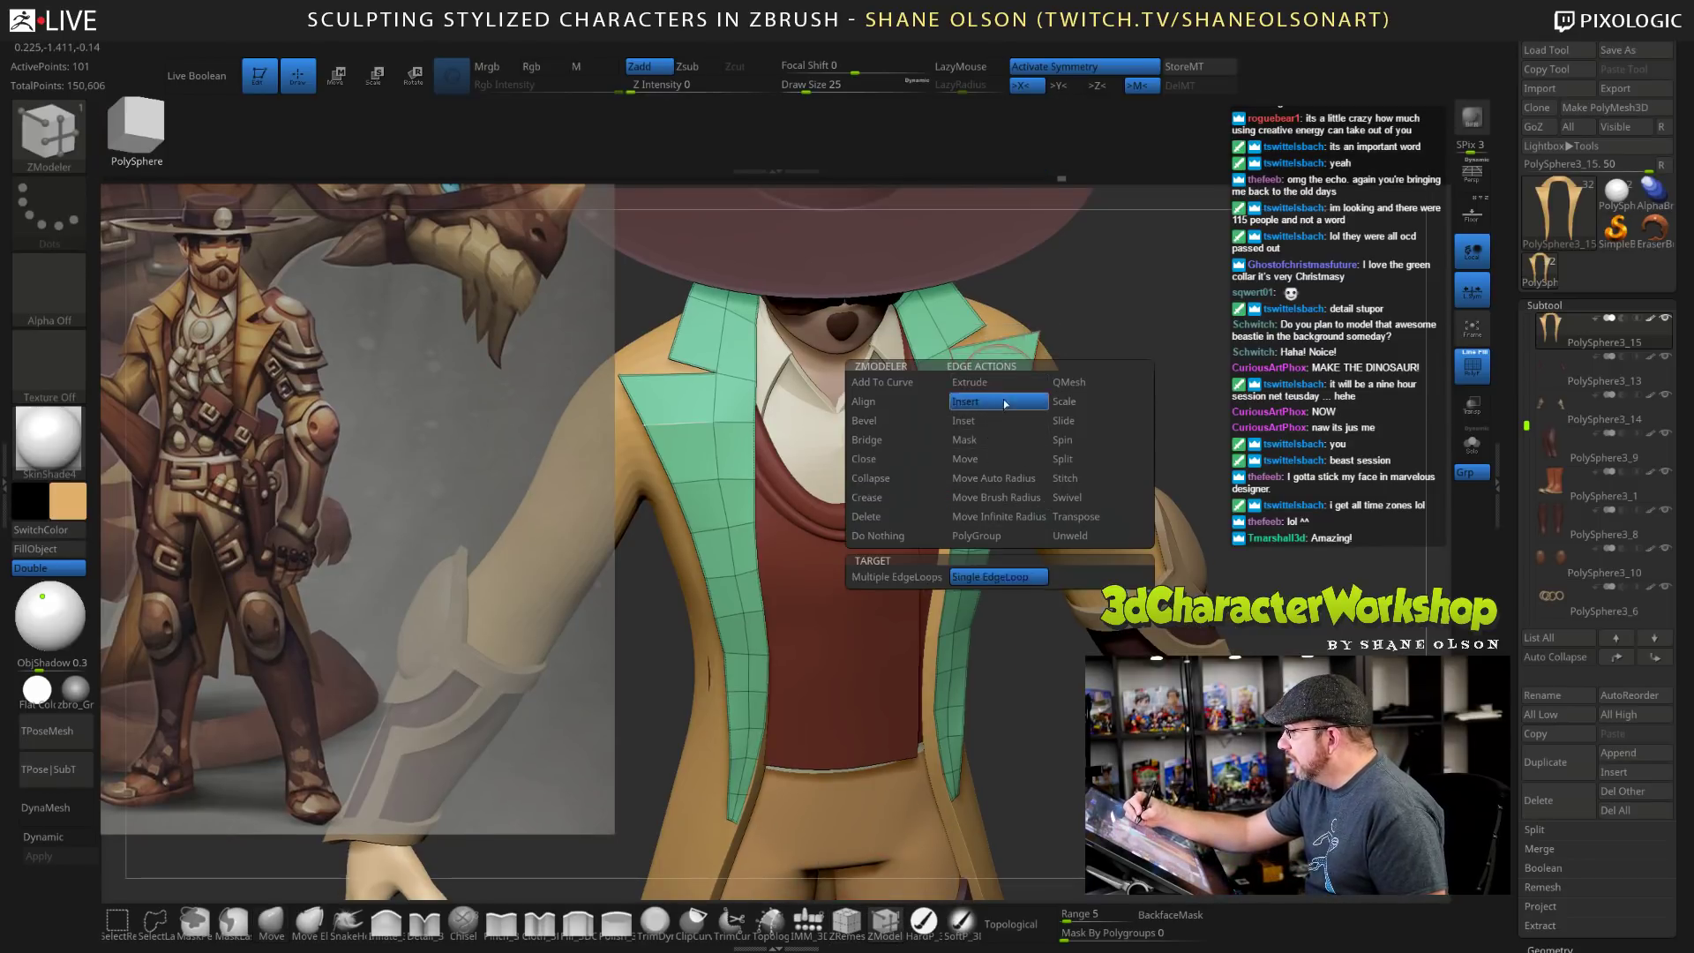
left_click(998, 390)
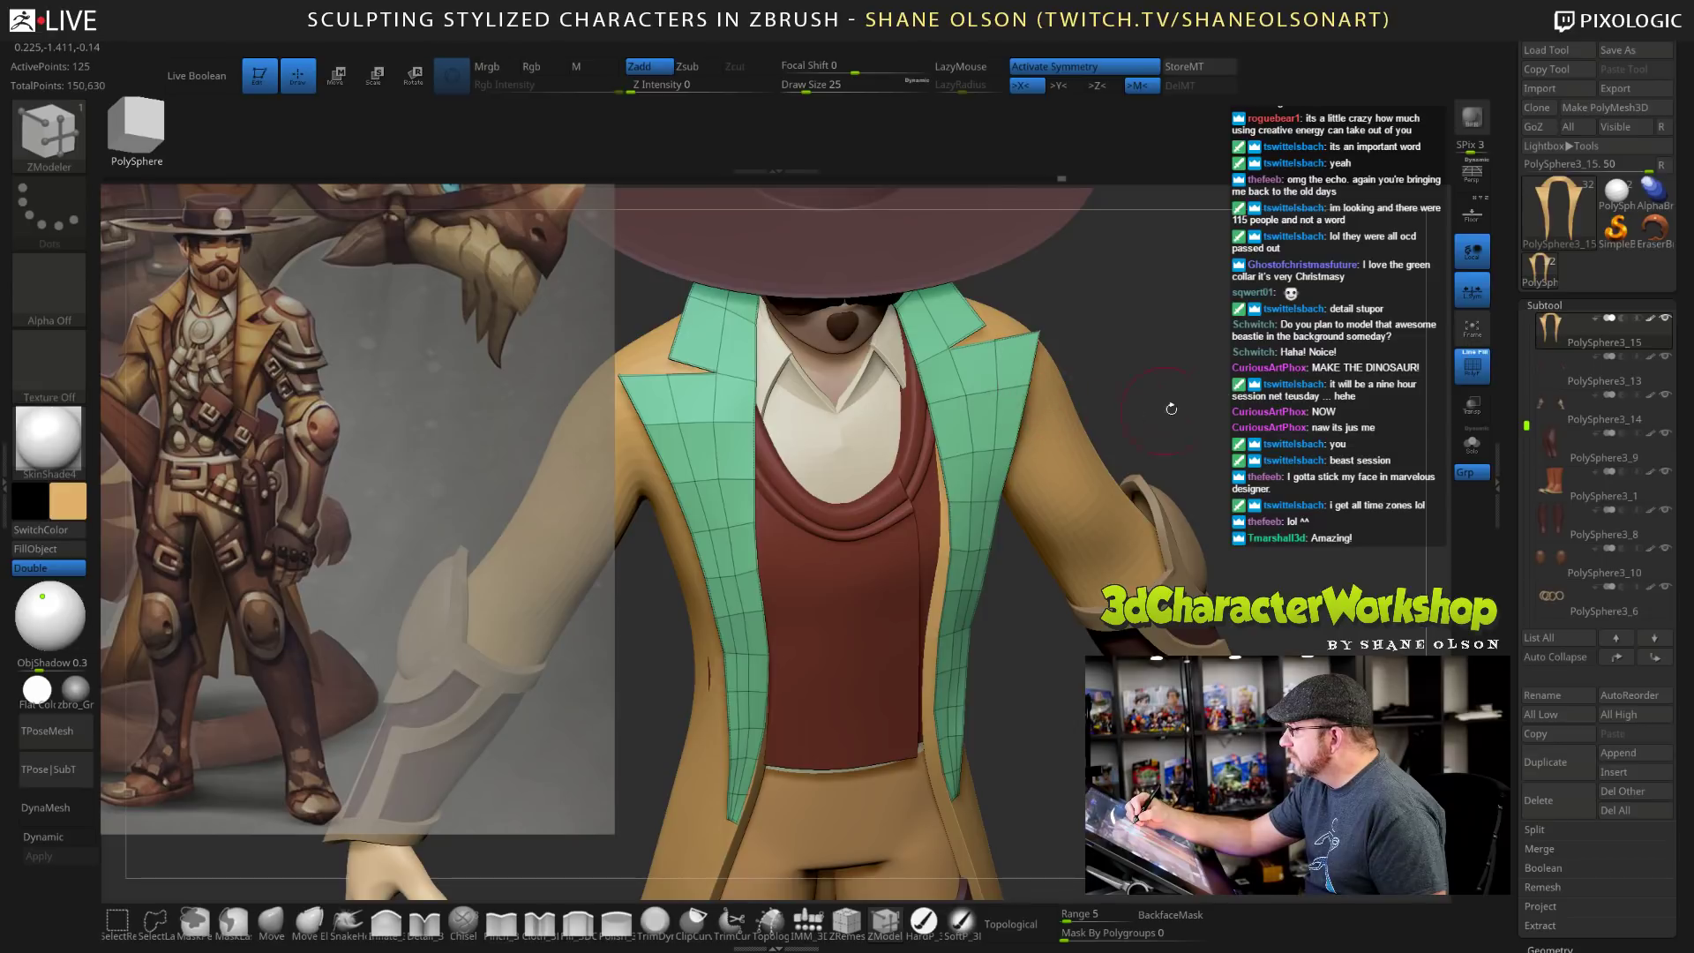
Smooth the lapel topology and insert another edge loop in the collar.
mouse_move(1243, 406)
left_mouse_down()
mouse_move(1187, 334)
mouse_move(1154, 337)
left_mouse_up()
left_click_drag(968, 472, 981, 436, "shift")
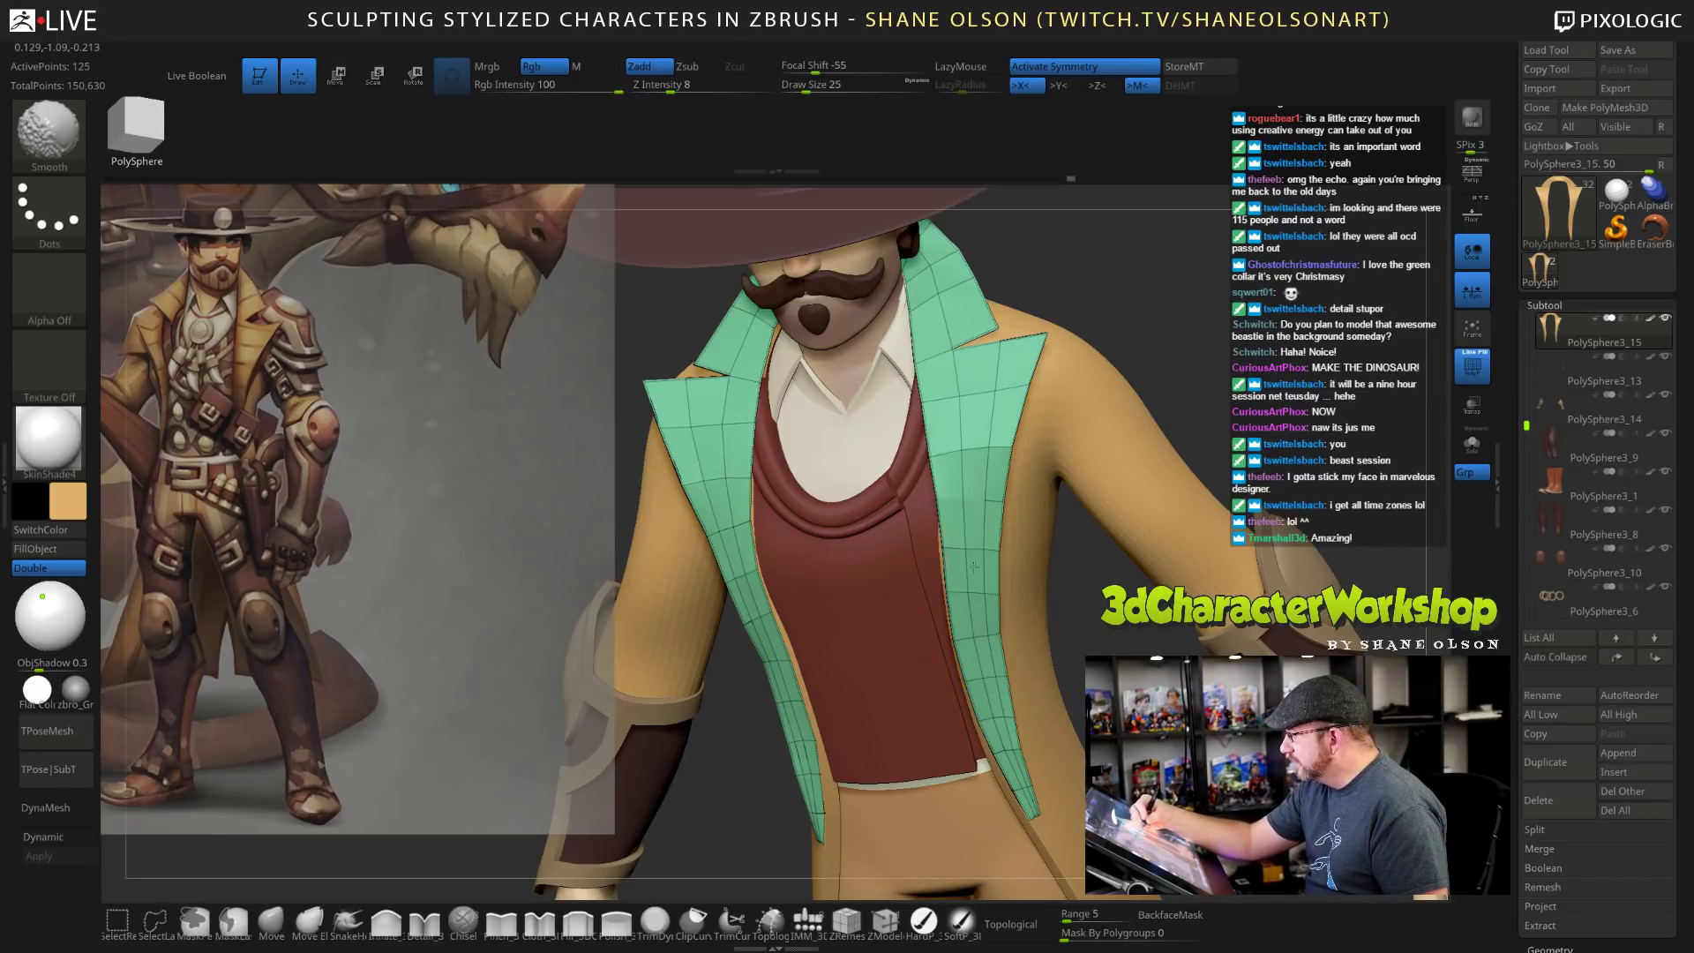
mouse_move(994, 677)
left_mouse_down("shift")
mouse_move(967, 477)
mouse_move(971, 494)
left_mouse_up("shift")
mouse_move(1152, 476)
left_mouse_down()
mouse_move(1227, 470)
mouse_move(1172, 394)
left_mouse_up()
left_click(921, 922)
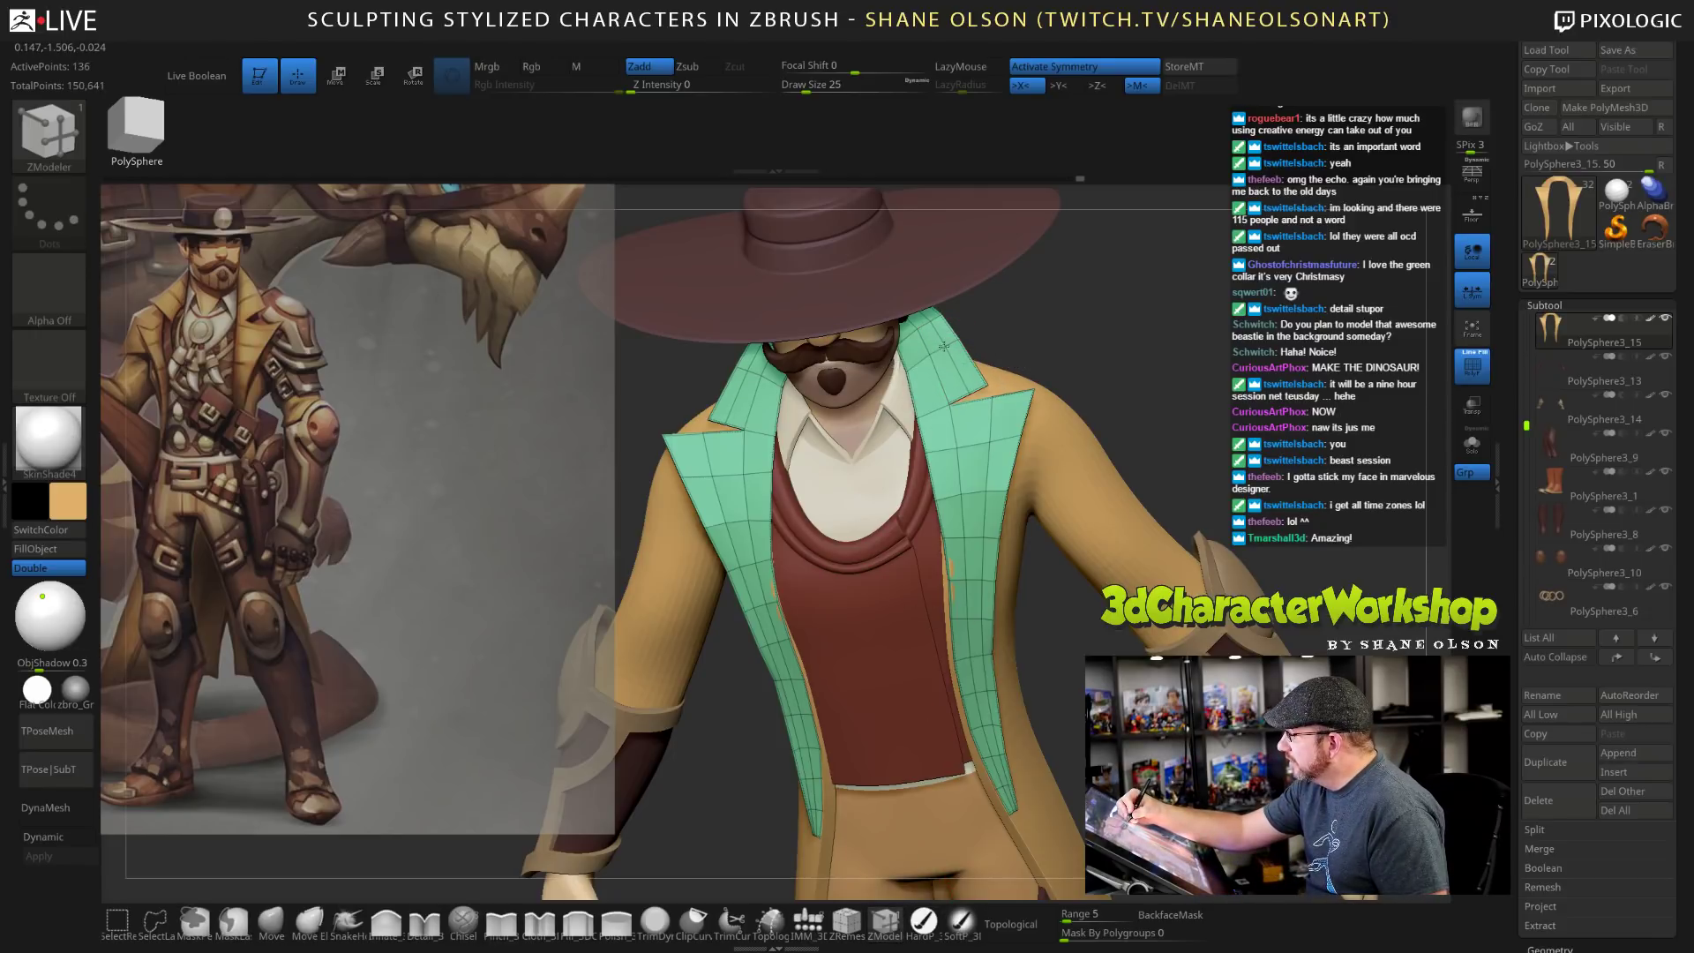
Enable topological masking for the Move brush with a range of 3.
left_click(270, 922)
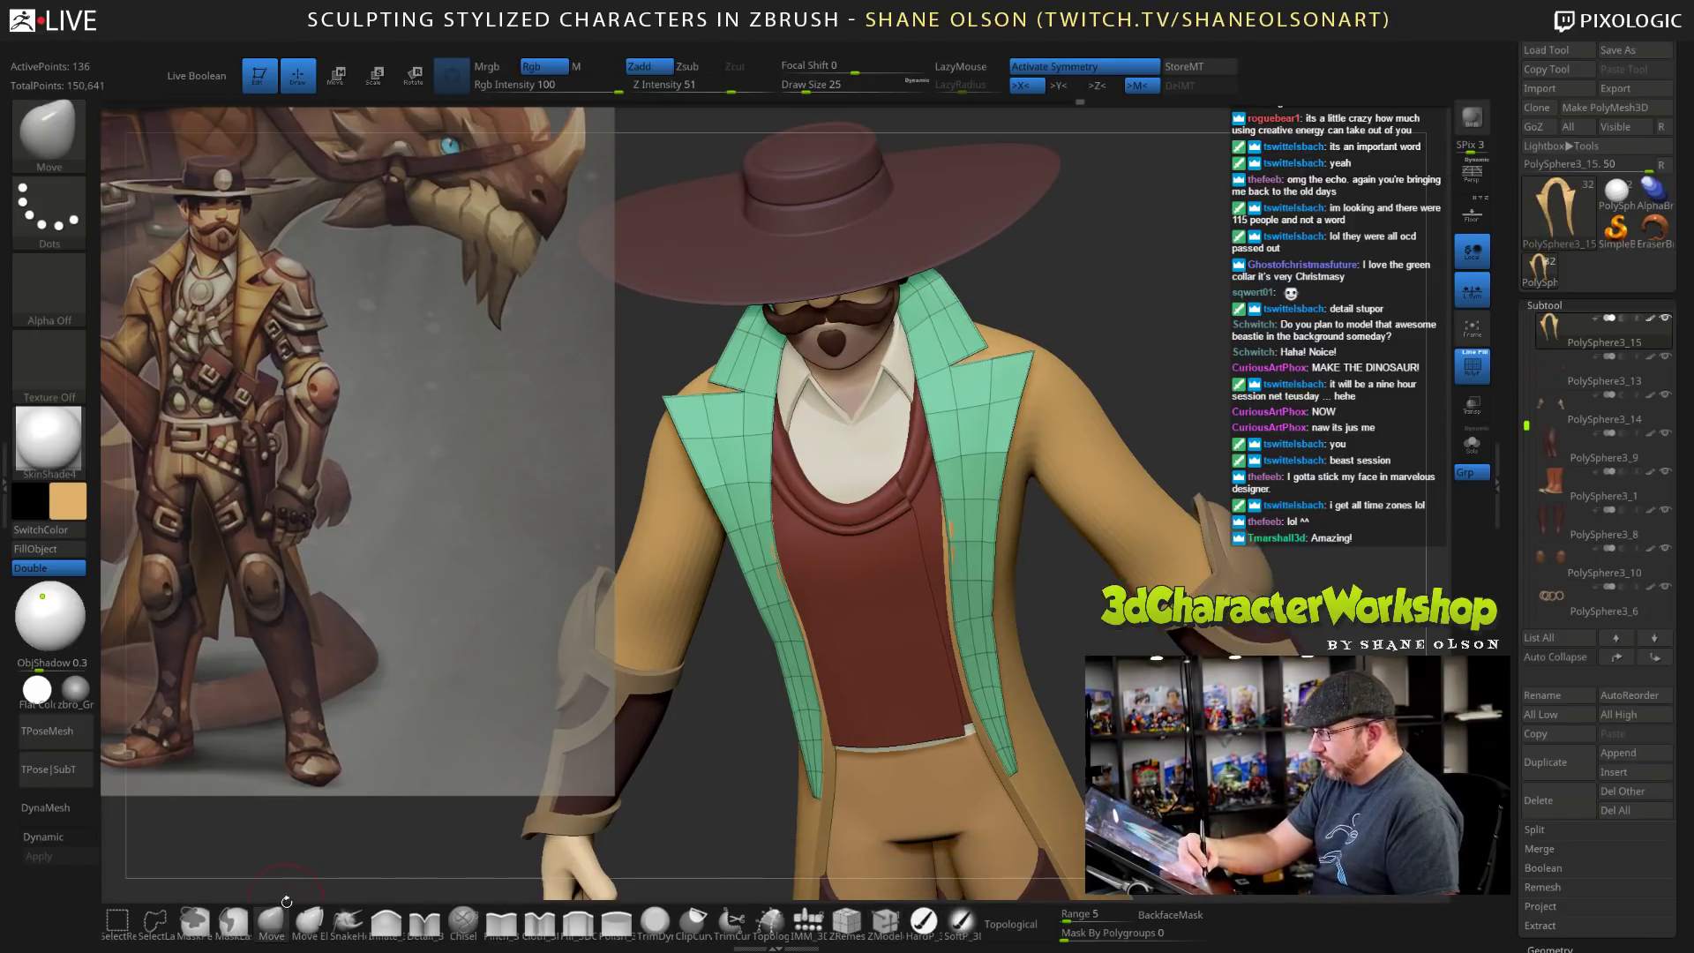
mouse_move(1114, 356)
left_mouse_down("alt")
mouse_move(1116, 333)
mouse_move(1081, 393)
mouse_move(1149, 394)
left_mouse_up("alt")
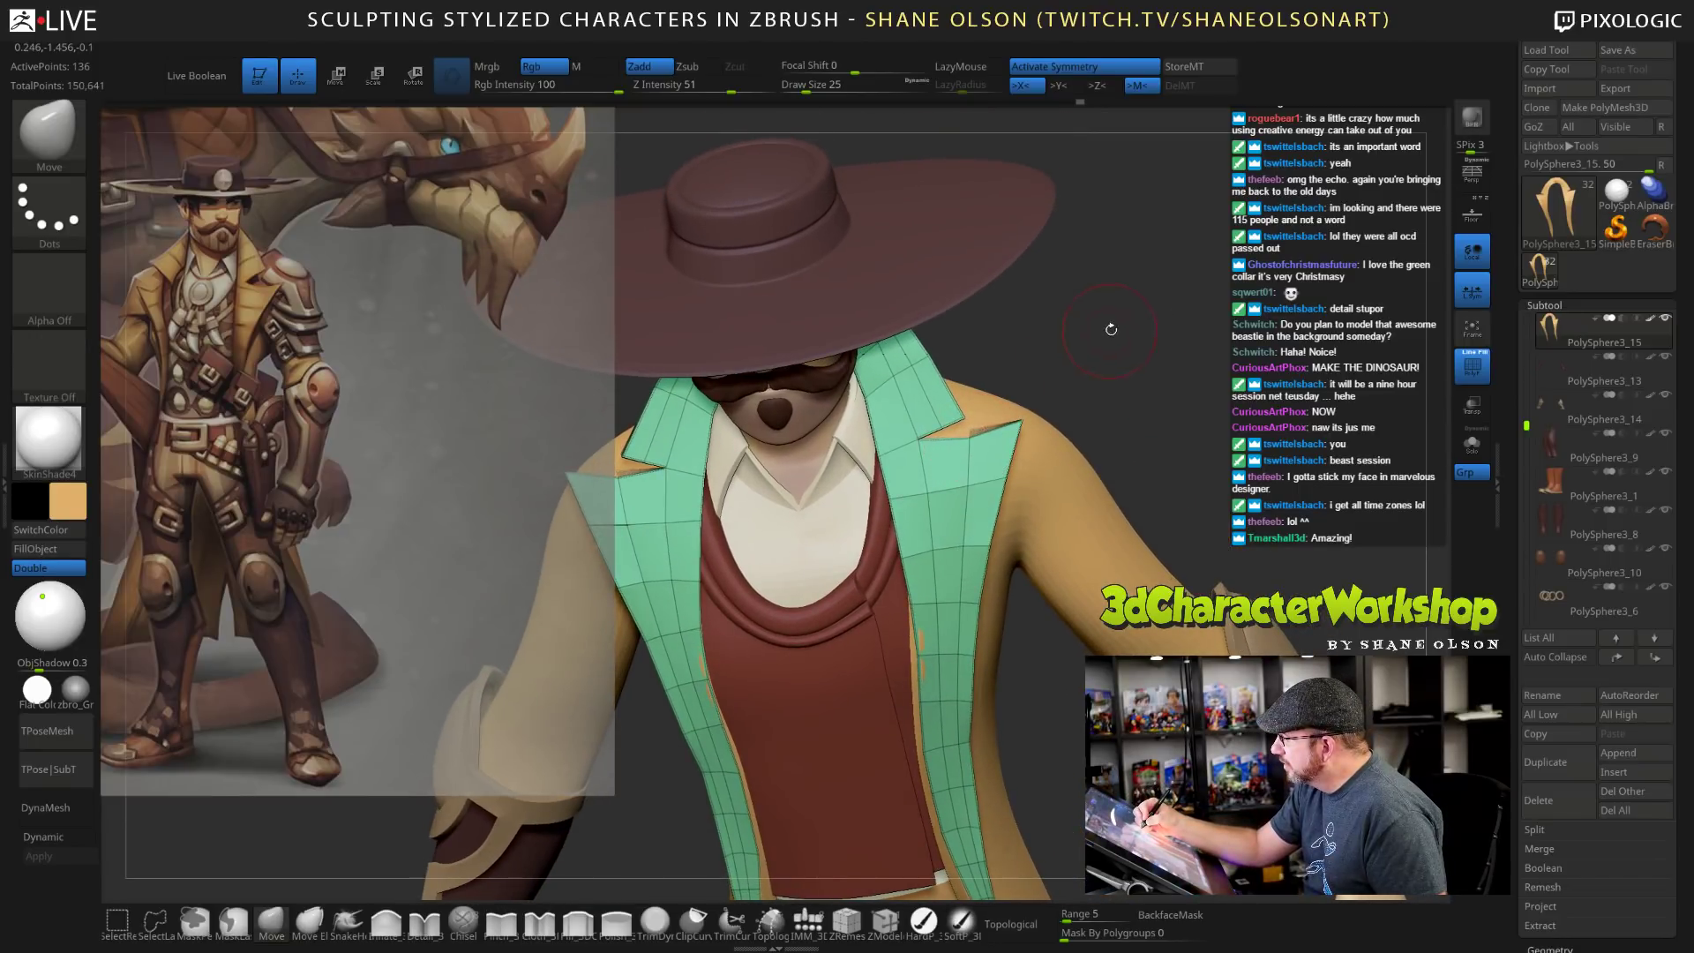
left_click(1022, 924)
left_click_drag(1189, 428, 1184, 469)
left_click(1087, 915)
type("32")
key("Return")
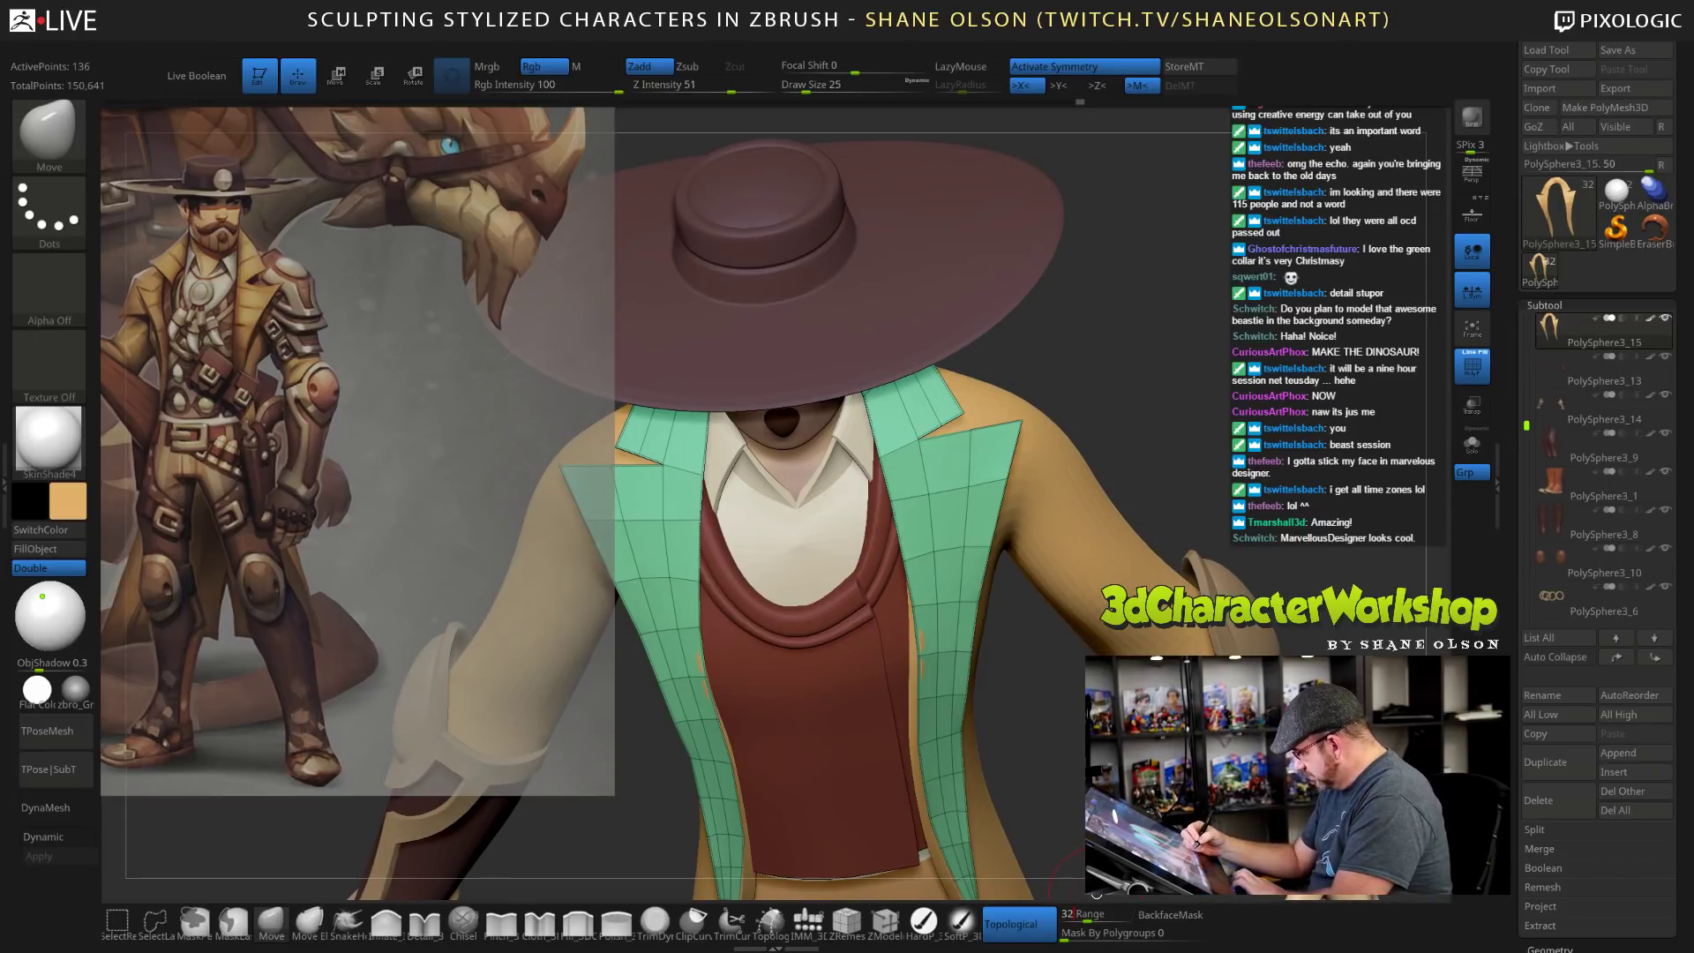
type("3")
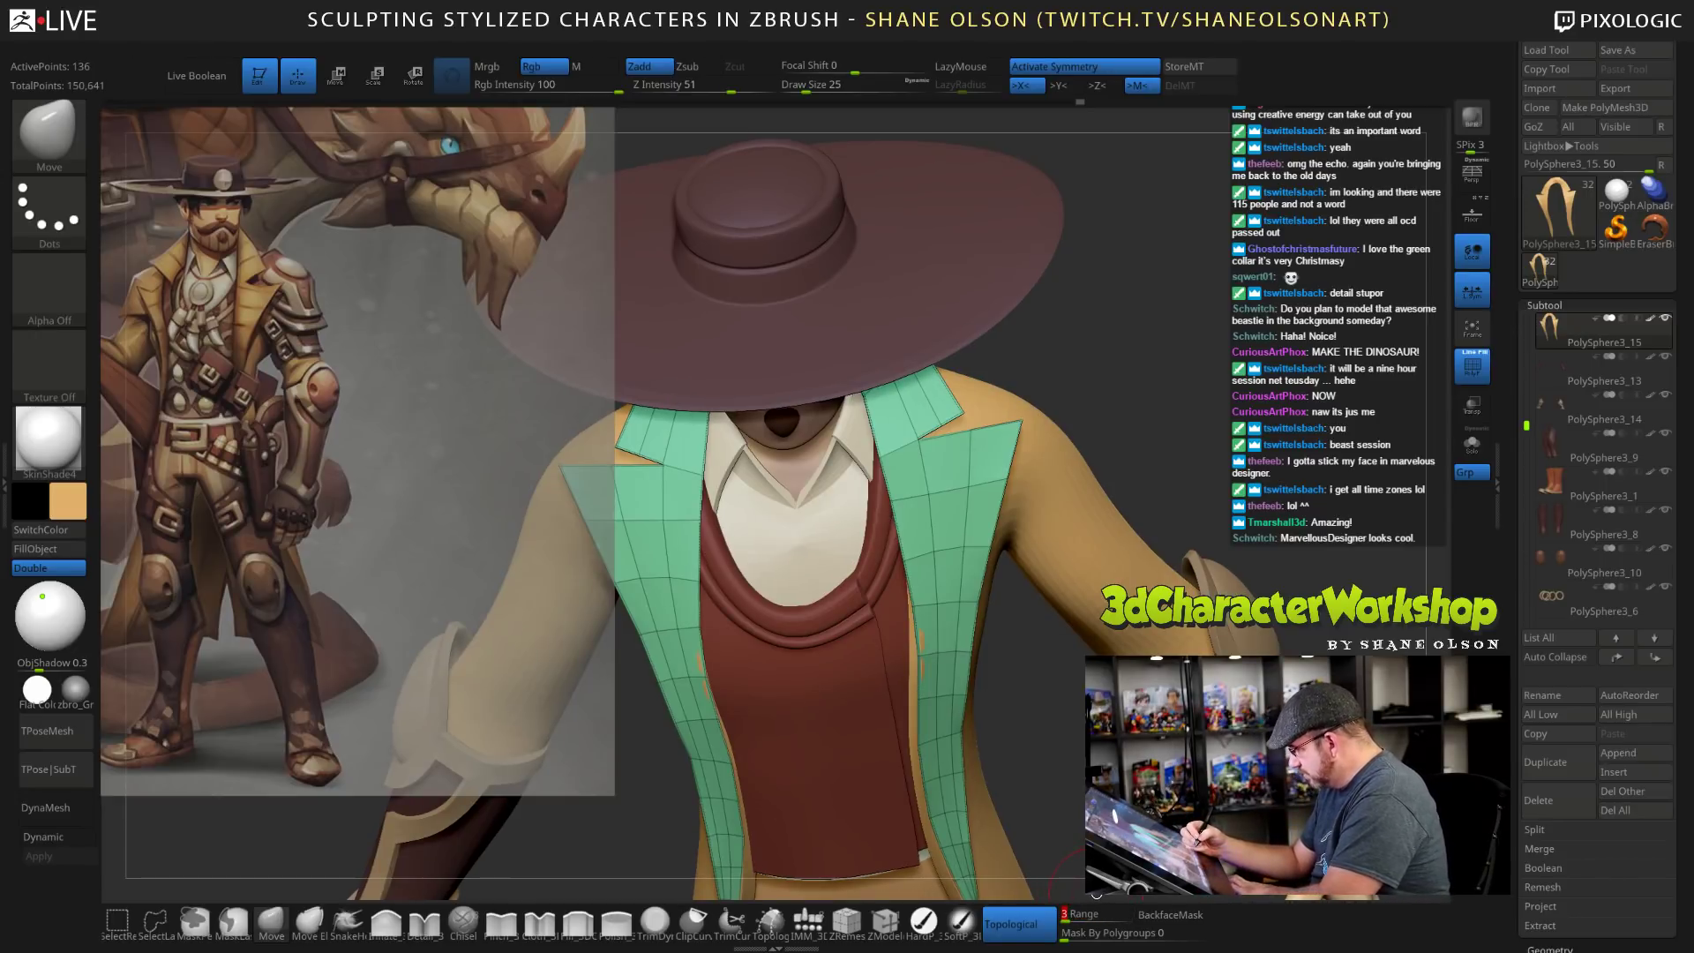
key("Return")
Adjust the upper lapel corner with the topological Move brush, keeping the collar section separate.
left_click_drag(1136, 387, 1134, 423)
left_click_drag(973, 440, 974, 458)
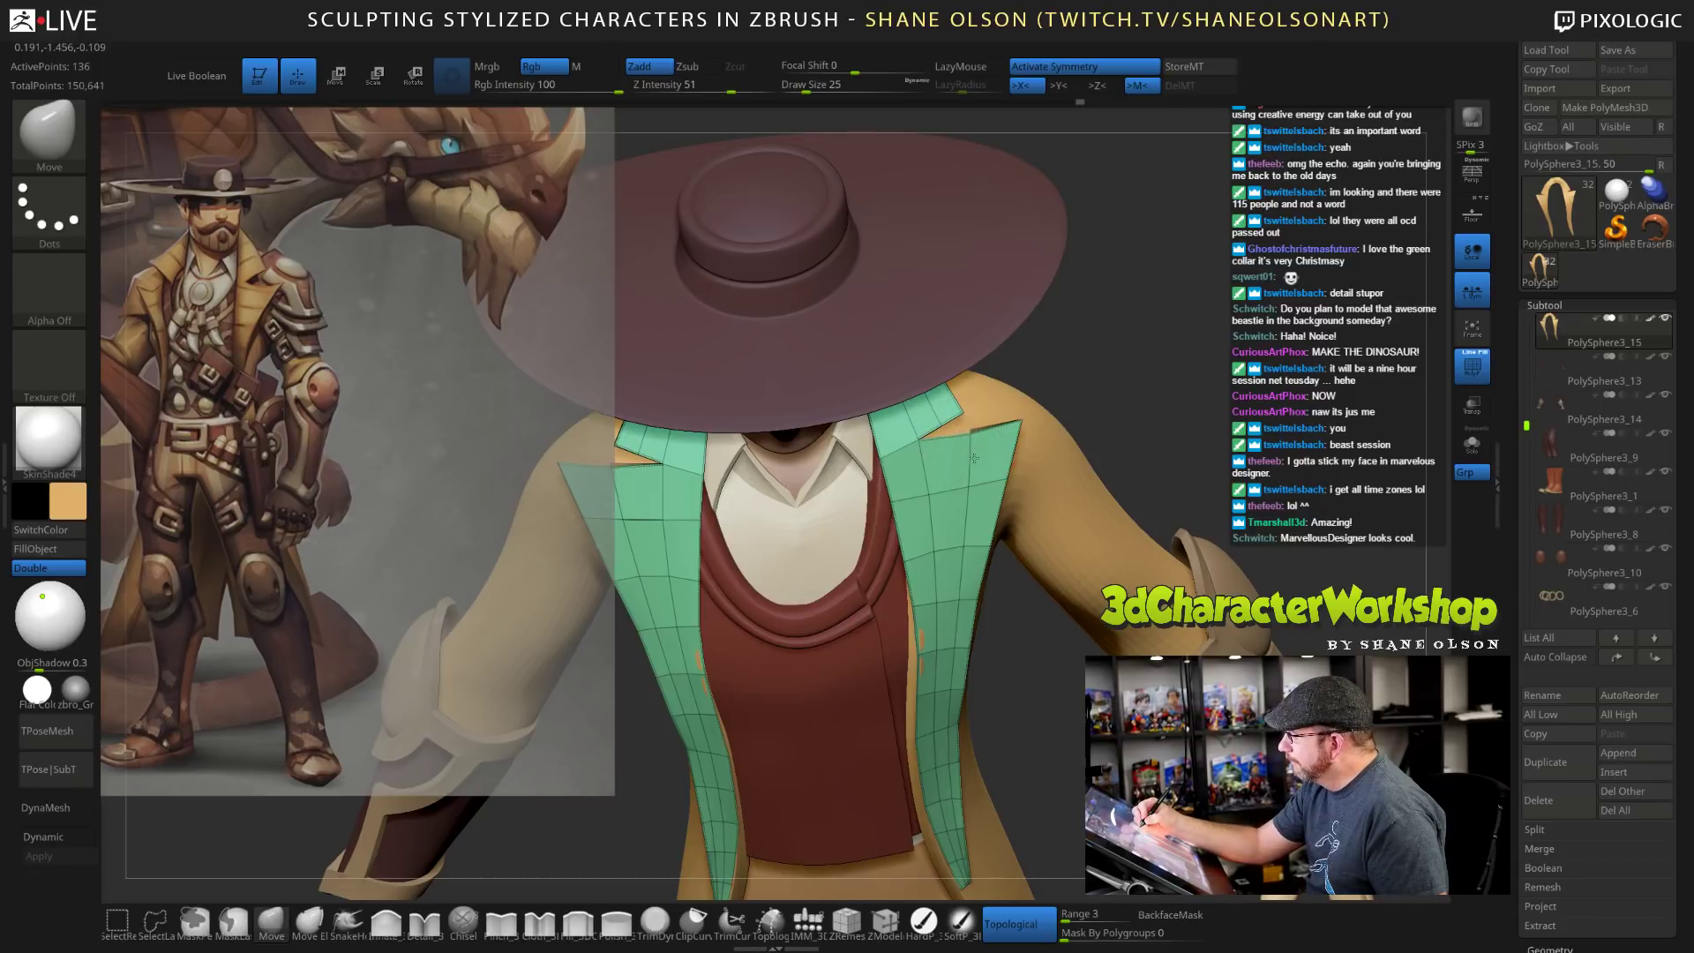
left_click_drag(1130, 379, 975, 455)
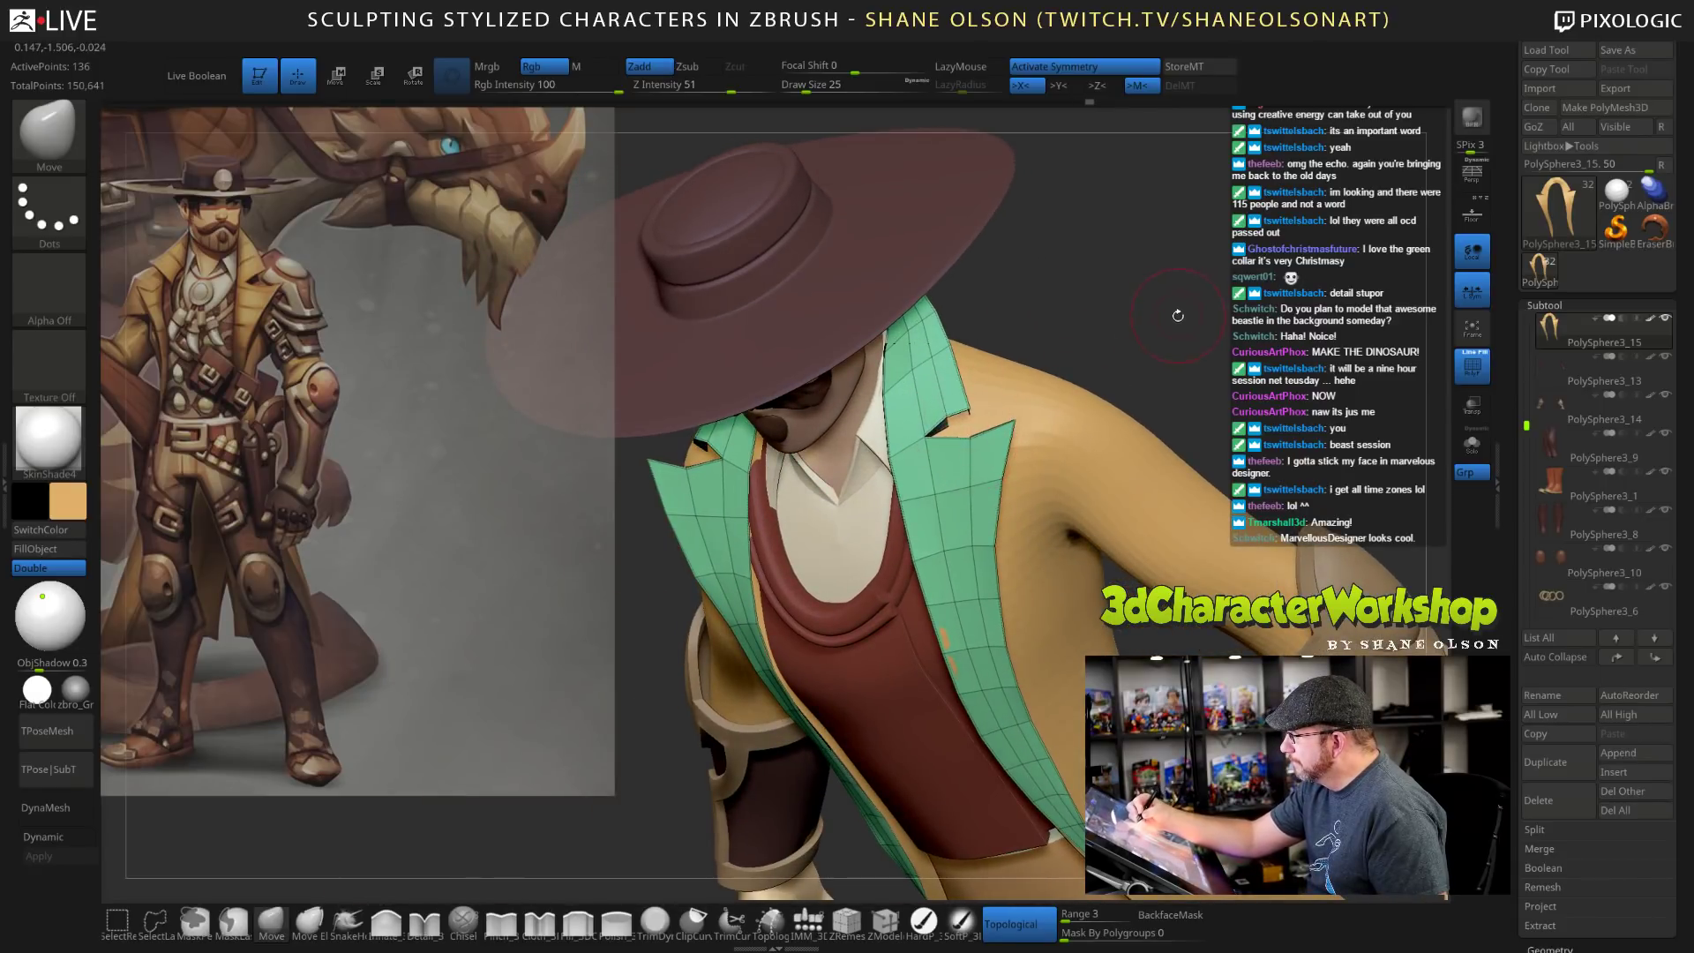
Preview the collar and lapels with Dynamic Subdivision, and return to the unsubdivided mesh.
key("d")
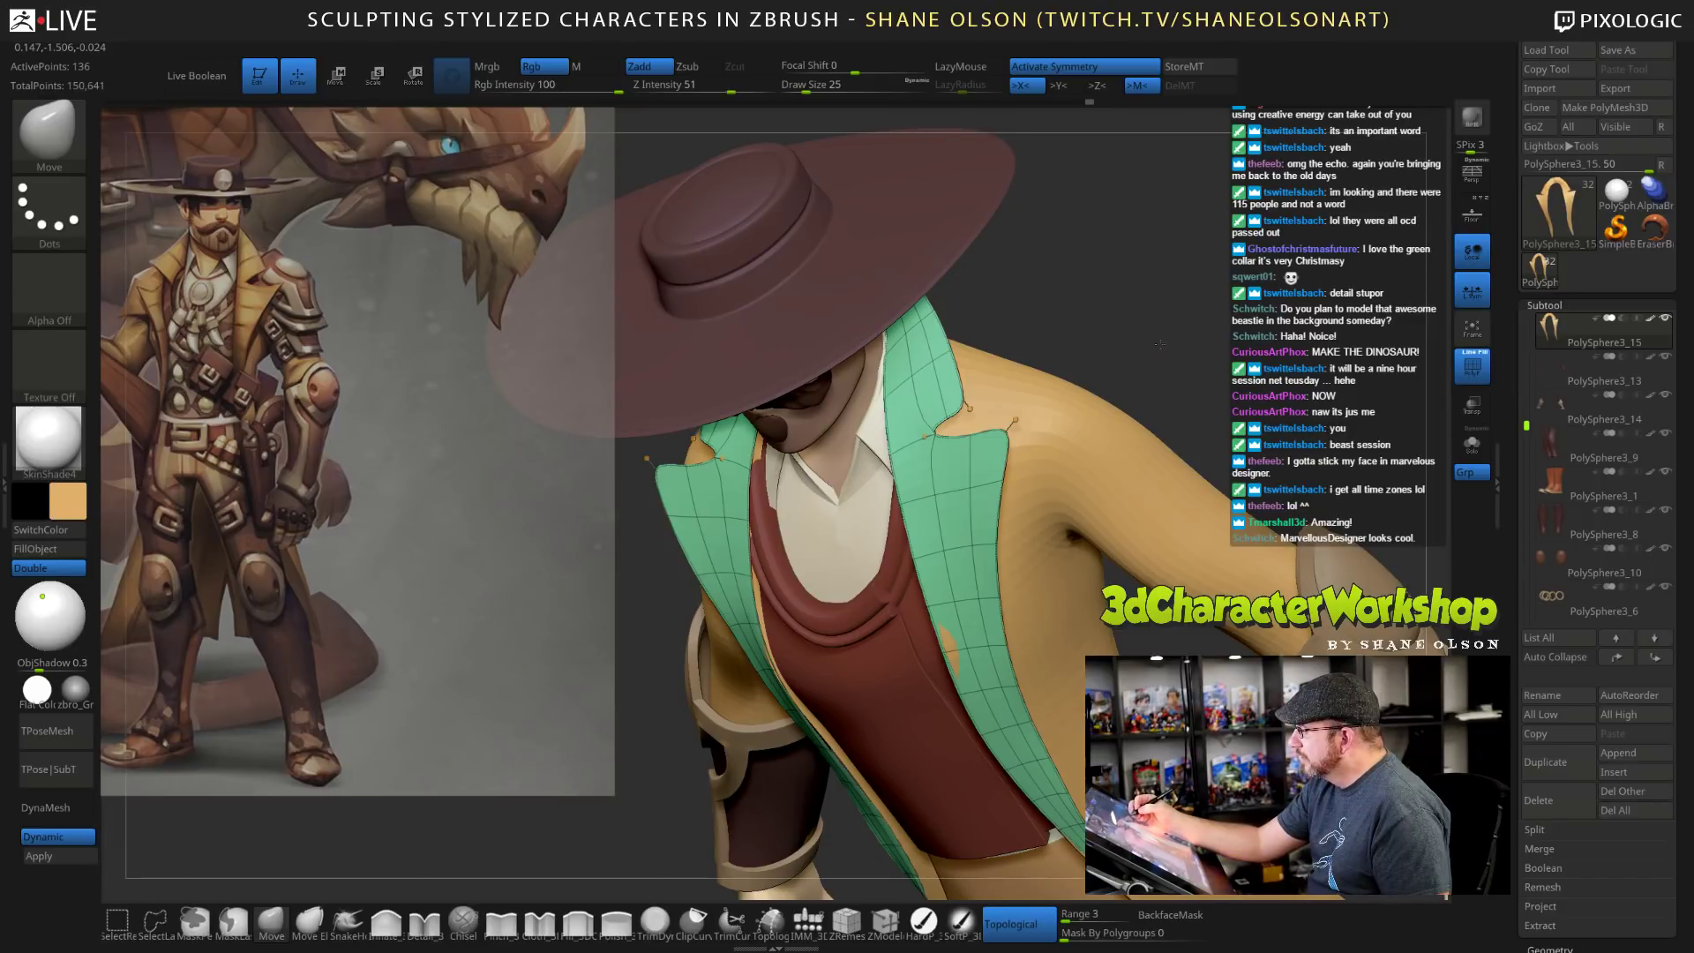
mouse_move(1161, 345)
left_mouse_down()
mouse_move(1157, 374)
mouse_move(1170, 366)
mouse_move(1147, 405)
left_mouse_up()
key("shift+d")
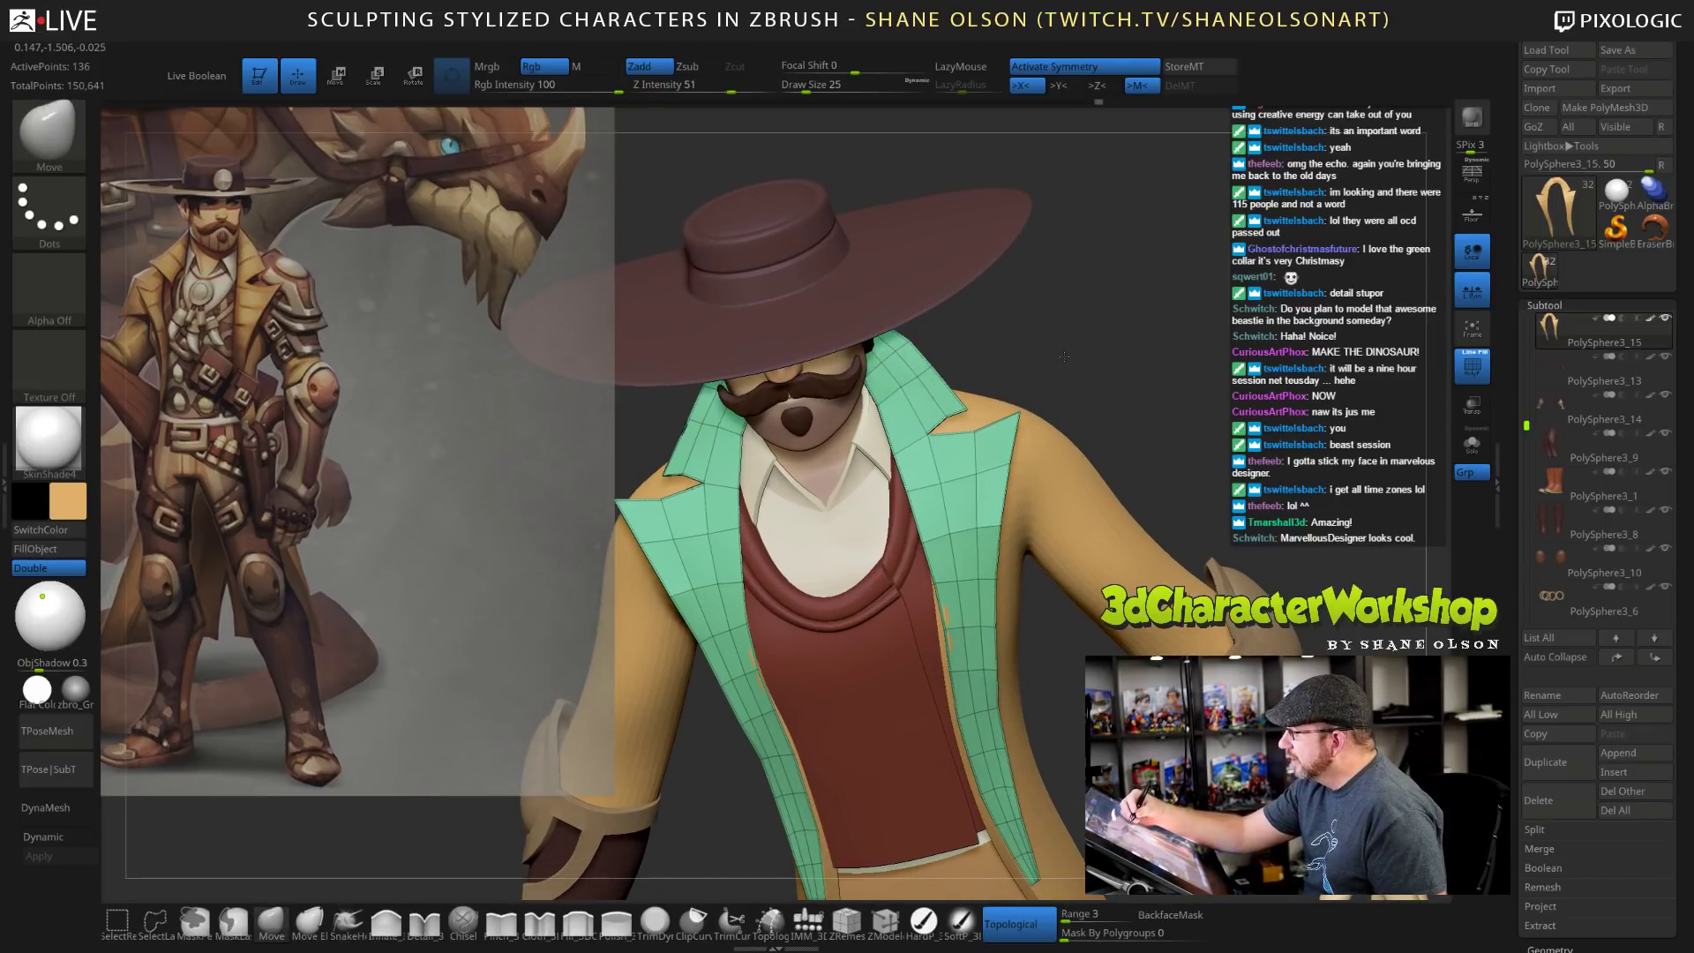
Remove all edge creases from the collar and lapel piece with Uncrease All.
left_click_drag(1064, 356, 1037, 366)
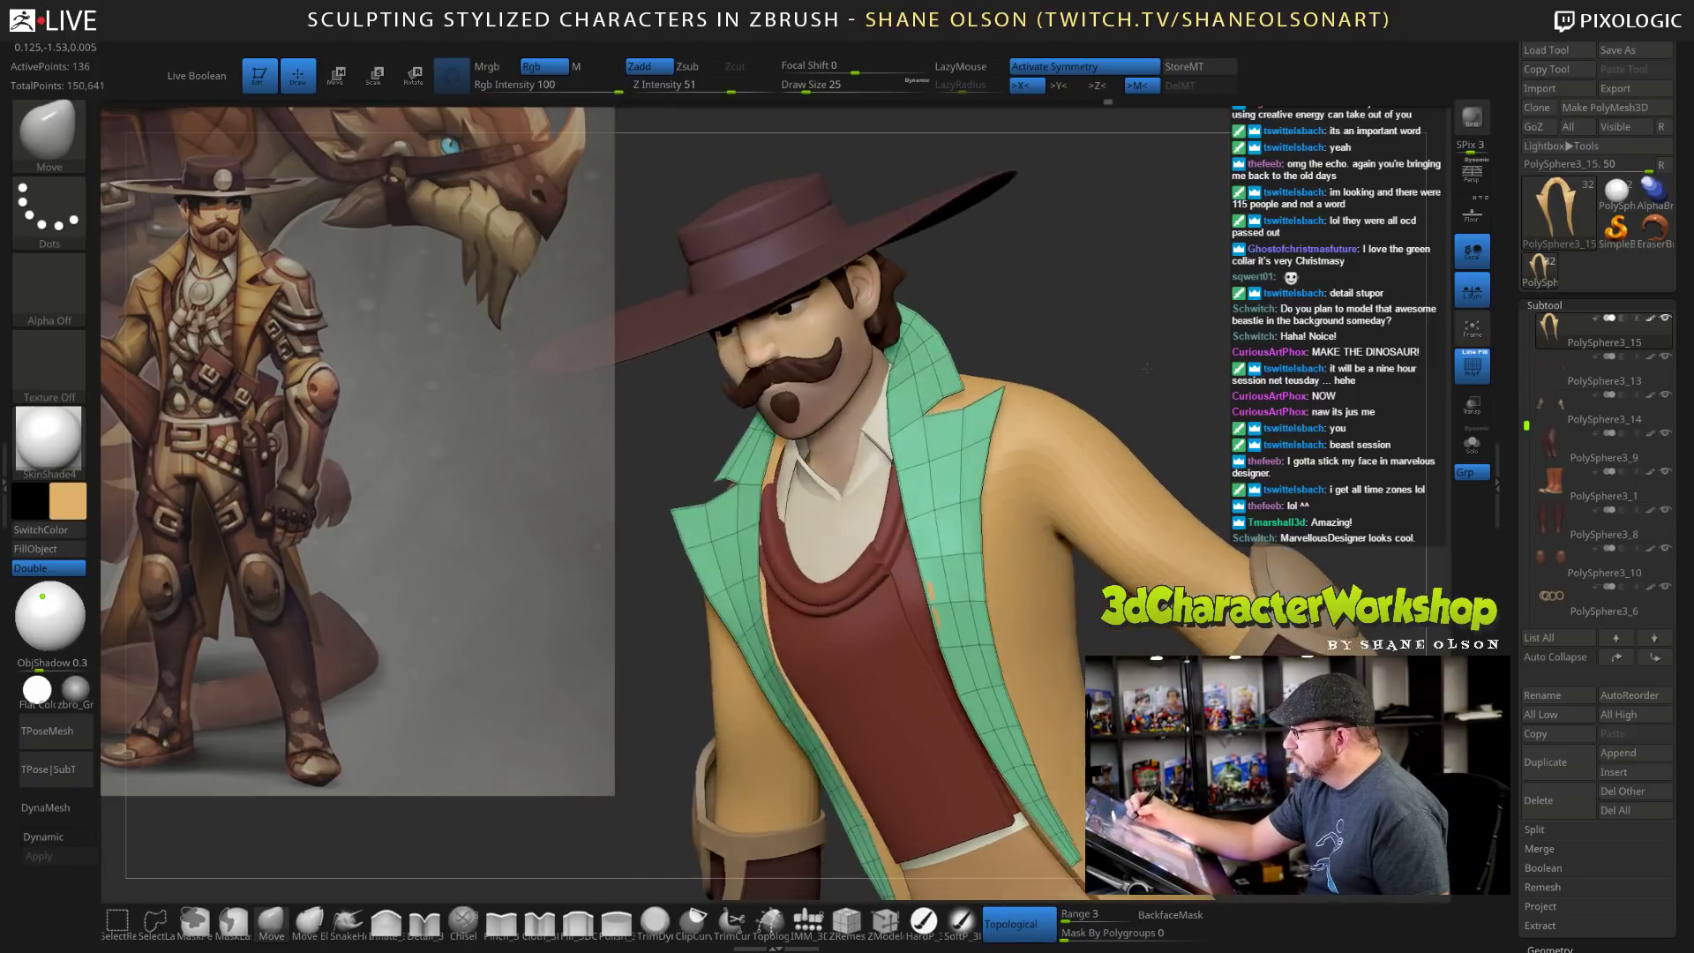
left_click_drag(1147, 369, 1253, 339)
key("space")
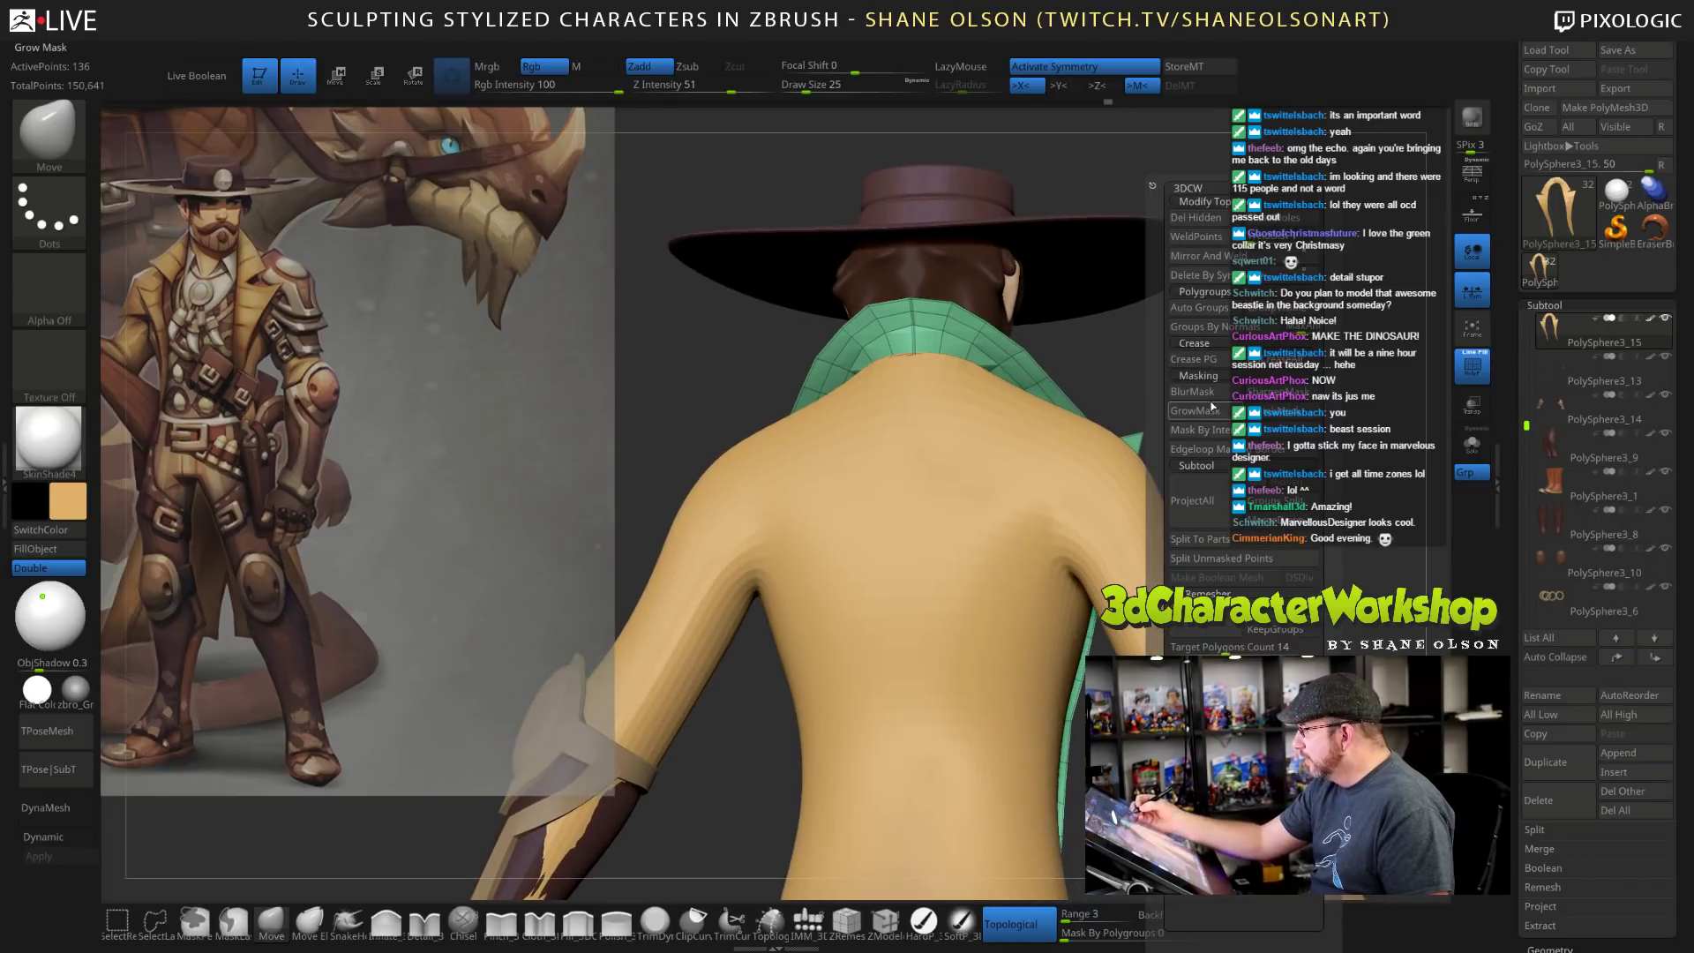
left_click(1213, 408)
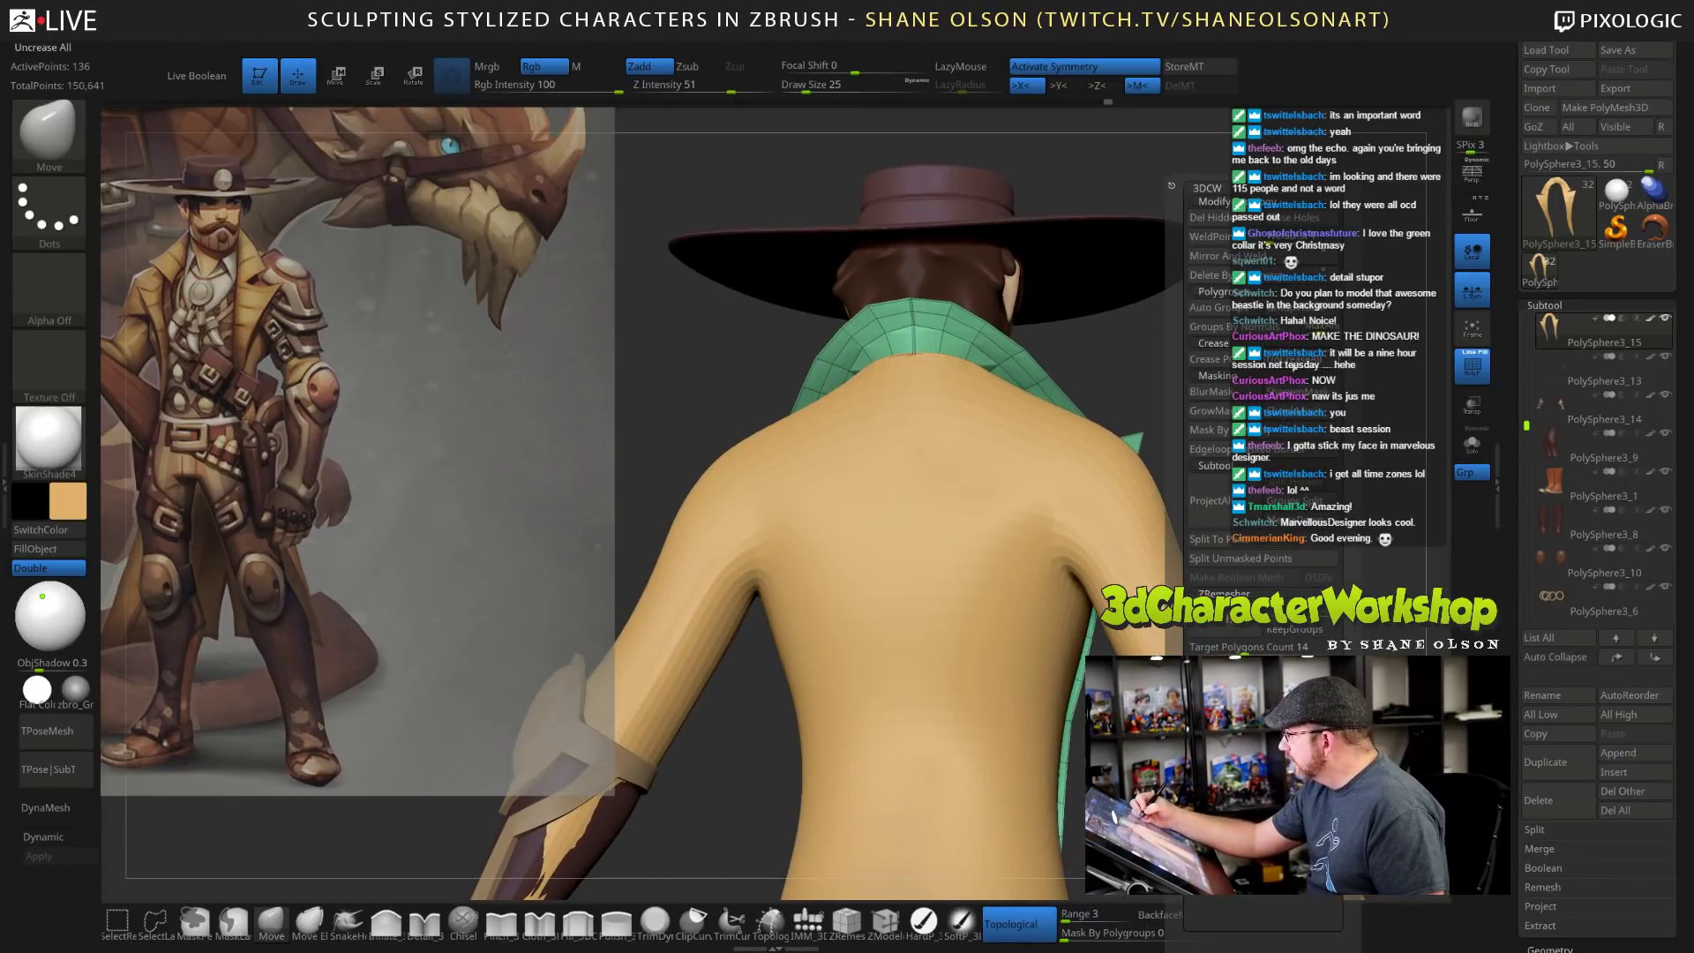
left_click(1294, 360)
left_click_drag(1294, 544, 988, 821)
Reshape the back of the collar with the Move brush and smooth its lower edge along the shoulder.
left_click(887, 922)
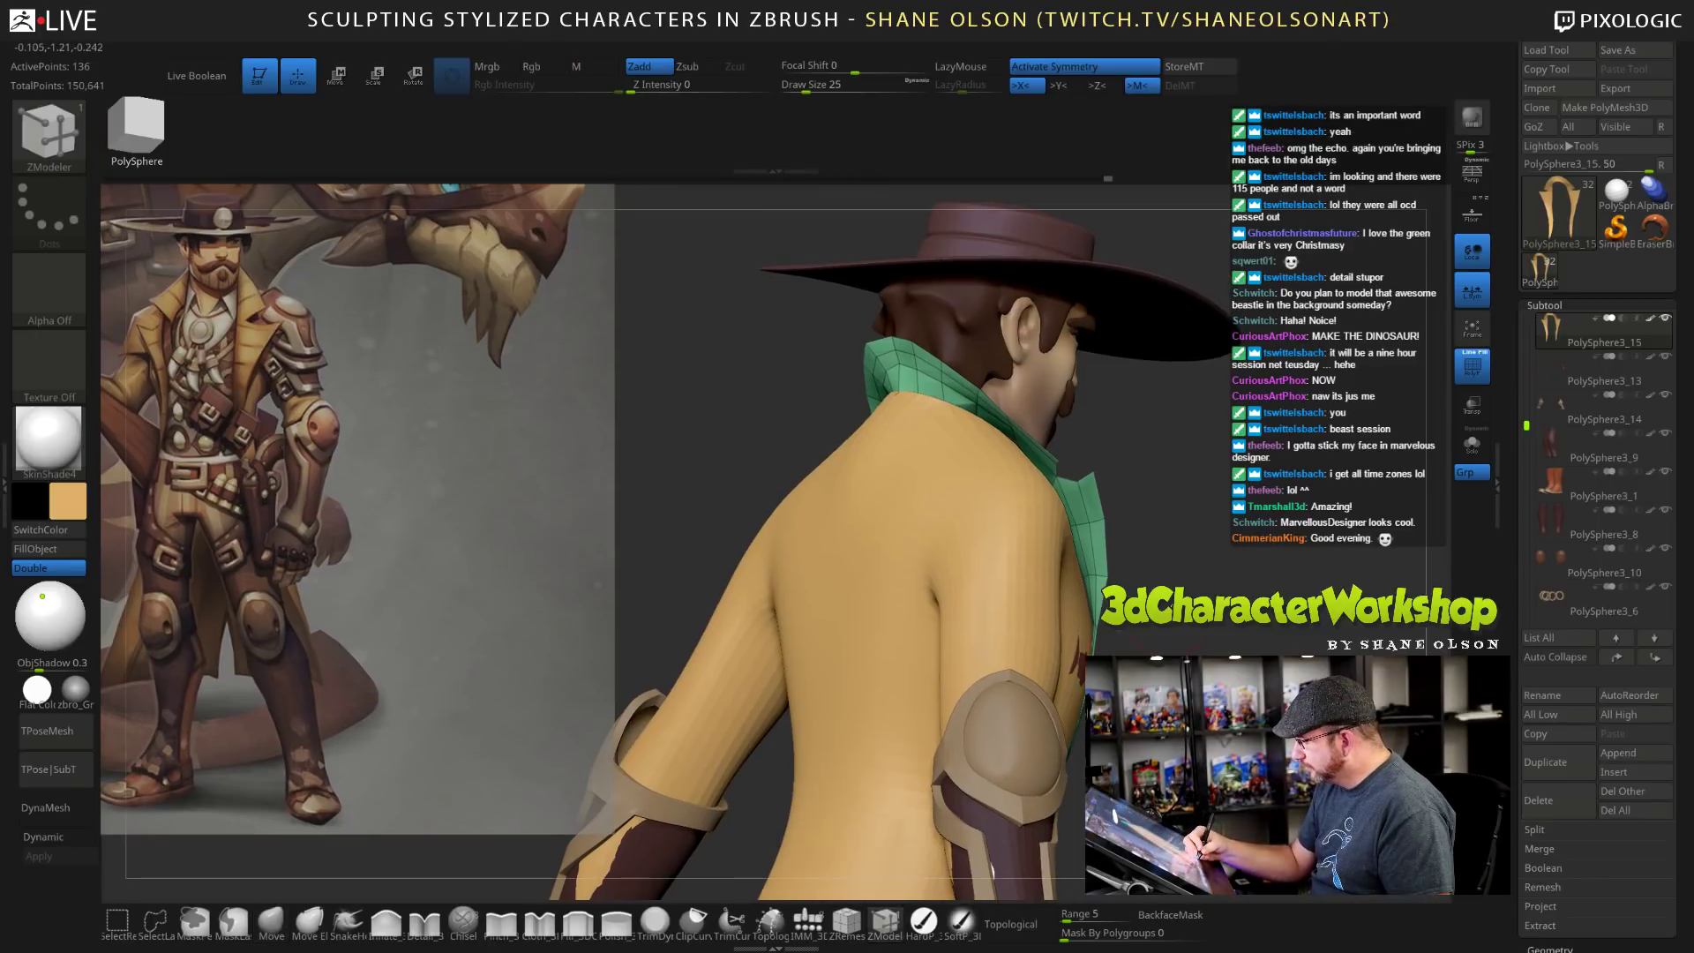
mouse_move(1240, 547)
left_mouse_down()
mouse_move(1207, 746)
mouse_move(1232, 743)
left_mouse_up()
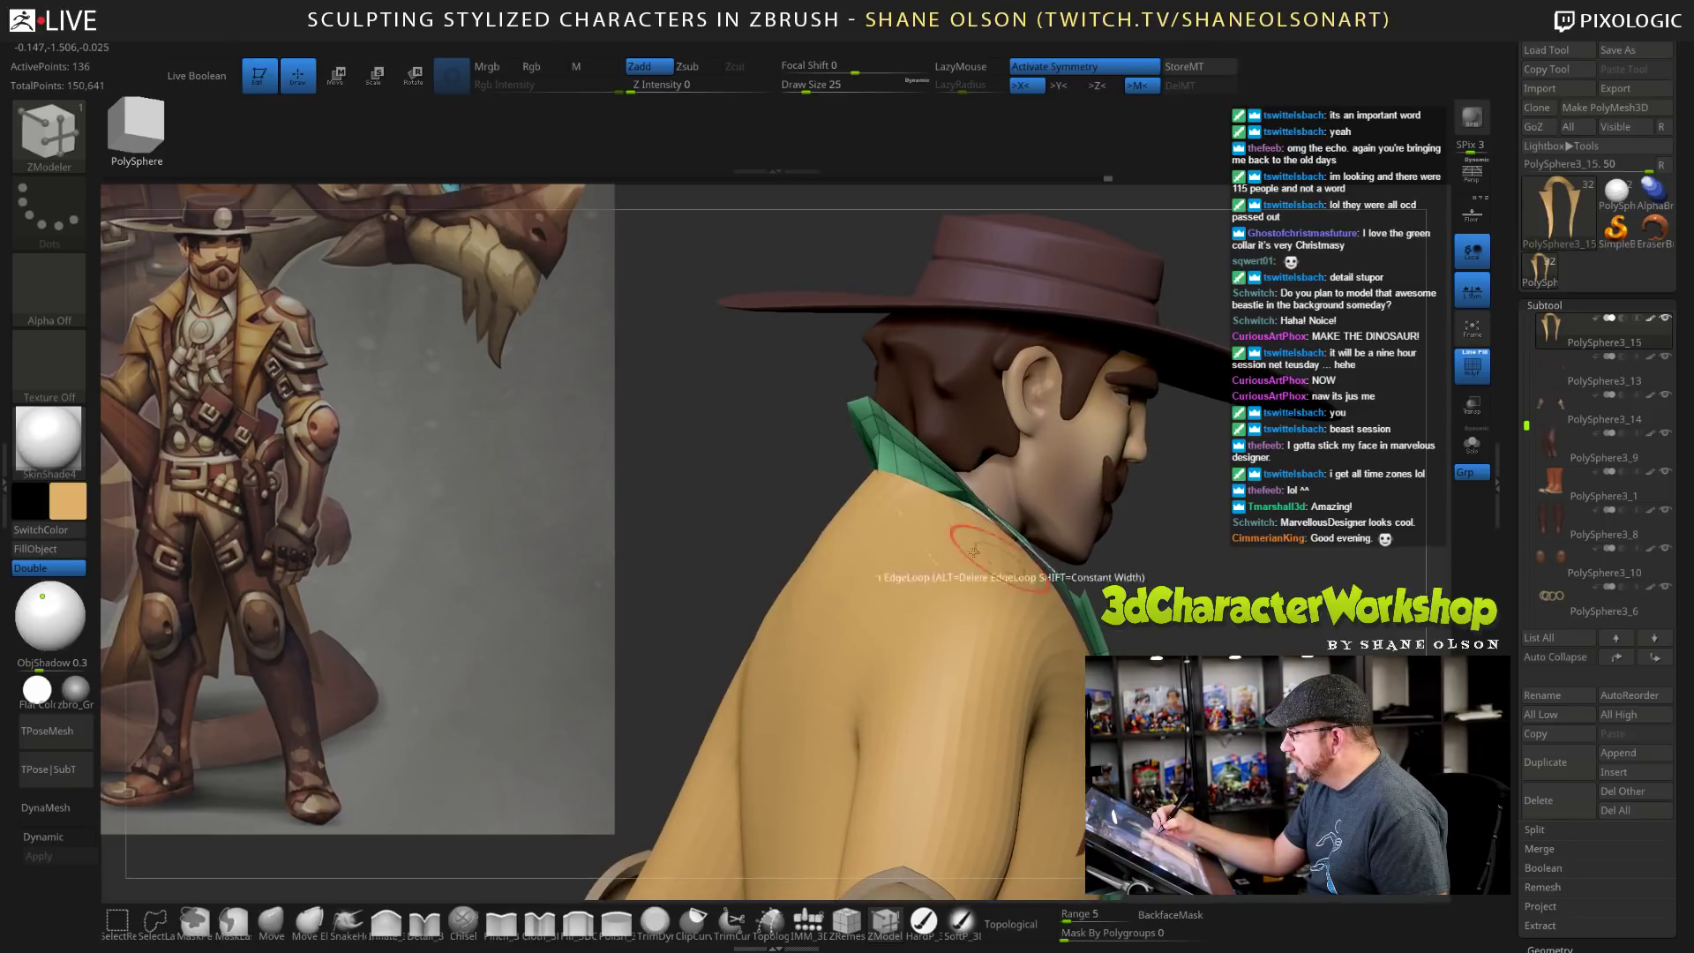
left_click(263, 935)
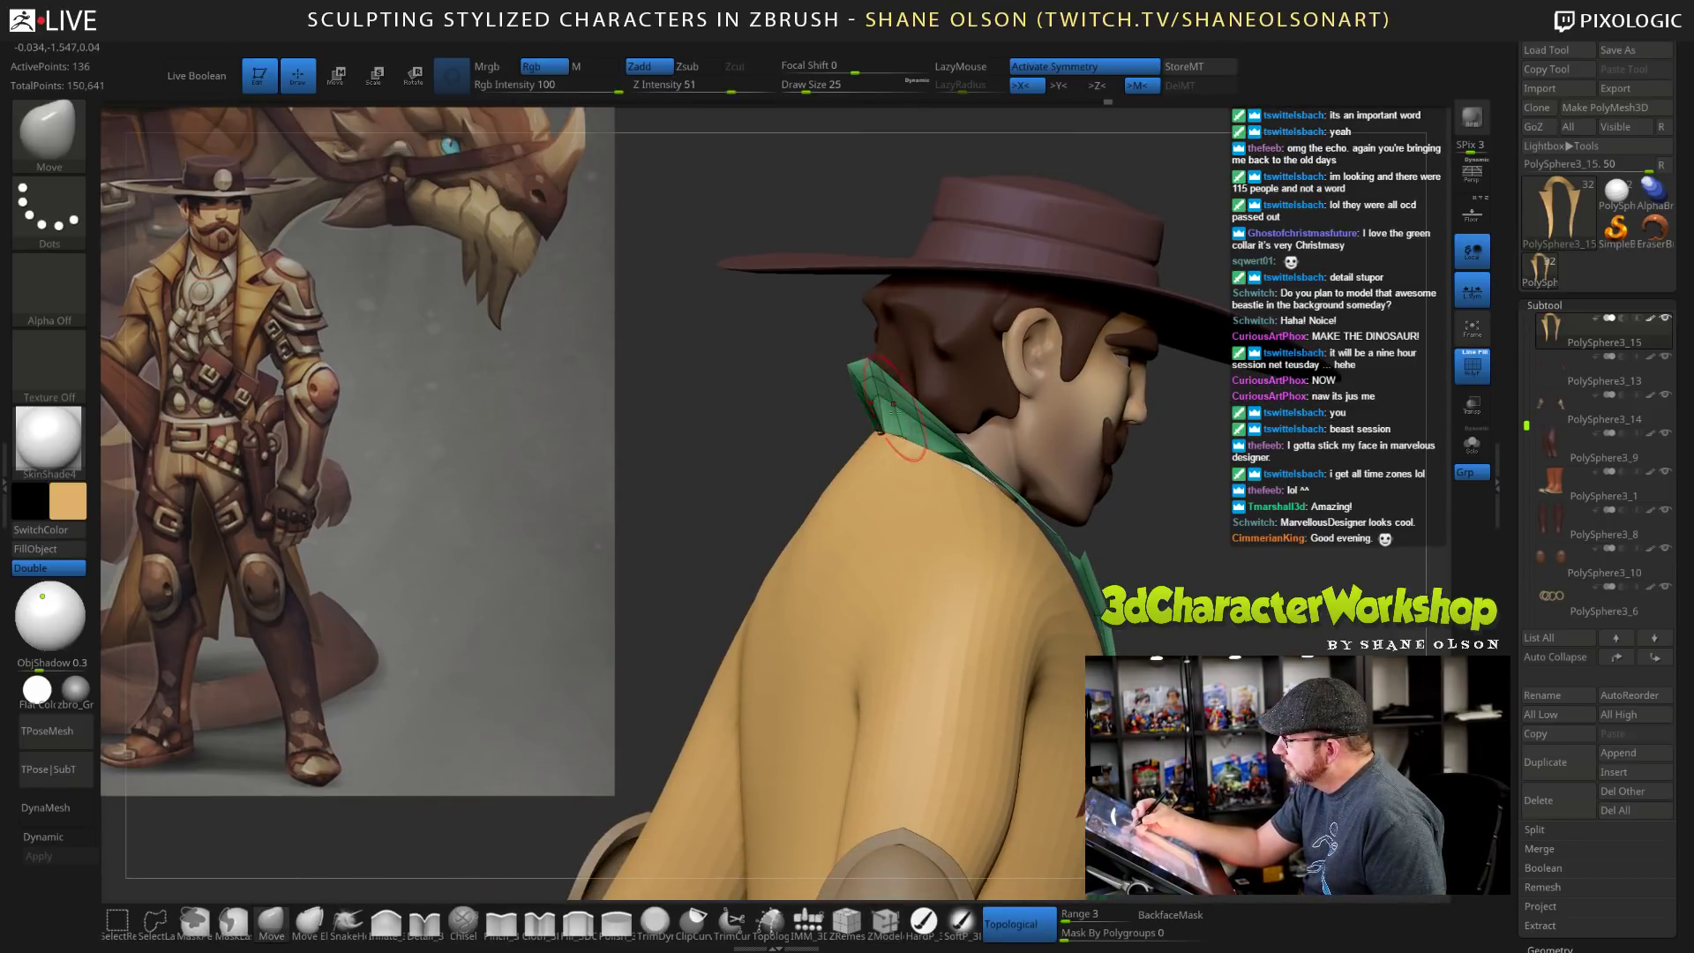
mouse_move(750, 433)
left_mouse_down()
mouse_move(961, 446)
mouse_move(908, 397)
mouse_move(957, 421)
left_mouse_up()
left_click_drag(1284, 540, 1195, 549)
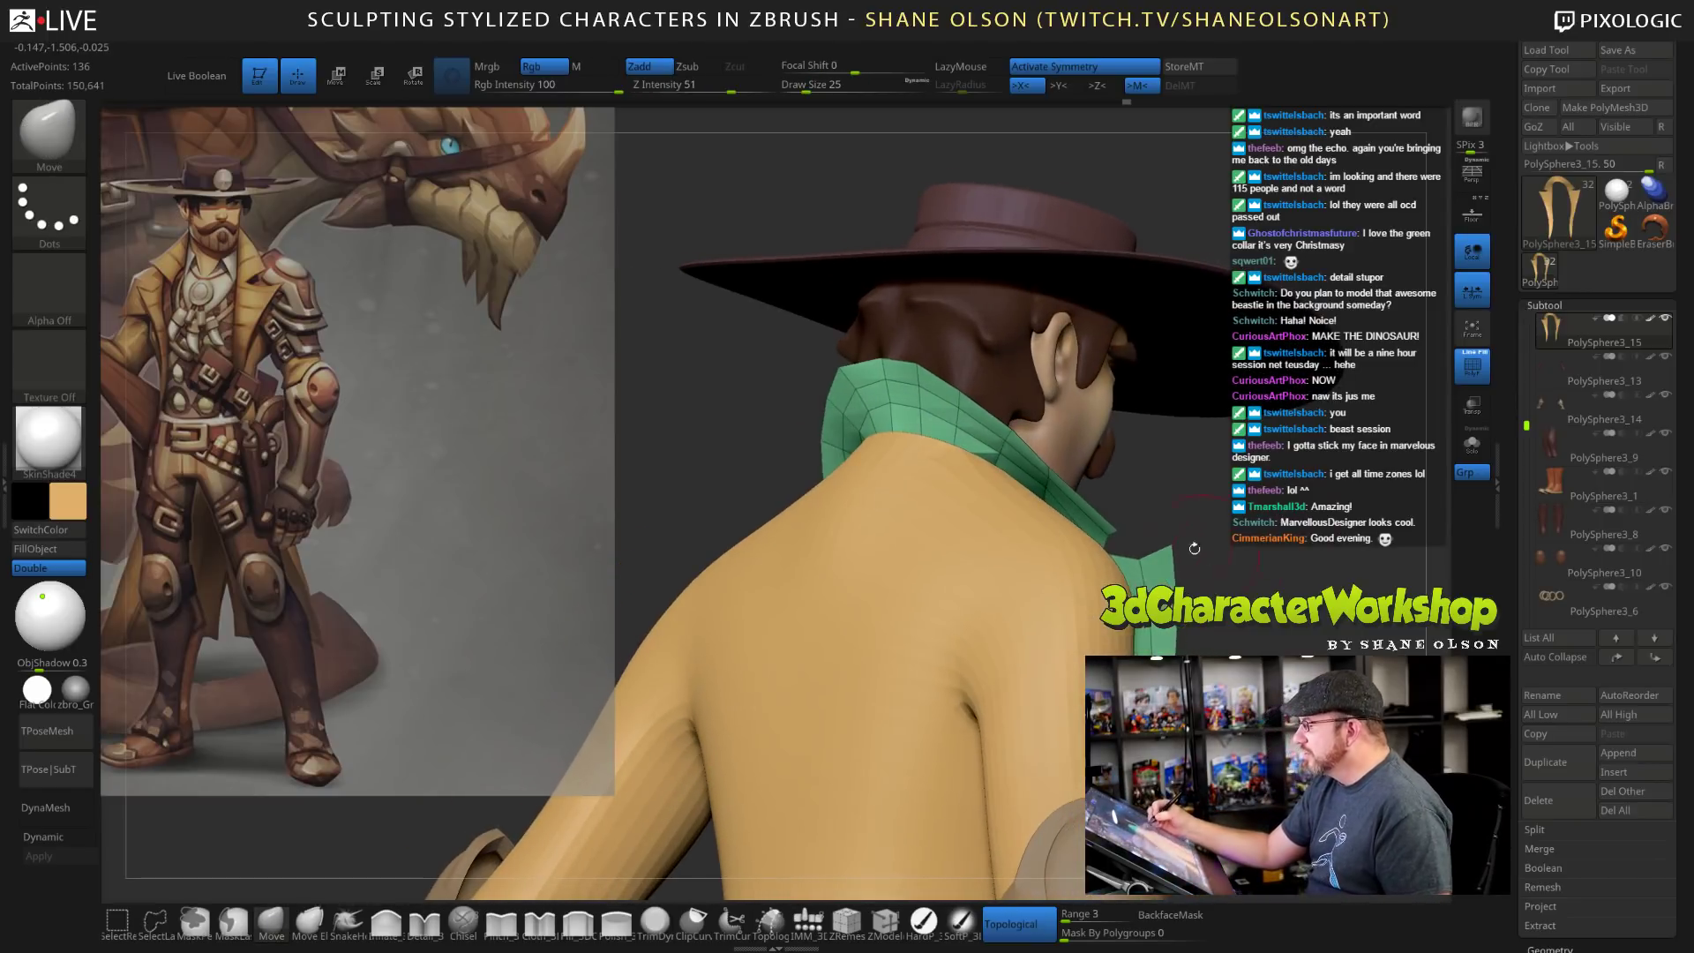
left_click_drag(984, 448, 1059, 520, "shift")
mouse_move(1314, 549)
left_mouse_down()
mouse_move(1202, 554)
mouse_move(1235, 581)
left_mouse_up()
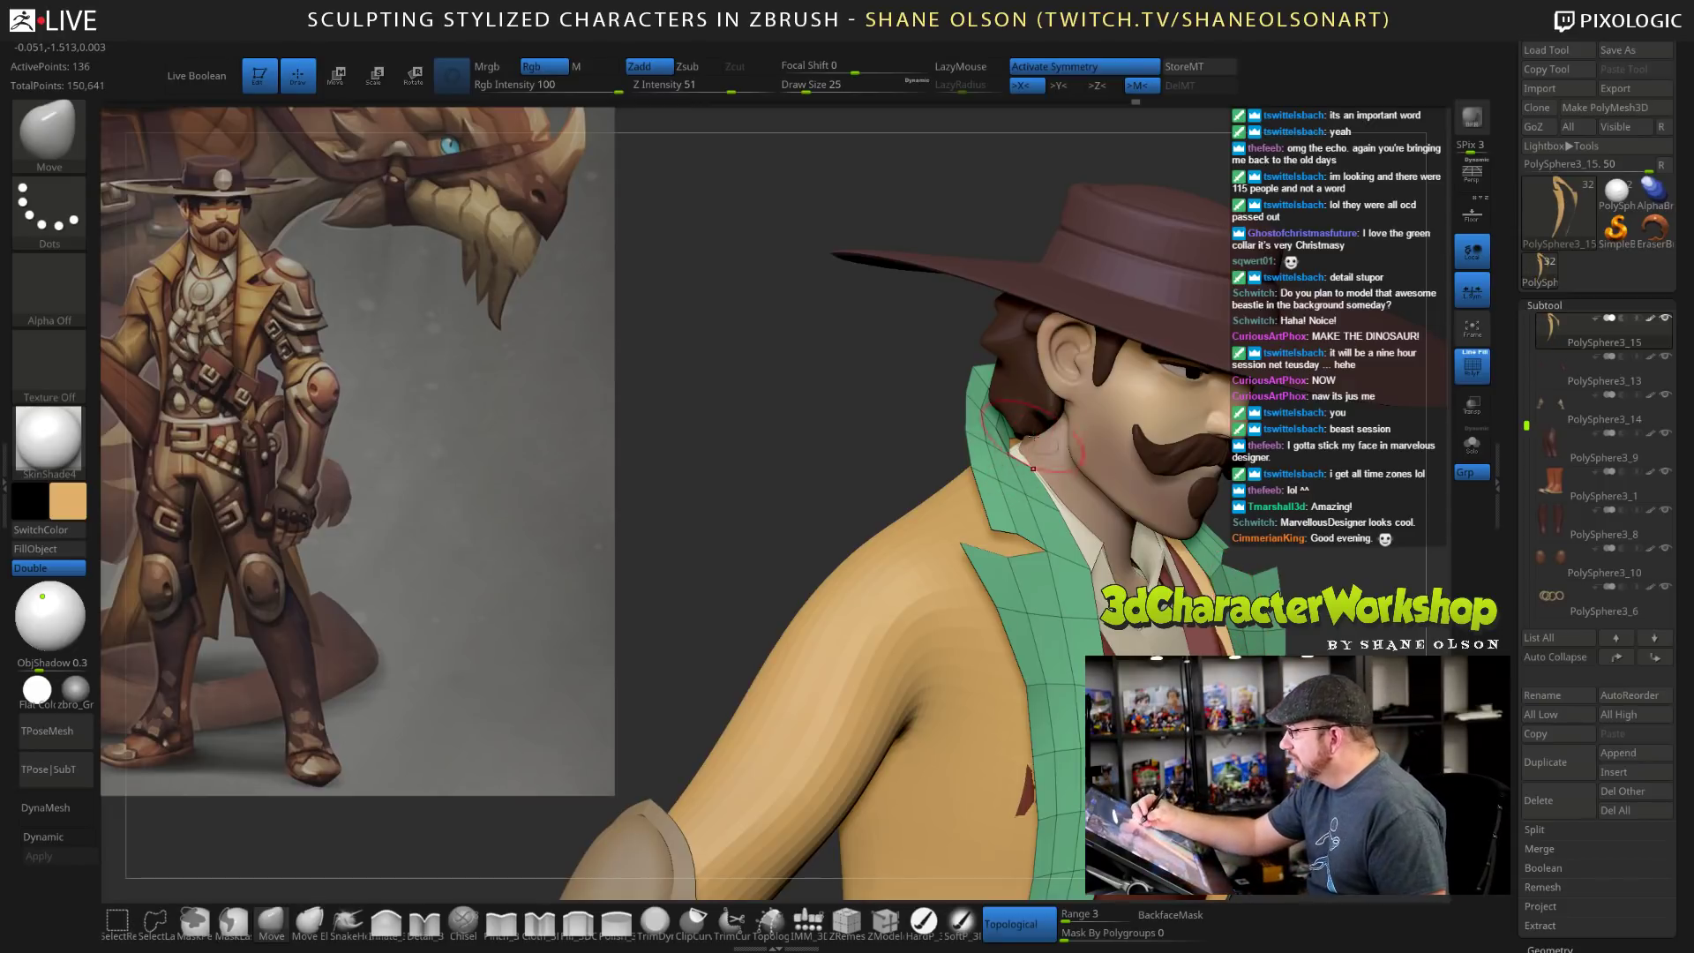
Pull the collar's side edge away from the neck, set the Draw Size to 18, and raise the back of the collar.
left_click_drag(1033, 468, 1006, 456)
key("s")
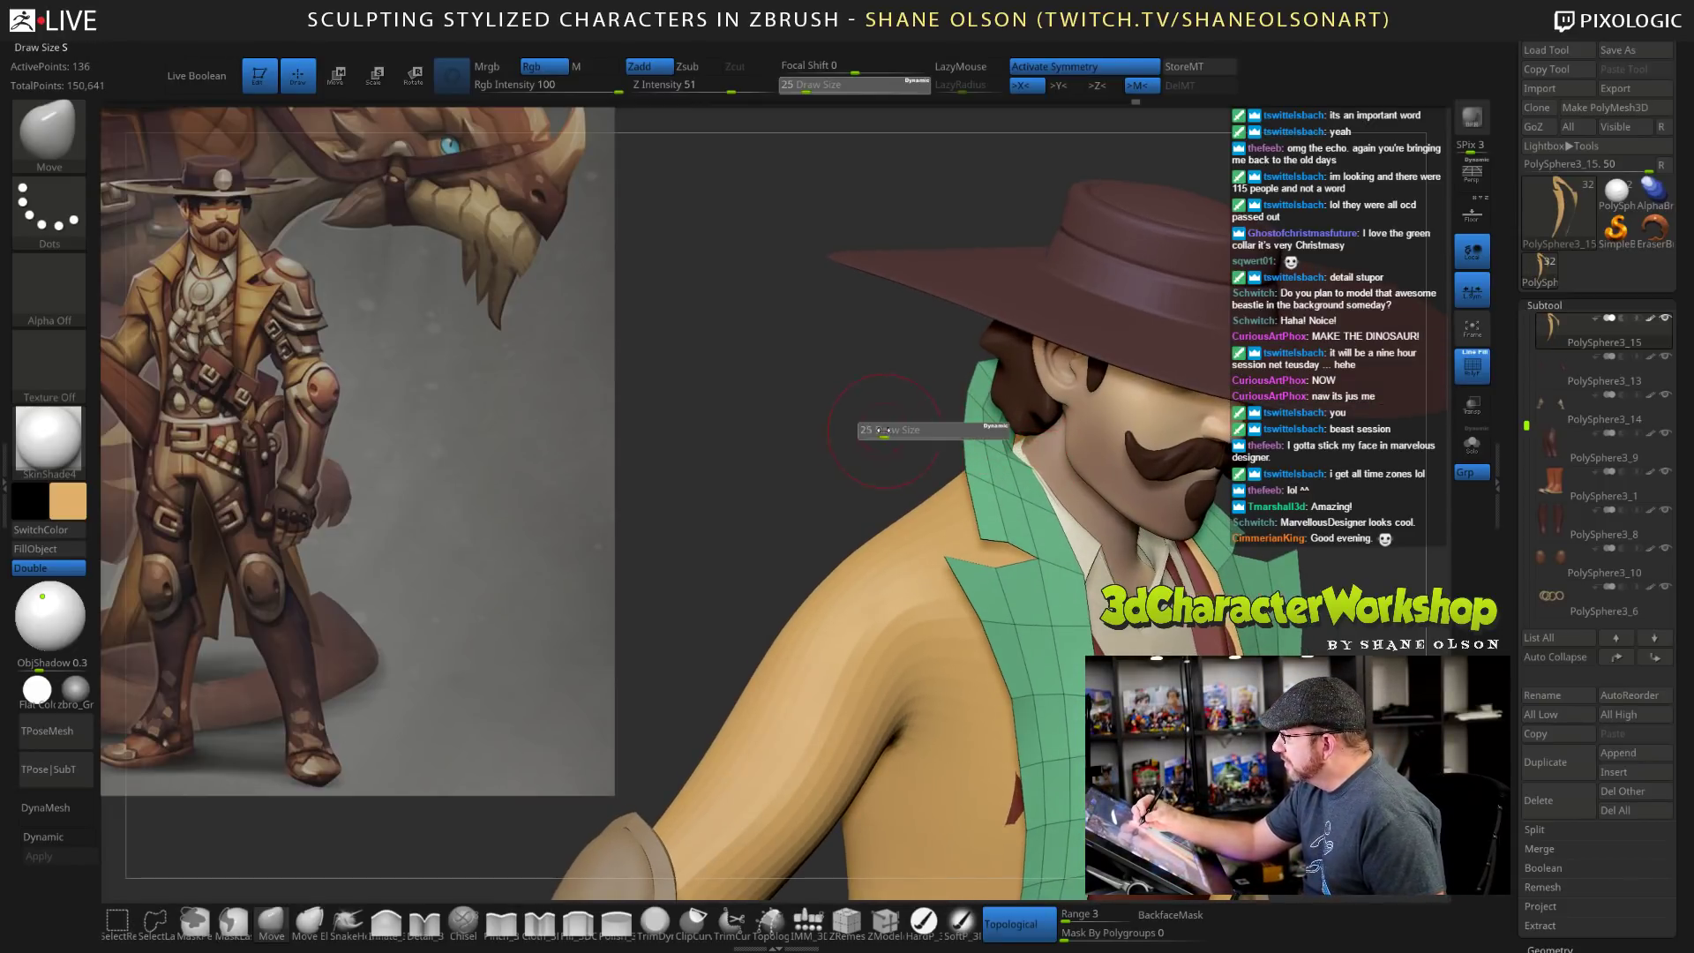
left_click(882, 433)
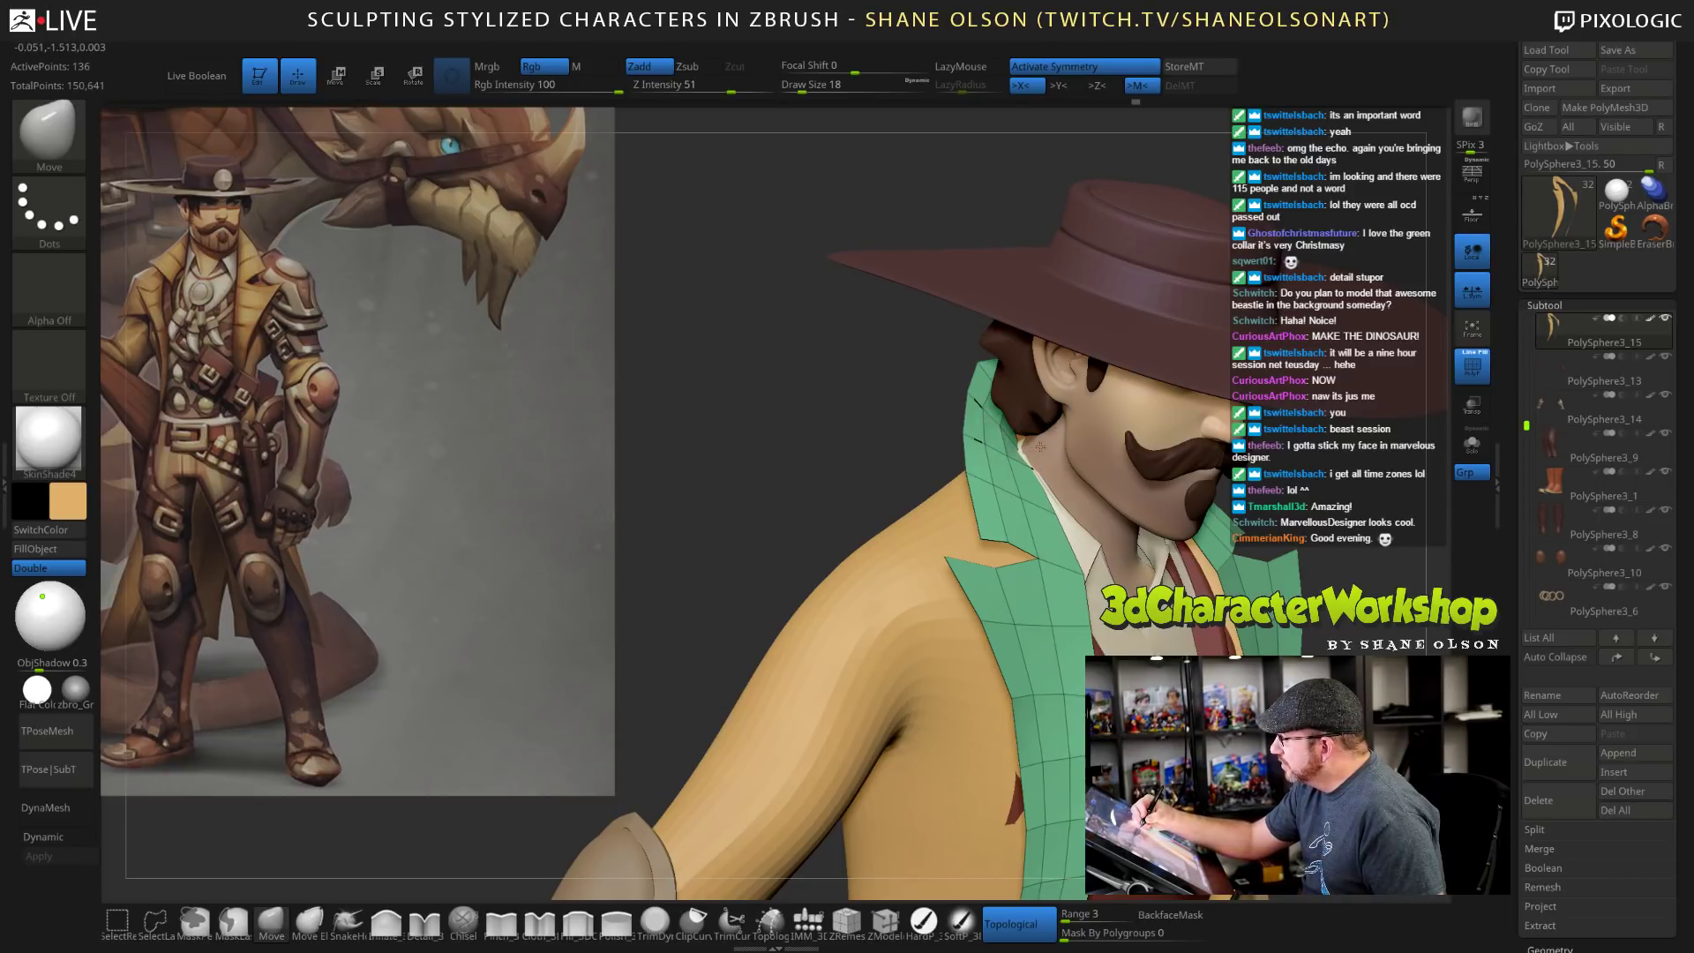
left_click_drag(1047, 431, 1017, 437)
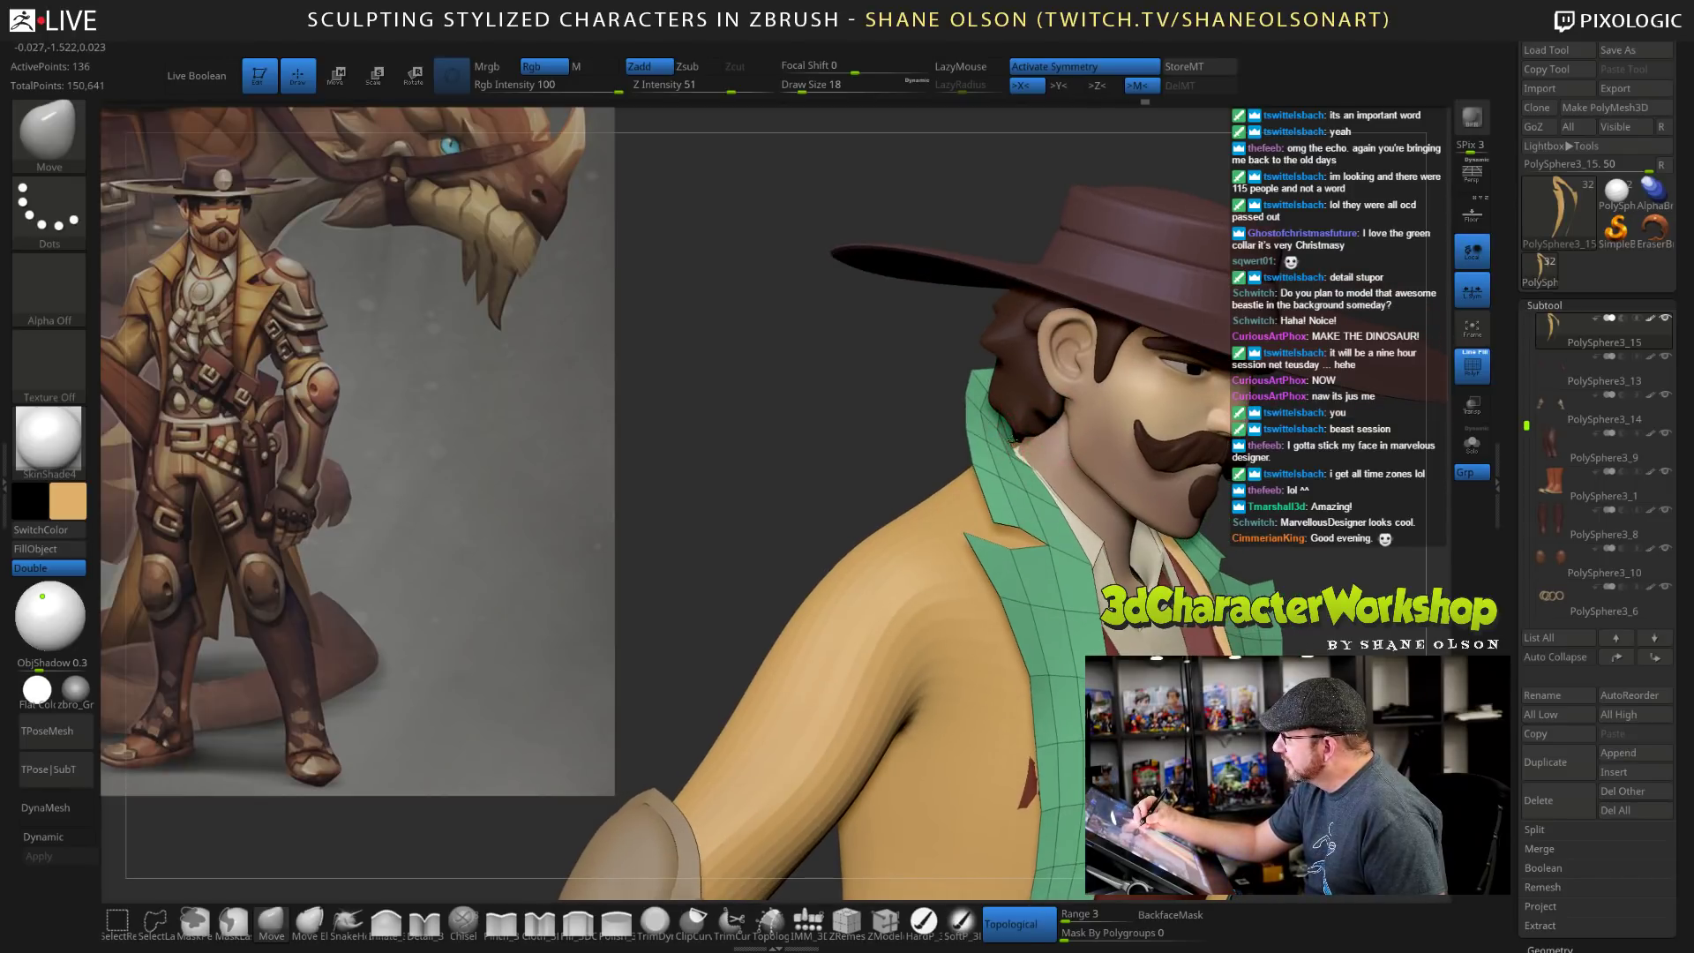
left_click_drag(1314, 519, 1129, 443)
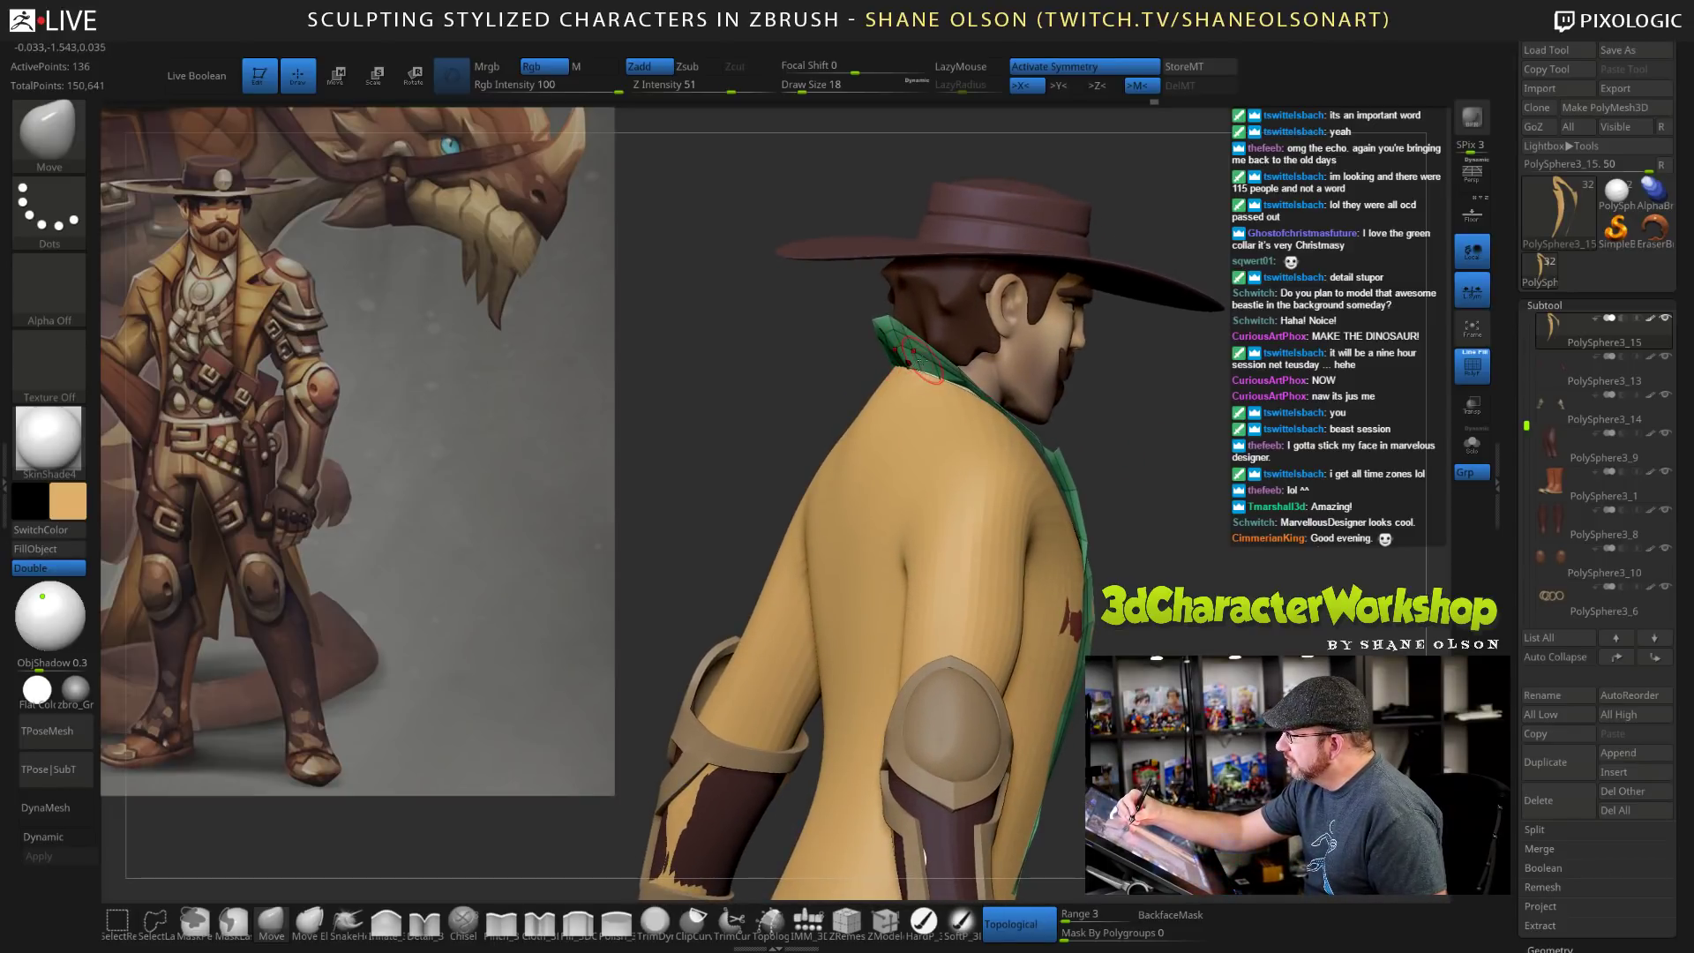
left_click_drag(922, 371, 908, 334)
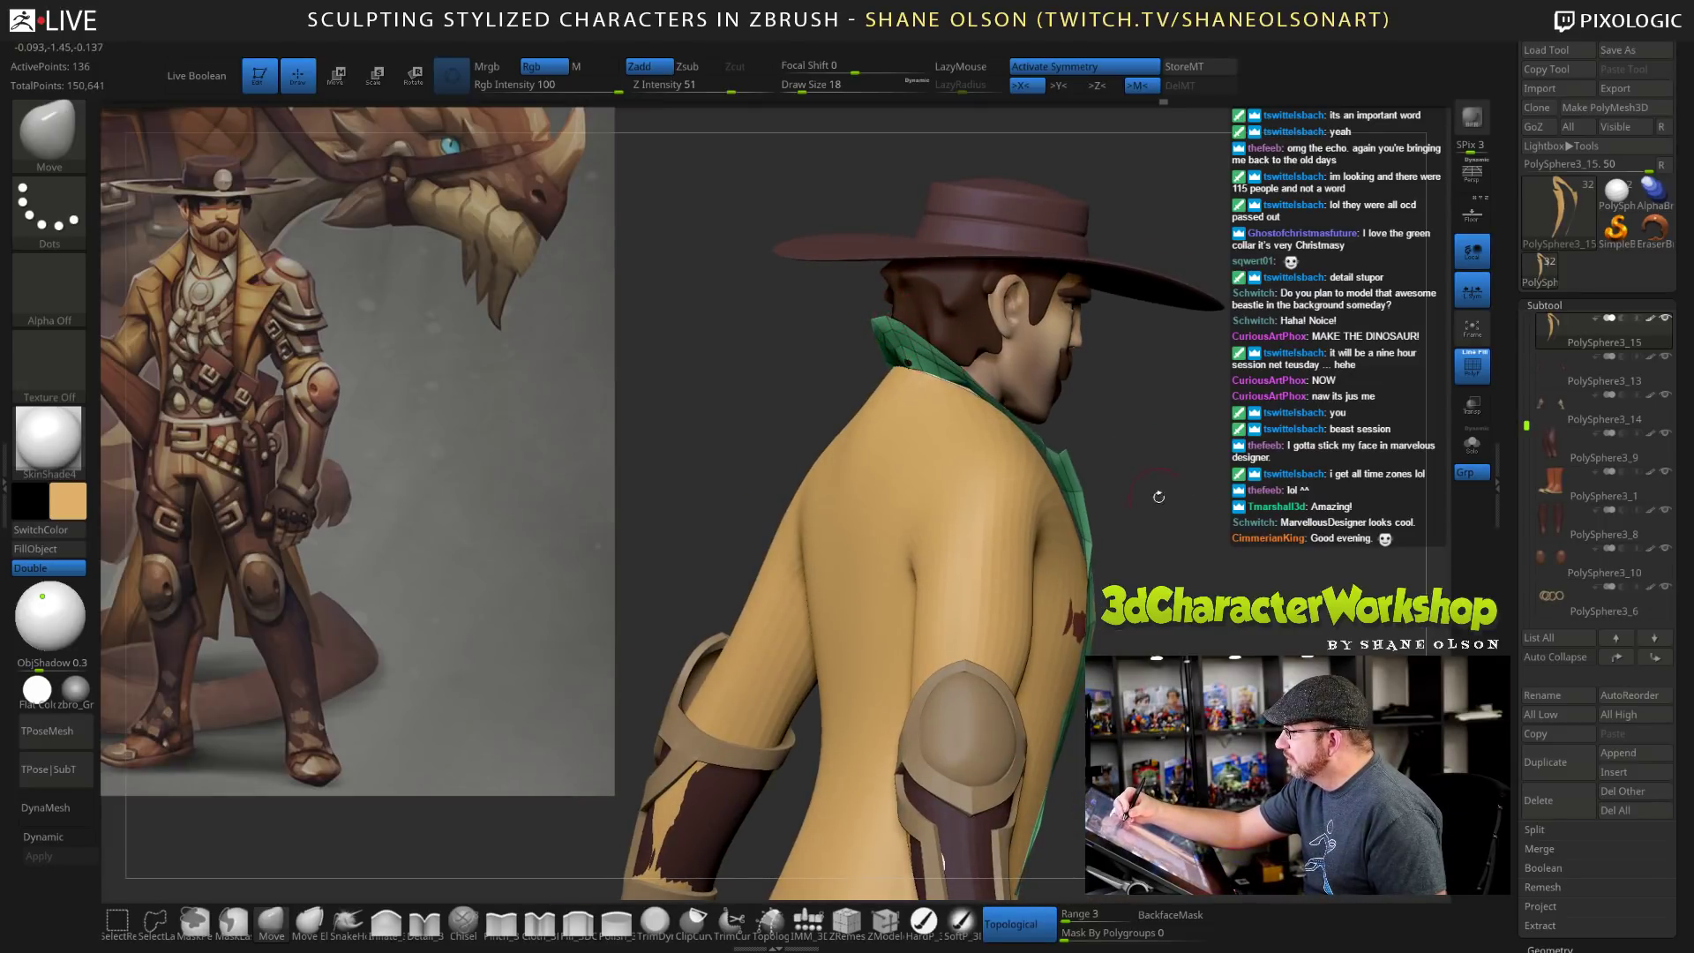
Set the Draw Size to 31 and extrude the collar and lapel polygons with the ZModeler brush to give the piece thickness.
left_click_drag(1159, 497, 1125, 587)
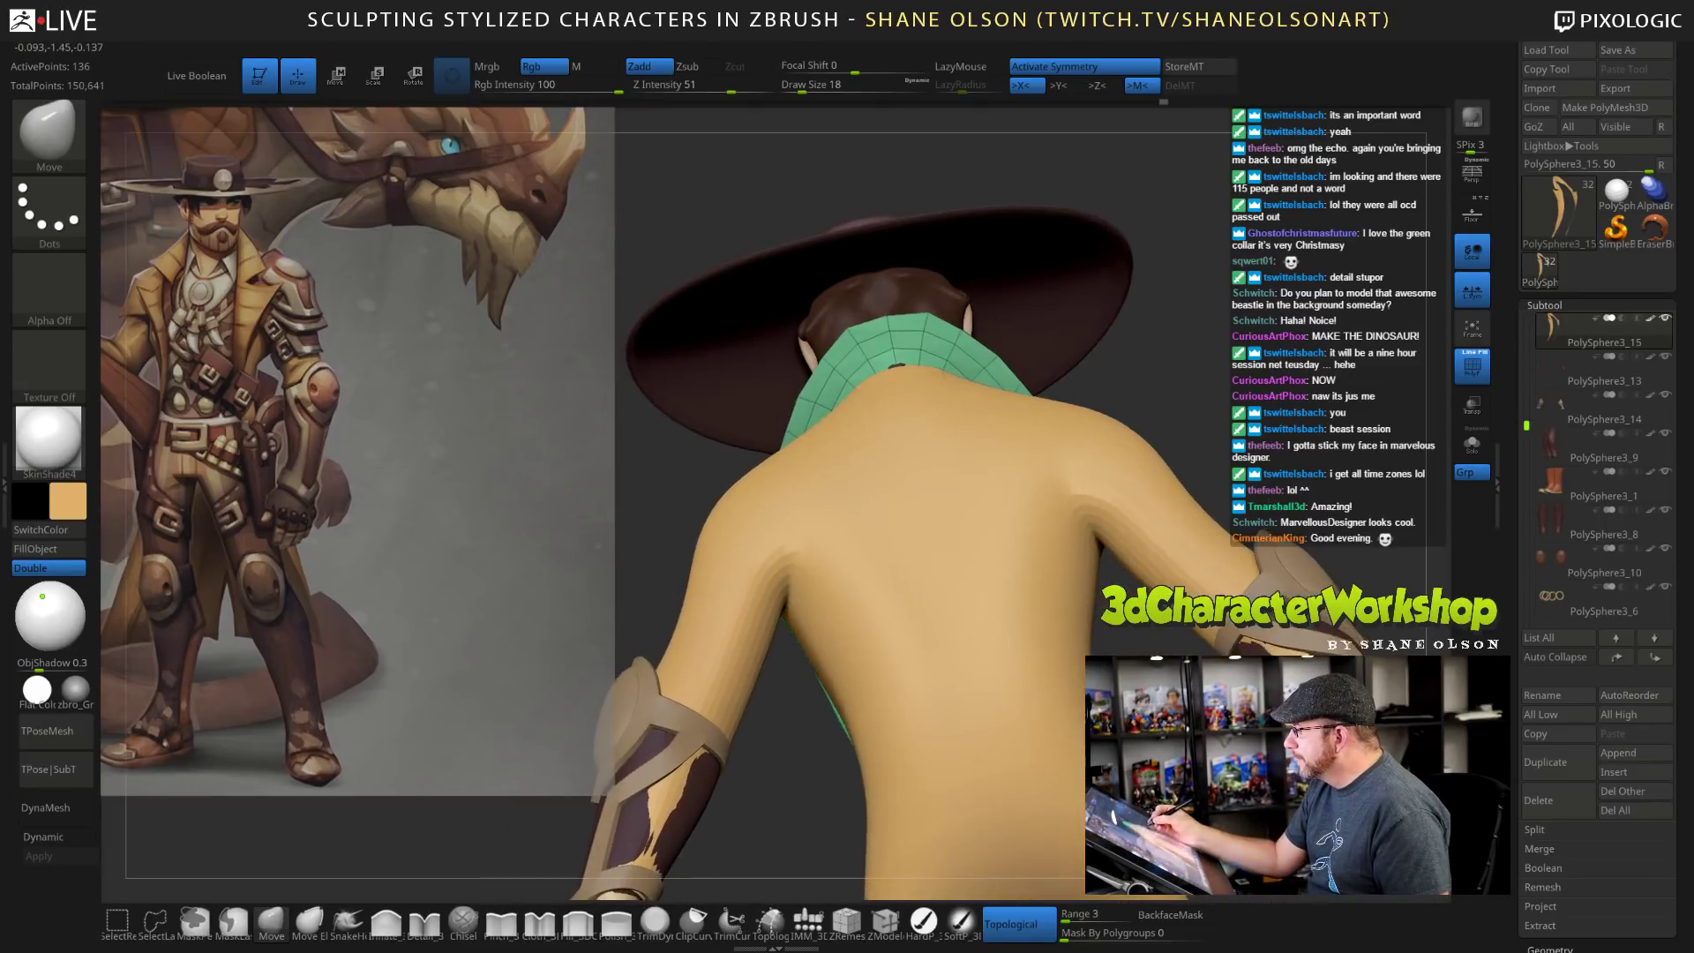
left_click_drag(1266, 352, 1242, 365)
key("s")
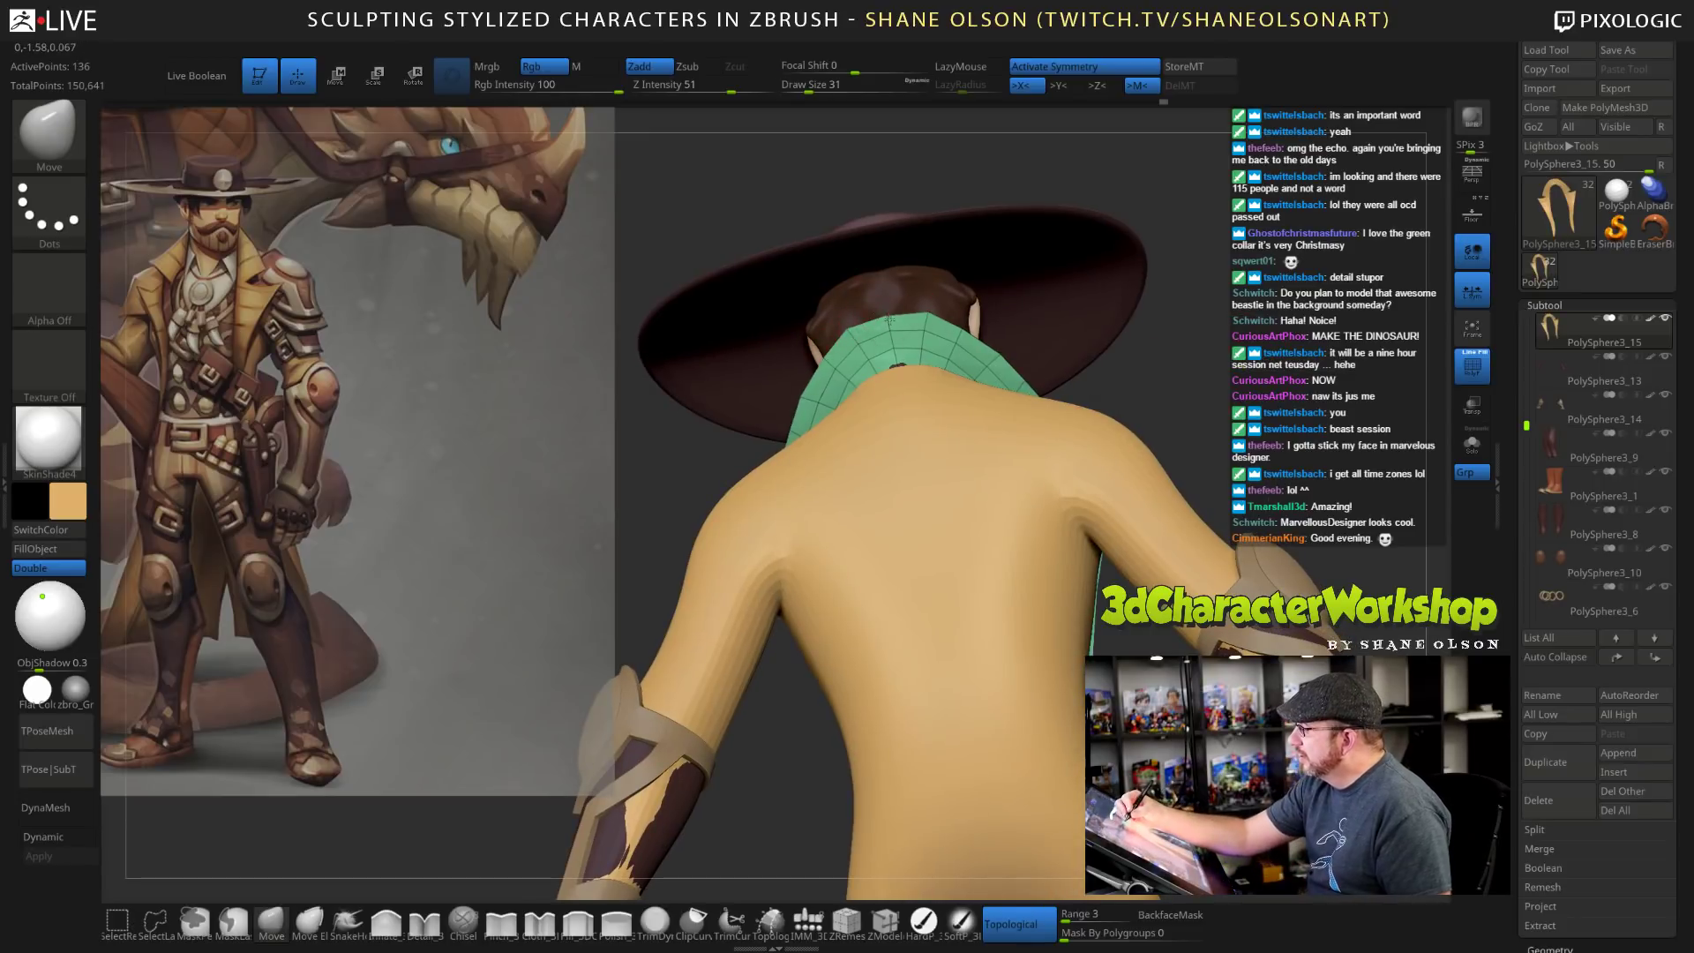
left_click_drag(1188, 388, 1003, 752)
left_click(885, 922)
left_click_drag(1124, 492, 882, 583)
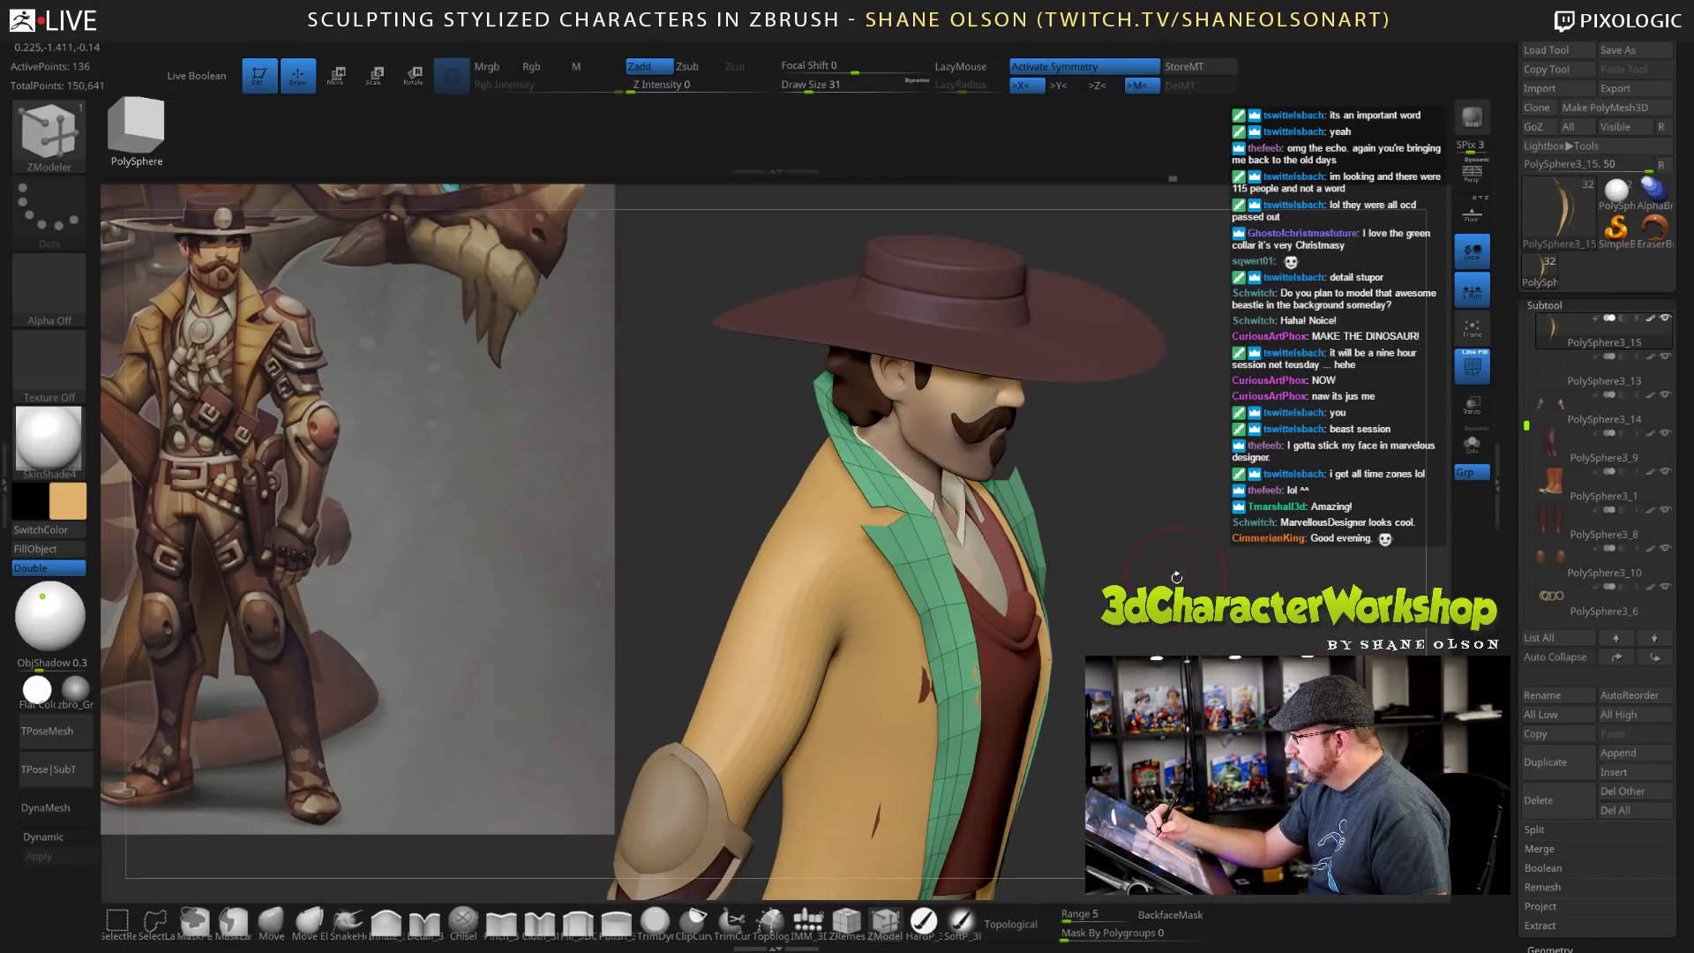
mouse_move(1108, 571)
left_mouse_down()
mouse_move(1155, 566)
mouse_move(1137, 565)
left_mouse_up()
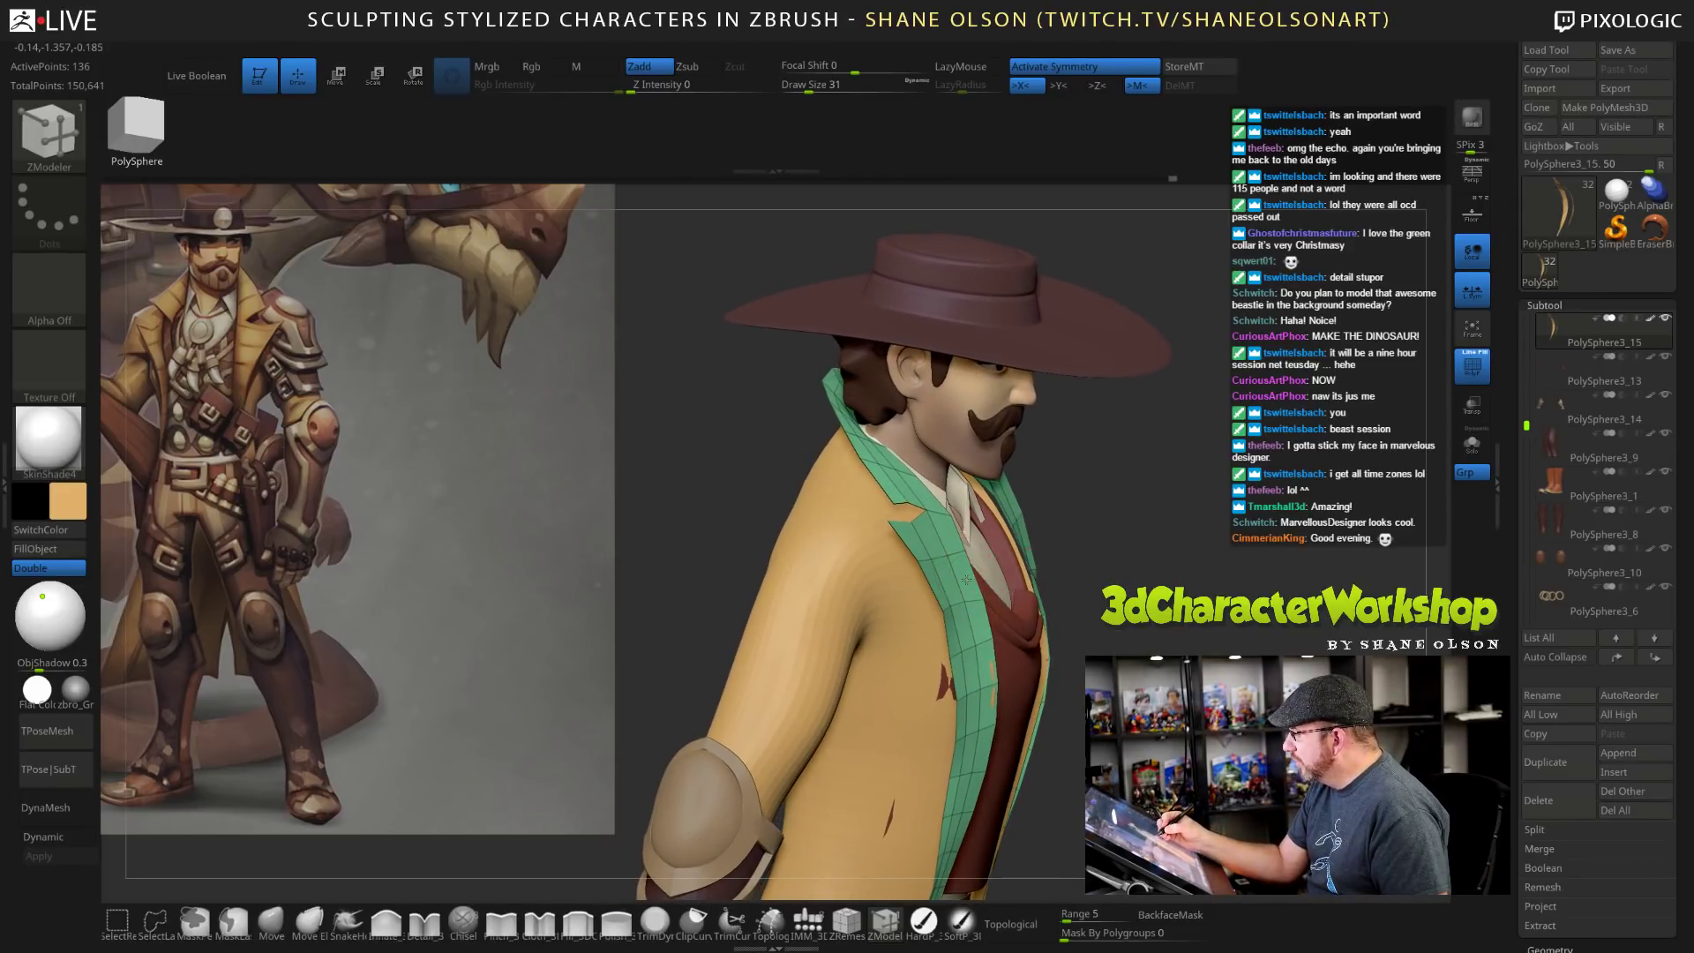
left_click_drag(968, 576, 950, 589)
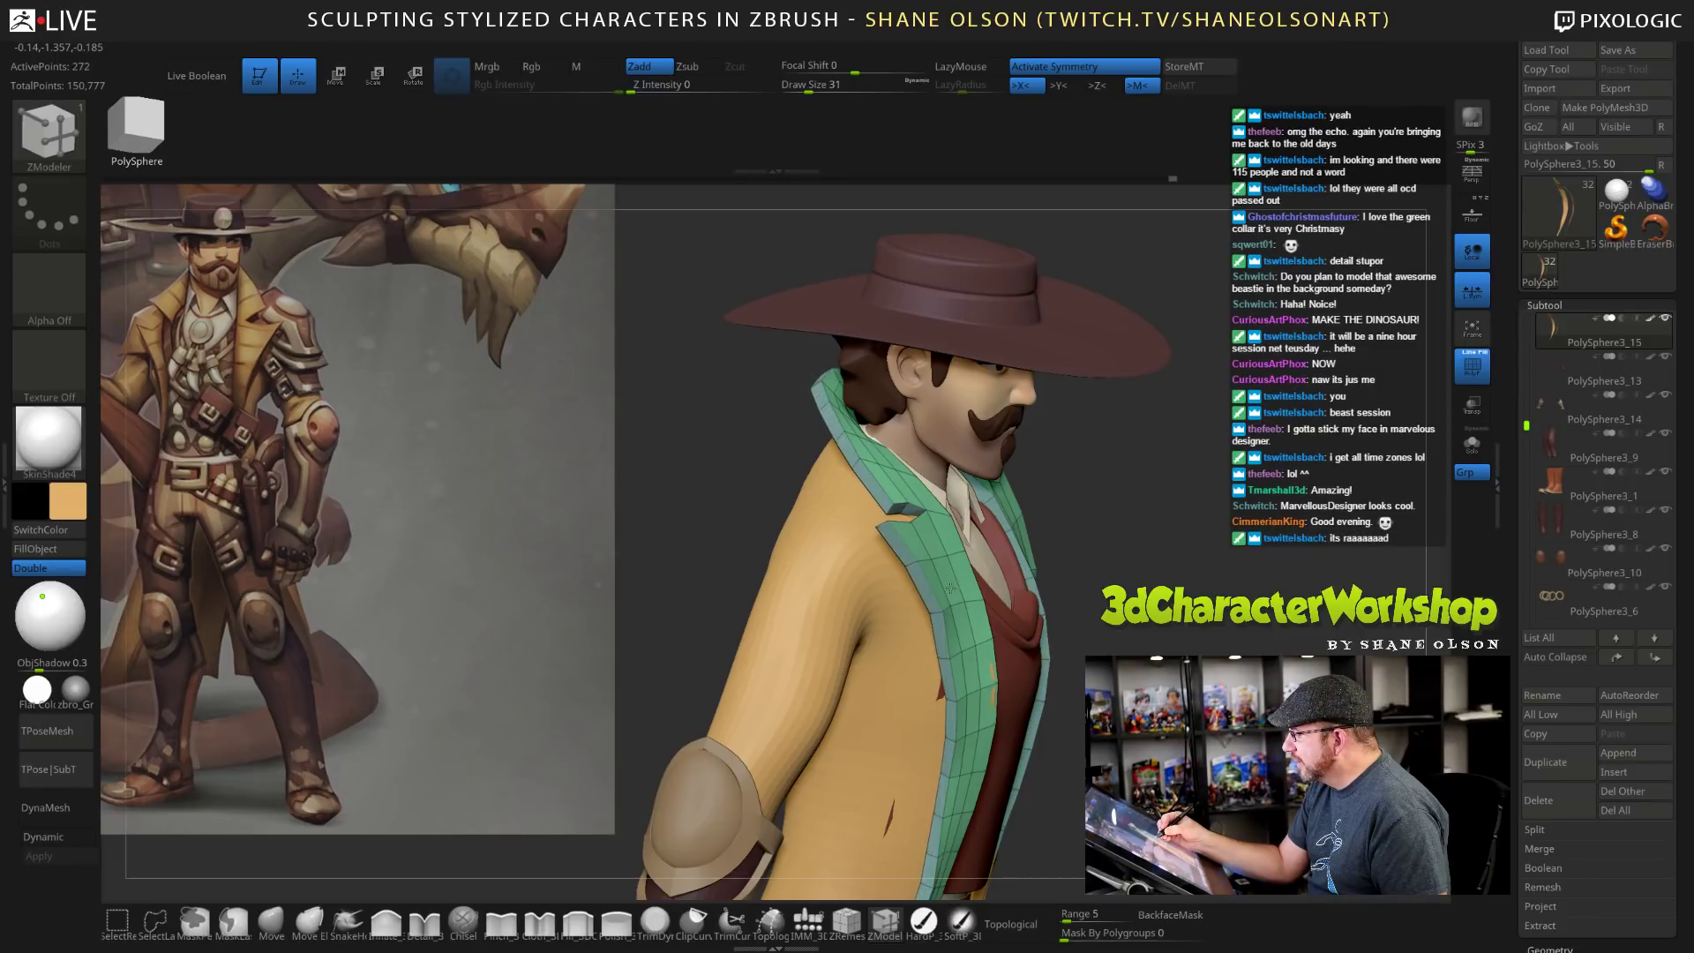
left_click_drag(1090, 564, 981, 578)
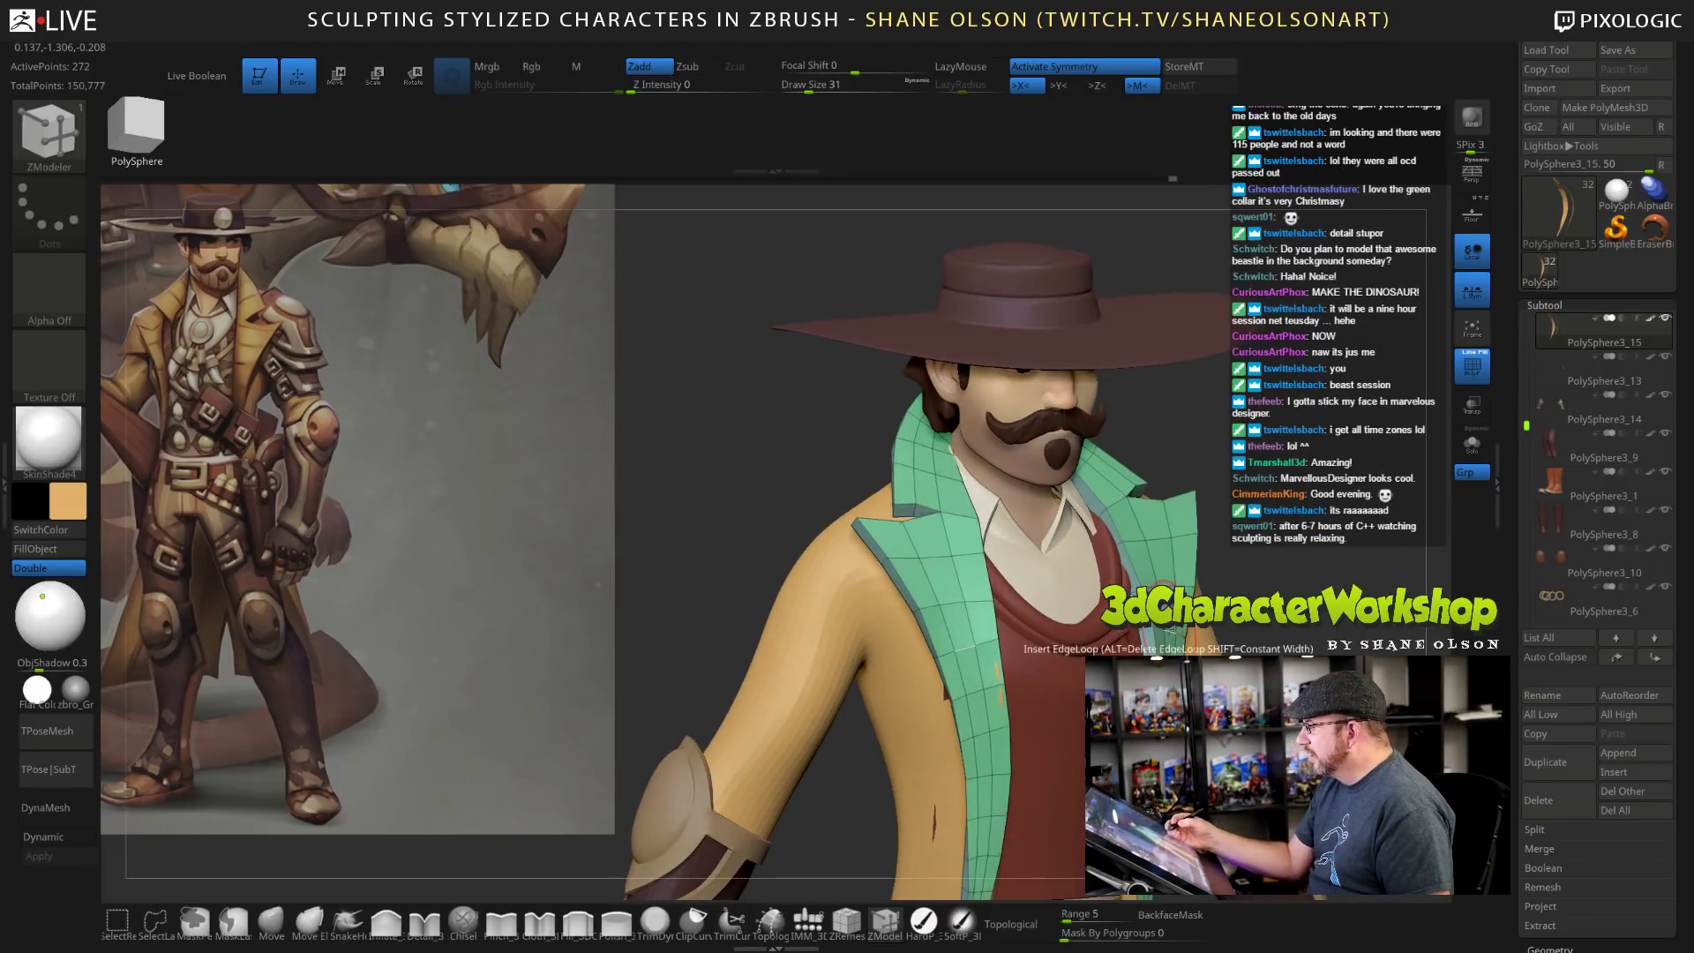
Turn off double-sided display for the collar and lapel piece and flip its normals.
left_click(62, 570)
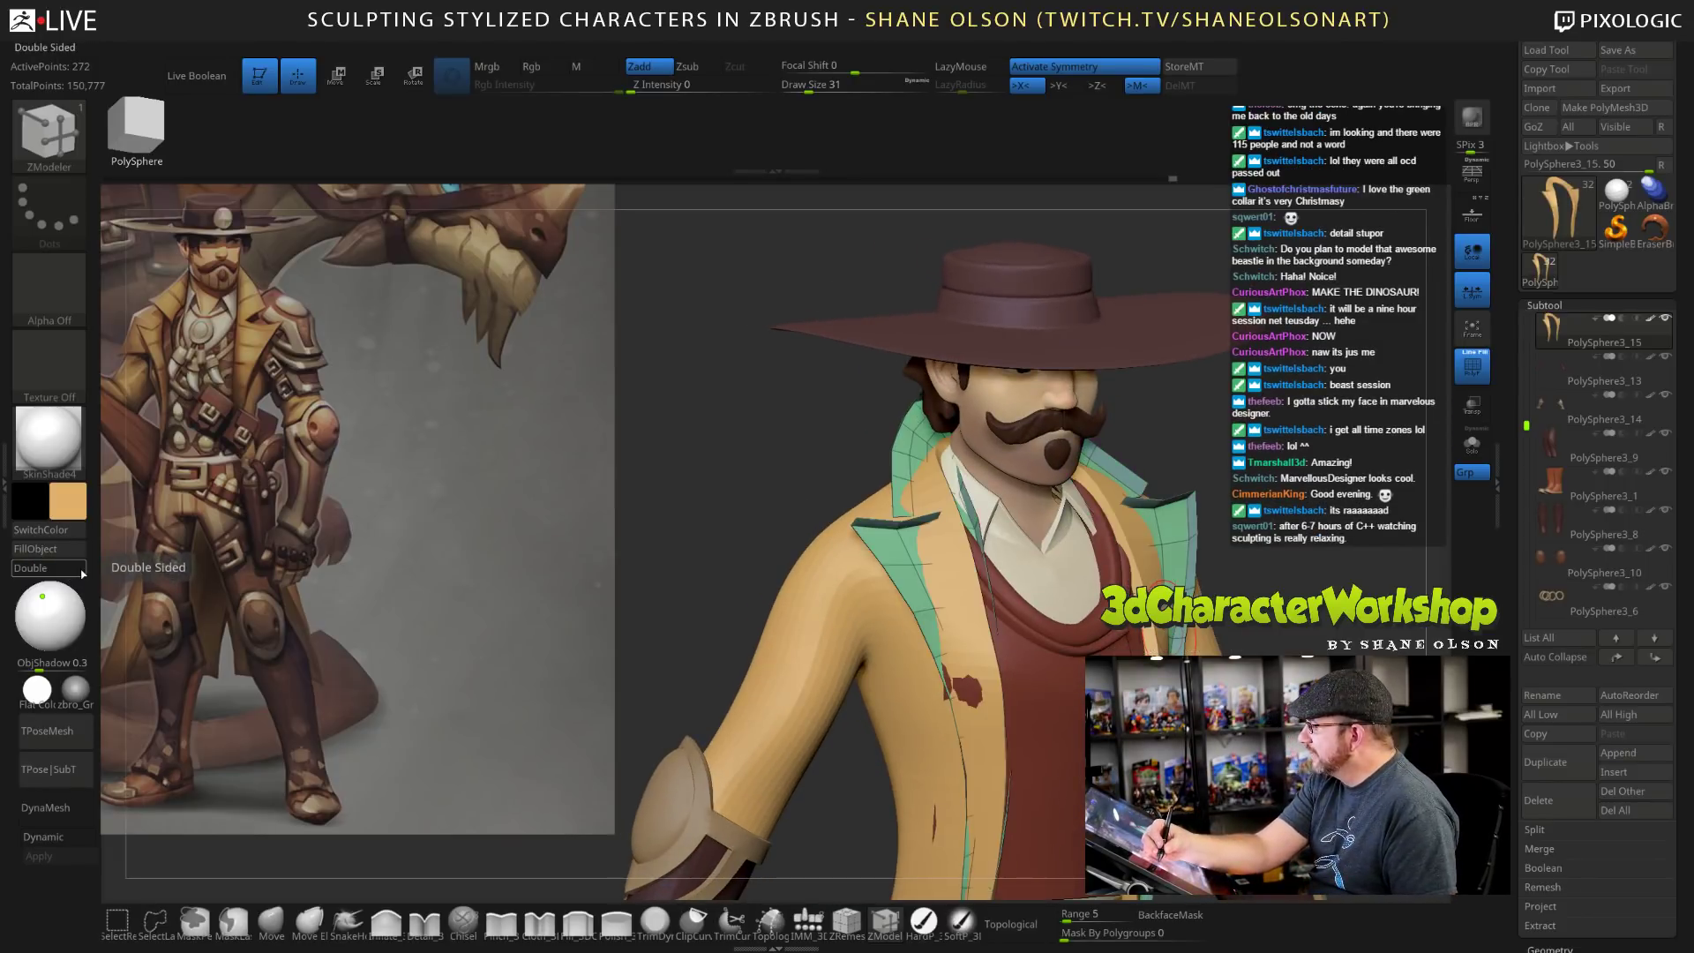
left_click(44, 568)
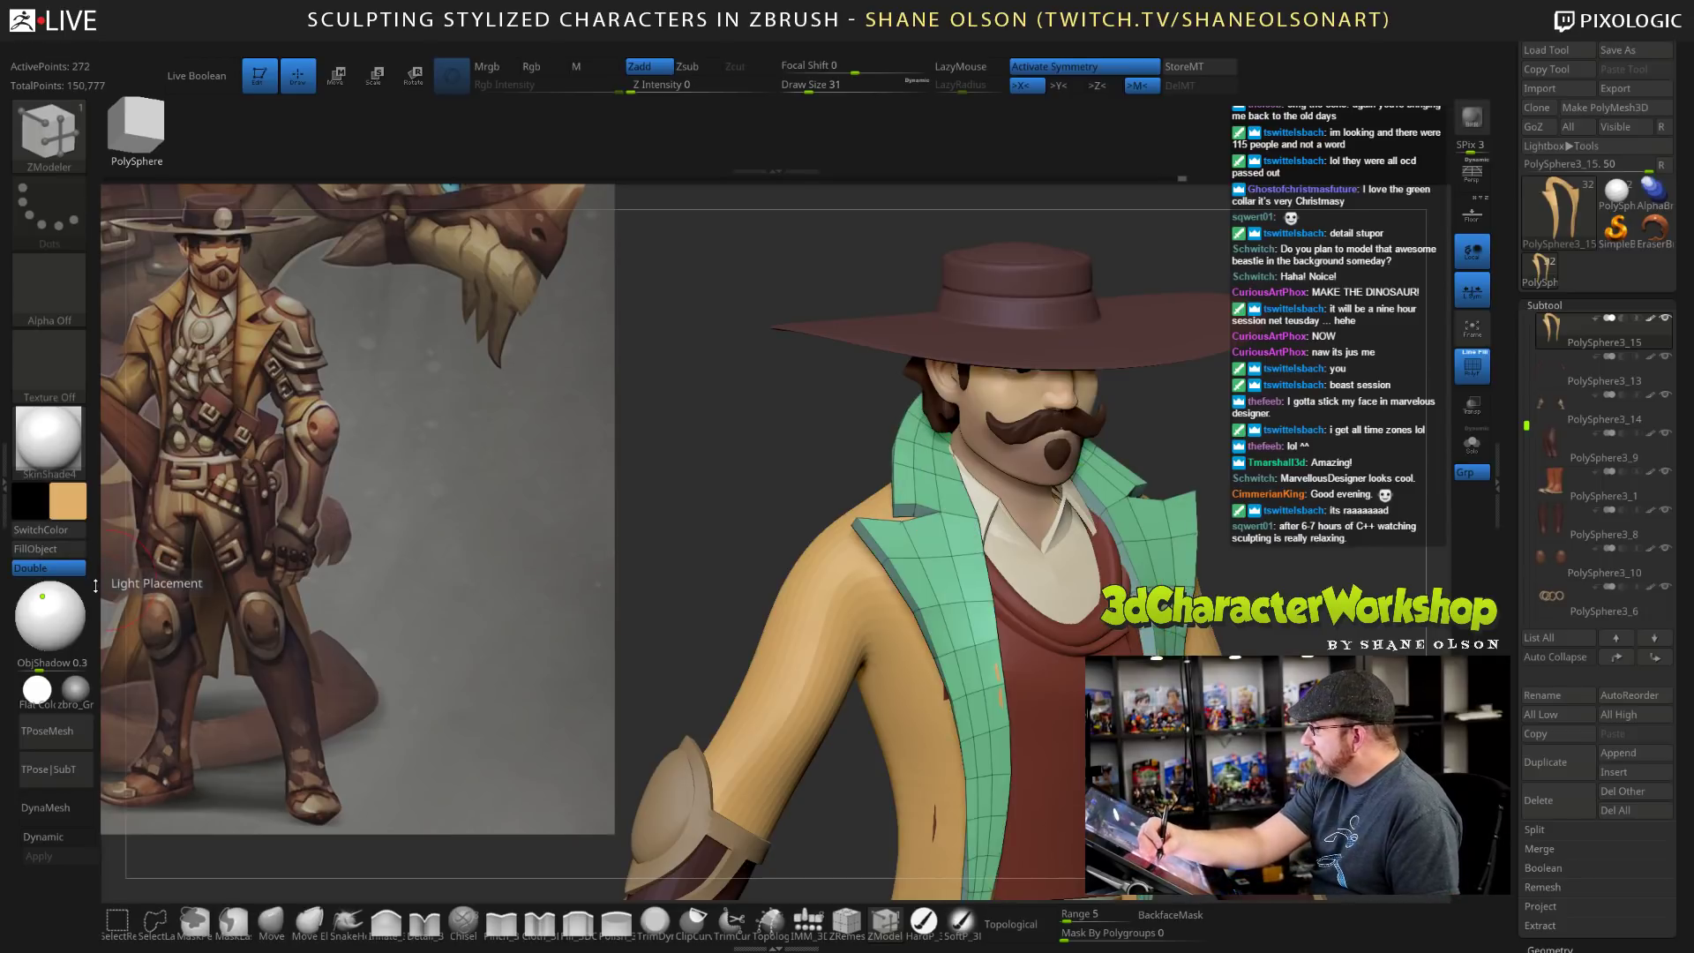
left_click(58, 570)
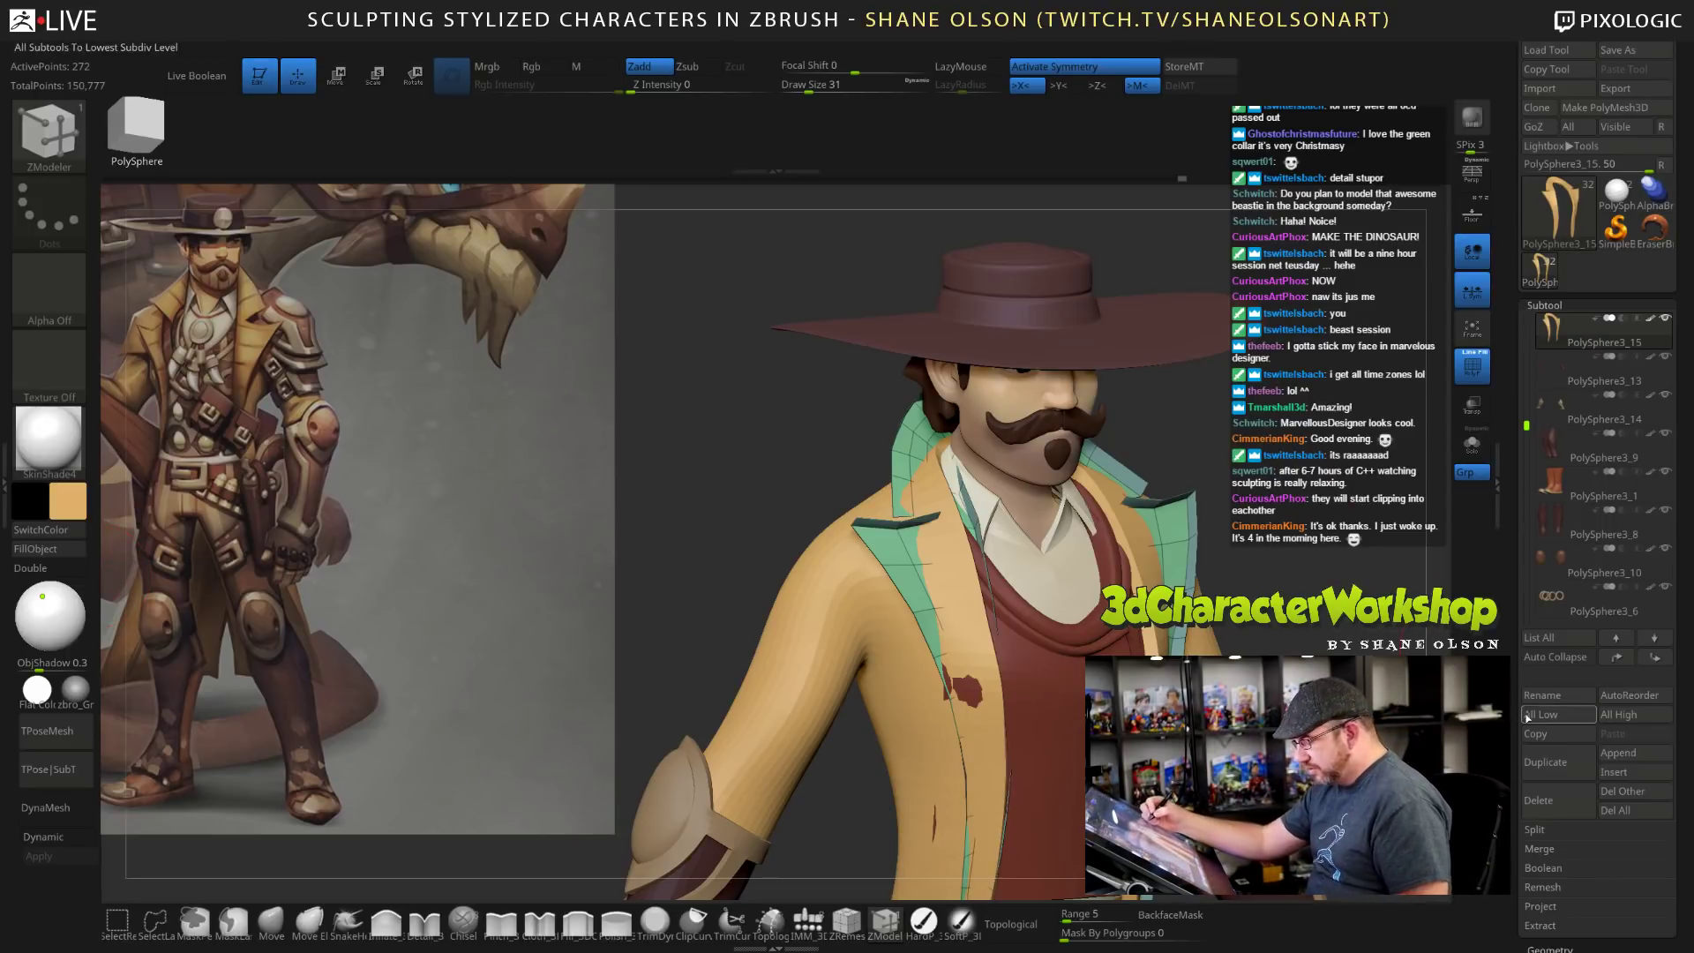
left_click_drag(1514, 776, 1505, 529)
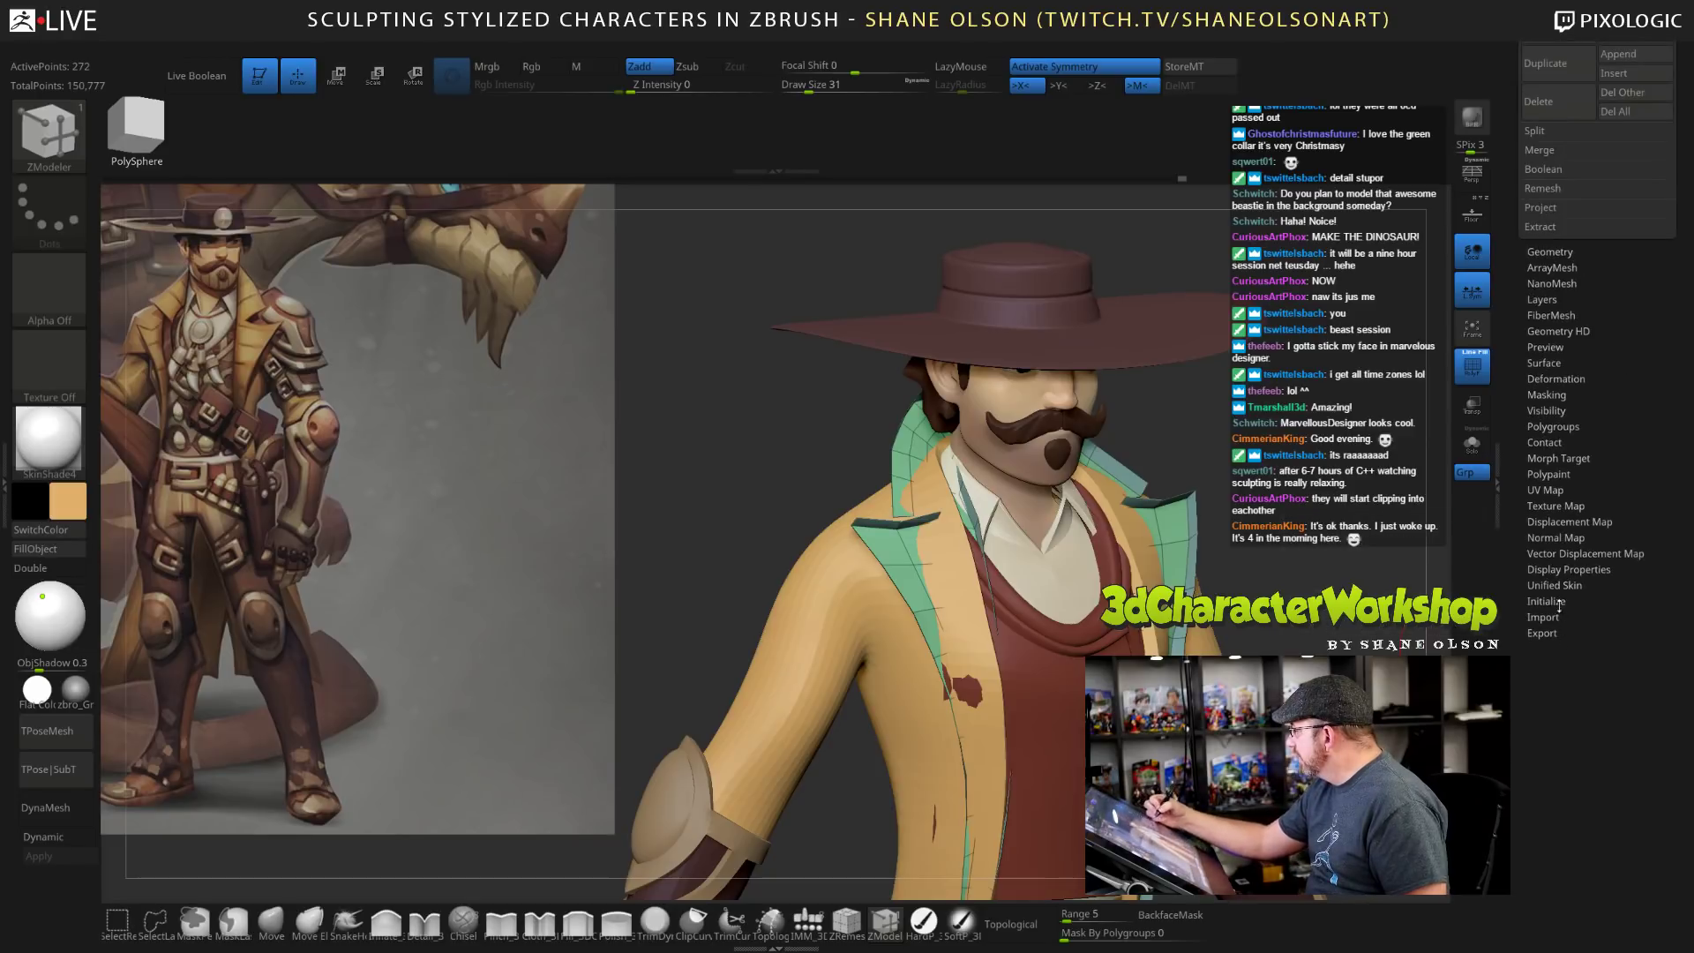
left_click(1568, 571)
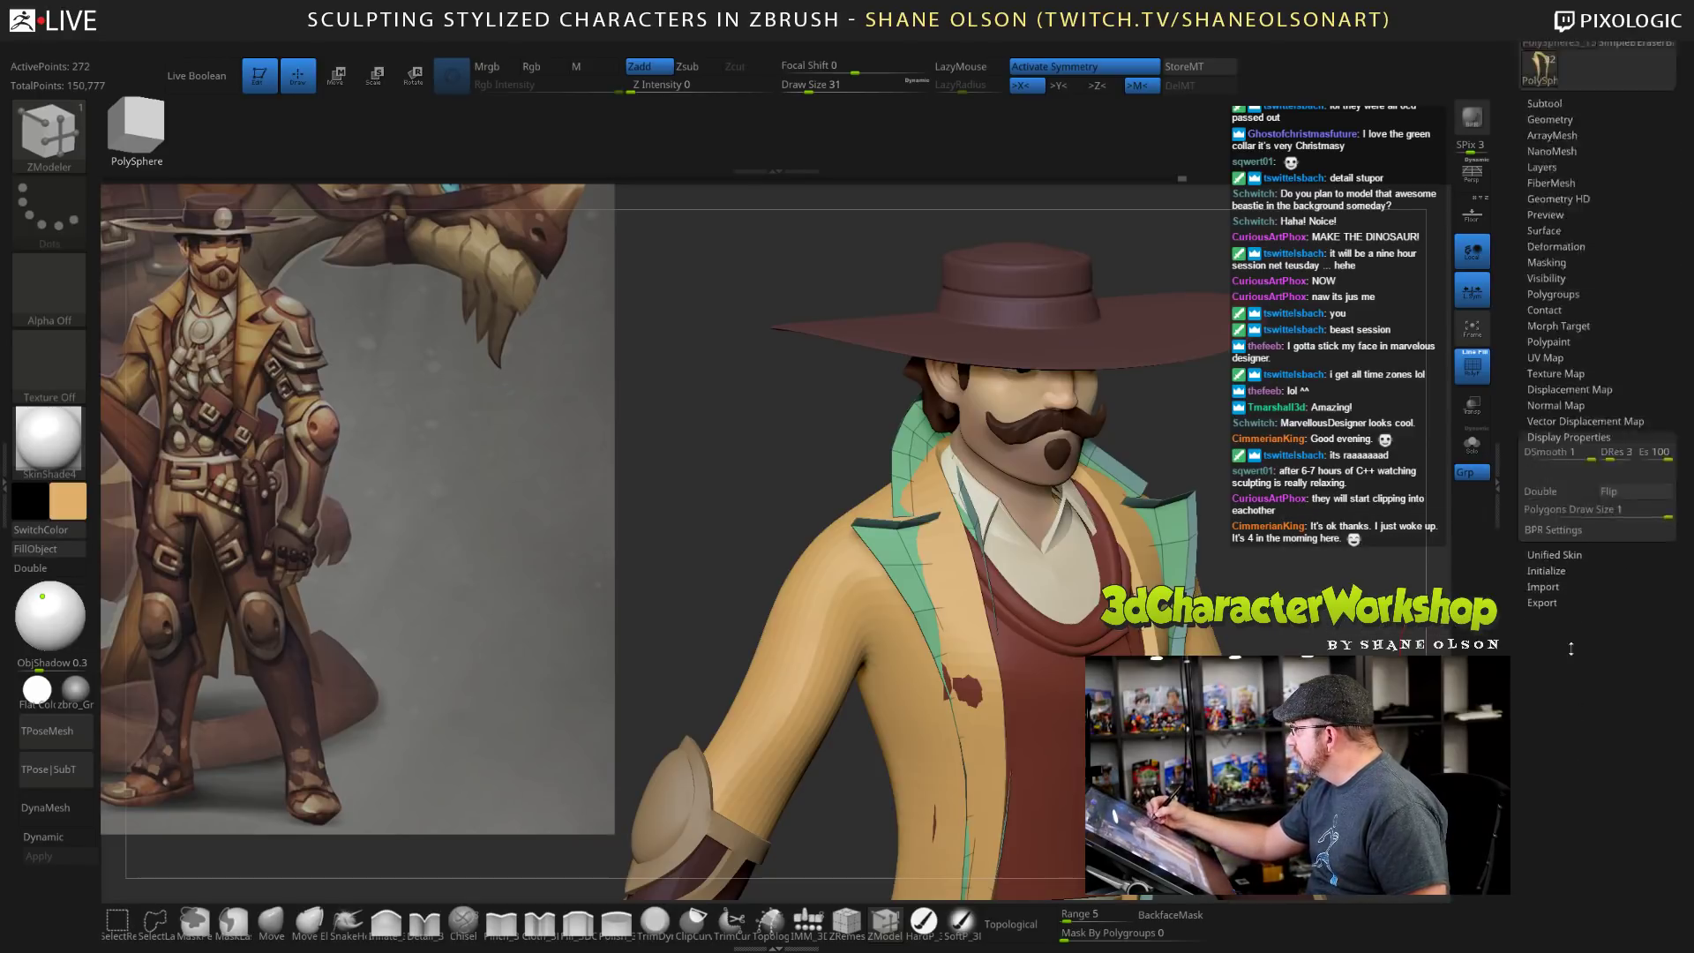
left_click(1631, 701)
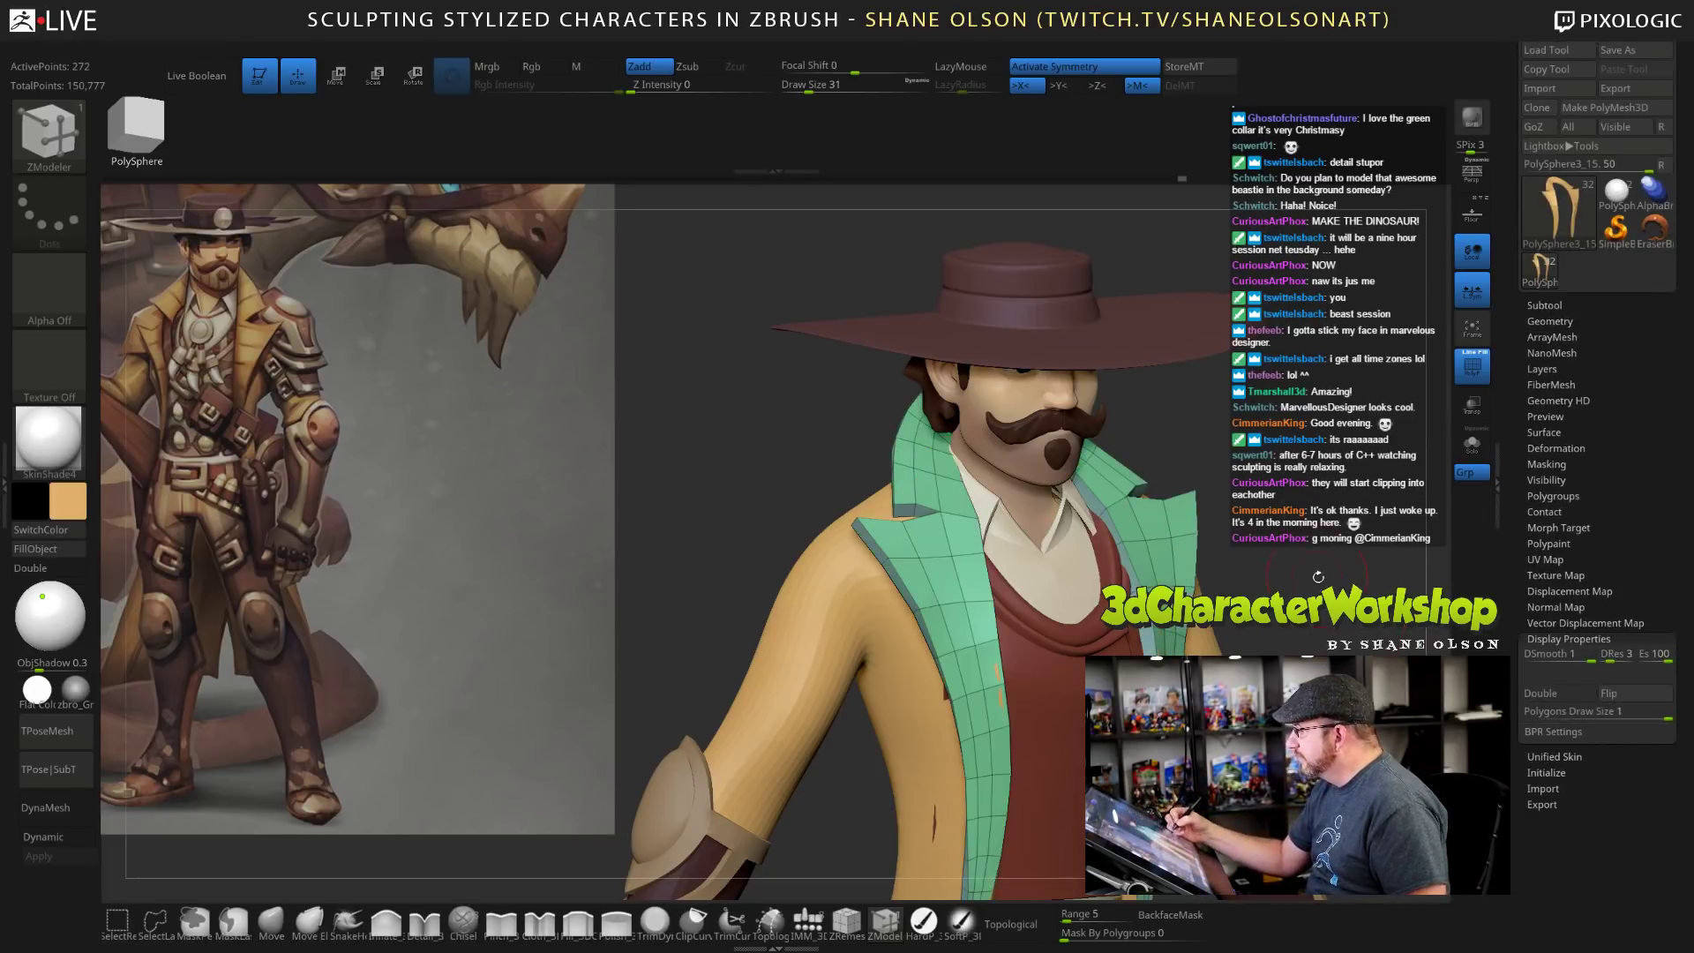
Hide the polyframe and examine the thickened collar and lapels on the whole character from the front.
left_click_drag(1307, 580, 1165, 499)
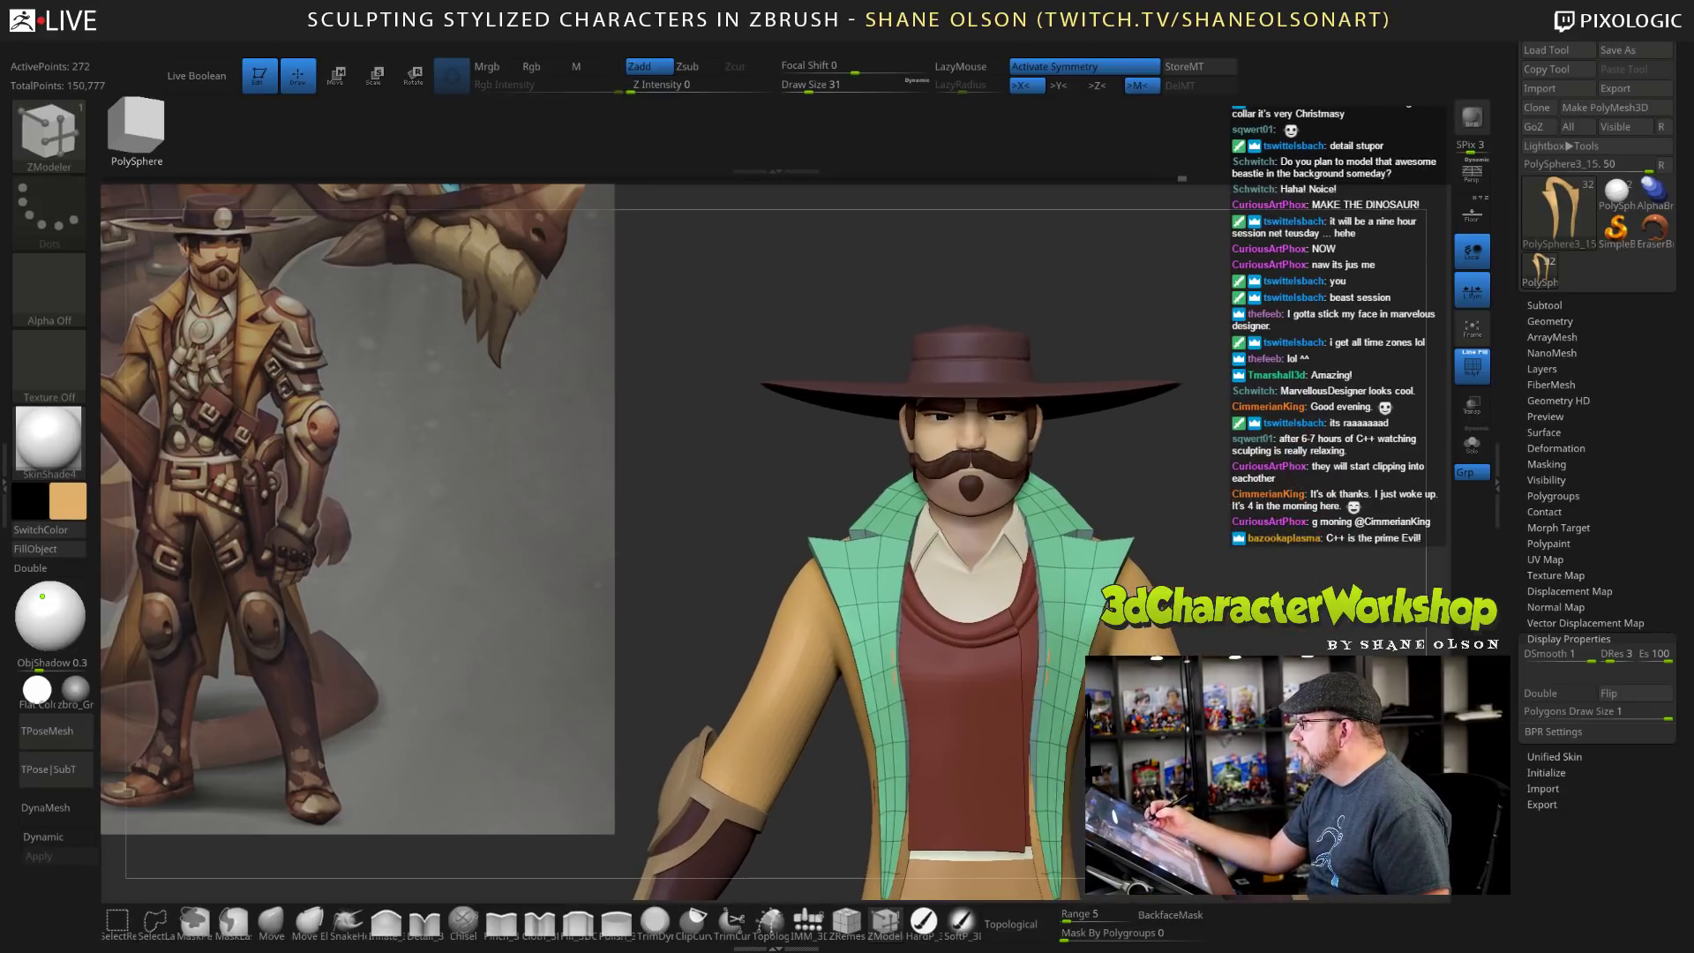
left_click_drag(1258, 528, 1226, 424)
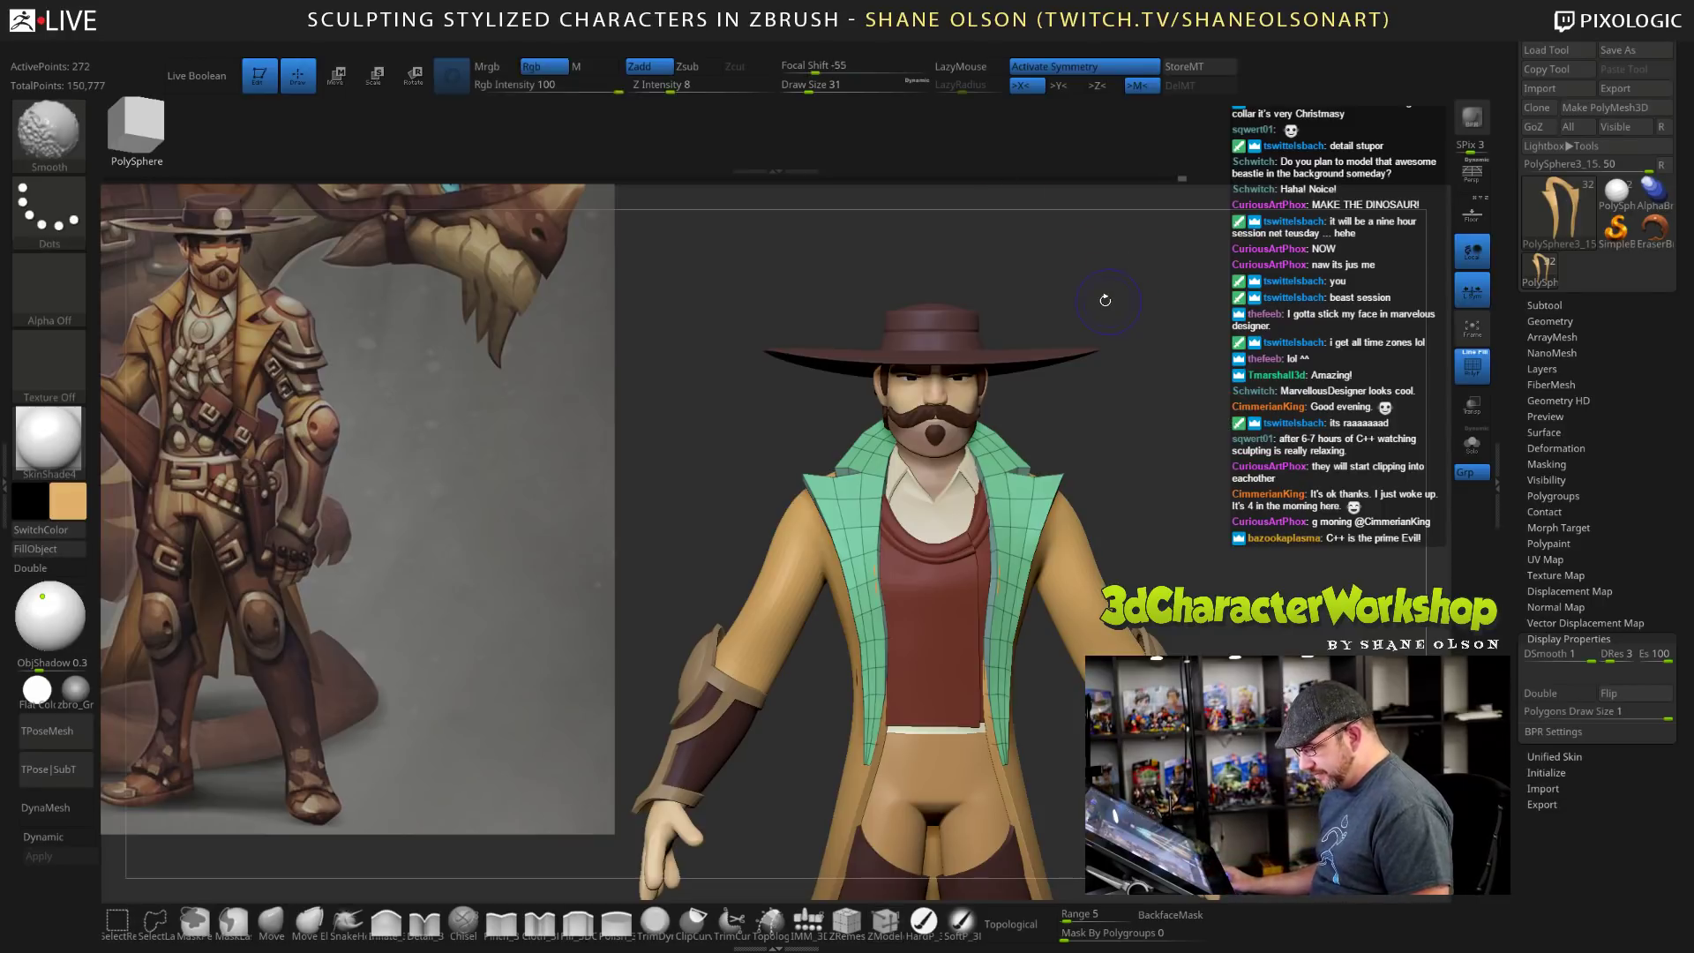
key("shift+f")
left_click_drag(1156, 400, 1148, 404)
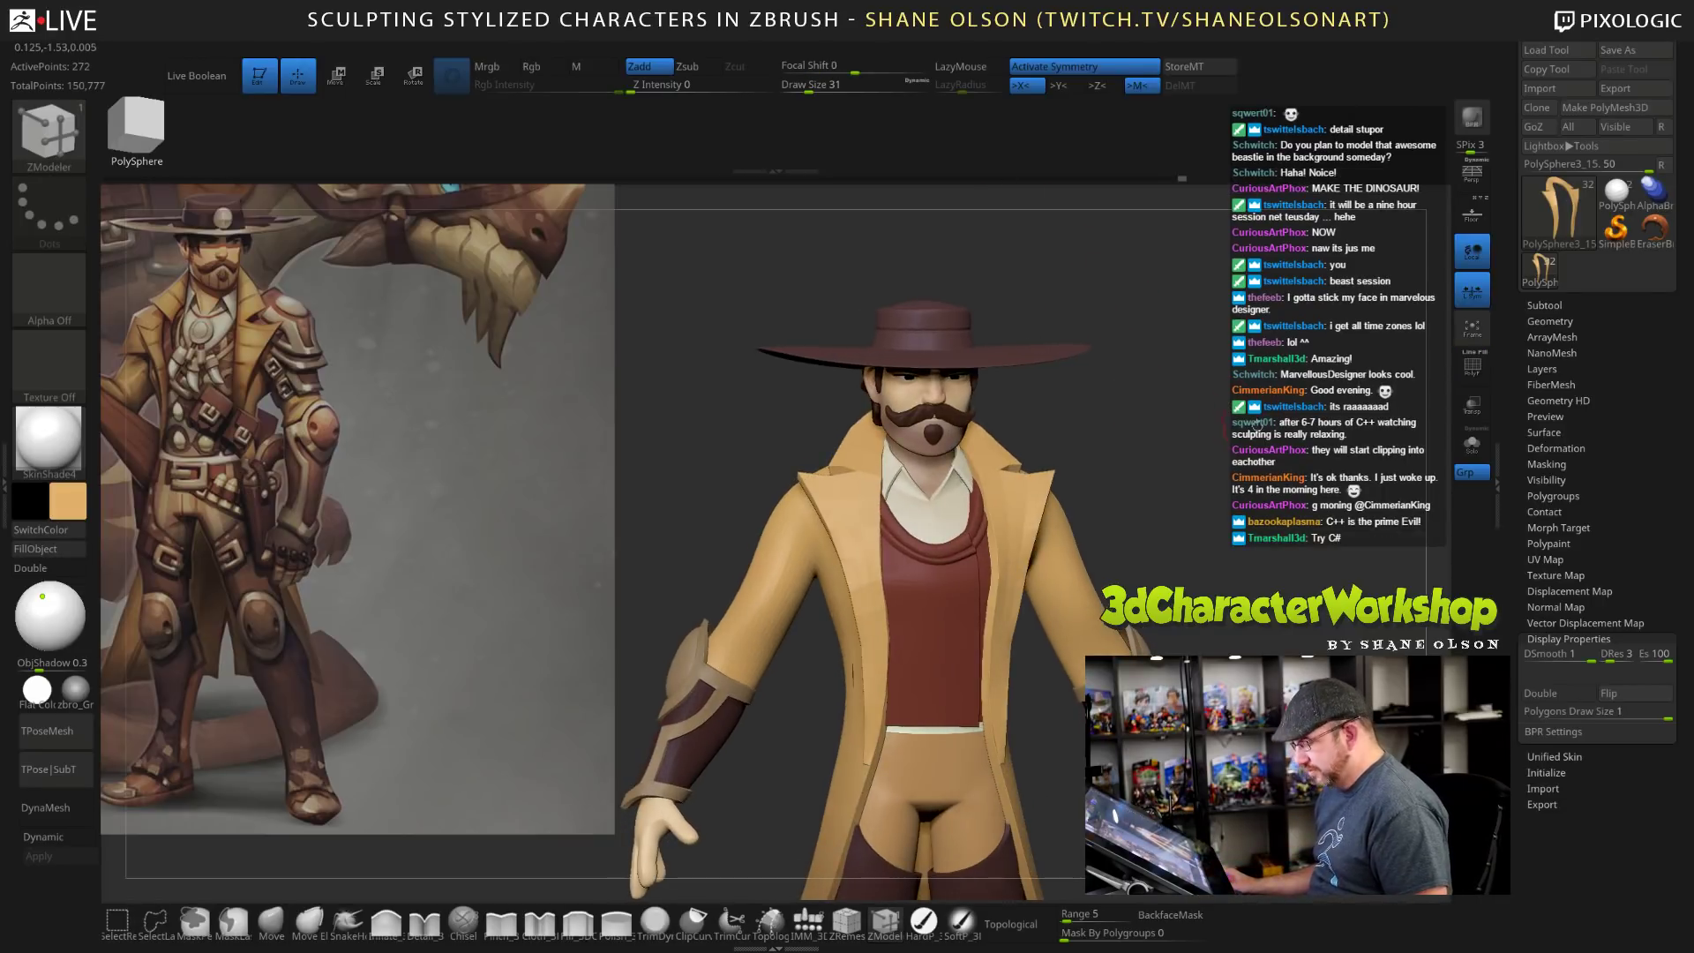
left_click_drag(1250, 432, 1252, 565)
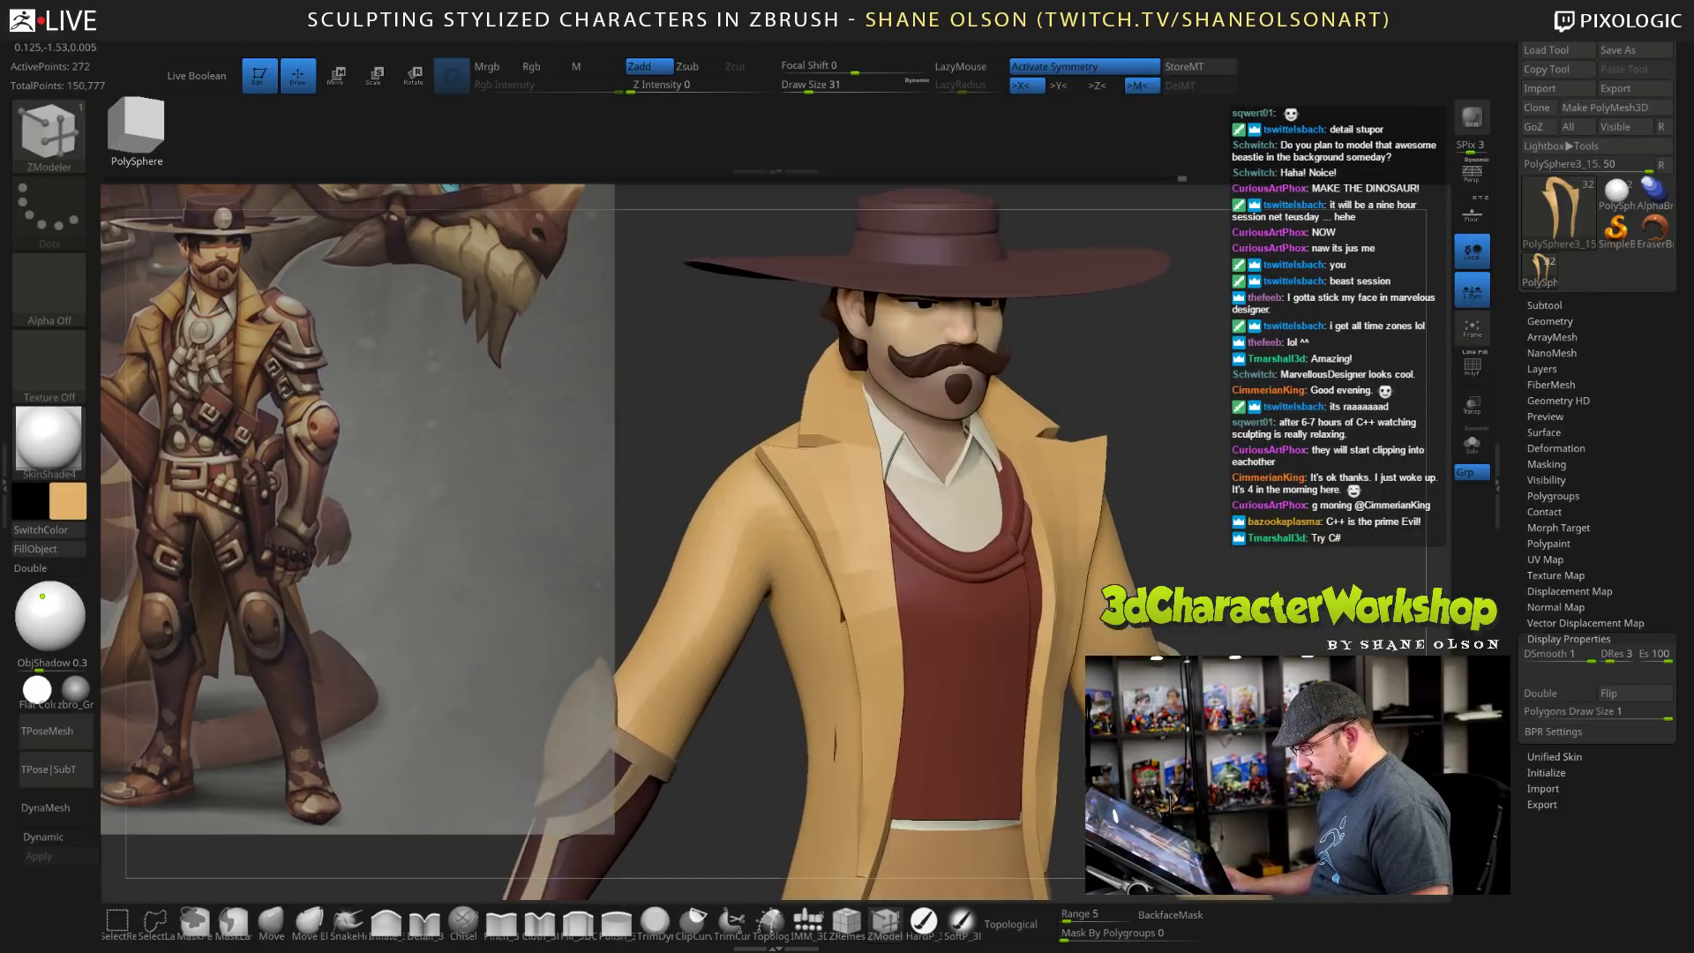
Isolate the collar and lapel piece with its polyframe shown, and divide it into polygroups by normals.
left_click(1472, 443)
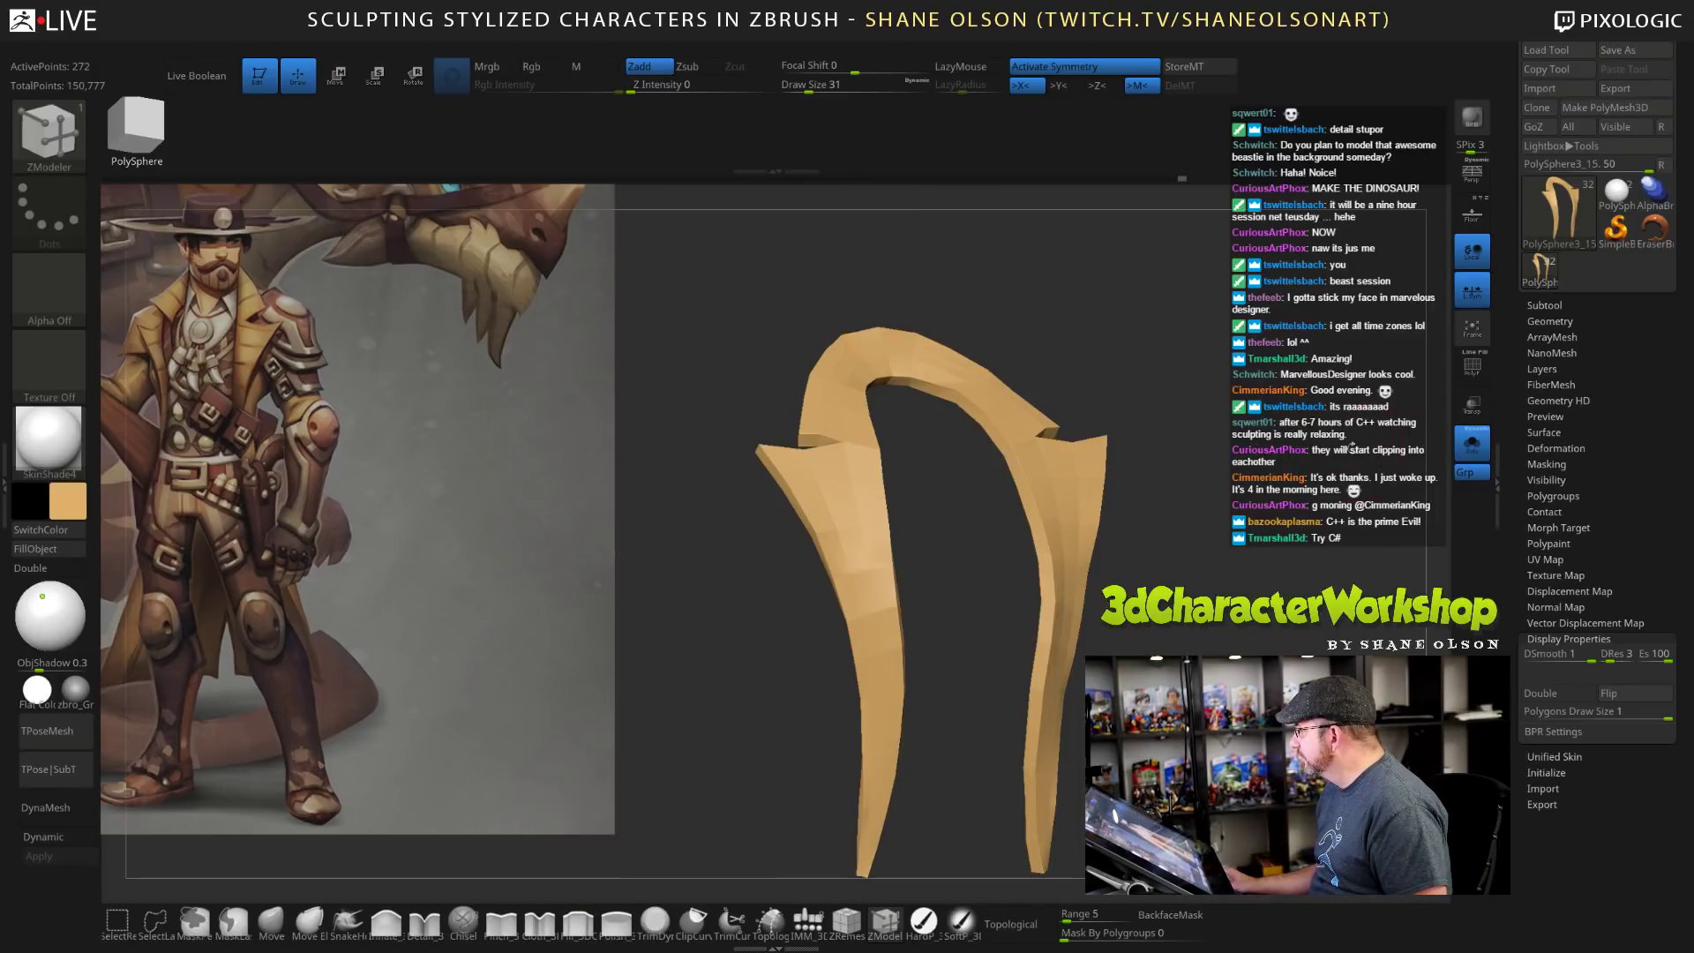
mouse_move(1349, 447)
left_mouse_down()
mouse_move(1314, 466)
mouse_move(1226, 458)
mouse_move(1275, 473)
left_mouse_up()
key("shift+f")
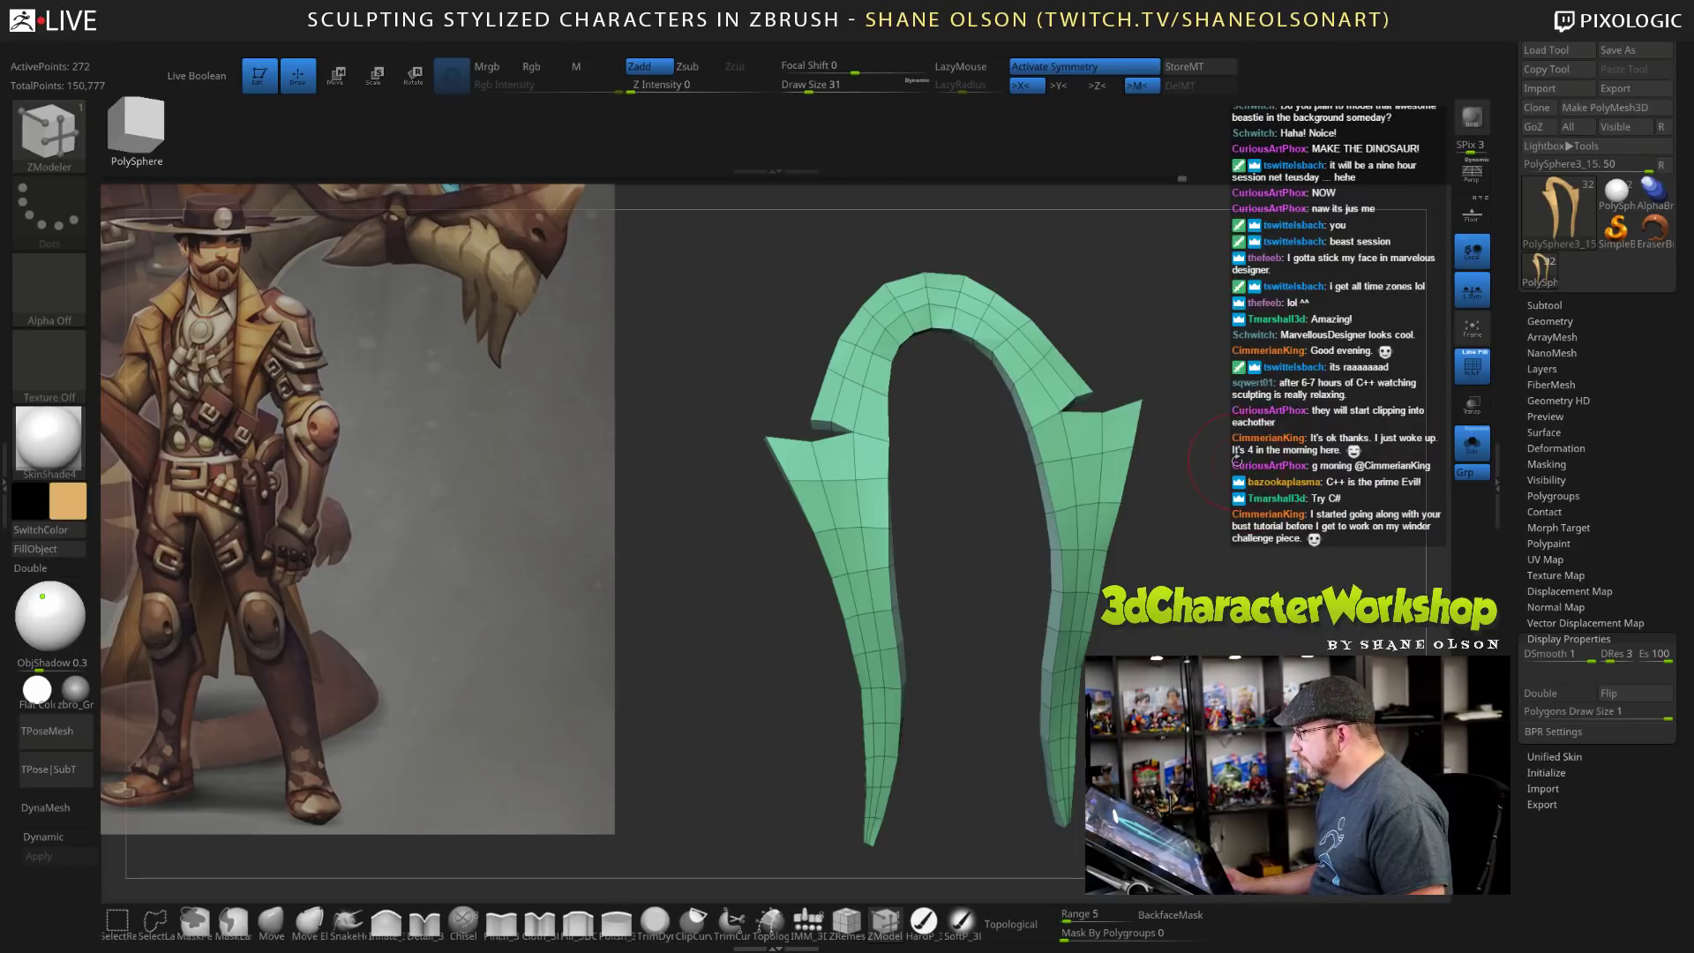
key("space")
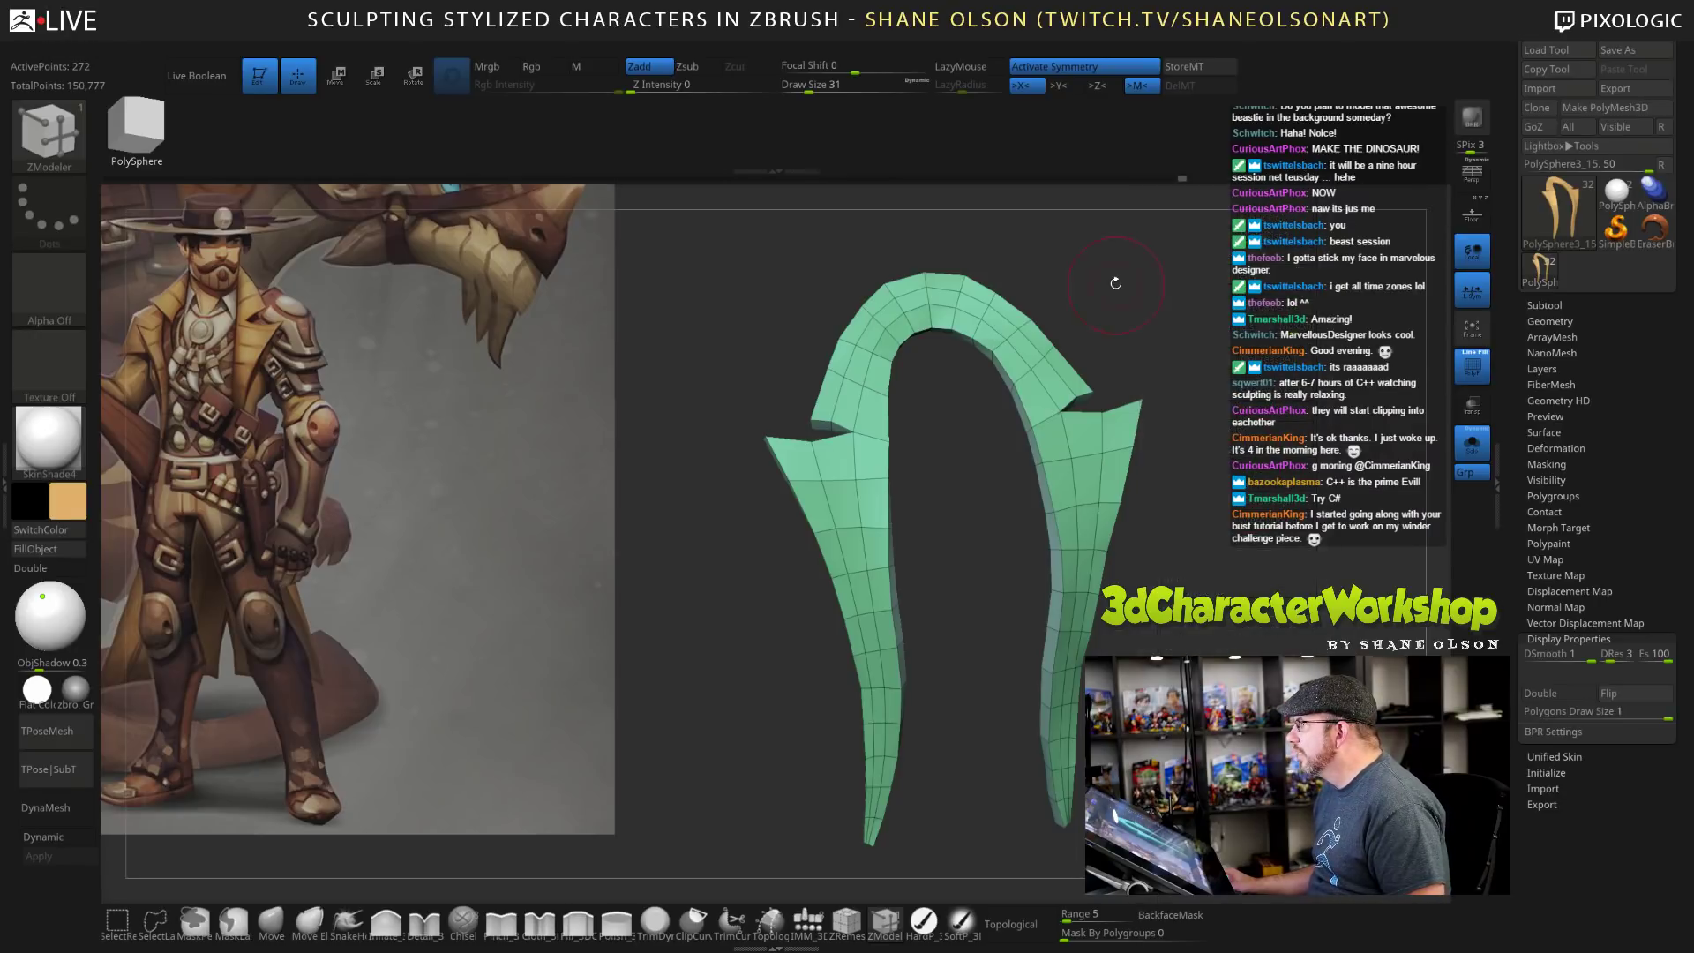
key("space")
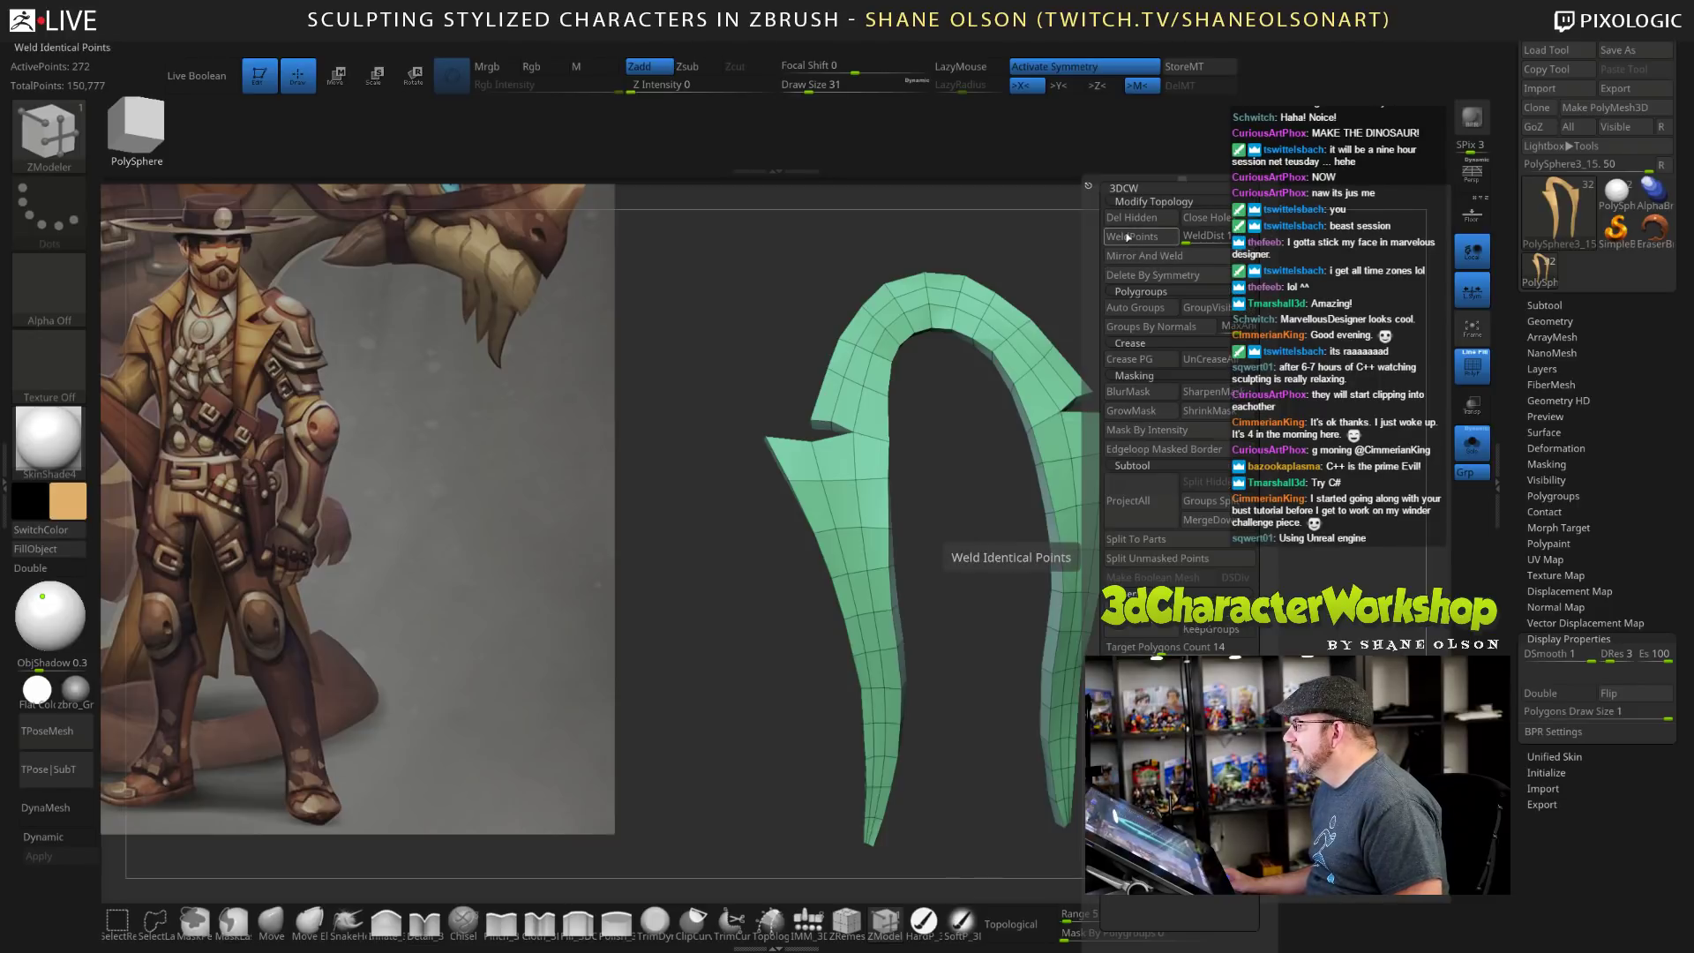
left_click(1131, 309)
left_click_drag(1138, 309, 1235, 318)
key("grave")
left_click(1230, 327)
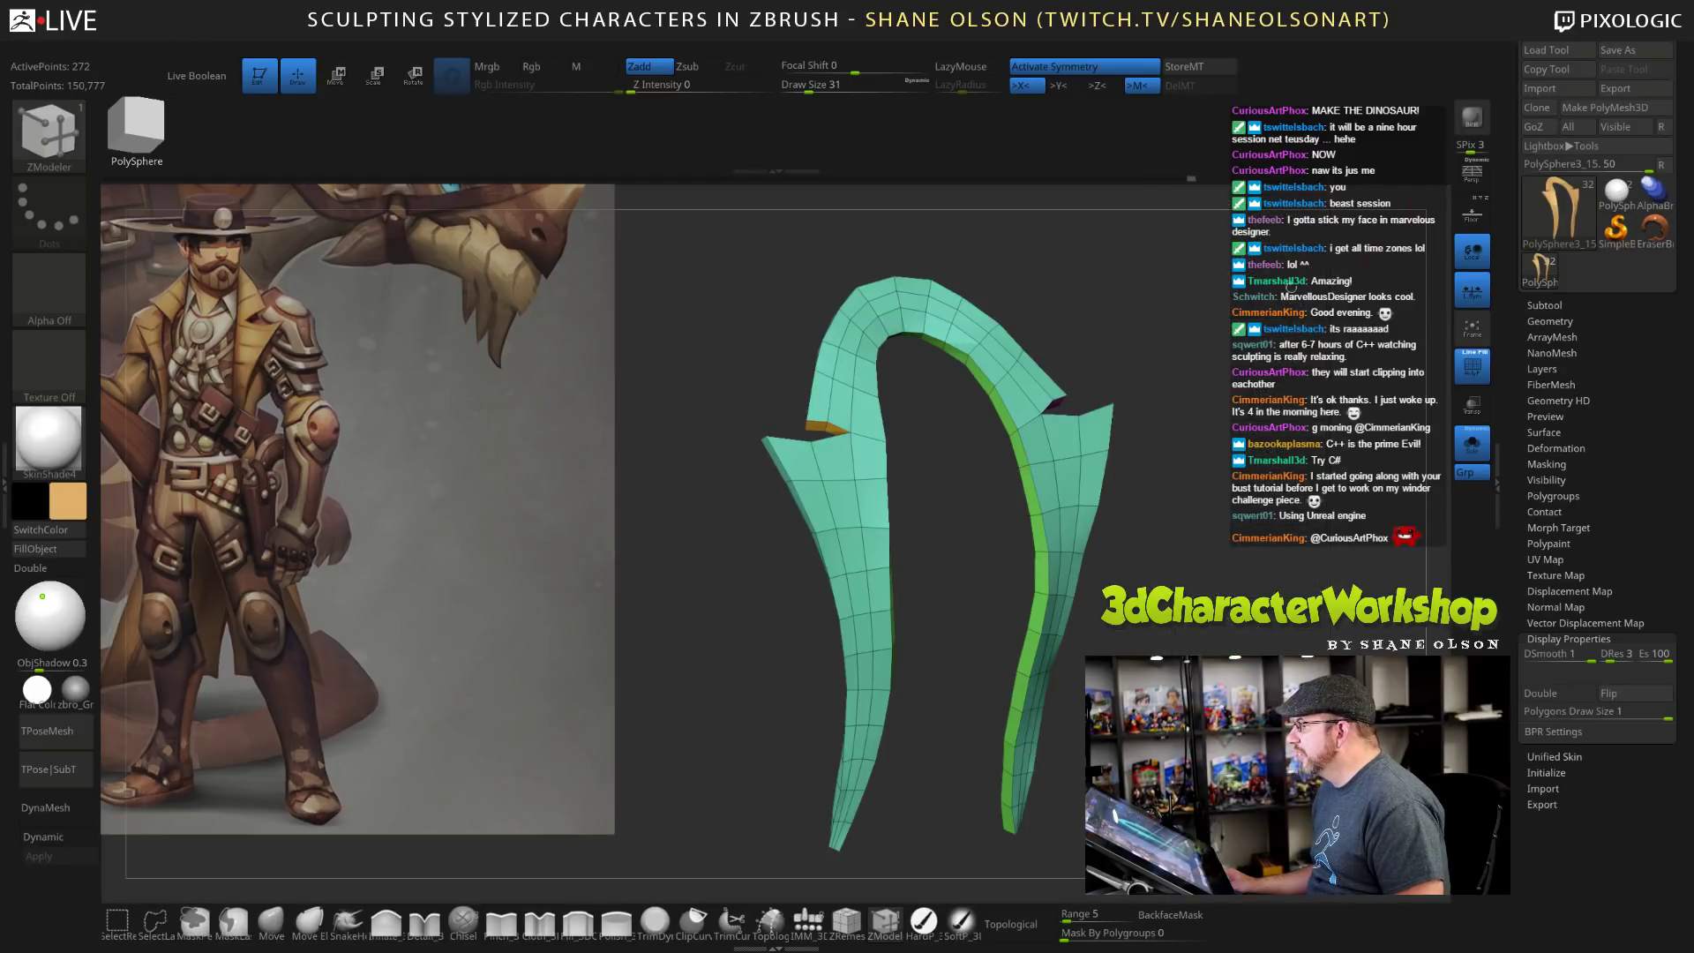
Crease the polygroup borders of the collar and lapel piece and set the crease level to 3.
left_click_drag(1268, 372, 1227, 371)
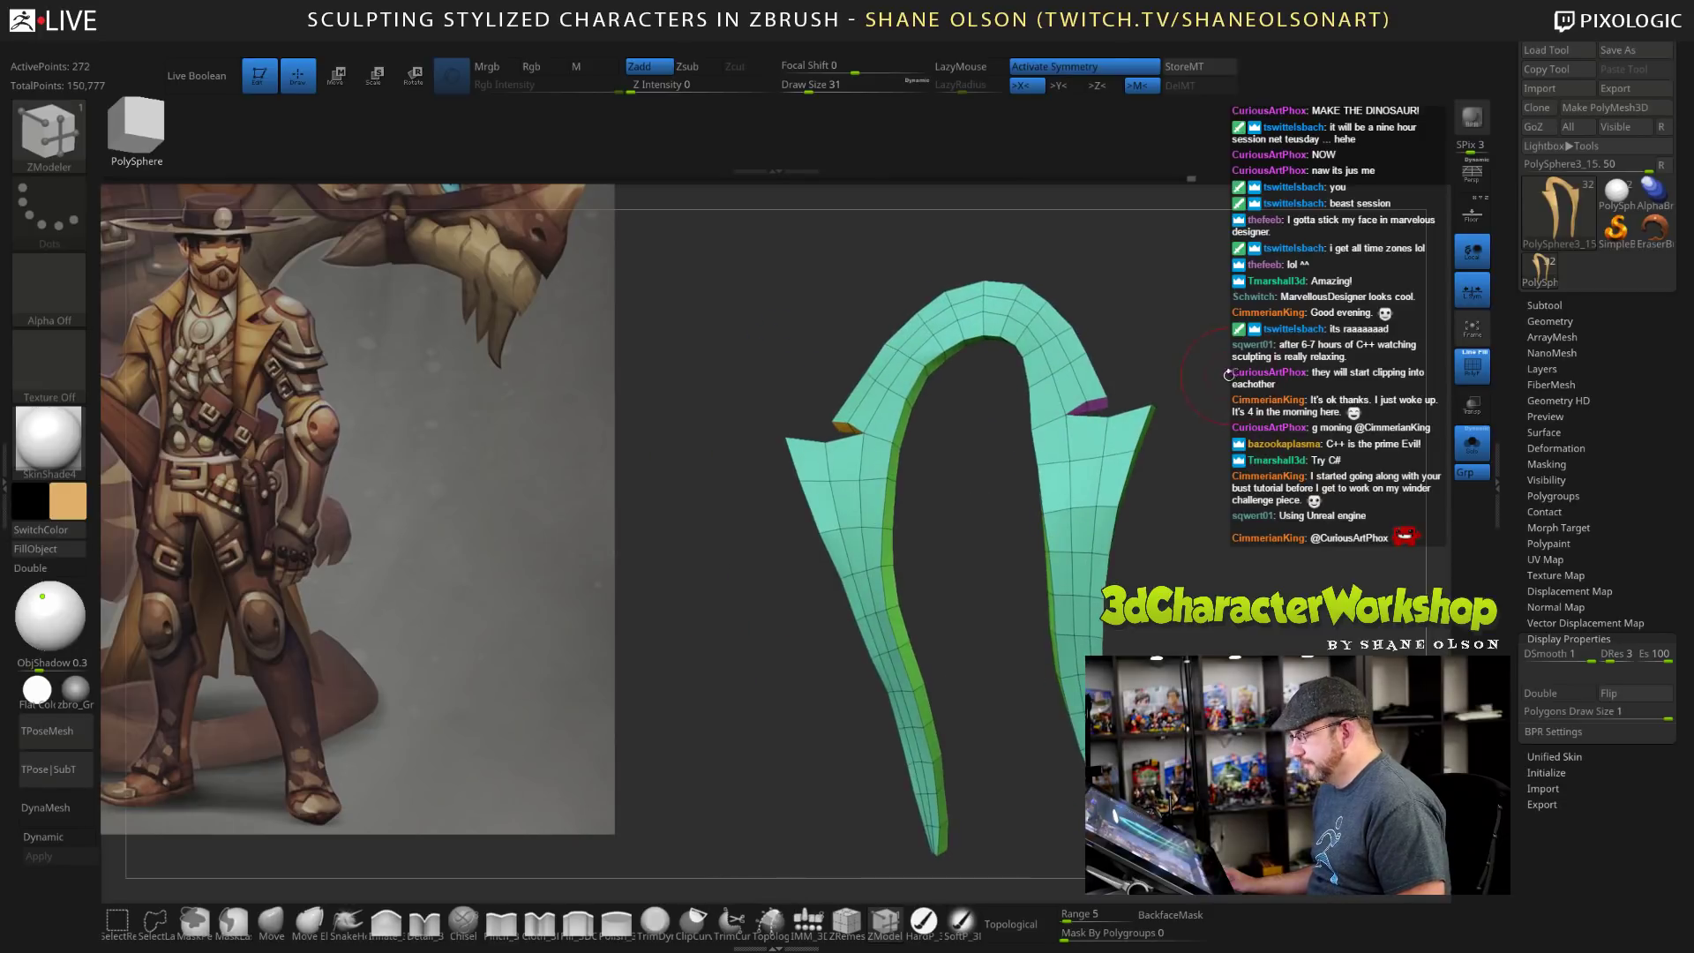
key("space")
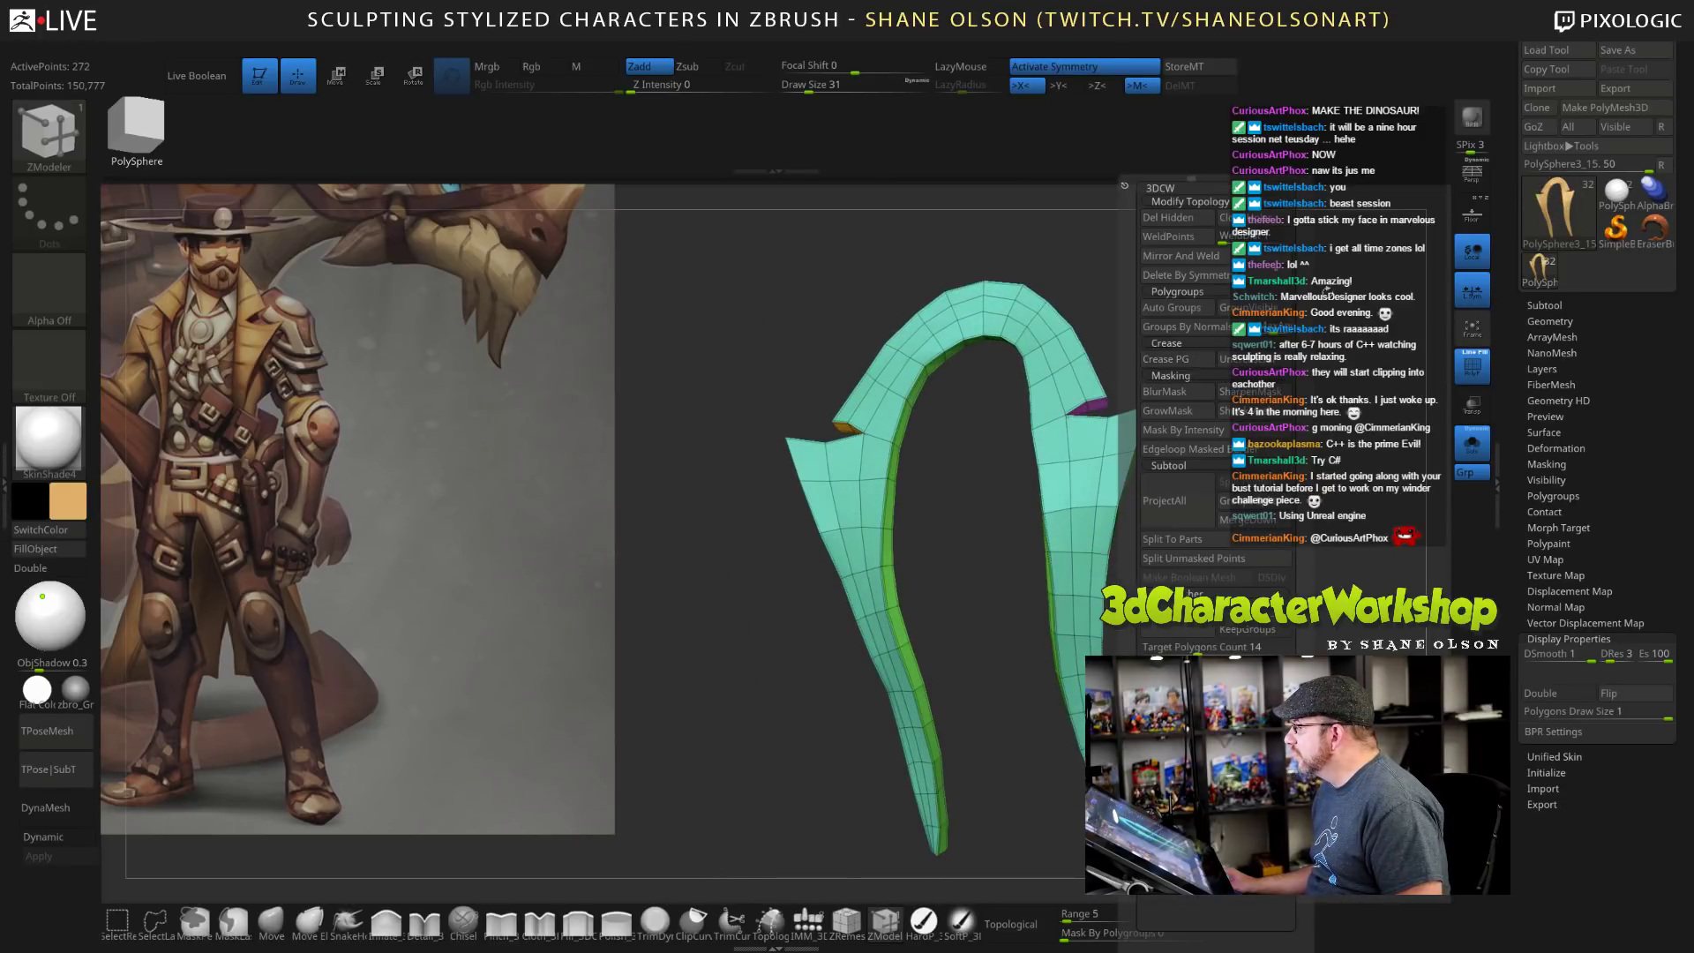
left_click(1202, 359)
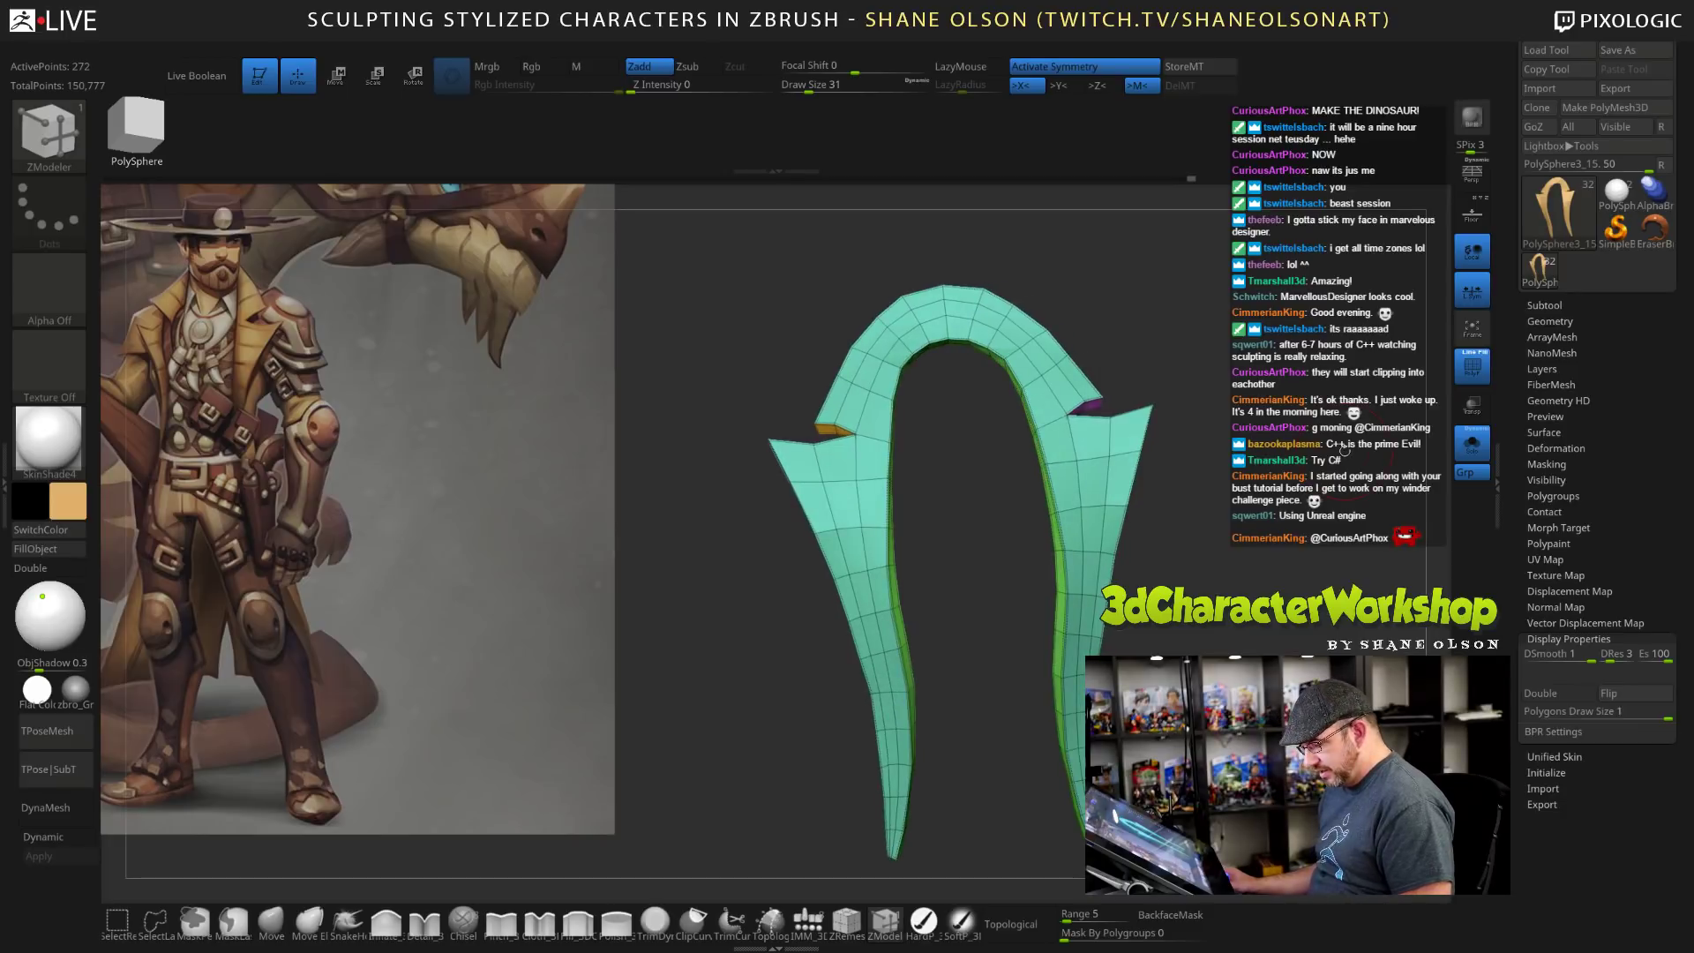
left_click(1557, 321)
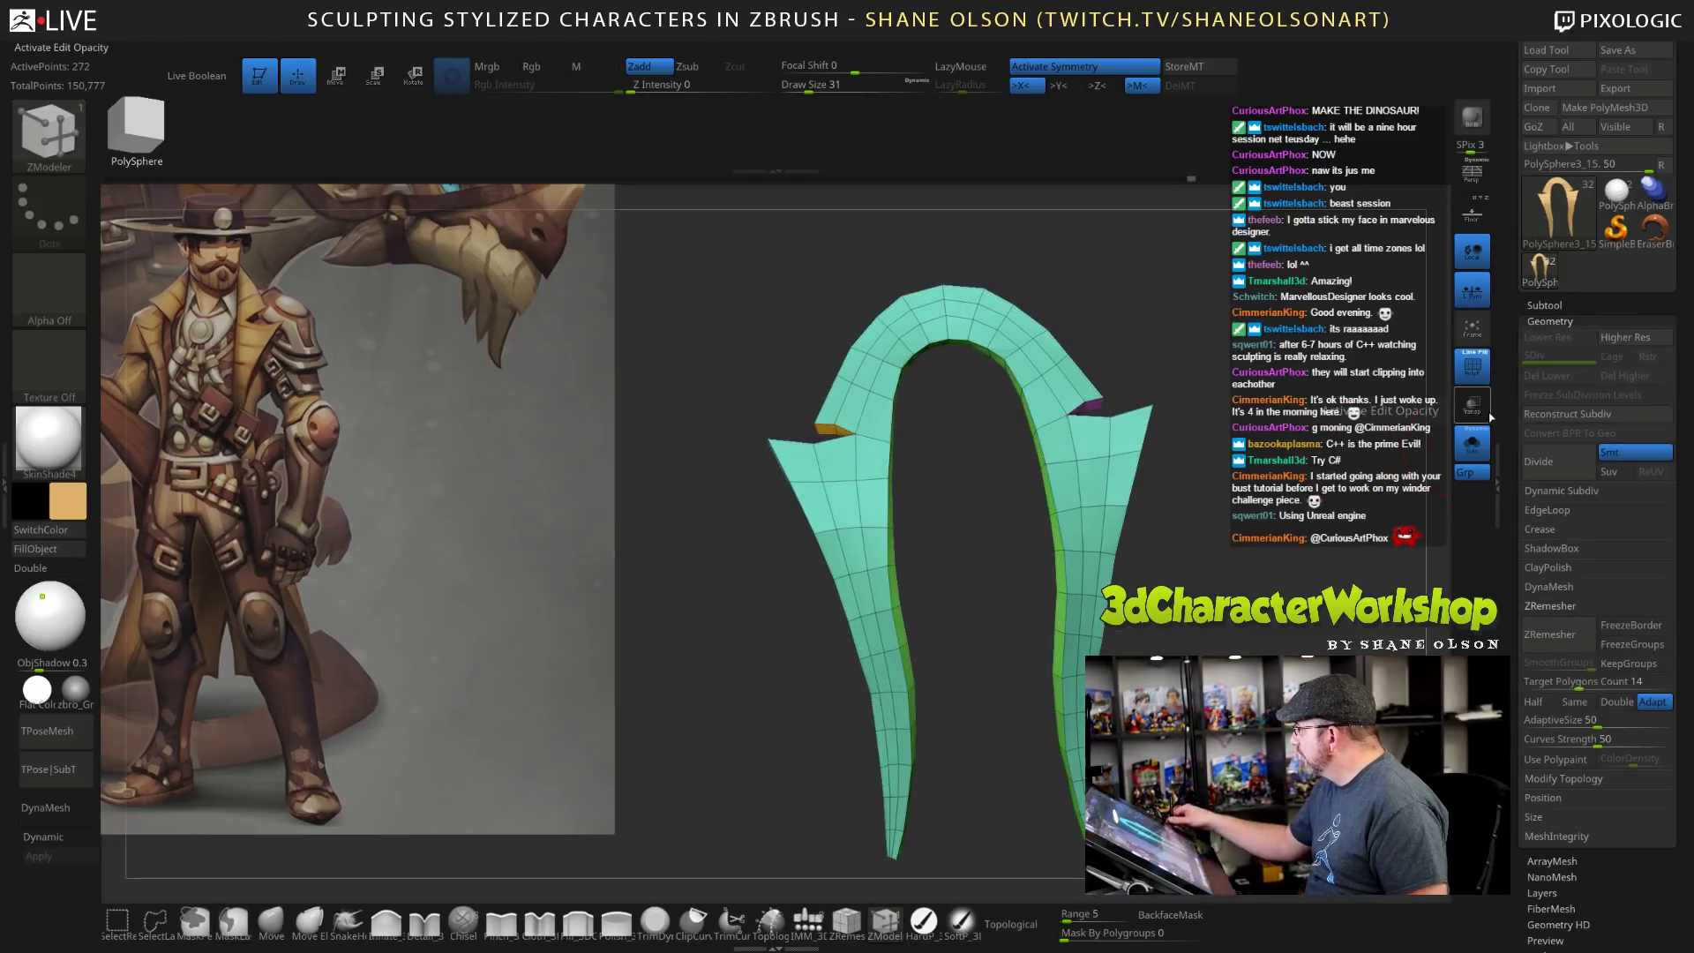
left_click(1606, 527)
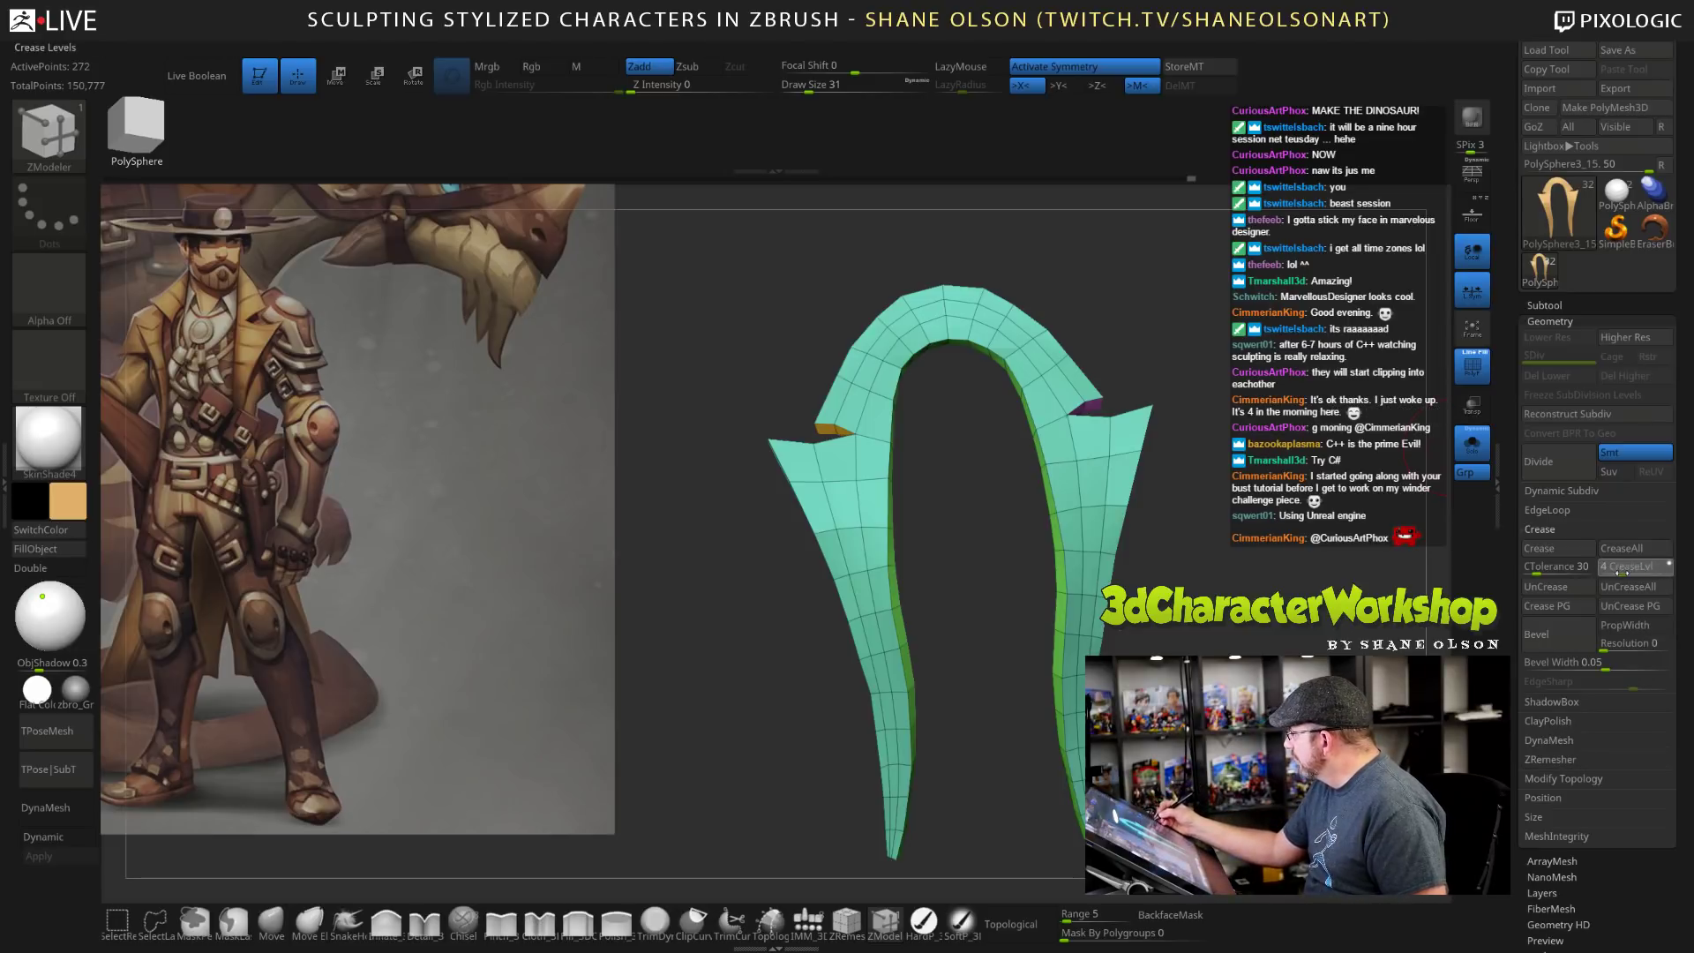
left_click_drag(1620, 574, 1612, 574)
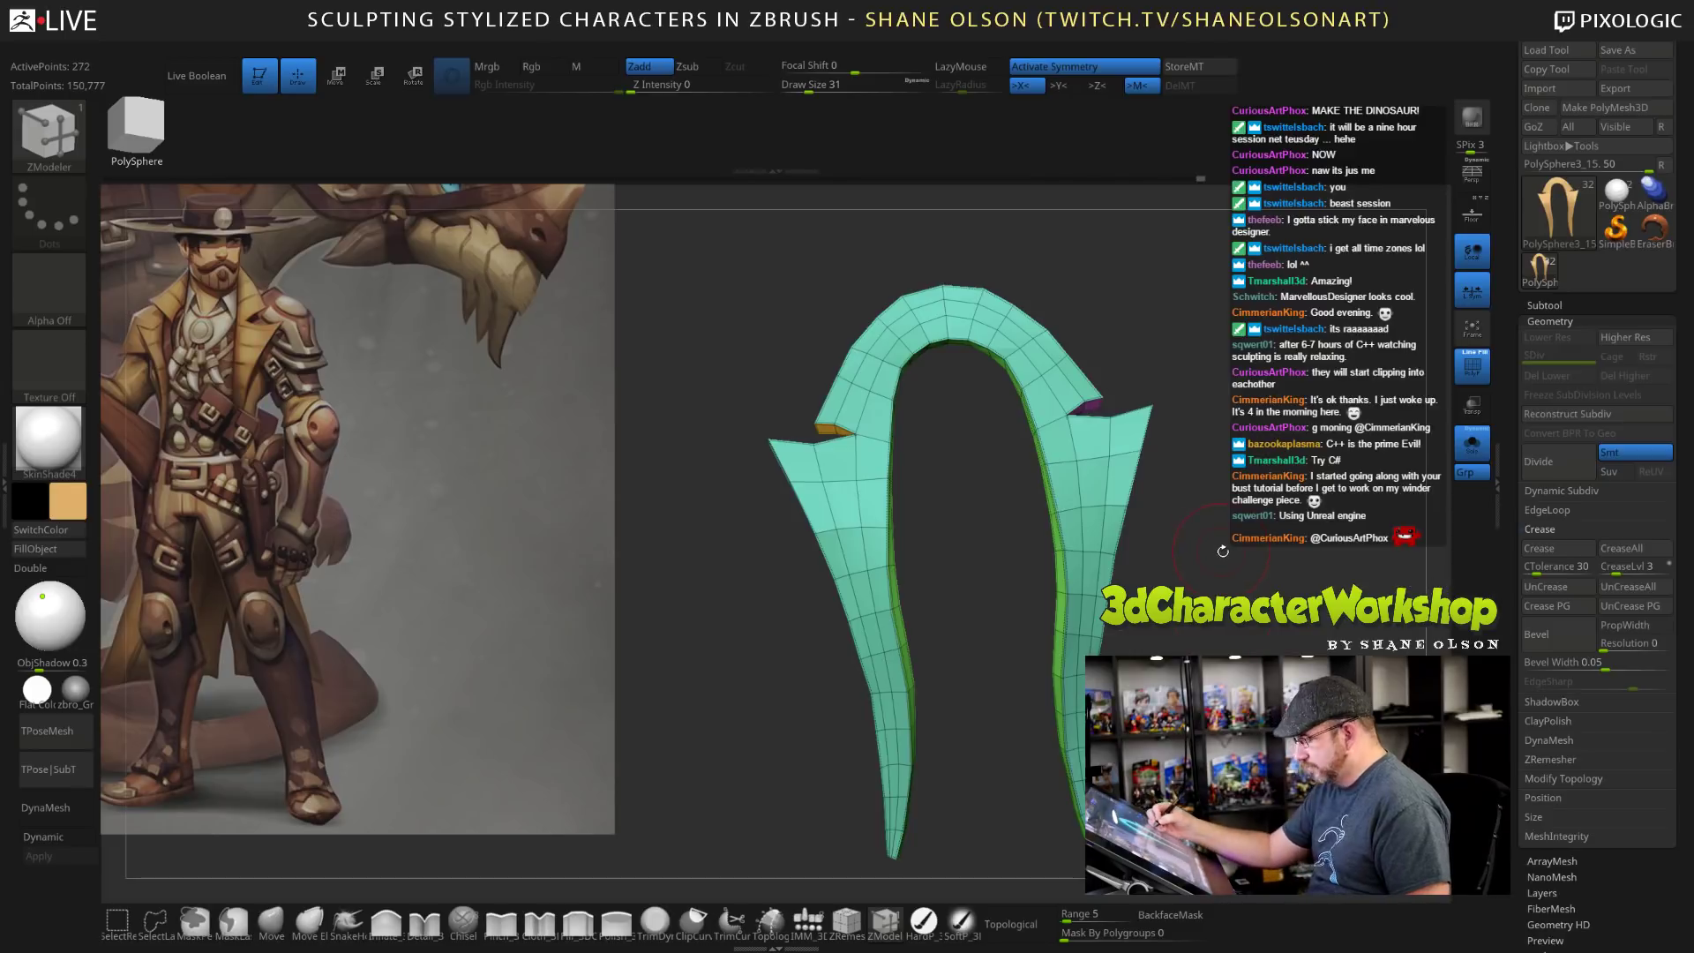
Turn on Dynamic Subdivision for the collar piece, hide its polyframe, and bring back the rest of the character.
key("d")
key("shift+f")
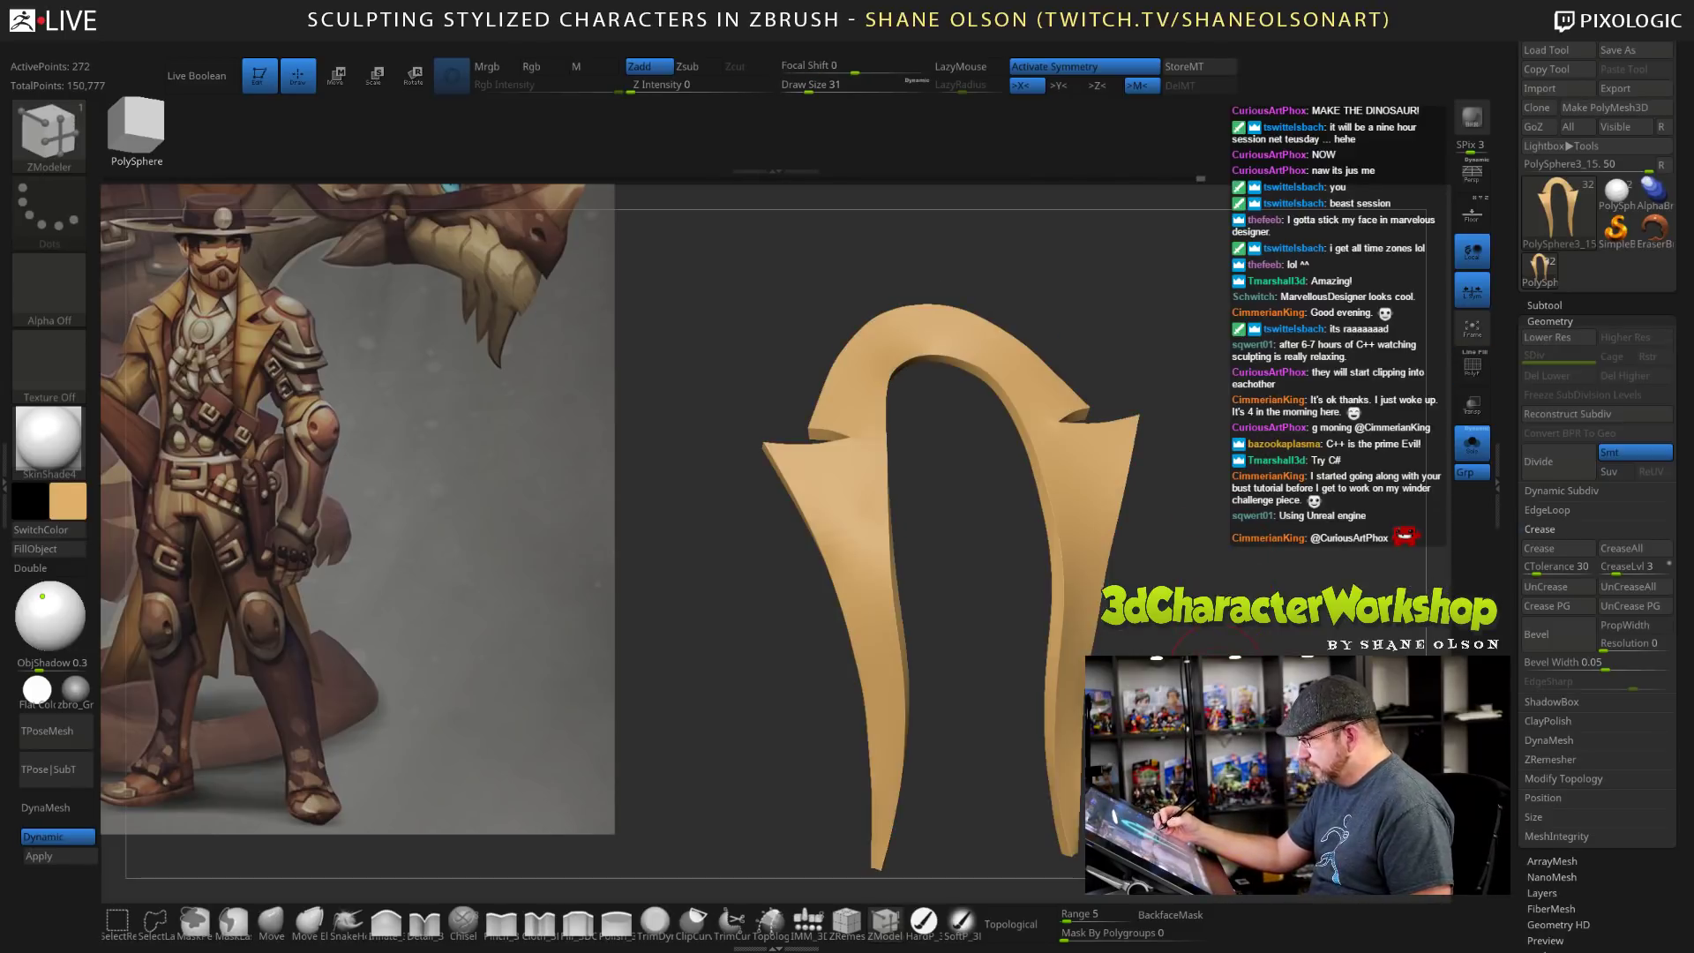
left_click_drag(1218, 677, 1185, 654)
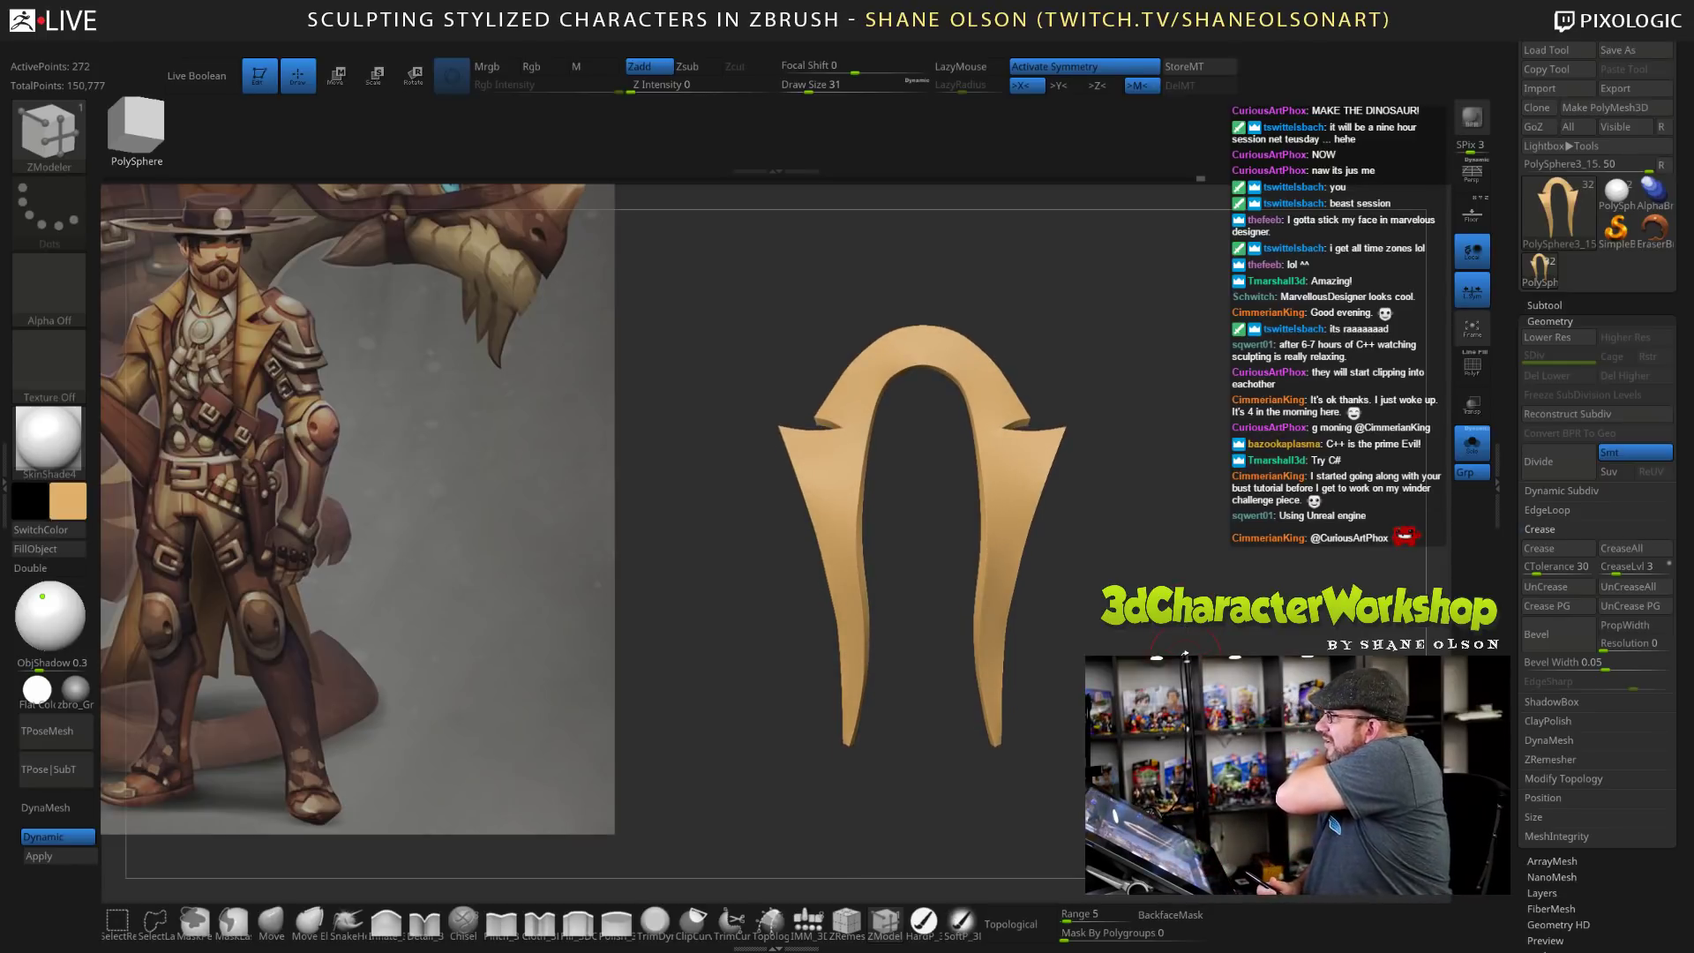
left_click_drag(1138, 491, 1176, 539)
left_click(1472, 443)
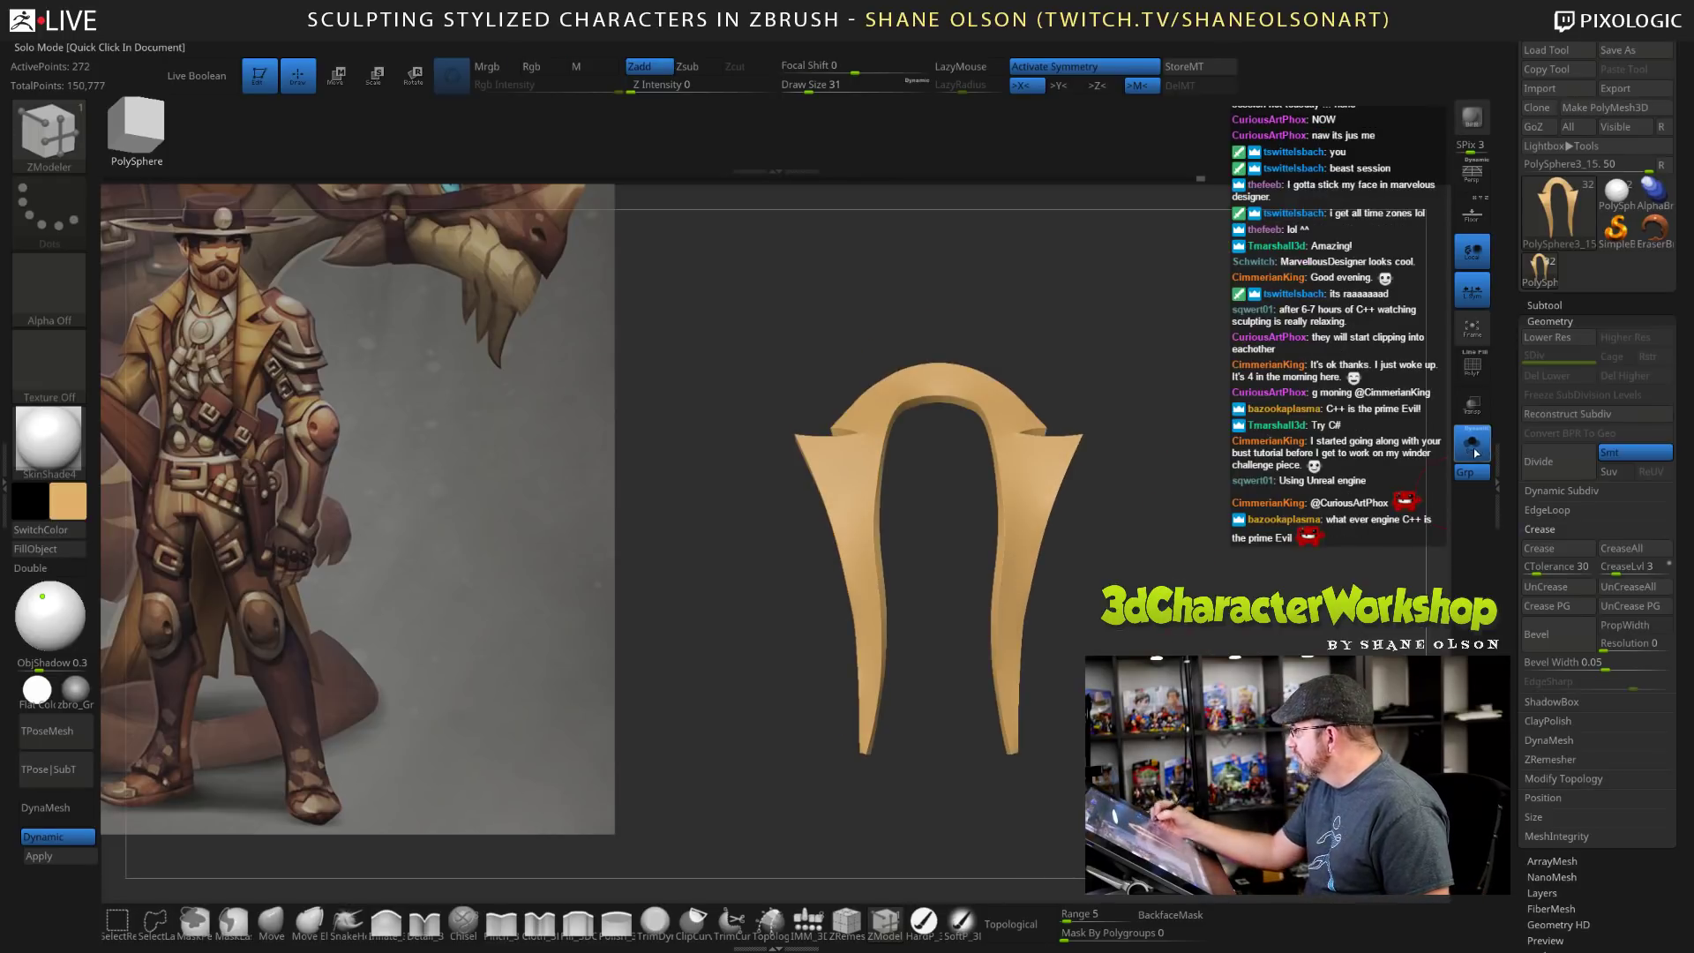
Make the coat body the active subtool and delete an edge loop from it with the ZModeler brush.
left_click_drag(1243, 600, 1302, 604)
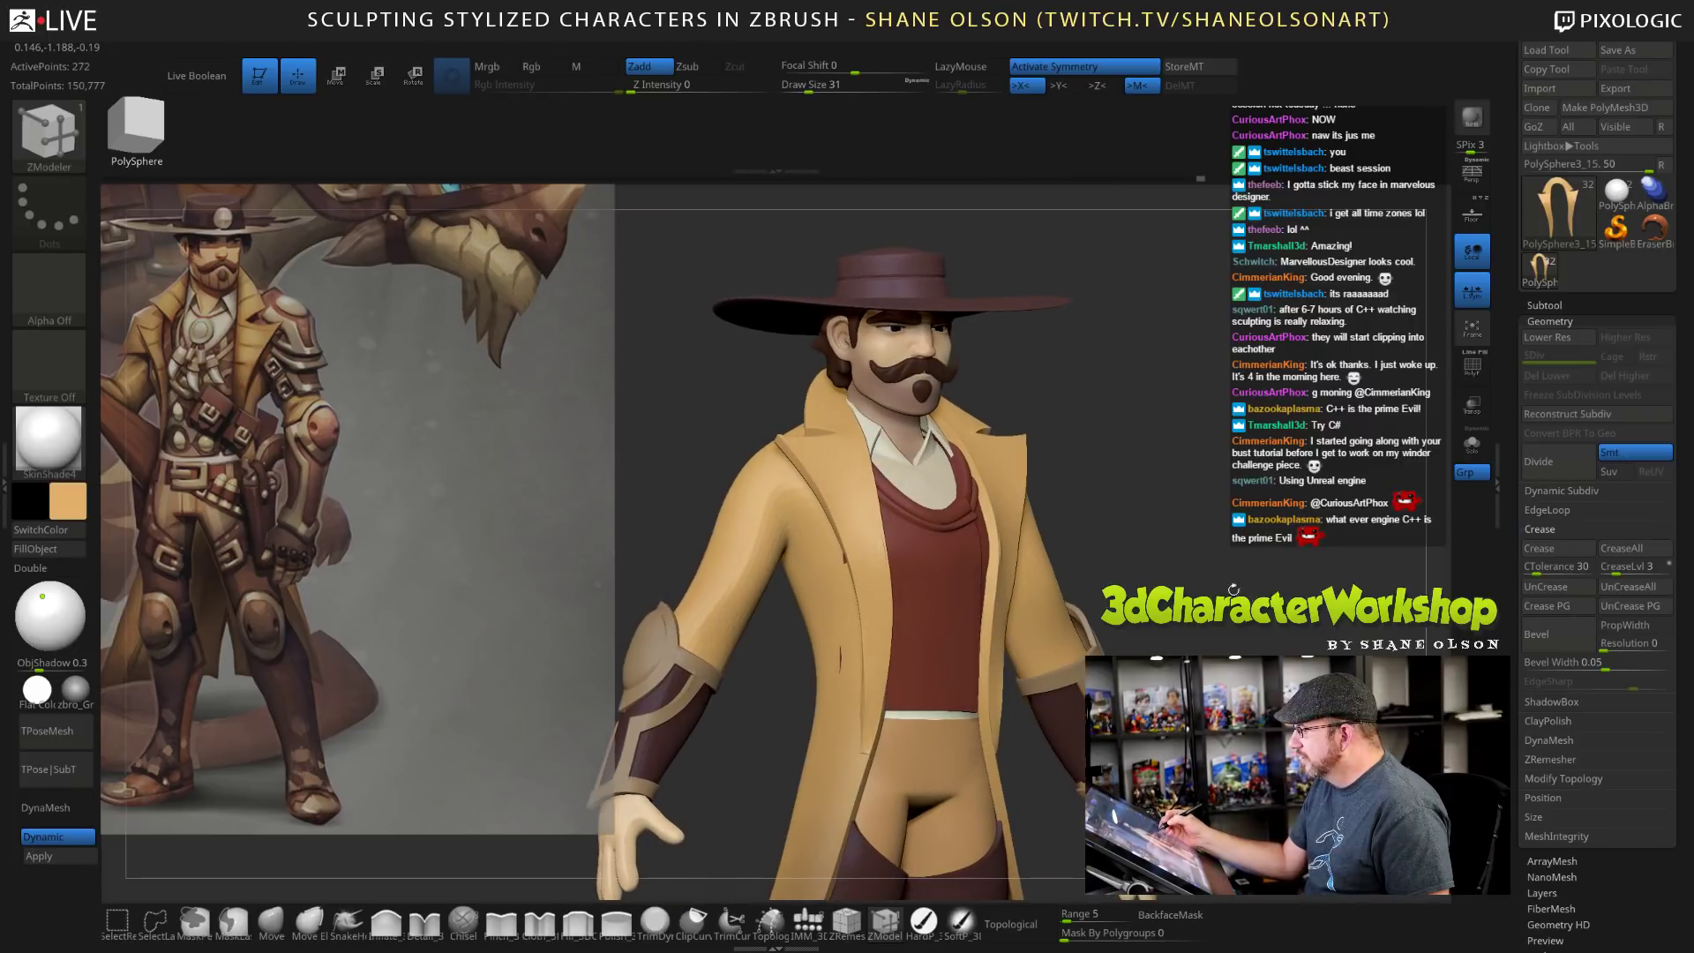
left_click(765, 561, "alt")
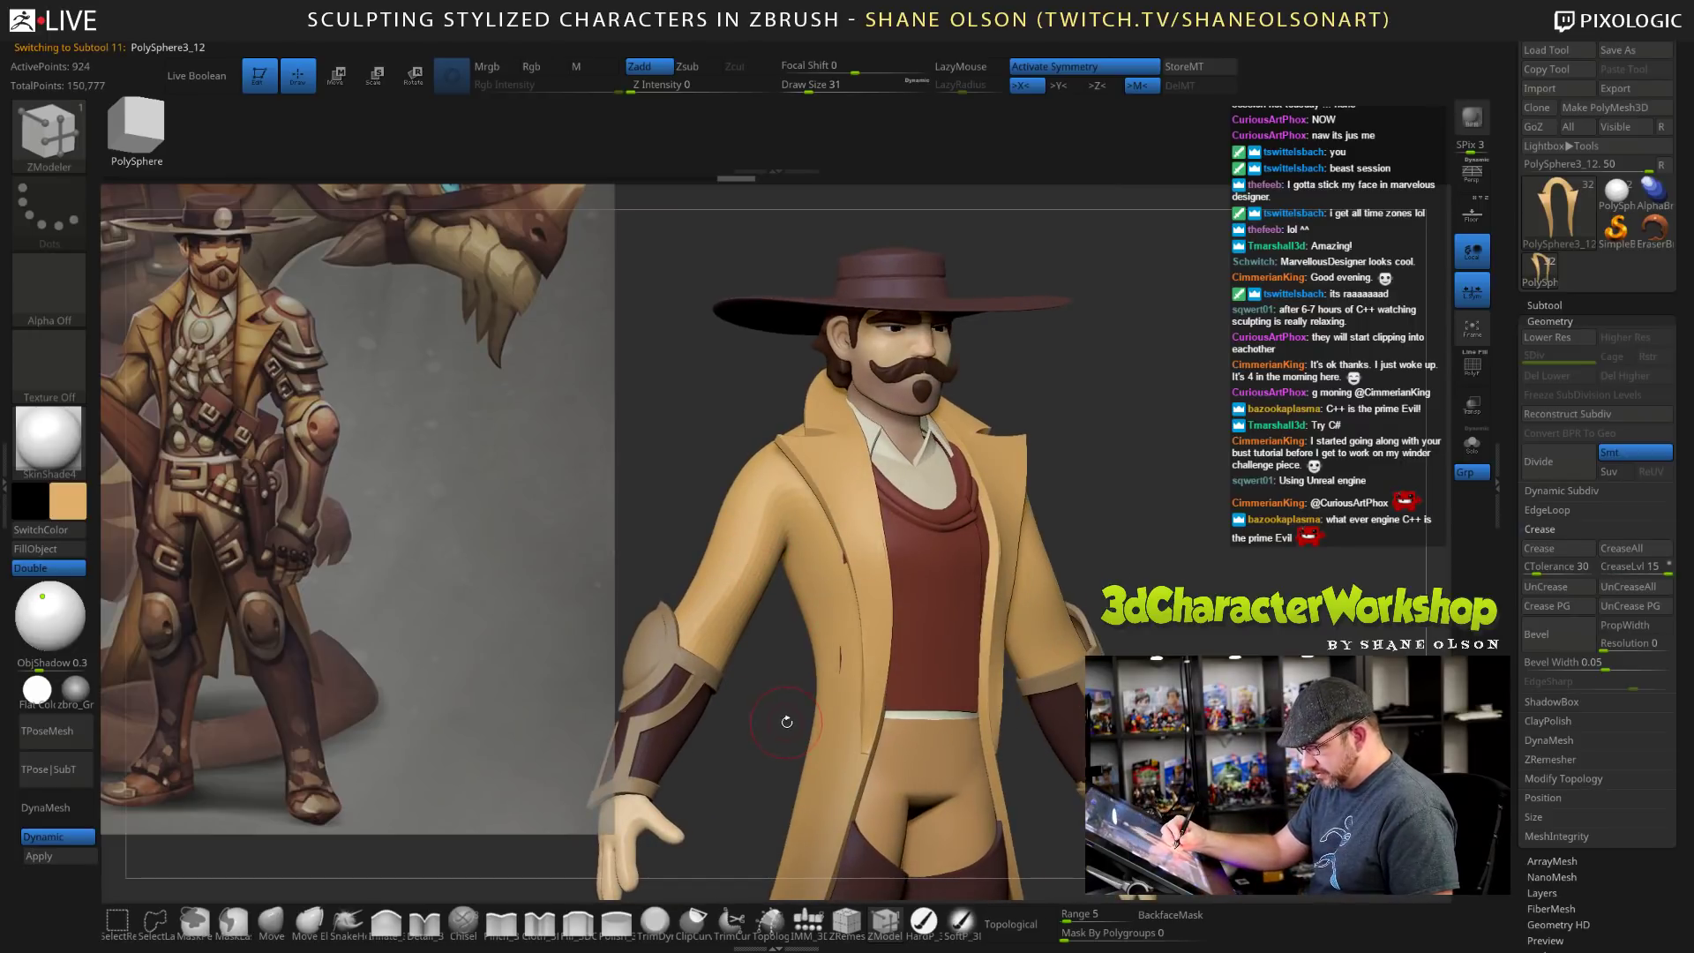
left_click_drag(787, 725, 988, 629)
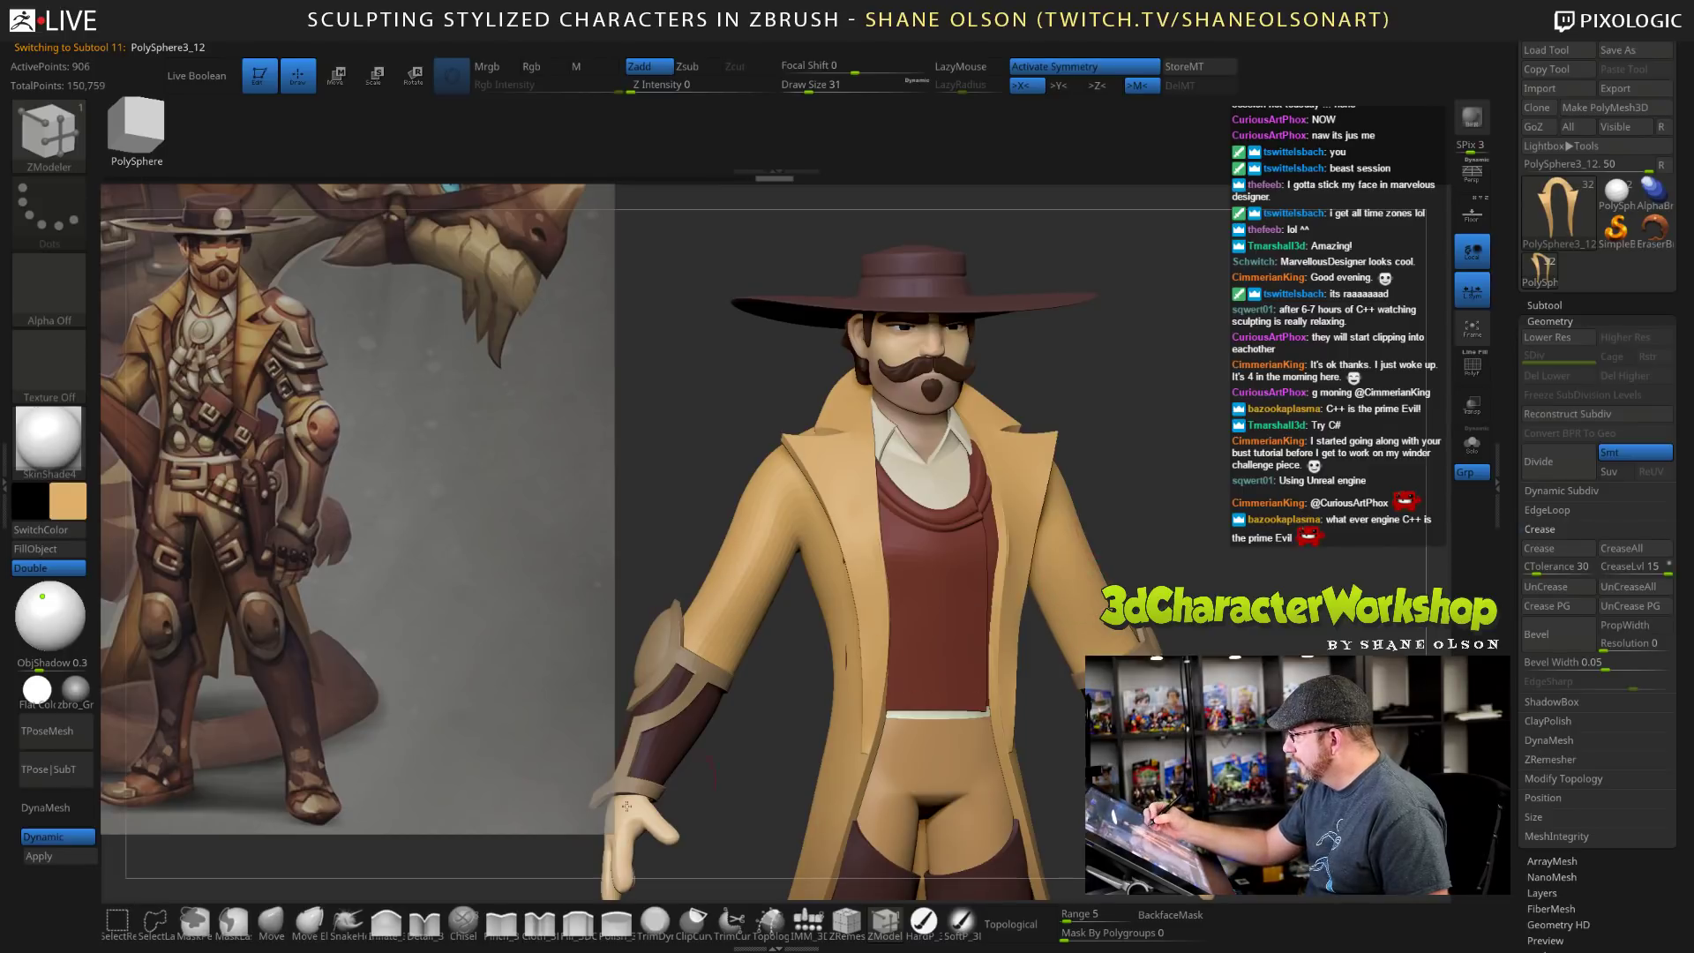
Adjust the front of the coat body with the Move brush, using draw sizes 43 and 67.
left_click(271, 921)
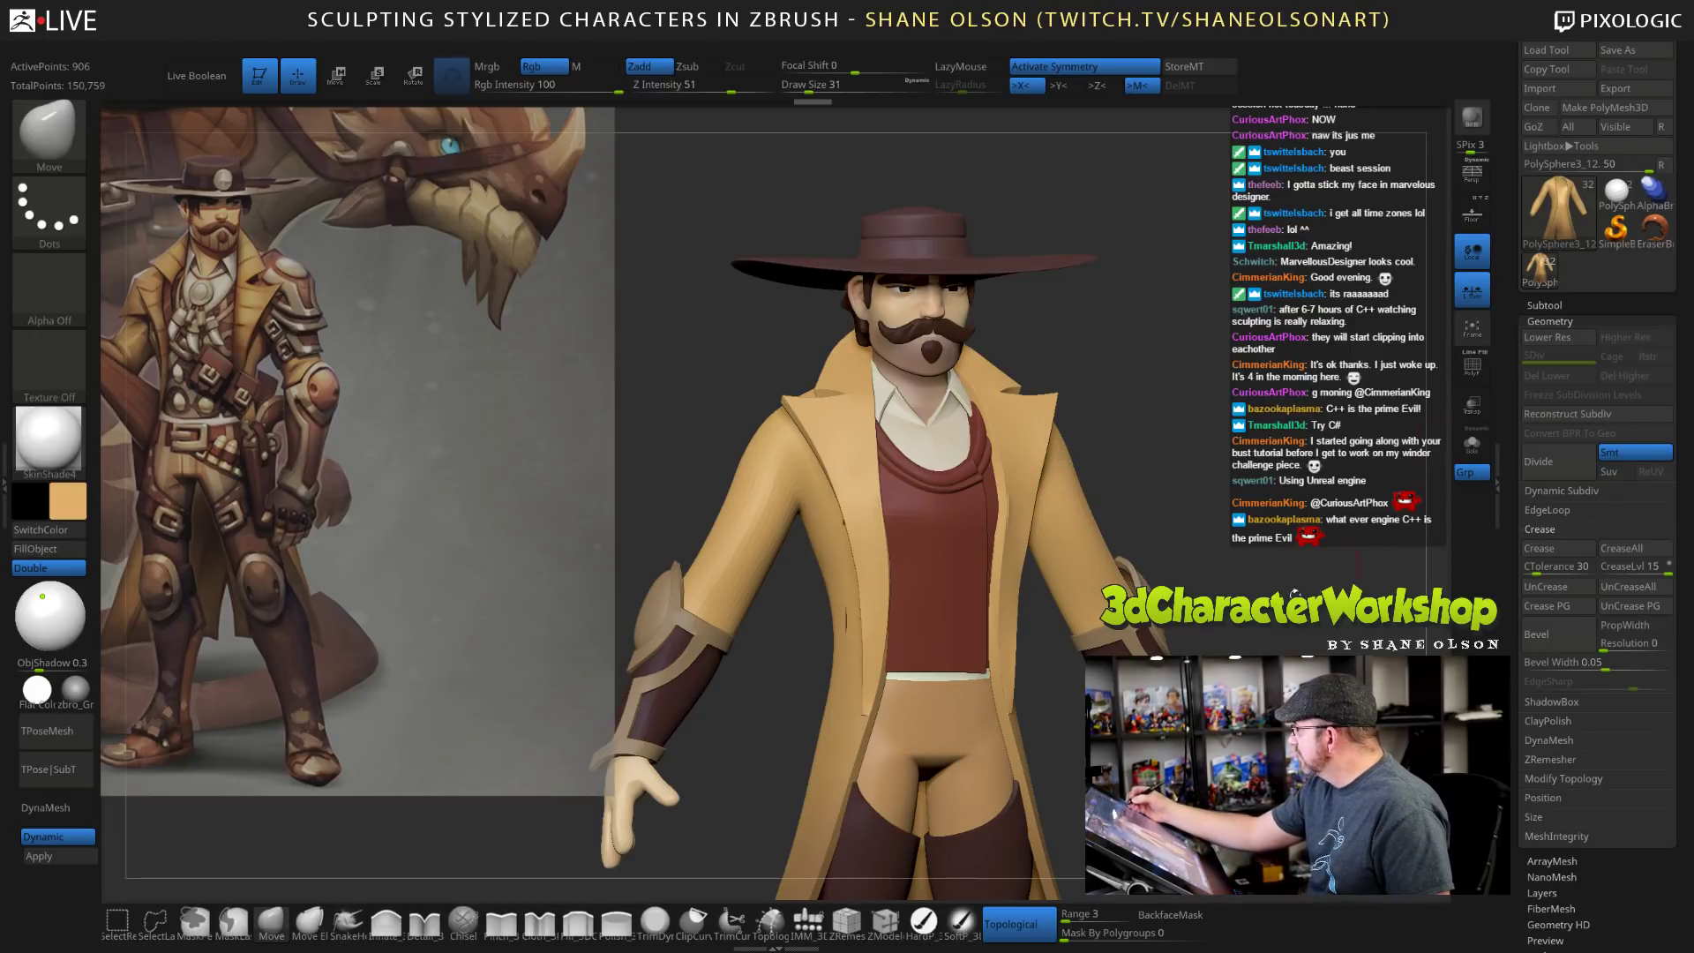
mouse_move(1291, 545)
left_mouse_down()
mouse_move(1246, 560)
mouse_move(1339, 572)
mouse_move(1138, 595)
left_mouse_up()
left_click(1544, 306)
key("s")
left_click(1217, 570)
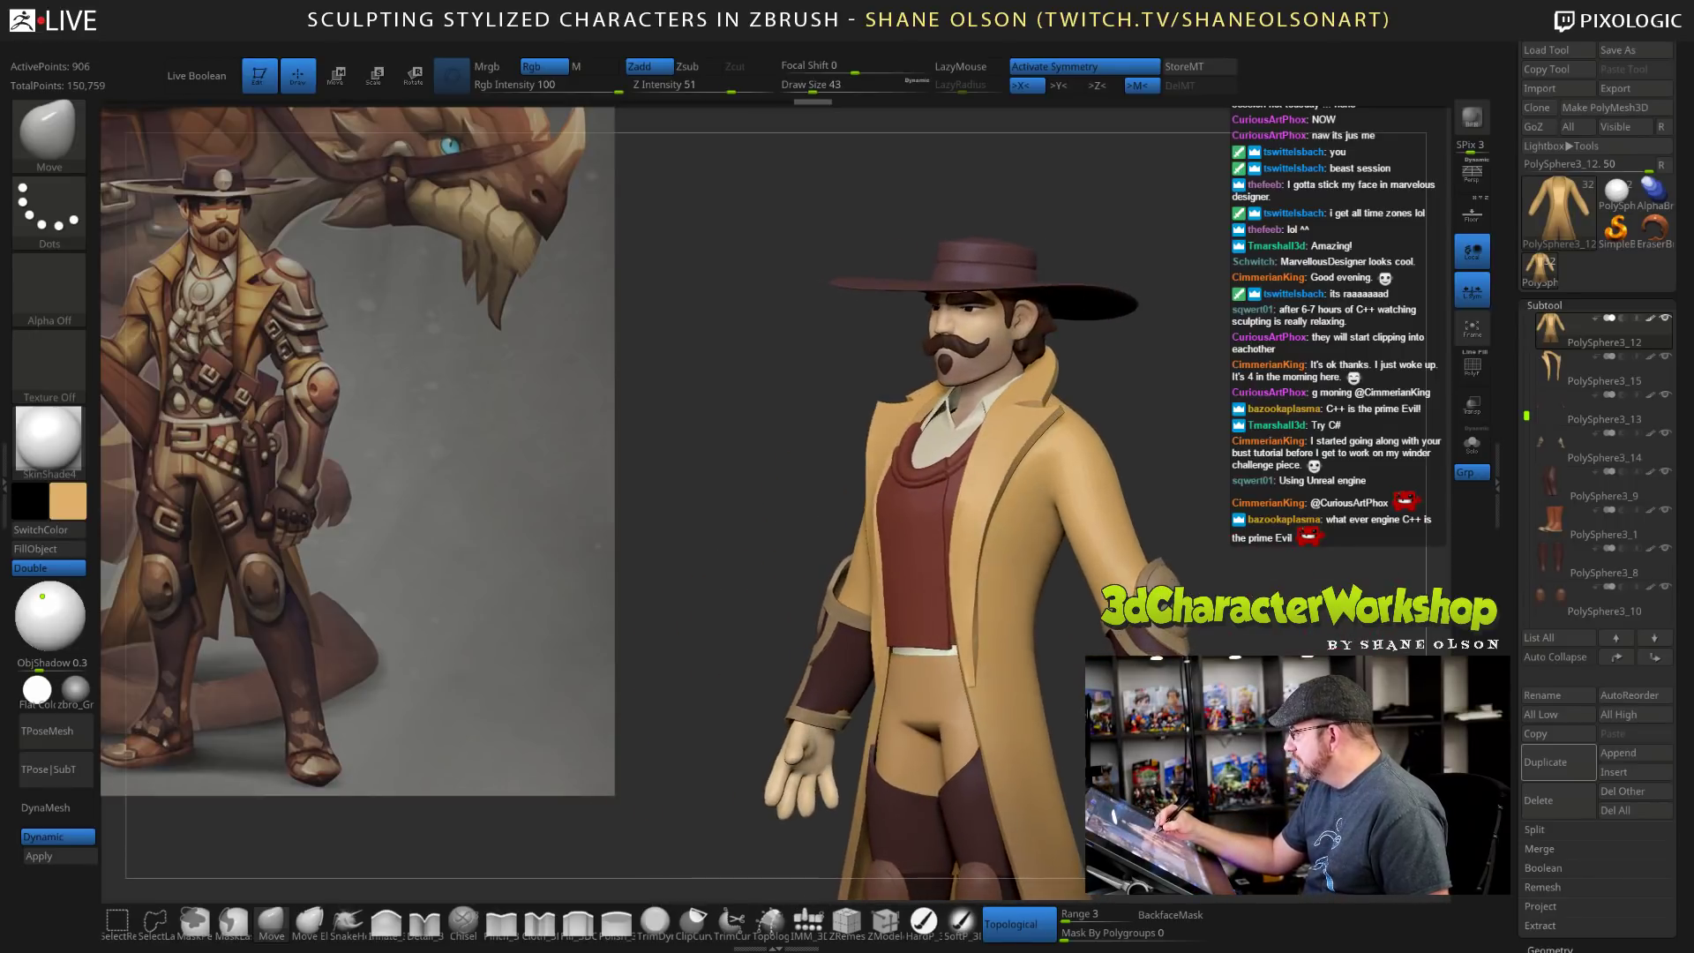
left_click_drag(1262, 576, 1042, 534)
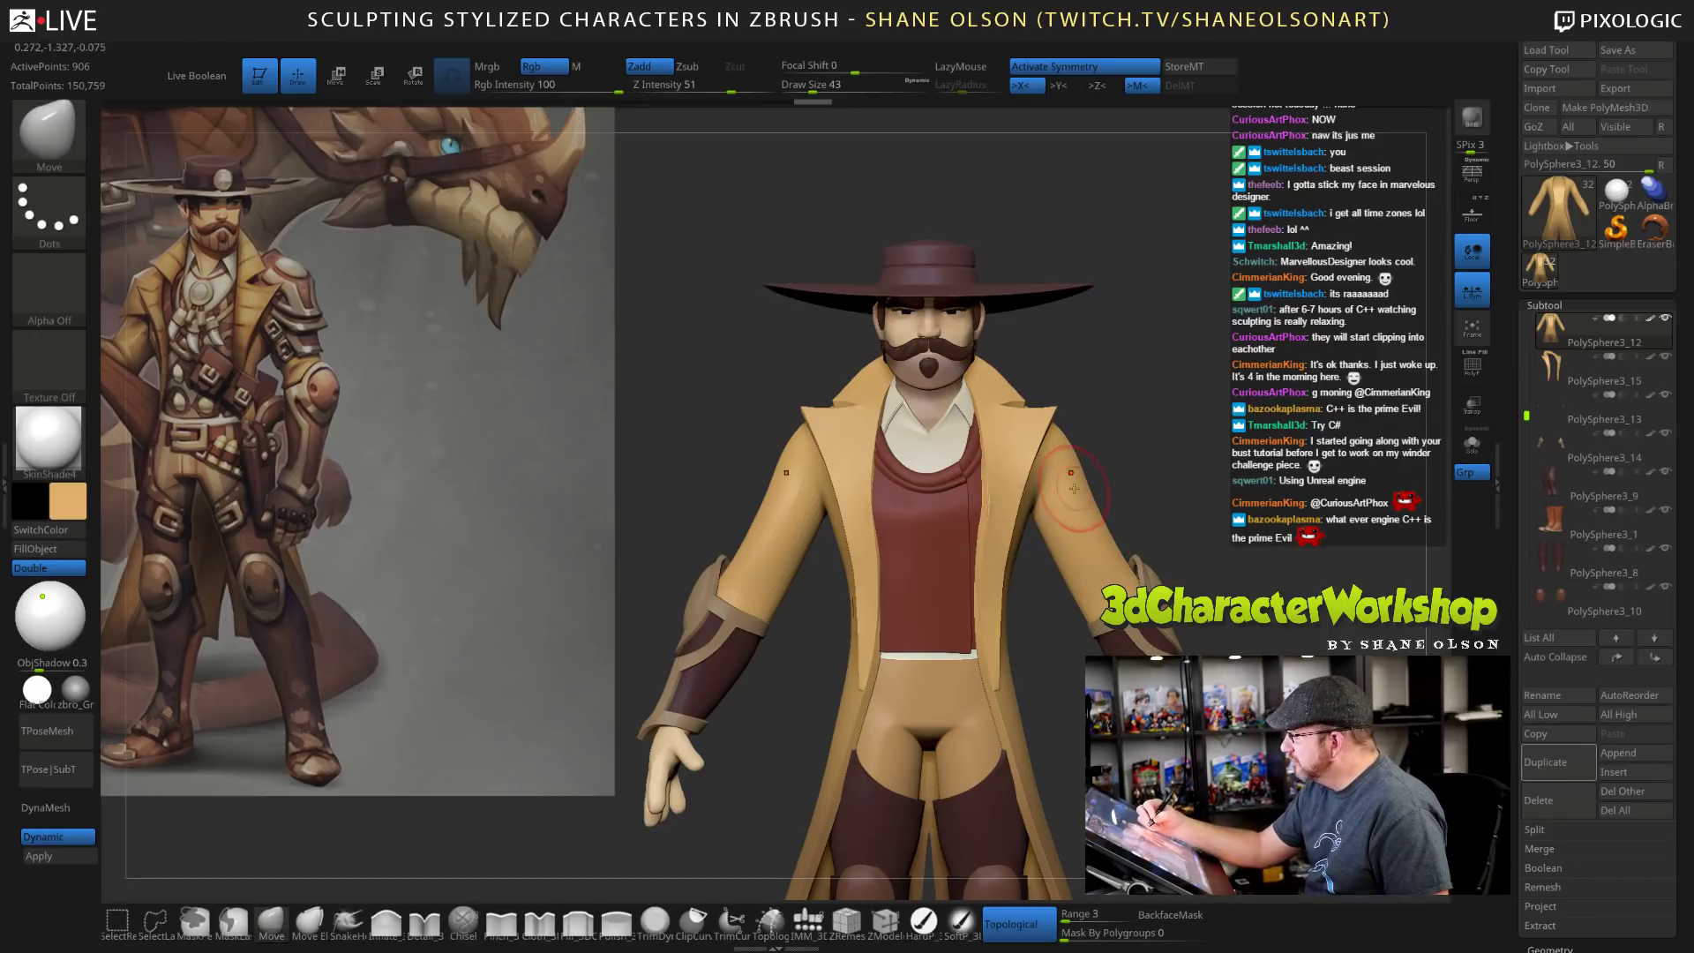
mouse_move(1148, 459)
left_mouse_down()
mouse_move(1199, 466)
mouse_move(1163, 496)
mouse_move(1191, 499)
left_mouse_up()
key("s")
left_click(1165, 469)
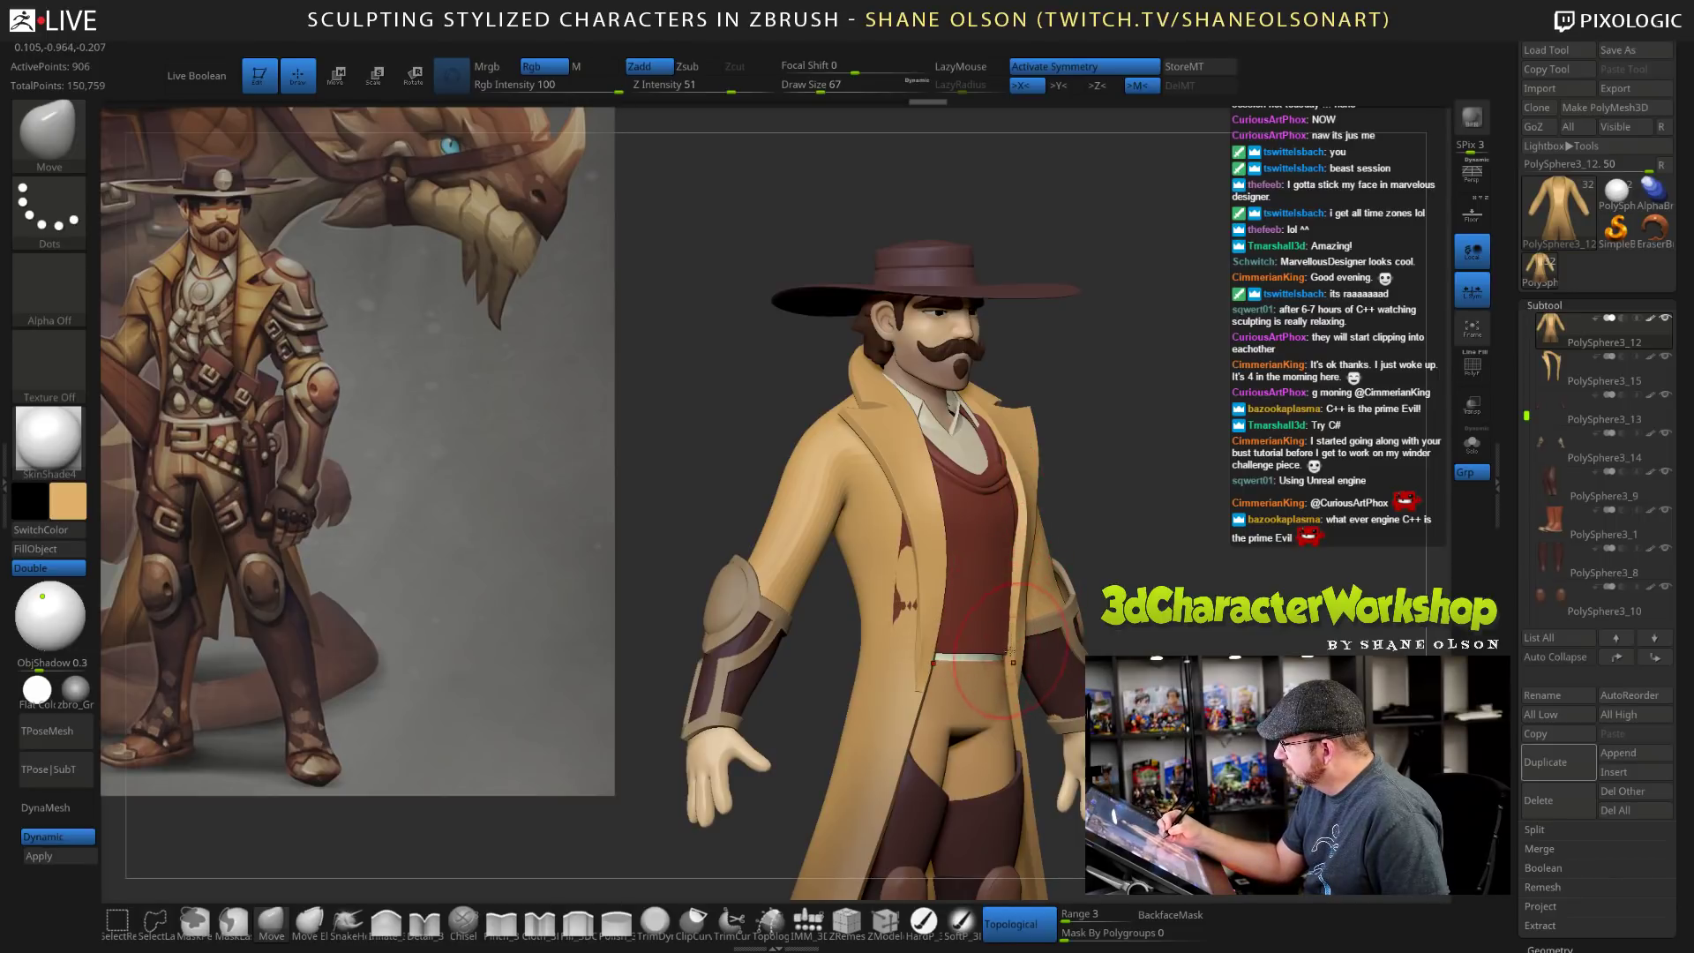
left_click_drag(1242, 608, 1103, 585)
Make the red vest the active subtool and push its side inward with the Move brush so it sits under the coat.
left_click(950, 529, "alt")
left_click_drag(1141, 521, 1202, 527)
left_click_drag(910, 527, 898, 525)
left_click_drag(1198, 402, 1070, 451)
mouse_move(902, 494)
right_mouse_down()
mouse_move(937, 491)
mouse_move(906, 489)
right_mouse_up()
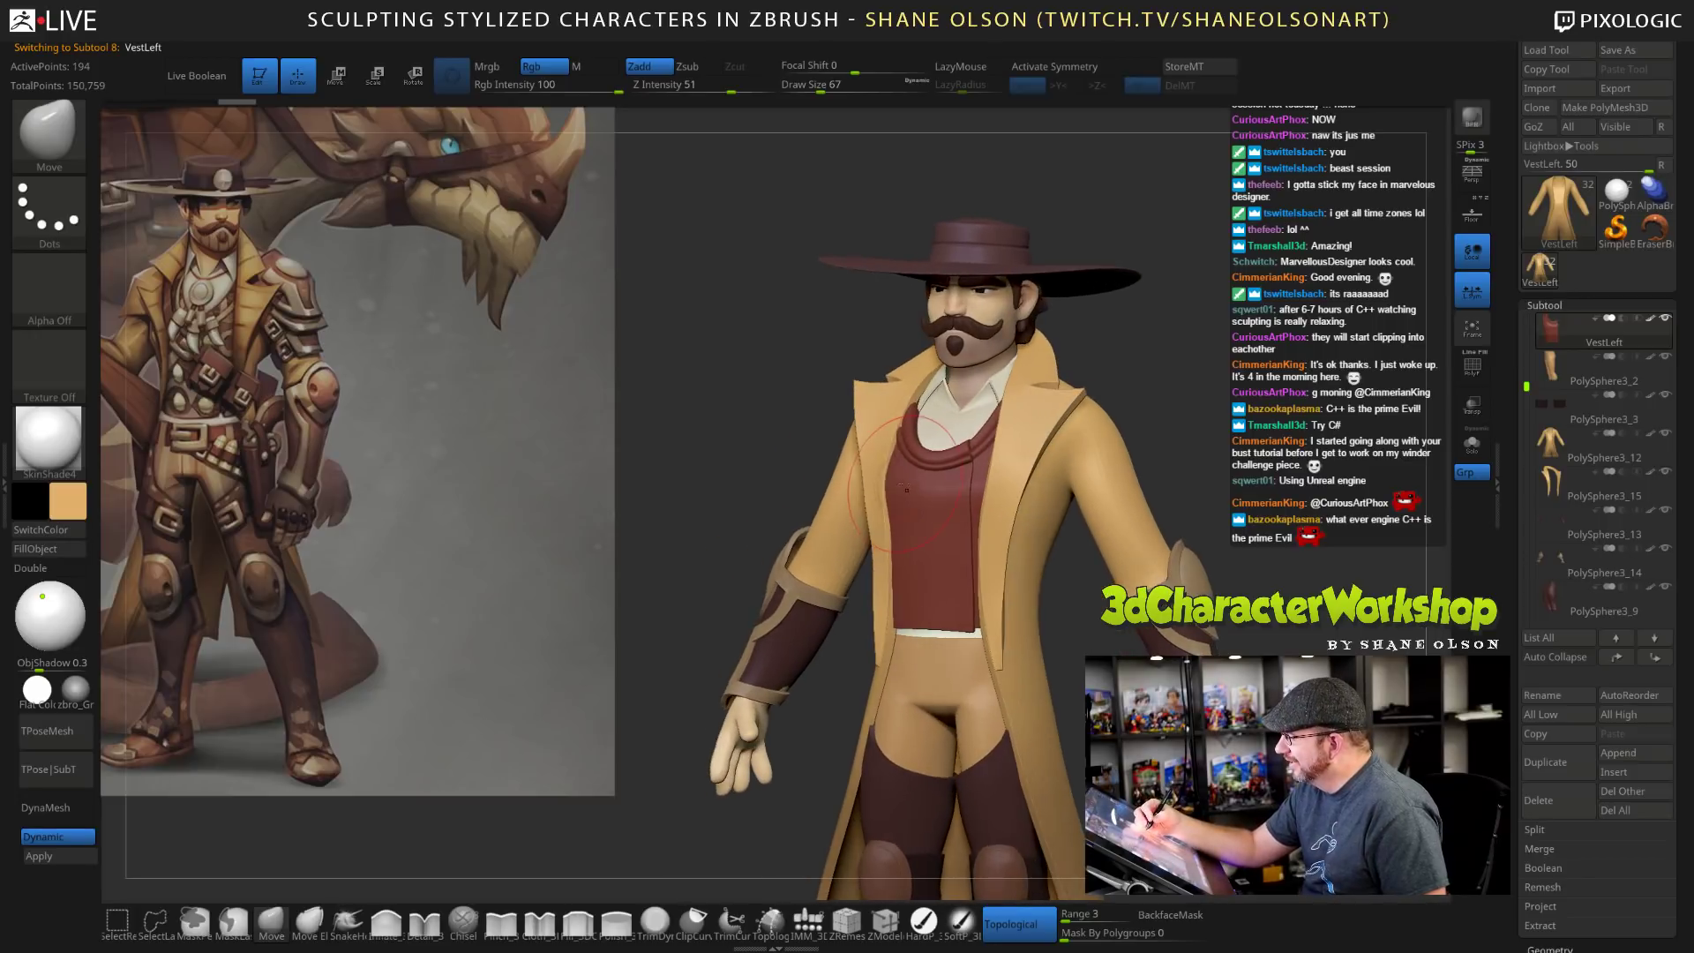
left_click_drag(903, 484, 887, 530)
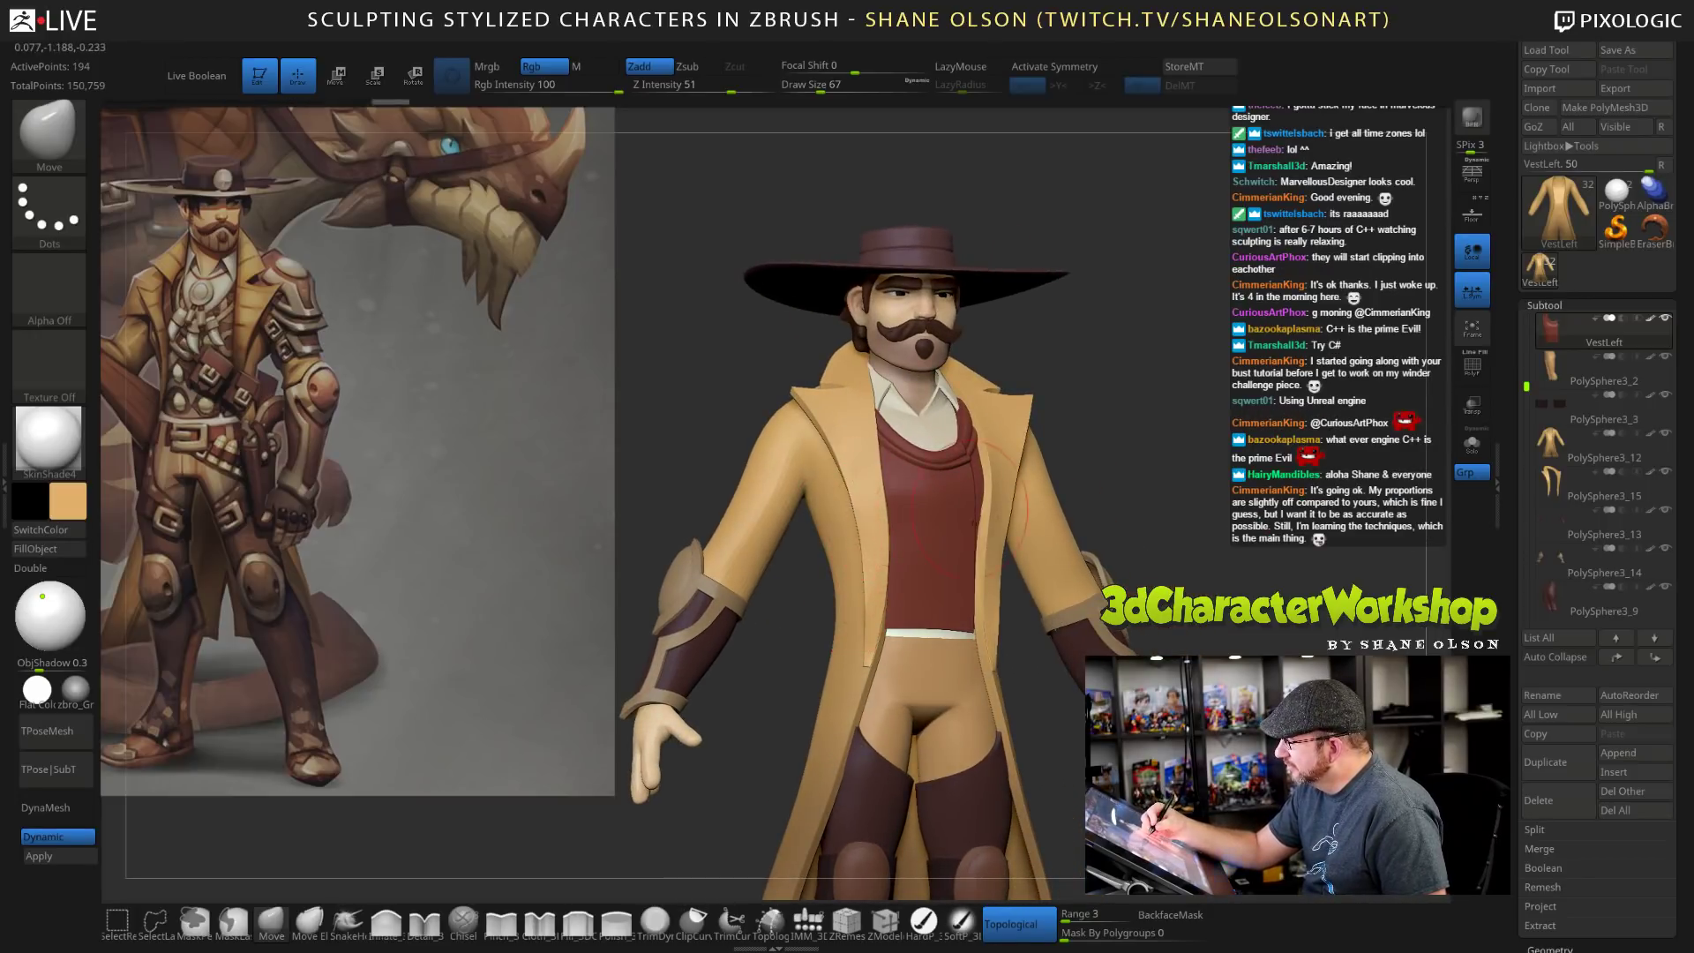
left_click_drag(1201, 577, 1307, 557)
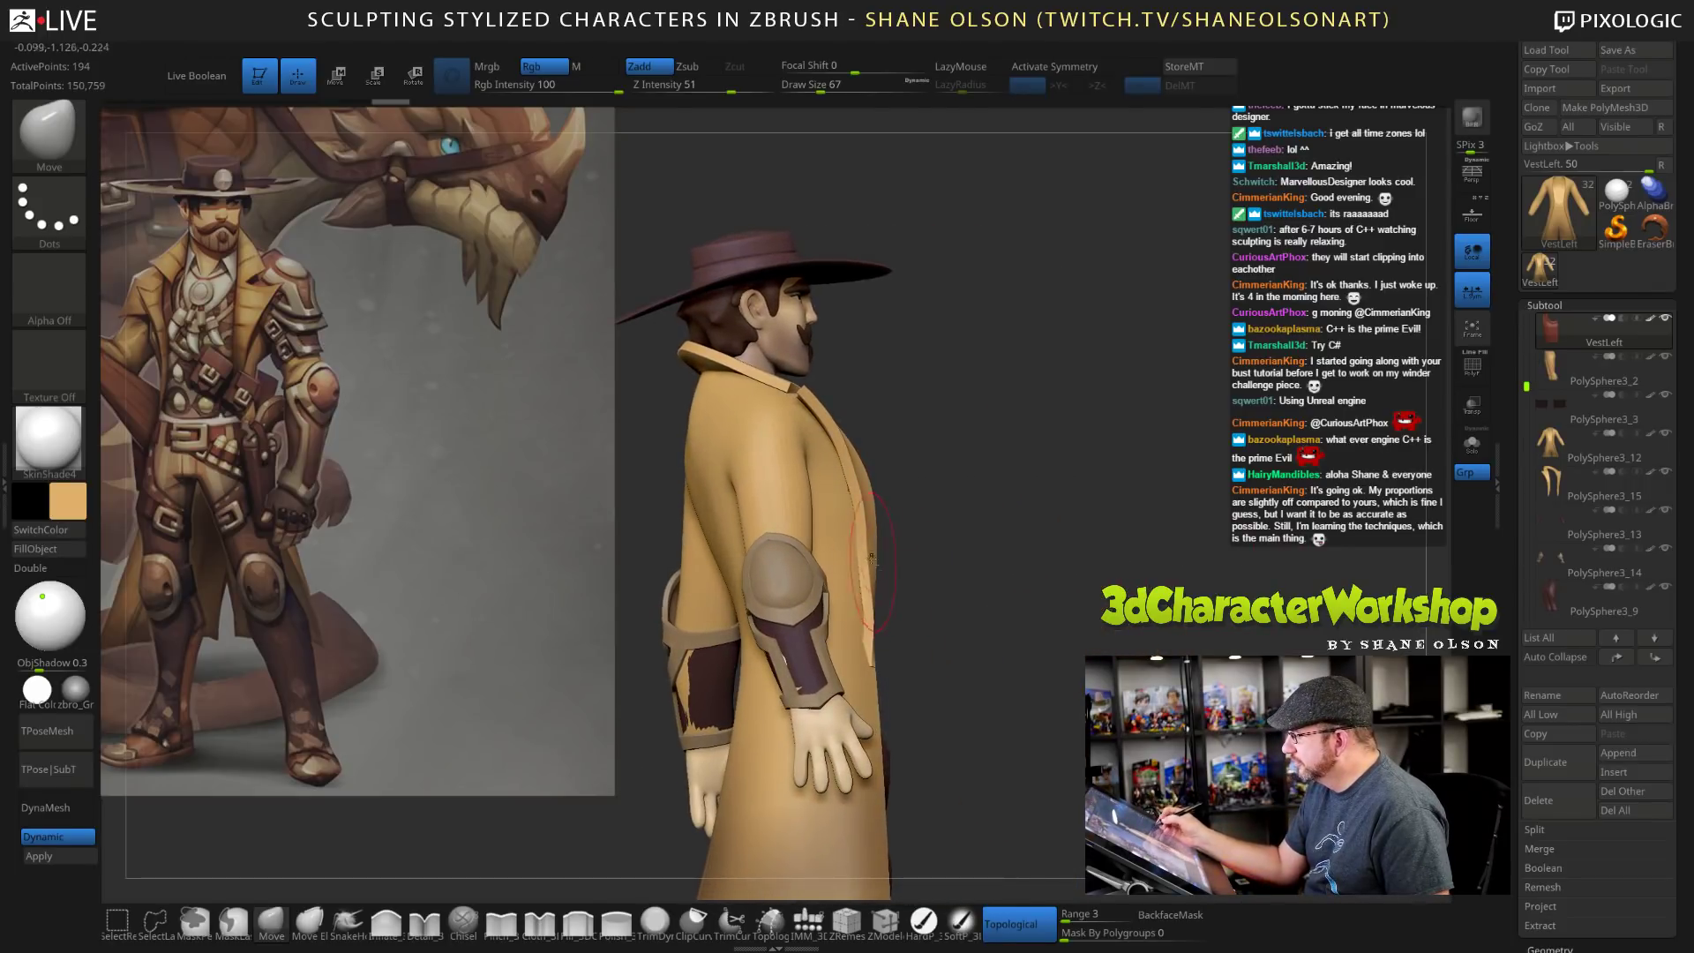
Make the collar and lapel piece active and adjust the lapel's front edge in side view with the Move brush at draw size 41.
left_click(863, 501, "alt")
left_click_drag(951, 576, 896, 513, "alt")
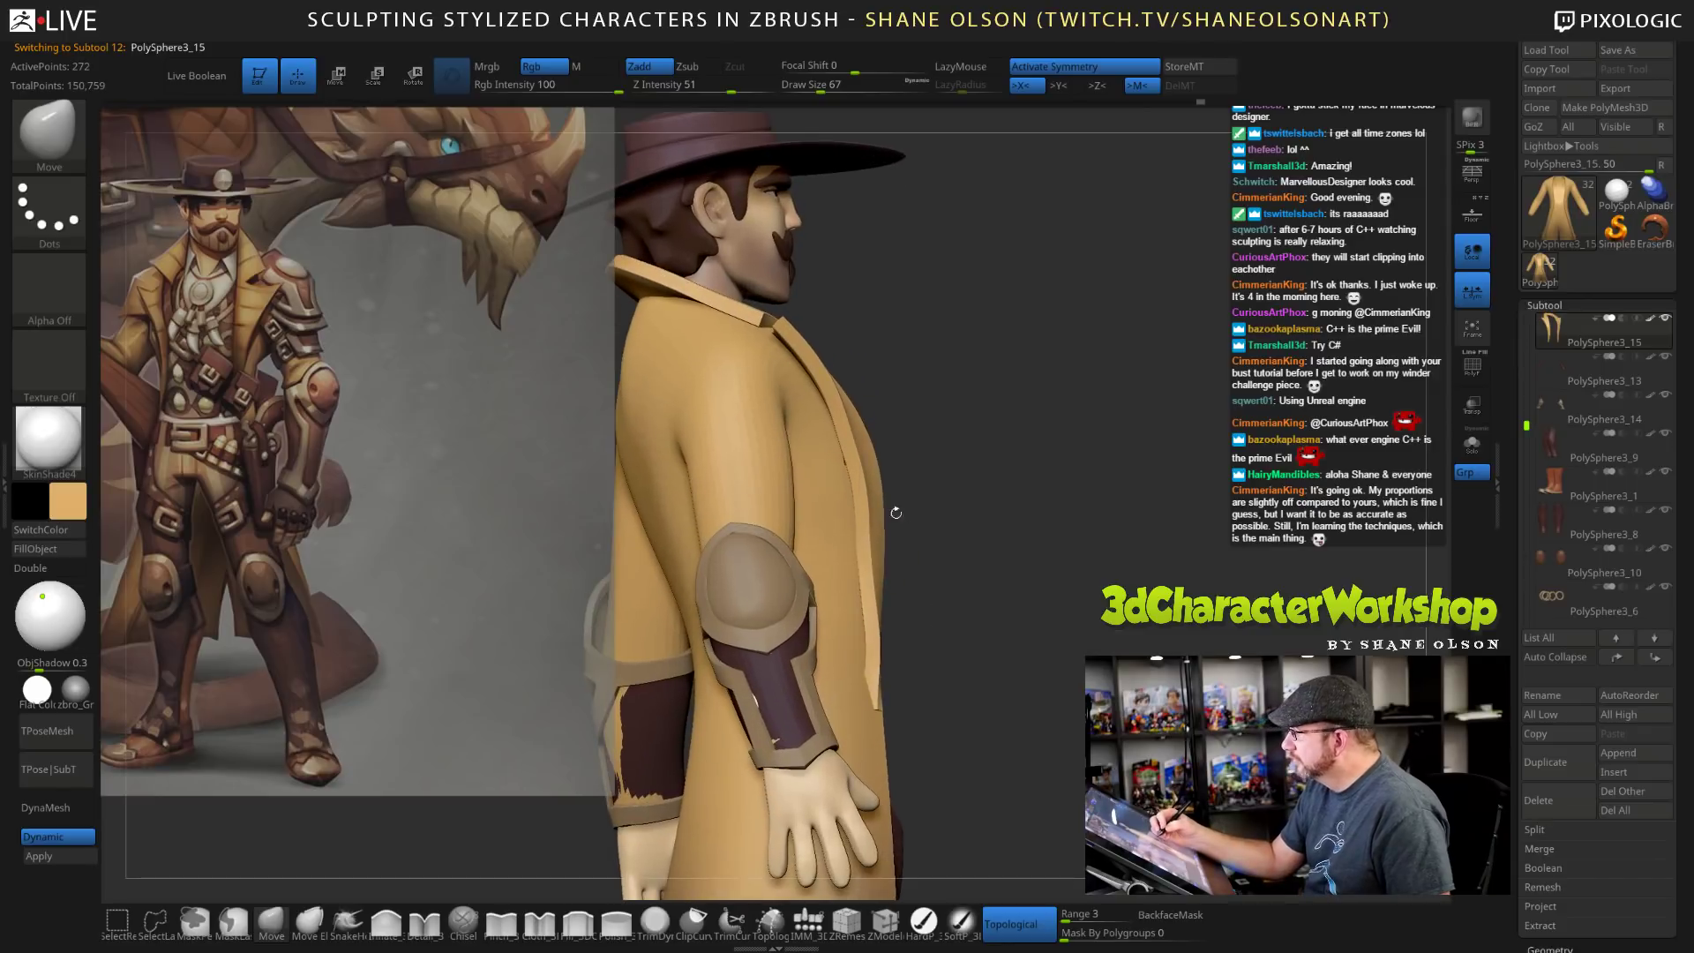
key("s")
left_click_drag(921, 582, 901, 565)
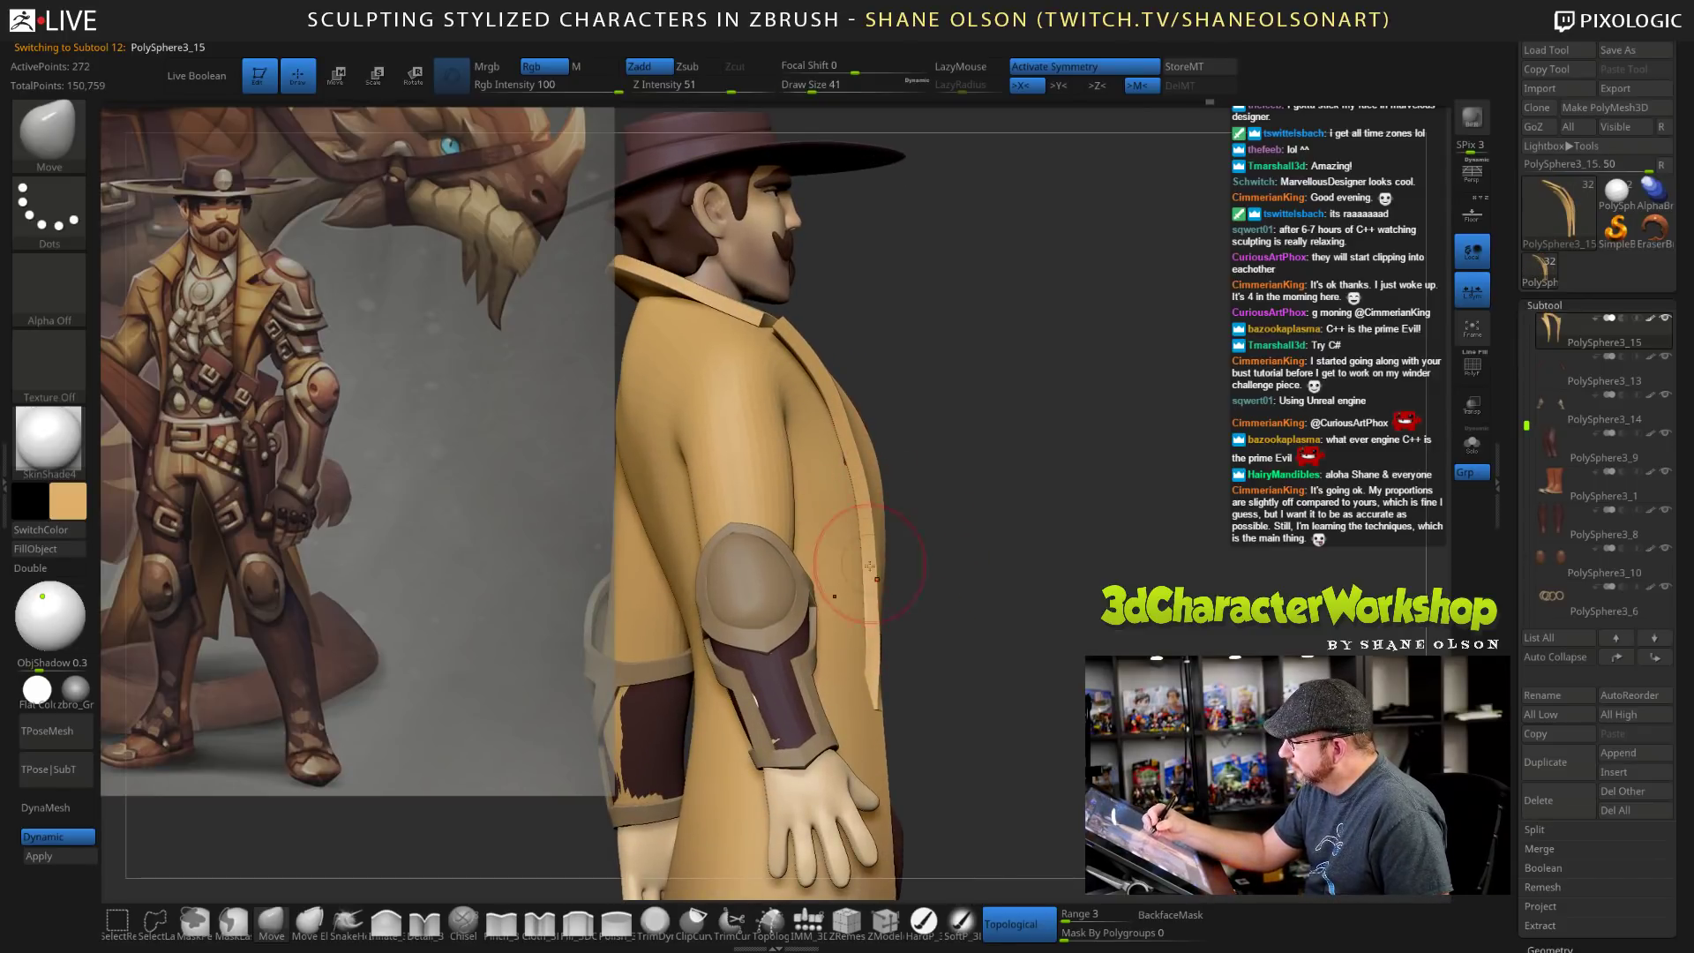
left_click_drag(986, 628, 937, 630)
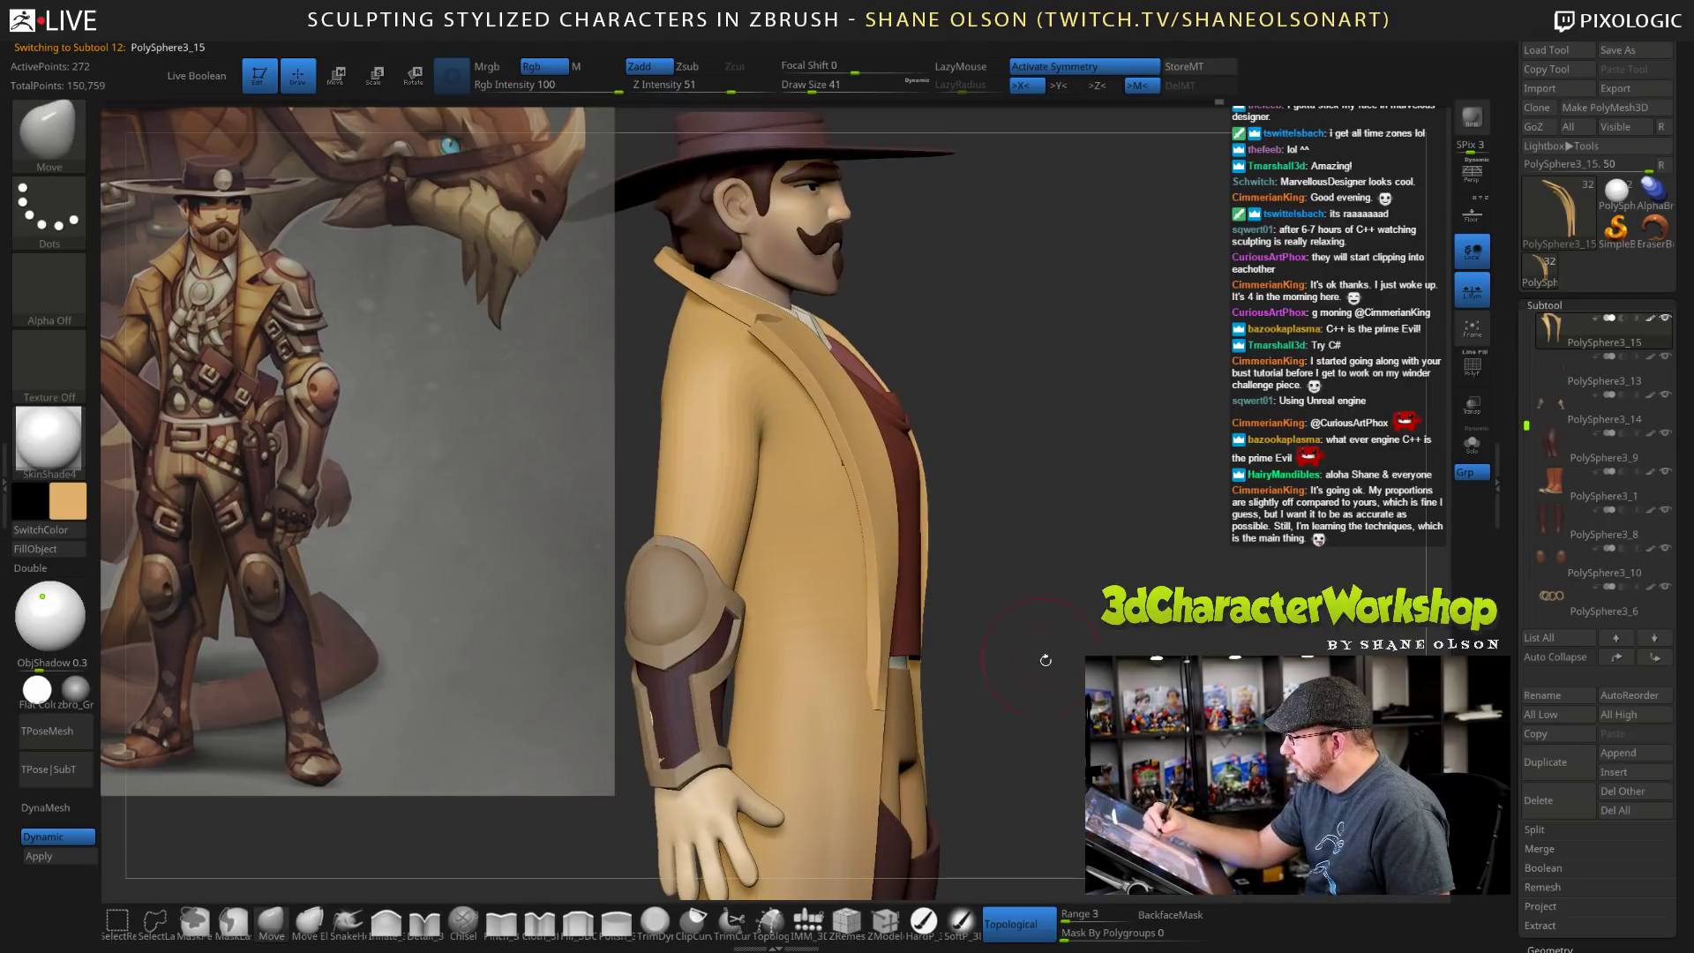
left_click_drag(1044, 659, 1022, 679)
mouse_move(1285, 516)
left_mouse_down()
mouse_move(1185, 524)
mouse_move(1290, 520)
mouse_move(1202, 536)
mouse_move(1214, 590)
mouse_move(1175, 642)
mouse_move(1186, 532)
left_mouse_up()
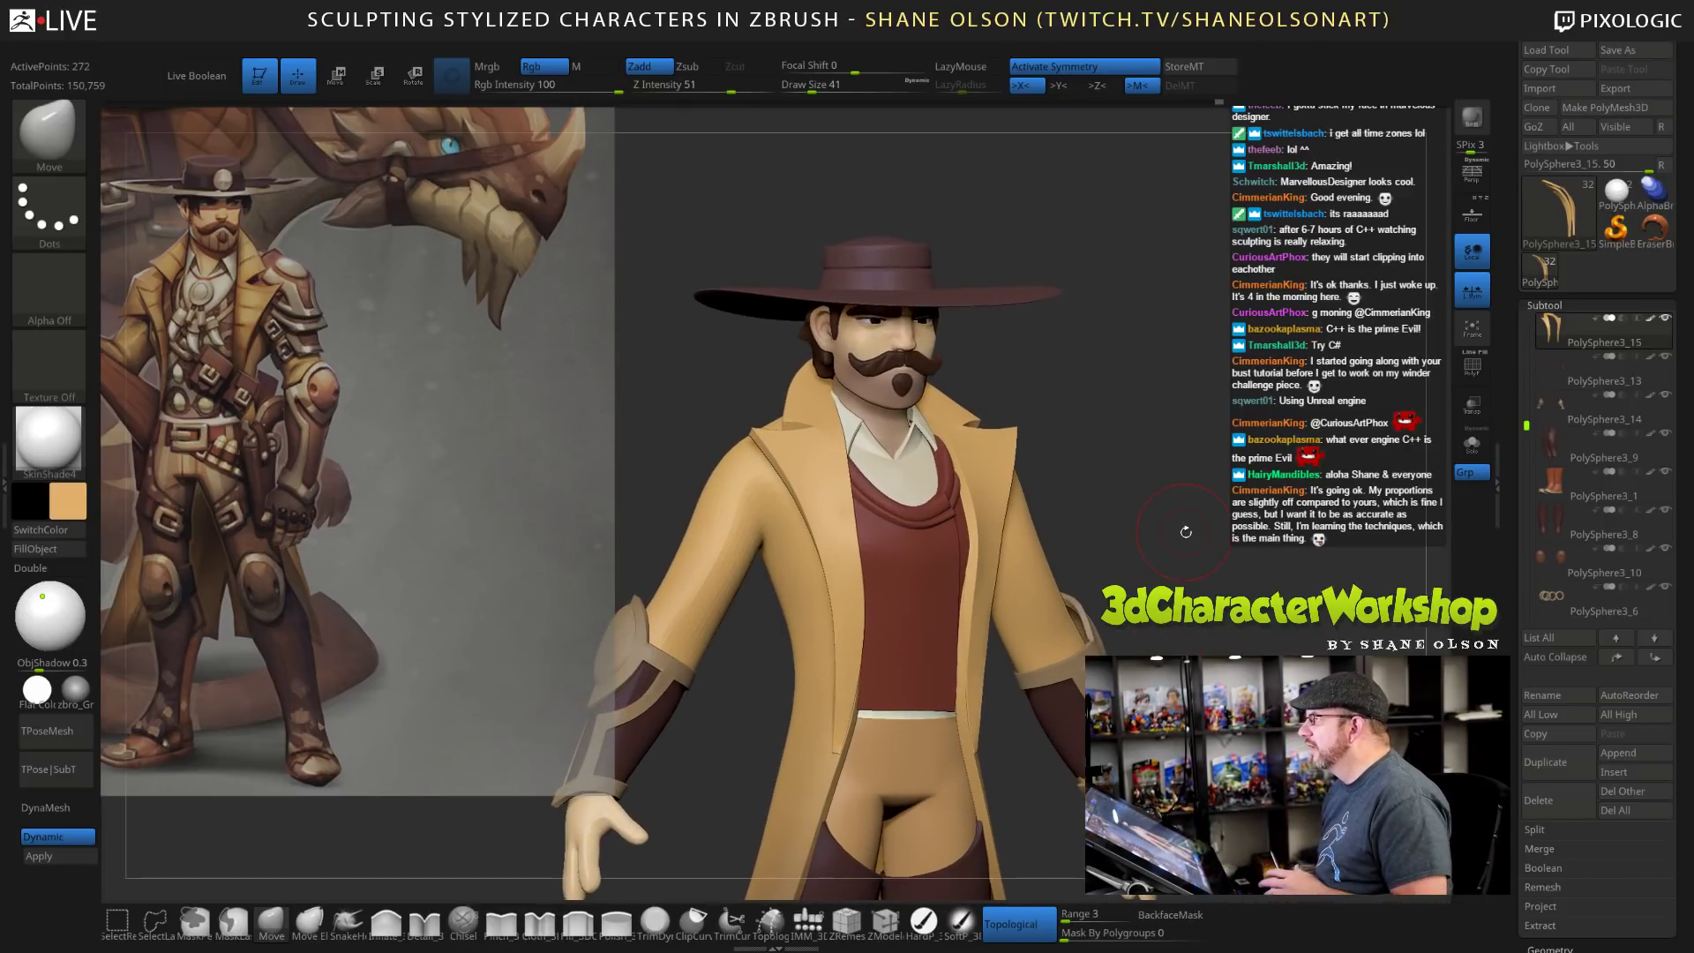
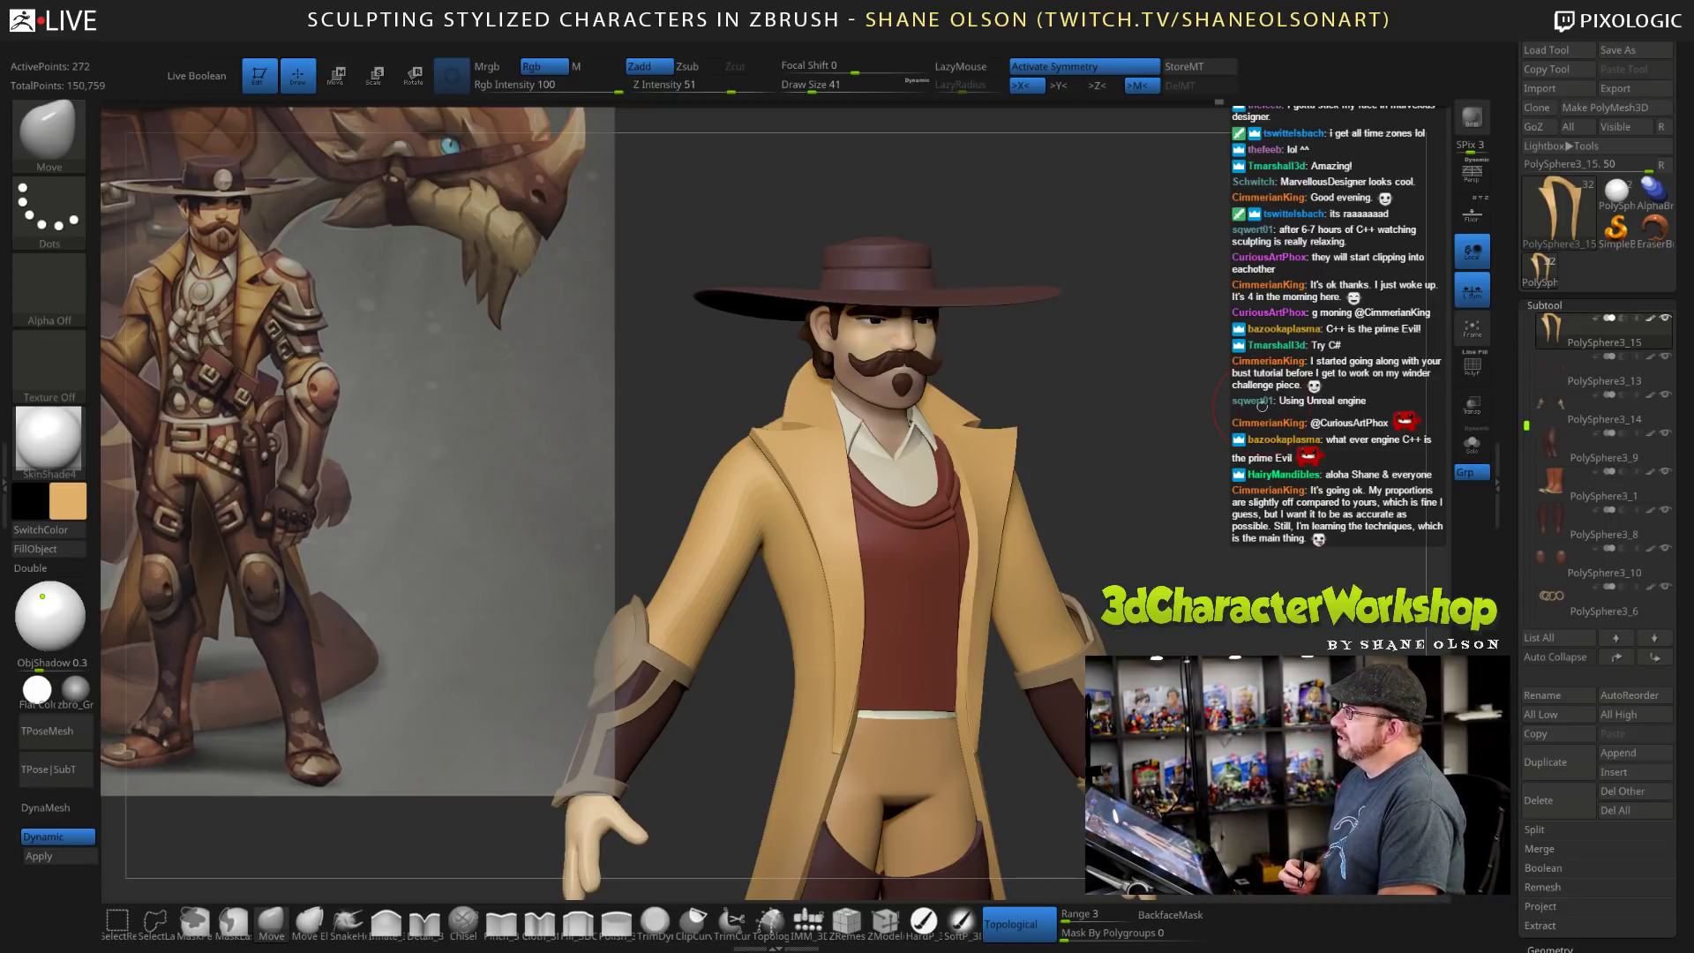
Turn off topological masking and reshape the collar and upper lapels with the Move brush at draw size 69.
mouse_move(1253, 547)
left_mouse_down()
mouse_move(1200, 434)
mouse_move(1101, 570)
left_mouse_up()
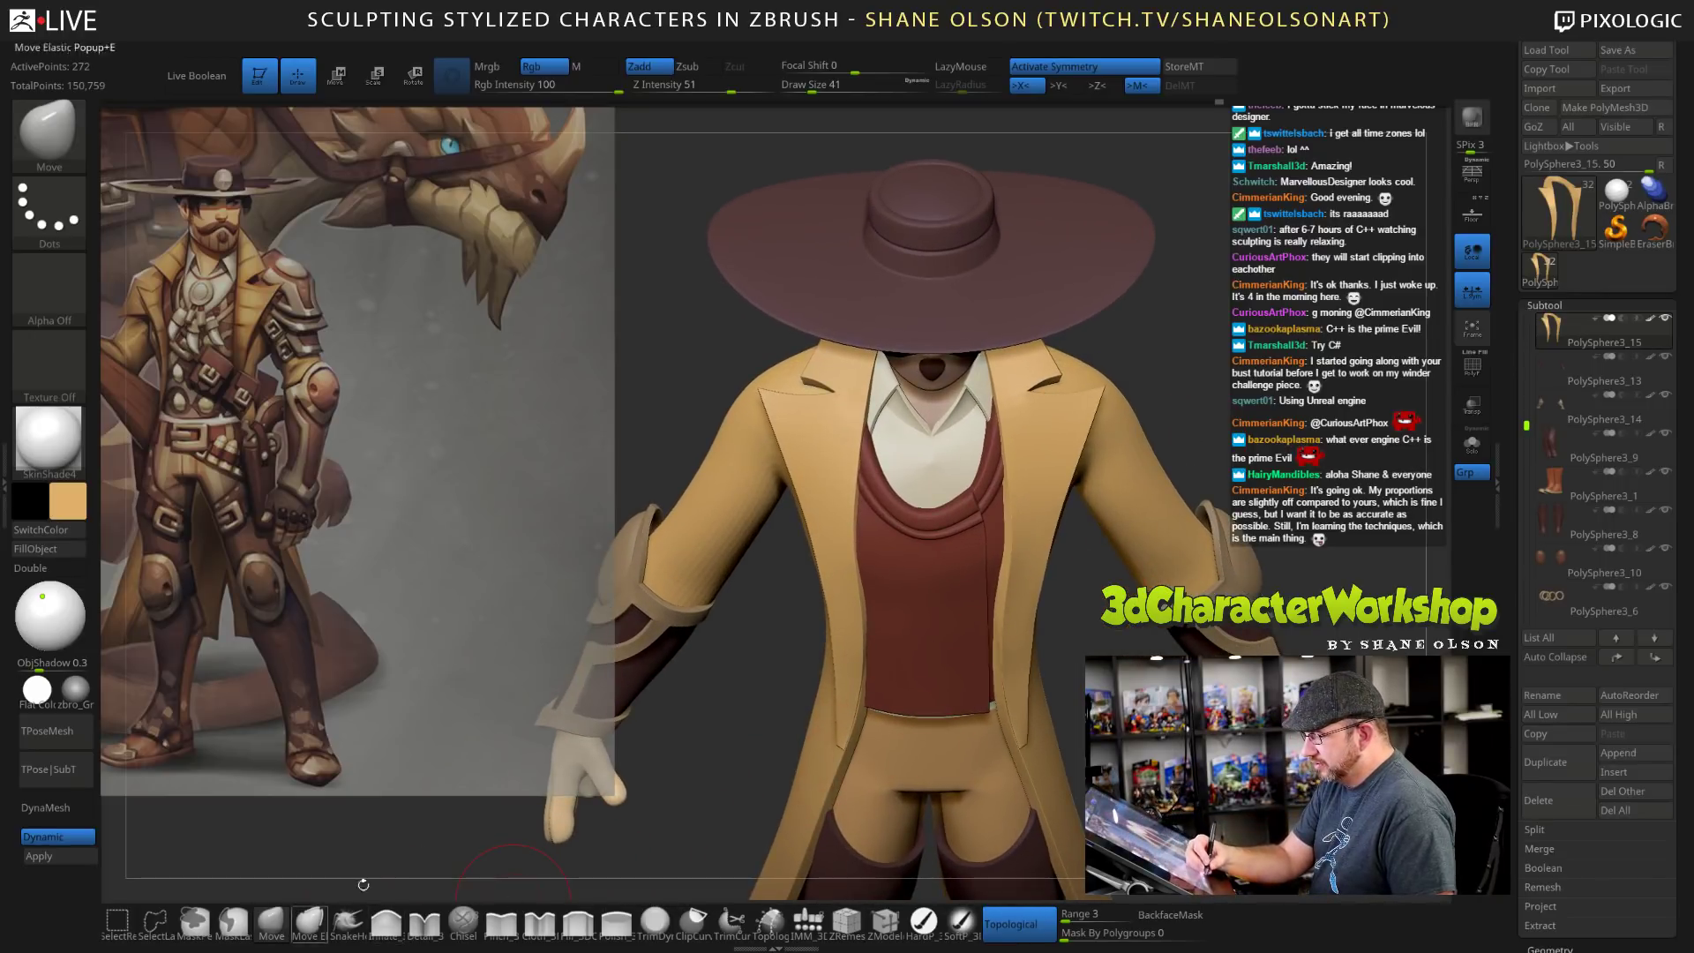
left_click(1012, 929)
key("s")
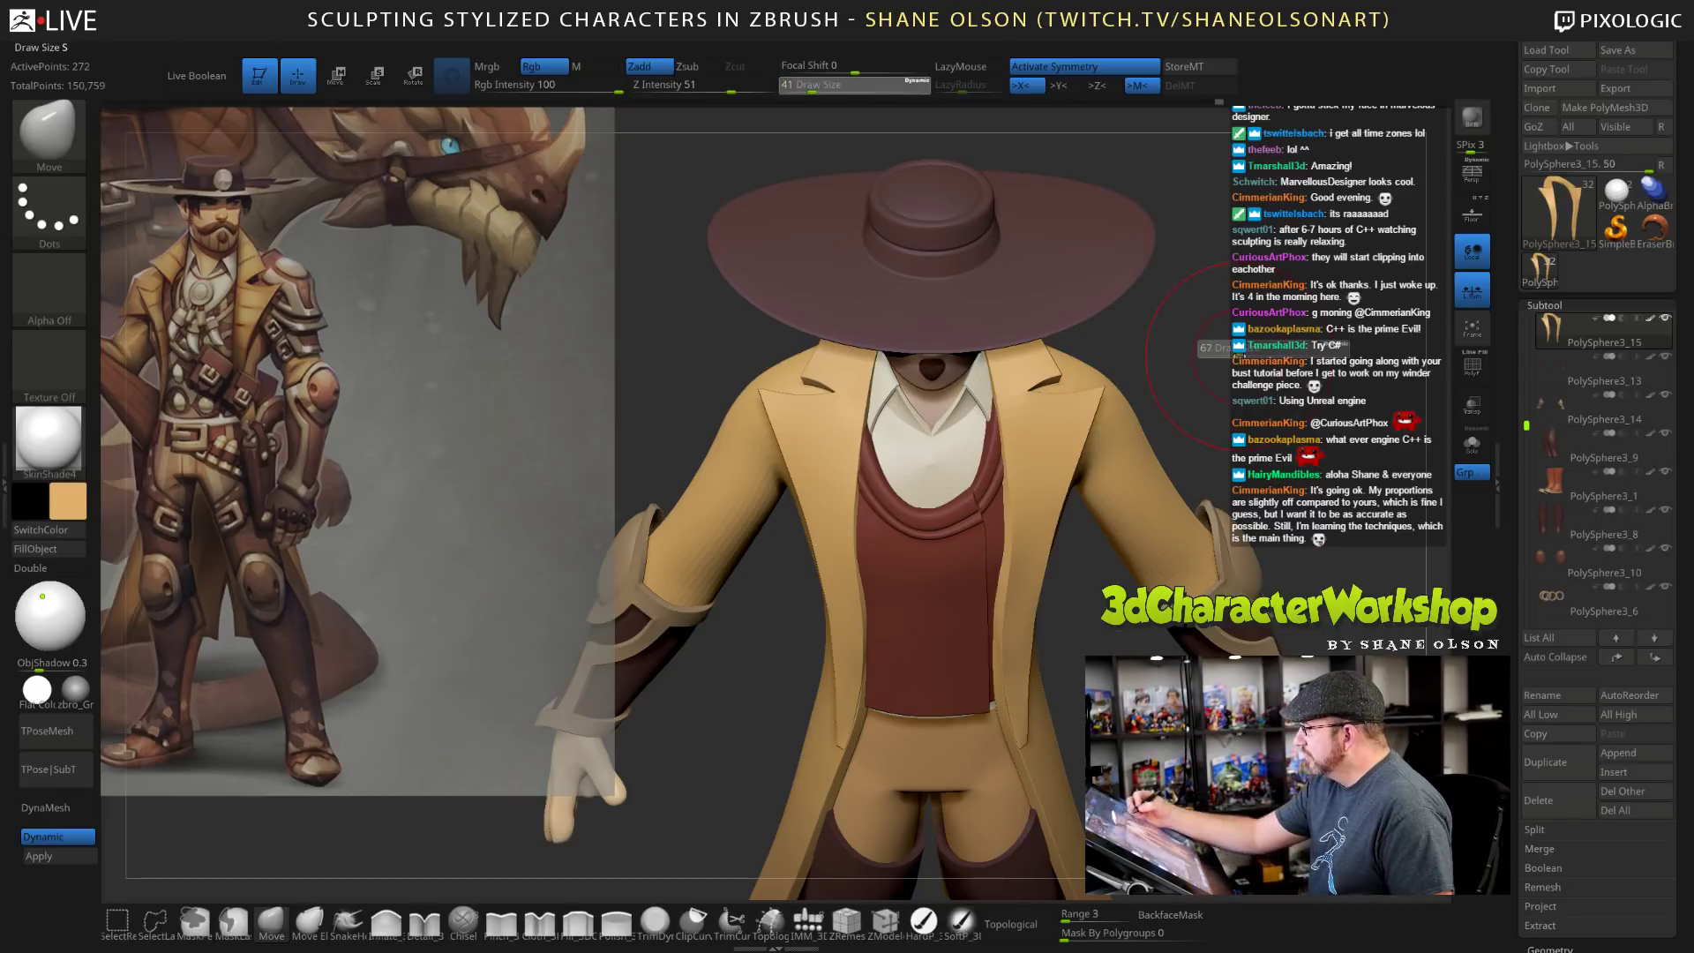
left_click_drag(1230, 352, 1235, 419)
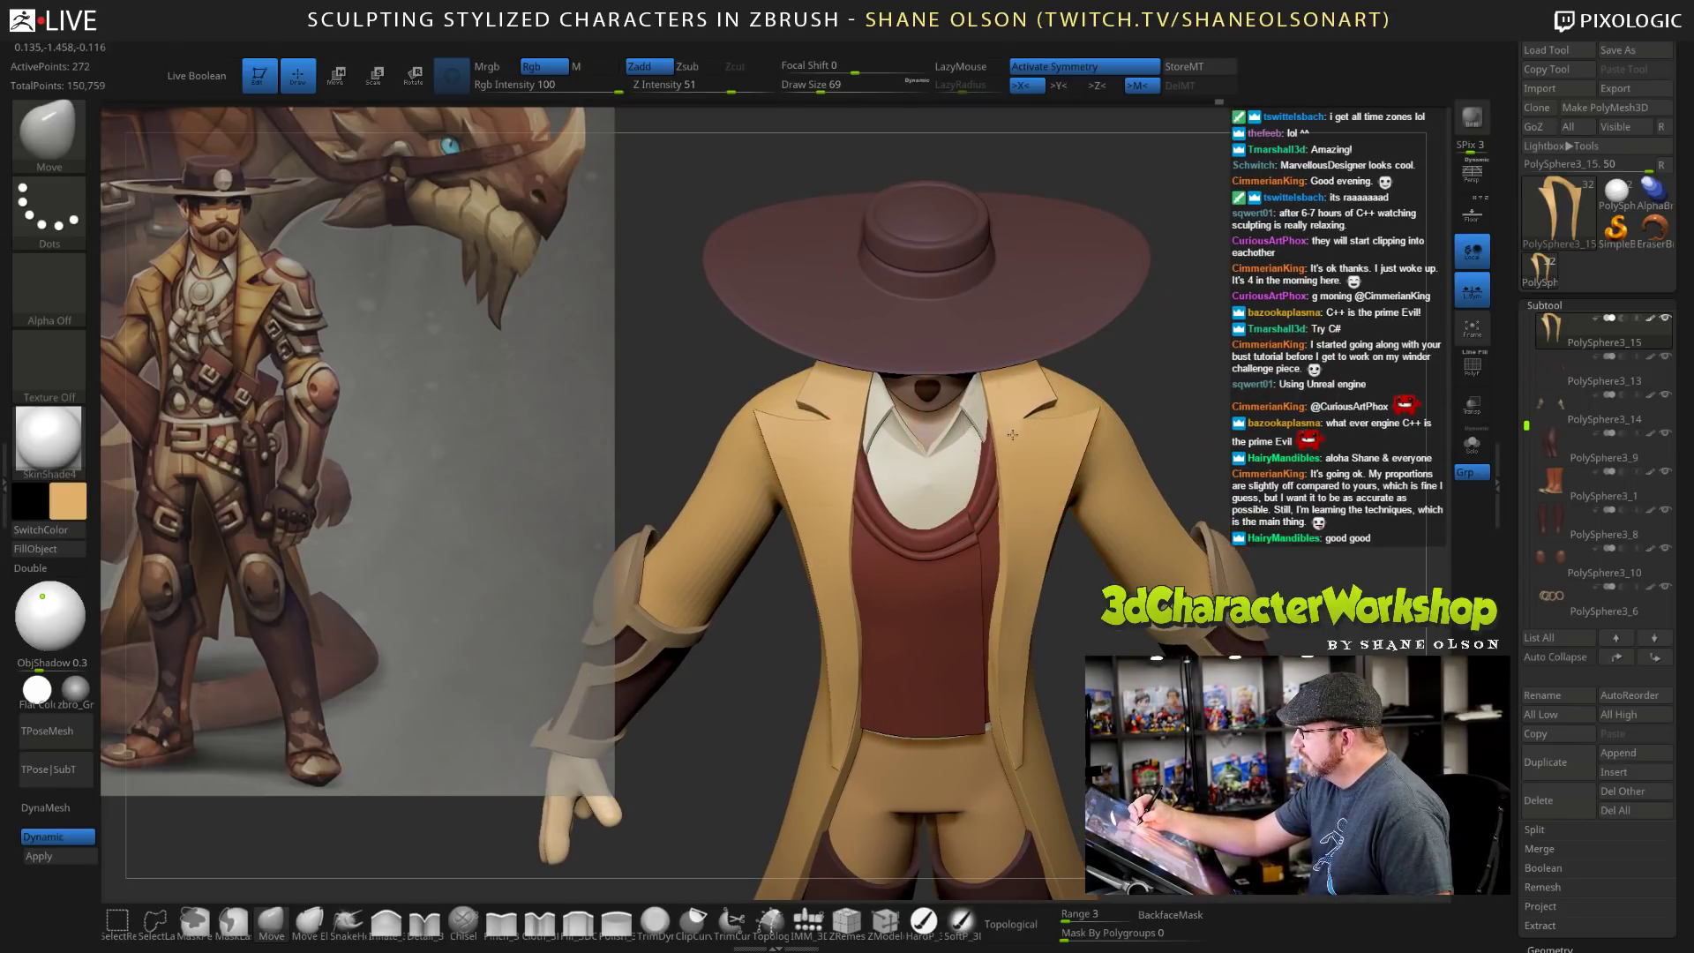
mouse_move(1215, 398)
left_mouse_down()
mouse_move(1103, 424)
mouse_move(1201, 362)
left_mouse_up()
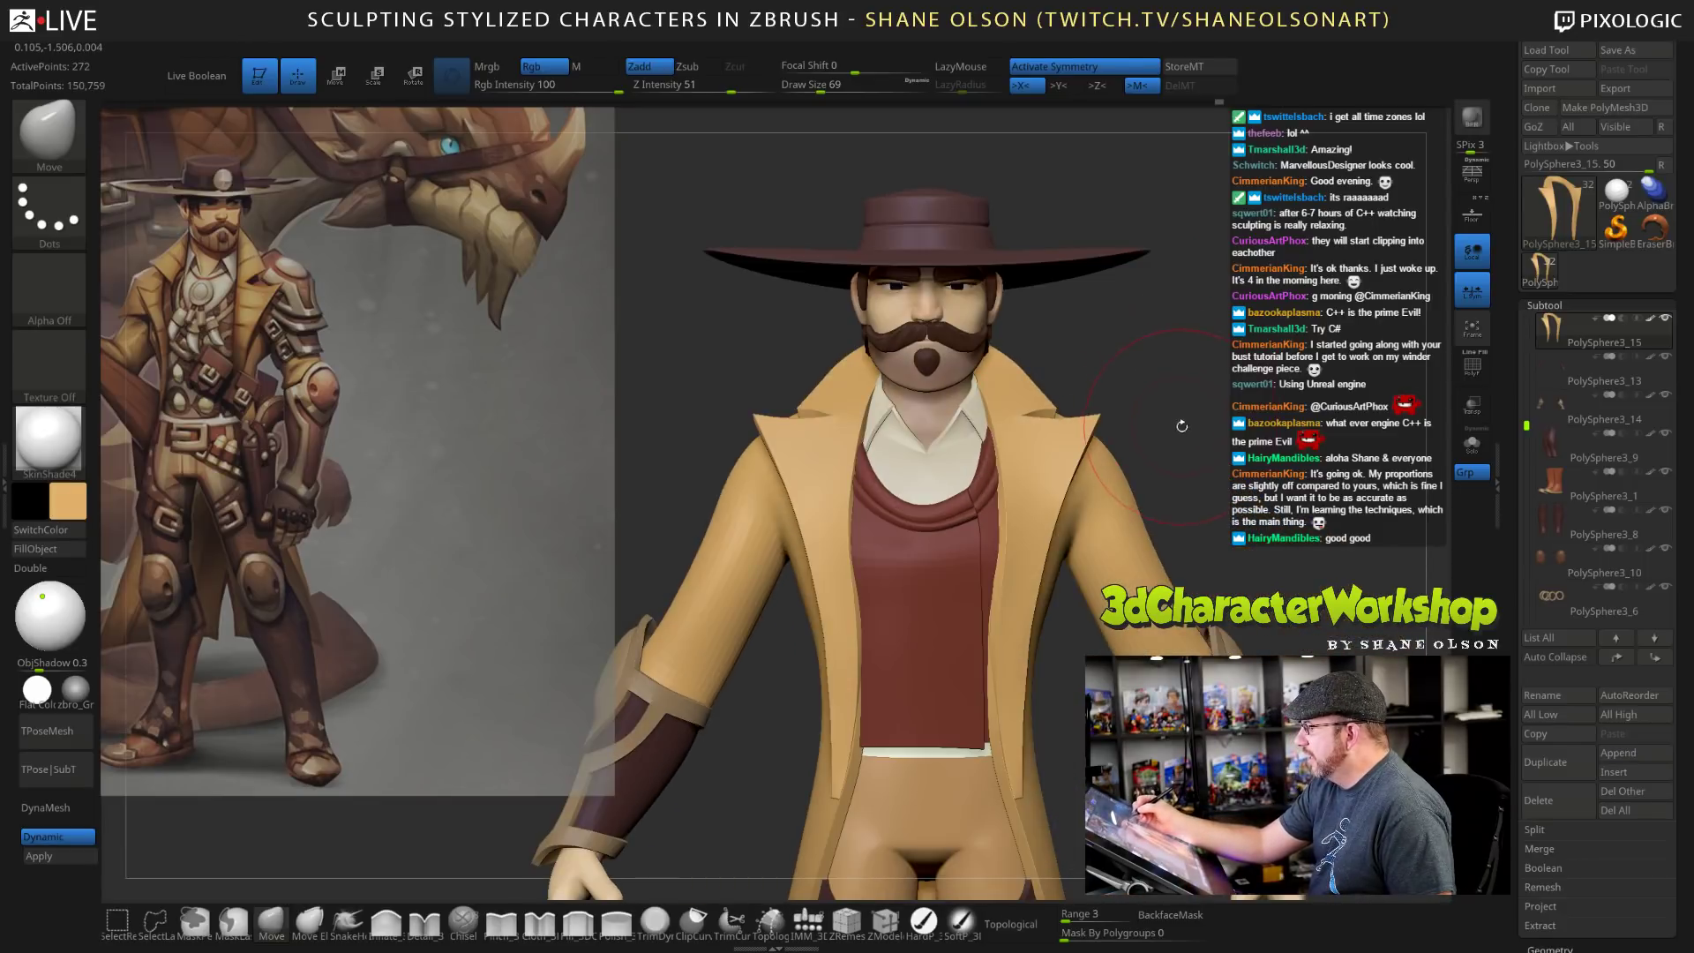
left_click_drag(1181, 426, 1253, 431)
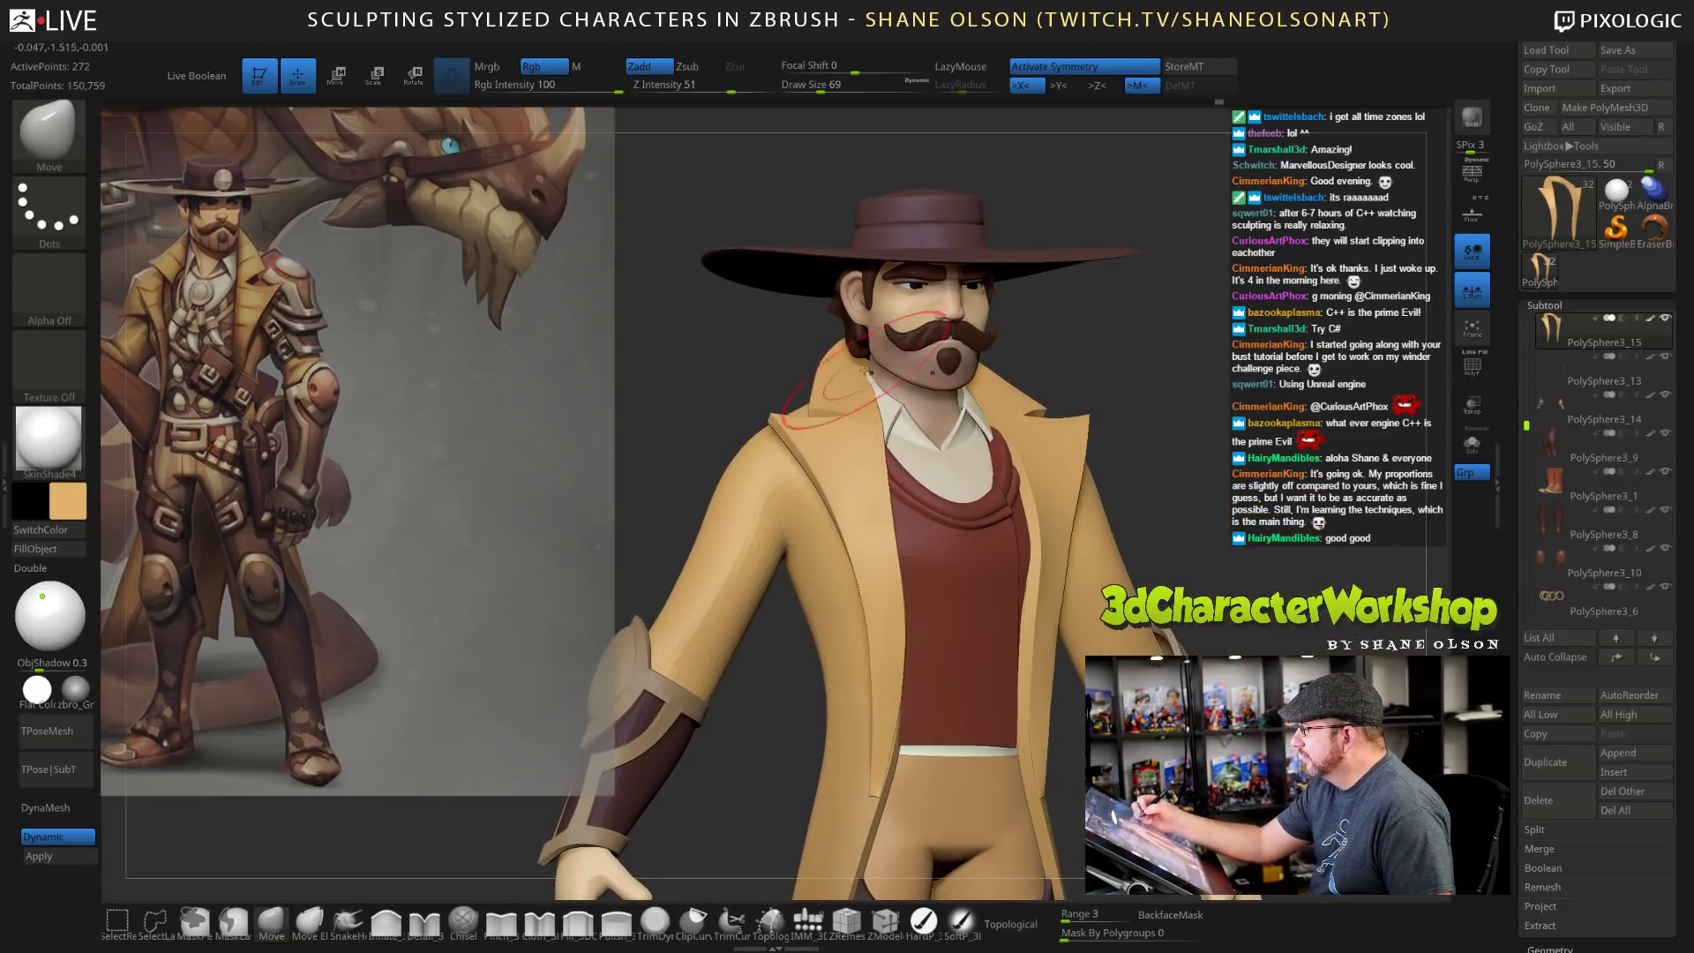
mouse_move(866, 371)
left_mouse_down()
mouse_move(854, 364)
mouse_move(862, 386)
left_mouse_up()
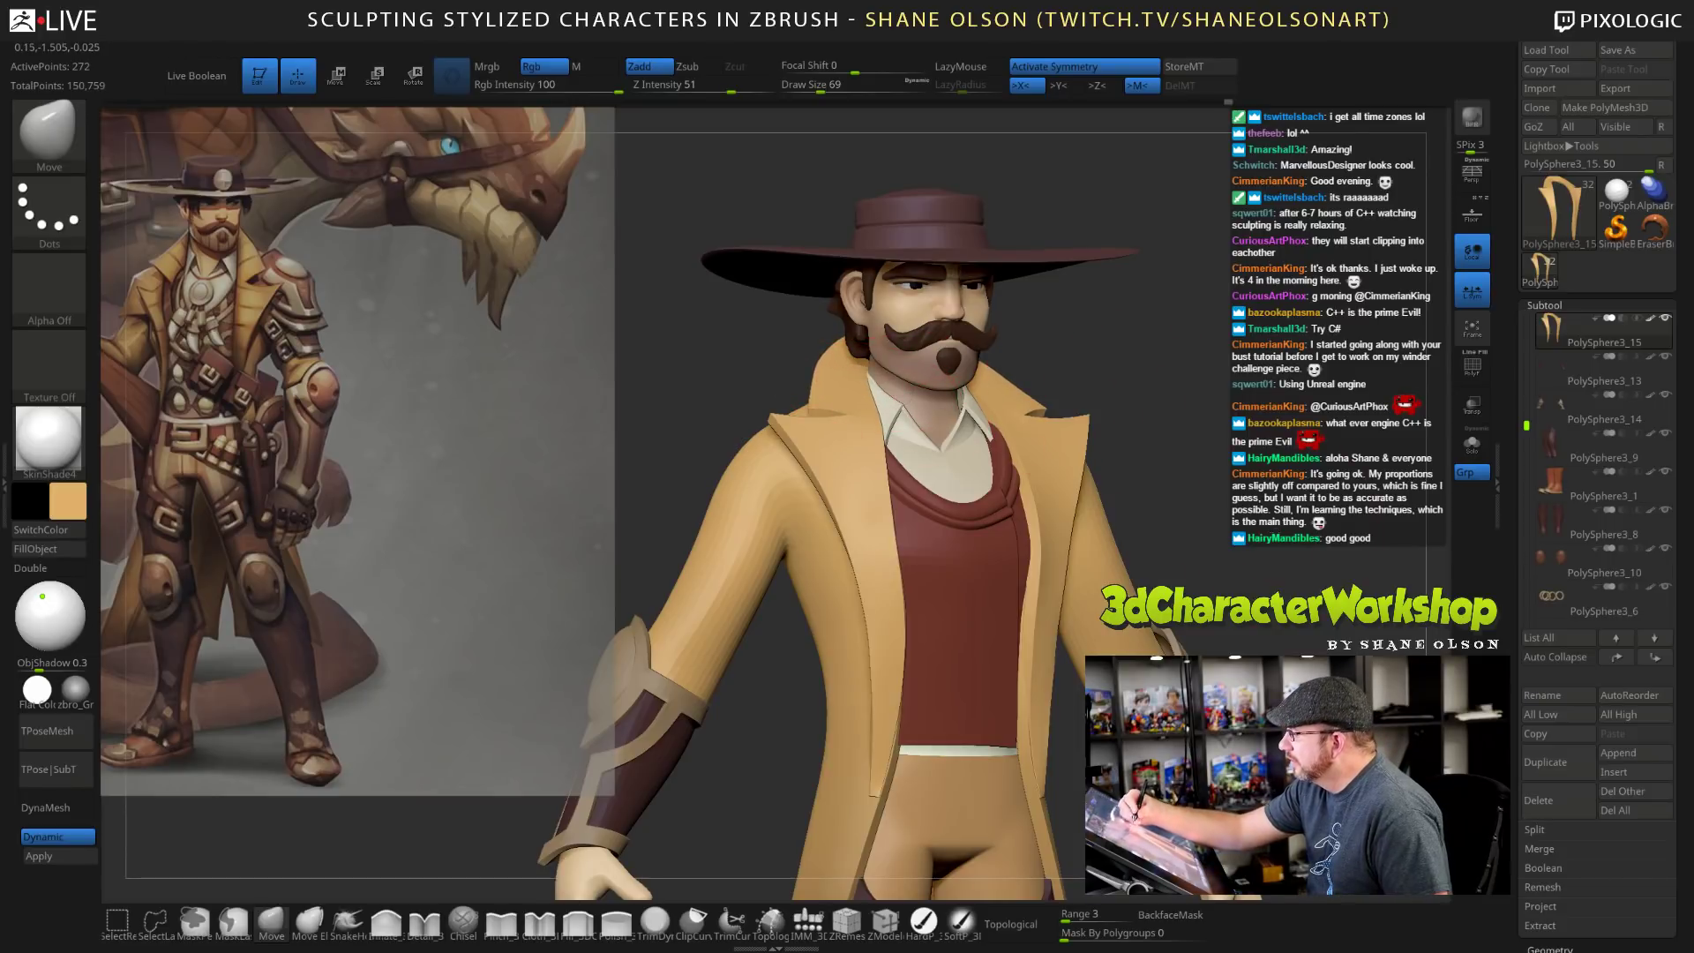
left_click_drag(1187, 424, 1126, 422)
mouse_move(1178, 565)
left_mouse_down("alt")
mouse_move(1151, 494)
mouse_move(1149, 558)
mouse_move(1207, 562)
left_mouse_up("alt")
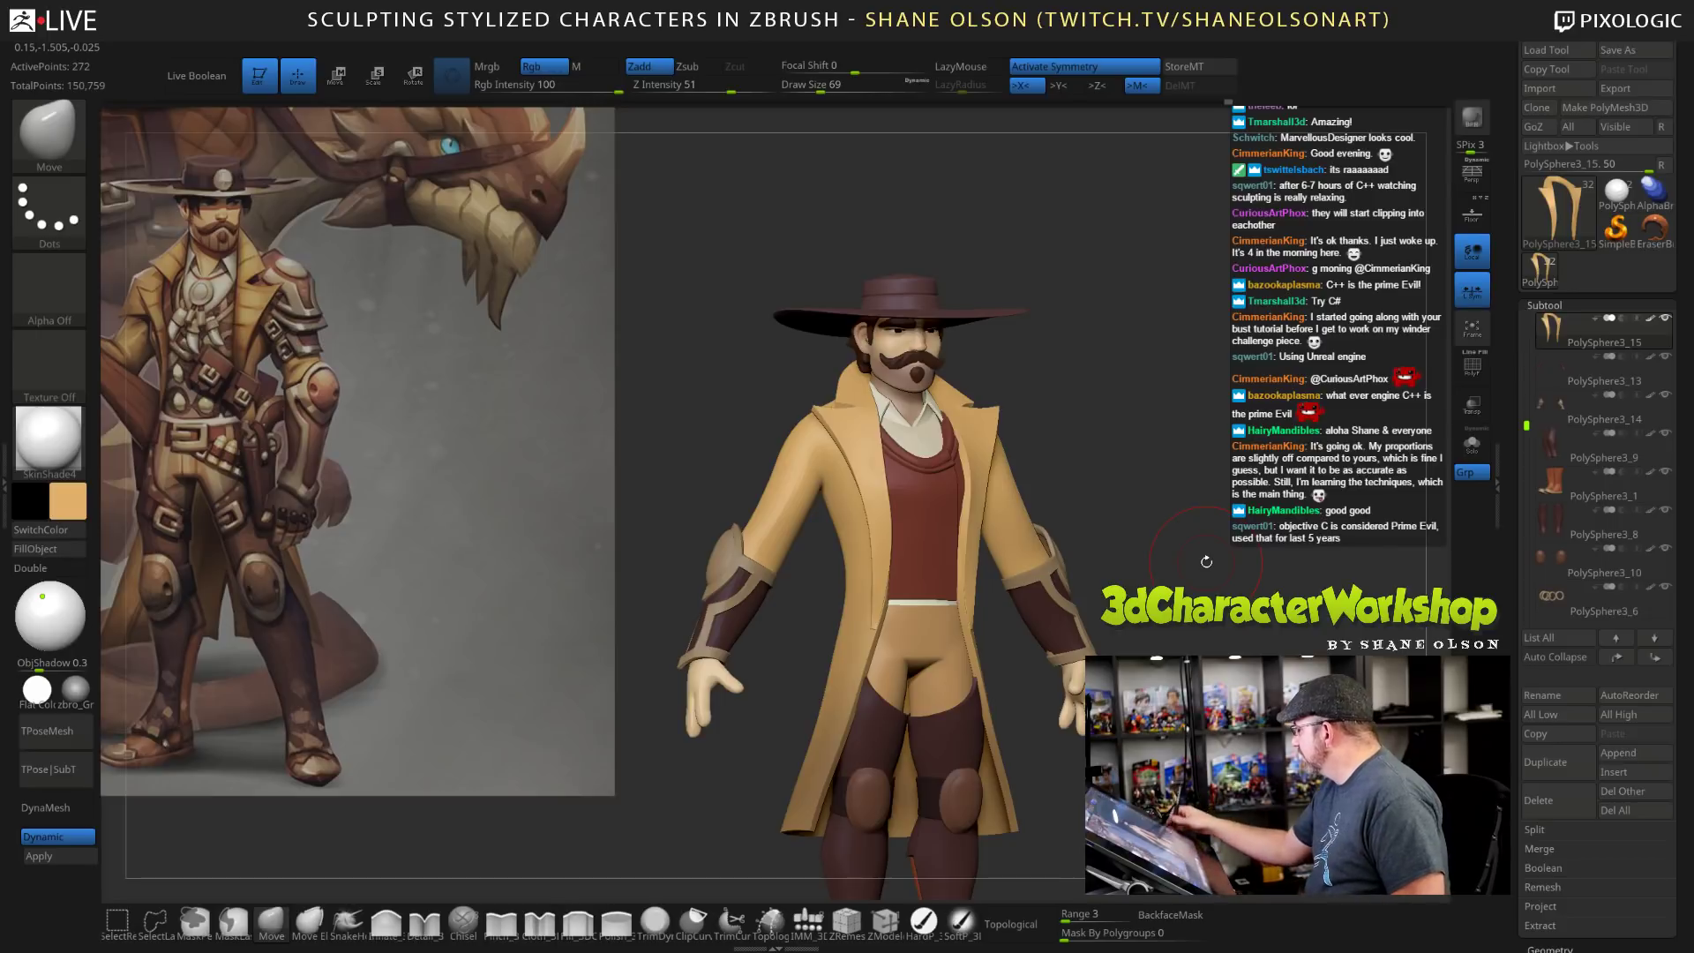
Save the tool as Cowboy_Blockout_07, replacing the existing file.
left_click(1633, 50)
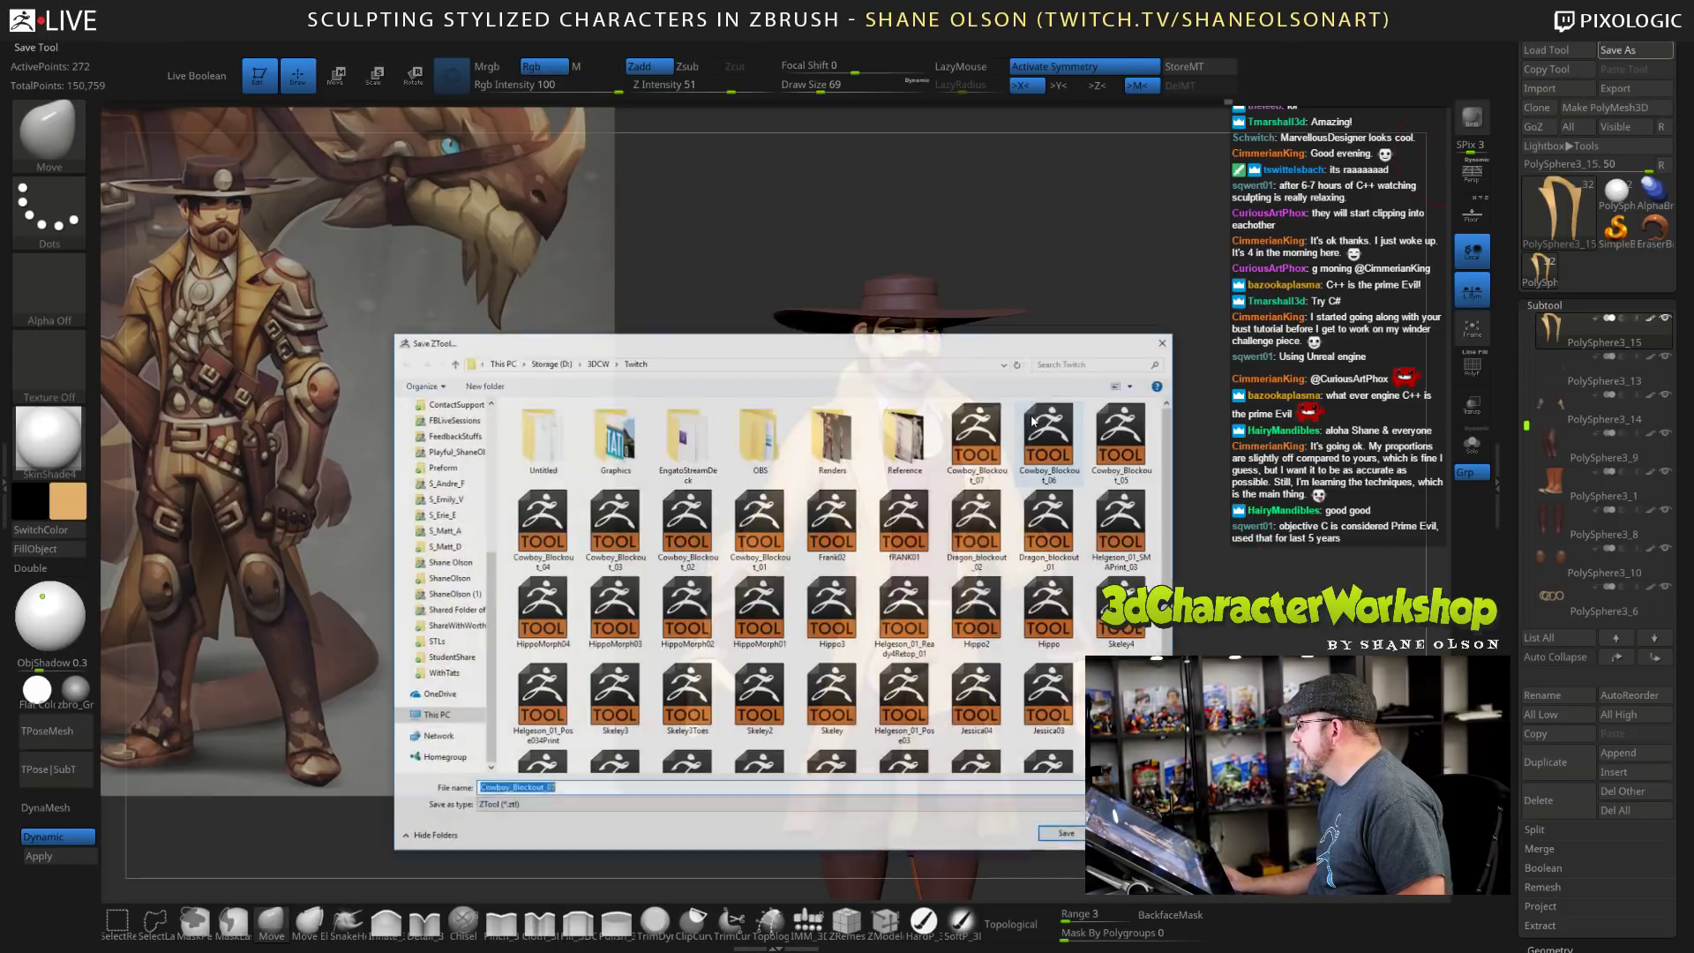
key("Return")
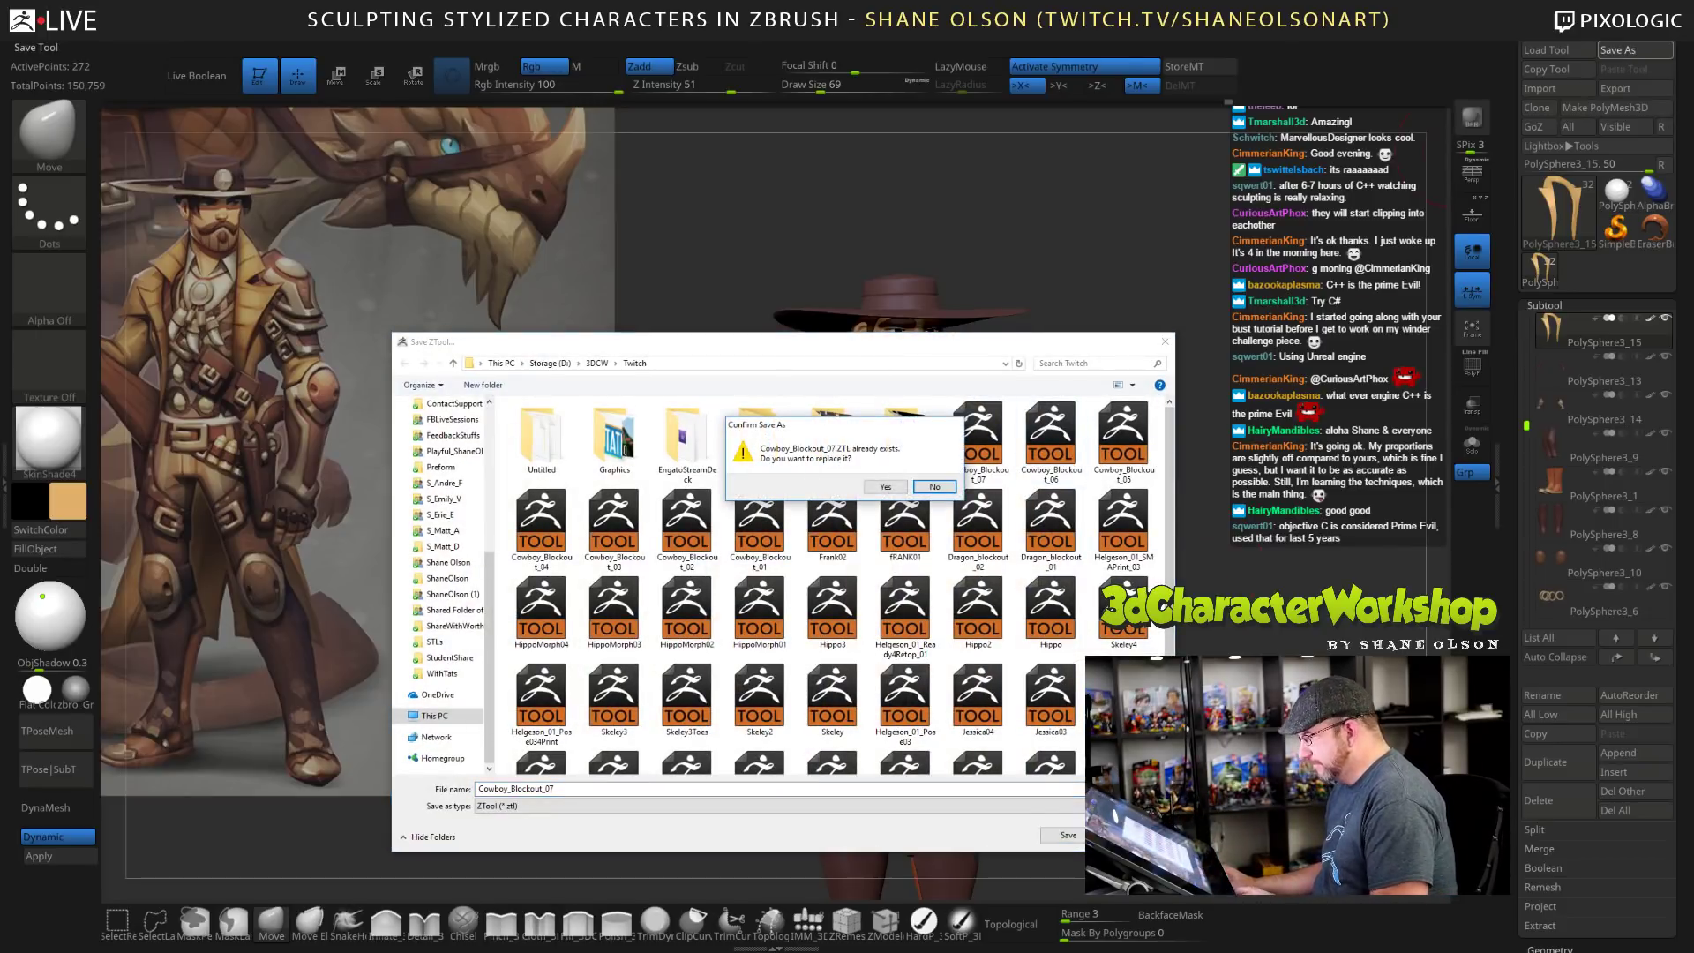
left_click(885, 486)
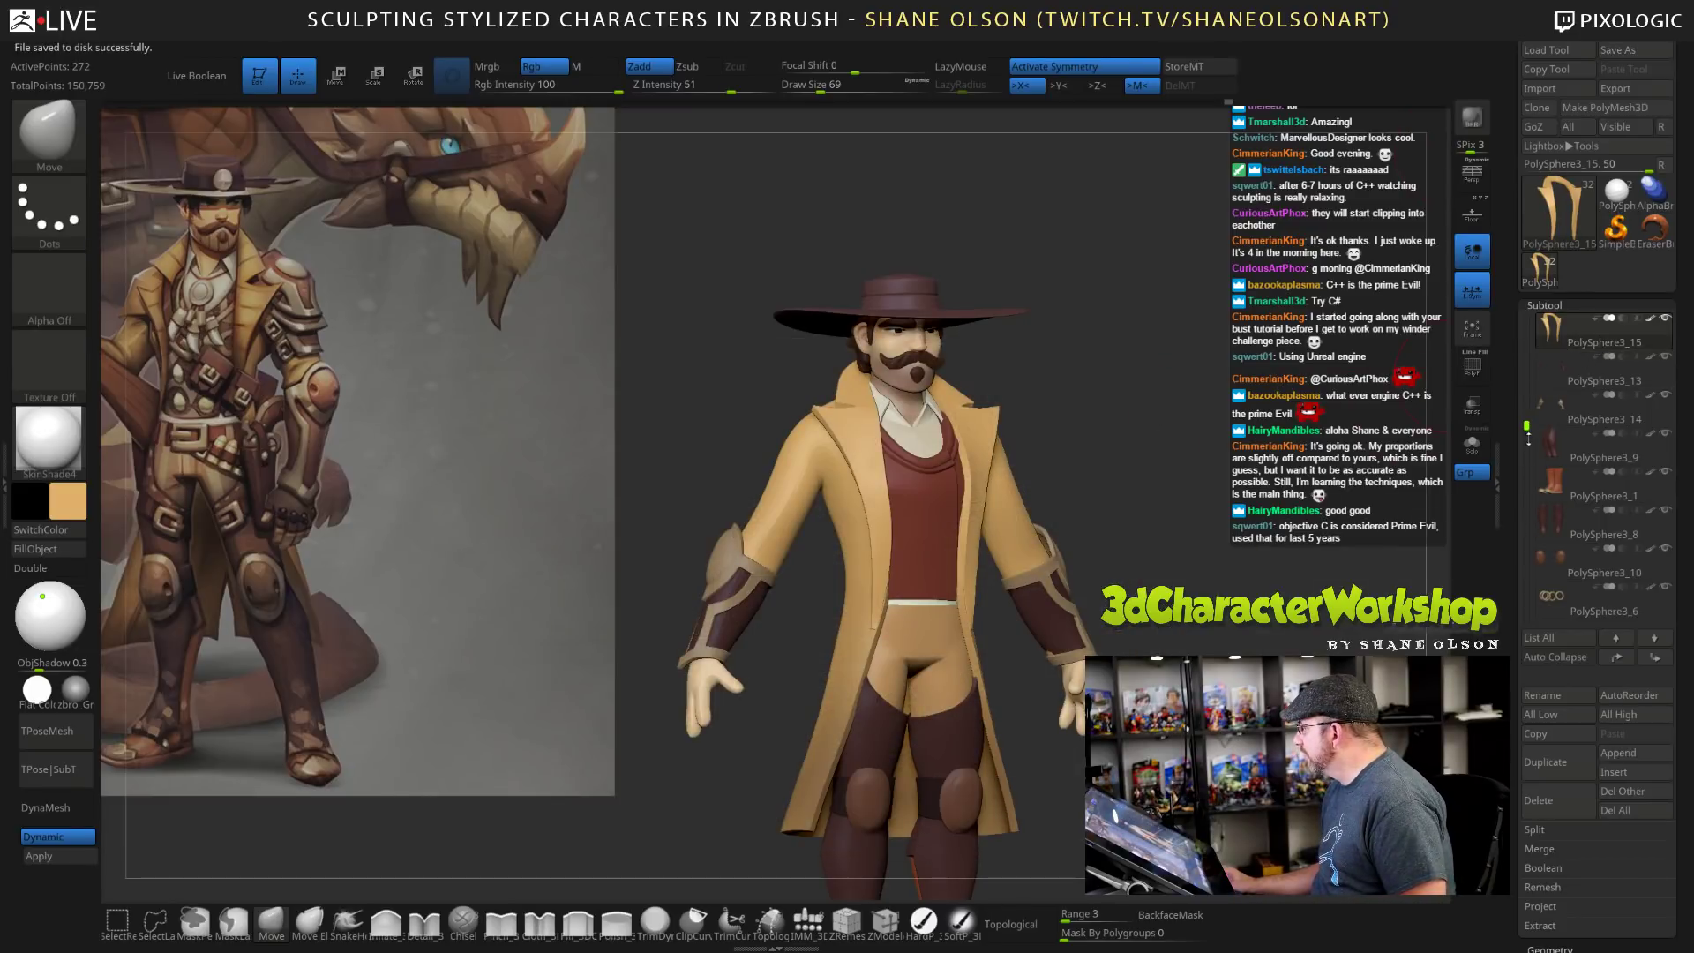
Select the coat body subtool and merge the collar and lapel piece below it into it.
left_click_drag(1526, 422, 1527, 382)
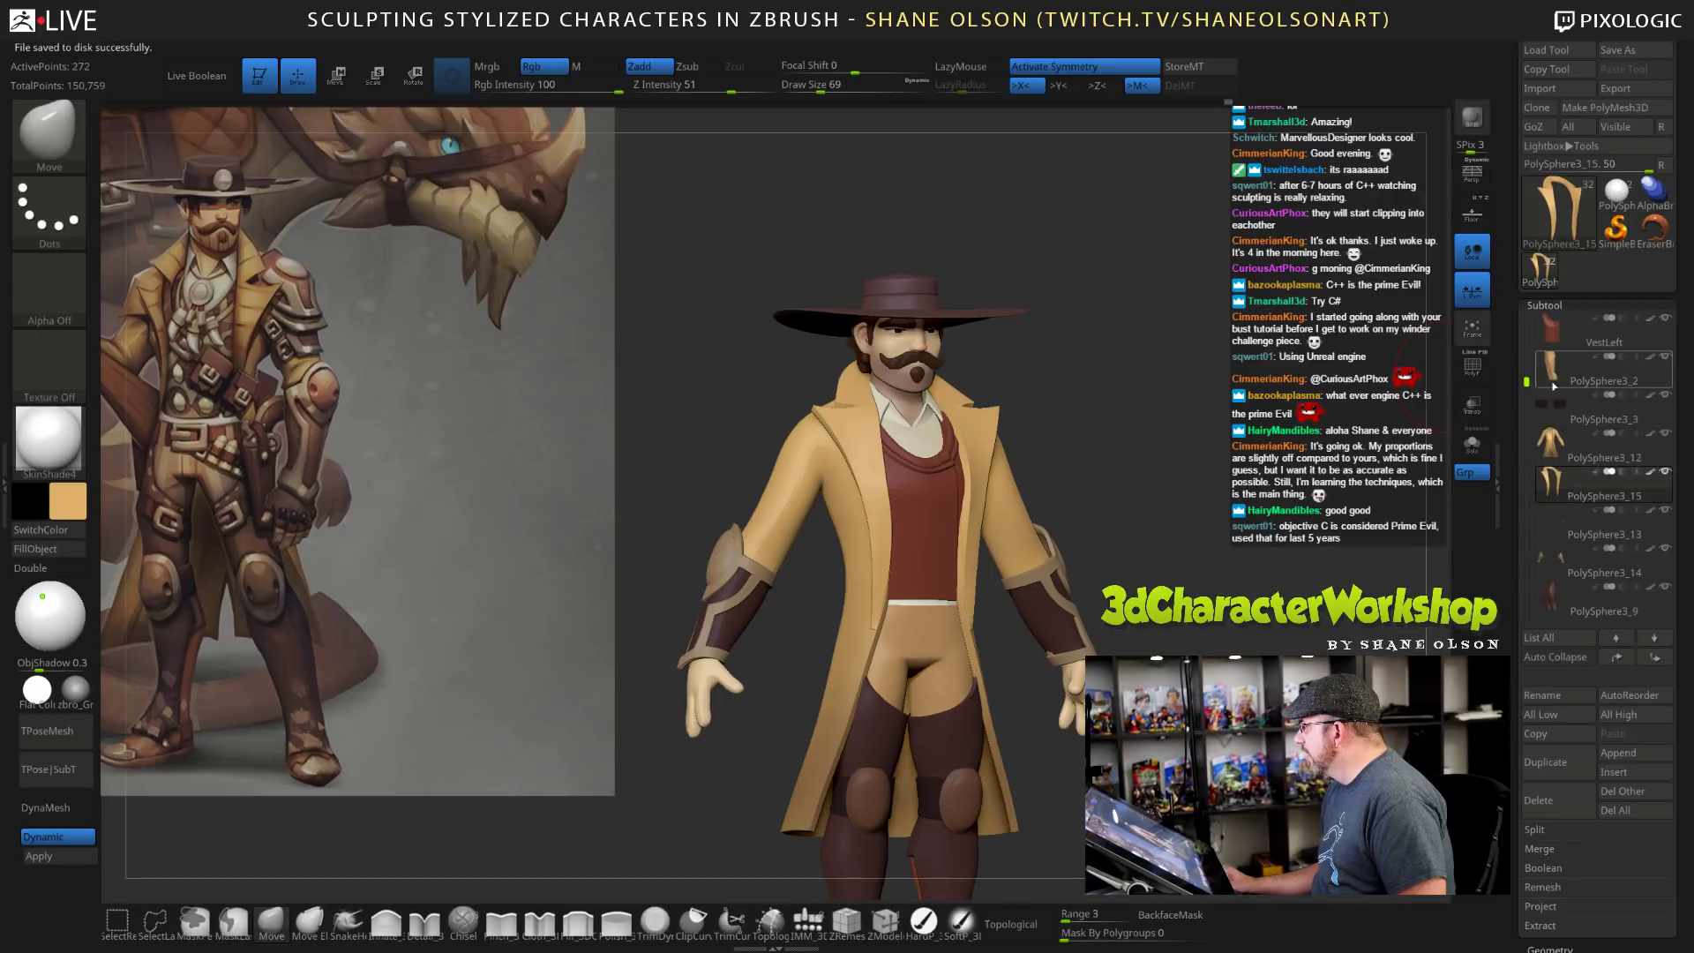
left_click(1551, 440)
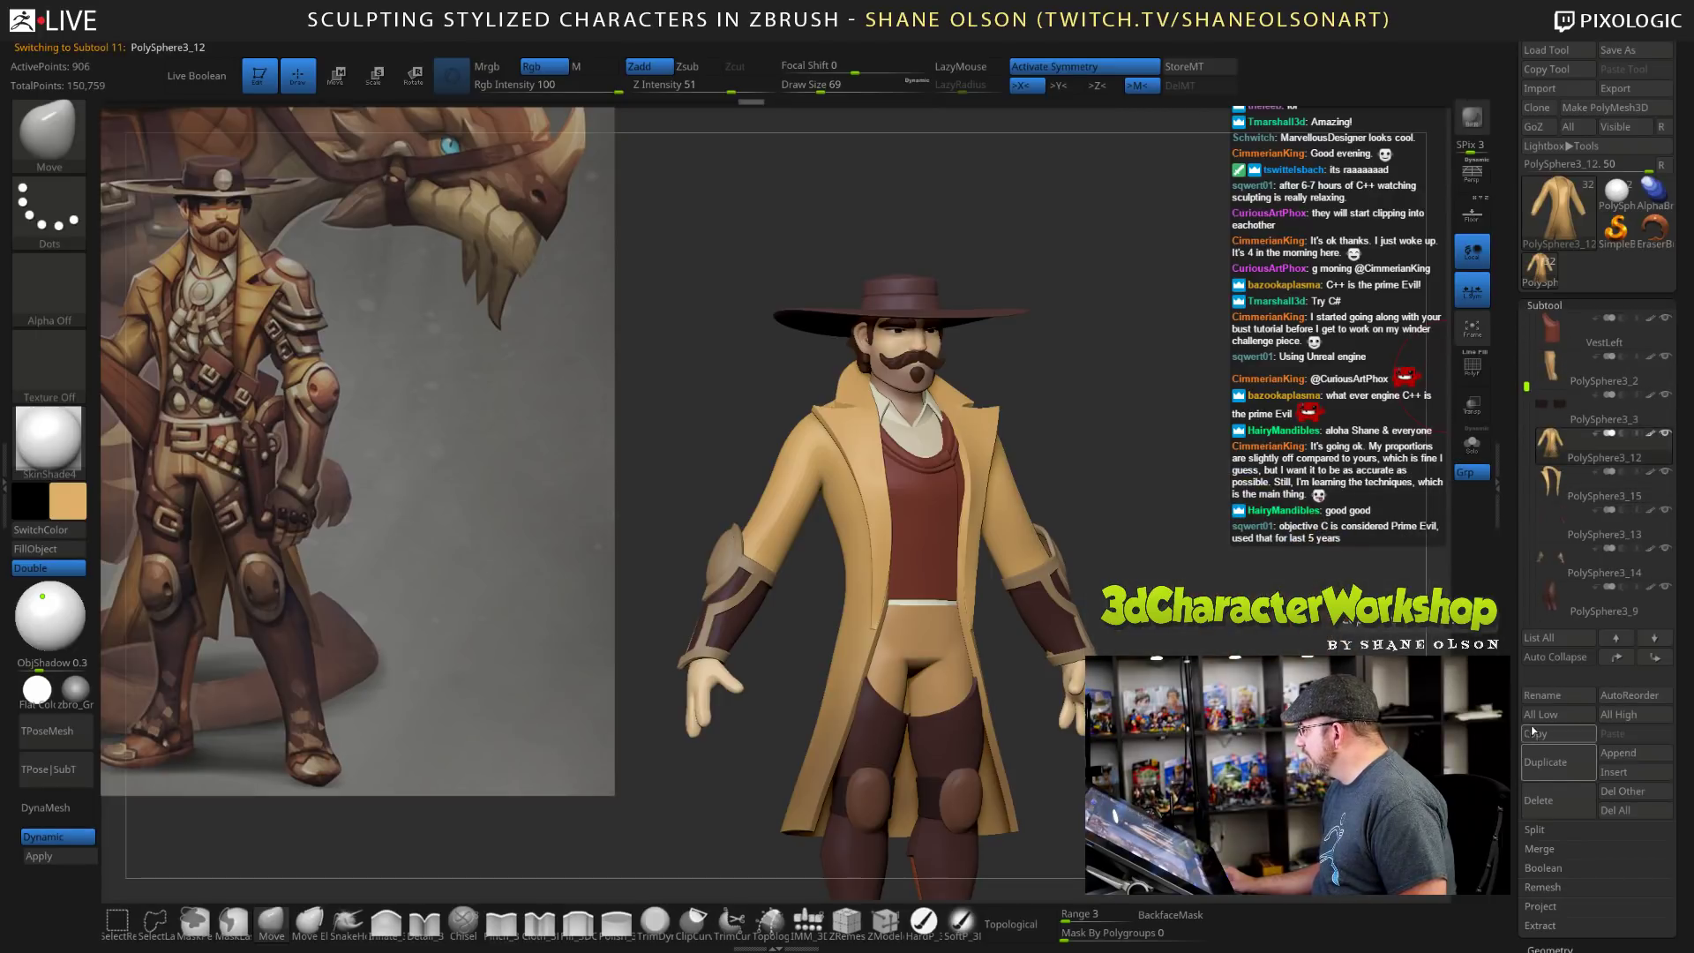
left_click(1551, 850)
left_click(1560, 867)
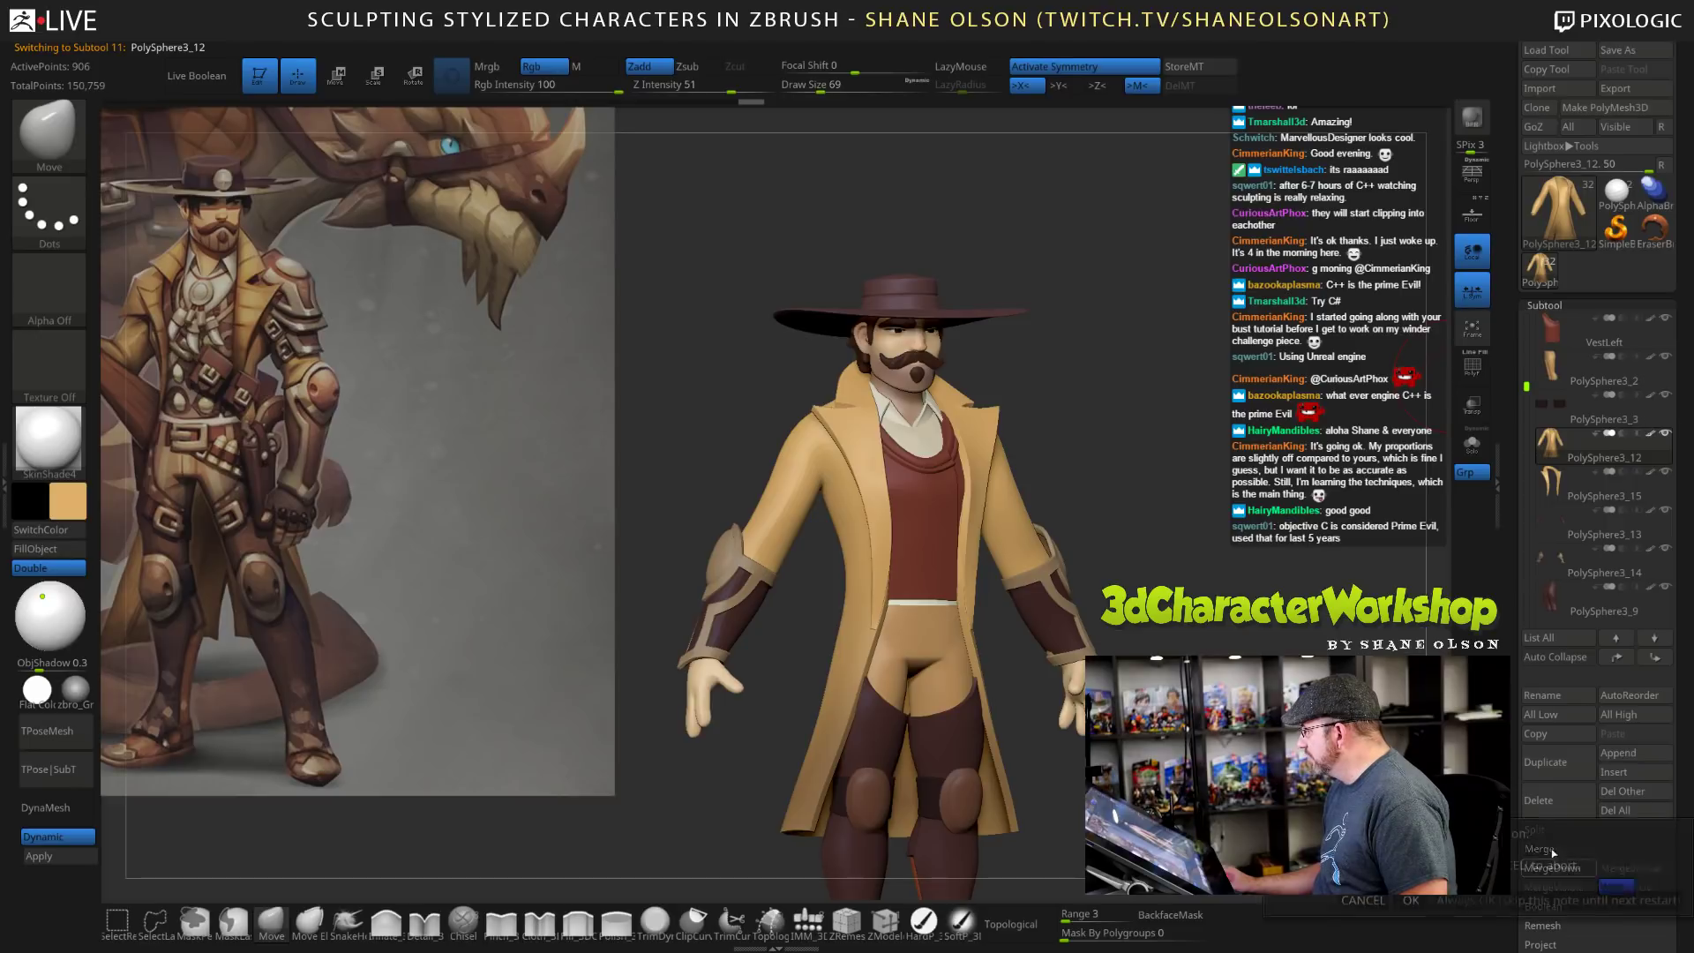
left_click(1409, 900)
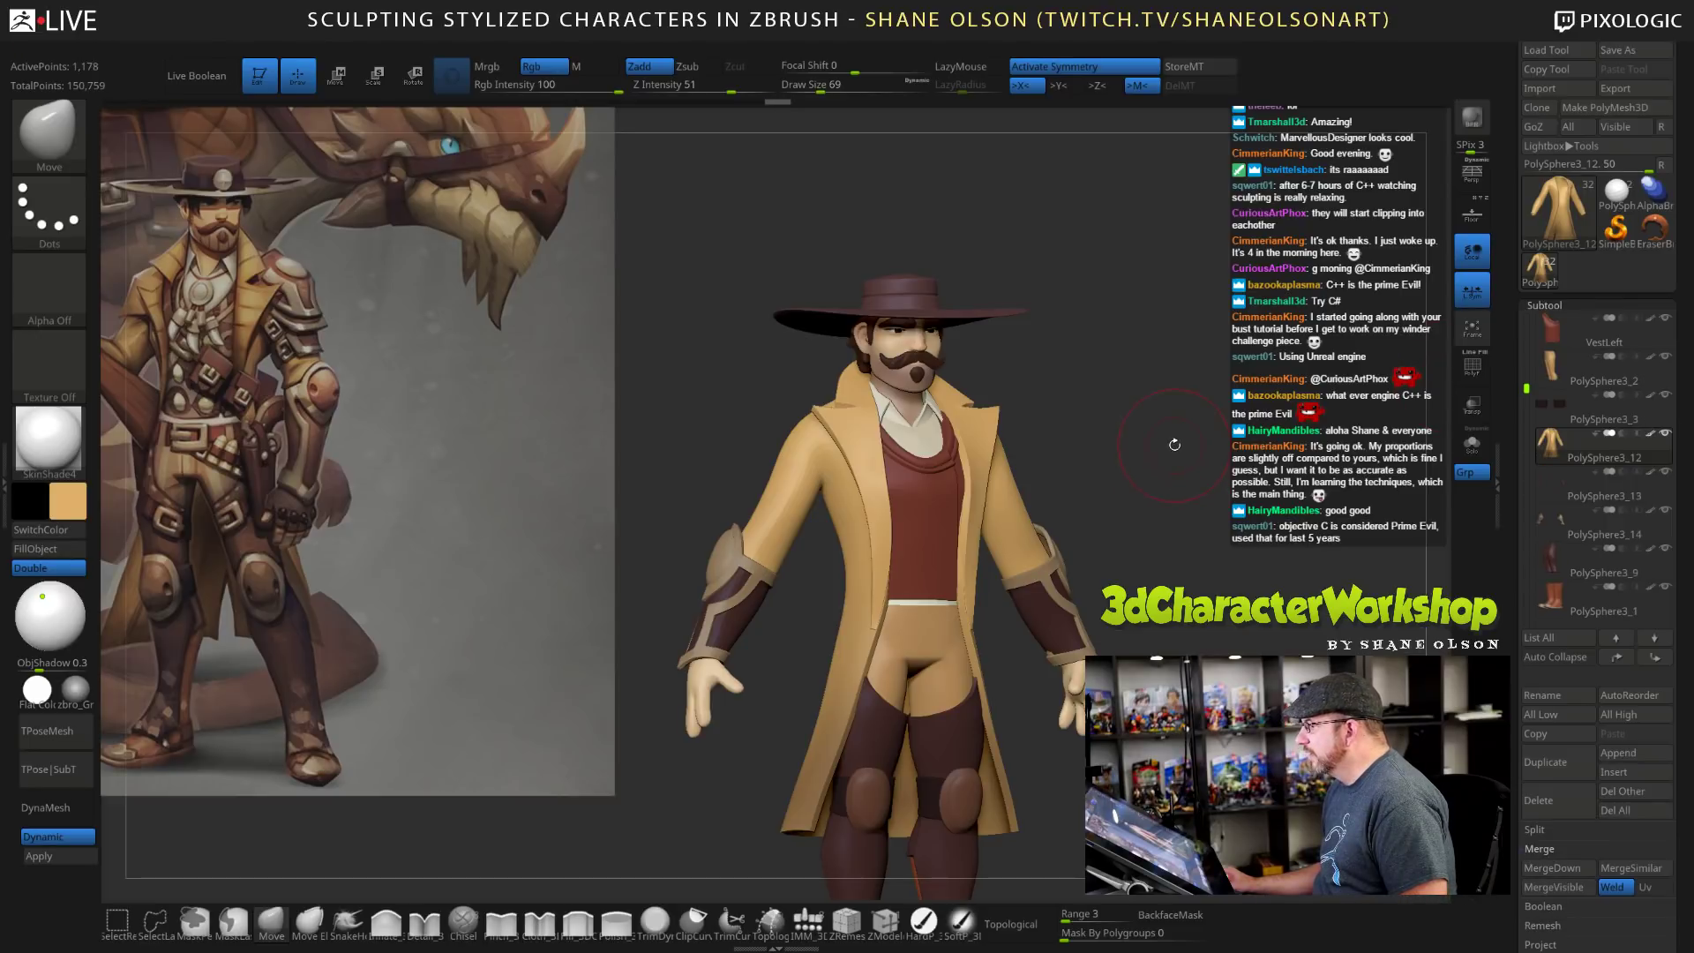
Turn on topological masking and nudge the lower lapel ends of the merged coat with the Move brush at draw size 72.
mouse_move(1174, 444)
left_mouse_down("alt")
mouse_move(1240, 342)
mouse_move(1288, 397)
mouse_move(1279, 367)
mouse_move(1261, 370)
left_mouse_up("alt")
key("s")
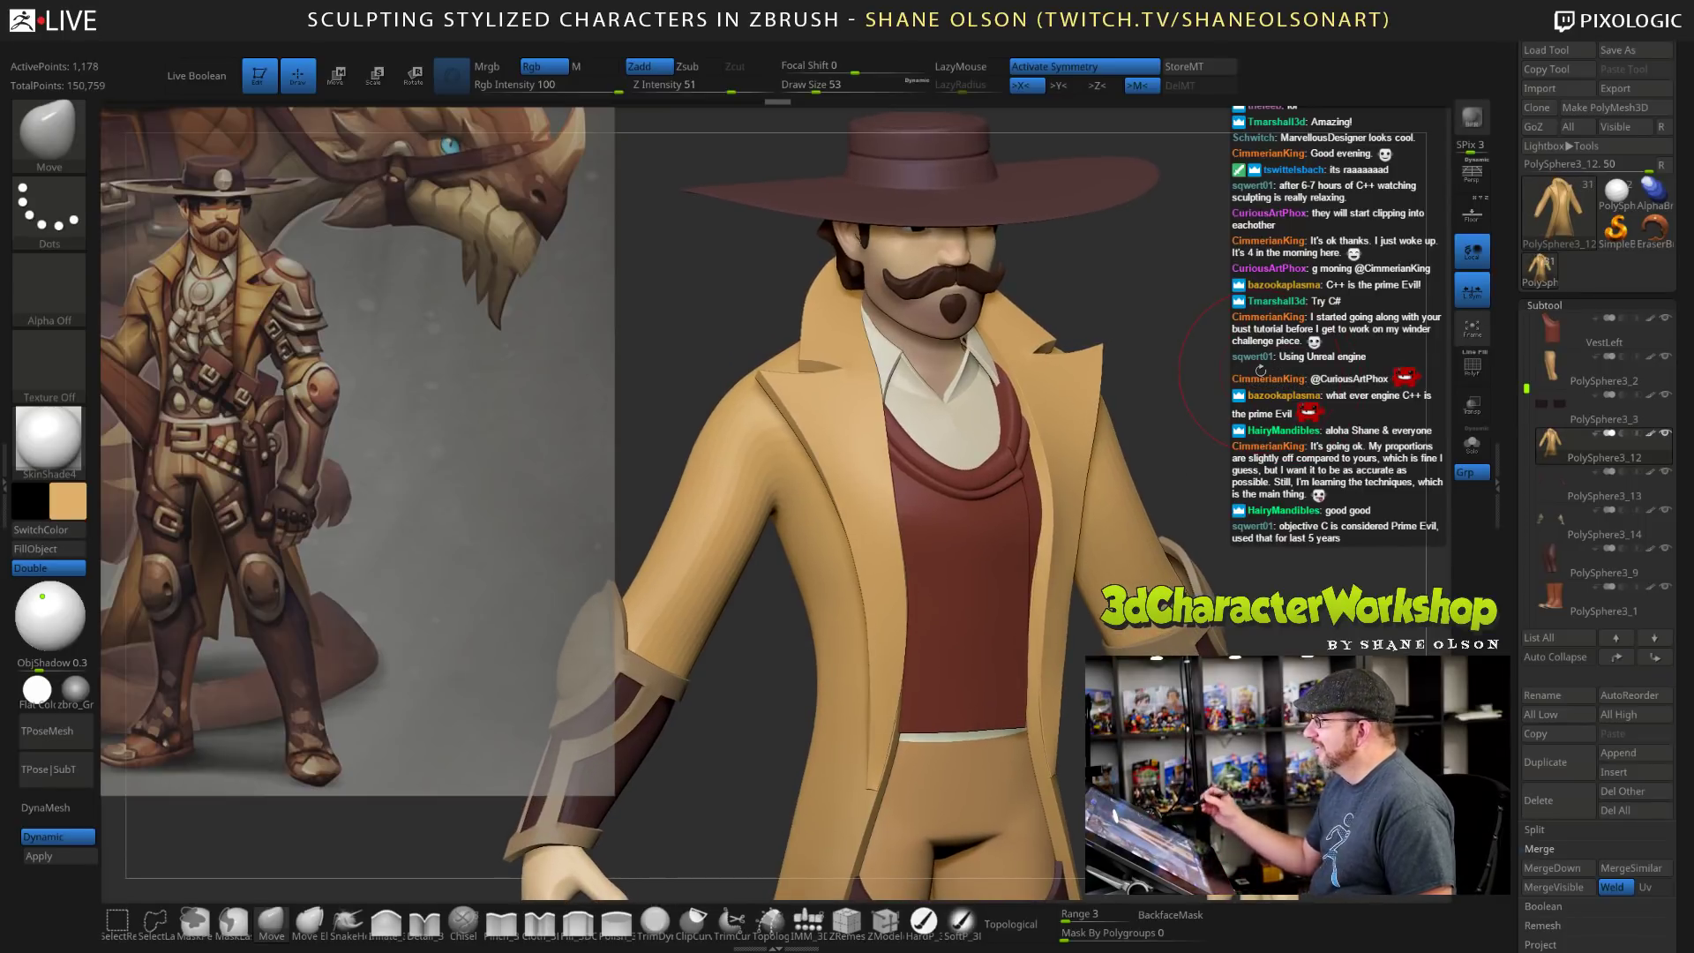
mouse_move(1218, 465)
left_mouse_down("alt")
mouse_move(1203, 450)
mouse_move(1225, 498)
left_mouse_up("alt")
key("s")
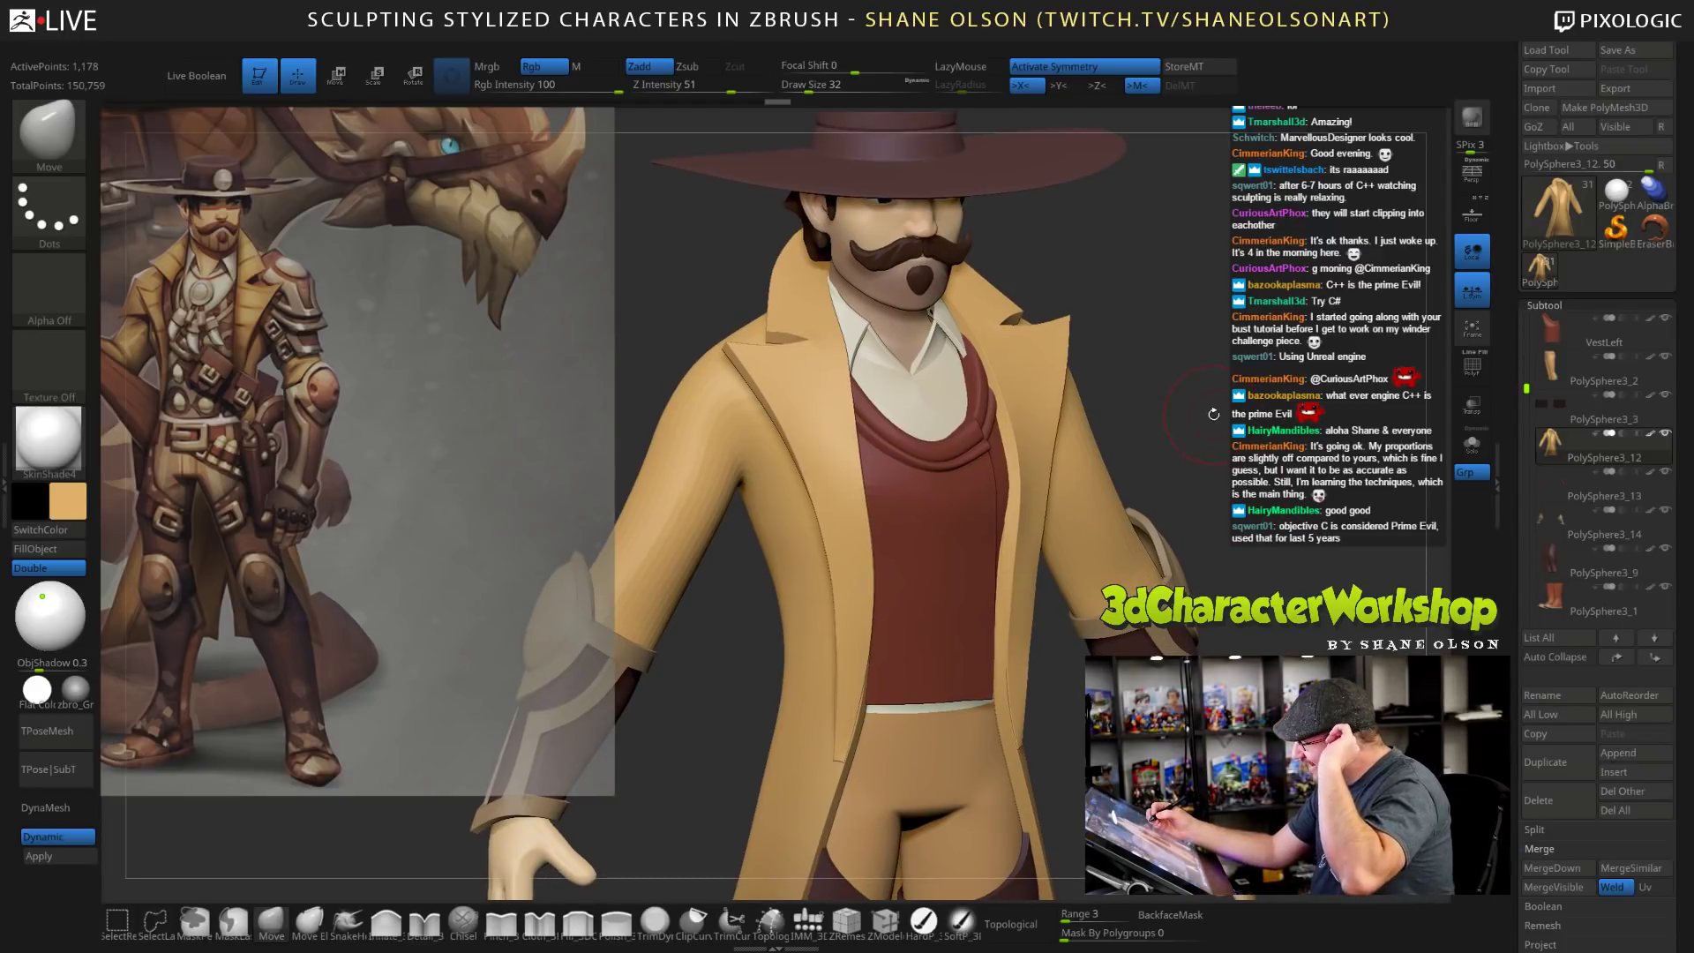
mouse_move(1214, 414)
left_mouse_down()
mouse_move(1231, 484)
mouse_move(1212, 500)
mouse_move(1309, 501)
left_mouse_up()
mouse_move(1134, 464)
left_mouse_down()
mouse_move(1077, 722)
mouse_move(1014, 688)
mouse_move(967, 629)
left_mouse_up()
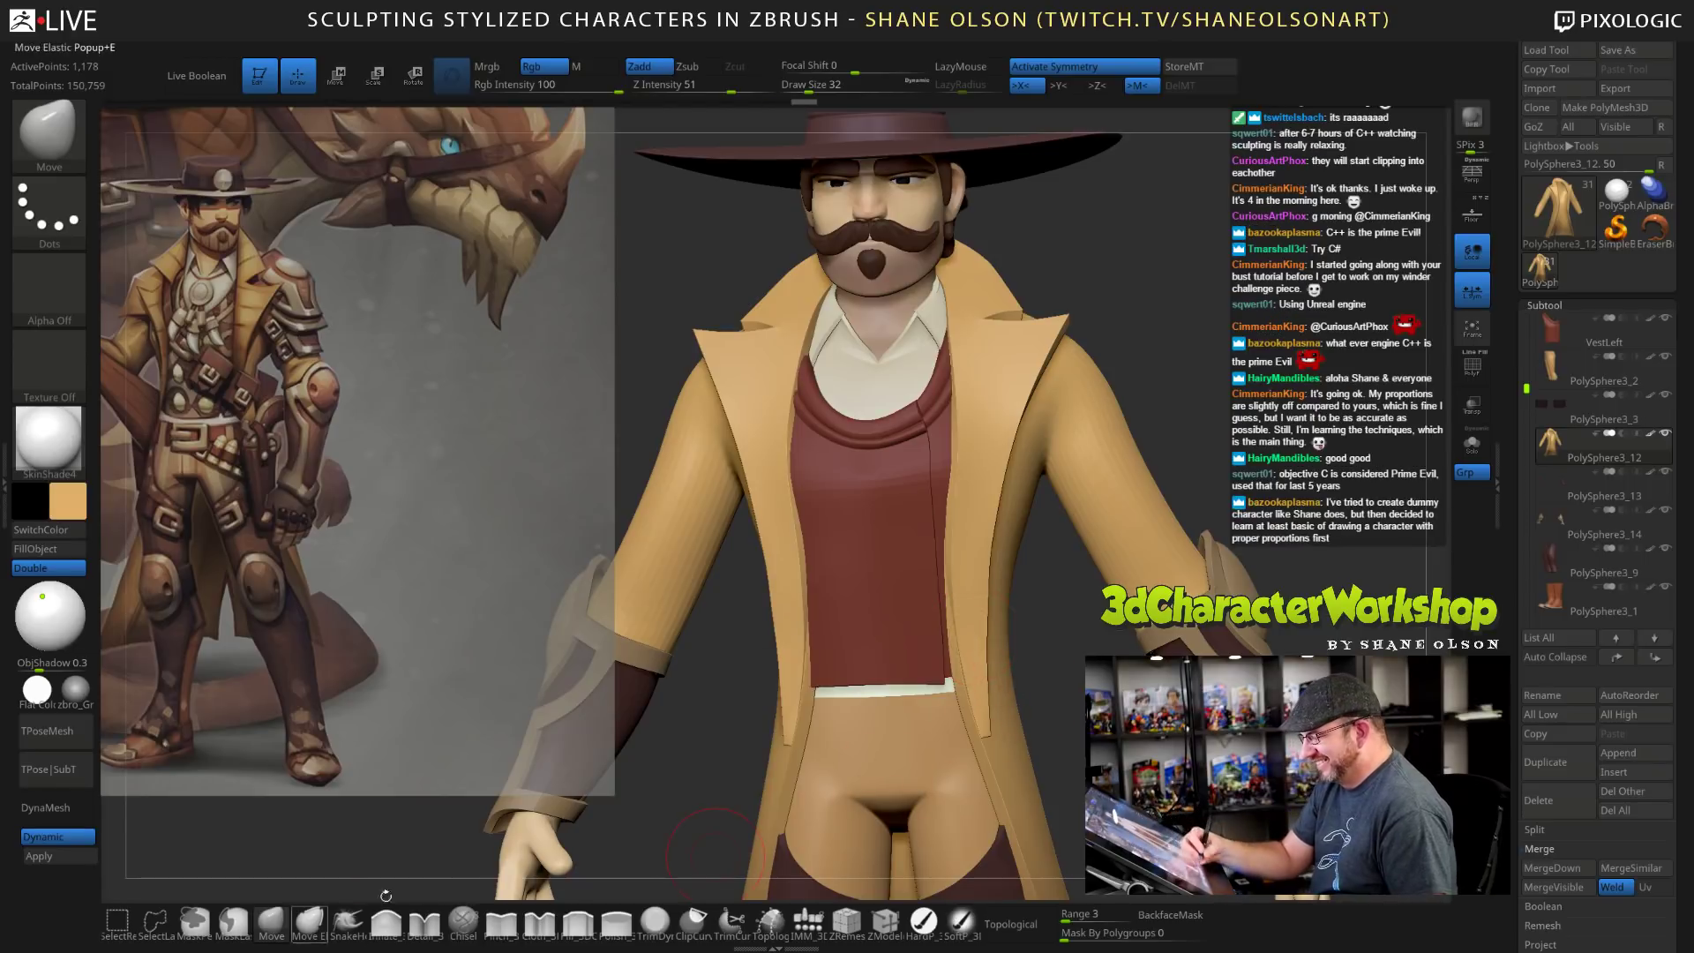
left_click(1010, 924)
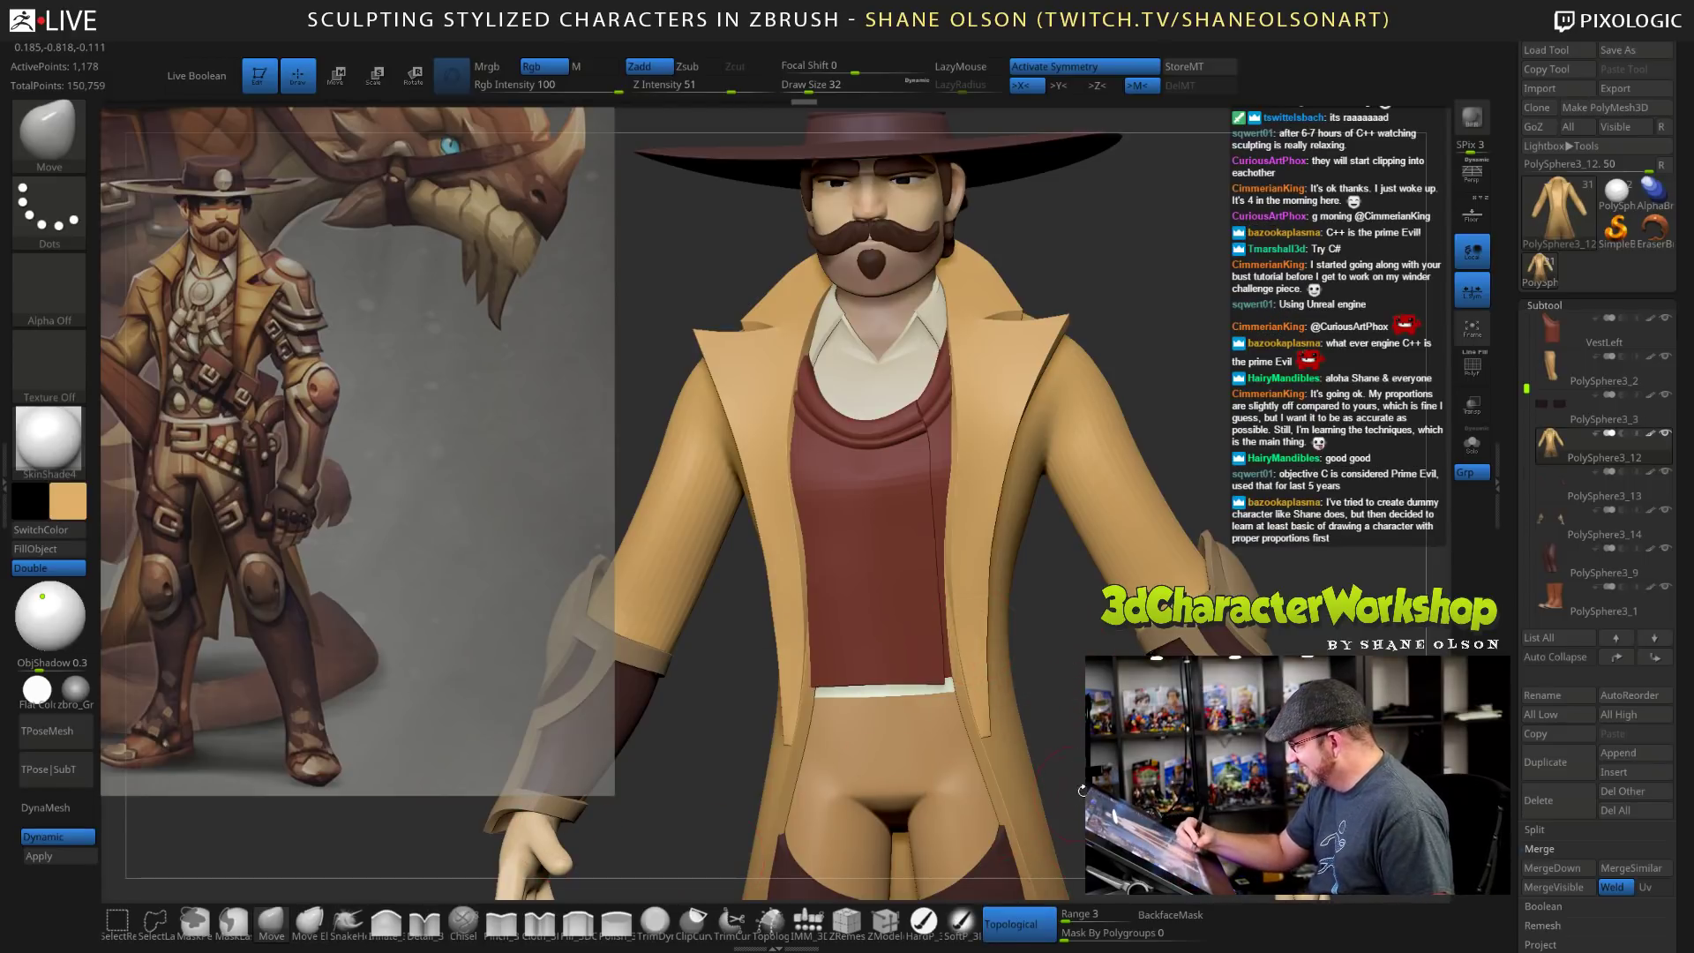
key("s")
left_click_drag(1072, 709, 1080, 710)
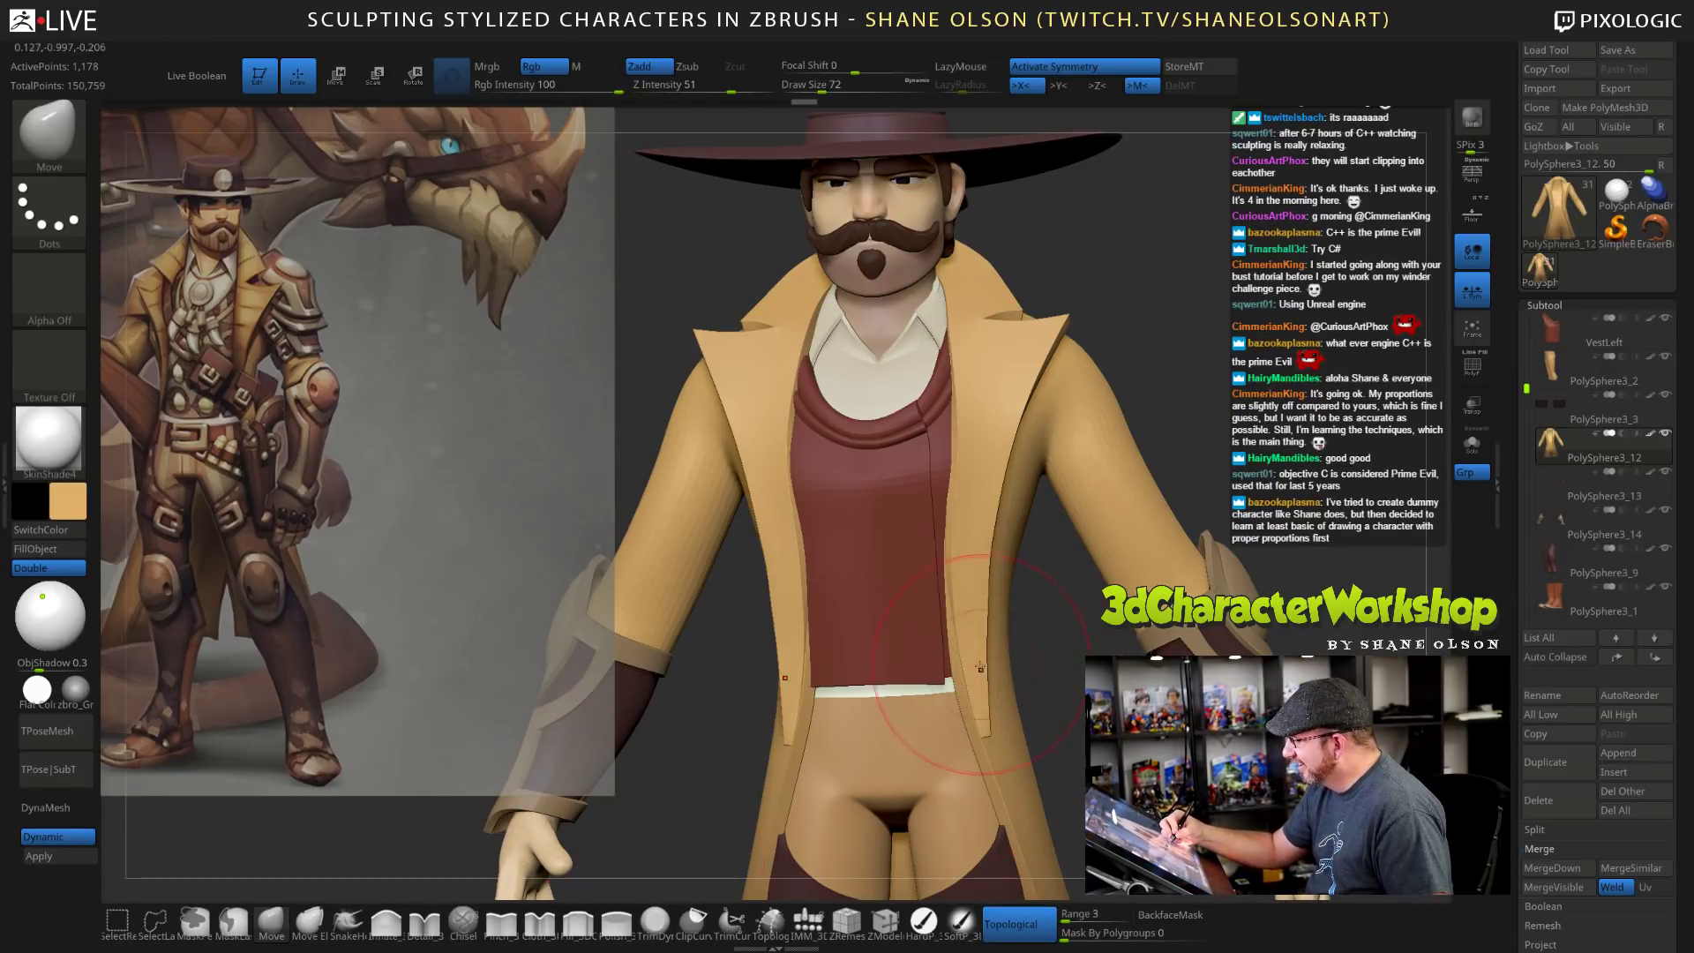
left_click_drag(976, 709, 966, 710)
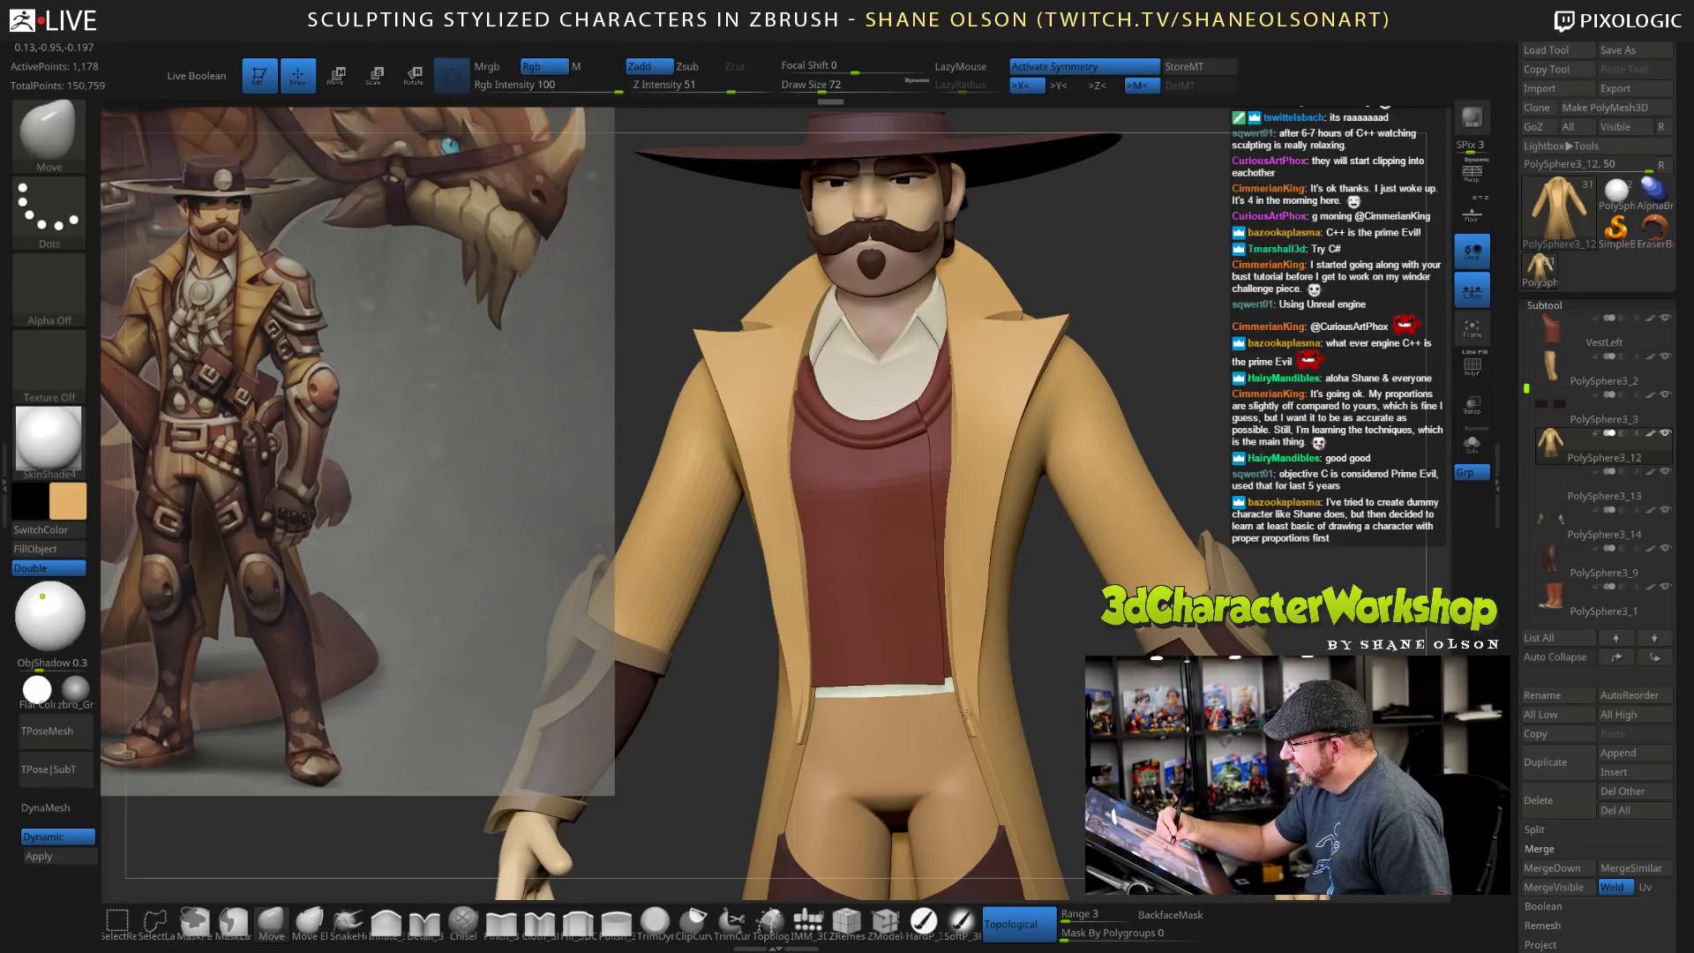
right_click_drag(978, 716, 1020, 712)
left_click_drag(1019, 712, 936, 723)
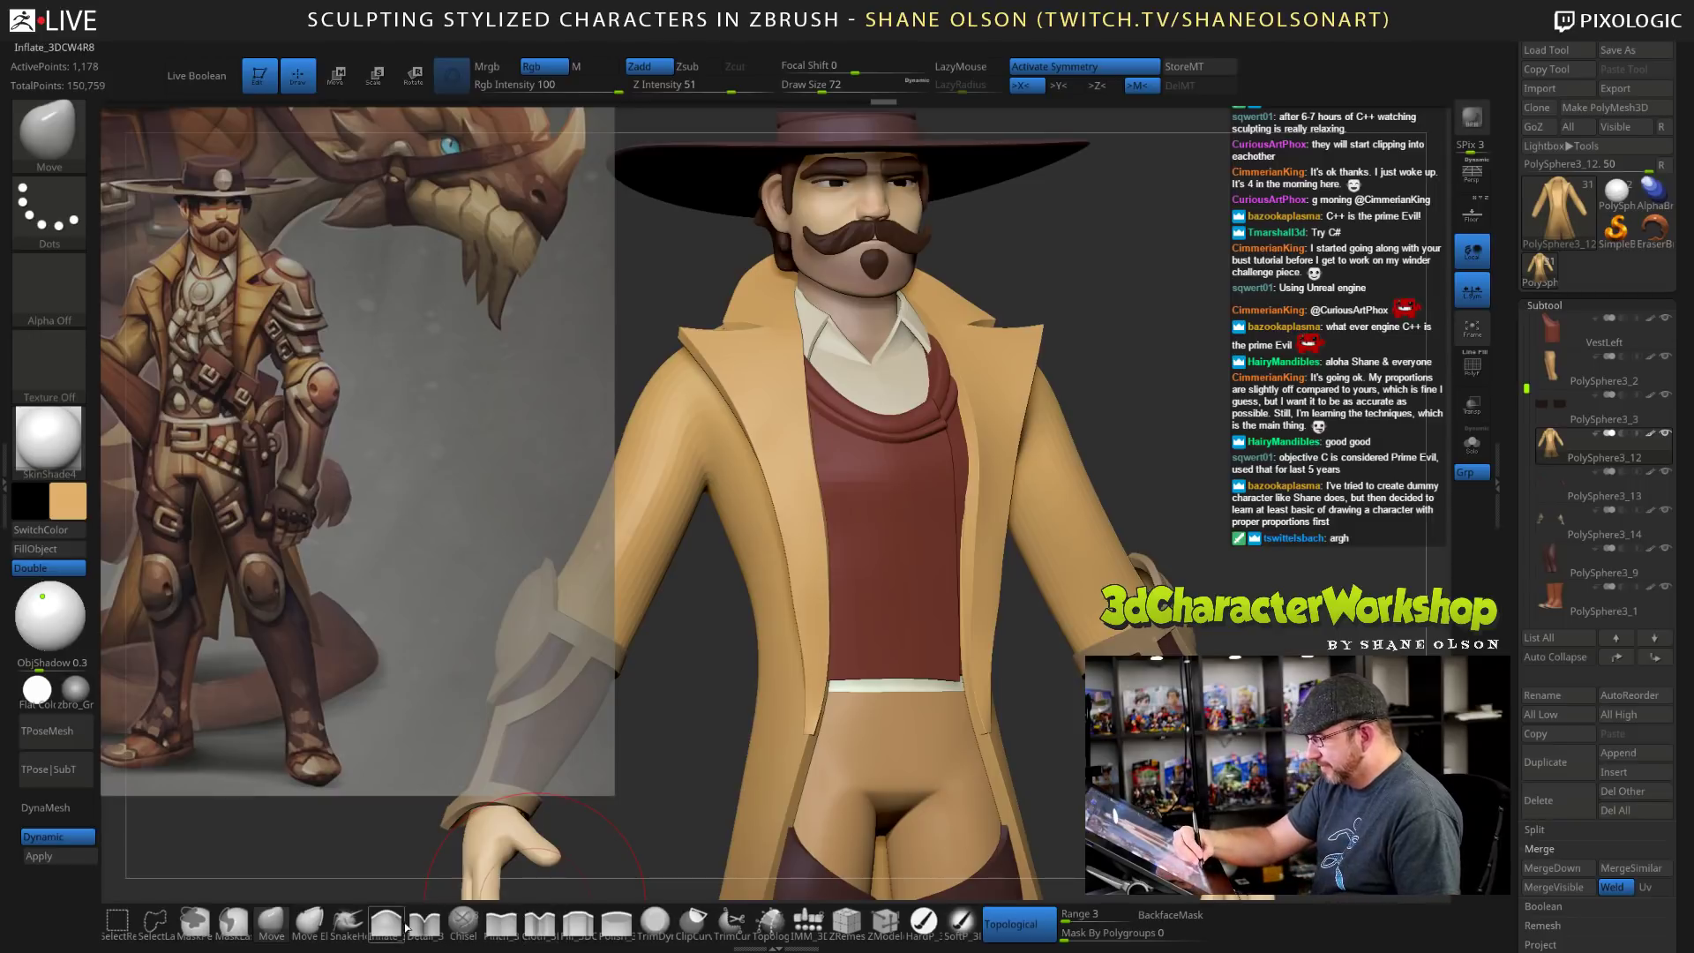
Switch to the Polish brush at draw size 17 and inspect the merged coat's lapels and front opening.
left_click(616, 922)
key("s")
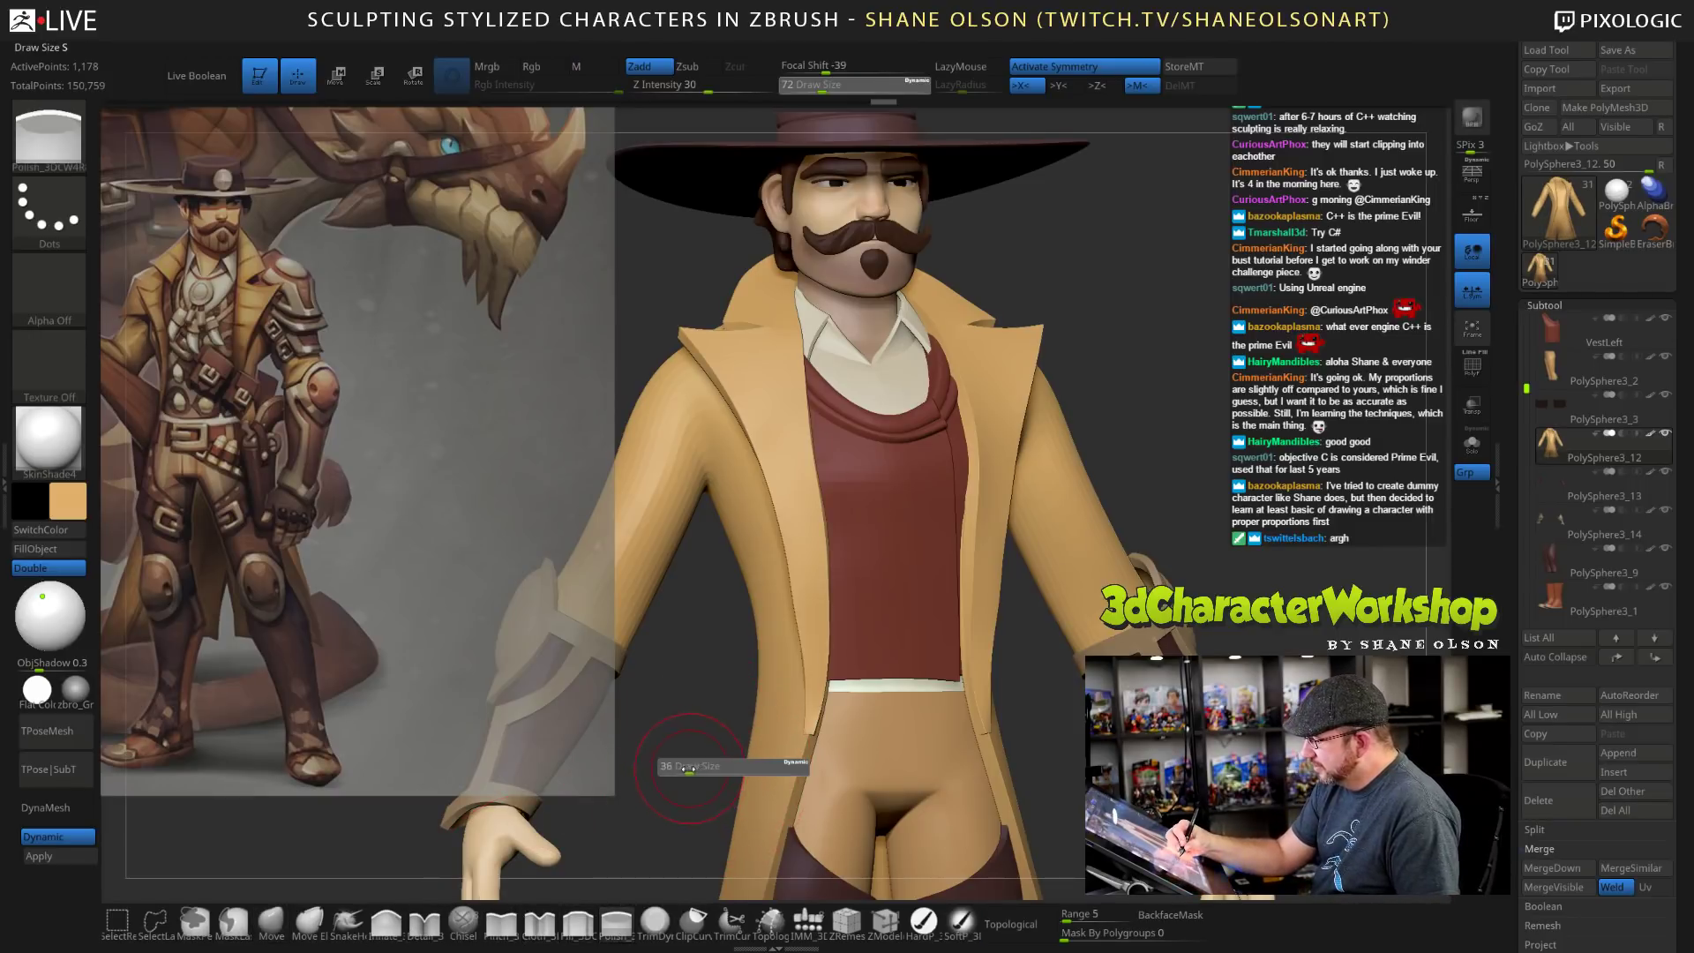
left_click_drag(680, 774, 683, 774)
right_click_drag(843, 639, 919, 636)
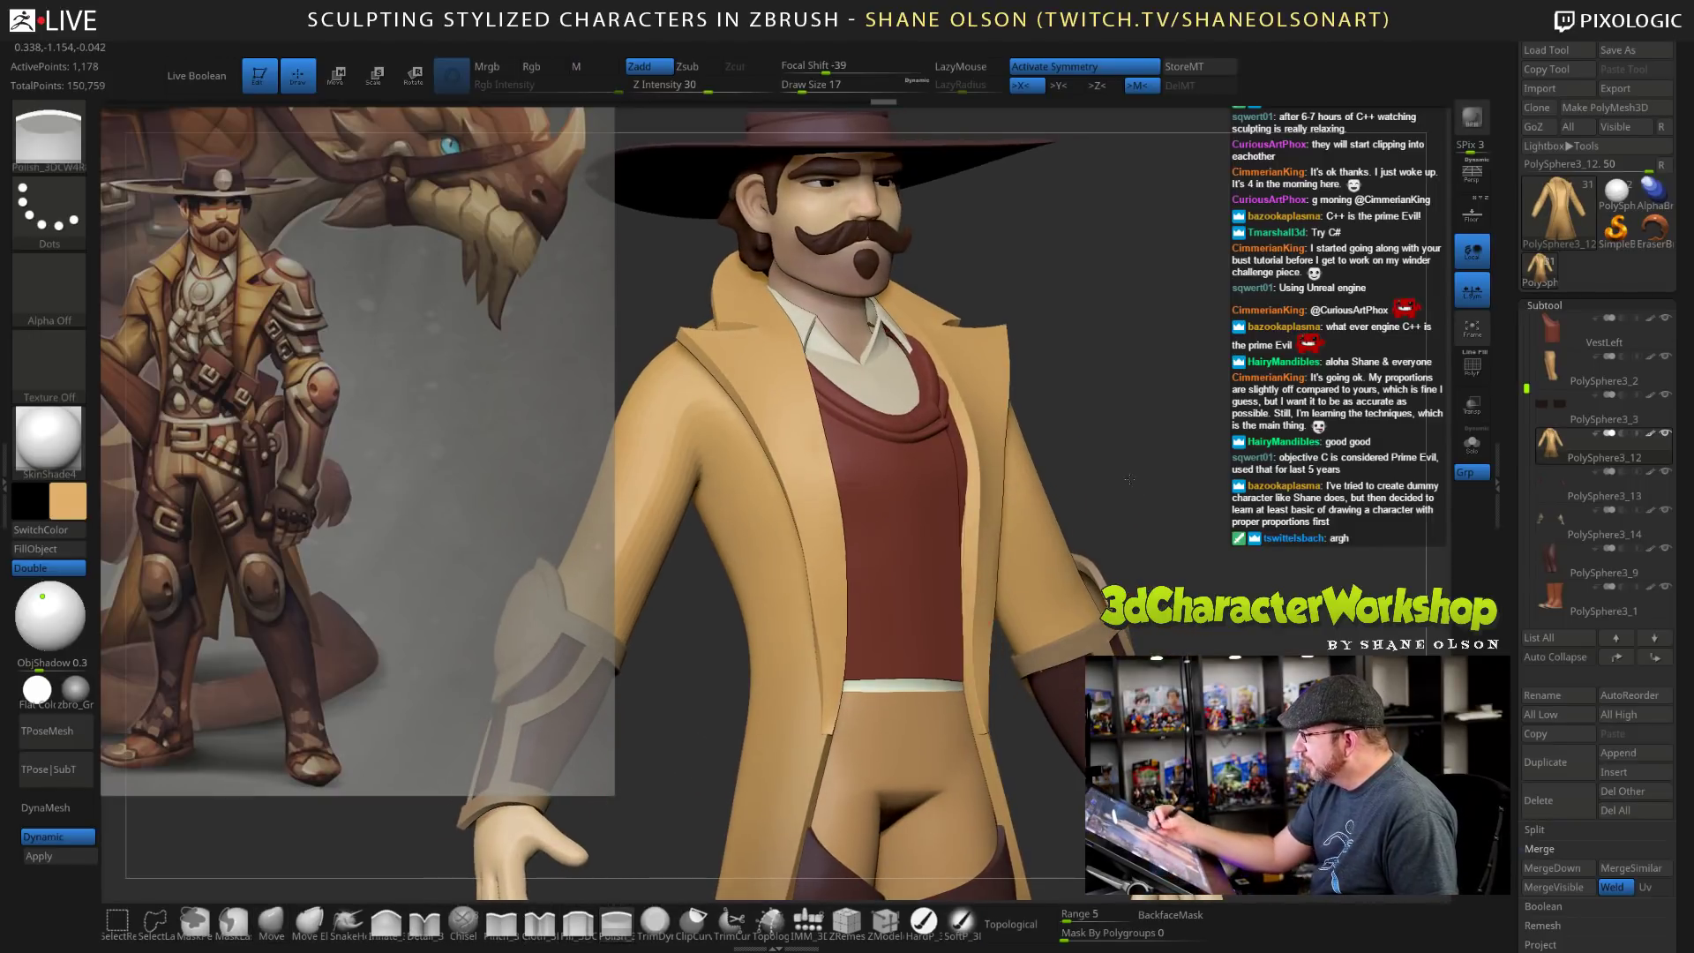
right_click_drag(1129, 479, 1215, 494, "ctrl")
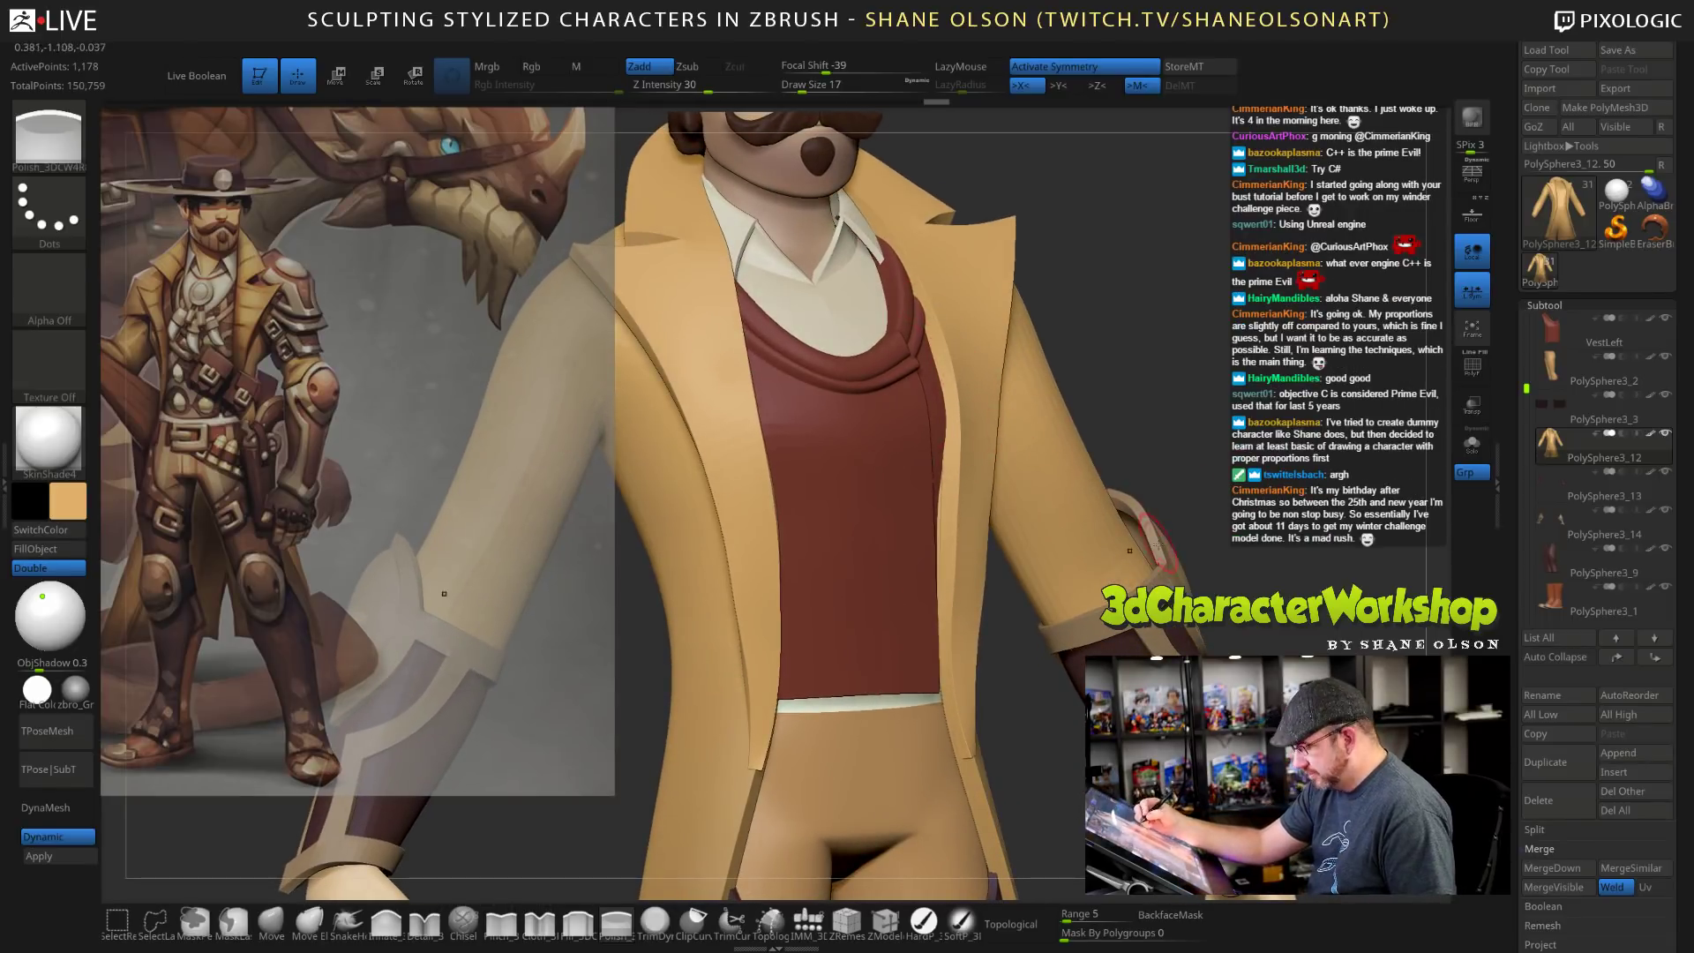
right_click_drag(1322, 458, 1271, 456)
key("shift")
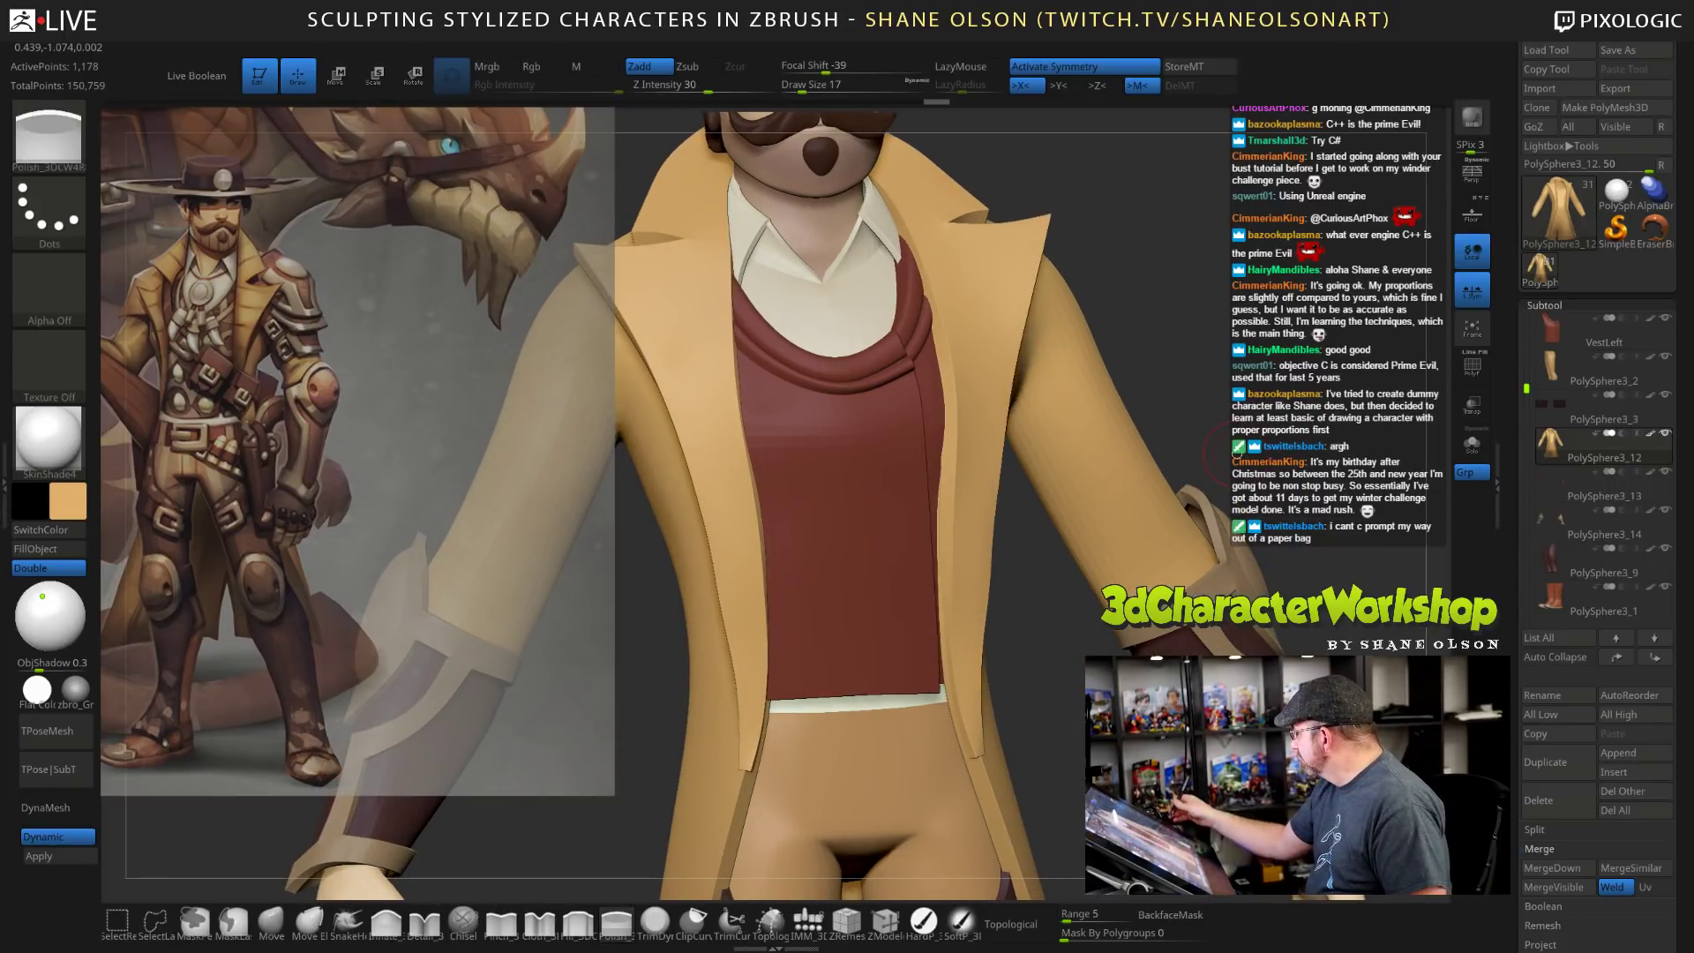
key("shift")
Show the polygroup wireframe and isolate the coat subtool.
key("shift+f")
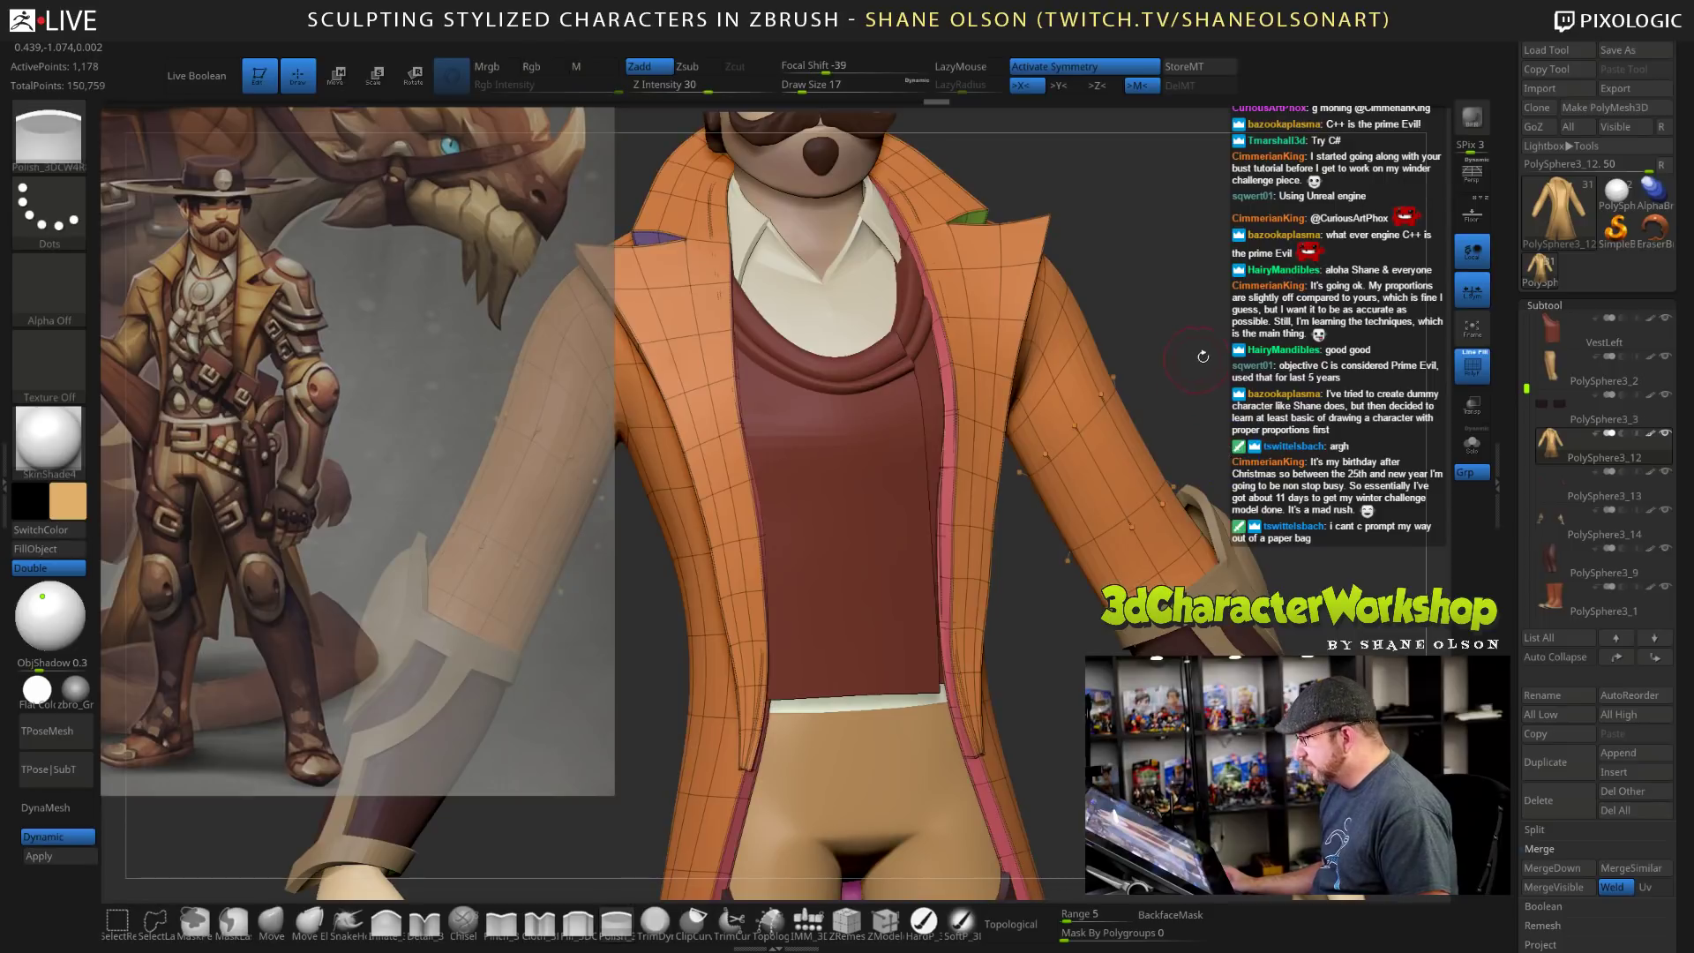
left_click_drag(1066, 608, 1064, 623)
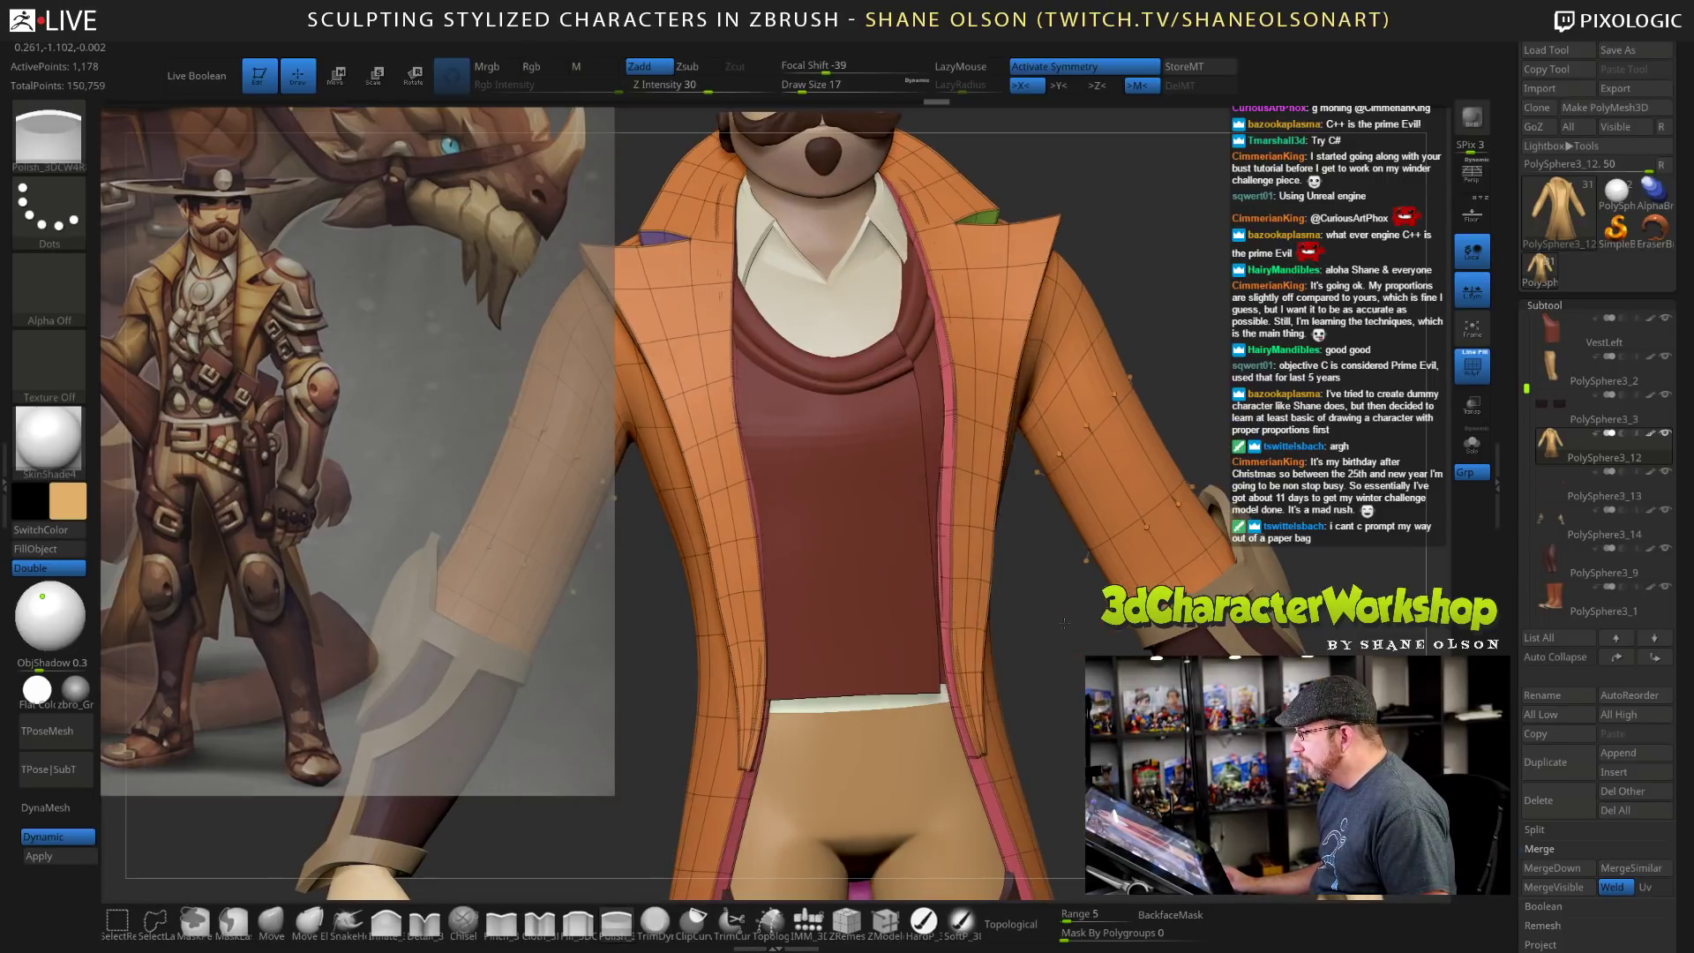
left_click(1472, 444)
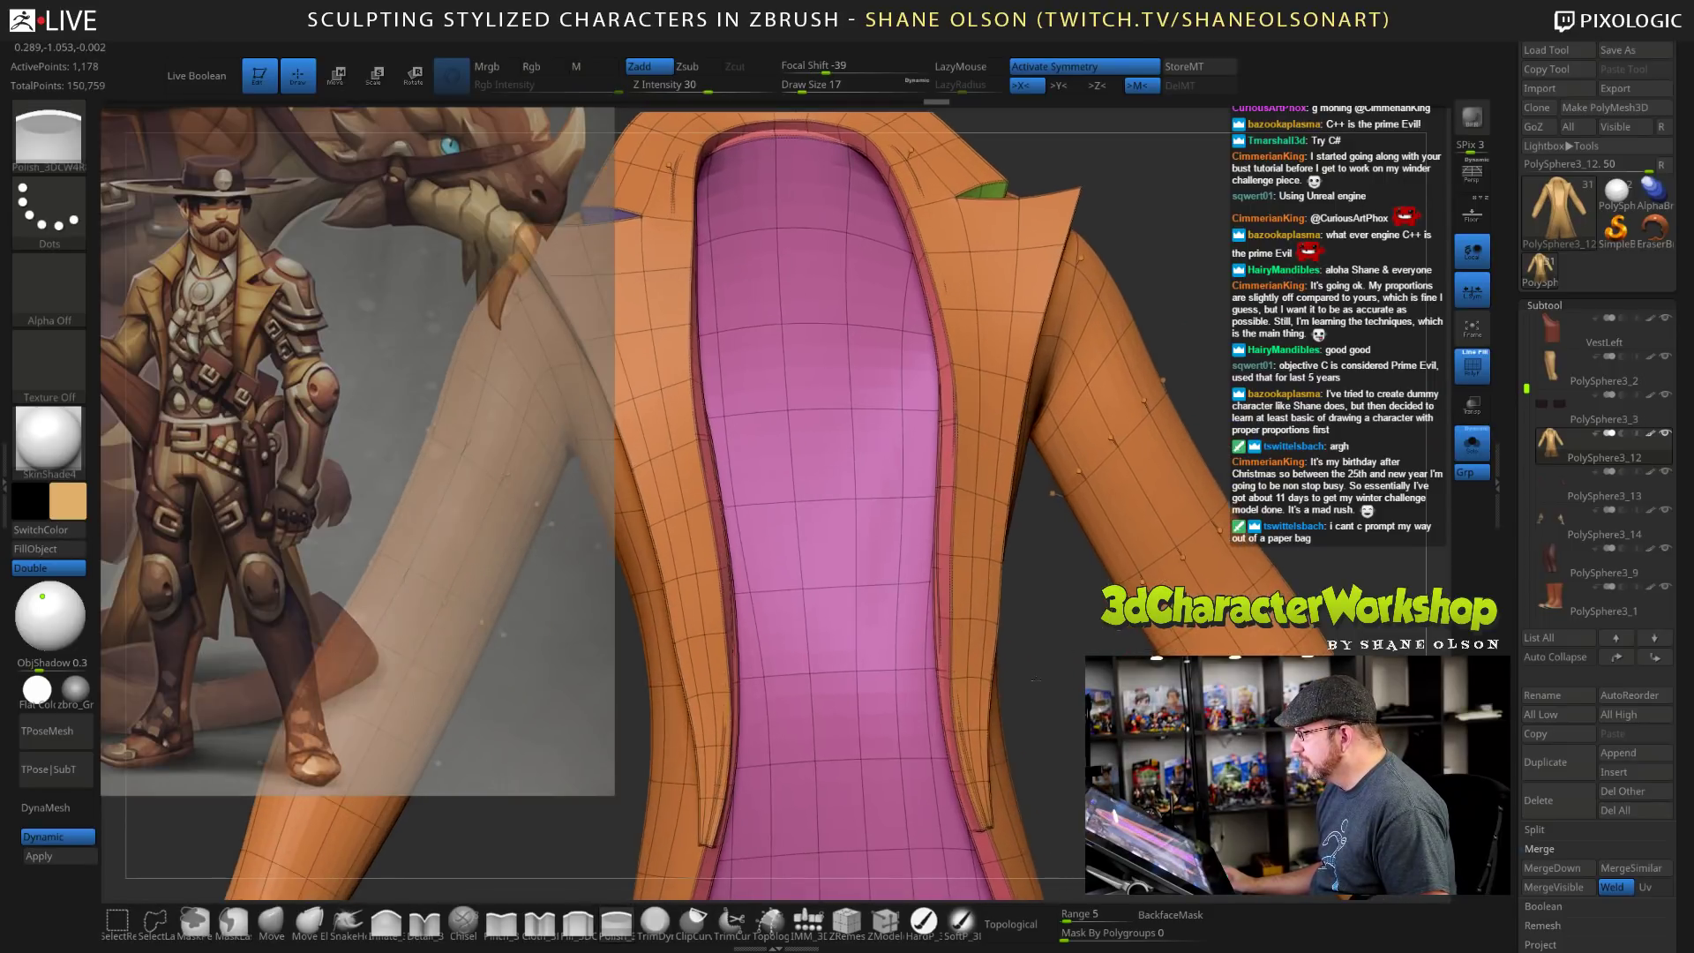
Set the ZModeler edge action to Crease with the EdgeLoop Partial target and crease the edge along the coat's front opening.
left_click(845, 922)
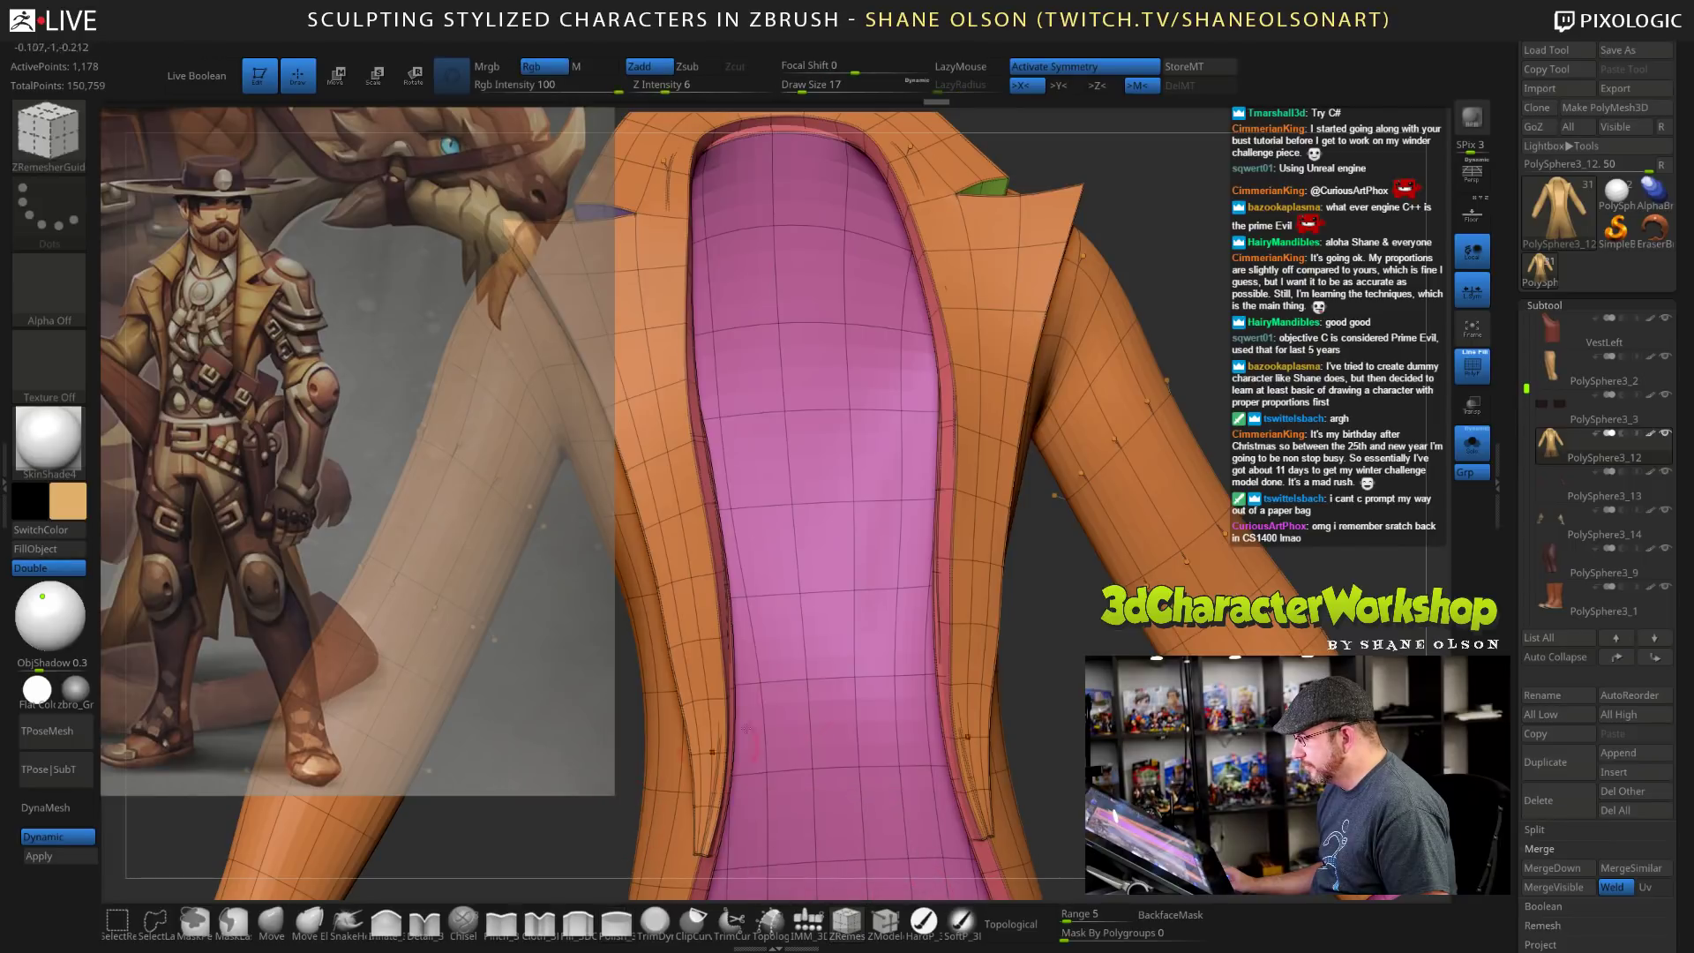
left_click(885, 921)
key("space")
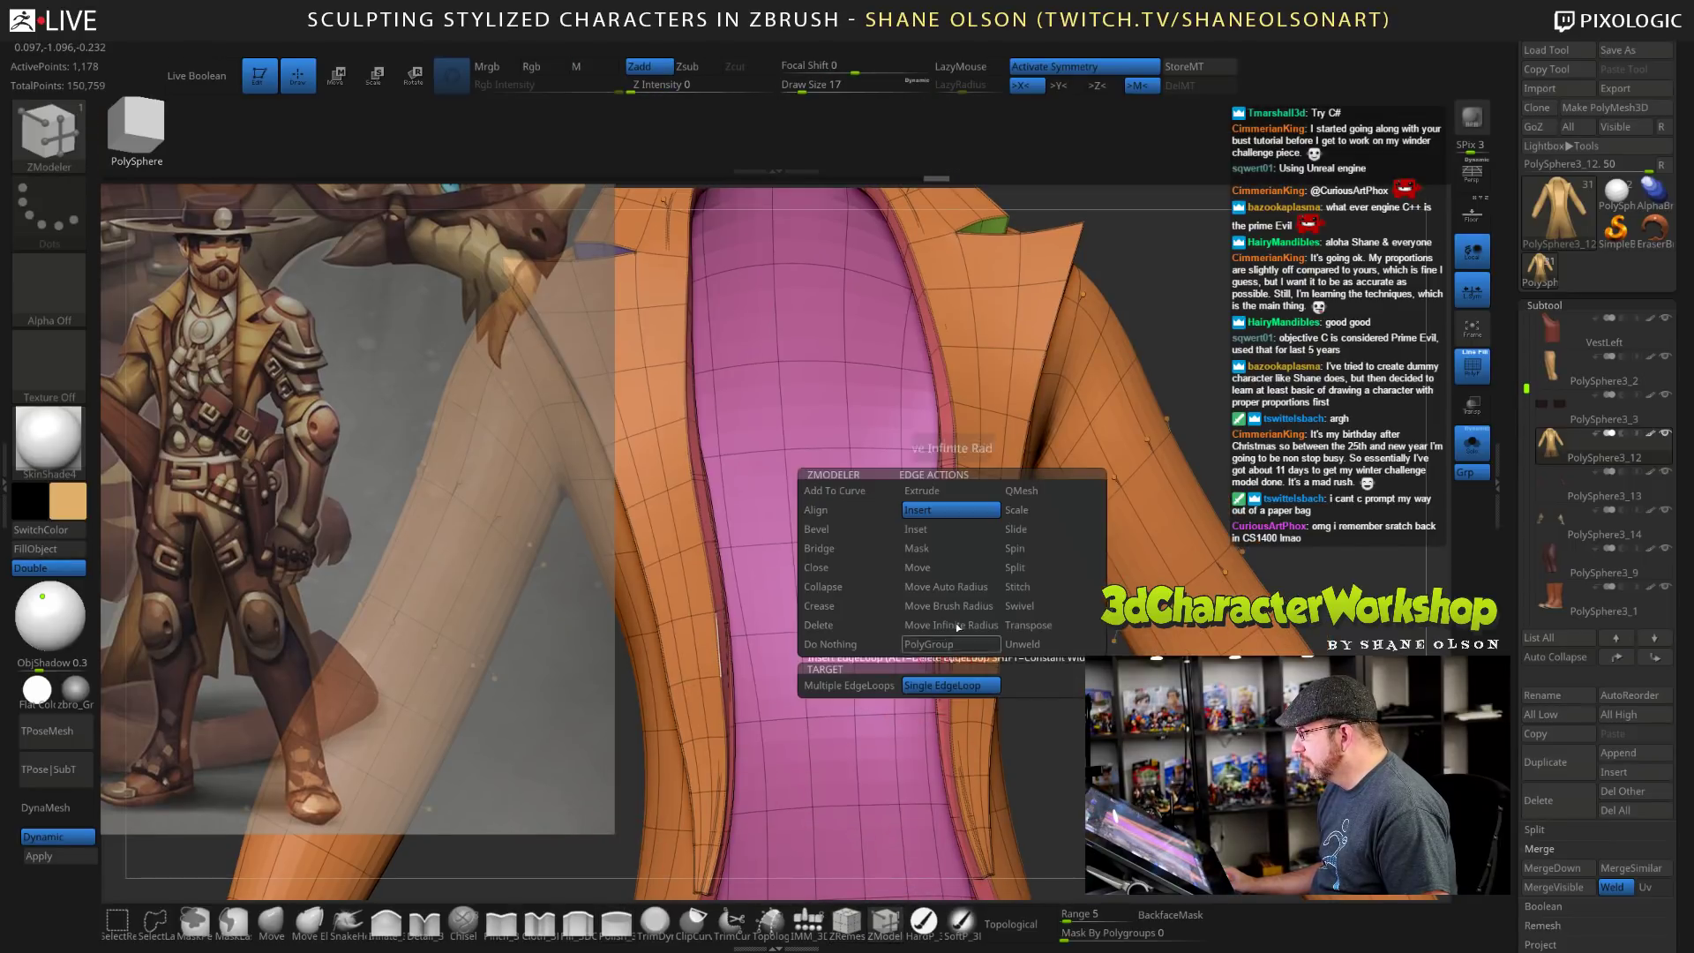
left_click(850, 606)
left_click(880, 705)
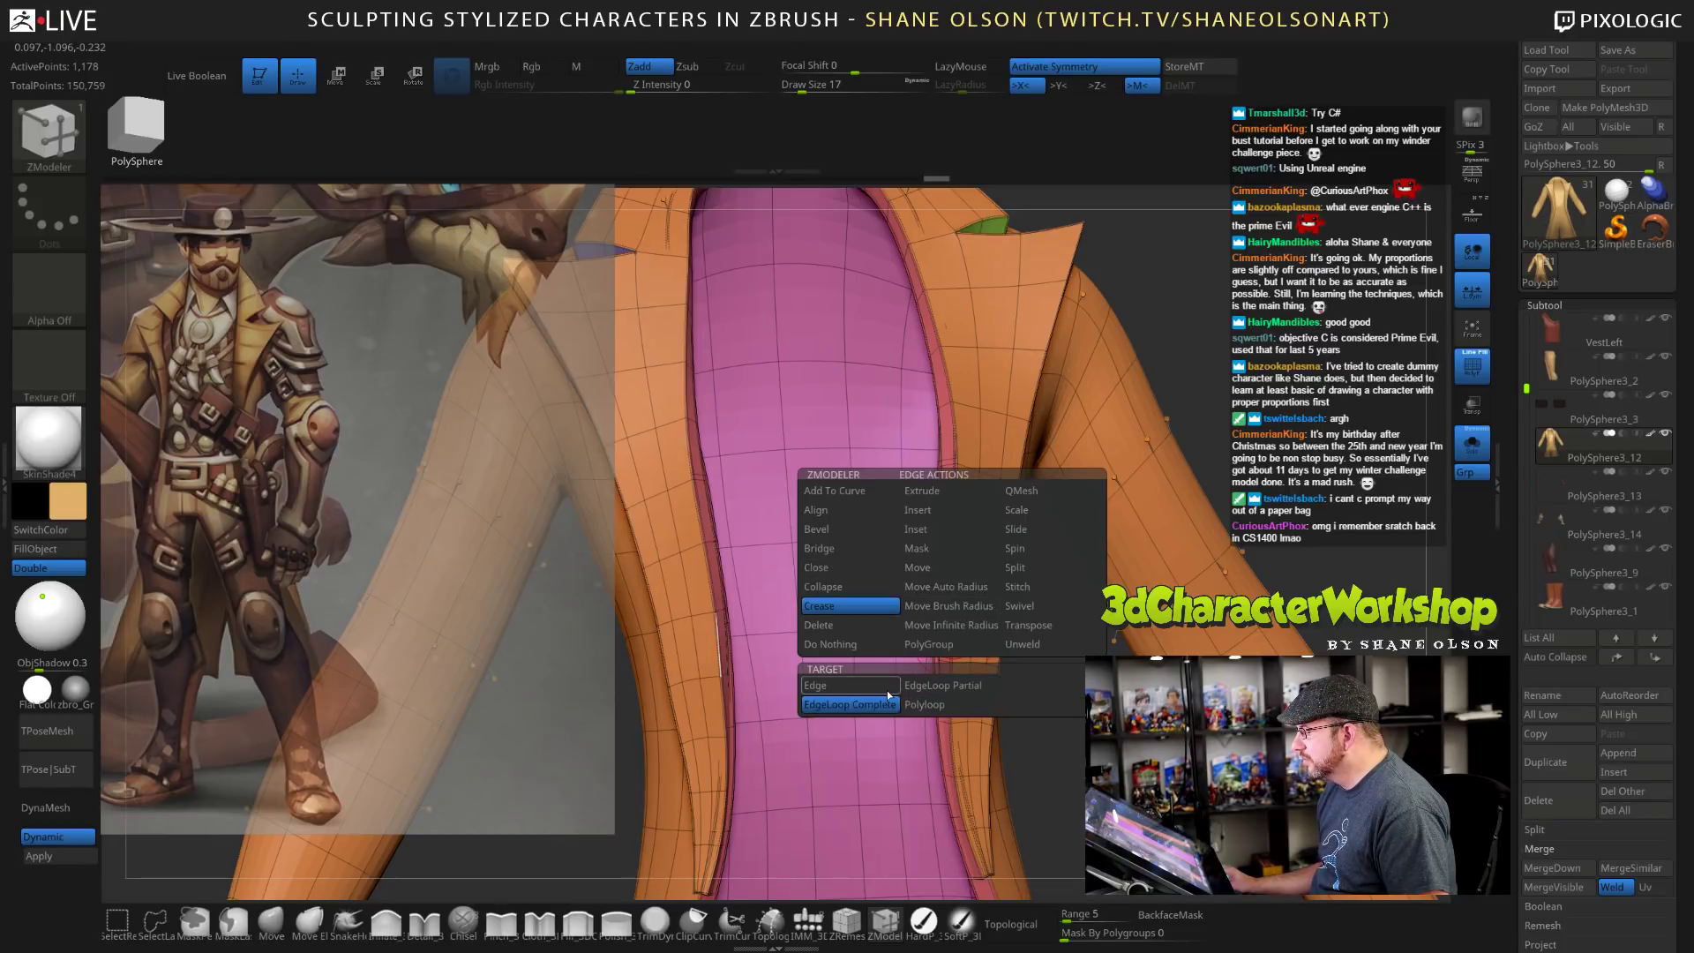
left_click(932, 687)
left_click(718, 644)
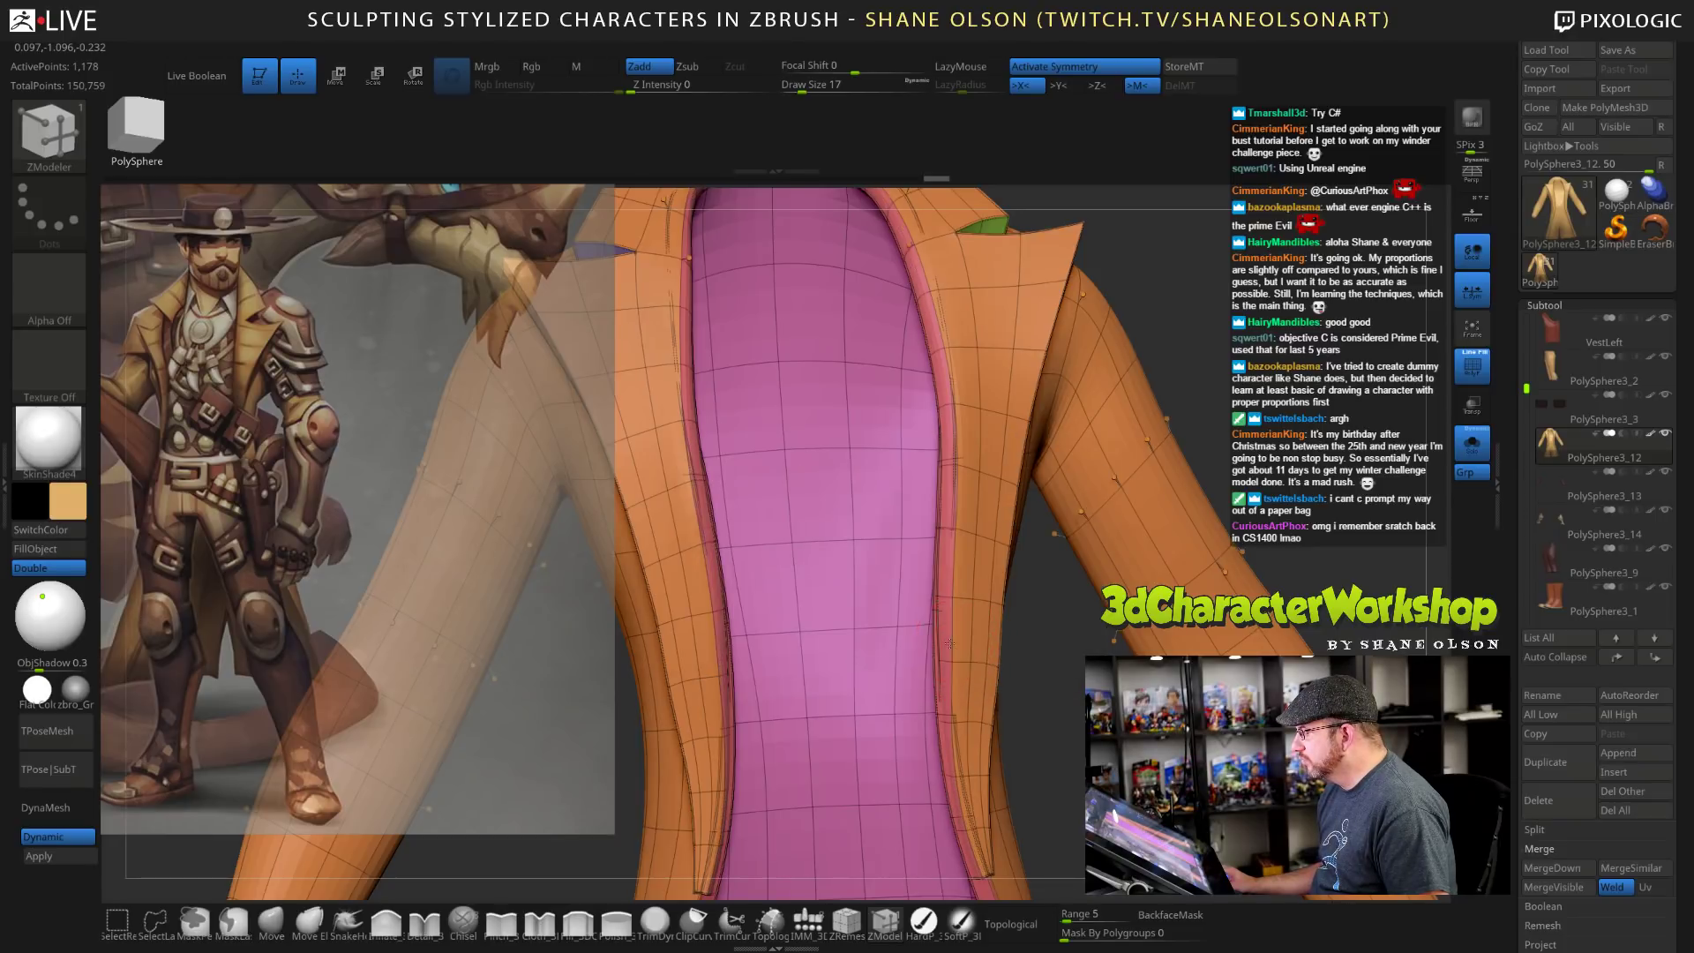
Crease the inner edge loop of the thin border around the coat's front opening.
left_click_drag(1069, 664, 1376, 371)
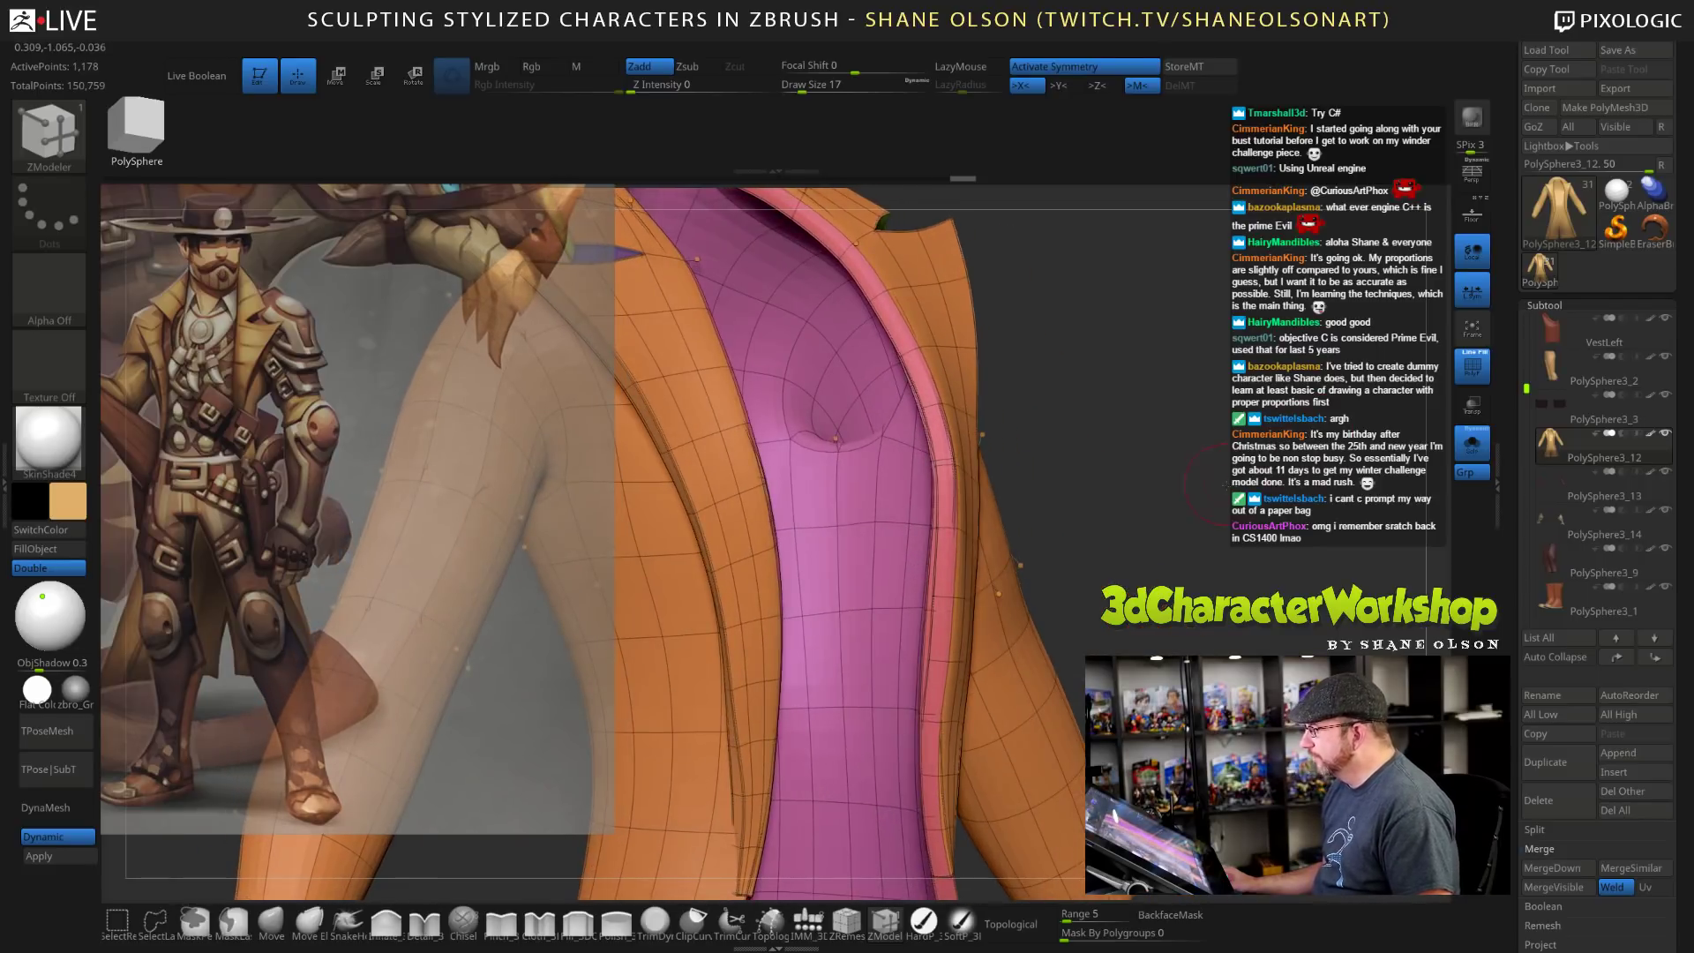
left_click_drag(1209, 485, 1029, 597)
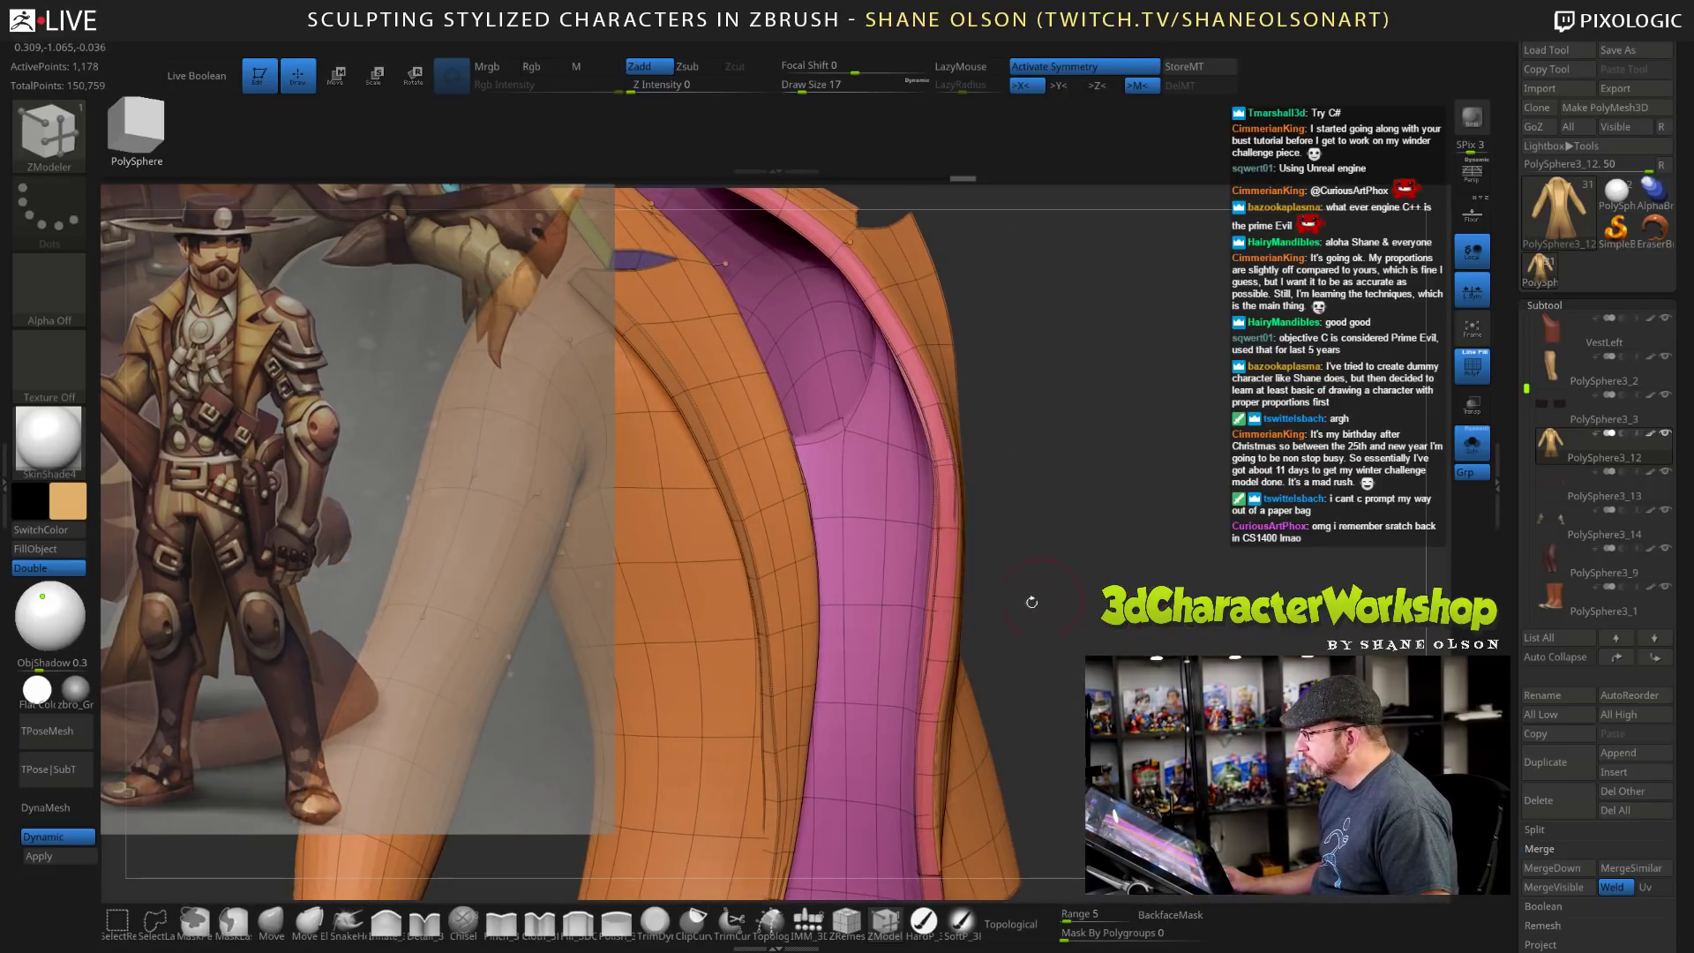
left_click(931, 578)
mouse_move(1076, 531)
left_mouse_down()
mouse_move(1094, 565)
mouse_move(1056, 536)
left_mouse_up()
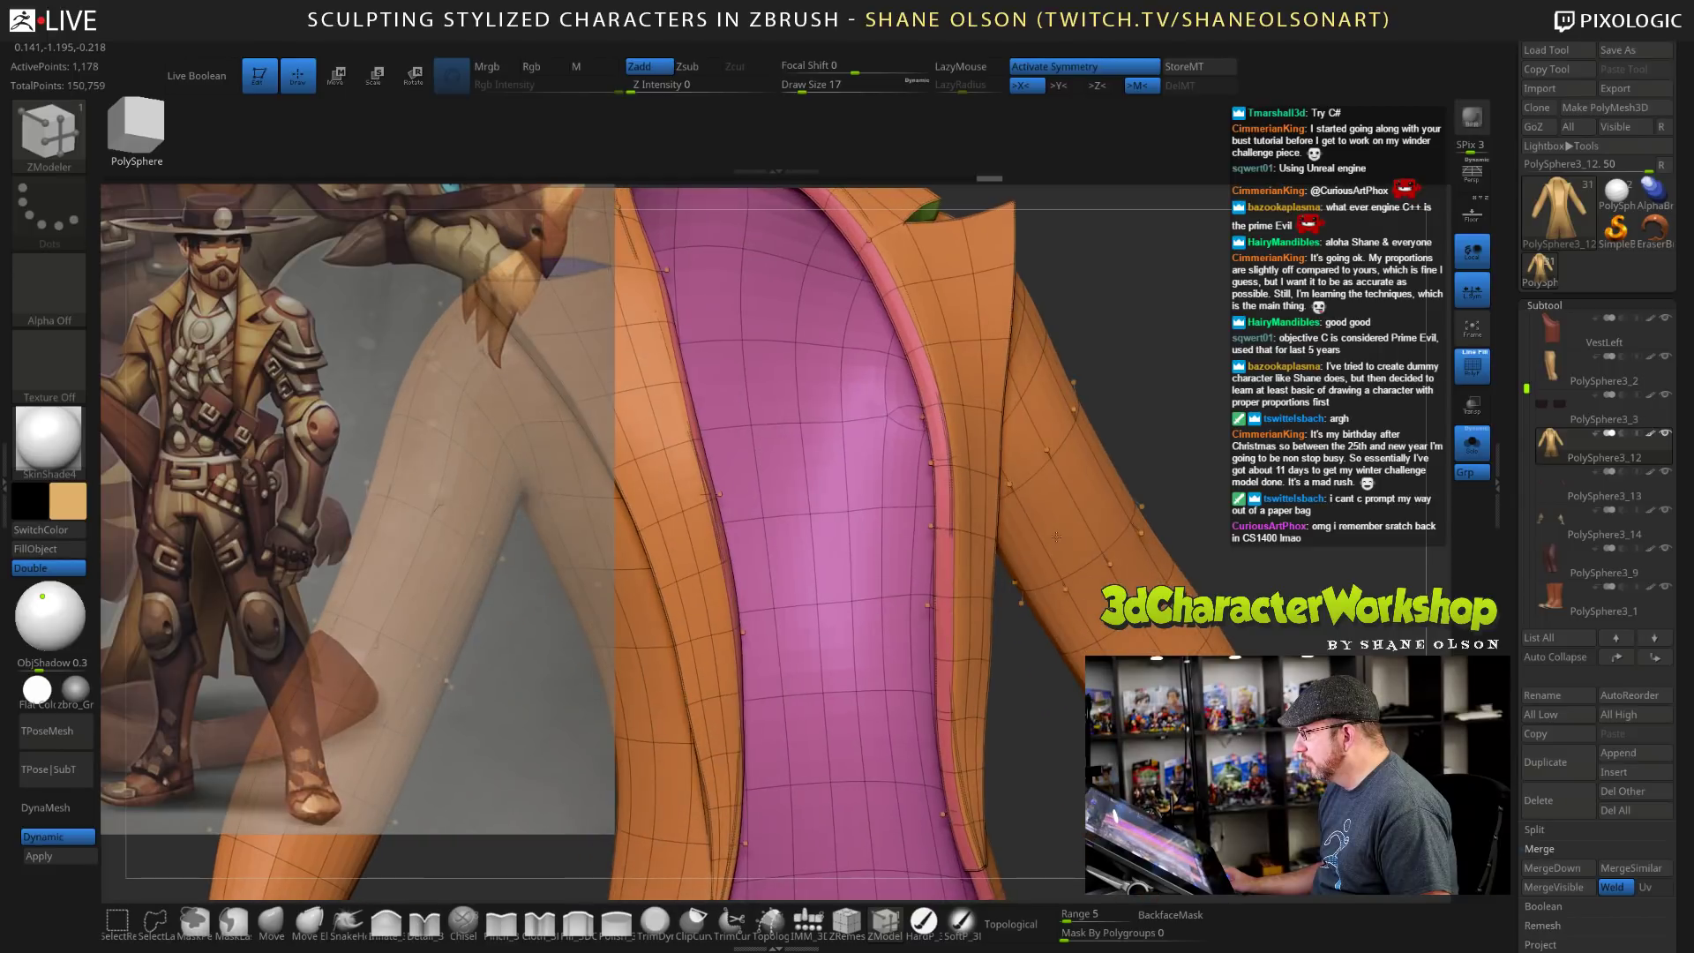
mouse_move(1226, 408)
left_mouse_down("alt")
mouse_move(1221, 360)
mouse_move(1222, 375)
left_mouse_up("alt")
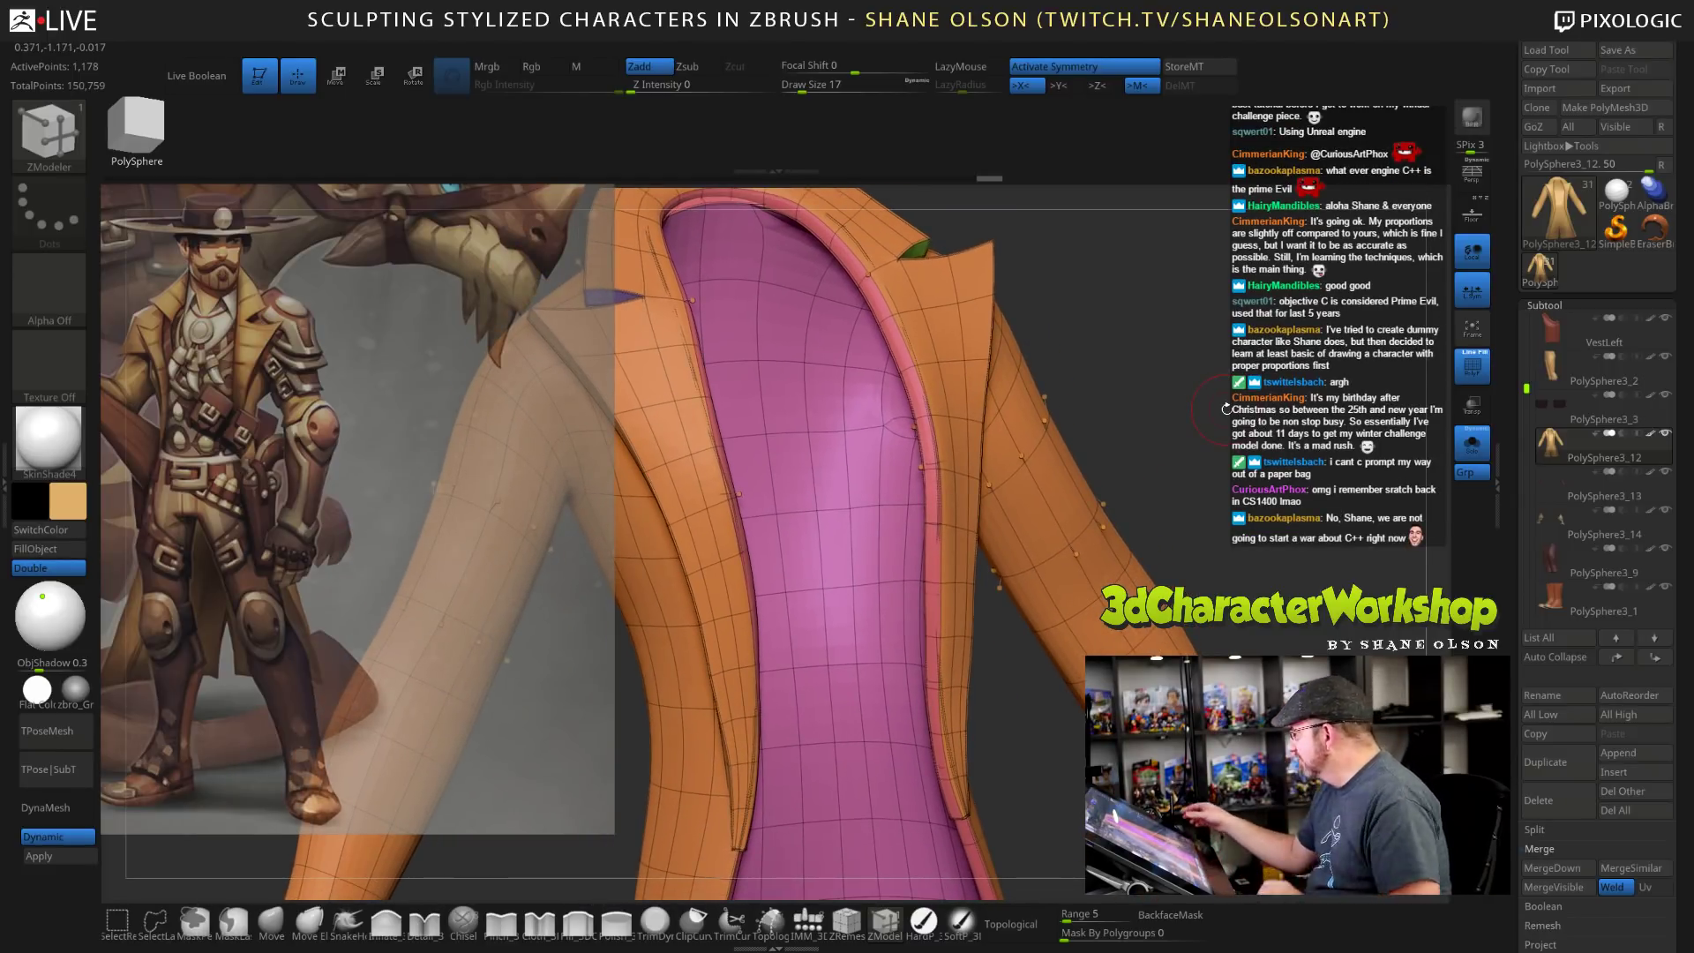
mouse_move(1193, 517)
left_mouse_down()
mouse_move(1214, 484)
mouse_move(1225, 514)
left_mouse_up()
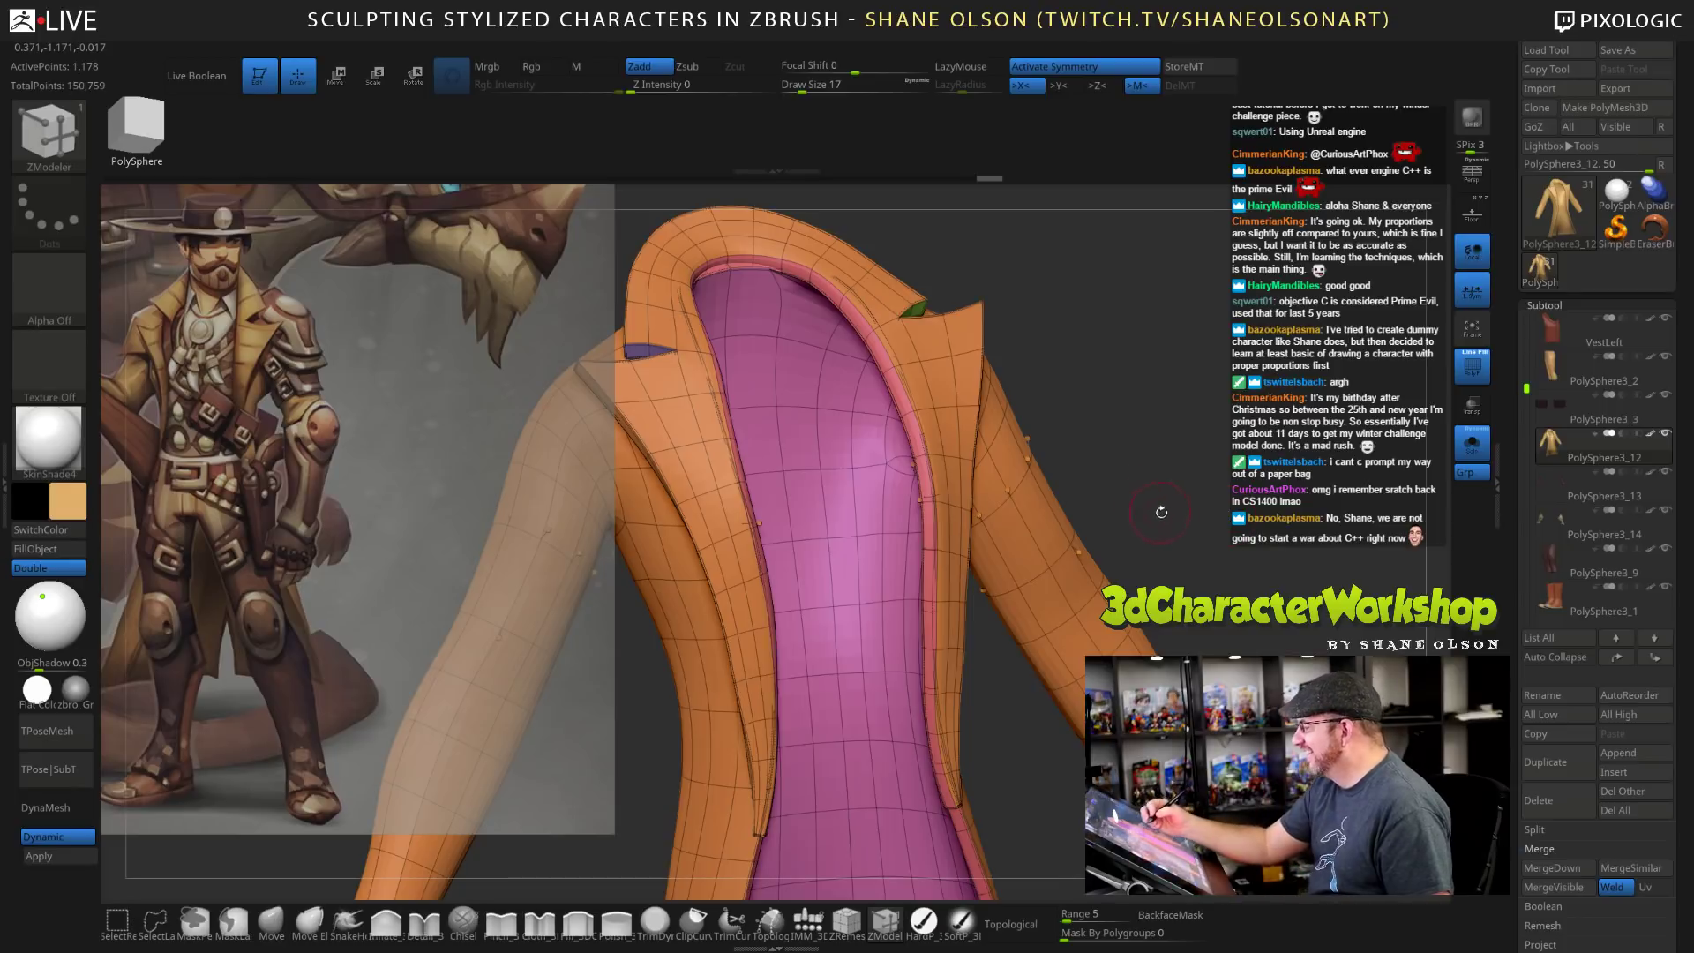
left_click_drag(1161, 512, 1177, 567)
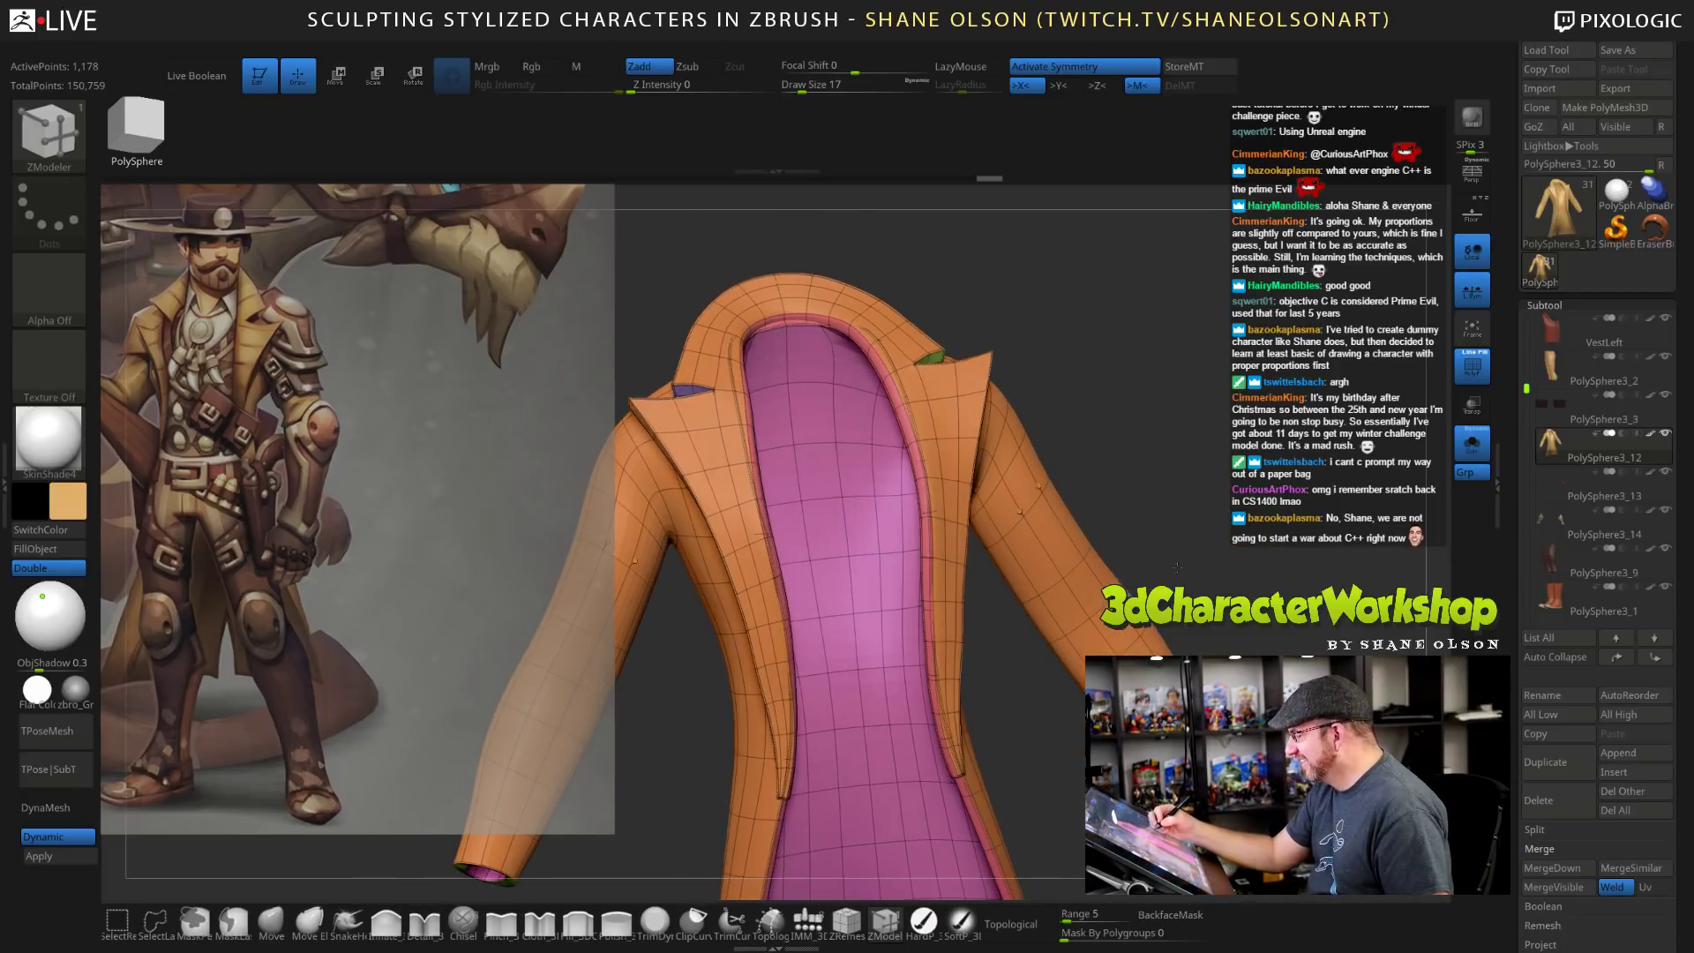
Show all the character's subtools again and hide the wireframe.
left_click(1472, 443)
key("shift")
key("shift+f")
left_click_drag(1252, 548, 1233, 570)
mouse_move(1030, 697)
left_mouse_down()
mouse_move(1162, 457)
mouse_move(1156, 556)
mouse_move(1198, 519)
left_mouse_up()
Adjust the lapels beside the vest with the Move brush at draw size 56.
left_click(278, 922)
key("s")
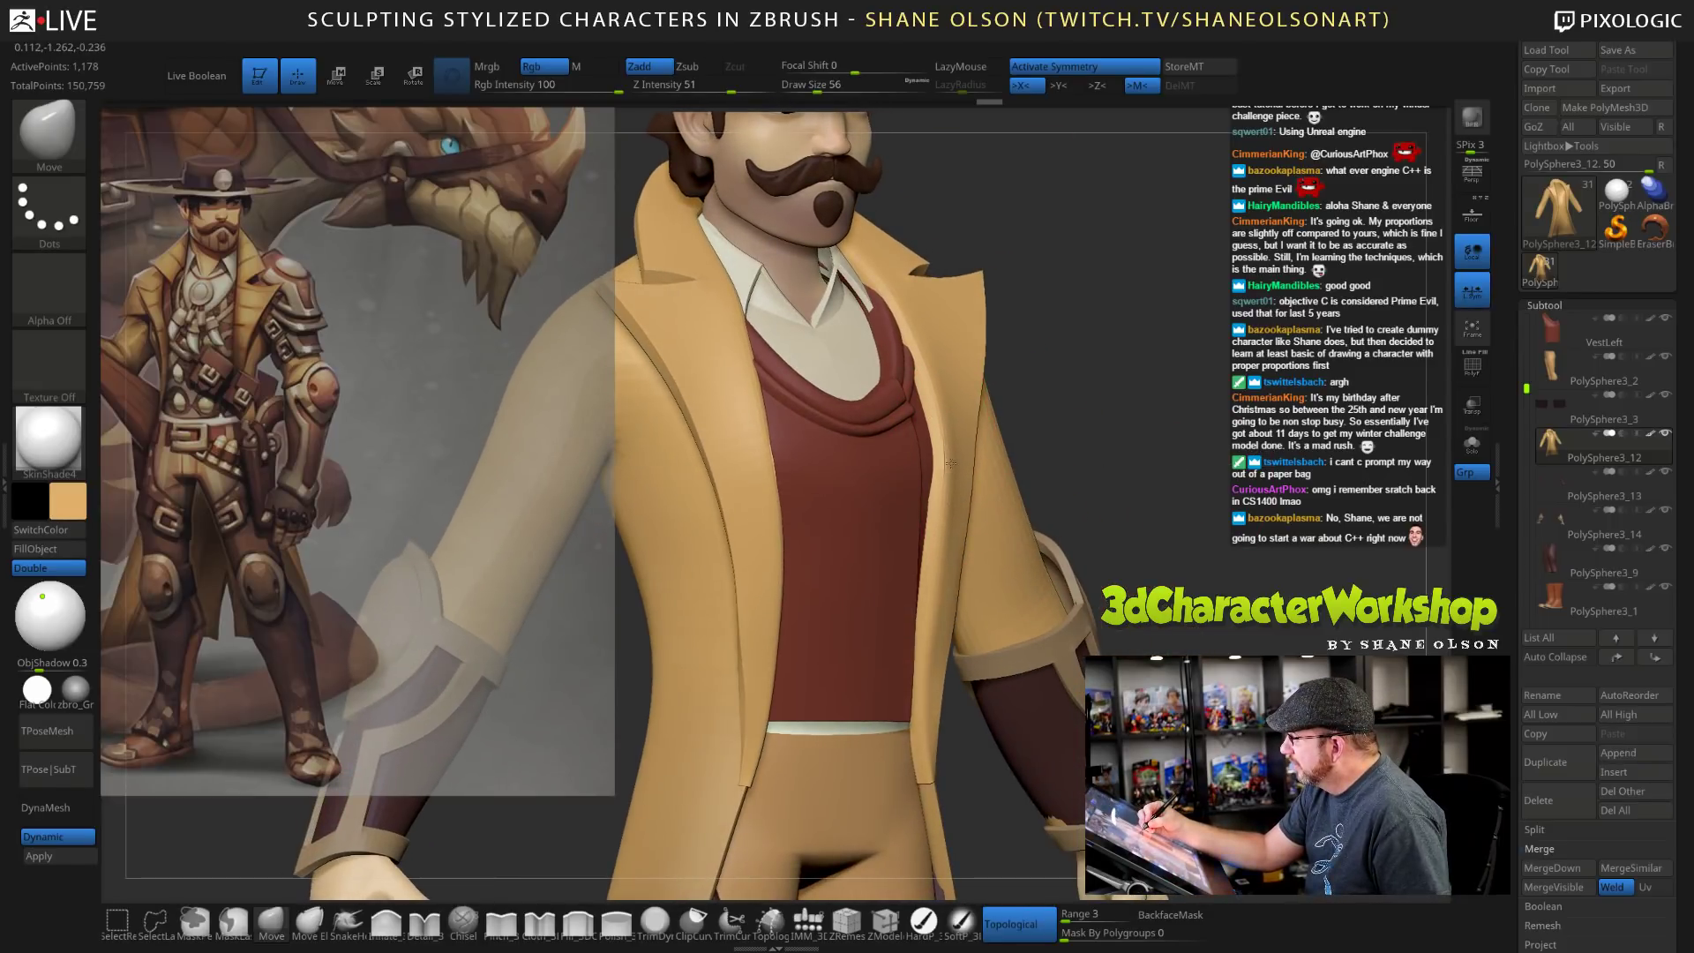
mouse_move(1062, 446)
left_mouse_down()
mouse_move(1026, 501)
mouse_move(946, 463)
left_mouse_up()
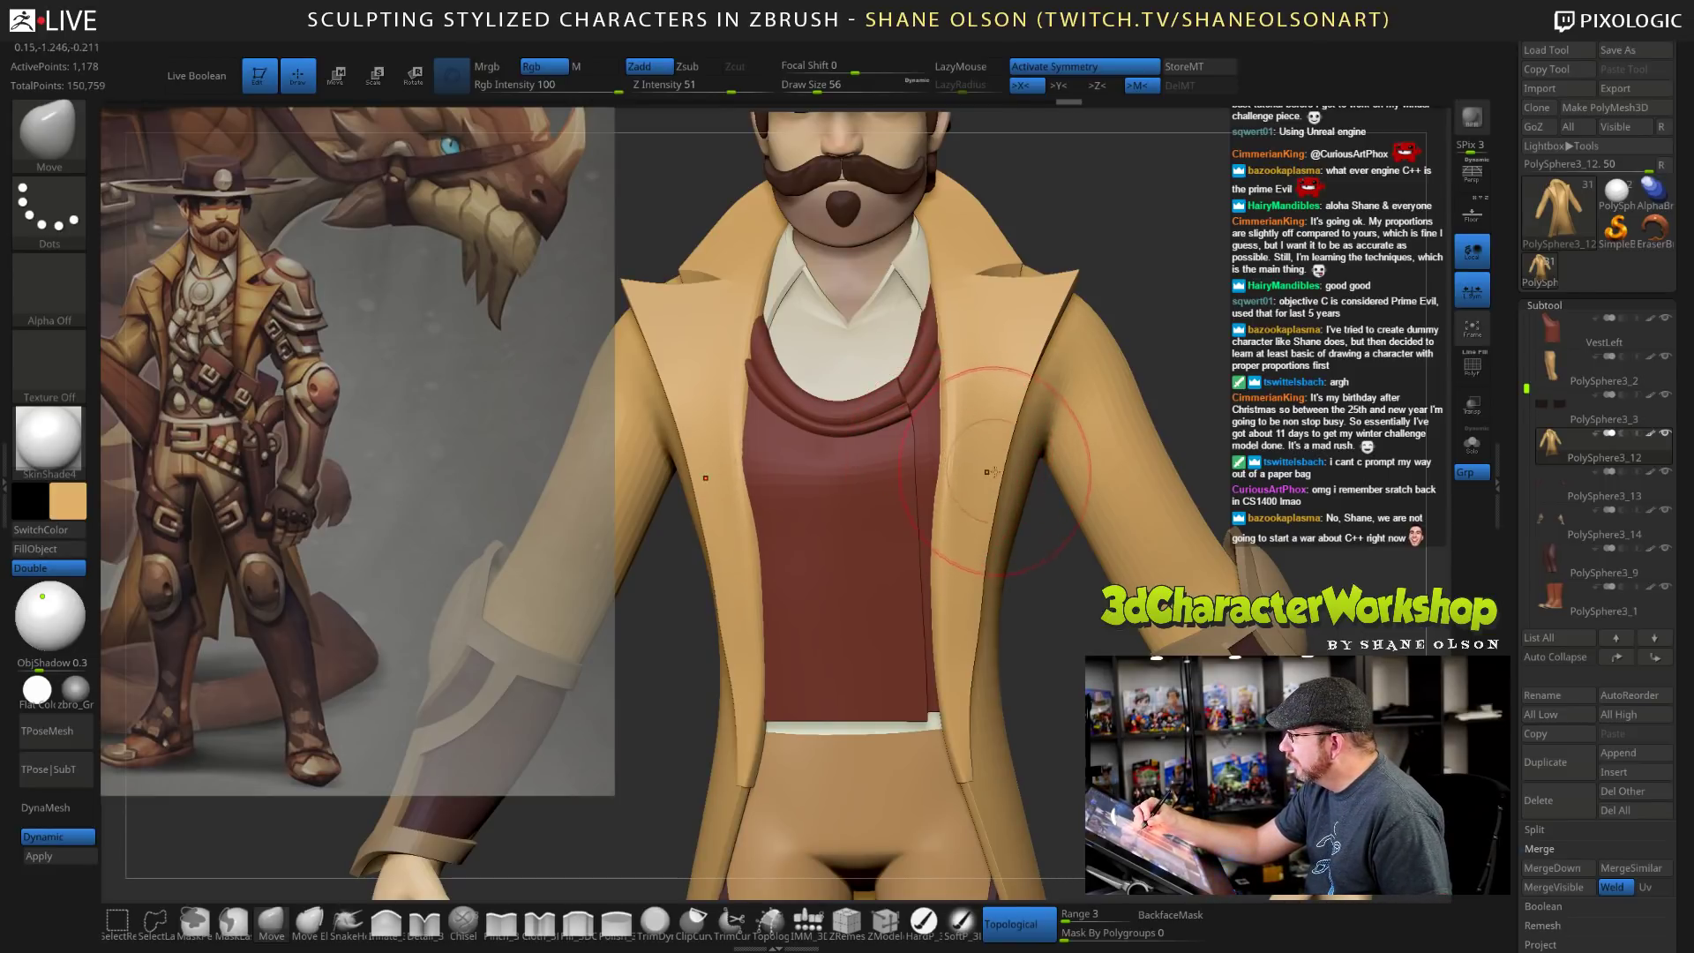
left_click_drag(1043, 534, 956, 547)
left_click_drag(968, 464, 972, 465)
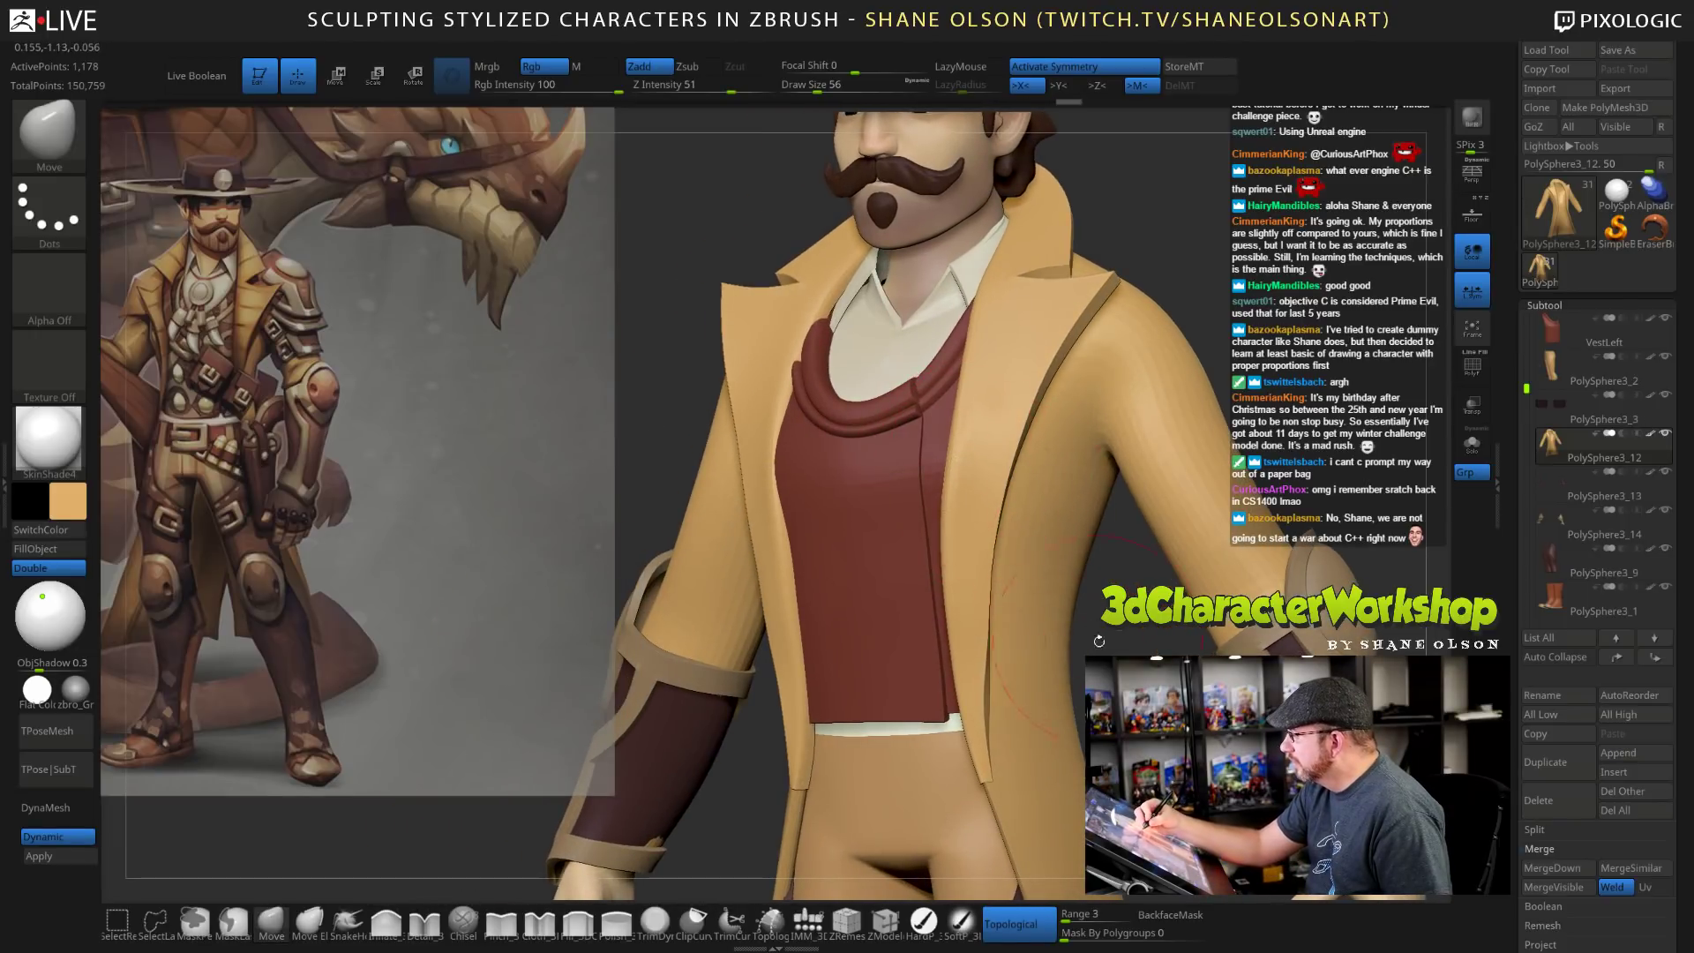
mouse_move(1091, 697)
left_mouse_down()
mouse_move(1129, 719)
mouse_move(1099, 728)
mouse_move(1050, 666)
mouse_move(1030, 667)
left_mouse_up()
Nudge the lapel edges near the waist with the Move brush, using draw sizes 51, 41 and 56.
key("s")
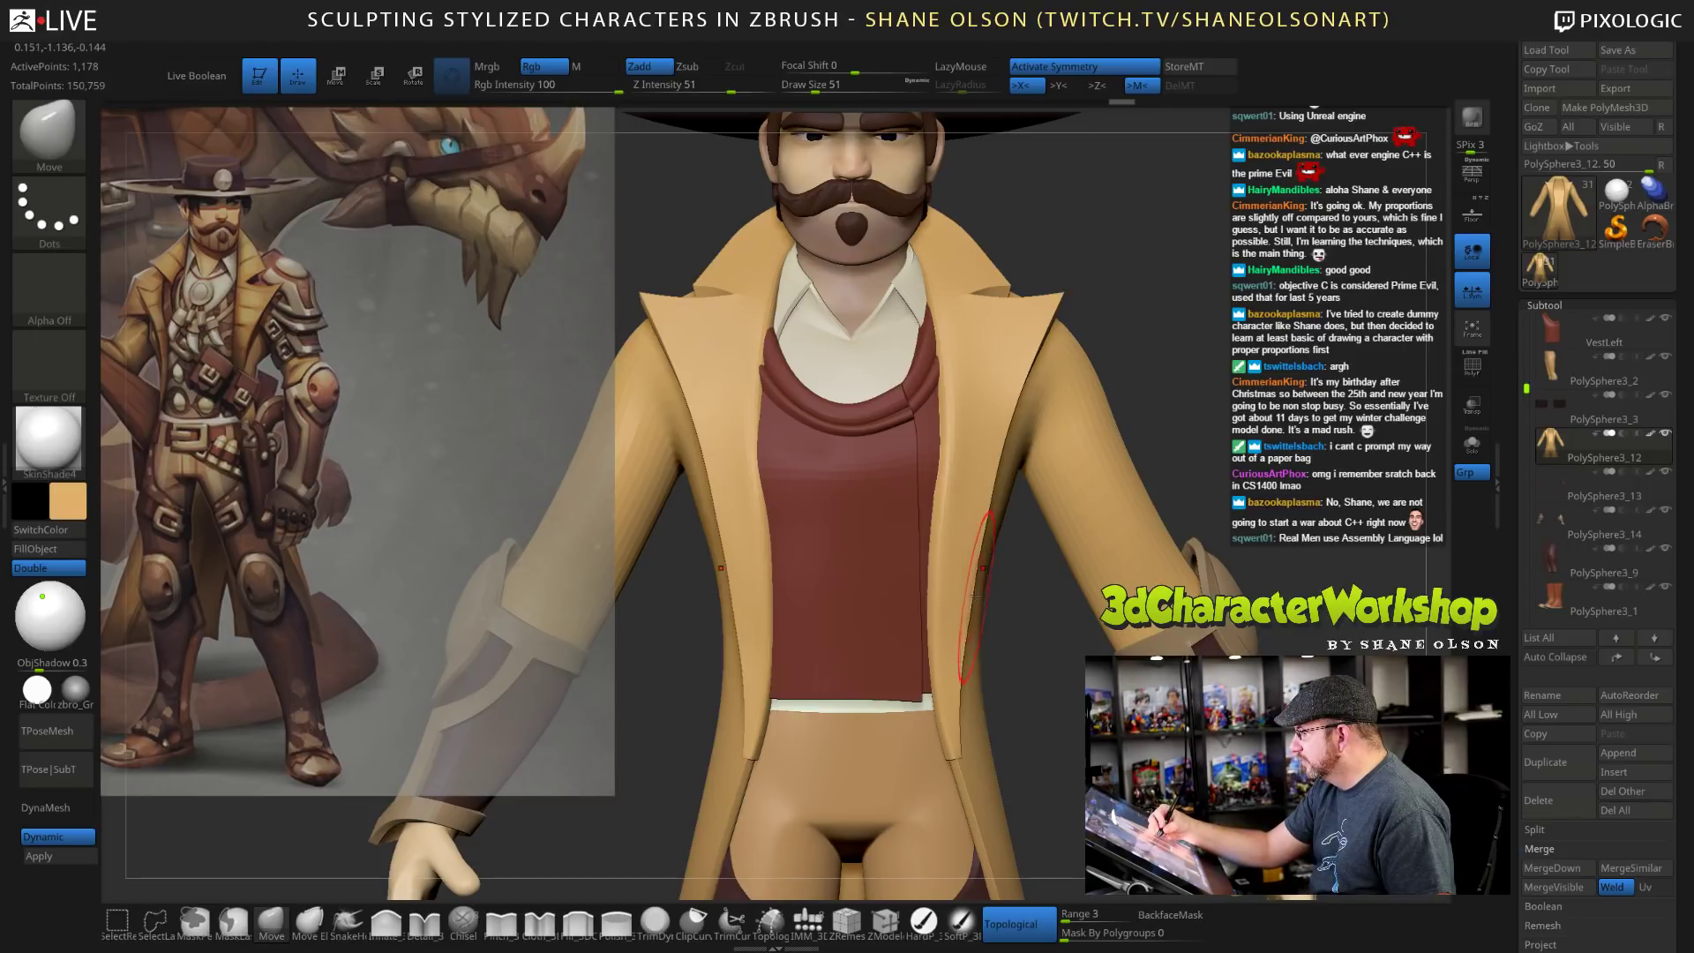
key("s")
left_click_drag(976, 597, 972, 597)
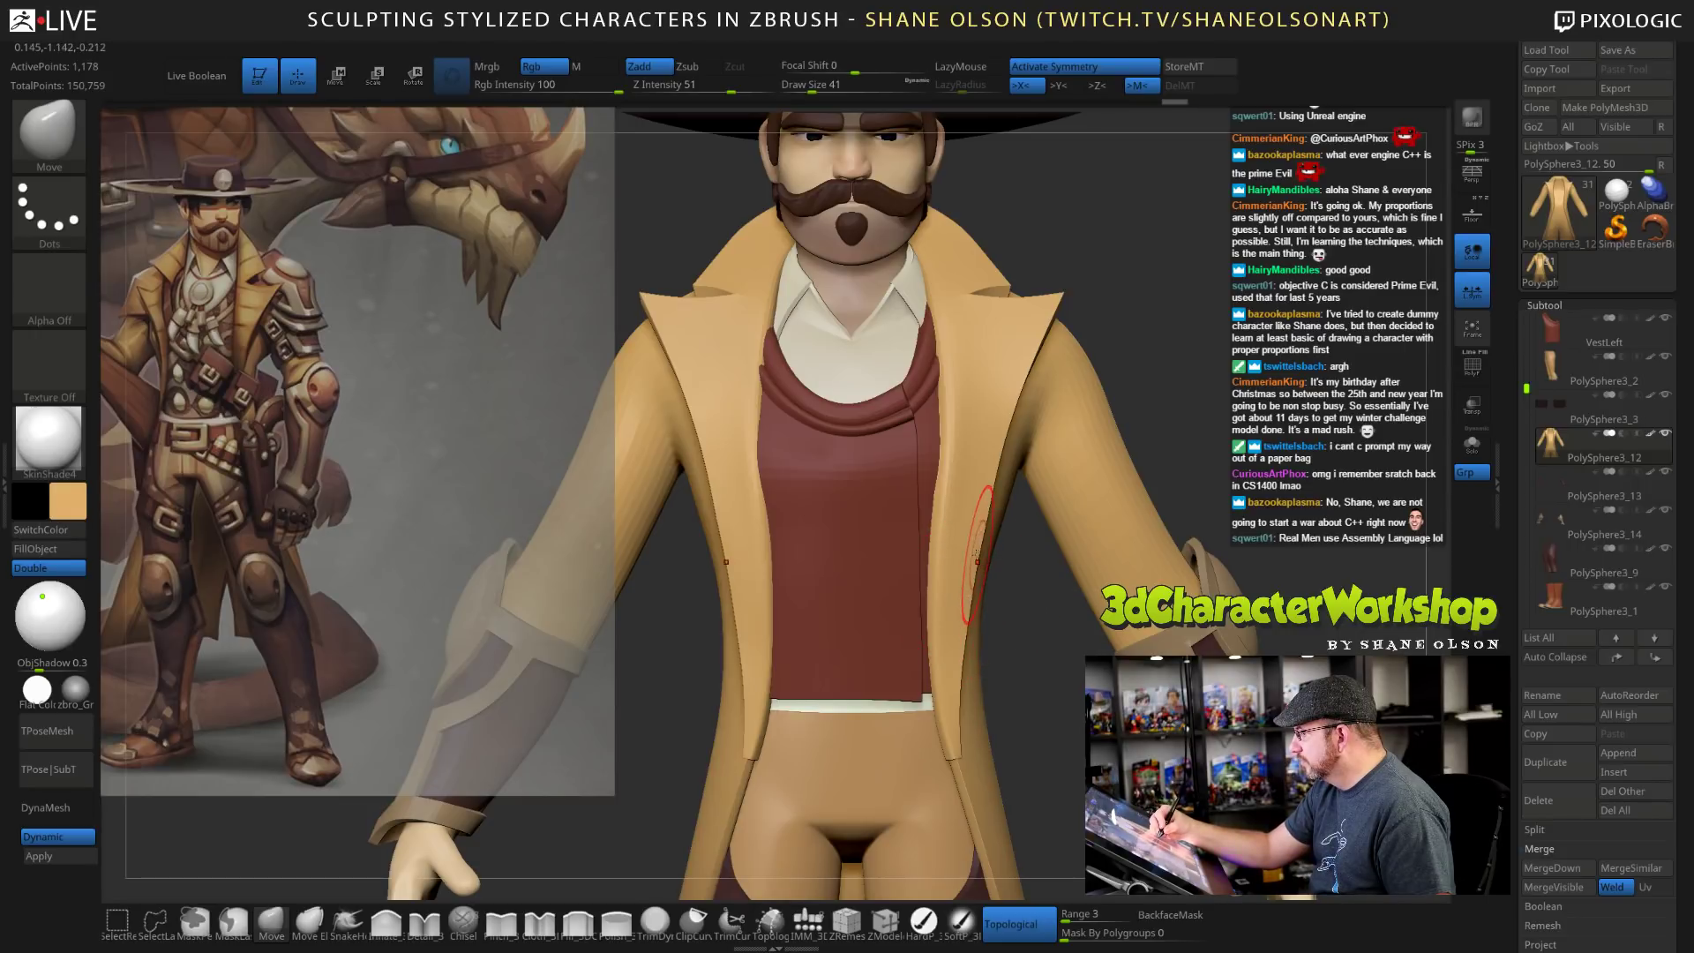
key("s")
left_click(933, 583)
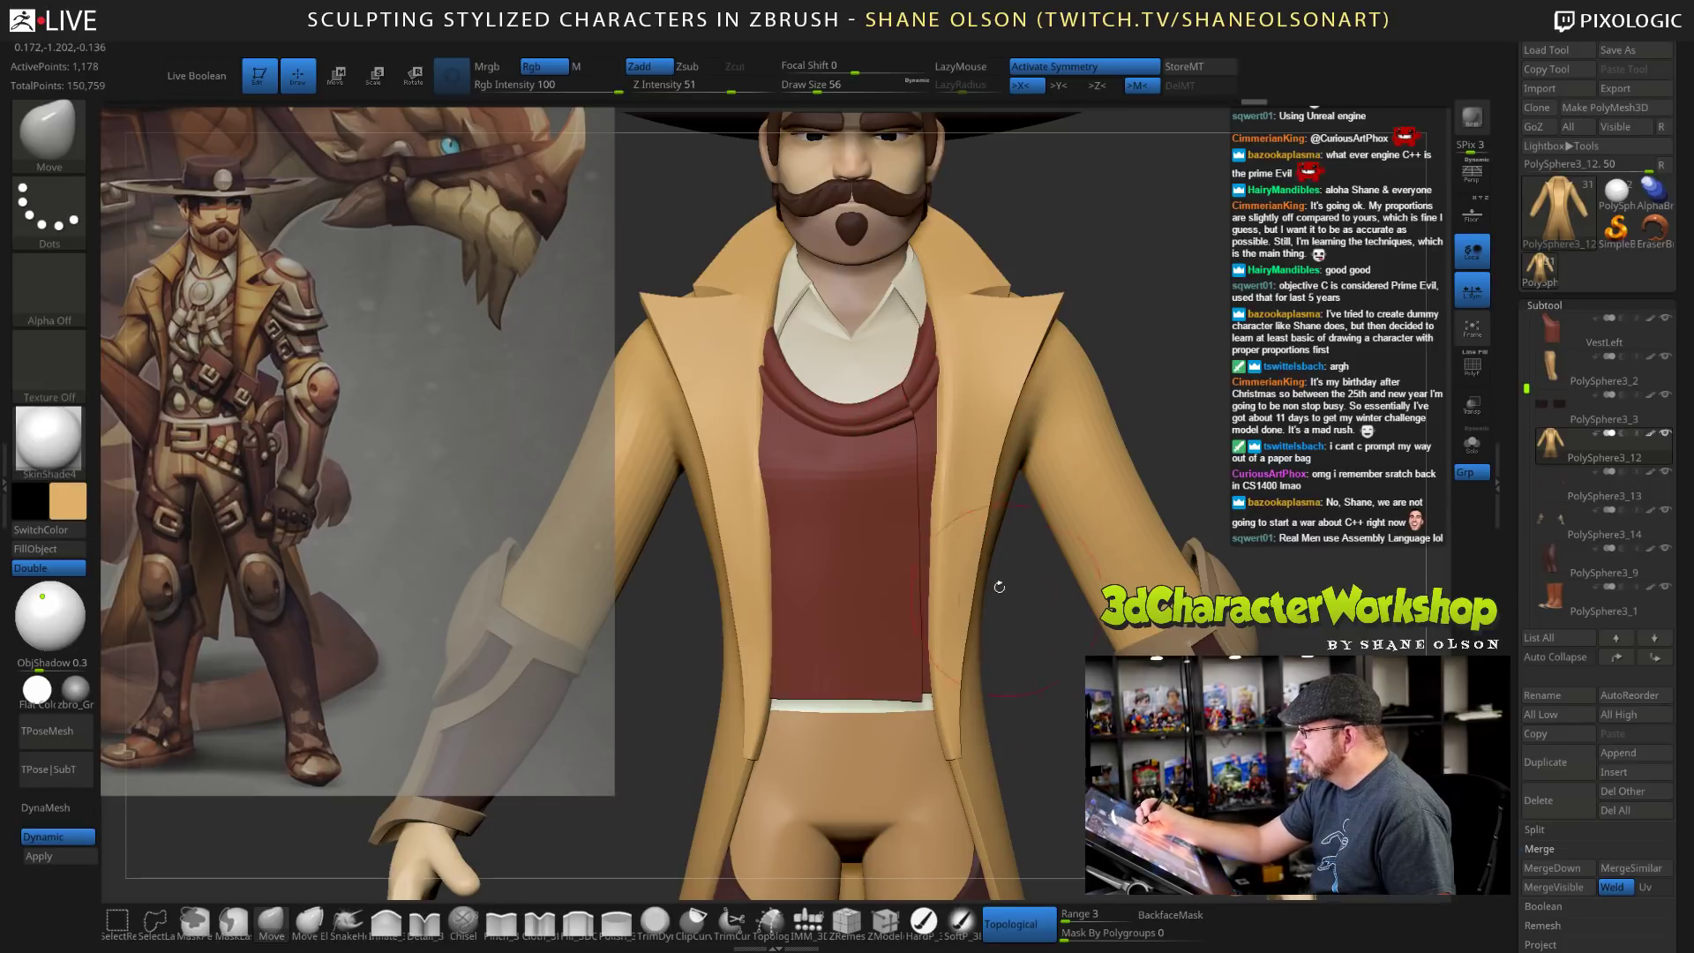
Select the VestLeft subtool, examine the whole character from front and back, and reselect the coat subtool.
left_click(836, 451, "alt")
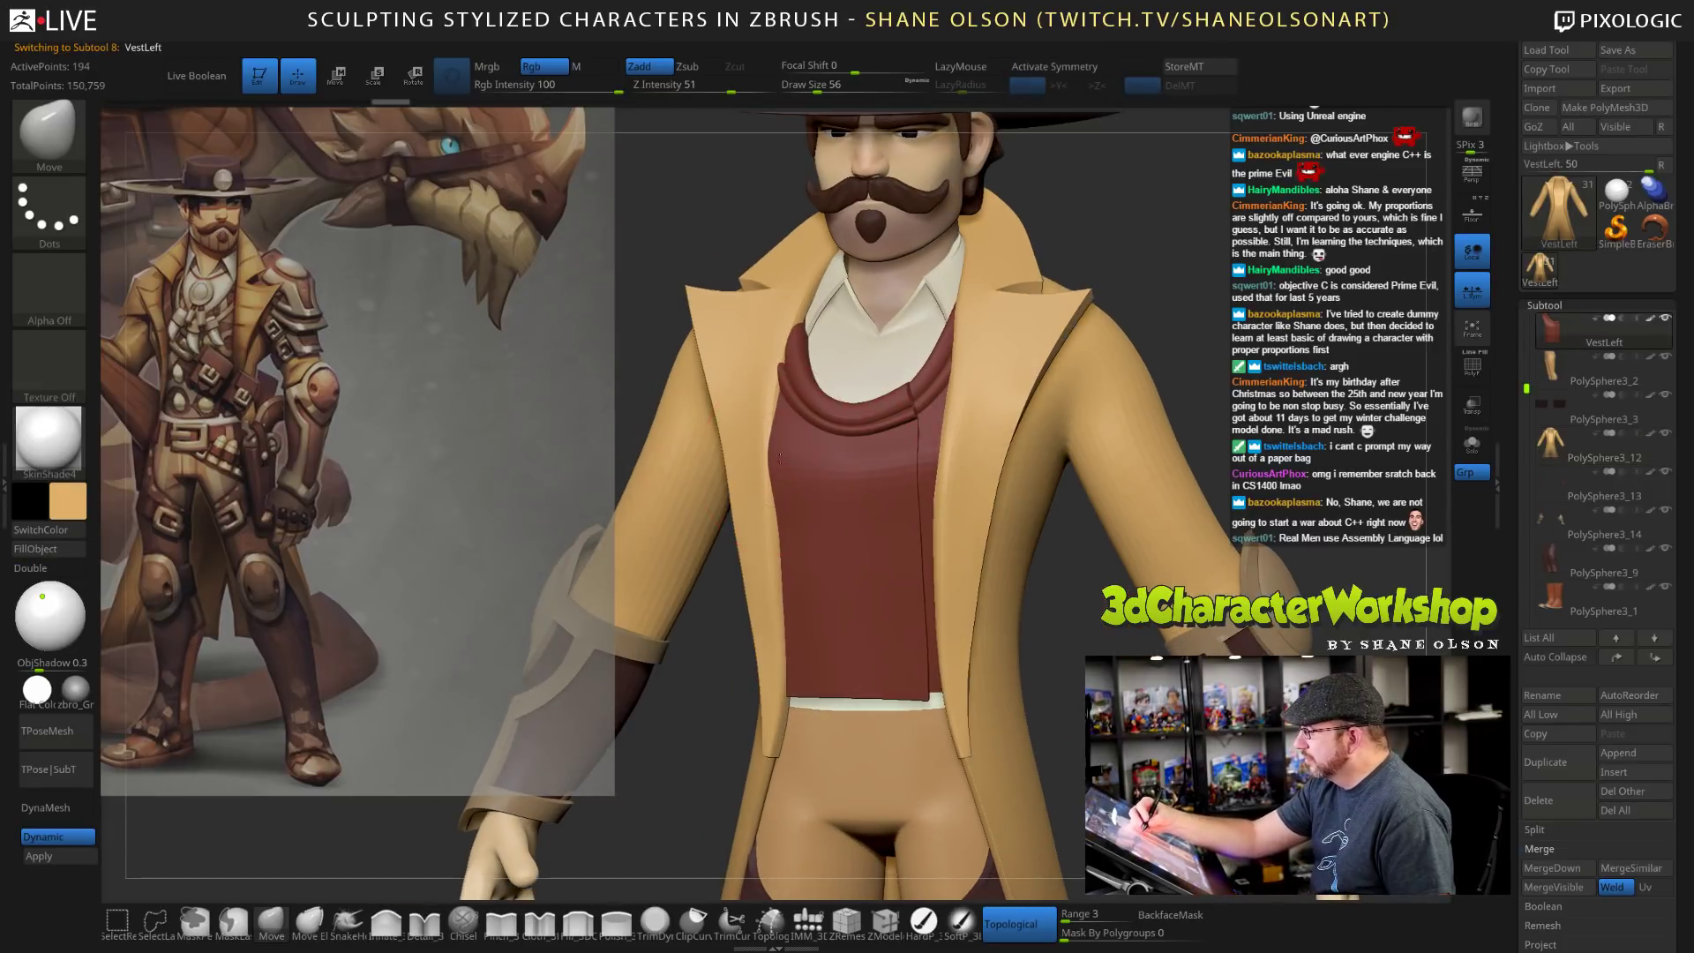
left_click_drag(1059, 719, 1021, 523, "shift")
left_click_drag(653, 565, 775, 564)
mouse_move(1041, 657)
left_mouse_down()
mouse_move(918, 657)
mouse_move(975, 657)
mouse_move(1017, 725)
mouse_move(1041, 699)
mouse_move(1015, 673)
left_mouse_up()
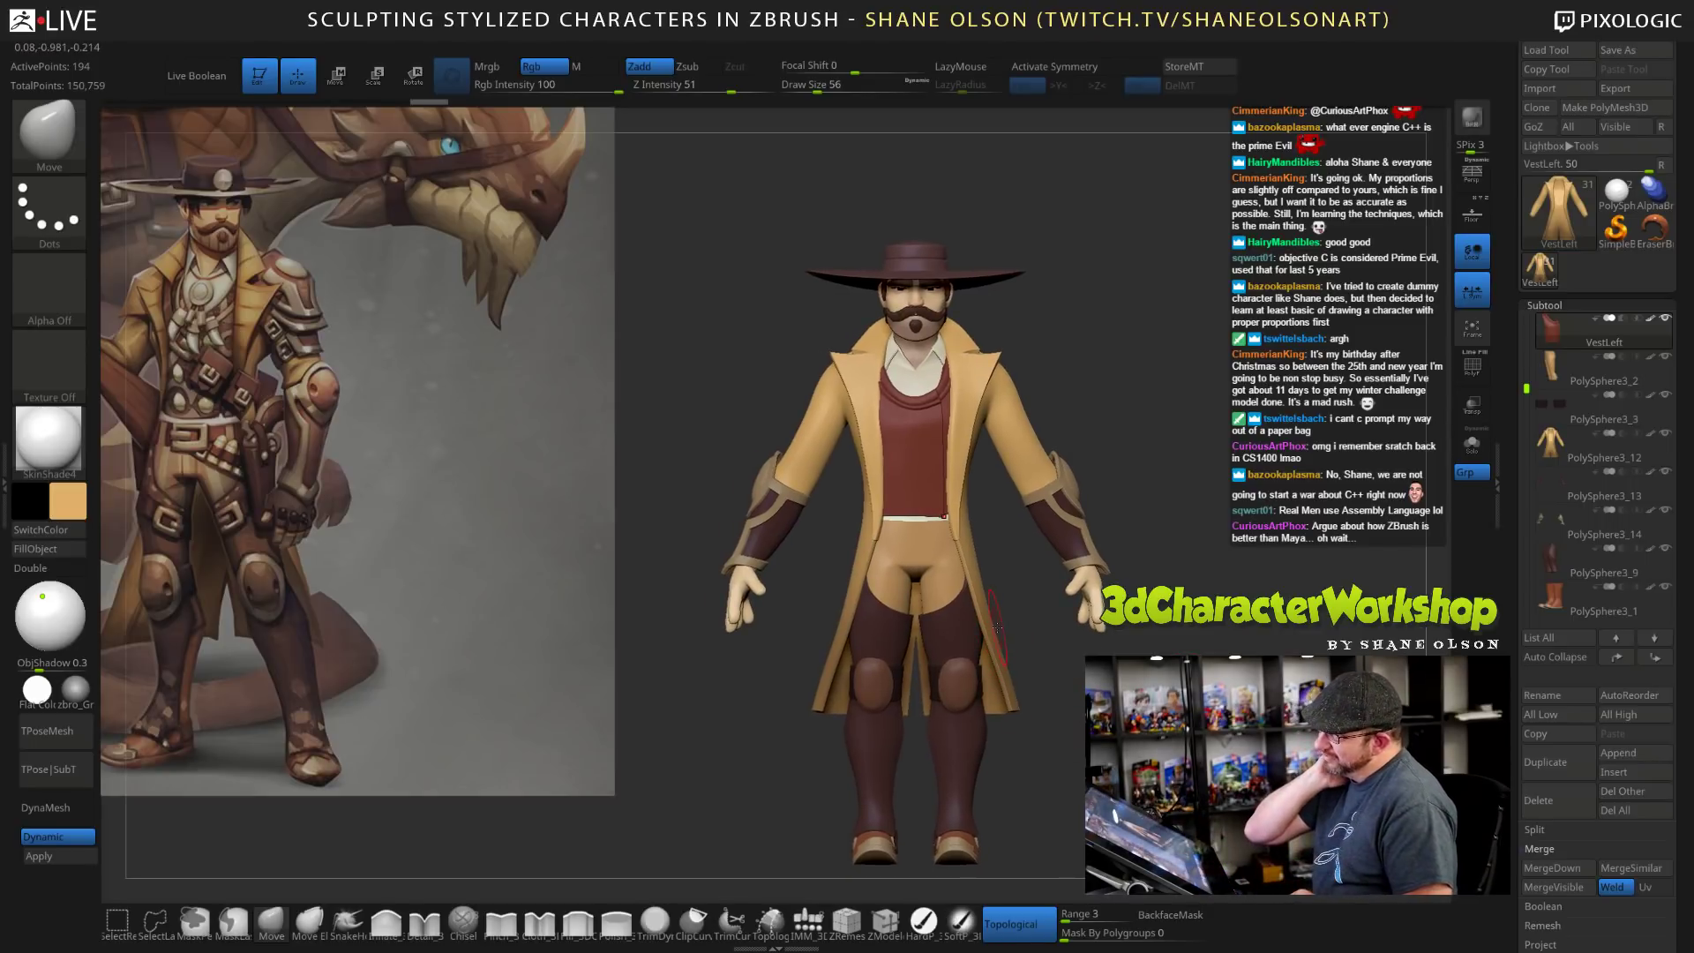
left_click_drag(1217, 653, 1209, 732, "alt")
mouse_move(1198, 552)
left_mouse_down()
mouse_move(1216, 480)
mouse_move(1262, 483)
mouse_move(1167, 527)
mouse_move(1195, 506)
mouse_move(1181, 525)
left_mouse_up()
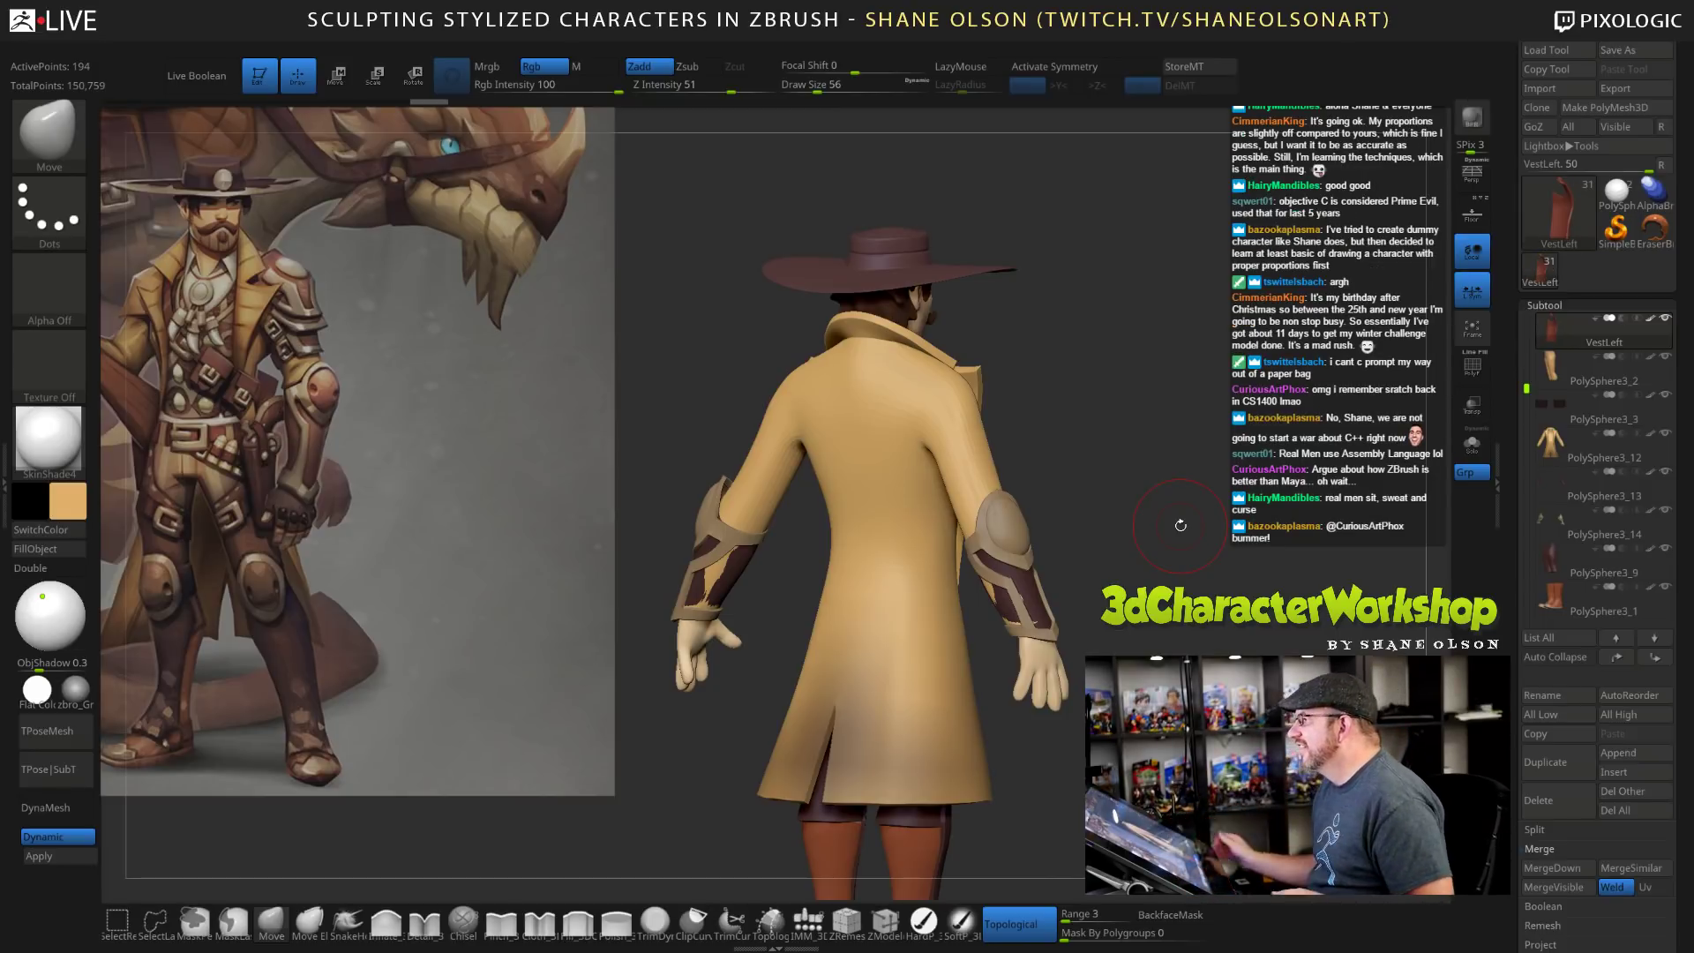
left_click_drag(1163, 413, 884, 483)
left_click(884, 483, "alt")
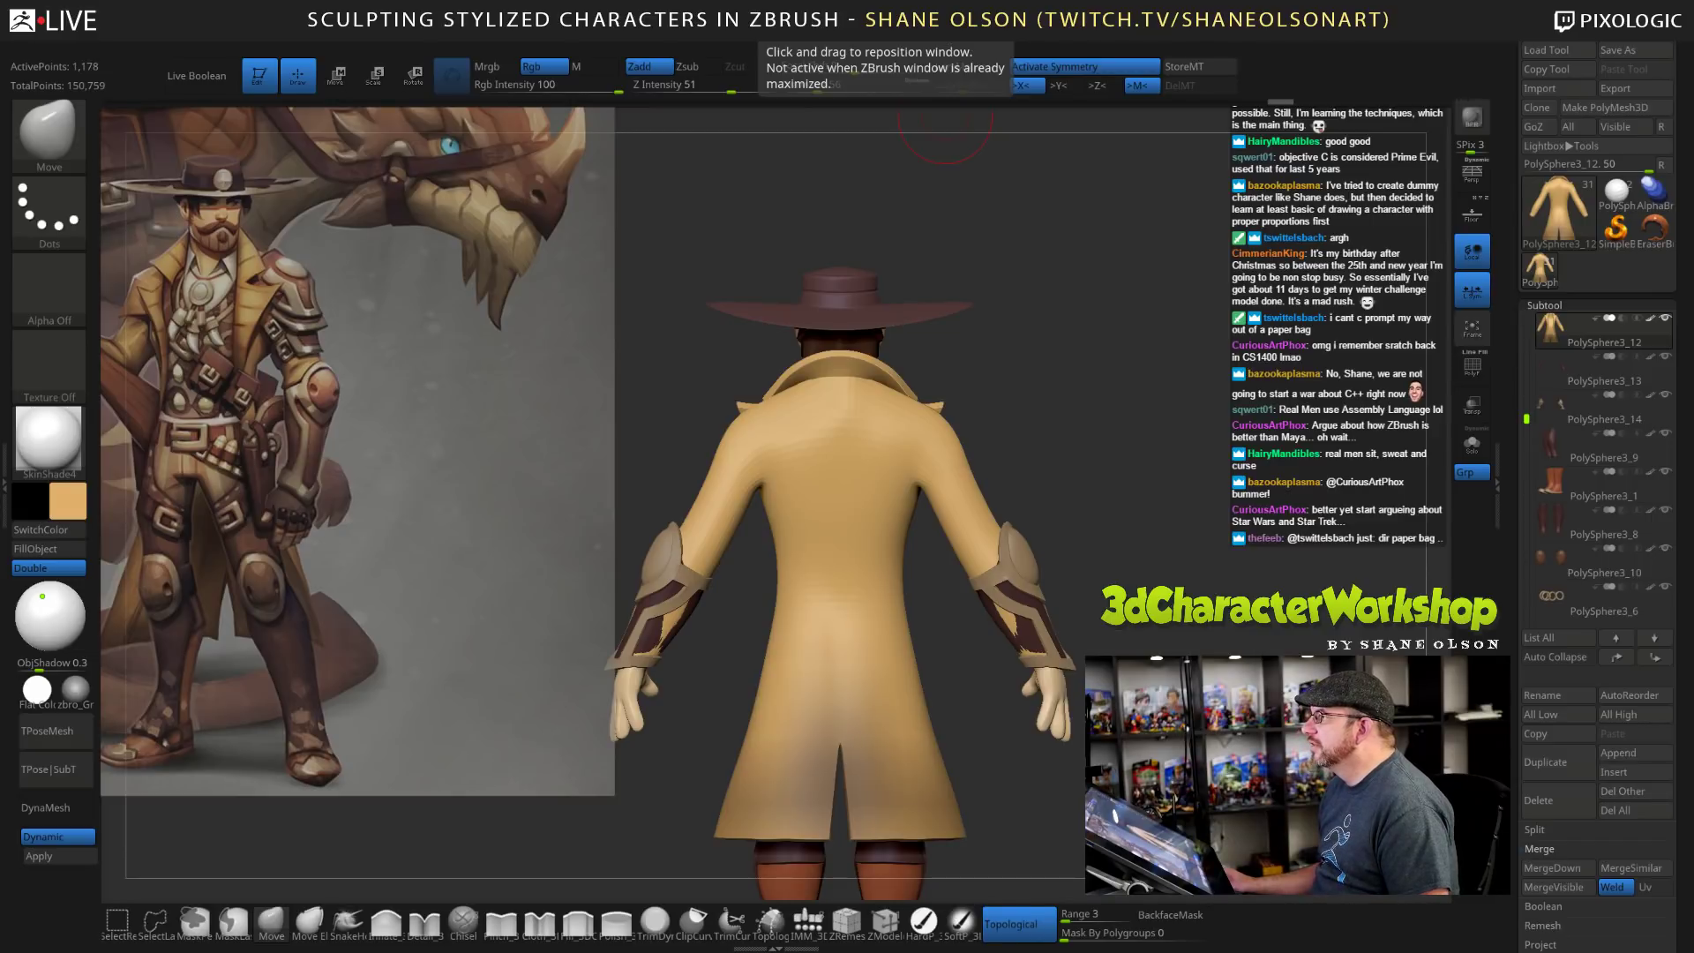
Switch to the Chrome window with the Google image results for duster coat and browse the reference photos.
left_click_drag(882, 950, 847, 148)
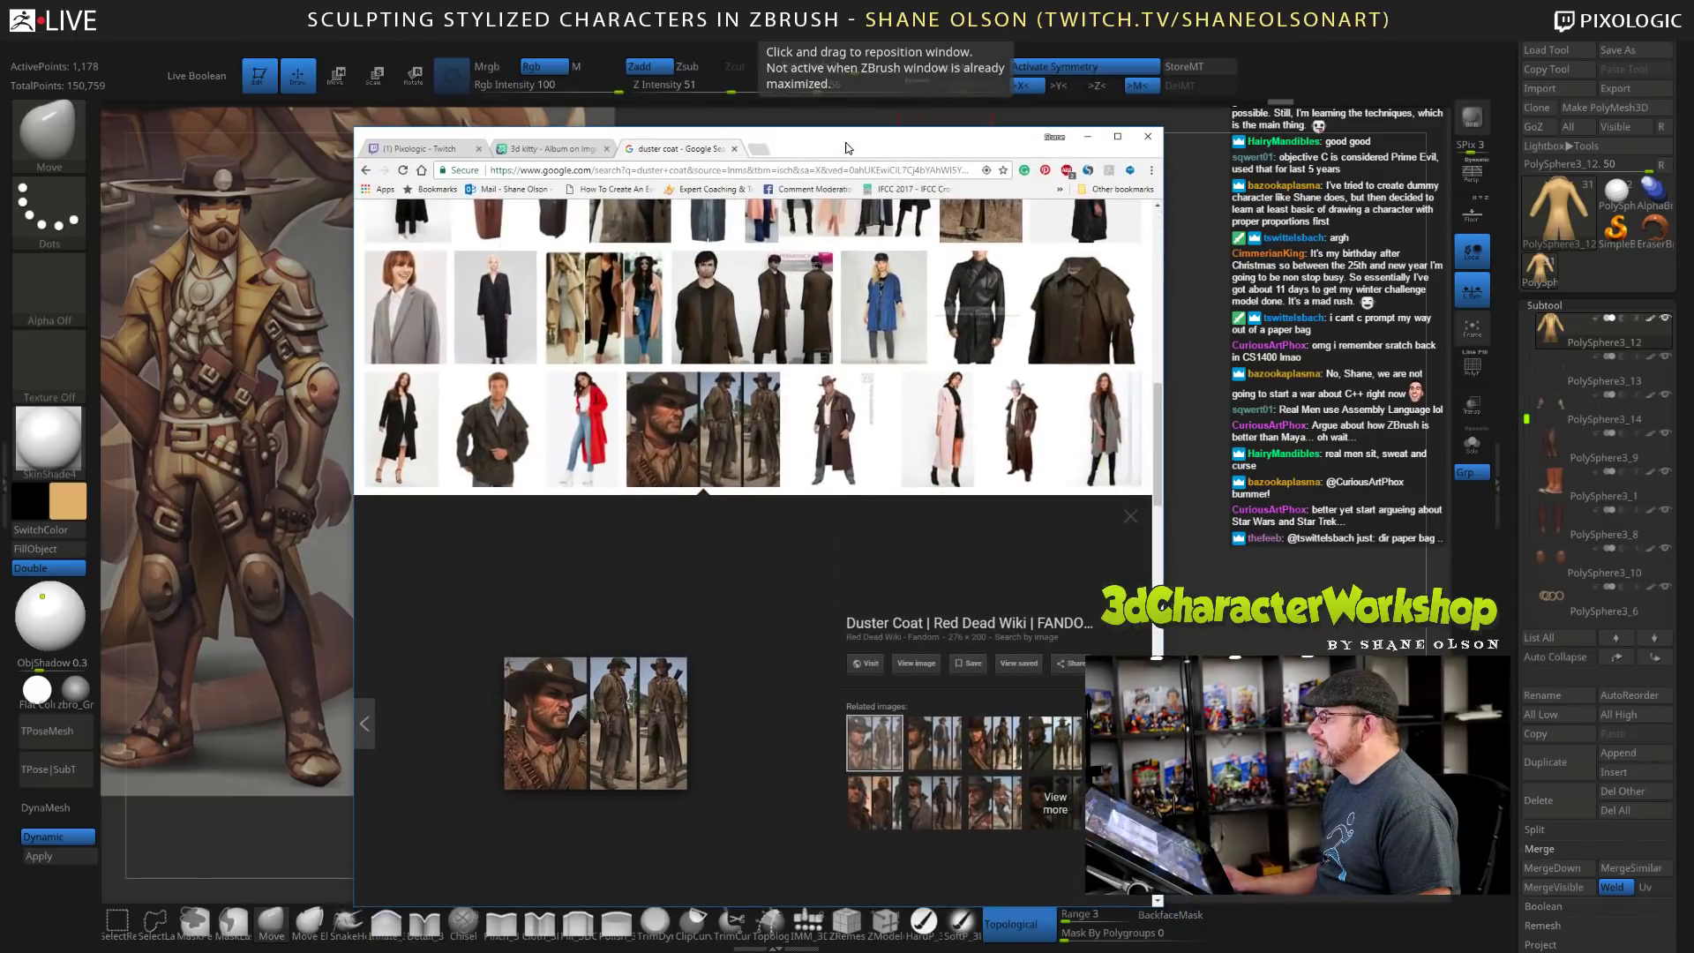
scroll(848, 554, "up", 2)
scroll(737, 668, "down", 6)
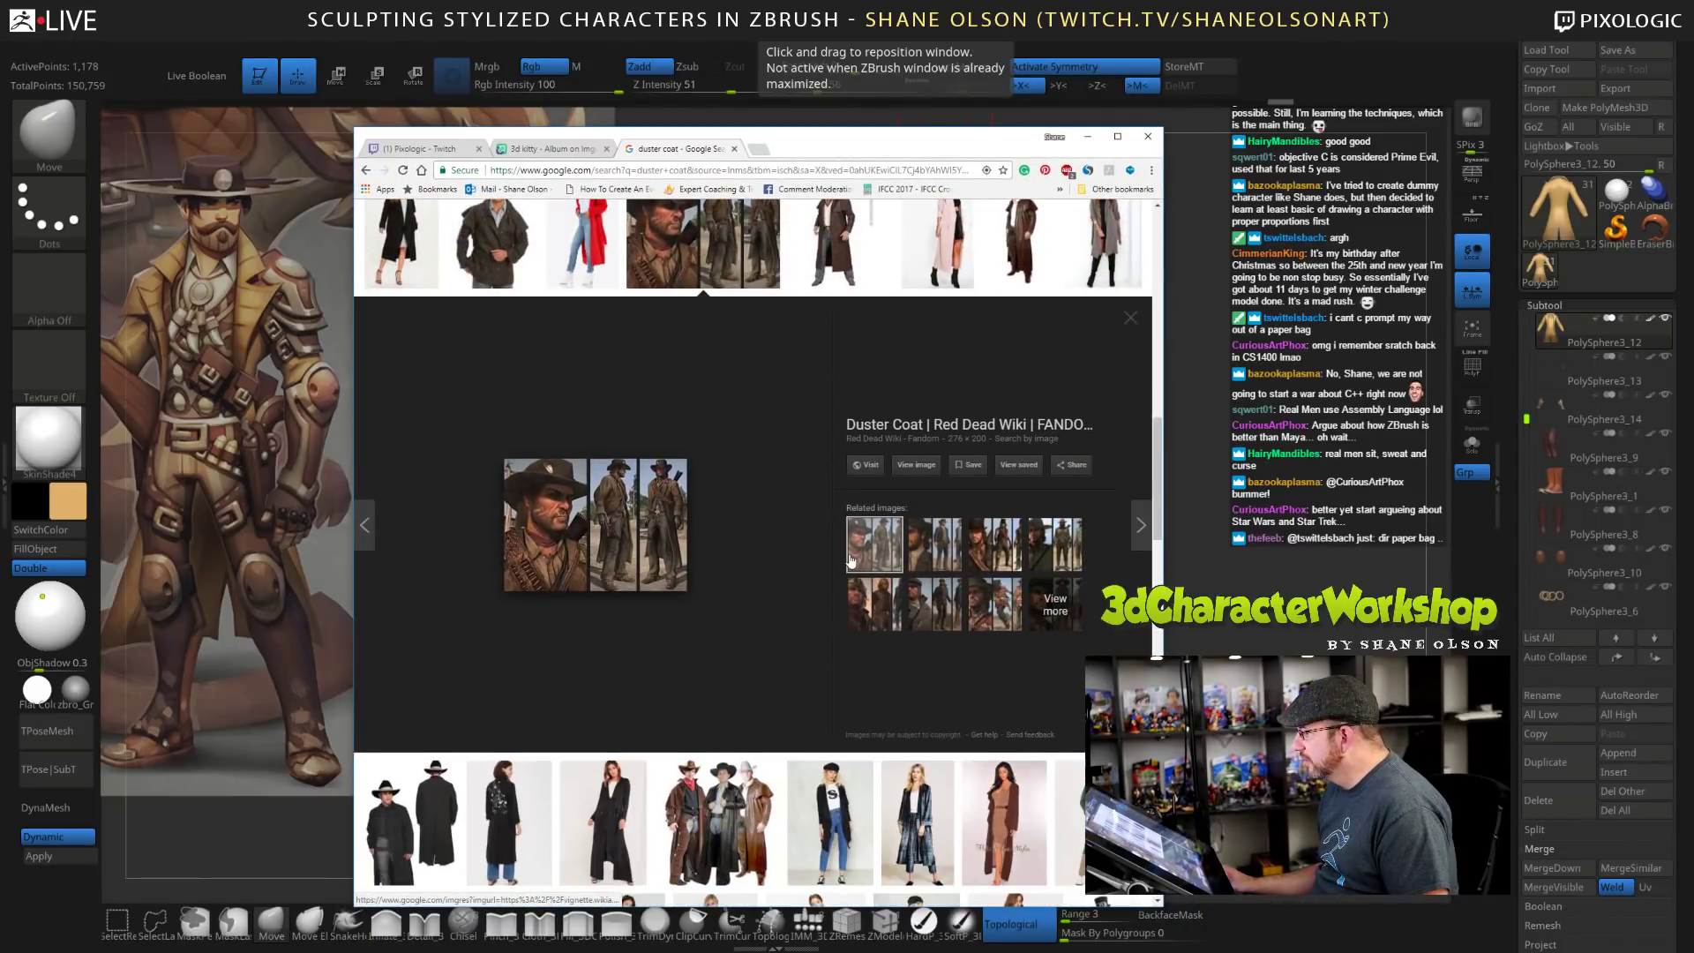
scroll(761, 642, "down", 4)
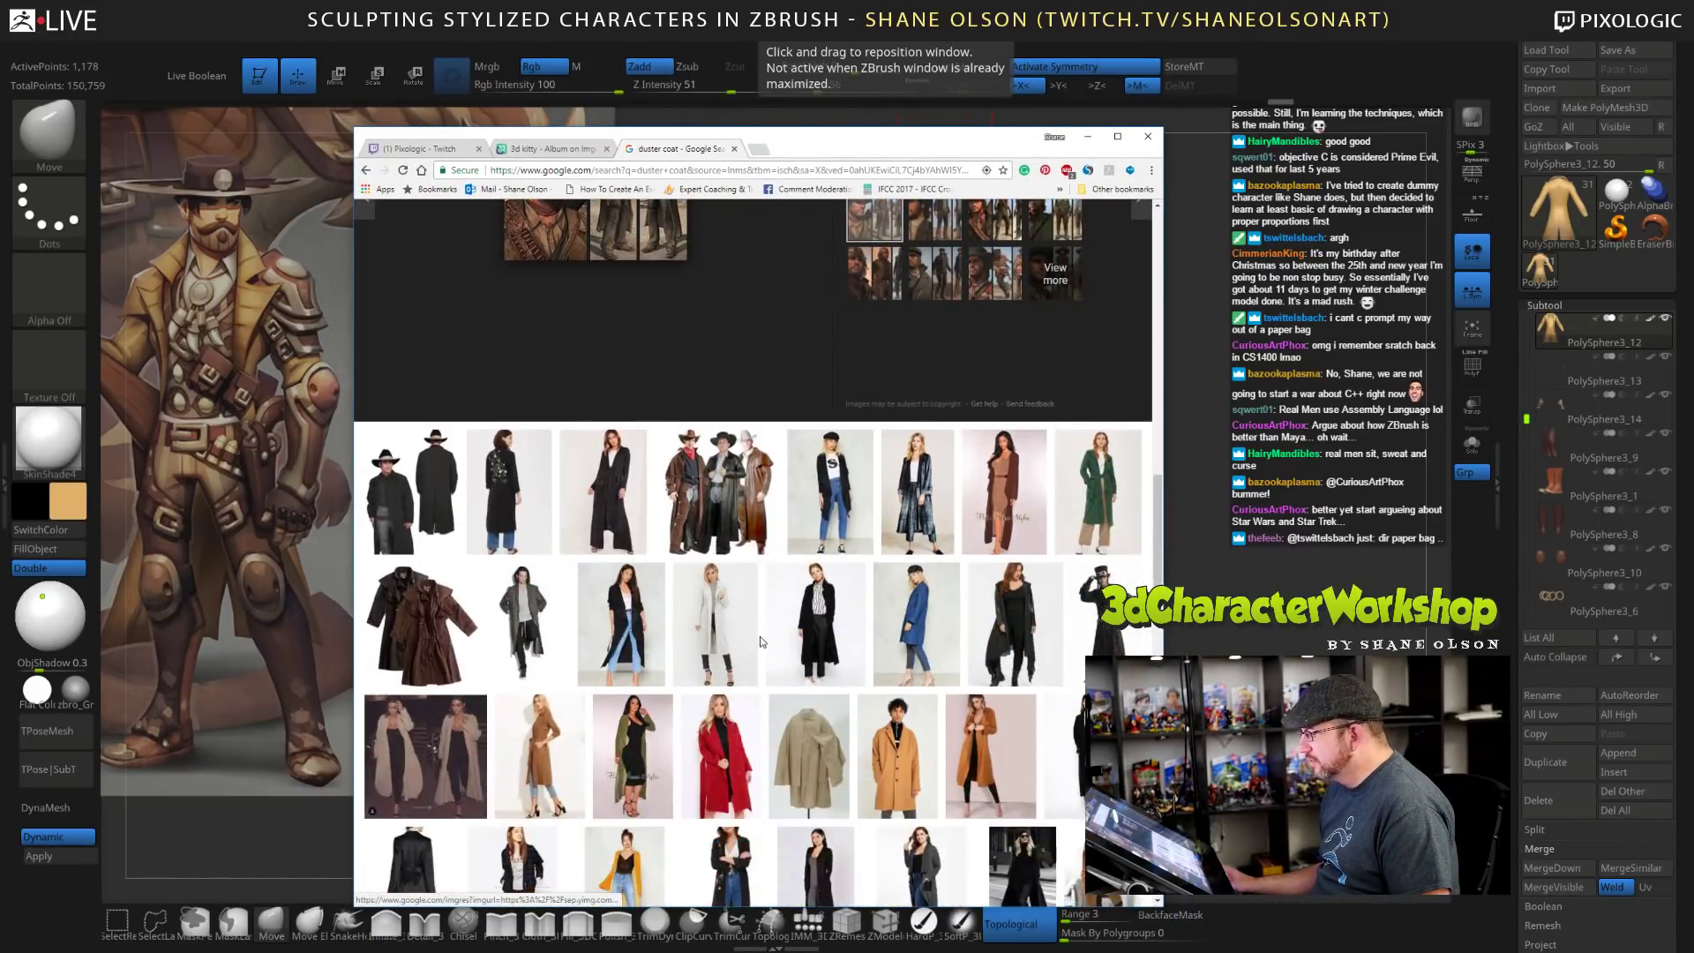
scroll(783, 618, "down", 3)
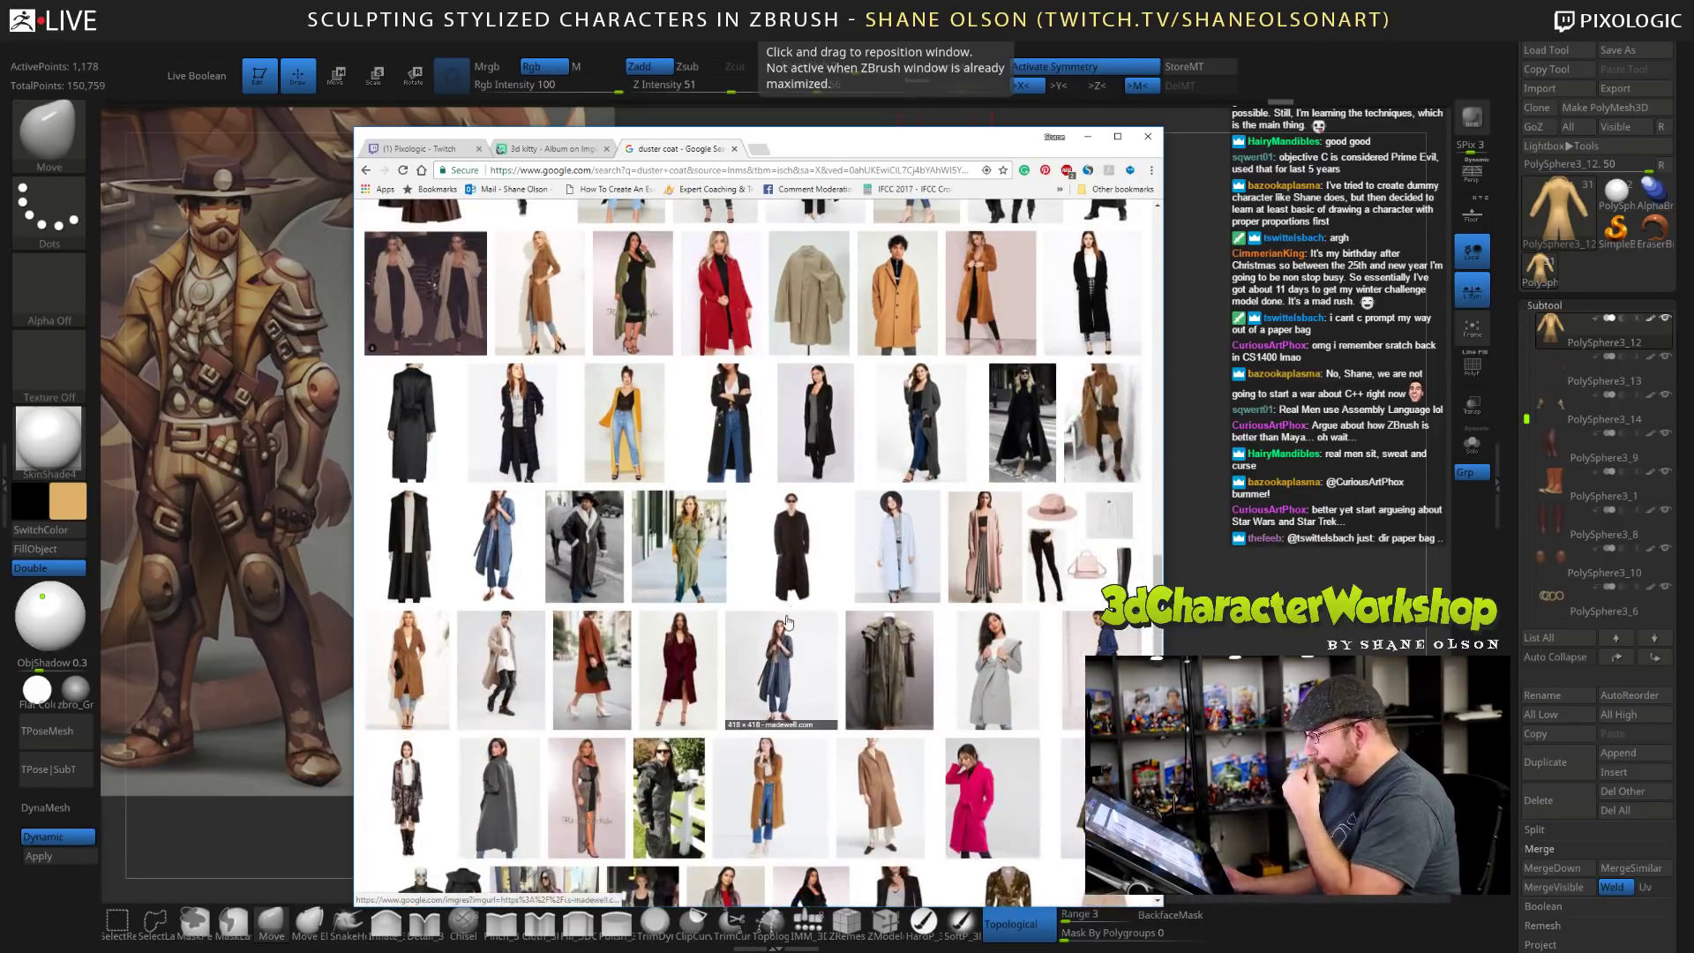
scroll(790, 600, "up", 8)
scroll(797, 582, "up", 10)
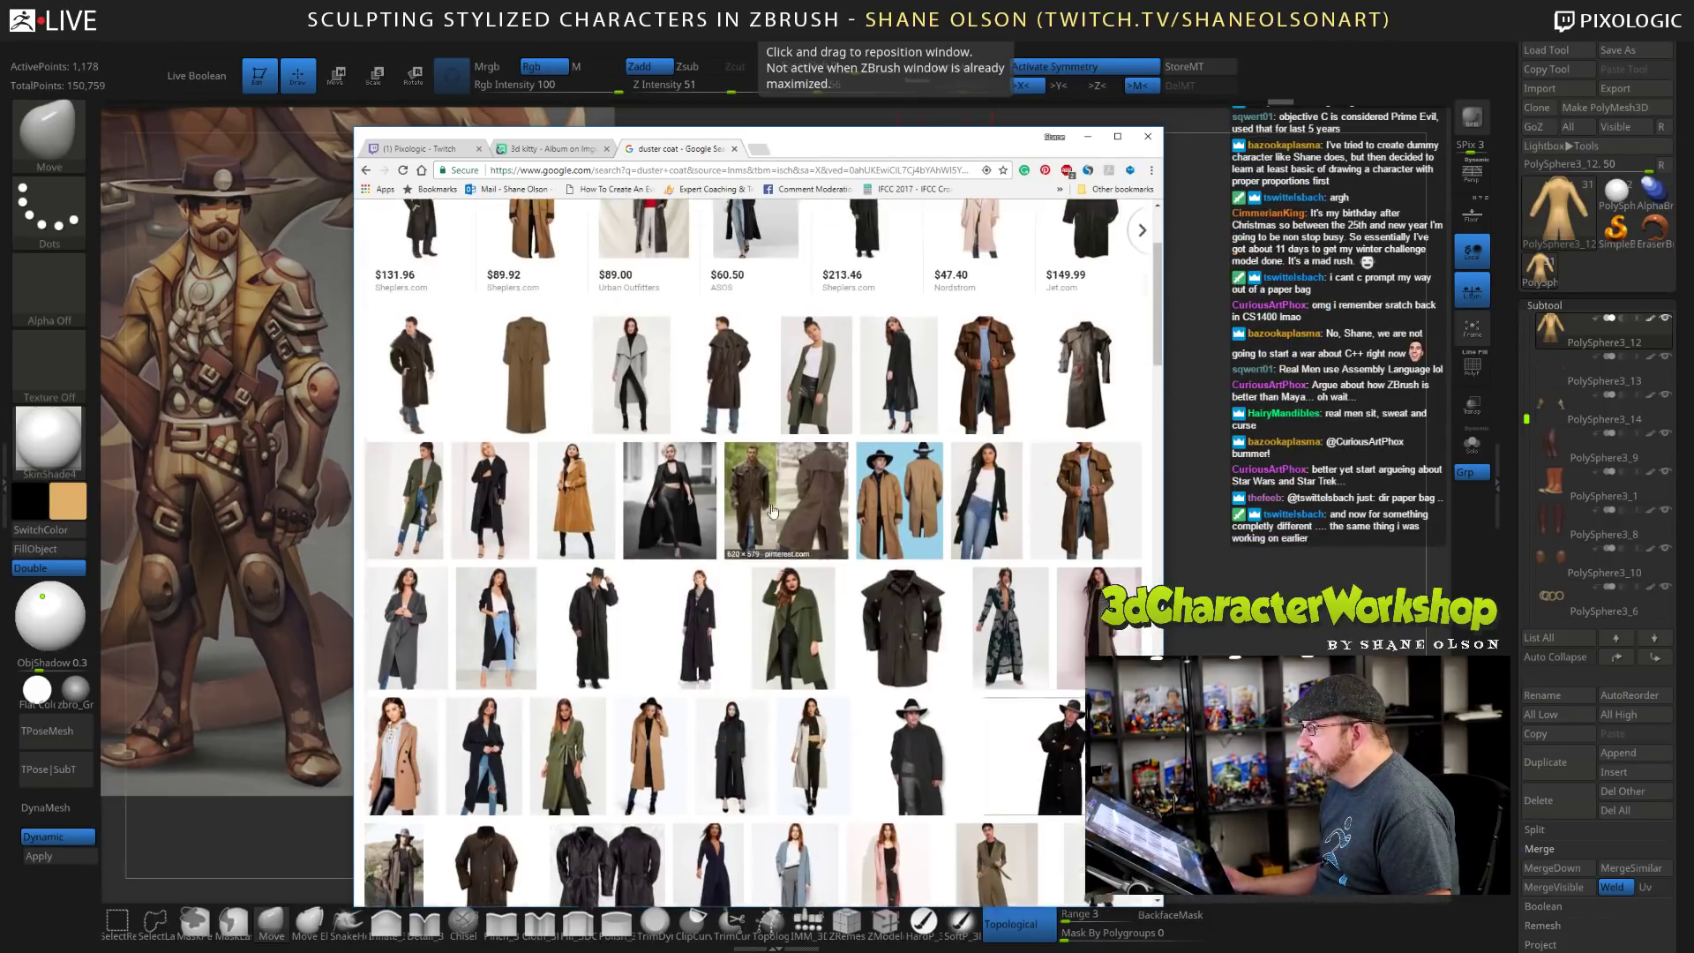
Narrow the duster coat image search to cowboy and browse the filtered photos.
left_click(524, 310)
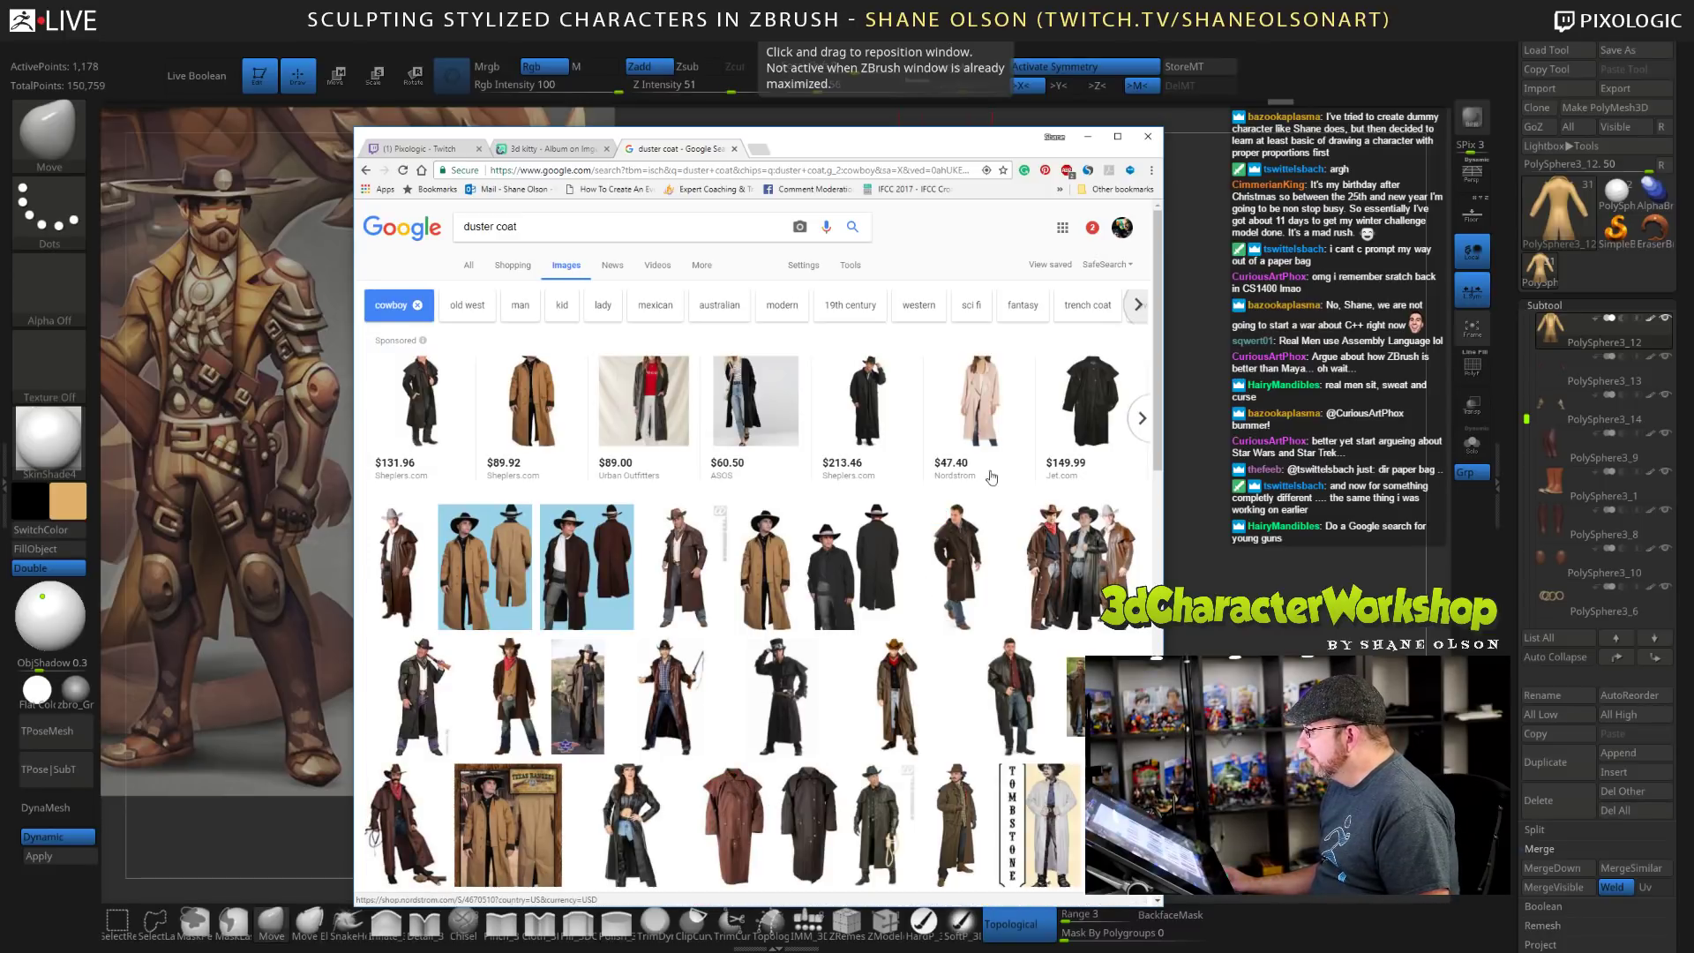
scroll(676, 527, "down", 3)
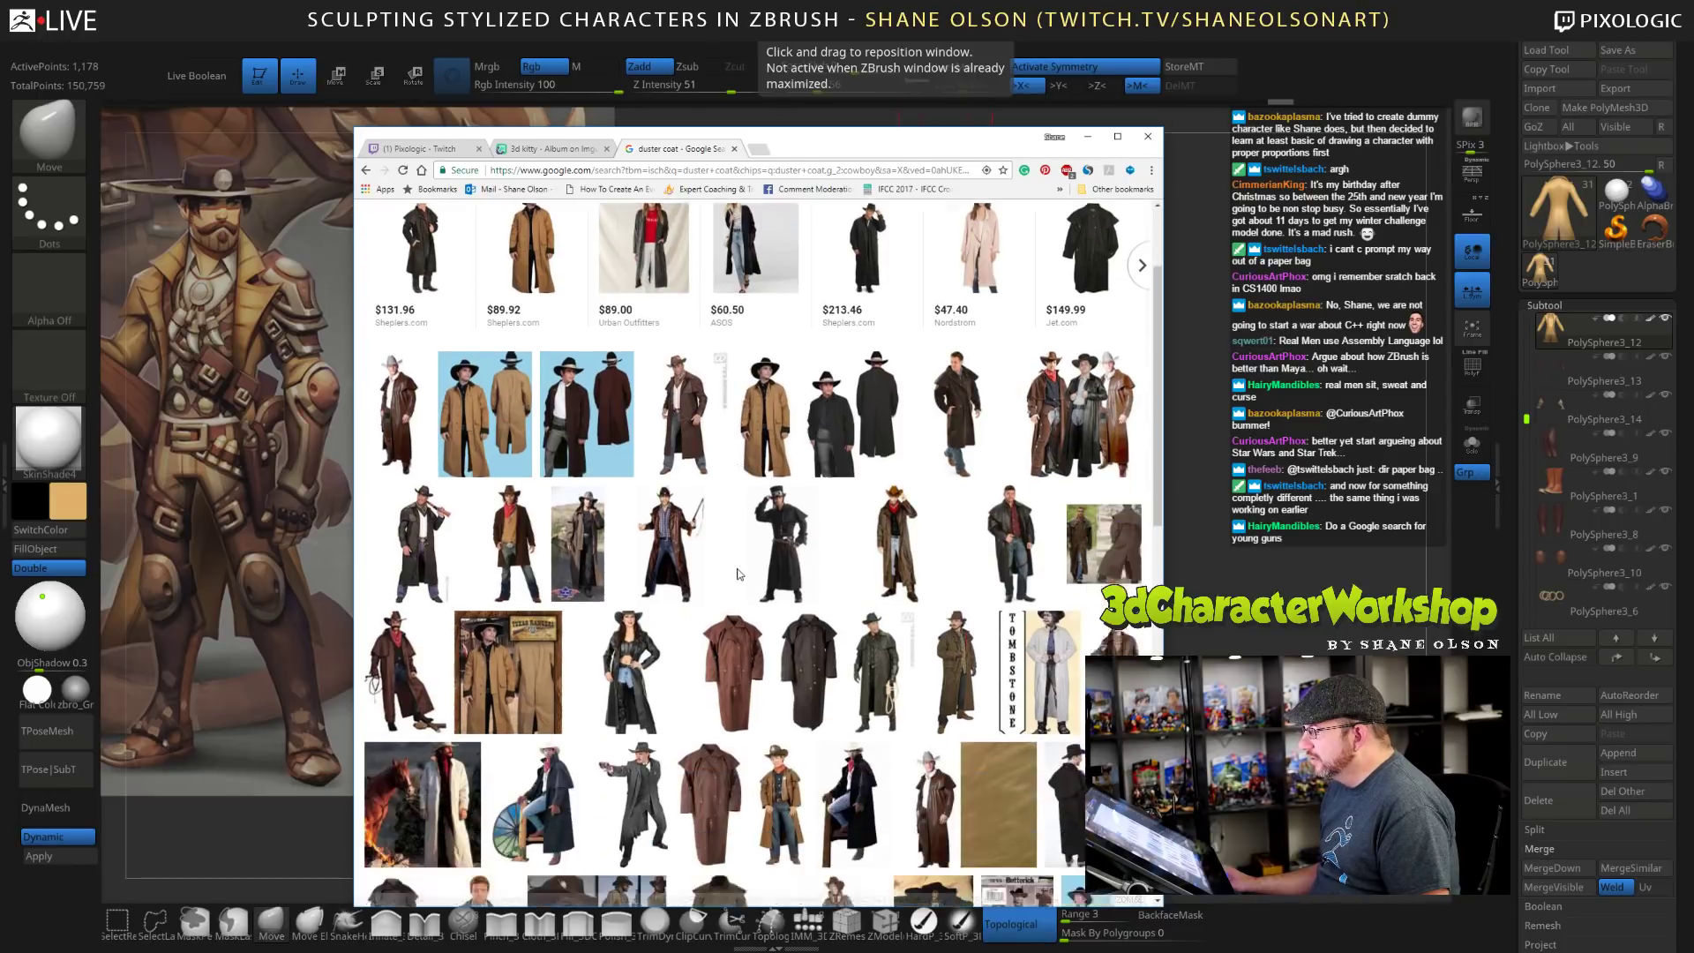
scroll(676, 527, "down", 2)
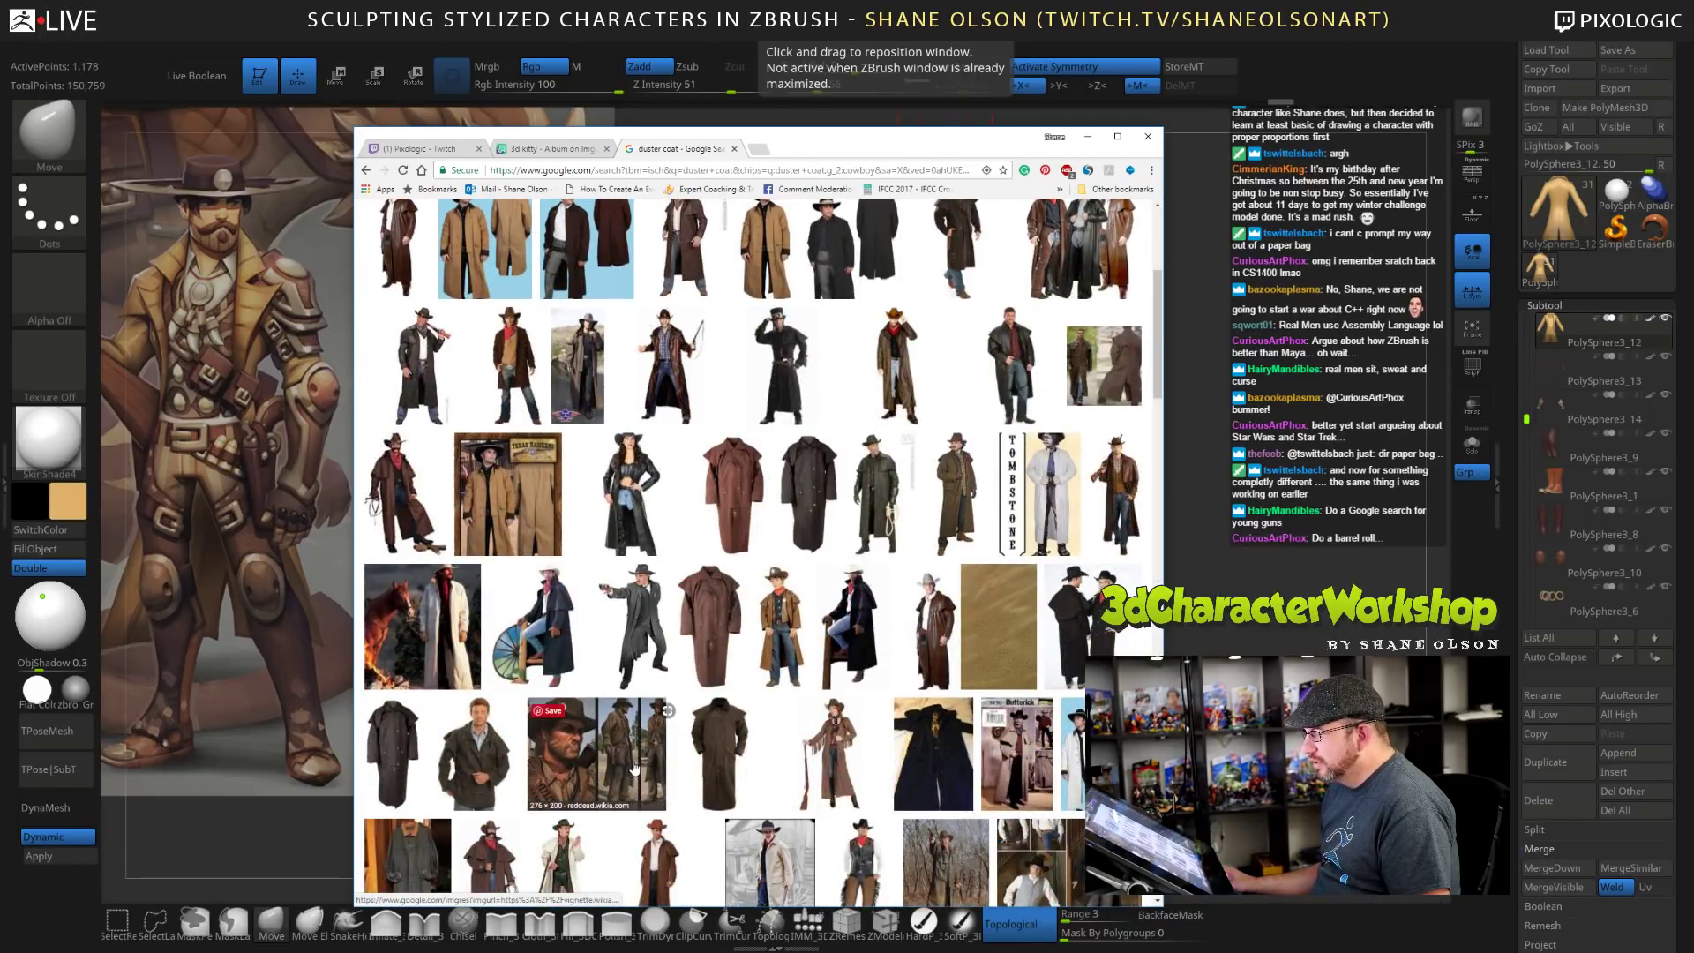
Browse more cowboy duster coat photos, preview the rear view of the Outback Men's Low Ride Duster Coat, and return to ZBrush.
scroll(636, 764, "down", 1)
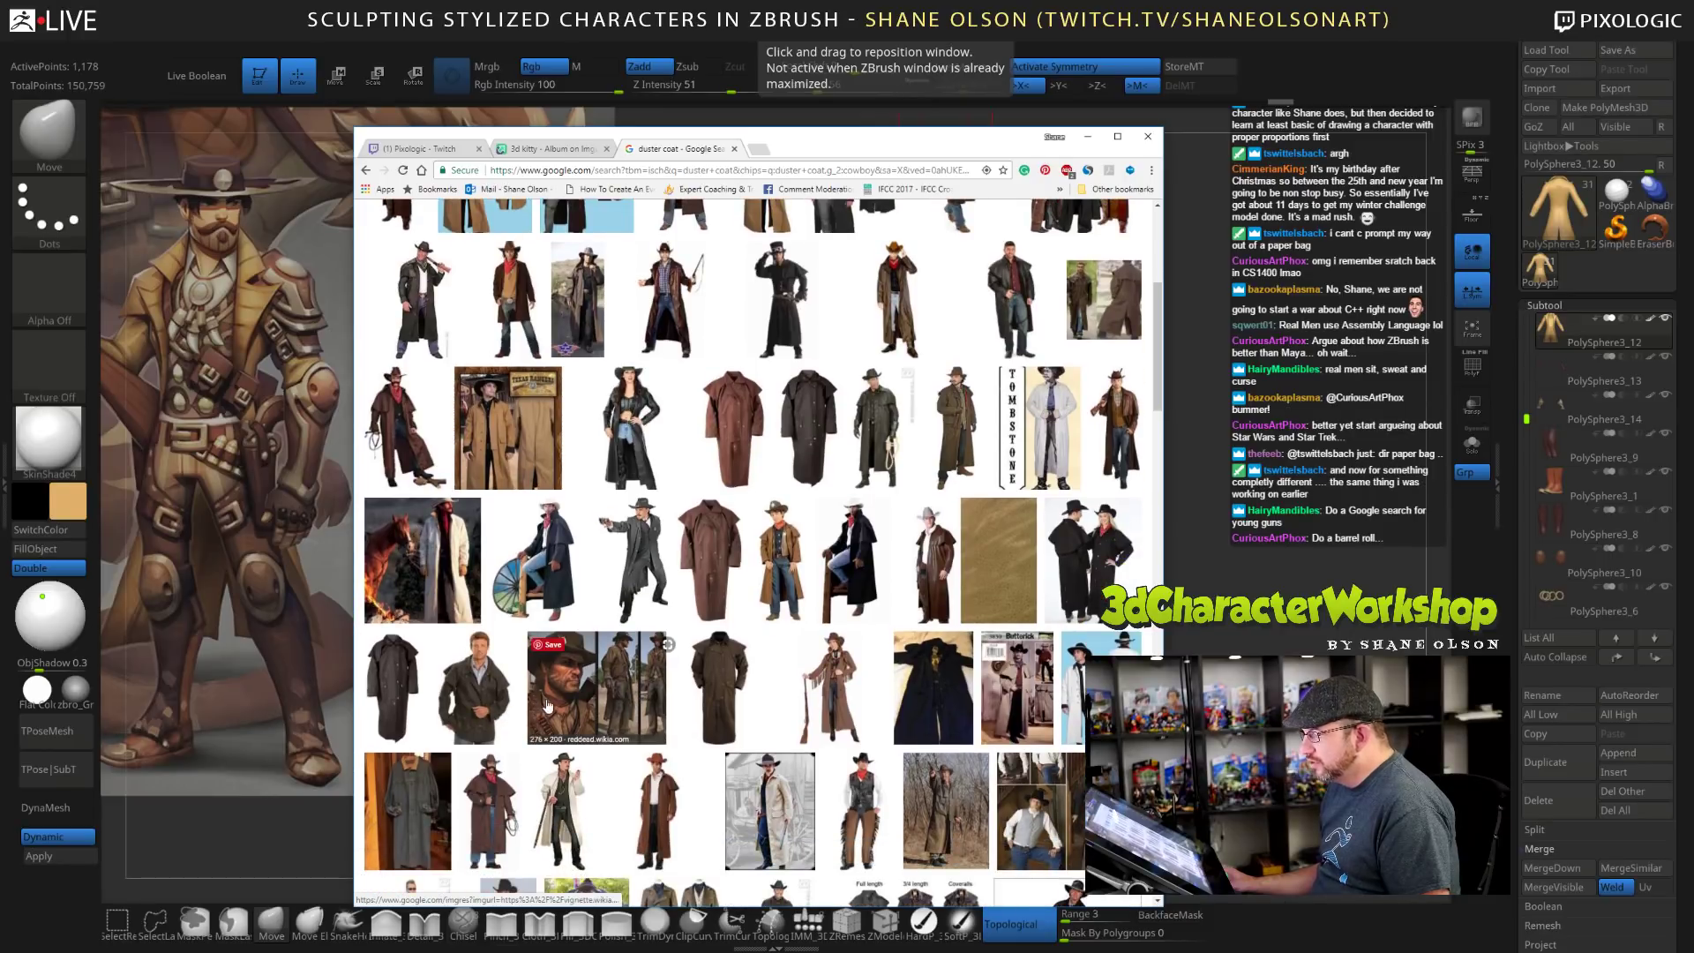
scroll(660, 698, "down", 2)
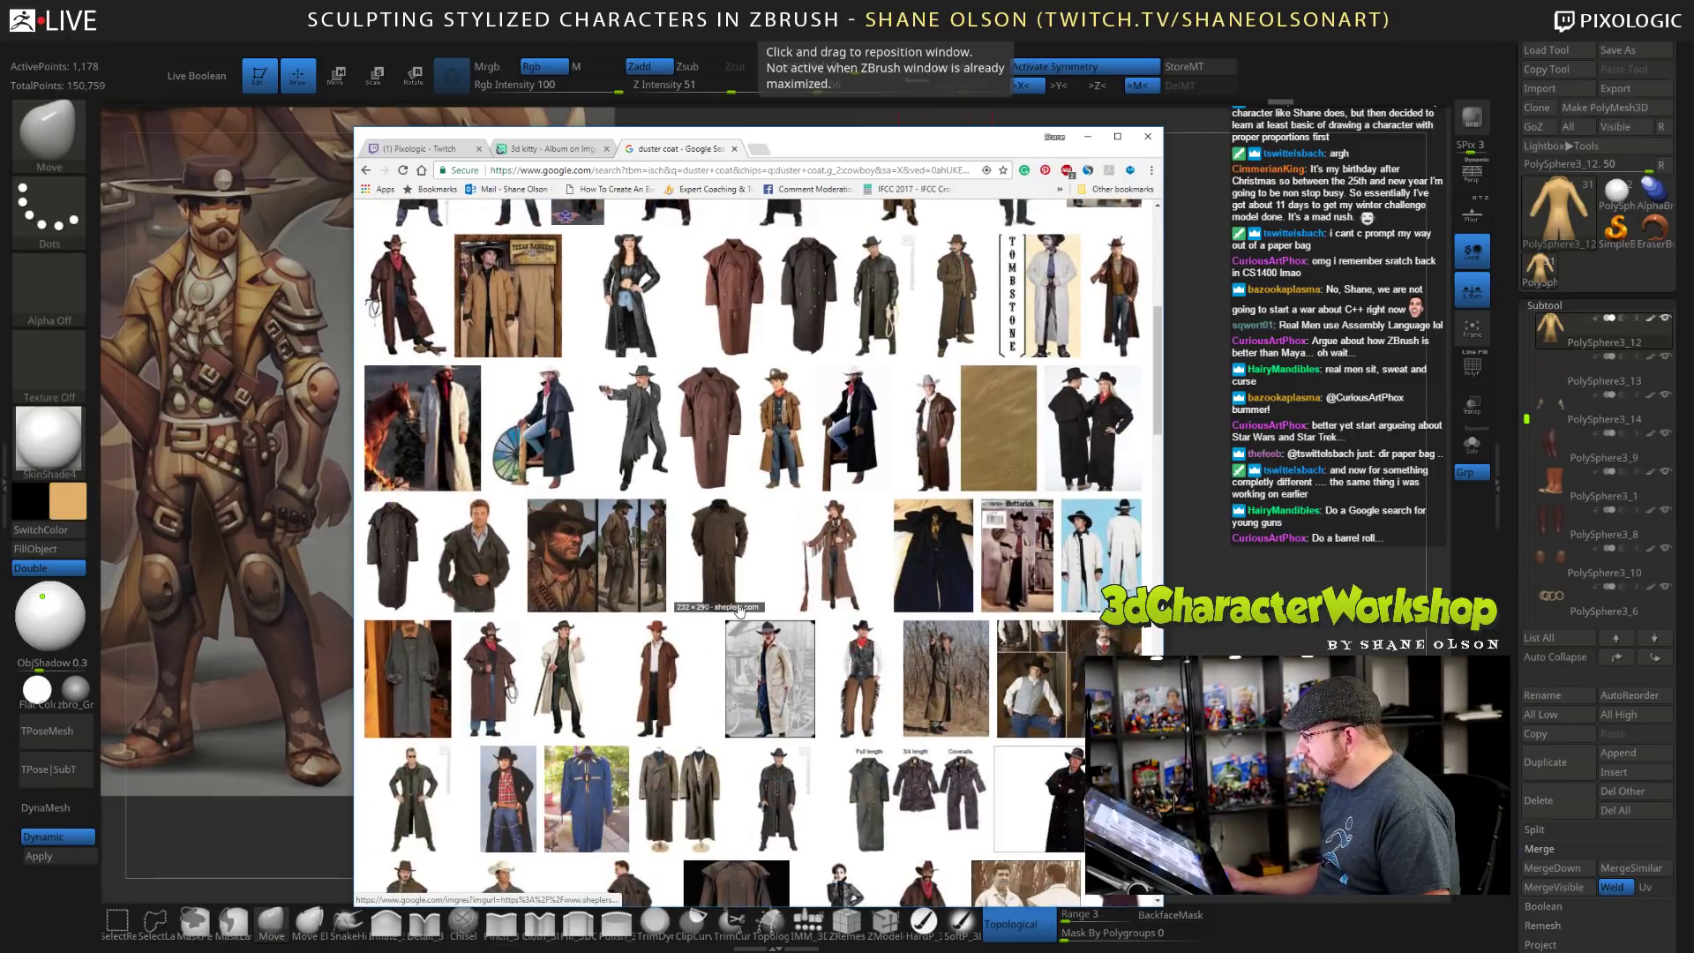
scroll(731, 615, "down", 2)
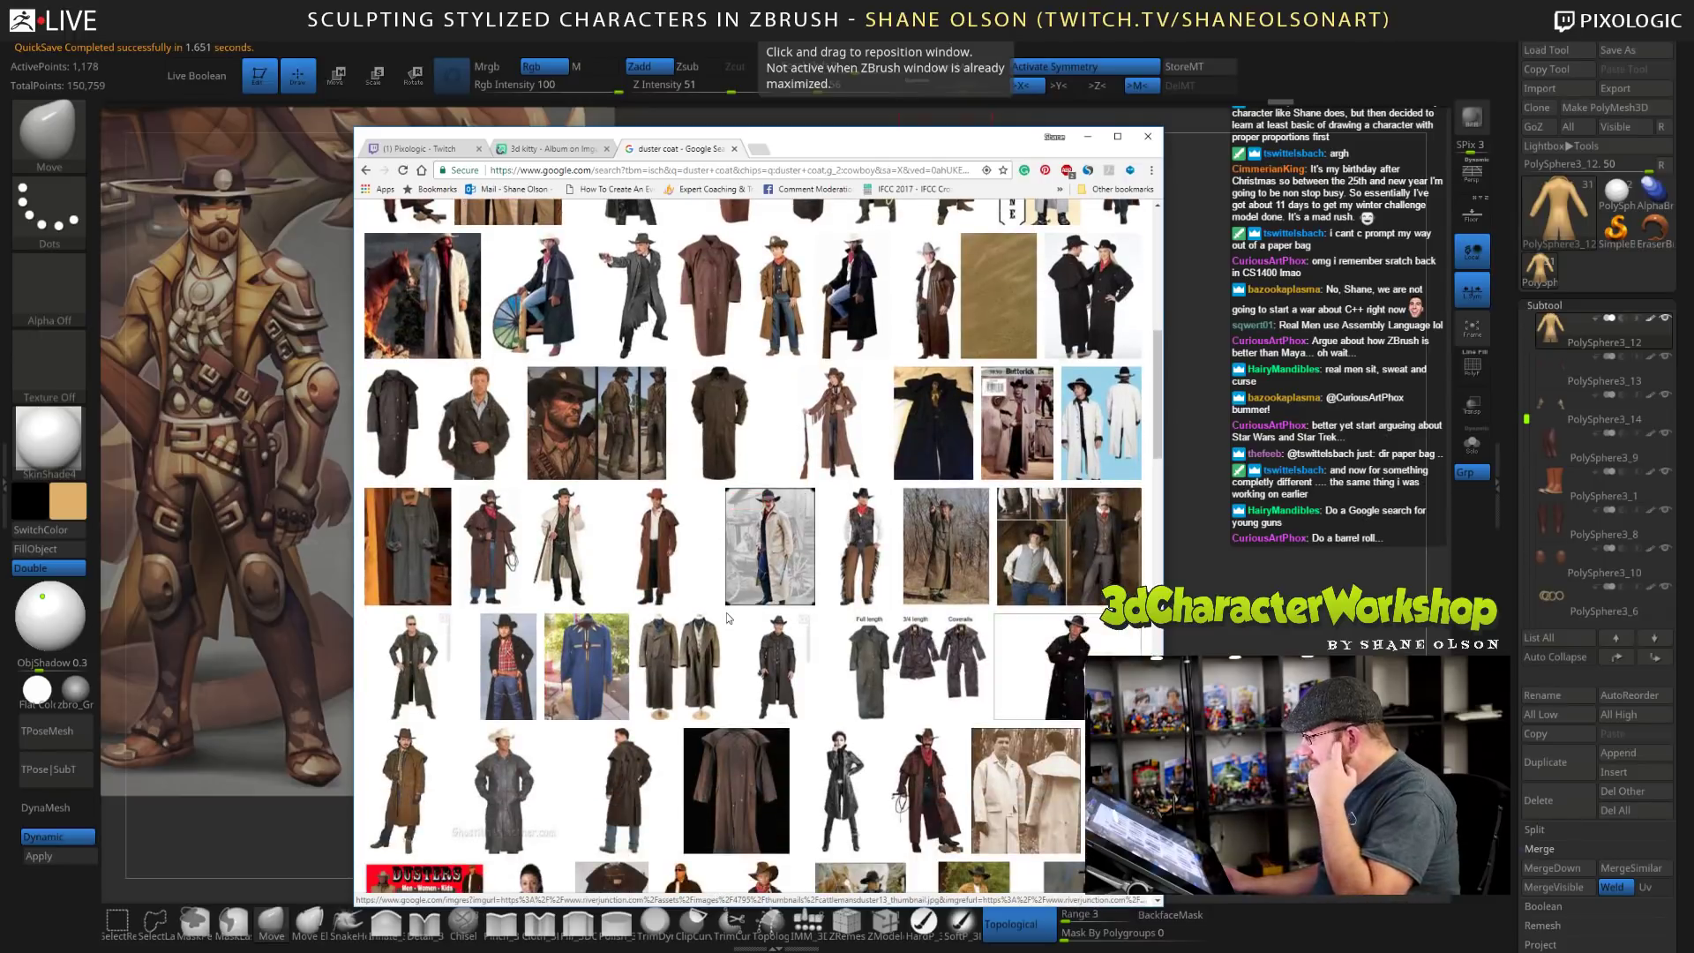
scroll(729, 614, "down", 2)
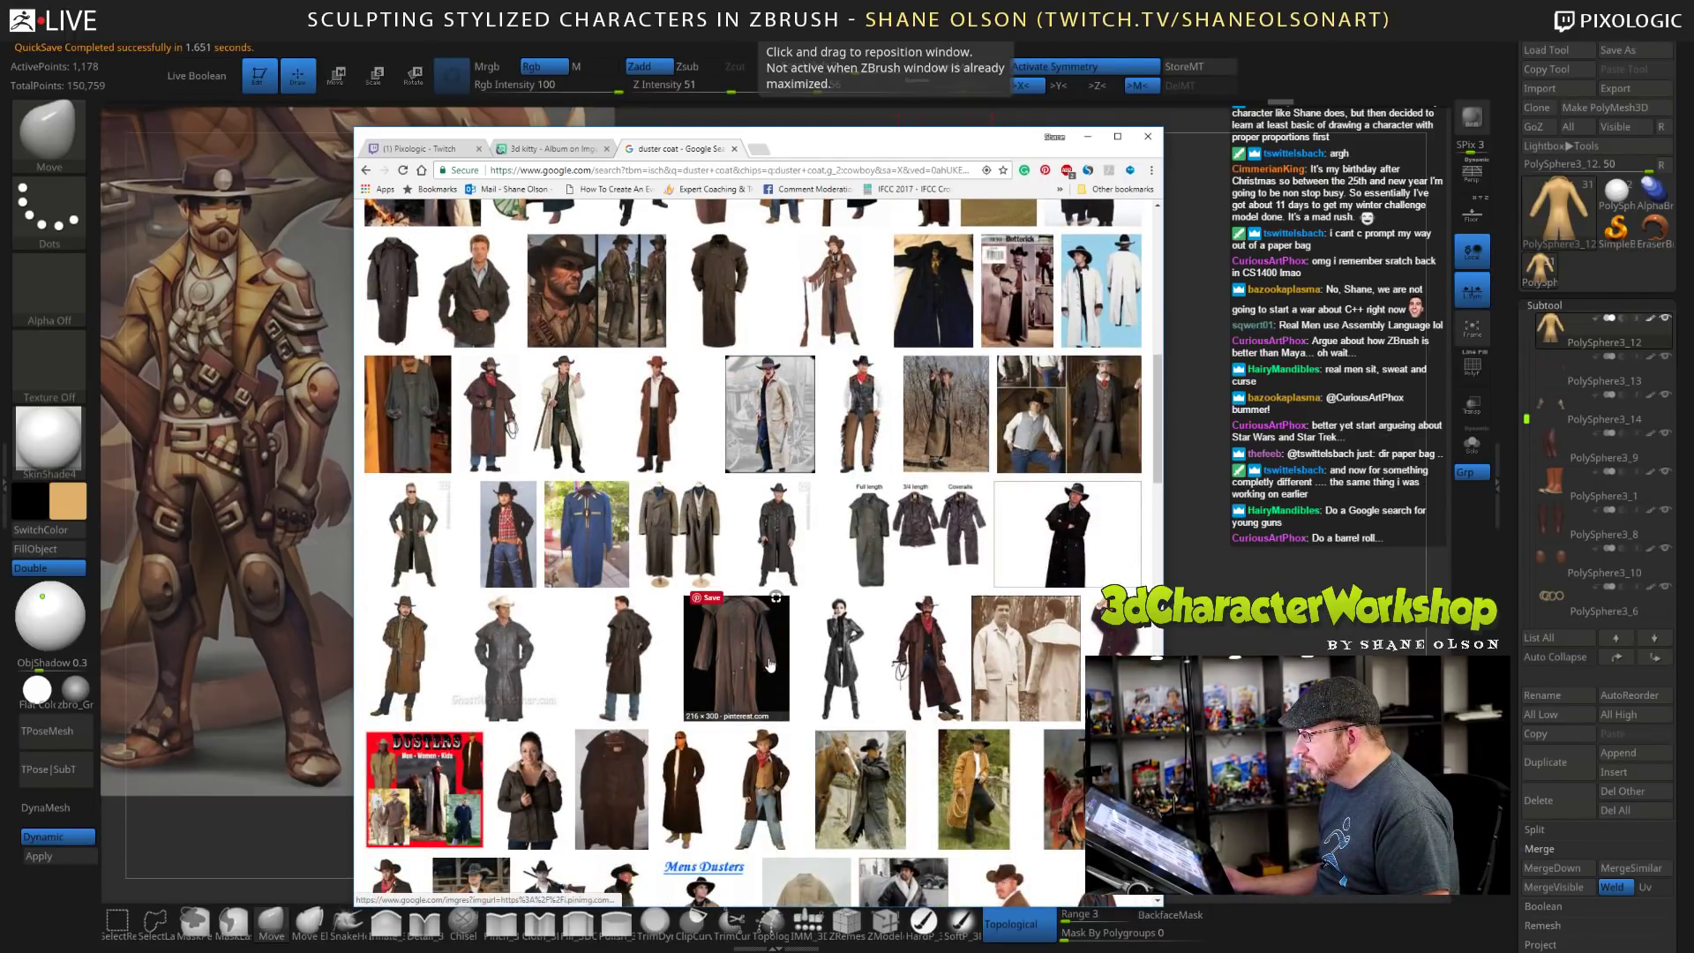
left_click(660, 660)
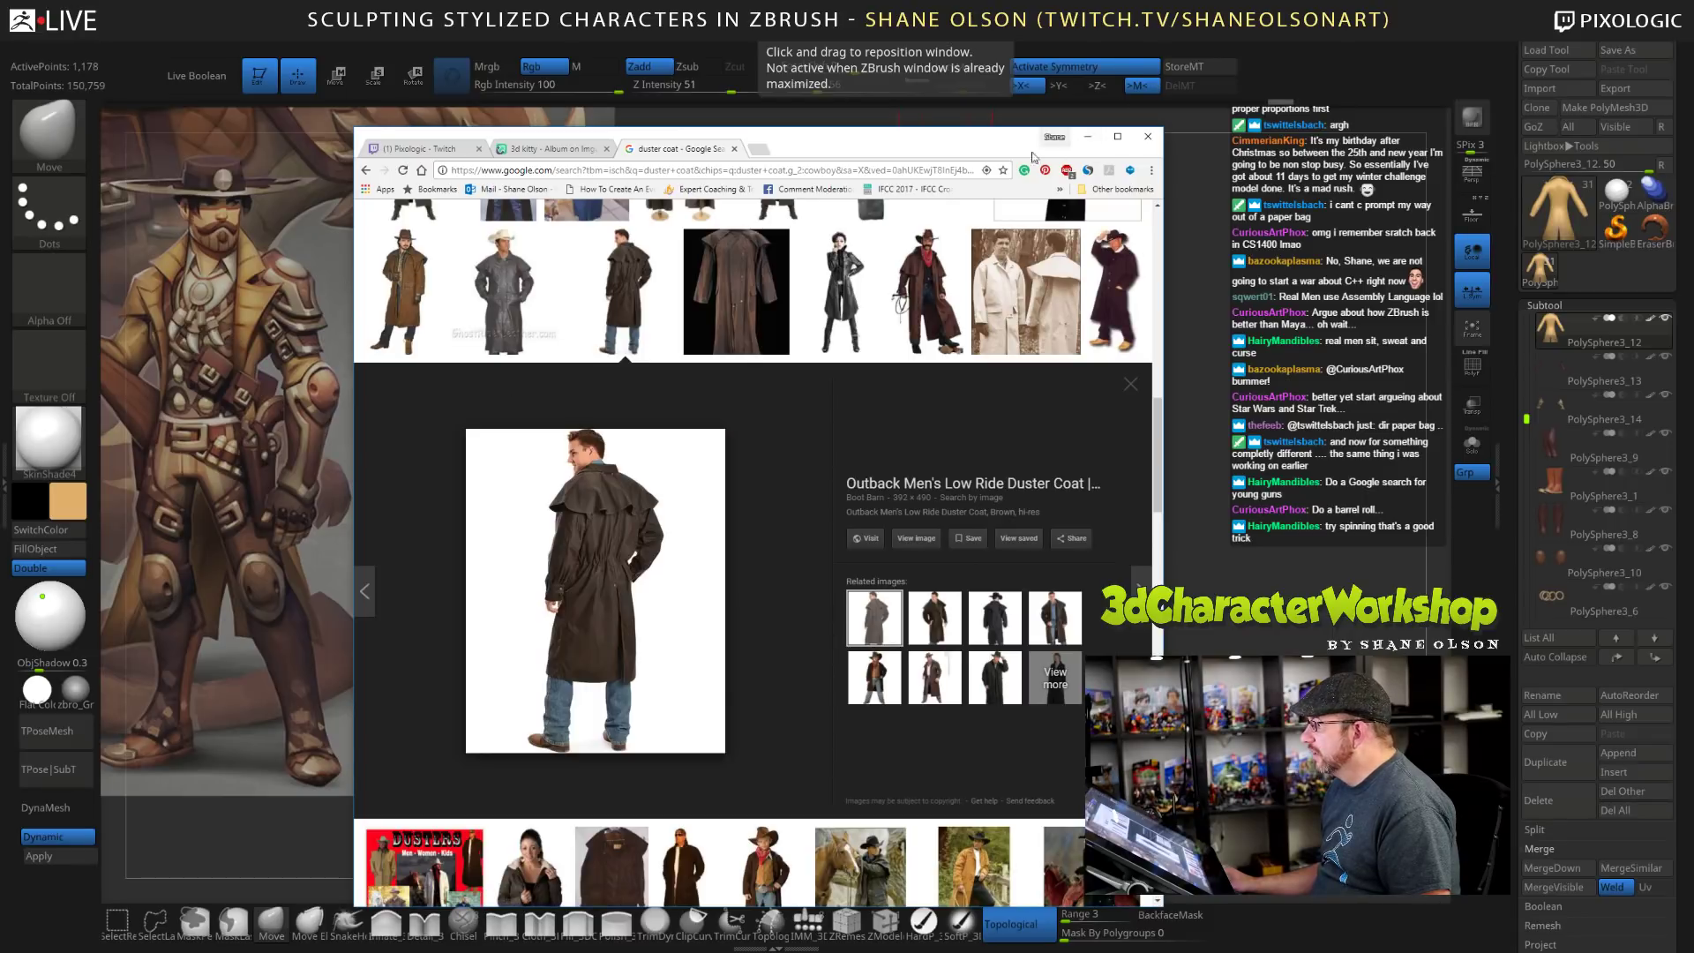
left_click(1085, 142)
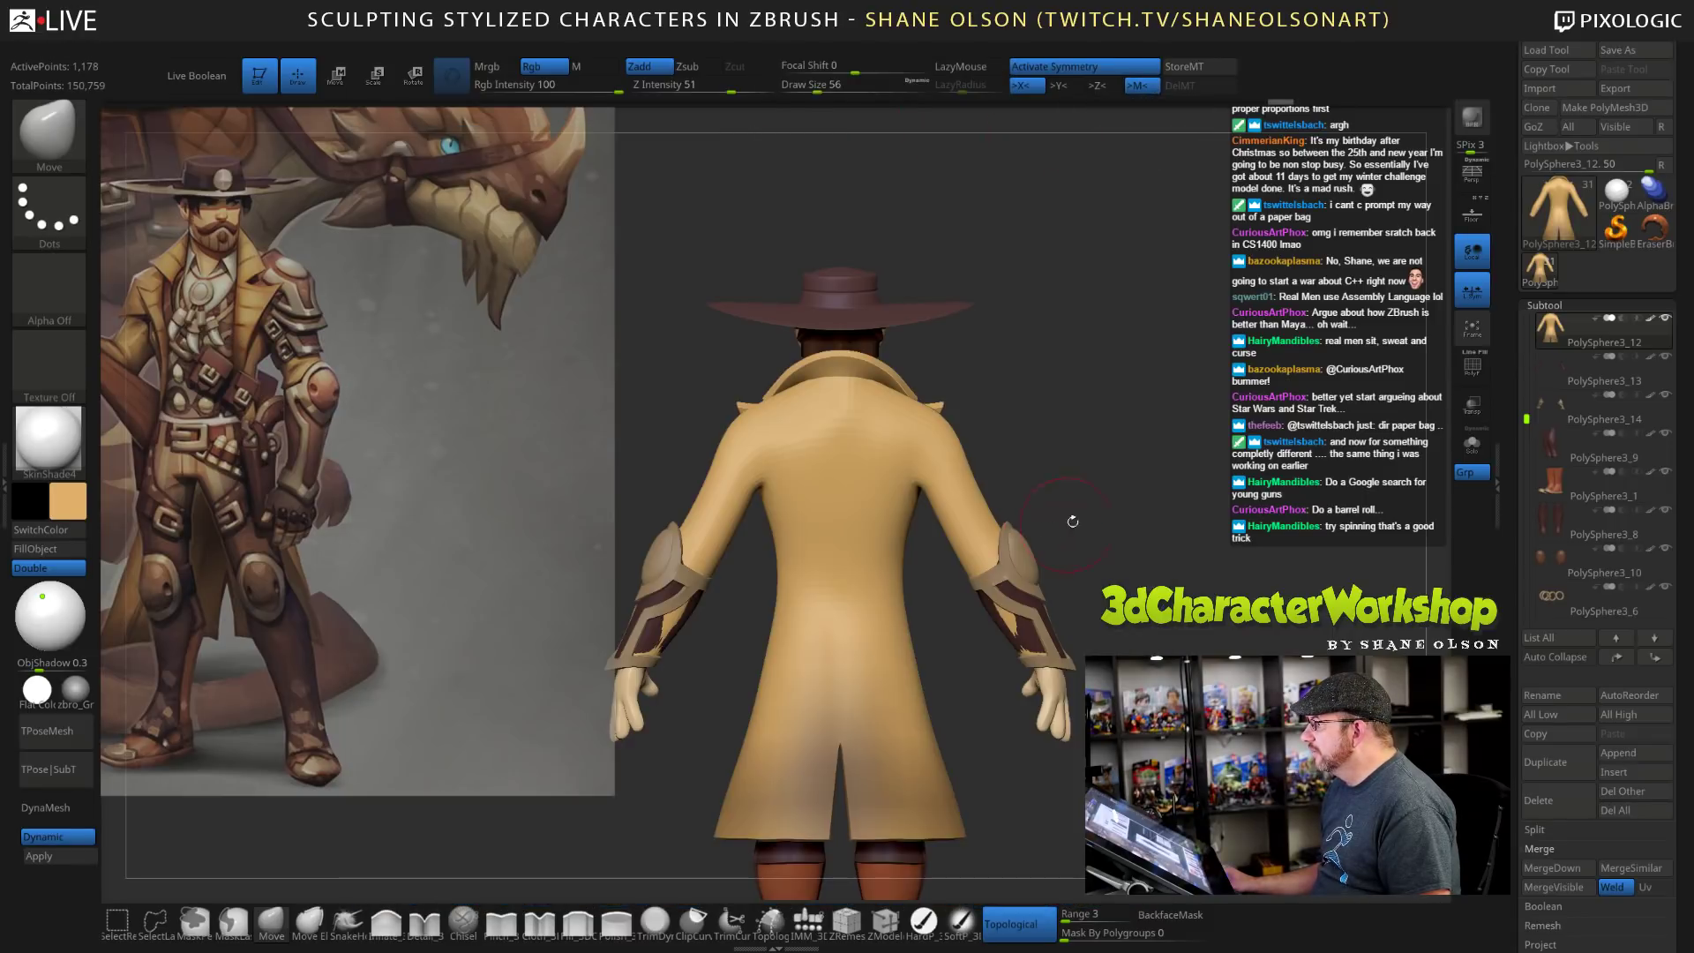
Examine the back of the coat on the whole character.
left_click_drag(1074, 521, 1089, 477)
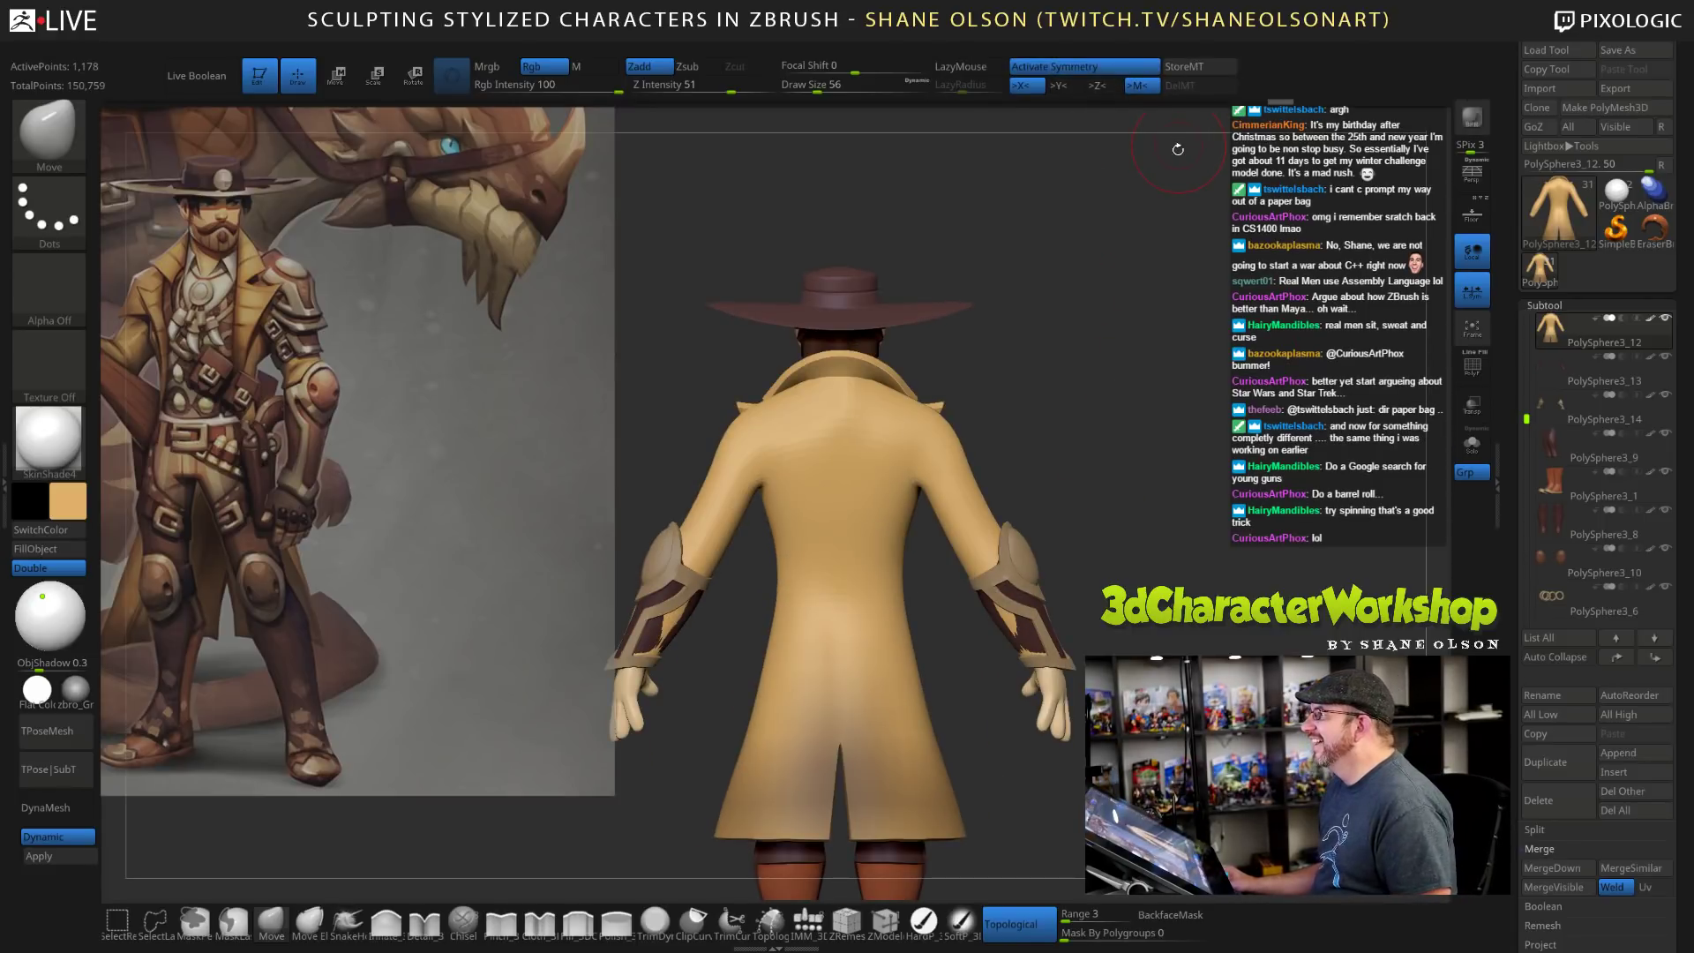
key("alt+Tab")
key("alt+Tab")
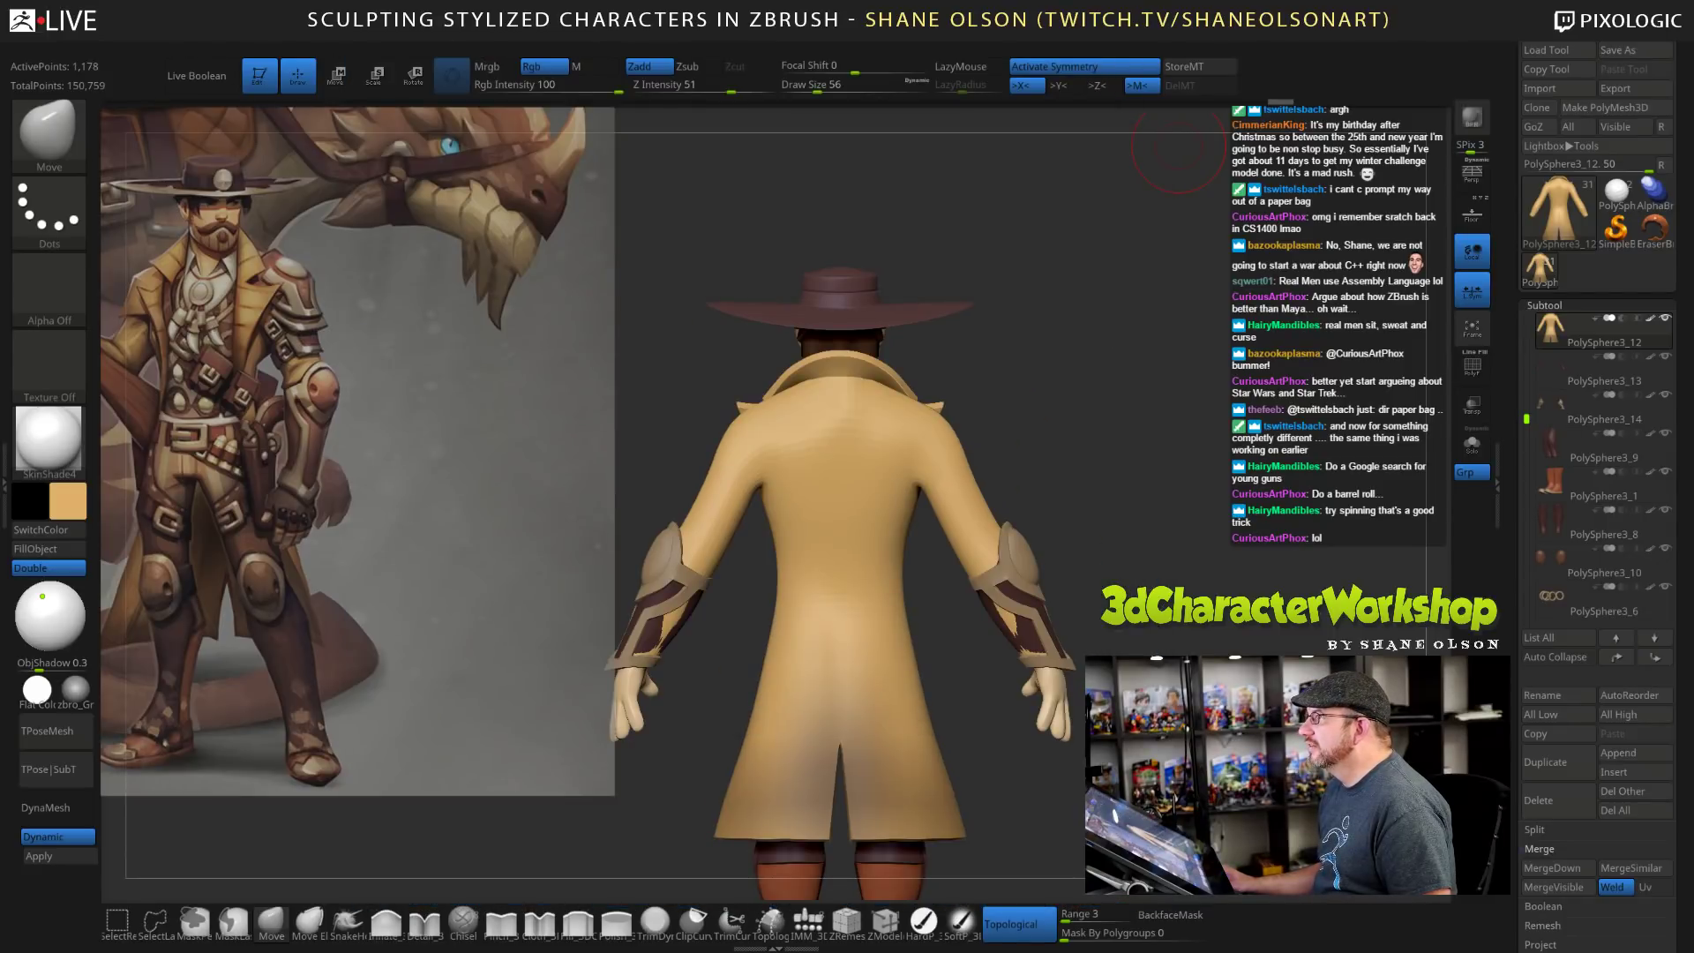
left_click_drag(1129, 398, 1195, 283)
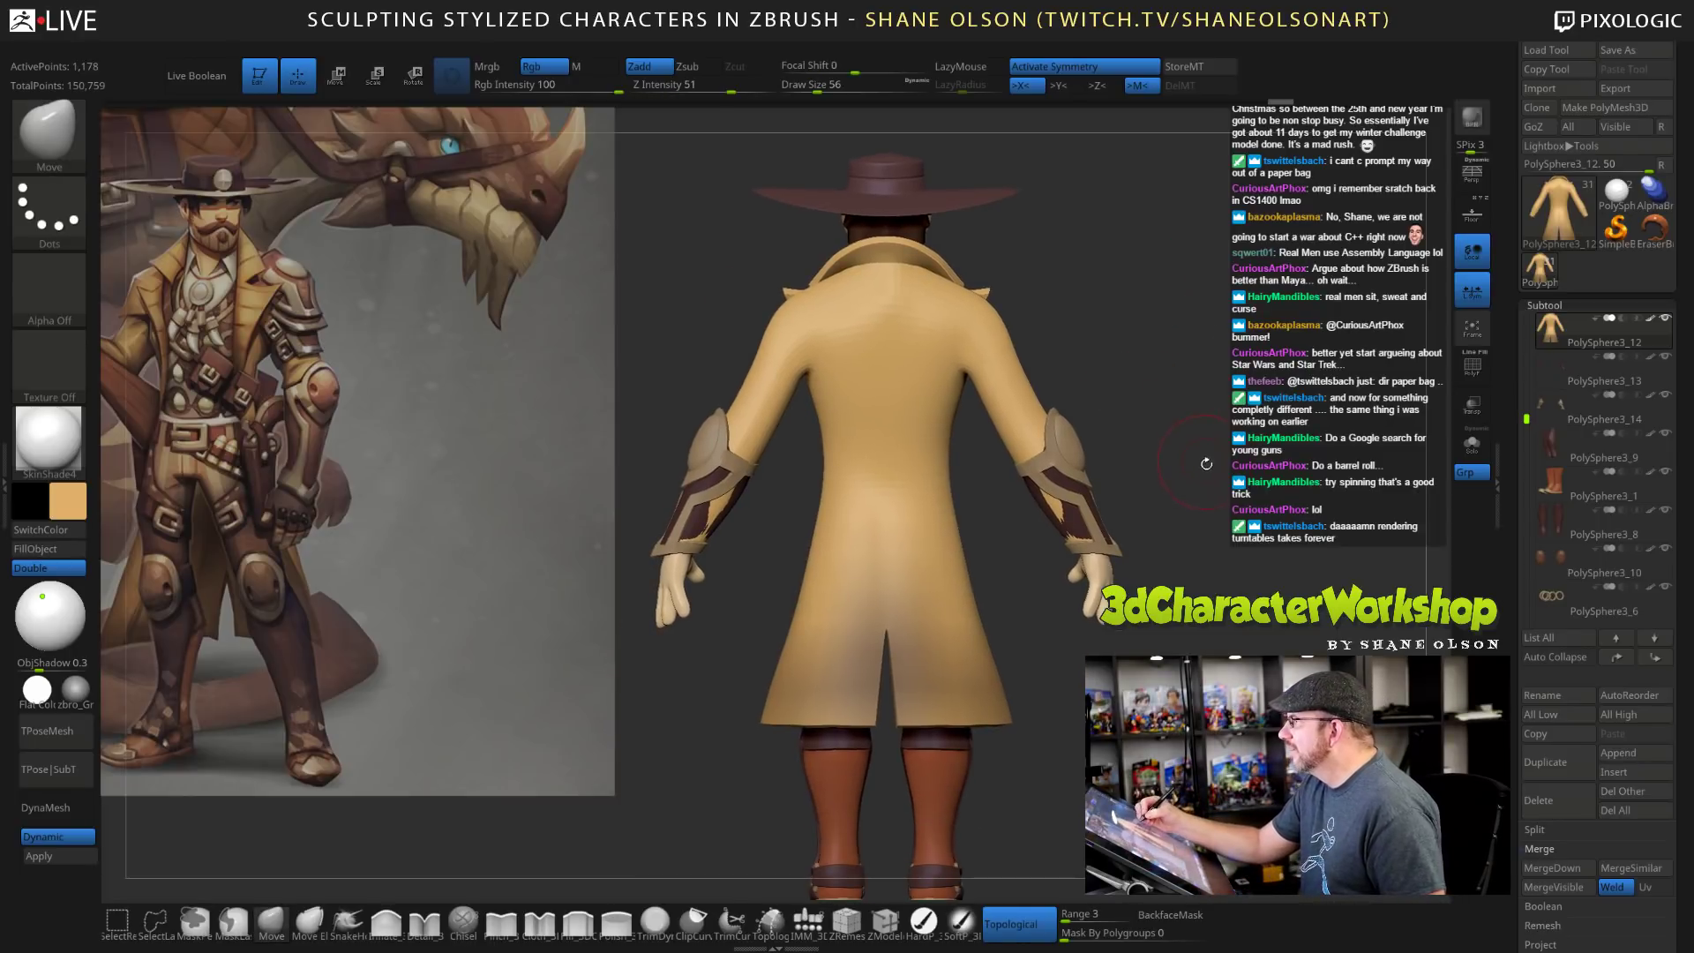
left_click_drag(1211, 418, 1197, 411, "alt")
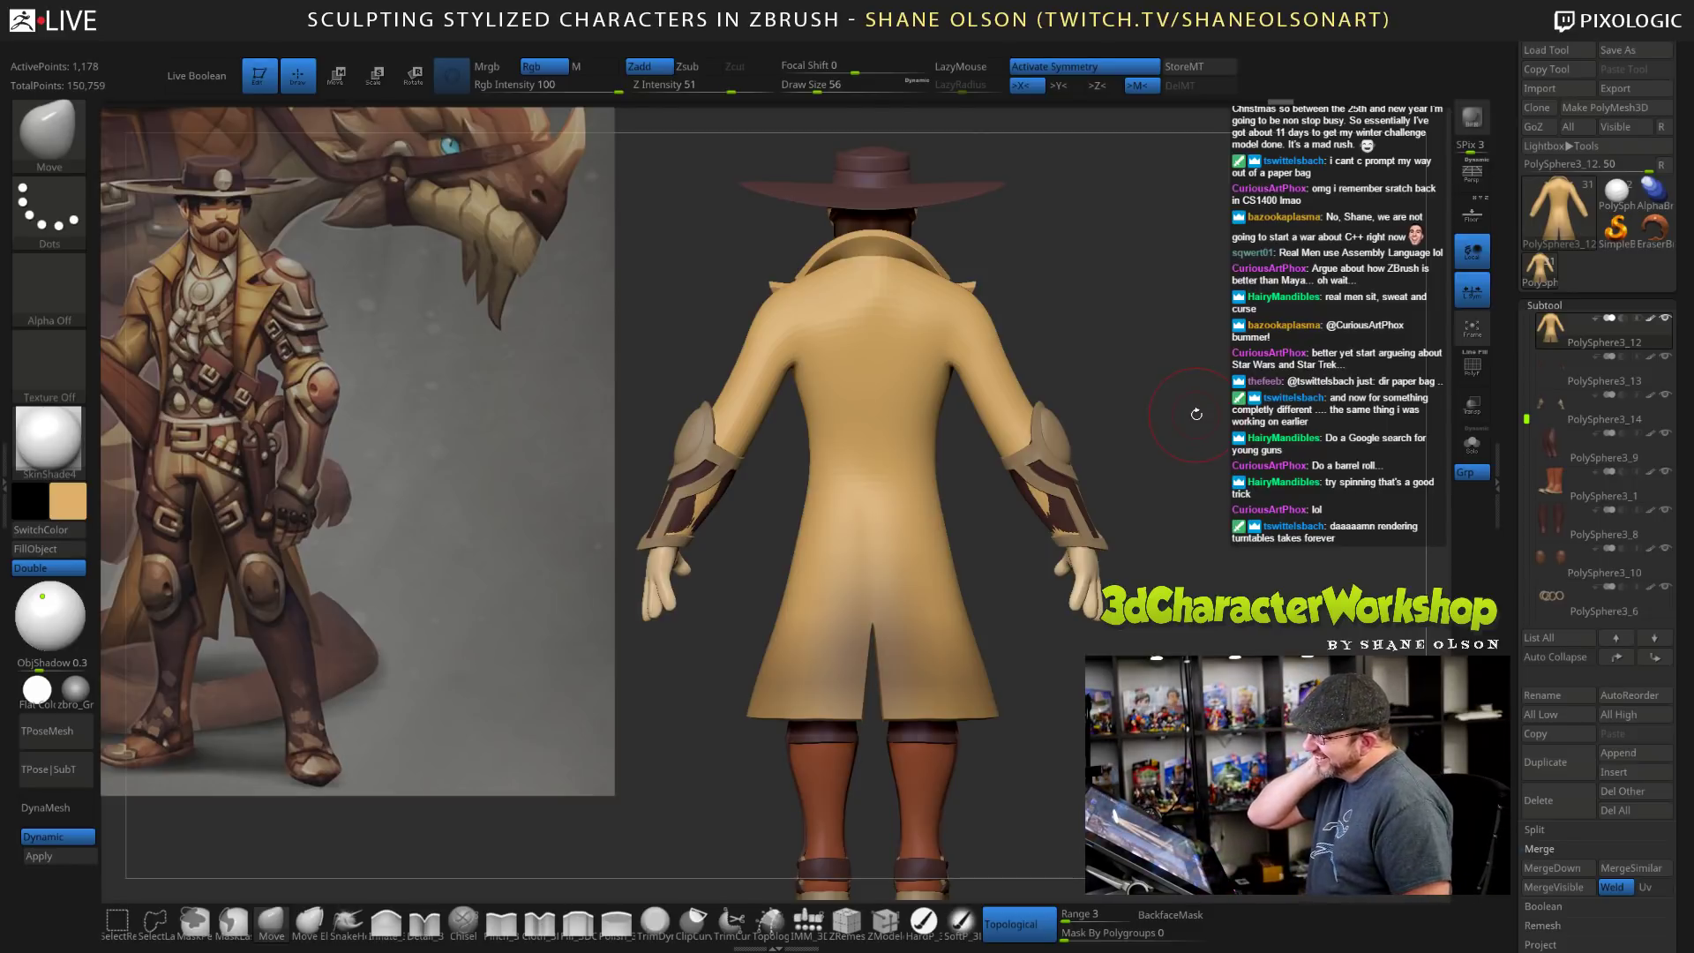
left_click_drag(1153, 503, 1122, 600, "alt")
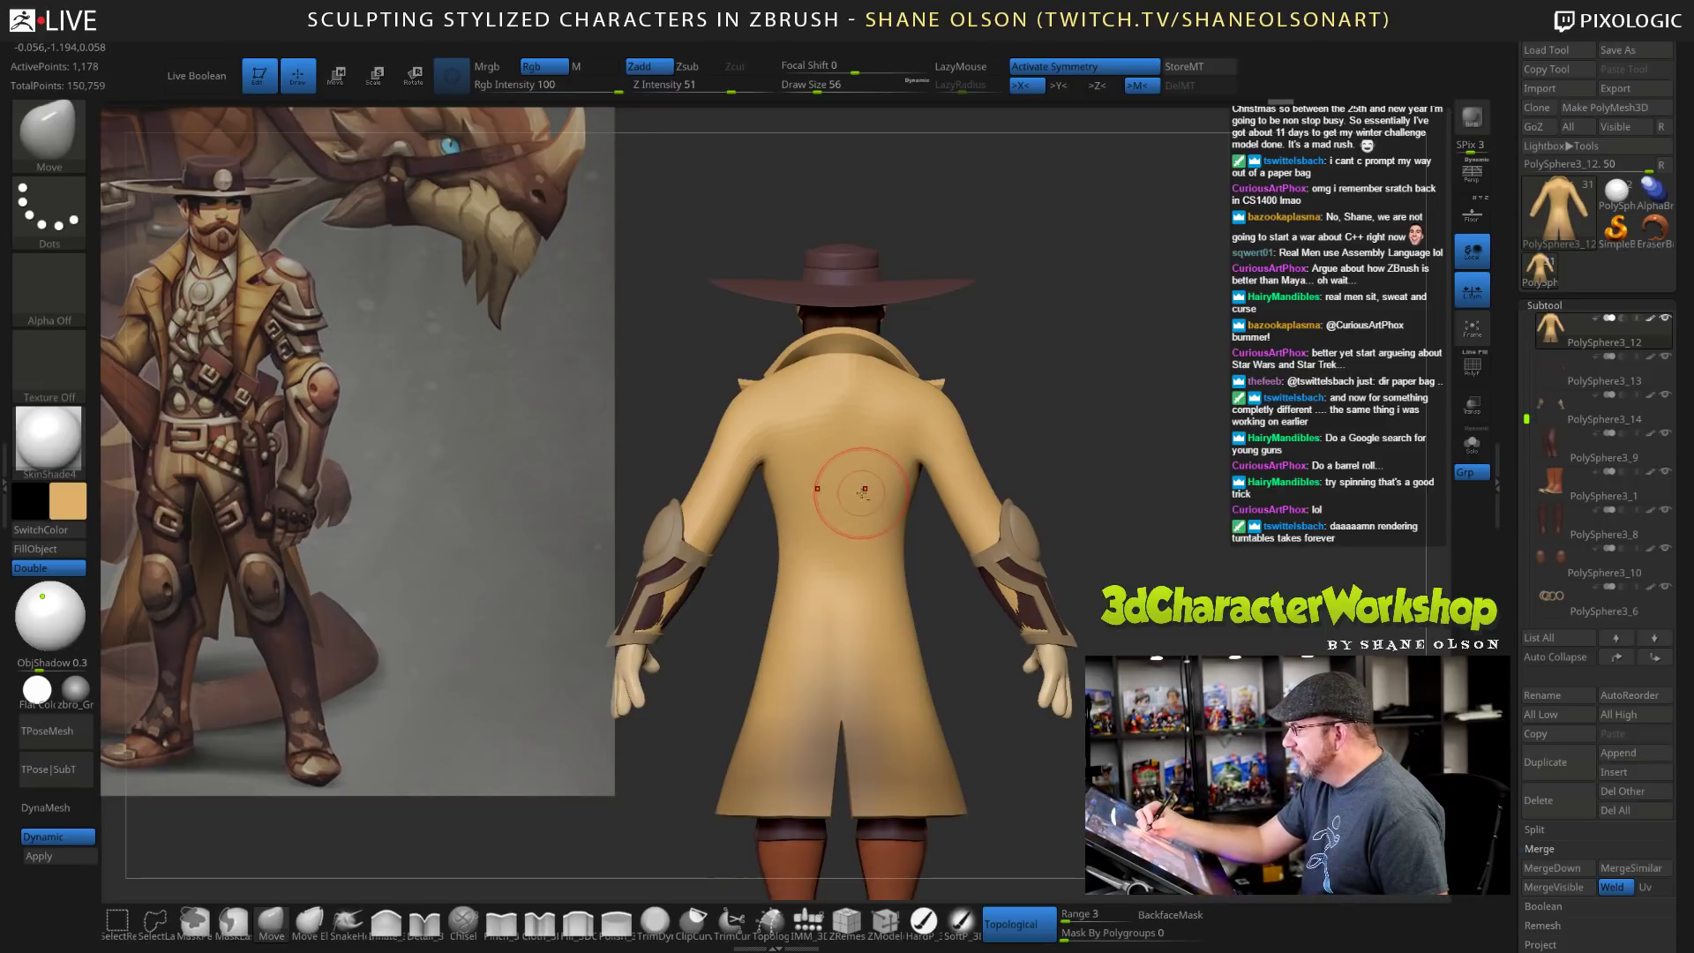
mouse_move(1136, 474)
left_mouse_down()
mouse_move(1152, 486)
mouse_move(1137, 485)
left_mouse_up()
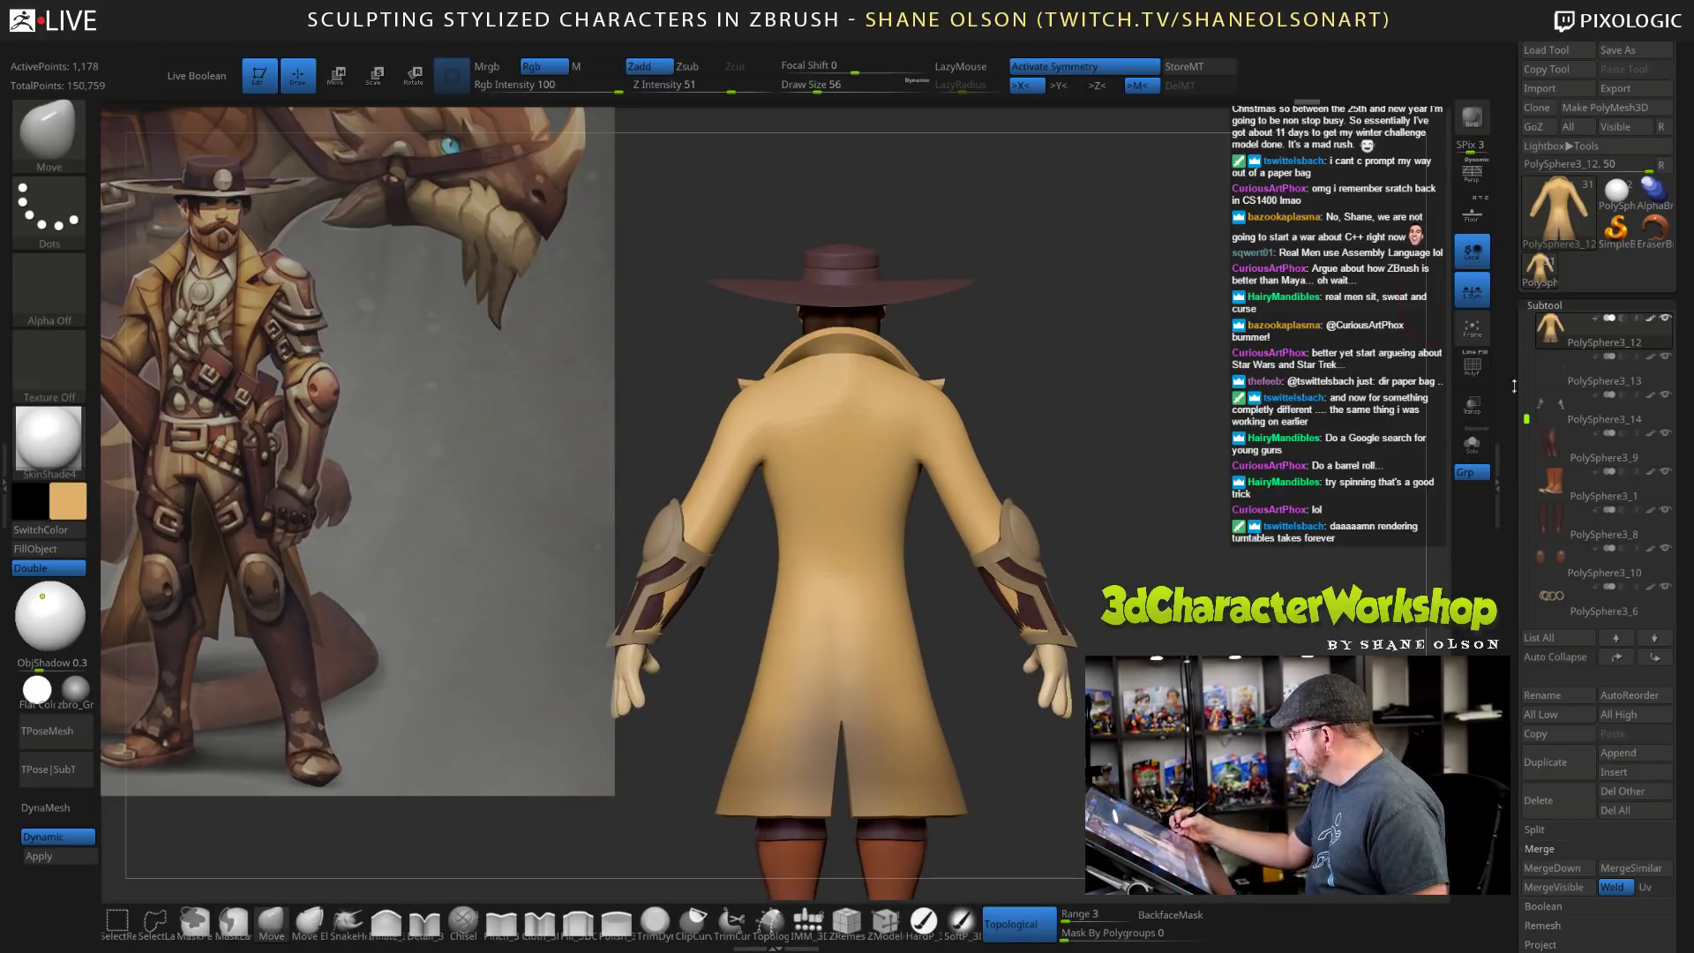
Duplicate the coat subtool and check the copy's wireframe and rear shape.
left_click(1560, 764)
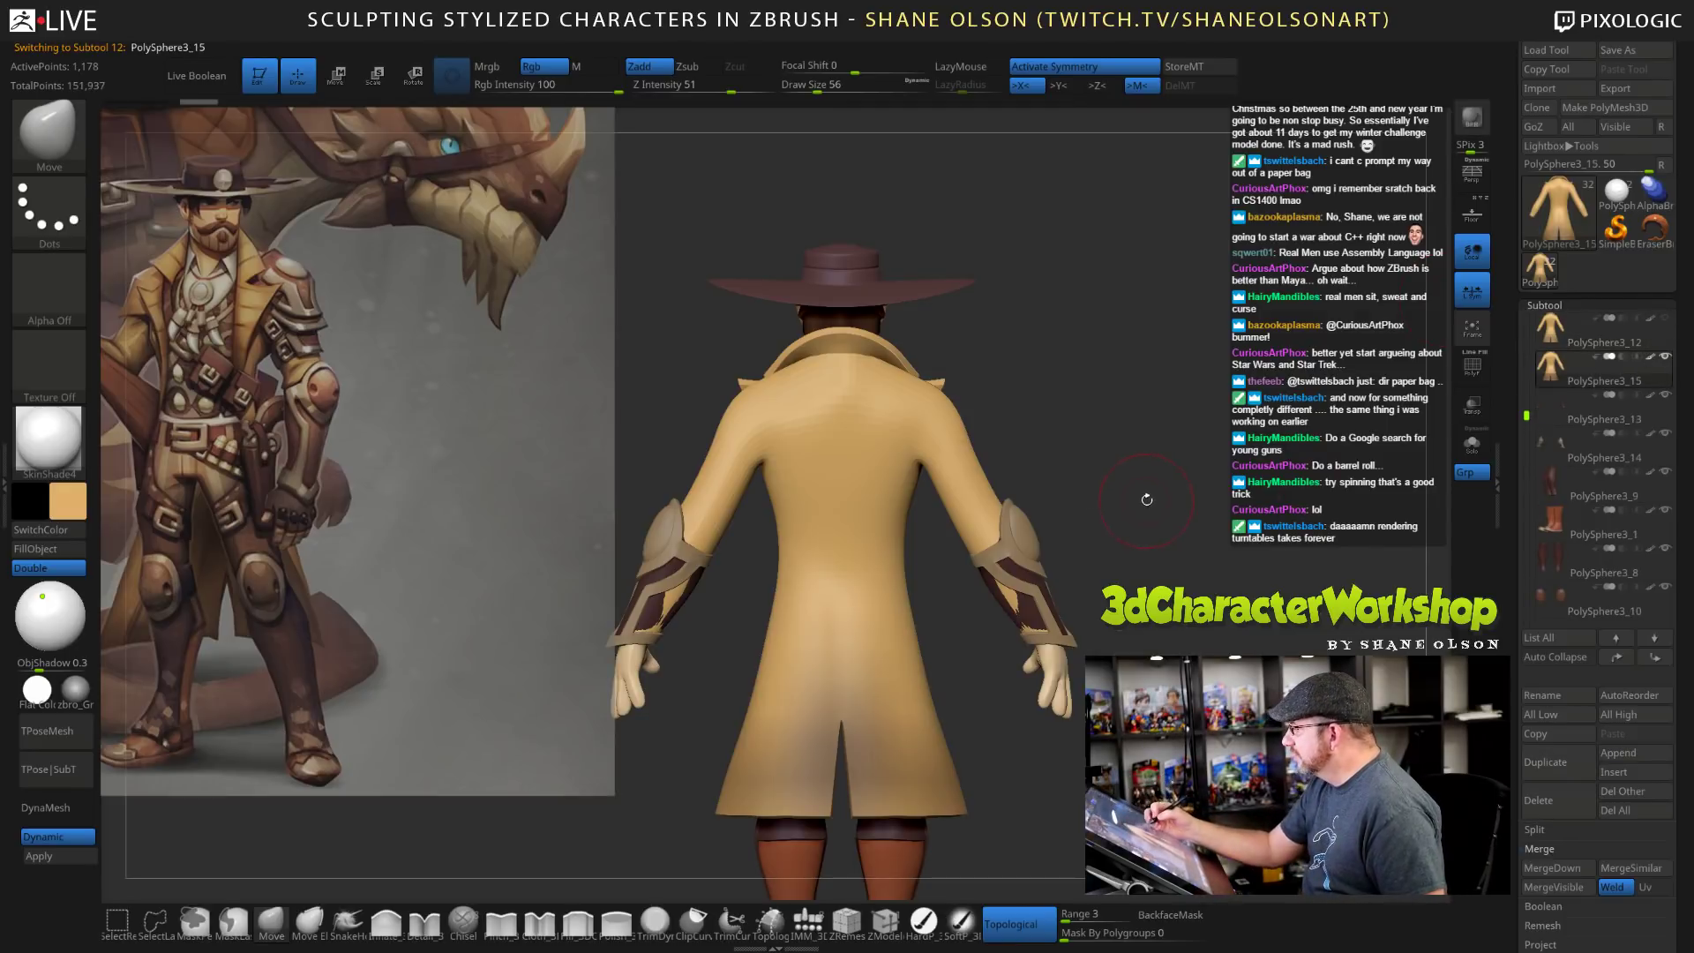
mouse_move(1141, 491)
left_mouse_down()
mouse_move(1167, 550)
mouse_move(1124, 531)
mouse_move(1175, 534)
mouse_move(1103, 539)
left_mouse_up()
key("shift+f")
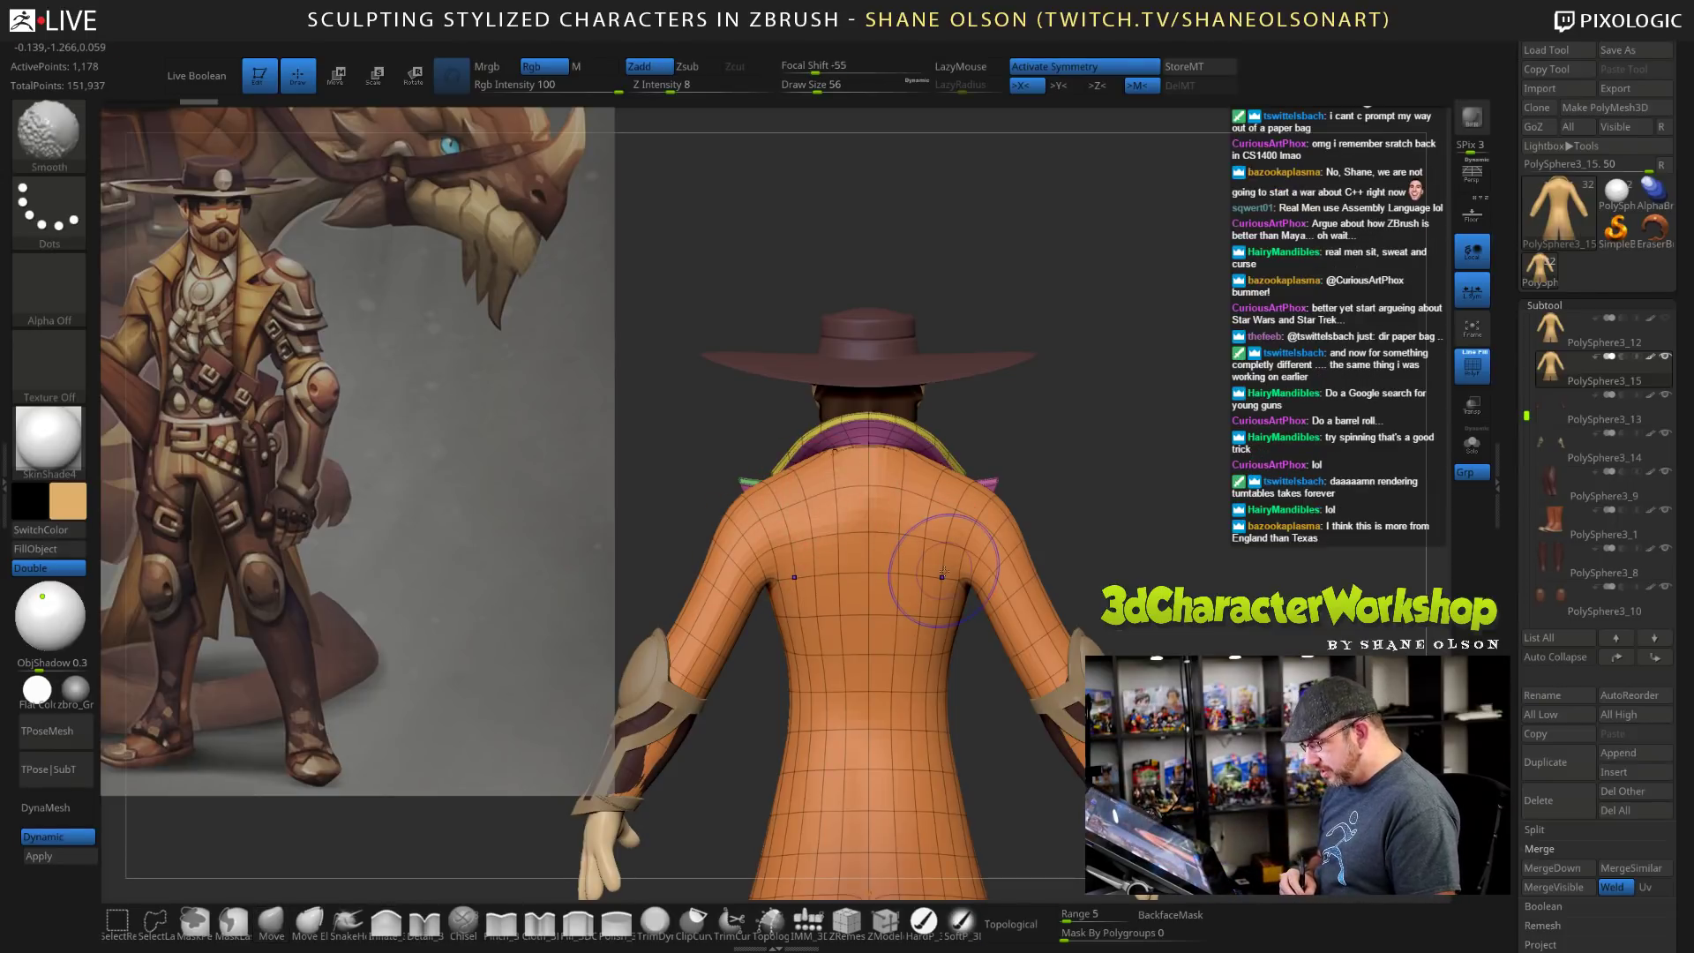
key("shift+f")
mouse_move(1152, 508)
left_mouse_down()
mouse_move(1197, 542)
mouse_move(1226, 510)
left_mouse_up()
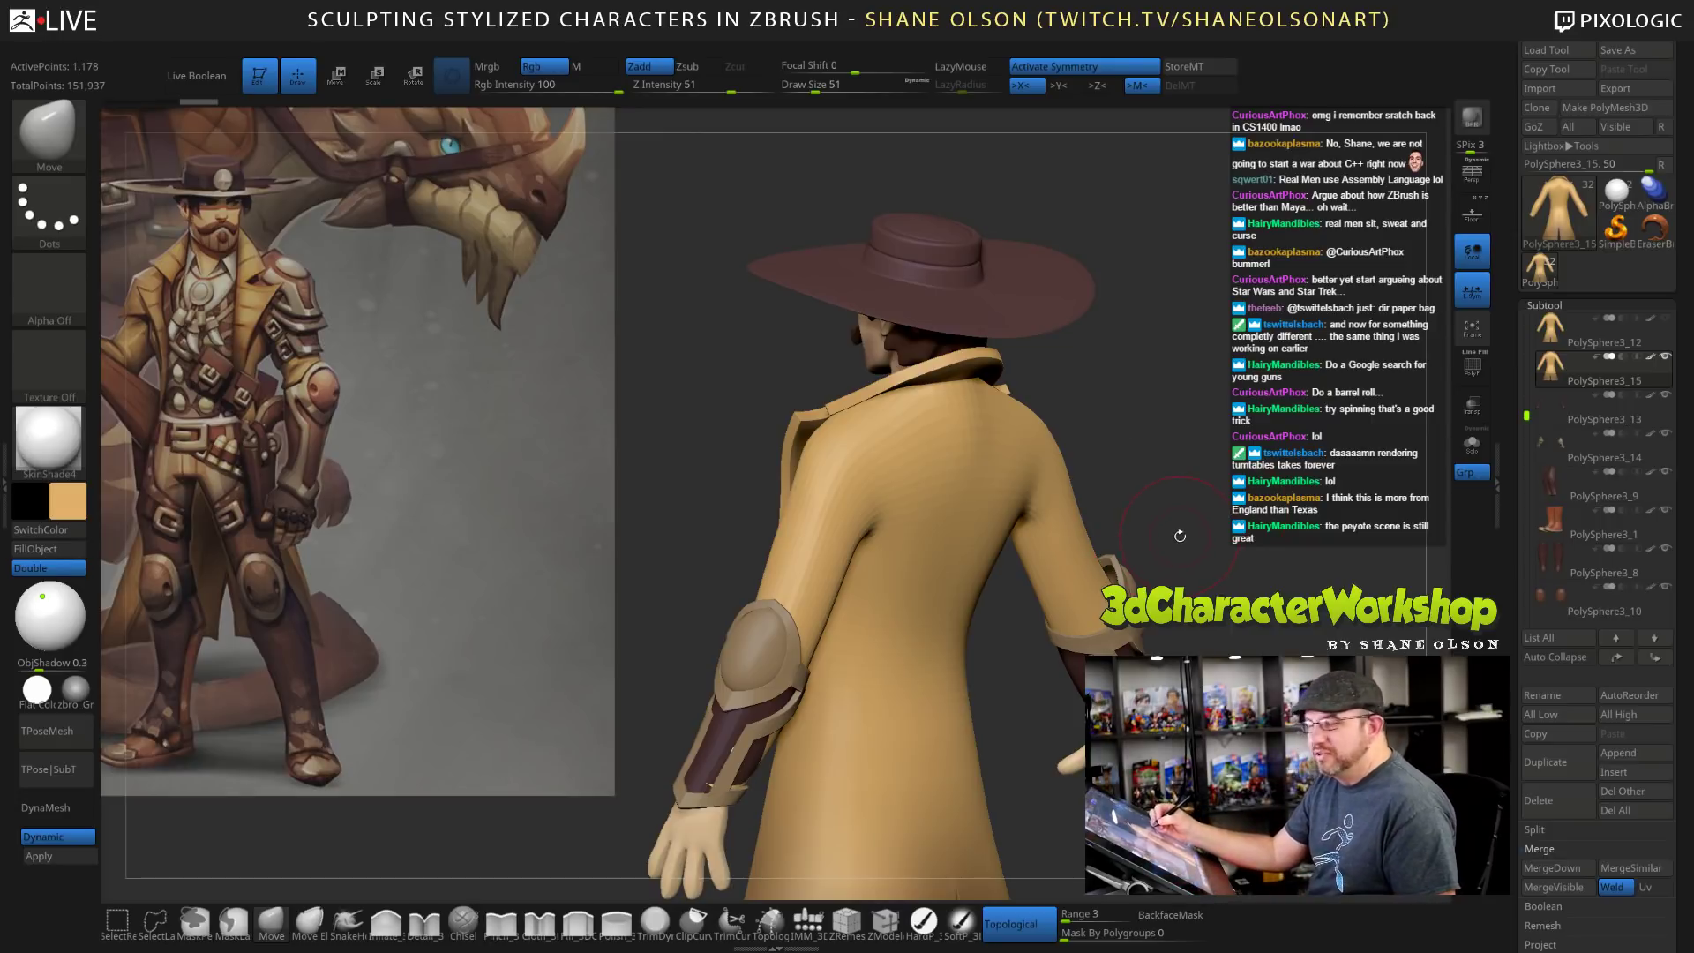
mouse_move(1208, 550)
left_mouse_down()
mouse_move(1237, 573)
mouse_move(1189, 561)
left_mouse_up()
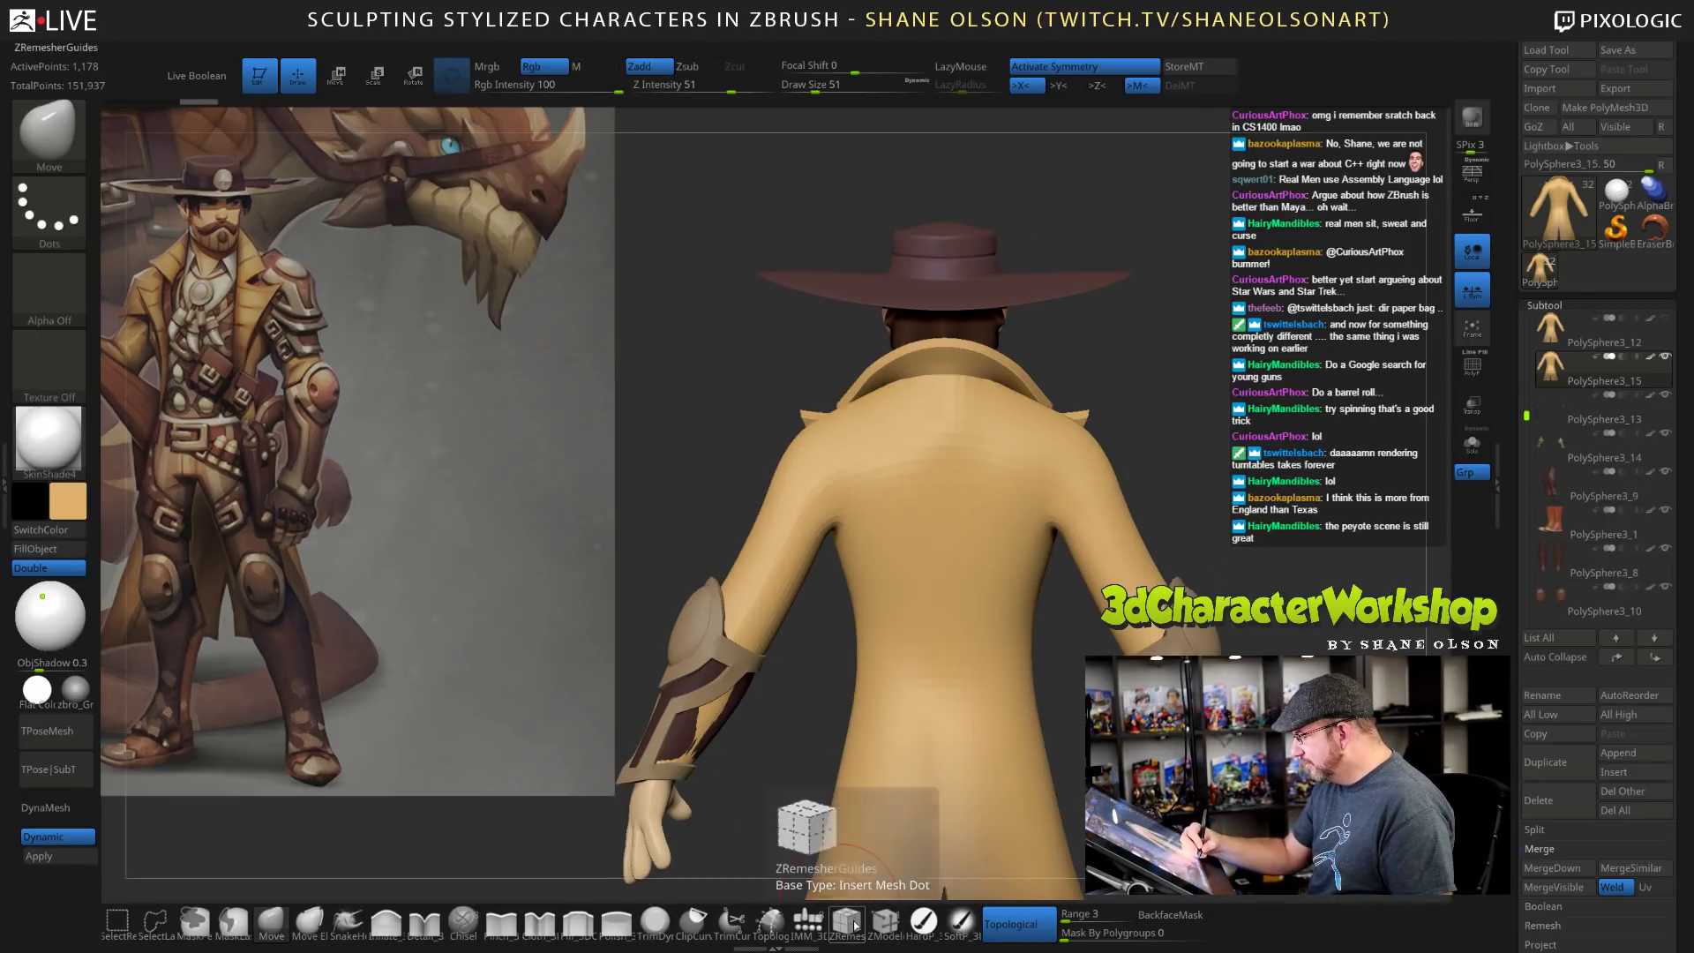
With the Topology brush at draw size 36, draw a symmetrical line across the coat's upper back and around the upper arms.
left_click(769, 922)
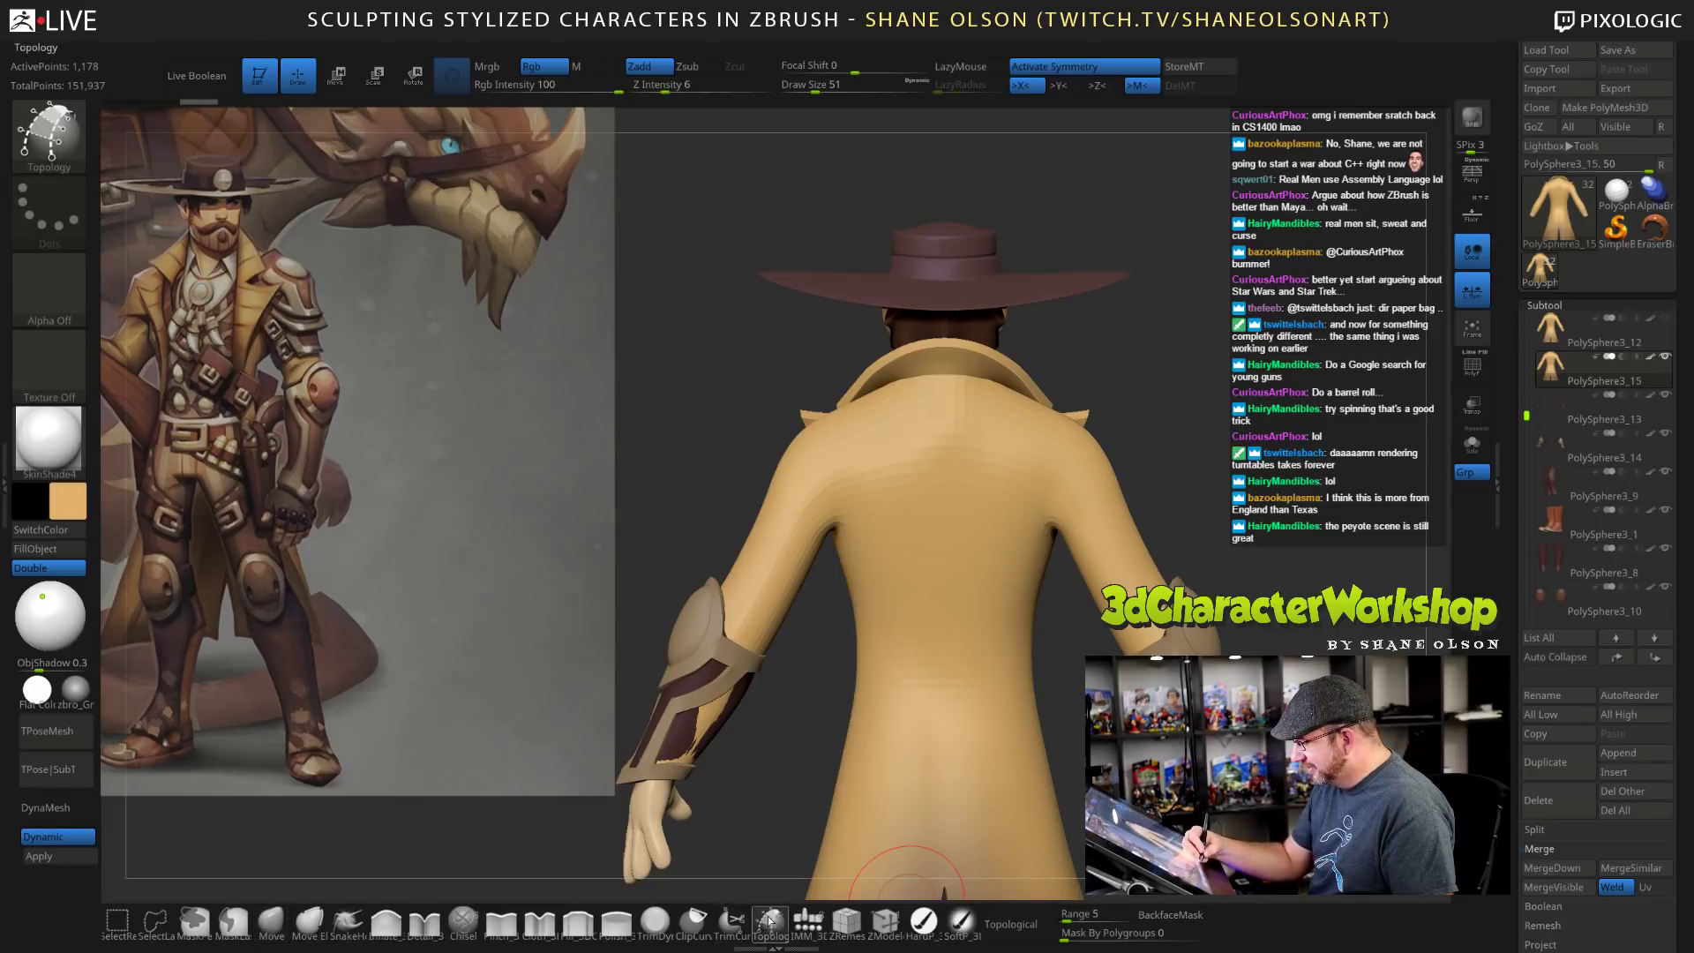
key("s")
left_click_drag(814, 694, 810, 693)
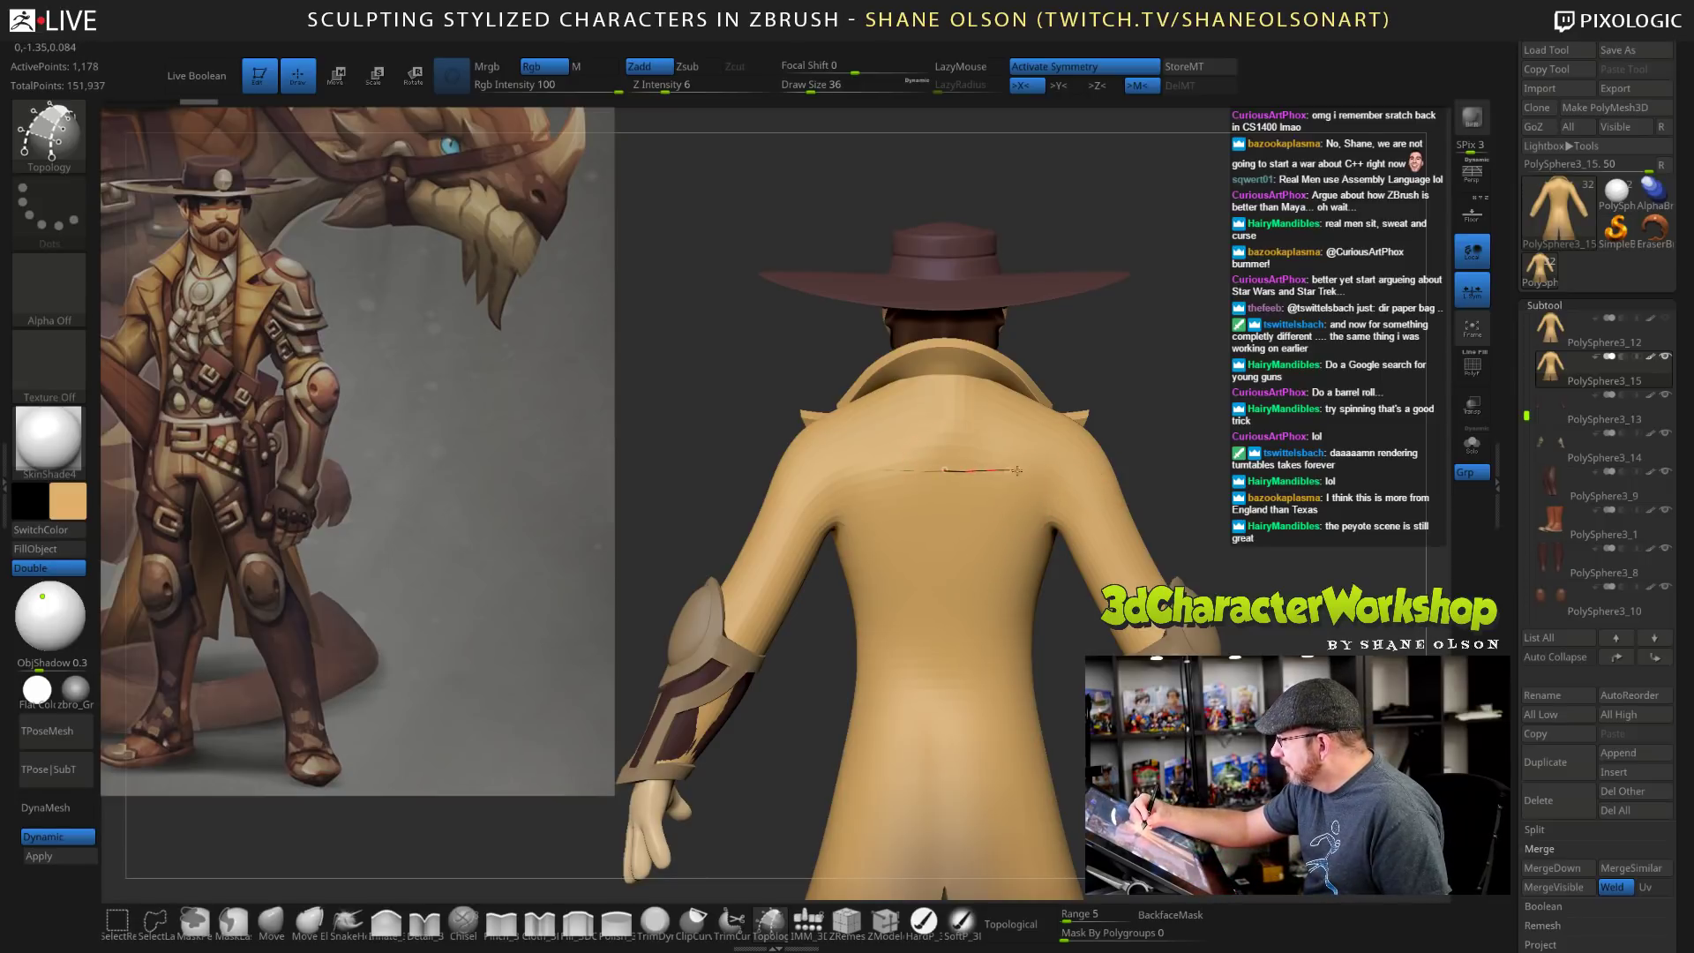
left_click_drag(1076, 474, 1077, 475)
left_click_drag(1178, 494, 1011, 481)
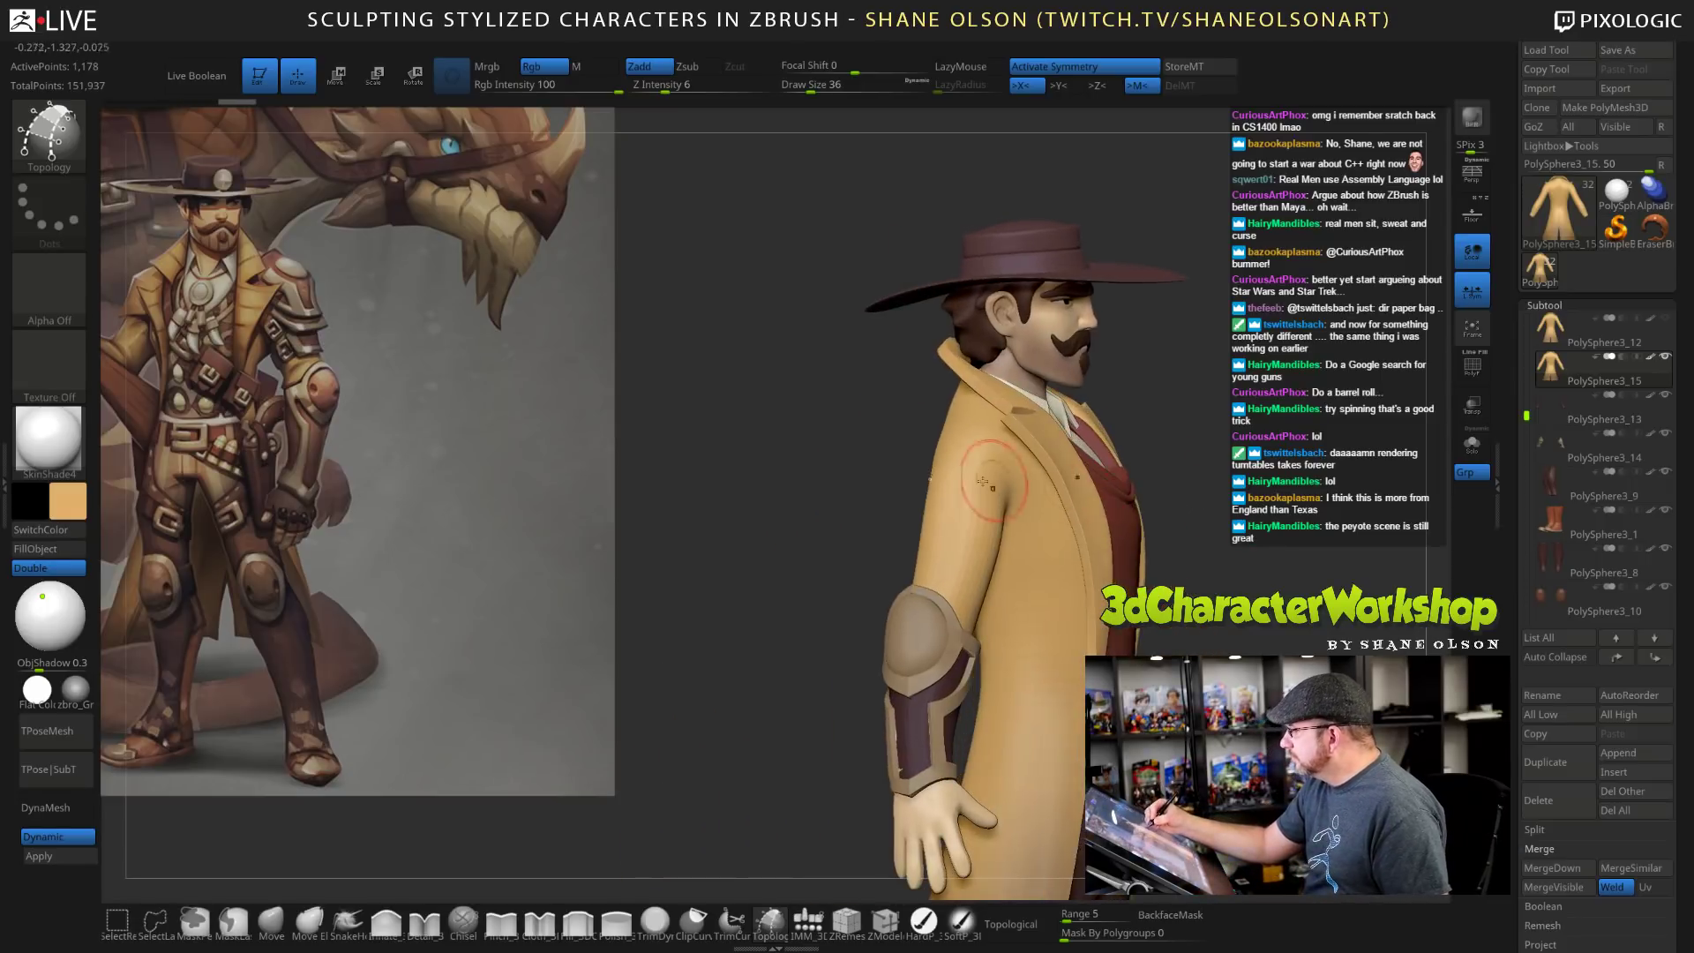
left_click_drag(882, 458, 970, 468)
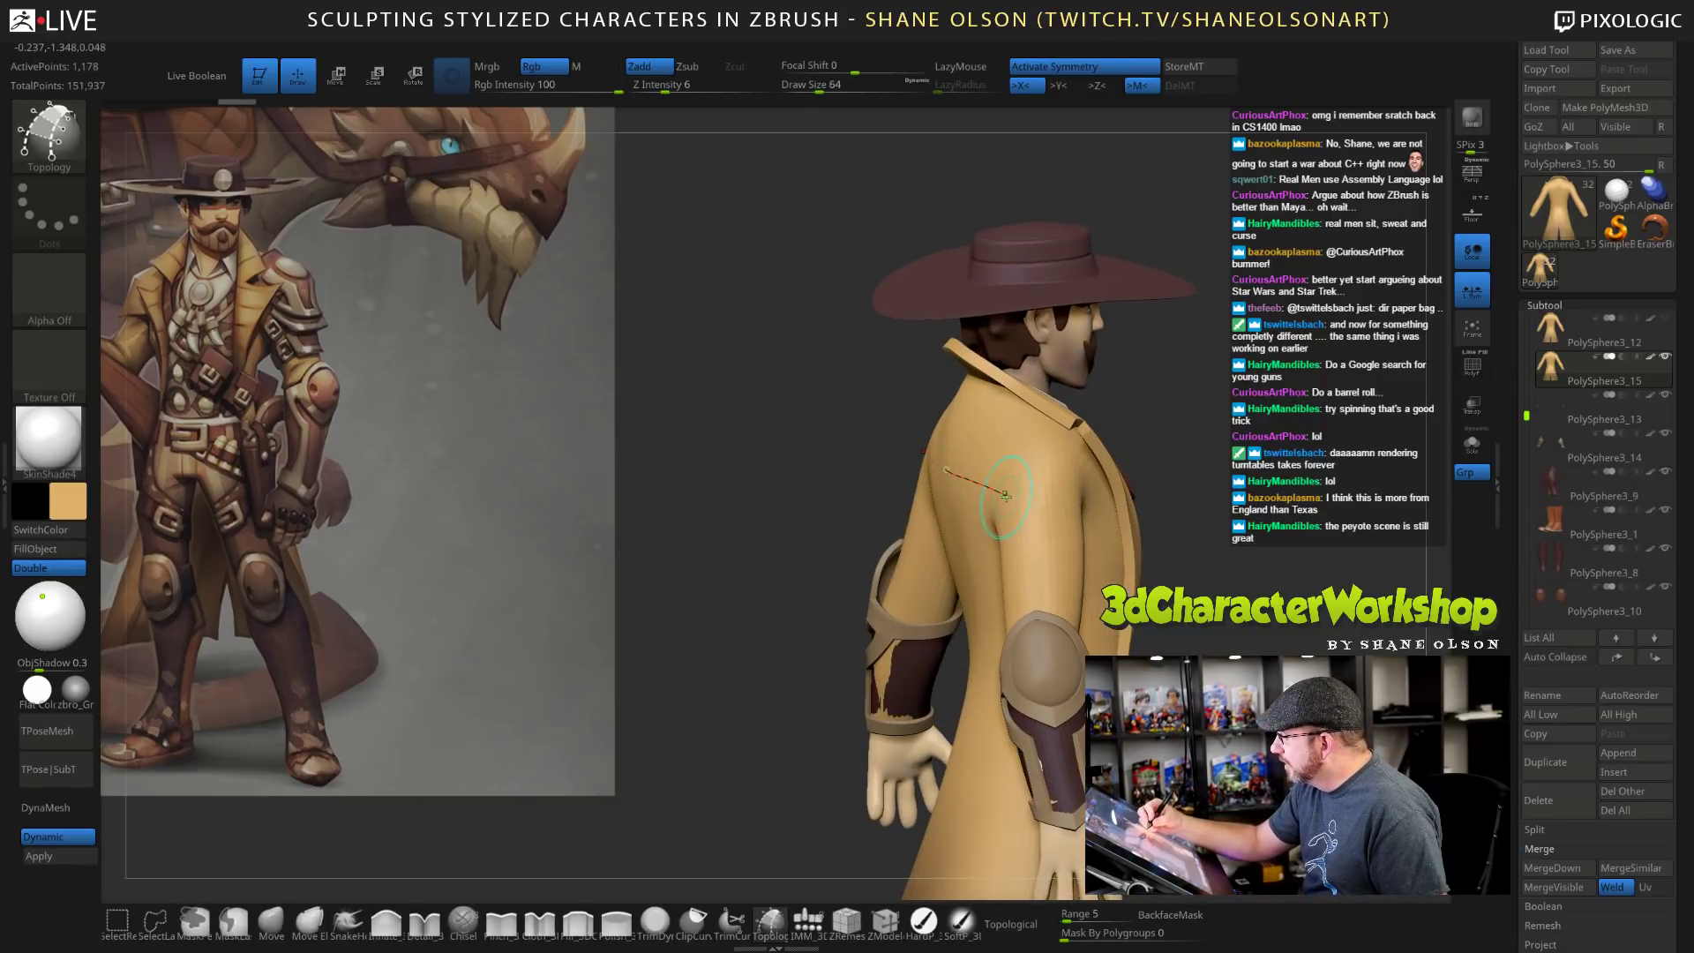
left_click_drag(1058, 502, 1059, 502)
left_click_drag(1295, 540, 1110, 496)
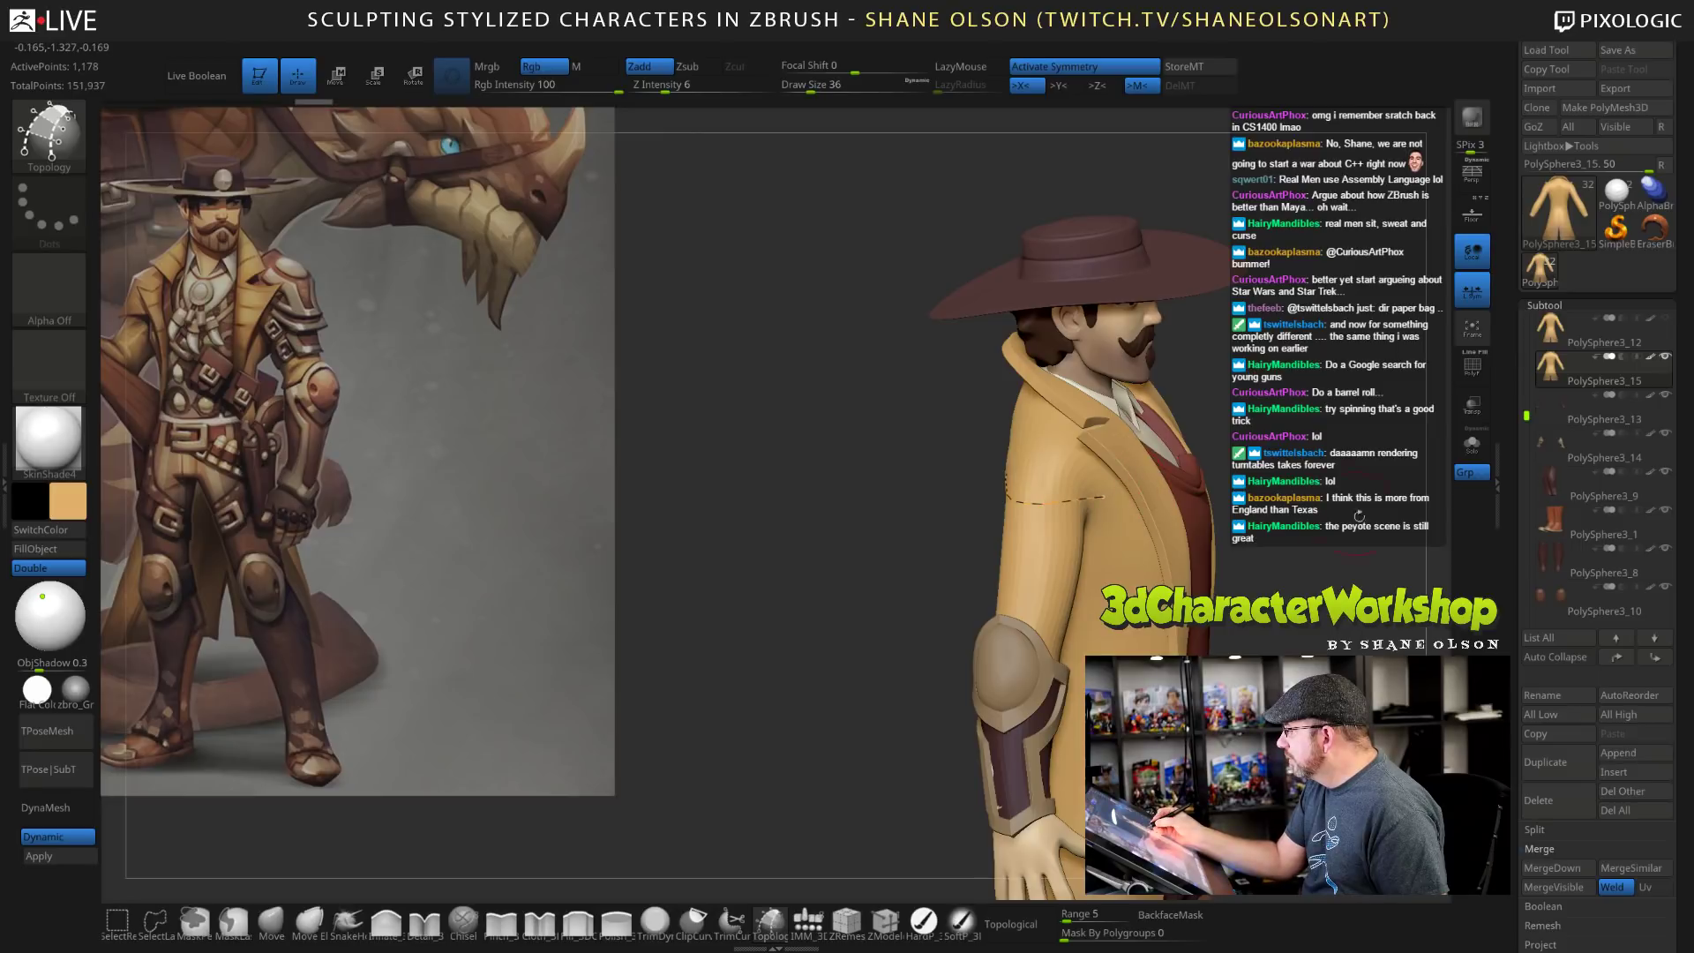
Solo the duplicated coat with its wireframe displayed and isolate the outer shell polygroup.
left_click_drag(1333, 583, 1178, 612, "alt")
left_click(1471, 443)
left_click_drag(1266, 650, 1232, 575)
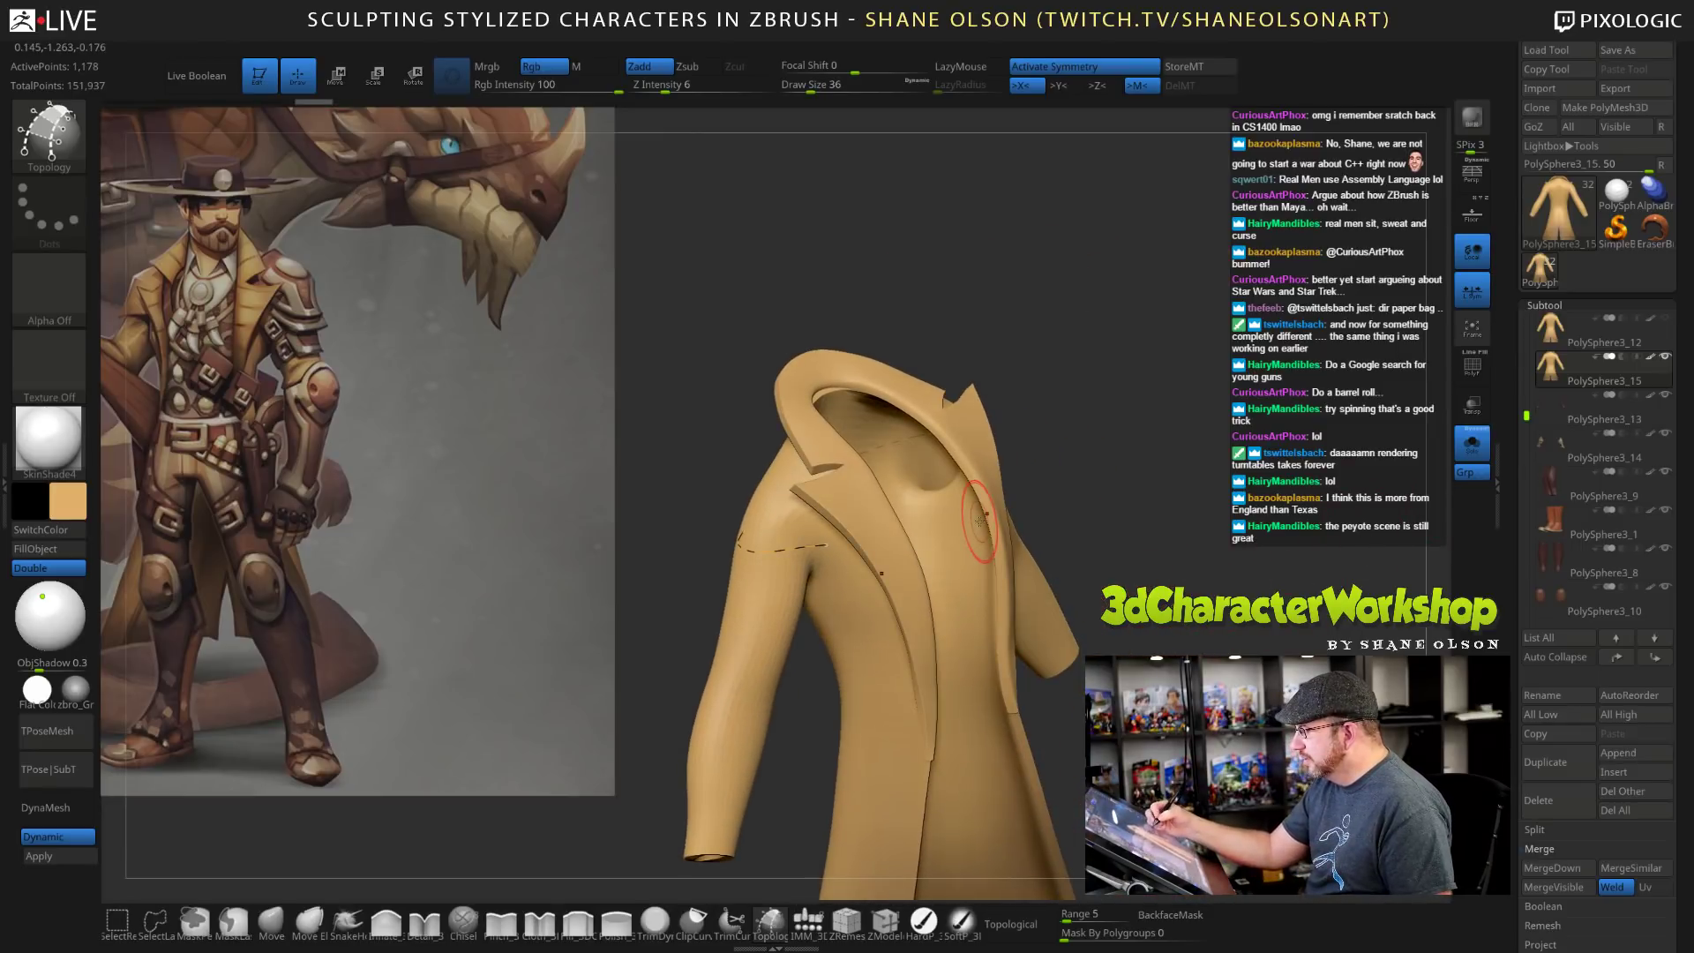
key("shift+f")
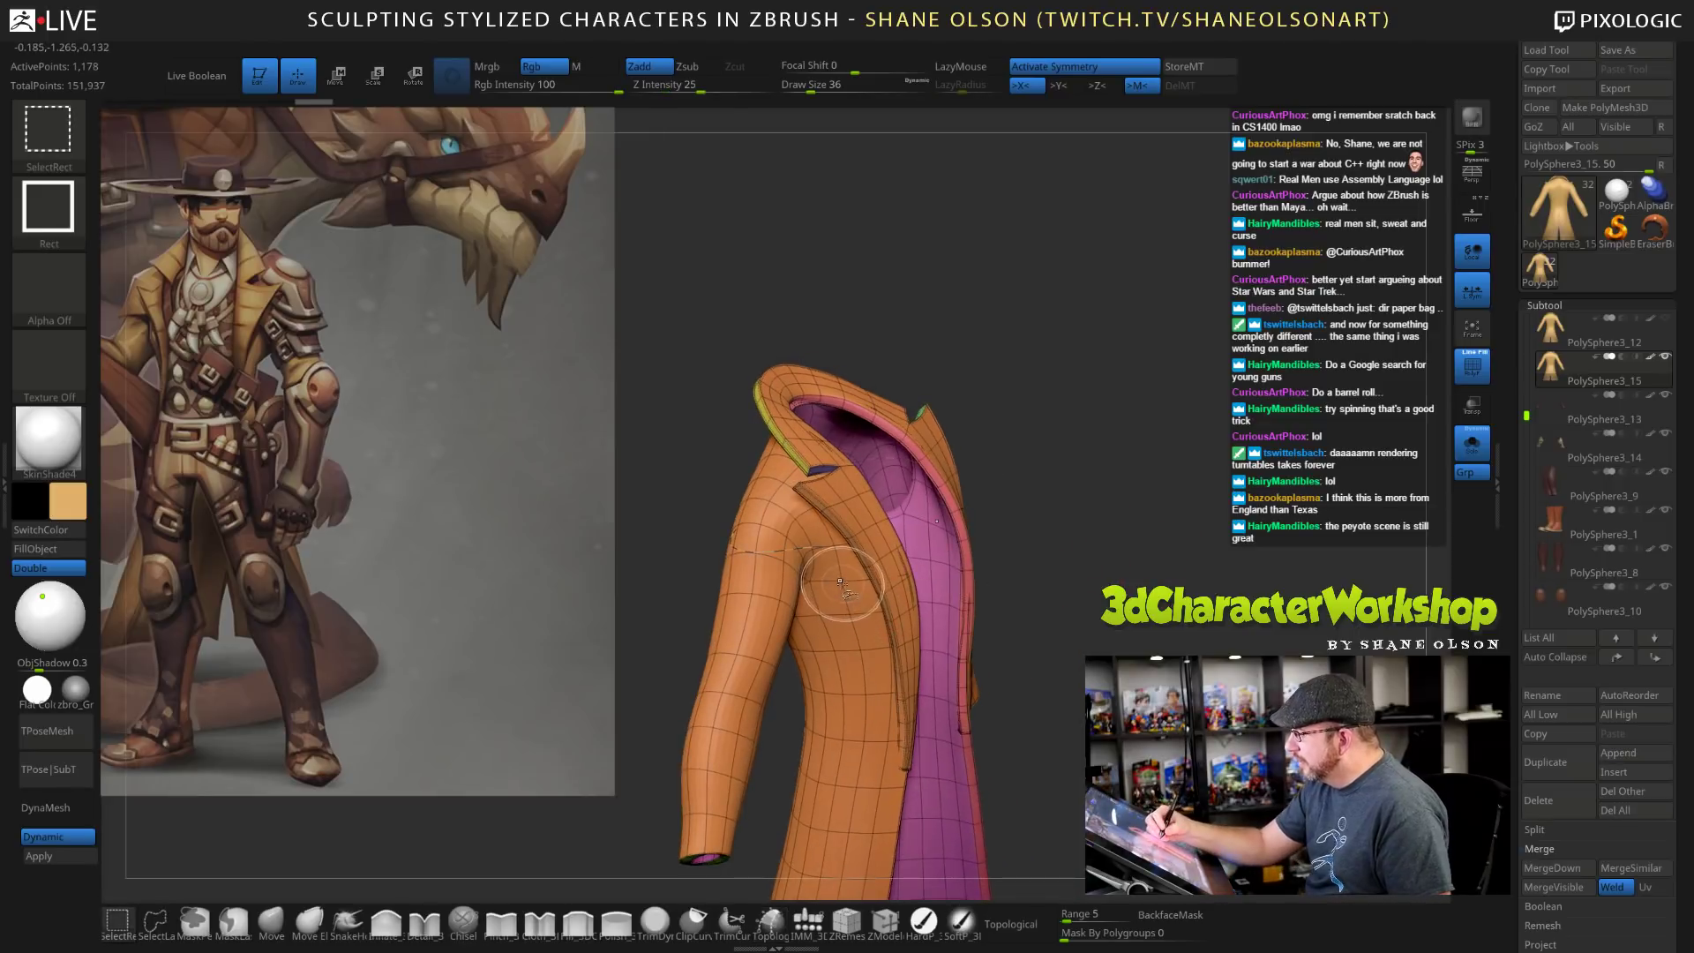
left_click(856, 608, "ctrl+shift")
left_click_drag(1146, 642, 1180, 584)
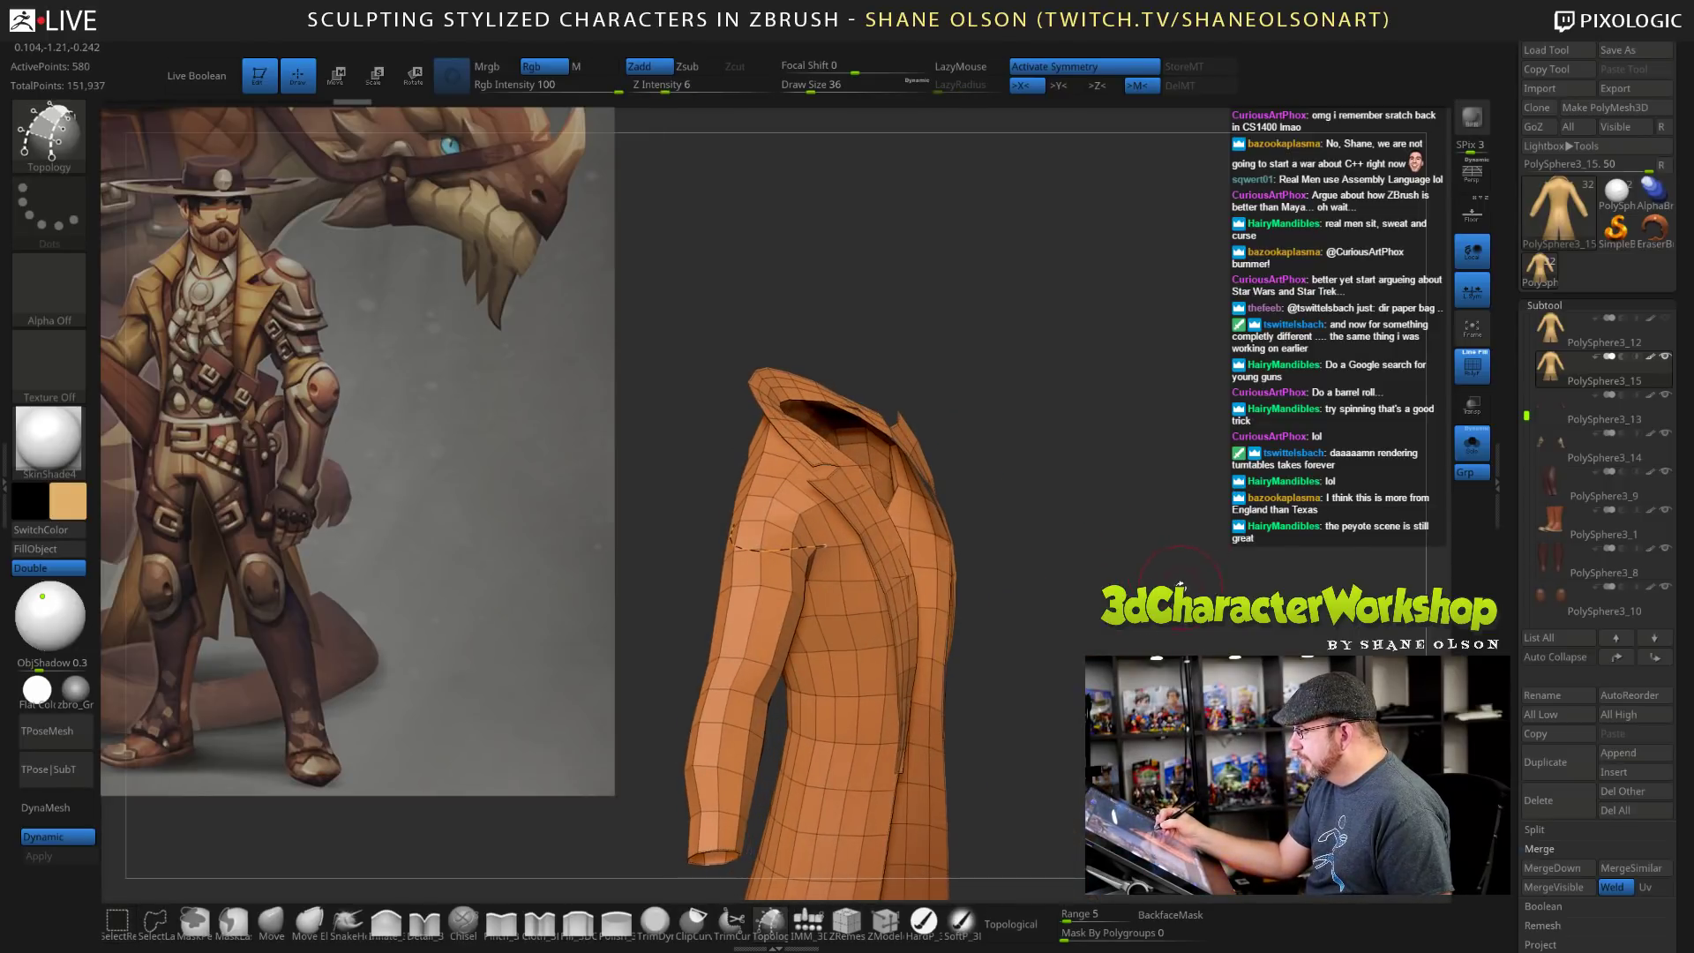
Auto-group the outer shell by topology continuity, isolate the coat body without collar and lapels, and delete the hidden geometry.
key("space")
left_click(1145, 307)
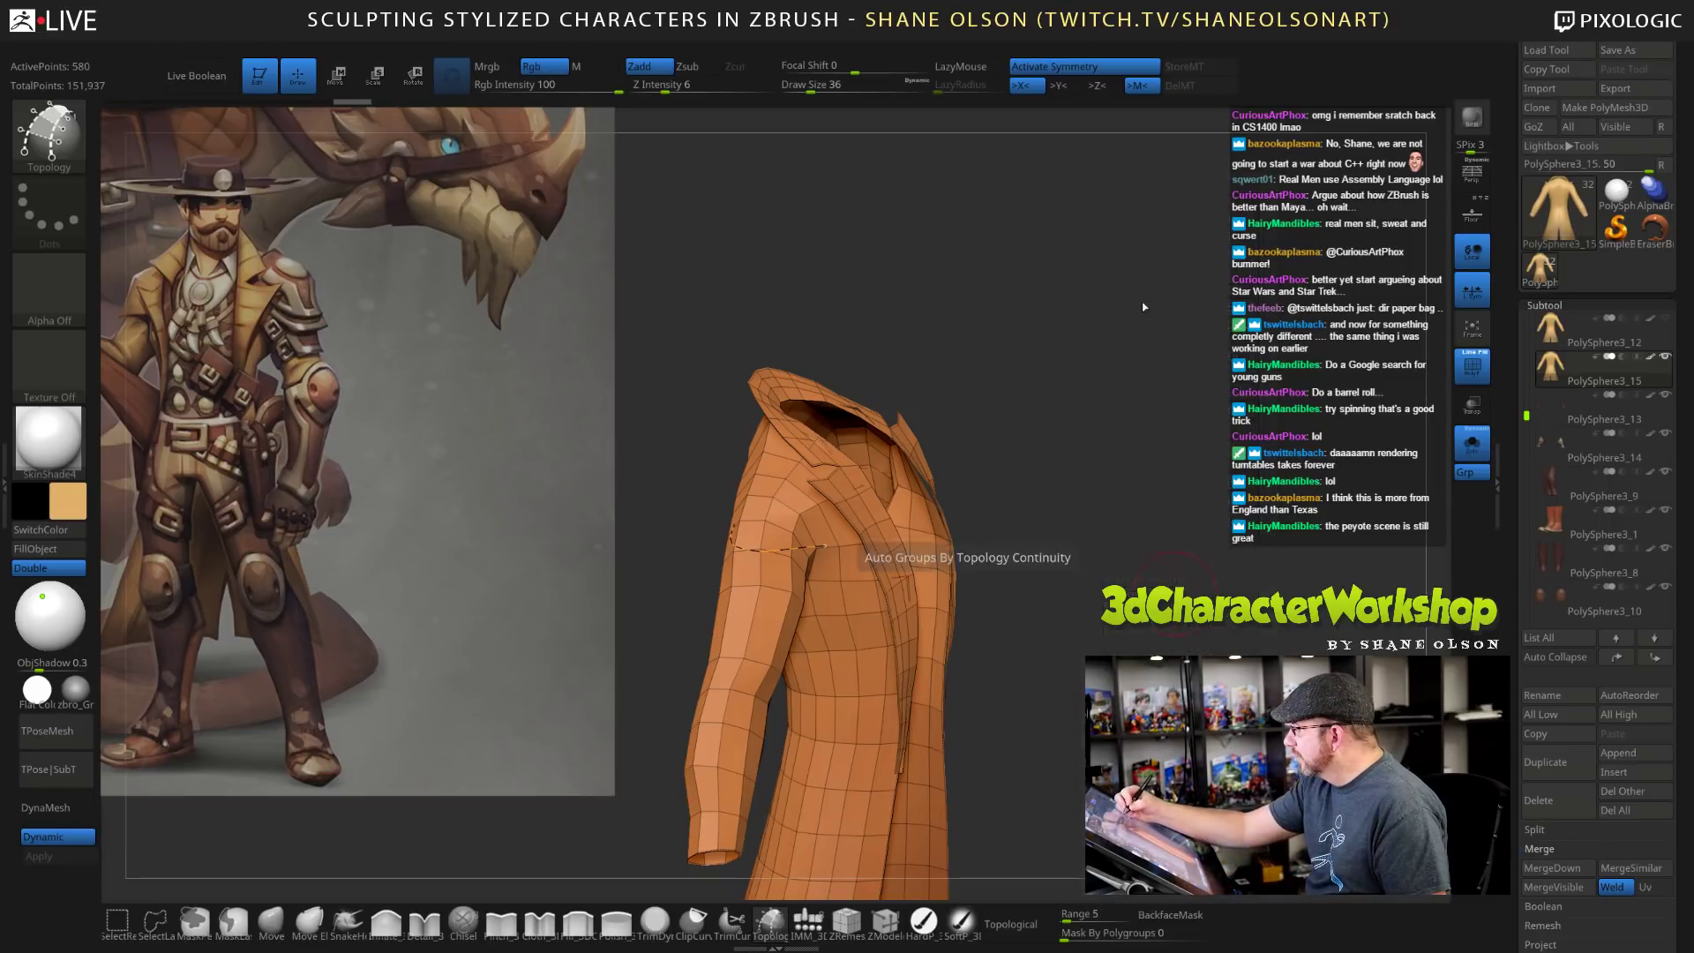
mouse_move(1235, 578)
left_mouse_down()
mouse_move(1165, 603)
mouse_move(1160, 569)
left_mouse_up()
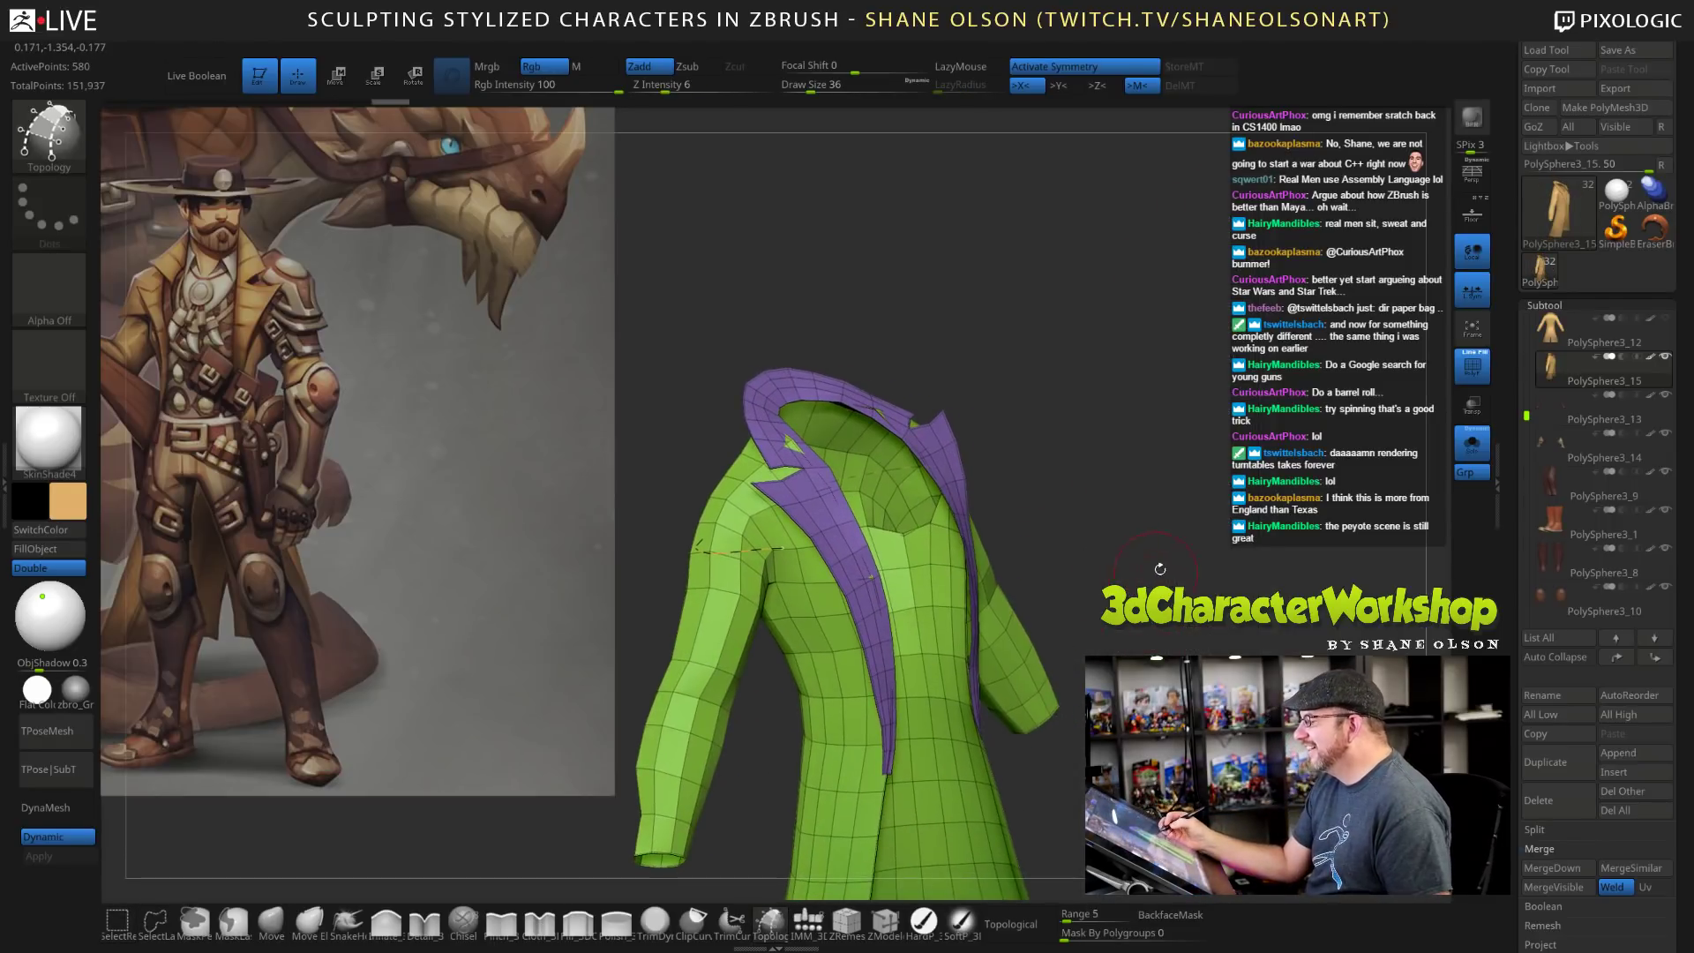
left_click(842, 533, "ctrl+shift")
left_click_drag(1060, 485, 1057, 461)
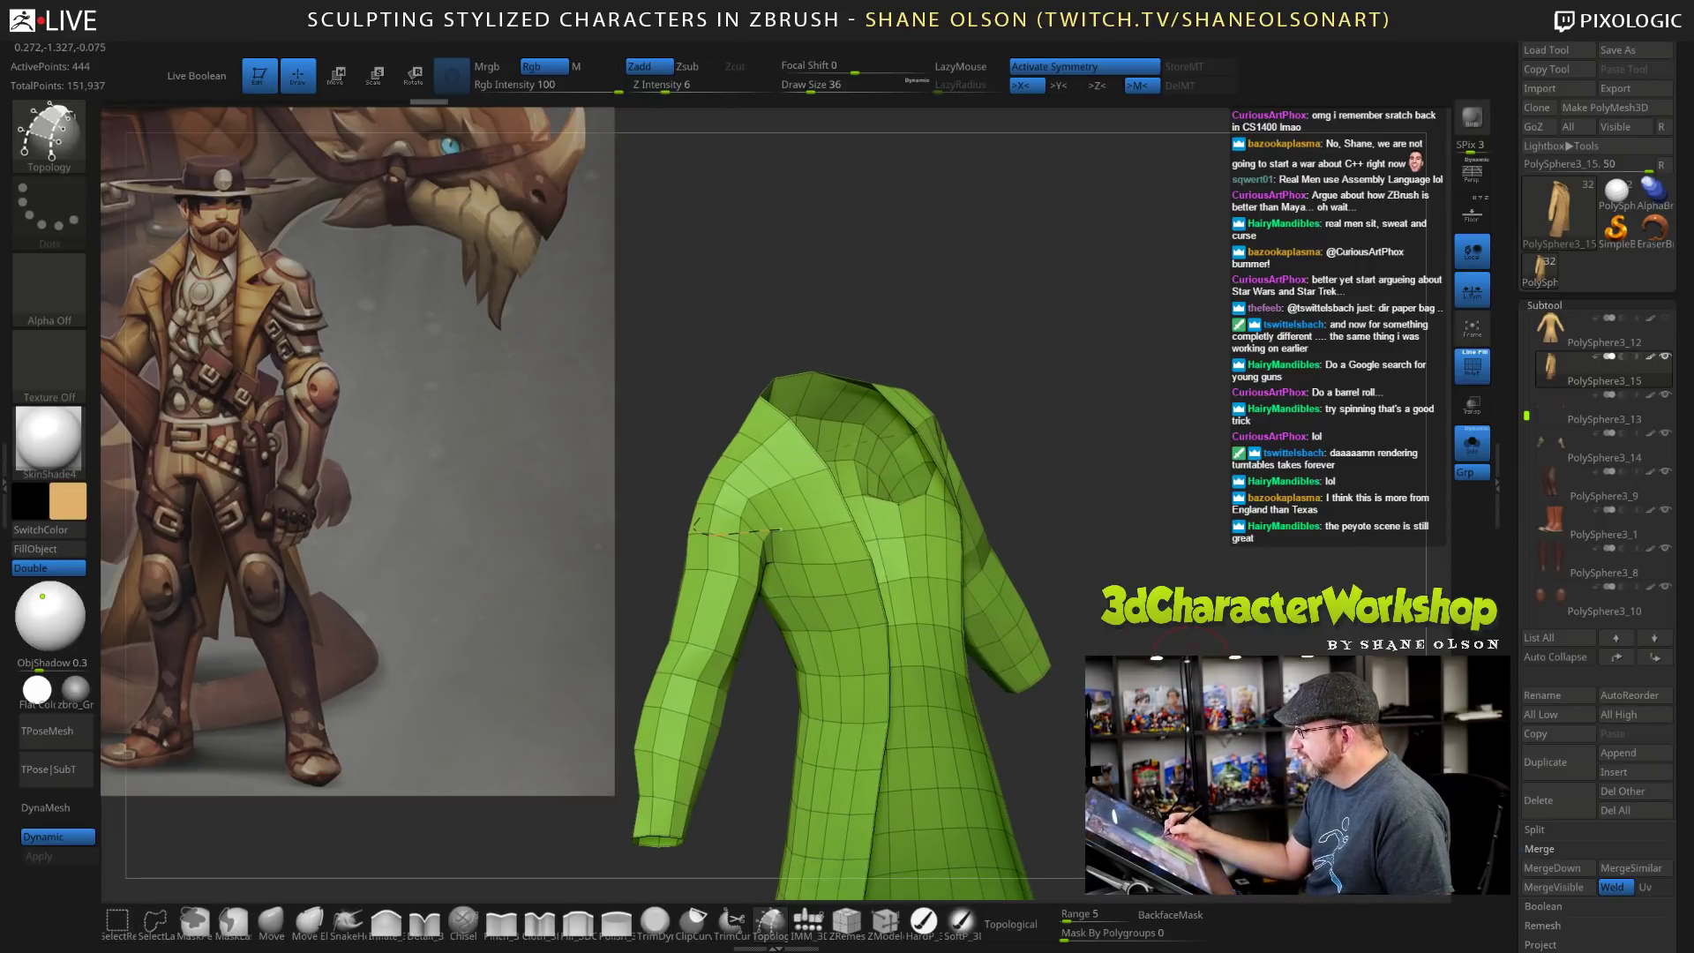
key("space")
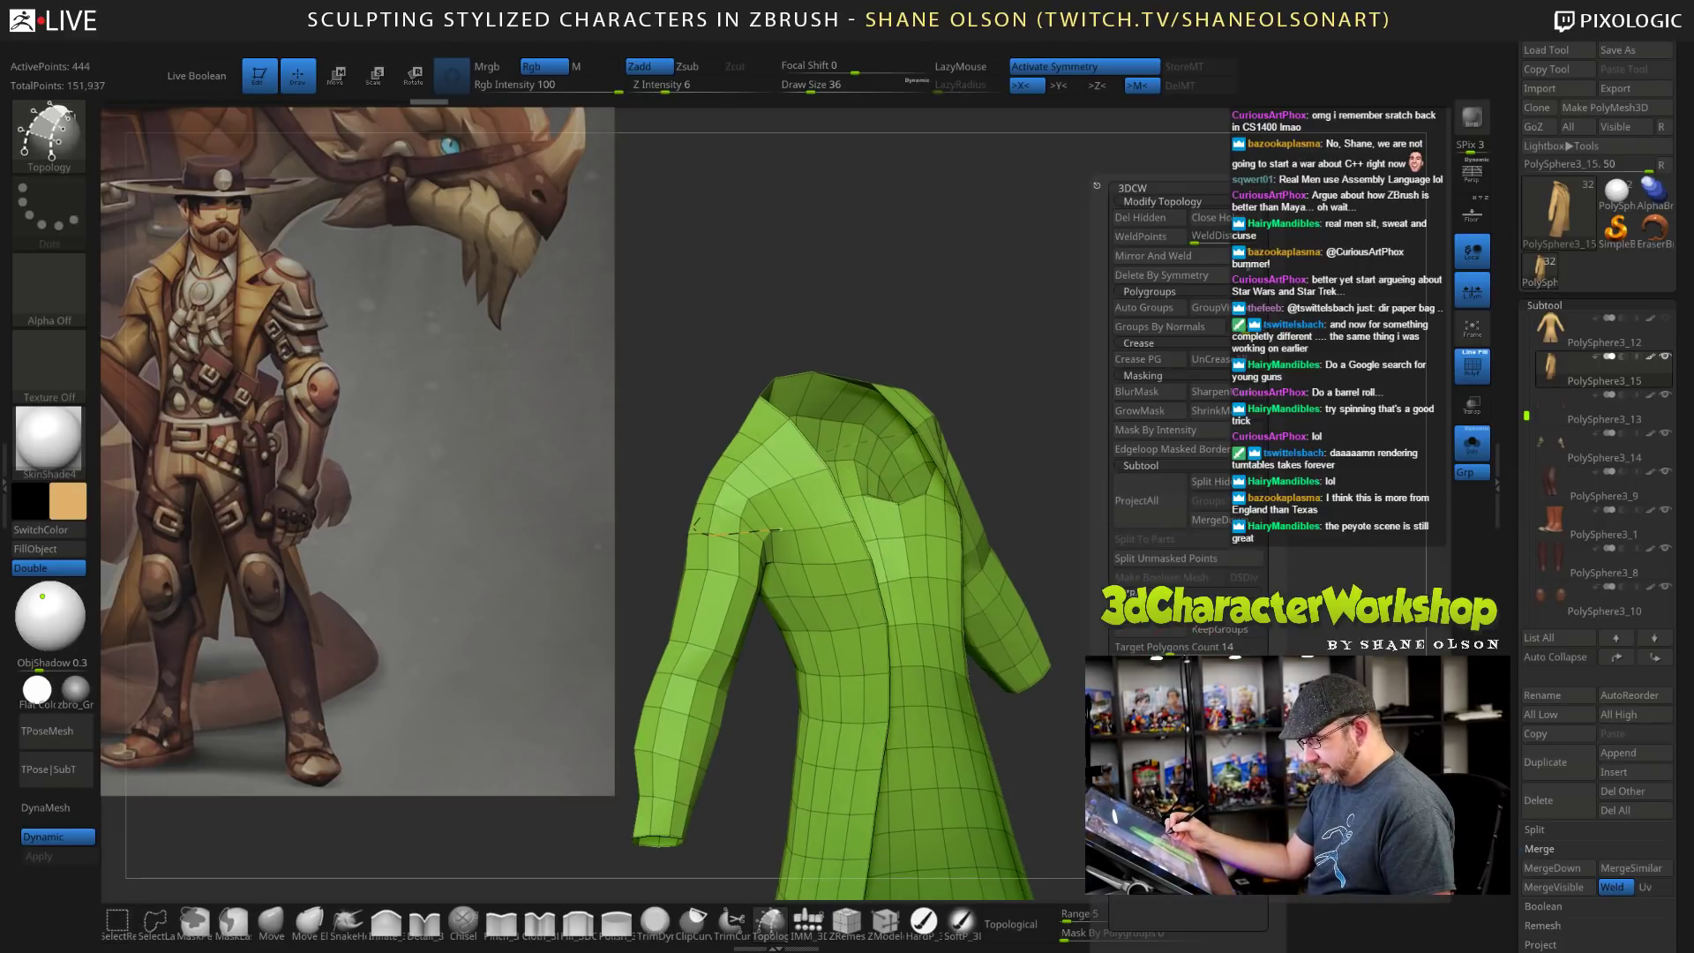
left_click(1156, 219)
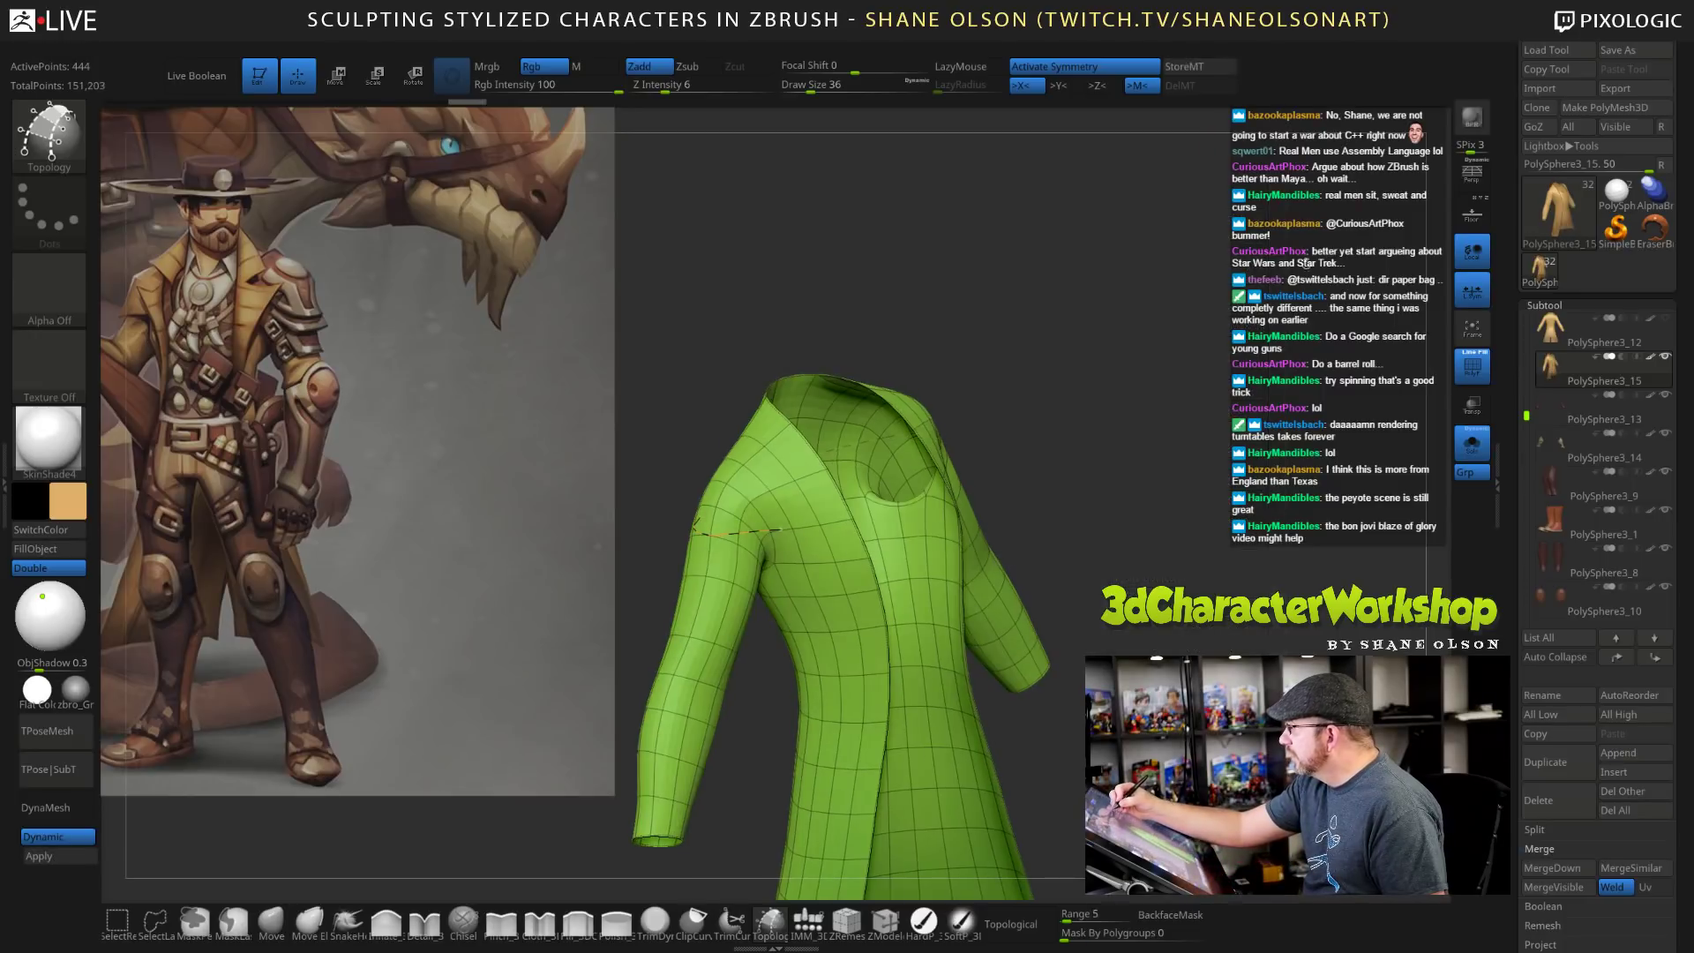
Turn off the wireframe display and extend the topology line from the upper arm across the front of the chest.
mouse_move(1201, 511)
left_mouse_down()
mouse_move(1173, 575)
mouse_move(1185, 587)
left_mouse_up()
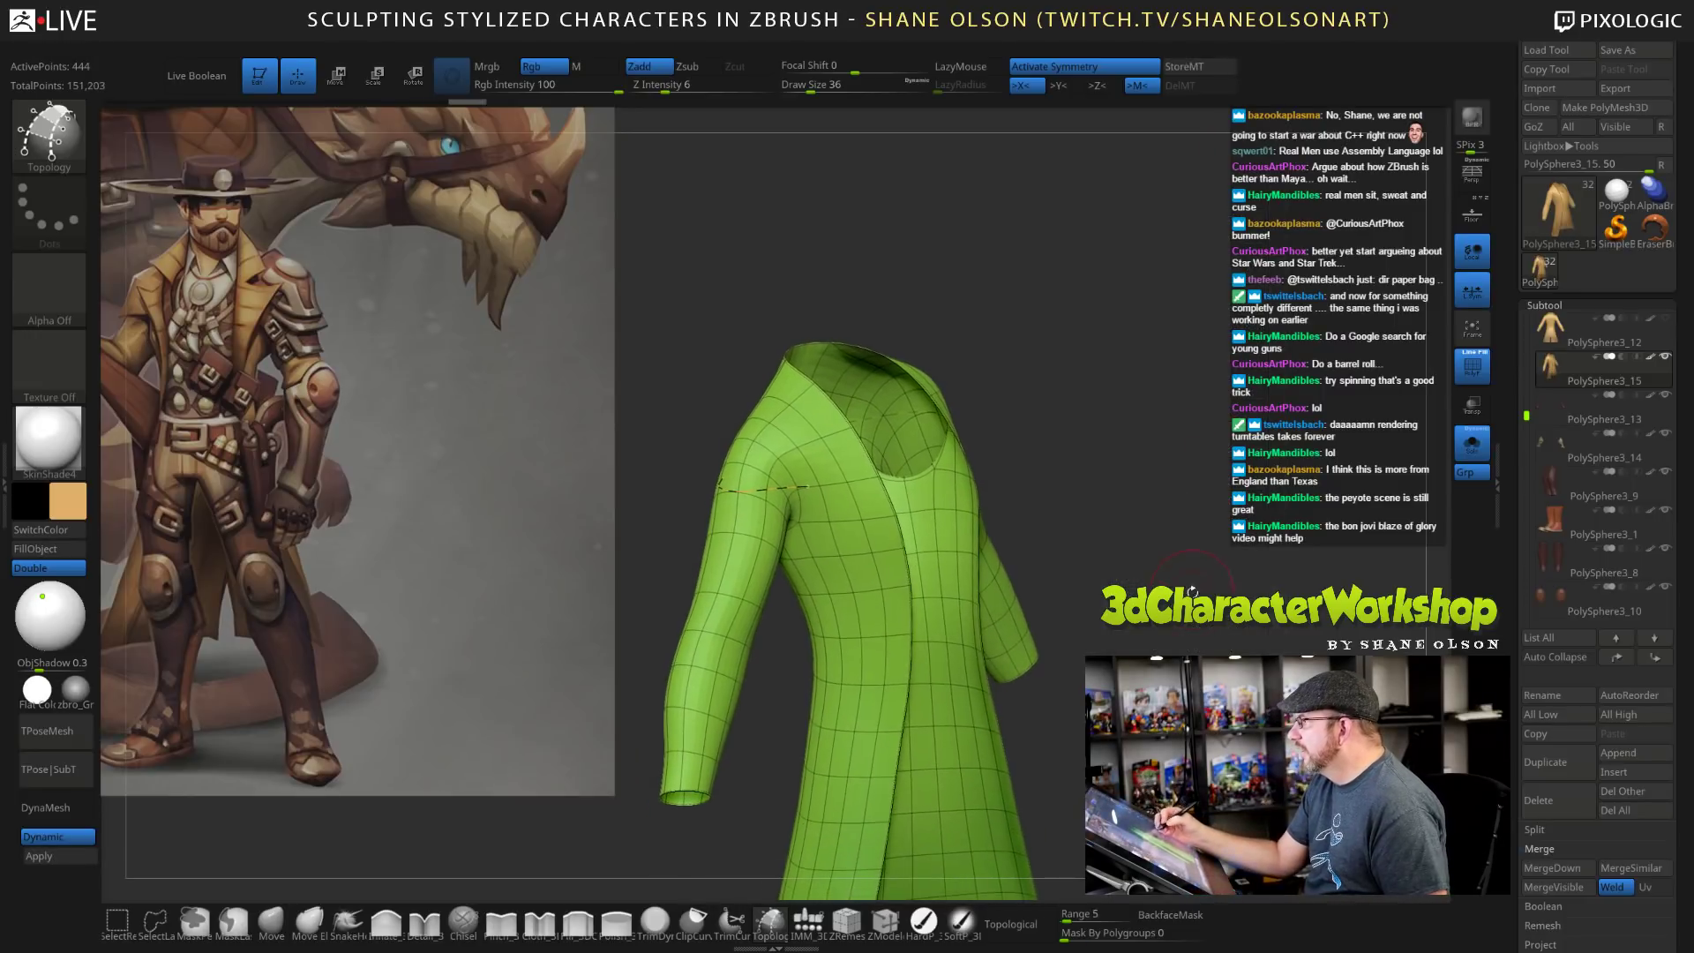
key("shift")
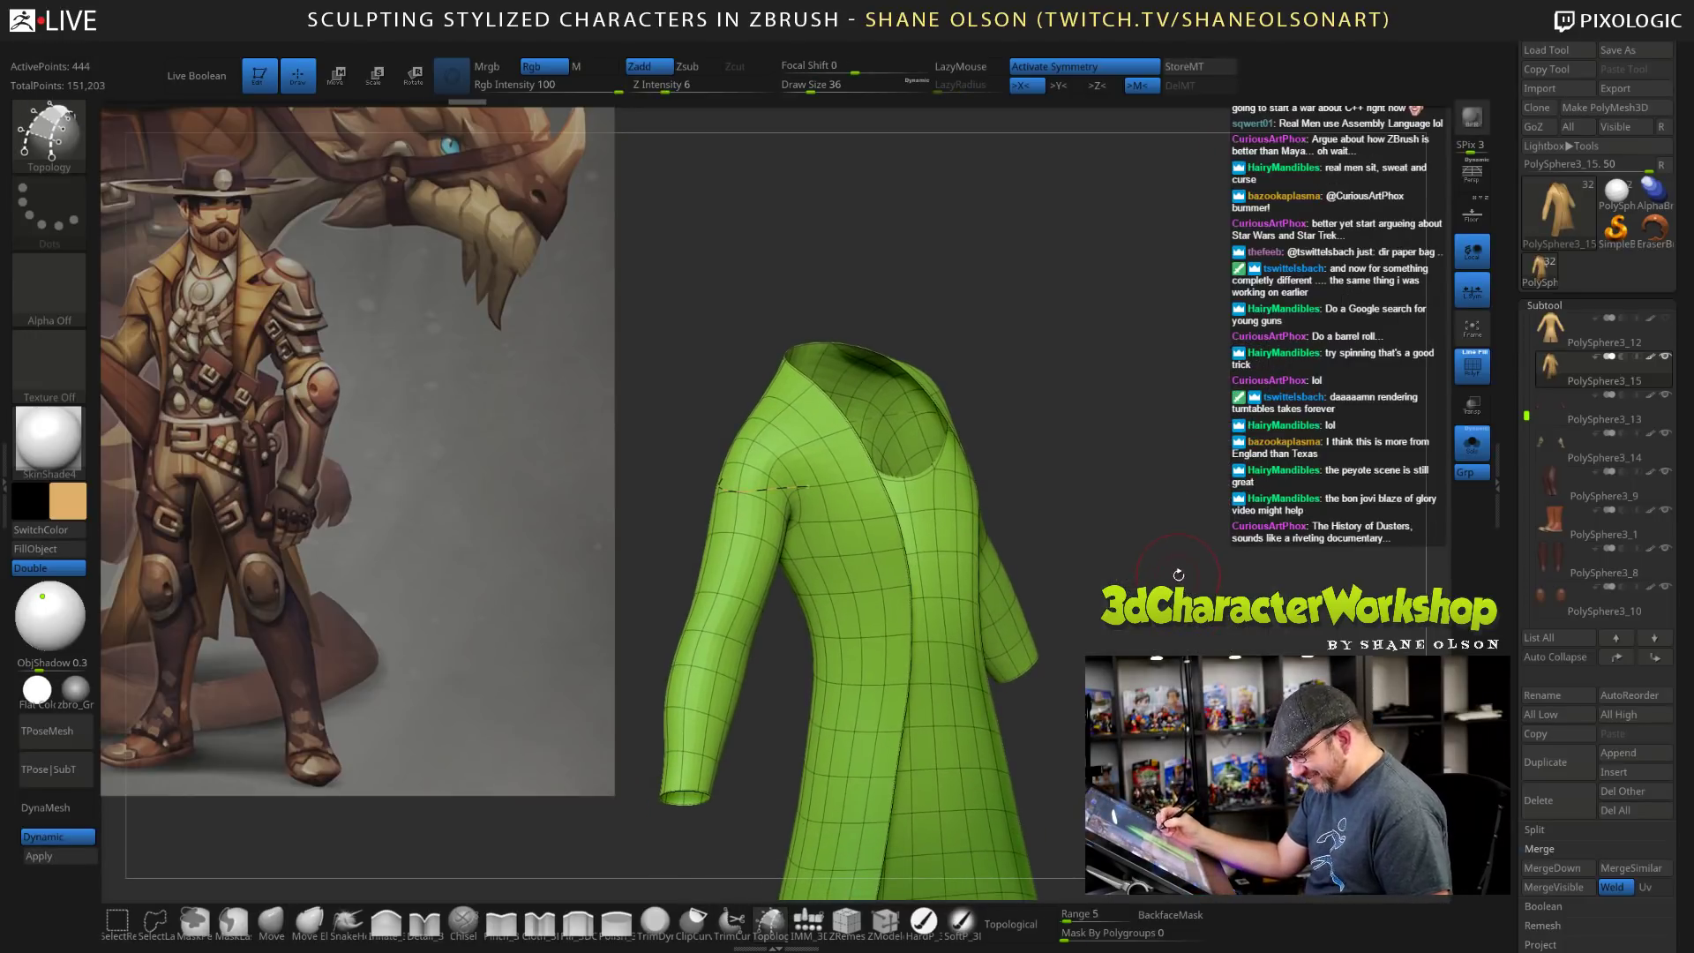
mouse_move(1167, 554)
left_mouse_down()
mouse_move(1145, 481)
mouse_move(1178, 573)
left_mouse_up()
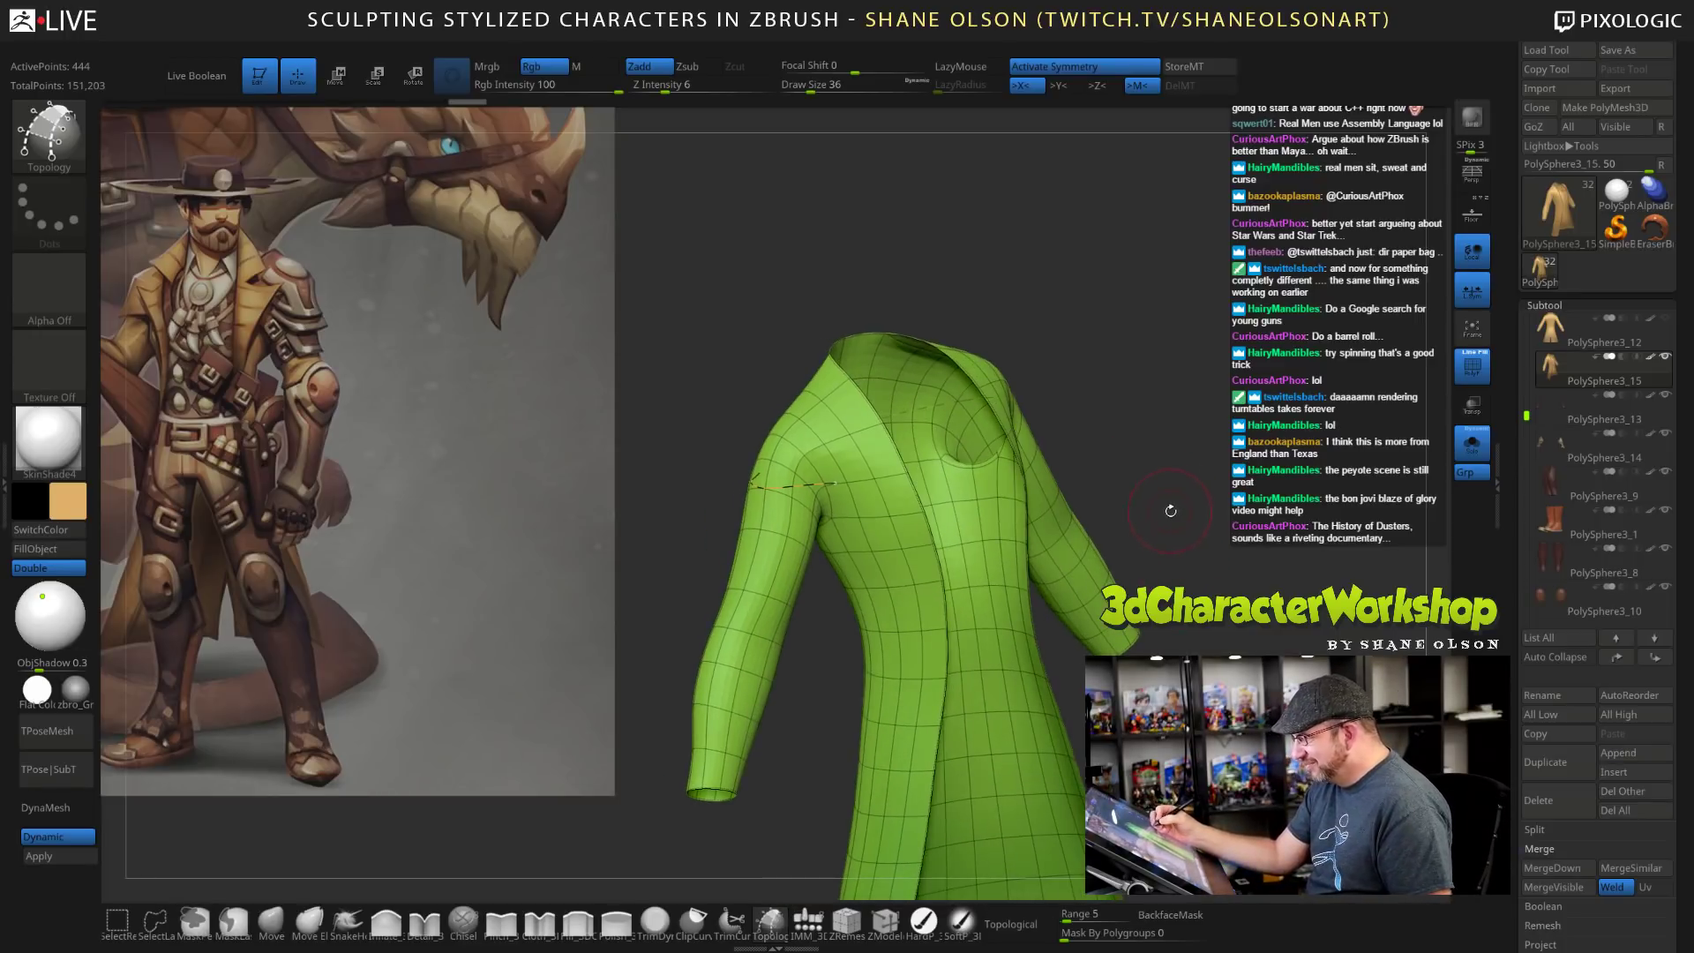
key("shift+f")
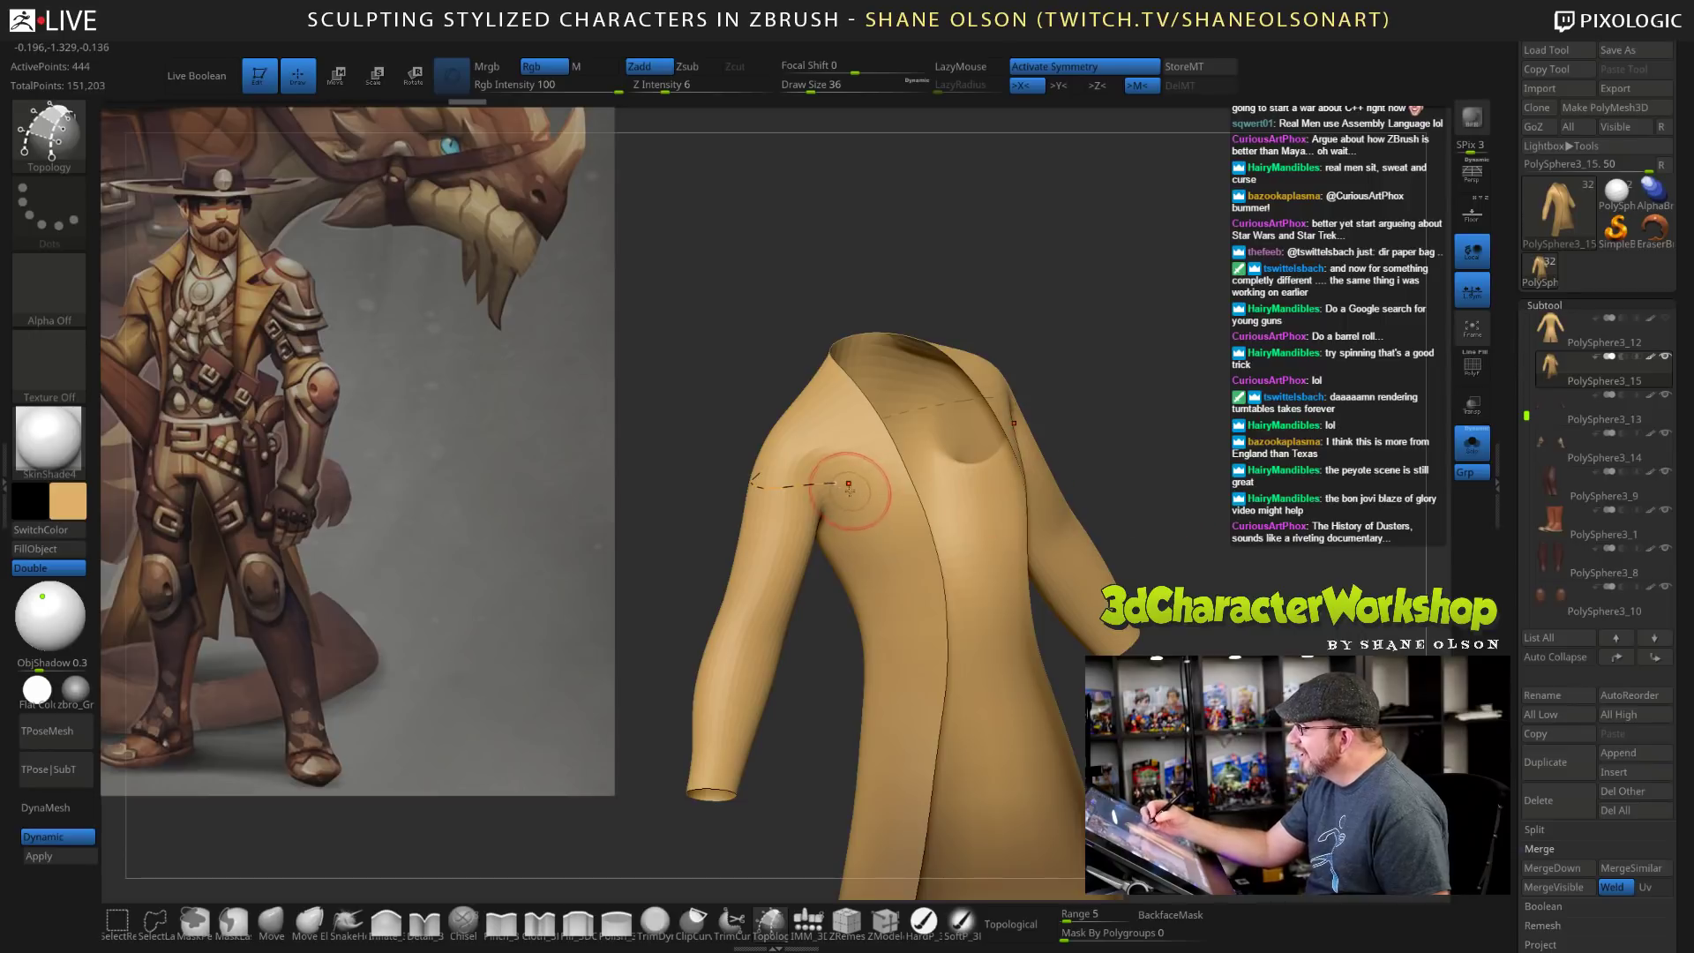
left_click_drag(872, 480, 884, 480)
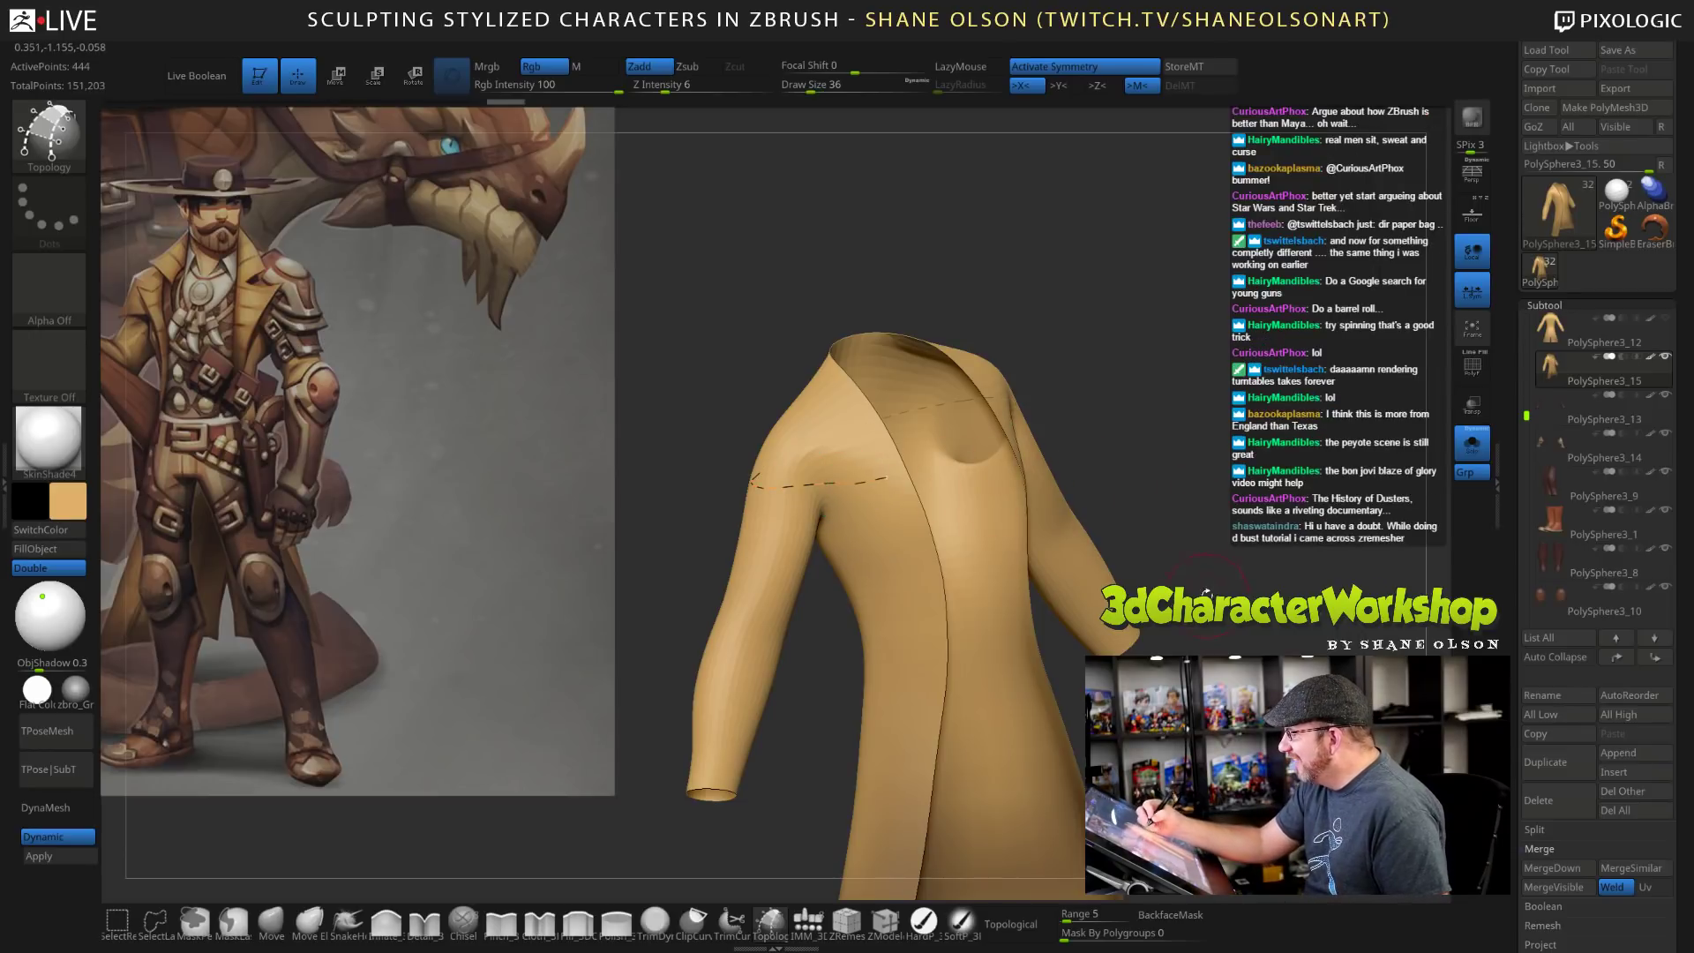
mouse_move(1134, 609)
left_mouse_down()
mouse_move(1190, 644)
mouse_move(1251, 637)
mouse_move(1248, 664)
mouse_move(1156, 737)
mouse_move(1081, 750)
mouse_move(1120, 759)
left_mouse_up()
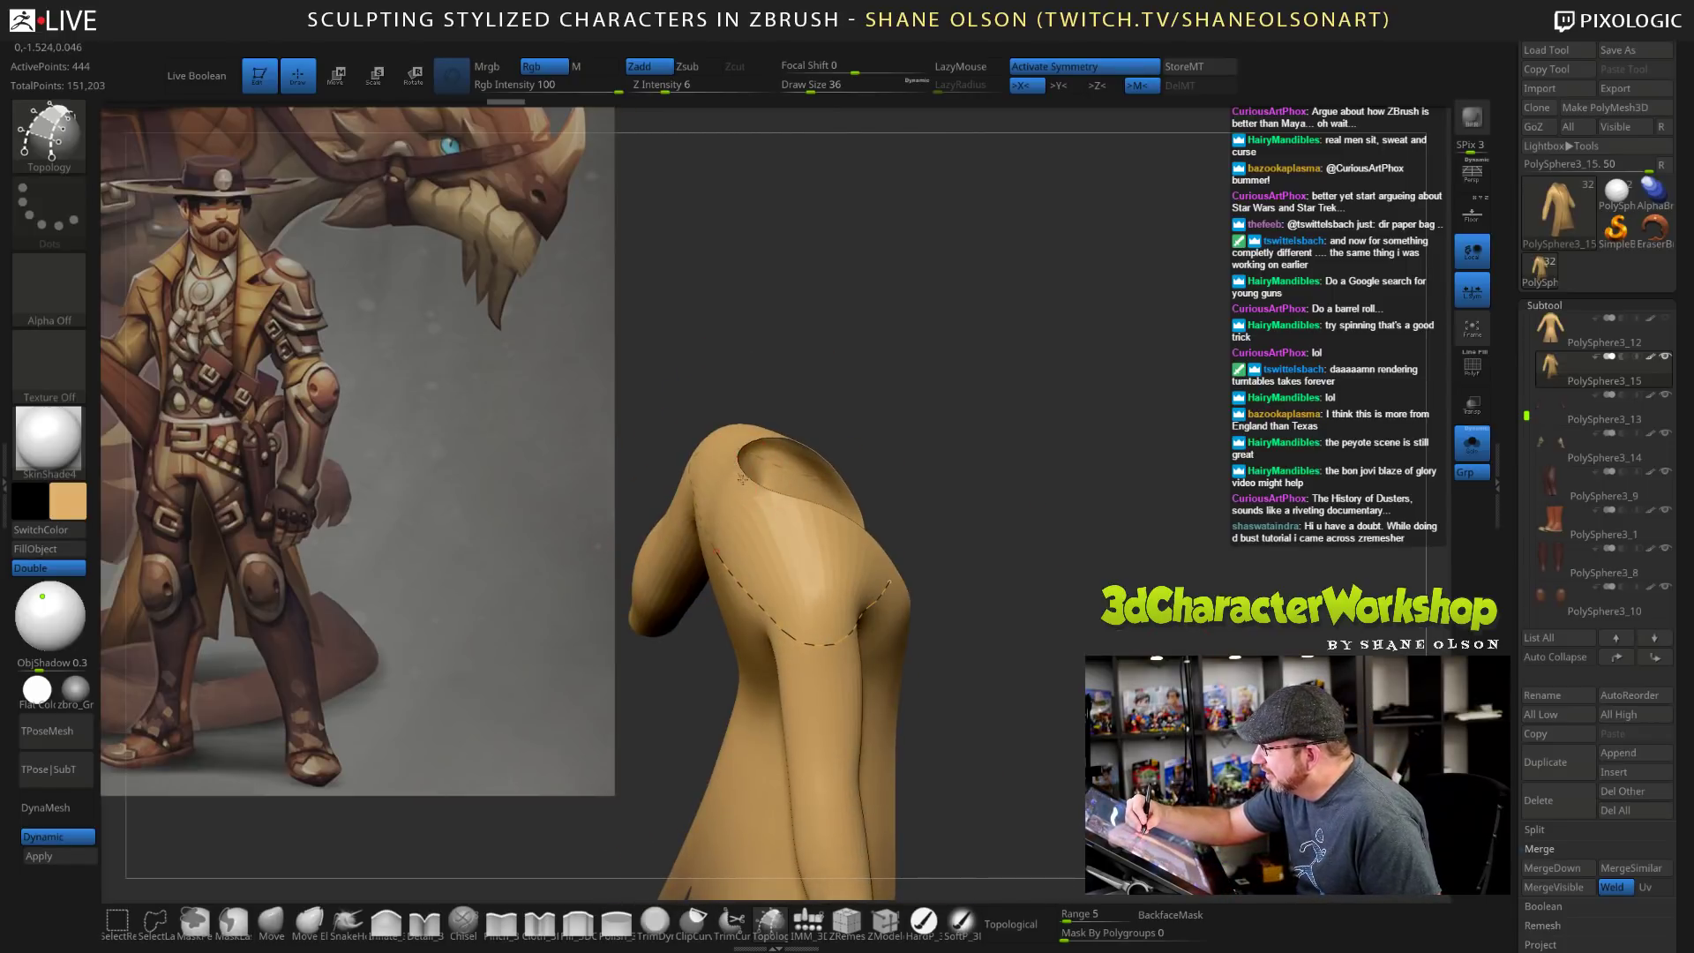
Draw a topology line along the coat's neckline from the shoulder and continue it down the front opening edge.
left_click_drag(794, 504, 844, 527)
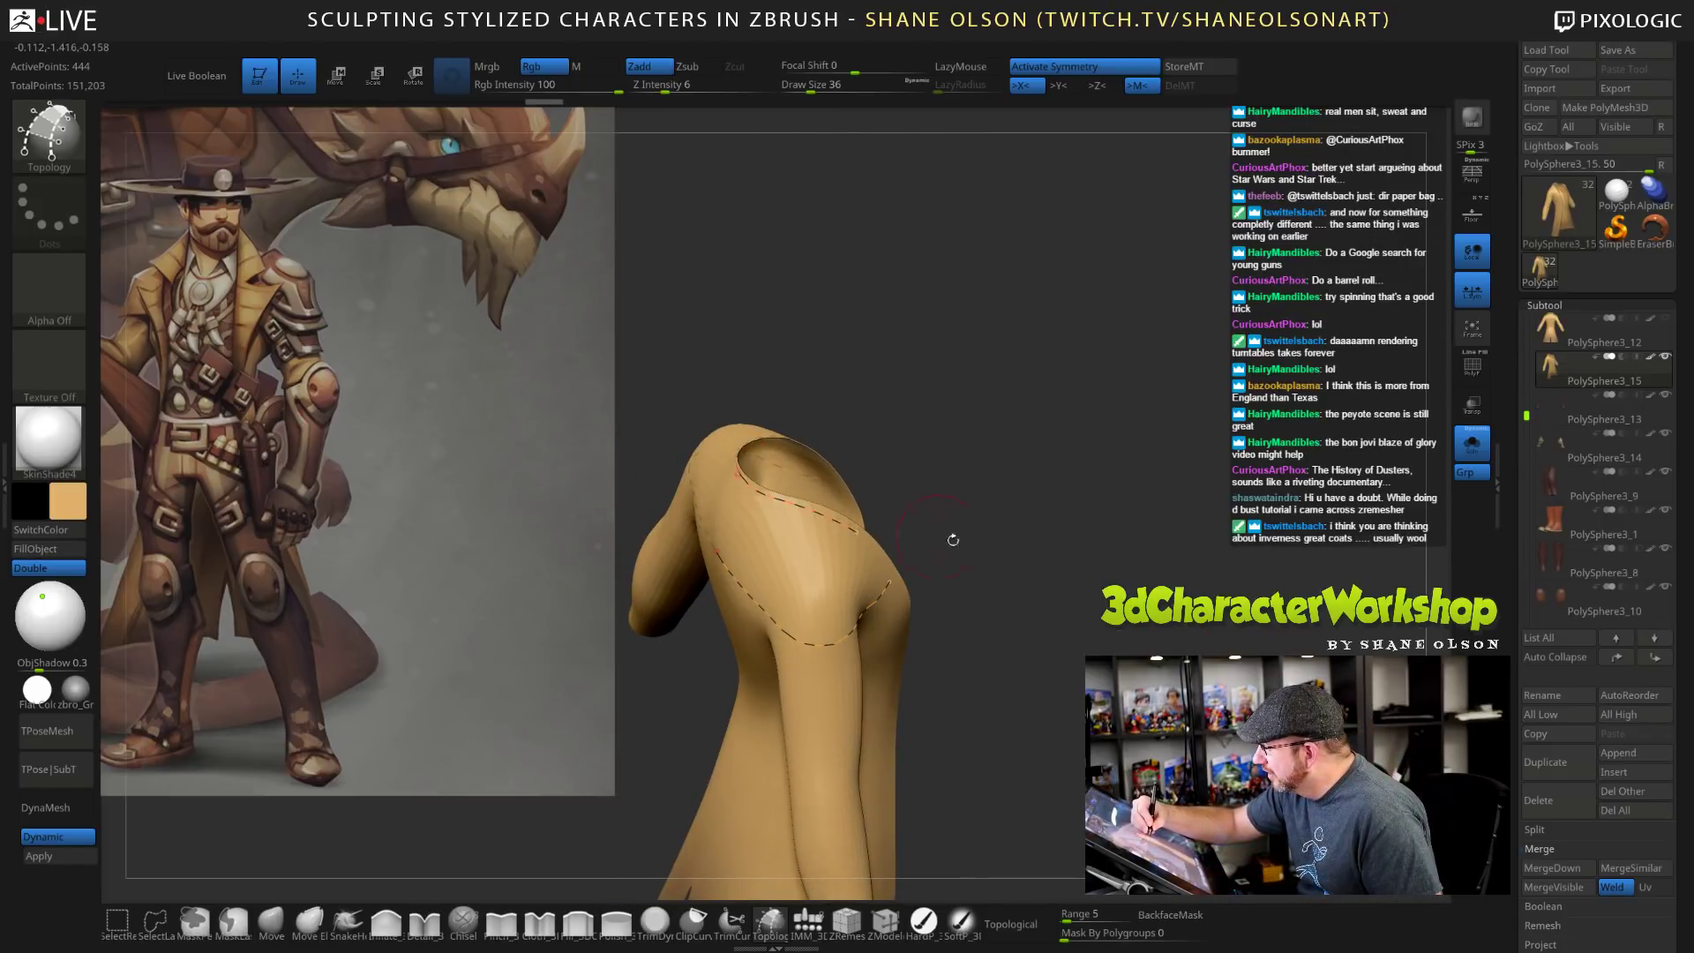
left_click_drag(954, 540, 1073, 646)
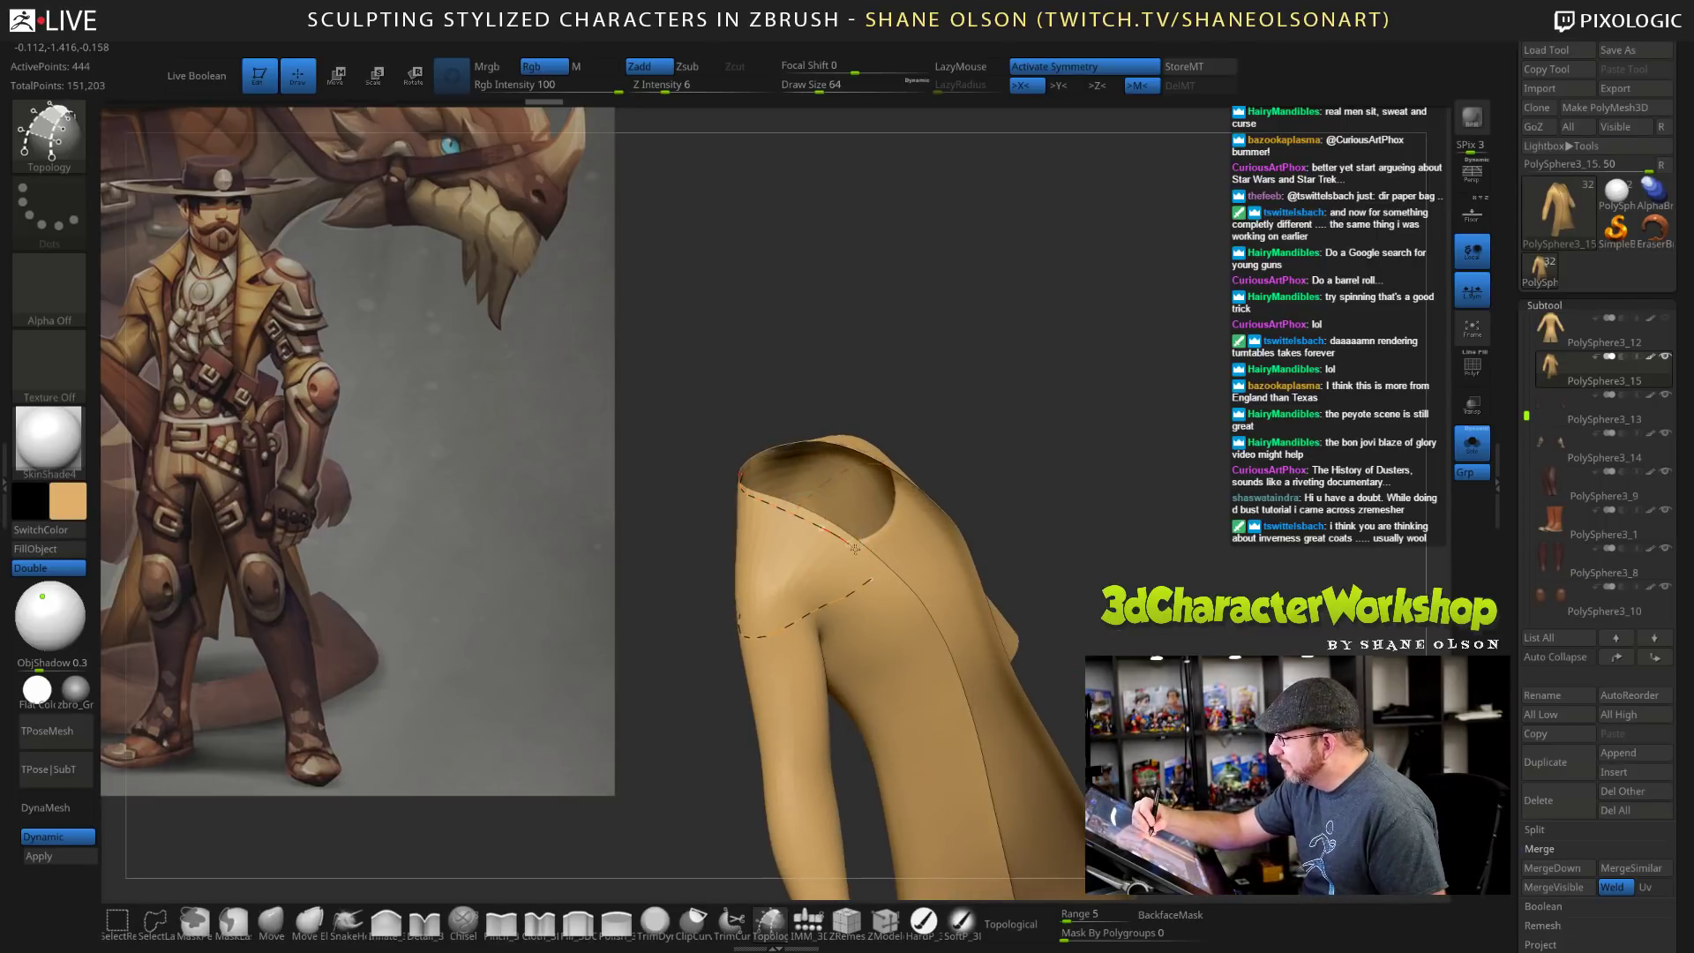
left_click_drag(854, 549, 918, 610)
left_click_drag(1002, 521, 1052, 525)
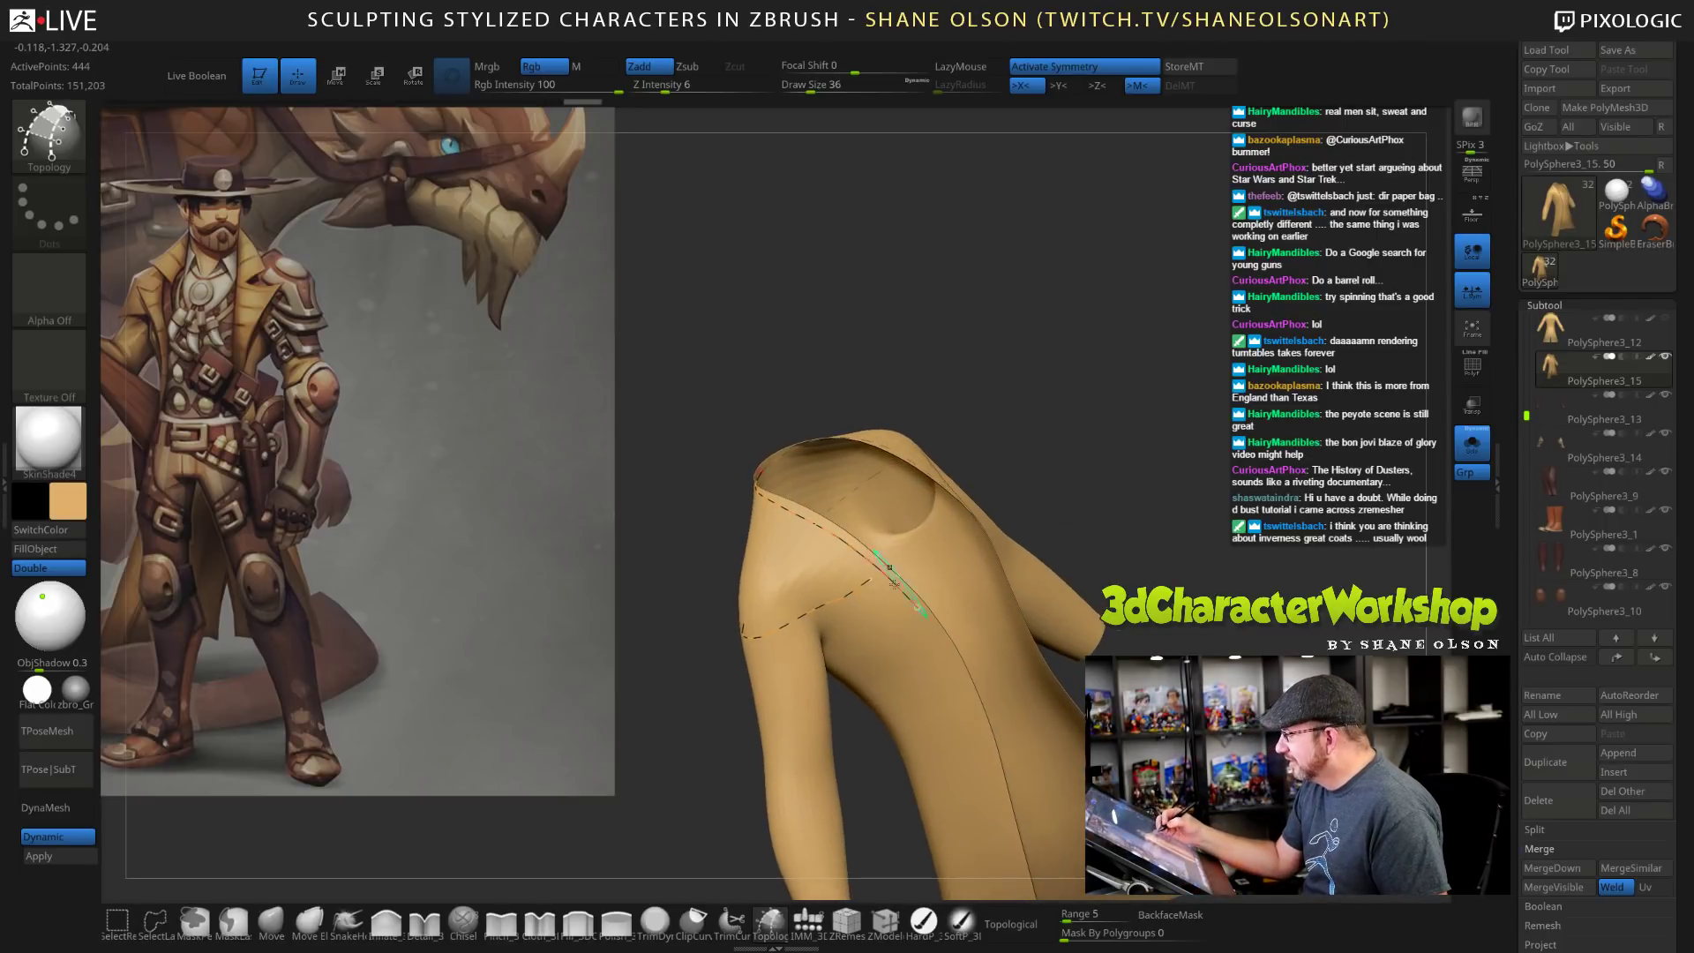
left_click_drag(882, 571, 886, 569)
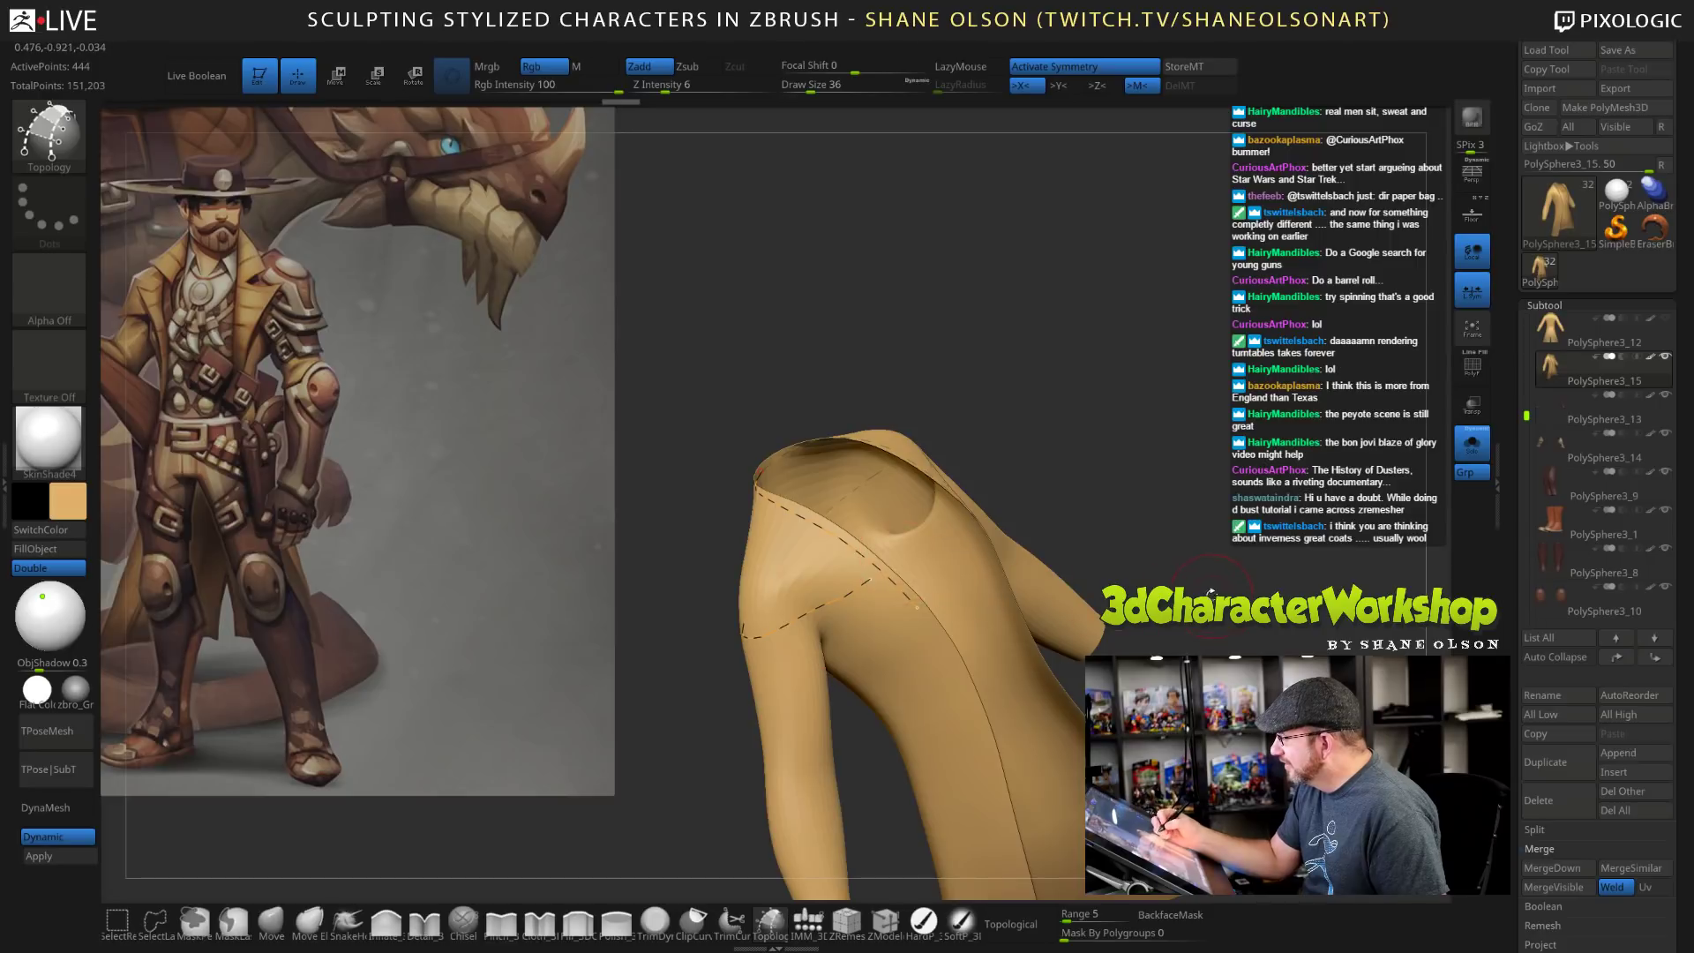
Reduce the Topology brush's draw size to 12 and turn on Mrgb for work on the coat's shoulder and chest.
mouse_move(1167, 450)
left_mouse_down("alt")
mouse_move(1177, 506)
mouse_move(1184, 478)
mouse_move(1177, 556)
left_mouse_up("alt")
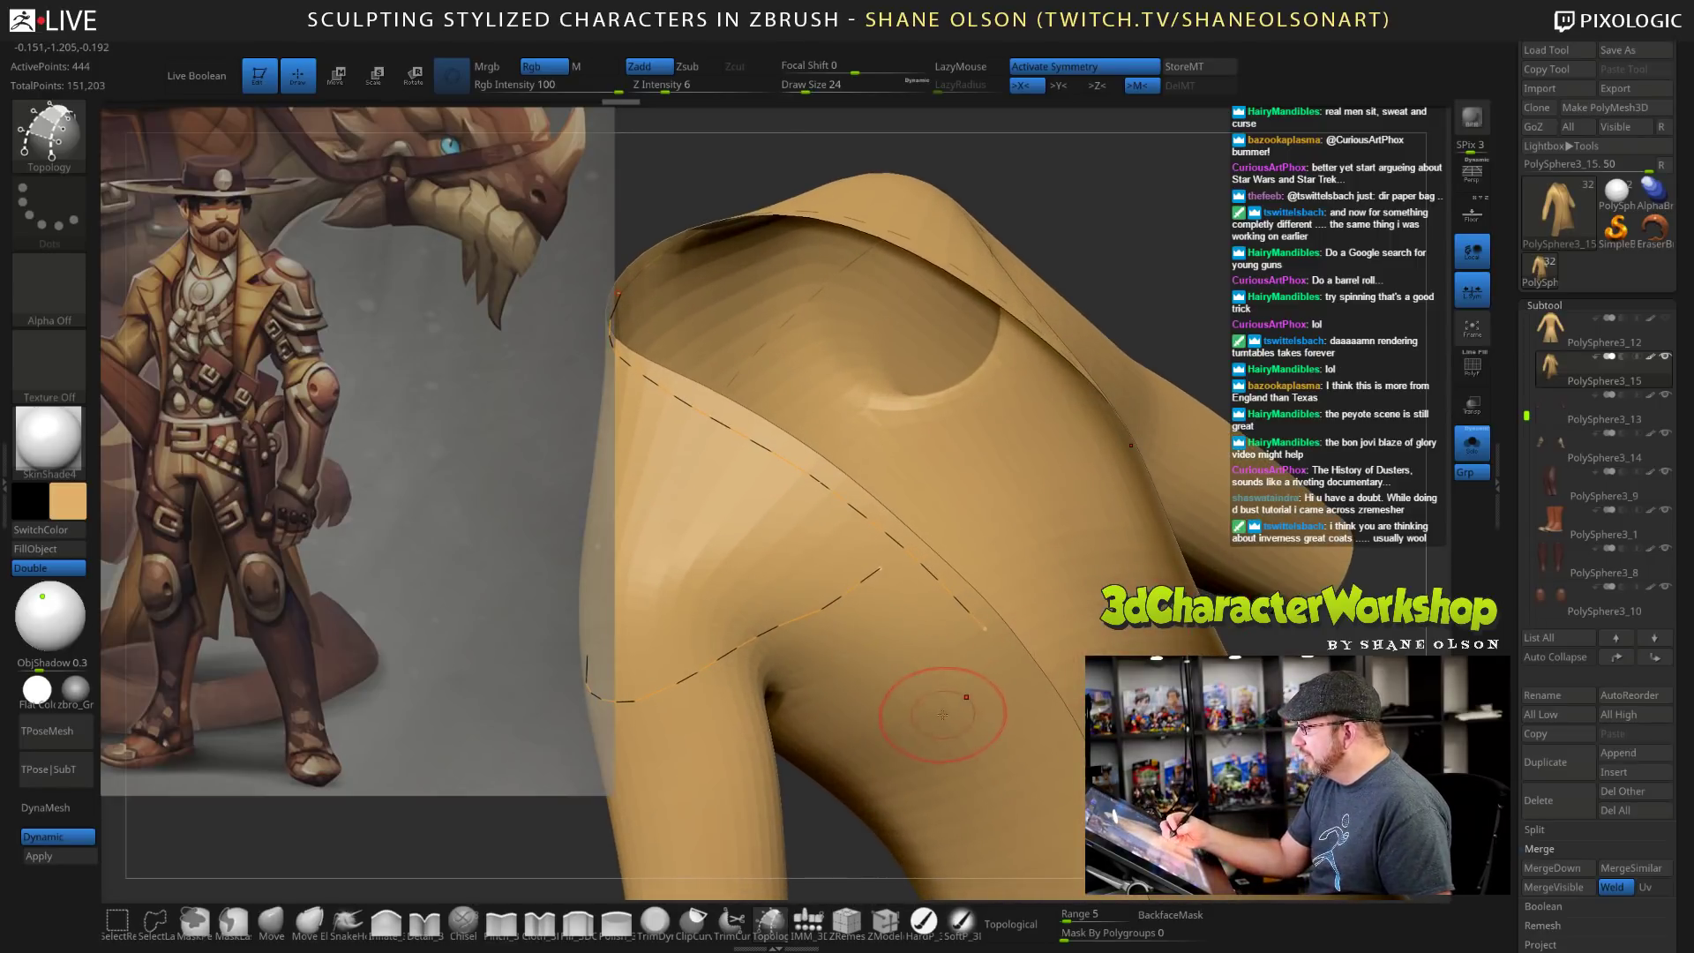
key("bracketleft")
right_click_drag(945, 716, 940, 636)
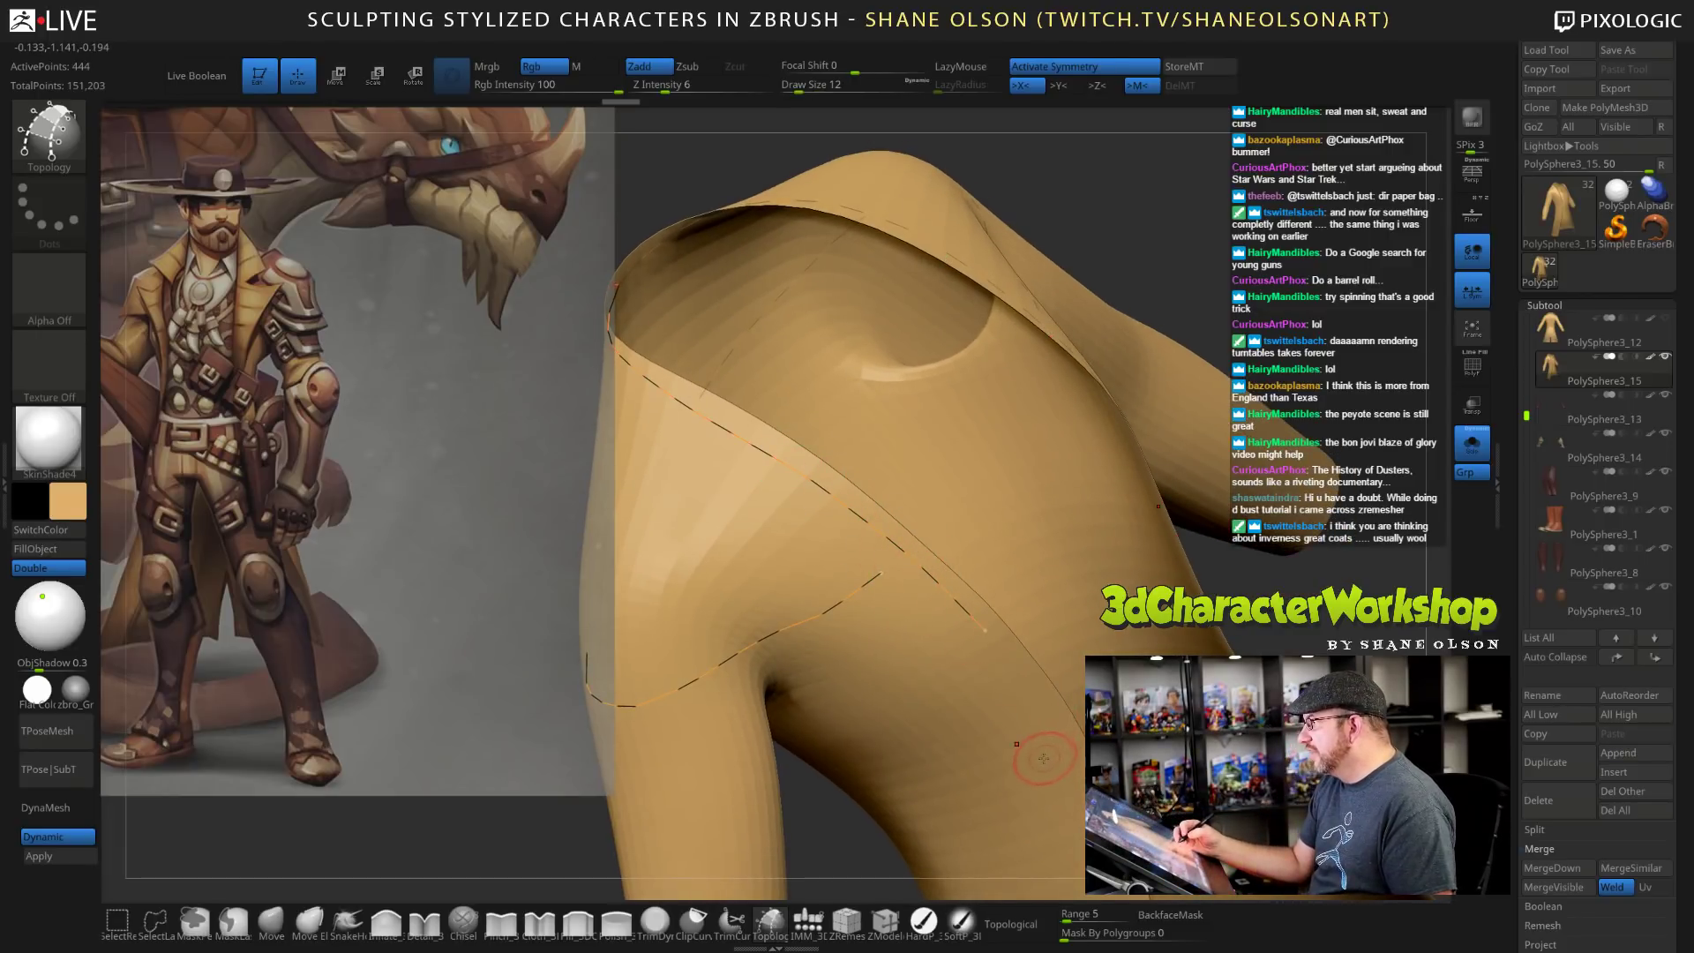
right_click_drag(1044, 758, 1054, 711)
right_click(1057, 699)
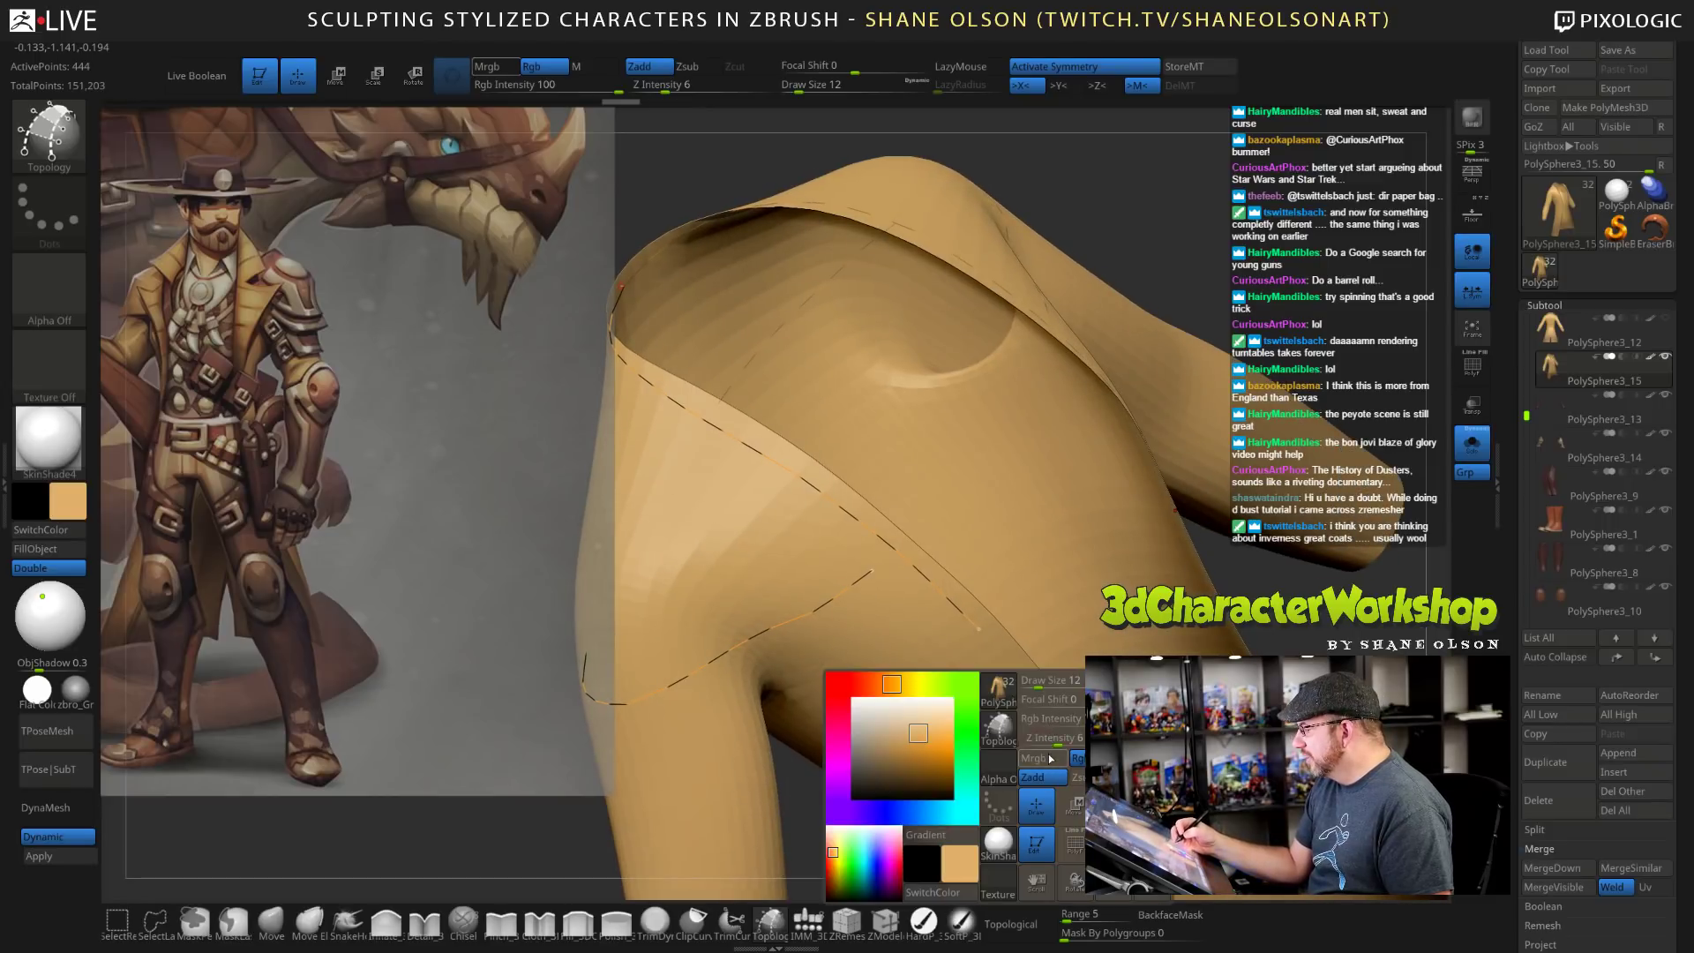
left_click(1051, 758)
left_click_drag(1267, 653, 1298, 651)
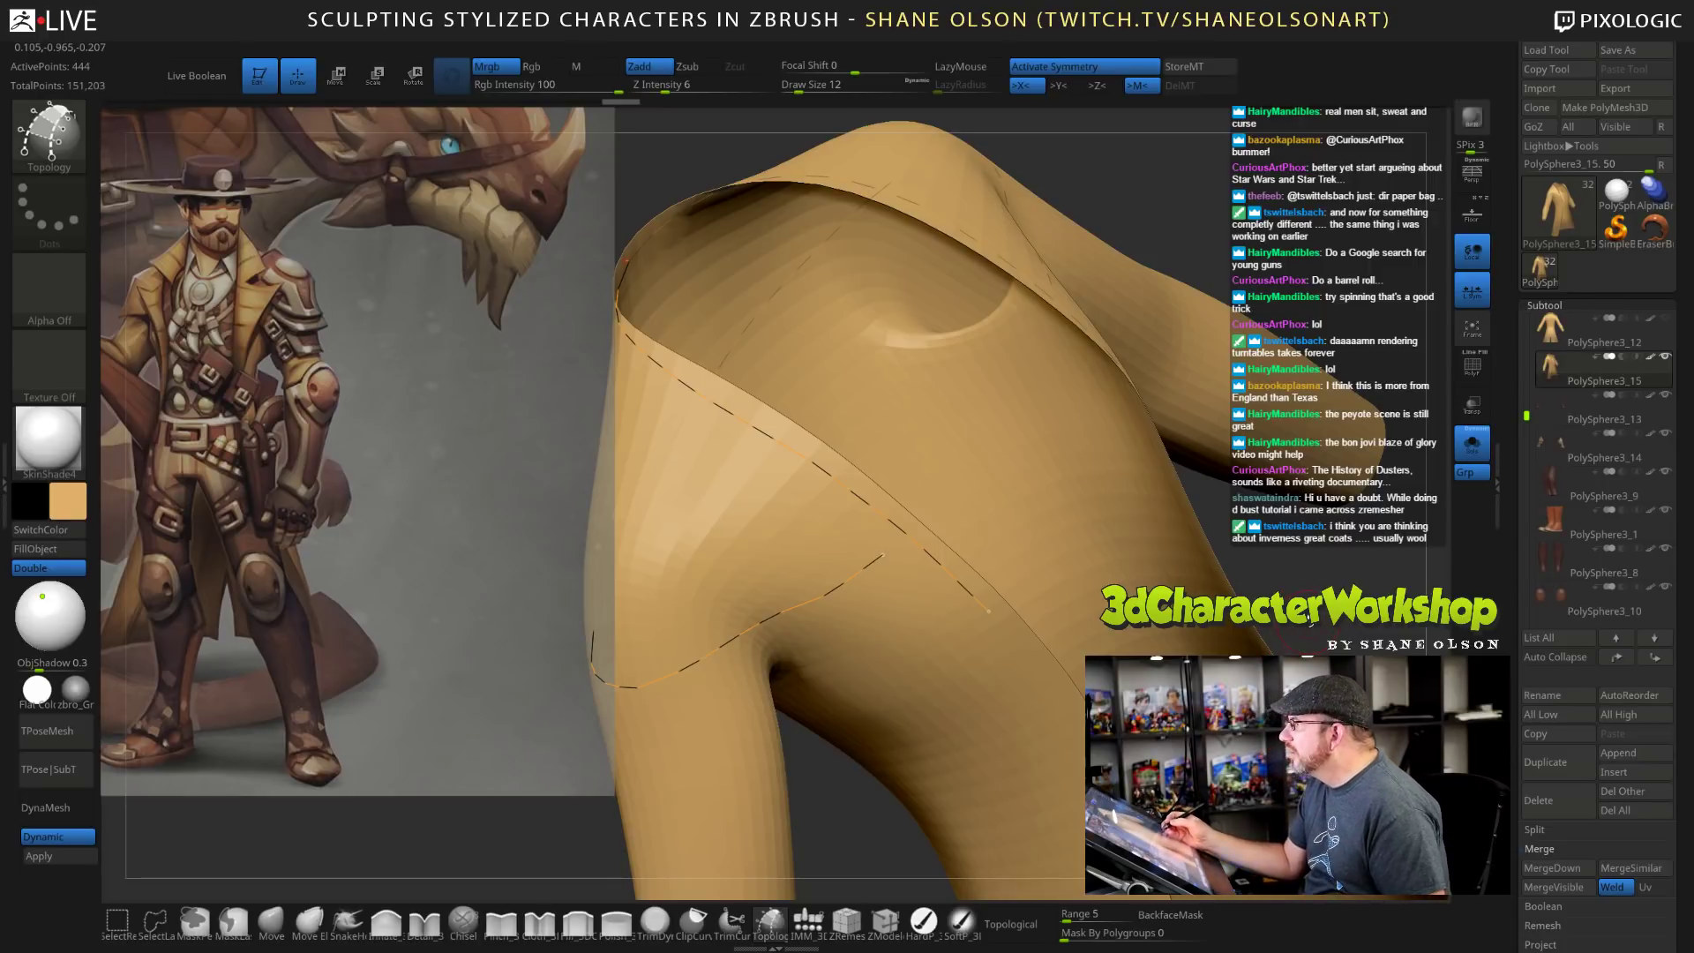
left_click_drag(1310, 622, 1277, 623, "alt")
right_click_drag(1281, 624, 1272, 587)
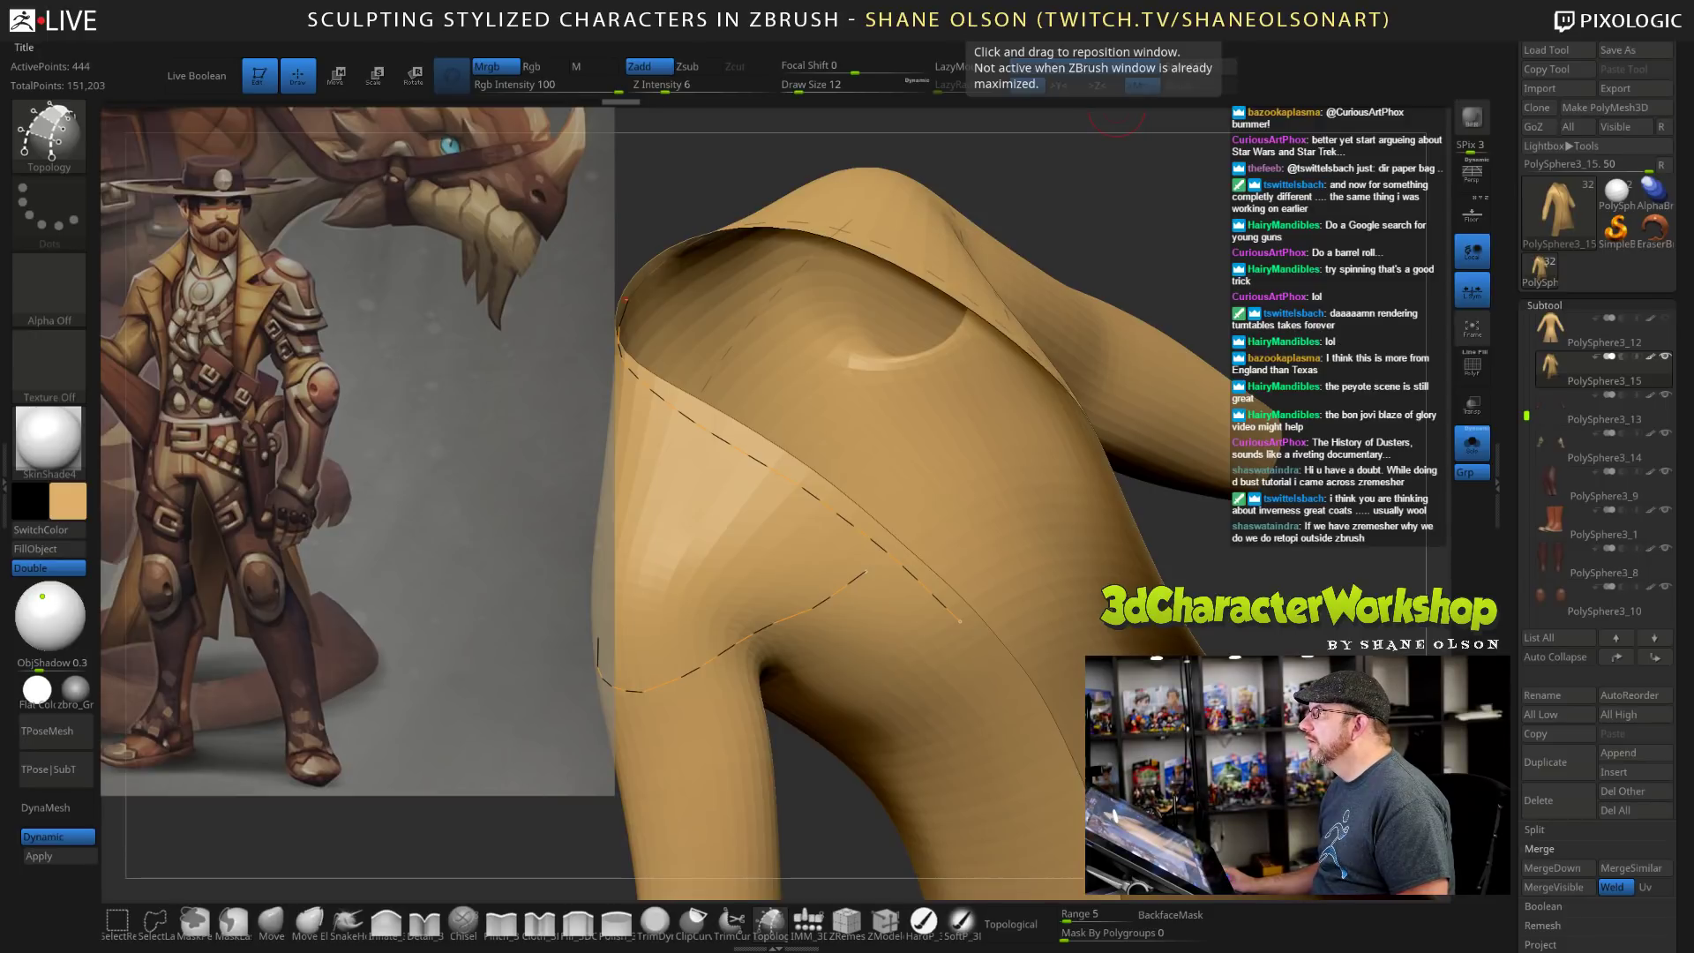
Switch to the browser and examine duster coat images for the shape of the shoulder cape, including the Western Duster and Canvas Duster.
left_click_drag(616, 0, 788, 148)
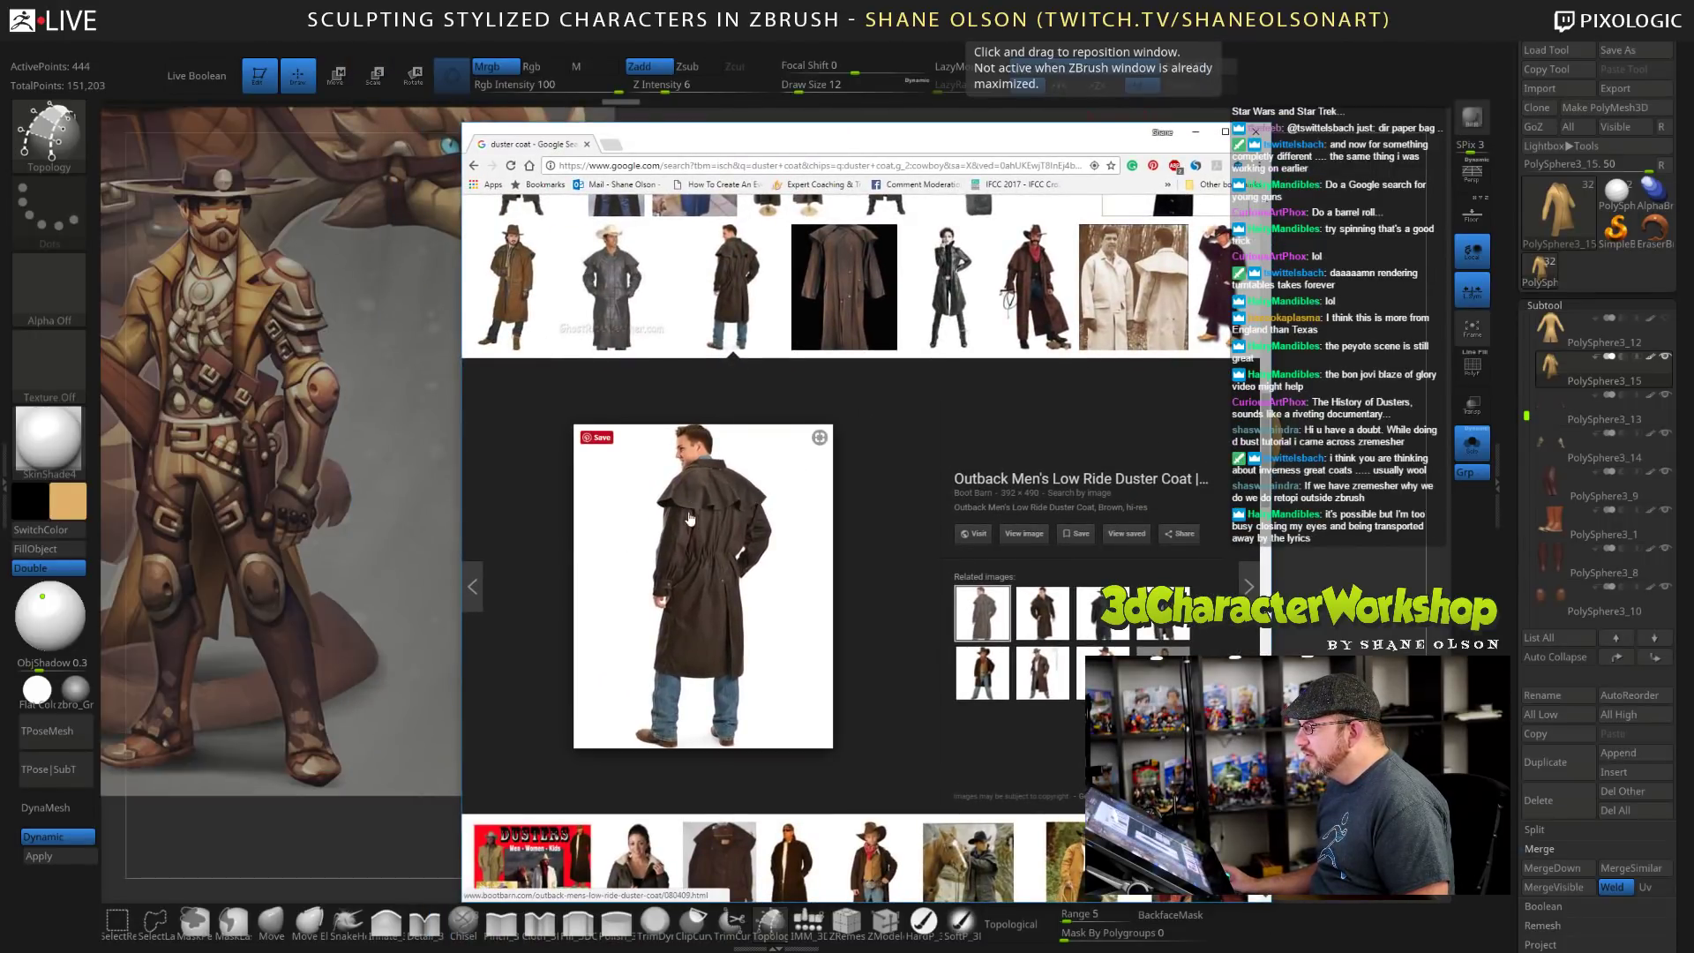
scroll(690, 518, "up", 3)
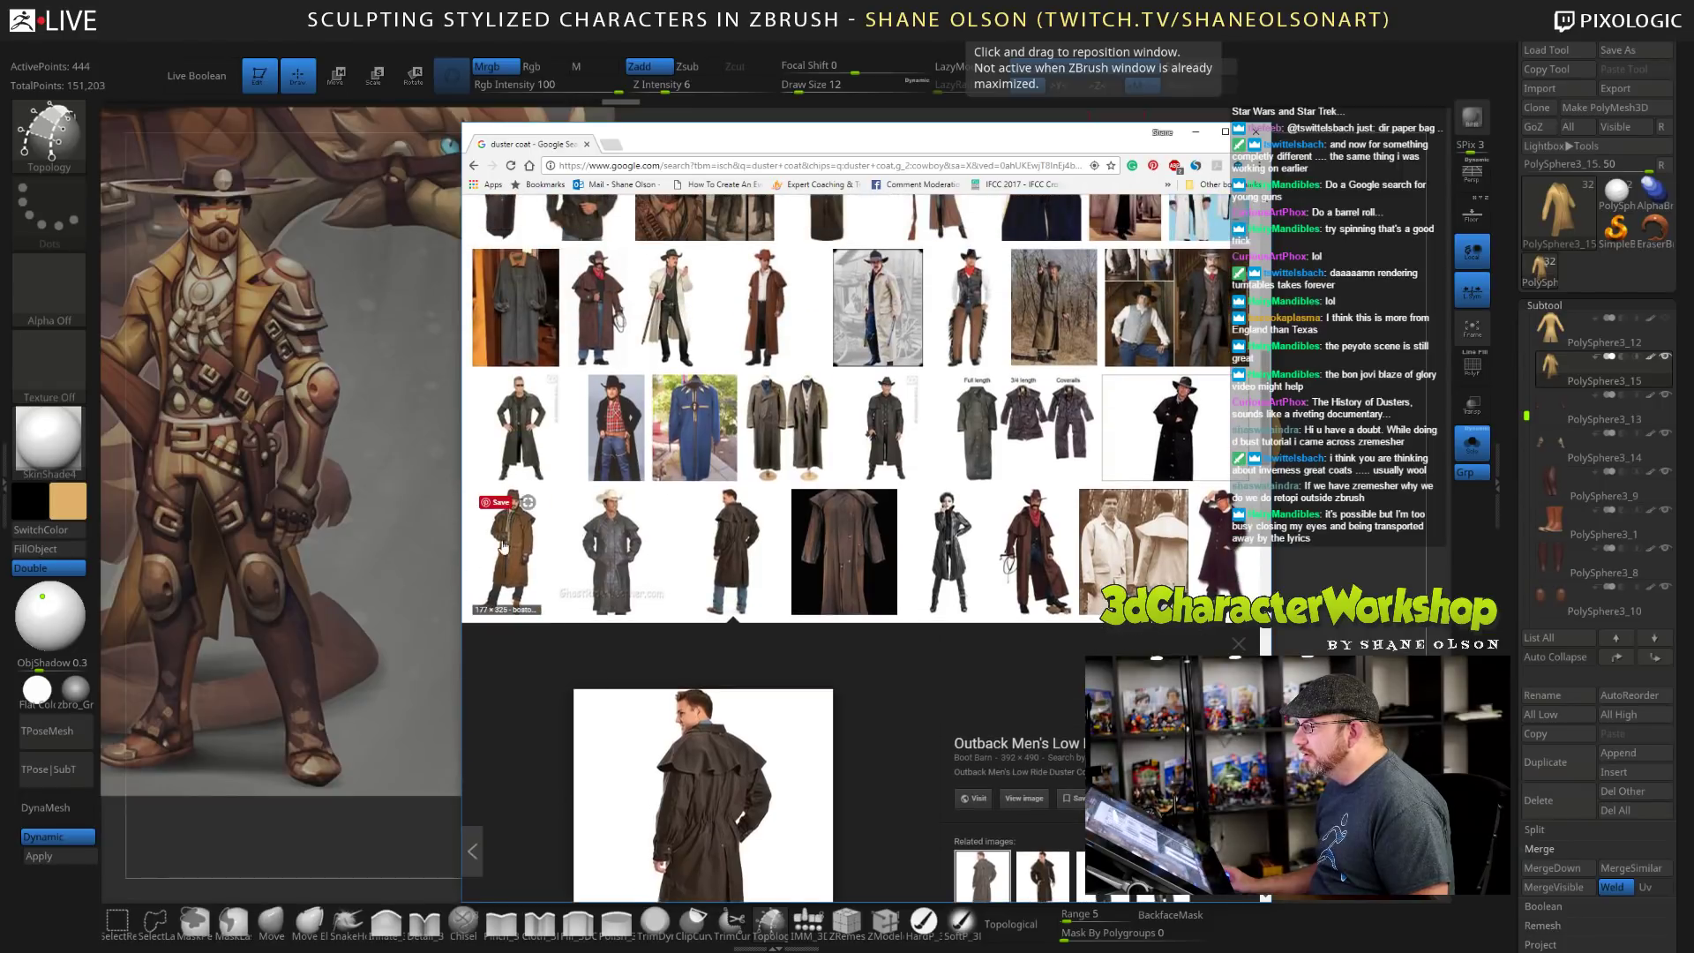
left_click(503, 547)
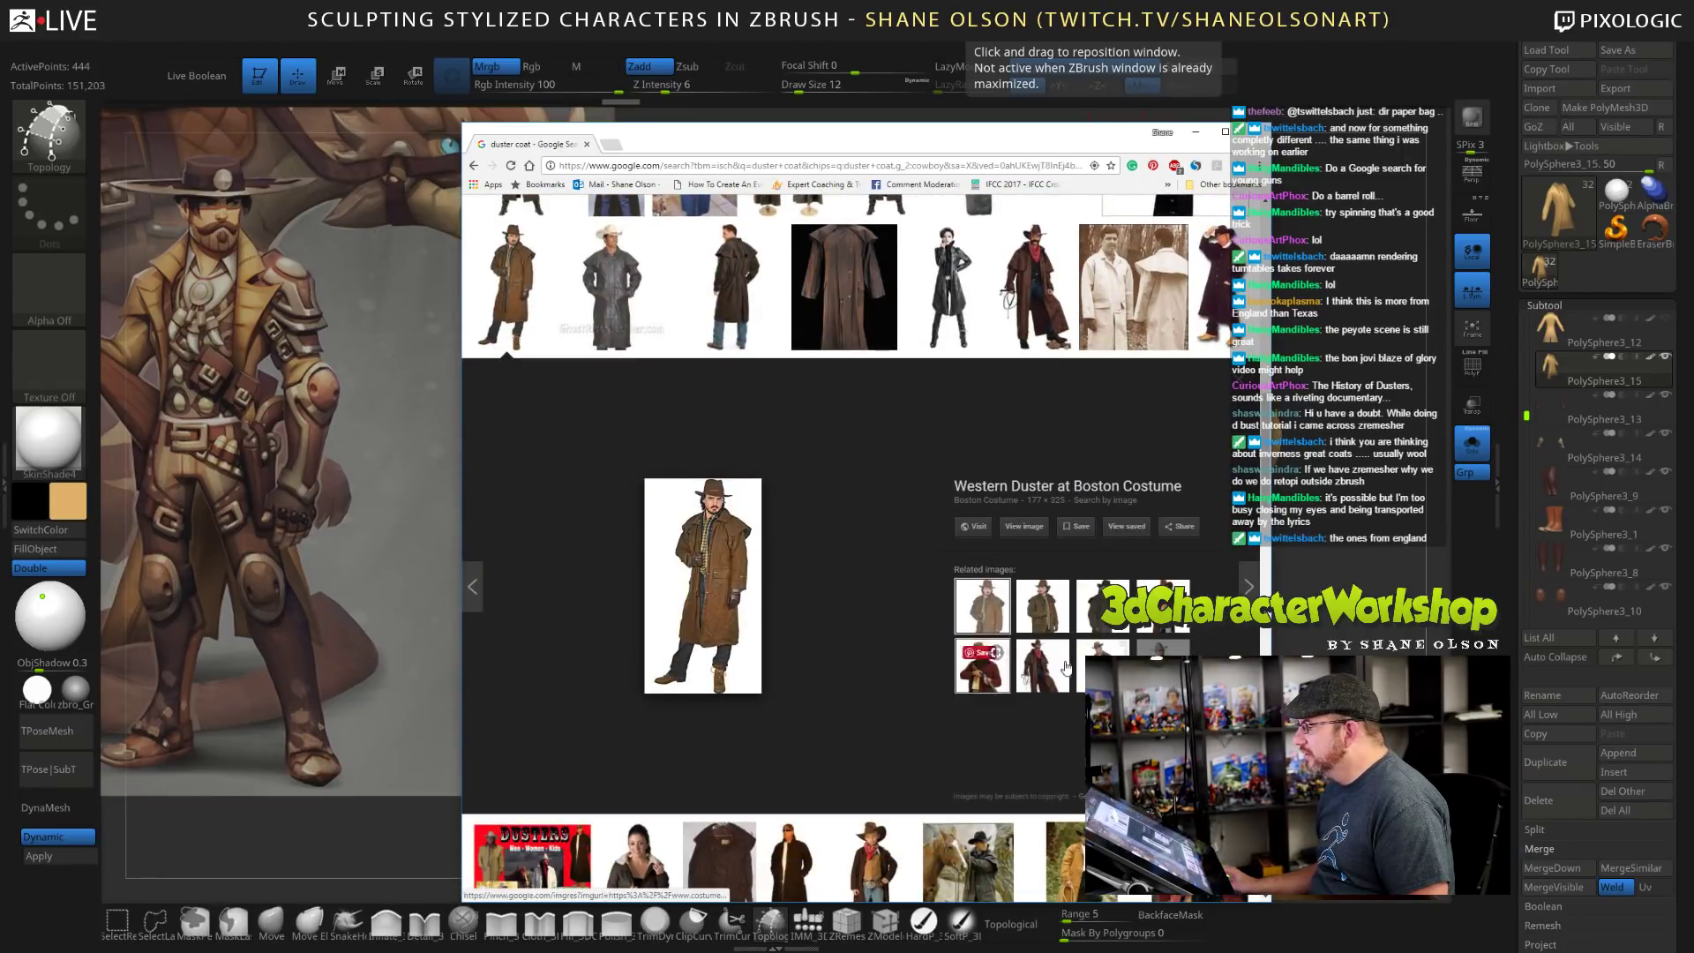
left_click(1021, 608)
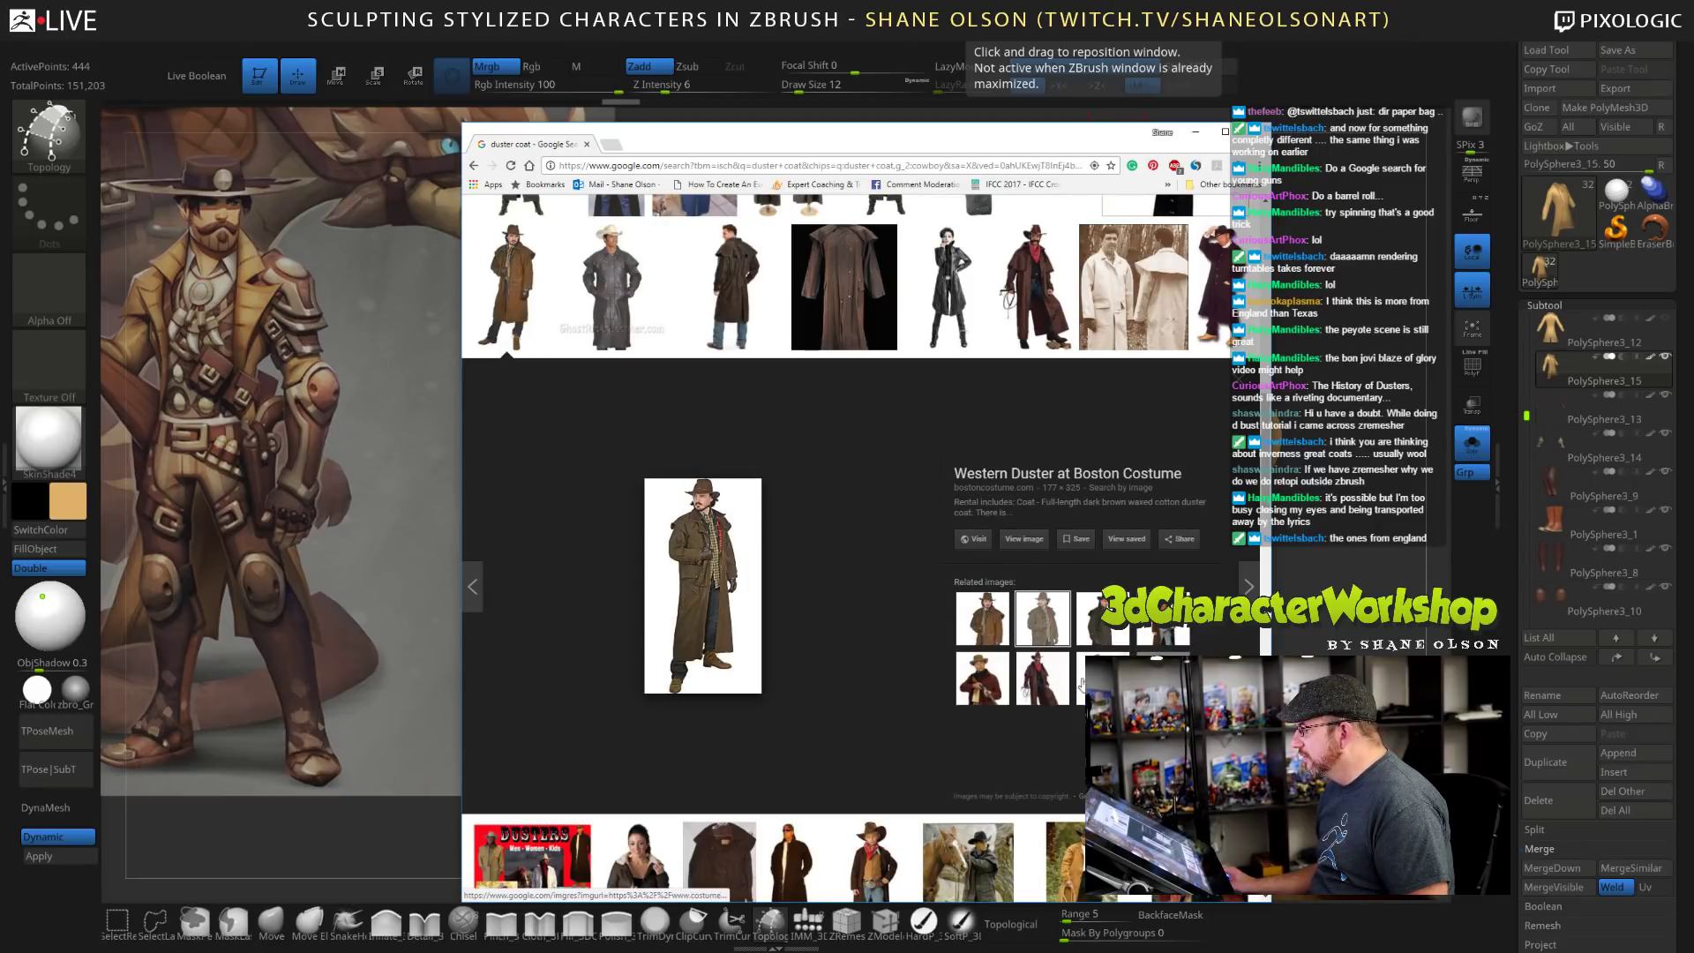
left_click(1161, 679)
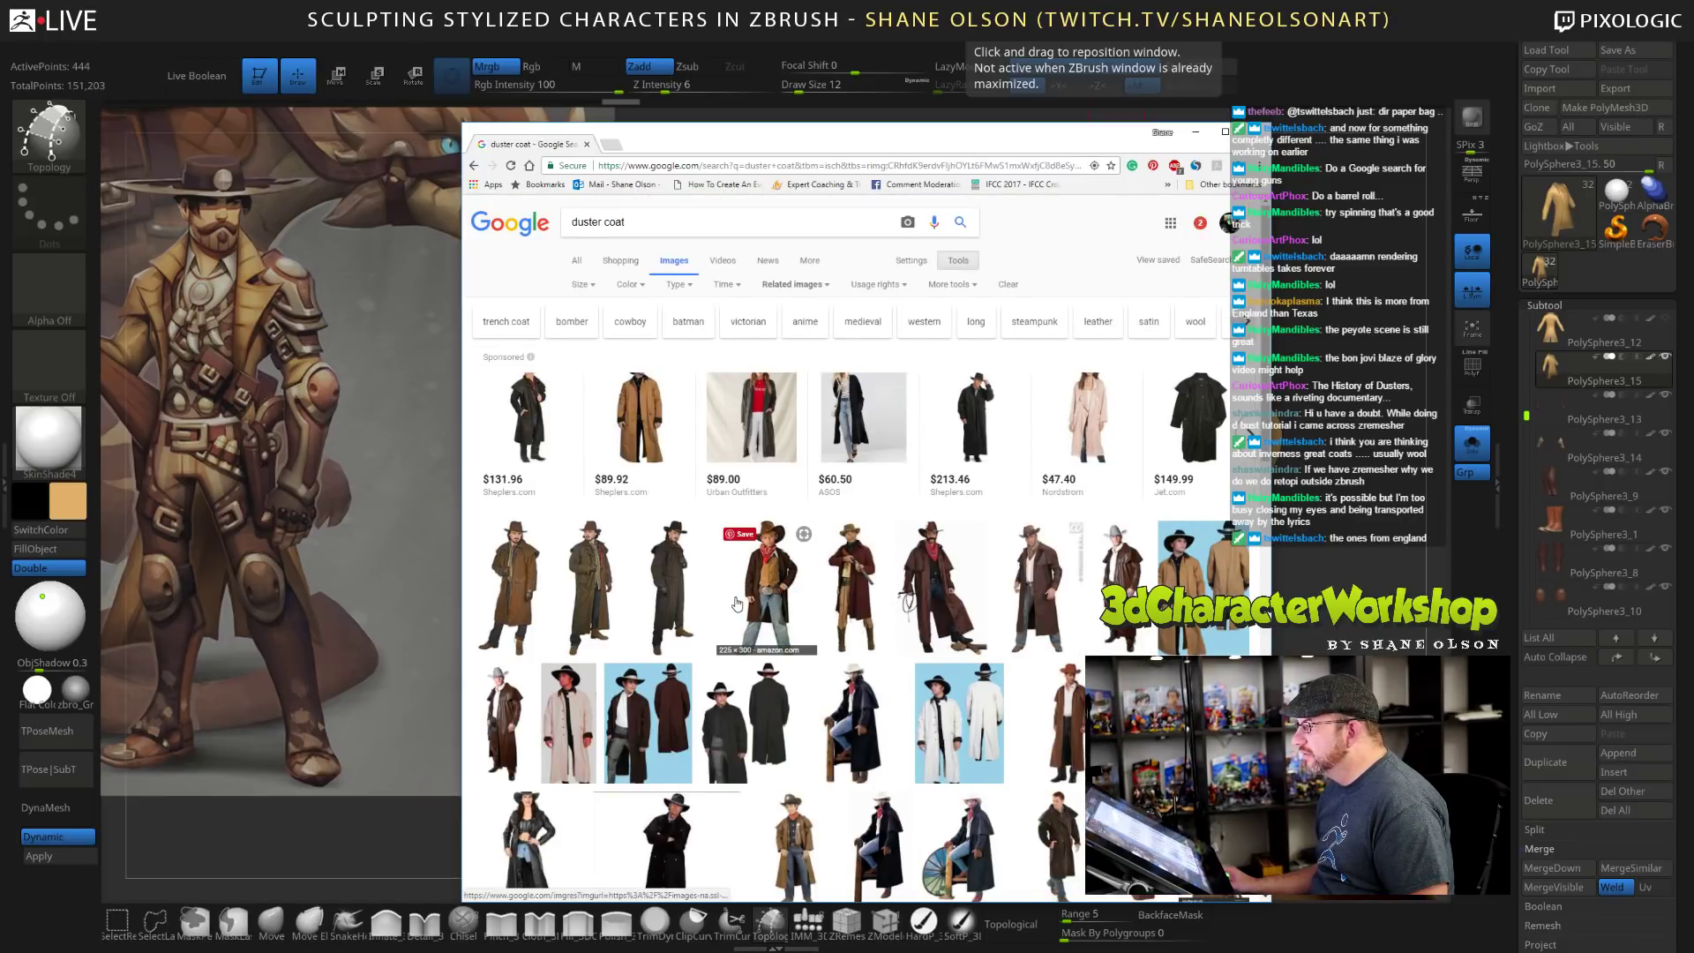
scroll(737, 603, "down", 1)
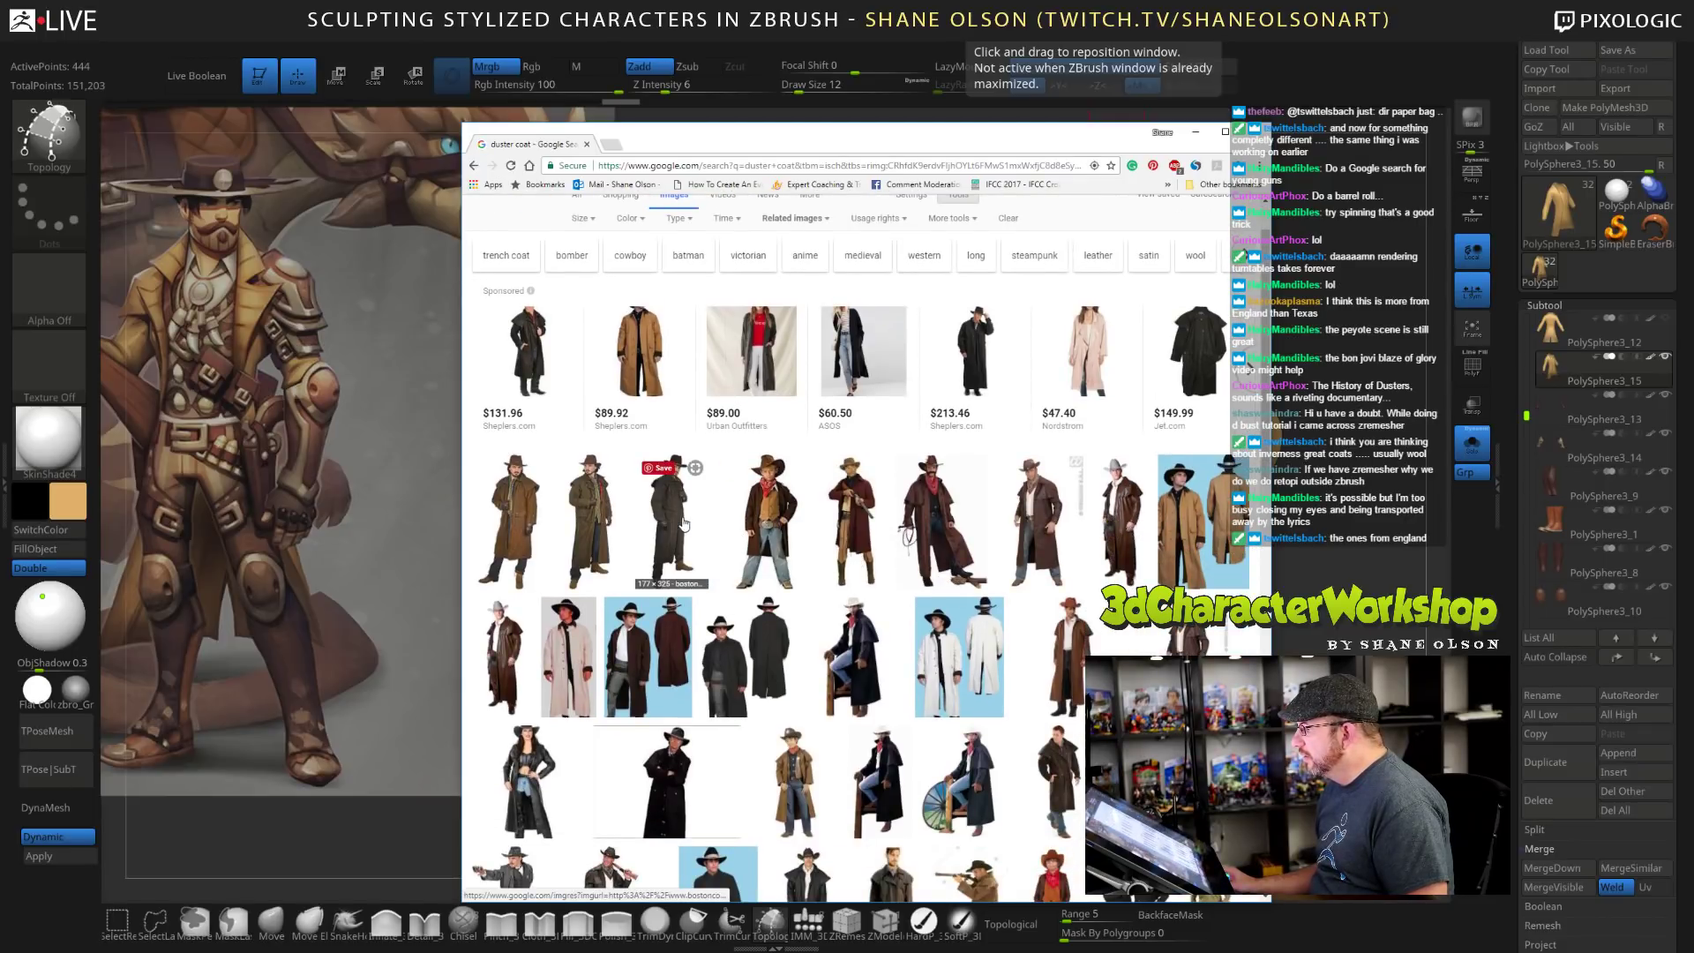
scroll(684, 524, "down", 1)
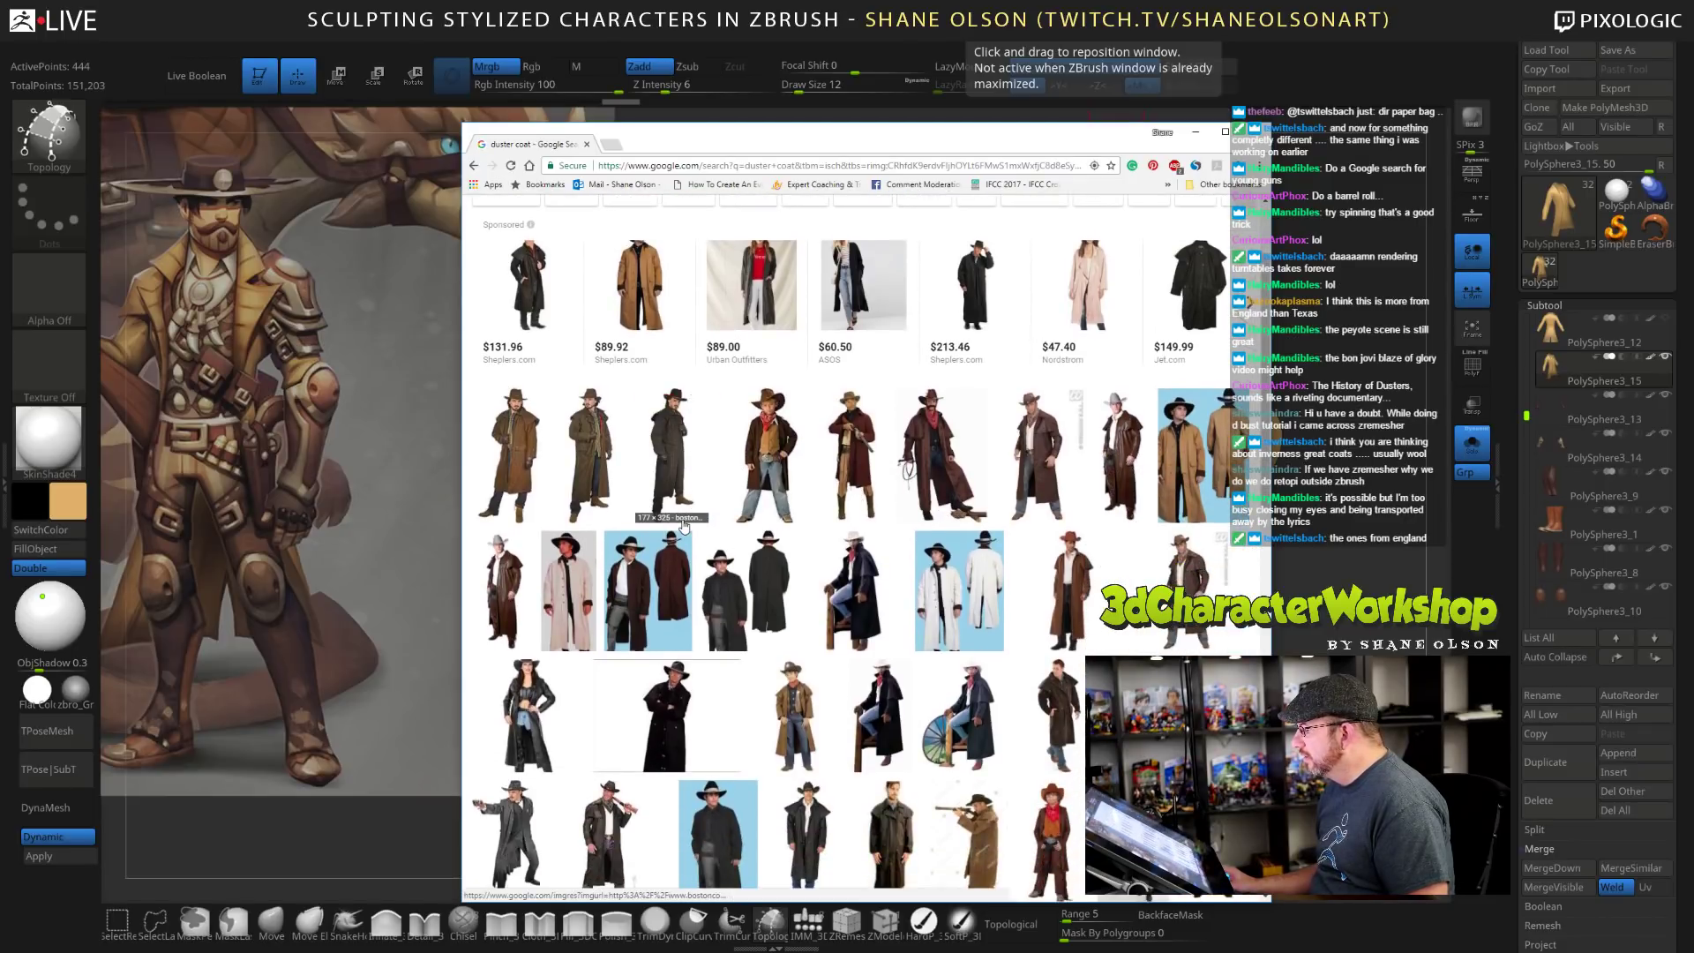
left_click(666, 603)
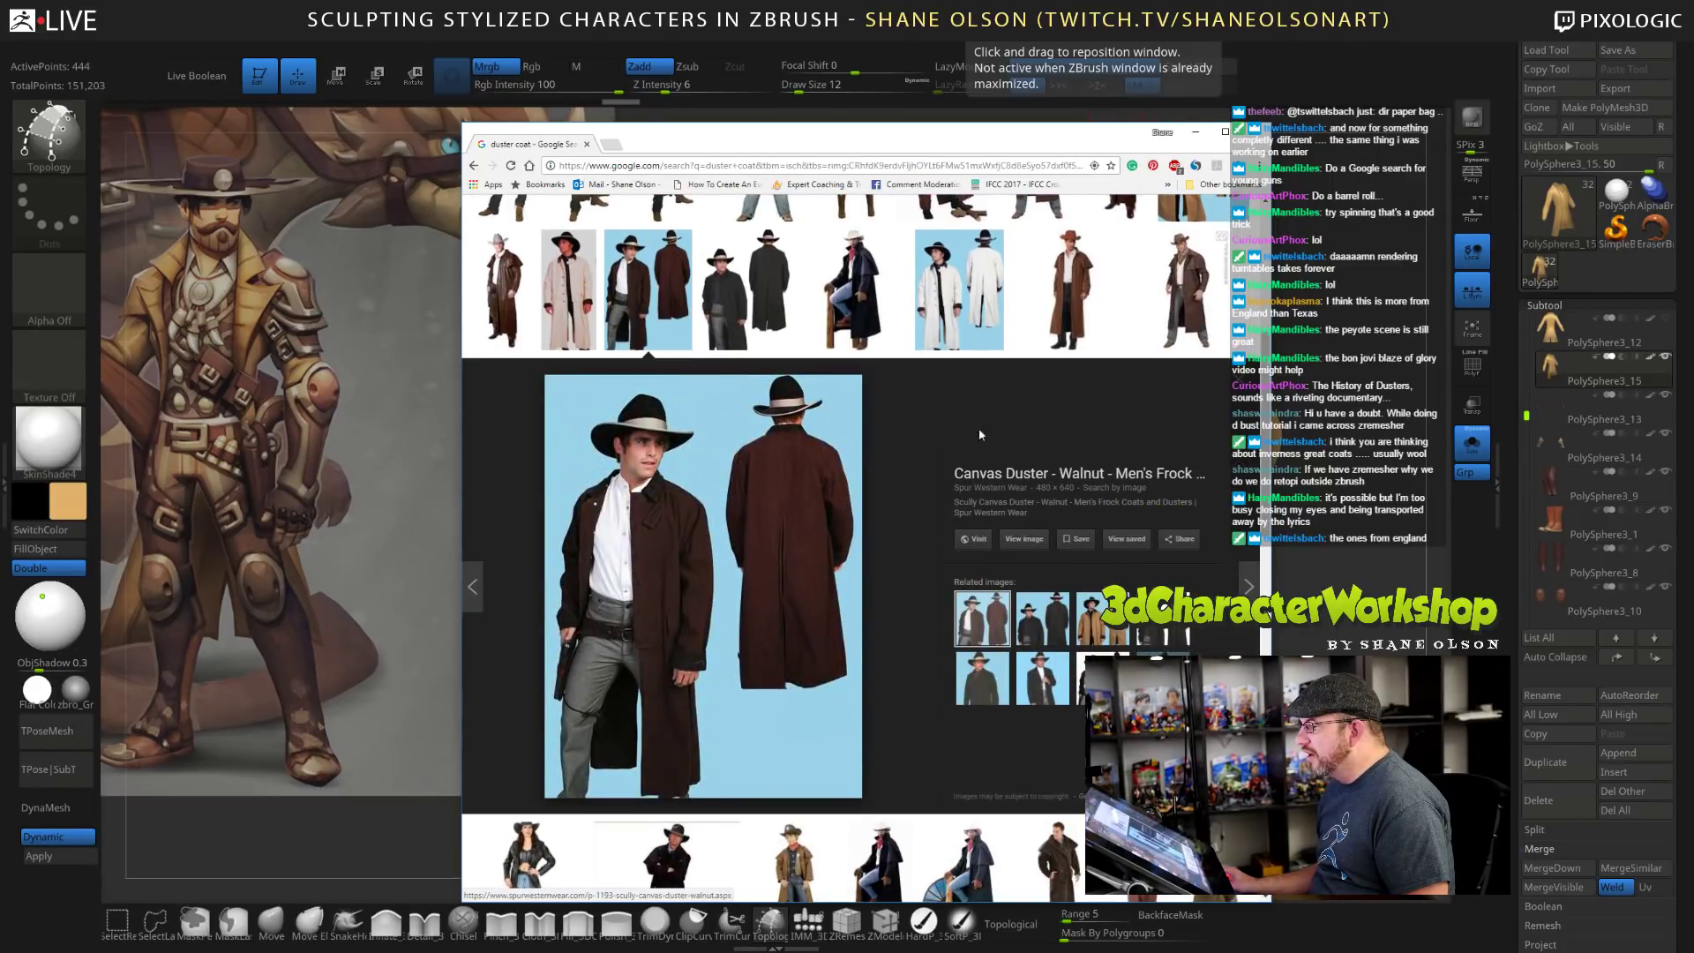
left_click(1239, 384)
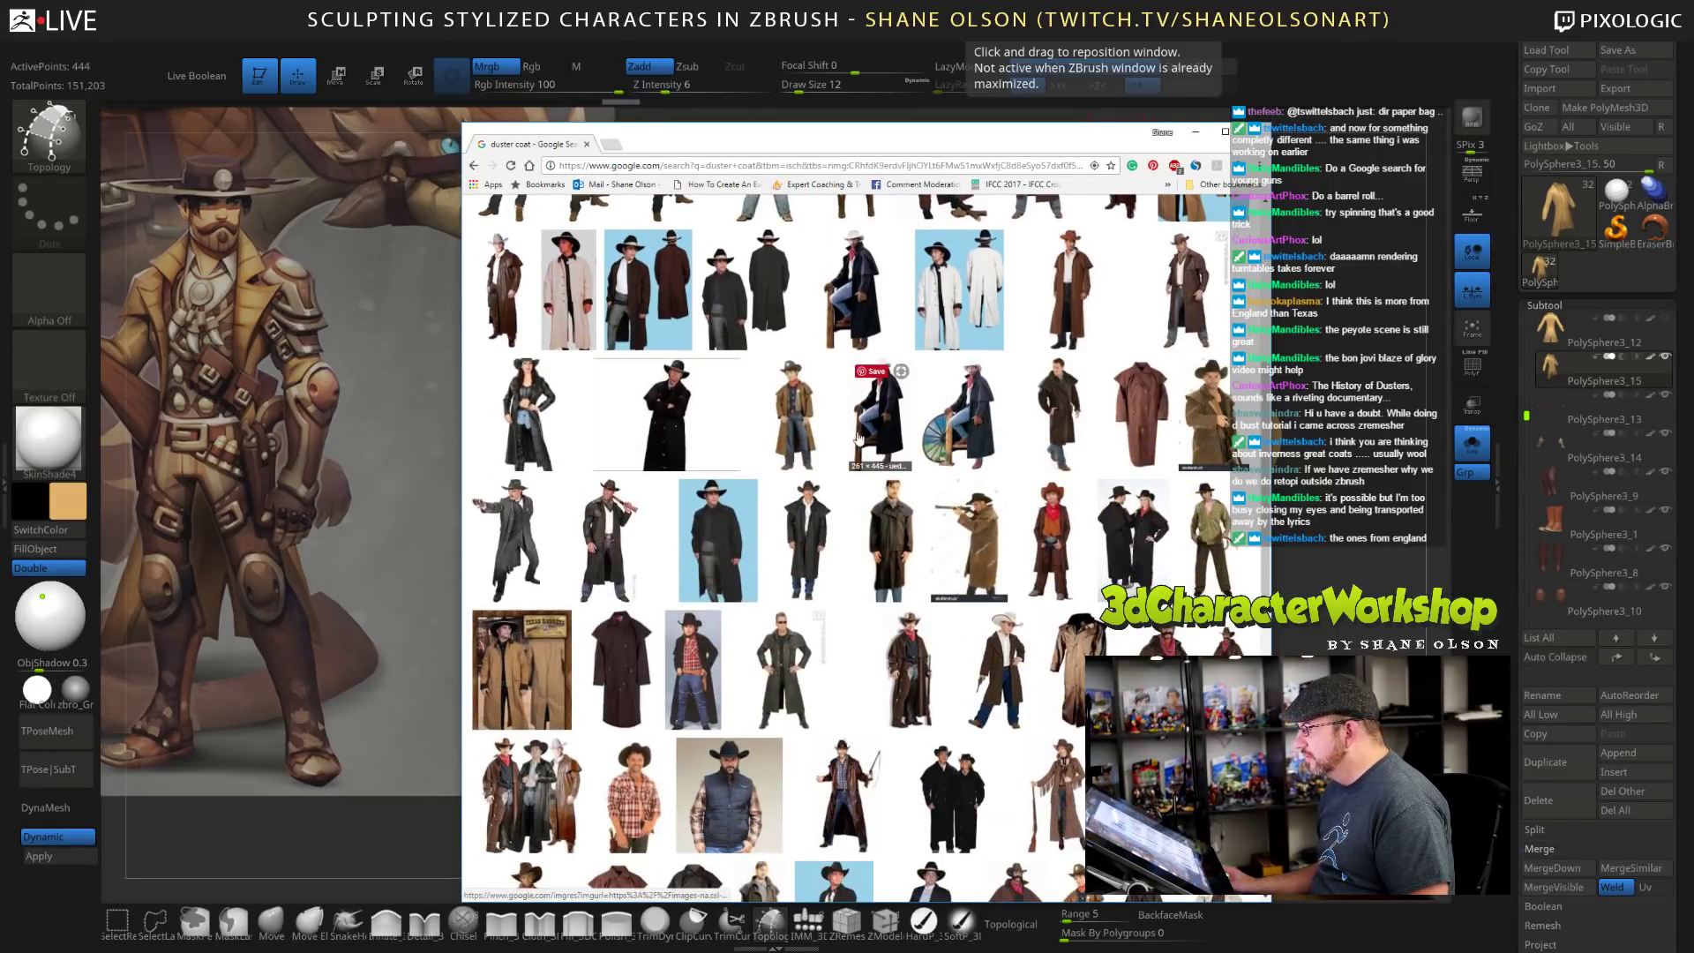
Examine how the cape sits on the rifle-holding cowboy, cowboy costume and Work Dusters & Drovers images, and return to ZBrush.
left_click(987, 539)
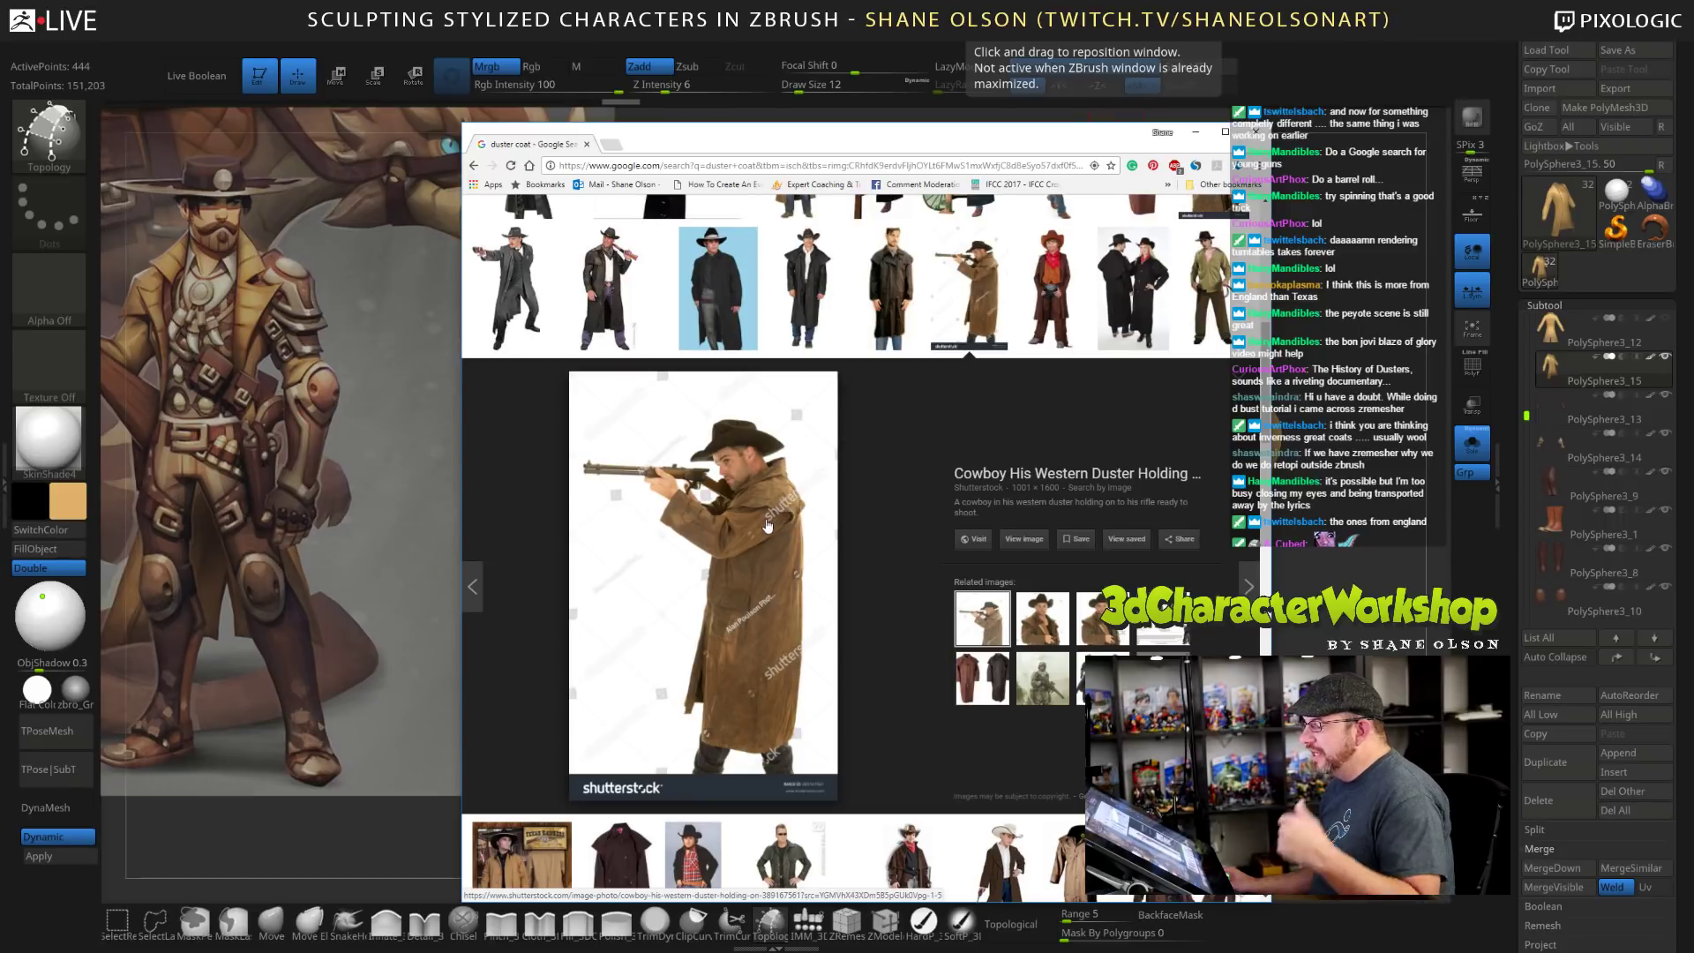
left_click(1046, 629)
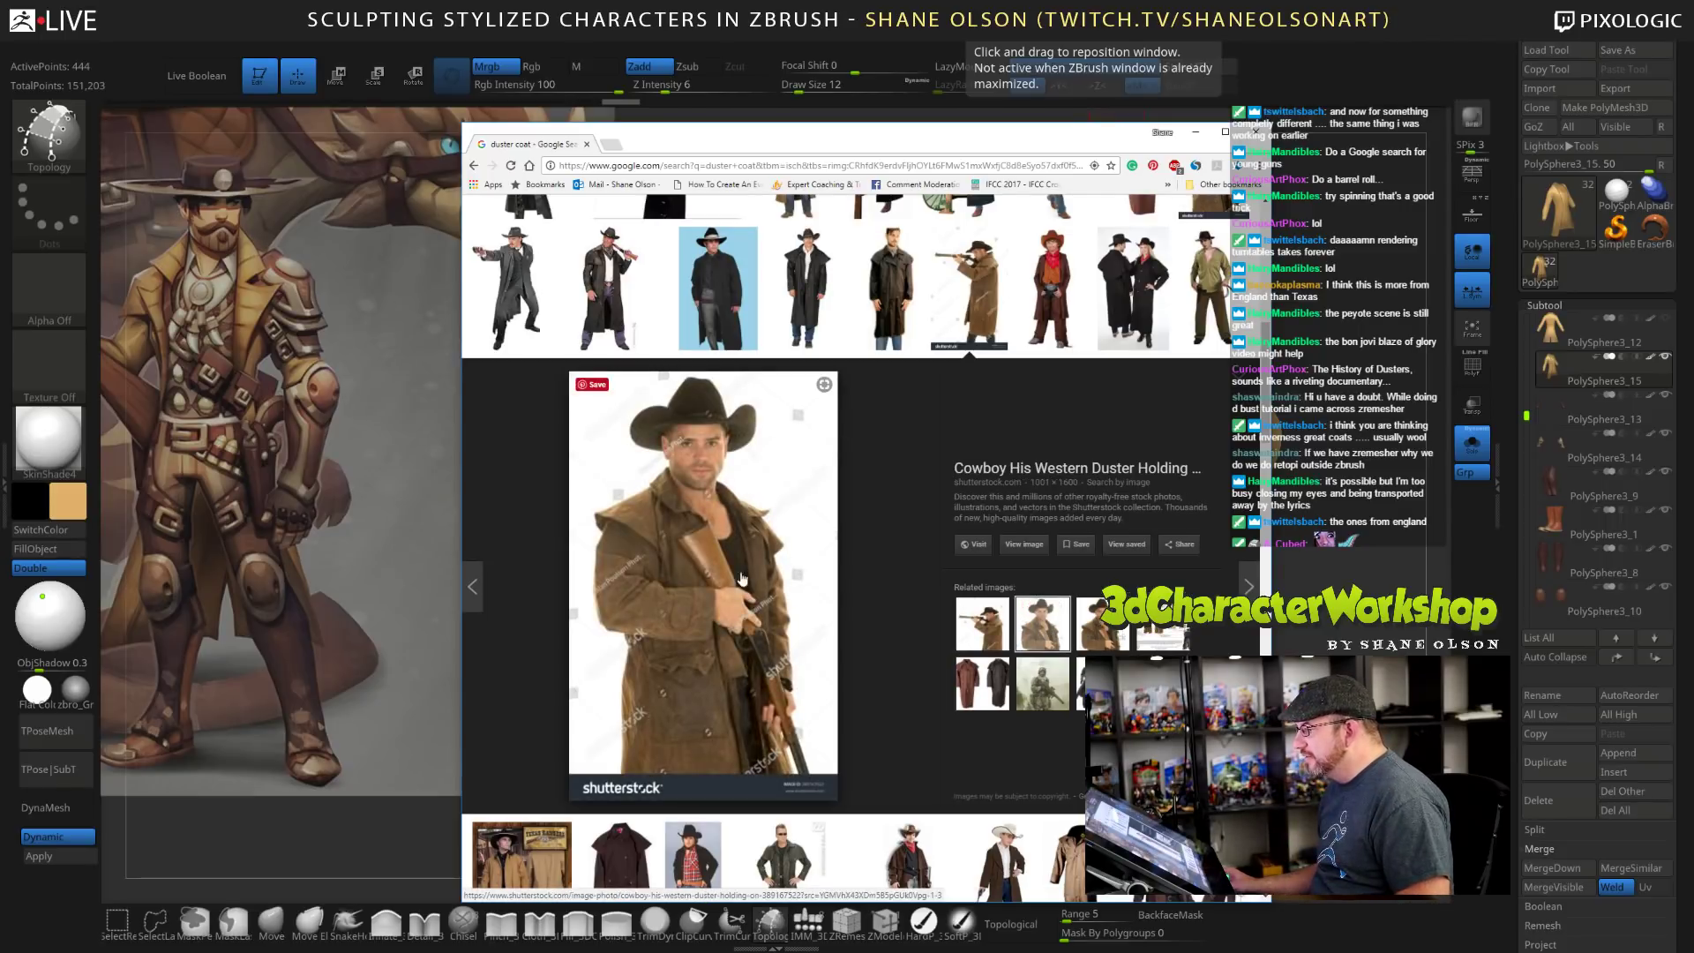
scroll(659, 520, "down", 3)
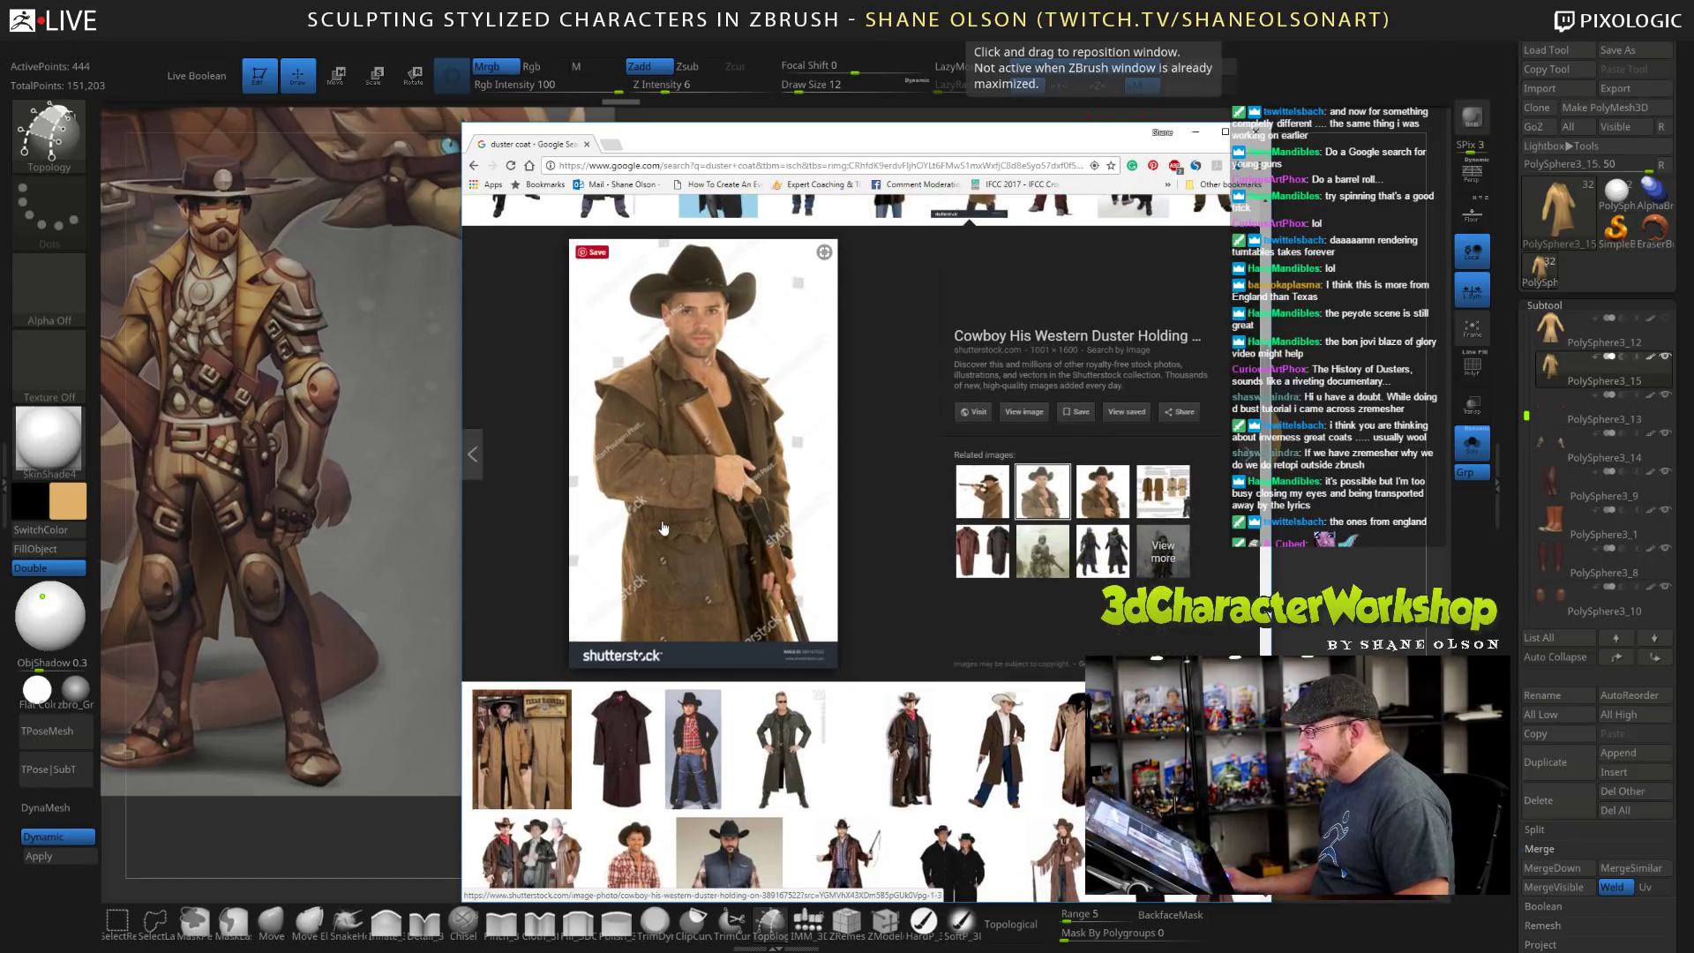
left_click(916, 627)
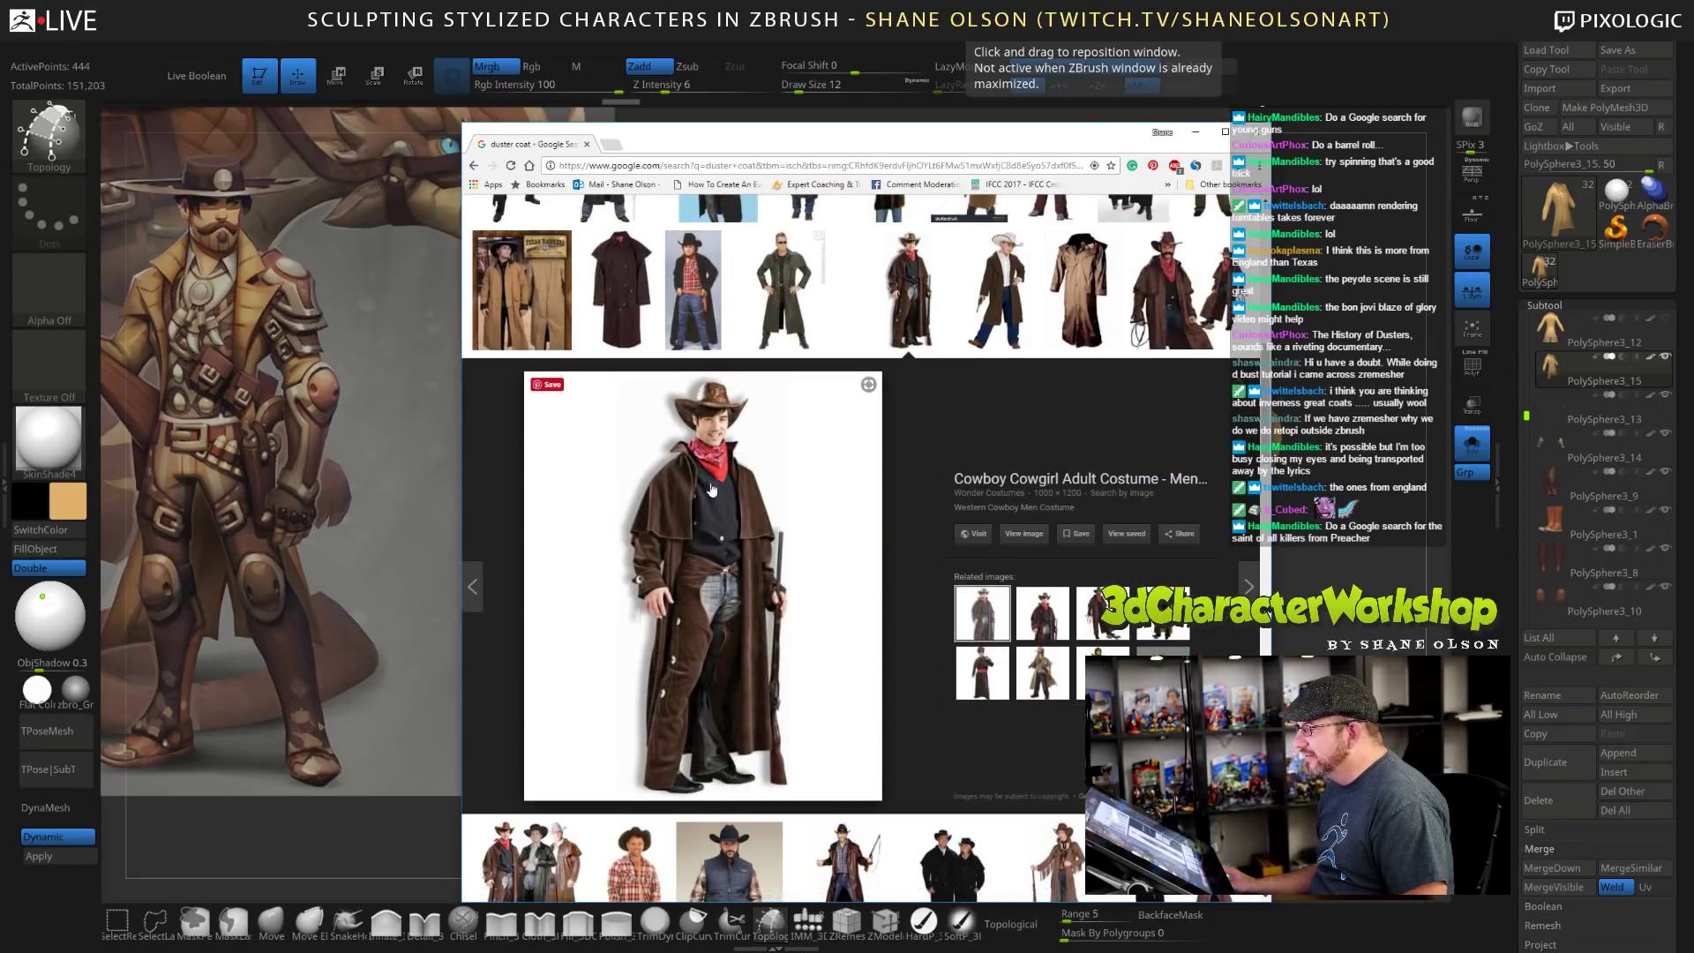
scroll(882, 452, "down", 2)
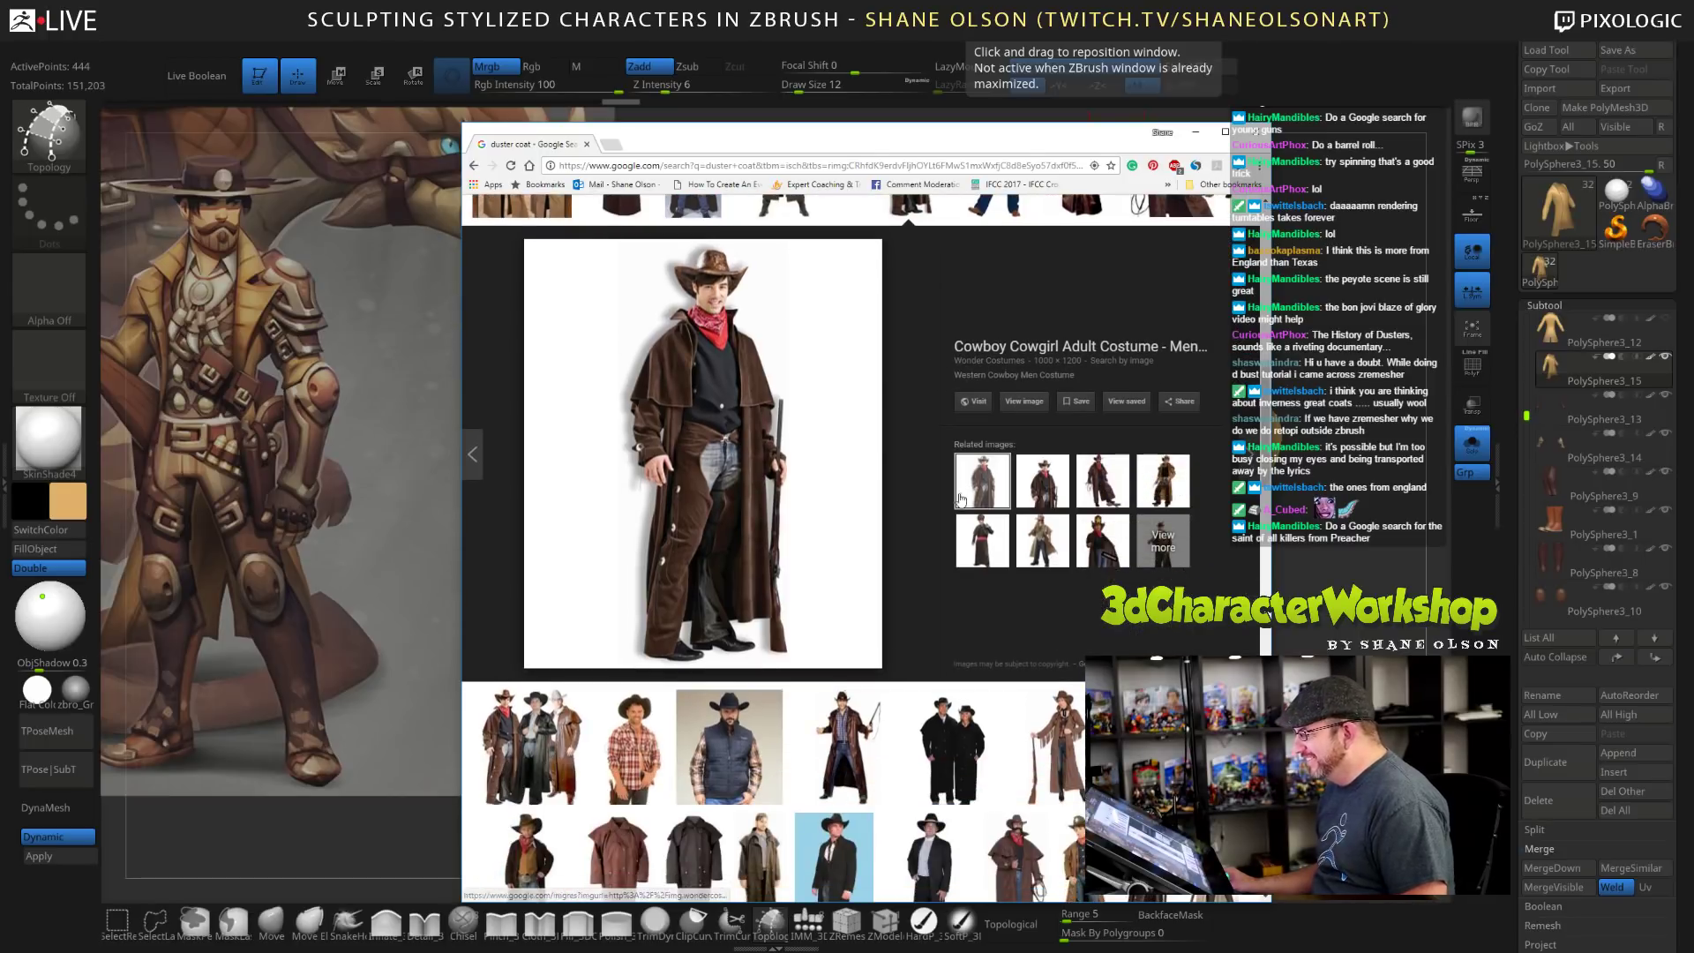
scroll(895, 452, "down", 2)
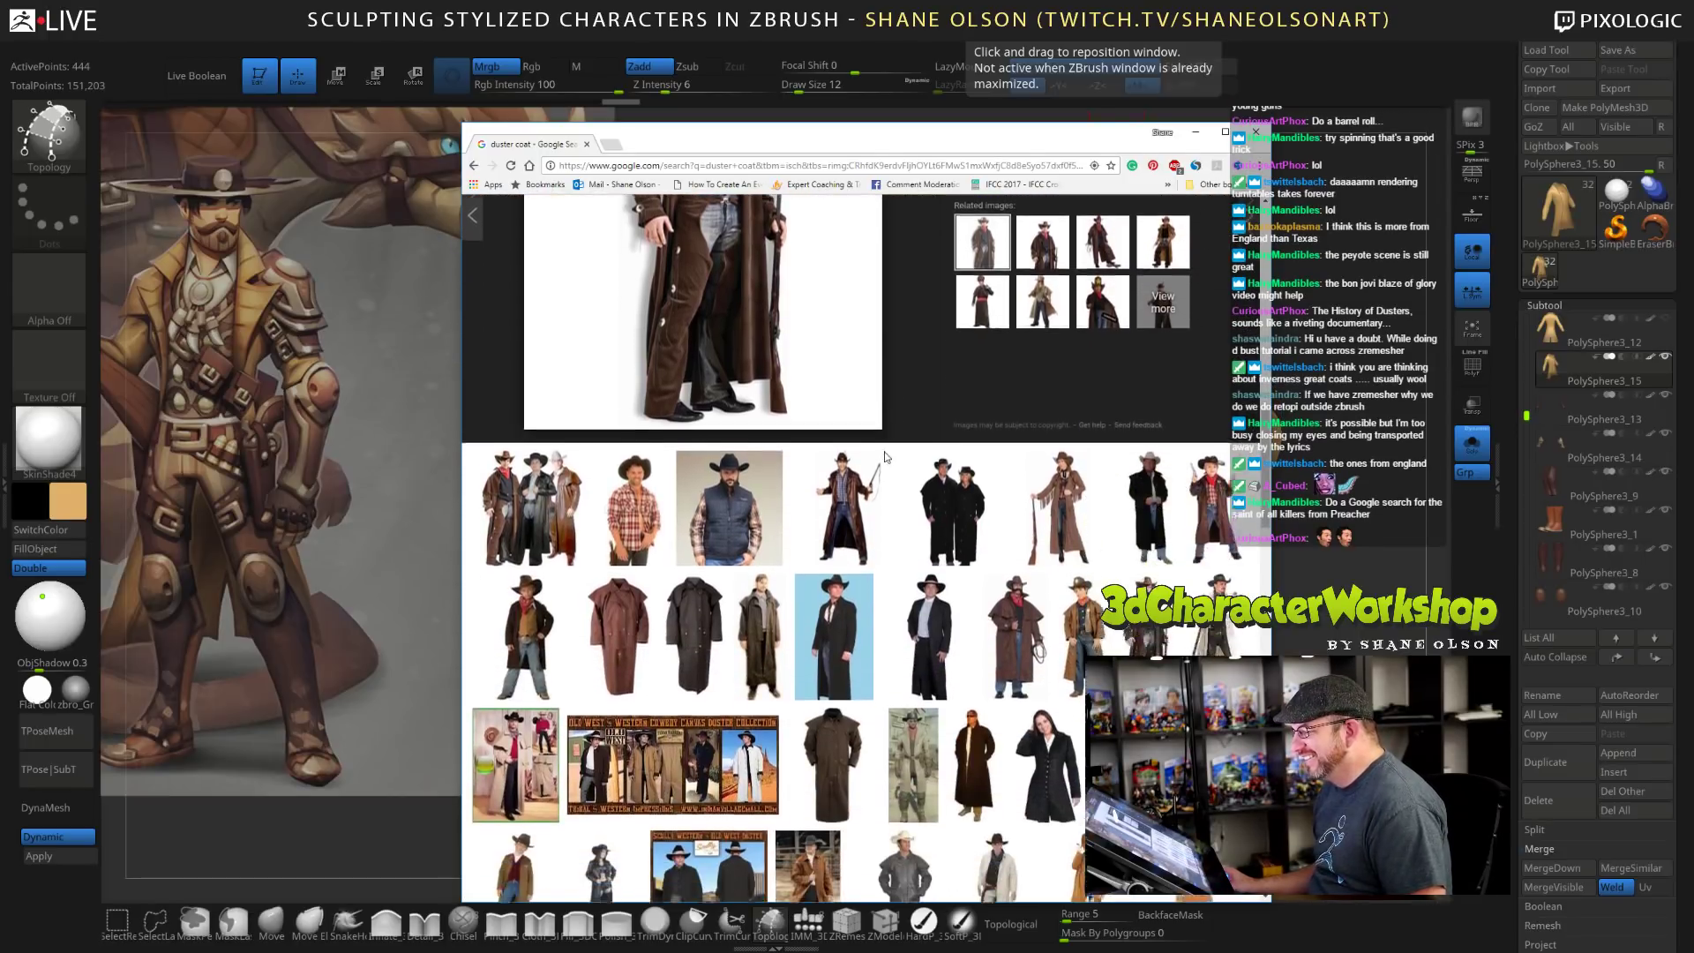
scroll(873, 529, "down", 2)
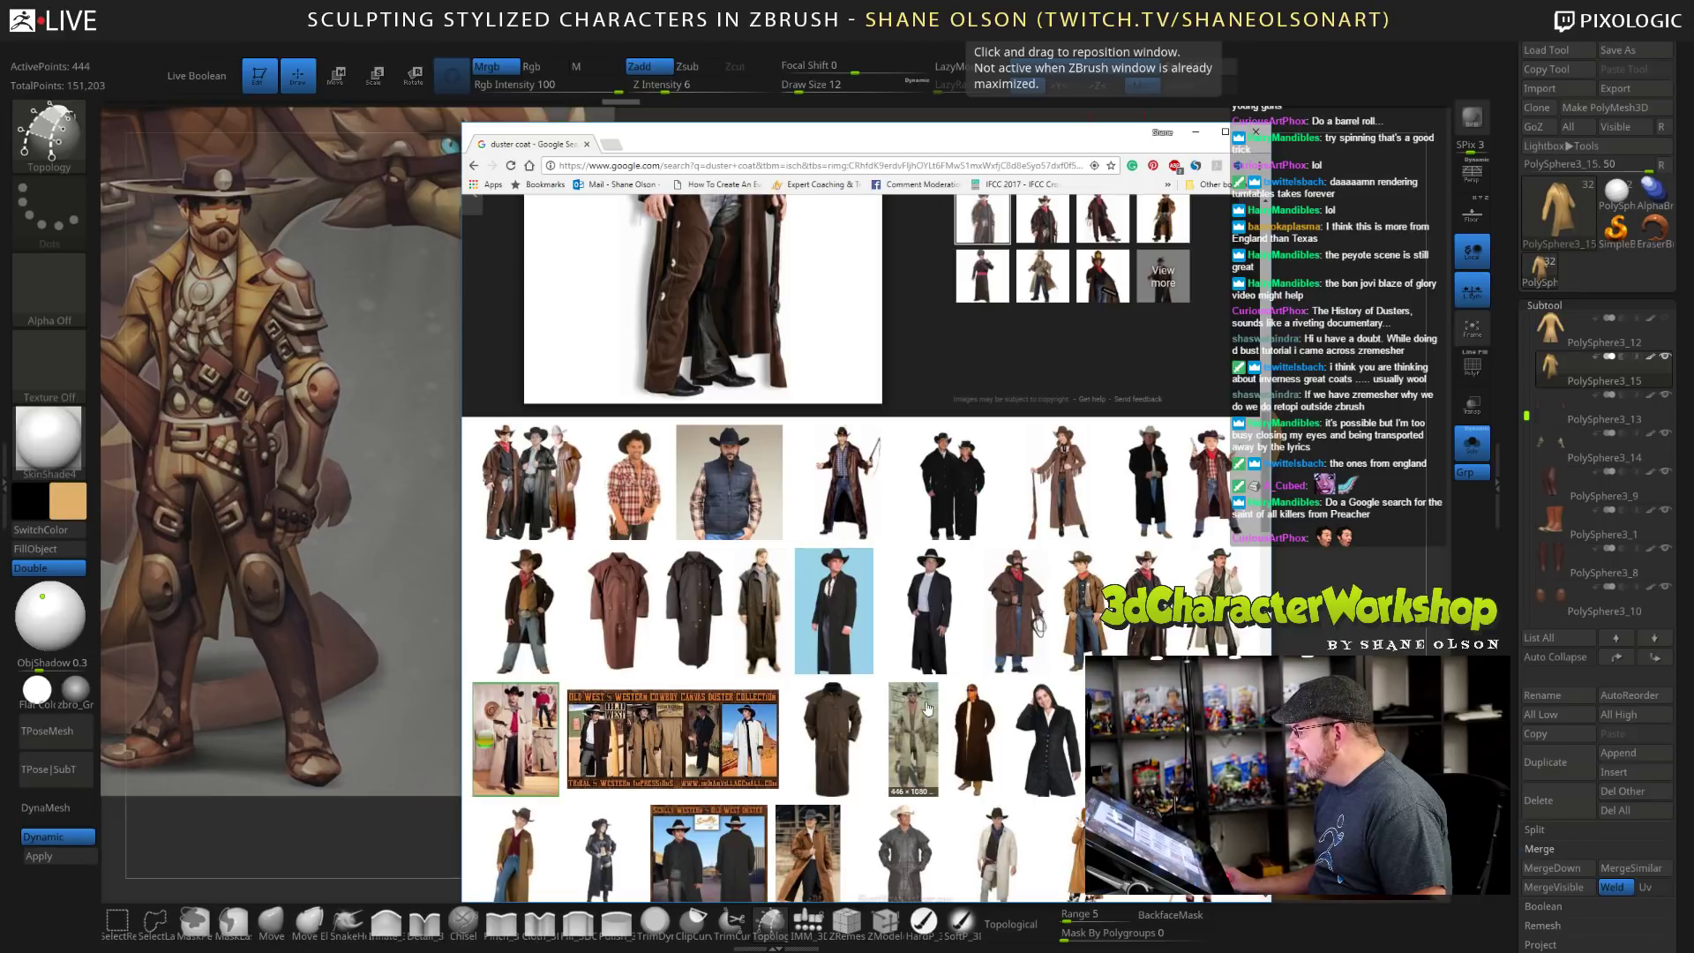
left_click(834, 747)
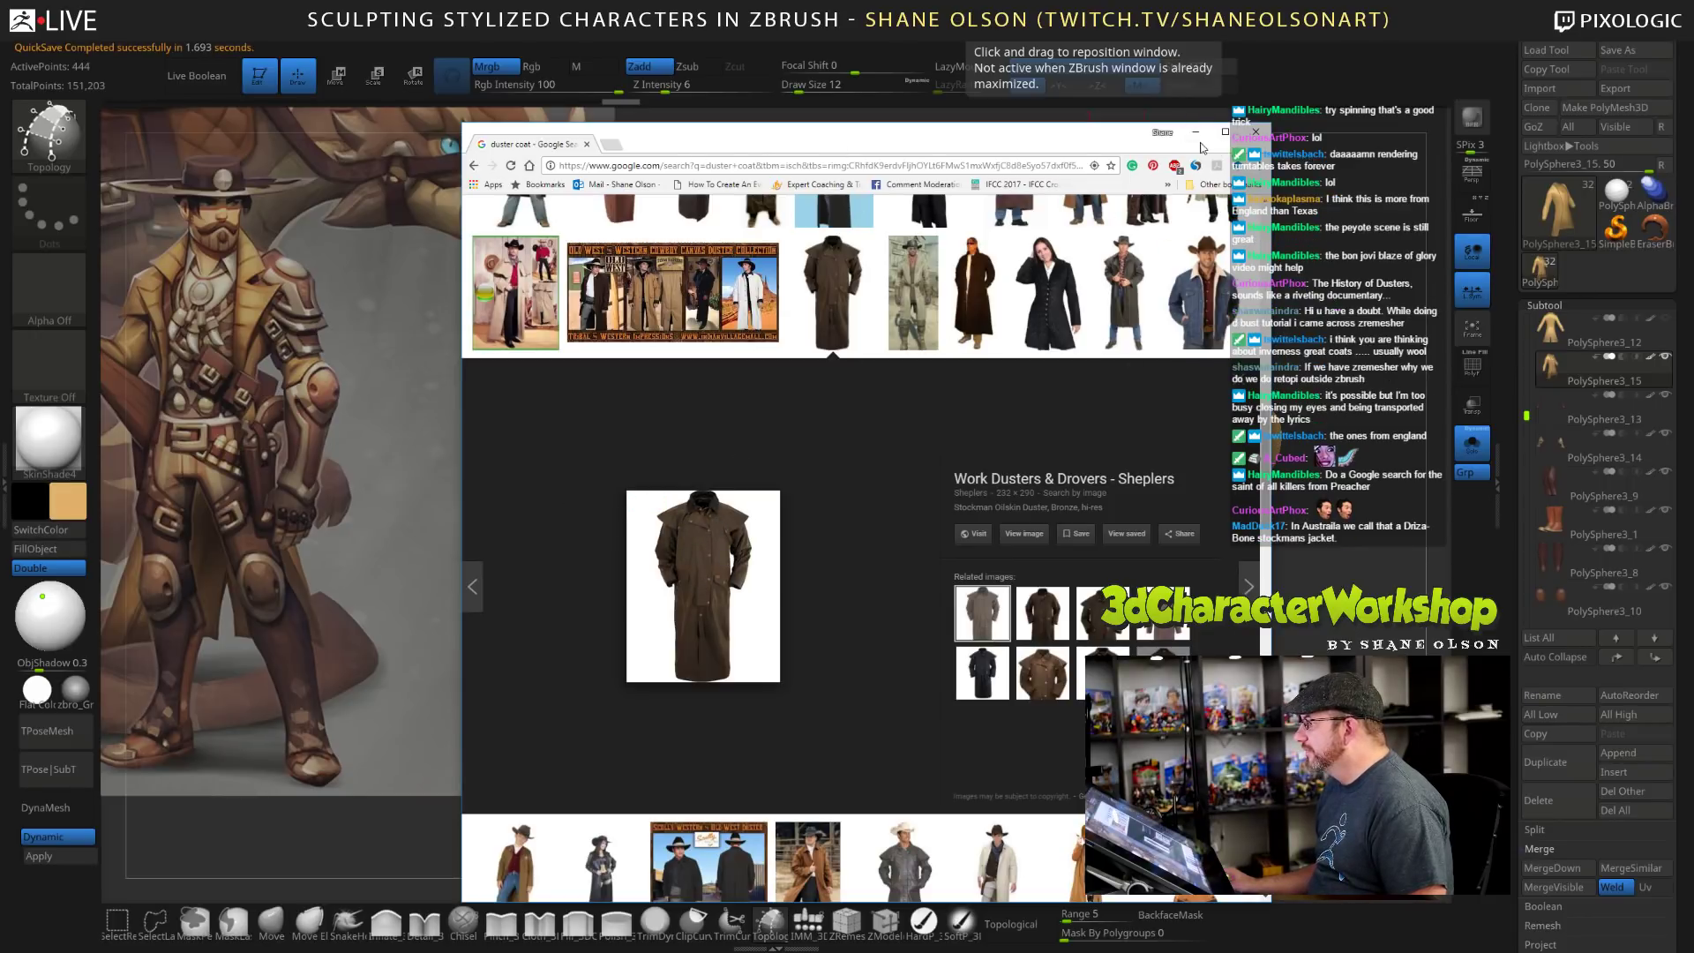
left_click(1197, 134)
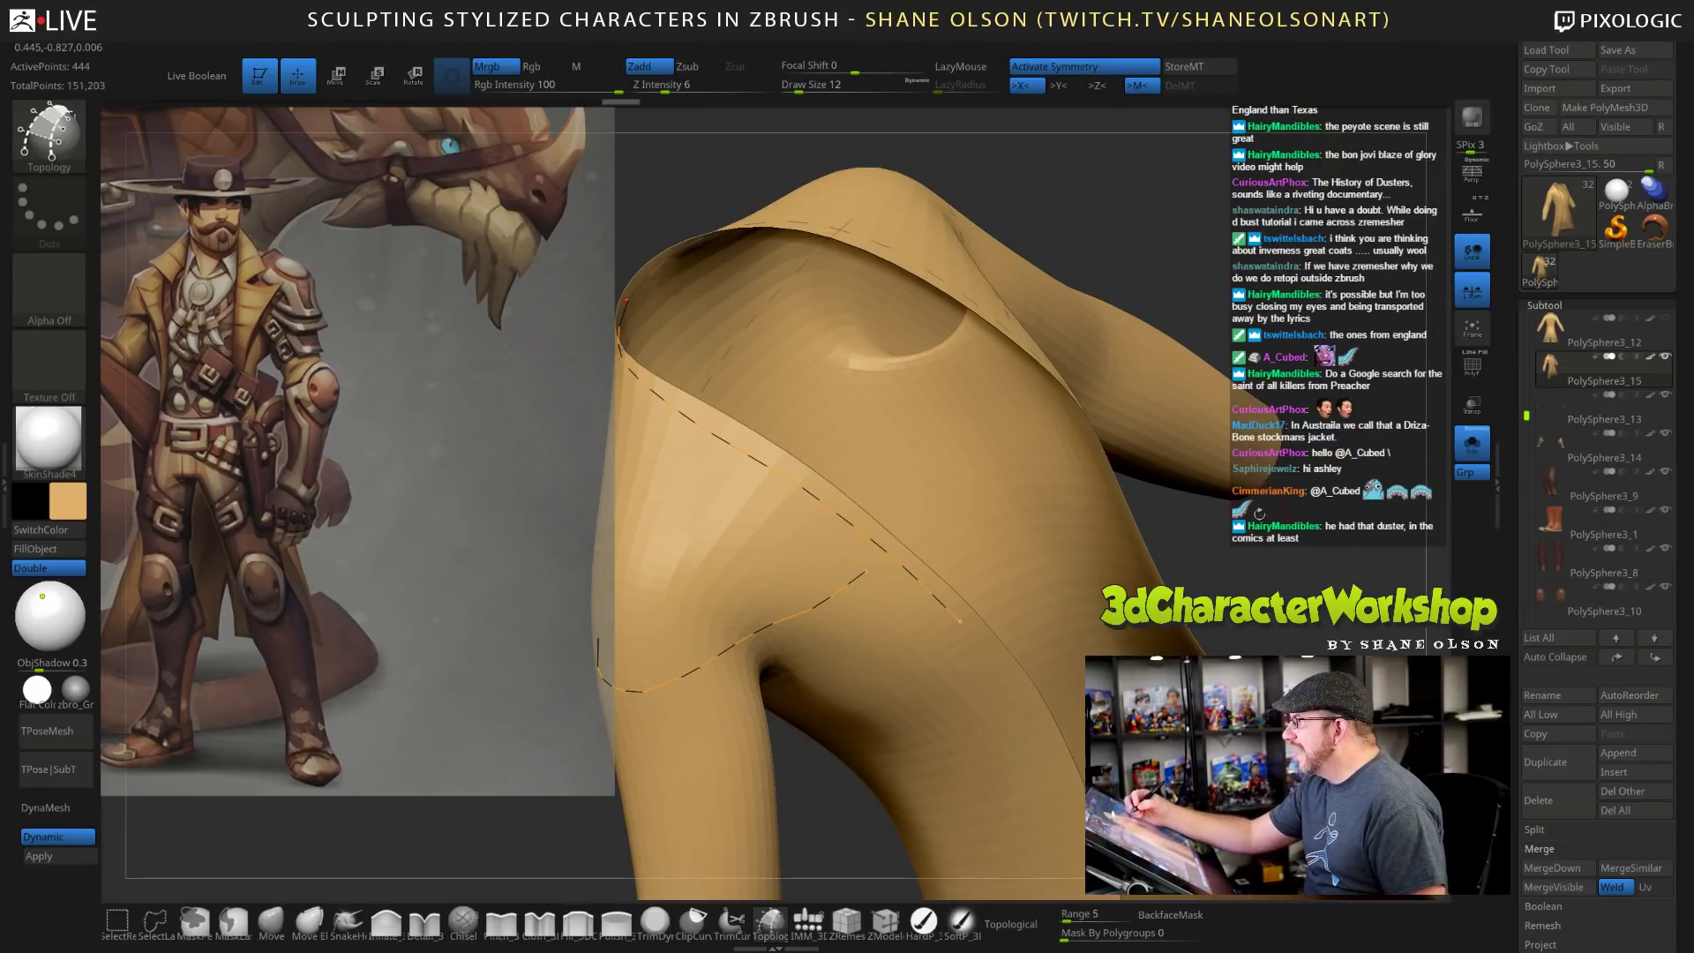
Undo the last topology stroke and extend the chest line across the line along the coat's front opening.
mouse_move(1258, 533)
left_mouse_down("alt")
mouse_move(1258, 519)
mouse_move(1207, 563)
mouse_move(1207, 618)
mouse_move(1158, 578)
mouse_move(1244, 572)
mouse_move(902, 621)
left_mouse_up("alt")
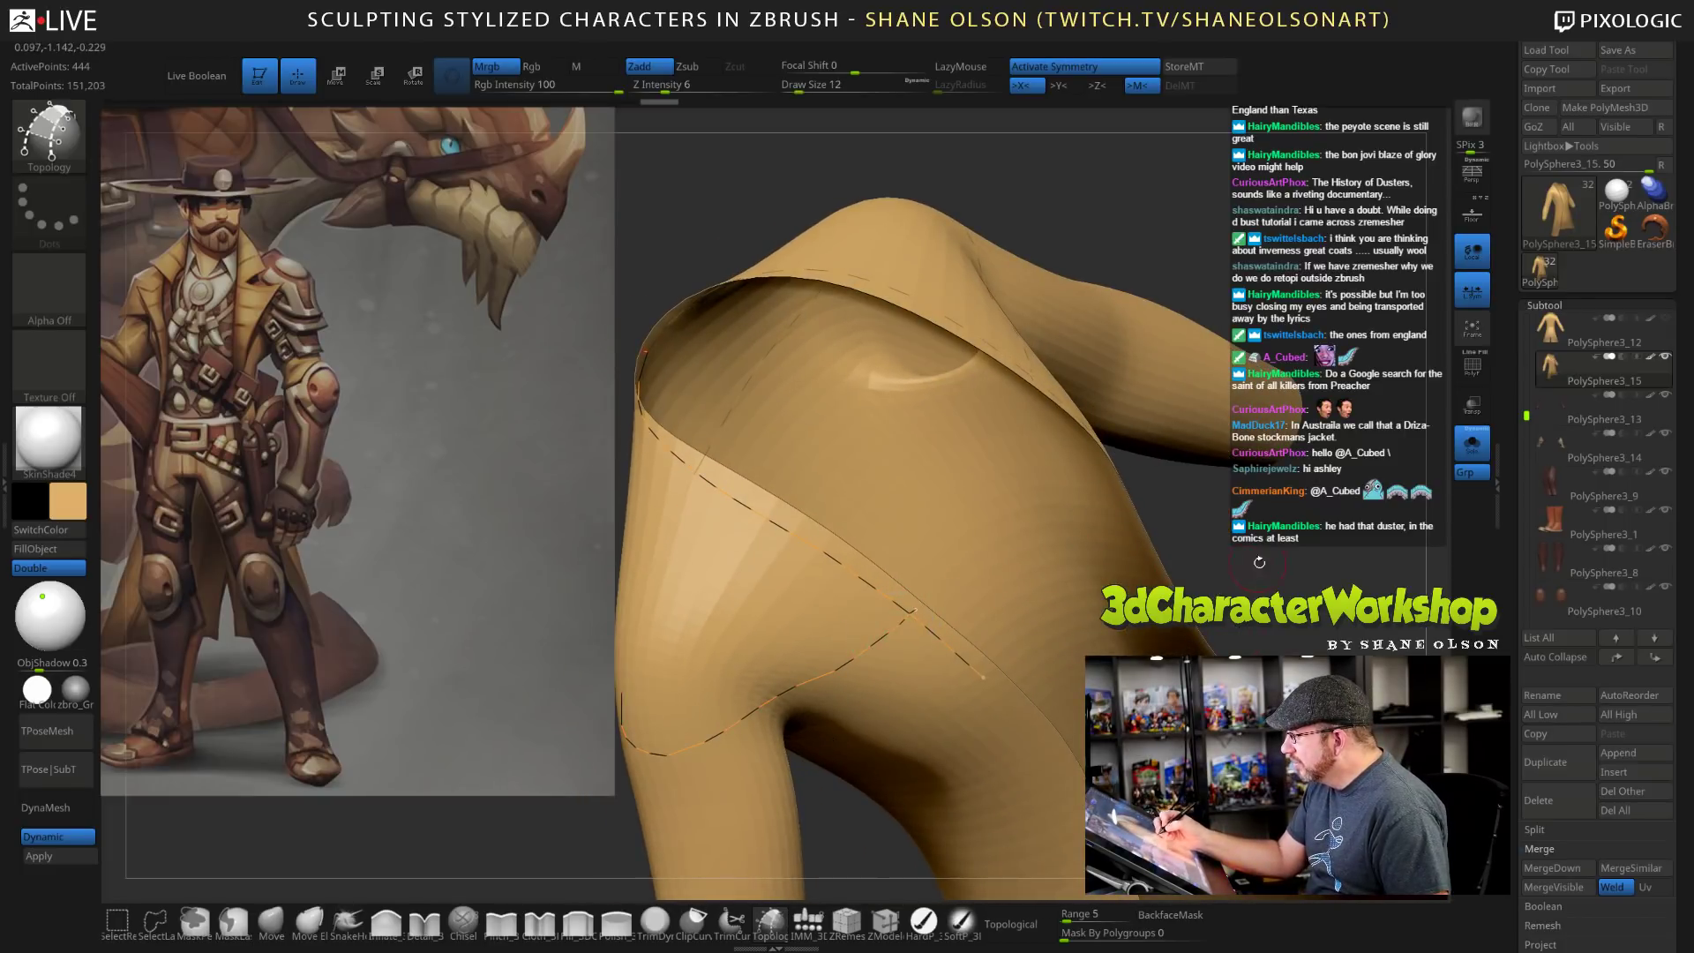
key("ctrl+z")
right_click_drag(935, 699, 937, 706)
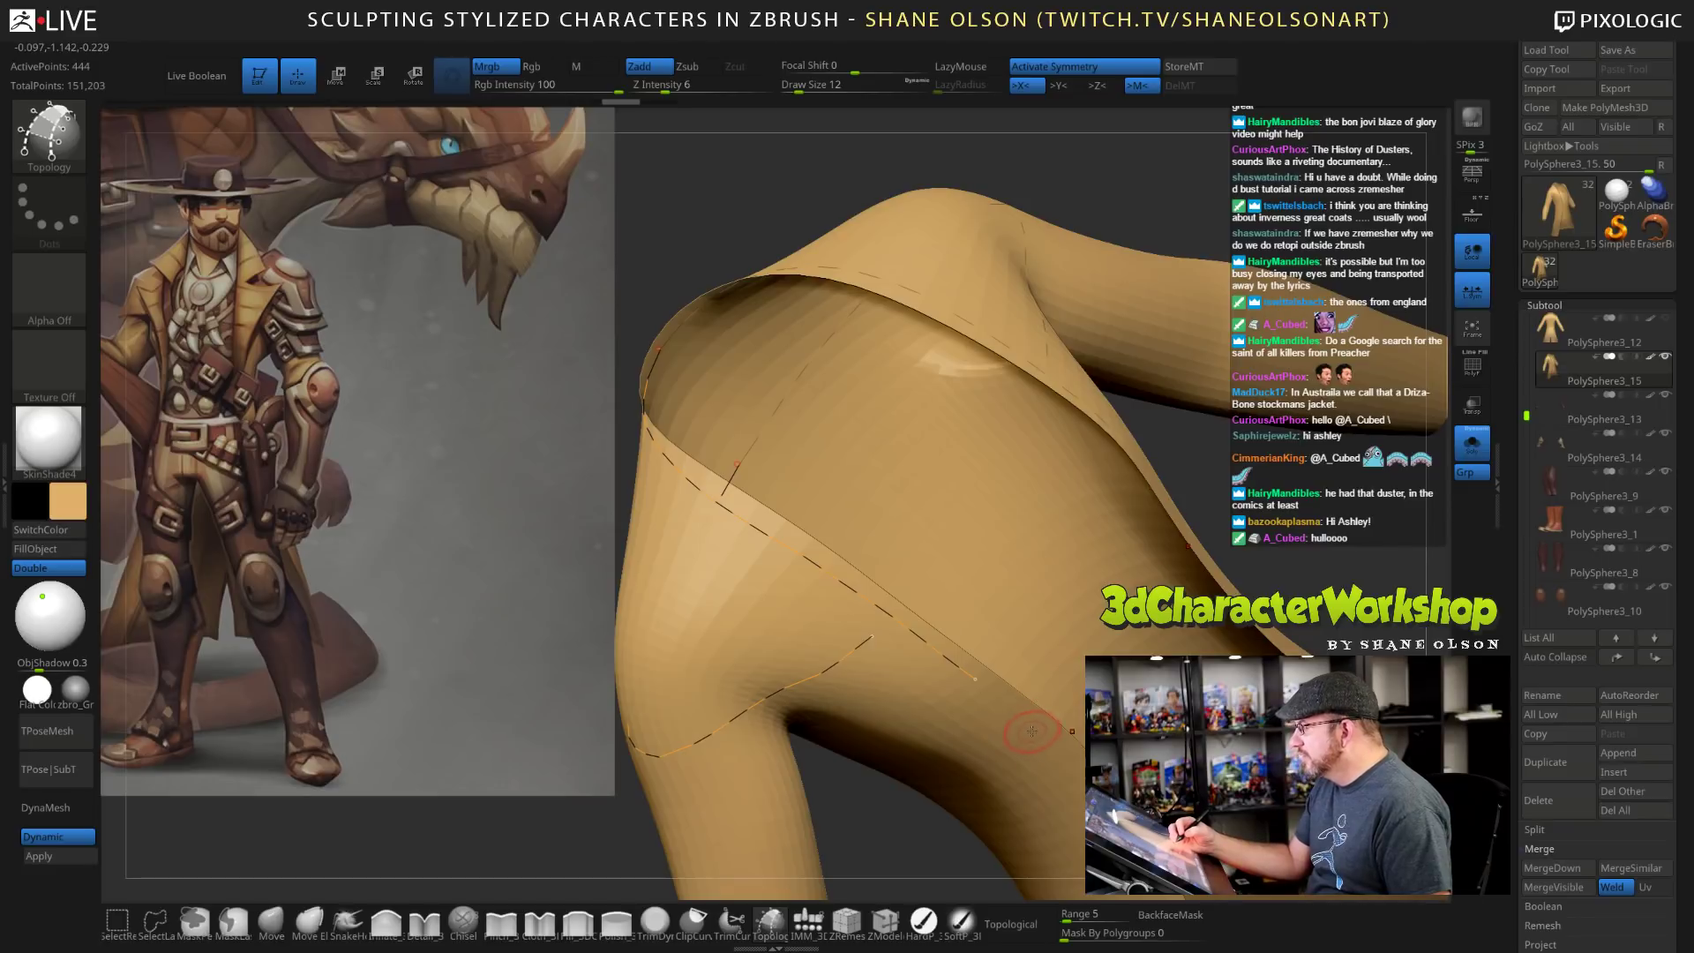
right_click_drag(1032, 731, 1048, 630, "ctrl")
right_click_drag(1286, 631, 1184, 626, "alt")
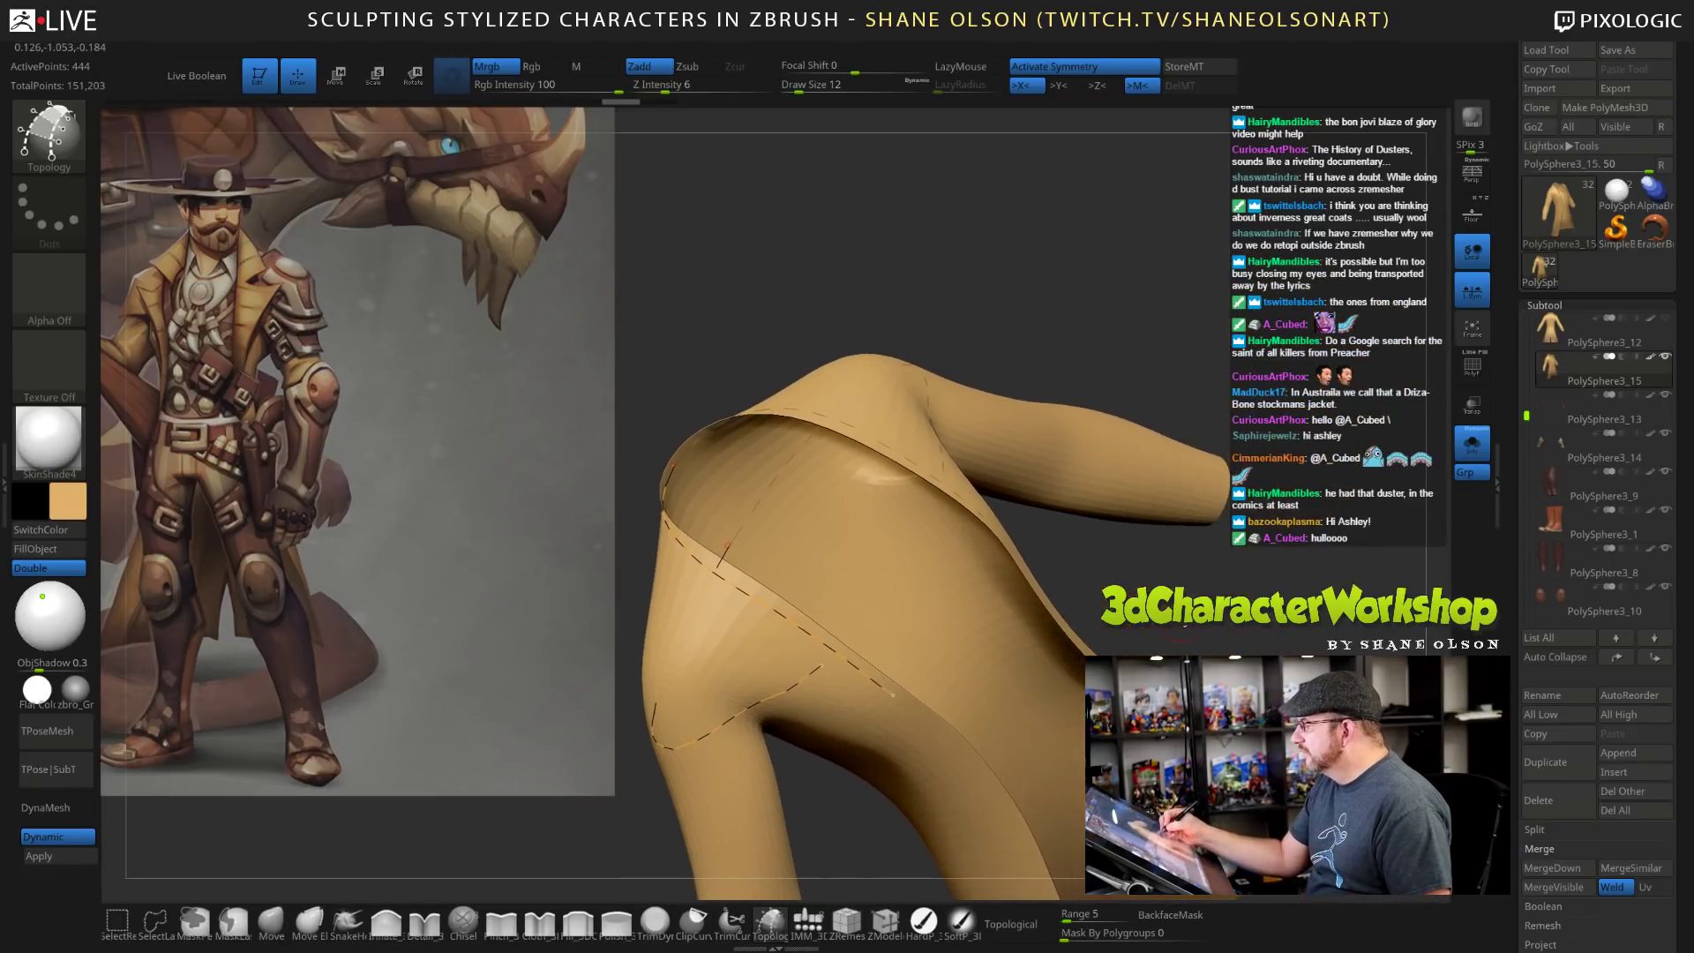
mouse_move(1041, 697)
right_mouse_down()
mouse_move(1214, 617)
mouse_move(1228, 634)
mouse_move(1147, 609)
mouse_move(1079, 618)
mouse_move(1137, 692)
mouse_move(1062, 660)
mouse_move(1052, 703)
mouse_move(1073, 653)
right_mouse_up()
left_click_drag(913, 624, 907, 622)
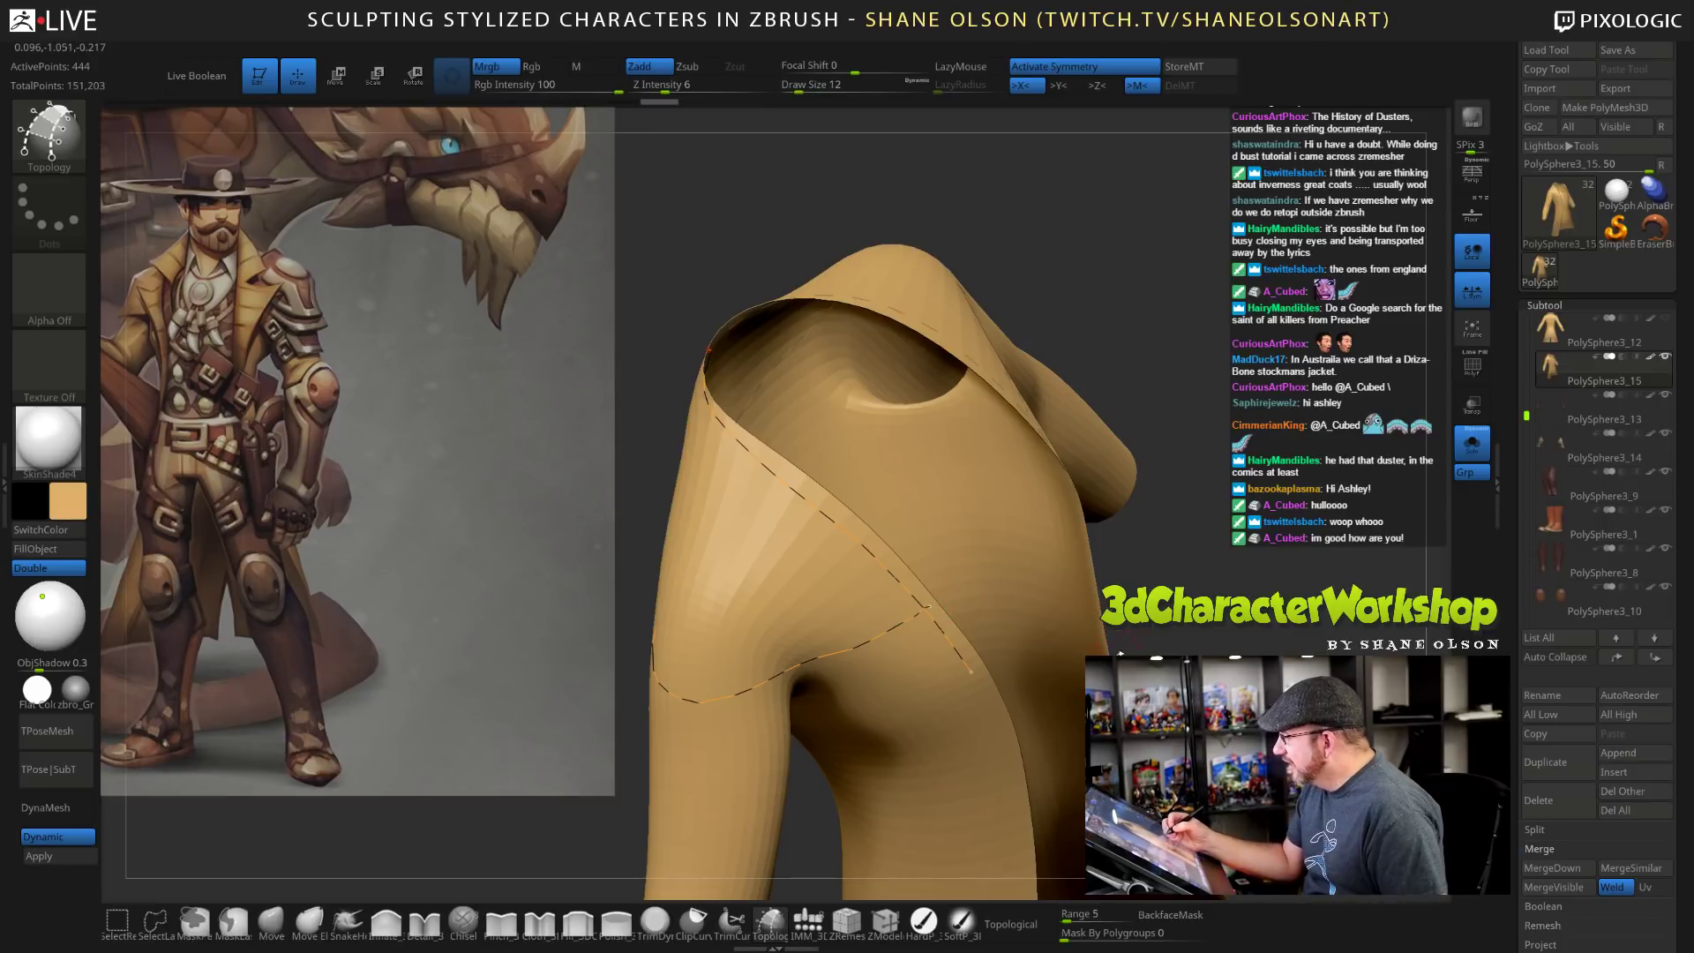
Draw topology lines from the neckline to the cape's lower line, one over the shoulder and one down the centre of the back.
mouse_move(1121, 654)
right_mouse_down()
mouse_move(1262, 674)
mouse_move(1214, 671)
mouse_move(1287, 770)
right_mouse_up()
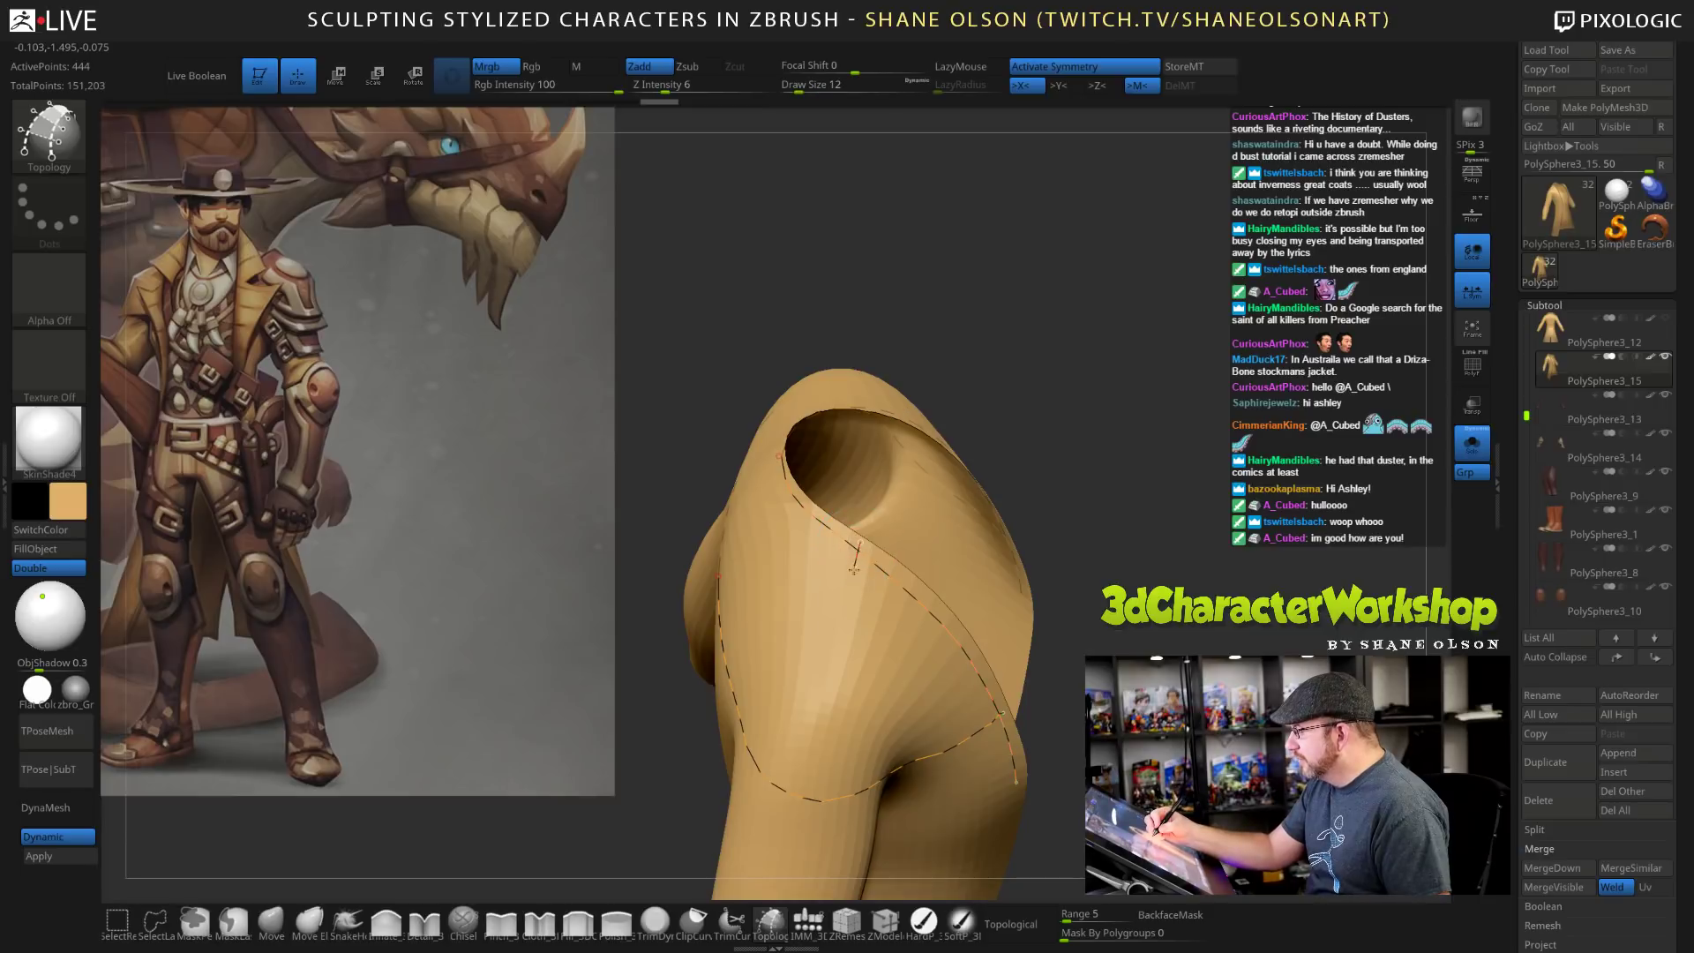
left_click_drag(814, 755, 790, 852)
right_click_drag(891, 750, 1077, 771)
right_click_drag(935, 710, 883, 537)
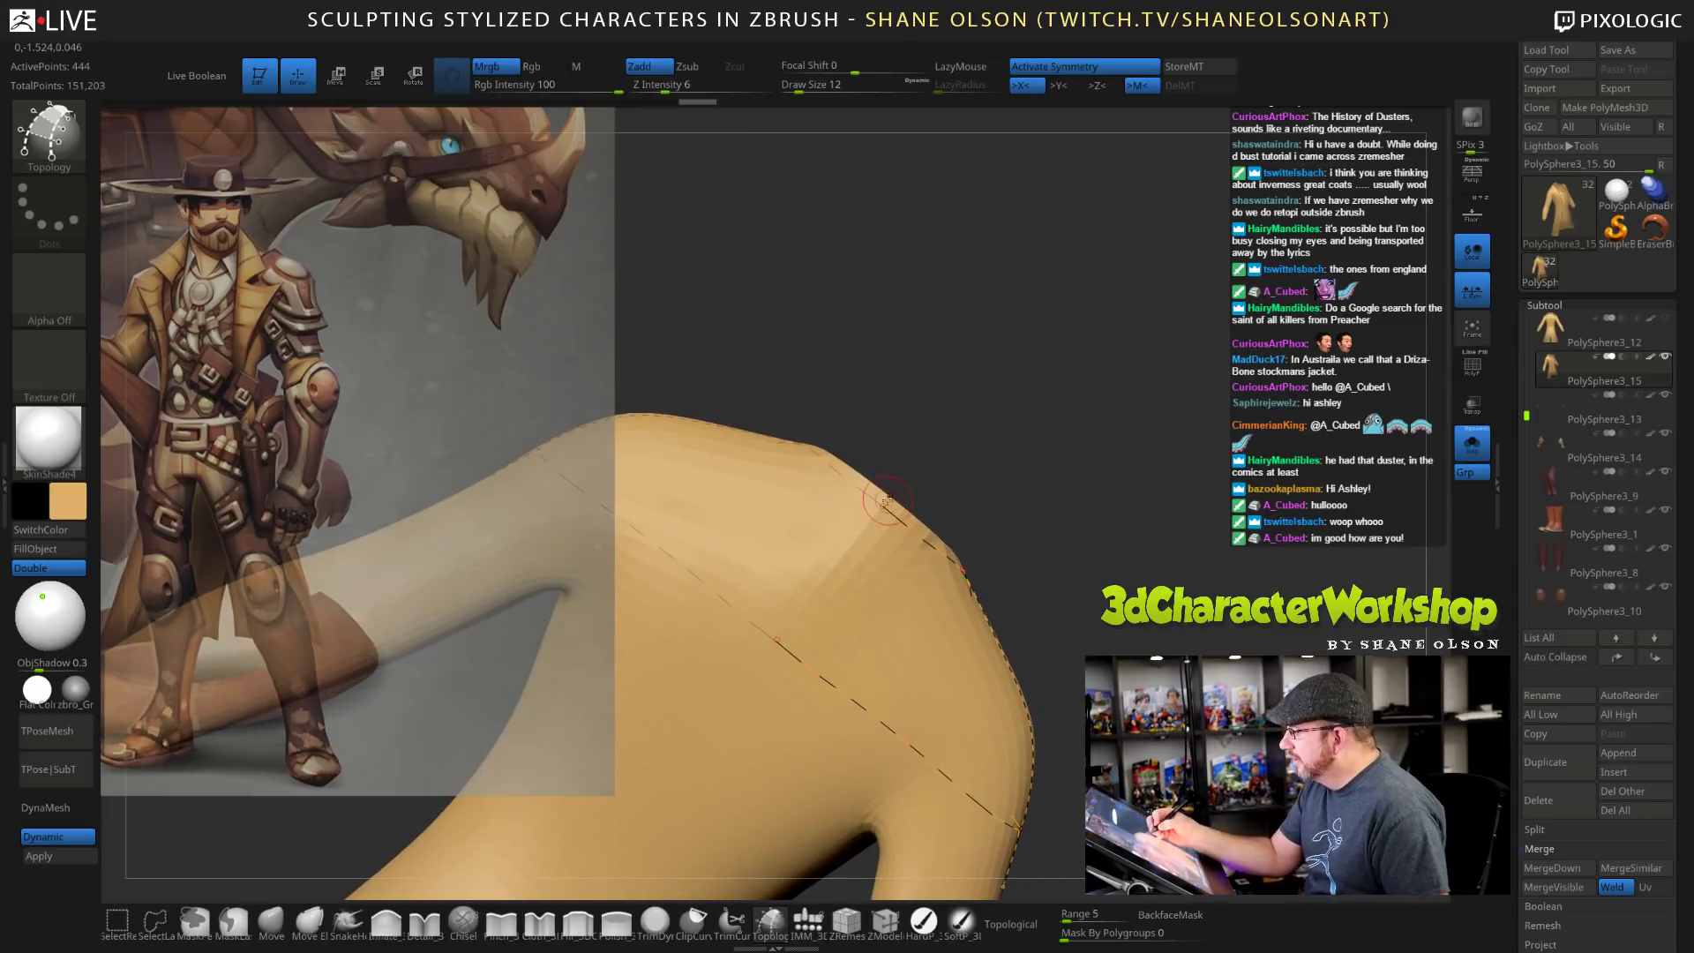
left_click_drag(784, 630, 756, 665)
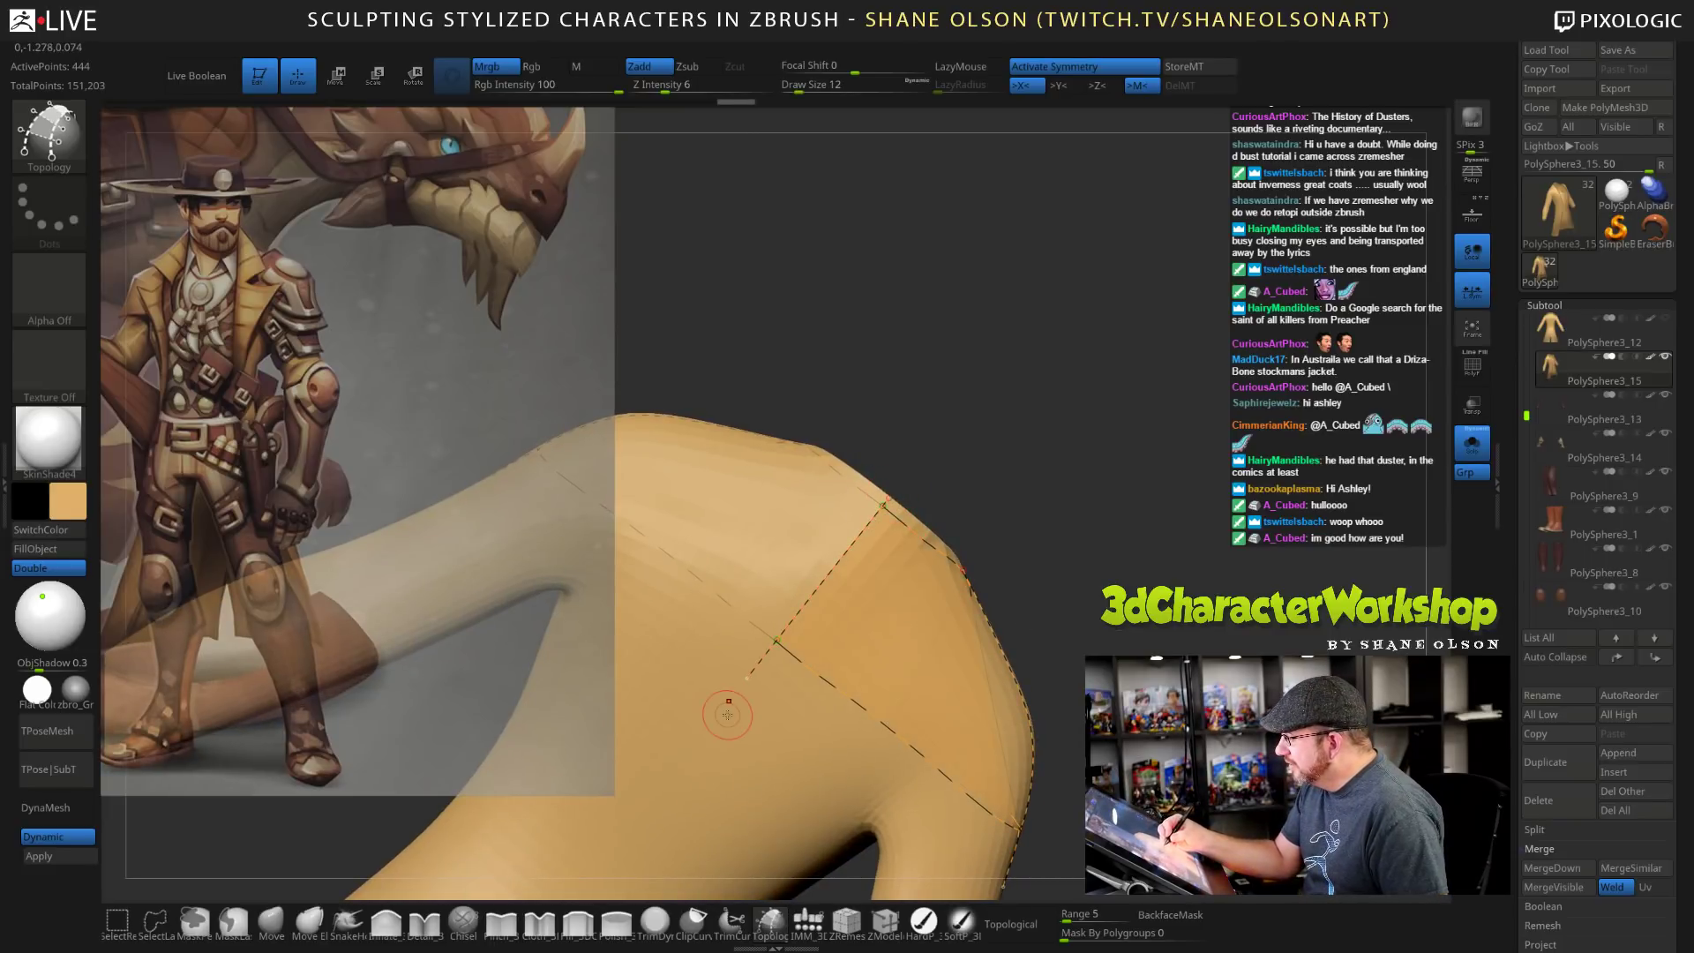
right_click_drag(737, 706, 847, 725)
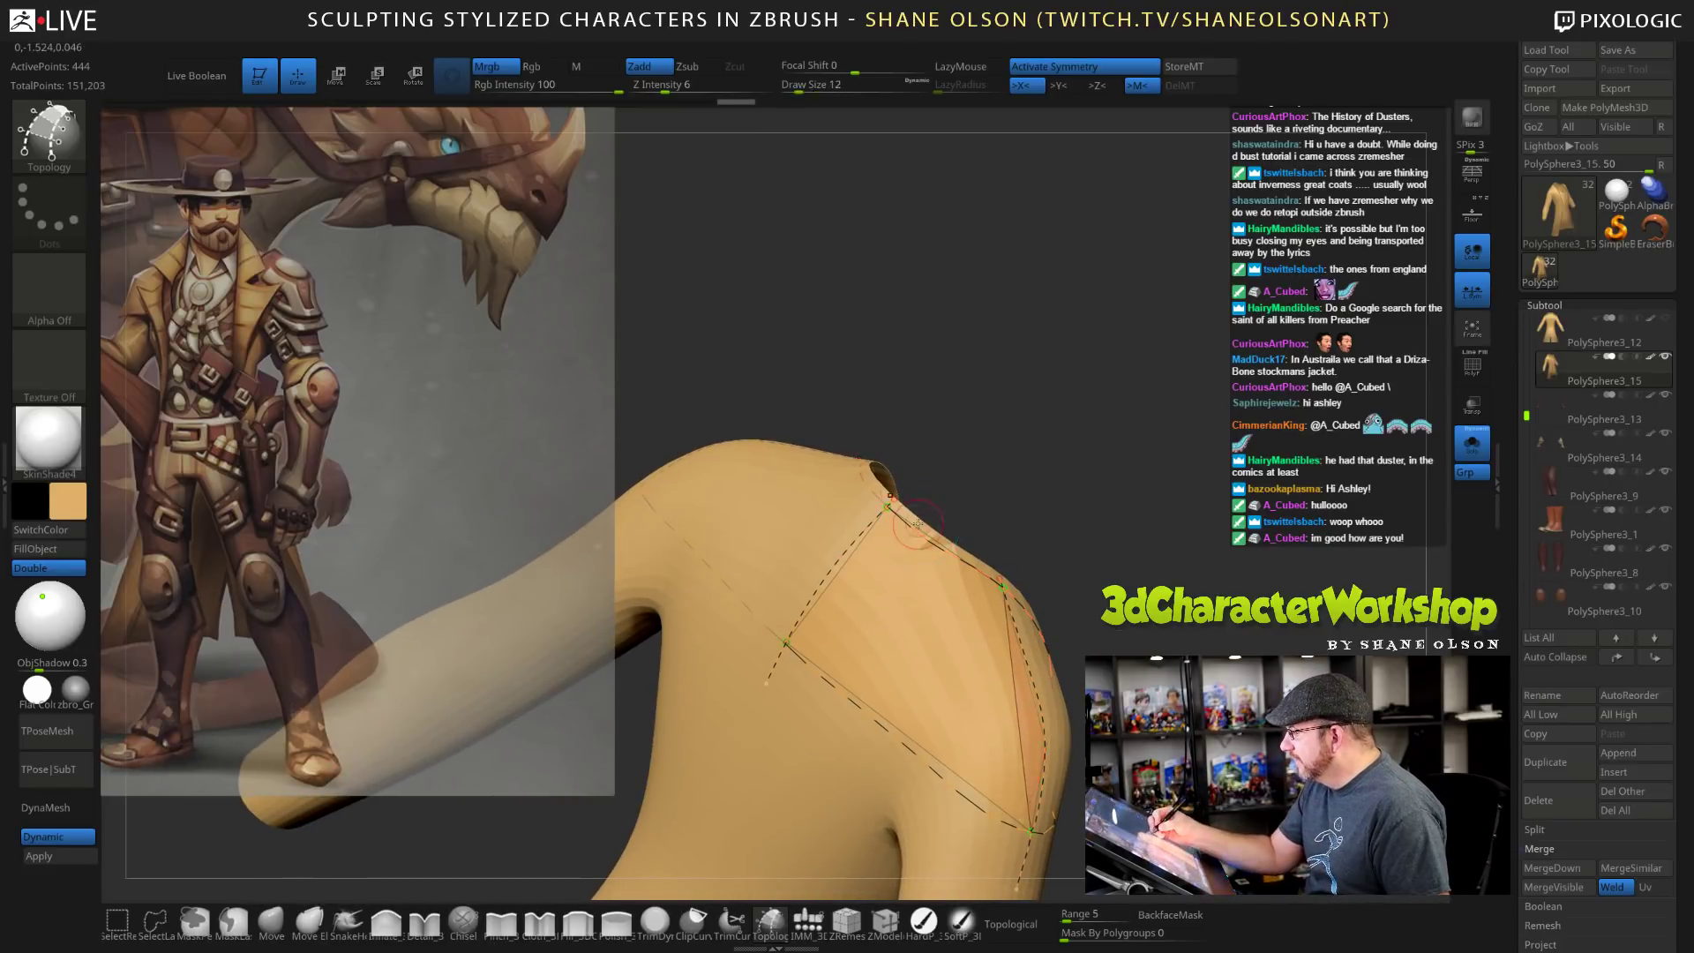
Draw topology lines from the neckline to the cape's lower line across the back toward the top of the shoulder.
left_click_drag(817, 686, 911, 528)
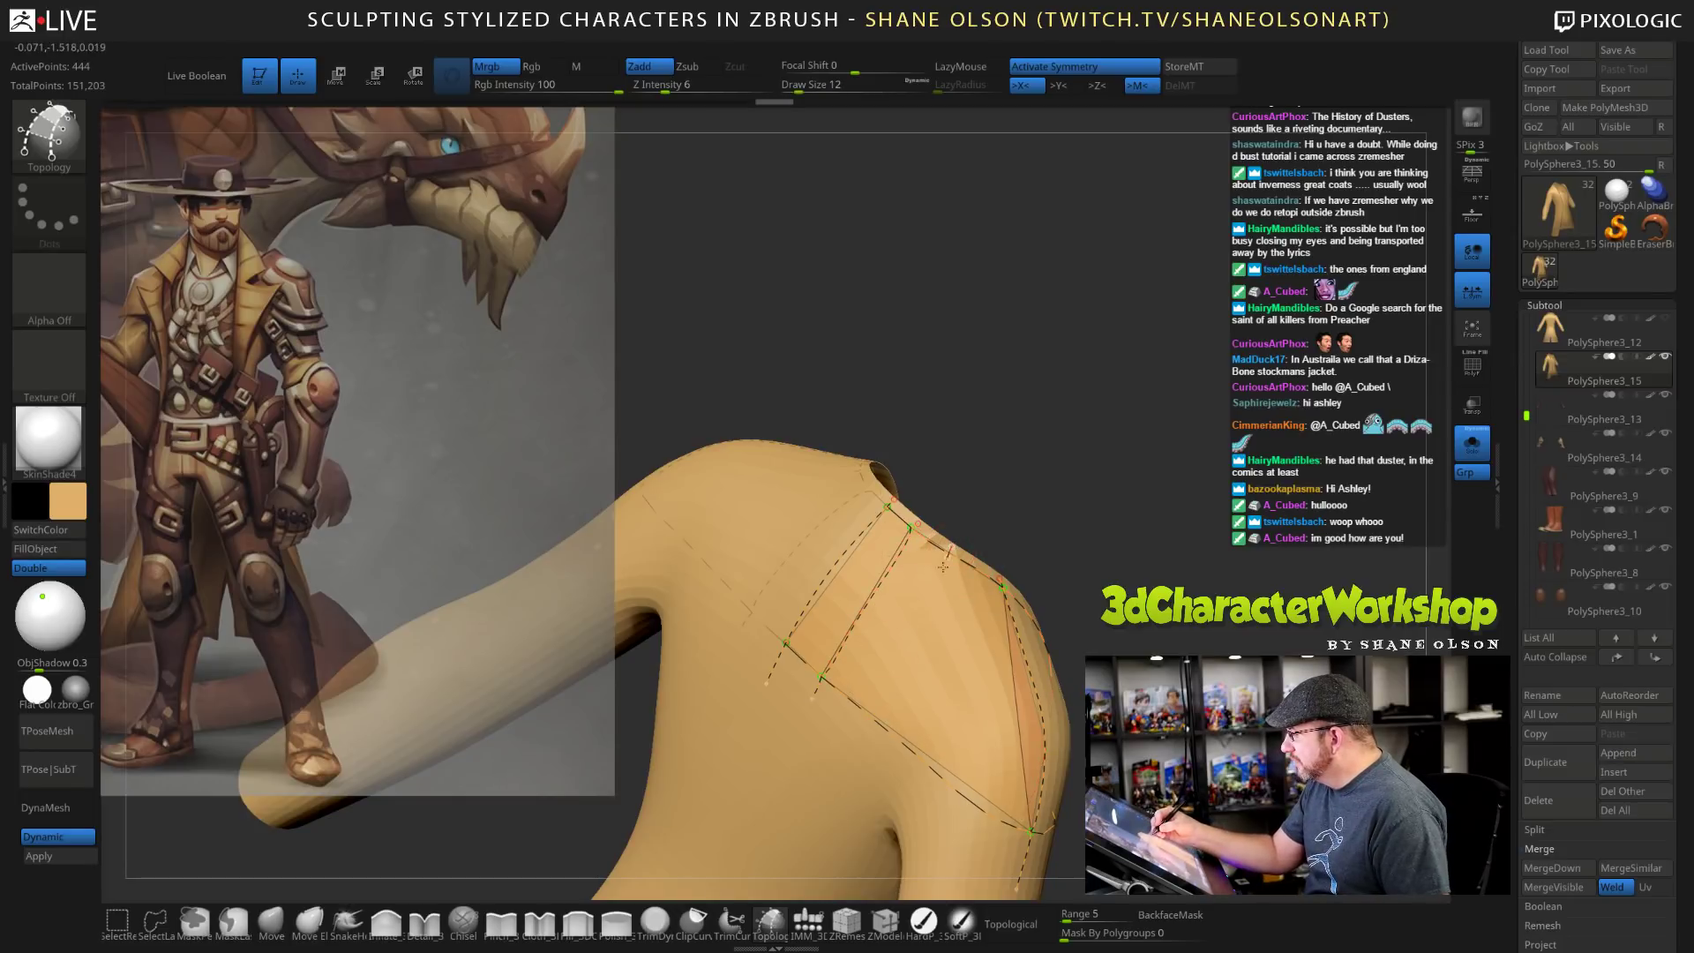
left_click_drag(857, 750, 856, 752)
right_click_drag(909, 737, 988, 755)
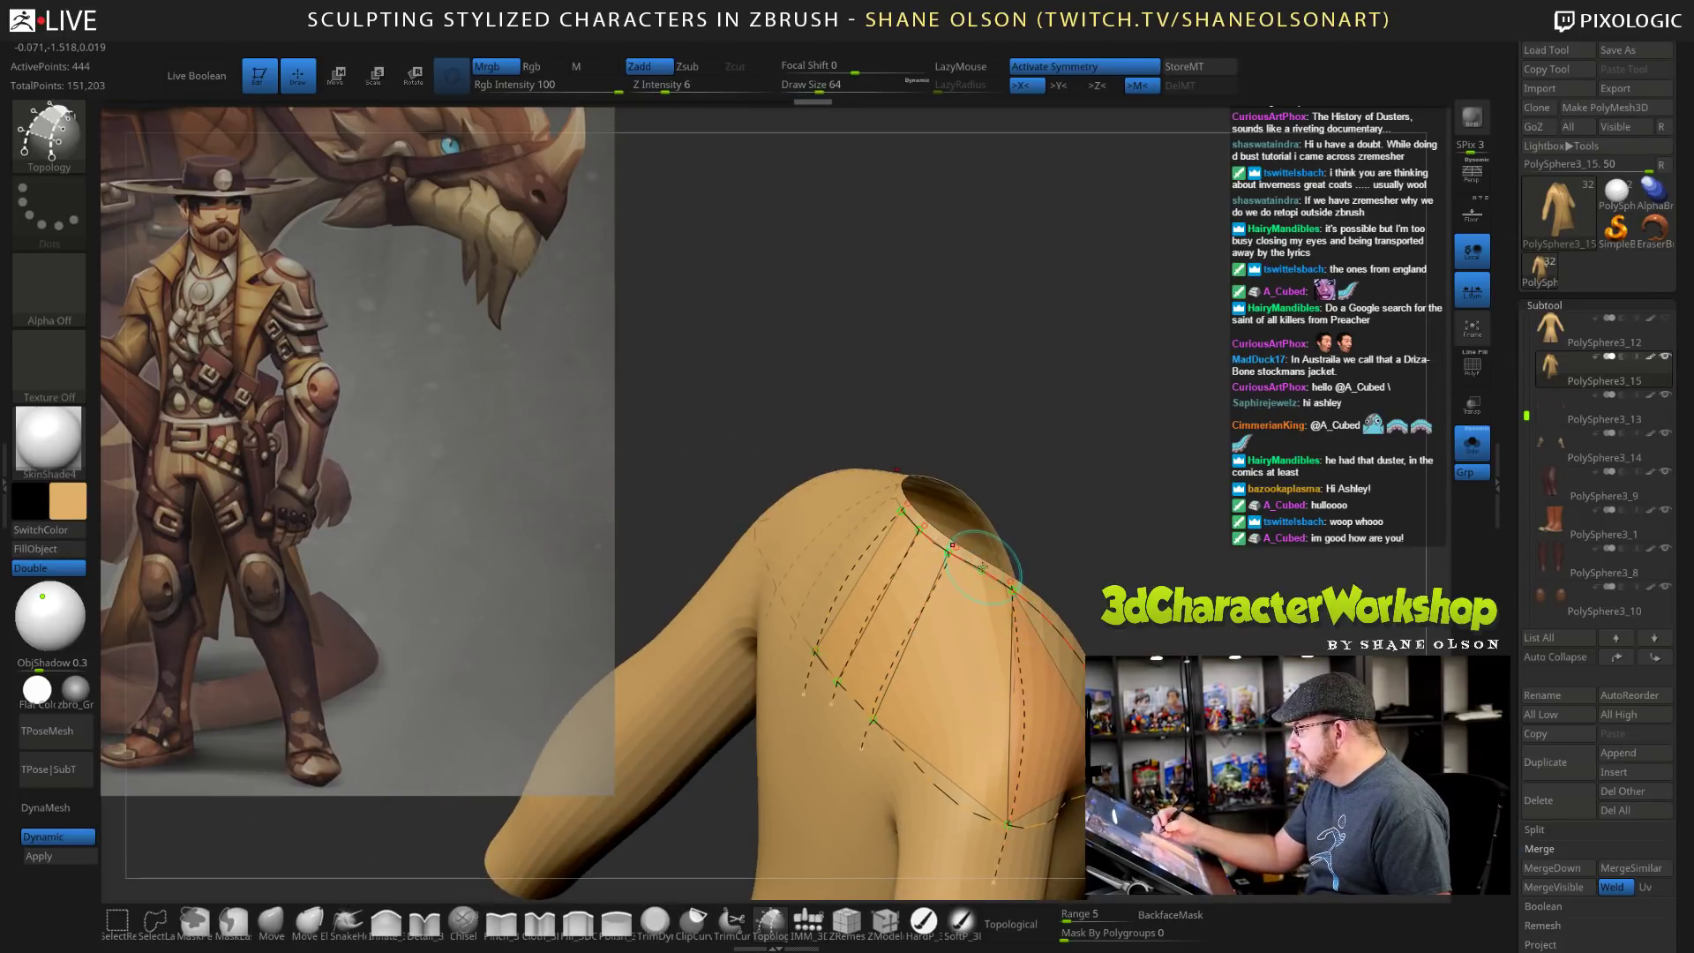
left_click_drag(938, 757, 924, 798)
right_click_drag(979, 758, 813, 774)
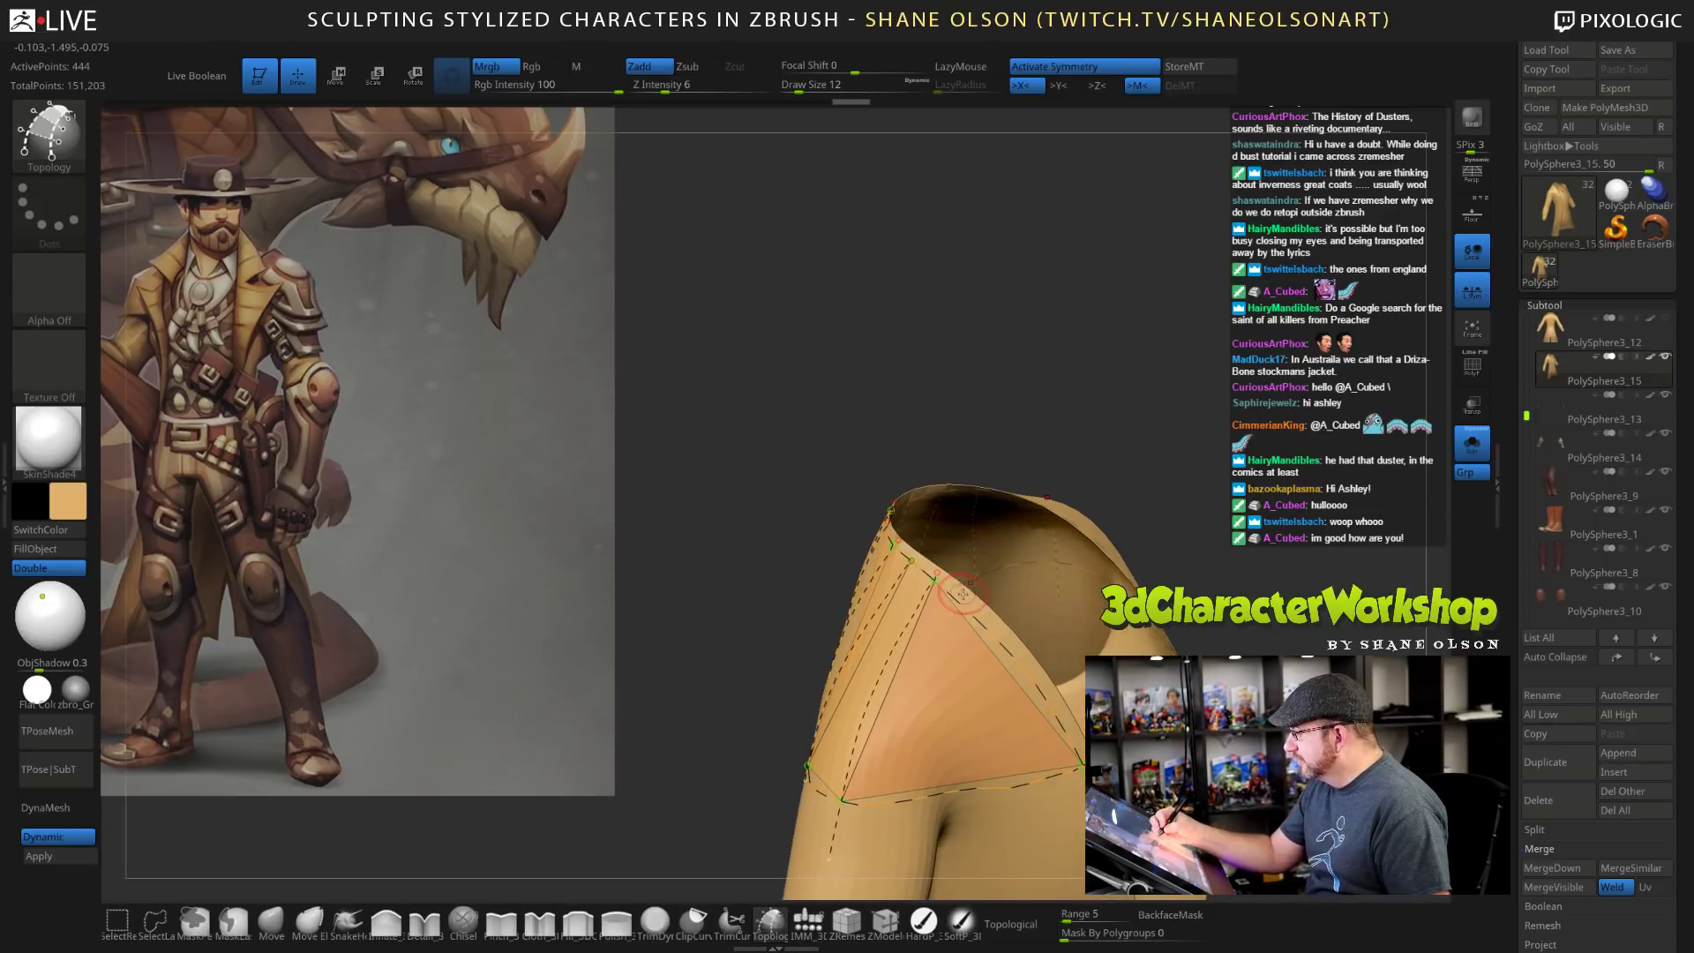
Draw further topology lines from the neckline to the cape's lower line across the front of the shoulder.
left_click_drag(924, 717, 895, 801)
left_click_drag(994, 632, 995, 655)
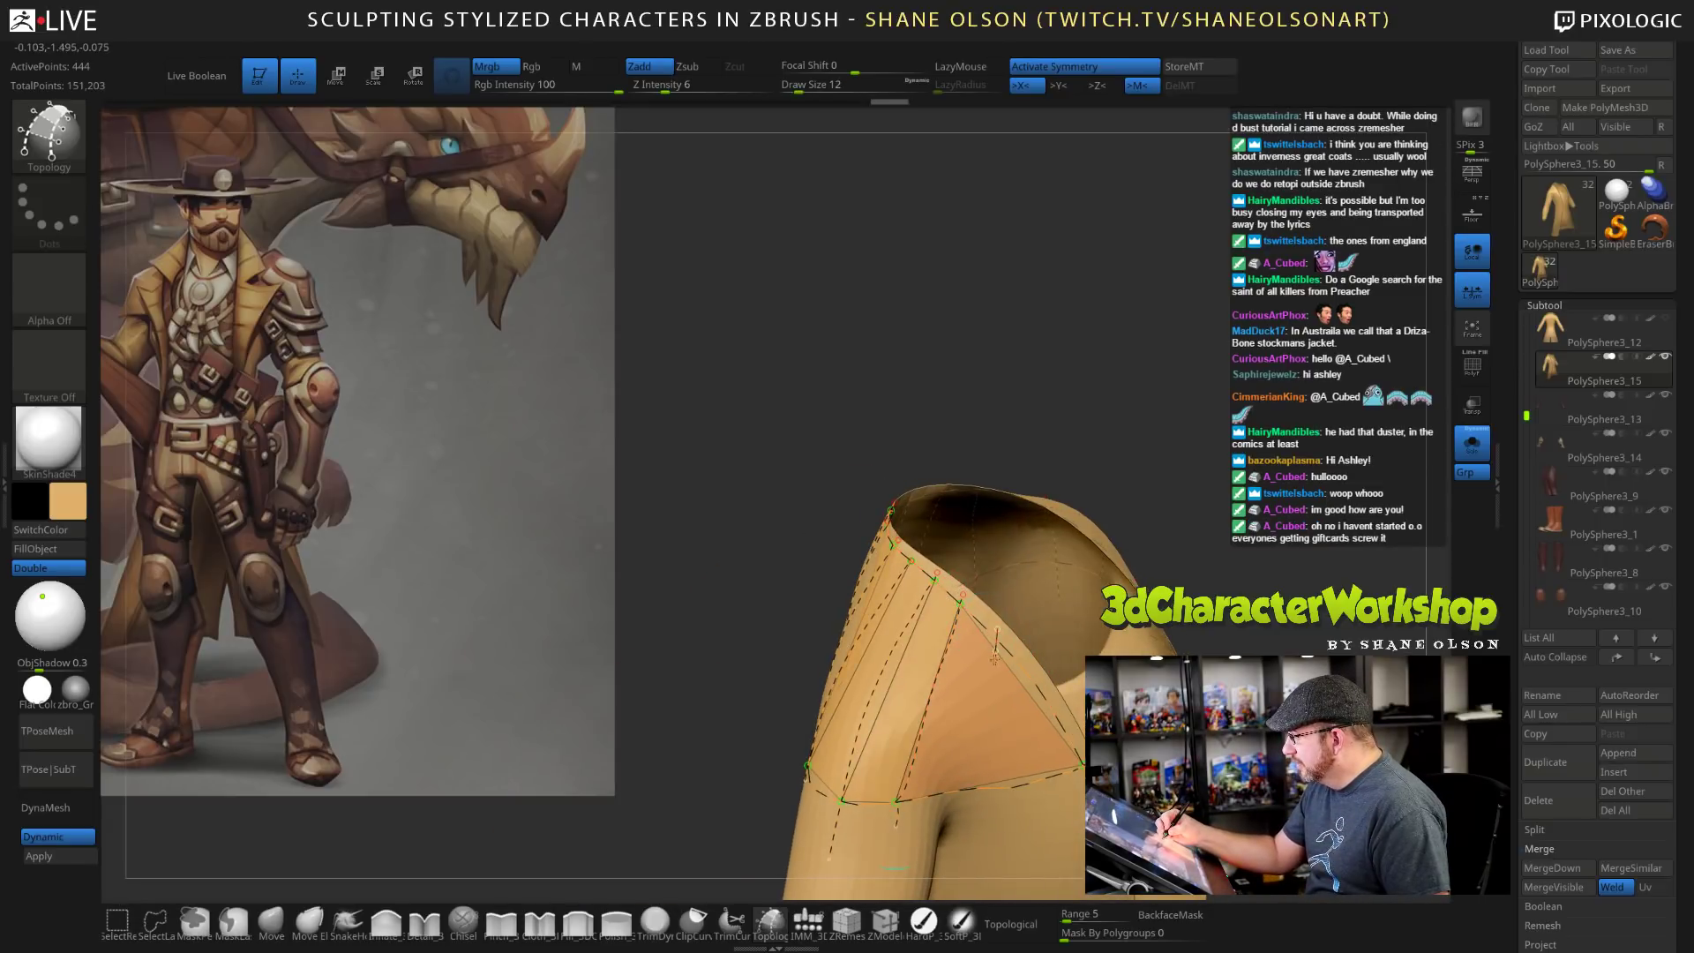
left_click_drag(988, 788, 977, 802)
right_click_drag(1024, 750, 966, 750)
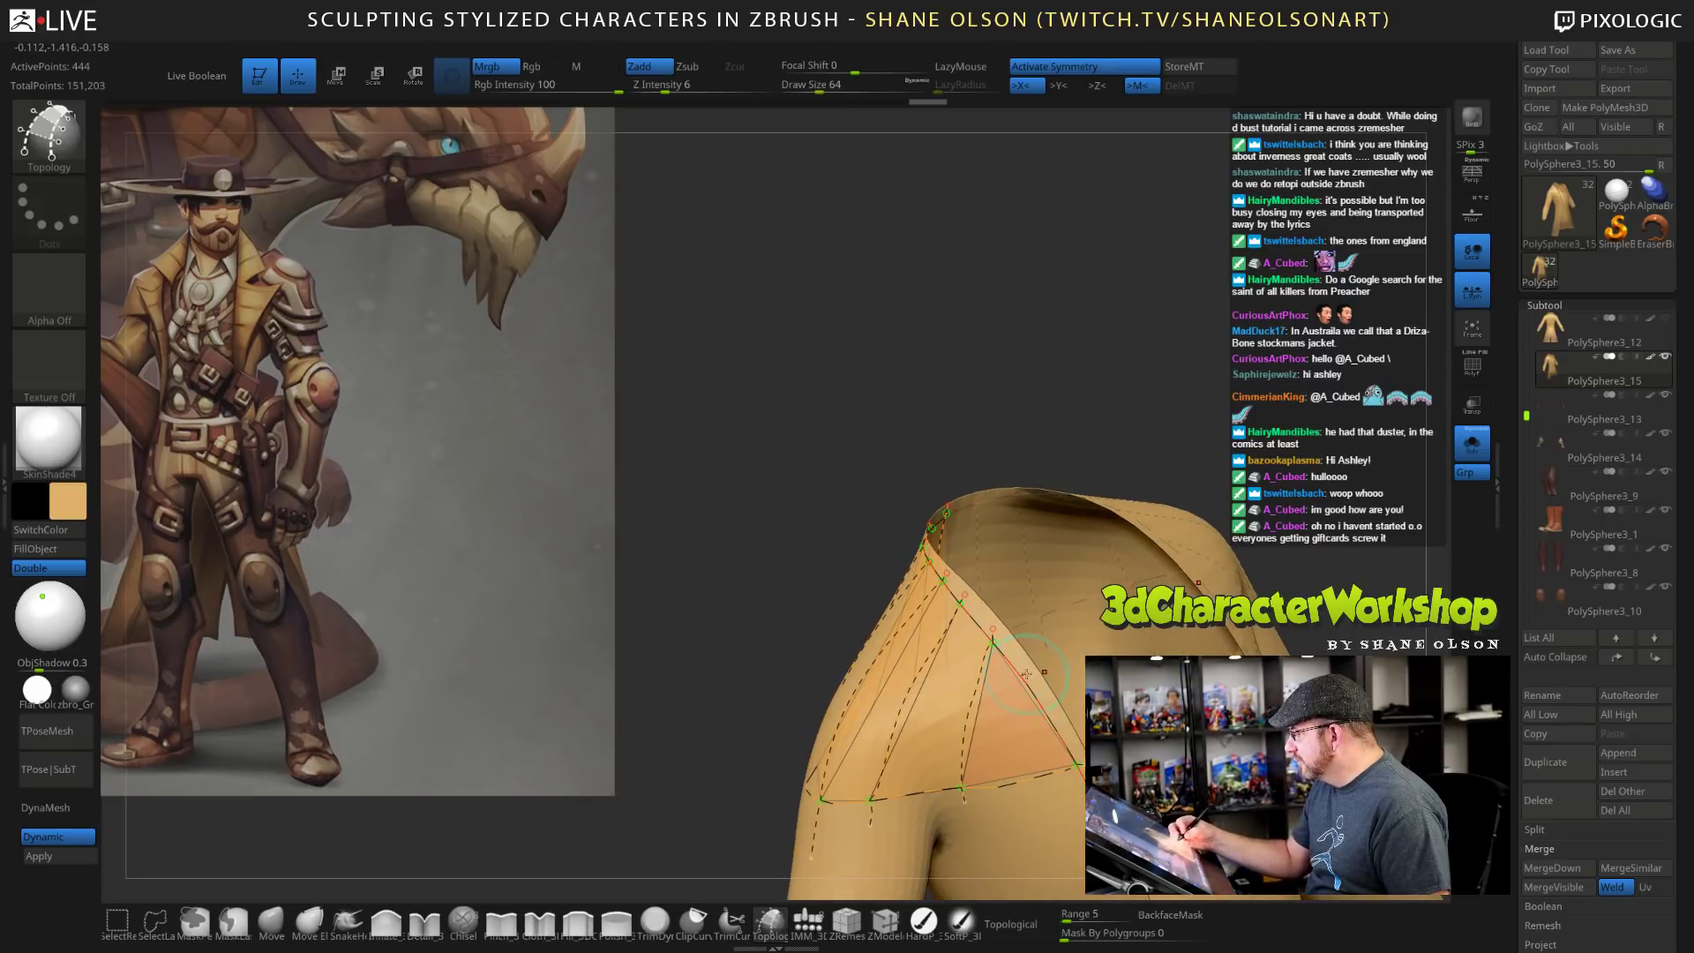
left_click_drag(1020, 735, 1017, 796)
Draw crosswise topology lines around the cape, from the back over the shoulder toward the front, dividing it into quads.
left_click_drag(1324, 559, 1200, 456, "alt")
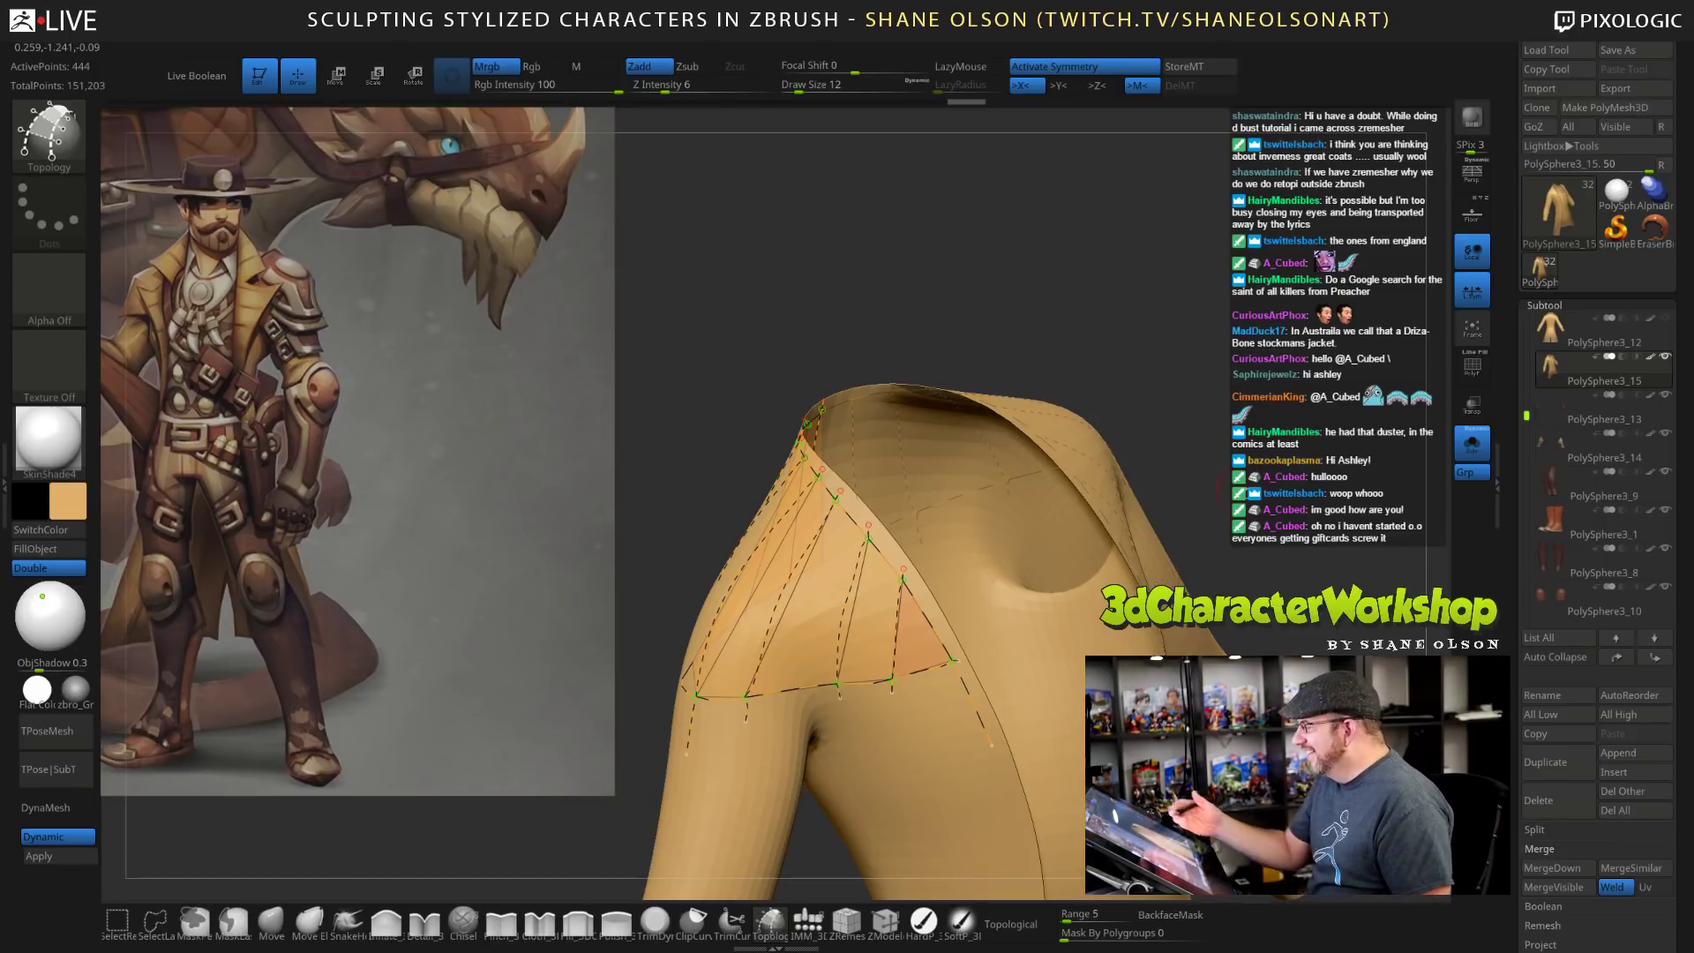
left_click_drag(1253, 538, 1260, 650)
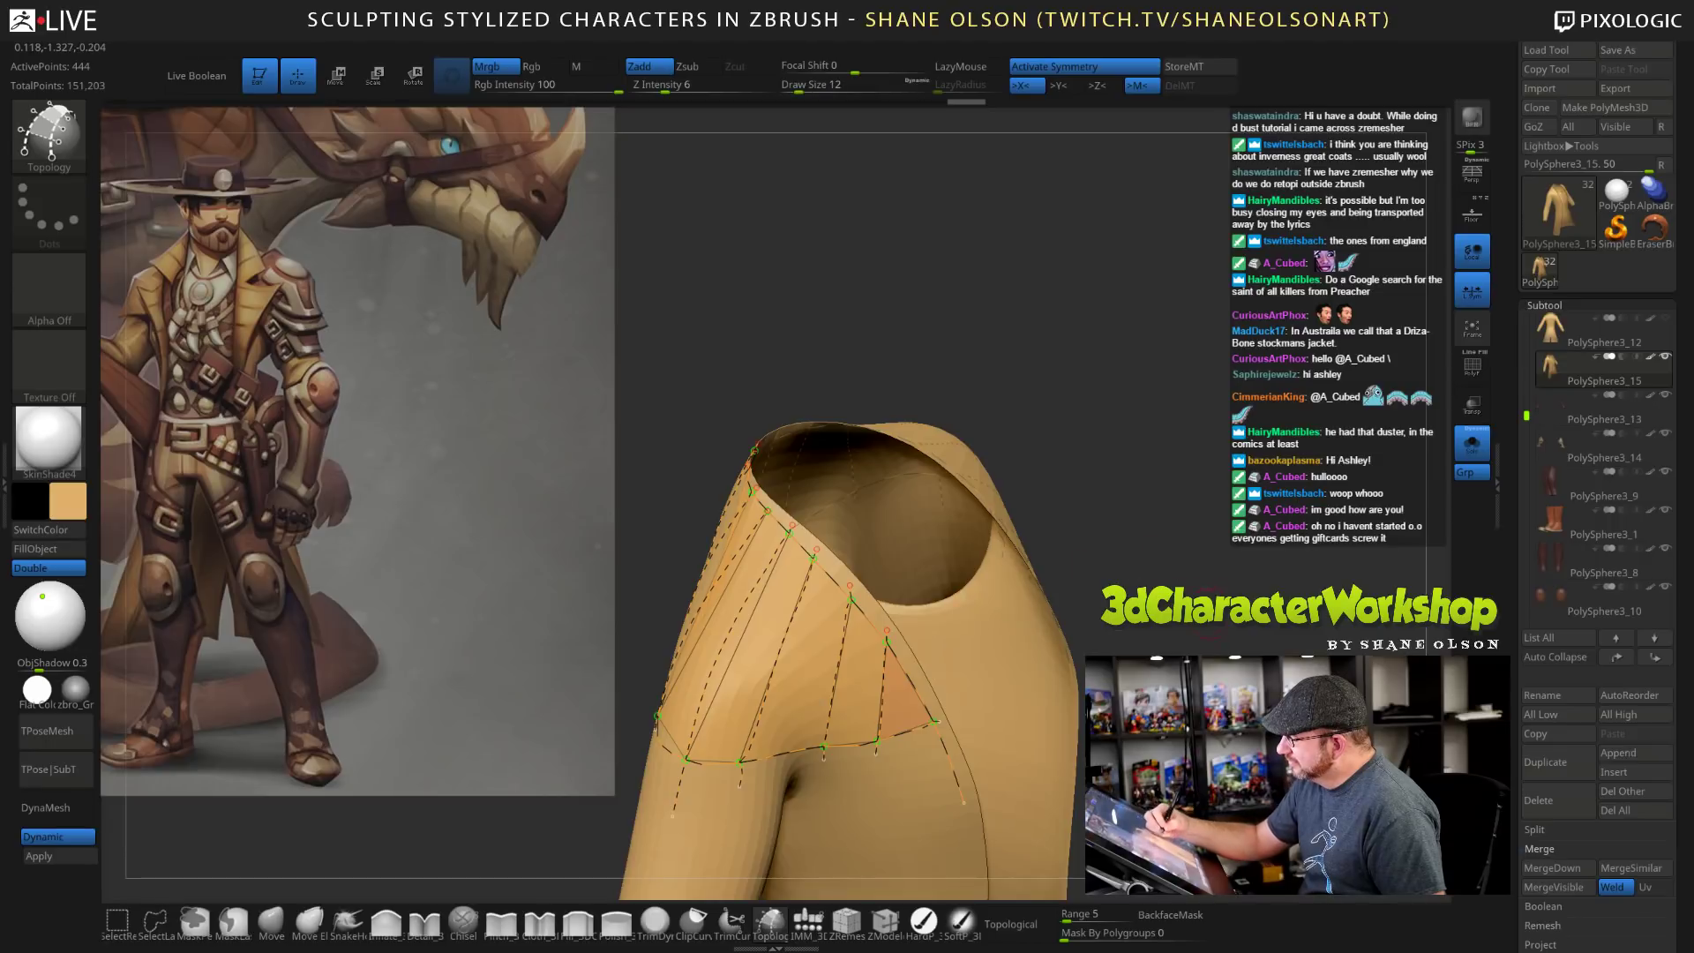
left_click_drag(1147, 423, 1130, 644, "alt")
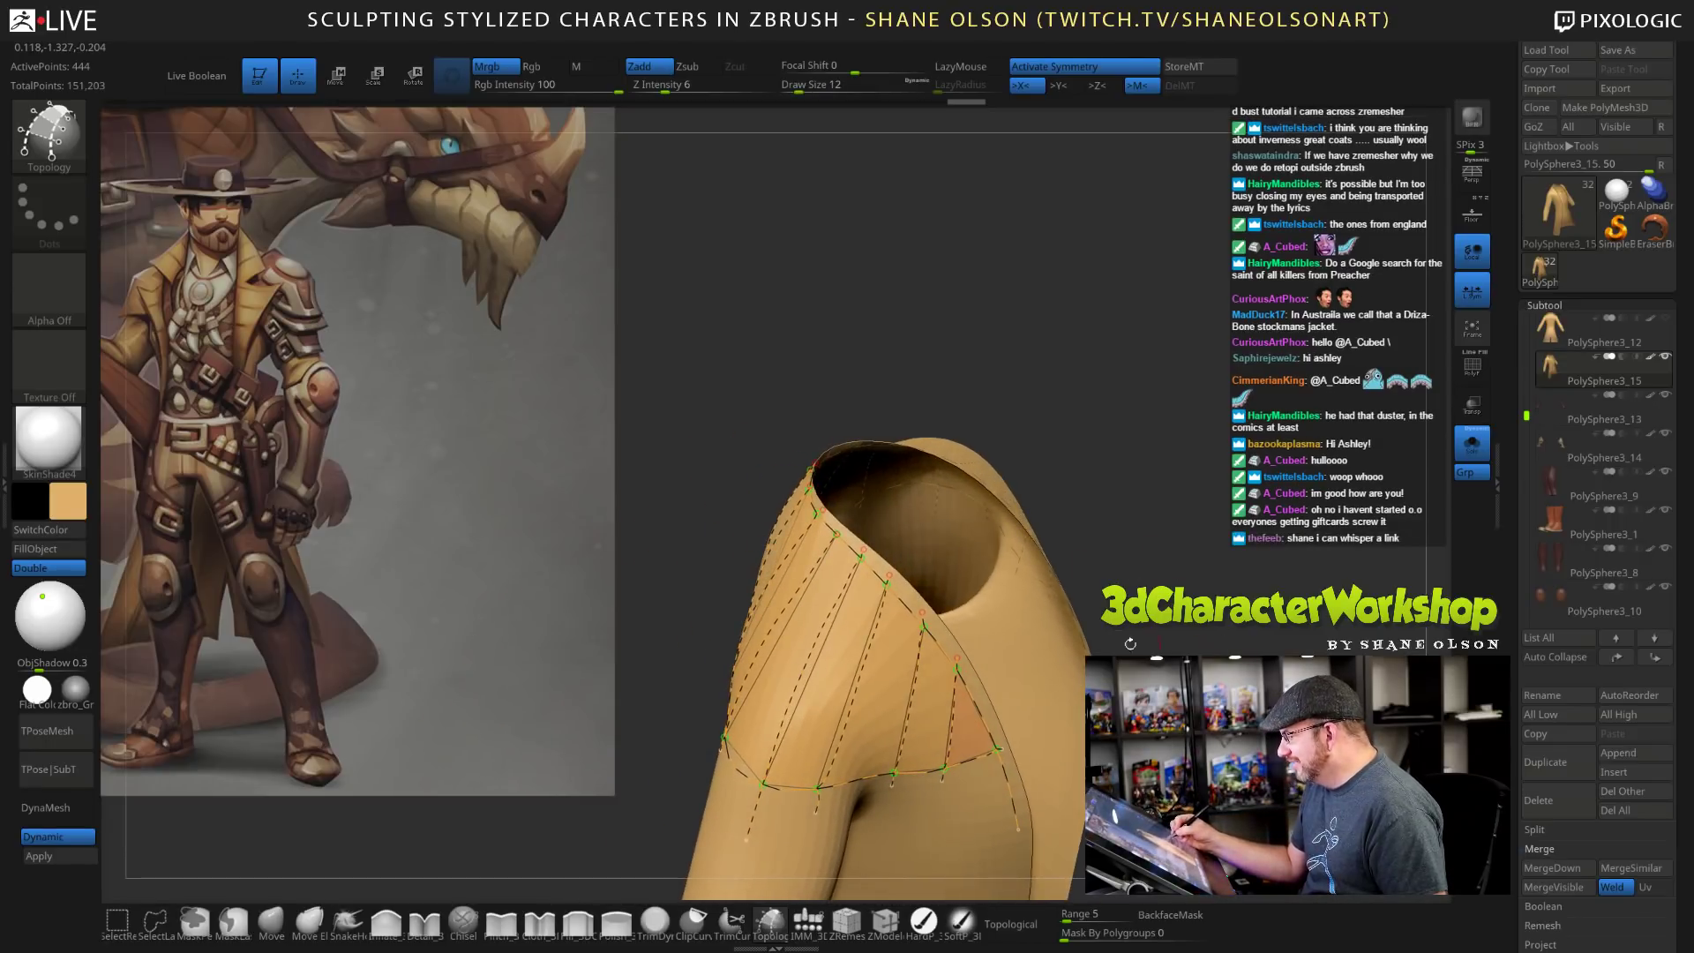
left_click_drag(664, 494, 765, 505)
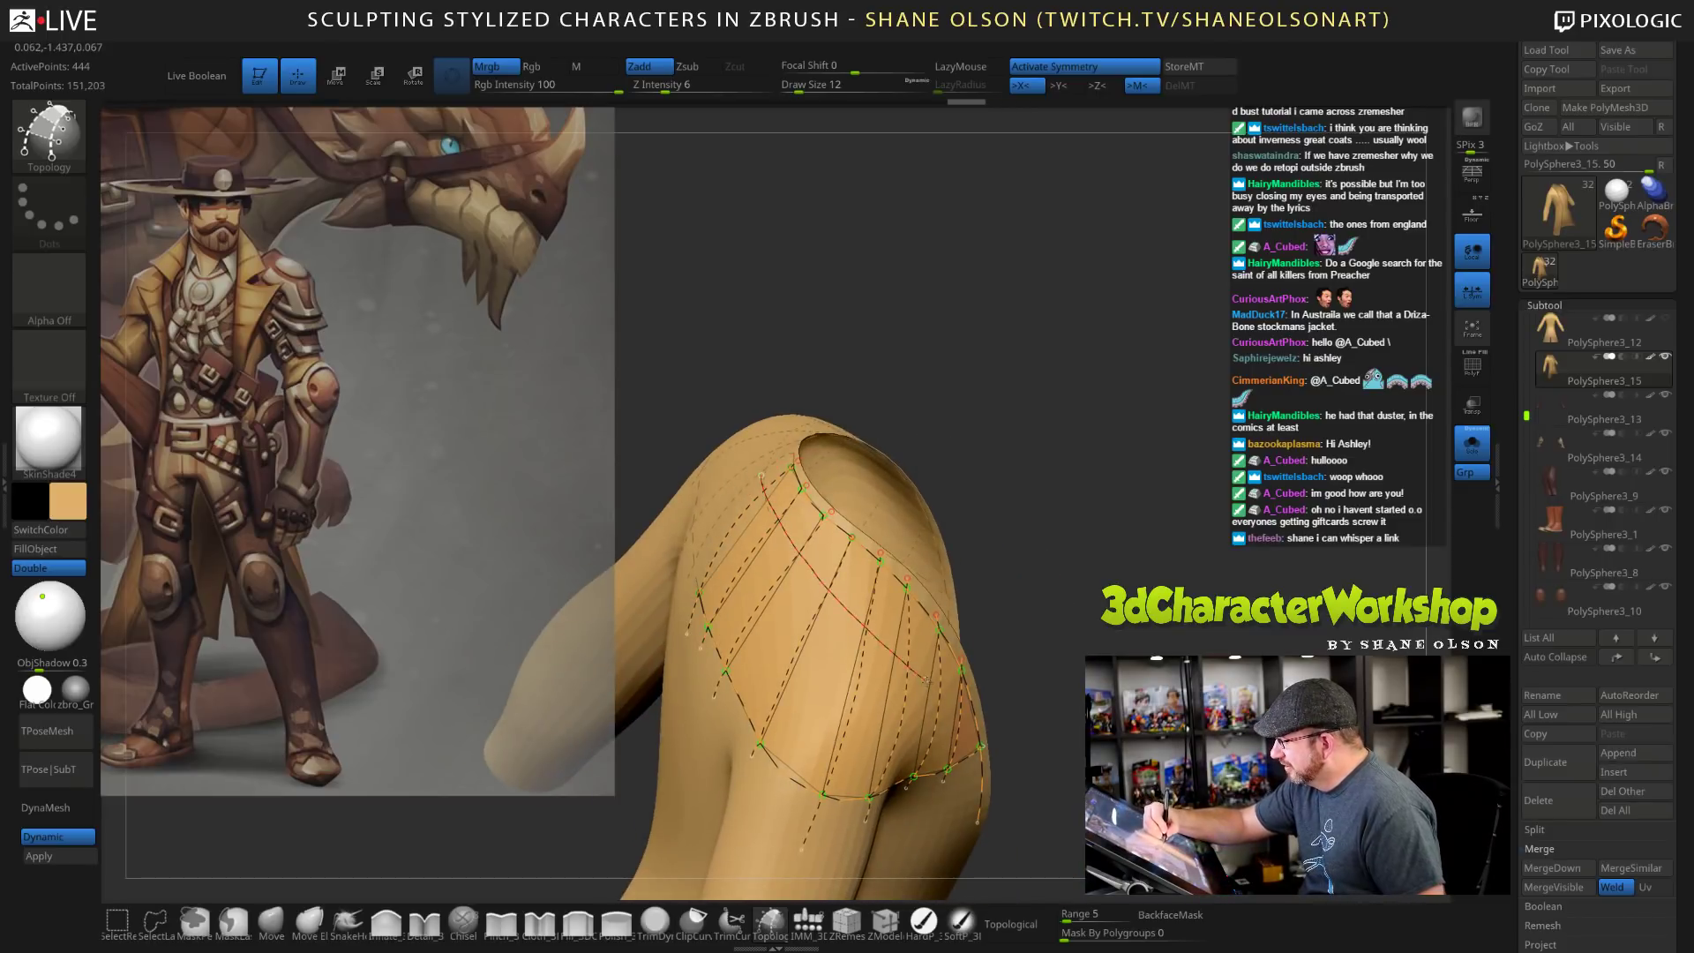
left_click_drag(948, 695, 956, 702)
mouse_move(987, 611)
left_mouse_down()
mouse_move(937, 616)
mouse_move(1002, 614)
left_mouse_up()
mouse_move(719, 518)
left_mouse_down()
mouse_move(790, 613)
mouse_move(928, 726)
left_mouse_up()
mouse_move(1042, 687)
left_mouse_down()
mouse_move(732, 679)
mouse_move(821, 702)
left_mouse_up()
mouse_move(1050, 644)
left_mouse_down()
mouse_move(1090, 613)
mouse_move(1155, 607)
left_mouse_up()
left_click_drag(1259, 657, 1199, 572, "alt")
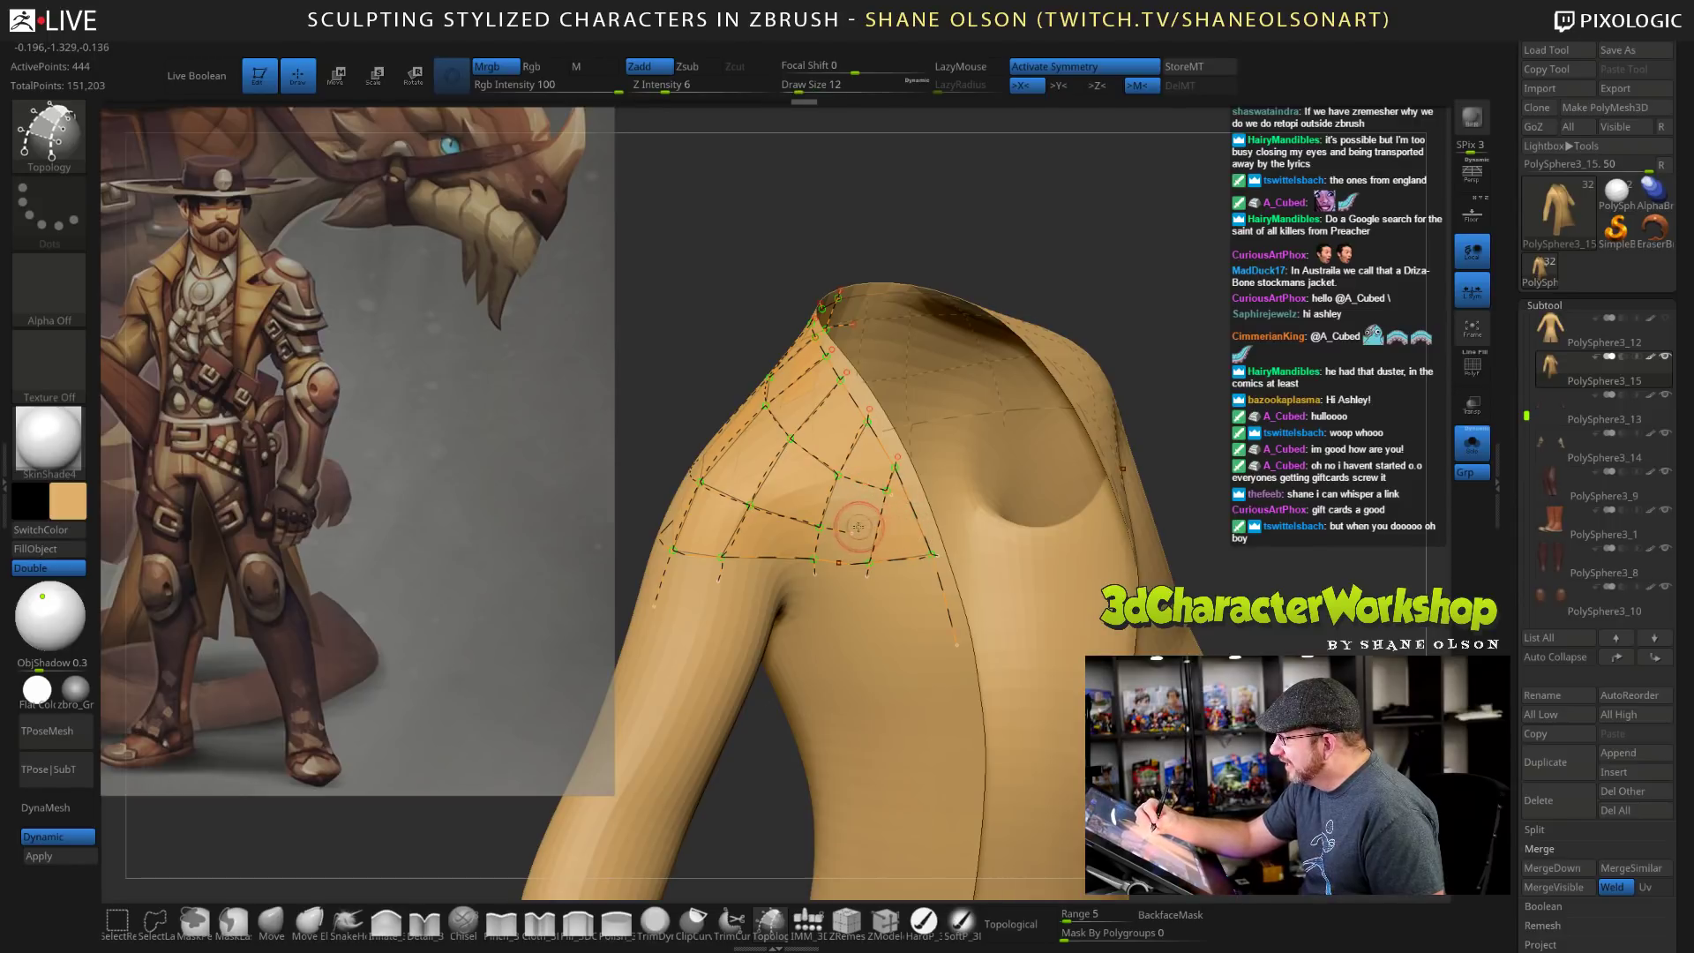
Finish the crosswise topology lines at the coat's front opening and clear the overhanging line ends along the cape's borders.
left_click_drag(884, 538, 891, 539)
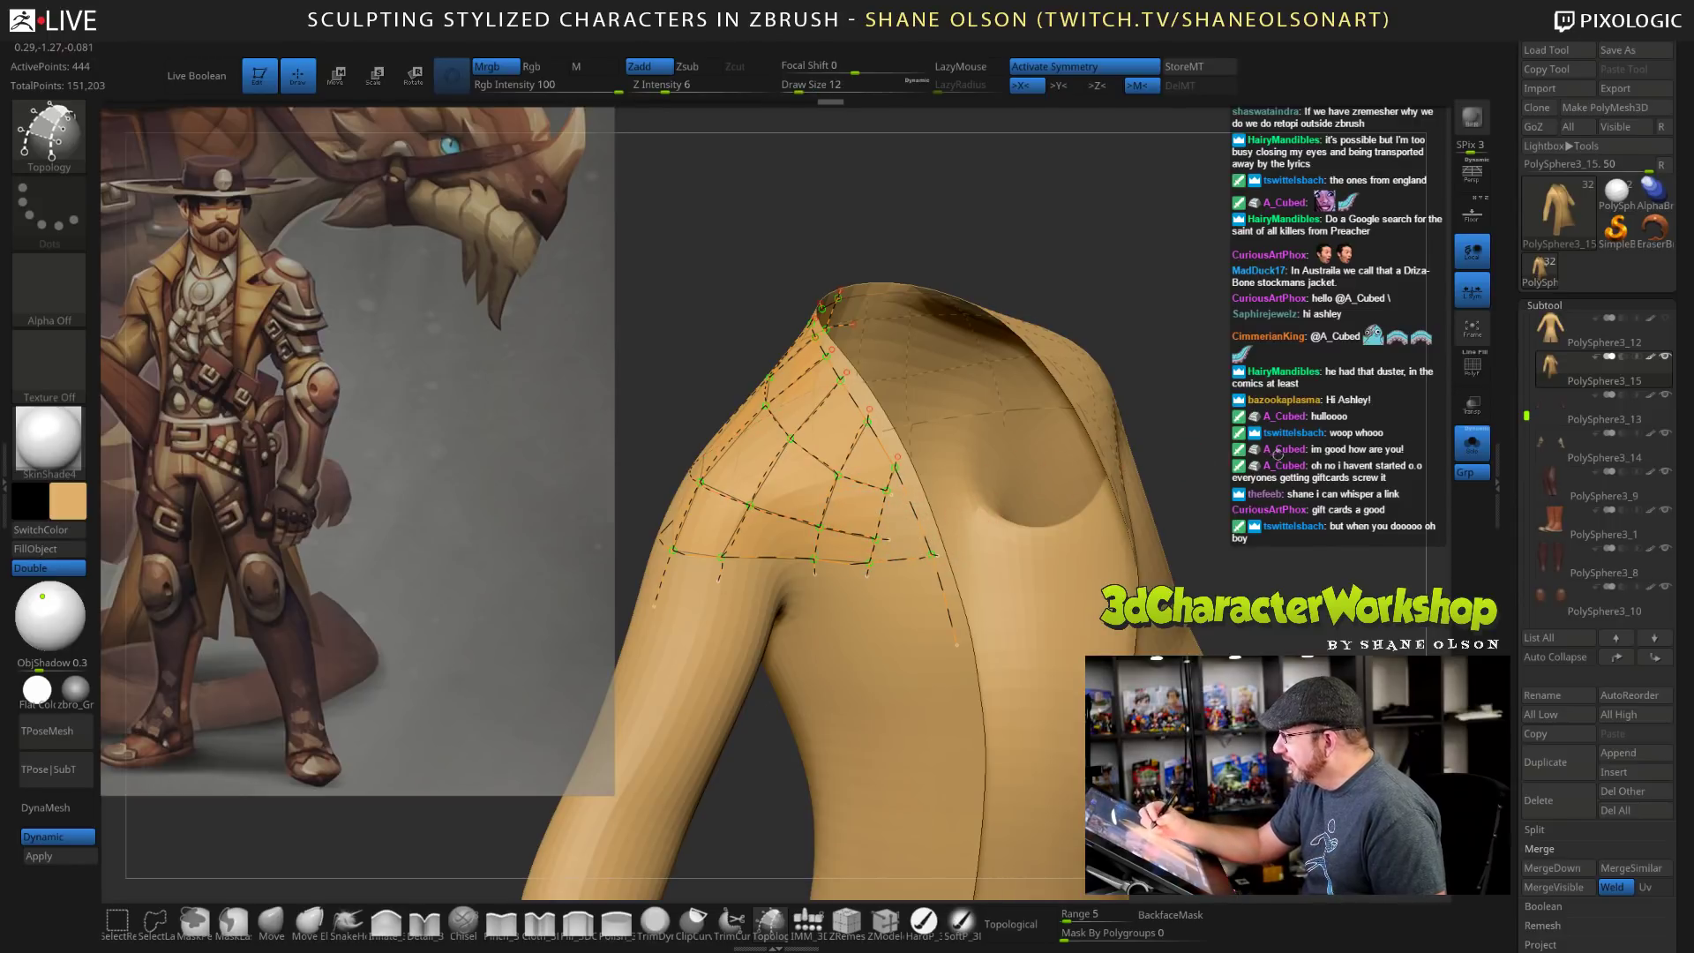
left_click_drag(1277, 454, 1228, 443)
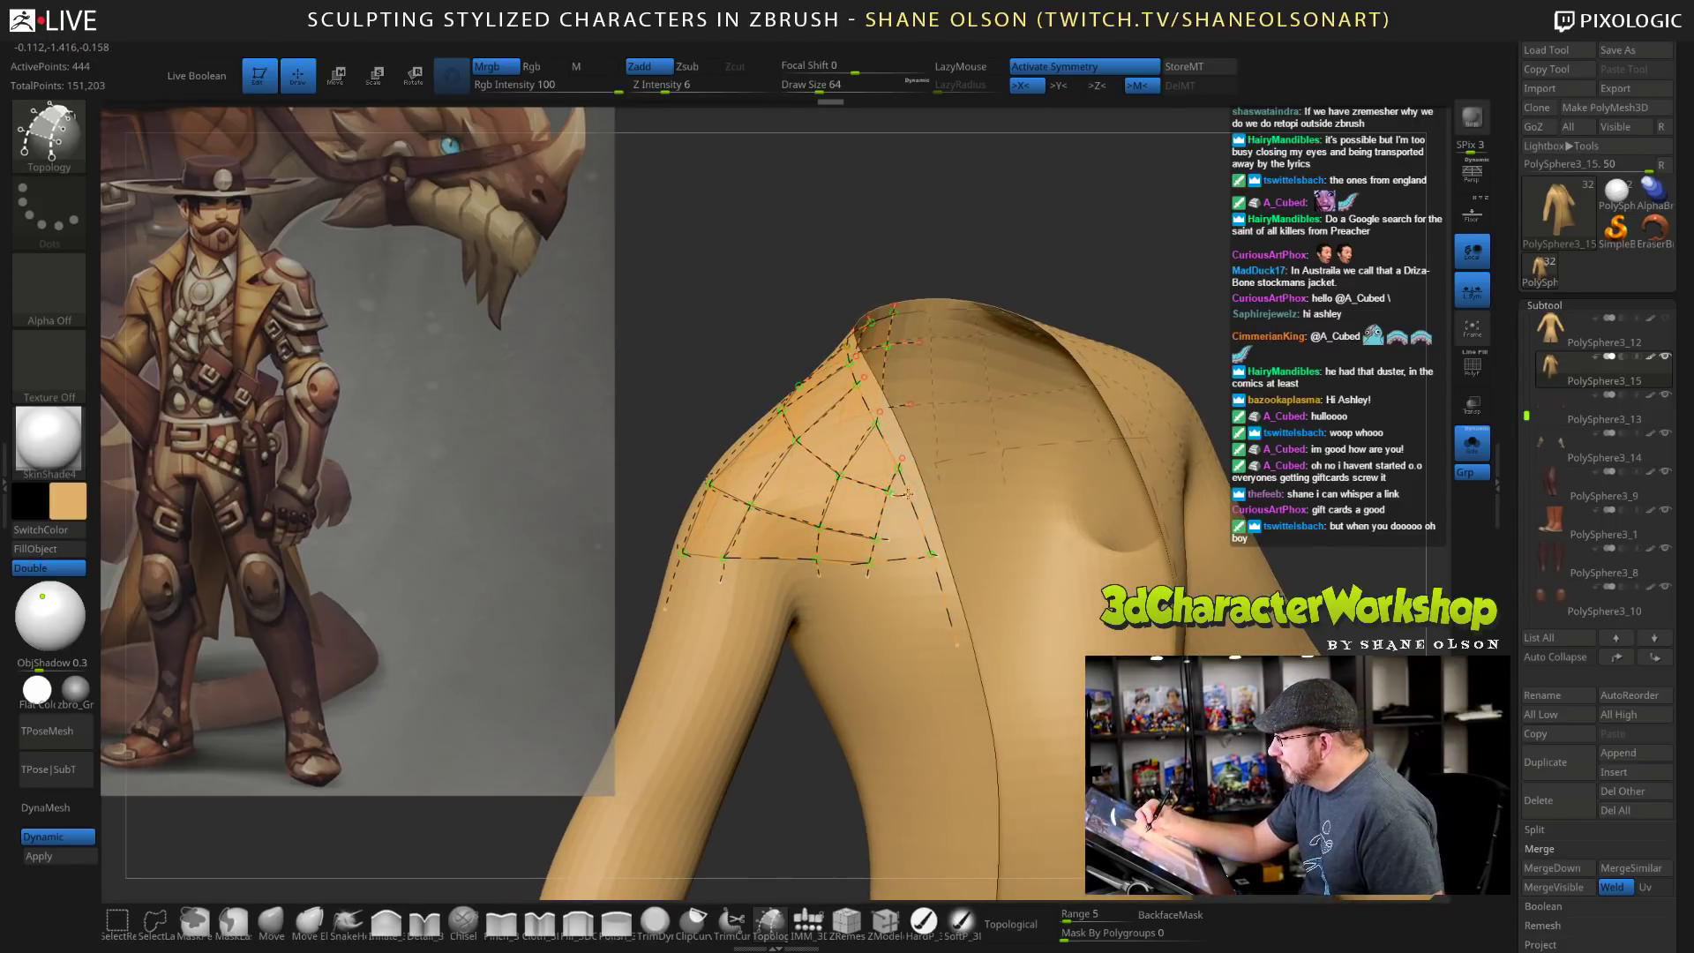
left_click_drag(908, 494, 933, 527)
left_click_drag(1300, 475, 1262, 504, "alt")
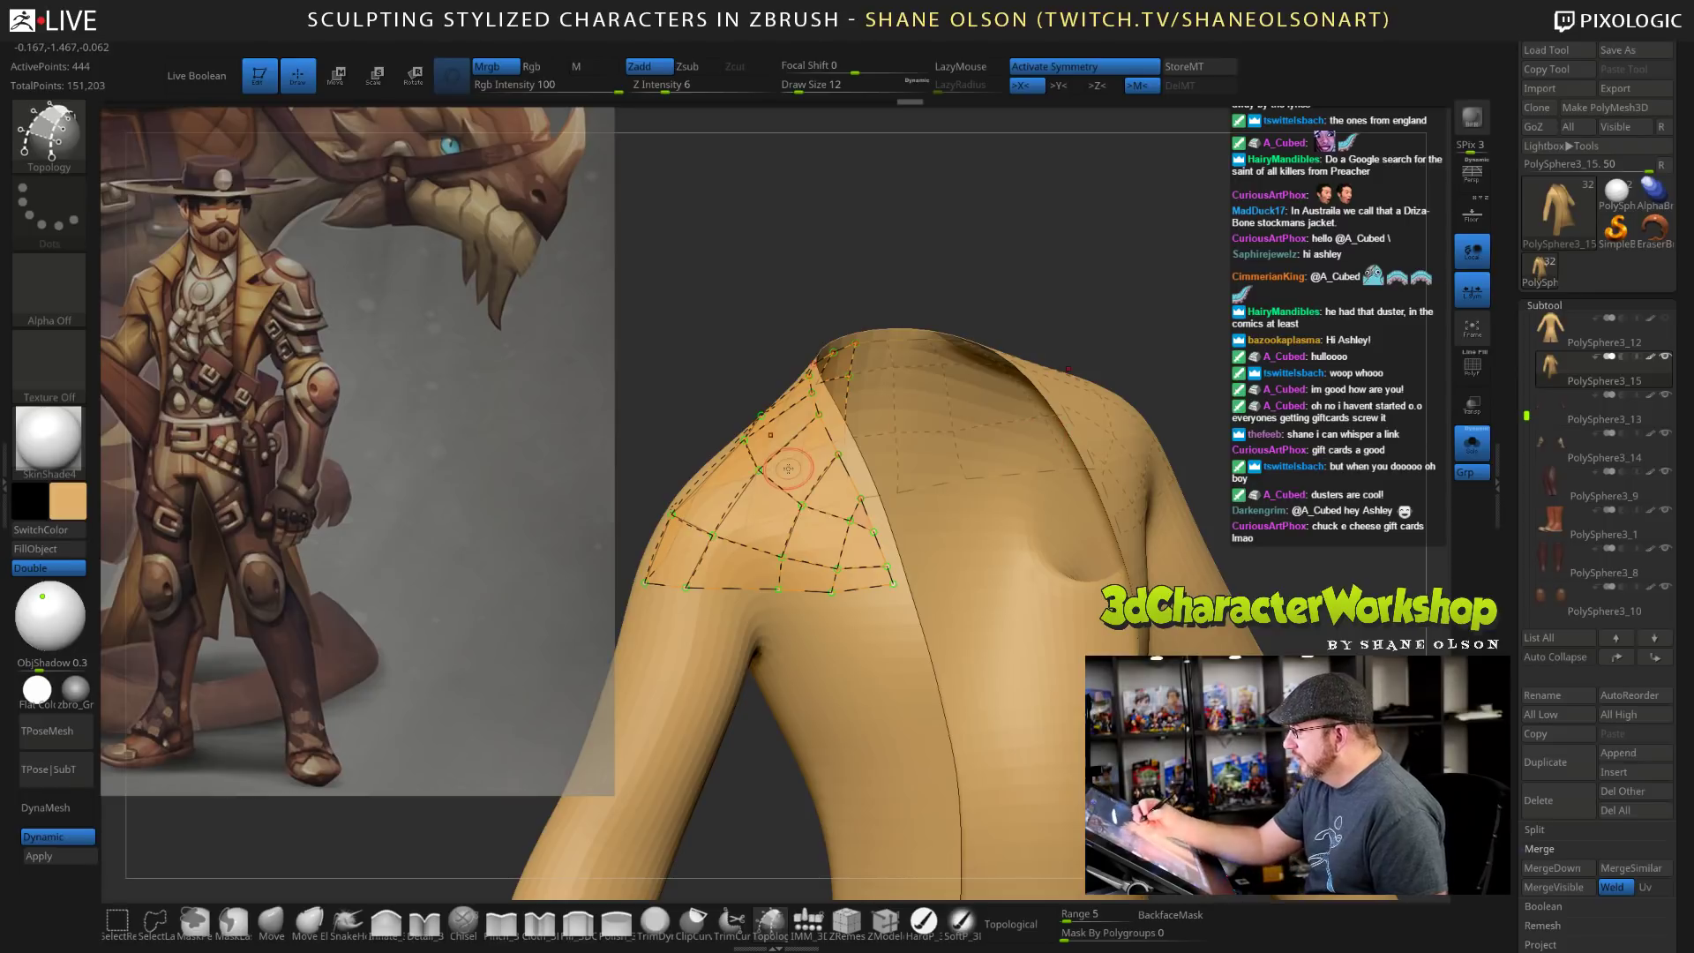
left_click_drag(1203, 405, 1216, 576, "shift")
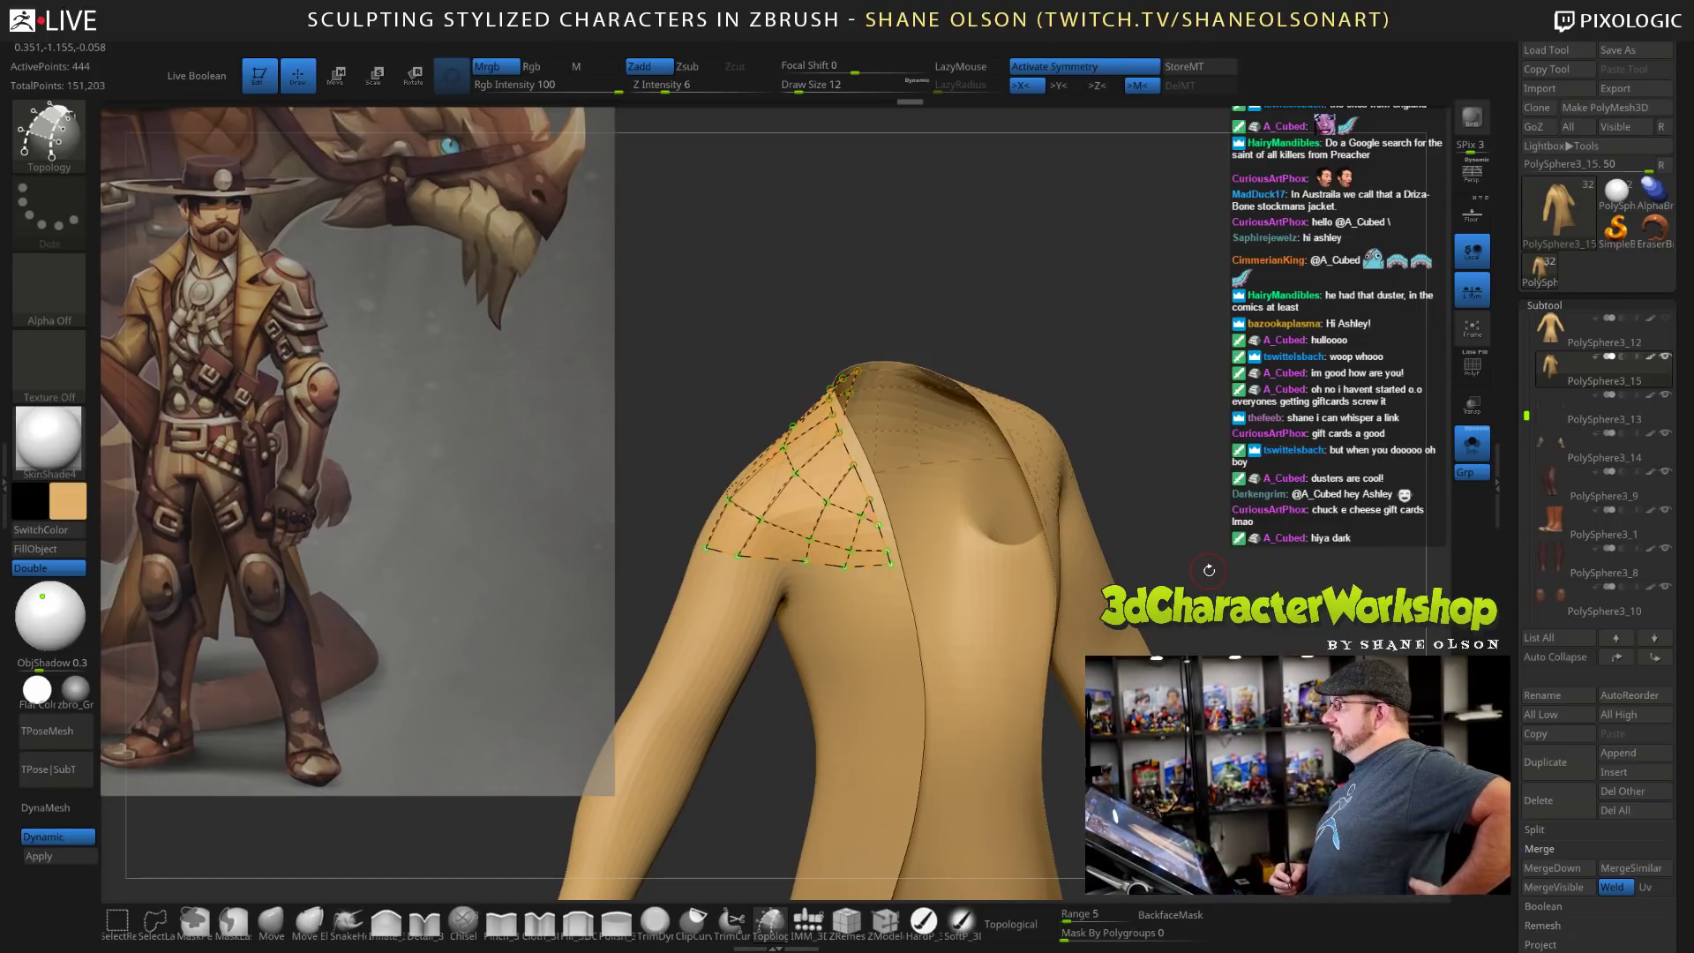
left_click_drag(1229, 492, 1155, 511)
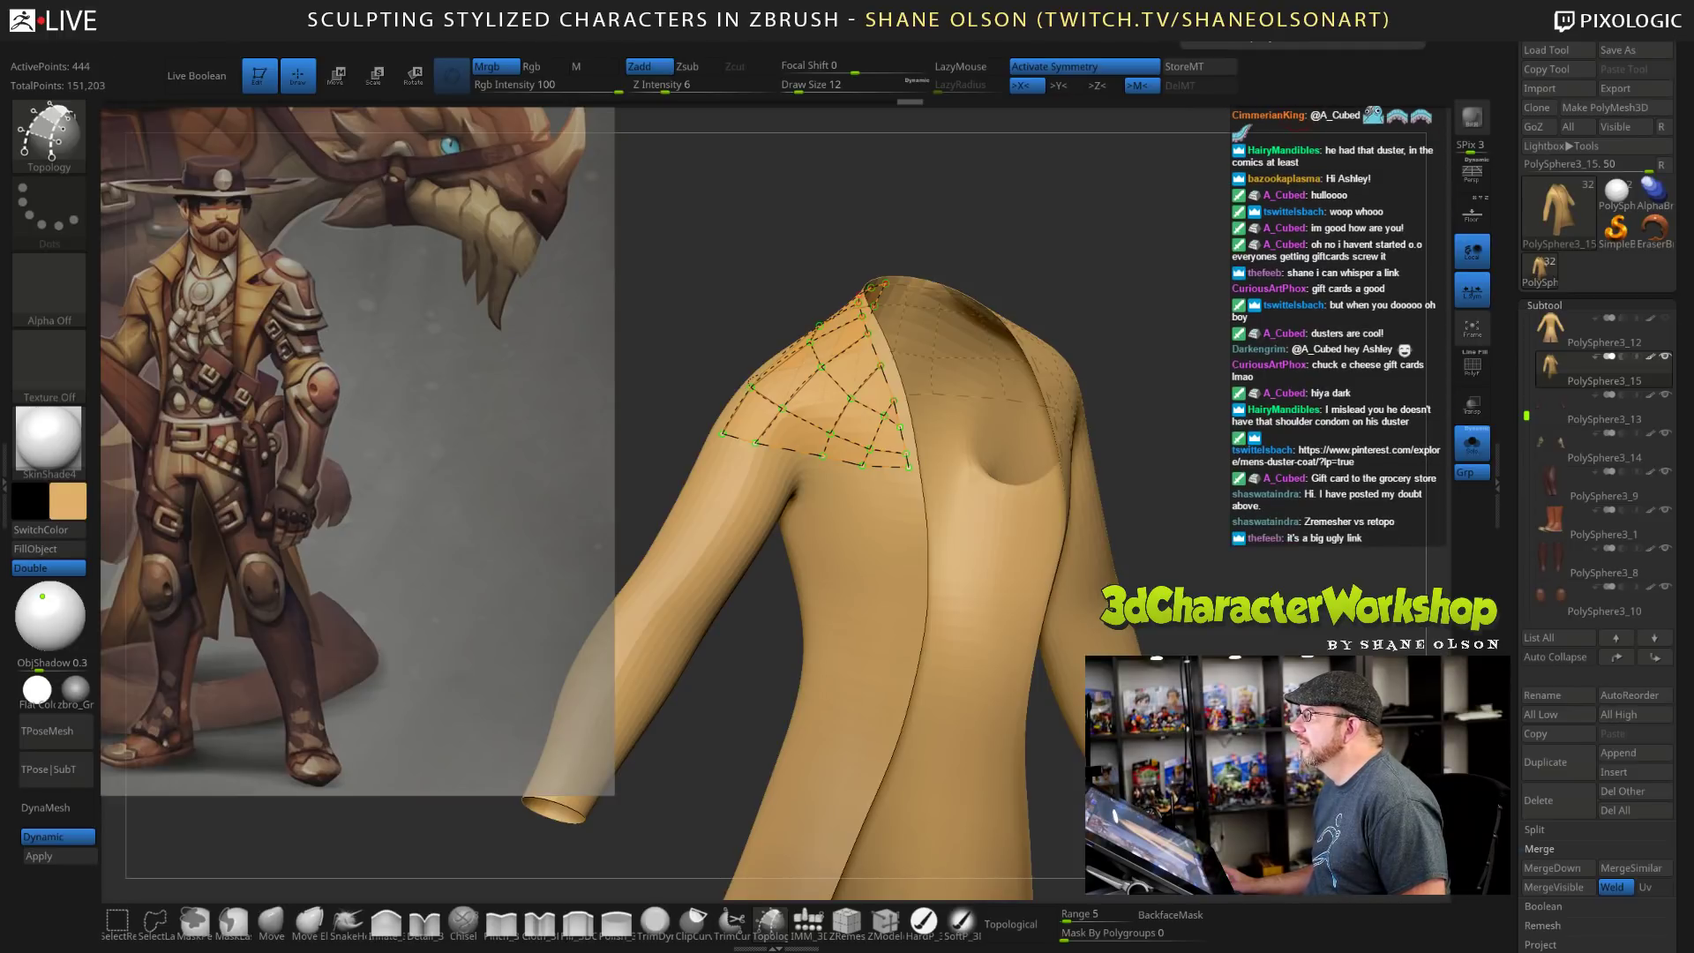
Switch to the browser, look through the Pinterest results for "Mens duster coat" and open the brown duster front-and-back image.
left_click_drag(814, 0, 947, 114)
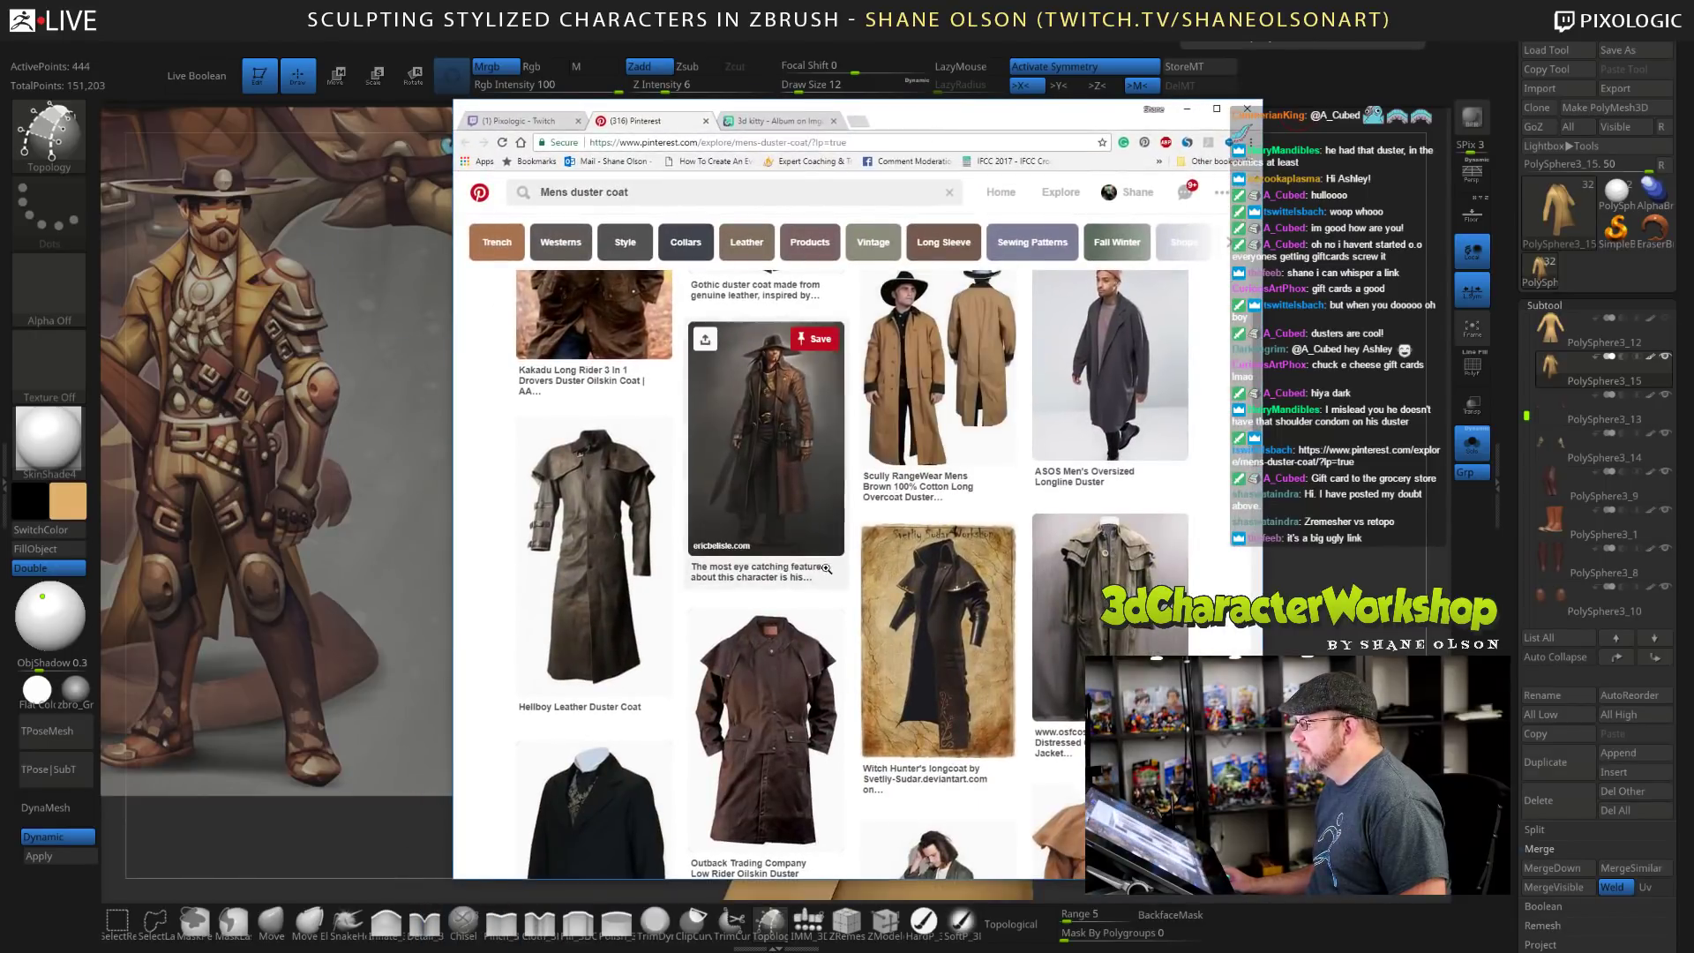
scroll(740, 641, "up", 4)
scroll(740, 640, "up", 3)
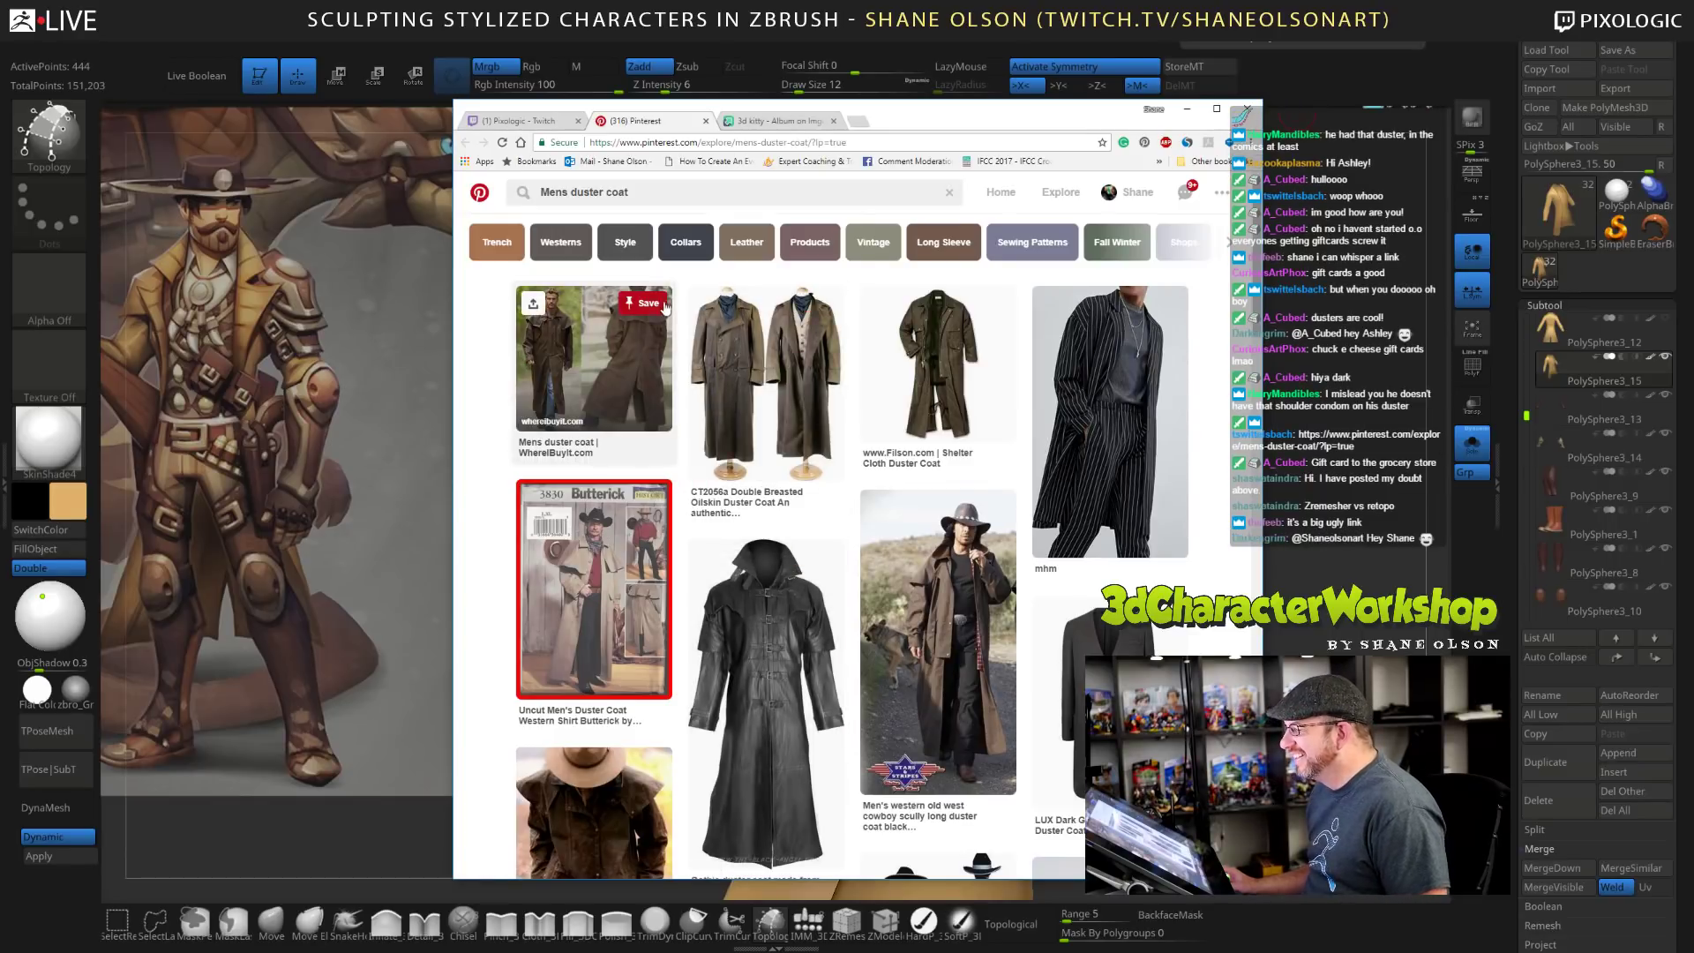
left_click(653, 340)
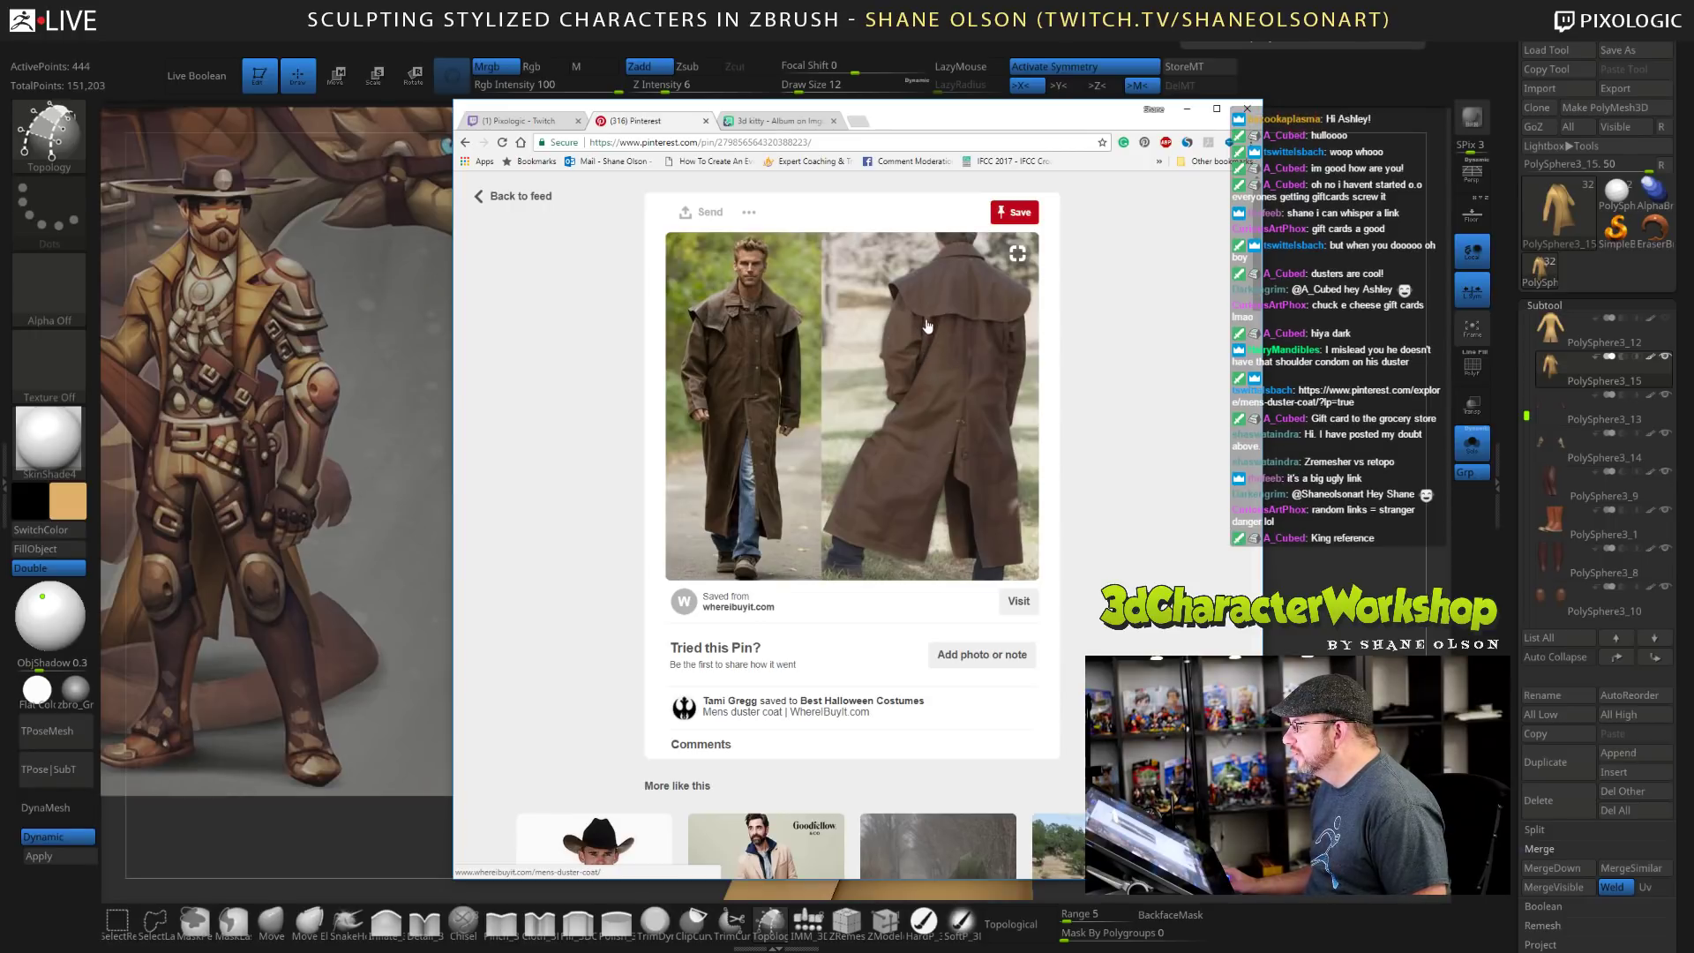
Examine the brown duster and the related coats, including the Highwayman Long Coat, for the cape's shape, and return to ZBrush.
scroll(887, 465, "down", 3)
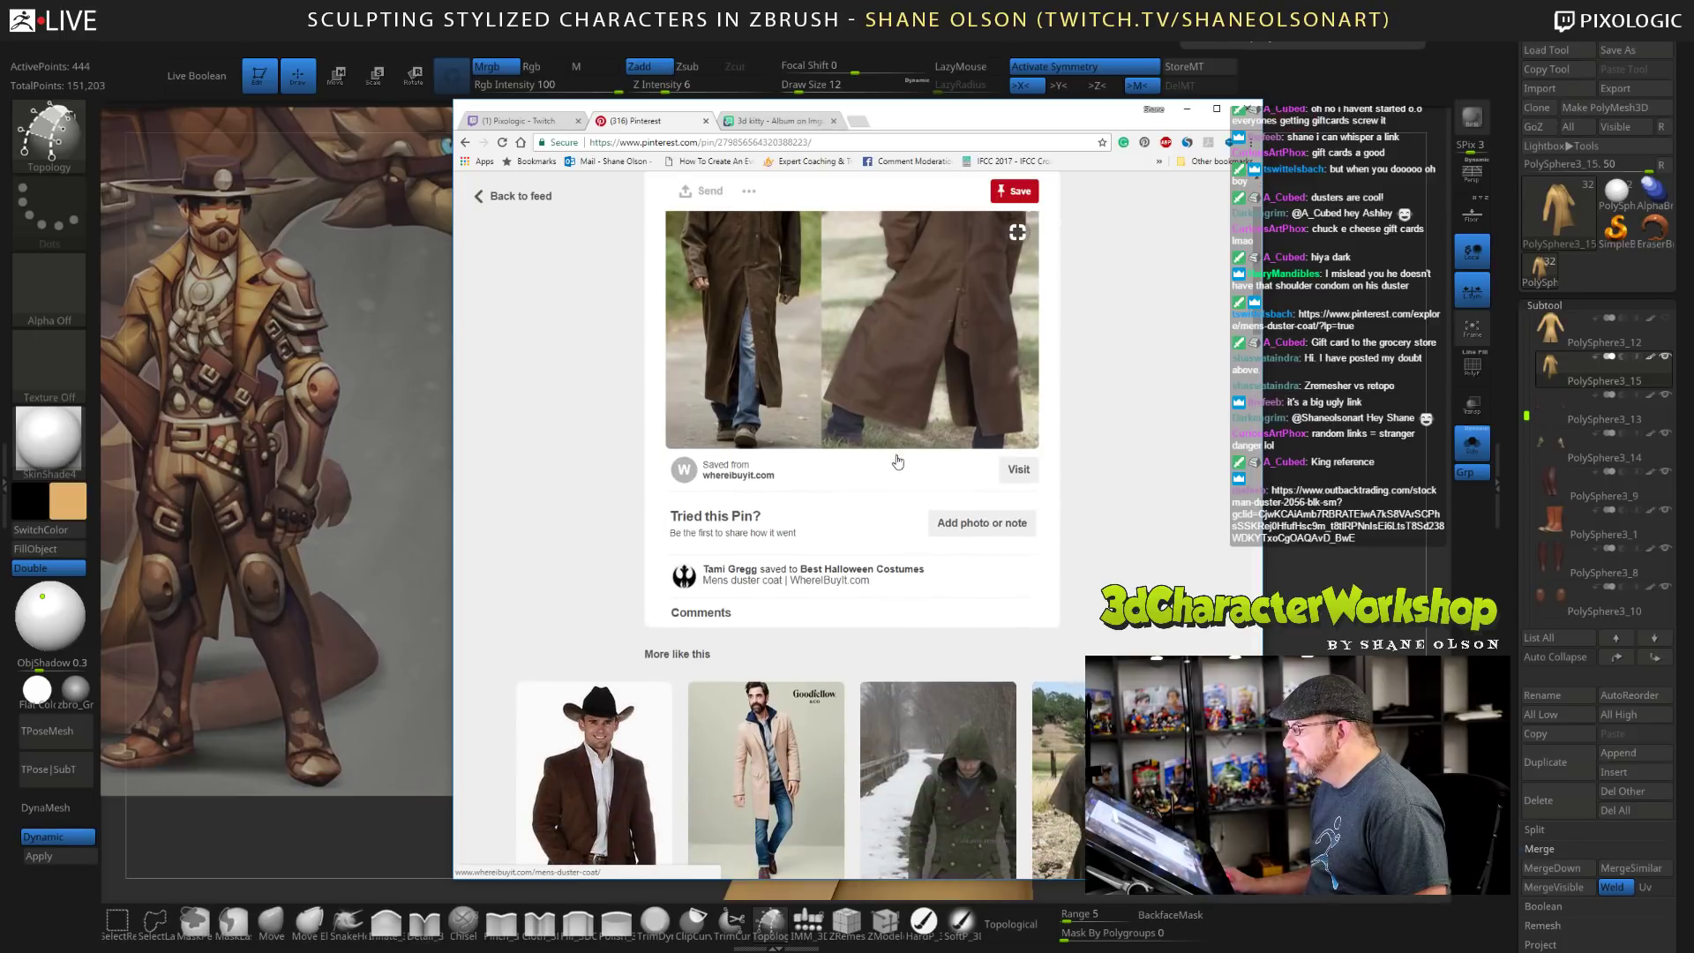
scroll(899, 463, "up", 1)
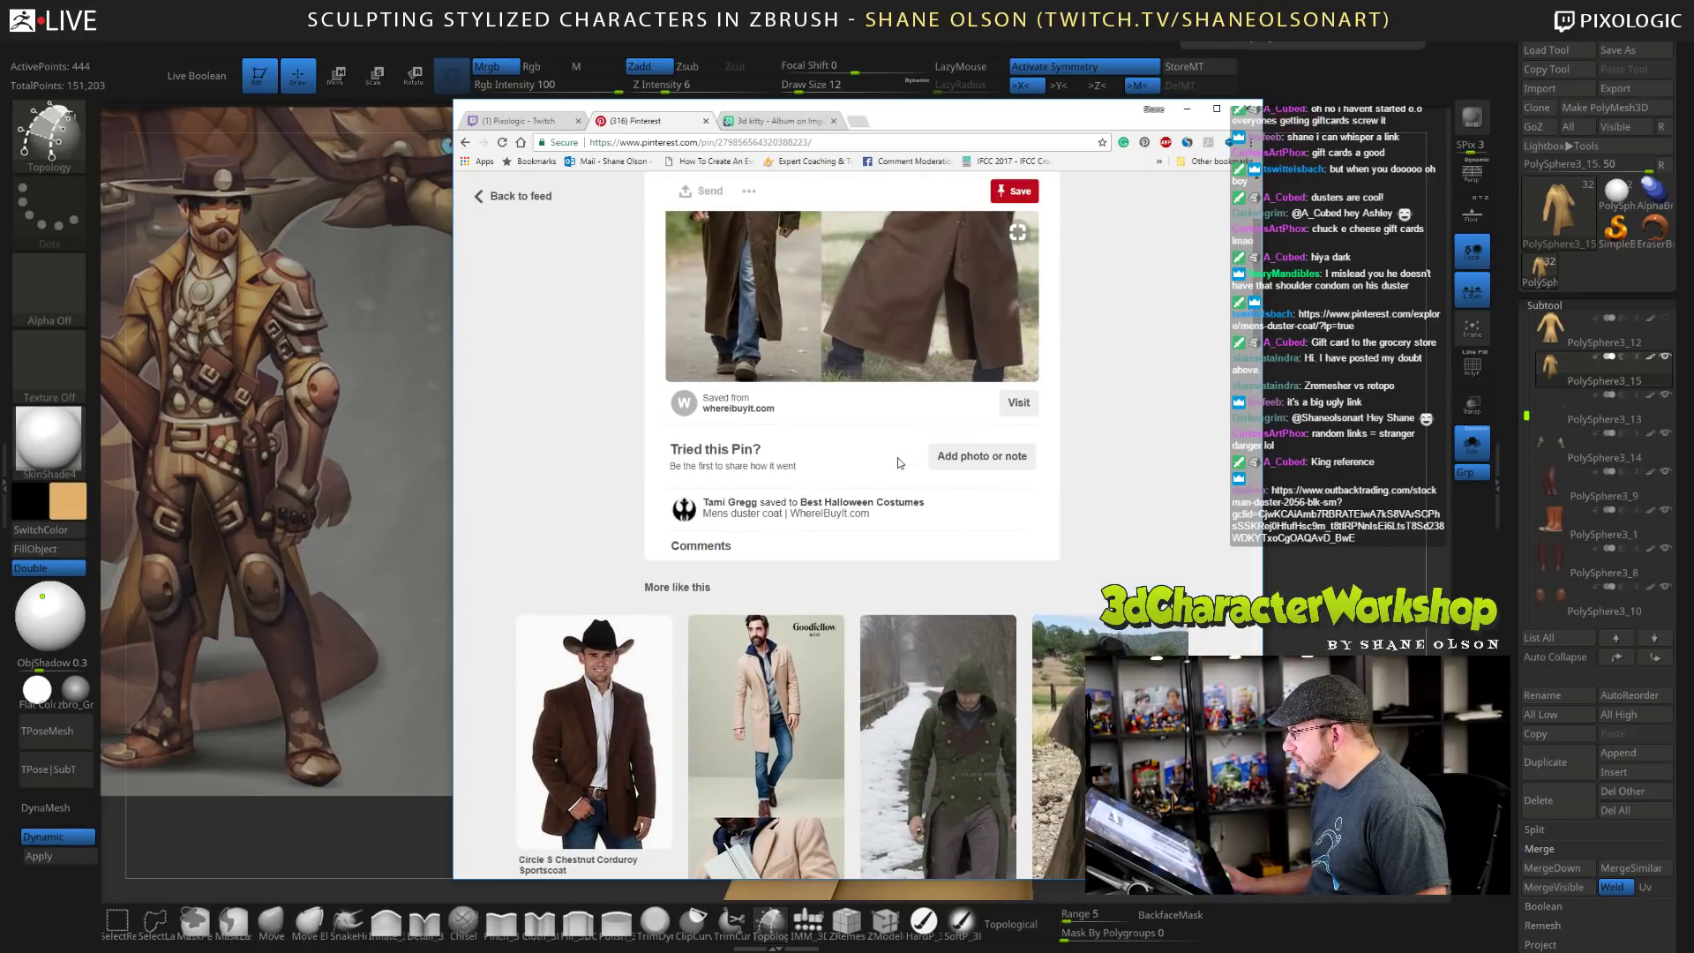
scroll(899, 462, "down", 2)
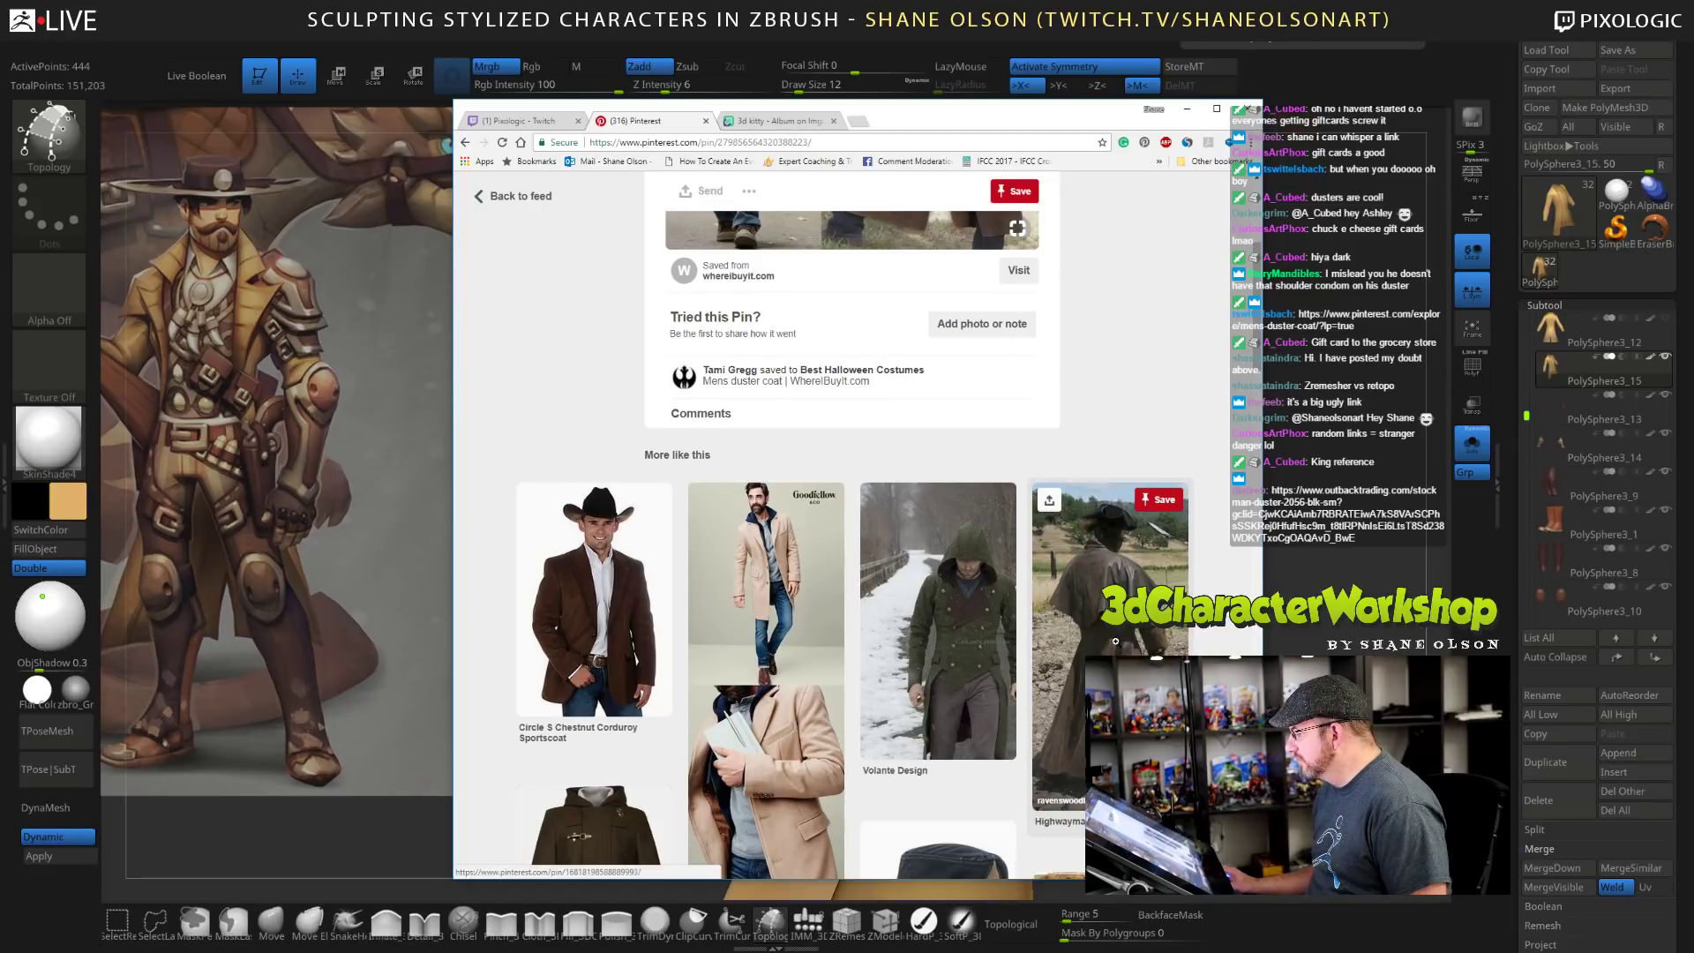
scroll(1116, 641, "down", 1)
scroll(1096, 589, "down", 4)
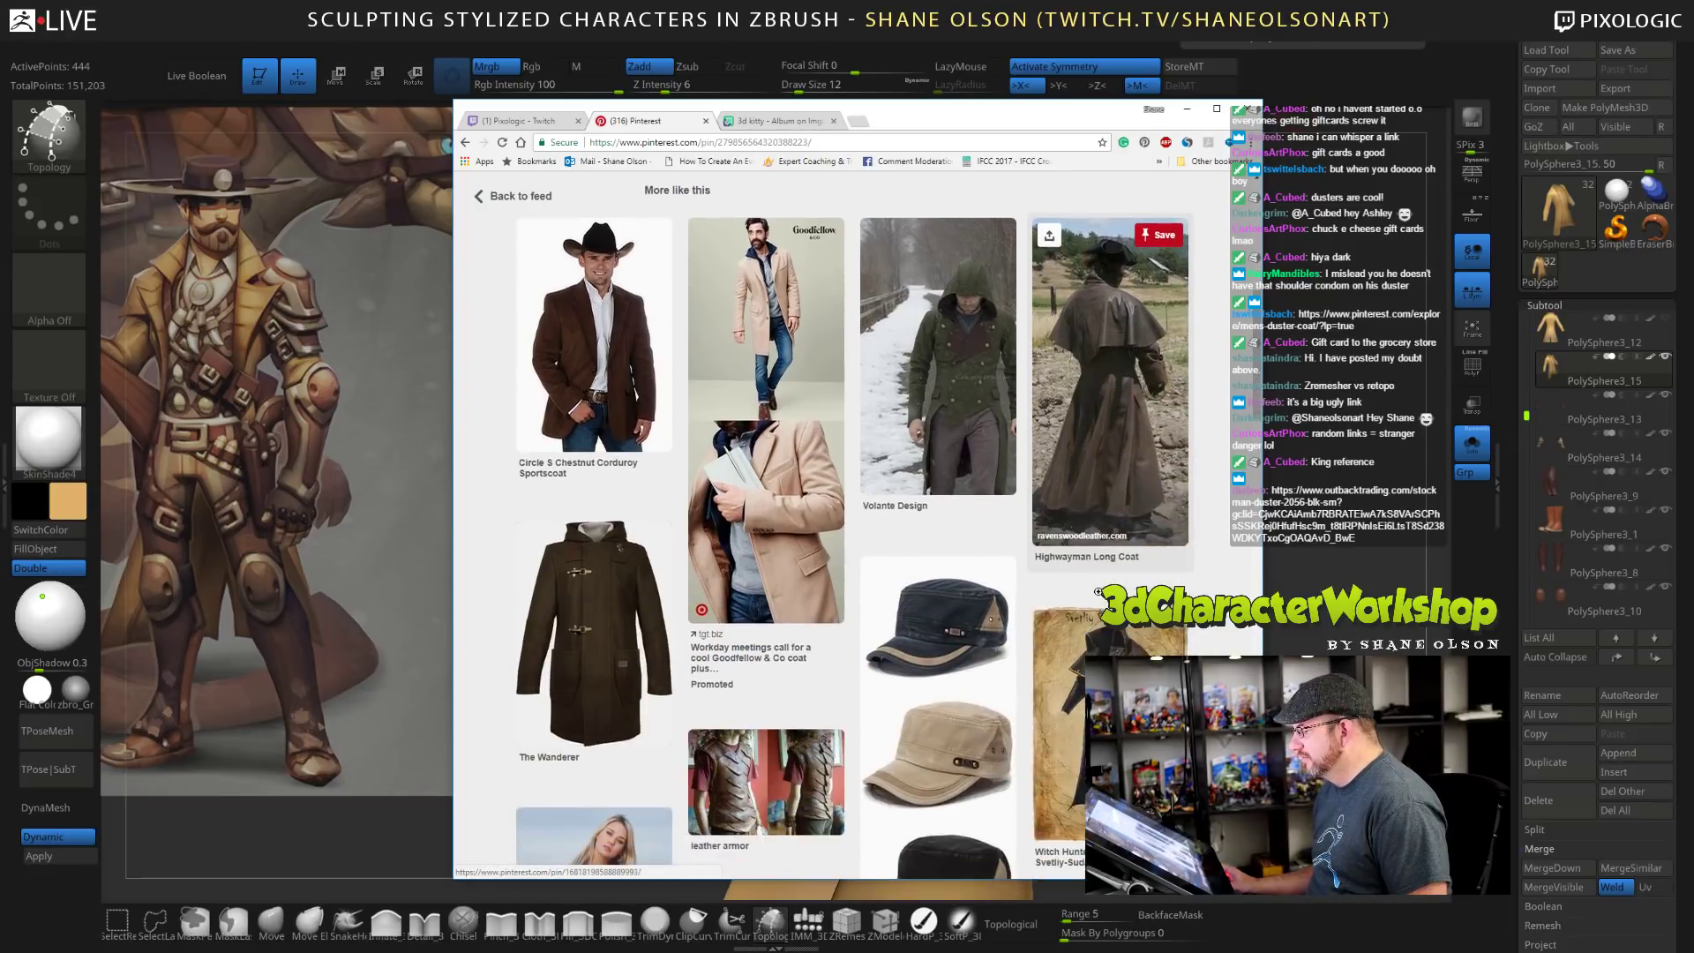
scroll(966, 321, "up", 10)
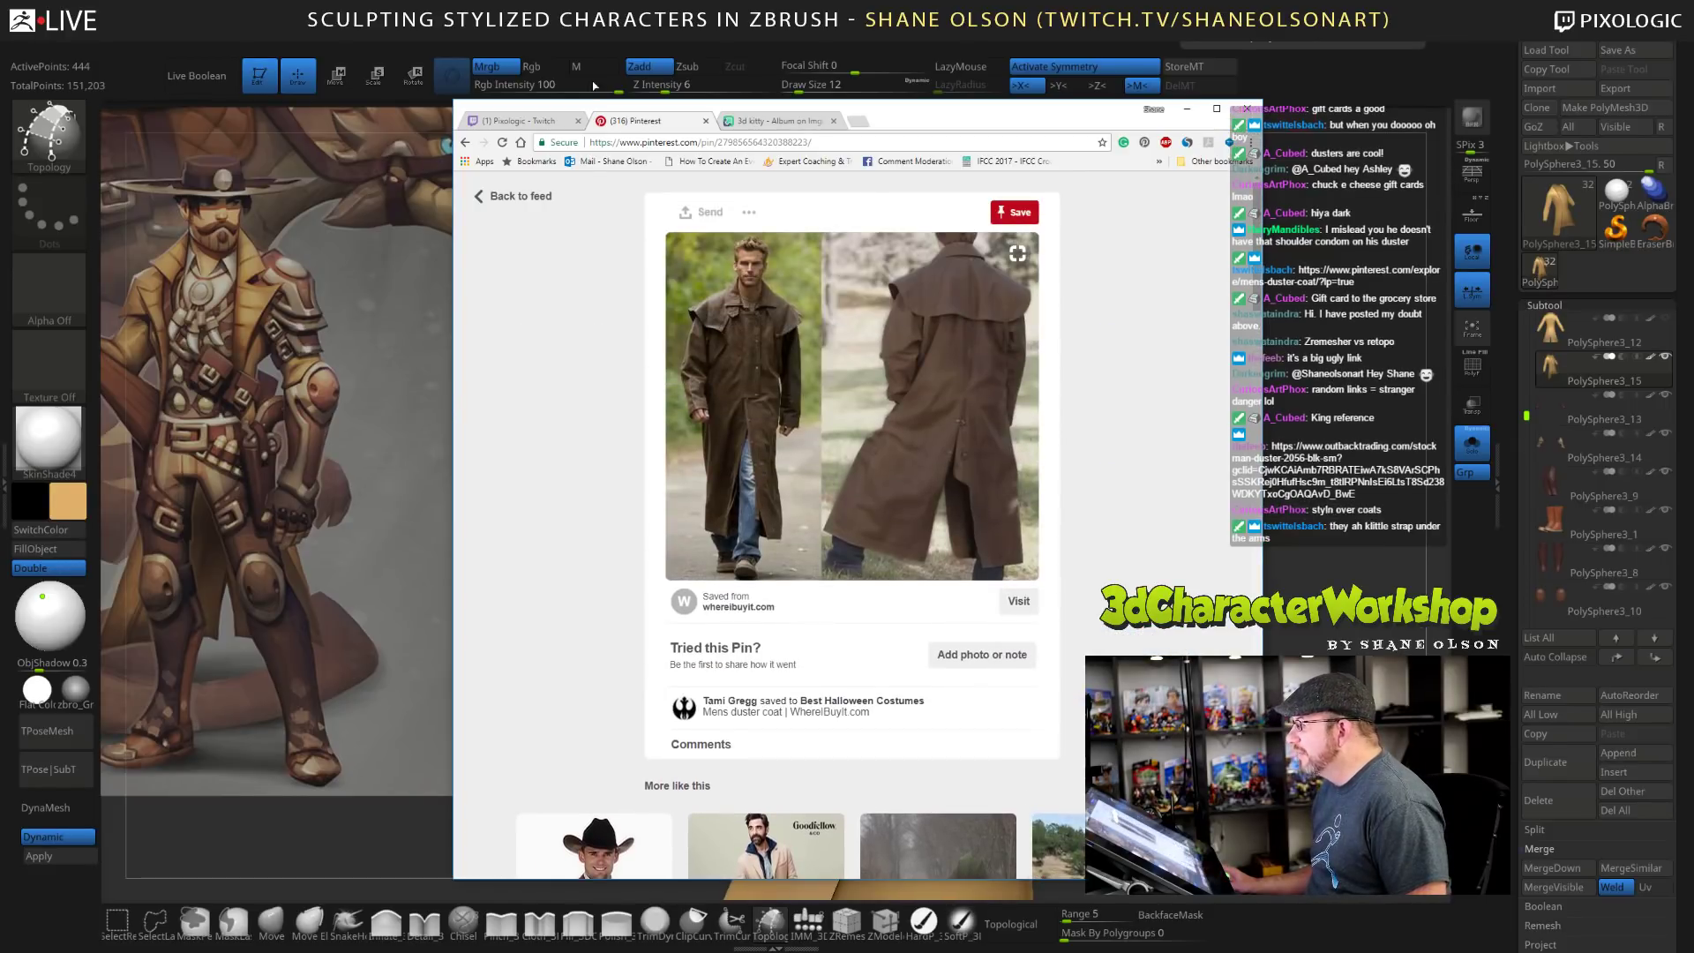
left_click(511, 121)
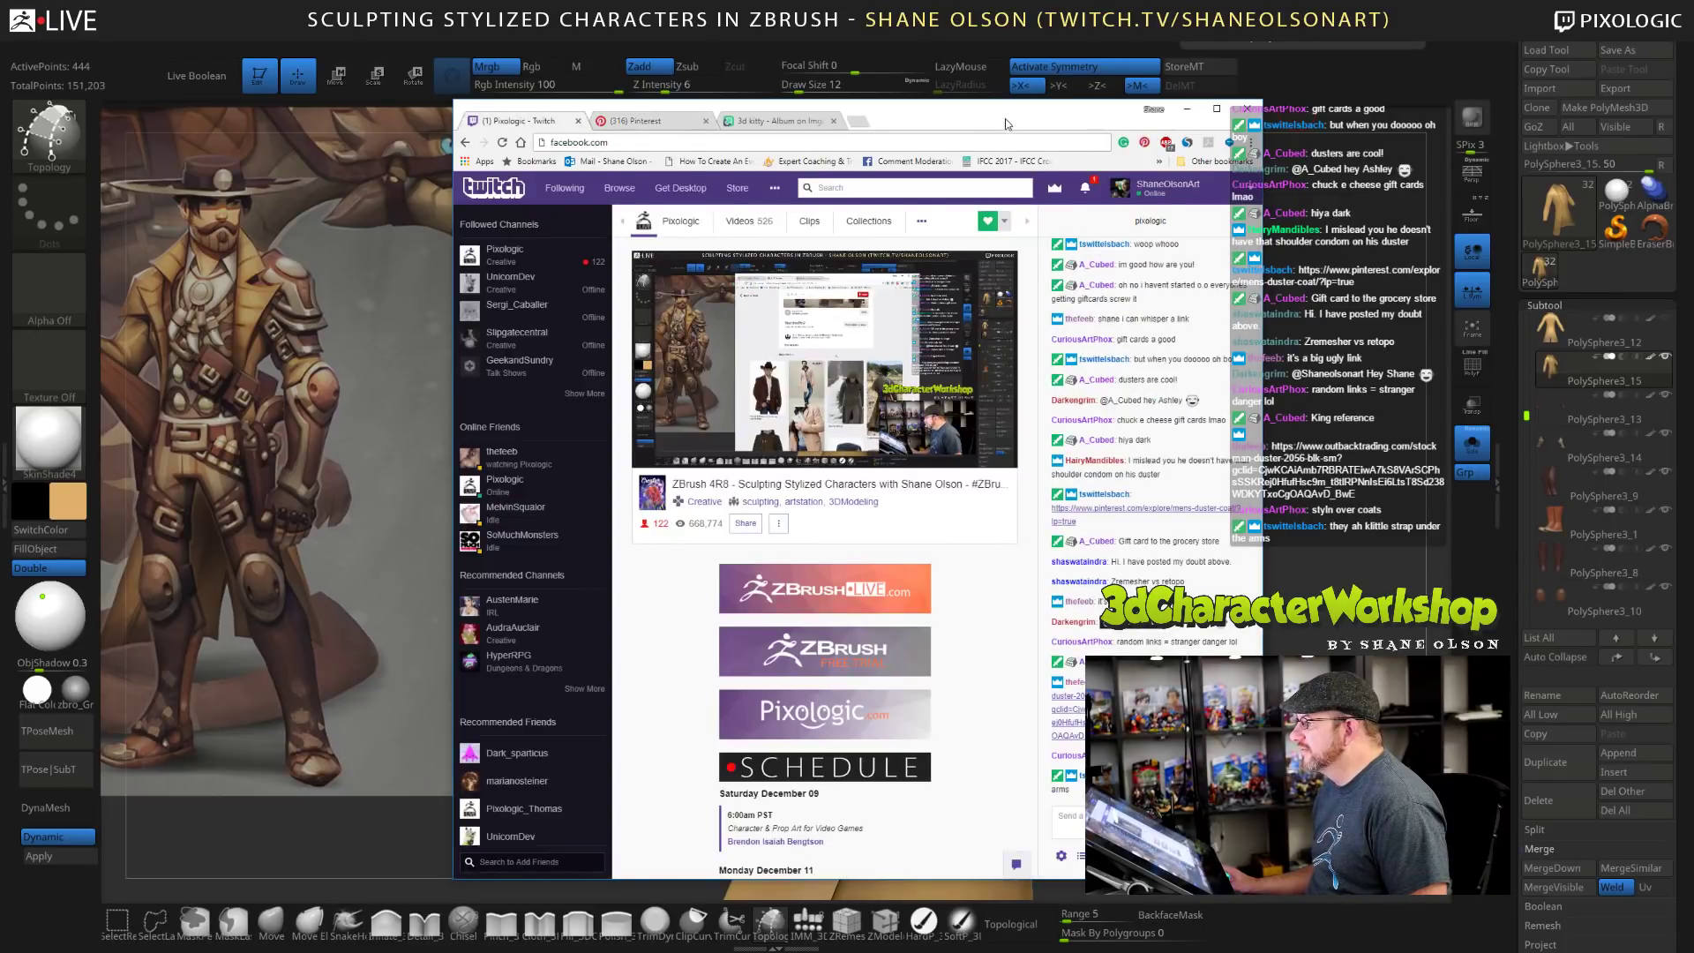
key("alt+Tab")
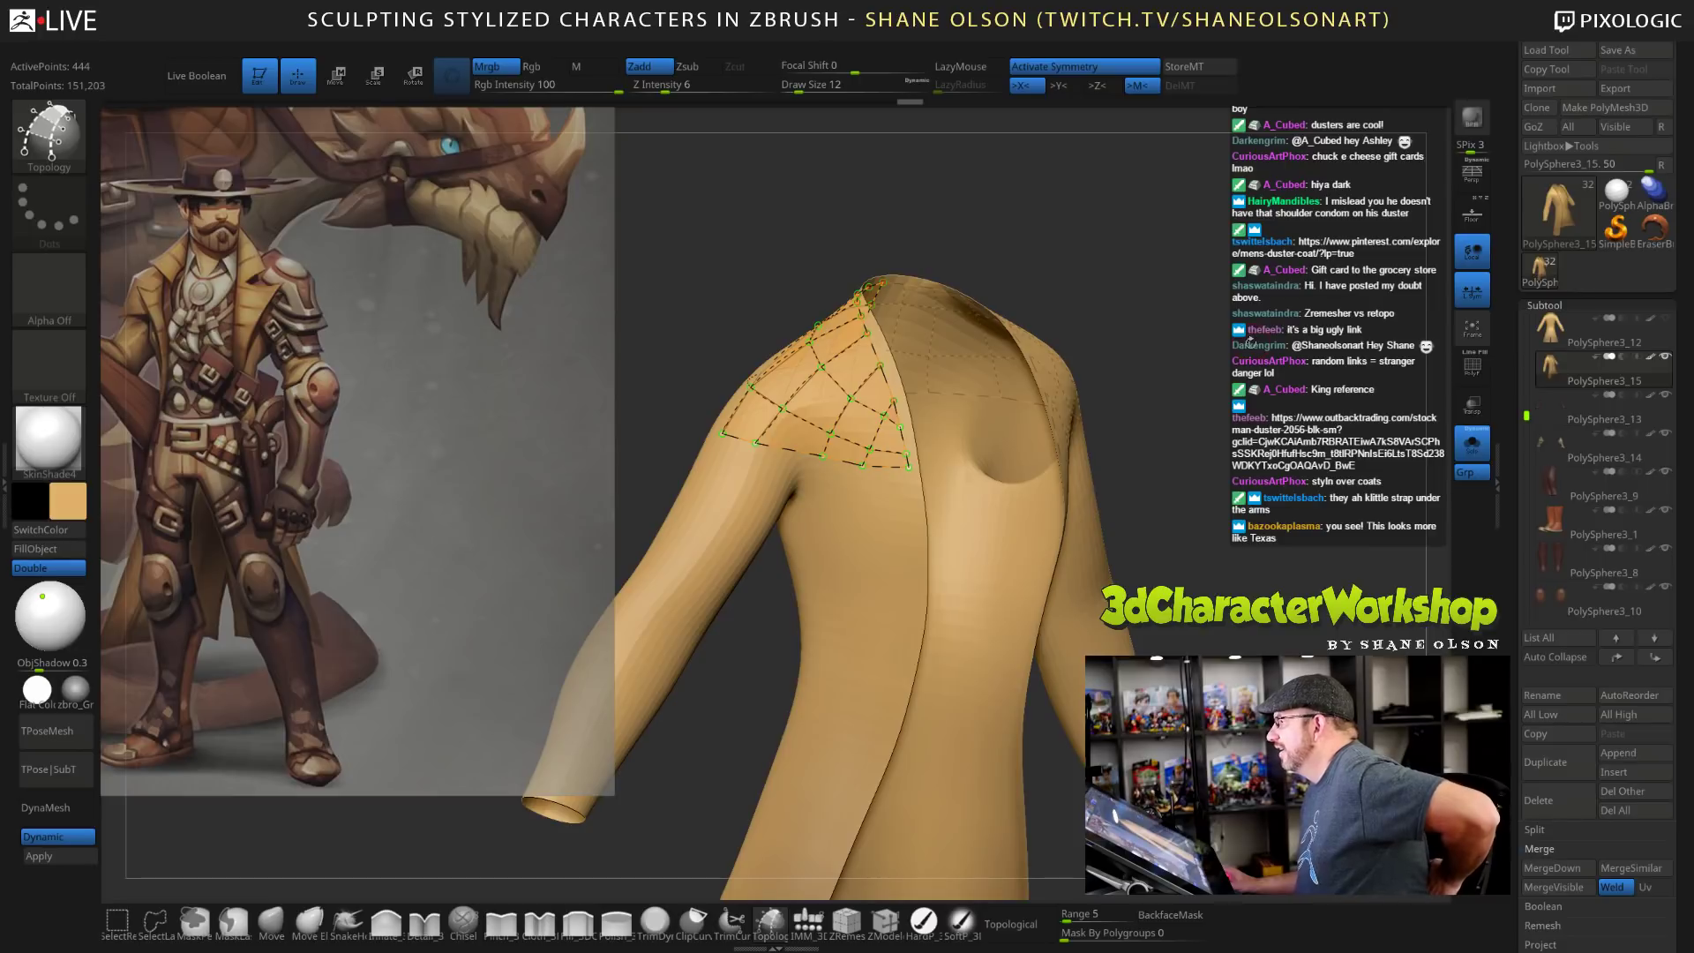
Examine the cape's topology grid on the coat from the front, back and side.
left_click_drag(1250, 342, 1139, 323)
left_click_drag(1264, 489, 1179, 503)
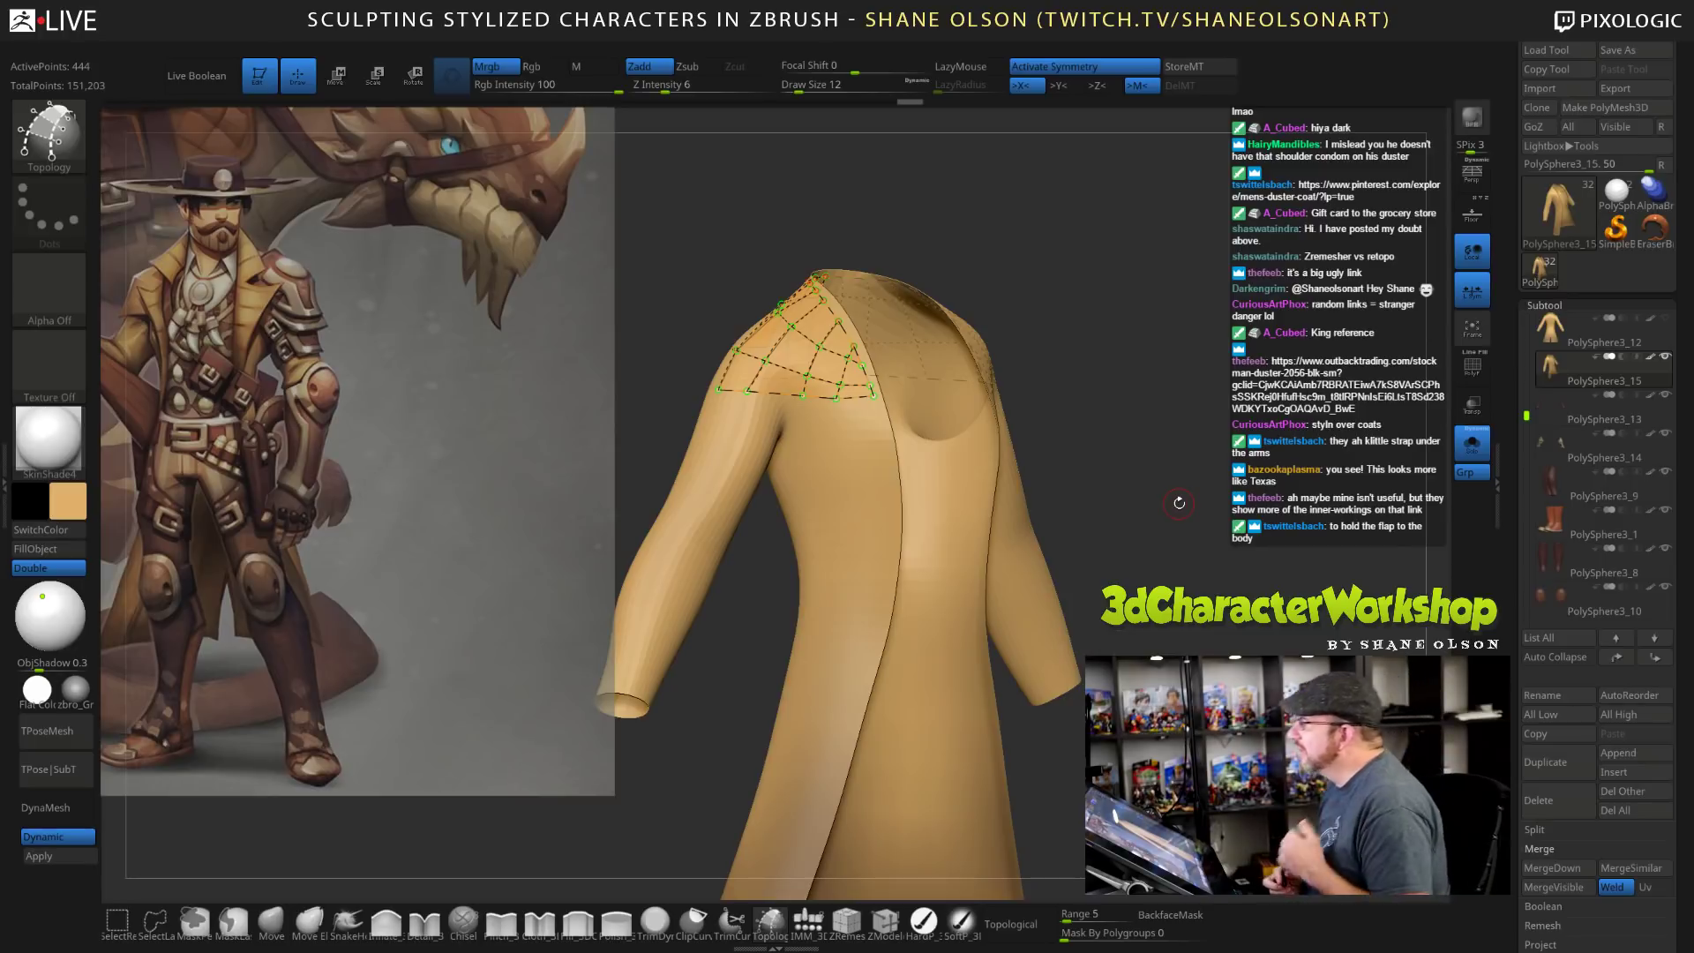
mouse_move(1170, 472)
left_mouse_down()
mouse_move(1200, 462)
mouse_move(1183, 425)
mouse_move(1141, 478)
mouse_move(1182, 490)
mouse_move(1160, 486)
mouse_move(1175, 485)
mouse_move(1173, 443)
left_mouse_up()
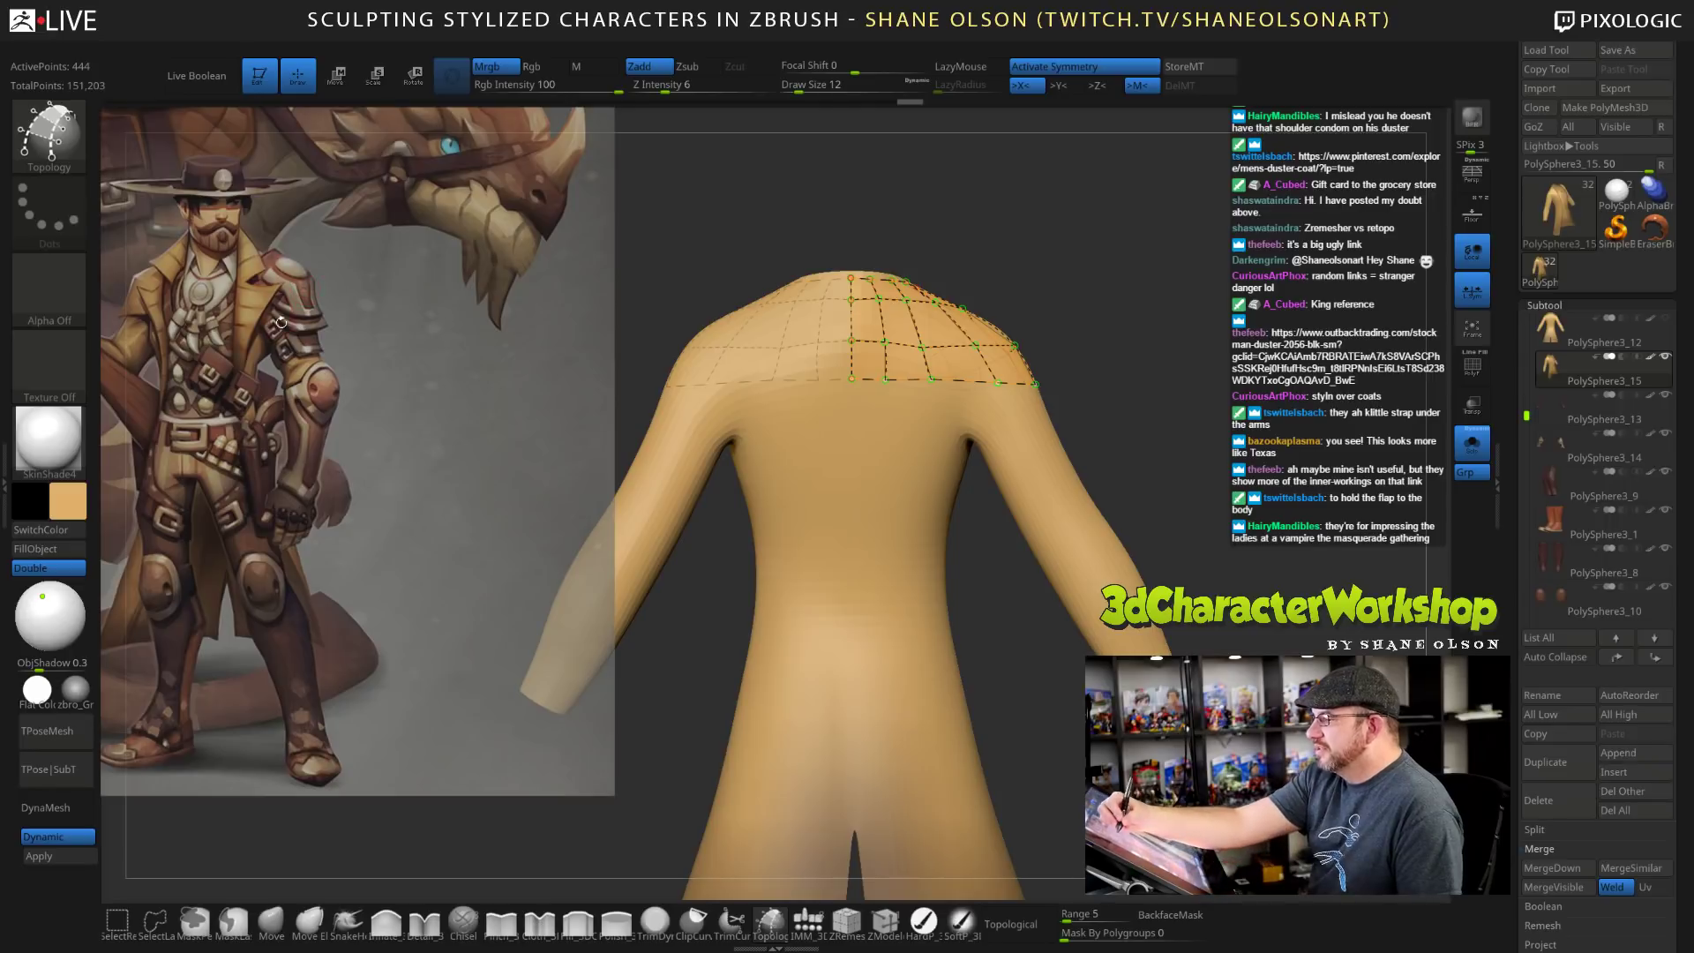
mouse_move(1224, 441)
left_mouse_down()
mouse_move(1229, 485)
mouse_move(1276, 514)
mouse_move(1156, 567)
mouse_move(1223, 427)
mouse_move(1220, 451)
left_mouse_up()
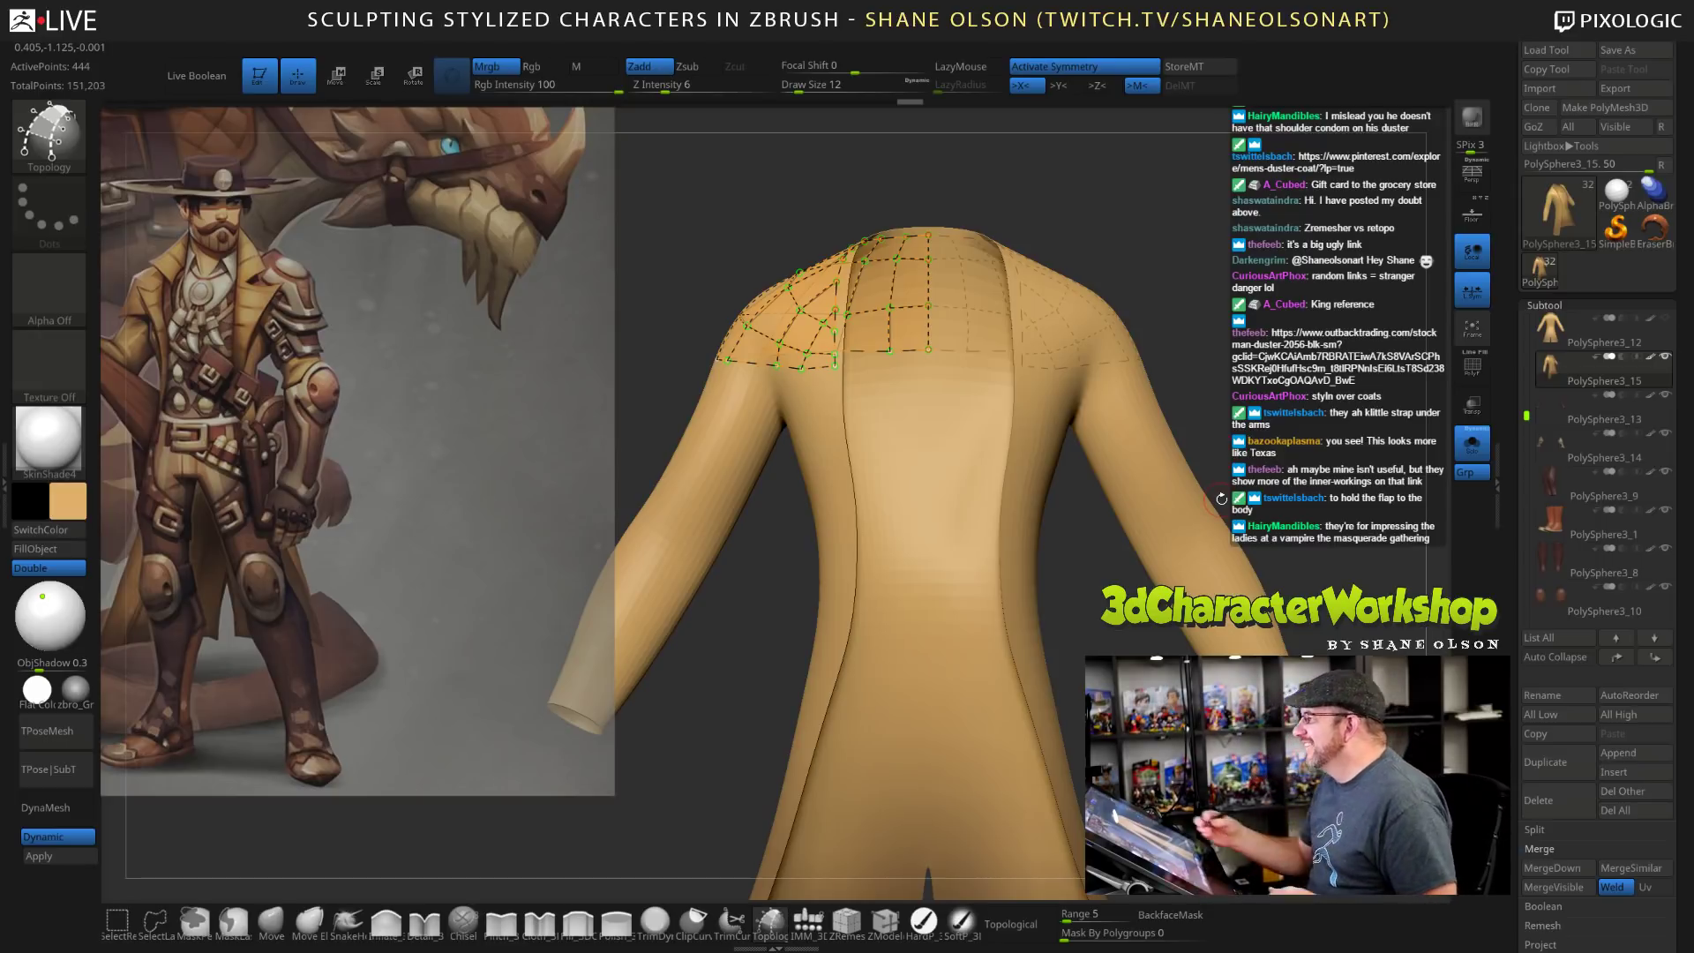
mouse_move(1221, 498)
left_mouse_down()
mouse_move(1231, 397)
mouse_move(1216, 410)
left_mouse_up()
key("s")
left_click_drag(1178, 349, 1223, 380)
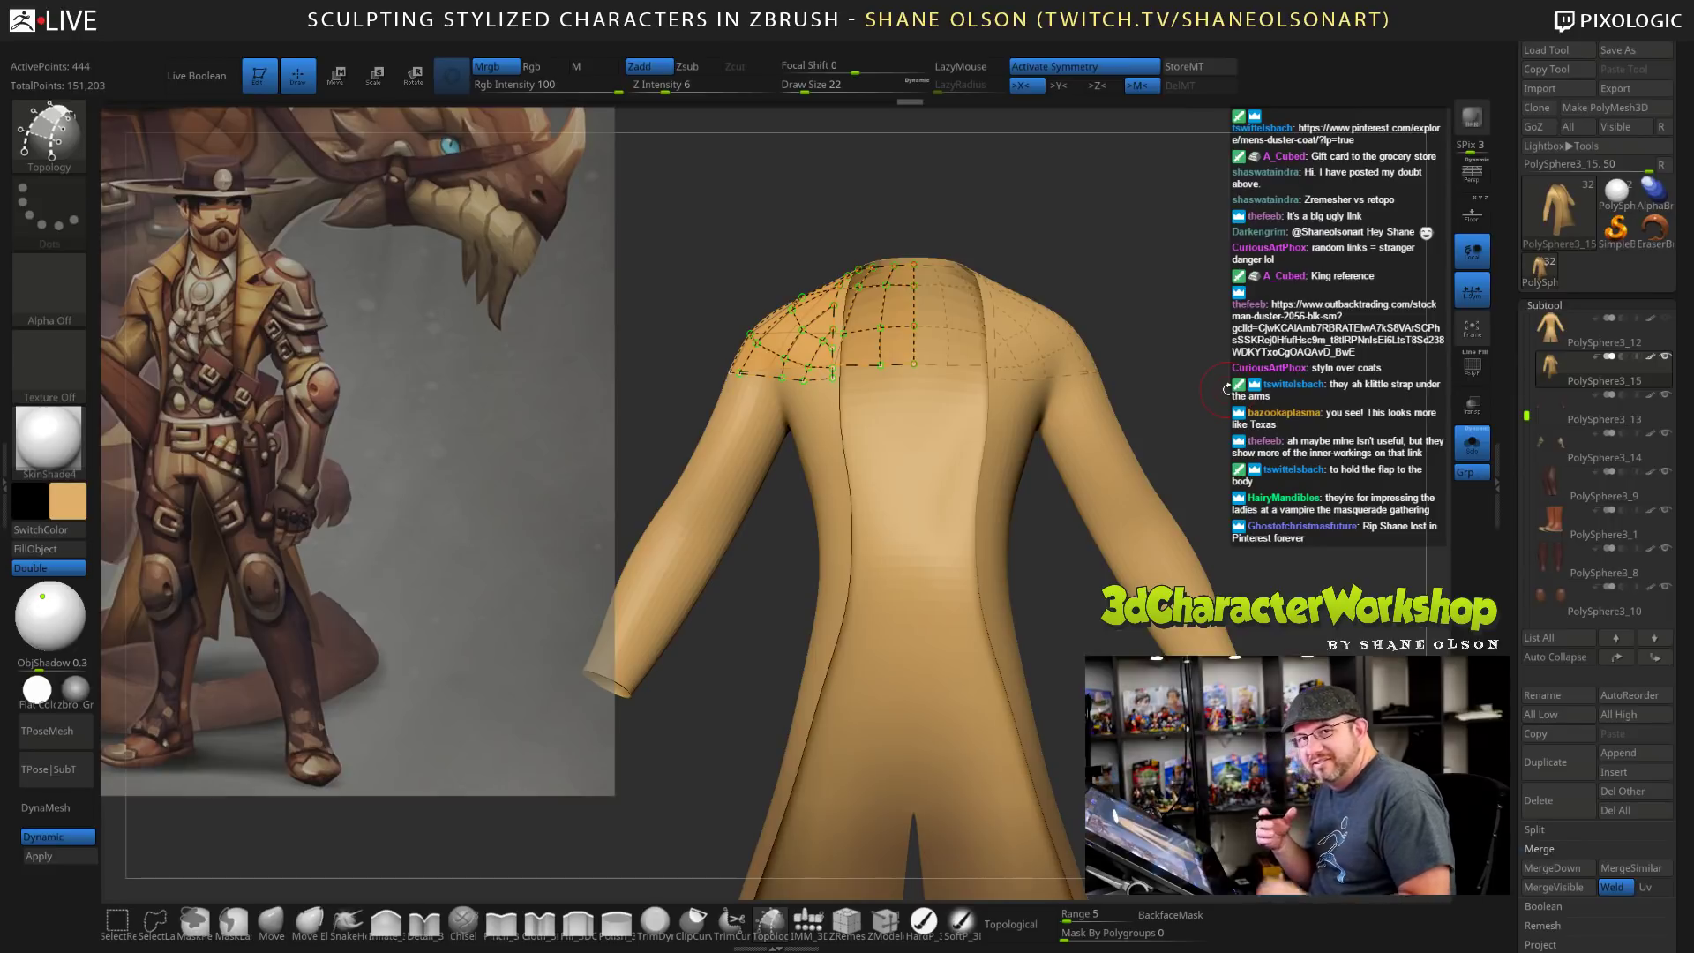
left_click_drag(1226, 389, 1168, 501)
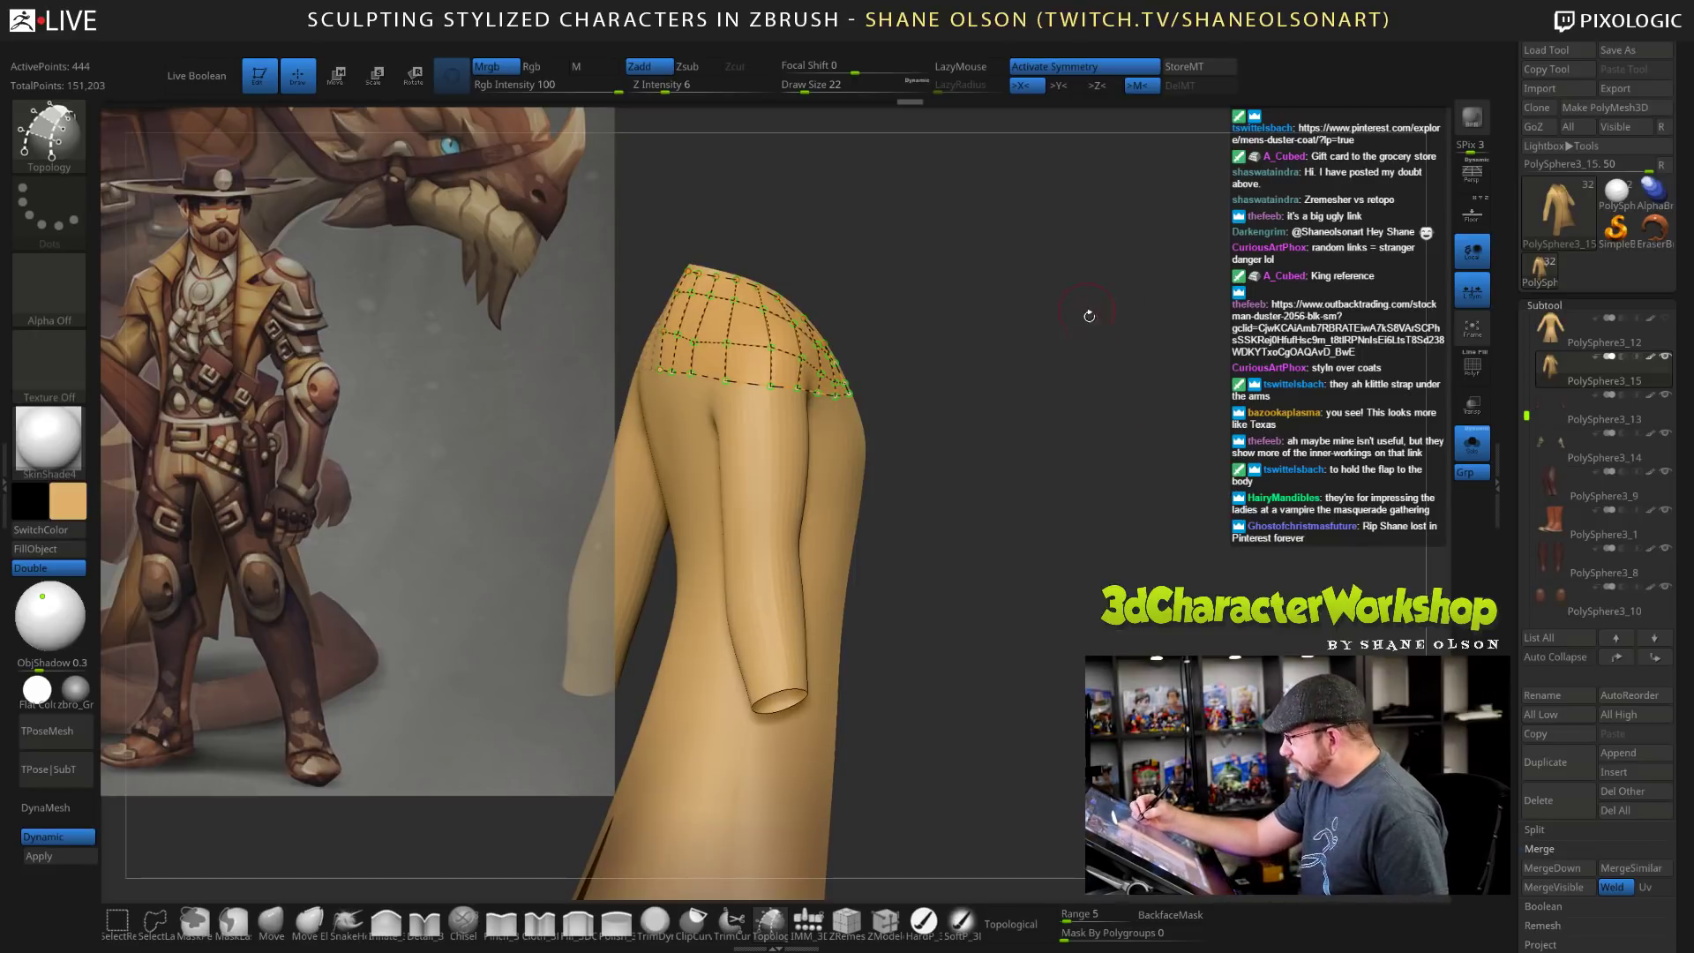
Set the Topology brush's draw size to 1 and generate the cape mesh from the drawn lines.
key("s")
left_click_drag(1110, 360, 1076, 360)
mouse_move(1143, 494)
left_mouse_down()
mouse_move(1199, 529)
mouse_move(1175, 533)
left_mouse_up()
left_click_drag(1124, 384, 1135, 492)
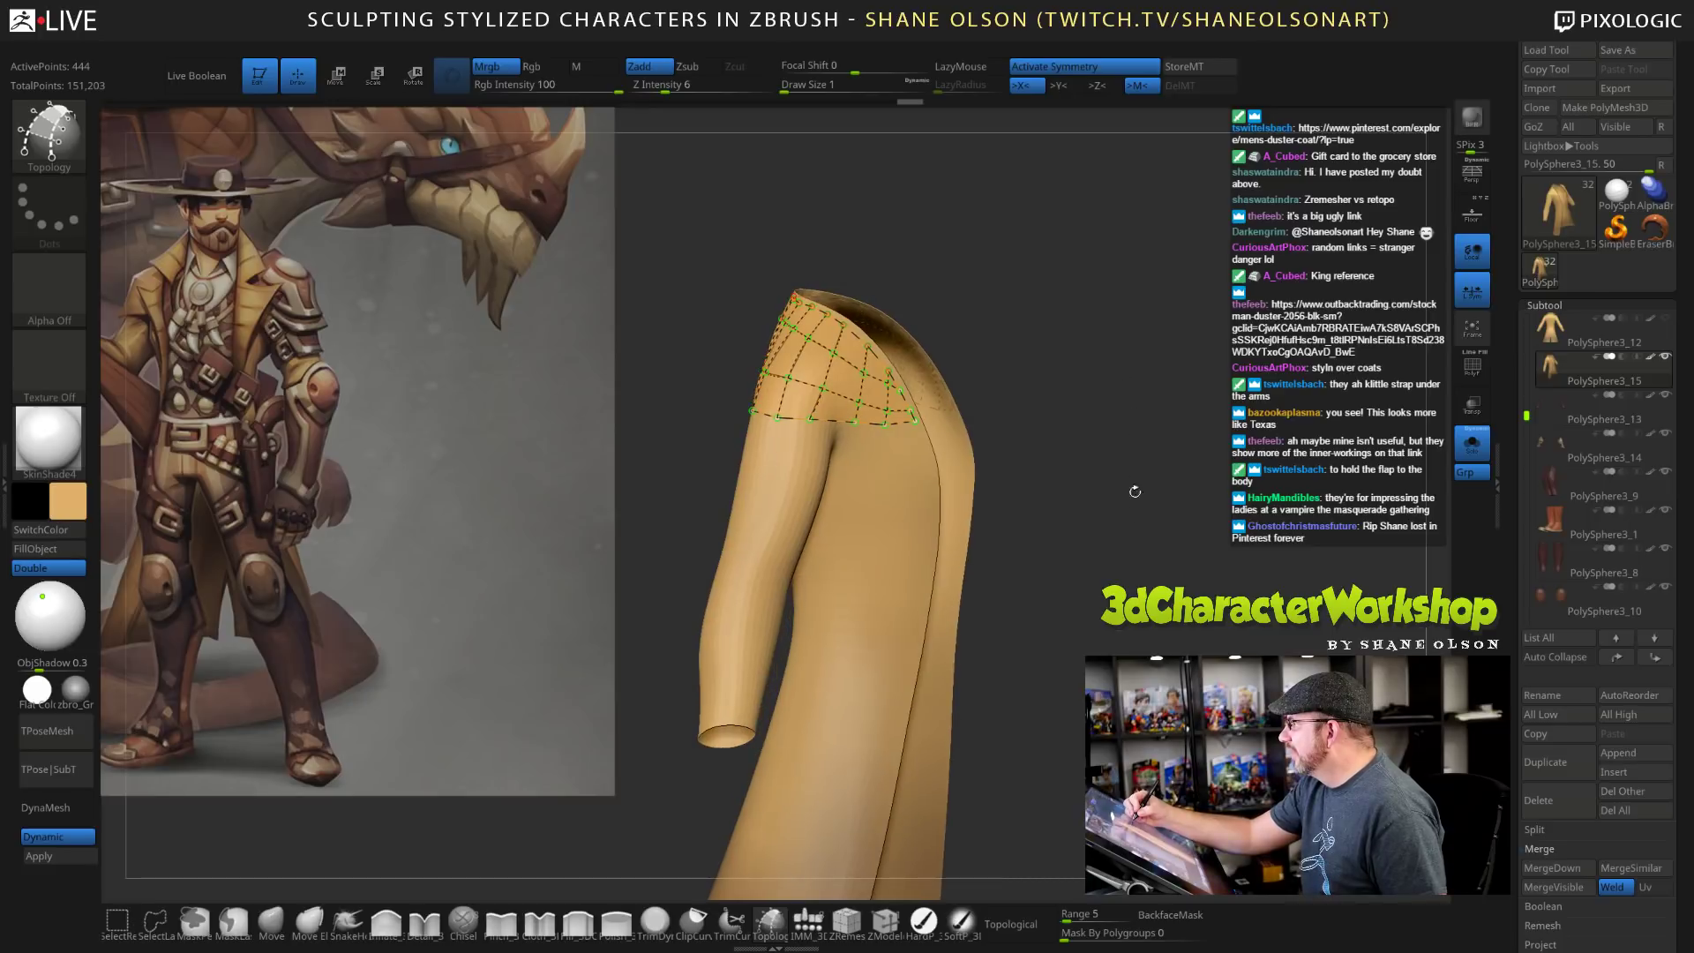
left_click(881, 547)
left_click_drag(1078, 540, 1114, 632)
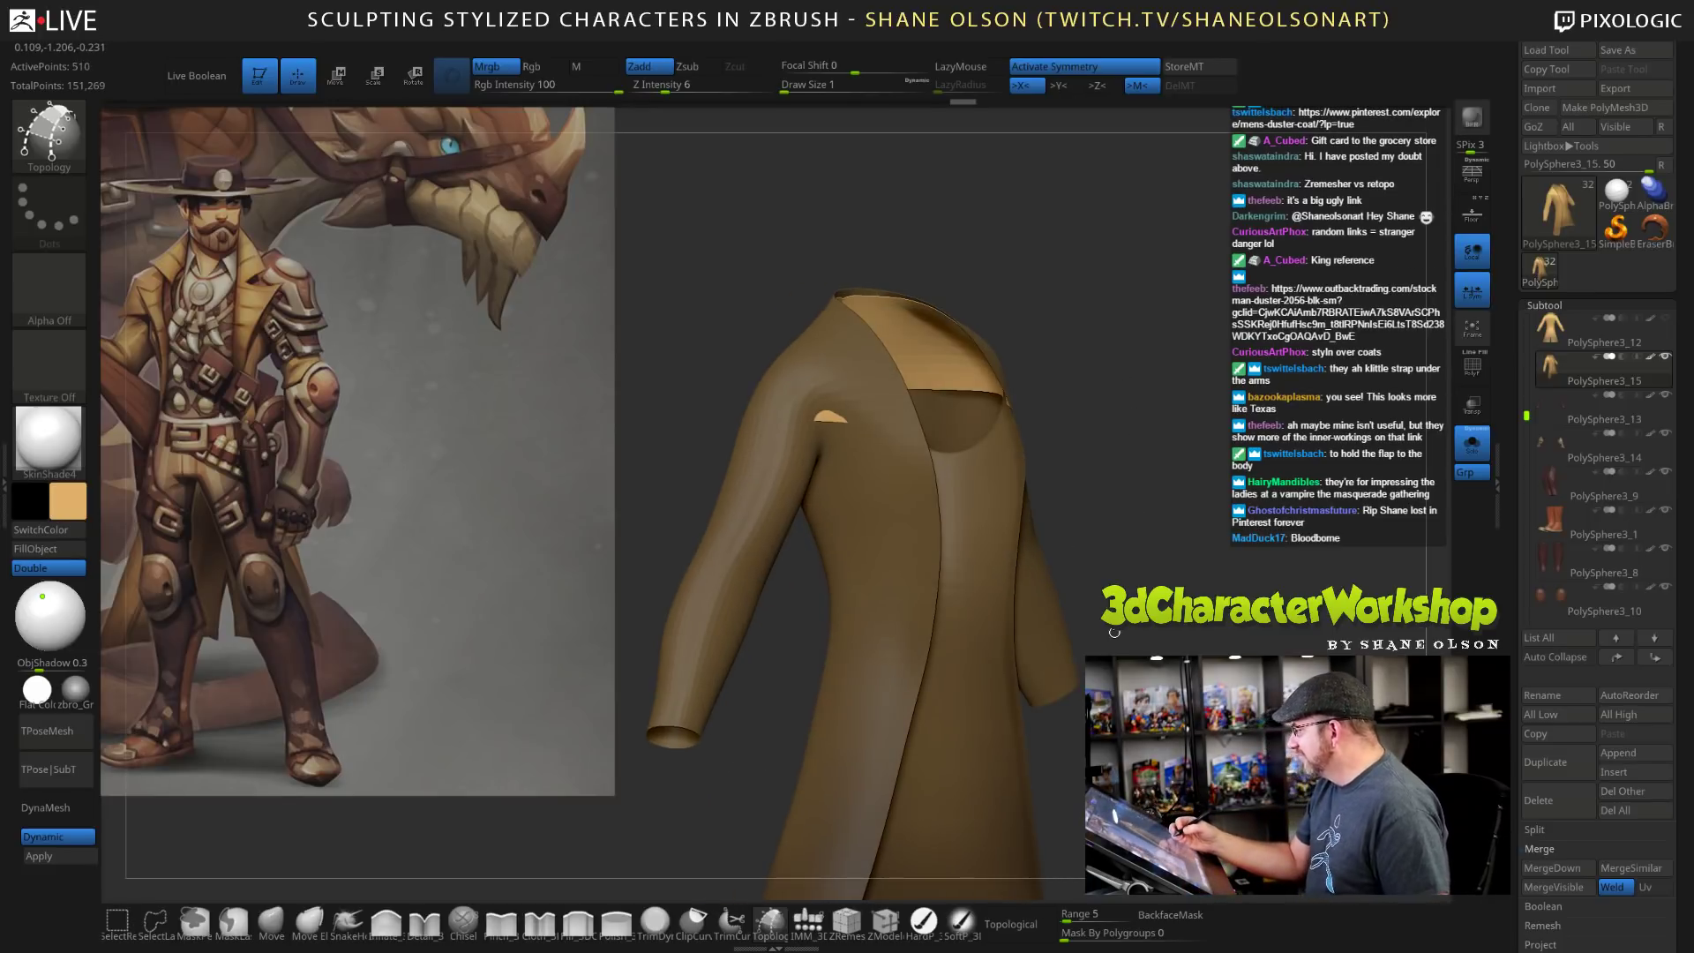
Set the draw size to 13 and hide the masked coat so only the new shoulder cape is shown.
key("s")
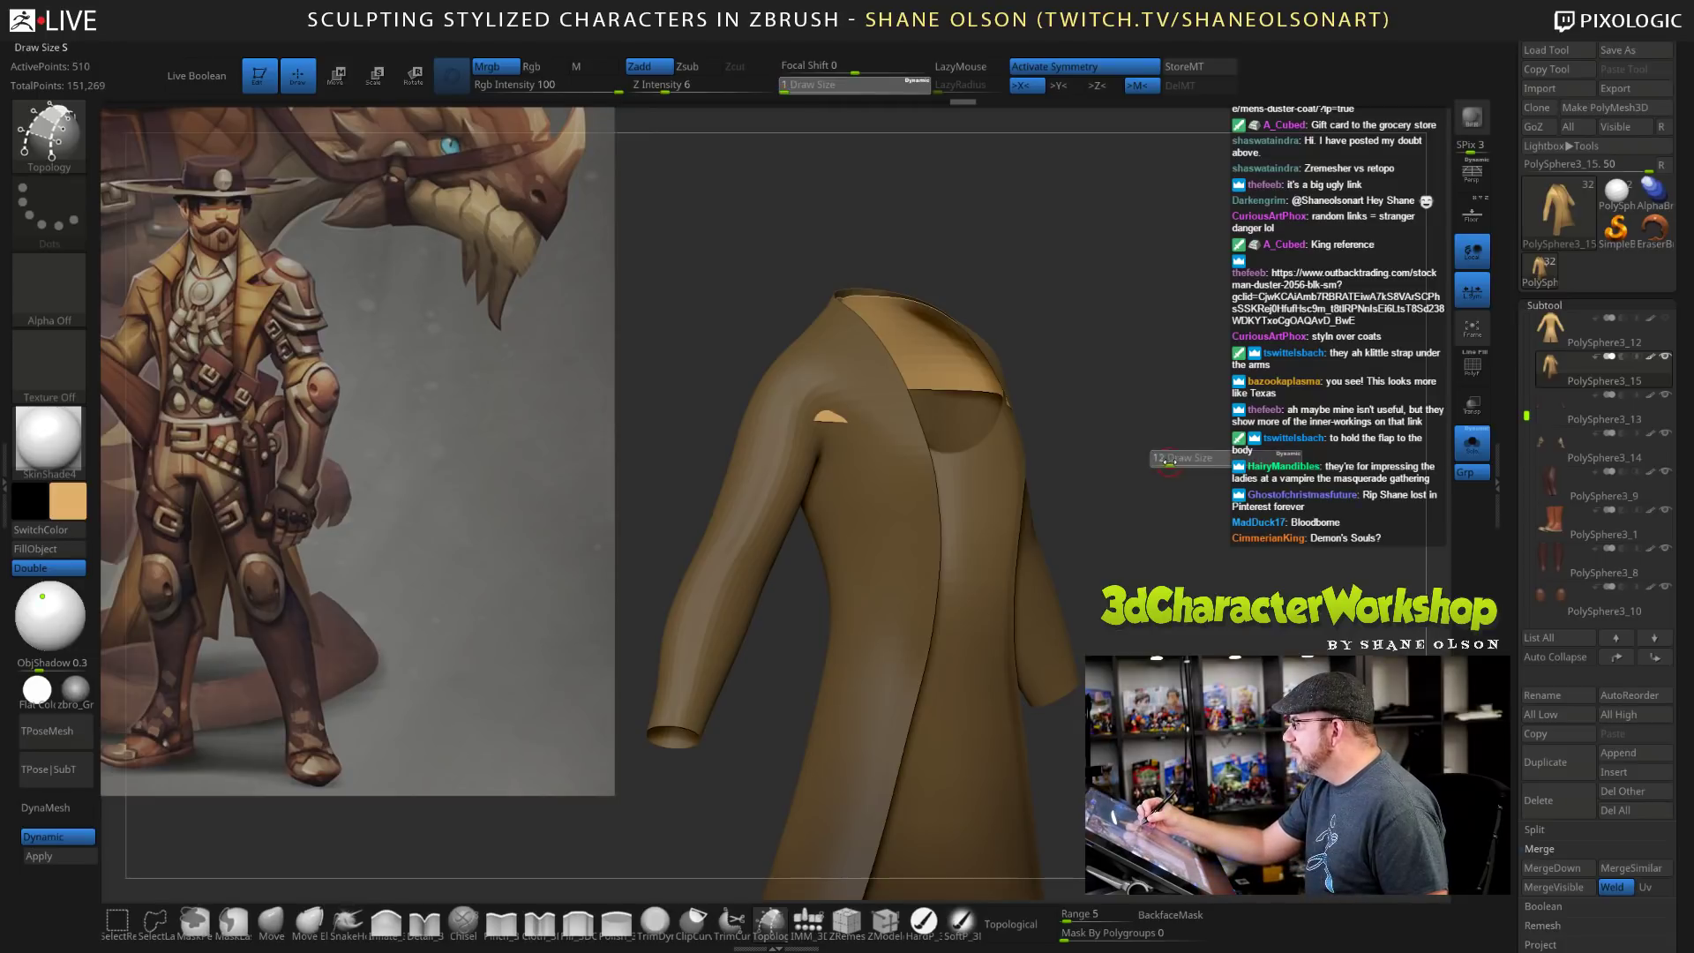
left_click(1169, 462)
left_click(914, 542, "ctrl+shift")
left_click(915, 545, "ctrl+shift")
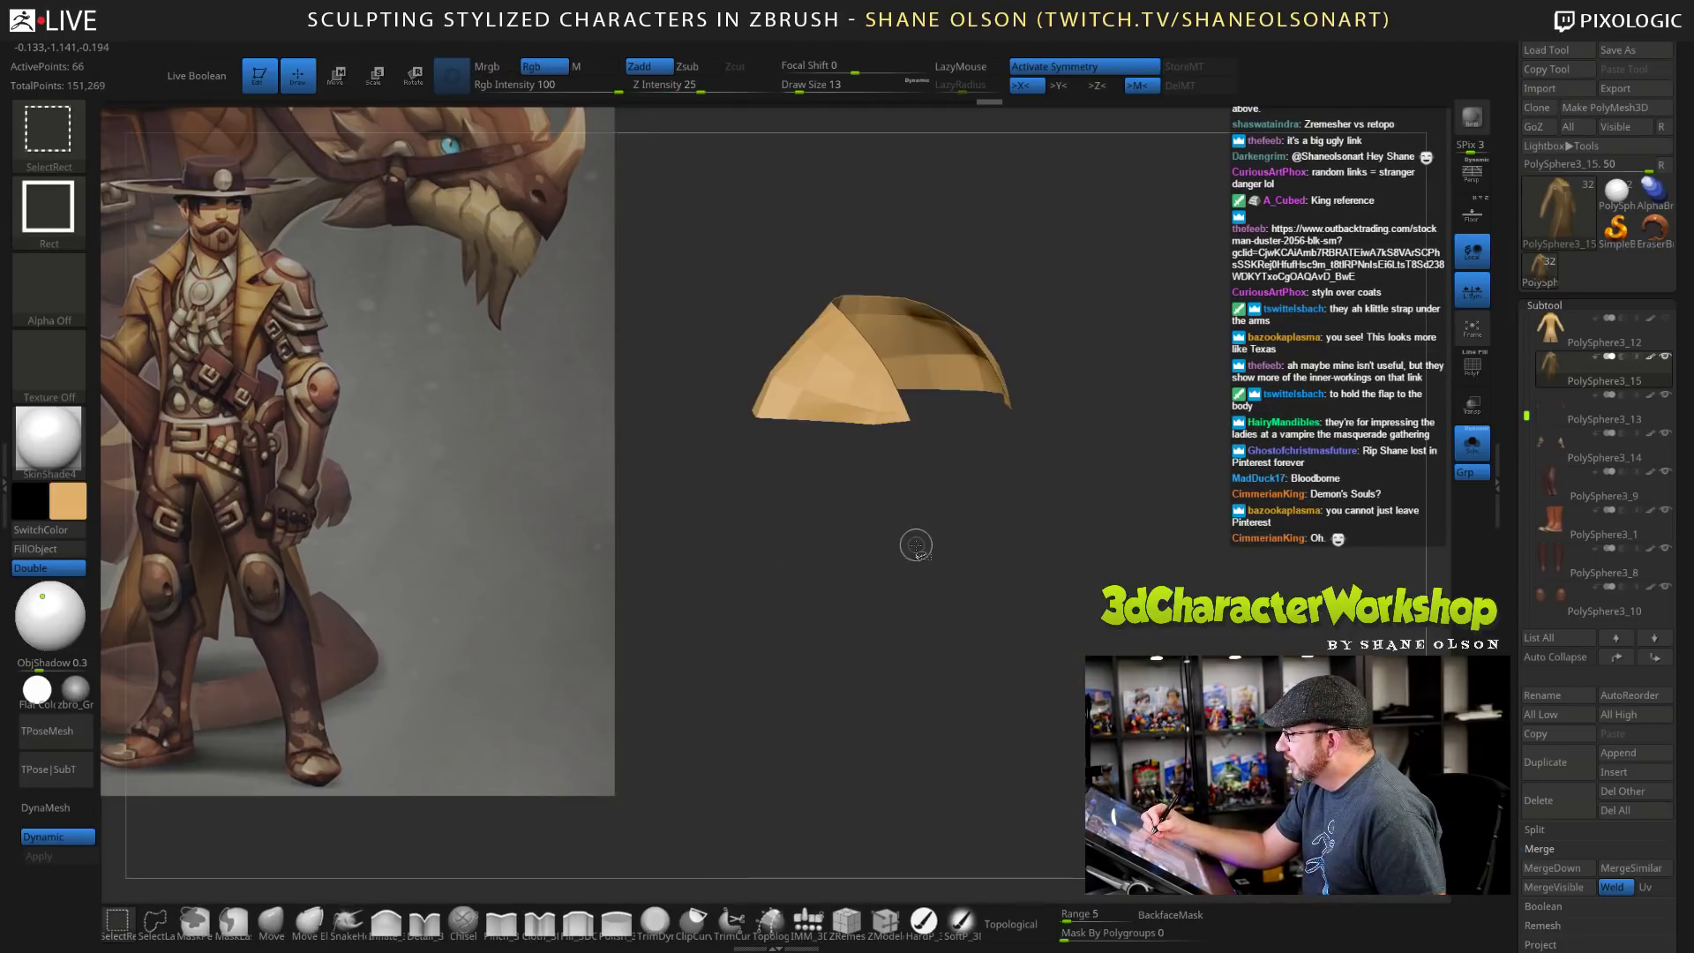
mouse_move(1097, 546)
left_mouse_down()
mouse_move(1140, 641)
mouse_move(1144, 624)
mouse_move(1103, 631)
mouse_move(1123, 637)
left_mouse_up()
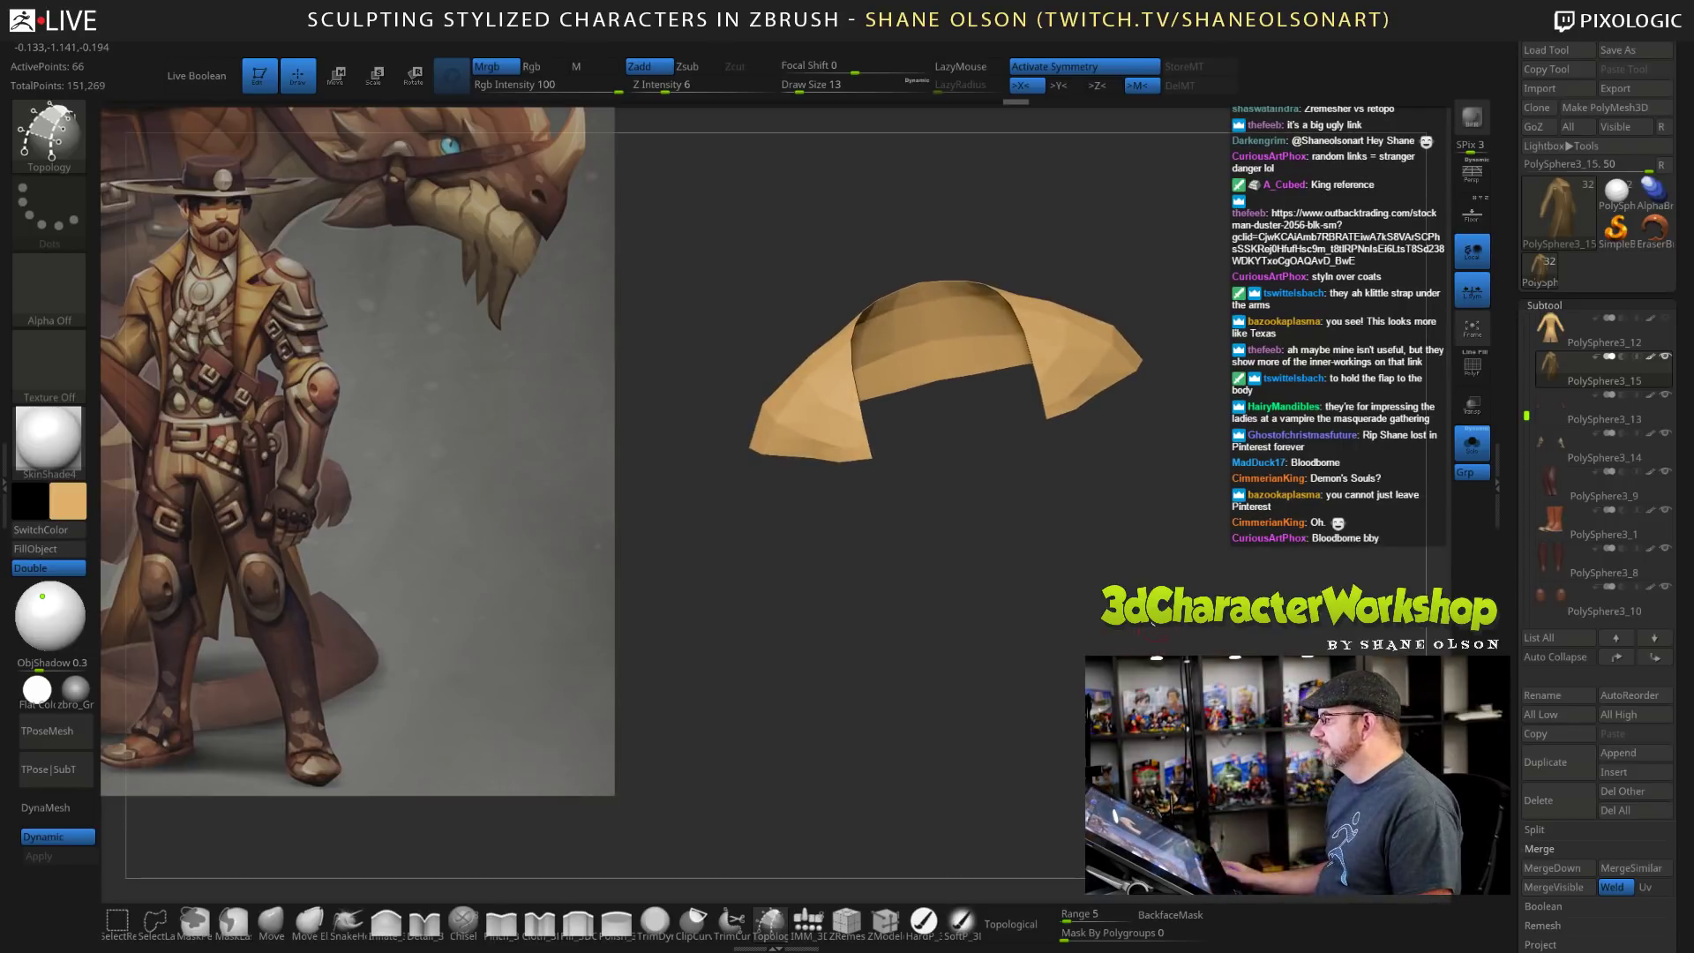
Delete the hidden coat geometry so that only the shoulder cape mesh remains in the subtool.
left_click(1093, 571, "shift")
left_click_drag(1258, 574, 1237, 483)
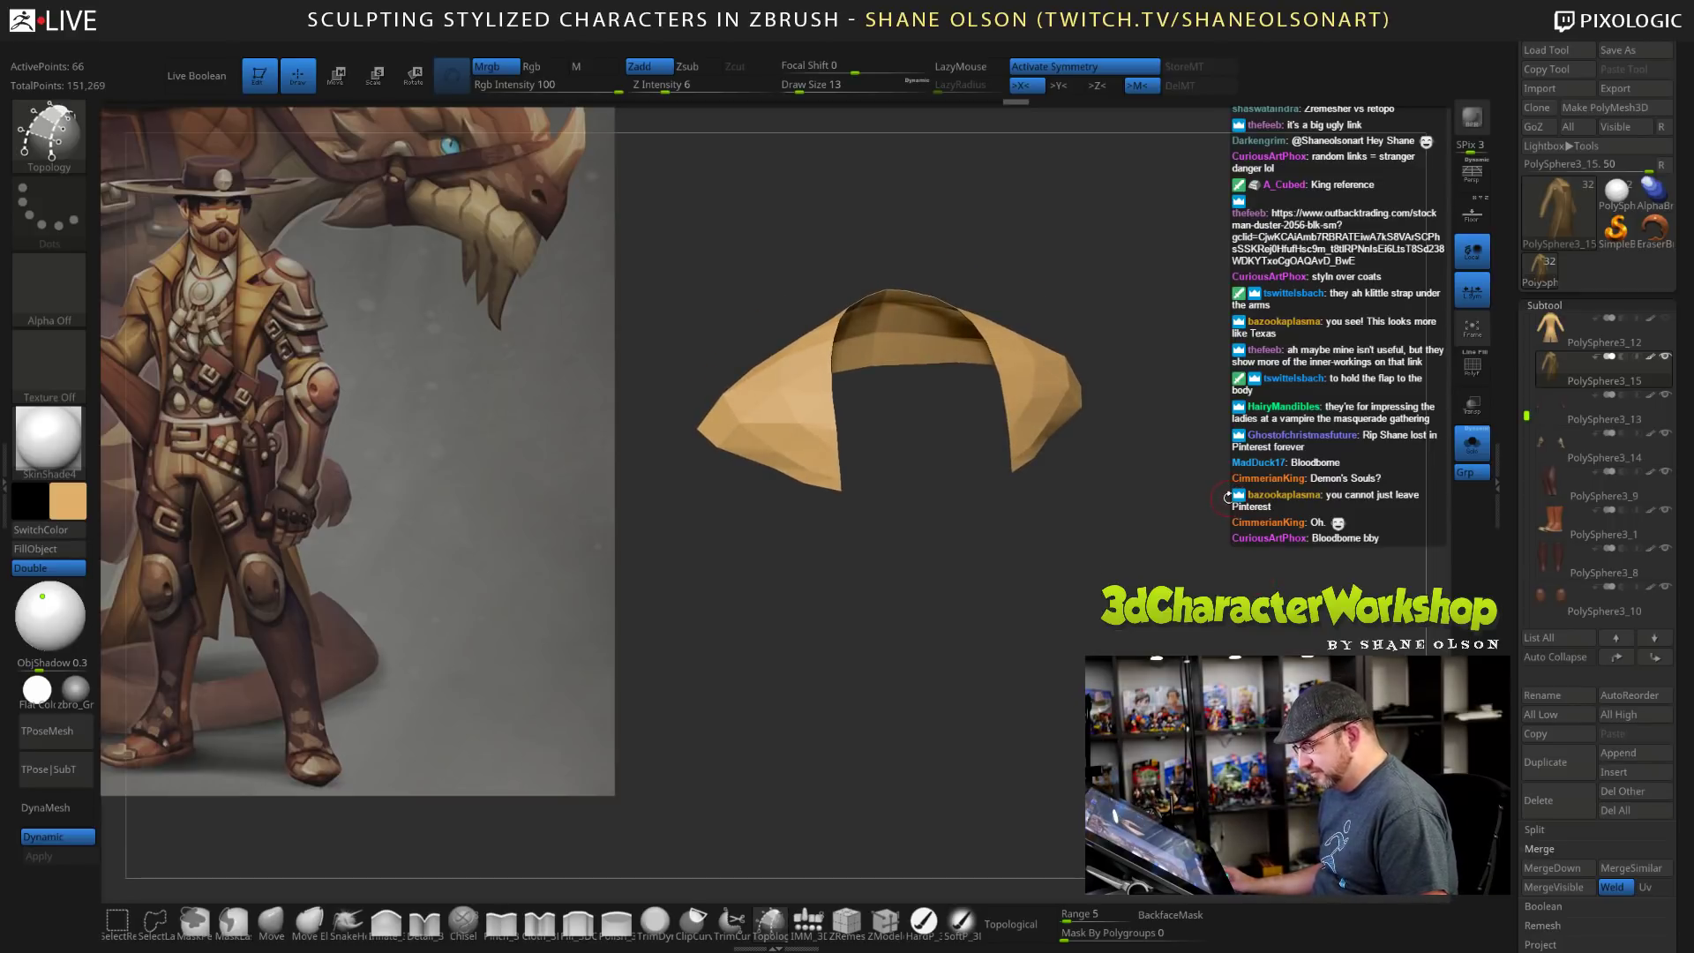
key("3")
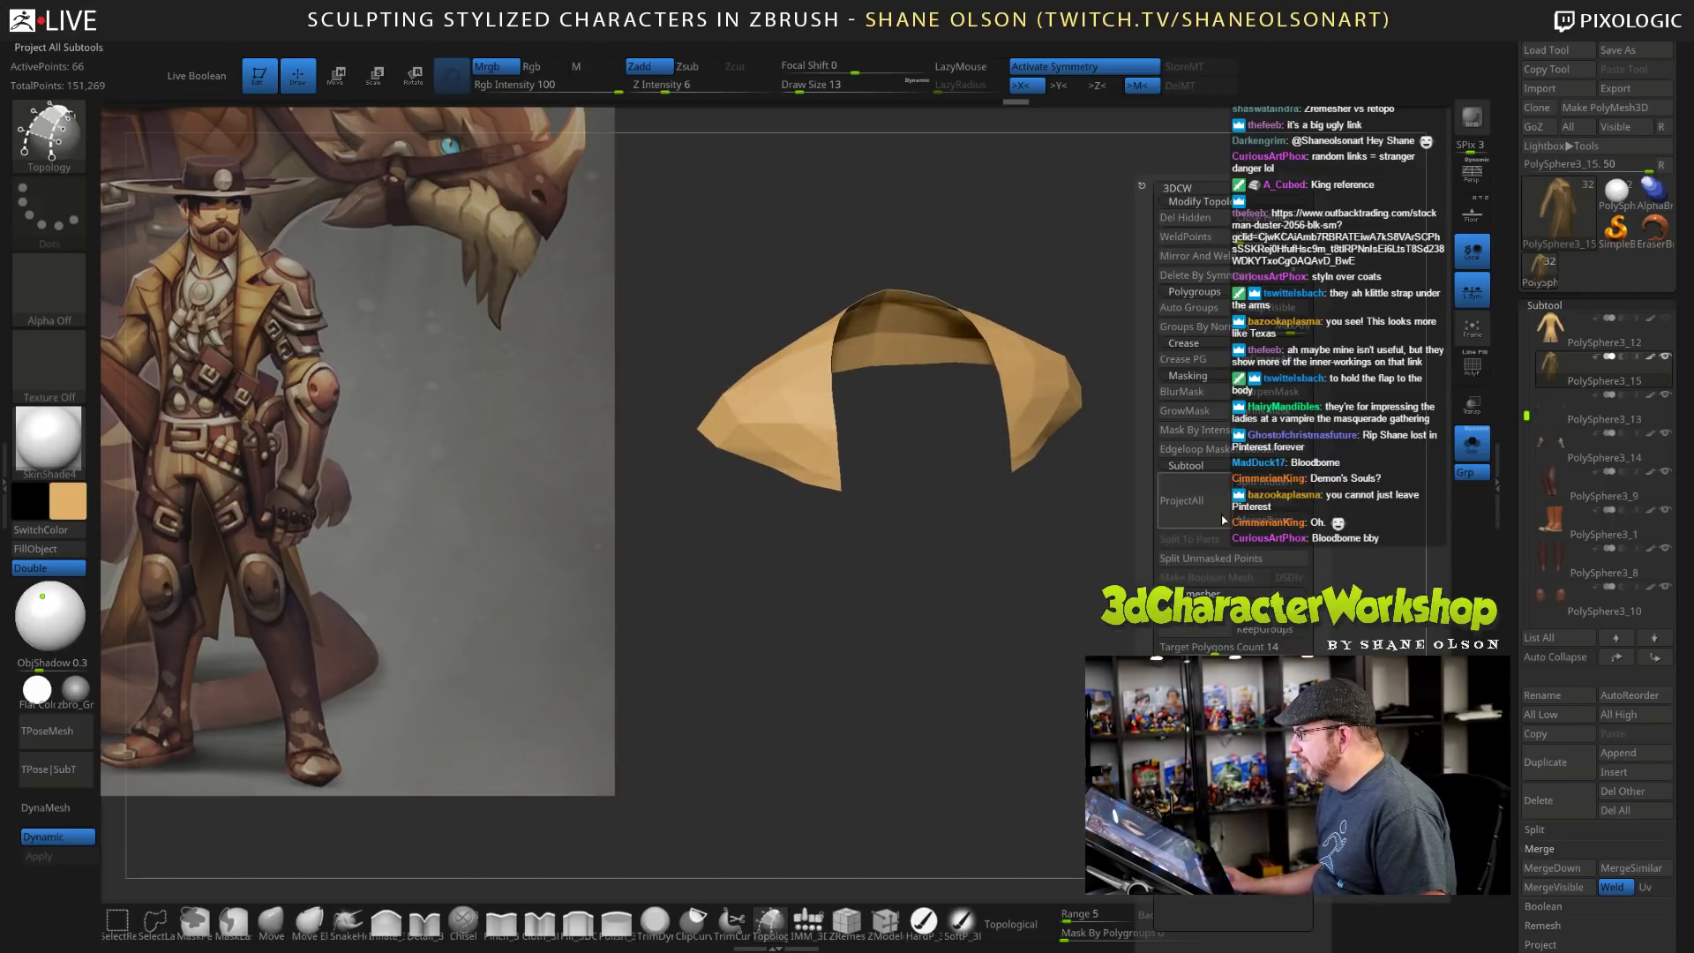
left_click(1198, 220)
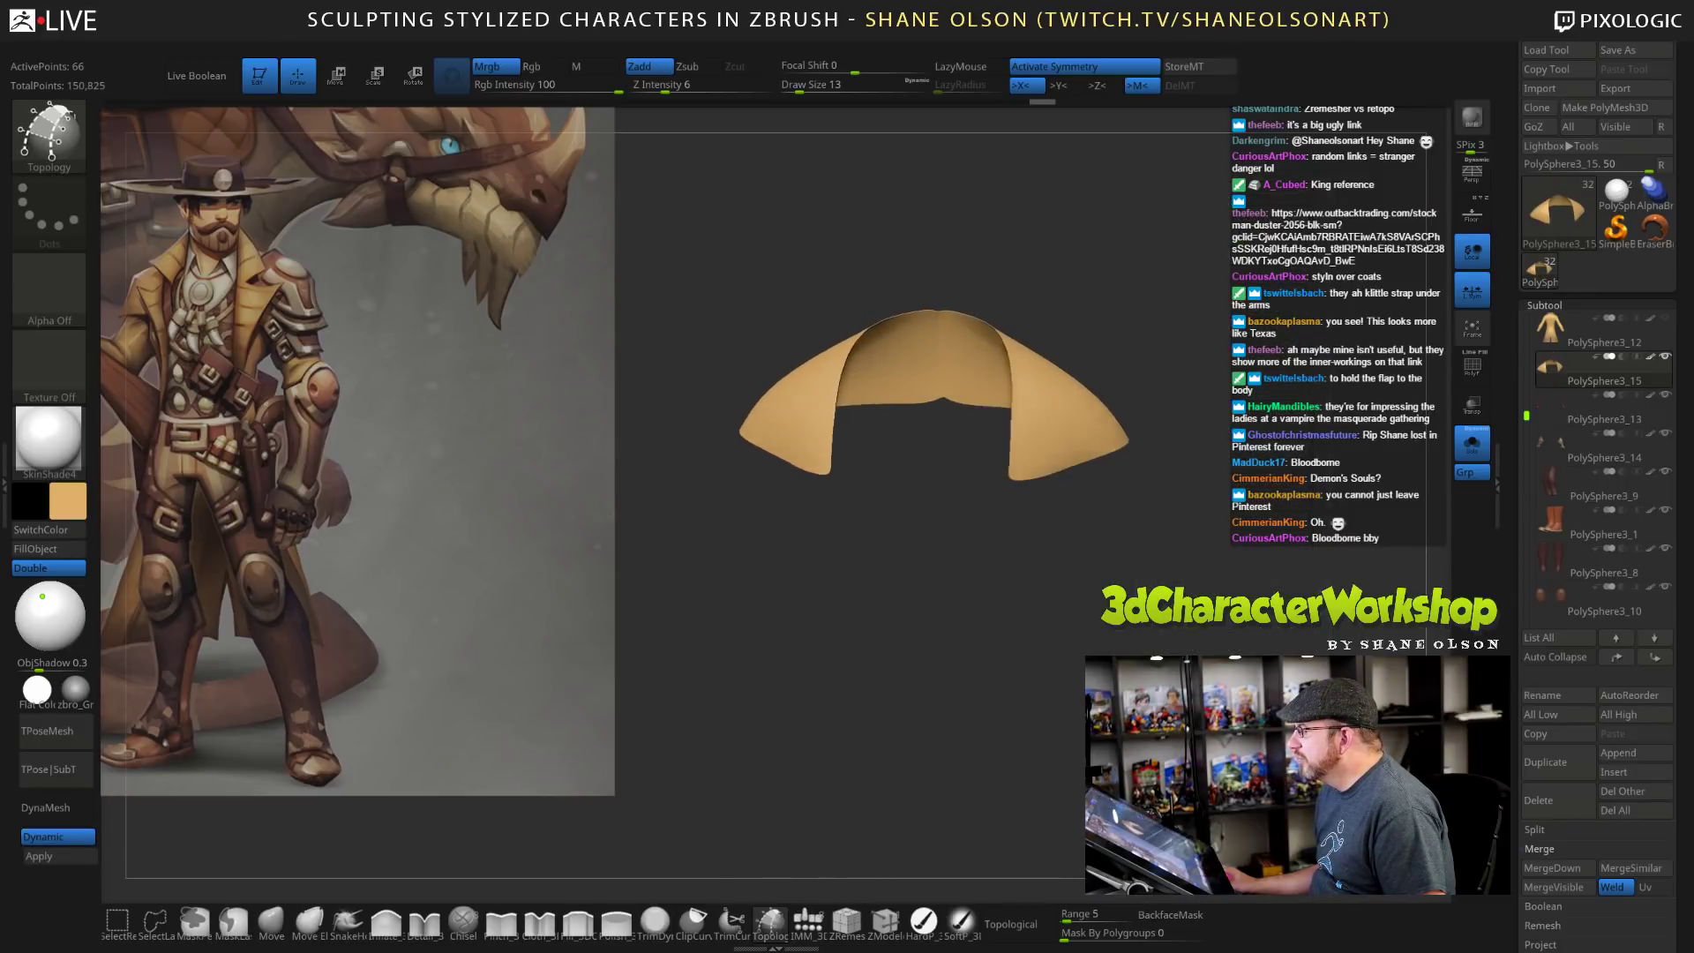
Turn on the wireframe display and remove all creases from the shoulder cape.
left_click_drag(1217, 297, 1228, 363)
key("shift+f")
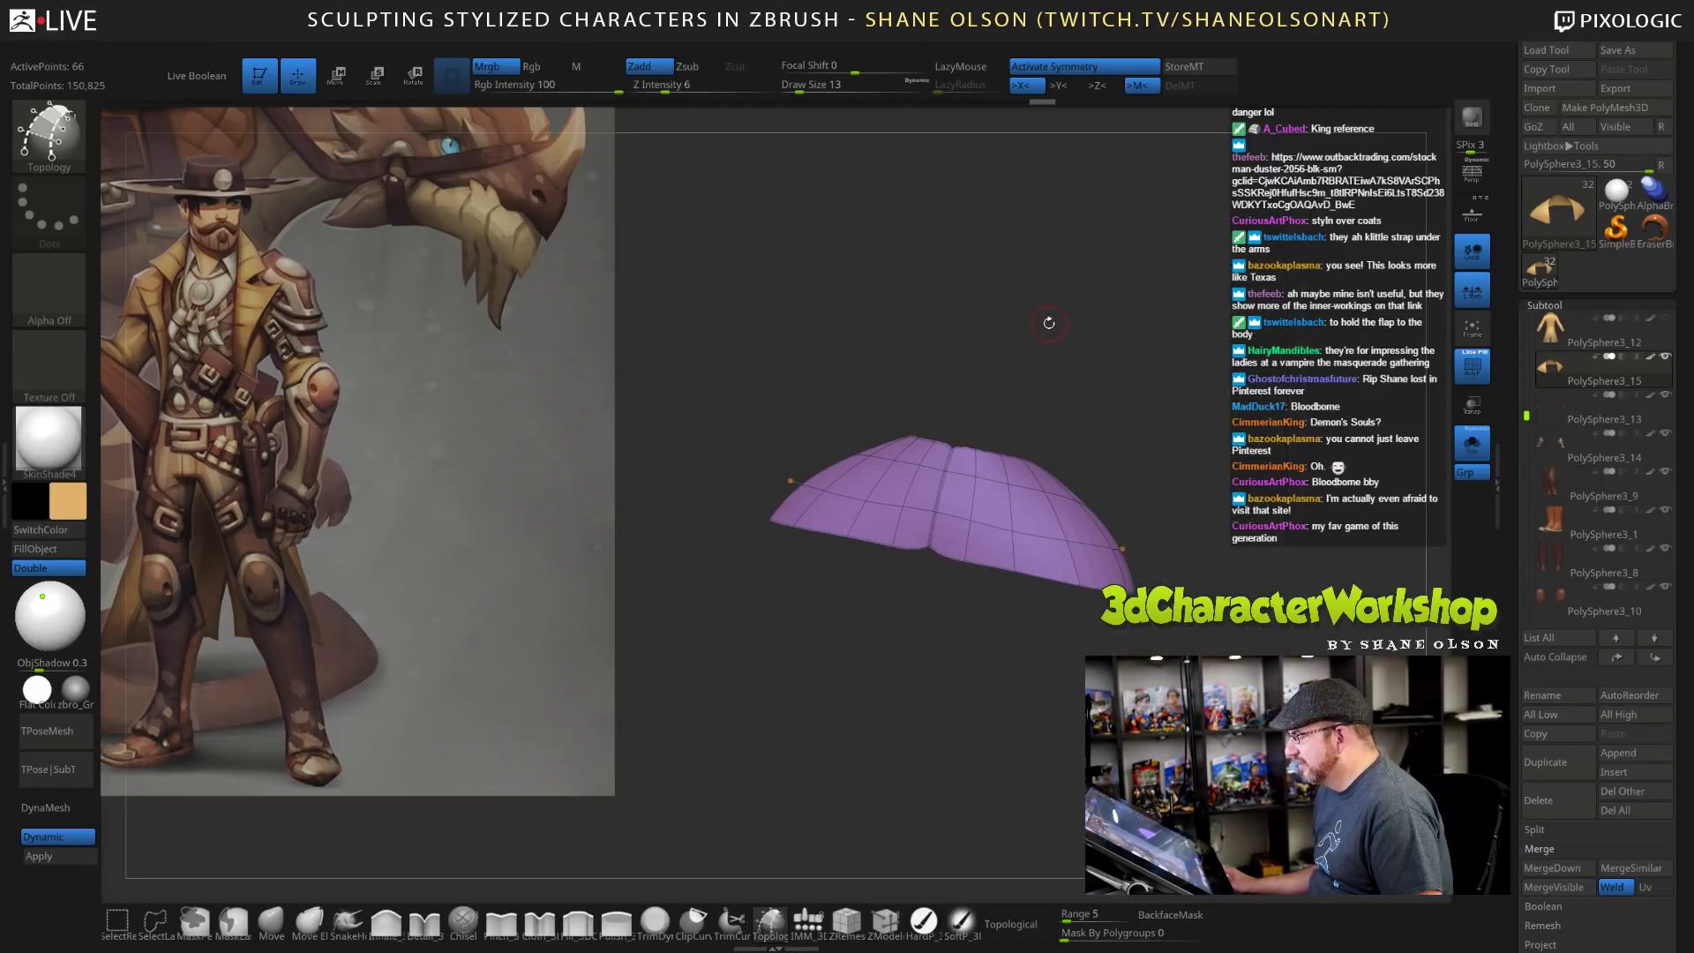
key("3")
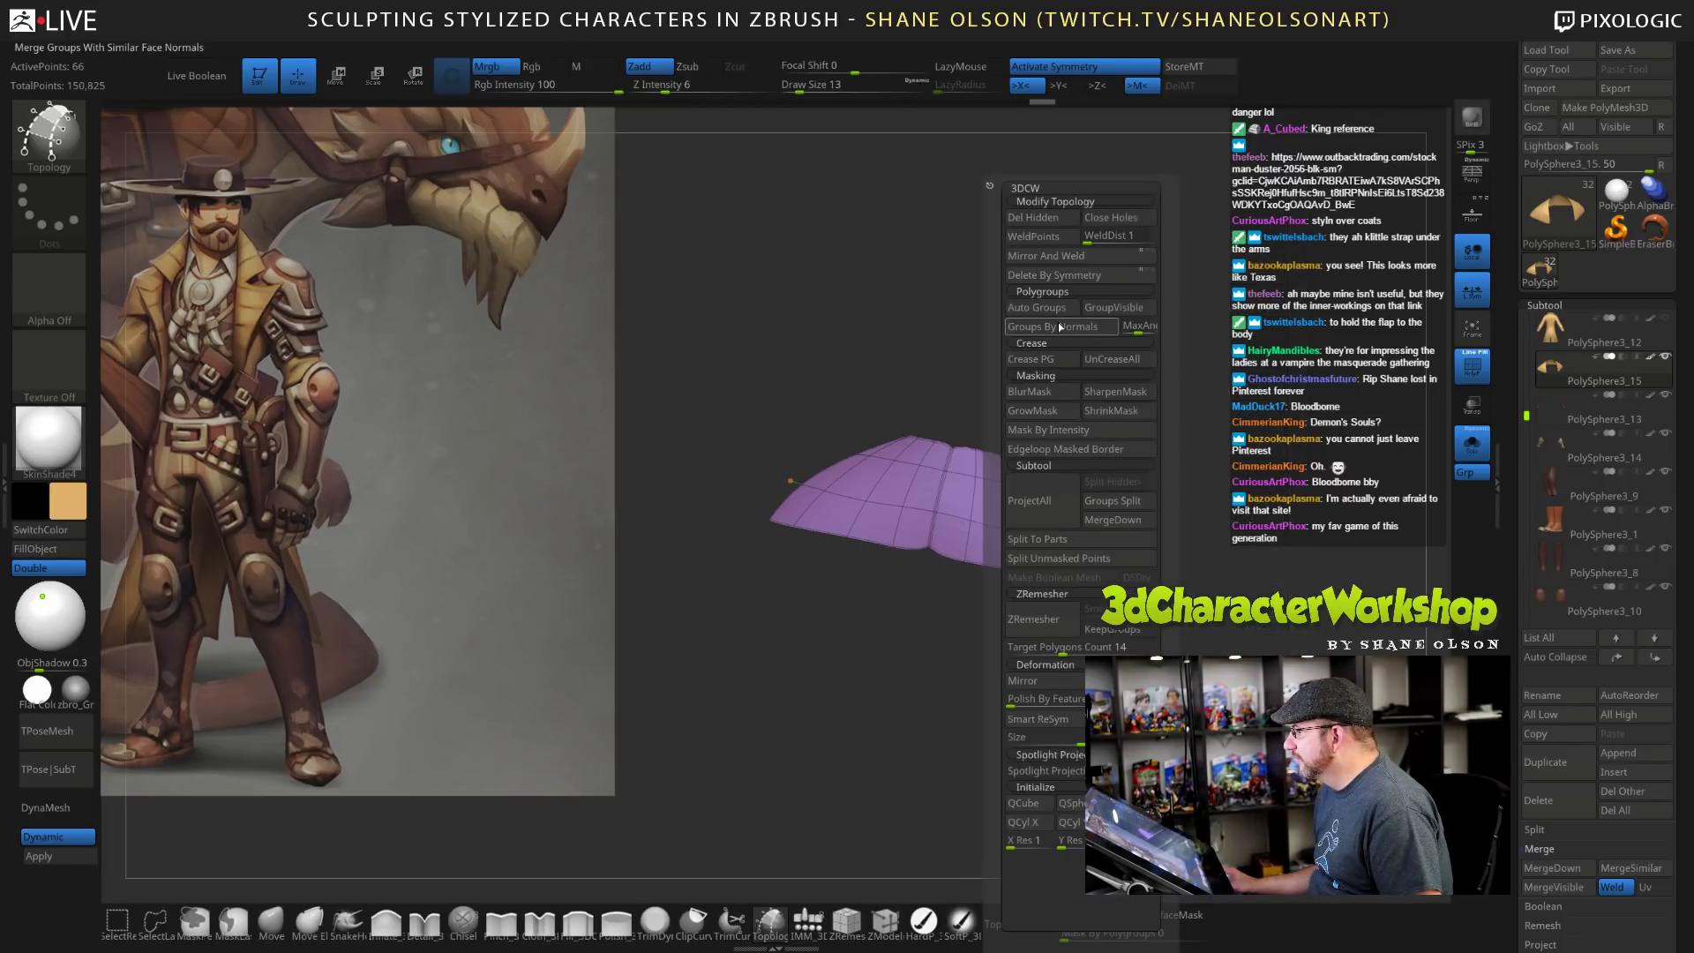
left_click(1104, 361)
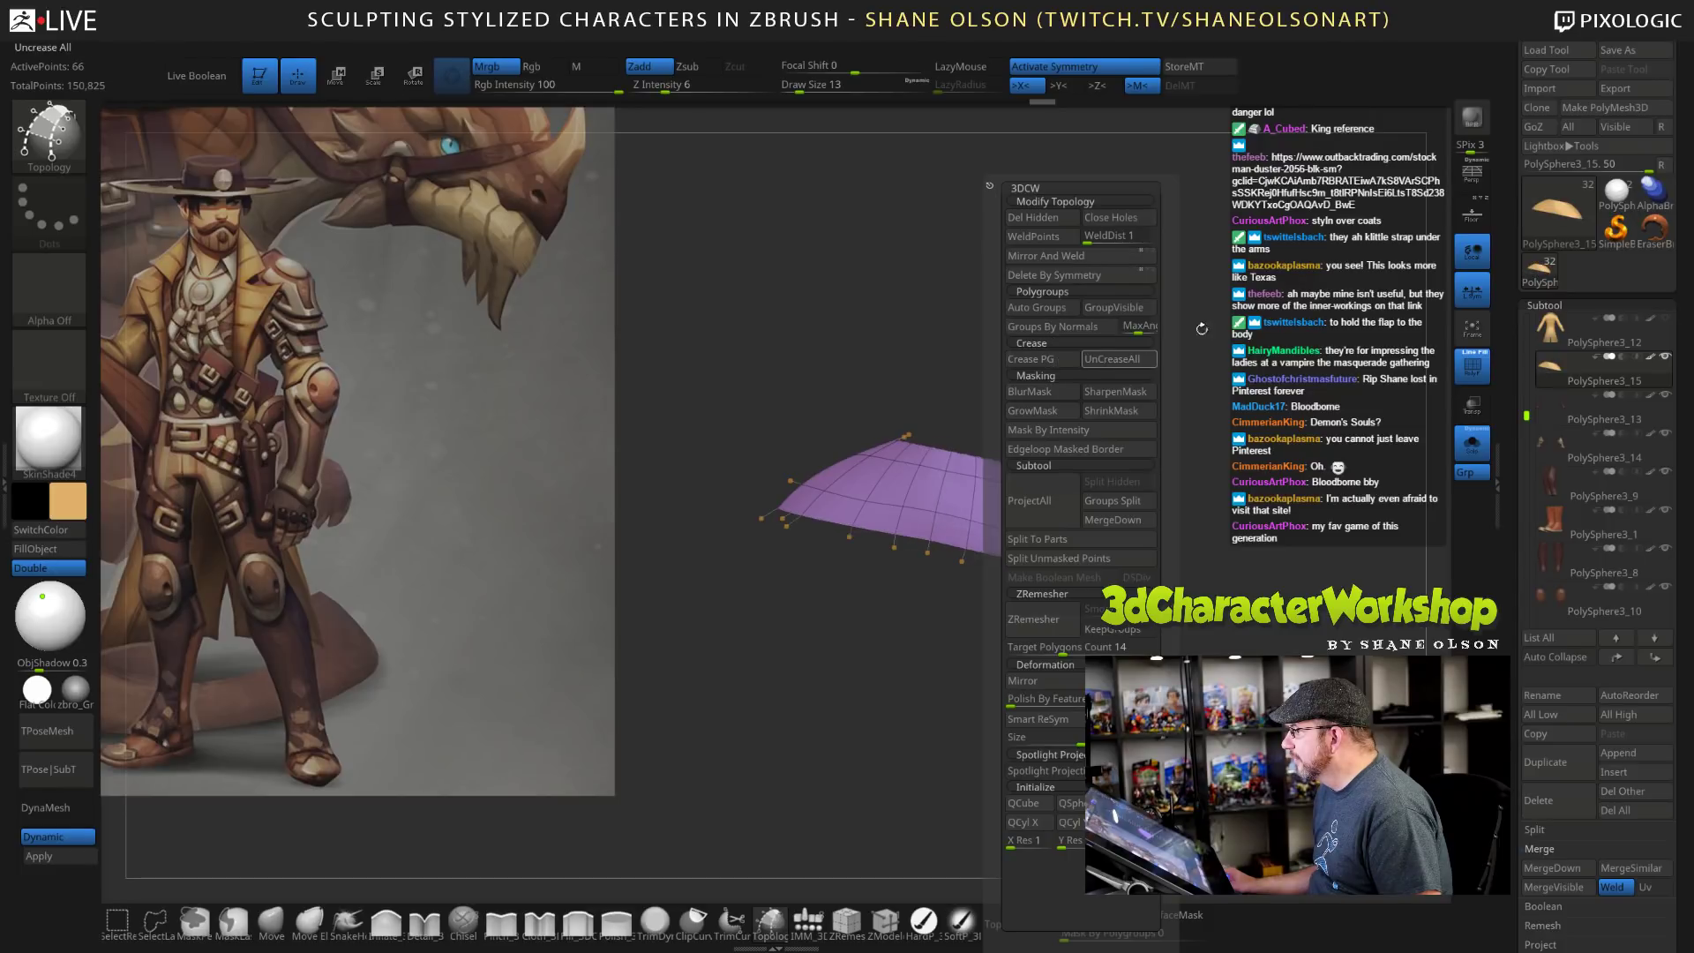
left_click_drag(1229, 362, 1174, 344)
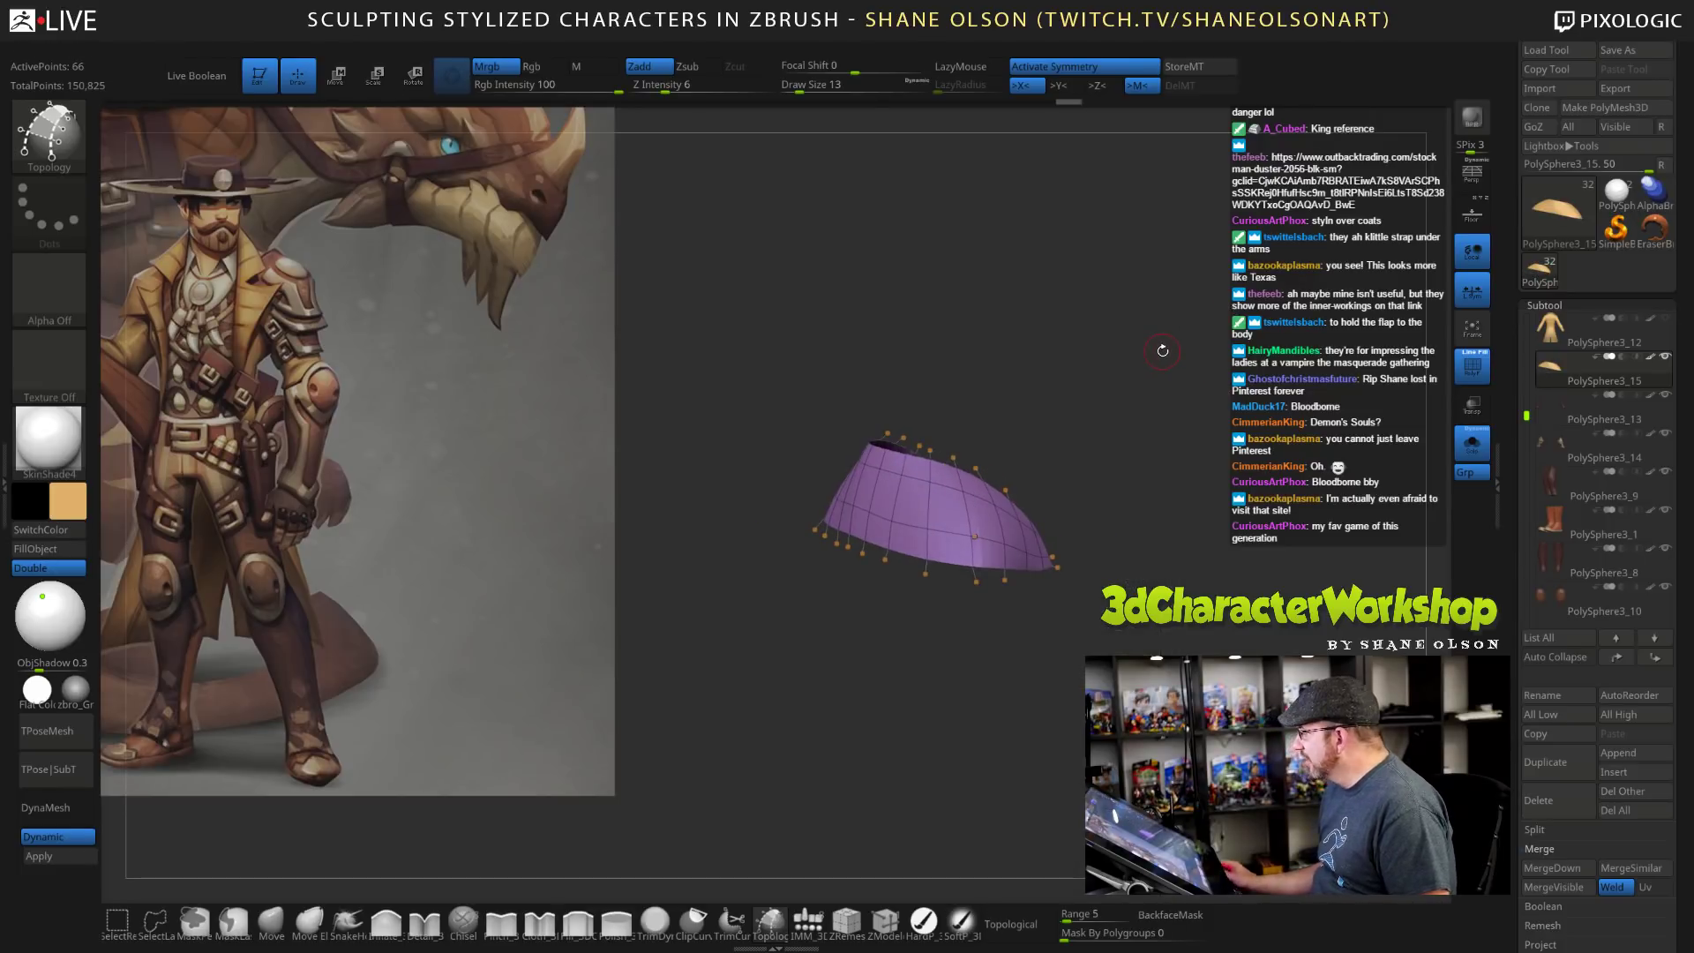
Turn off the cape's smooth subdivision preview and even out its back with the Move brush at draw size 39 and smoothing strokes.
key("shift+d")
left_click_drag(1123, 642, 1099, 680)
left_click(271, 920)
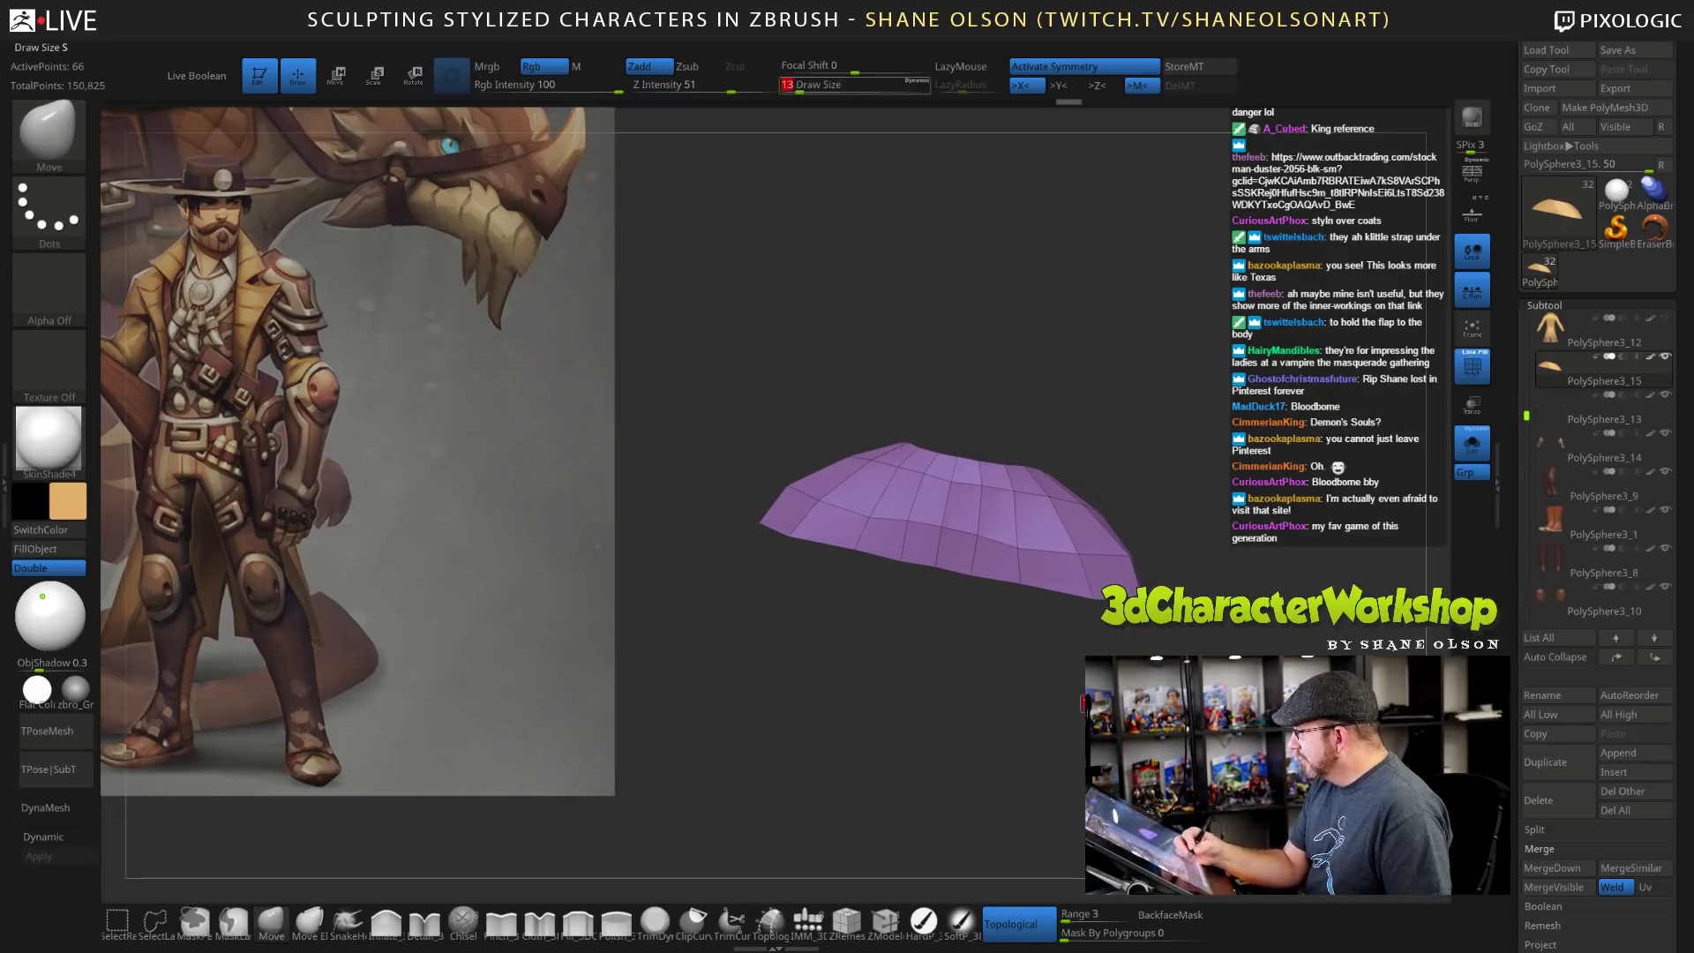
mouse_move(1018, 547)
left_mouse_down("shift")
mouse_move(1028, 520)
mouse_move(1011, 533)
left_mouse_up("shift")
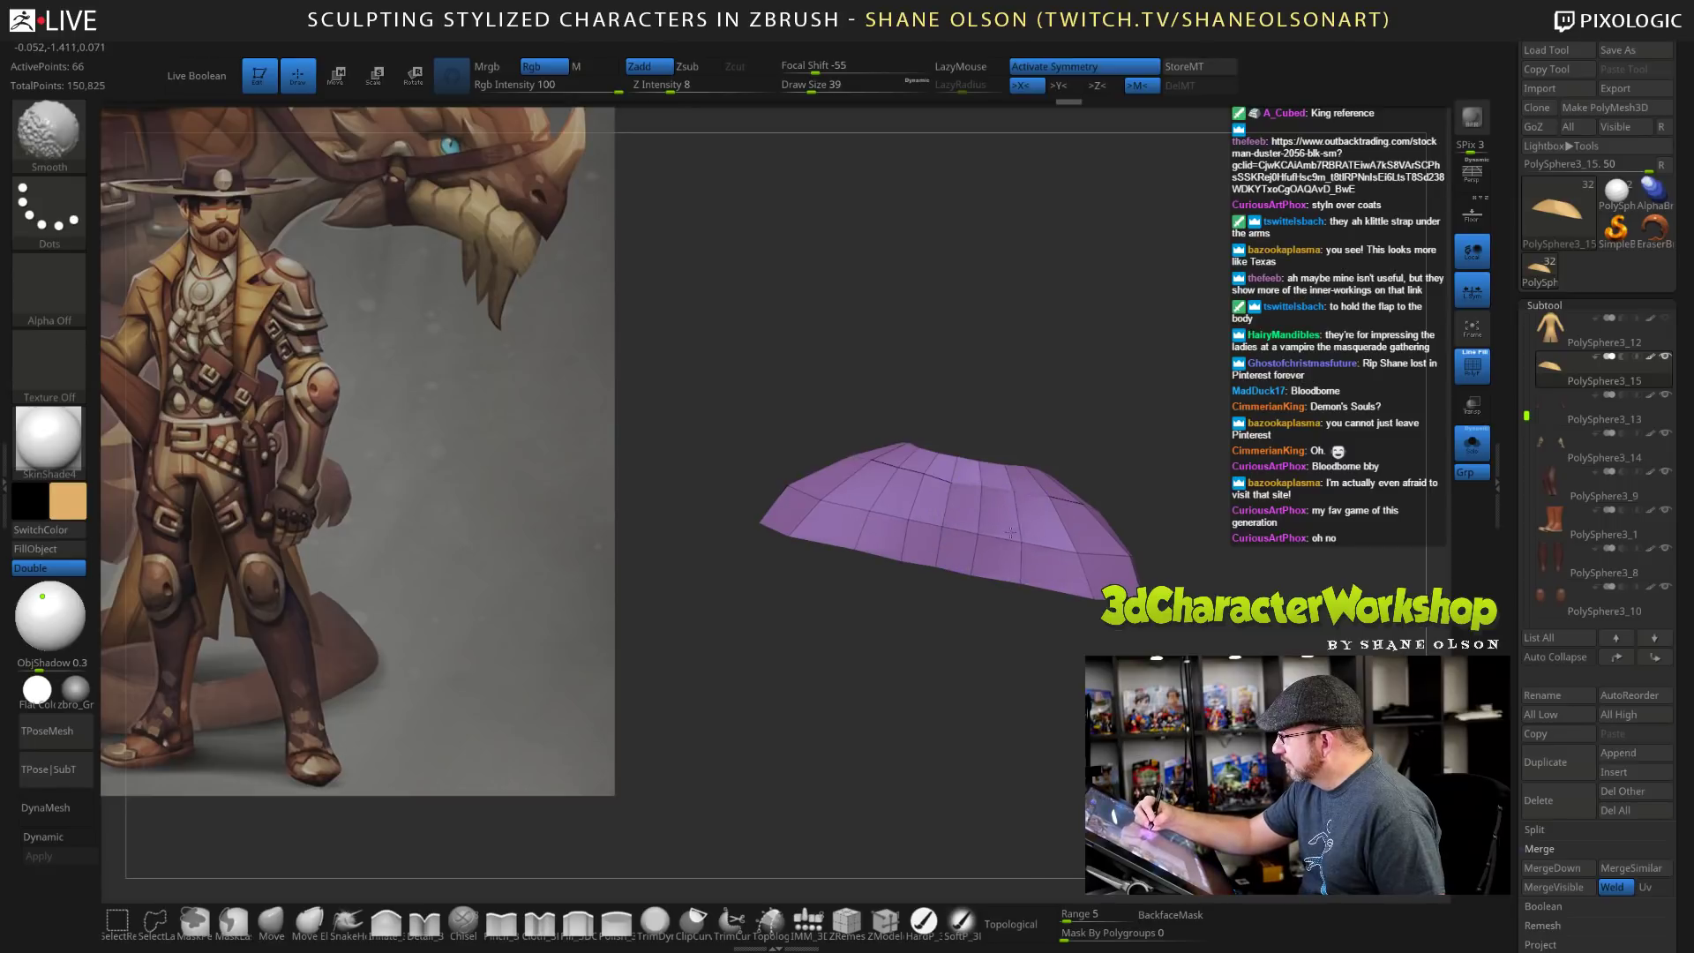
mouse_move(1058, 650)
left_mouse_down()
mouse_move(1087, 655)
mouse_move(1041, 643)
left_mouse_up()
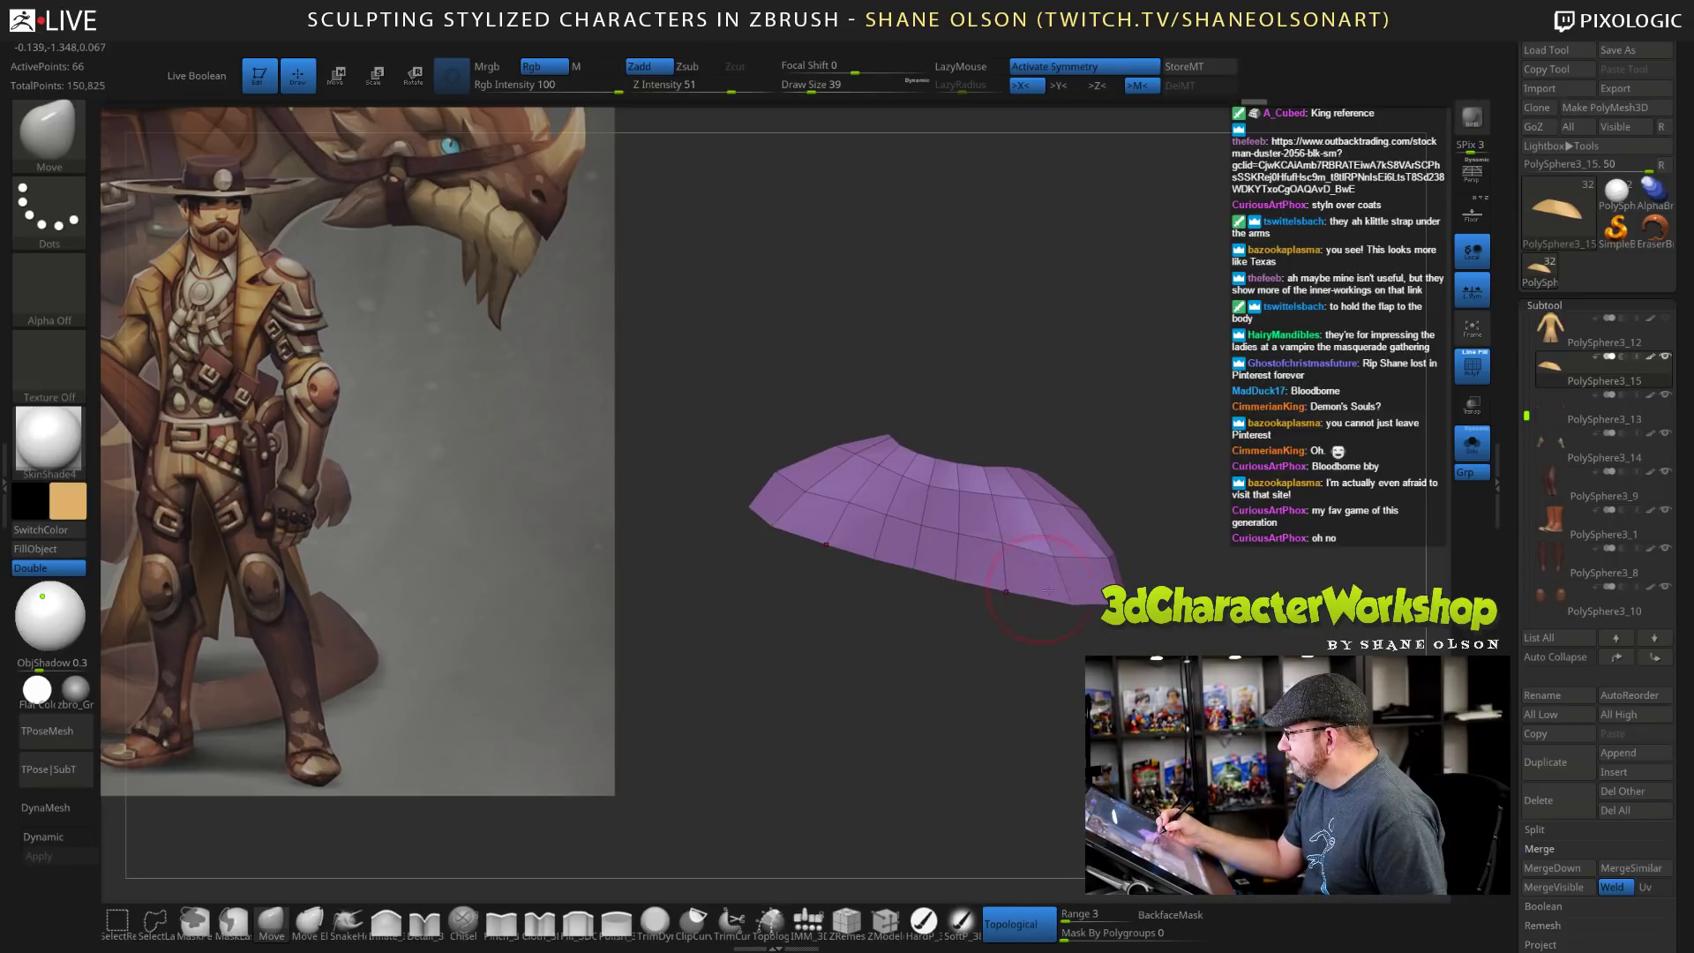
left_click_drag(1044, 642, 1091, 637)
left_click_drag(1034, 534, 1052, 537, "shift")
left_click_drag(1059, 642, 1108, 631)
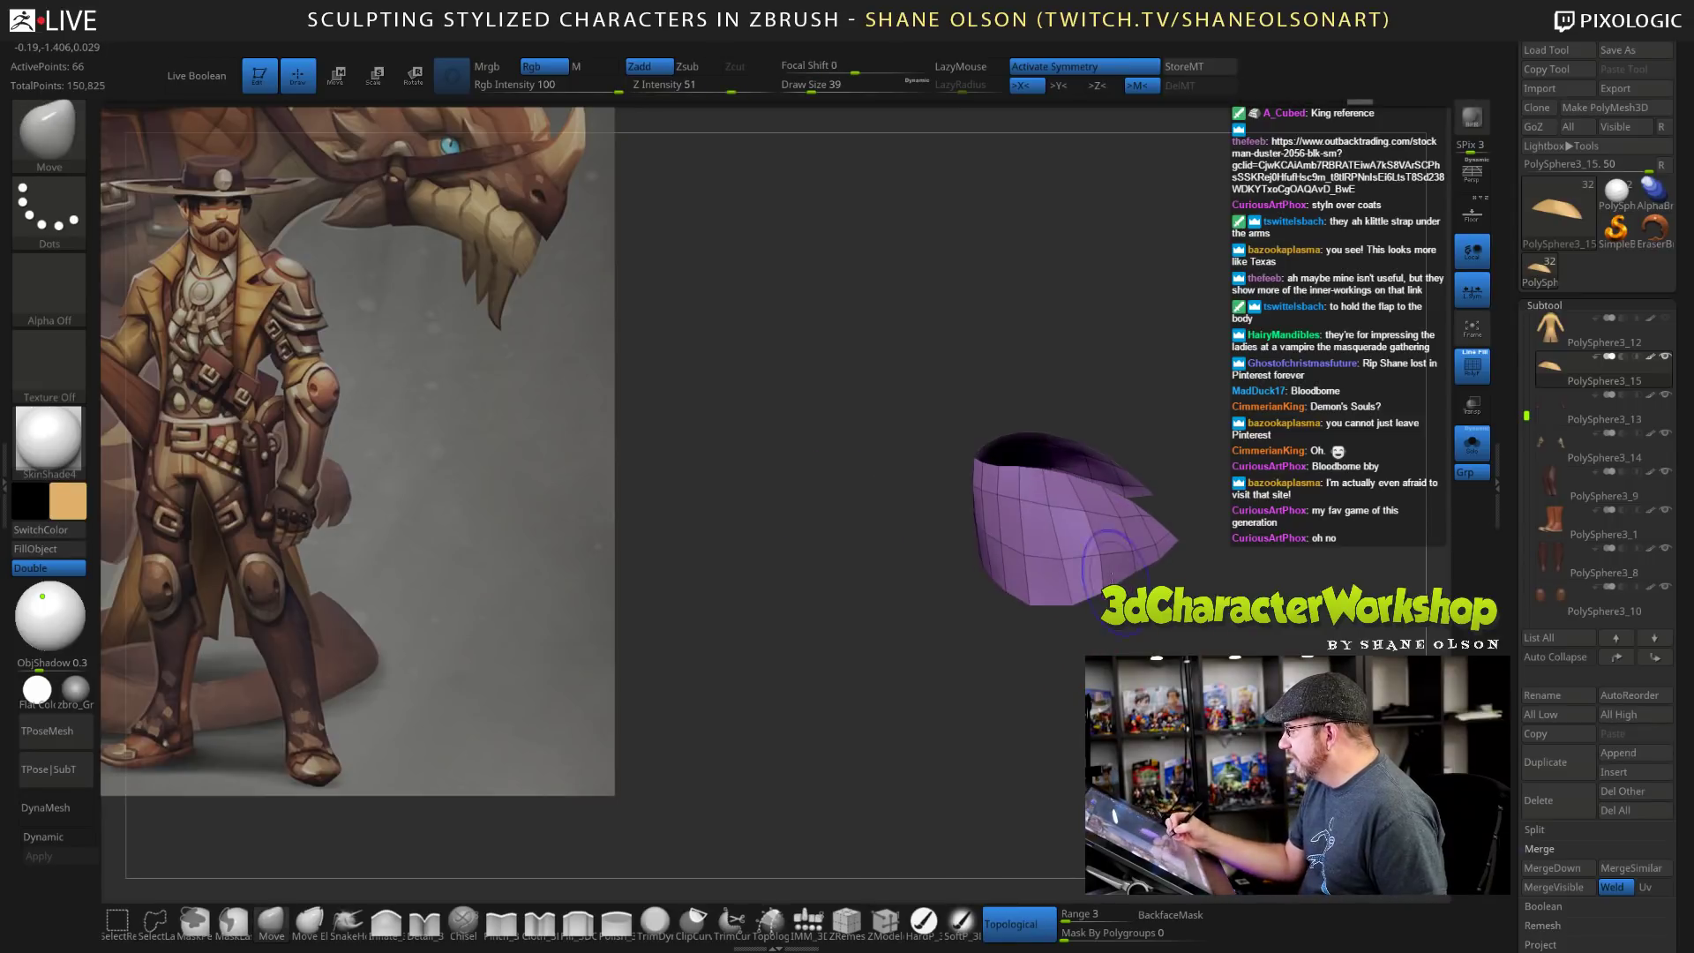
Smooth the cape's side panels and the surface over the shoulder toward the back.
mouse_move(1111, 574)
left_mouse_down()
mouse_move(1134, 576)
mouse_move(1127, 547)
left_mouse_up()
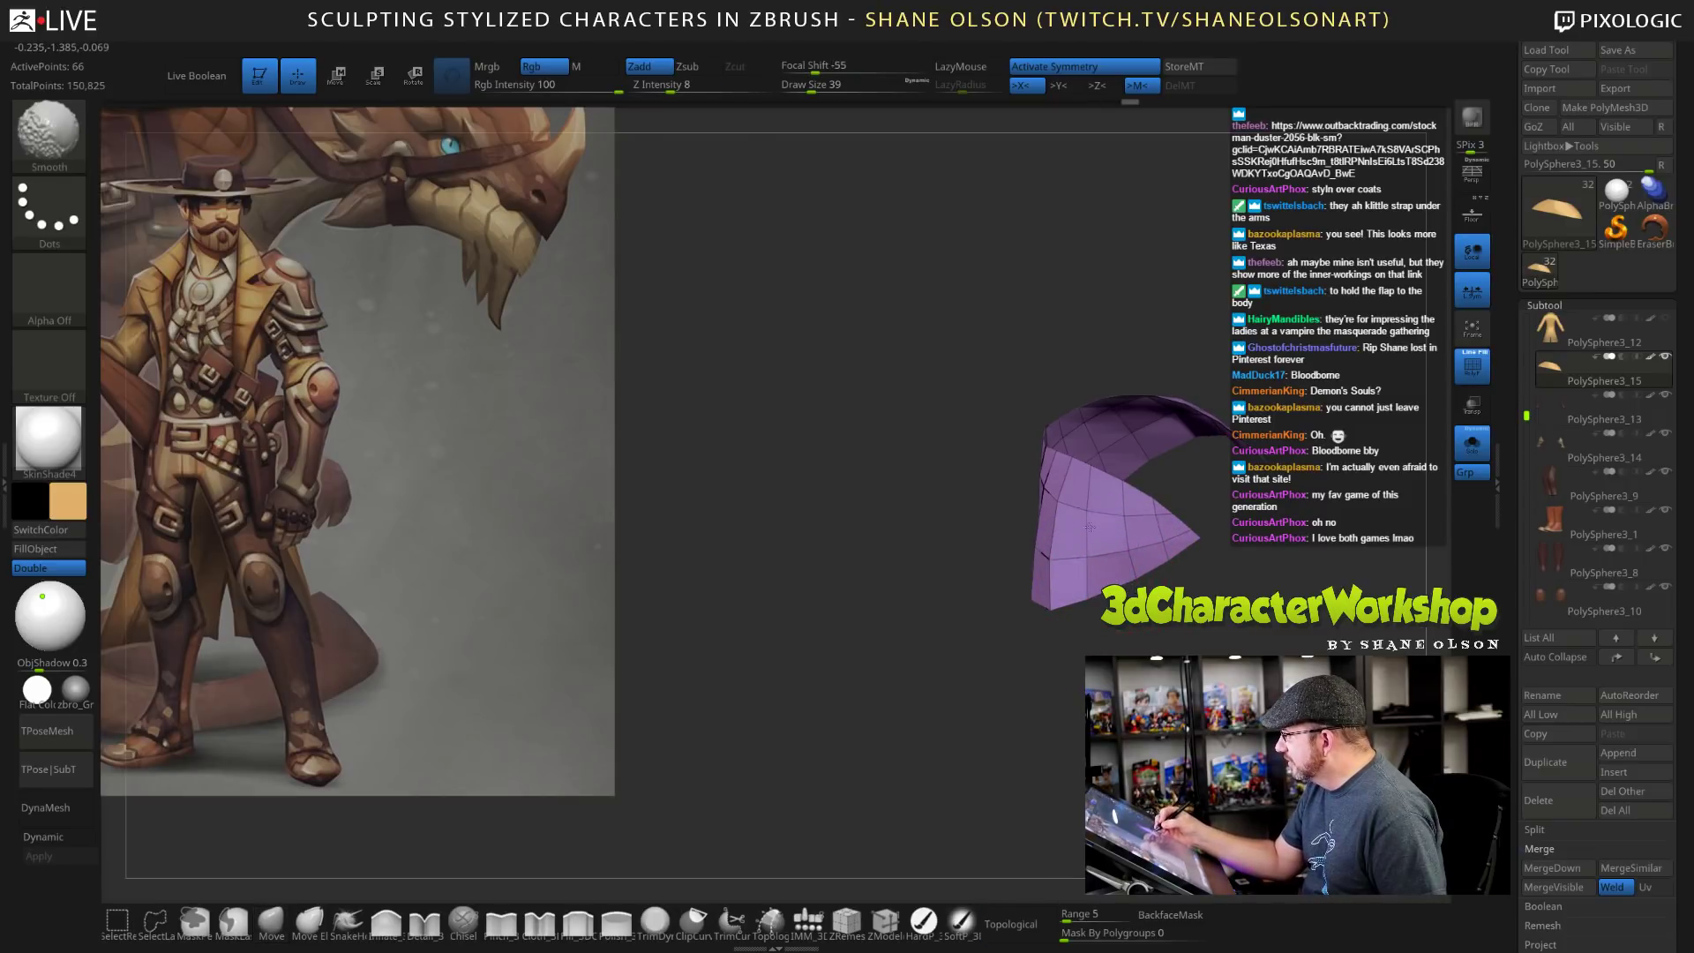
left_click_drag(1078, 520, 1069, 507, "shift")
mouse_move(1187, 652)
left_mouse_down()
mouse_move(1134, 646)
mouse_move(1187, 658)
left_mouse_up()
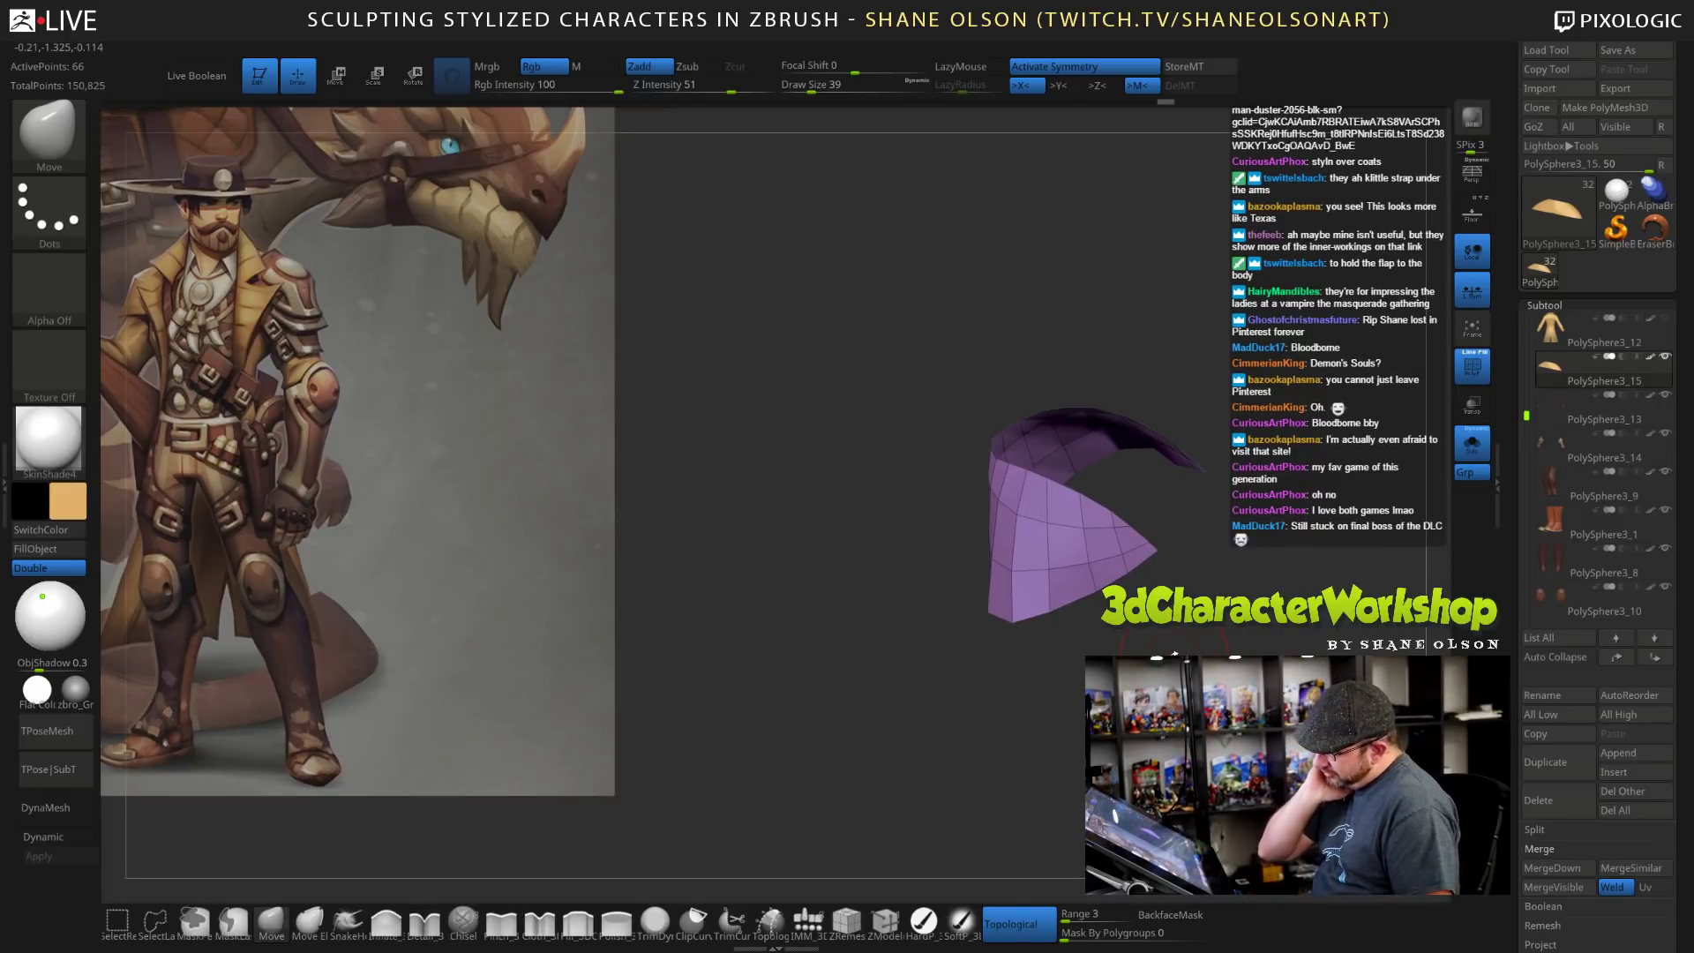
left_click_drag(1059, 697, 1134, 698)
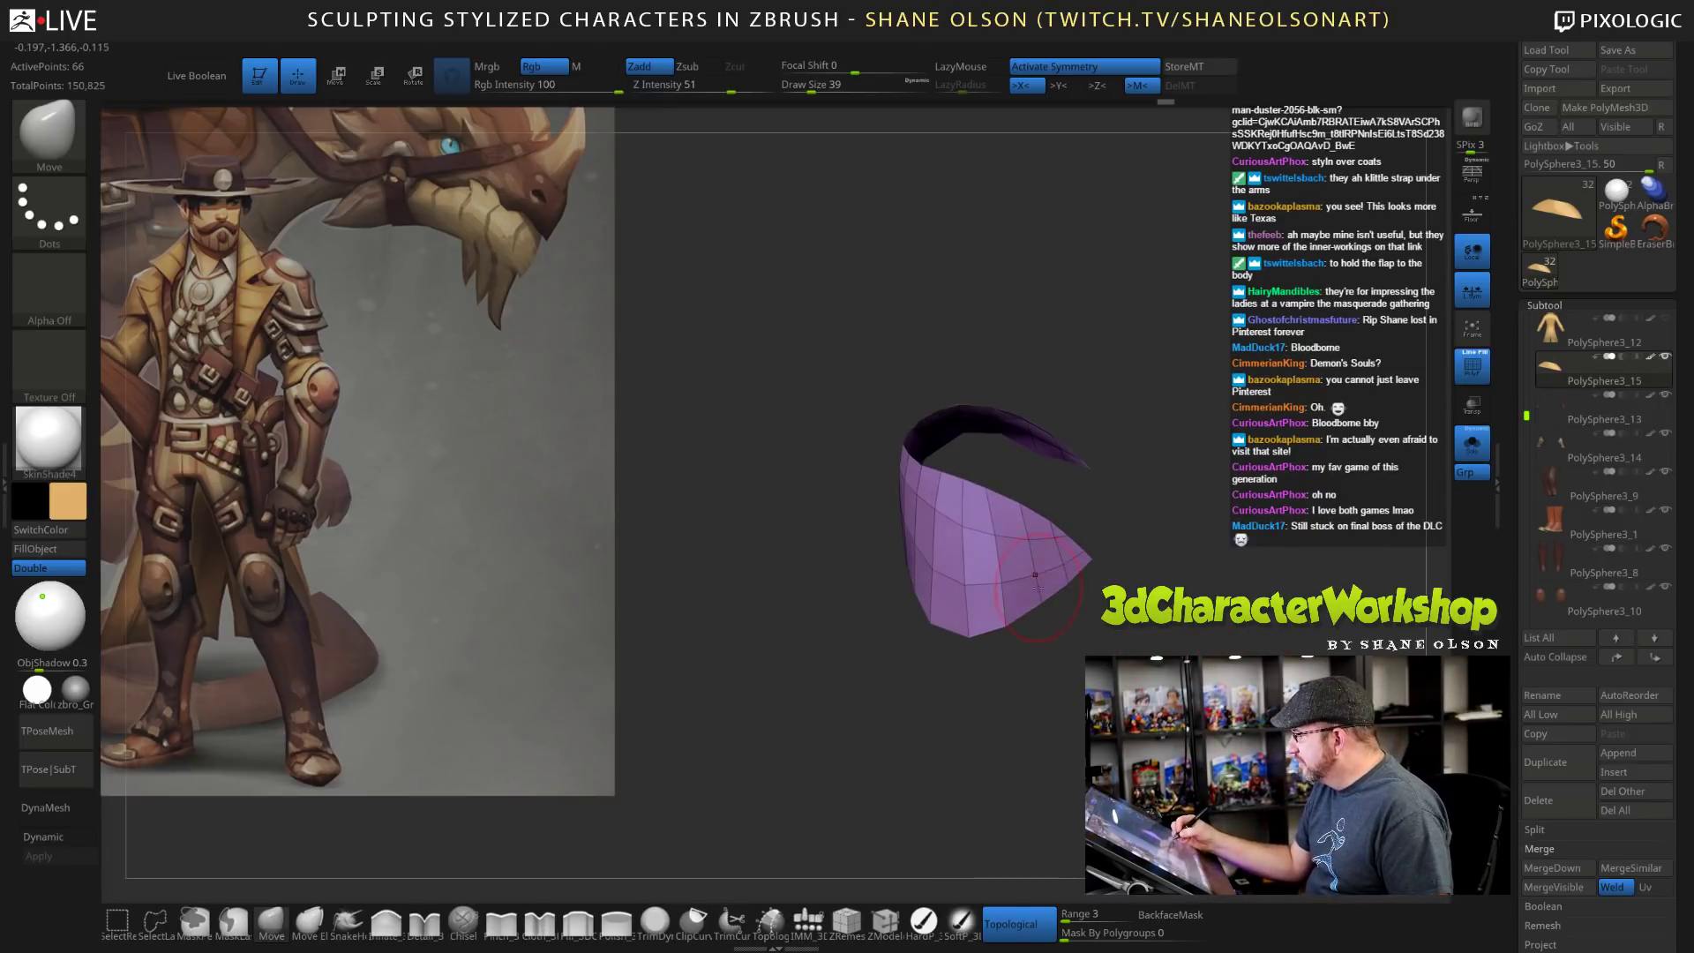
left_click_drag(1010, 548, 940, 521, "shift")
left_click_drag(953, 697, 1072, 706)
left_click_drag(966, 547, 900, 516, "shift")
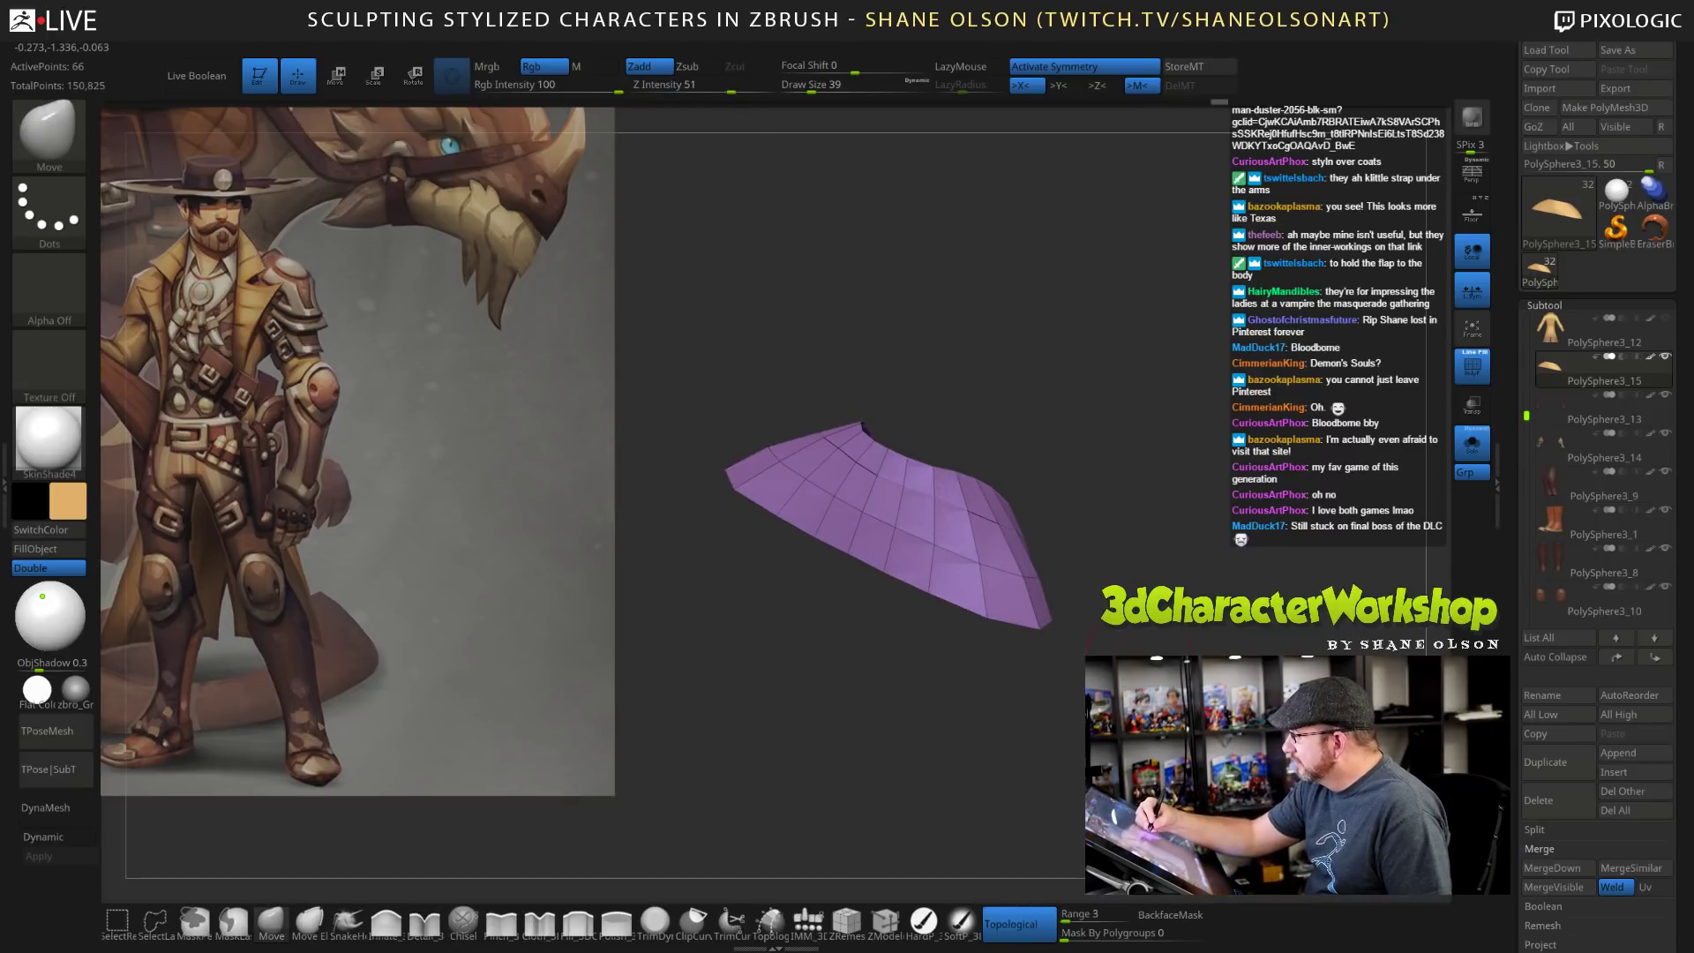
Adjust the cape's front flaps with the Move brush and smooth their surface.
mouse_move(953, 698)
left_mouse_down()
mouse_move(1072, 693)
mouse_move(869, 683)
mouse_move(873, 728)
left_mouse_up()
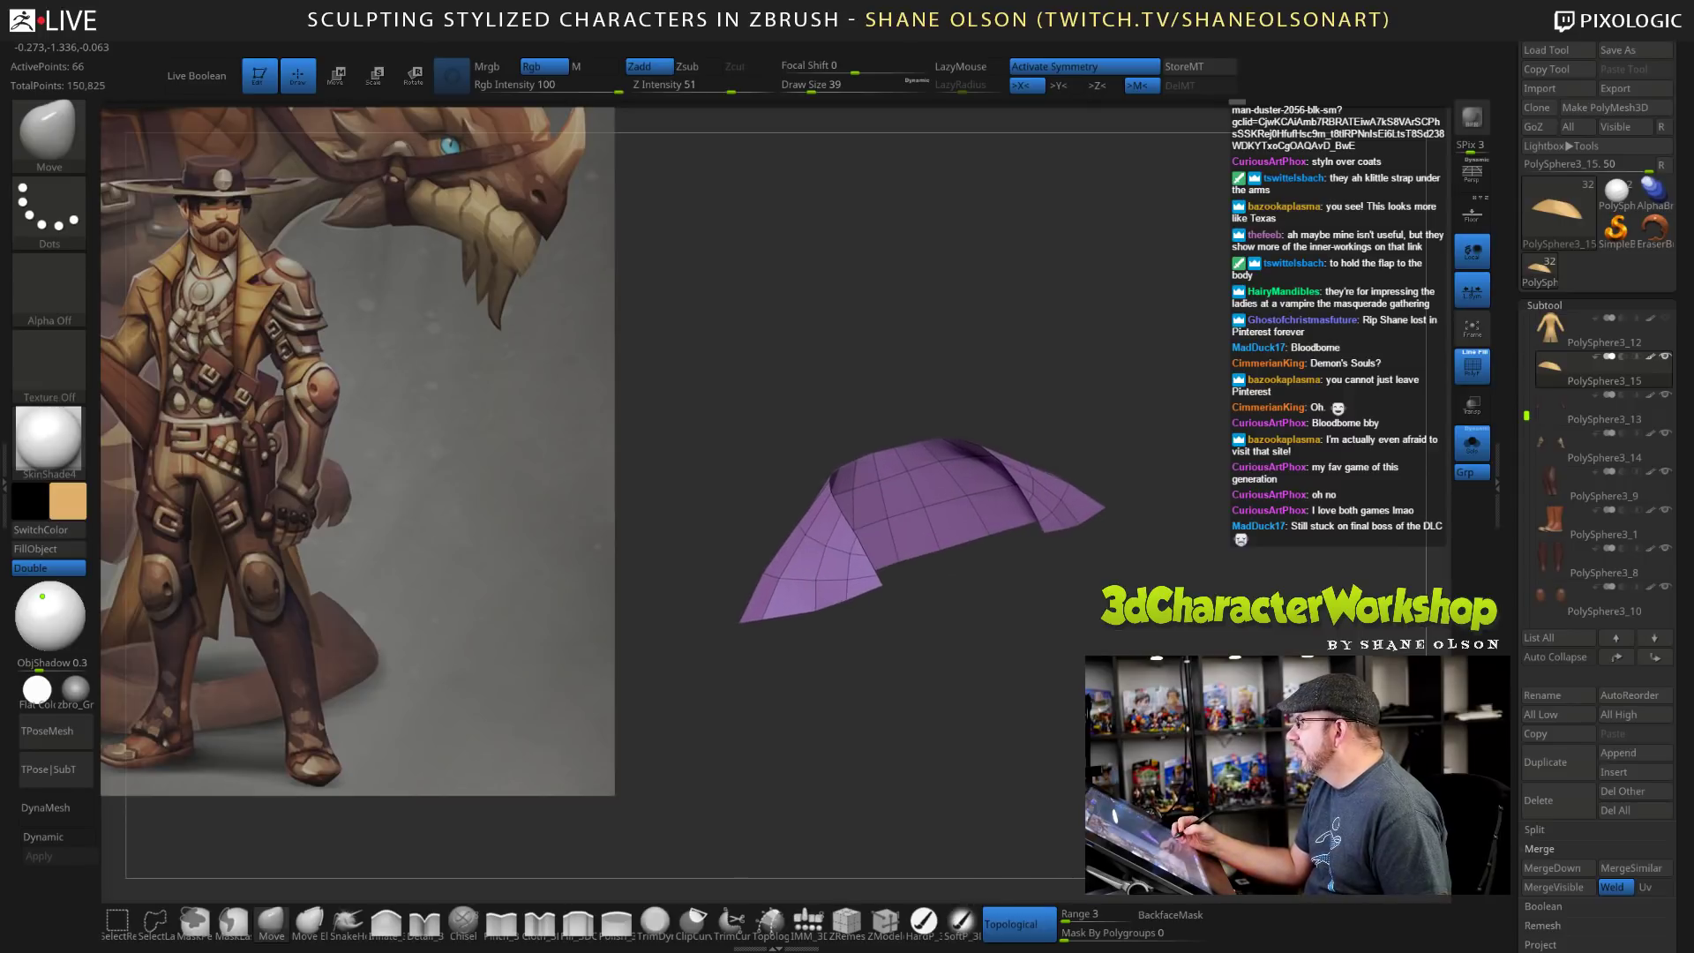
mouse_move(816, 603)
left_mouse_down()
mouse_move(777, 666)
mouse_move(737, 651)
left_mouse_up()
left_click_drag(838, 640, 843, 652)
mouse_move(883, 706)
left_mouse_down()
mouse_move(980, 705)
mouse_move(836, 702)
mouse_move(810, 724)
left_mouse_up()
mouse_move(993, 569)
left_mouse_down("shift")
mouse_move(1014, 595)
mouse_move(979, 587)
left_mouse_up("shift")
left_click_drag(1094, 706, 1048, 689)
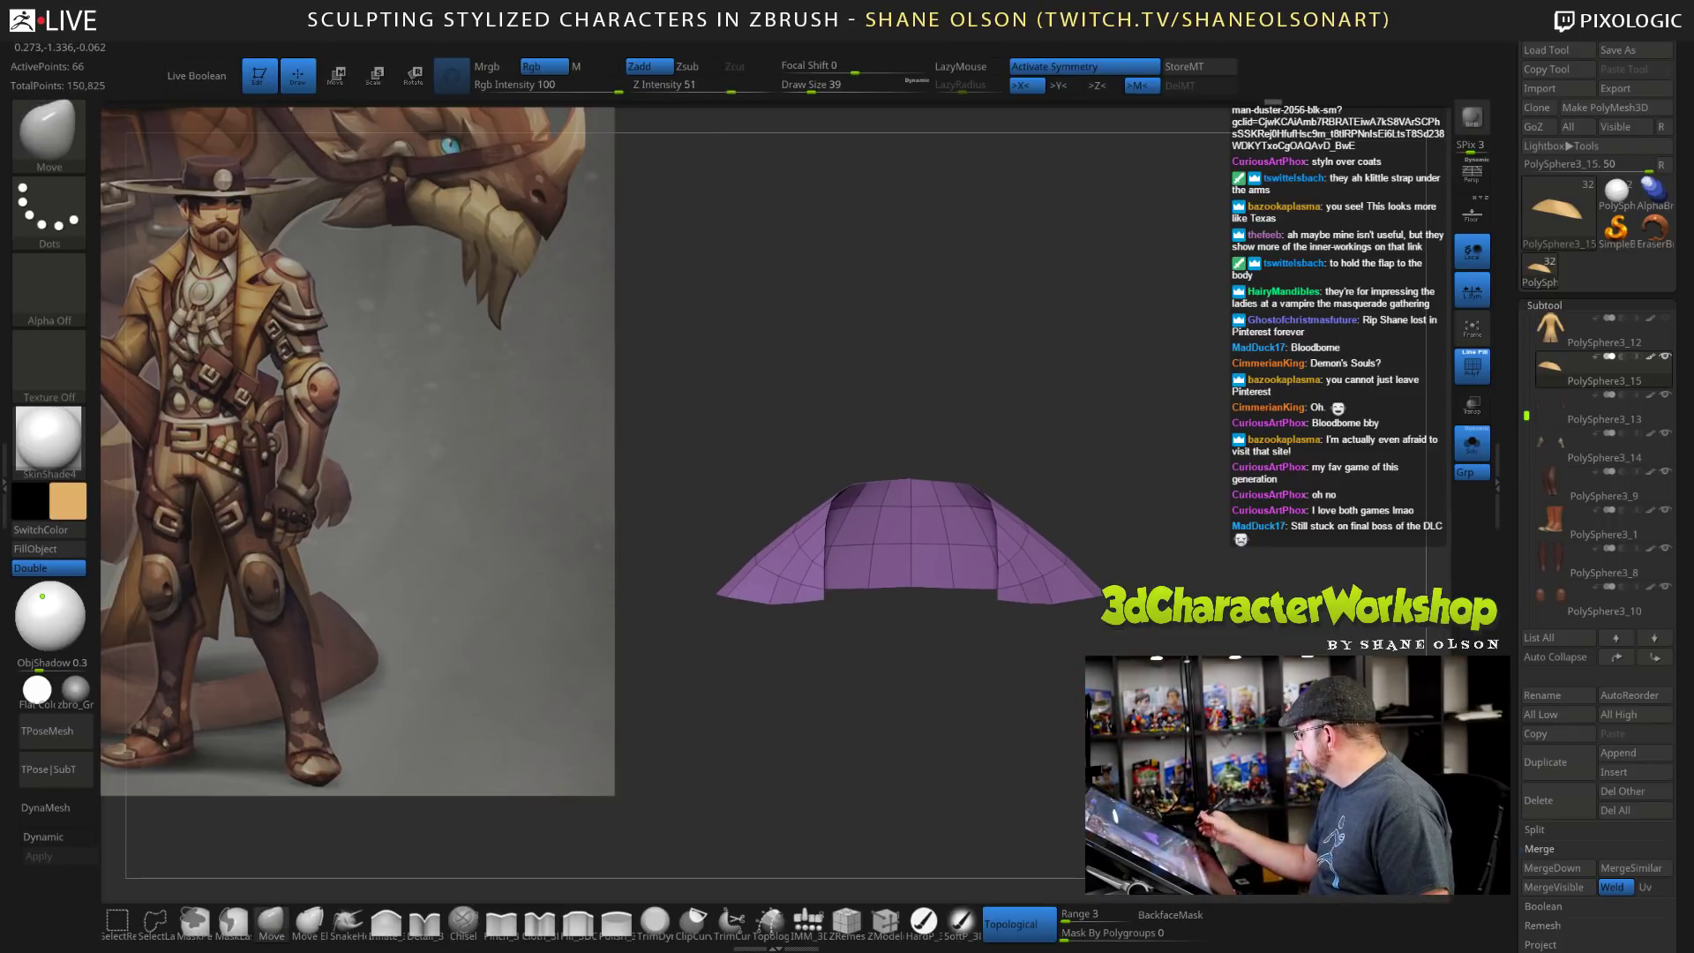
Show the whole character with the coat visible again and display the other subtools as transparent ghosts around the cape.
left_click(1472, 441)
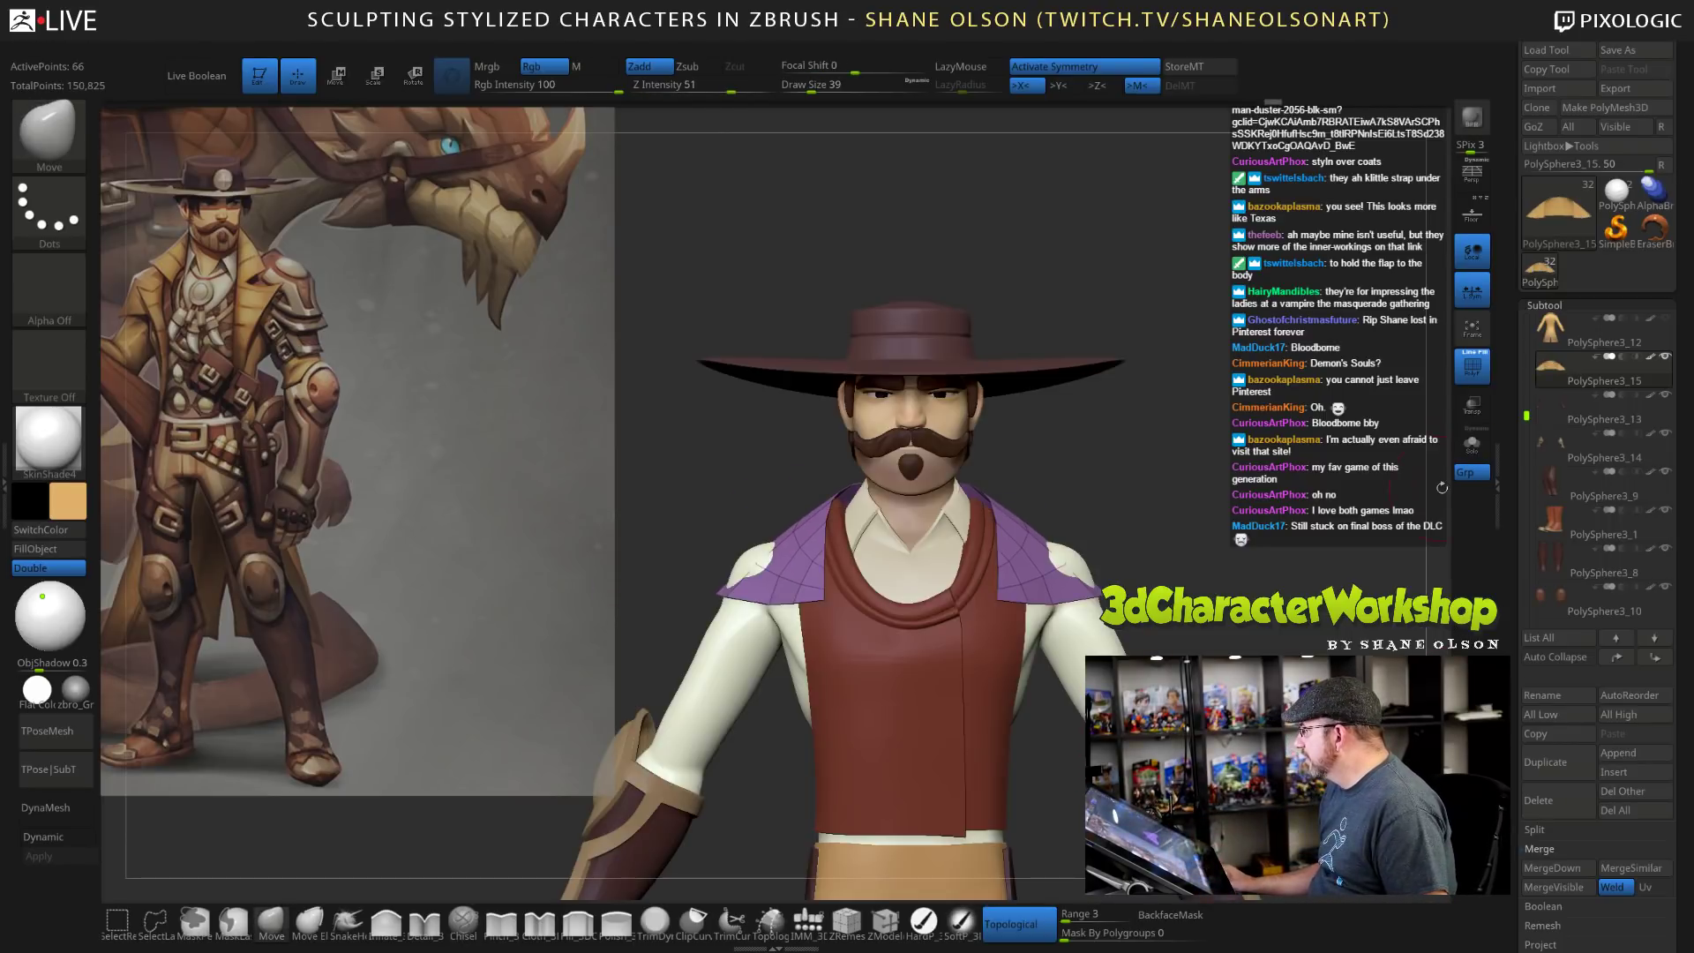
left_click(1667, 319)
left_click_drag(1190, 494, 865, 415, "alt")
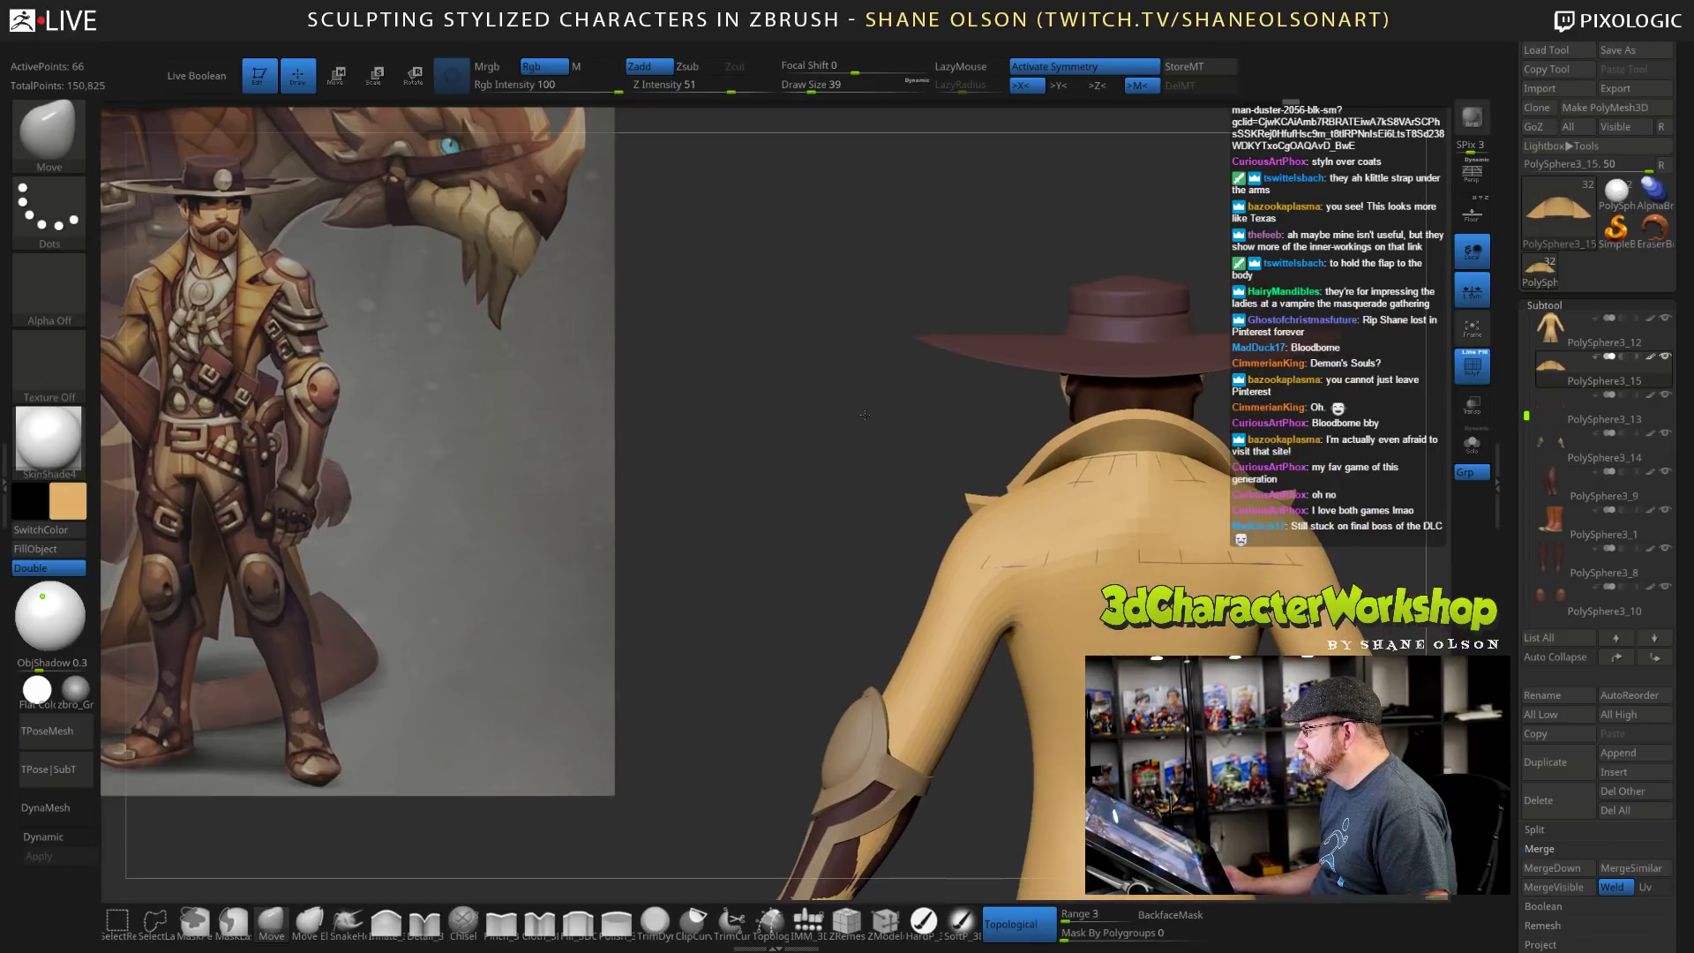
key("s")
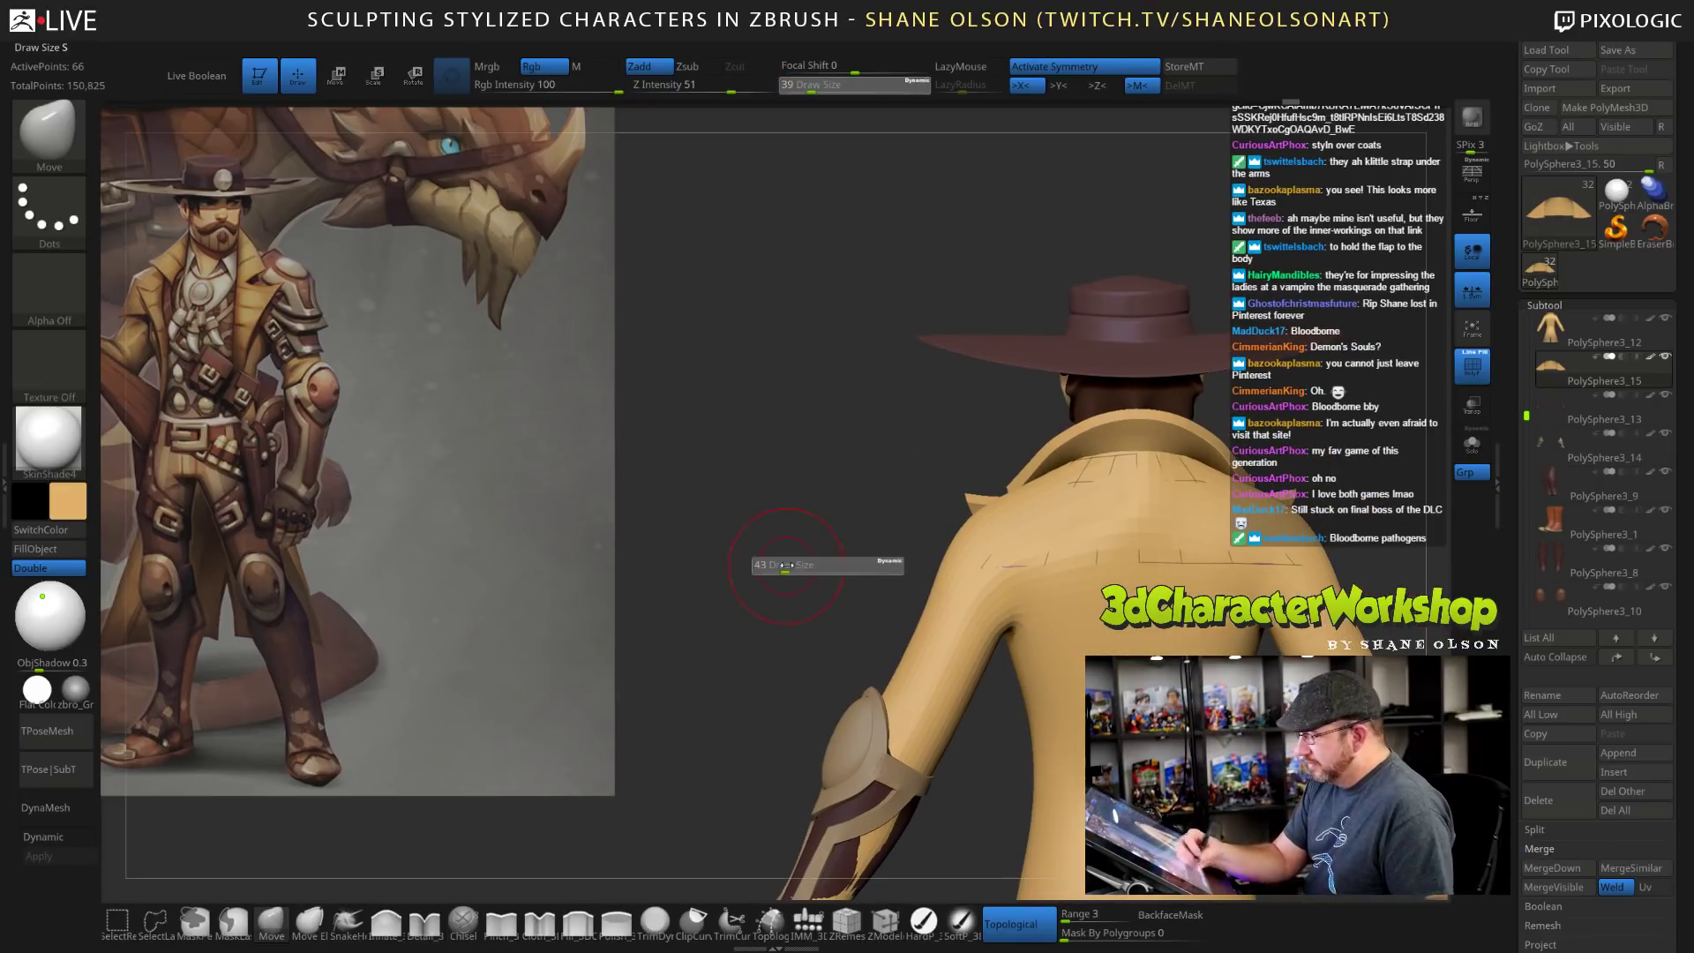
left_click_drag(783, 566, 797, 565)
left_click(1471, 409)
Flare the cape outward over the shoulders with the Move brush at draw size 60.
mouse_move(877, 493)
left_mouse_down("alt")
mouse_move(833, 507)
mouse_move(903, 474)
left_mouse_up("alt")
key("s")
mouse_move(914, 582)
left_mouse_down()
mouse_move(879, 502)
mouse_move(897, 530)
left_mouse_up()
key("s")
left_click_drag(933, 469, 897, 487)
mouse_move(750, 578)
left_mouse_down()
mouse_move(1099, 583)
mouse_move(1047, 565)
mouse_move(1067, 518)
mouse_move(1181, 539)
left_mouse_up()
key("bracketleft")
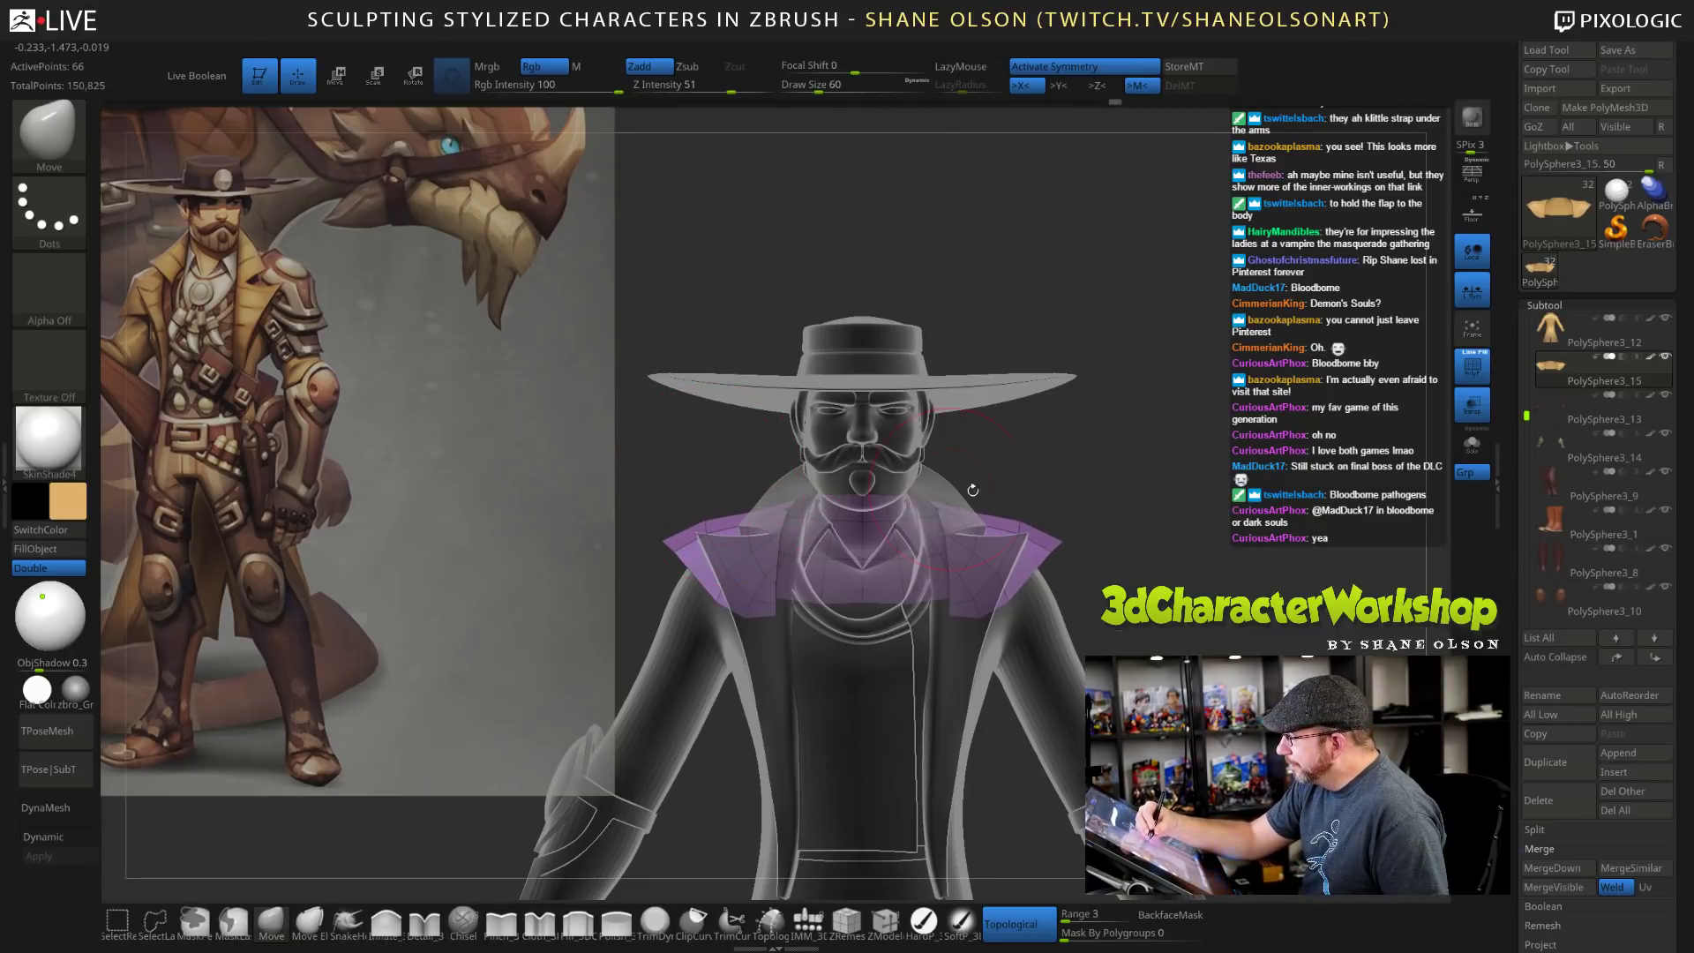
Pull the cape's lower back edge into a rounded arc across the shoulder blades.
mouse_move(1131, 537)
left_mouse_down()
mouse_move(1041, 541)
mouse_move(1126, 540)
left_mouse_up()
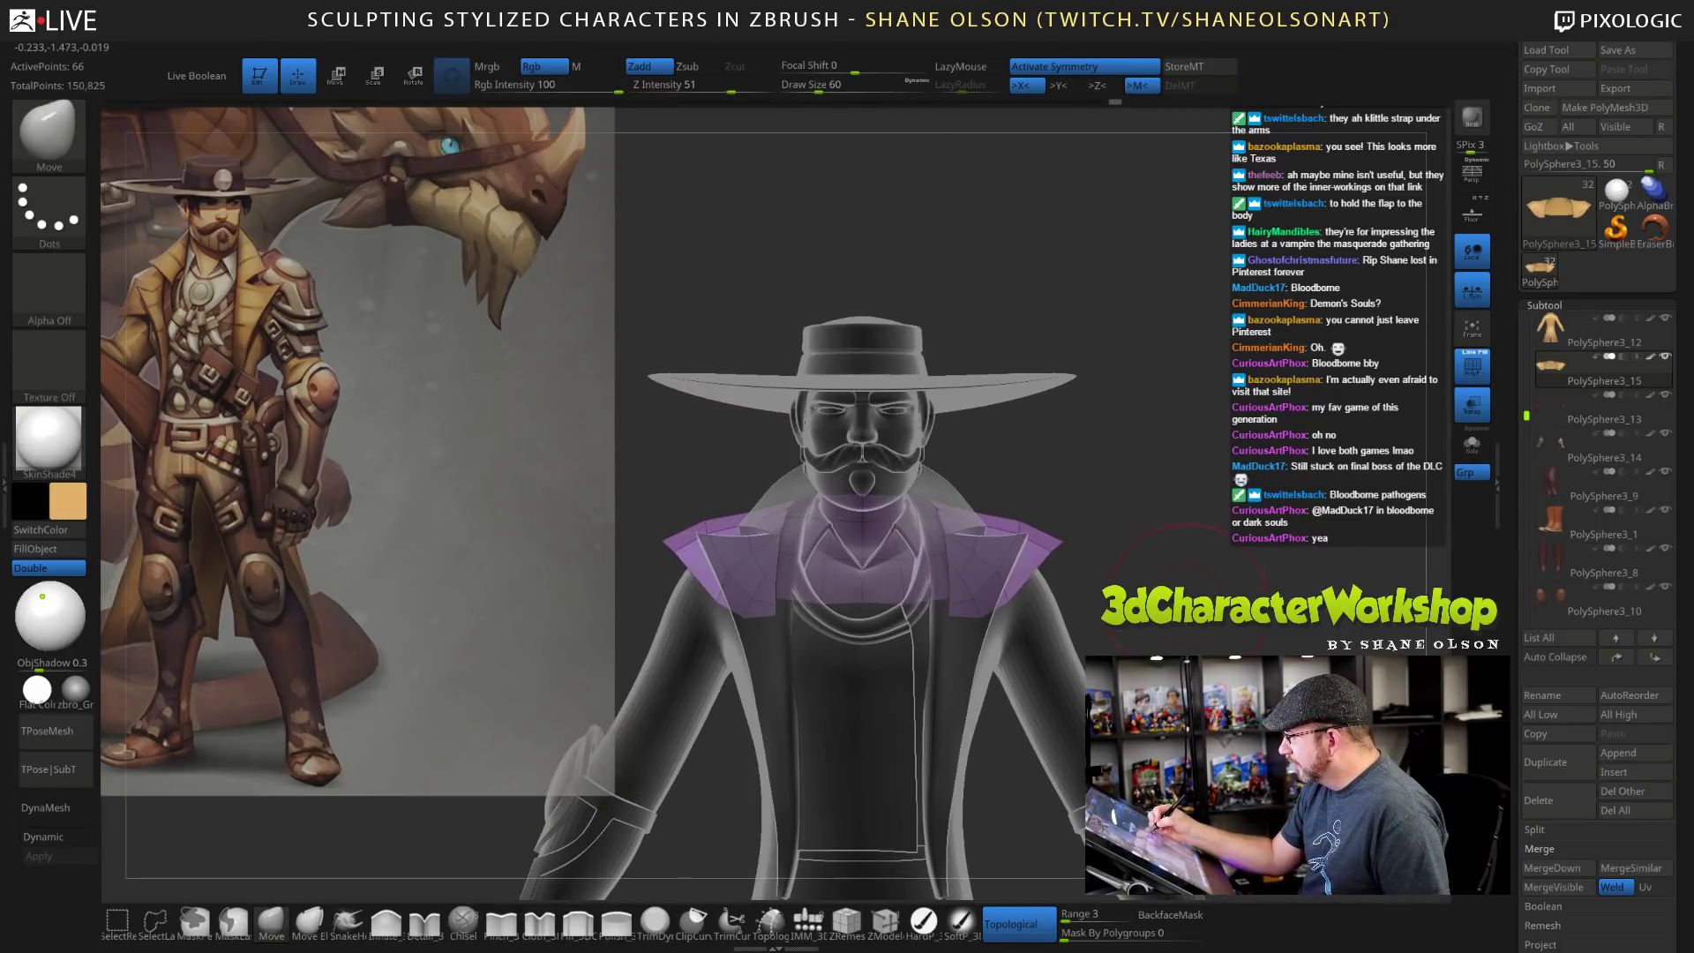
left_click_drag(1187, 604, 979, 595)
left_click_drag(1121, 565, 1222, 609)
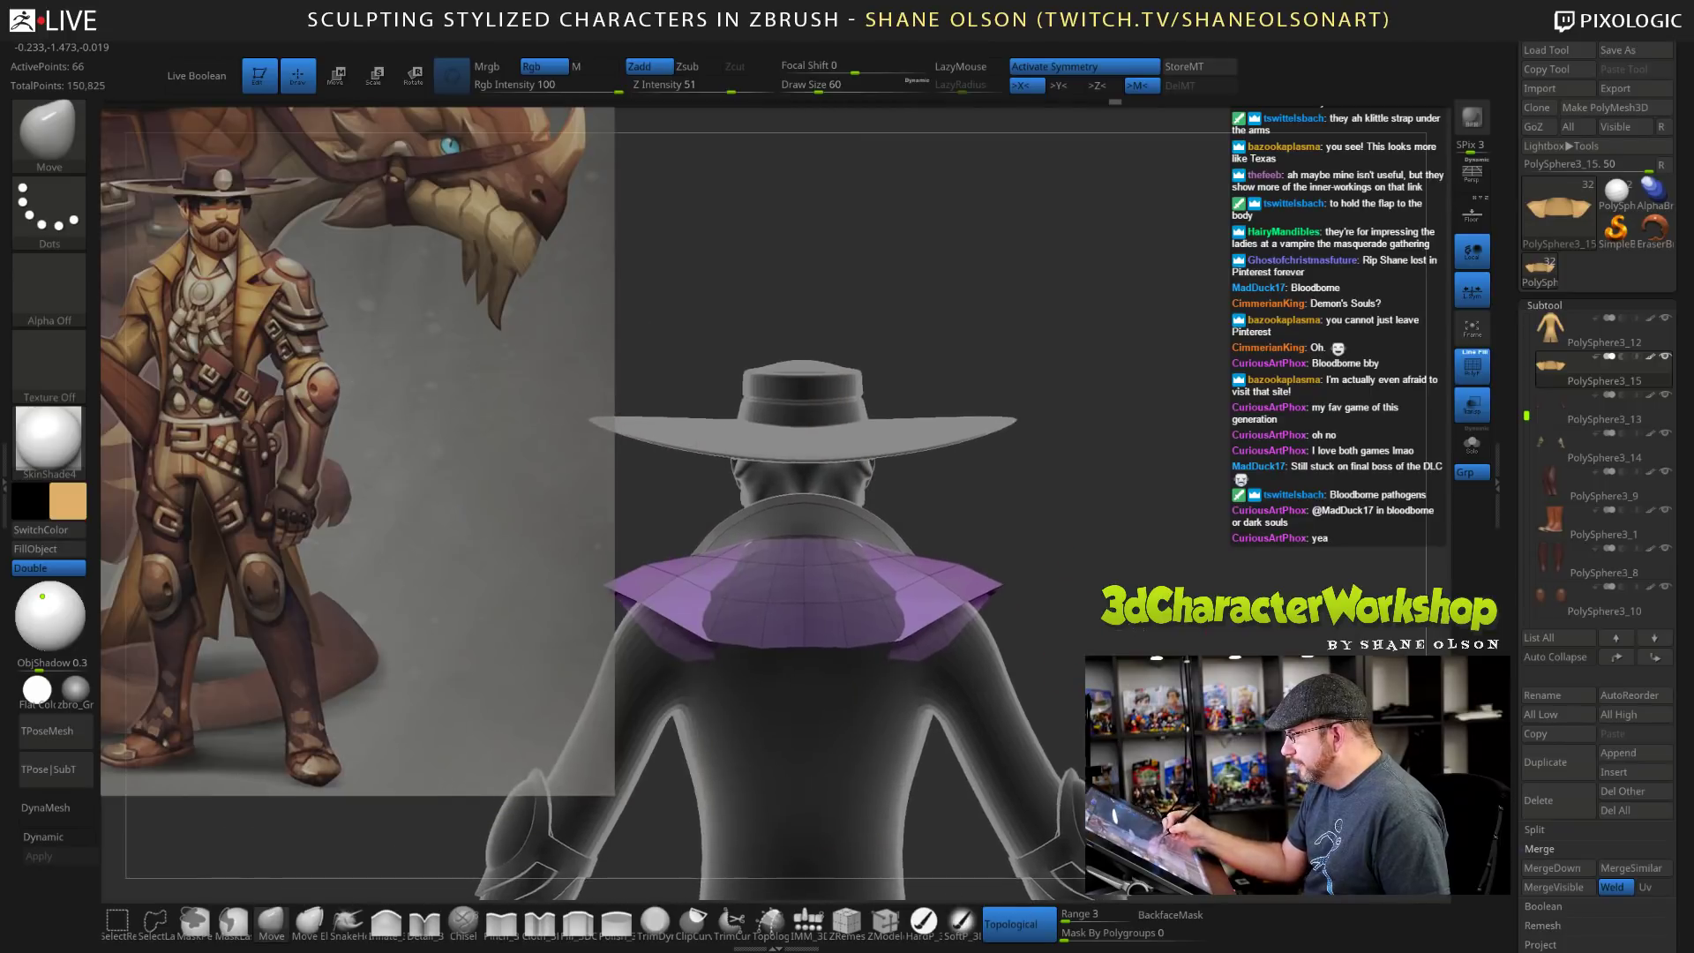
mouse_move(847, 574)
left_mouse_down()
mouse_move(1013, 579)
mouse_move(962, 639)
left_mouse_up()
mouse_move(1403, 622)
left_mouse_down()
mouse_move(1246, 636)
mouse_move(1144, 592)
mouse_move(1140, 565)
left_mouse_up()
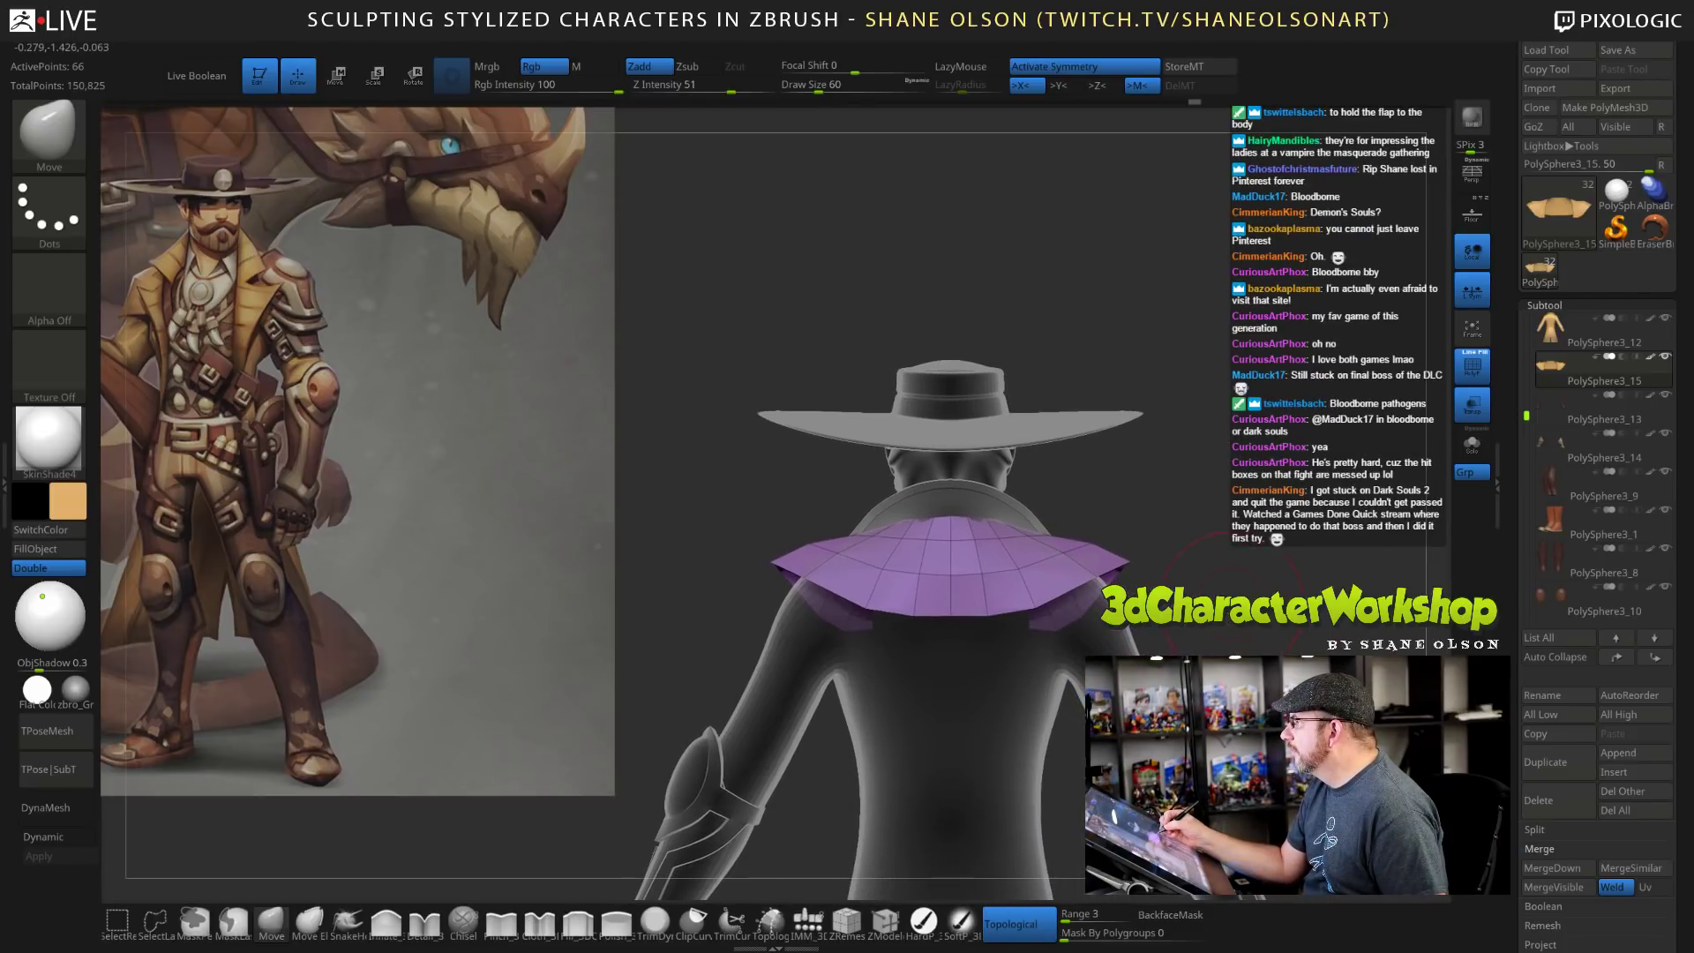
Set the Move brush's draw size to 74 and adjust the cape's back hem and neckline.
left_click_drag(1240, 607, 1214, 590, "alt")
key("s")
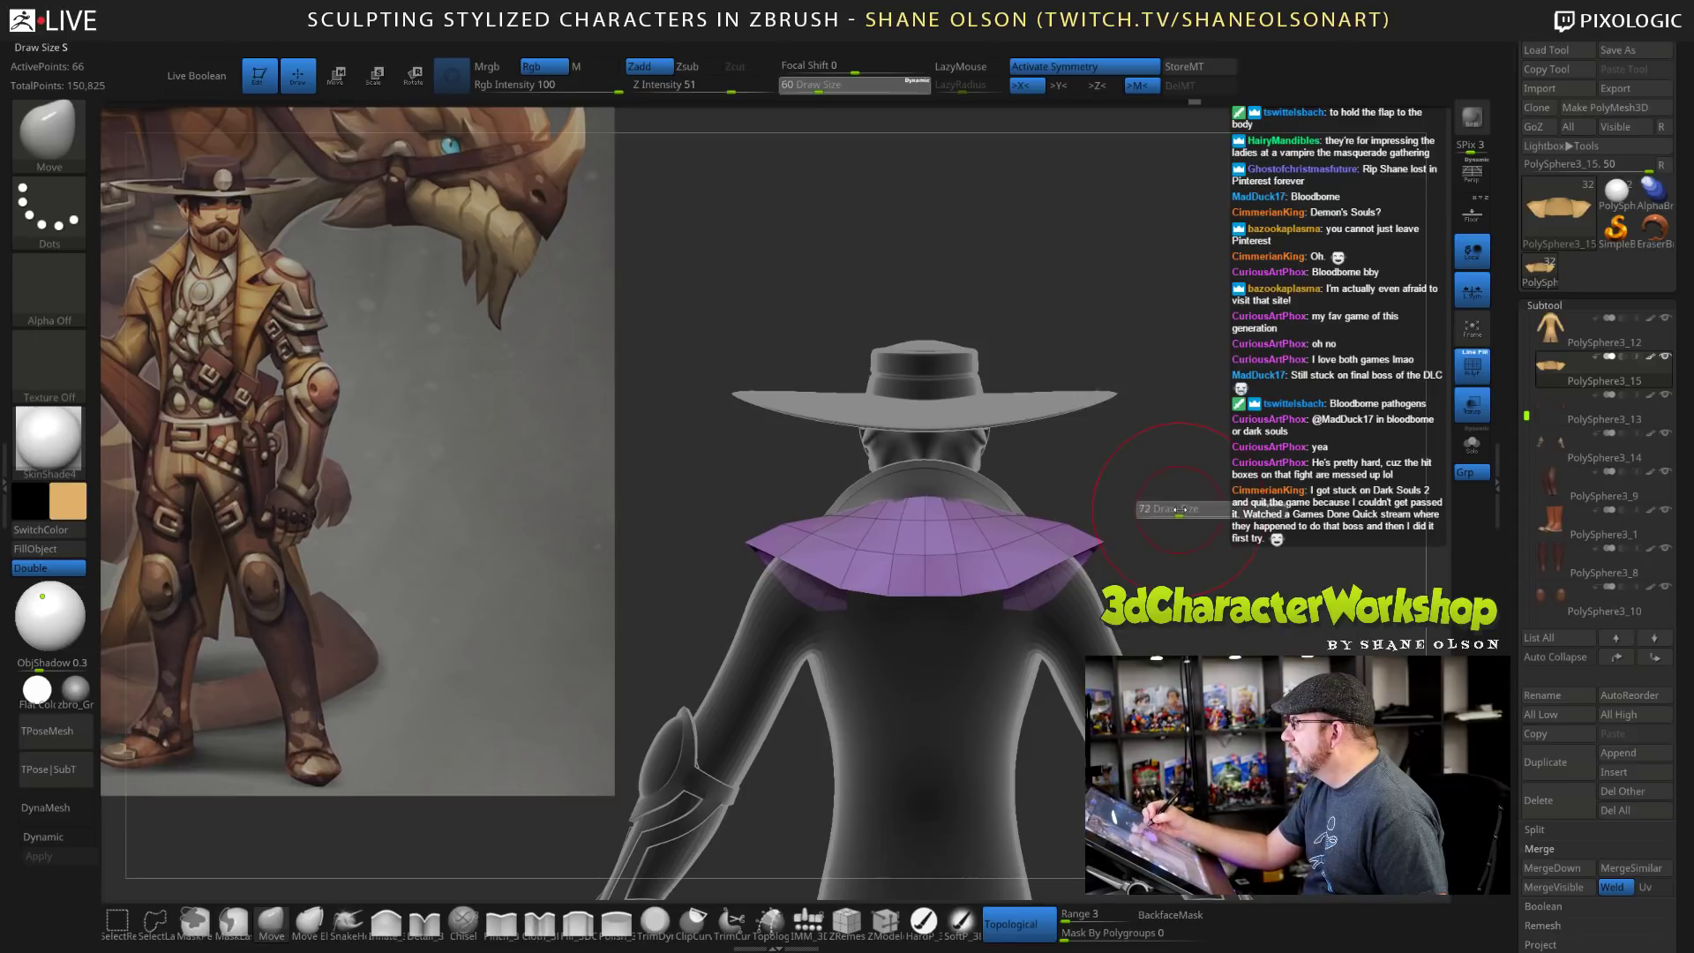
left_click_drag(1171, 506, 1175, 507)
left_click_drag(898, 591, 898, 596)
left_click_drag(902, 508, 901, 504)
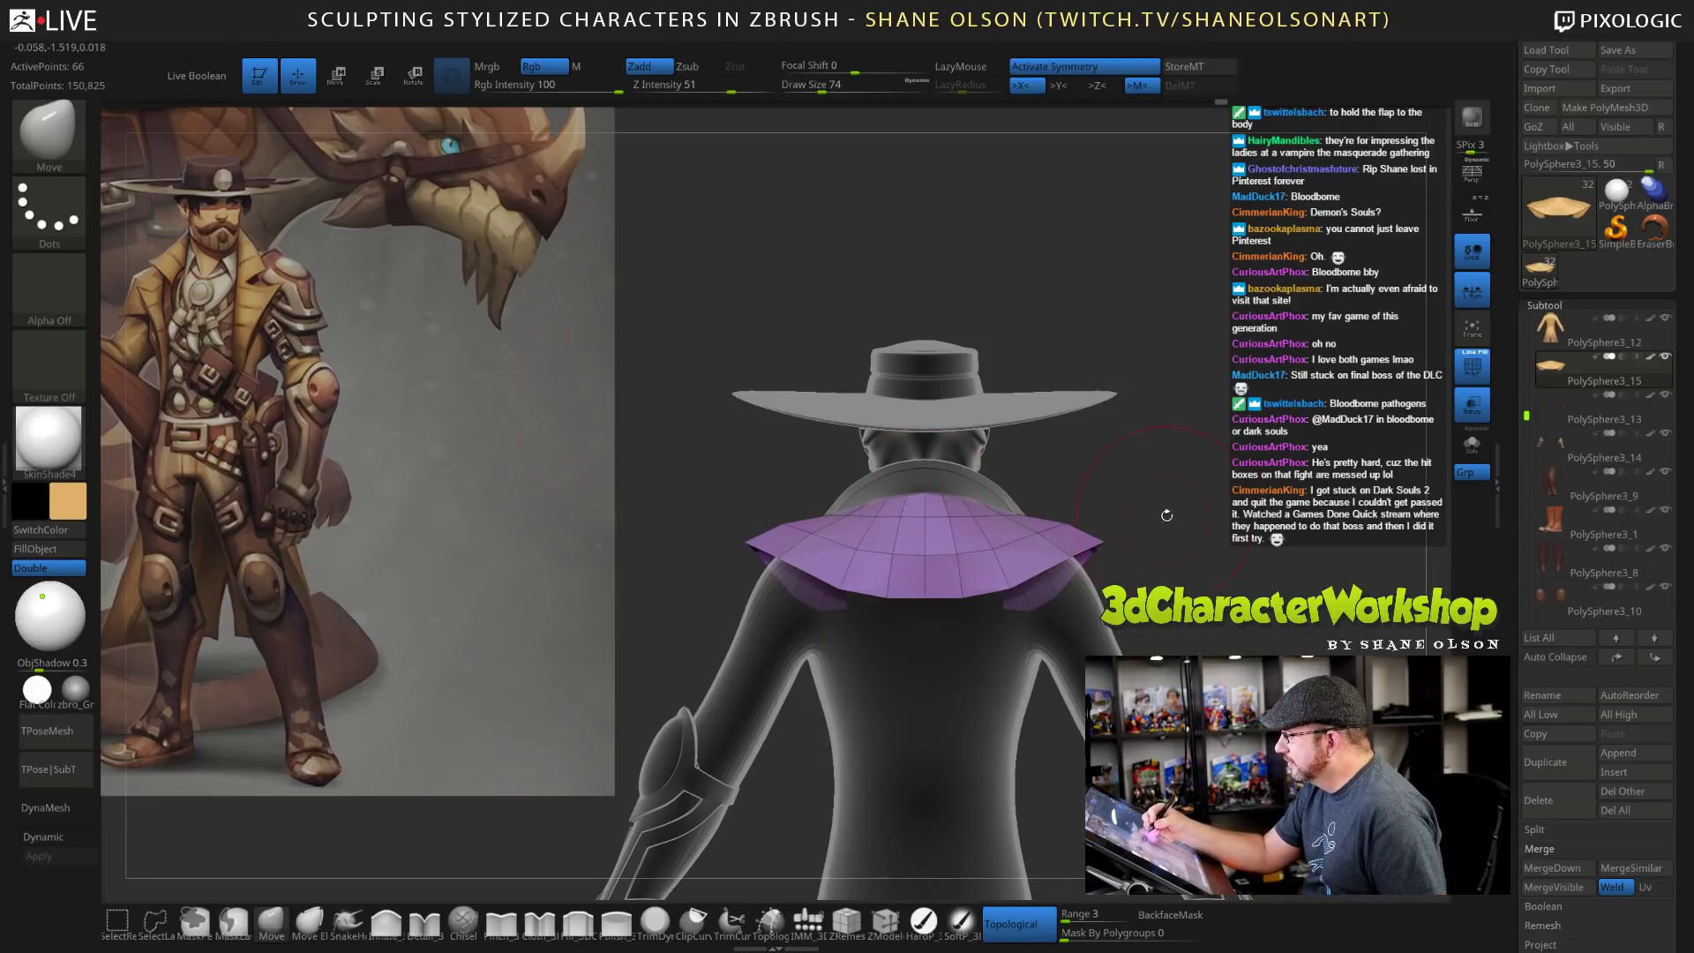
Smooth the cape's upper back and refine its neckline around the collar with the draw size at 49.
left_click_drag(1165, 515, 1094, 513)
left_click_drag(930, 511, 926, 522, "shift")
key("s")
left_click_drag(919, 495, 921, 500)
mouse_move(1138, 507)
left_mouse_down()
mouse_move(1173, 521)
mouse_move(1182, 549)
mouse_move(1125, 534)
left_mouse_up()
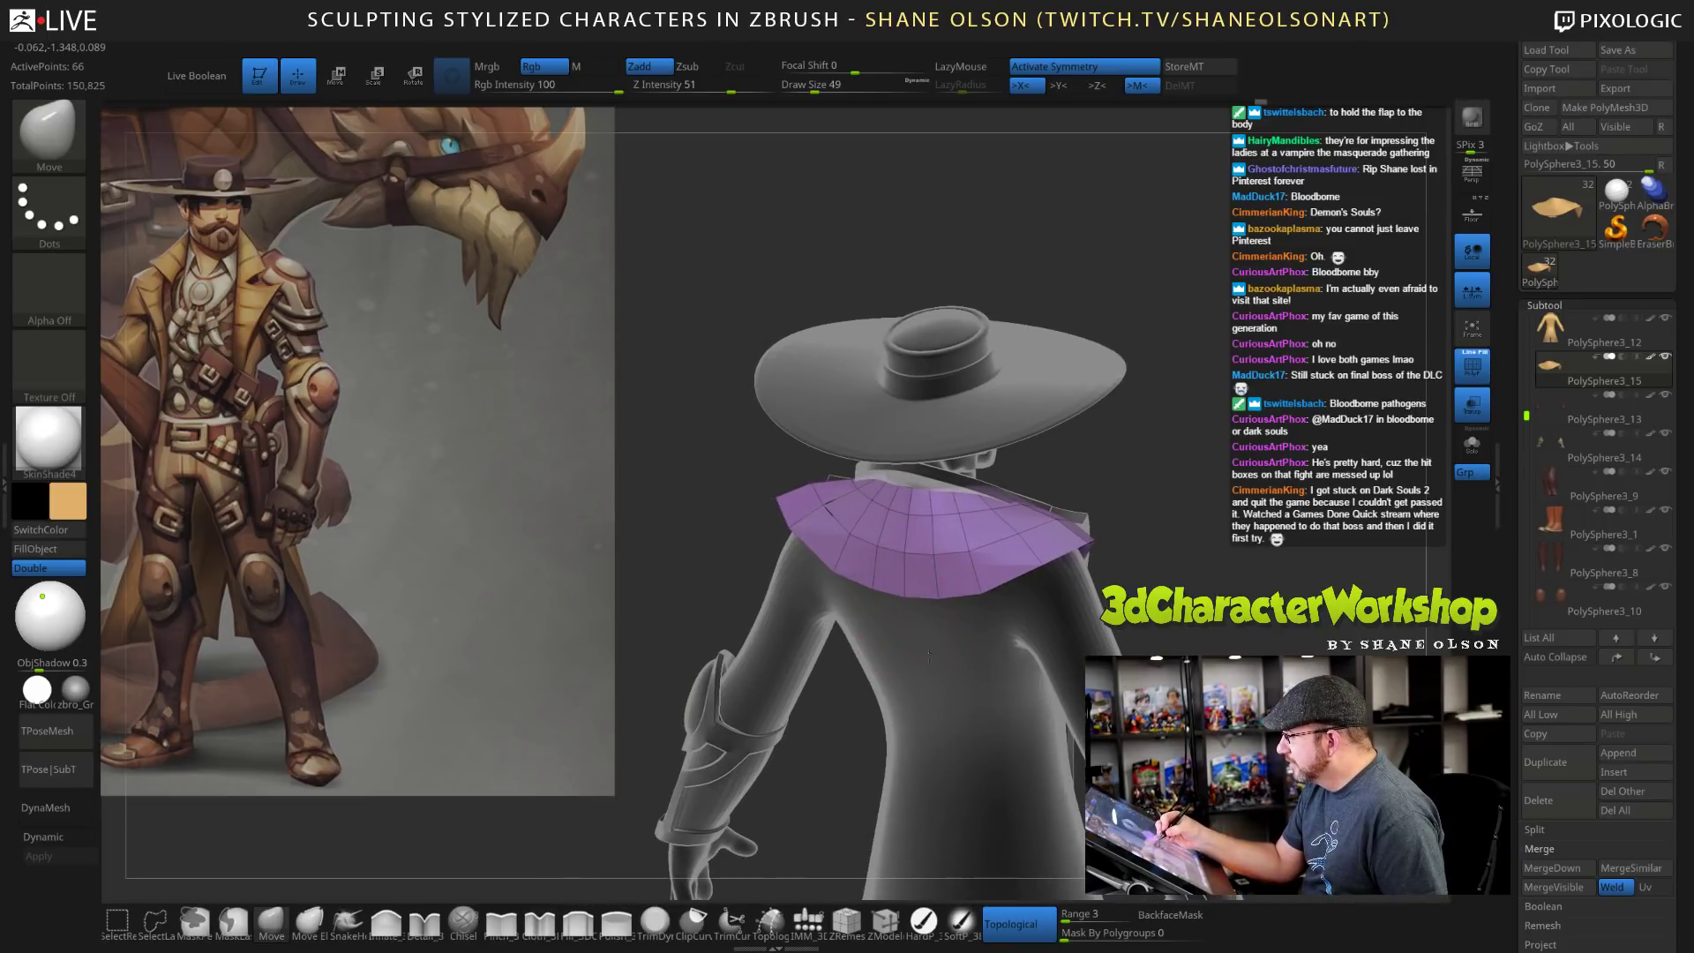
mouse_move(930, 657)
left_mouse_down()
mouse_move(933, 708)
mouse_move(1014, 684)
left_mouse_up()
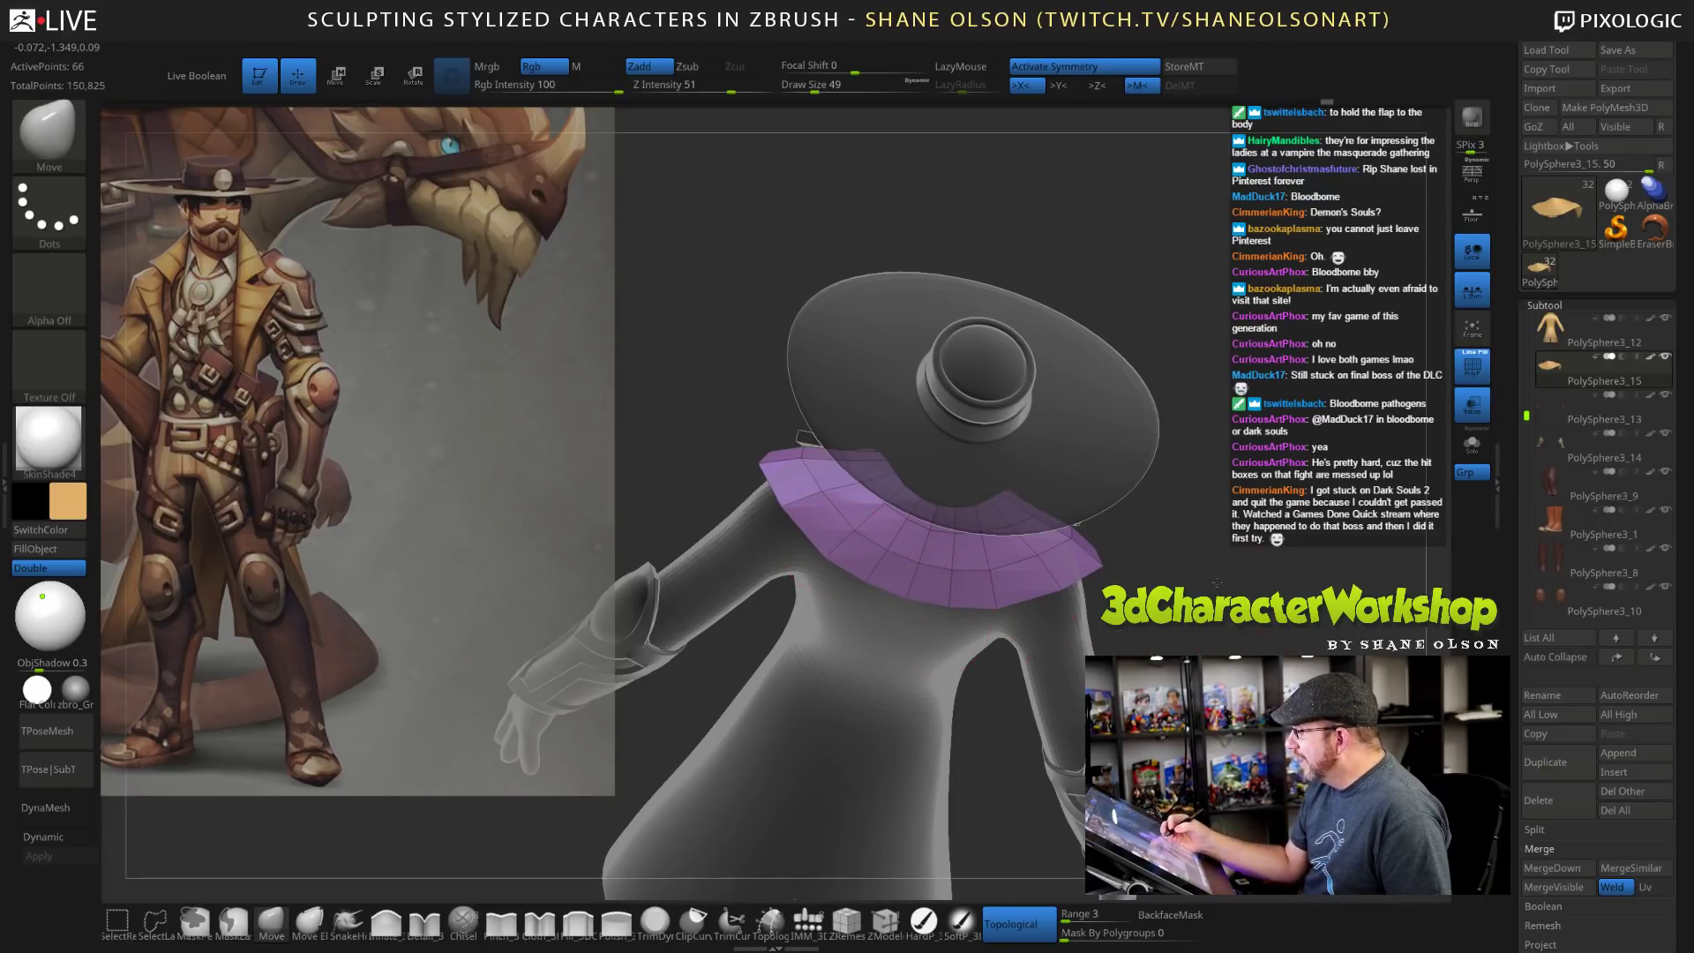
left_click_drag(1216, 583, 1236, 628)
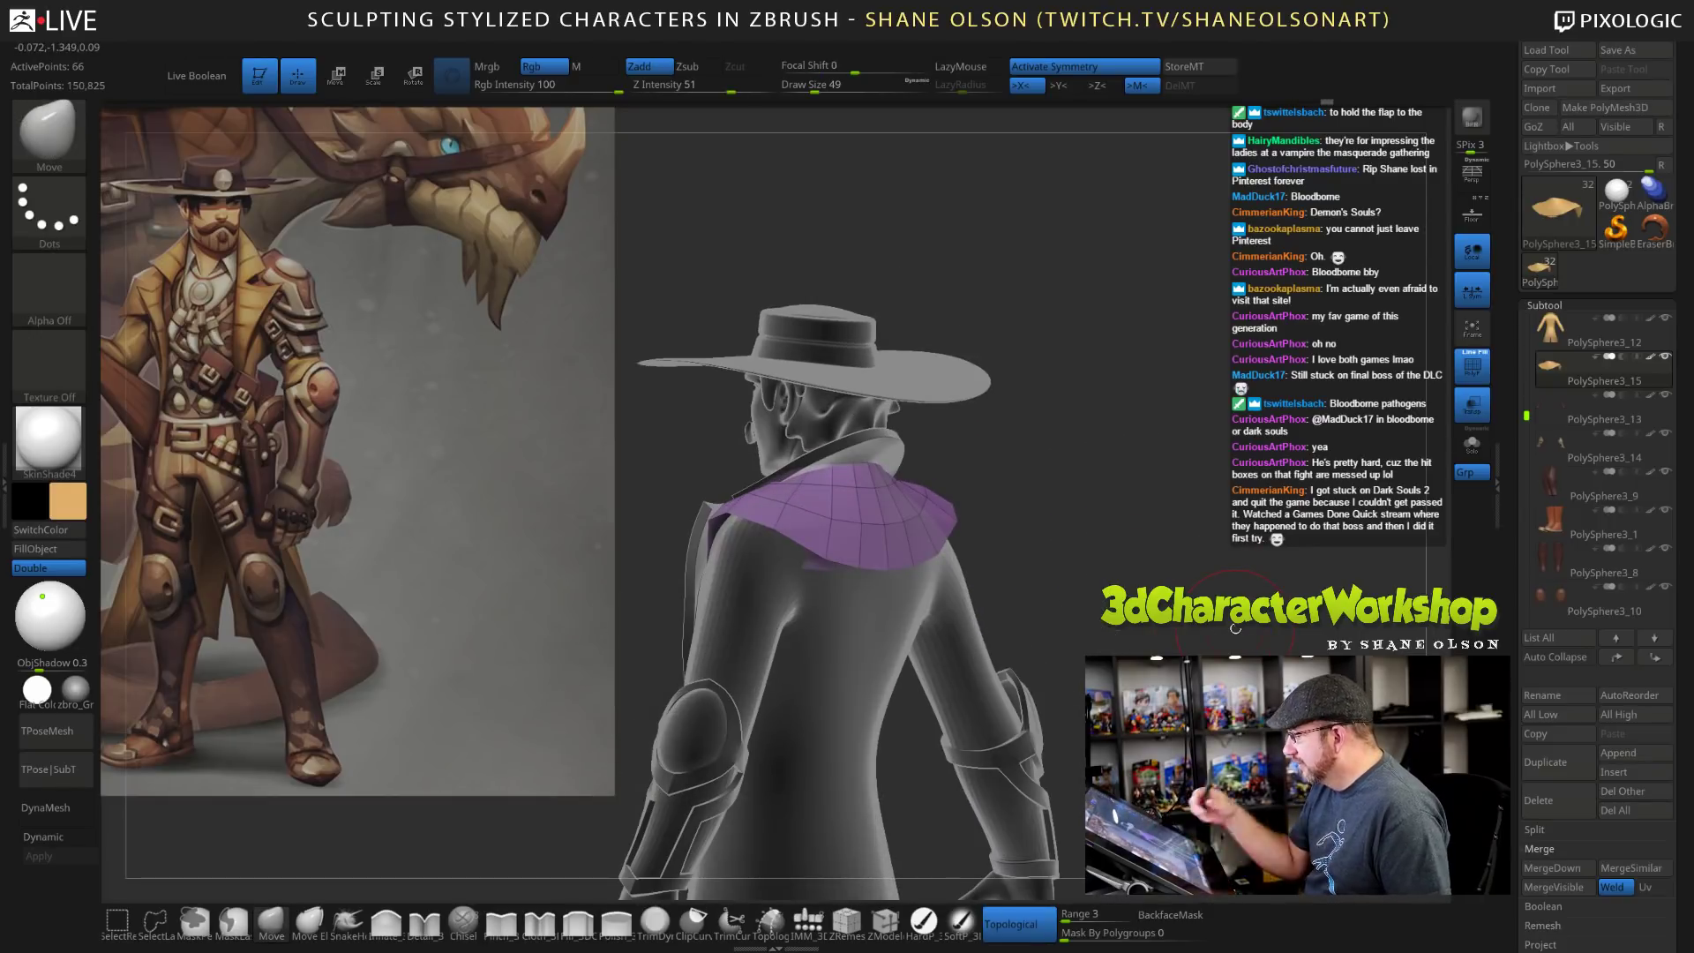
mouse_move(1068, 566)
left_mouse_down()
mouse_move(1081, 504)
mouse_move(808, 560)
mouse_move(861, 525)
mouse_move(835, 510)
mouse_move(913, 485)
left_mouse_up()
mouse_move(1041, 630)
left_mouse_down()
mouse_move(1064, 578)
mouse_move(1354, 560)
mouse_move(1306, 560)
left_mouse_up()
Set the draw size to 28 and fine-tune the cape's fit over the back of the shoulders.
key("s")
mouse_move(1002, 499)
left_mouse_down()
mouse_move(962, 538)
mouse_move(780, 529)
left_mouse_up()
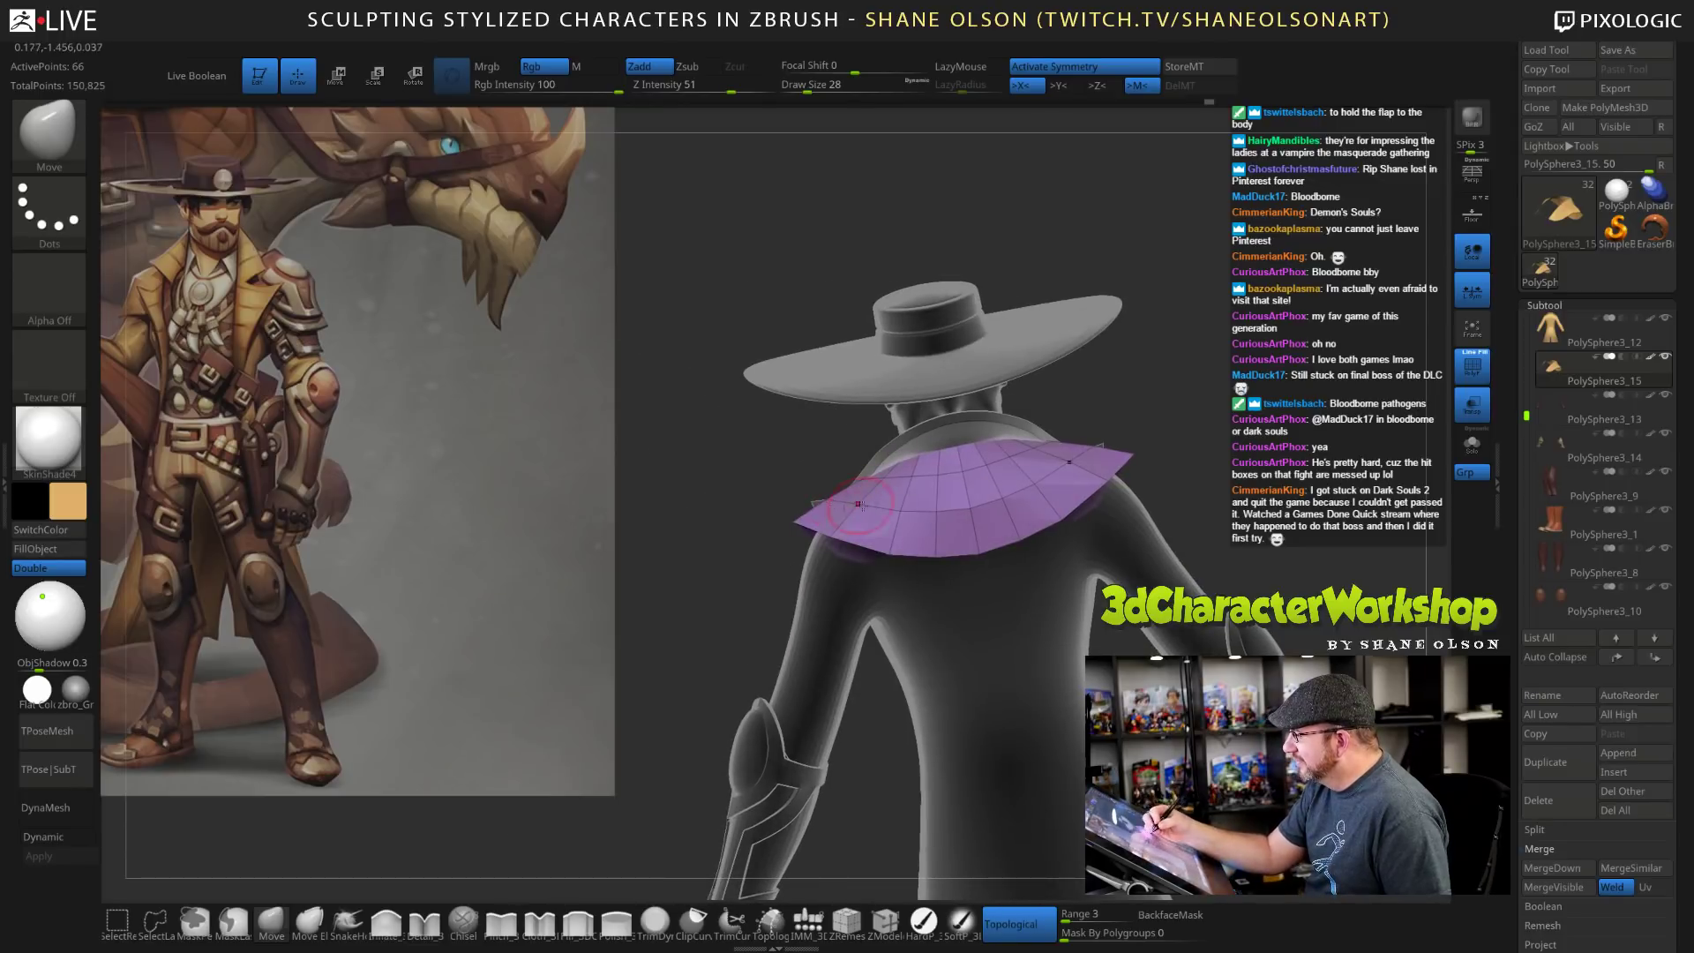
left_click_drag(1145, 519, 834, 516)
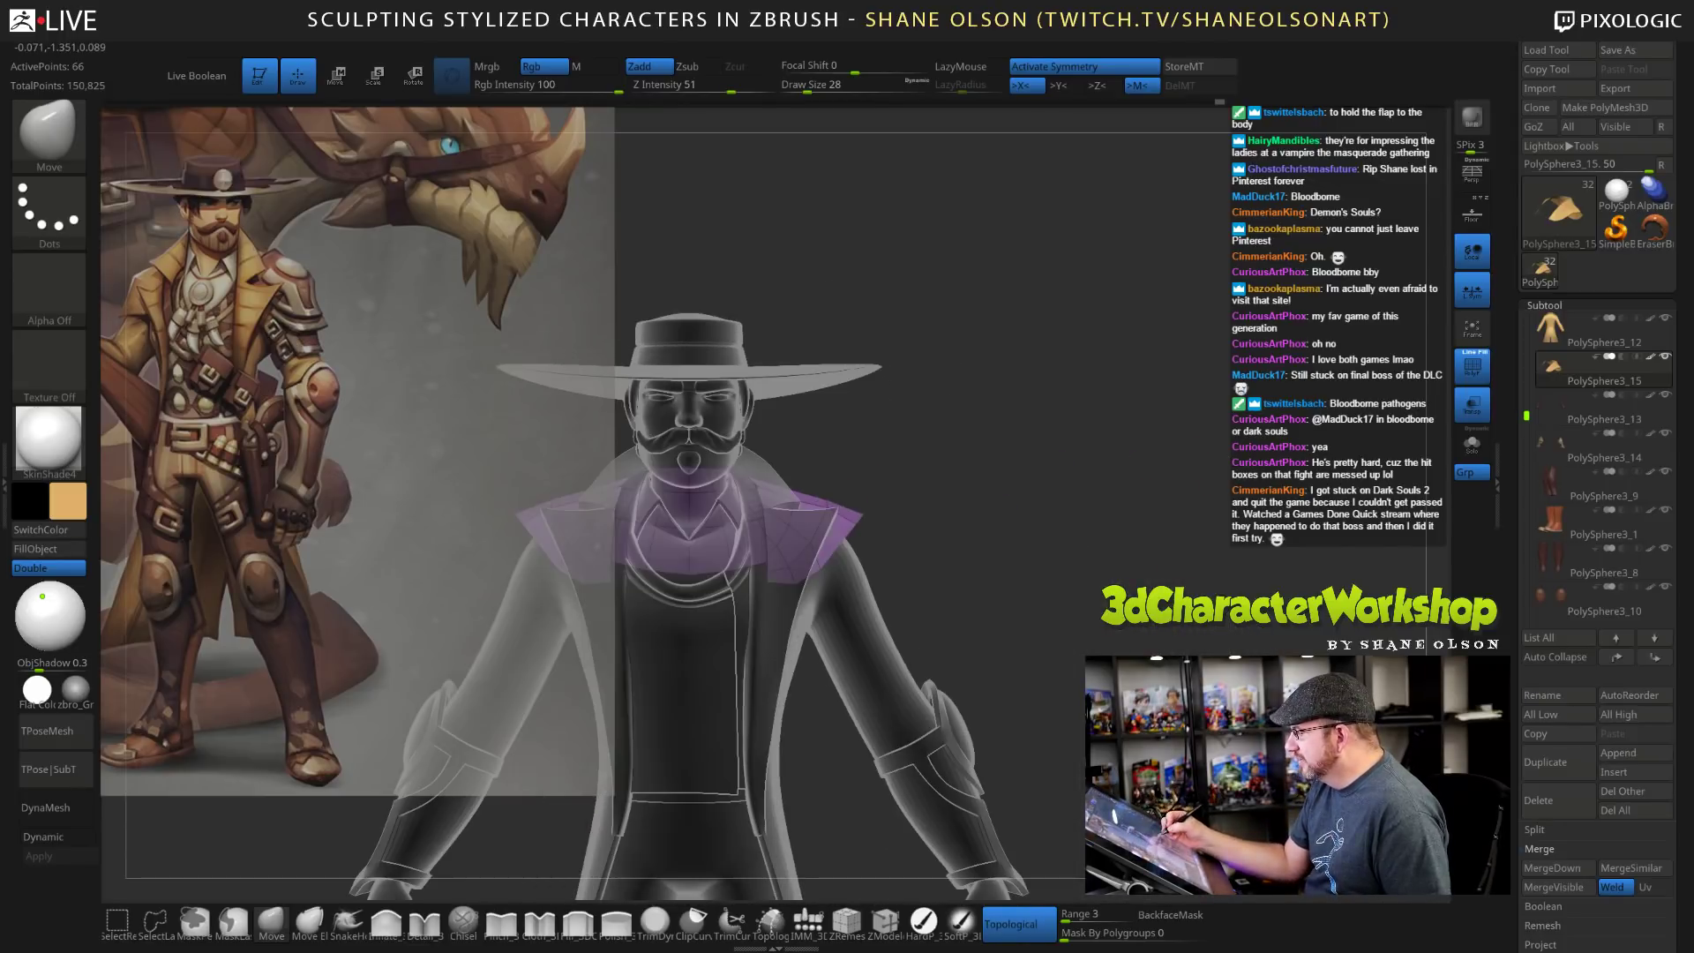
left_click_drag(1065, 617, 1105, 524, "alt")
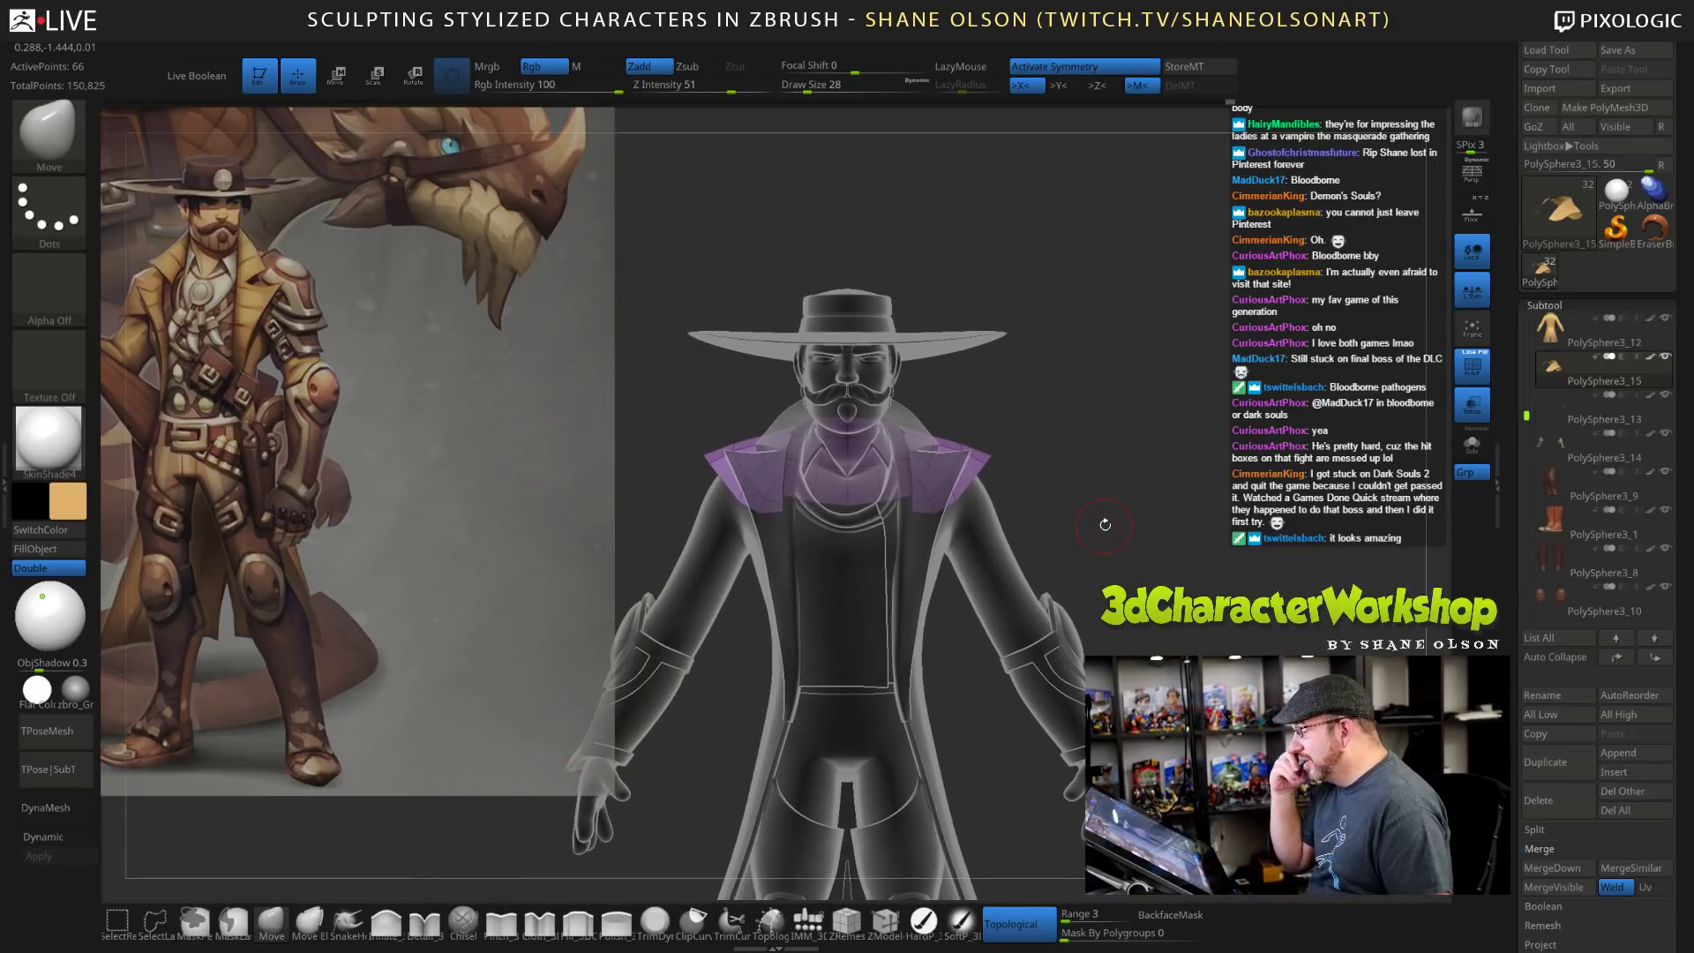
Turn off the transparent ghost display and set the Move brush's draw size to 49.
left_click(1486, 408)
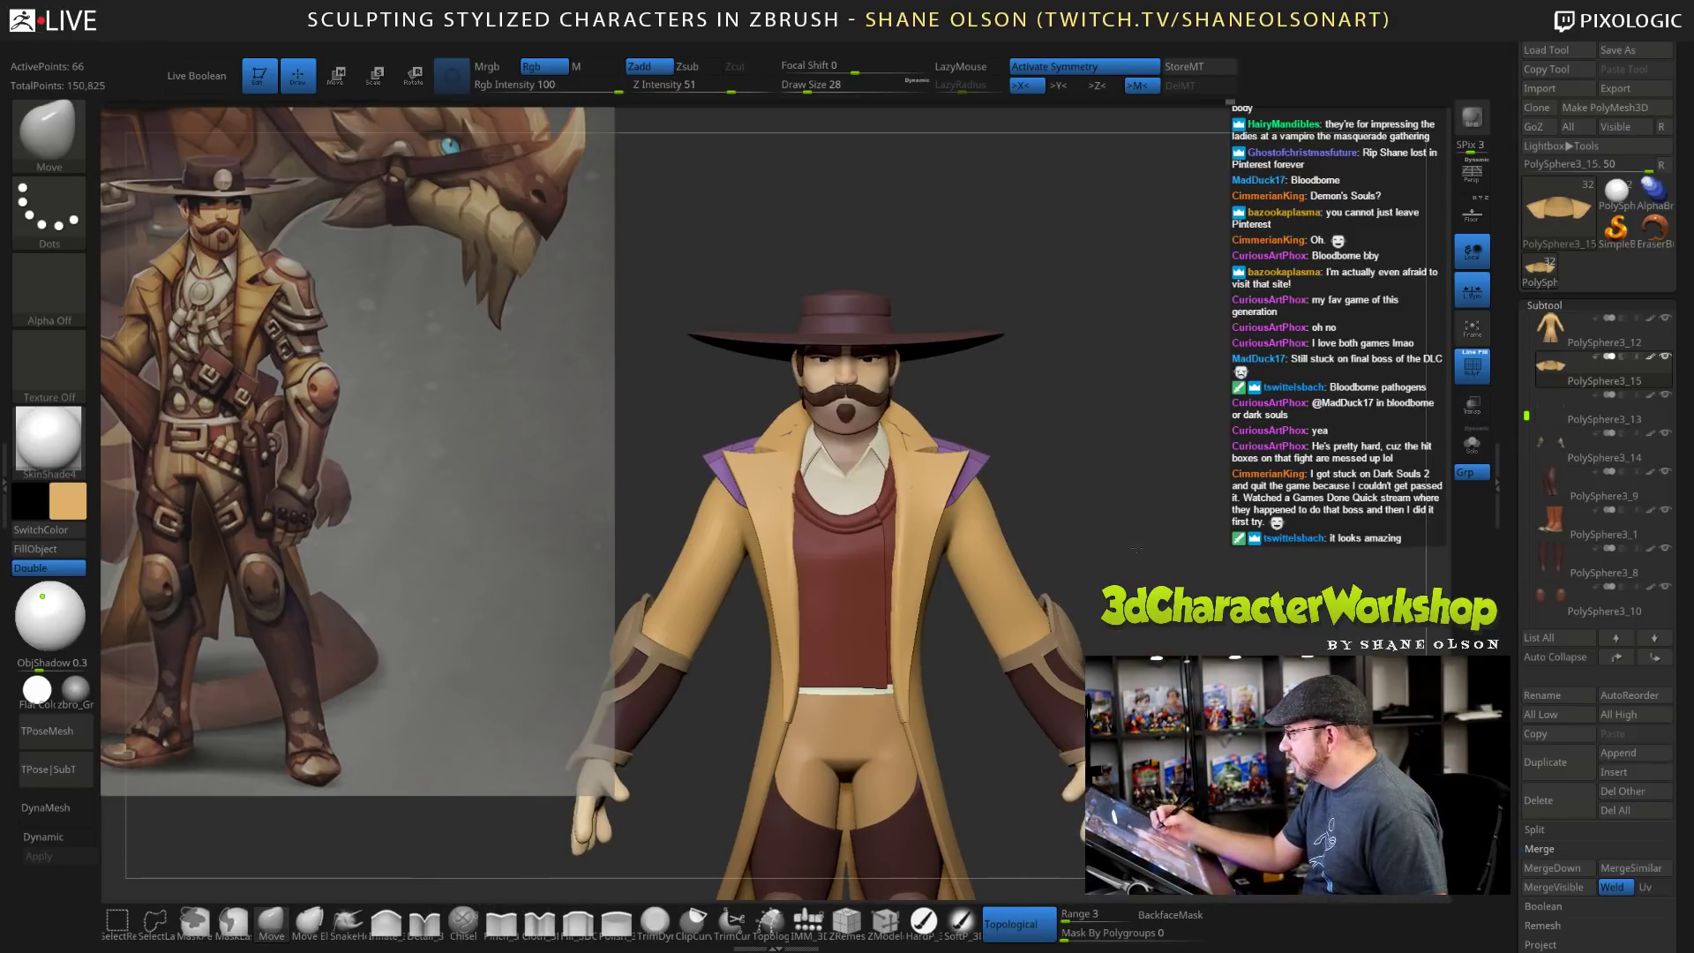
key("s")
left_click_drag(1043, 488, 1051, 489)
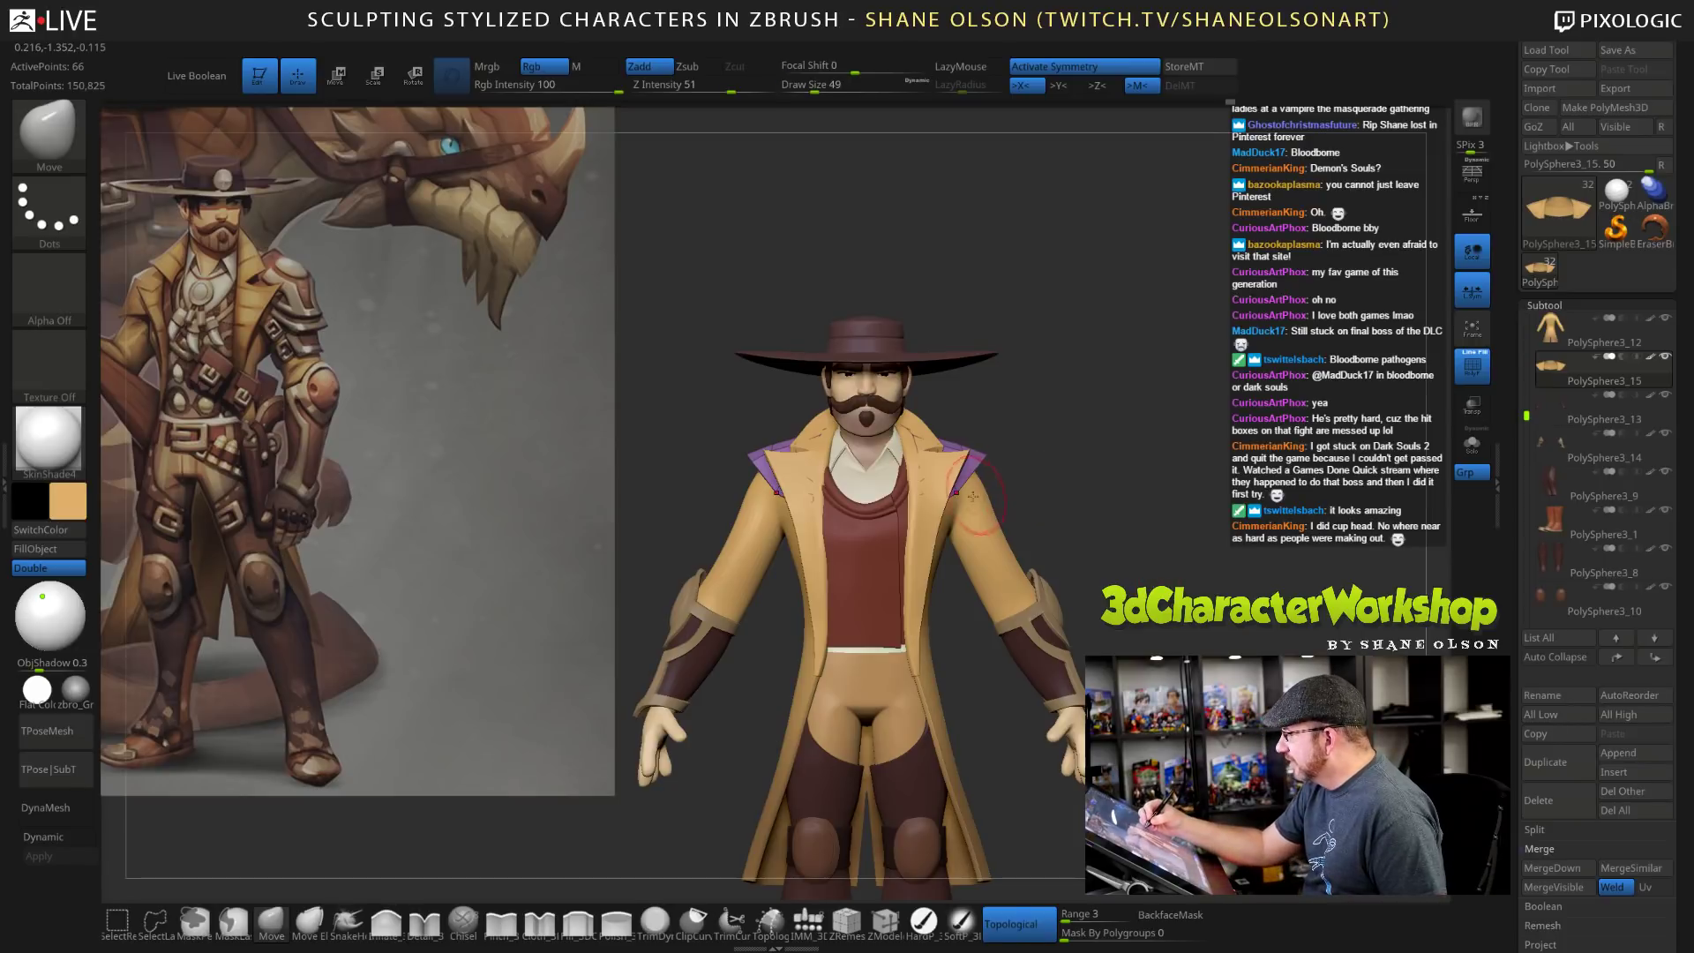
left_click_drag(1185, 645, 1031, 632)
Turn off the wireframe display and set the Move brush's draw size to 85 for the cape's back.
key("shift+f")
left_click_drag(1232, 574, 1182, 584, "alt")
mouse_move(1187, 494)
left_mouse_down("alt")
mouse_move(1154, 511)
mouse_move(1167, 593)
left_mouse_up("alt")
key("s")
left_click_drag(1134, 479, 1144, 479)
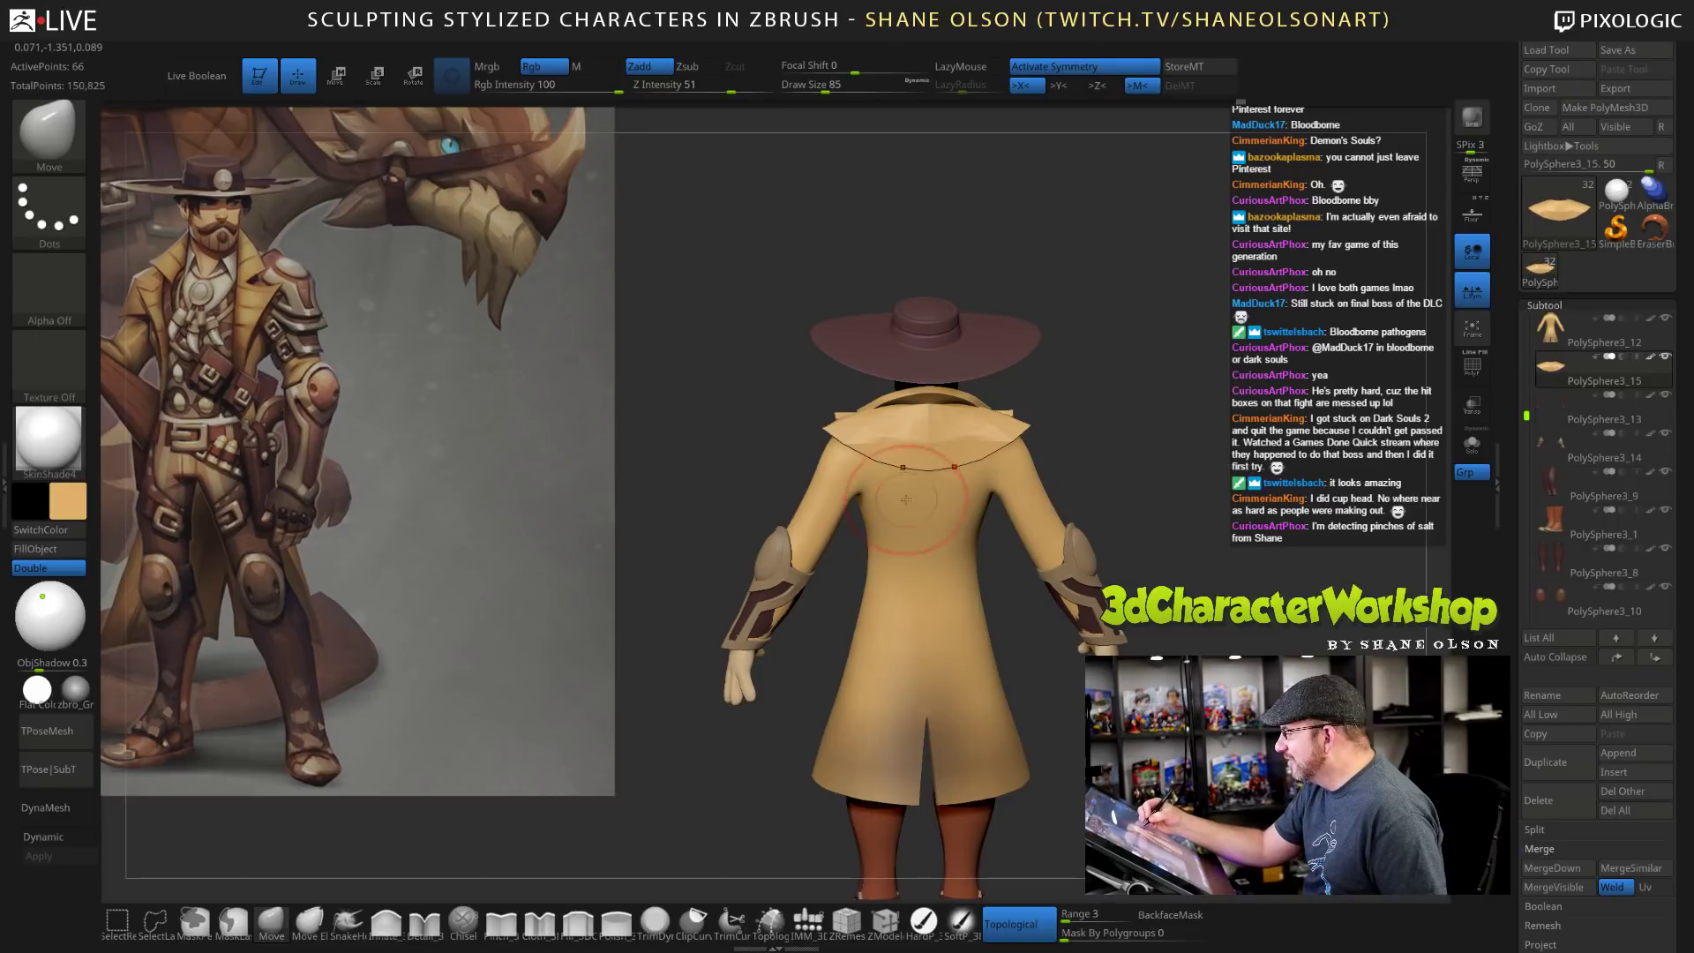
Shape the cape's lower hem and upper back with the Move brush at draw size 85.
left_click_drag(1250, 519, 1248, 487)
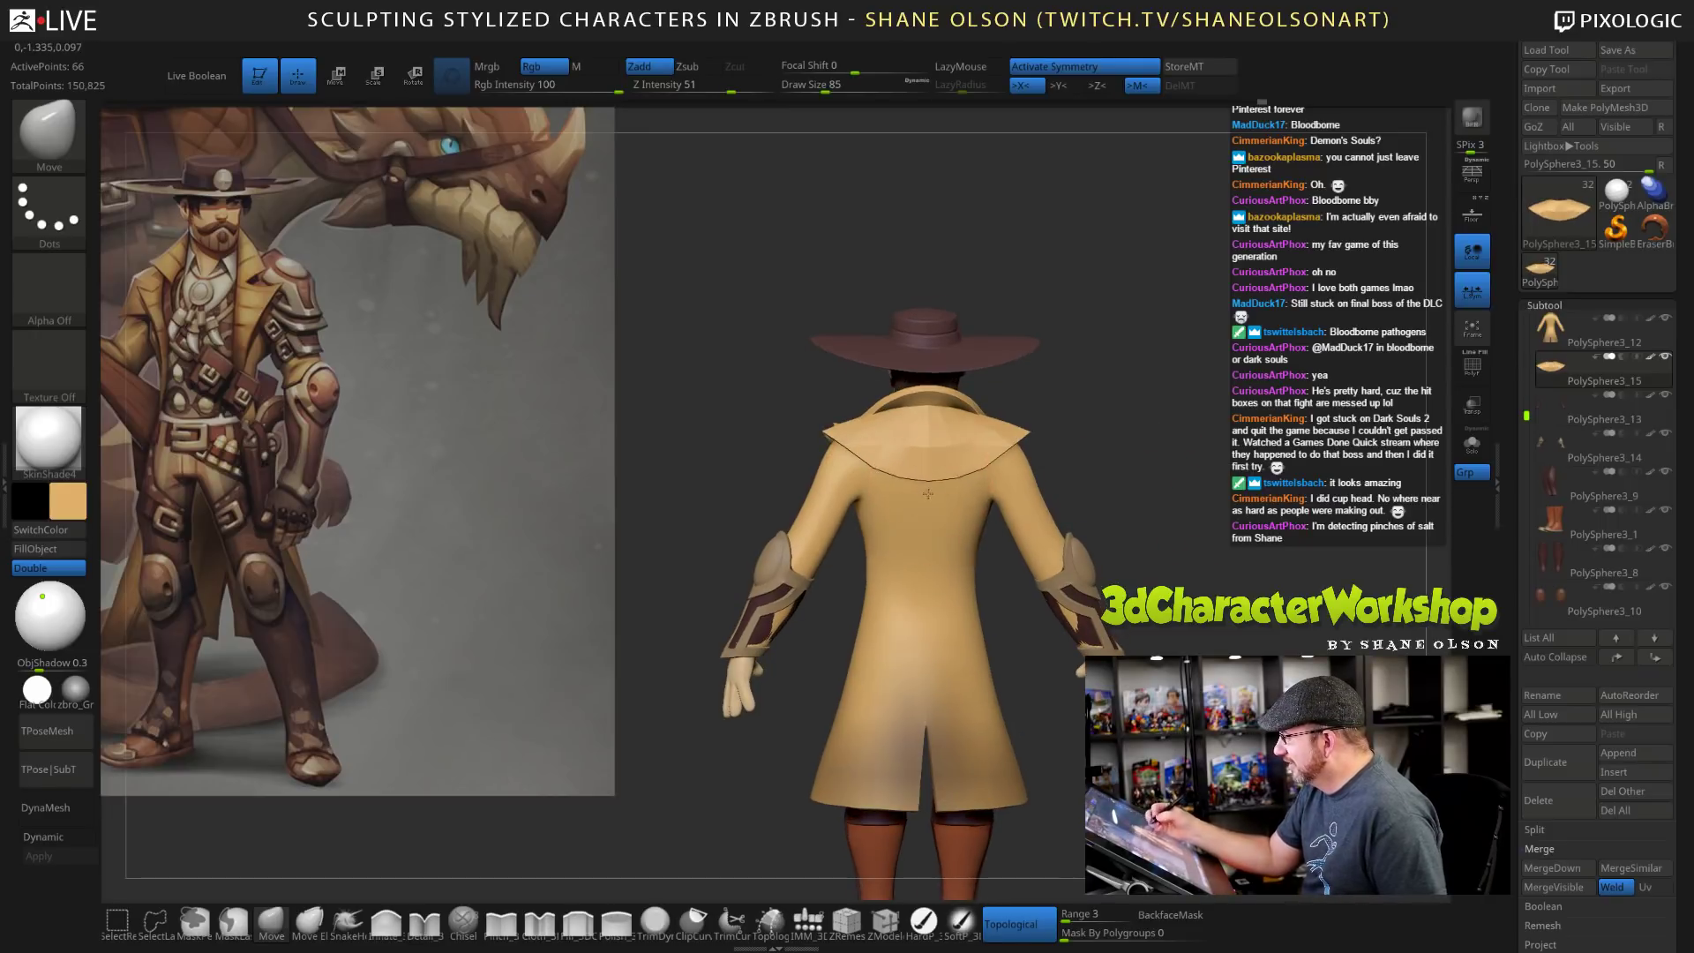
left_click_drag(1121, 525, 1130, 524)
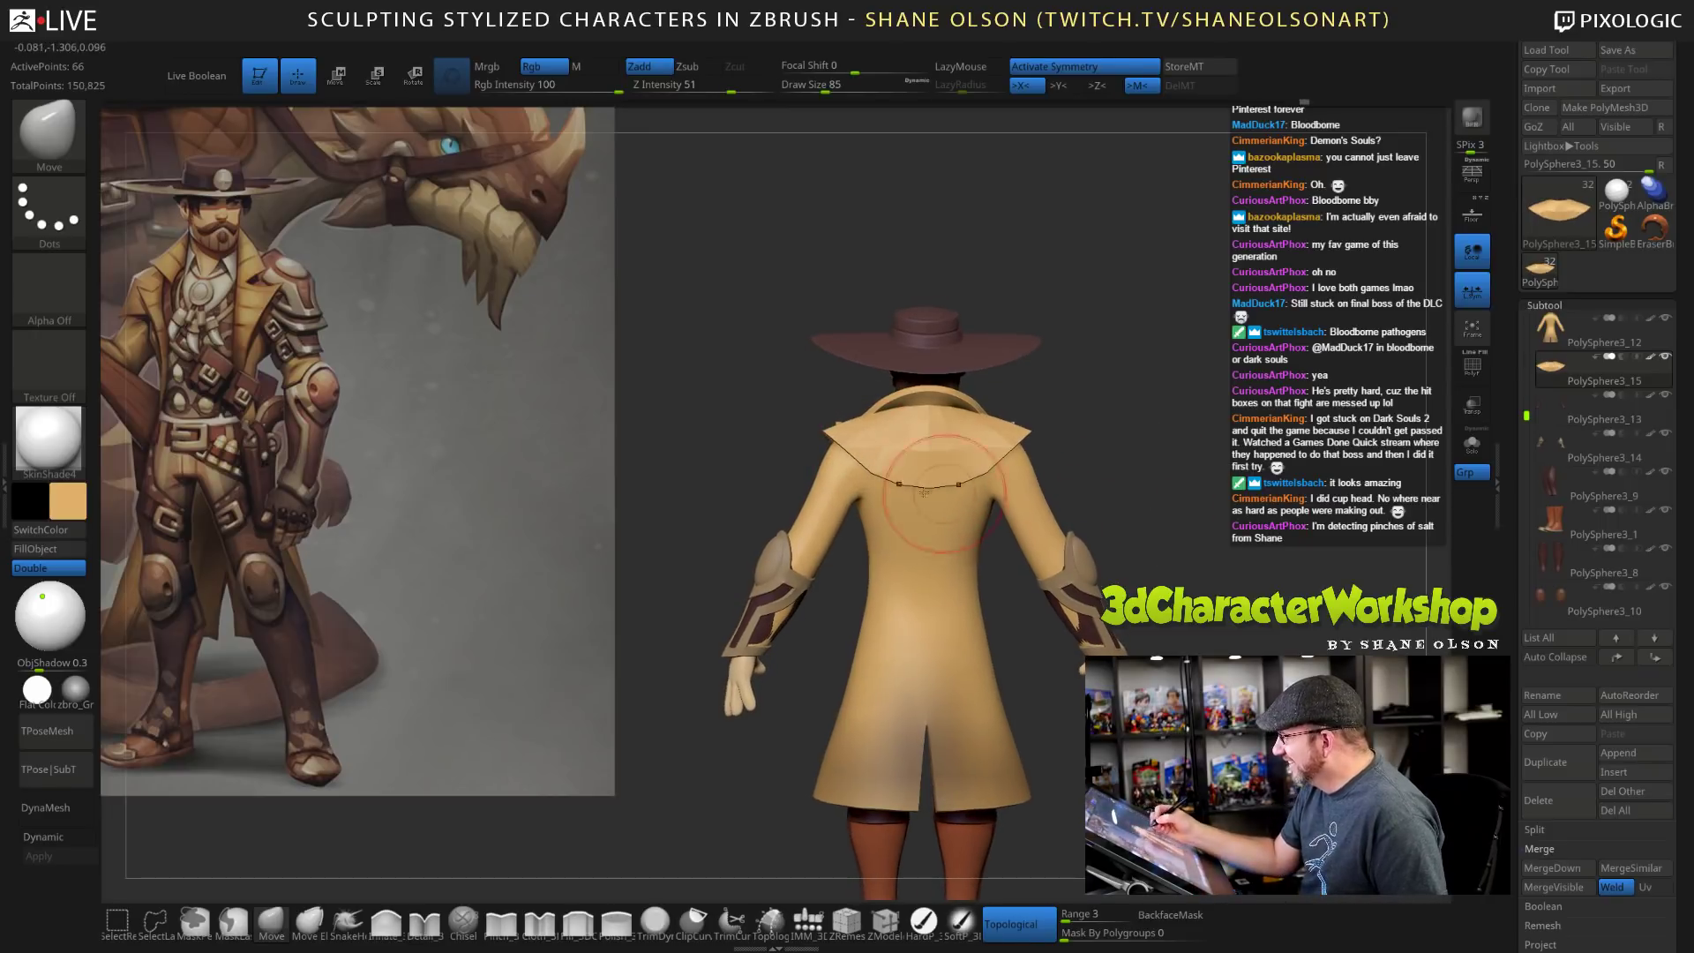
left_click_drag(1271, 609, 1284, 594)
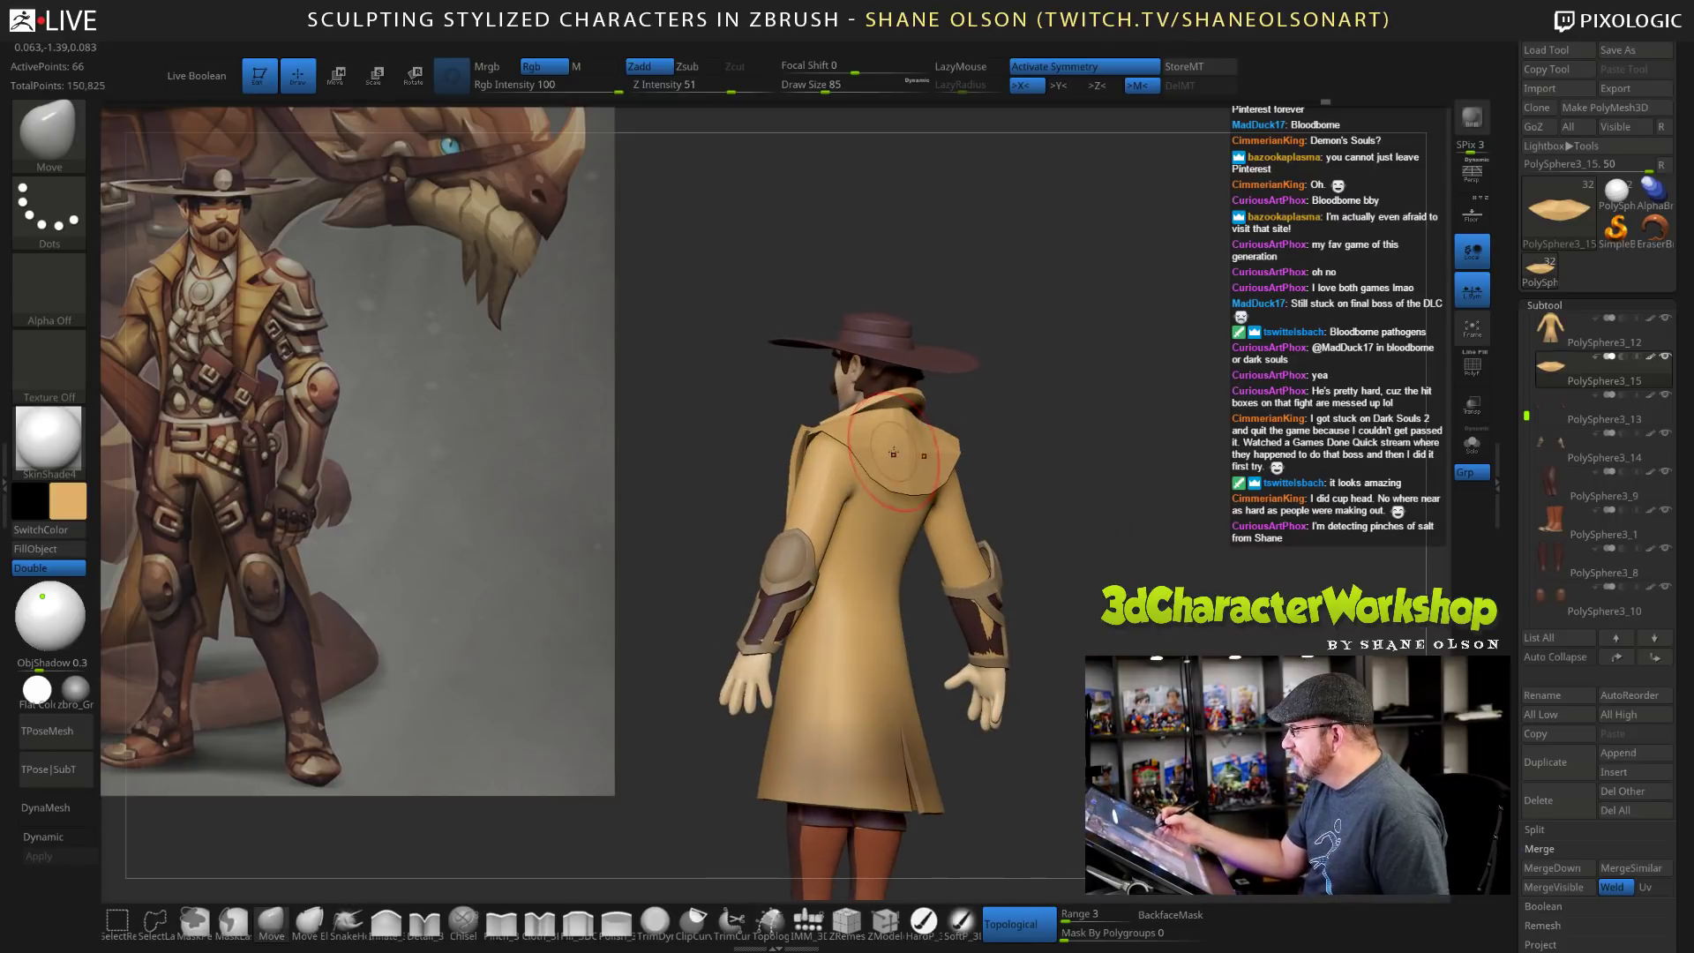
left_click_drag(899, 455, 907, 454)
left_click_drag(1235, 564, 1236, 590)
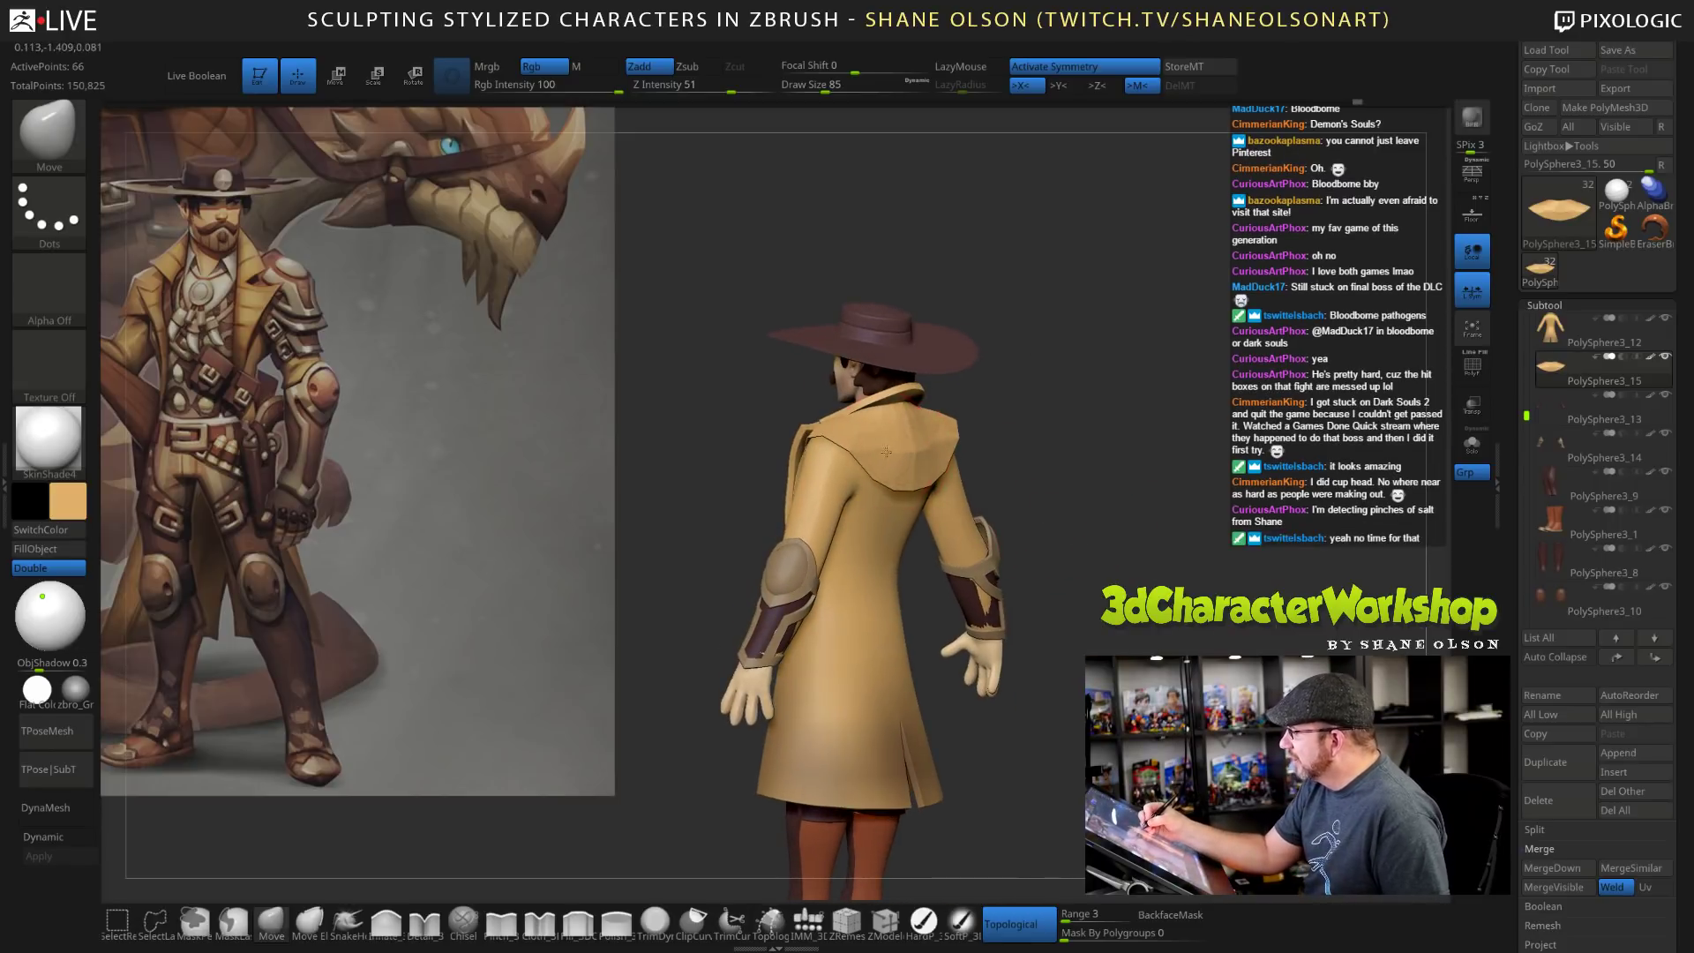
left_click_drag(1071, 536, 984, 505)
left_click_drag(878, 473, 884, 481)
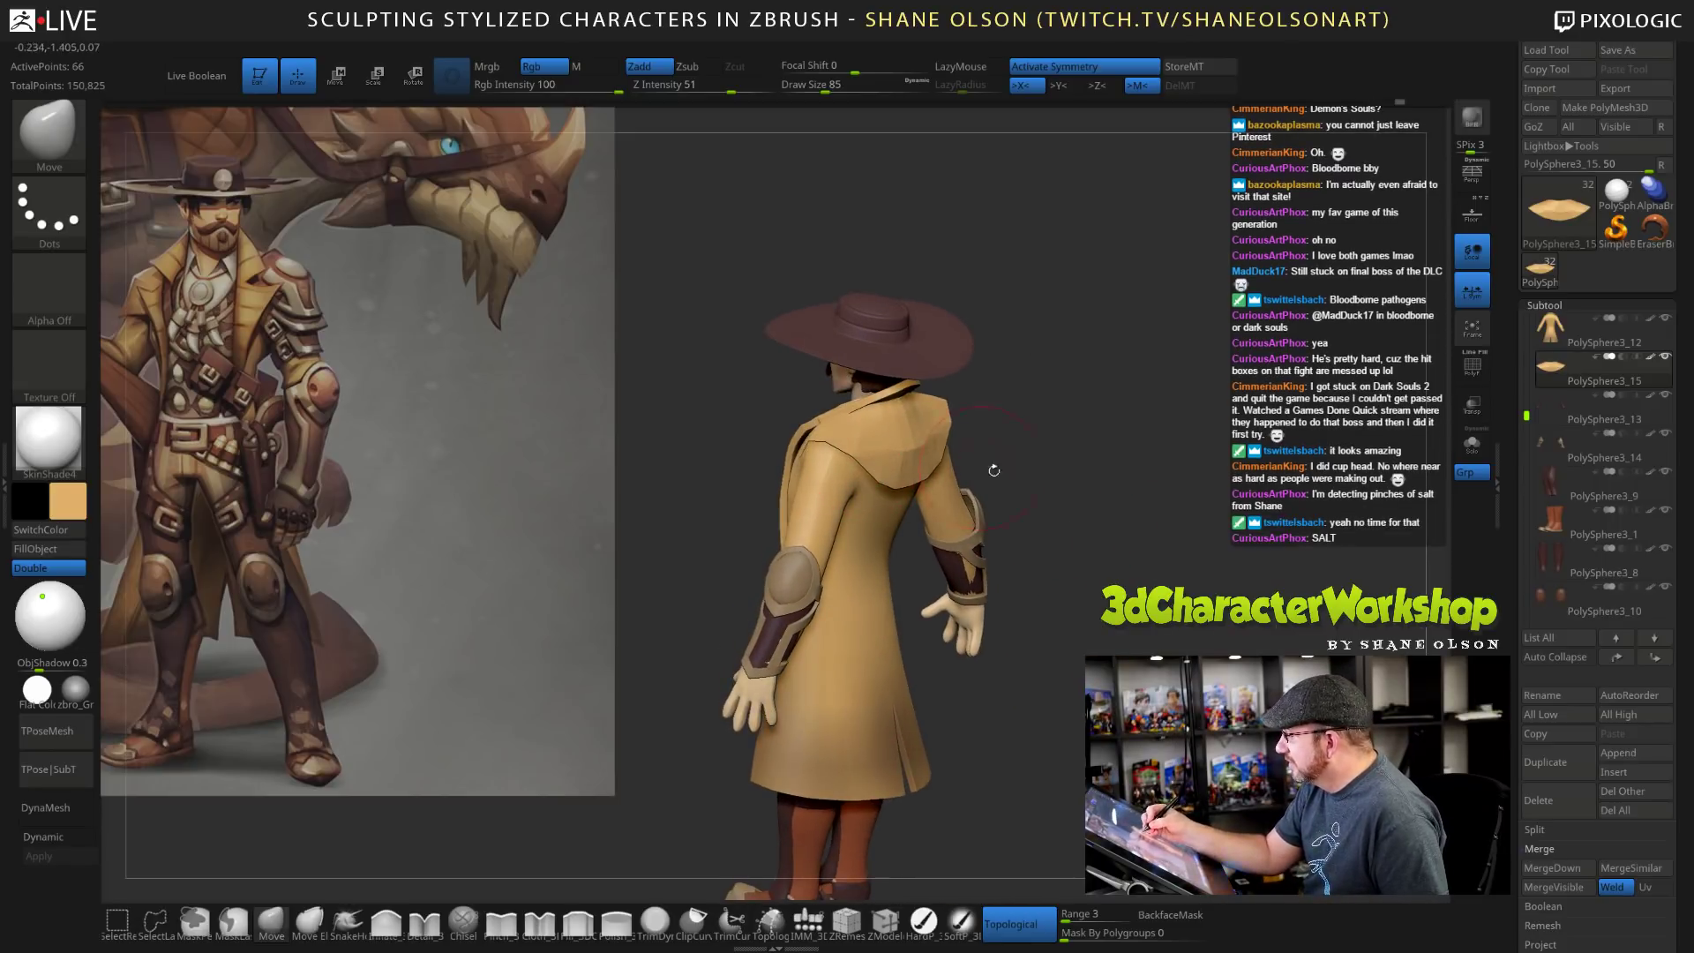
Set the Move brush's draw size to 60 and adjust the cape's fit around the back of the shoulders.
mouse_move(1081, 521)
left_mouse_down()
mouse_move(1165, 565)
mouse_move(1236, 645)
mouse_move(1051, 555)
mouse_move(1166, 540)
mouse_move(1094, 582)
left_mouse_up()
key("s")
left_click(1128, 539)
left_click_drag(1067, 474, 1114, 574)
left_click_drag(1164, 635, 1210, 645, "alt")
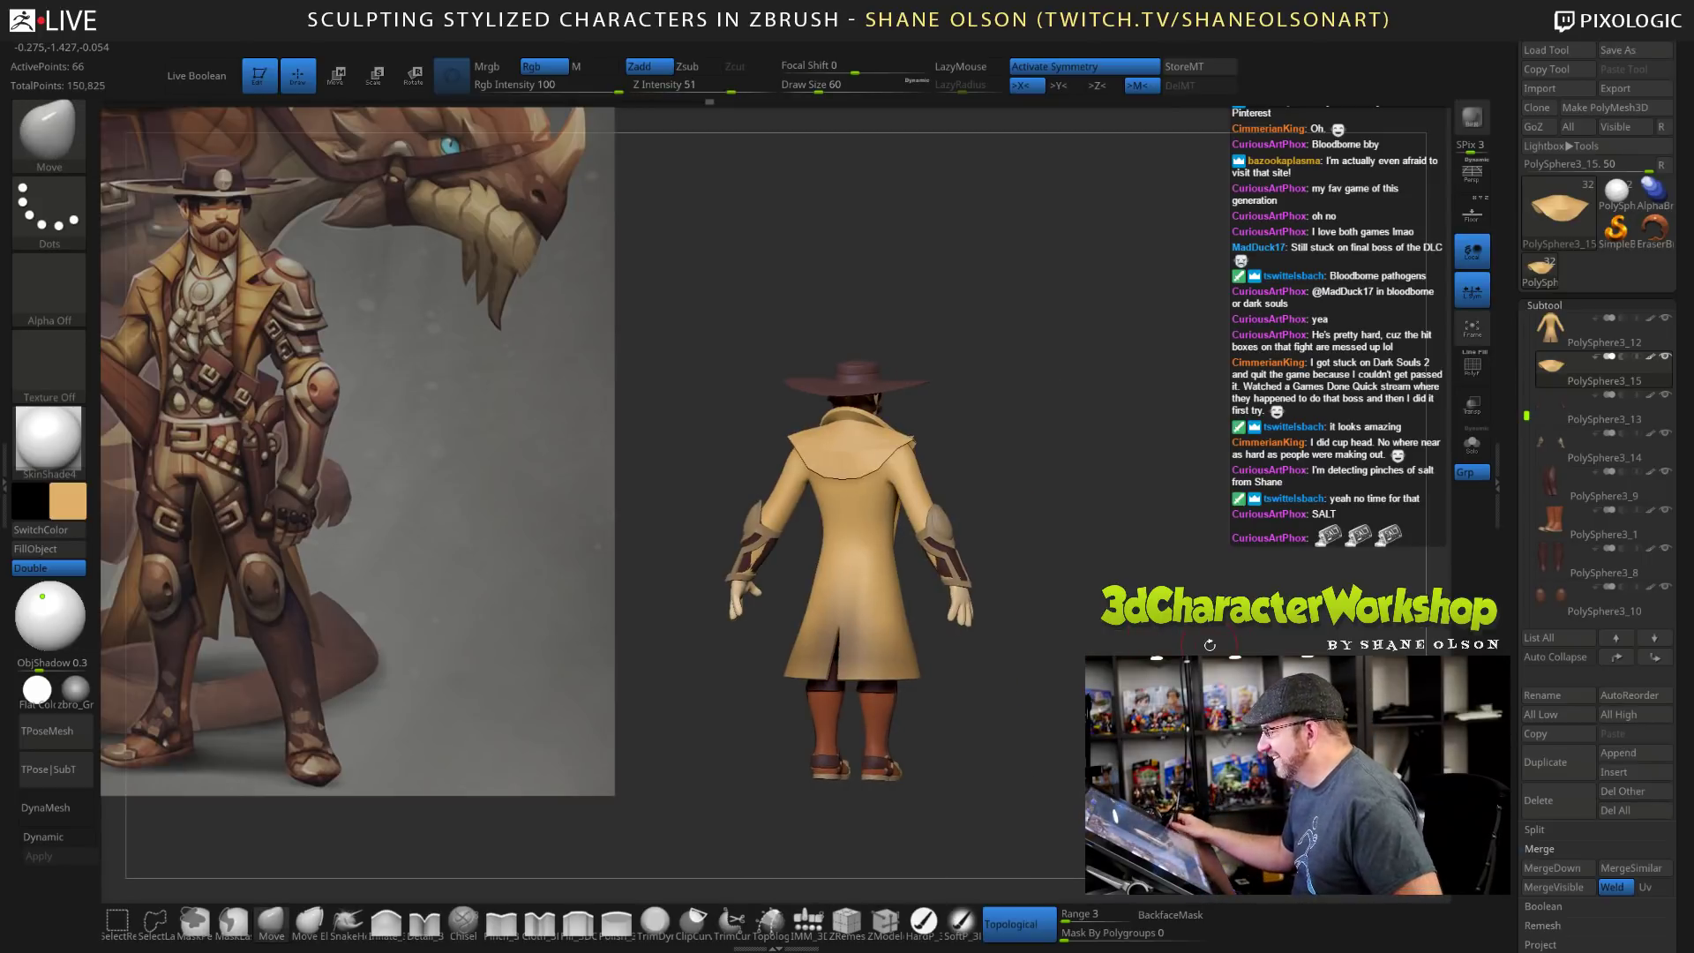
left_click_drag(1088, 410, 1139, 503, "alt")
left_click_drag(1138, 503, 1117, 510)
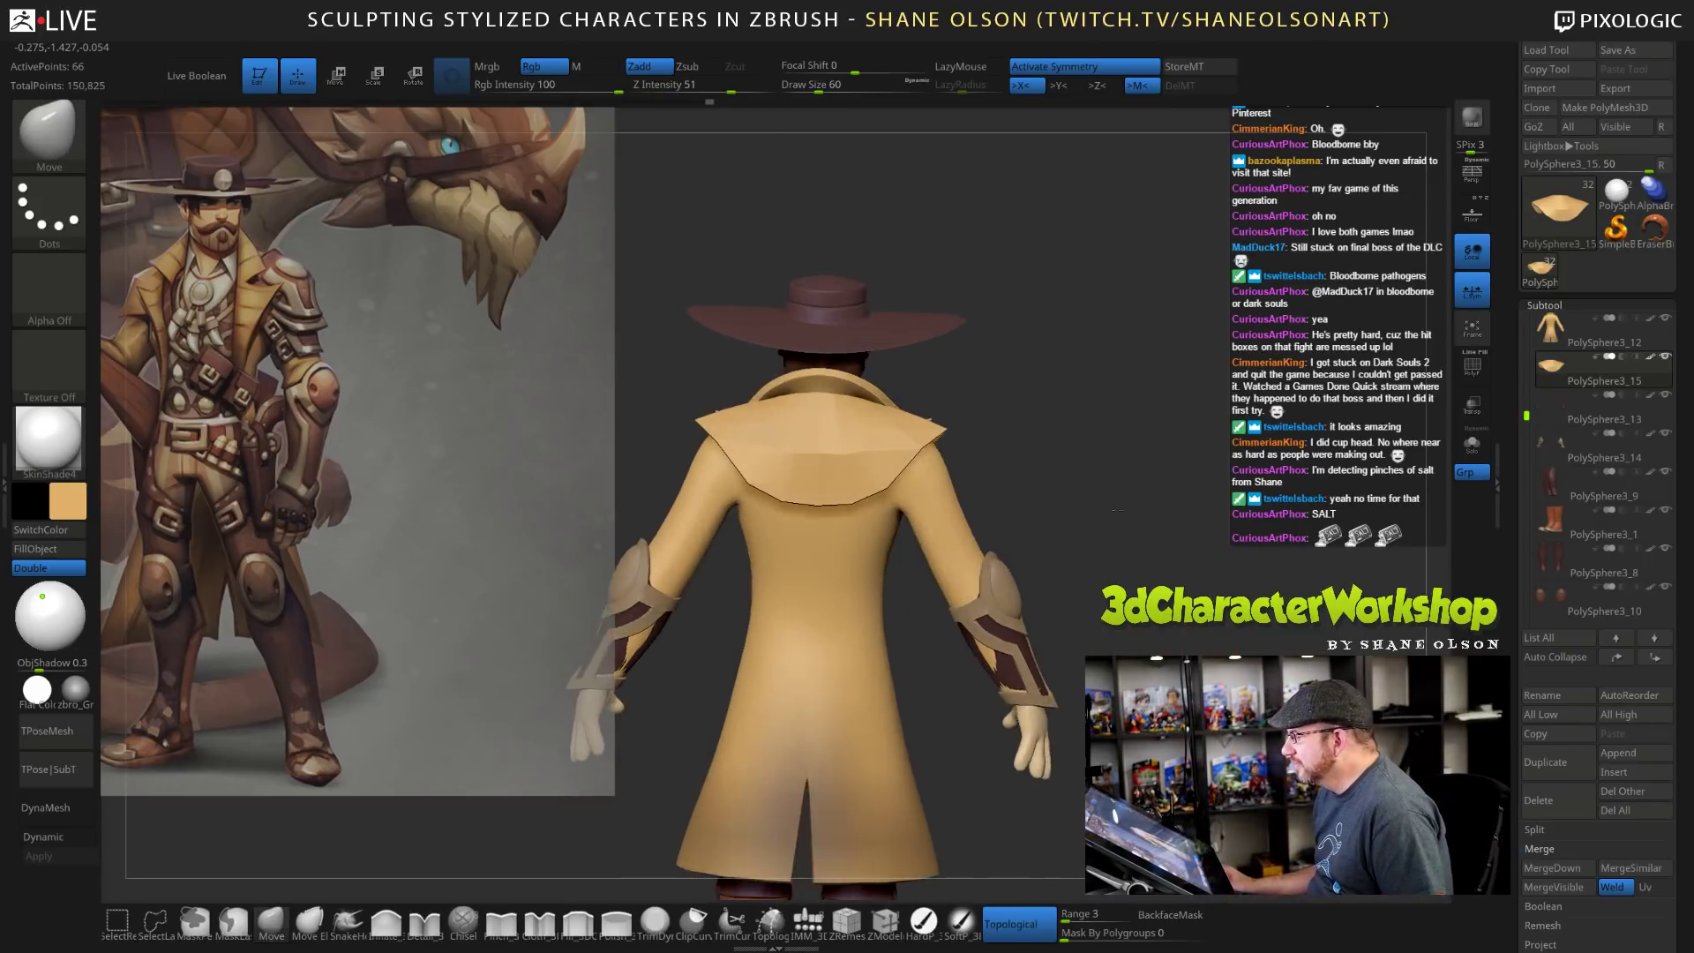
left_click_drag(988, 431, 971, 455)
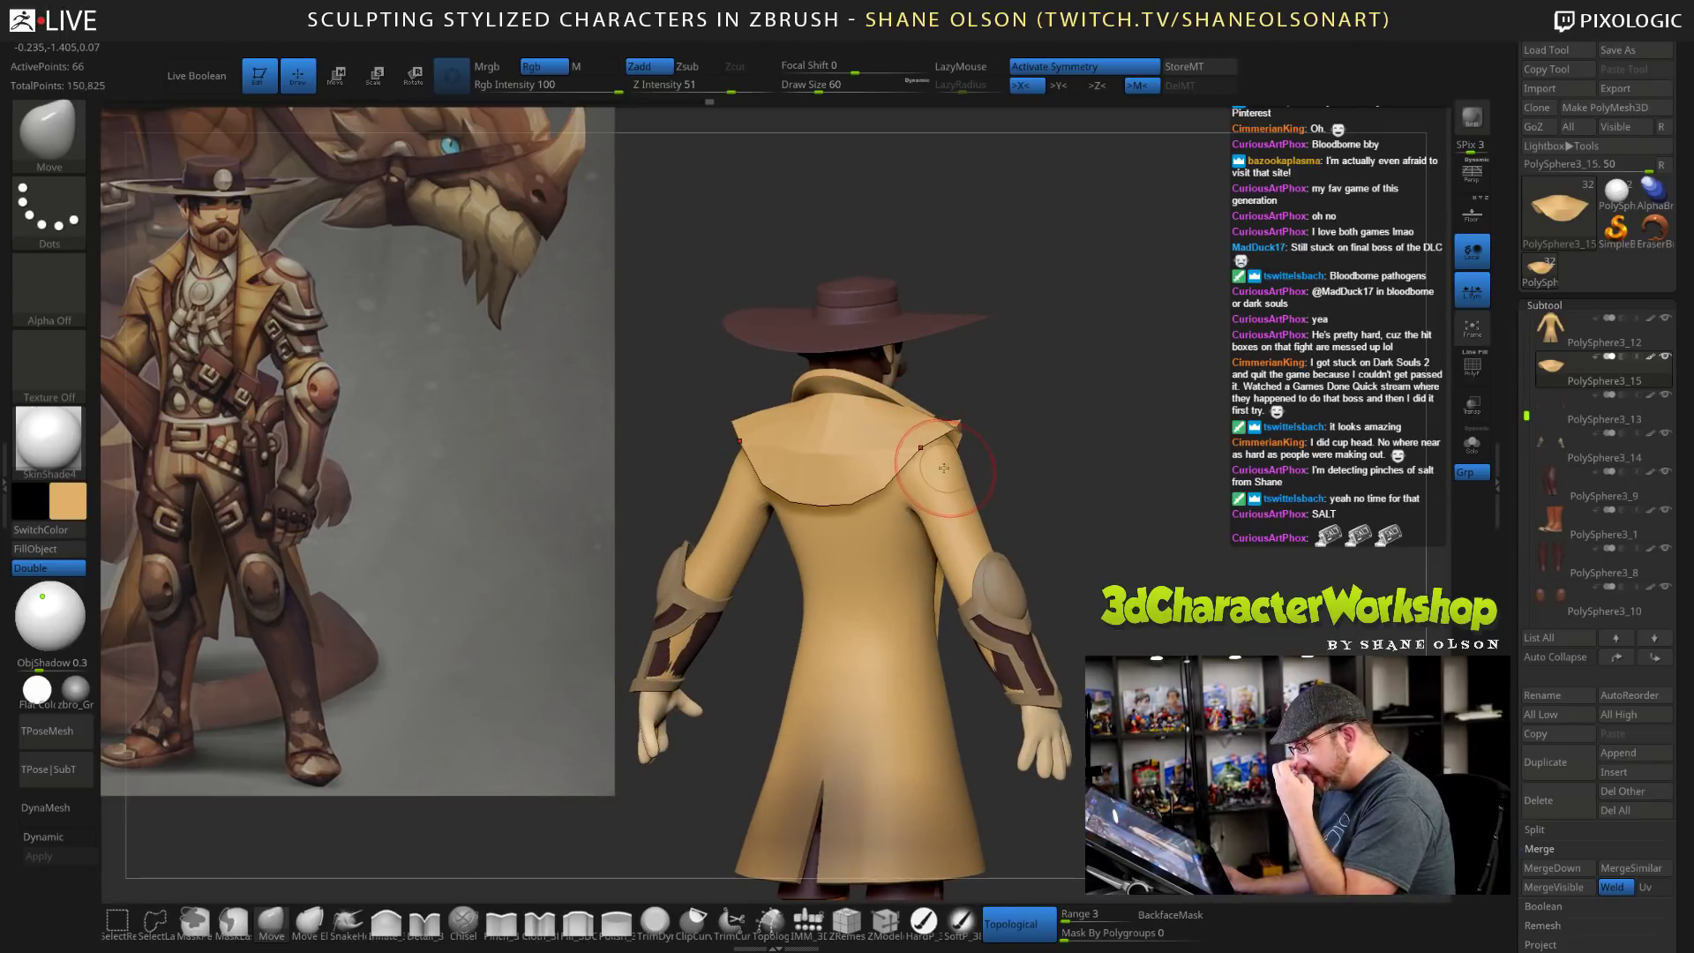
mouse_move(1074, 446)
left_mouse_down()
mouse_move(1100, 458)
mouse_move(1097, 435)
mouse_move(1130, 435)
mouse_move(1115, 420)
mouse_move(1128, 450)
mouse_move(1092, 523)
mouse_move(1028, 507)
left_mouse_up()
Turn on the cape's wireframe display and set the draw size to 51.
key("shift+f")
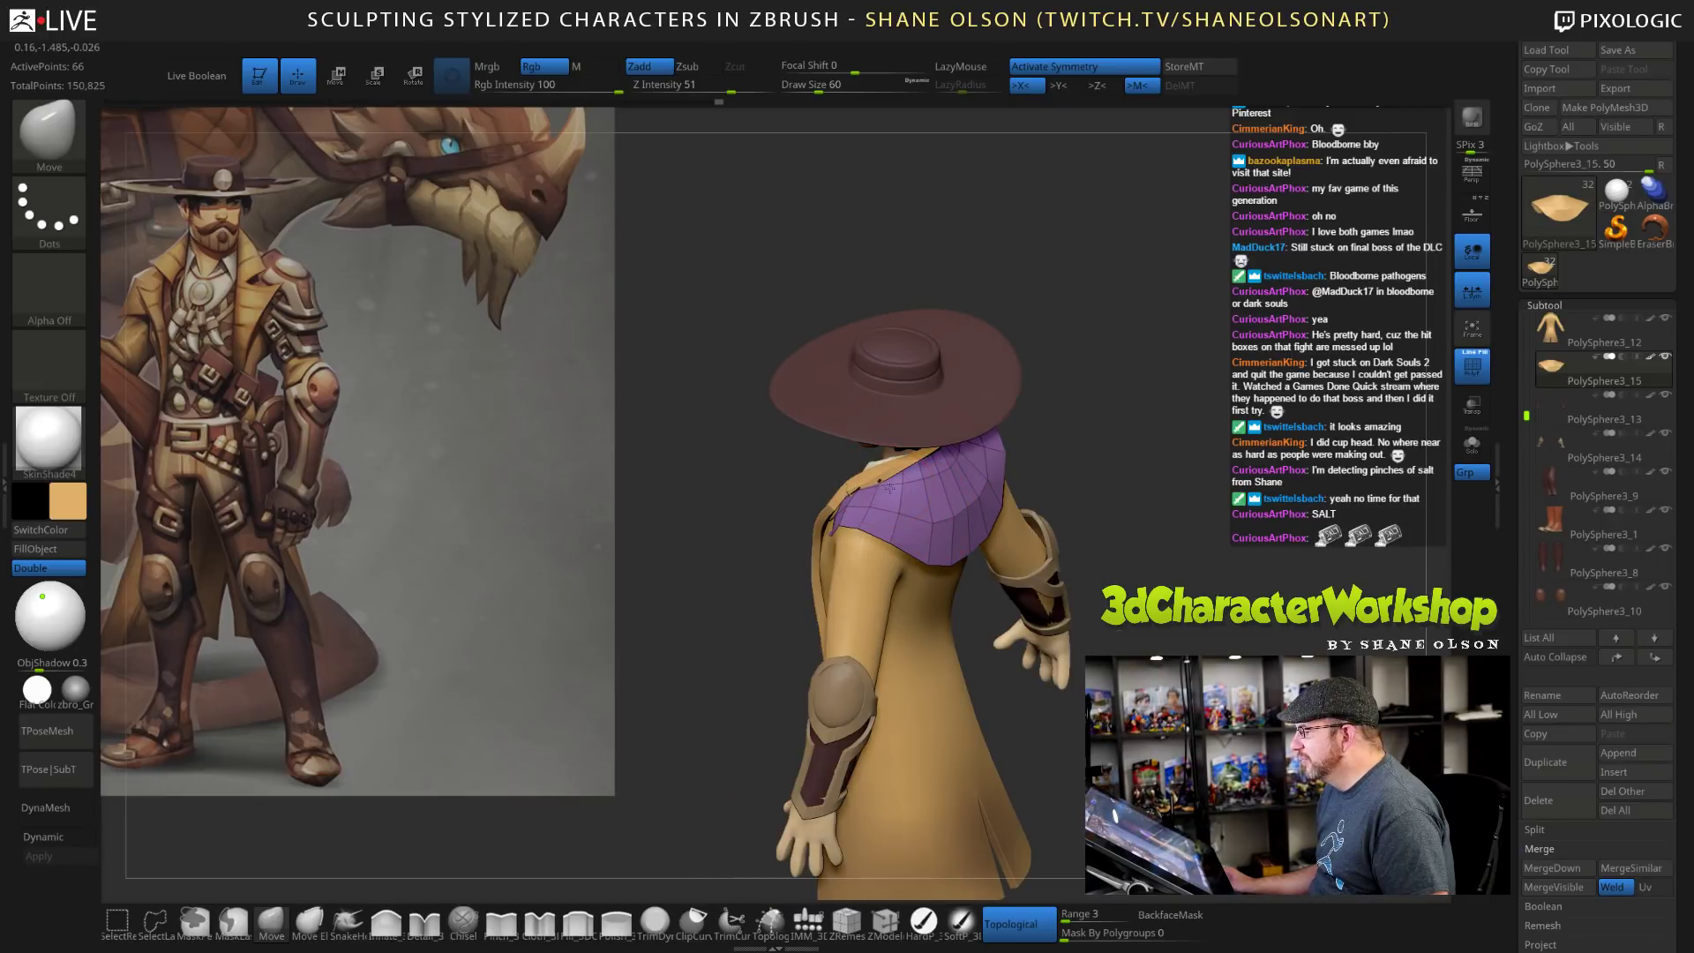
left_click_drag(1138, 454, 1207, 460)
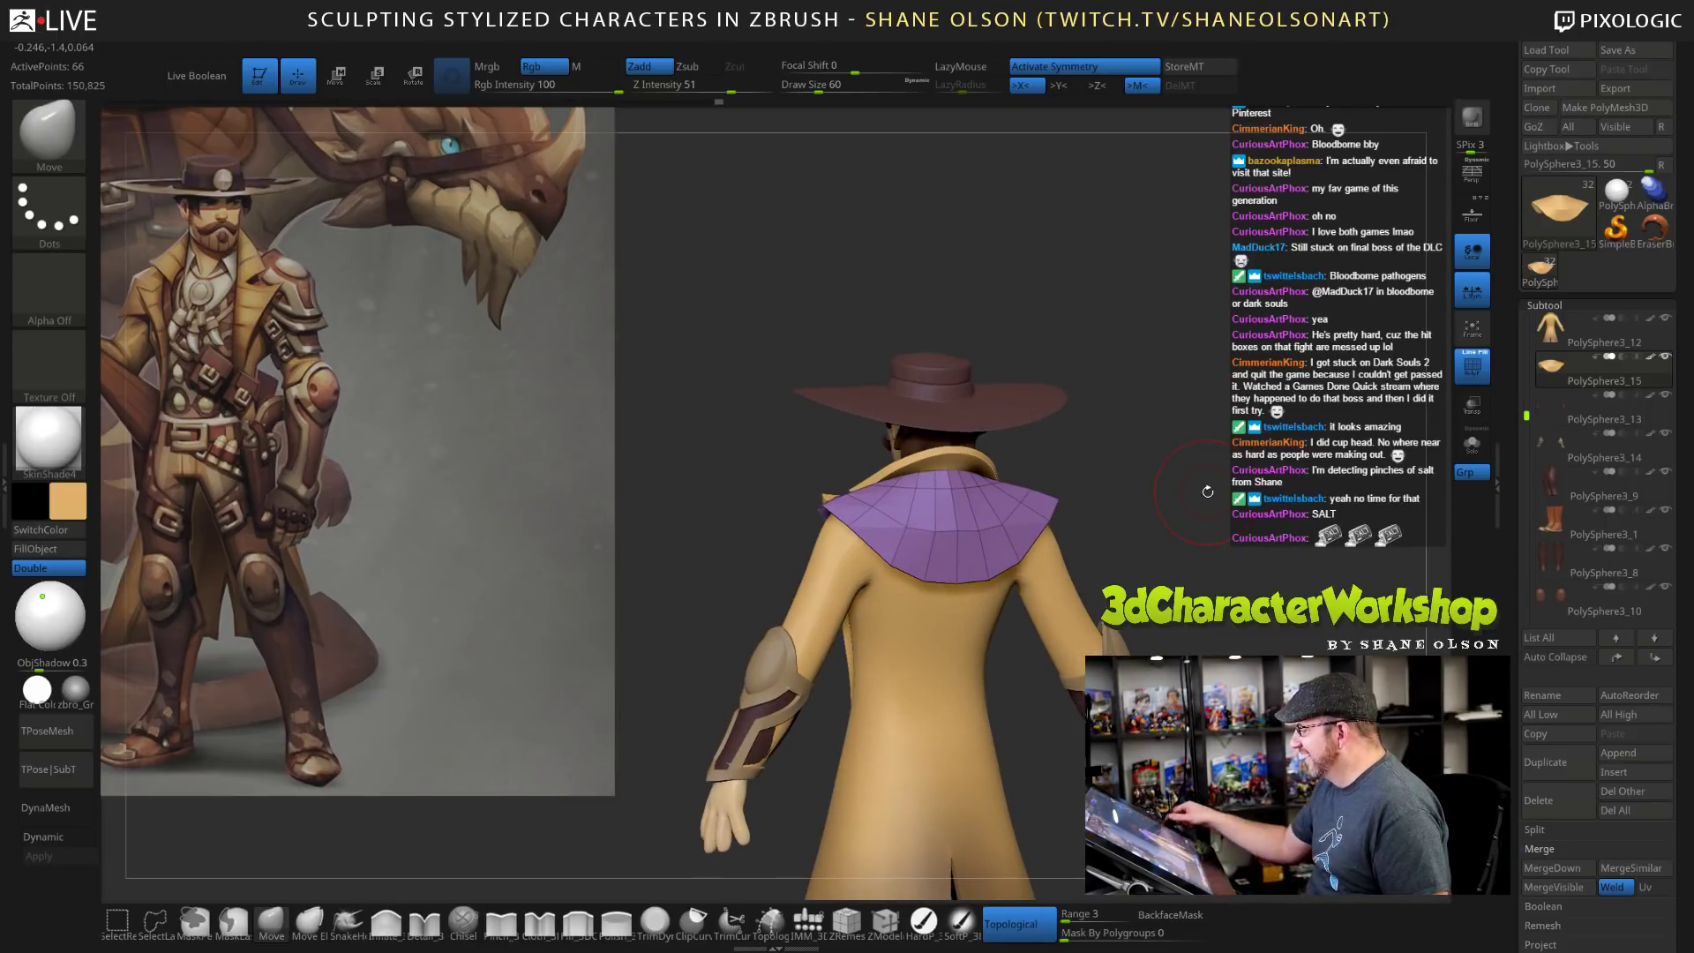
key("s")
left_click_drag(1125, 416, 1121, 416)
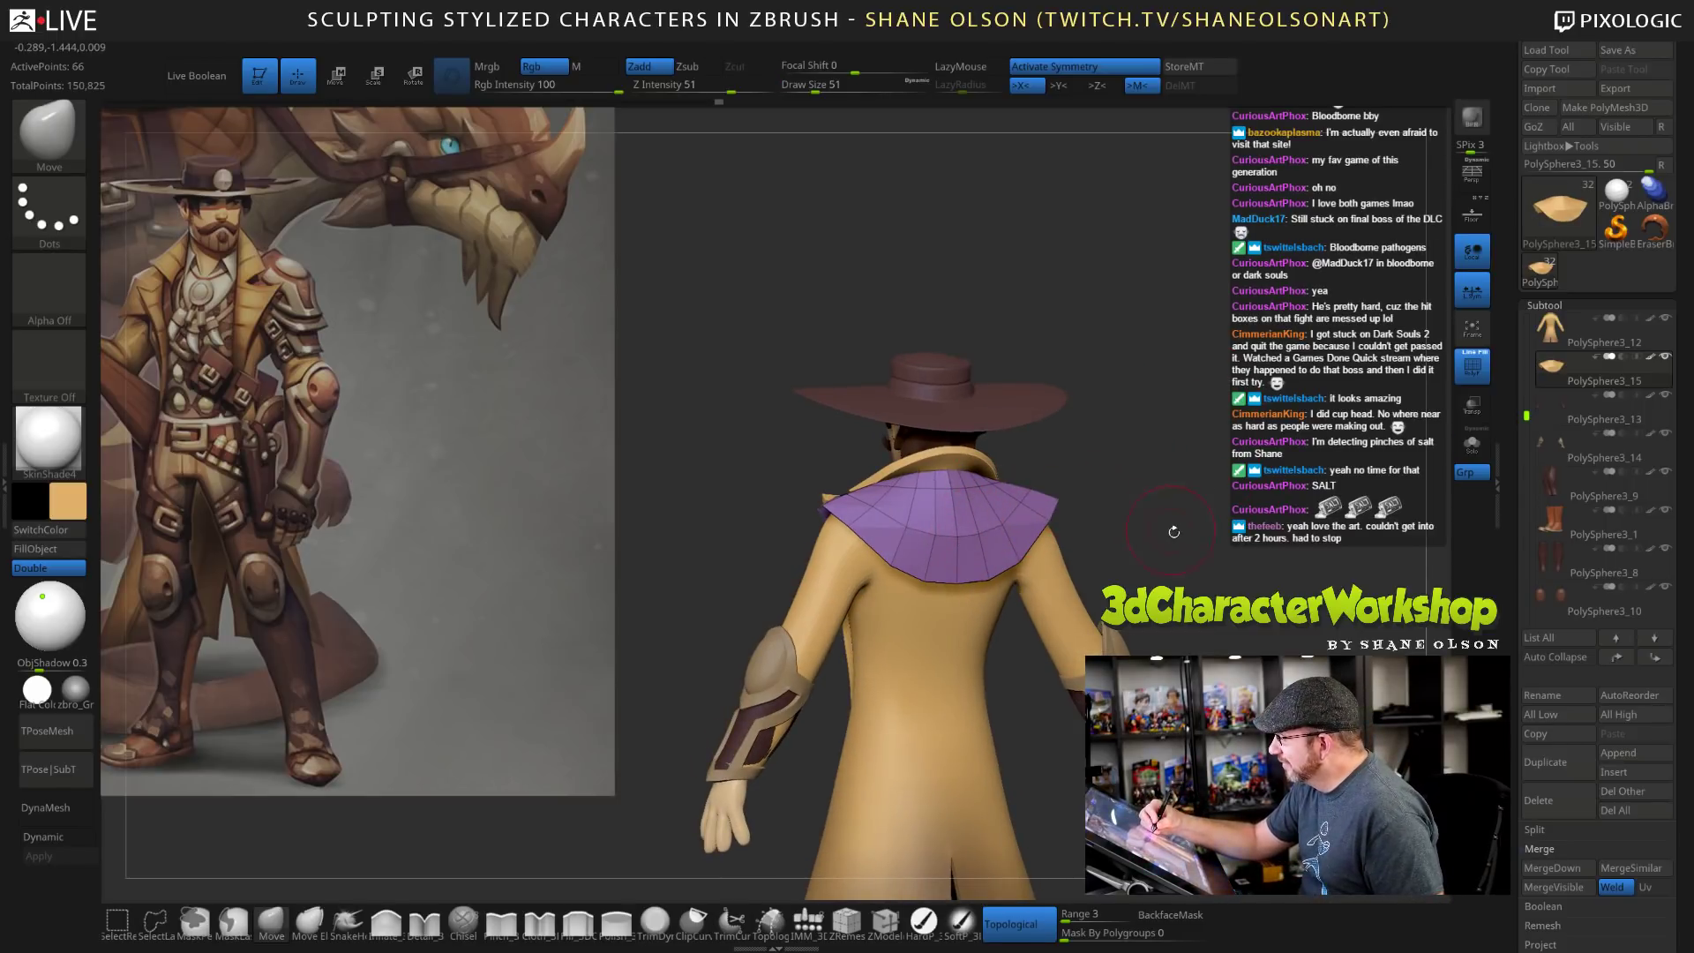
left_click_drag(1172, 530, 948, 529)
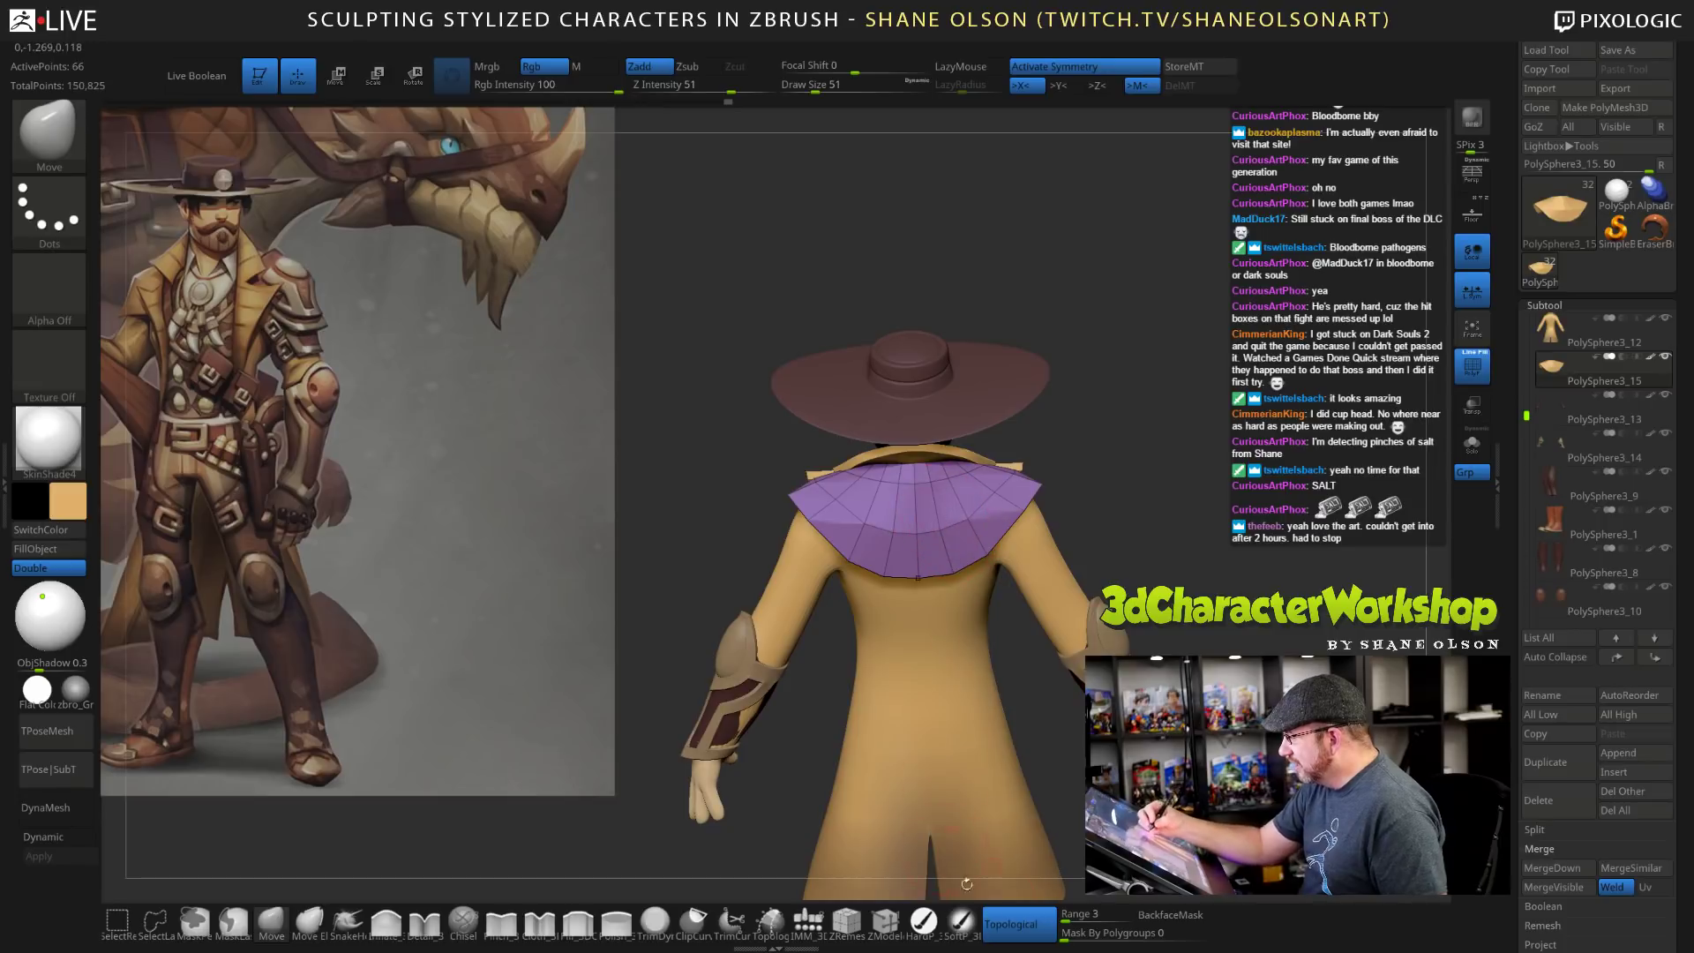
Insert a single edge loop along the cape's back with the ZModeler brush, undoing the extra second loop.
left_click(887, 929)
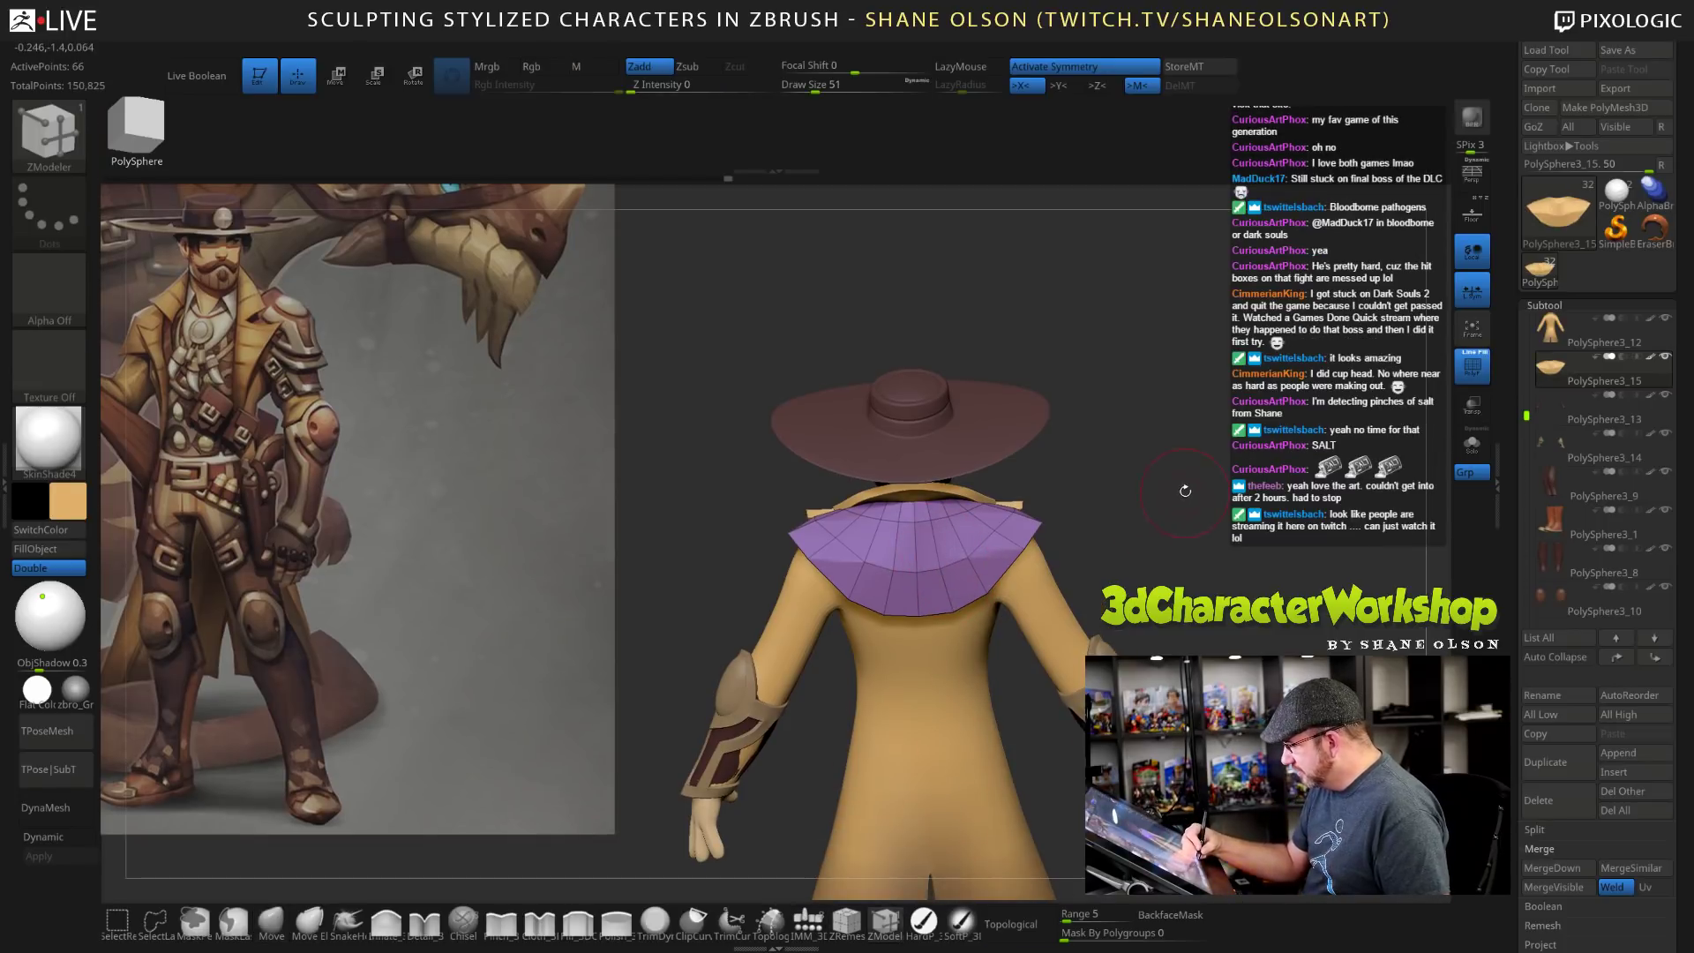
mouse_move(1183, 491)
left_mouse_down()
mouse_move(1206, 527)
mouse_move(1123, 492)
left_mouse_up()
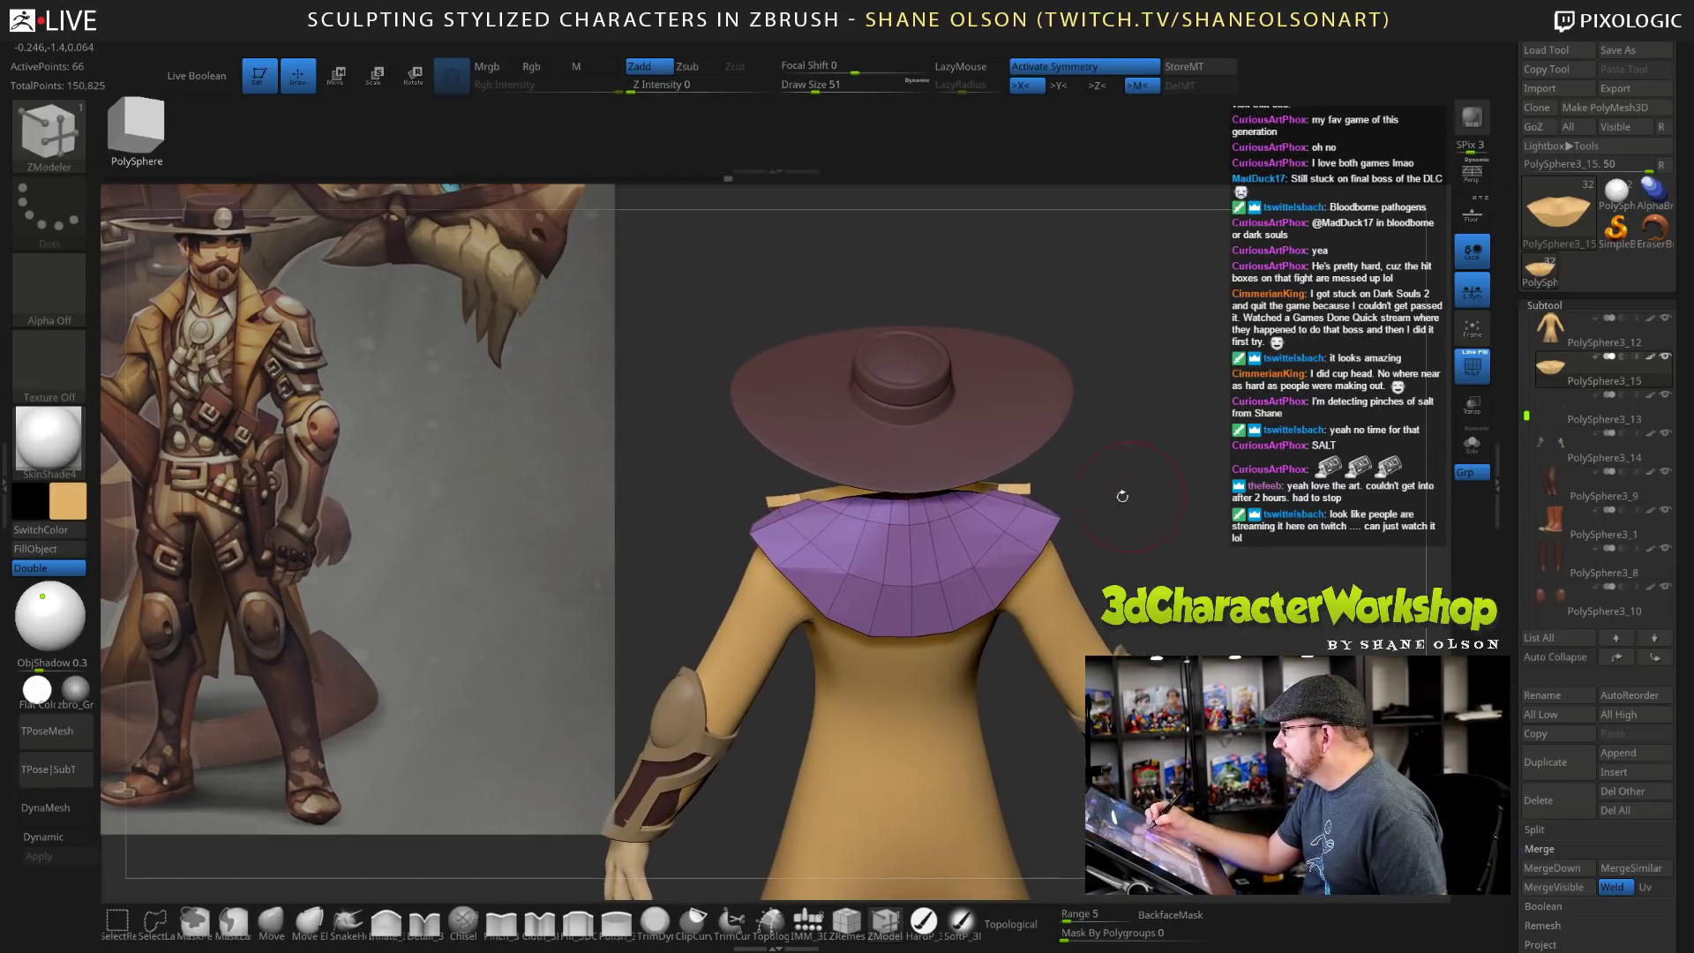
key("space")
left_click(953, 517)
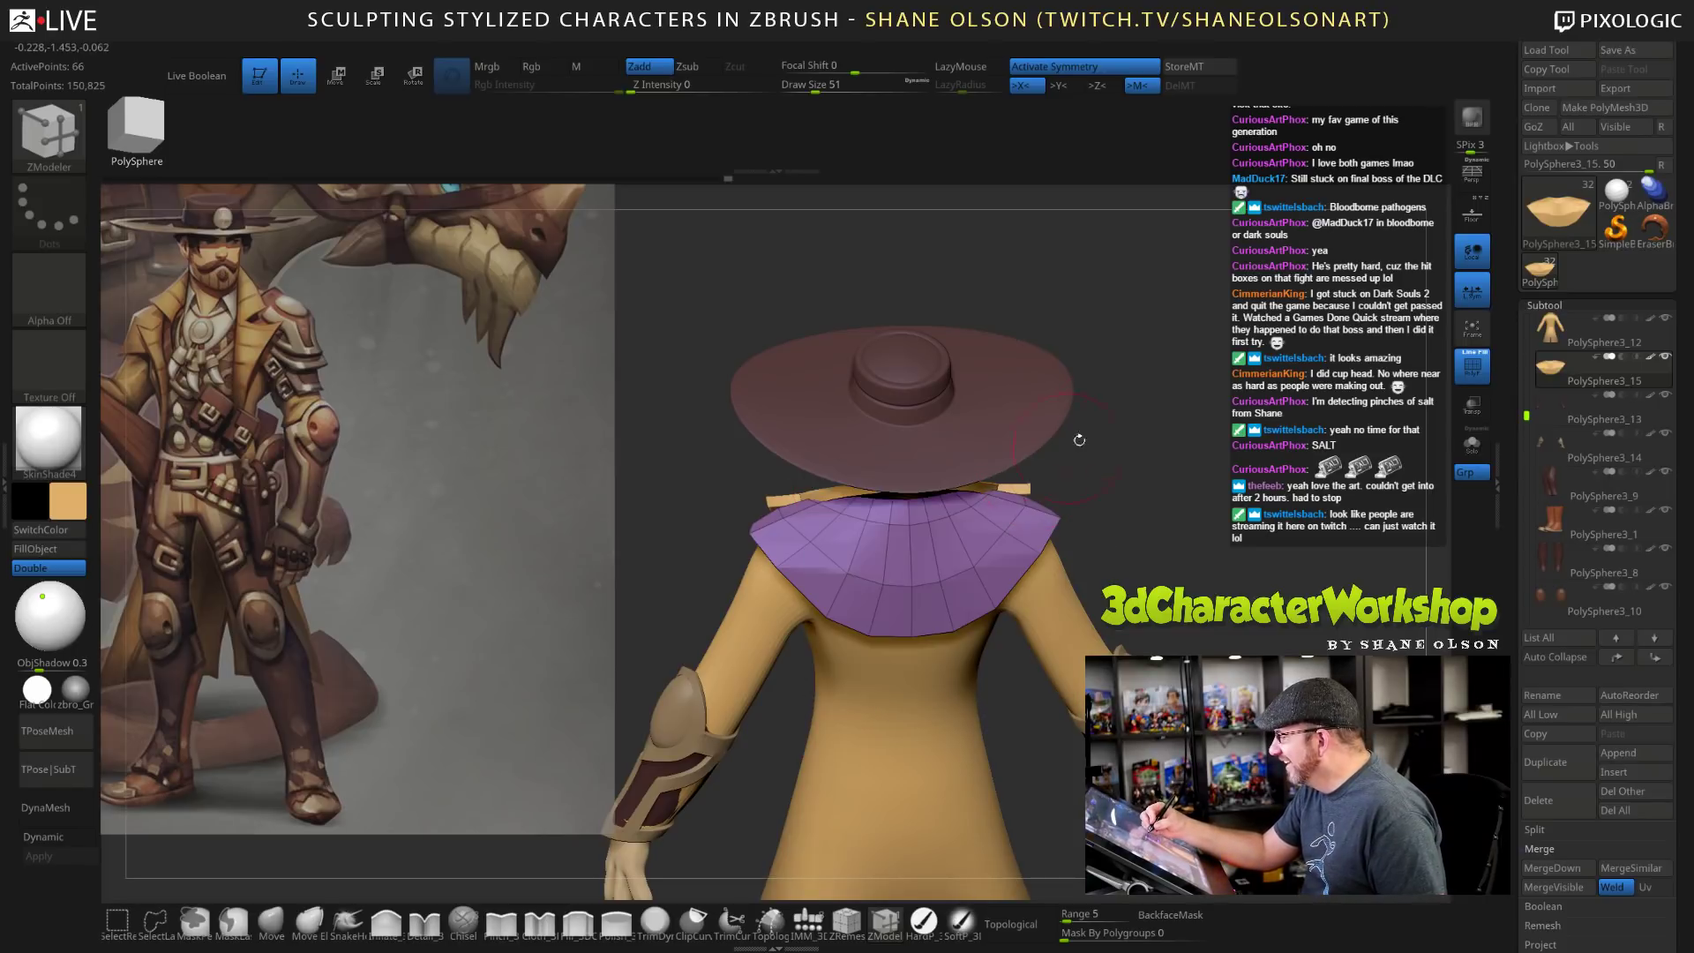
left_click(962, 542)
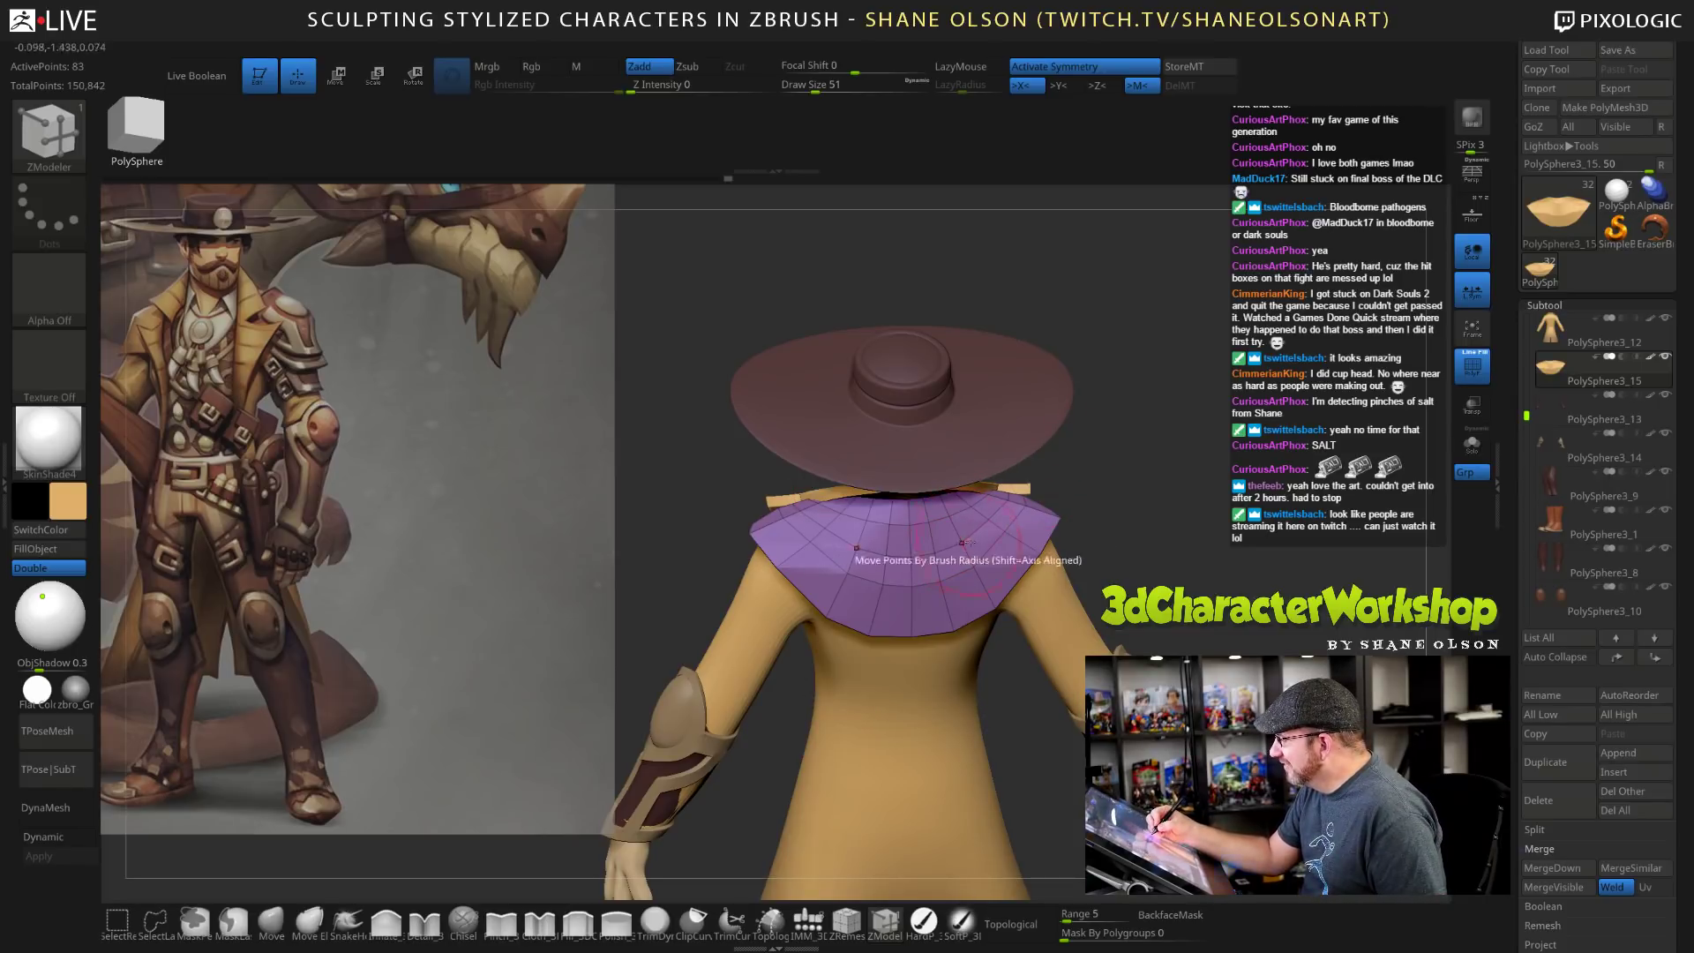
left_click(985, 588)
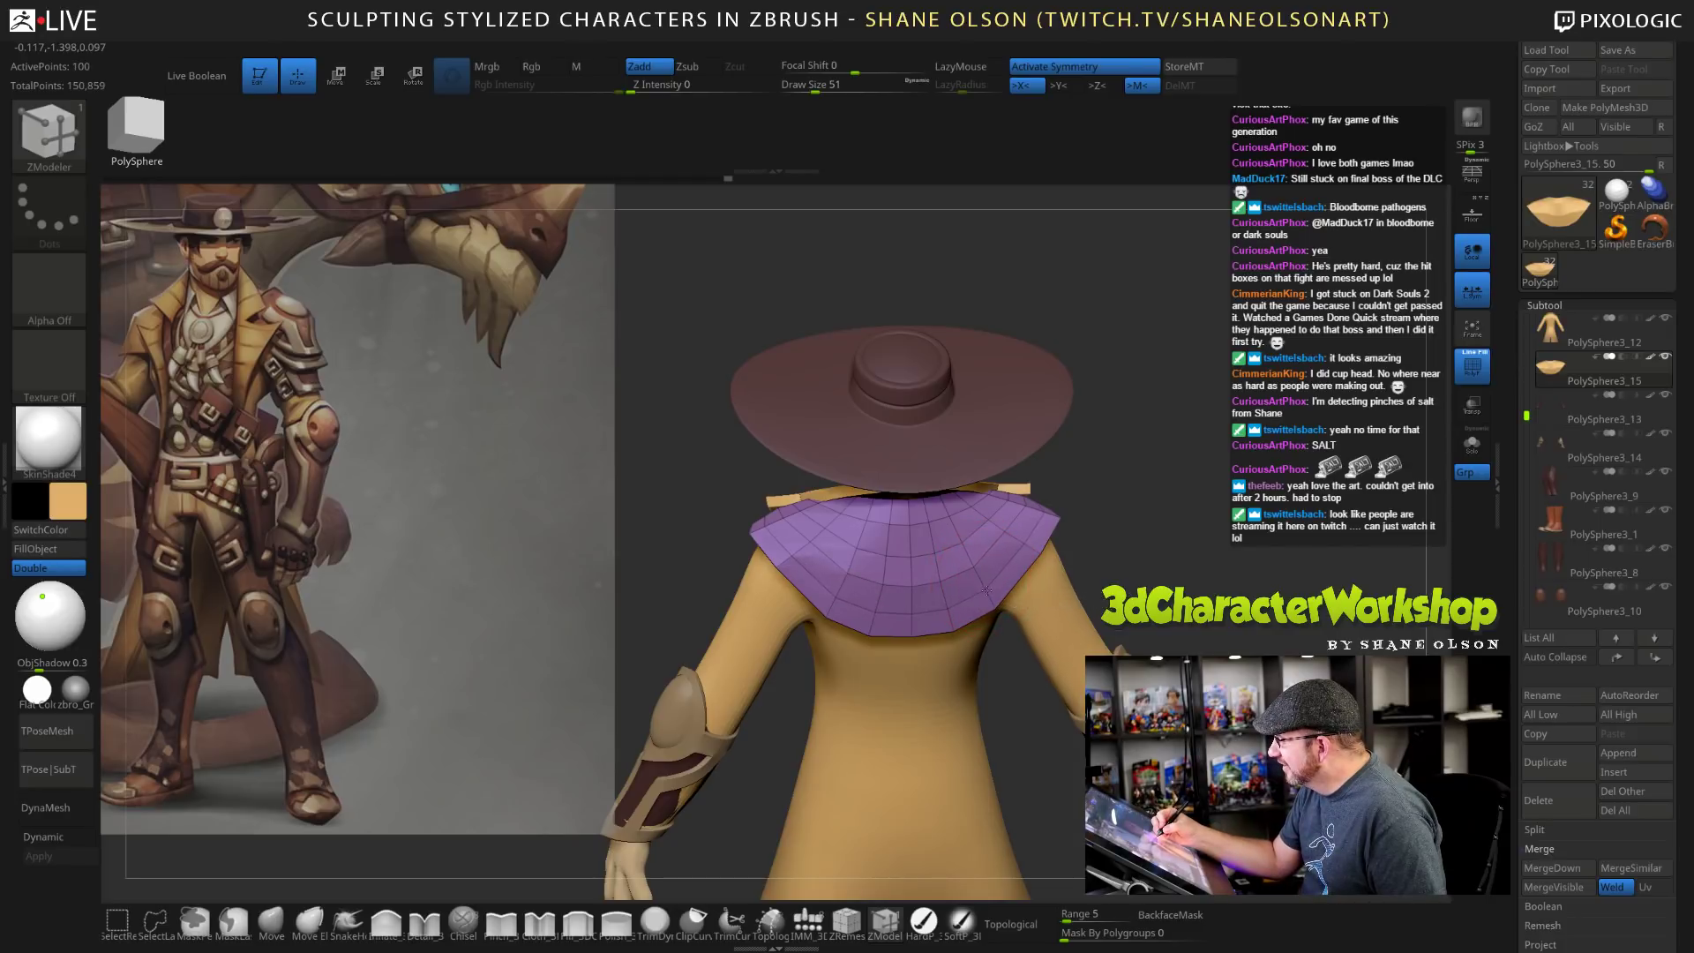
key("ctrl+z")
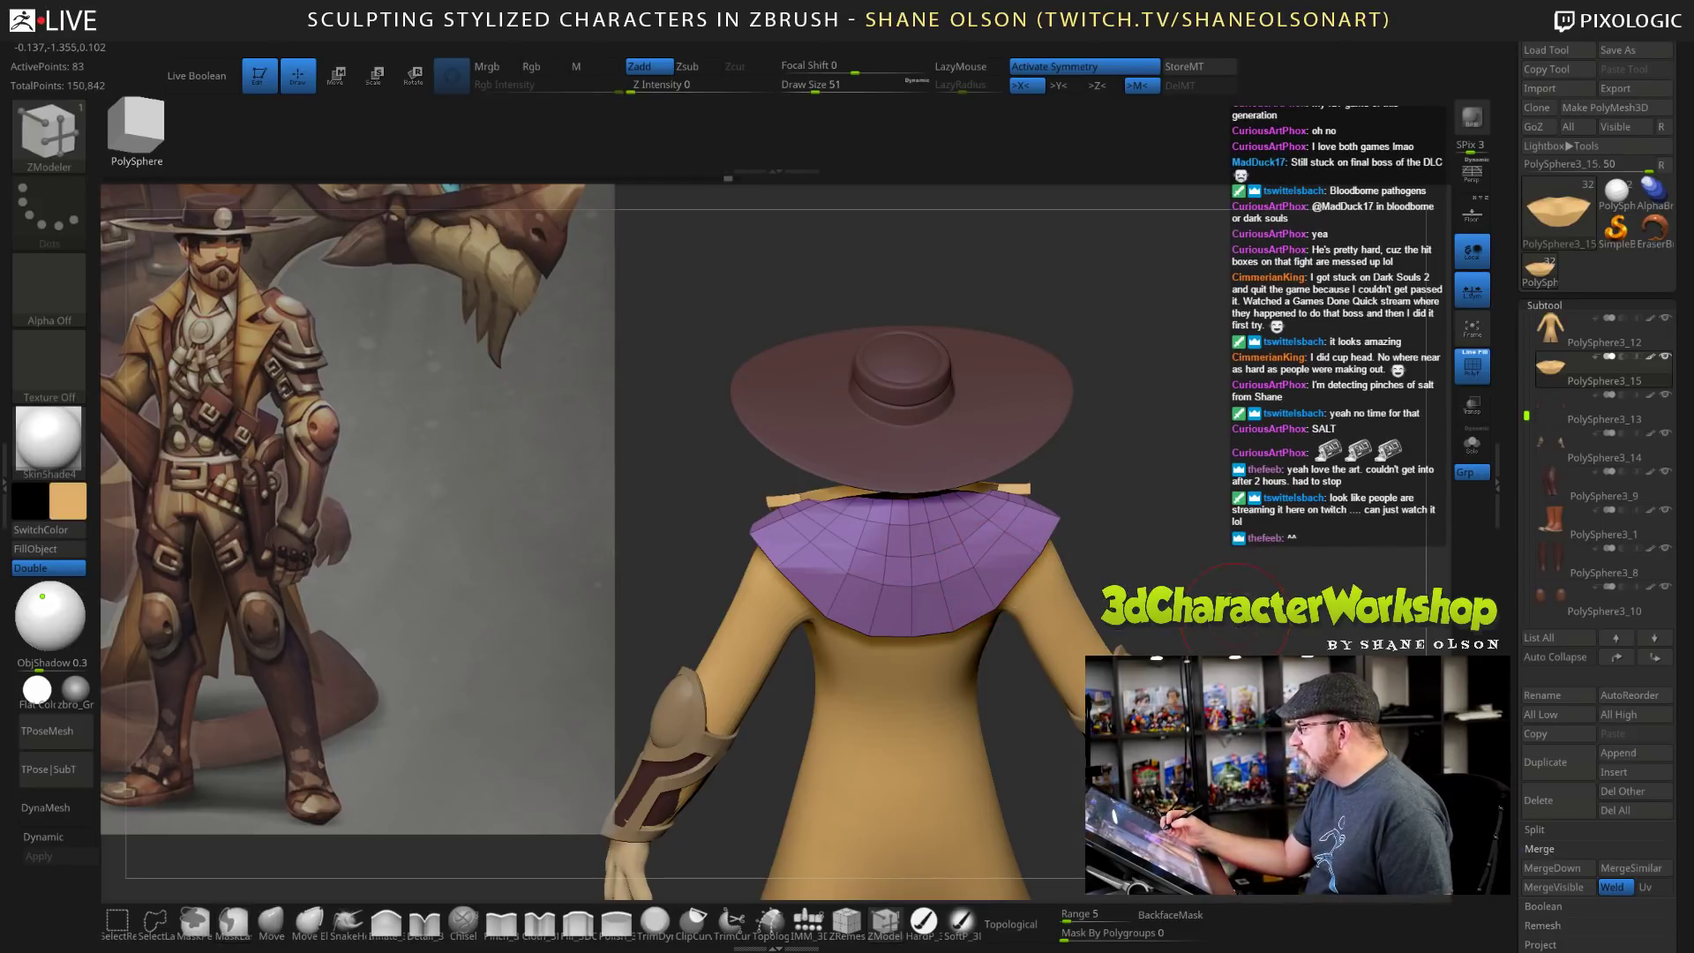
Set the ZModeler edge action to Slide for adjusting the cape's new edge loop.
mouse_move(1156, 556)
left_mouse_down()
mouse_move(1134, 565)
mouse_move(1176, 540)
mouse_move(1192, 576)
mouse_move(1174, 572)
left_mouse_up()
key("space")
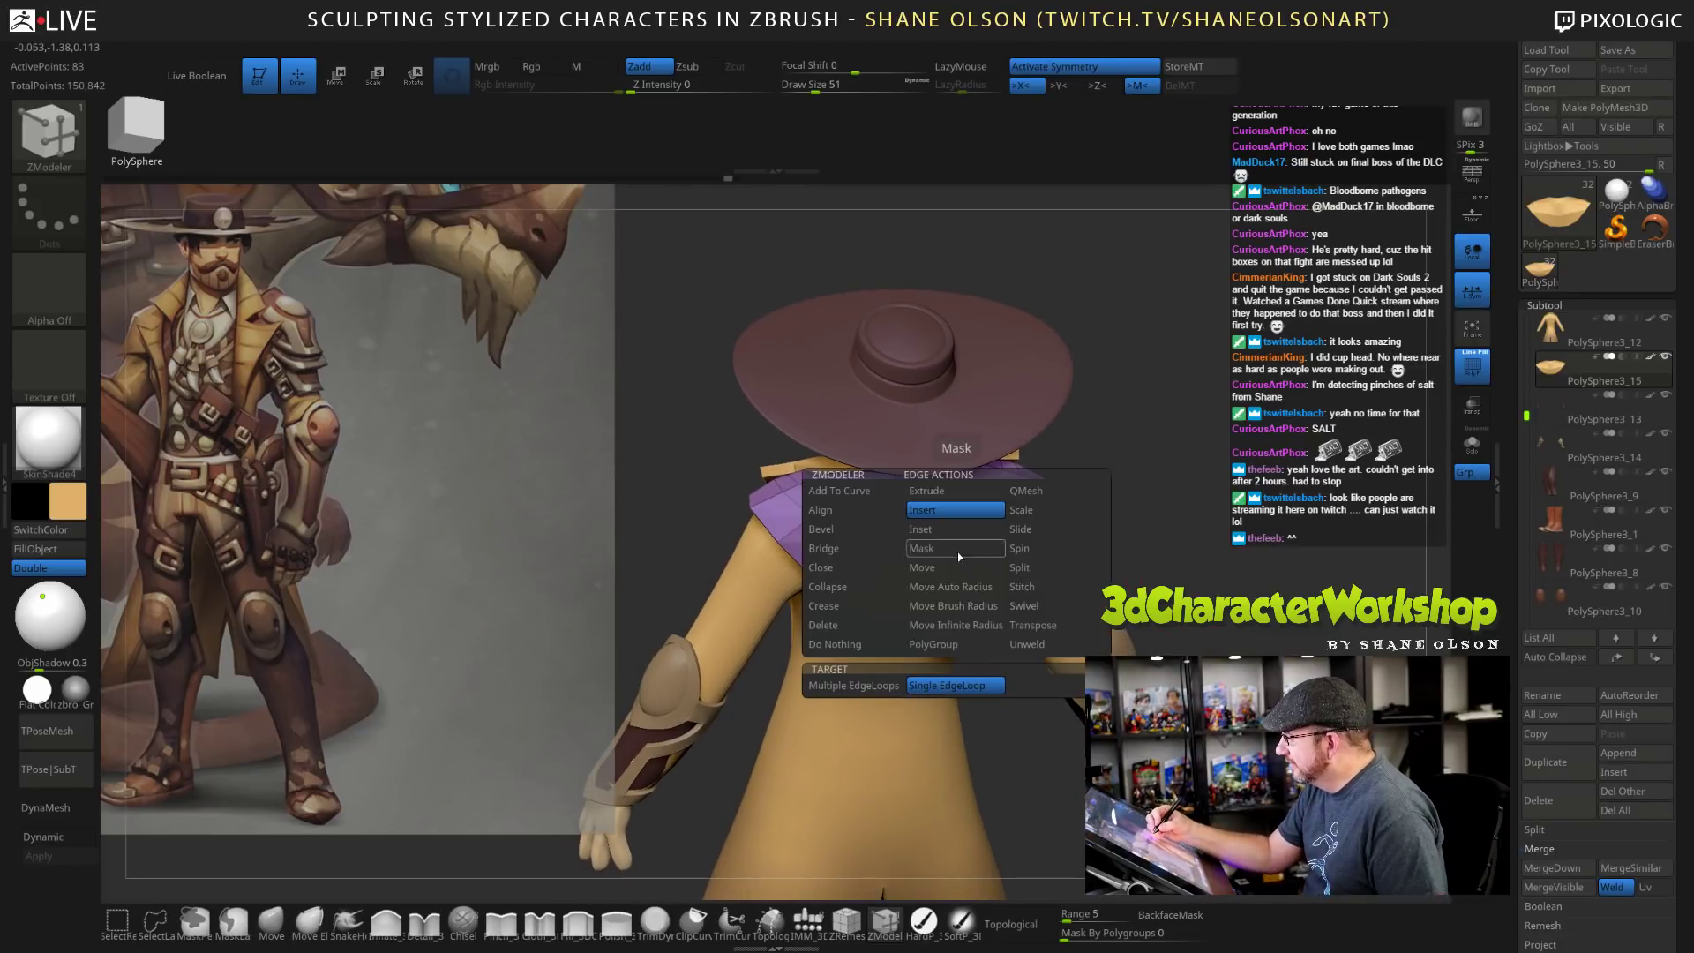
left_click(1036, 529)
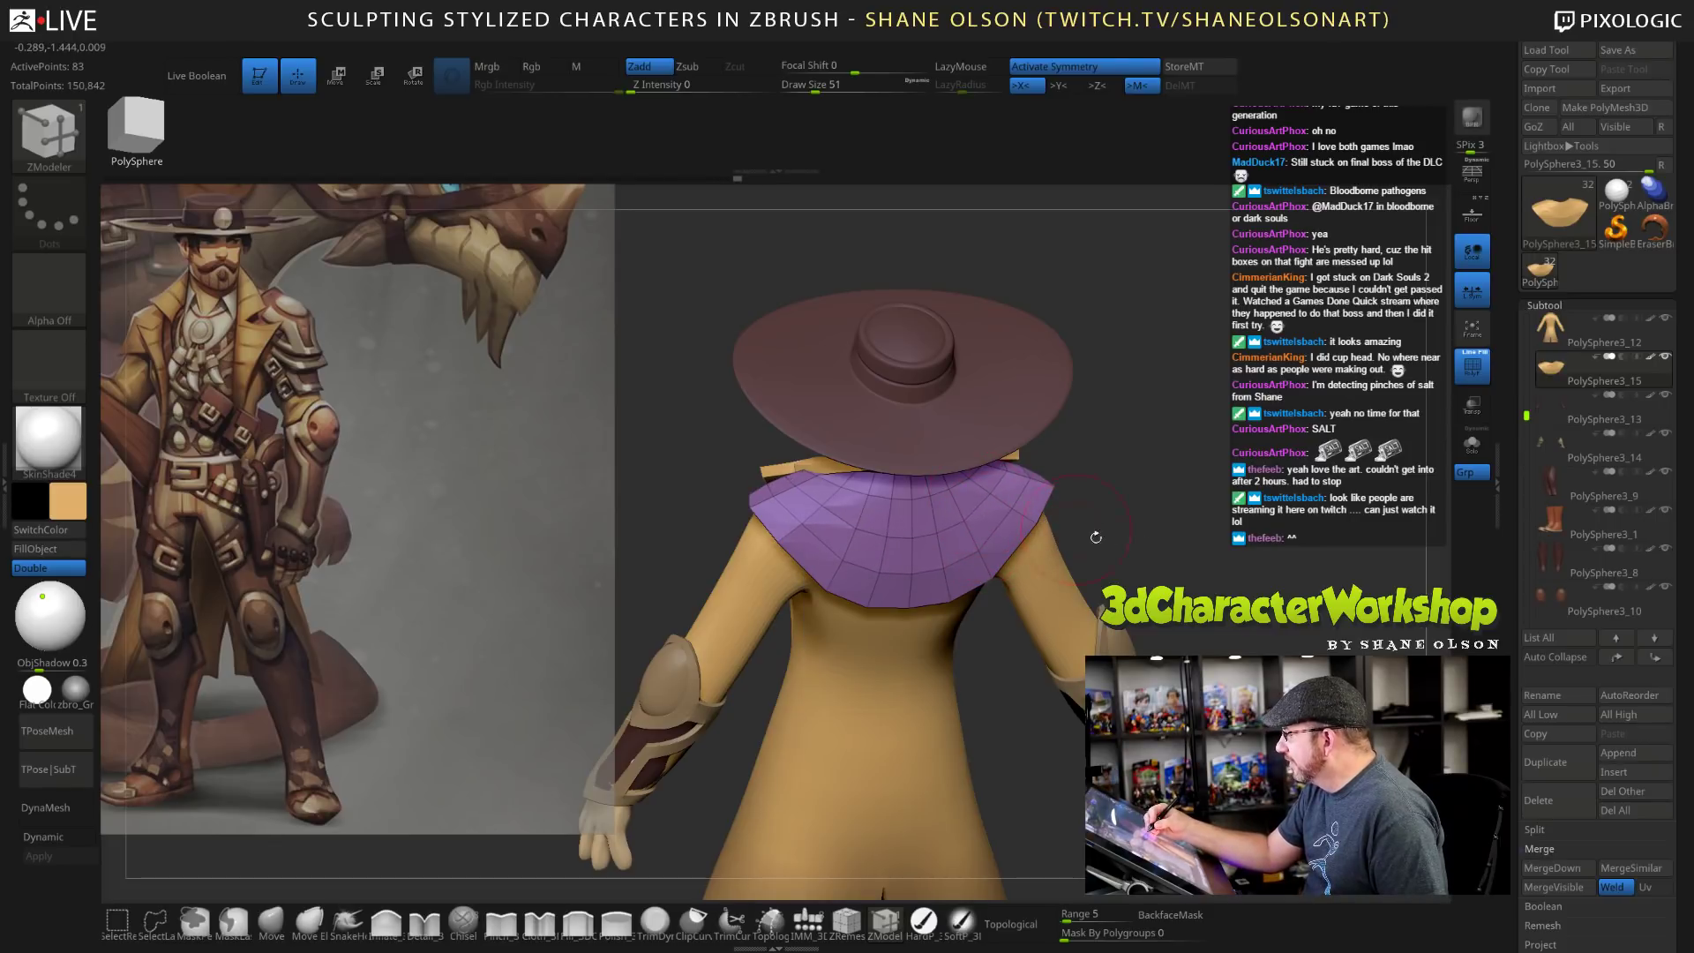
left_click_drag(1097, 537, 1198, 615)
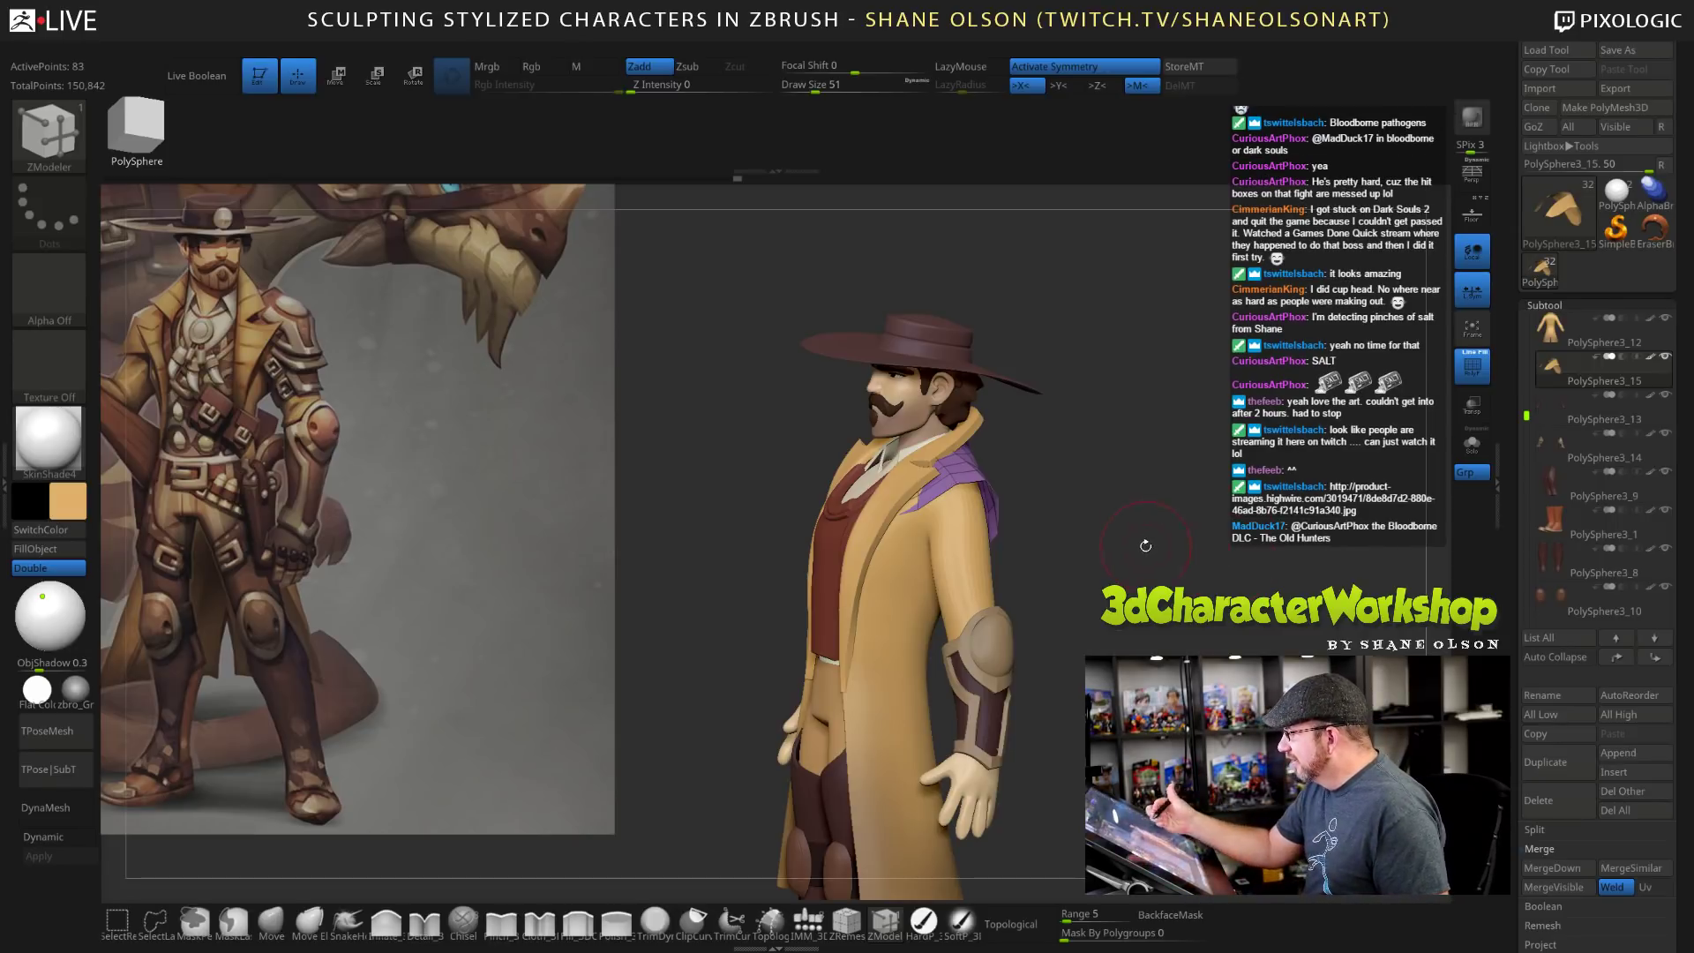
Switch to the Move brush, set the draw size to 58 and shape the cape's side edge over the shoulder.
left_click_drag(1145, 546, 1067, 500)
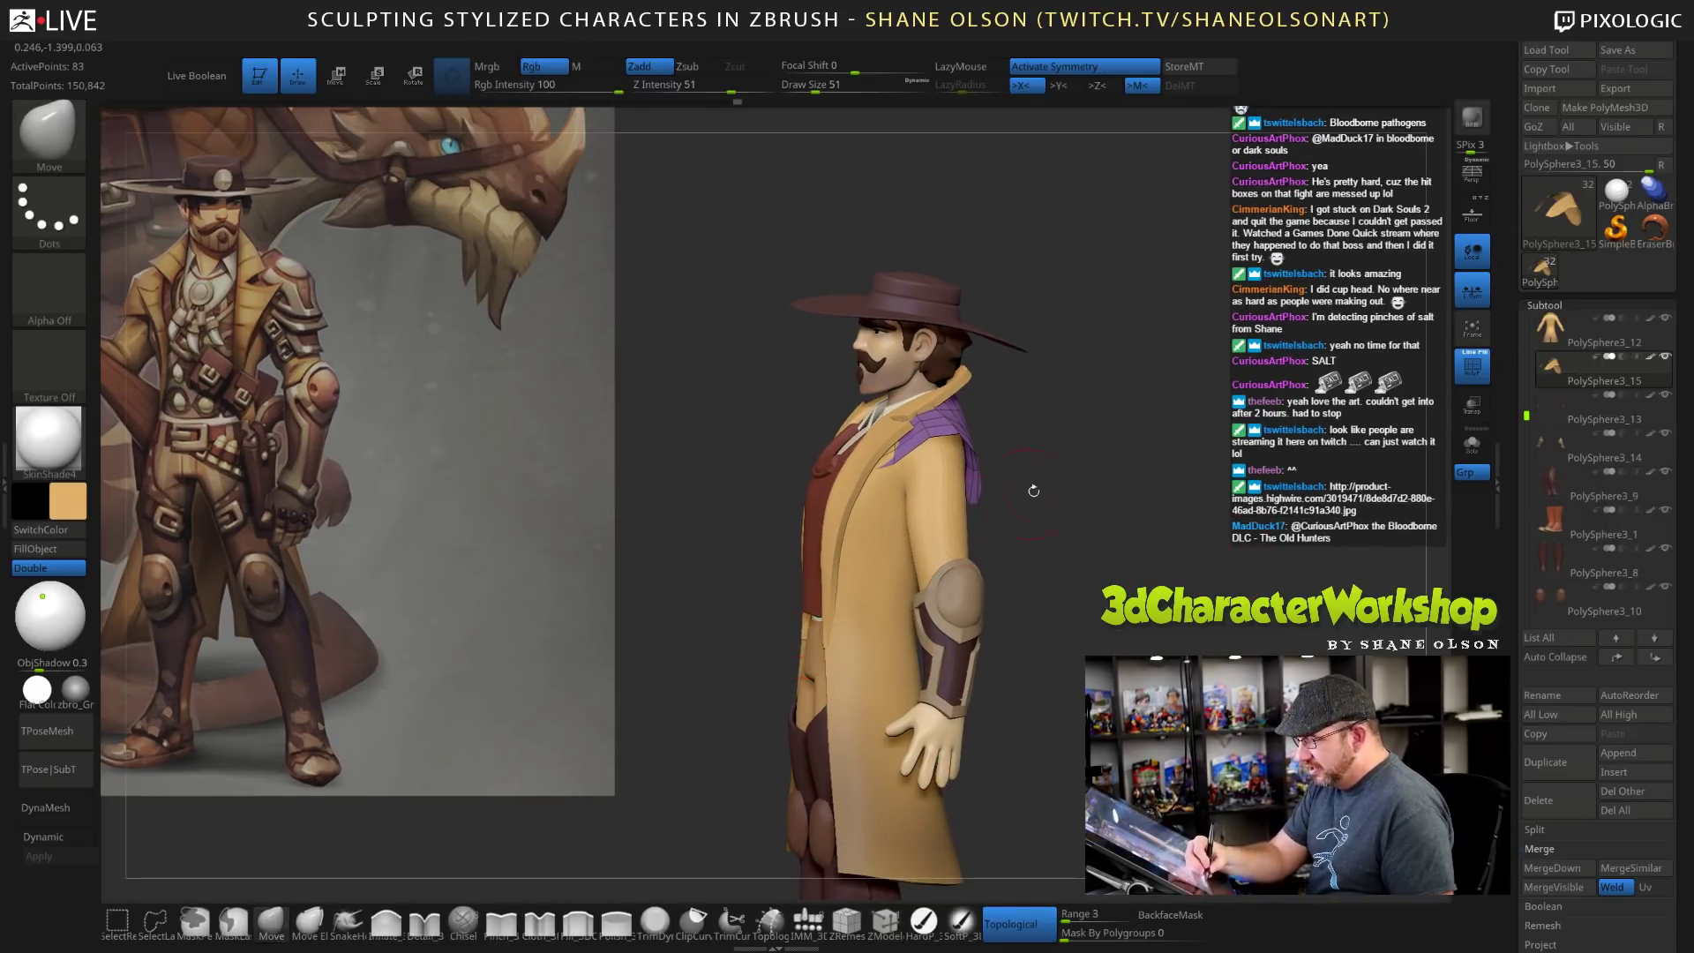
key("s")
left_click_drag(1055, 481, 1065, 481)
left_click_drag(893, 457, 886, 466)
mouse_move(1081, 537)
left_mouse_down()
mouse_move(1137, 567)
mouse_move(1101, 541)
left_mouse_up()
left_click_drag(1029, 469, 1008, 419)
key("s")
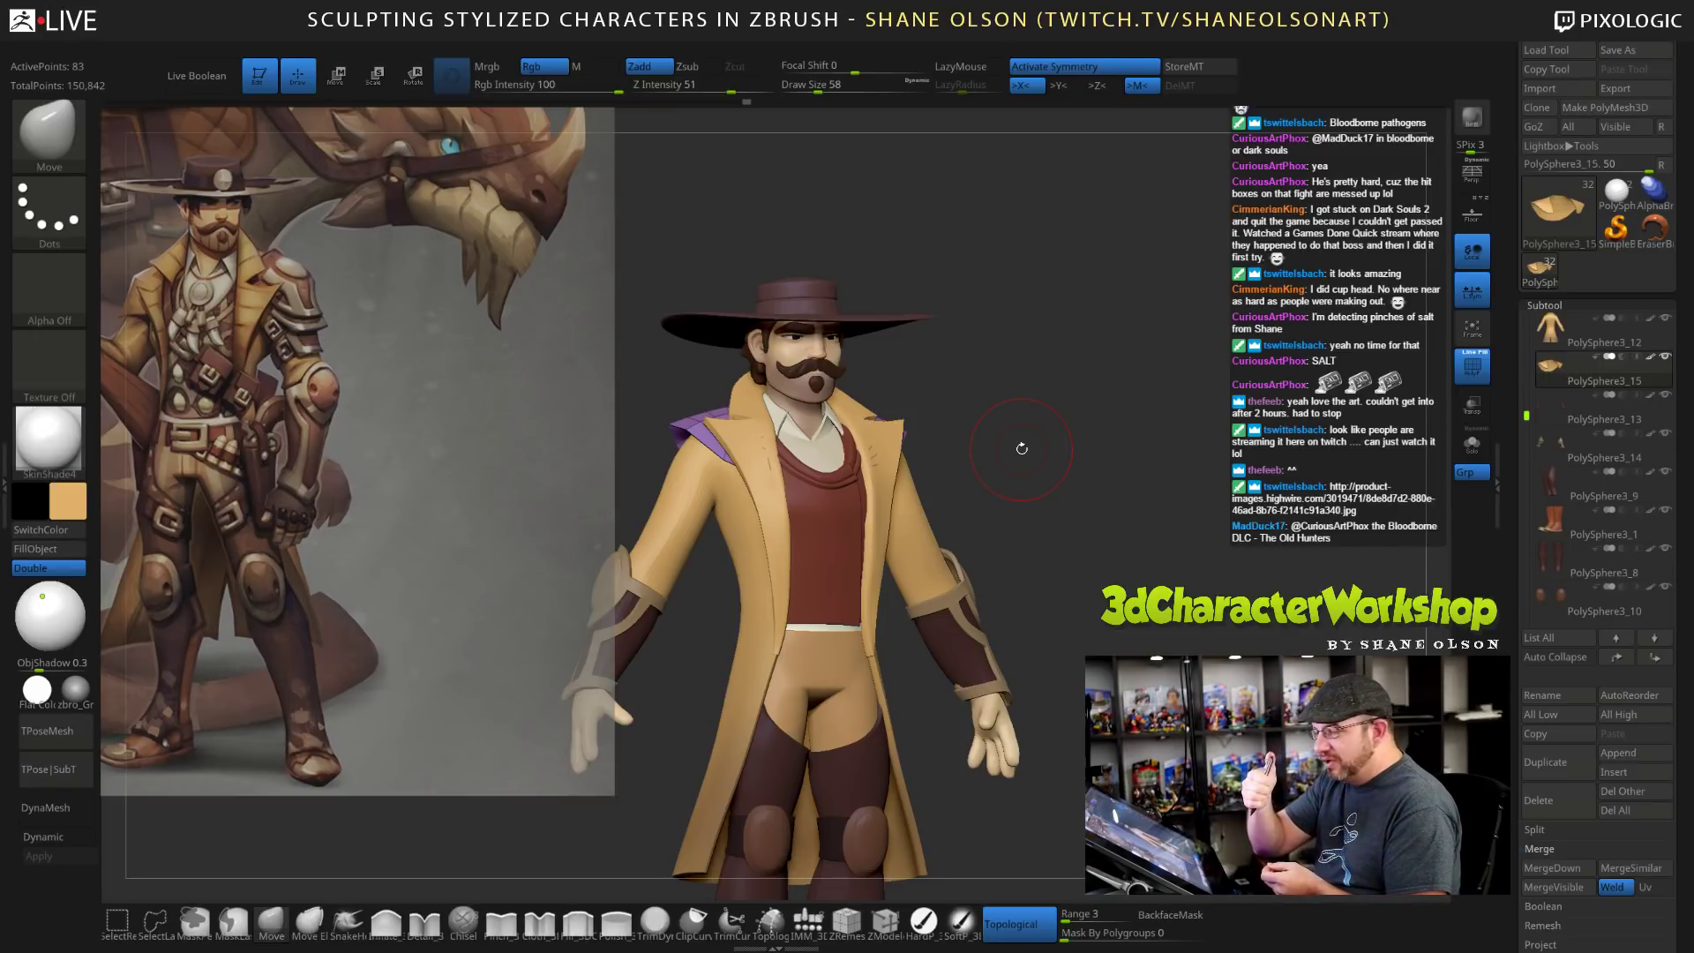
Fit the cape's front corners around the coat collar and shoulders with the Move brush.
left_click_drag(1048, 491, 773, 424)
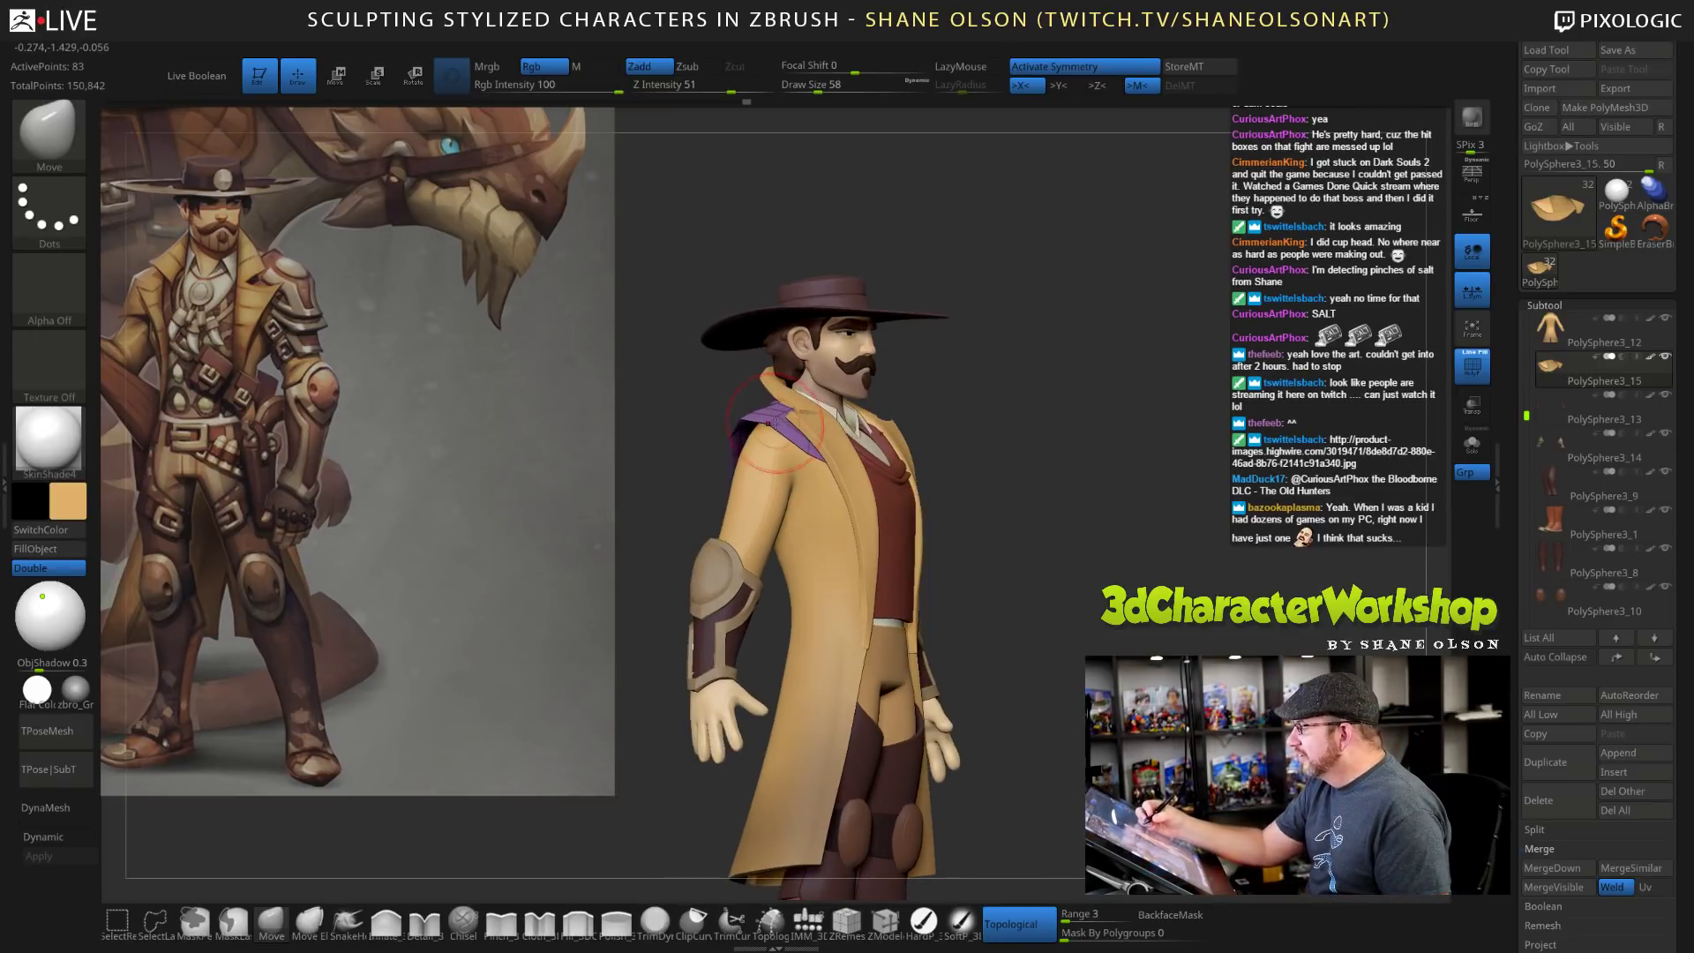
left_click_drag(998, 424, 1044, 458)
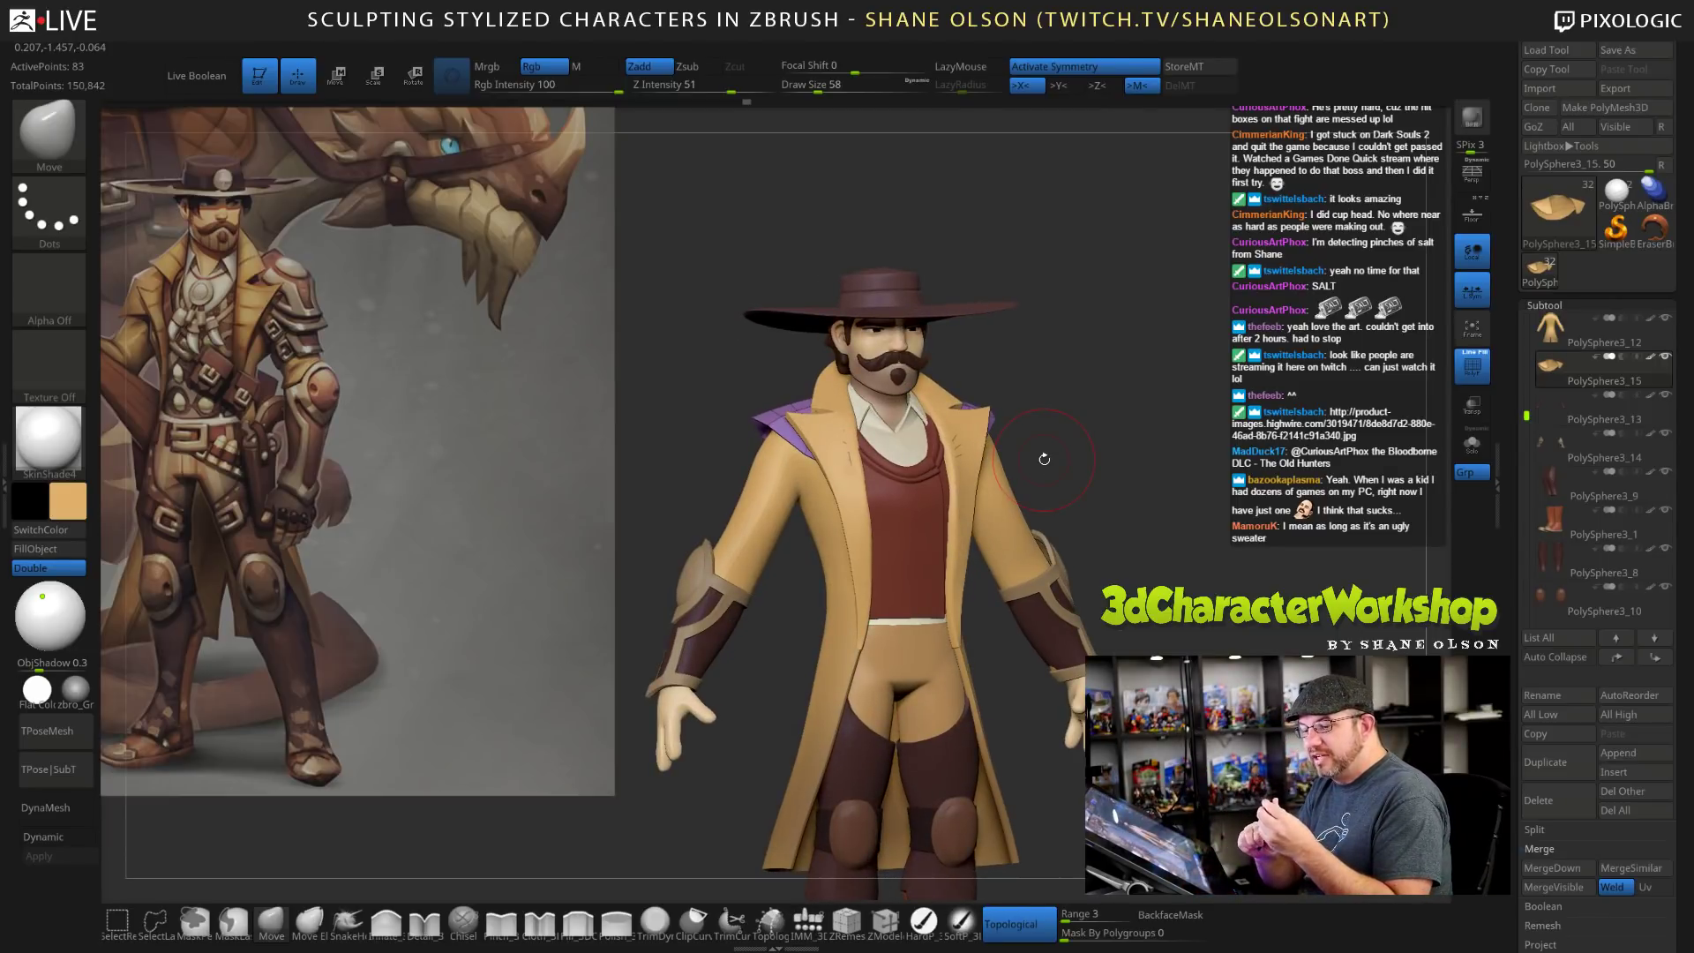
left_click_drag(1070, 452, 967, 408)
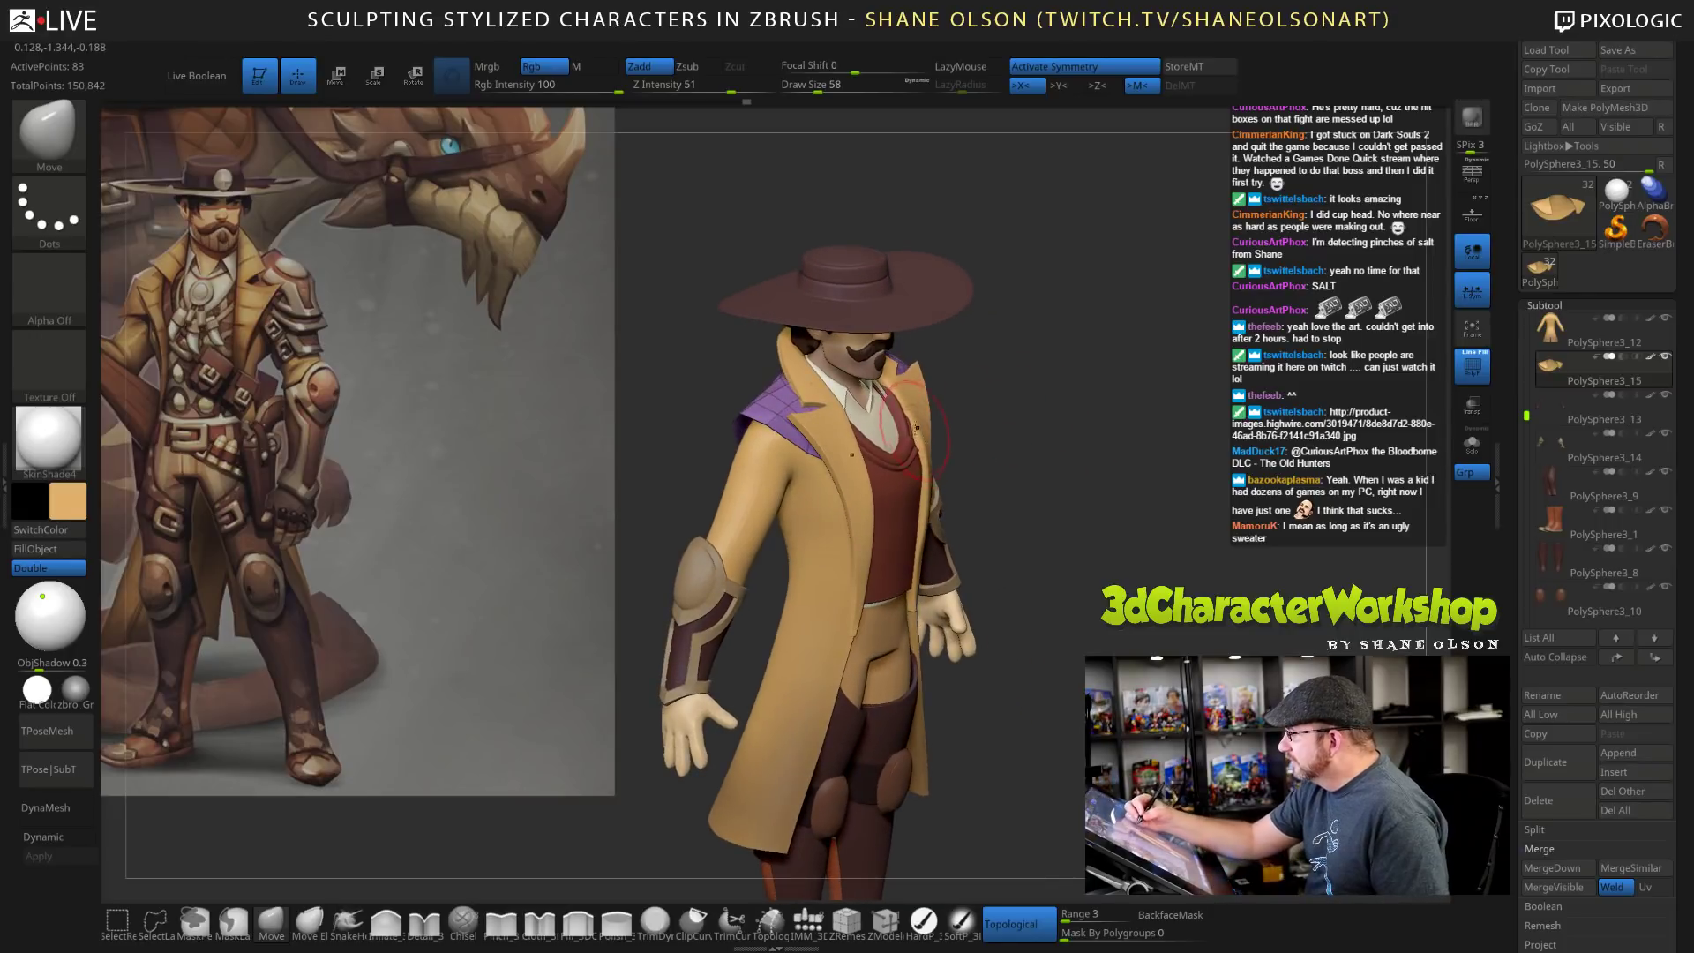
left_click_drag(1105, 580, 1164, 517, "shift")
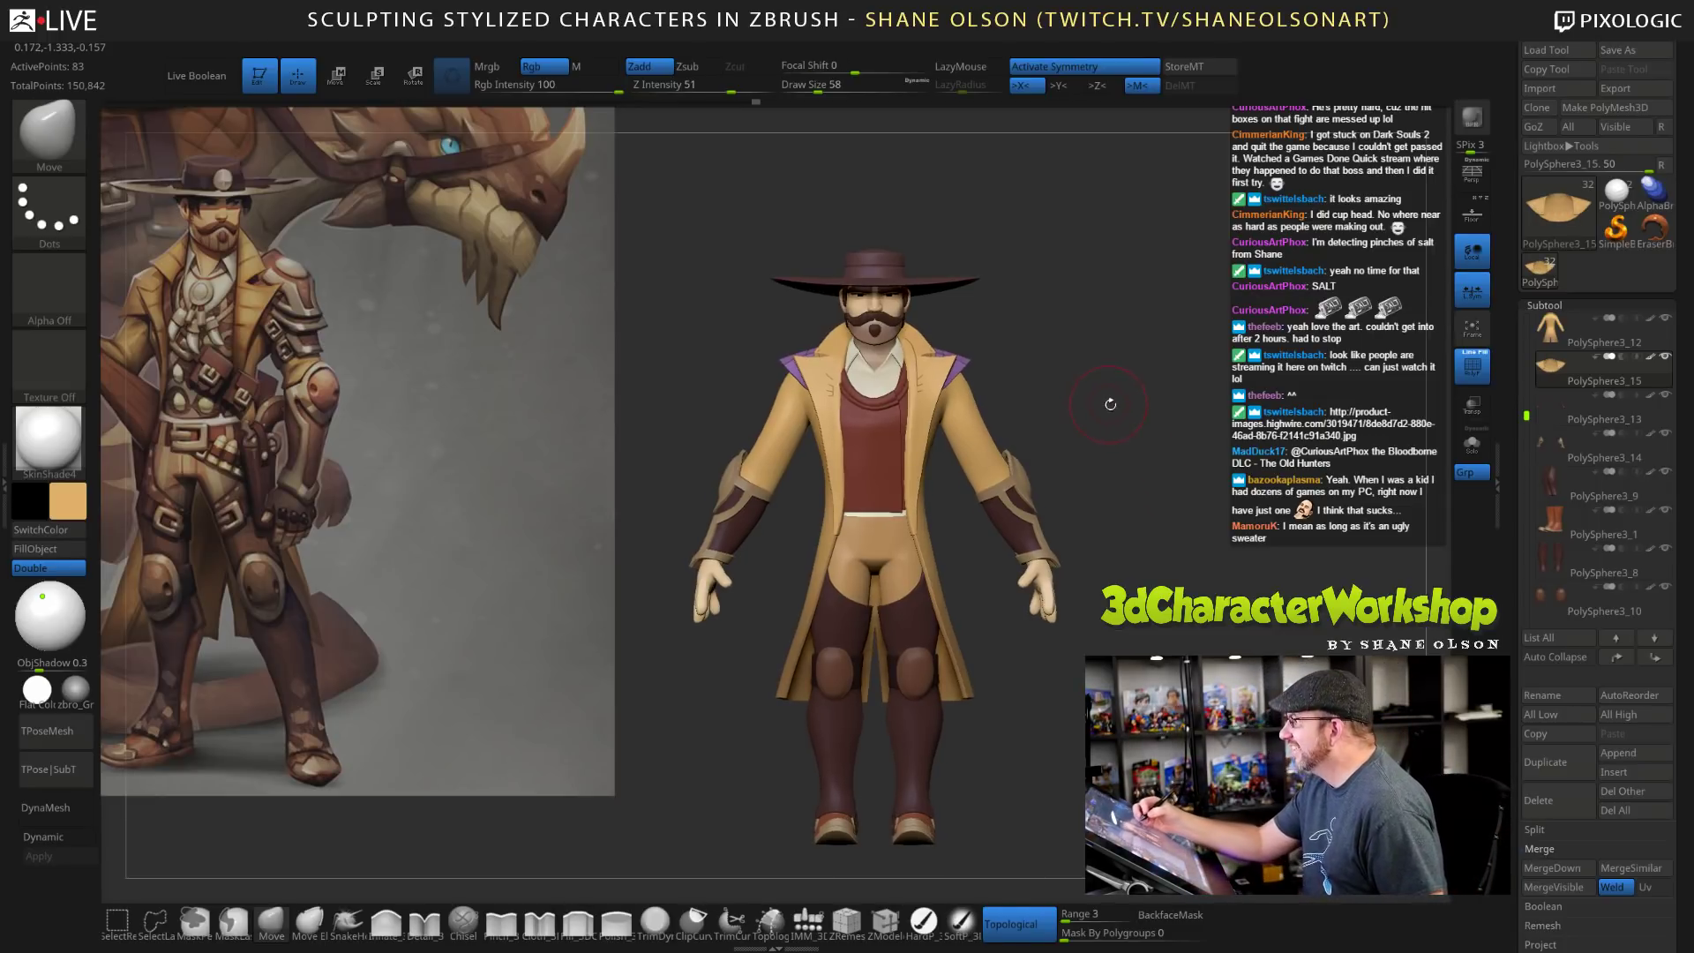
mouse_move(1111, 403)
left_mouse_down()
mouse_move(848, 386)
mouse_move(1056, 443)
mouse_move(1086, 518)
left_mouse_up()
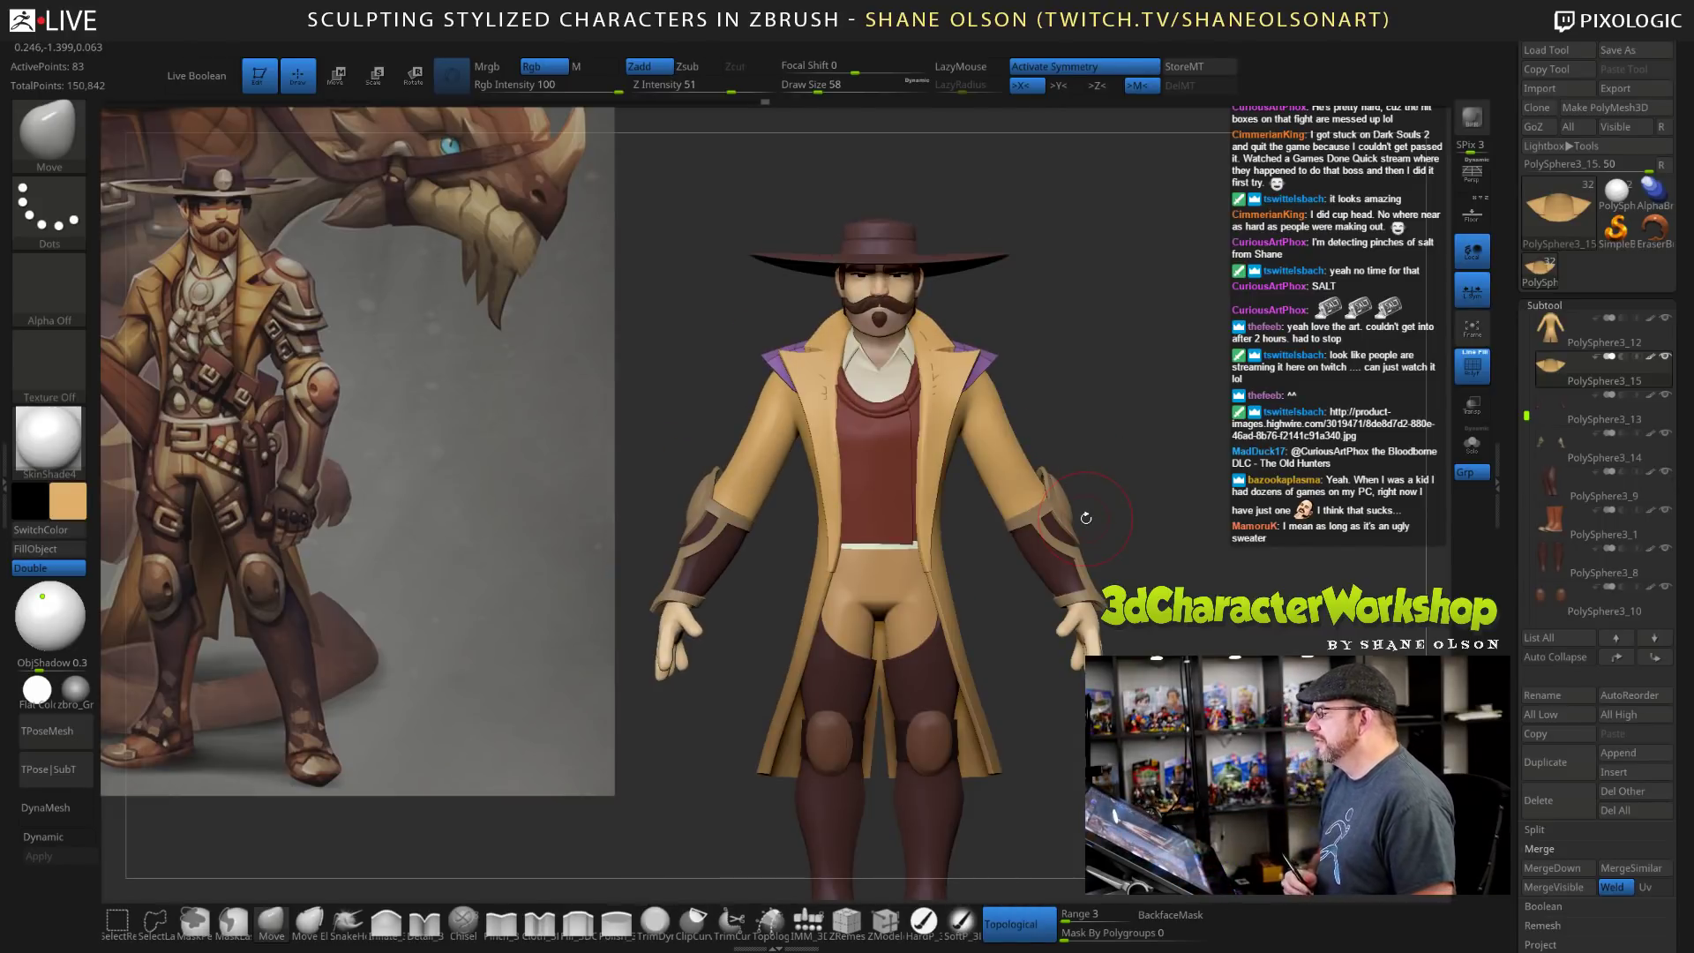
left_click_drag(1104, 427, 941, 340)
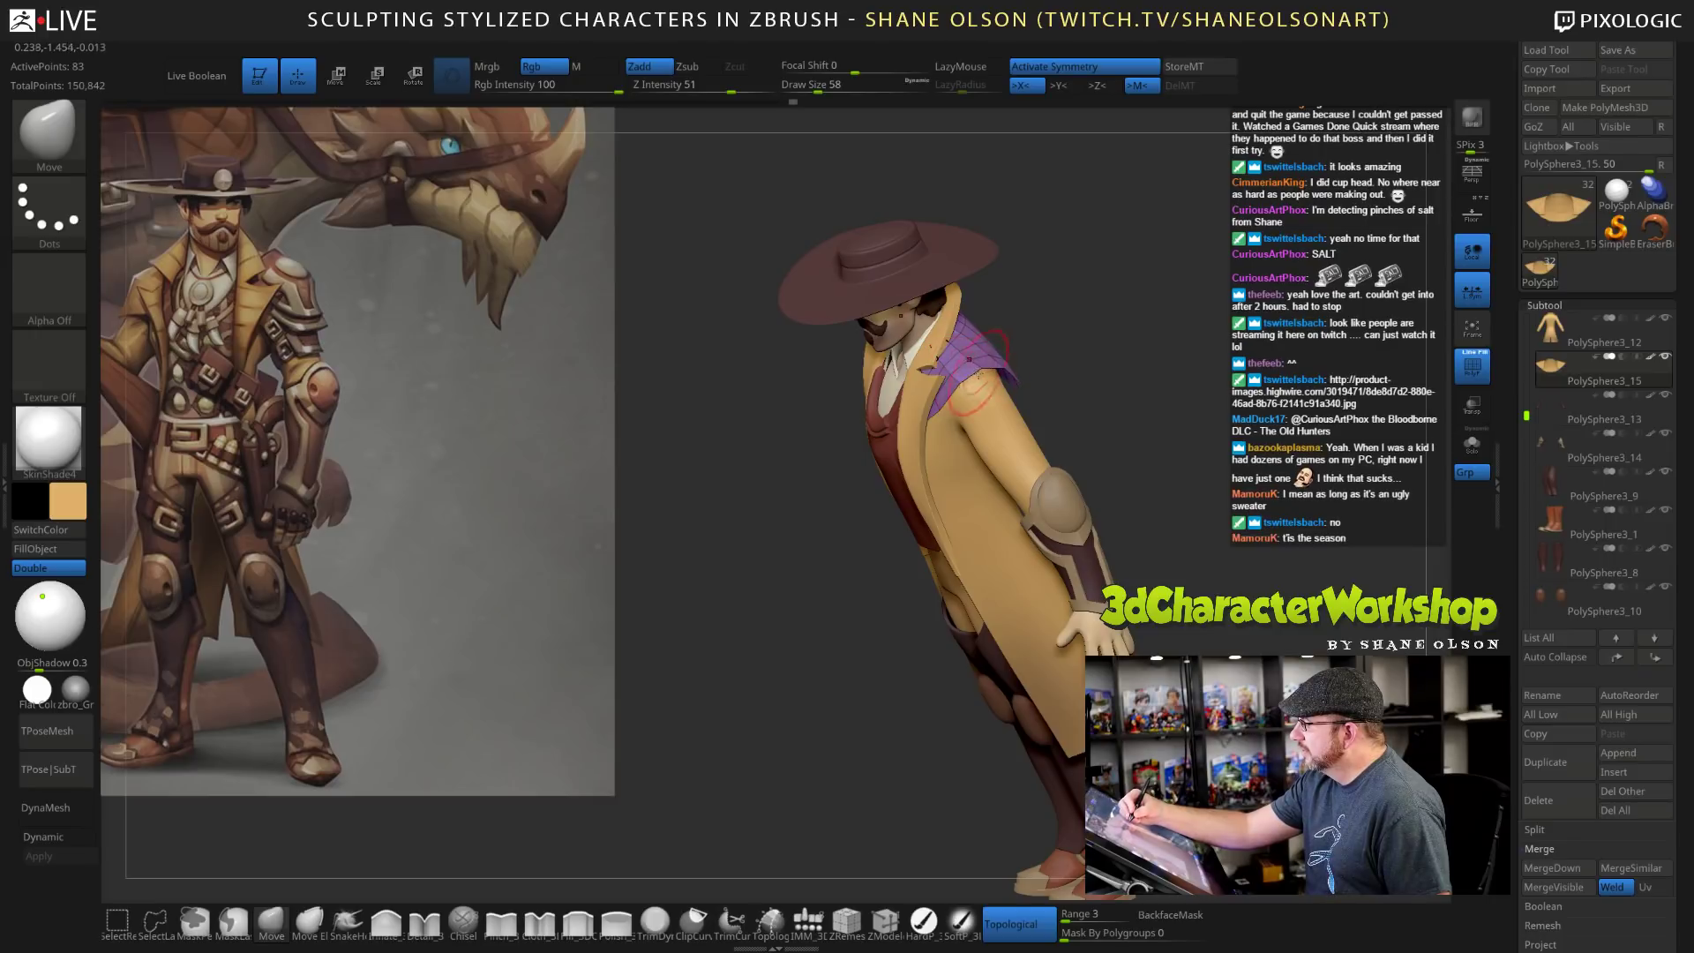
Turn off the wireframe display and set the Move brush's draw size to 41.
mouse_move(1090, 397)
left_mouse_down()
mouse_move(1179, 531)
mouse_move(1172, 574)
mouse_move(1193, 577)
left_mouse_up()
key("shift")
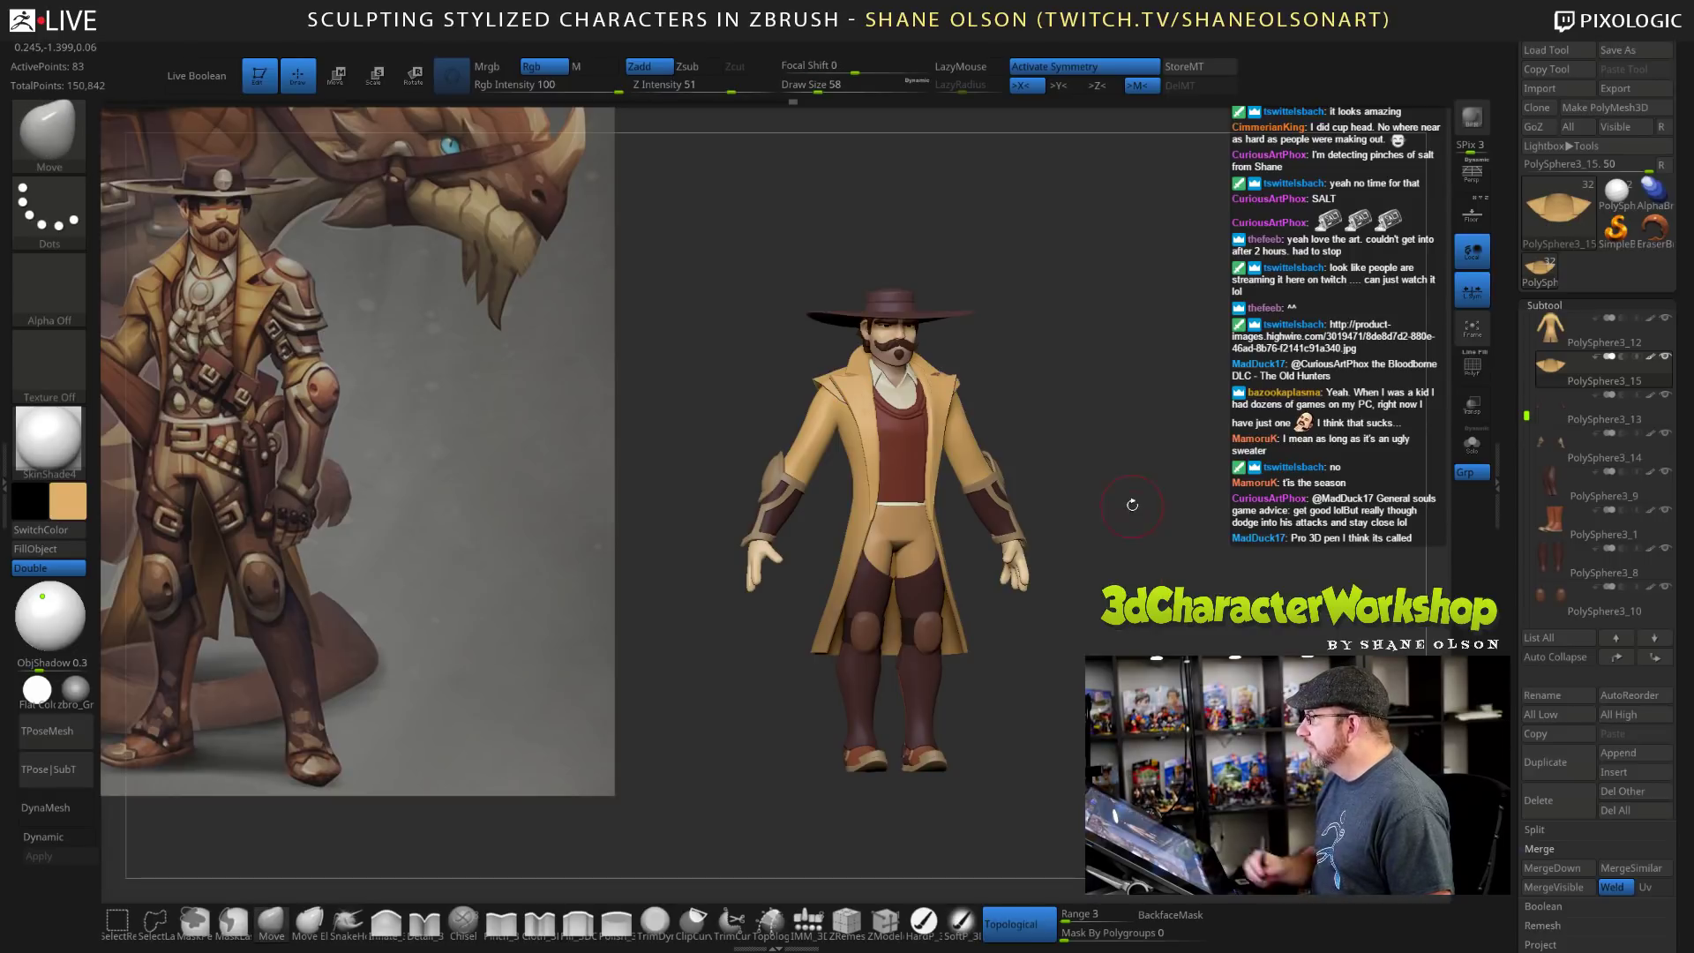
mouse_move(1129, 501)
left_mouse_down()
mouse_move(1184, 531)
mouse_move(1121, 514)
mouse_move(1167, 540)
mouse_move(1154, 589)
left_mouse_up()
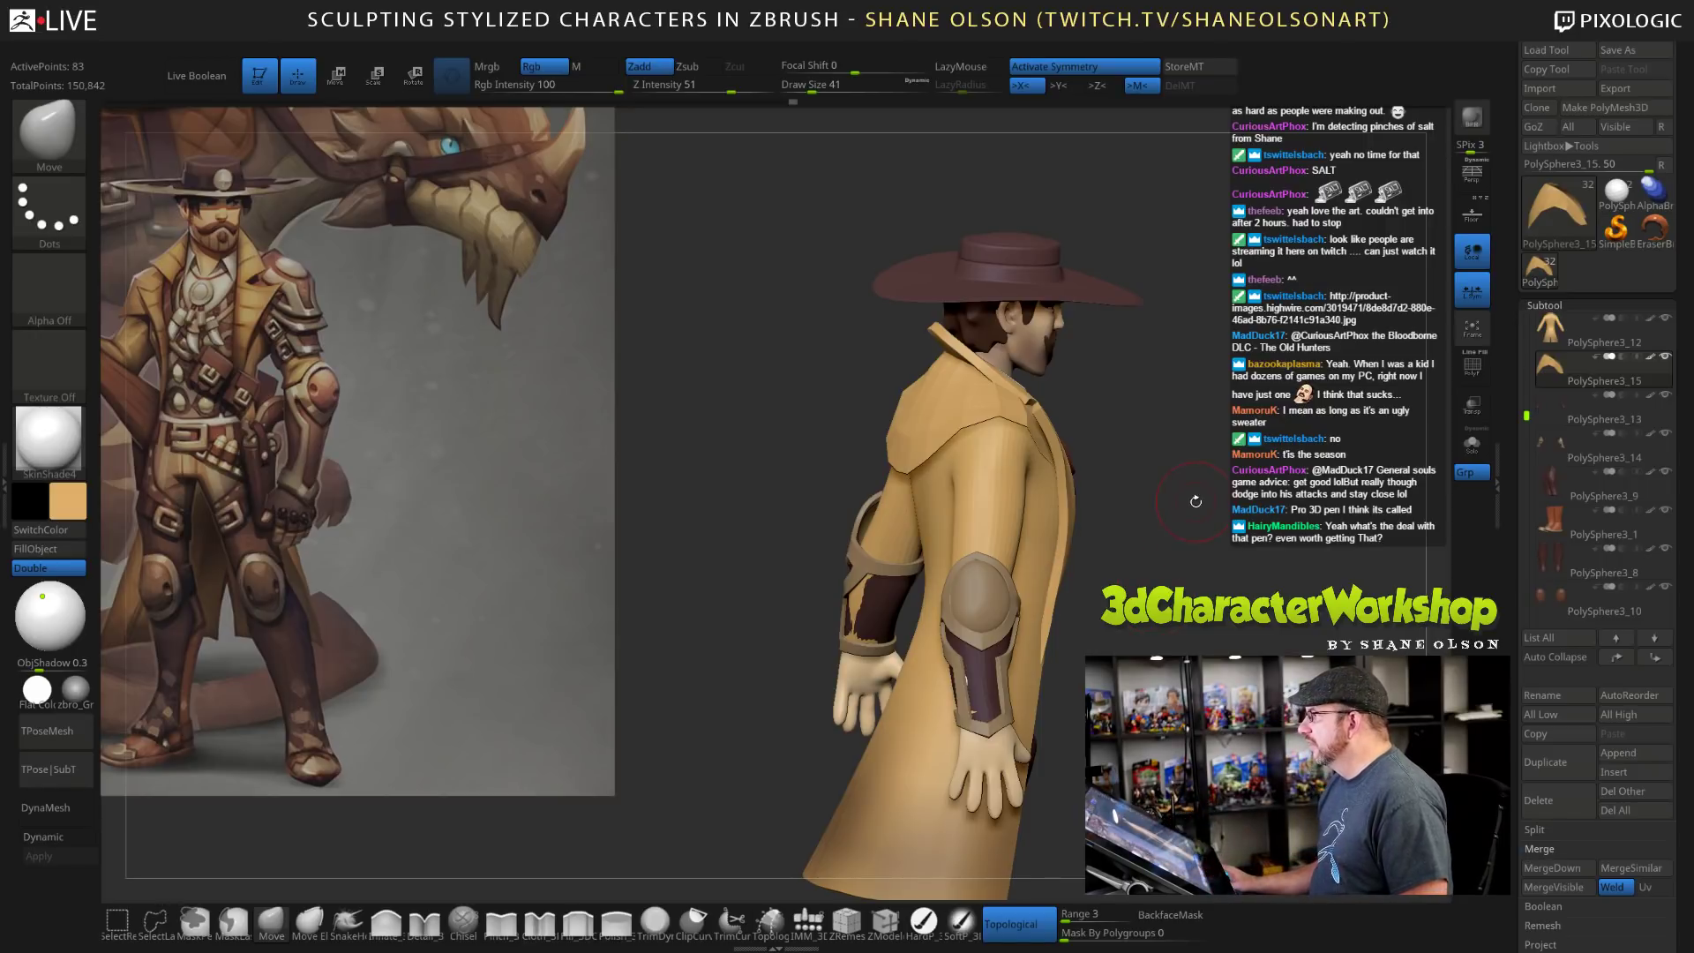
Inspect the cape's fit at the shoulders and collar up close from the side and front.
left_click_drag(1194, 501, 1224, 532, "alt")
mouse_move(1255, 456)
left_mouse_down("alt")
mouse_move(1249, 492)
mouse_move(1157, 494)
mouse_move(1163, 507)
mouse_move(1251, 488)
left_mouse_up("alt")
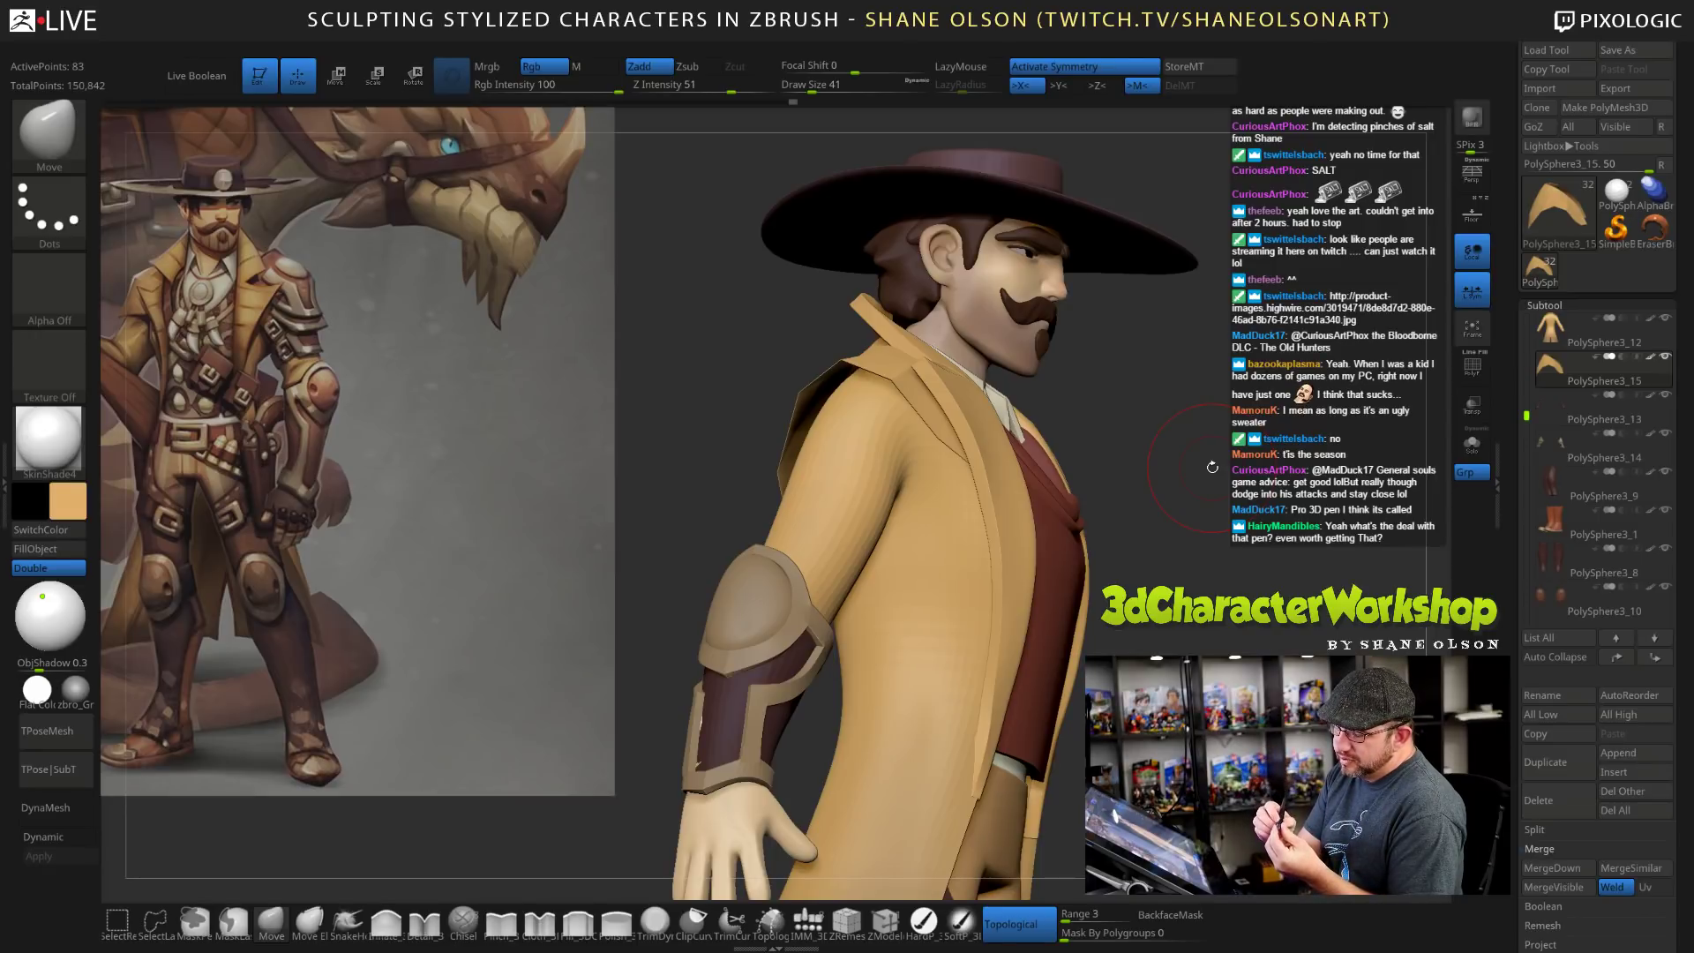
left_click_drag(1210, 381, 1166, 489)
right_click(1165, 494)
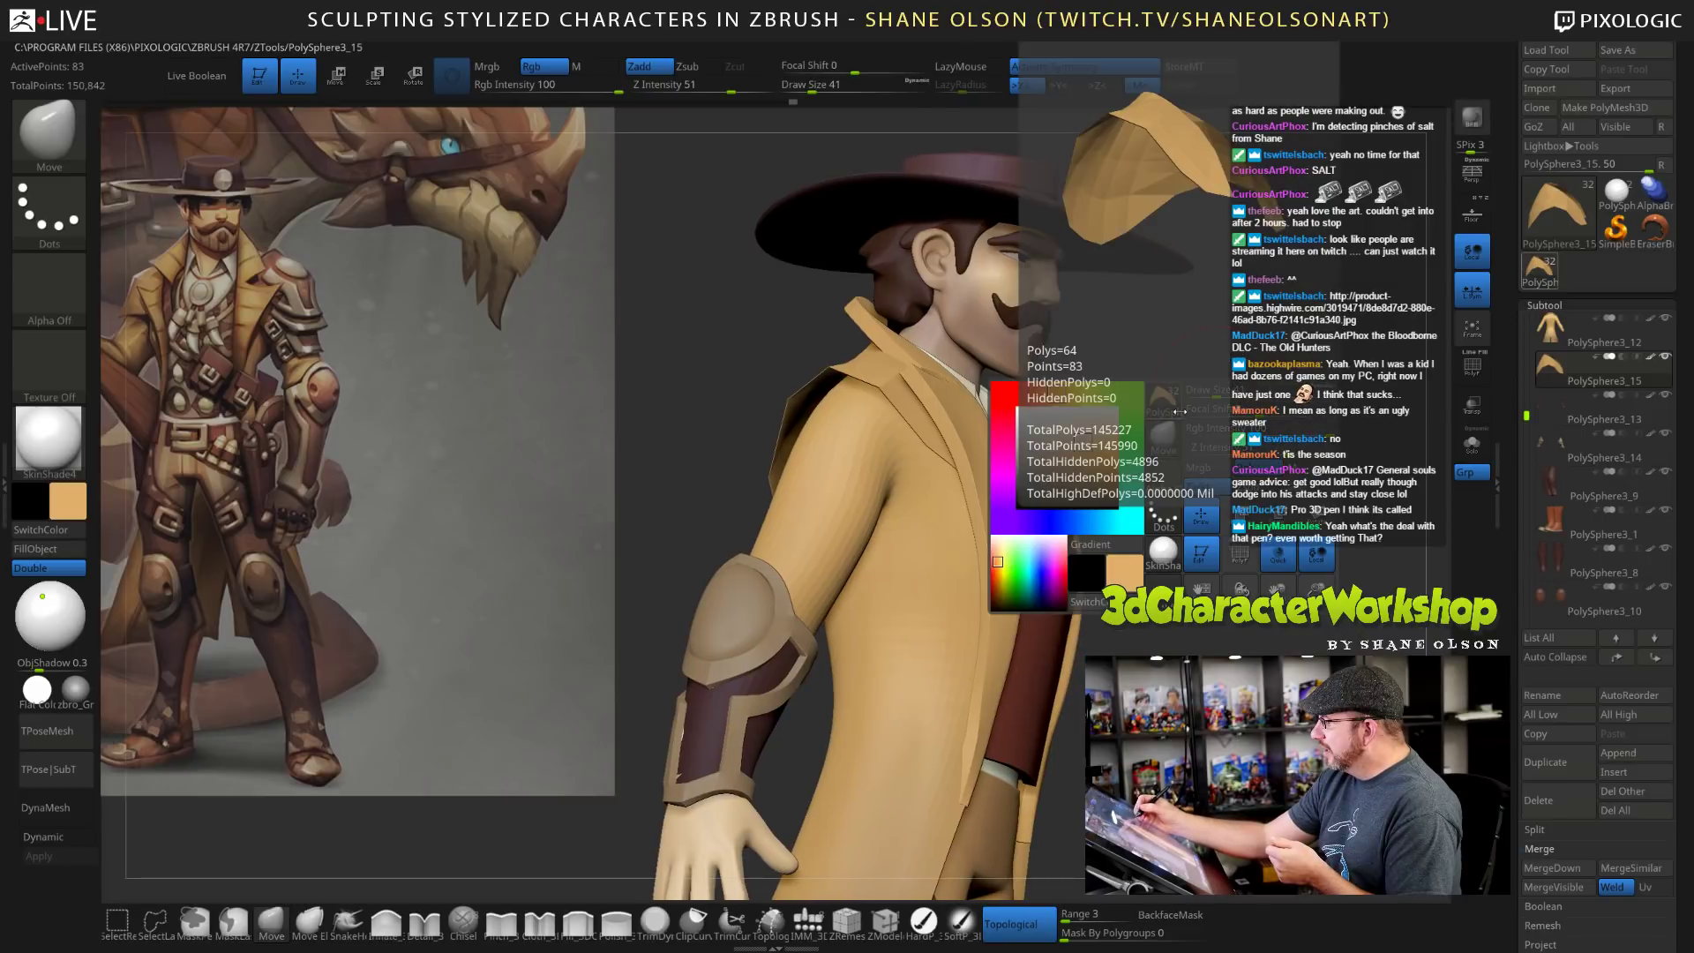
left_click_drag(1221, 673, 1202, 681)
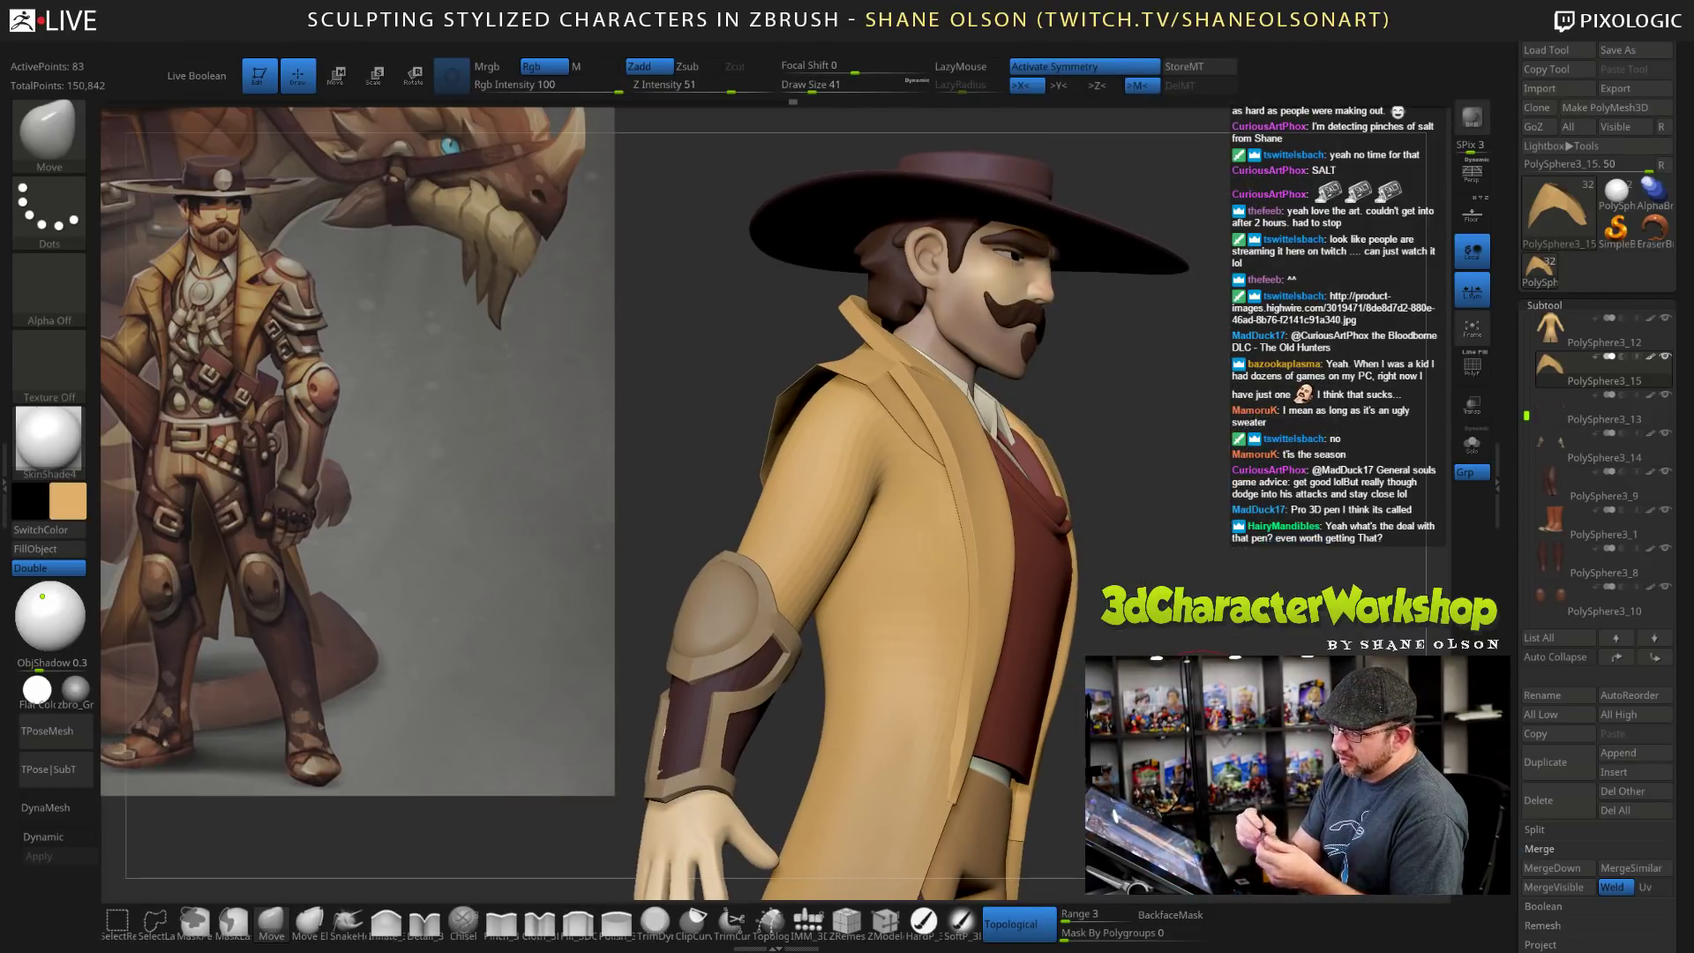
left_click_drag(1183, 506, 1211, 480)
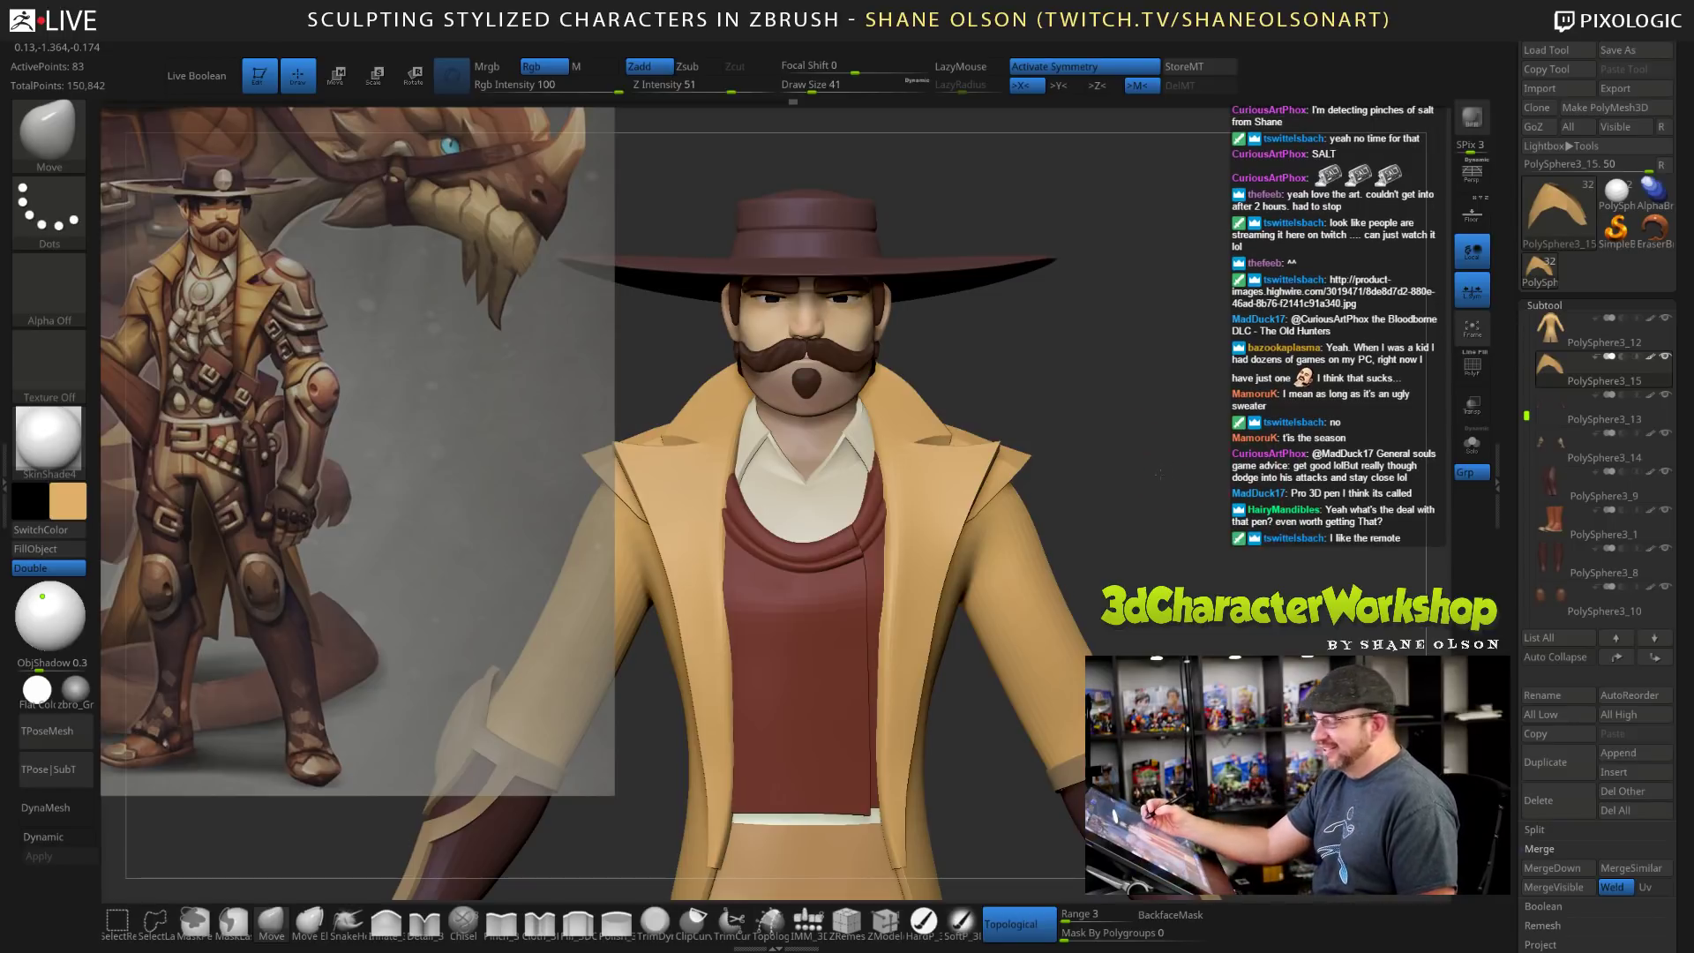
mouse_move(1171, 469)
left_mouse_down()
mouse_move(1147, 481)
mouse_move(1166, 491)
left_mouse_up()
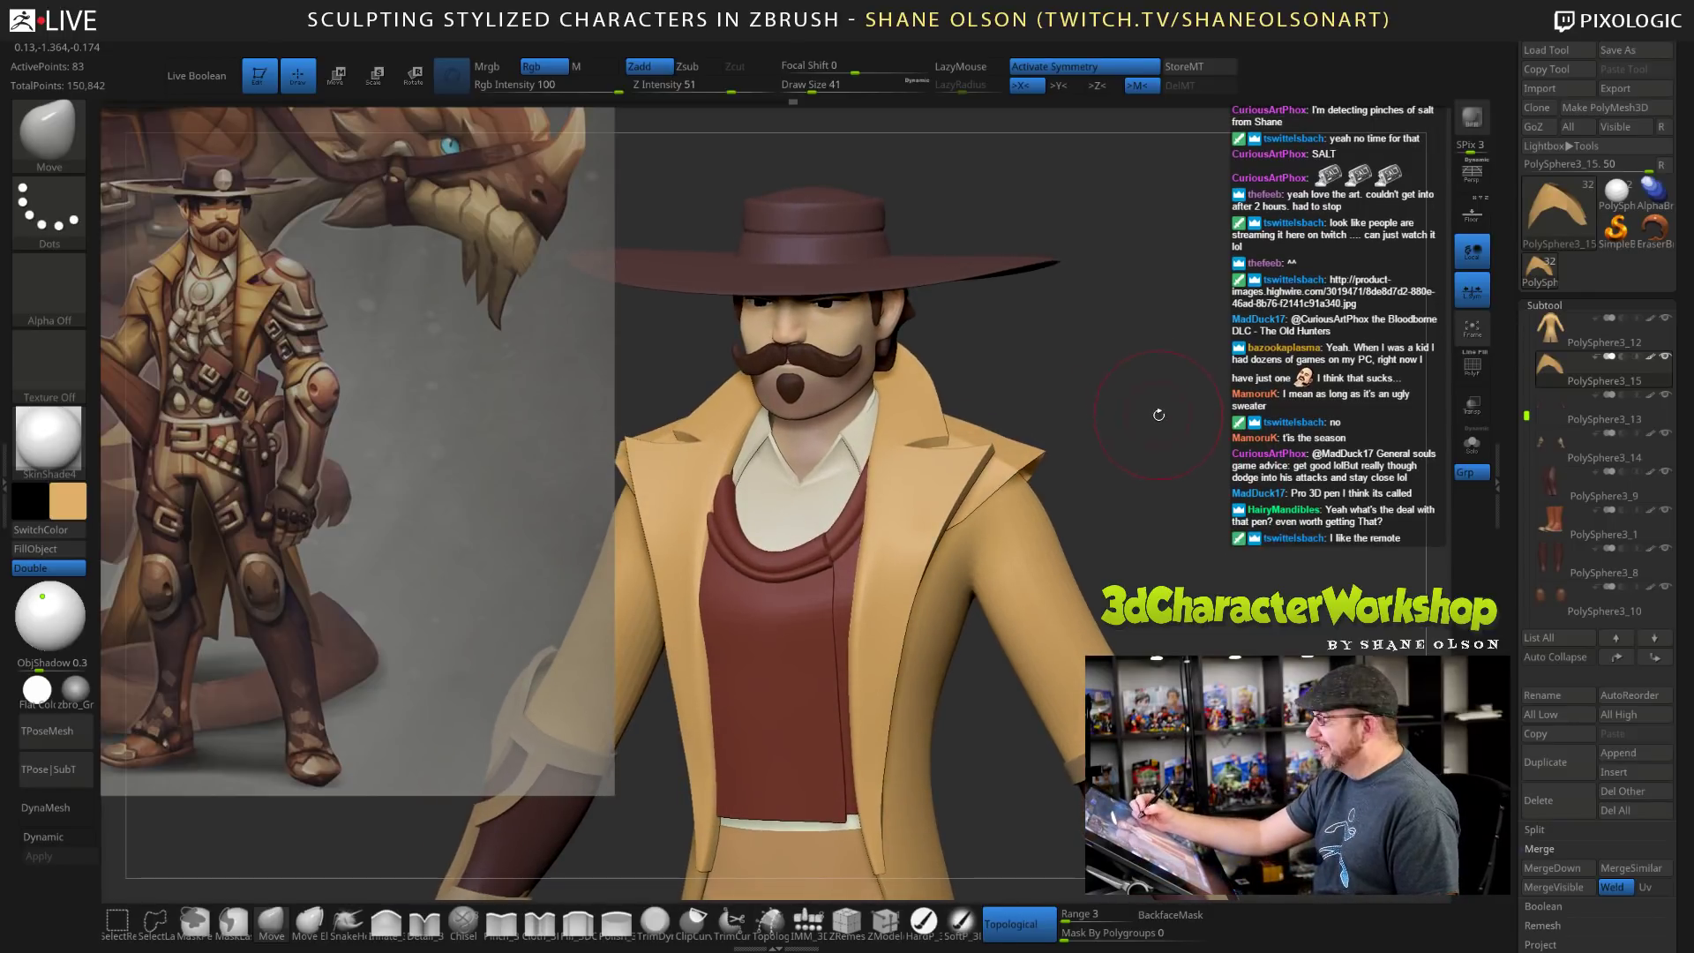
left_click_drag(1158, 416, 1157, 525)
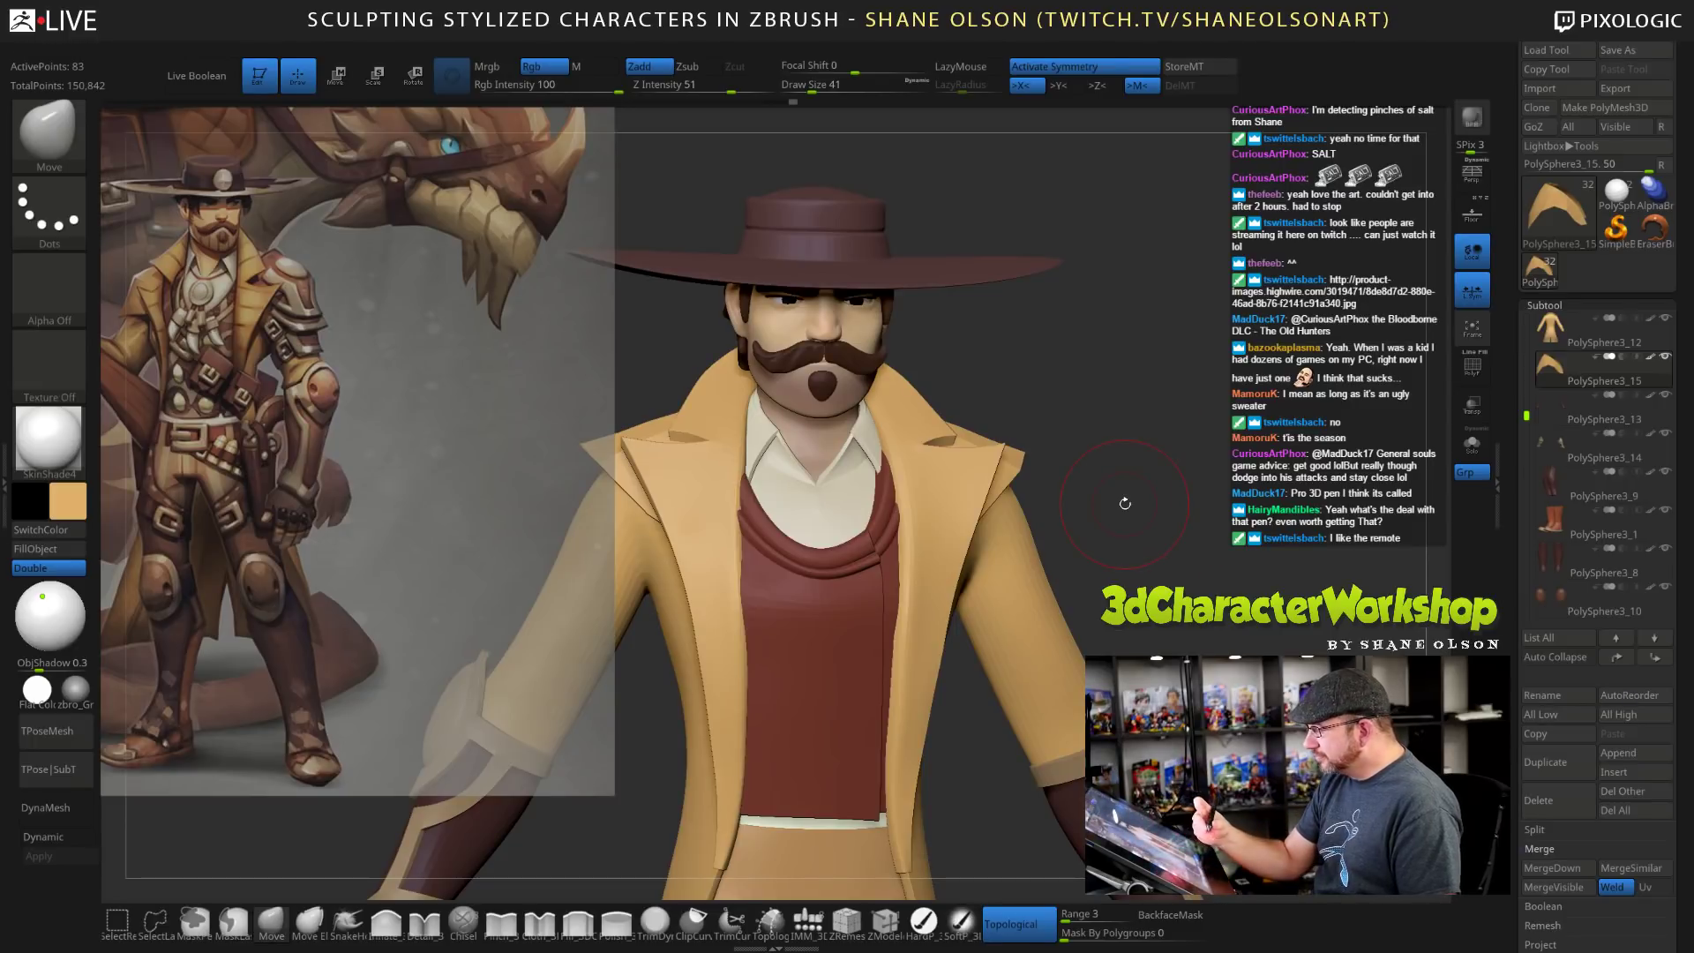
key("space")
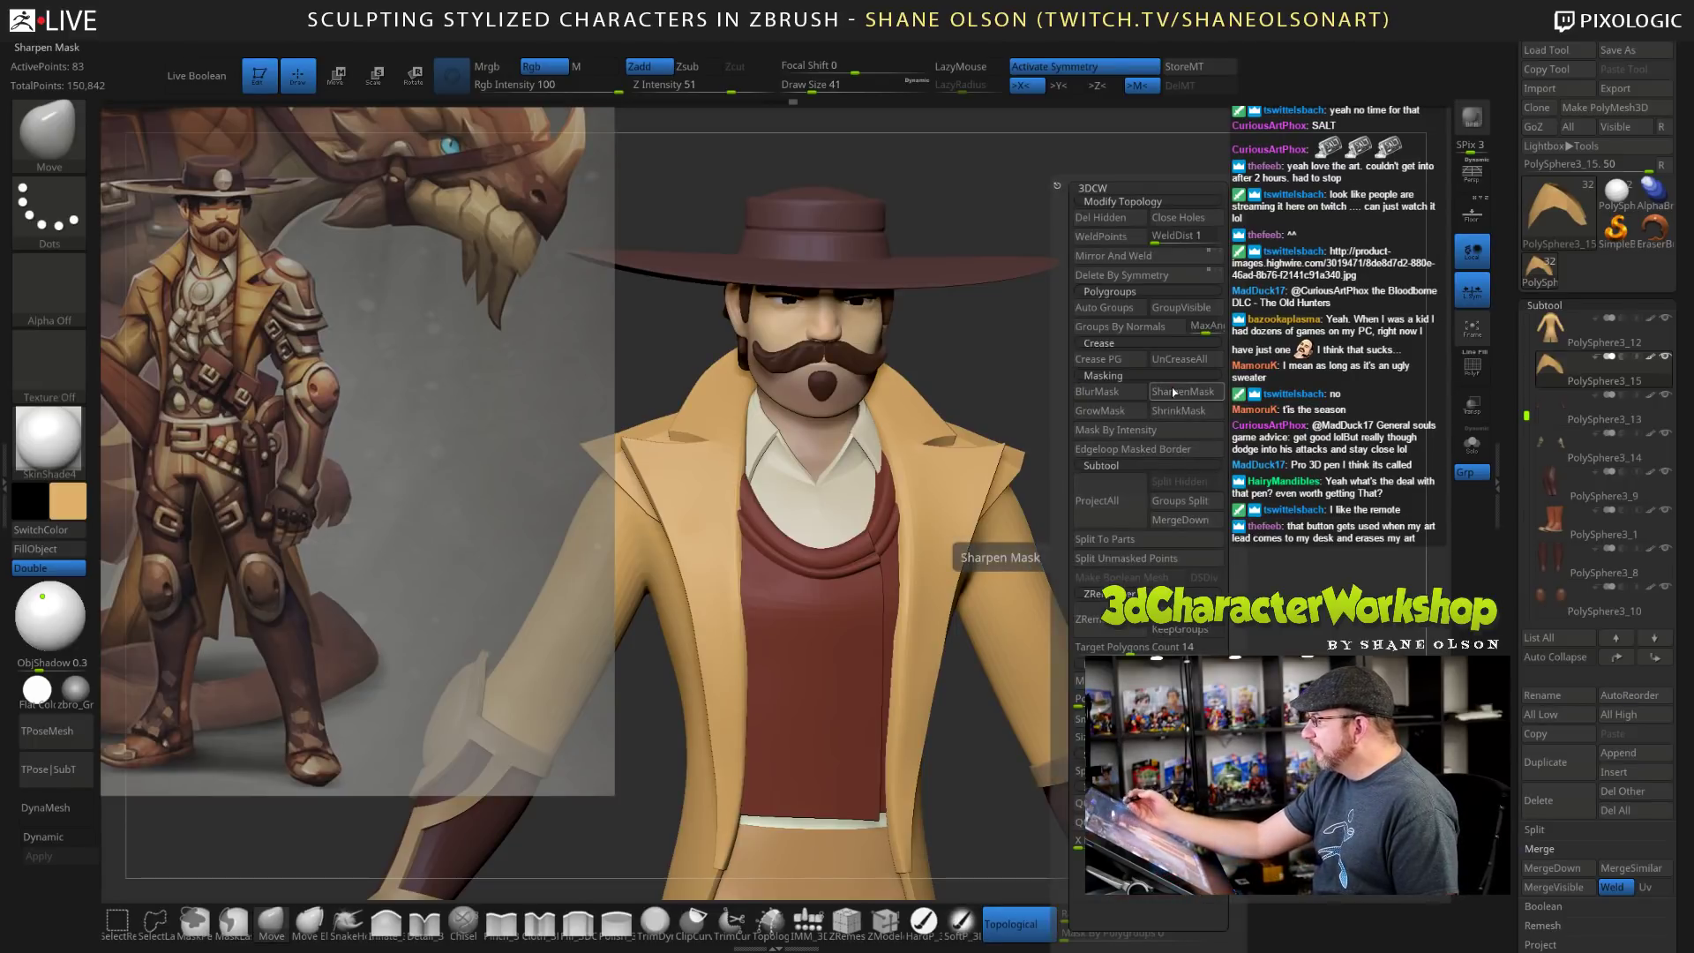
left_click(1172, 389)
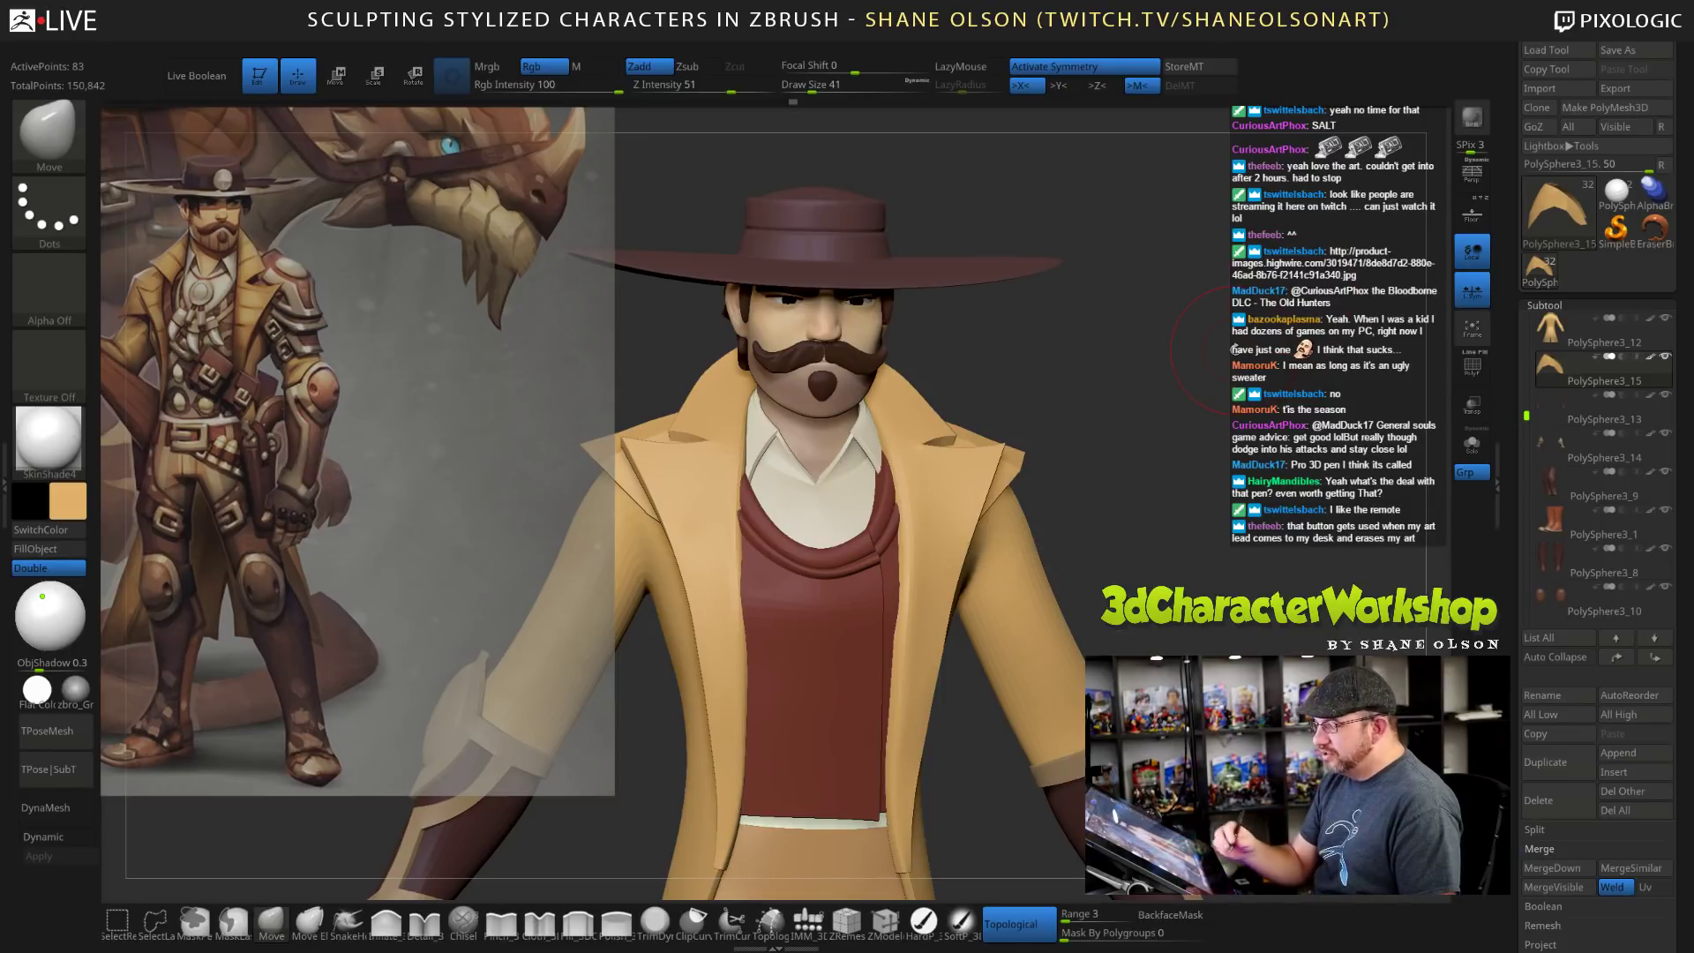
key("space")
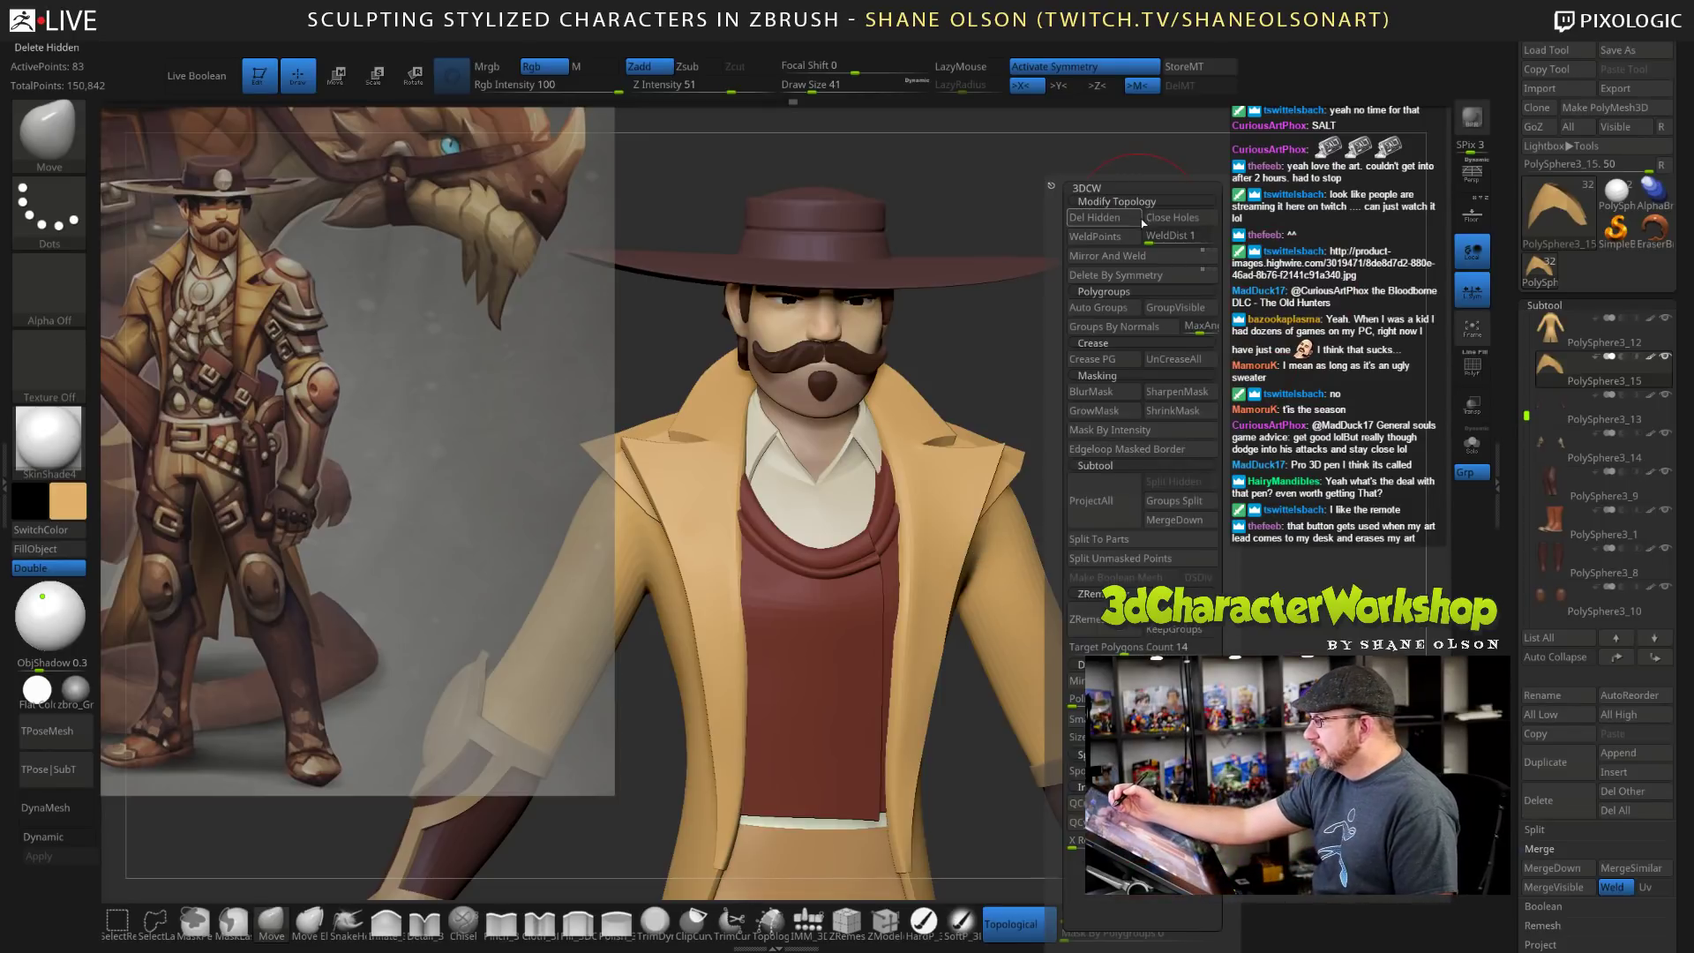
key("grave")
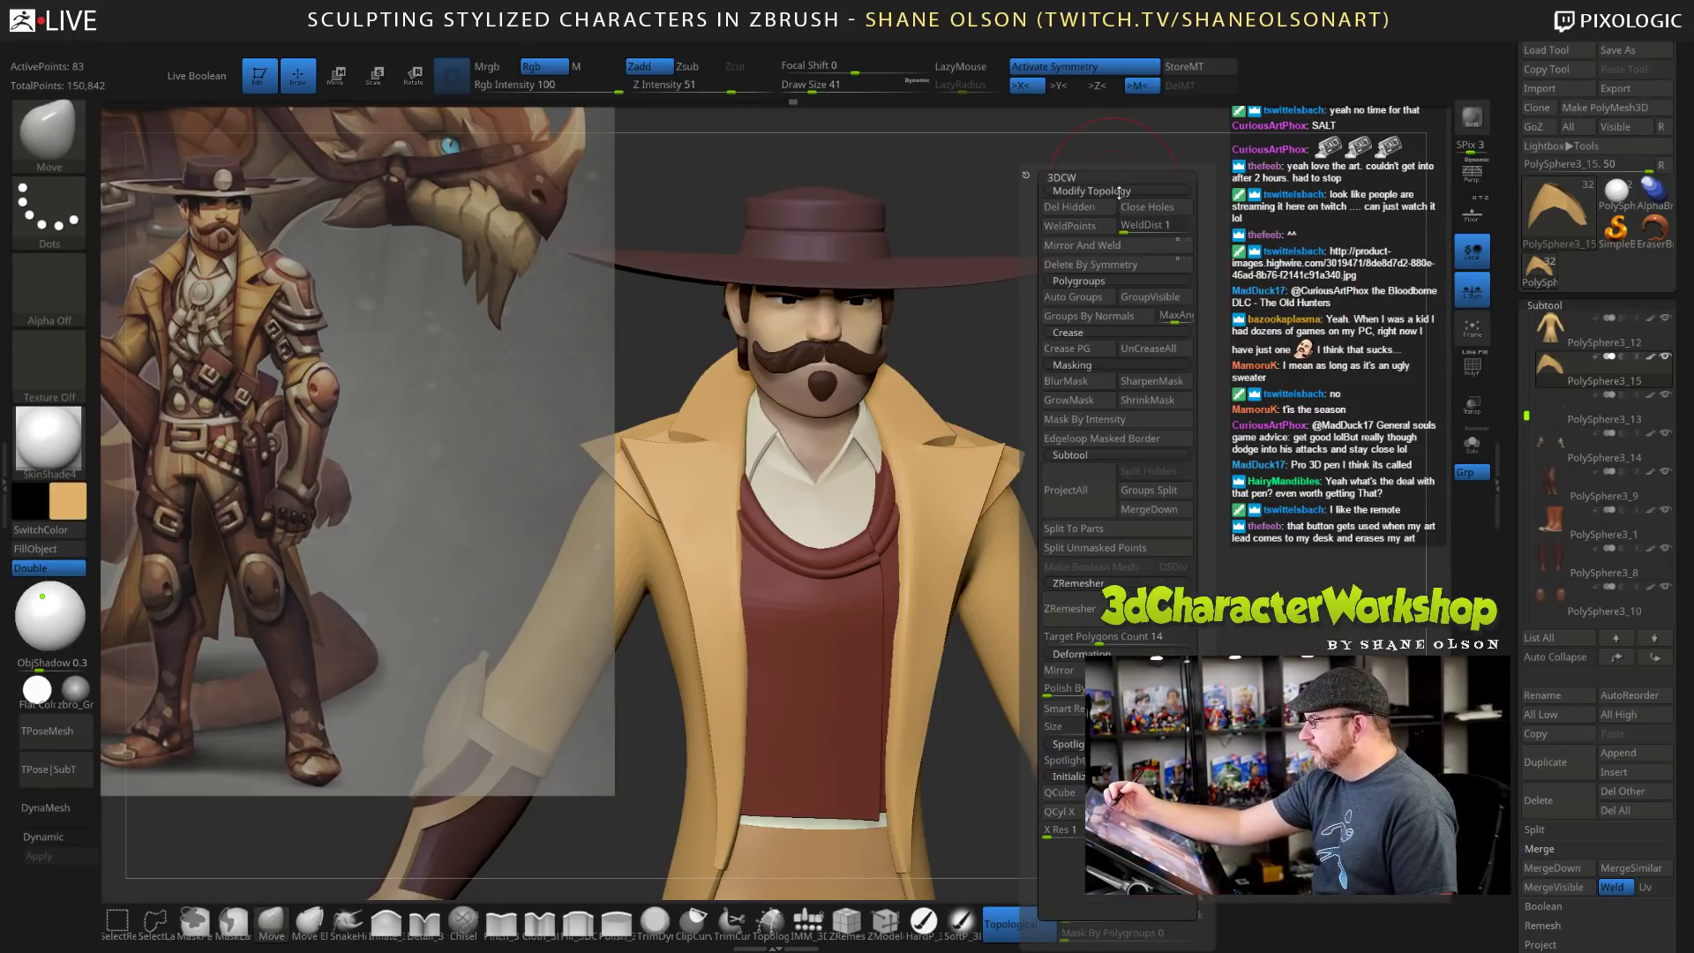
key("grave")
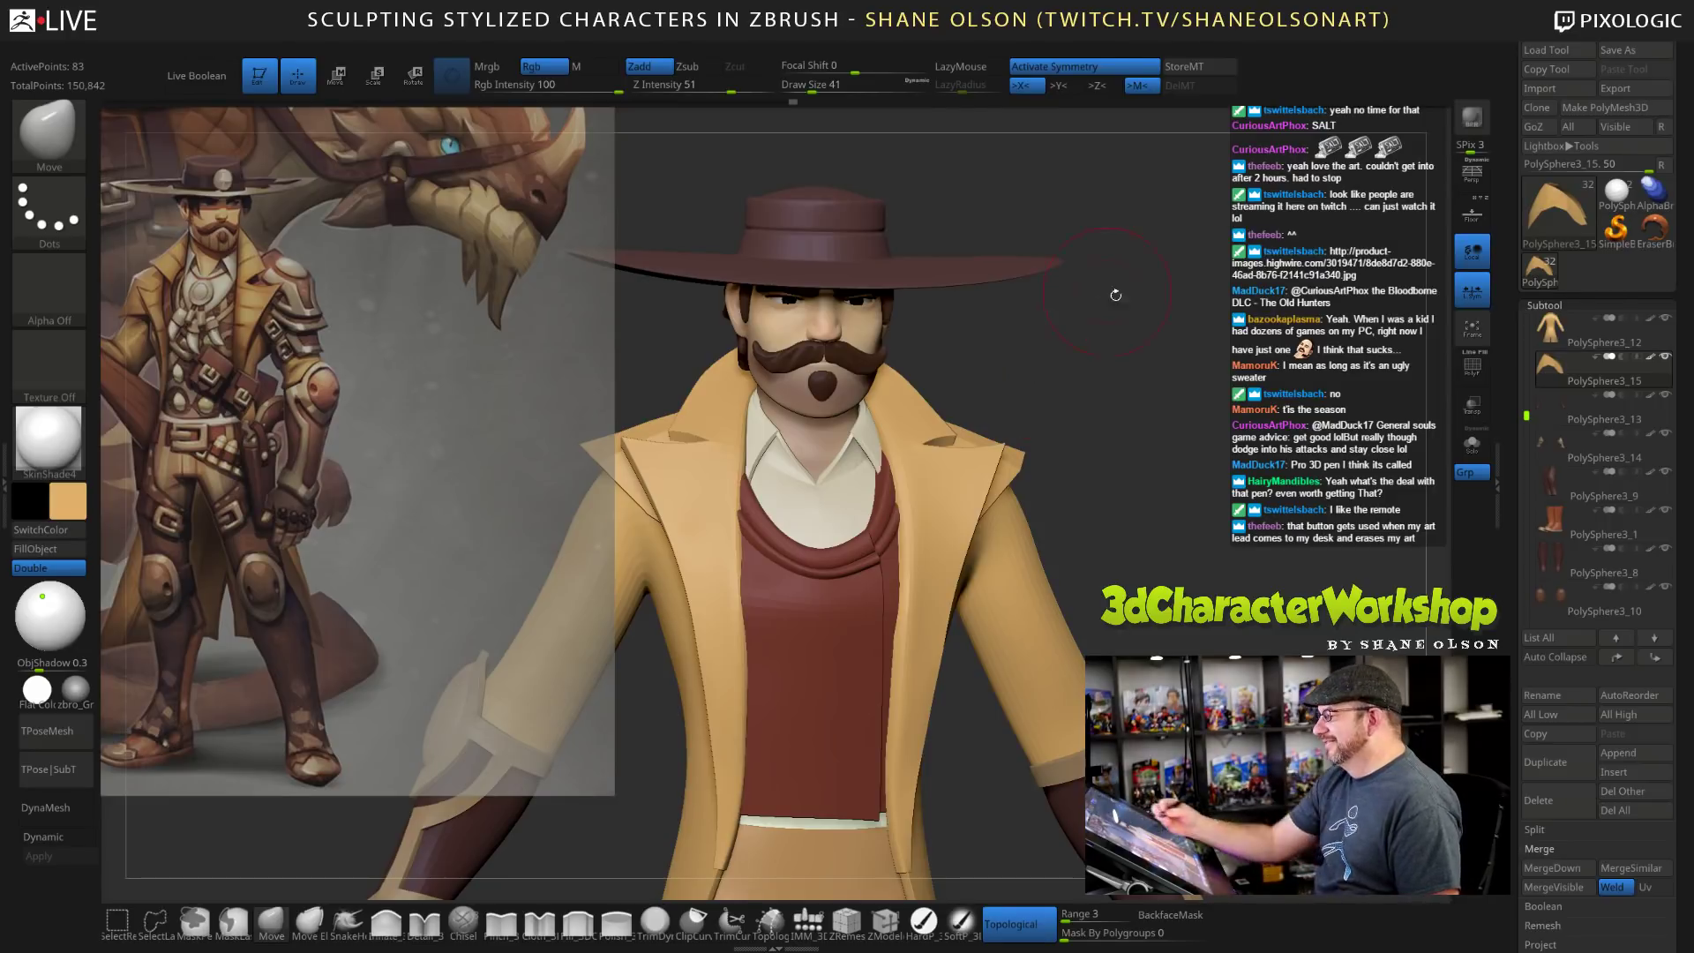
Examine the full character's coat, cape and overall proportions from the front and three-quarter view beside the concept art.
mouse_move(1116, 295)
left_mouse_down()
mouse_move(1160, 389)
mouse_move(1146, 412)
left_mouse_up()
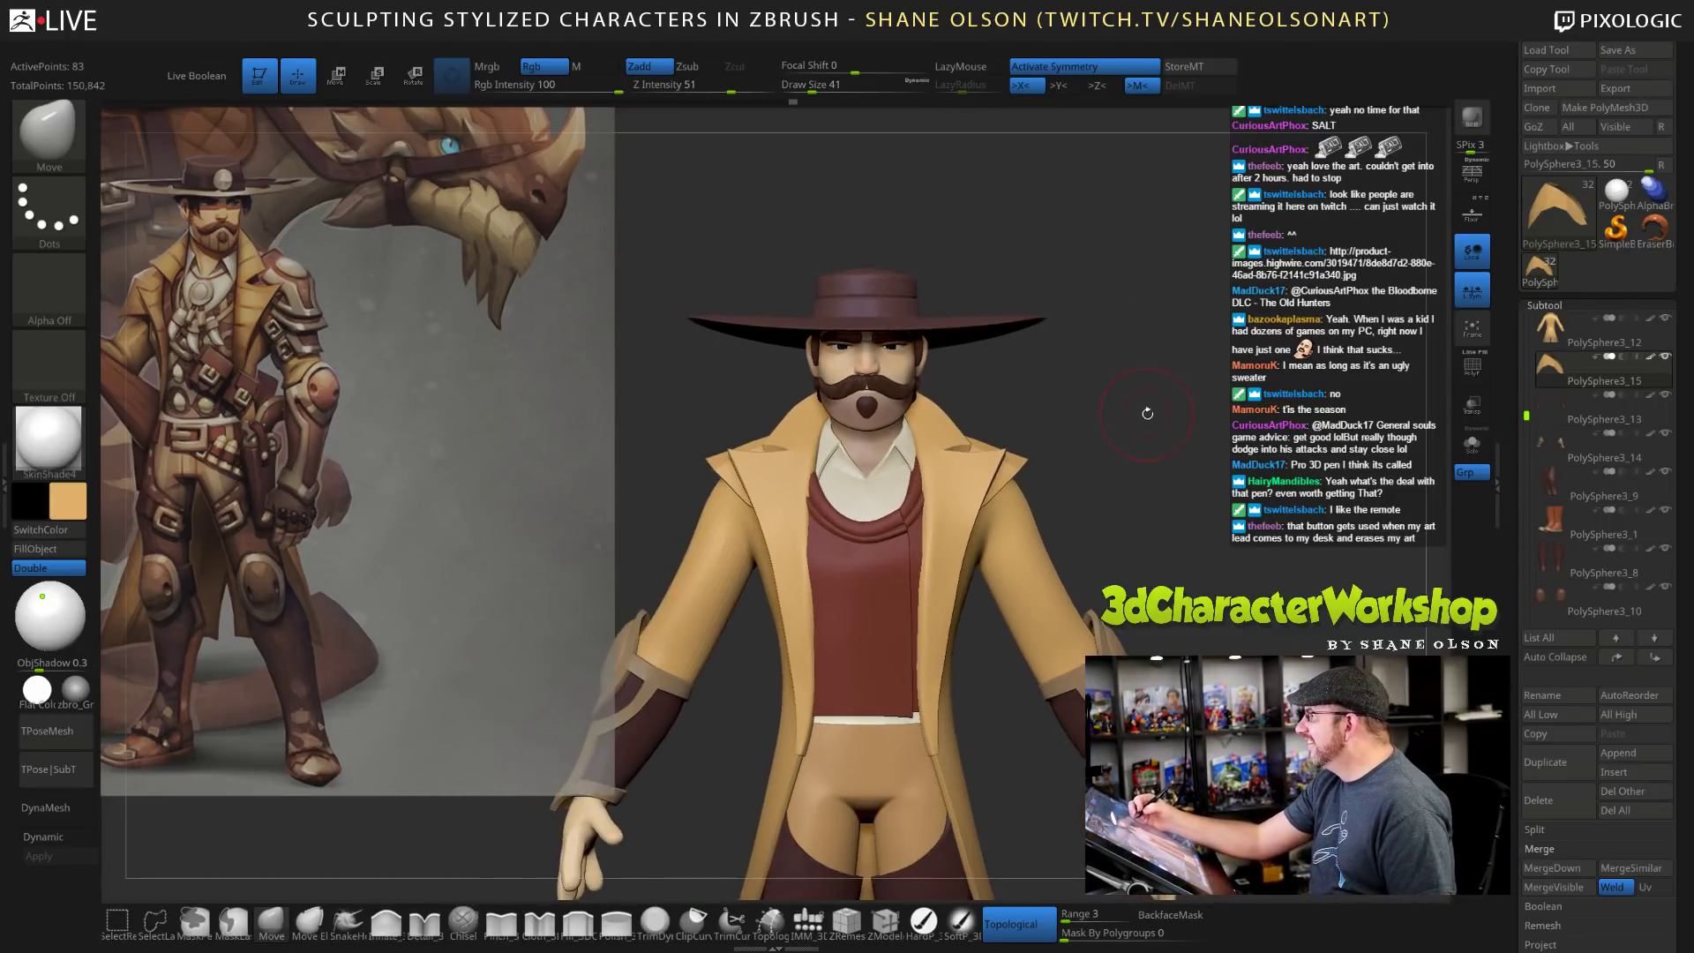
left_click_drag(1158, 549, 1132, 461, "alt")
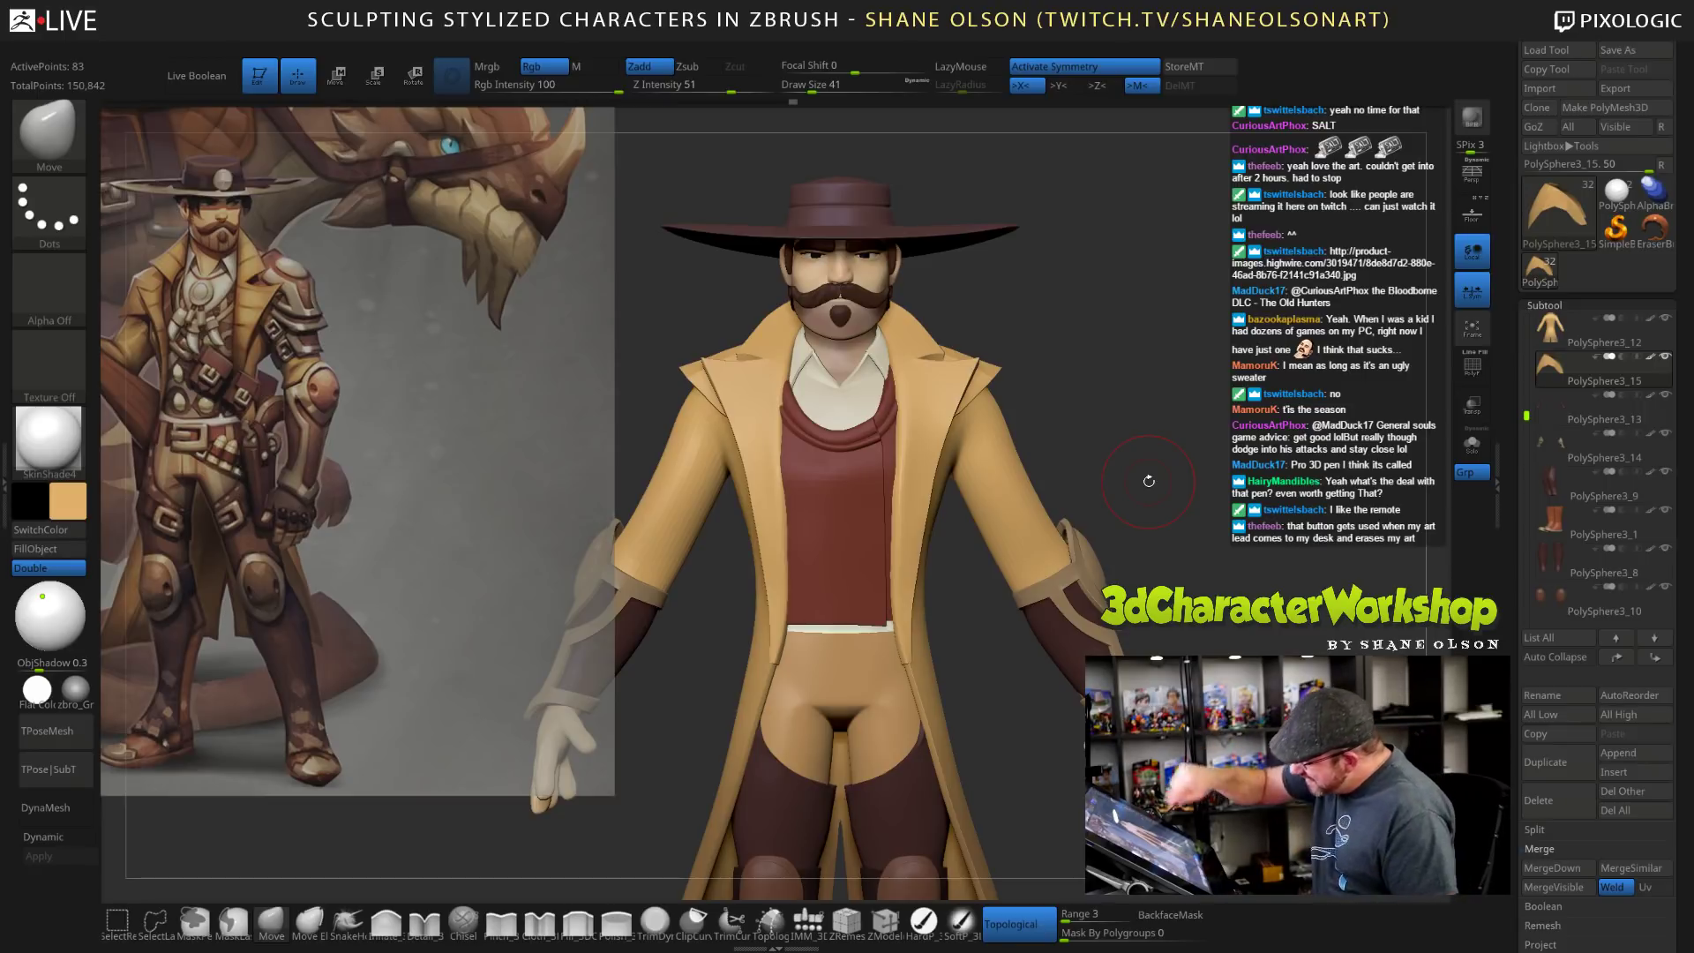
left_click_drag(1158, 502, 1211, 609)
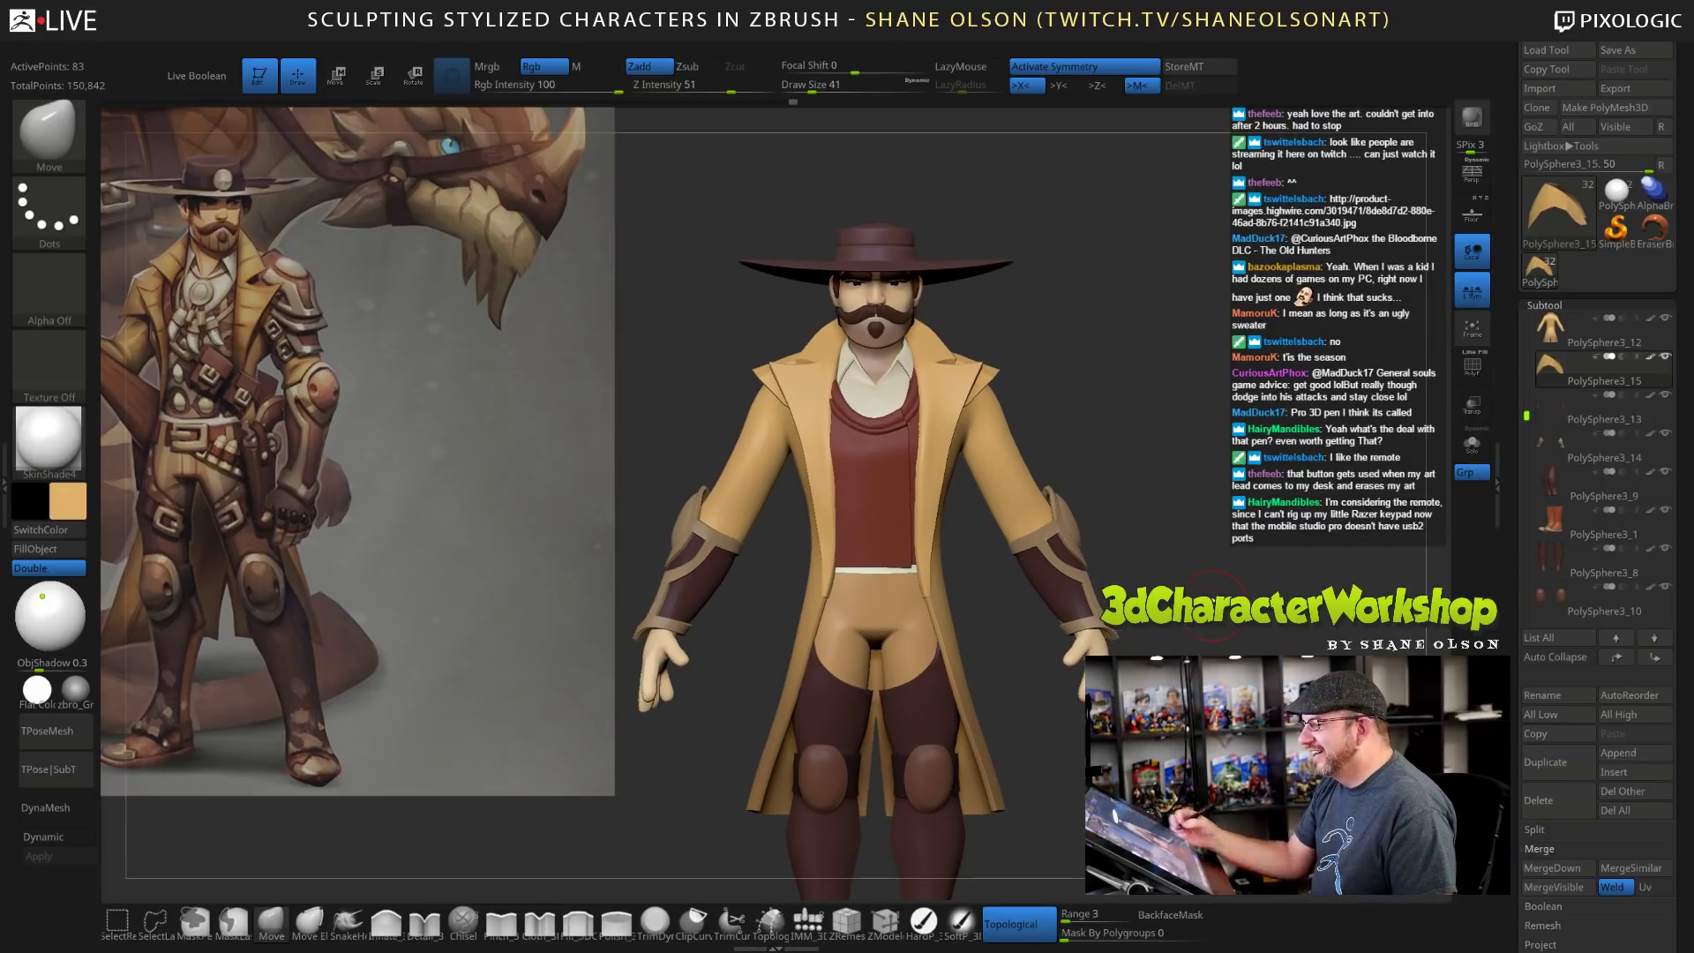
left_click_drag(1190, 542, 1153, 559)
mouse_move(1102, 426)
left_mouse_down()
mouse_move(1077, 433)
mouse_move(1097, 454)
mouse_move(1147, 448)
mouse_move(1114, 442)
left_mouse_up()
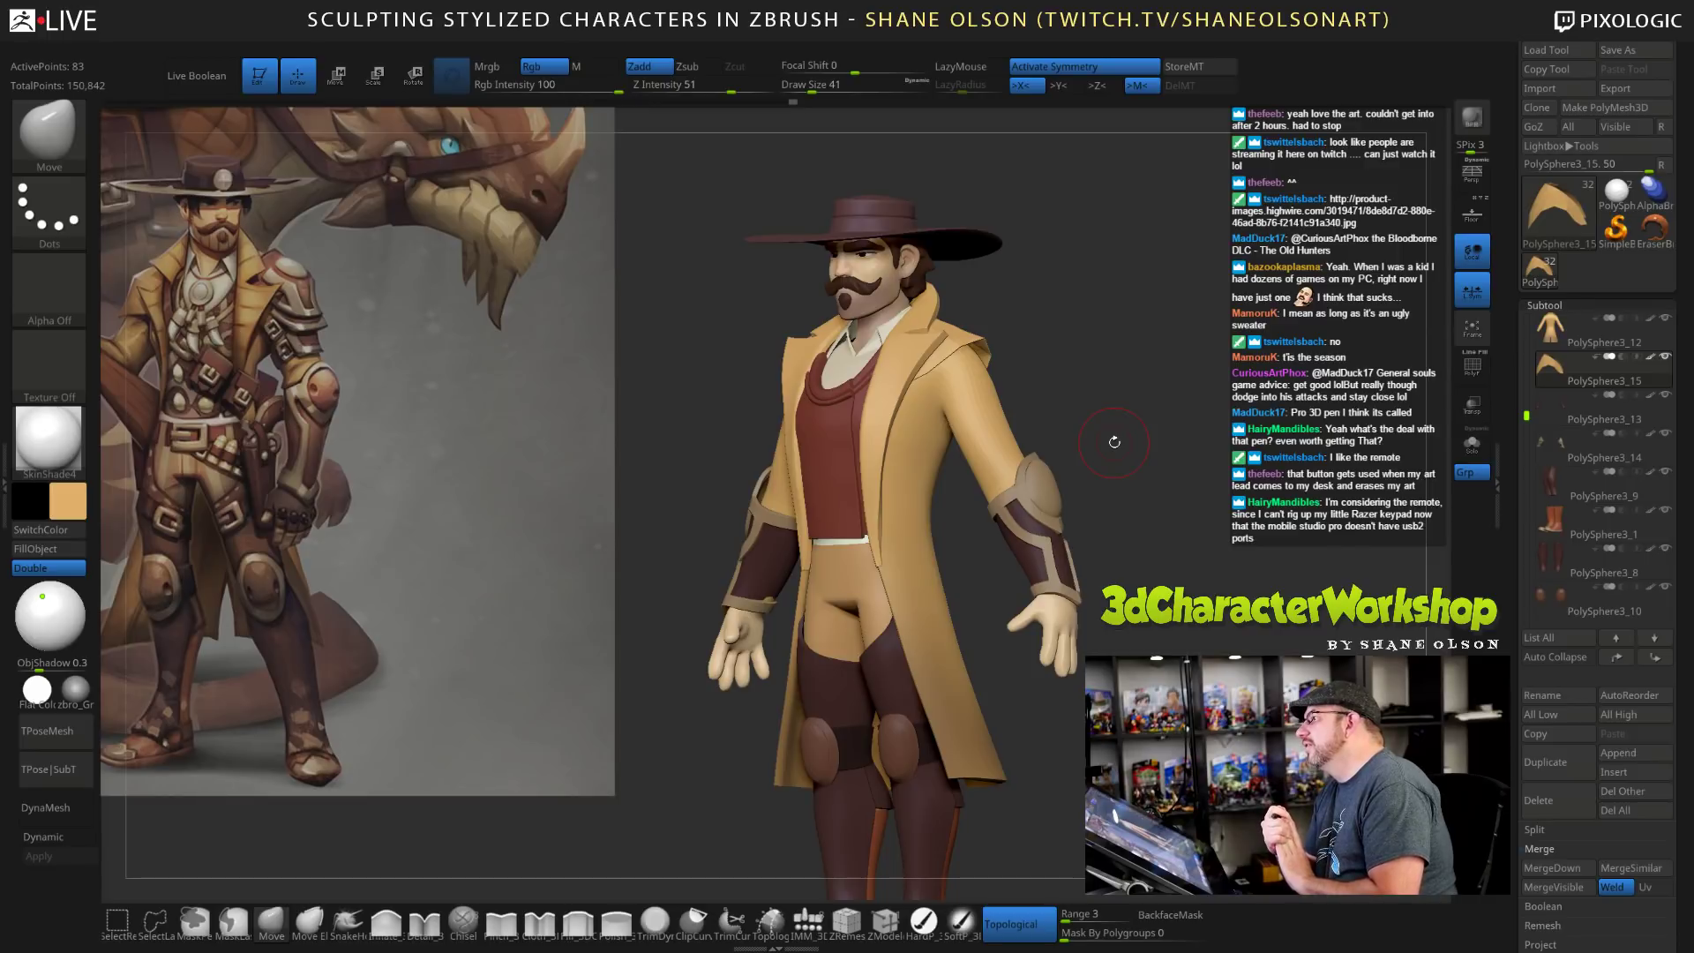
left_click_drag(1115, 442, 1192, 520)
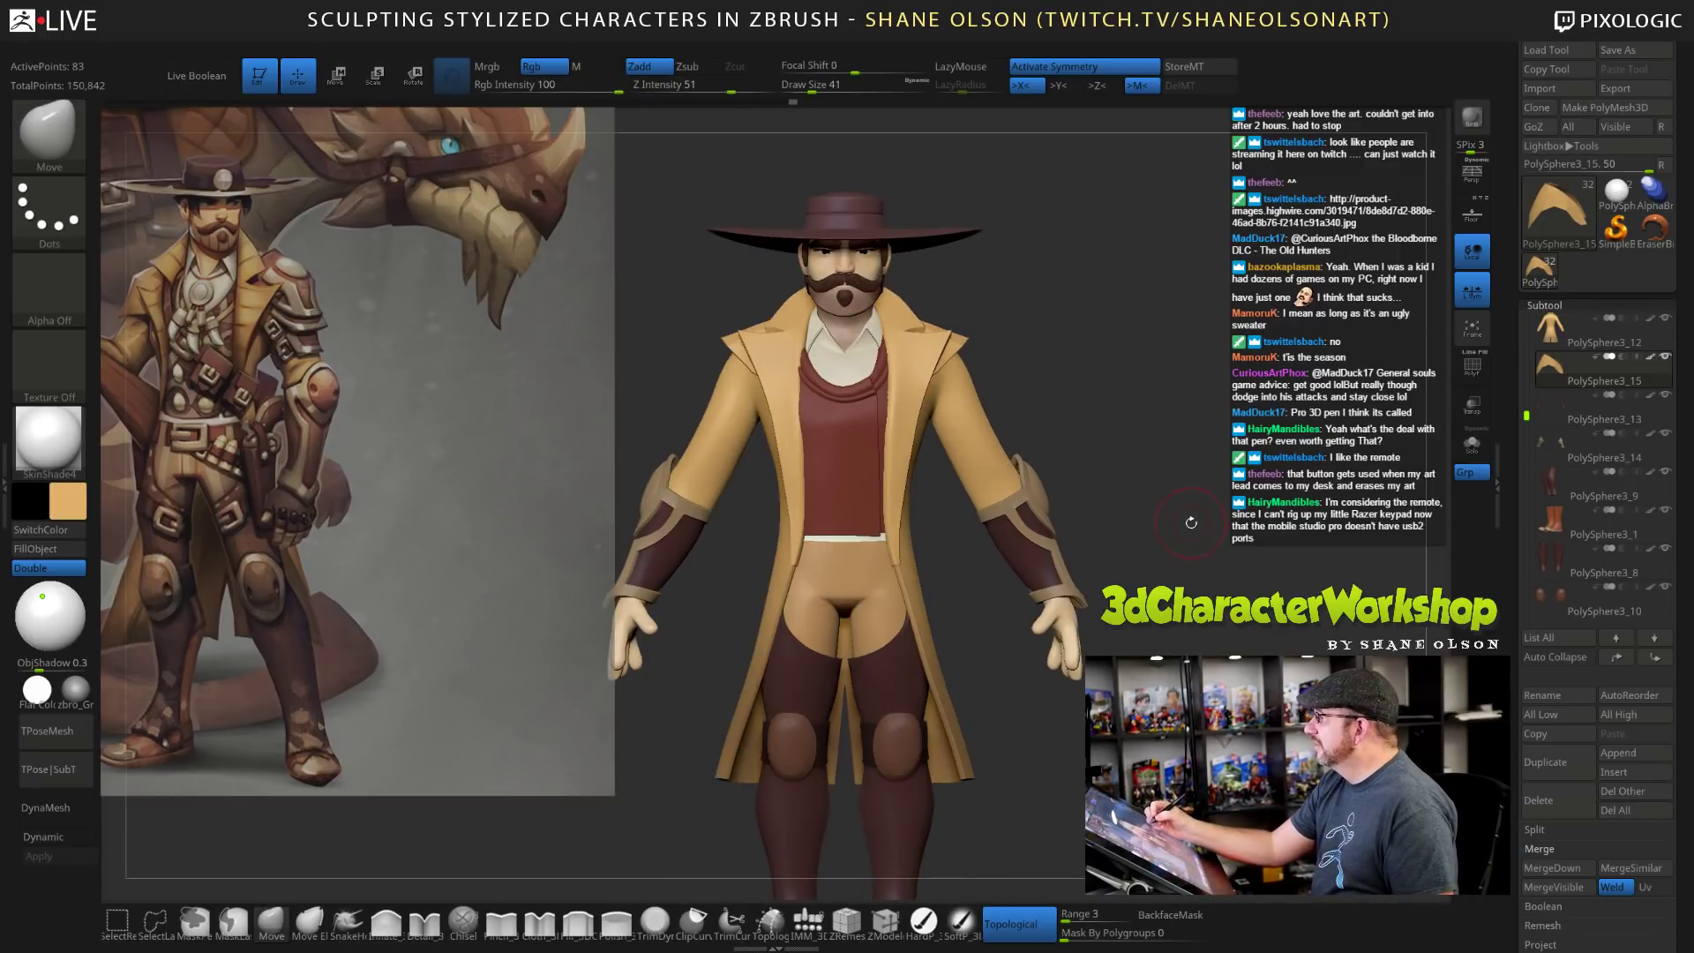
key("f")
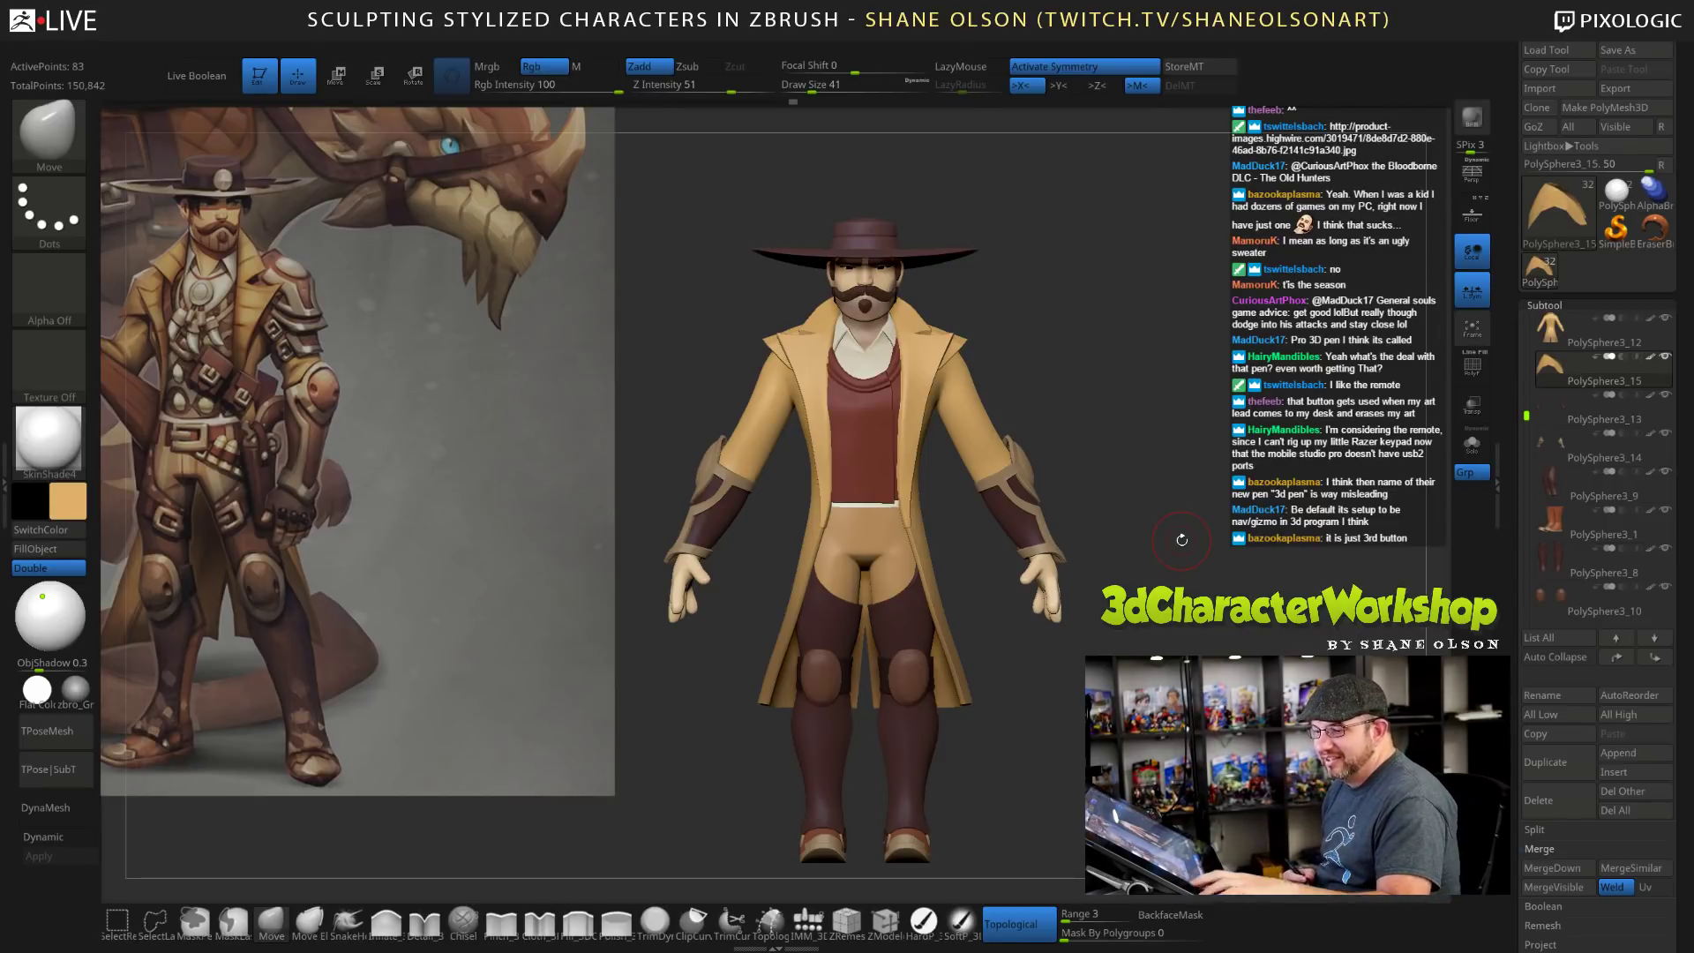
left_click_drag(1154, 445, 1158, 438)
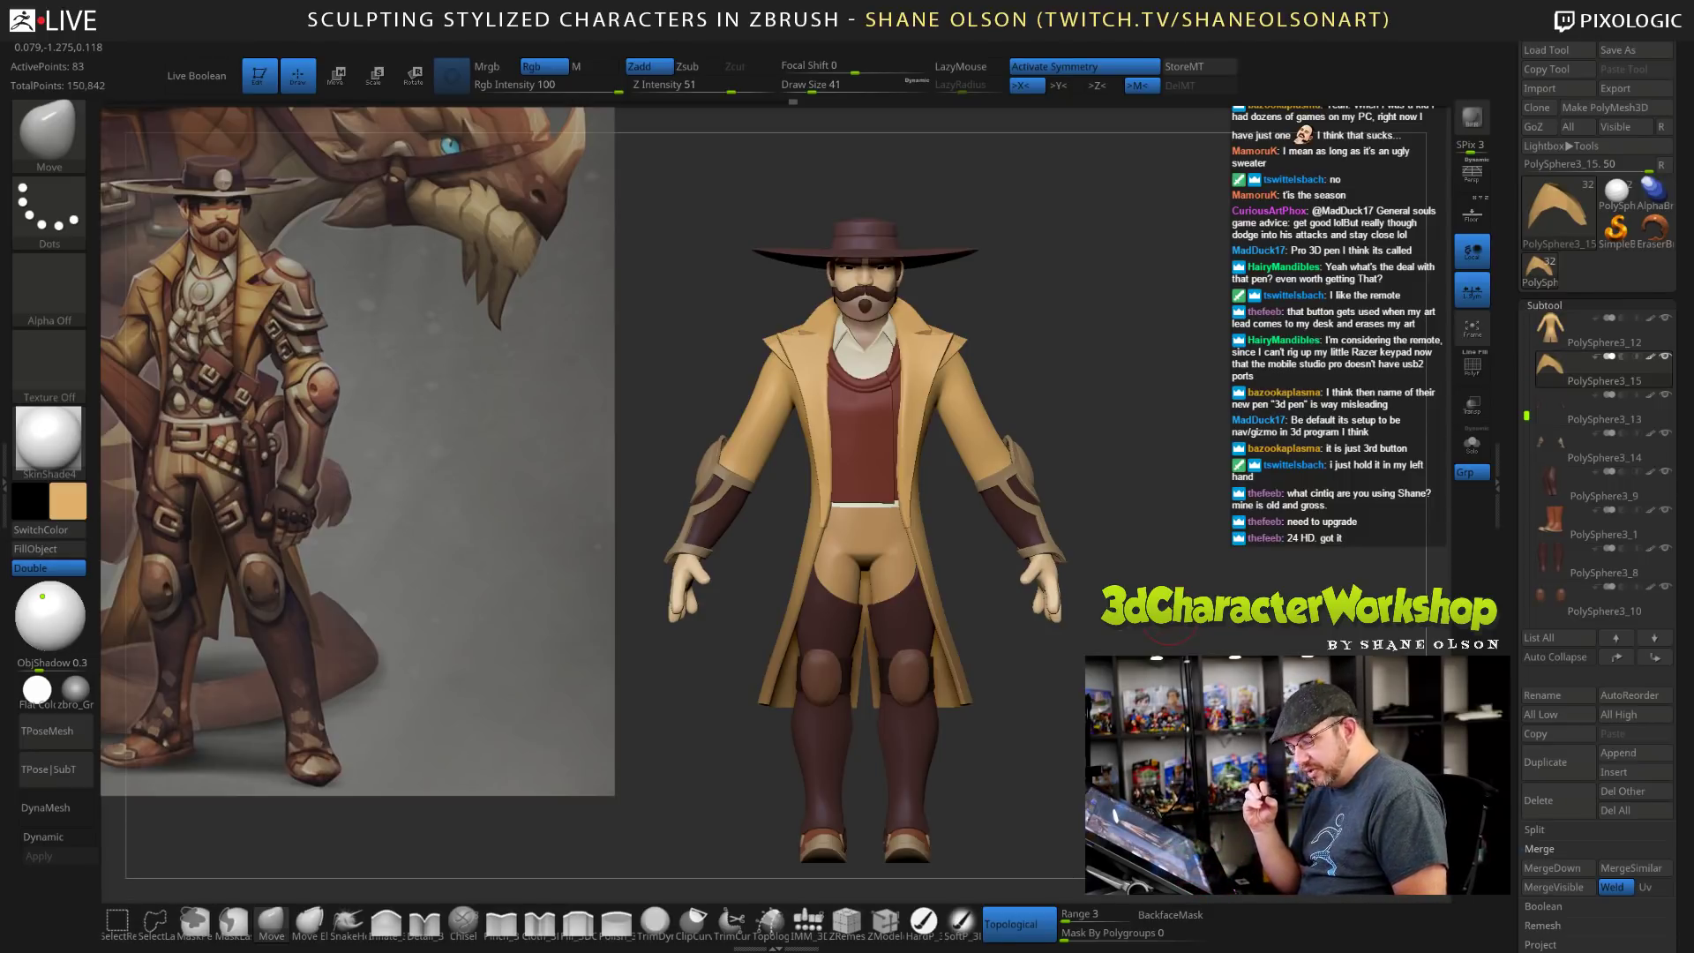
Switch the sculpting brush from Move to Blob.
key("b")
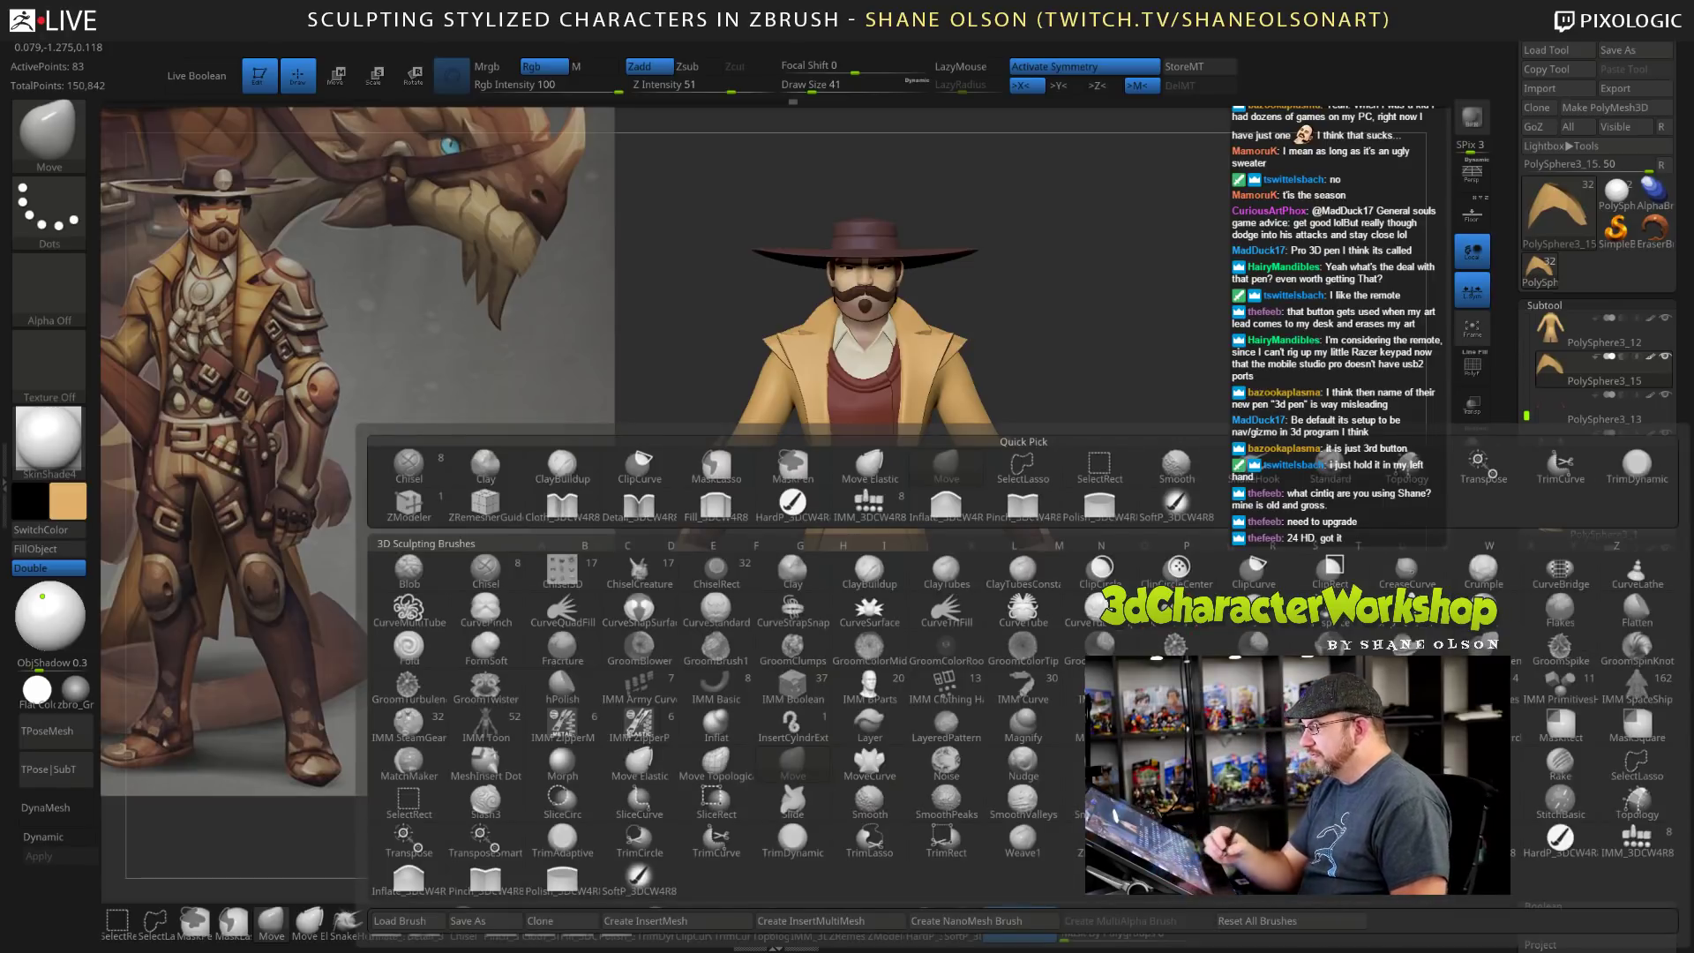
key("b")
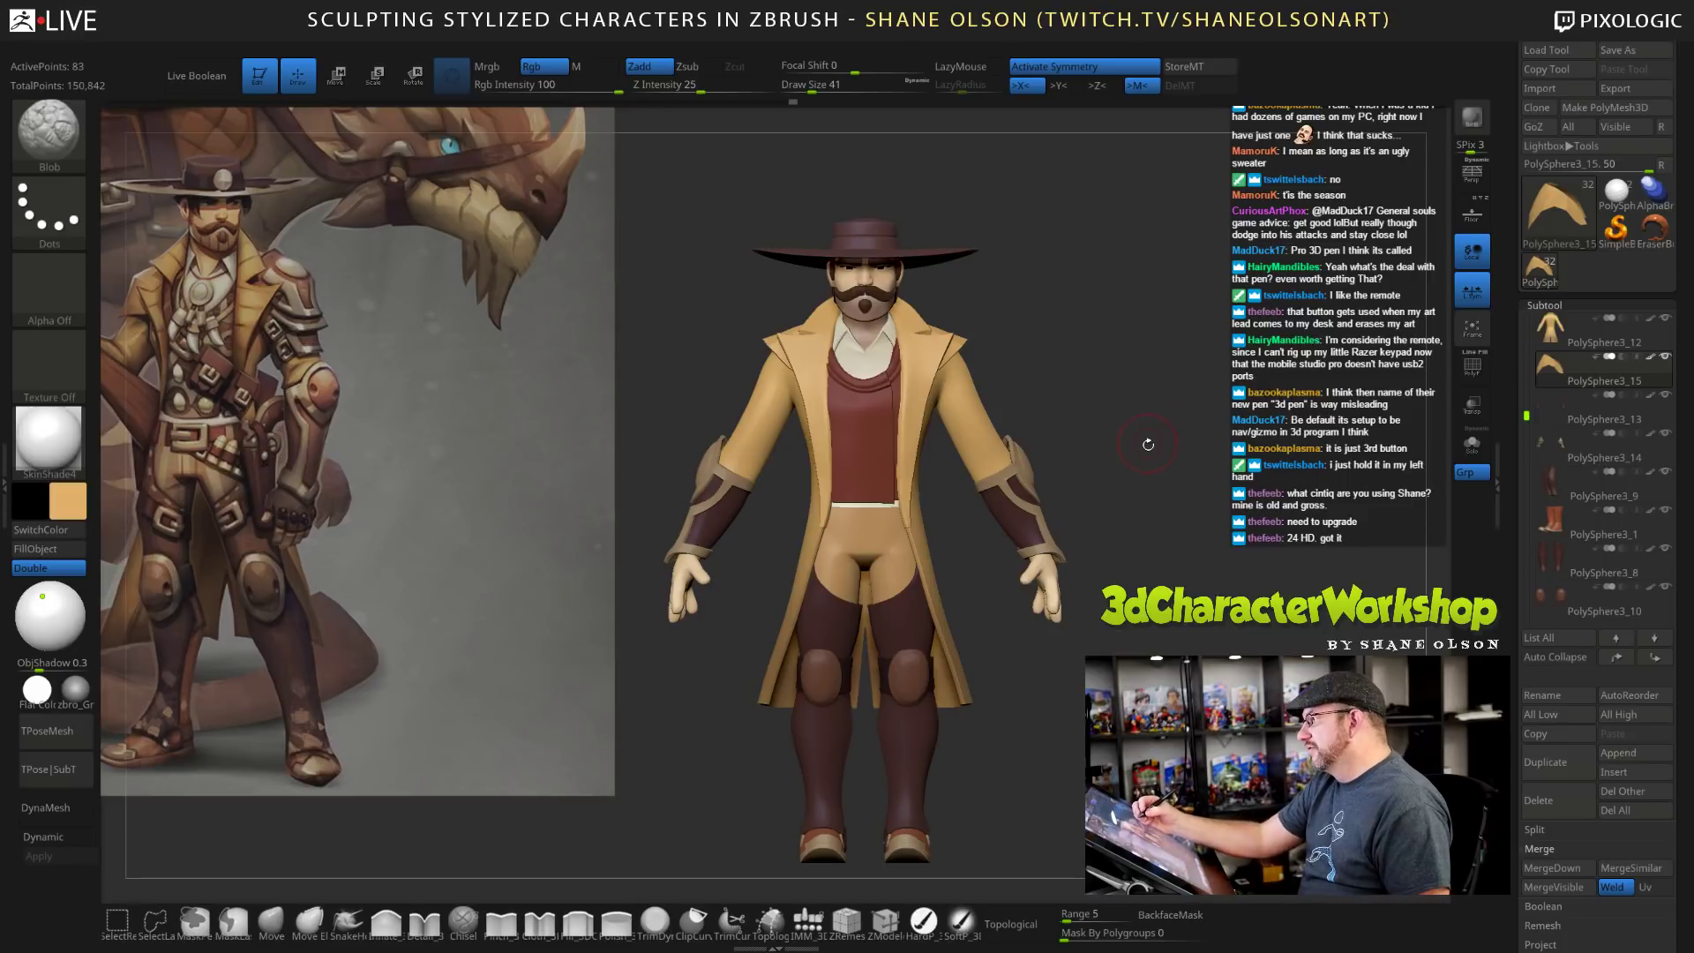
left_click_drag(1147, 446, 1147, 573)
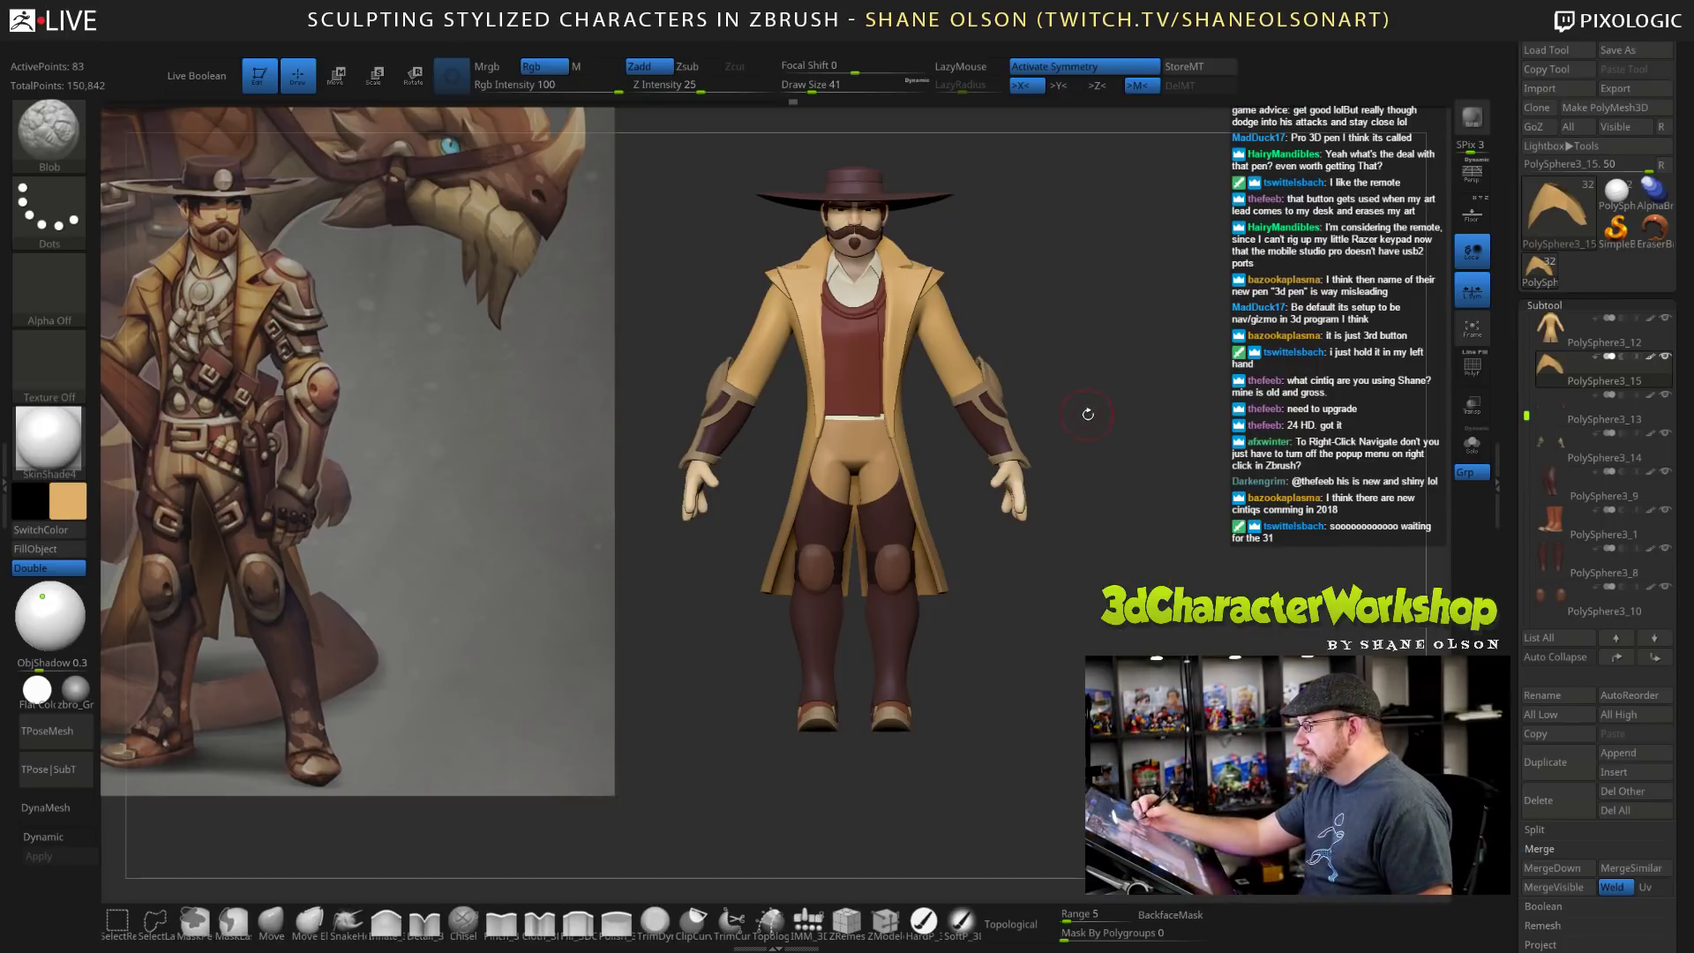
left_click_drag(1085, 412, 1100, 395)
left_click_drag(1092, 456, 1098, 386)
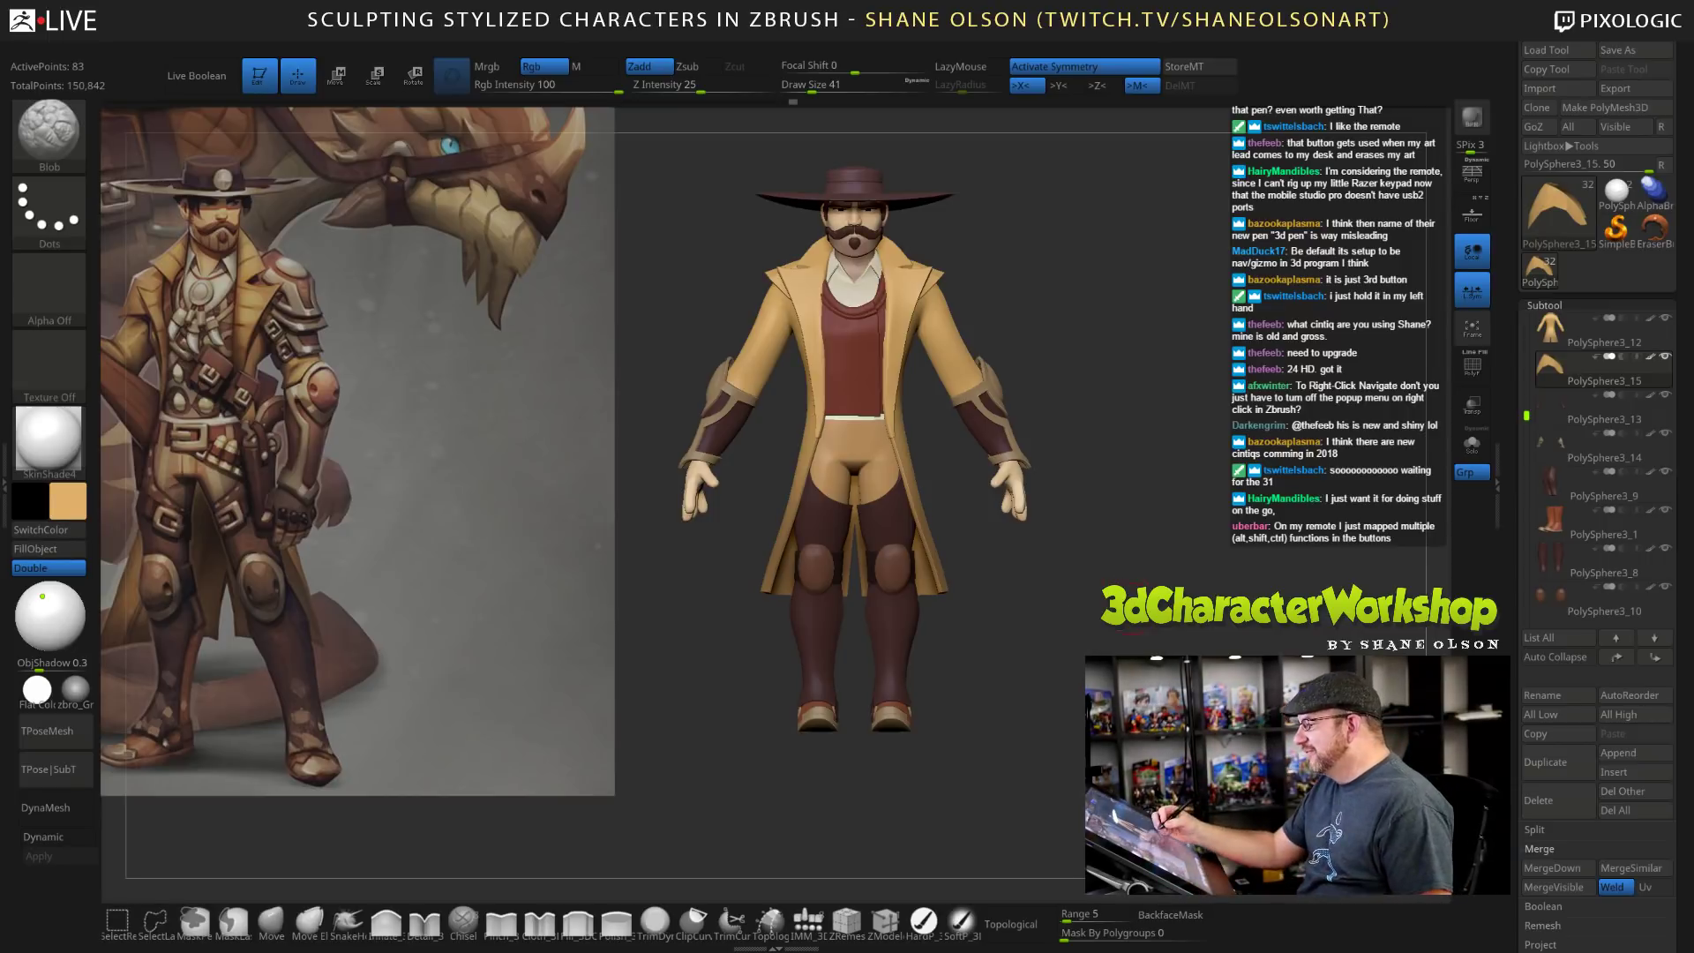
left_click_drag(1133, 607, 1130, 581)
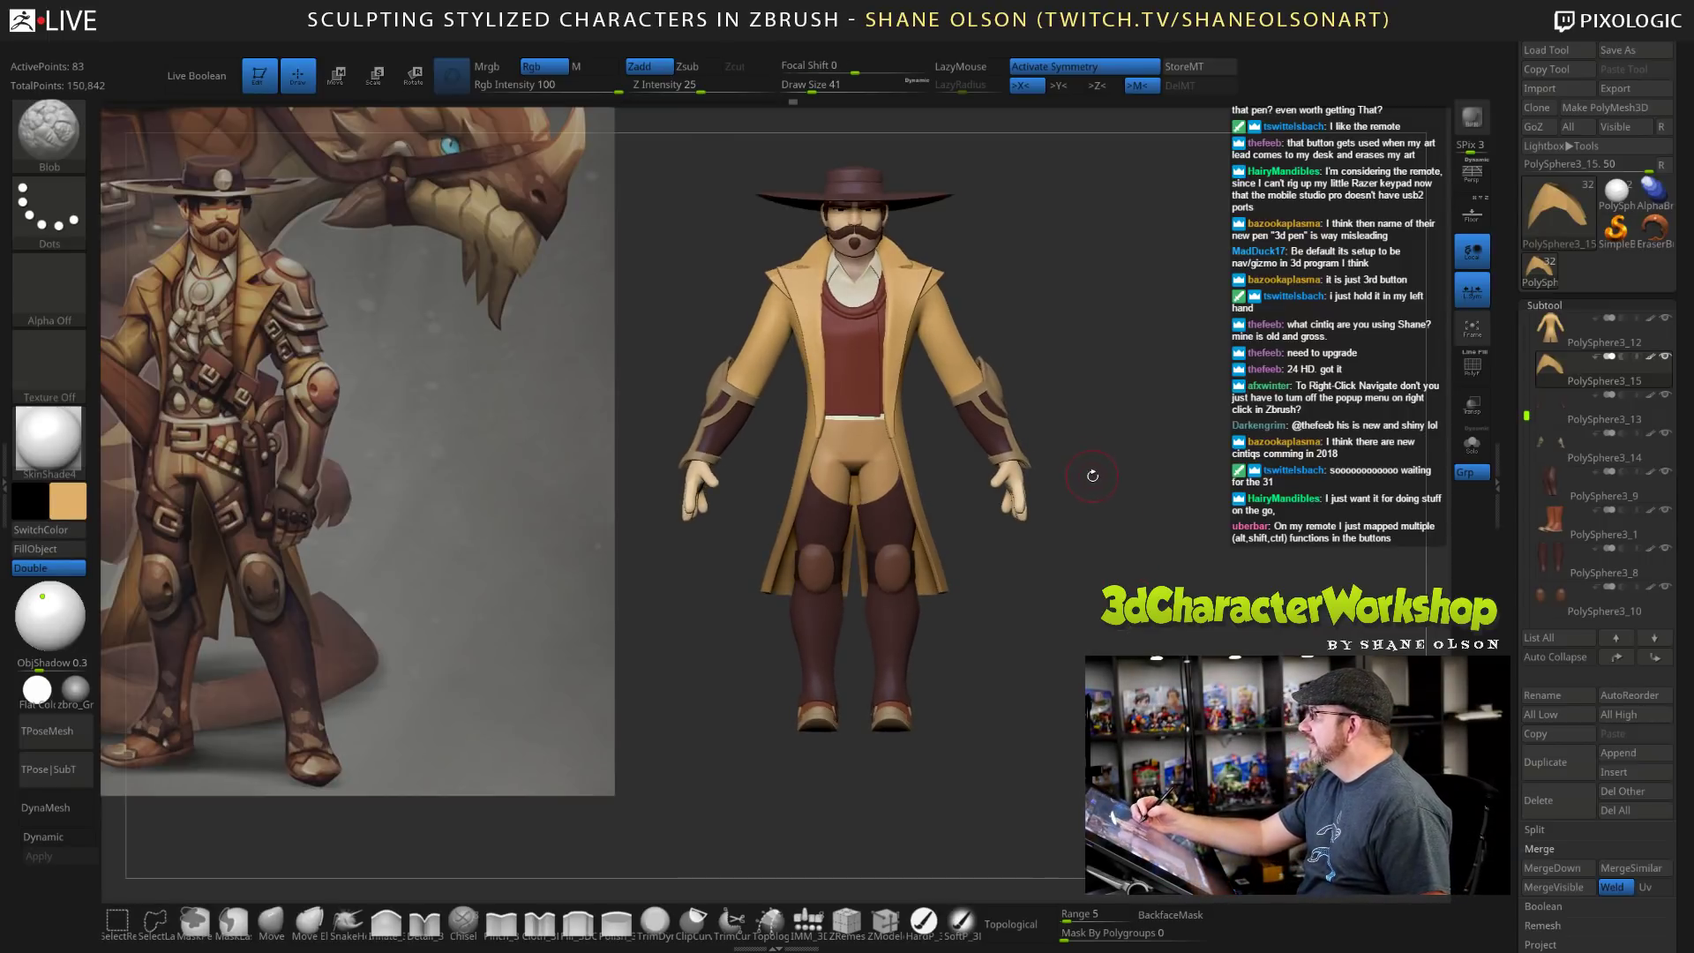
left_click_drag(1092, 471, 1080, 415)
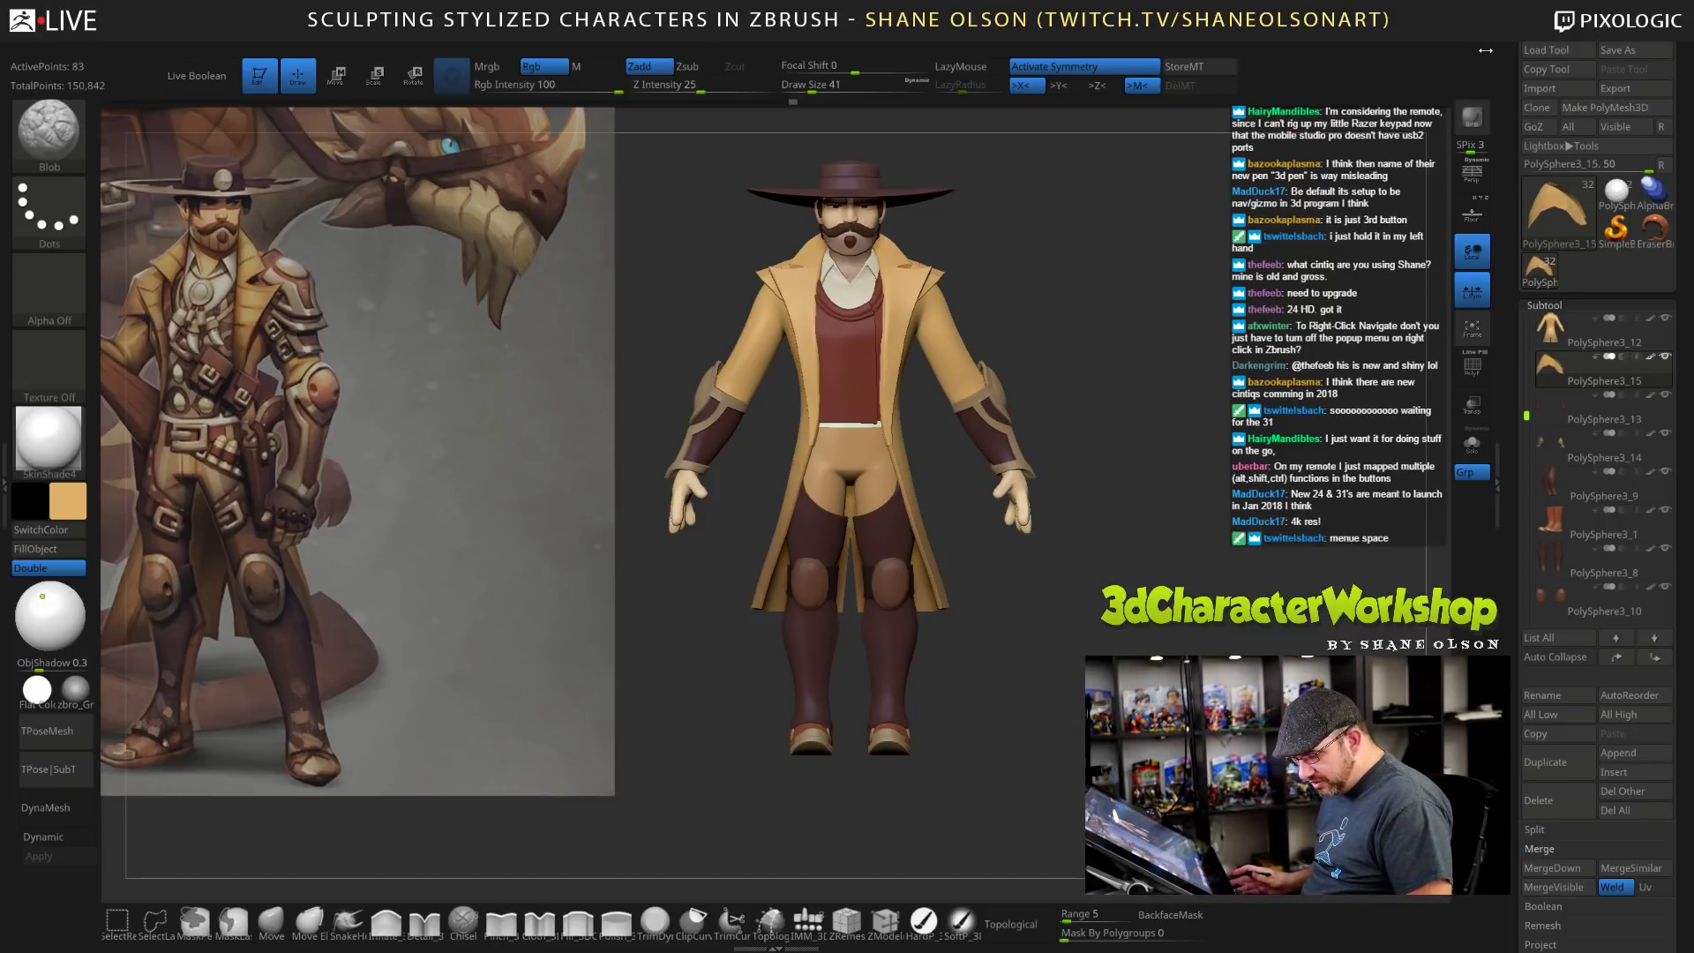
left_click_drag(1114, 456, 1129, 505)
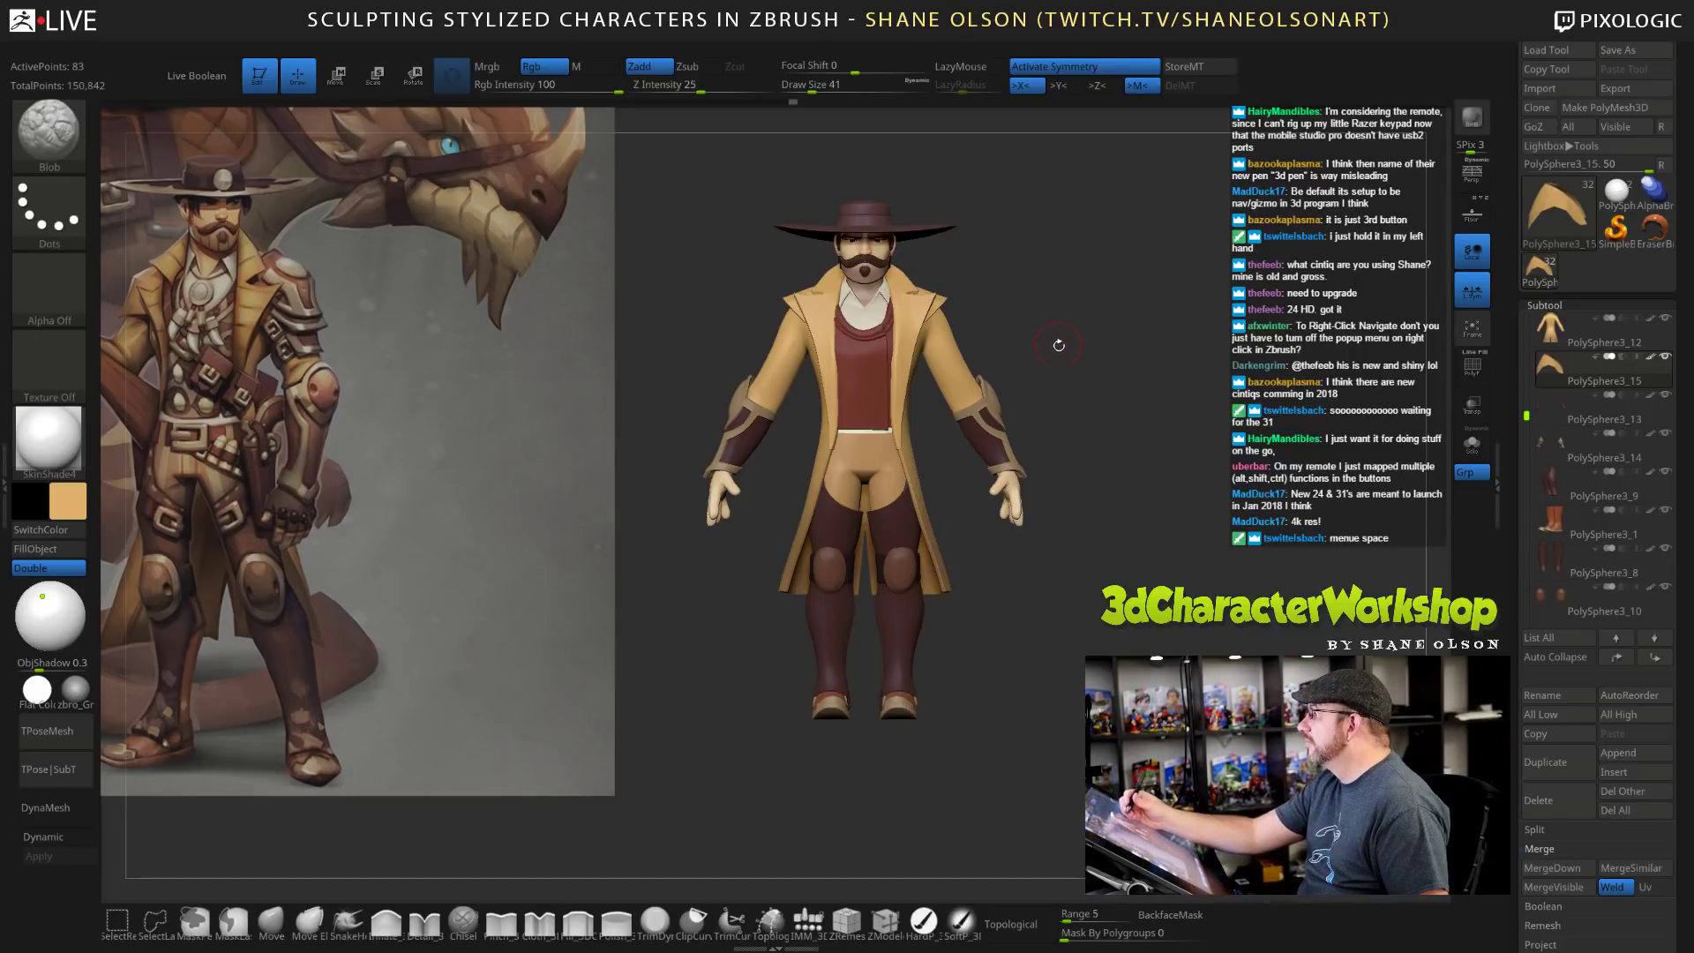
mouse_move(1059, 350)
left_mouse_down()
mouse_move(1036, 357)
mouse_move(1118, 483)
mouse_move(1104, 518)
mouse_move(1104, 502)
mouse_move(1130, 512)
left_mouse_up()
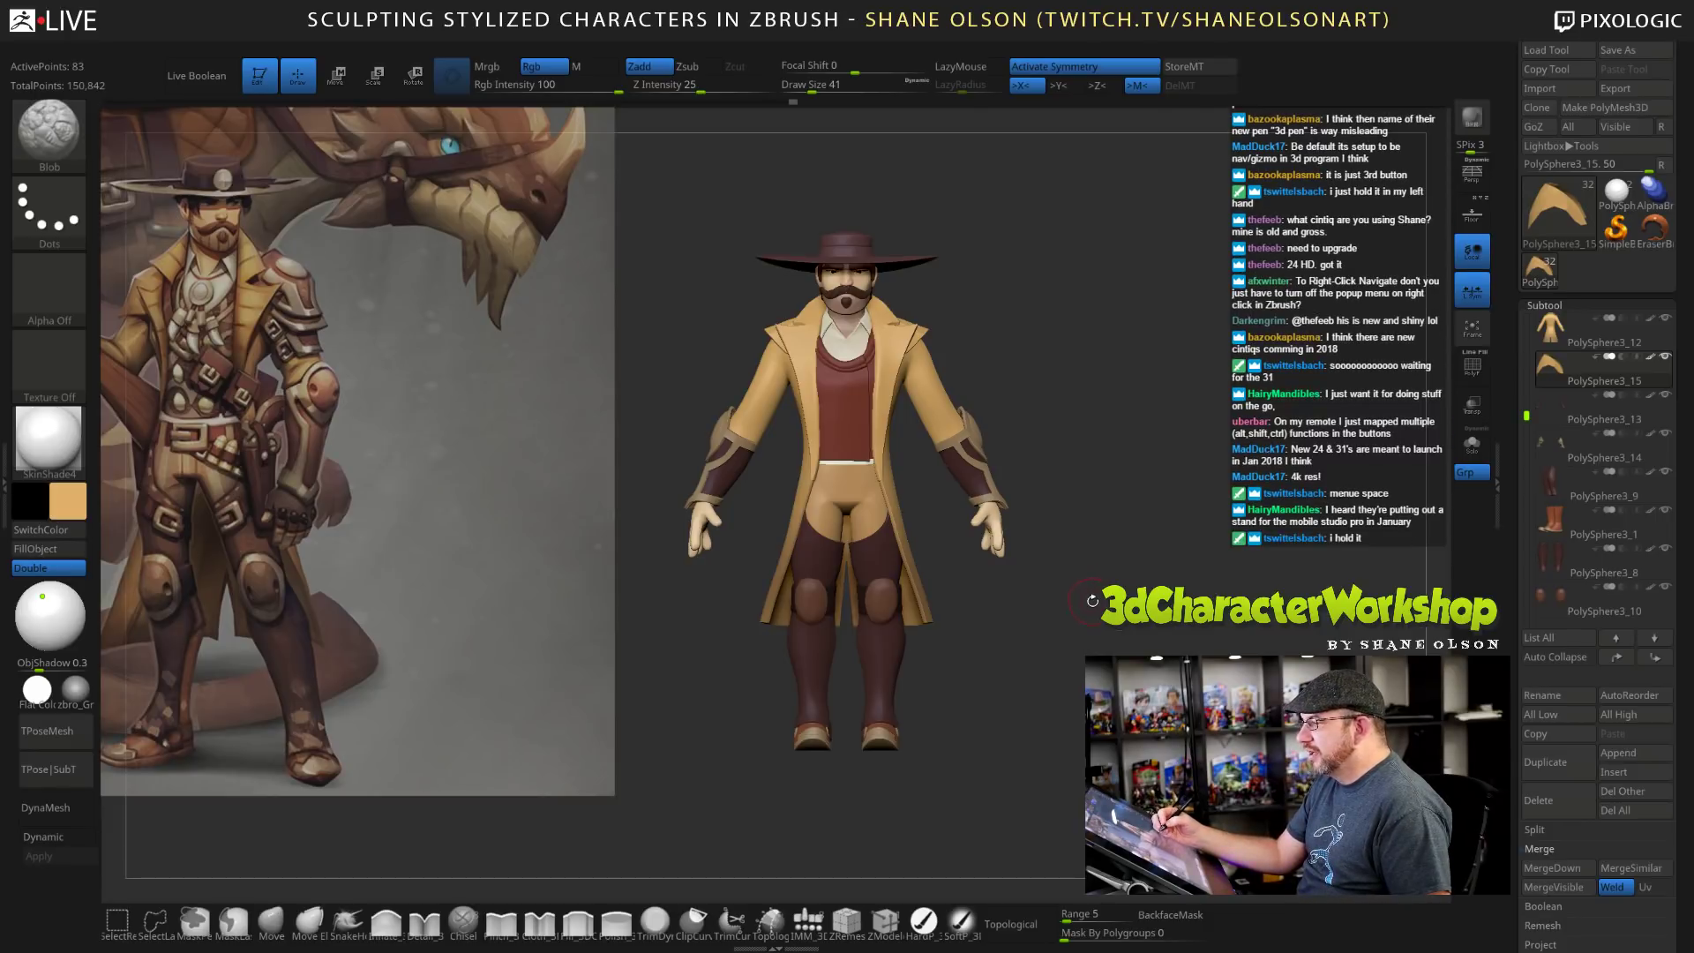
left_click_drag(1094, 617, 1007, 423)
mouse_move(1073, 493)
left_mouse_down()
mouse_move(1114, 491)
mouse_move(1081, 479)
mouse_move(1094, 538)
mouse_move(1078, 476)
left_mouse_up()
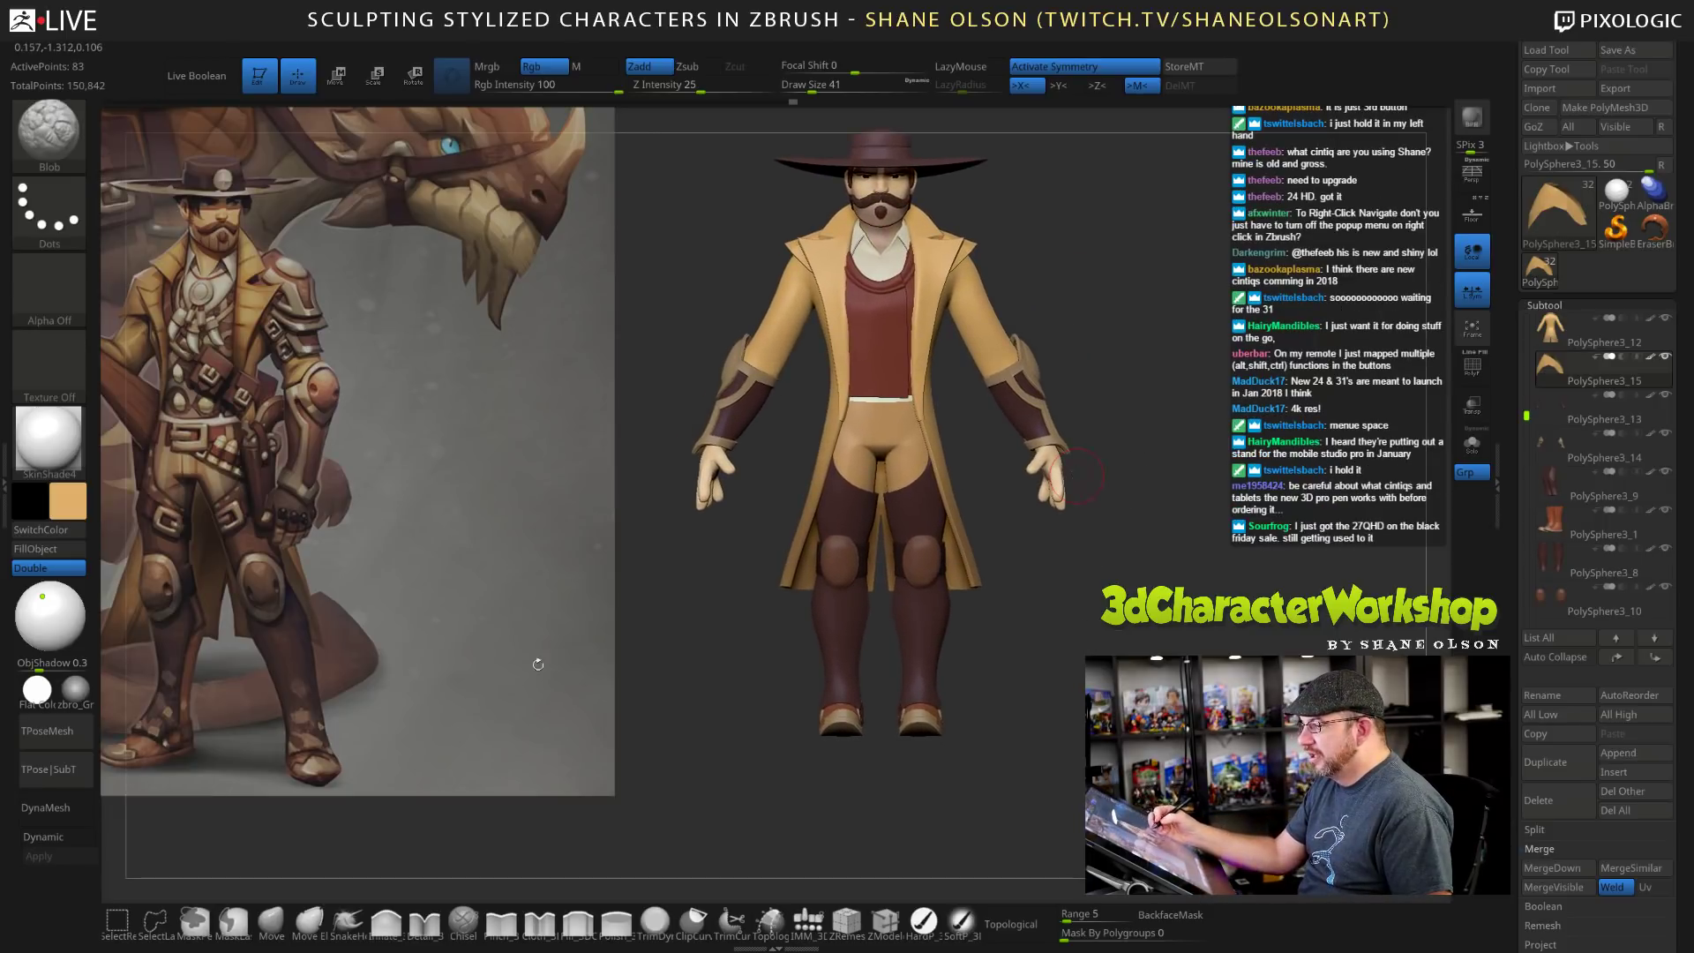
Make the dark brown thigh pieces the active subtool and undo the stray marks on them.
left_click(923, 517, "alt")
left_click_drag(1015, 575, 1006, 631, "alt")
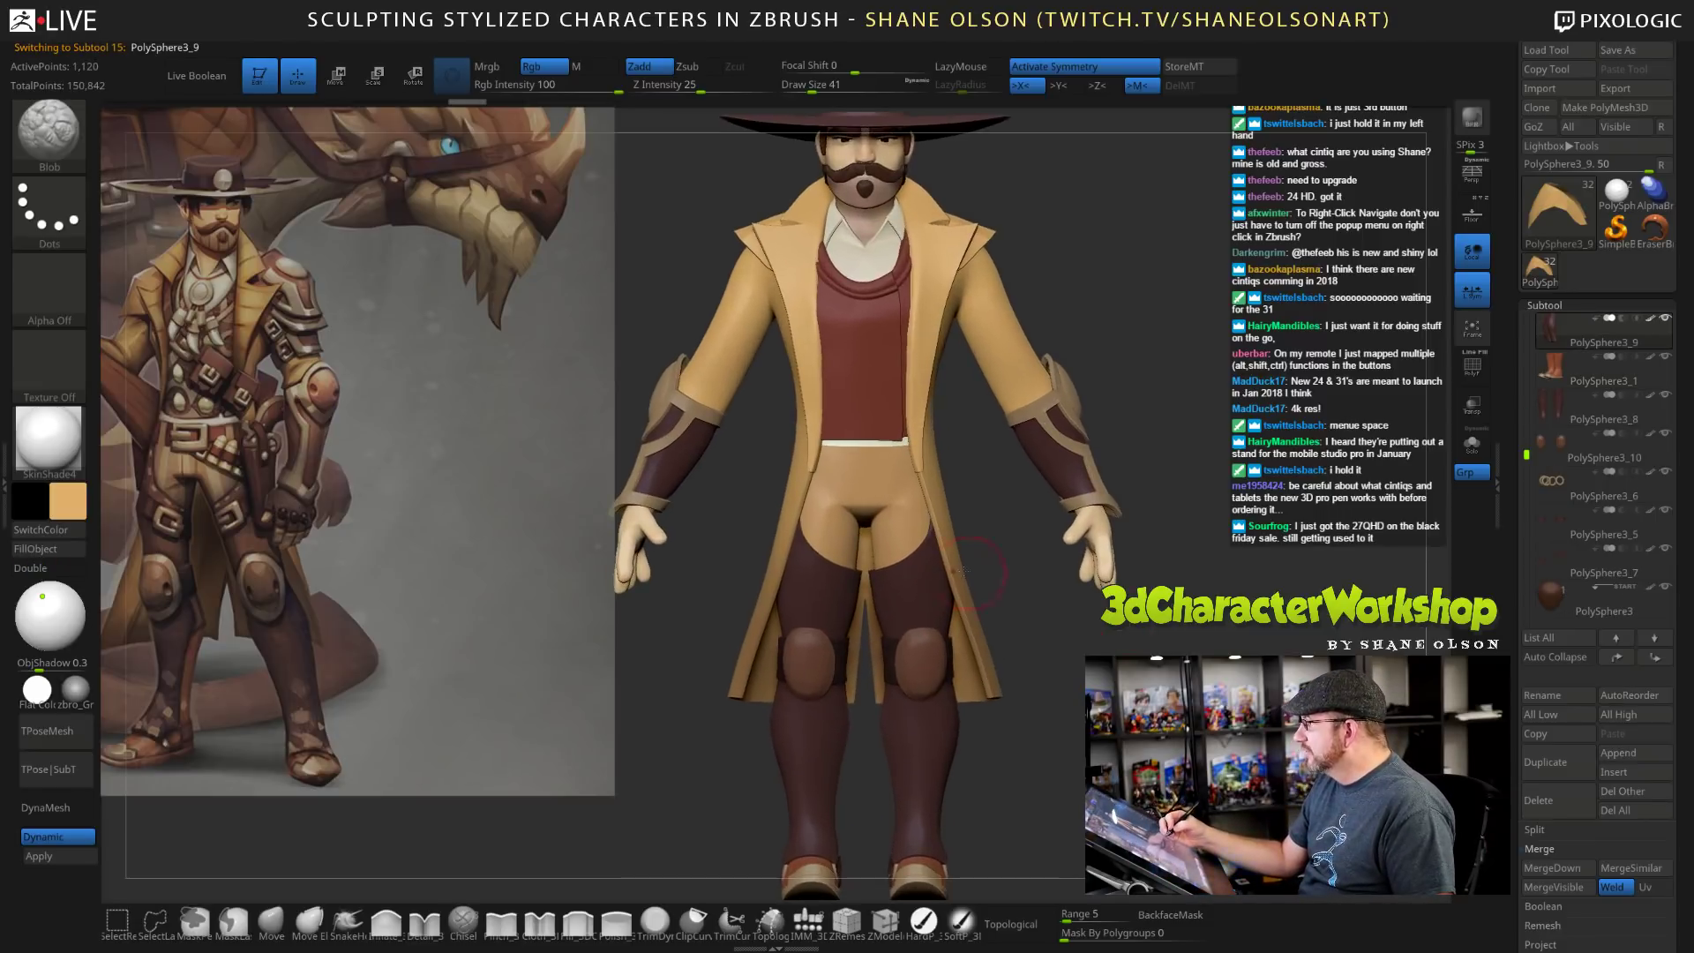
left_click(898, 578, "alt")
mouse_move(1232, 617)
left_mouse_down("alt")
mouse_move(1240, 641)
mouse_move(1220, 543)
left_mouse_up("alt")
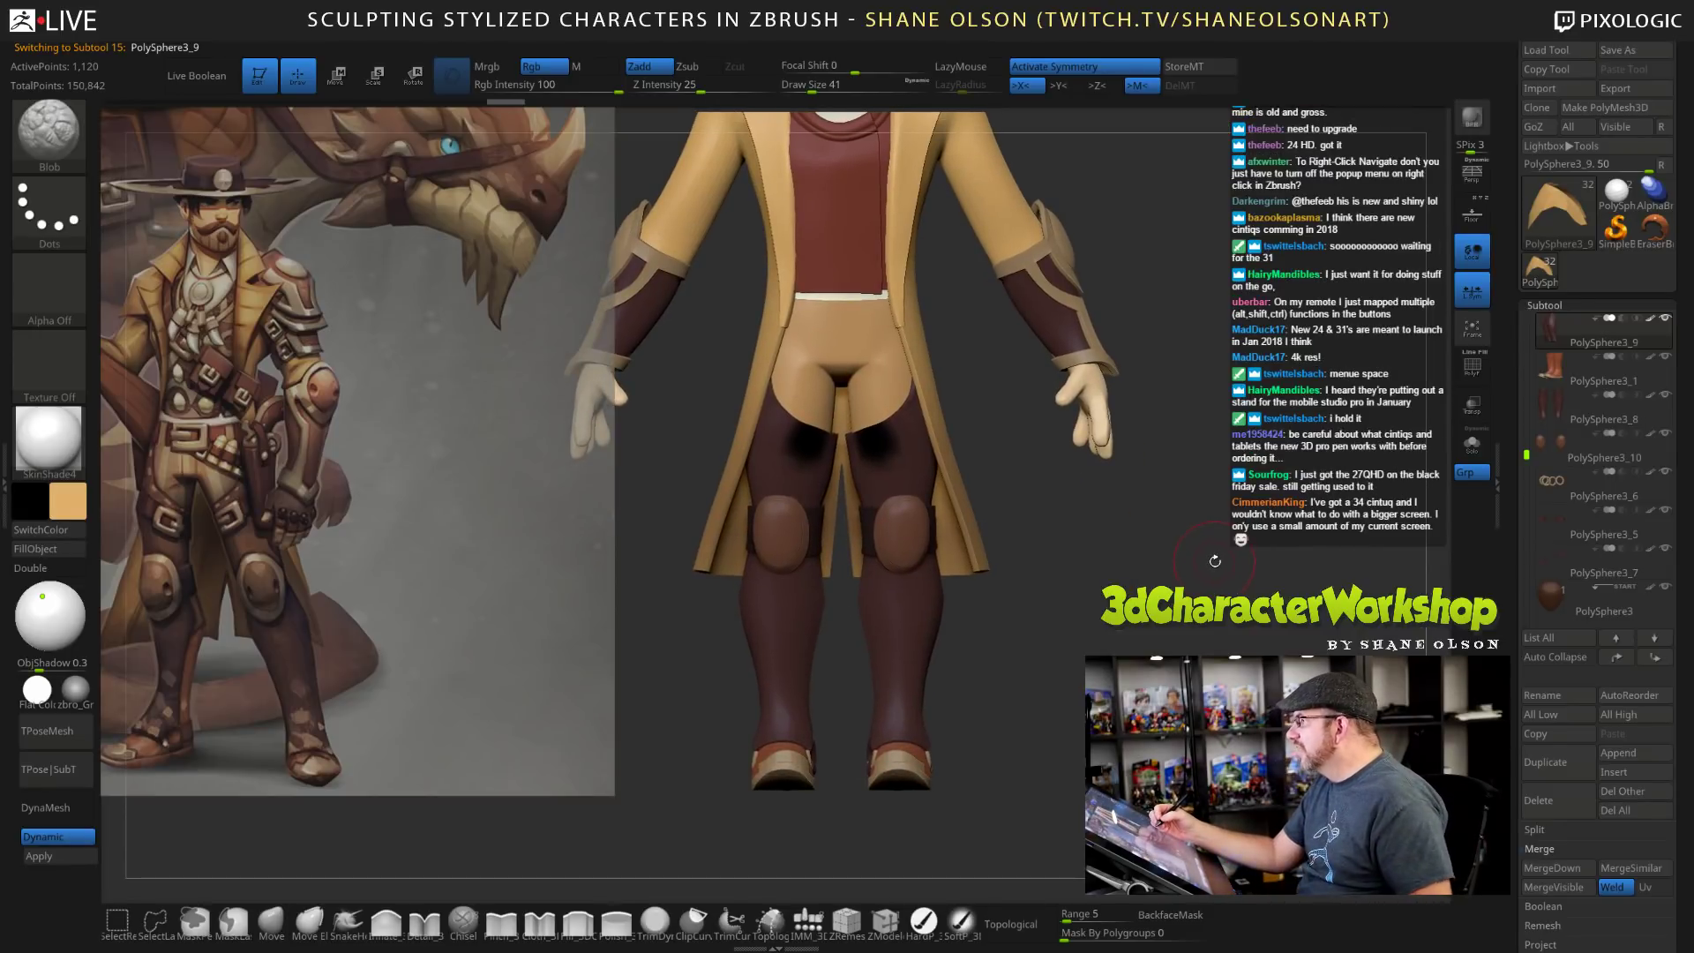
key("ctrl+z")
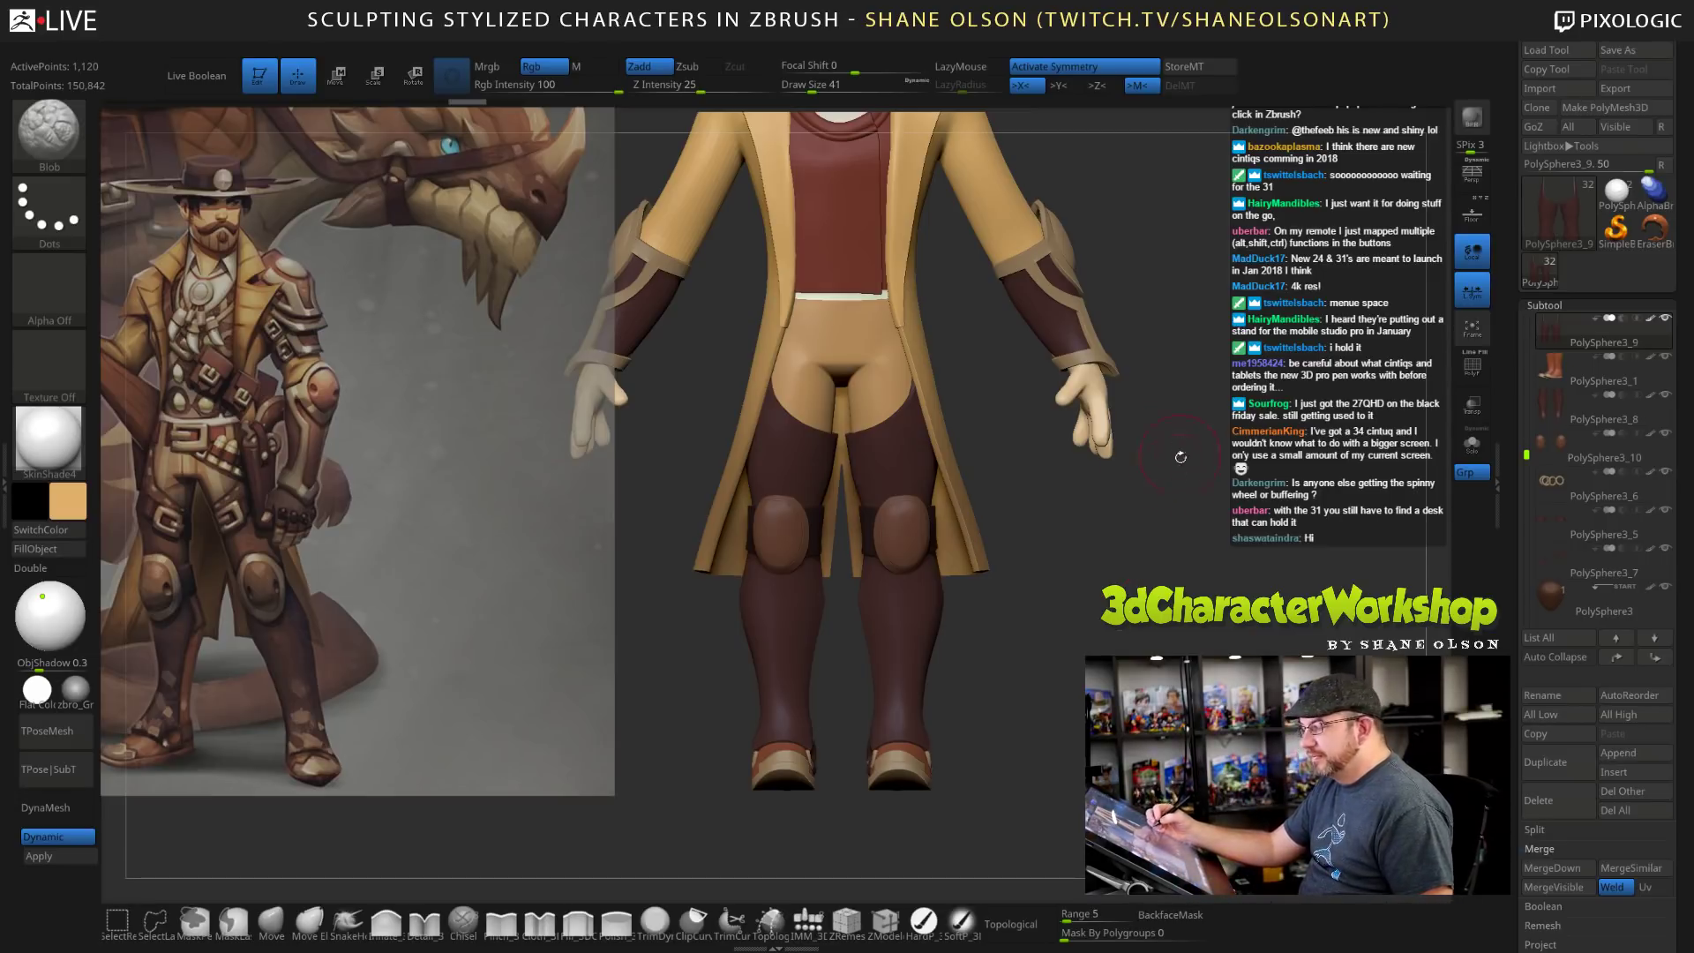
Isolate the dark brown thigh pieces in Solo mode and set the brush draw size to 18.
left_click_drag(1181, 458, 1172, 530)
left_click_drag(1182, 441, 1197, 568, "alt")
mouse_move(1196, 494)
left_mouse_down("alt")
mouse_move(1190, 353)
mouse_move(1189, 421)
left_mouse_up("alt")
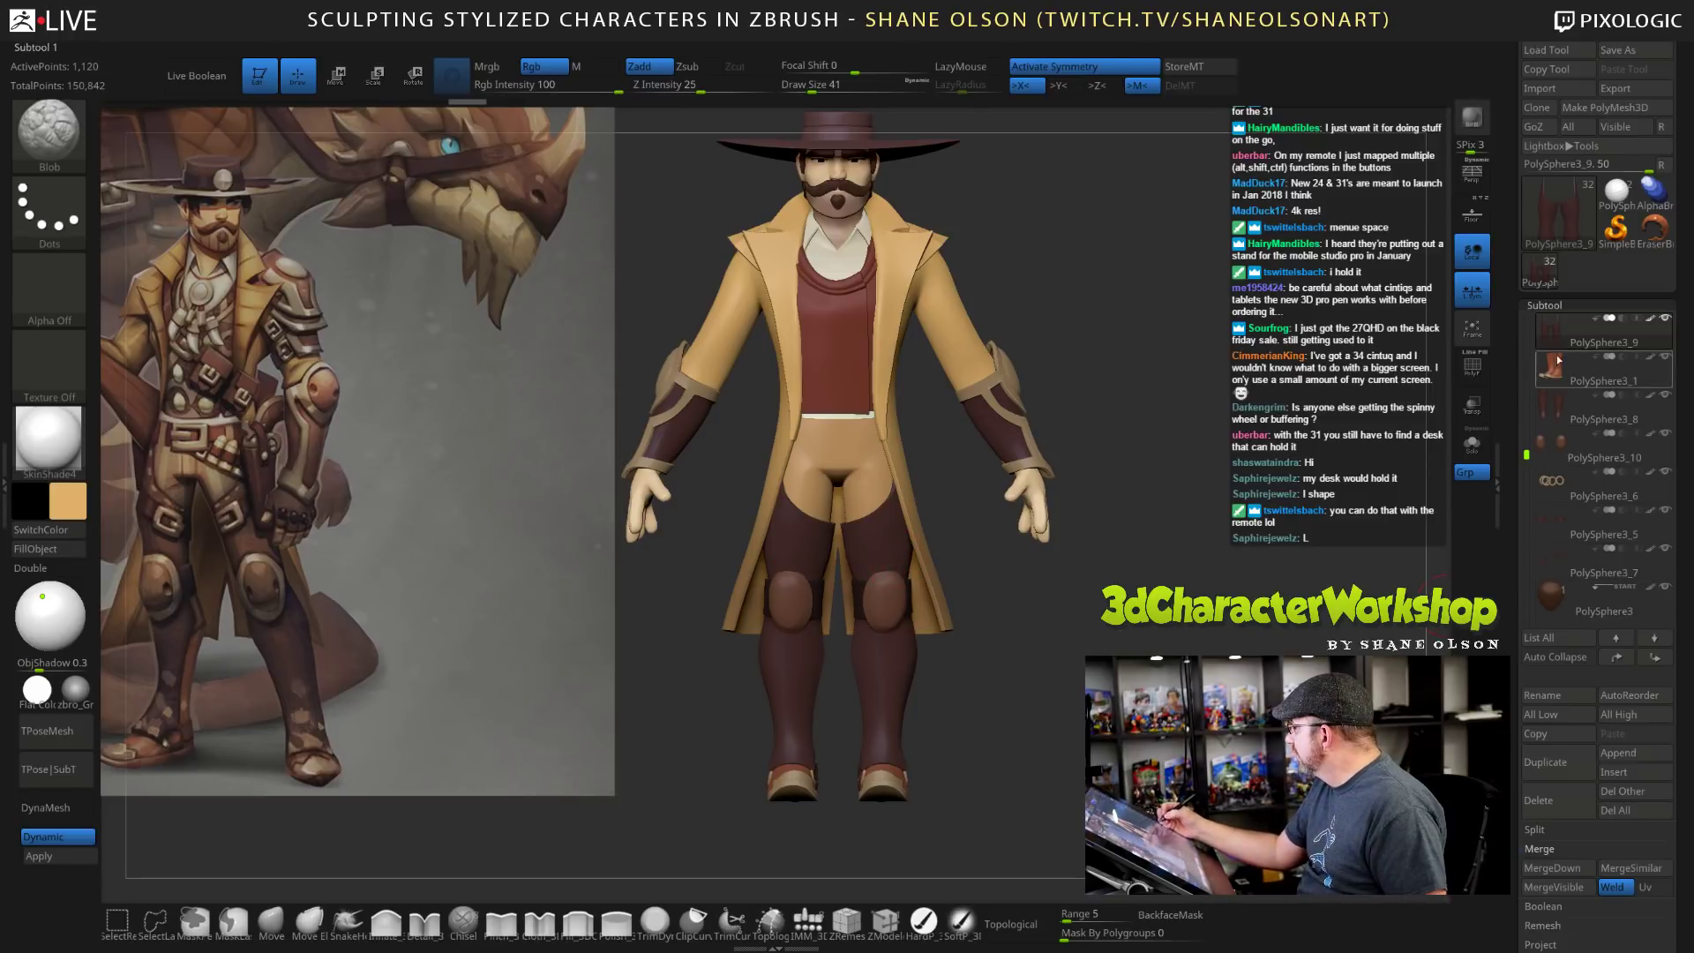
left_click_drag(1192, 574, 1211, 503, "alt")
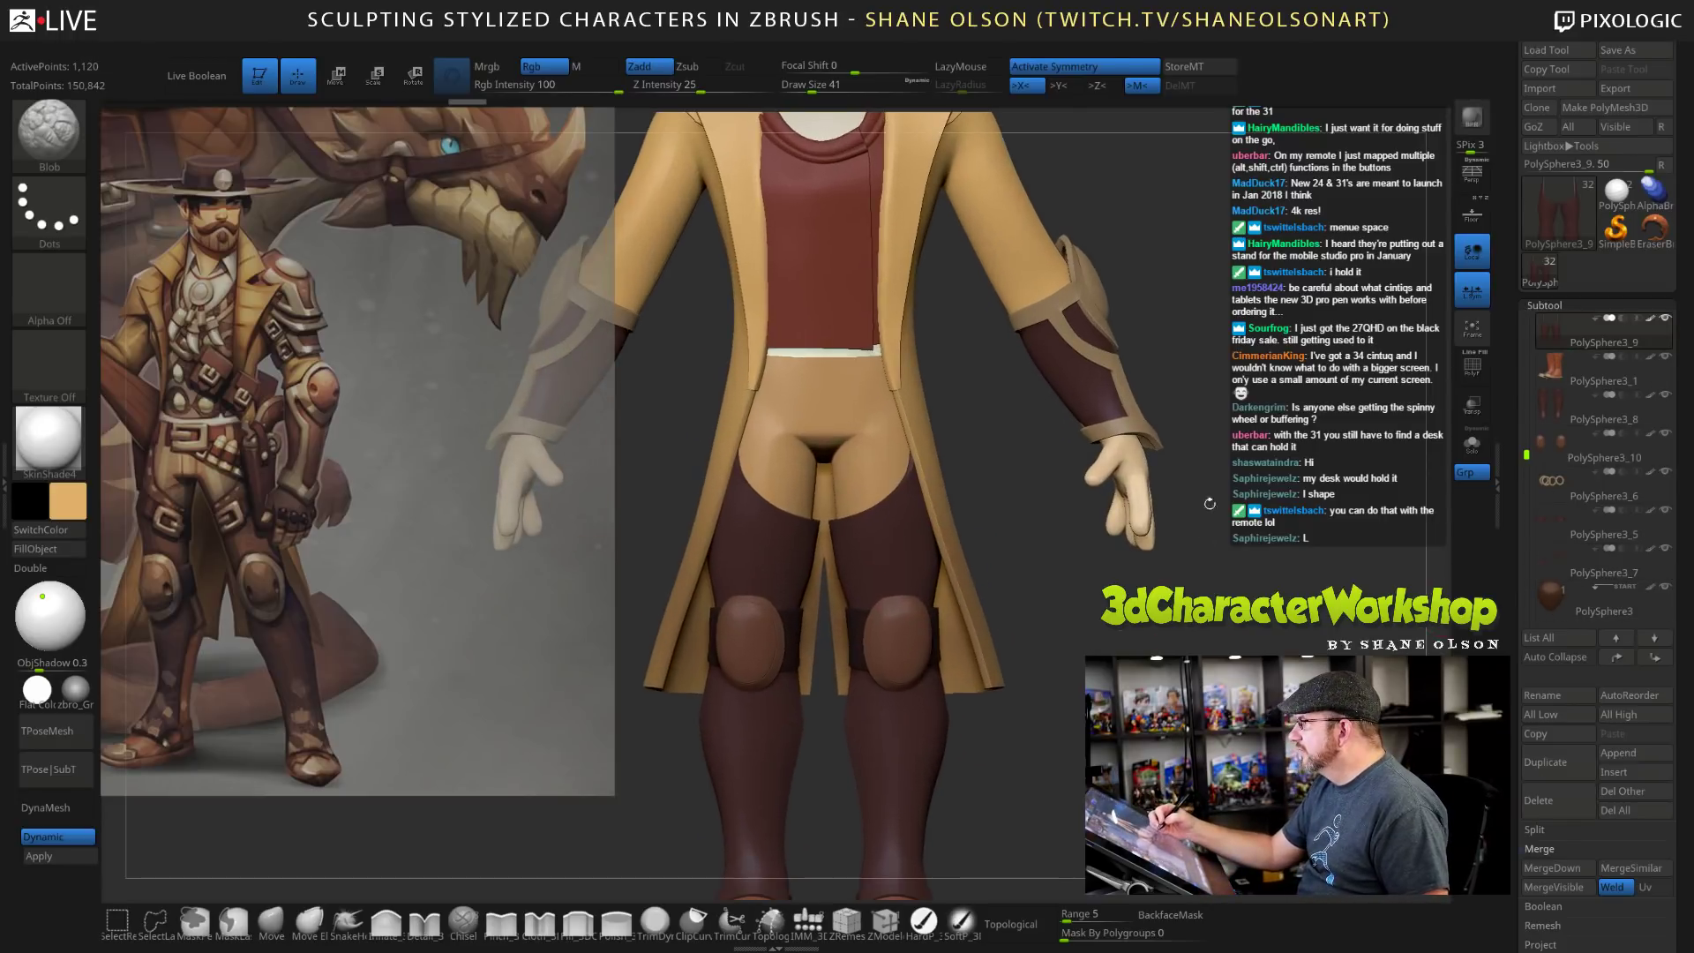
left_click_drag(1260, 384, 1232, 475, "alt")
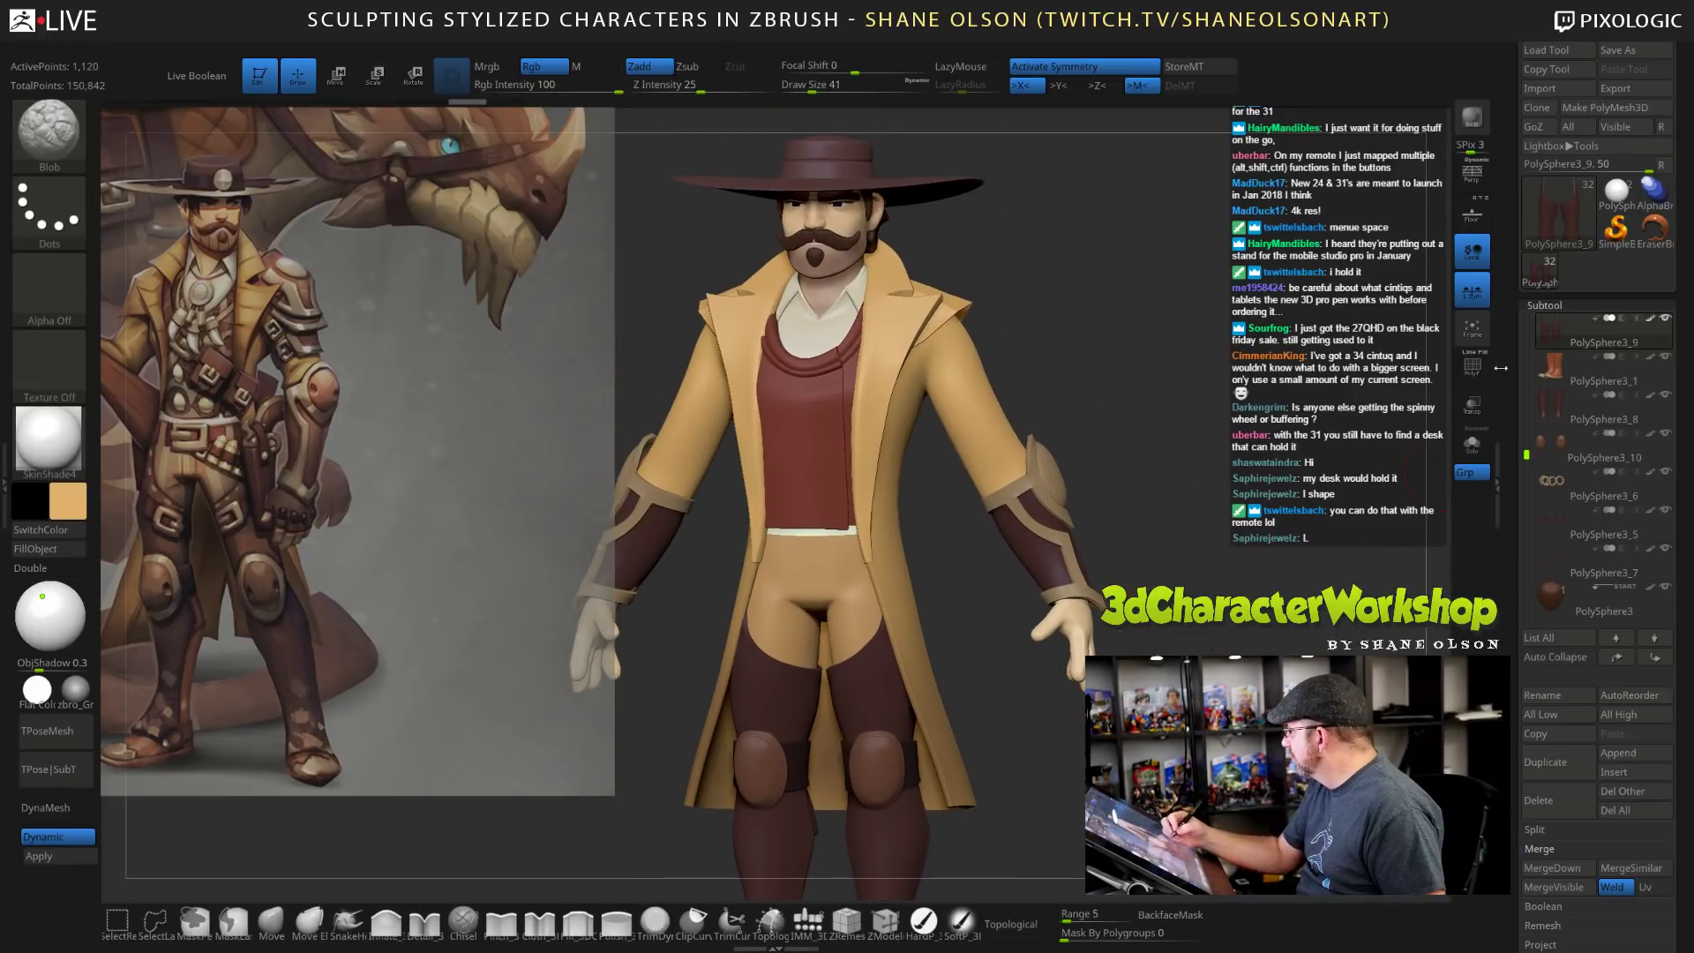
left_click(1472, 443)
mouse_move(1141, 549)
left_mouse_down("alt")
mouse_move(1145, 622)
mouse_move(1172, 547)
mouse_move(1155, 585)
left_mouse_up("alt")
key("s")
left_click_drag(1132, 666, 1168, 631, "alt")
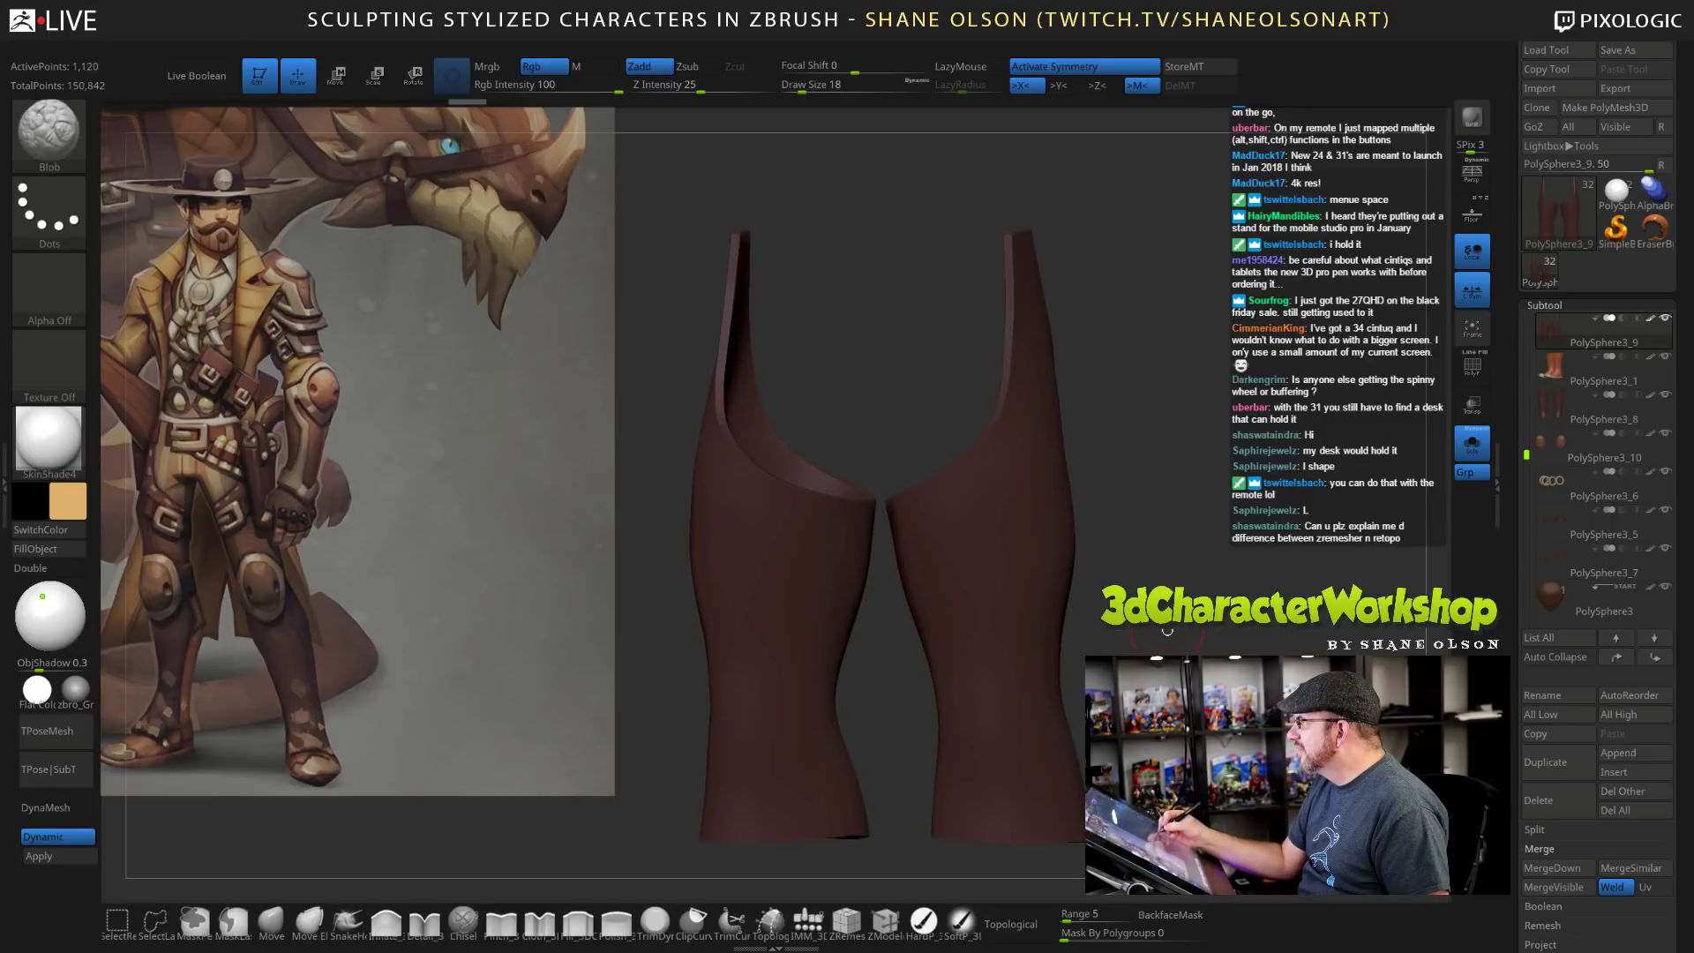
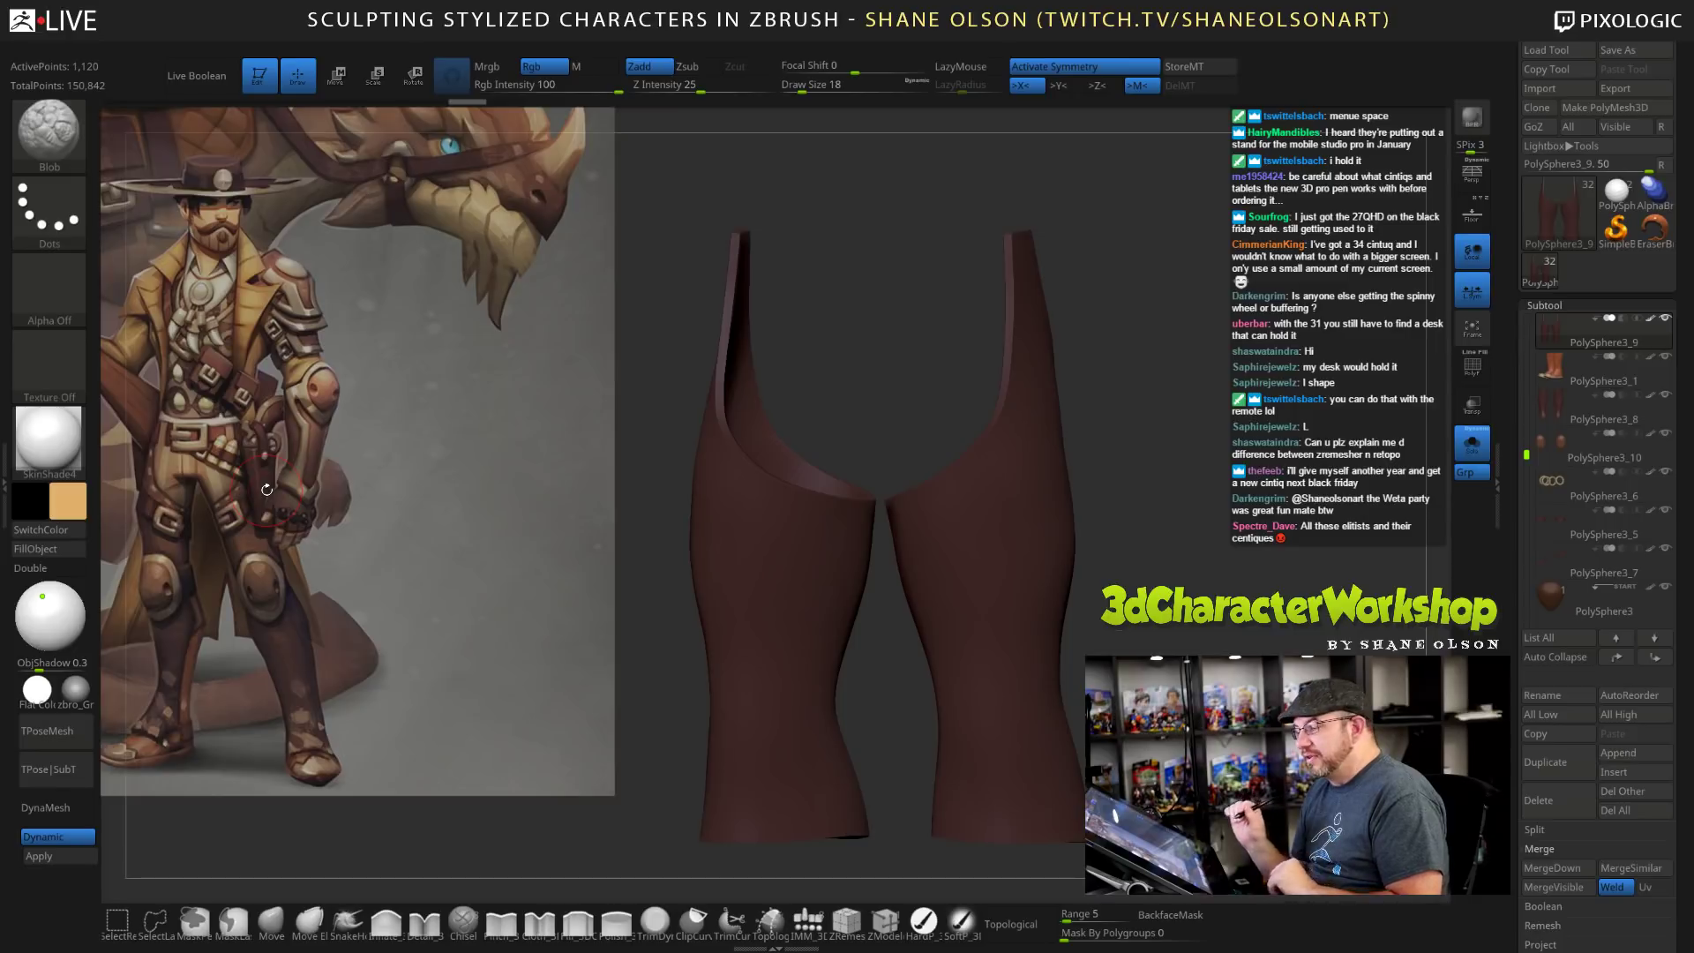
With the Topology brush, draw a diagonal curve across the front of the upper thigh, just below the curved cutout.
left_click_drag(1190, 628, 1198, 534)
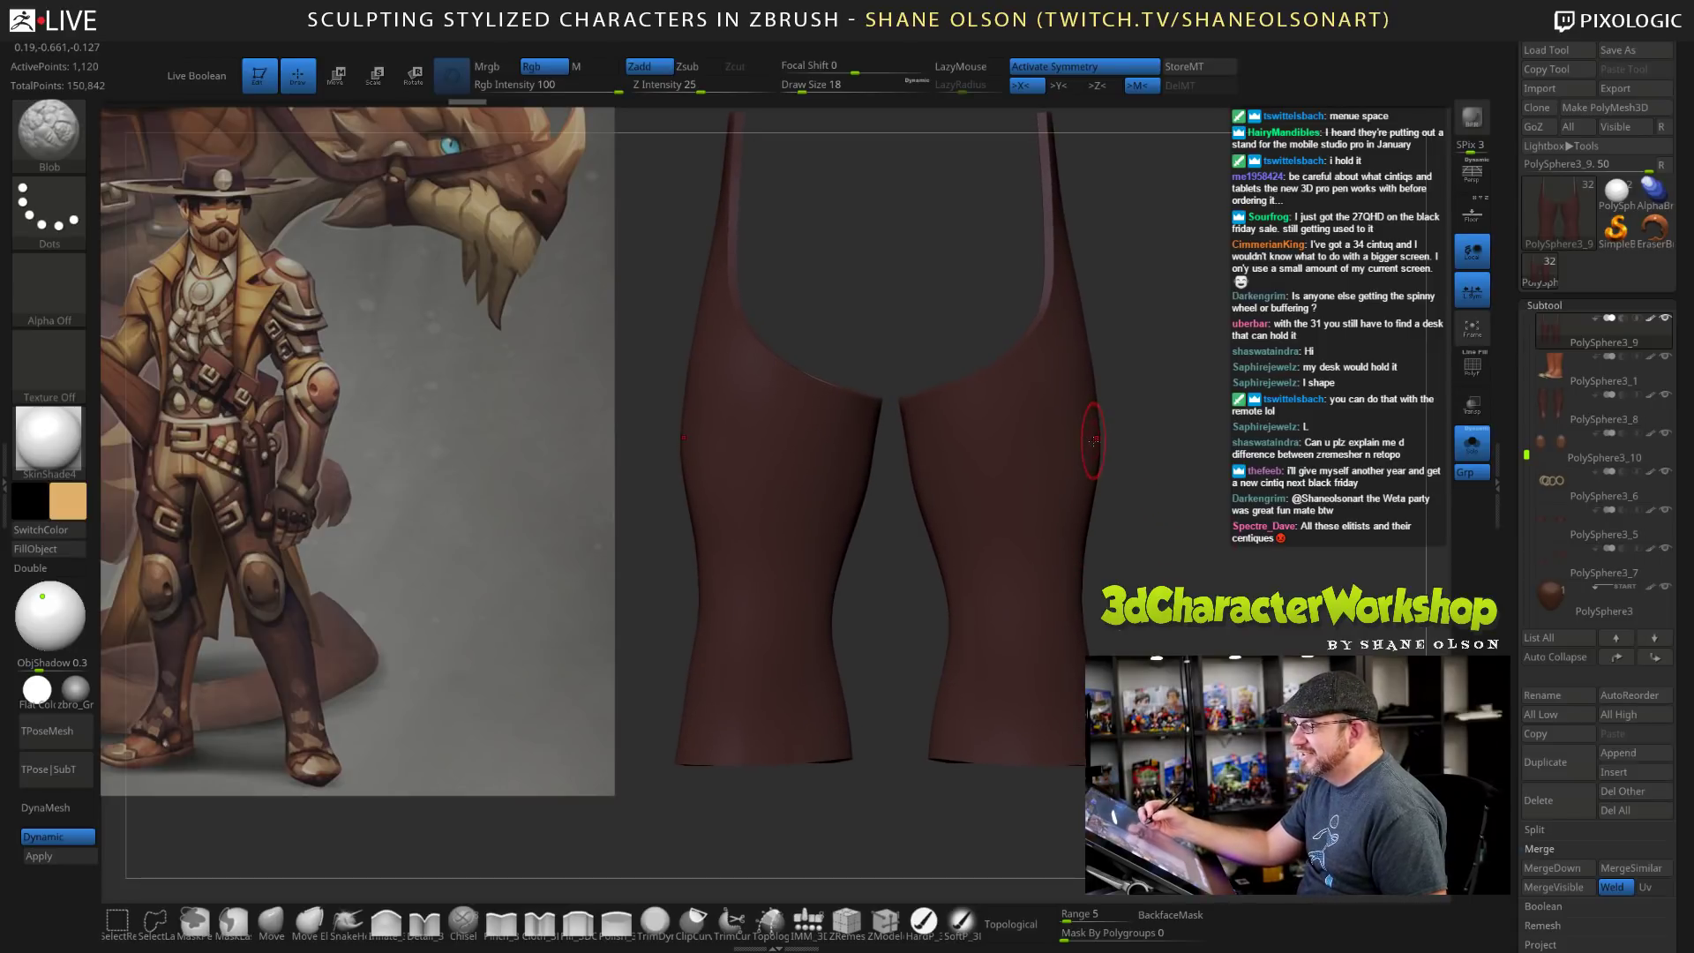
left_click_drag(1112, 435, 1136, 455)
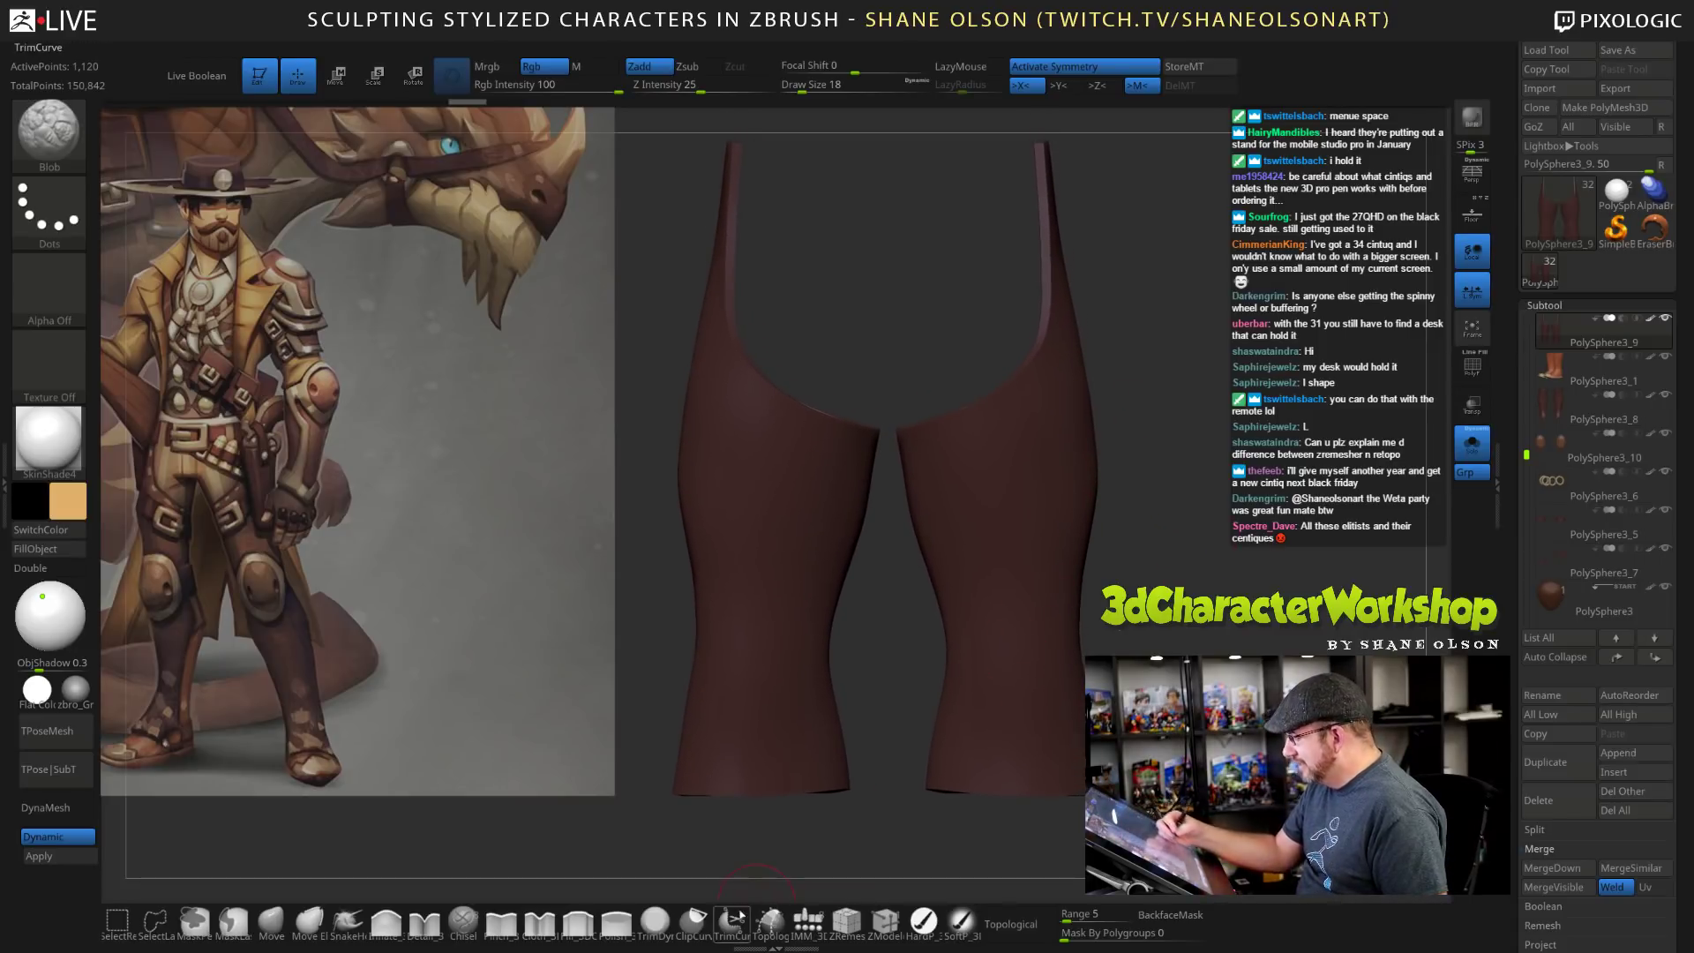
left_click(768, 922)
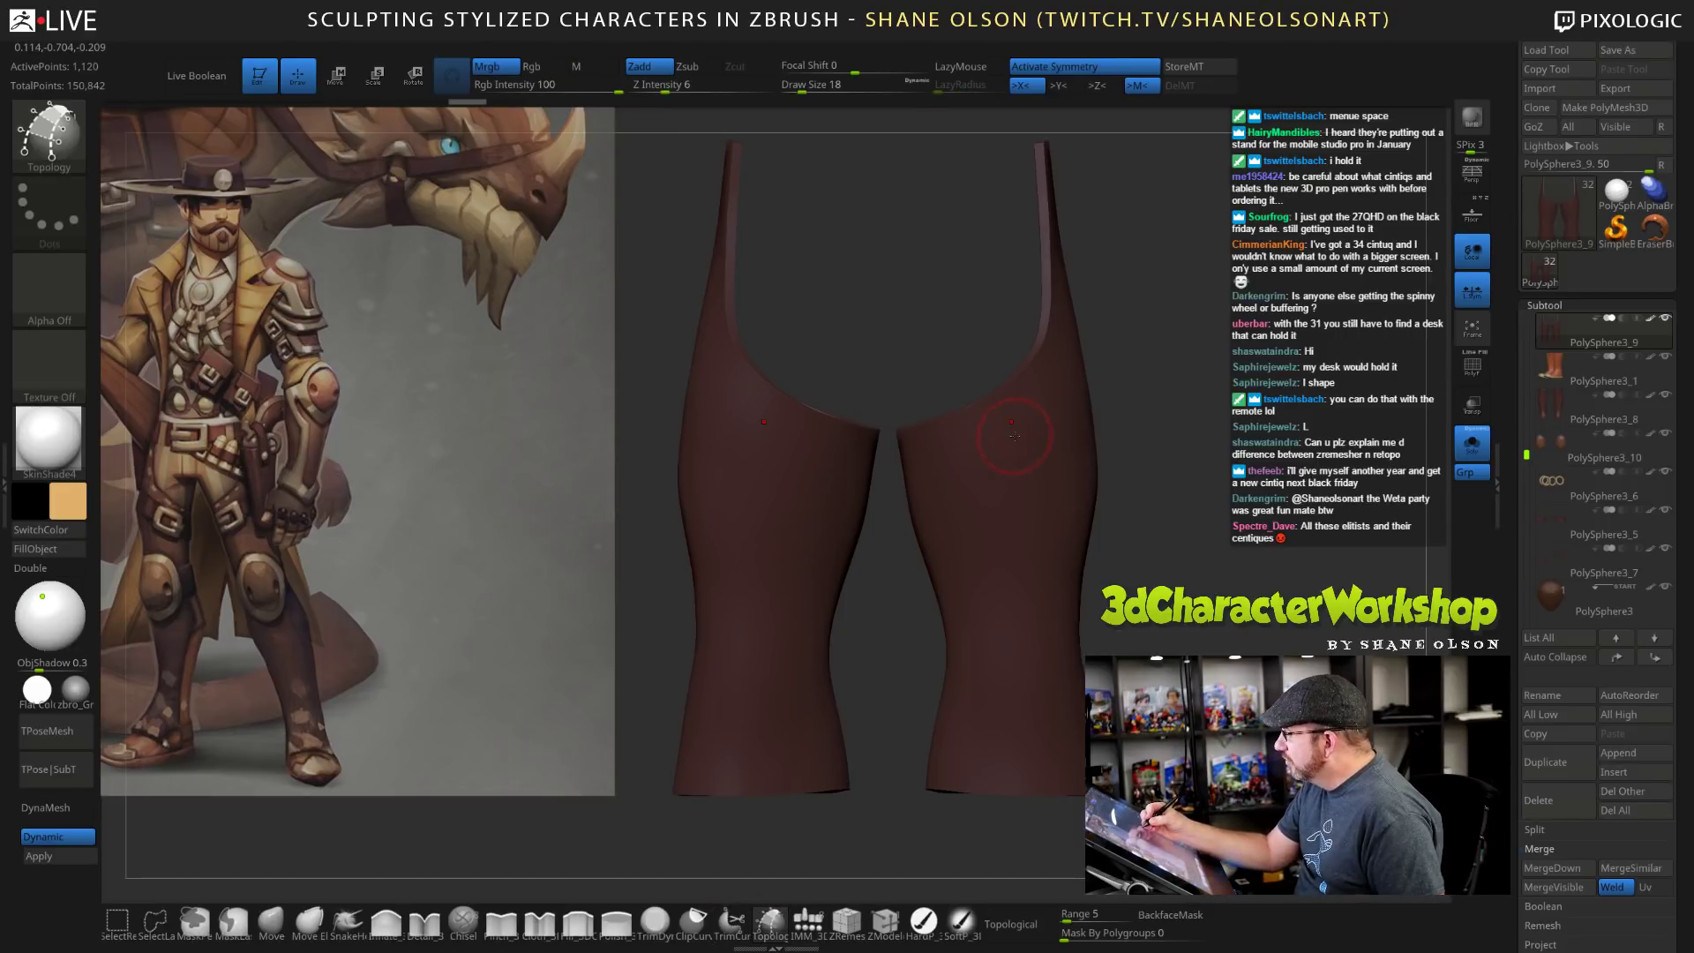
left_click(1036, 409)
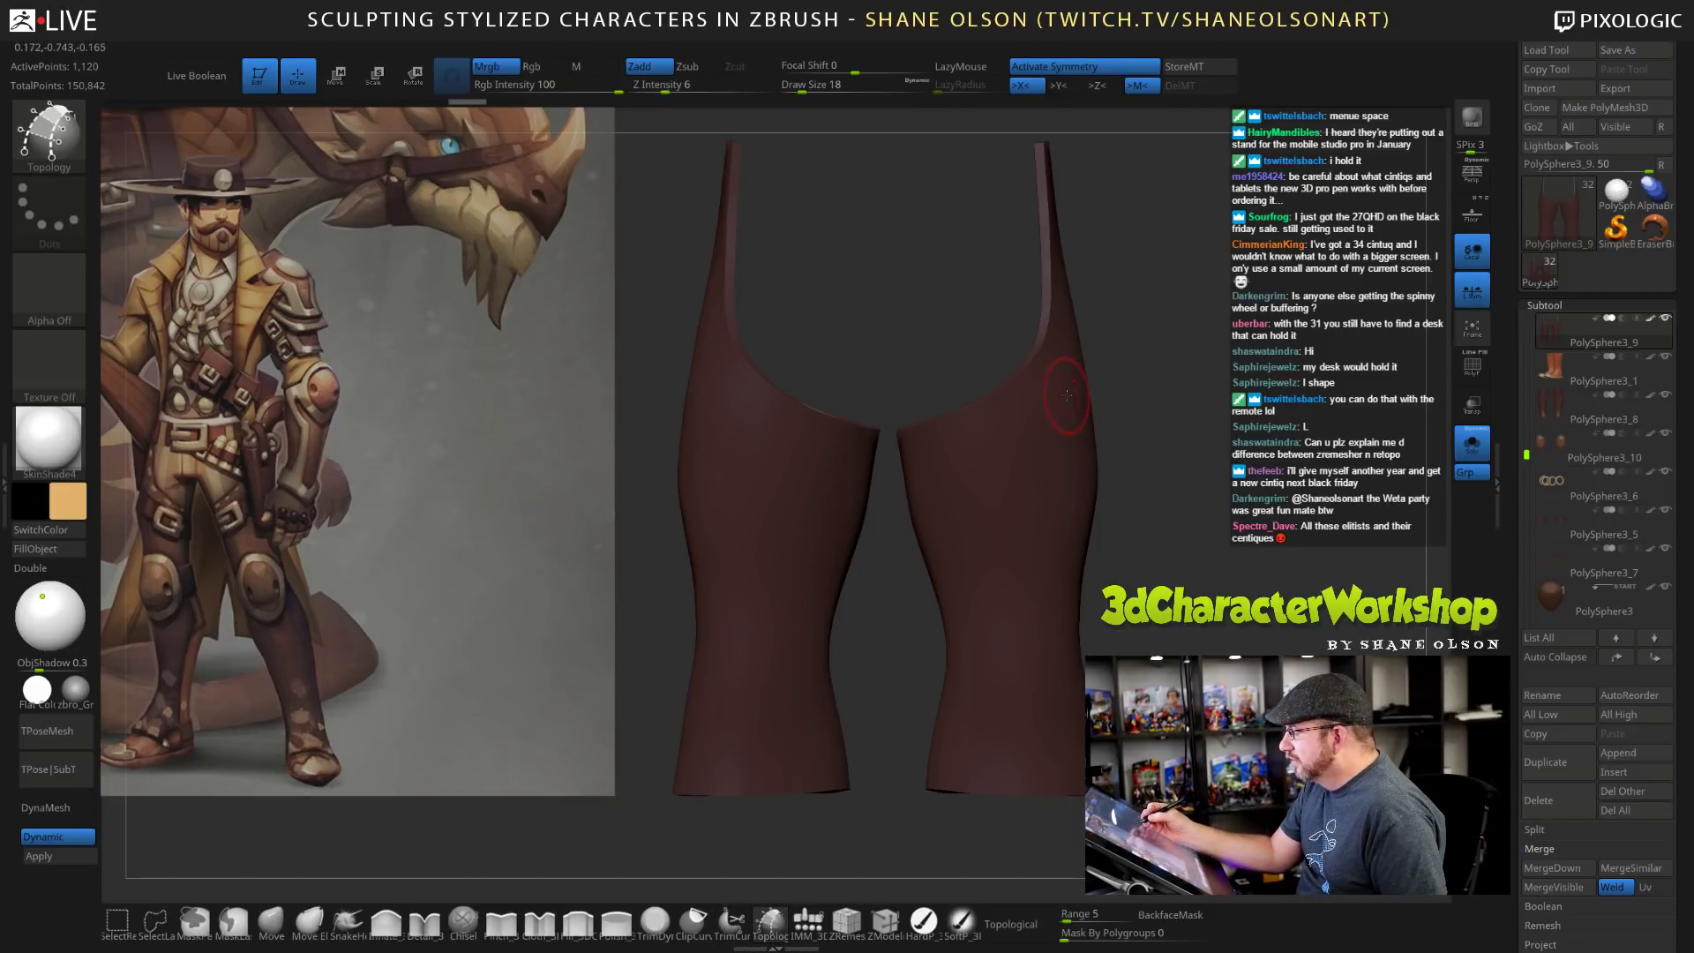
left_click(1067, 395)
left_click(983, 438)
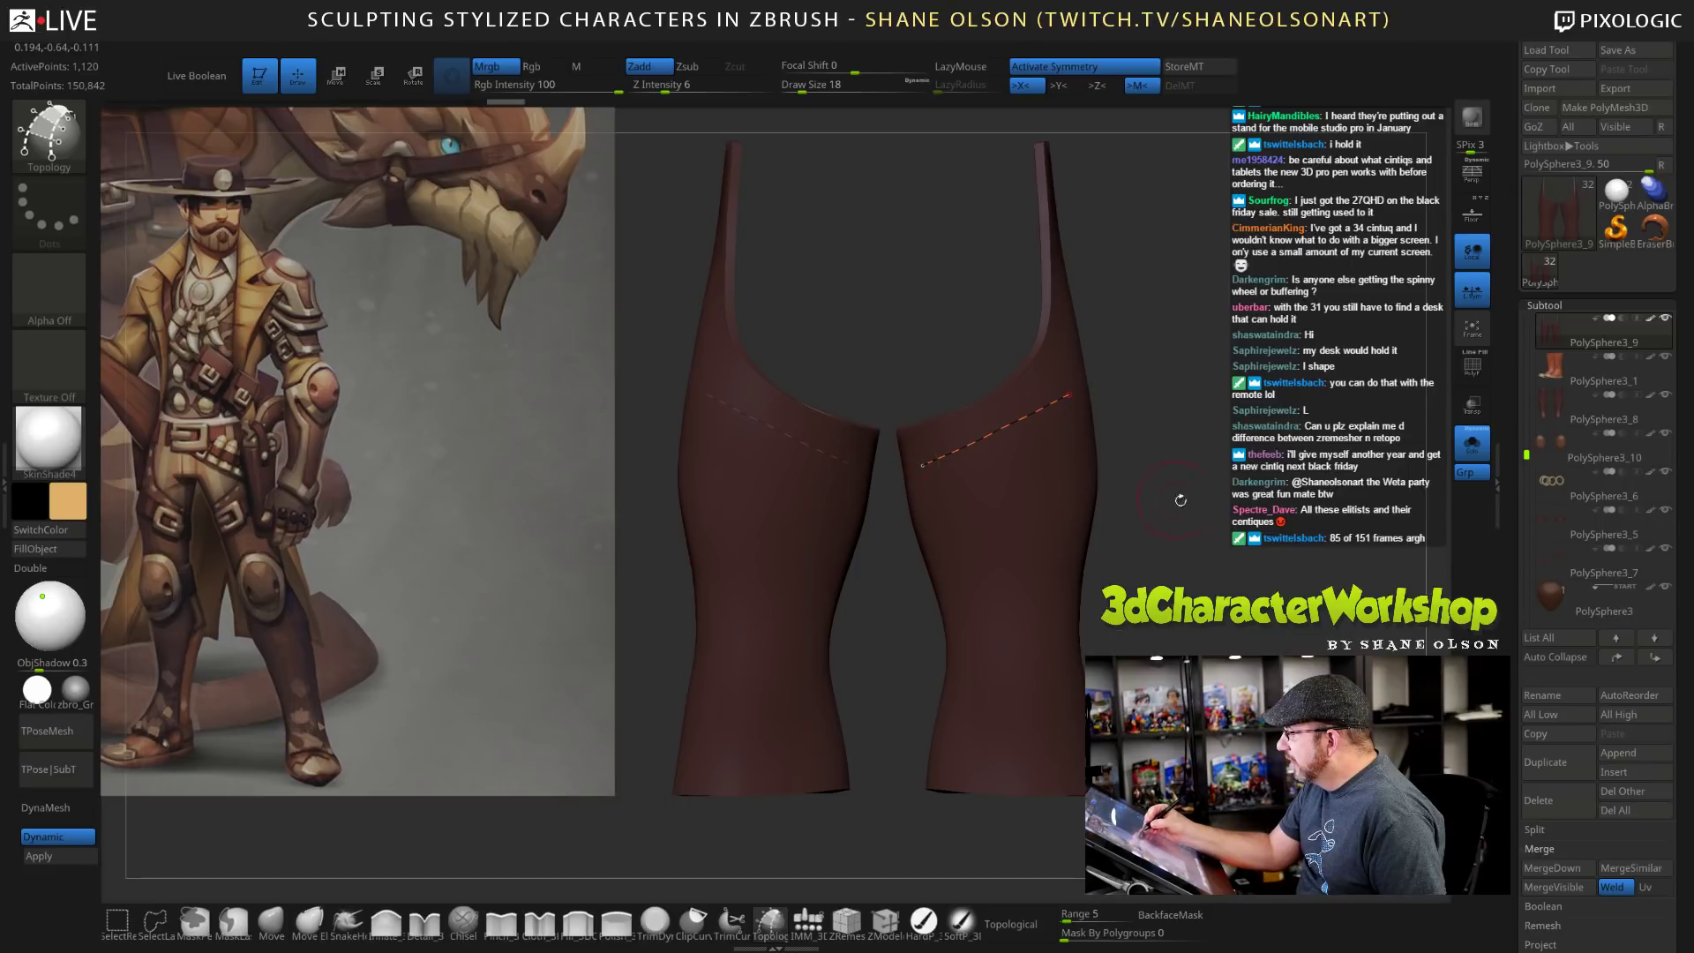
Extend the upper topology curve from the front around the inner side toward the back of the thigh.
left_click_drag(1220, 541, 1257, 560)
mouse_move(1180, 420)
left_mouse_down("alt")
mouse_move(1167, 463)
mouse_move(1138, 478)
left_mouse_up("alt")
left_click_drag(877, 427, 818, 476)
mouse_move(1204, 589)
left_mouse_down()
mouse_move(1228, 477)
mouse_move(1212, 576)
left_mouse_up()
left_click_drag(828, 463, 825, 465)
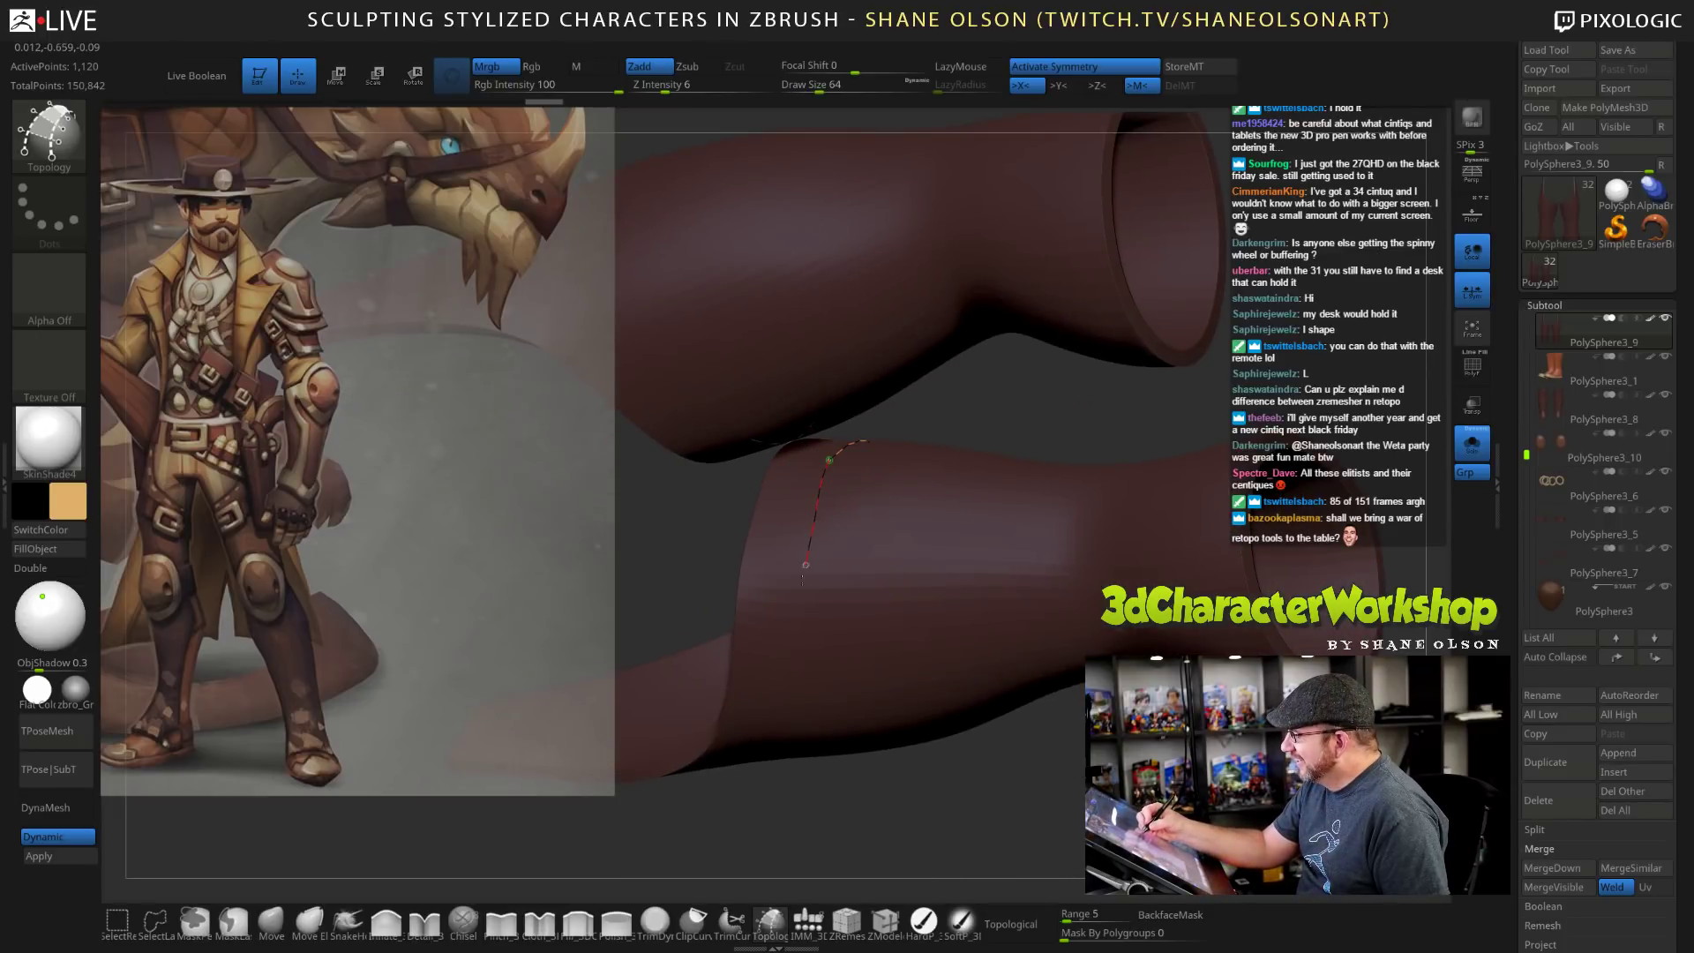
left_click_drag(803, 579, 799, 607)
mouse_move(1002, 784)
left_mouse_down()
mouse_move(1063, 744)
mouse_move(1024, 673)
left_mouse_up()
left_click_drag(829, 458, 826, 596)
left_click_drag(1041, 806, 1023, 697)
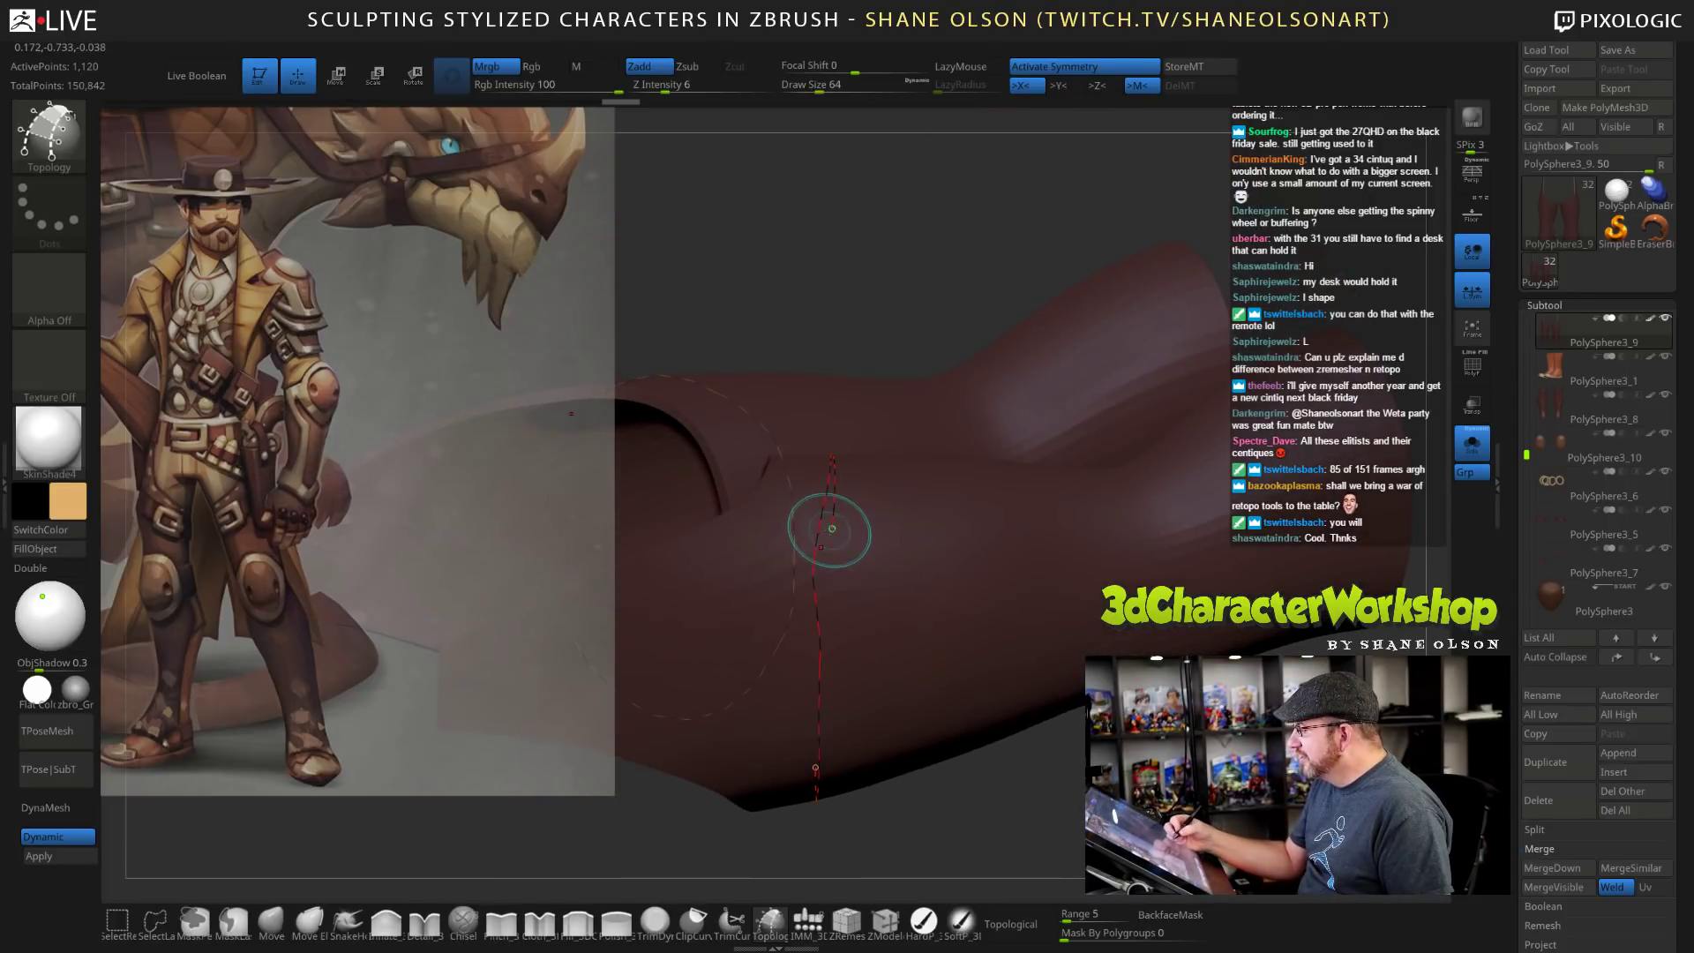
Undo the last curve segment and redraw it to carry the upper topology loop around the rest of the thigh.
key("ctrl+z")
left_click_drag(821, 645, 815, 768)
left_click_drag(953, 780, 944, 675)
left_click_drag(818, 660, 817, 689)
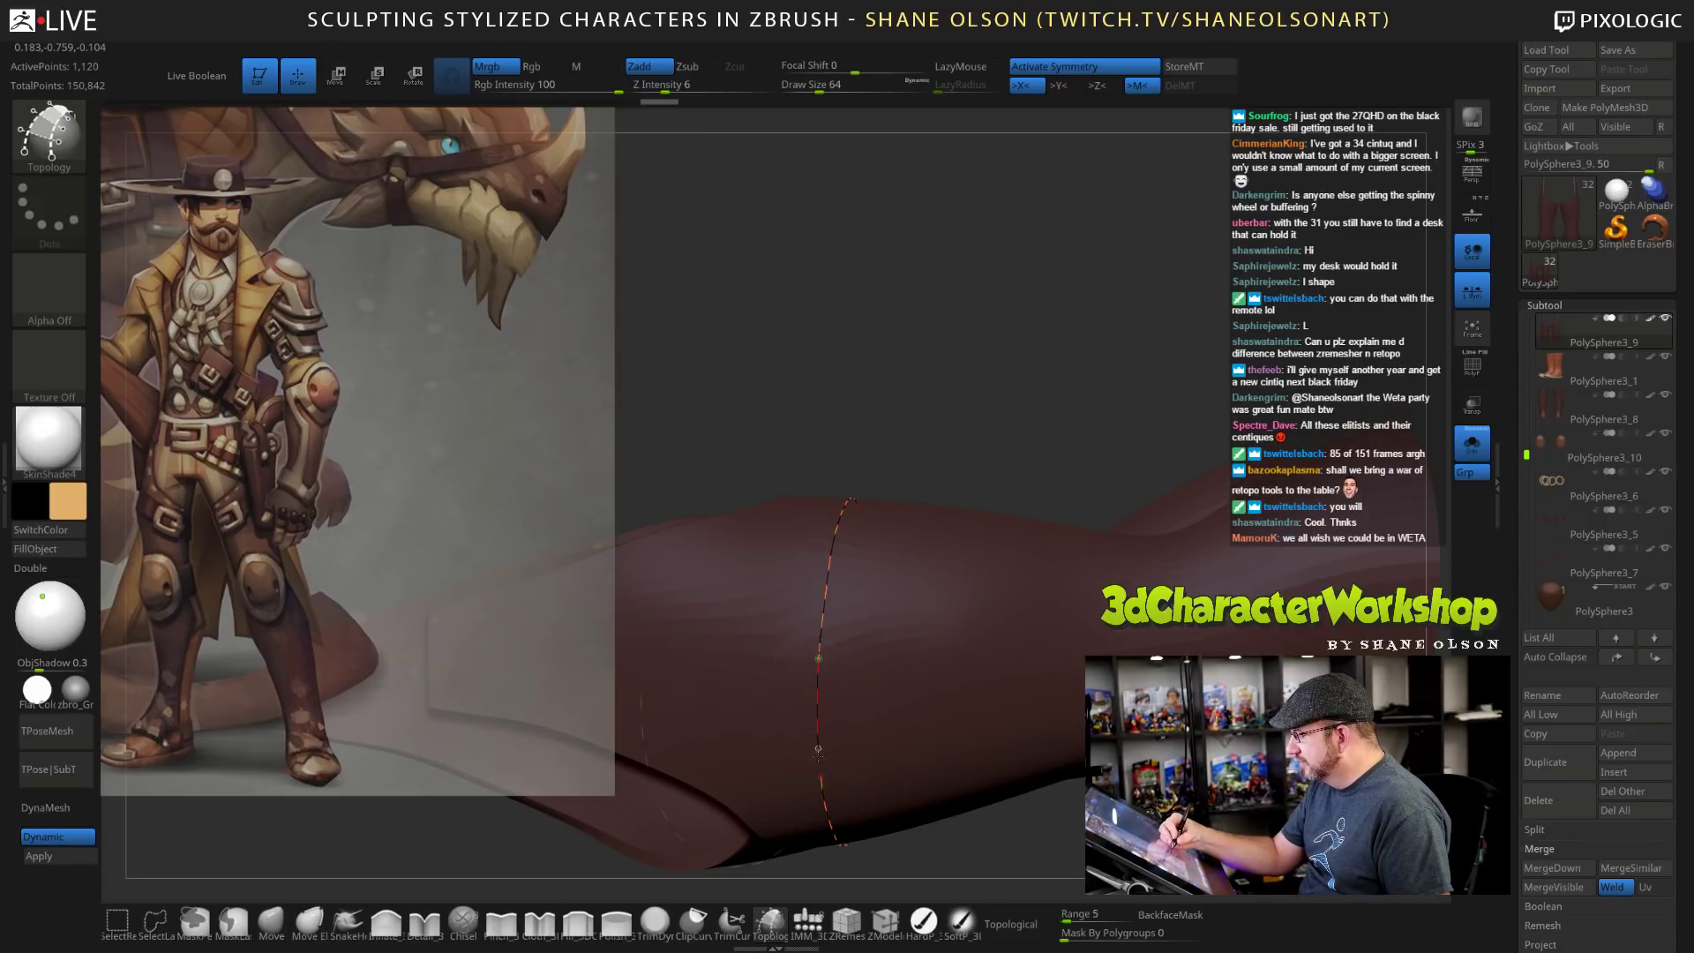
left_click_drag(818, 757, 821, 778)
left_click_drag(981, 415, 978, 264)
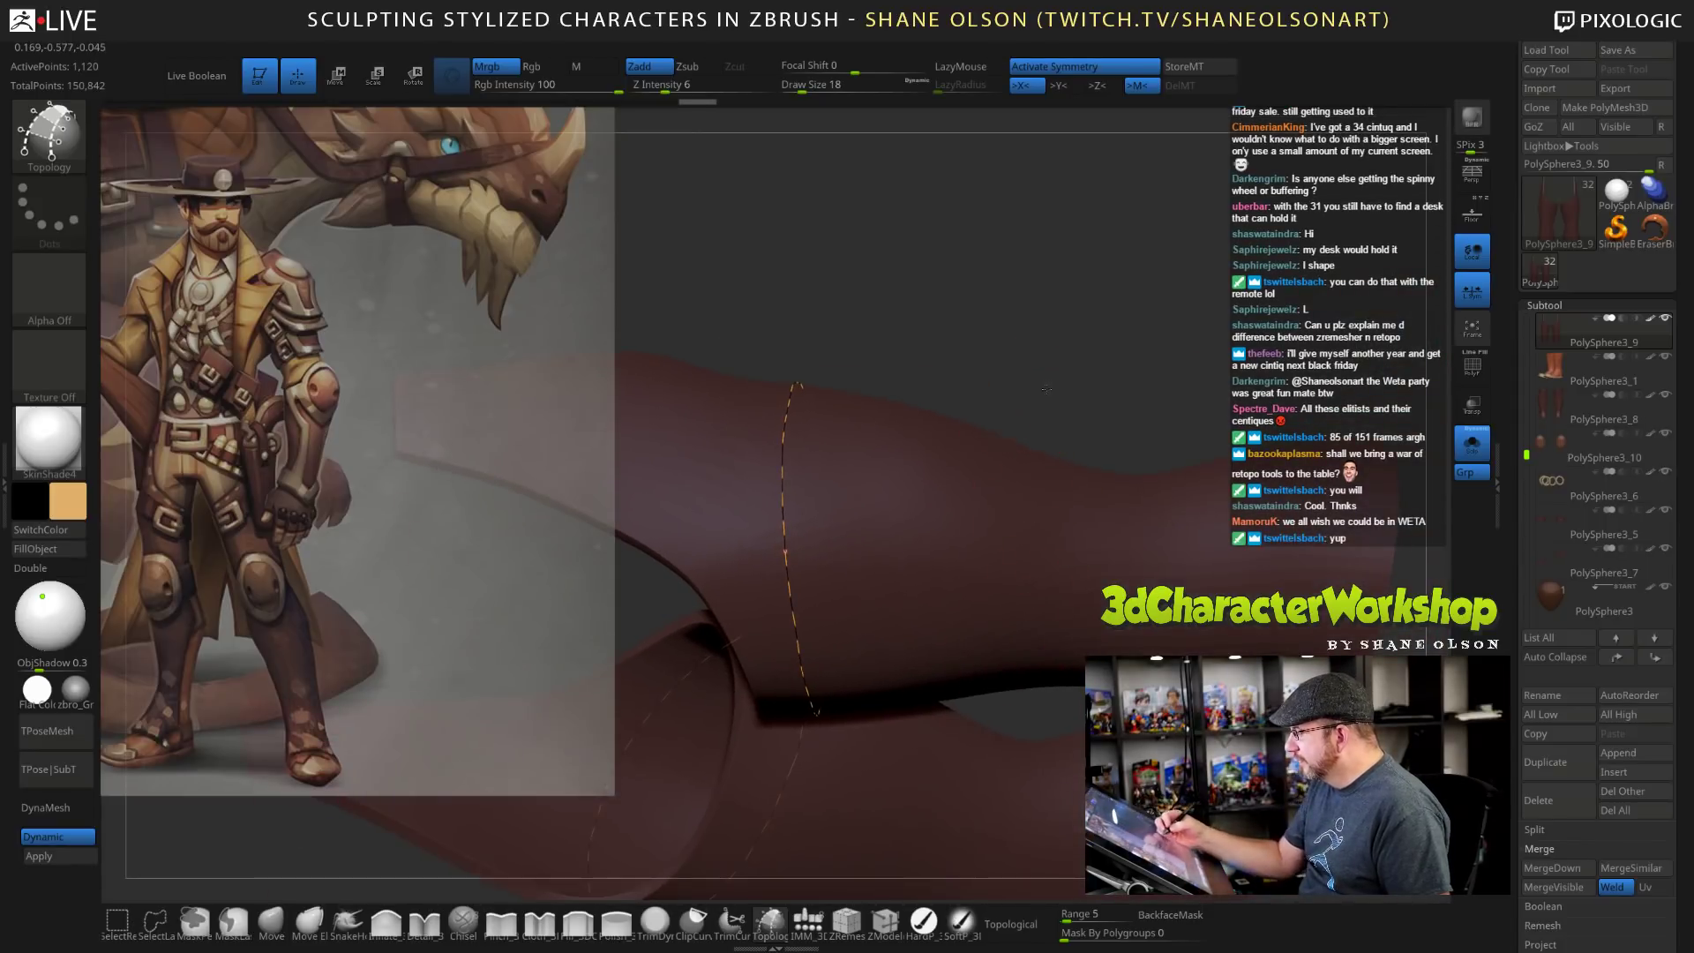
Draw a second topology curve across the thigh, lower down and roughly parallel to the first loop.
left_click_drag(1046, 389, 1028, 404)
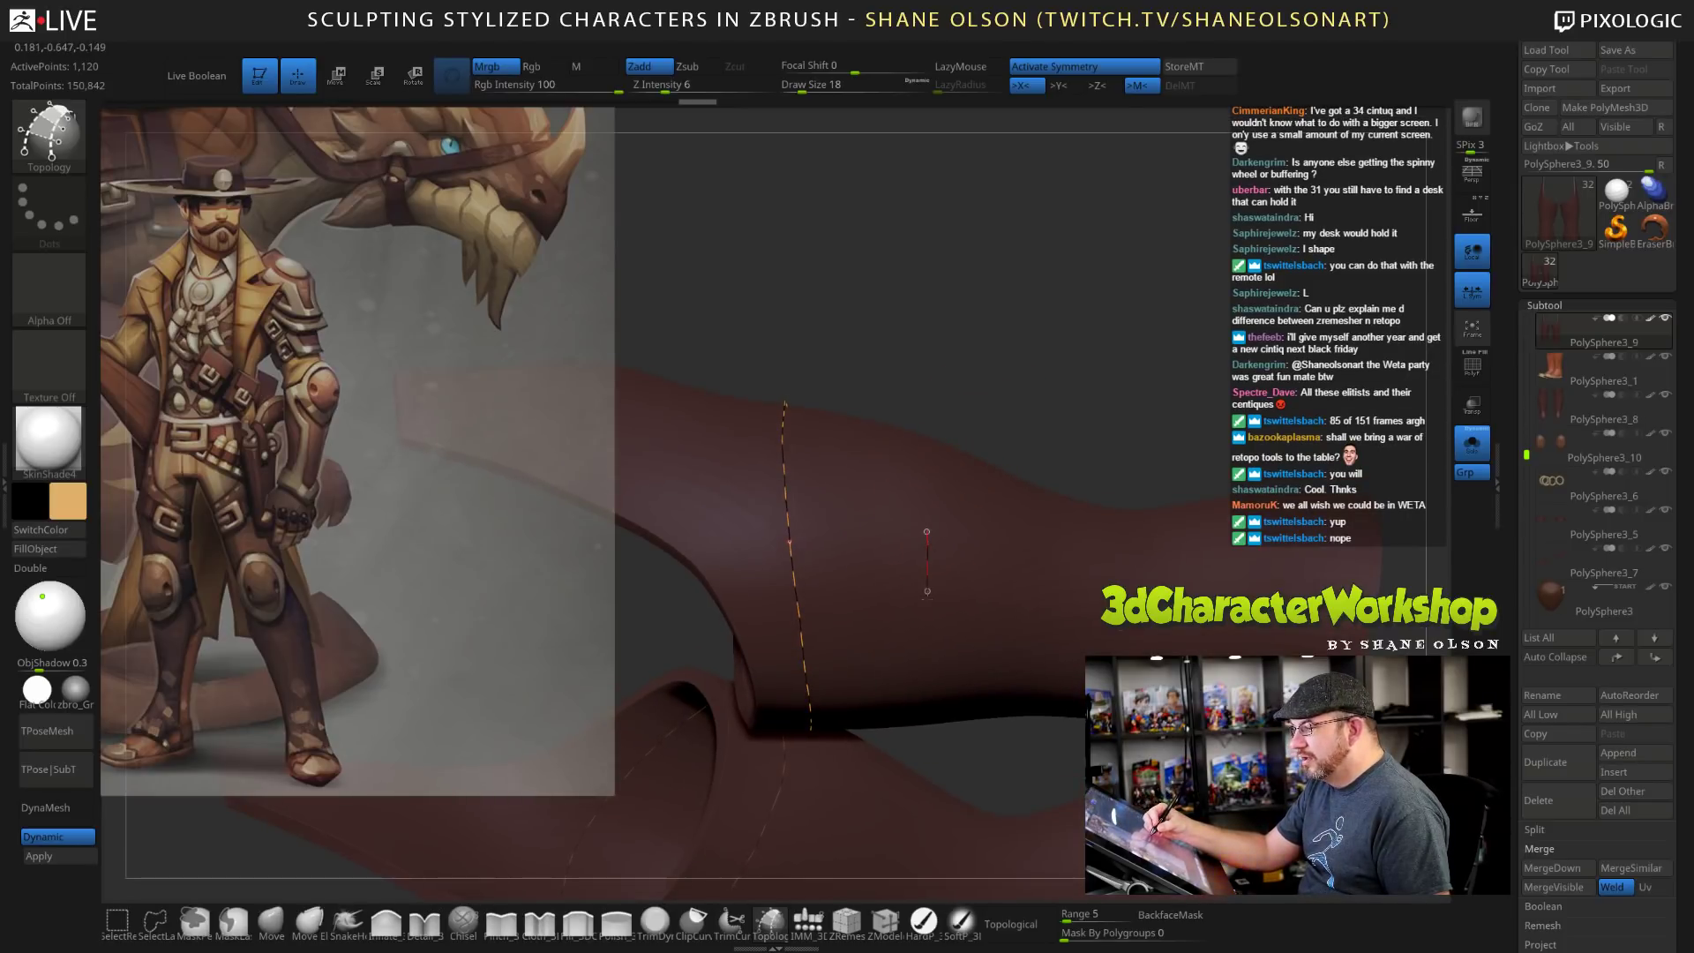
left_click_drag(927, 598, 929, 637)
left_click_drag(1118, 415, 1115, 387)
mouse_move(1099, 532)
left_mouse_down()
mouse_move(1104, 403)
mouse_move(1050, 397)
mouse_move(983, 427)
left_mouse_up()
left_click_drag(893, 476, 896, 503)
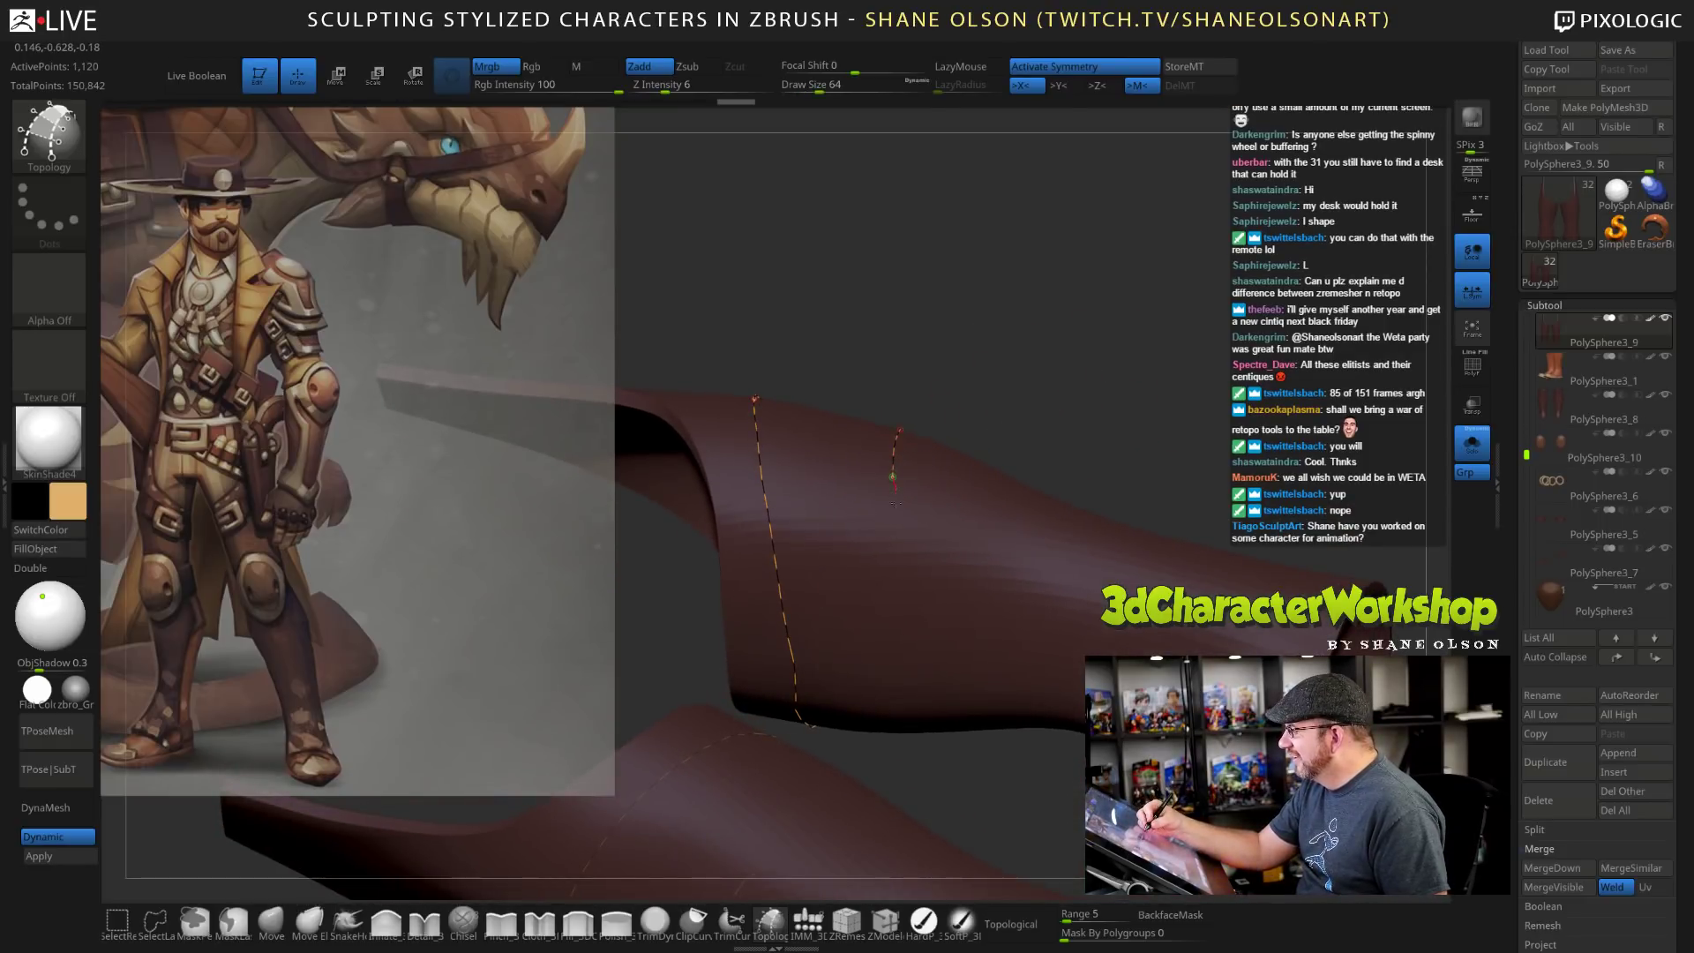
left_click_drag(911, 699, 912, 703)
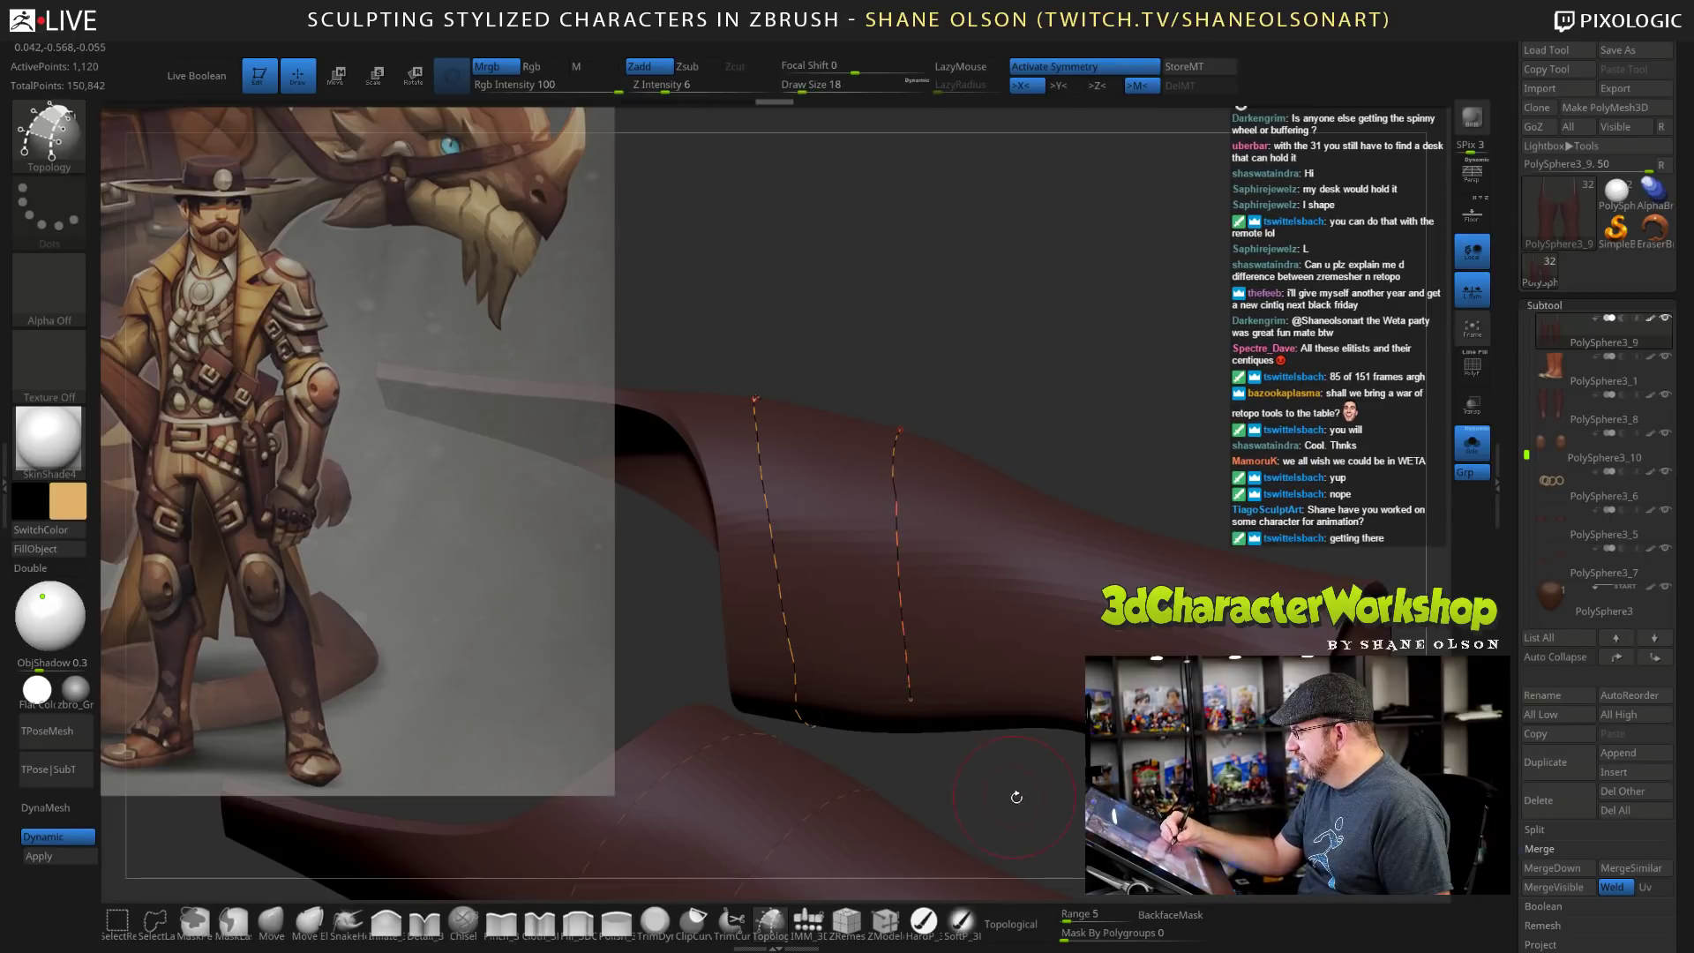
mouse_move(1014, 796)
left_mouse_down()
mouse_move(1011, 695)
mouse_move(1011, 726)
left_mouse_up()
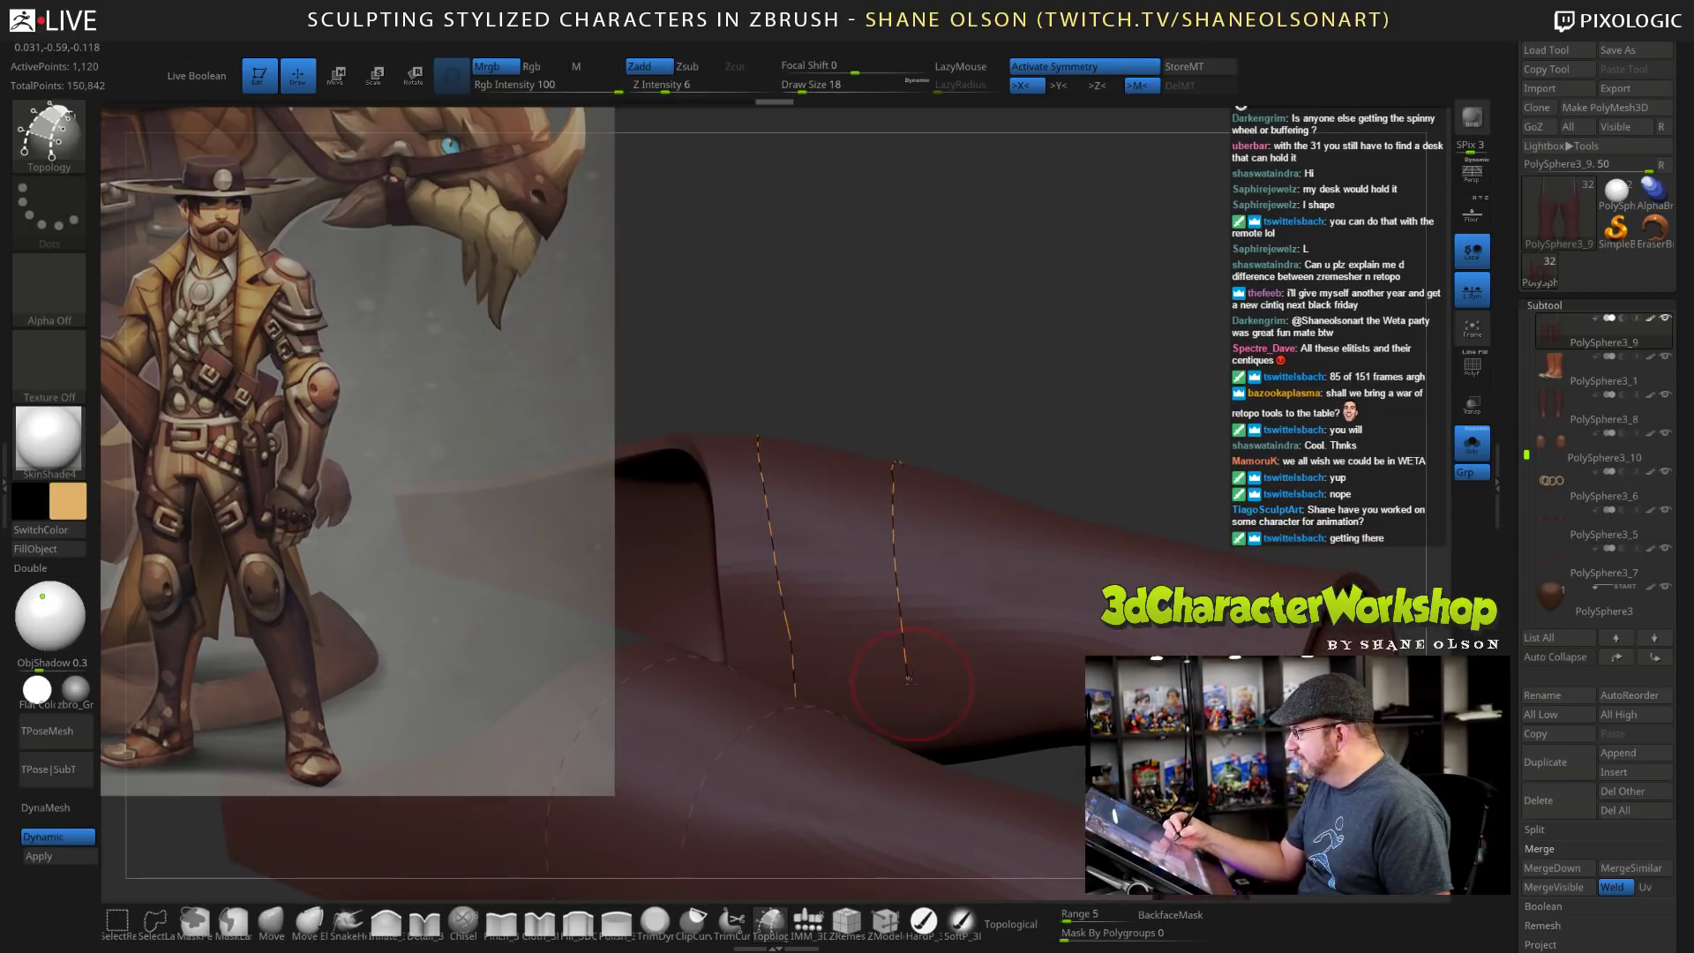
left_click_drag(908, 678, 915, 732)
Continue the lower topology curve around the inner side of the thigh.
left_click_drag(1123, 465, 1139, 350)
left_click_drag(999, 609, 1000, 430, "alt")
left_click_drag(998, 688, 986, 637)
left_click_drag(895, 521, 890, 690)
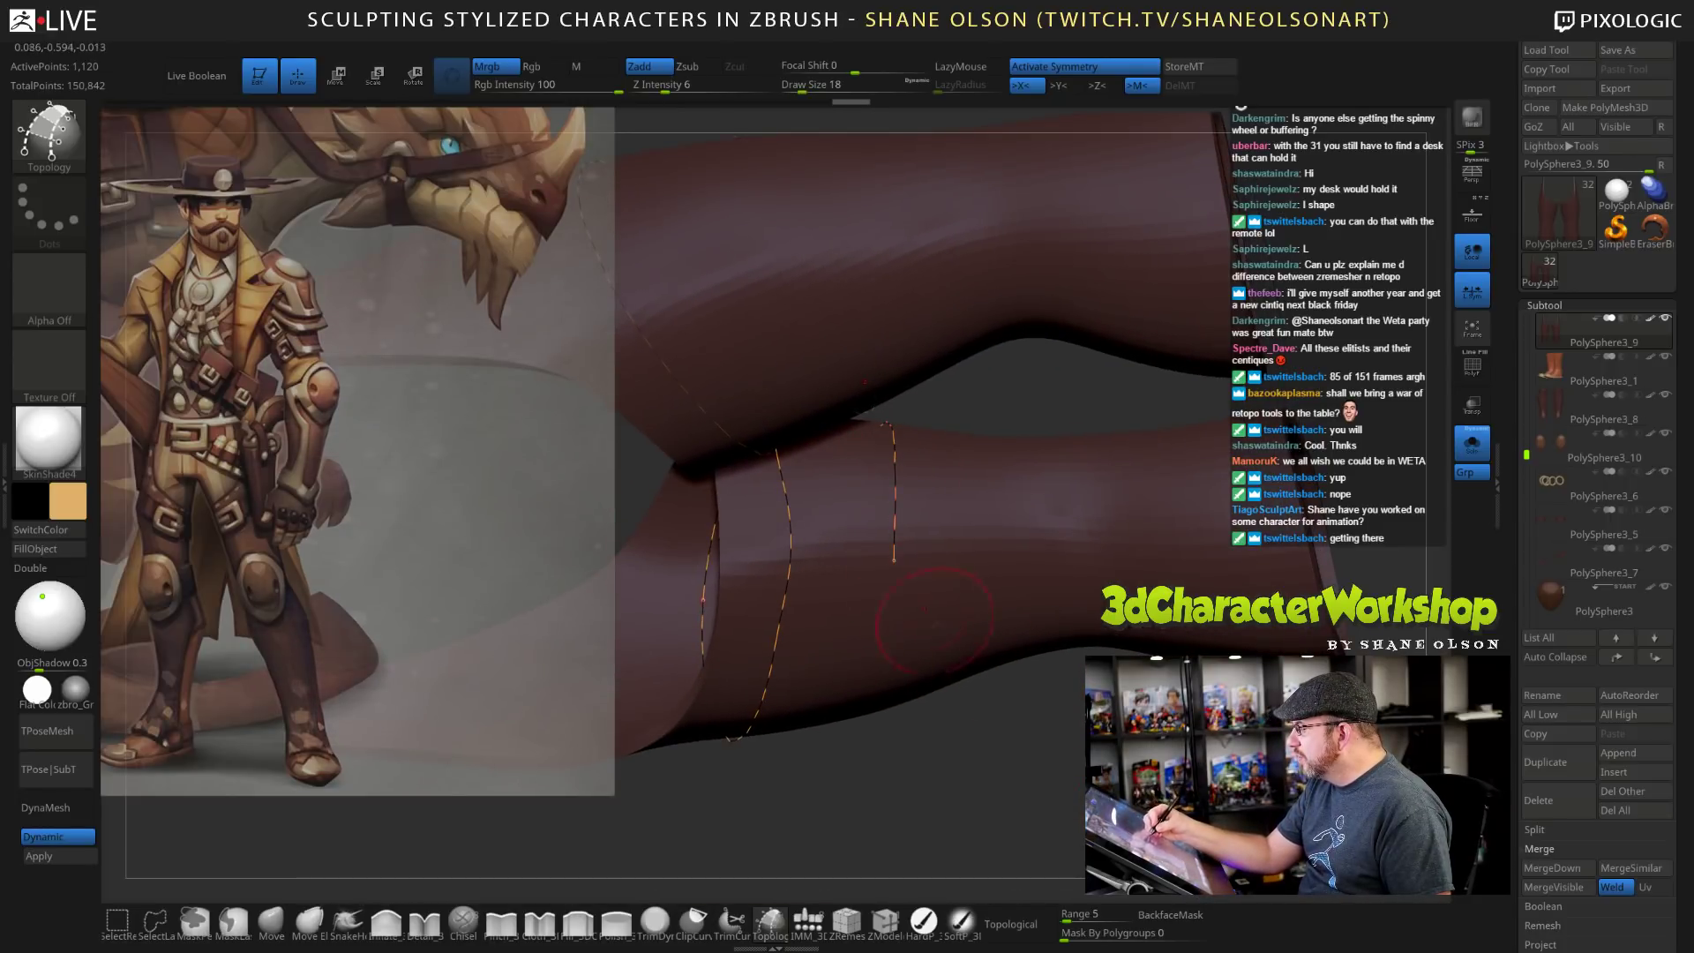
left_click_drag(1013, 772, 1023, 678)
key("bracketleft")
key("bracketleft")
key("bracketleft")
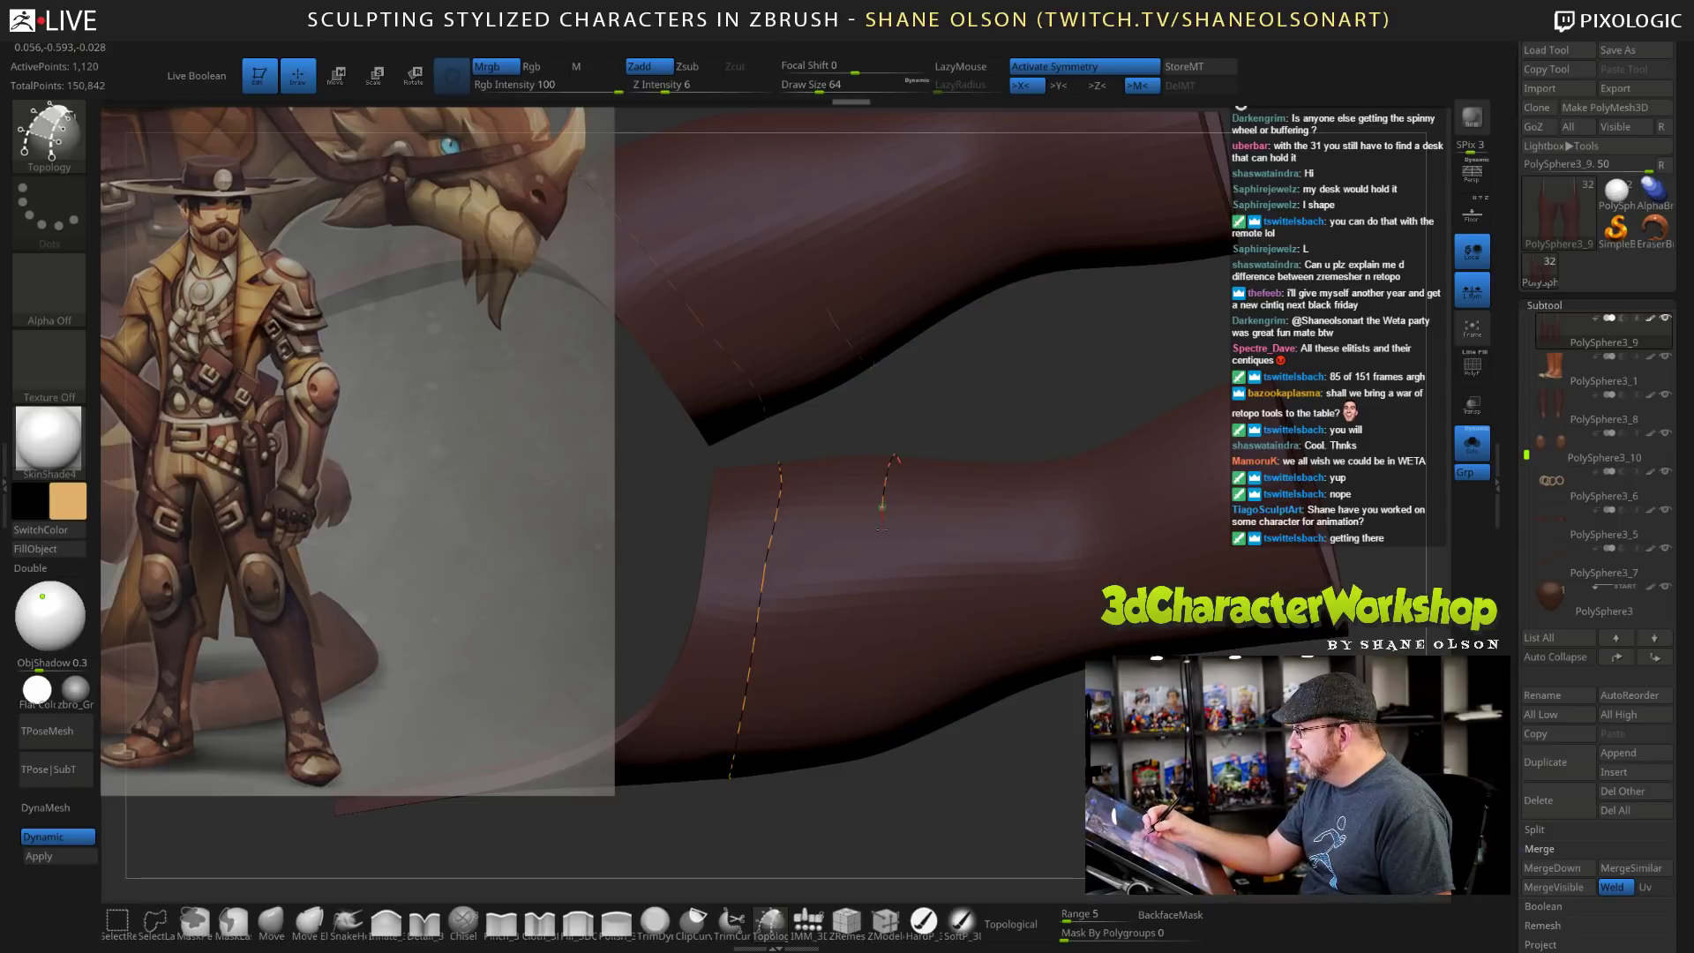
mouse_move(1015, 785)
left_mouse_down()
mouse_move(1051, 735)
mouse_move(881, 583)
left_mouse_up()
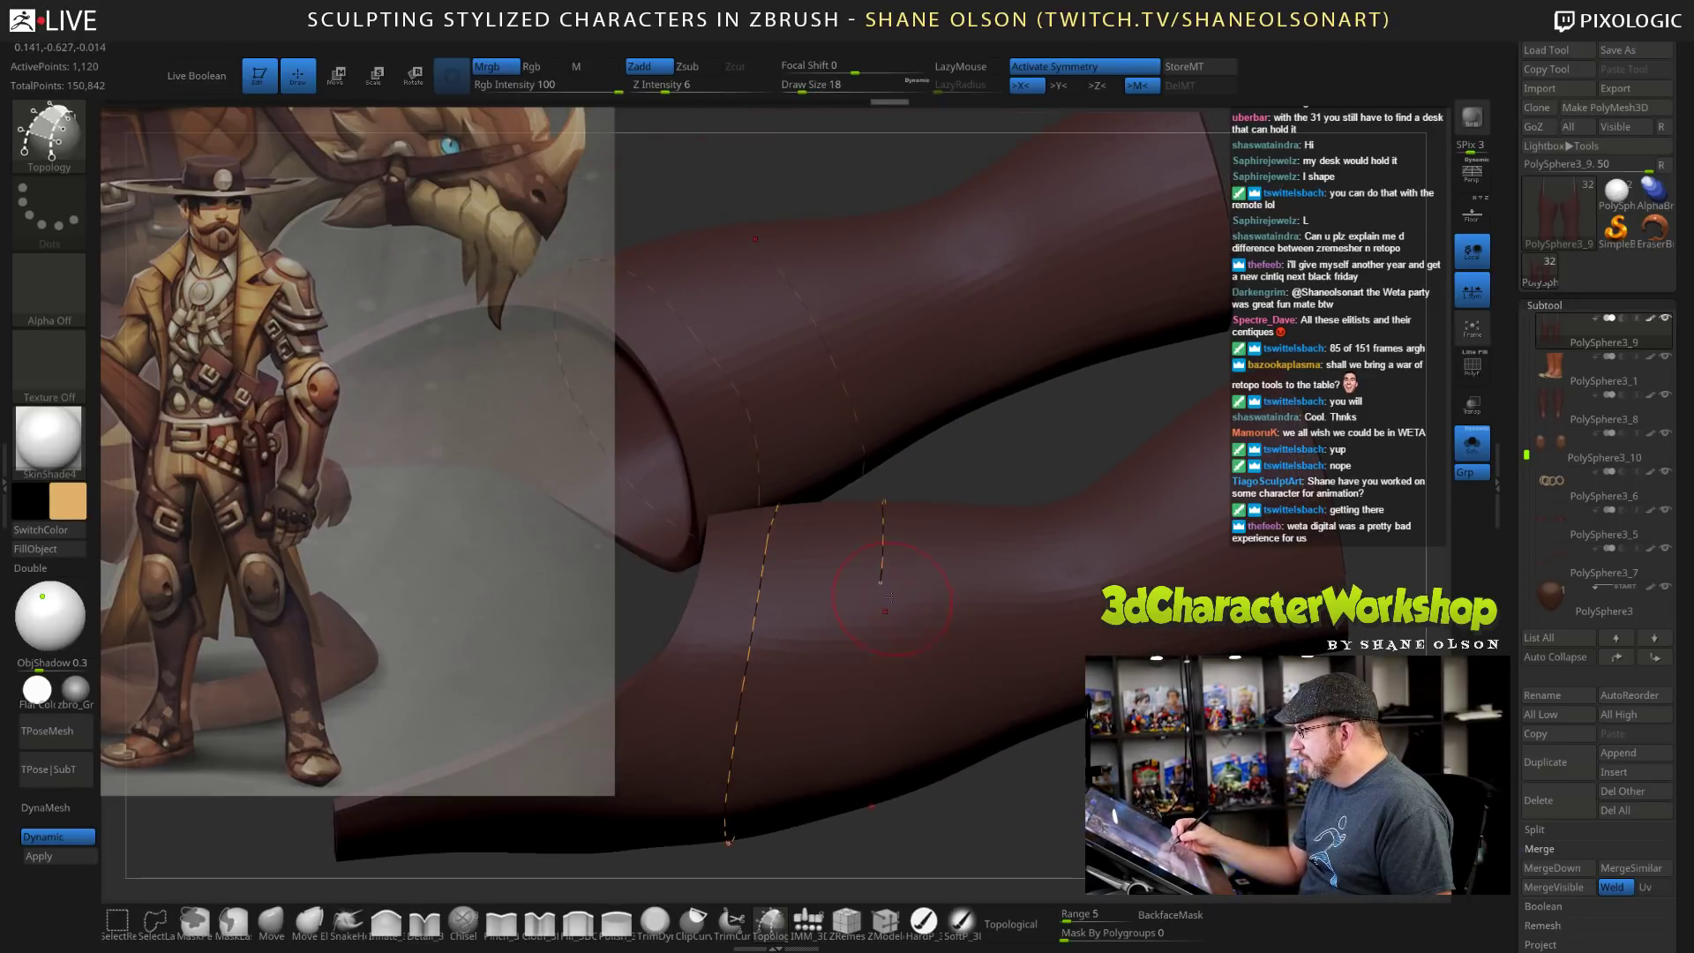
Carry the lower topology curve across the back of the thigh and join it to its start, closing the loop.
key("bracketright")
key("bracketright")
key("bracketright")
left_click_drag(874, 659, 874, 660)
left_click_drag(1015, 794, 1020, 725)
left_click_drag(874, 717, 873, 719)
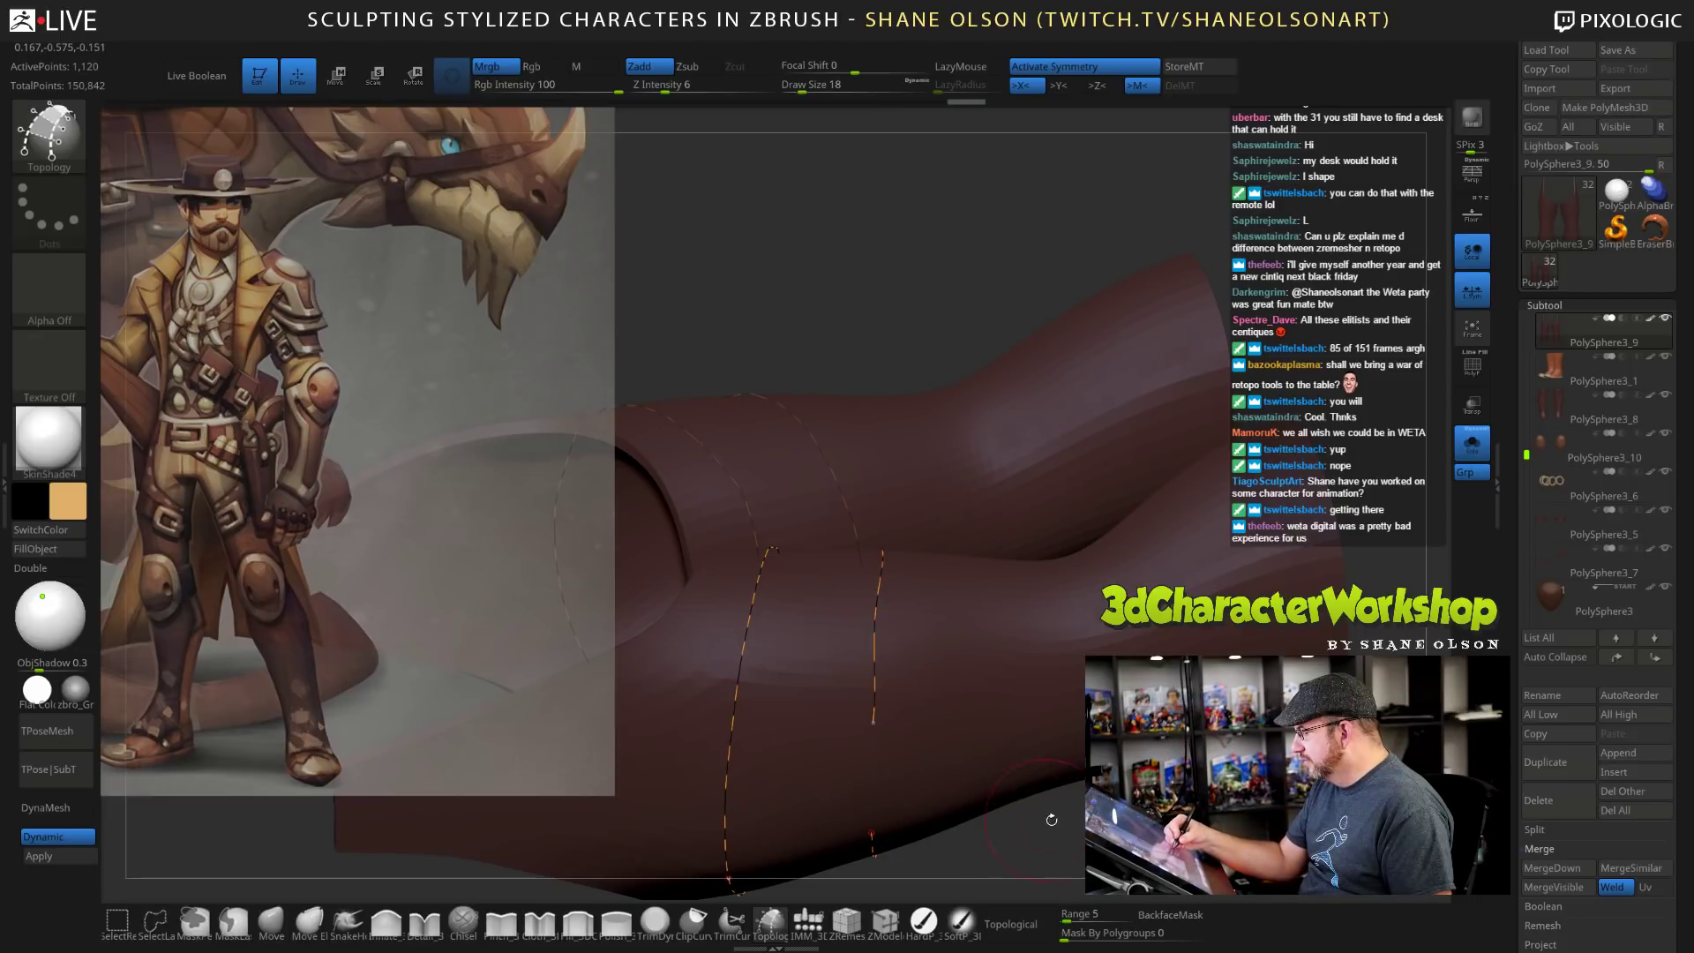
left_click_drag(1051, 813, 1043, 697)
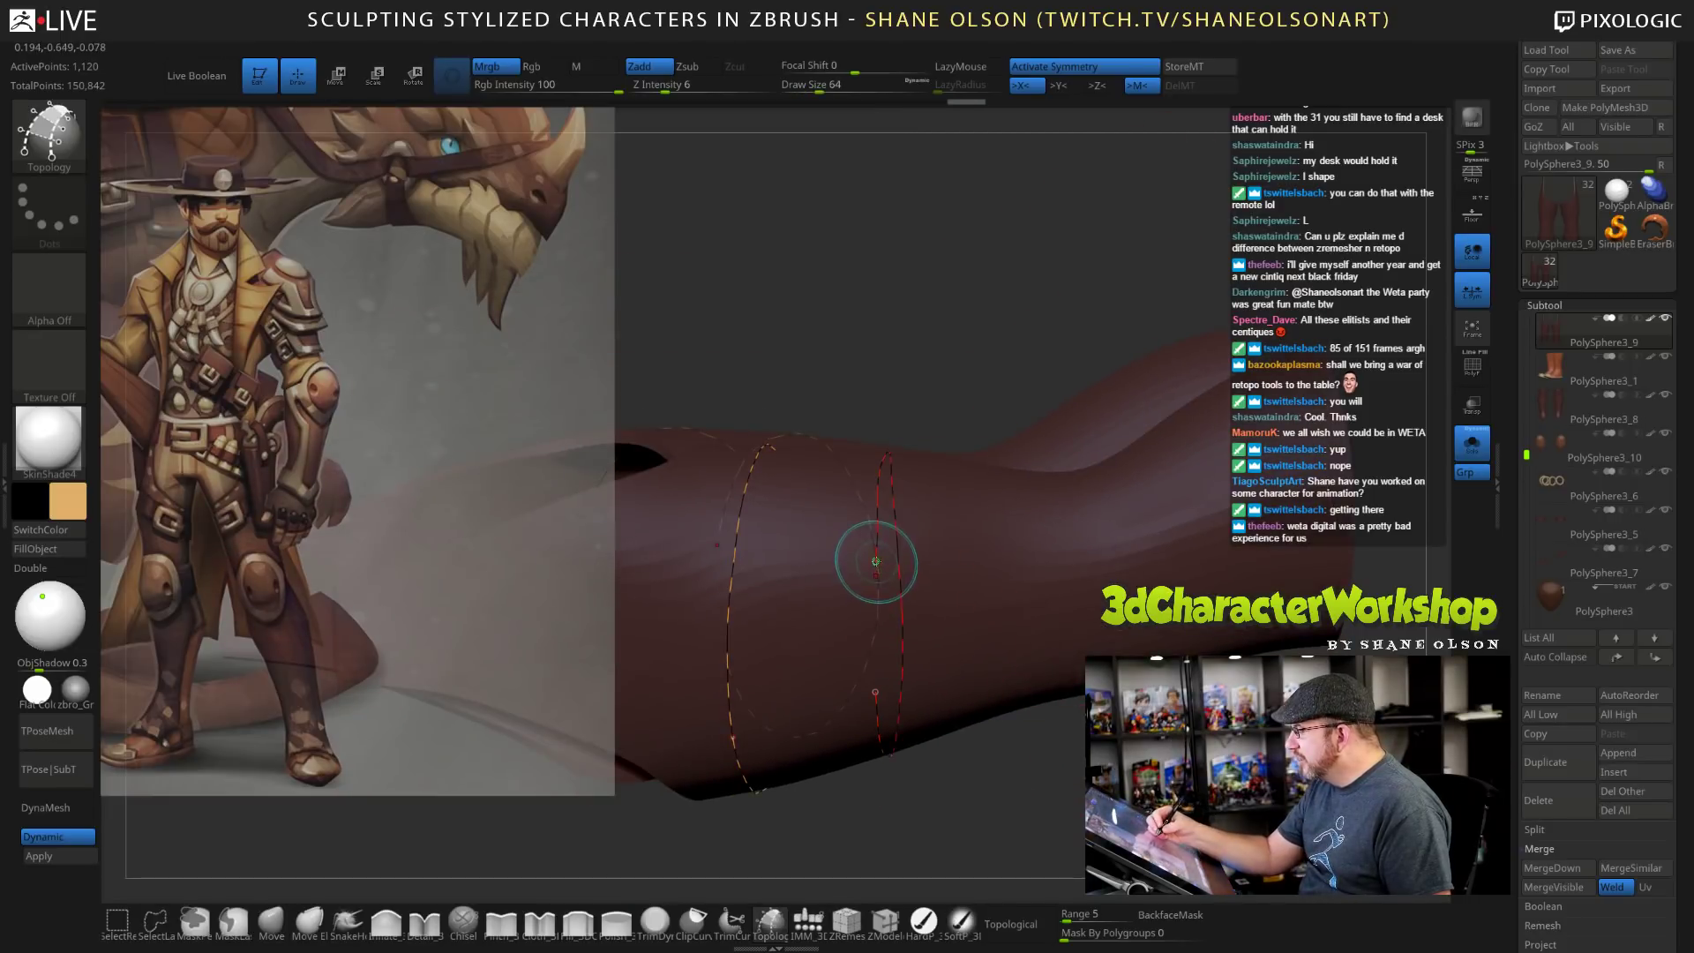
left_click_drag(876, 560, 874, 694)
key("bracketright")
key("bracketright")
key("bracketright")
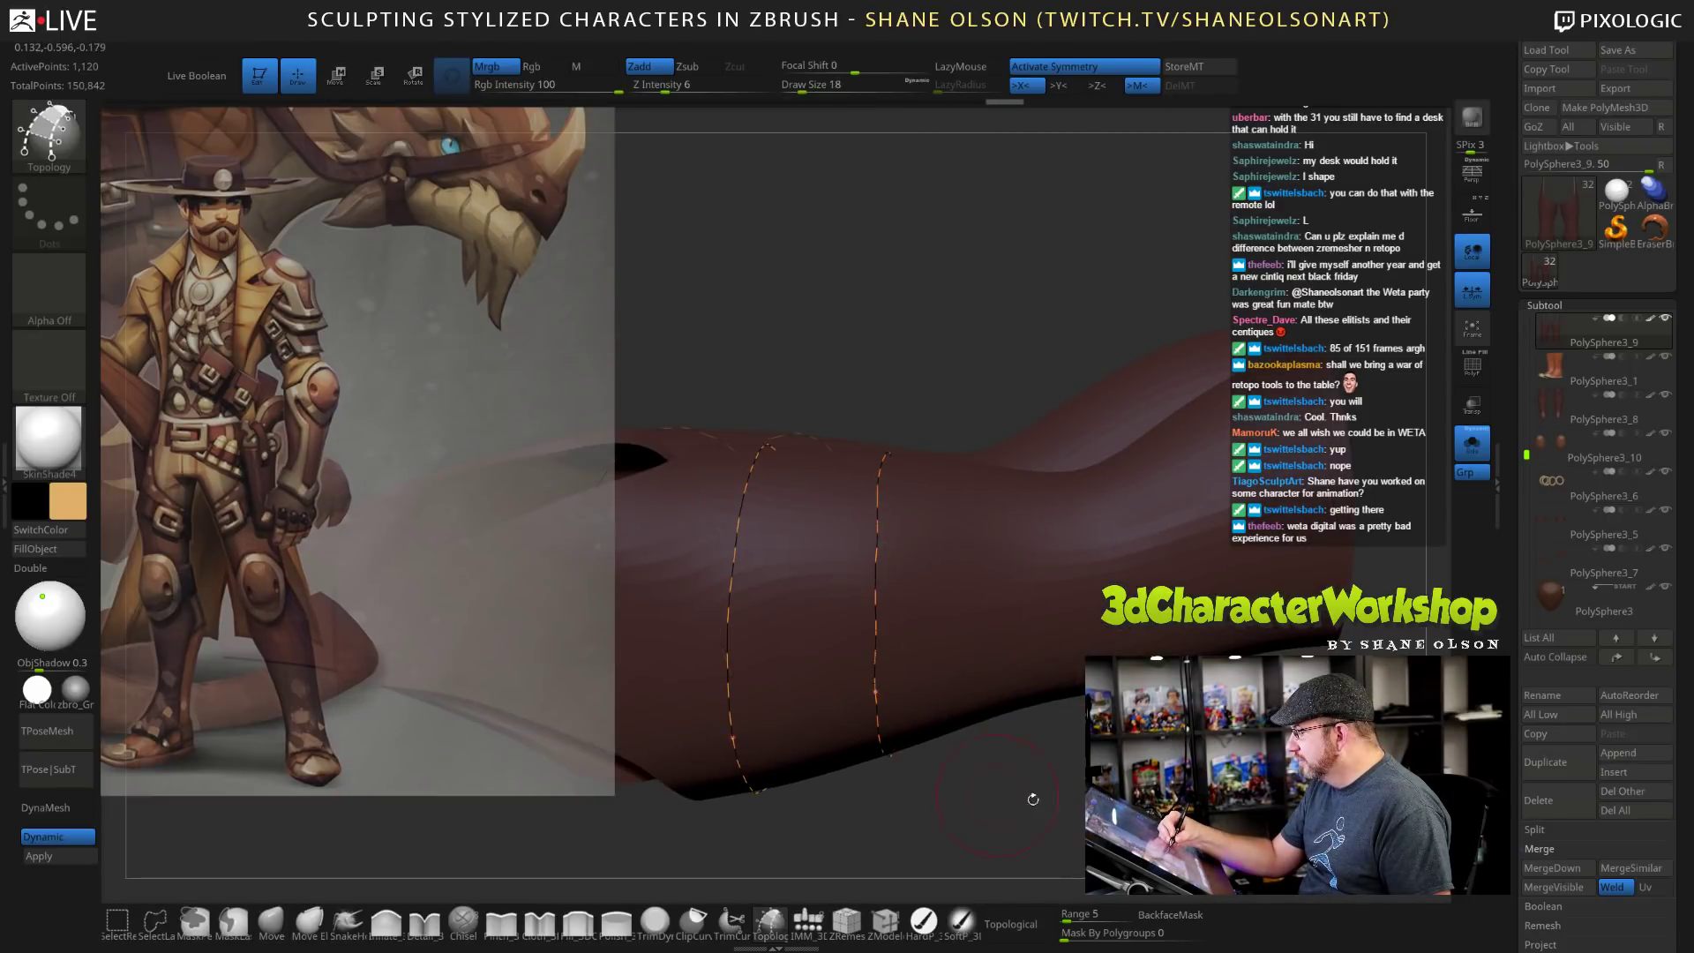
mouse_move(1034, 799)
left_mouse_down()
mouse_move(1046, 869)
mouse_move(1034, 816)
mouse_move(1002, 807)
mouse_move(900, 834)
mouse_move(979, 821)
mouse_move(1023, 847)
mouse_move(847, 706)
mouse_move(1131, 629)
left_mouse_up()
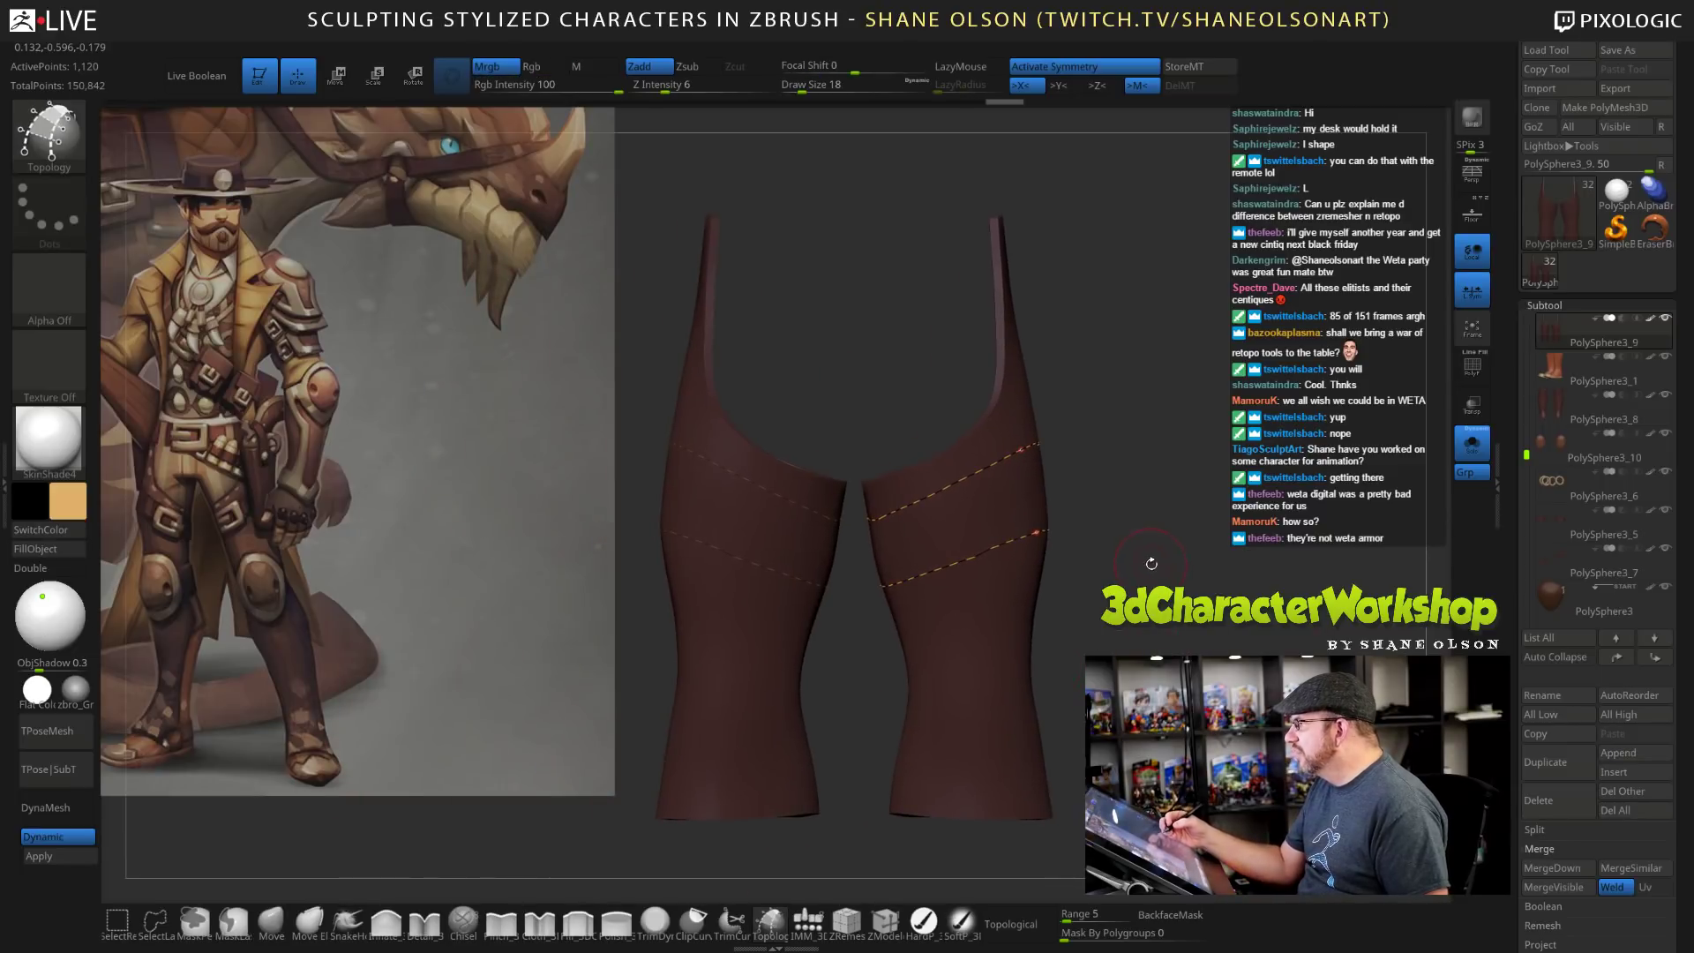
mouse_move(1152, 563)
left_mouse_down()
mouse_move(1115, 569)
mouse_move(1150, 507)
mouse_move(1157, 546)
left_mouse_up()
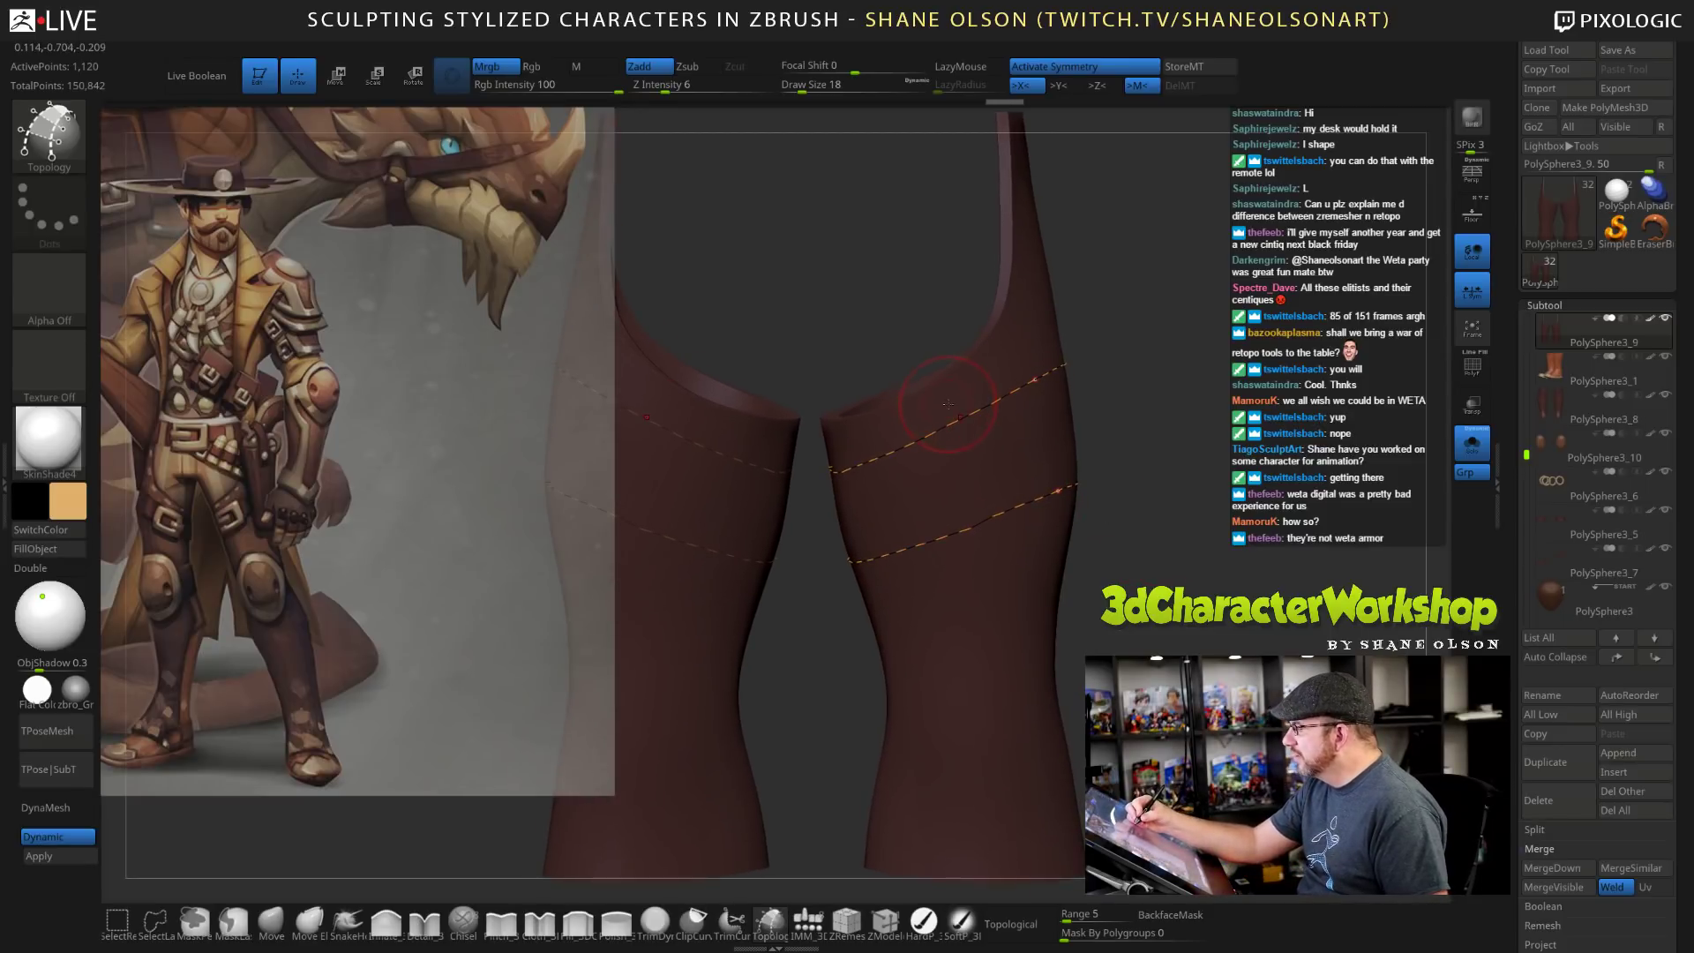
Draw short topology curves across the front of the thigh, connecting the upper and lower loops into quad sections.
left_click_drag(1081, 623, 1217, 633)
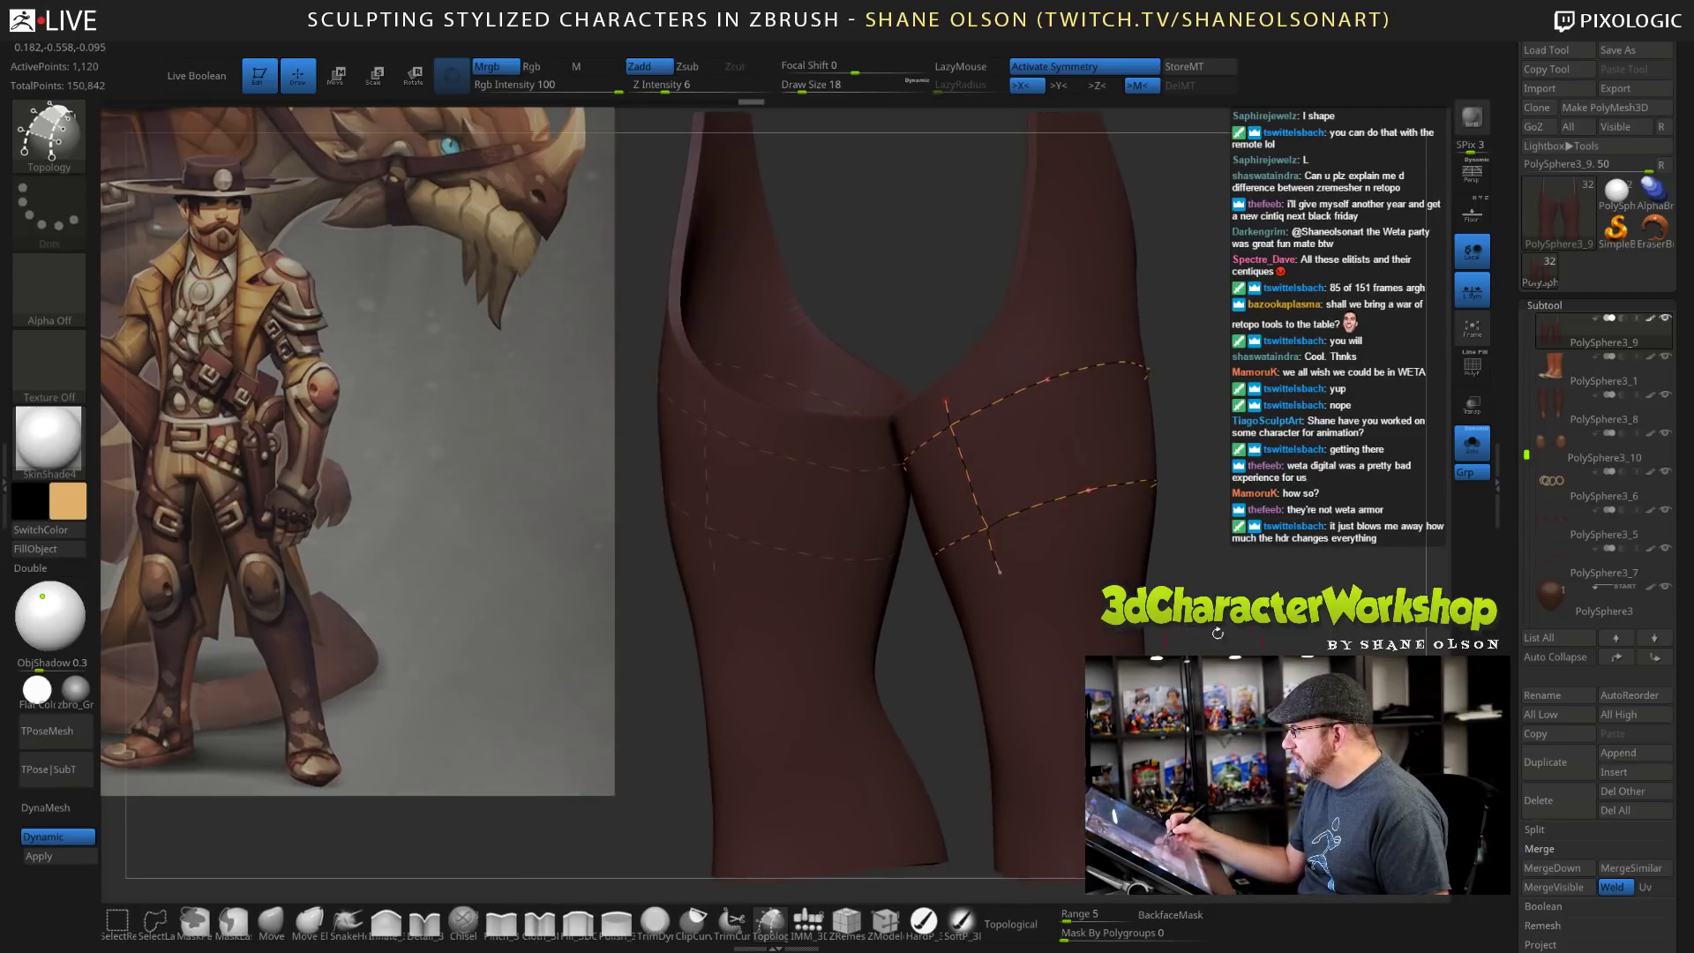
left_click_drag(1050, 496, 1057, 521)
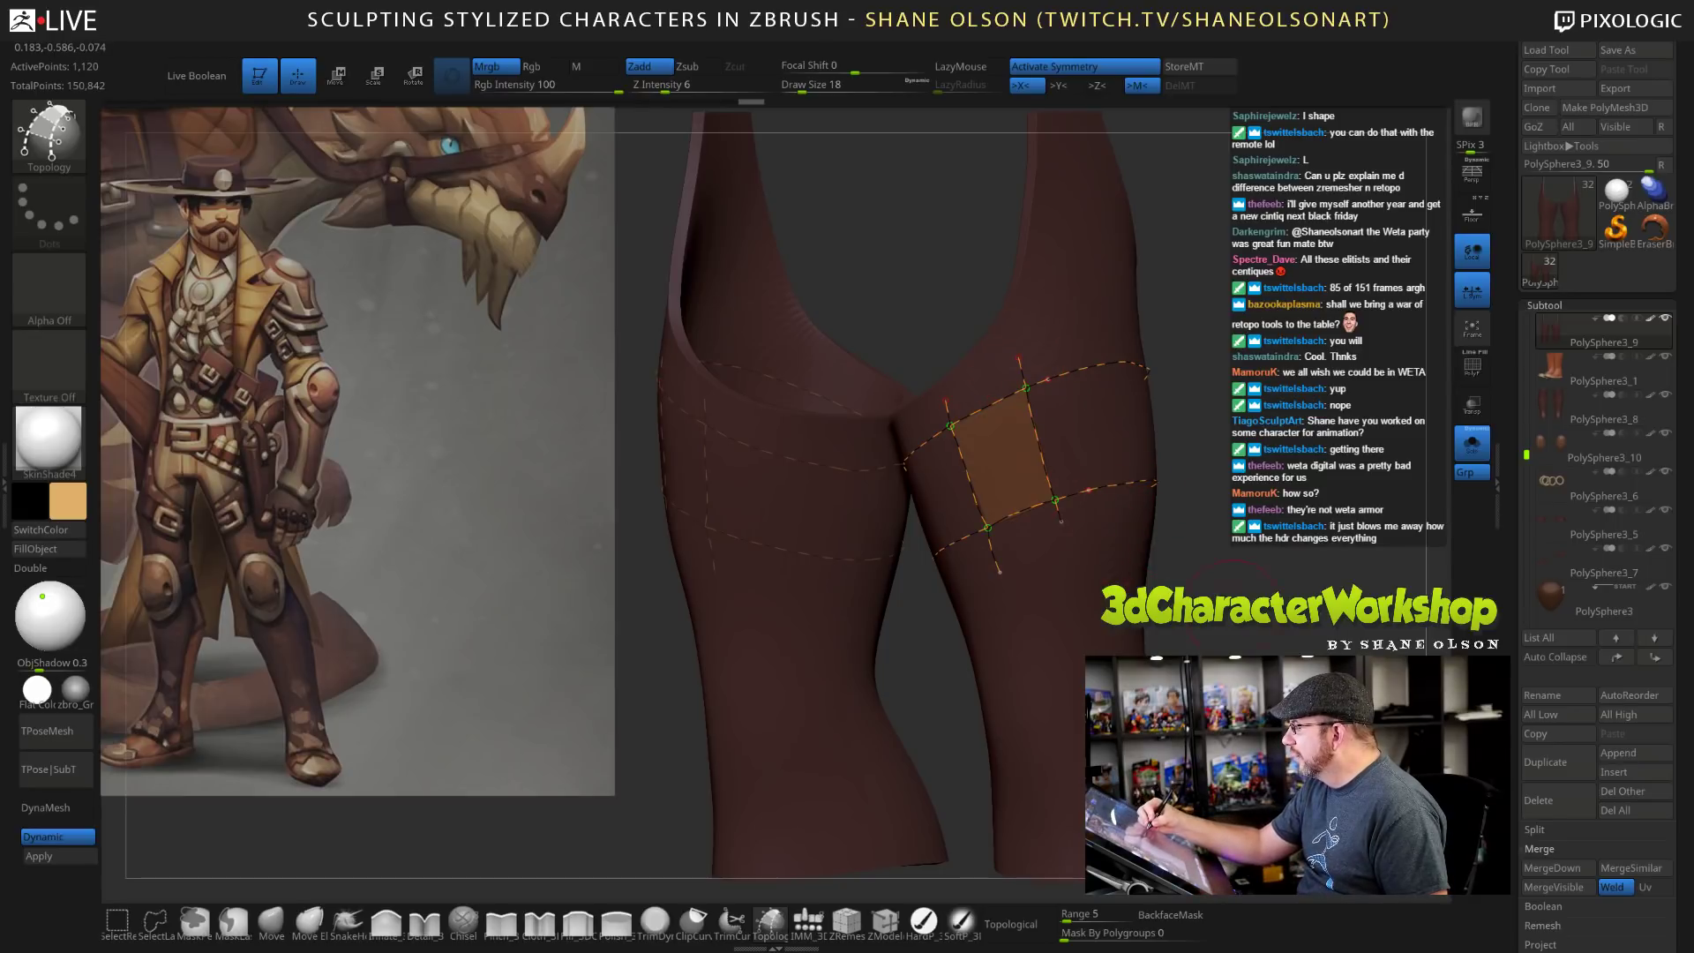
left_click_drag(1192, 441, 1103, 436)
left_click_drag(1099, 378, 1129, 505)
Add more evenly spaced cross curves between the two loops around the outer side of the thigh.
left_click_drag(1280, 609, 1094, 618, "alt")
mouse_move(1165, 564)
left_mouse_down()
mouse_move(1089, 565)
mouse_move(1158, 567)
mouse_move(1109, 572)
mouse_move(1136, 565)
left_mouse_up()
left_click_drag(869, 520, 928, 520)
left_click_drag(1165, 547, 1103, 547)
left_click_drag(972, 495, 968, 528)
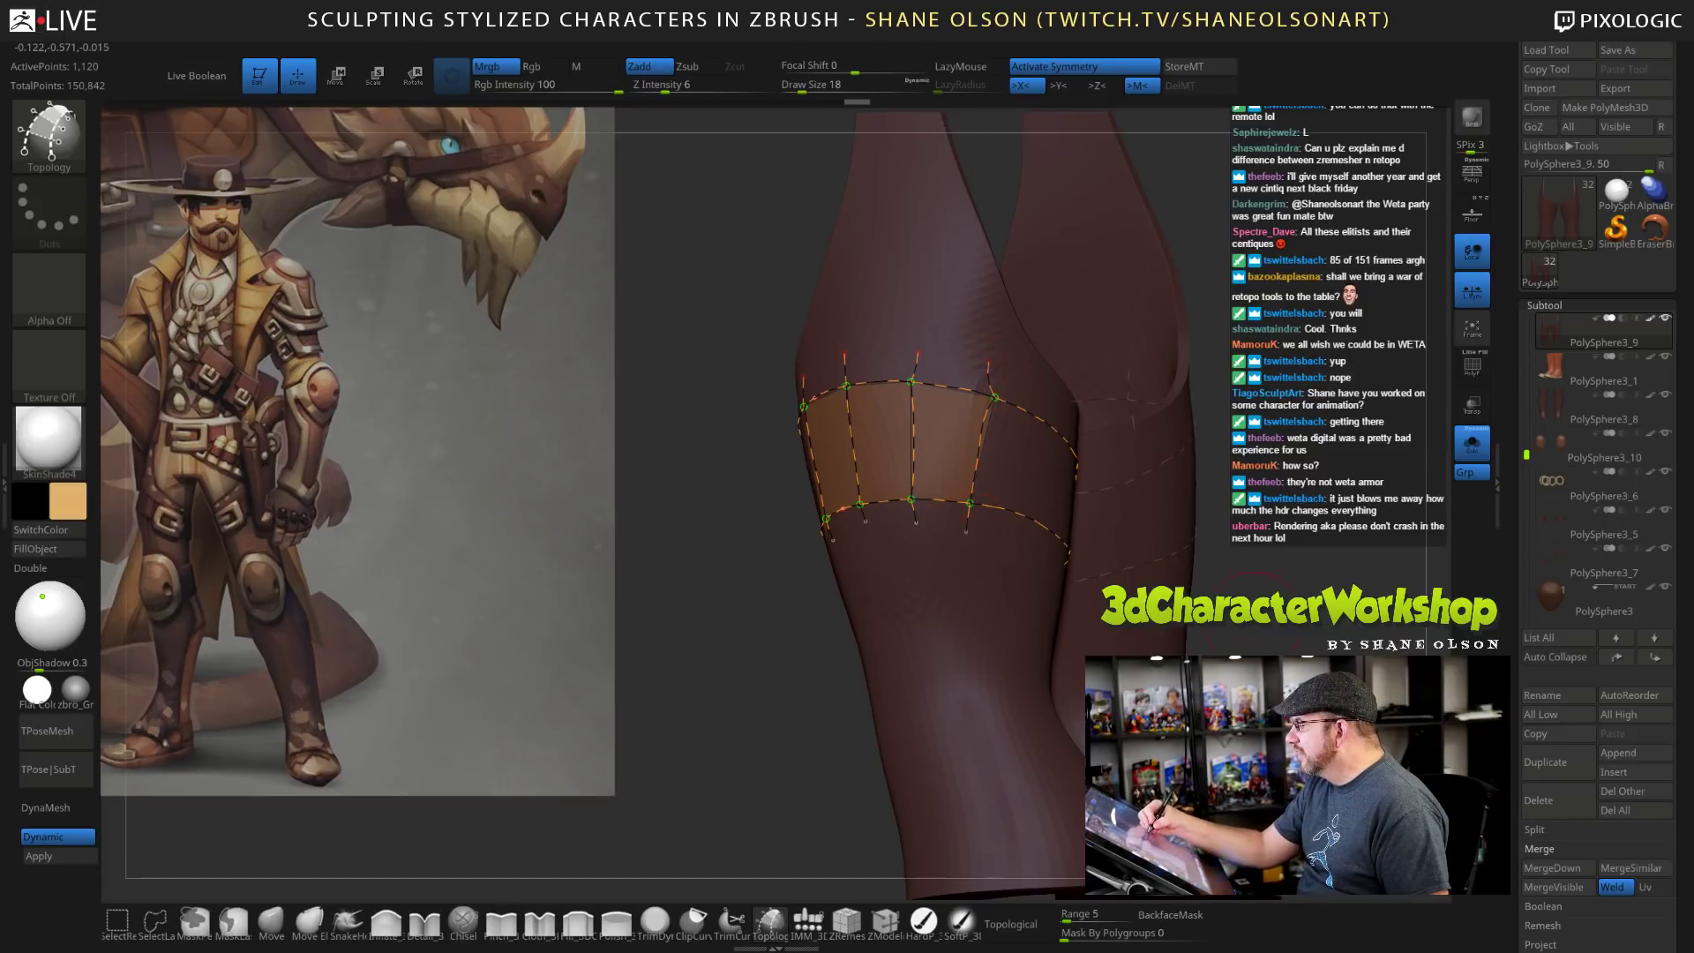
Connect the two topology loops with cross curves over the back of the thigh.
left_click_drag(1209, 565, 1094, 569)
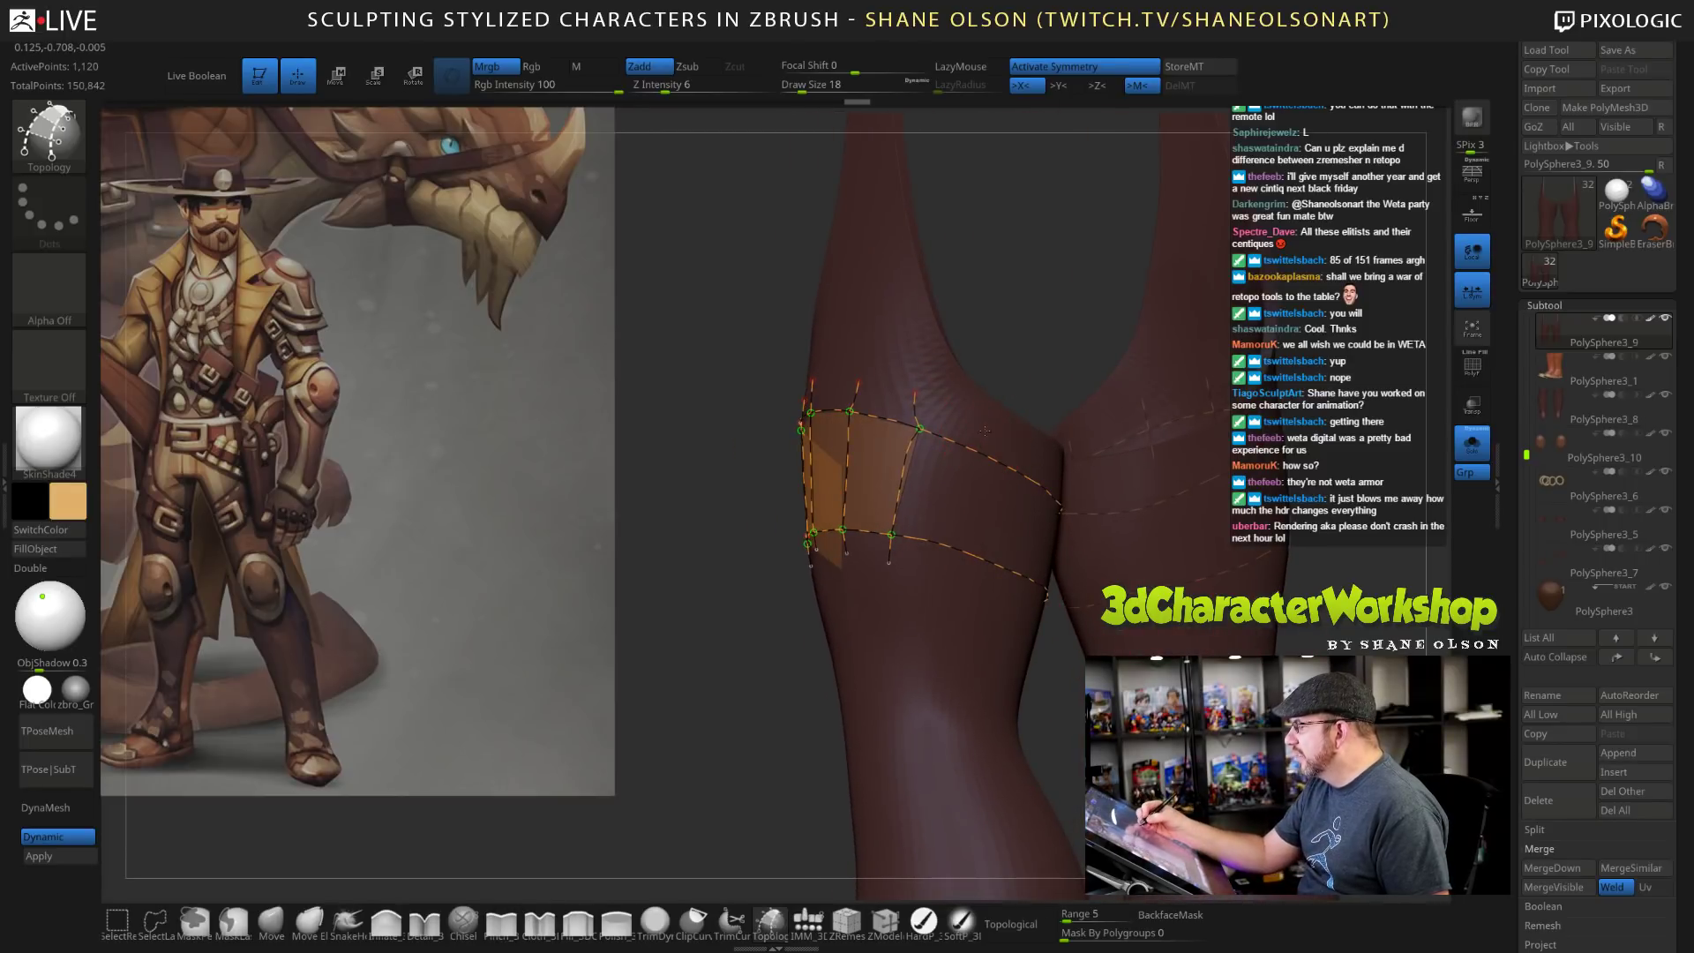
left_click_drag(946, 573, 945, 575)
left_click_drag(1058, 631, 984, 628)
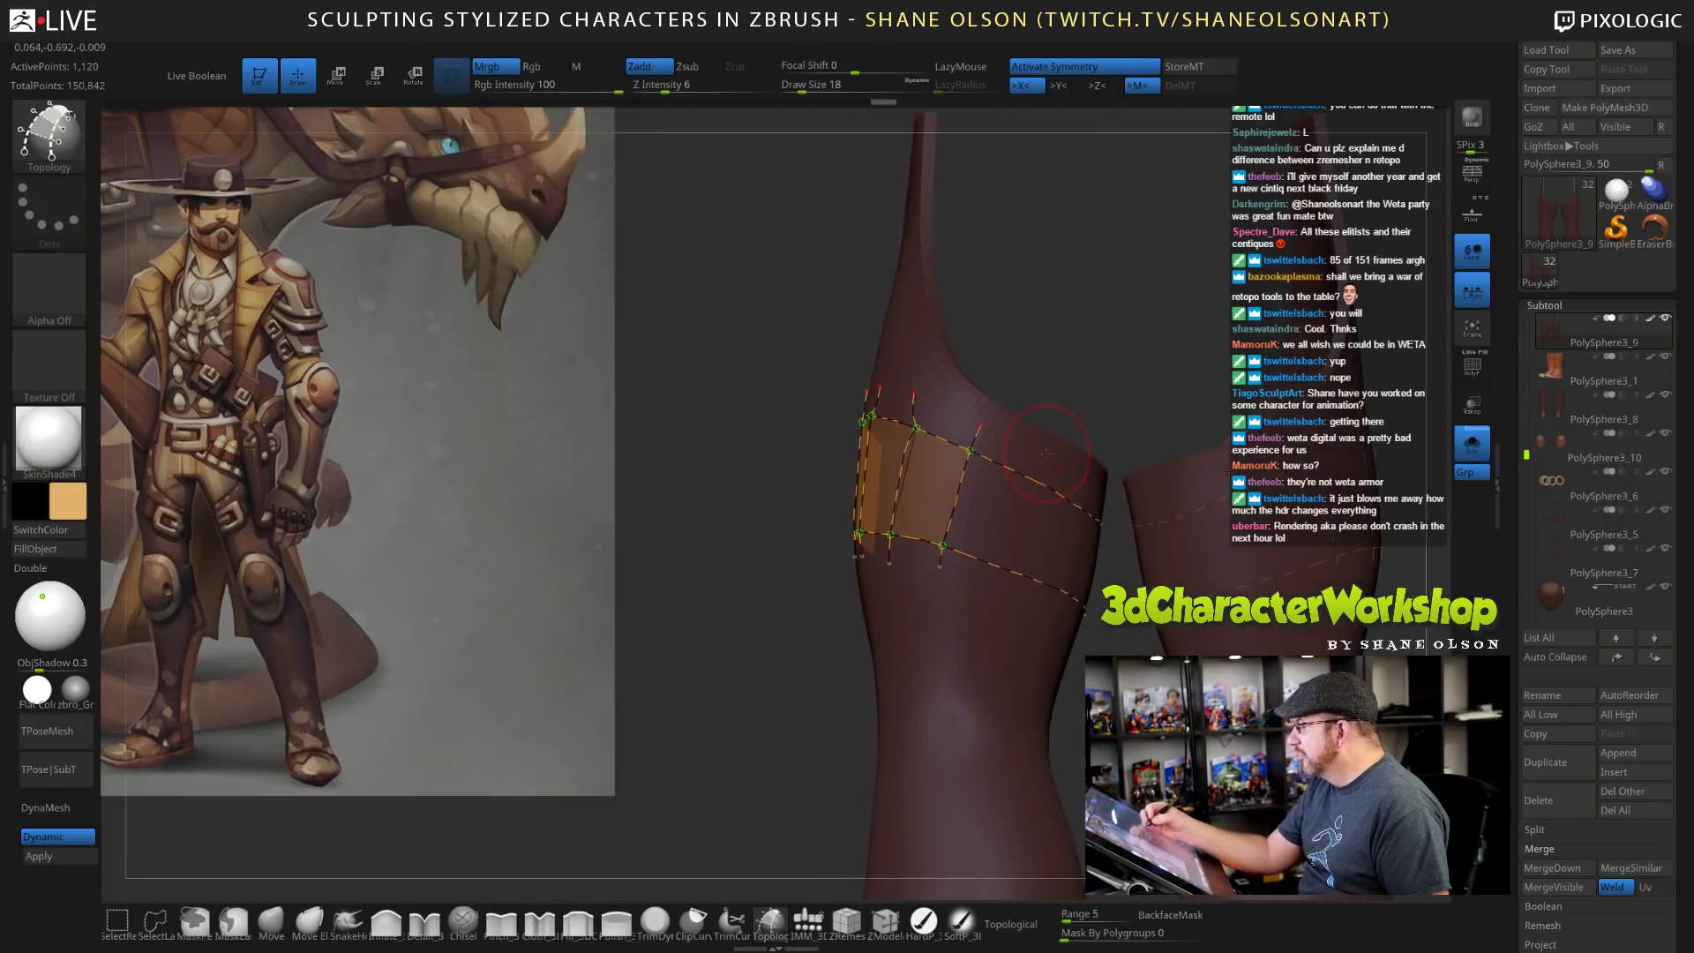
mouse_move(1046, 454)
left_mouse_down()
mouse_move(1008, 586)
mouse_move(1052, 633)
mouse_move(1056, 619)
left_mouse_up()
Complete the ring of quad sections with cross curves on the inner side of the thigh.
right_click_drag(1059, 622, 1064, 559)
right_click_drag(1119, 651, 1226, 675)
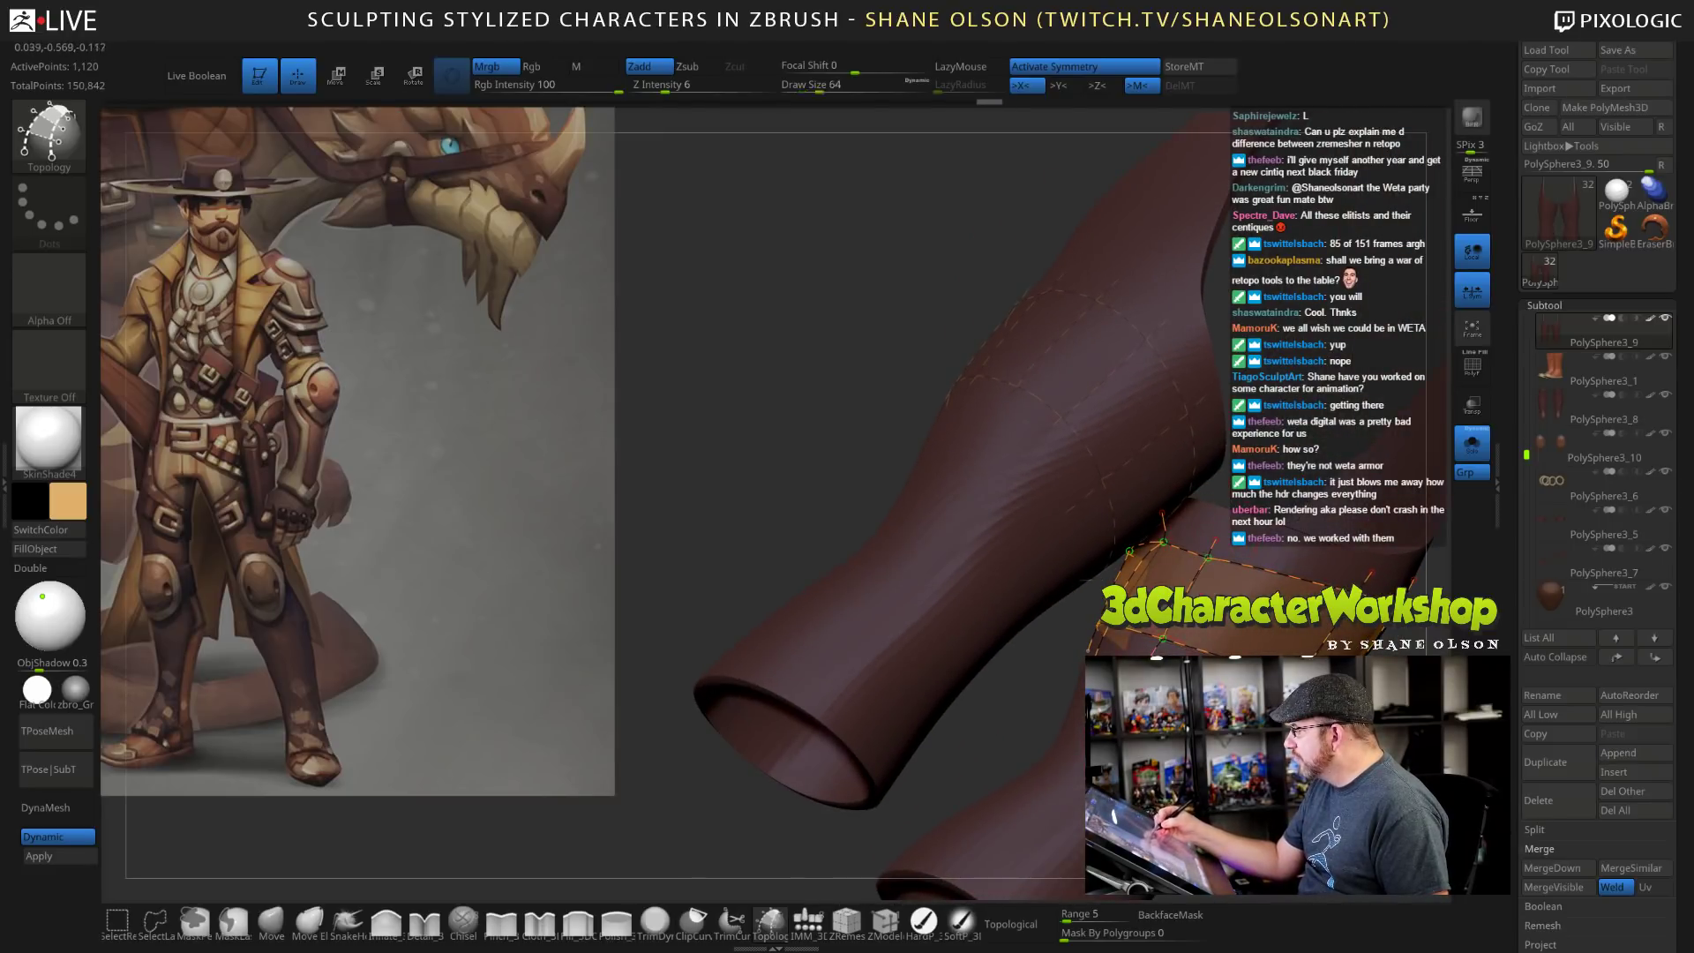
right_click_drag(1216, 539, 1129, 559)
left_click(1146, 533)
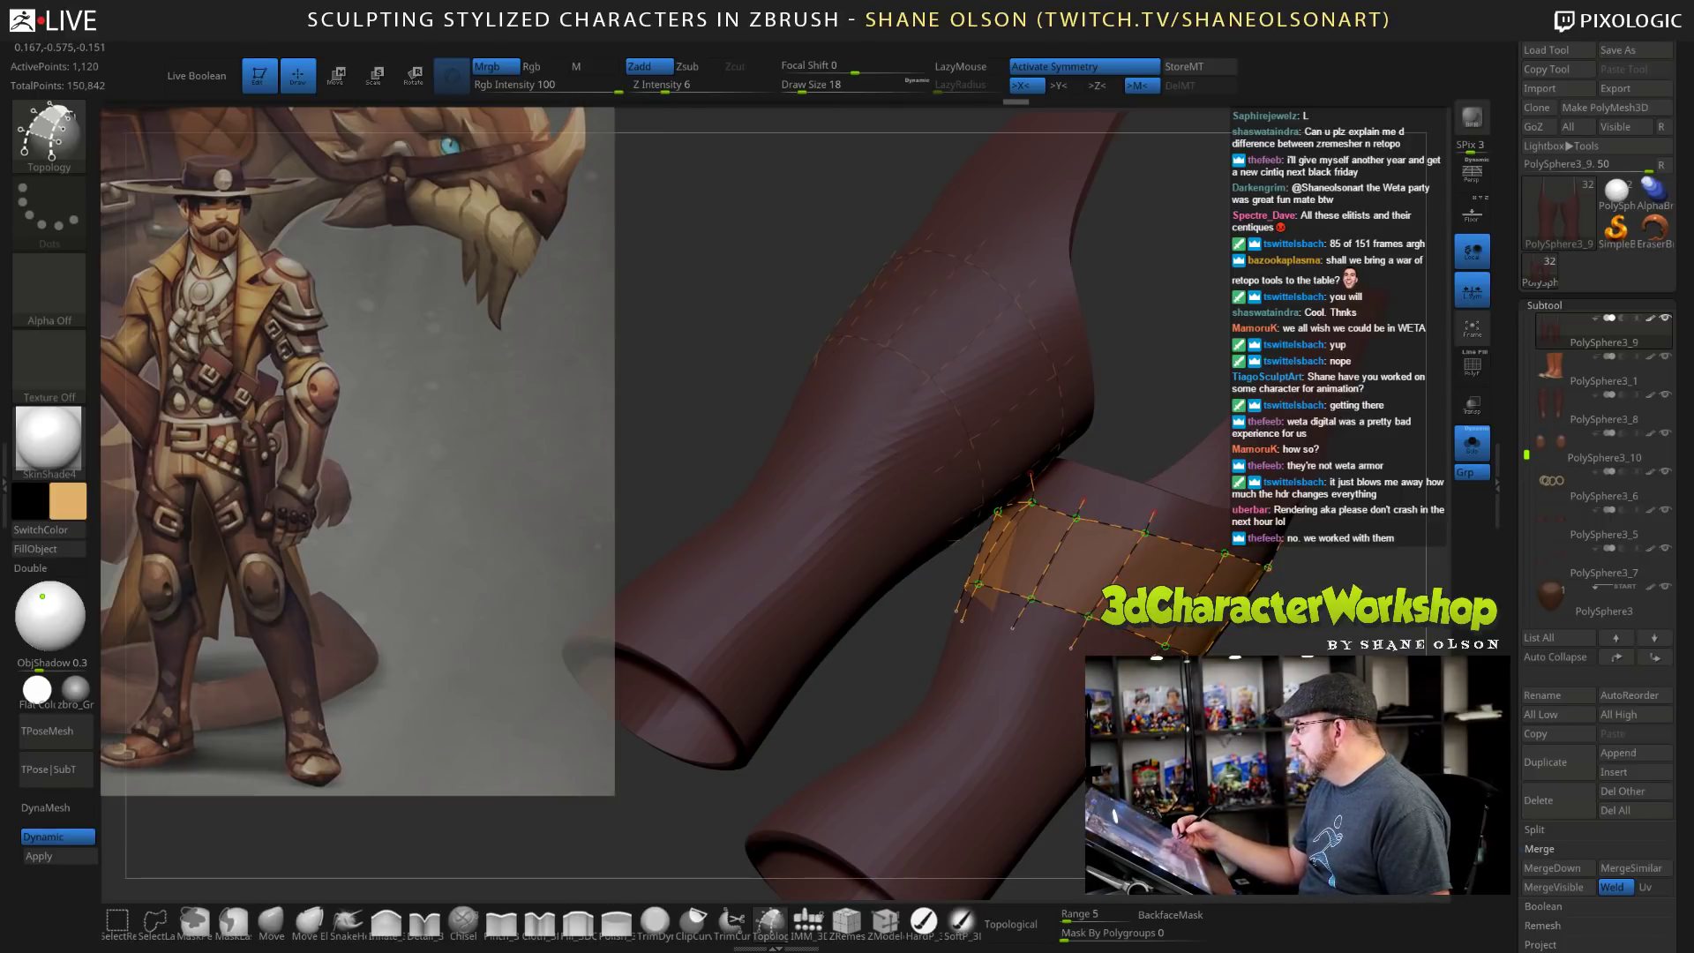
Try generating the thigh band from the topology curves with a draw size of 1, and undo it.
right_click_drag(1174, 565, 1187, 647)
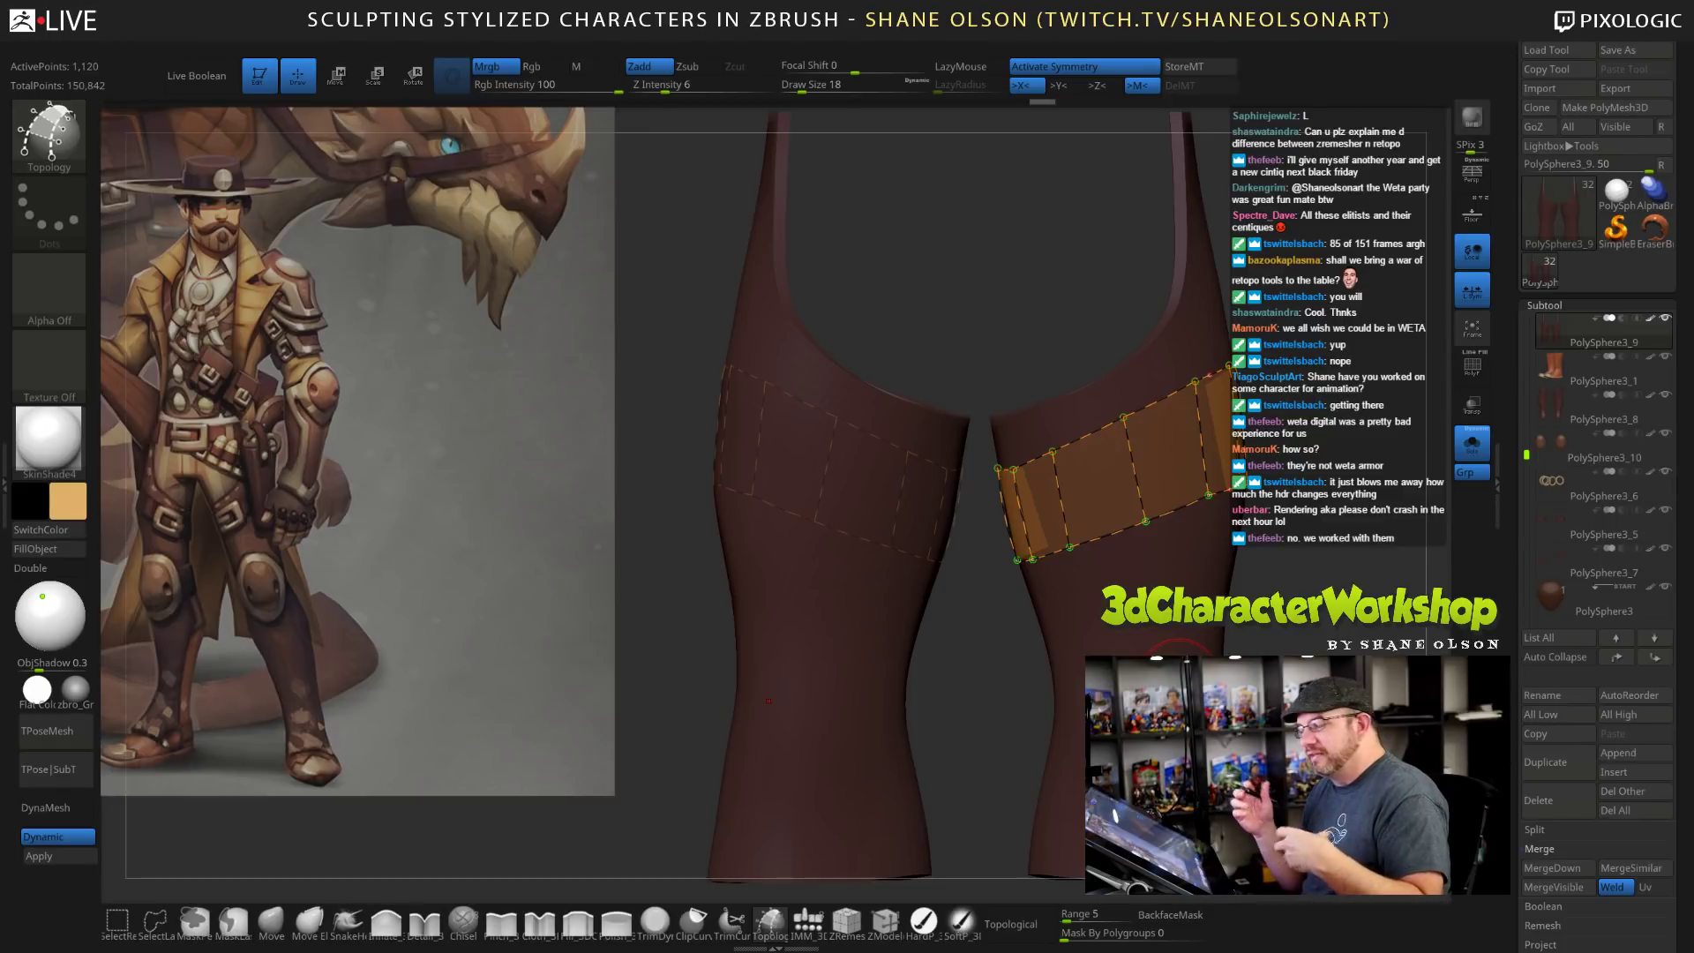
left_click_drag(1308, 684, 1248, 565, "alt")
left_click_drag(802, 90, 782, 90)
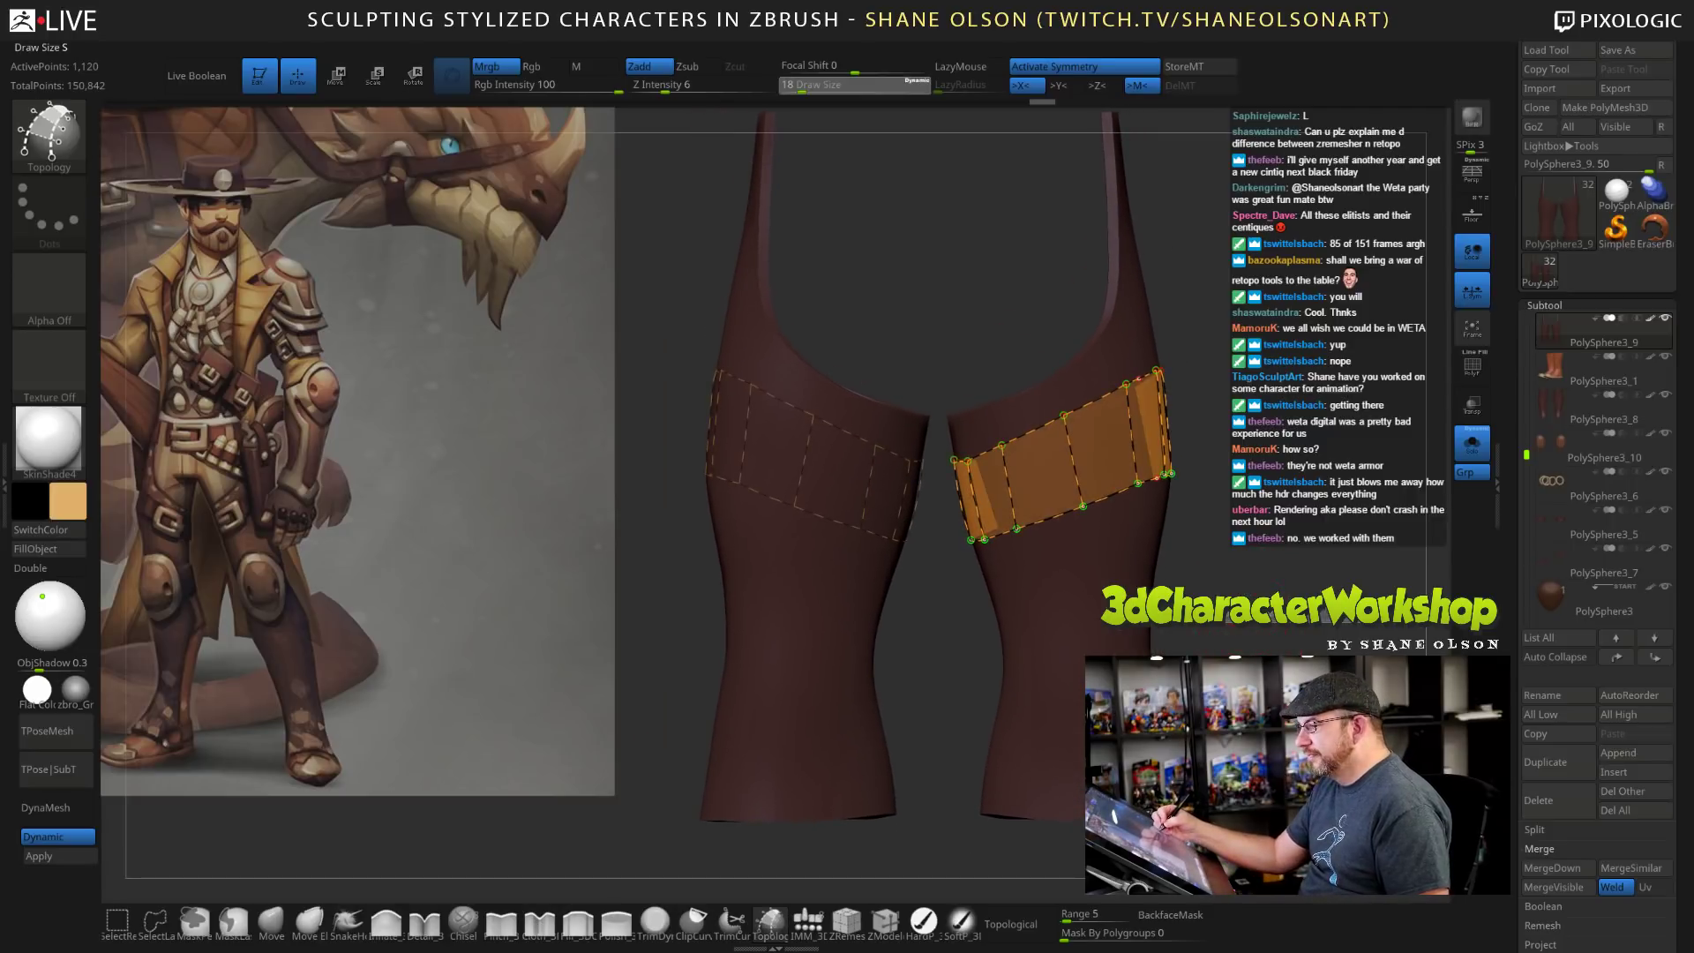
left_click(1088, 566)
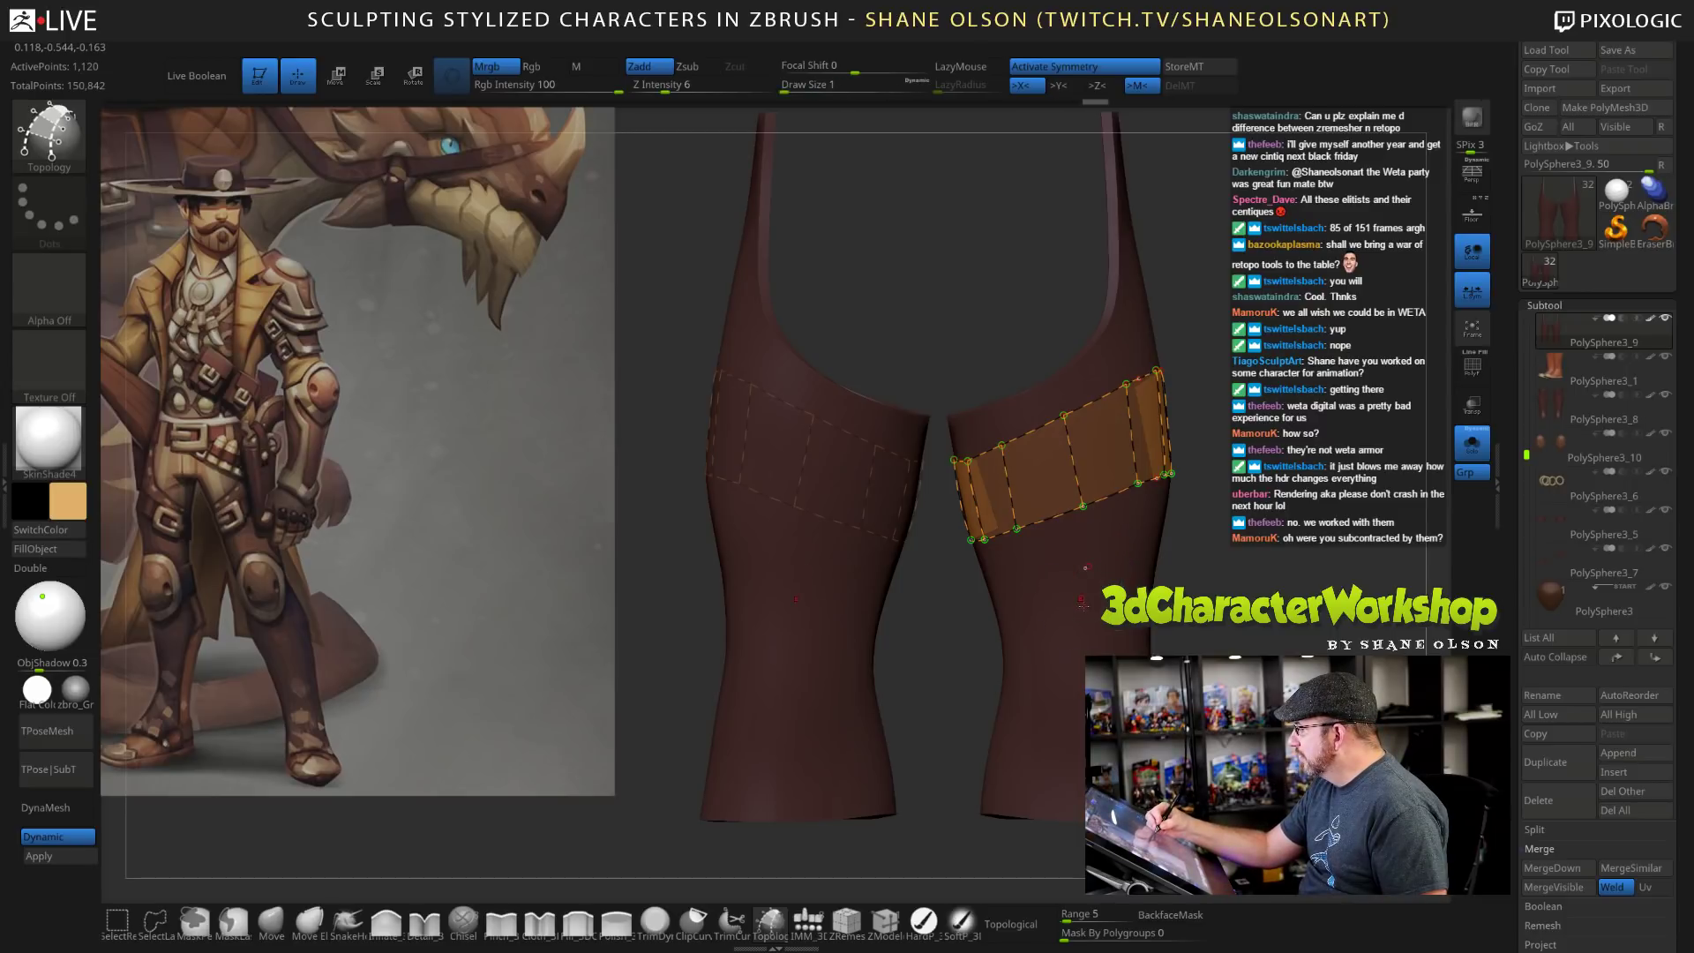
left_click(1083, 604)
left_click(1084, 607)
left_click_drag(1218, 564, 1228, 564)
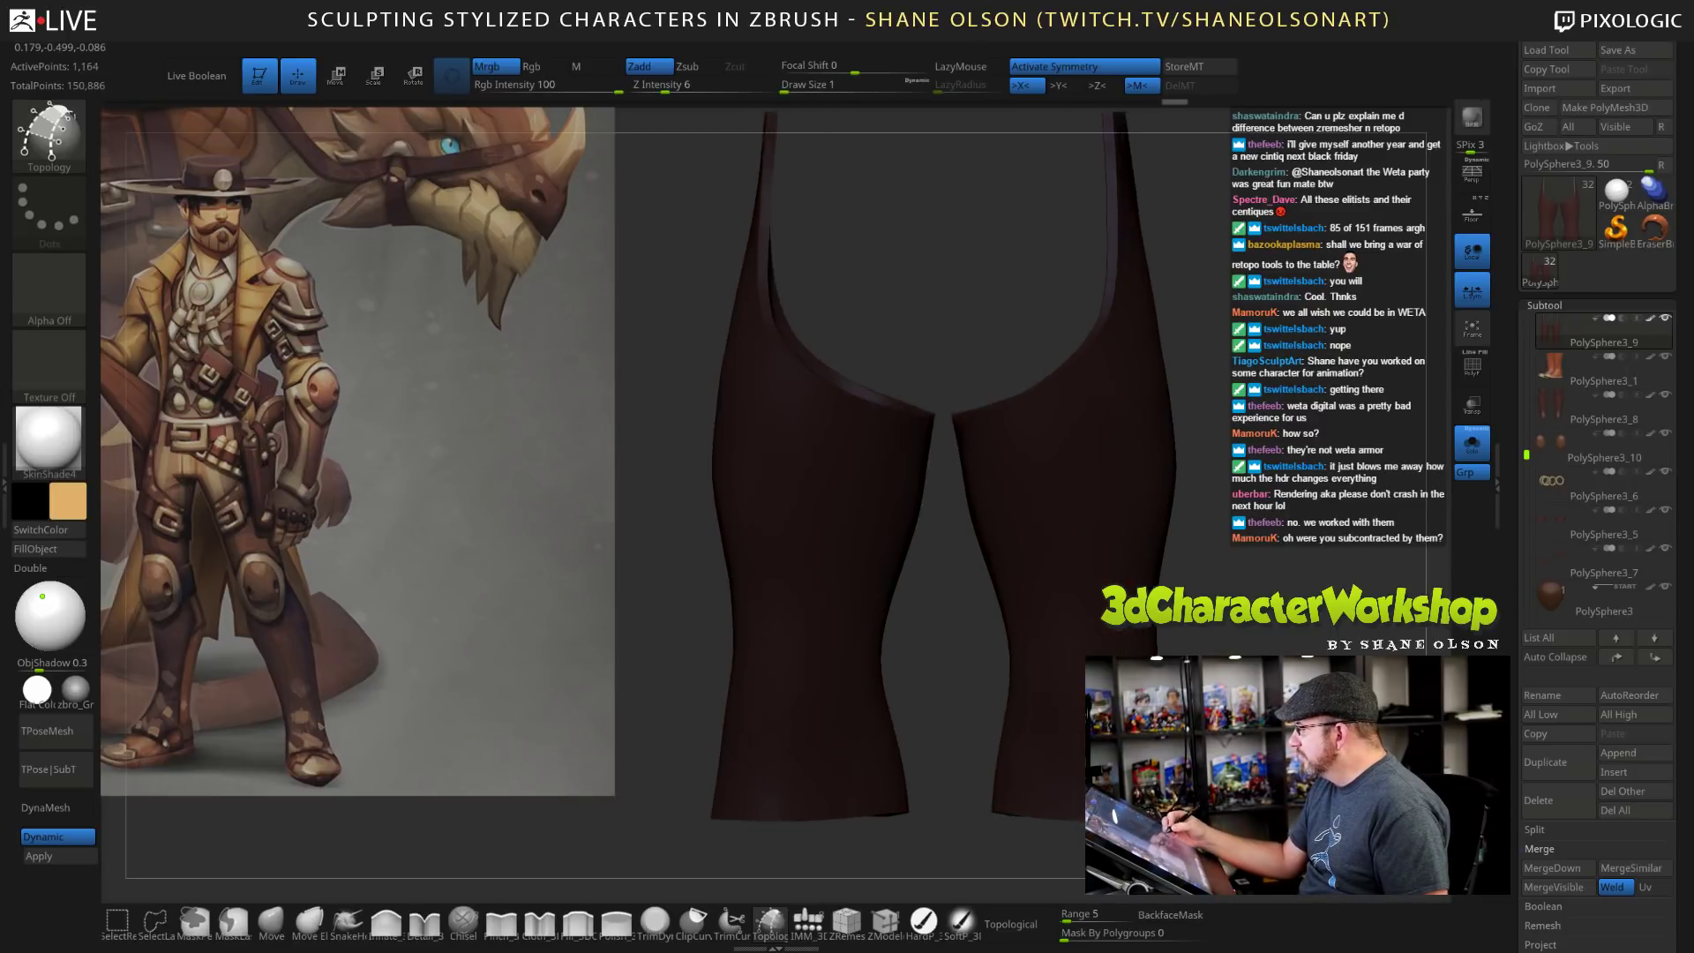
key("ctrl+z")
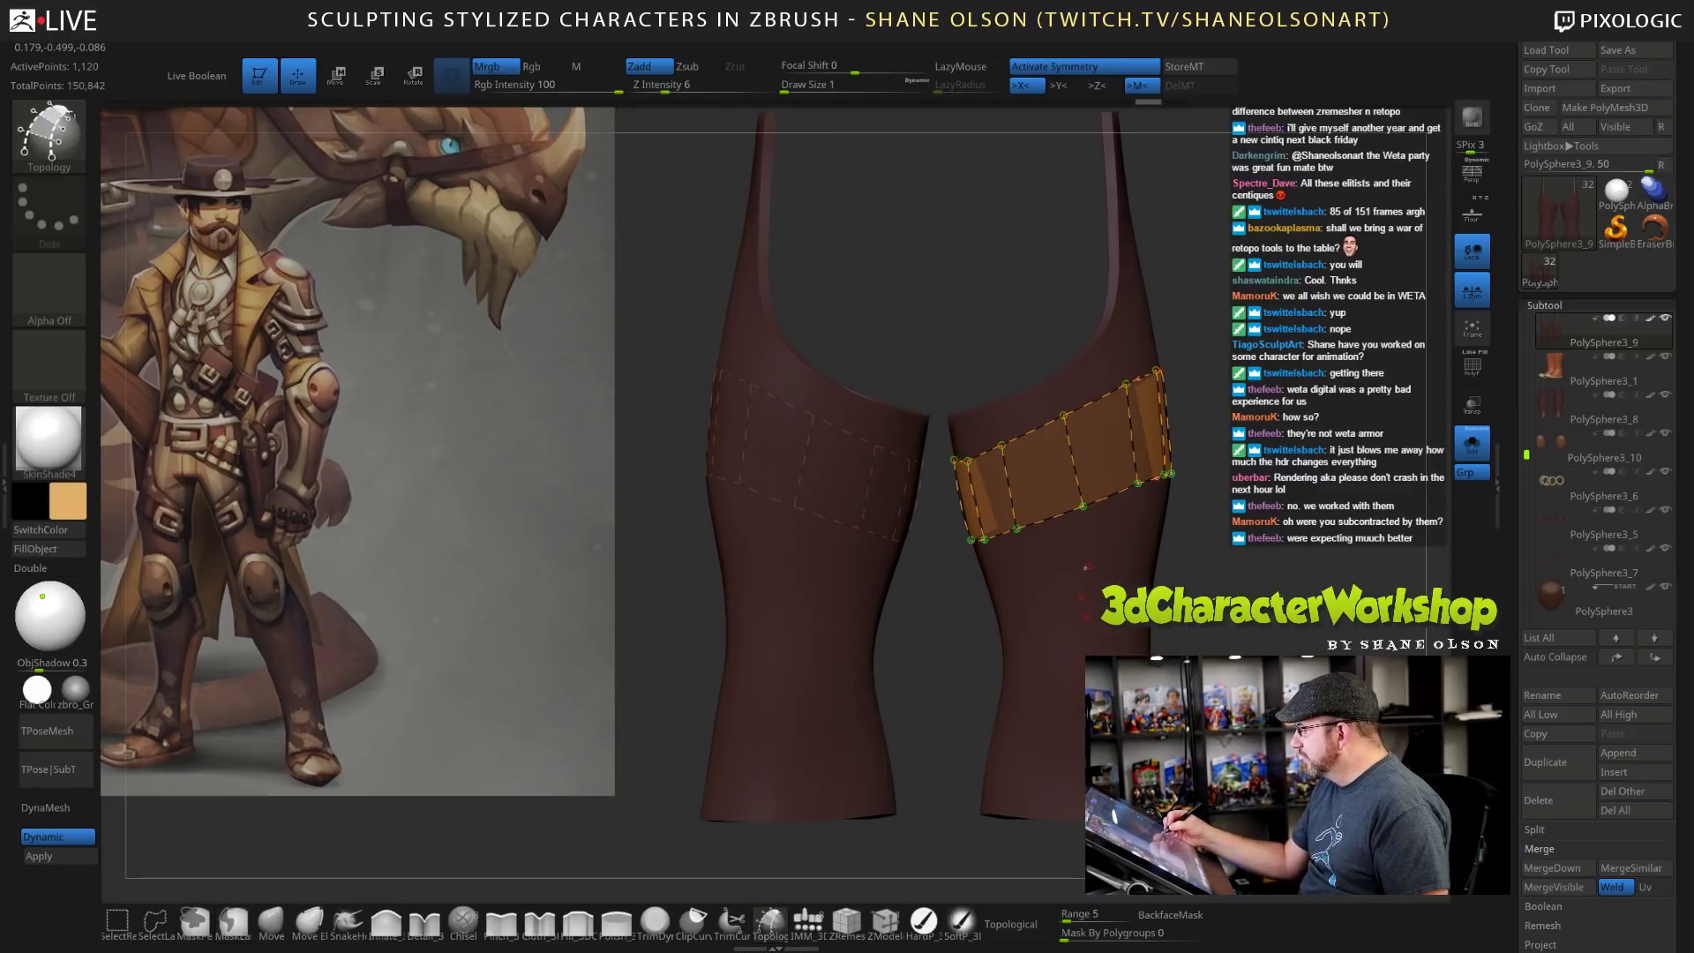
left_click(1086, 567)
key("ctrl+z")
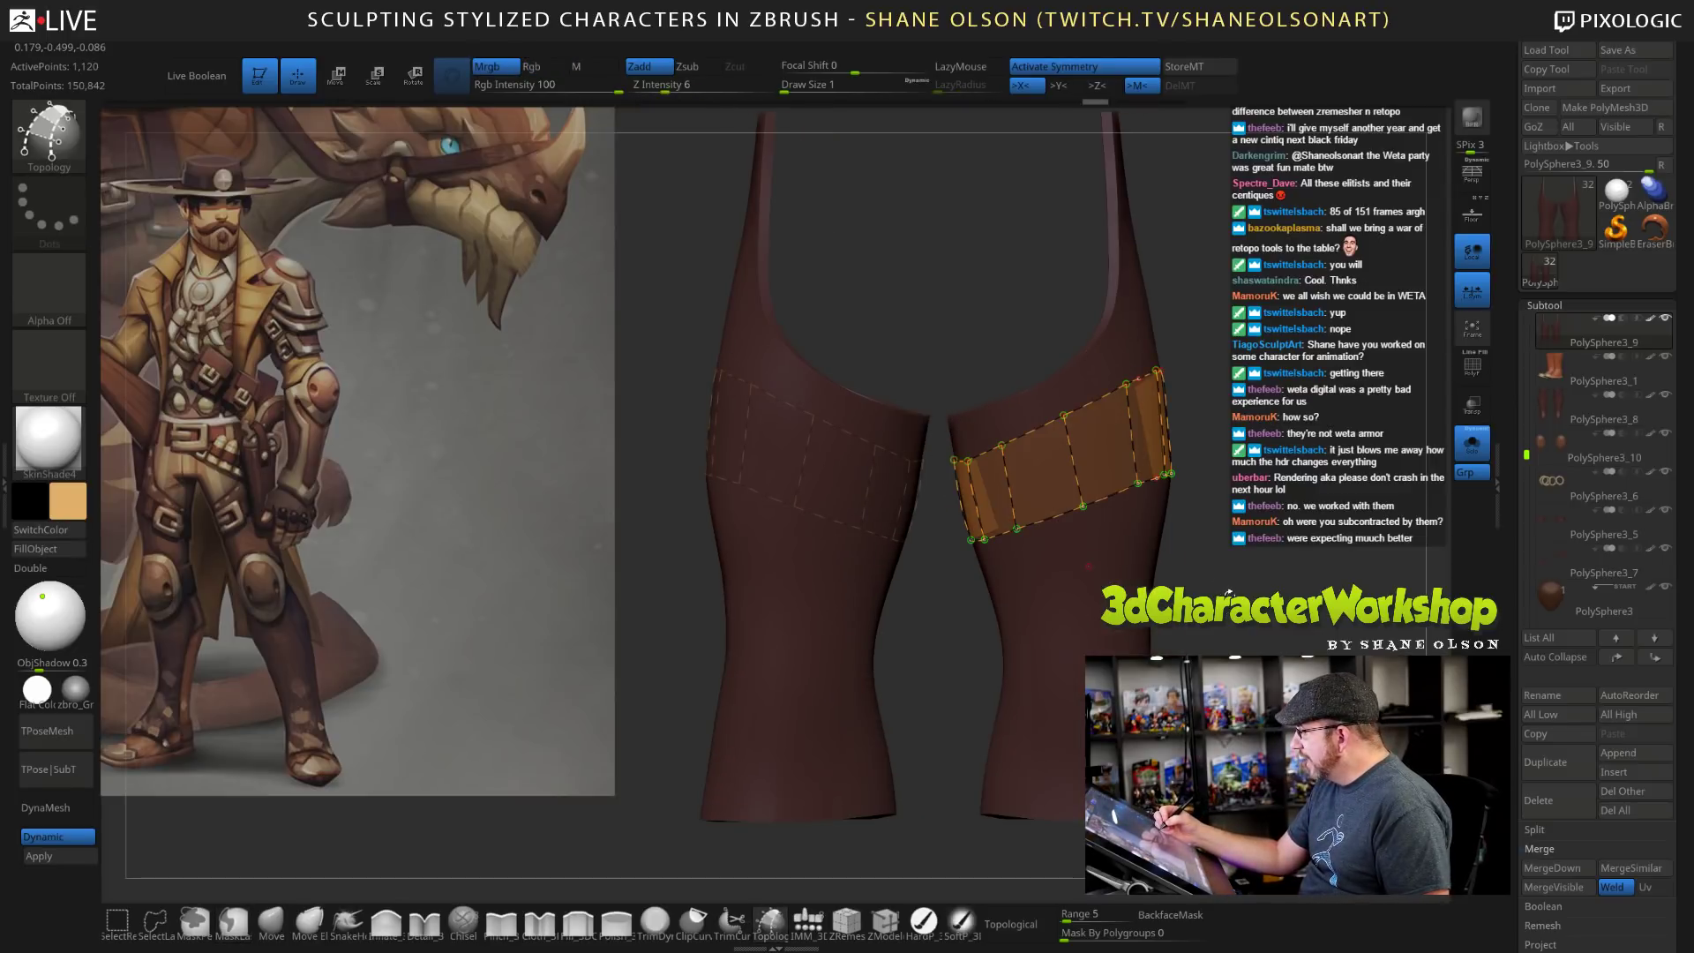
Set the draw size to 14 and generate the thick thigh bands from the topology curves.
key("s")
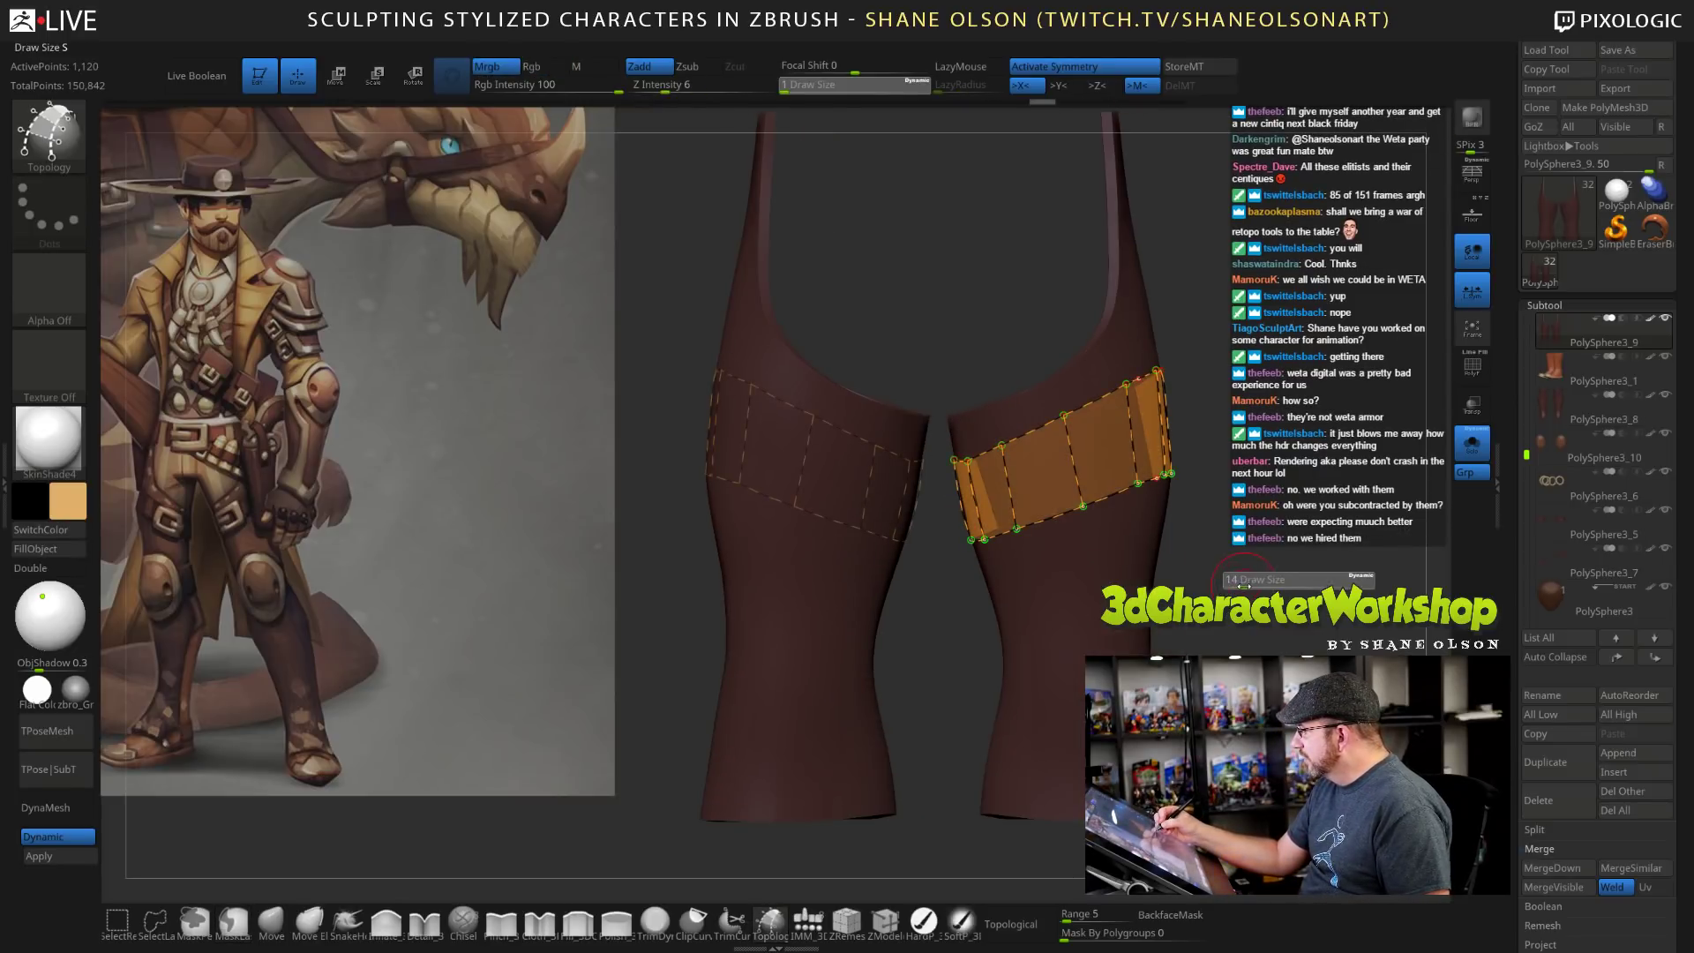
left_click(1244, 586)
left_click(1114, 563)
mouse_move(1222, 574)
left_mouse_down()
mouse_move(1133, 631)
mouse_move(1178, 684)
mouse_move(1209, 658)
mouse_move(1178, 724)
mouse_move(1178, 565)
left_mouse_up()
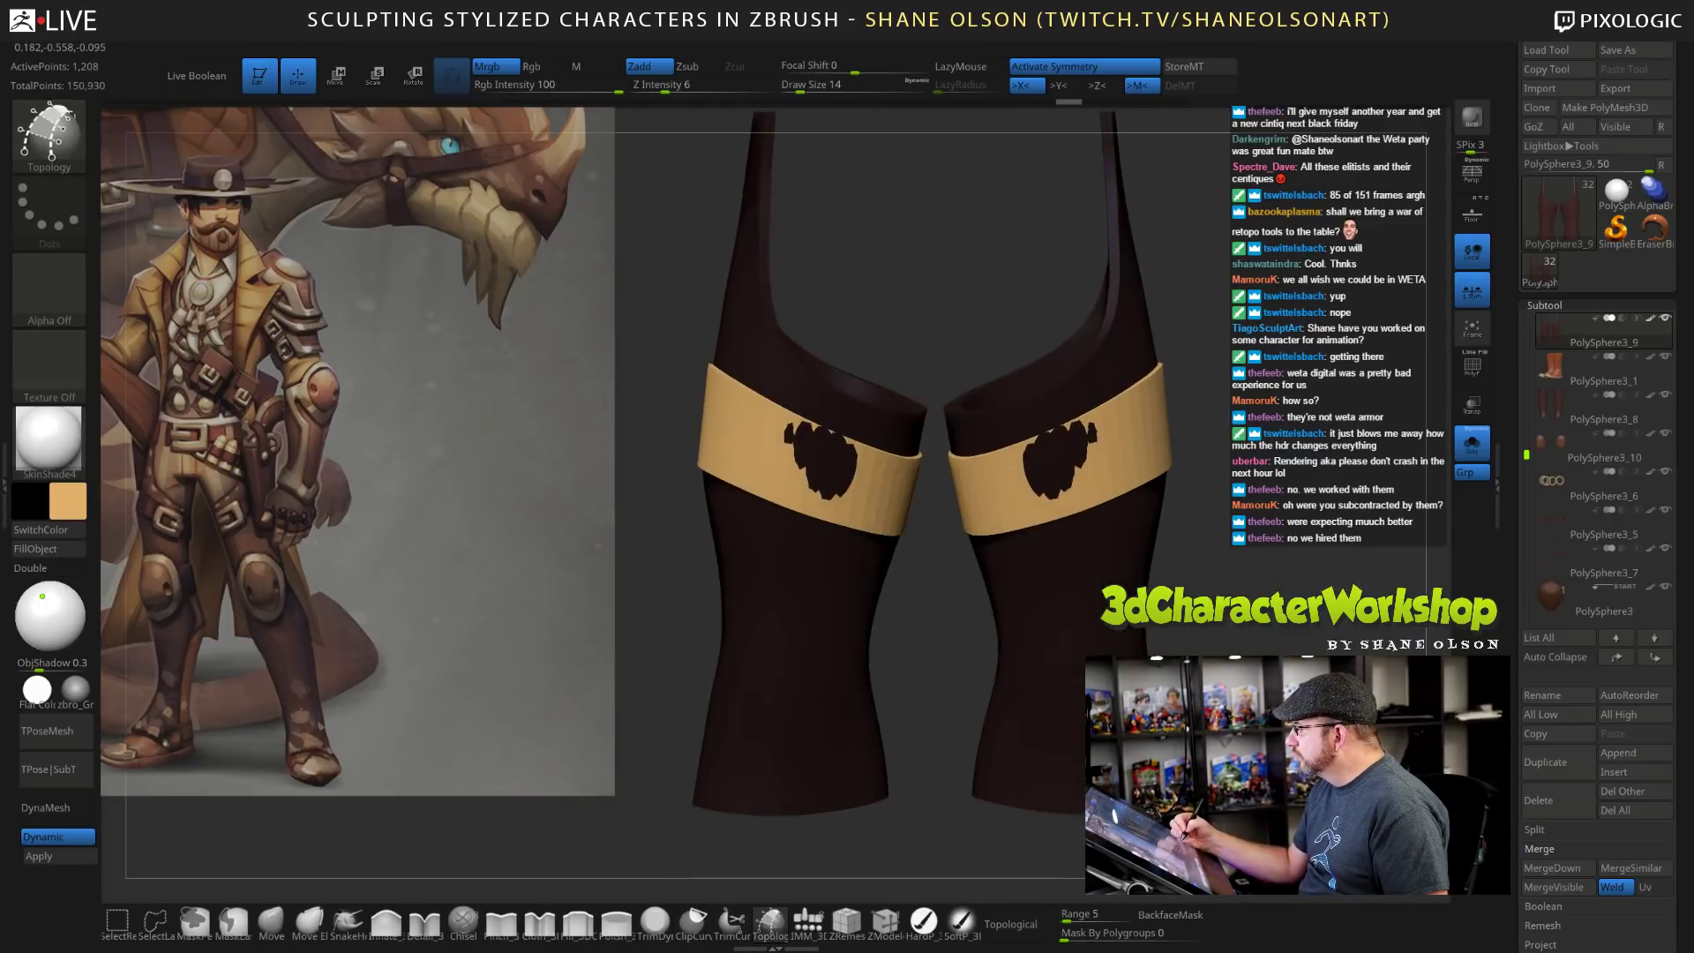
Split the unmasked thigh bands off from the thigh pieces into their own subtool.
left_click_drag(1290, 621, 1277, 623)
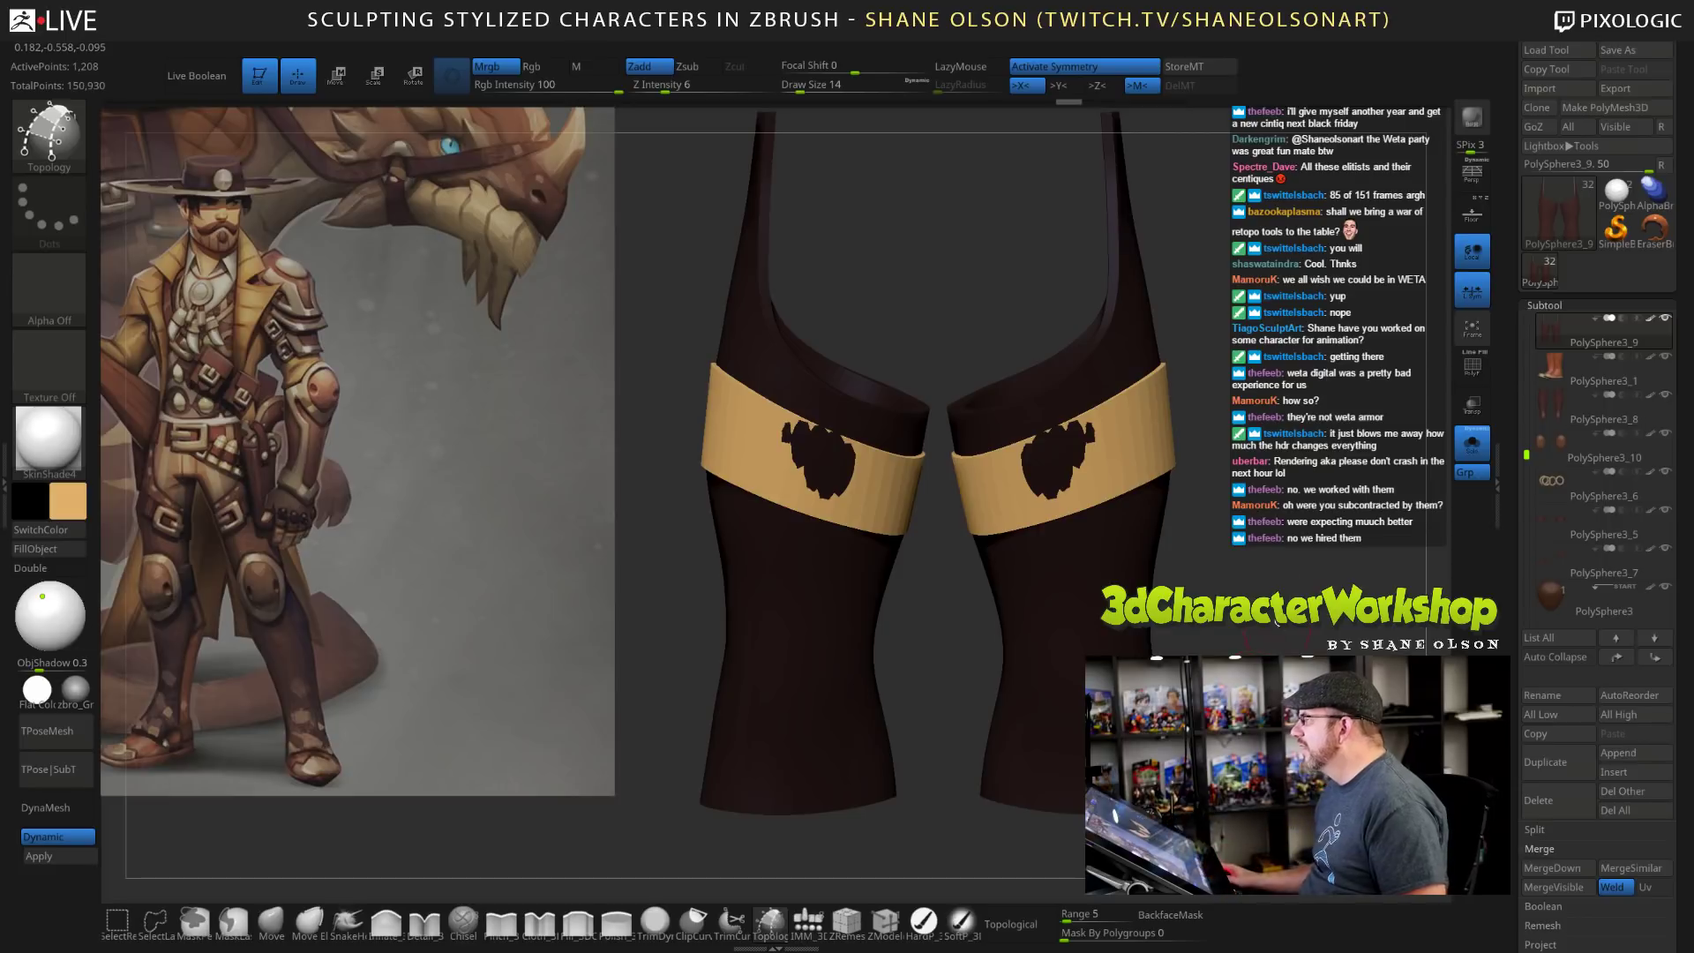
left_click_drag(1315, 587, 1268, 522, "alt")
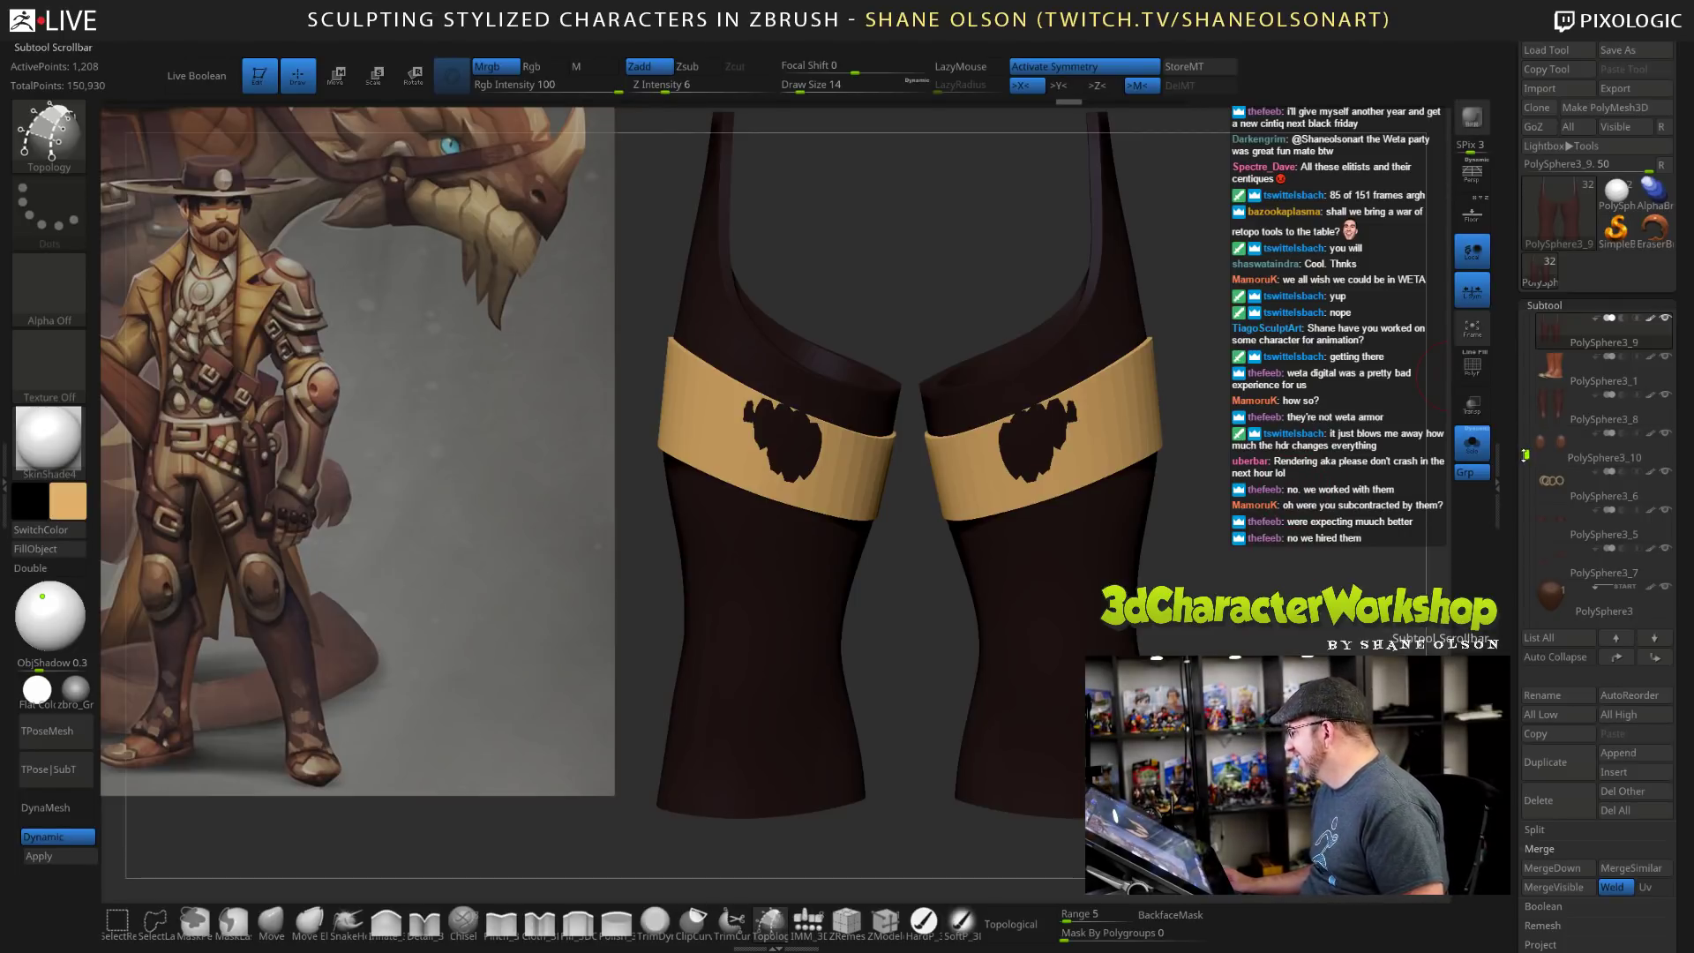
left_click_drag(1525, 455, 1528, 432)
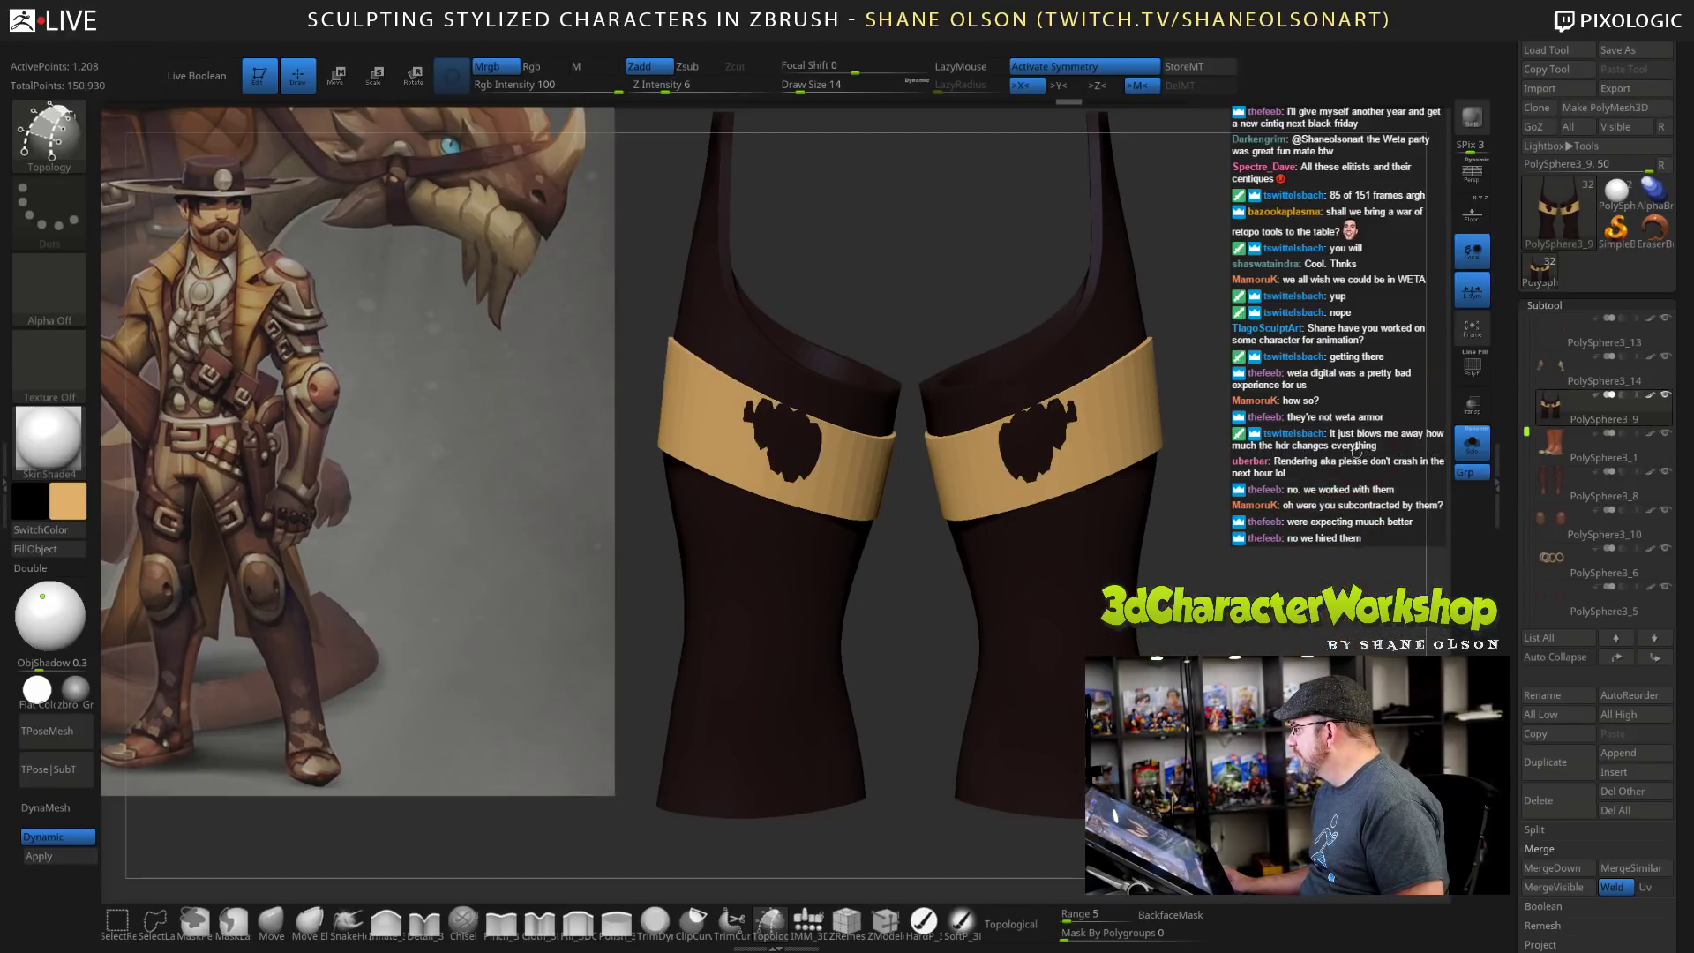
left_click_drag(1357, 453, 1306, 452)
key("space")
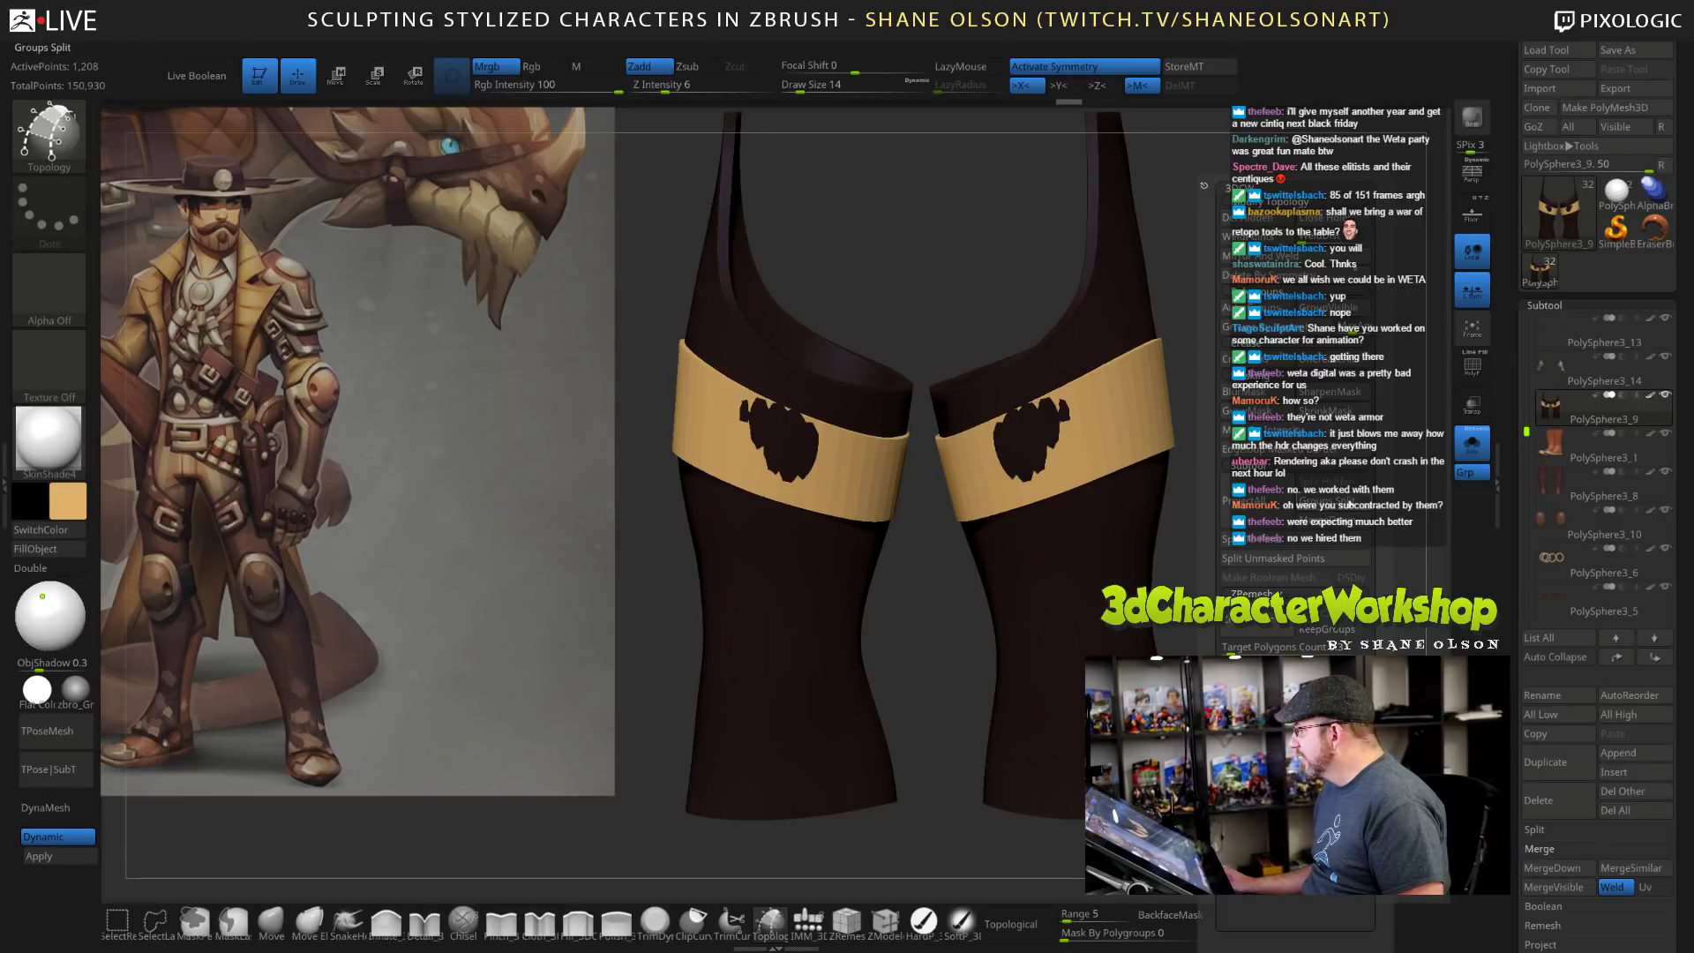
left_click(1326, 558)
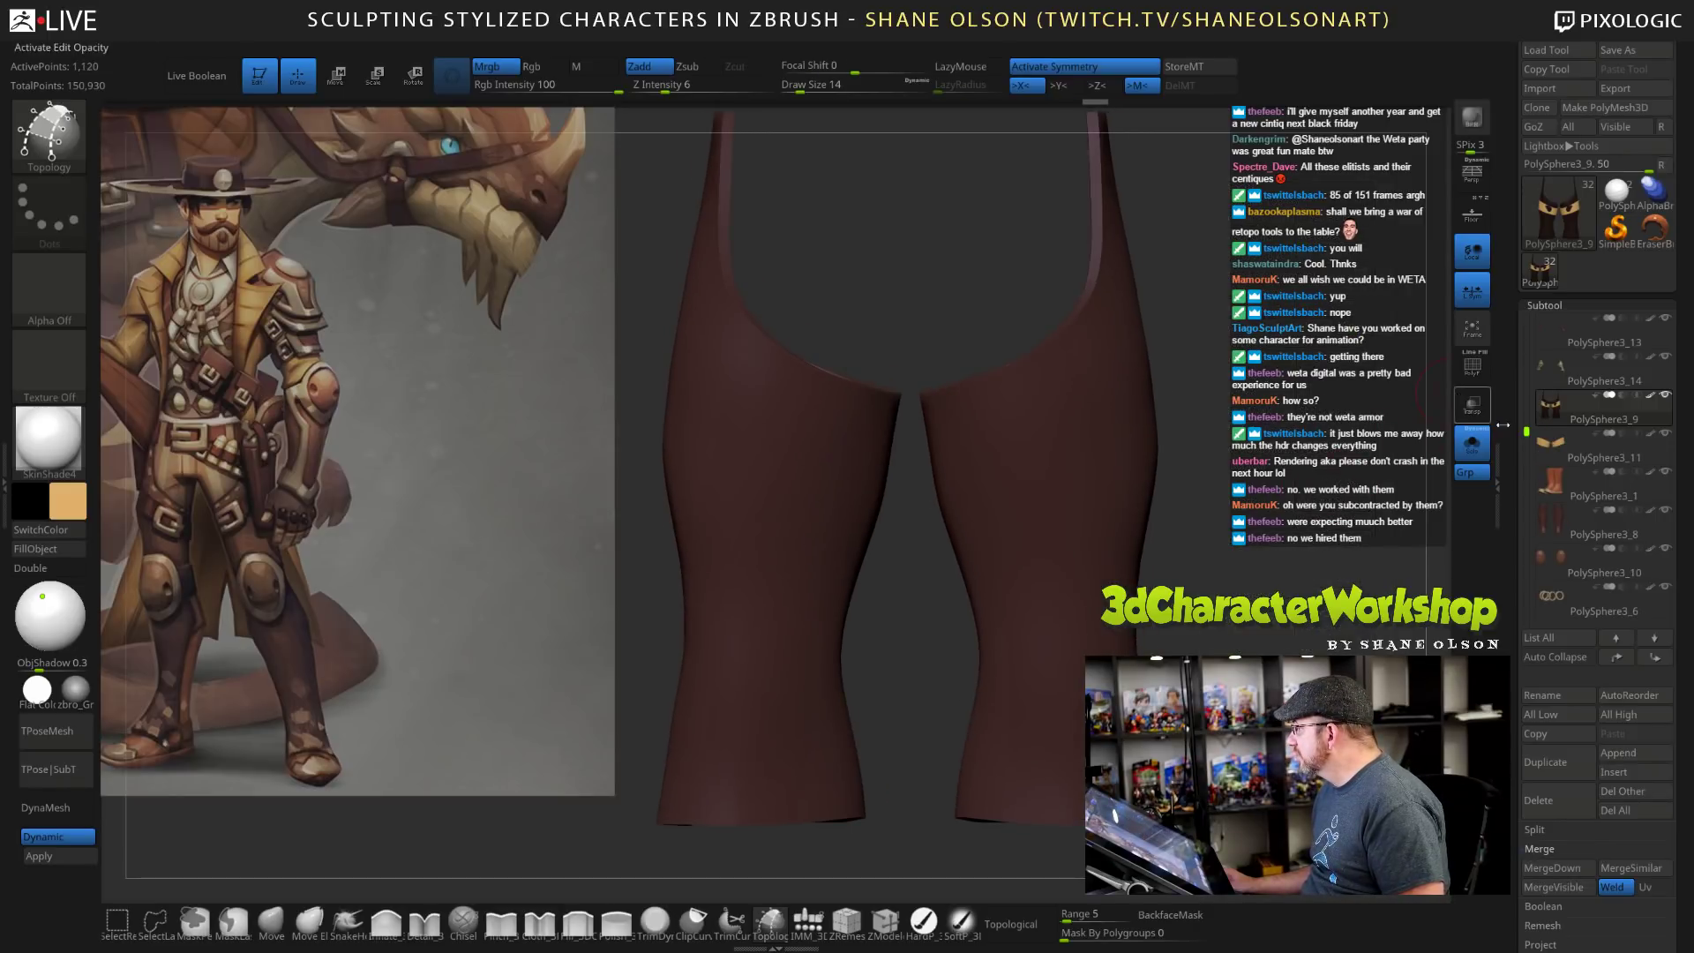
Select the new thigh band subtool and turn off Solo mode to show the whole character.
left_click(1553, 452)
mouse_move(1302, 525)
left_mouse_down("alt")
mouse_move(1303, 397)
mouse_move(1302, 460)
mouse_move(1271, 453)
mouse_move(1285, 472)
mouse_move(1286, 441)
left_mouse_up("alt")
left_click(1473, 443)
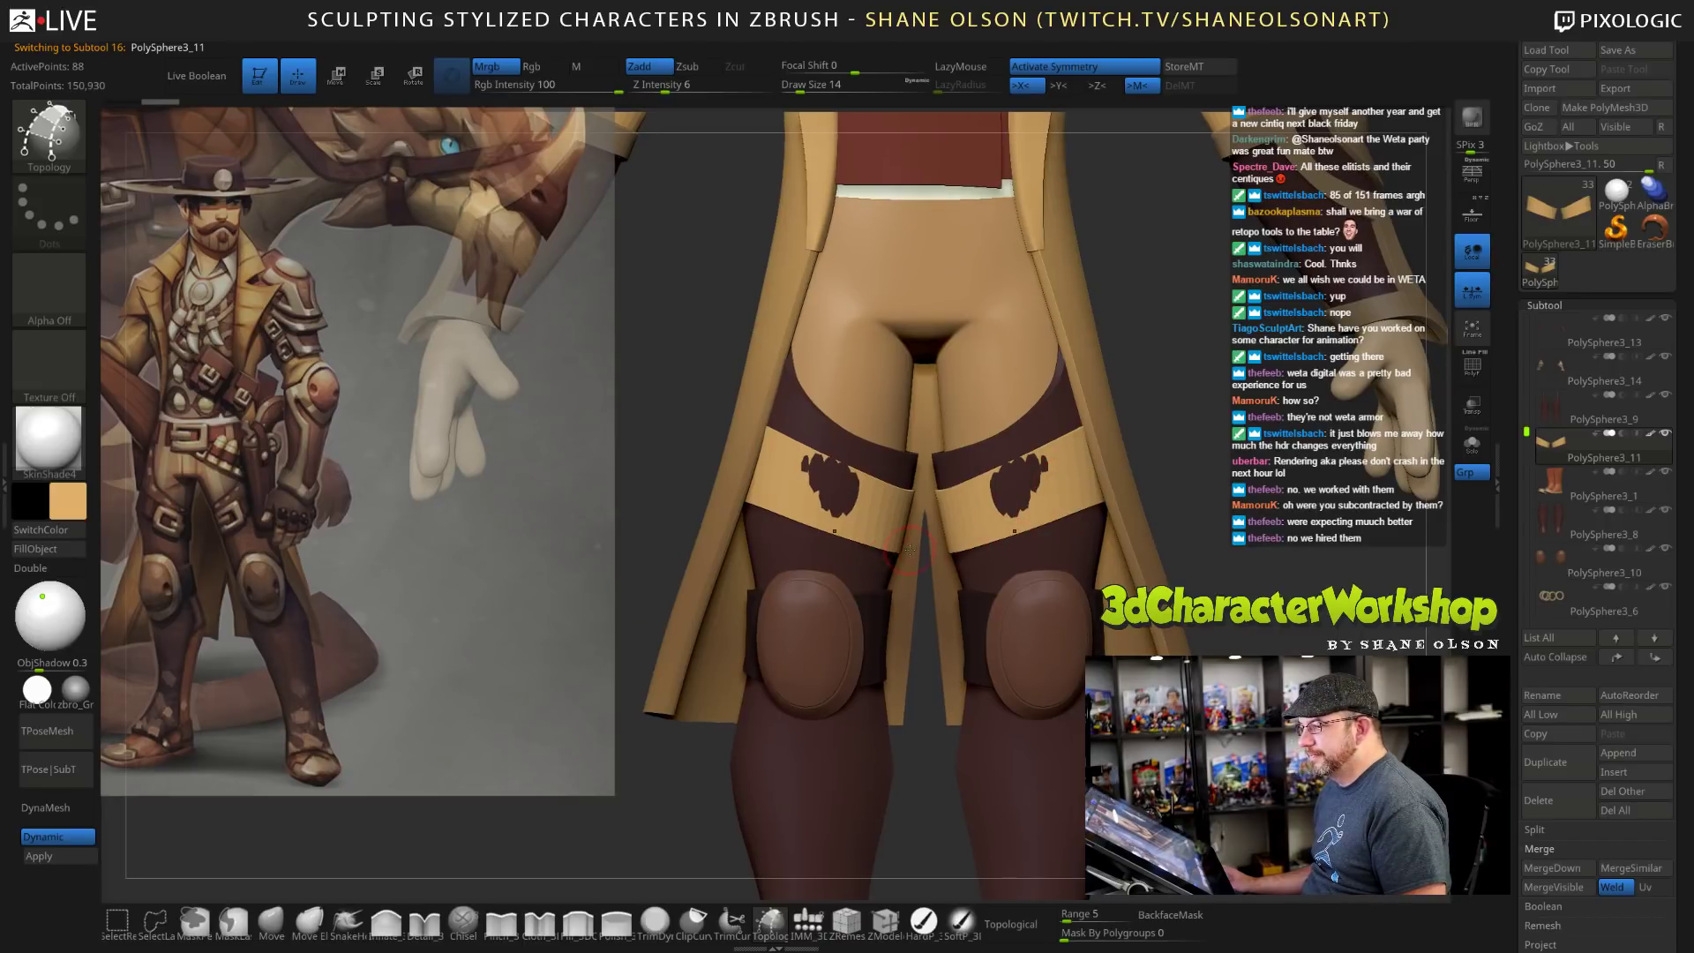
Sample the thigh pieces' dark brown, adjust it to RGB 72, 46, 44 and fill the thigh bands with it.
key("c")
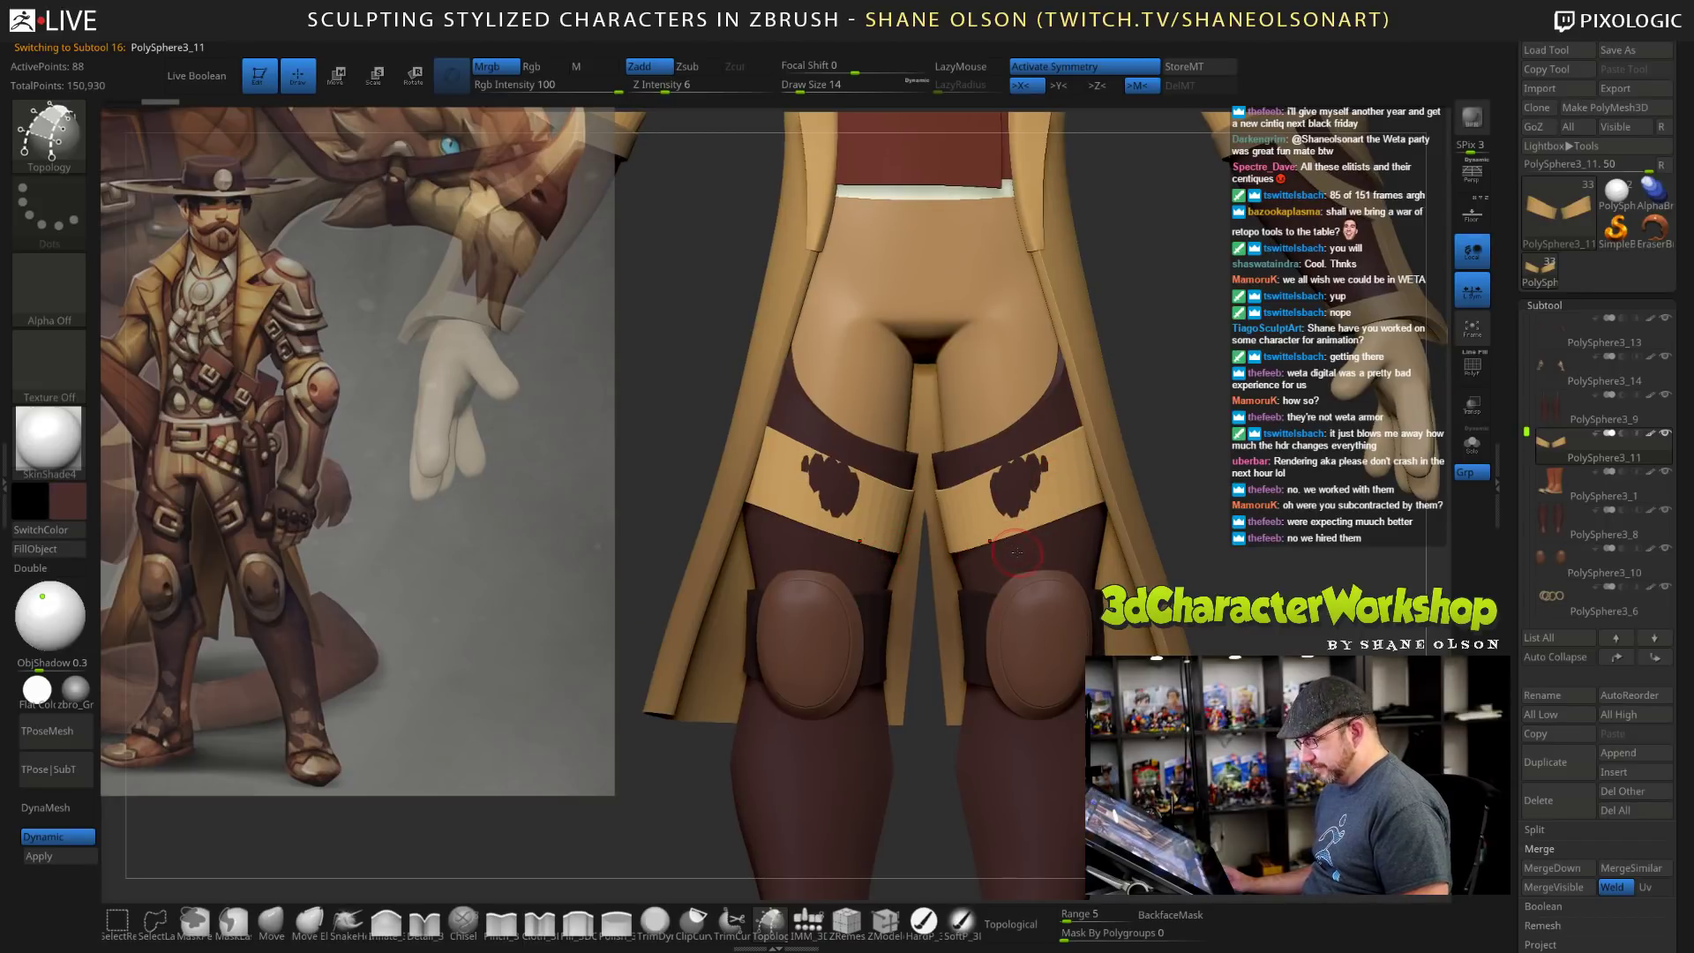
left_click(68, 513)
left_click_drag(101, 574, 94, 580)
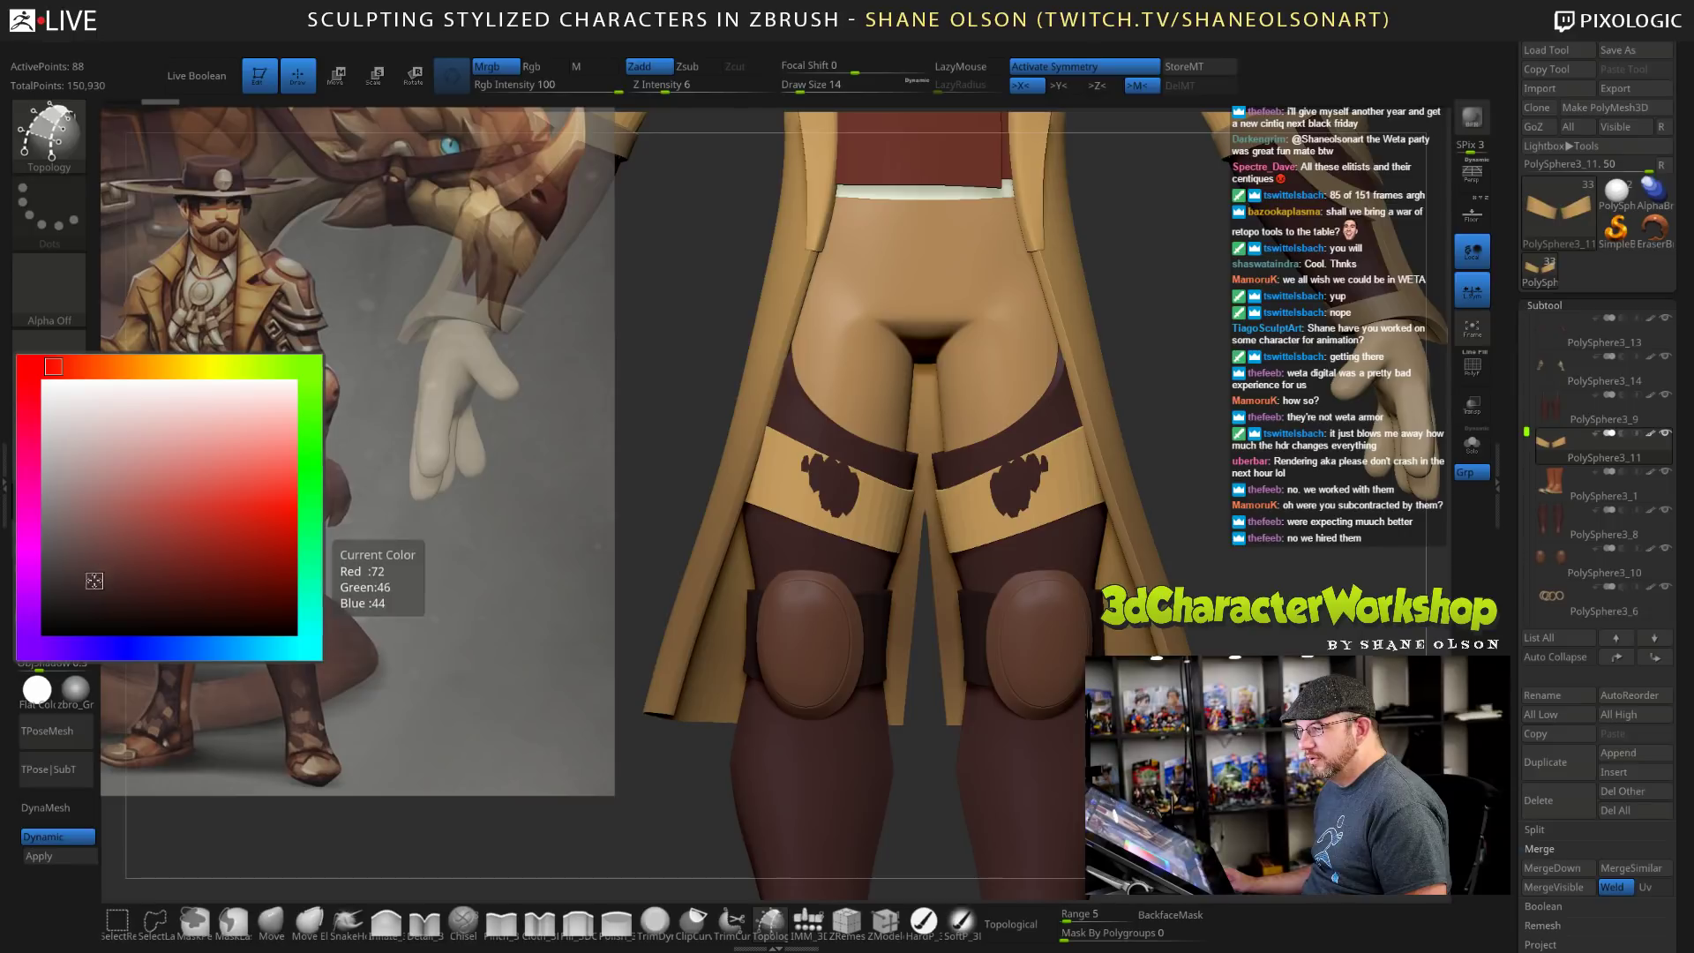
left_click(48, 549)
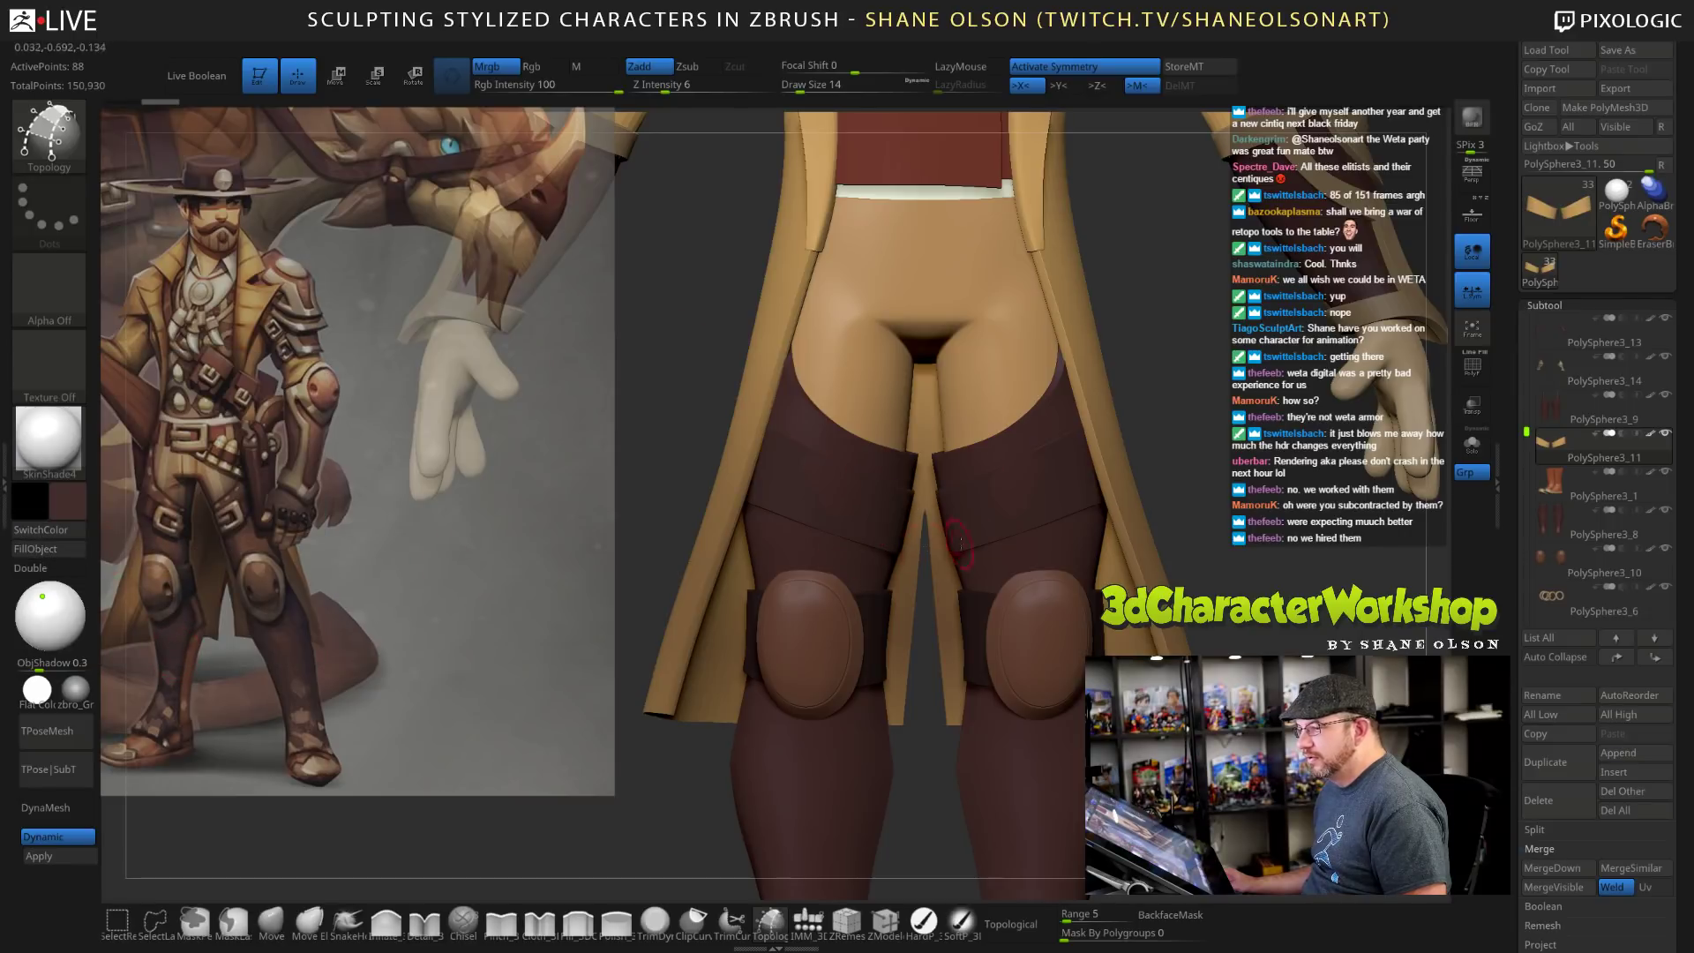
Place the transform gizmo on the thigh band and scale the bands up slightly.
left_click_drag(1248, 476, 1097, 504)
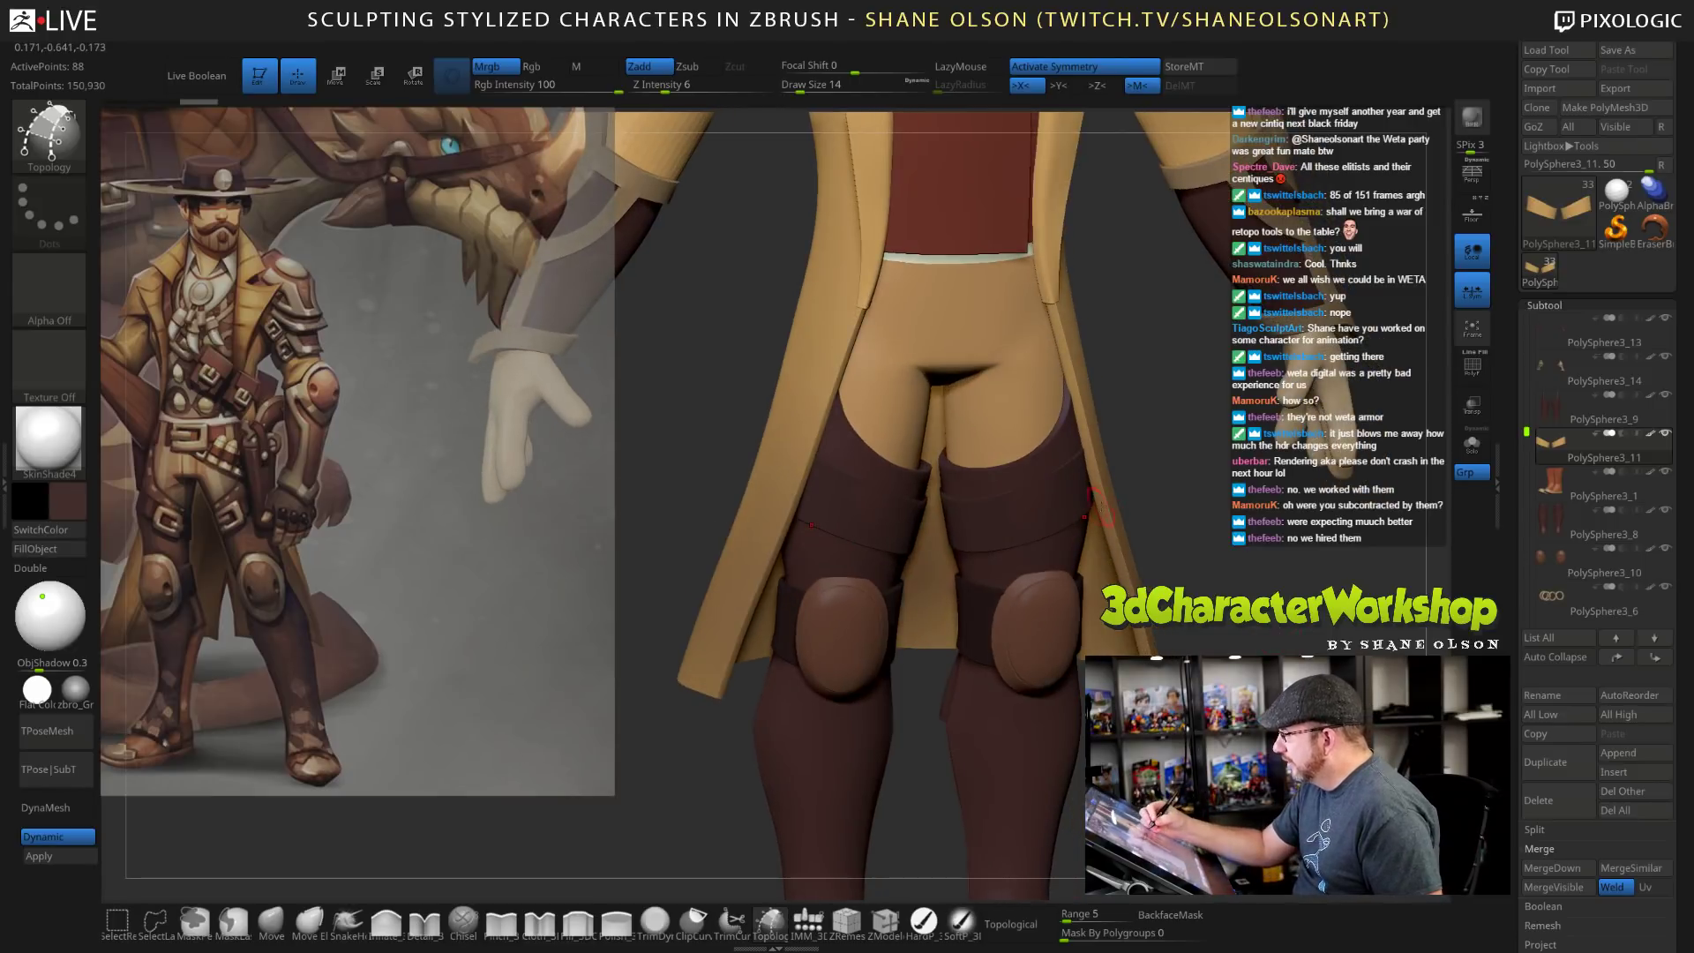
key("e")
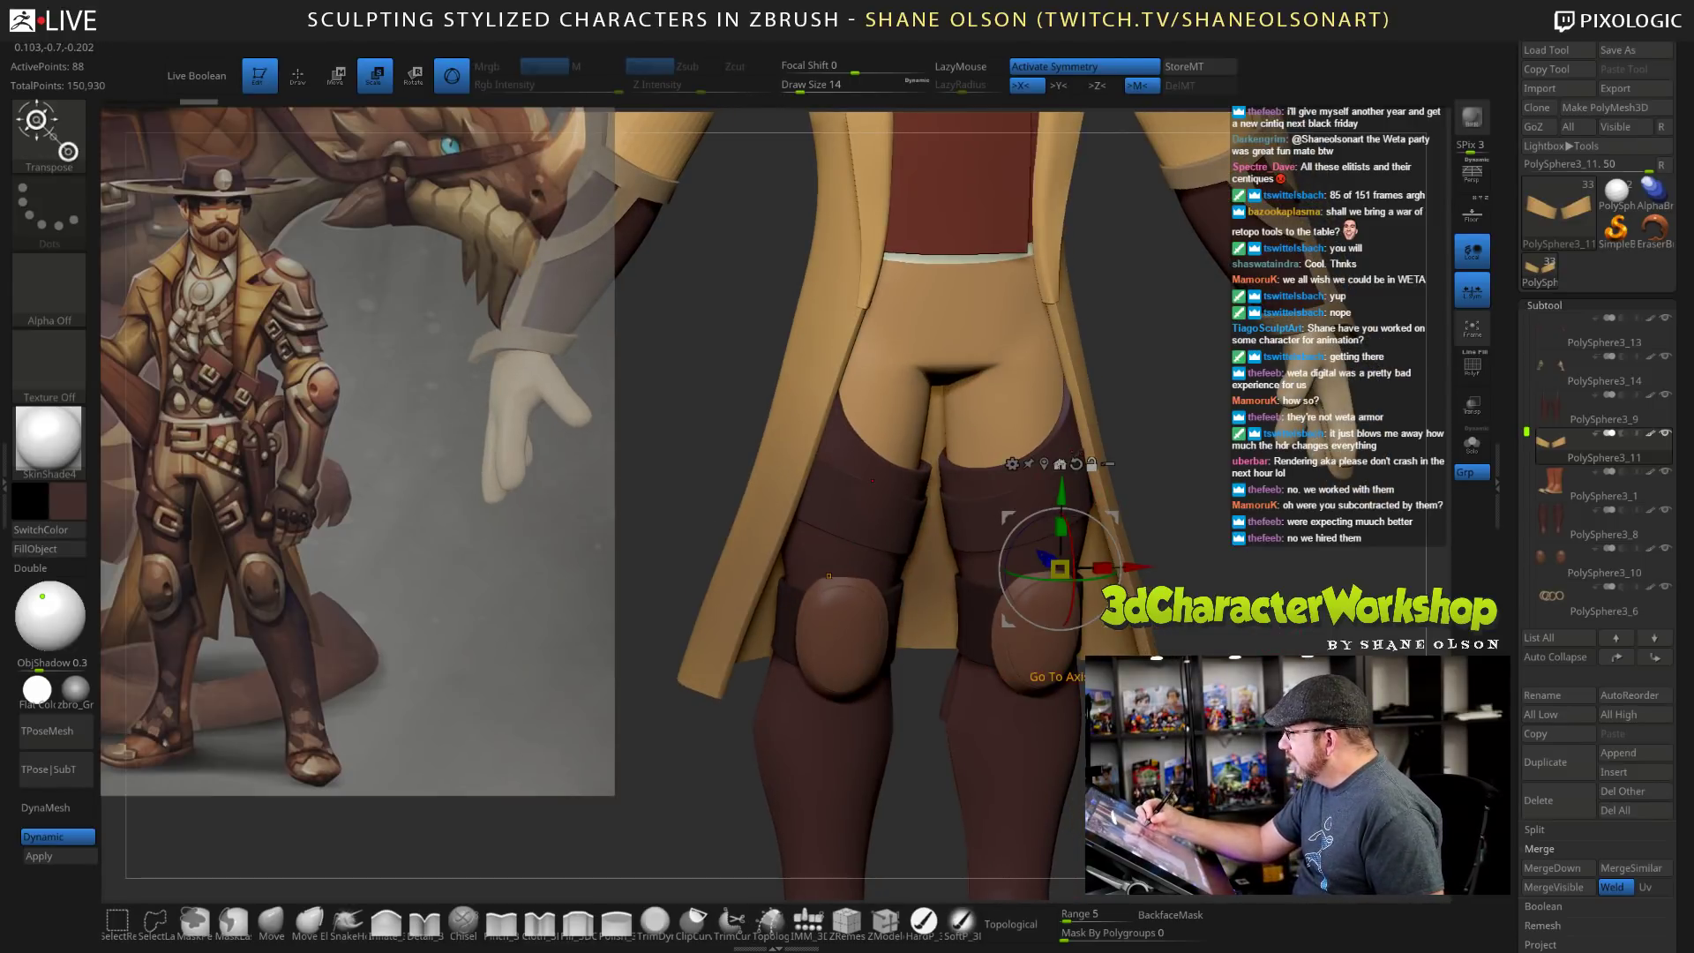
left_click(1017, 489)
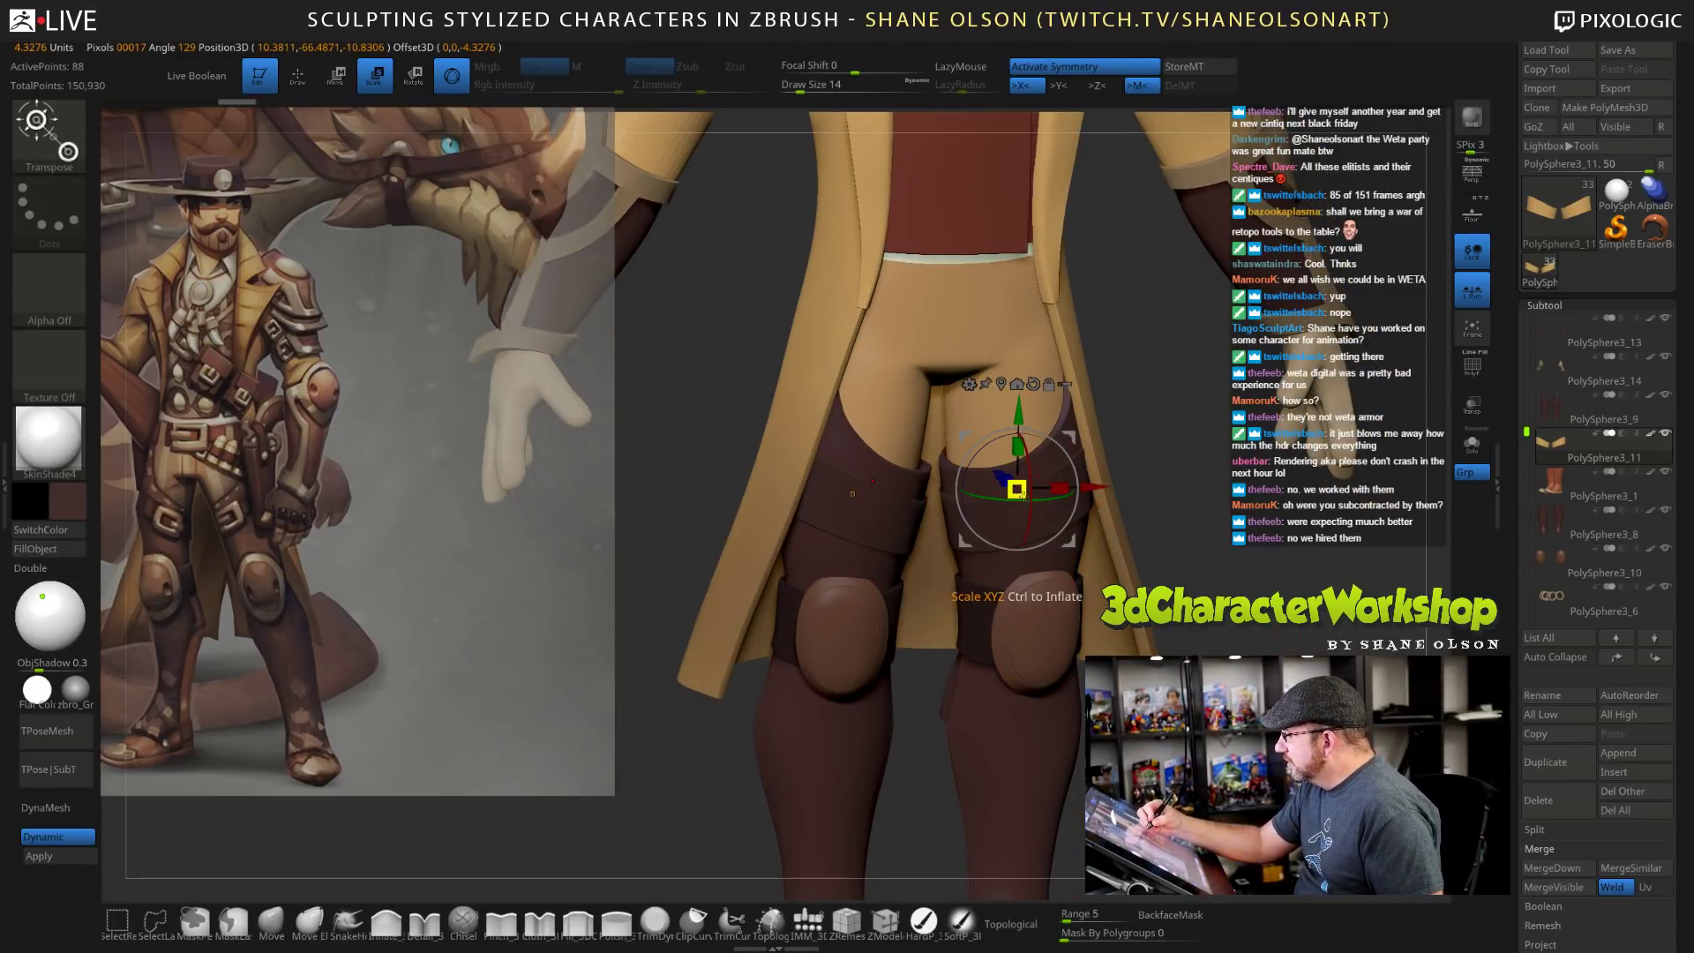
left_click_drag(1021, 495, 1033, 494)
left_click_drag(1178, 529, 1147, 481)
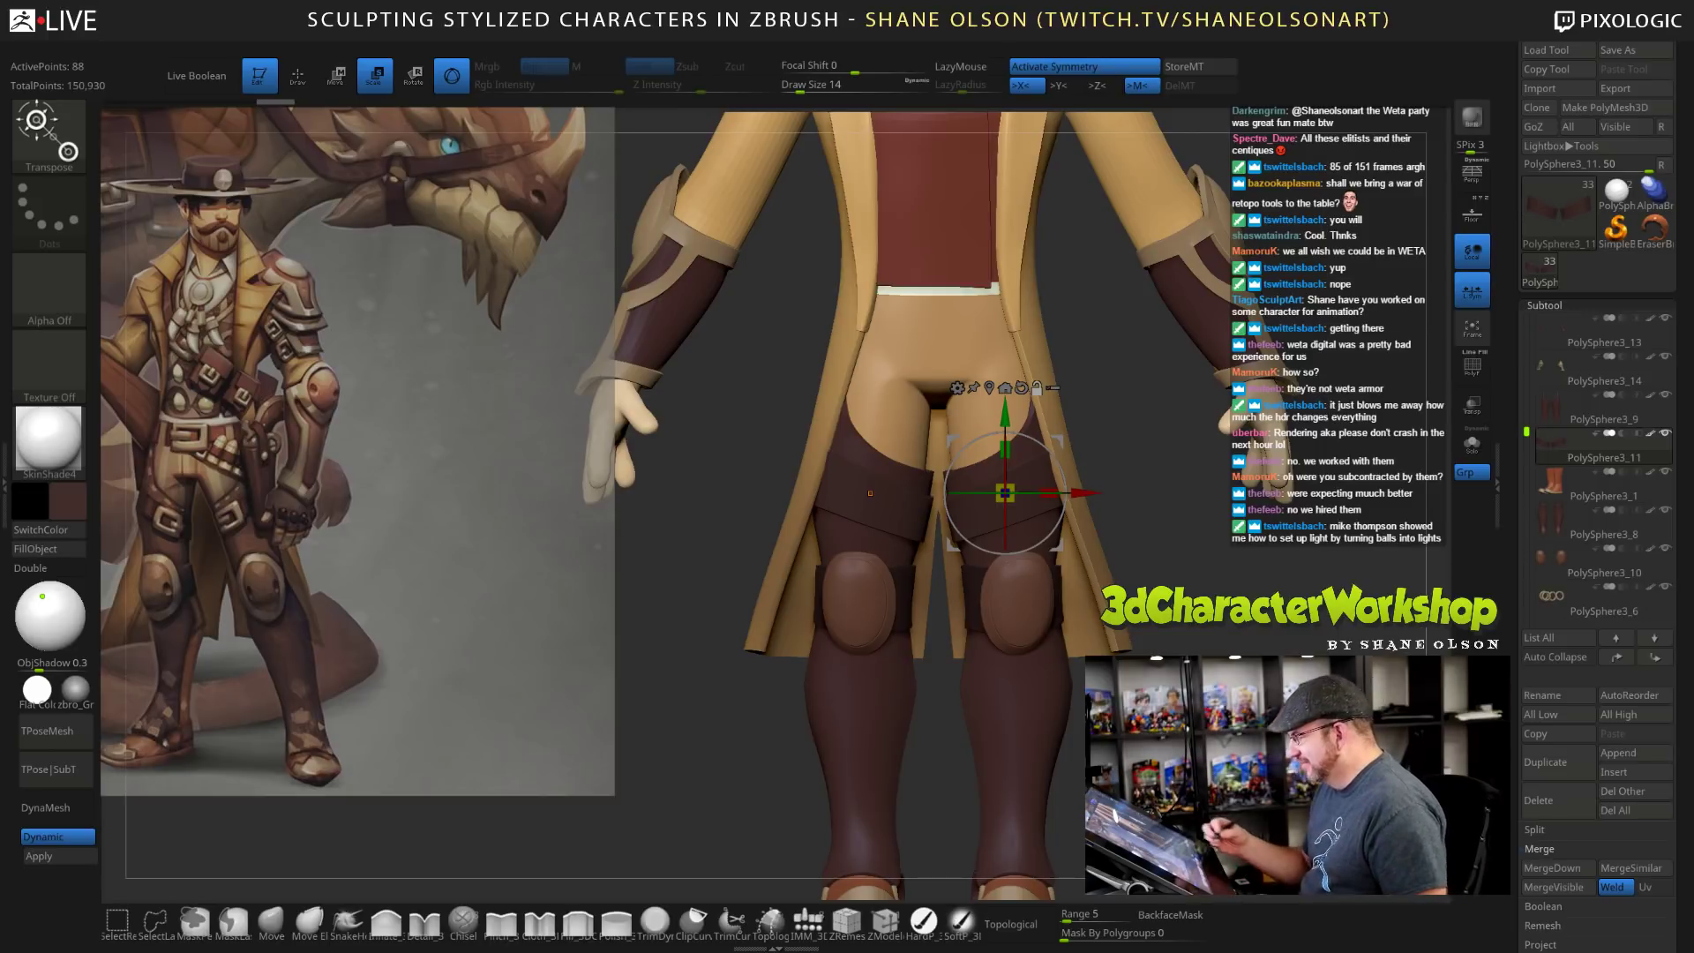
Return to Draw mode and quick-save the project.
mouse_move(1165, 530)
left_mouse_down()
mouse_move(1121, 525)
mouse_move(1169, 481)
mouse_move(1192, 565)
mouse_move(1165, 595)
left_mouse_up()
key("q")
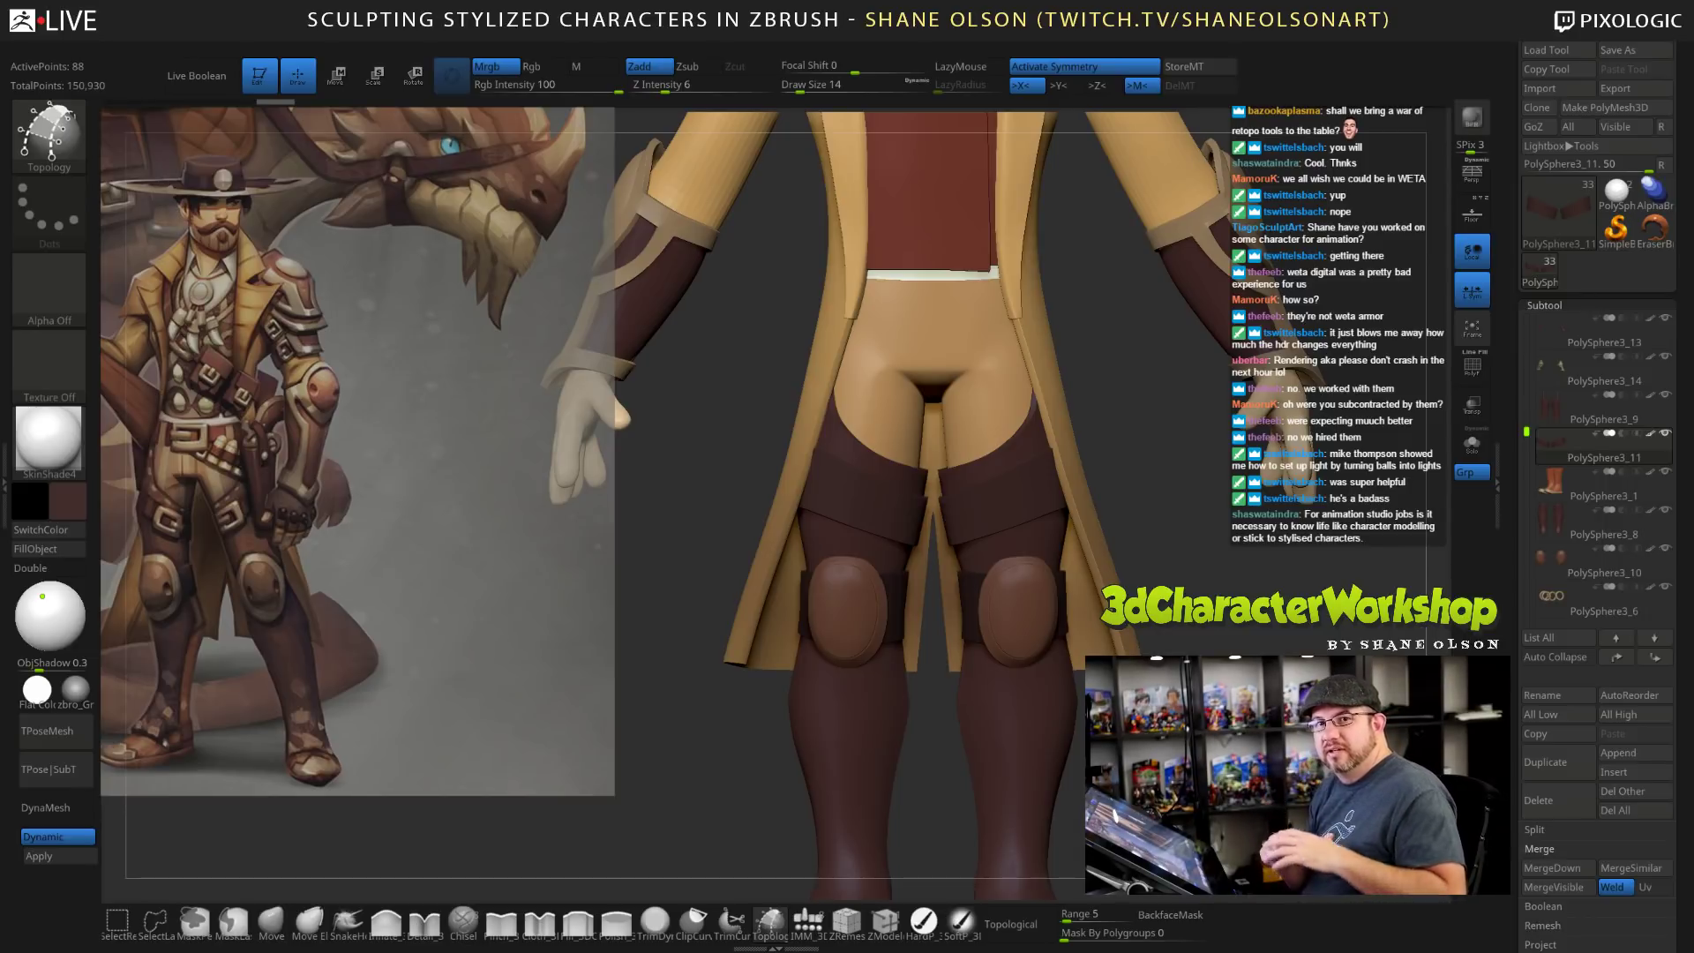
key("ctrl+s")
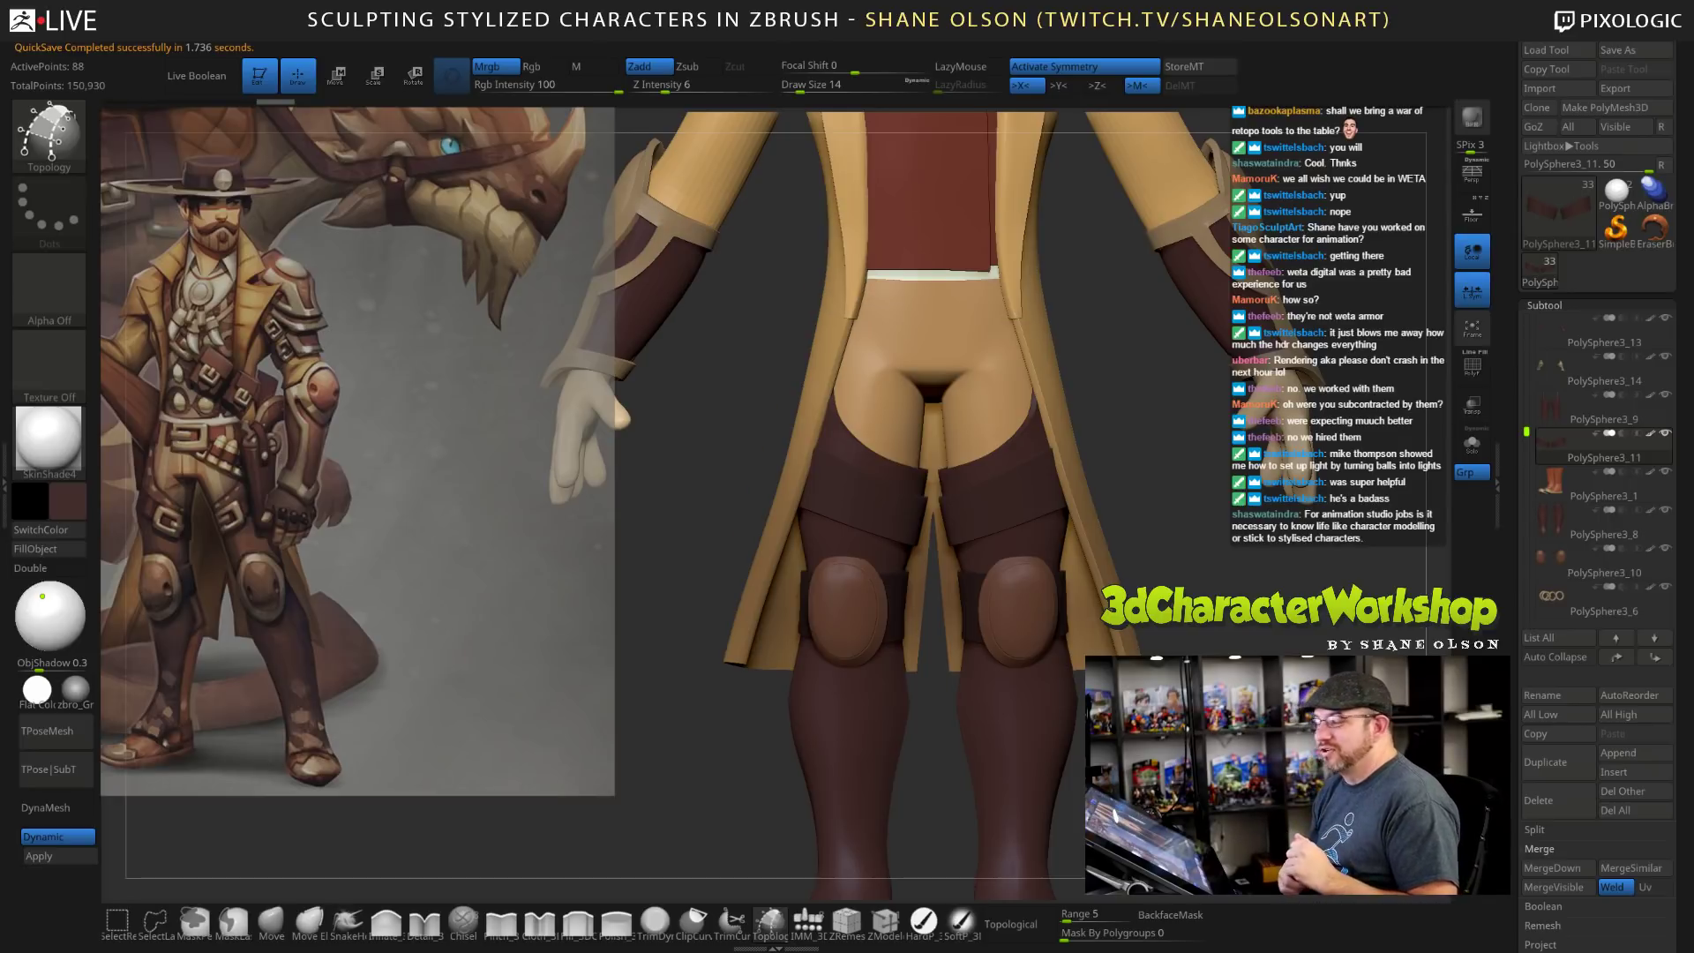
mouse_move(1239, 618)
left_mouse_down()
mouse_move(1192, 623)
mouse_move(1239, 631)
mouse_move(1235, 586)
mouse_move(1230, 605)
left_mouse_up()
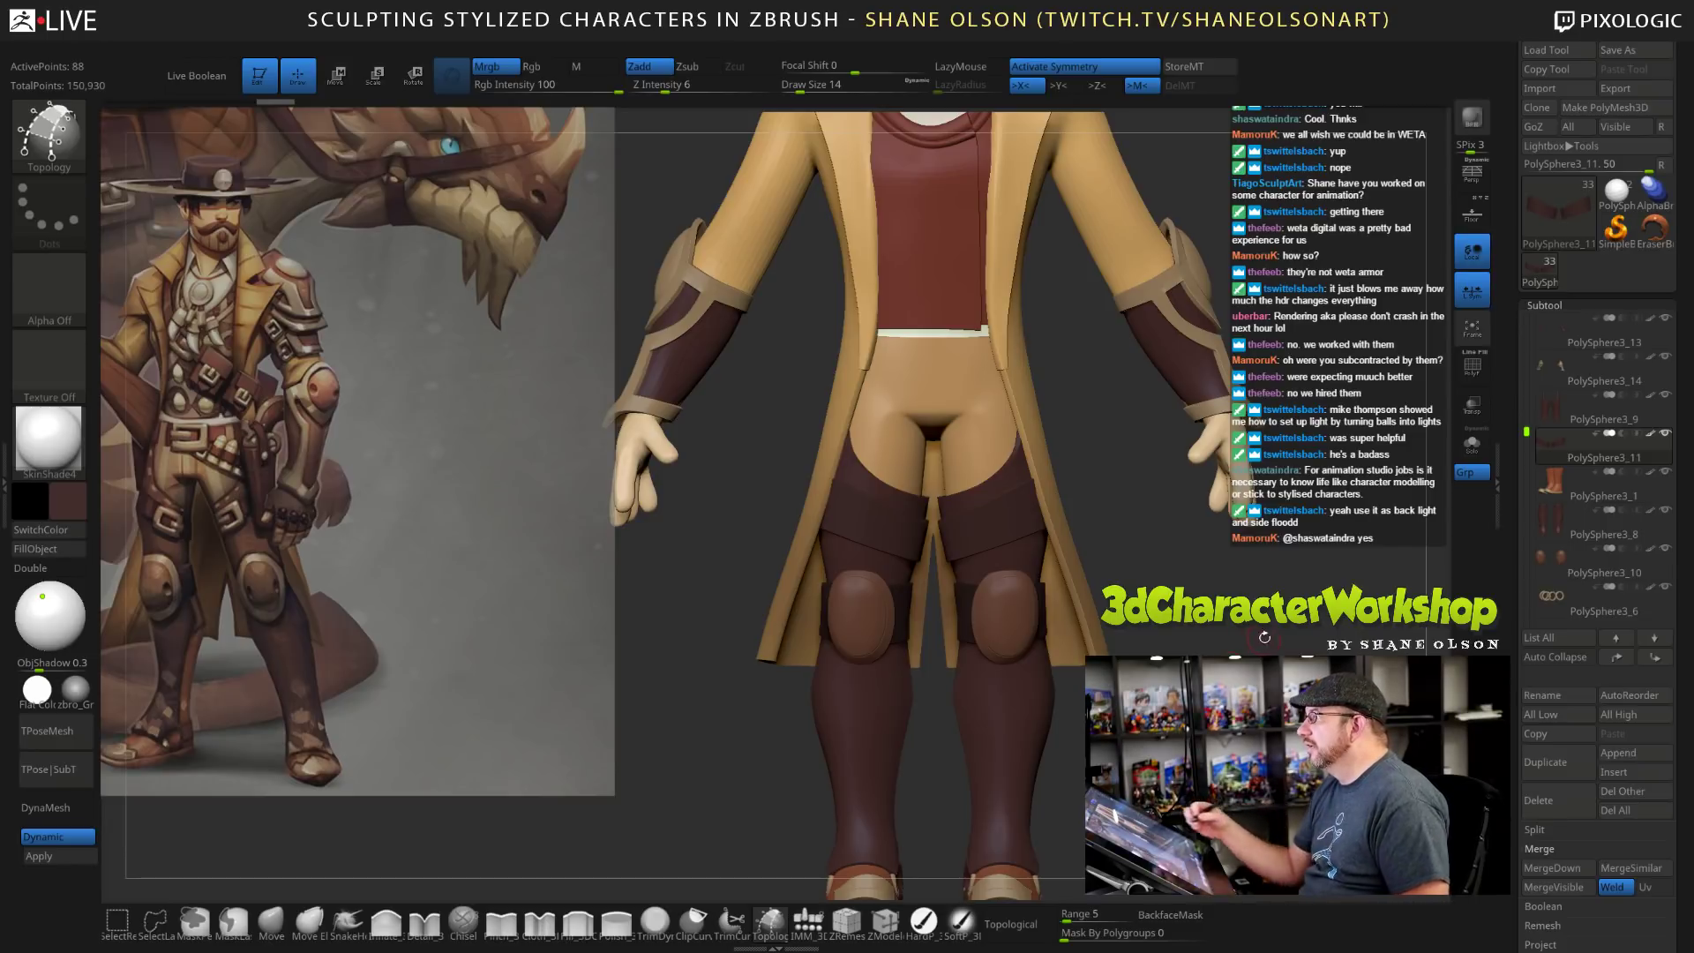
right_click_drag(994, 512, 994, 397, "ctrl")
right_click_drag(1139, 565, 1080, 622)
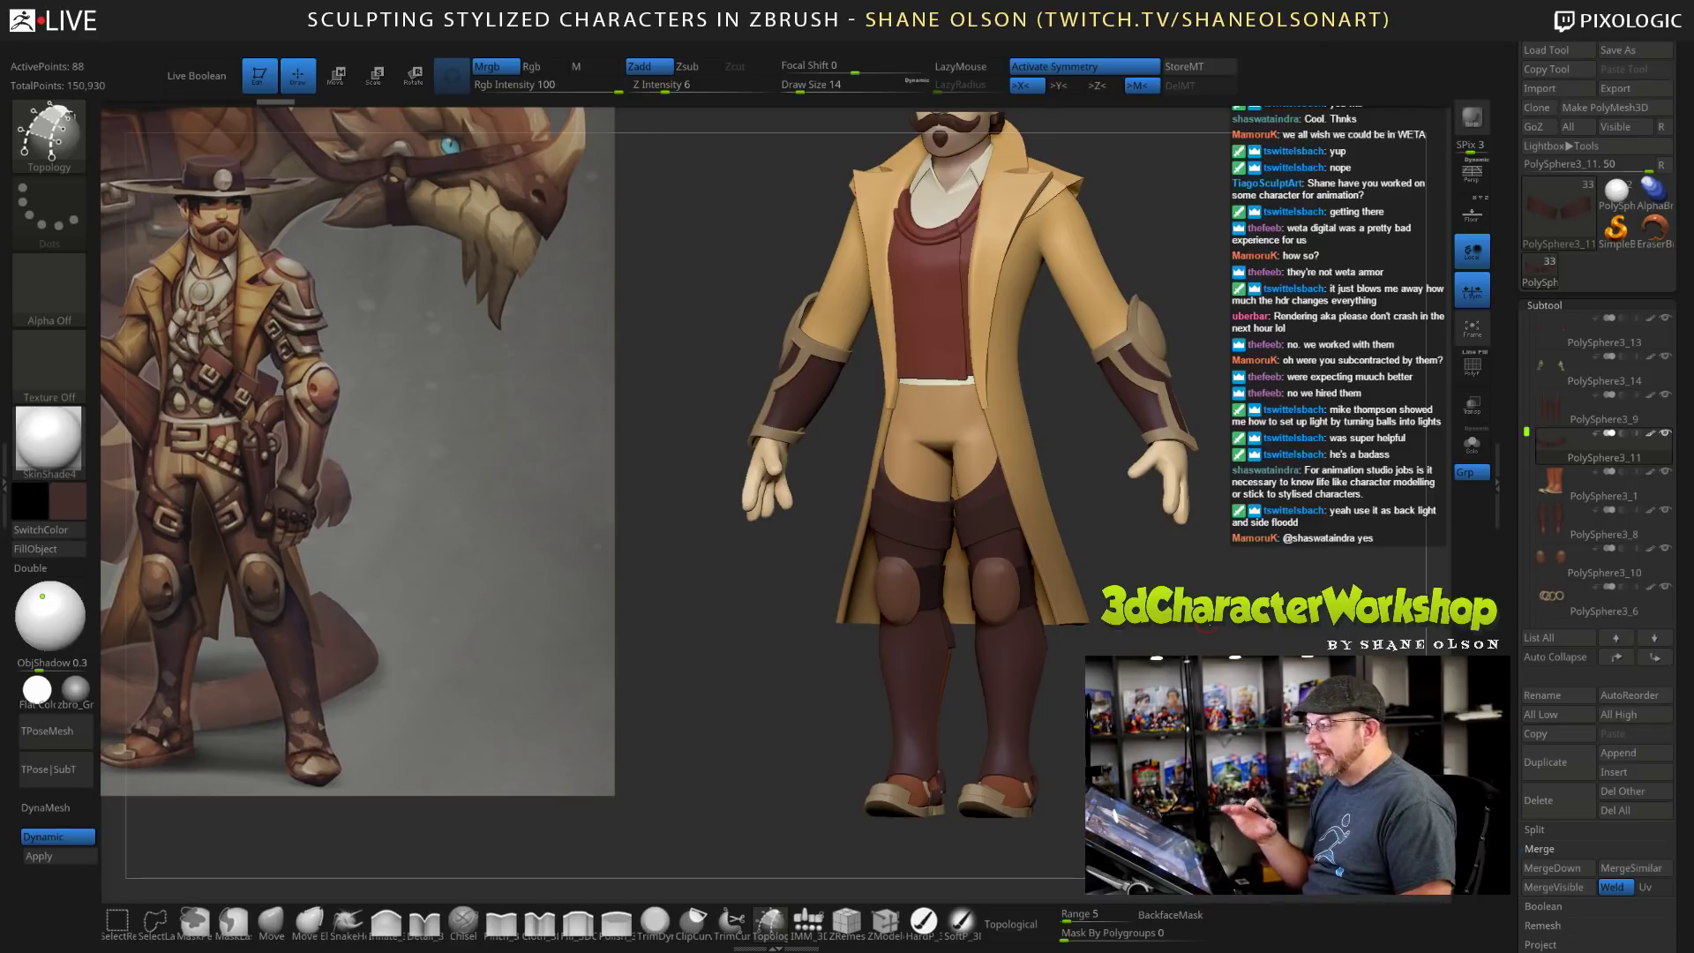
left_click_drag(1226, 647, 1149, 572, "alt")
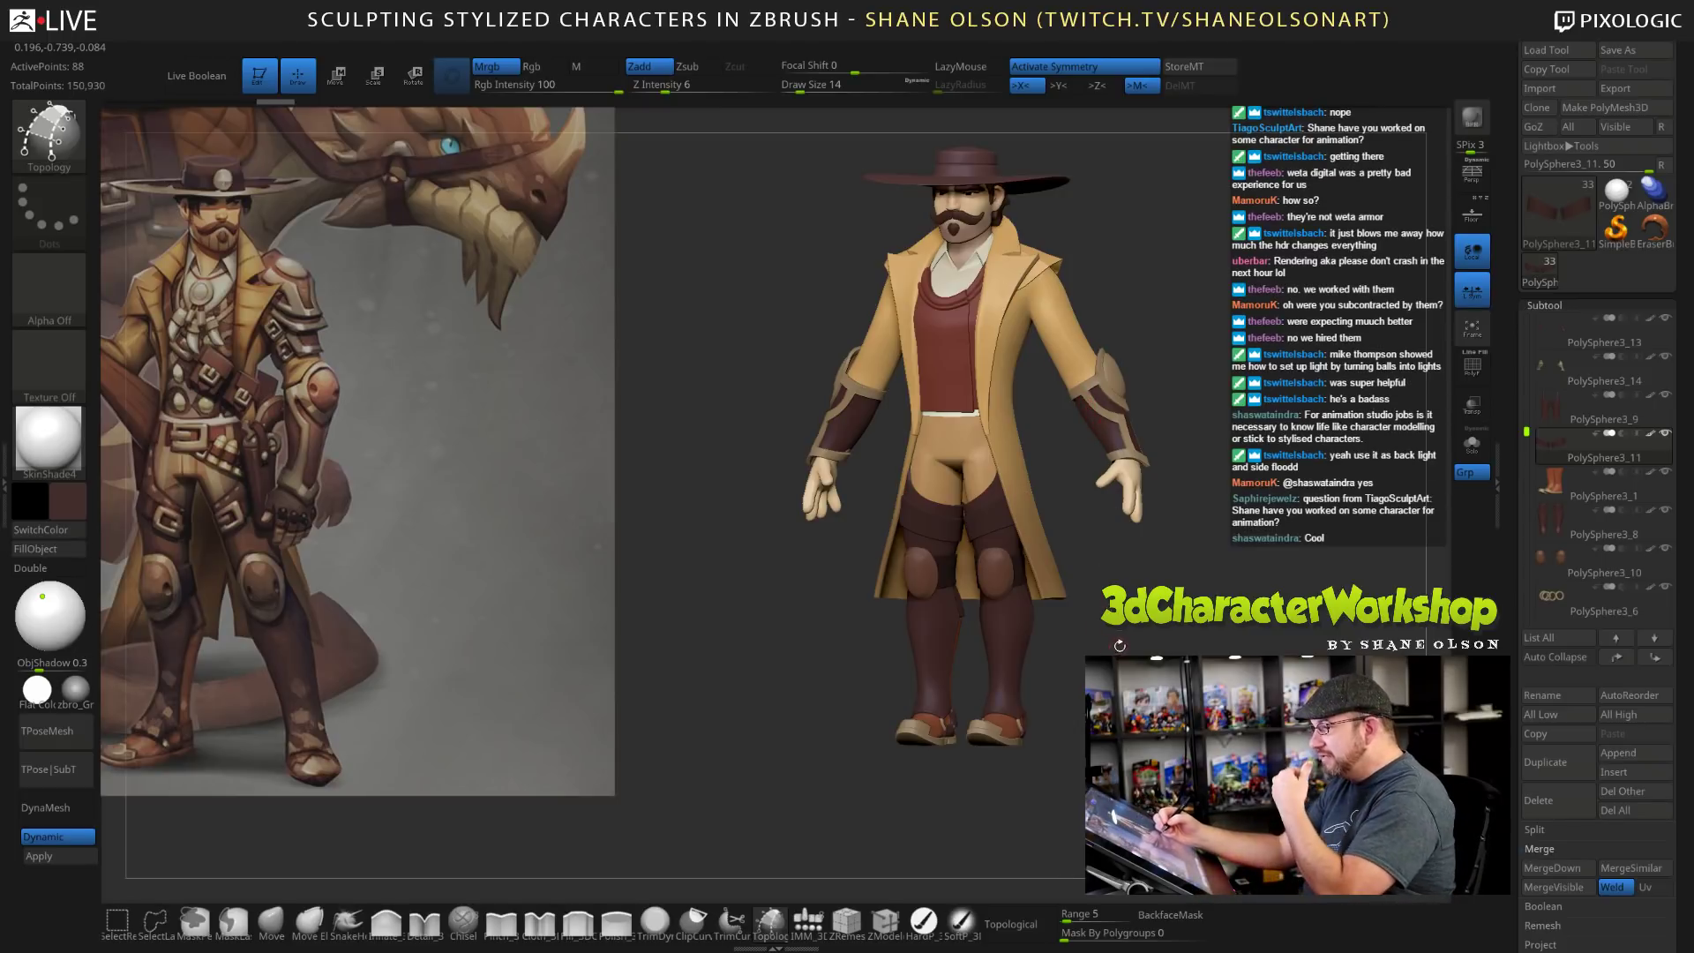
left_click_drag(1114, 645, 1158, 699)
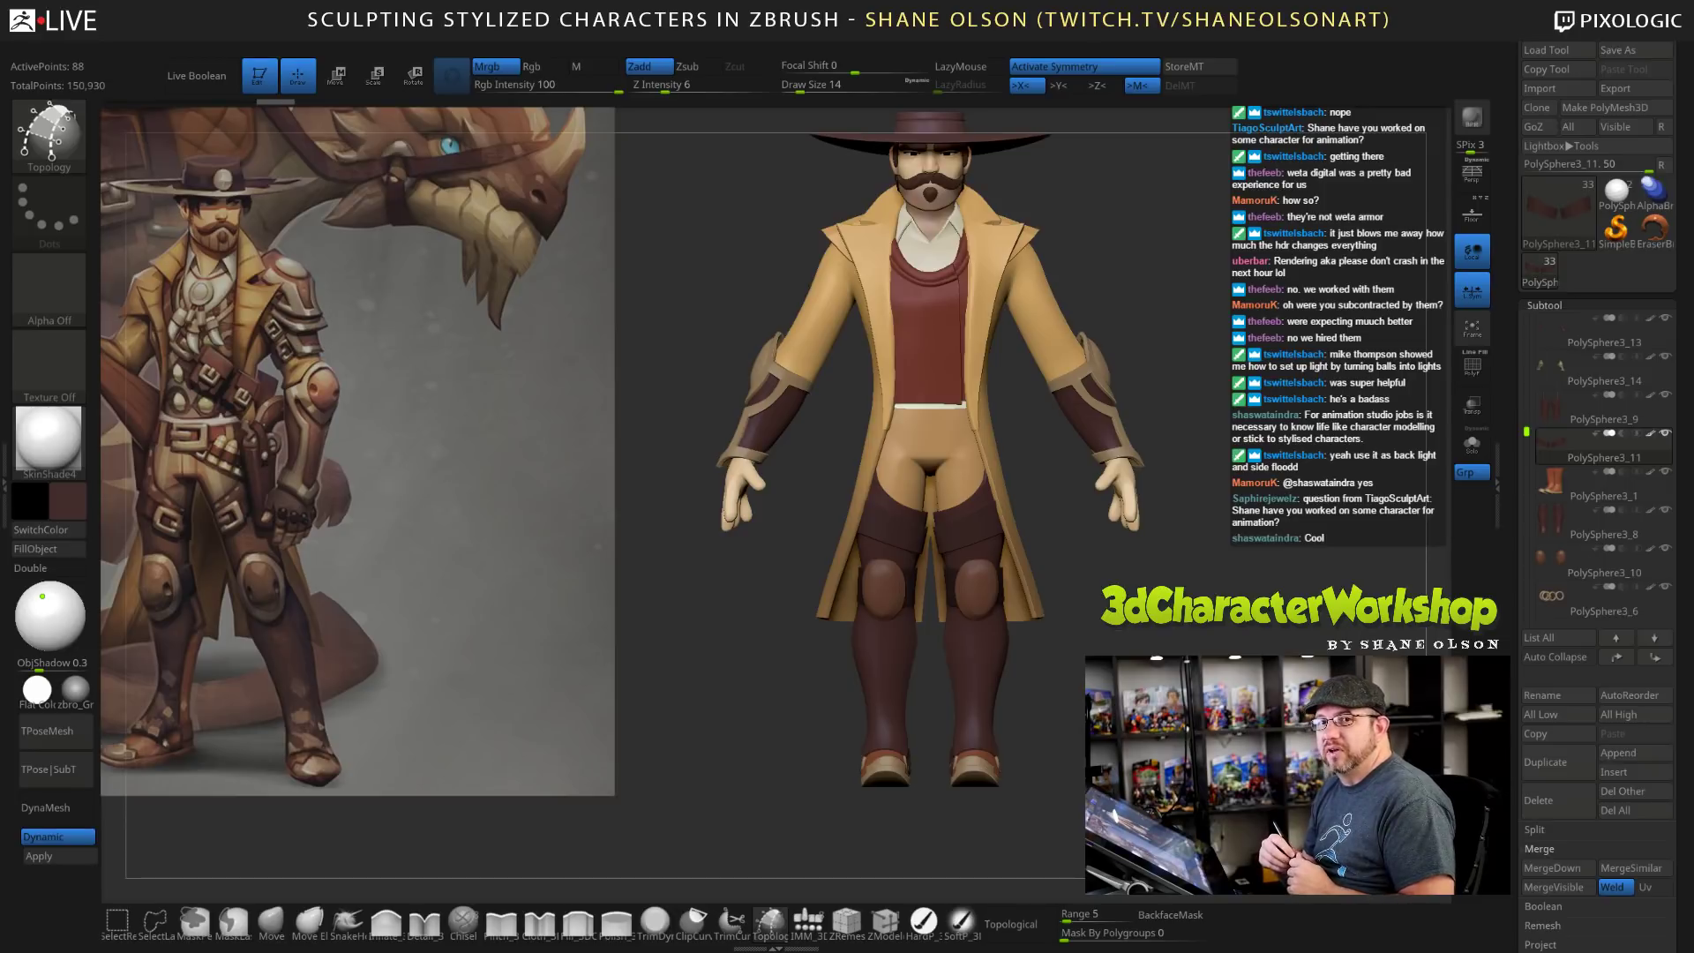
mouse_move(1229, 632)
left_mouse_down()
mouse_move(1214, 633)
mouse_move(1232, 628)
mouse_move(1222, 527)
mouse_move(1214, 566)
left_mouse_up()
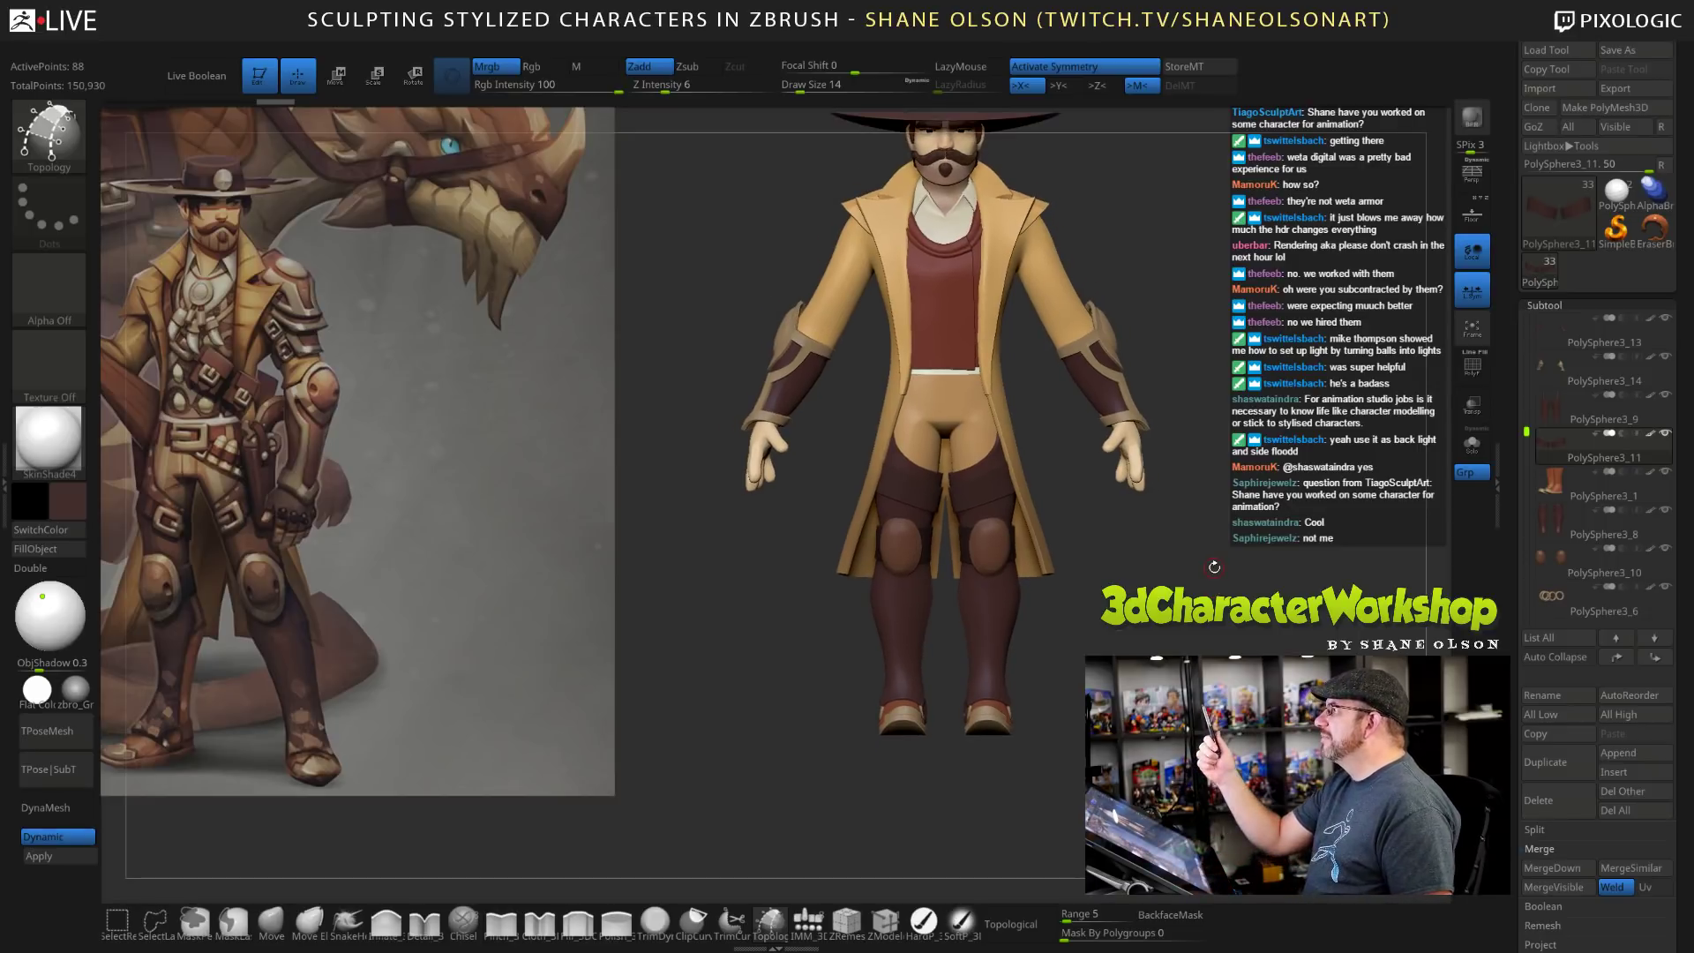
Compare the character's legs and thigh bands with the concept art.
left_click(808, 86)
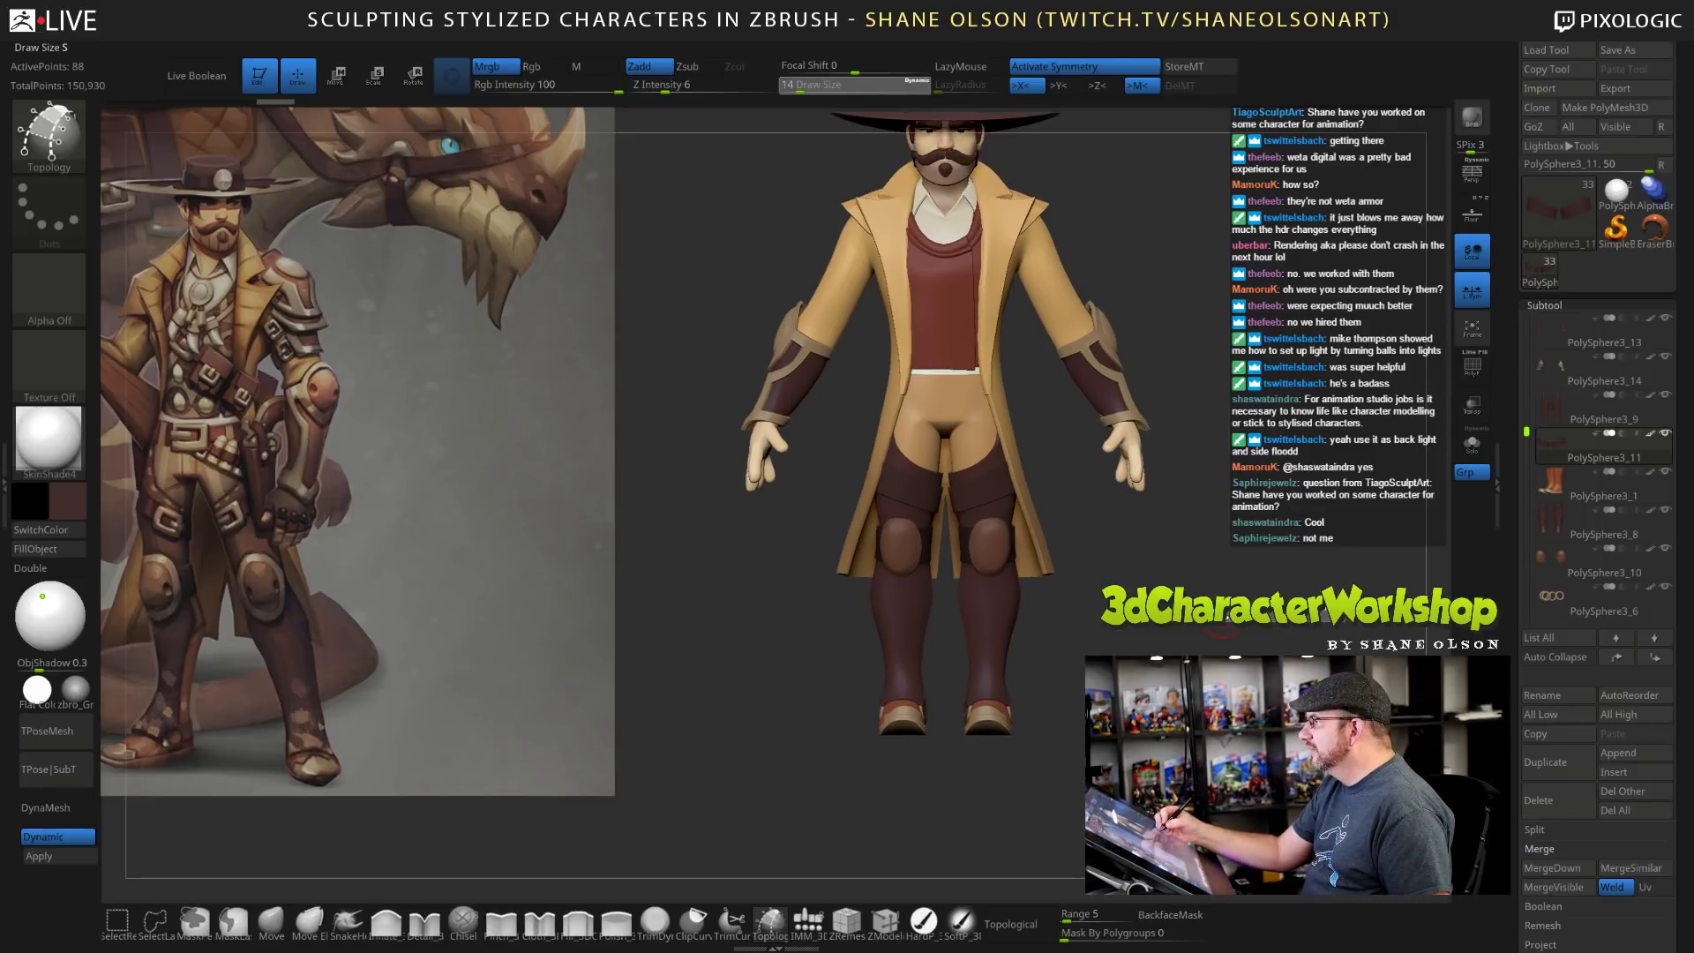
left_click_drag(1217, 574, 1210, 674, "alt")
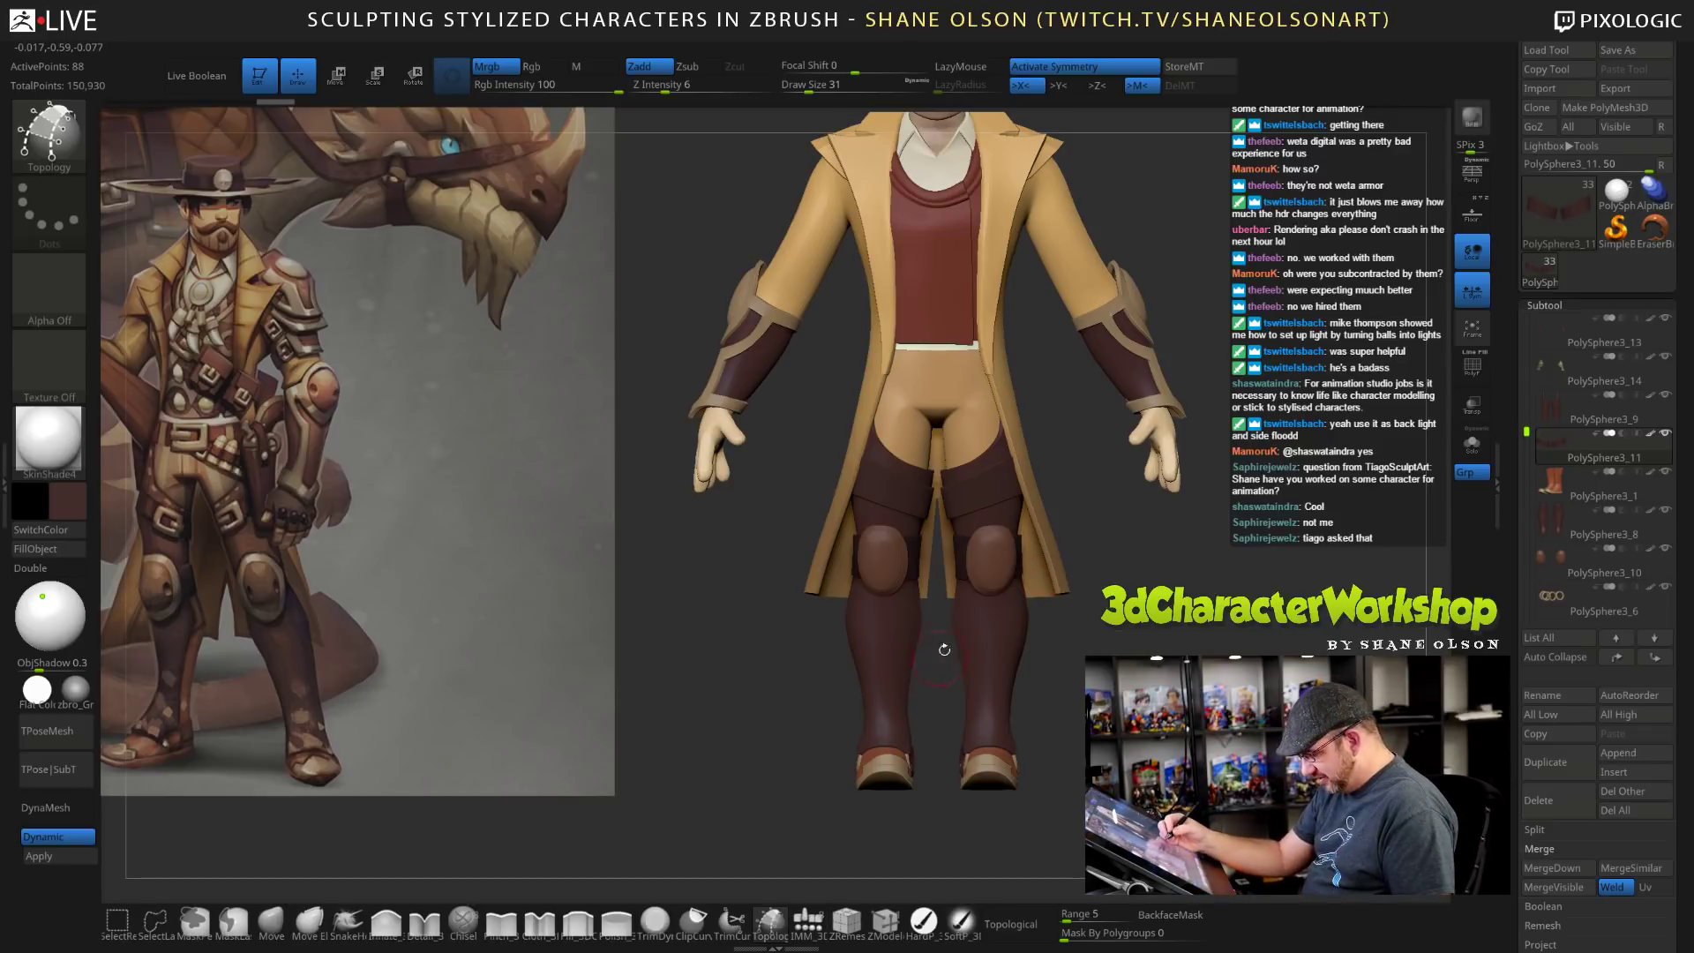
mouse_move(1050, 676)
left_mouse_down("alt")
mouse_move(1050, 711)
mouse_move(1068, 682)
left_mouse_up("alt")
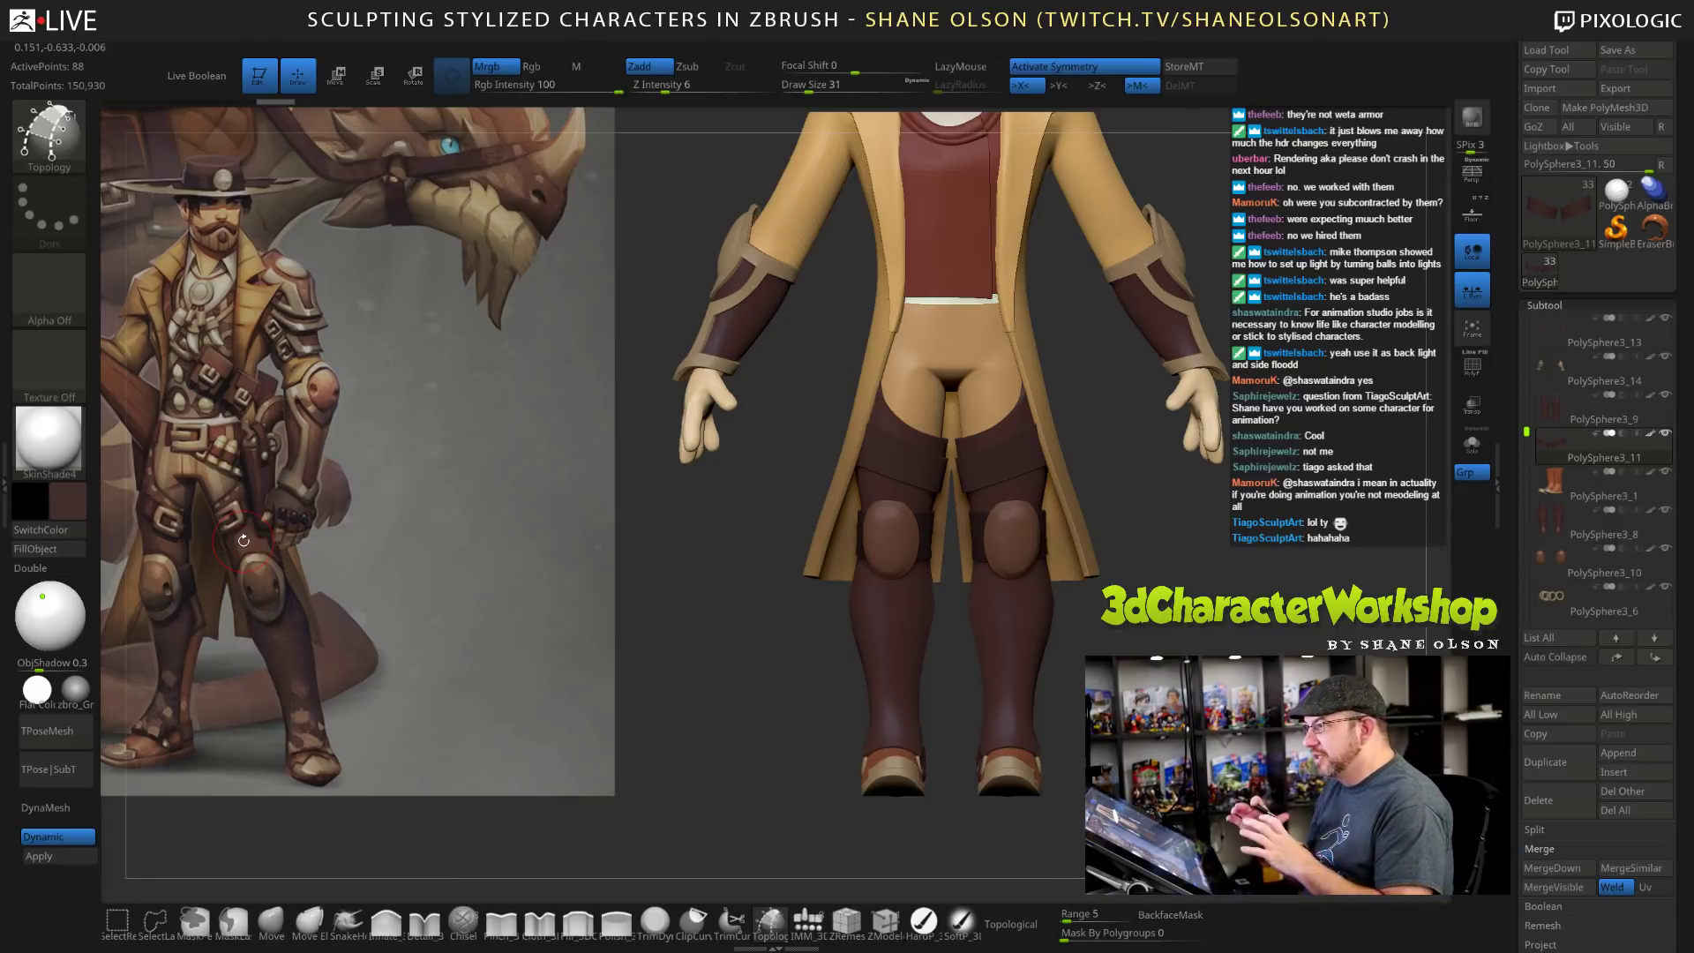
left_click_drag(1206, 643, 1207, 697, "alt")
key("s")
left_click_drag(1179, 574, 1163, 578)
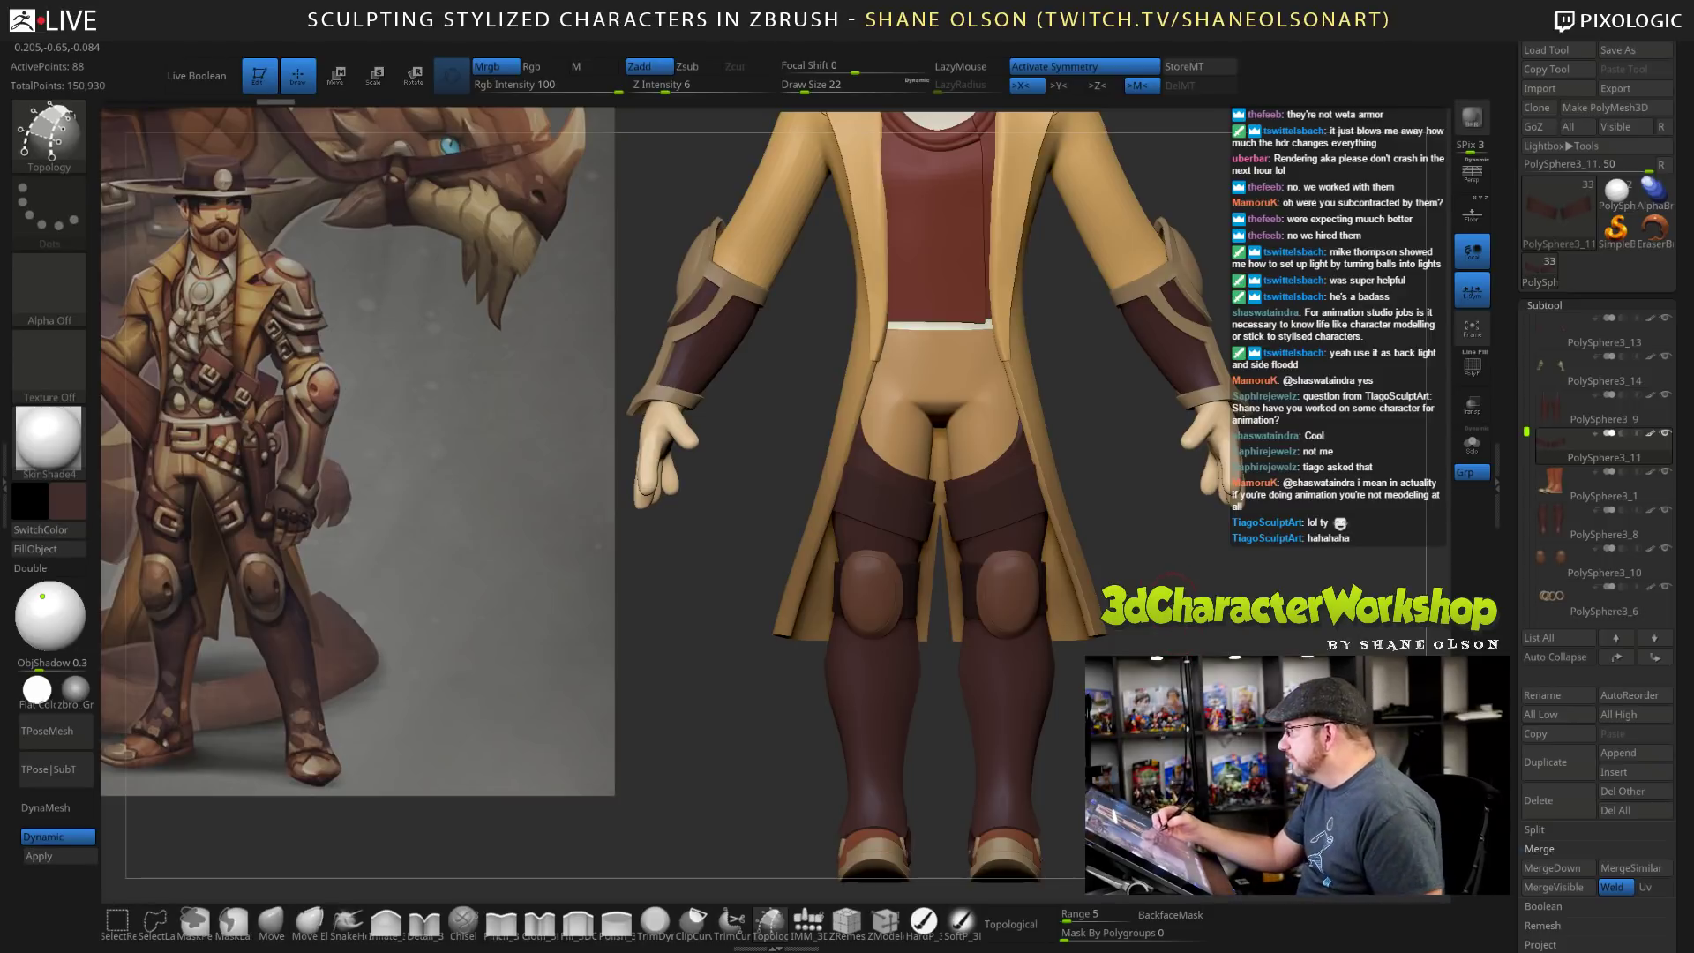
mouse_move(1178, 663)
left_mouse_down("alt")
mouse_move(1175, 627)
mouse_move(1178, 641)
left_mouse_up("alt")
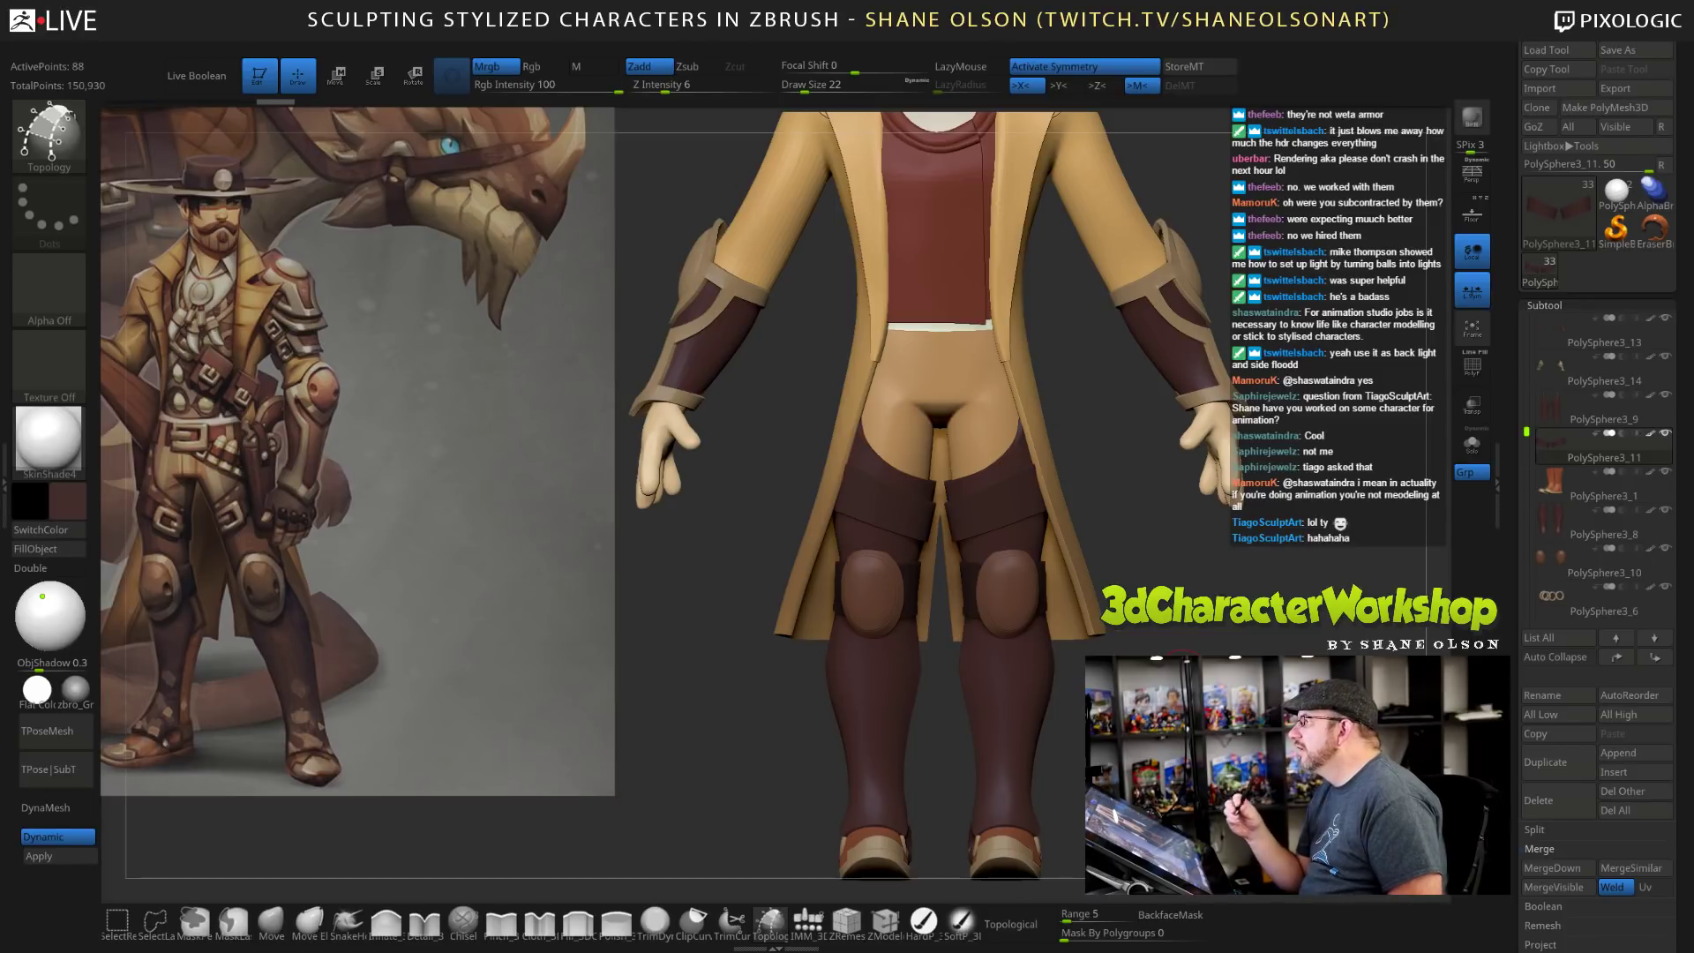
mouse_move(723, 706)
left_mouse_down()
mouse_move(724, 662)
mouse_move(724, 699)
left_mouse_up()
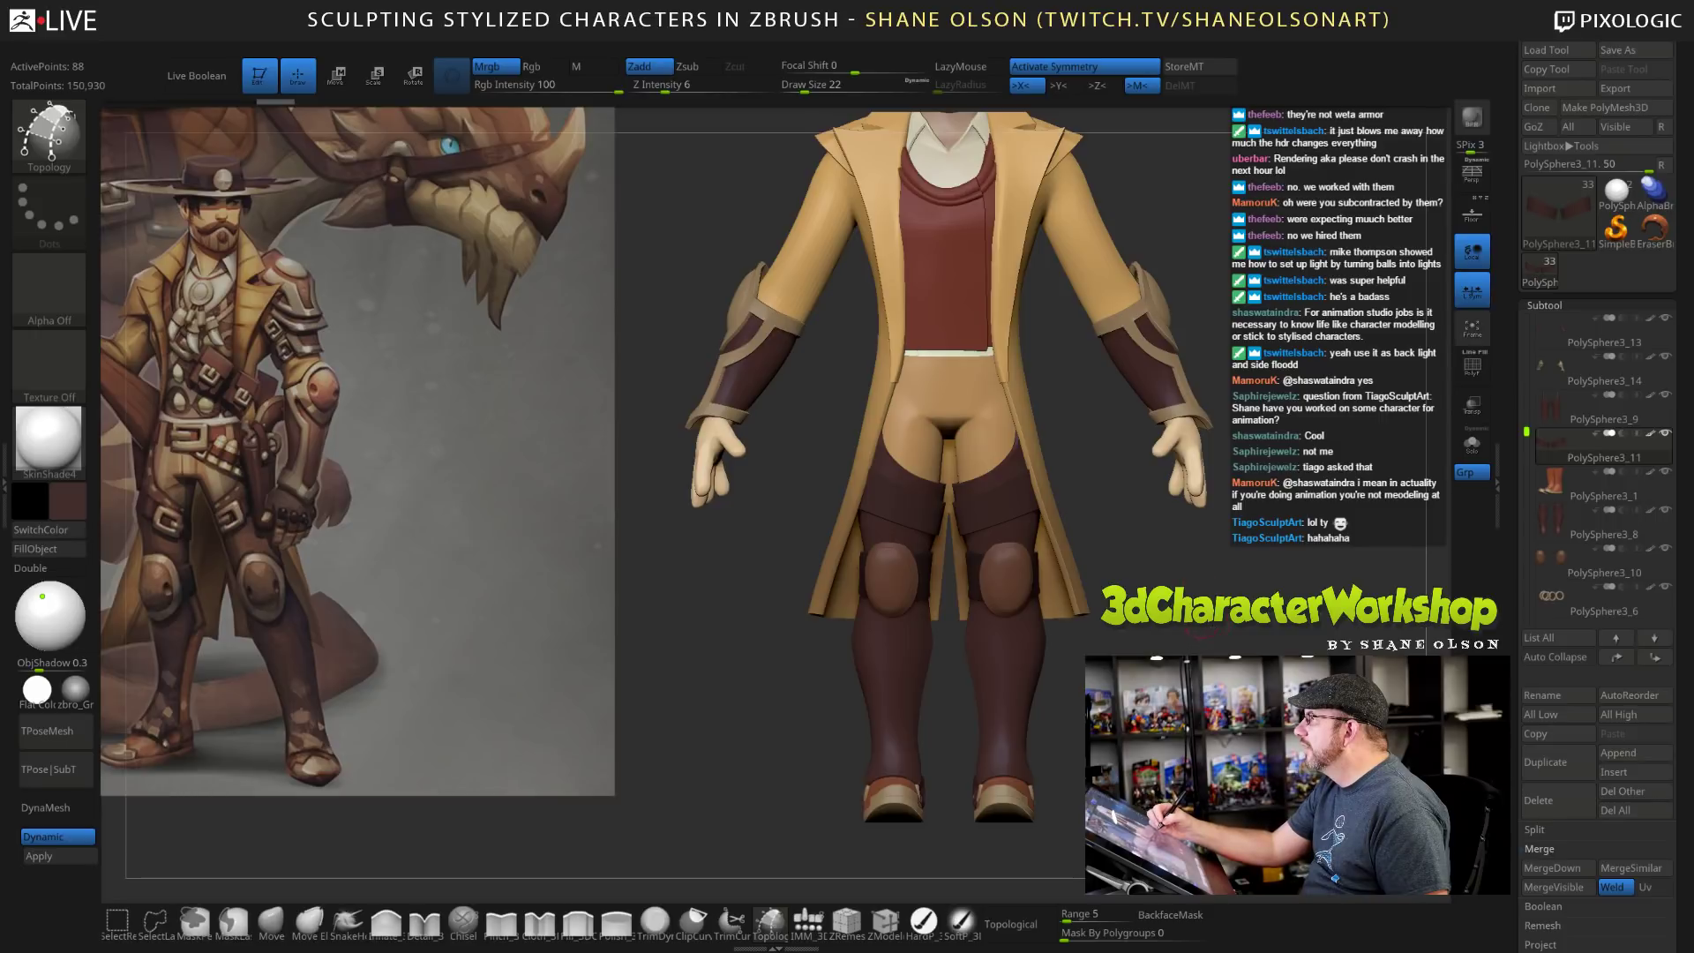
left_click_drag(1205, 534, 1206, 492, "alt")
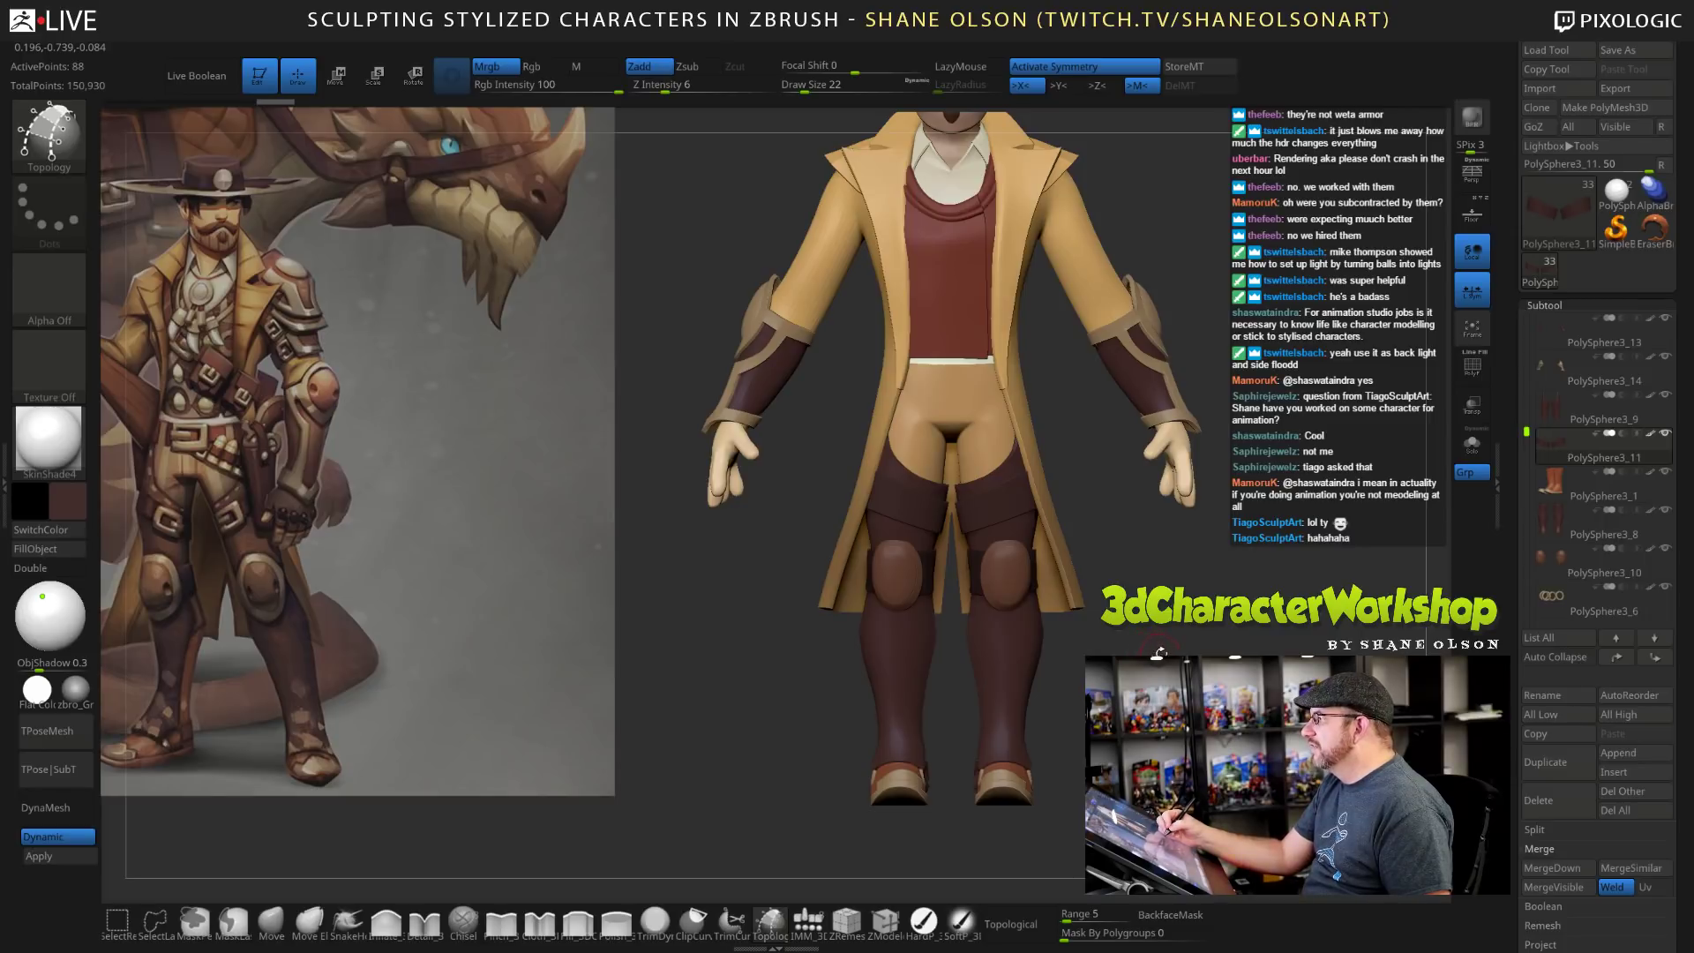
mouse_move(1161, 655)
left_mouse_down()
mouse_move(1123, 669)
mouse_move(1157, 667)
left_mouse_up()
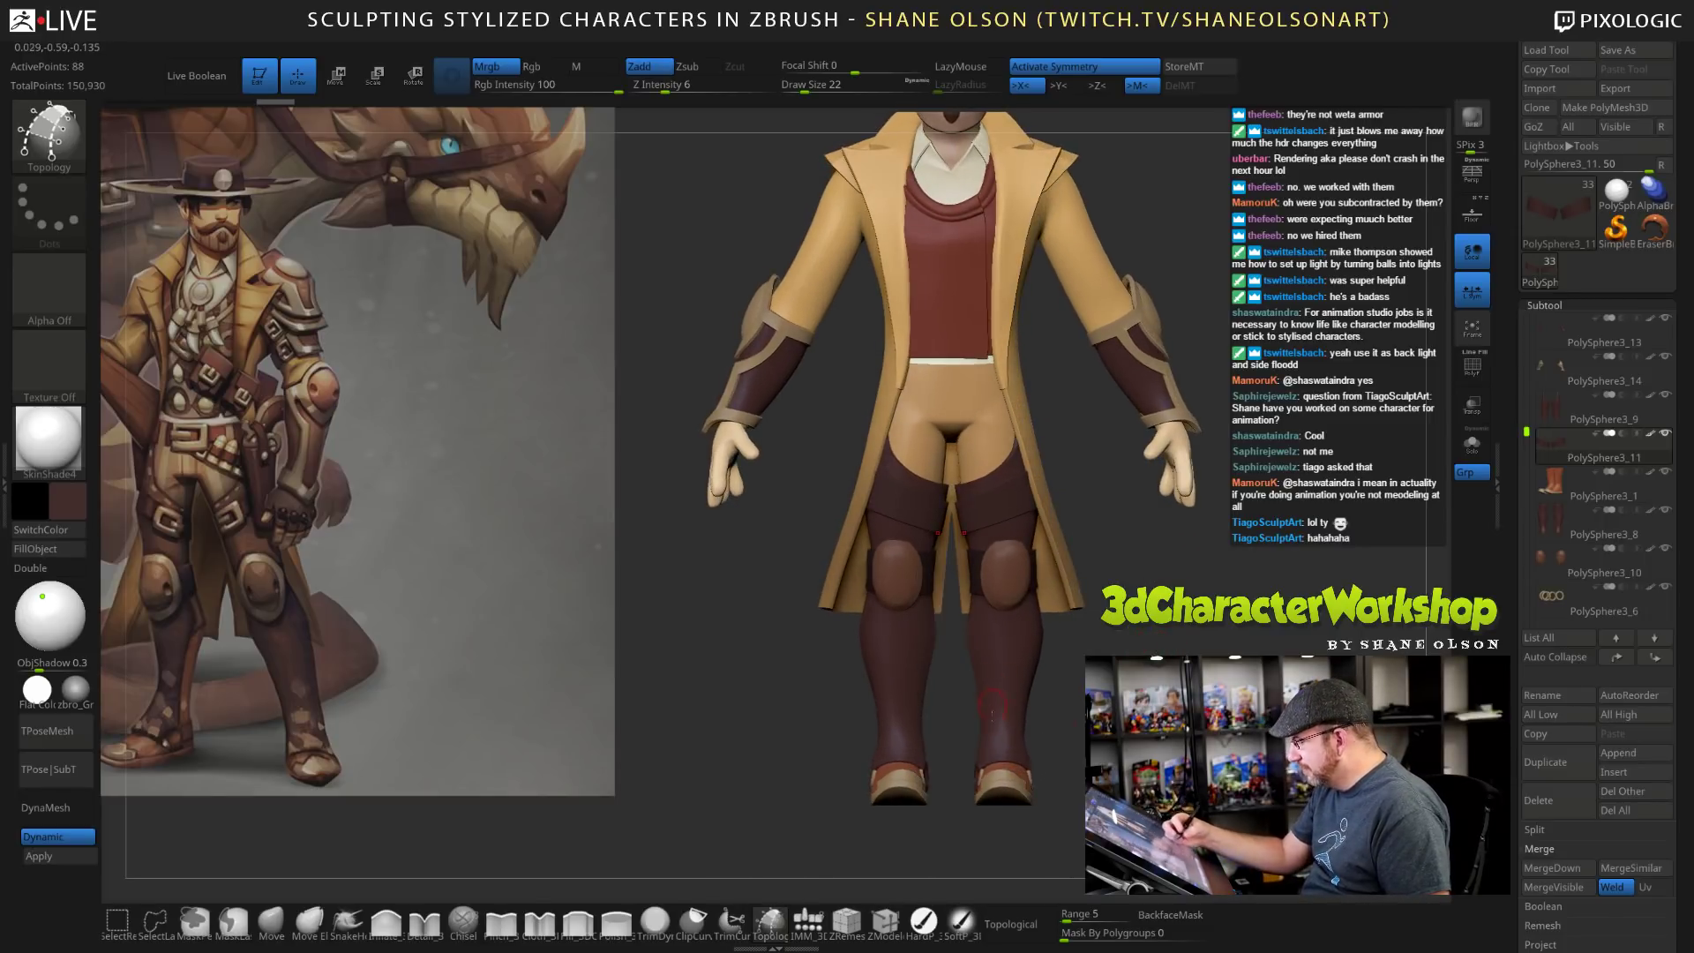
Choose the first buckle of the IMM Clothing brush, try inserting it on the thigh bands, and undo it.
key("F1")
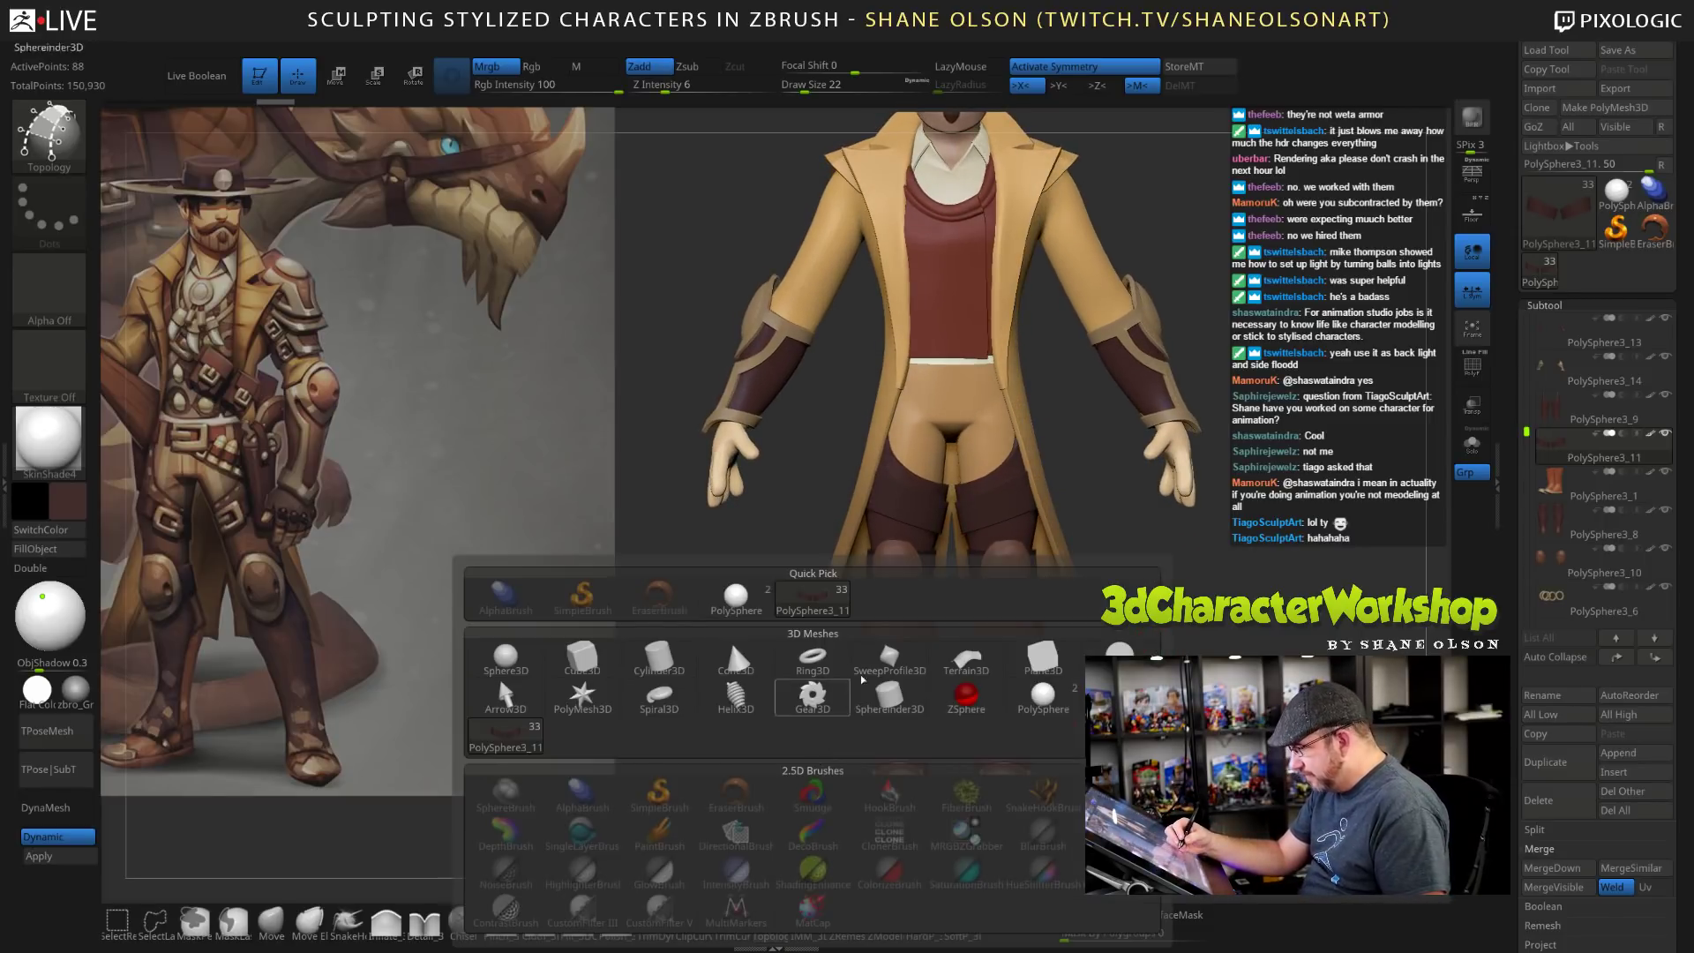
key("b")
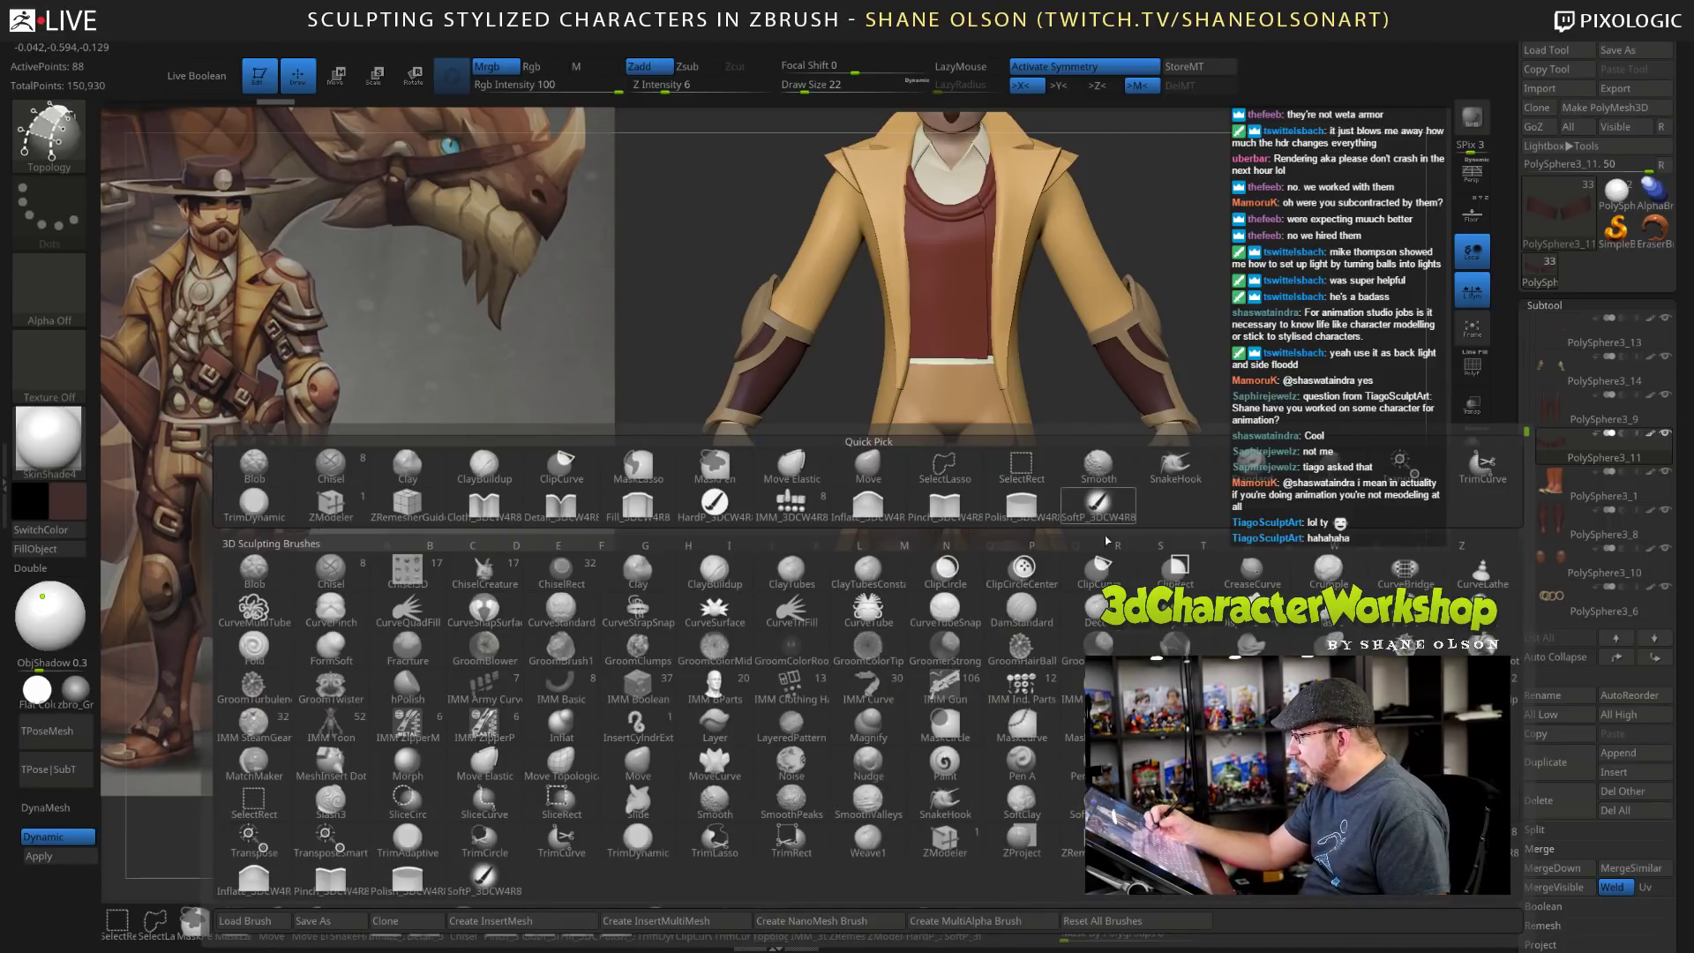
left_click(790, 680)
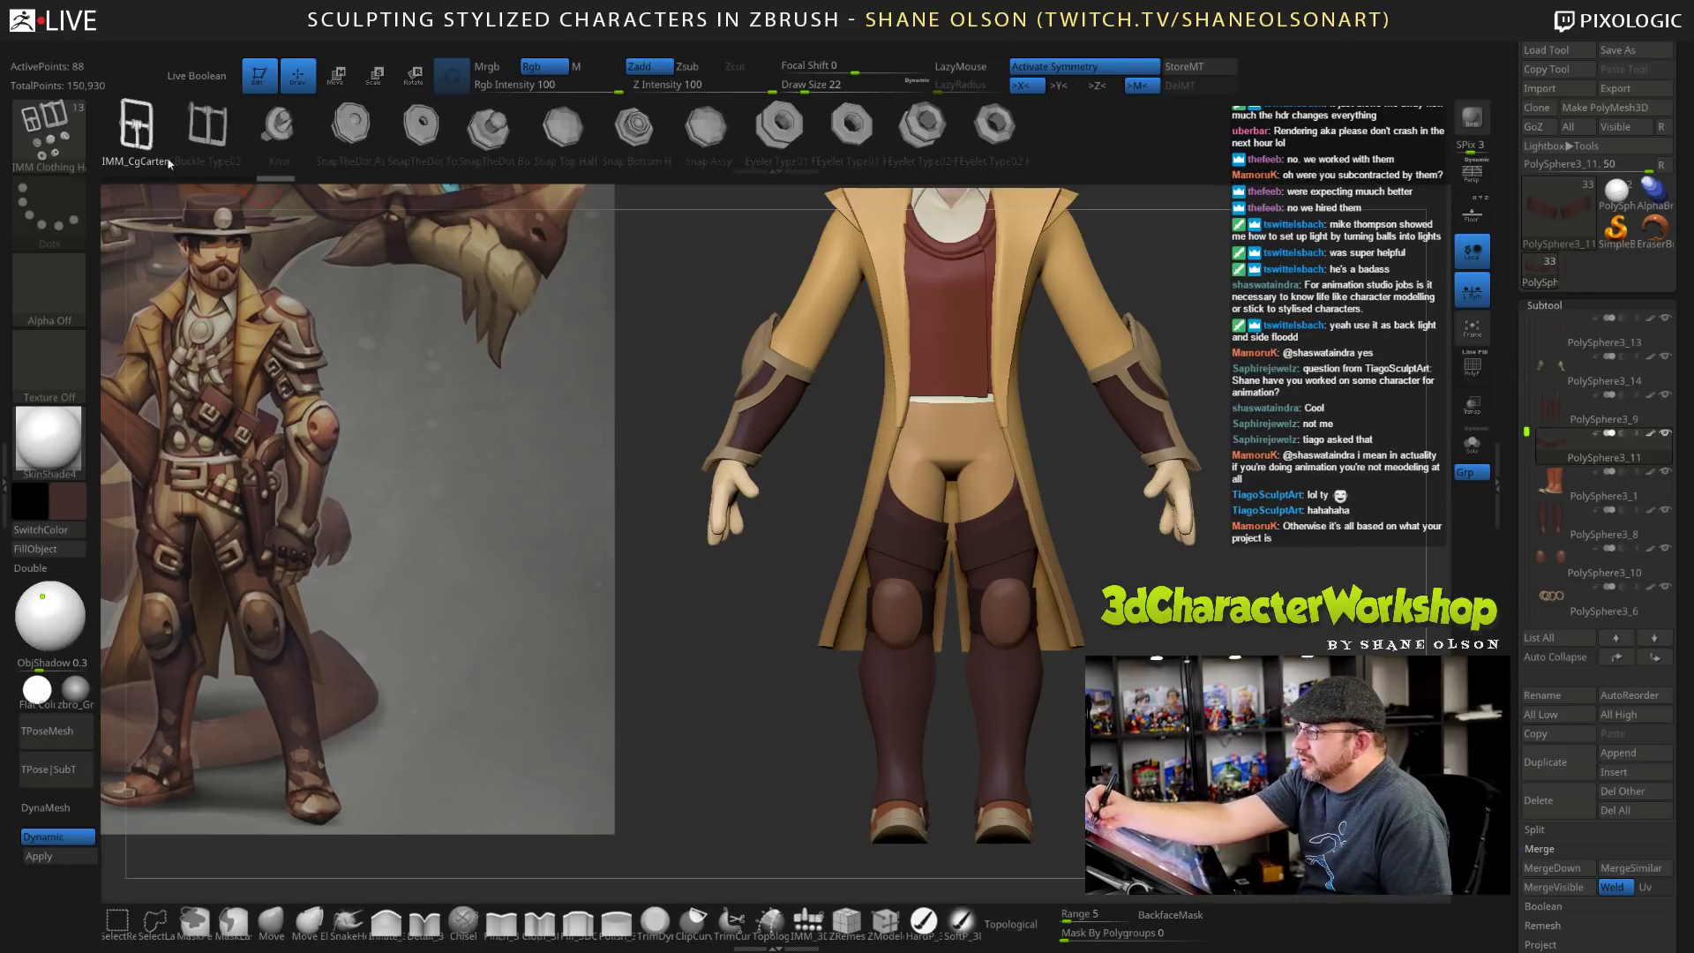
left_click(137, 128)
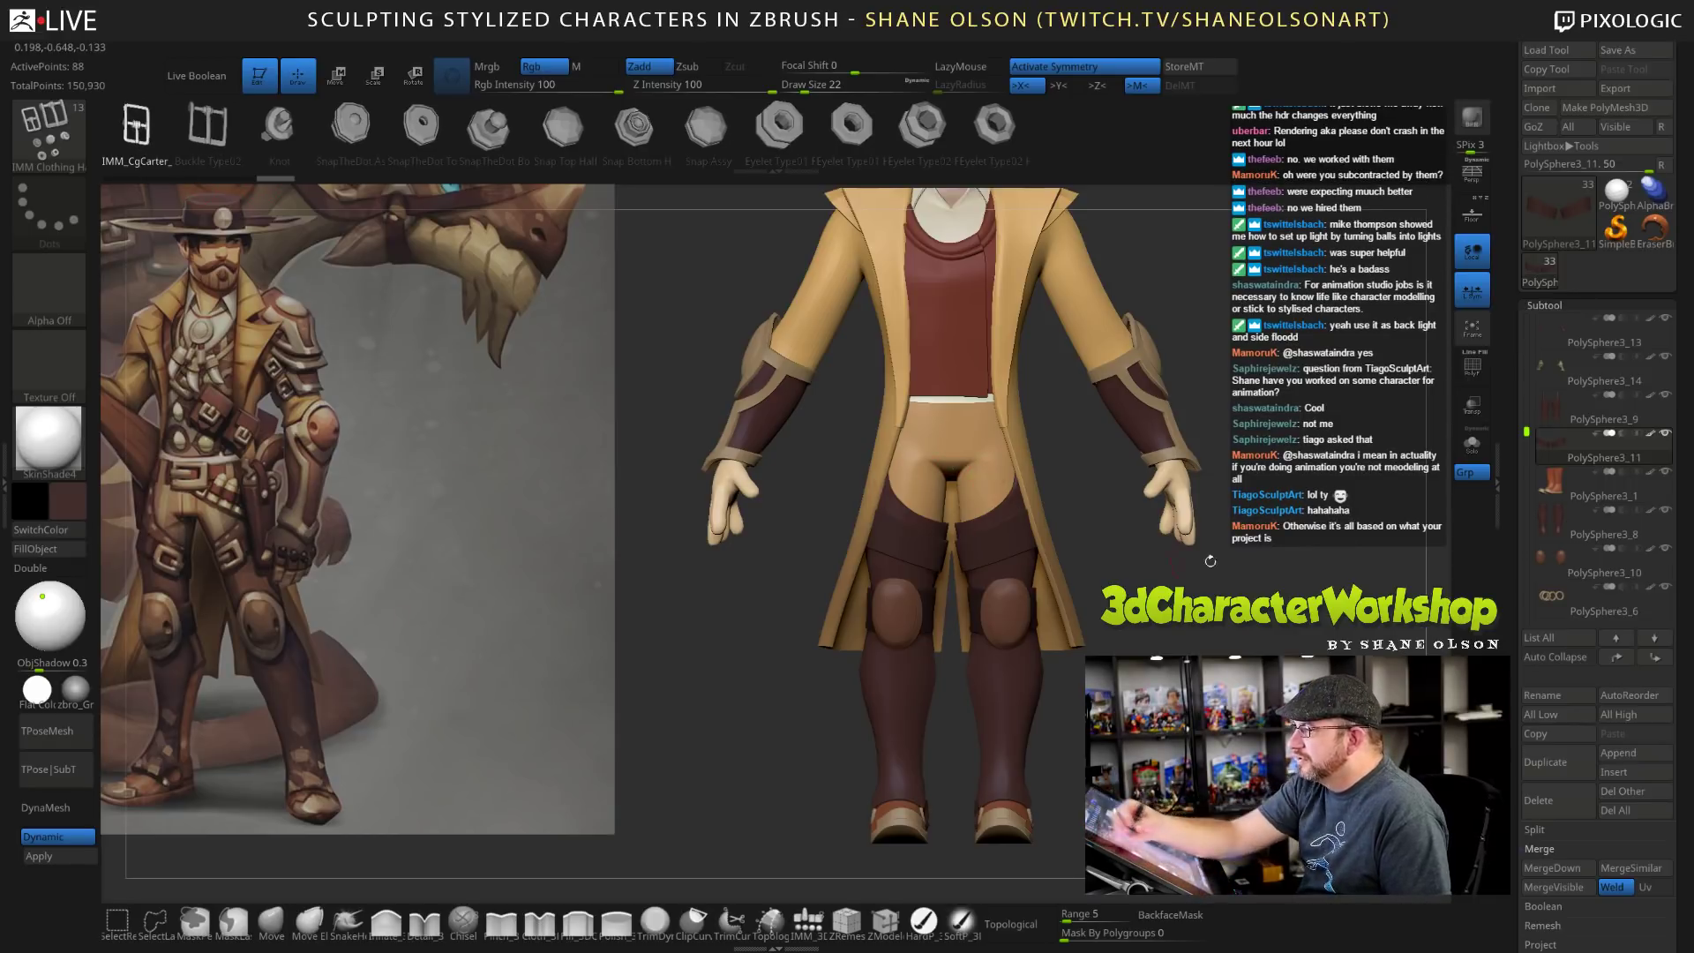
left_click_drag(1088, 544, 1089, 561, "alt")
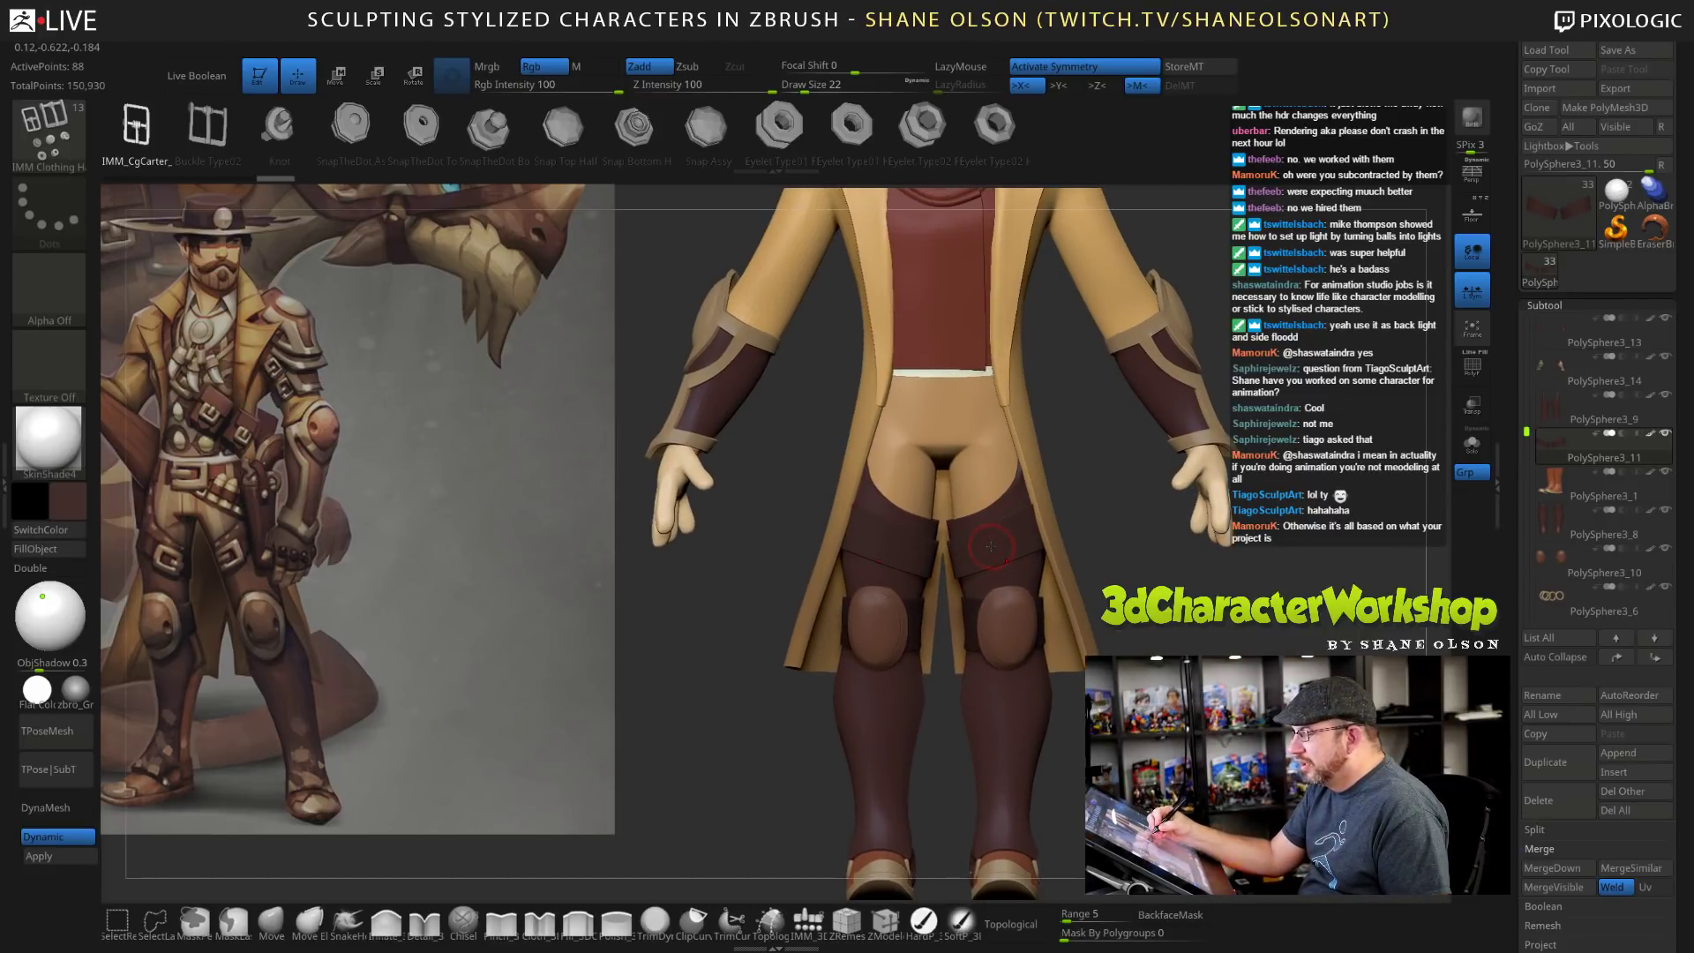
left_click_drag(995, 561, 996, 585)
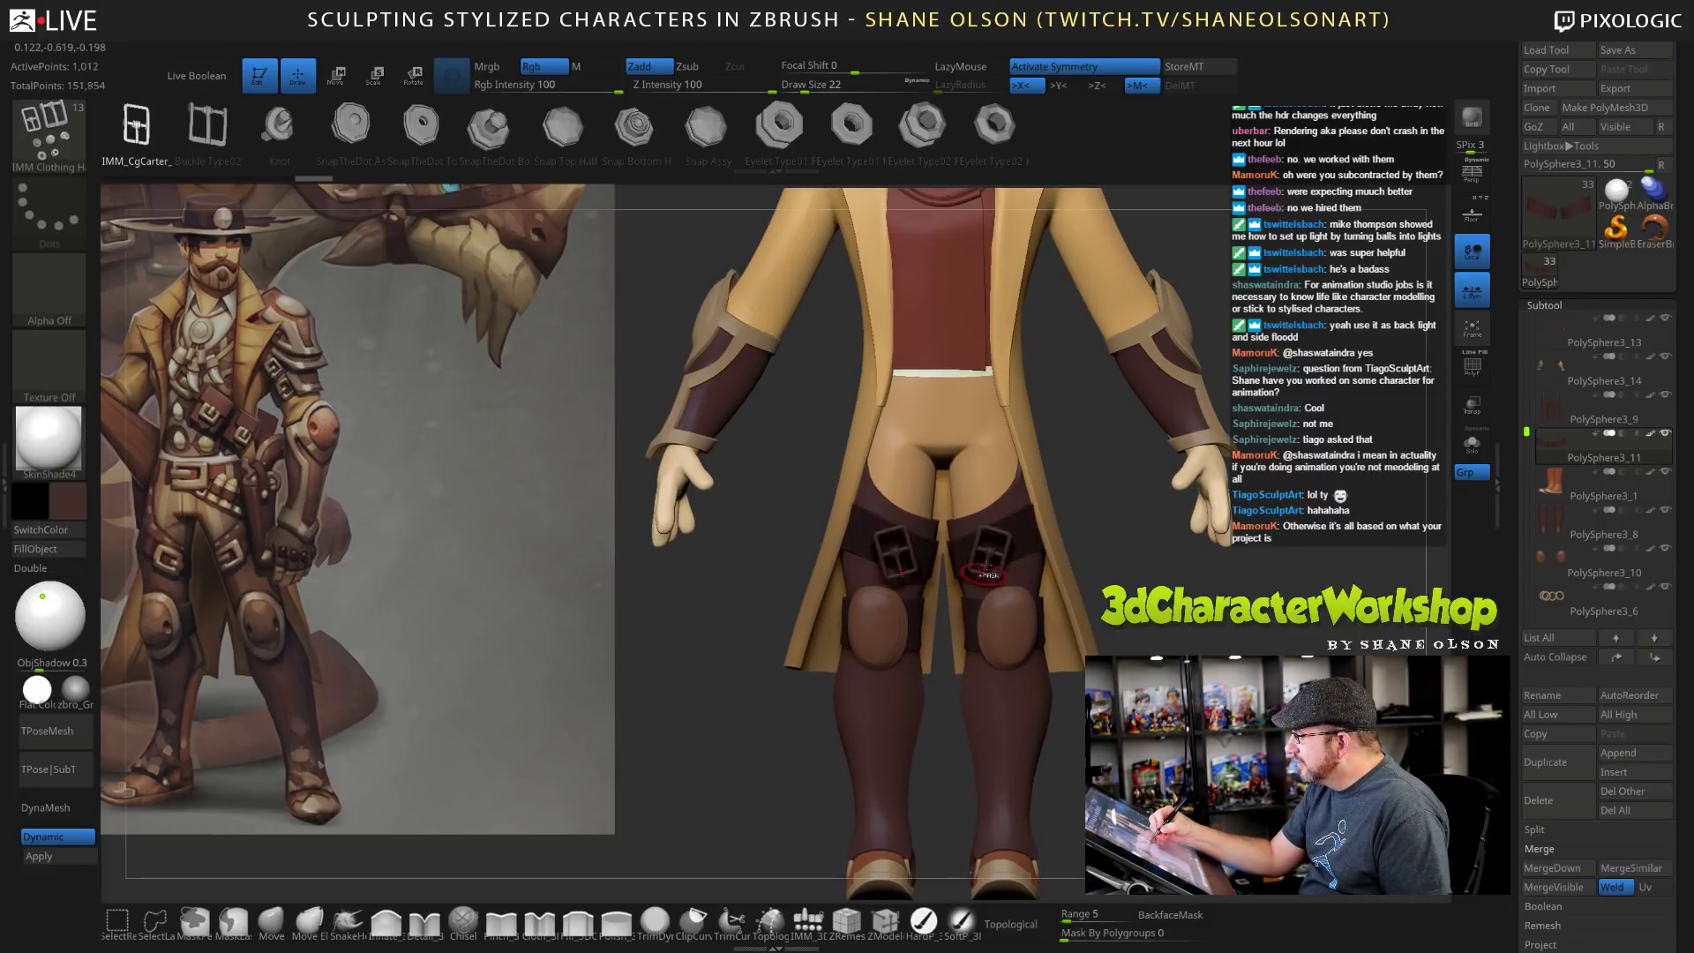
key("ctrl+z")
Sample a light tan from the concept art's belt area and insert the buckle sideways across the thigh bands.
key("z")
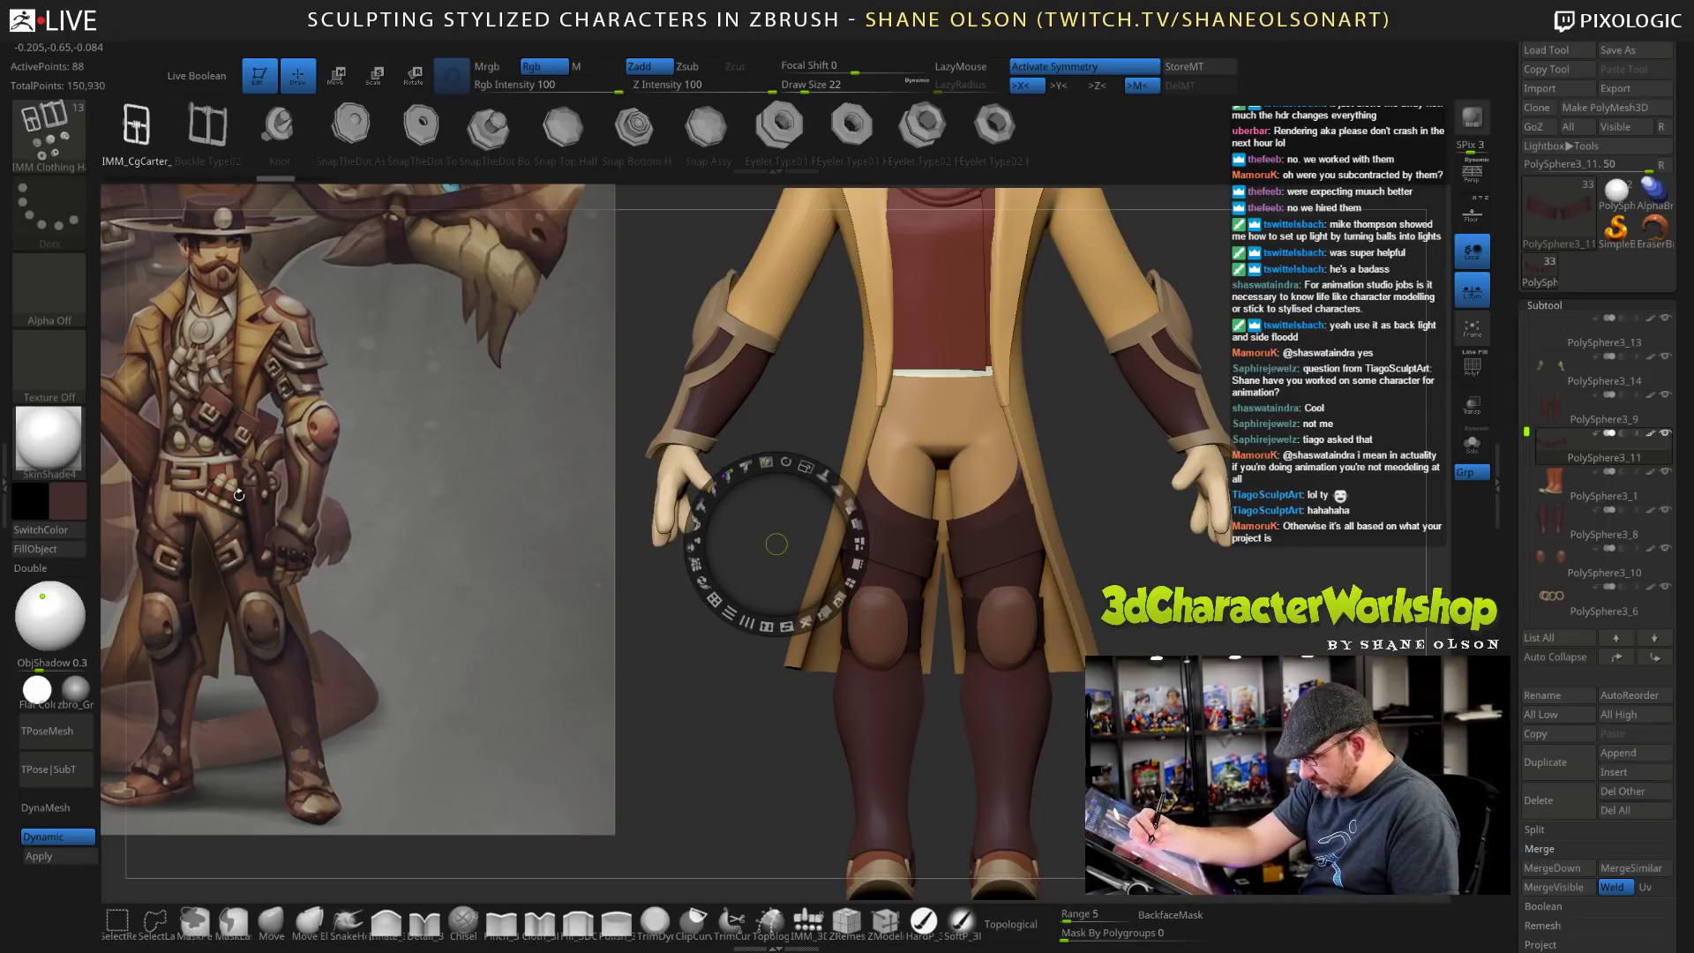
key("c")
key("z")
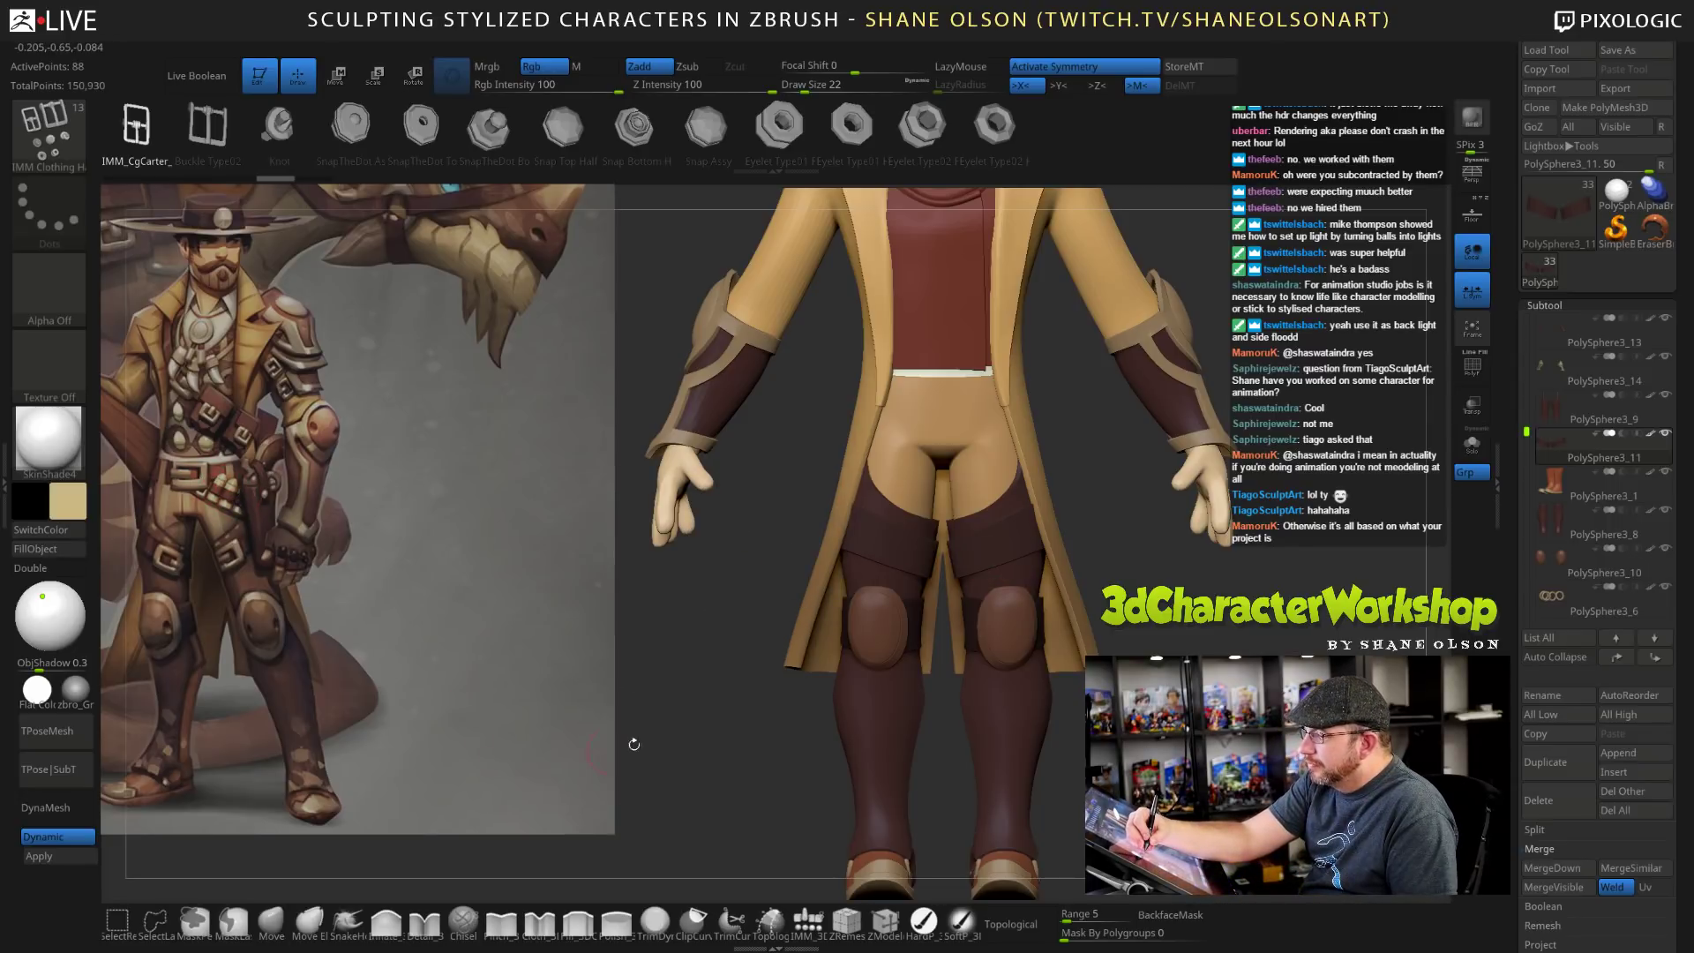
left_click_drag(1002, 541, 968, 549)
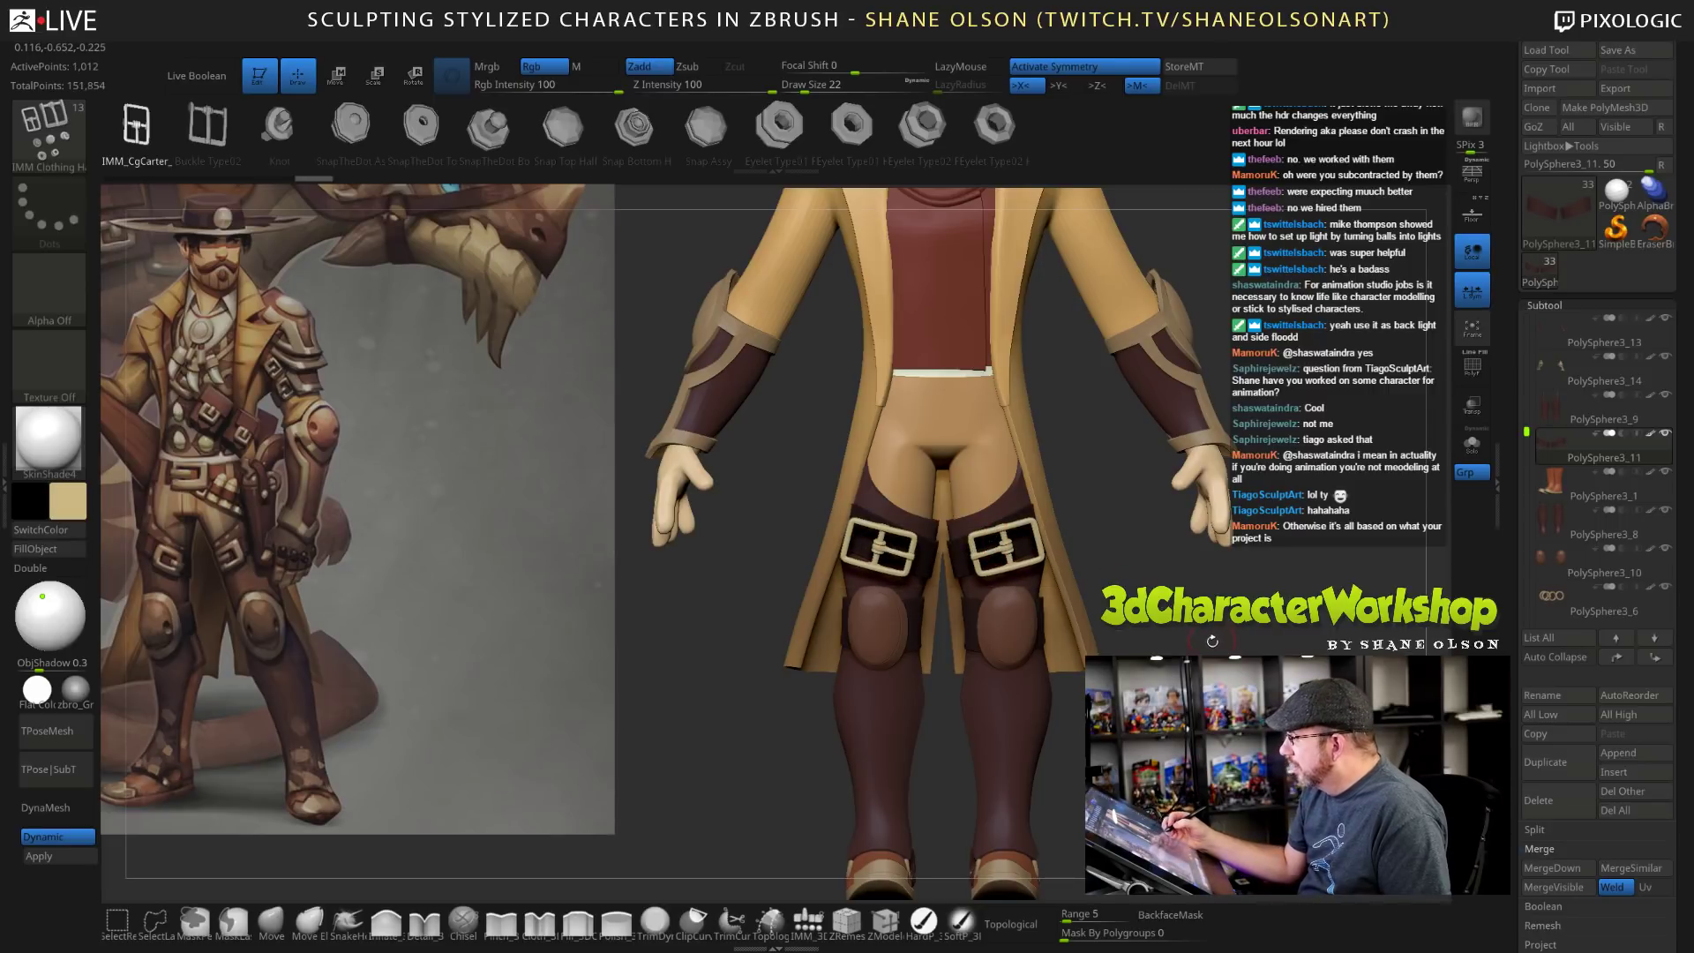
Inspect the tan thigh buckles up close and undo their insertion.
left_click_drag(1202, 653, 1174, 621, "alt")
left_click_drag(1103, 565, 1192, 584)
mouse_move(1297, 520)
left_mouse_down()
mouse_move(1324, 521)
mouse_move(1228, 513)
mouse_move(1301, 524)
mouse_move(1316, 563)
mouse_move(1299, 527)
left_mouse_up()
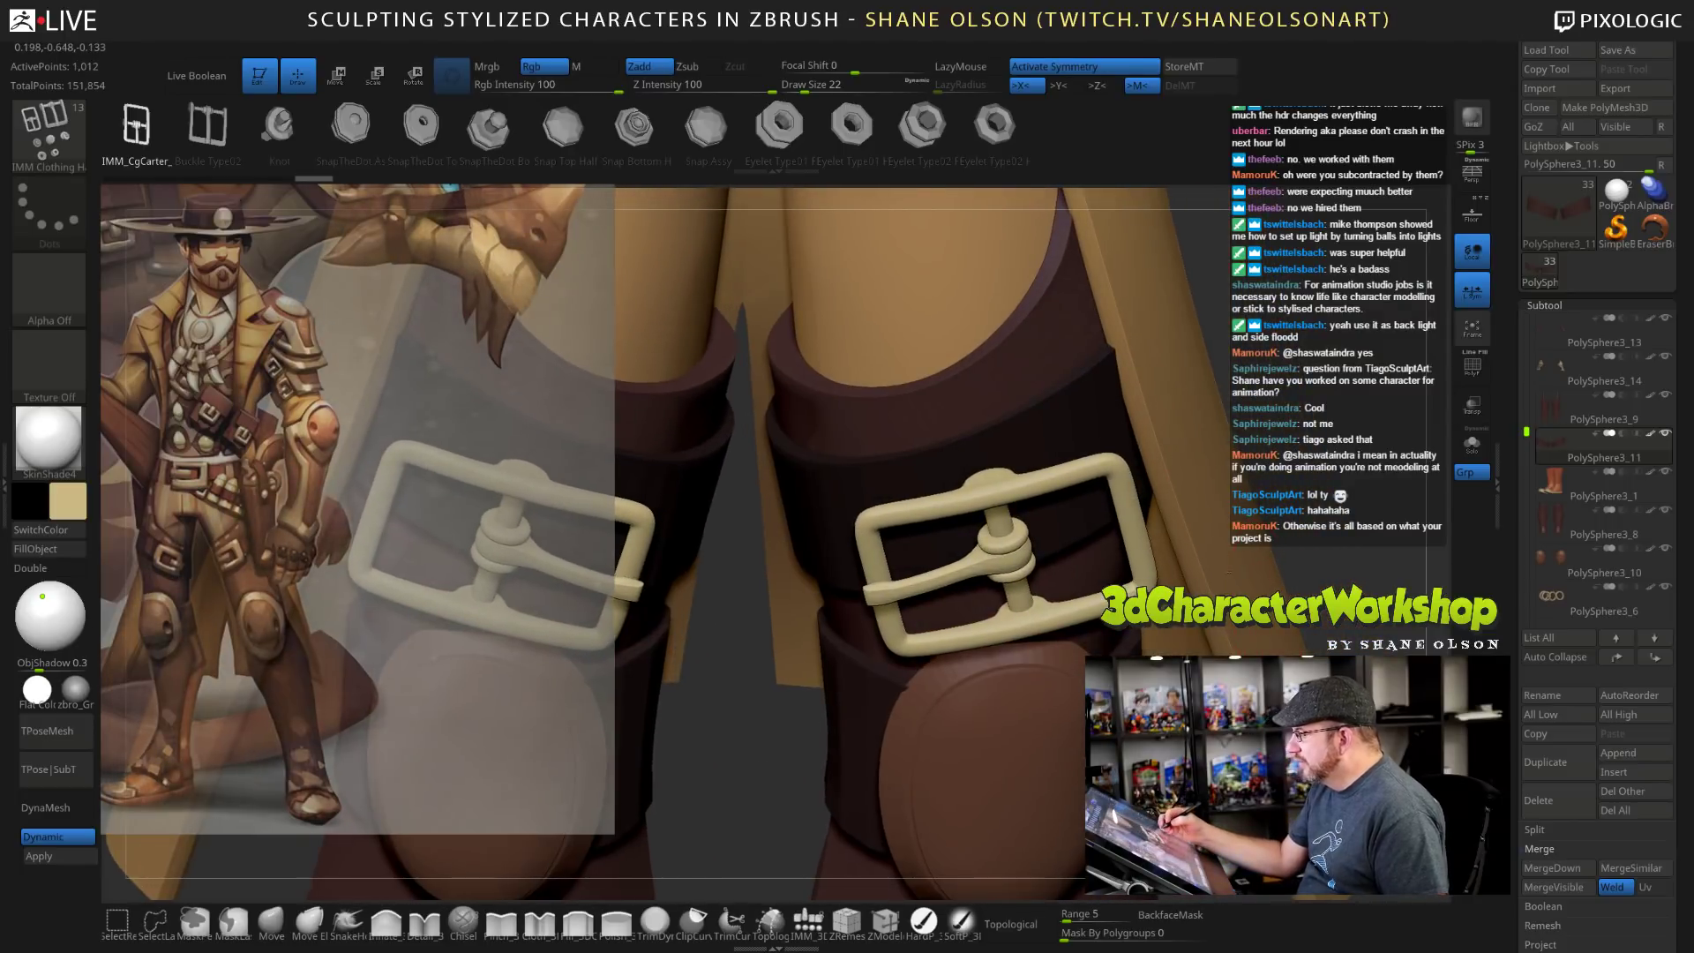
mouse_move(1217, 609)
left_mouse_down("alt")
mouse_move(1237, 444)
mouse_move(1210, 442)
mouse_move(1182, 463)
mouse_move(1244, 572)
mouse_move(1178, 609)
mouse_move(1214, 614)
mouse_move(1202, 584)
mouse_move(1174, 623)
mouse_move(1219, 631)
left_mouse_up("alt")
key("ctrl+z")
Isolate the thigh bands in Solo mode and switch to the Topology brush with a draw size of 6.
left_click(1472, 441)
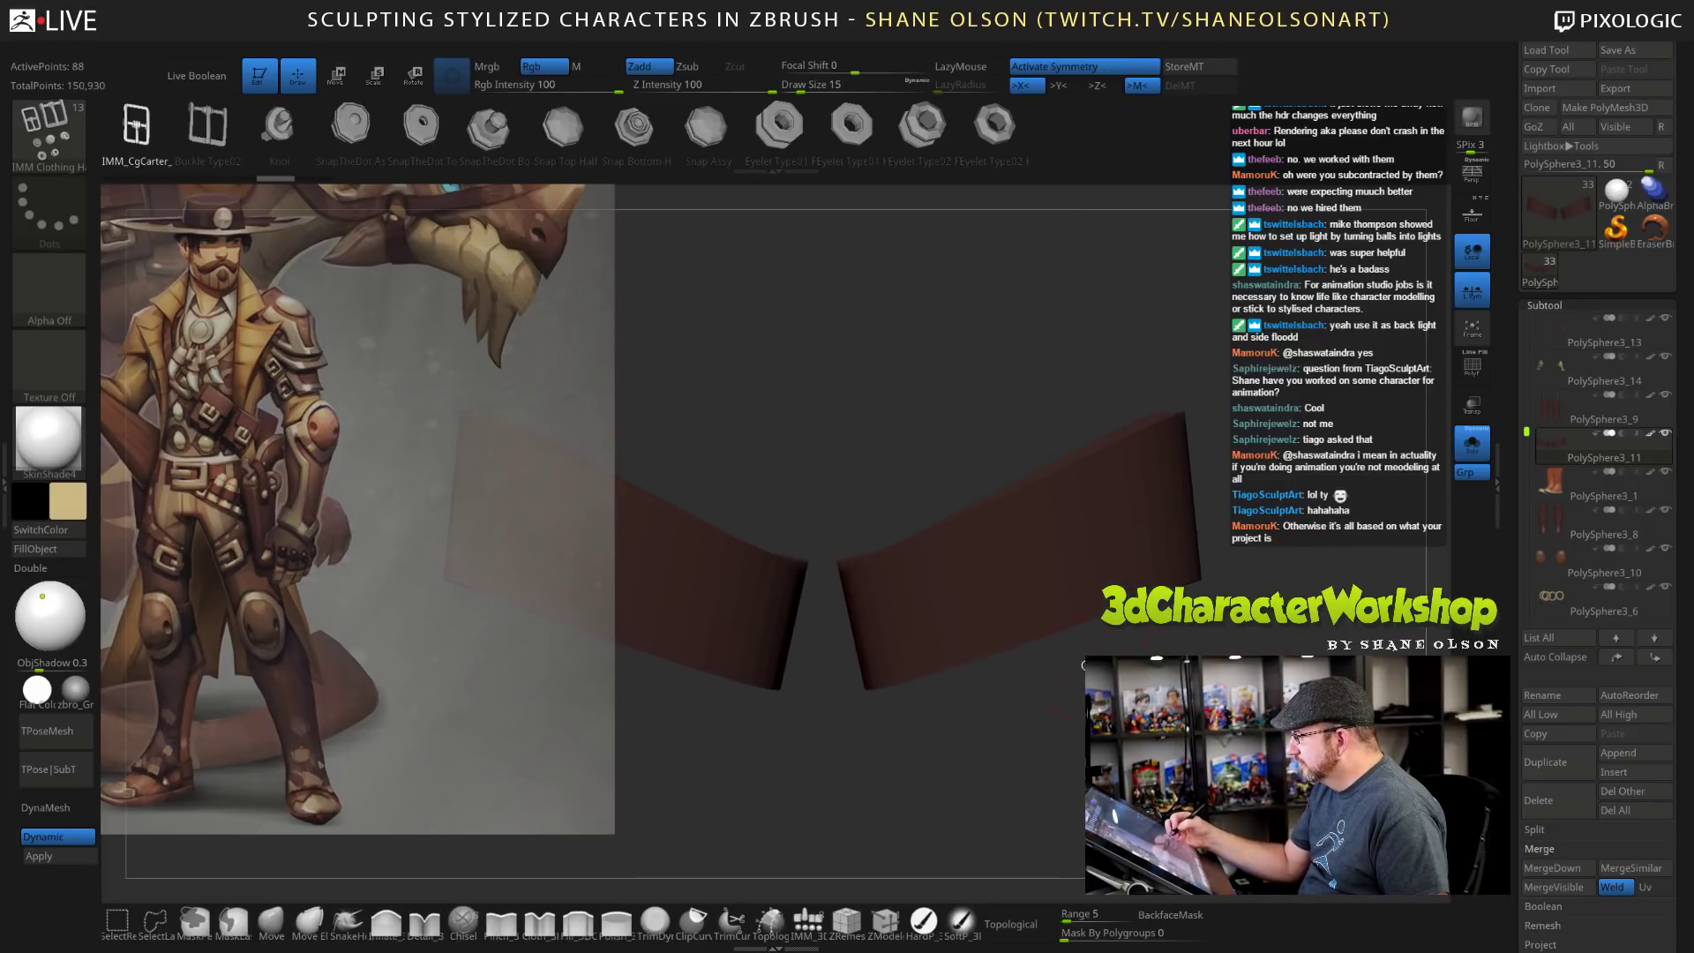
left_click(769, 920)
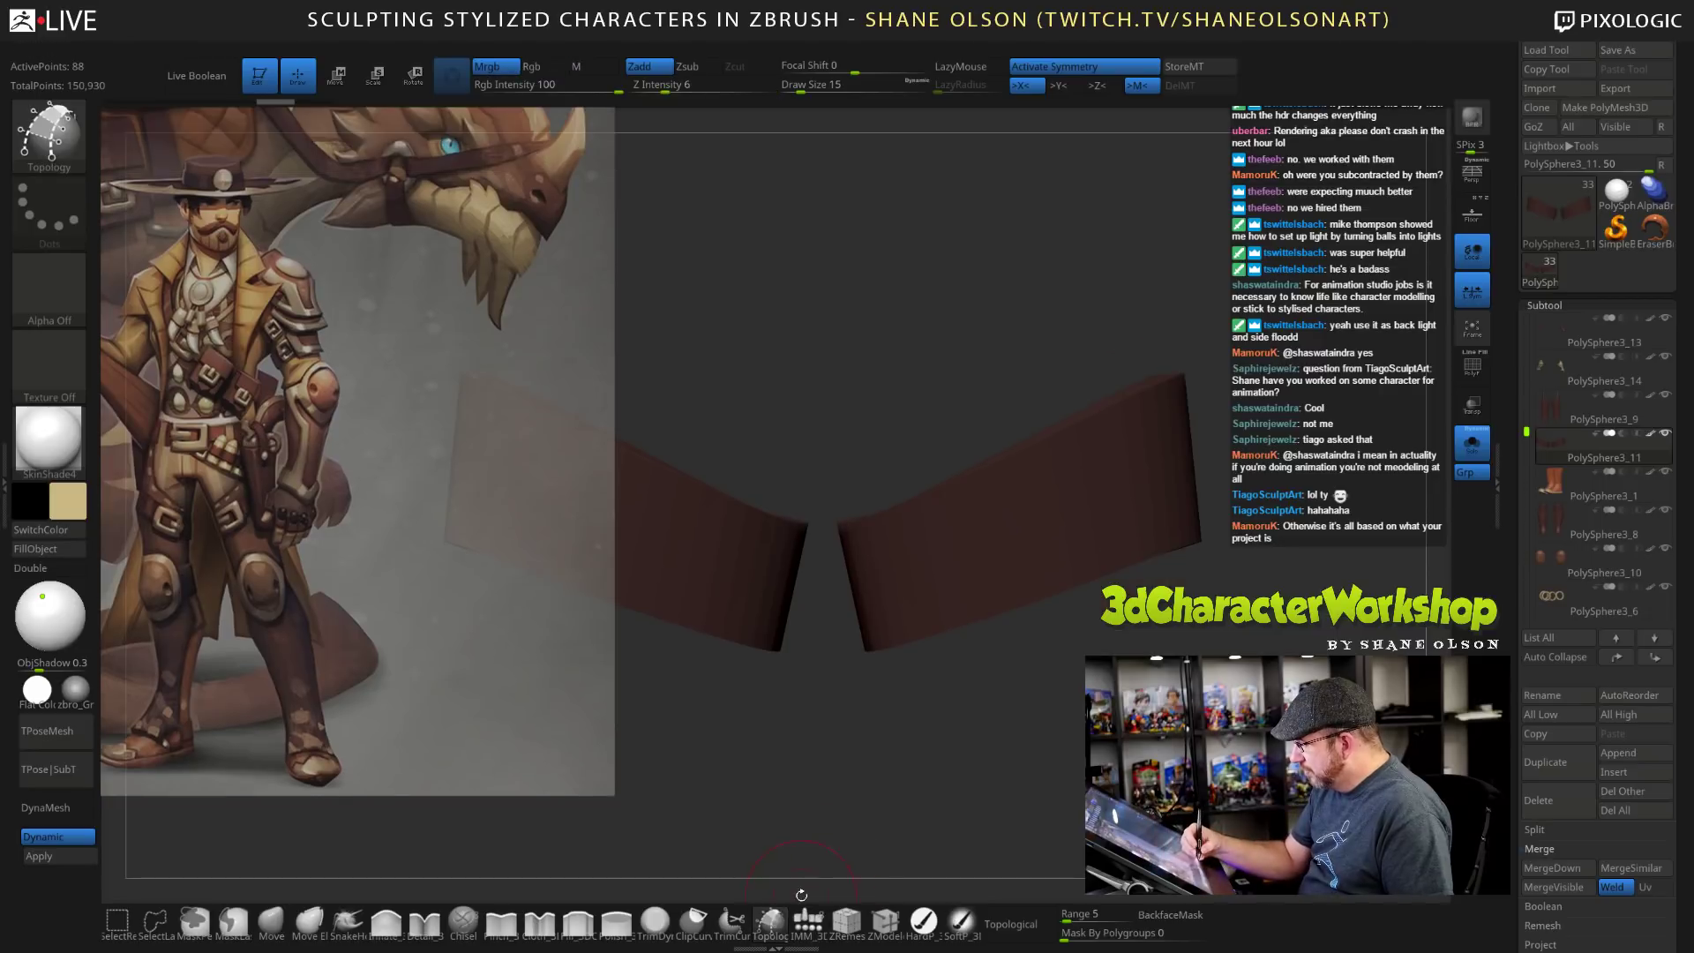
key("s")
mouse_move(1063, 736)
left_mouse_down()
mouse_move(1149, 759)
mouse_move(1072, 781)
mouse_move(1137, 803)
left_mouse_up()
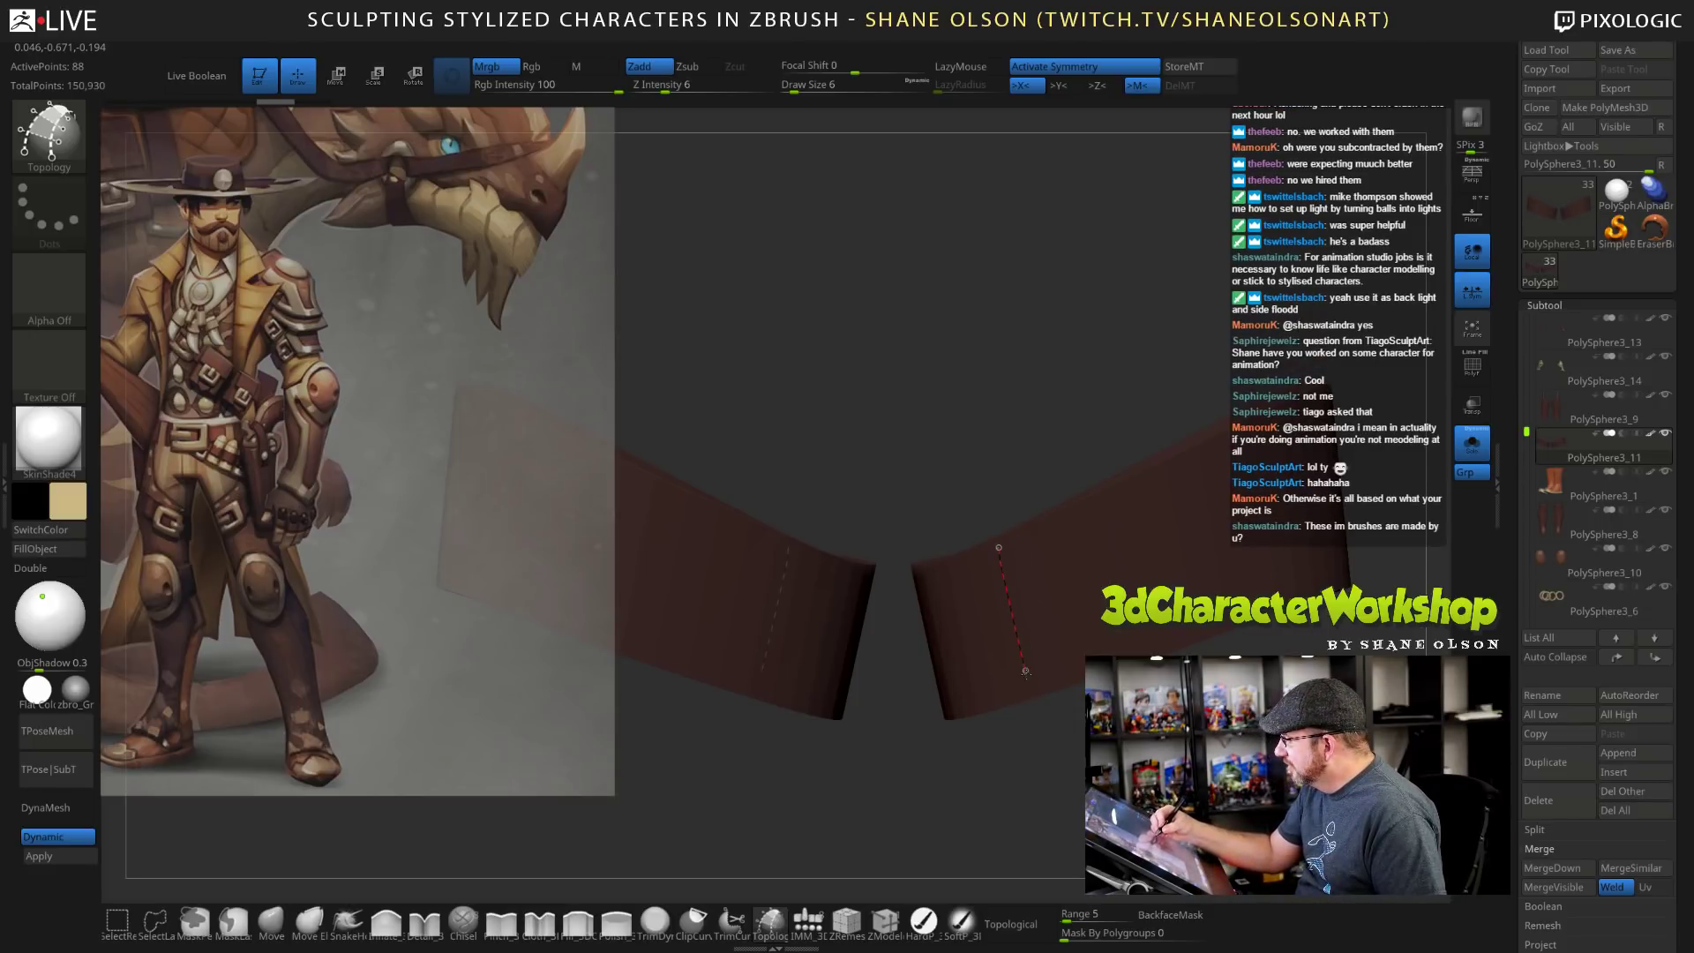
Draw a grid of crossing topology curves on the front of the thigh band, mirrored onto the other leg.
left_click_drag(1025, 672, 1029, 686)
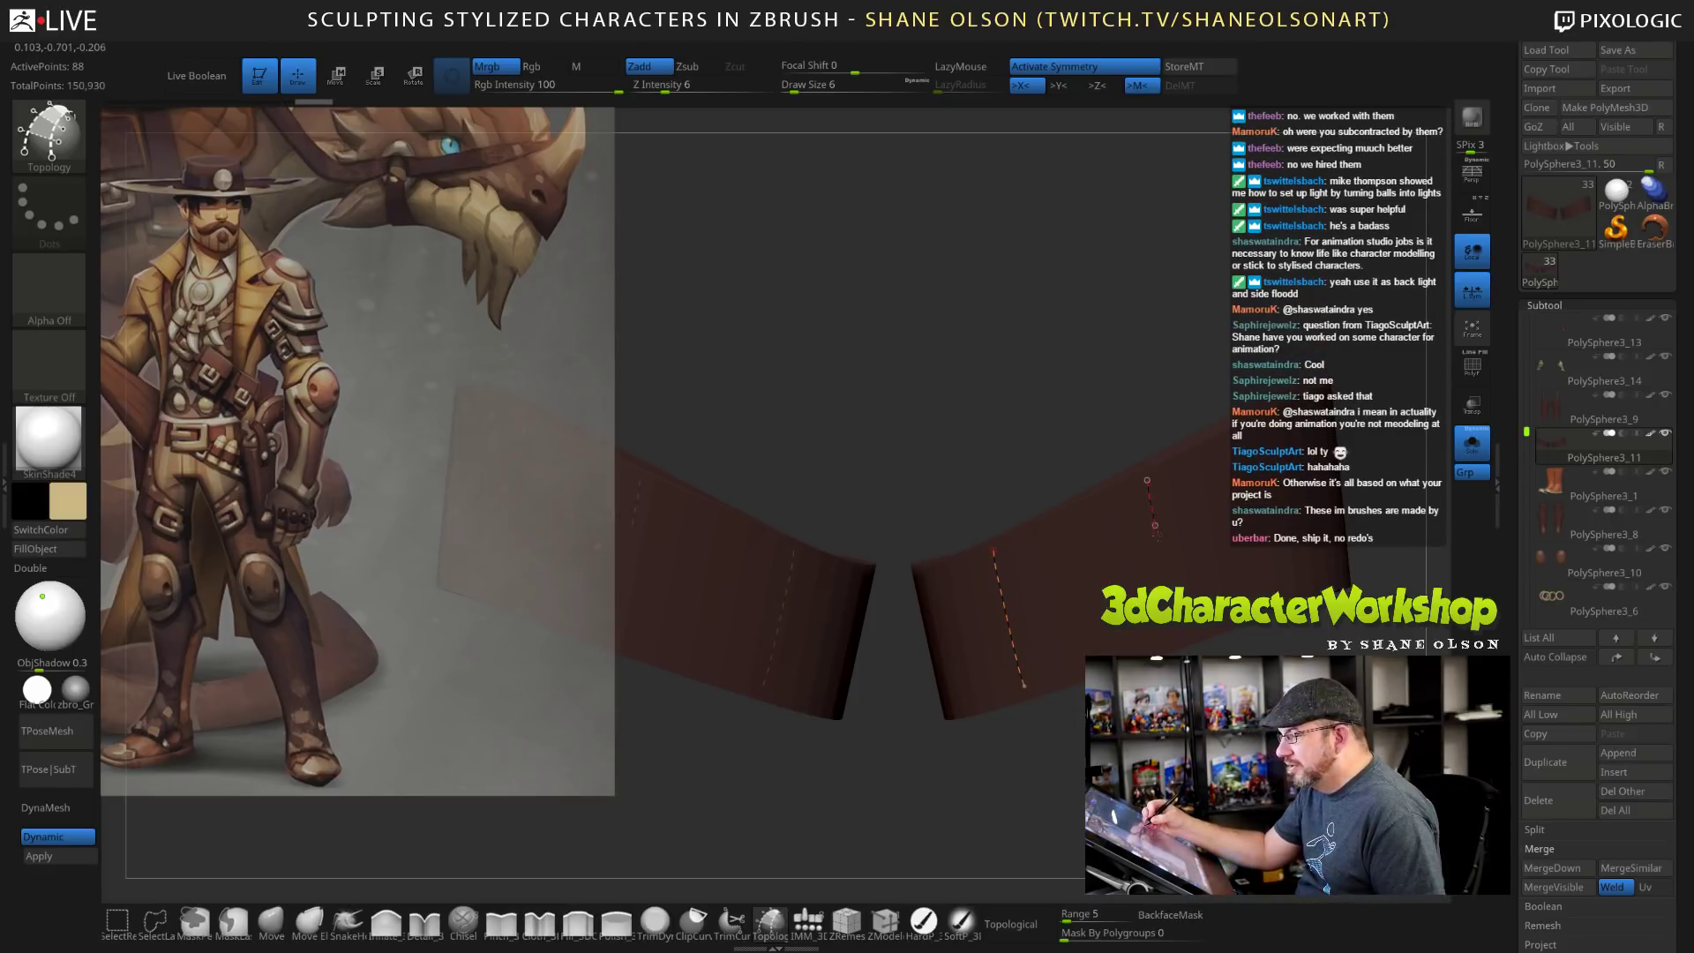
left_click_drag(1180, 634, 1183, 643)
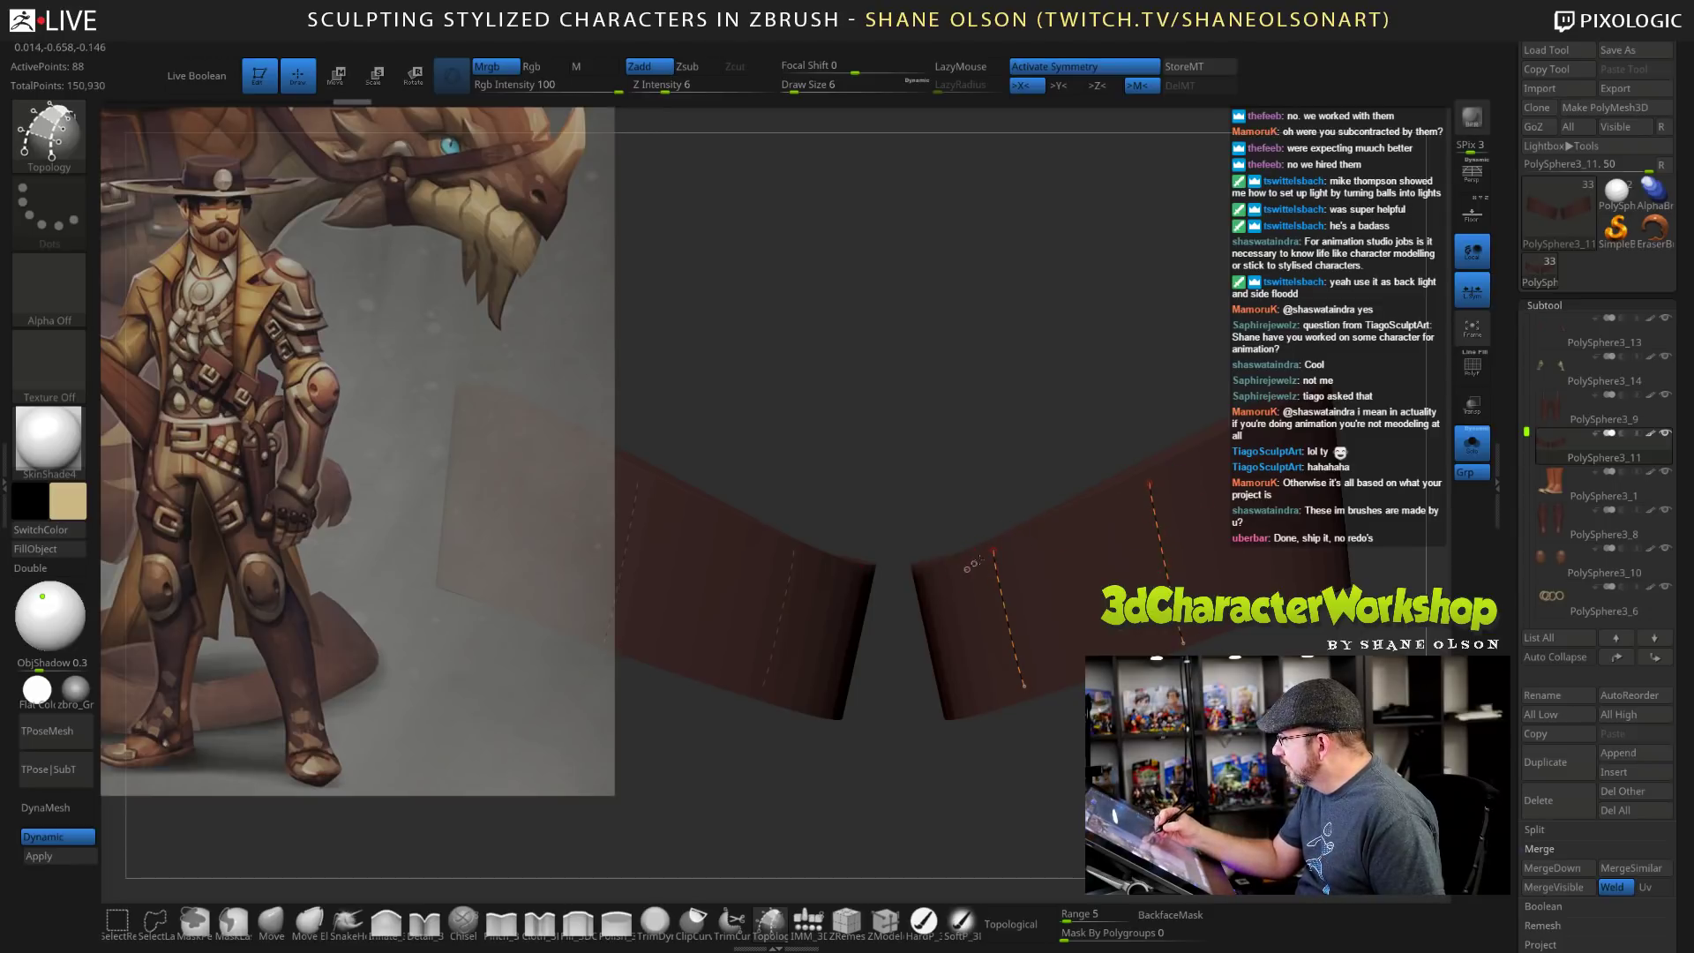
left_click_drag(1108, 510, 1180, 486)
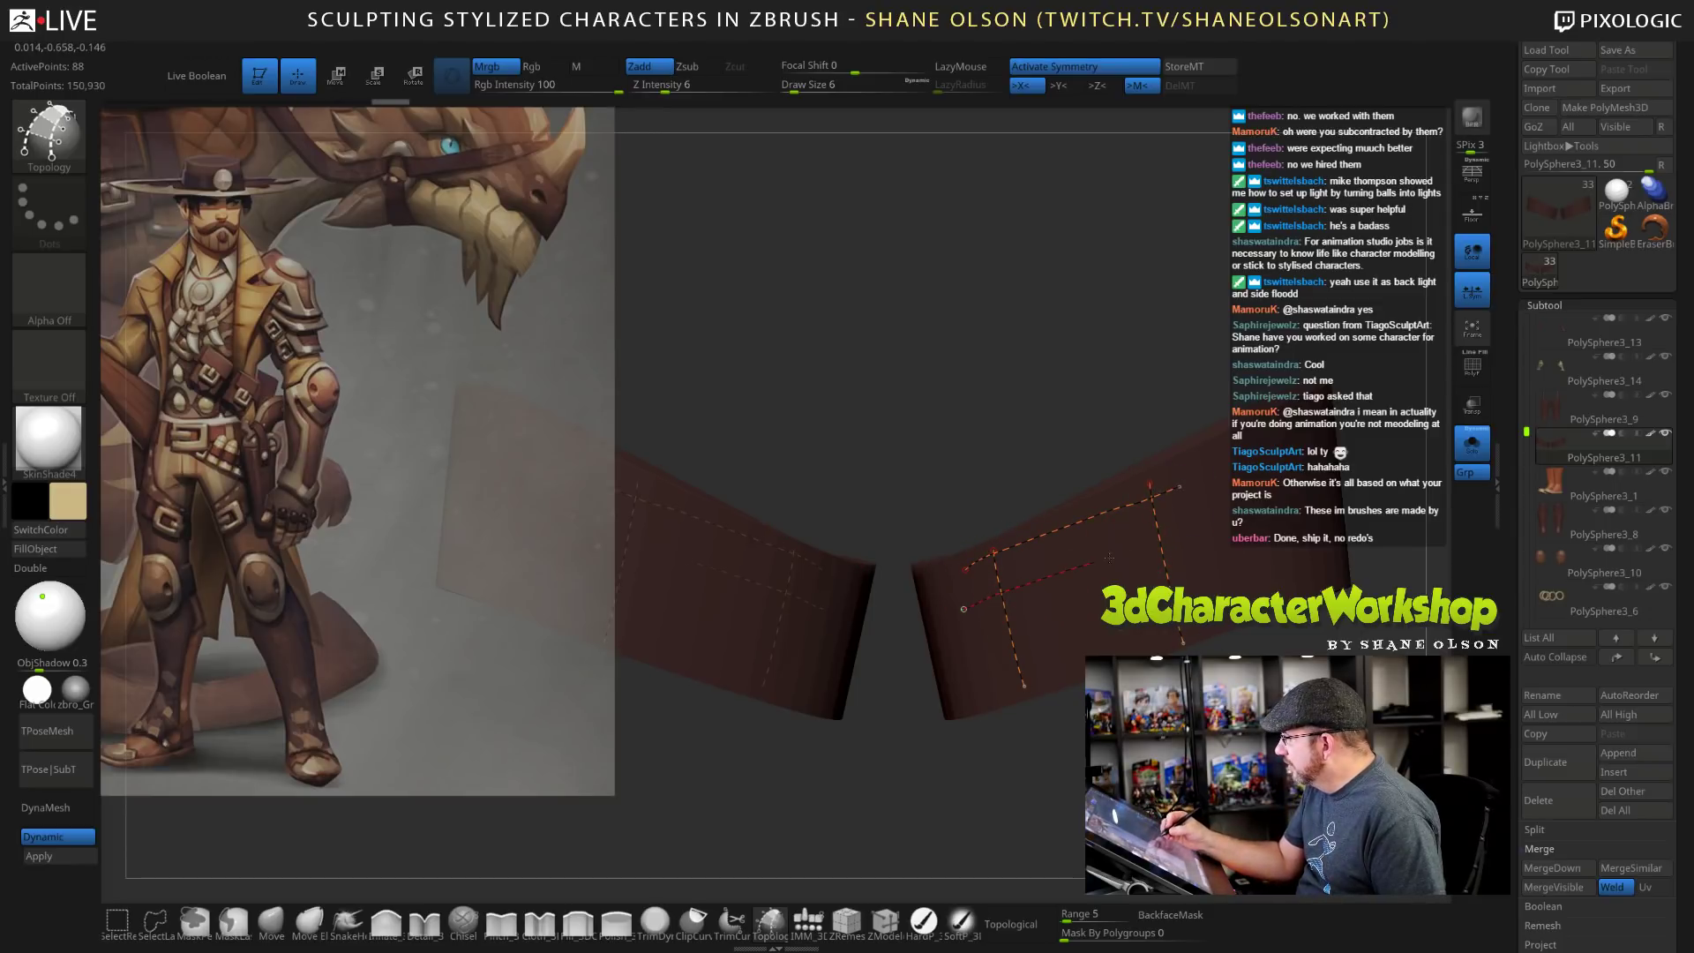
mouse_move(1110, 558)
left_mouse_down()
mouse_move(1193, 533)
mouse_move(1214, 579)
left_mouse_up()
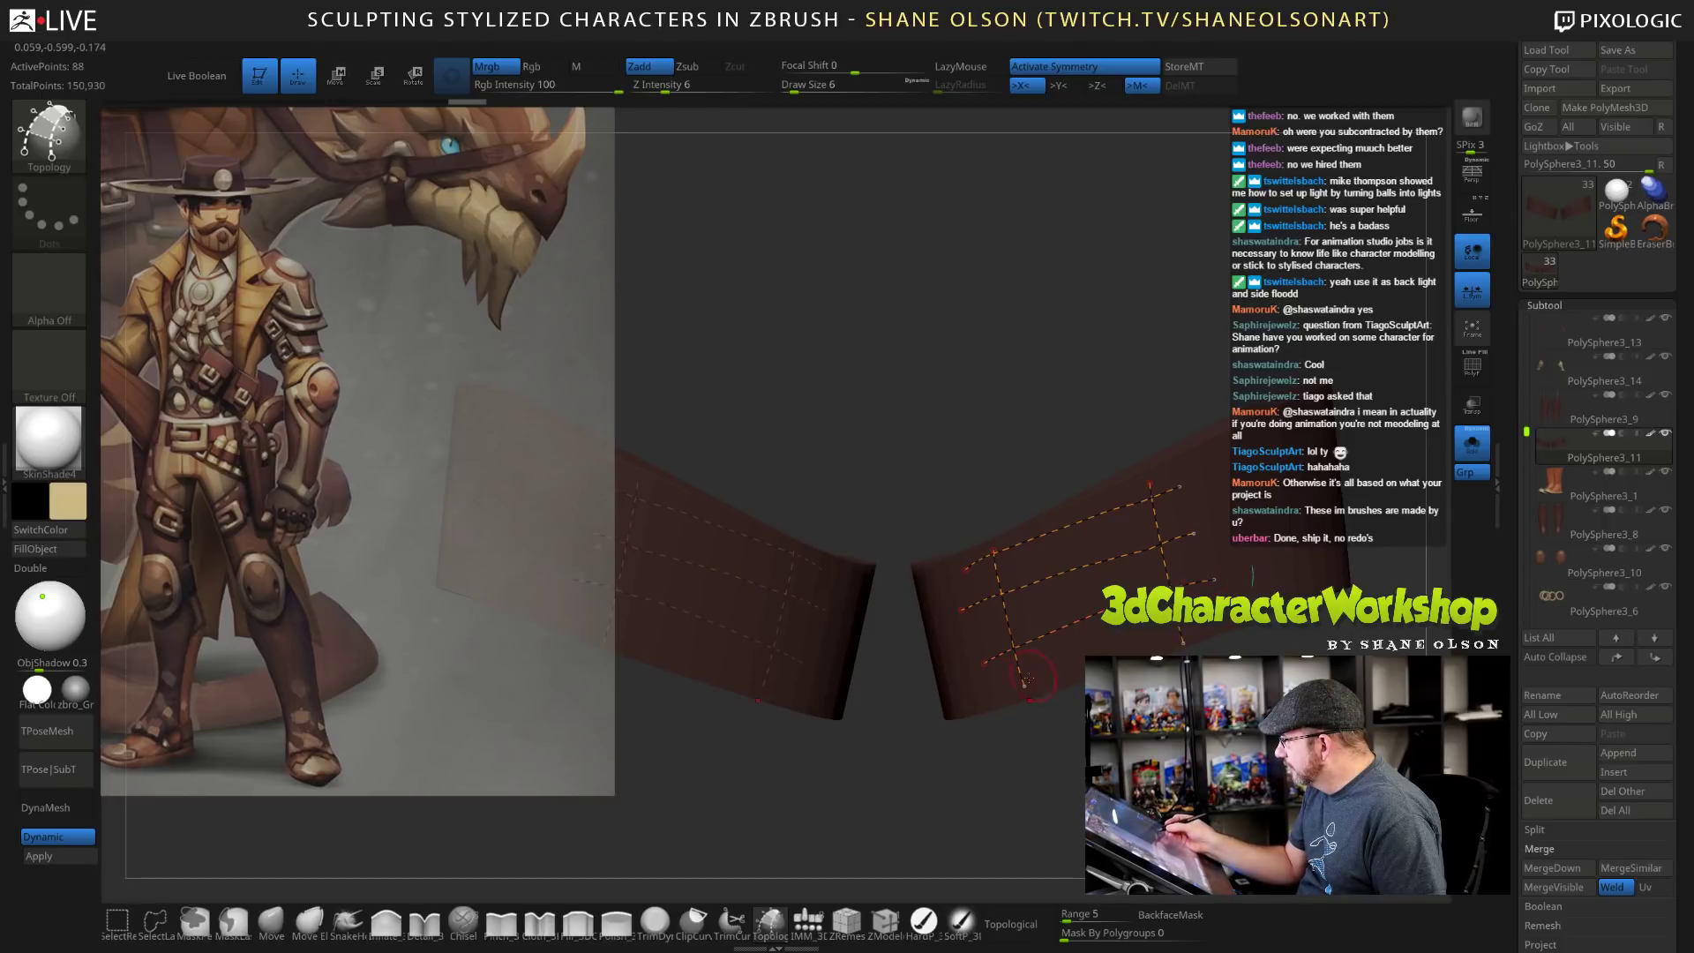
mouse_move(988, 696)
left_mouse_down()
mouse_move(1218, 628)
mouse_move(1068, 660)
left_mouse_up()
key("[")
key("[")
key("[")
key("[")
key("[")
key("[")
Check the curve grid against the whole character, isolate the bands again and clear the curves.
mouse_move(988, 777)
left_mouse_down()
mouse_move(1006, 816)
mouse_move(1051, 838)
mouse_move(1028, 812)
left_mouse_up()
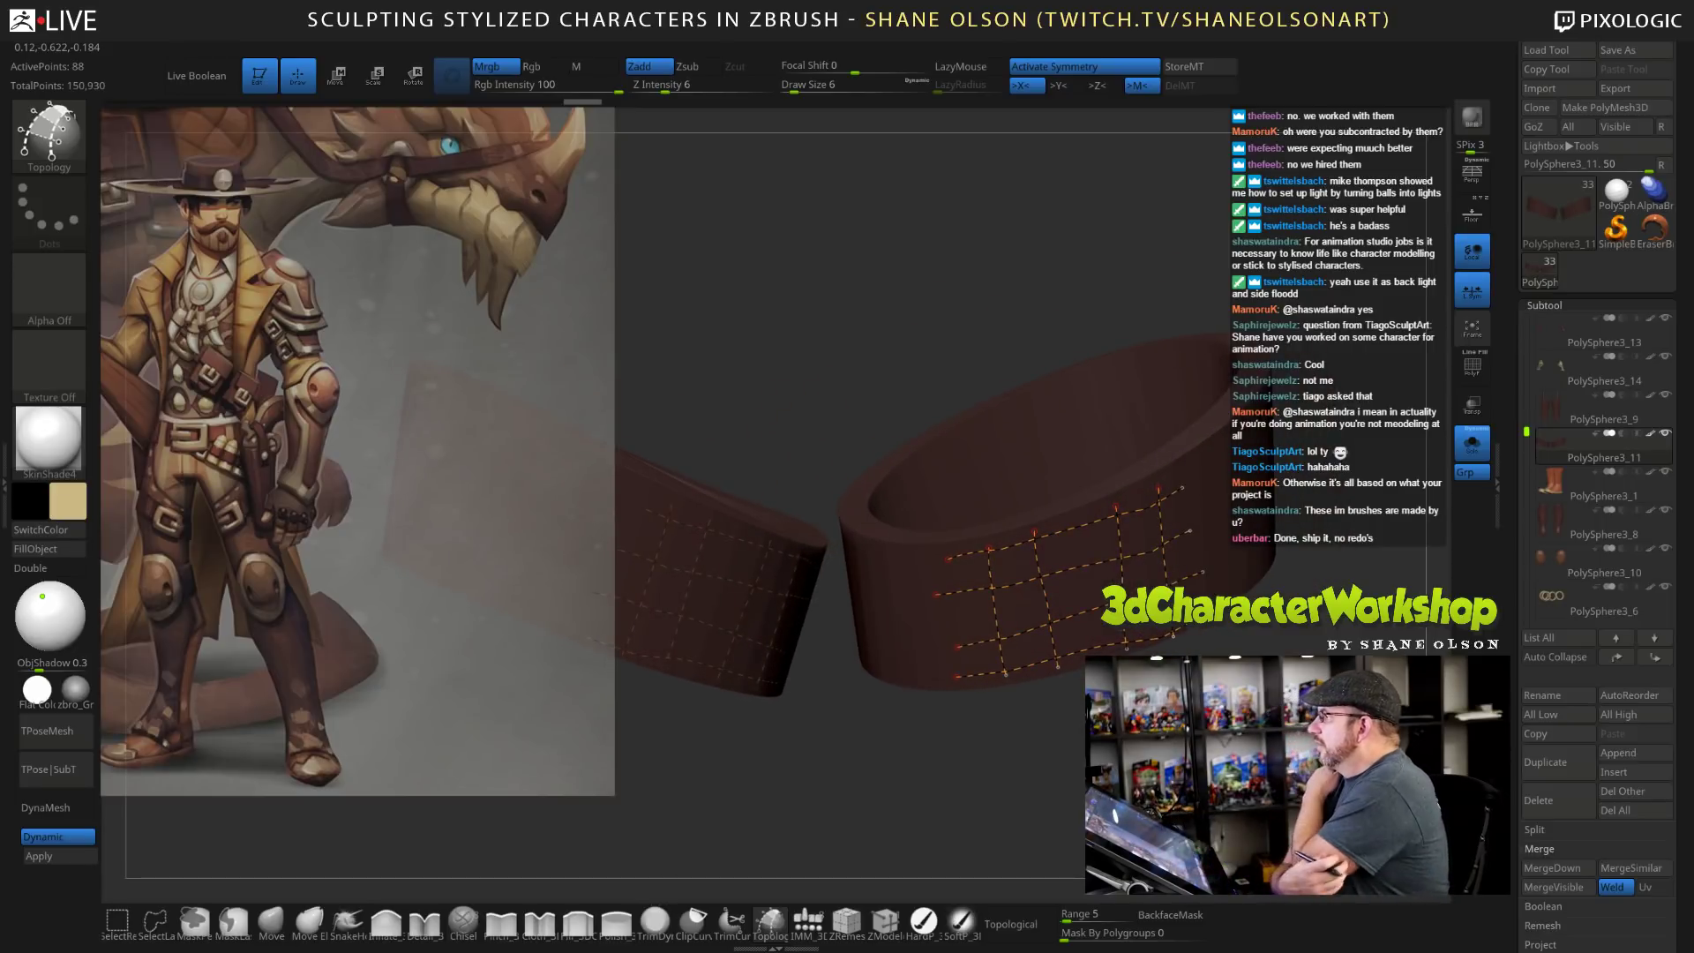
mouse_move(953, 812)
left_mouse_down()
mouse_move(949, 763)
mouse_move(936, 812)
mouse_move(891, 807)
left_mouse_up()
key("ctrl")
left_click(1472, 443)
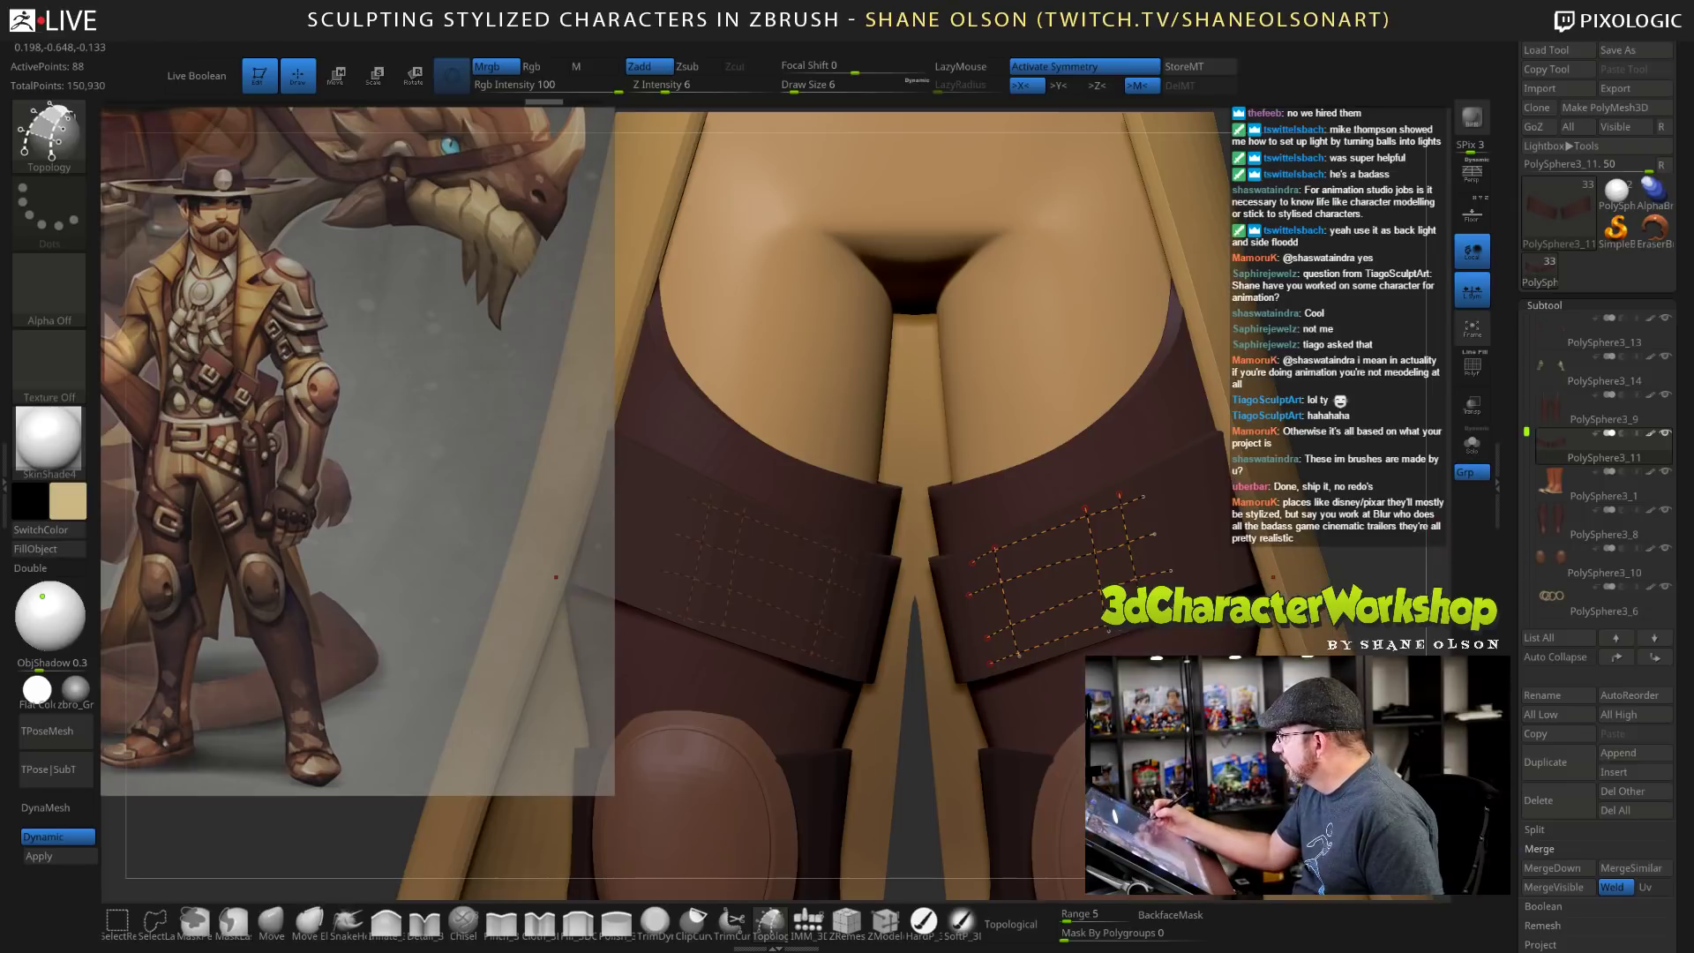
left_click(1472, 444)
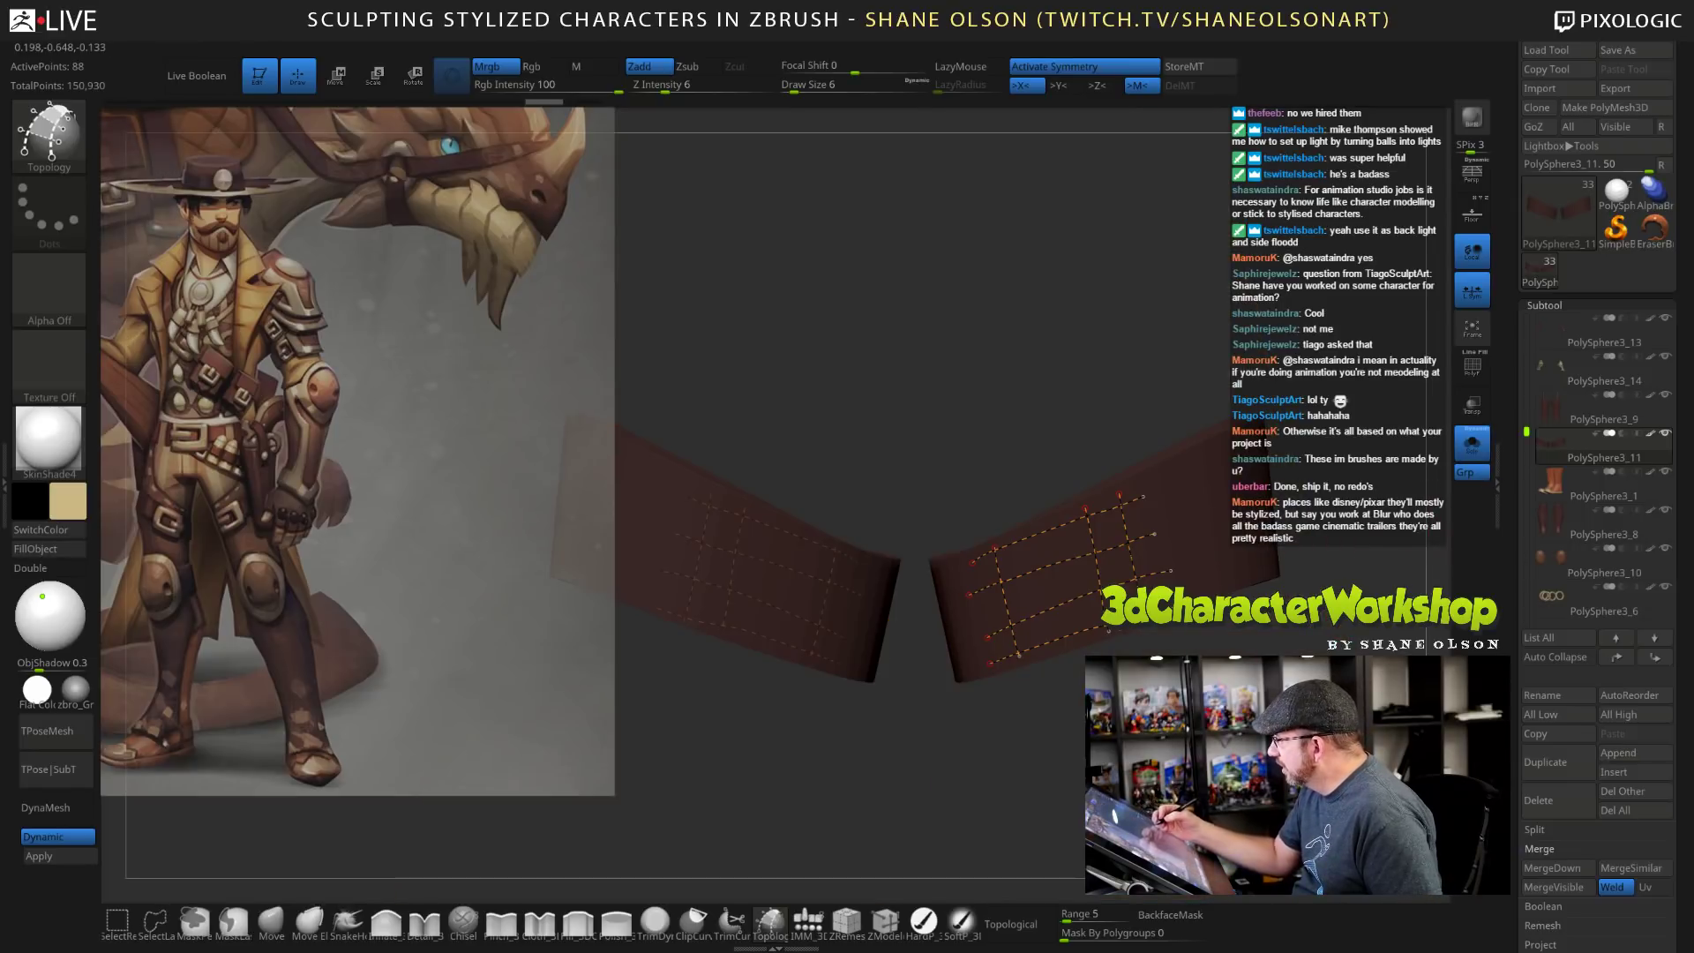
left_click_drag(917, 776, 928, 803, "alt")
key("ctrl")
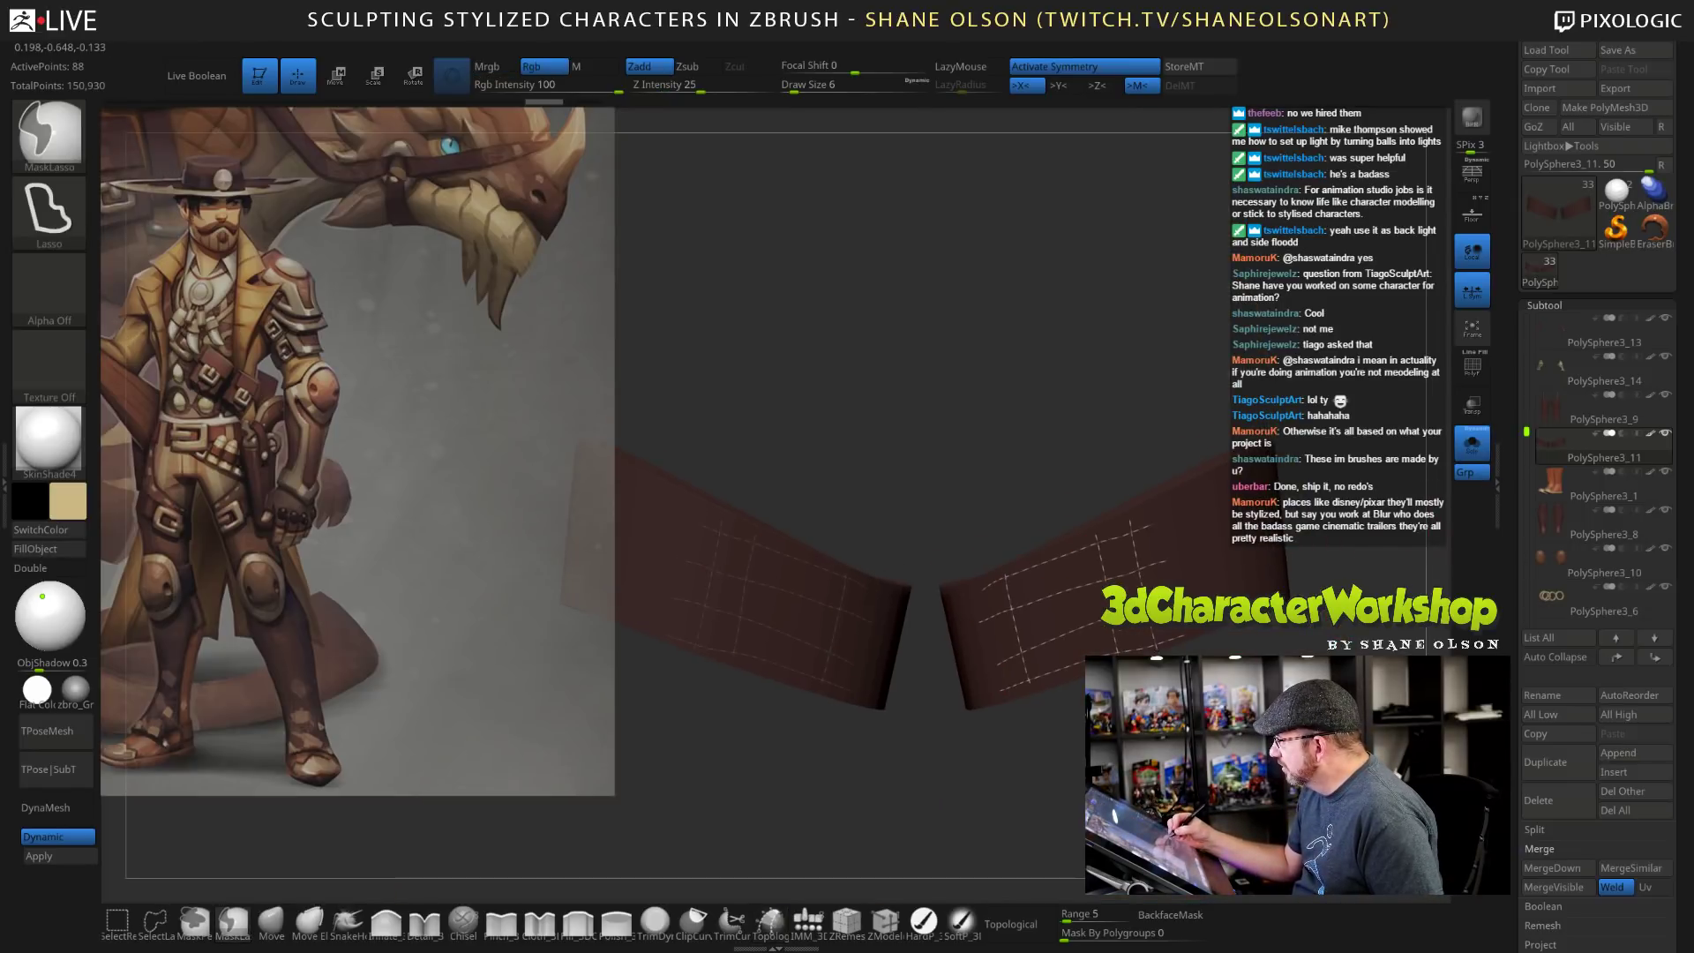
key("ctrl")
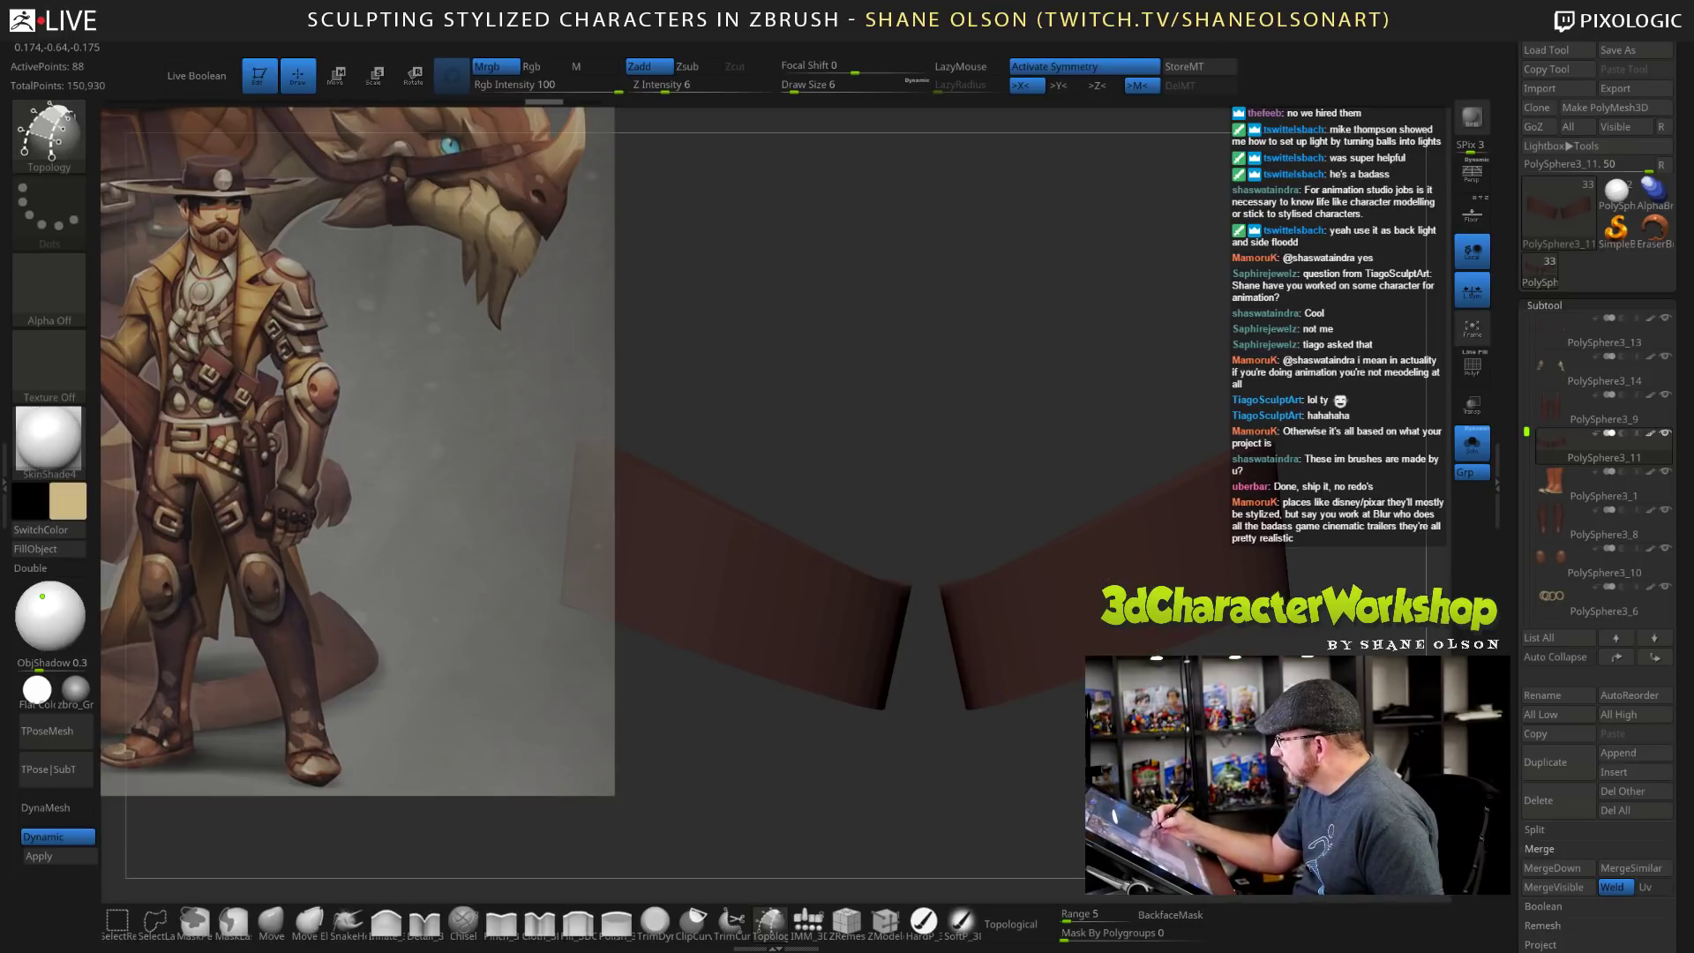
Try drawing a single lengthwise topology curve on the thigh band and undo it.
mouse_move(918, 776)
left_mouse_down()
mouse_move(979, 798)
mouse_move(896, 794)
left_mouse_up()
mouse_move(1093, 599)
left_mouse_down()
mouse_move(1208, 530)
mouse_move(1209, 556)
left_mouse_up()
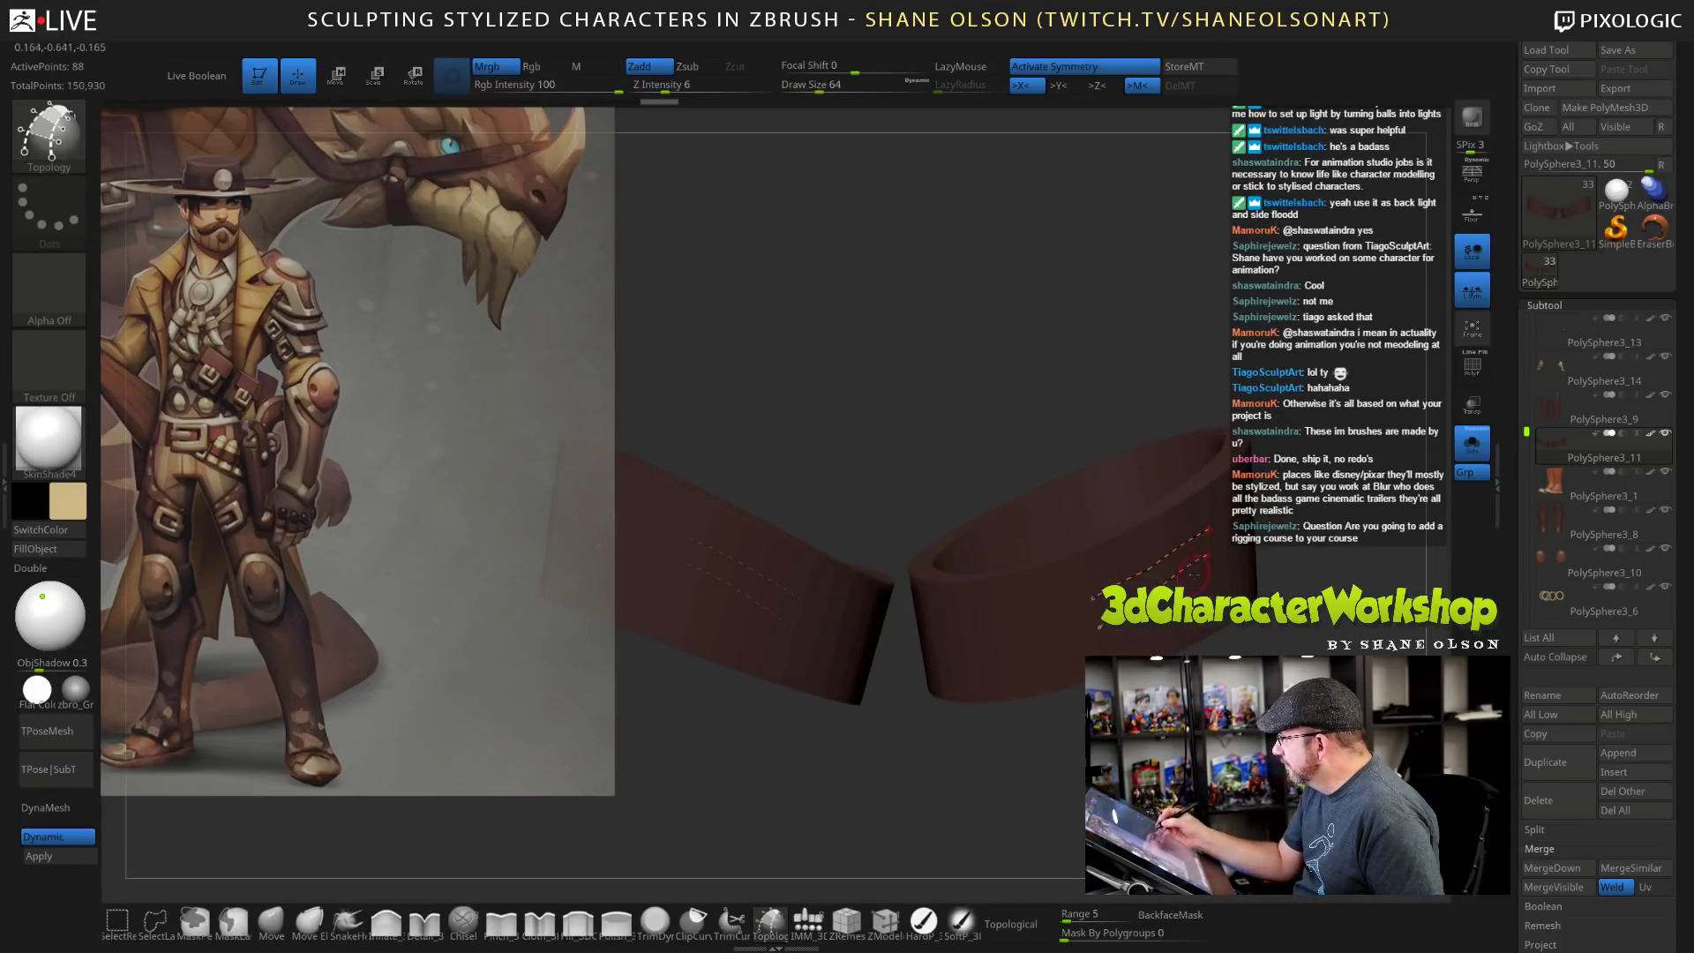
key("ctrl+z")
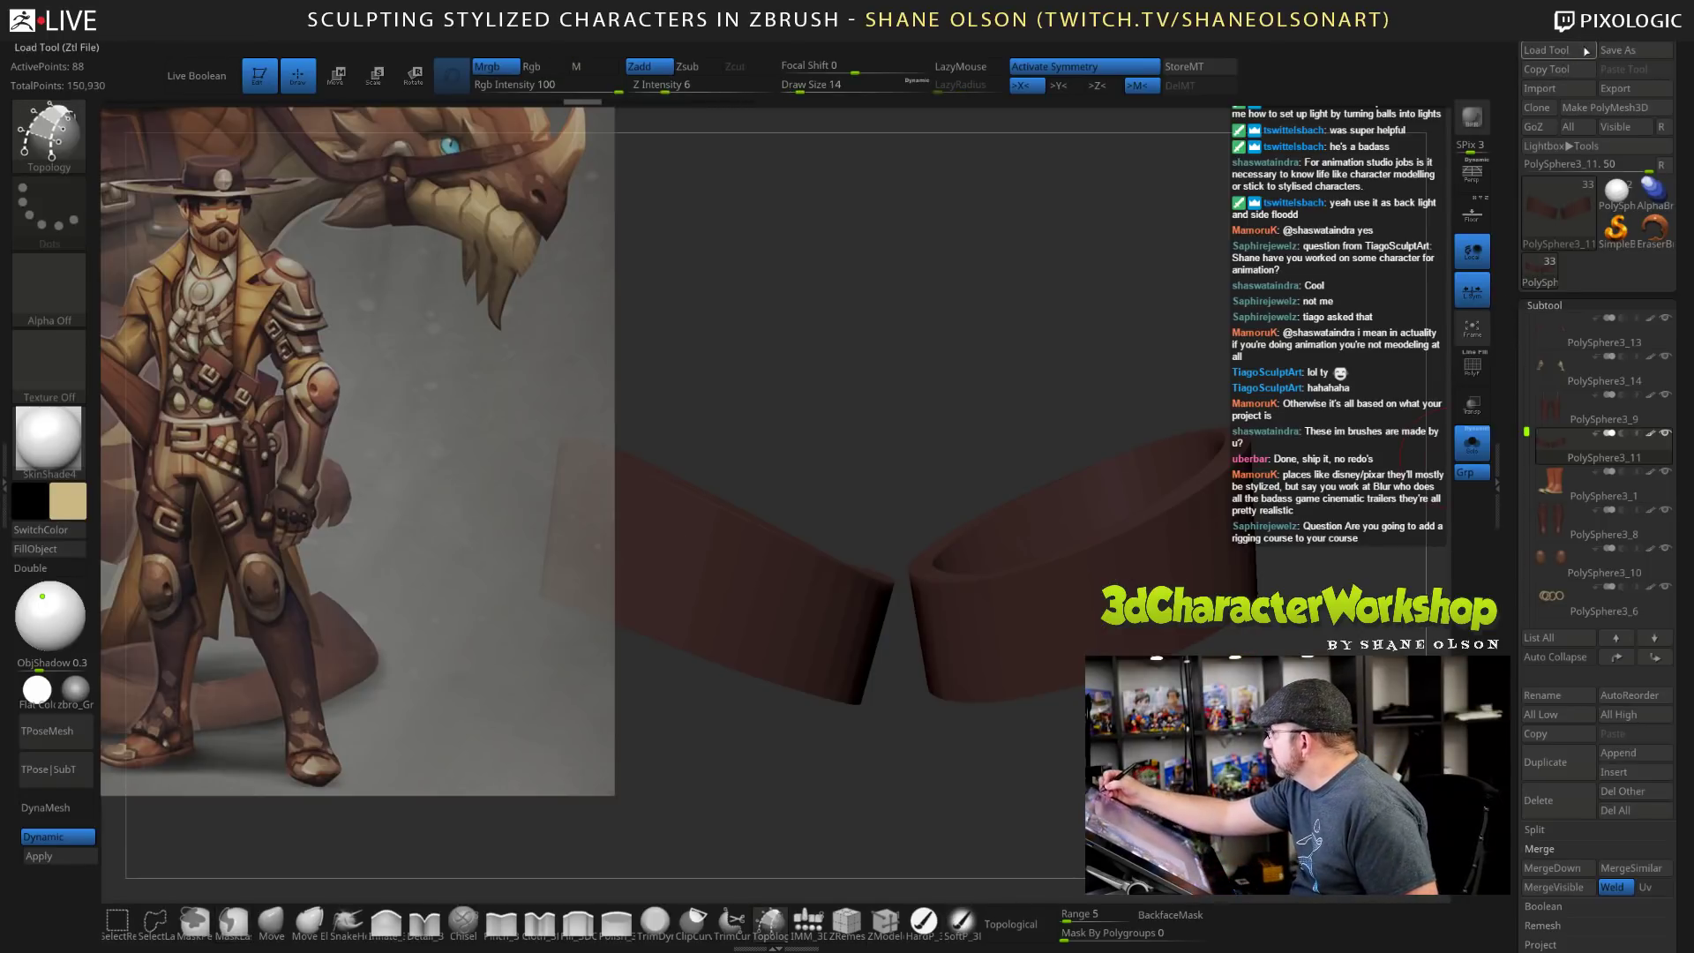
Save the tool as Cowboy_Blockout_07 in the Twitch folder, replacing the existing file.
left_click(1617, 50)
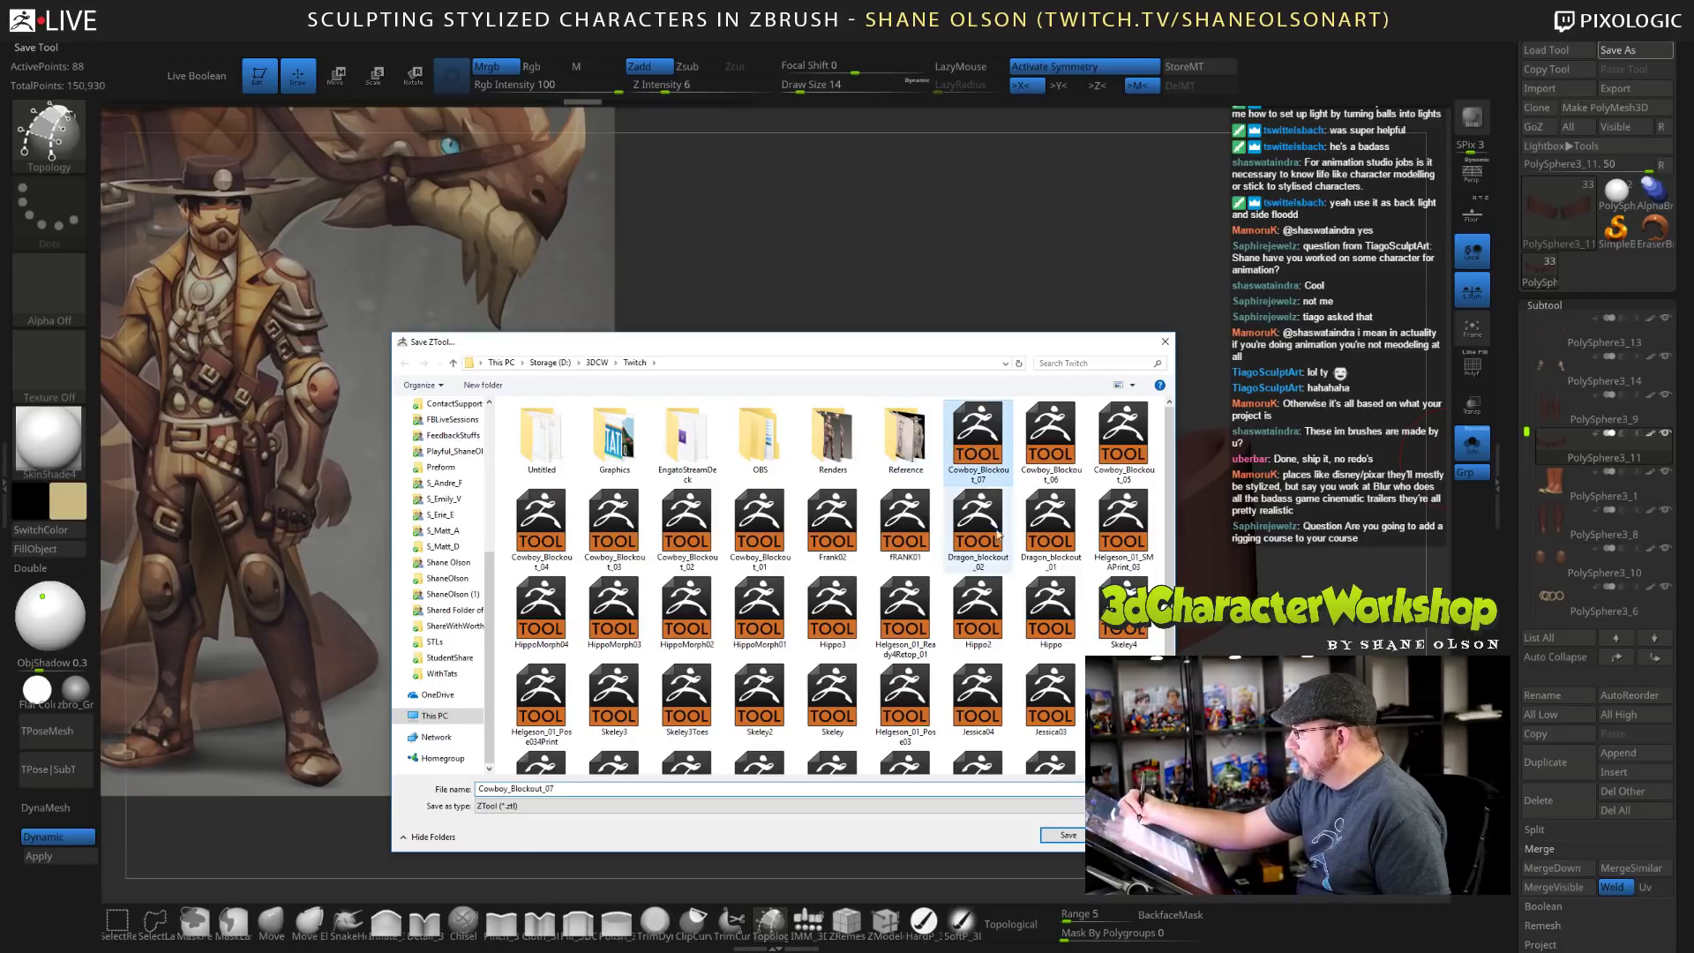
left_click(1071, 836)
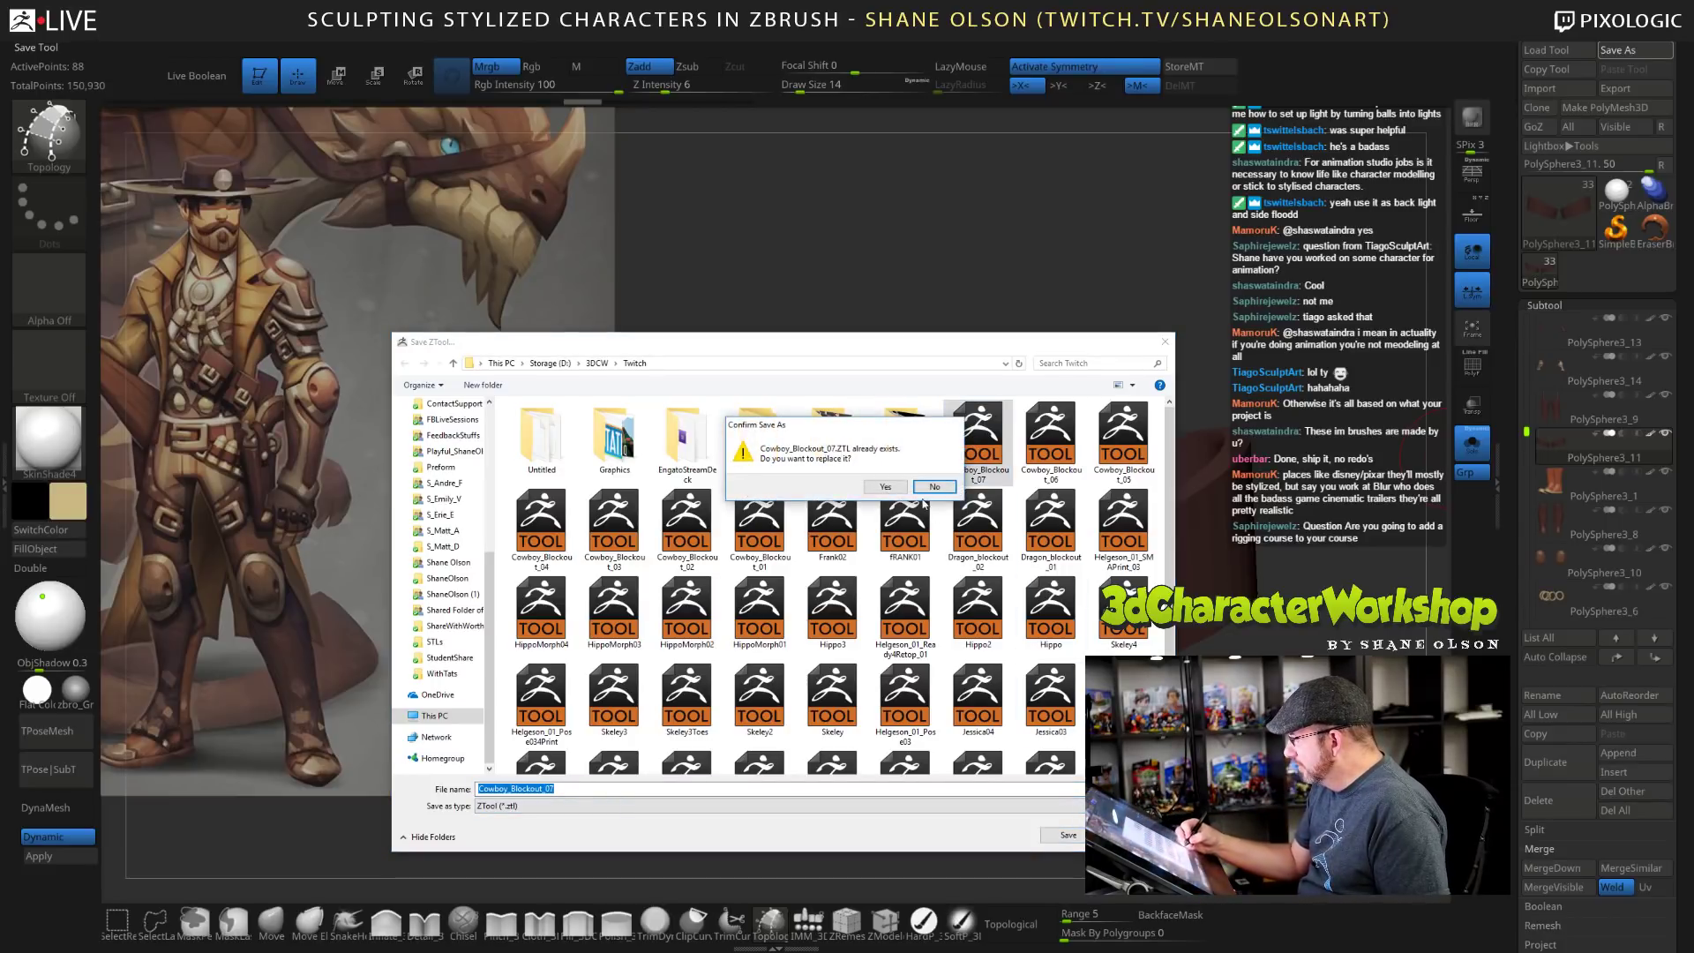
left_click(892, 485)
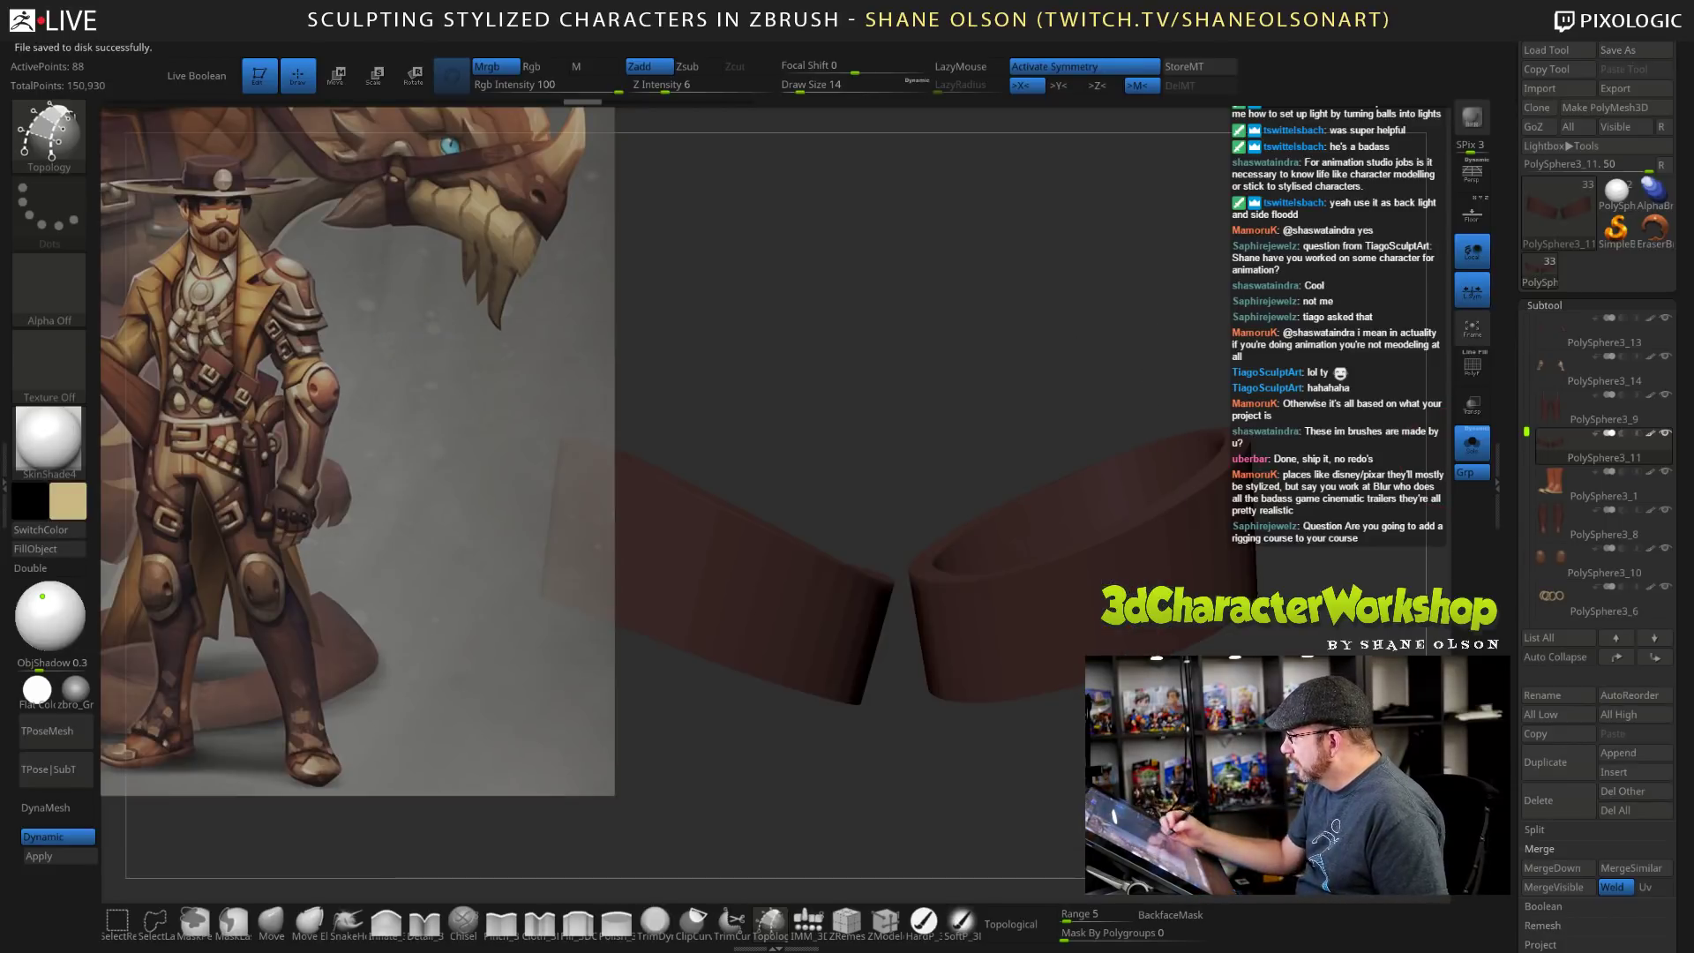
Set the Draw Size to 8, try a short crosswise topology curve on the front of the thigh band, and undo it.
mouse_move(882, 799)
left_mouse_down("shift")
mouse_move(935, 789)
mouse_move(905, 776)
left_mouse_up("shift")
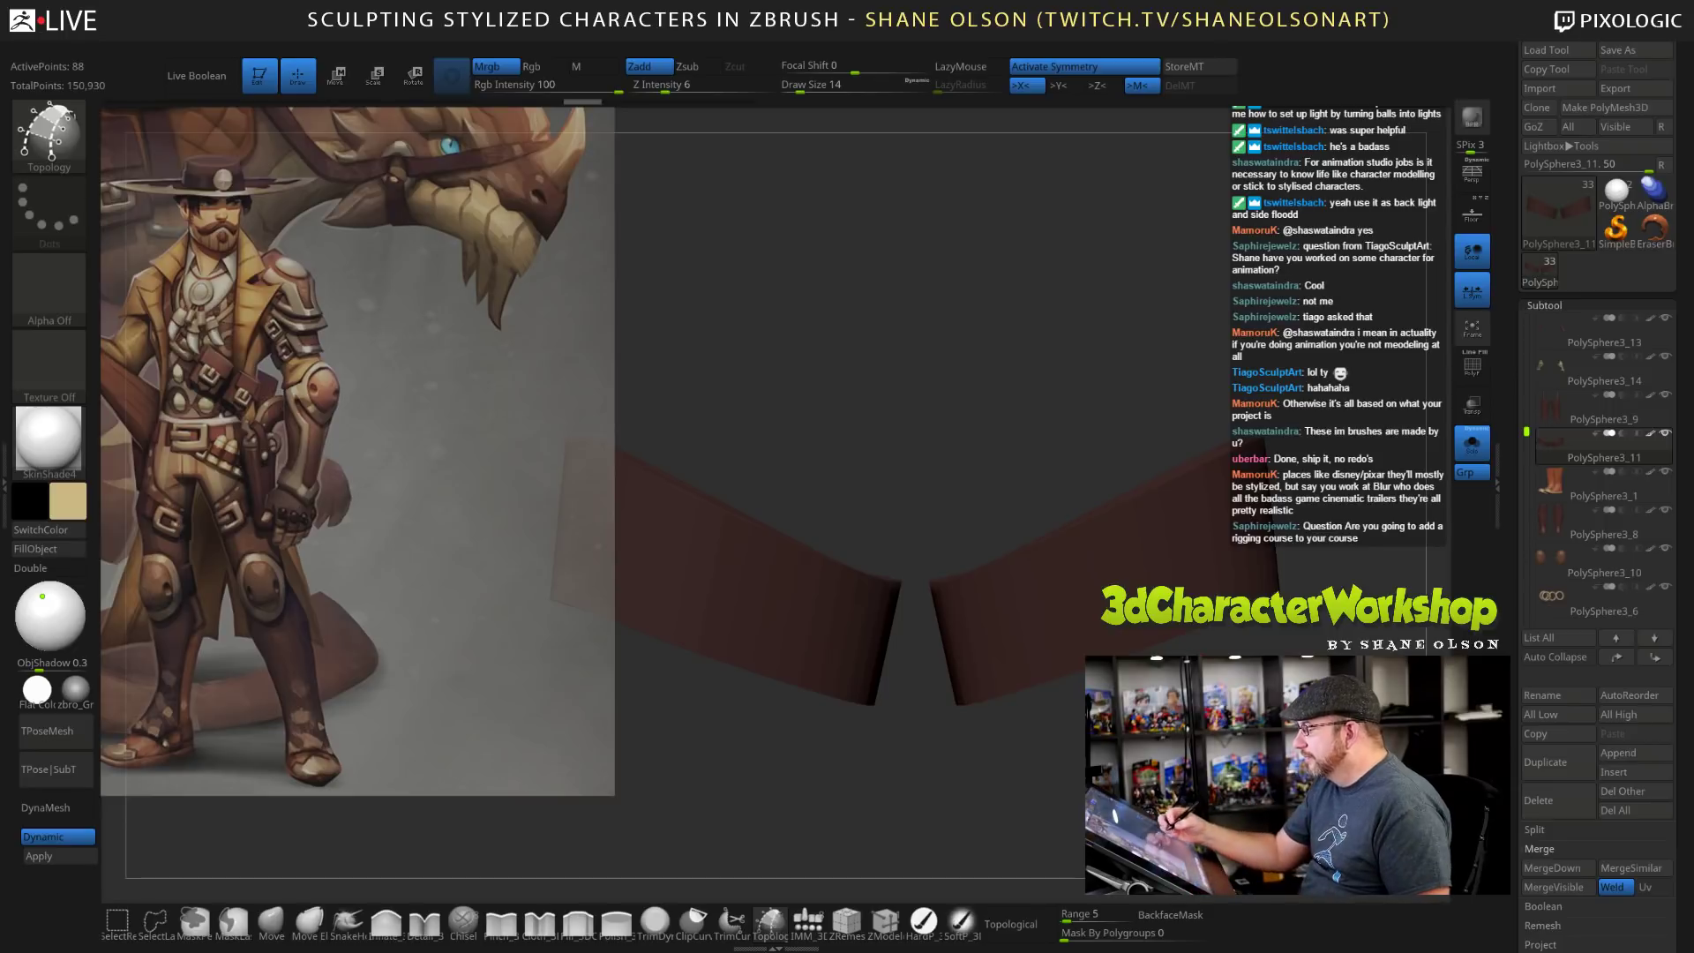
left_click_drag(800, 86, 795, 86)
left_click_drag(936, 777, 893, 794, "alt")
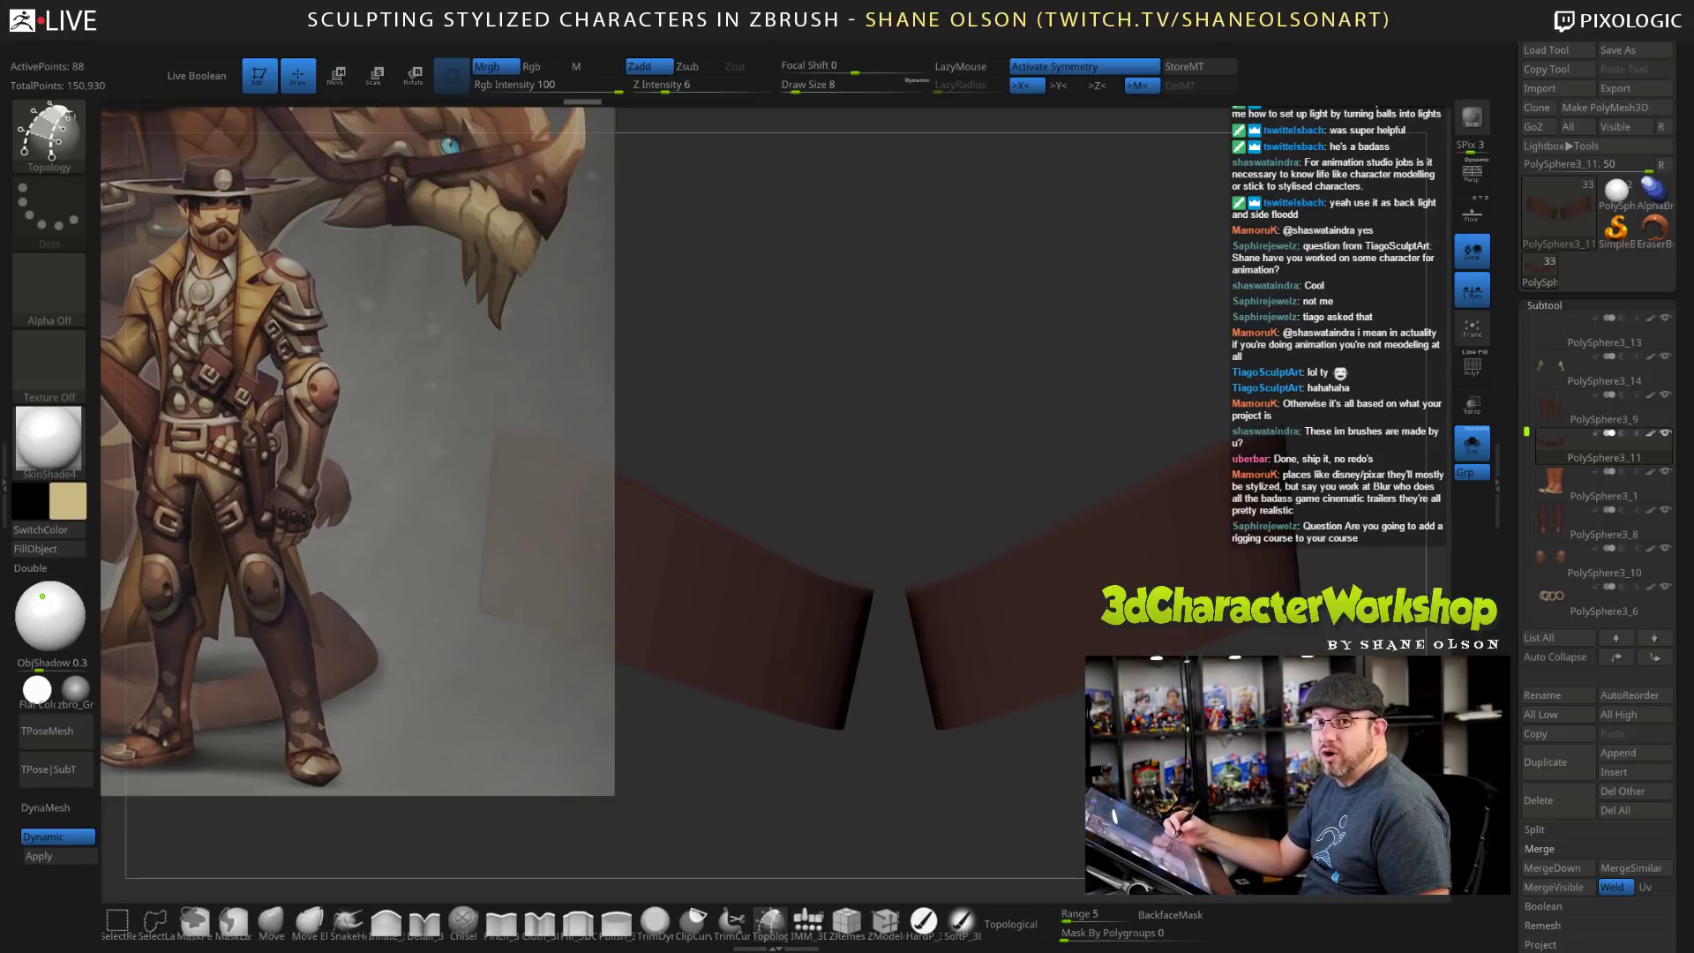
left_click_drag(1177, 700, 1182, 668, "alt")
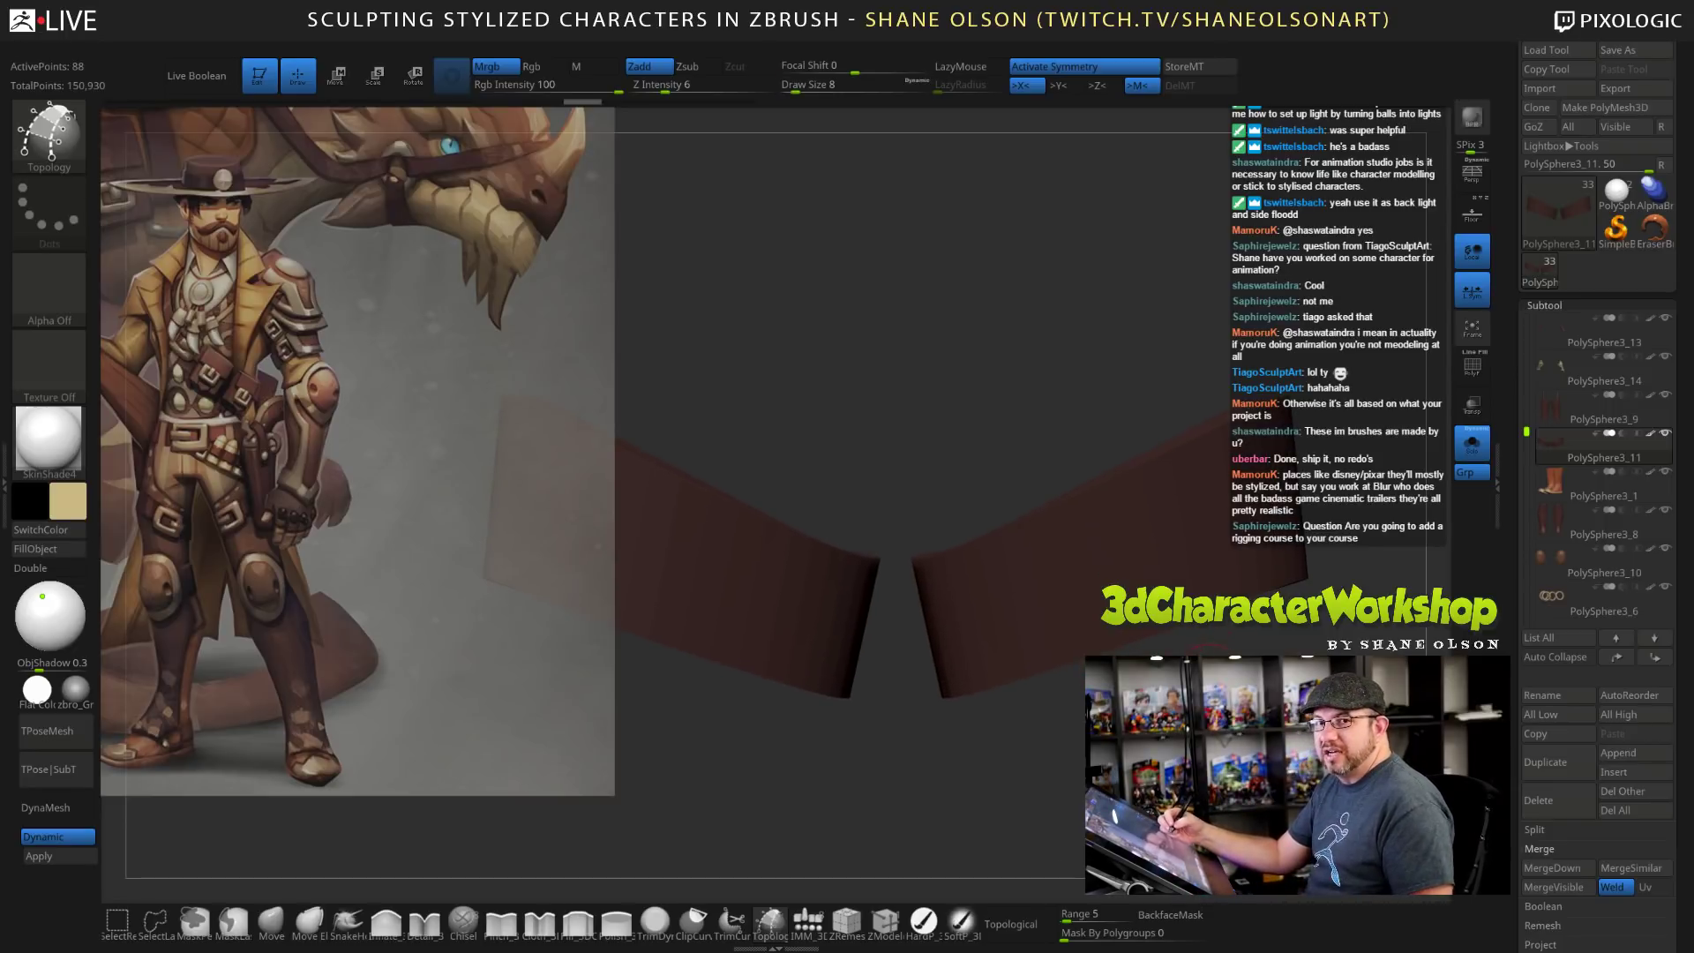
left_click_drag(1071, 526, 1082, 620)
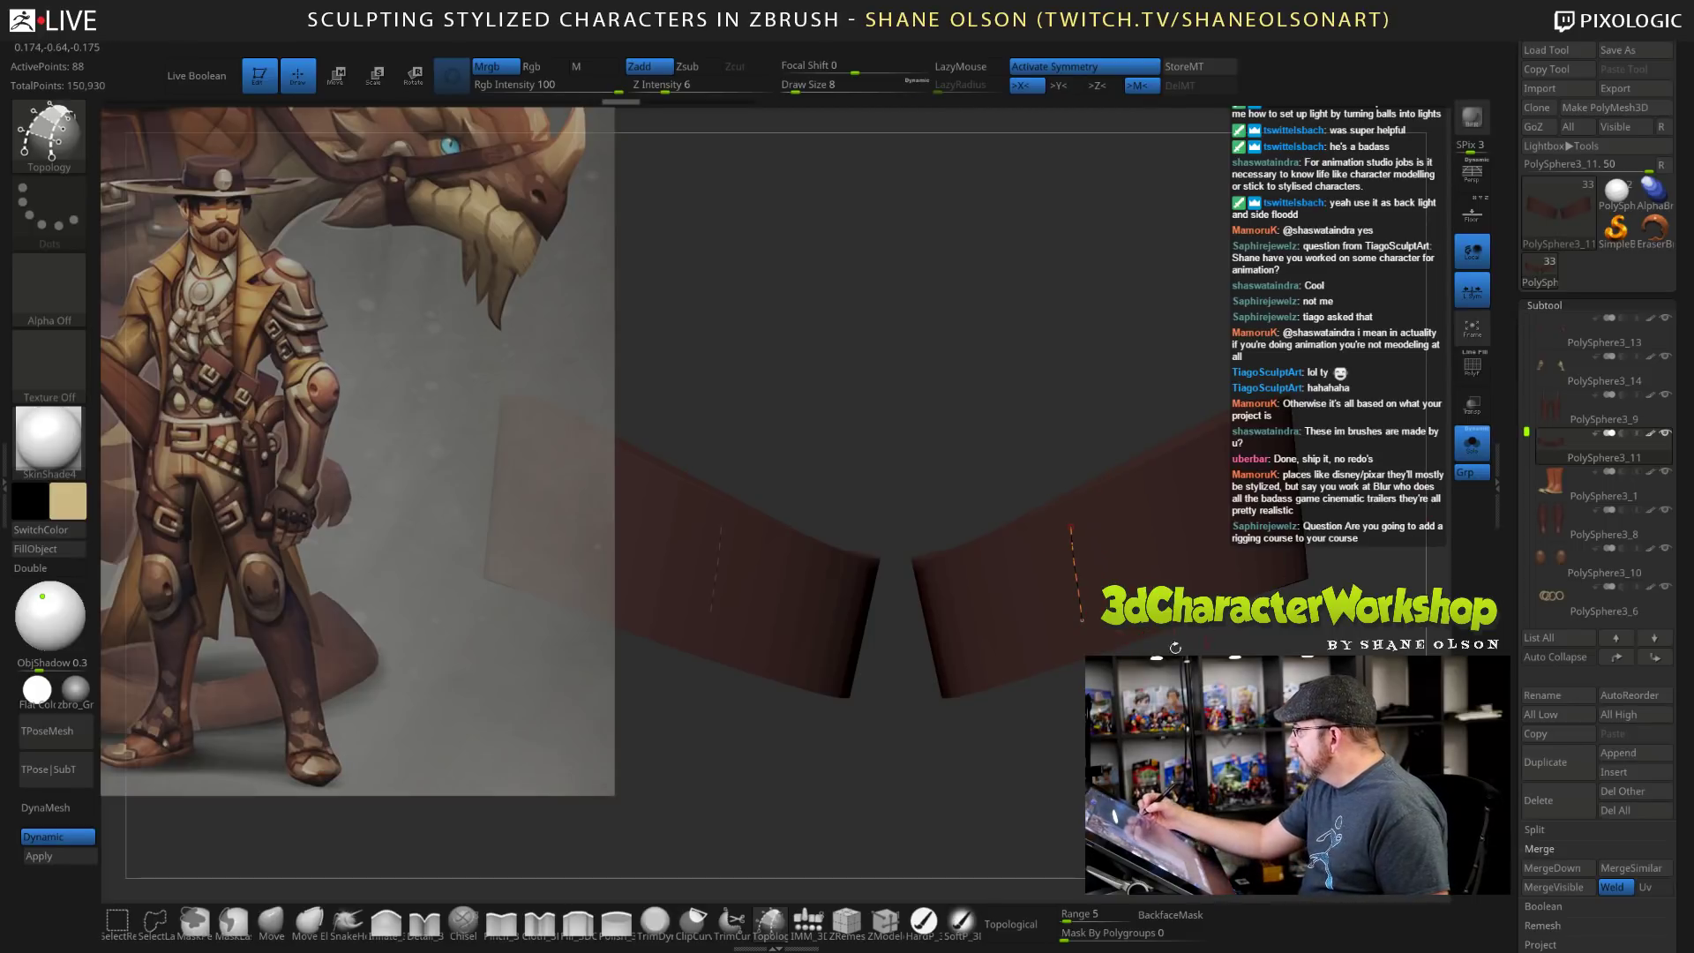
key("ctrl+z")
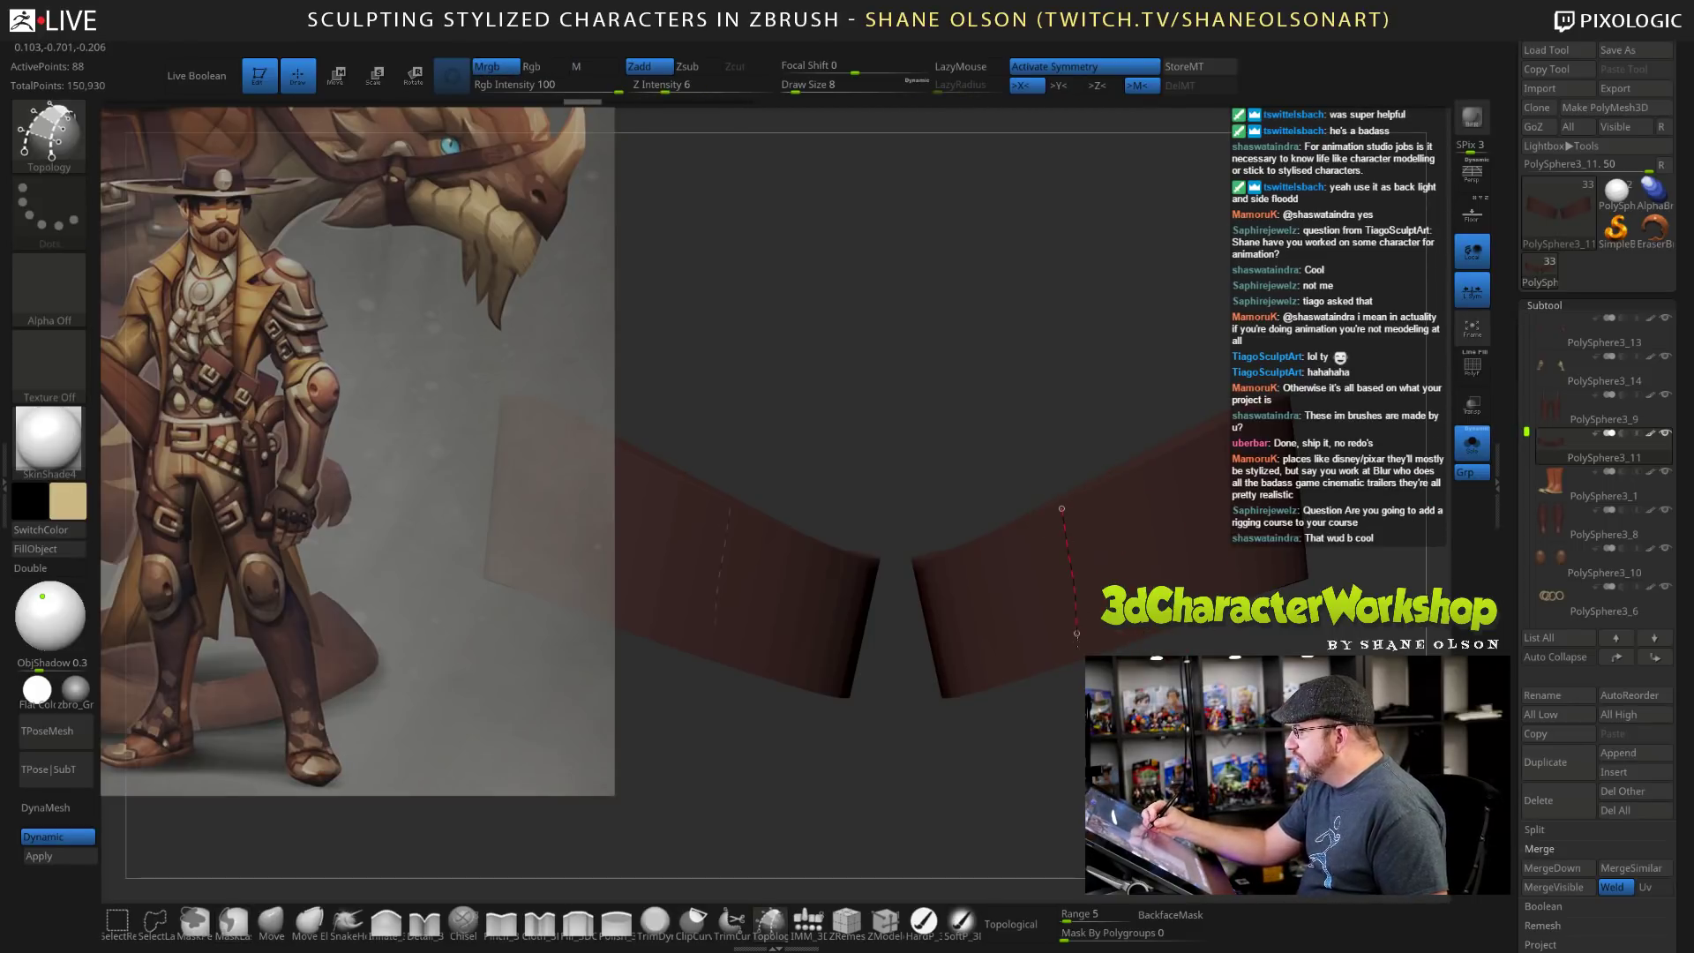
Try laying out a grid of crosswise and lengthwise topology curves on the thigh band's front and undo all of them.
left_click_drag(1215, 446, 1235, 600)
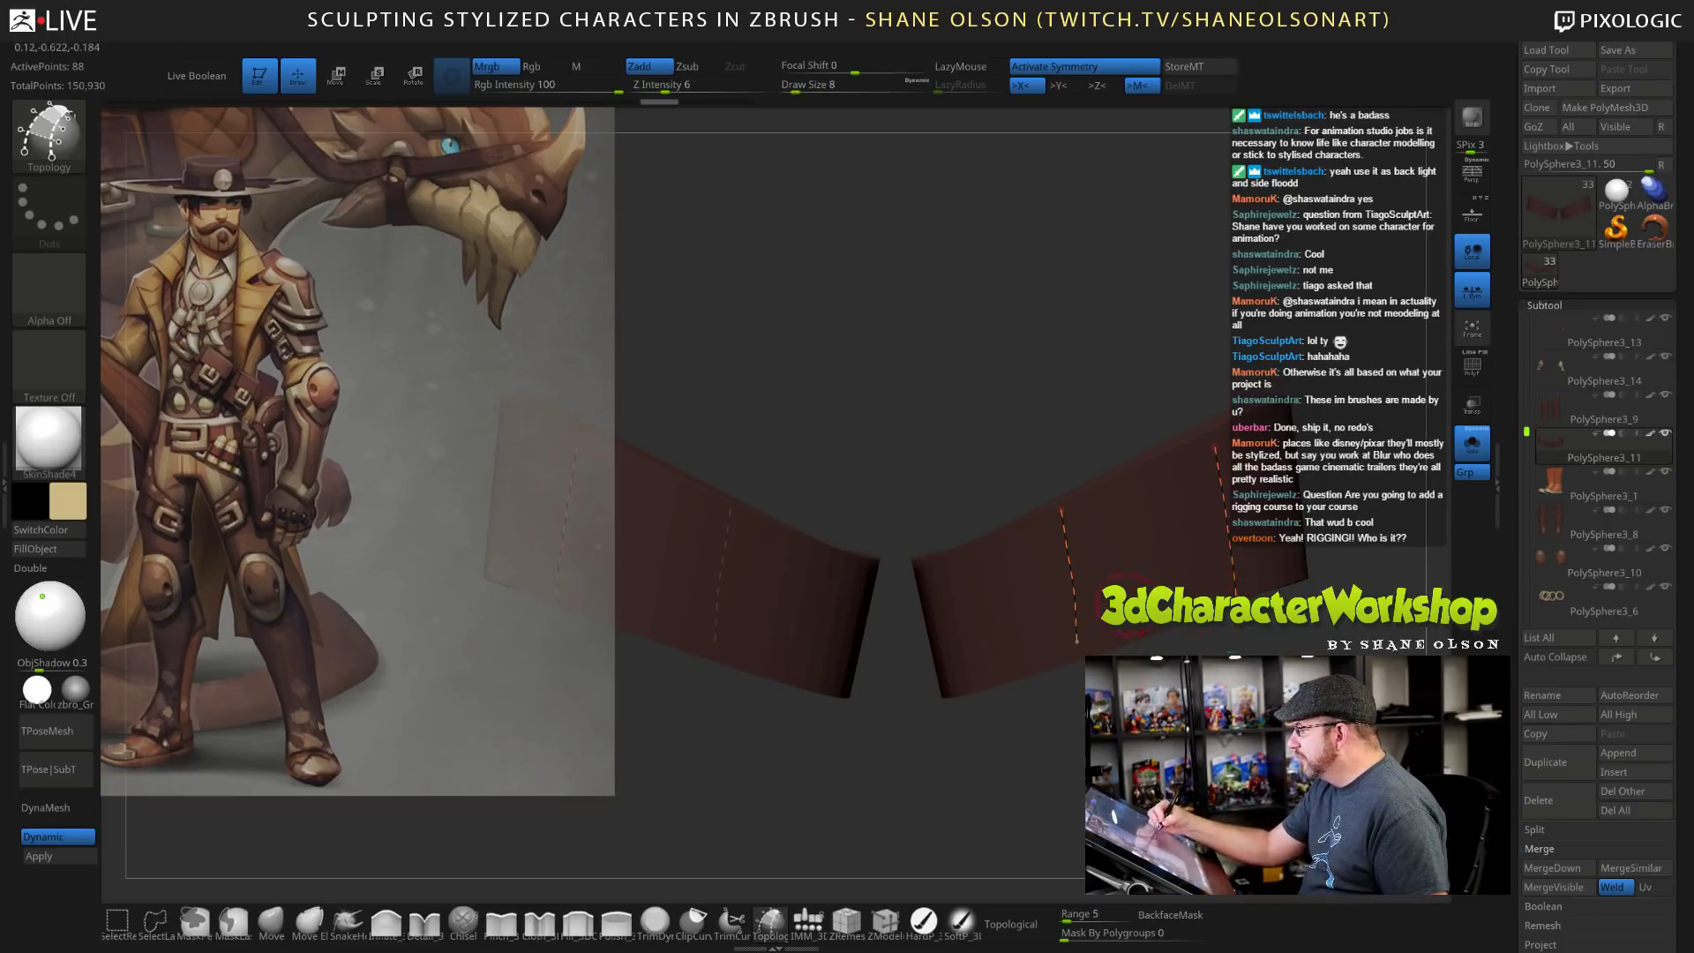
left_click_drag(1229, 455, 1237, 455)
right_click_drag(1225, 535, 1210, 564, "alt")
left_click_drag(1185, 534, 1227, 519)
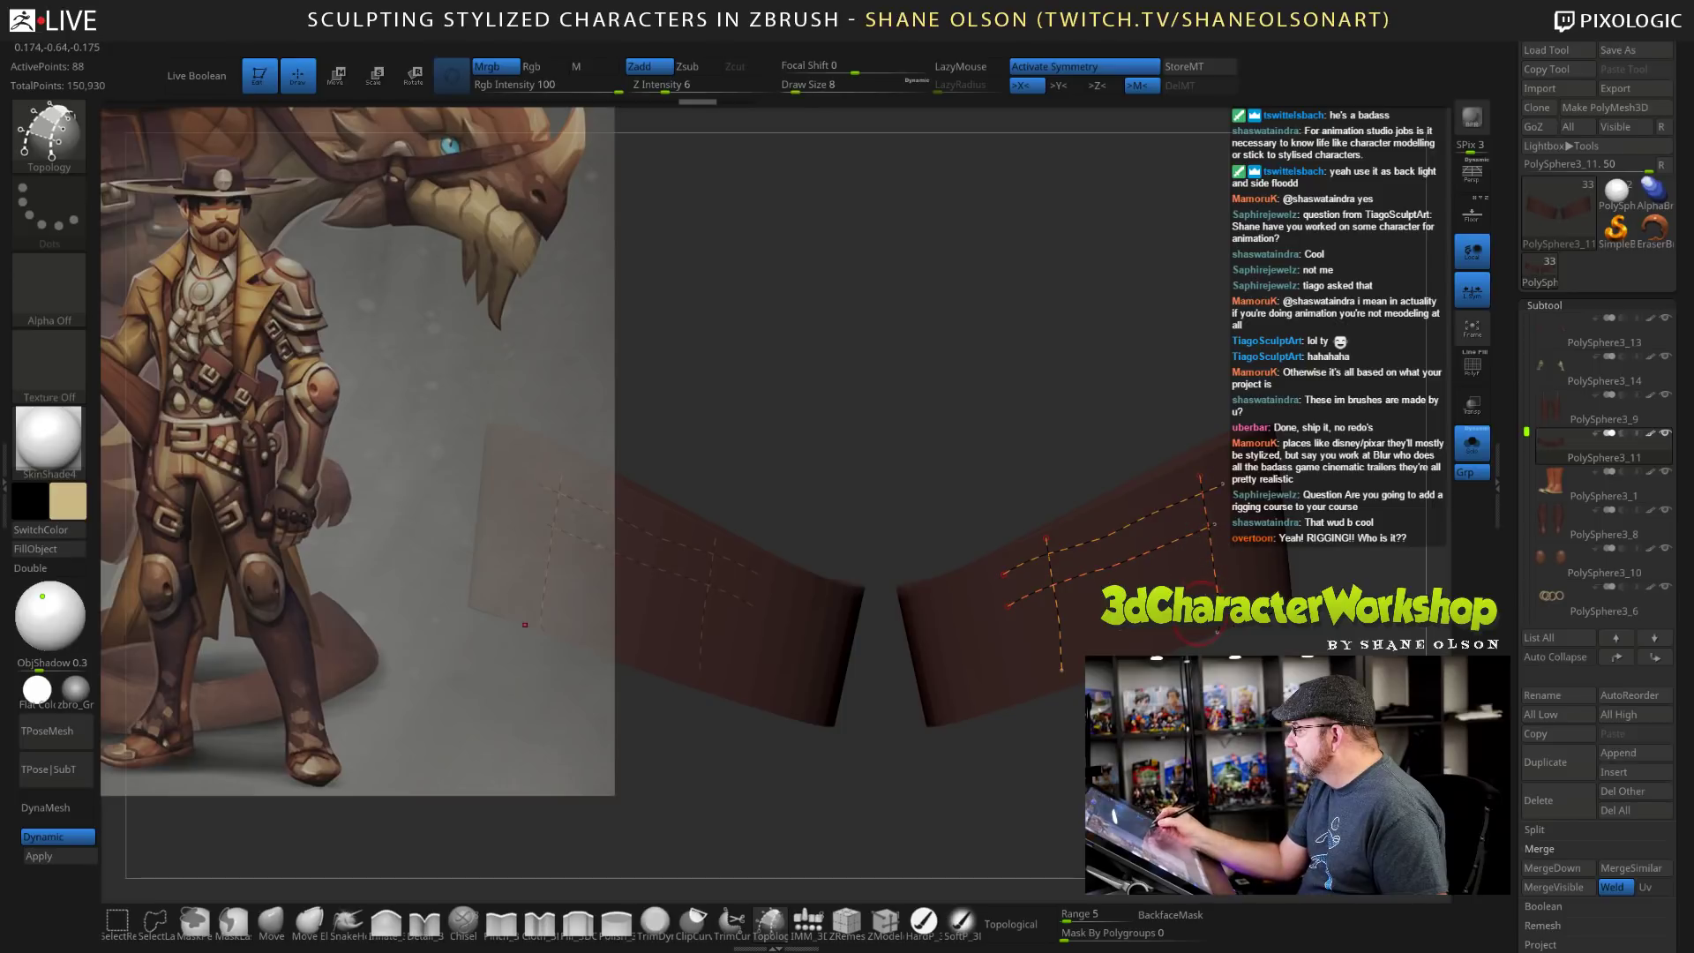
key("ctrl+z")
key("ctrl+z")
mouse_move(986, 586)
left_mouse_down()
mouse_move(1103, 529)
mouse_move(1257, 496)
mouse_move(1121, 567)
mouse_move(1259, 535)
left_mouse_up()
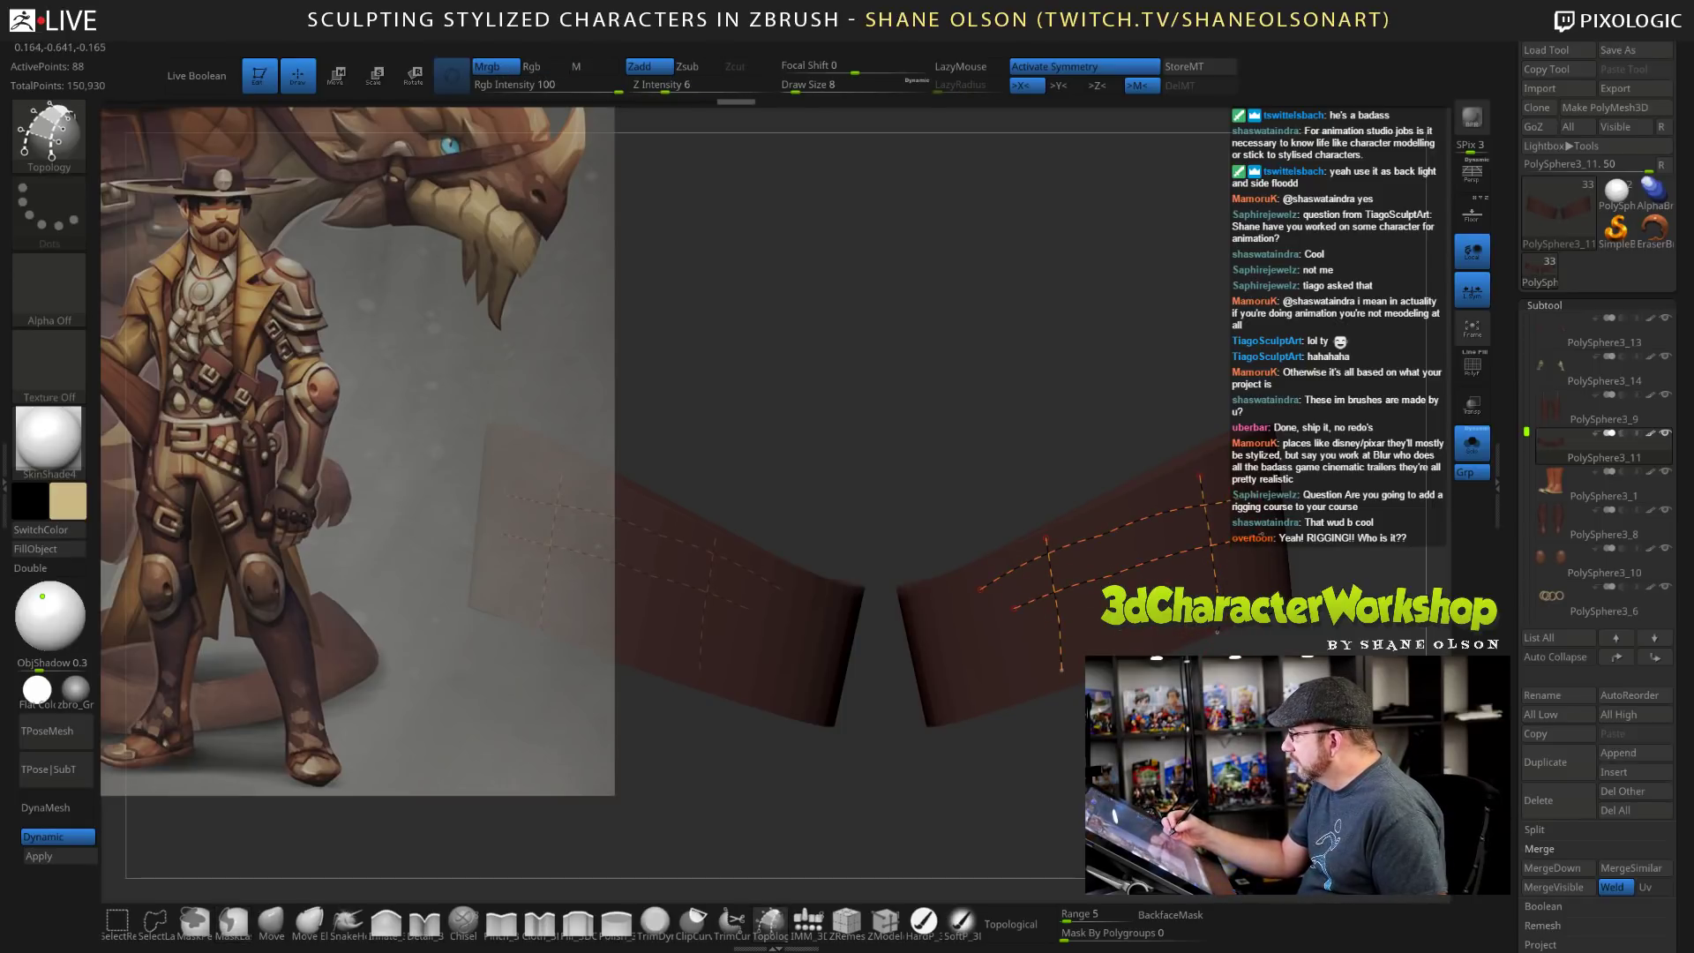
right_click_drag(1217, 564, 1217, 494, "ctrl")
key("ctrl")
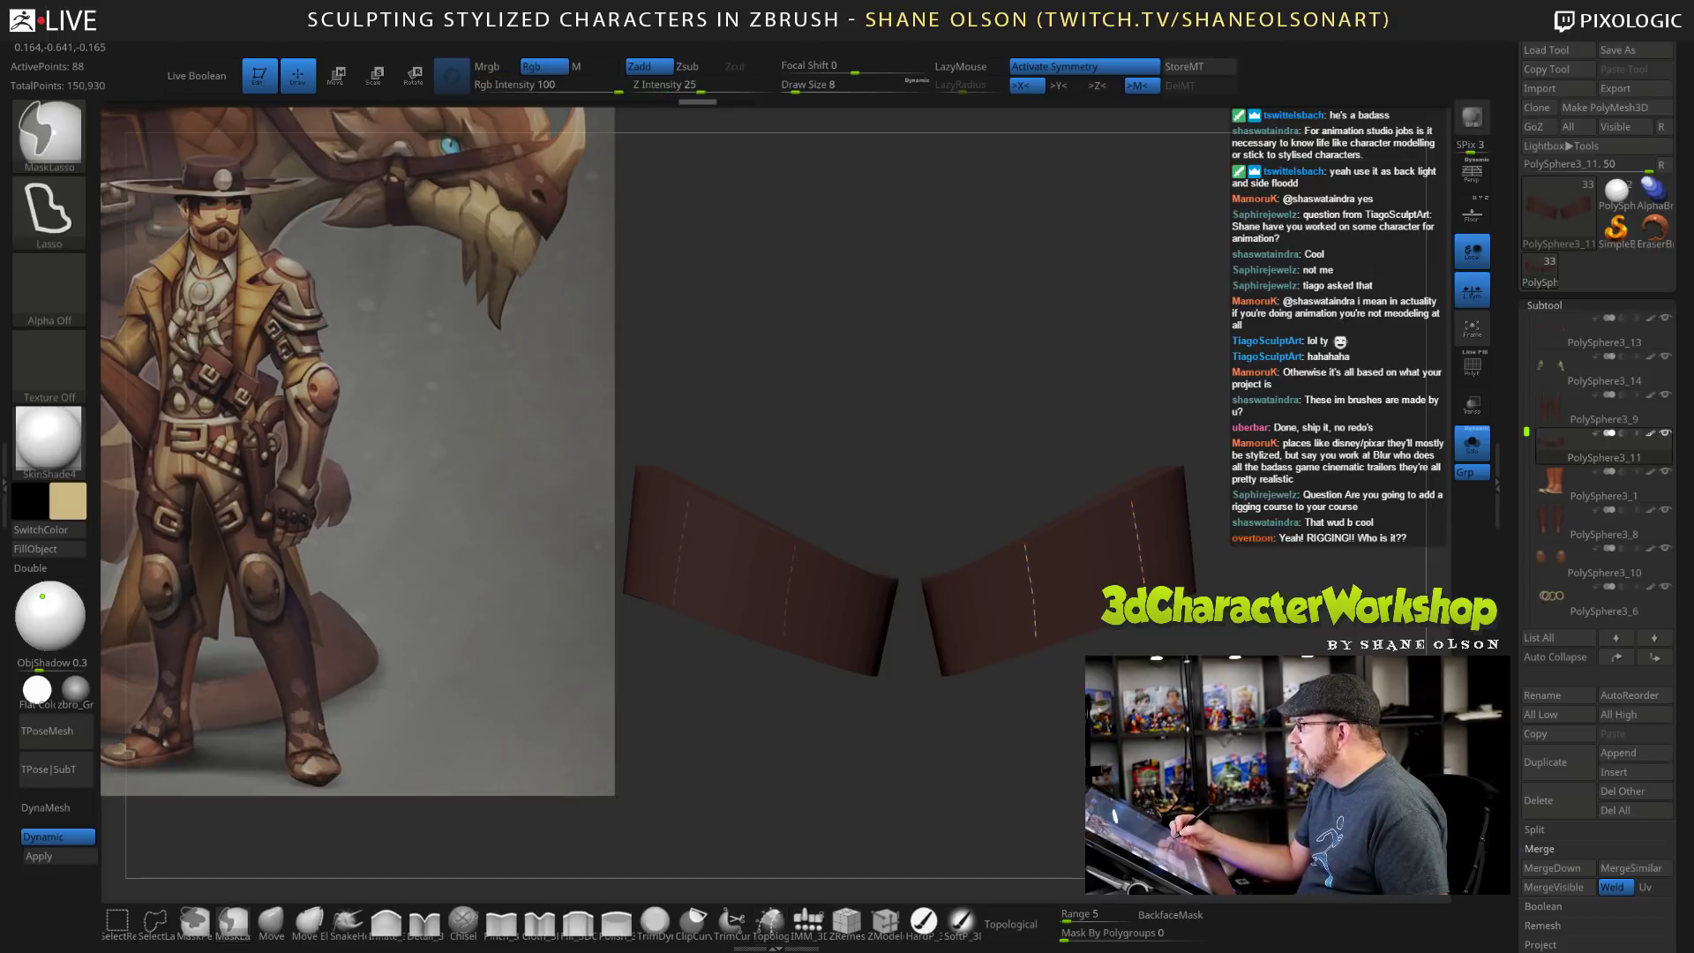
key("ctrl+z")
key("ctrl+z")
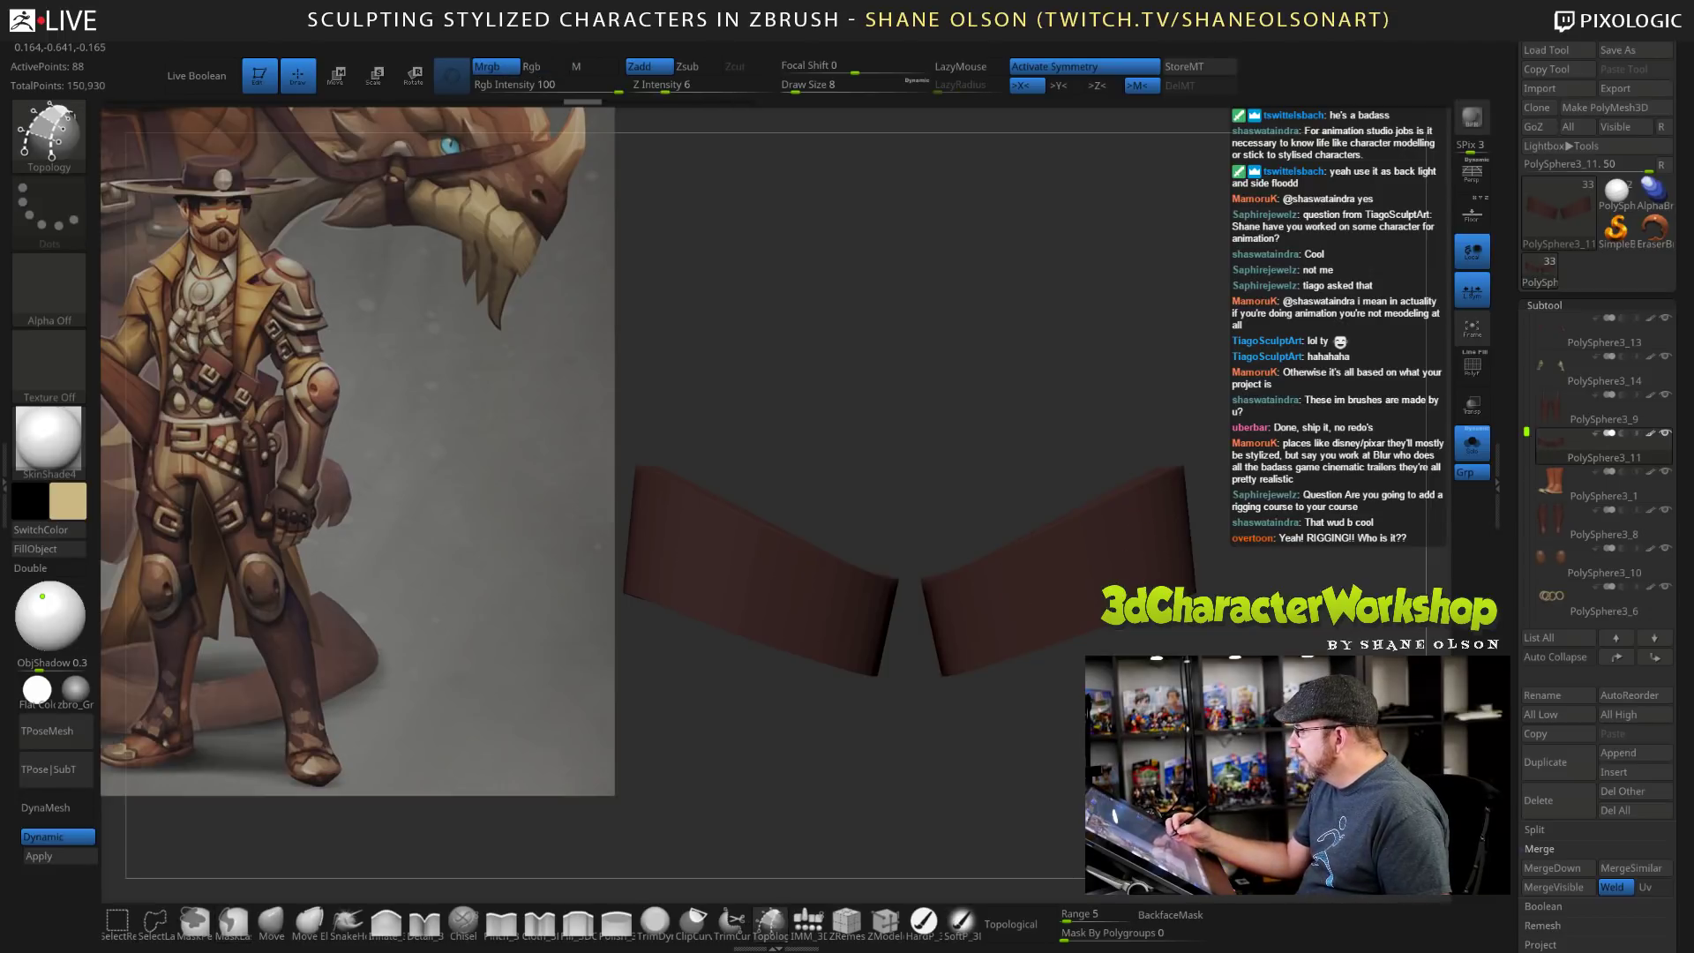
Try running Delete Hidden on the isolated thigh bands.
left_click_drag(913, 750, 927, 794)
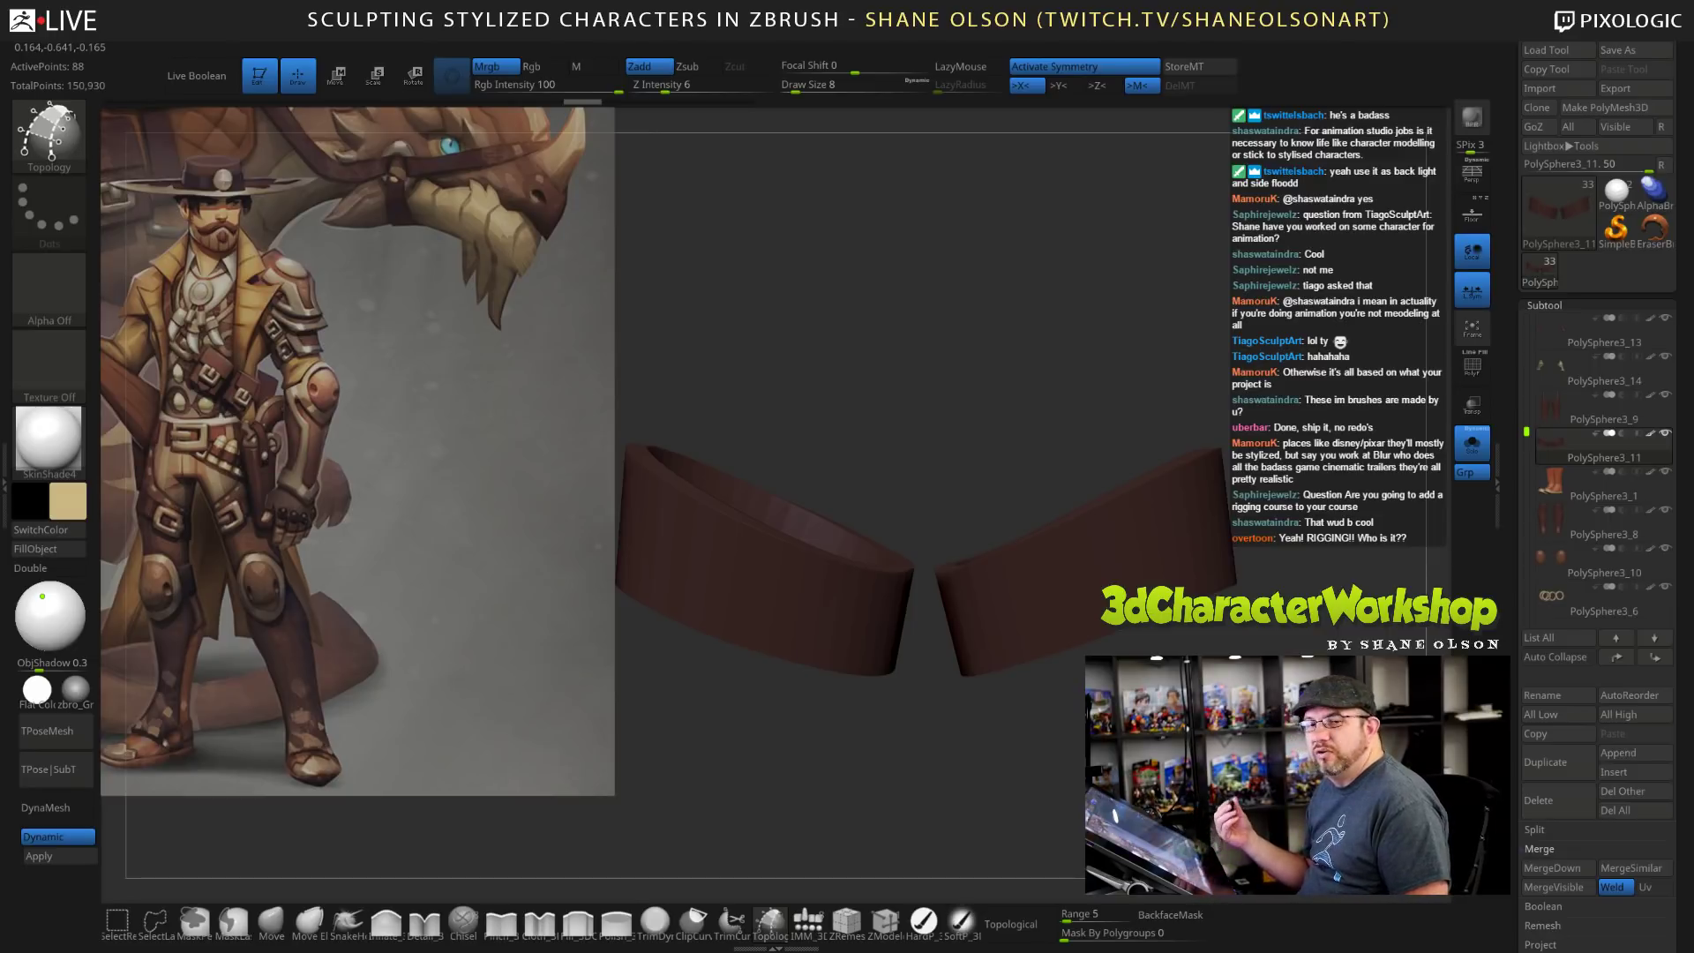
mouse_move(927, 794)
left_mouse_down("alt")
mouse_move(922, 741)
mouse_move(930, 768)
left_mouse_up("alt")
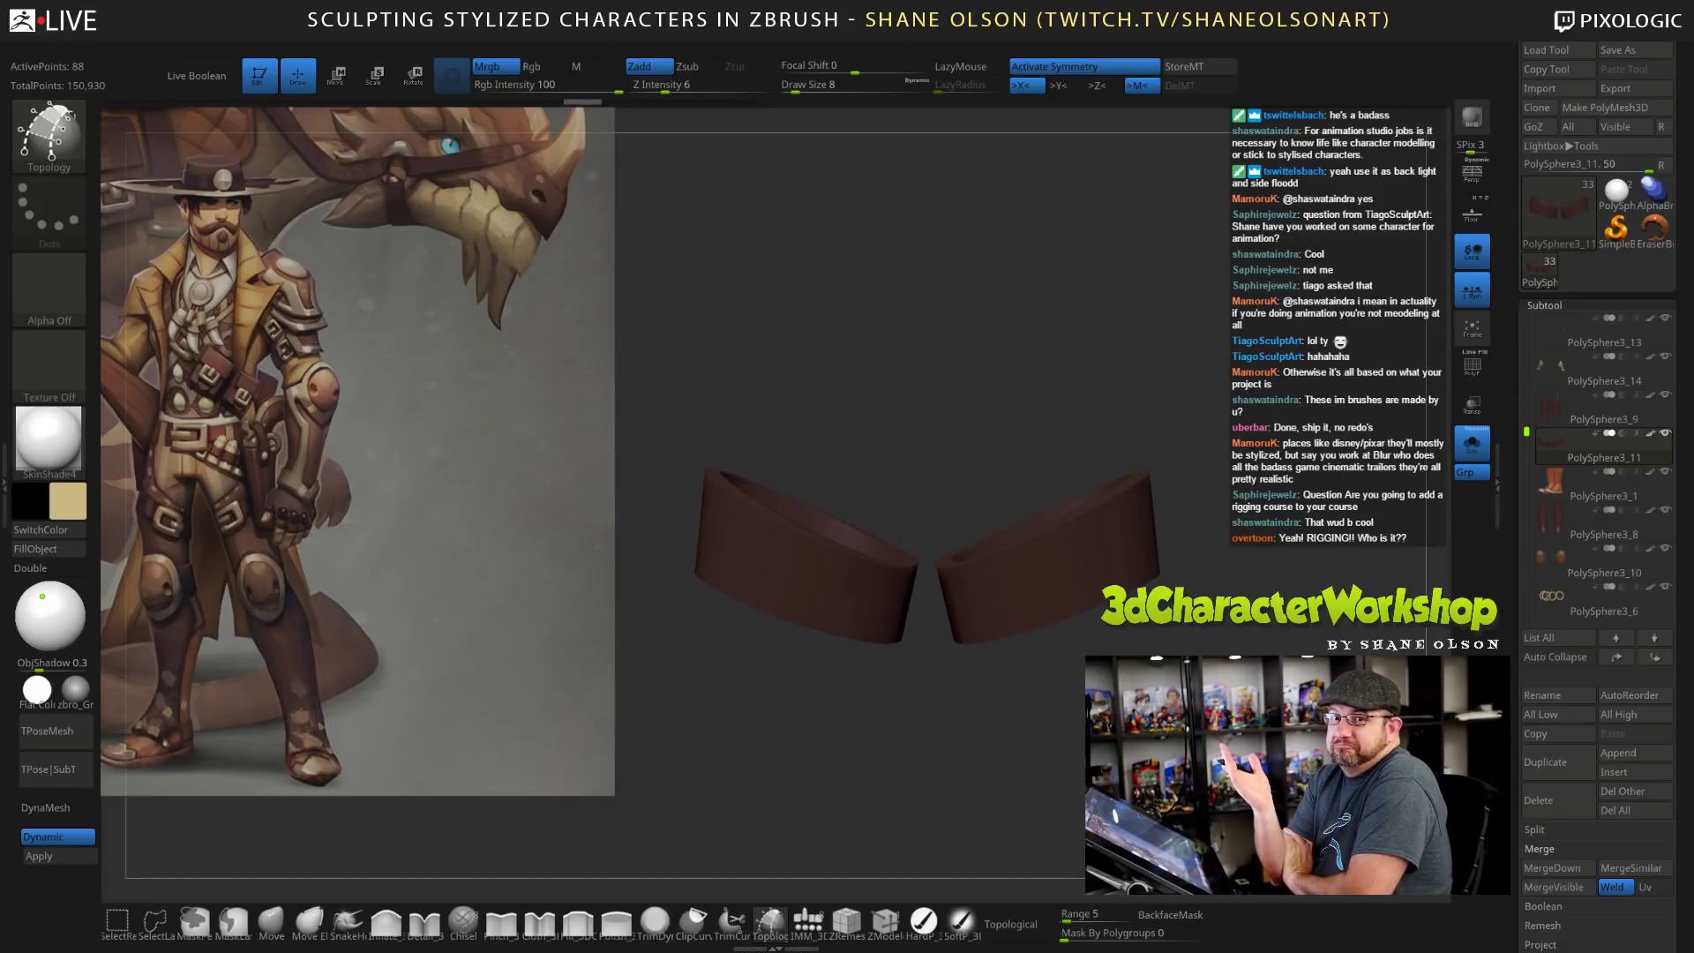
left_click_drag(926, 768, 927, 771)
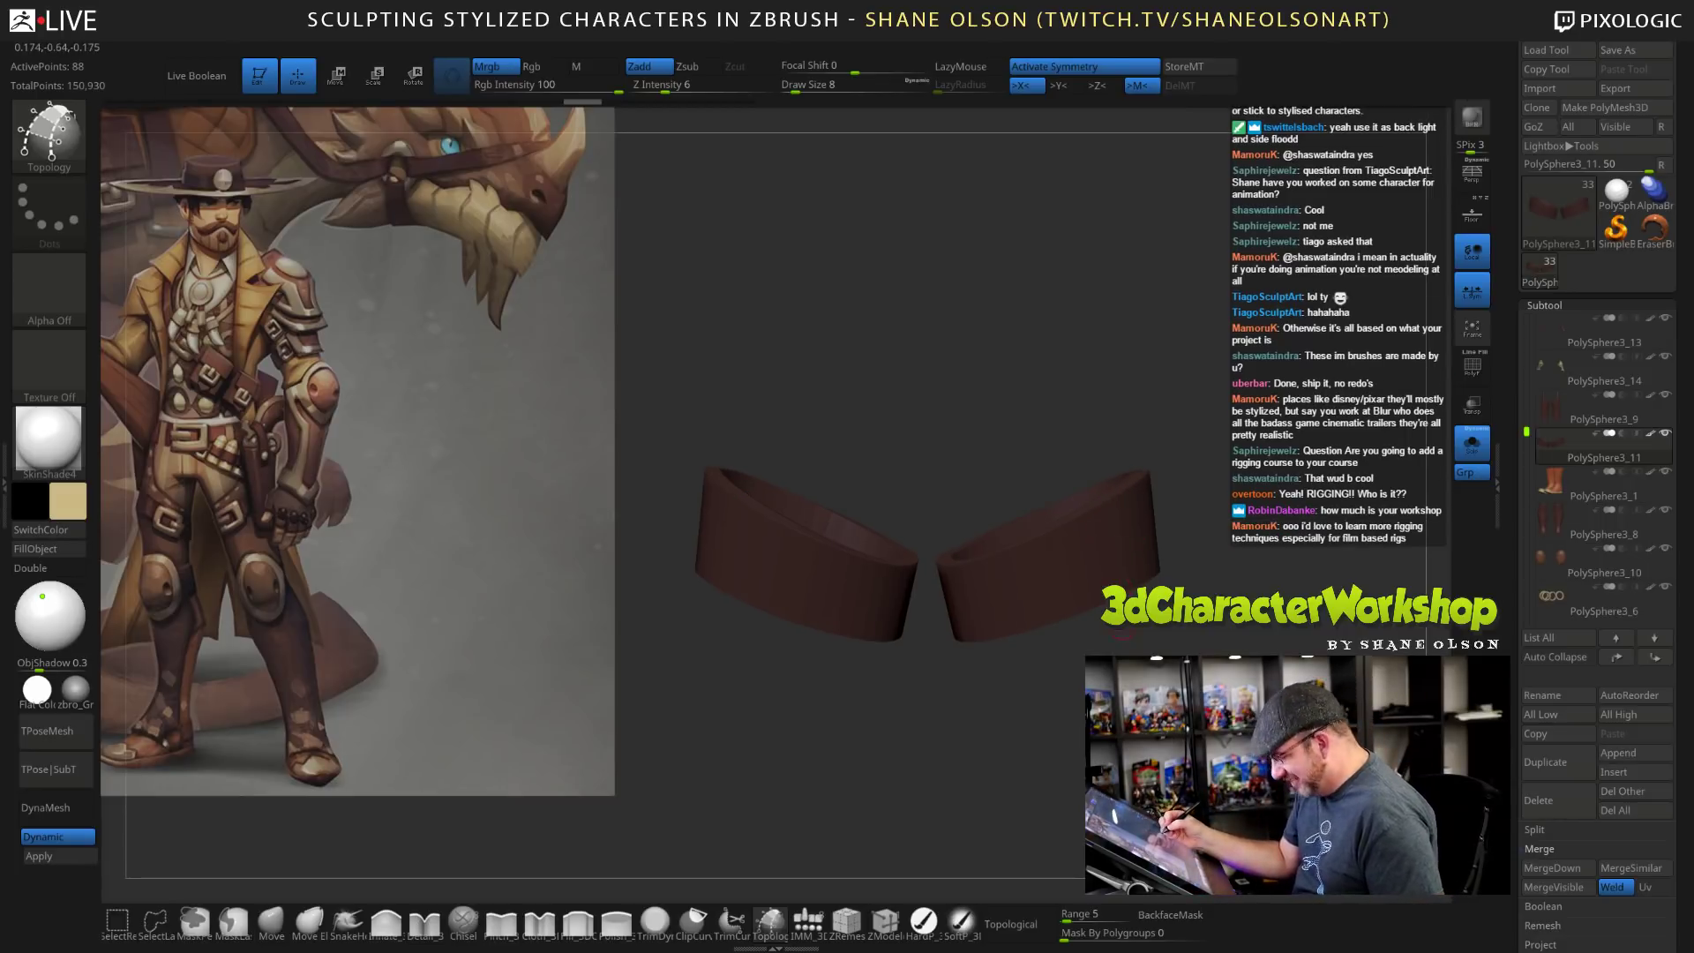
left_click_drag(891, 732, 902, 761)
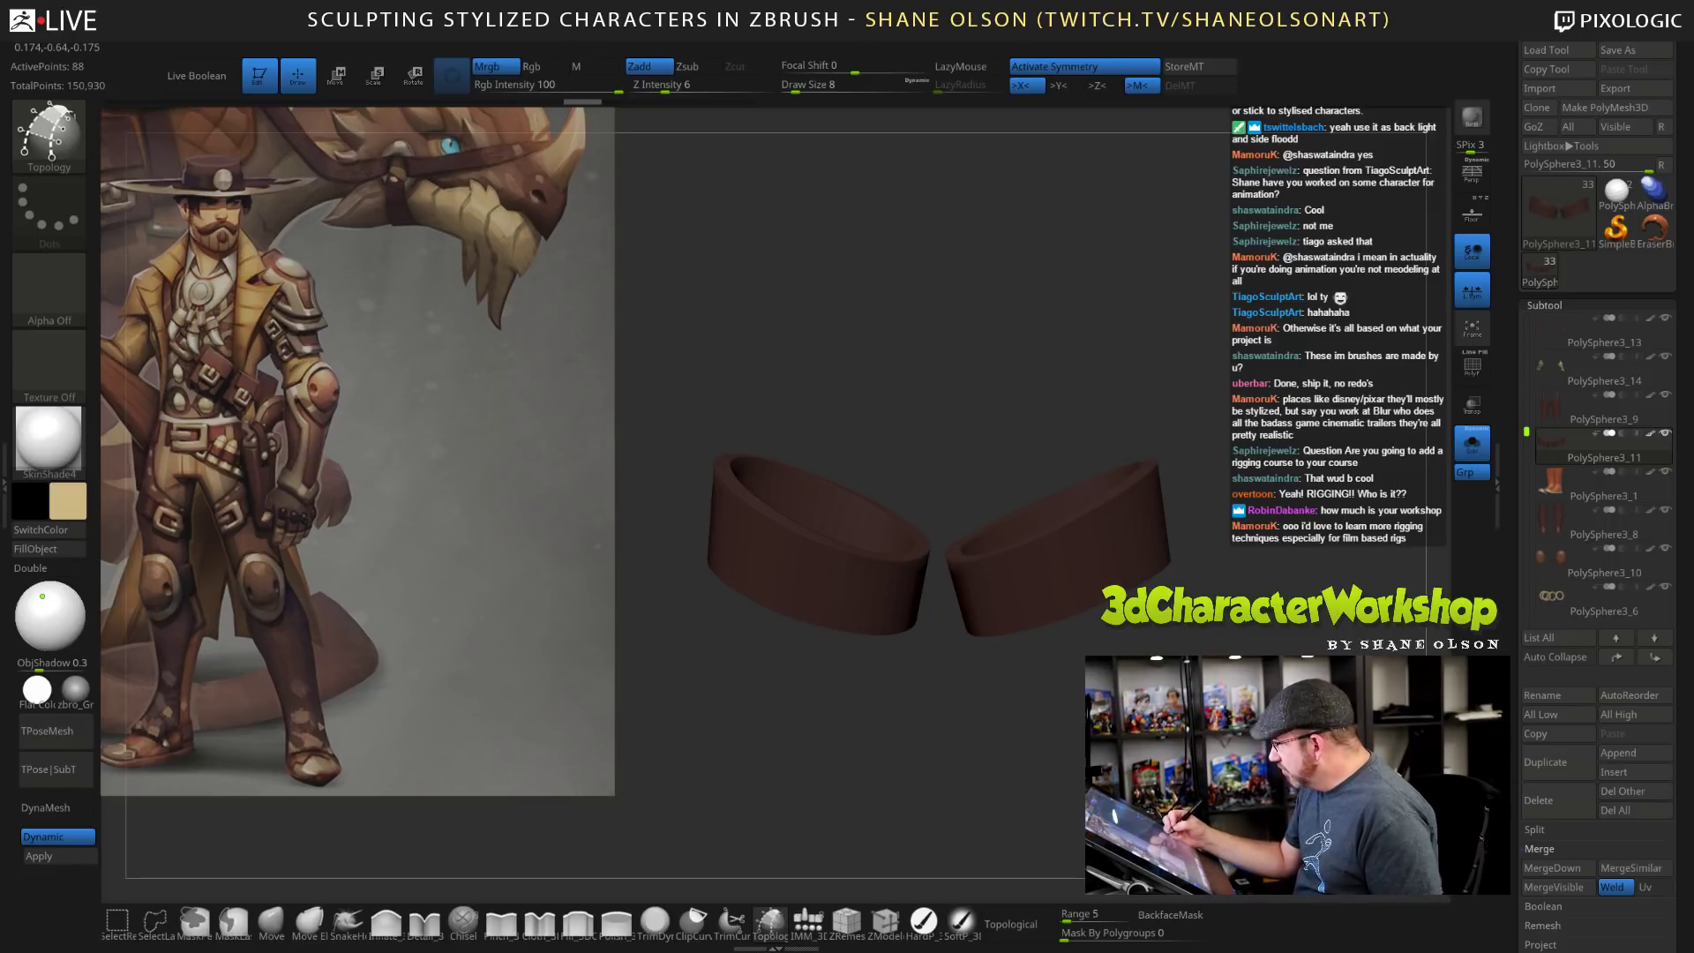
key("space")
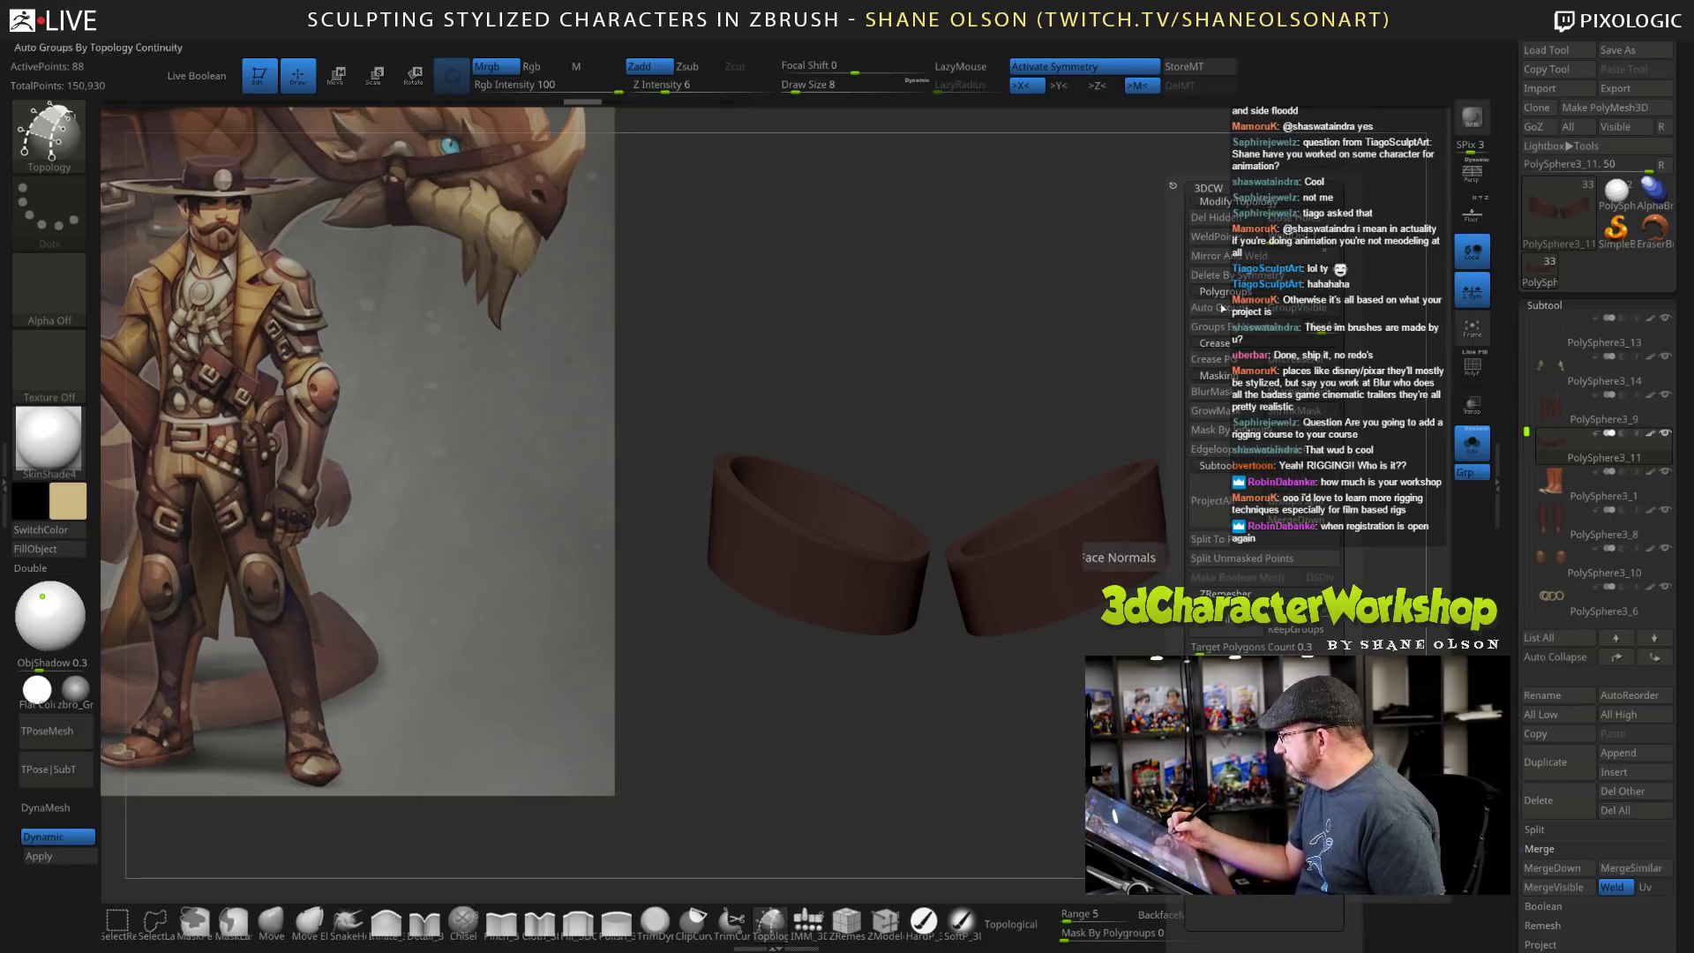
left_click(1214, 217)
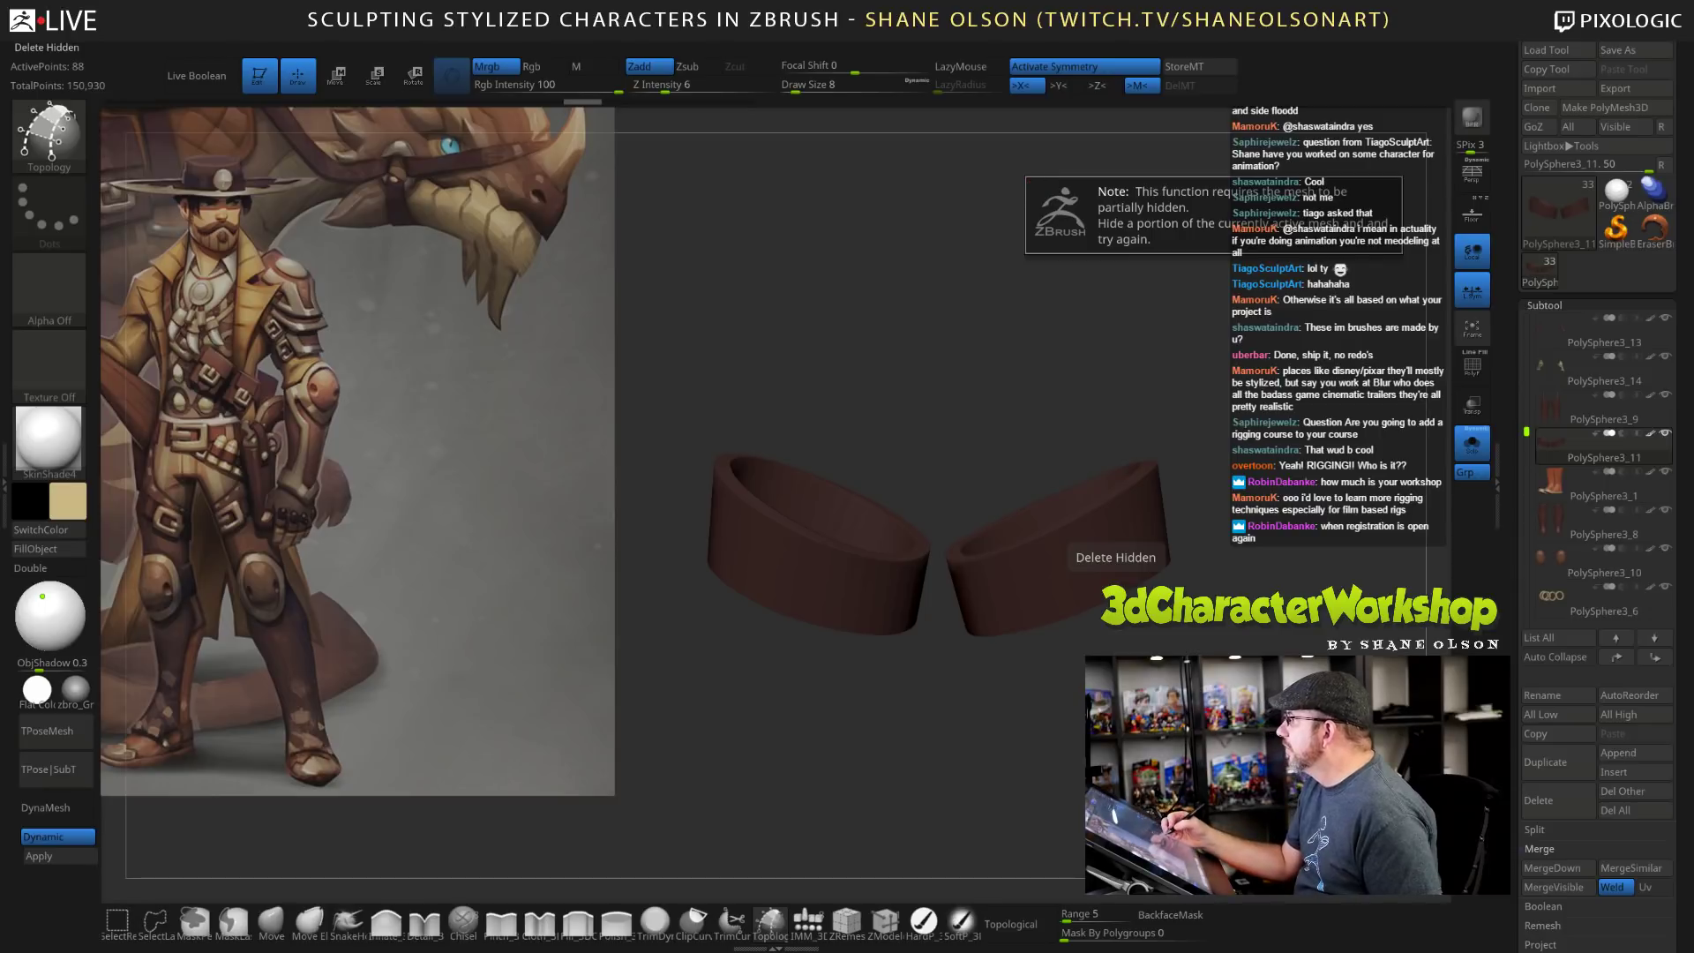
mouse_move(1248, 575)
left_mouse_down()
mouse_move(1239, 521)
mouse_move(1199, 637)
mouse_move(1208, 668)
left_mouse_up()
Set the Draw Size to 15, try a coarser grid of topology curves on the thigh band, and undo it.
key("bracketright")
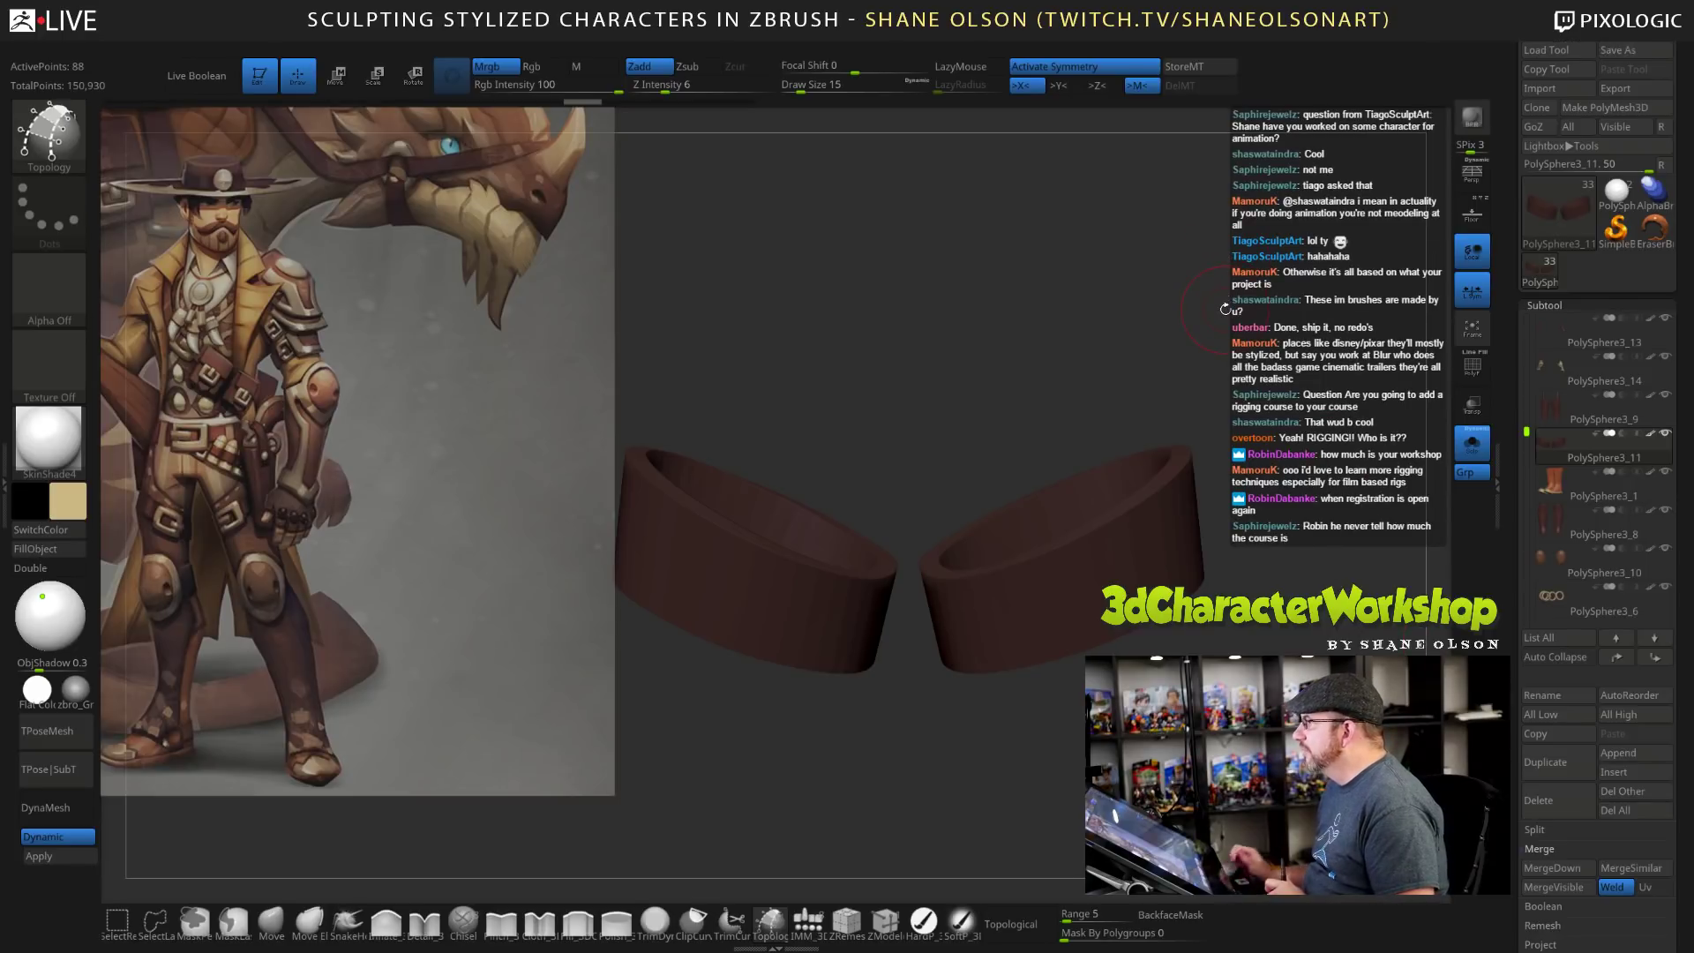
left_click_drag(1226, 308, 1216, 369)
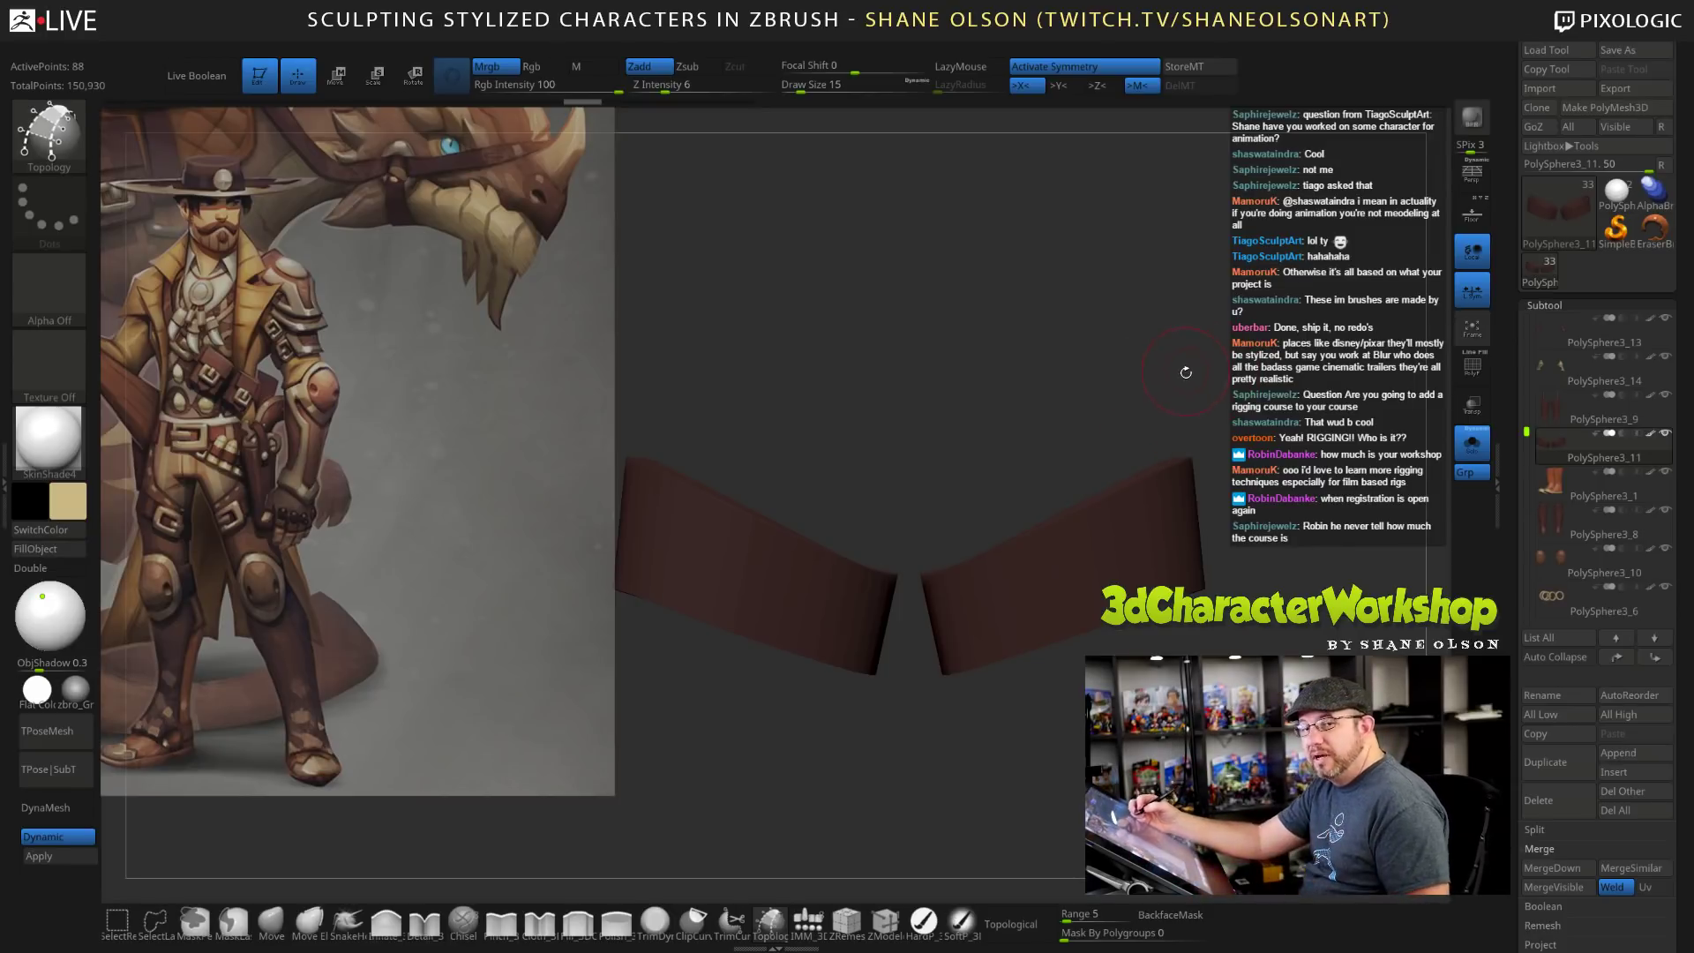
left_click_drag(1184, 383, 1173, 361, "alt")
left_click_drag(1198, 423, 1195, 437, "alt")
left_click_drag(1019, 576, 1021, 630)
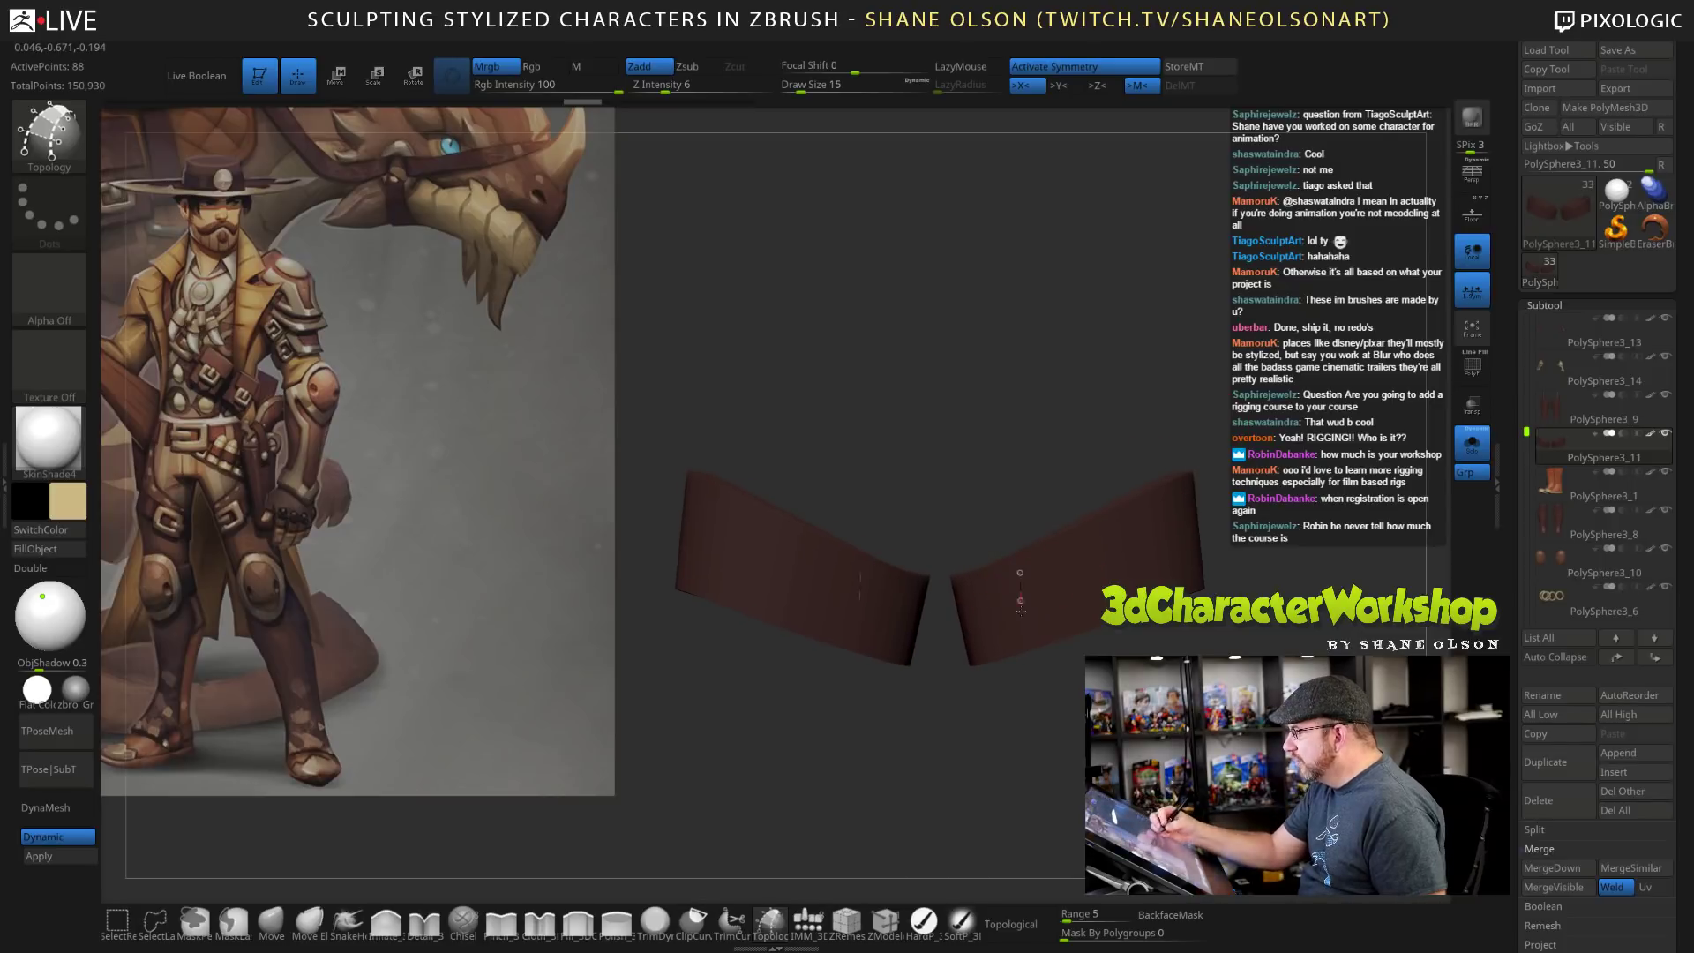
left_click_drag(1098, 537, 1097, 616)
mouse_move(988, 606)
left_mouse_down()
mouse_move(1126, 551)
mouse_move(1141, 565)
left_mouse_up()
key("ctrl+z")
key("ctrl+z")
key("ctrl+z")
key("ctrl+z")
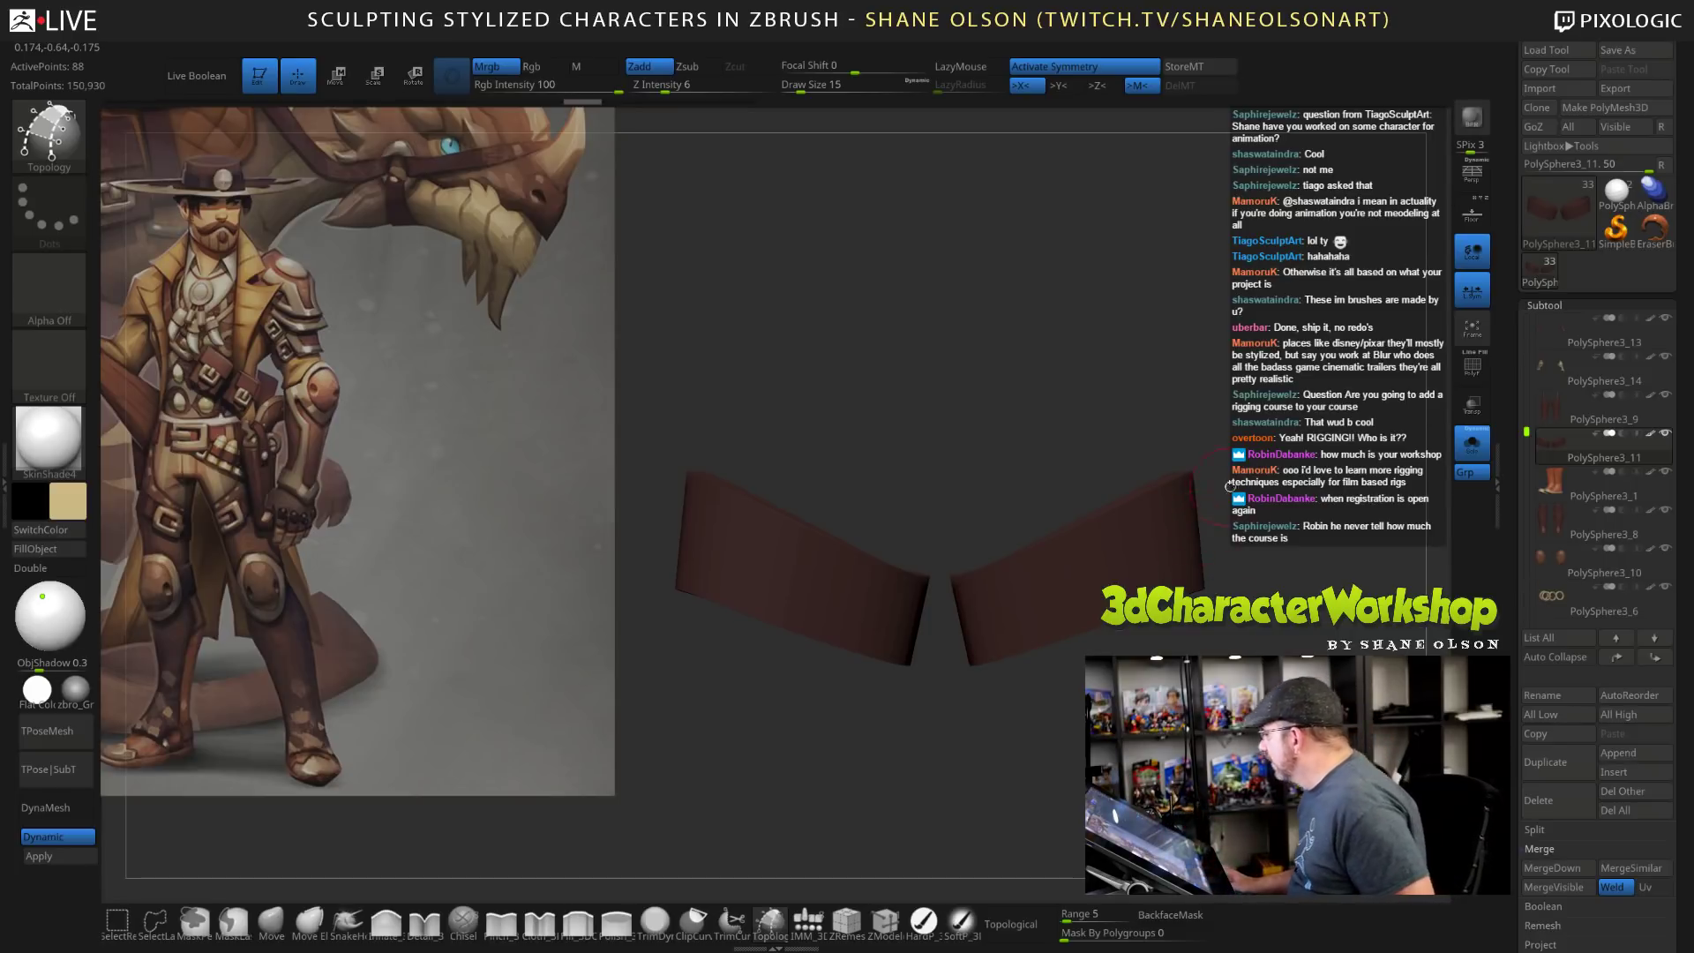
Check the thigh bands in place on the whole character, set the Draw Size to 38, and isolate the bands again.
left_click(1464, 453)
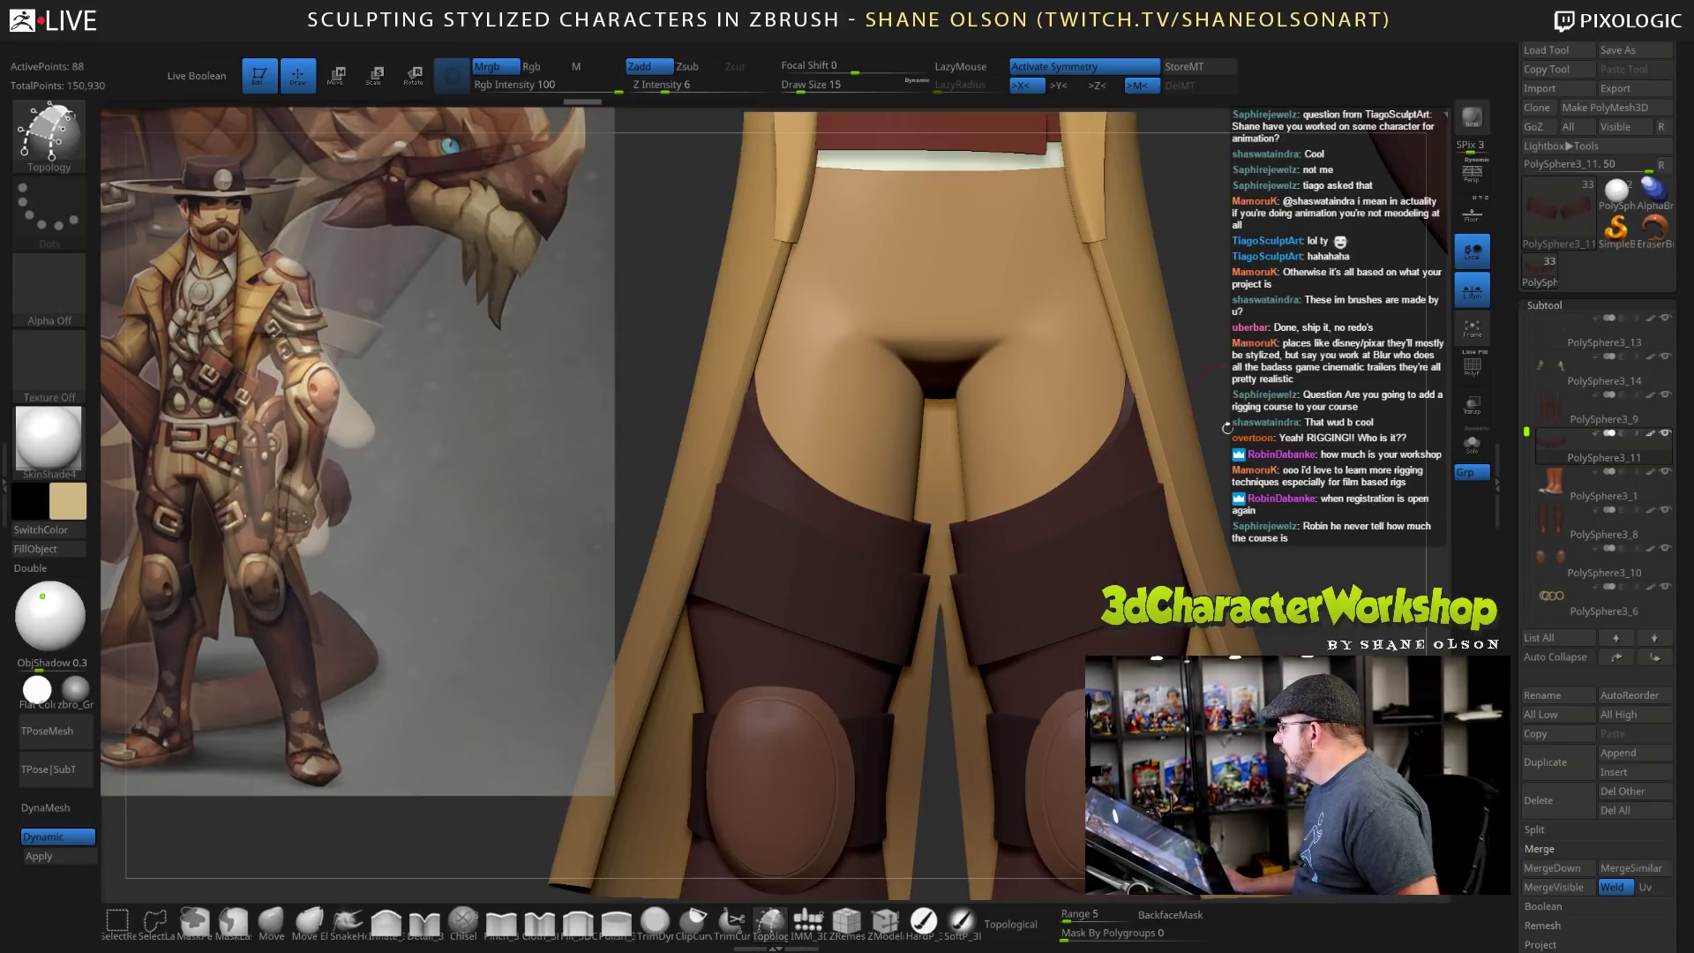
left_click_drag(1226, 427, 1195, 468, "alt")
left_click_drag(1199, 552, 1150, 463, "alt")
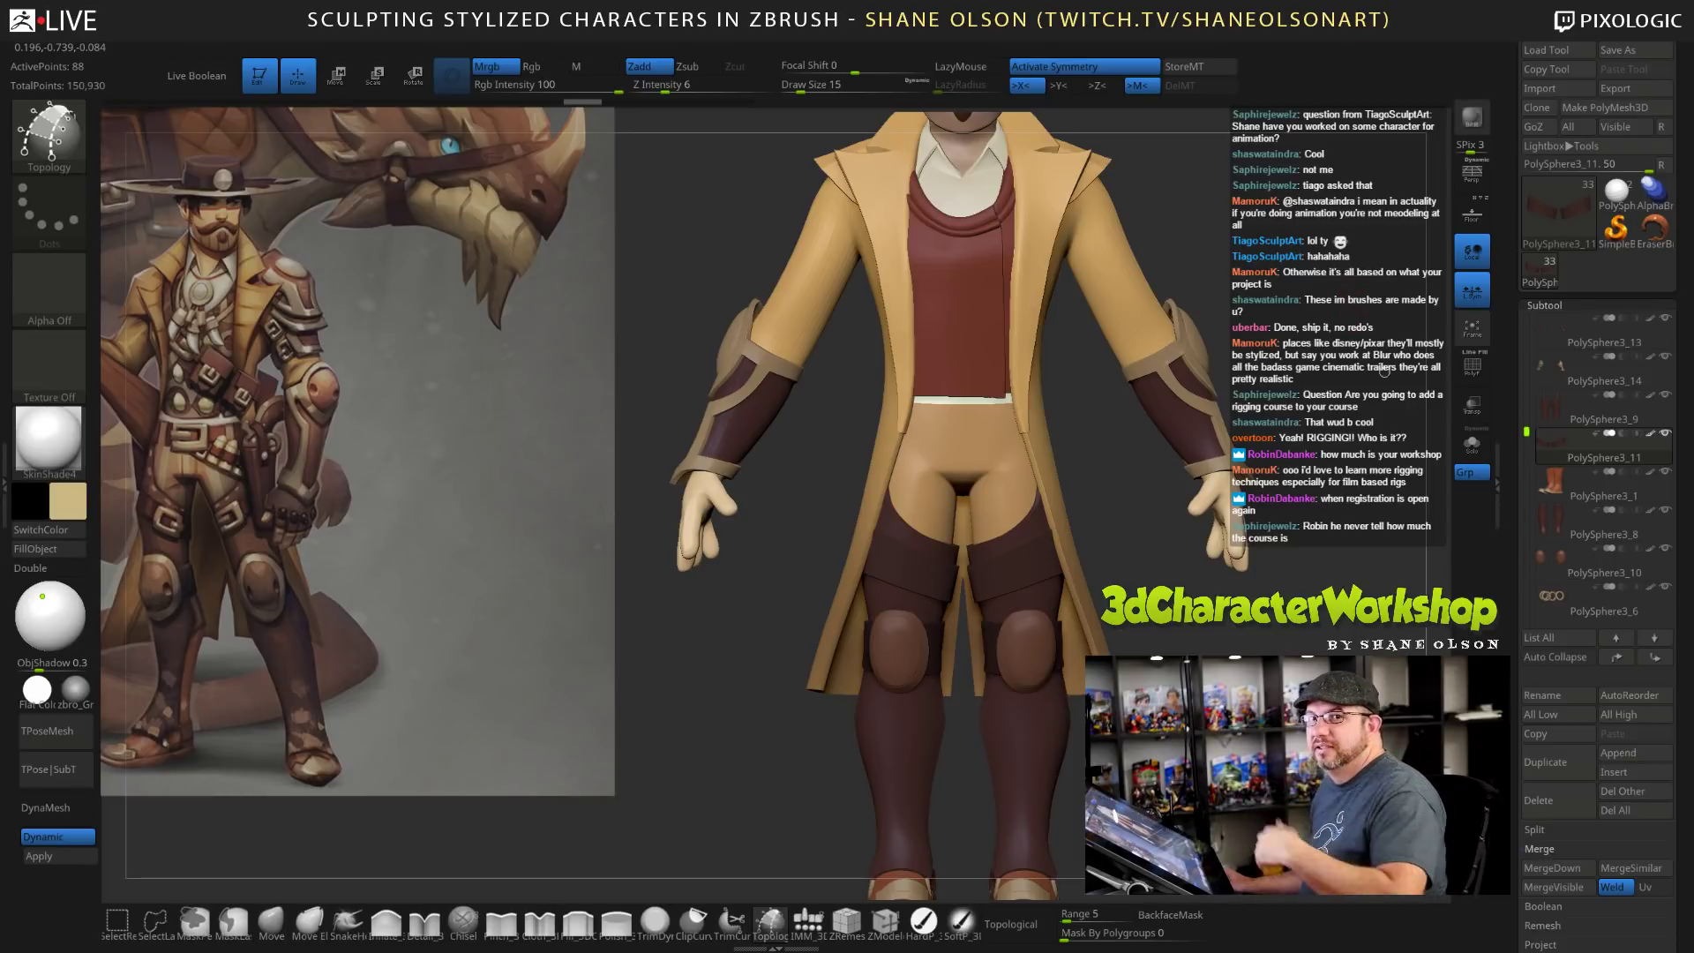
key("s")
left_click_drag(1121, 433, 1150, 514)
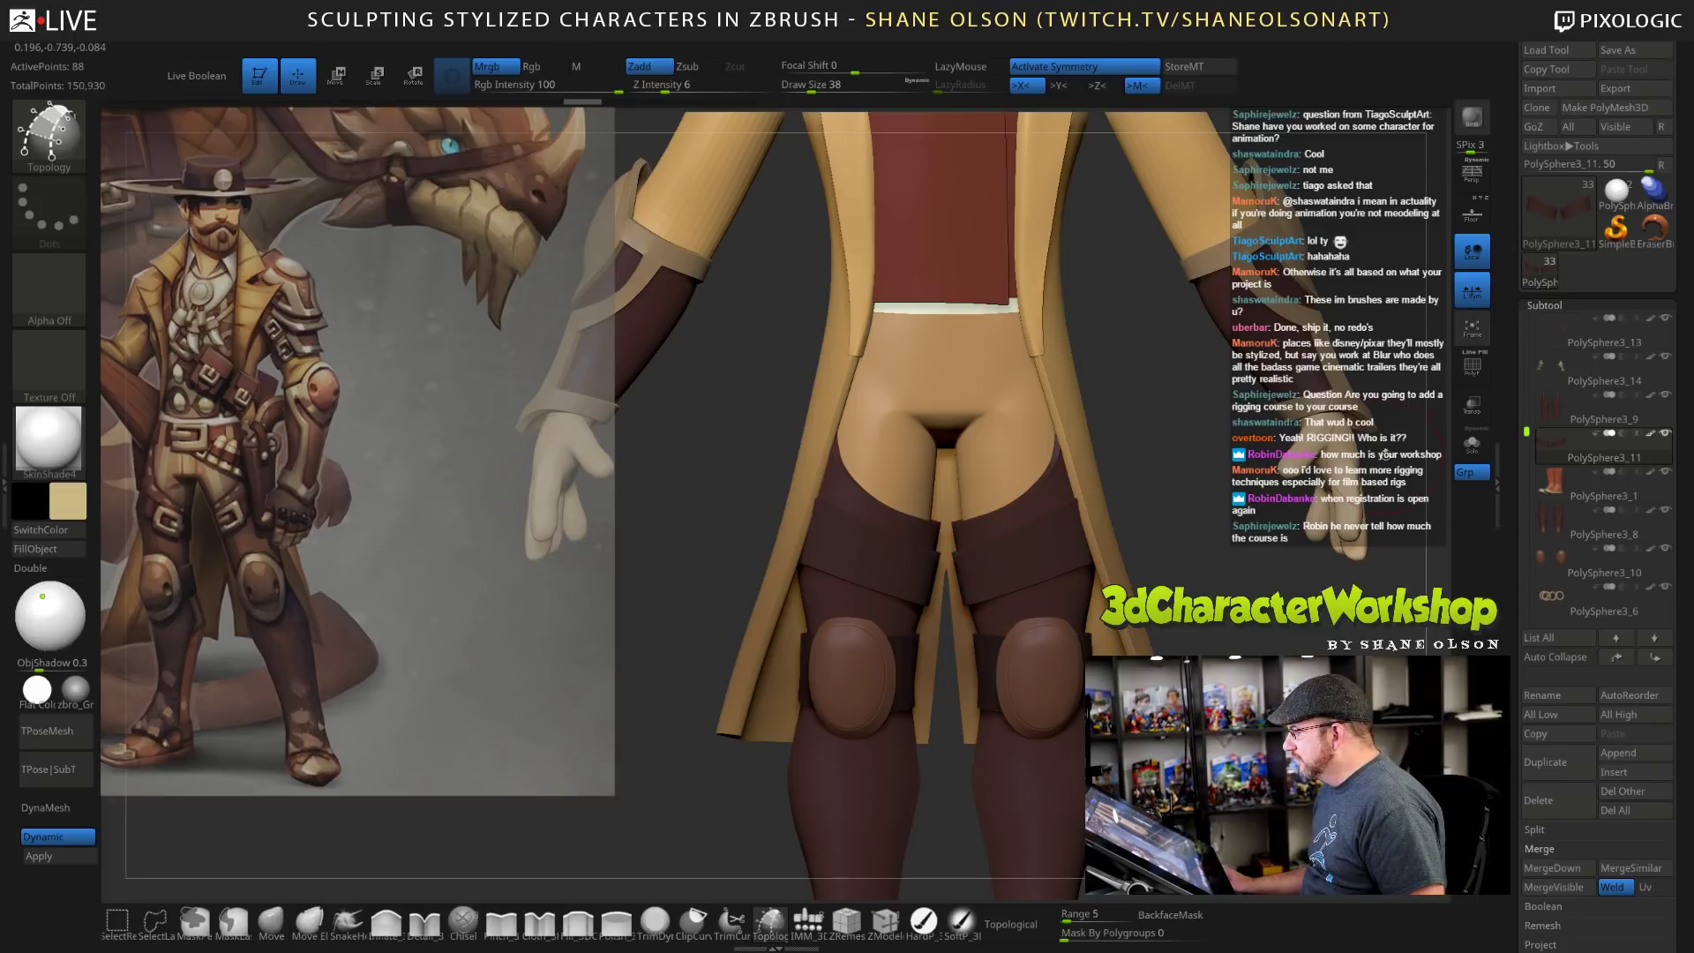
left_click(1472, 444)
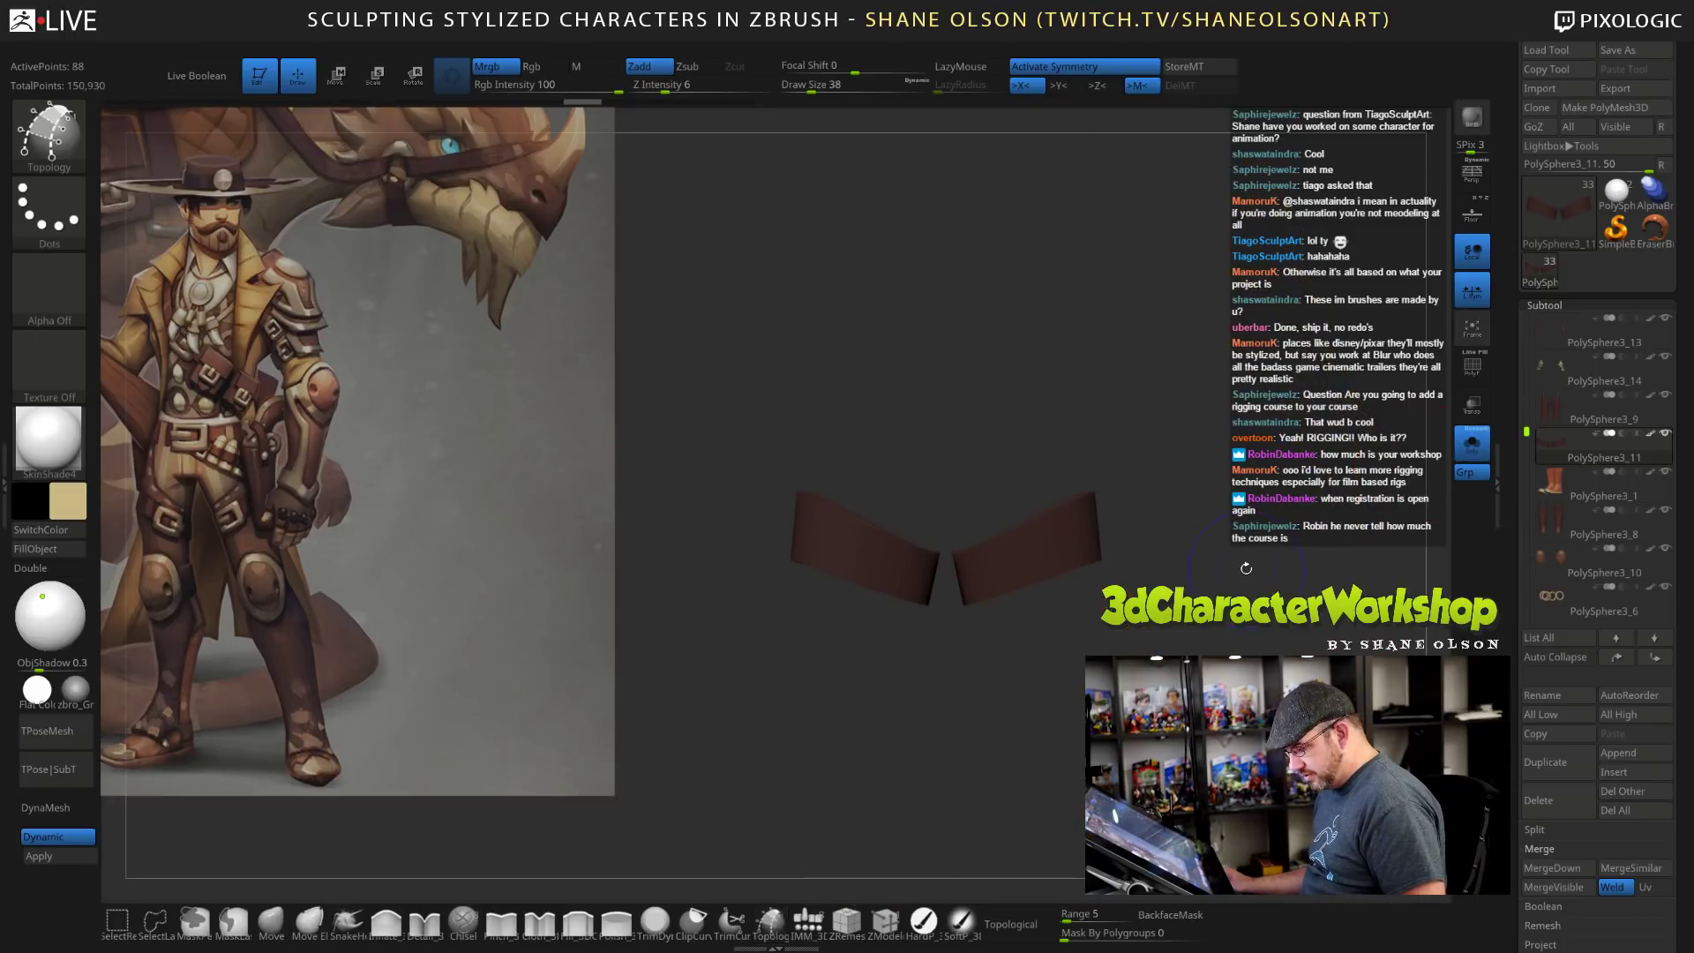
Subdivide the thigh bands three times and display their polygon wireframe.
key("ctrl+d")
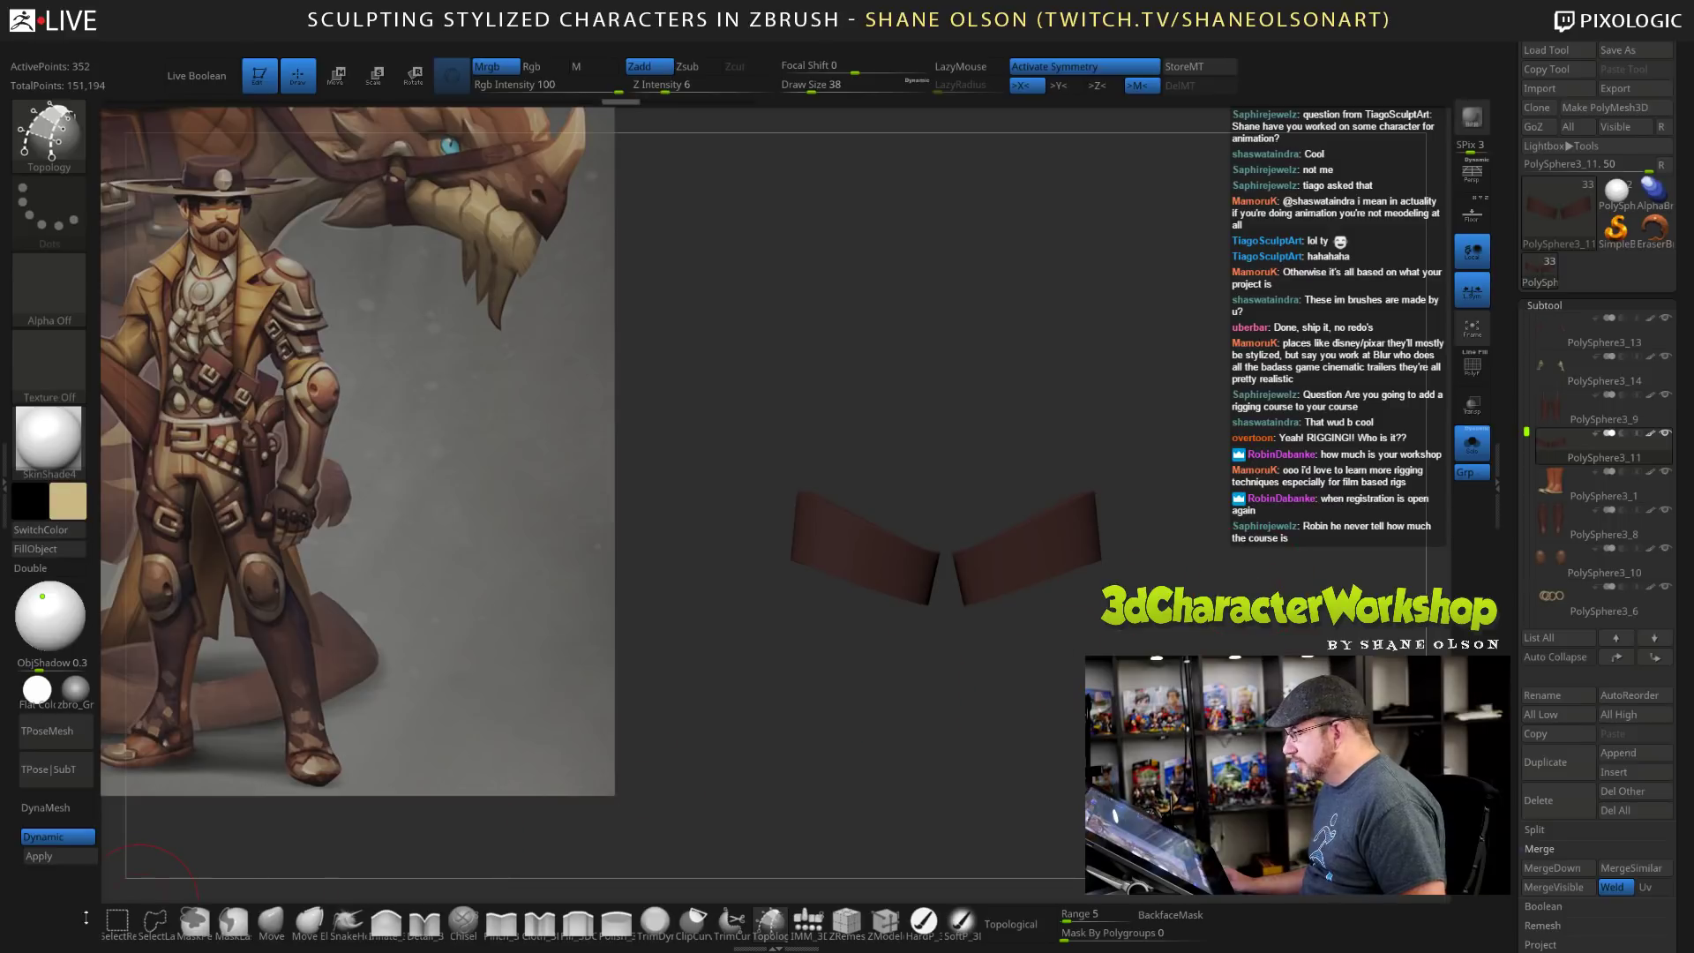
key("ctrl+d")
key("ctrl+d")
key("shift+f")
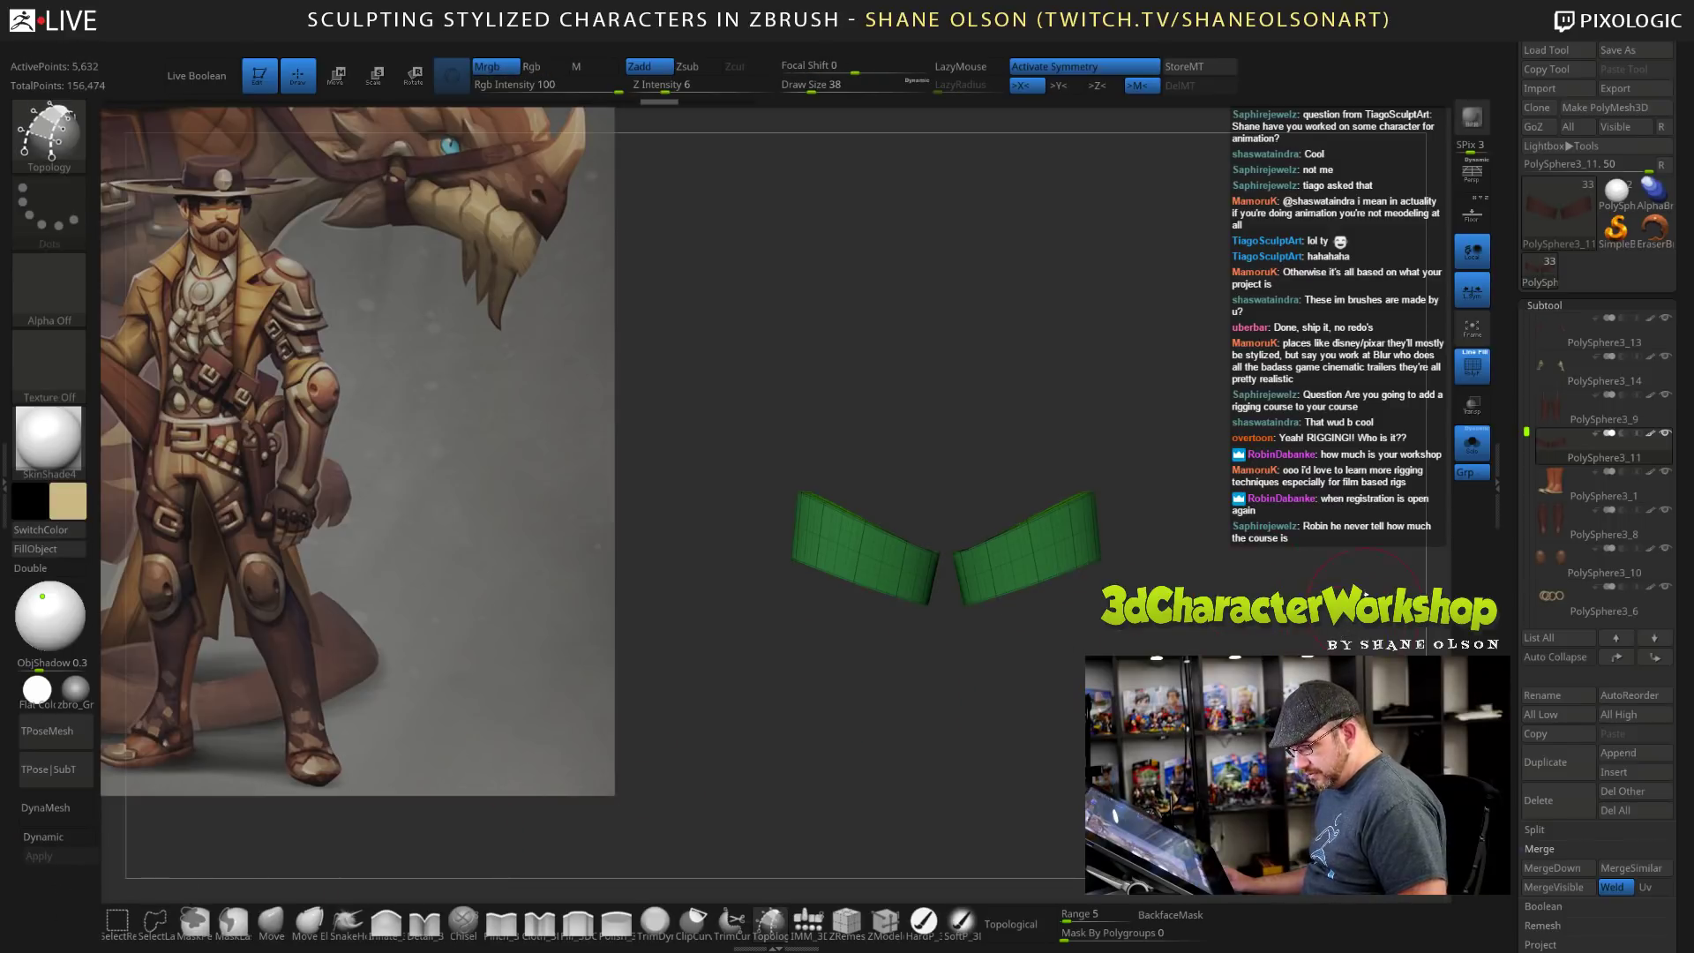
mouse_move(1332, 648)
left_mouse_down("alt")
mouse_move(1266, 649)
mouse_move(1248, 617)
mouse_move(1242, 649)
mouse_move(1302, 686)
left_mouse_up("alt")
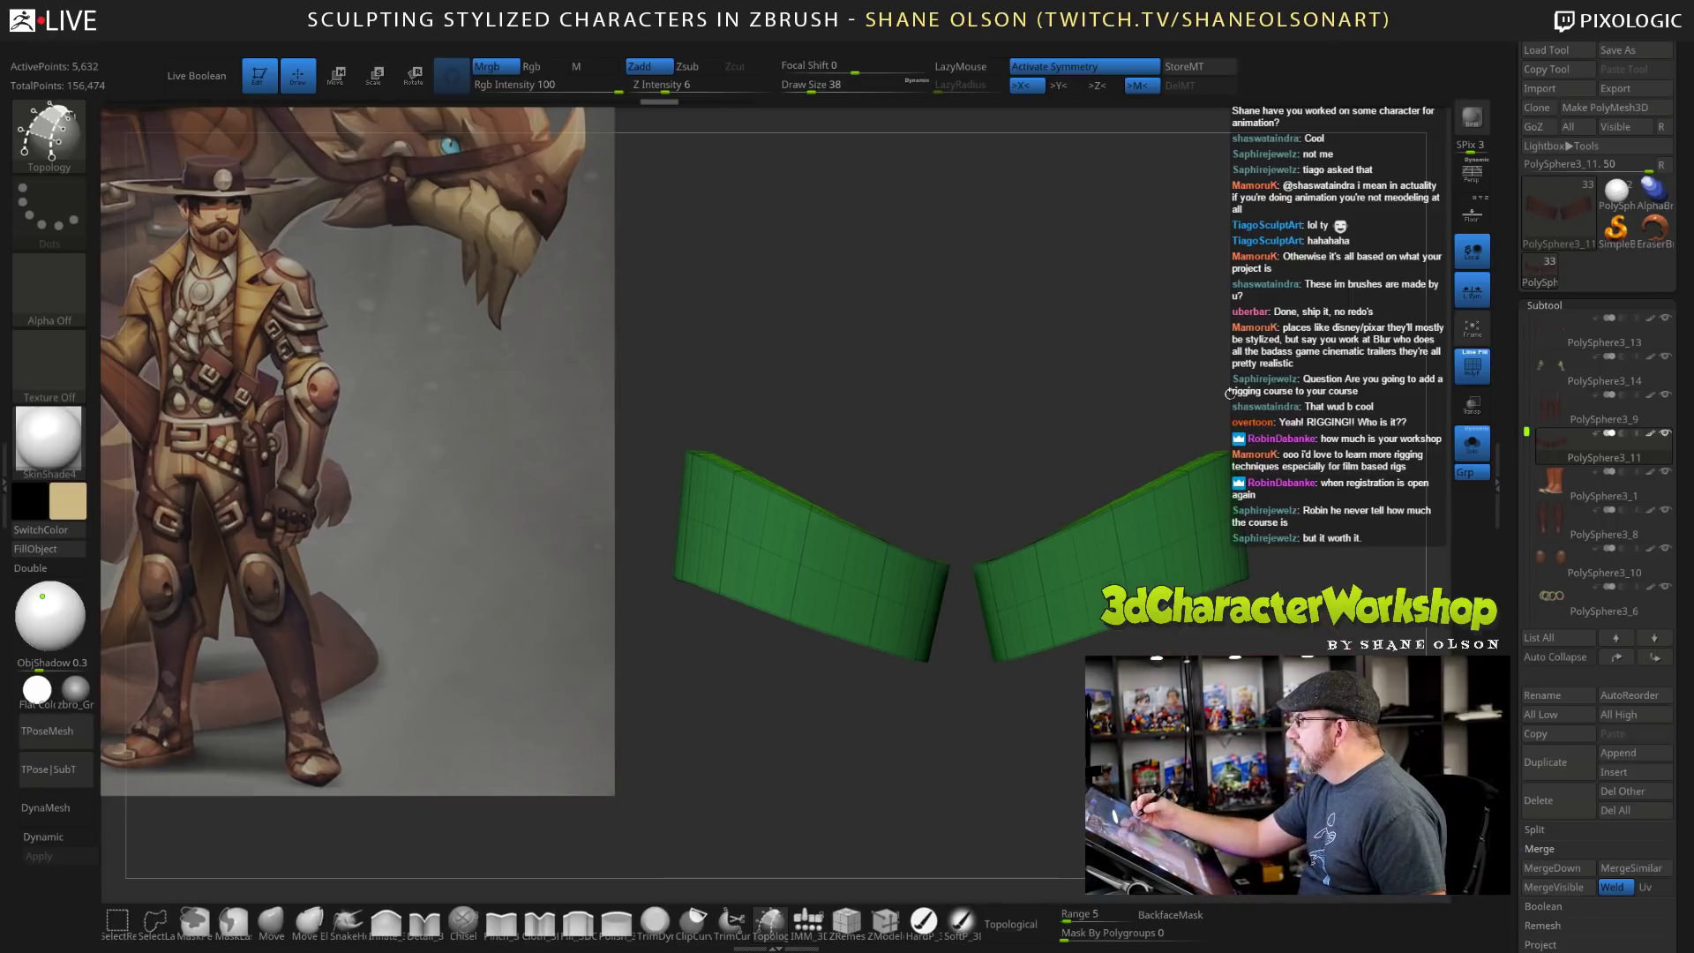
Set the Draw Size to 13, try a lengthwise topology curve on the subdivided thigh band, and clear it.
key("s")
left_click_drag(1205, 381, 1194, 381)
left_click_drag(1262, 687, 1262, 776)
left_click_drag(1185, 522, 1046, 593)
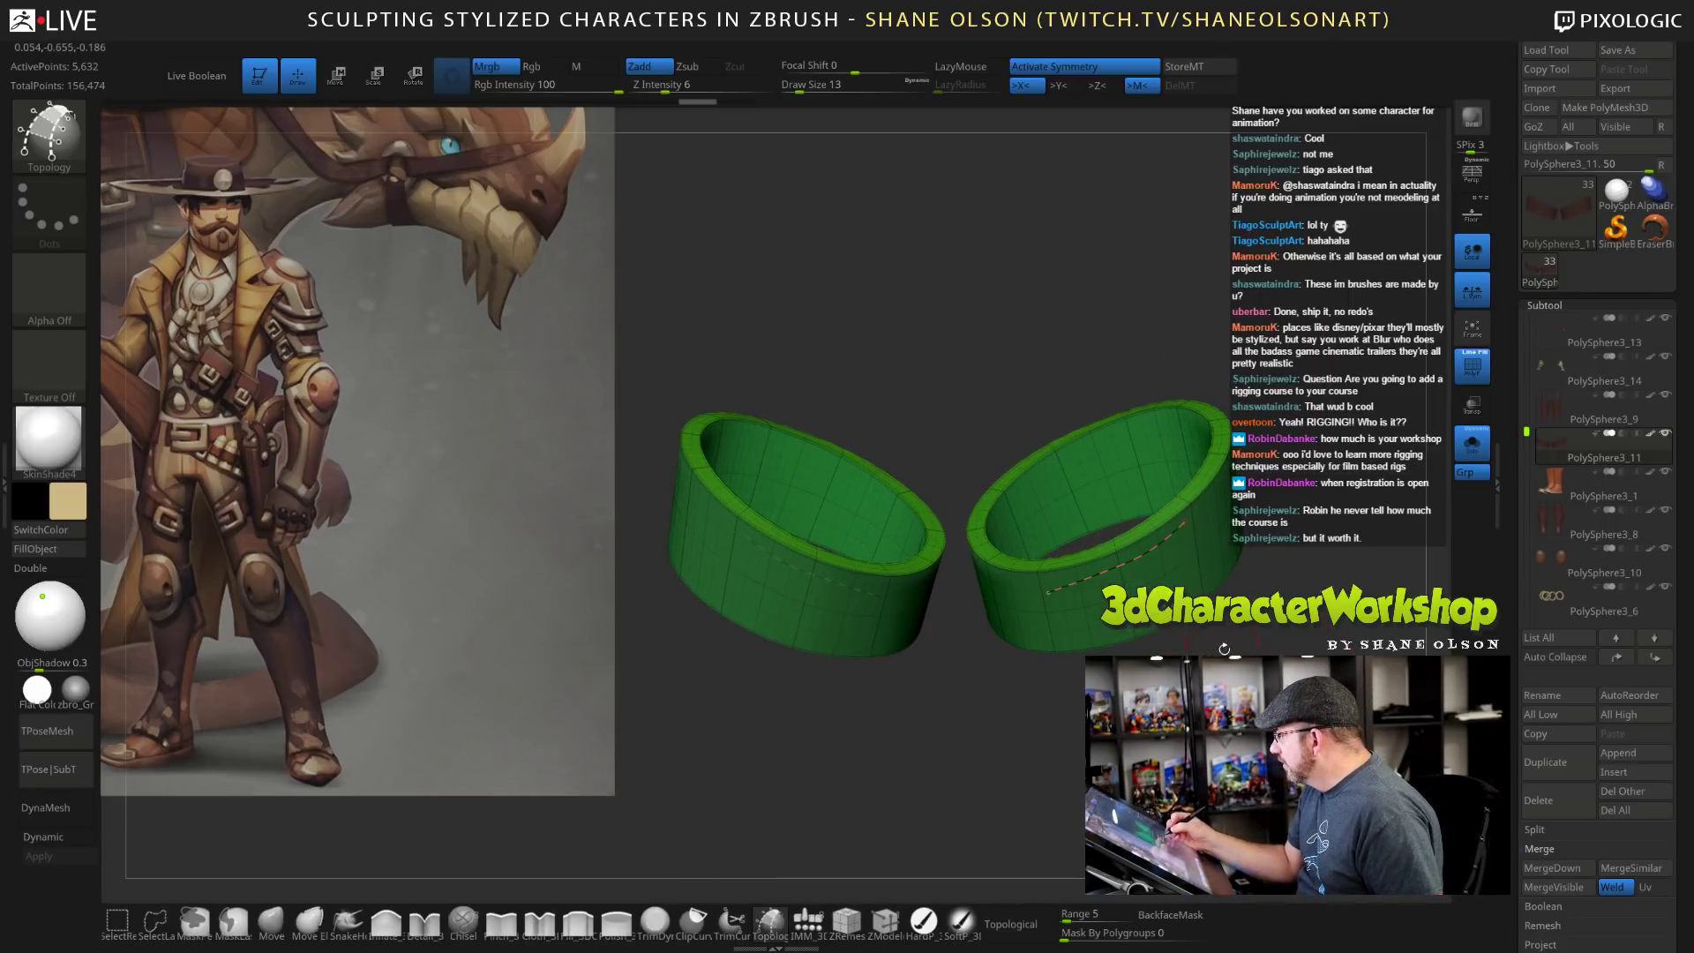
left_click_drag(1227, 741, 1226, 693)
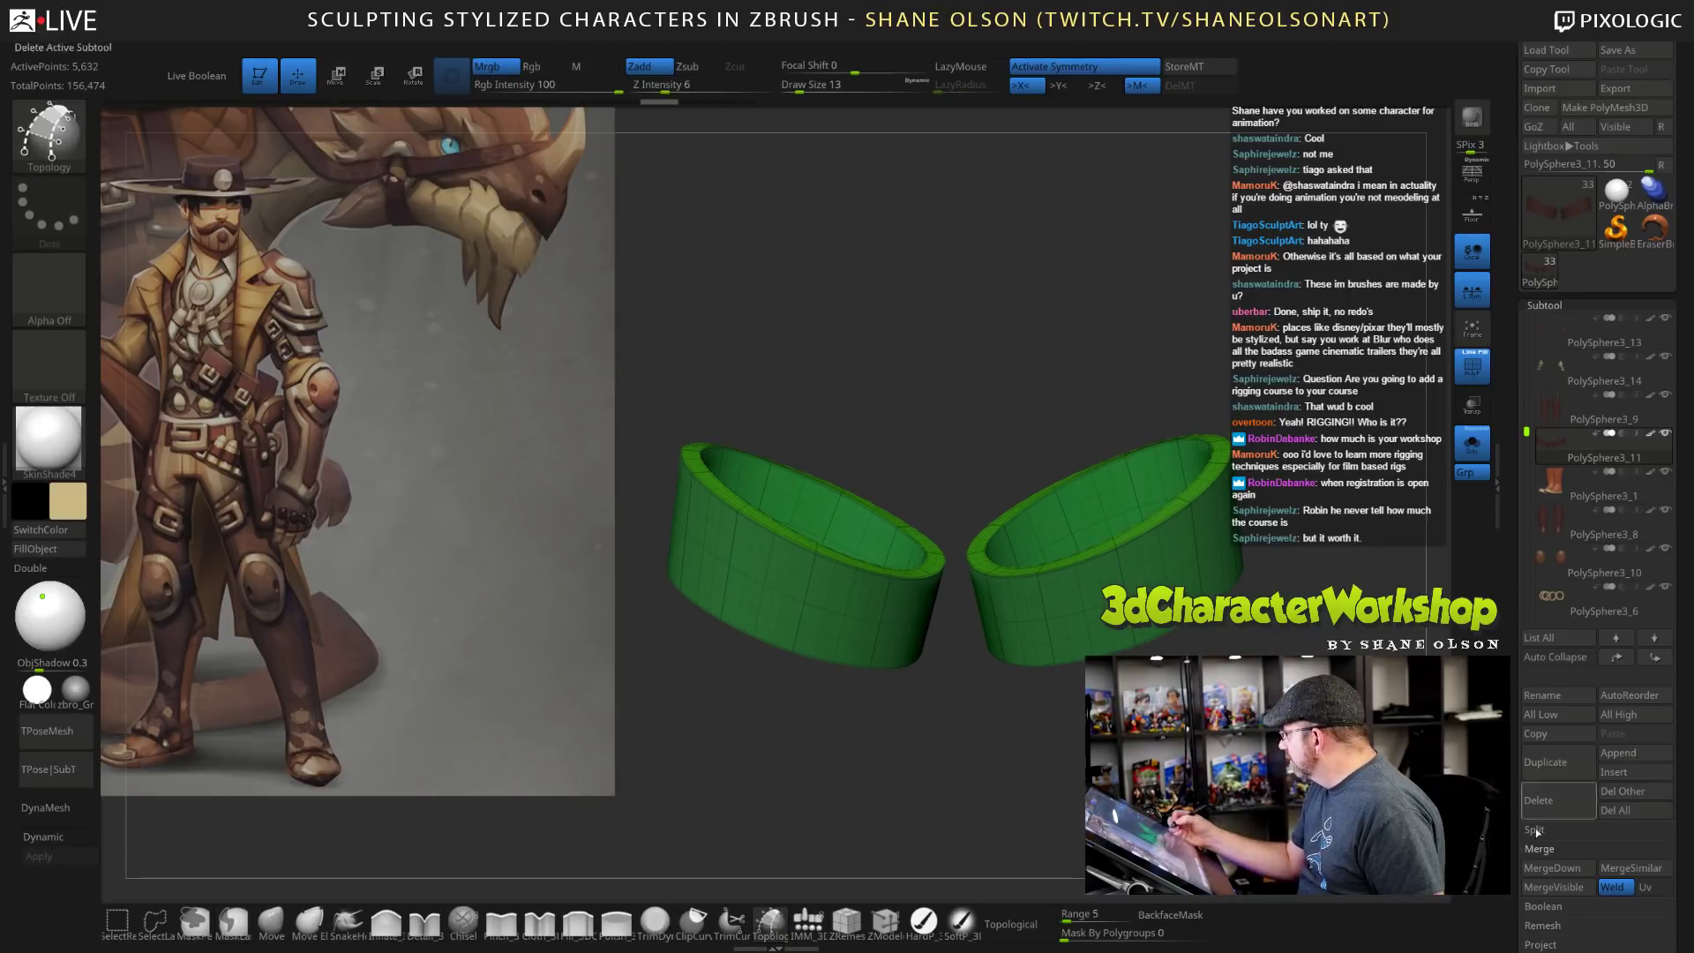
Delete the lower subdivision levels of the thigh bands in their geometry settings.
left_click_drag(1562, 828, 1562, 600)
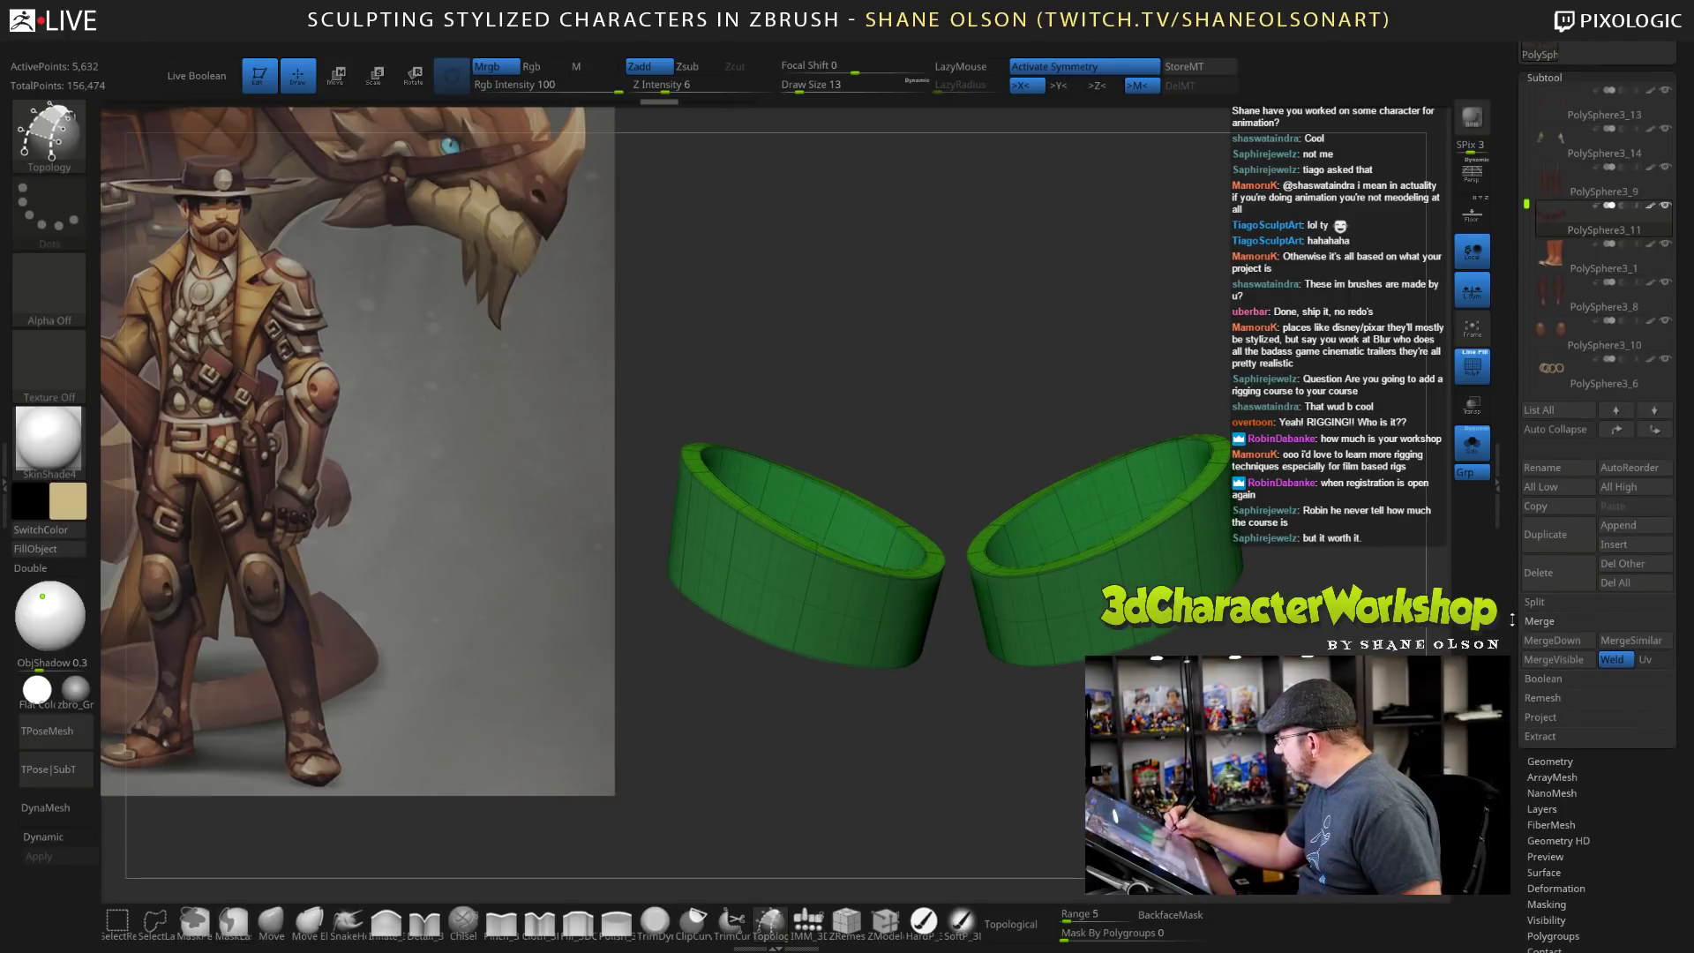
left_click(1553, 761)
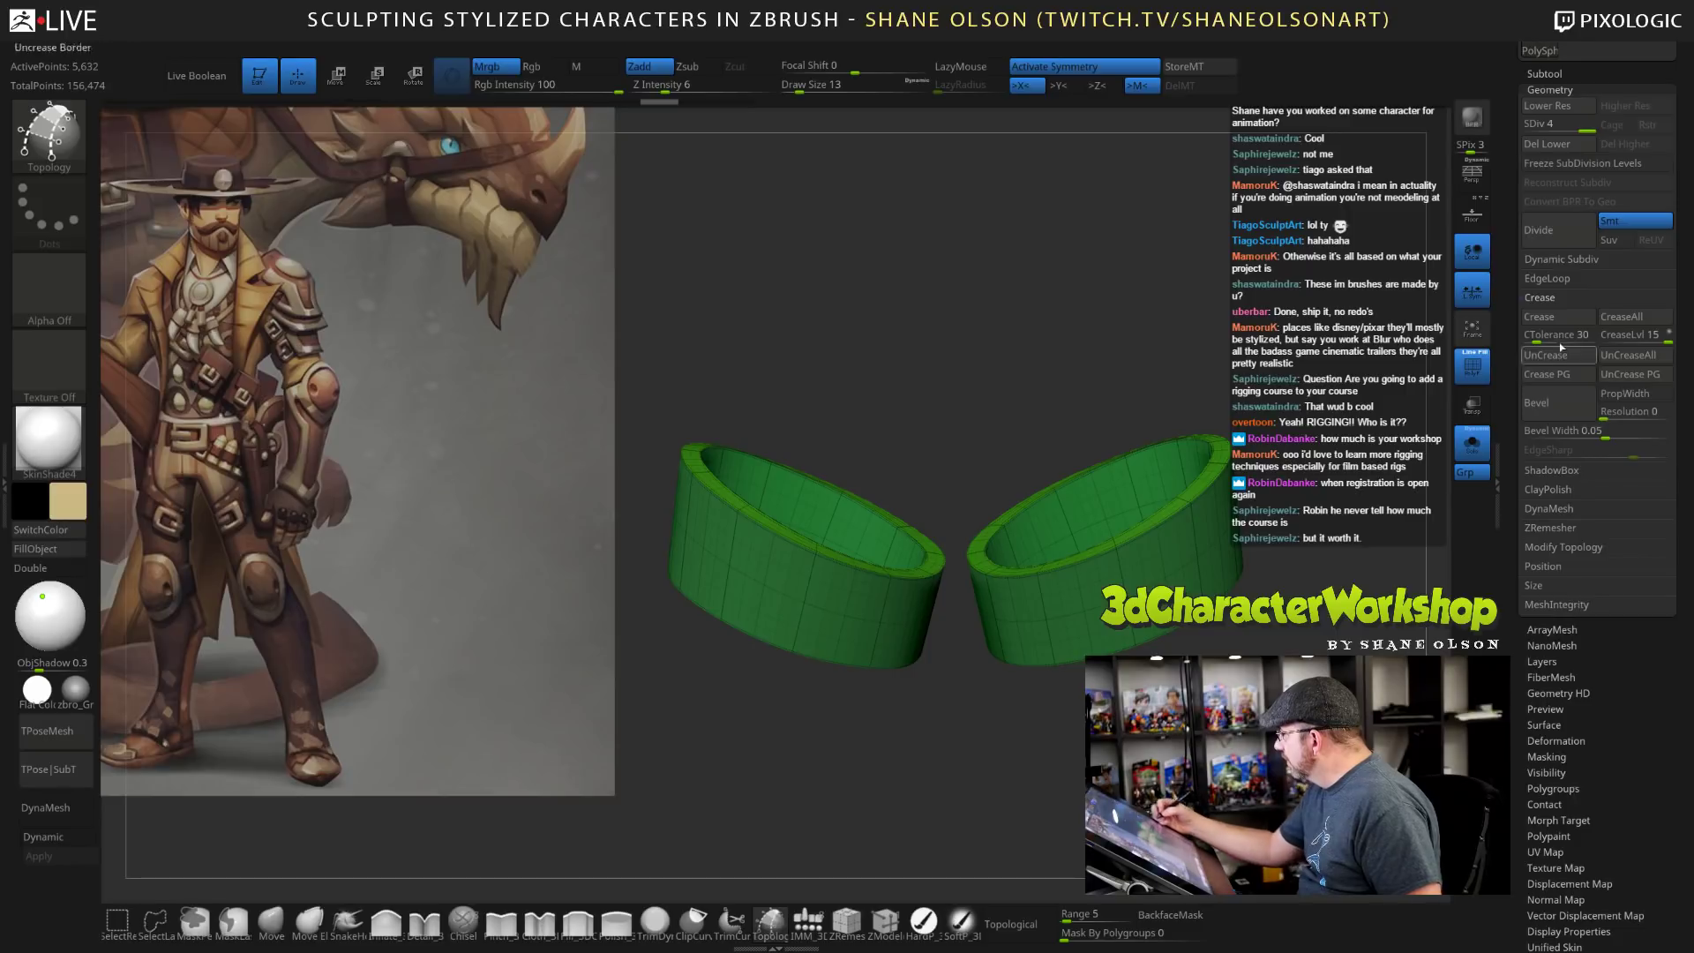
left_click(1557, 145)
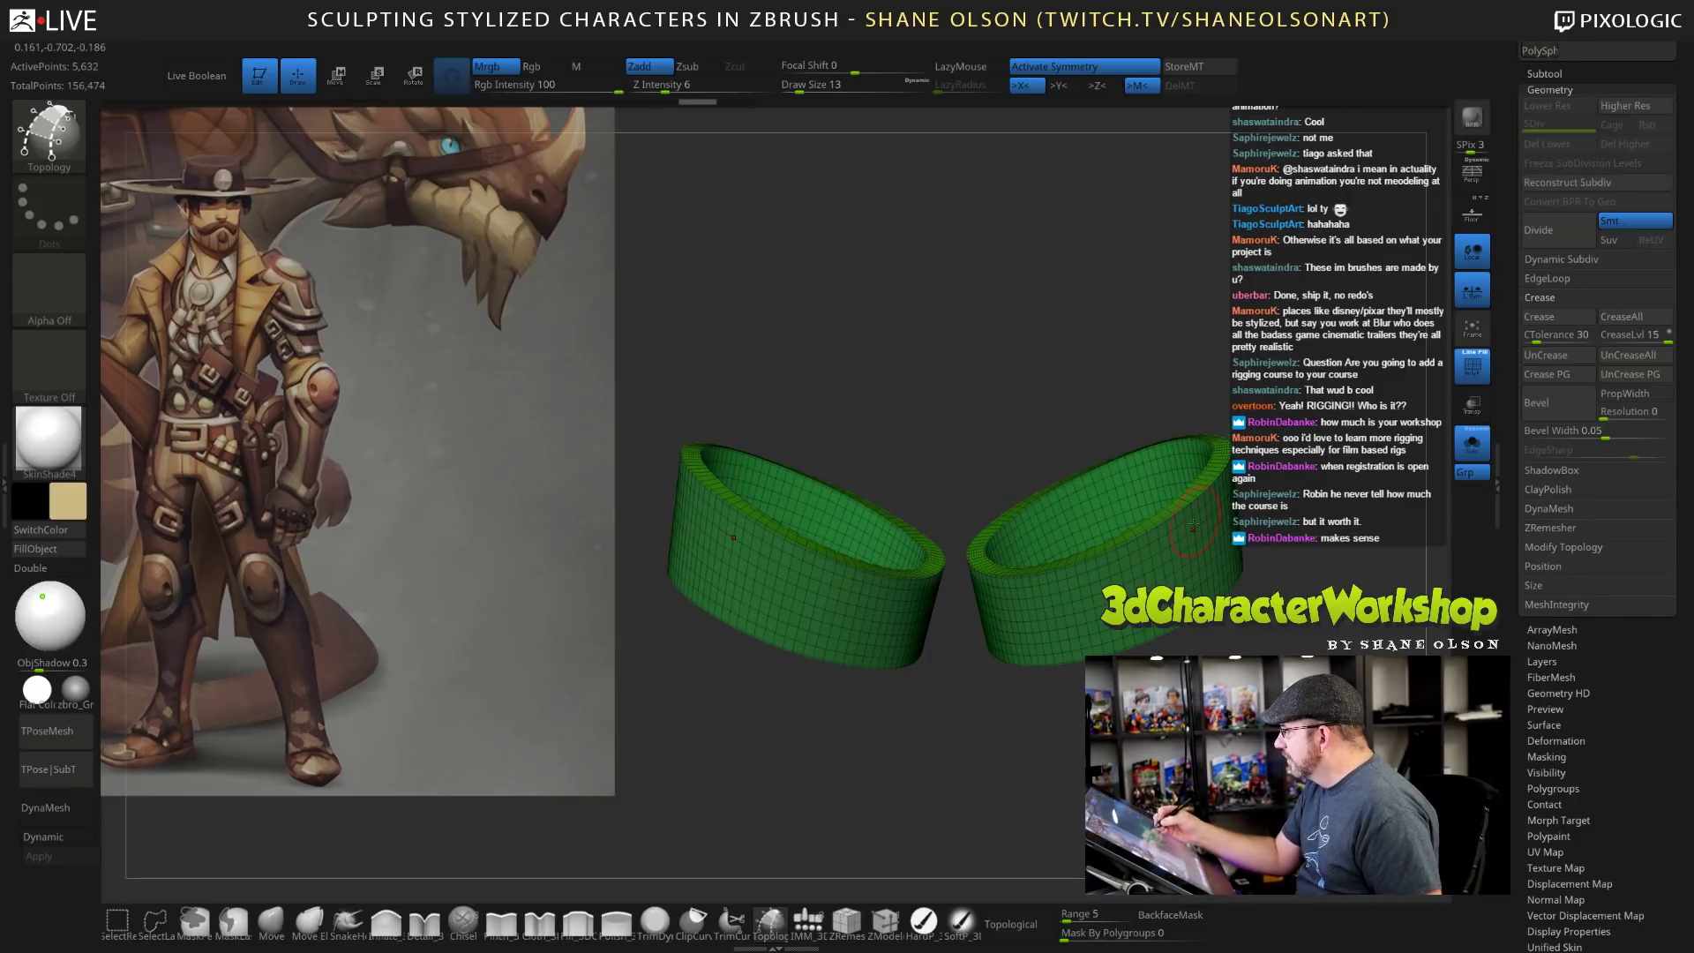
Try two lengthwise topology curves with a crossing curve on the dense thigh band mesh and undo them.
left_click_drag(1193, 525, 1083, 584)
left_click_drag(1201, 556, 1097, 616)
left_click_drag(1104, 558, 1111, 608)
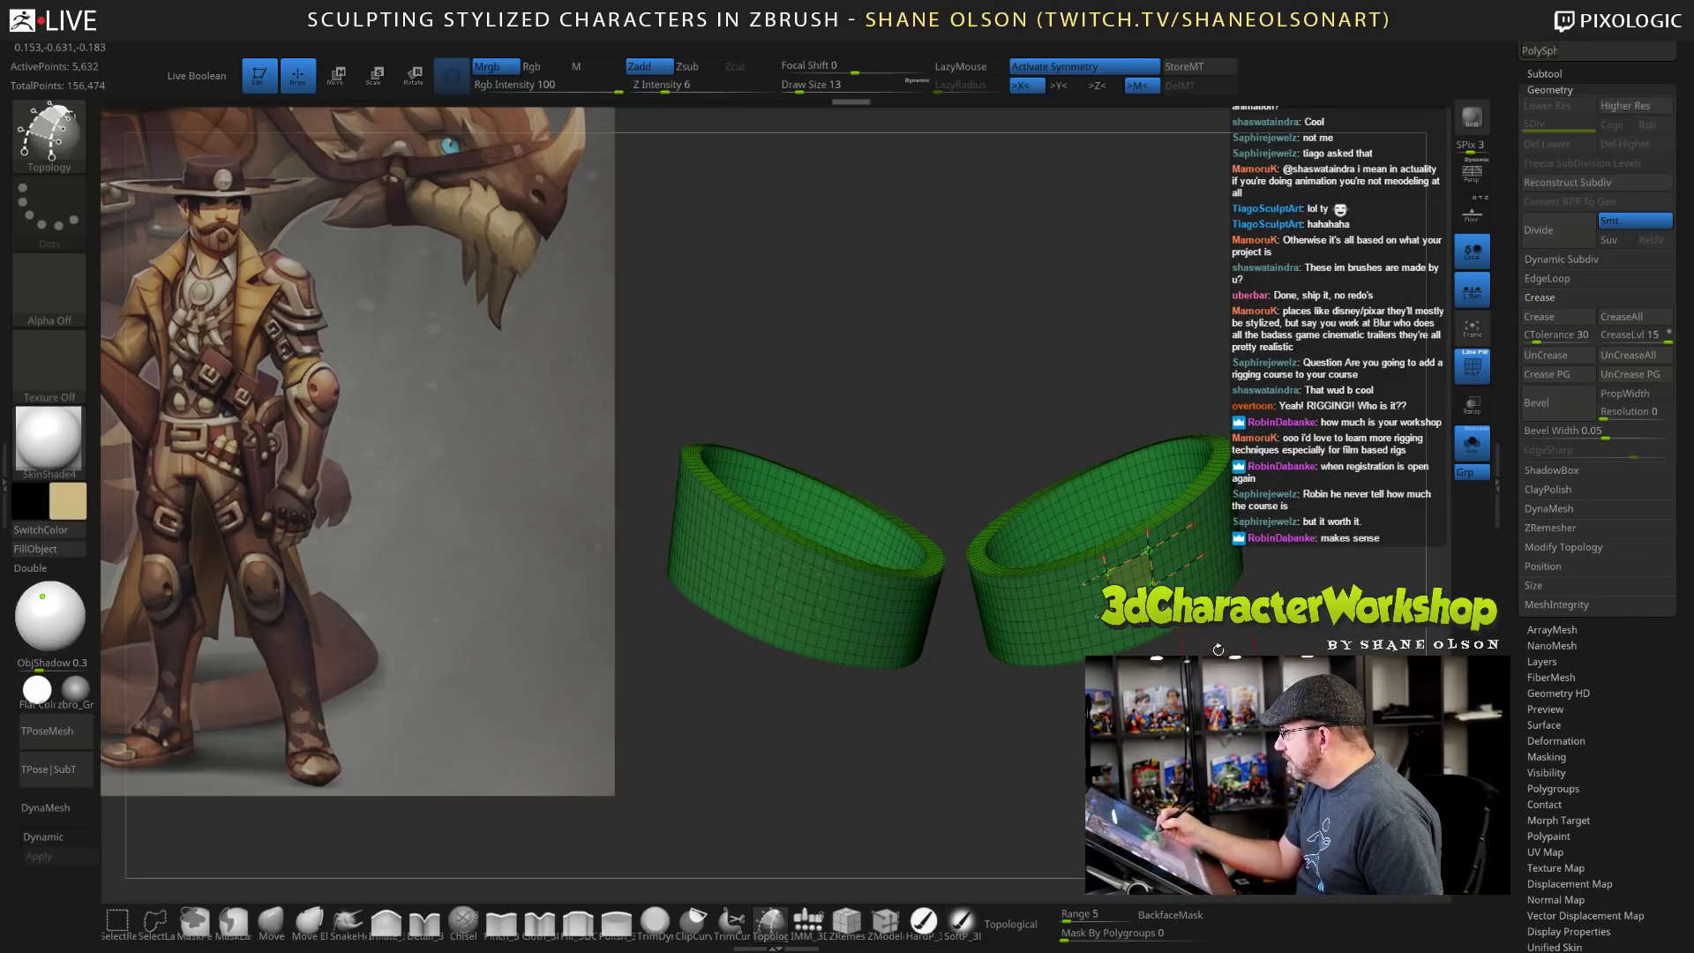
key("ctrl")
key("ctrl+z")
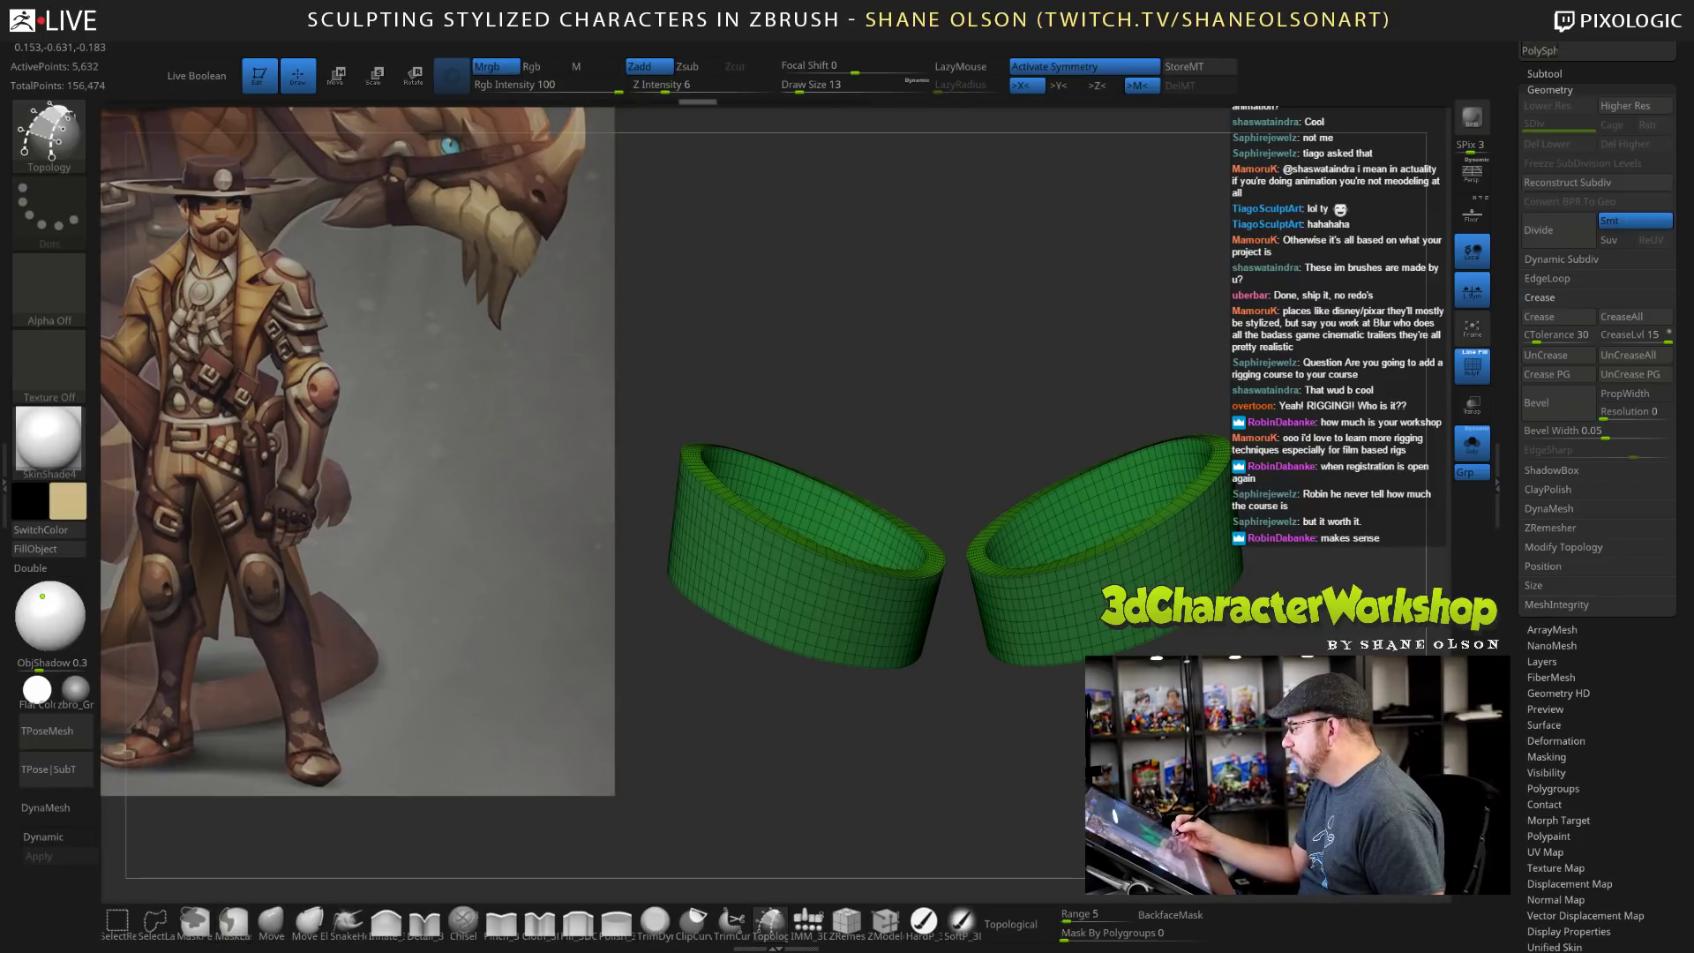
Set the Draw Size to 6 and hide the polygon wireframe on the thigh bands.
left_click_drag(1042, 759, 1046, 697)
mouse_move(971, 759)
left_mouse_down("alt")
mouse_move(939, 723)
mouse_move(926, 785)
mouse_move(944, 743)
left_mouse_up("alt")
left_click_drag(798, 86, 794, 85)
mouse_move(935, 750)
left_mouse_down("alt")
mouse_move(970, 769)
mouse_move(975, 752)
left_mouse_up("alt")
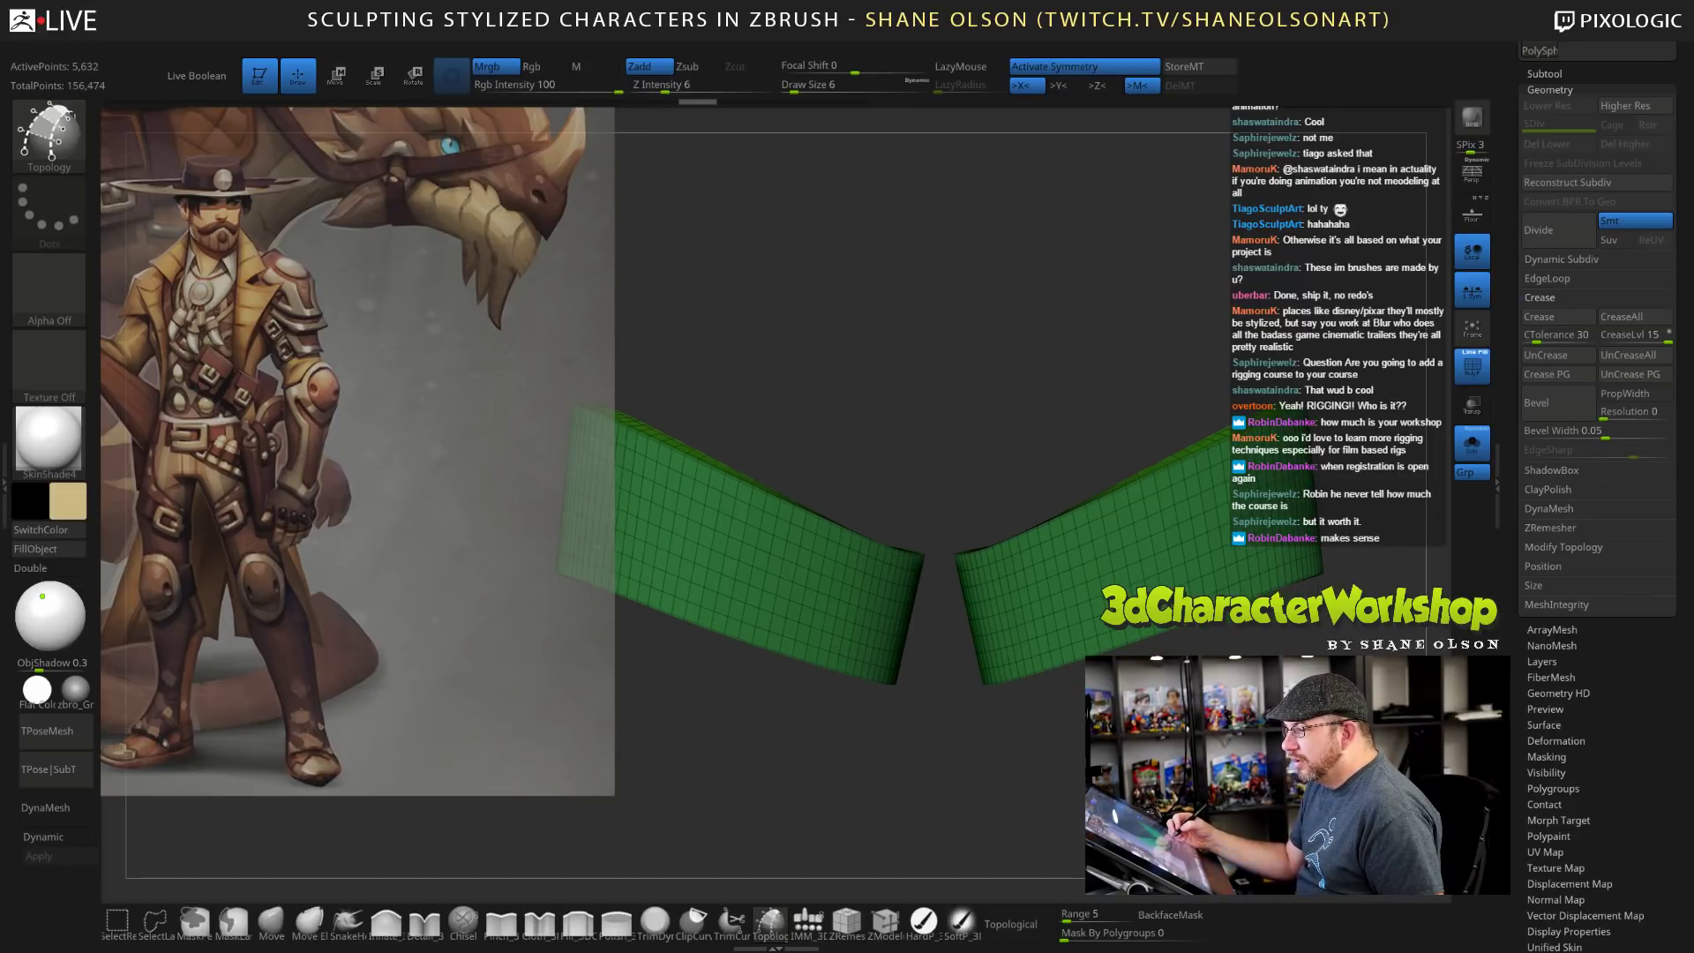
key("shift+f")
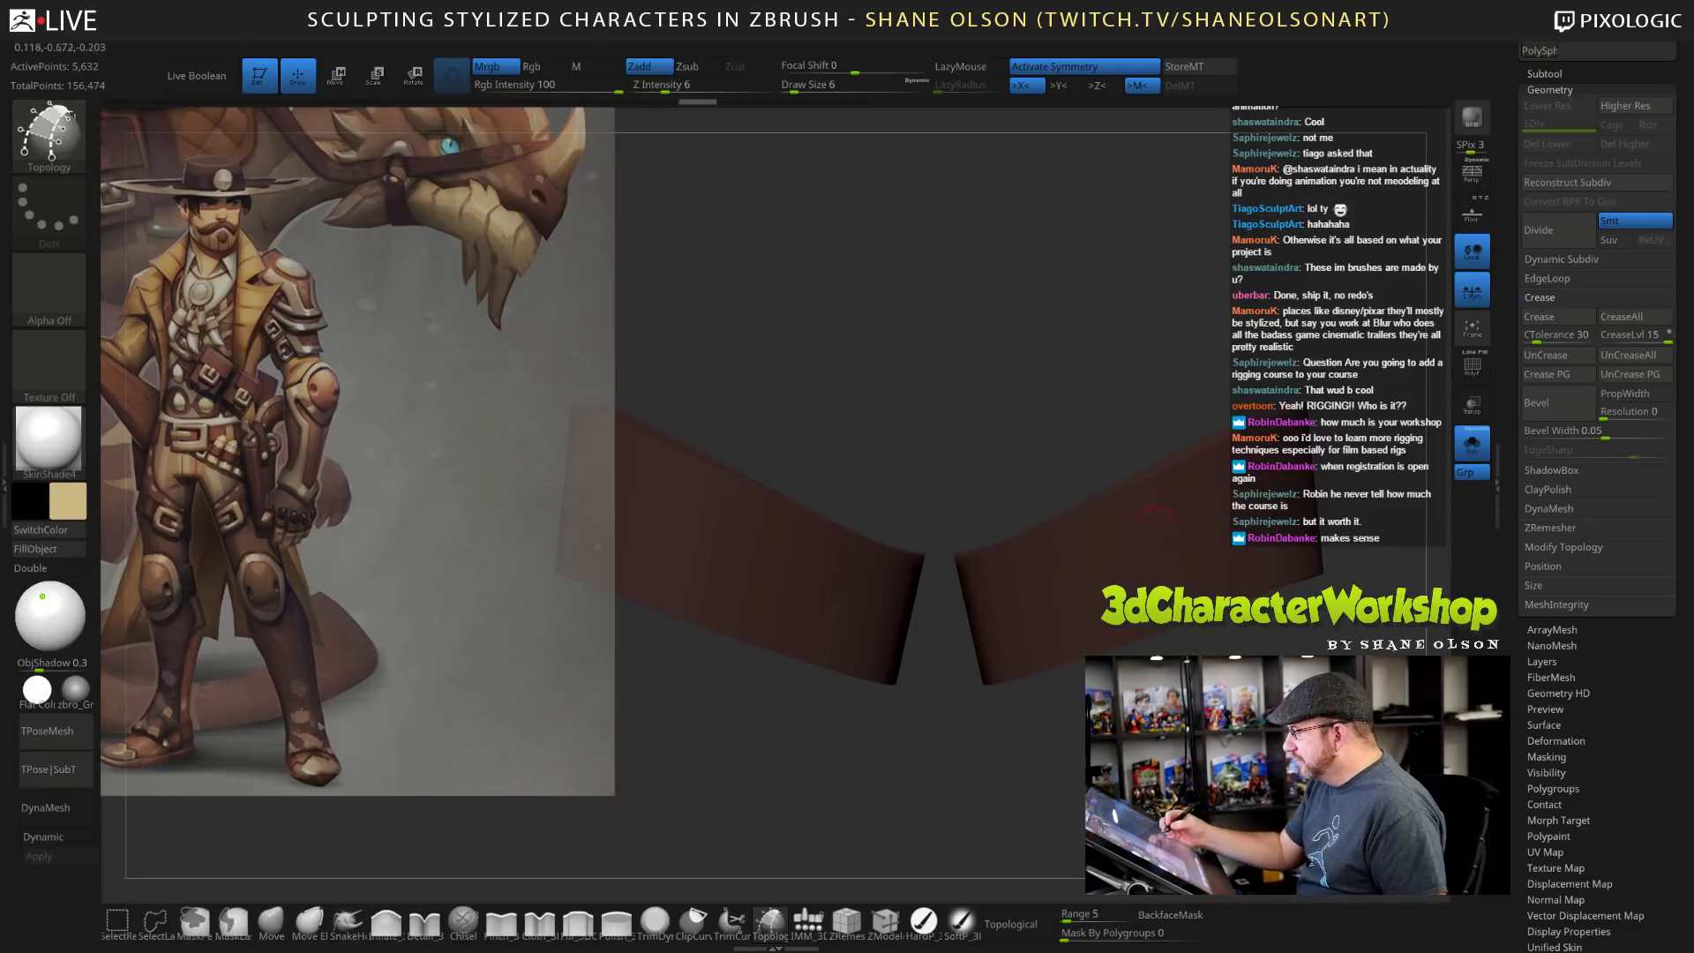
Draw four parallel lengthwise topology curves across the front of the thigh band.
left_click_drag(1041, 709, 1088, 733, "alt")
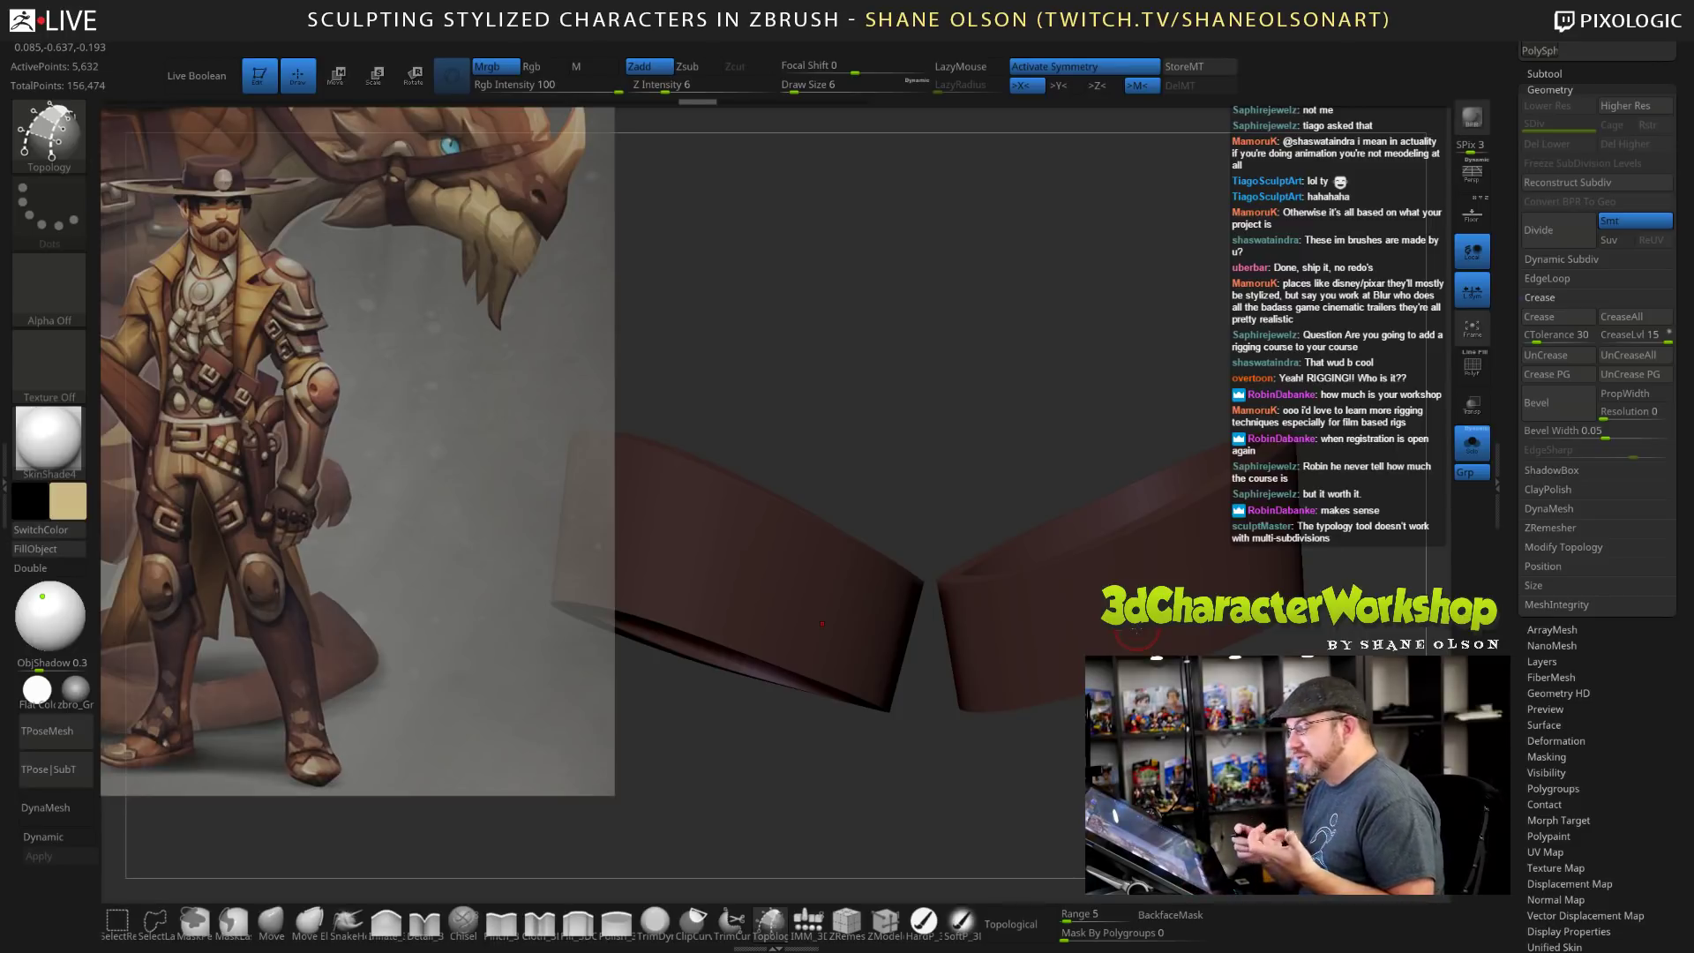
left_click_drag(953, 768, 975, 808)
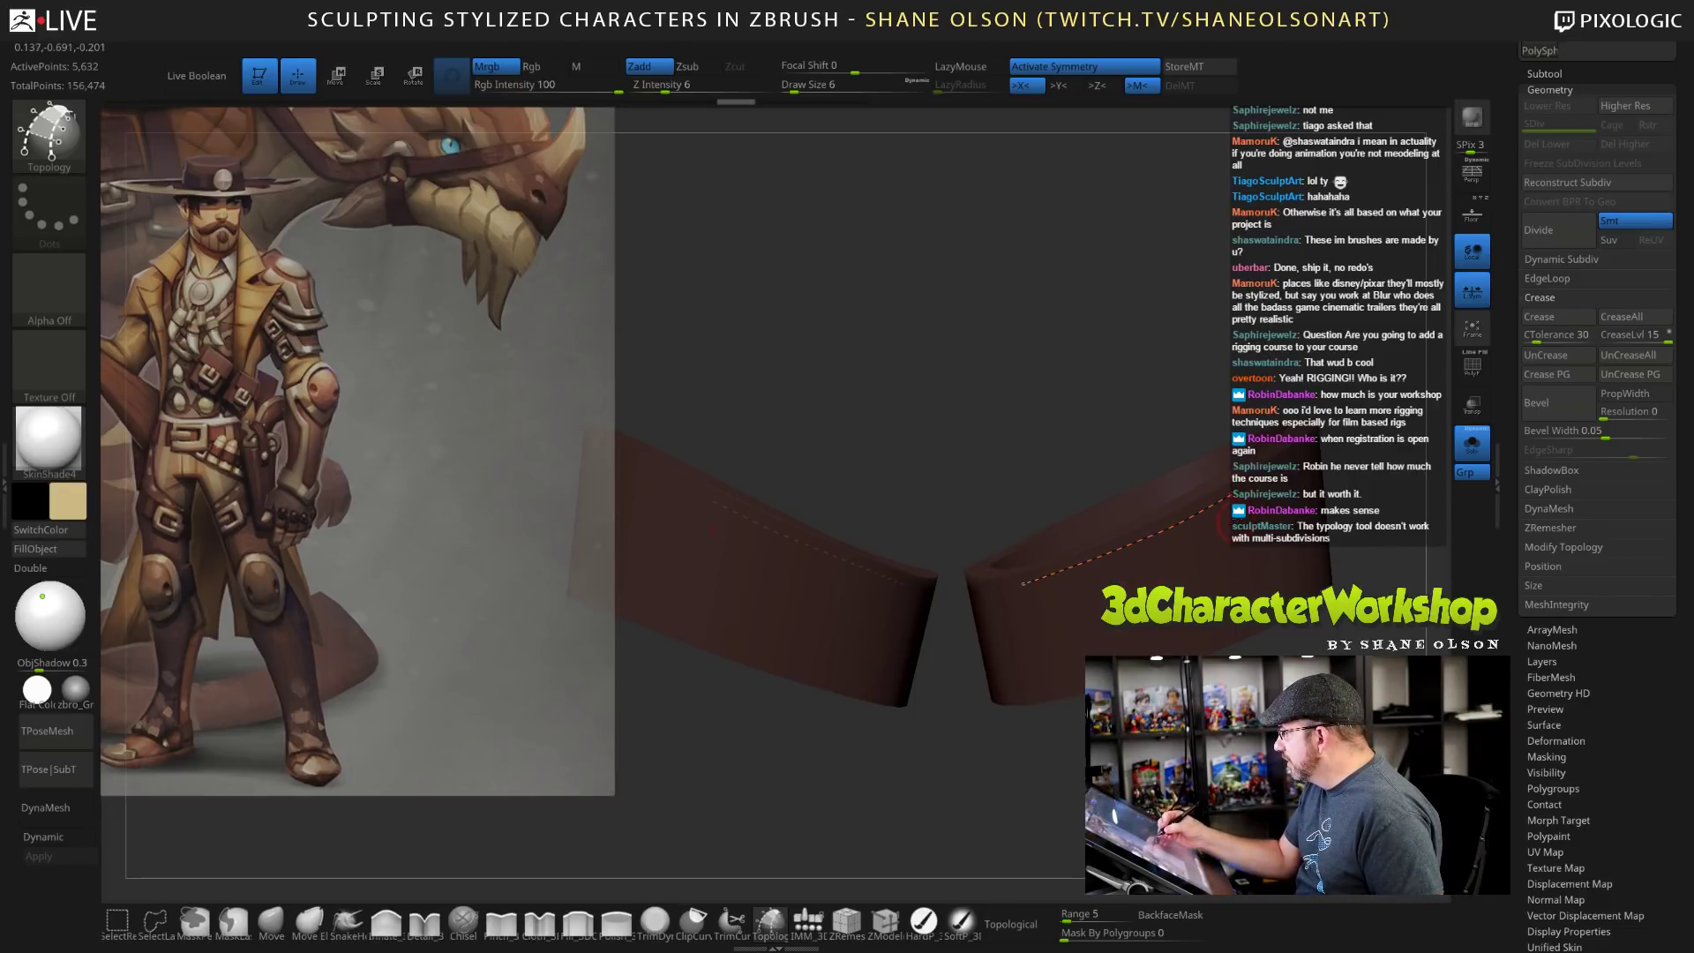
left_click_drag(1164, 566, 1021, 620)
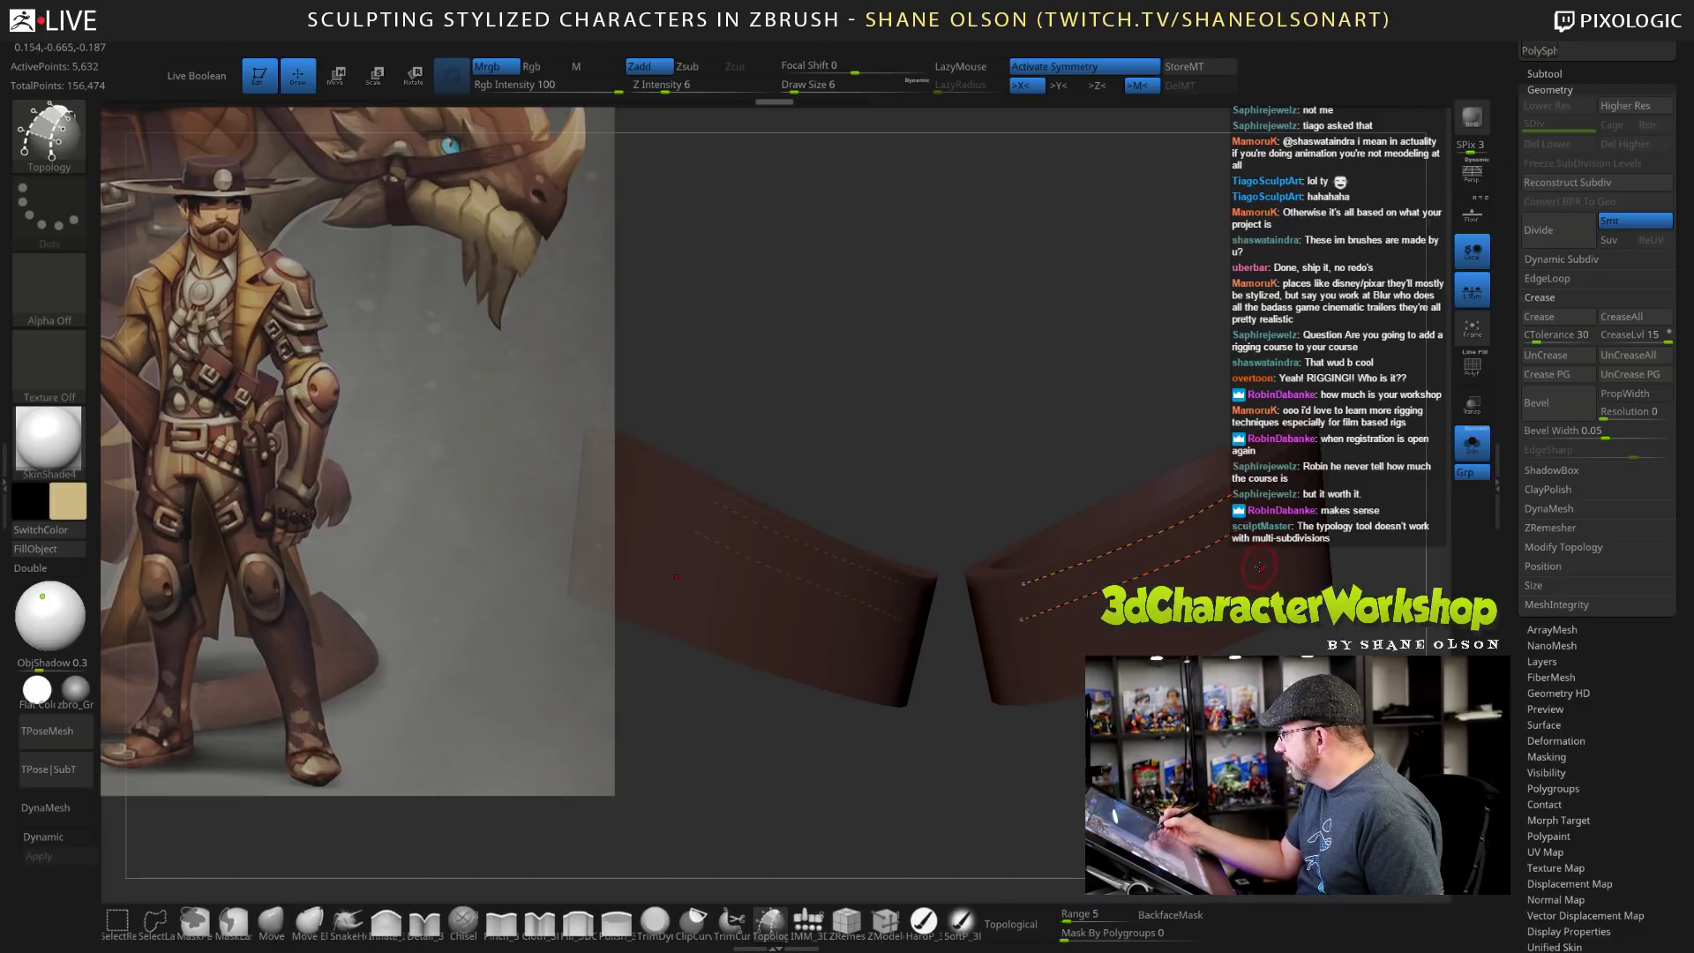
left_click_drag(1221, 589, 1013, 661)
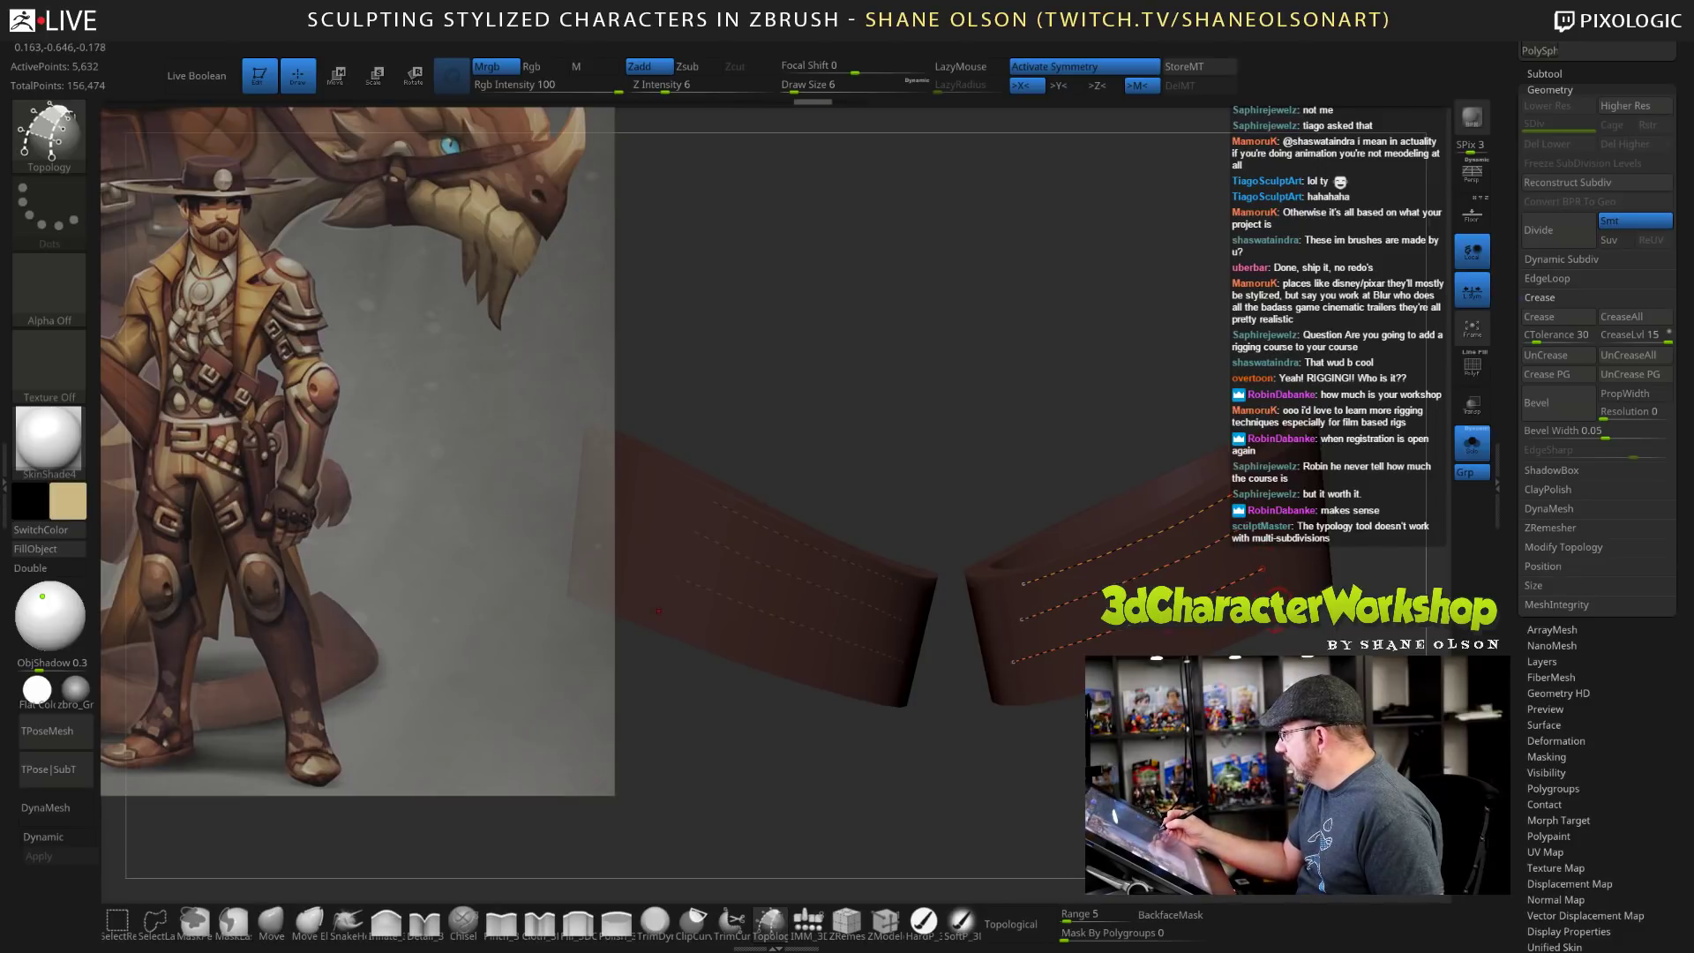
left_click_drag(1019, 700, 1015, 703)
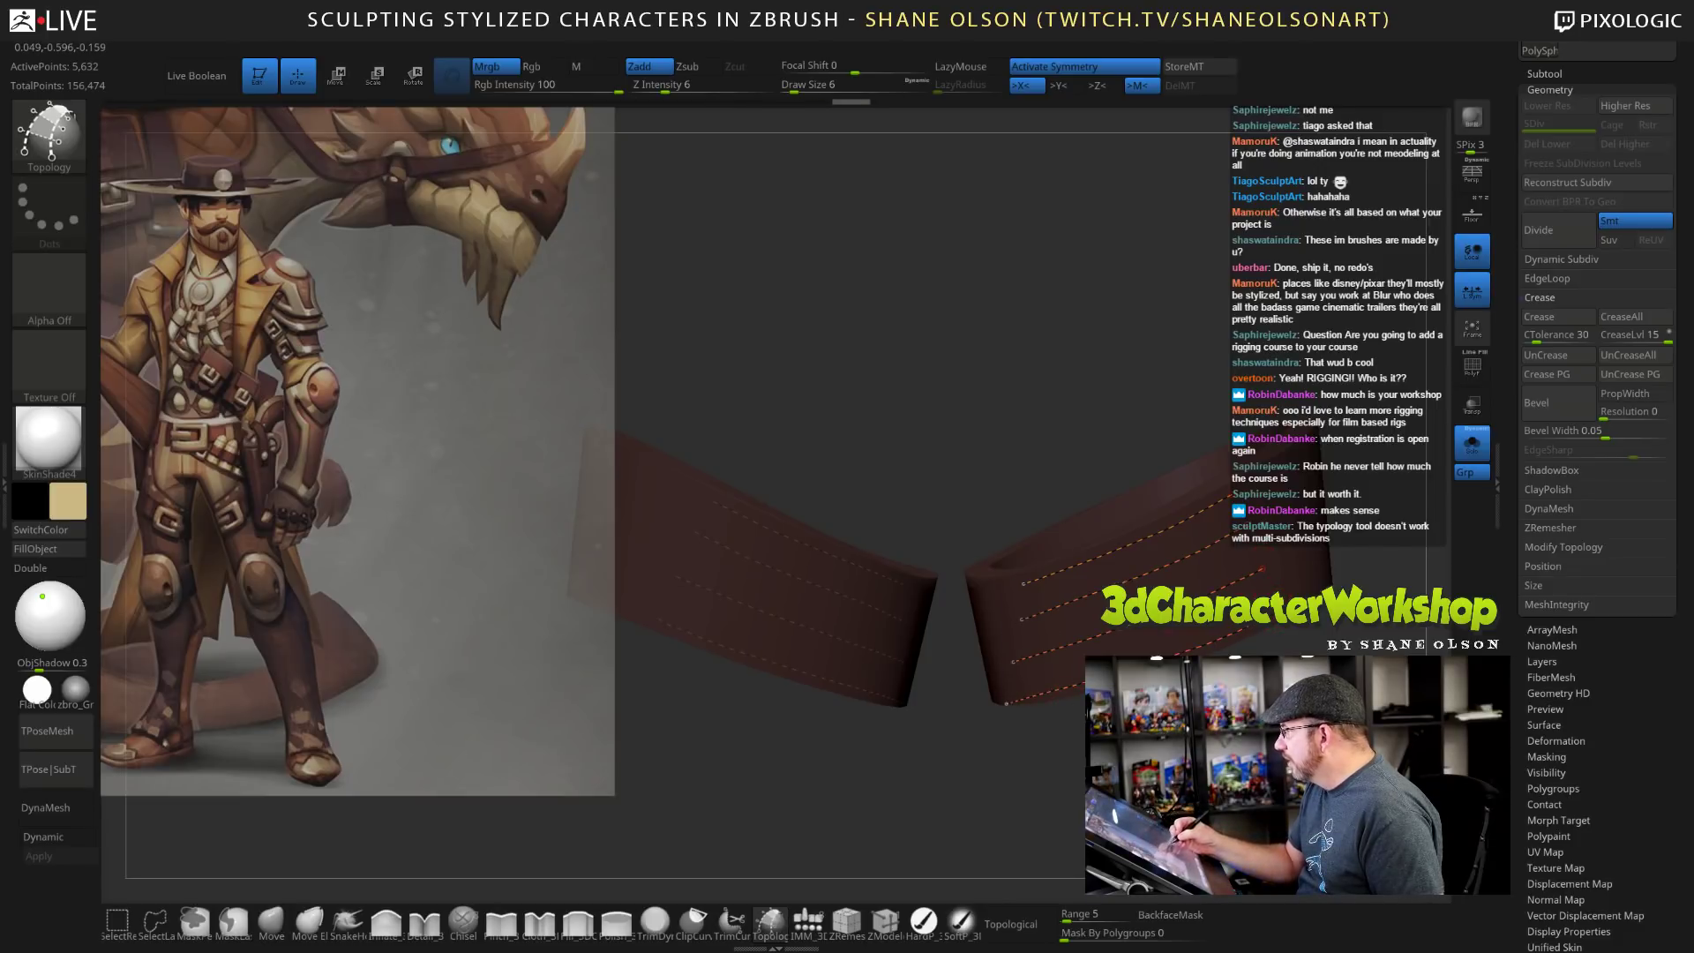
Add four crossing topology curves to form a three-by-three grid of faces, and trim the excess curve ends.
left_click_drag(1165, 777, 1085, 746)
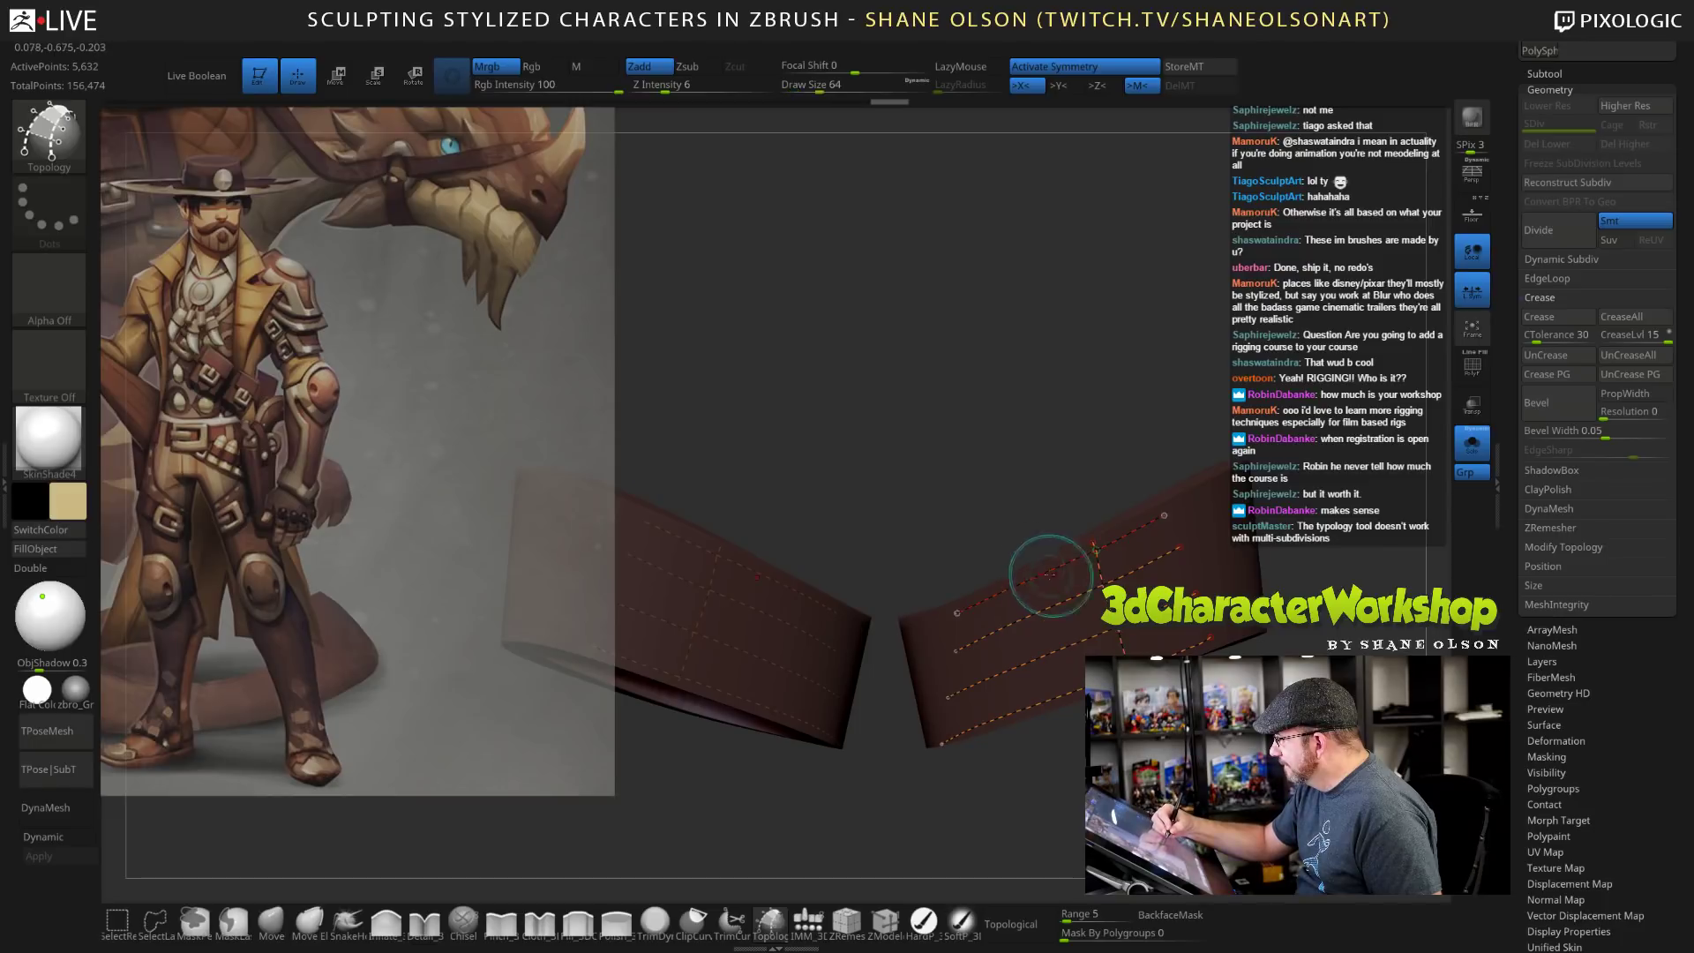
left_click_drag(1047, 573, 1044, 569)
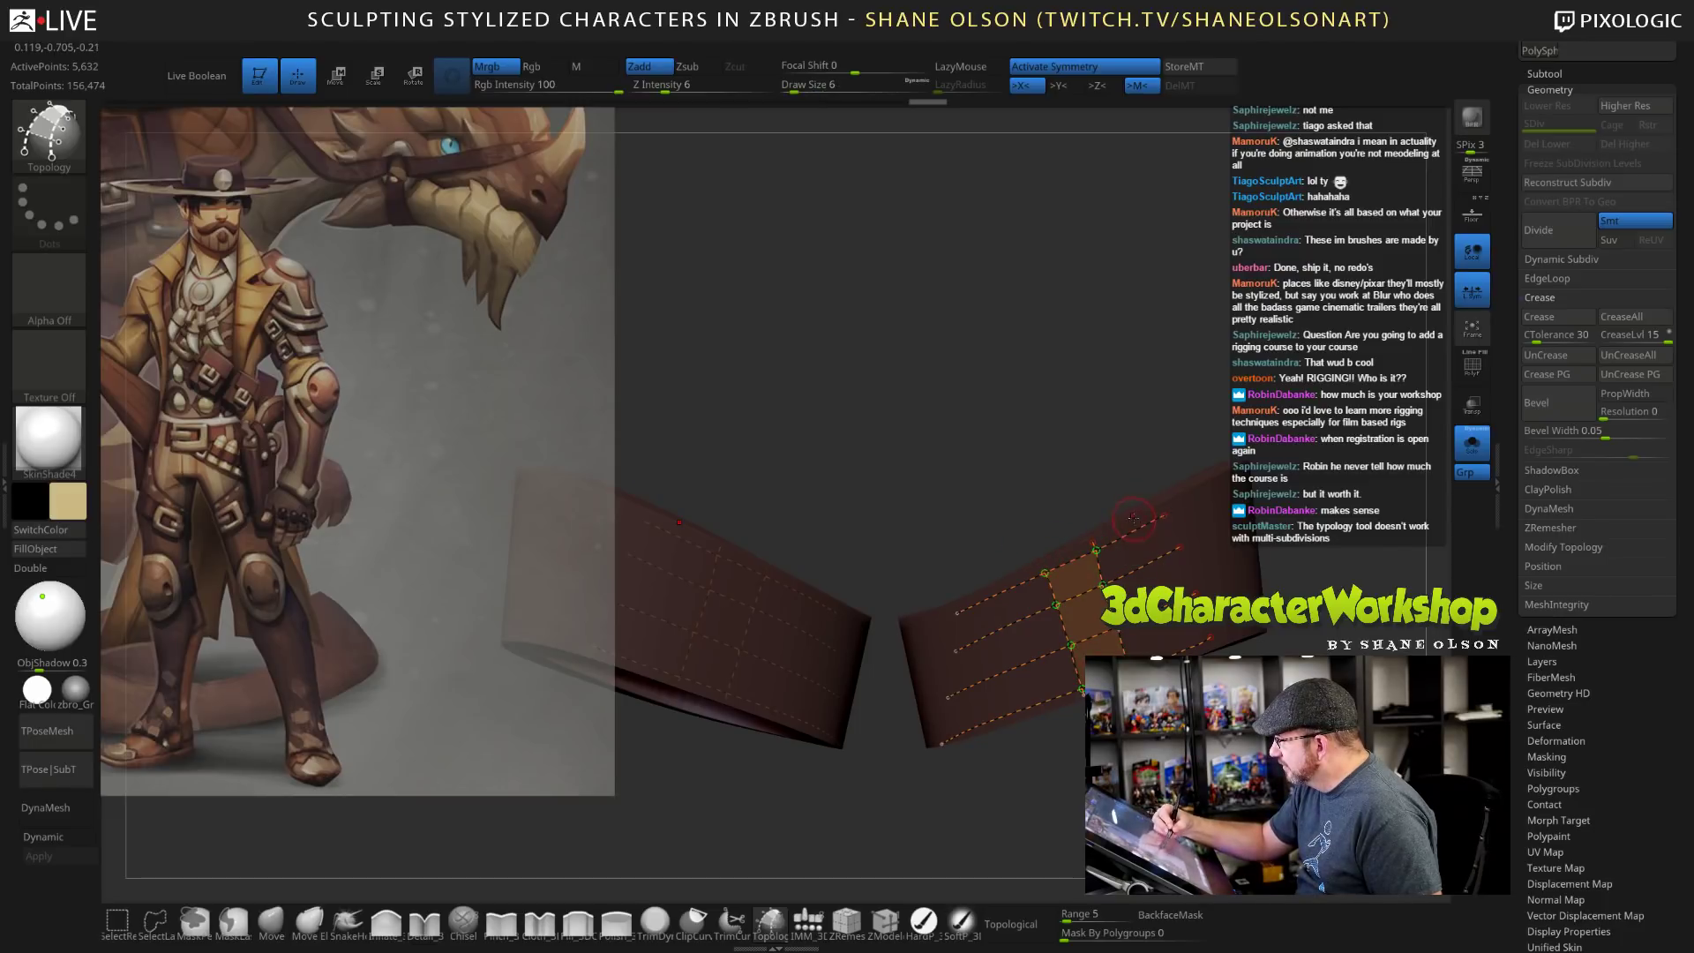
left_click_drag(1137, 519, 1136, 523)
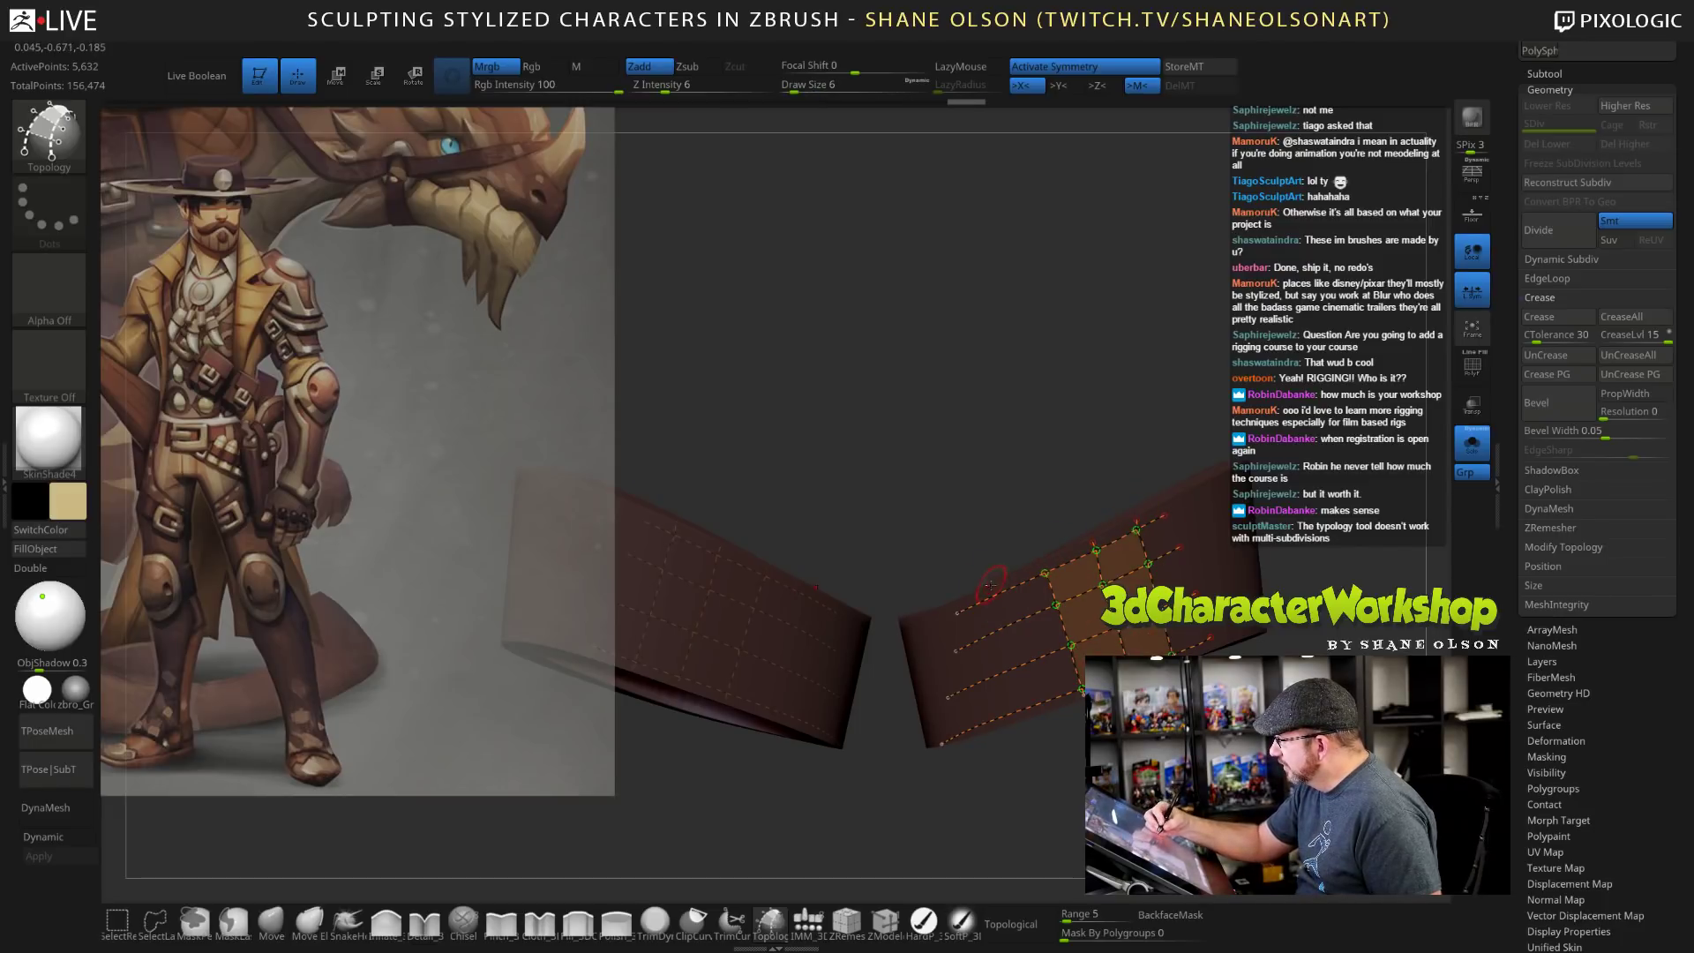
left_click_drag(1027, 715, 1027, 716)
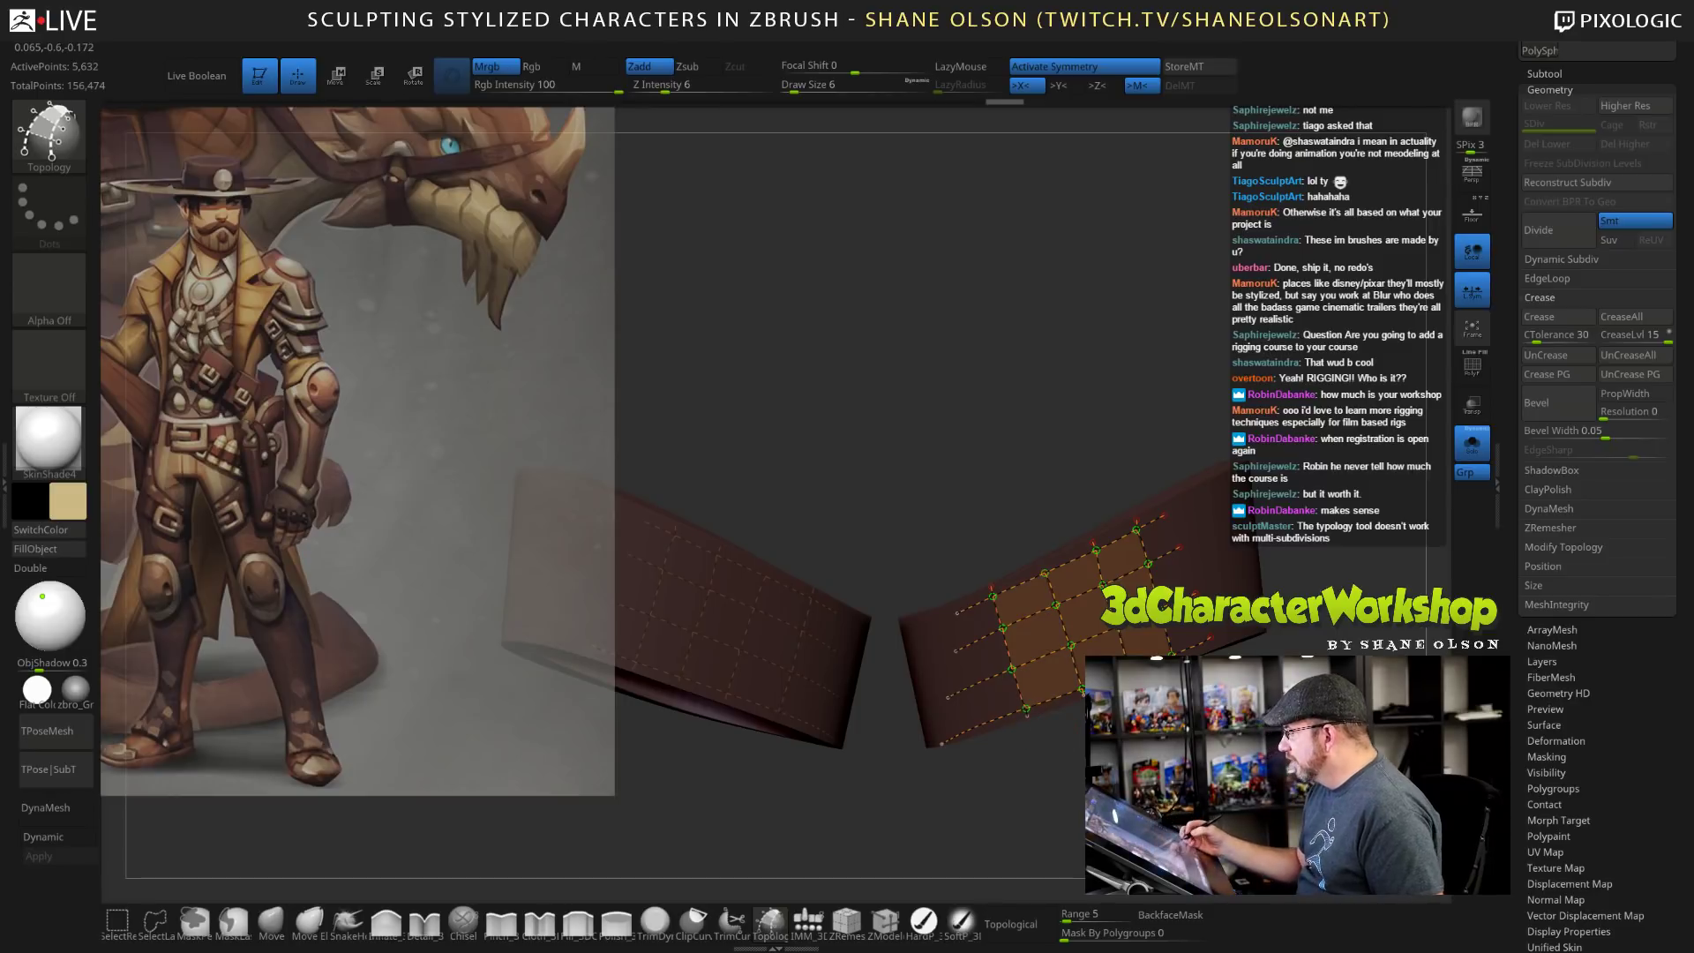
mouse_move(980, 812)
left_mouse_down()
mouse_move(1023, 781)
mouse_move(986, 784)
left_mouse_up()
left_click(980, 794)
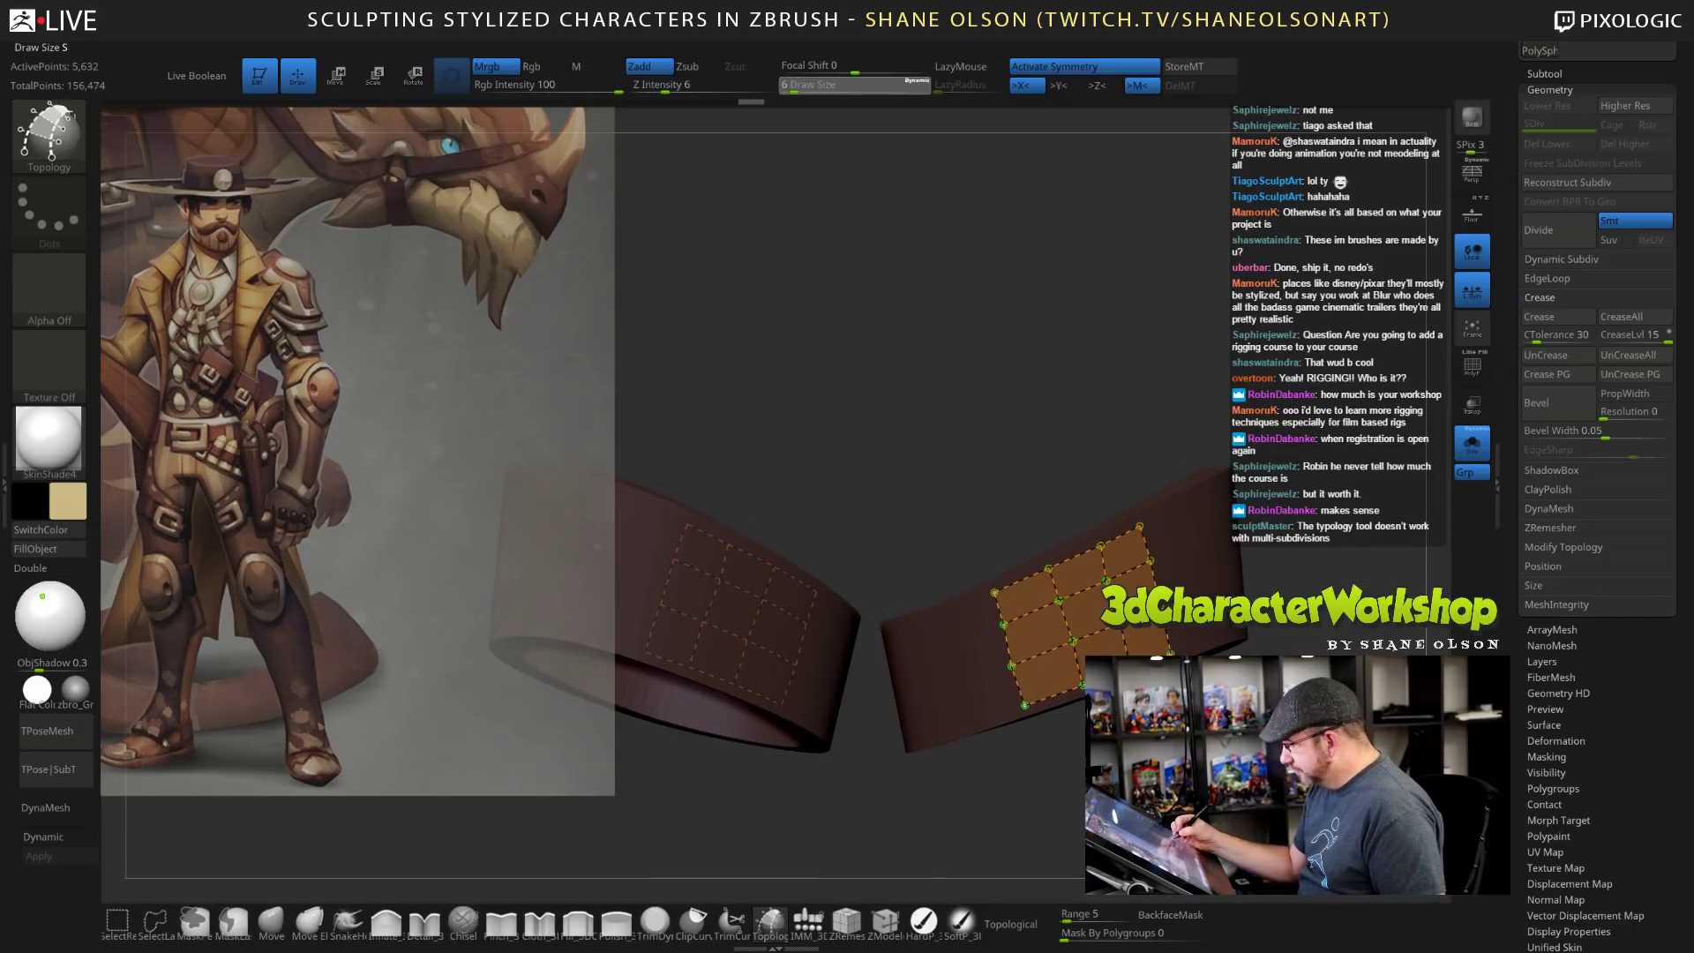
Generate the grid patch from the topology curves at Draw Size 1 and split the unmasked points into a separate subtool.
type("1")
key("Return")
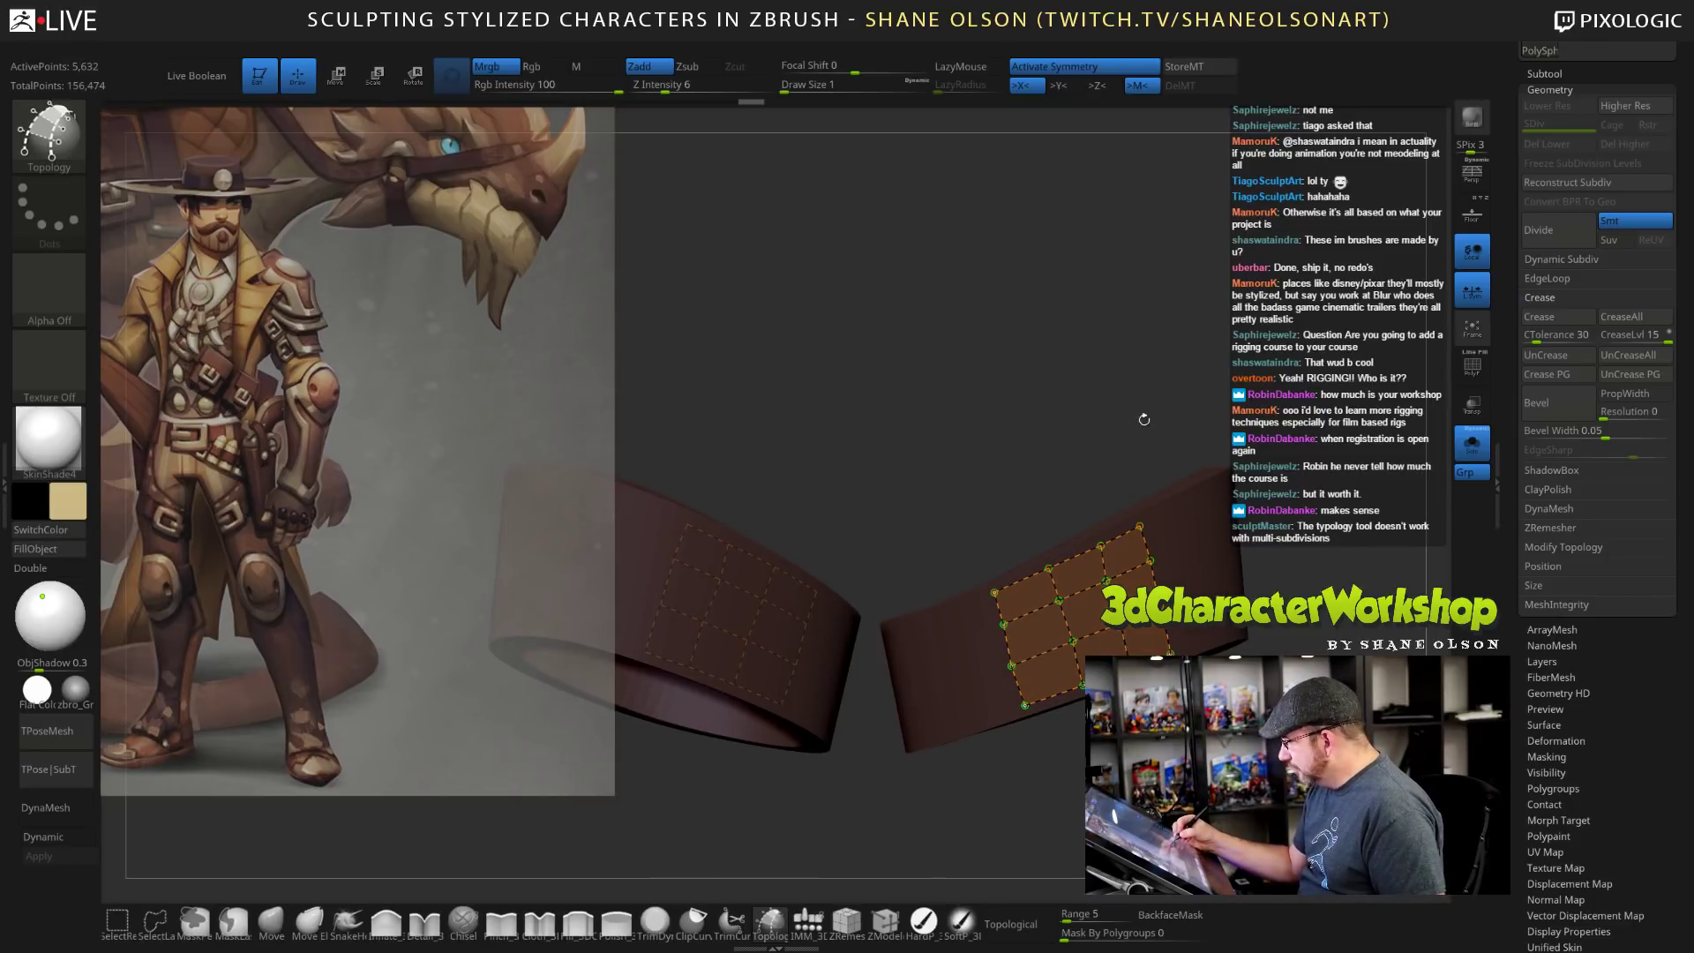
left_click(1194, 568)
left_click_drag(927, 803, 957, 805)
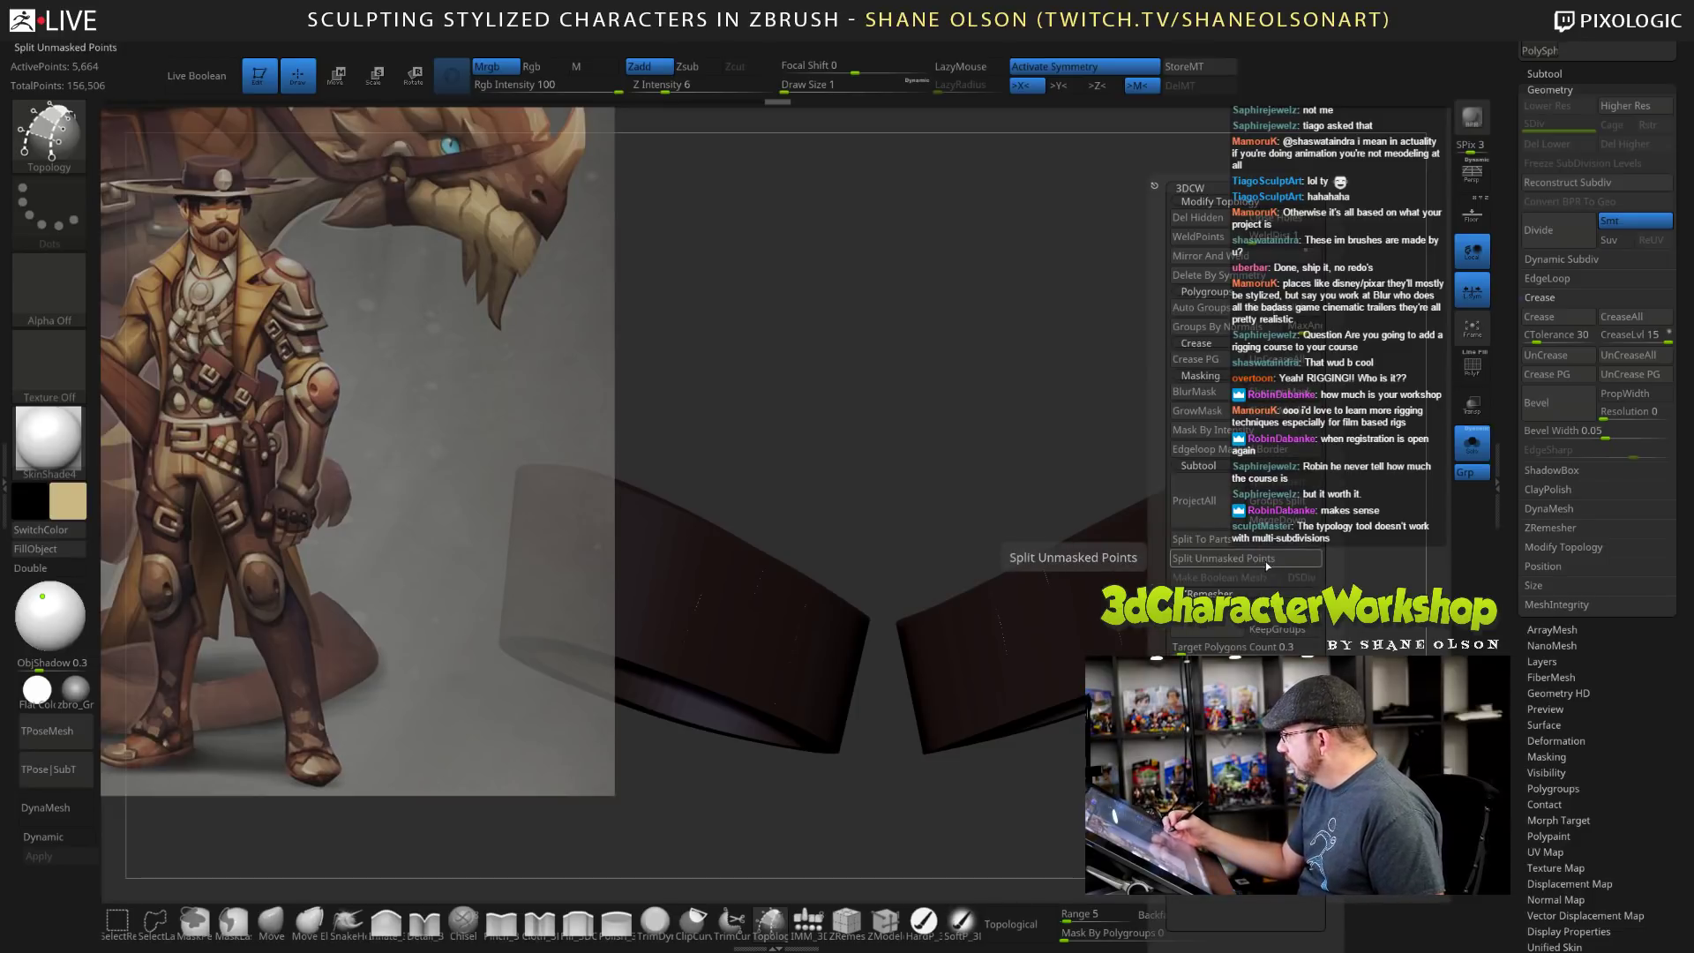
key("ctrl+z")
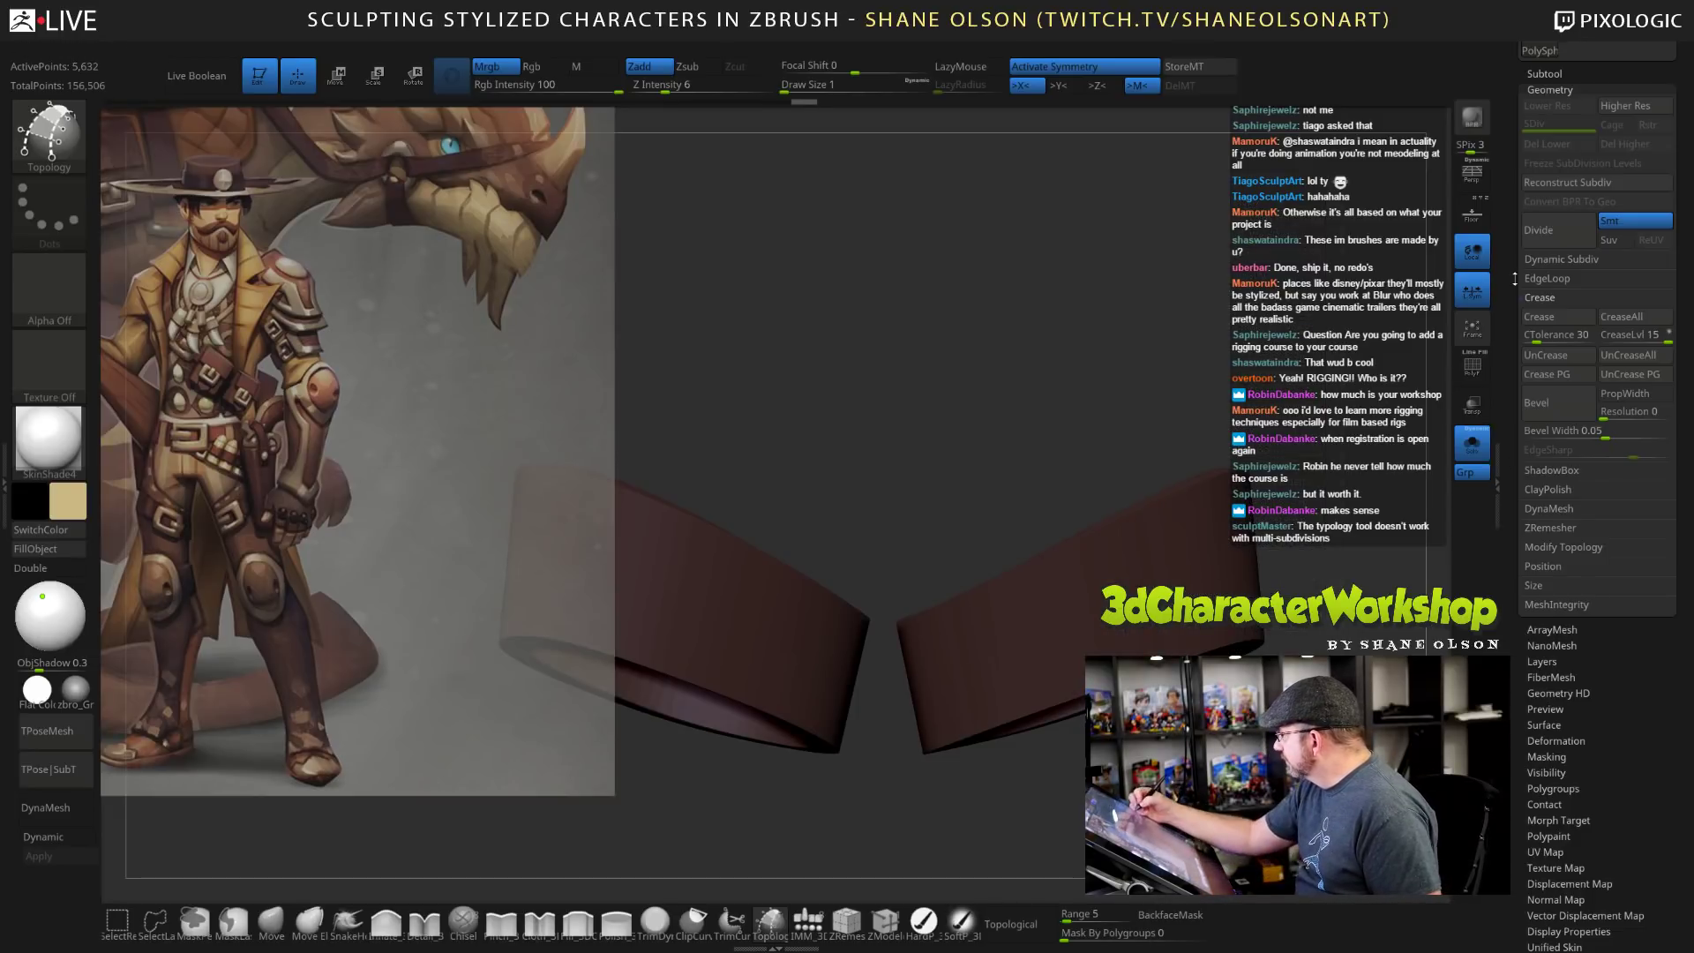
Select the newly split patch subtool and display its polygon wireframe.
left_click_drag(1515, 279, 1515, 510)
left_click(1541, 306)
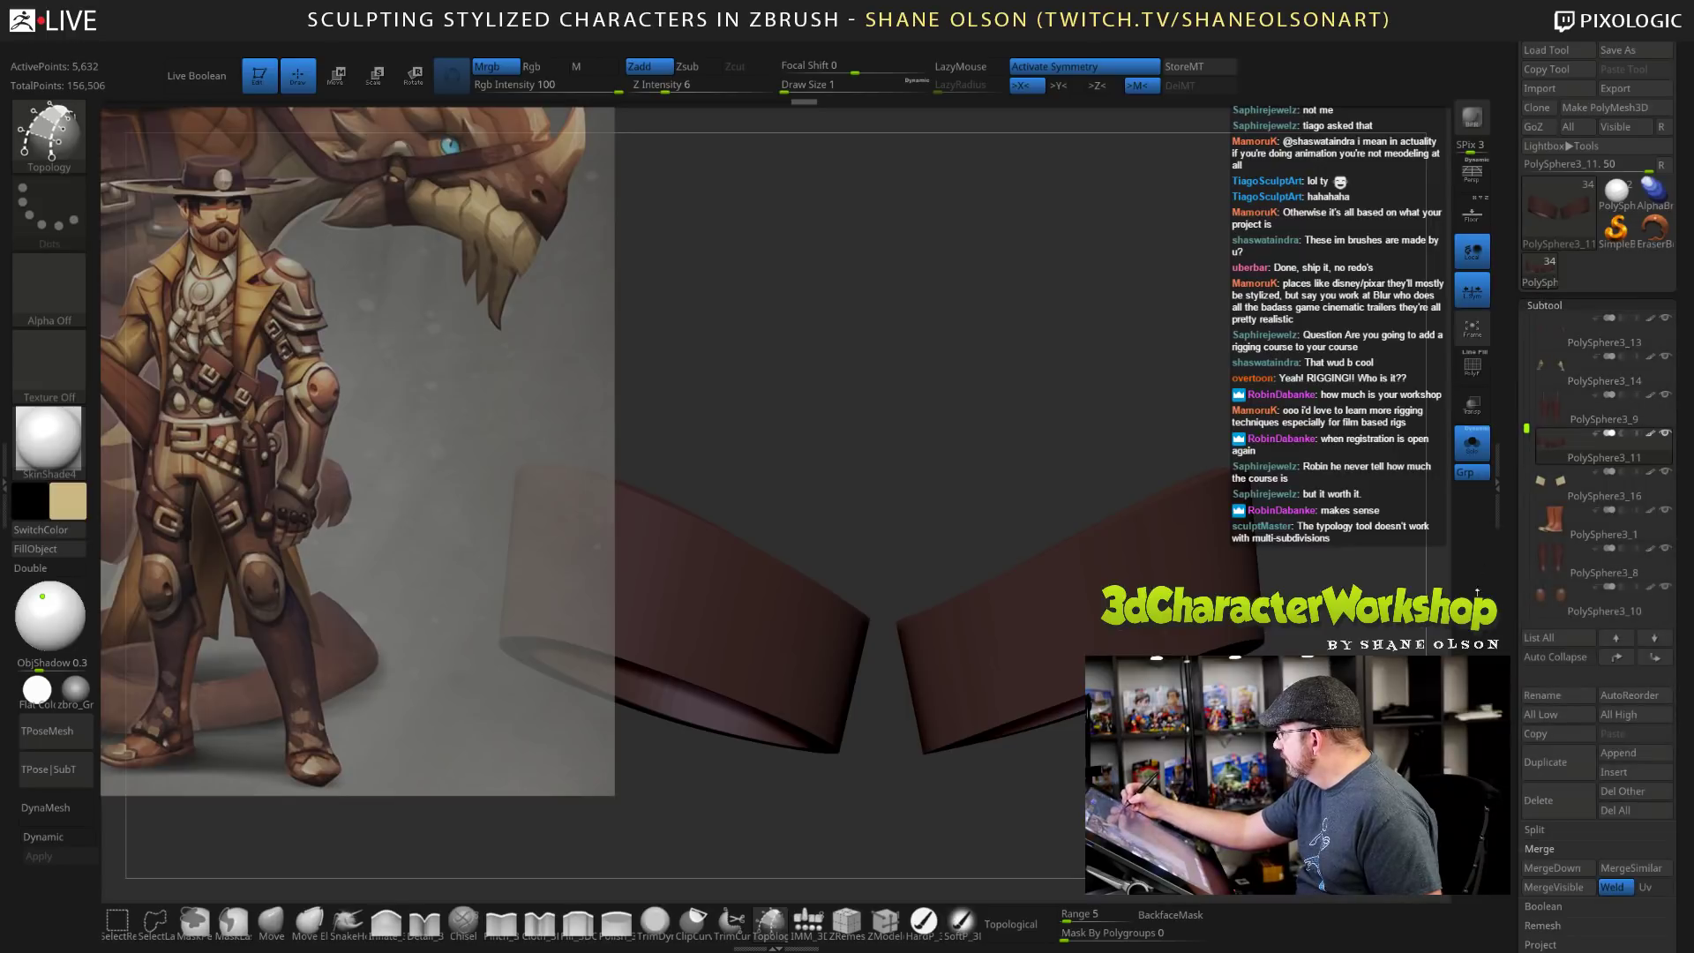
left_click(1560, 483)
key("shift")
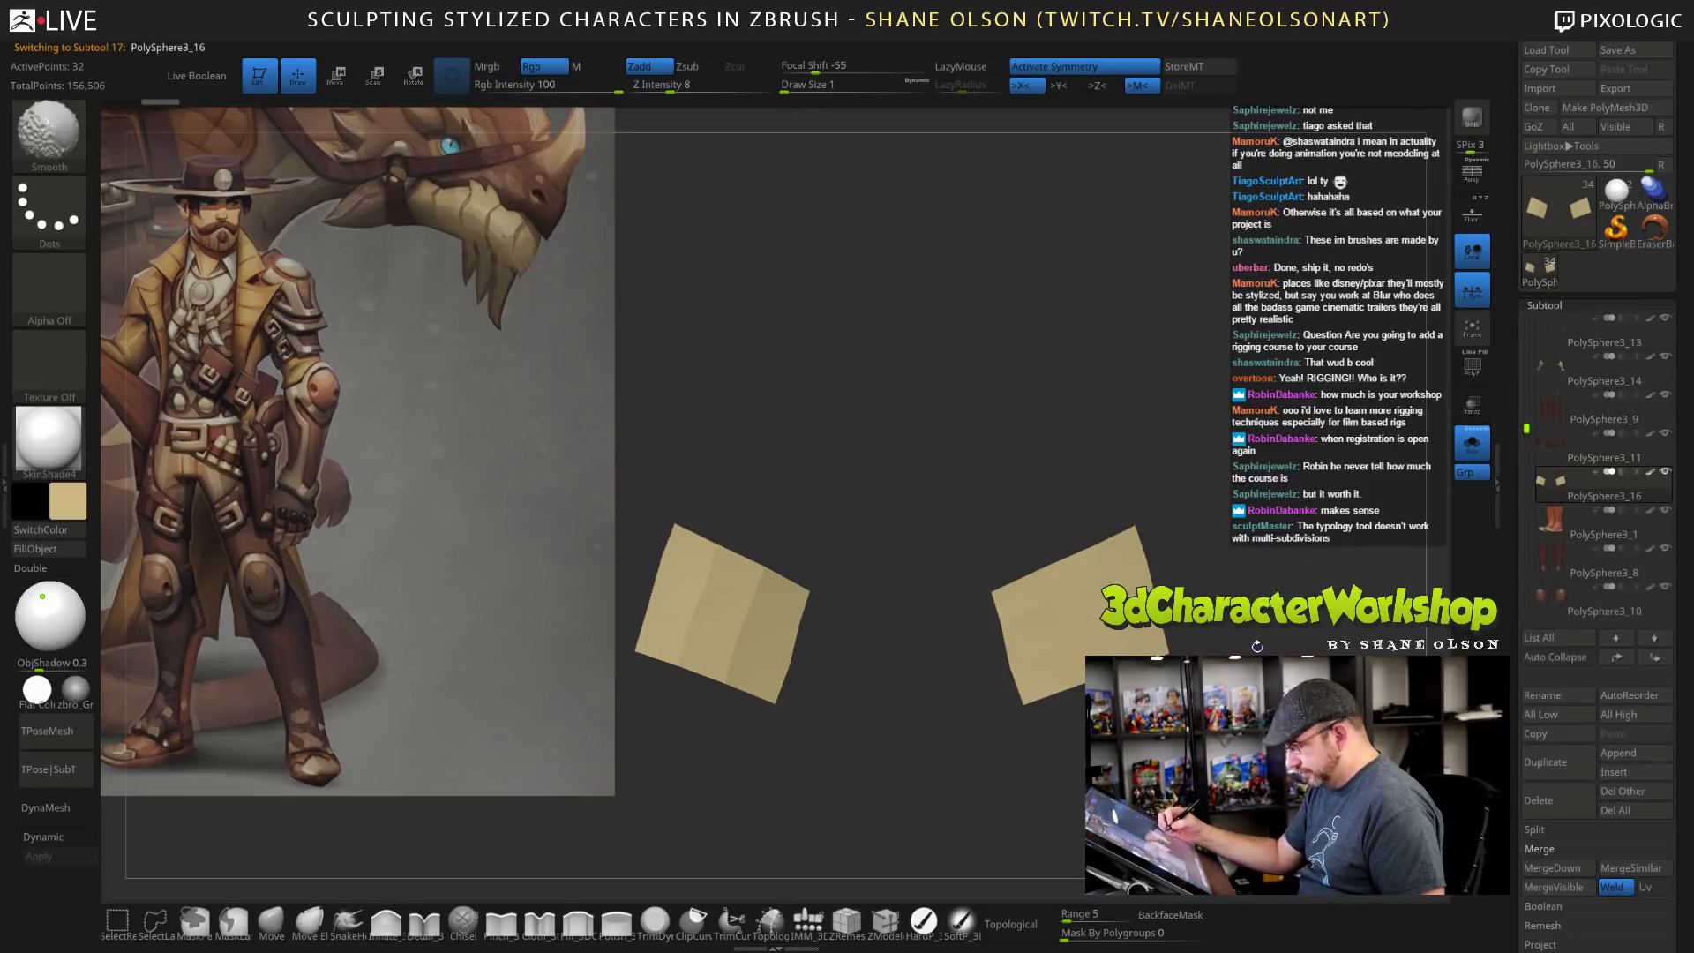
key("shift+f")
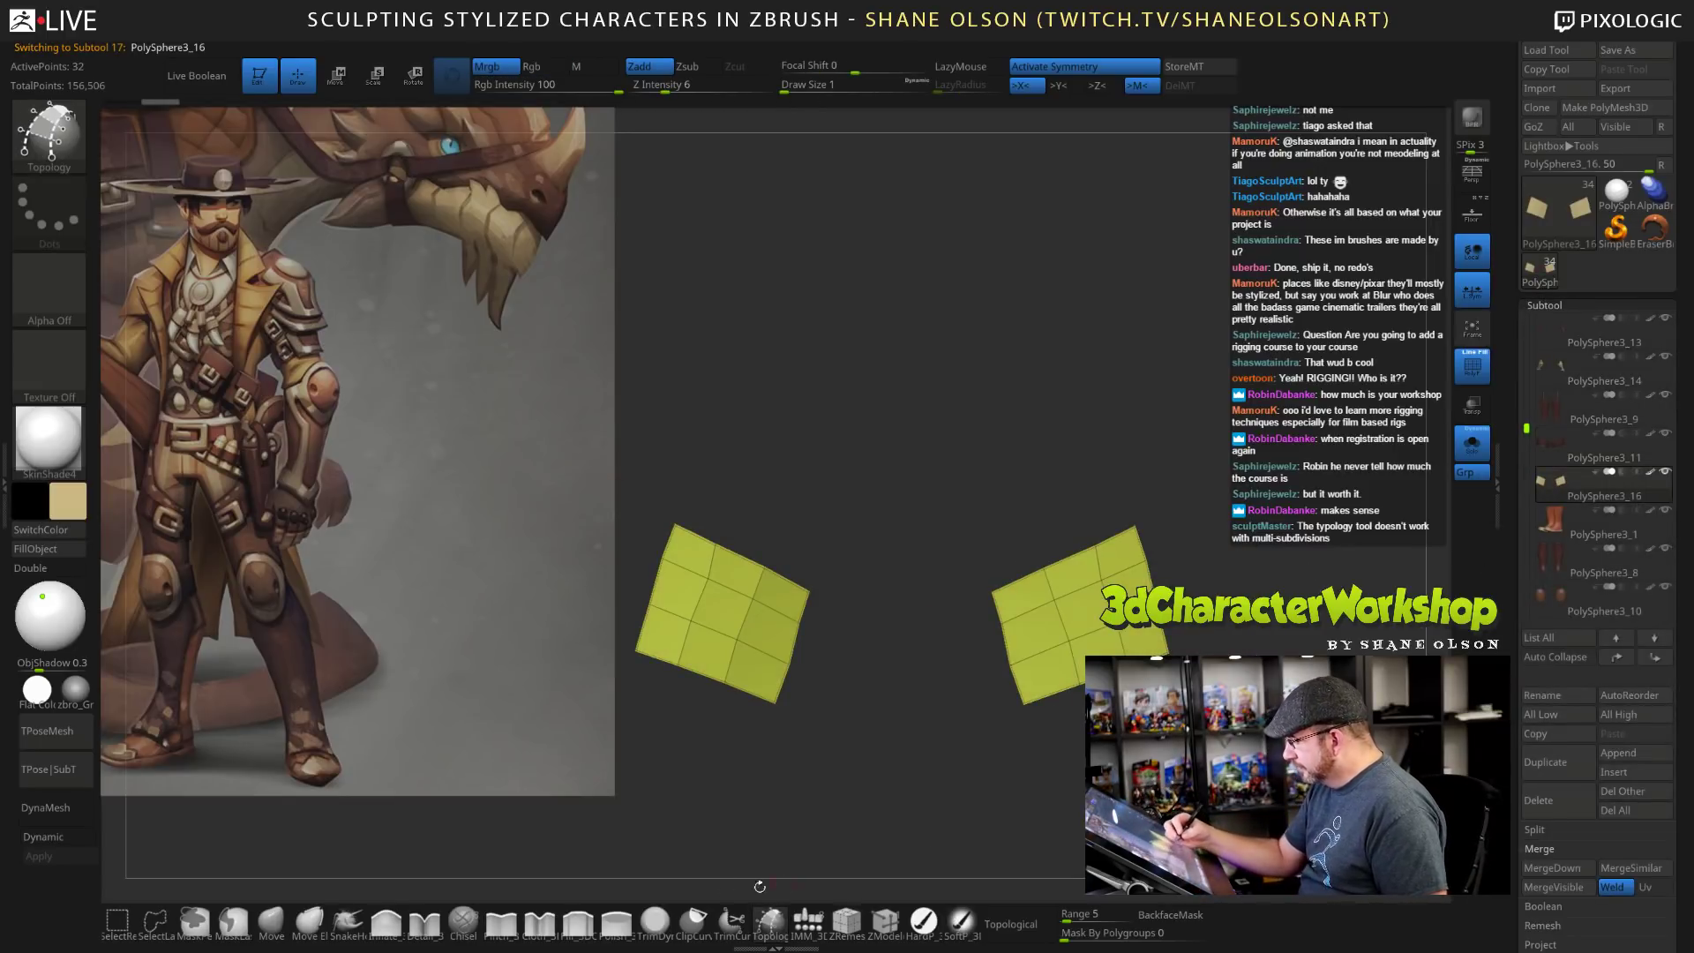
Reposition the patch's inner grid points with the Move brush at Draw Size 8, enlarging the centre face and evening the border faces.
left_click(306, 921)
left_click(795, 86)
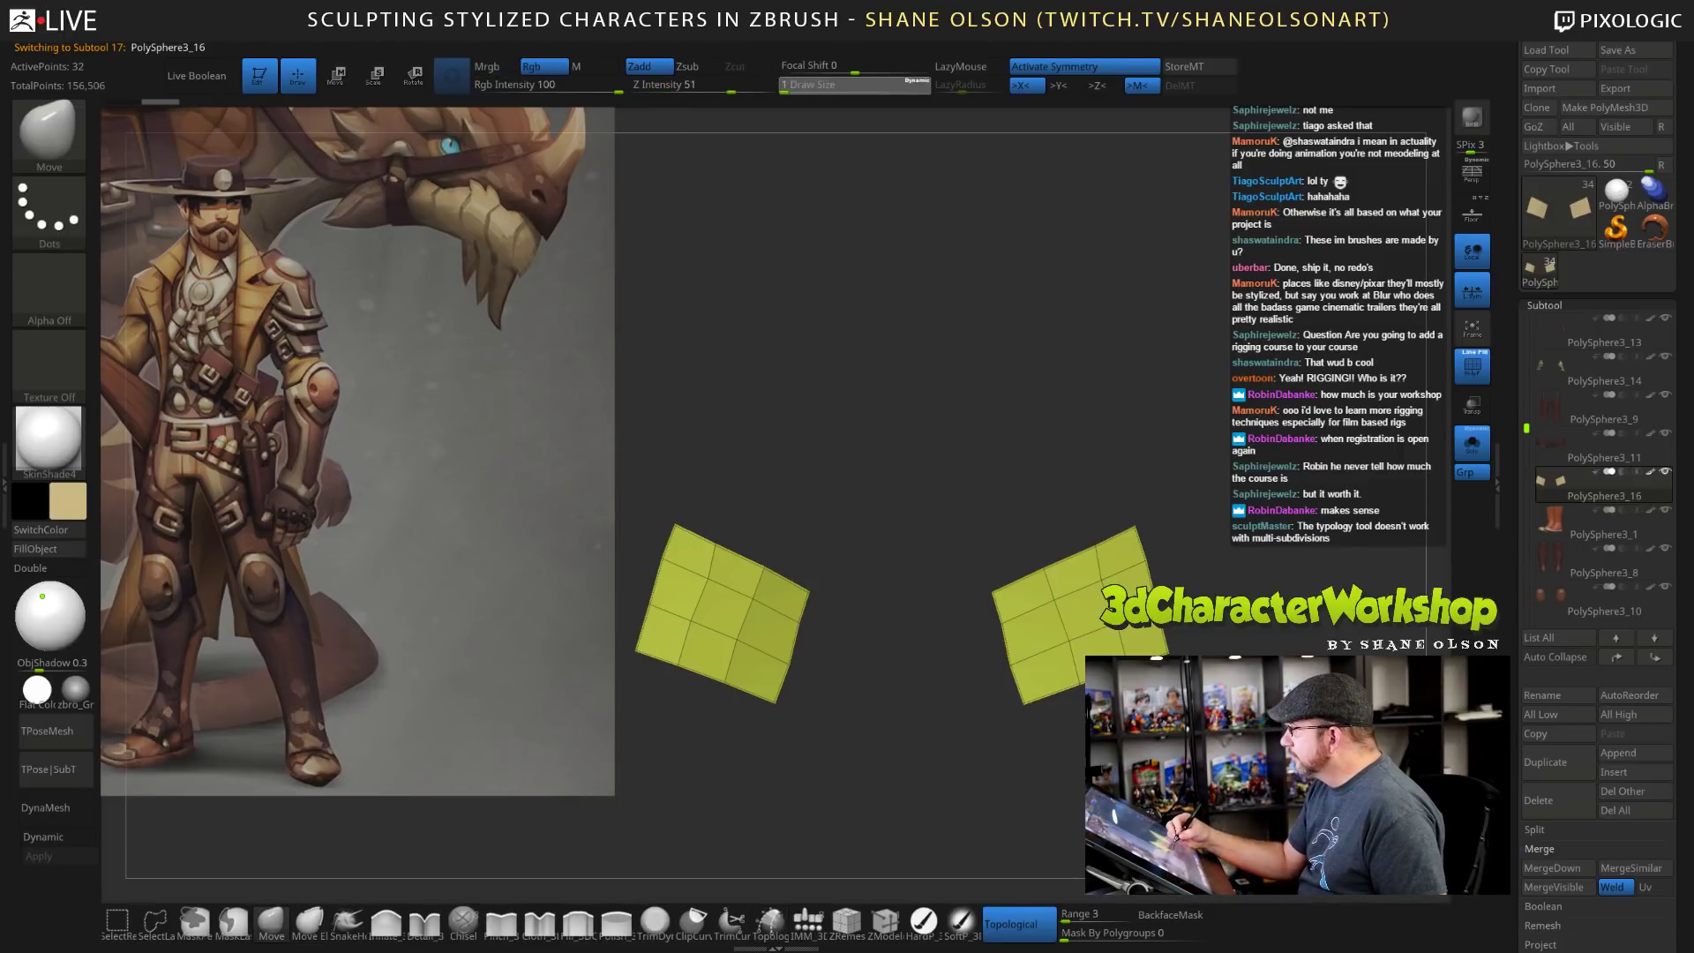
mouse_move(891, 423)
left_mouse_down()
mouse_move(861, 454)
mouse_move(918, 454)
mouse_move(862, 454)
left_mouse_up()
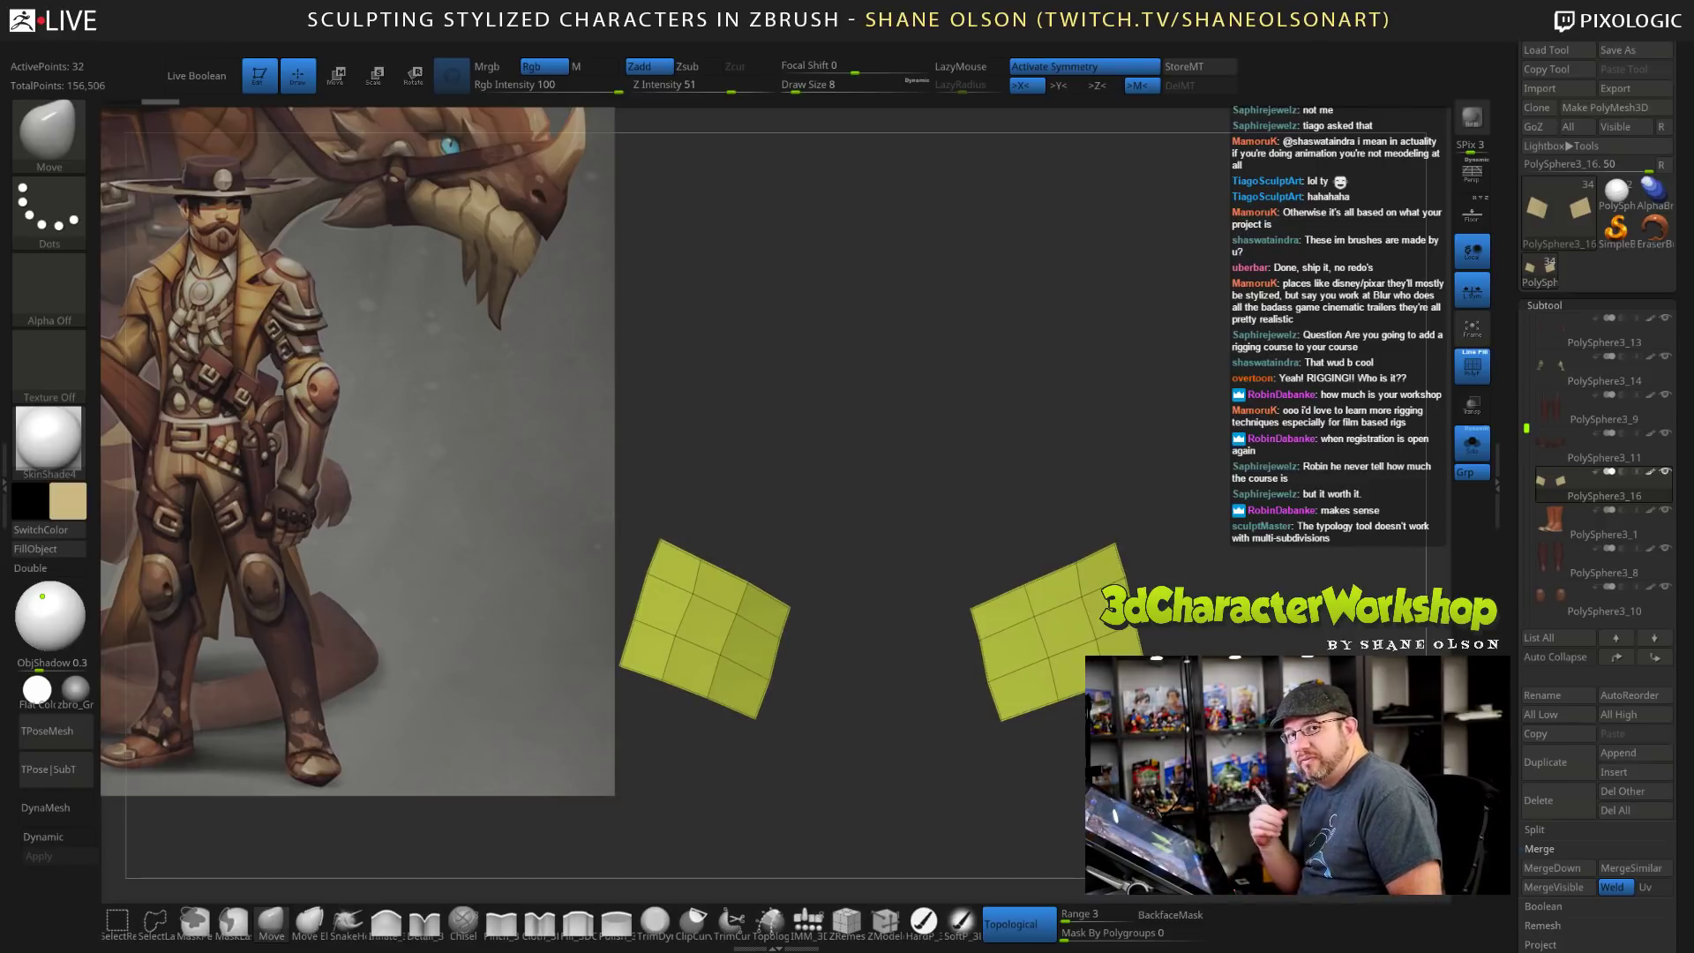
left_click_drag(865, 459, 882, 452, "alt")
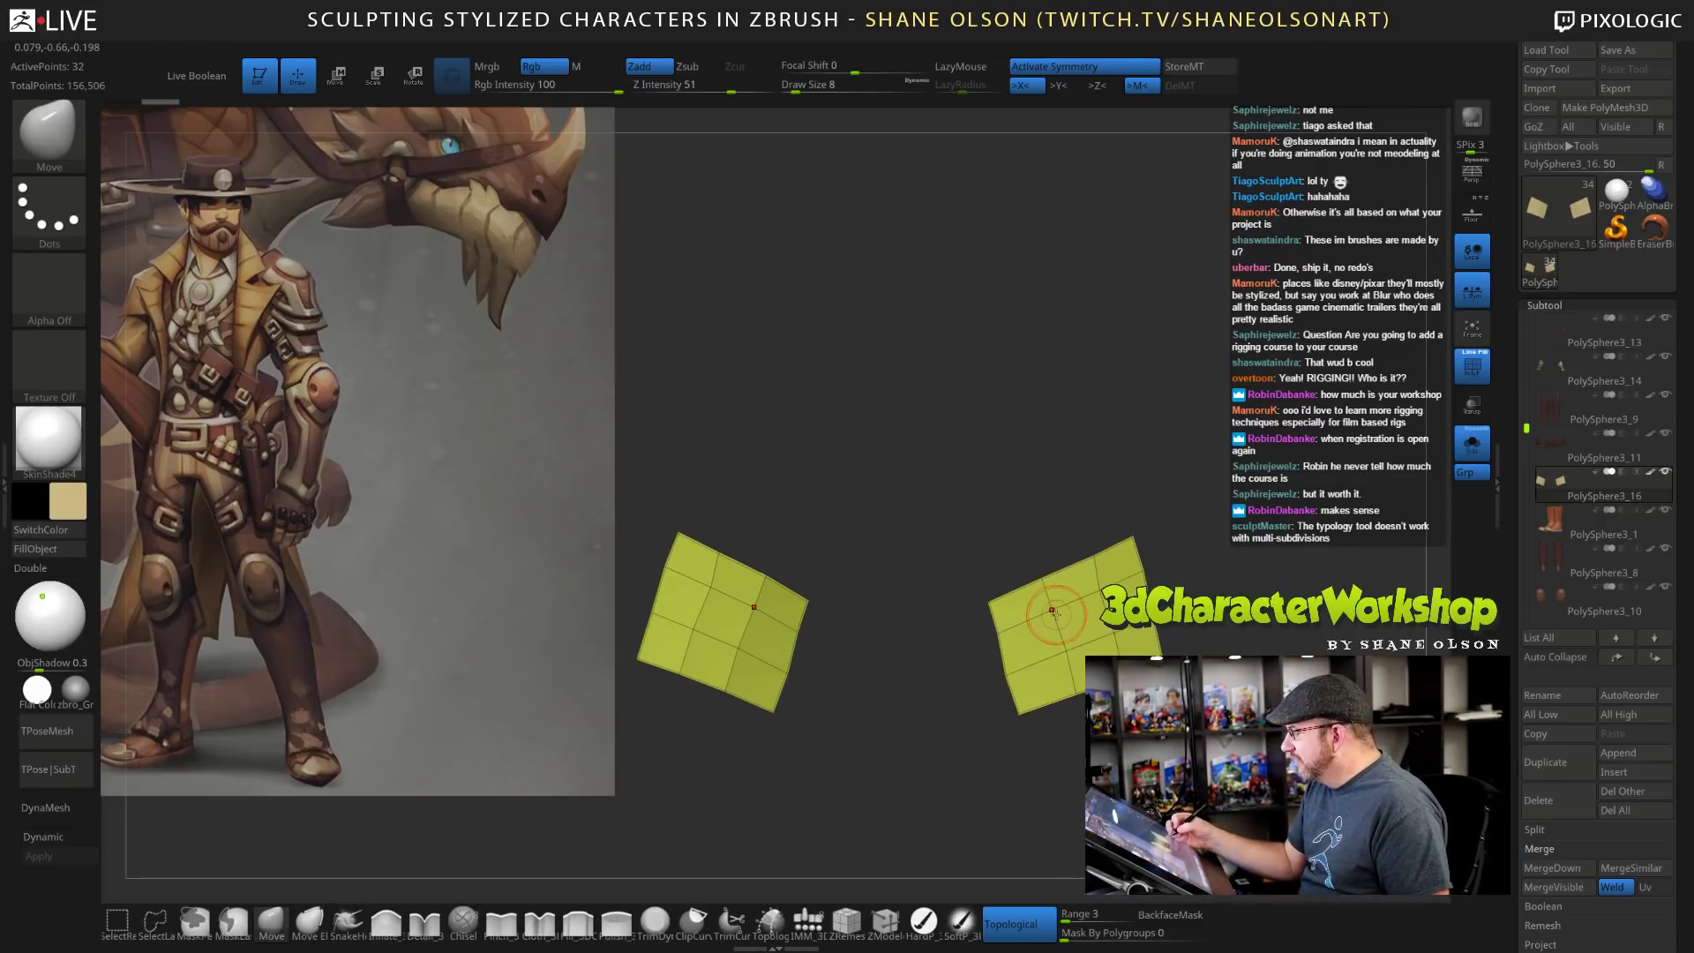
left_click_drag(1050, 614, 1053, 661)
left_click_drag(1109, 577, 1102, 585)
mouse_move(891, 556)
left_mouse_down()
mouse_move(1076, 552)
mouse_move(940, 564)
mouse_move(926, 545)
left_mouse_up()
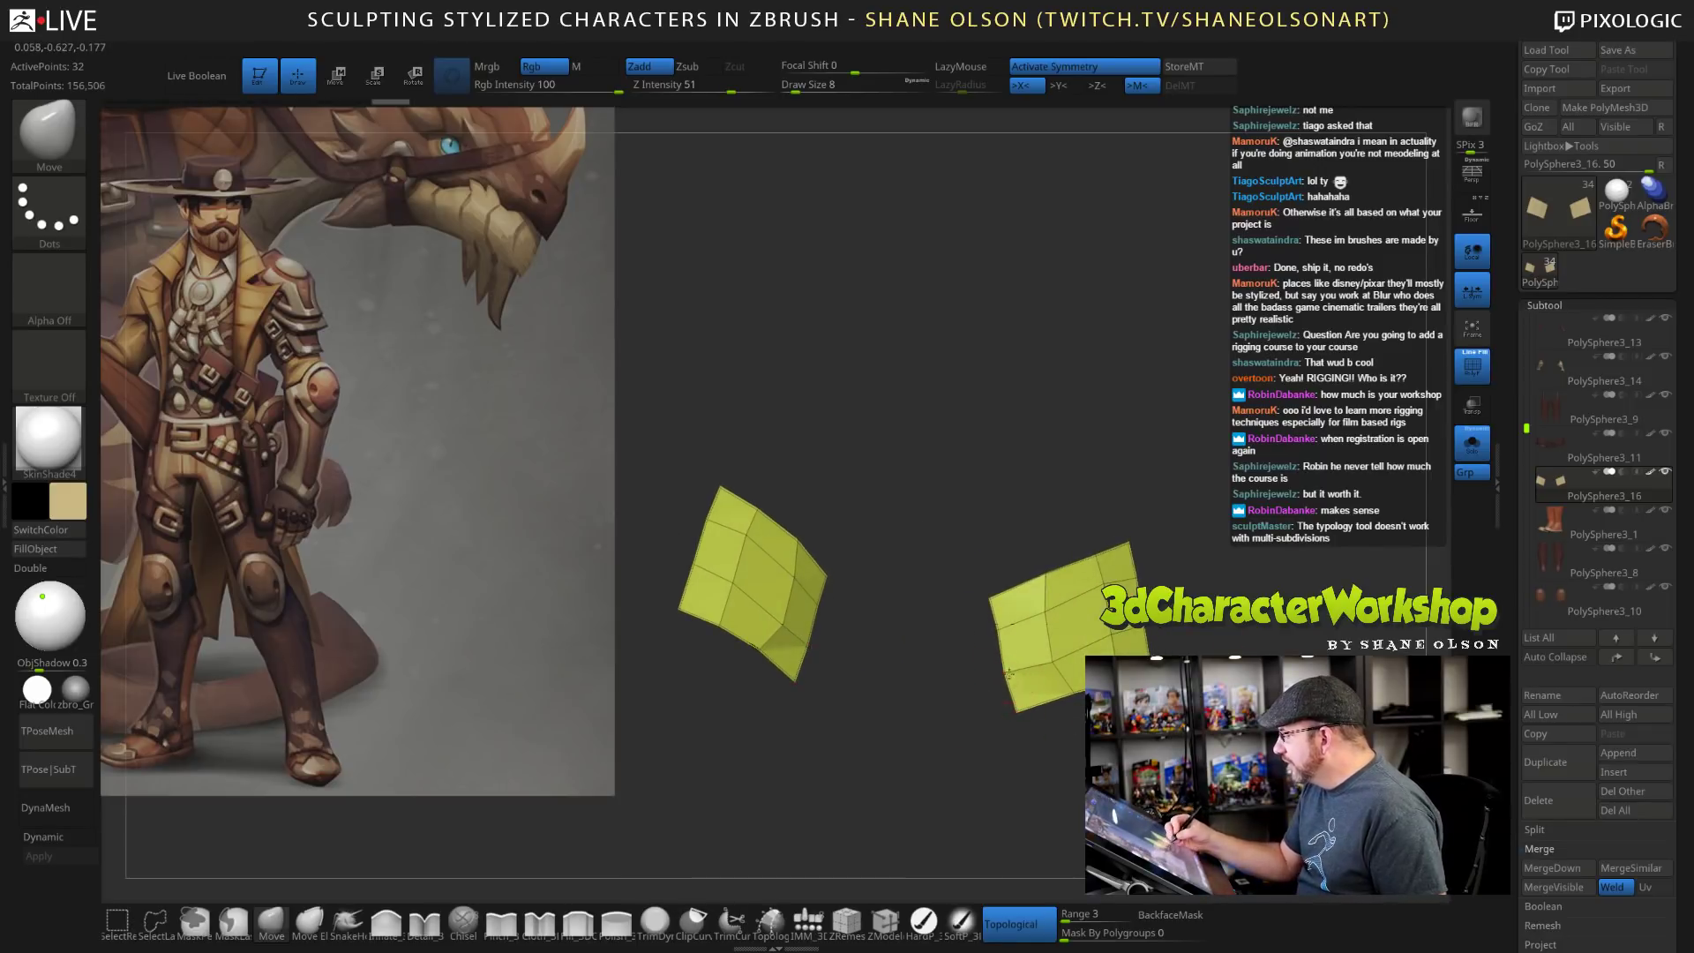
mouse_move(1048, 615)
left_mouse_down()
mouse_move(1041, 576)
mouse_move(1041, 616)
left_mouse_up()
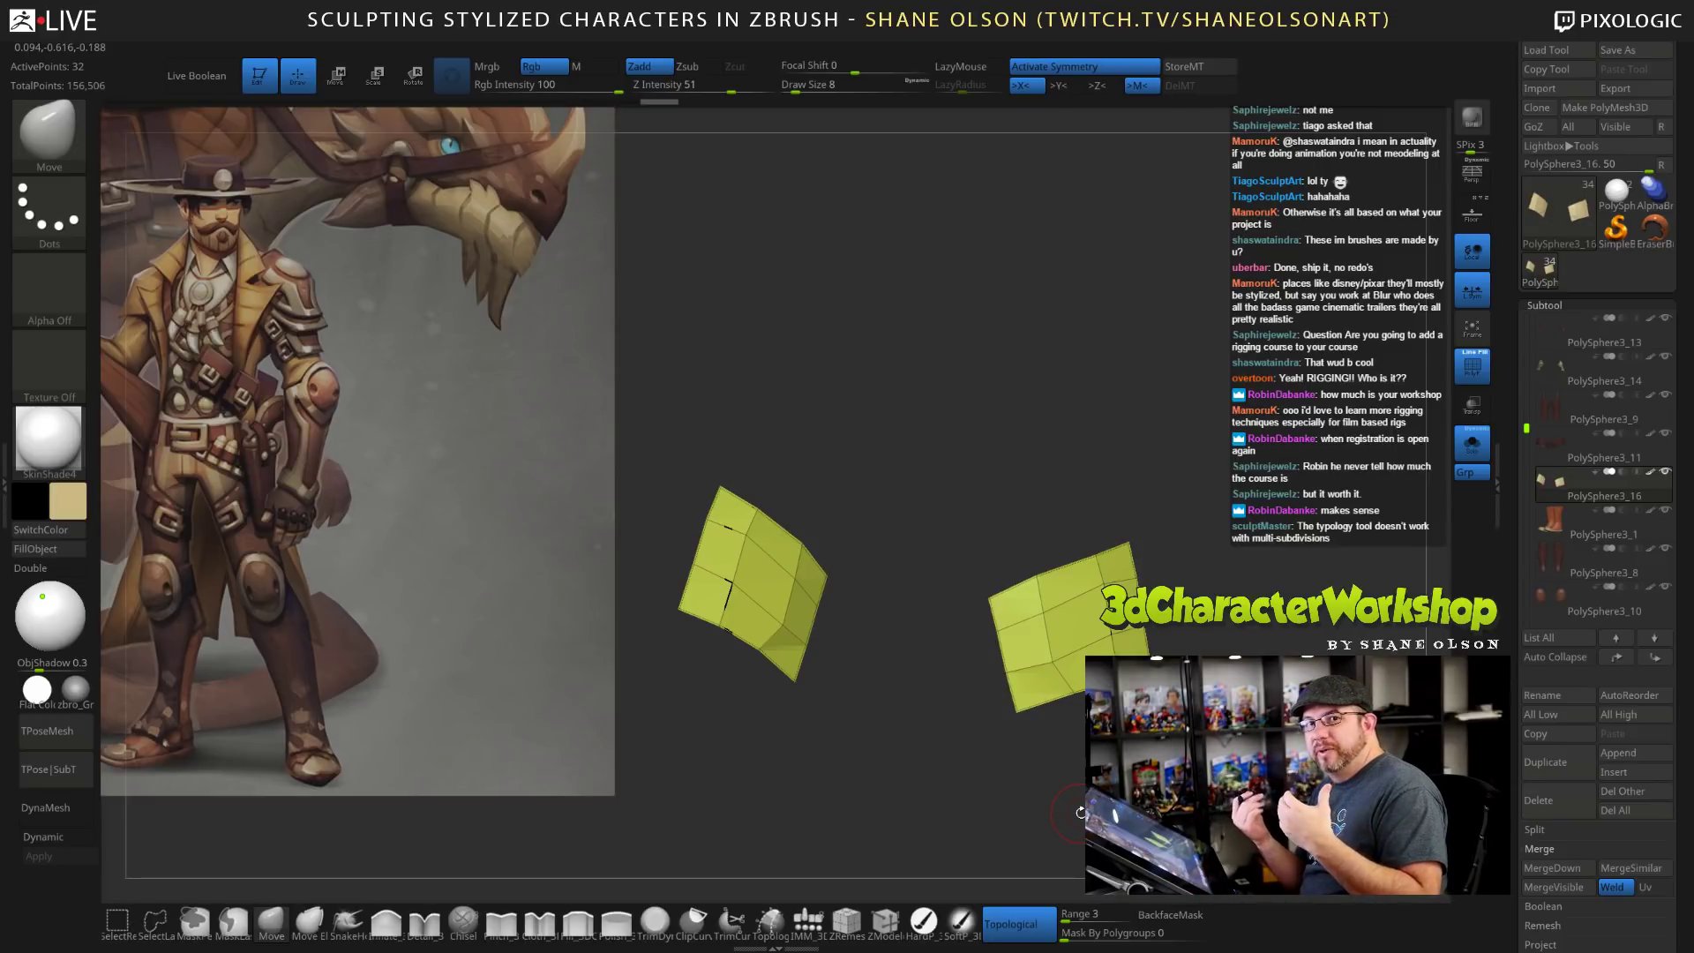
left_click_drag(1081, 813, 1094, 813)
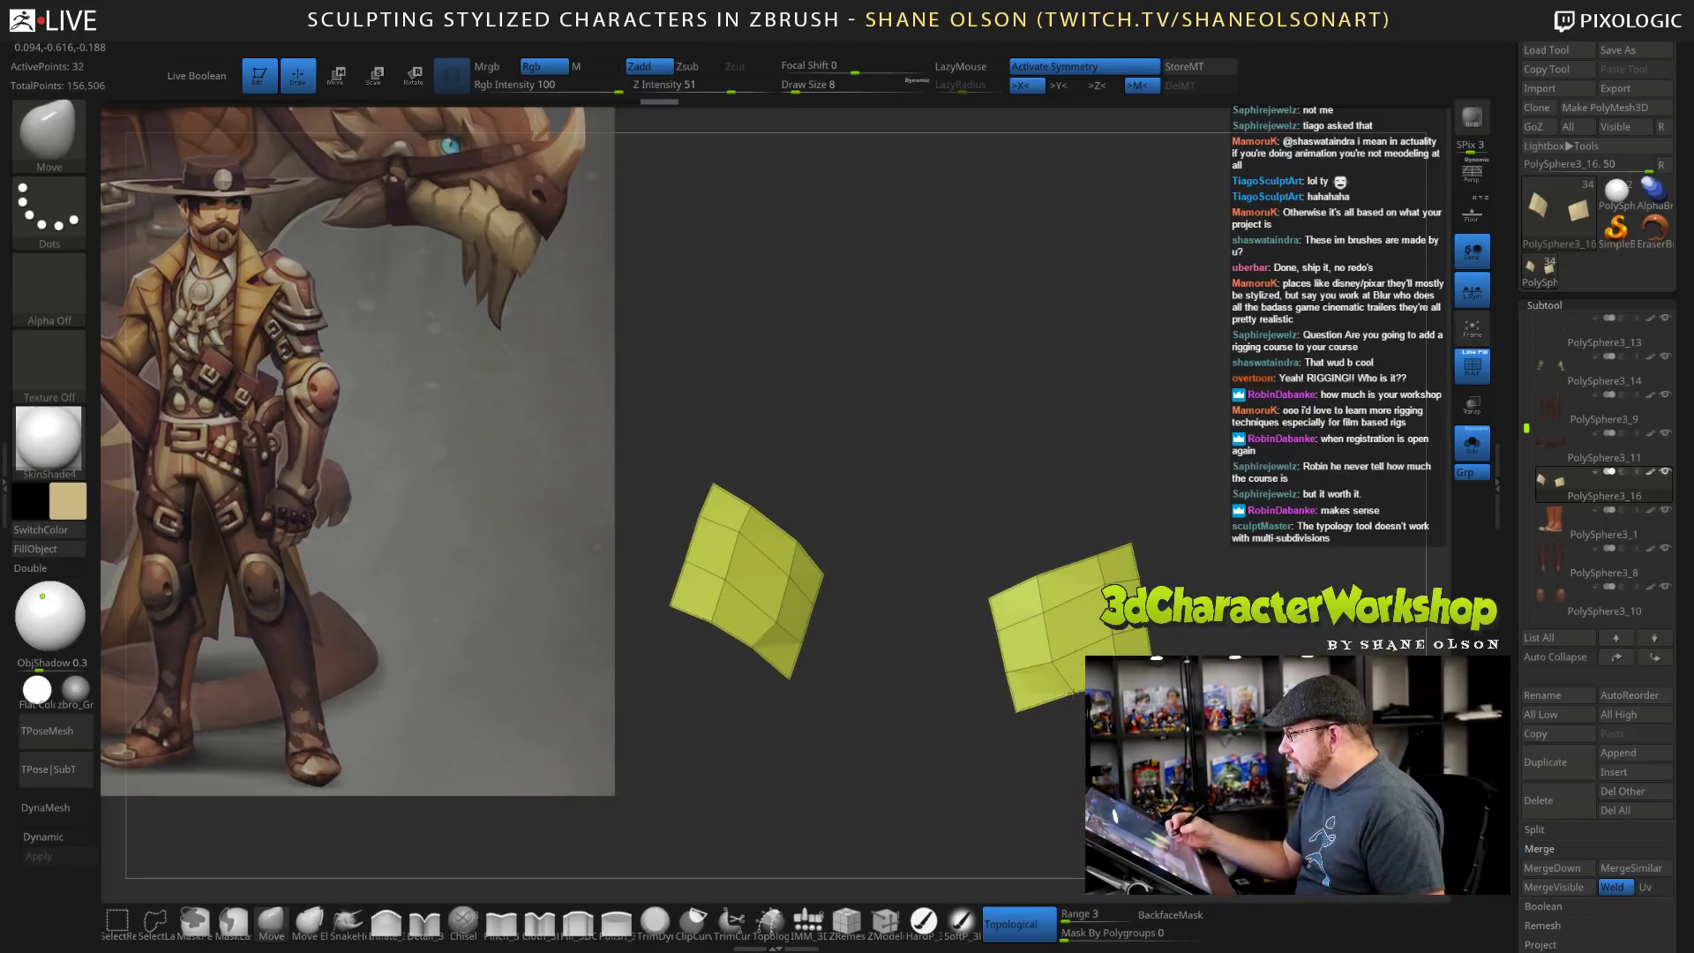
left_click_drag(891, 759, 860, 760)
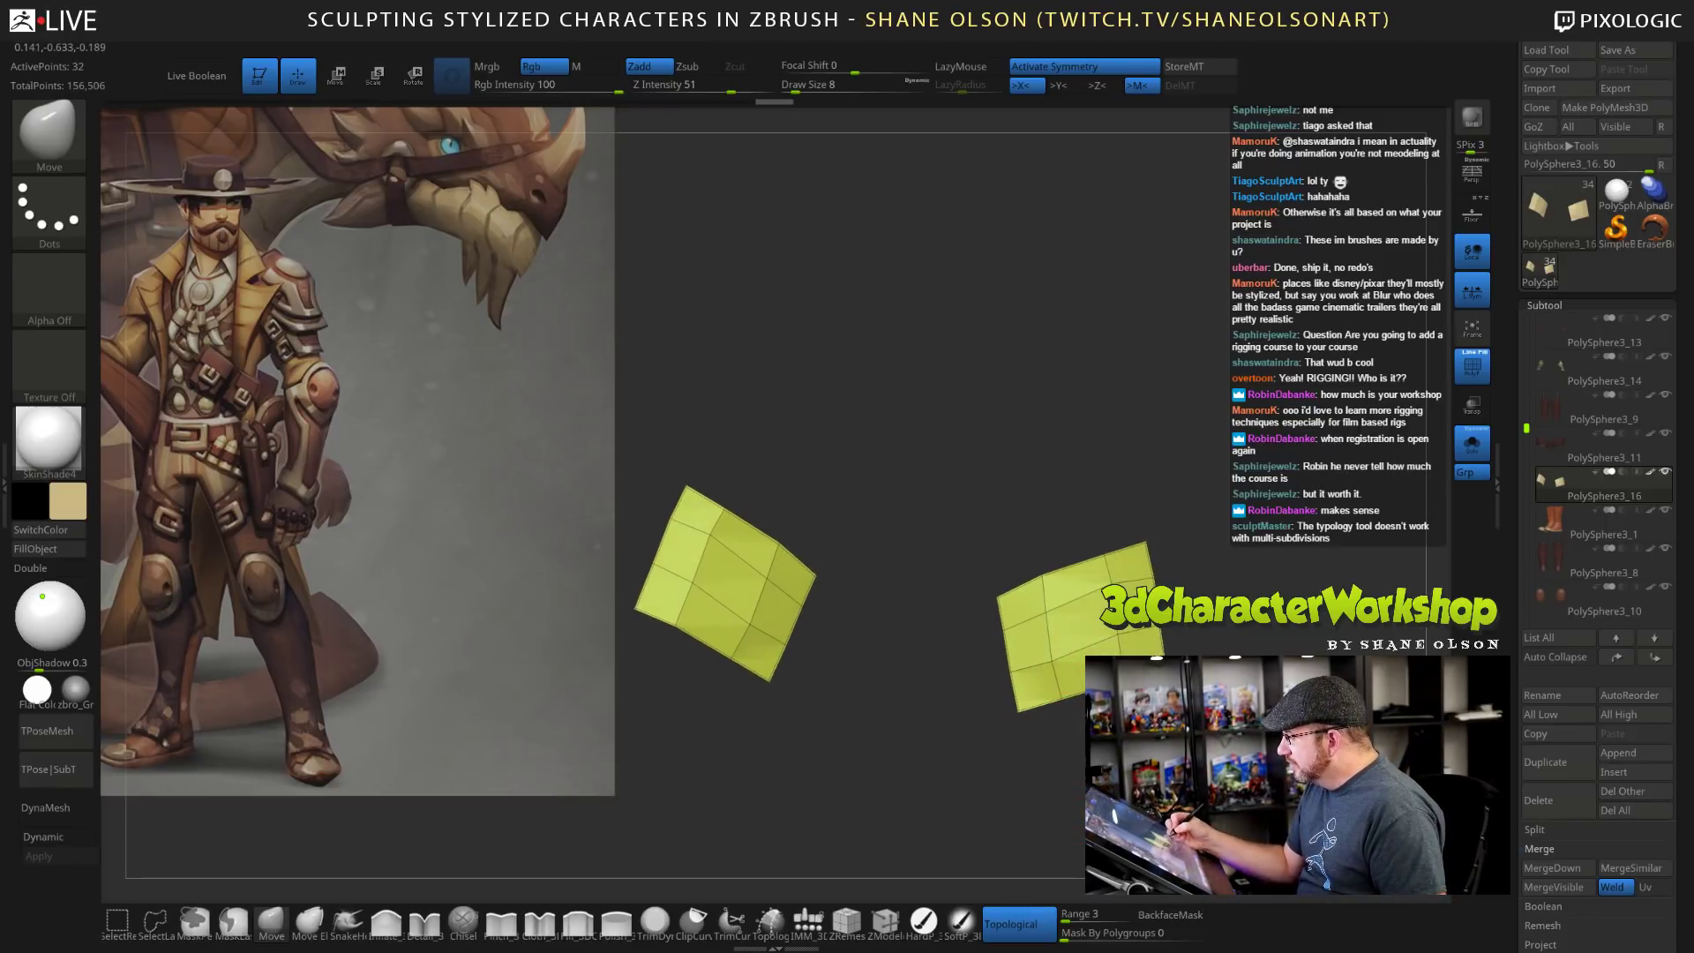
left_click_drag(663, 697, 672, 697)
left_click_drag(698, 583, 713, 536)
left_click_drag(801, 611, 807, 608)
left_click_drag(891, 680, 869, 667)
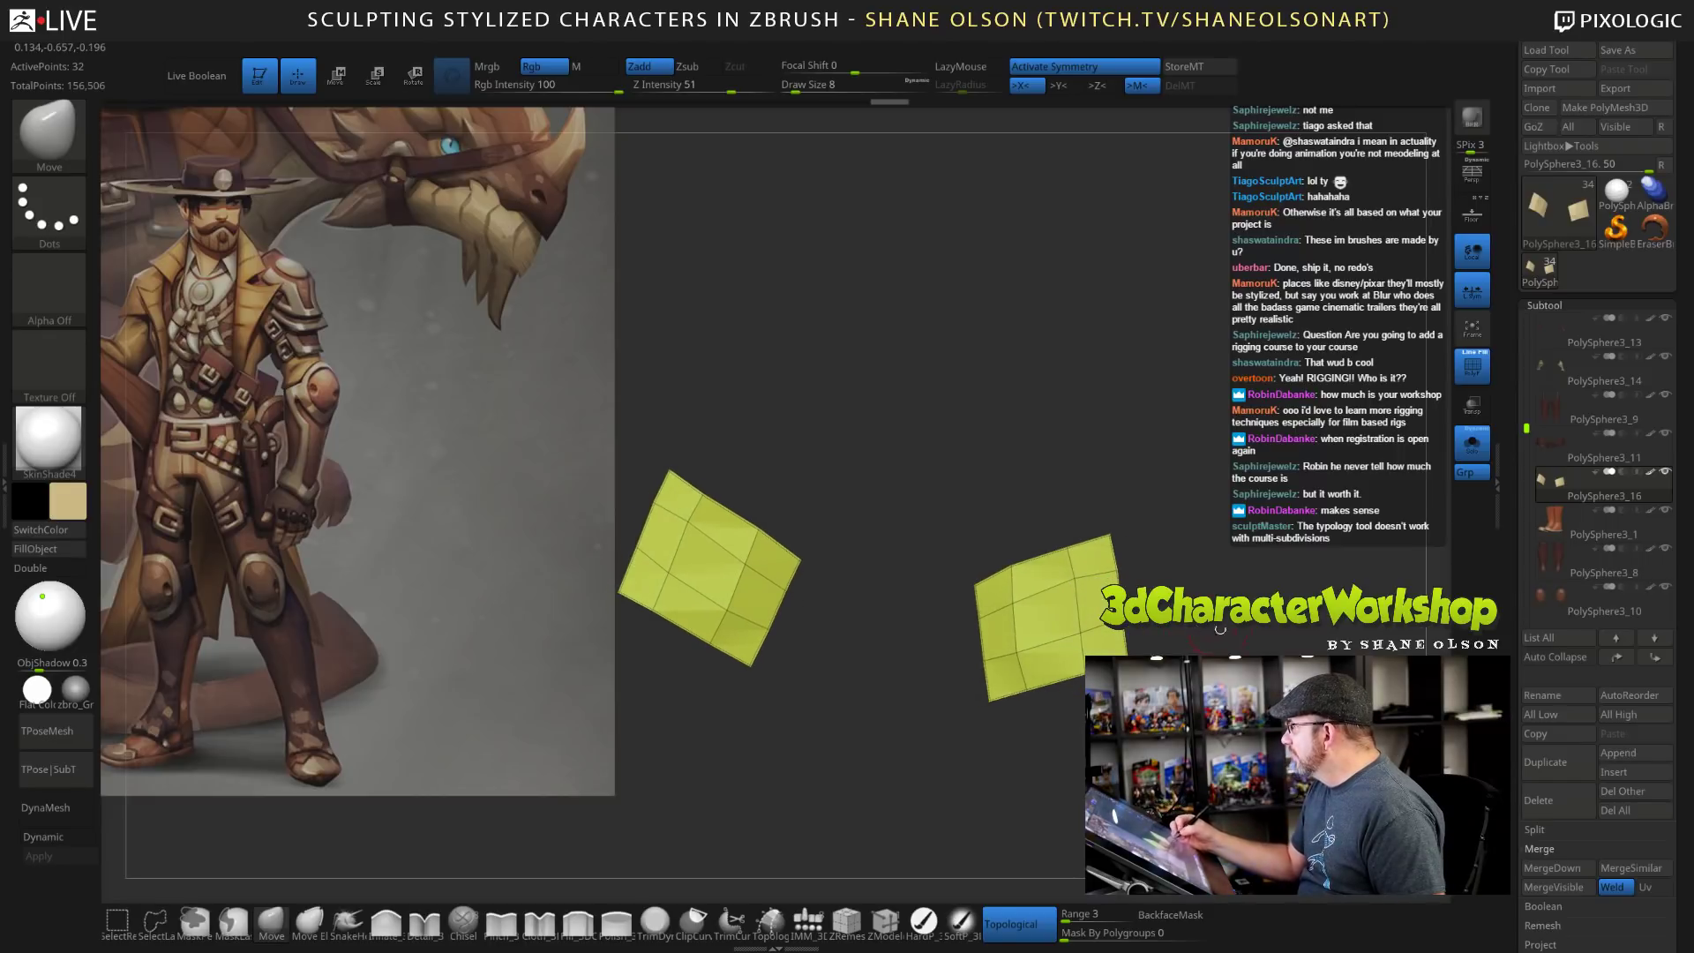
mouse_move(1221, 630)
left_mouse_down("alt")
mouse_move(1206, 616)
mouse_move(1069, 635)
left_mouse_up("alt")
mouse_move(1061, 576)
left_mouse_down()
mouse_move(1004, 592)
mouse_move(1001, 566)
left_mouse_up()
left_click_drag(1085, 501, 1098, 493)
mouse_move(1182, 578)
left_mouse_down()
mouse_move(1072, 582)
mouse_move(1069, 671)
mouse_move(1000, 687)
mouse_move(1021, 605)
left_mouse_up()
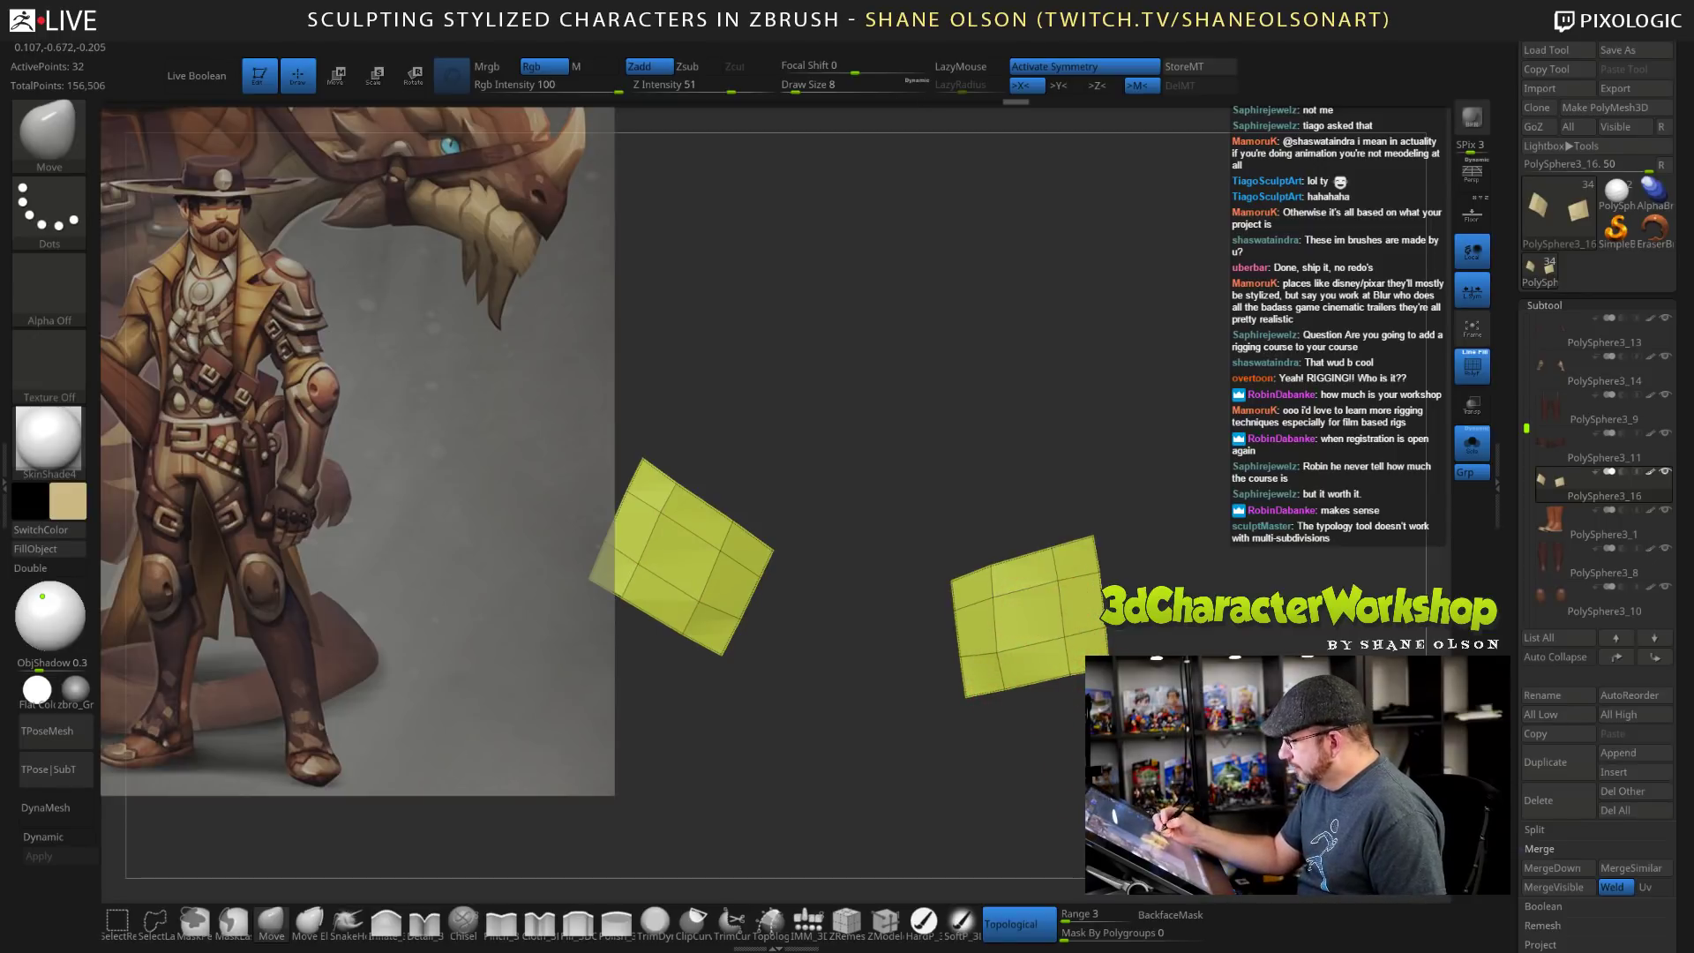
Delete the centre polygon of the patch with the ZModeler polygon action to leave an open buckle frame.
left_click(885, 921)
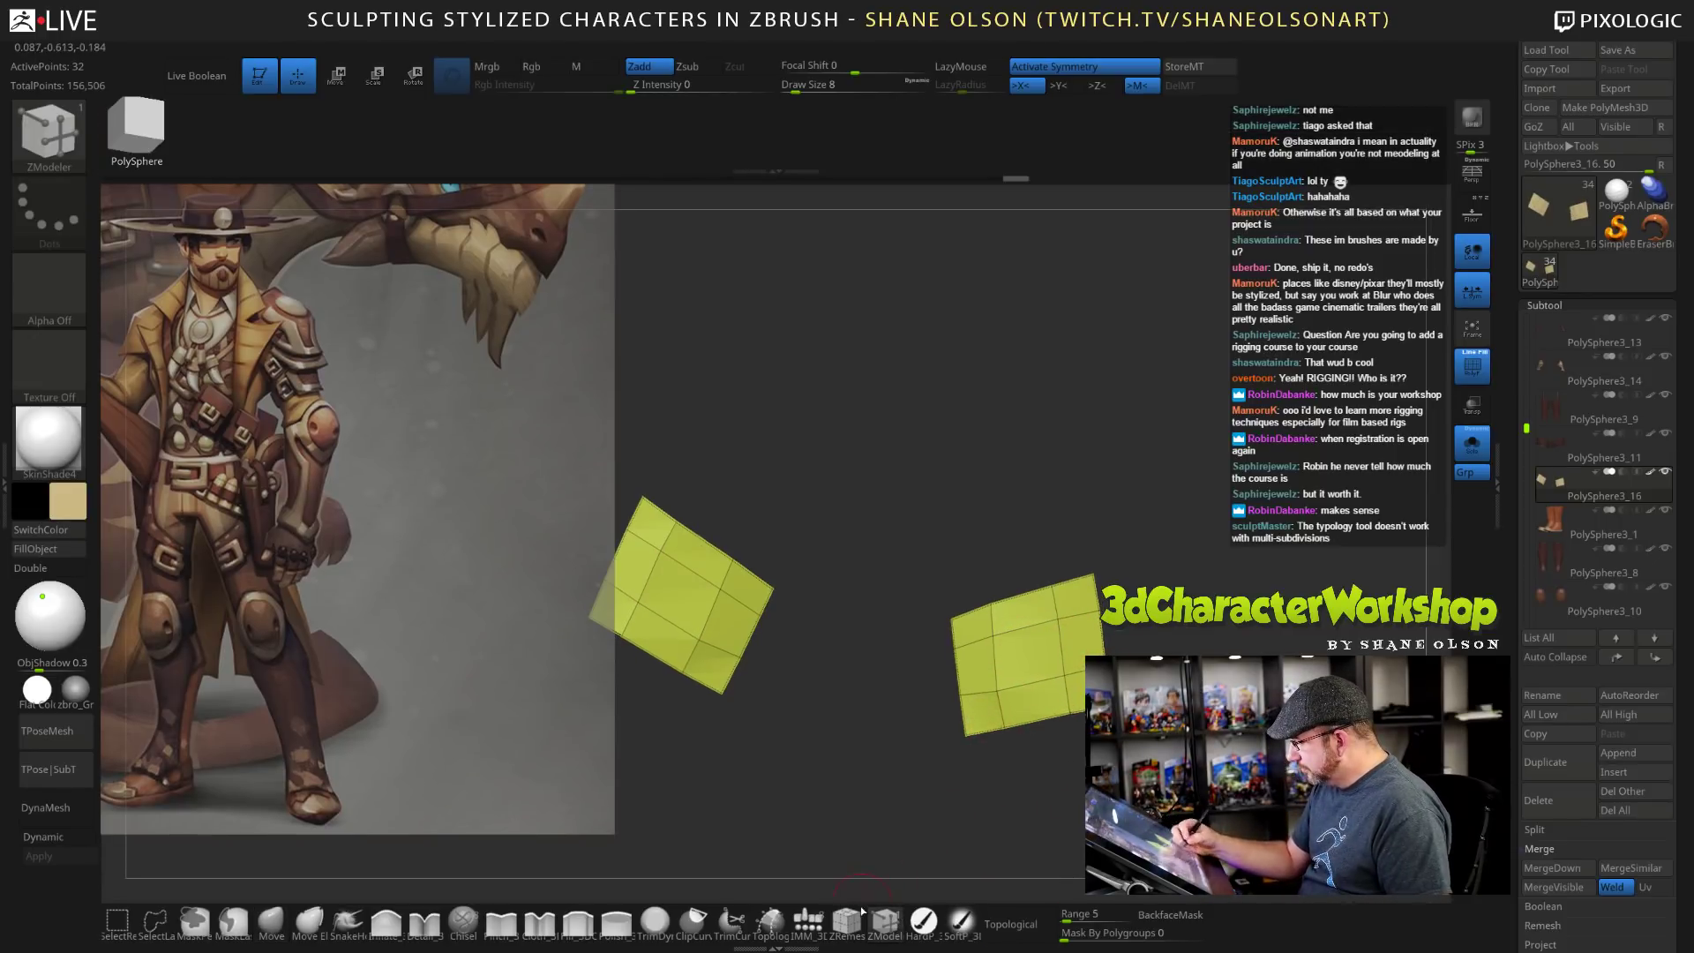
key("space")
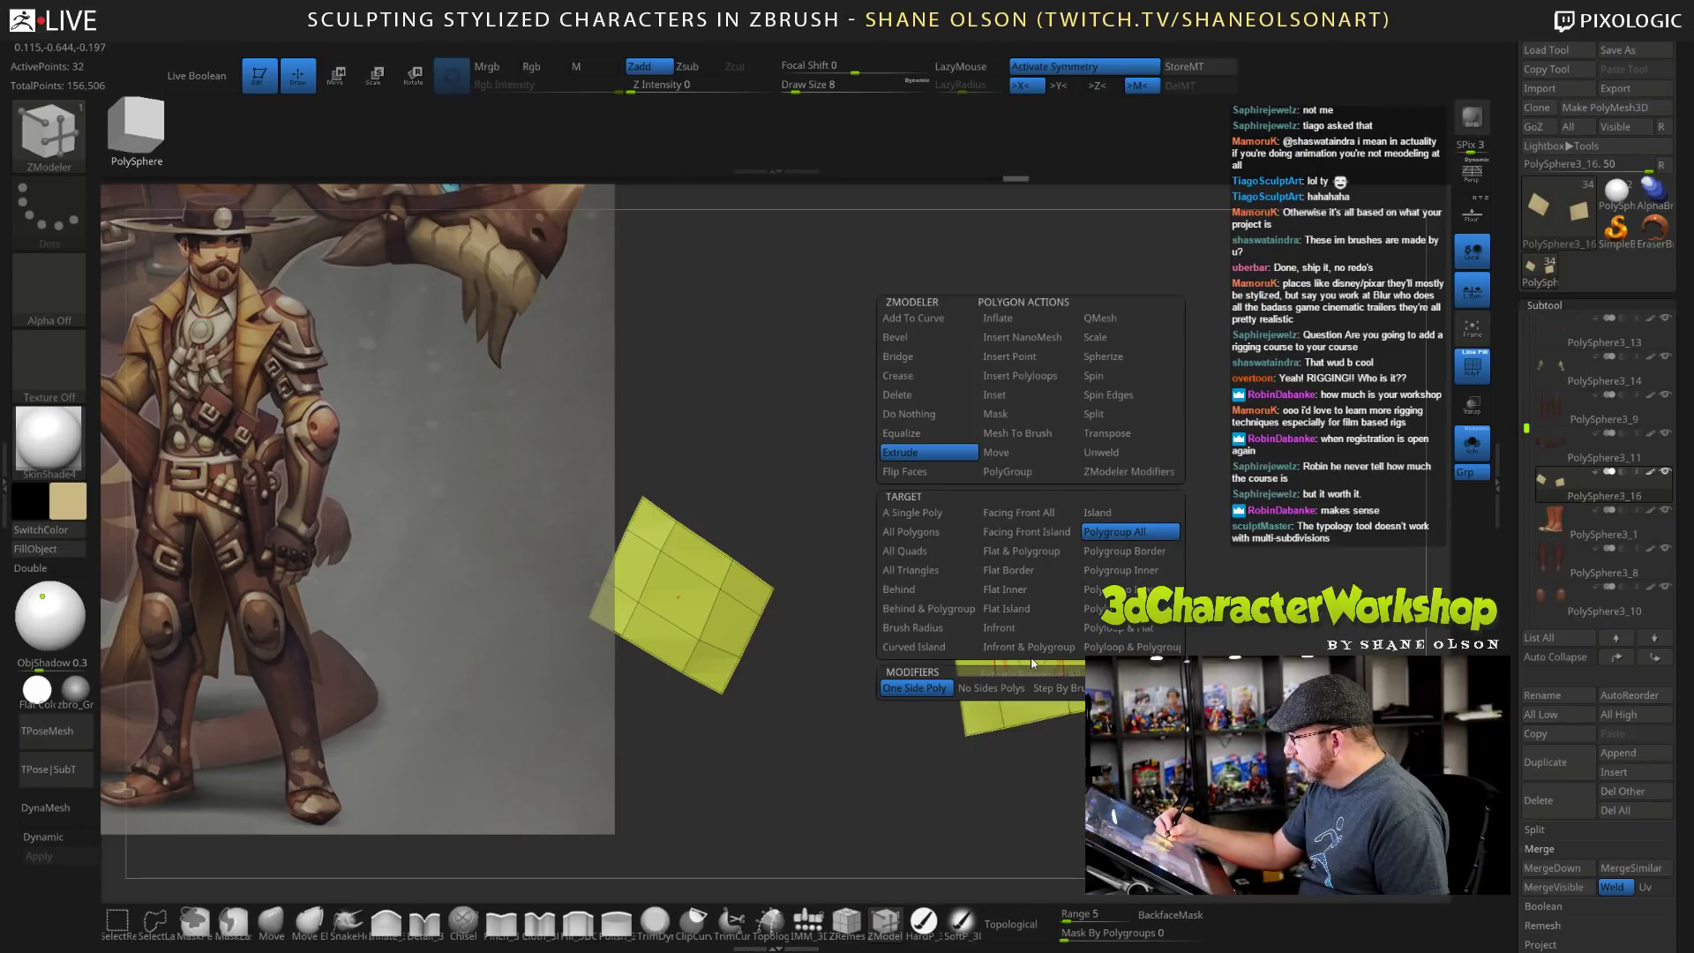
left_click(927, 394)
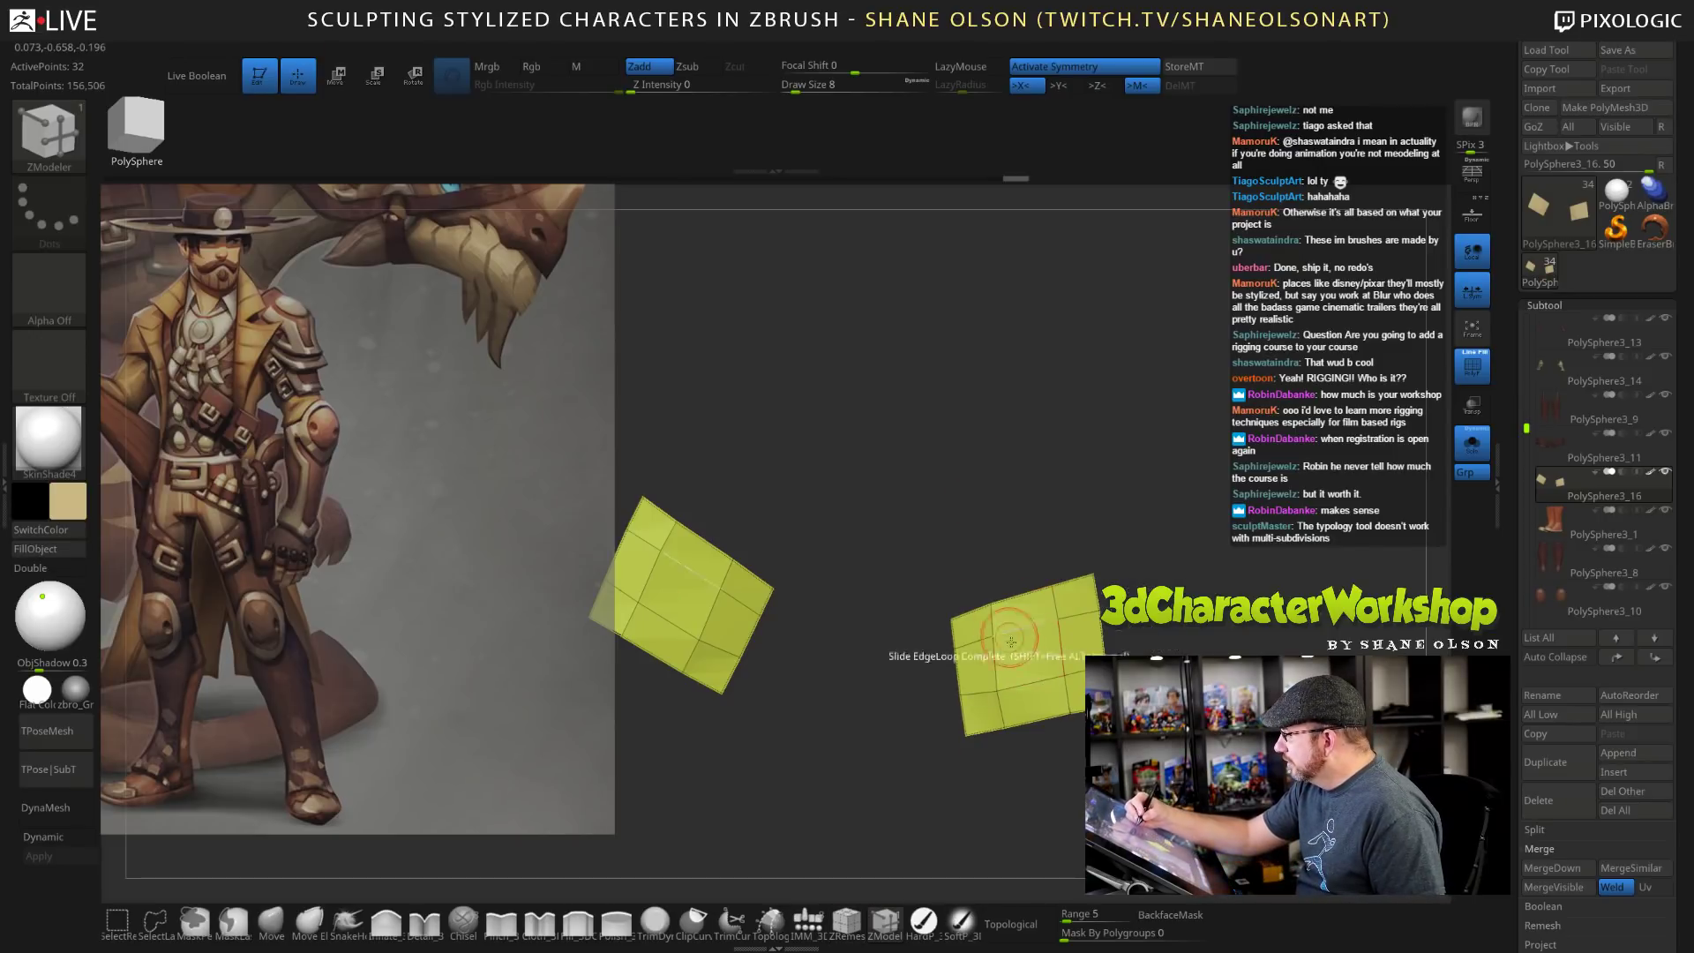
left_click(1028, 654)
left_click_drag(869, 679, 849, 679)
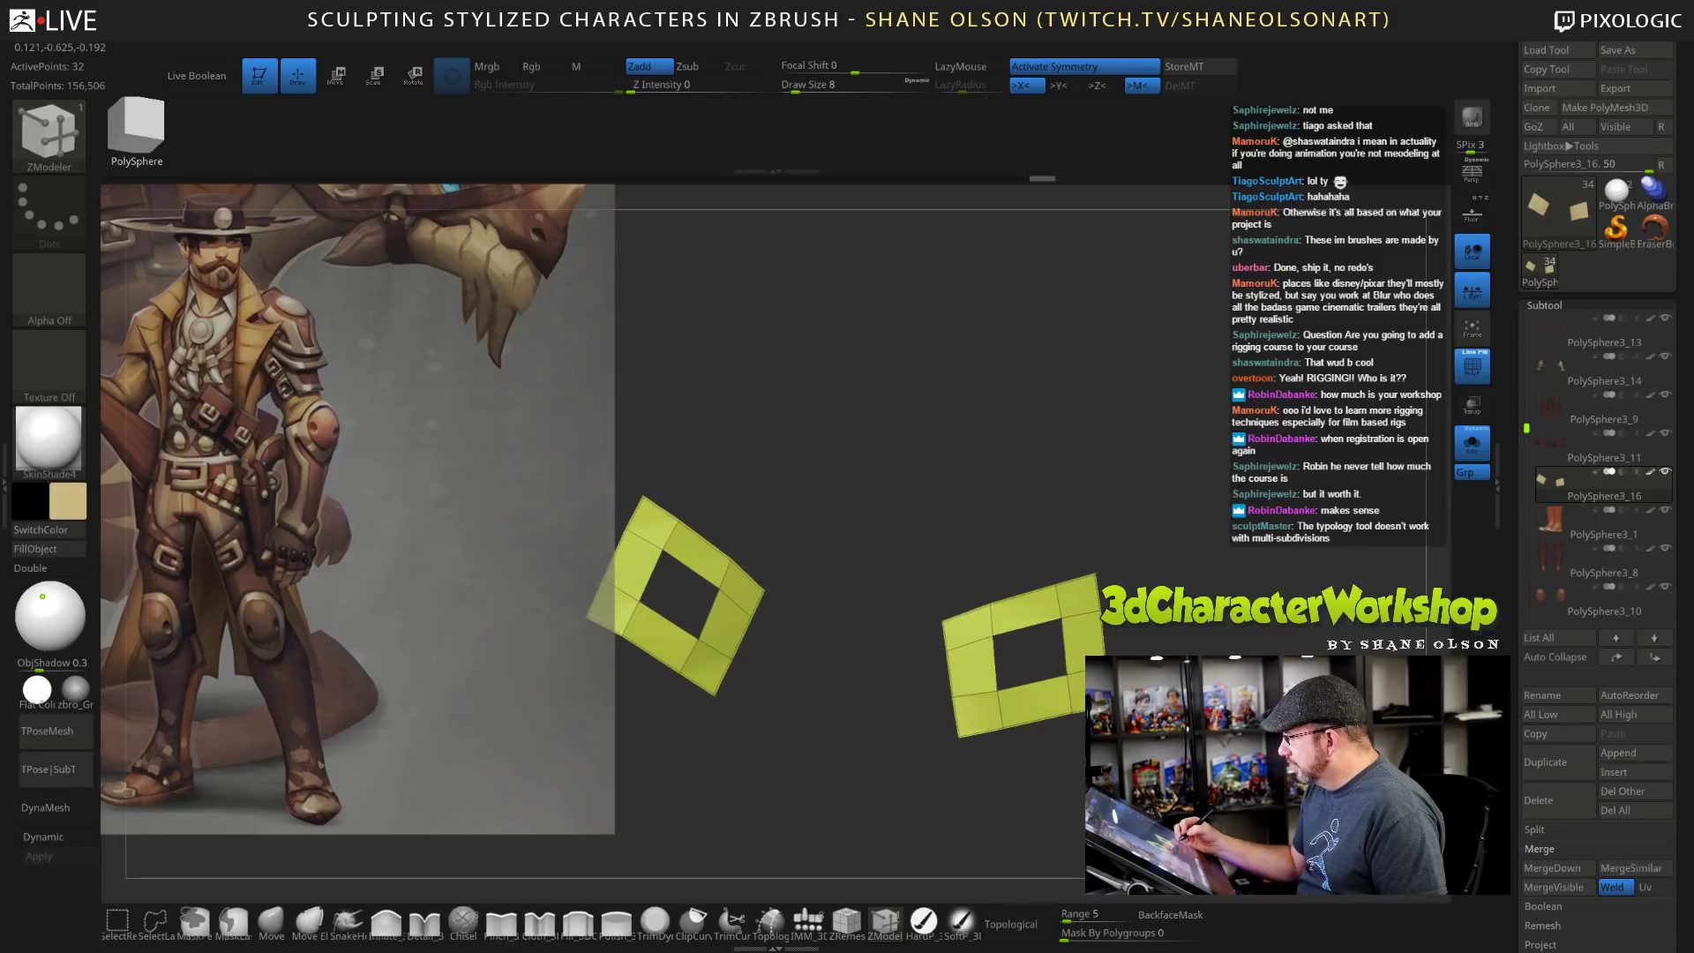
Reshape the open buckle frame's edges and corners with the Move brush at Draw Size 15.
left_click(271, 923)
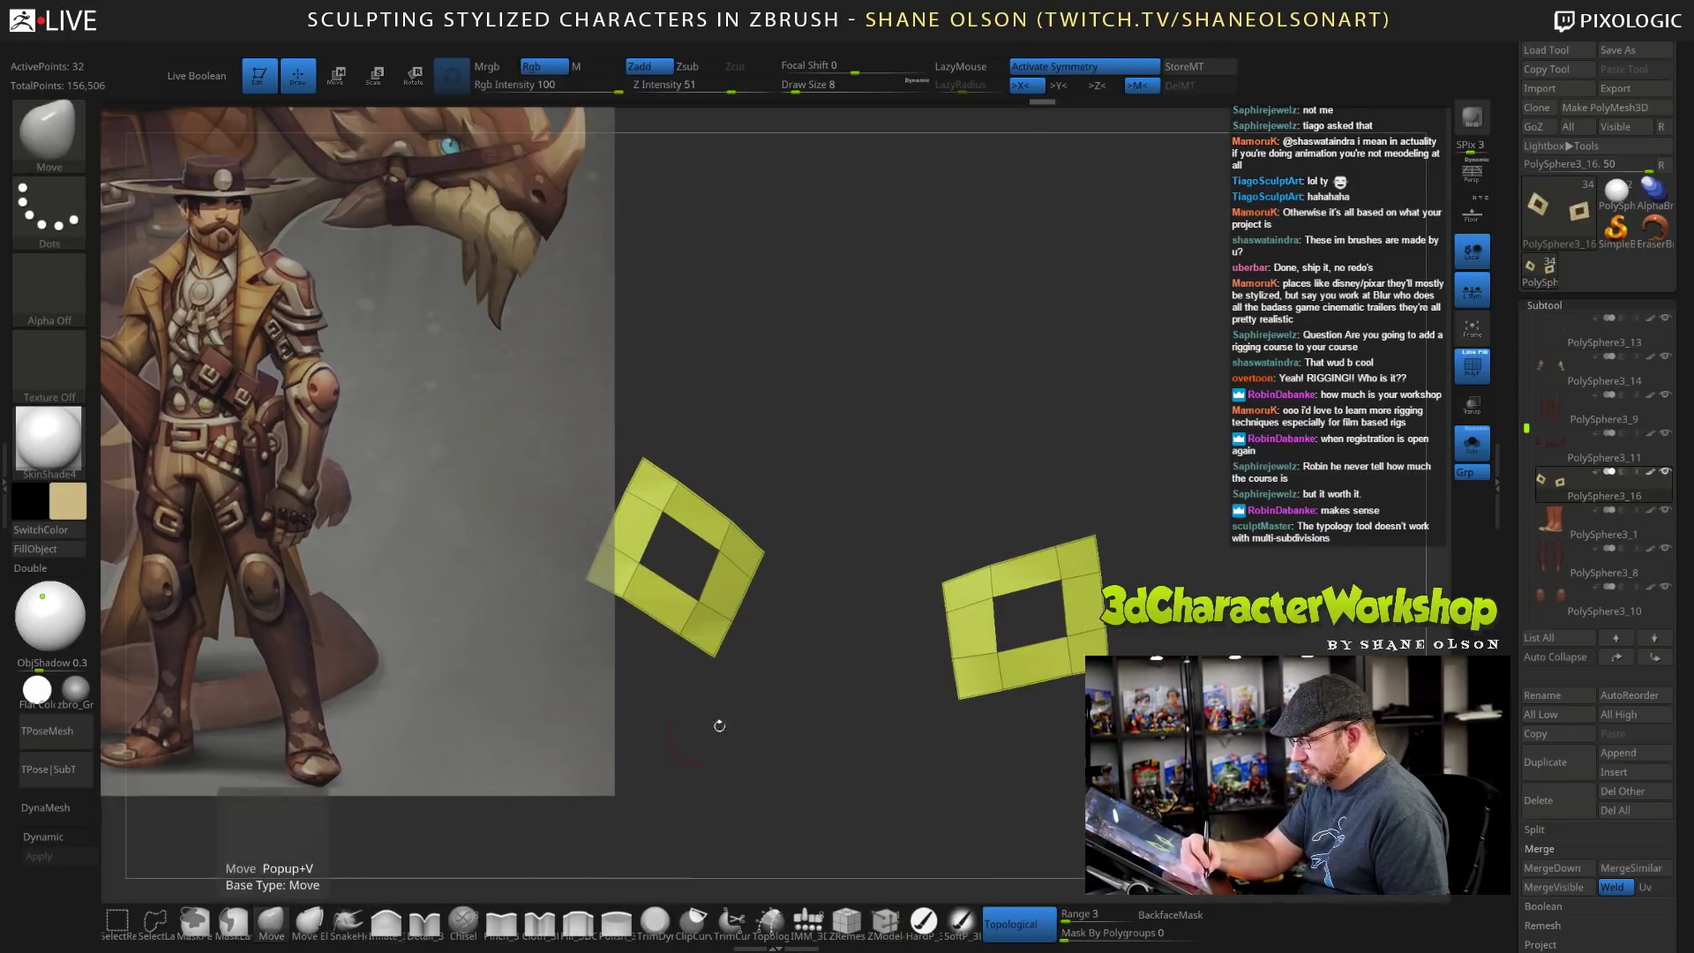
mouse_move(1140, 593)
left_mouse_down()
mouse_move(1130, 618)
mouse_move(1183, 632)
left_mouse_up()
key("s")
left_click_drag(1138, 529, 1094, 527)
key("s")
left_click_drag(981, 620, 975, 624)
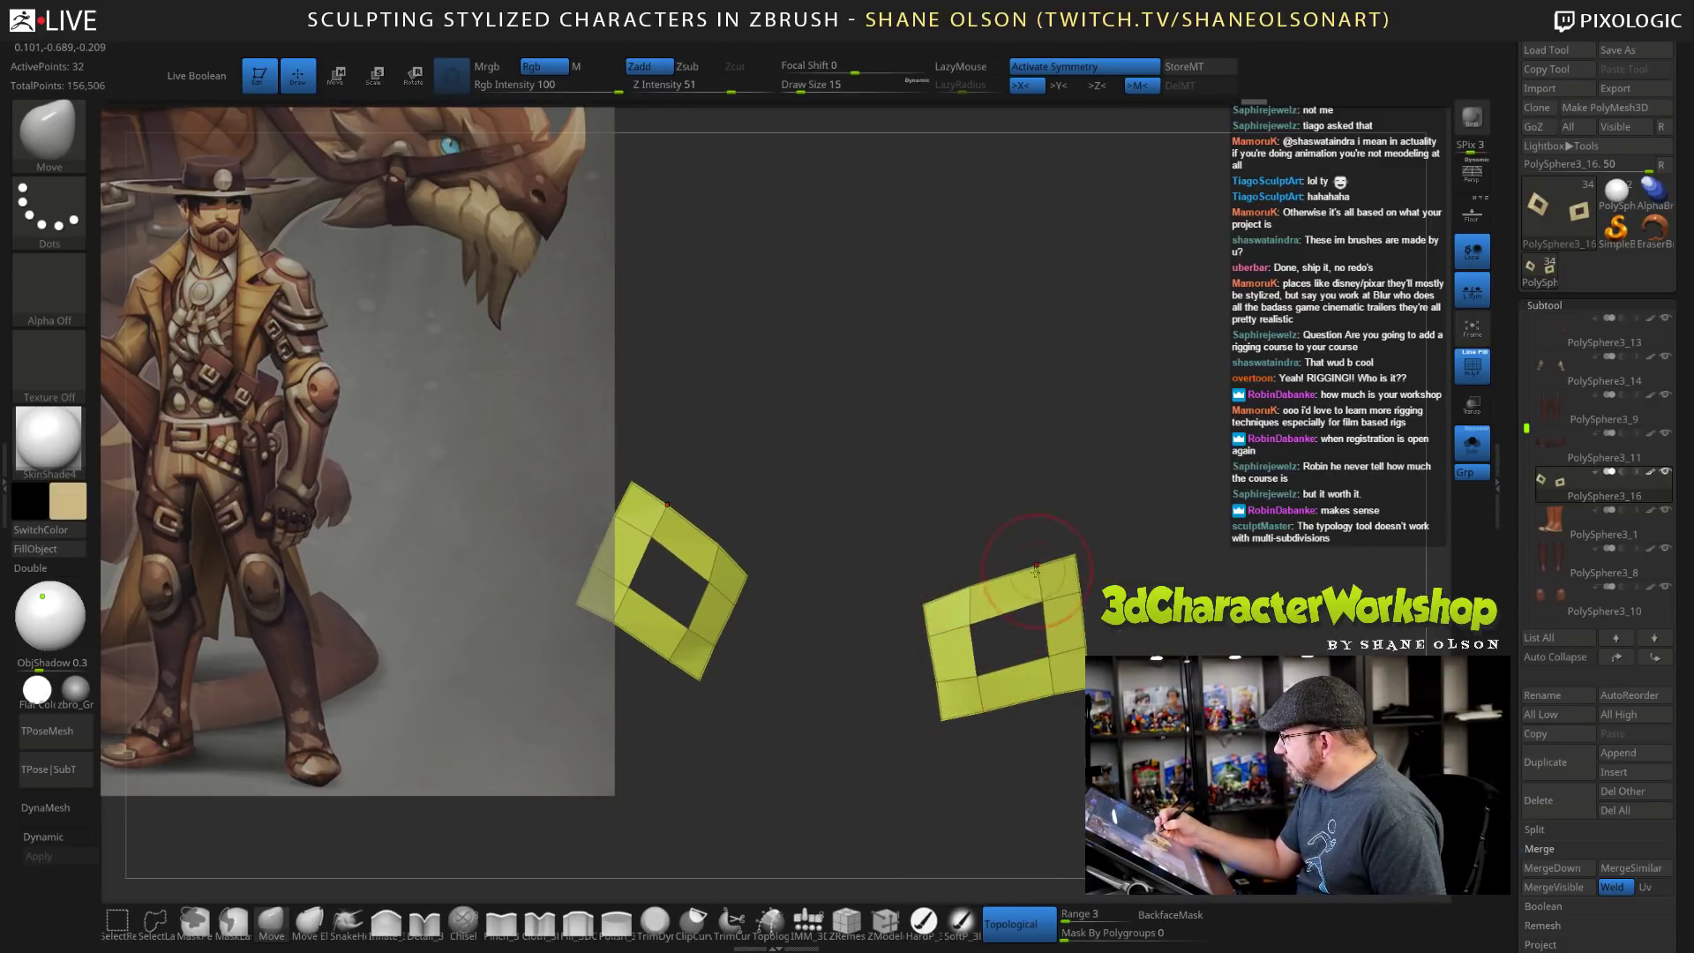
left_click_drag(959, 587, 1008, 563)
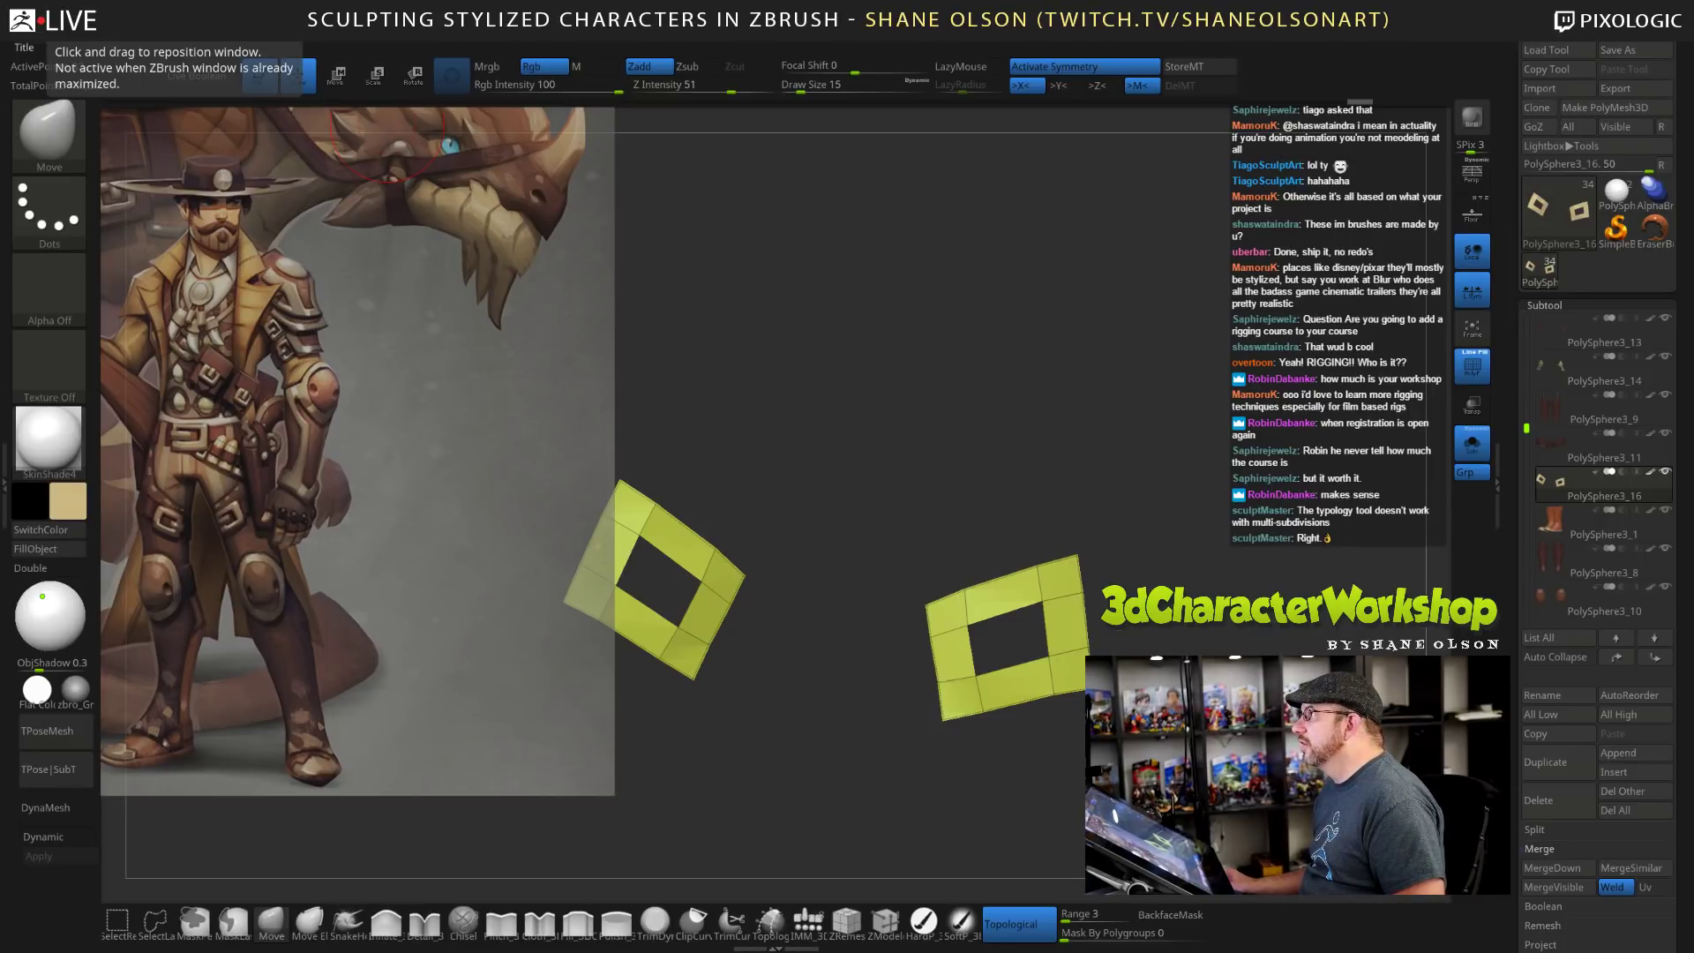
Switch to the browser showing the 3dCharacterWorkshop forum and open its Character WIPs category.
left_click_drag(1006, 0, 1031, 106)
scroll(860, 554, "down", 3)
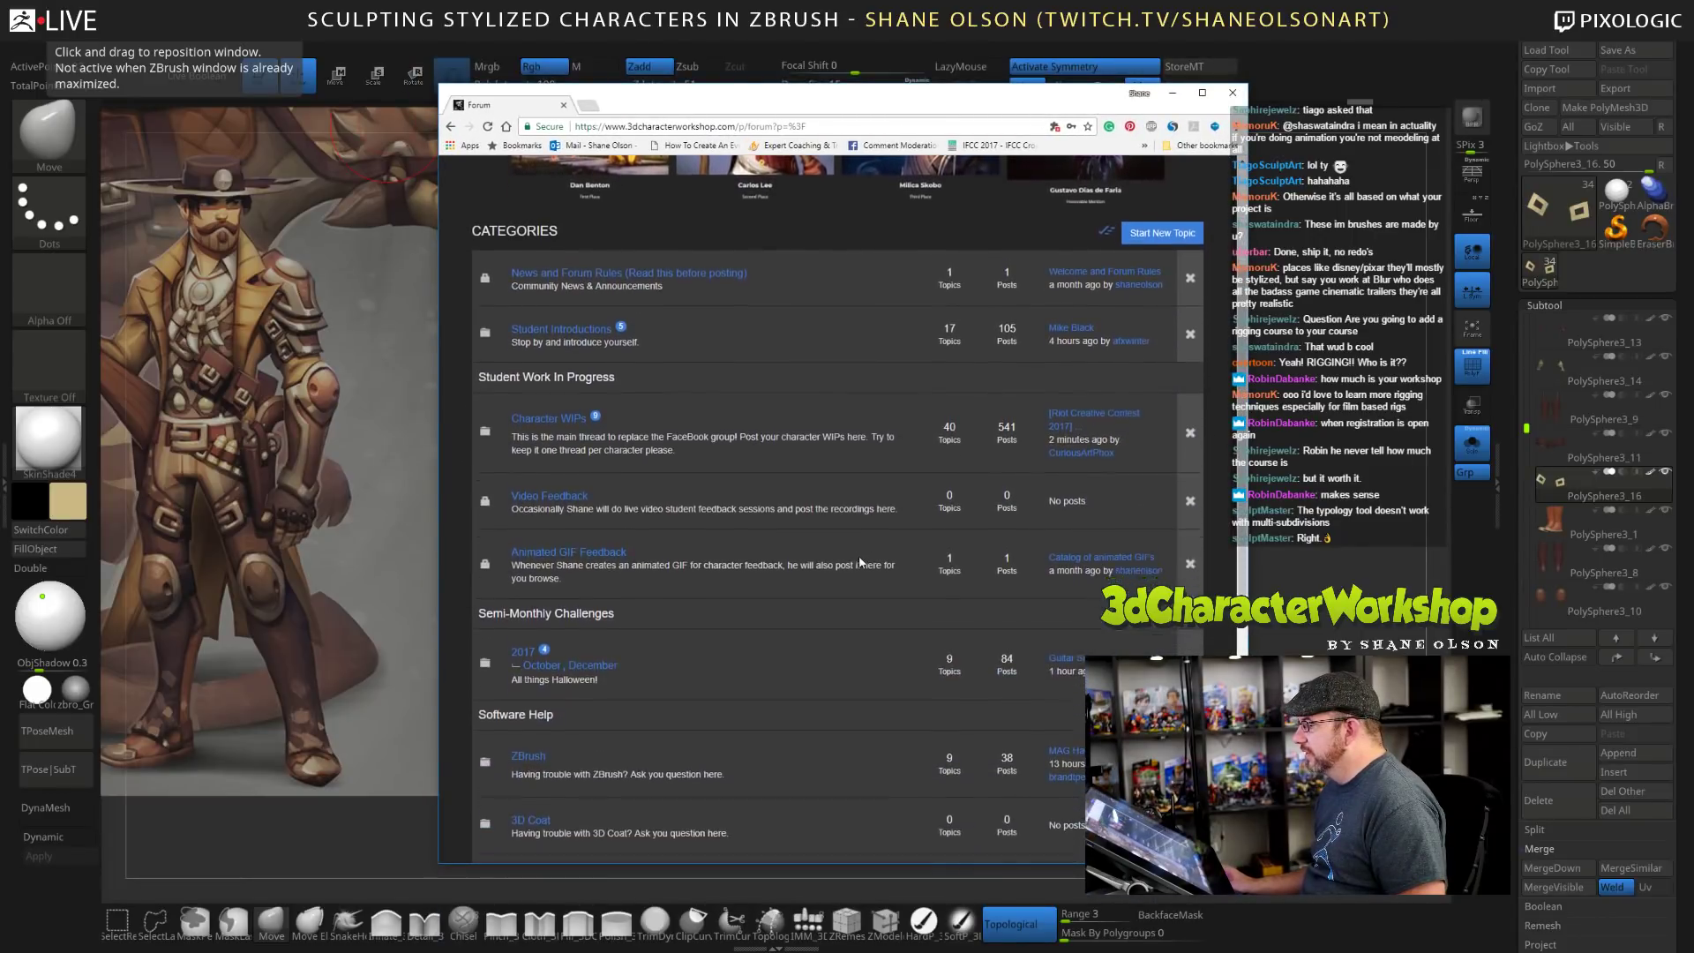
scroll(860, 561, "up", 1)
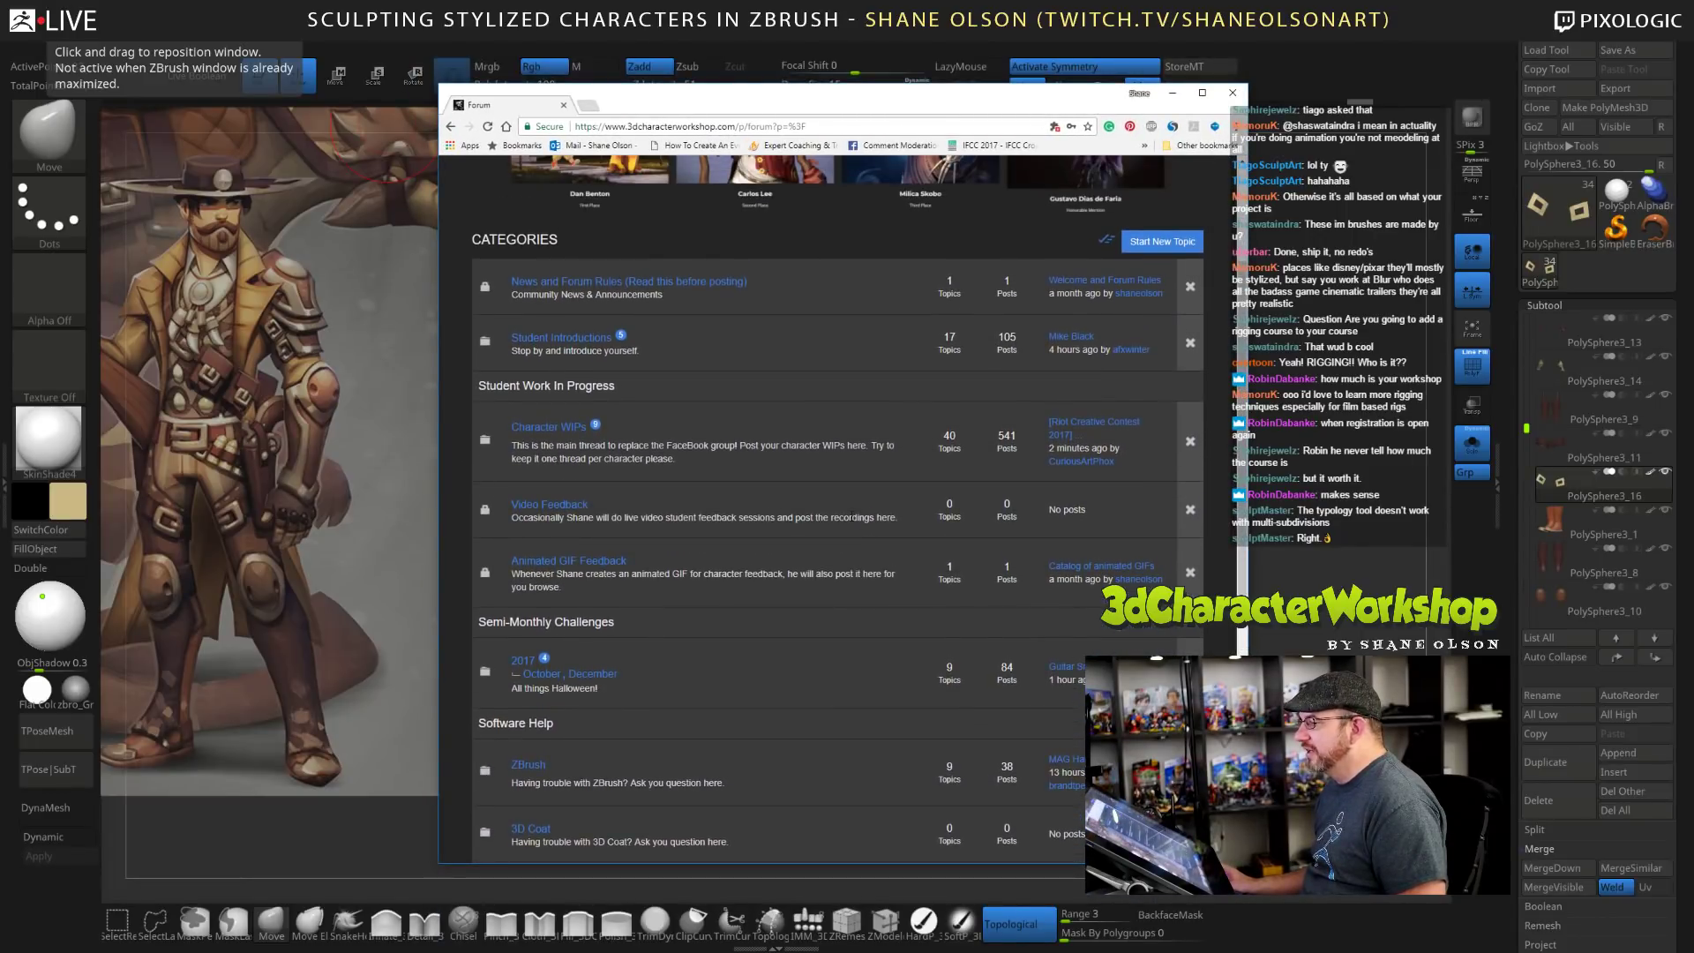
scroll(781, 422, "up", 2)
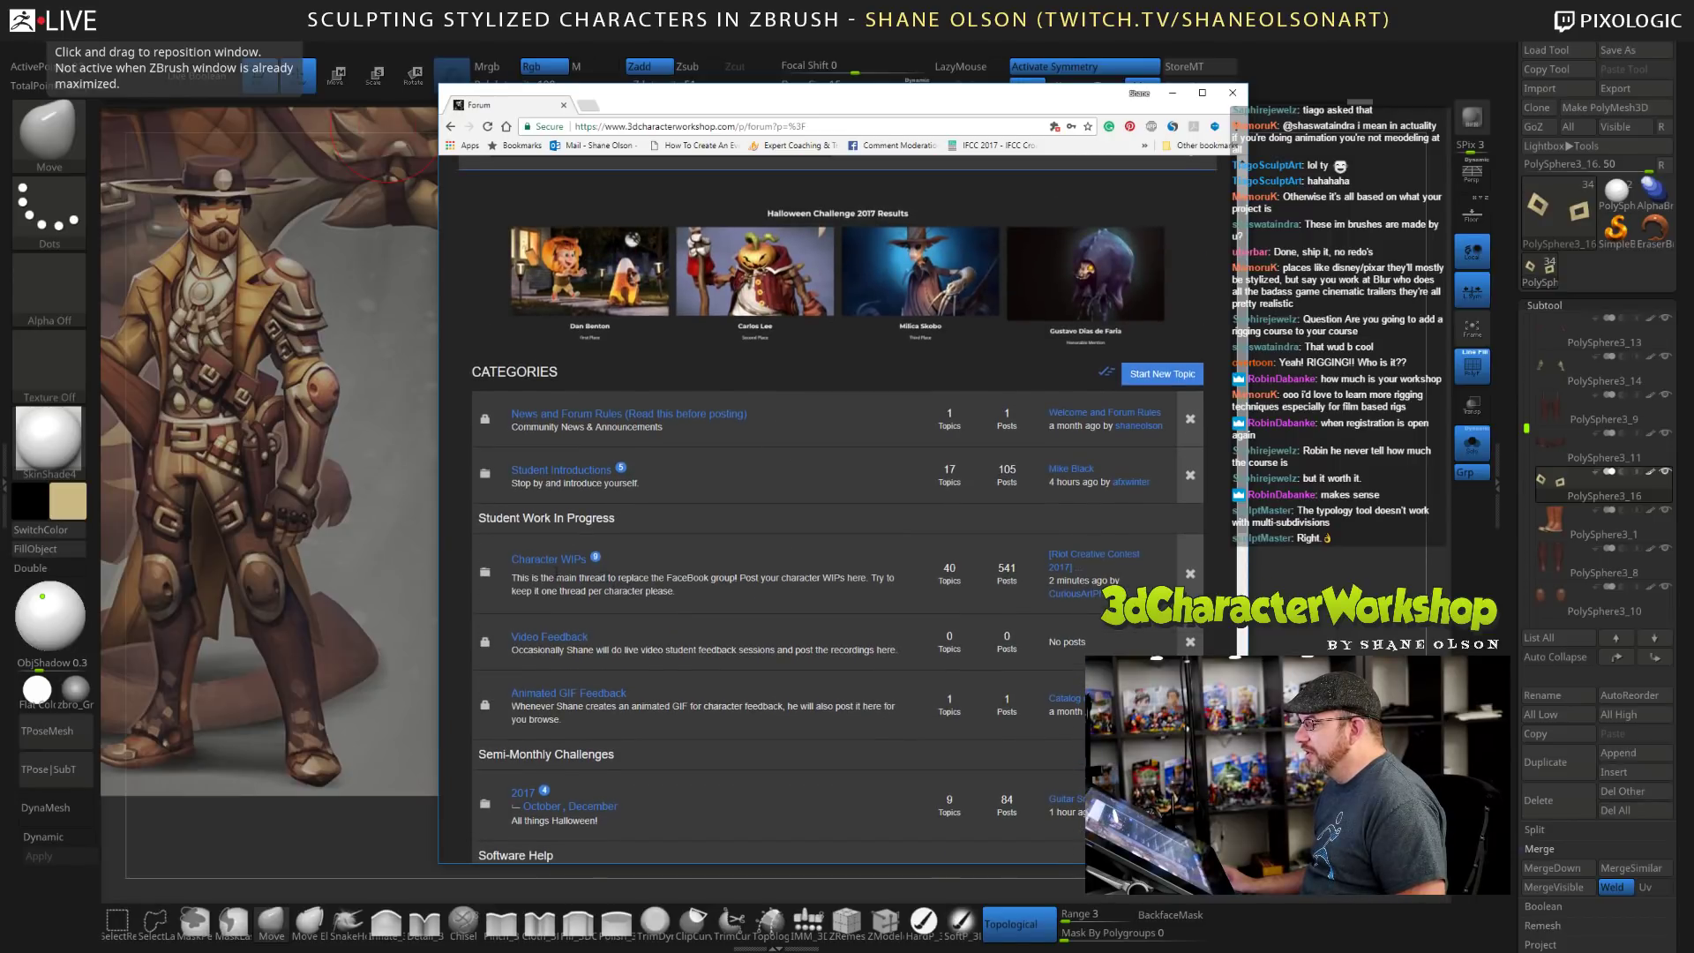
left_click(549, 560)
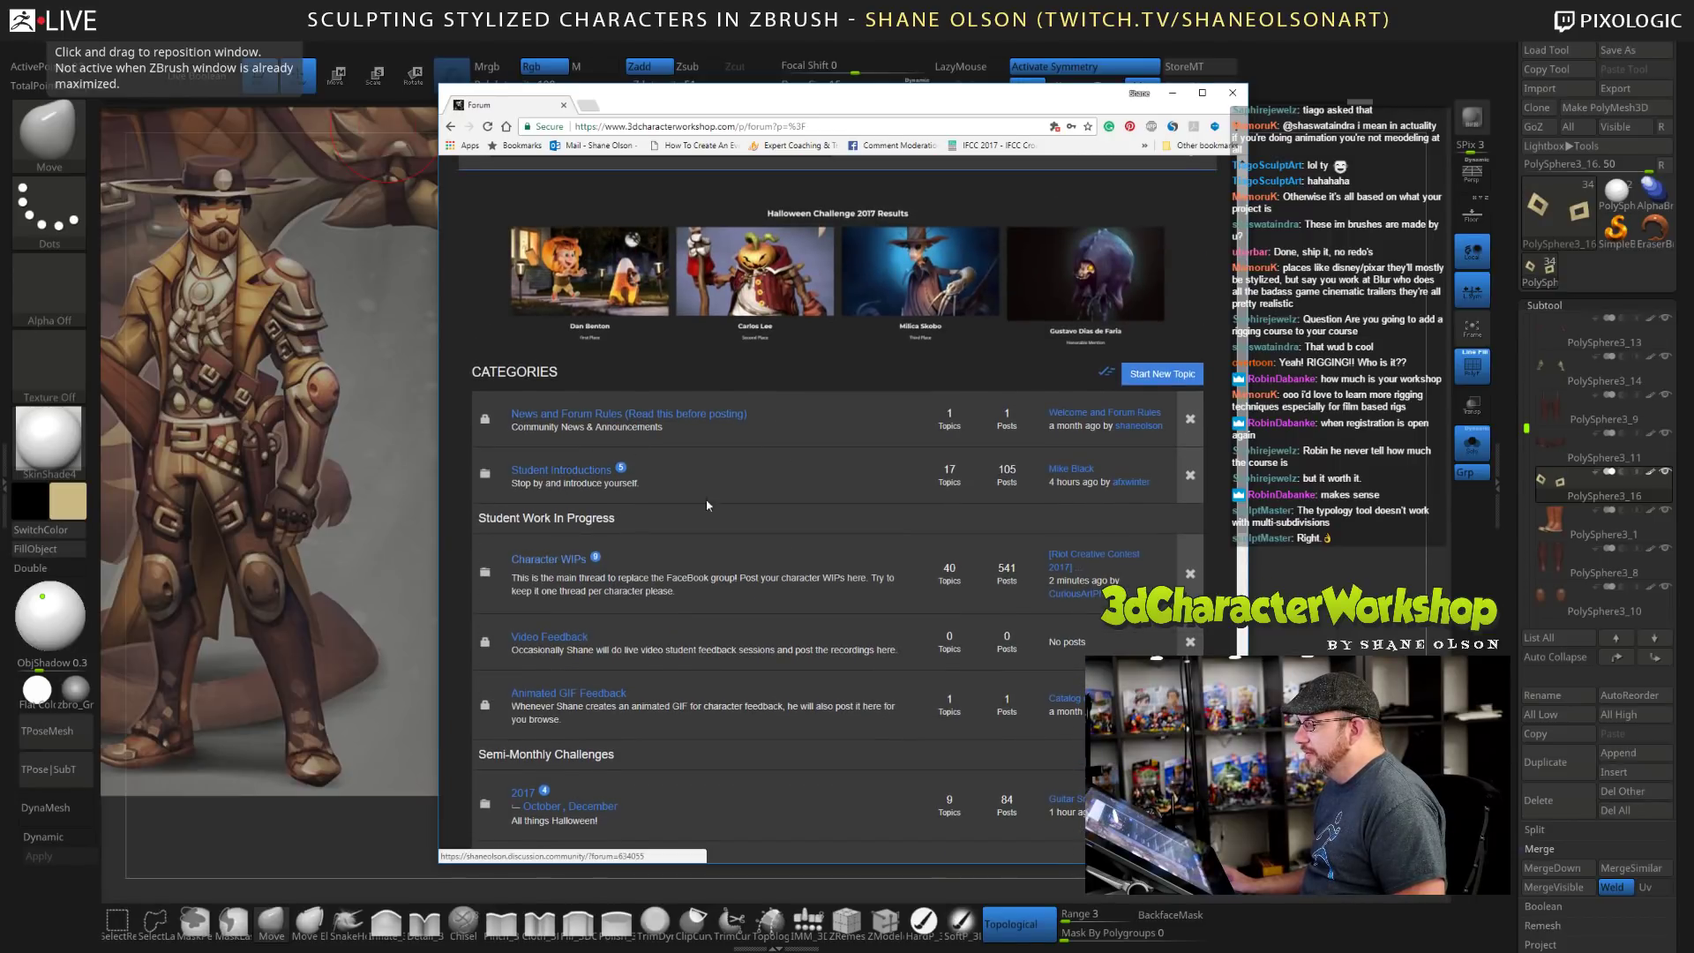
Open the turtle concept thread and review its posts back through the retopology, shell process and shell colour feedback.
scroll(719, 565, "down", 3)
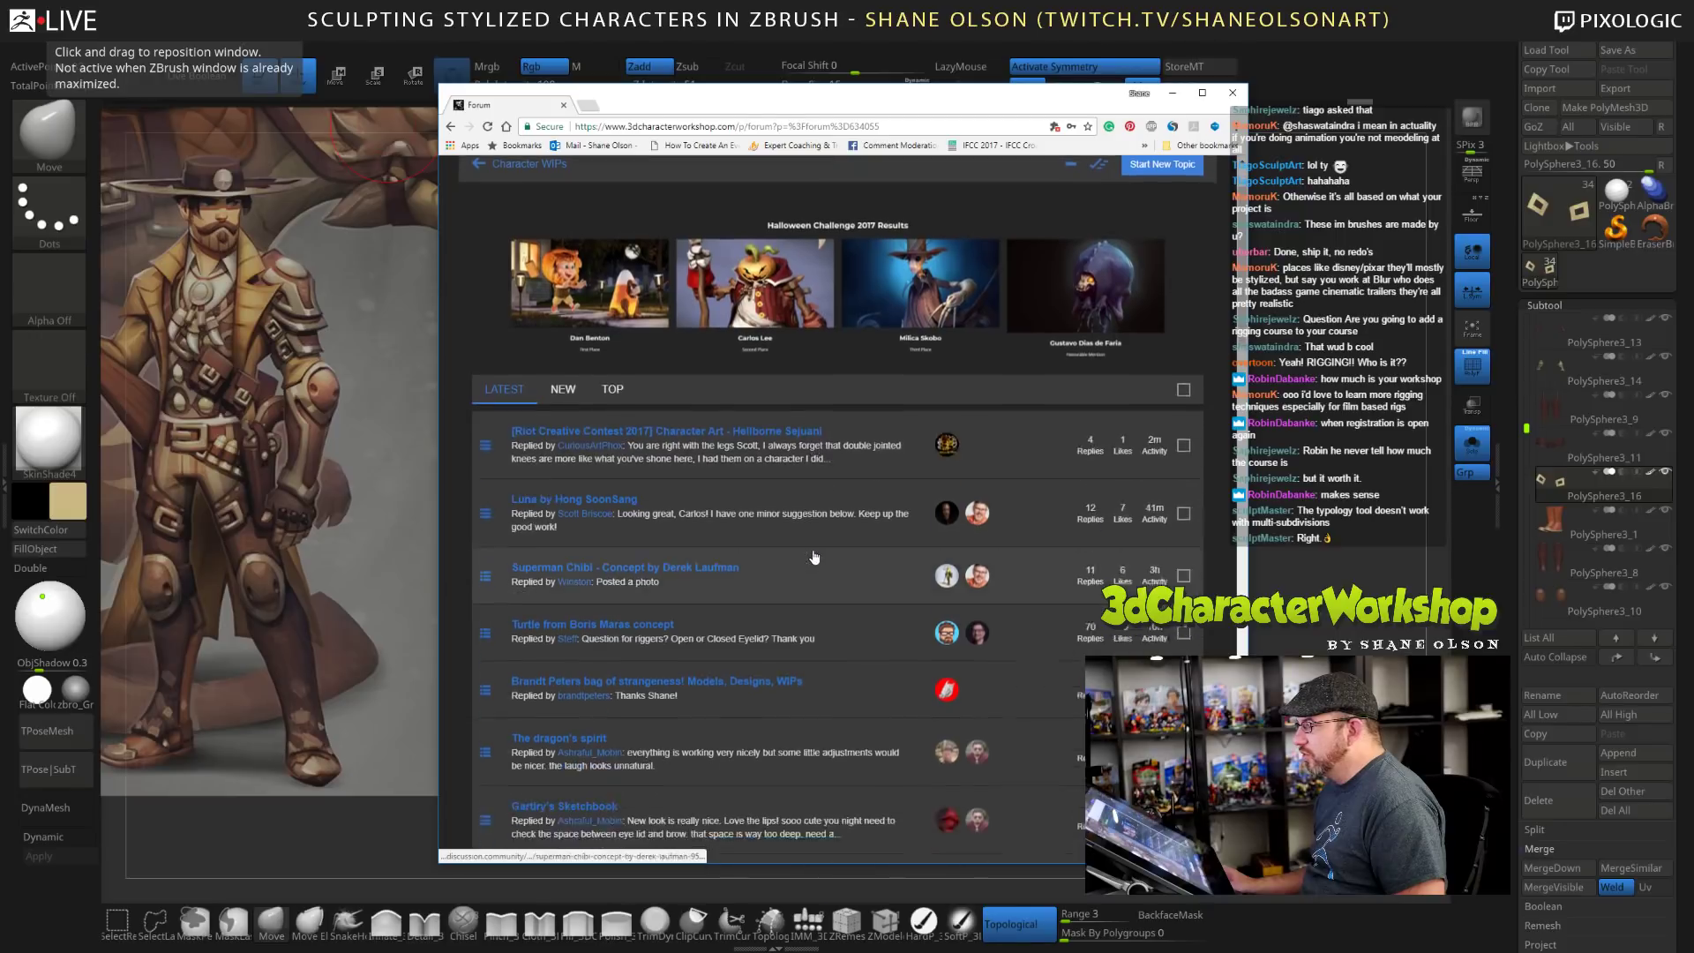
left_click(633, 452)
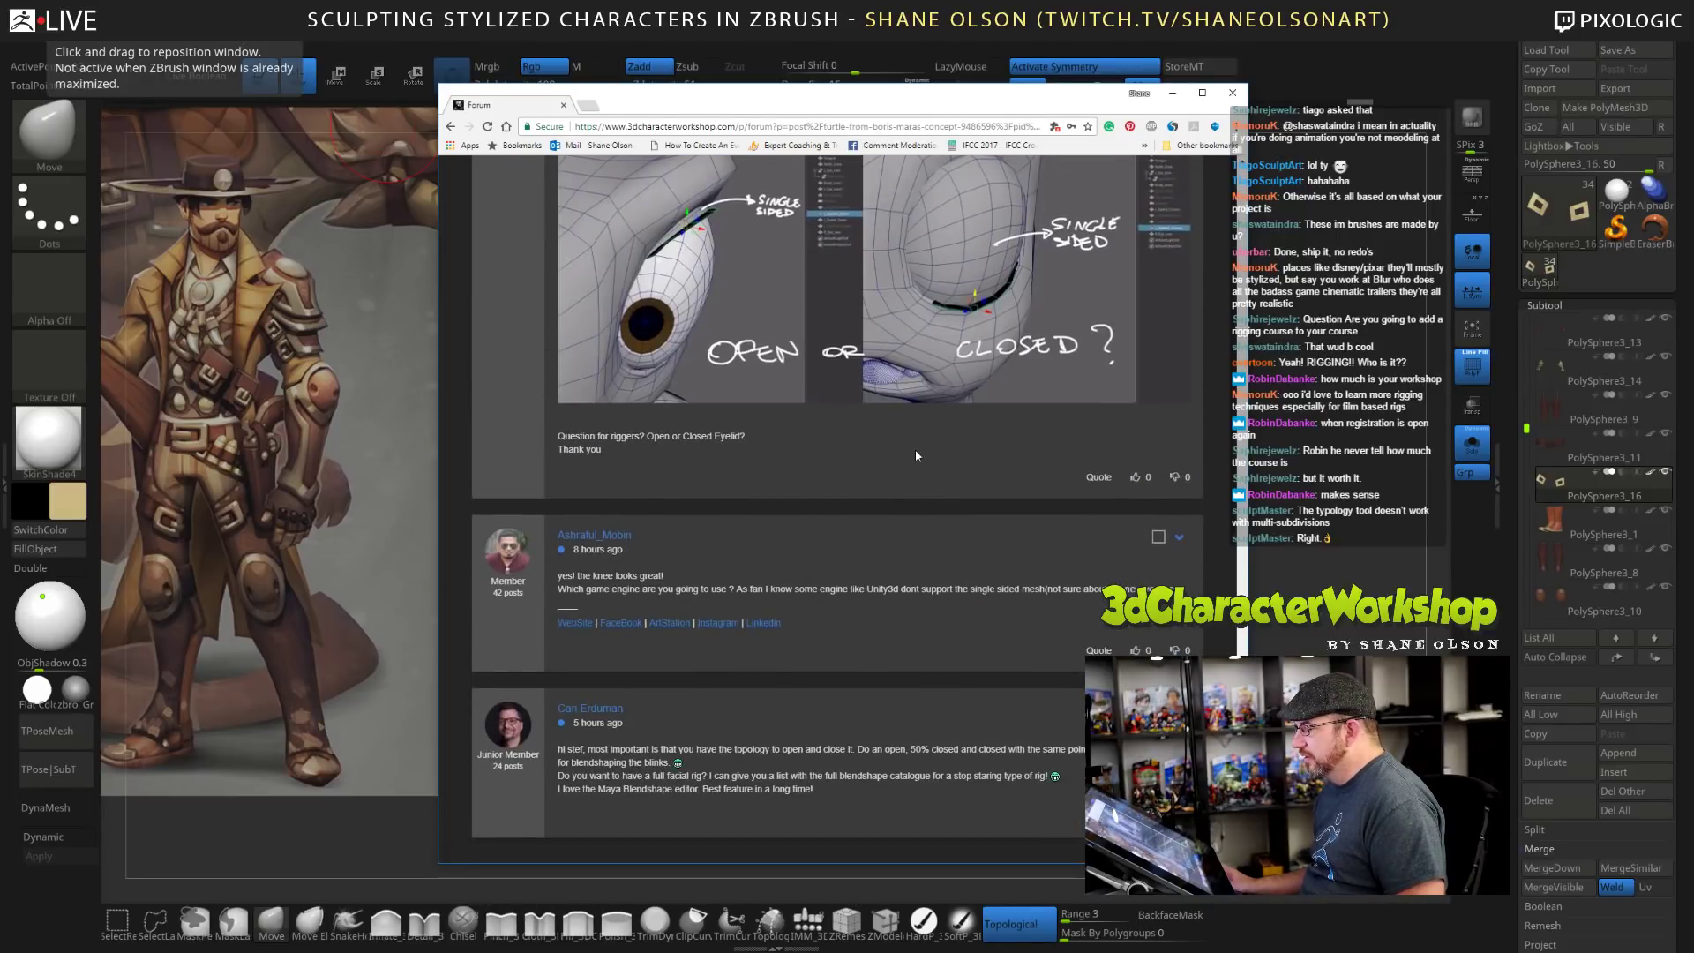
scroll(915, 449, "up", 5)
scroll(930, 494, "up", 10)
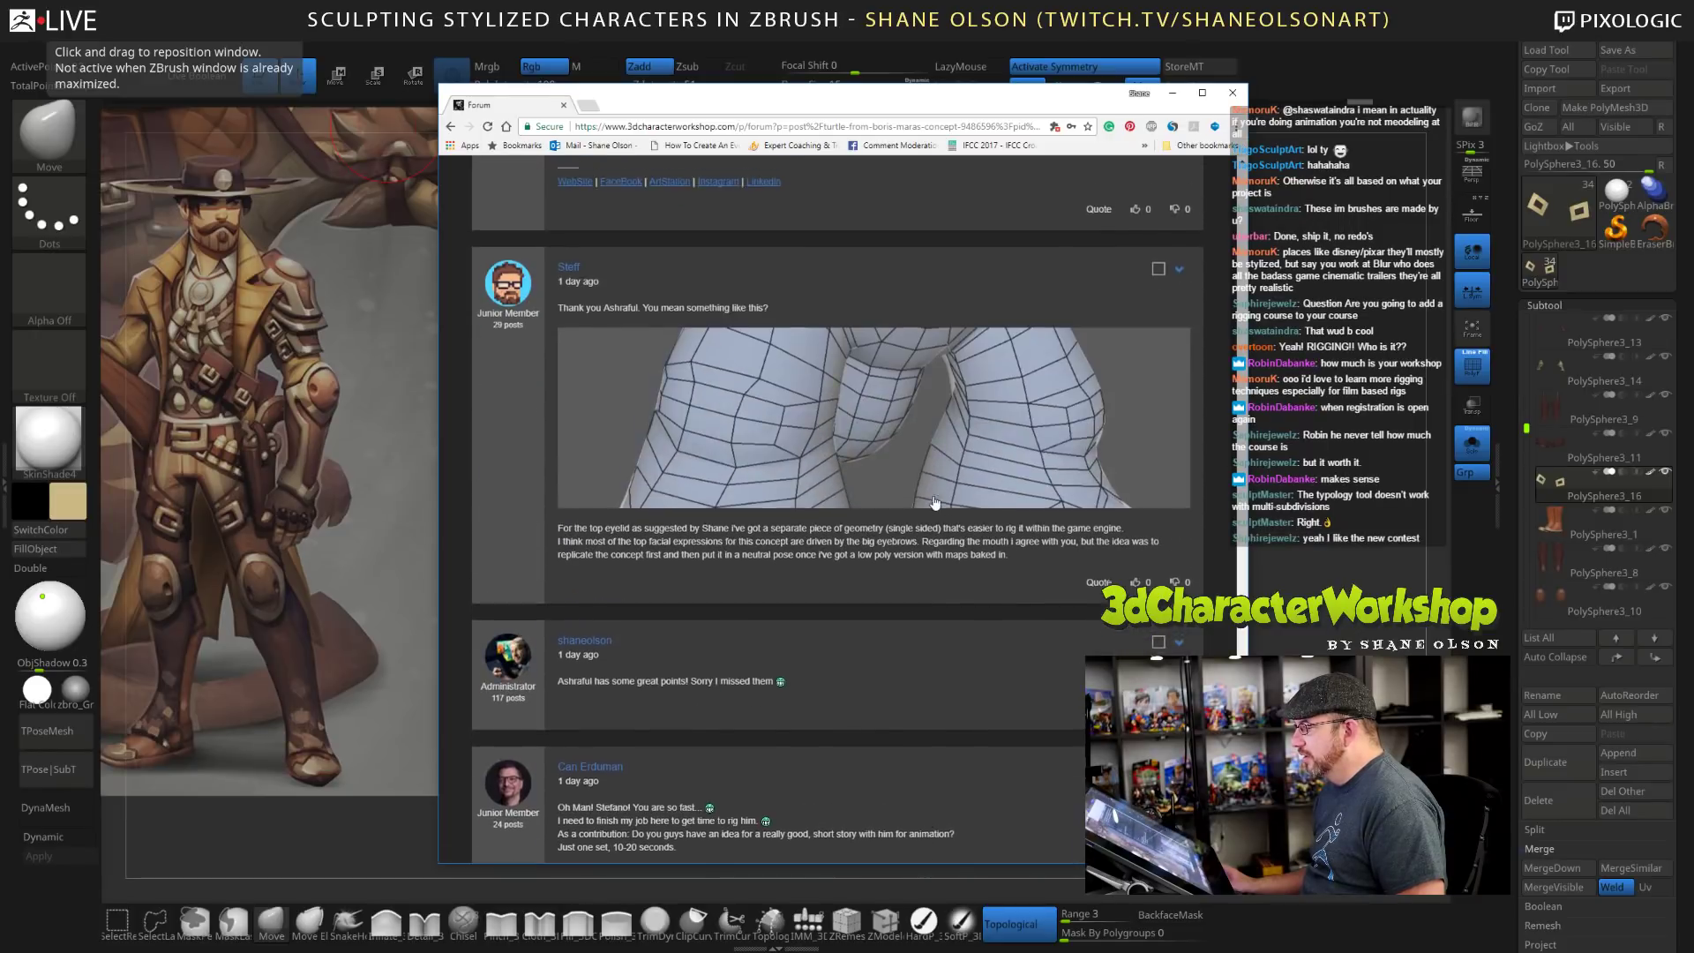
scroll(949, 515, "up", 10)
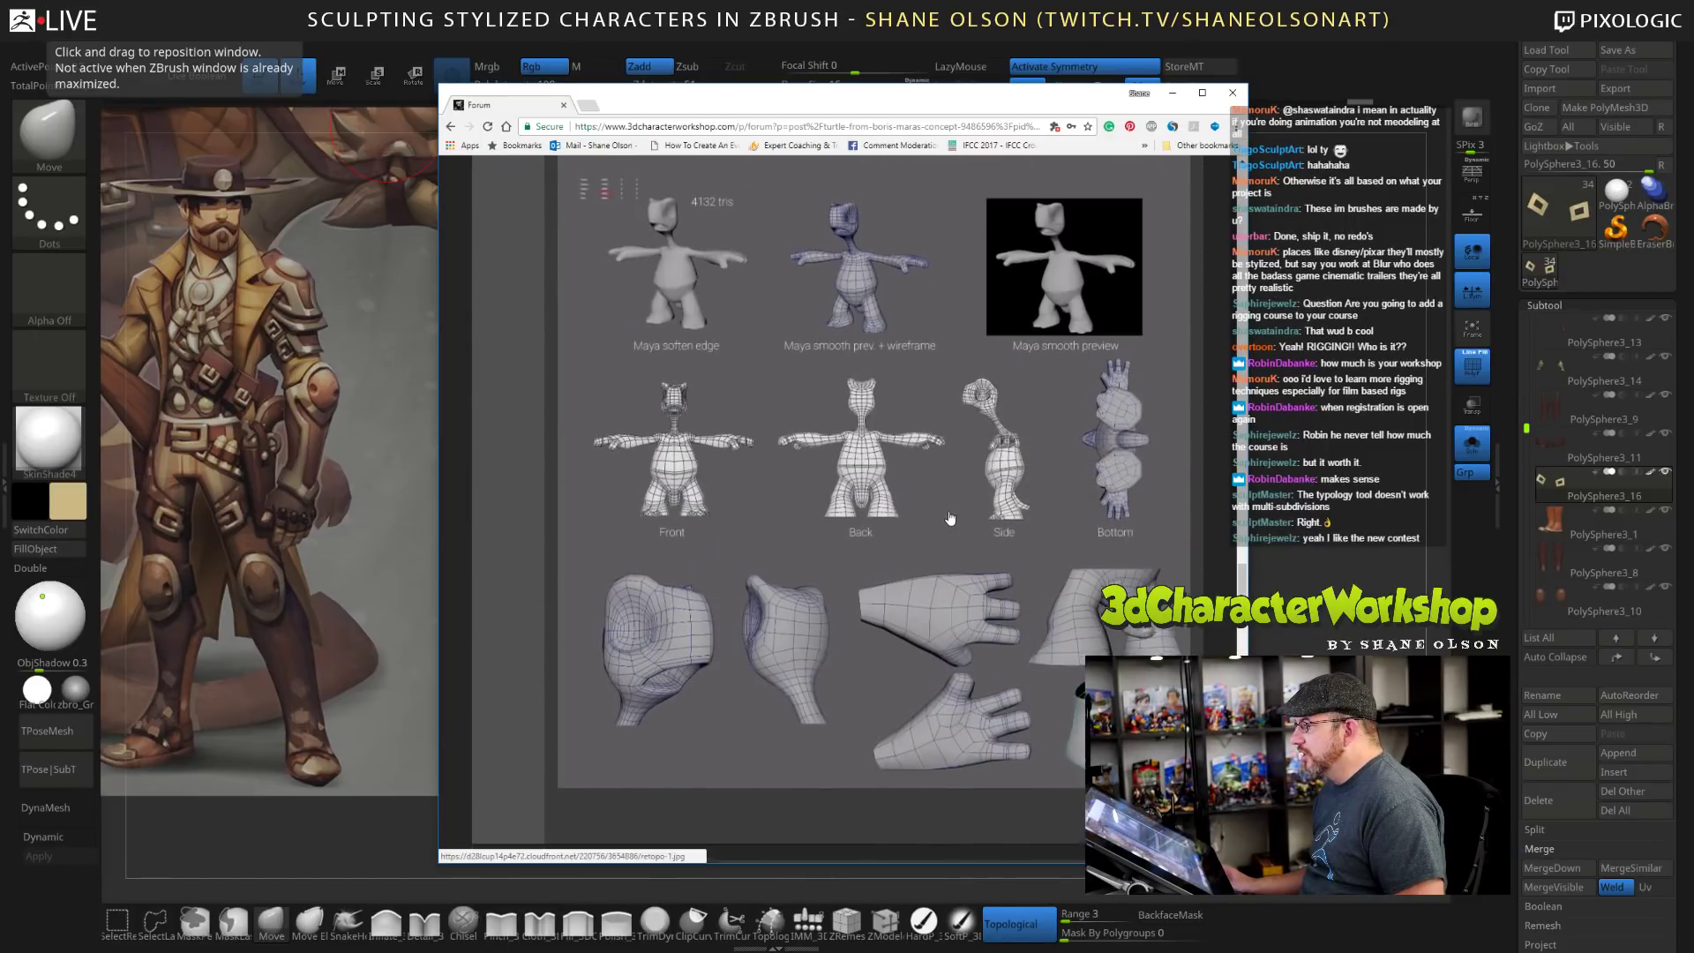
scroll(951, 527, "down", 1)
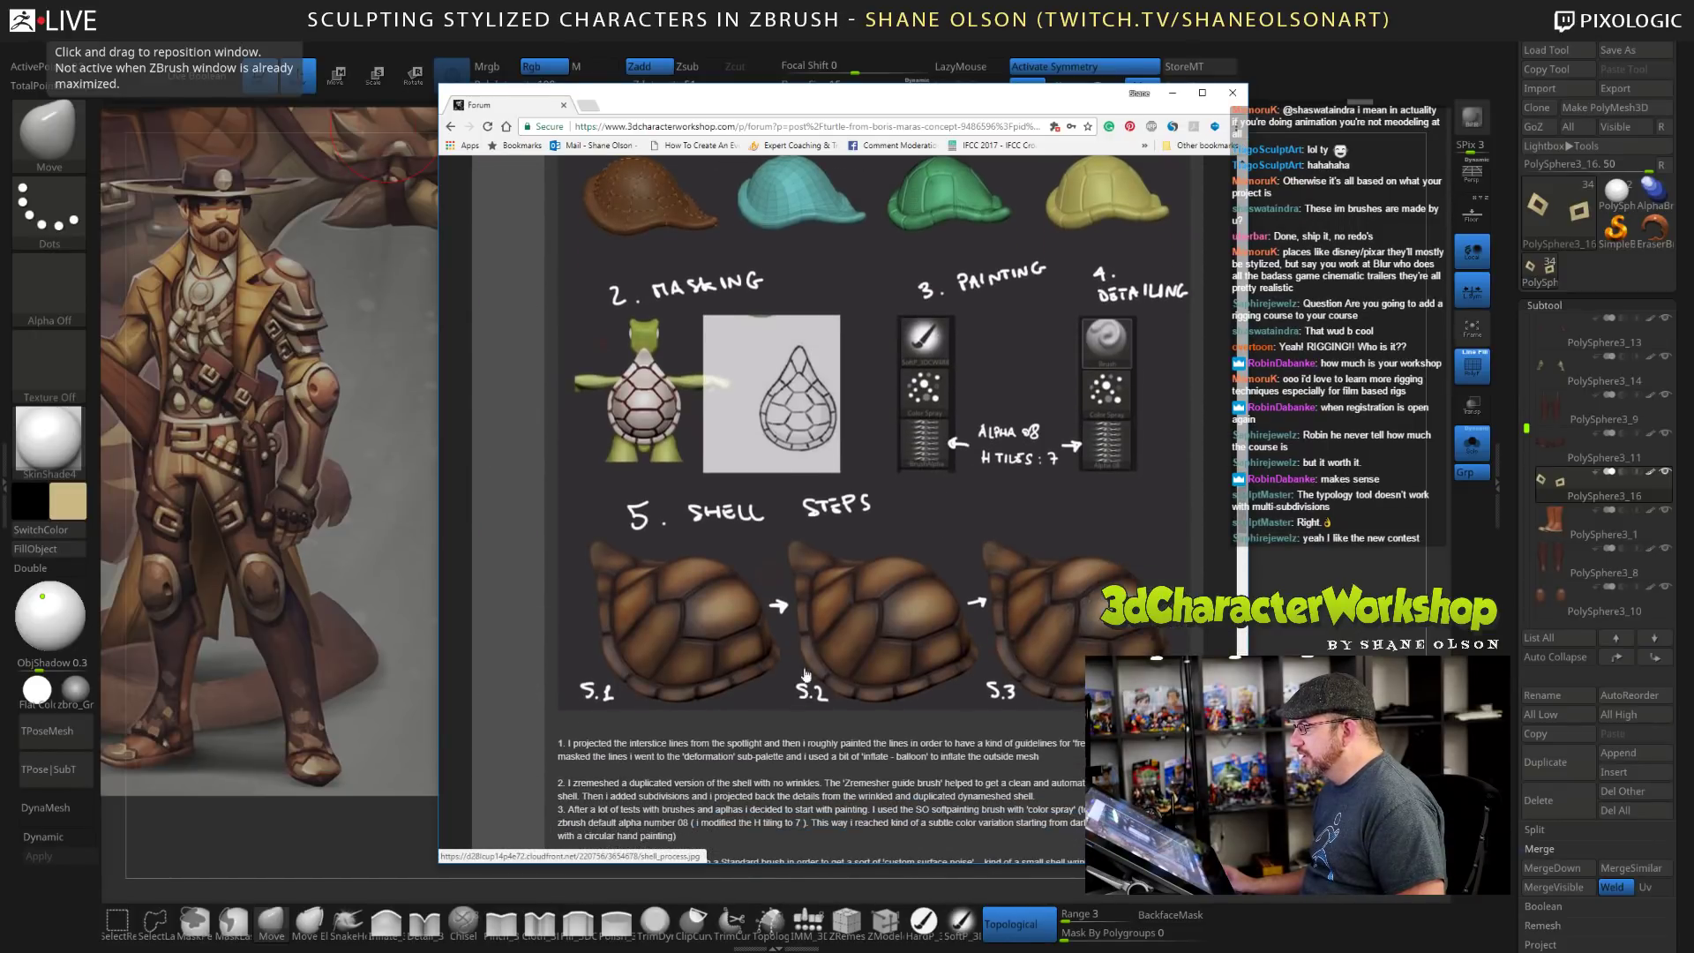
scroll(992, 639, "up", 5)
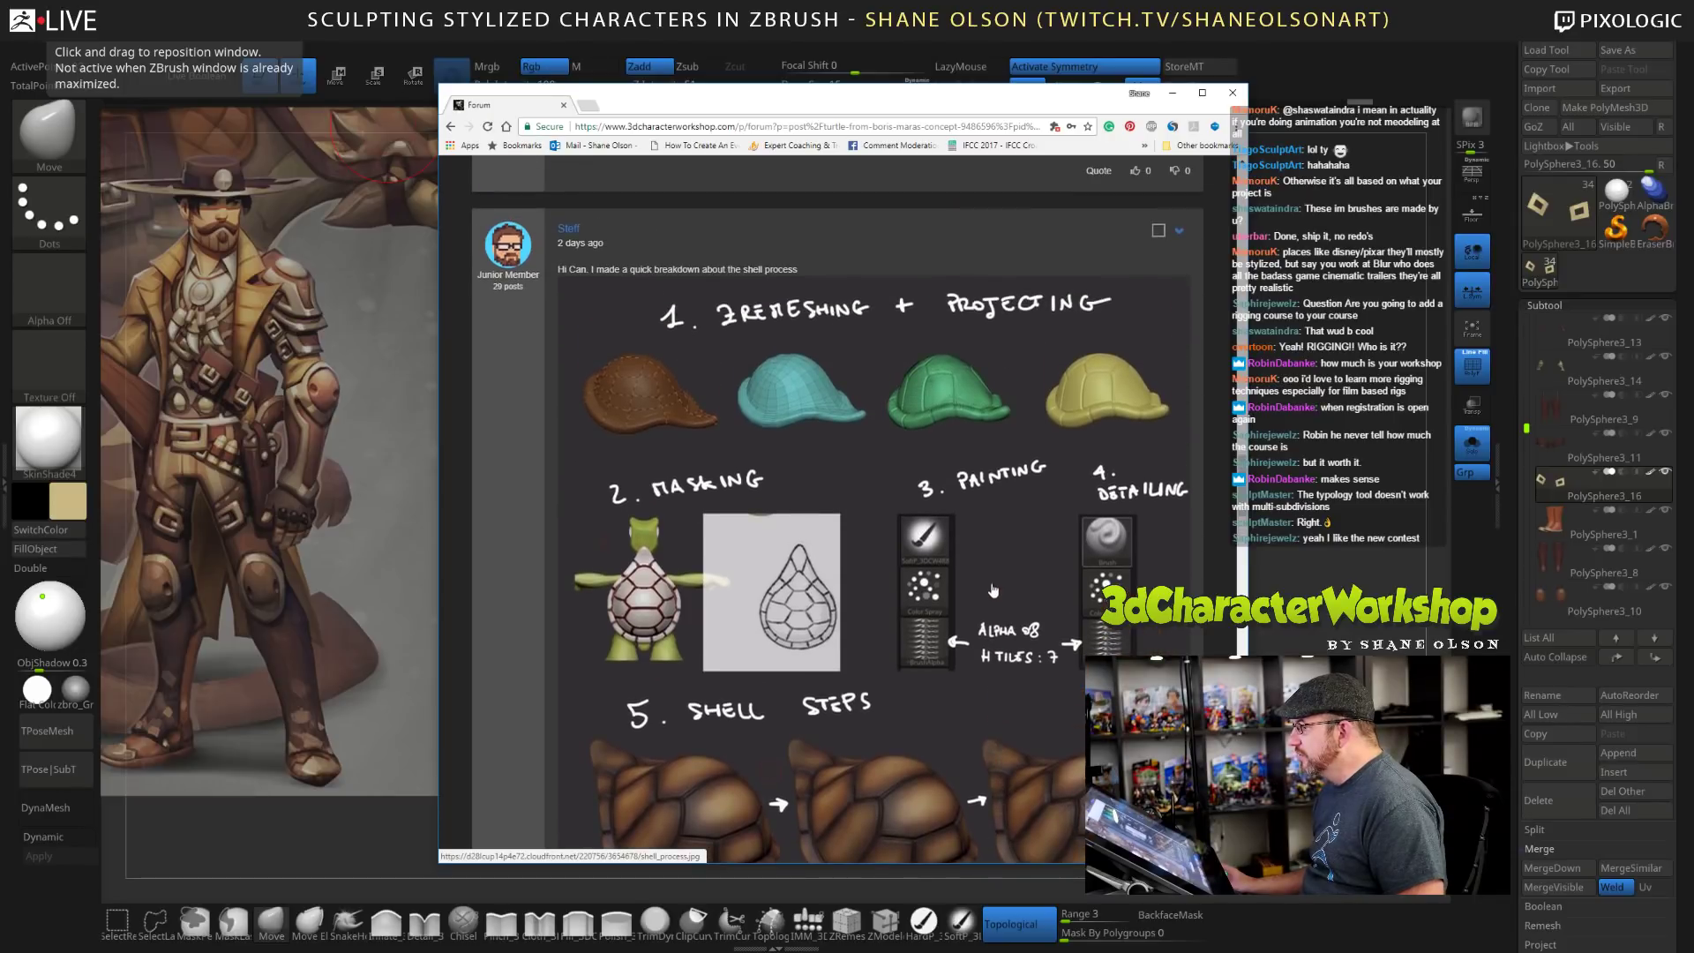
scroll(871, 523, "up", 15)
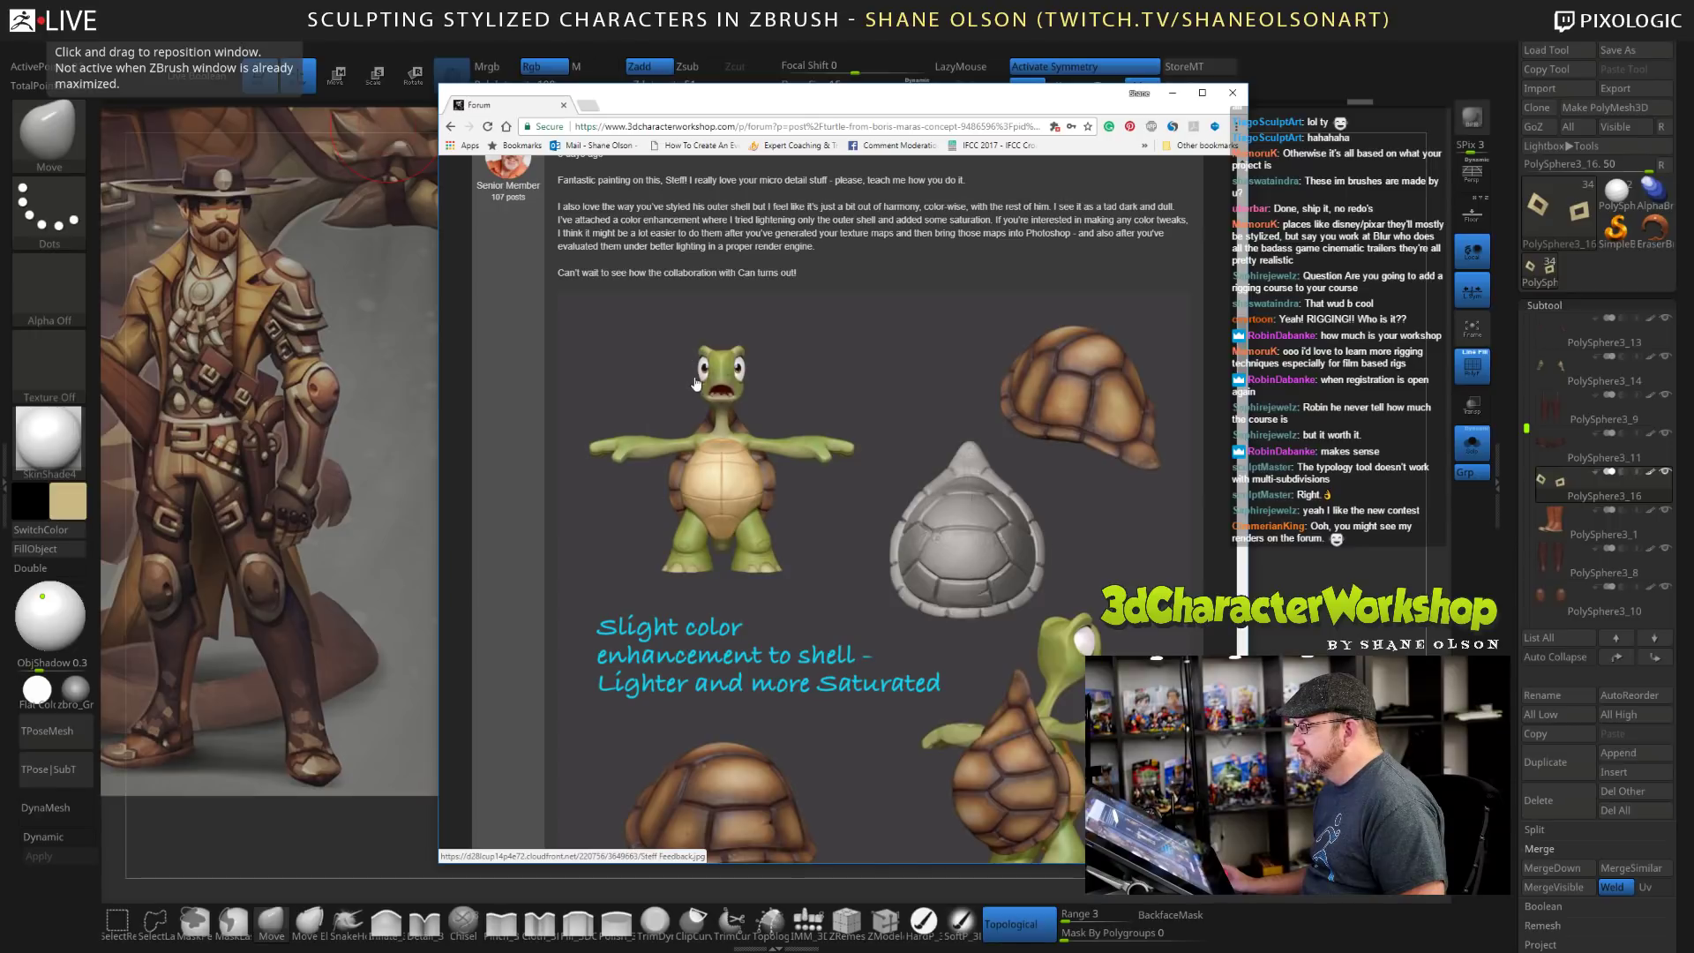
Read forward through the turtle thread to the open-or-closed eyelid question, and return to ZBrush with the forum window out of view.
scroll(696, 382, "down", 10)
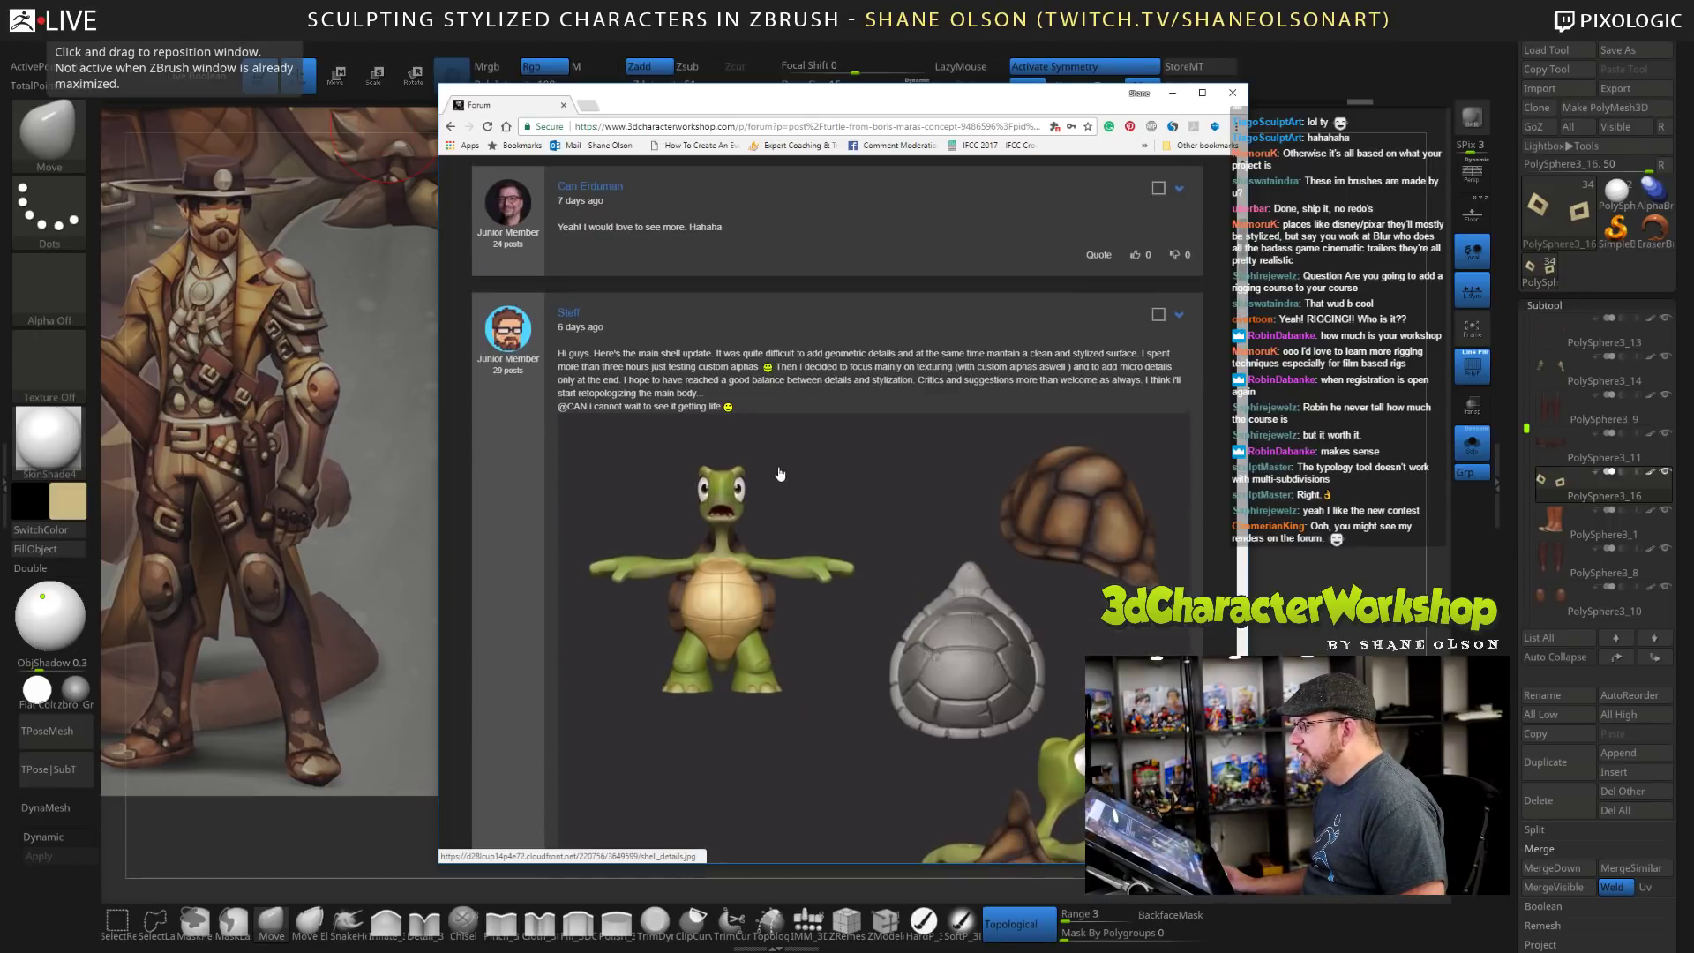
scroll(780, 475, "down", 4)
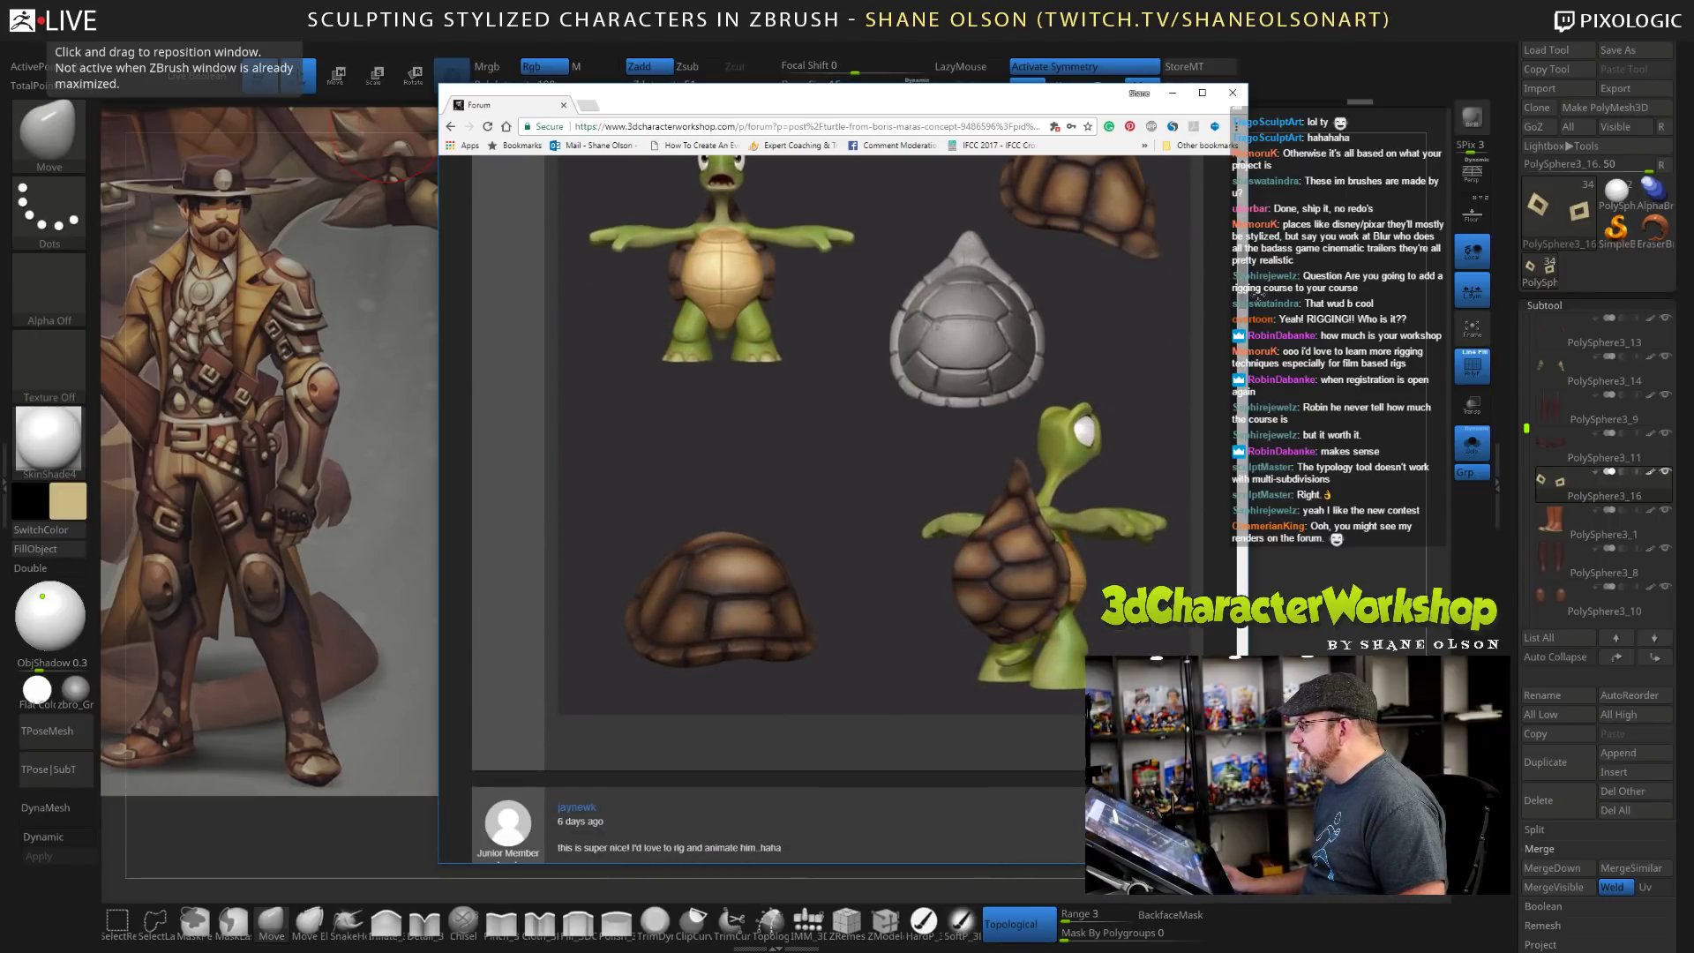
scroll(838, 507, "down", 20)
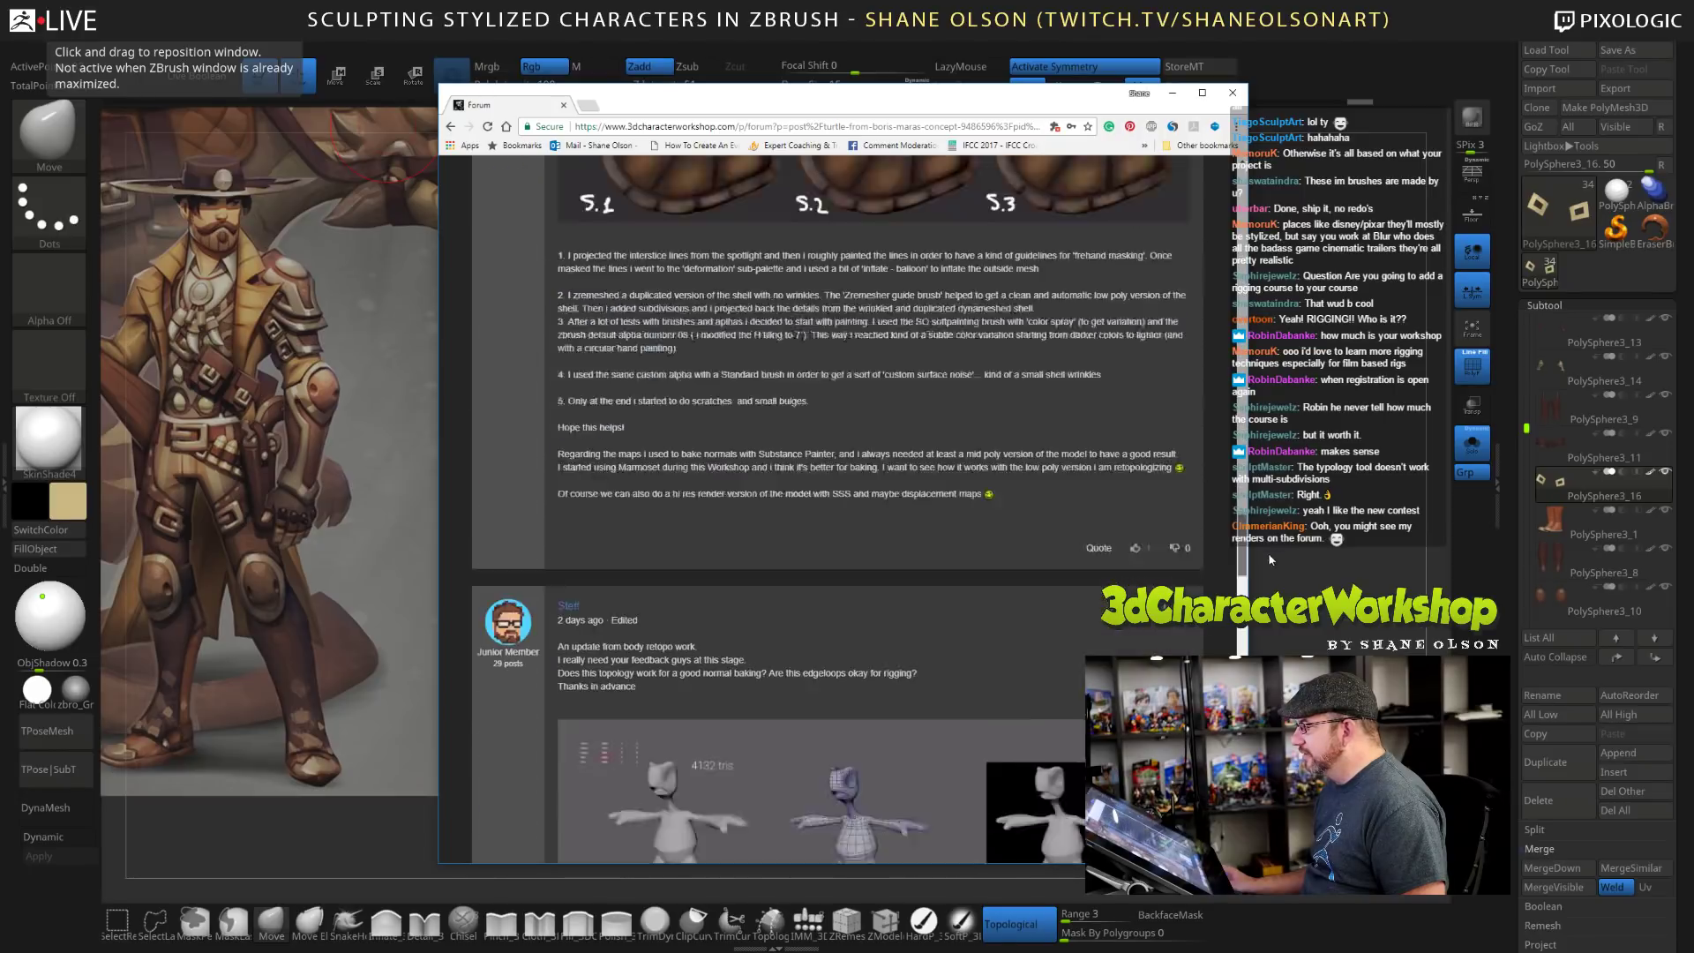
scroll(851, 517, "down", 15)
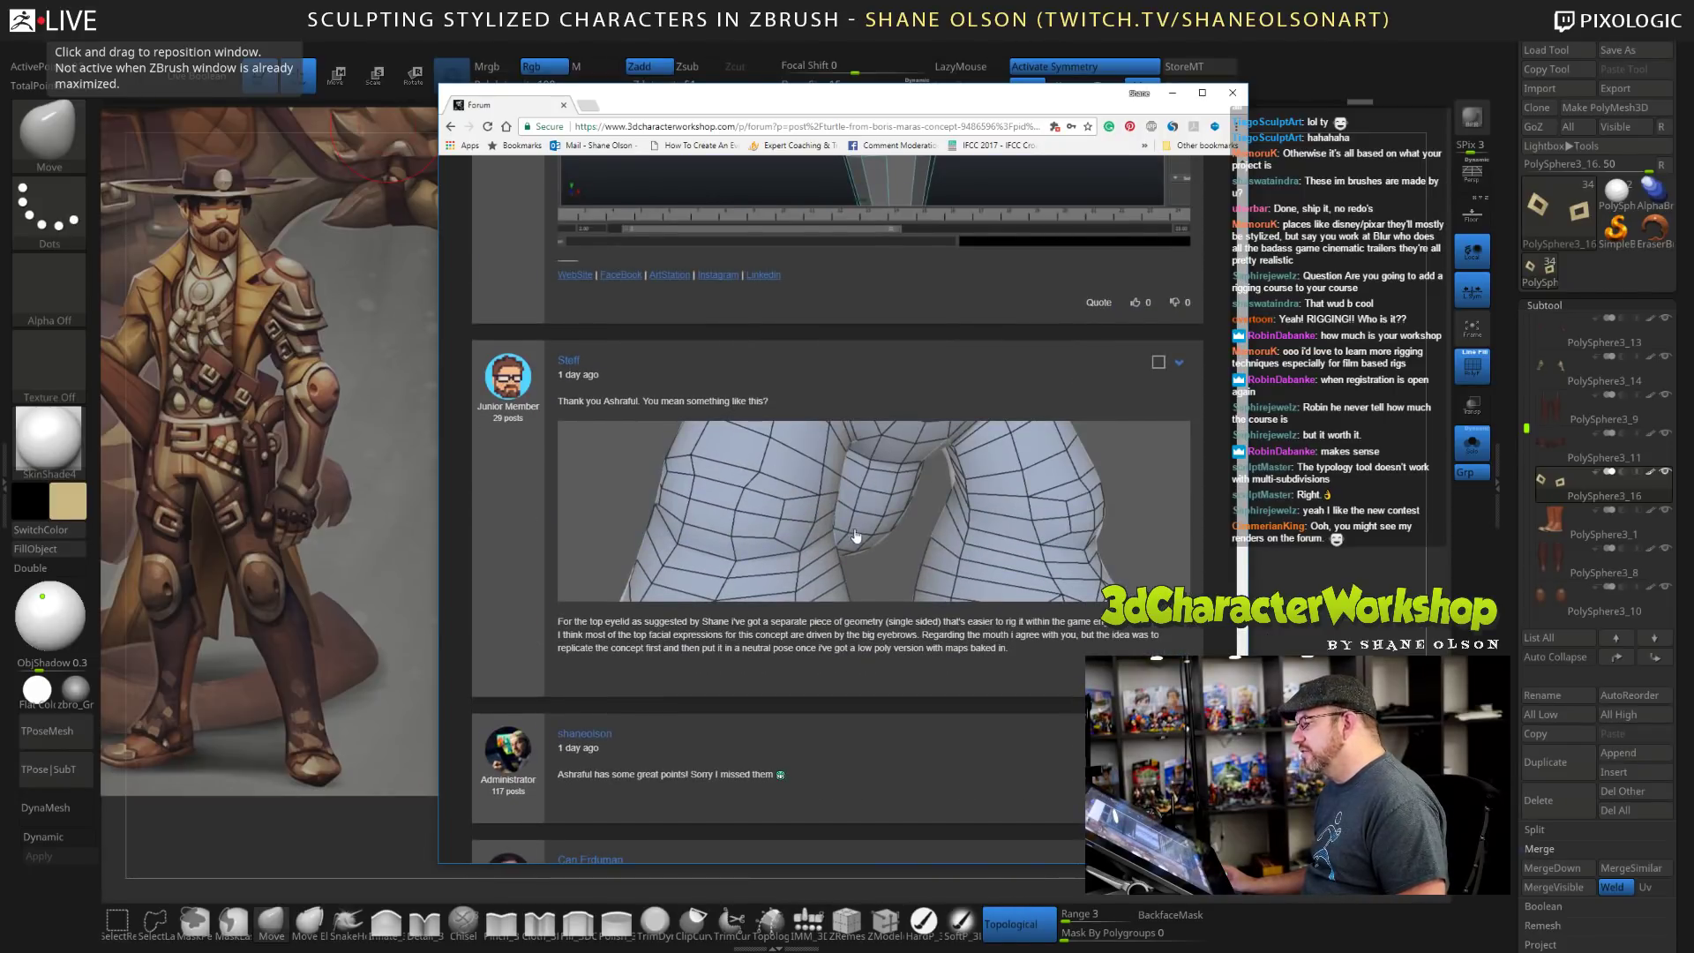
scroll(860, 533, "down", 4)
scroll(861, 532, "down", 5)
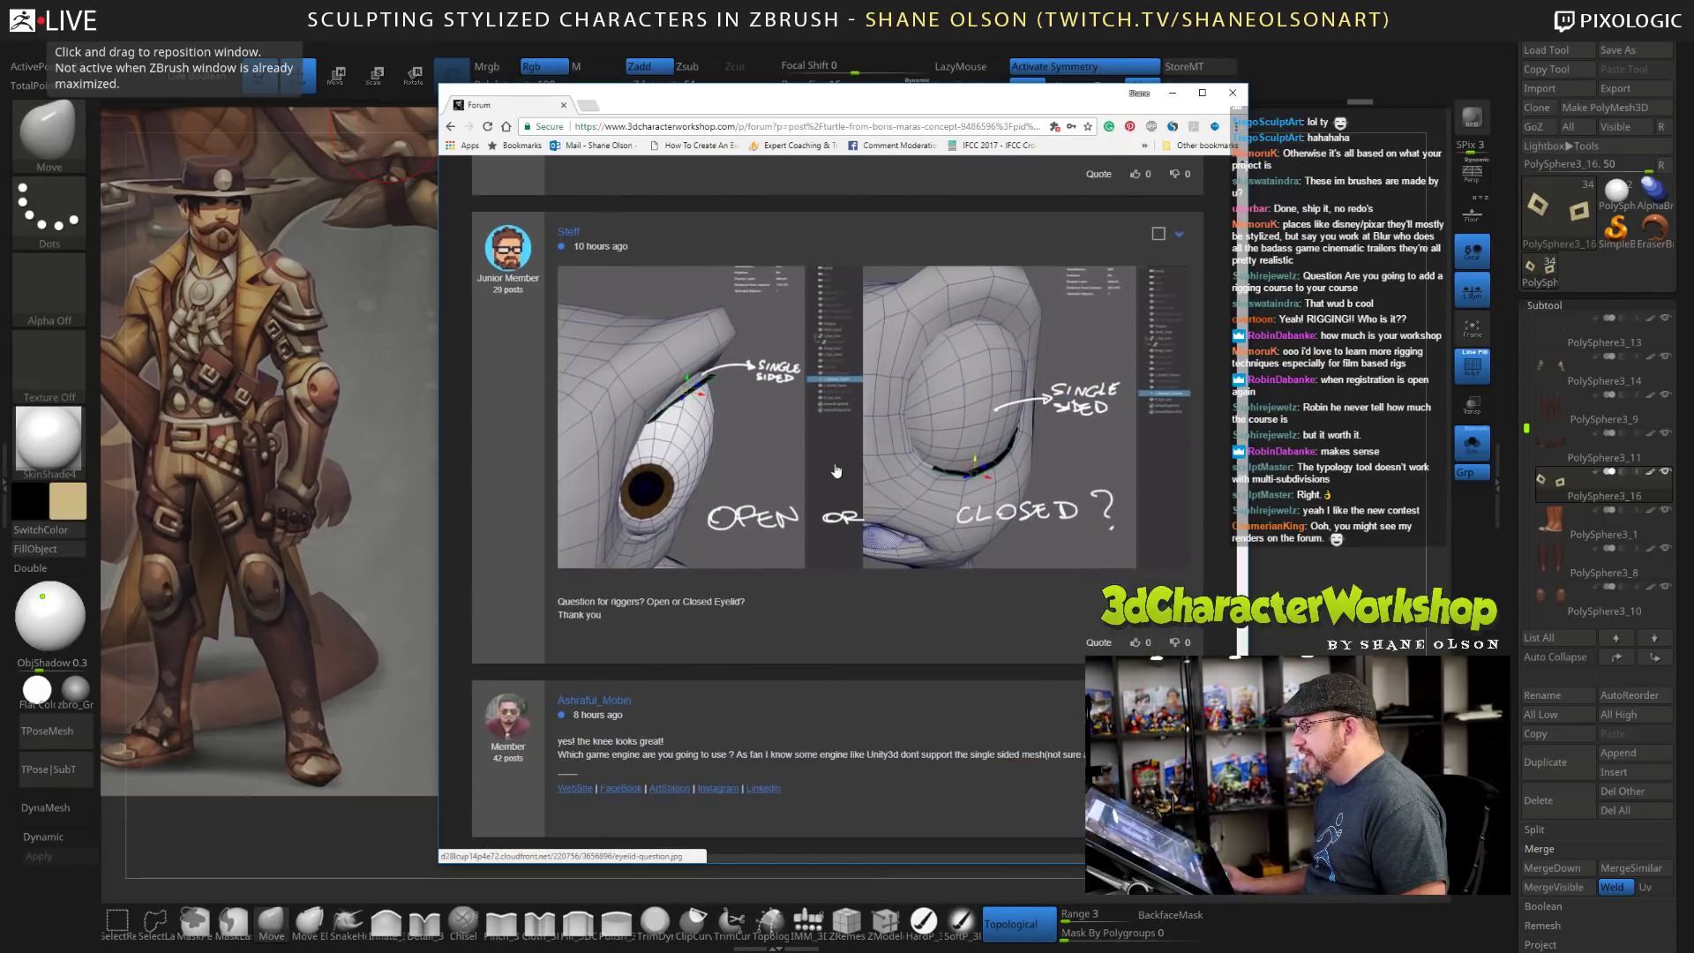
scroll(957, 406, "down", 3)
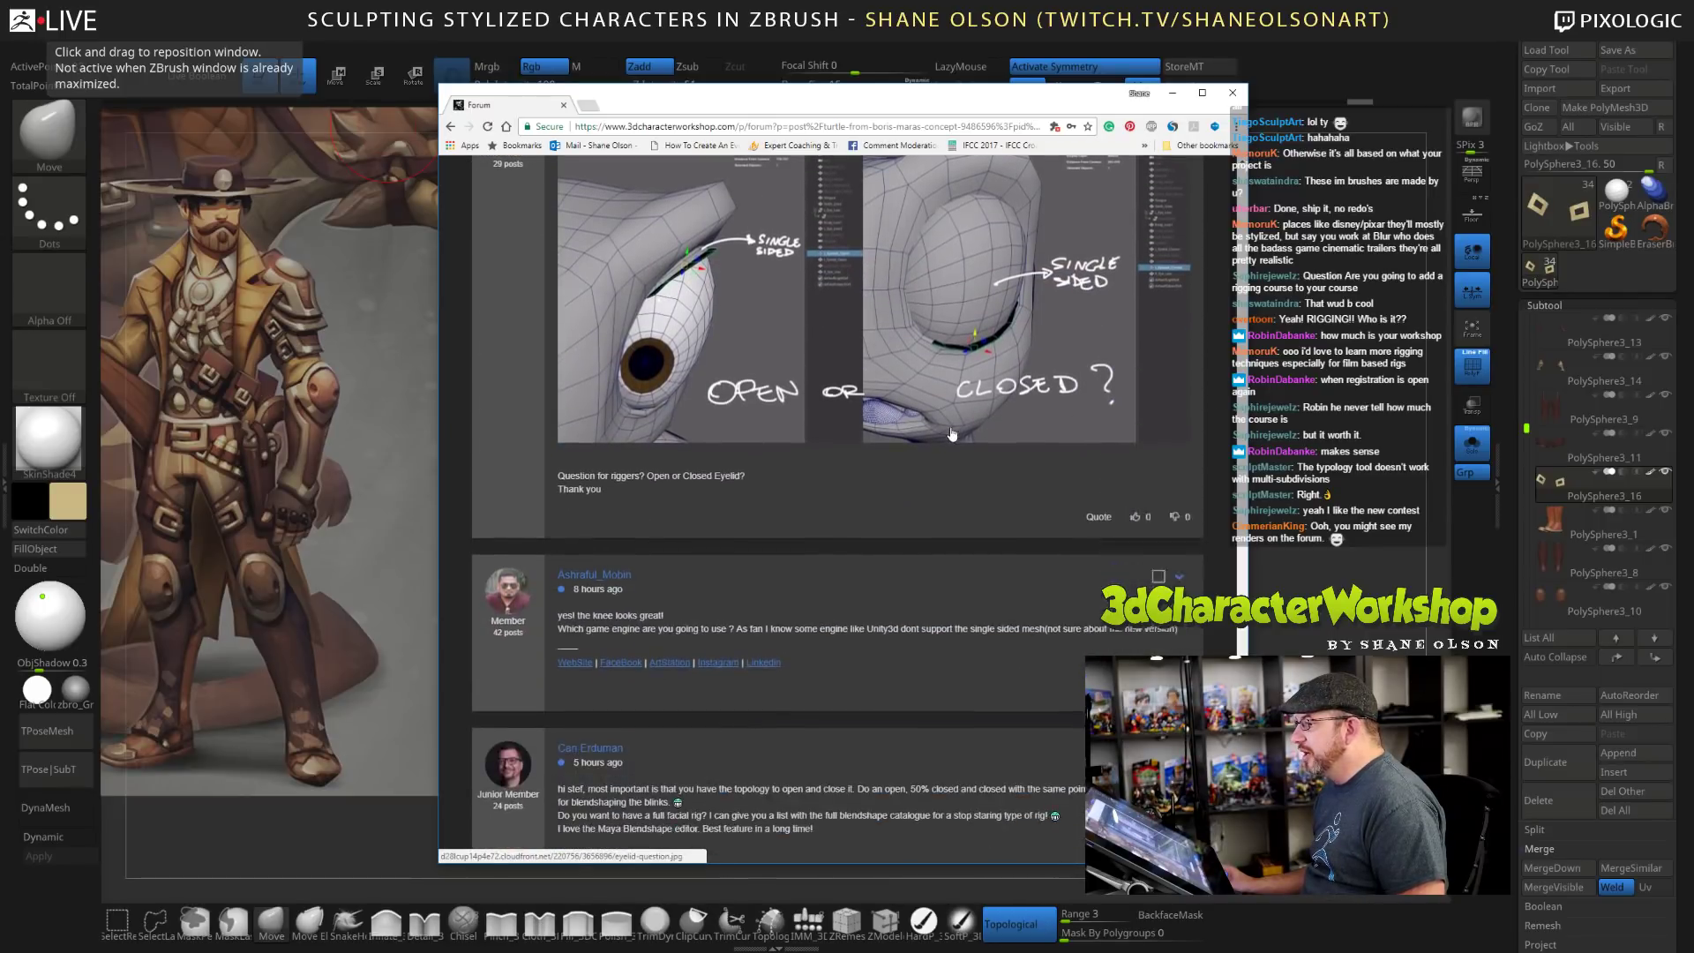
scroll(950, 432, "up", 5)
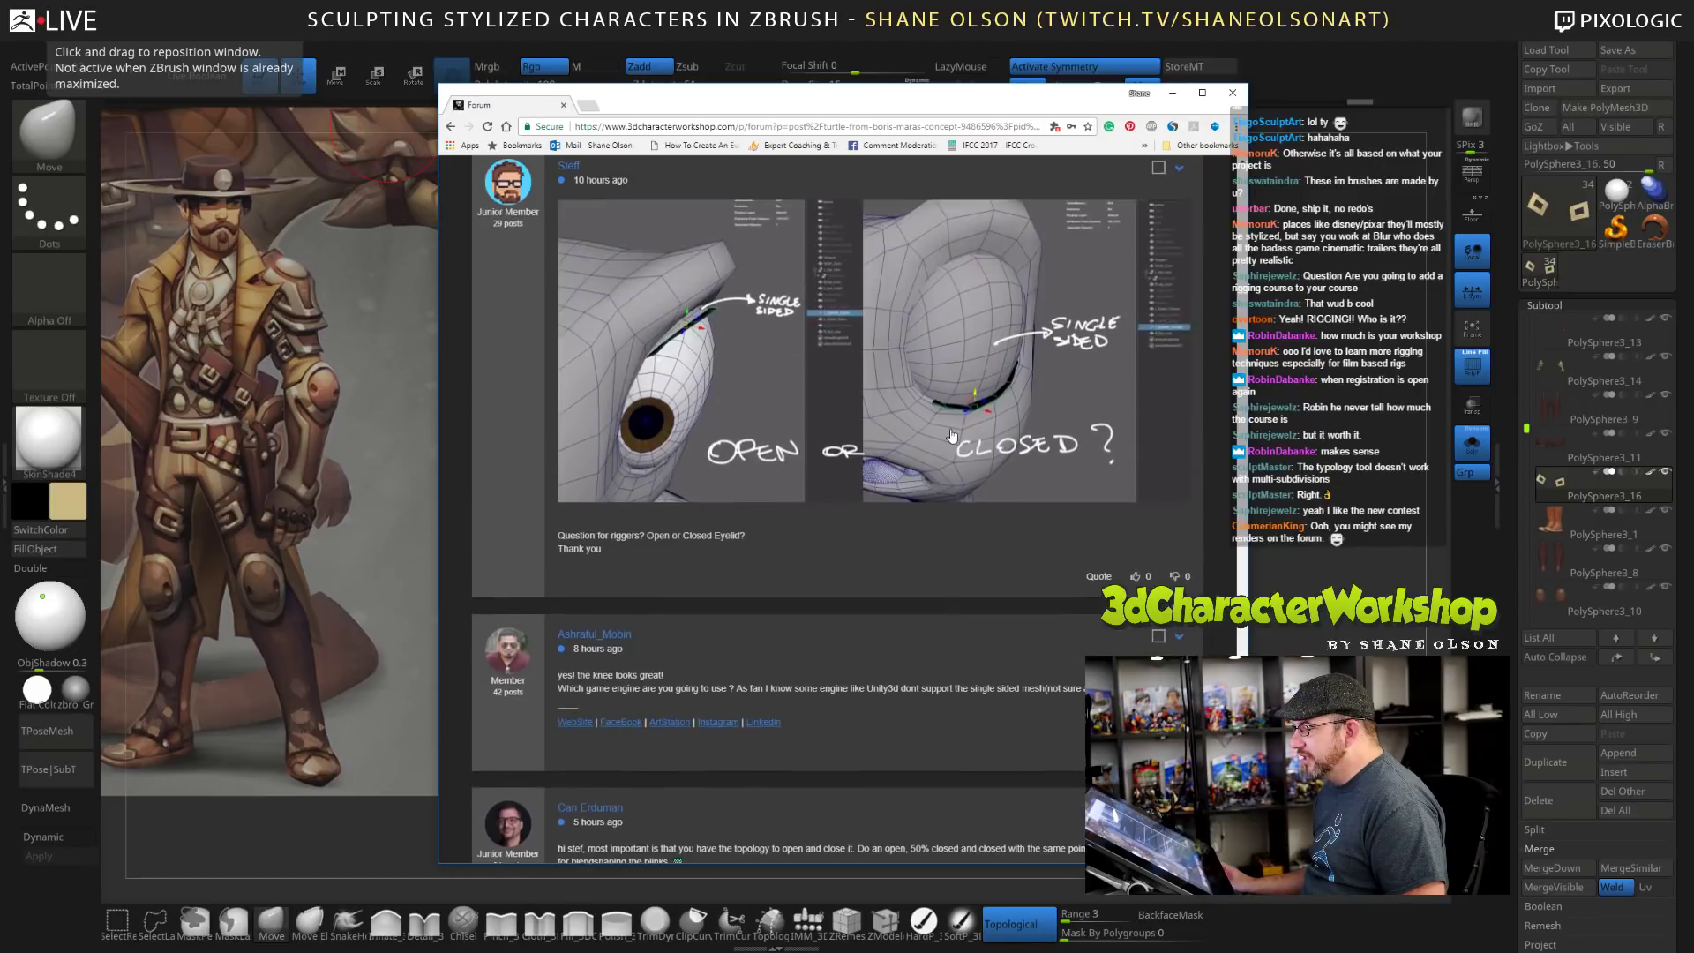
left_click_drag(716, 105, 680, 0)
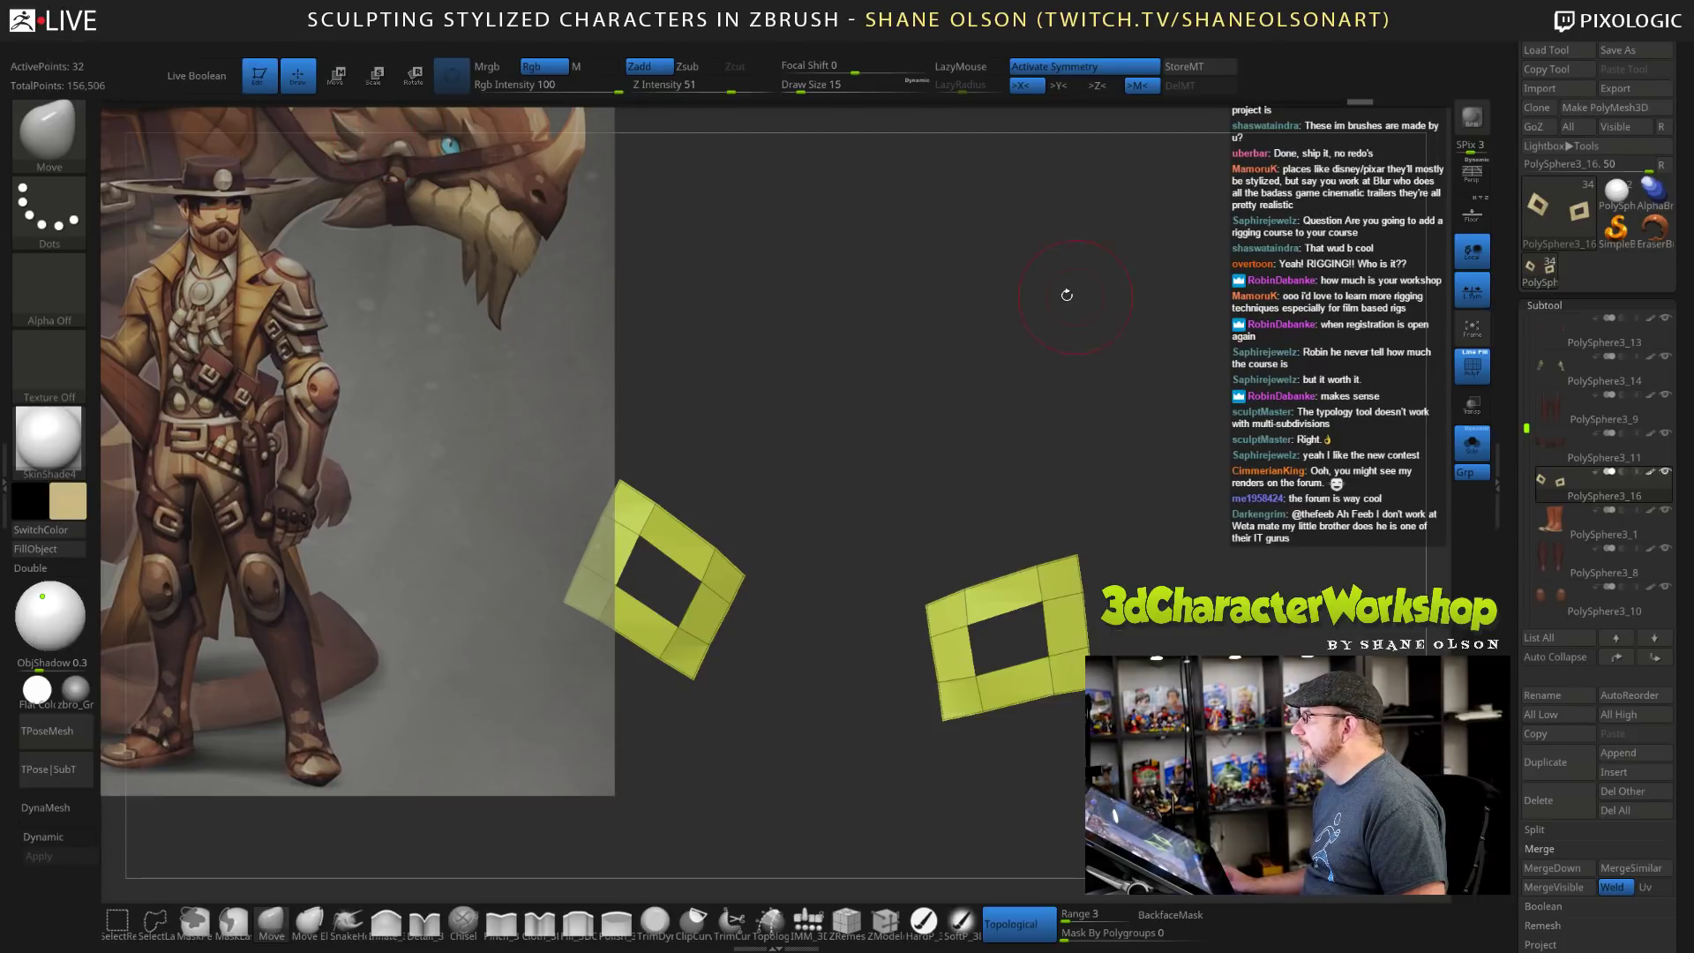
Even out the open buckle frame's corners and side widths with the Move brush at Draw Size 15.
left_click_drag(1190, 507, 1163, 561)
left_click_drag(942, 689, 940, 700)
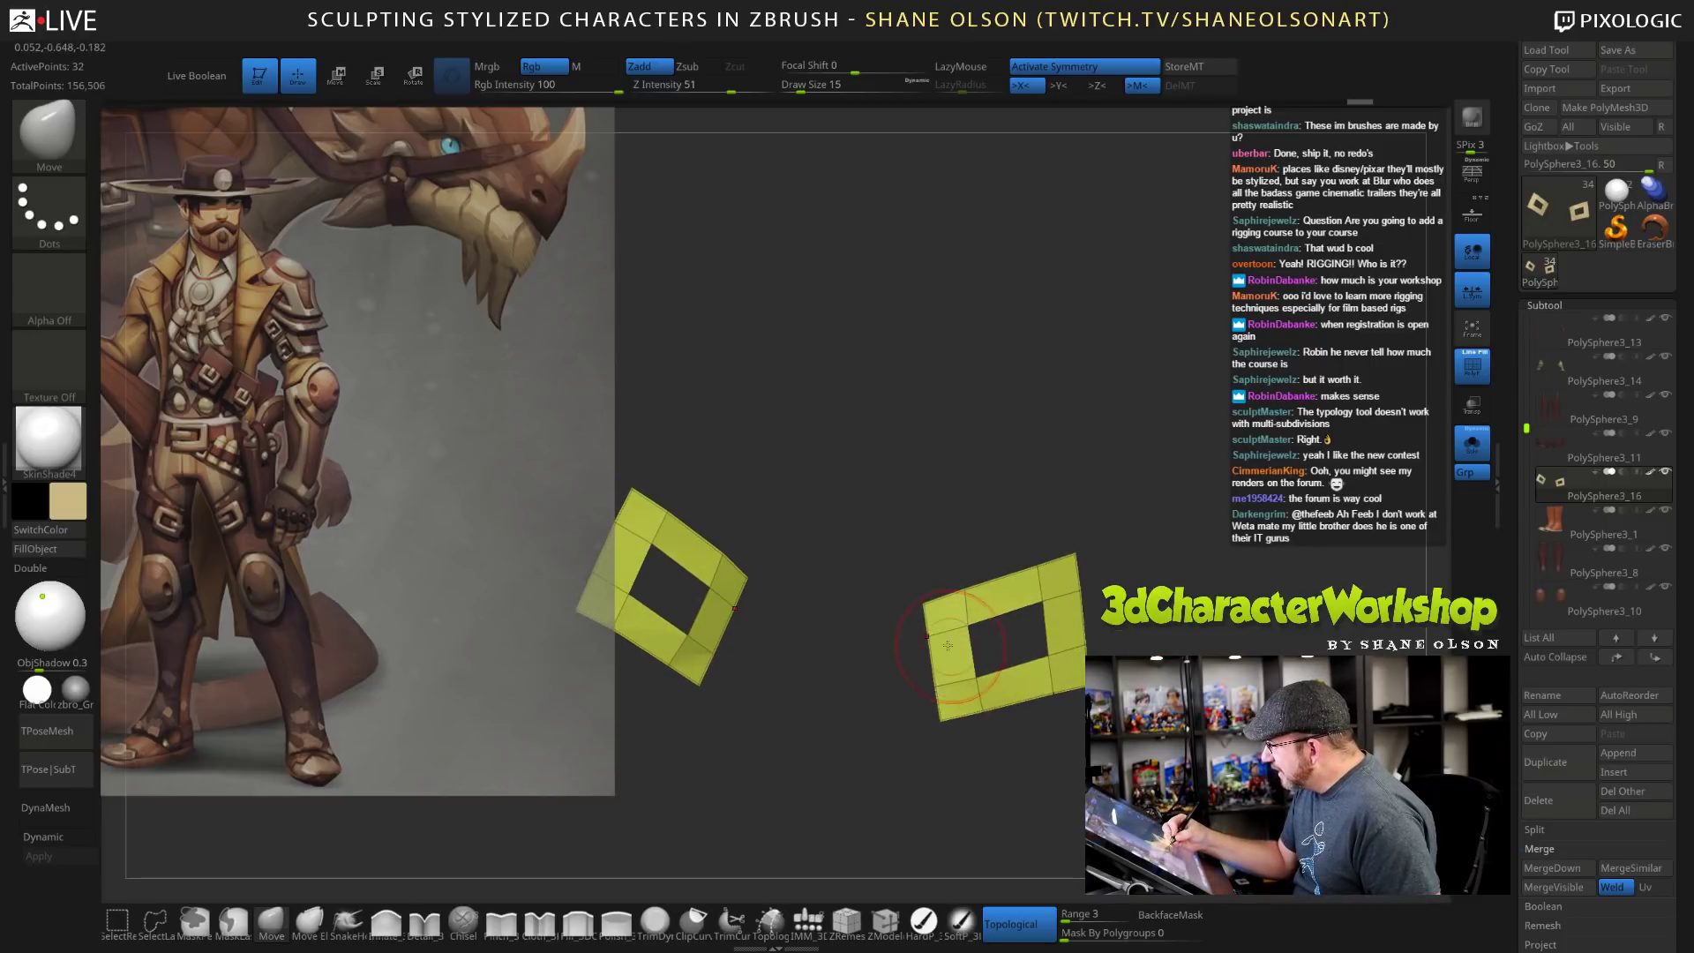
mouse_move(1172, 573)
left_mouse_down()
mouse_move(1135, 560)
mouse_move(1172, 596)
left_mouse_up()
mouse_move(1084, 590)
left_mouse_down()
mouse_move(1045, 562)
mouse_move(969, 581)
mouse_move(1047, 565)
mouse_move(1051, 606)
left_mouse_up()
mouse_move(1214, 706)
left_mouse_down("alt")
mouse_move(1214, 740)
mouse_move(1212, 671)
left_mouse_up("alt")
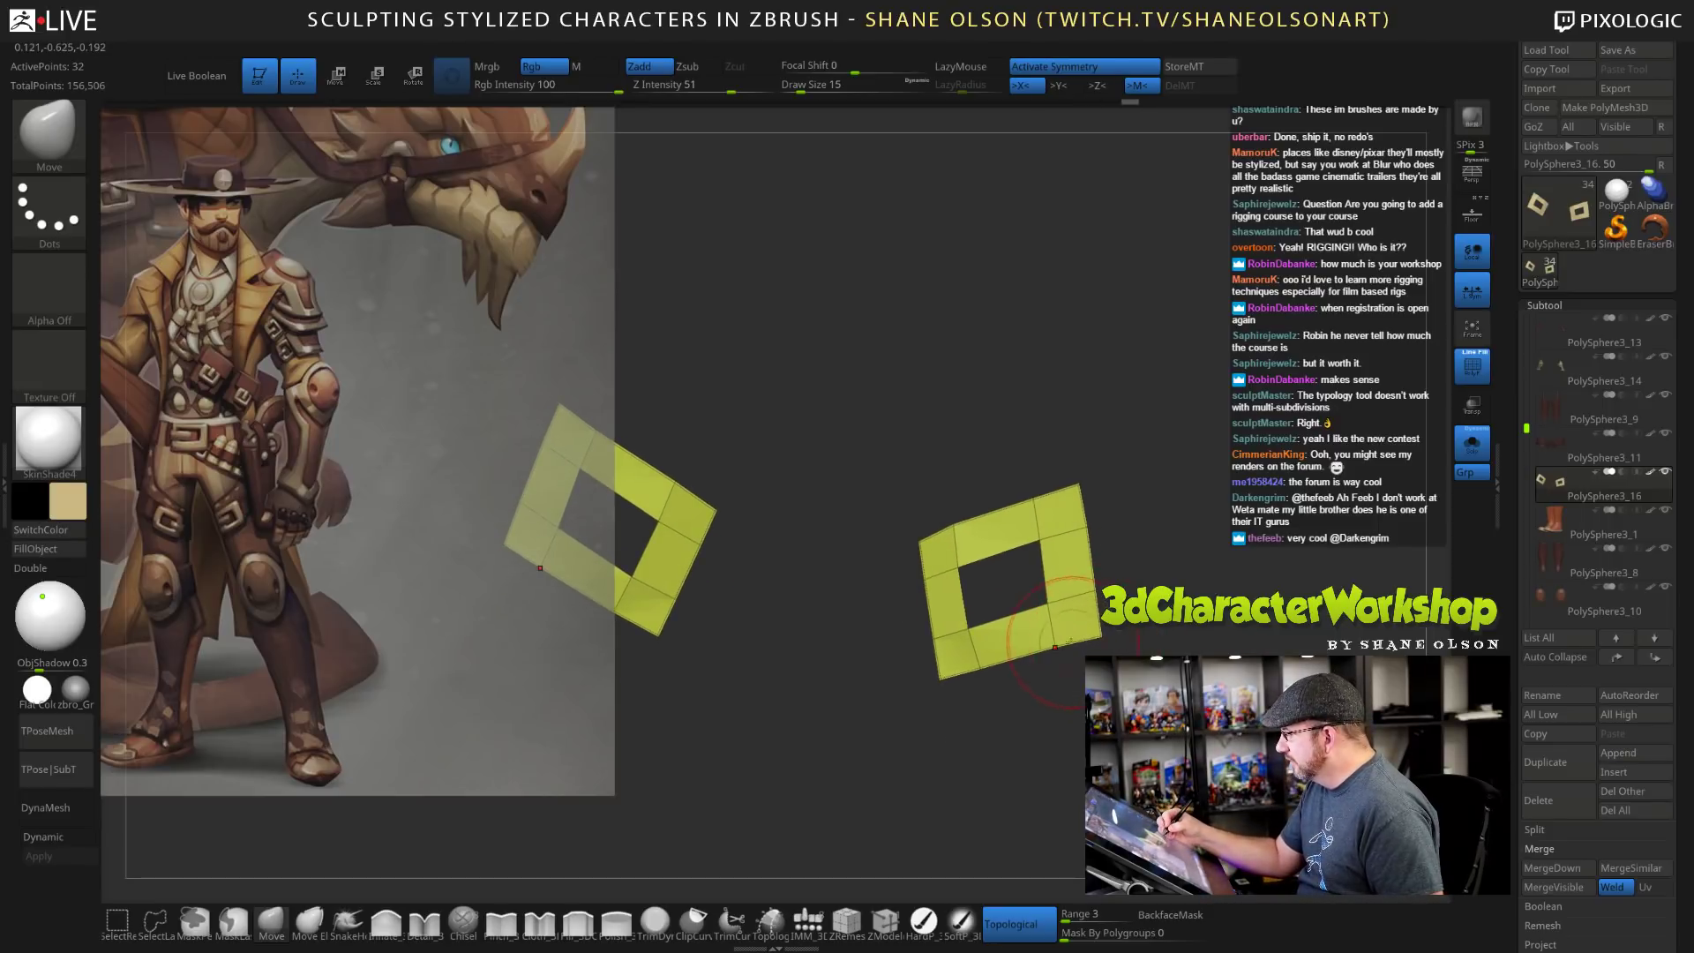
left_click_drag(1060, 608, 1063, 608)
left_click_drag(939, 618, 926, 621)
left_click_drag(933, 561, 925, 563)
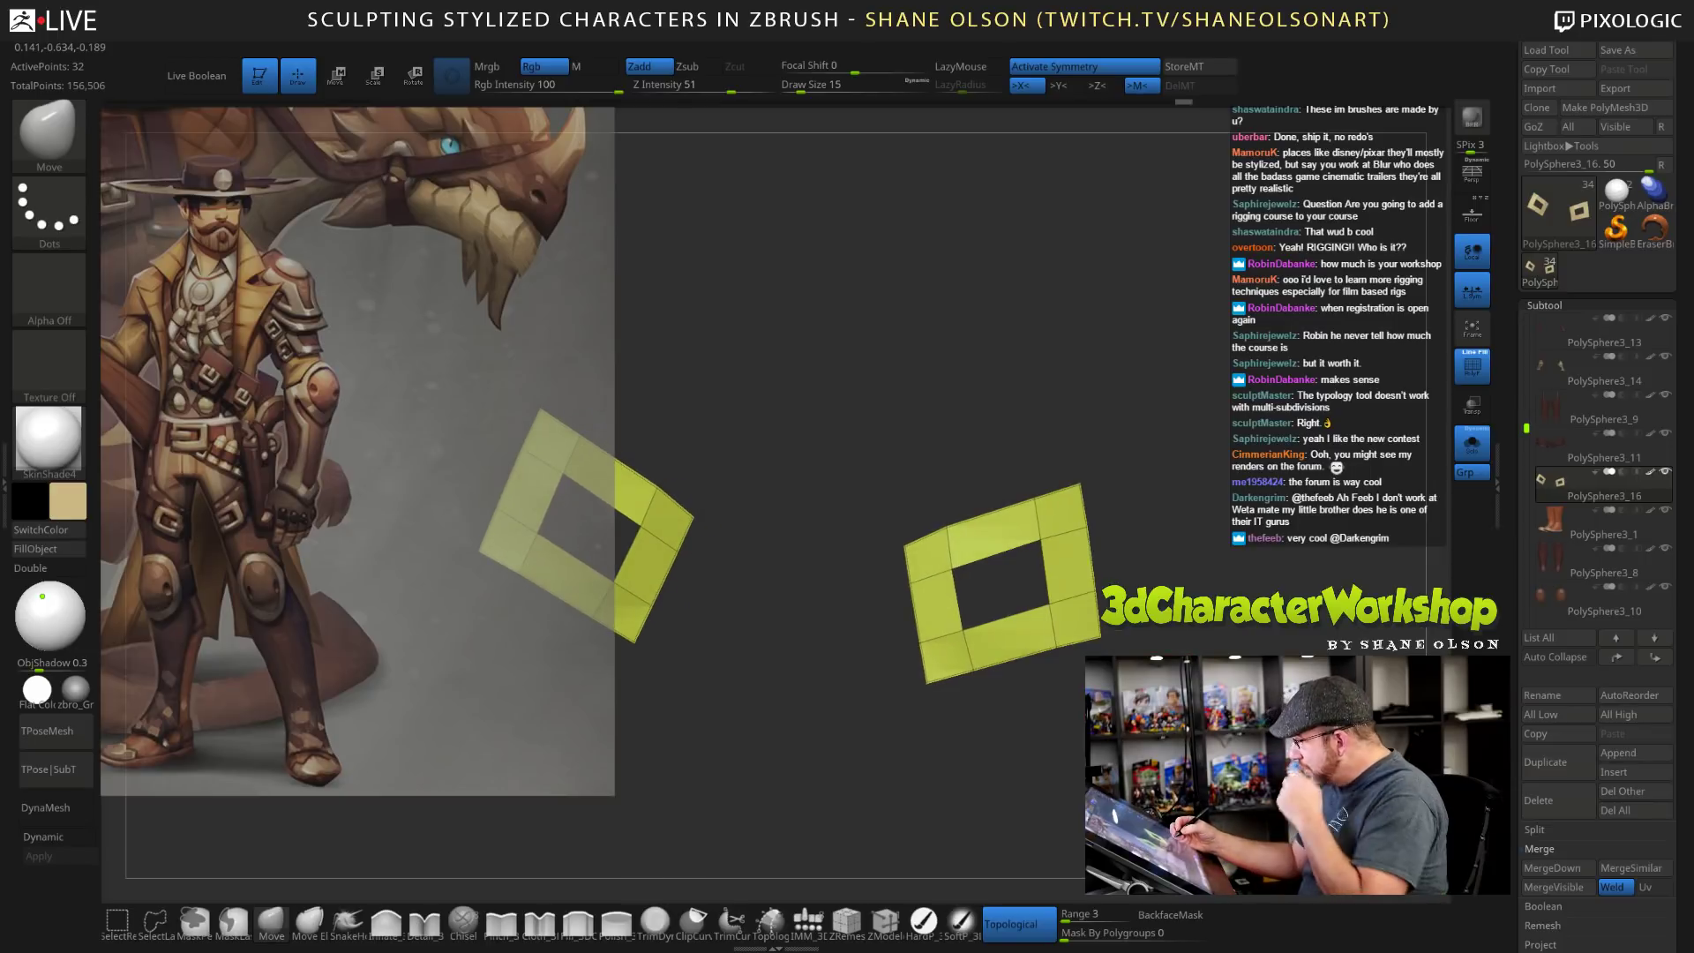
left_click_drag(847, 741, 821, 706, "alt")
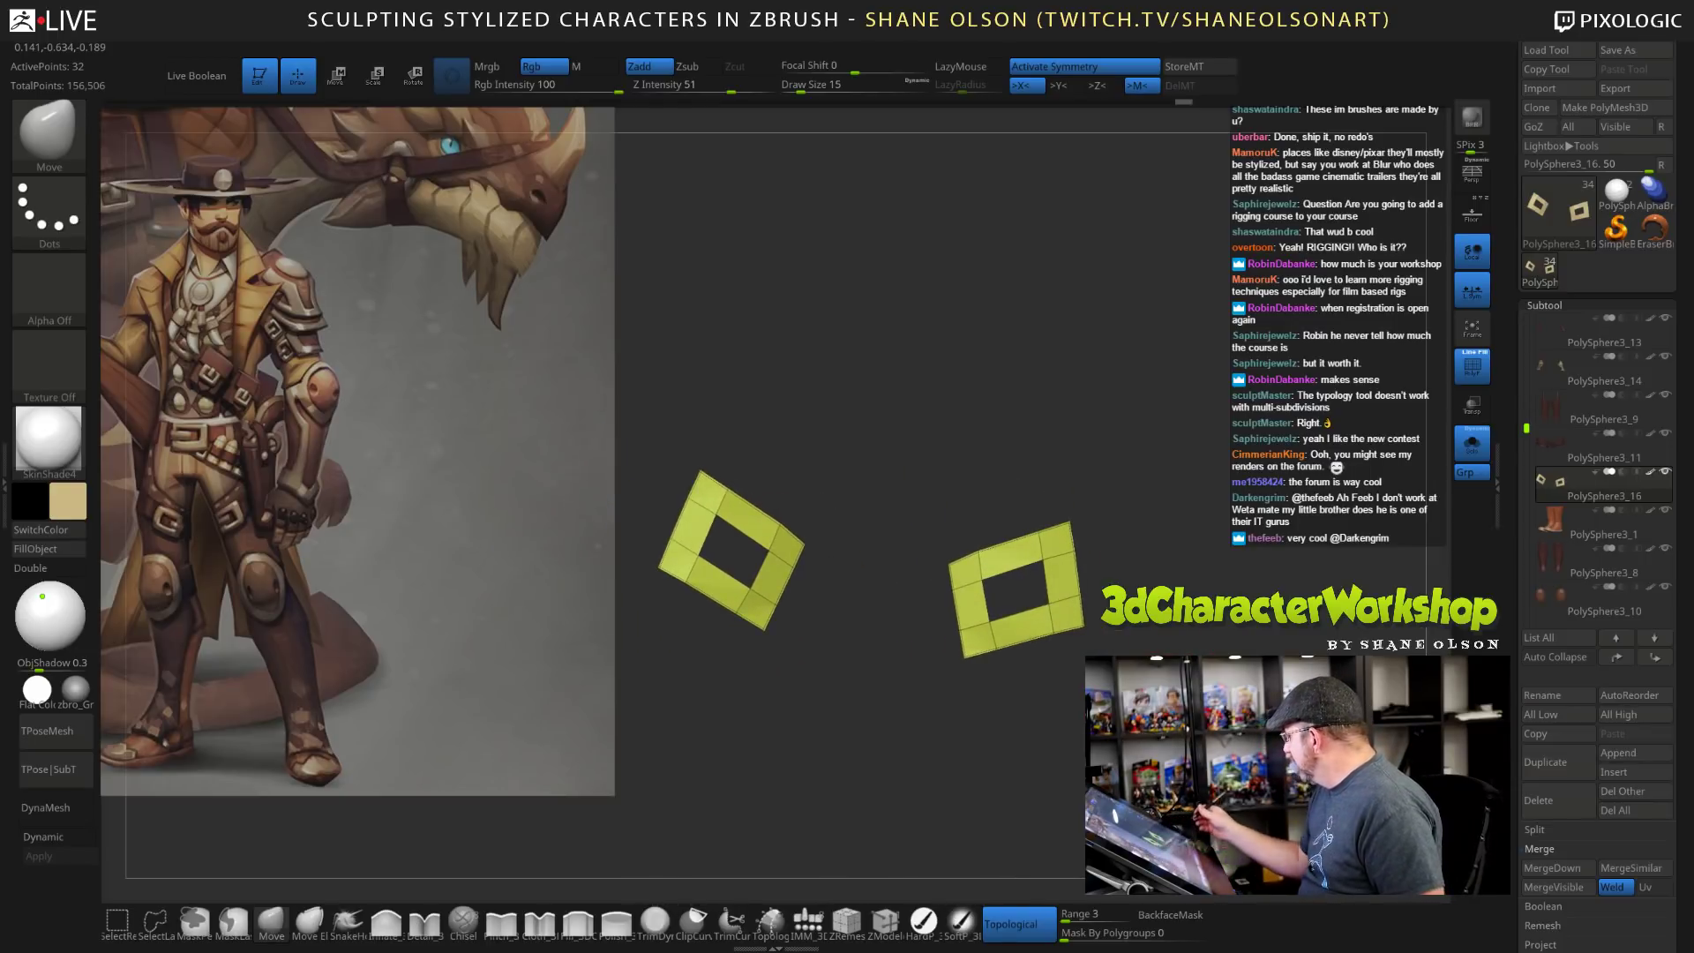
Turn off Solo to show the whole character and examine how the buckle frames sit on the thigh bands.
left_click(1472, 443)
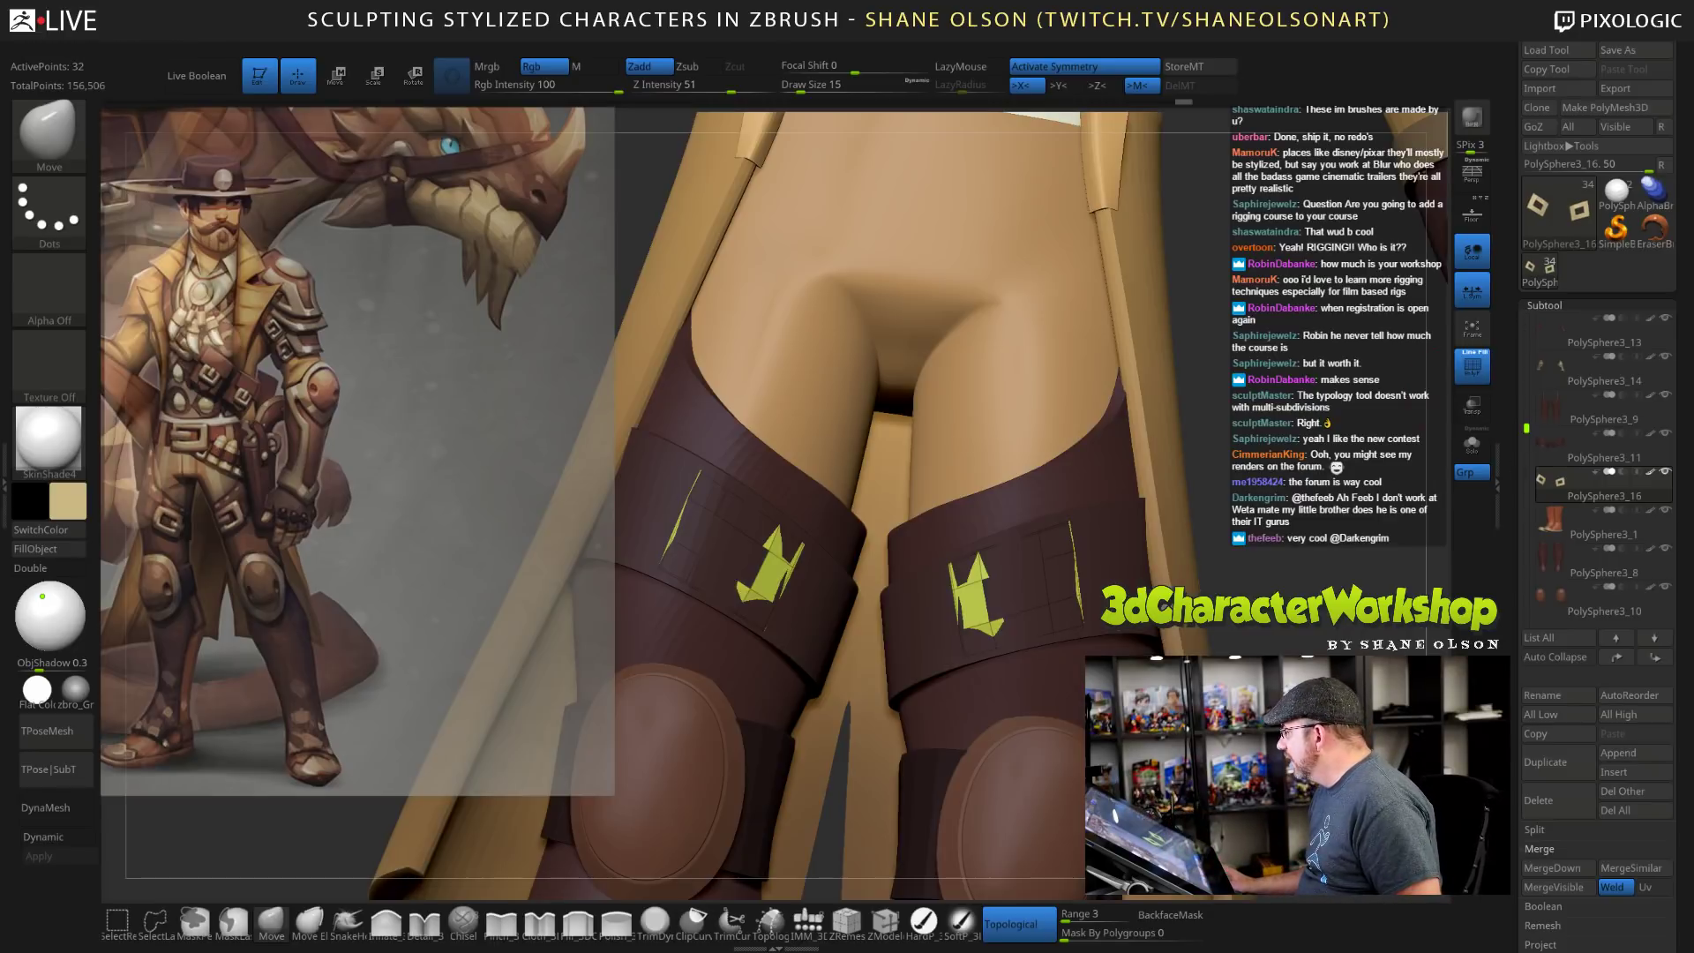
mouse_move(838, 583)
right_mouse_down()
mouse_move(892, 614)
mouse_move(852, 589)
right_mouse_up()
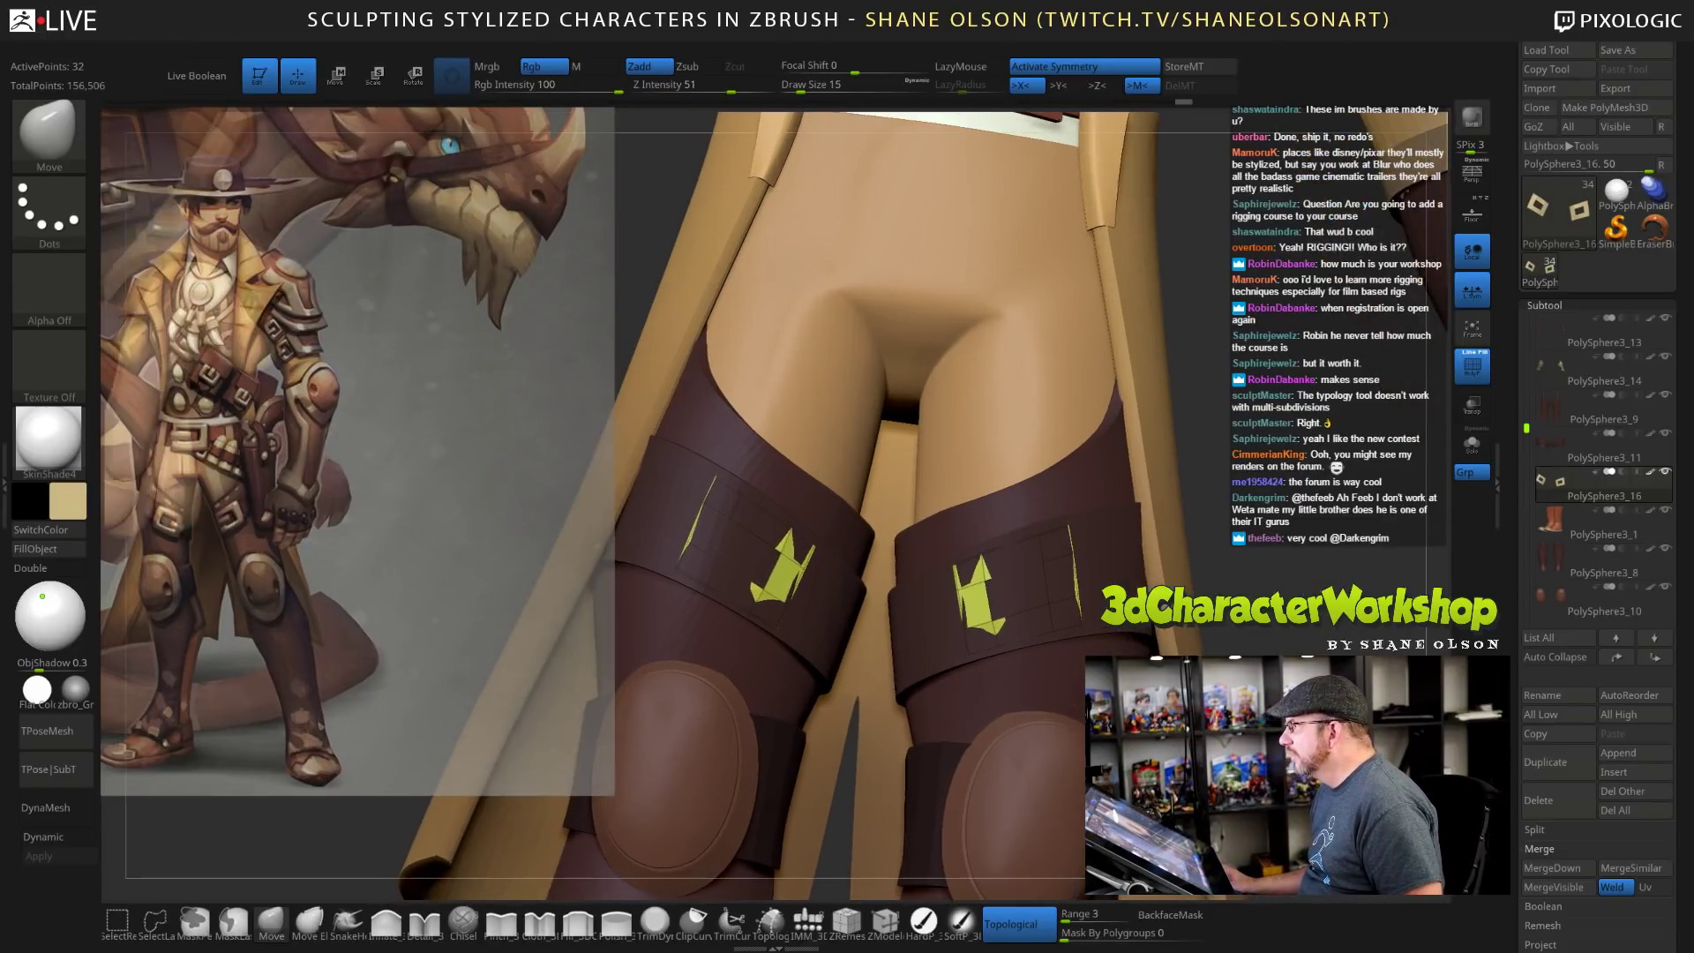
left_click_drag(1311, 560, 1319, 552)
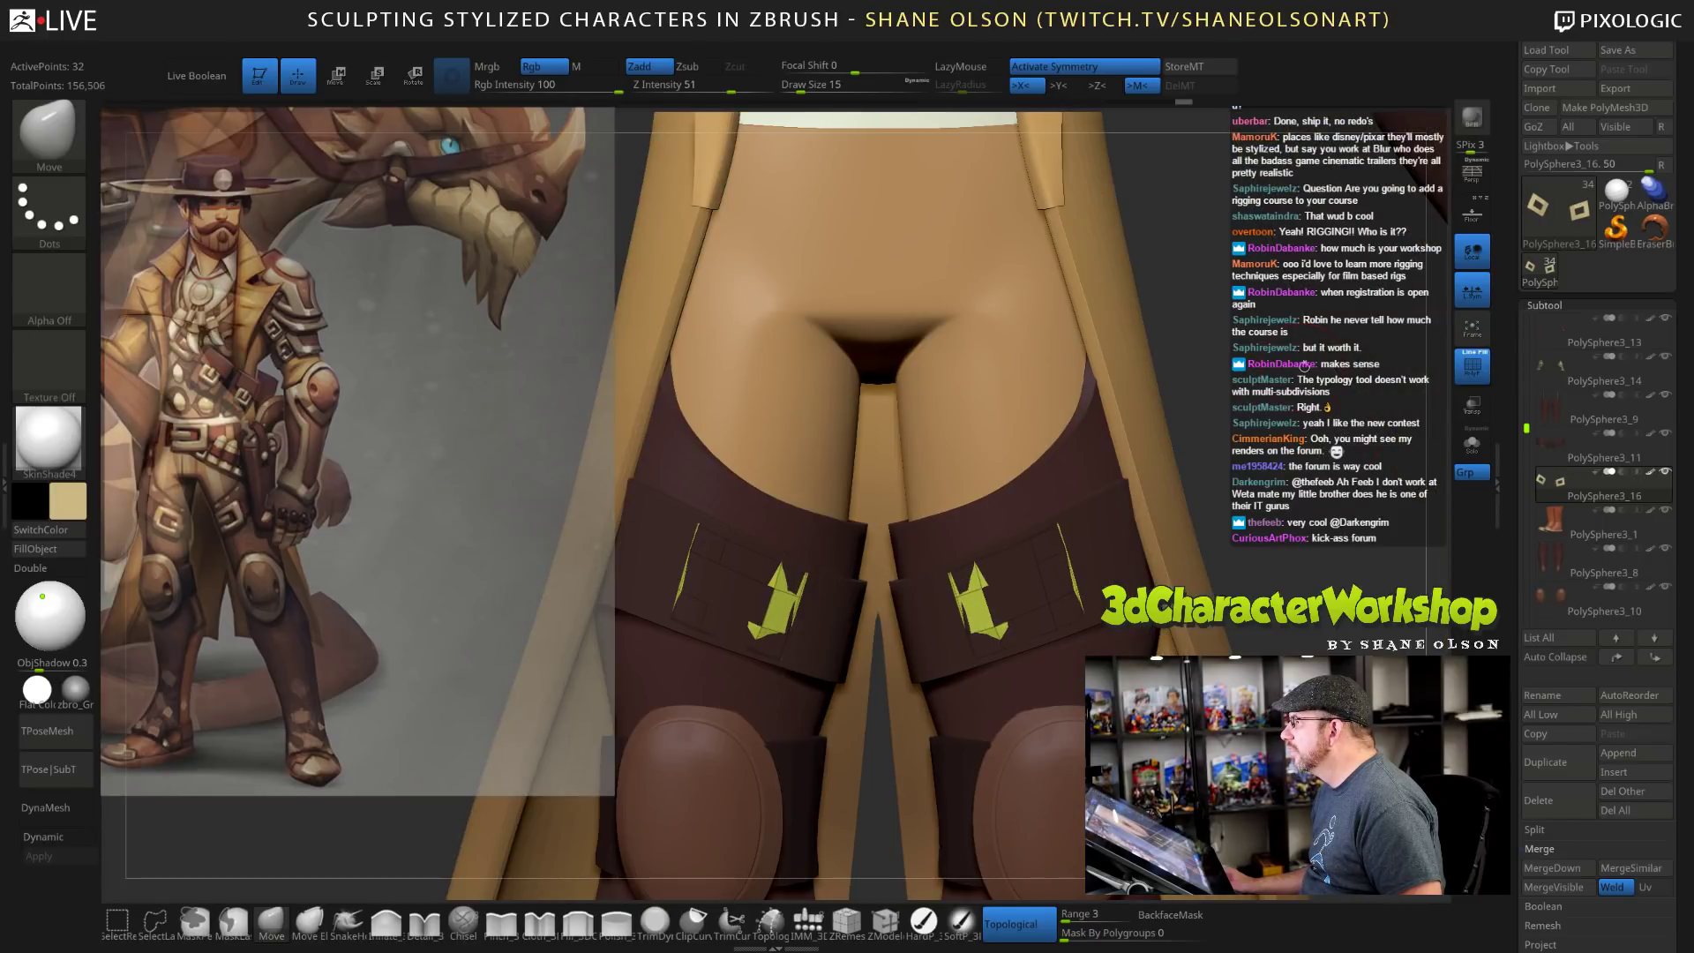
mouse_move(1306, 415)
left_mouse_down("alt")
mouse_move(1302, 389)
mouse_move(1324, 387)
left_mouse_up("alt")
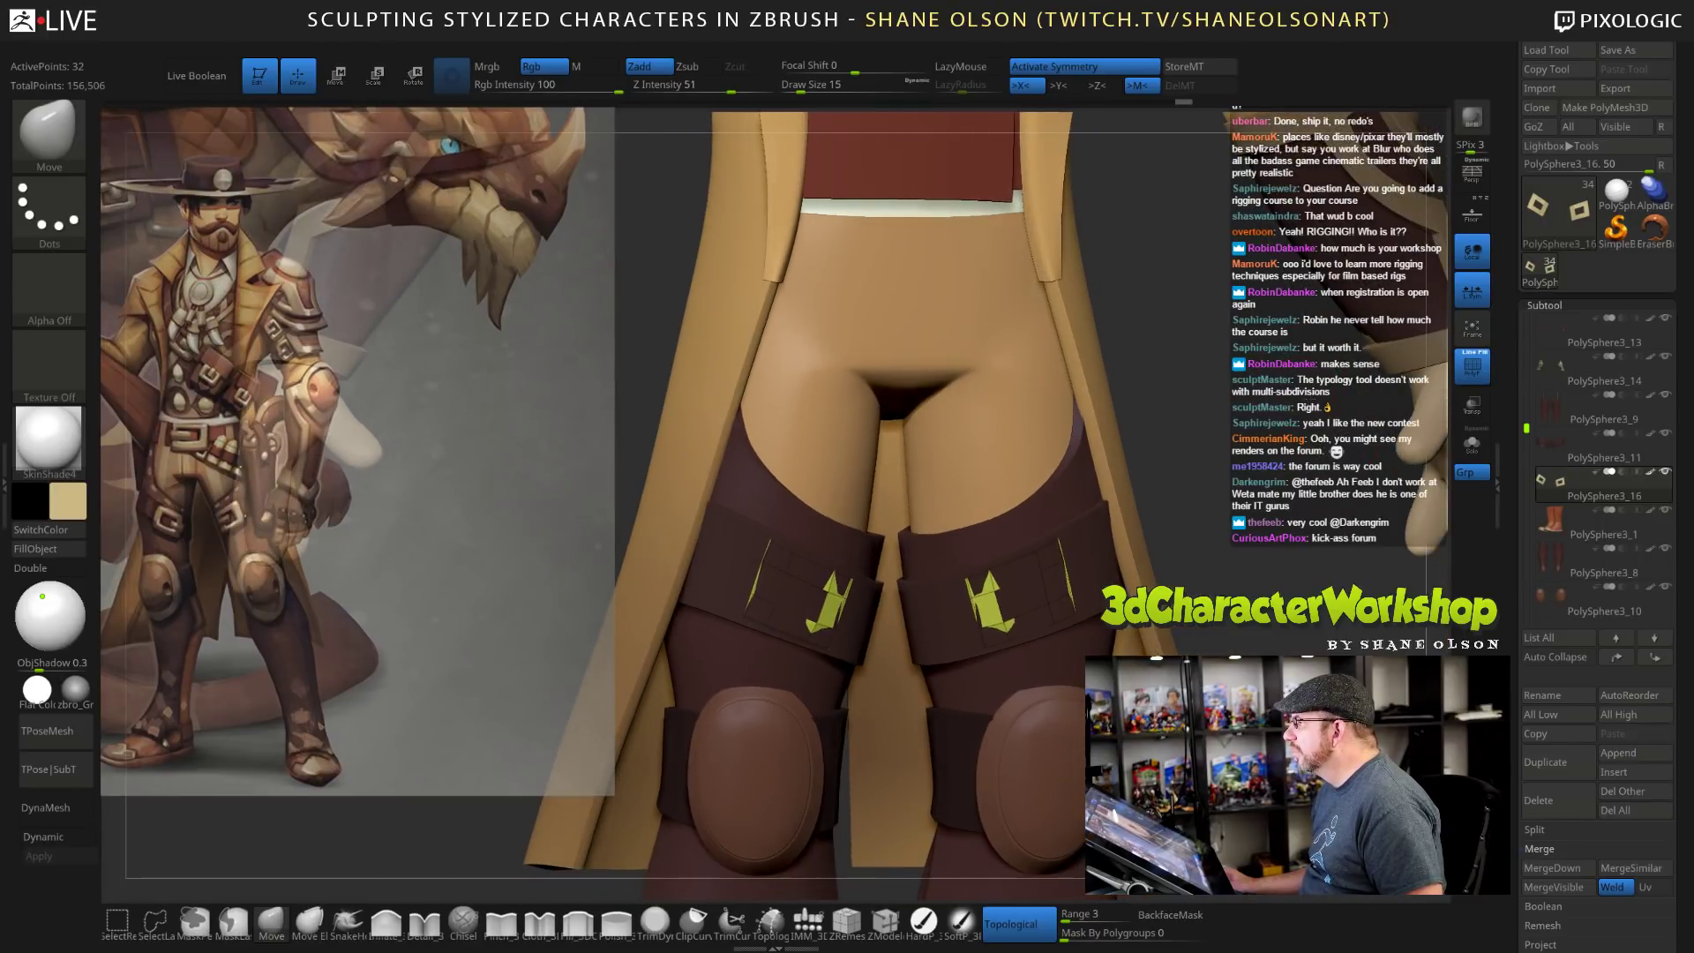
left_click_drag(1274, 459, 1232, 443, "alt")
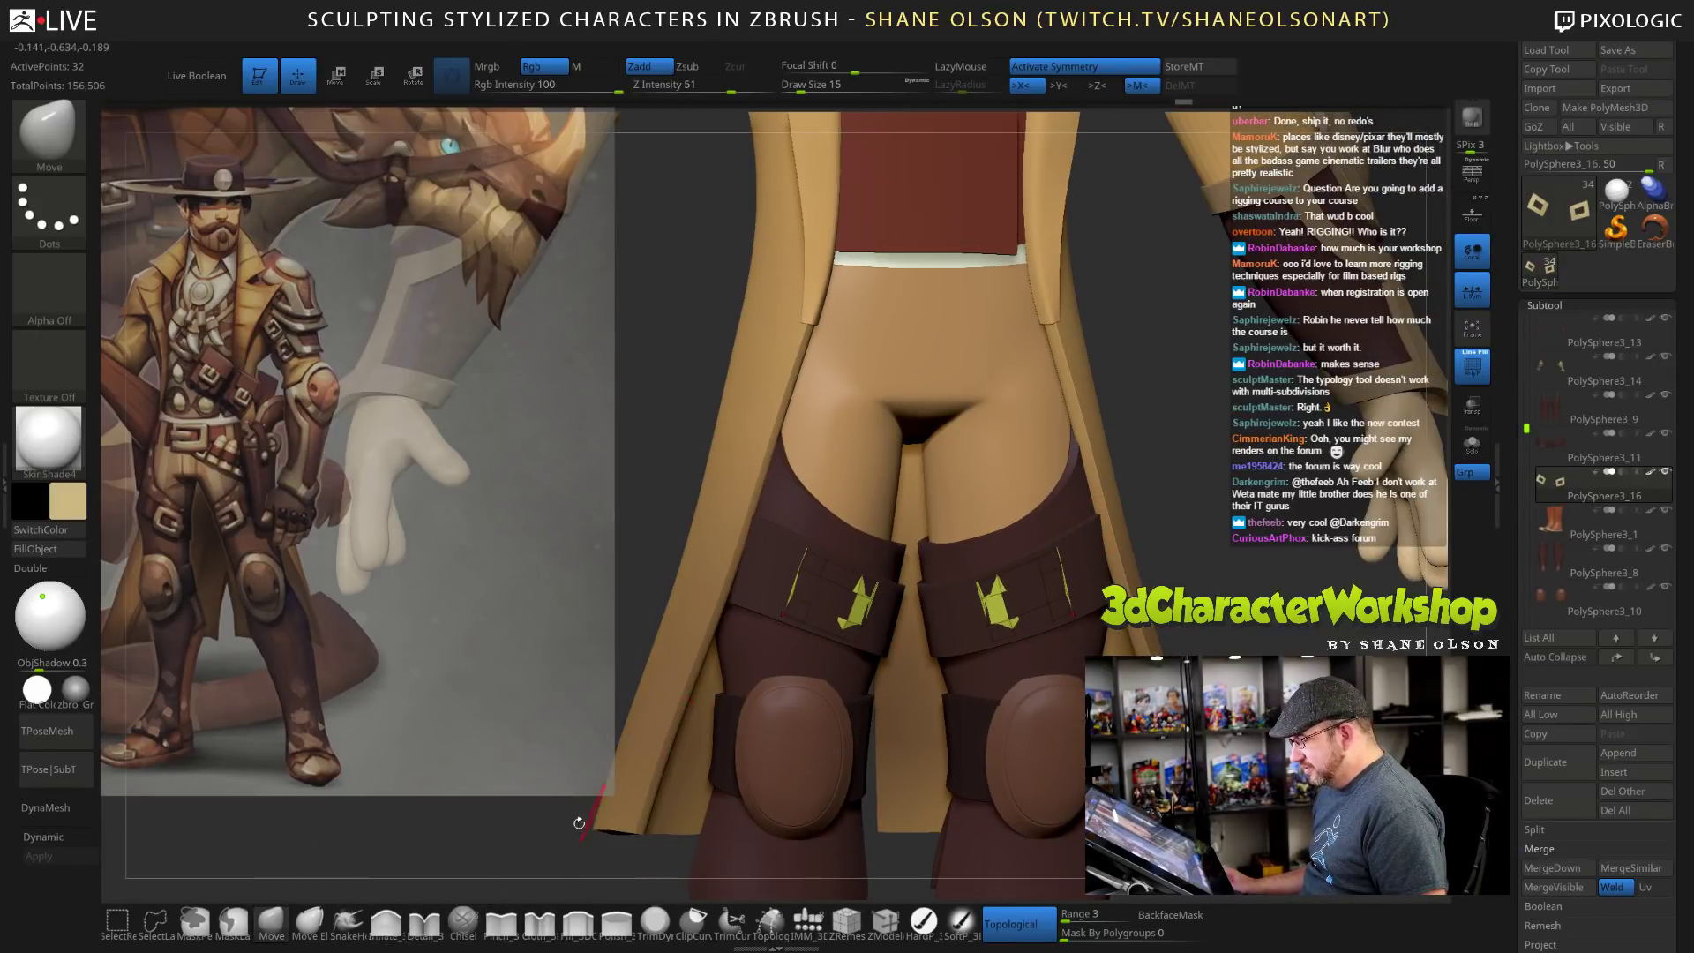
left_click_drag(1232, 467, 1225, 458)
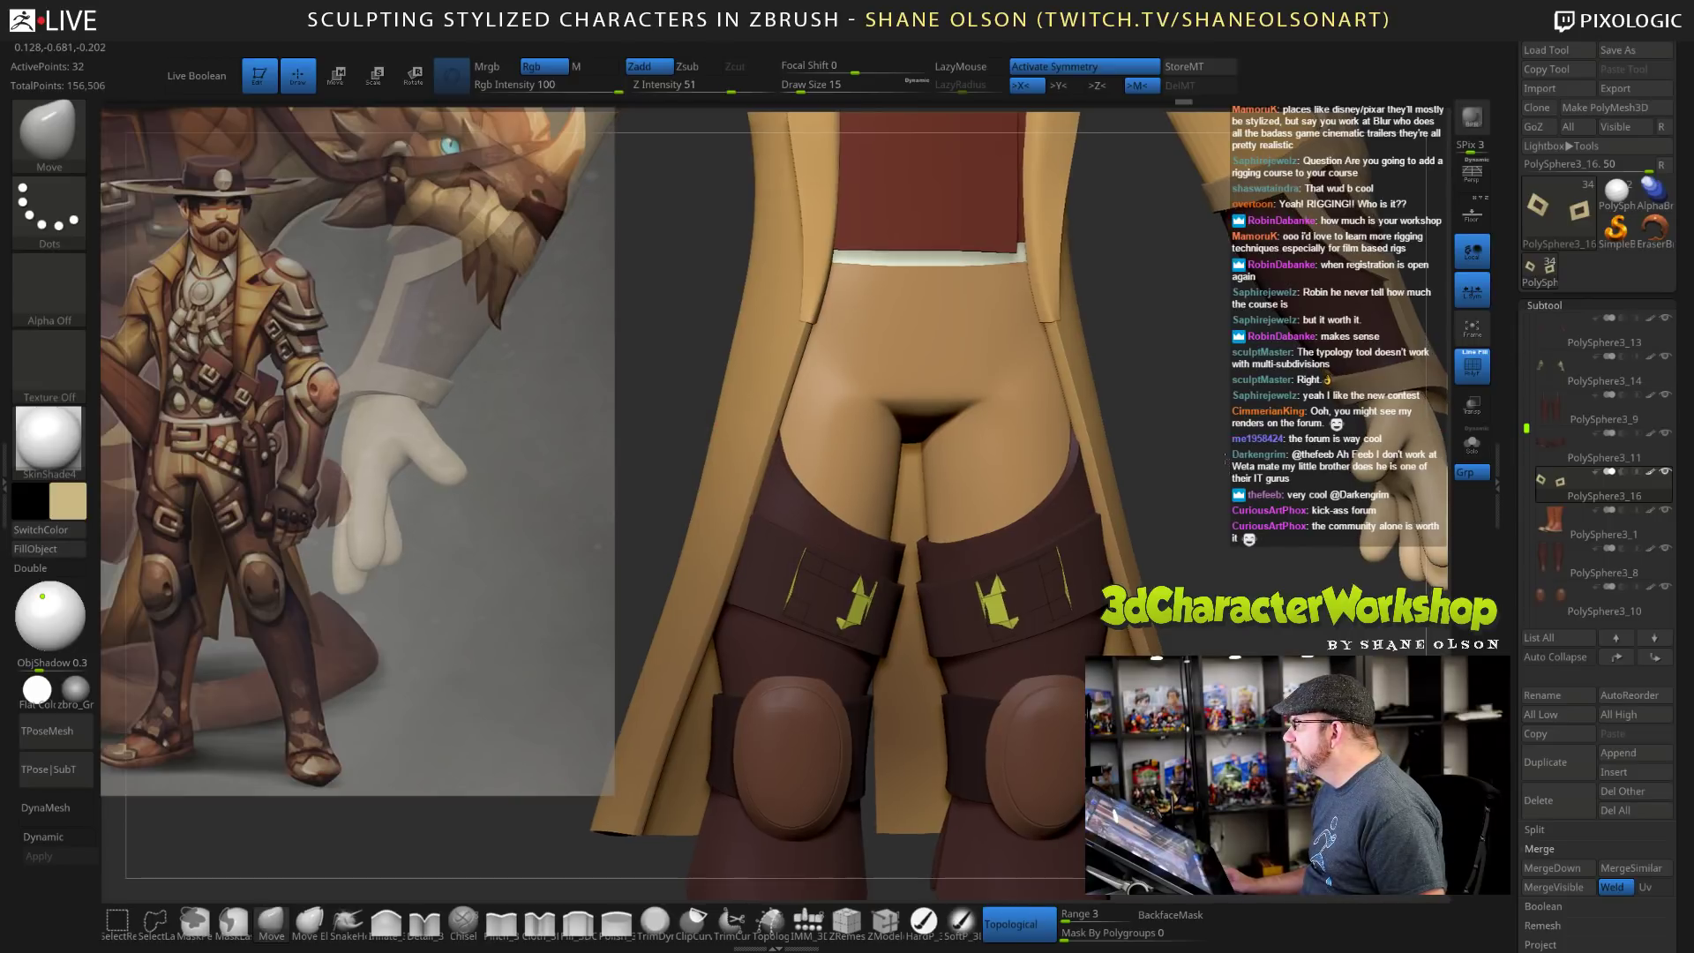
right_click_drag(1227, 457, 1227, 614)
Try to extrude the buckle frames' polygons outward from the thigh bands with the ZModeler Extrude action.
left_click(883, 925)
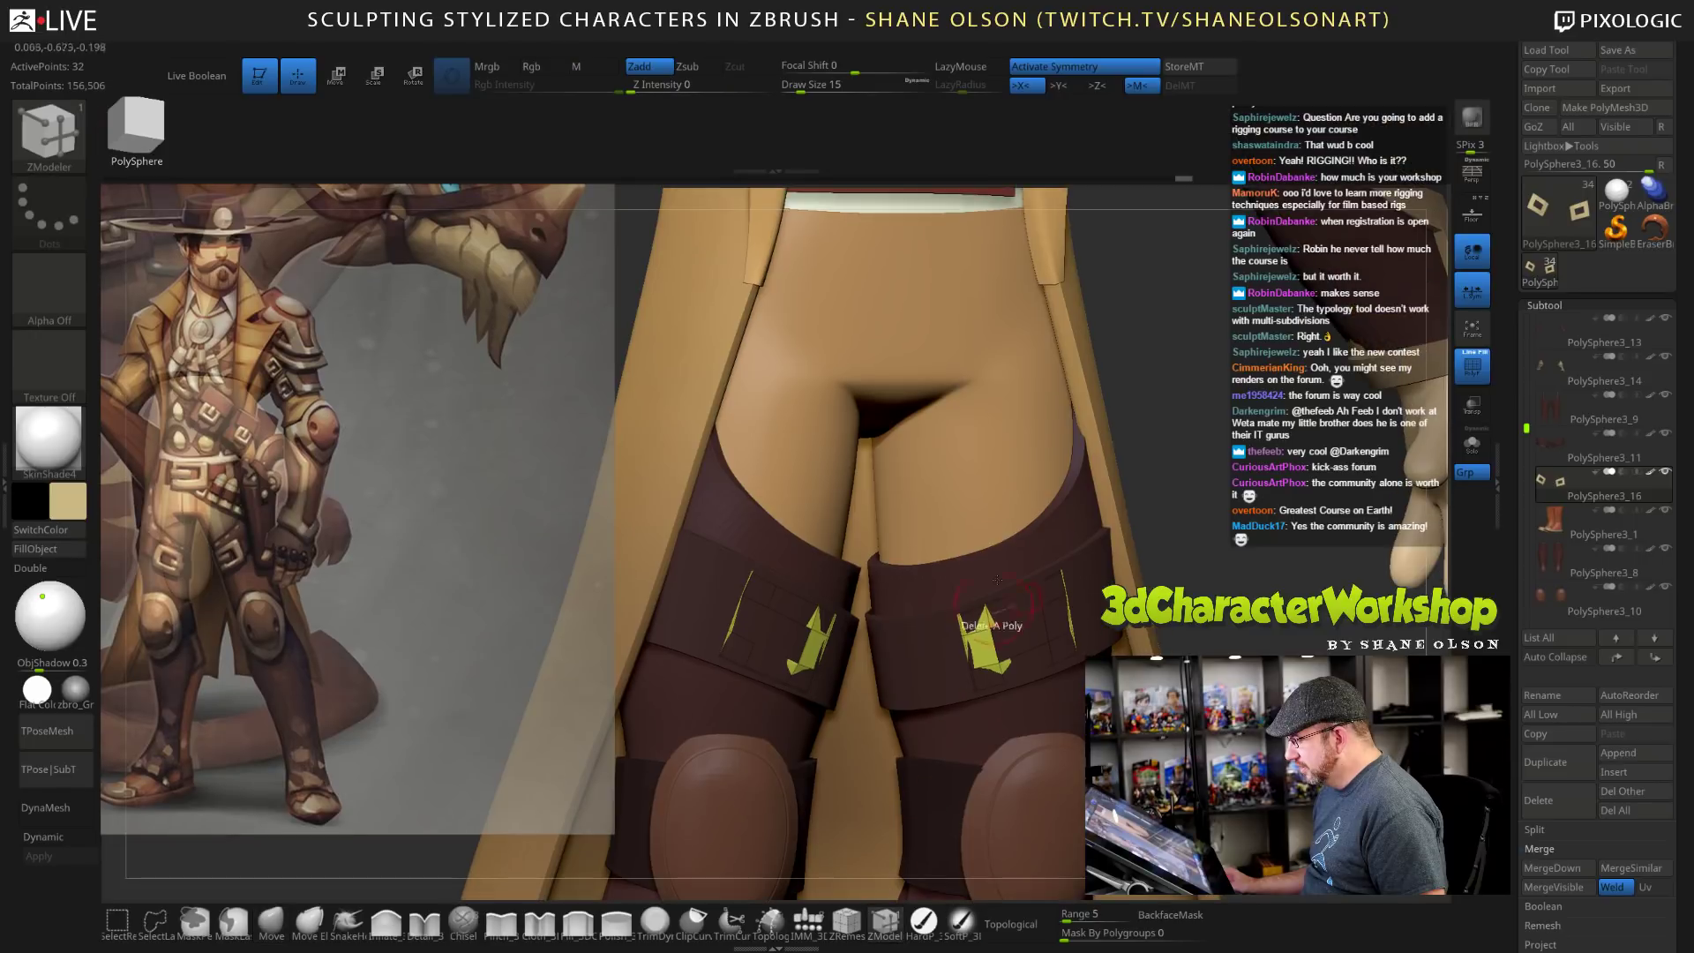
key("space")
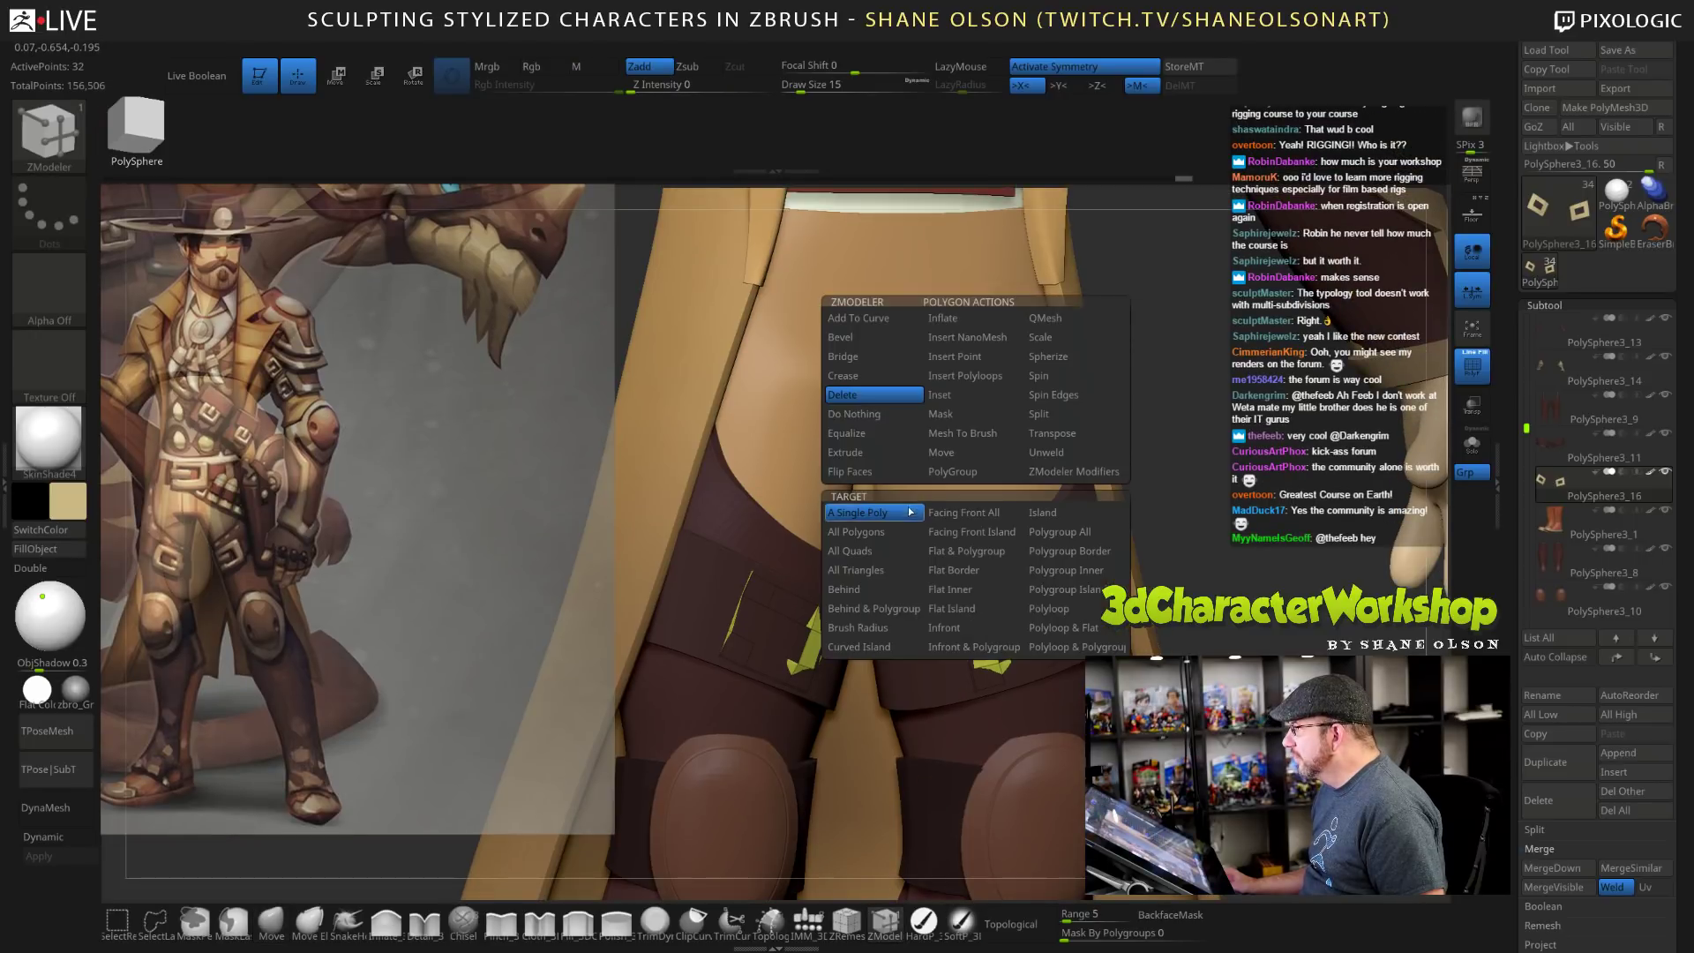
left_click(869, 452)
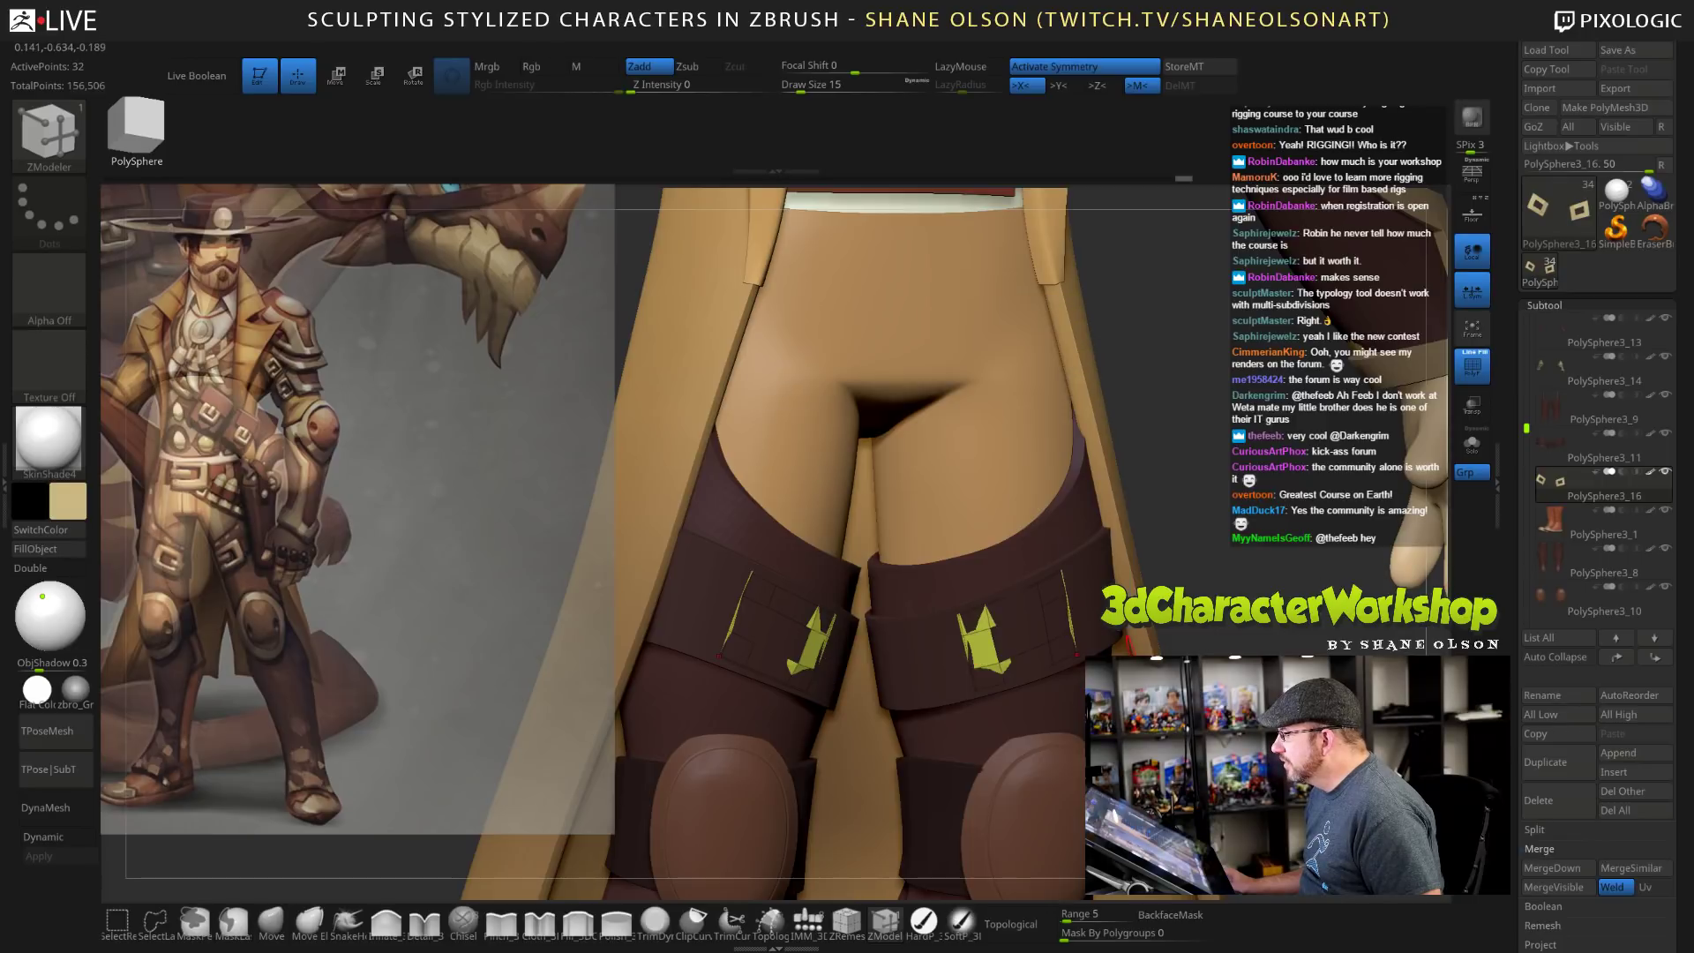
left_click_drag(1053, 612, 1071, 623)
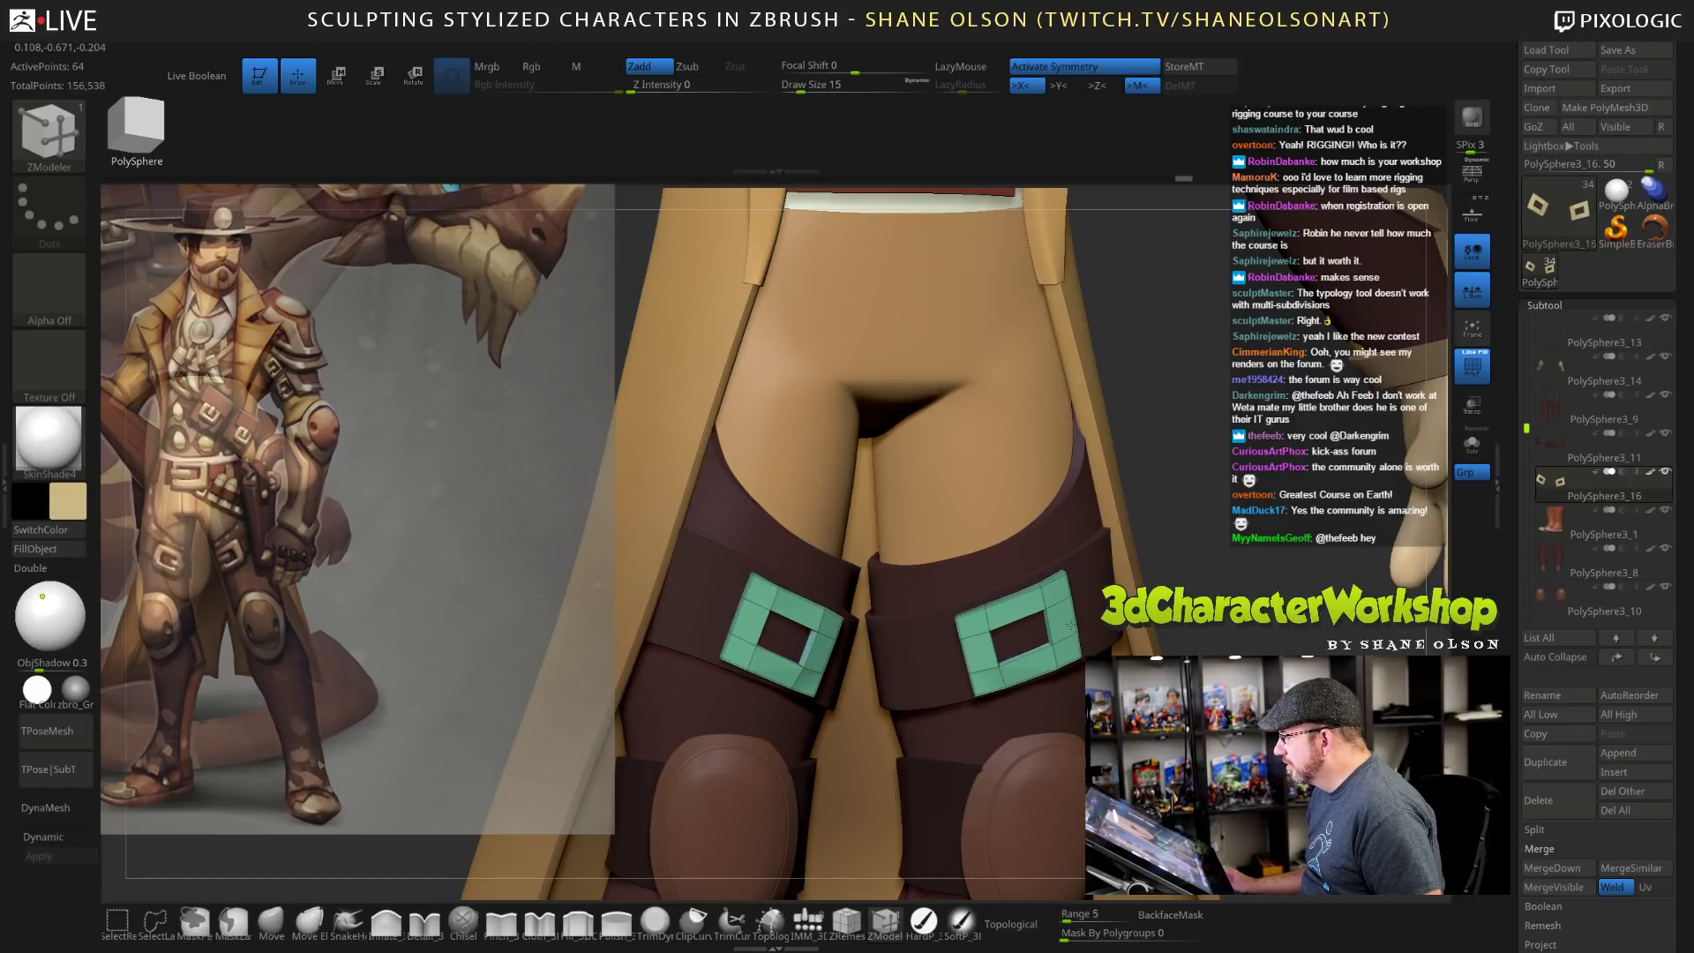
Undo the extrusion of the buckle frames.
key("ctrl+z")
key("ctrl+z")
key("ctrl+z")
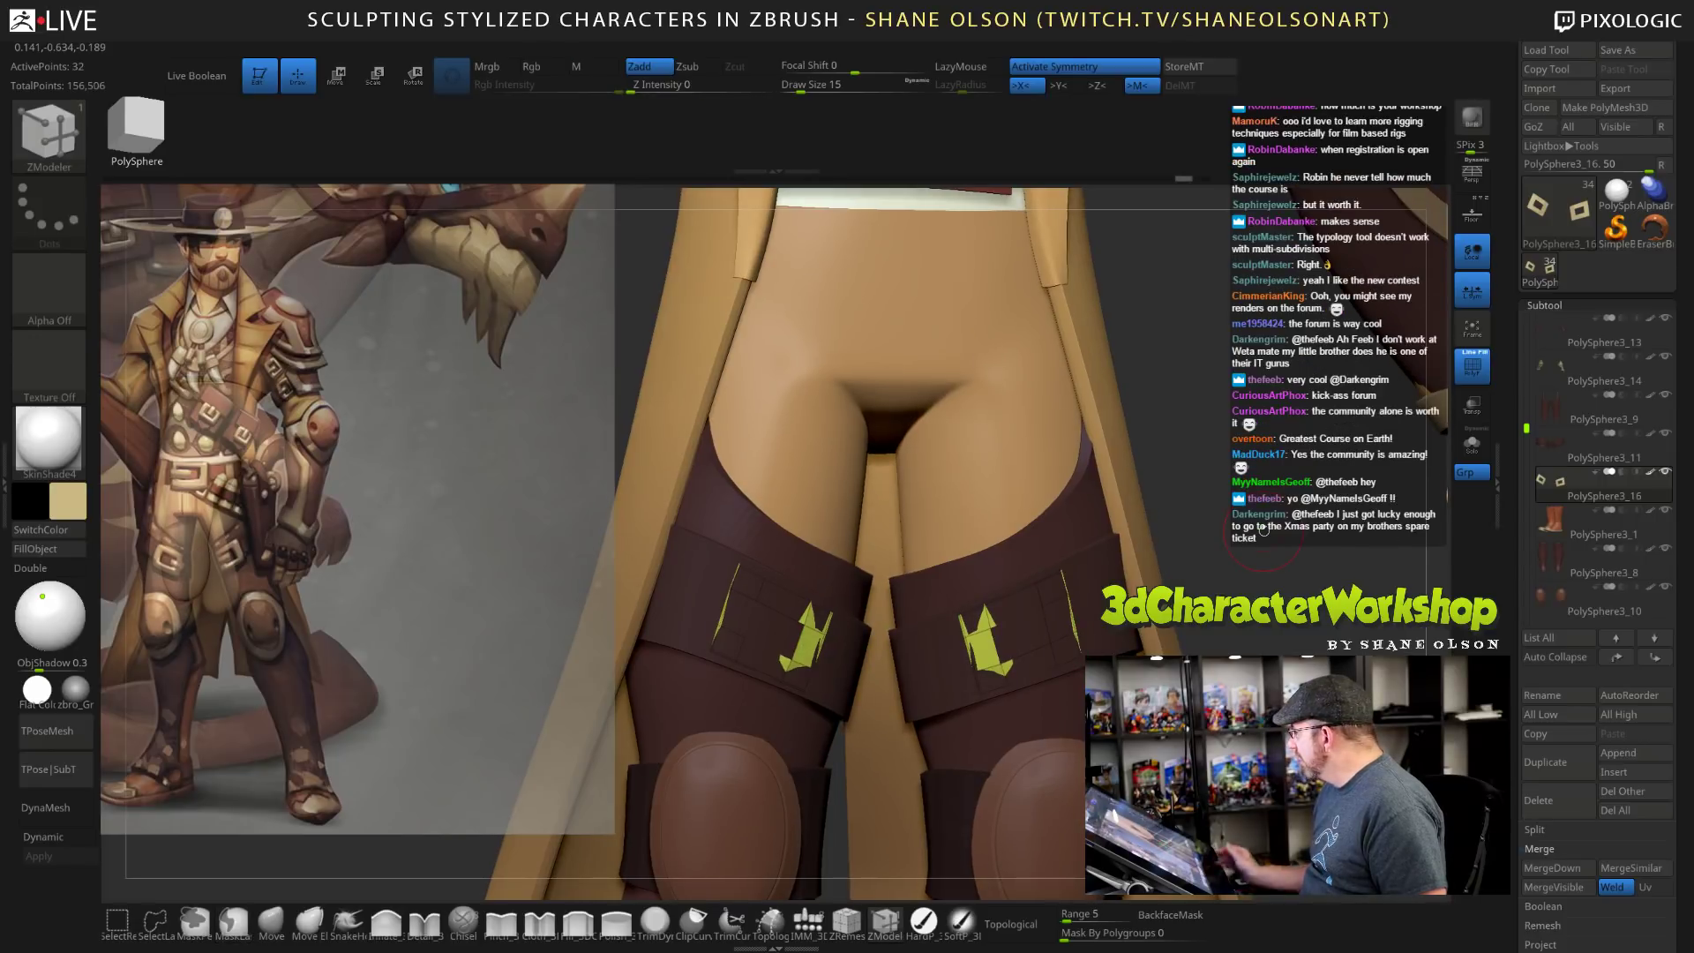
left_click_drag(1259, 630, 1225, 591)
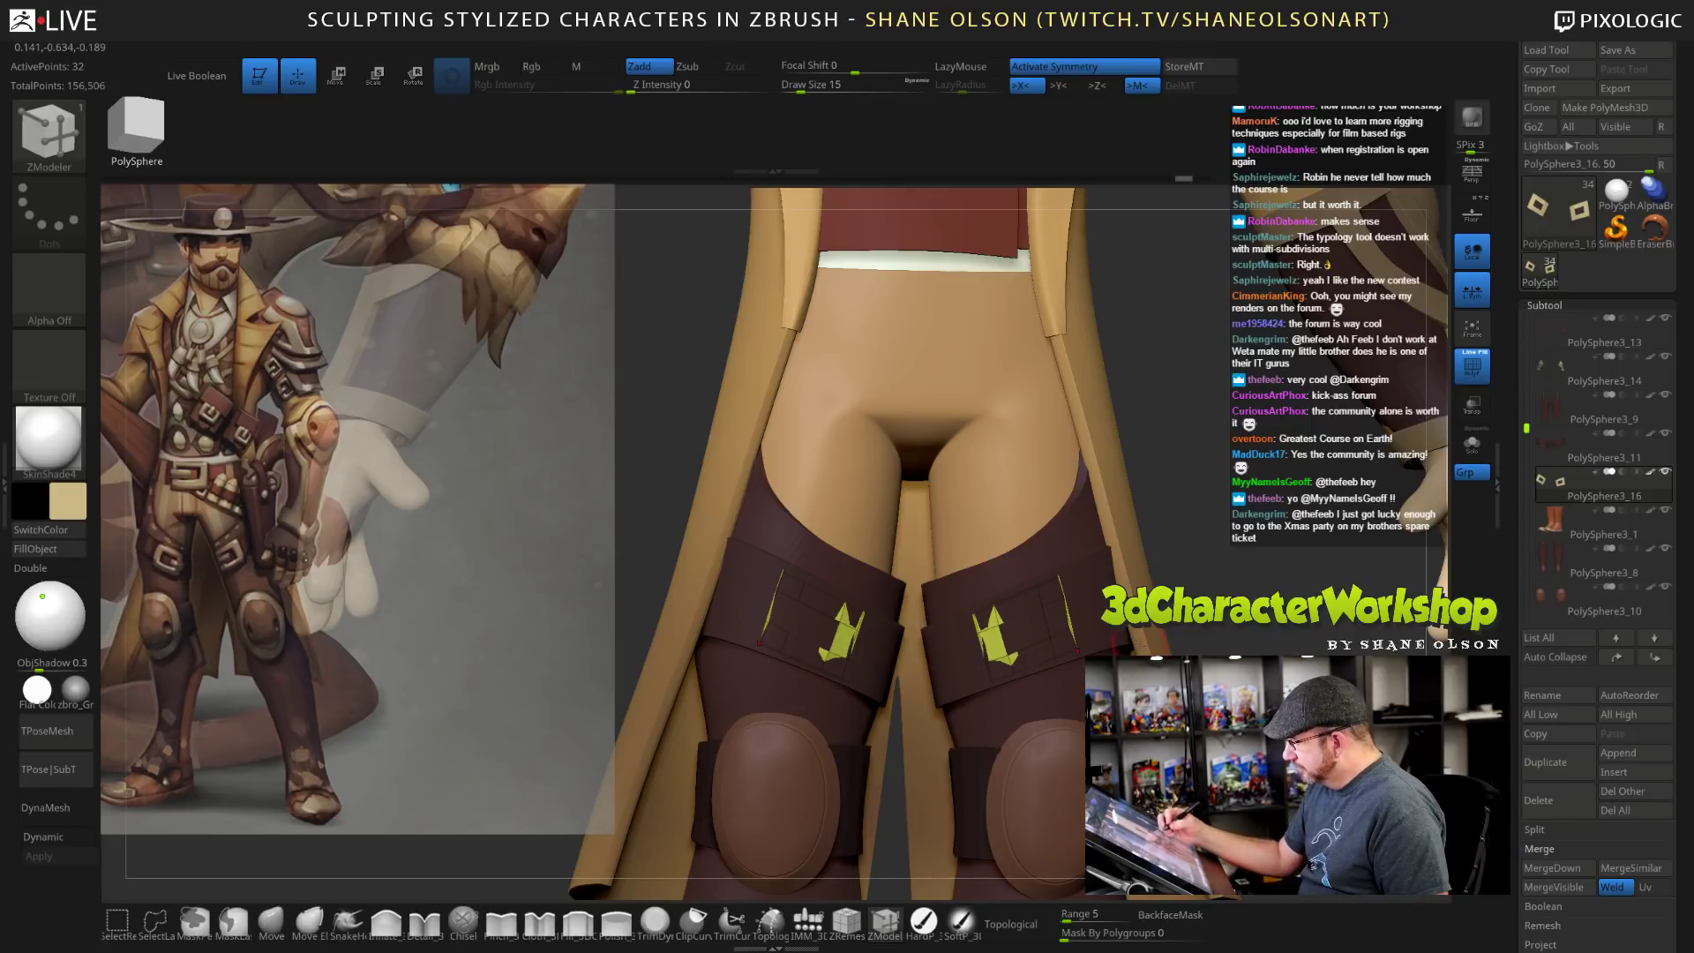
Scale up the buckle frames on the thigh bands to about 1.3 times their size with the gizmo.
key("e")
left_click_drag(1203, 562, 1004, 557)
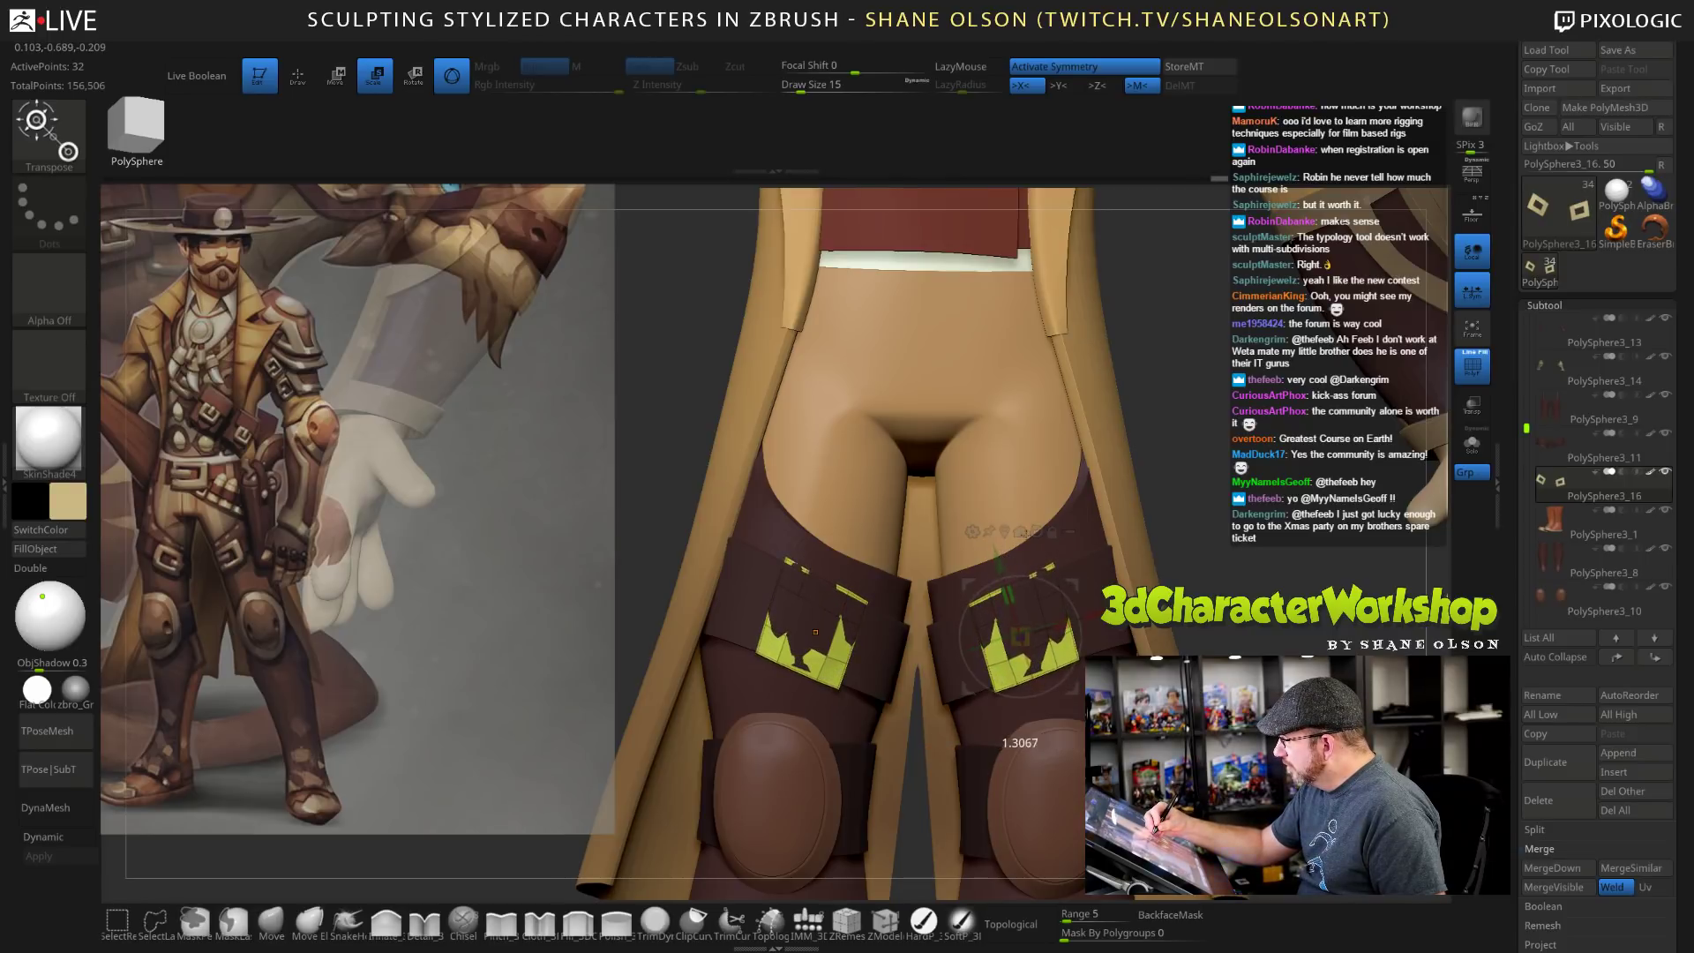
mouse_move(1219, 594)
left_mouse_down()
mouse_move(1264, 588)
mouse_move(1210, 589)
left_mouse_up()
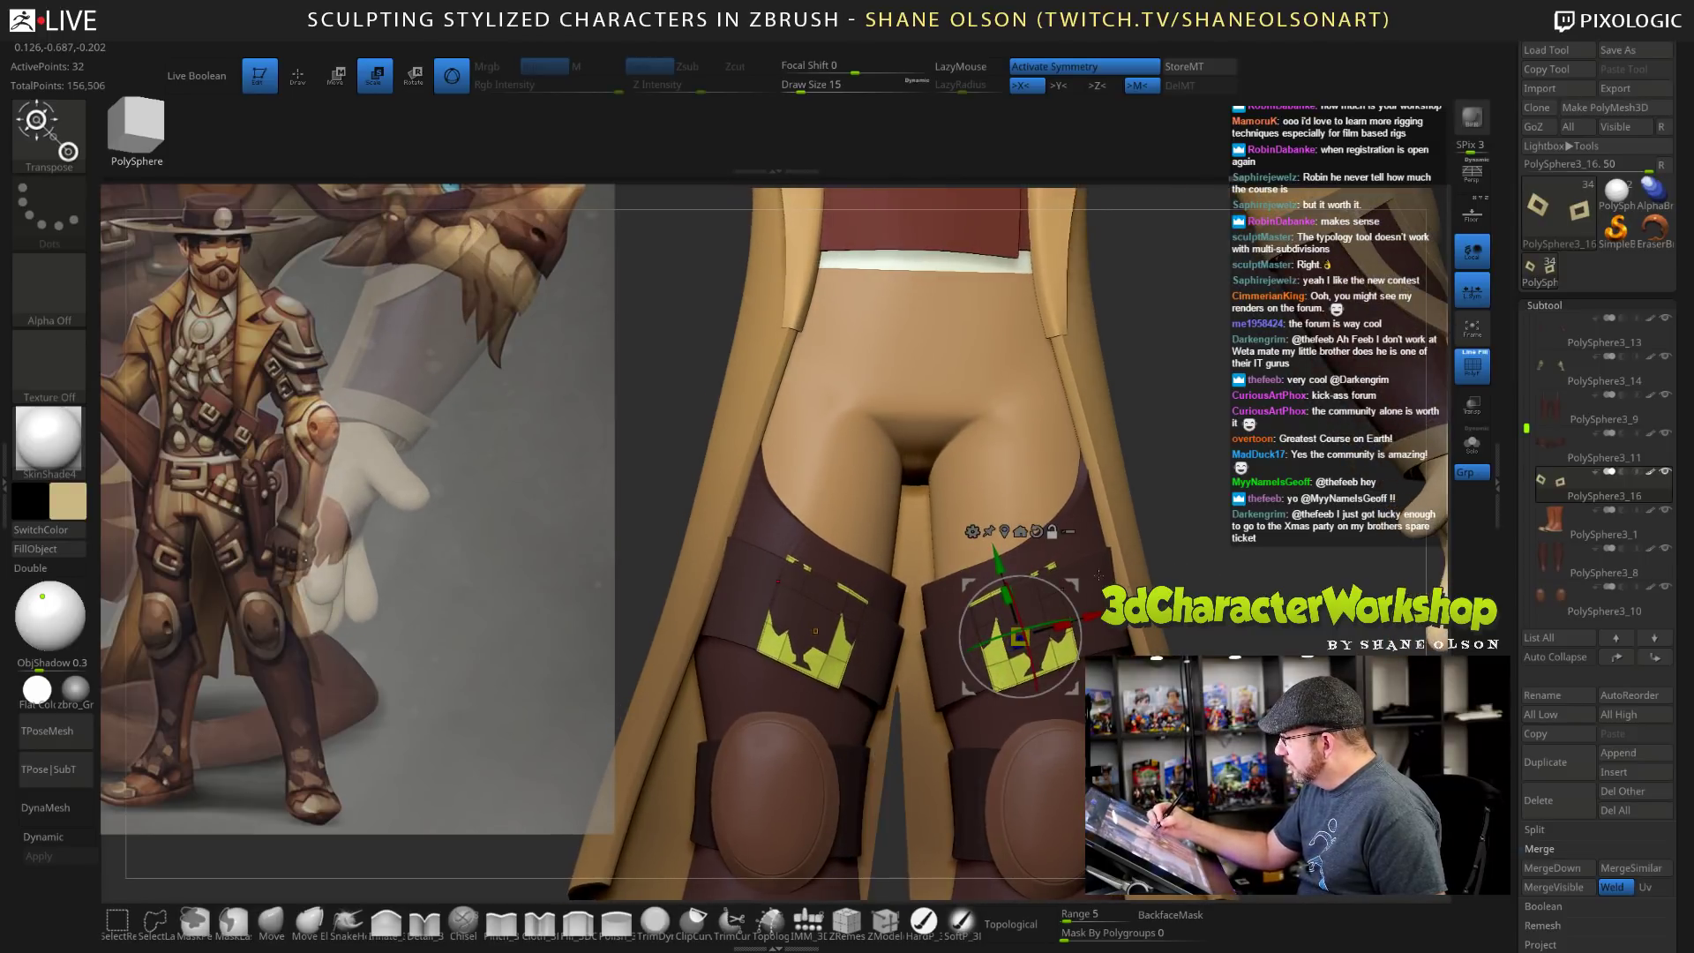
Make the thigh bands the active subtool and reconstruct their lower subdivision levels twice.
left_click(1107, 577, "alt")
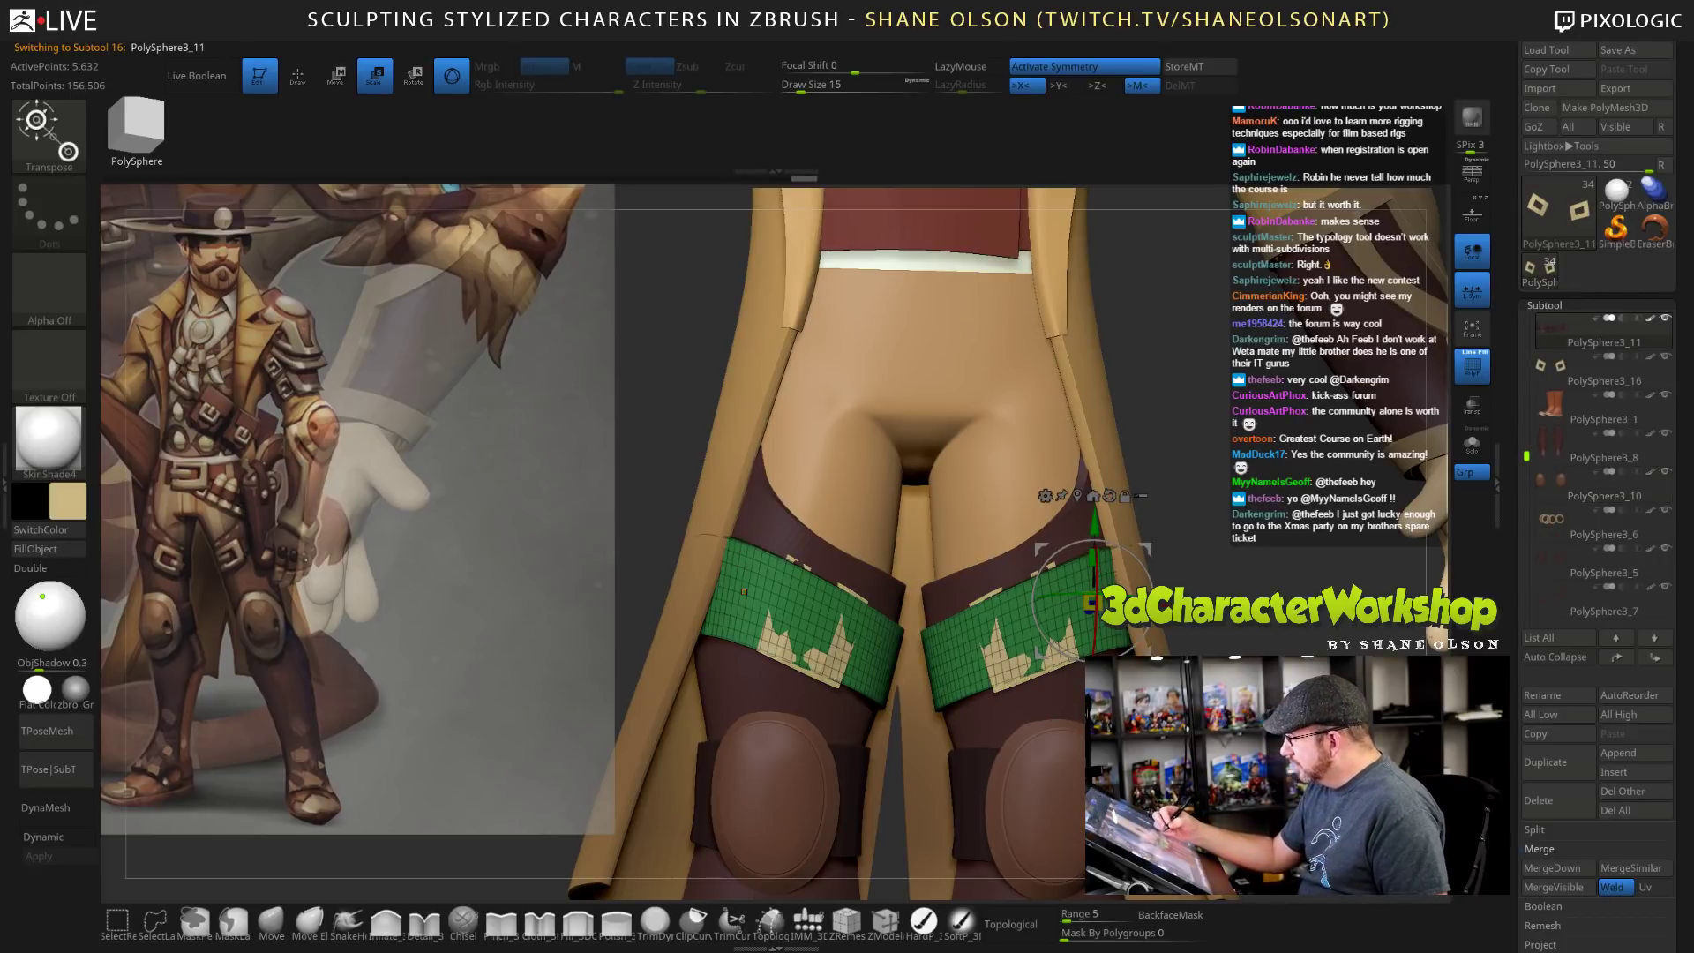
scroll(1543, 609, "down", 5)
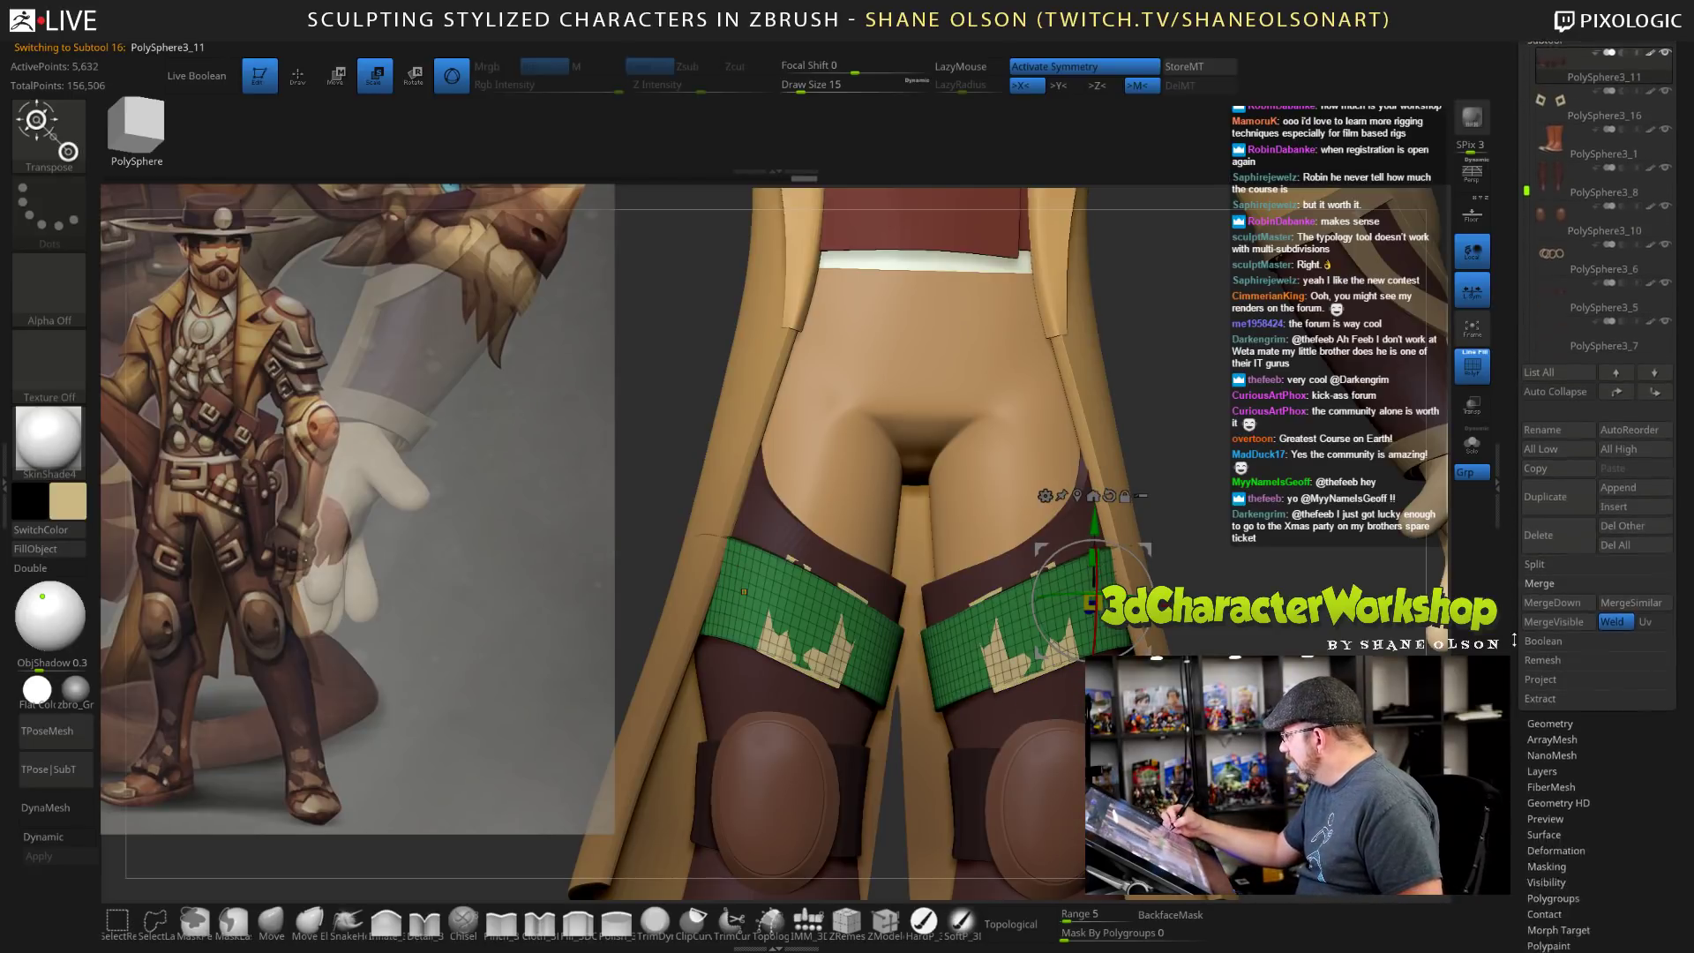
left_click(1546, 610)
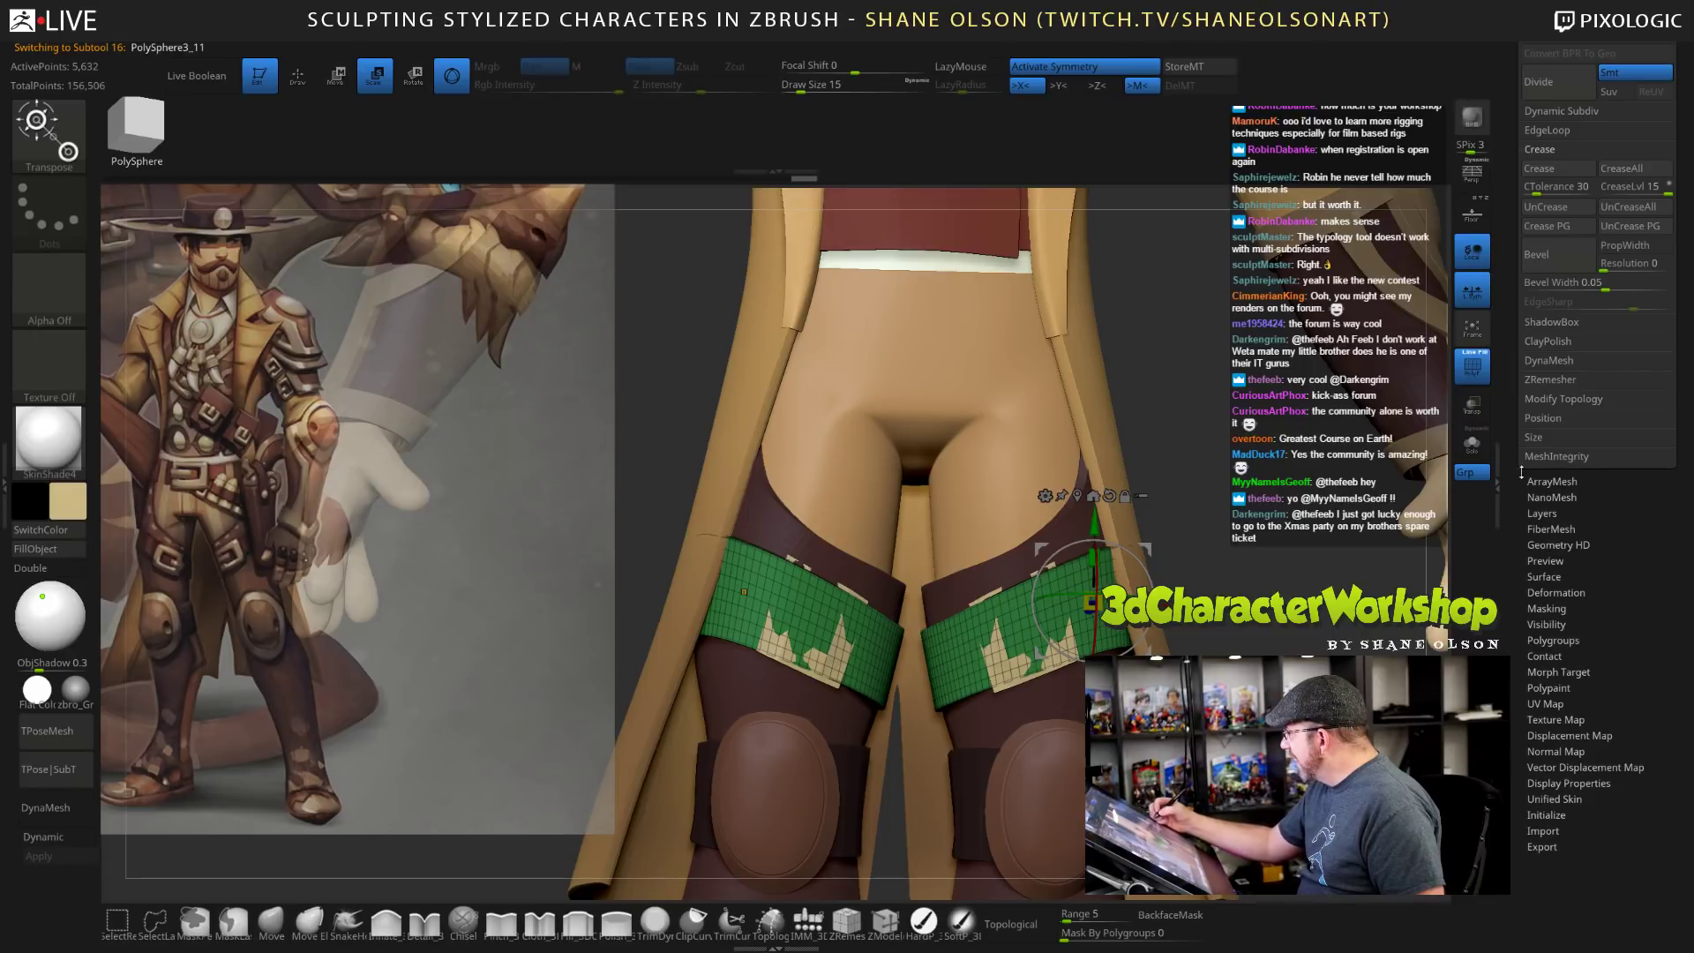
scroll(1522, 474, "up", 4)
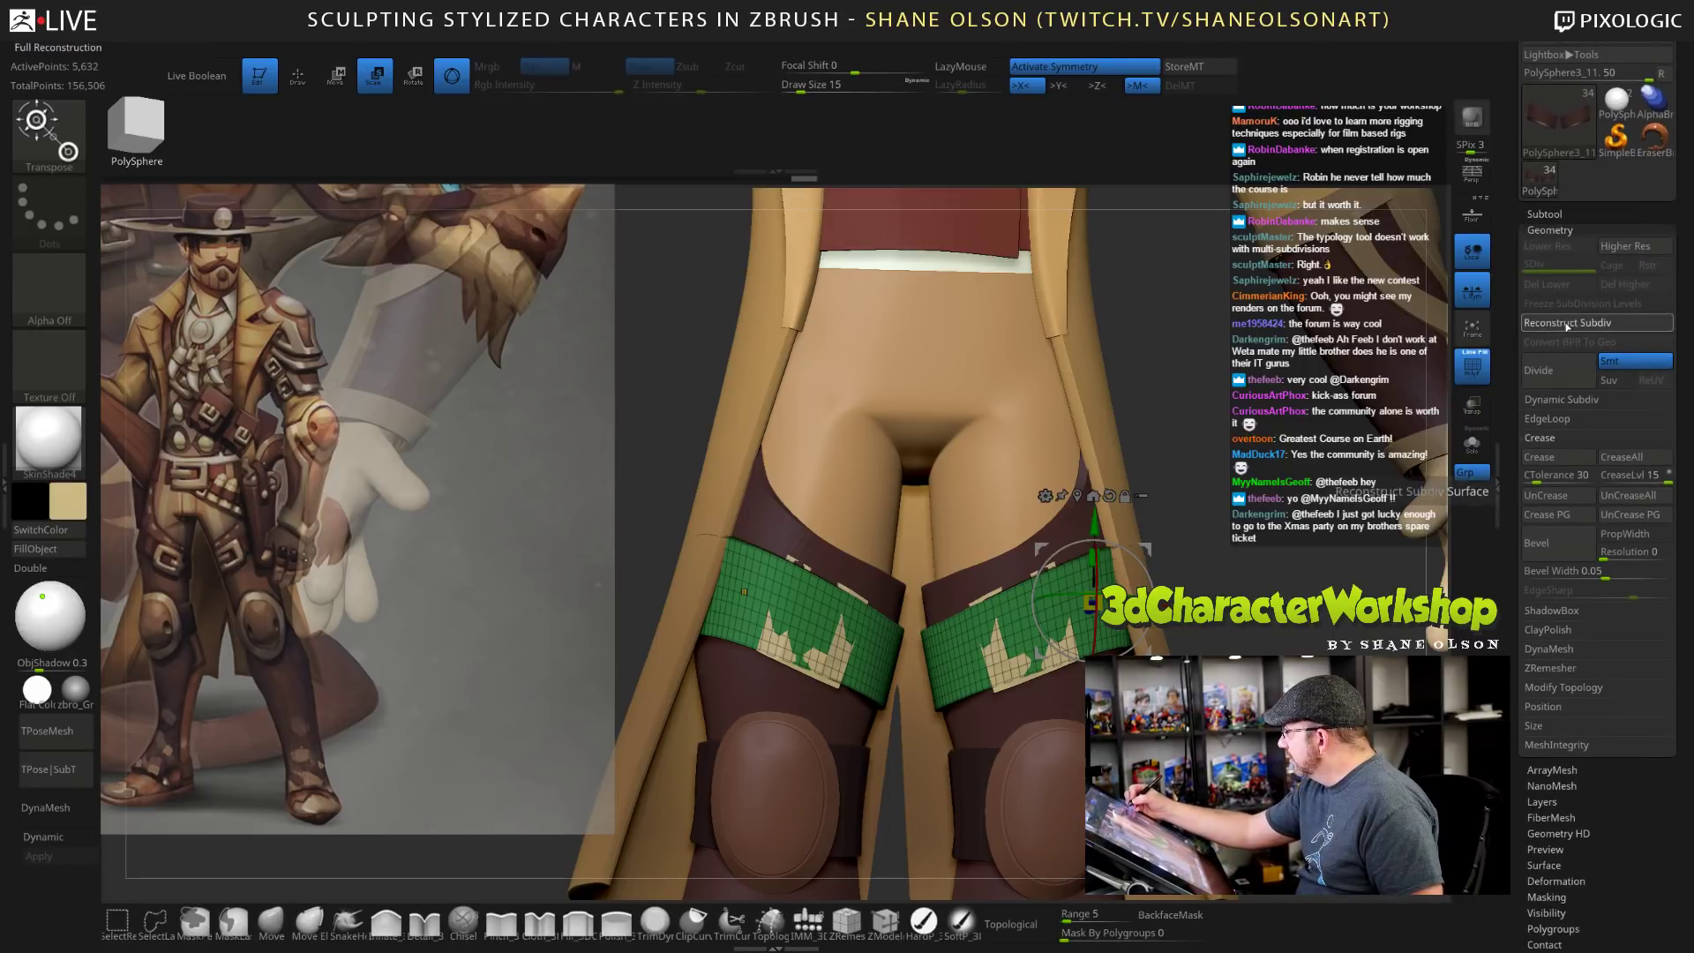
left_click(1567, 323)
left_click(1567, 323)
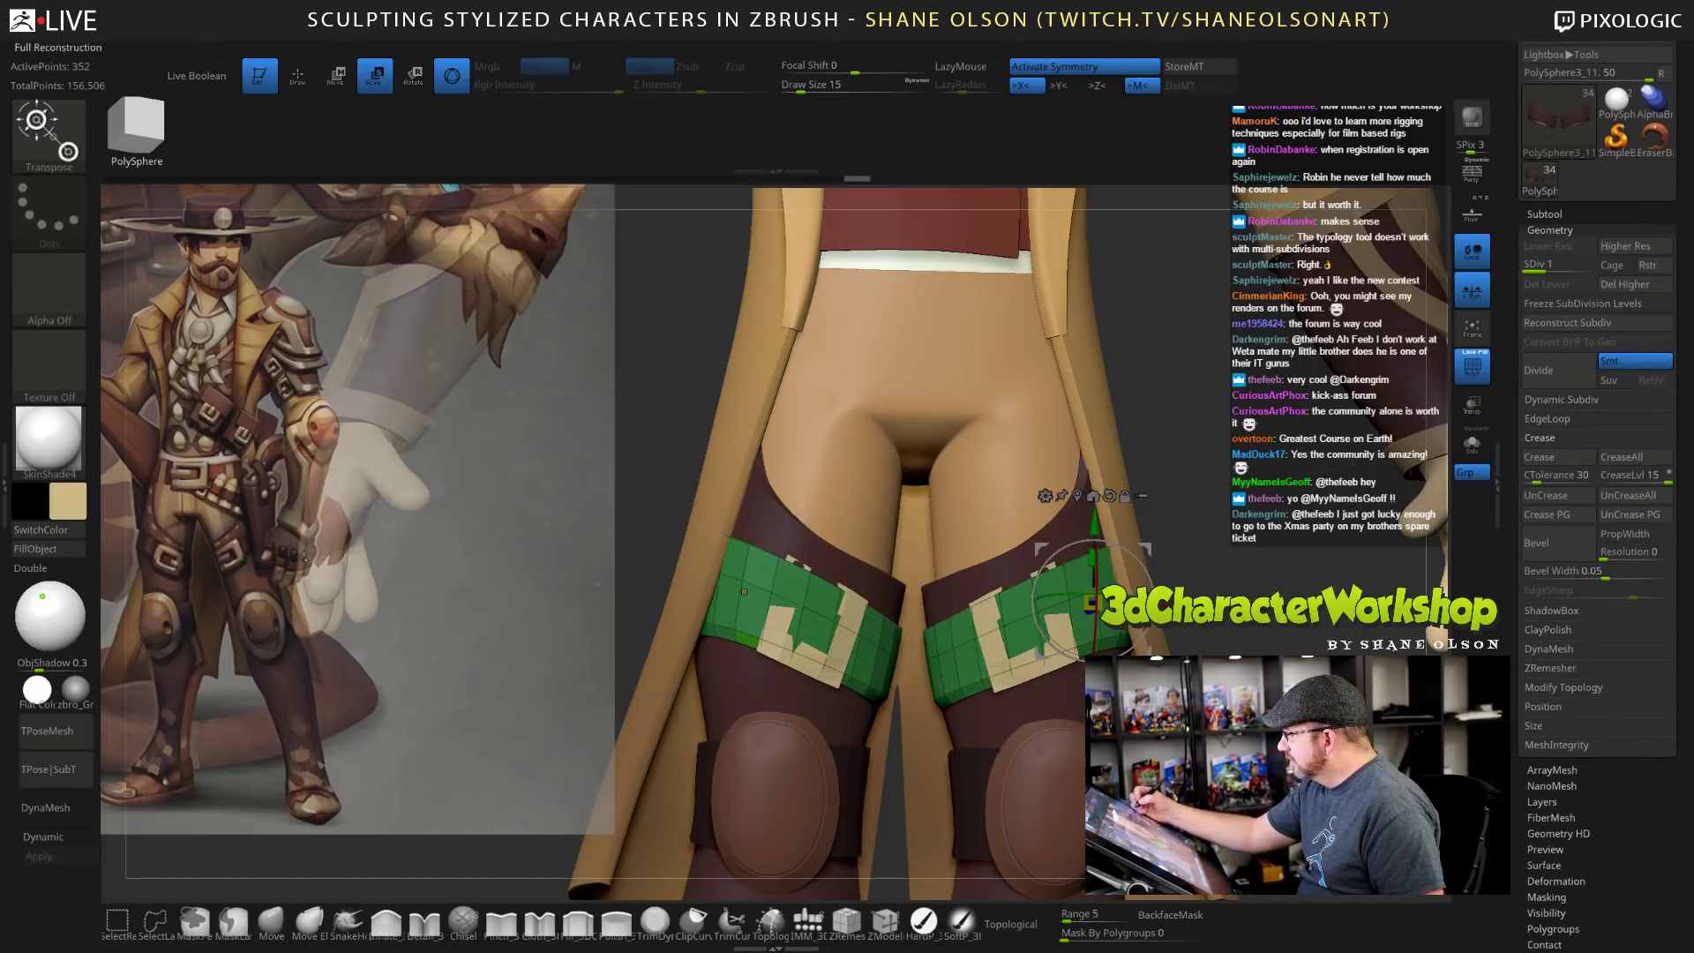
Show the thigh bands in Solo and delete their higher subdivision levels.
left_click_drag(1178, 424, 1184, 390)
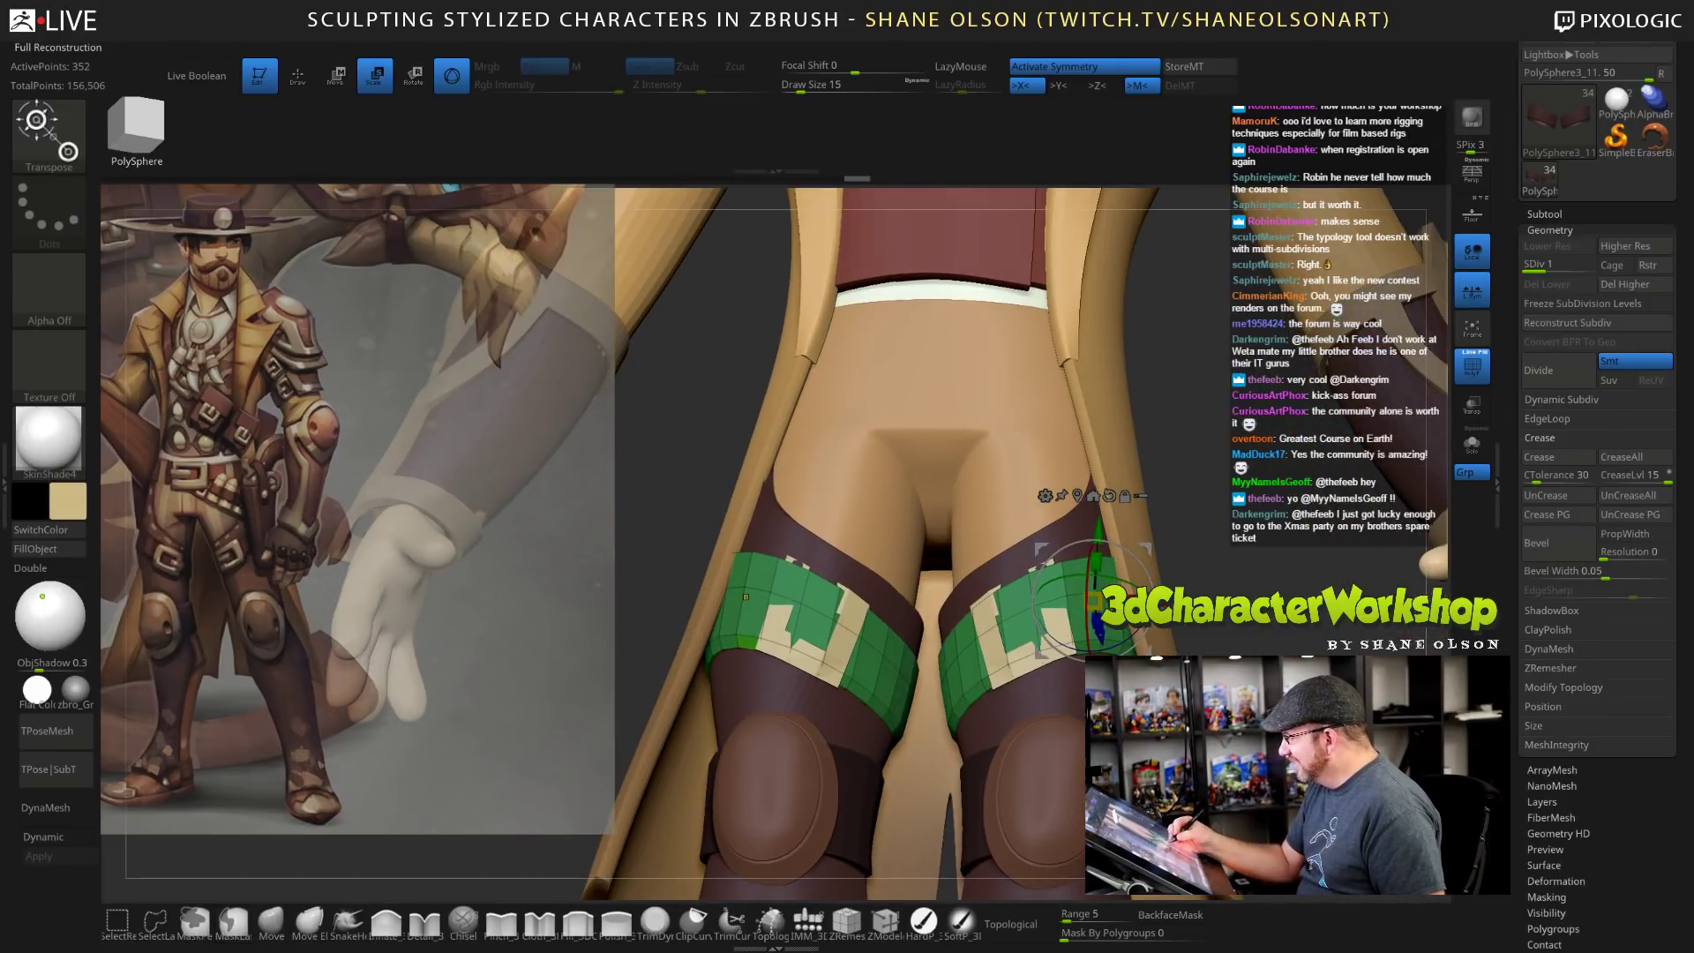
left_click(1474, 449)
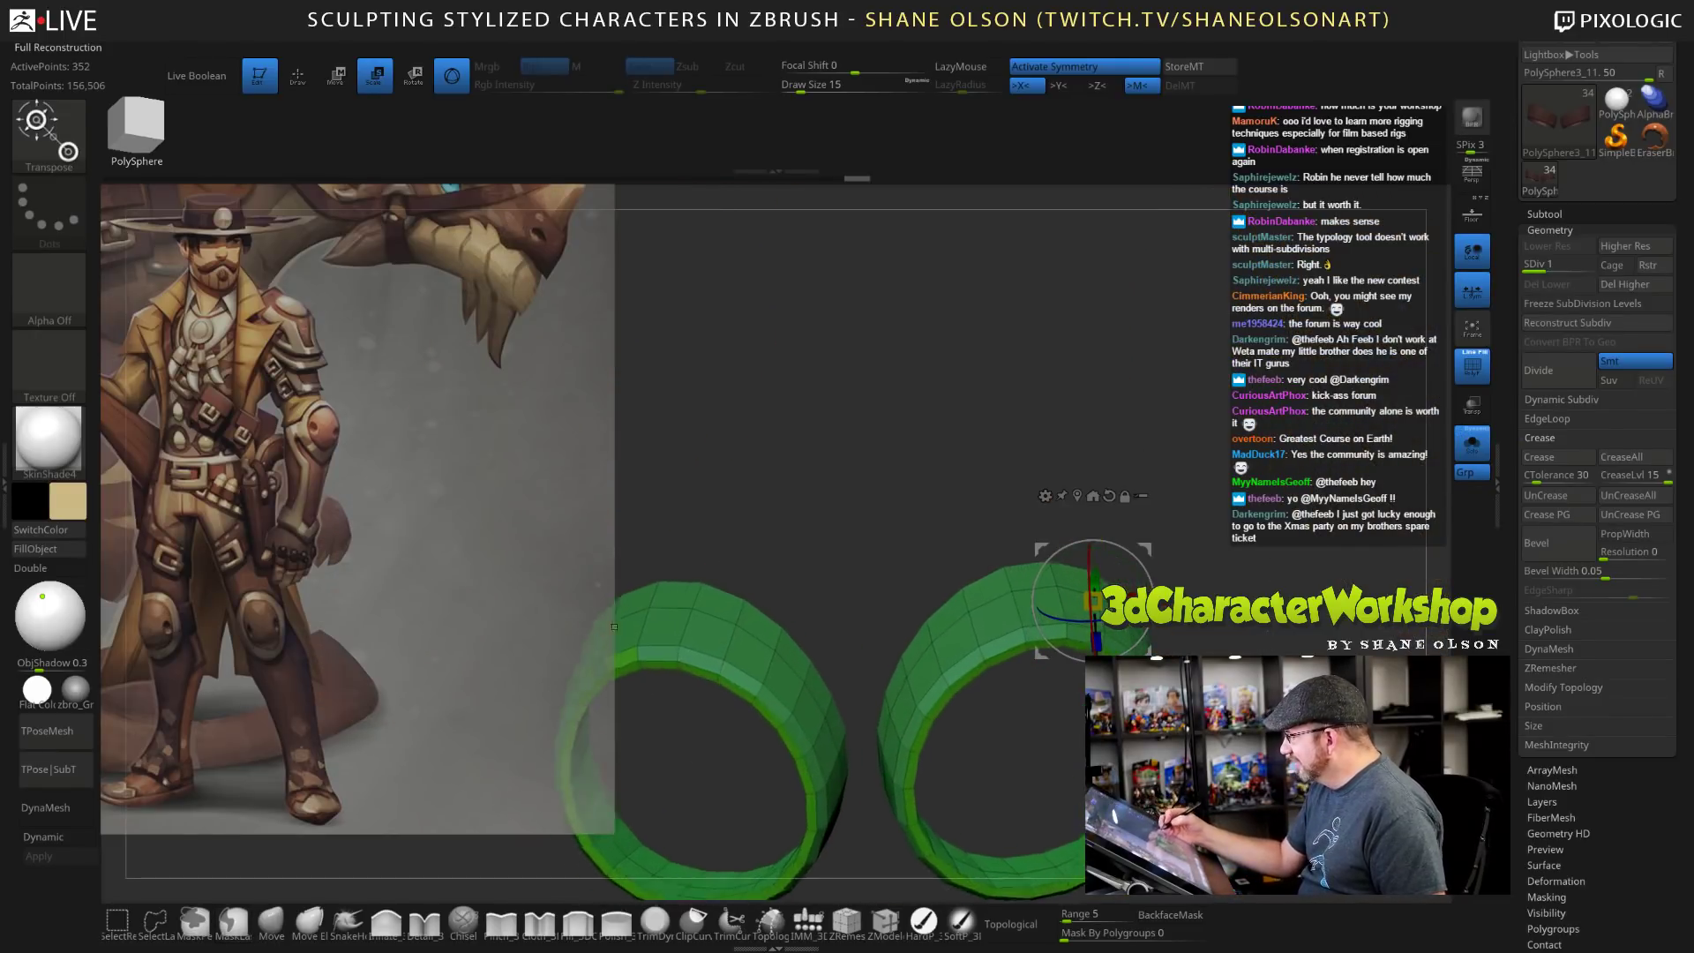
left_click_drag(1134, 384, 1130, 547)
mouse_move(1249, 574)
left_mouse_down("alt")
mouse_move(1249, 613)
mouse_move(1289, 640)
mouse_move(1293, 675)
left_mouse_up("alt")
key("q")
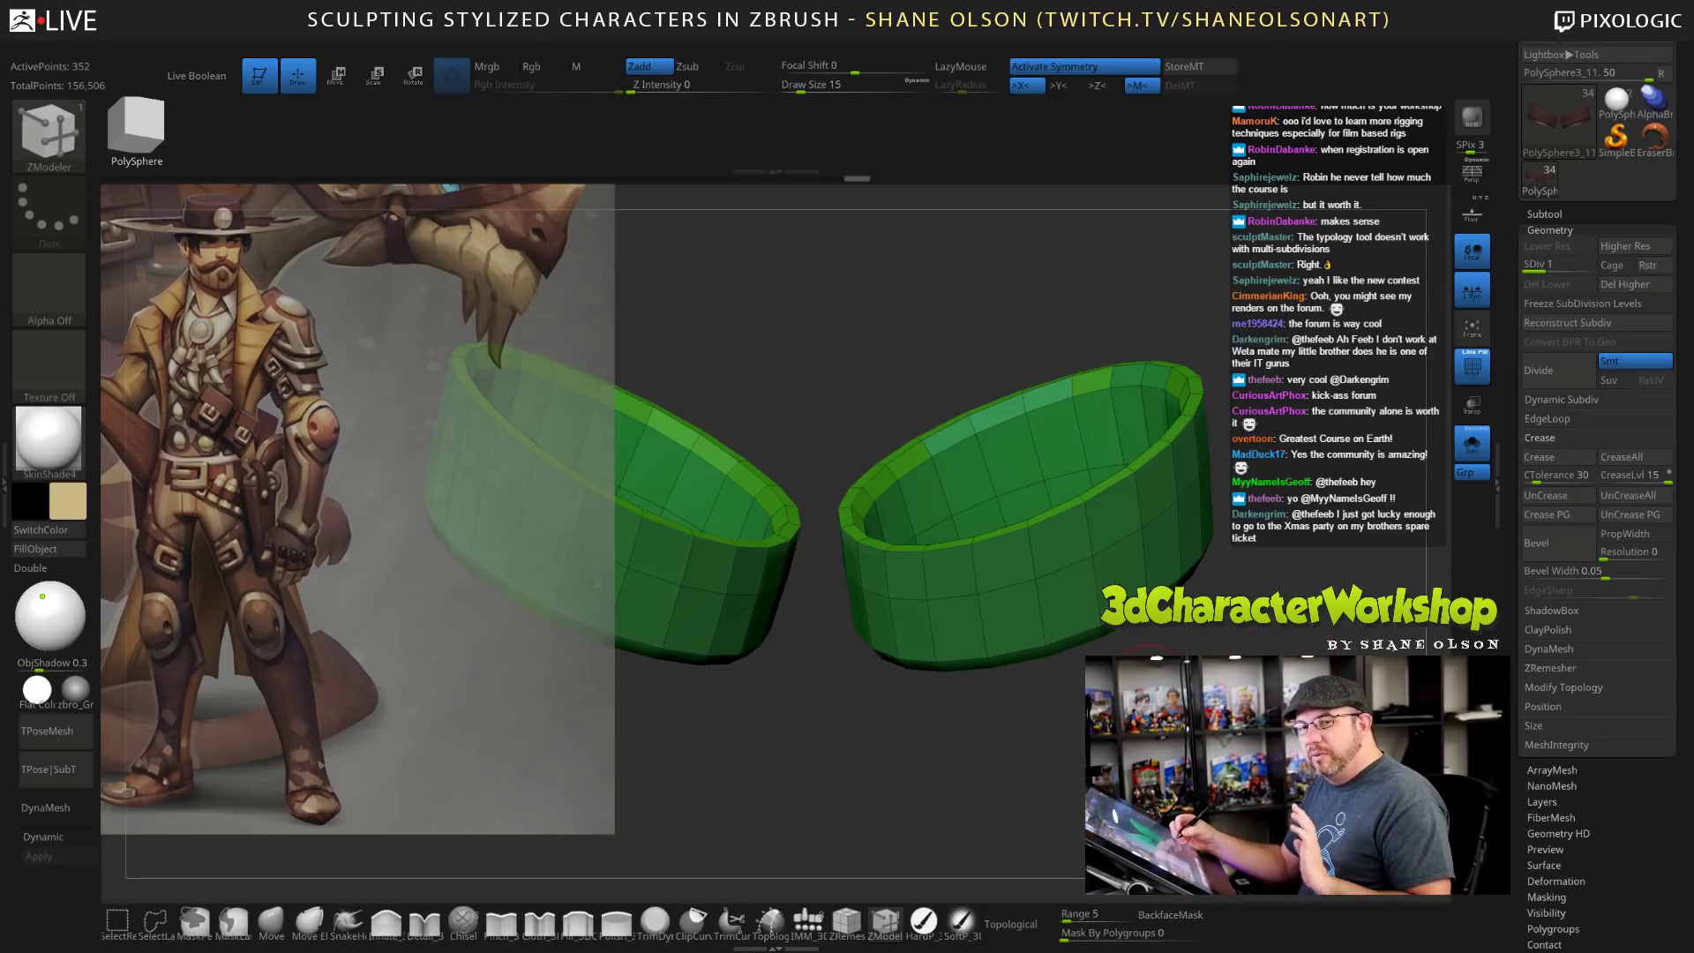
left_click_drag(1280, 680, 1319, 732)
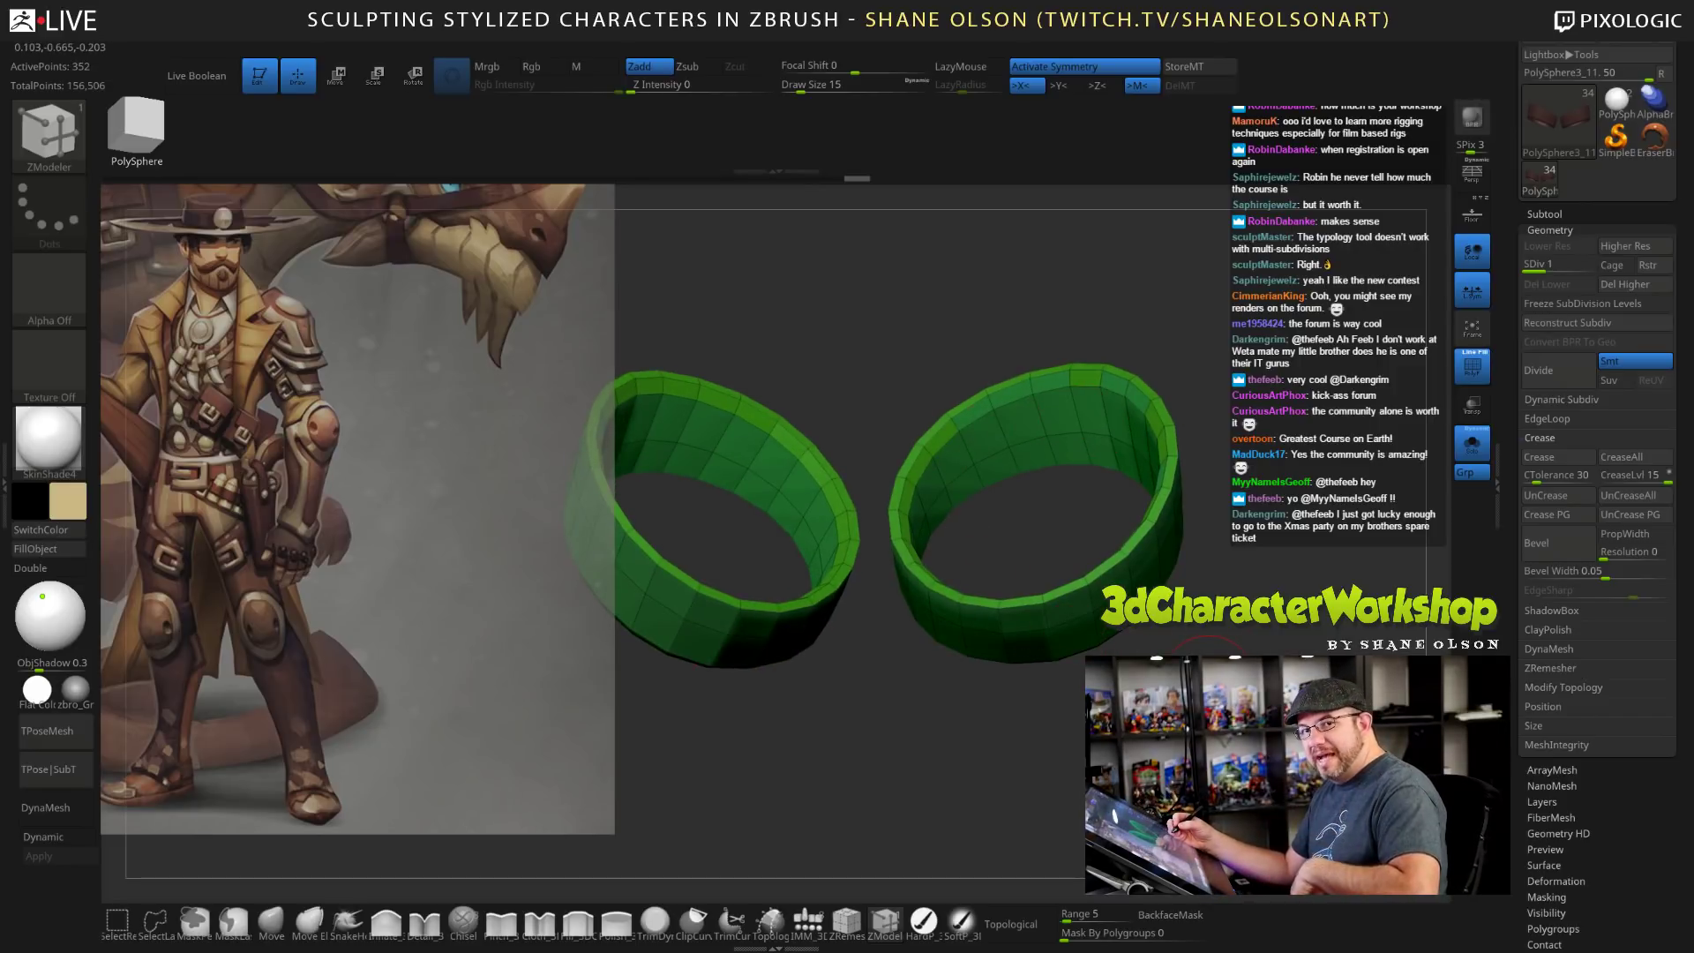
left_click_drag(962, 750, 1046, 679)
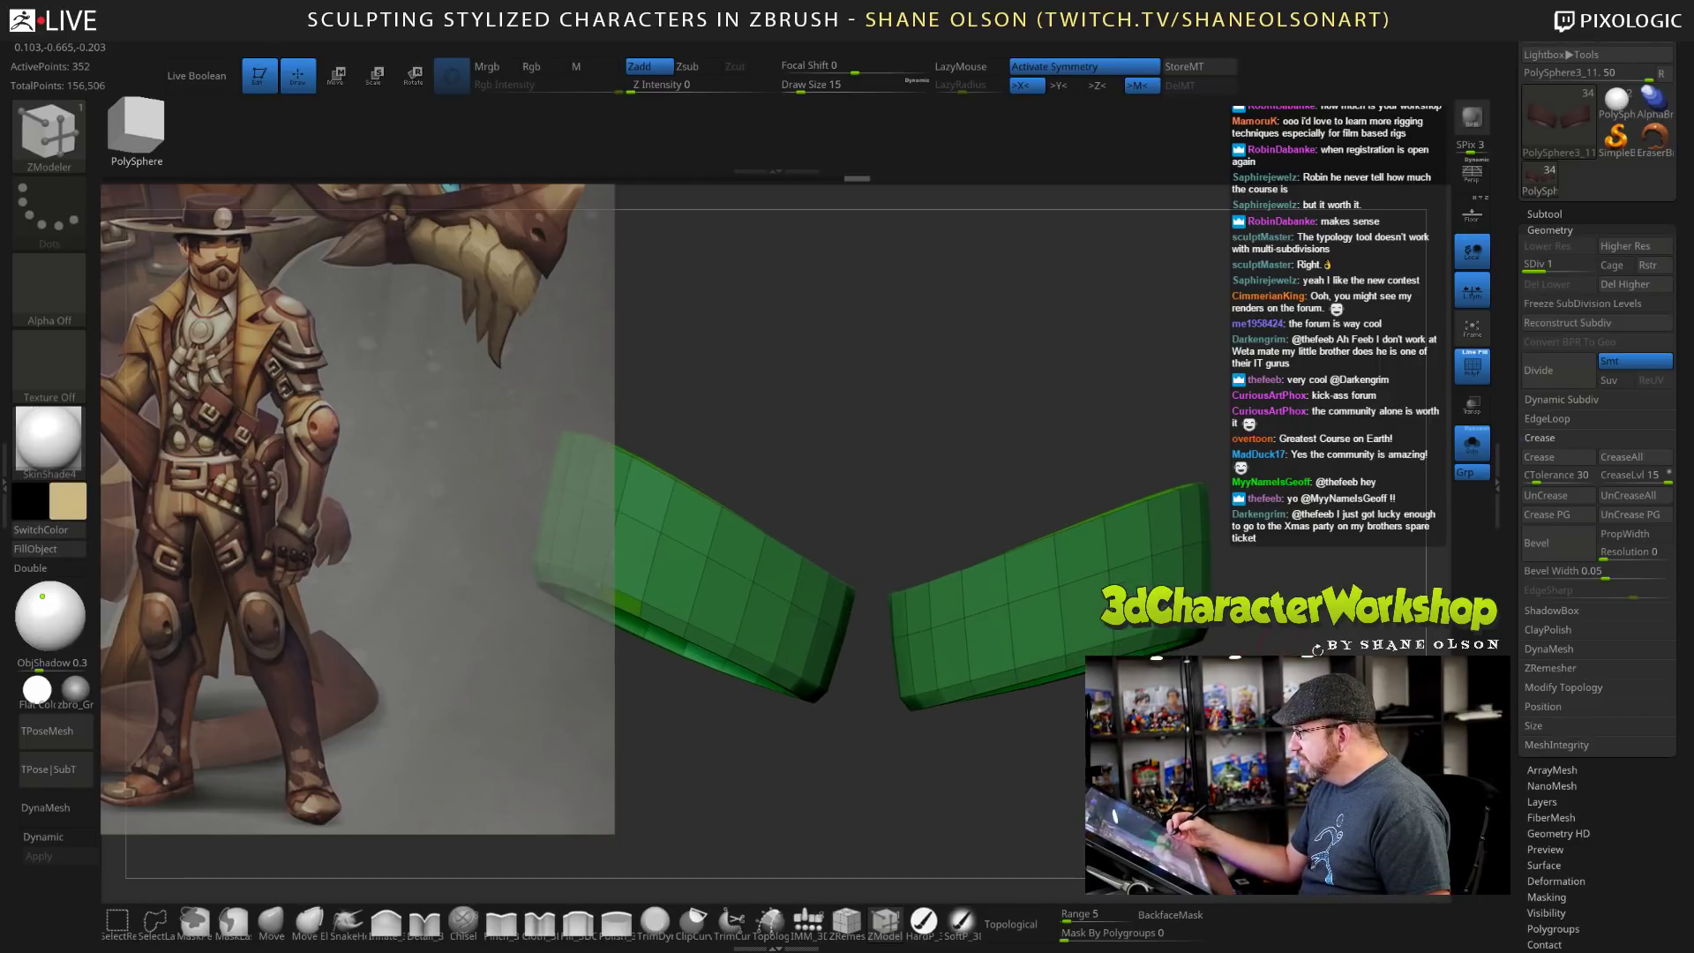
left_click(1620, 285)
mouse_move(1006, 733)
left_mouse_down()
mouse_move(997, 799)
mouse_move(975, 803)
mouse_move(977, 734)
left_mouse_up()
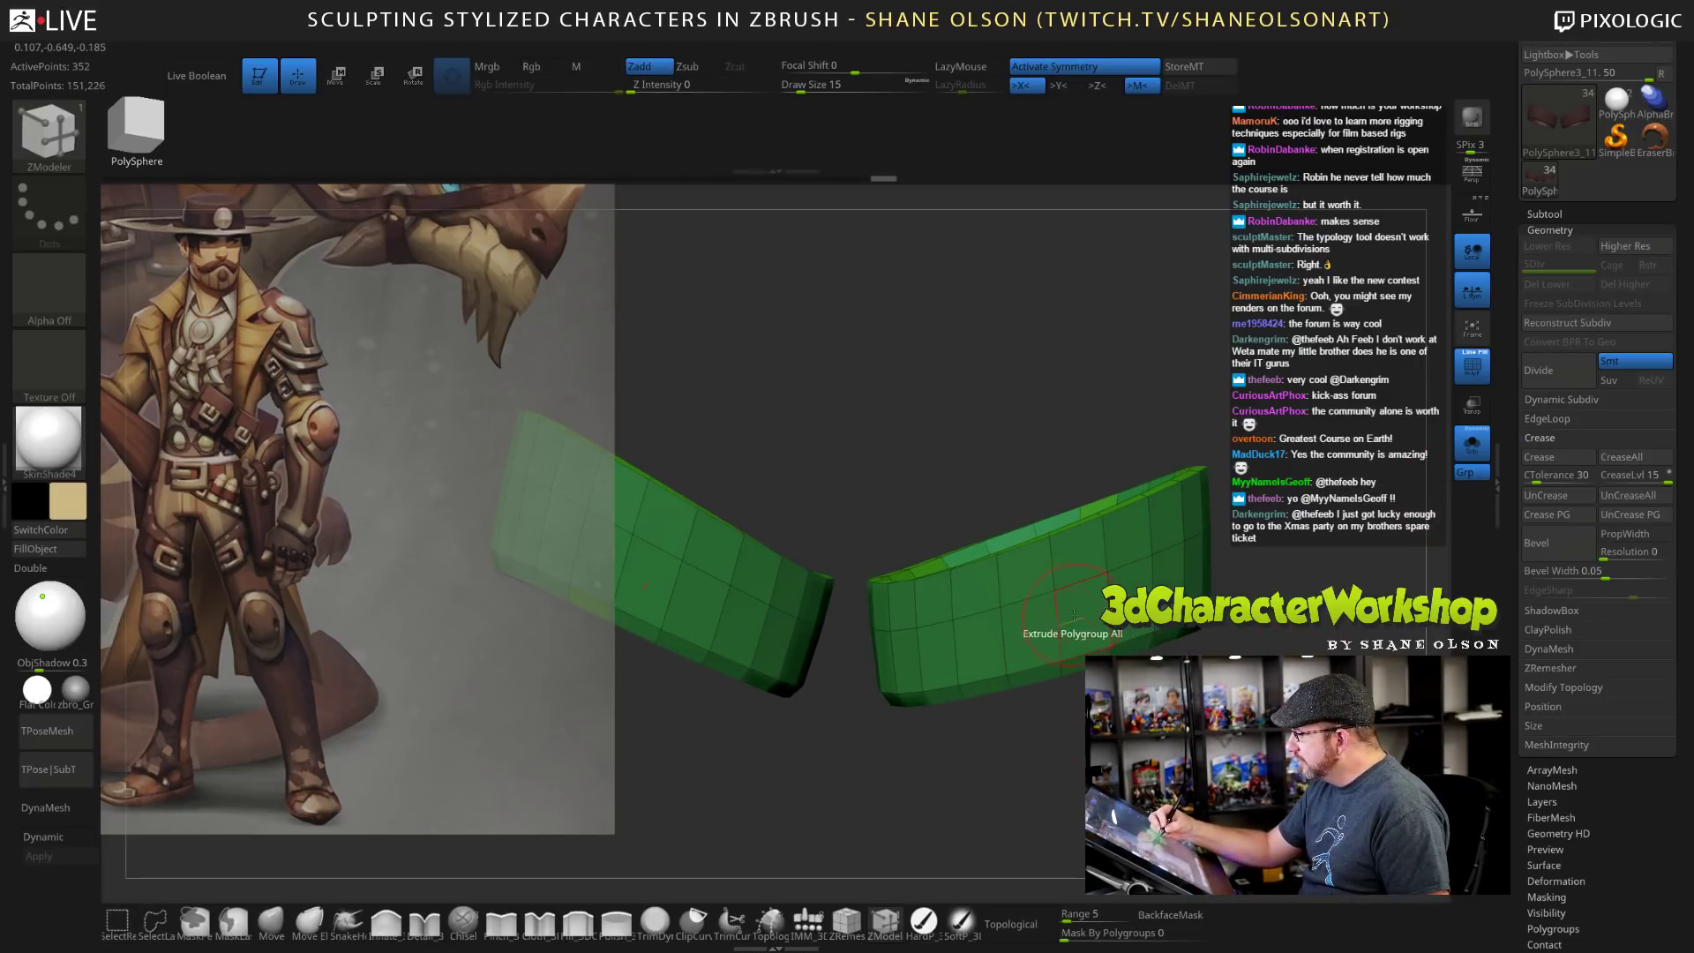
Isolate the outer surface of both thigh bands by hiding the rim and inner polygons, and delete the hidden geometry.
left_click(156, 927)
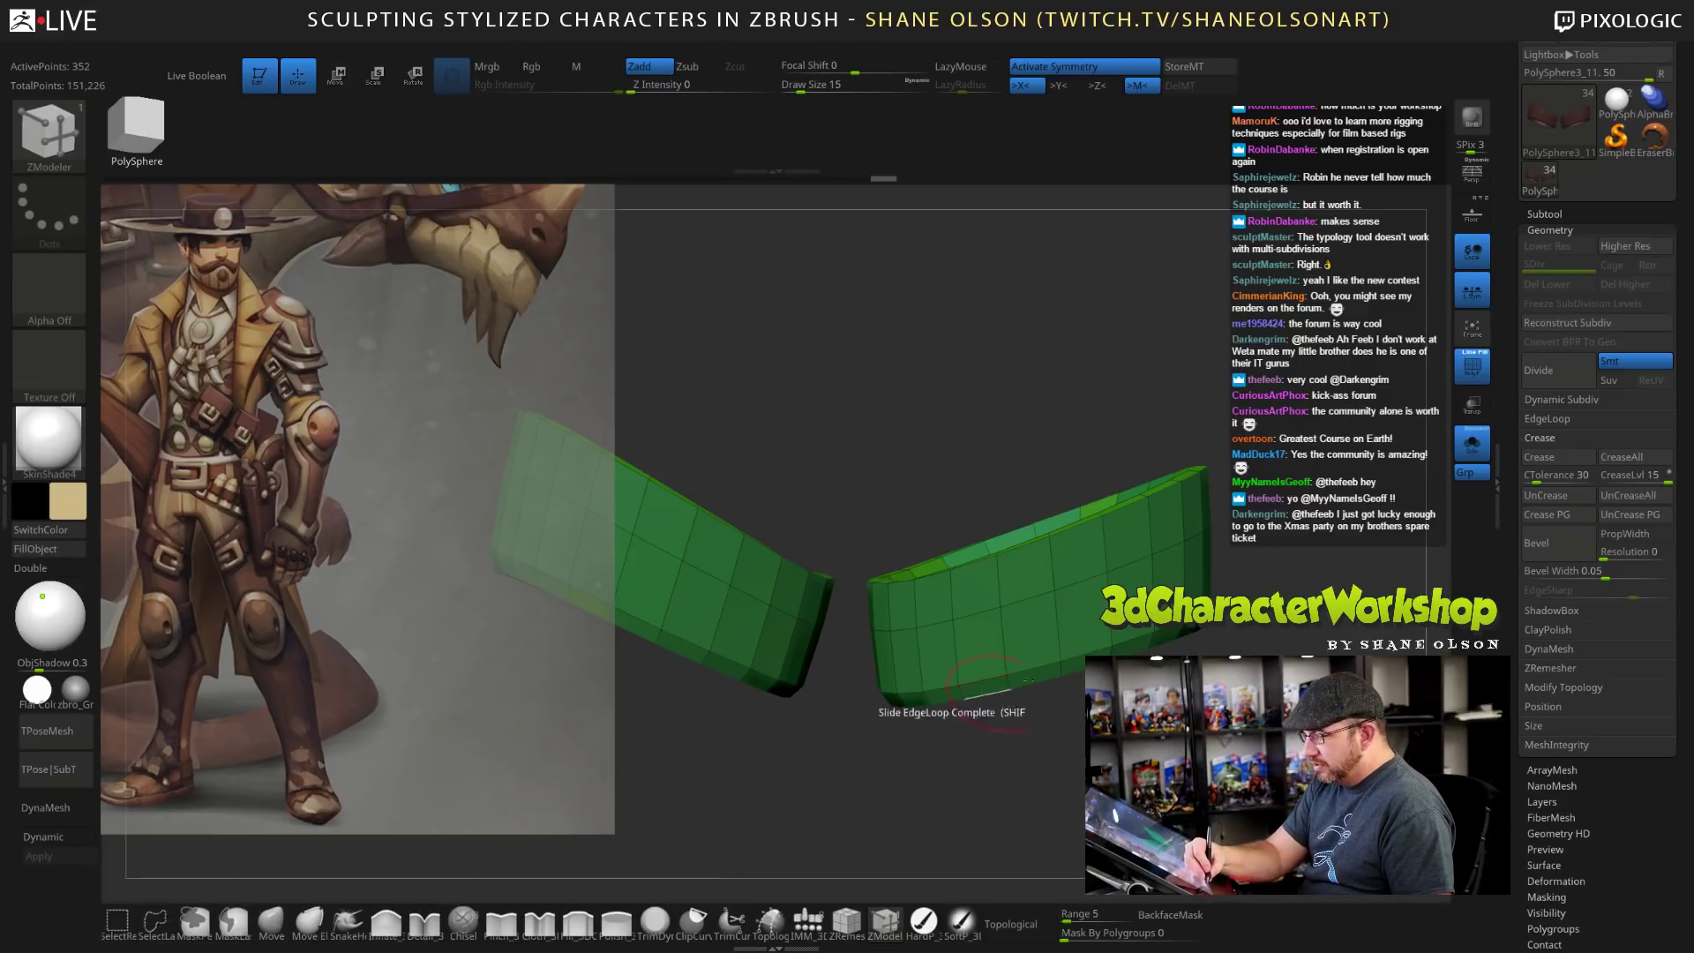
left_click(1108, 555, "ctrl+shift")
left_click(1112, 578, "ctrl+shift")
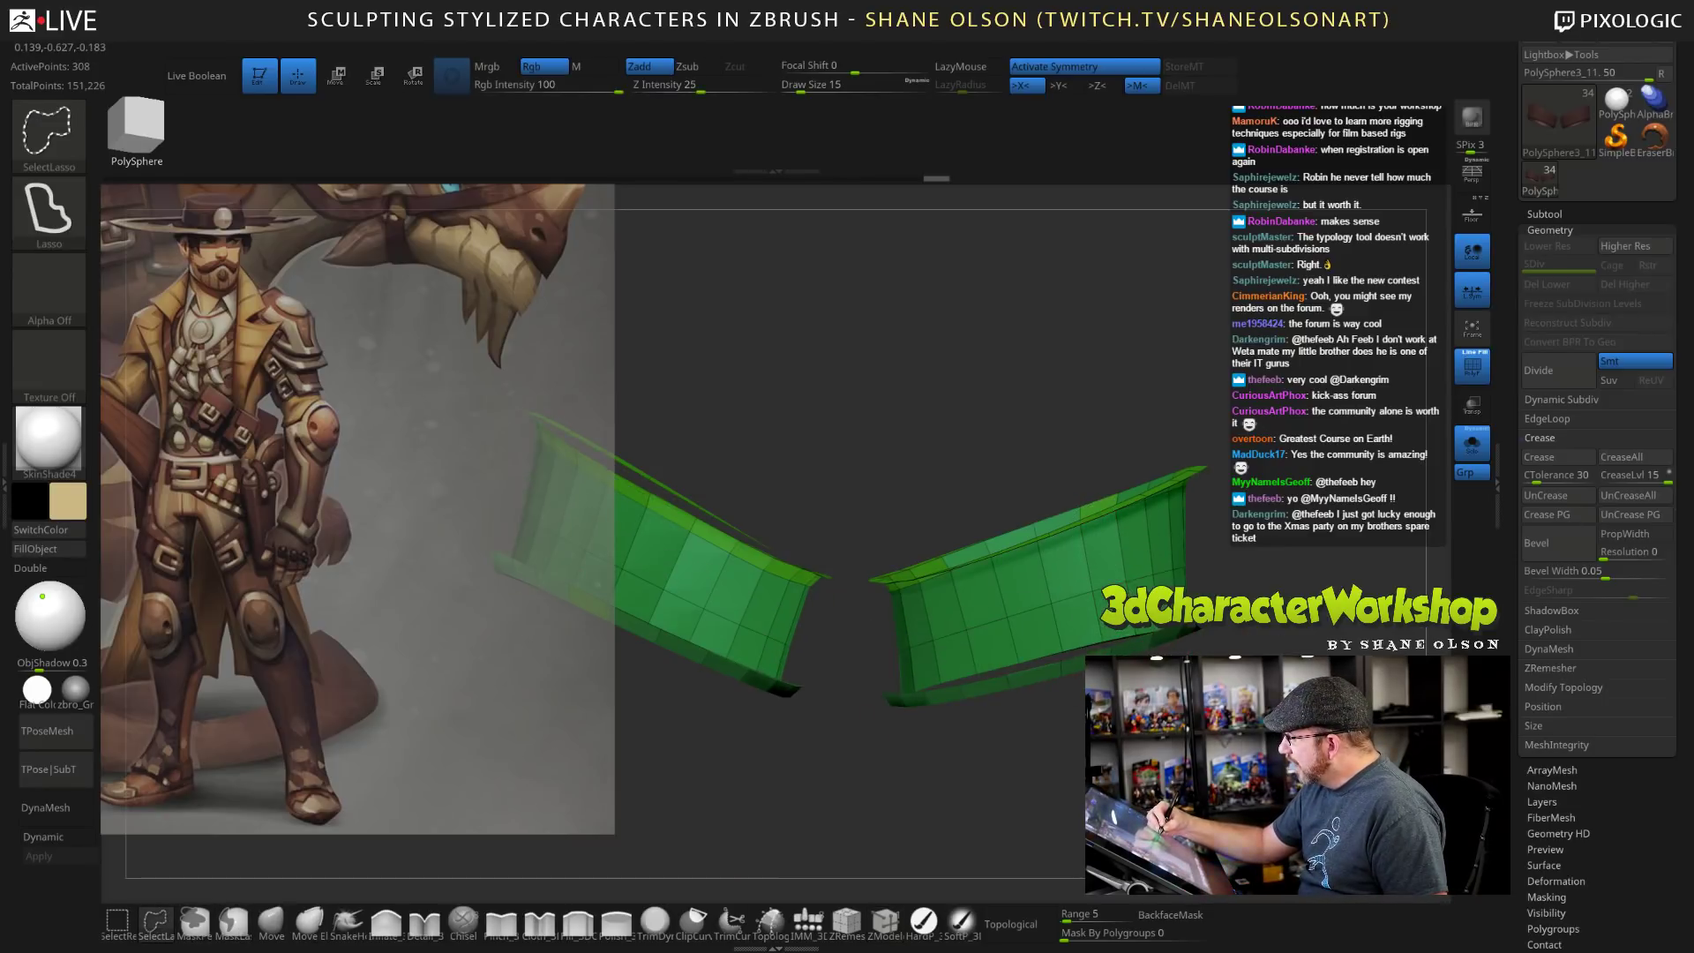
left_click_drag(1266, 415, 1288, 476)
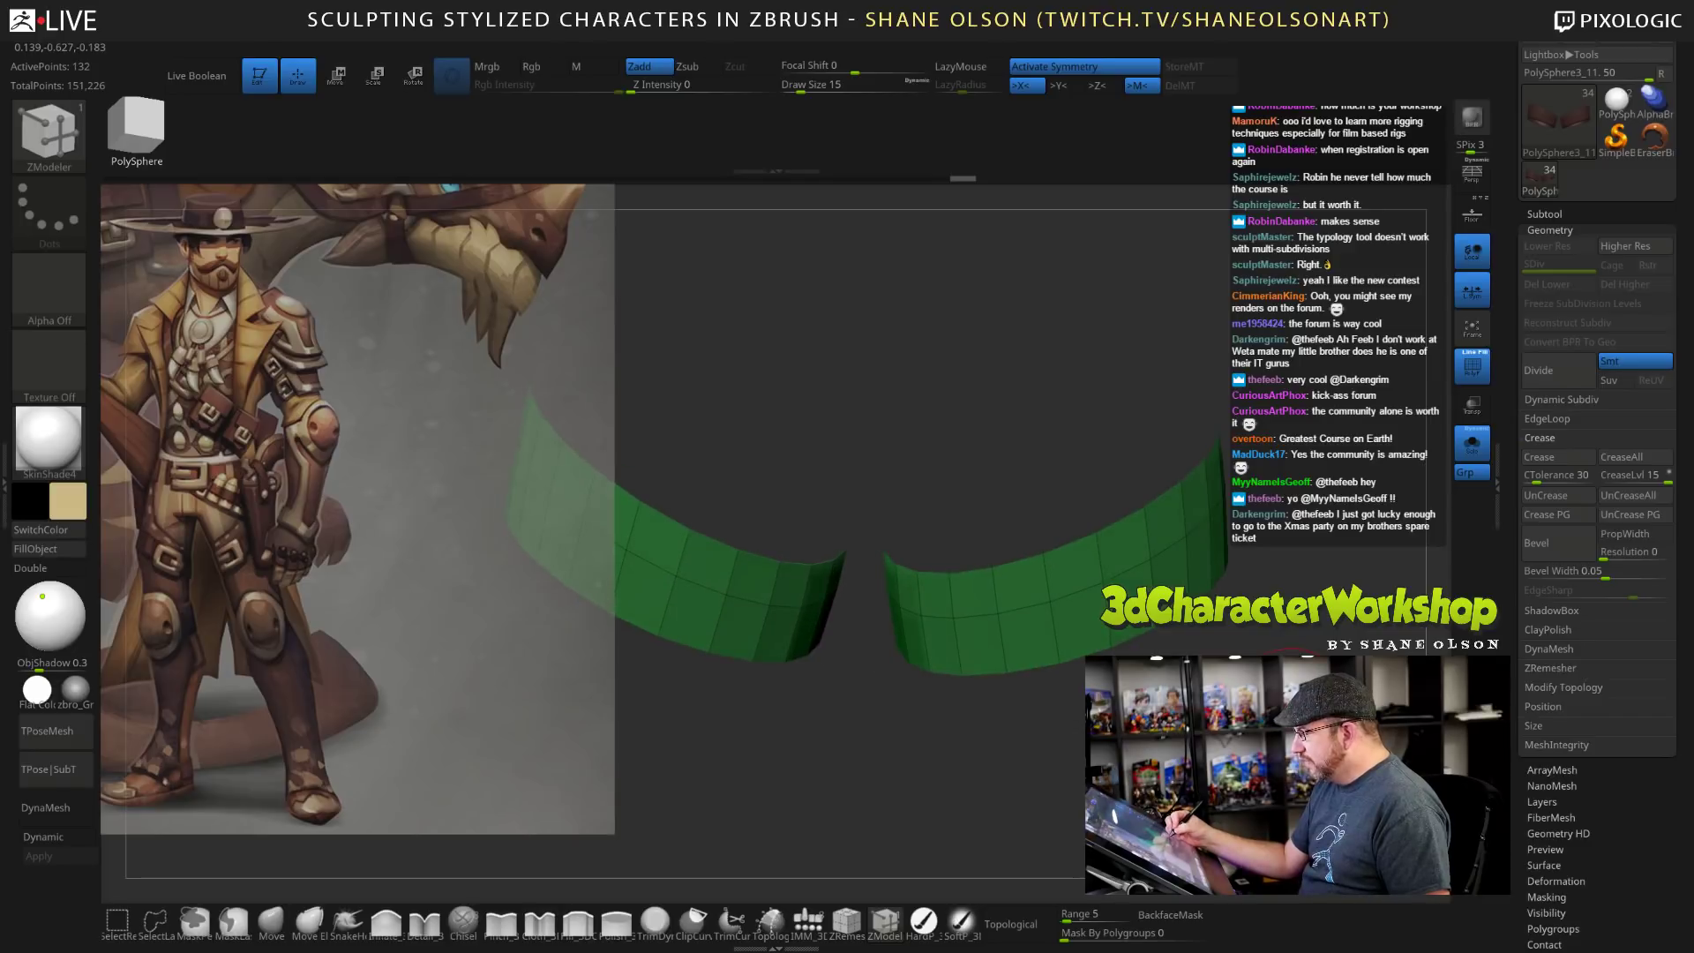
key("space")
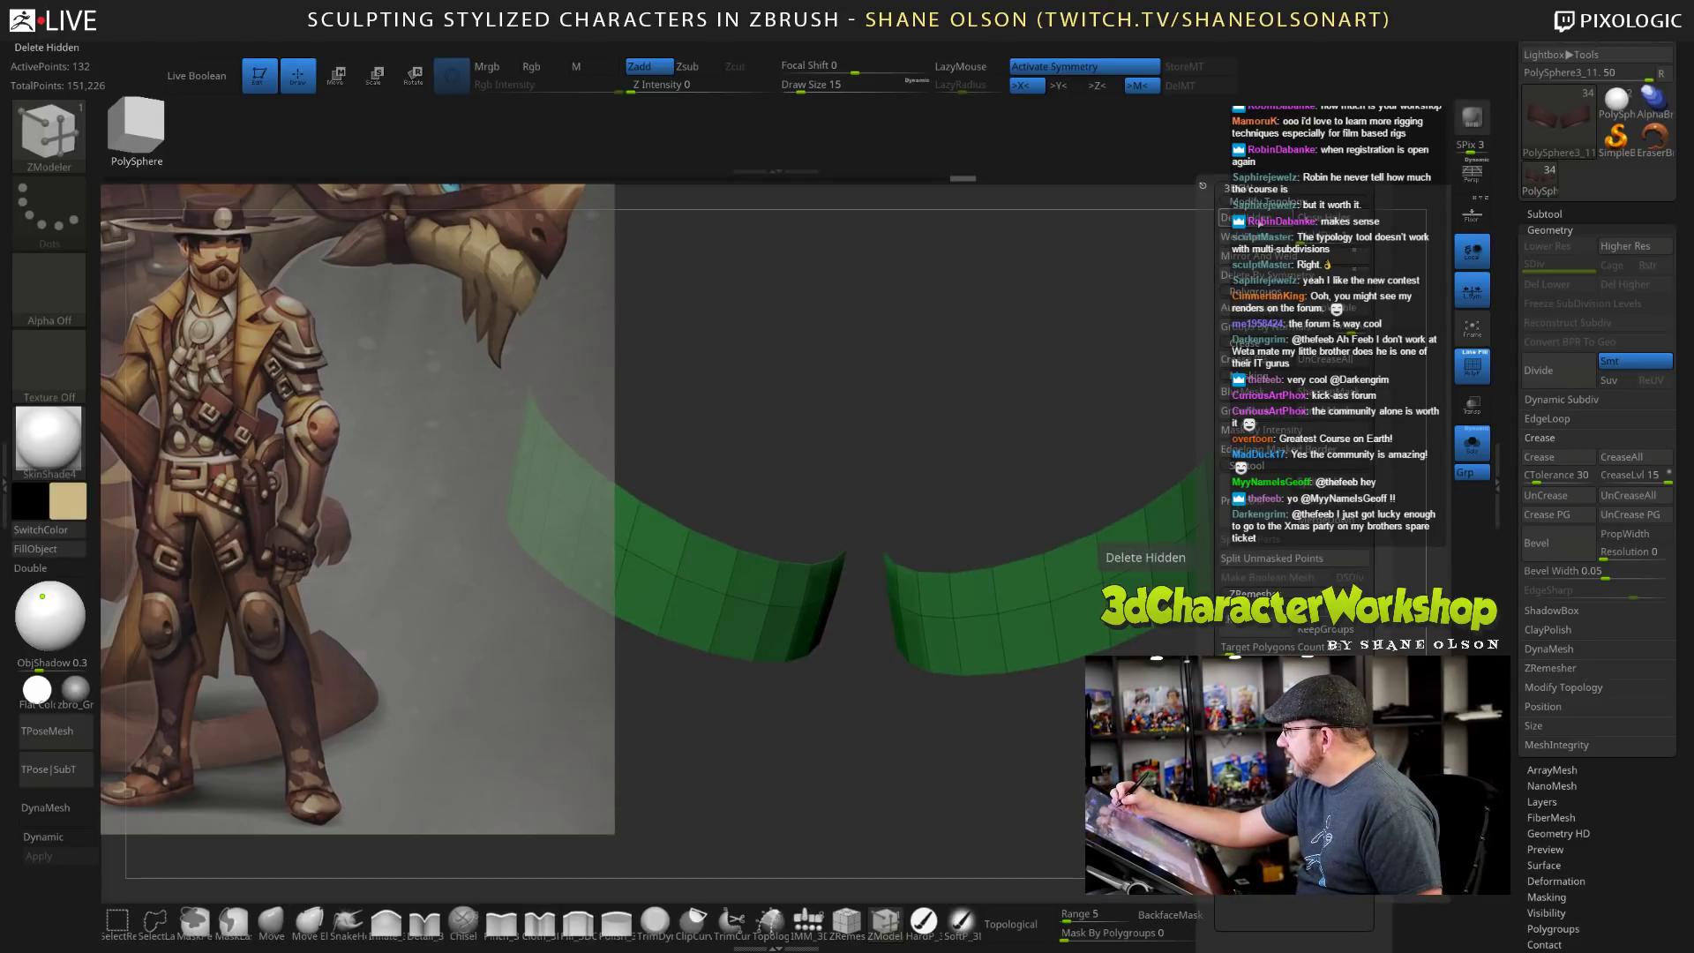
left_click(1255, 220)
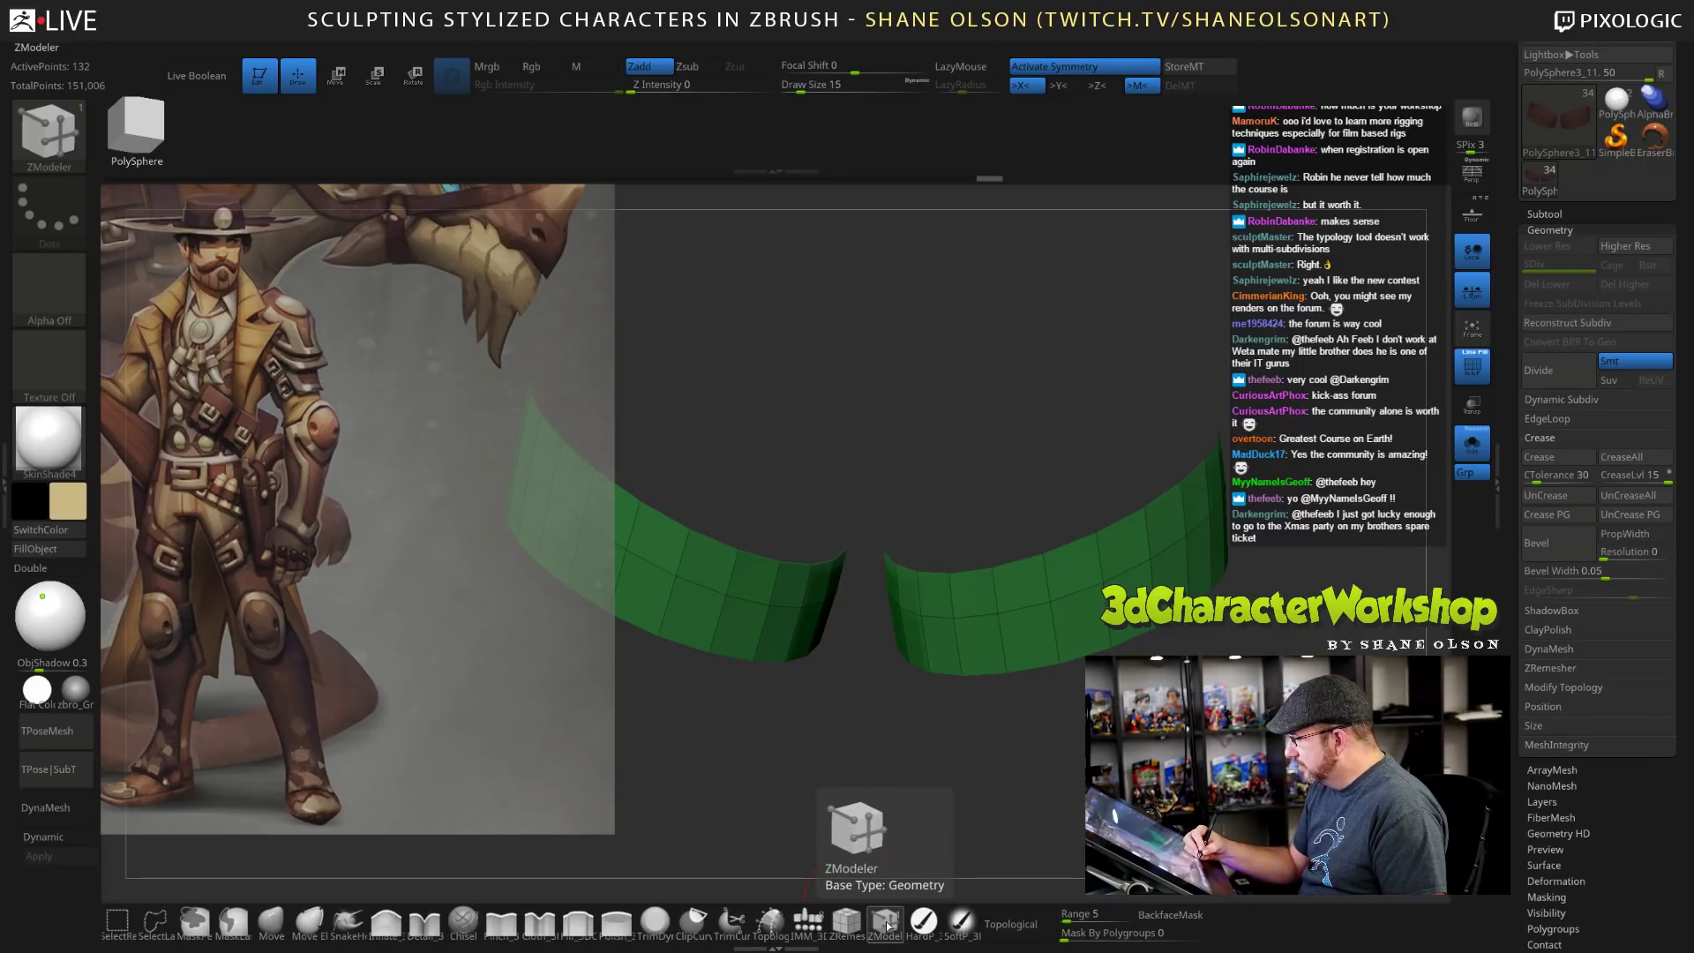
Extrude the thigh-band surfaces with the ZModeler polygon Extrude action and Polygroup All target to give them thickness.
left_click(887, 926)
key("space")
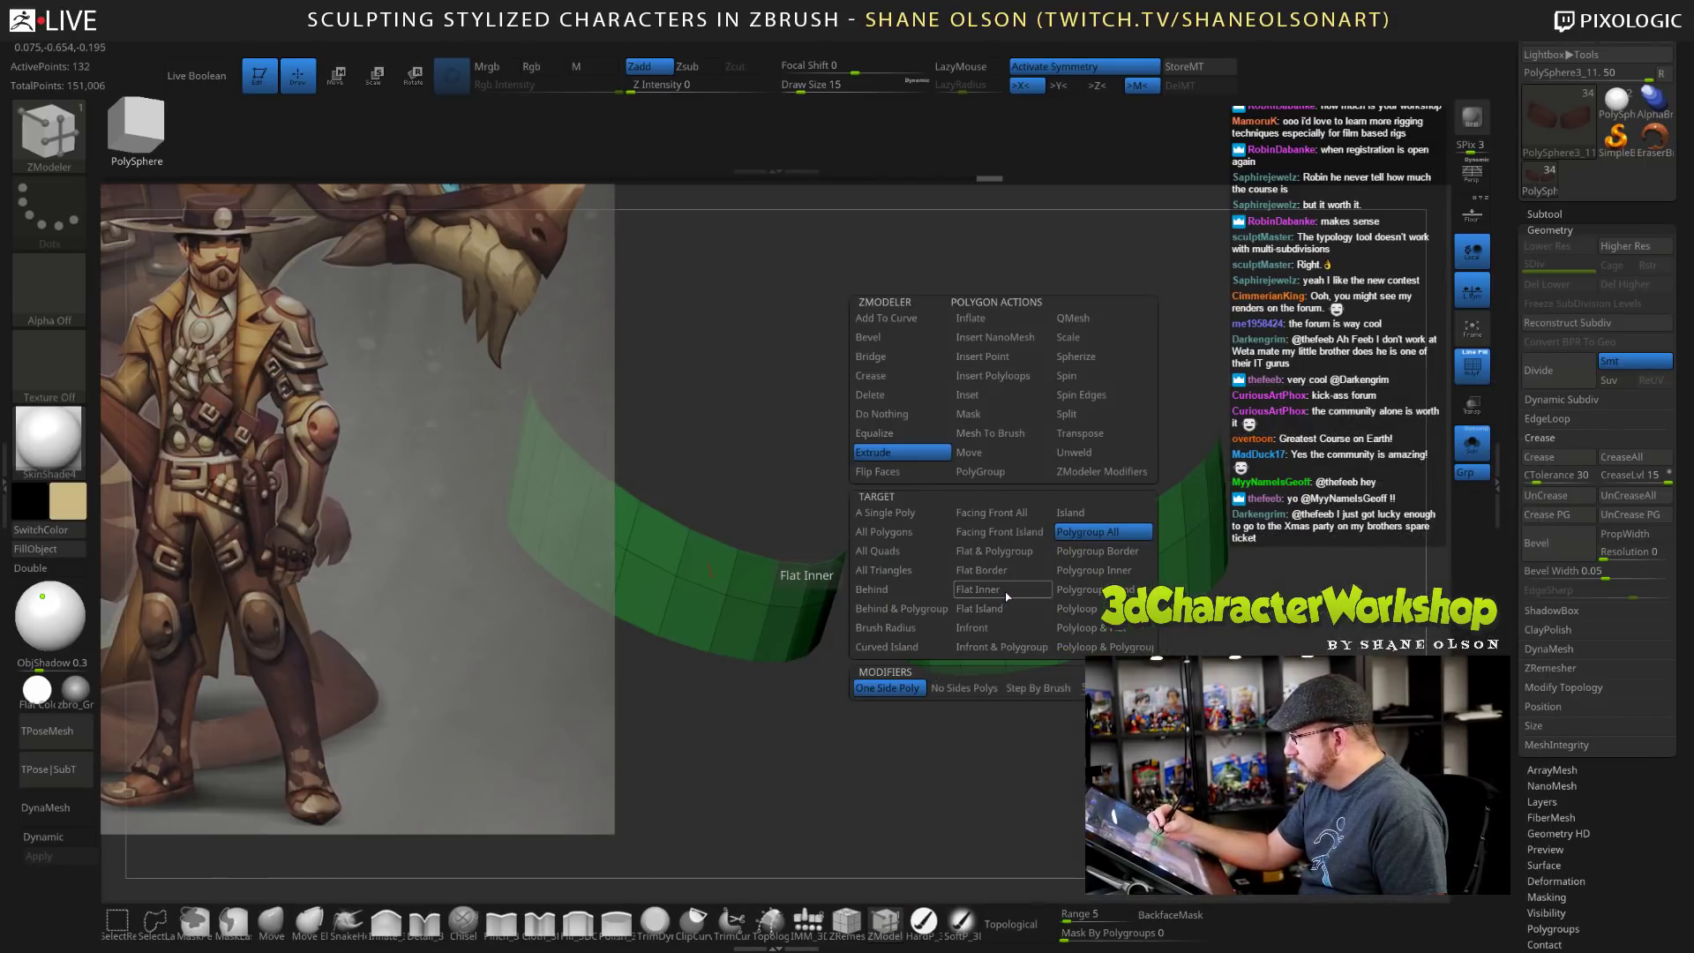
left_click_drag(1021, 591, 1096, 618)
mouse_move(1097, 620)
right_mouse_down()
mouse_move(1066, 526)
mouse_move(1117, 622)
right_mouse_up()
Flip the normals of the thigh bands and turn off Solo to show the whole character.
left_click_drag(1531, 819, 1546, 650)
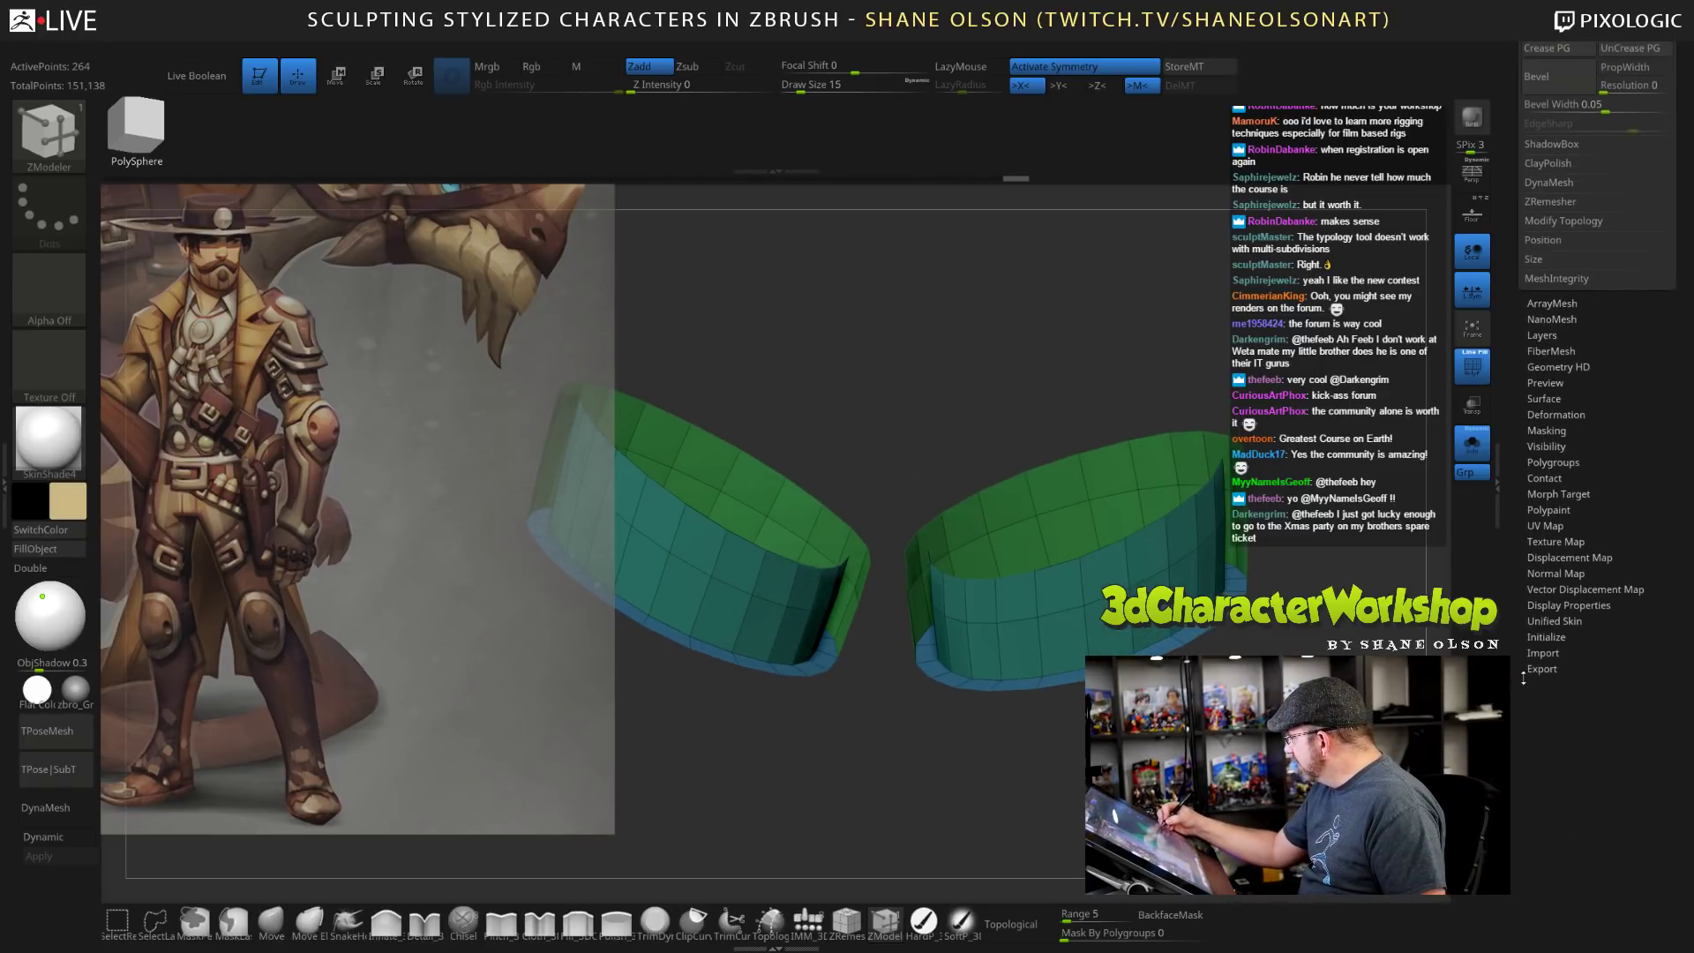
left_click(1559, 609)
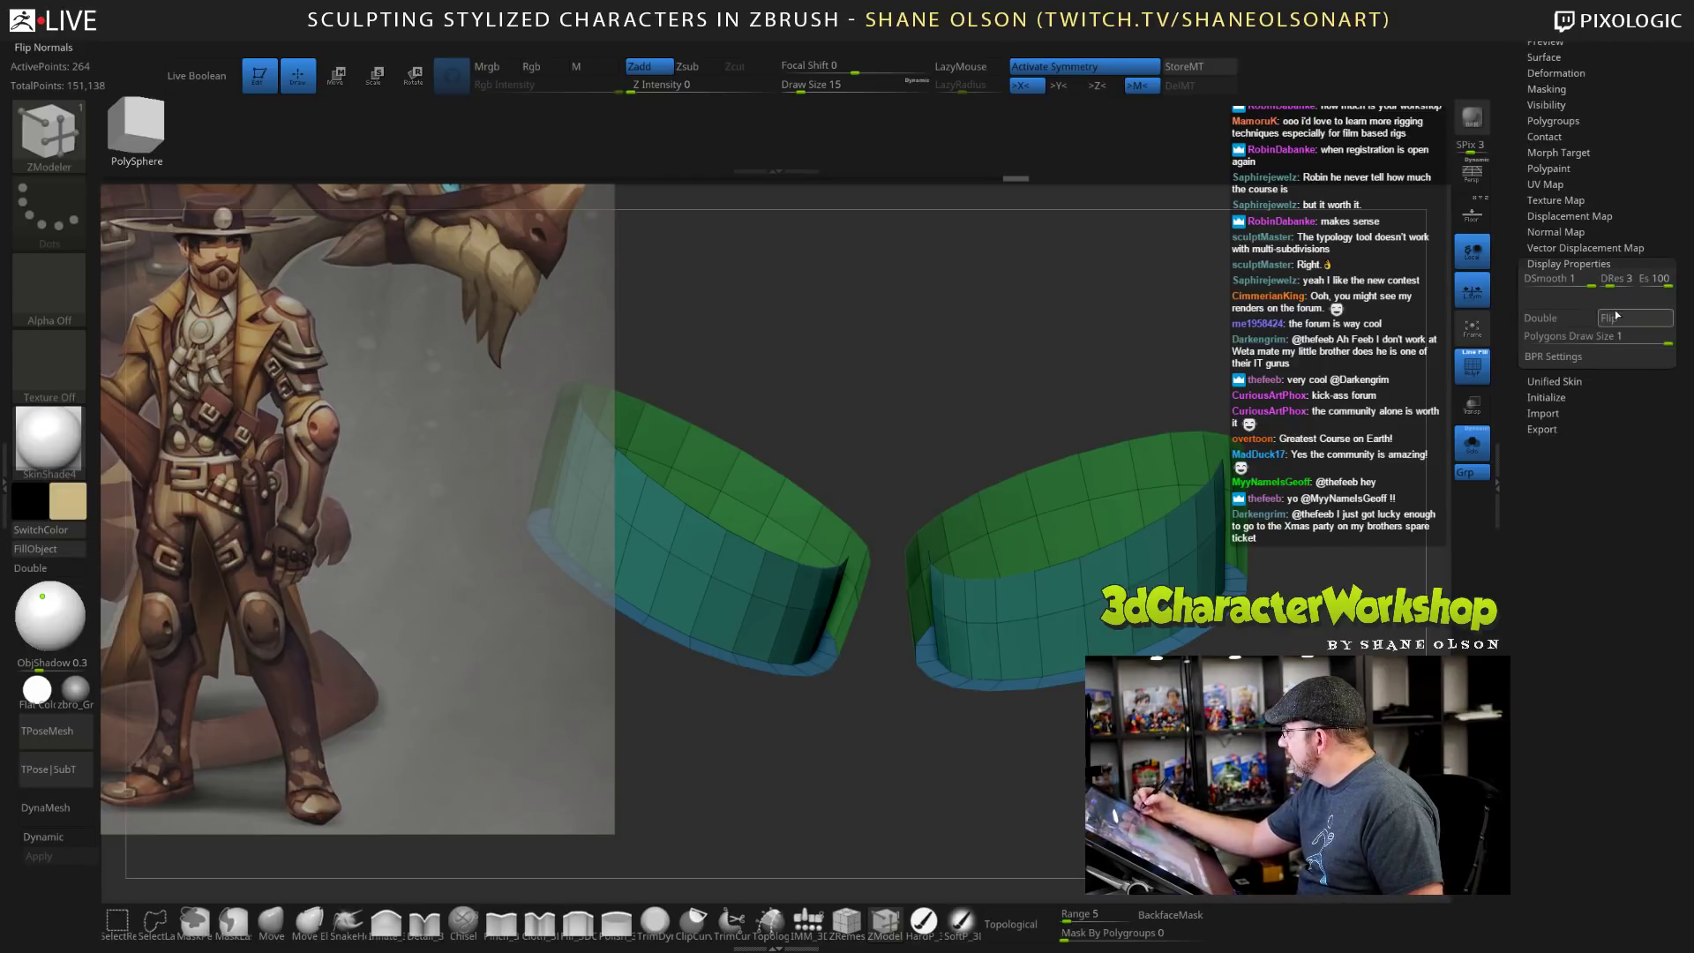
left_click(1617, 316)
mouse_move(883, 776)
left_mouse_down()
mouse_move(900, 755)
mouse_move(909, 834)
mouse_move(900, 653)
mouse_move(909, 768)
left_mouse_up()
left_click(1482, 456)
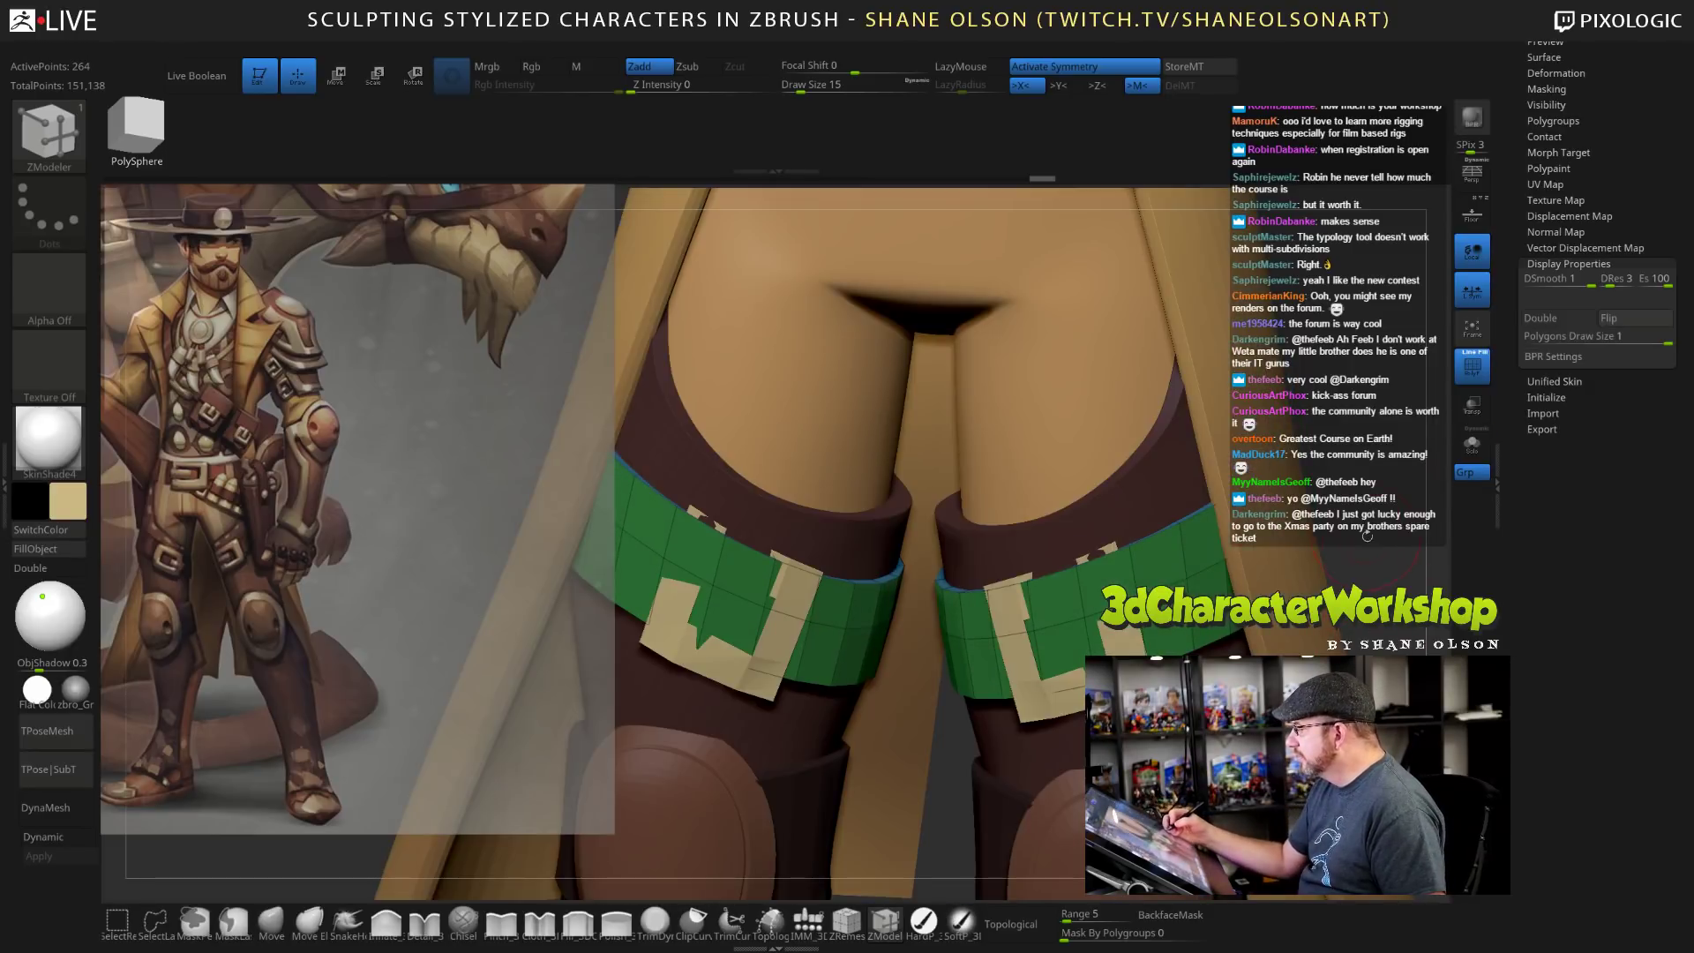
Shift the thigh bands slightly on the legs with the Move gizmo.
left_click_drag(1367, 535, 1355, 554)
key("w")
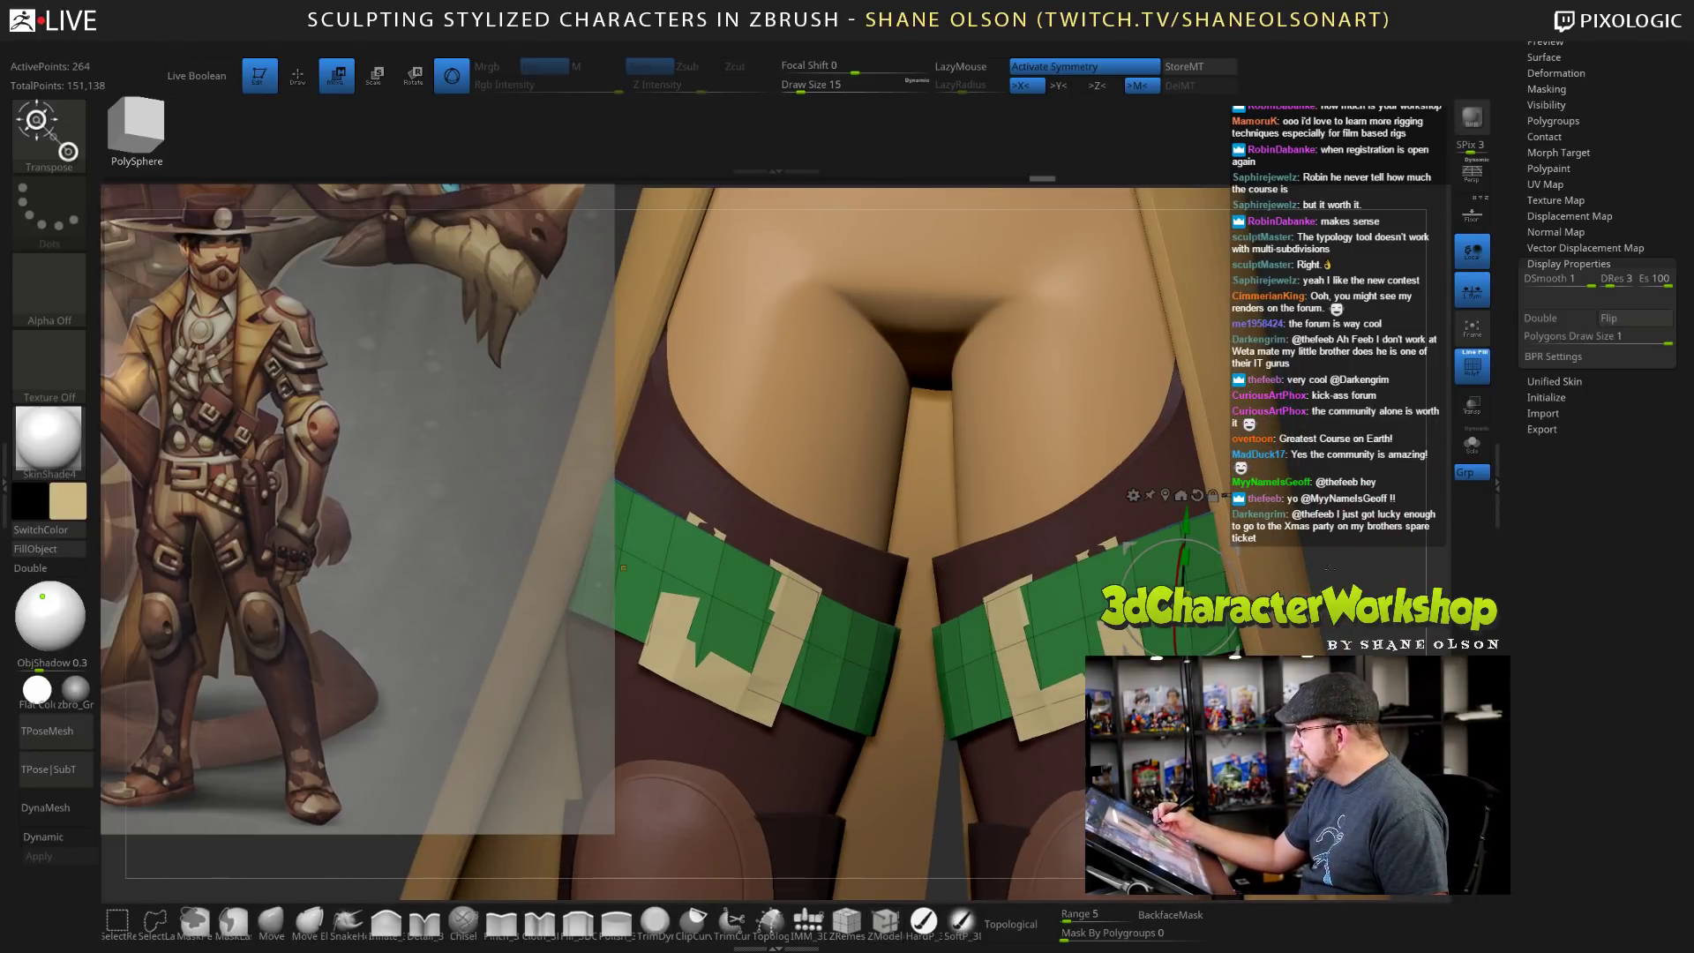
mouse_move(1234, 549)
left_mouse_down("alt")
mouse_move(1158, 561)
mouse_move(1188, 581)
mouse_move(1100, 588)
left_mouse_up("alt")
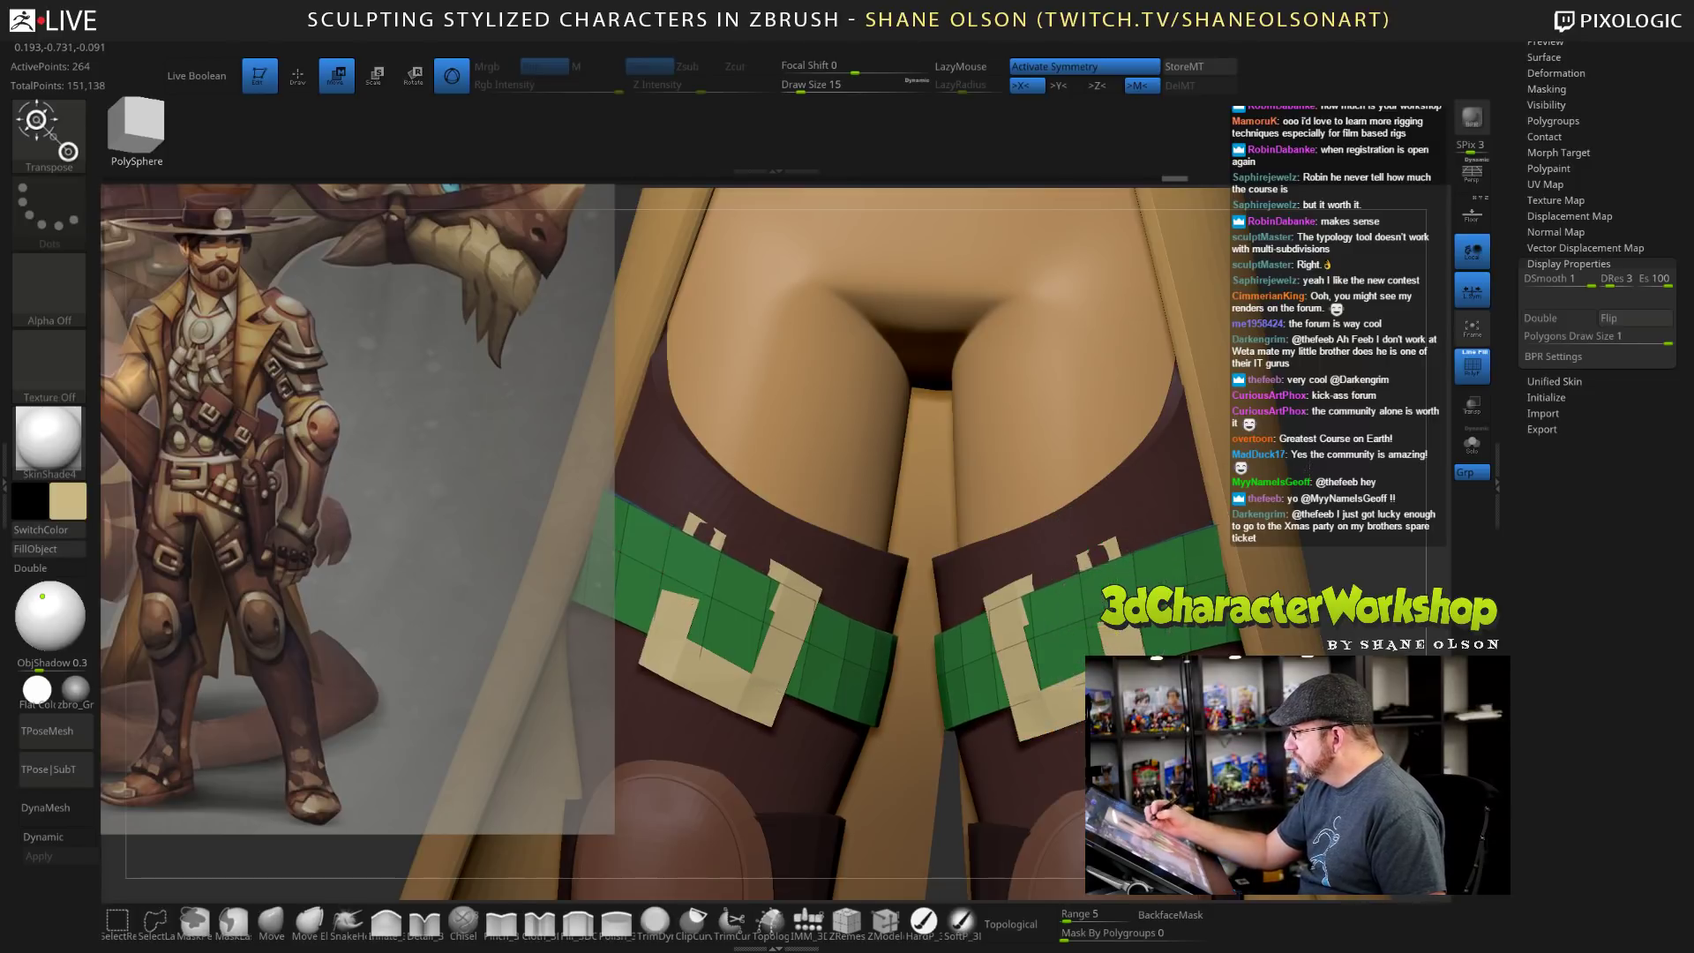
right_click_drag(1262, 626, 1262, 641)
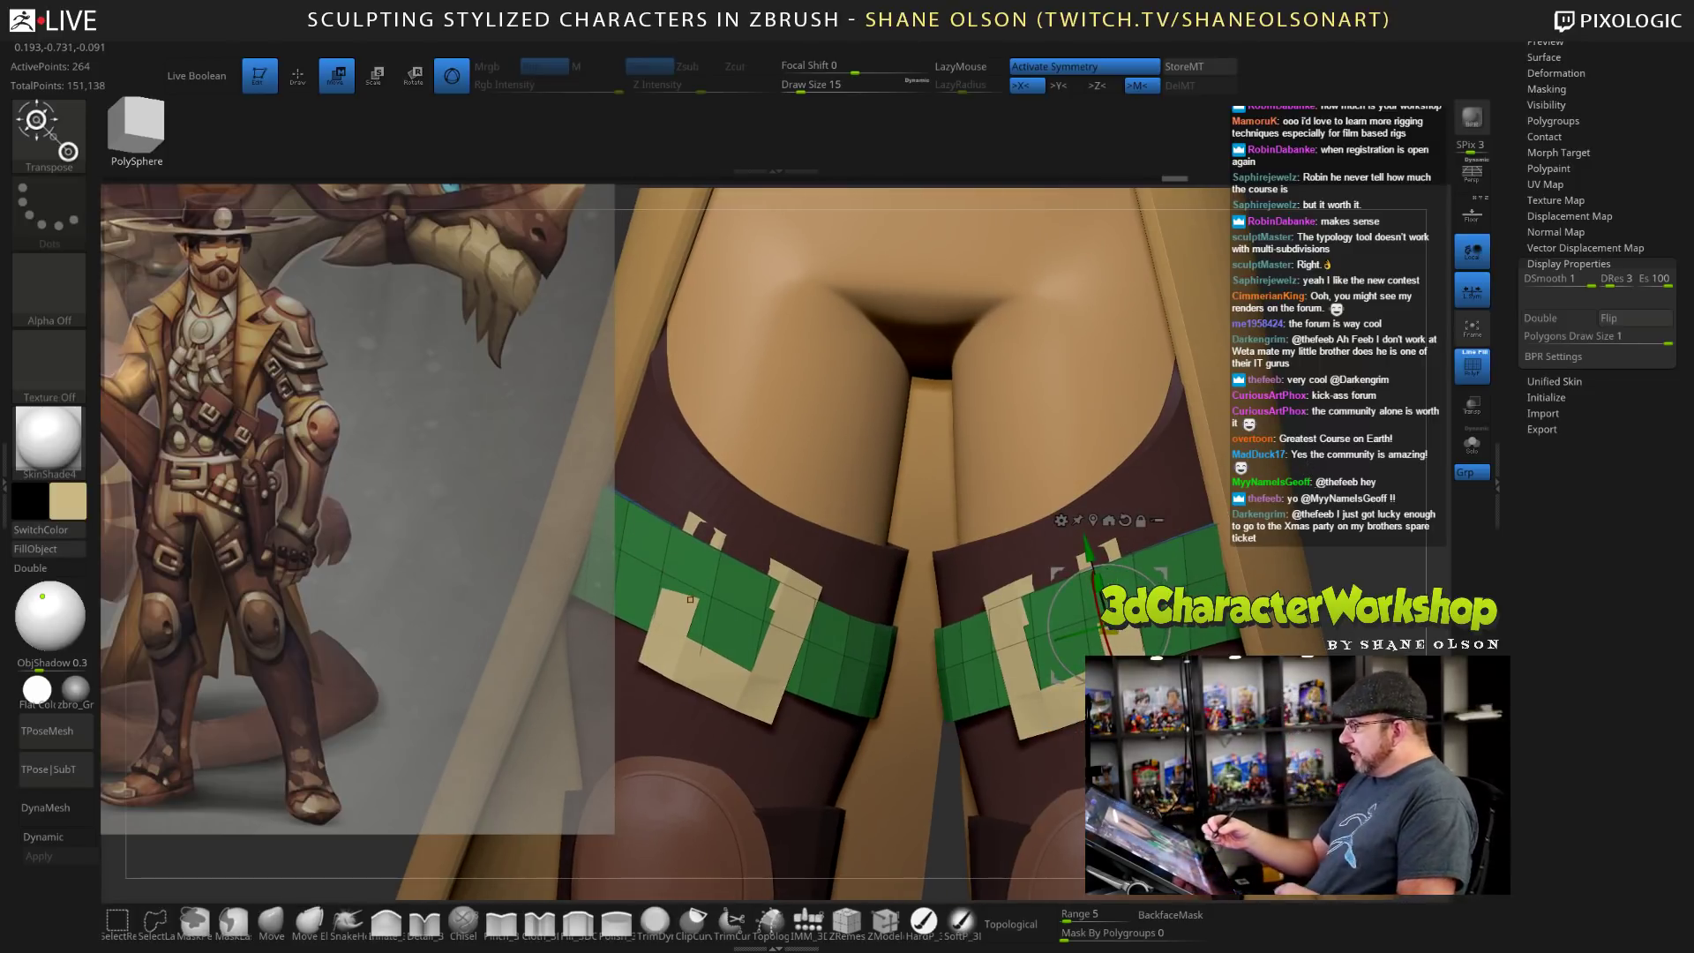
Select the buckle frames subtool and reshape the frames' corners and sides with the Move brush at Draw Size 47.
key("q")
key("s")
left_click(1324, 423)
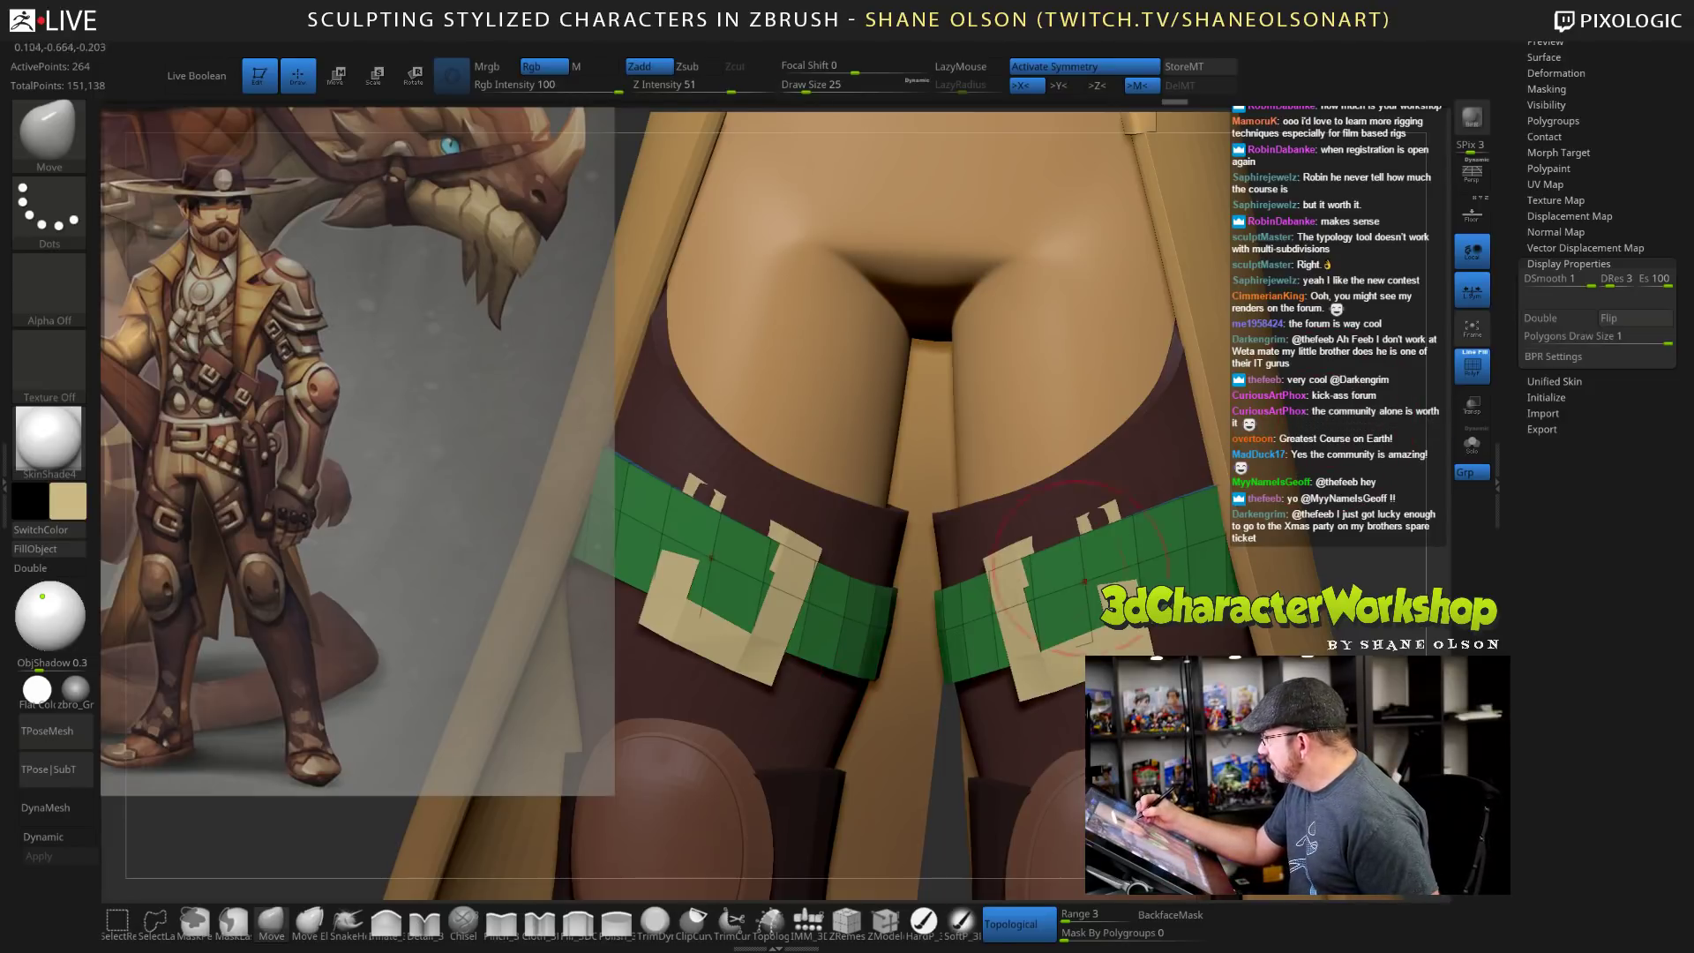
left_click(1029, 670, "alt")
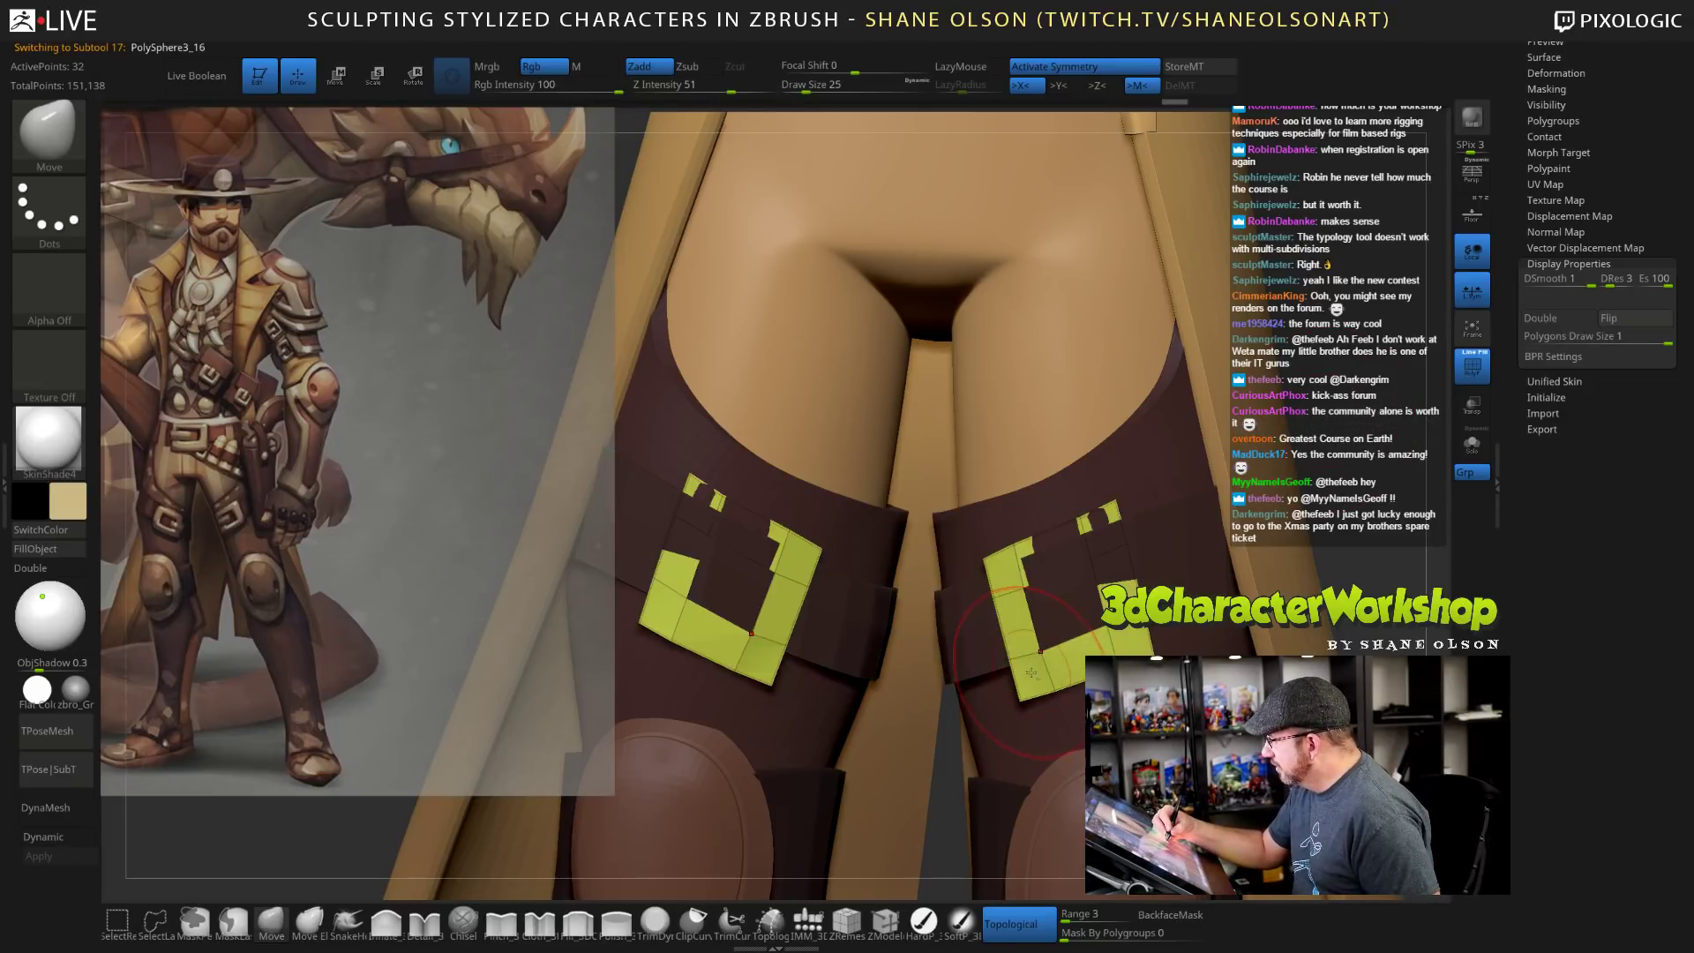
key("s")
left_click(1015, 586)
mouse_move(1017, 552)
left_mouse_down()
mouse_move(1007, 538)
mouse_move(1014, 586)
left_mouse_up()
left_click_drag(1117, 514, 1135, 498)
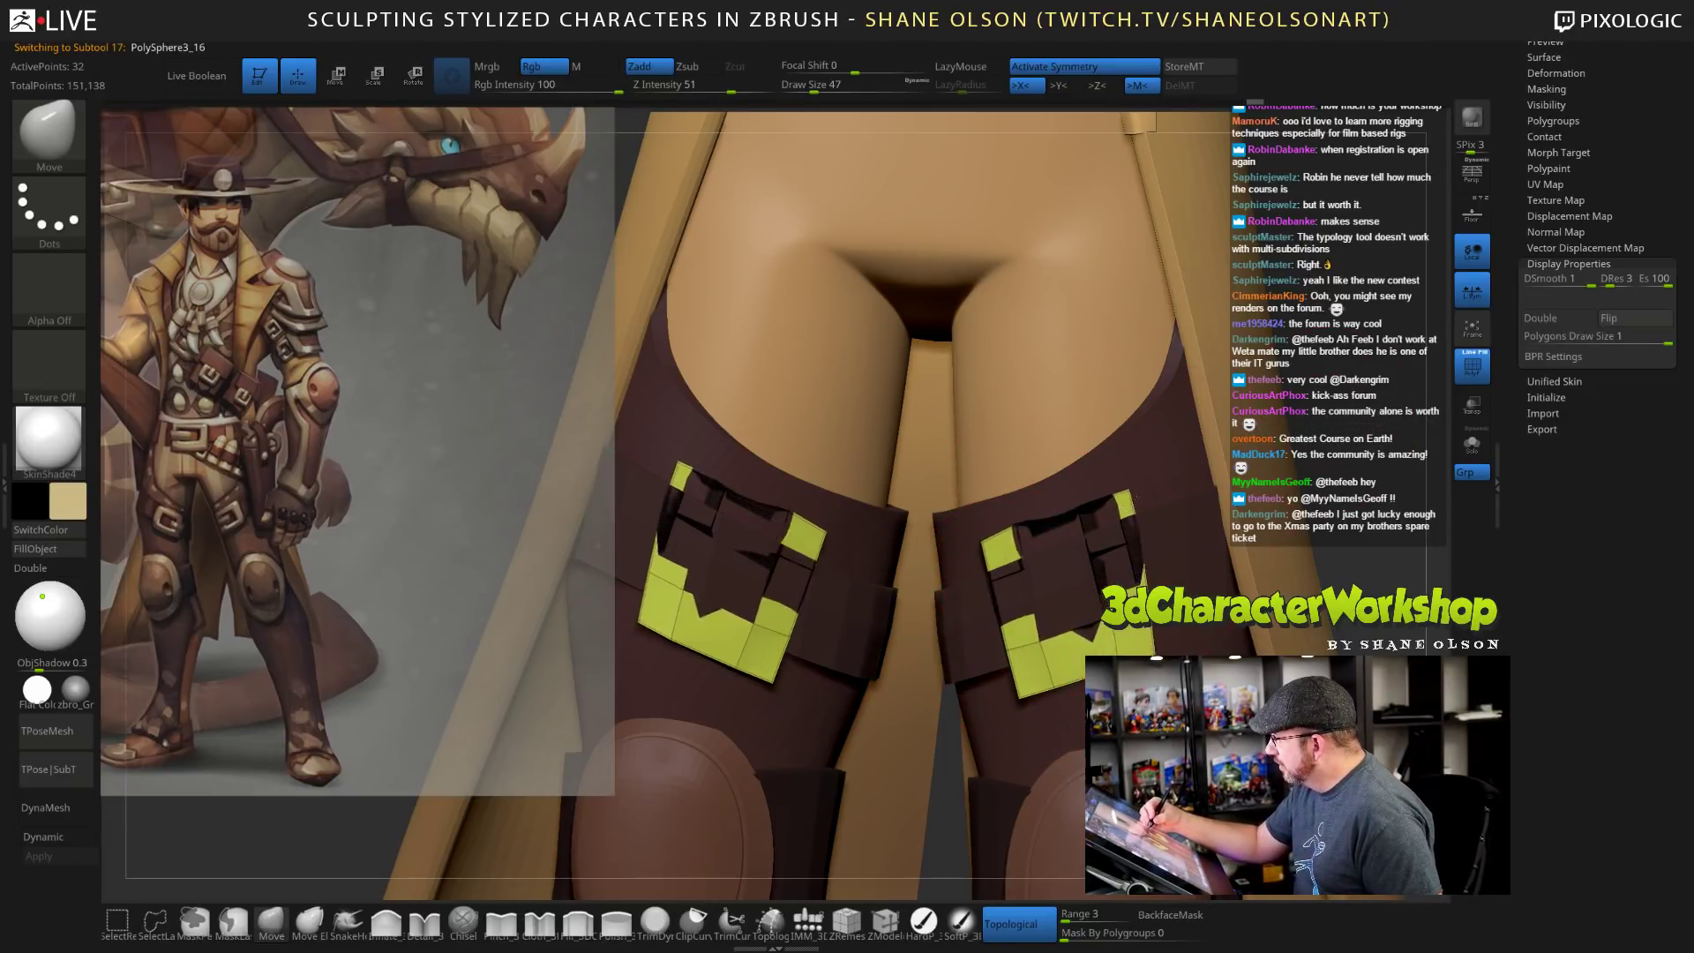
left_click_drag(1137, 560, 1147, 555)
mouse_move(1140, 618)
left_mouse_down()
mouse_move(1155, 614)
mouse_move(1094, 627)
left_mouse_up()
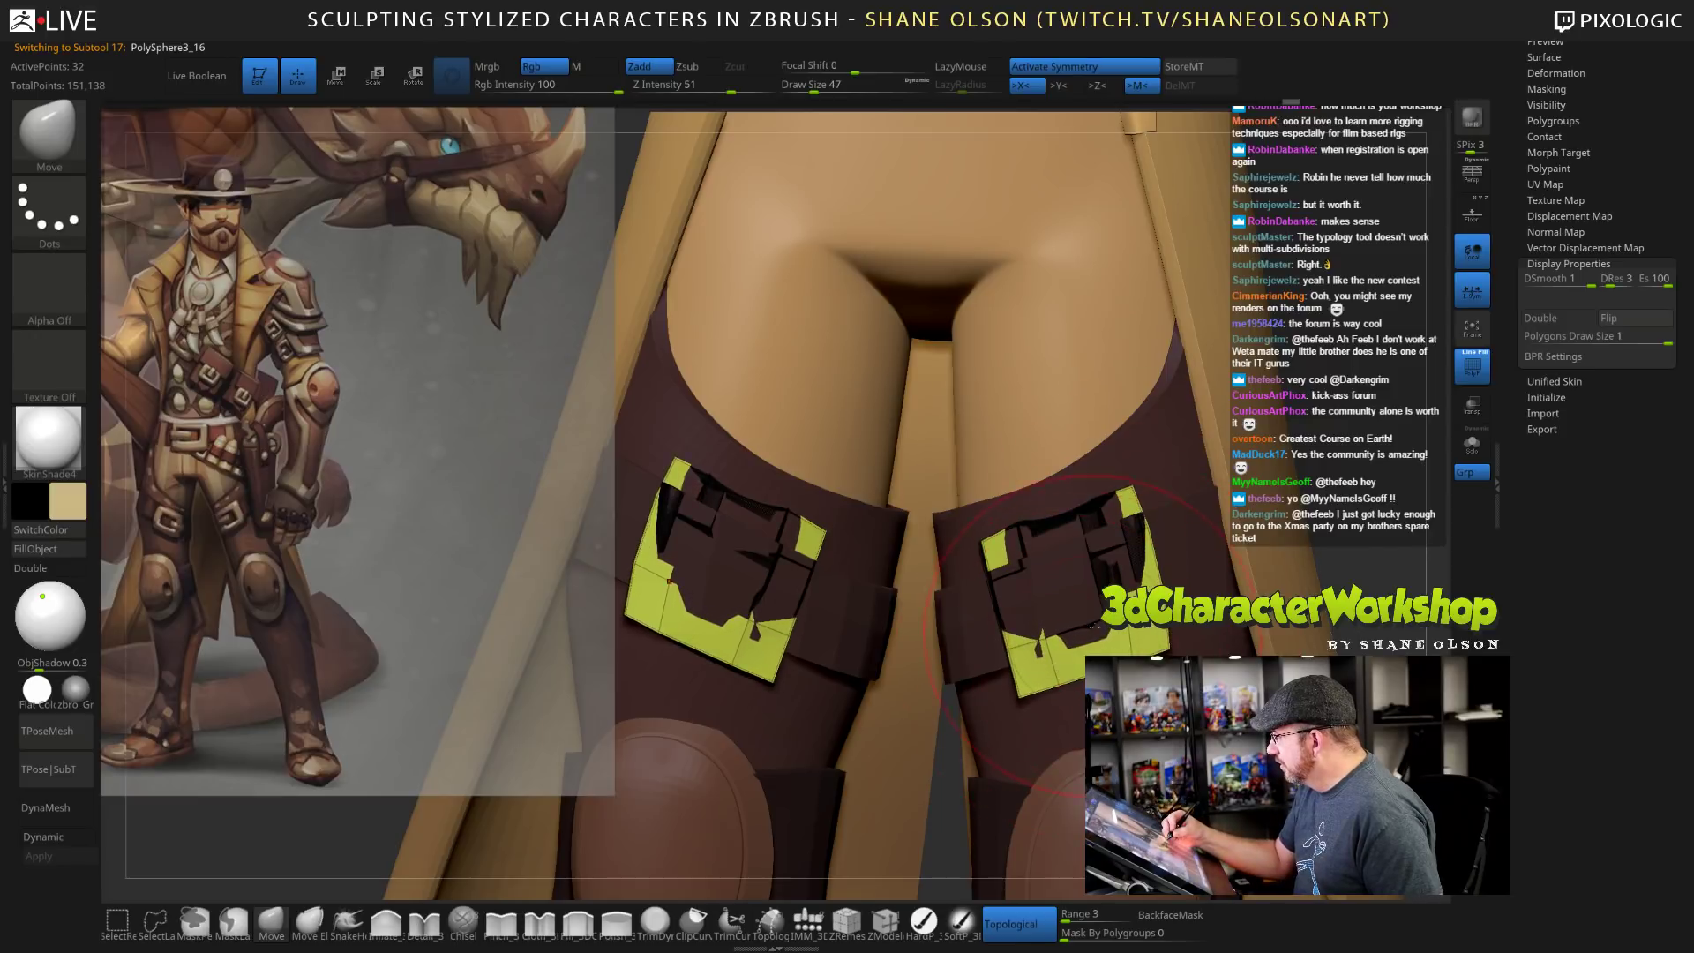
Pull the buckle frames out in front of the thigh bands with the Move brush at Draw Size 36, and reduce Draw Size to 16.
right_click_drag(1094, 633, 1121, 613)
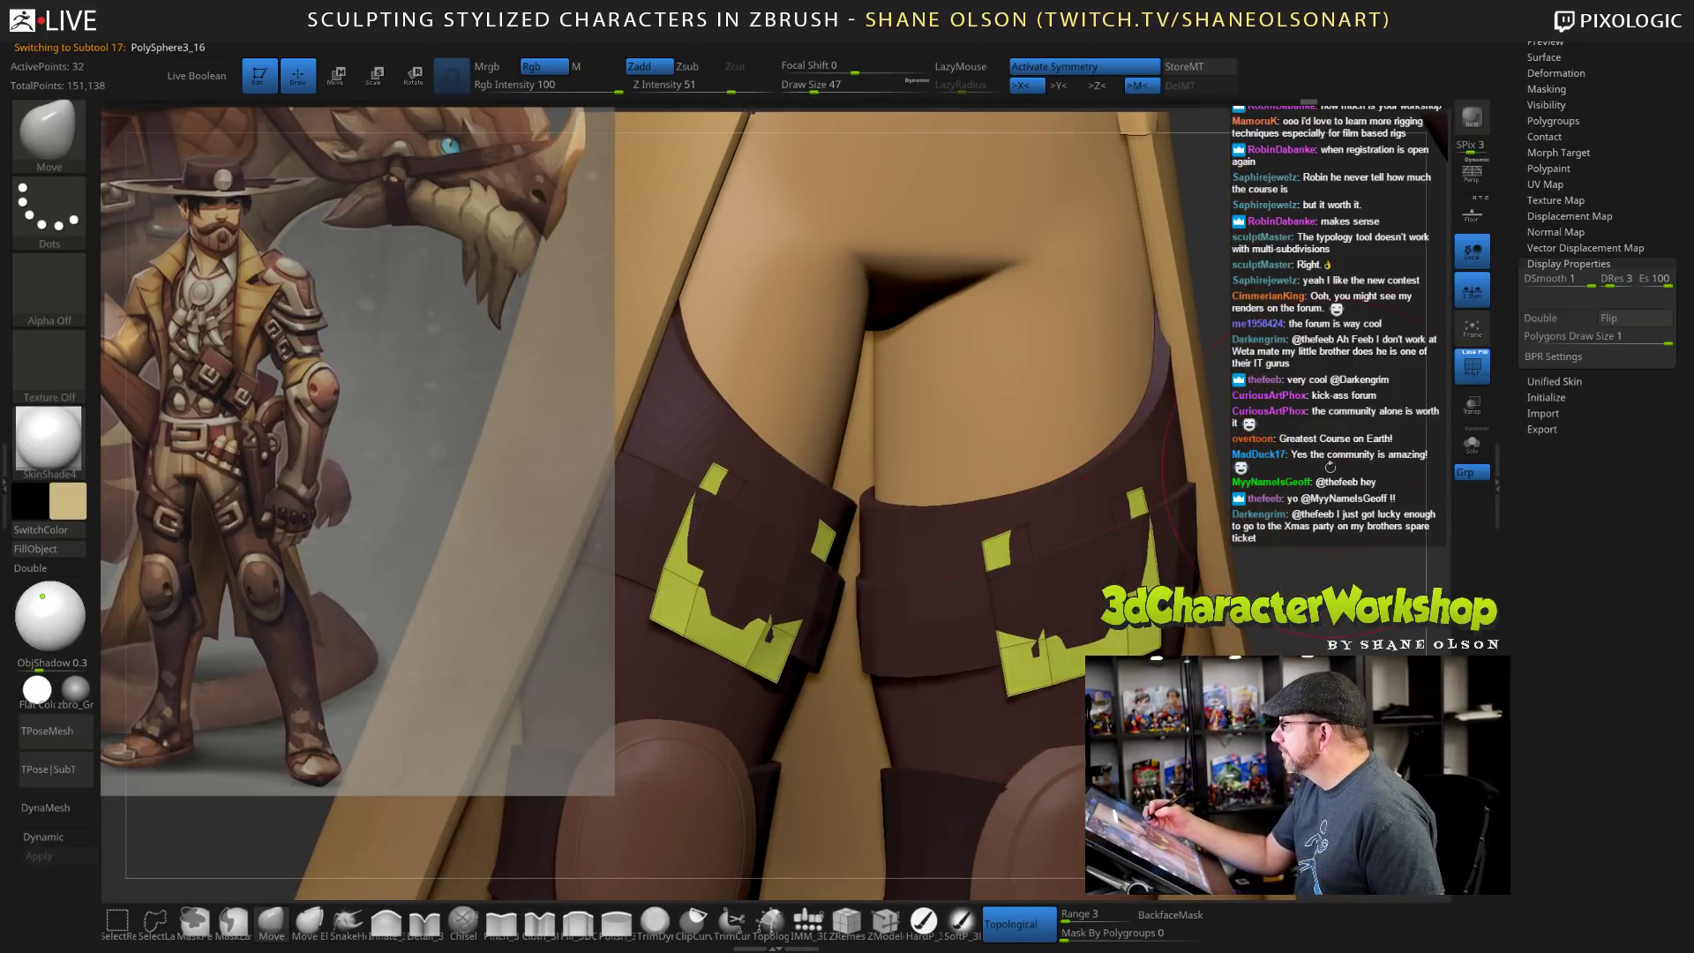
mouse_move(1209, 477)
right_mouse_down()
mouse_move(1065, 527)
mouse_move(1169, 575)
mouse_move(1253, 512)
right_mouse_up()
key("s")
left_click(1328, 442)
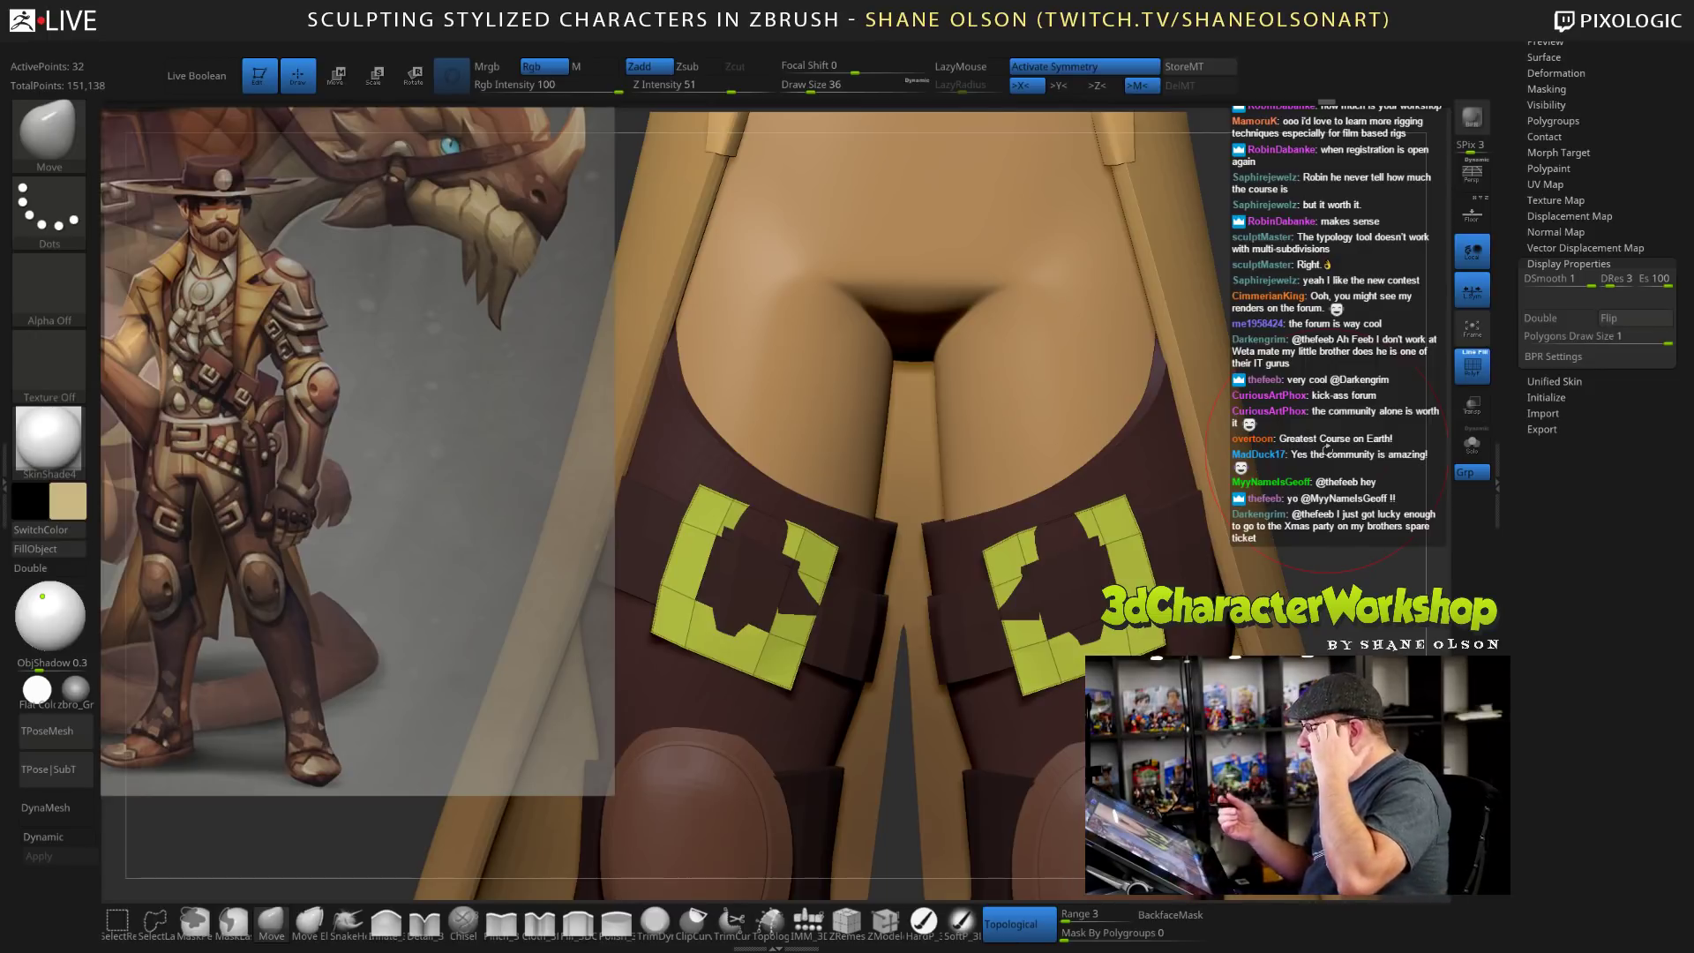
key("[")
key("[")
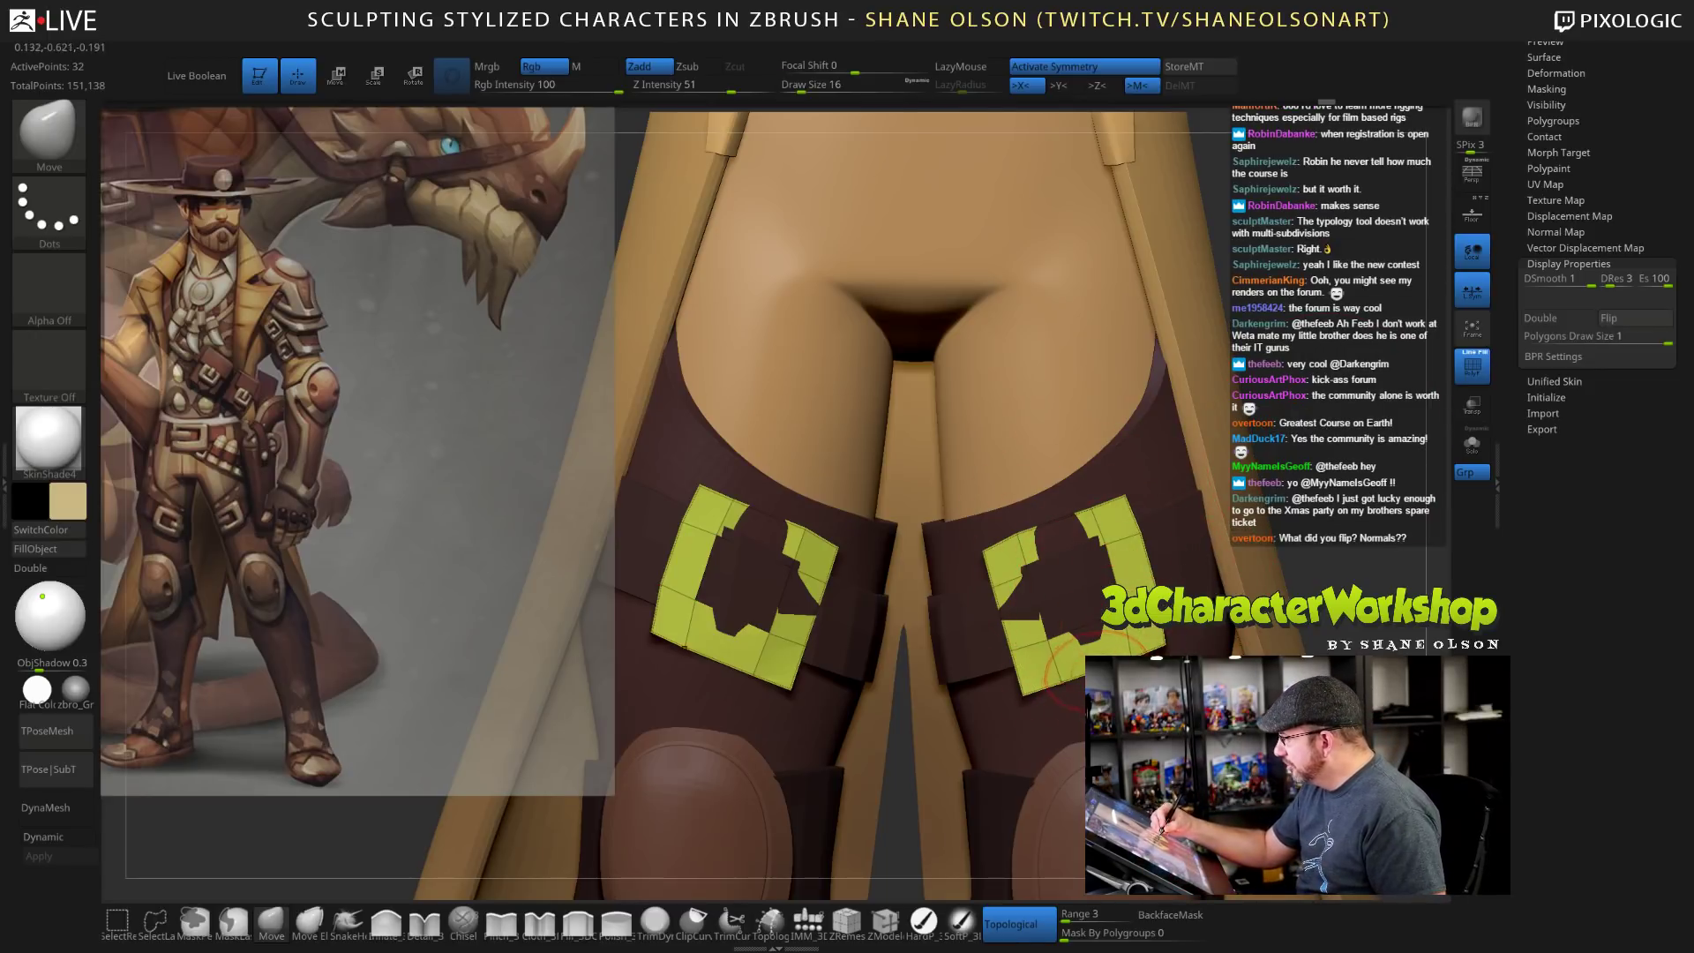
Insert extra edge loops across the lower sides of the buckle frames with the ZModeler brush.
left_click(885, 923)
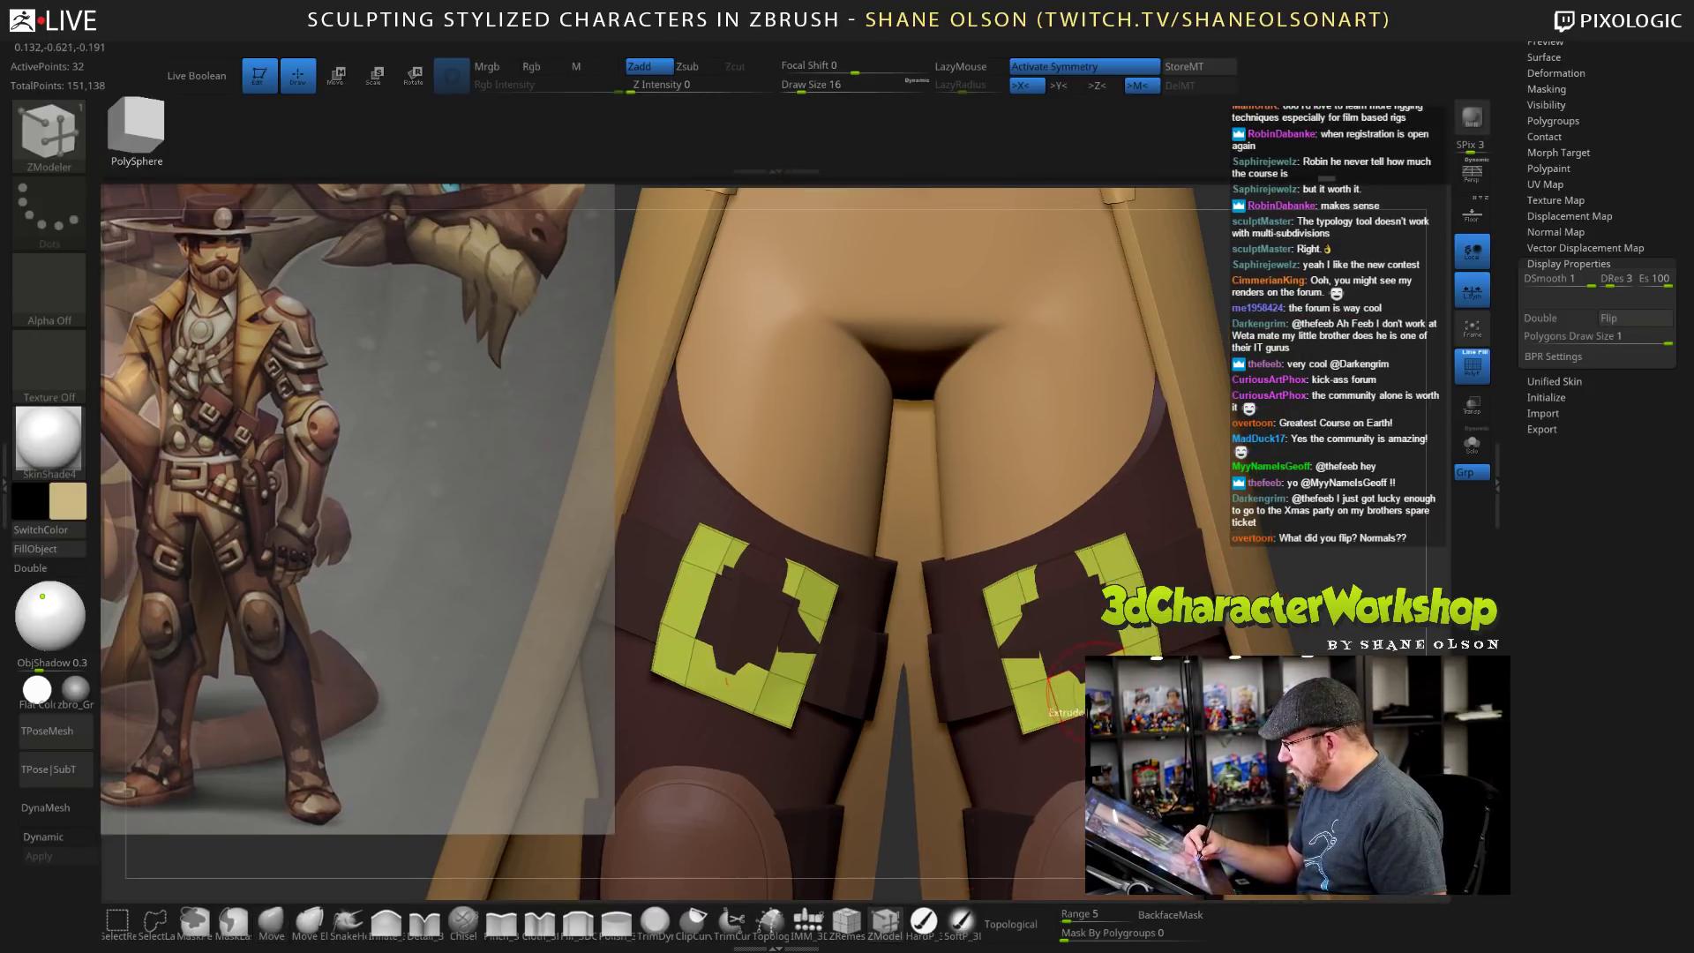
key("space")
left_click(1087, 513)
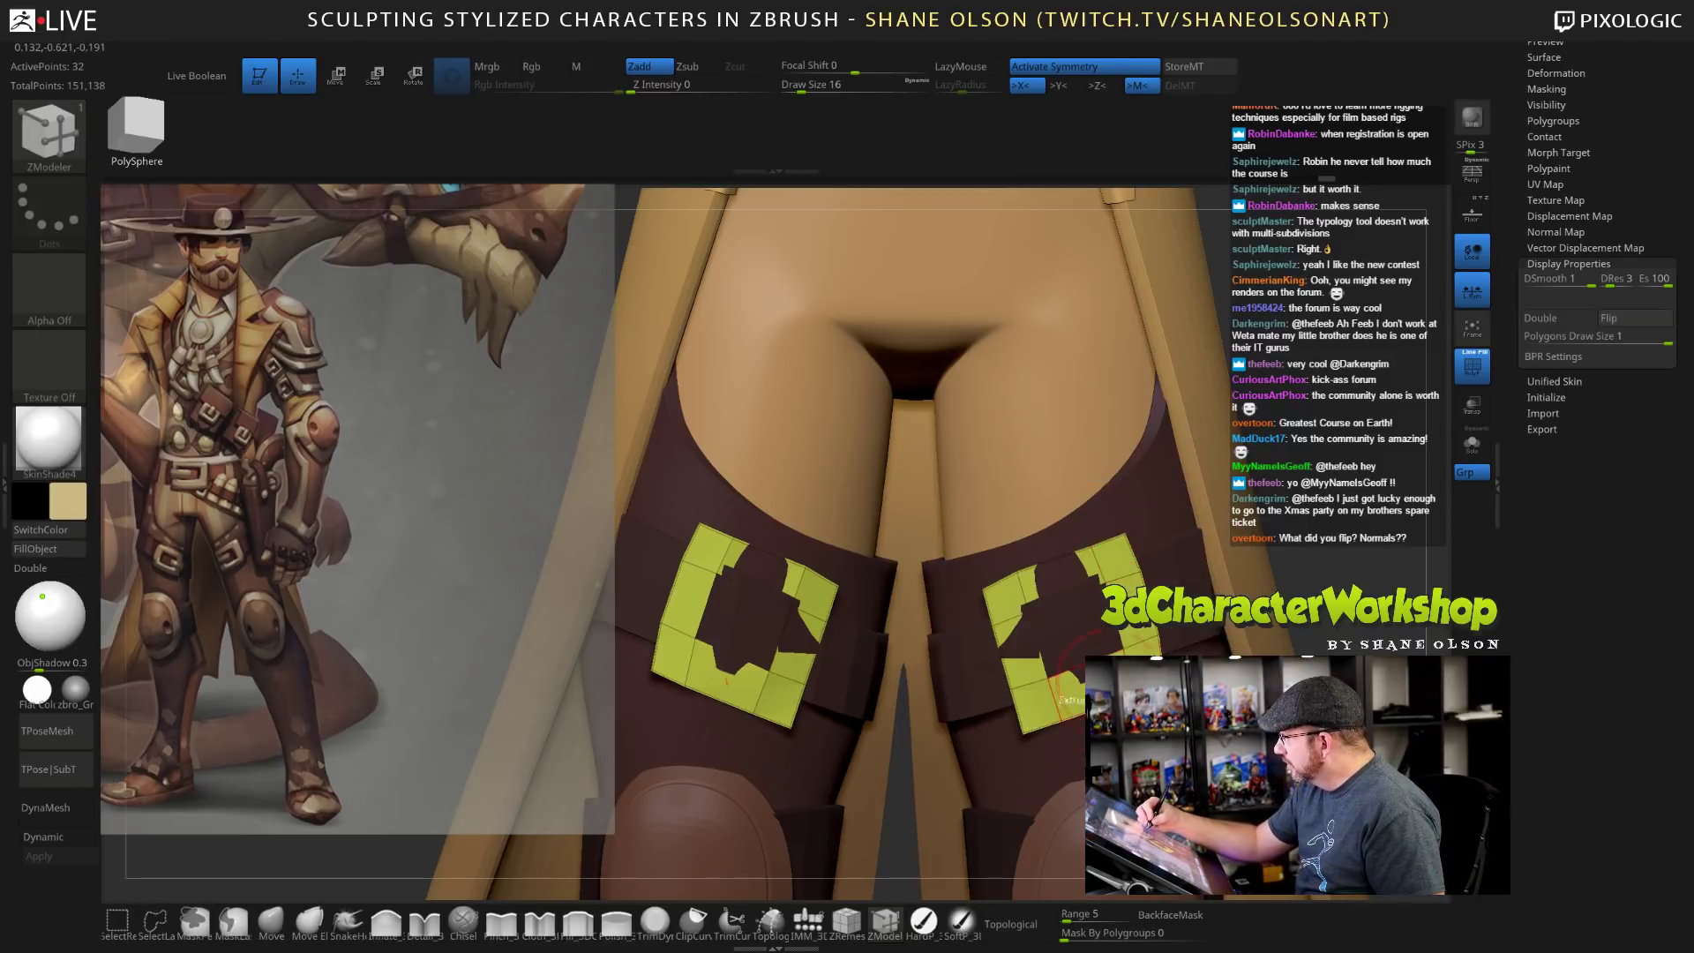
left_click(1094, 702)
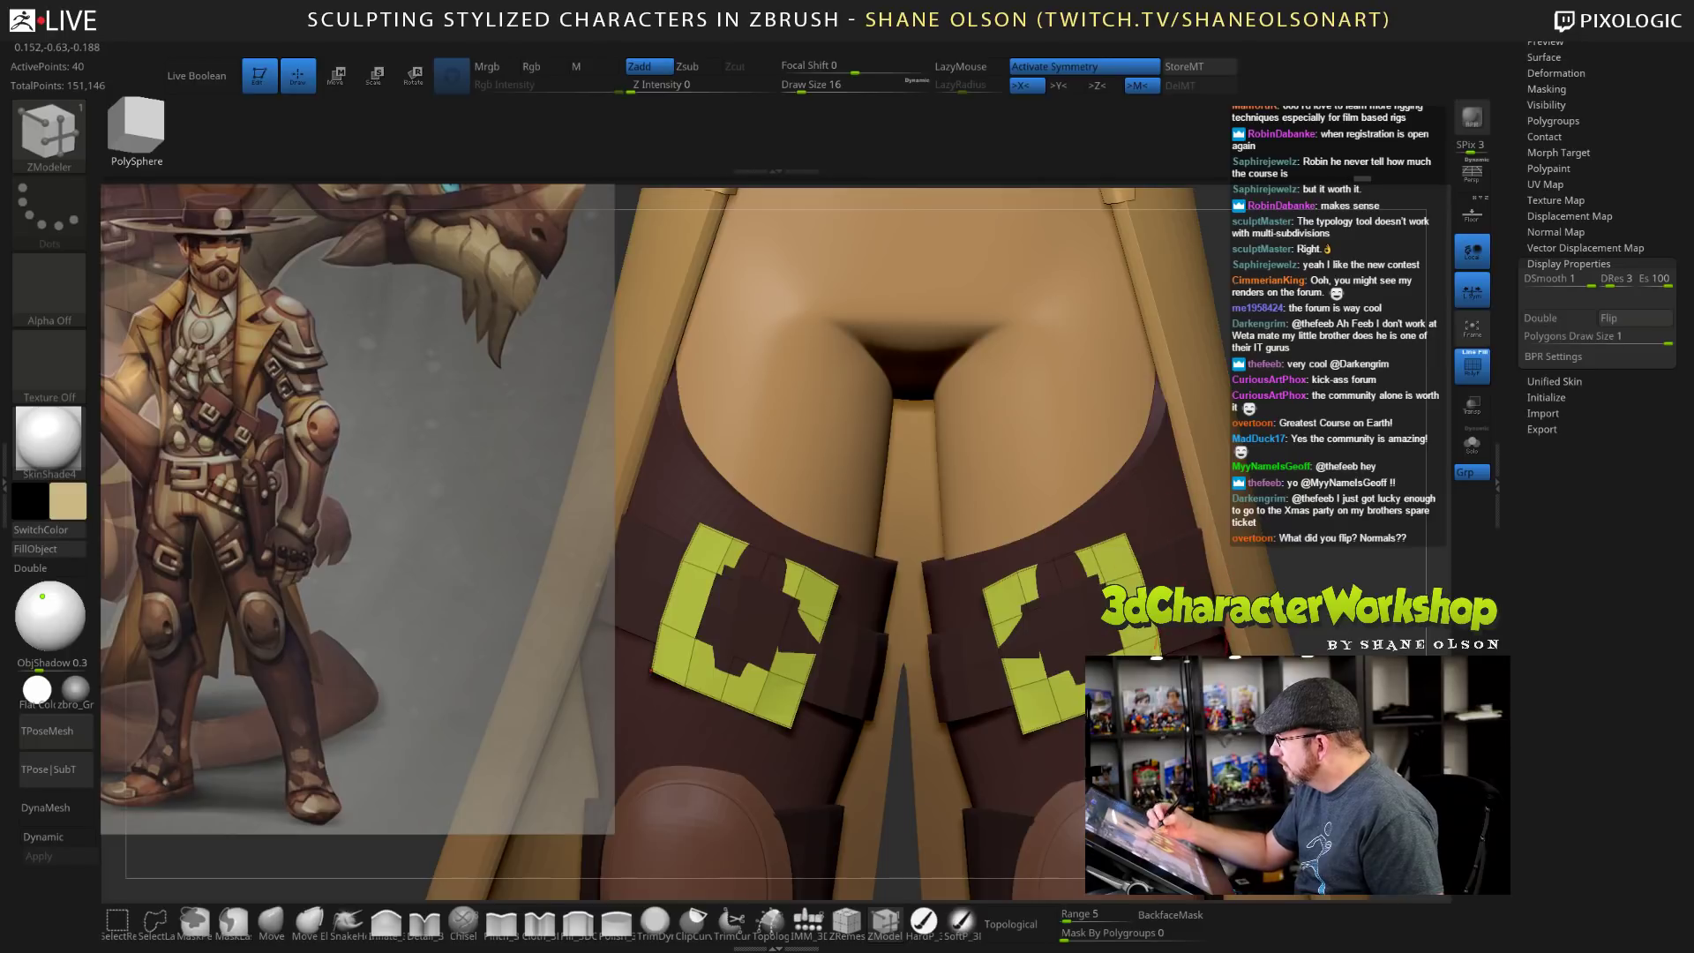
Pull the buckle frames forward with the Move brush at Draw Size 16 until they clear the thigh bands.
left_click(272, 923)
right_click_drag(1130, 618, 1123, 675)
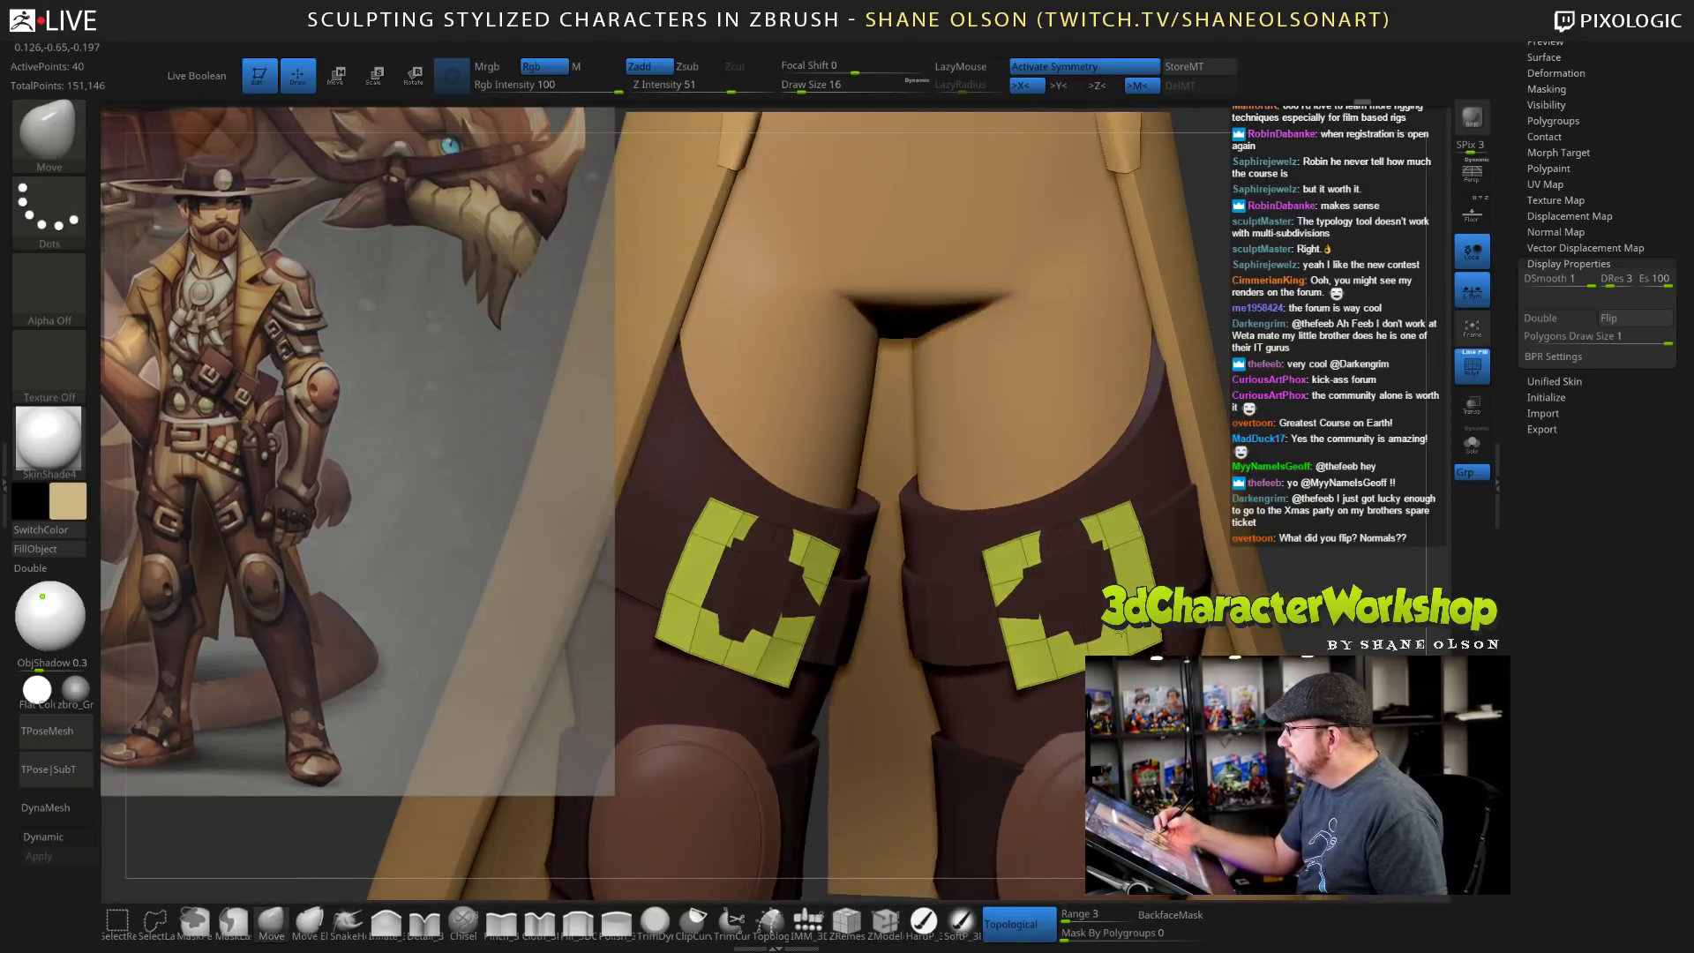
mouse_move(1118, 632)
left_mouse_down()
mouse_move(1285, 518)
mouse_move(1234, 631)
left_mouse_up()
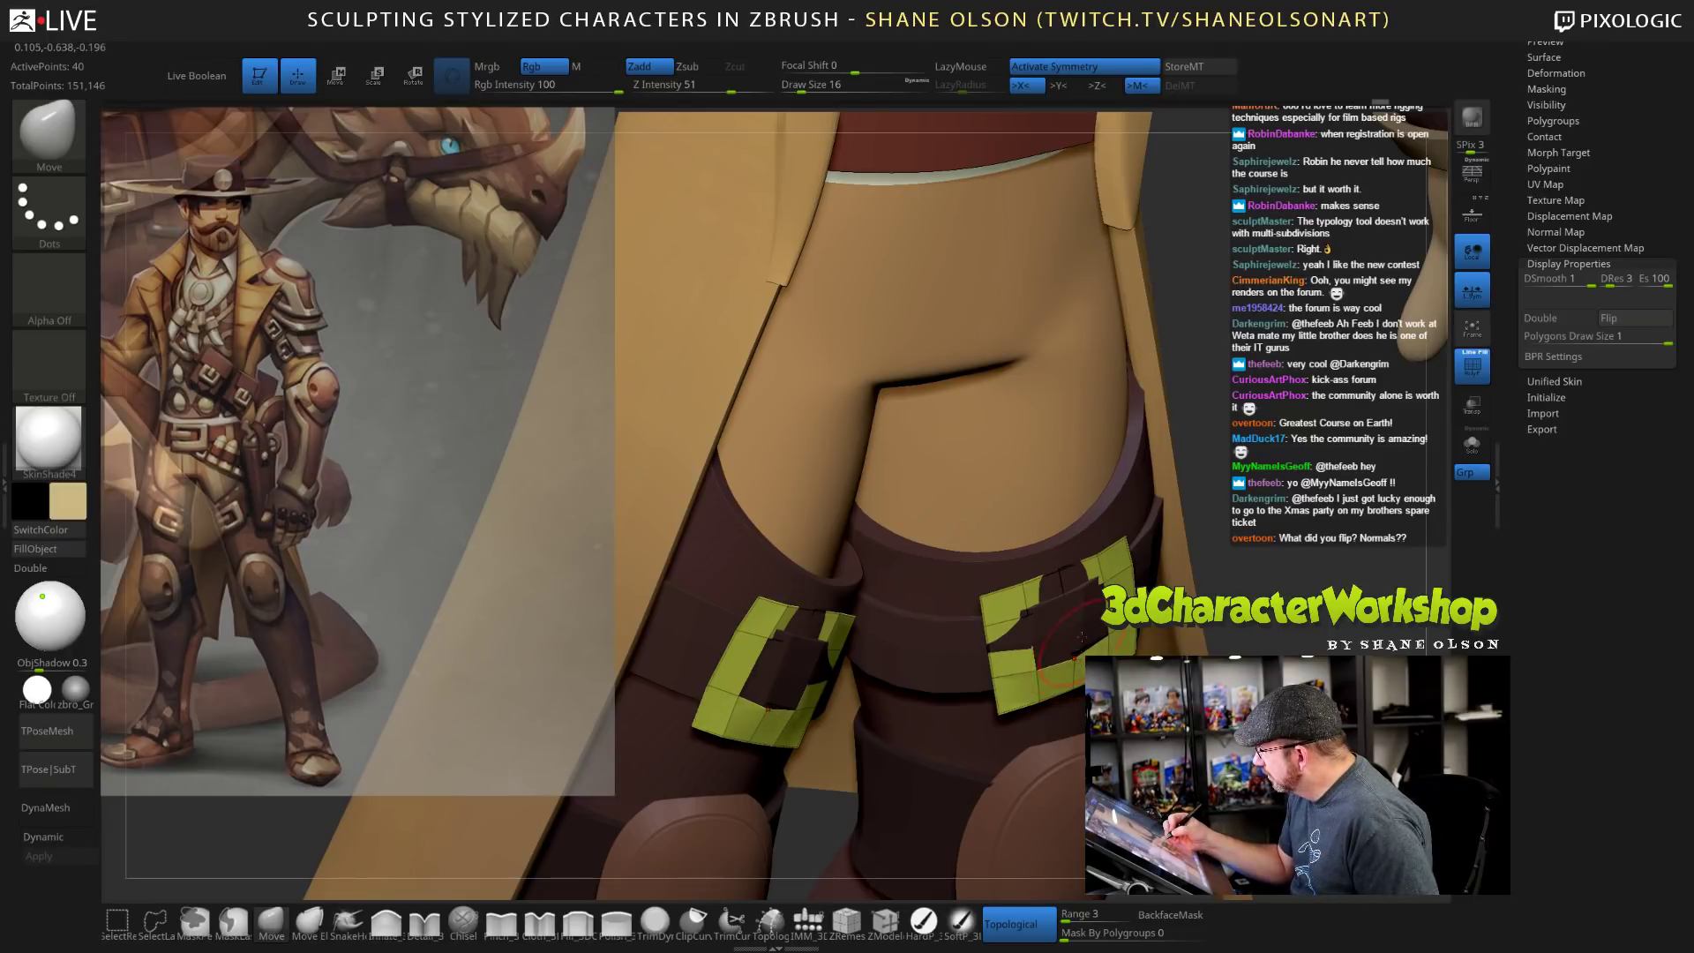
left_click_drag(1082, 636, 1078, 628)
left_click_drag(1213, 600, 1315, 623)
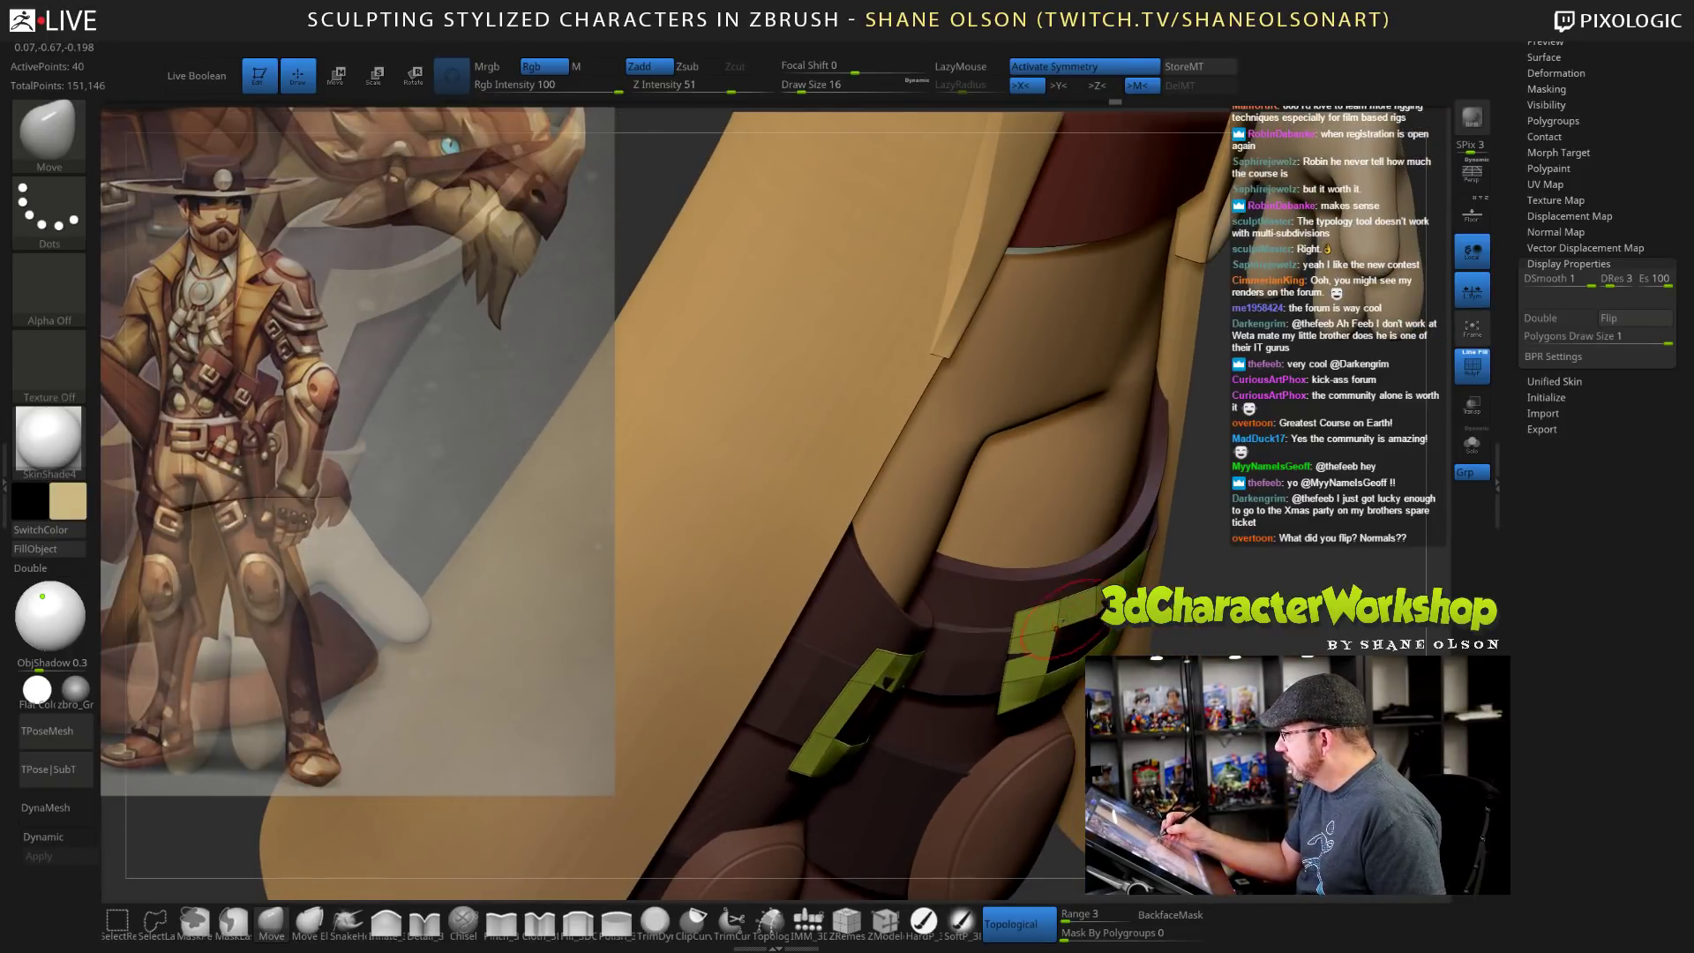
left_click_drag(1054, 628, 1026, 609)
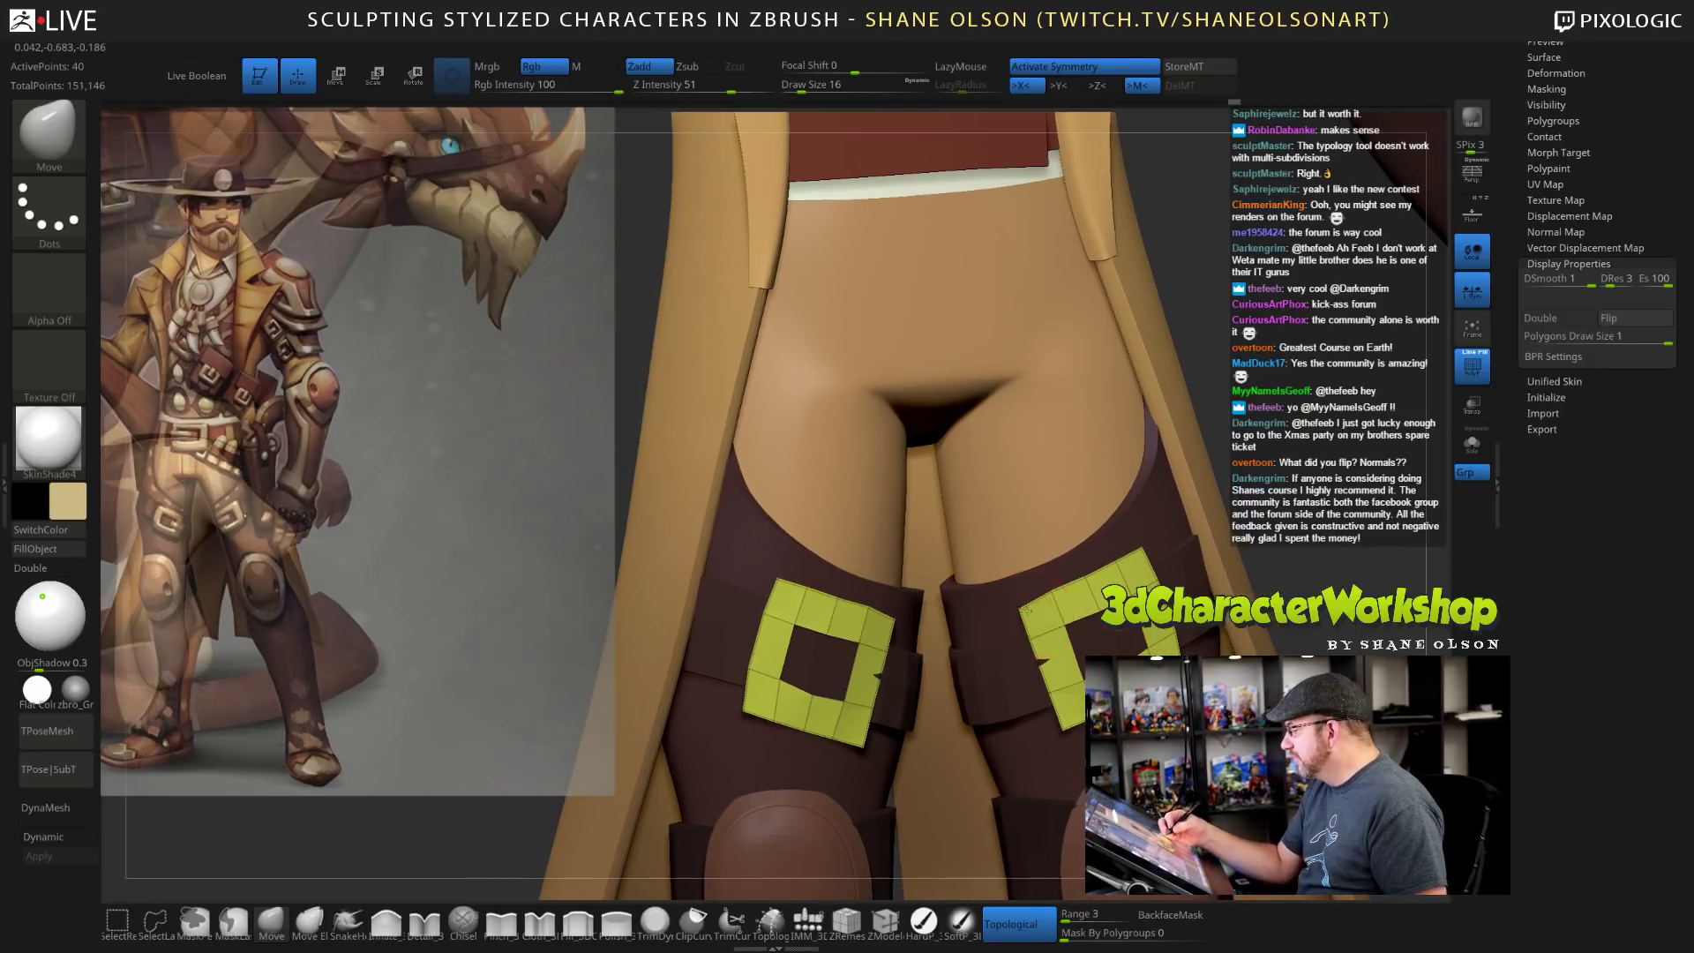
right_click_drag(1160, 580, 1055, 631)
left_click_drag(1048, 637, 1068, 693)
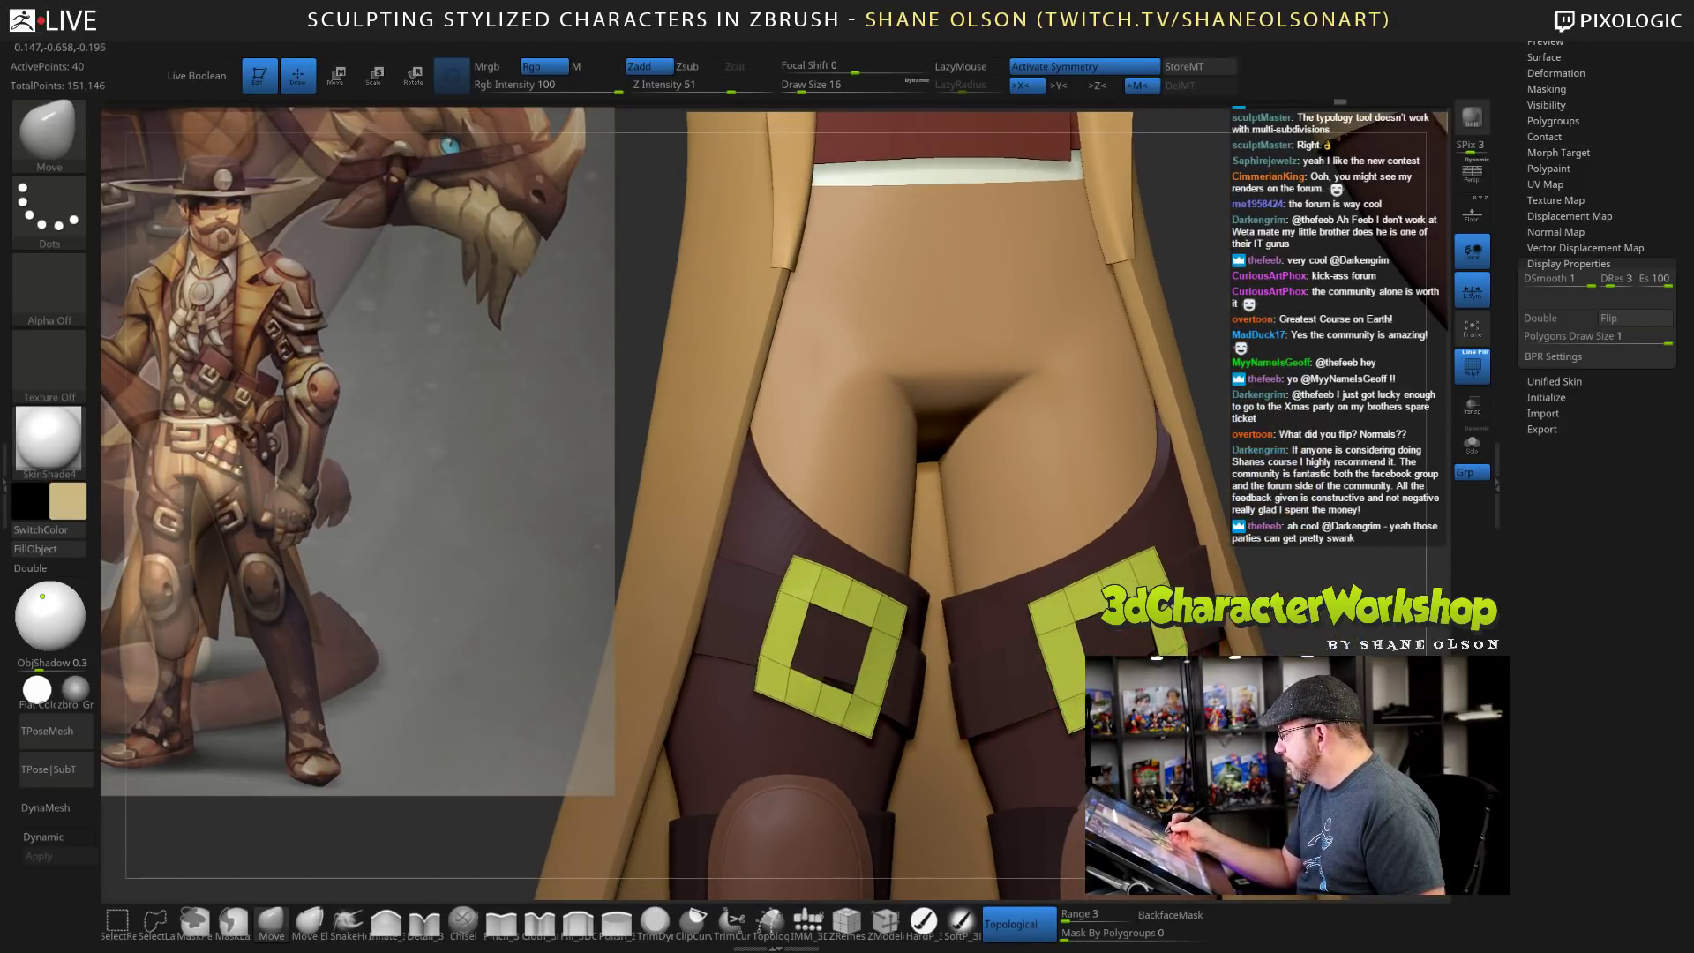
Reduce Draw Size to 15 and refine the corners and outer edges of the buckle frames with the Move brush.
left_click_drag(1315, 542, 1284, 569)
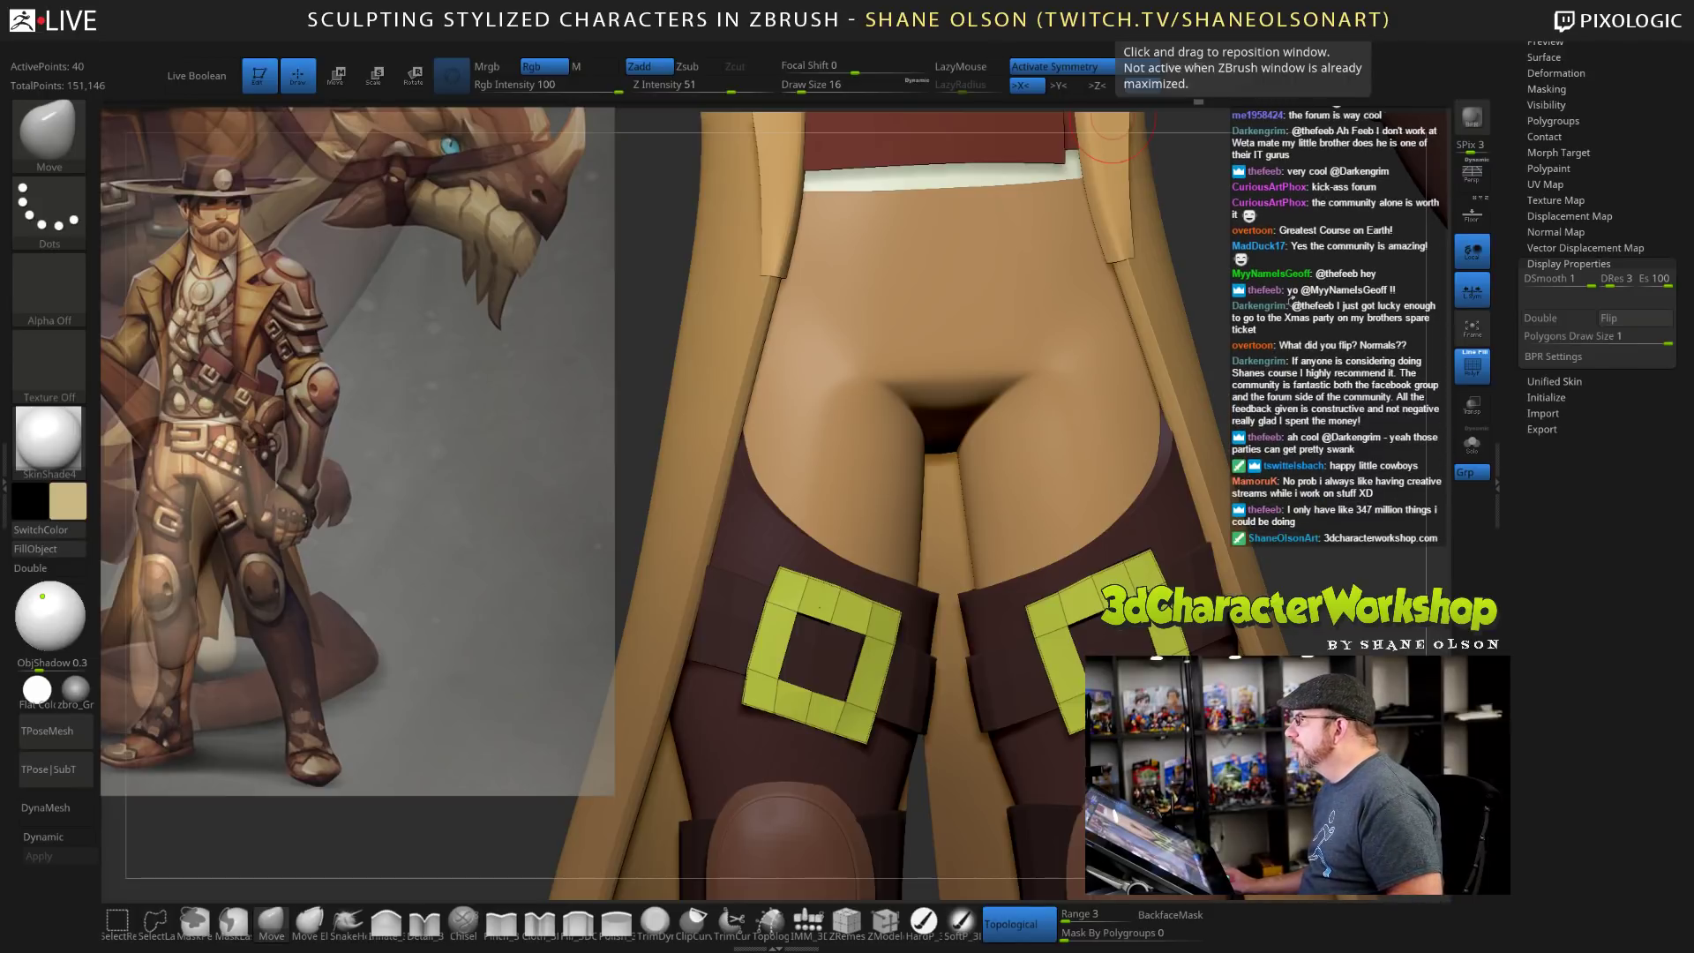
left_click_drag(1268, 239, 1280, 247)
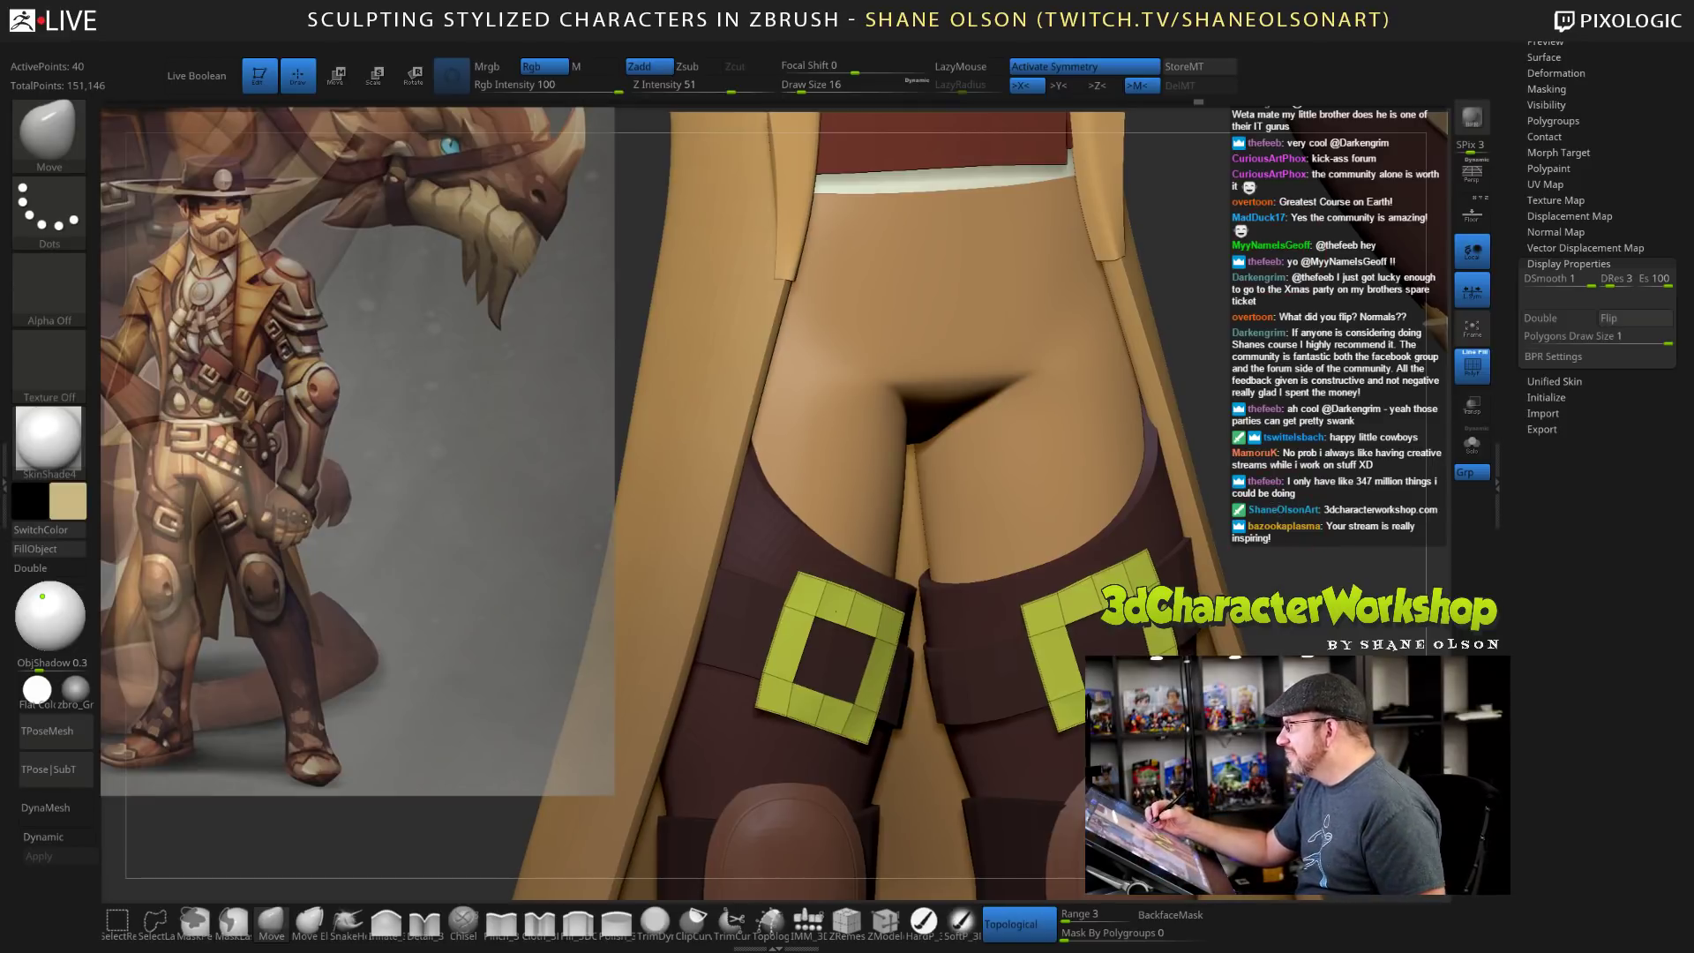
left_click_drag(1279, 246, 1280, 177, "alt")
left_click_drag(1226, 566, 1214, 573, "alt")
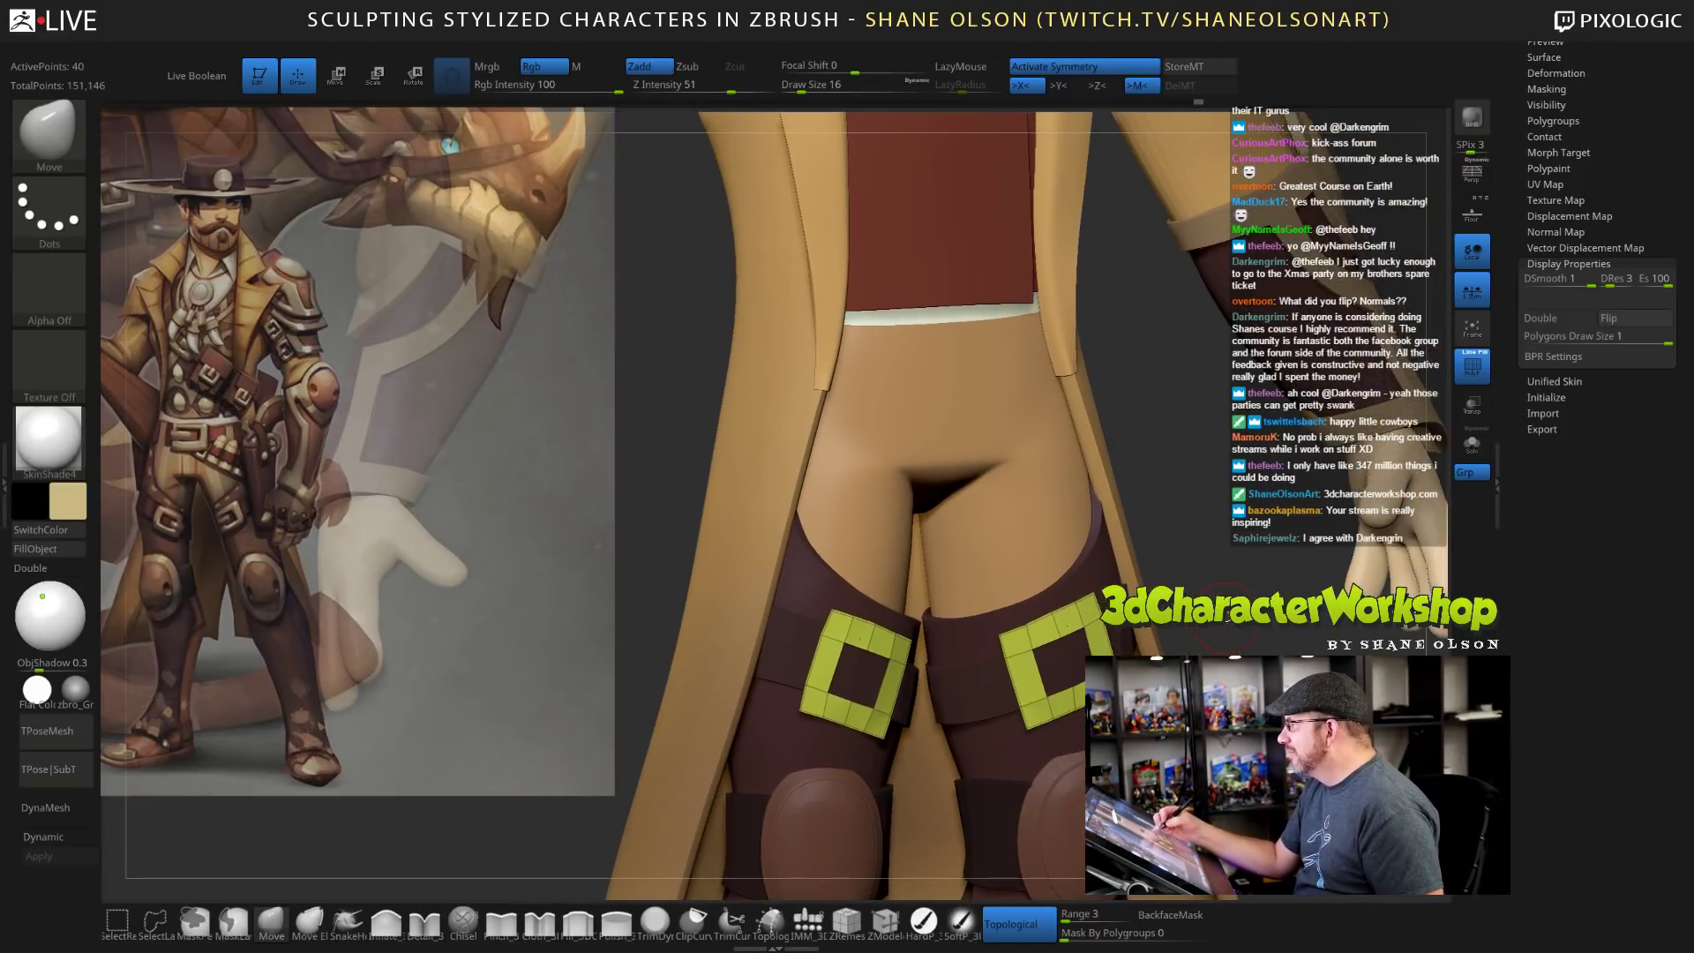
mouse_move(1186, 517)
left_mouse_down()
mouse_move(1187, 648)
mouse_move(1128, 495)
left_mouse_up()
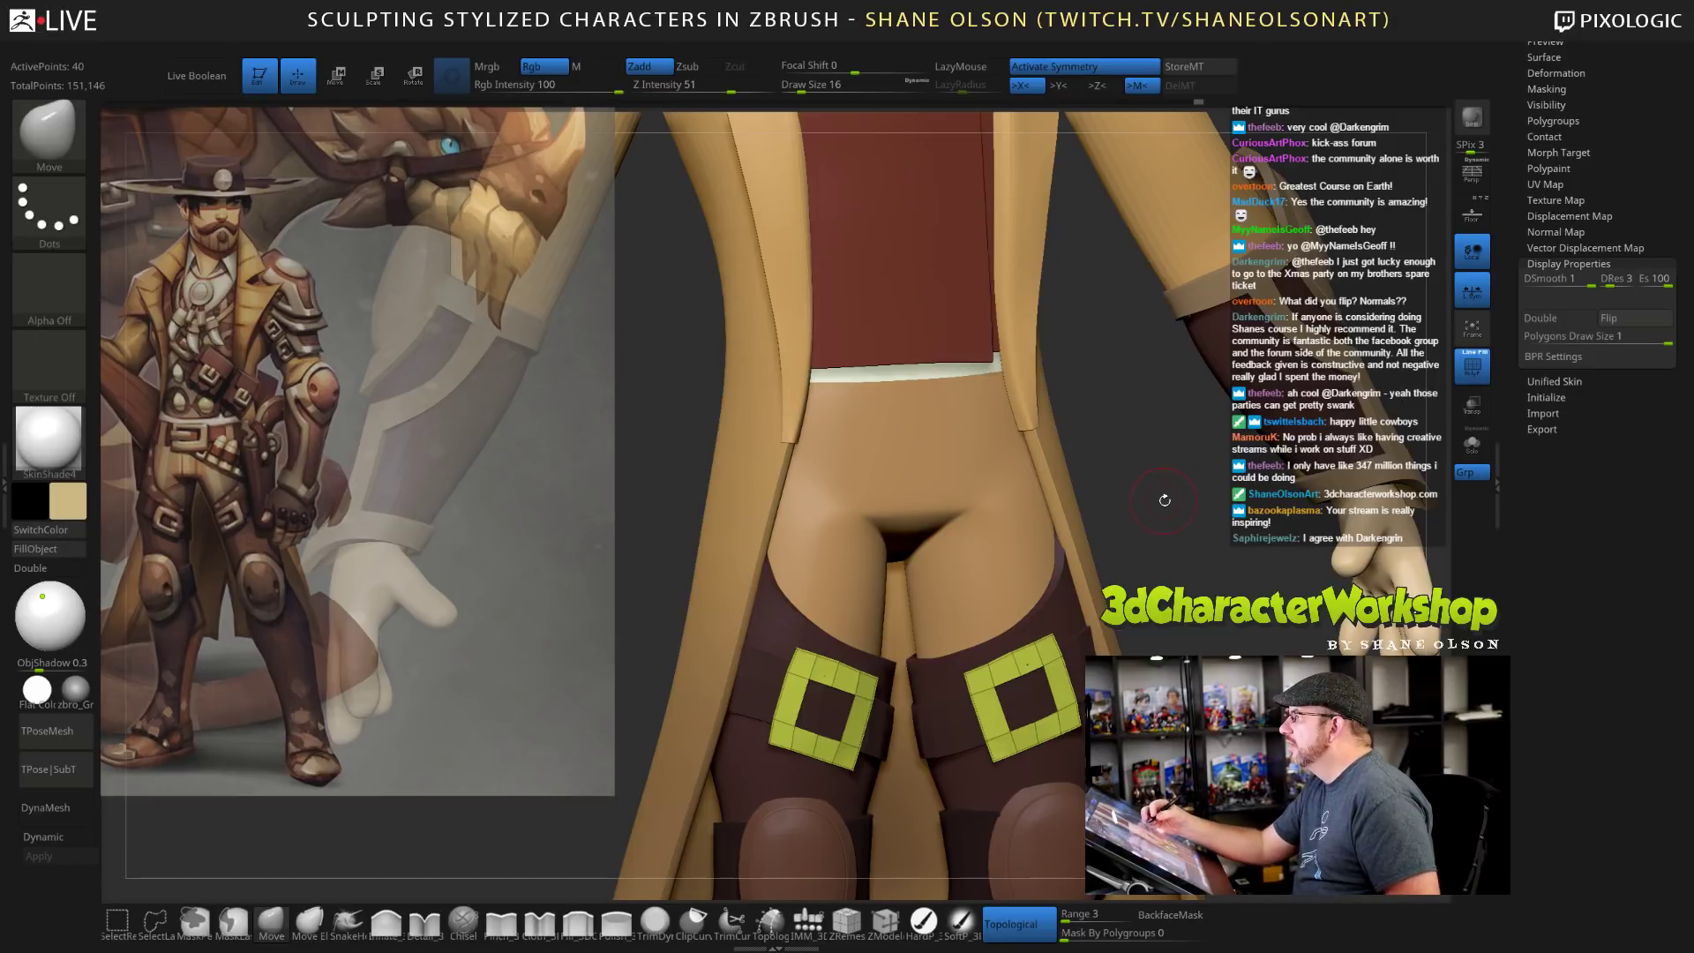
key("s")
left_click(1166, 537)
left_click_drag(1168, 540, 1146, 540)
key("s")
left_click_drag(1018, 668, 1011, 668)
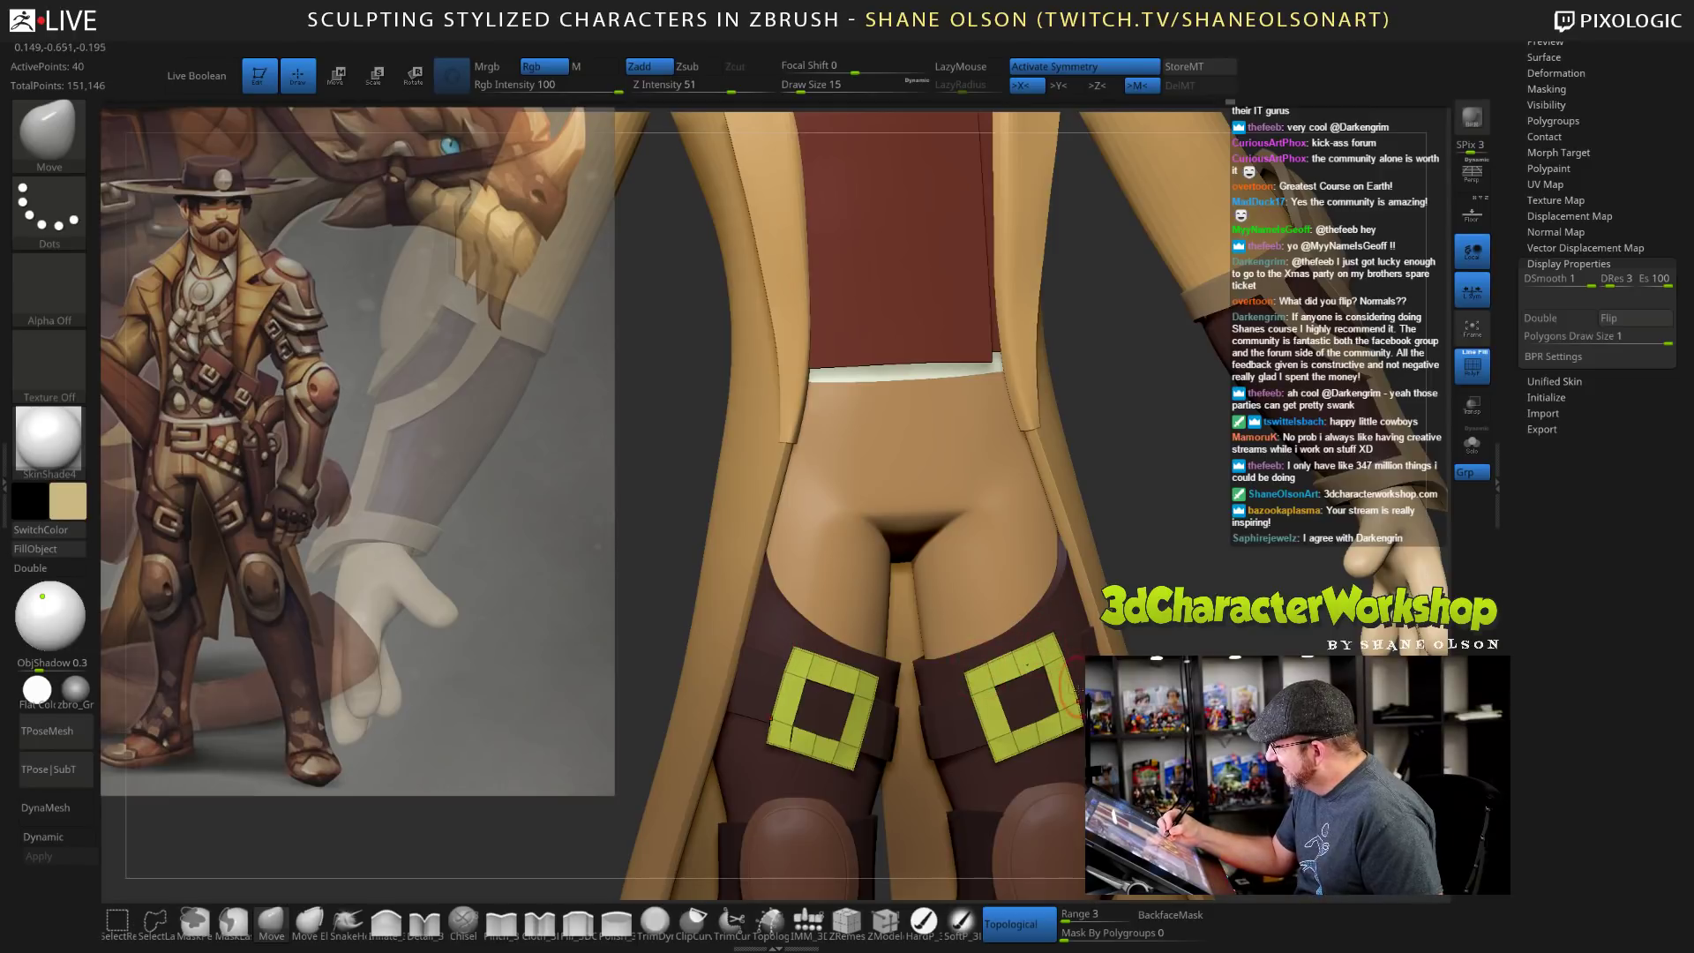
left_click_drag(1148, 679, 1112, 679)
left_click_drag(1003, 757, 1007, 761)
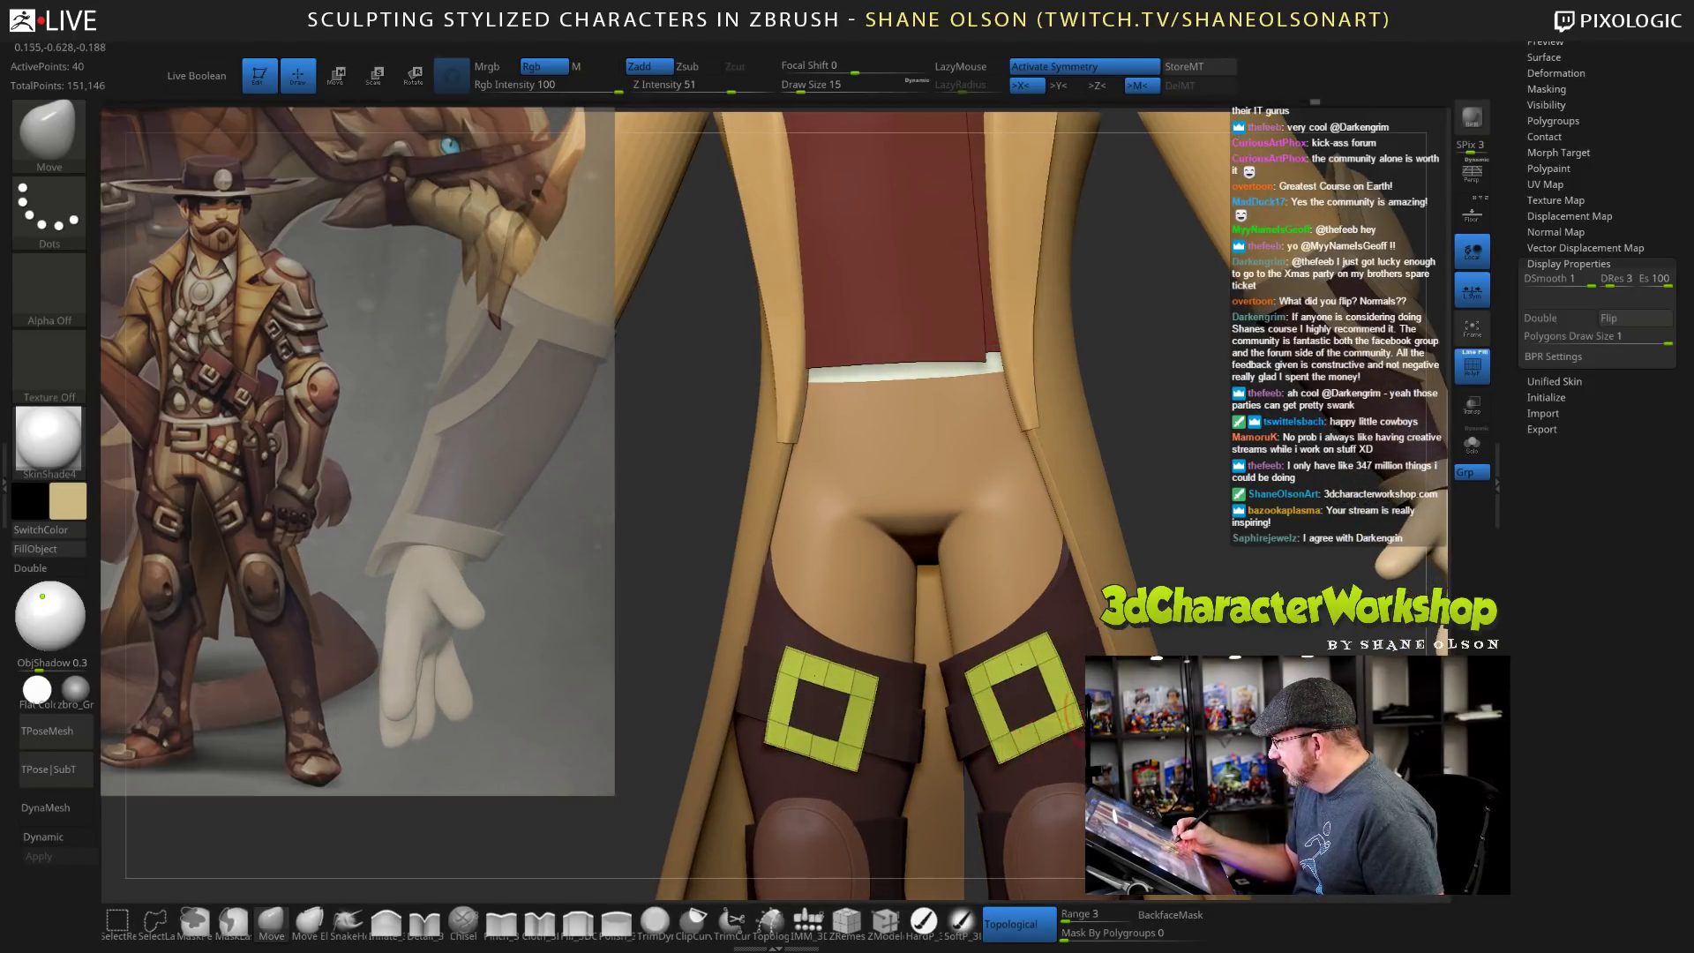
mouse_move(1239, 638)
left_mouse_down()
mouse_move(1166, 622)
mouse_move(1132, 567)
mouse_move(1145, 516)
left_mouse_up()
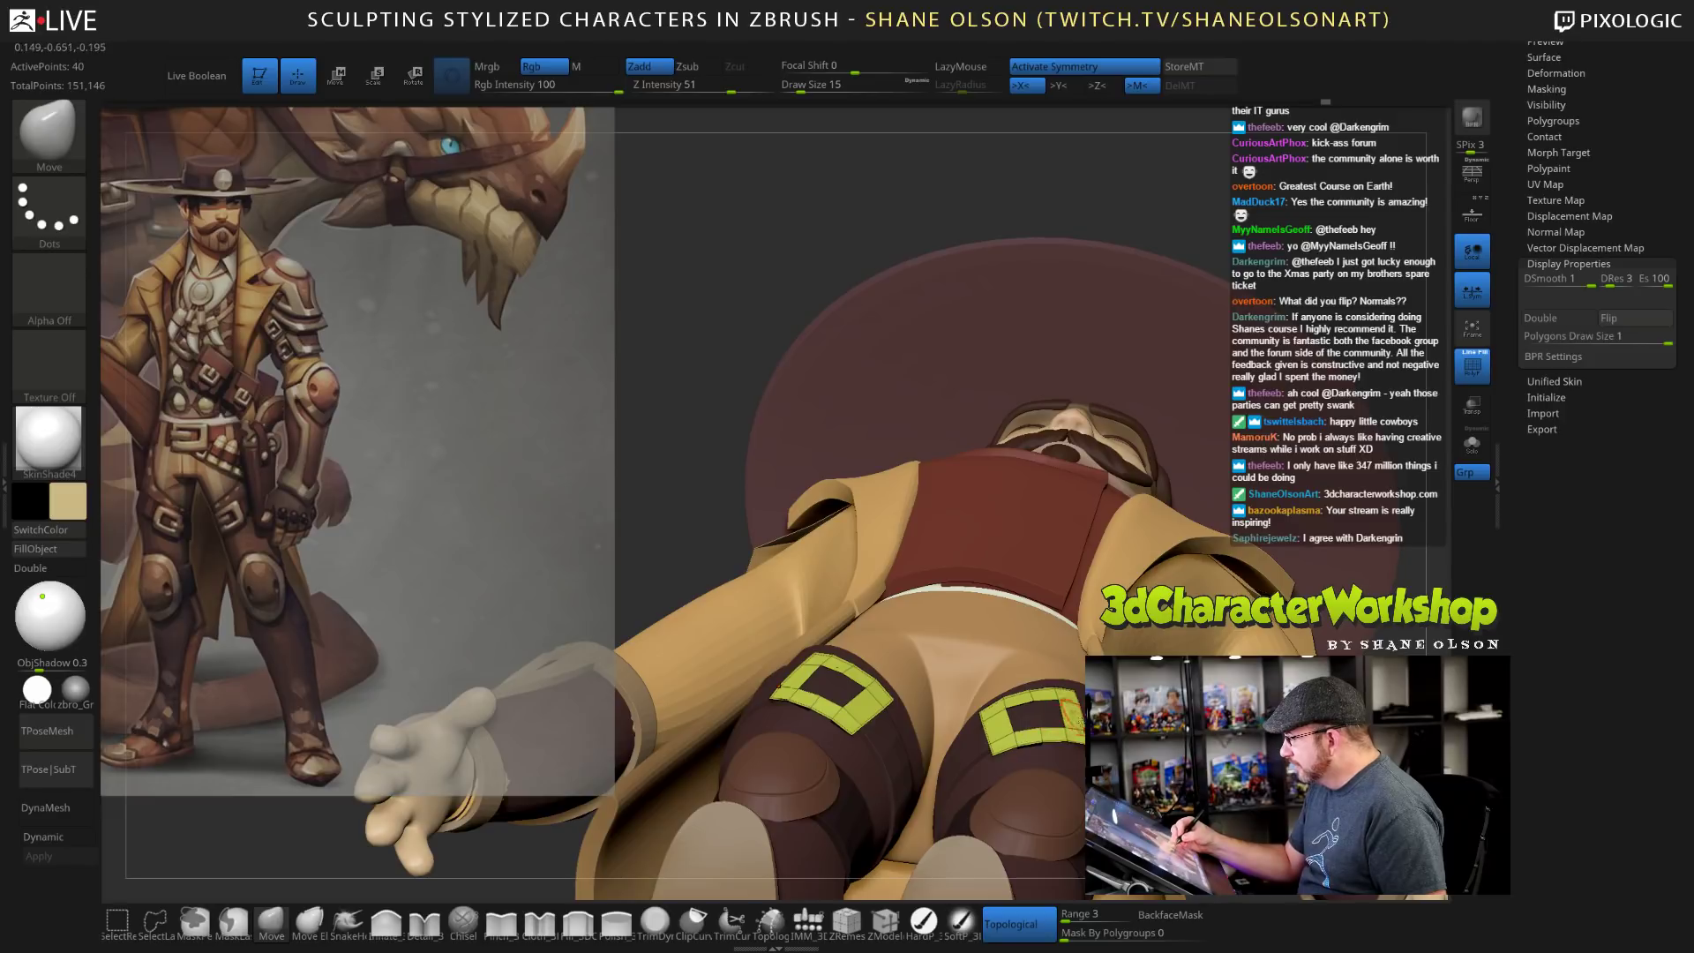
Raise Draw Size to 26 and adjust the buckle frames' fit on the thighs with the Move brush.
right_click_drag(1078, 729, 995, 761)
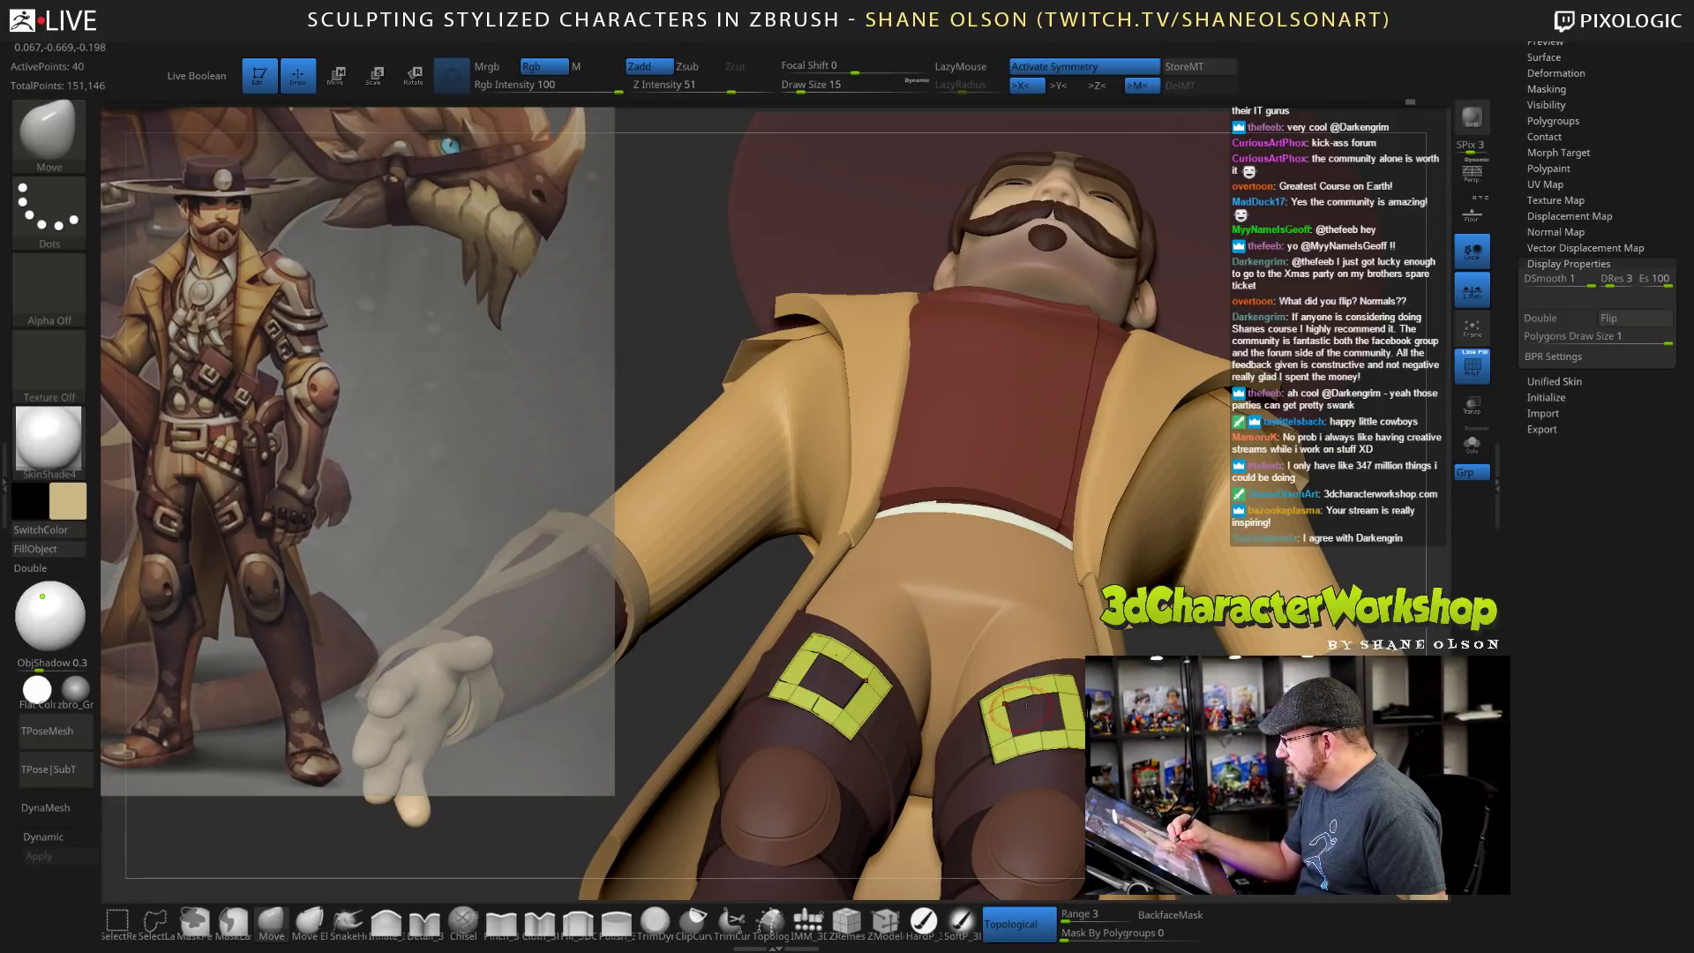
right_click_drag(1026, 706, 1024, 810)
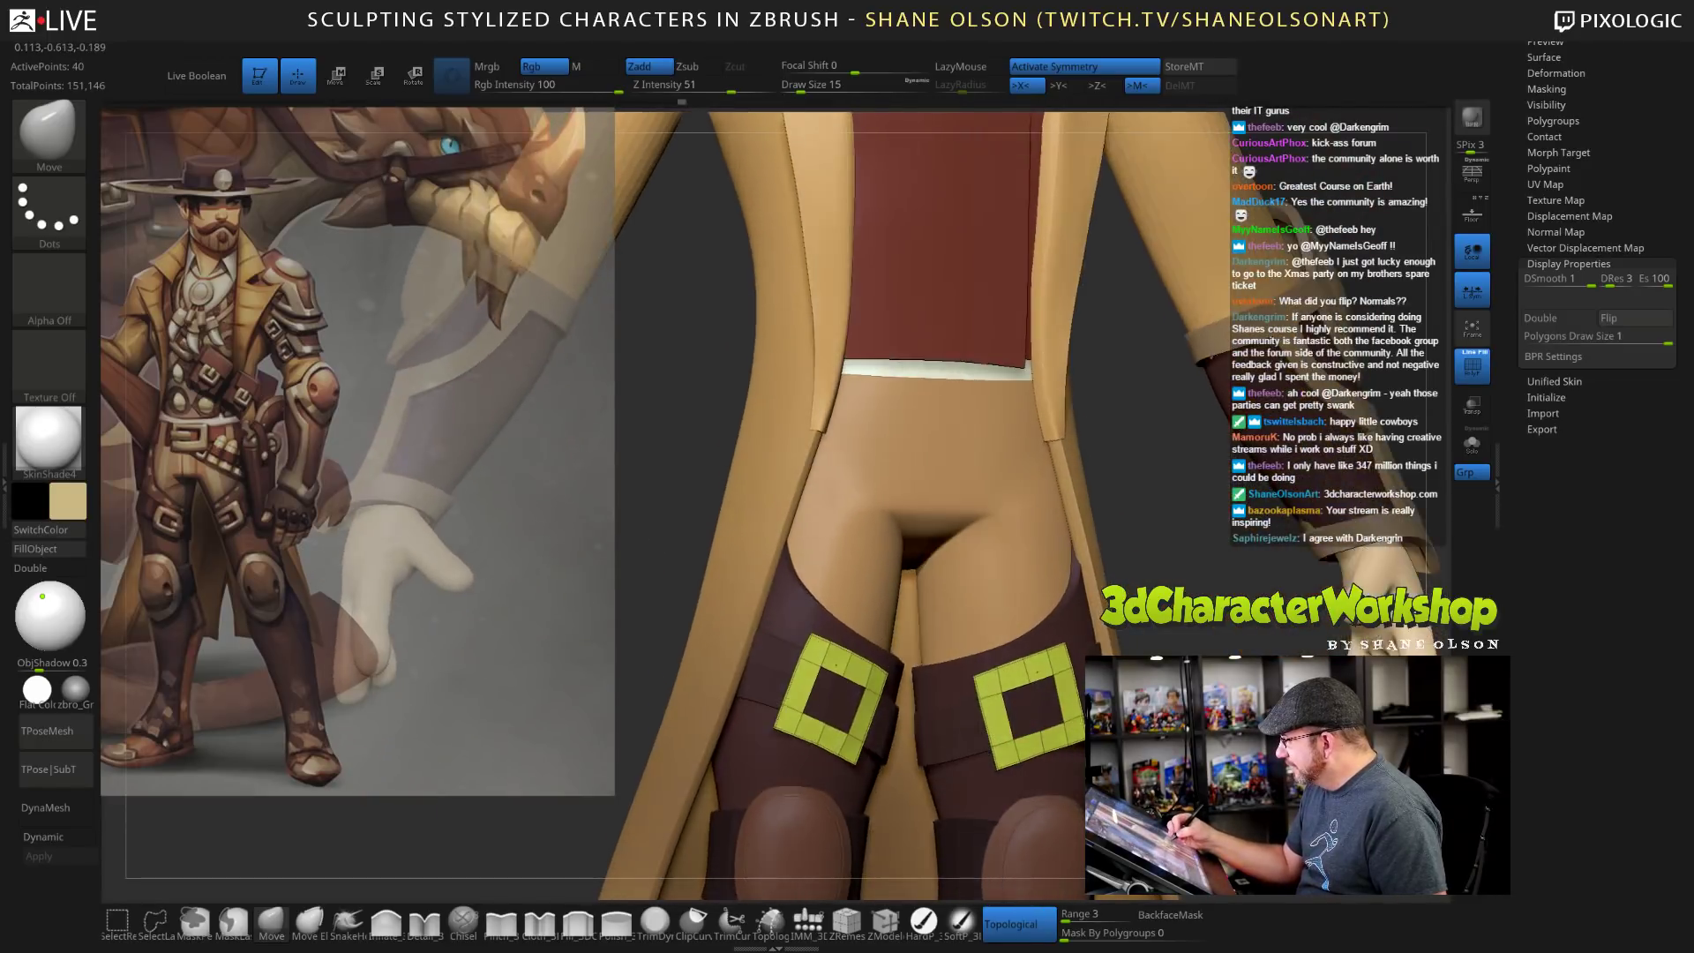
mouse_move(1262, 662)
right_mouse_down()
mouse_move(1169, 645)
mouse_move(1070, 663)
right_mouse_up()
key("s")
left_click(1187, 645)
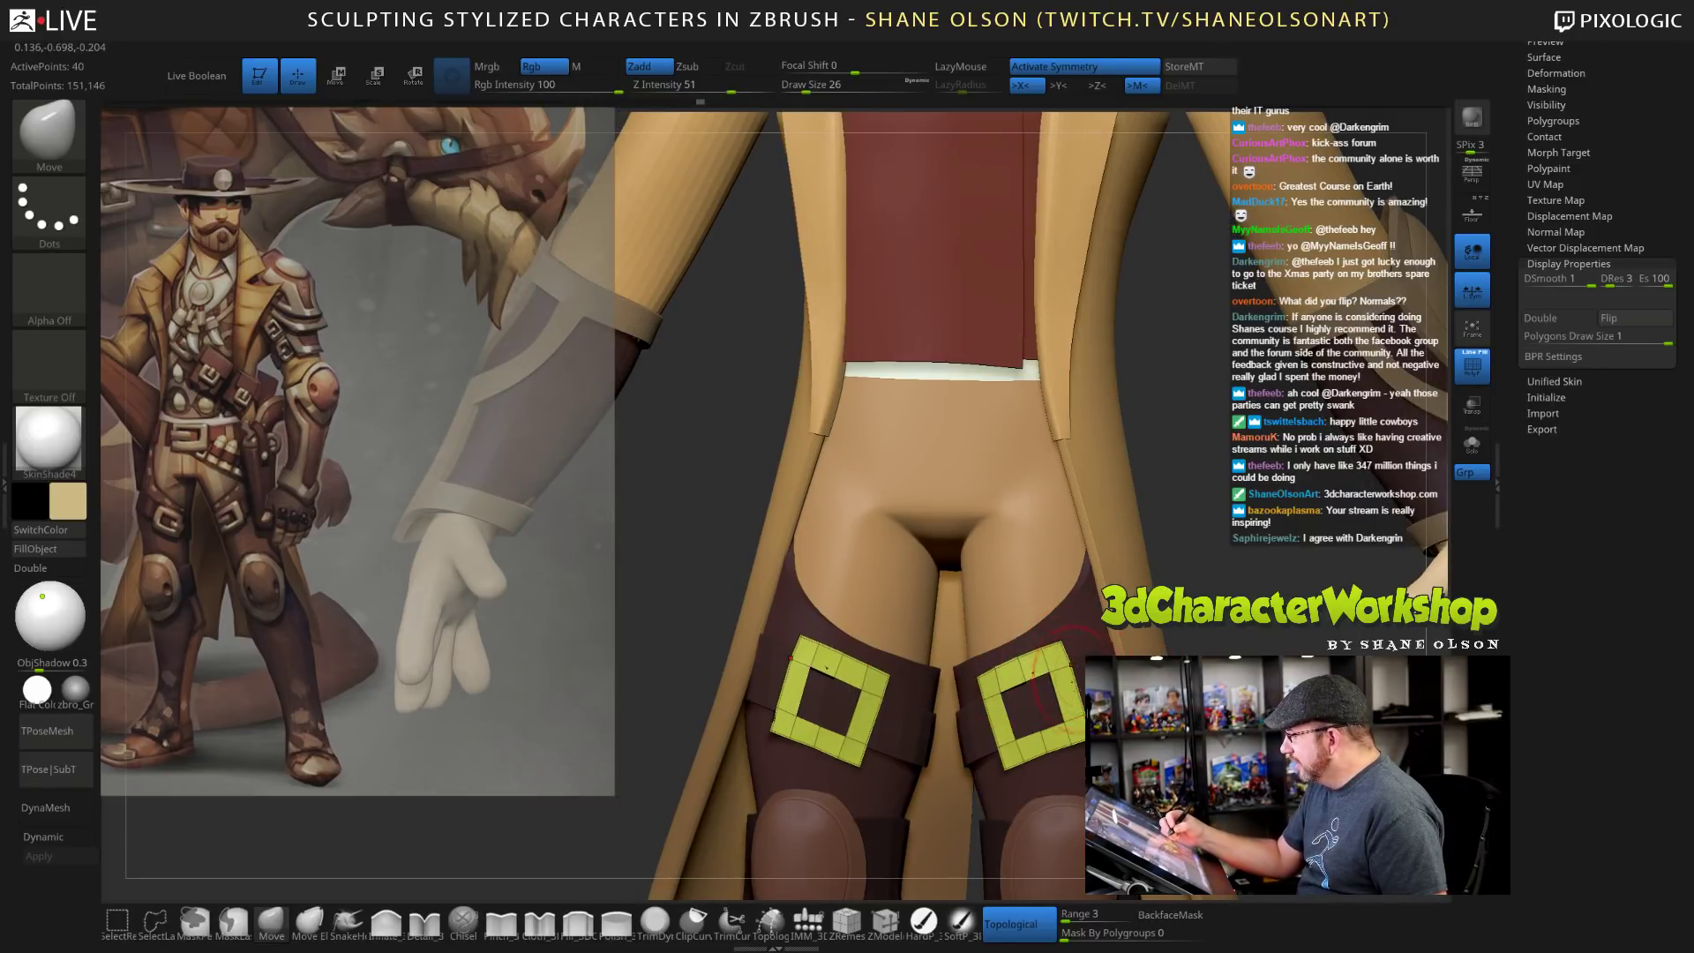
left_click_drag(1075, 688, 1073, 732)
right_click_drag(1090, 706, 1183, 704)
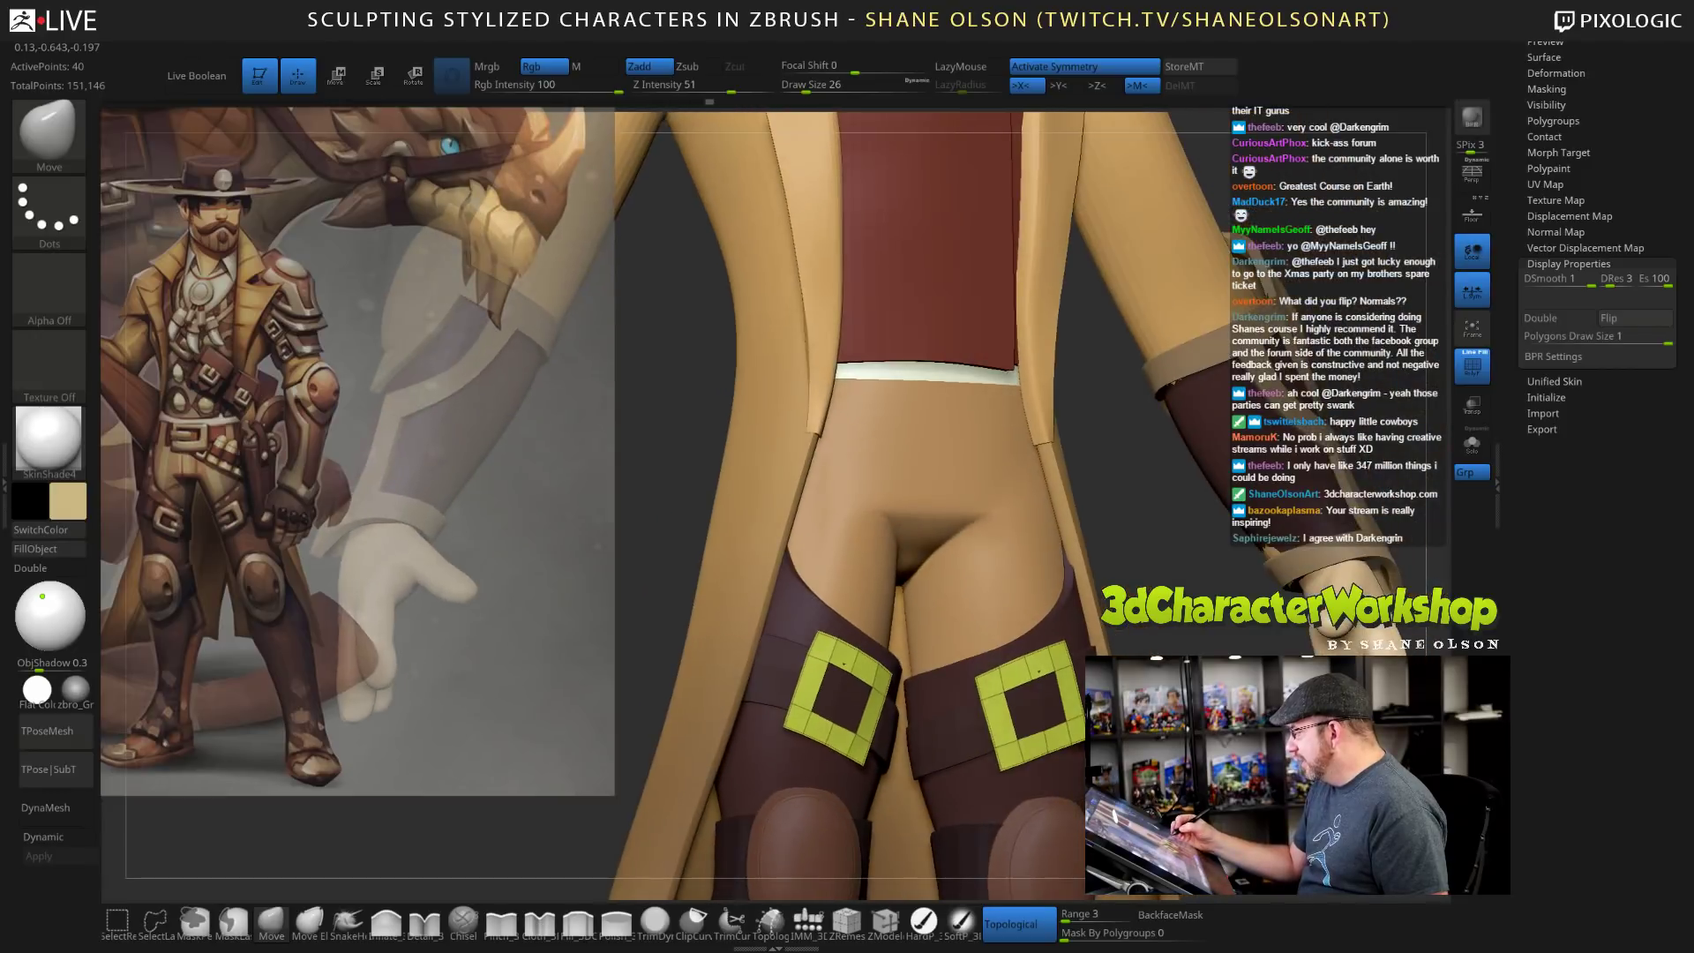
Select the thigh bands subtool and tuck the bands behind the buckle frames with the Move brush at Draw Size 56.
mouse_move(998, 686)
right_mouse_down()
mouse_move(953, 695)
mouse_move(953, 725)
mouse_move(939, 717)
right_mouse_up()
left_click(966, 726, "alt")
key("bracketright")
key("bracketright")
key("bracketright")
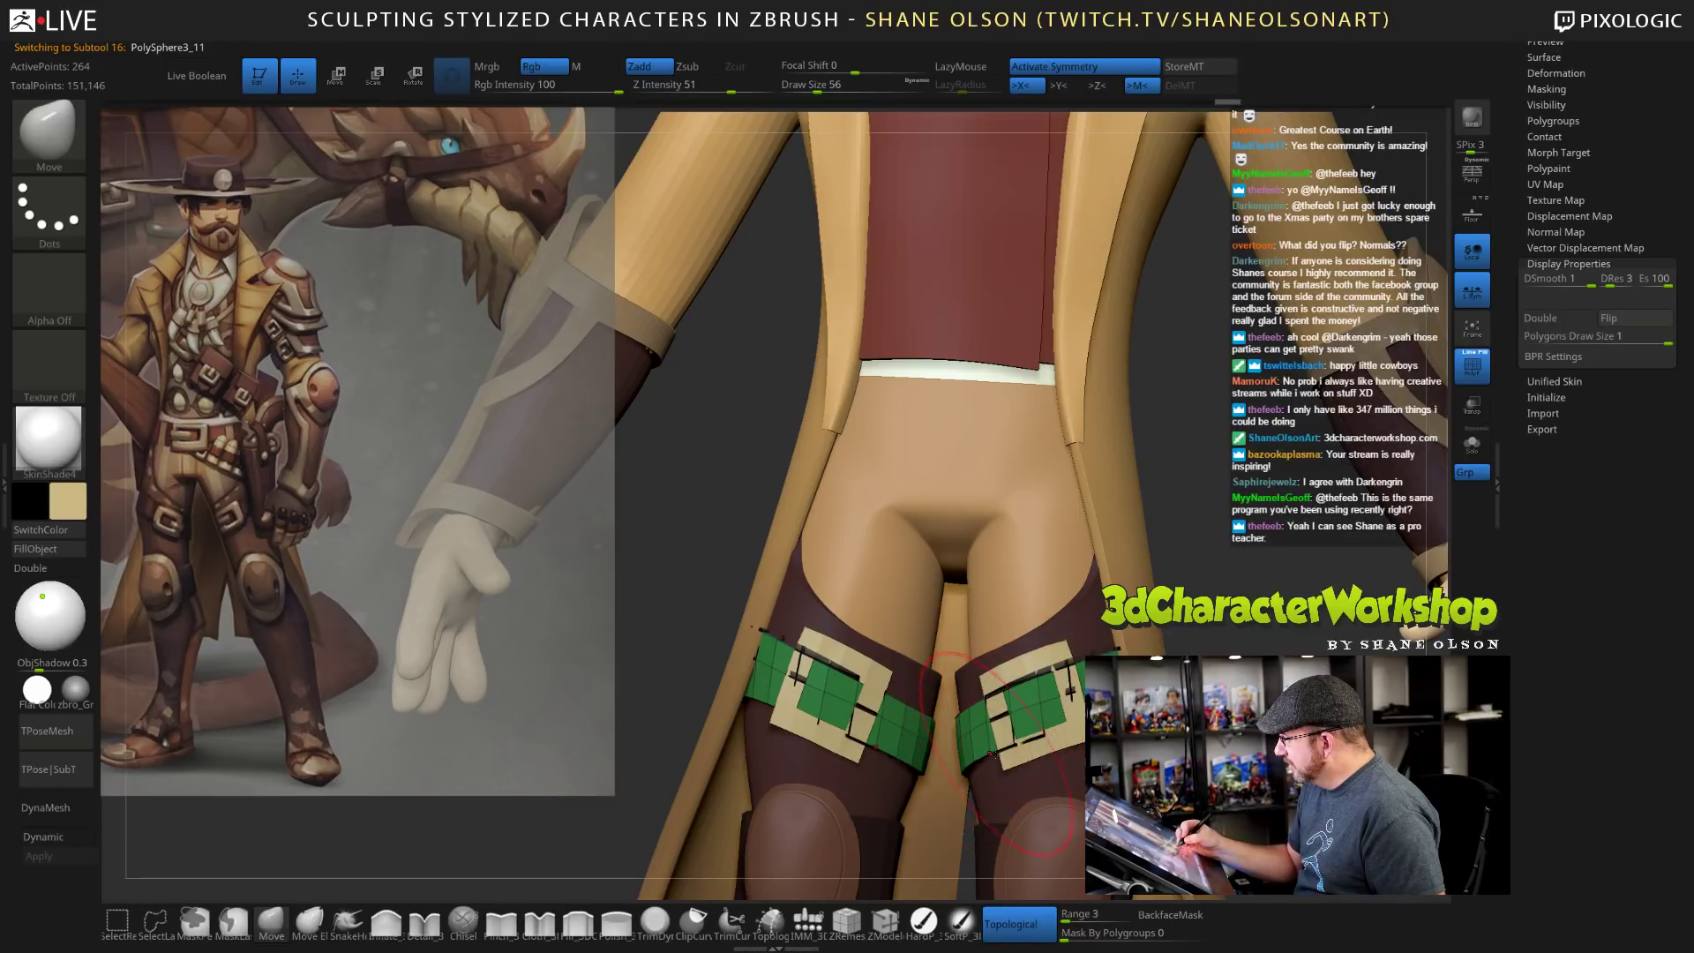
mouse_move(692, 547)
left_mouse_down()
mouse_move(758, 545)
mouse_move(713, 547)
left_mouse_up()
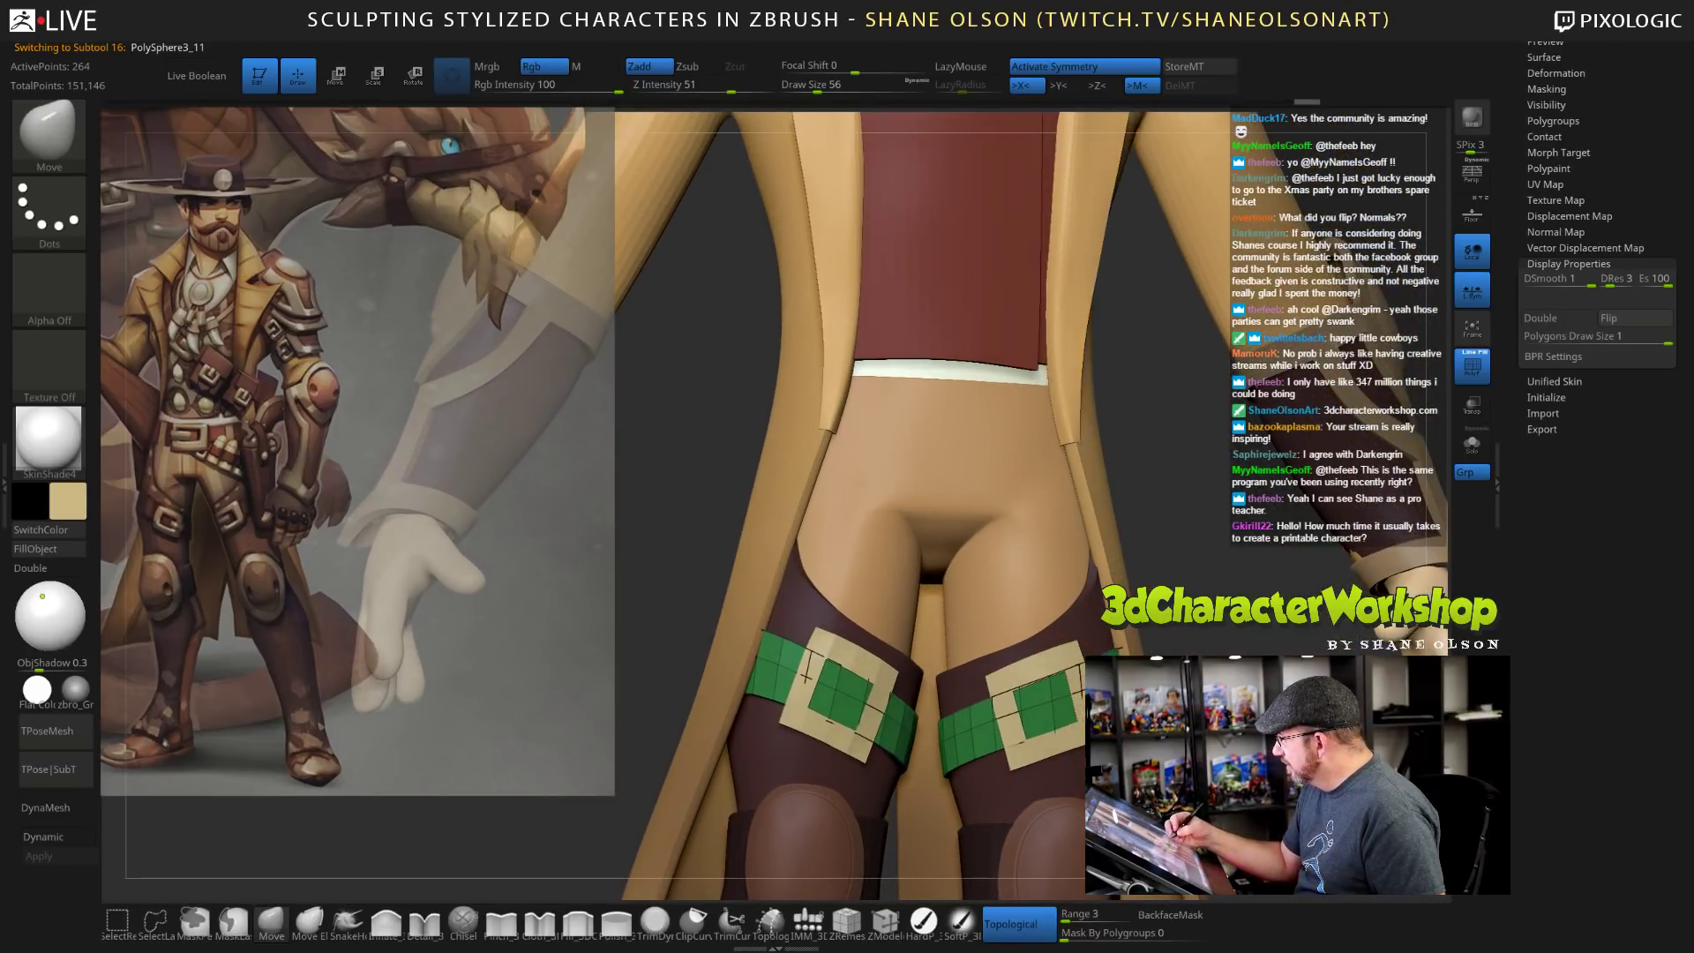
mouse_move(1169, 583)
left_mouse_down()
mouse_move(1214, 581)
mouse_move(1191, 618)
left_mouse_up()
Reselect the buckle frames subtool and set the Move brush's Draw Size to 38.
left_click(1050, 662, "alt")
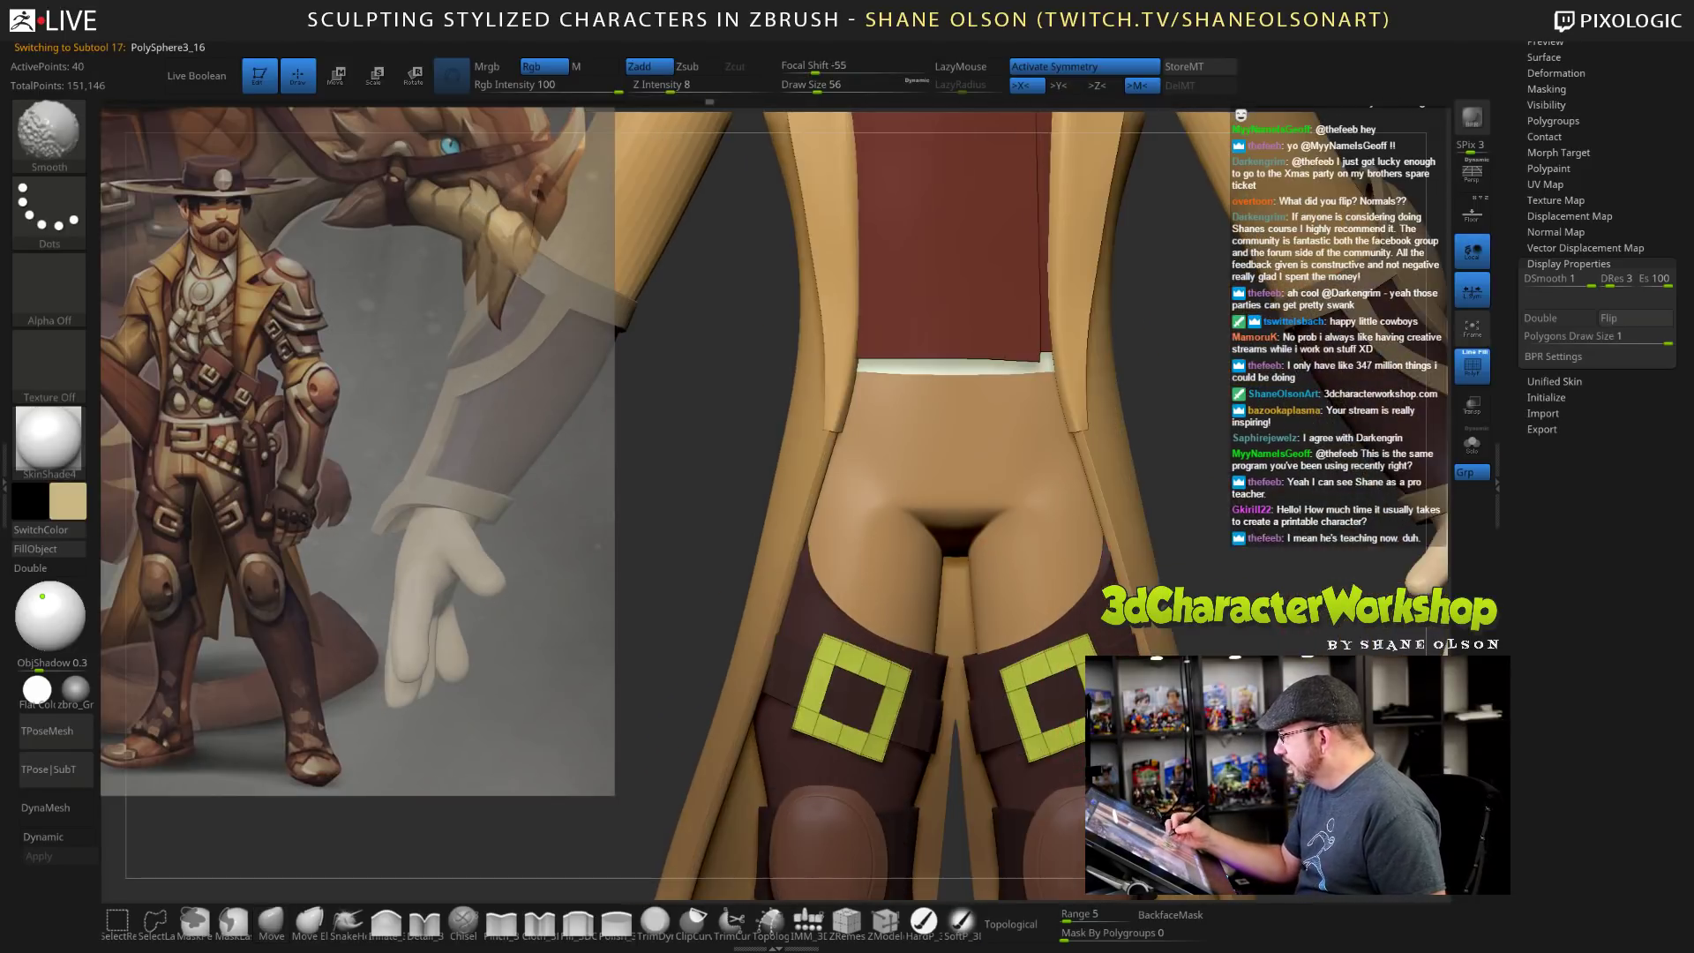
mouse_move(1188, 706)
left_mouse_down("alt")
mouse_move(1188, 654)
mouse_move(1232, 722)
mouse_move(1179, 693)
mouse_move(1184, 732)
left_mouse_up("alt")
key("s")
mouse_move(1179, 664)
left_mouse_down()
mouse_move(1211, 688)
mouse_move(1170, 643)
mouse_move(1184, 692)
left_mouse_up()
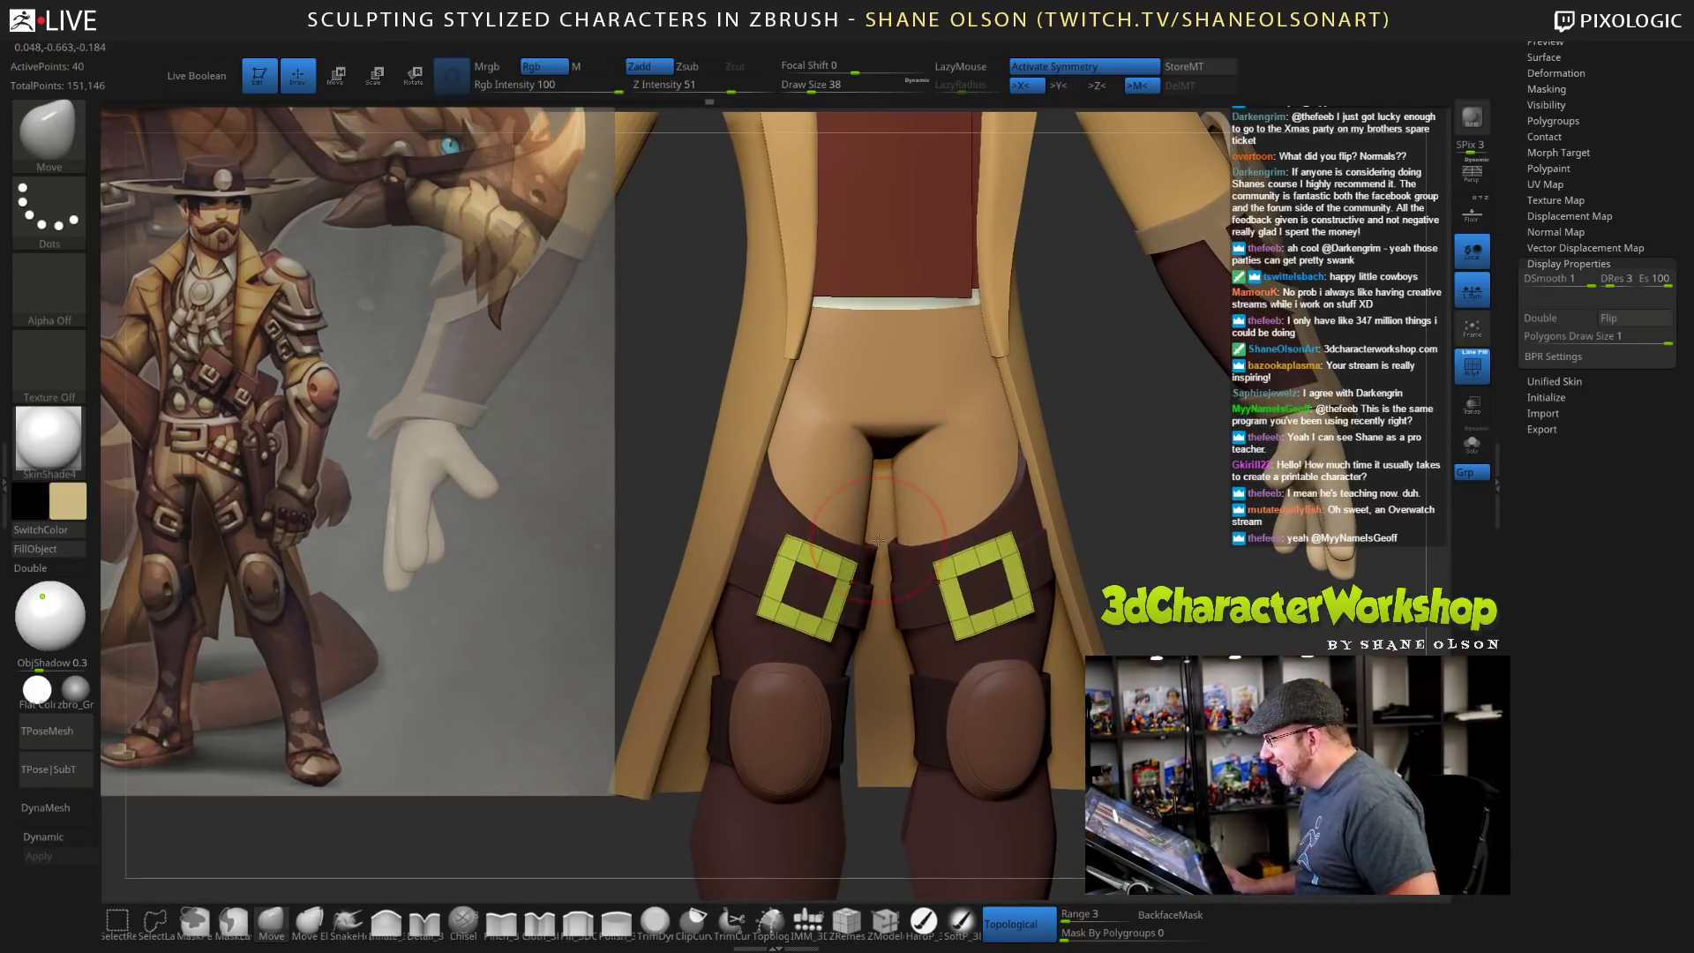
Widen the buckle frames and nudge them forward off the thigh bands with the gizmo, then return to the Move brush.
key("w")
mouse_move(1114, 508)
left_mouse_down()
mouse_move(1139, 501)
mouse_move(1123, 494)
left_mouse_up()
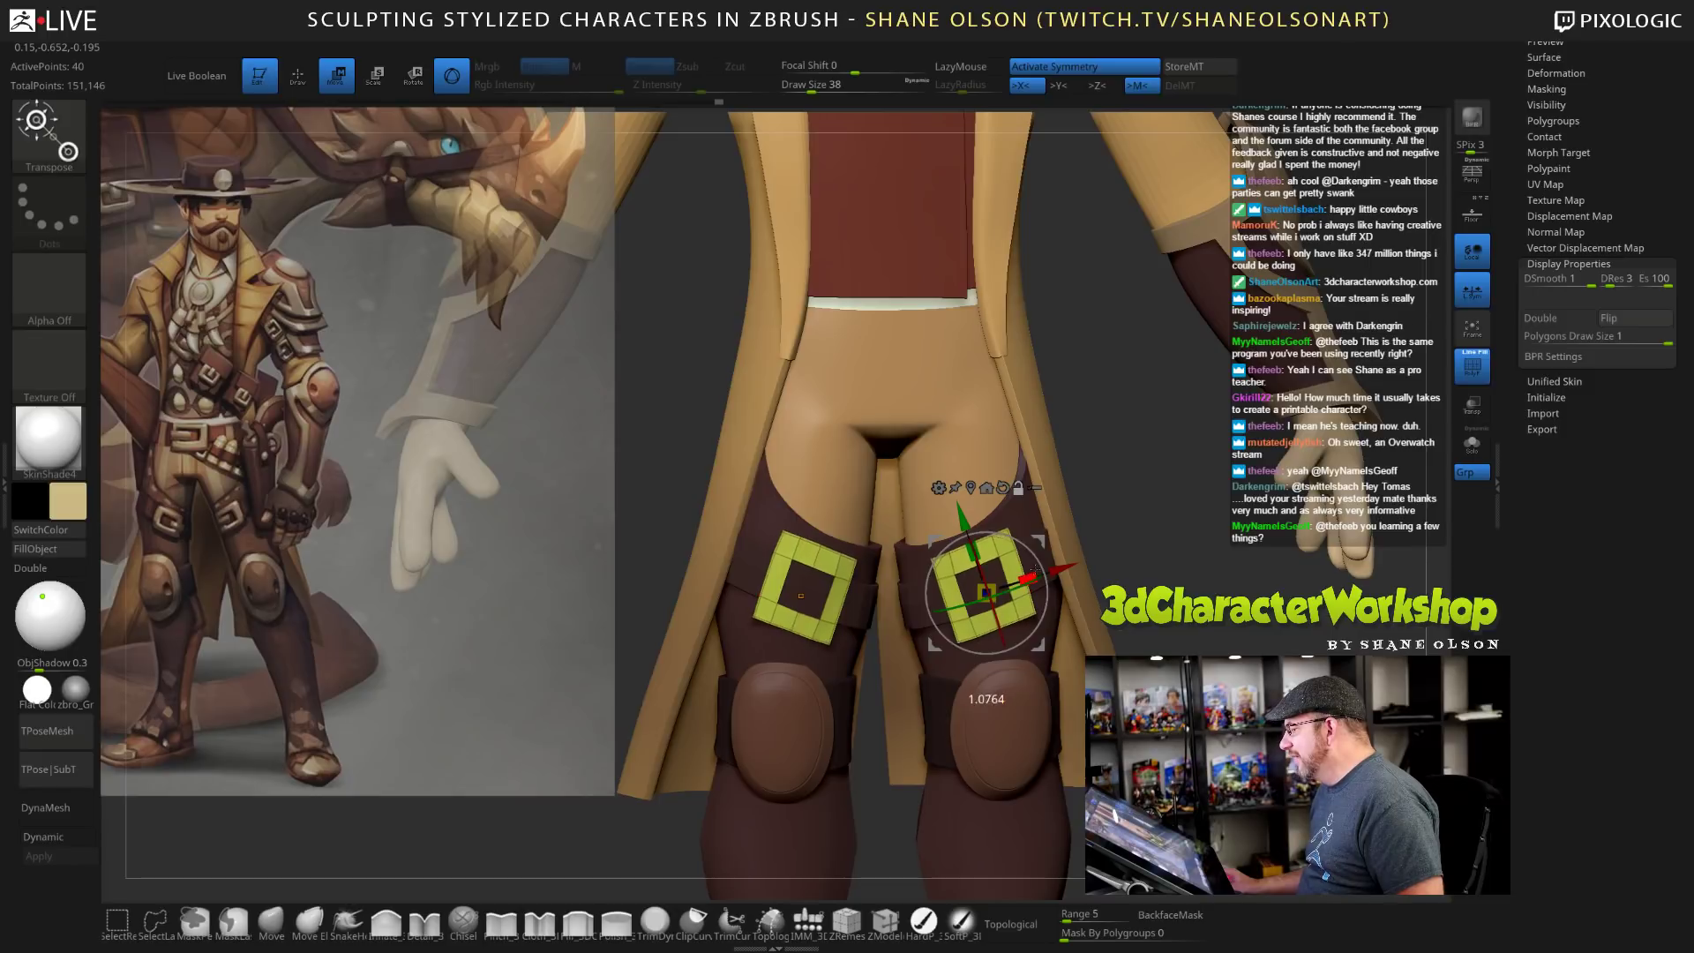
left_click_drag(1040, 578, 1066, 575)
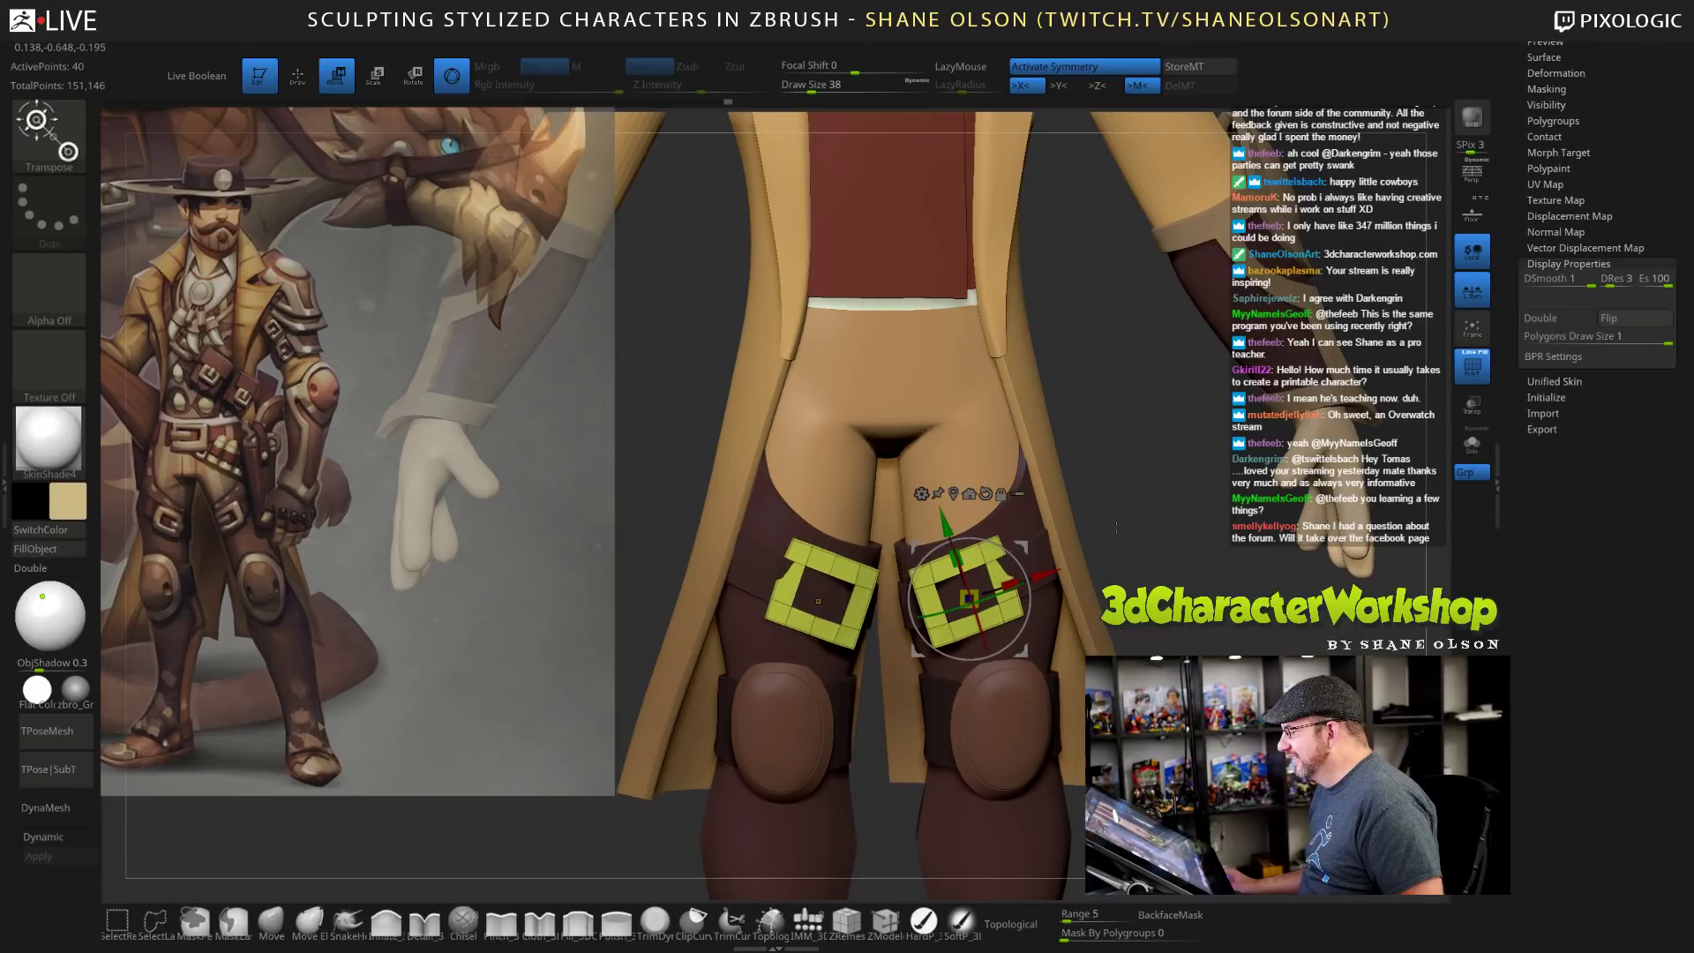
mouse_move(1120, 512)
left_mouse_down()
mouse_move(1187, 565)
mouse_move(1253, 574)
mouse_move(1130, 521)
left_mouse_up()
left_click_drag(1009, 619, 1004, 623)
left_click_drag(1125, 545, 1167, 510)
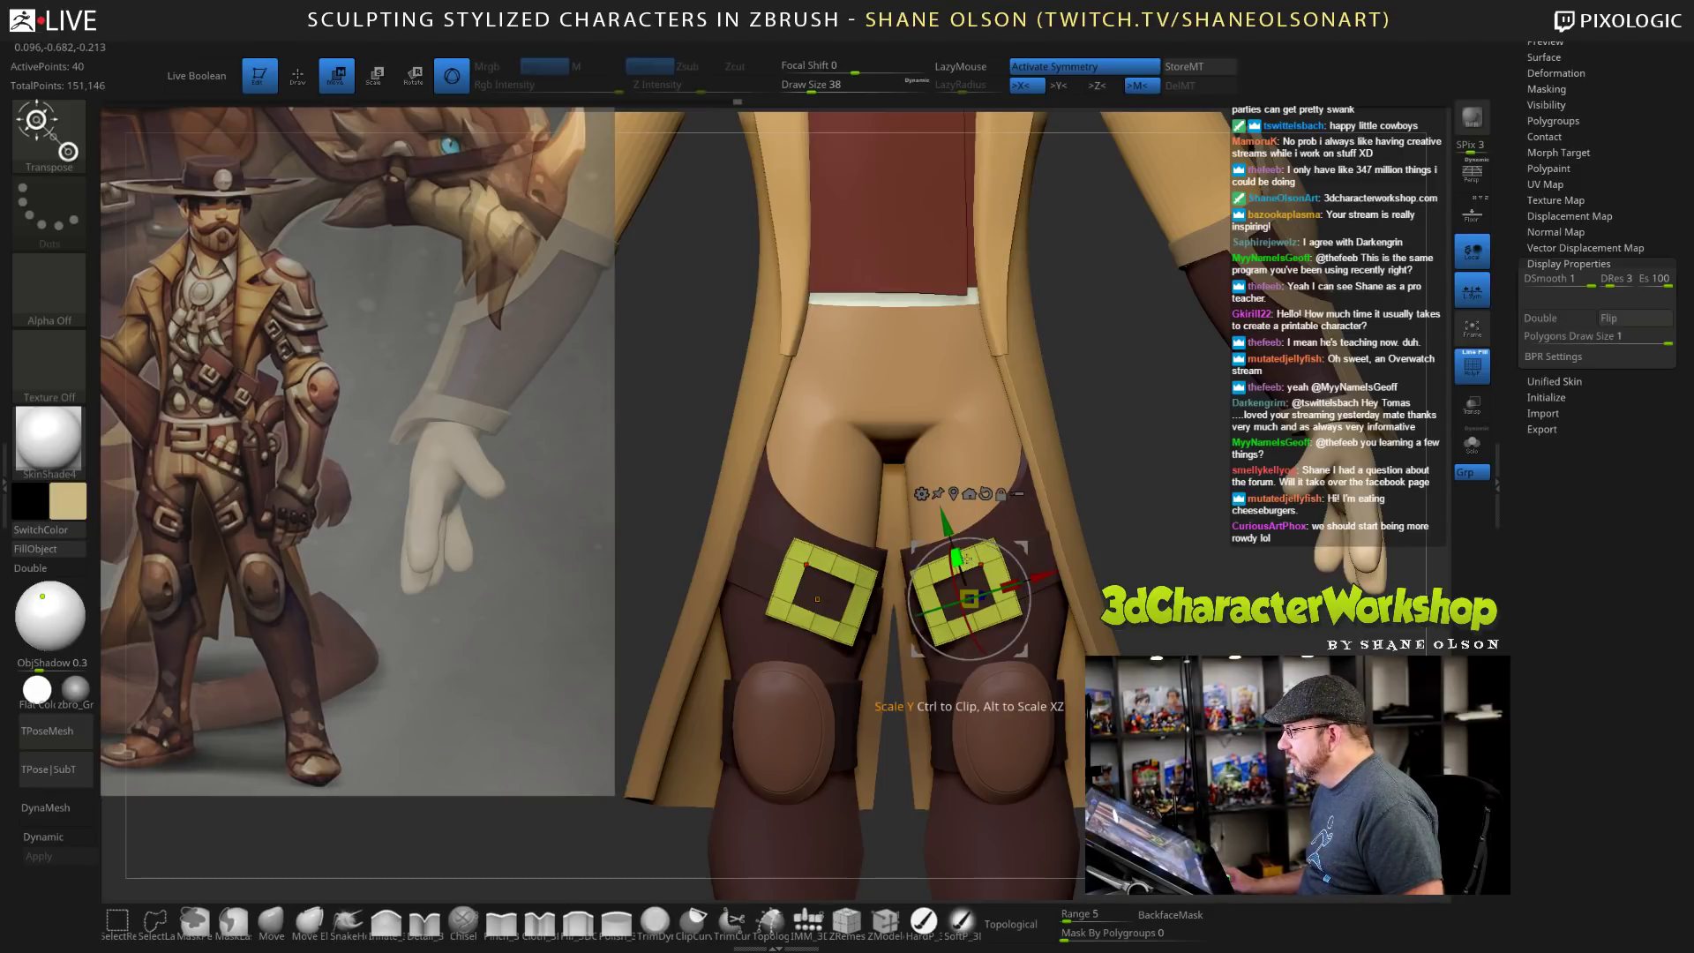
left_click_drag(966, 557, 966, 562)
mouse_move(1096, 474)
left_mouse_down()
mouse_move(1137, 470)
mouse_move(1194, 503)
left_mouse_up()
key("q")
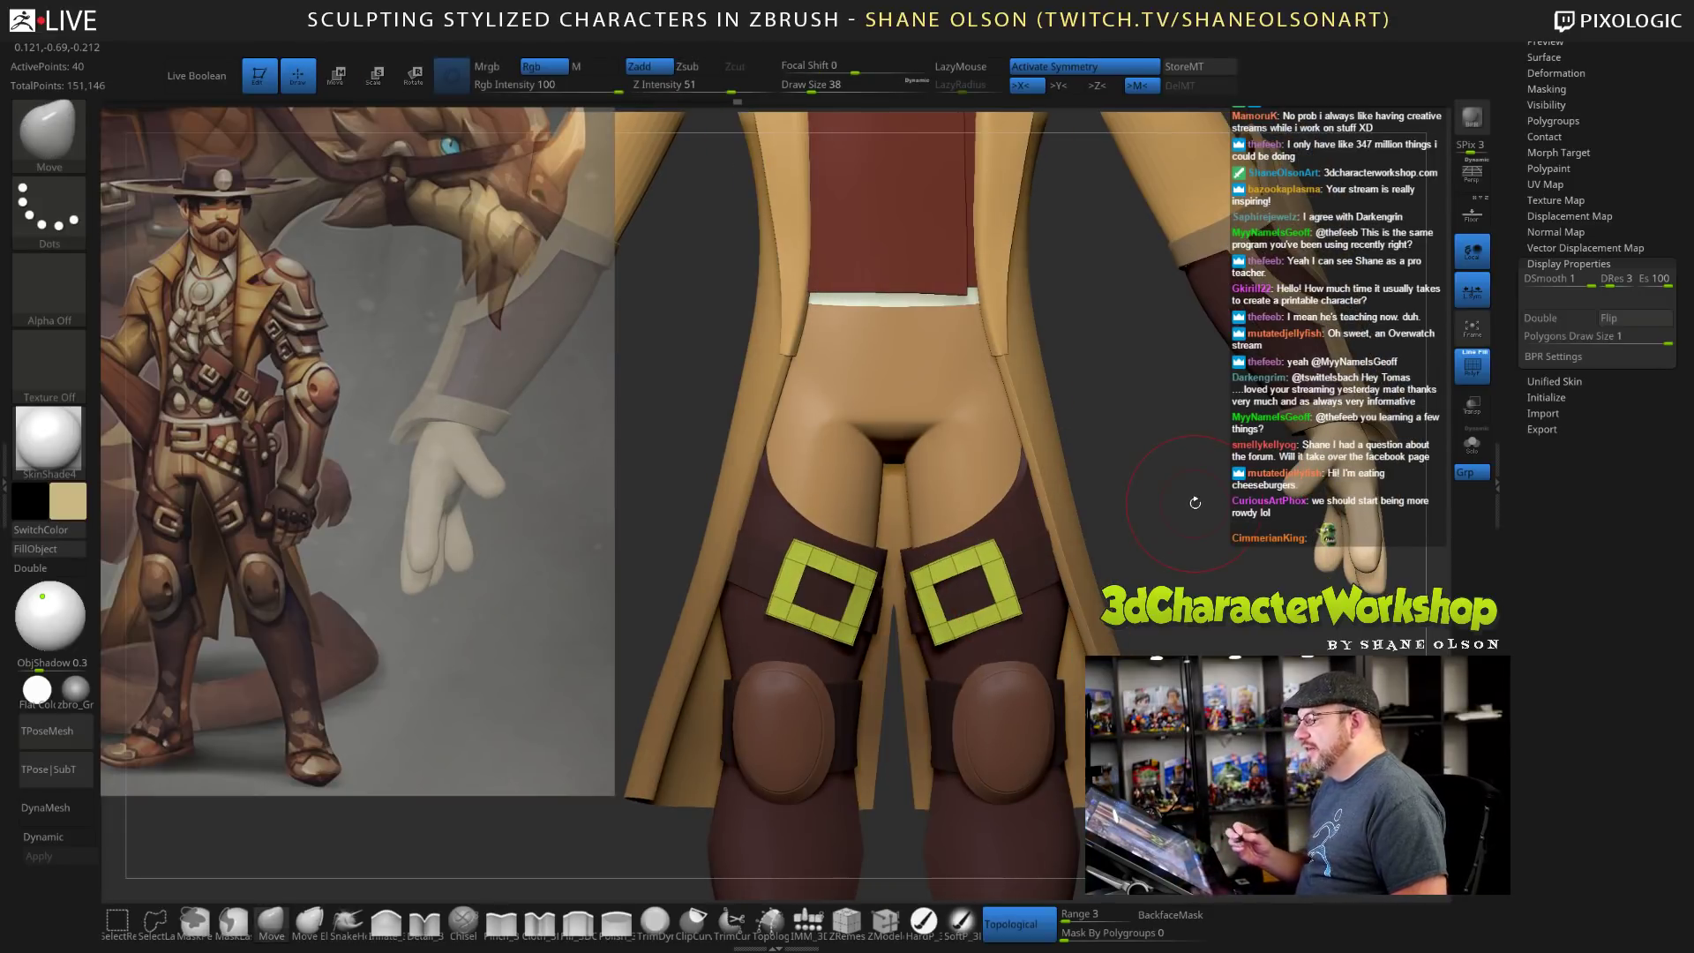
Touch up the sides of the buckle frames with the Move brush at Draw Size 18, and raise Draw Size to 29.
key("s")
left_click_drag(1137, 534, 1092, 505)
key("s")
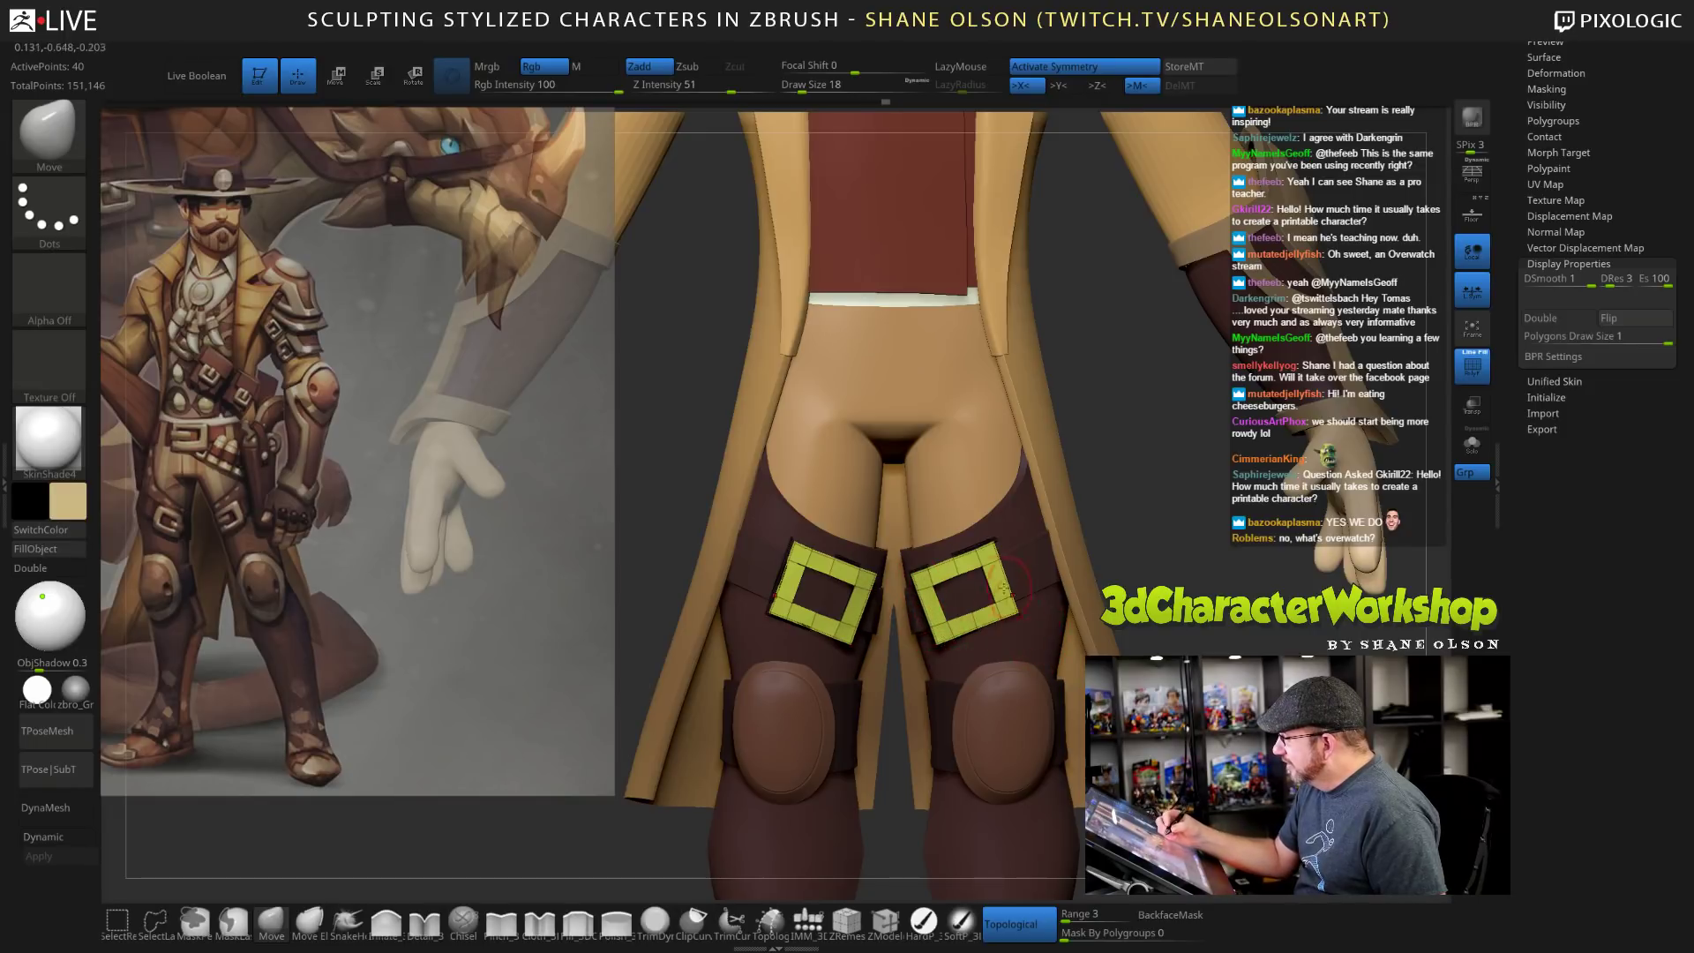
right_click_drag(956, 566, 955, 481, "ctrl")
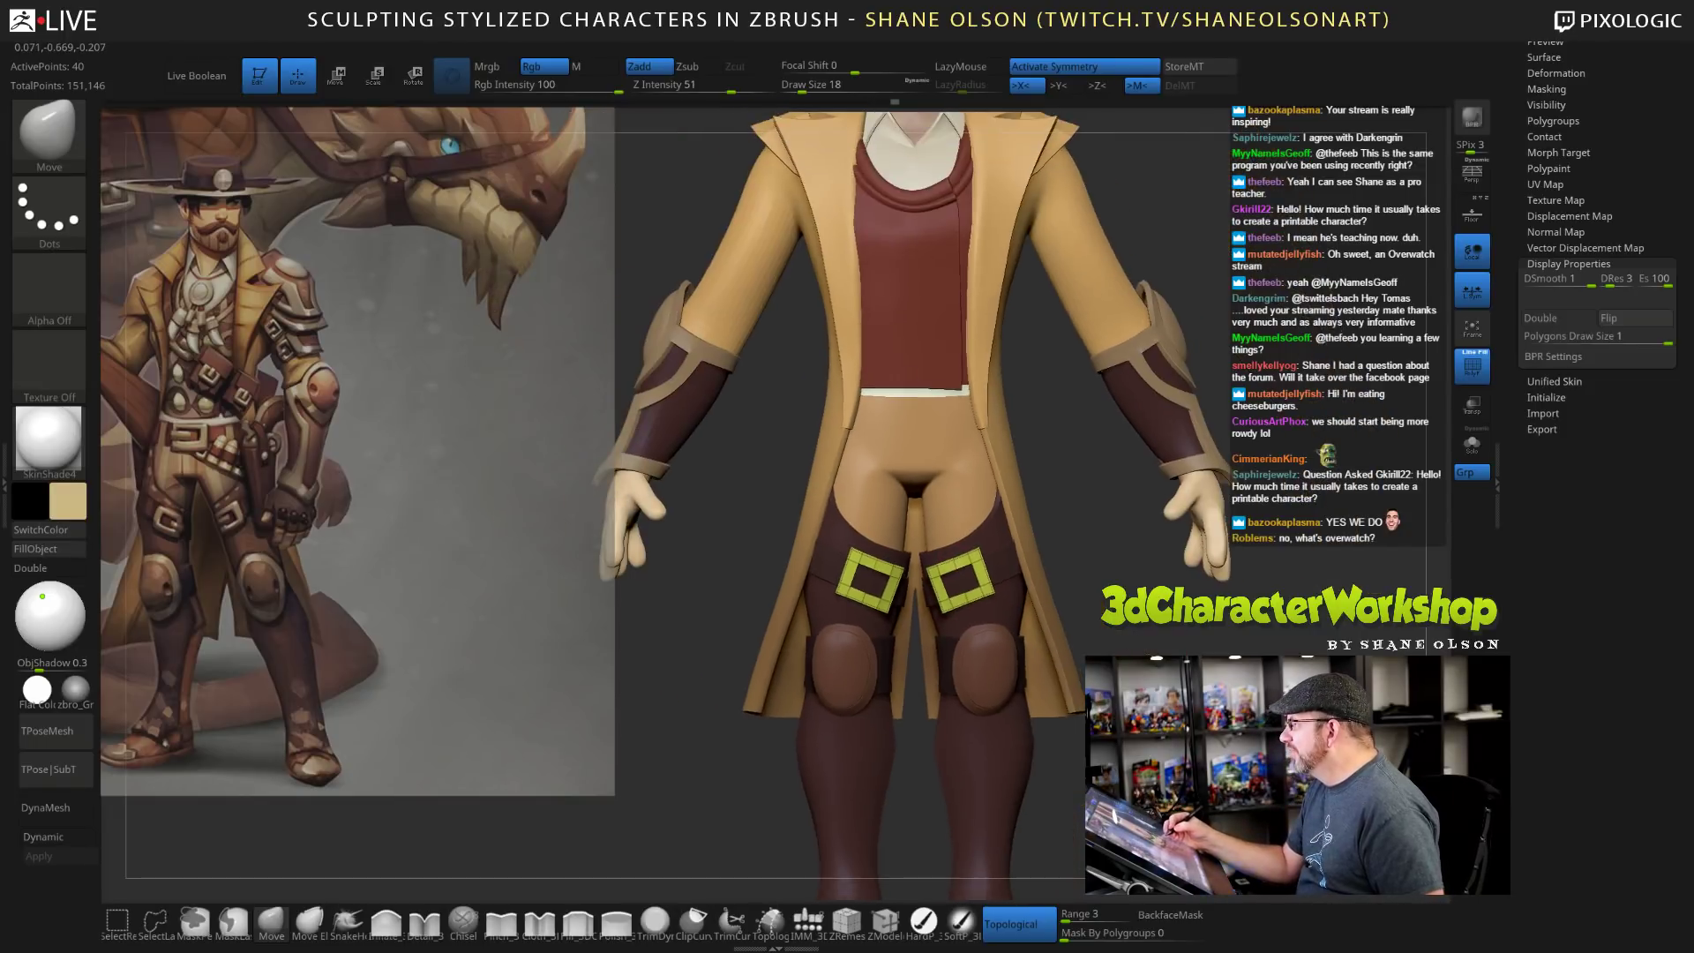
left_click_drag(1156, 494, 1171, 403, "alt")
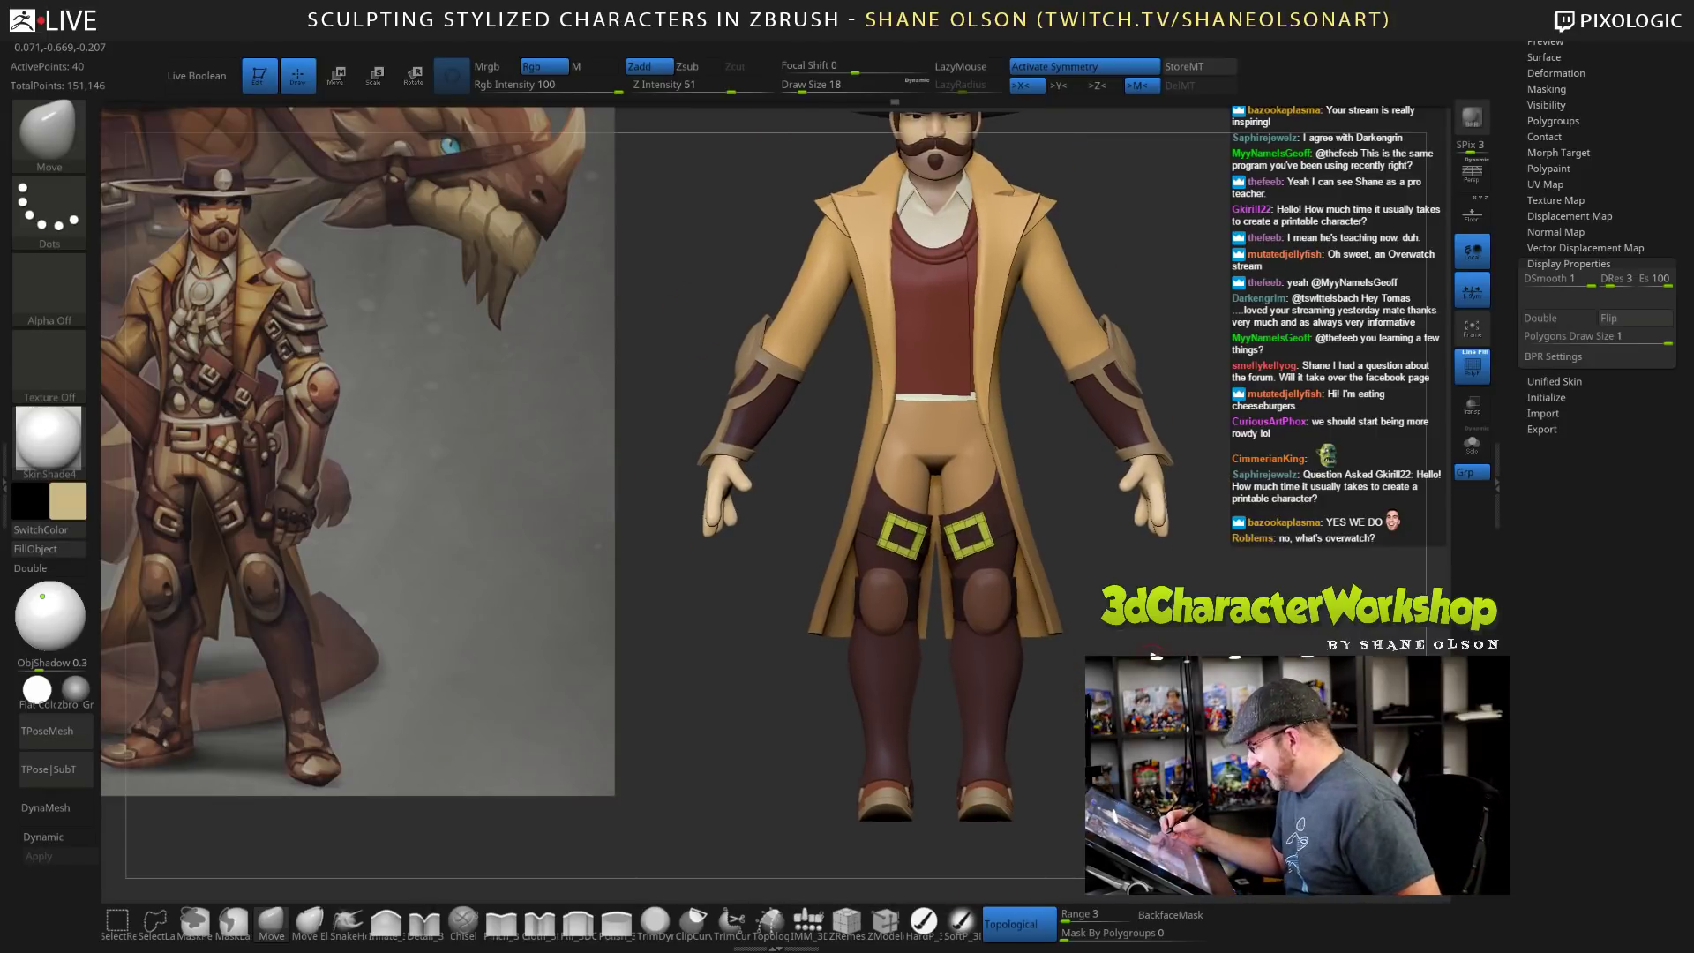
key("]")
Shrink and reposition the Spotlight concept art so the full image sits beside the character, and fade it to fully opaque.
mouse_move(1150, 665)
left_mouse_down("alt")
mouse_move(1139, 770)
mouse_move(1139, 706)
left_mouse_up("alt")
right_click(1139, 777)
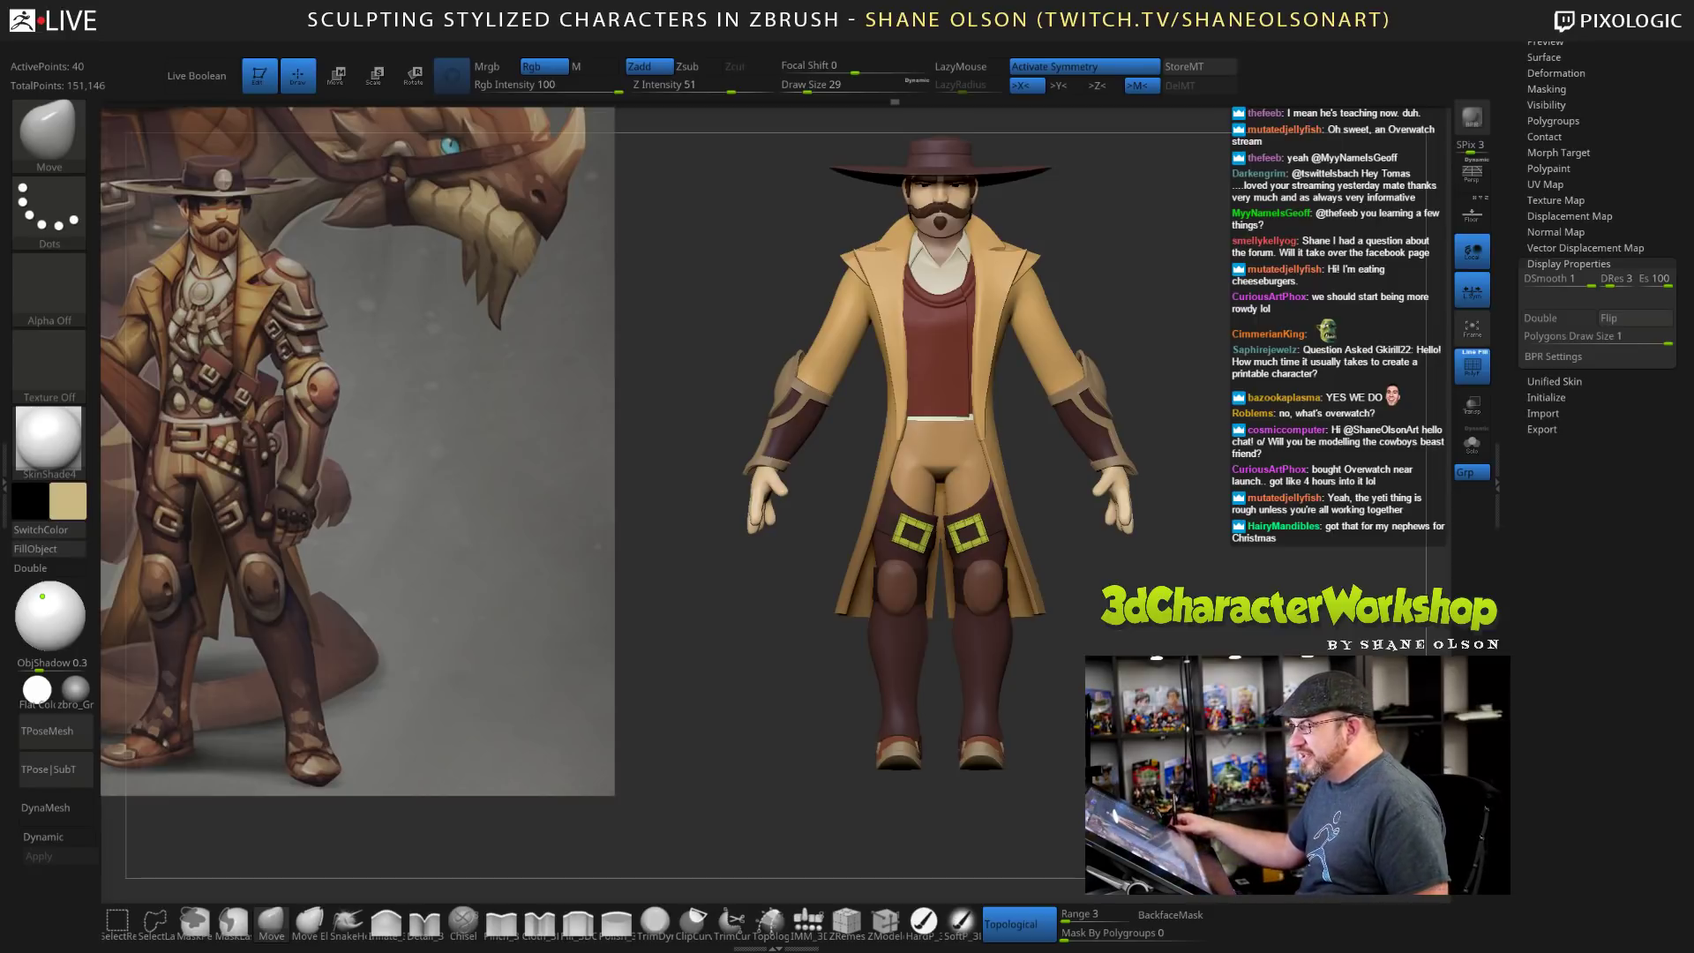
left_click_drag(672, 534, 606, 479)
key("z")
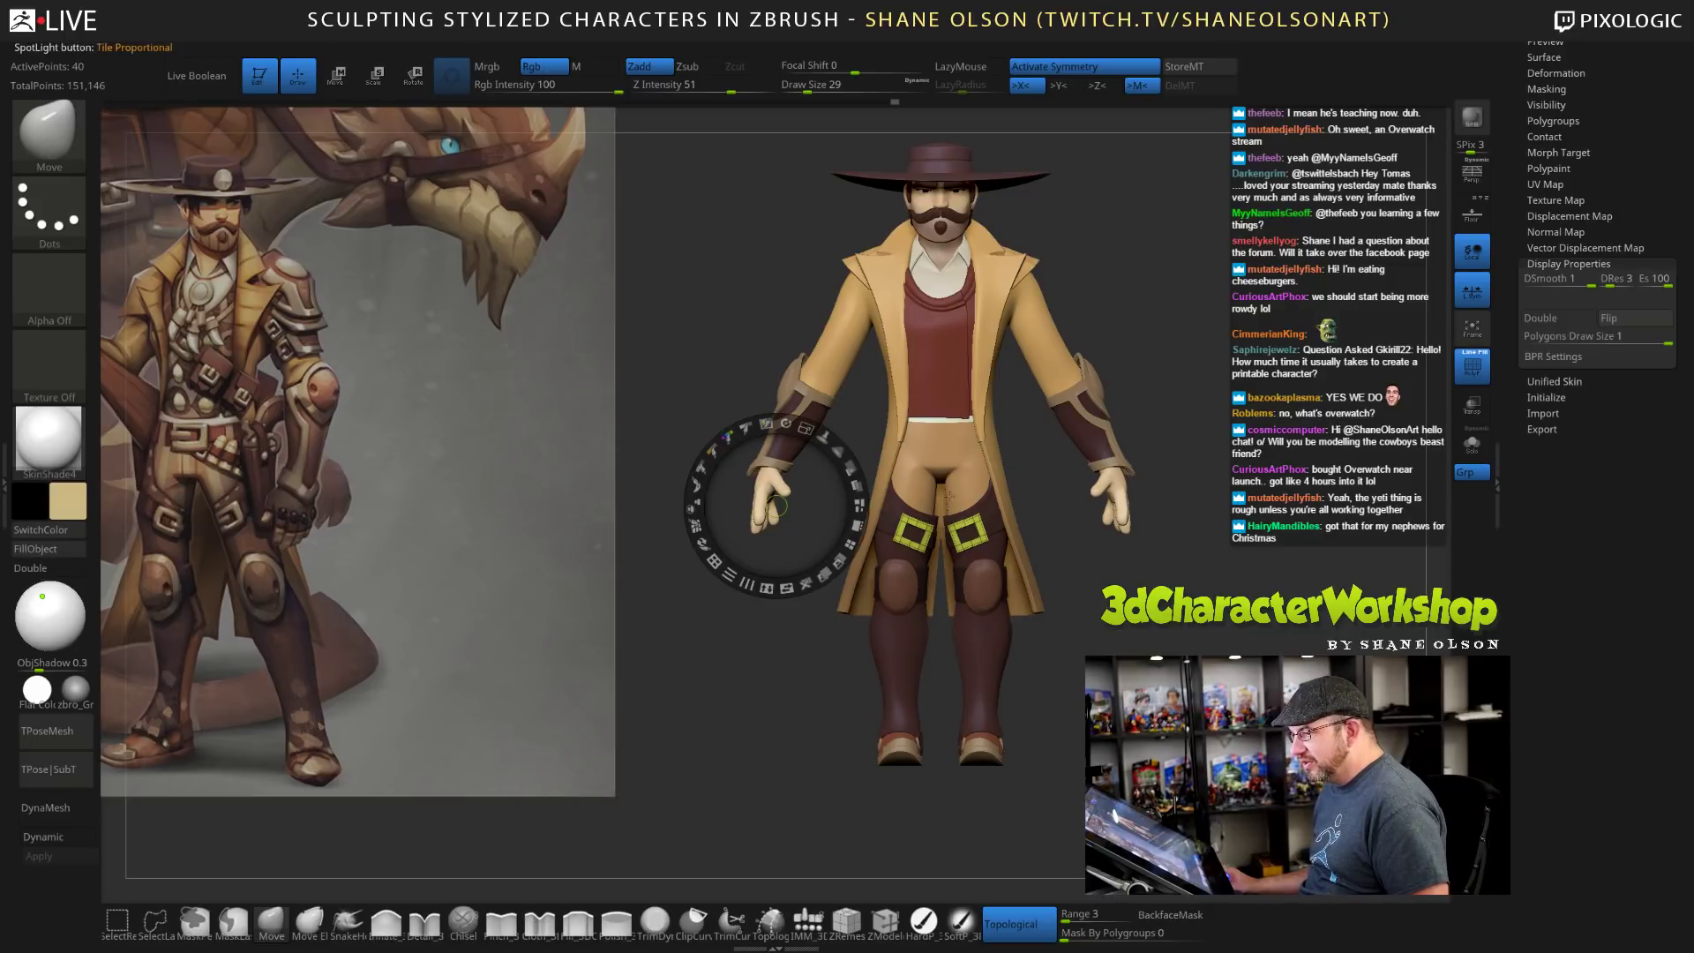
left_click_drag(805, 429, 906, 488)
left_click(592, 430)
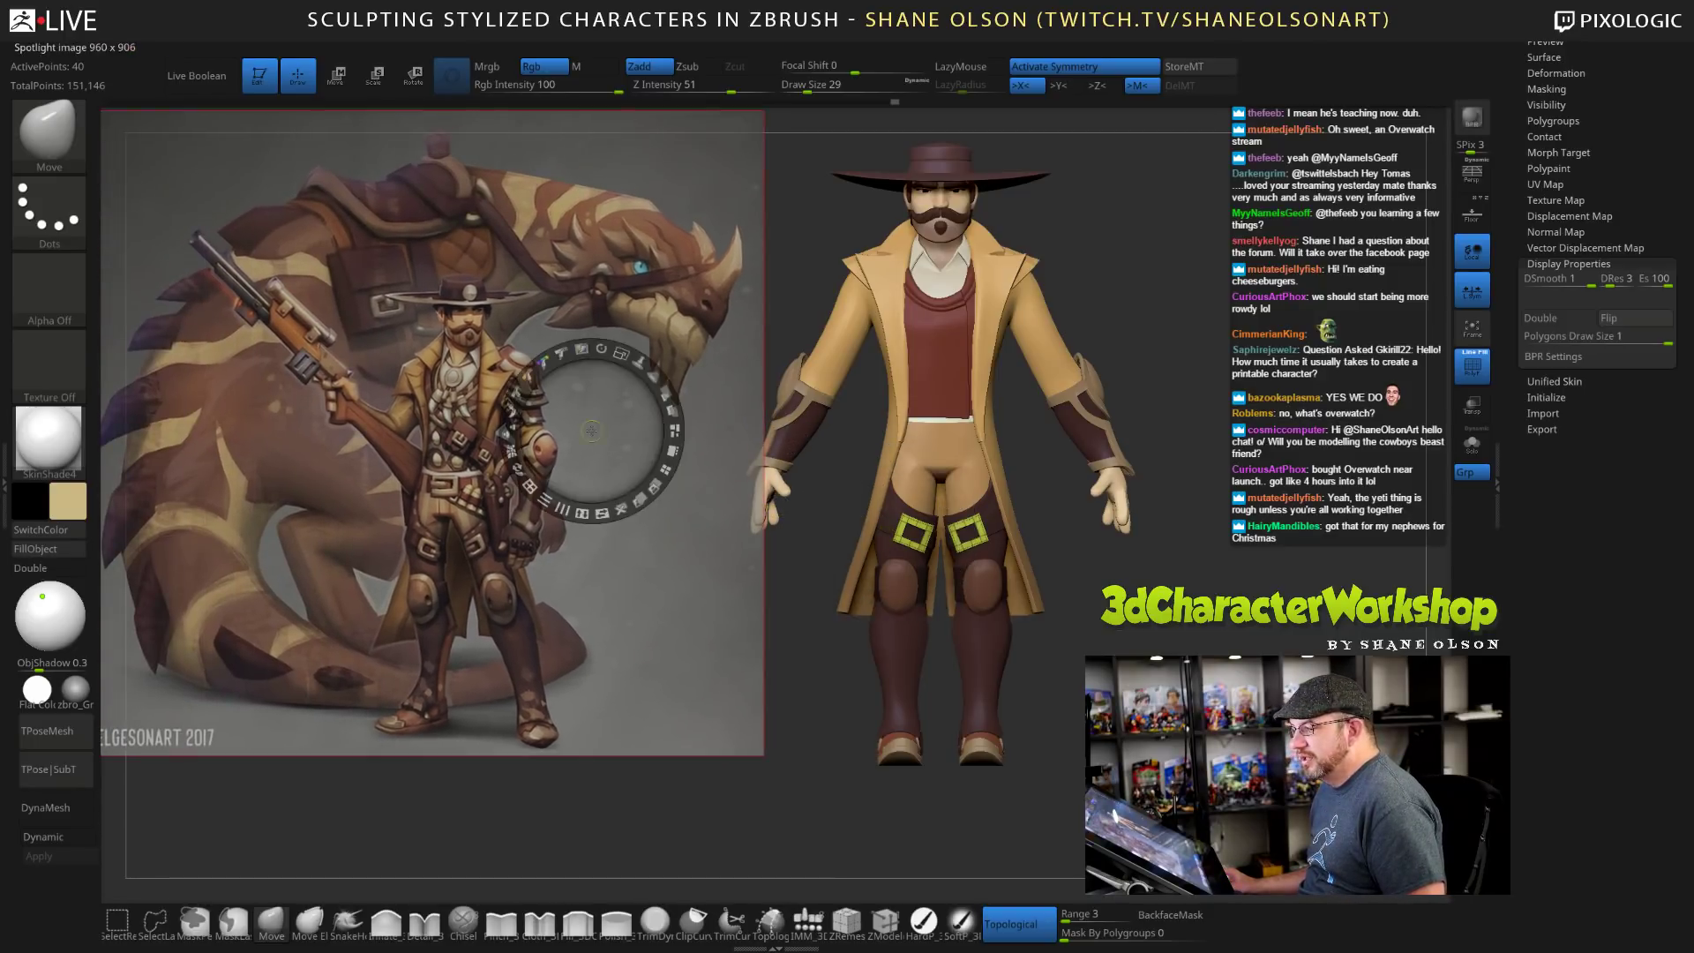
left_click_drag(622, 421, 684, 422)
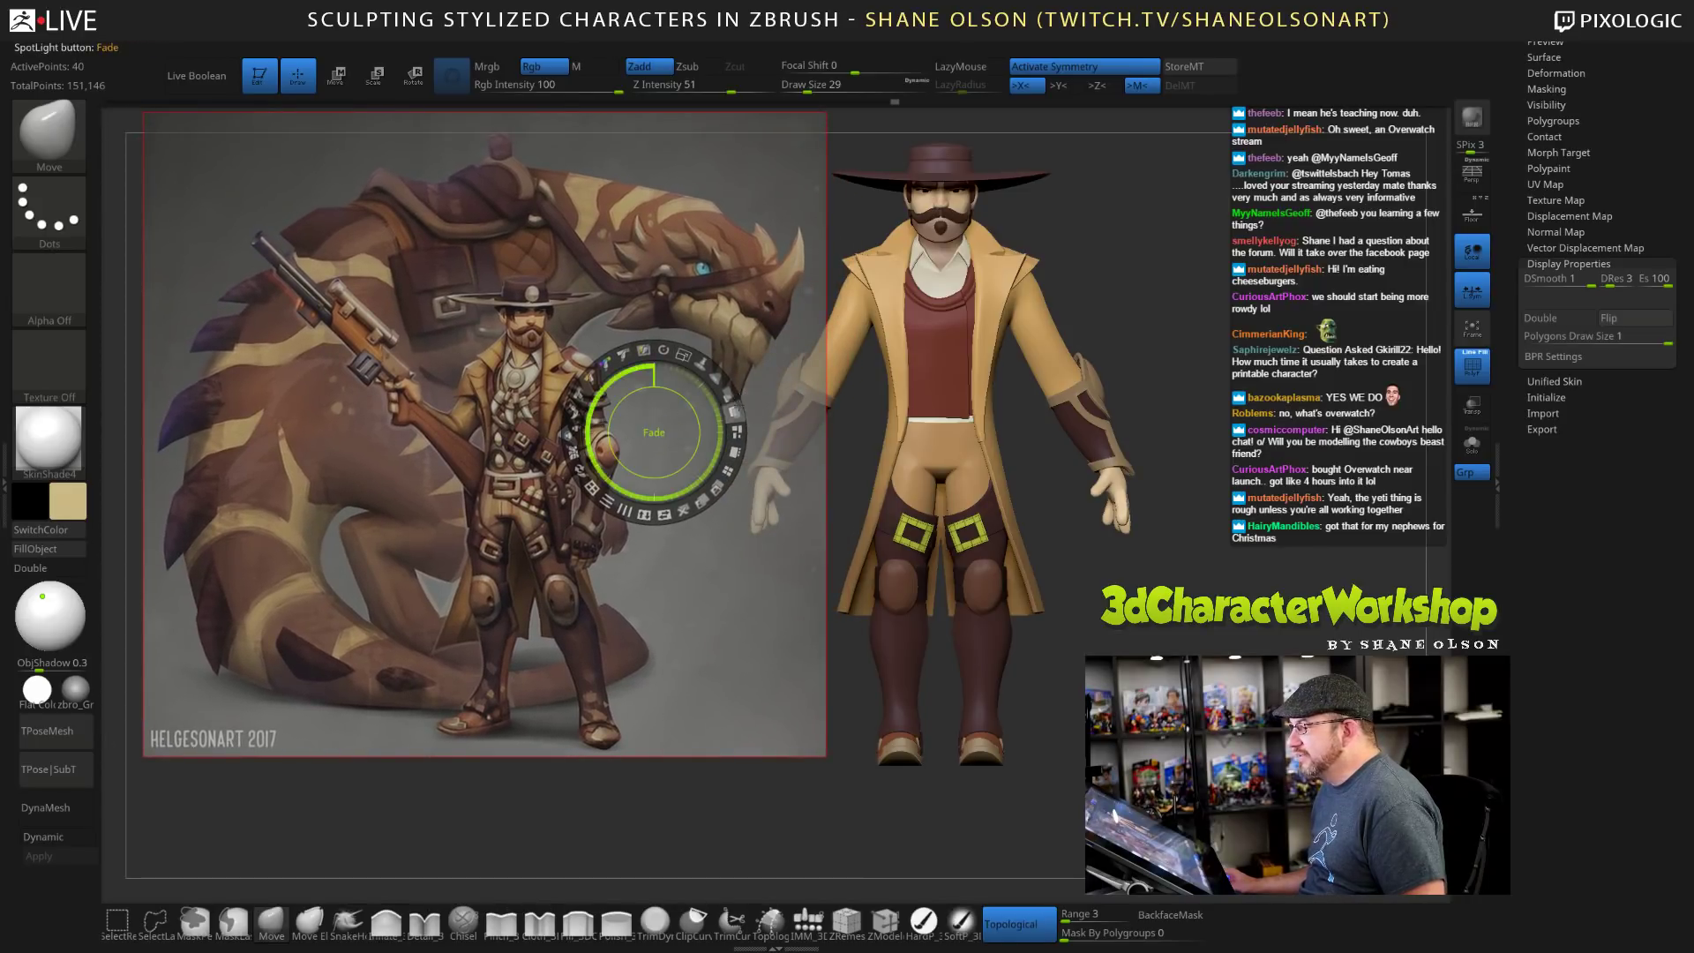
left_click_drag(735, 410, 723, 490)
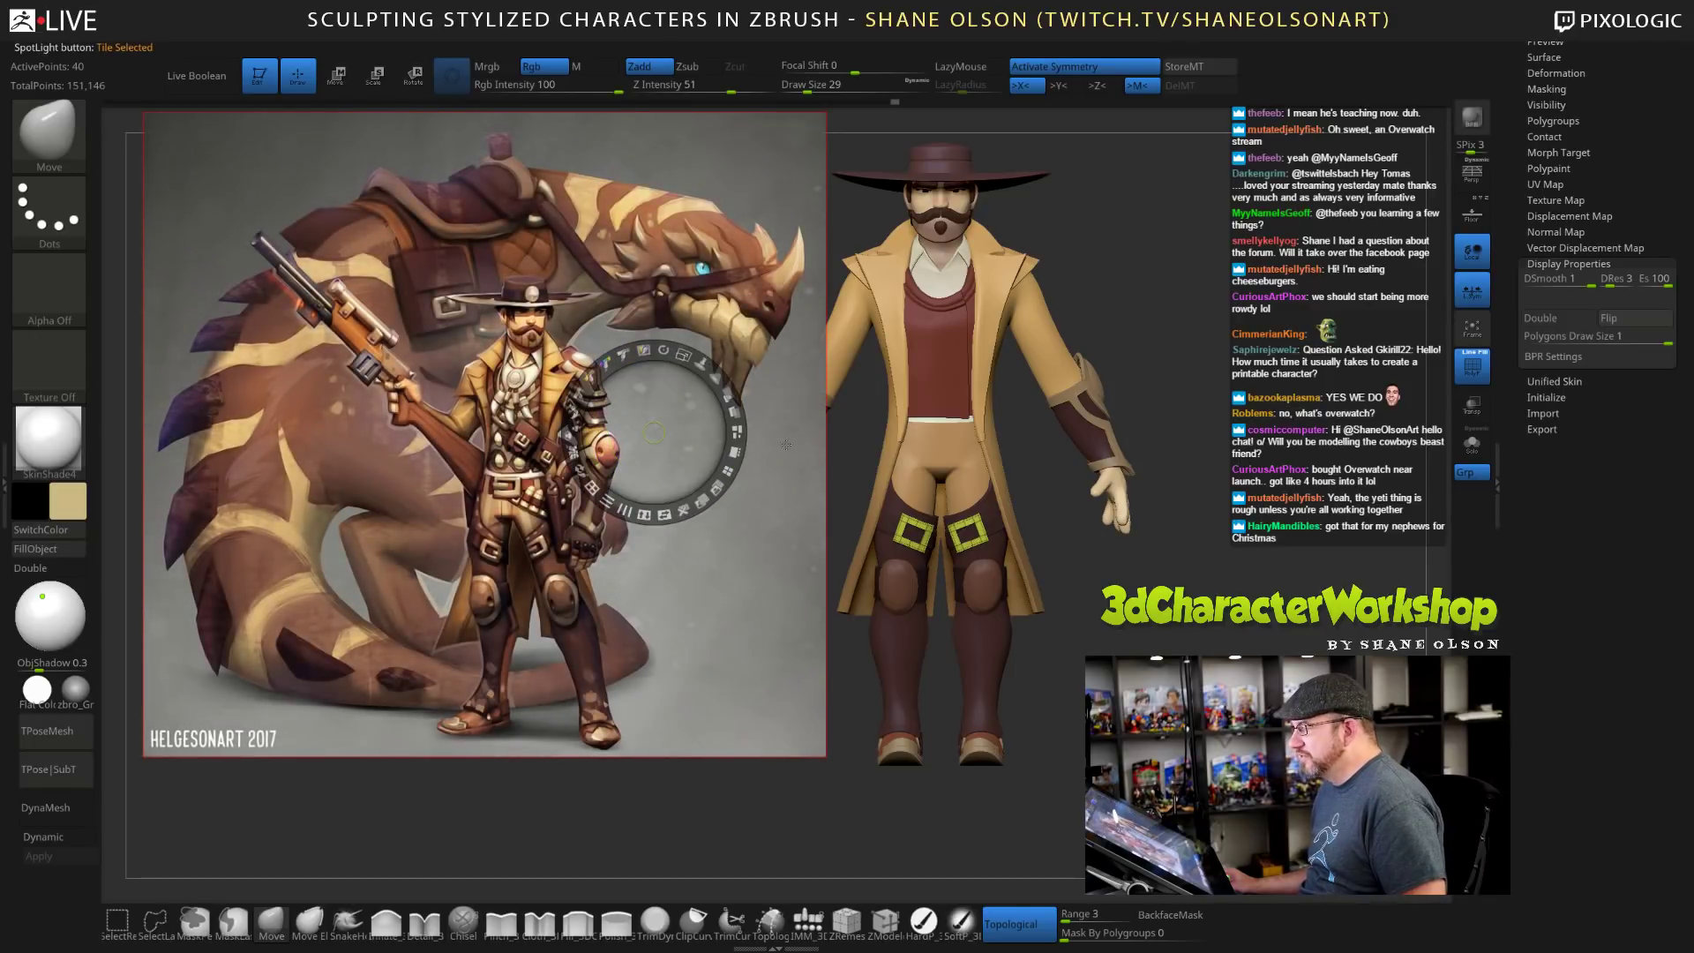
Enlarge and shift the Spotlight concept art so the painted cowboy matches the model's height beside it, and leave Spotlight editing.
key("z")
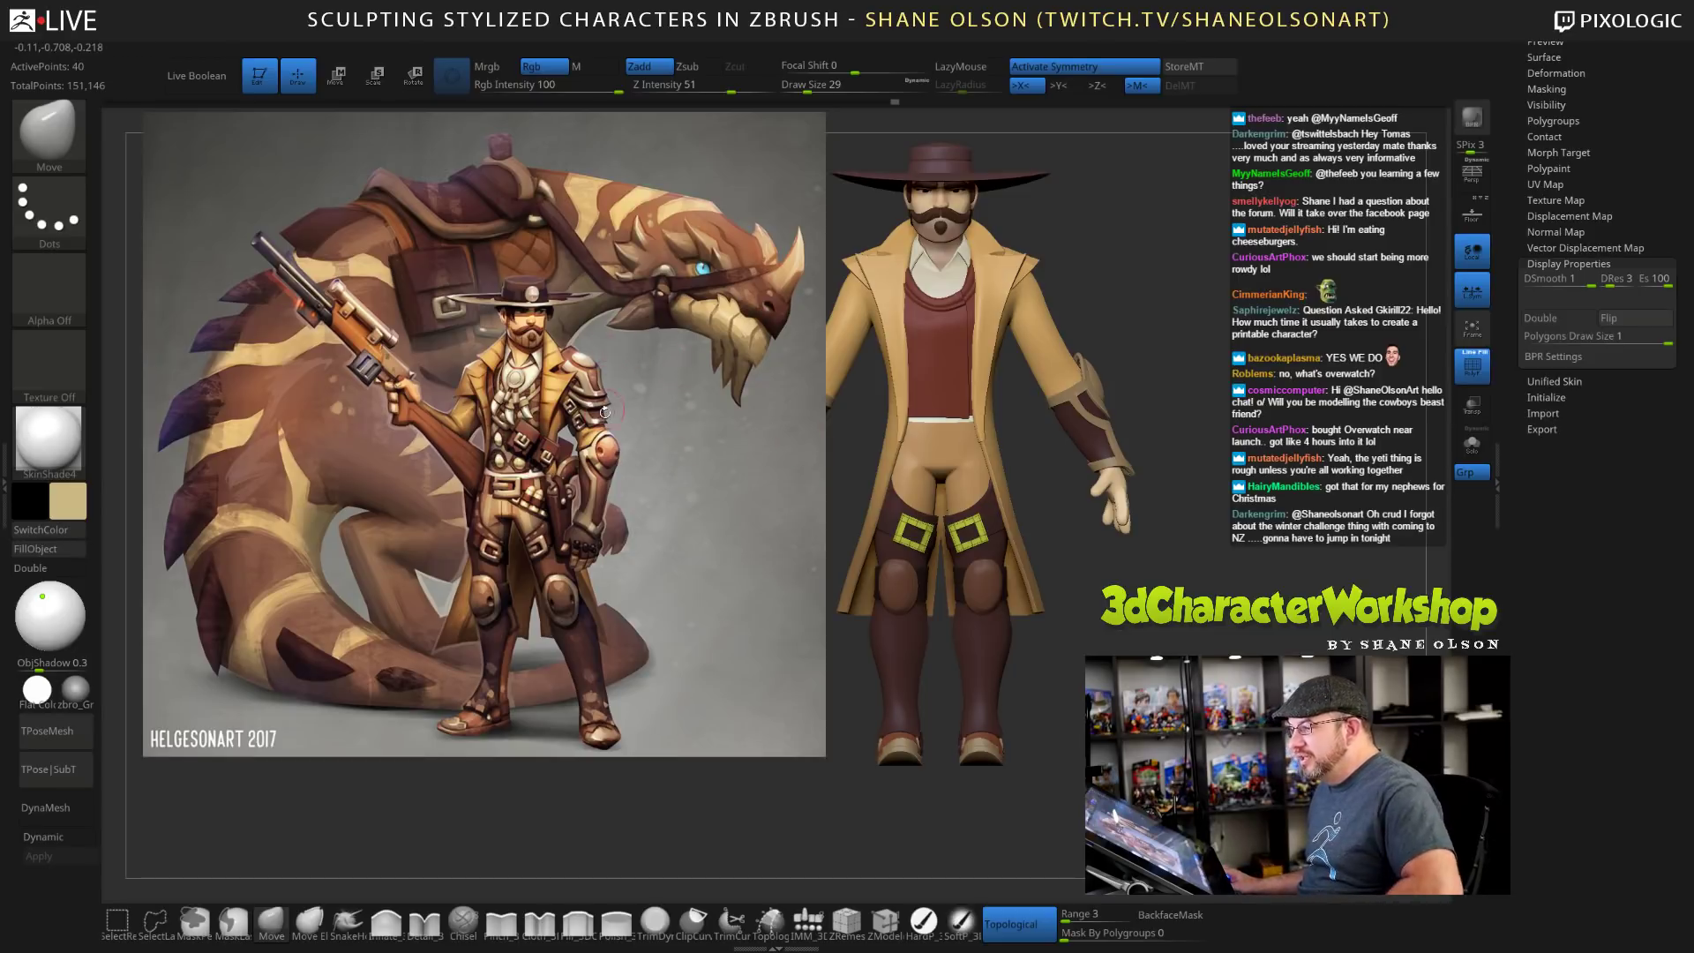
key("z")
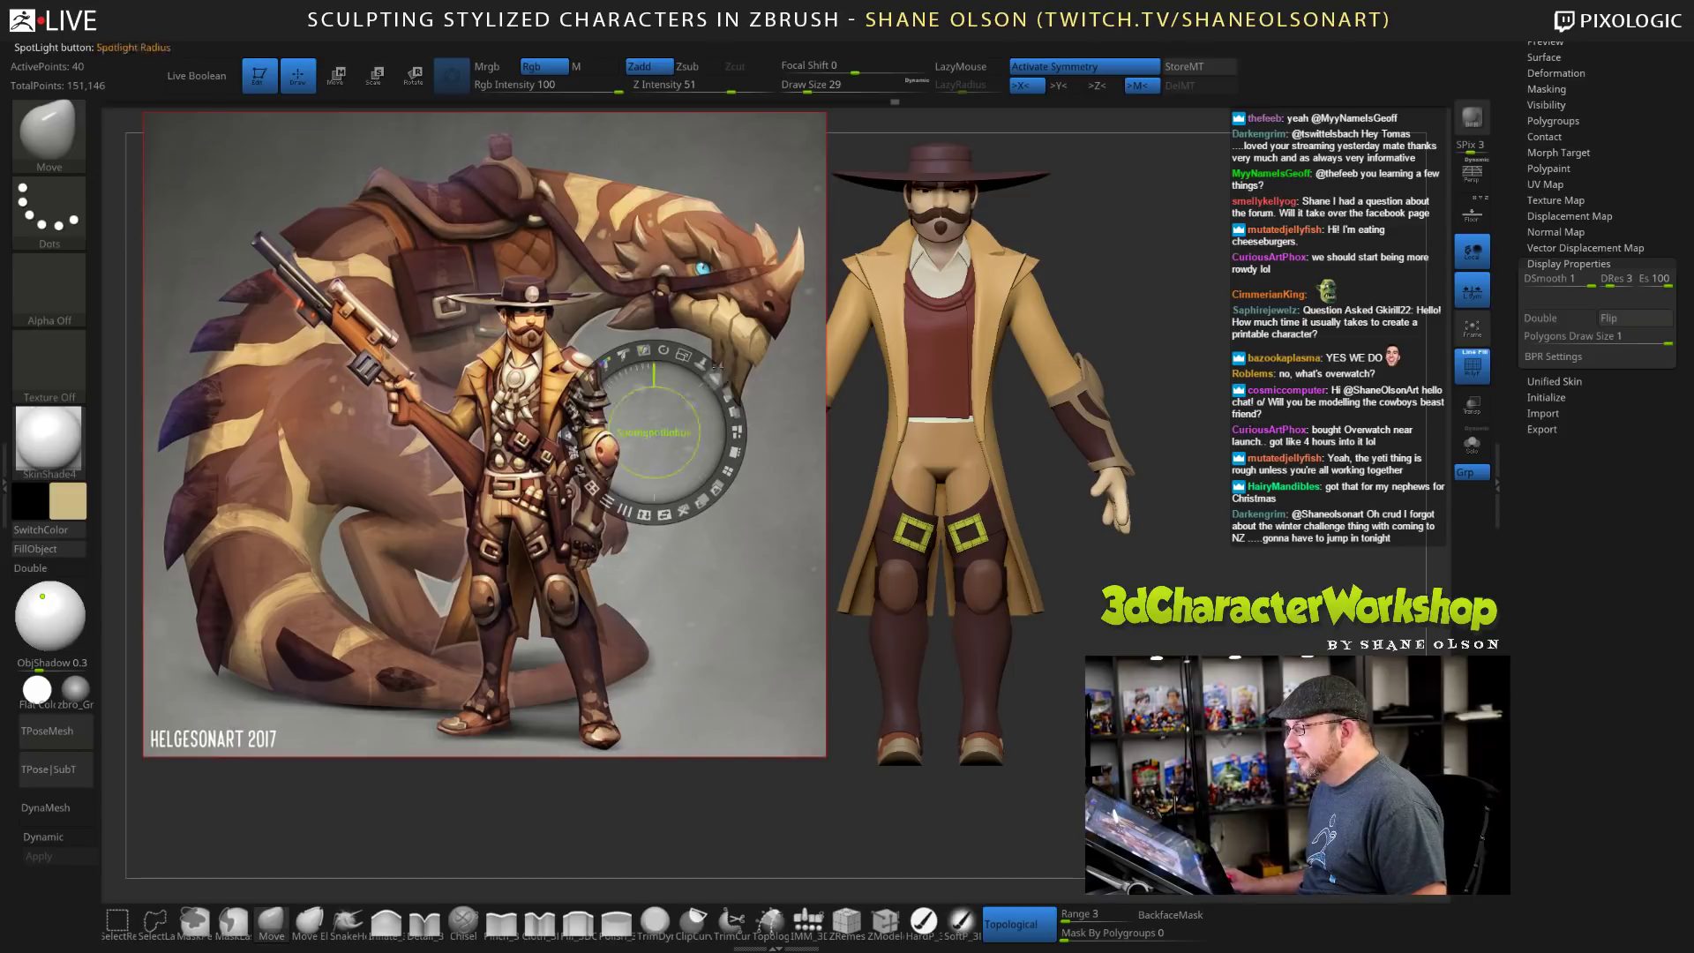
left_click_drag(682, 403, 436, 353)
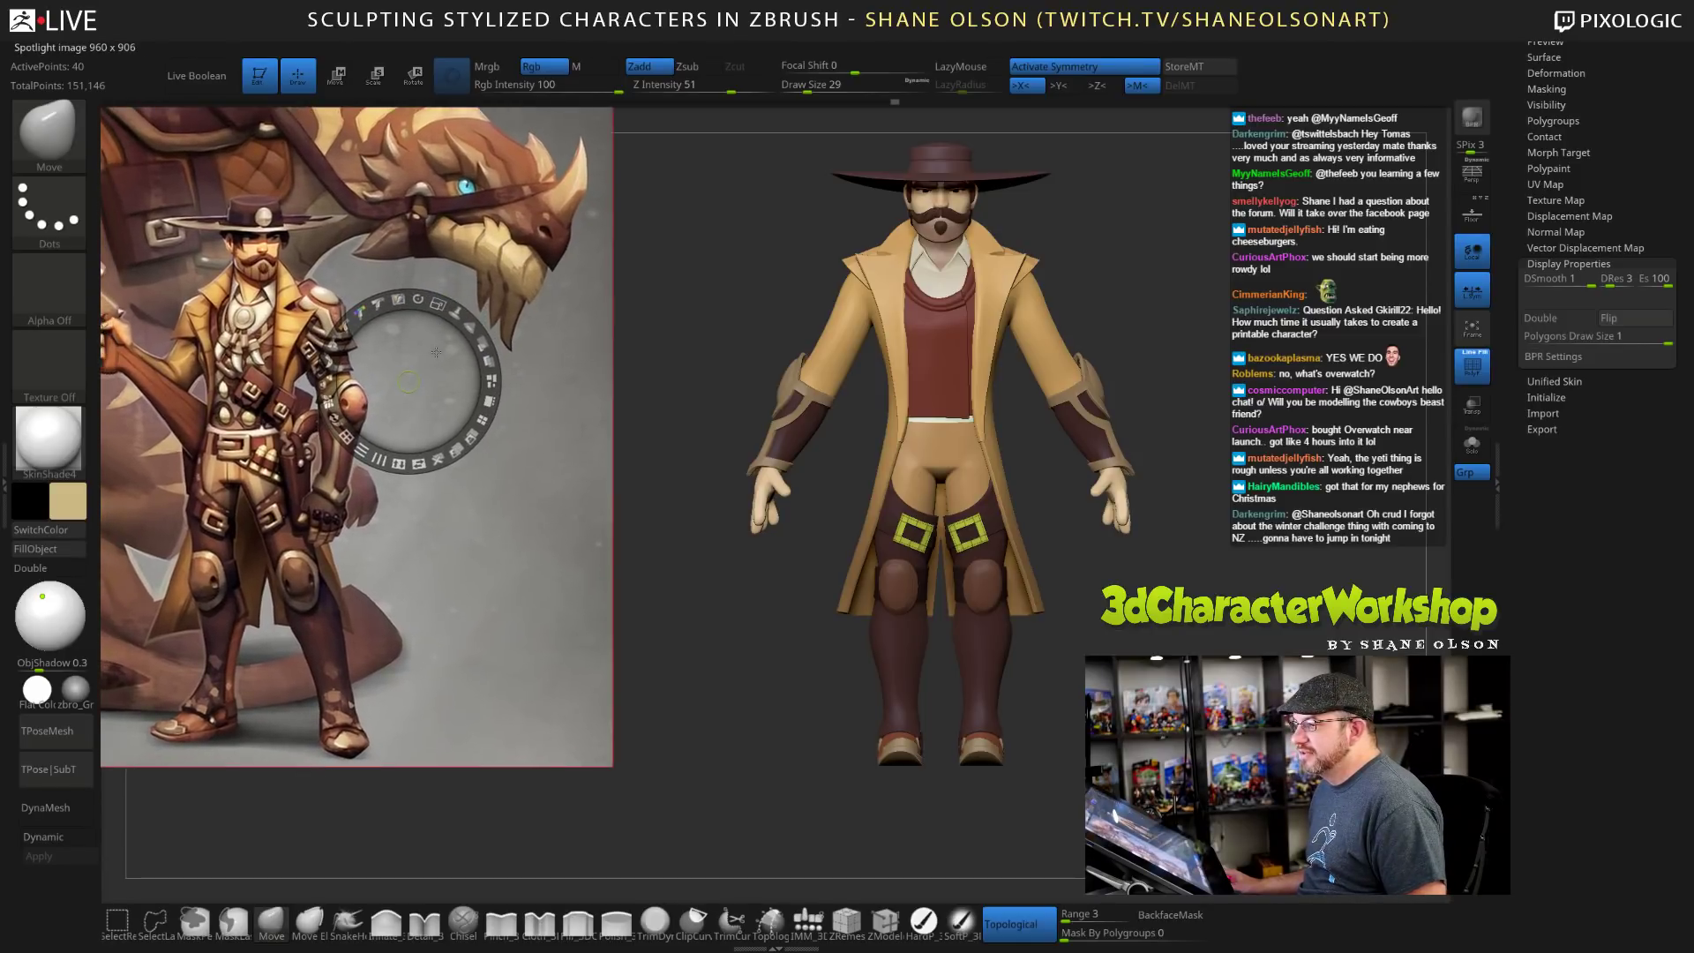
key("z")
Insert single edge loops into the thigh buckle frames using the ZModeler brush's edge Insert action.
mouse_move(785, 596)
left_mouse_down()
mouse_move(799, 598)
mouse_move(784, 598)
left_mouse_up()
left_click_drag(1057, 601, 1102, 611, "alt")
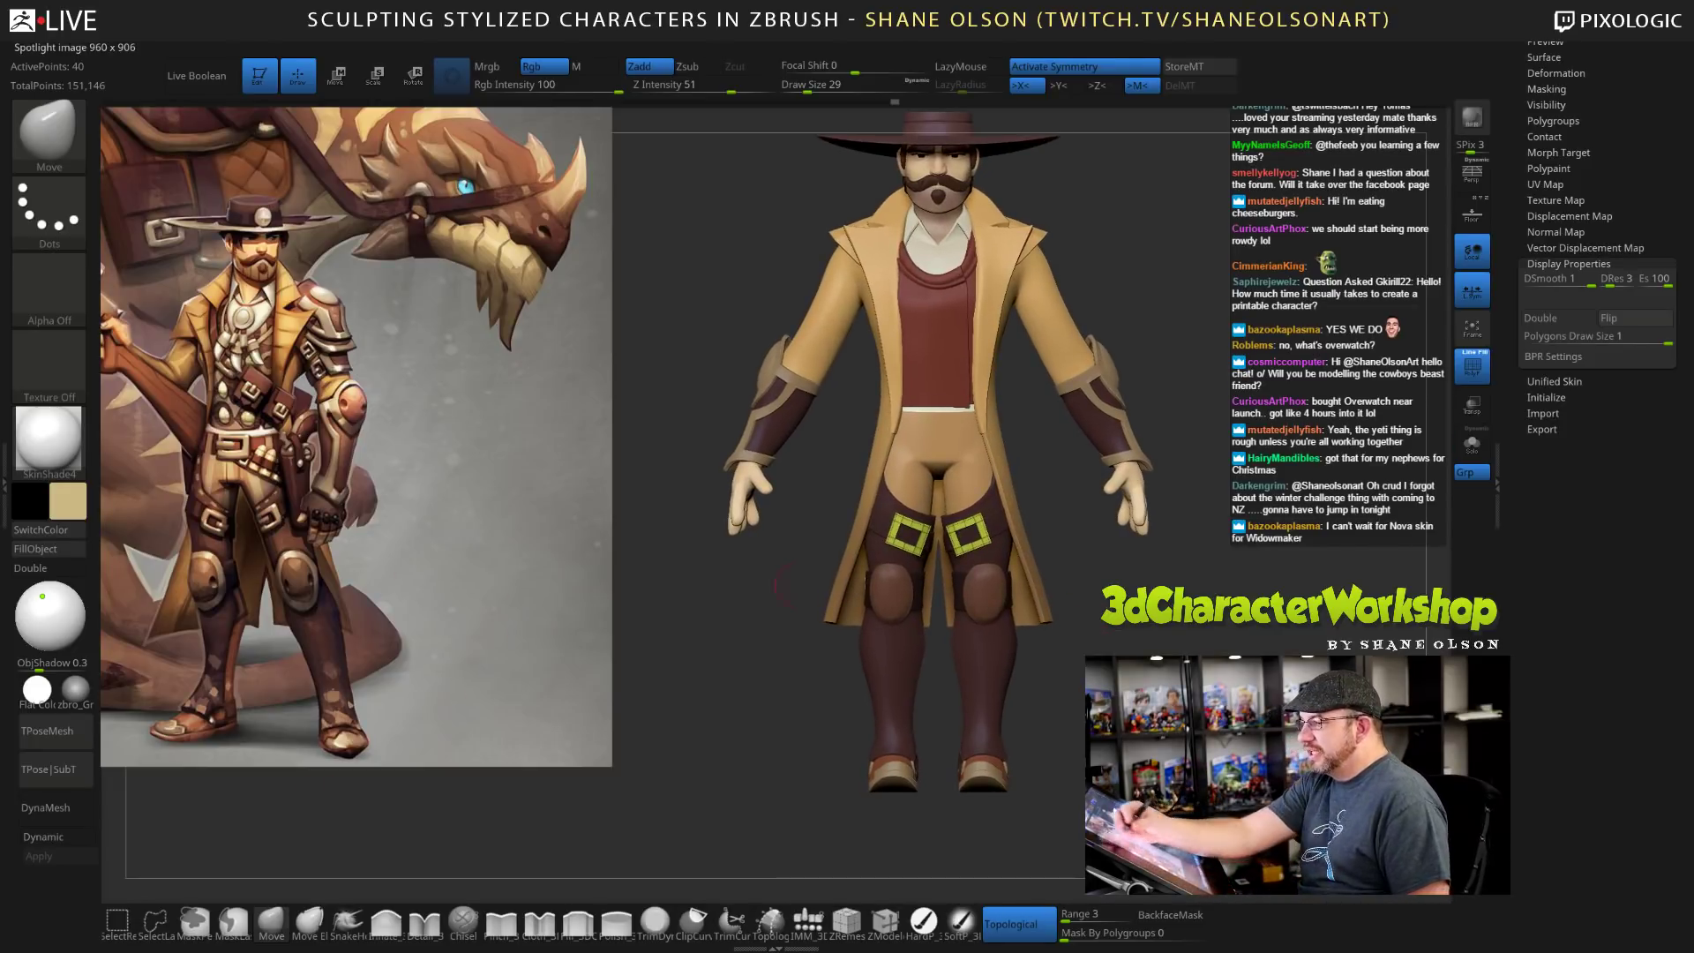
mouse_move(1189, 634)
left_mouse_down("alt")
mouse_move(1193, 664)
mouse_move(1169, 645)
mouse_move(1140, 678)
left_mouse_up("alt")
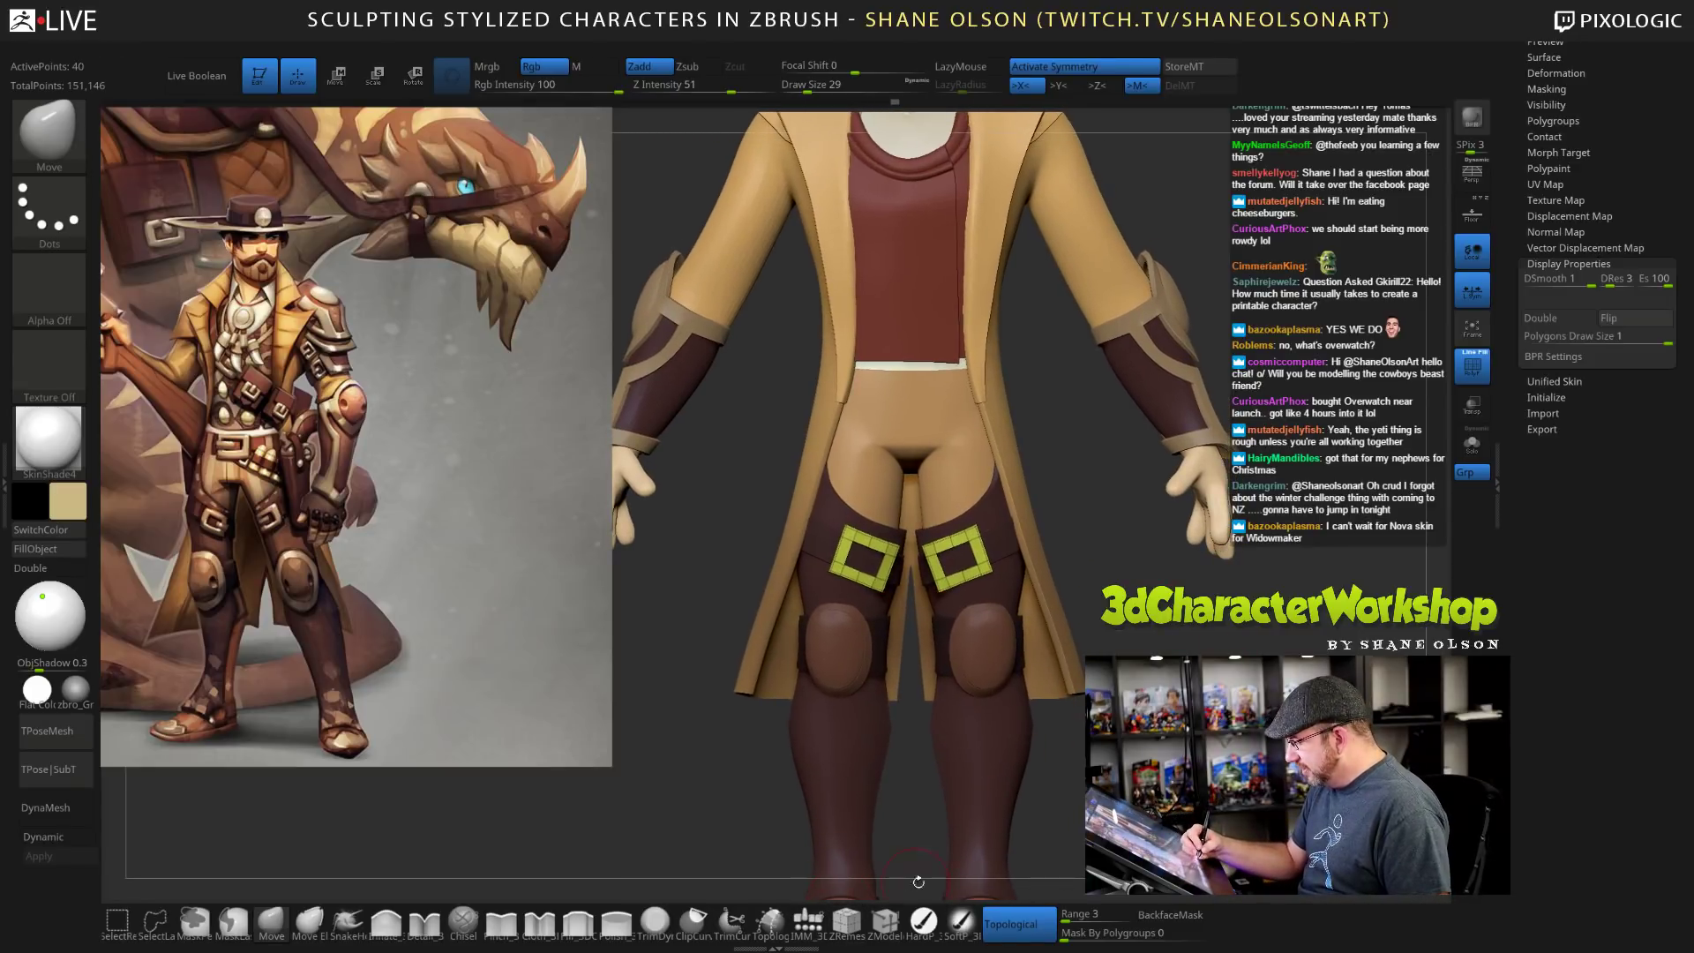
left_click(885, 923)
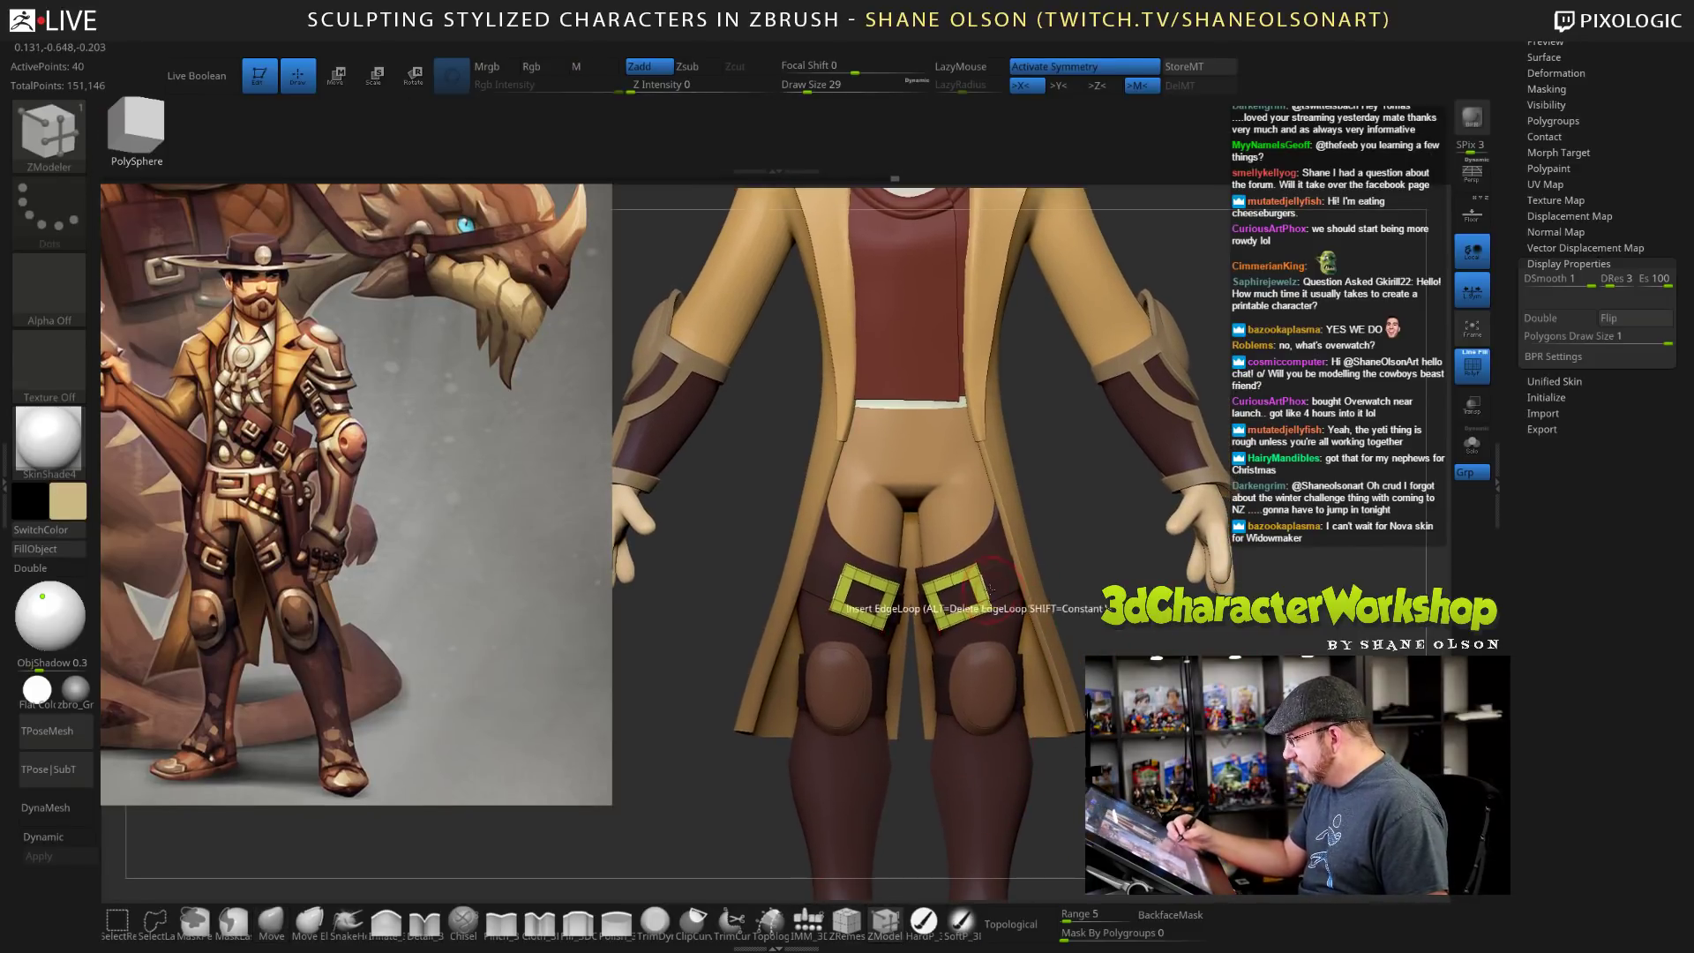
key("space")
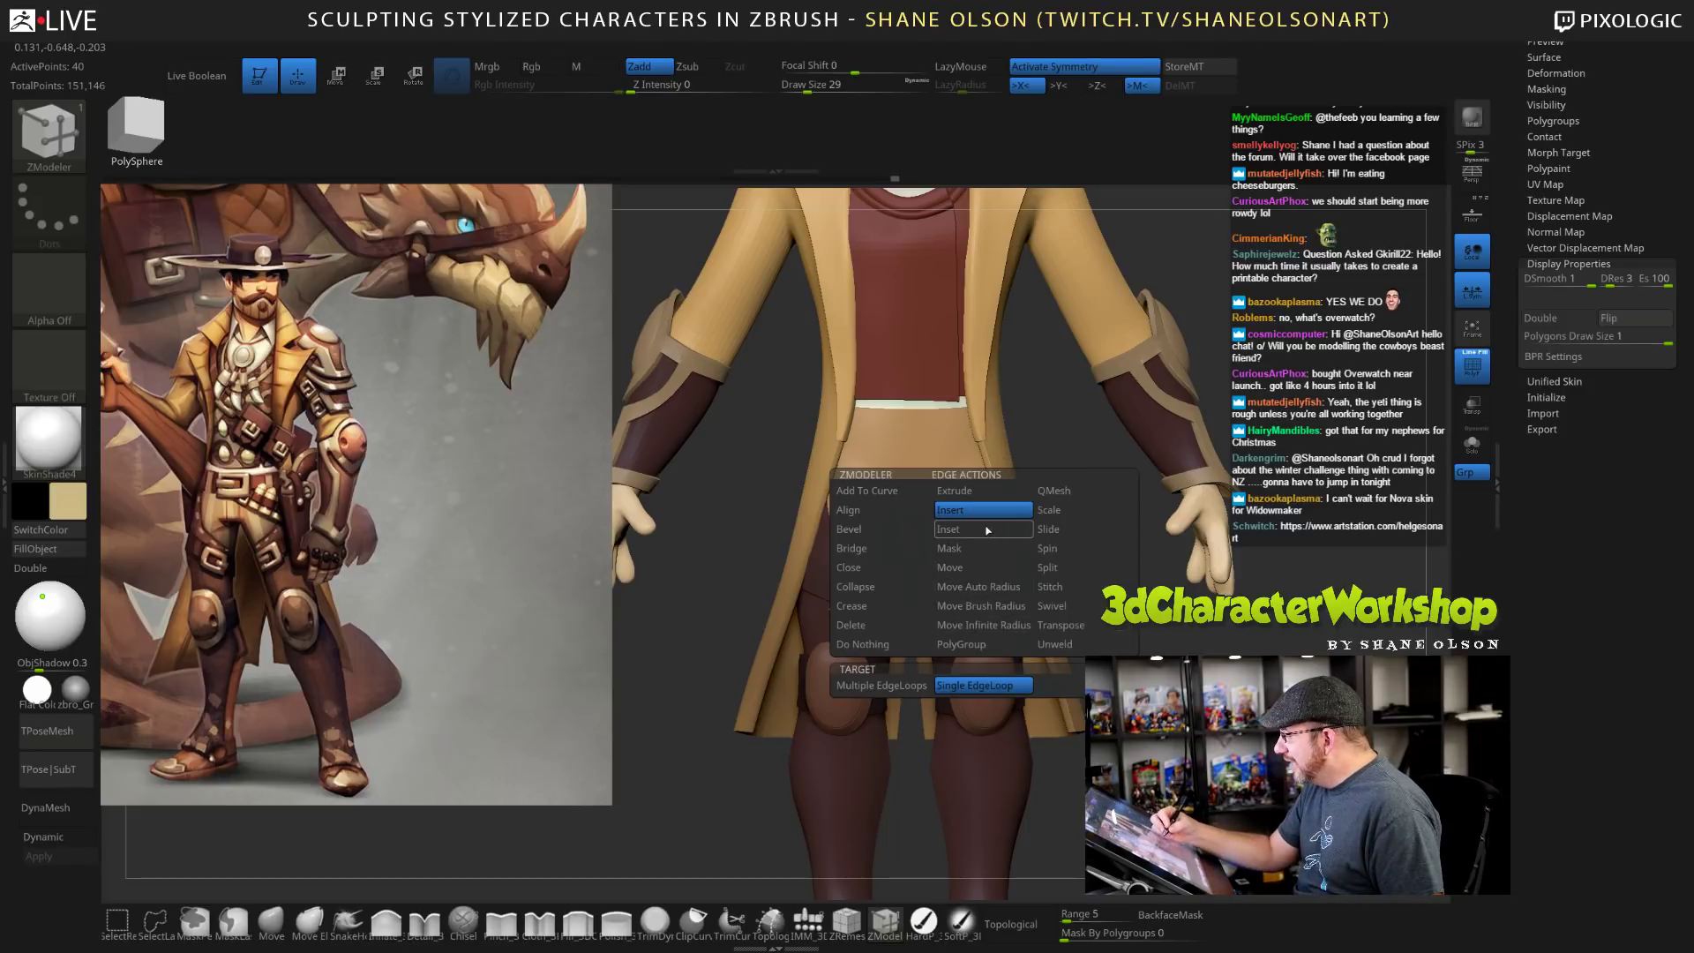
left_click(955, 490)
left_click(982, 588)
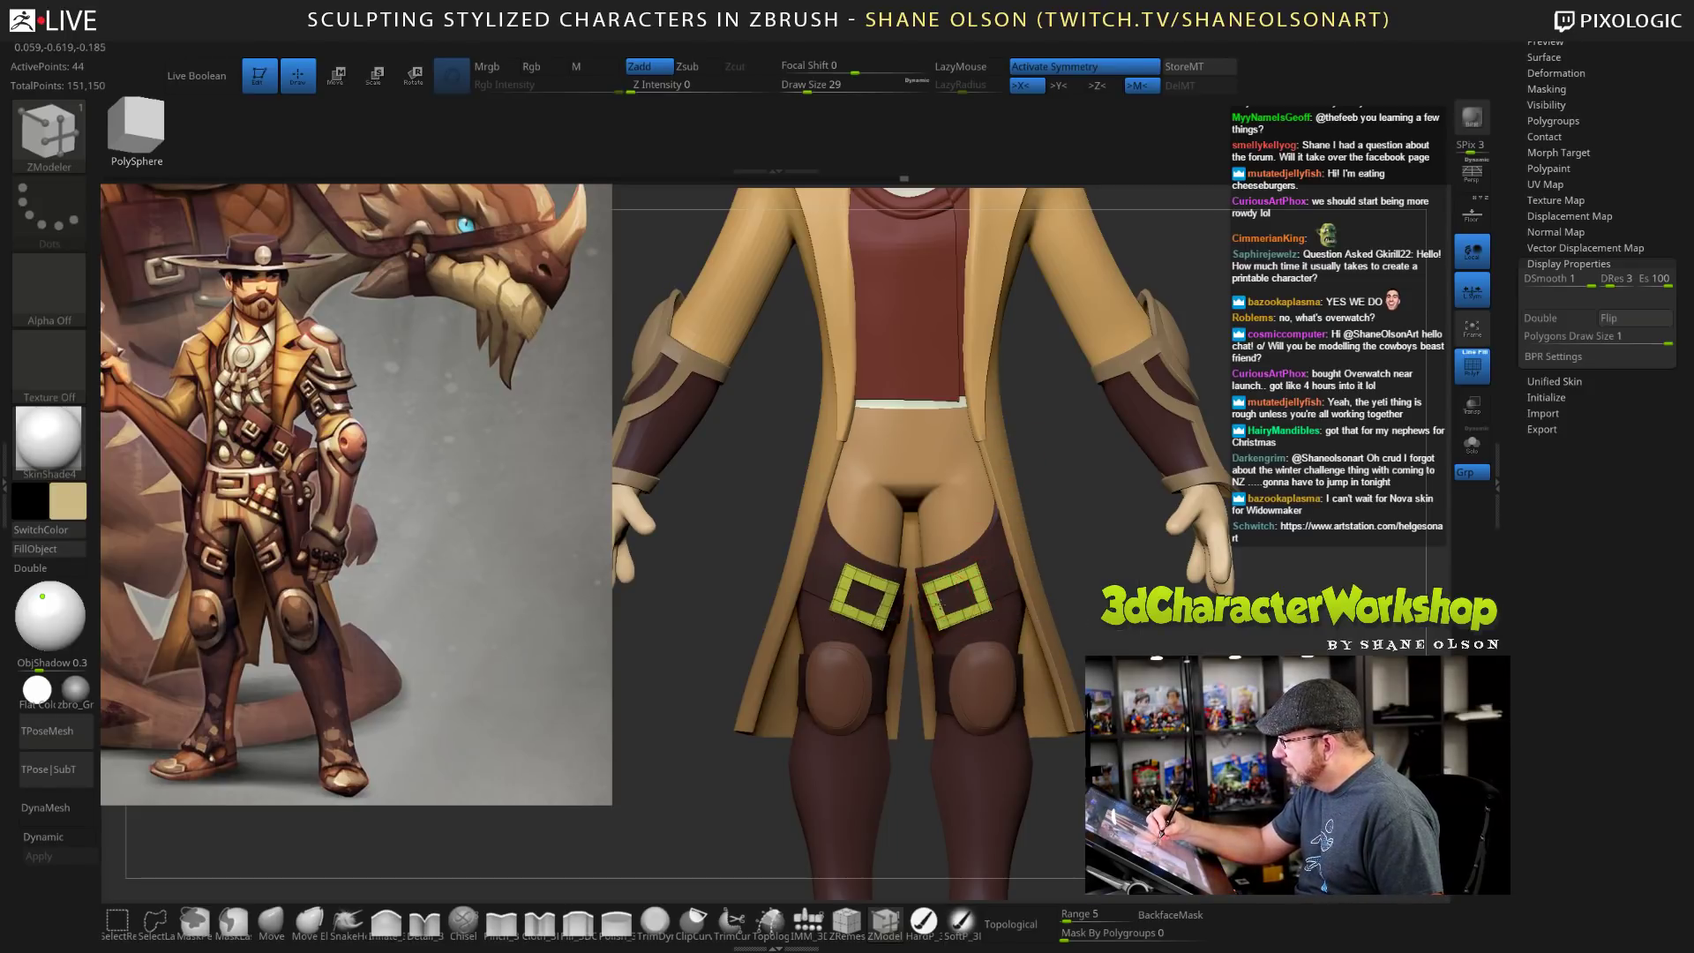
left_click_drag(1184, 641, 1306, 697, "alt")
right_click_drag(970, 706, 995, 522)
Adjust the buckle frames' scale with the gizmo, return to drawing mode, and raise Draw Size to 39.
key("e")
left_click_drag(1031, 564, 1095, 771, "alt")
left_click_drag(1032, 567, 1142, 494)
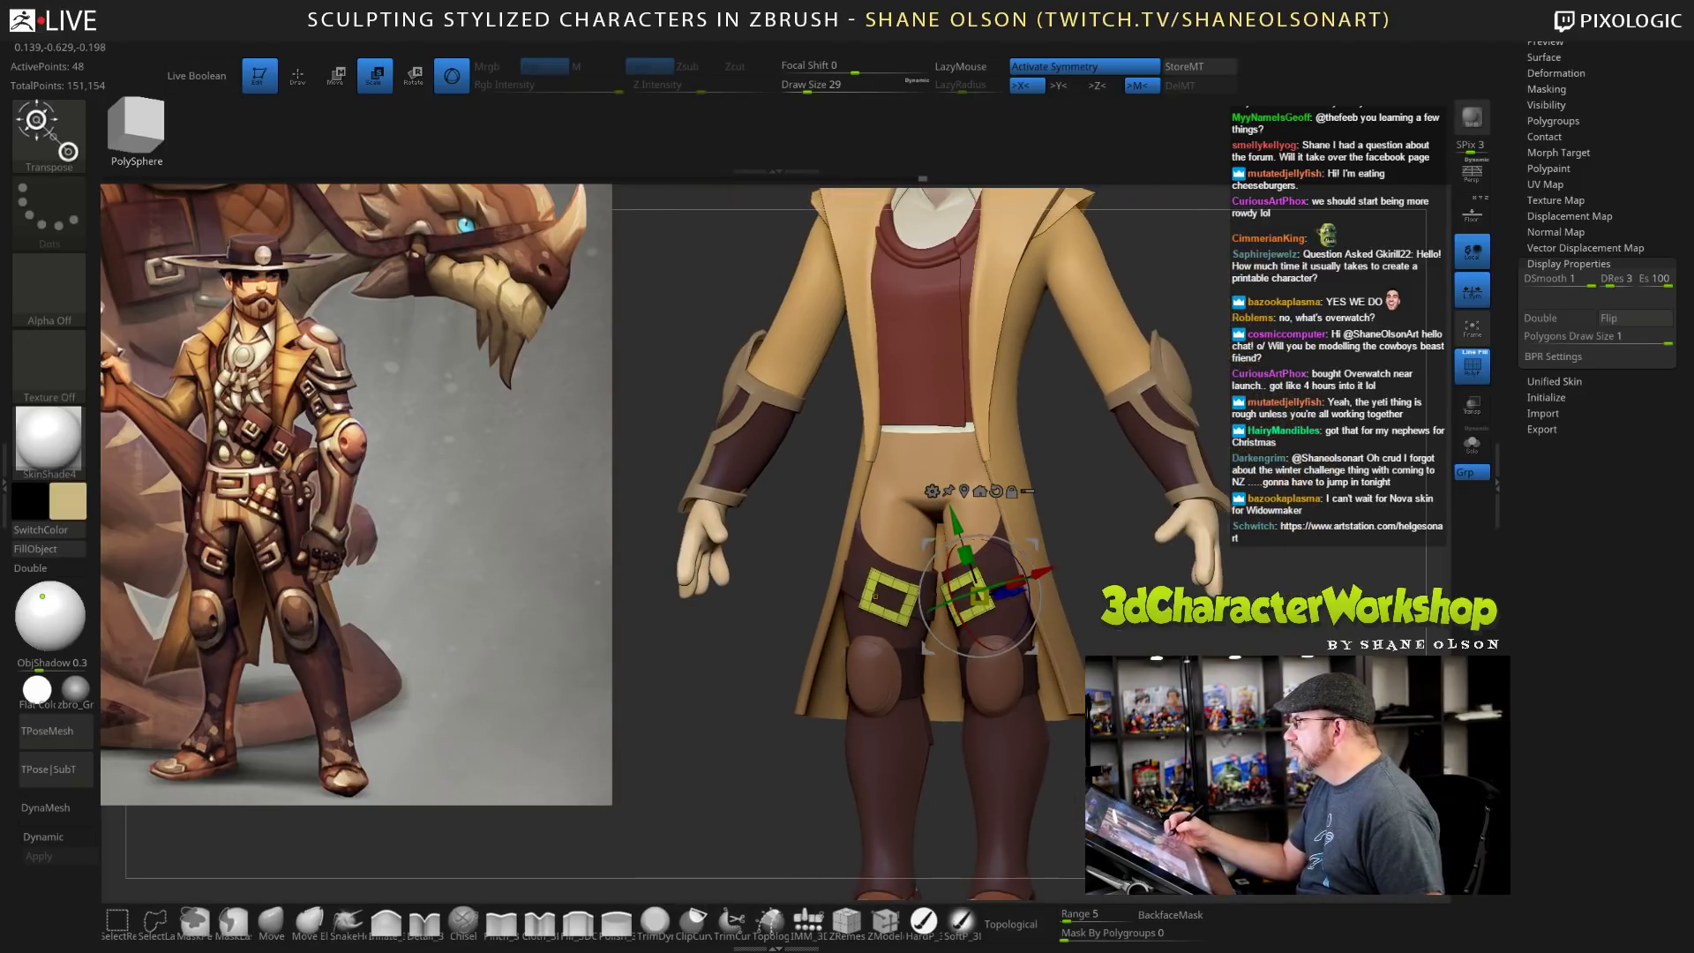
mouse_move(1046, 597)
left_mouse_down()
mouse_move(1096, 550)
mouse_move(1050, 577)
mouse_move(1050, 625)
left_mouse_up()
key("q")
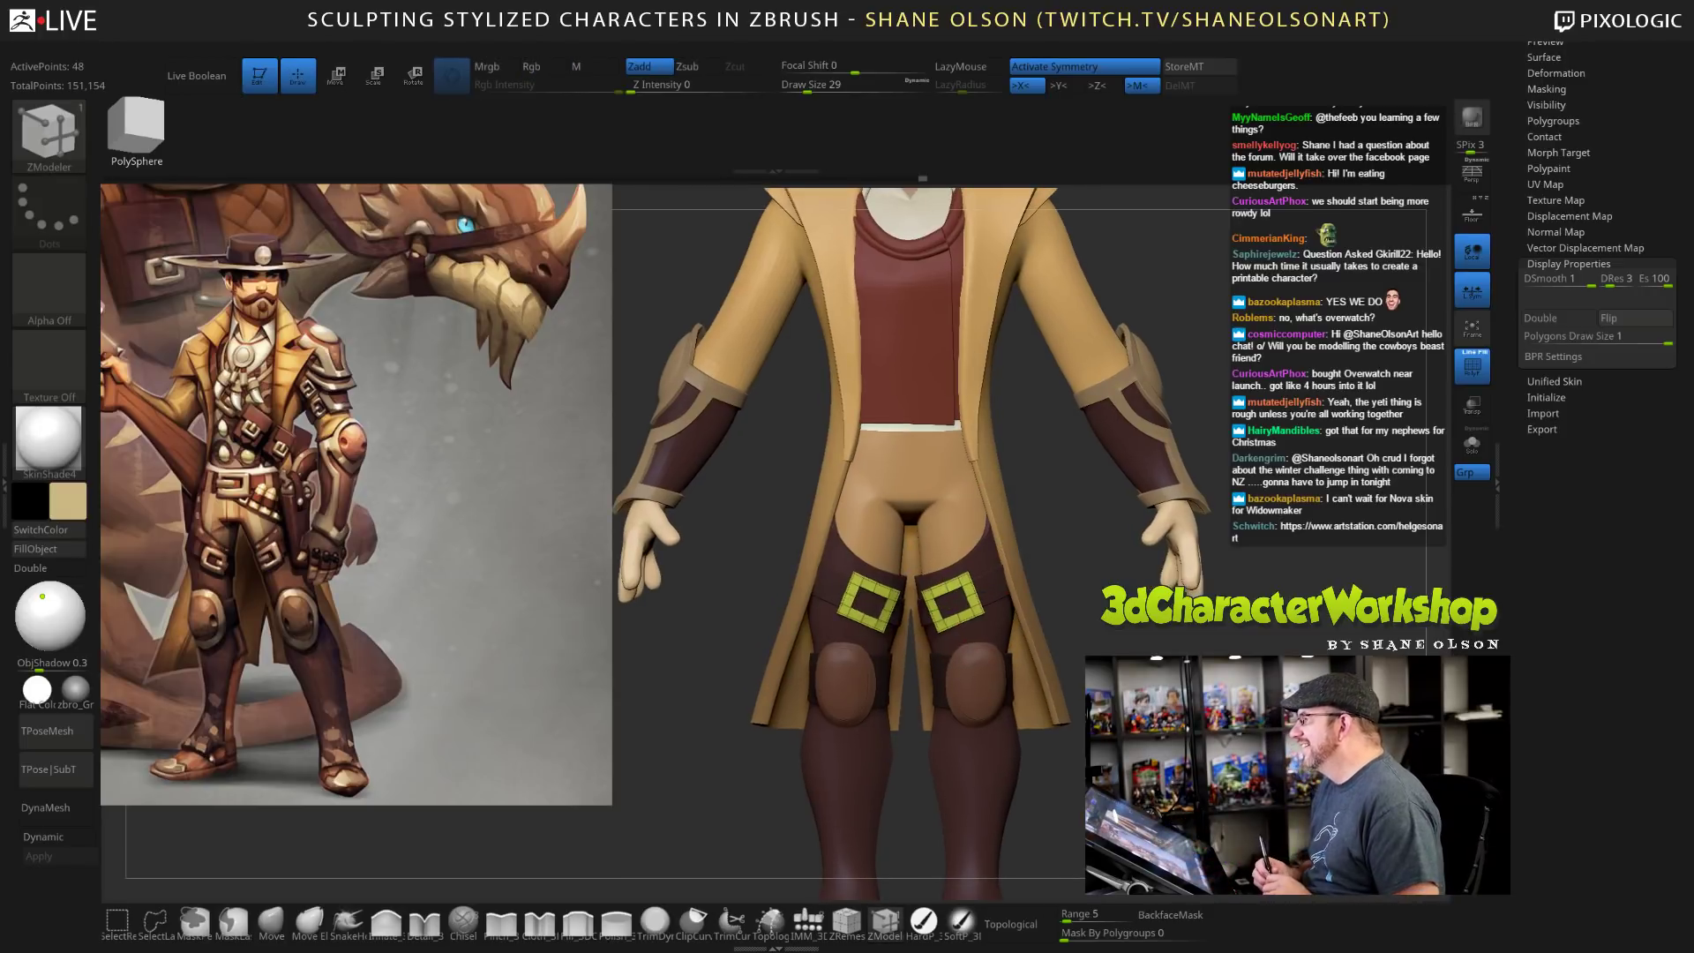
left_click_drag(1230, 660, 1227, 681)
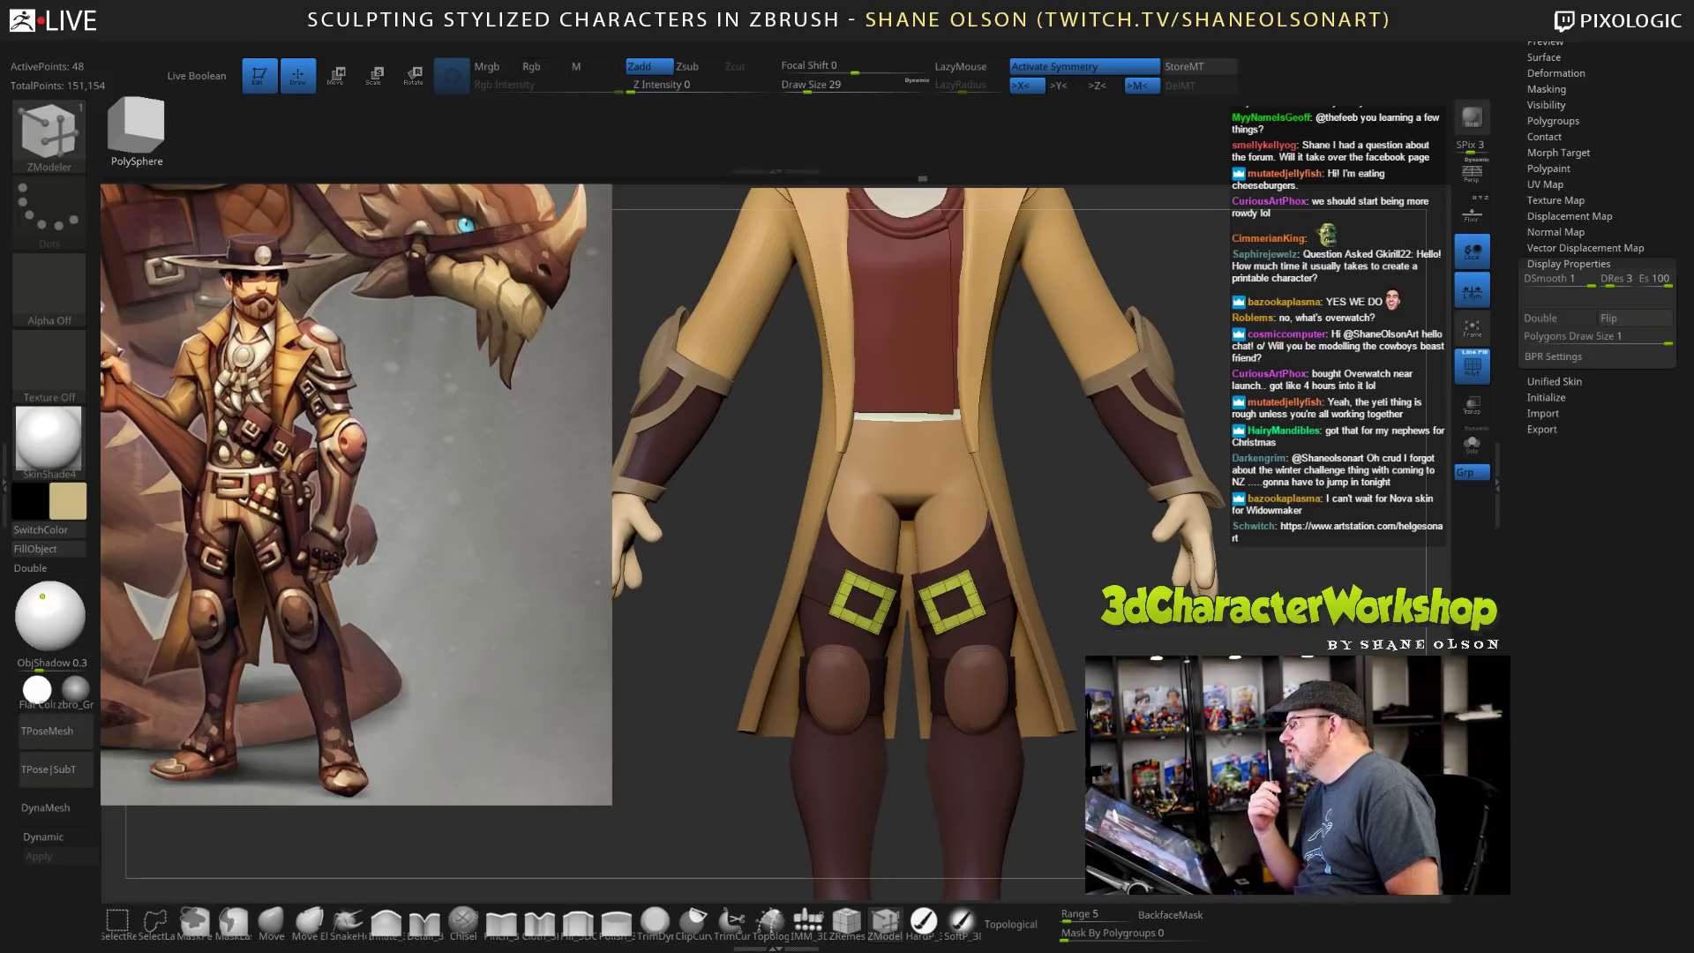
left_click_drag(1273, 549, 1265, 537)
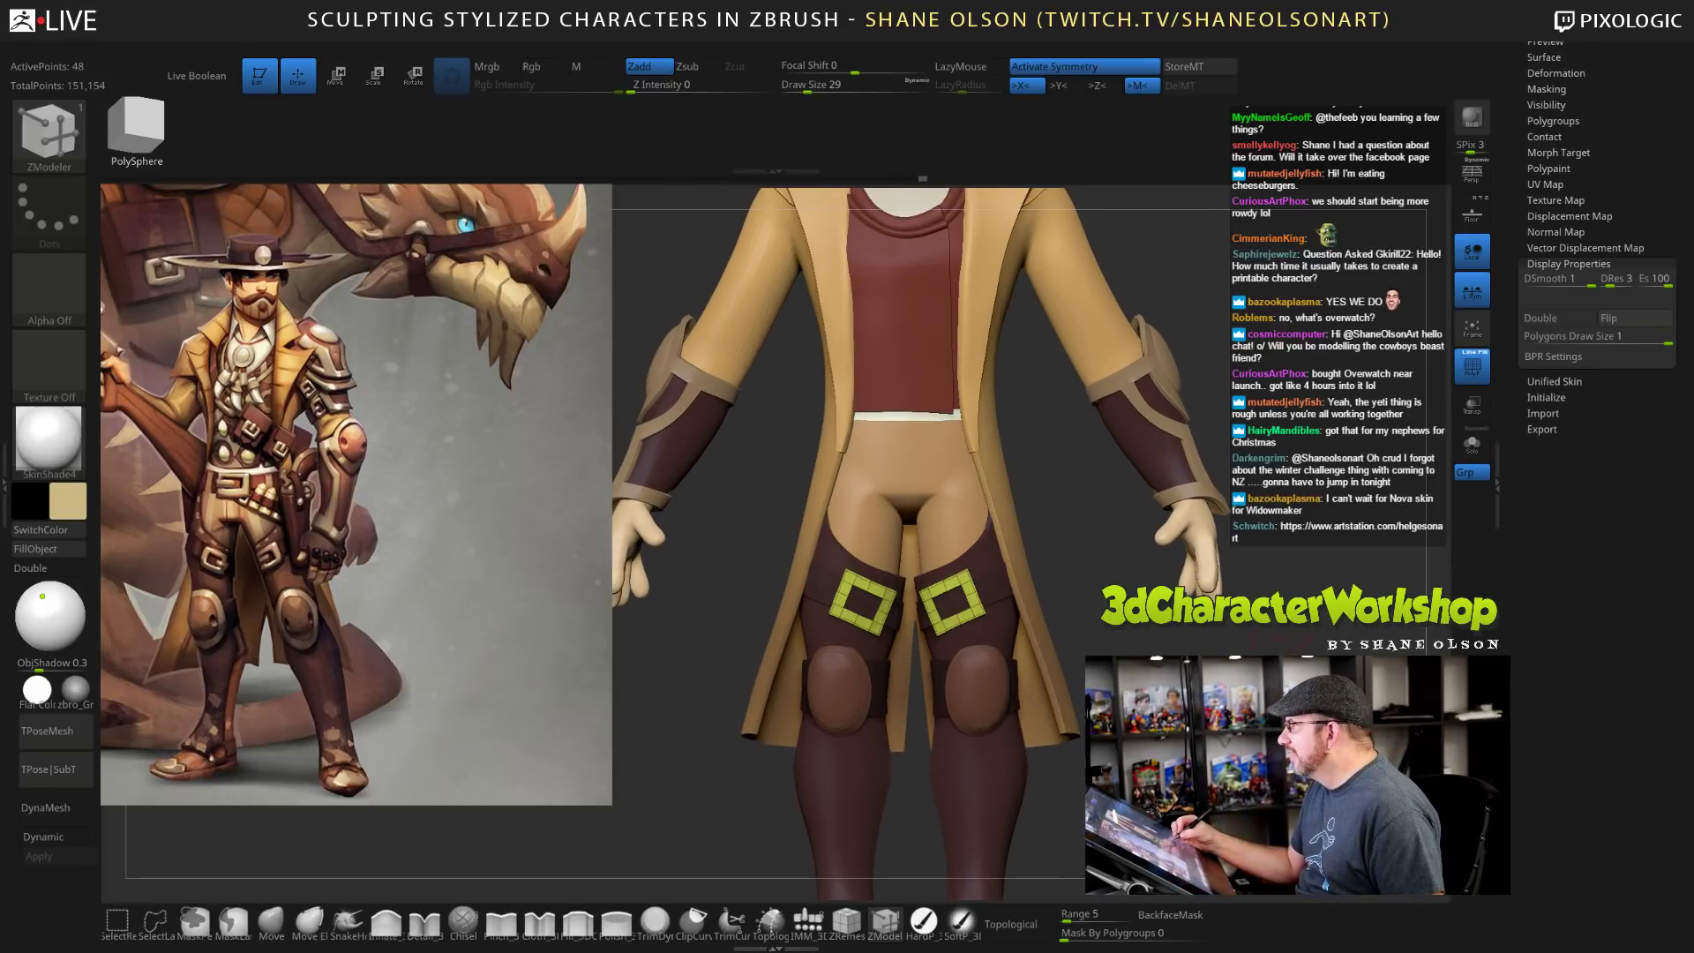
key("bracketright")
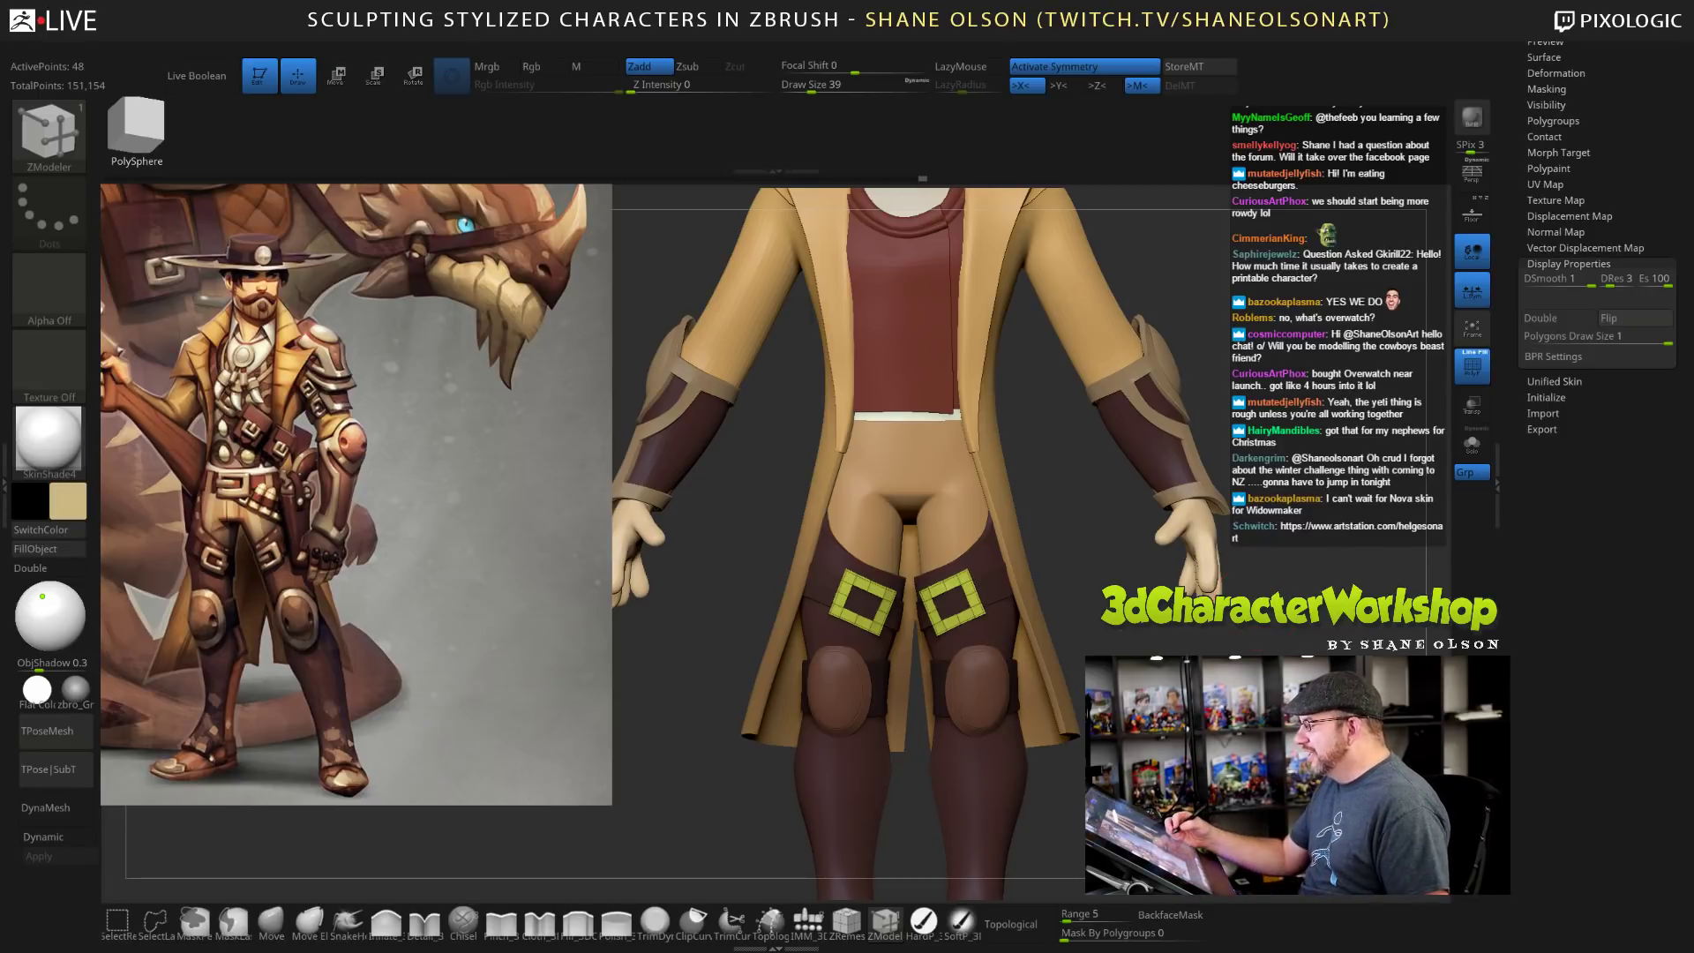
Move the buckle frames back into the thigh bands and rotate them slightly with the gizmo, then return to drawing mode.
key("f")
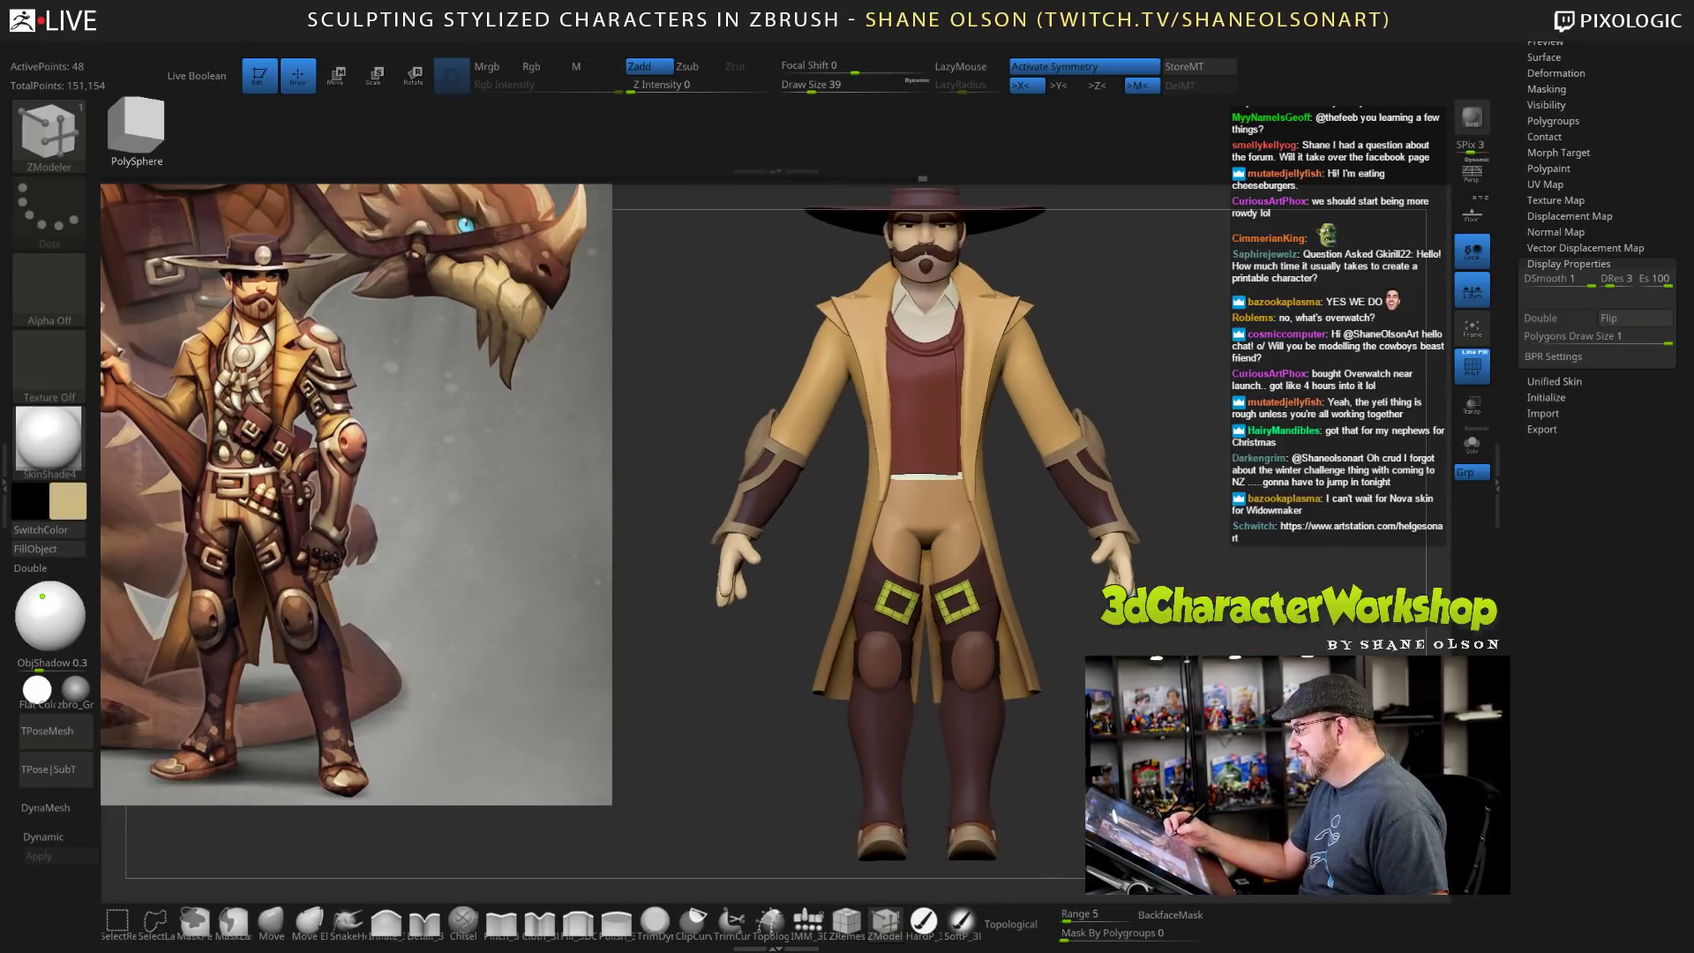
mouse_move(1103, 370)
left_mouse_down()
mouse_move(1103, 339)
mouse_move(1103, 361)
left_mouse_up()
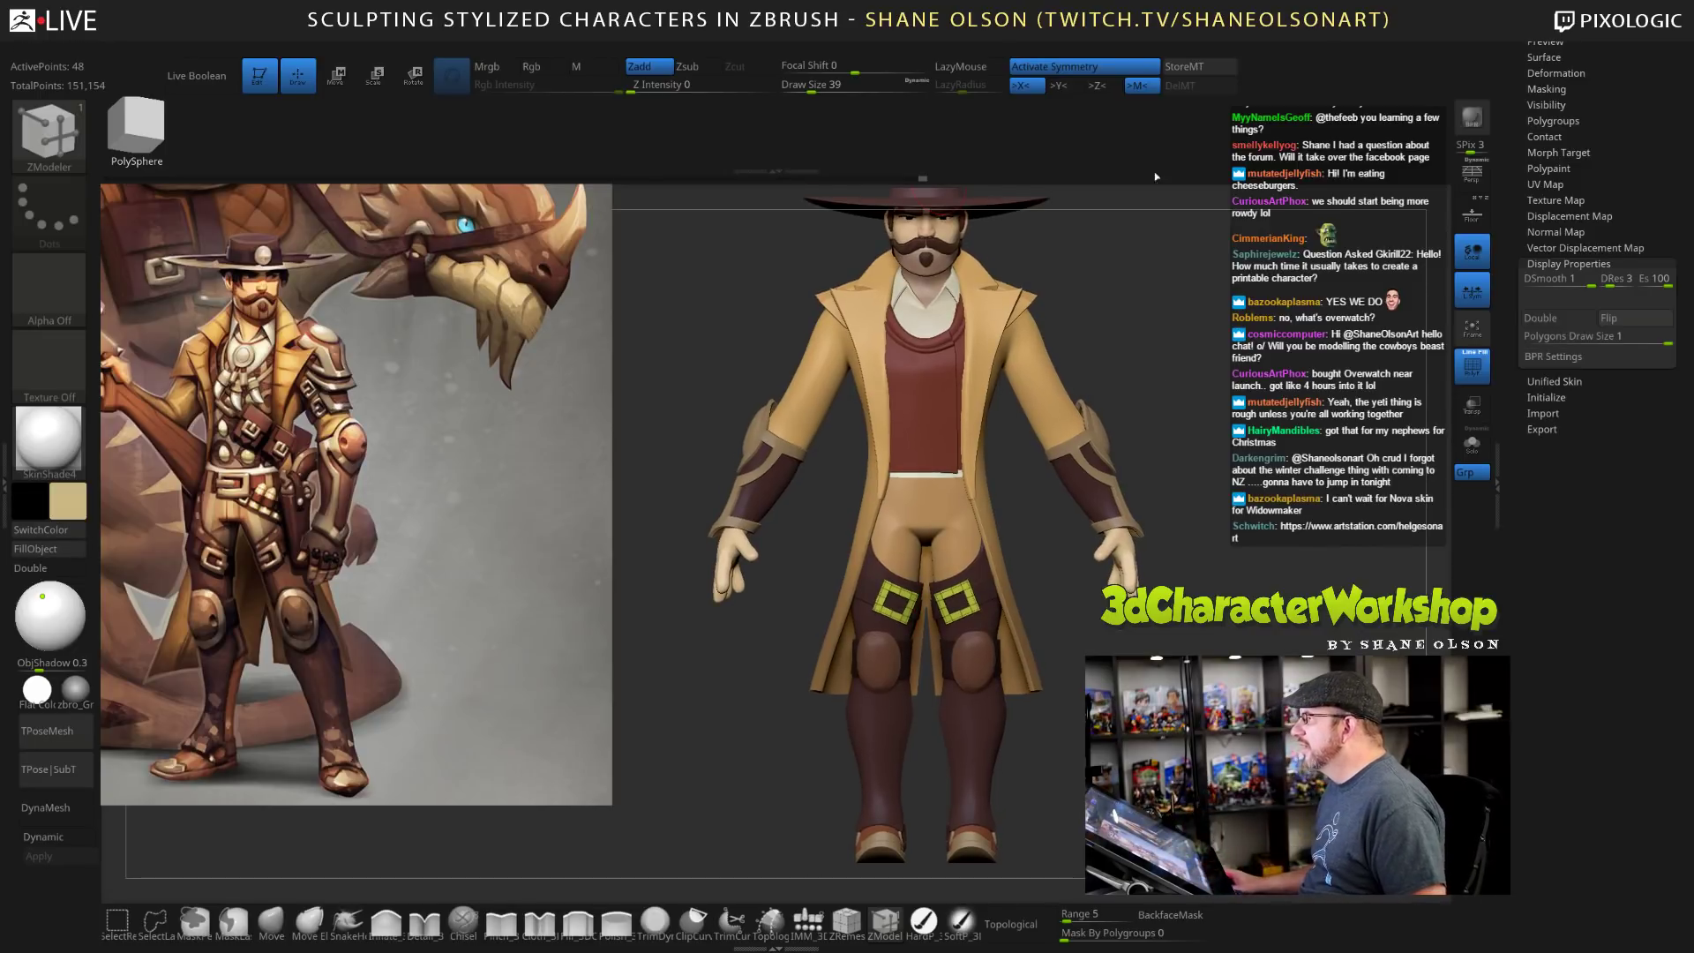
left_click_drag(1262, 482, 1234, 419)
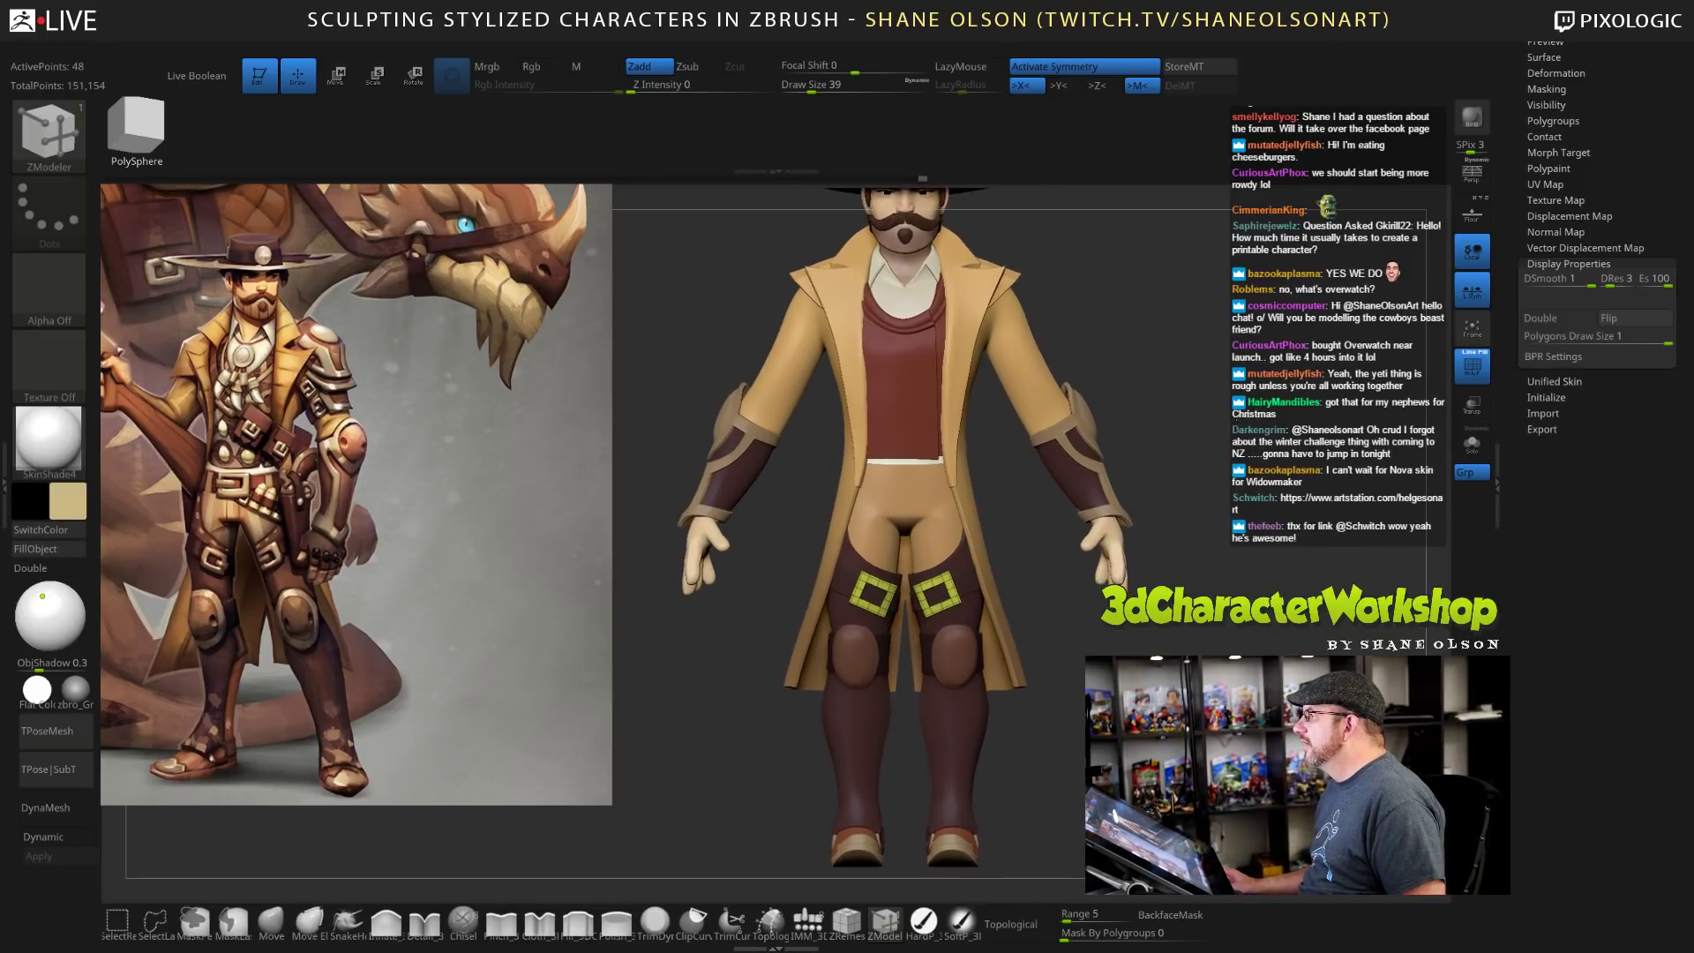
left_click_drag(1152, 285, 1187, 305)
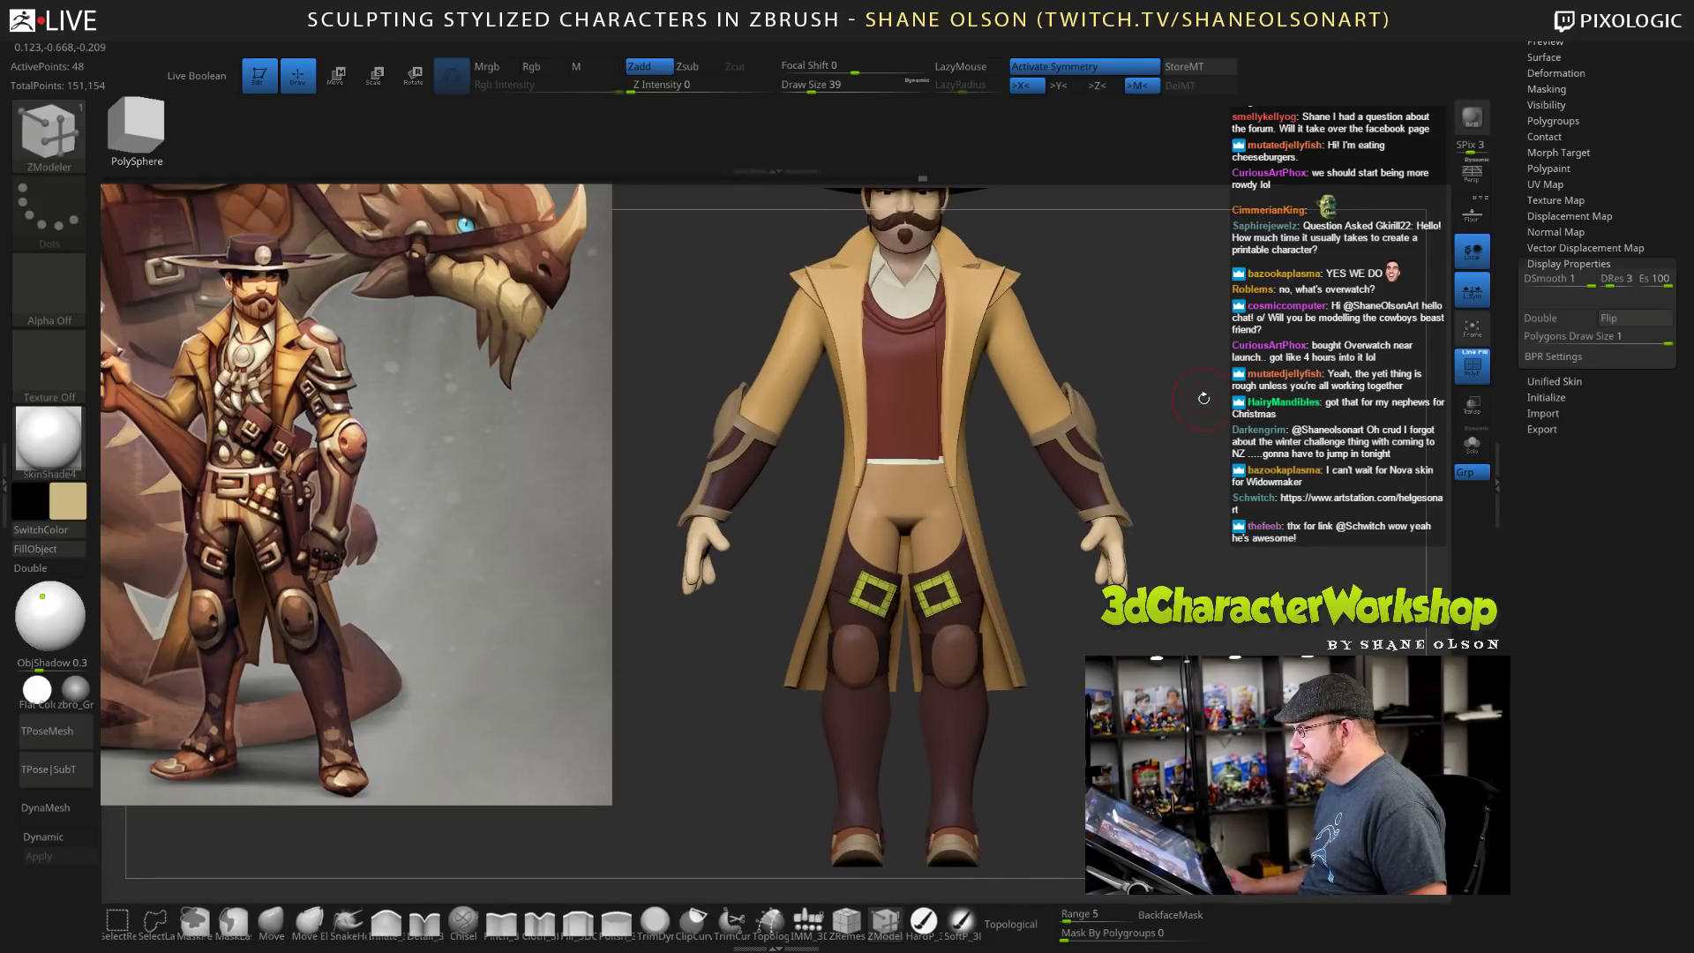
left_click_drag(1232, 431, 1179, 647, "alt")
key("w")
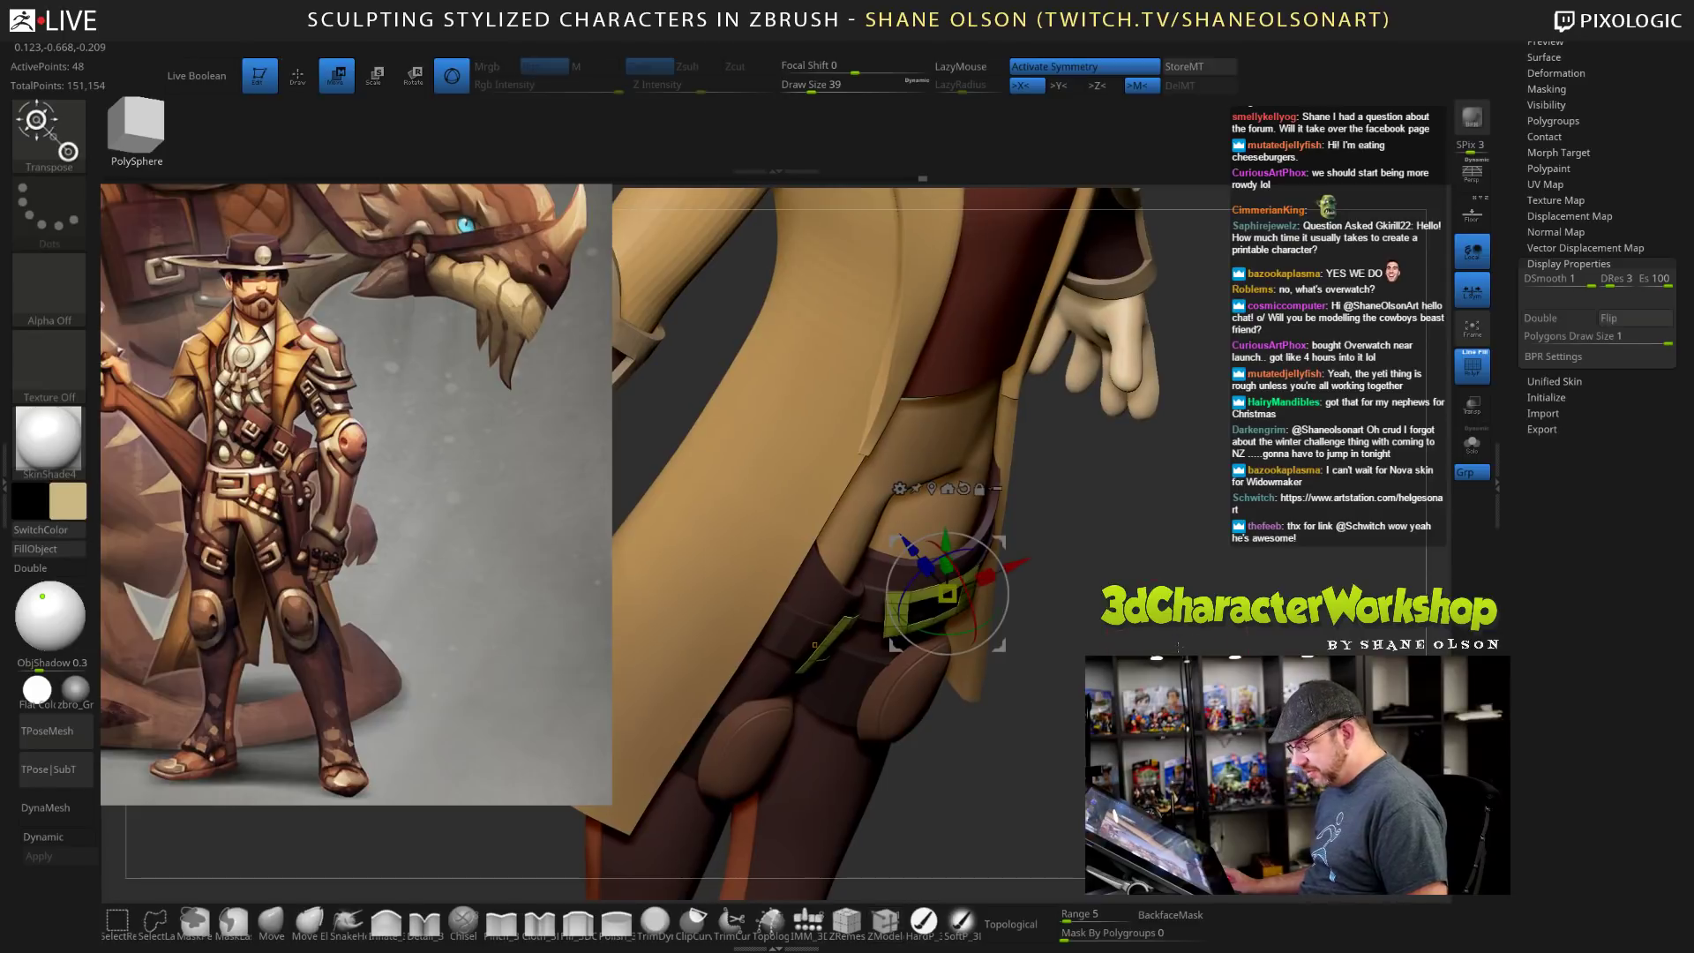
left_click_drag(905, 543, 903, 536)
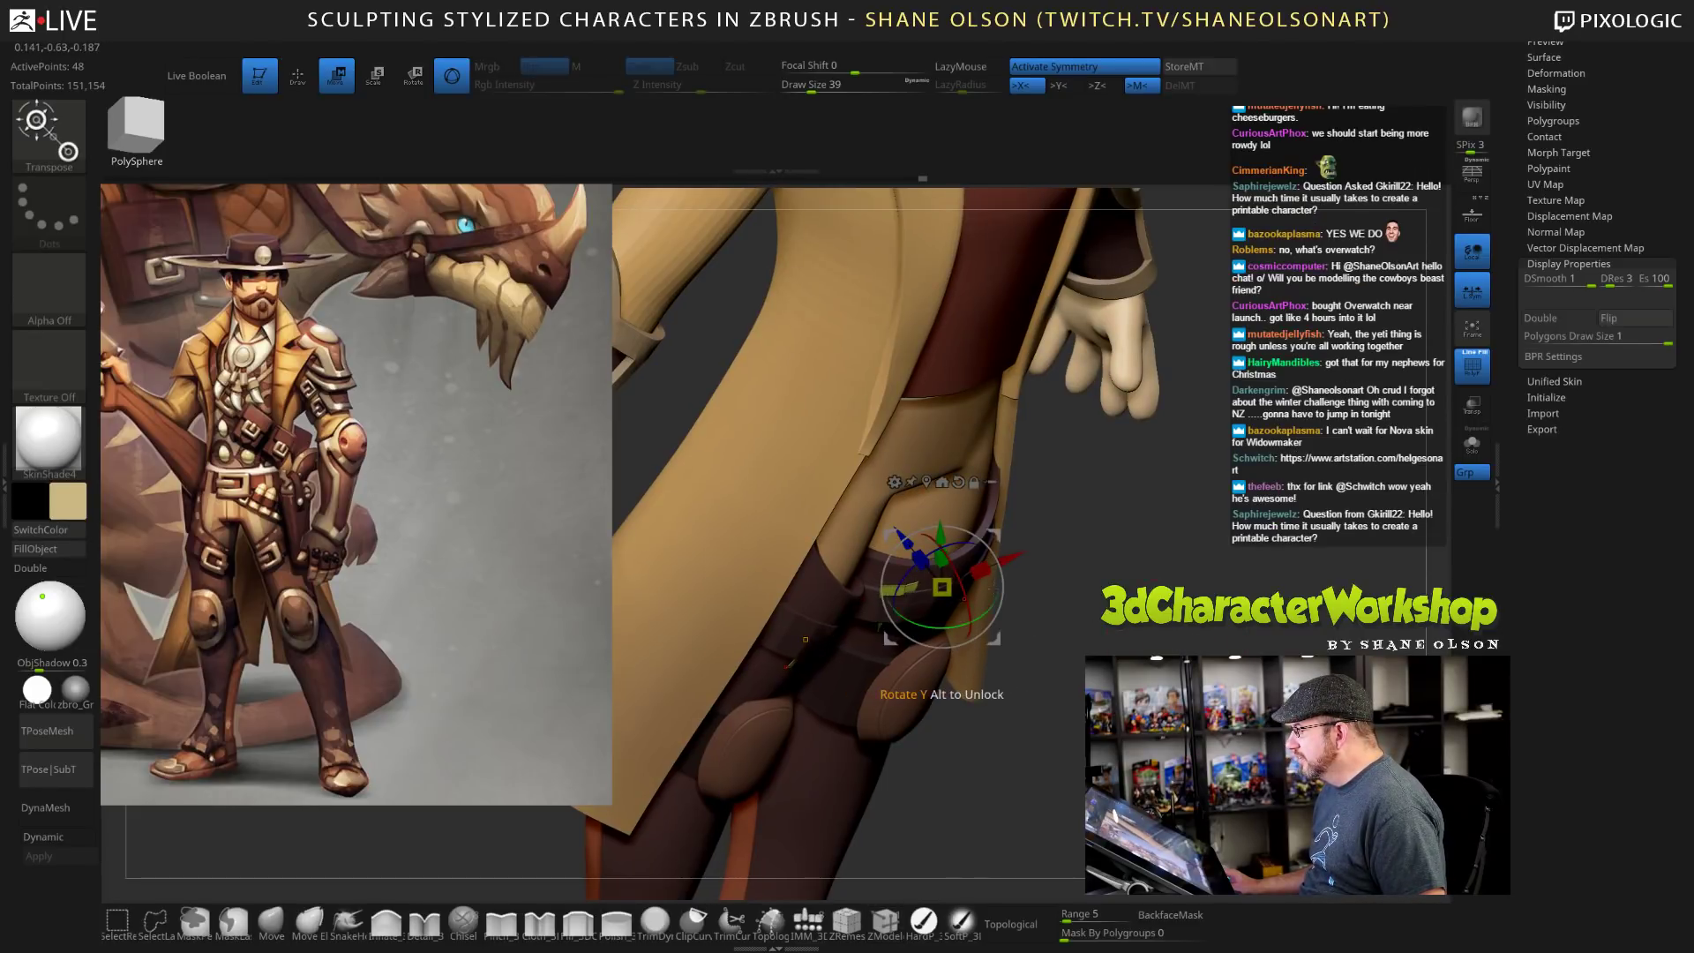
left_click_drag(993, 604, 985, 611)
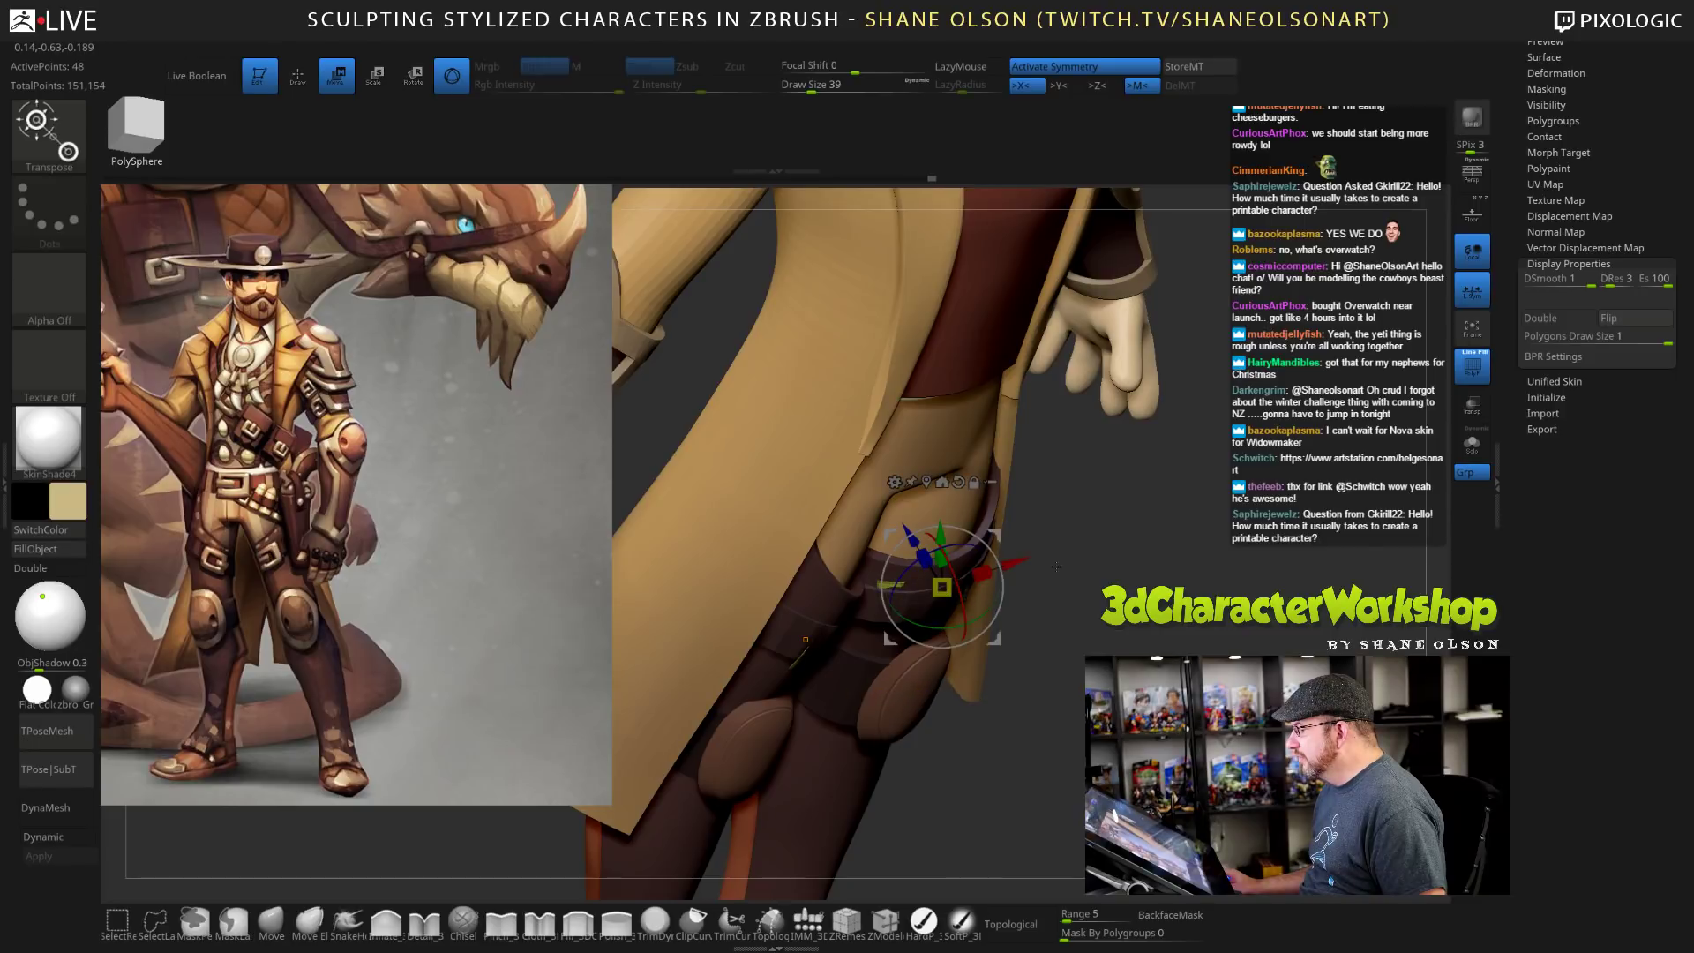
key("q")
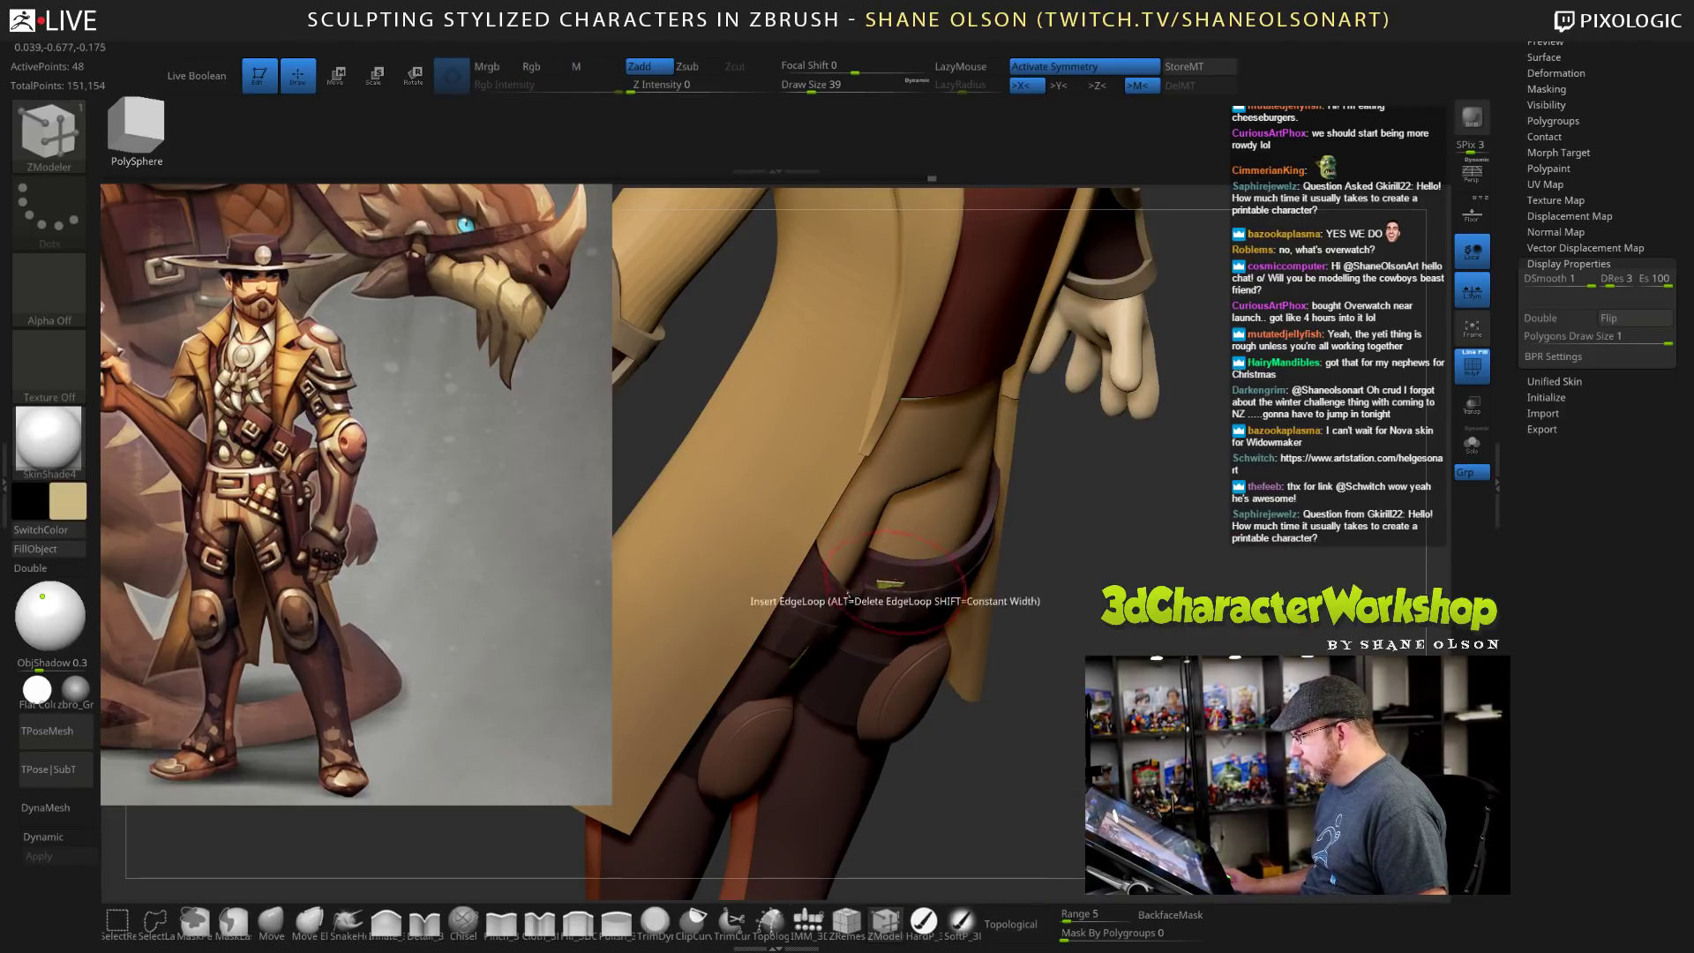
Extrude the buckle frames outward from the thigh bands with ZModeler's Extrude action targeting Polygroup All.
key("space")
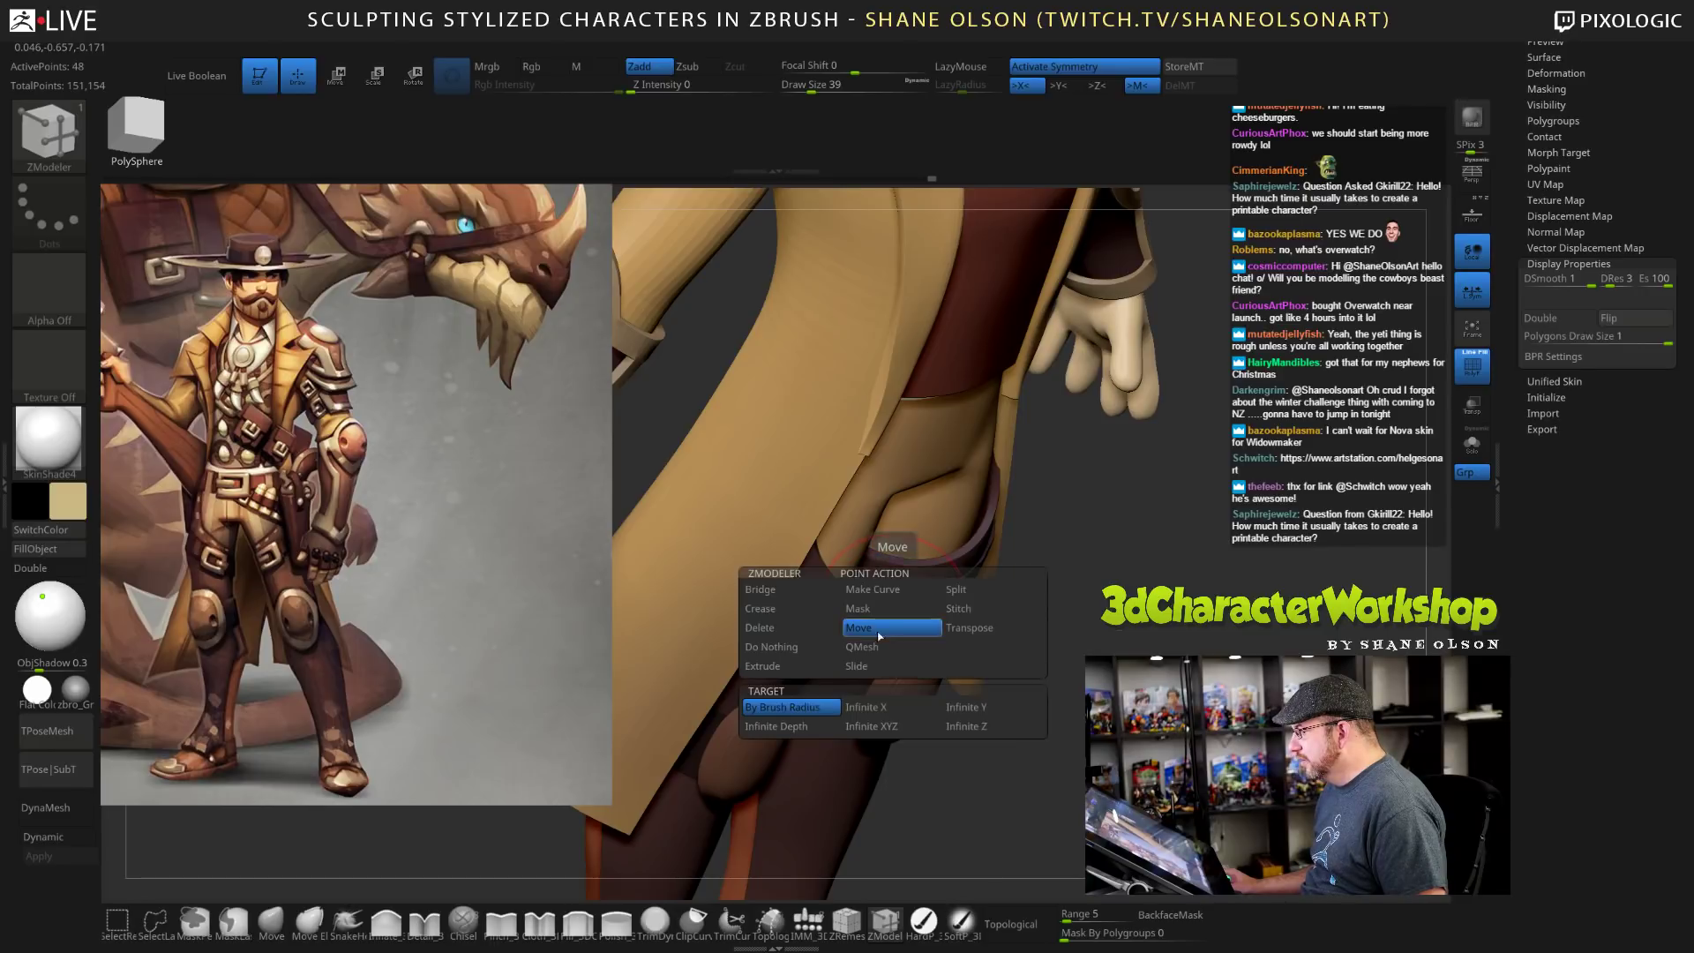
left_click(793, 667)
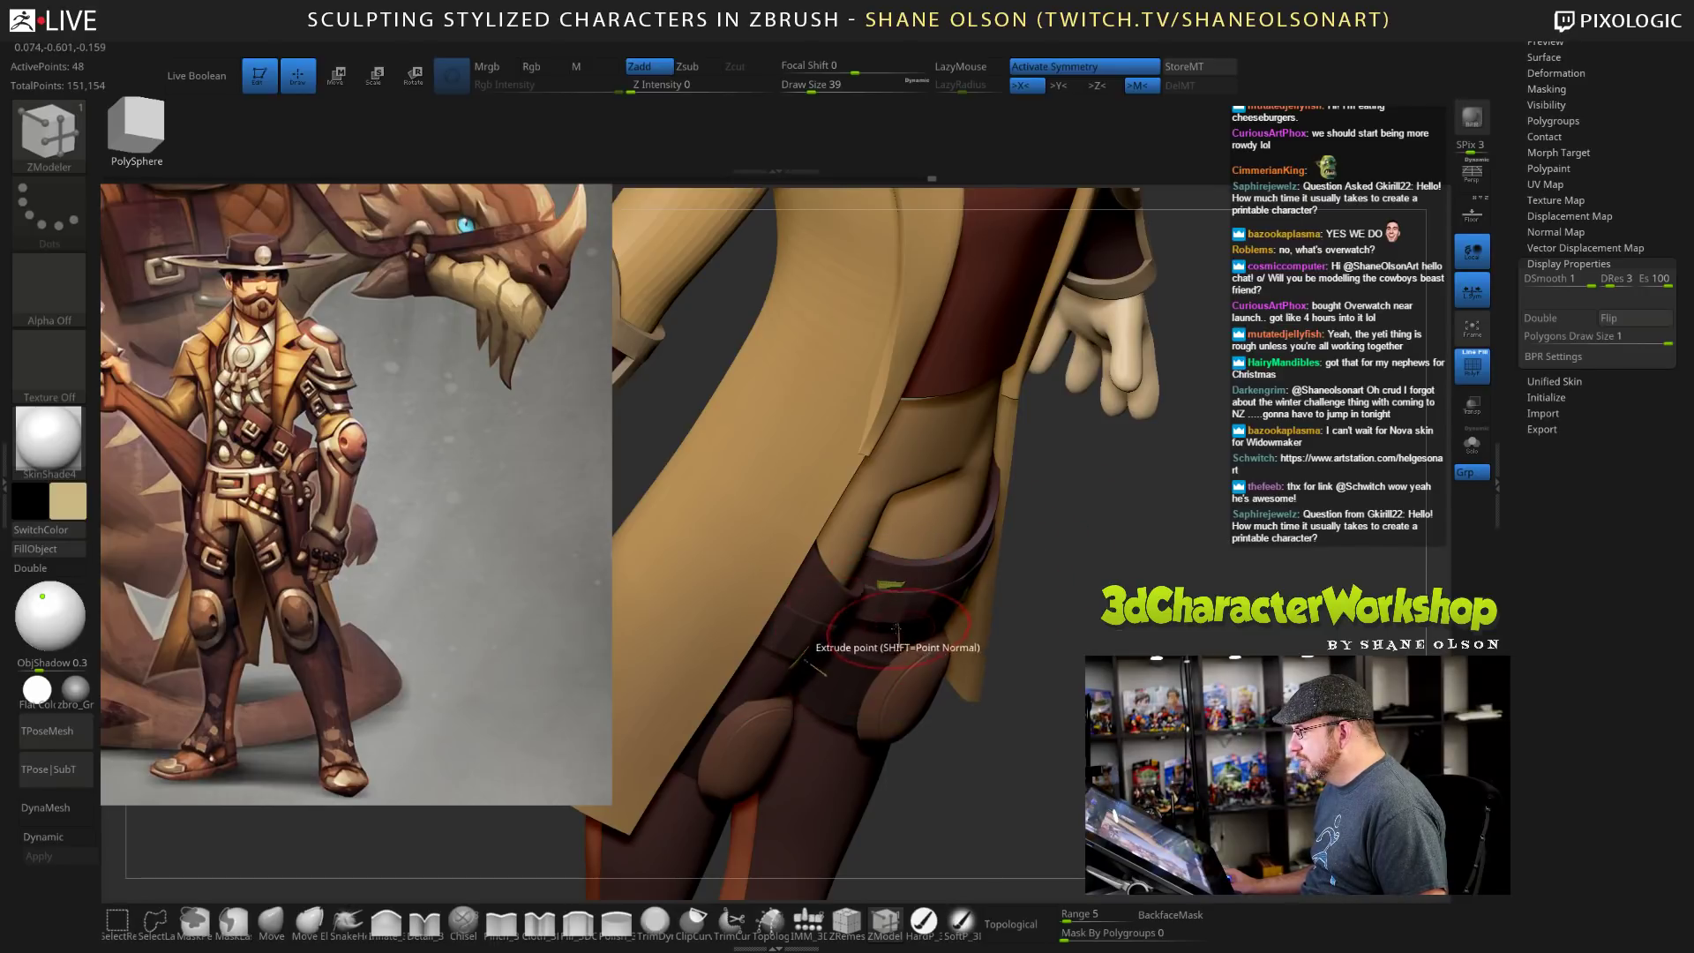
key("space")
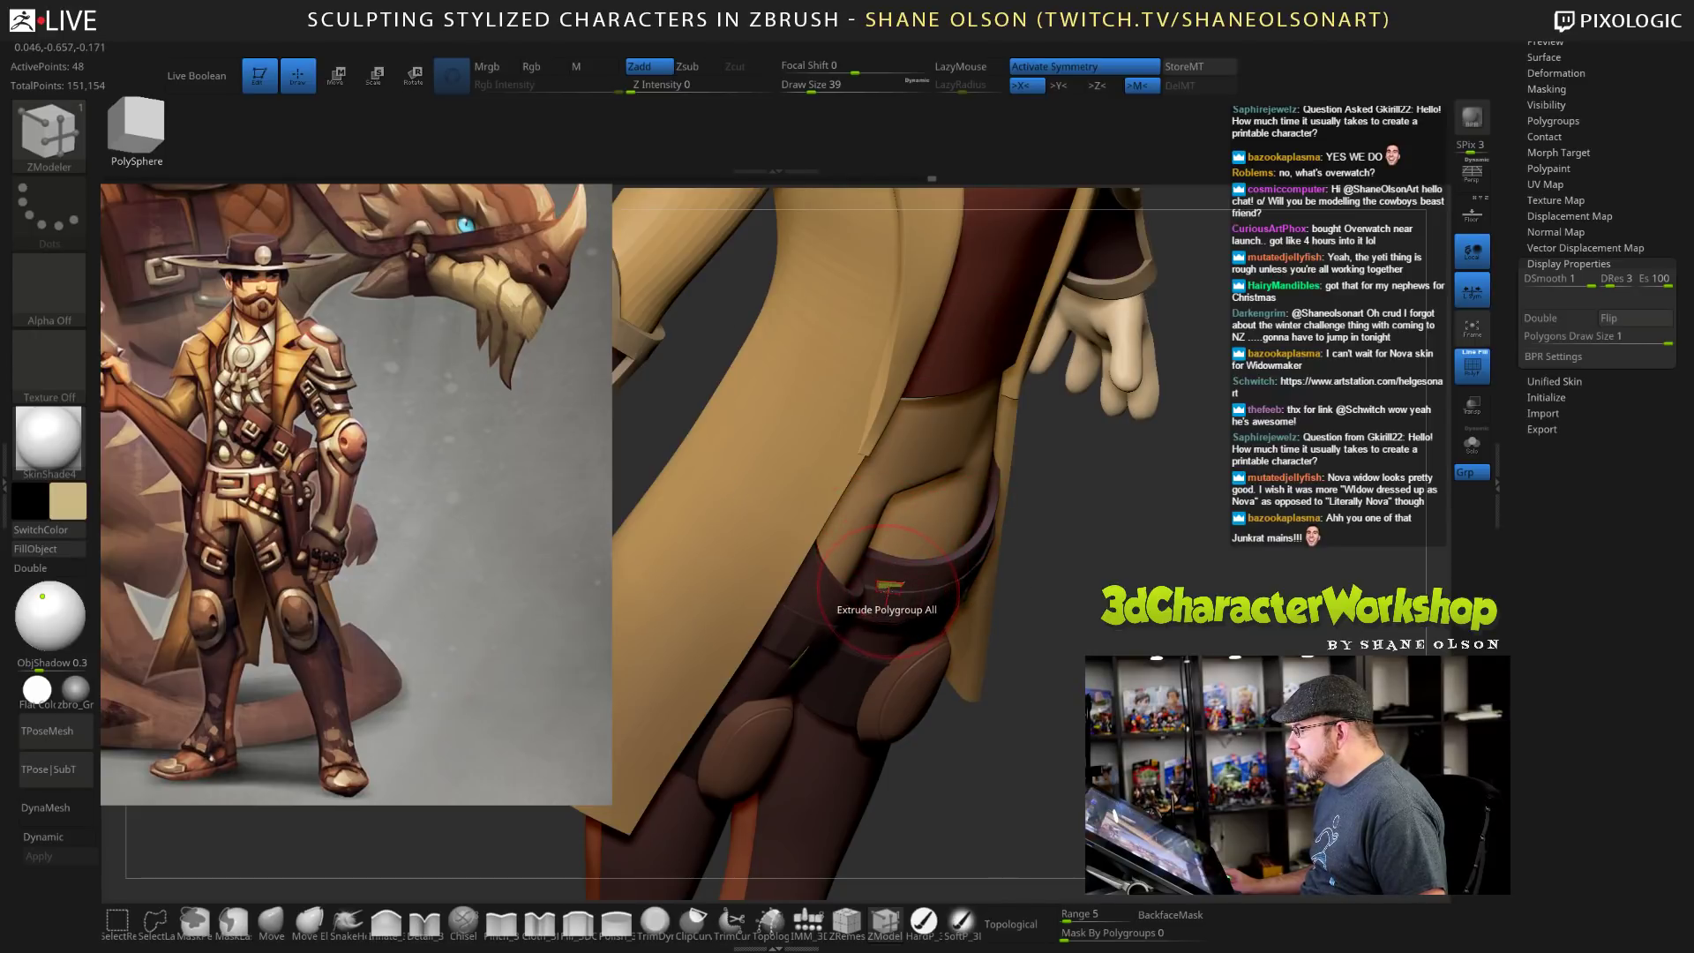
left_click_drag(886, 595, 901, 607)
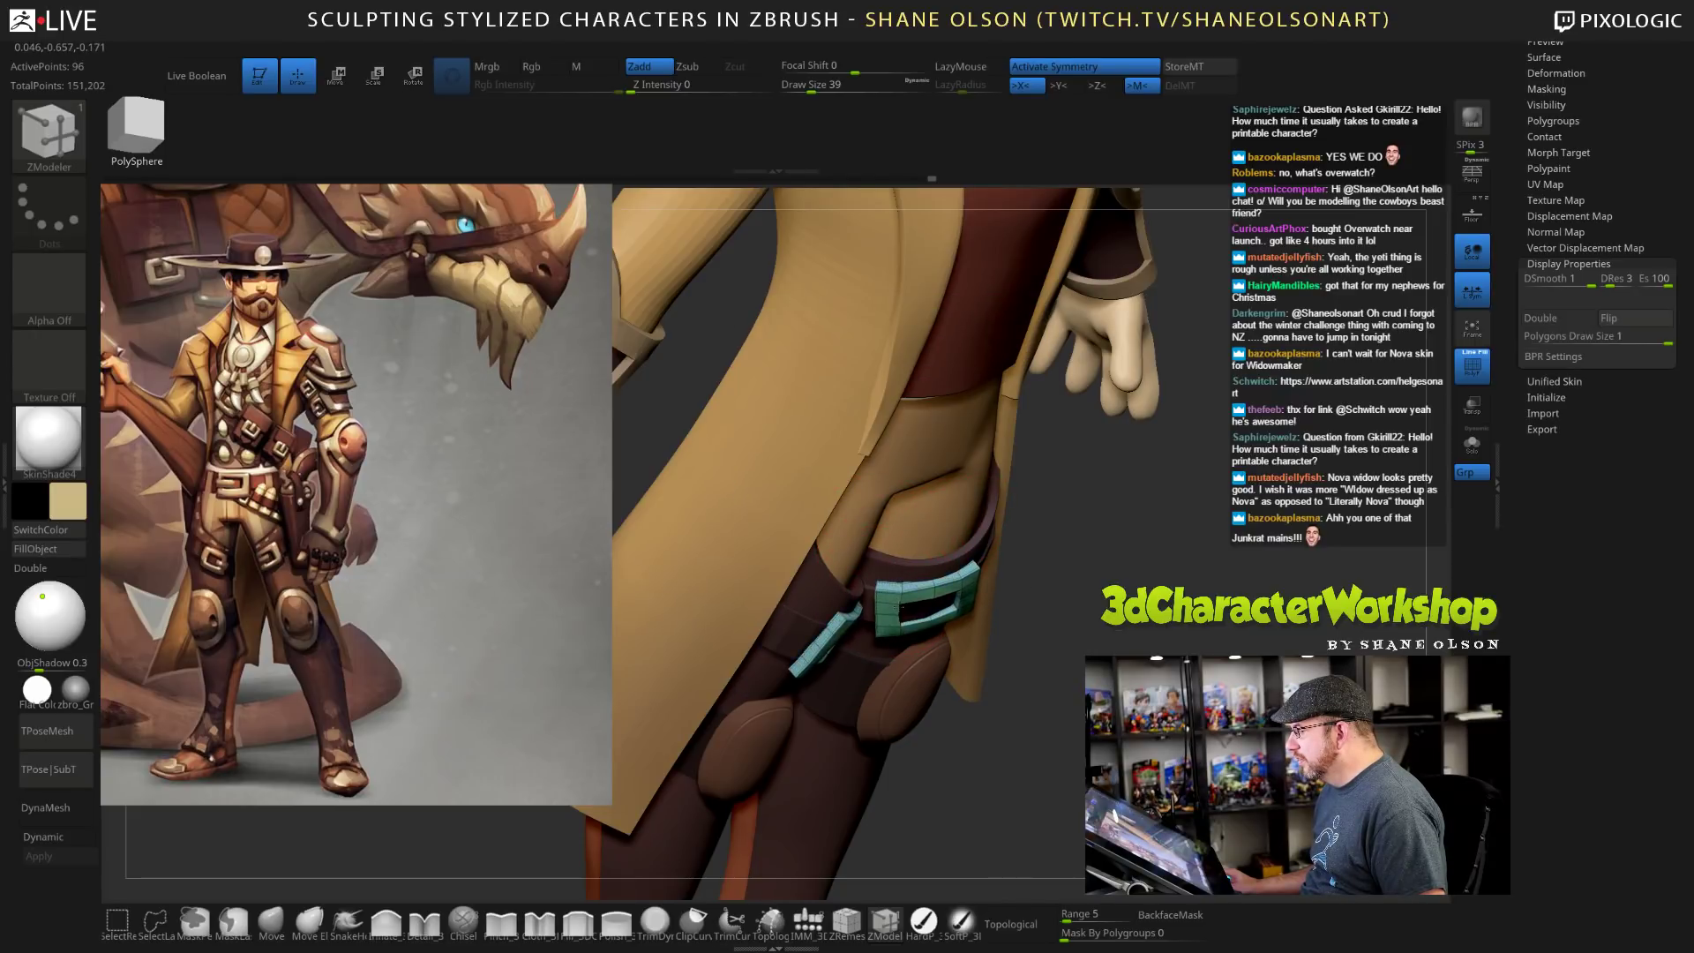
Hide the polyframe and compare the whole character with its thickened buckles against the concept art from the front and side angles.
left_click_drag(1069, 615, 926, 607)
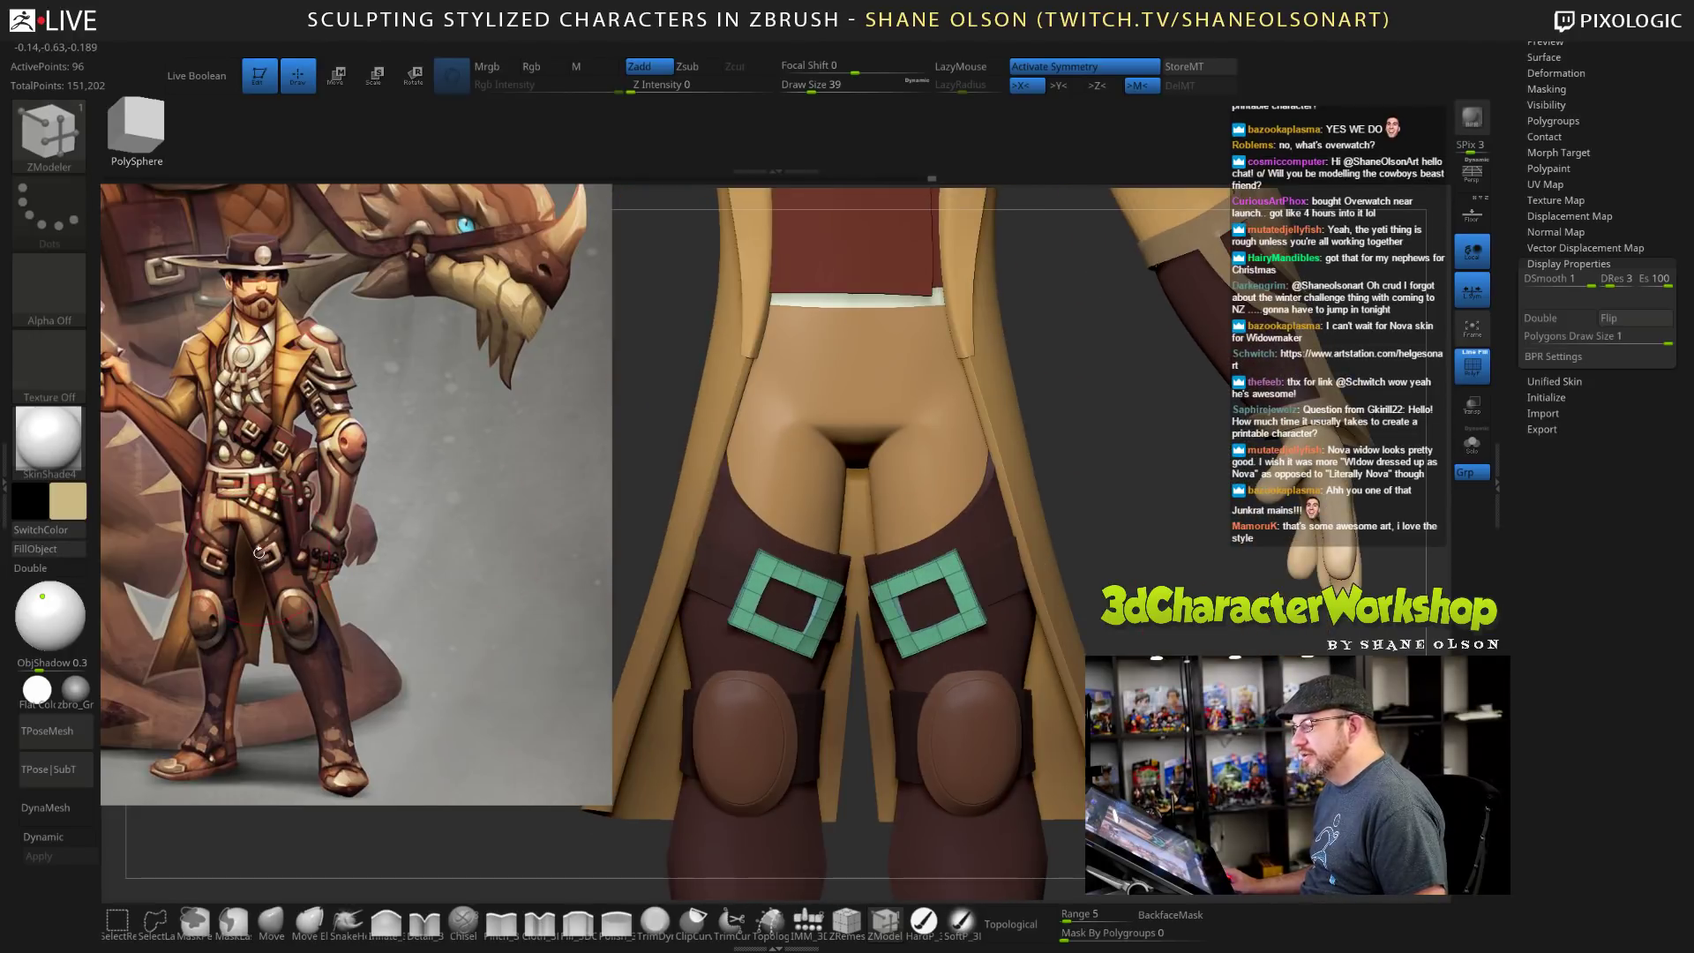
left_click_drag(1151, 531, 1145, 531)
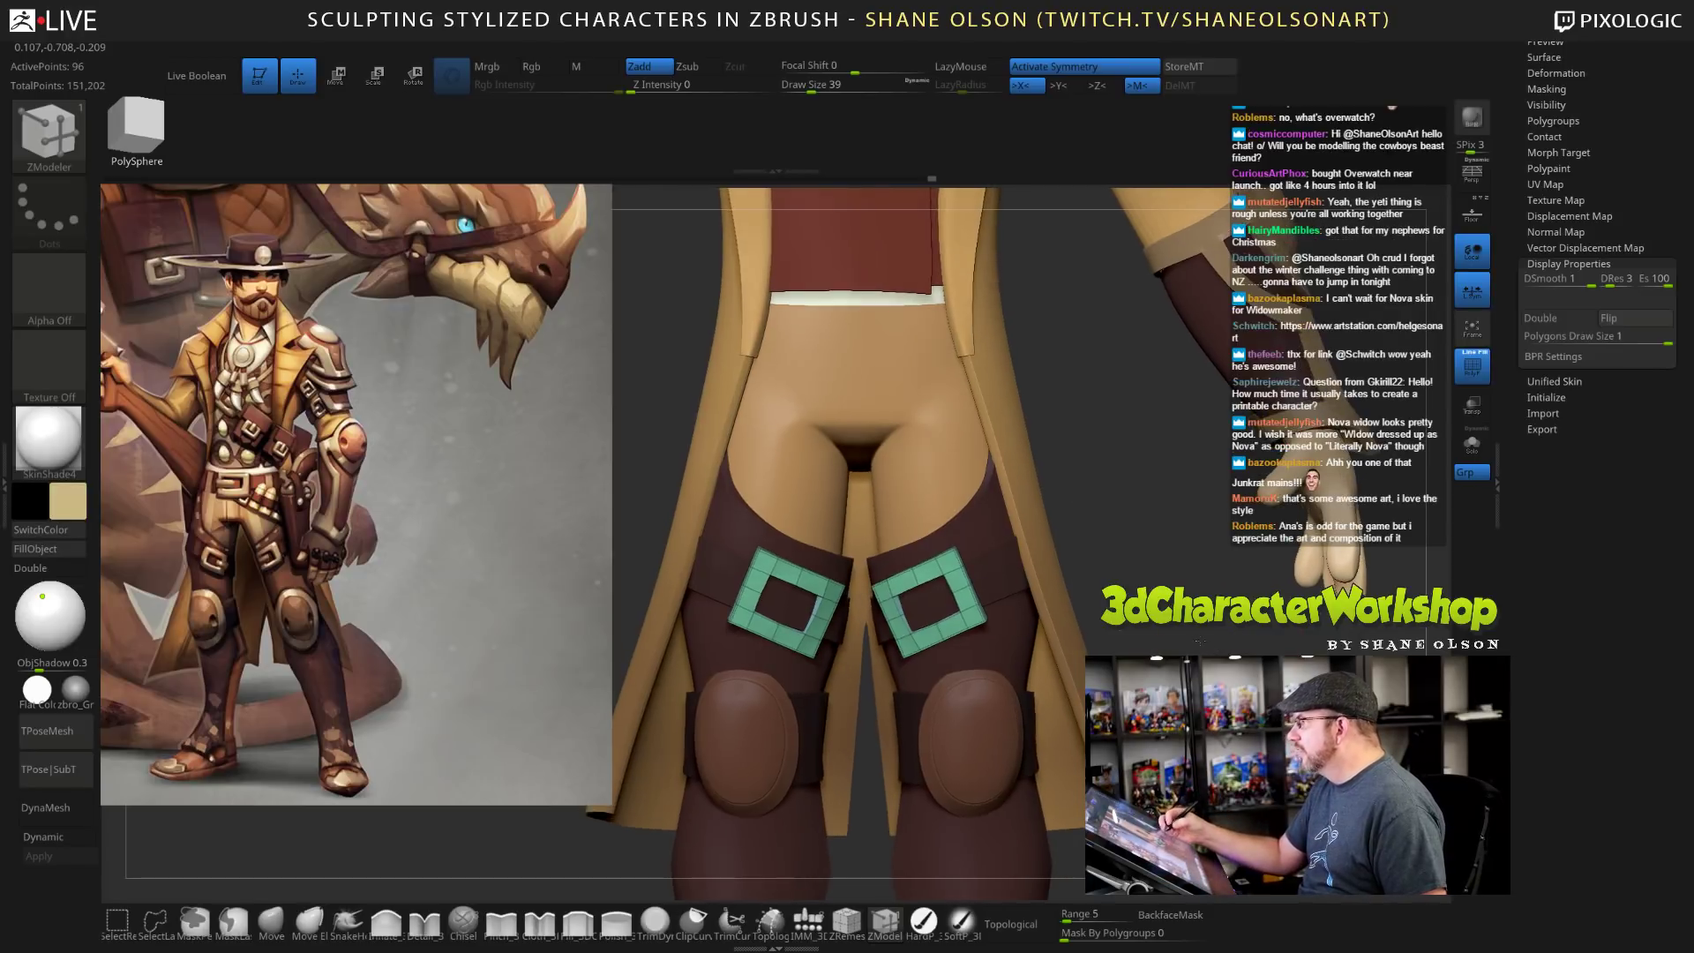
left_click_drag(1200, 643, 1190, 596, "alt")
mouse_move(1185, 672)
left_mouse_down("alt")
mouse_move(1180, 636)
mouse_move(1153, 656)
mouse_move(1227, 655)
mouse_move(1154, 645)
left_mouse_up("alt")
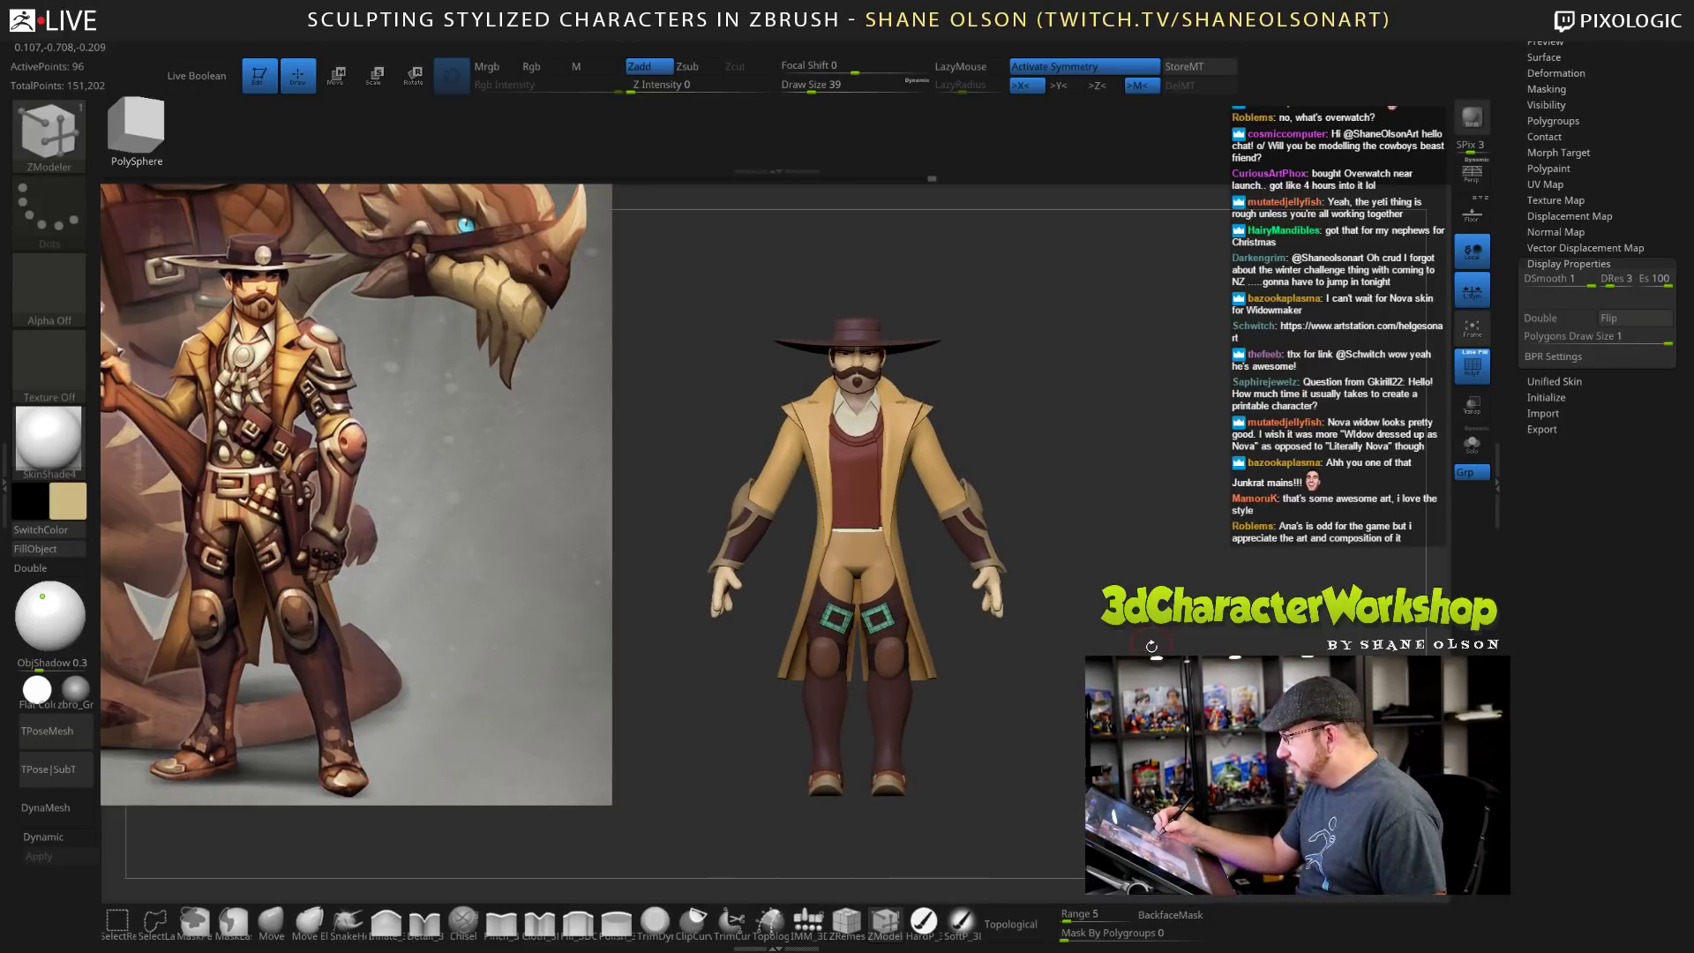
left_click_drag(1117, 529, 1139, 555)
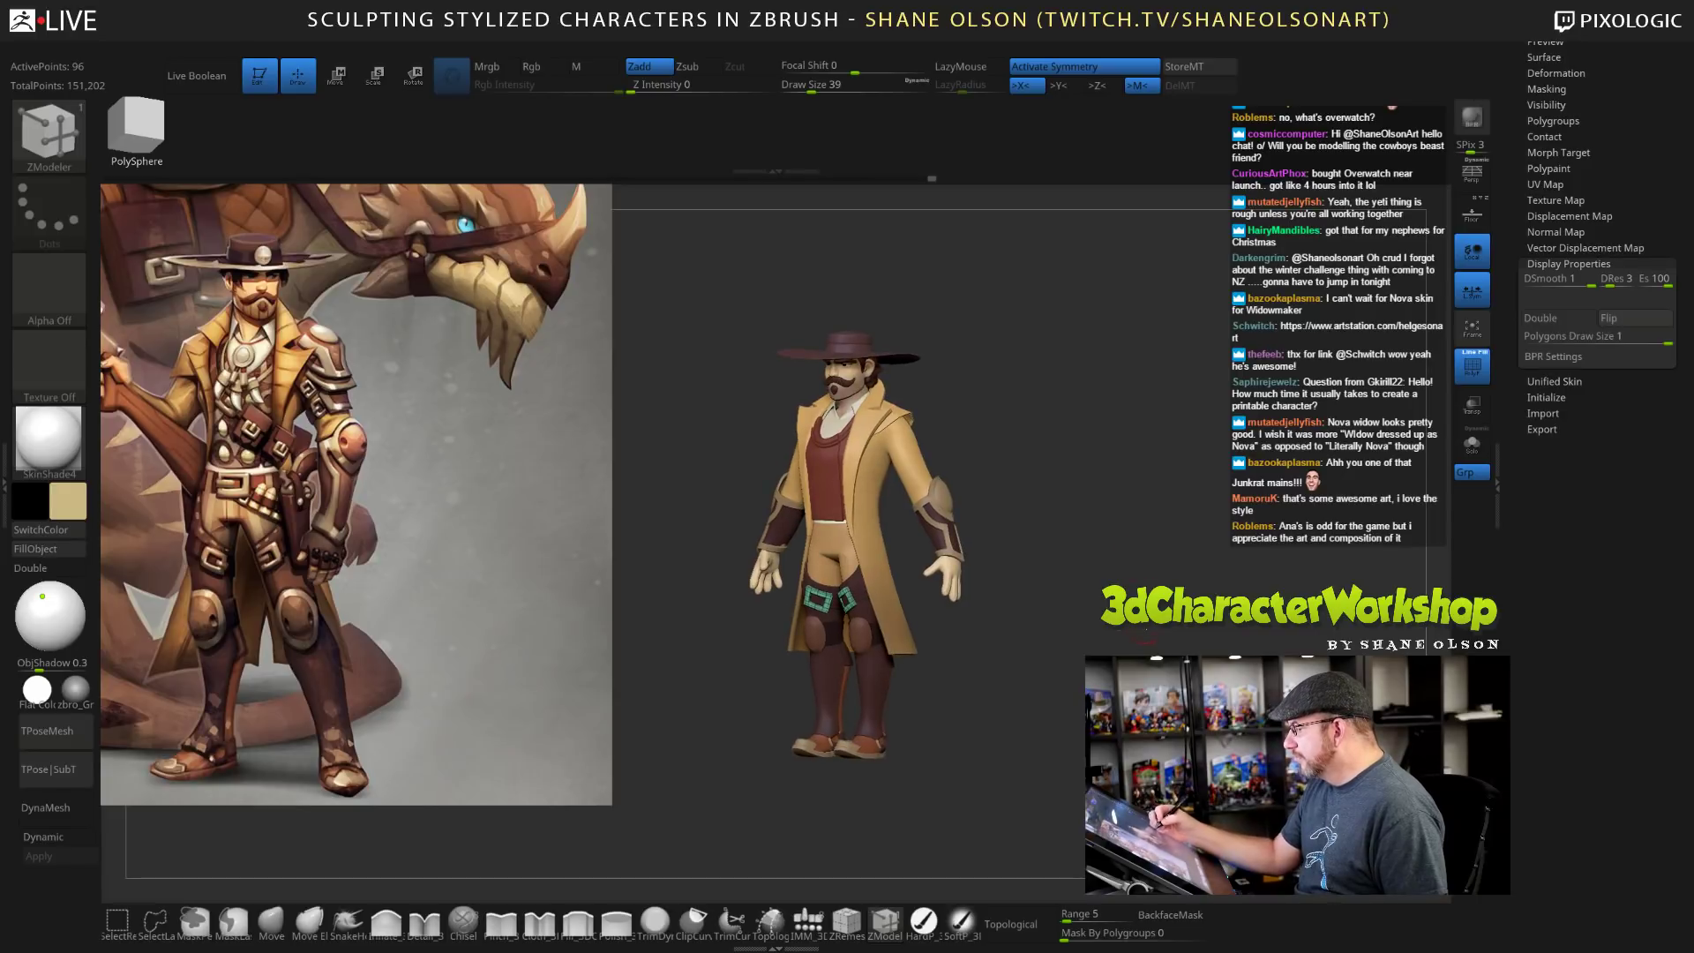
left_click_drag(1144, 637, 1178, 613)
key("shift+f")
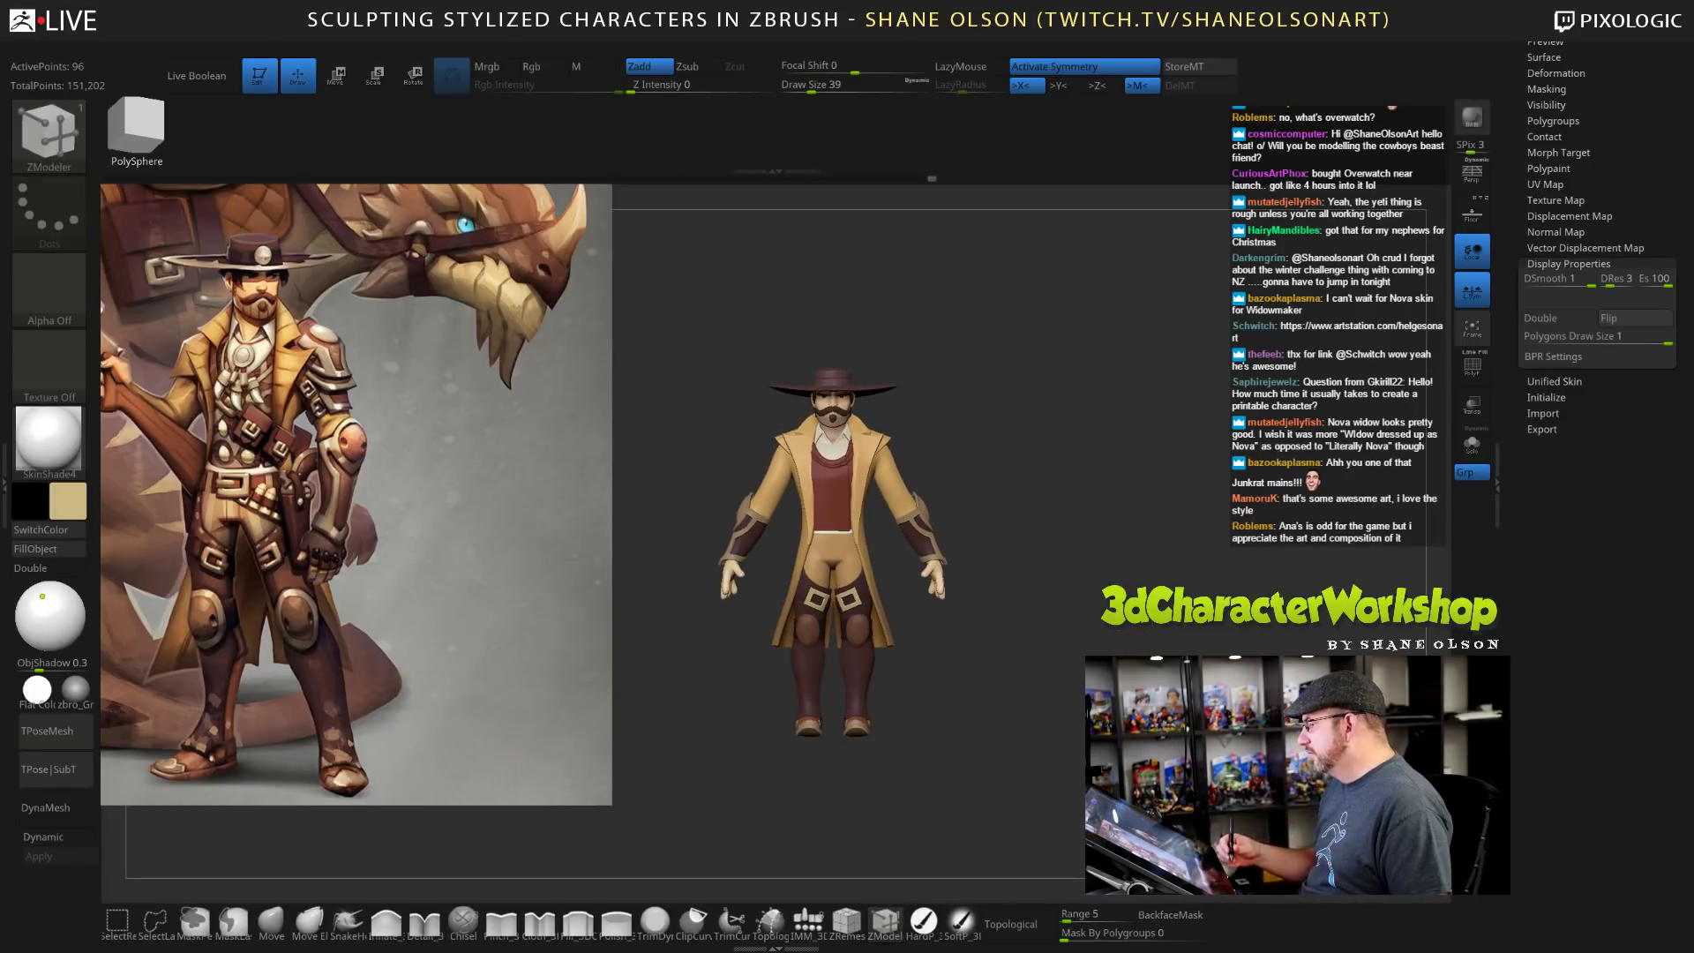
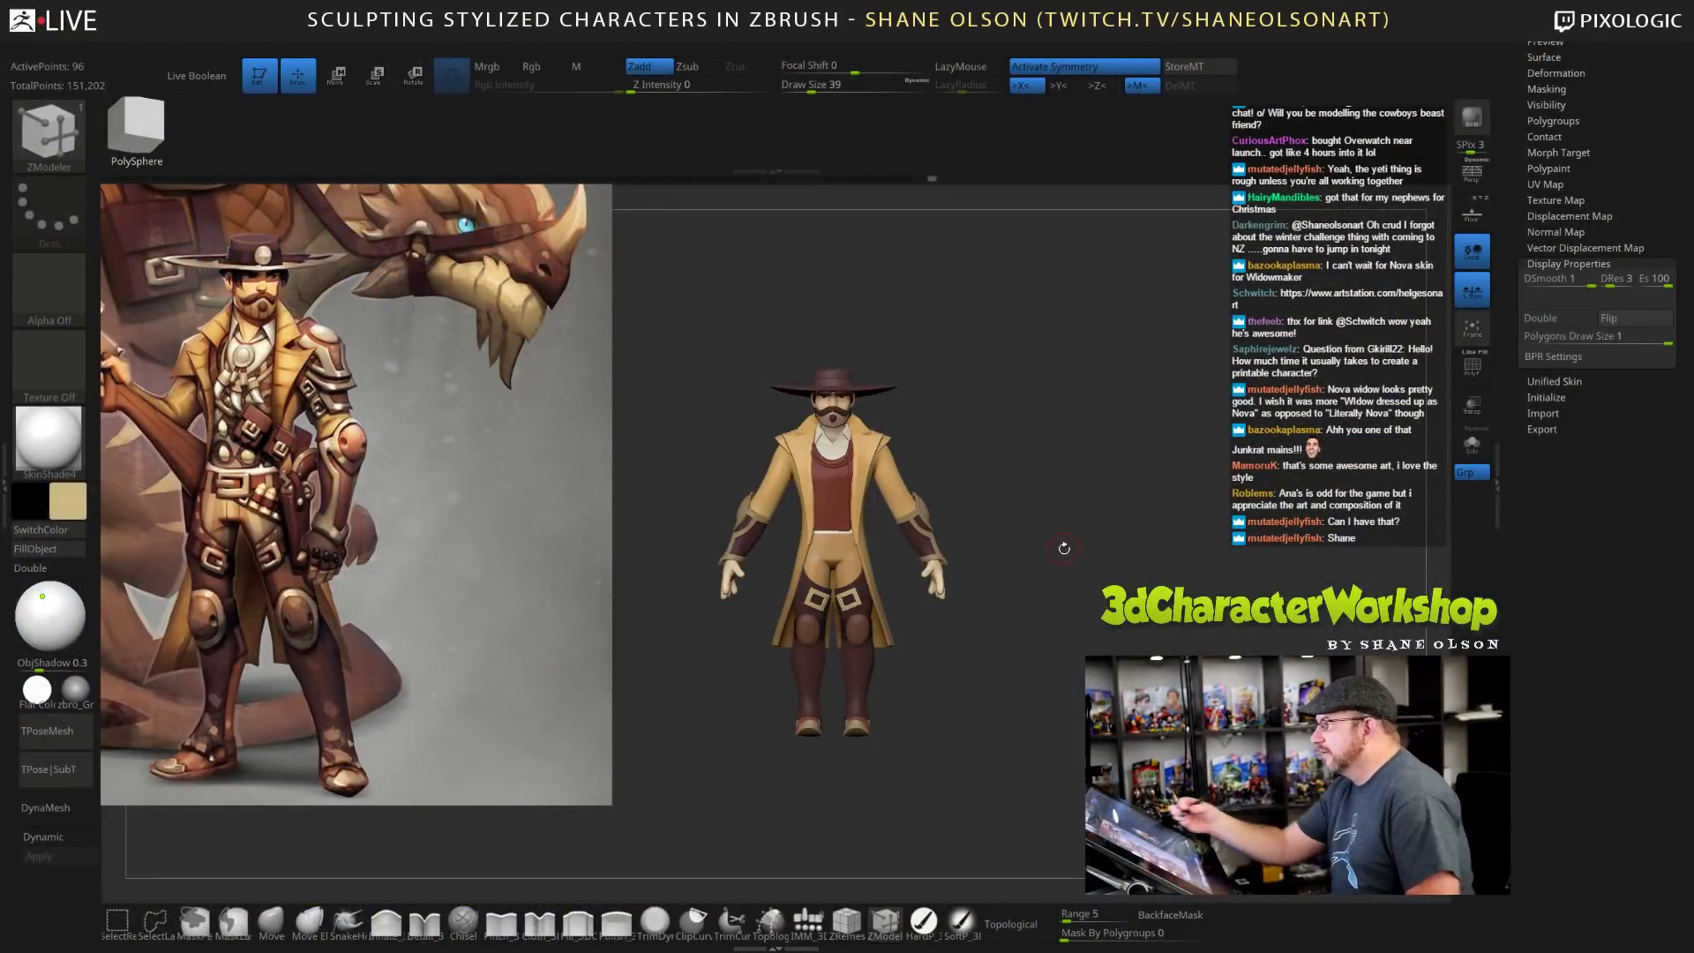
left_click_drag(1074, 575, 1075, 651, "alt")
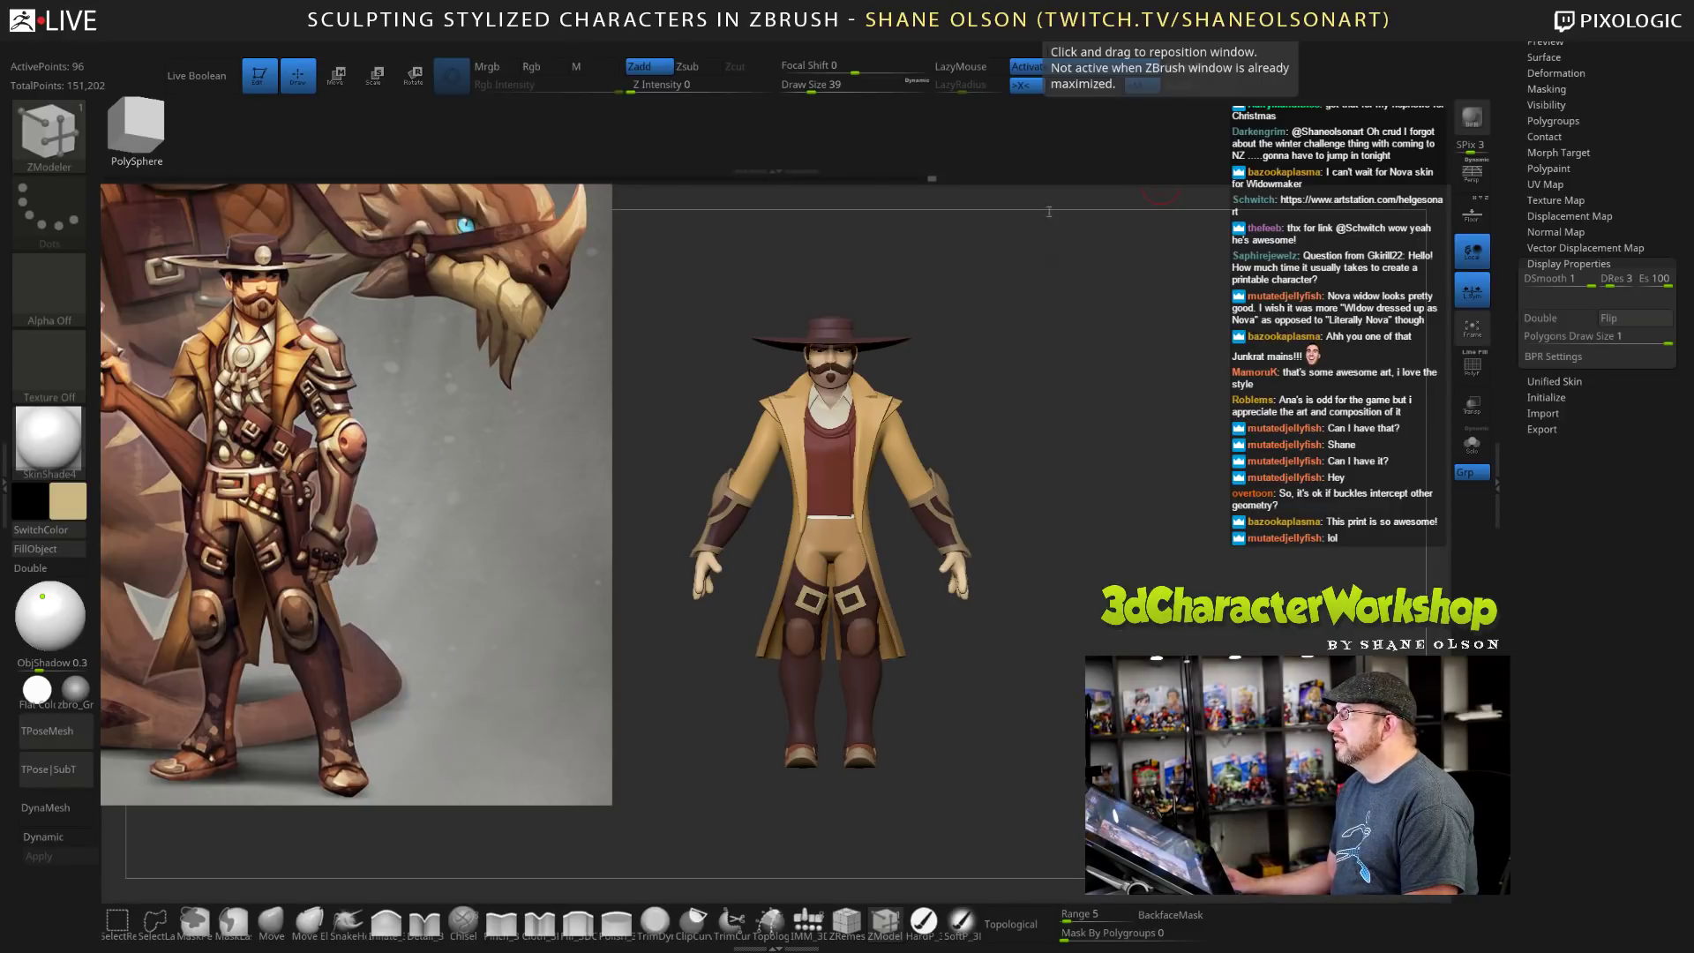
Switch to the Chrome browser and view the painting of the frontier lawman with his dinosaur in the Google image results.
left_click_drag(1050, 211, 1099, 106)
left_click(735, 427)
left_click(512, 450)
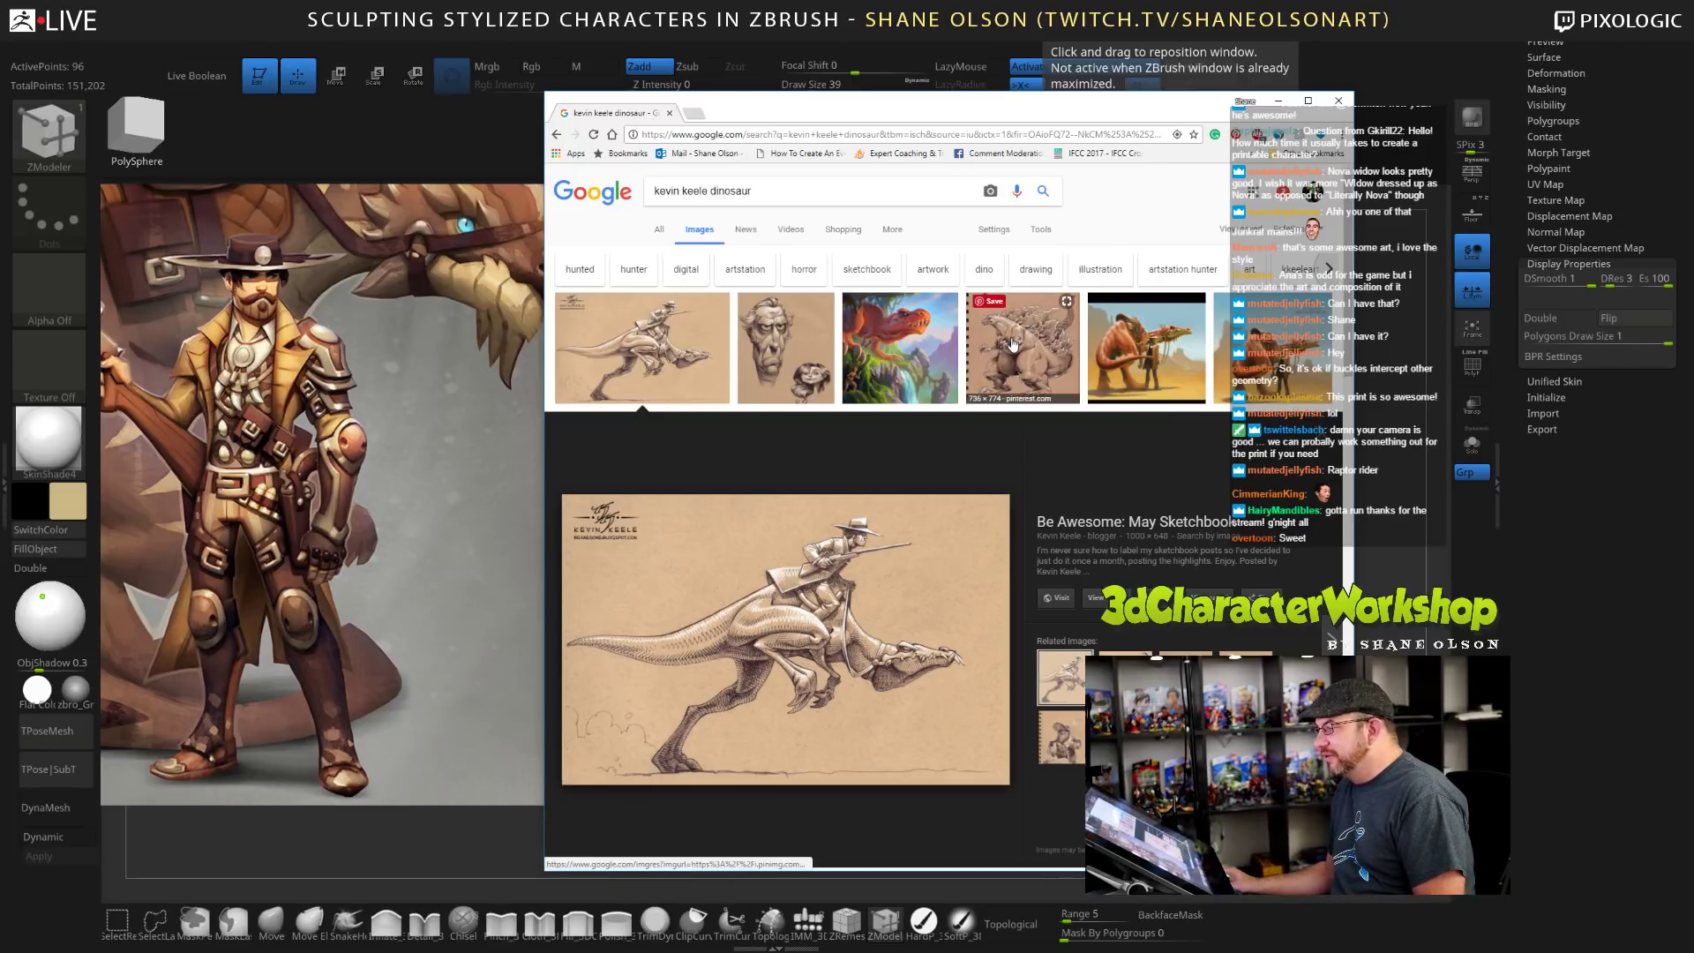
left_click(1138, 348)
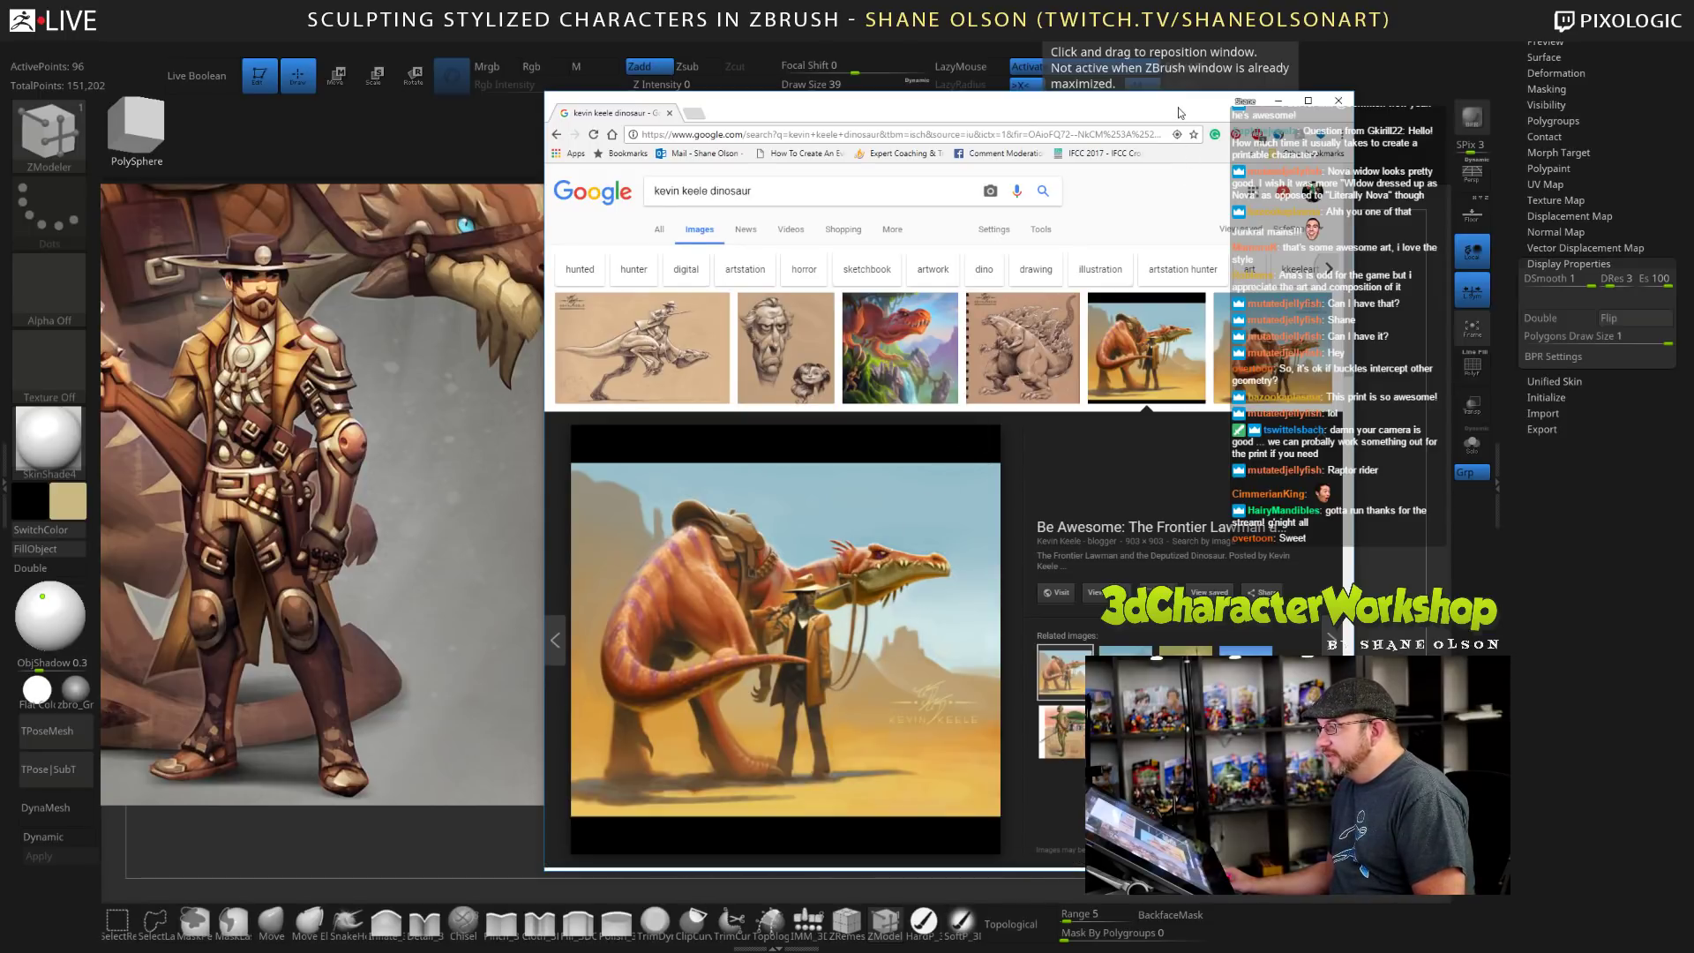
Move the browser window off the canvas and quick-save the ZBrush project.
left_click_drag(1179, 108, 1055, 0)
key("ctrl+s")
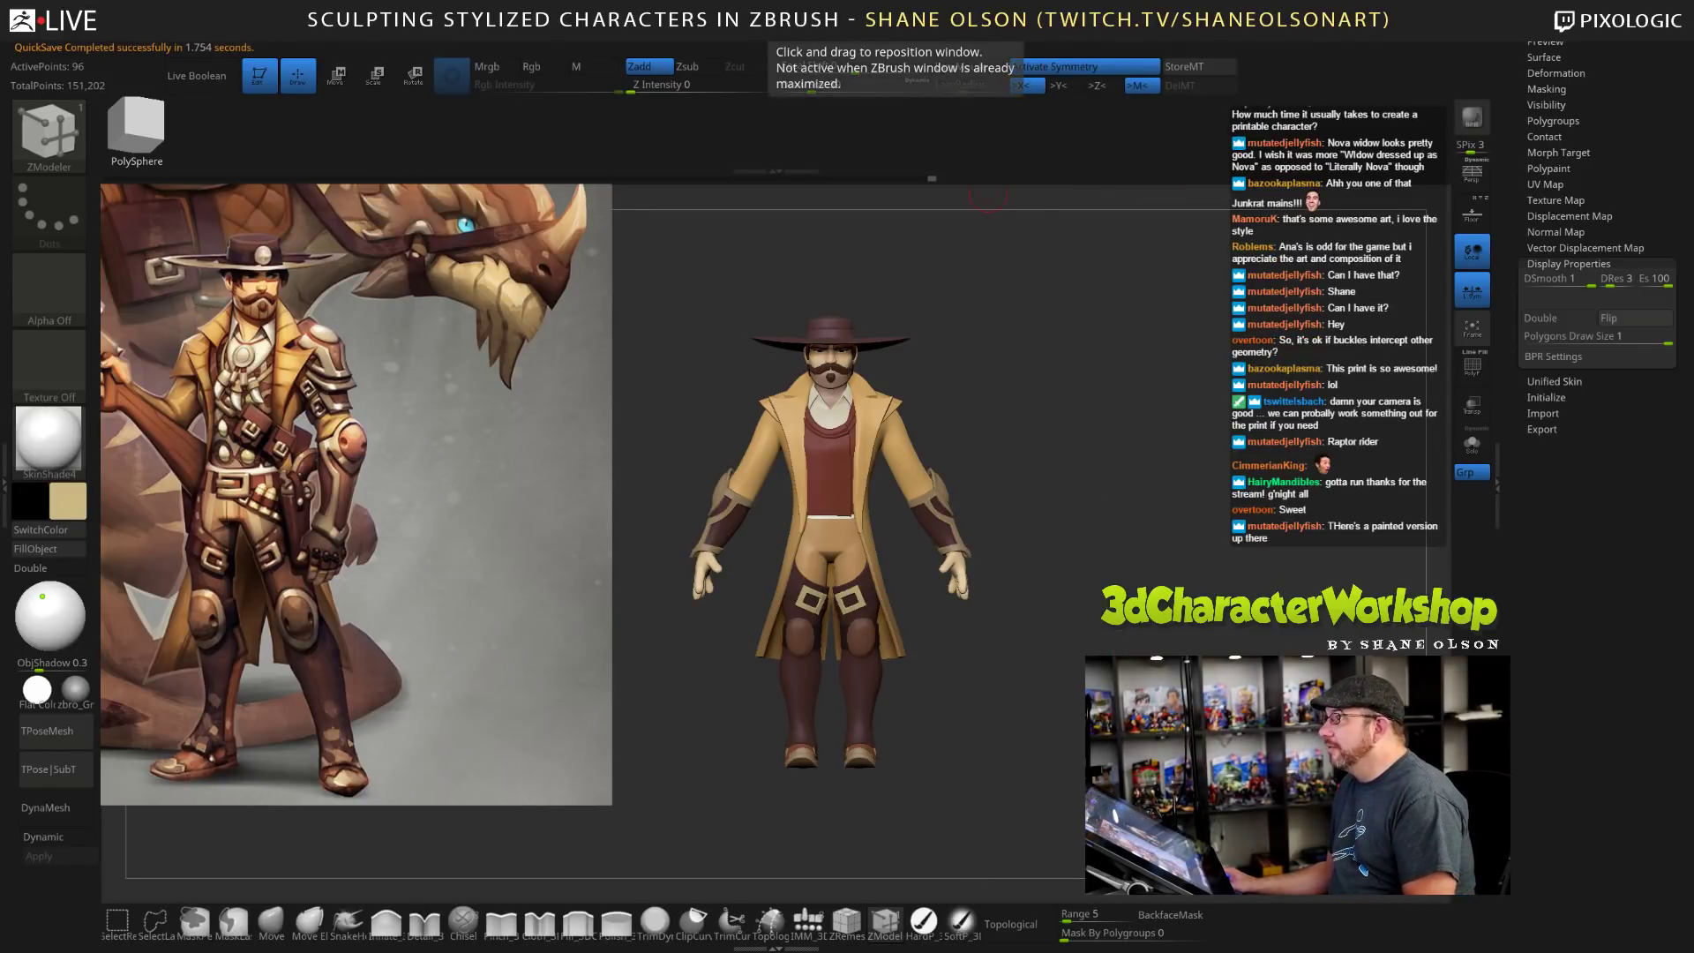
Load the ZTool file Helgeson_01_Pose03 from the Twitch folder.
left_click_drag(1108, 426, 1162, 413)
left_click_drag(1515, 172, 1515, 547)
left_click_drag(1269, 438, 1210, 432, "alt")
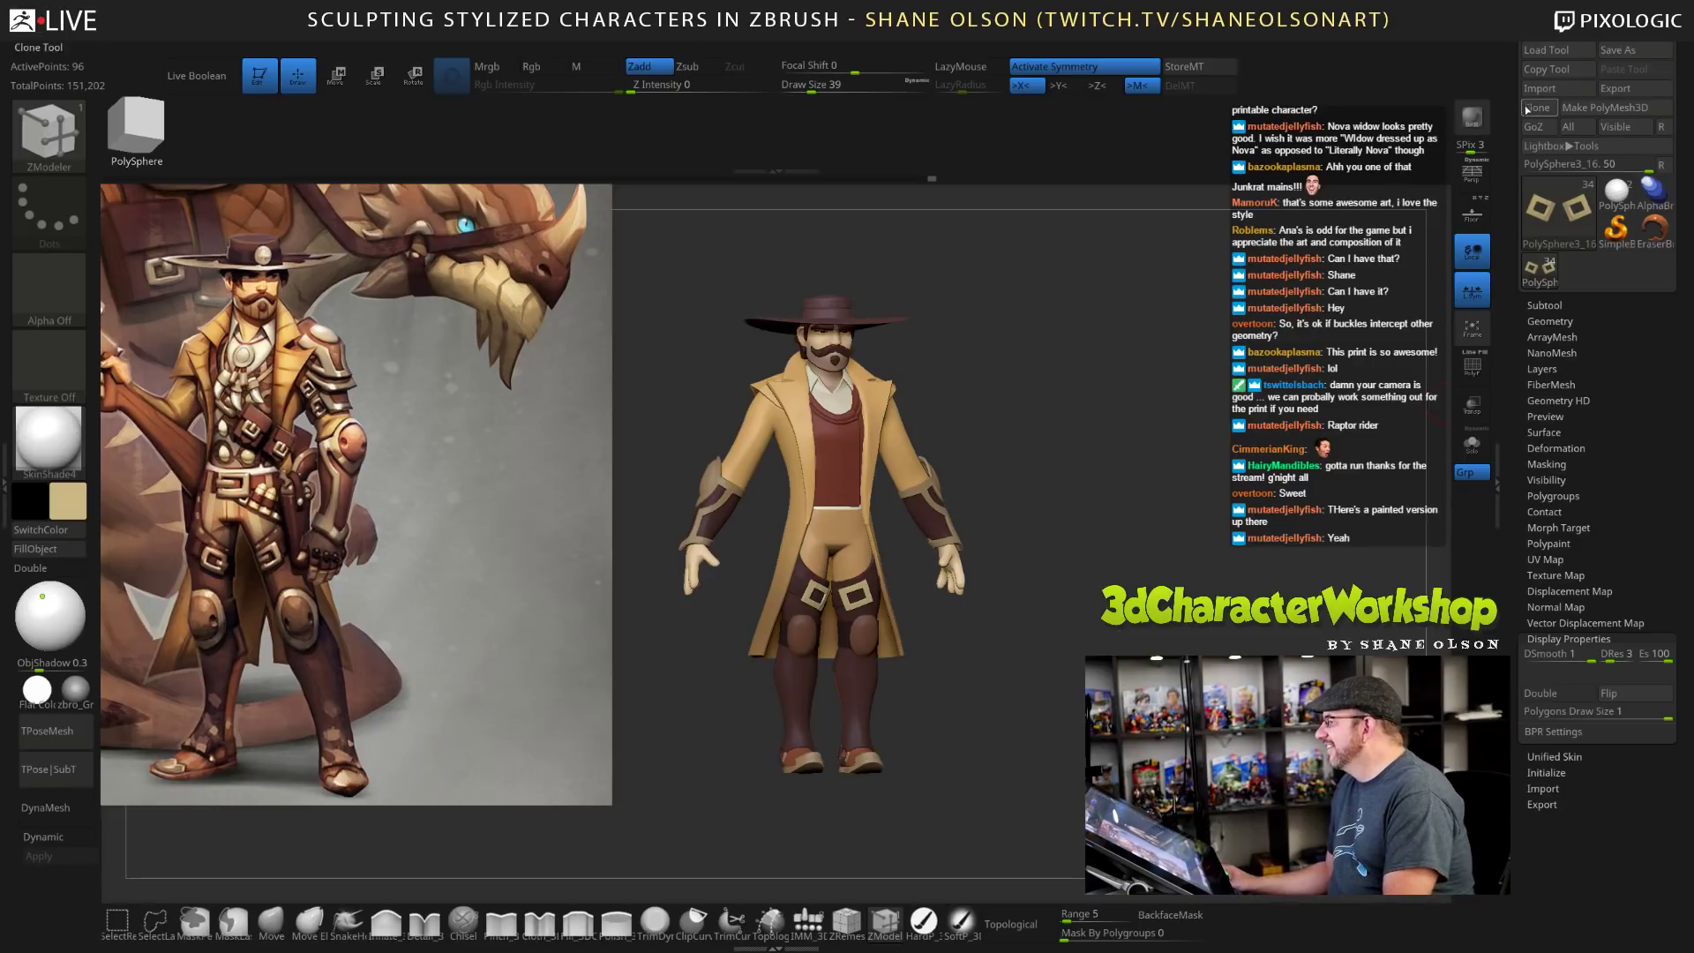
left_click(1542, 53)
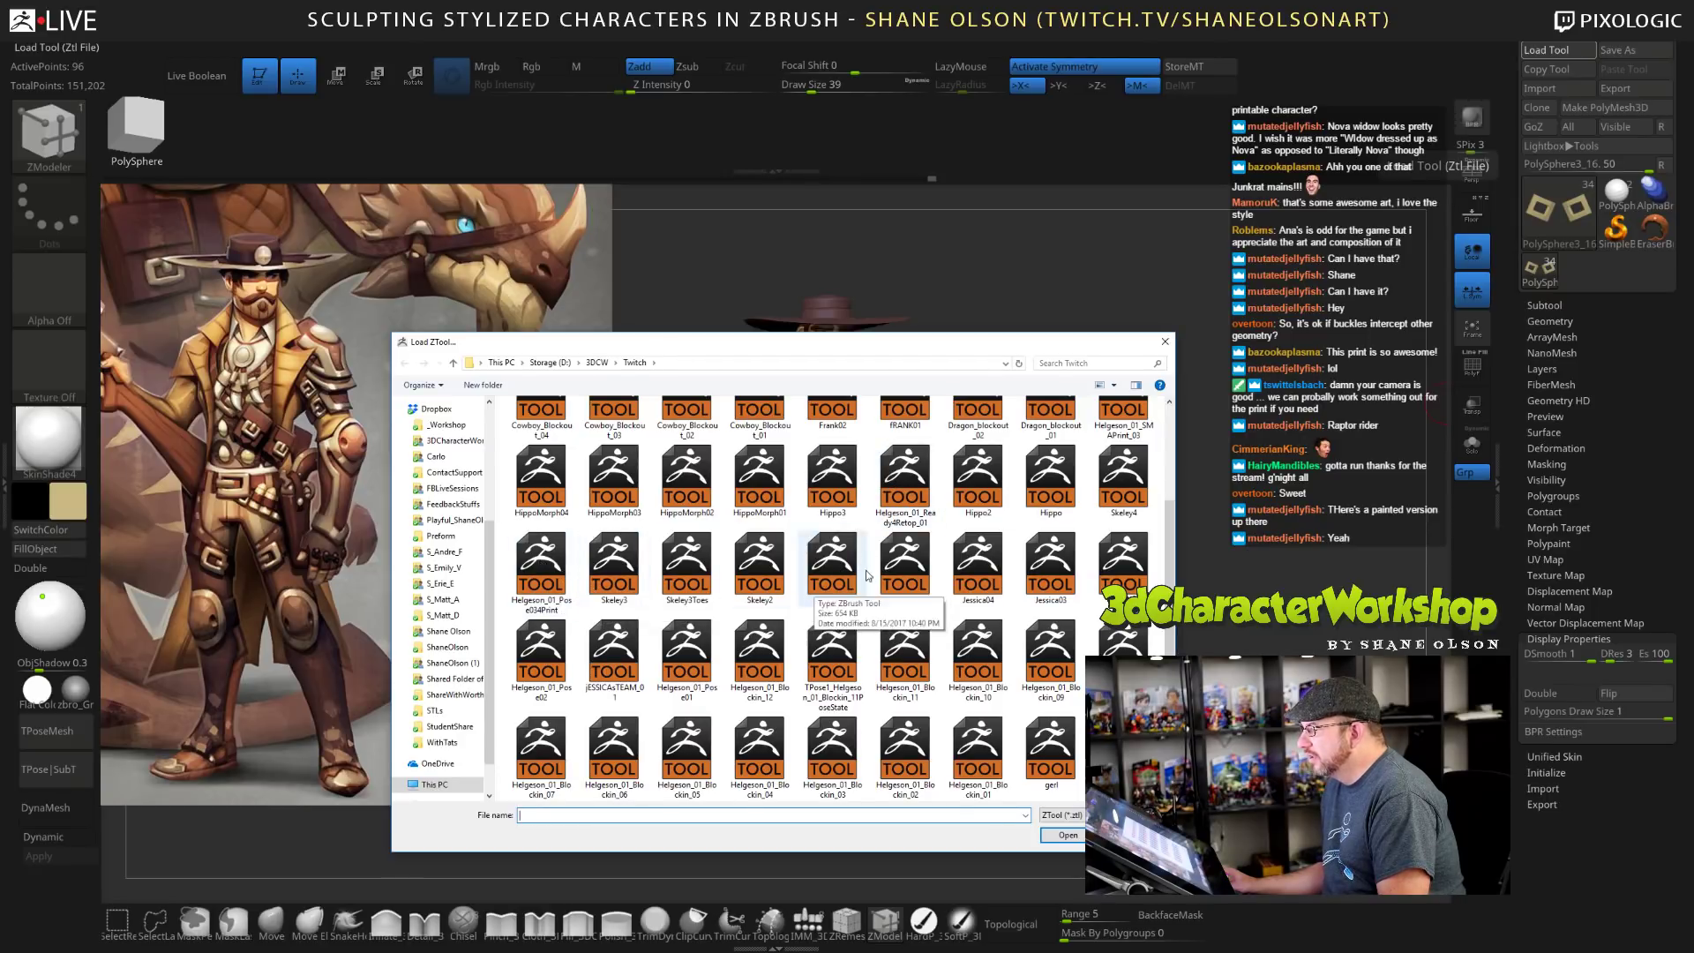
left_click(904, 569)
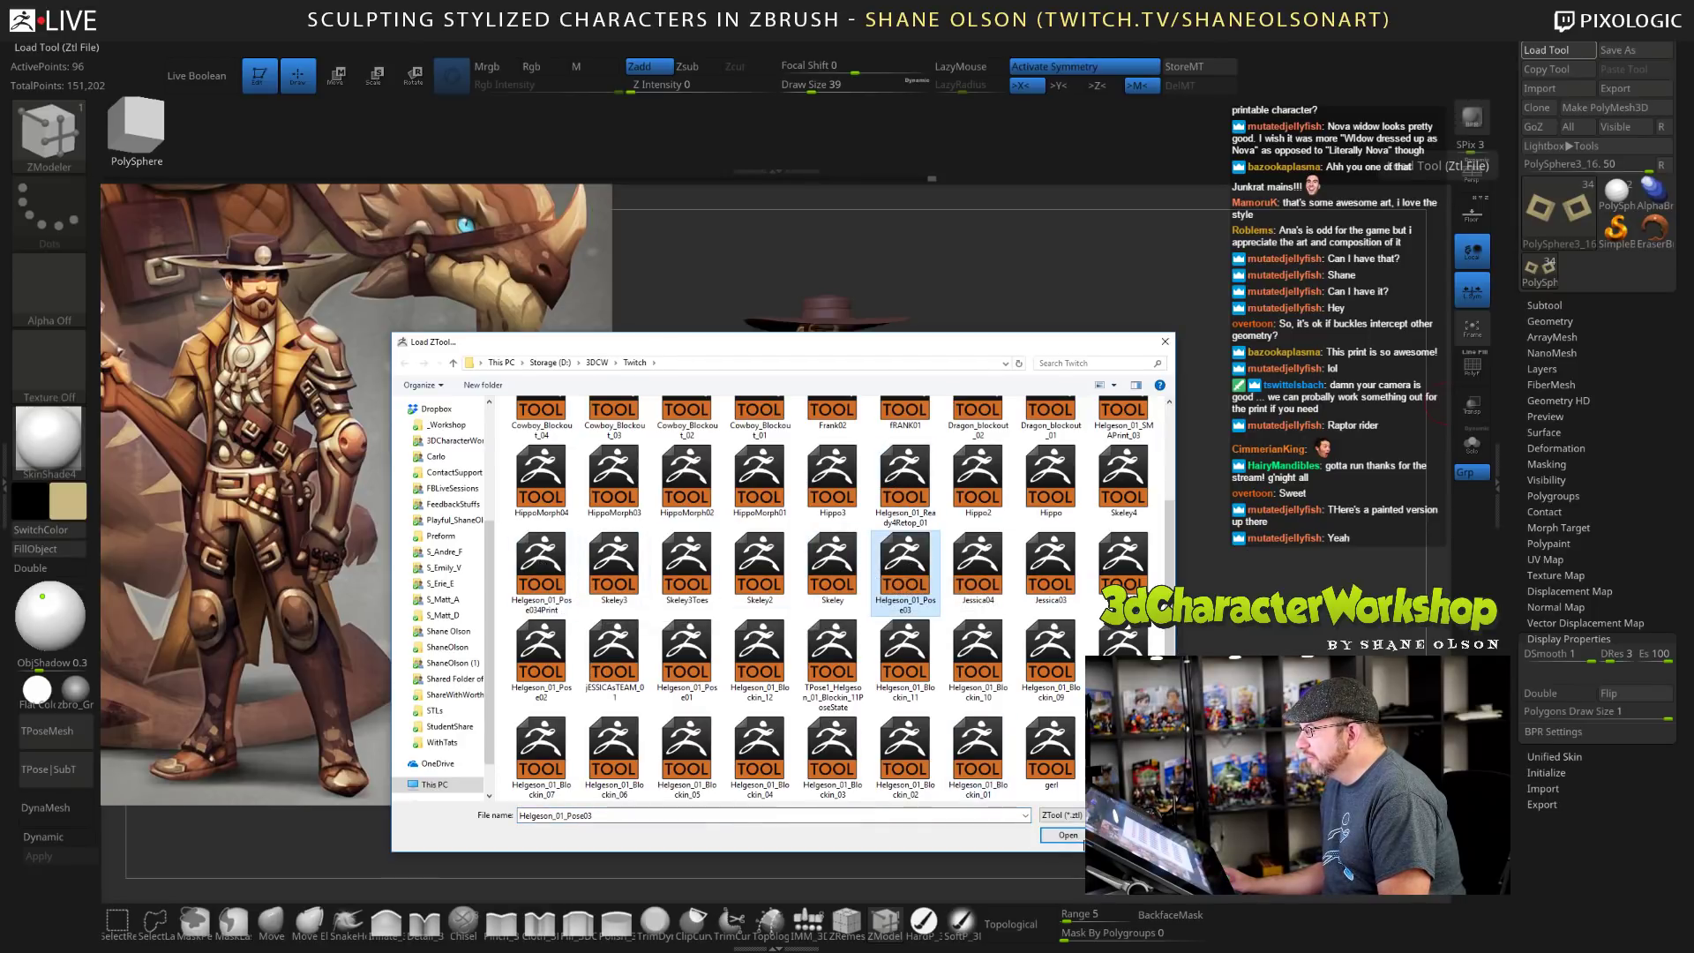
left_click(1070, 835)
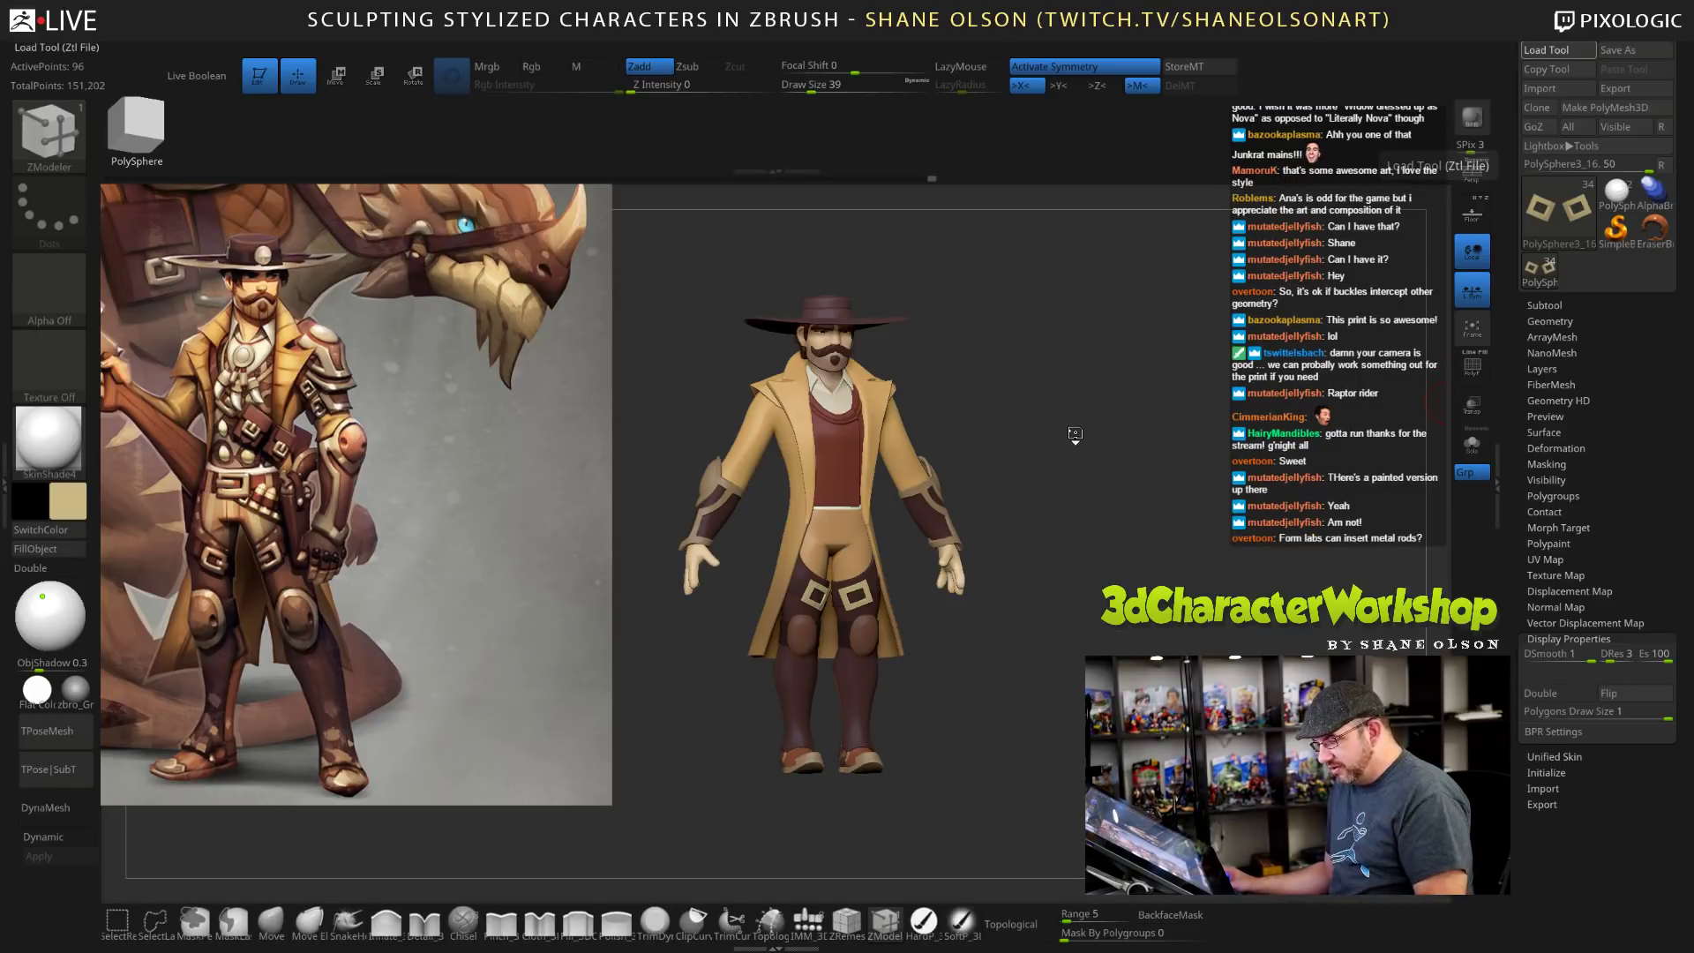
Hide the reference image overlay to clear the canvas around the pirate figure and choose the Move brush.
mouse_move(1047, 468)
left_mouse_down()
mouse_move(1015, 467)
mouse_move(1093, 464)
mouse_move(1034, 474)
mouse_move(1026, 523)
mouse_move(1093, 518)
mouse_move(1130, 478)
left_mouse_up()
key("shift+z")
left_click(1094, 518)
left_click(272, 922)
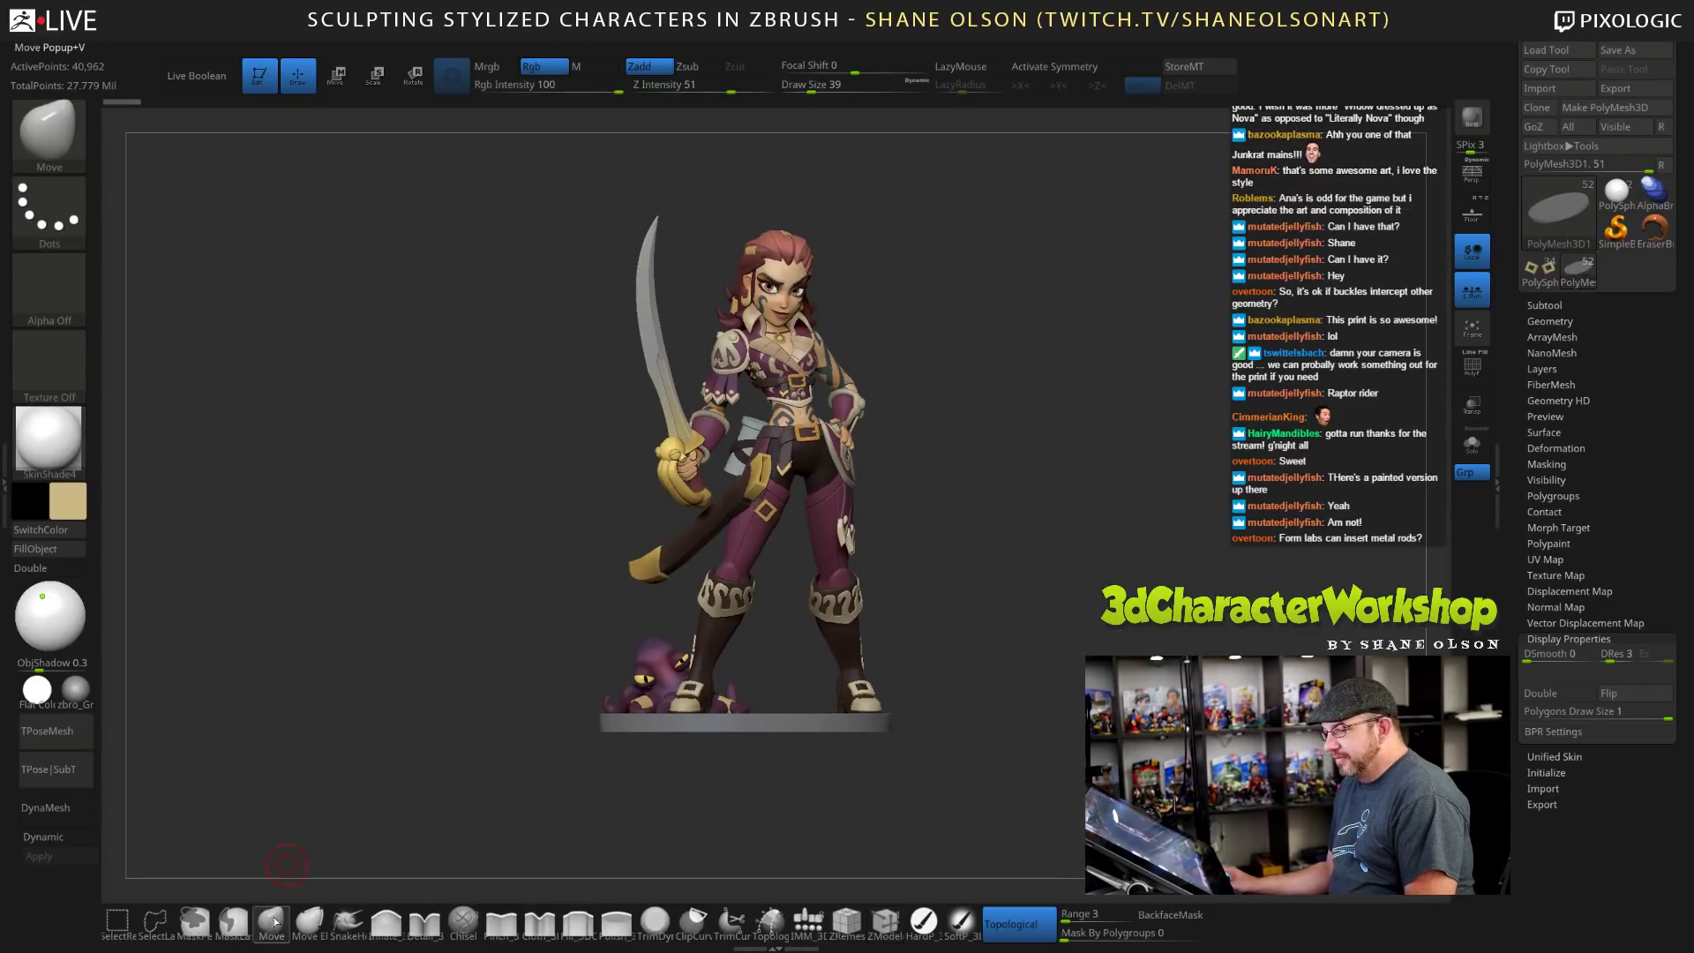
Turn on perspective for the posed pirate figure and view her from a slightly rotated front angle.
left_click_drag(1227, 383, 1113, 508)
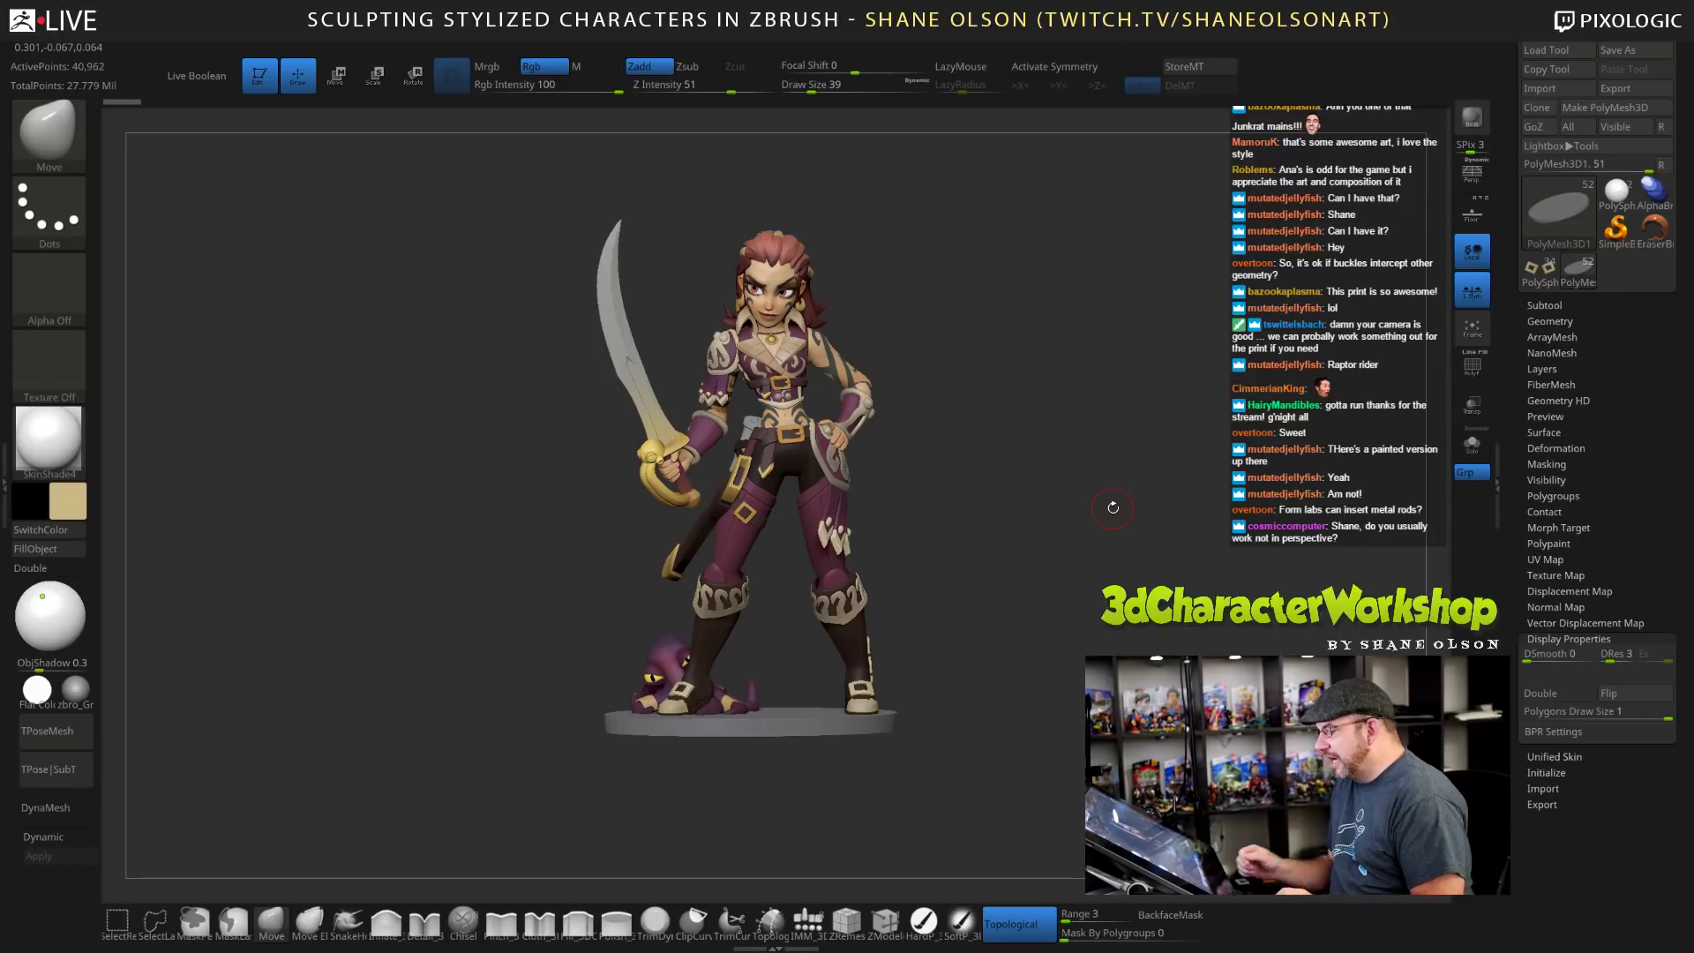
key("p")
key("p")
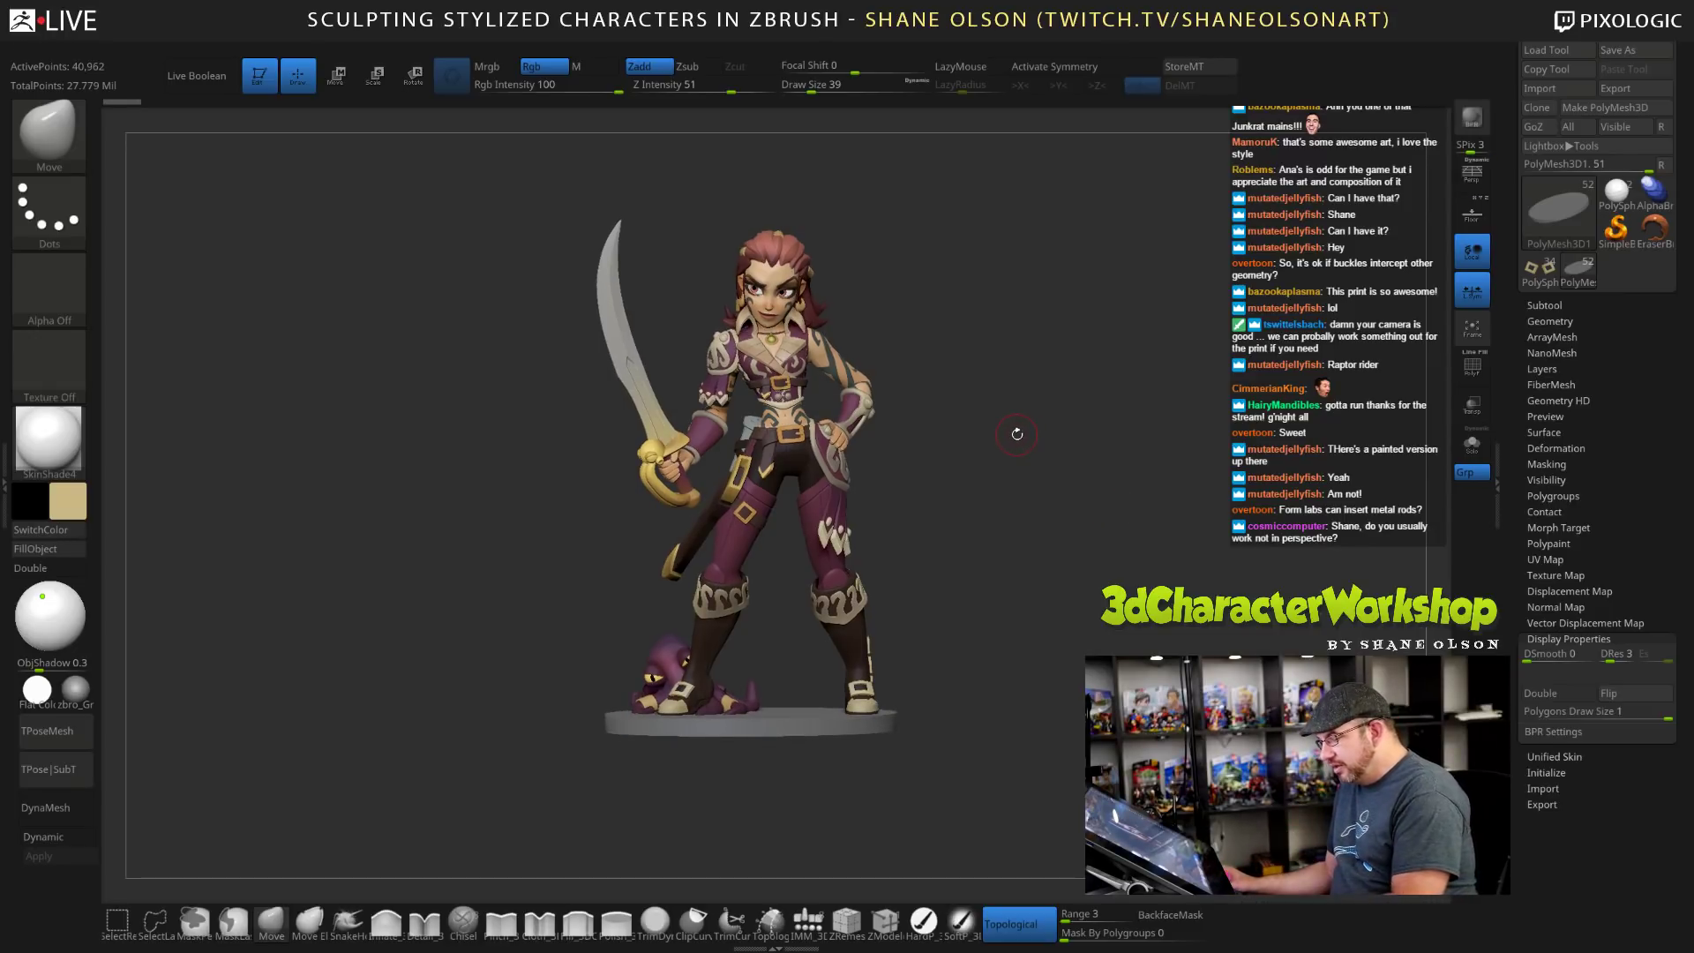
key("p")
mouse_move(1072, 430)
left_mouse_down()
mouse_move(1024, 436)
mouse_move(1061, 431)
left_mouse_up()
left_click_drag(976, 379, 995, 380)
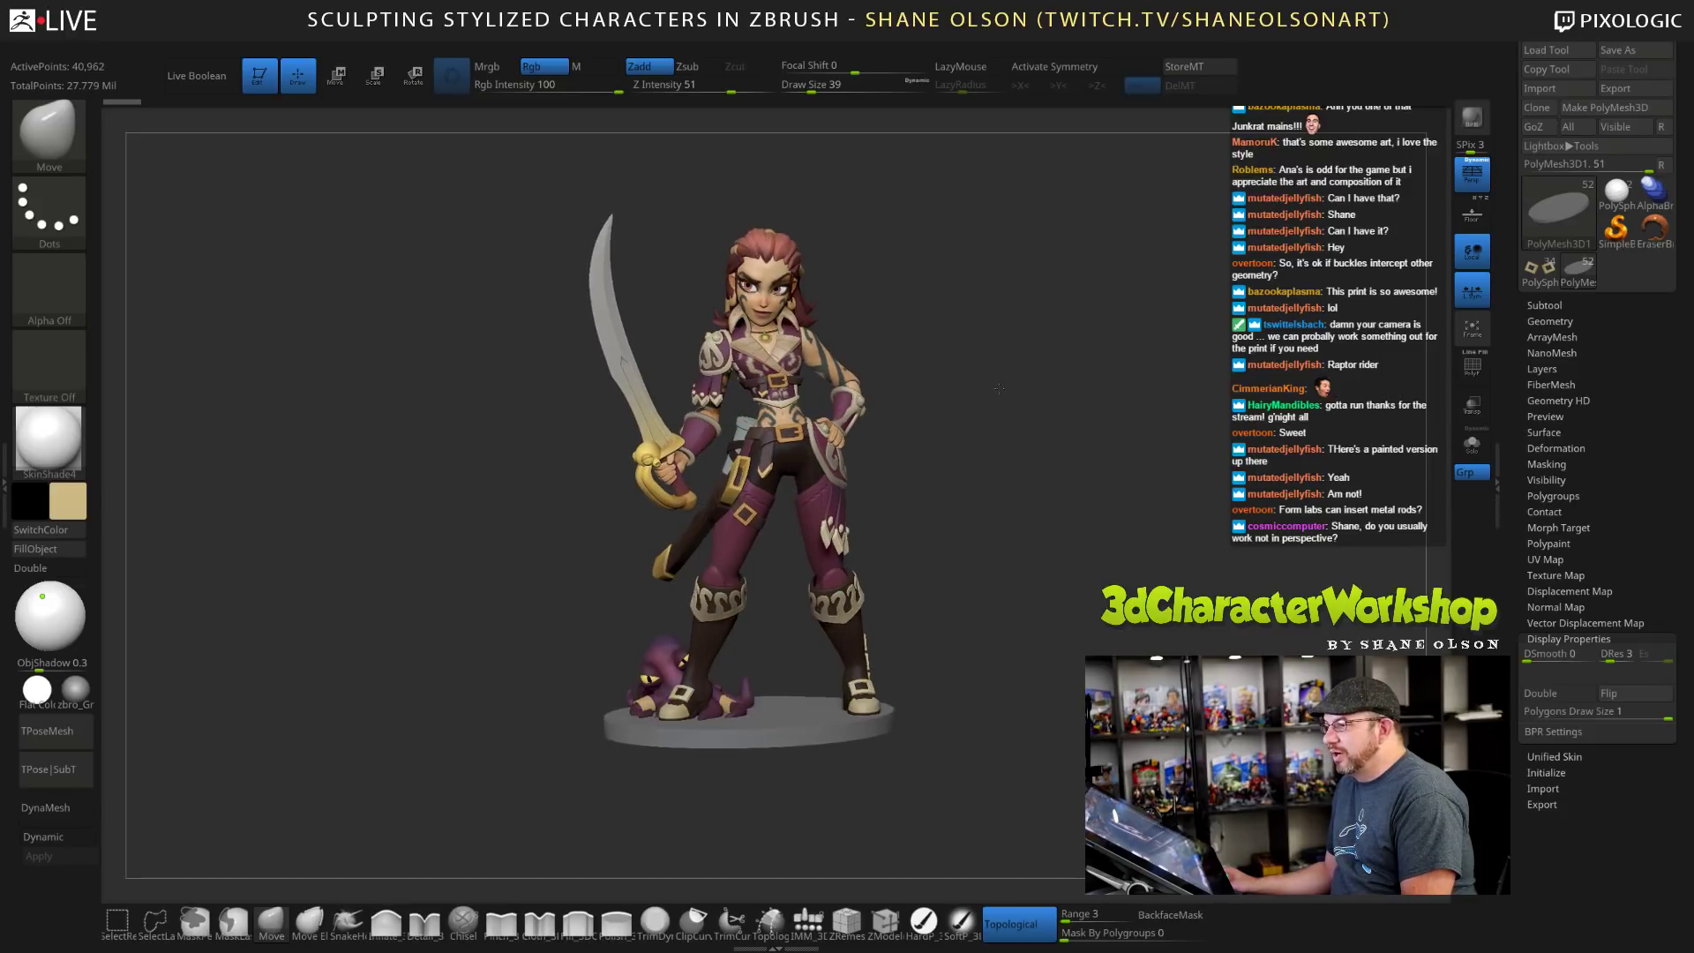
Compare the pirate figure with perspective switched off and back on, viewing her from the front.
left_click(189, 35)
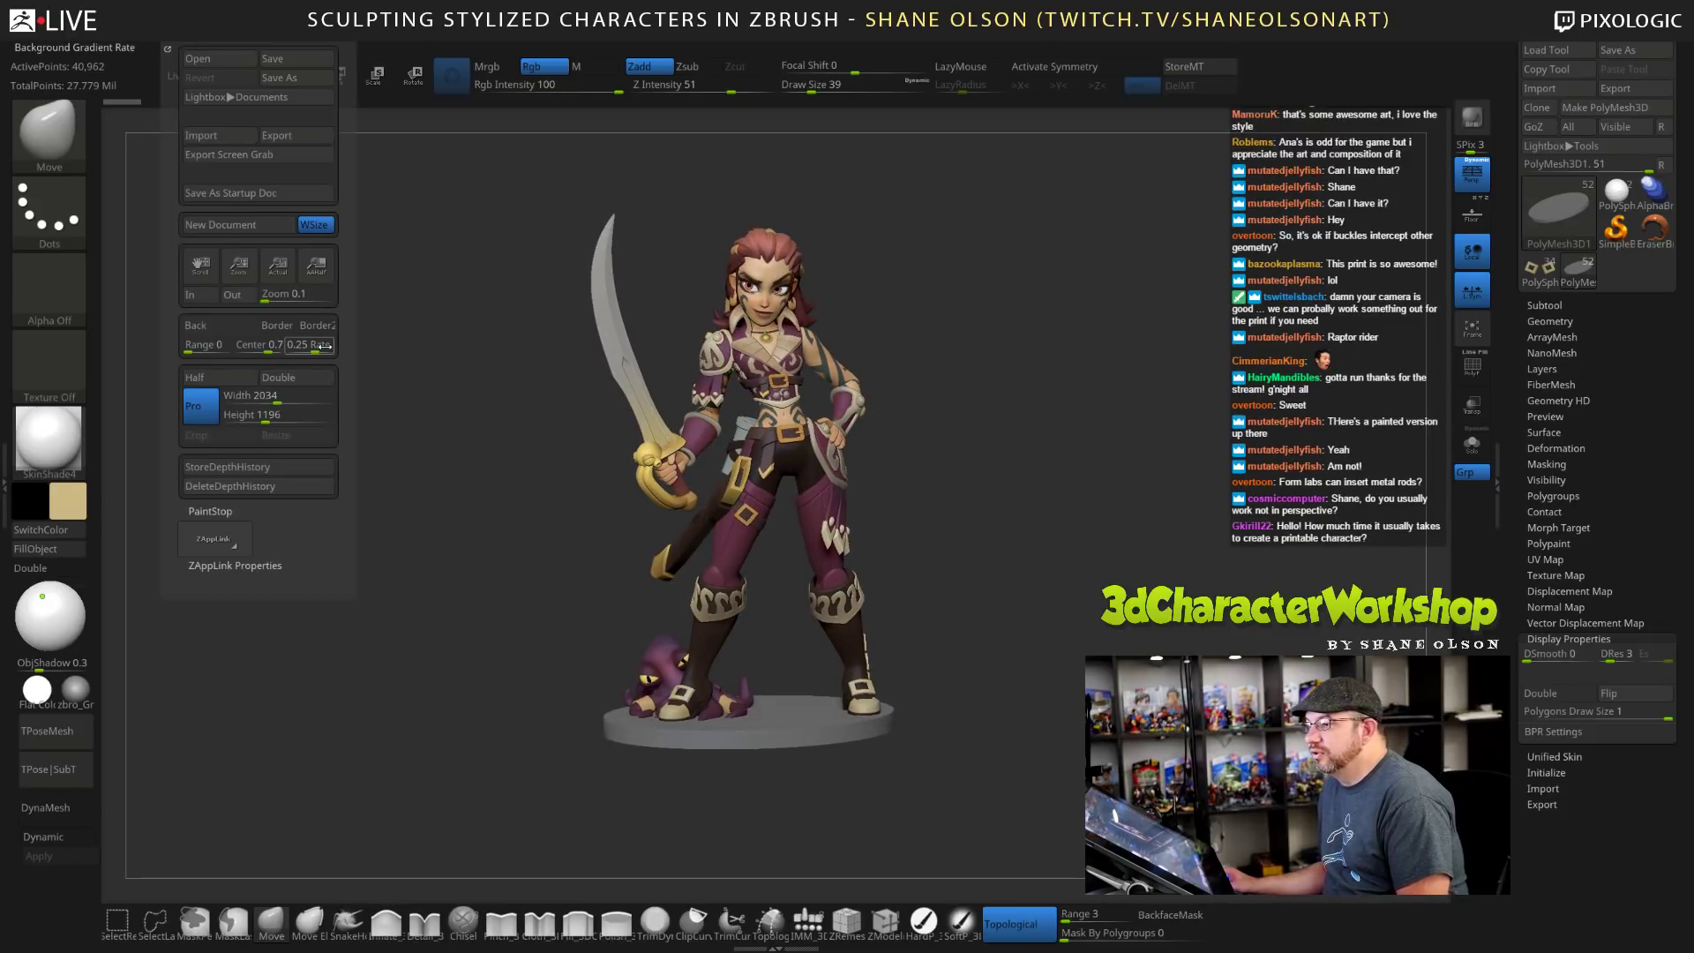
left_click(252, 35)
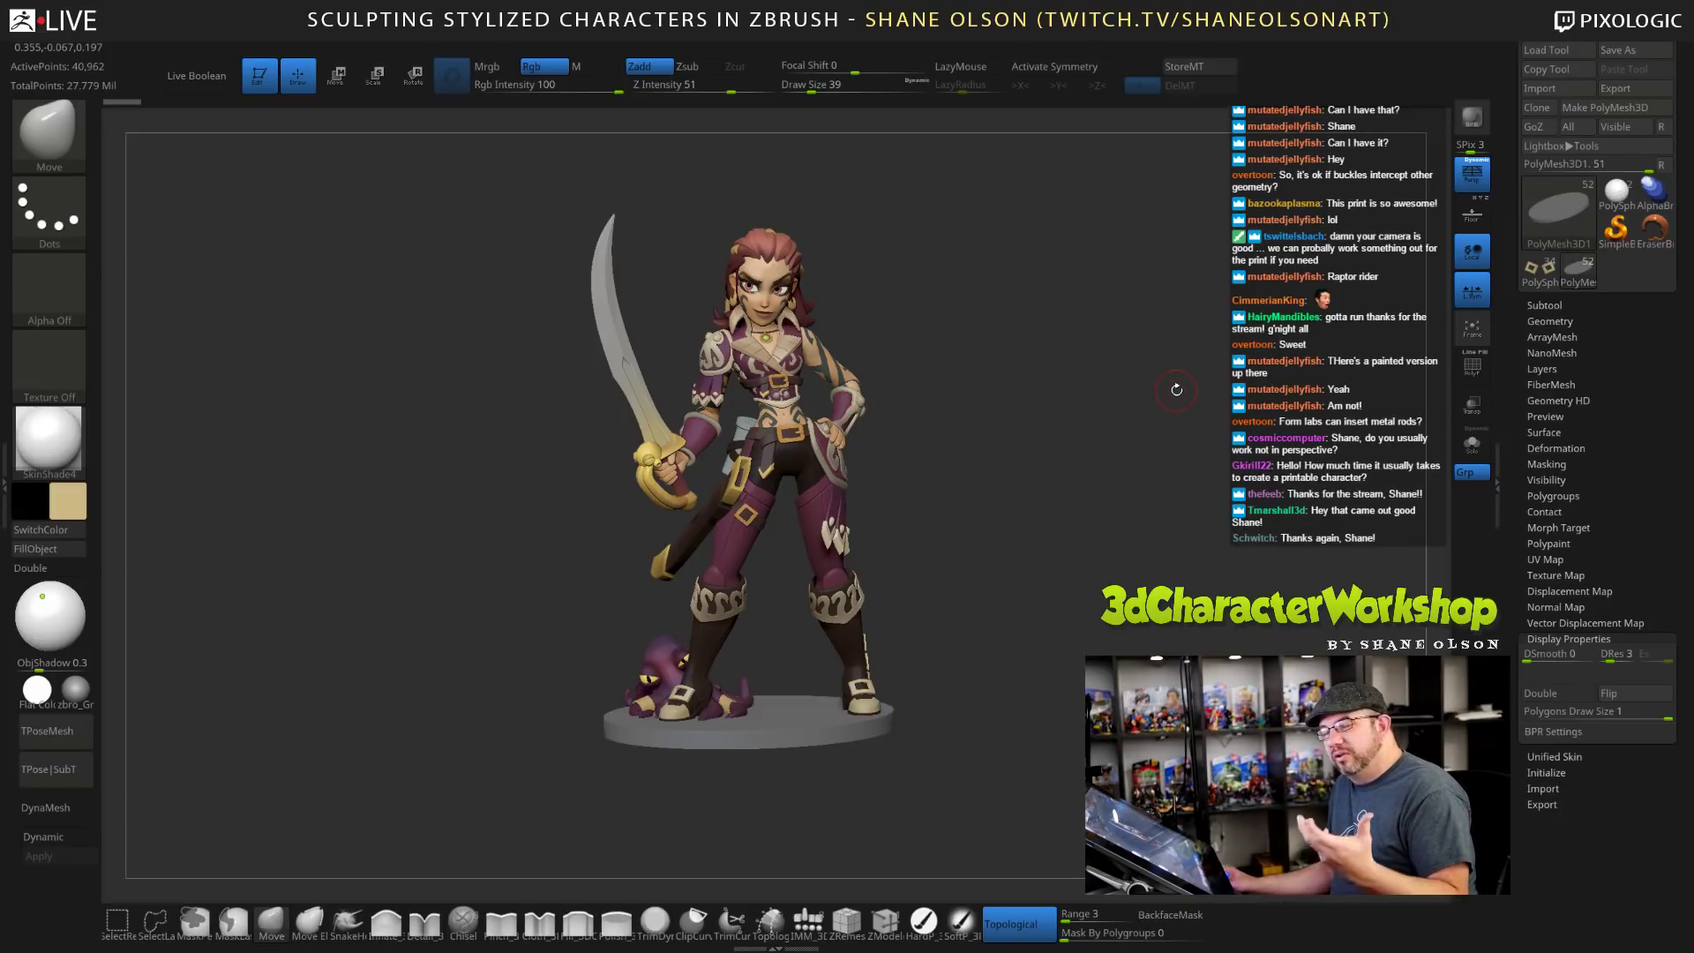
left_click(1474, 179)
left_click(1473, 182)
left_click_drag(1106, 381, 1157, 427)
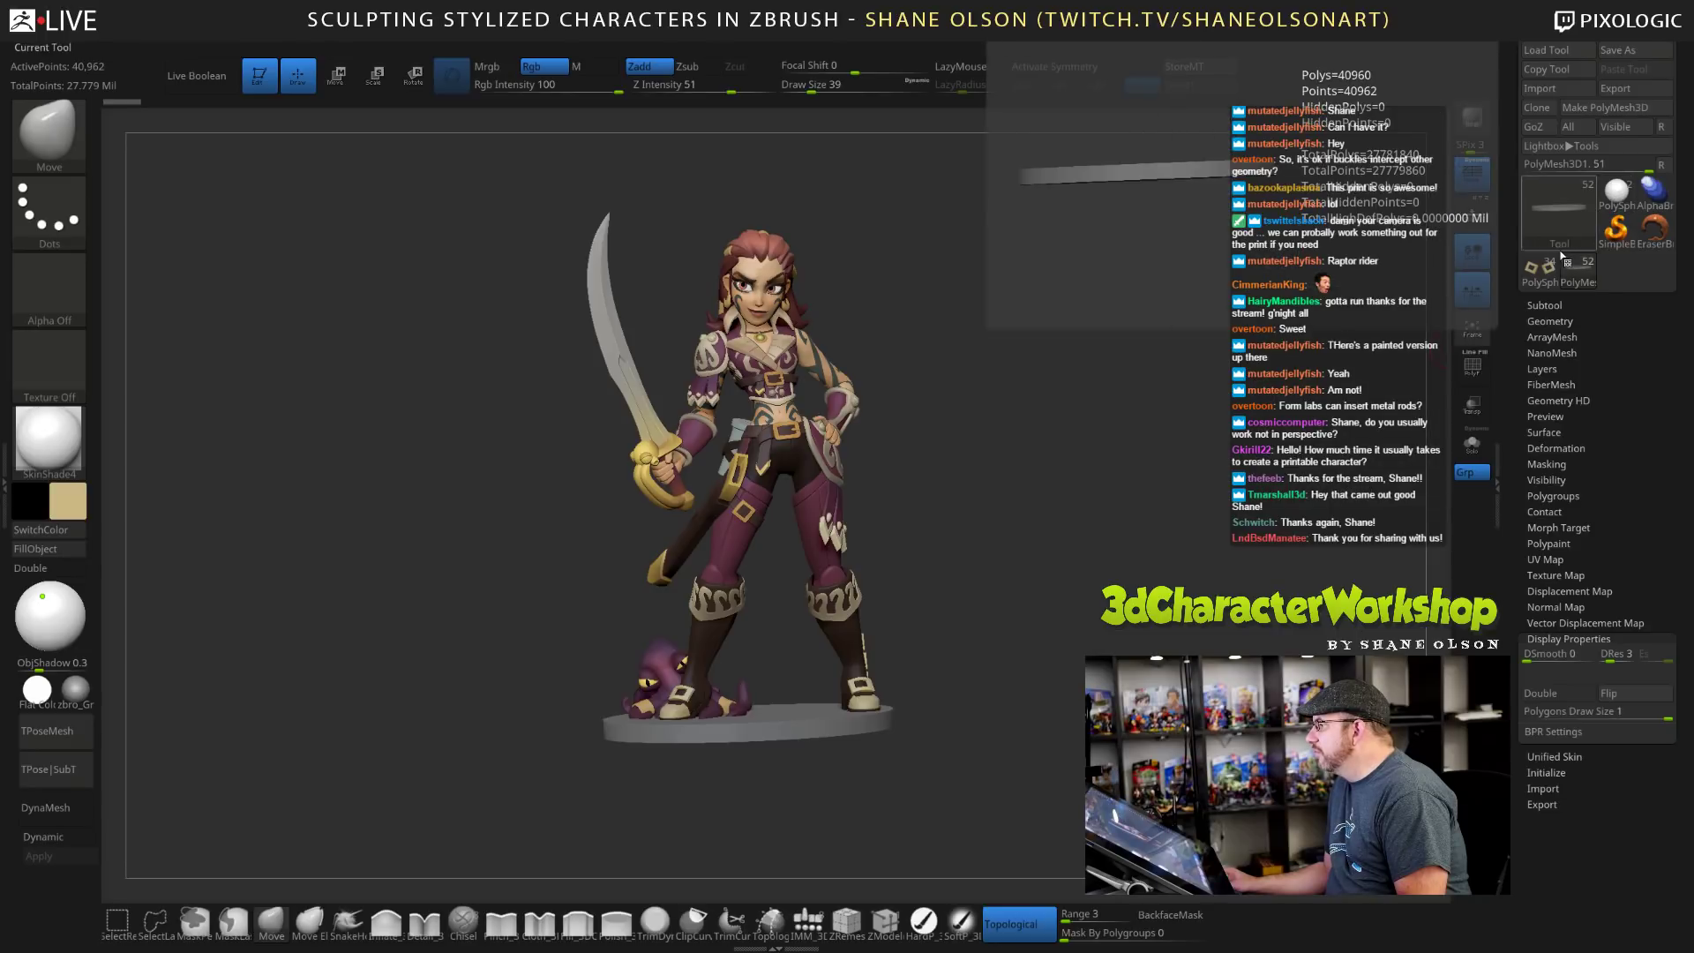
Switch the active tool back to the cowboy character and show the concept art reference again.
left_click(1540, 270)
mouse_move(1042, 512)
left_mouse_down()
mouse_move(1098, 493)
mouse_move(1071, 512)
mouse_move(1216, 516)
left_mouse_up()
key("shift+z")
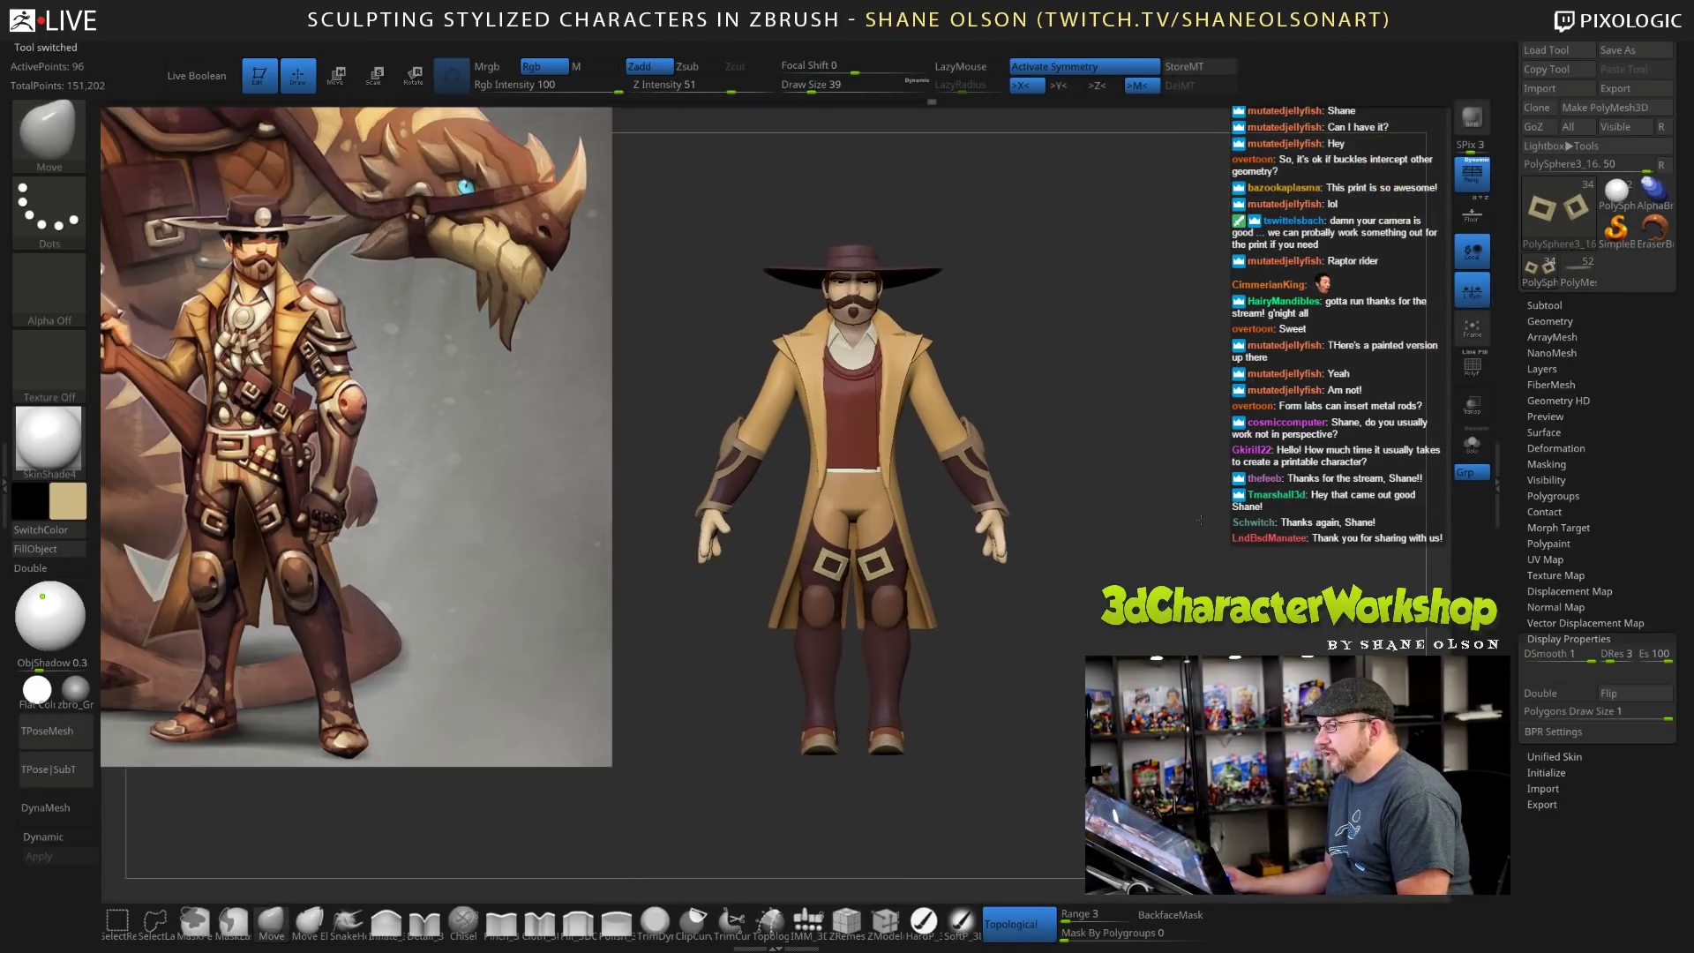
Scale down and reposition the concept art in Spotlight so the lawman and his dinosaur fit beside the cowboy model.
key("z")
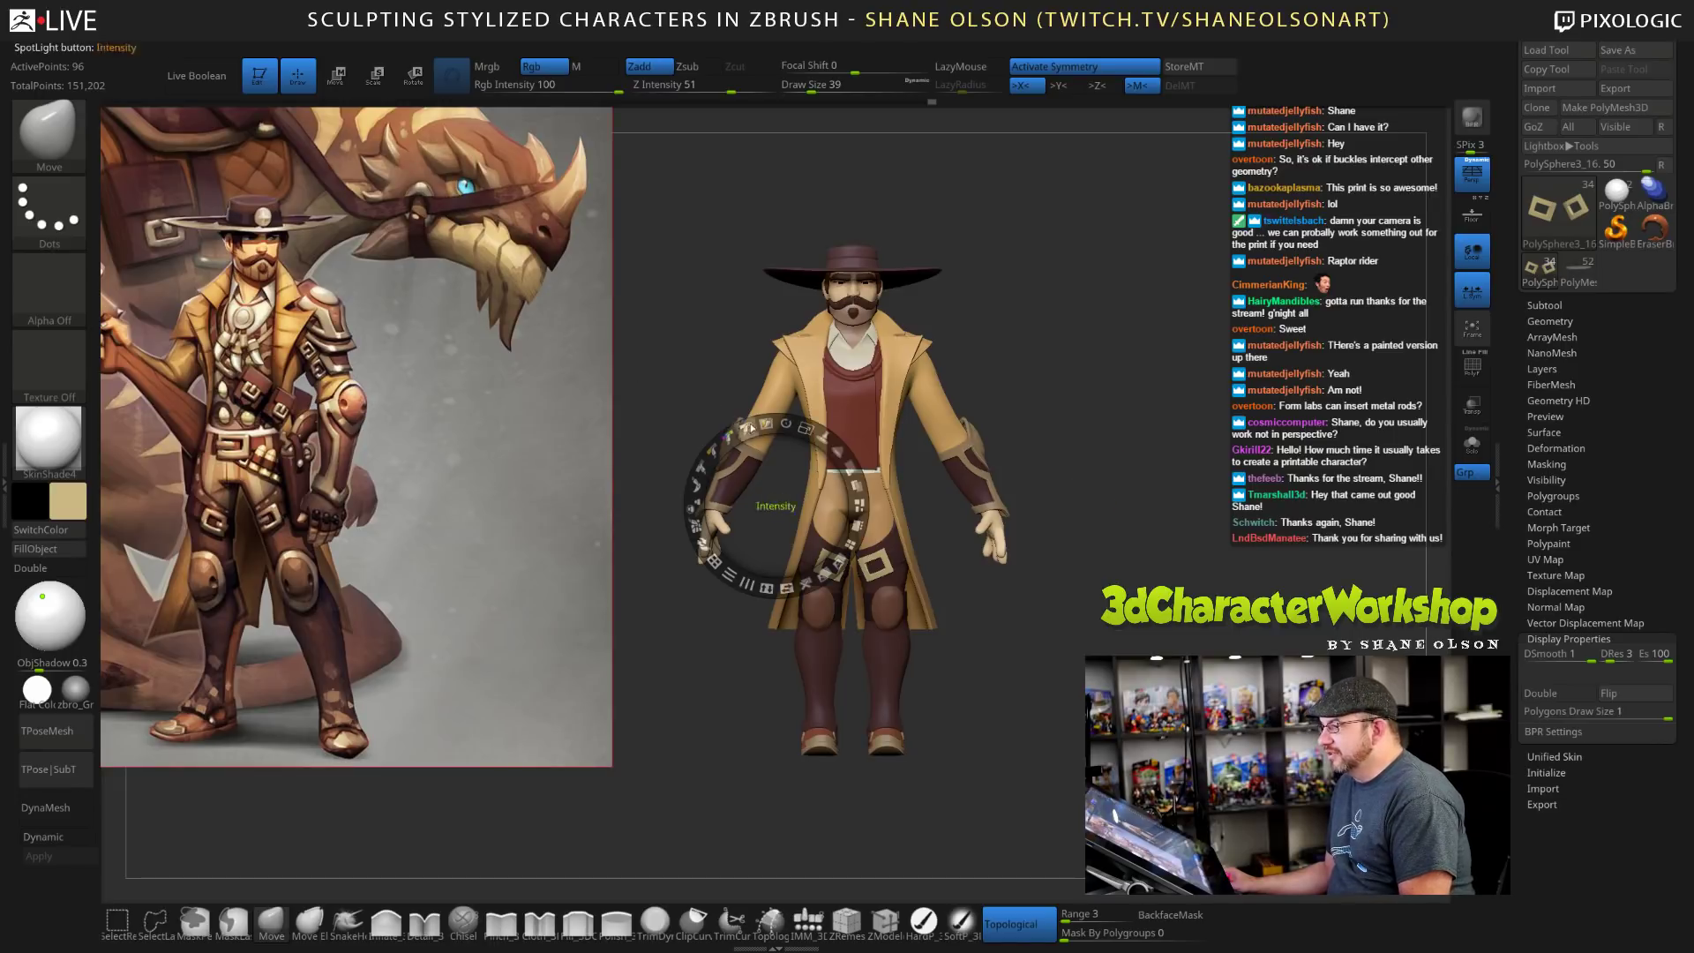
left_click_drag(804, 429, 764, 426)
left_click_drag(776, 490, 797, 558)
left_click_drag(826, 497, 870, 534)
key("z")
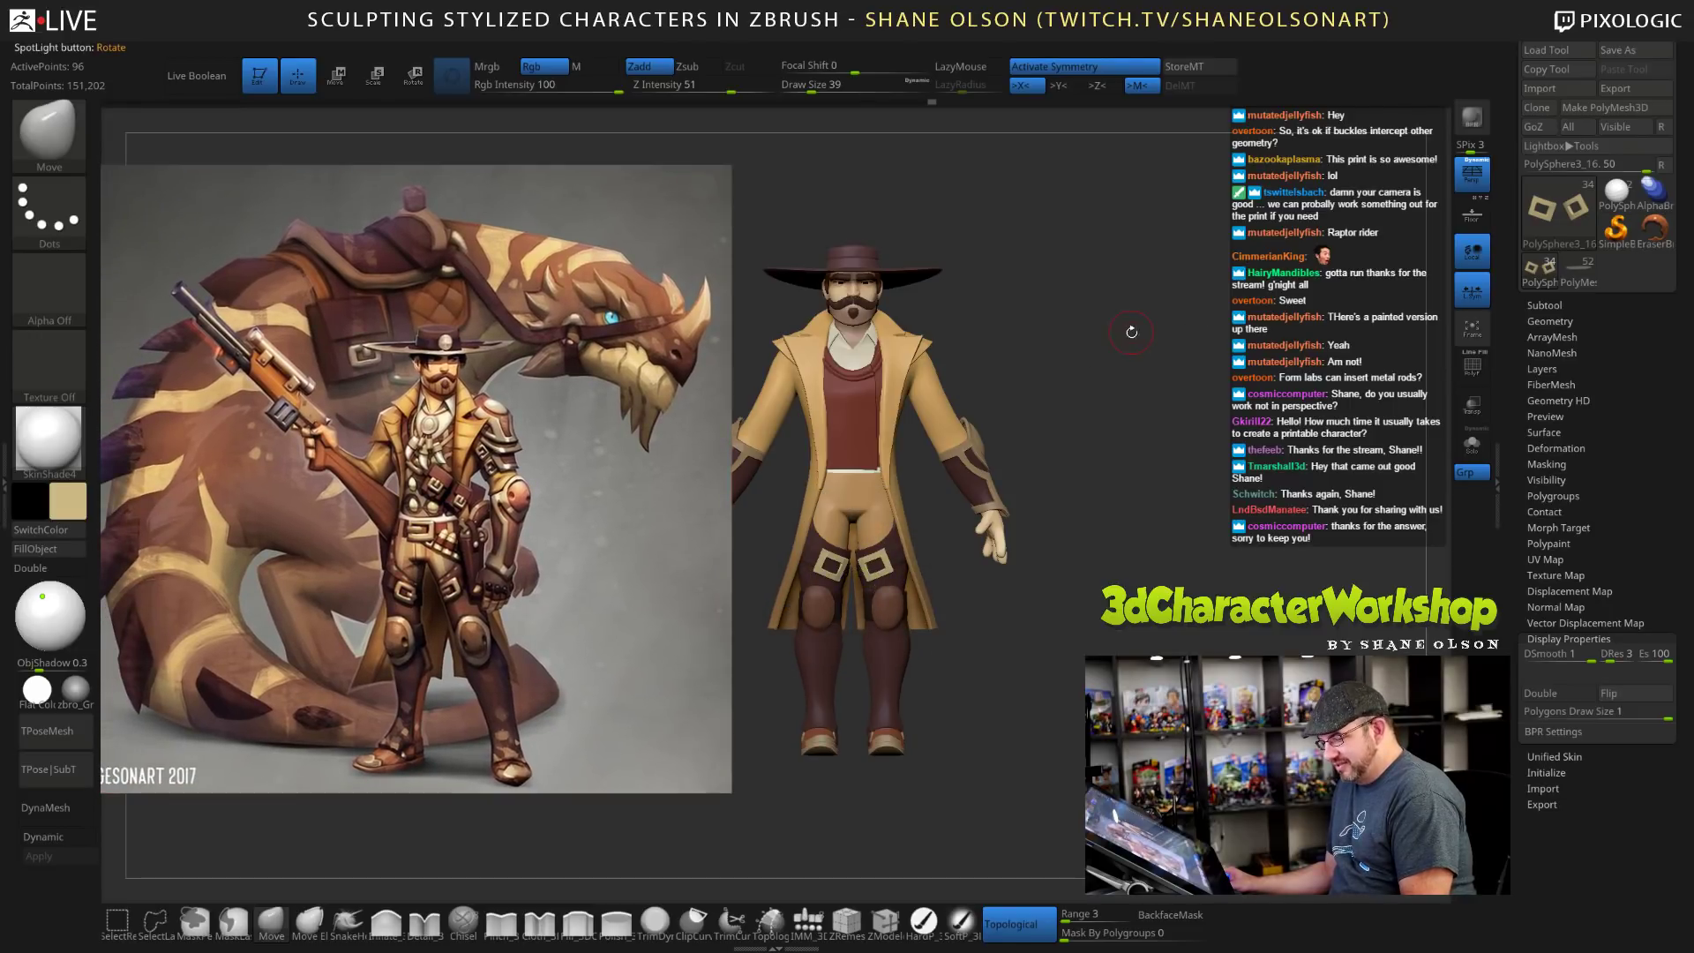
Compare the enlarged cowboy model with the concept art while toggling perspective, and save the project.
left_click_drag(1015, 331, 1158, 408, "alt")
key("p")
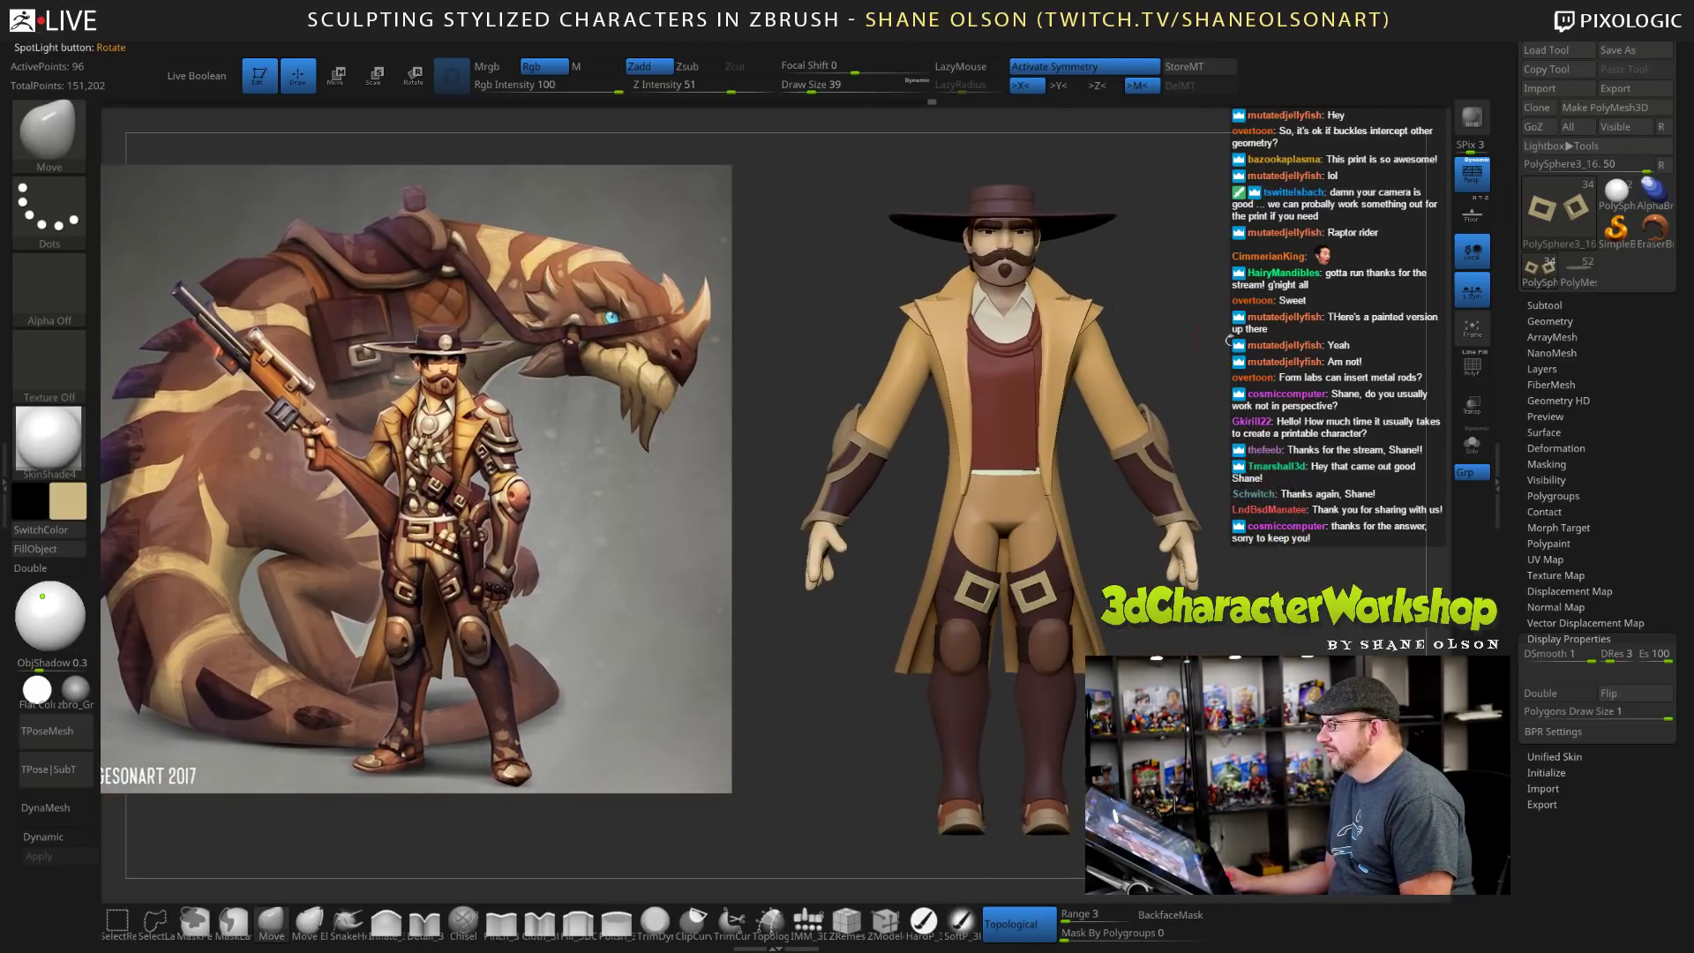
left_click_drag(1290, 341, 1237, 369)
key("p")
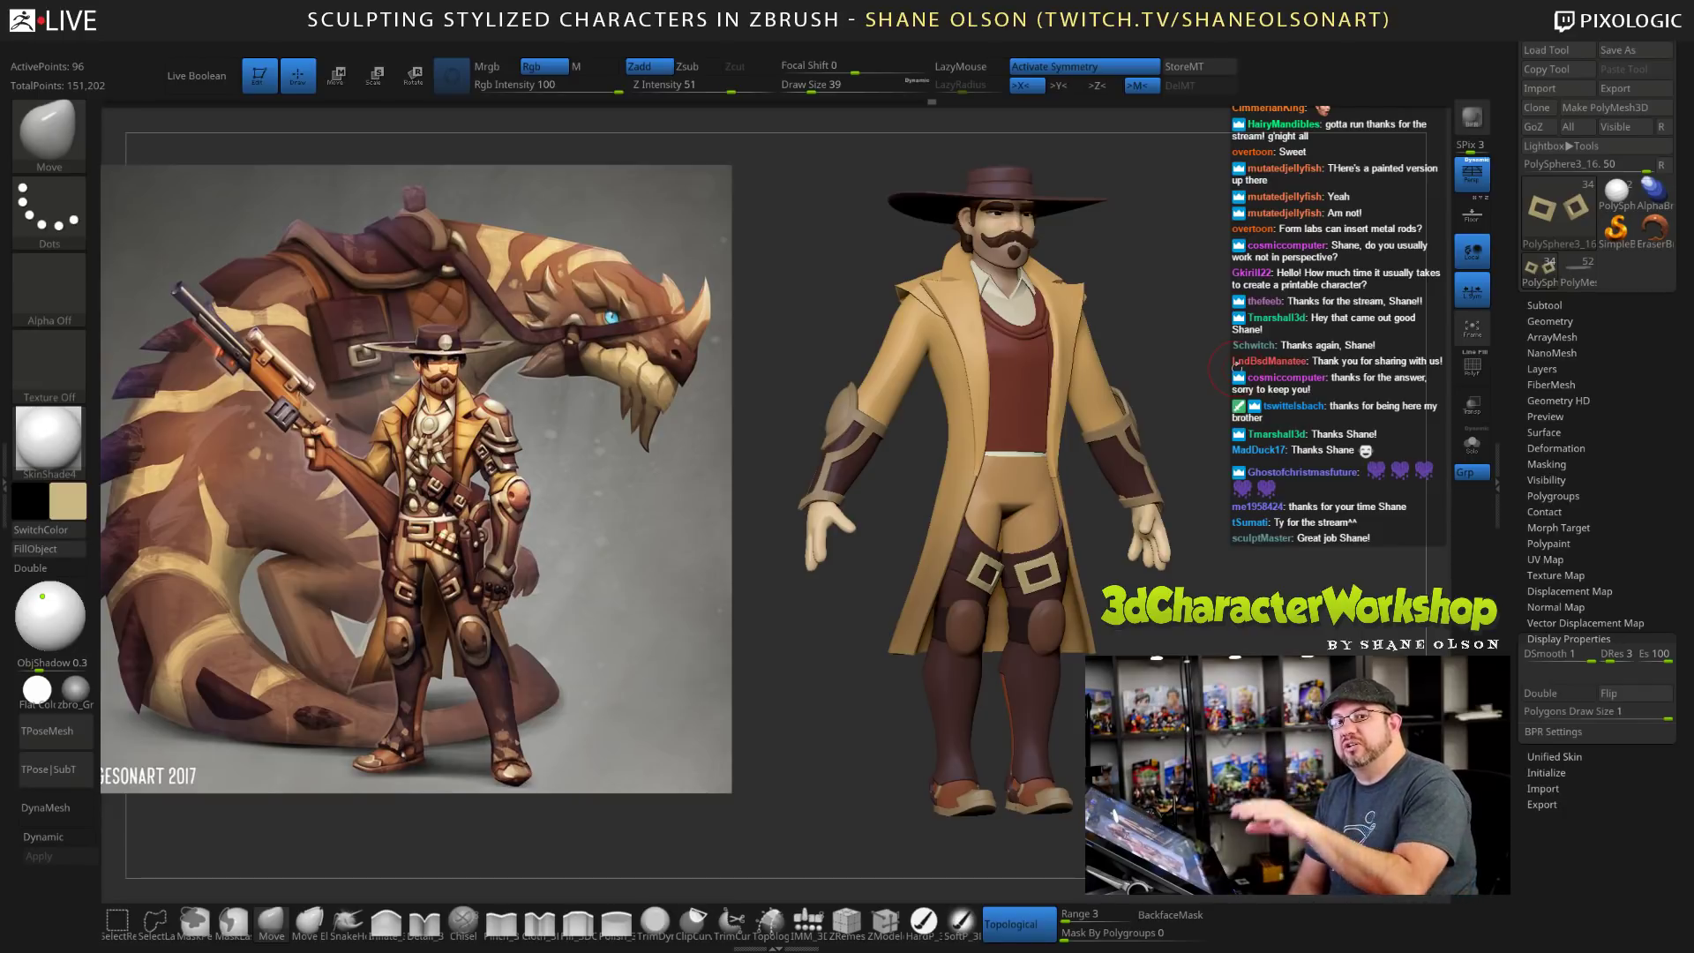
key("ctrl+s")
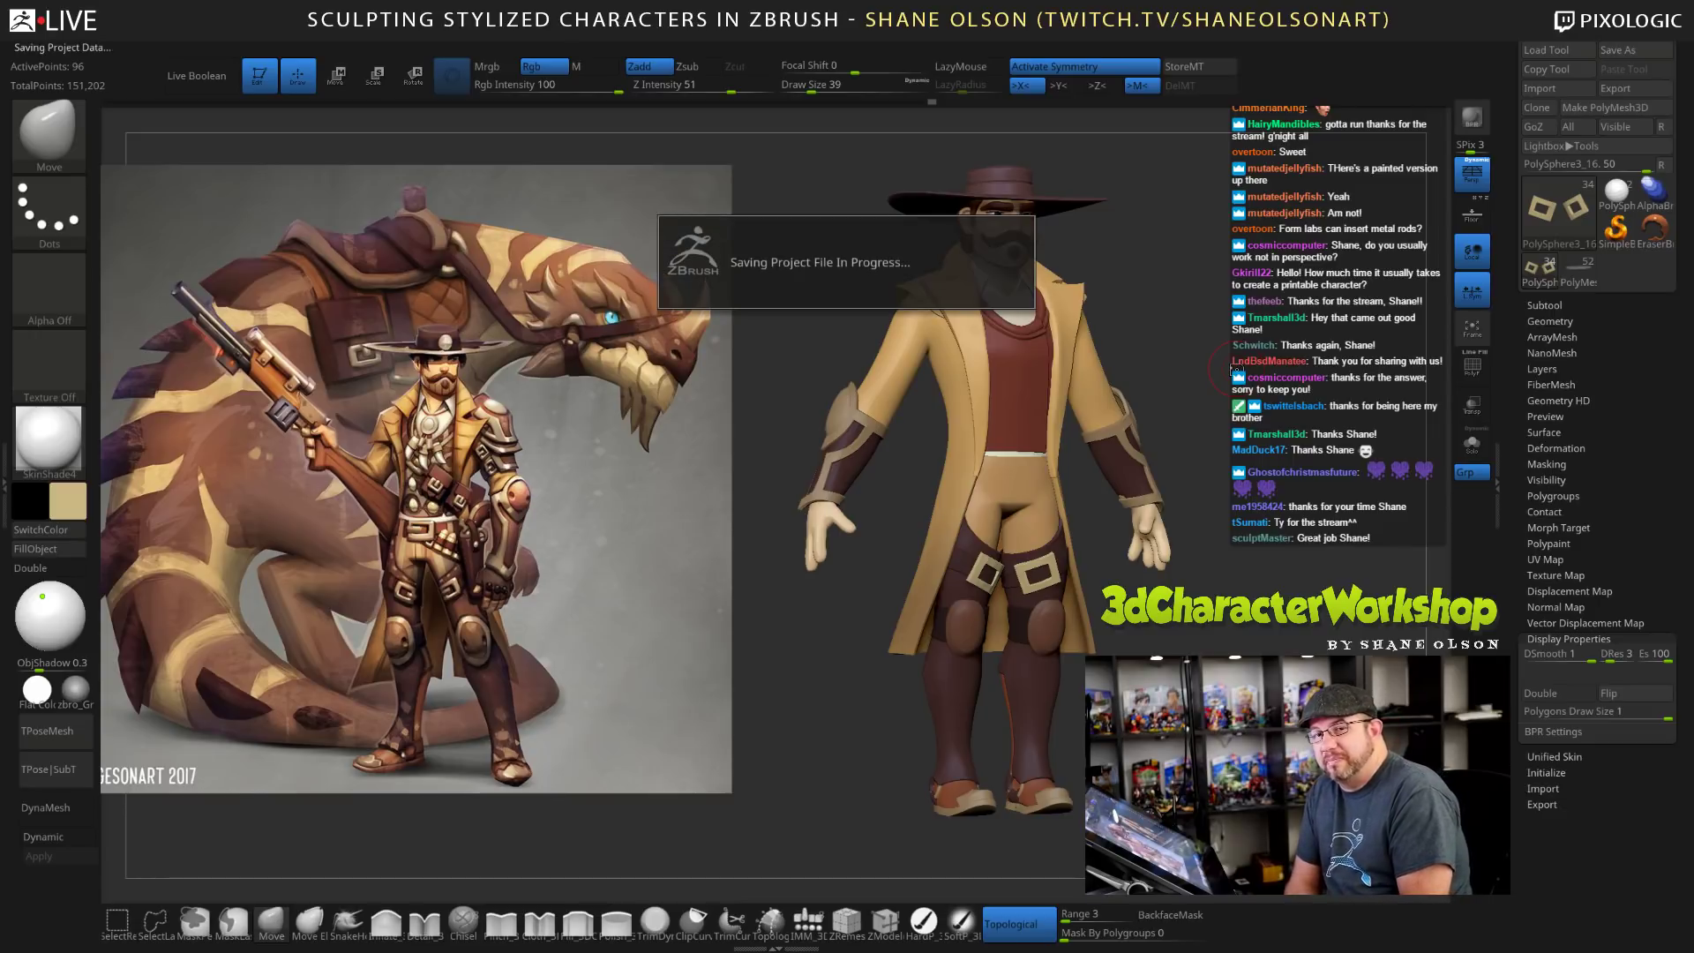